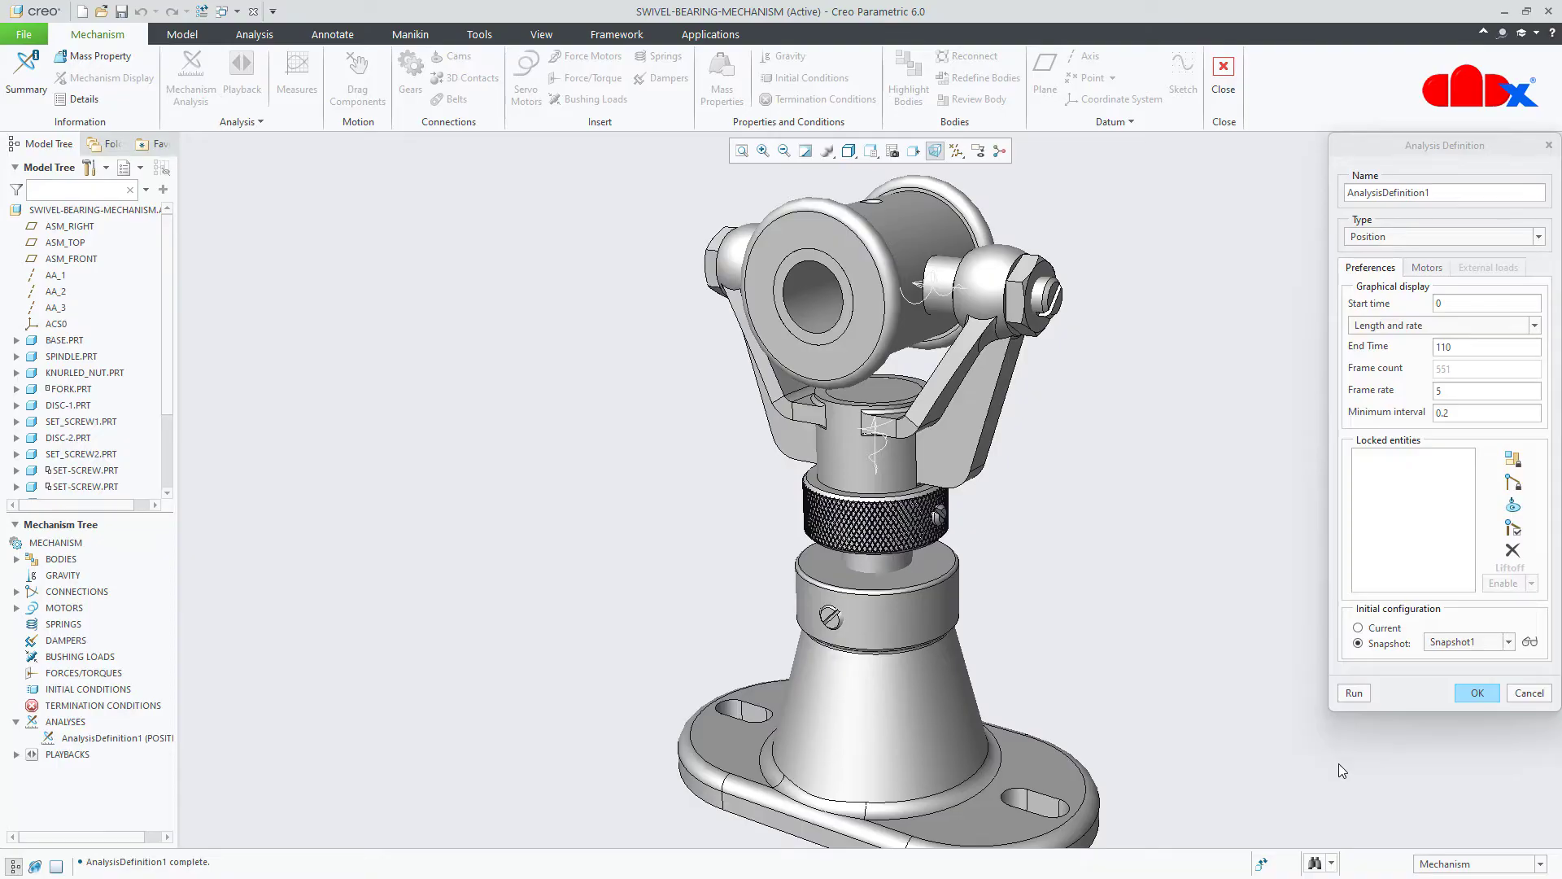
- Run the position analysis AnalysisDefinition1 from Snapshot1 on the swivel bearing mechanism and accept its definition
click(1354, 692)
key(Return)
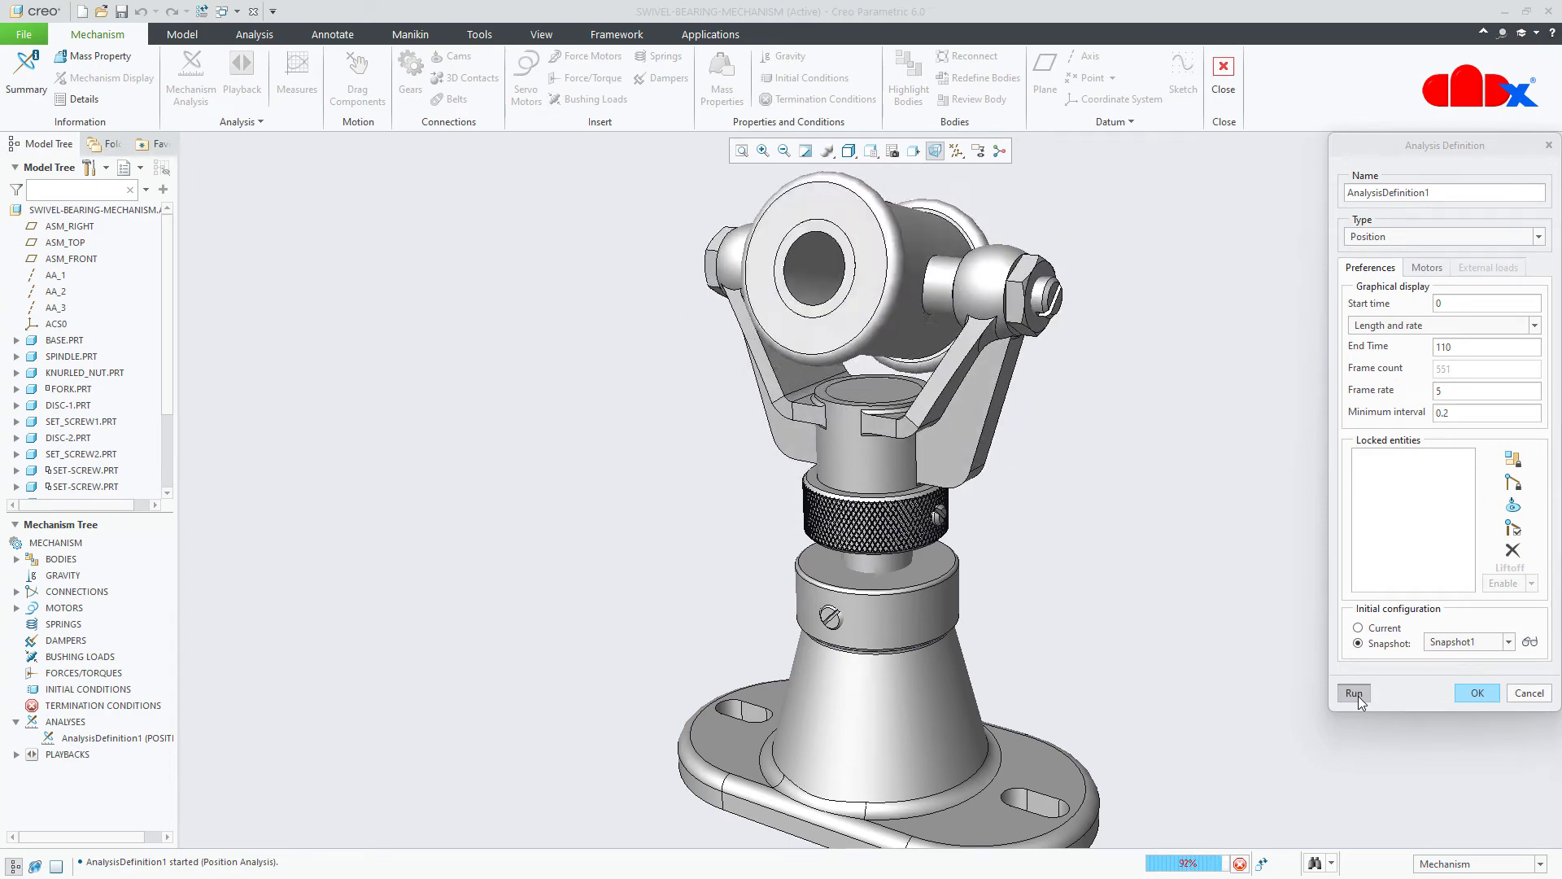
click(1476, 694)
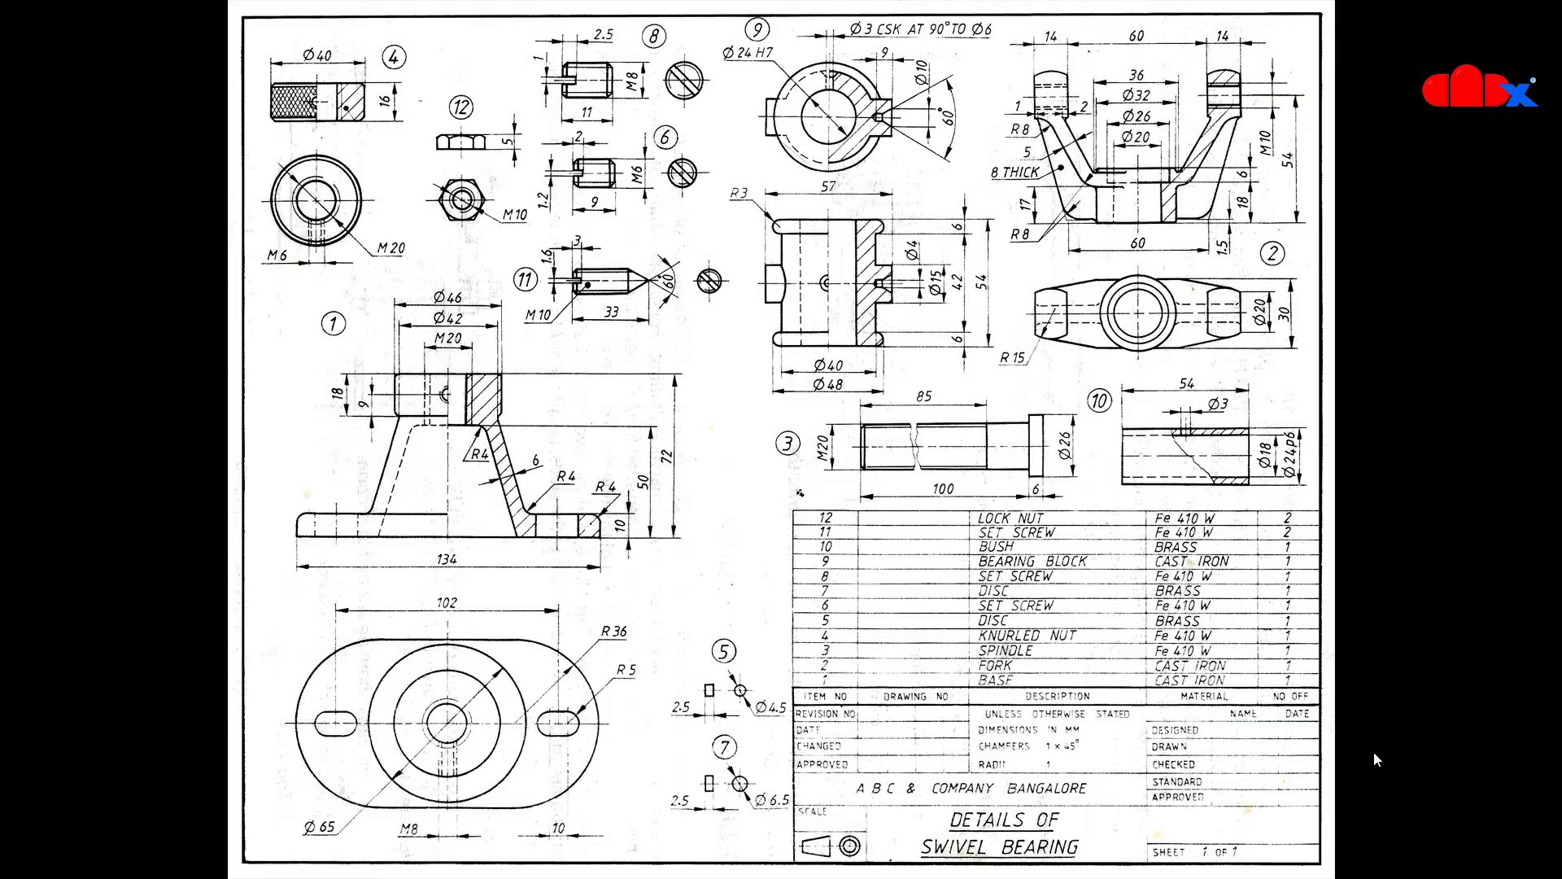
- Create a new solid part named base from the solid_part_mmks template instead of the default template
key(alt+Tab)
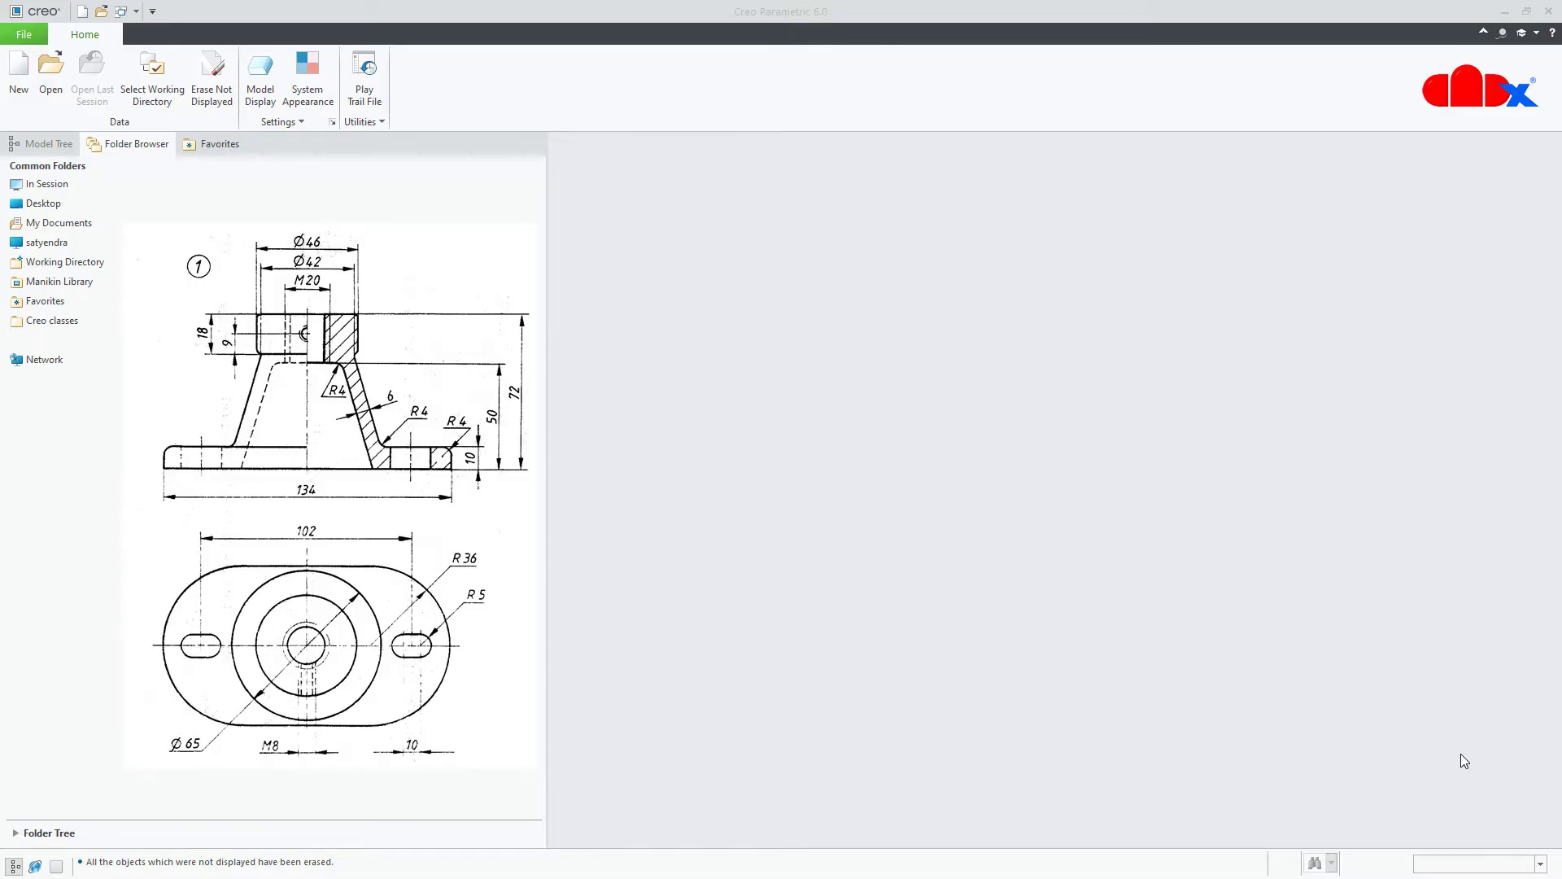
click(31, 101)
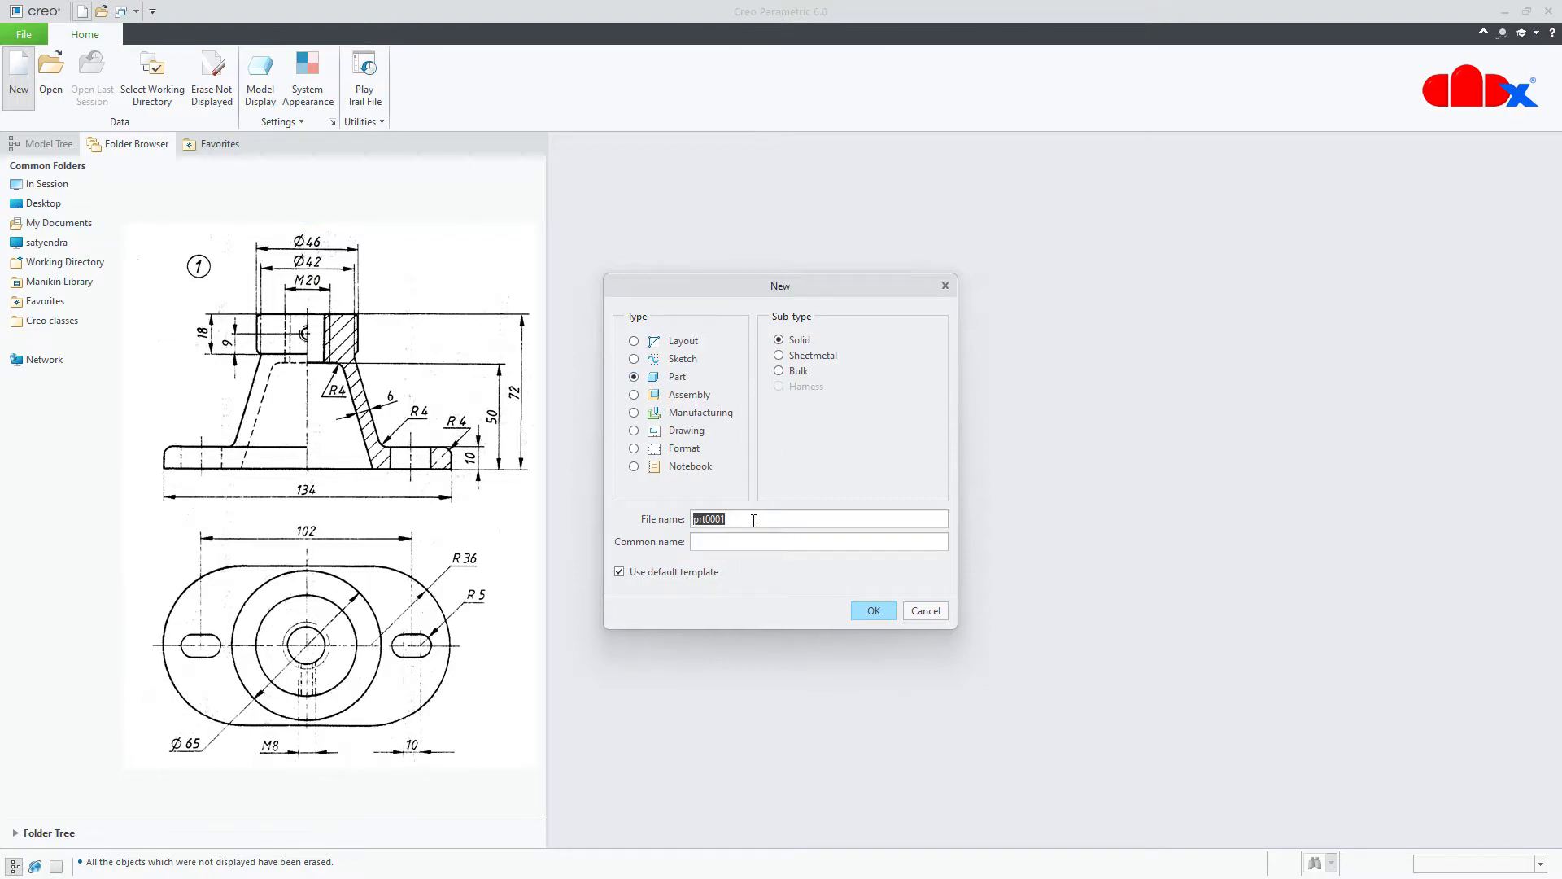
text(base)
click(692, 572)
click(872, 612)
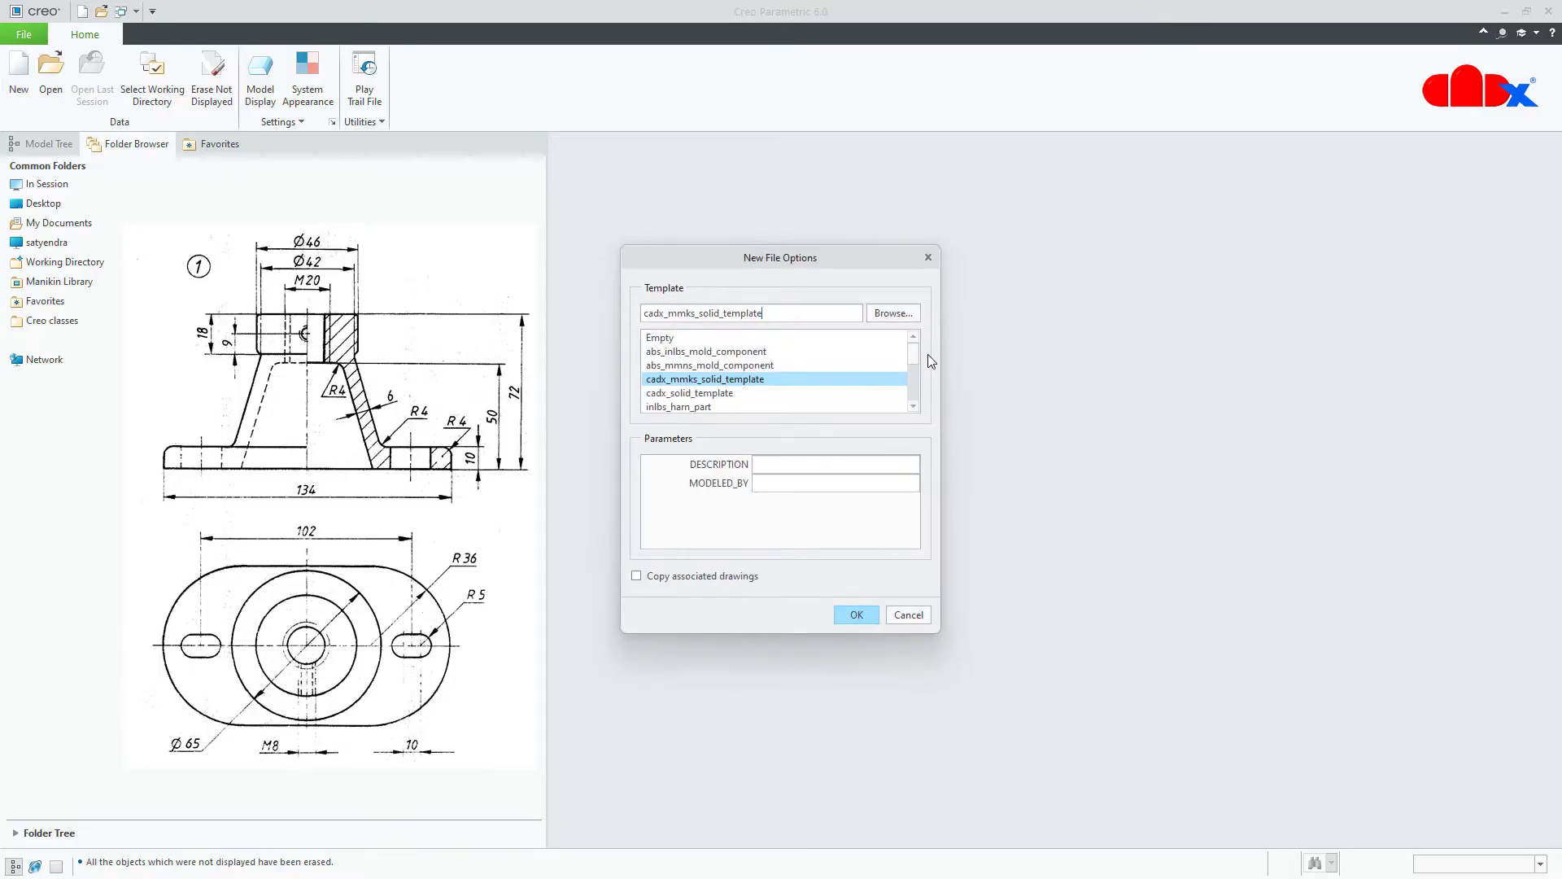
drag(916, 350, 920, 390)
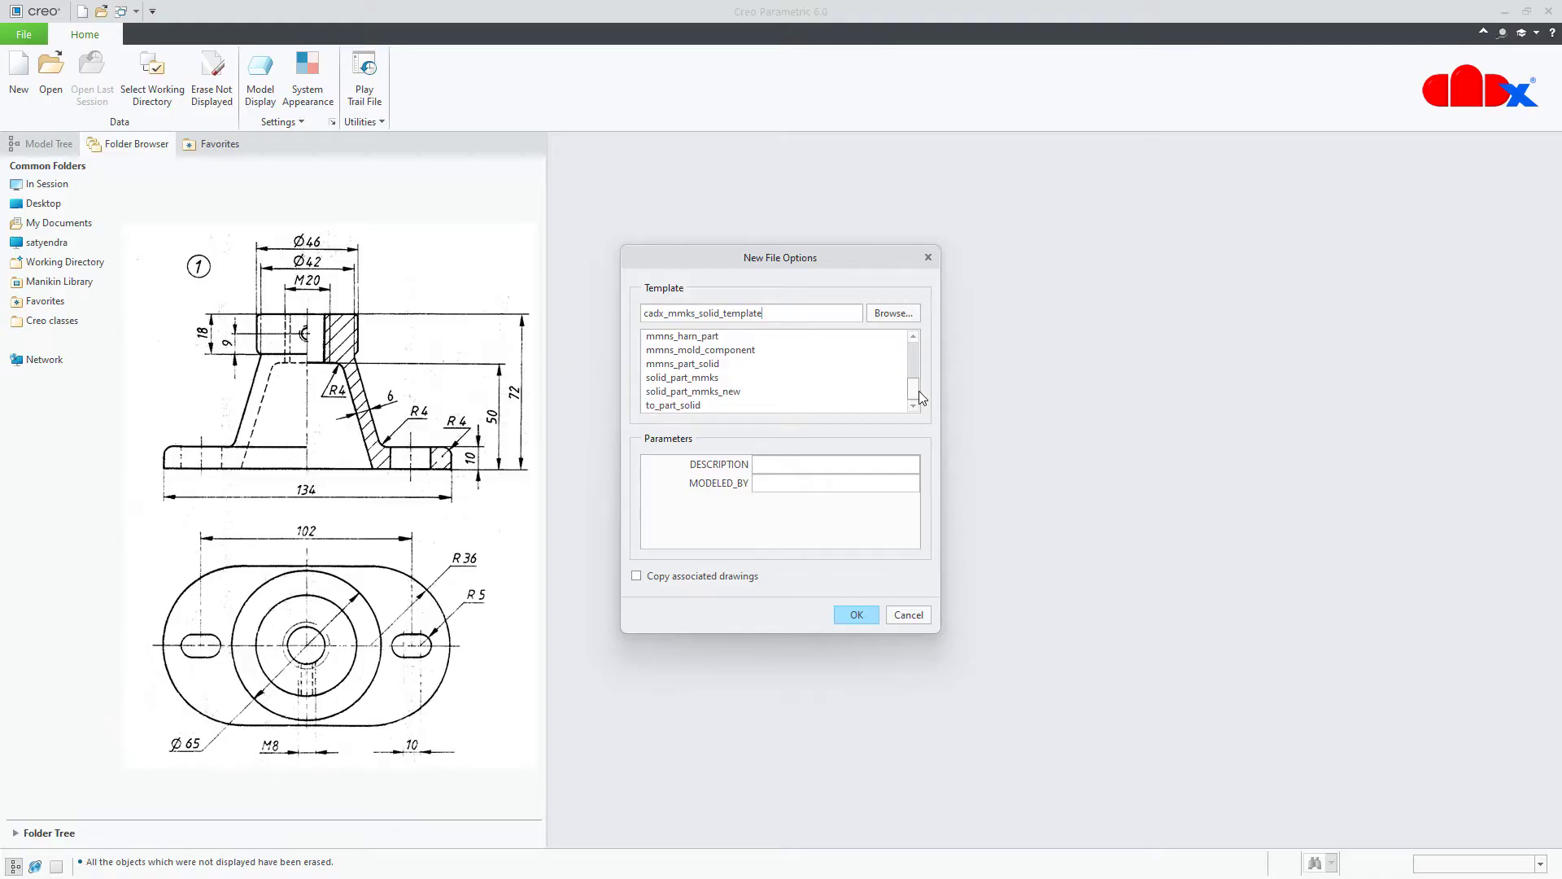
click(688, 379)
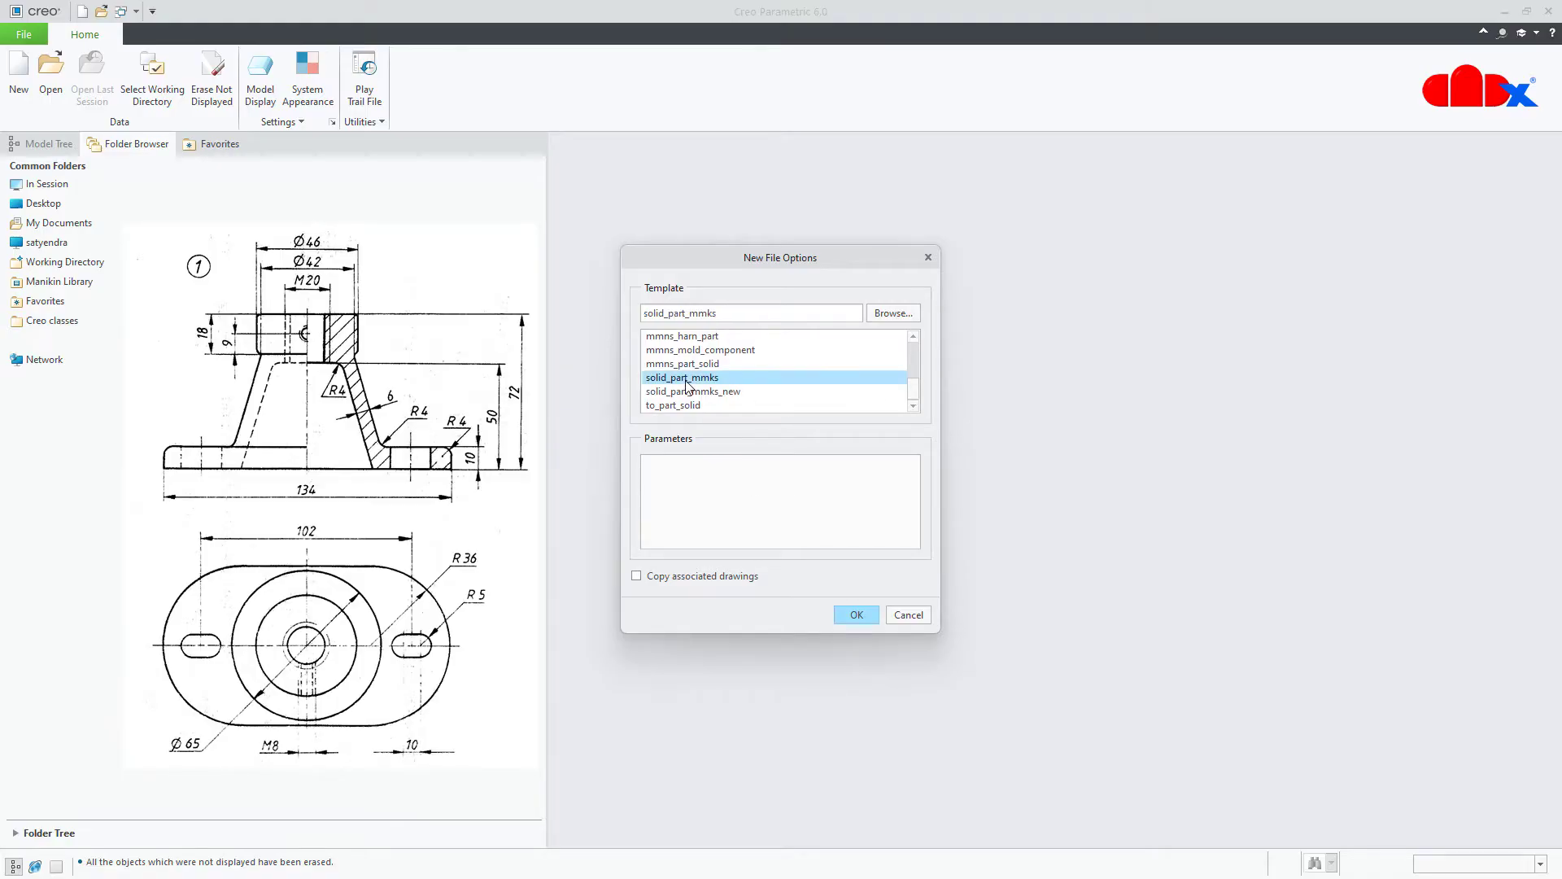
click(867, 622)
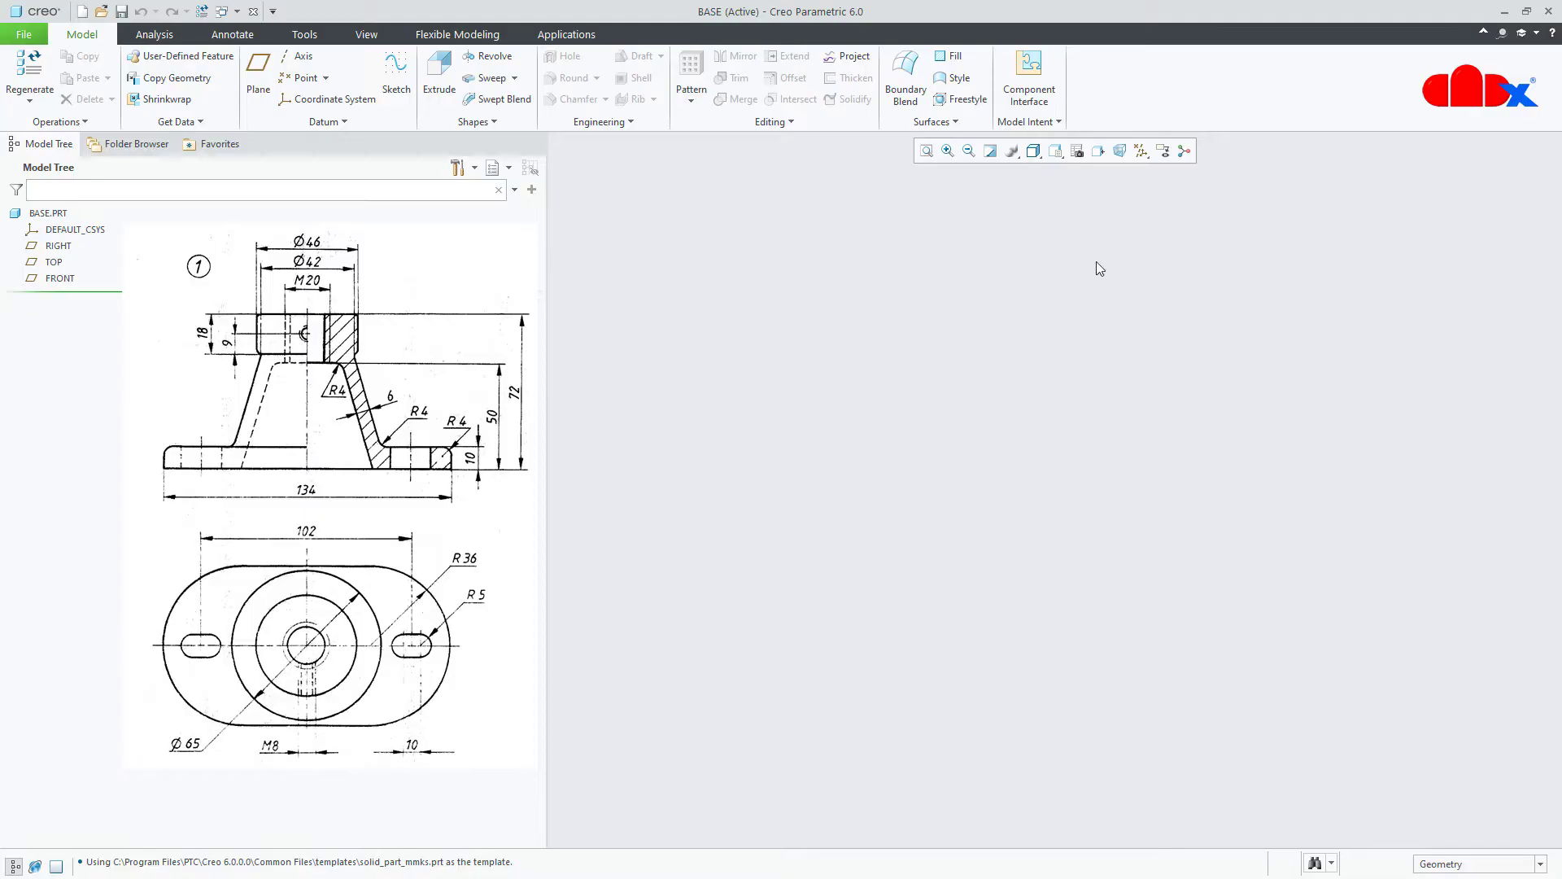
- Turn on the display of all datum features in the base part
click(1141, 151)
click(1142, 172)
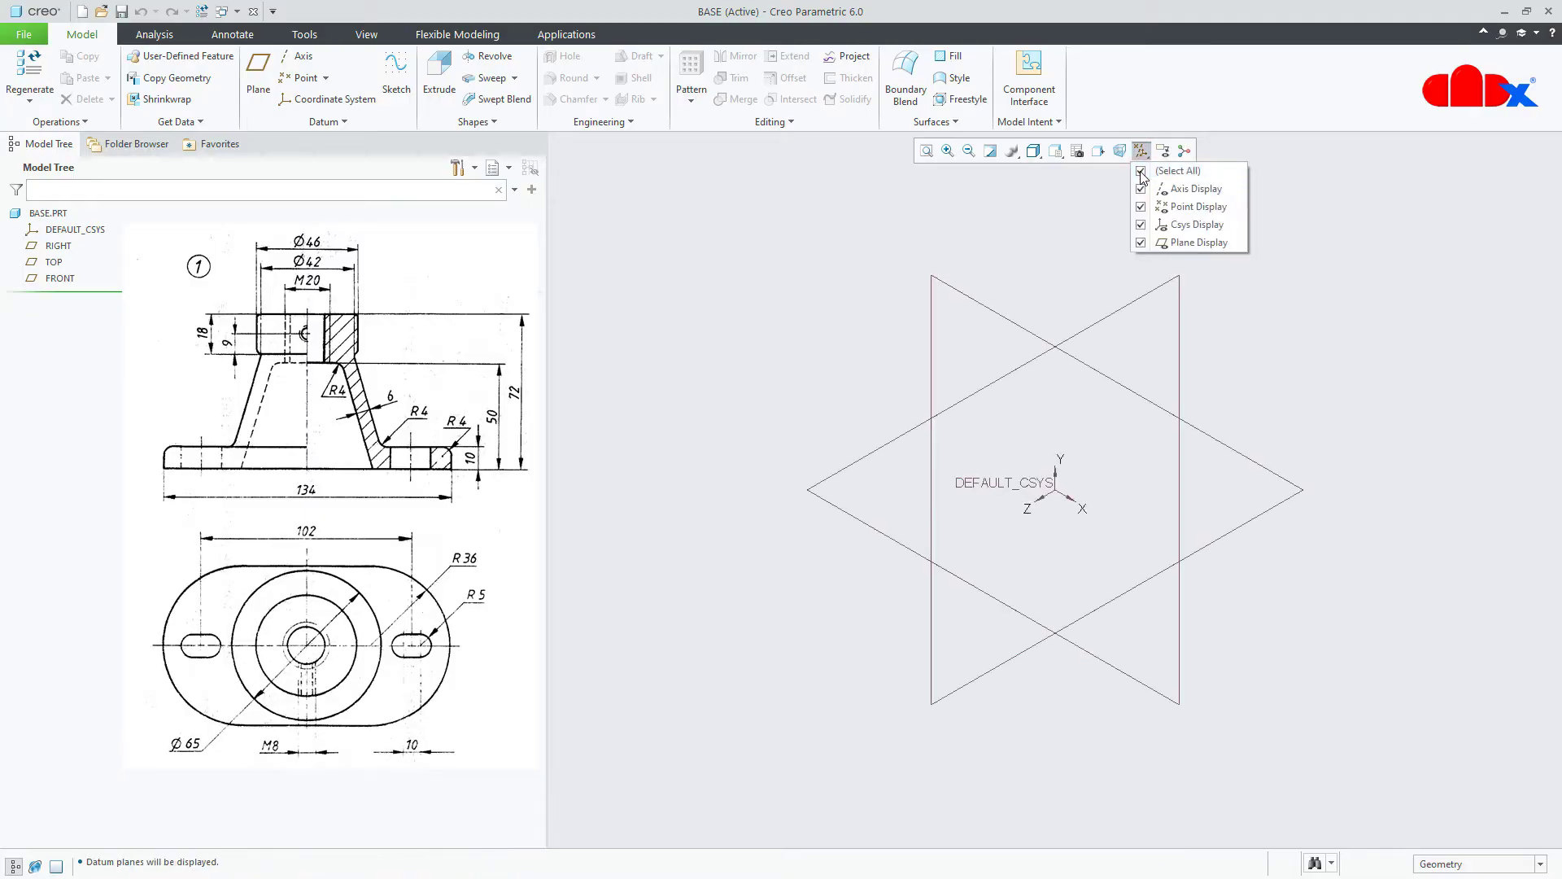
click(1059, 705)
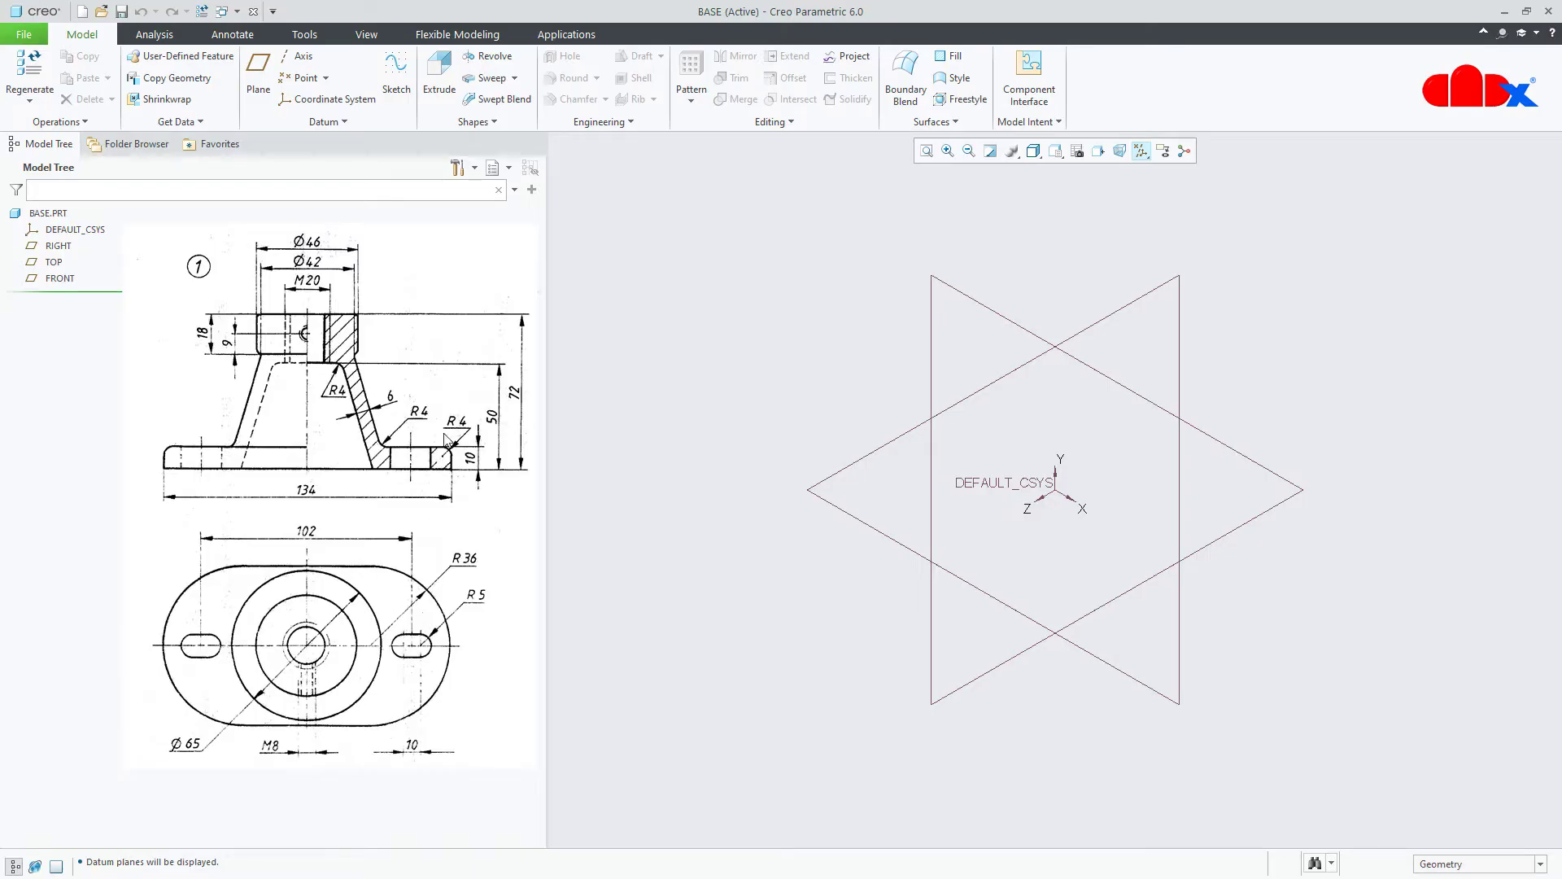
- Start an Extrude sketch on the TOP plane, oriented face-on, with the display of all datum features turned off
click(442, 87)
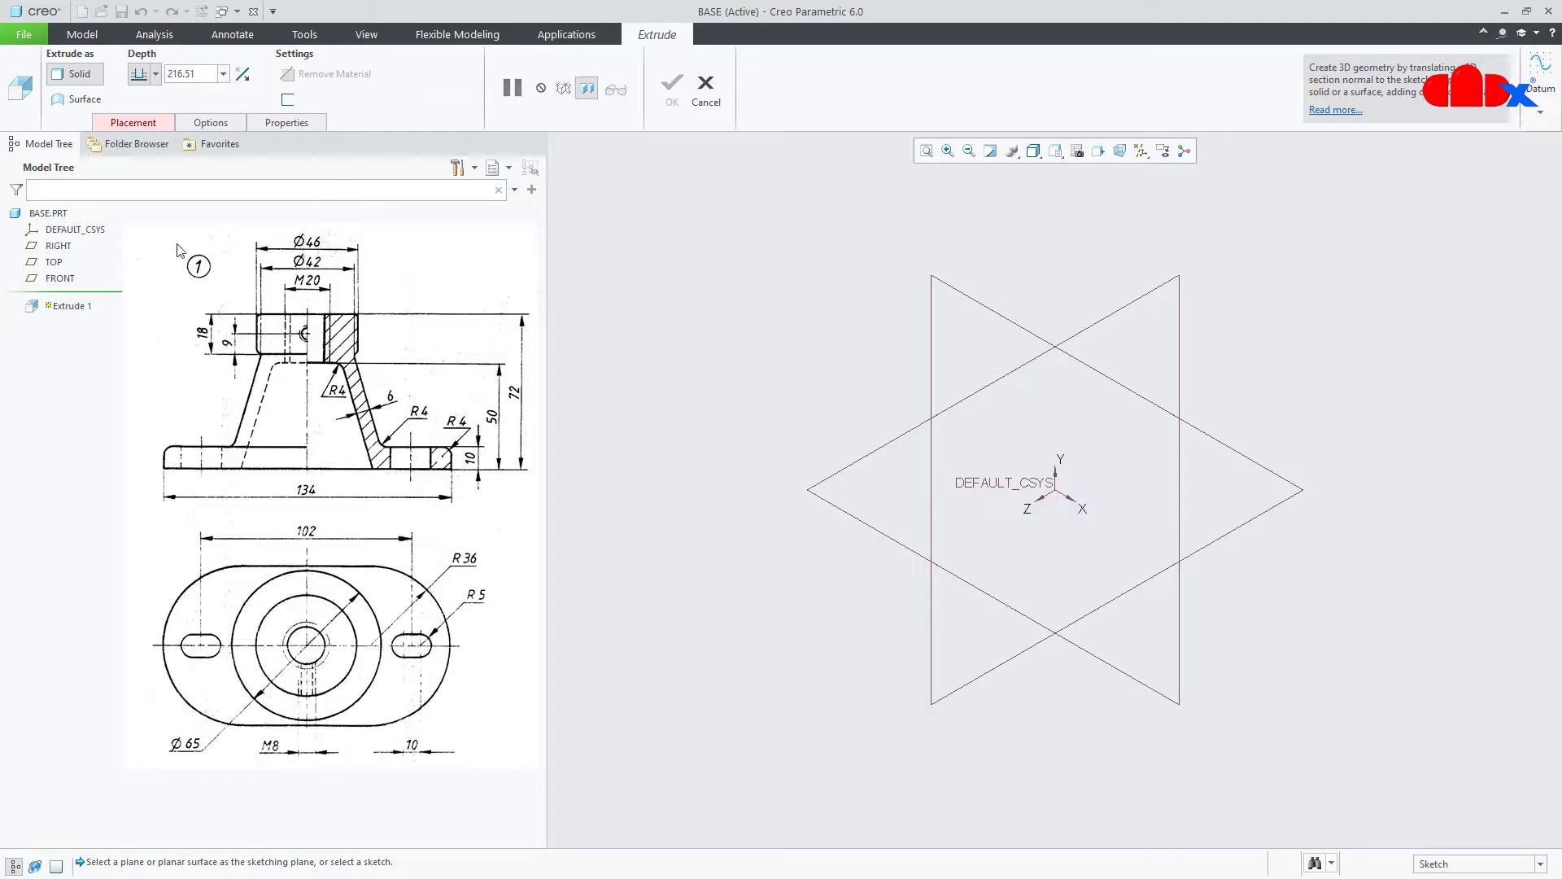
click(57, 263)
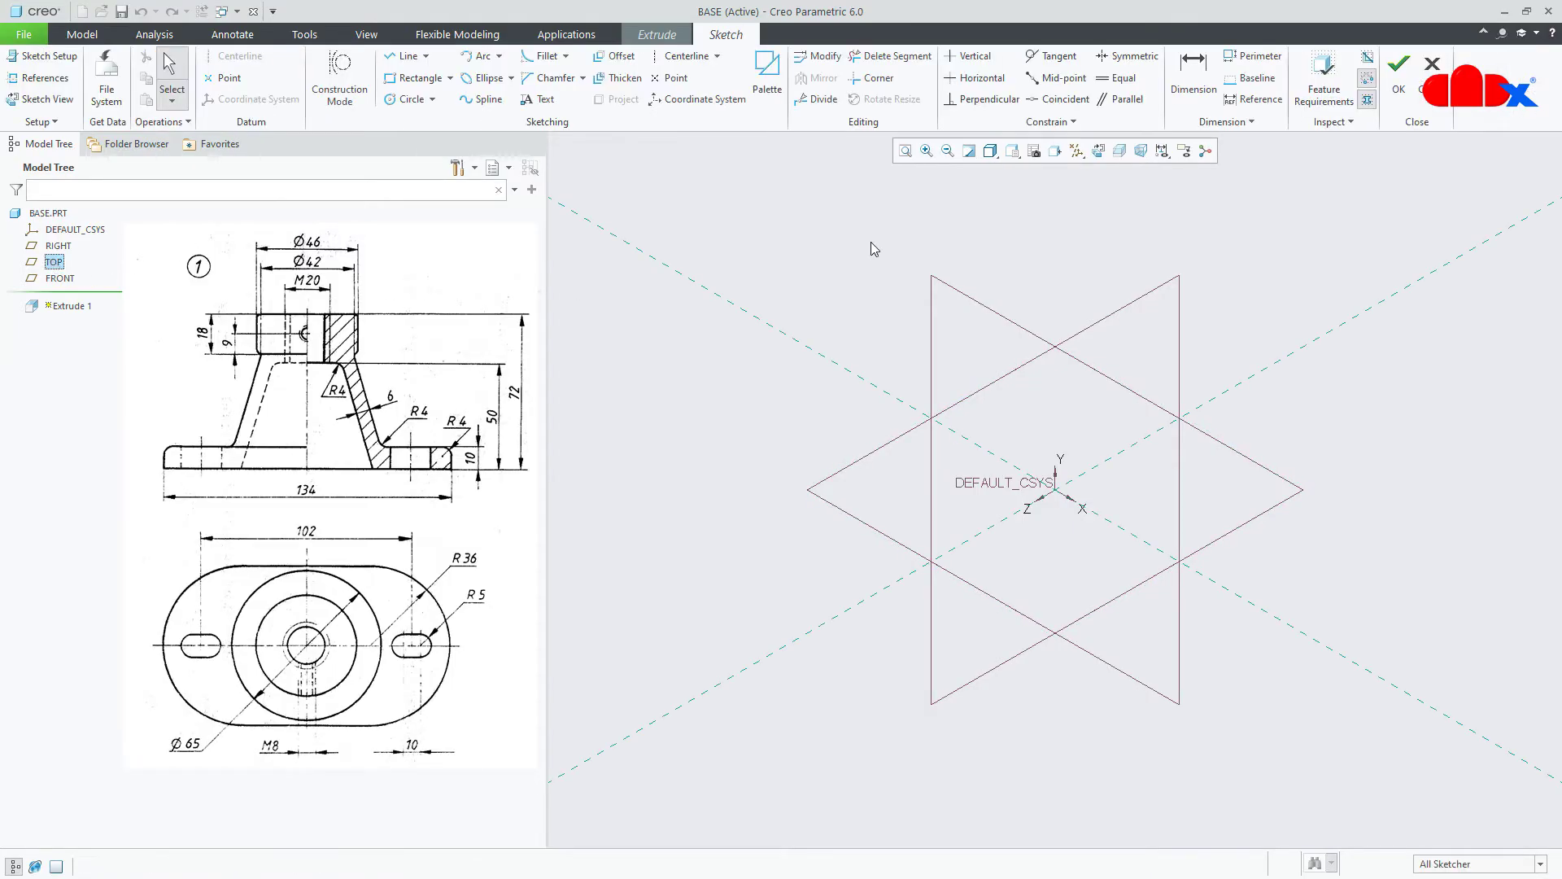
click(1098, 151)
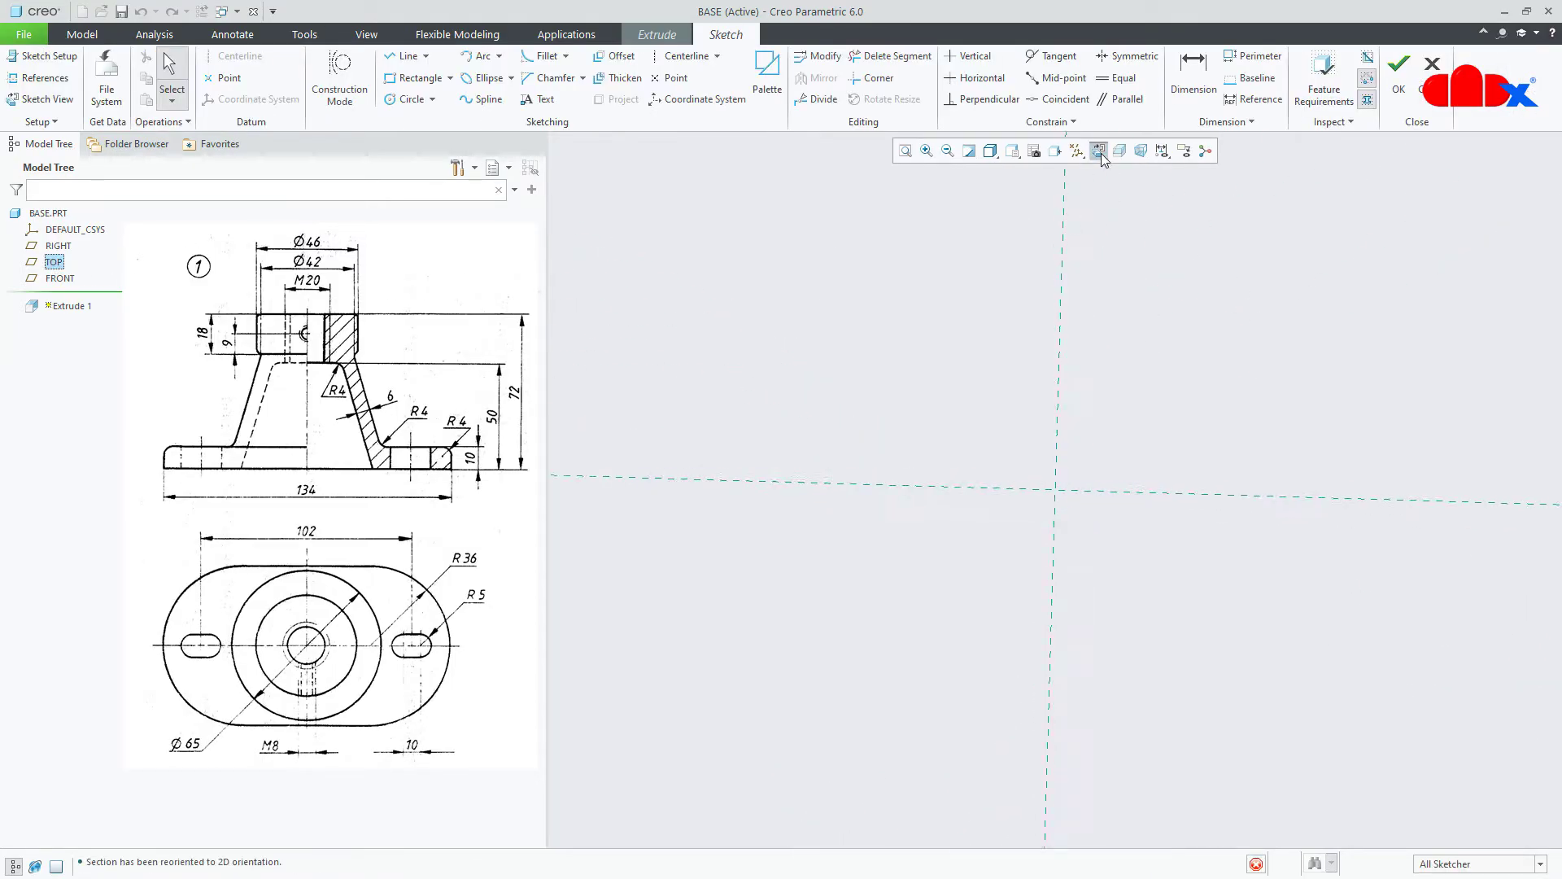
click(1076, 151)
click(1078, 171)
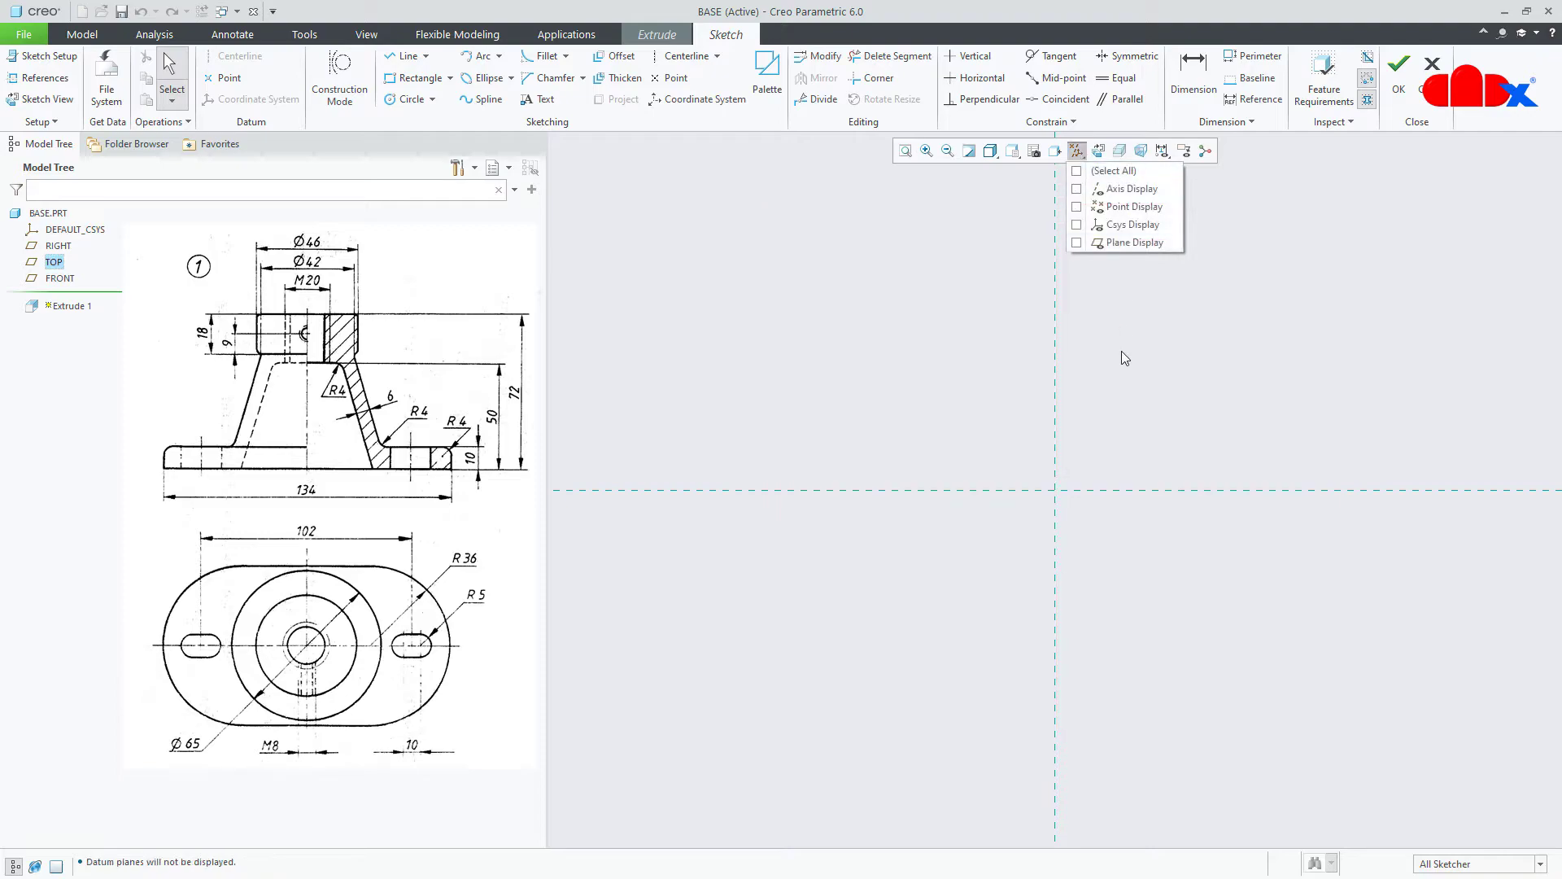
- Insert a Racetrack shape from the sketcher palette and centre it on the intersection of the sketch references
click(768, 82)
click(1304, 680)
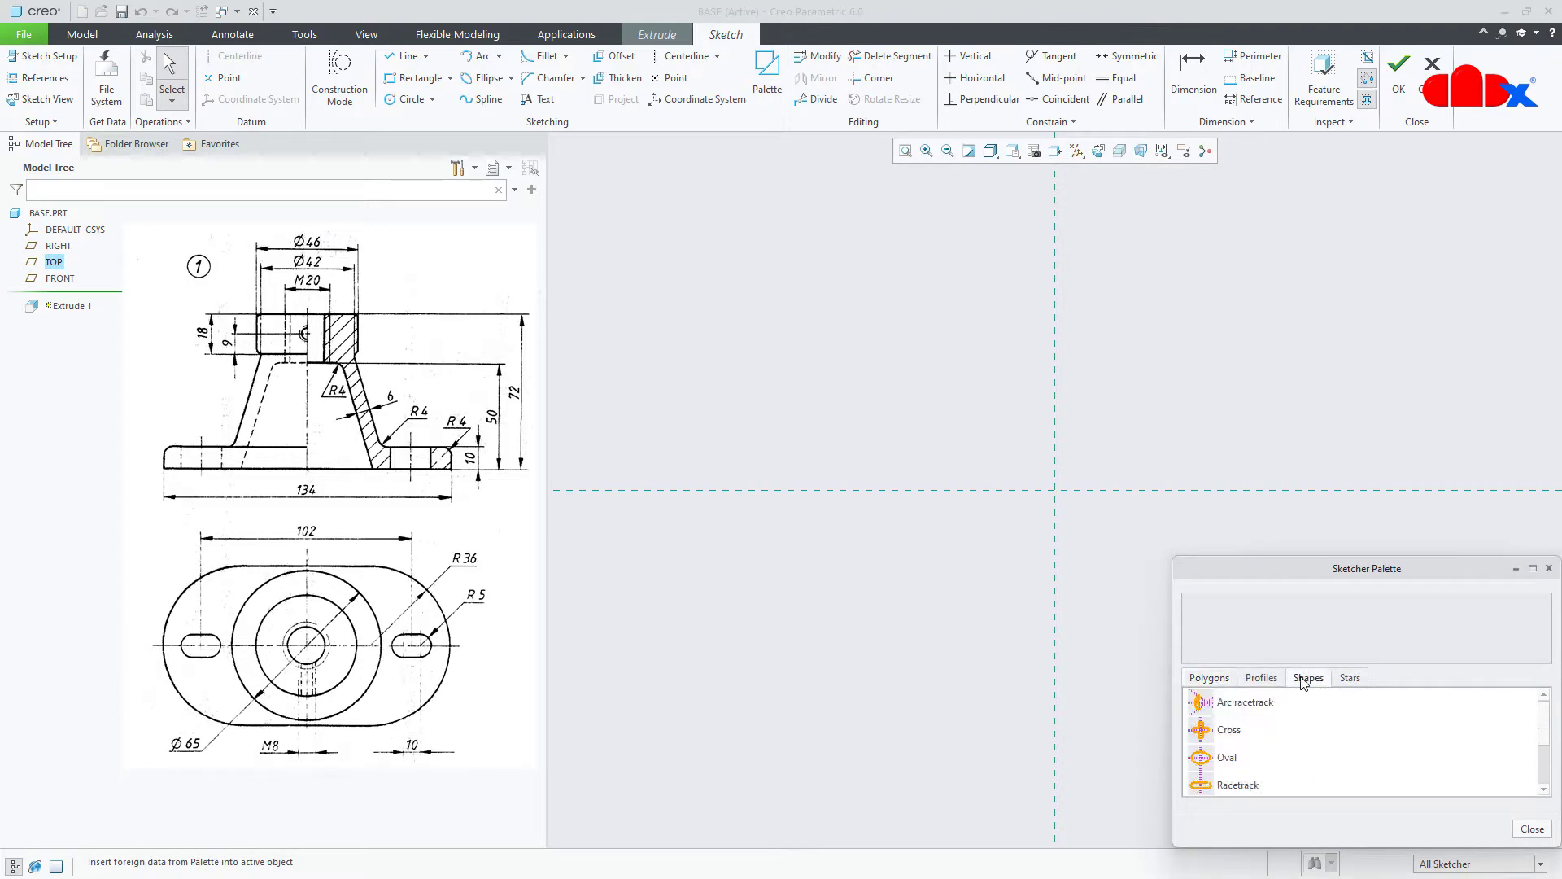
double_click(1238, 784)
click(1234, 305)
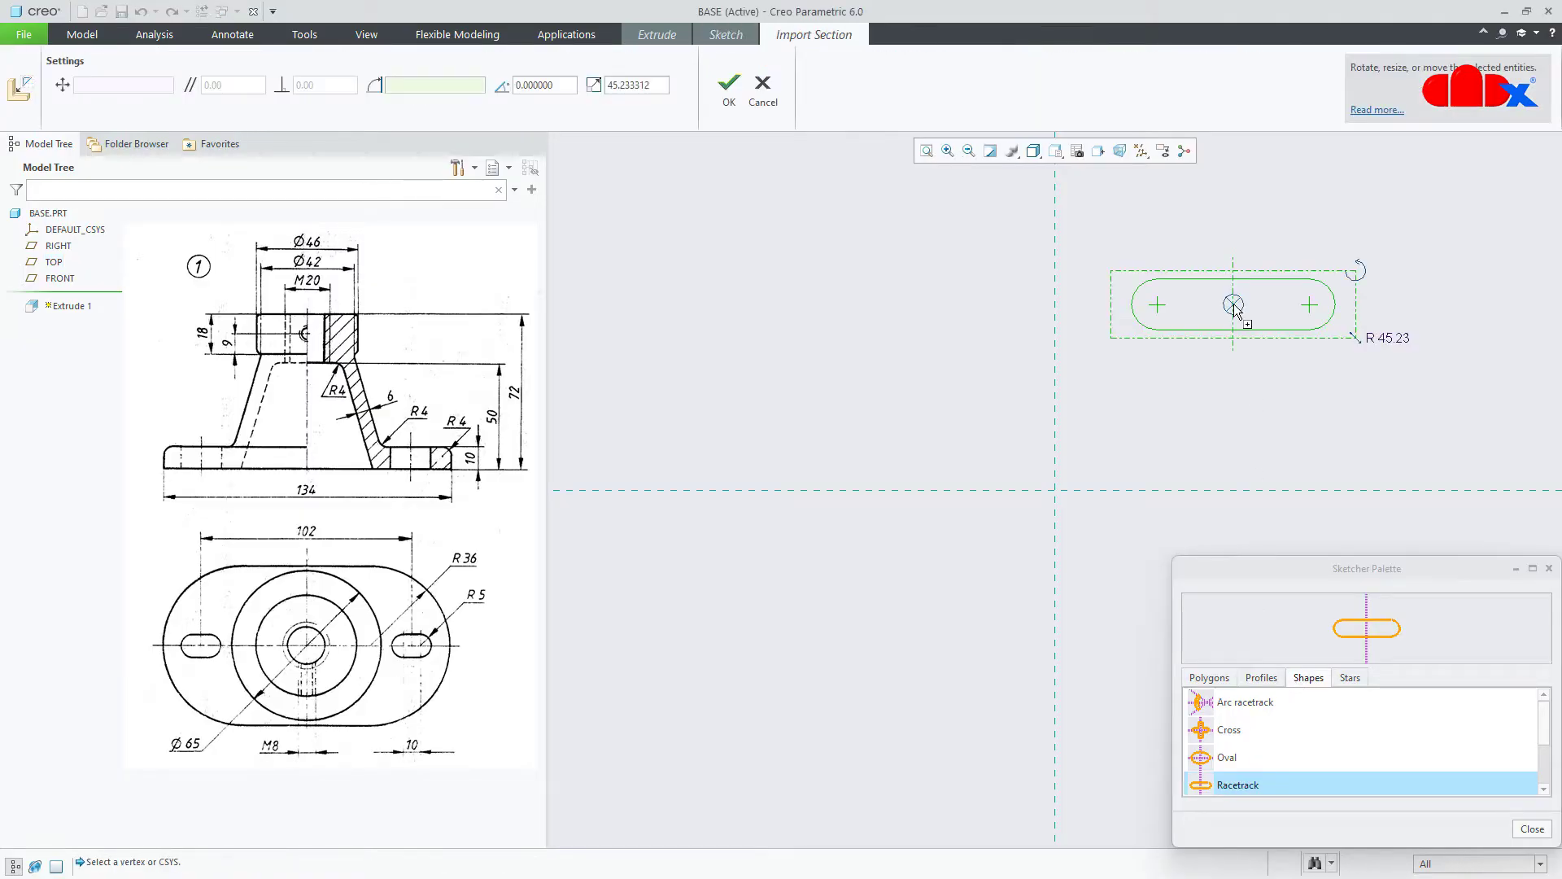
click(1535, 830)
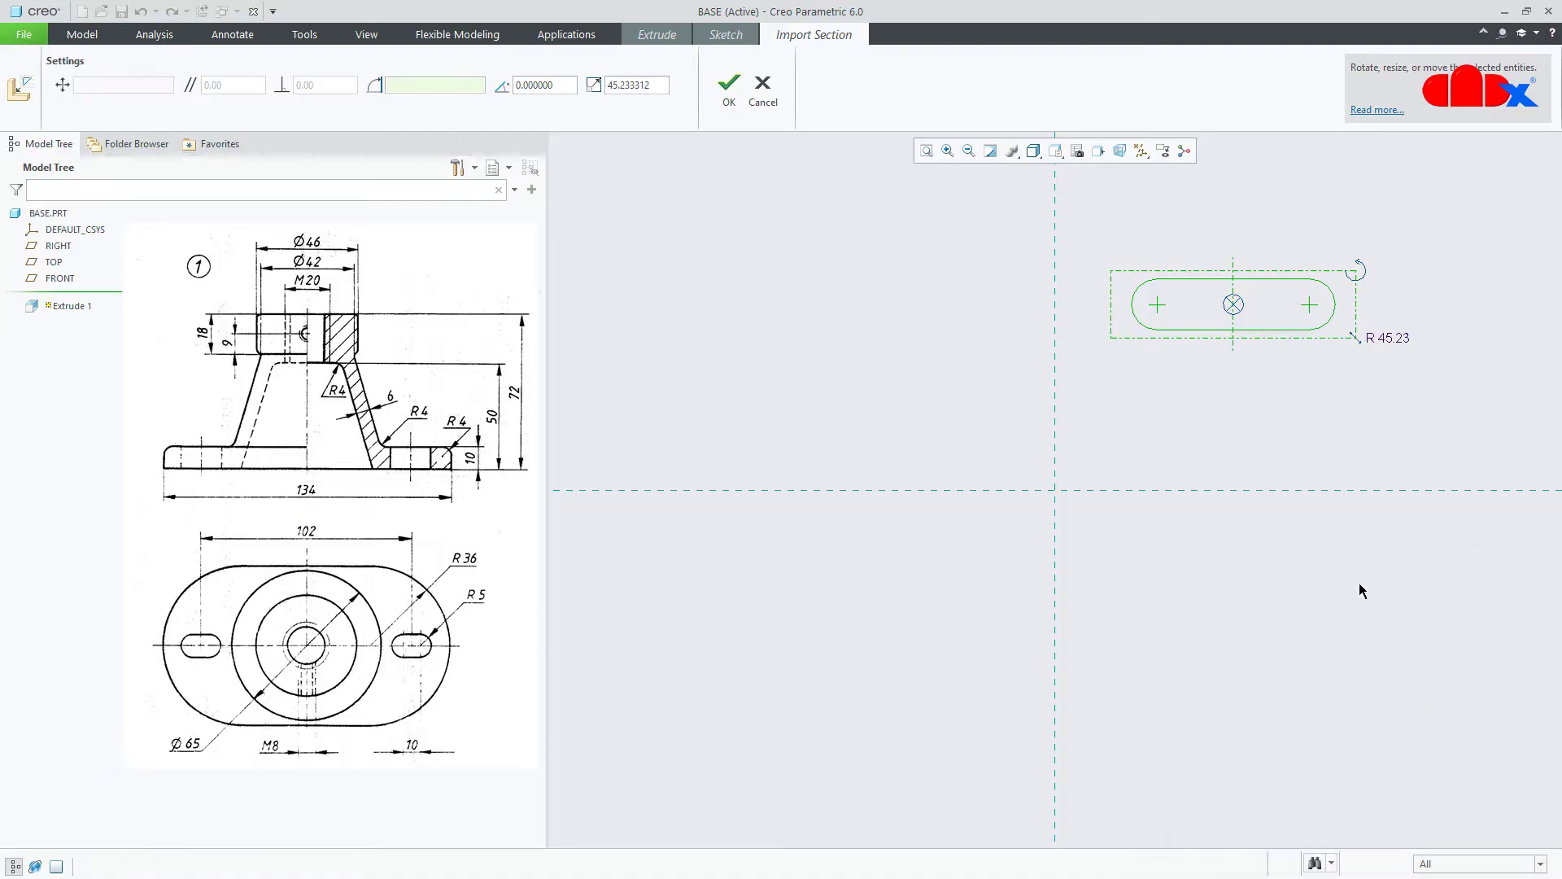
mouse_move(1233, 304)
mouse_down()
mouse_move(1109, 456)
mouse_move(1055, 489)
mouse_up()
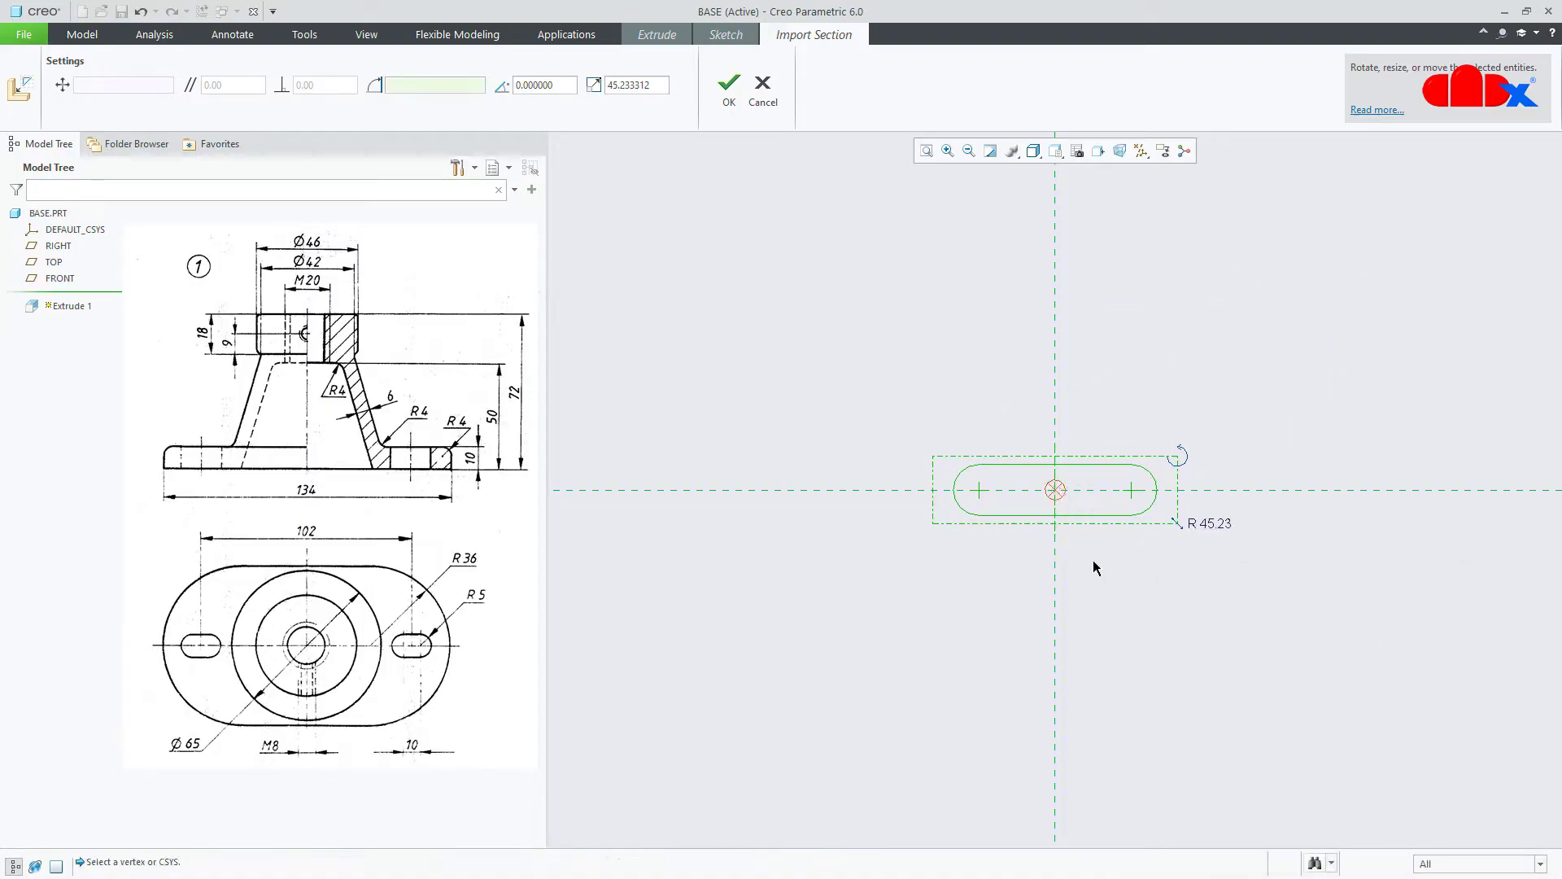
click(730, 94)
- Set the racetrack's overall length to 134 mm
scroll(1087, 510, up, 2)
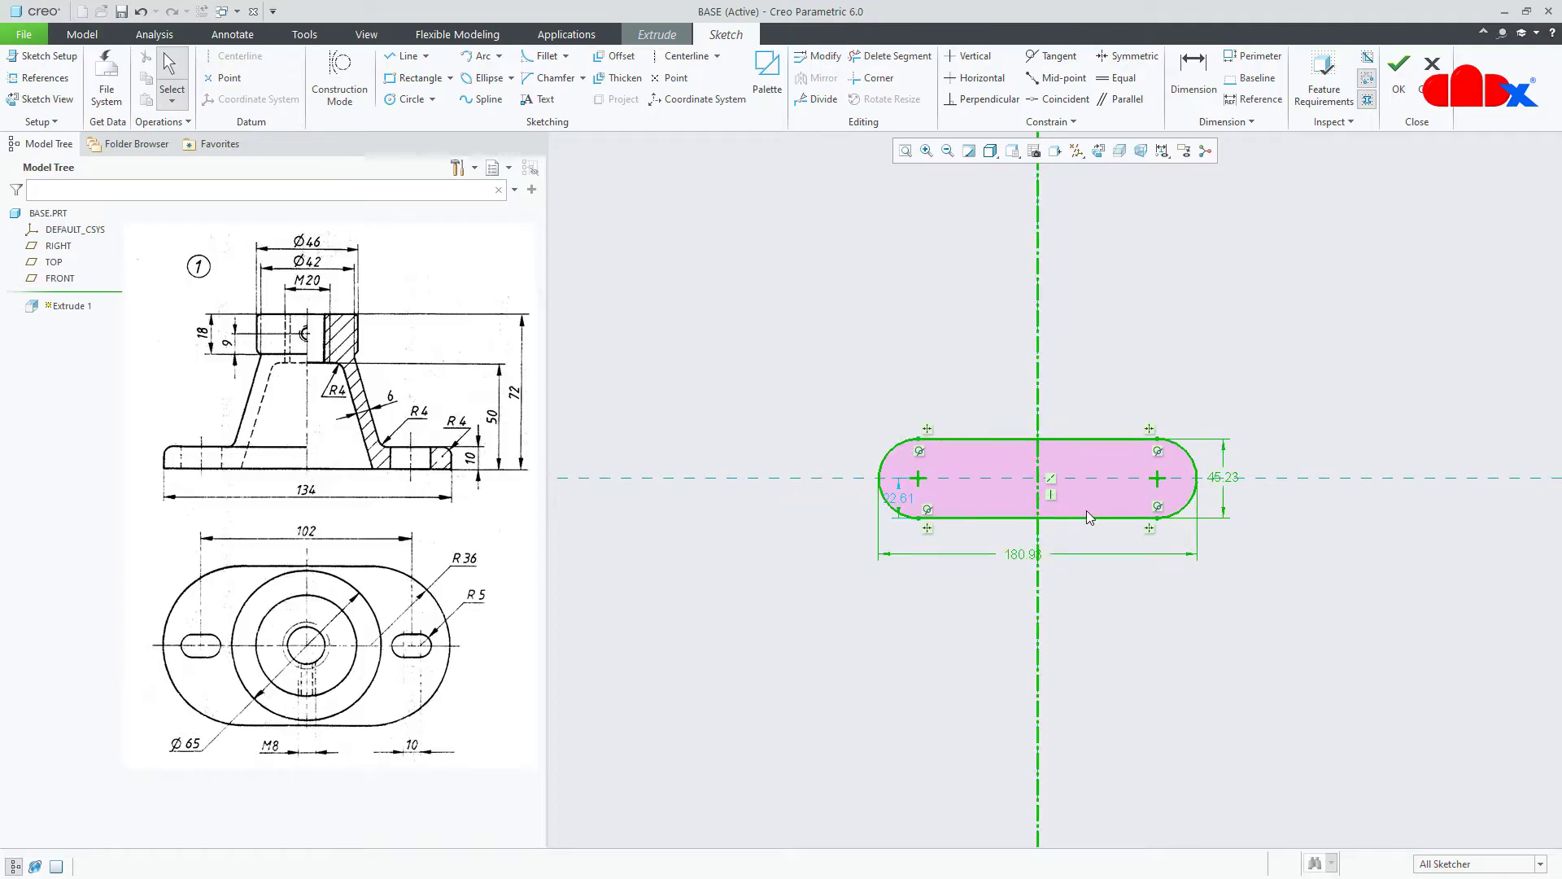
key(ctrl+a)
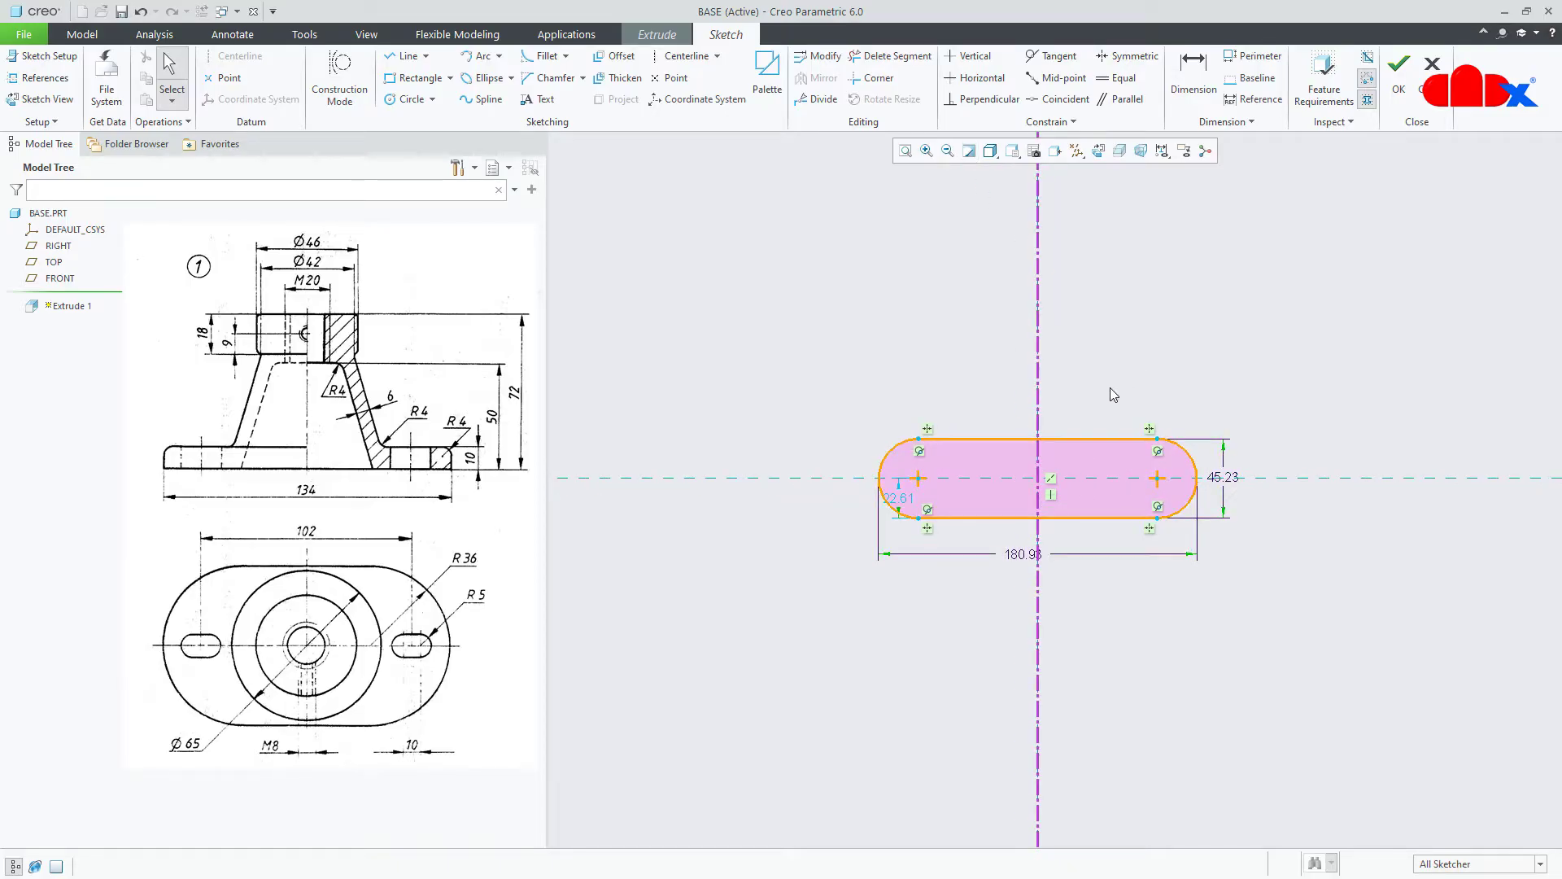
scroll(1061, 484, up, 2)
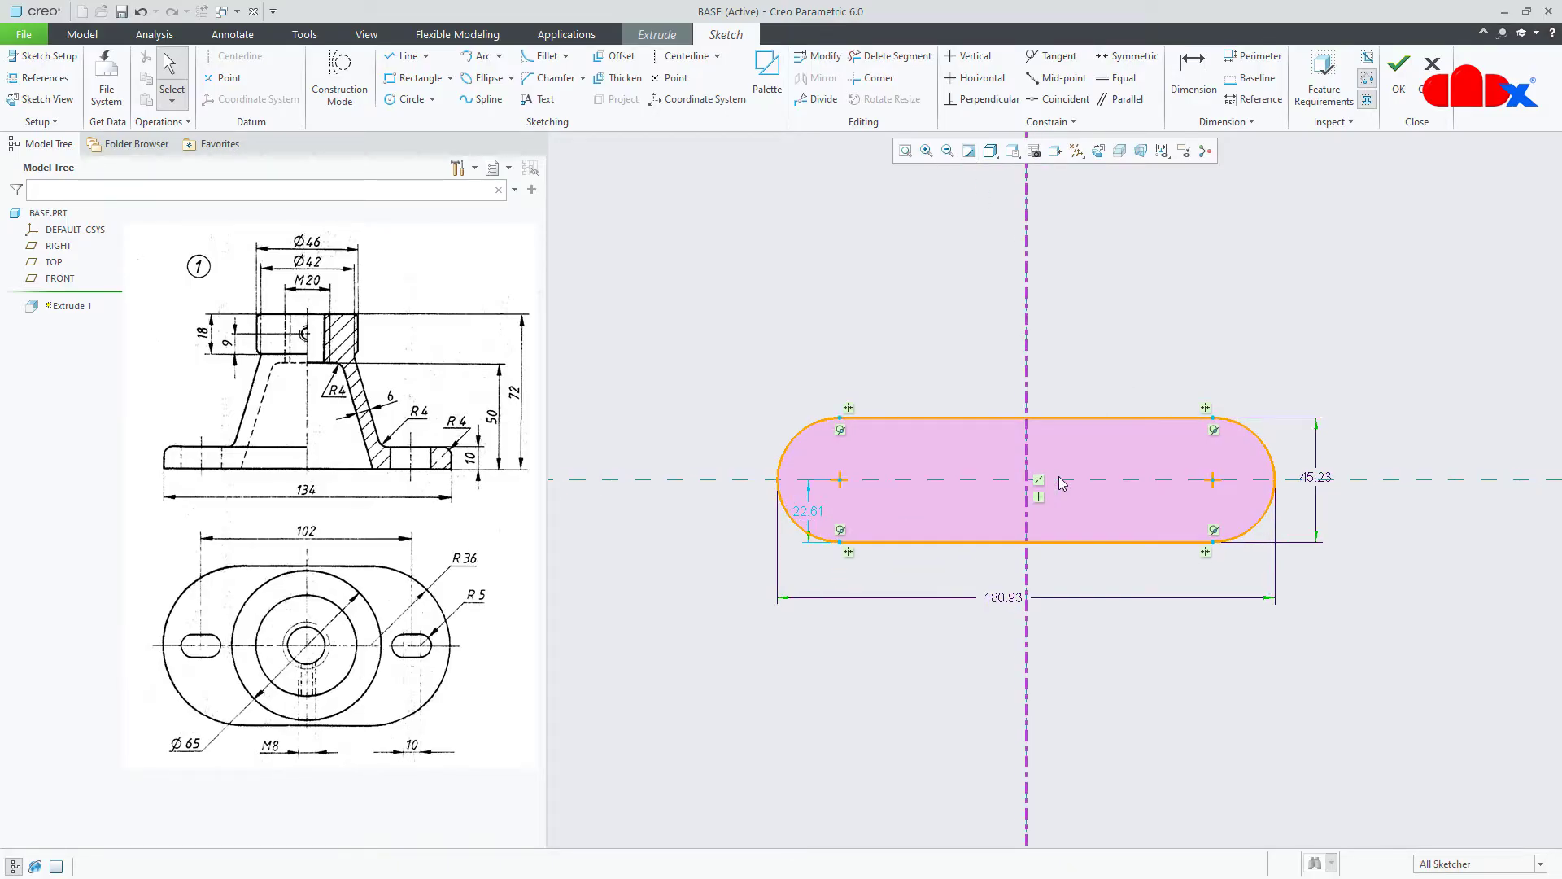
double_click(1001, 595)
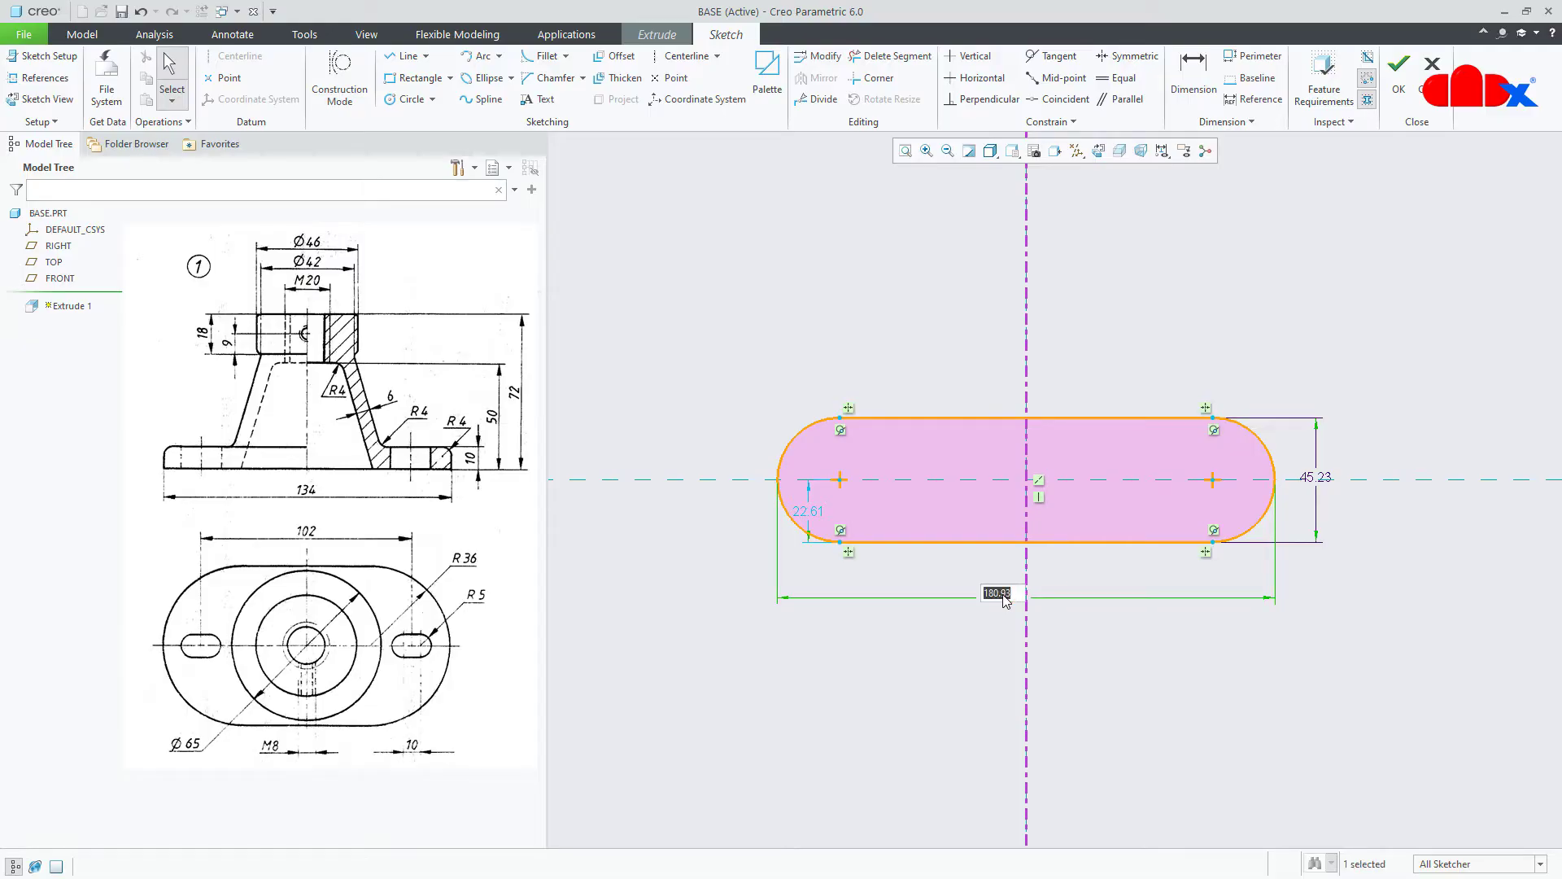
text(134)
key(Return)
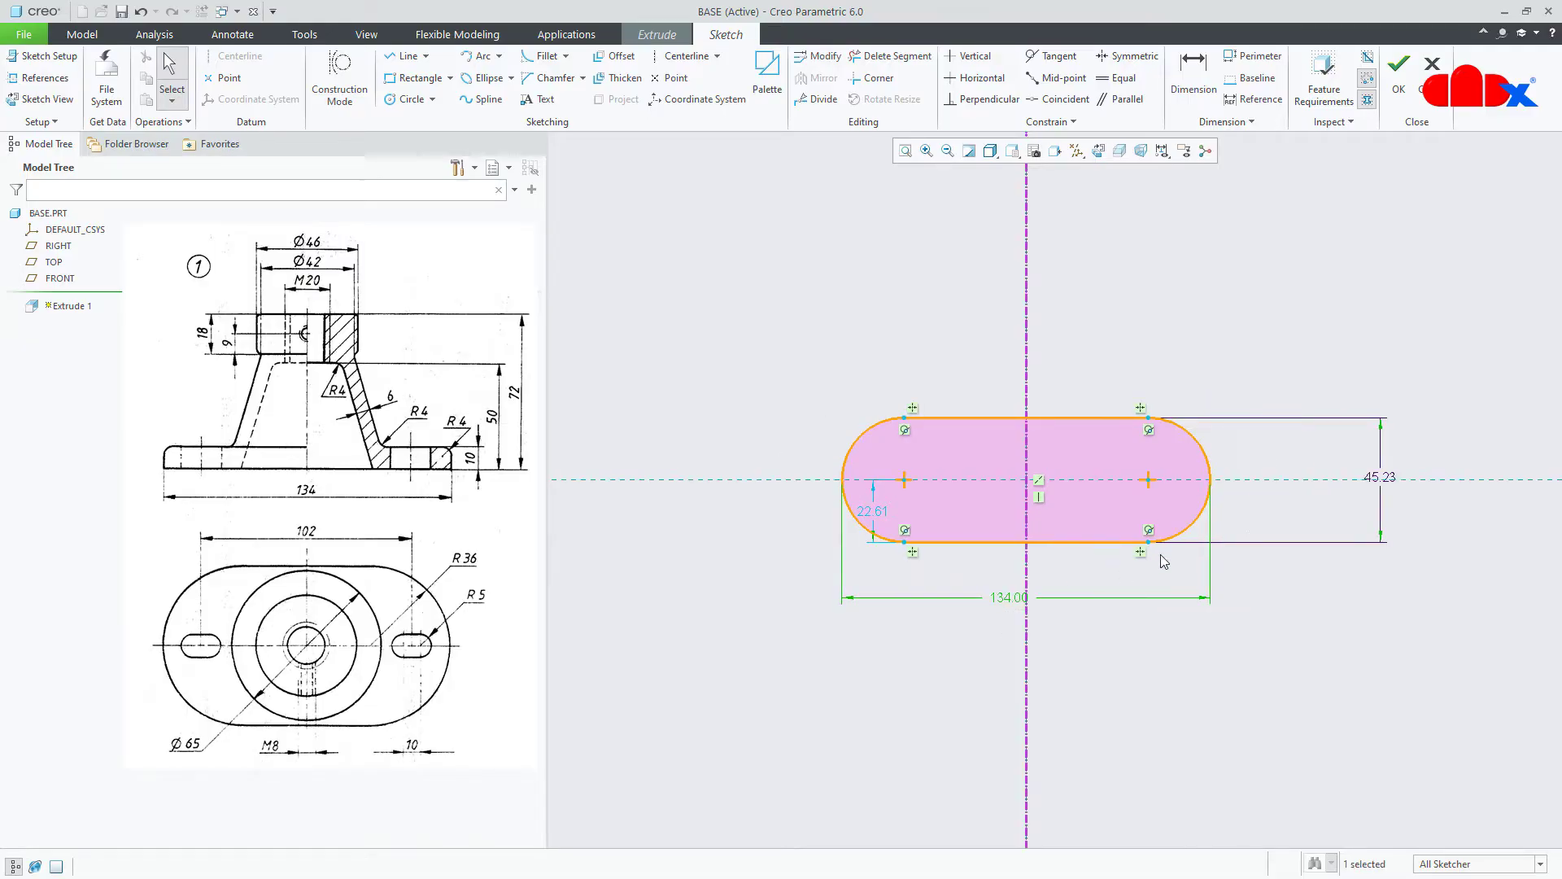
- Delete the racetrack's height dimension and set its end radius to 36 mm
key(Delete)
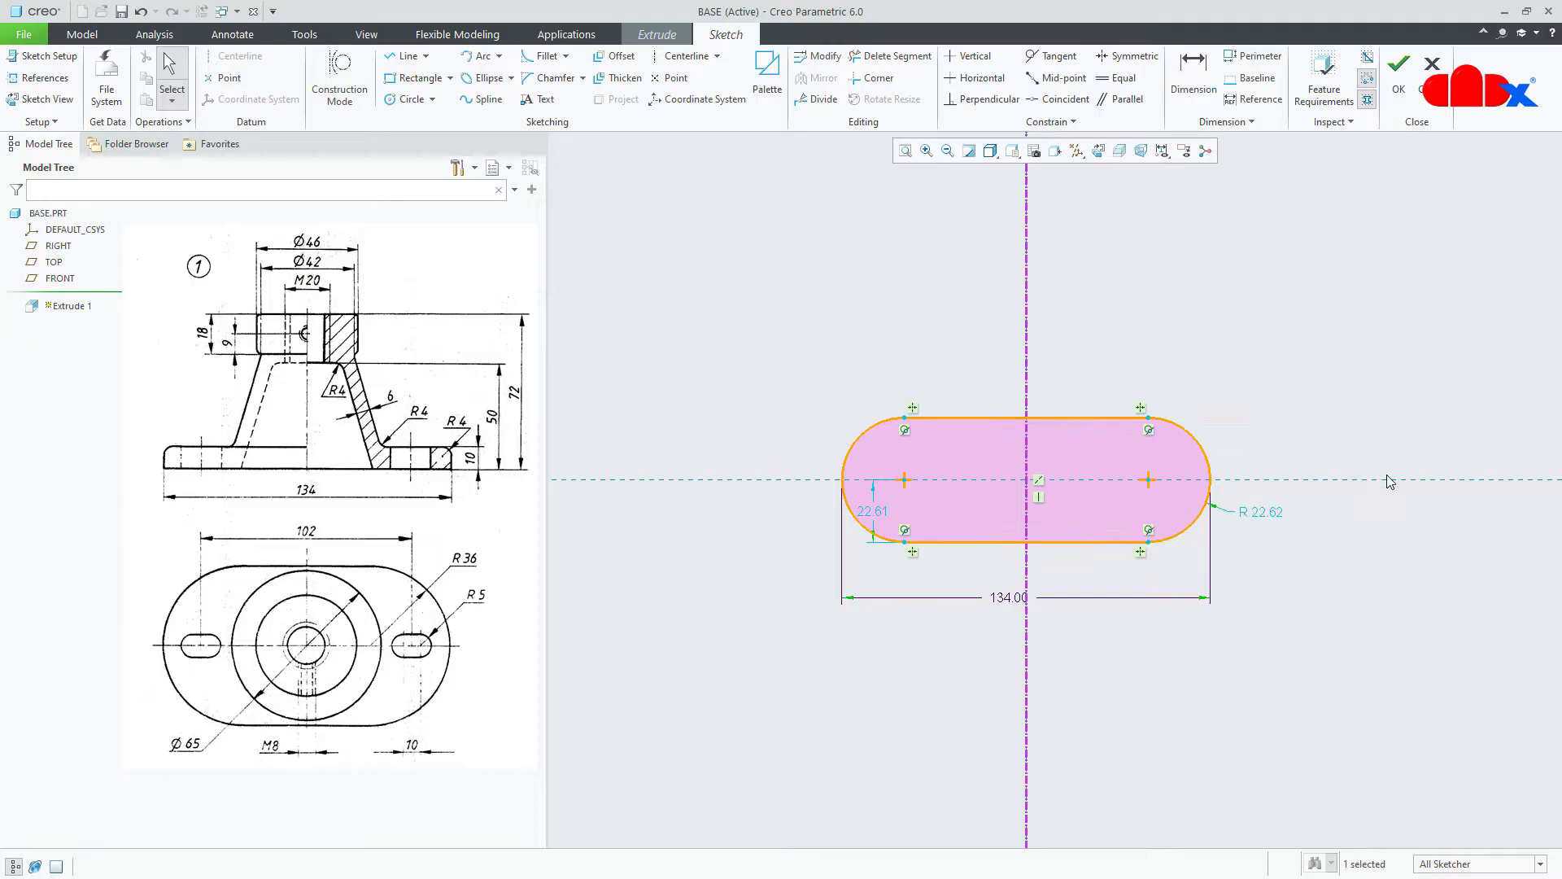
double_click(1261, 513)
text(36)
key(Return)
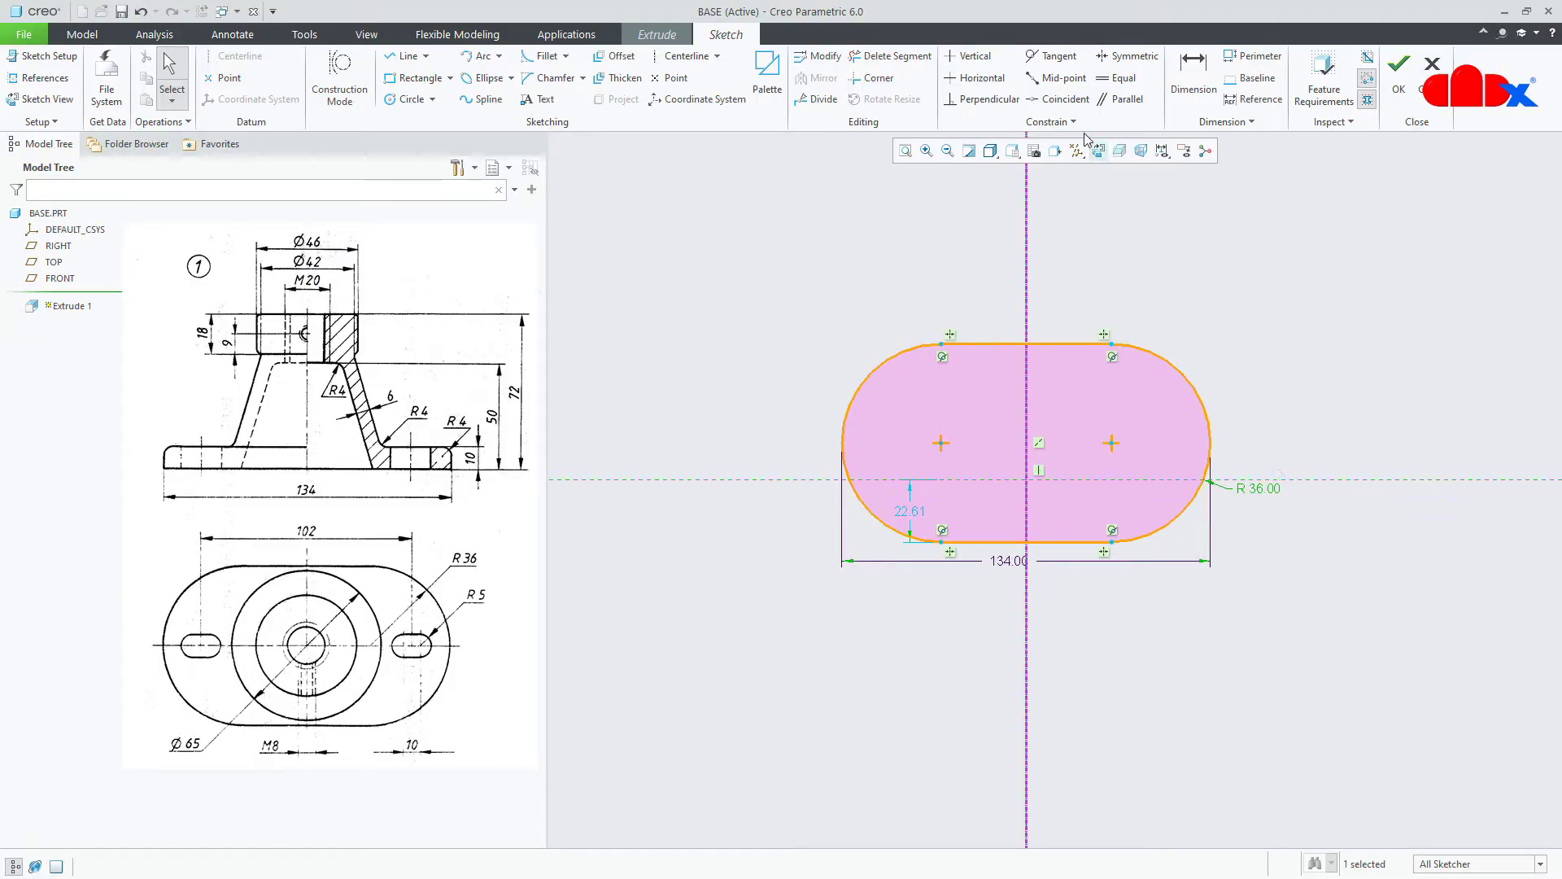
- Make the centre of the racetrack's right-hand arc coincident with the horizontal reference line
click(1058, 99)
click(1111, 443)
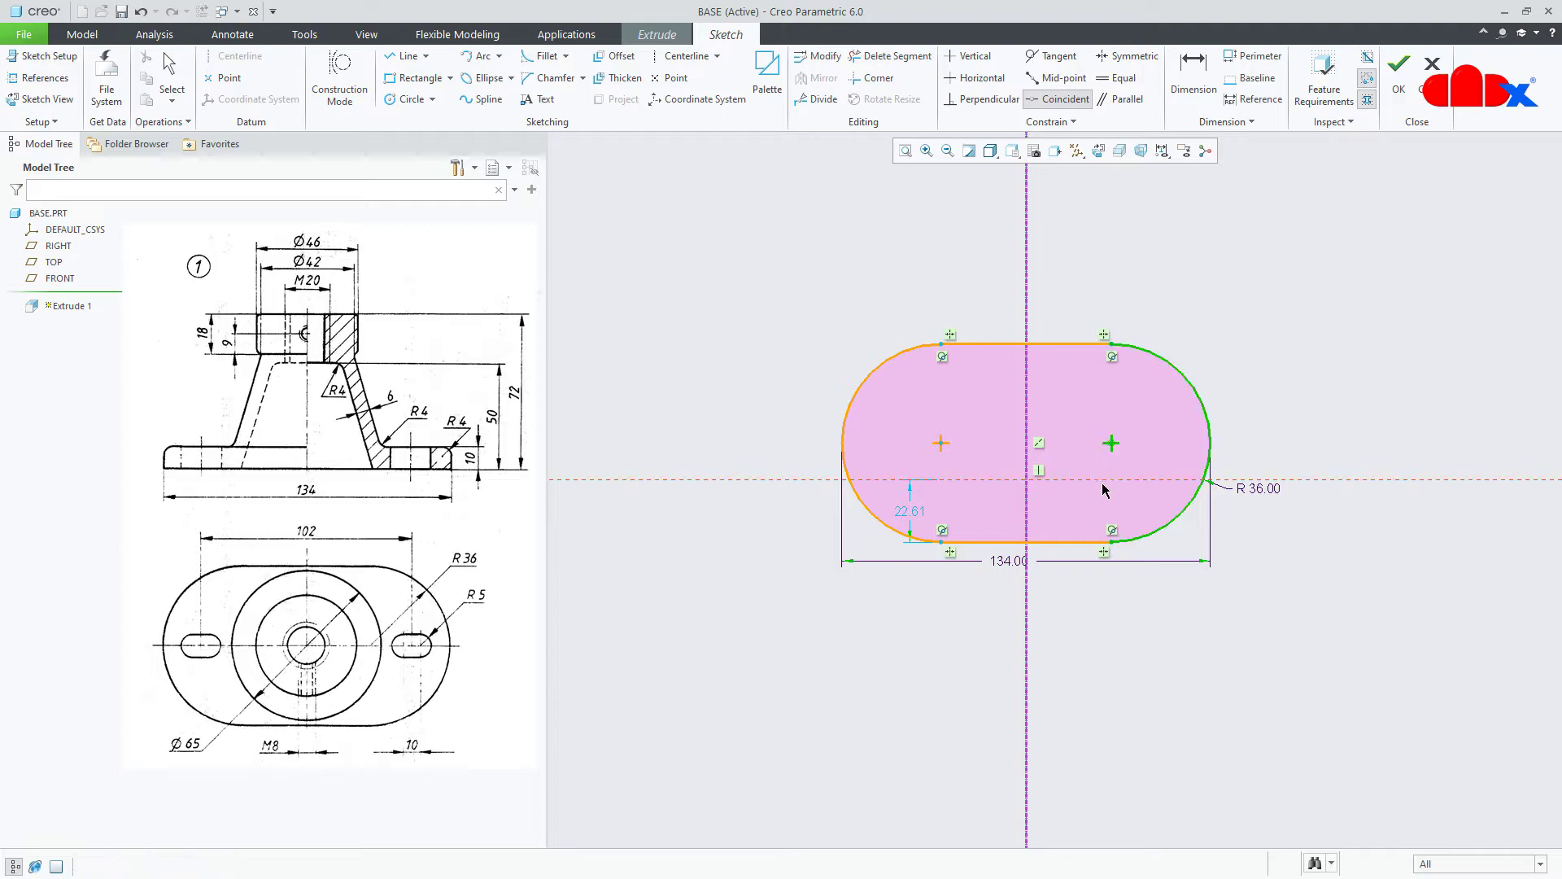
click(1104, 480)
middle_click(1243, 436)
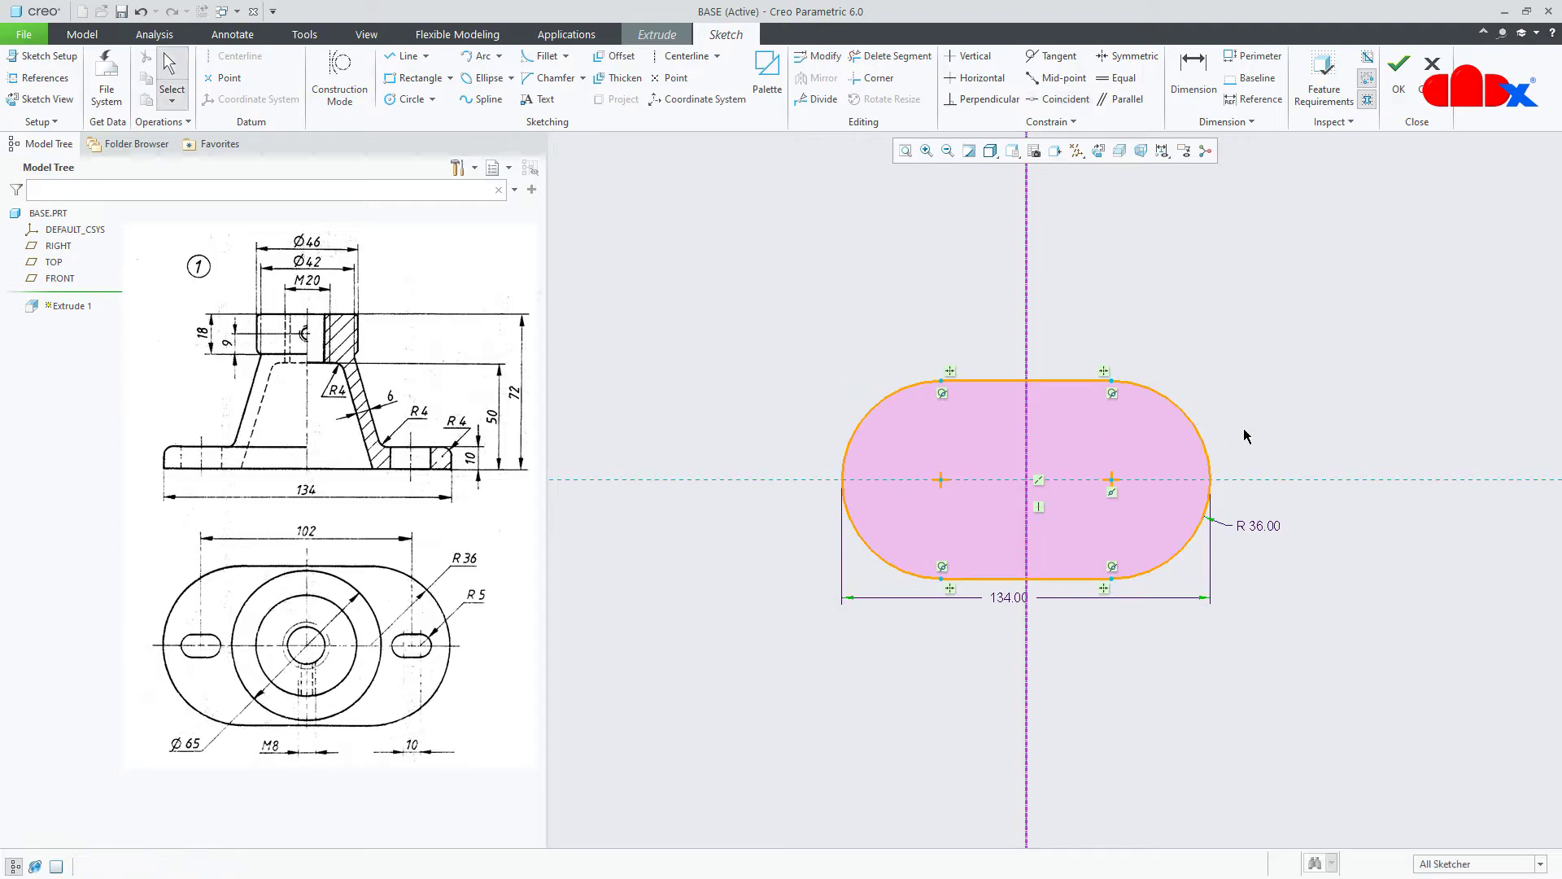
- Finish the racetrack sketch, extrude it to a depth of 10 mm and restore the default view orientation
right_click(1243, 436)
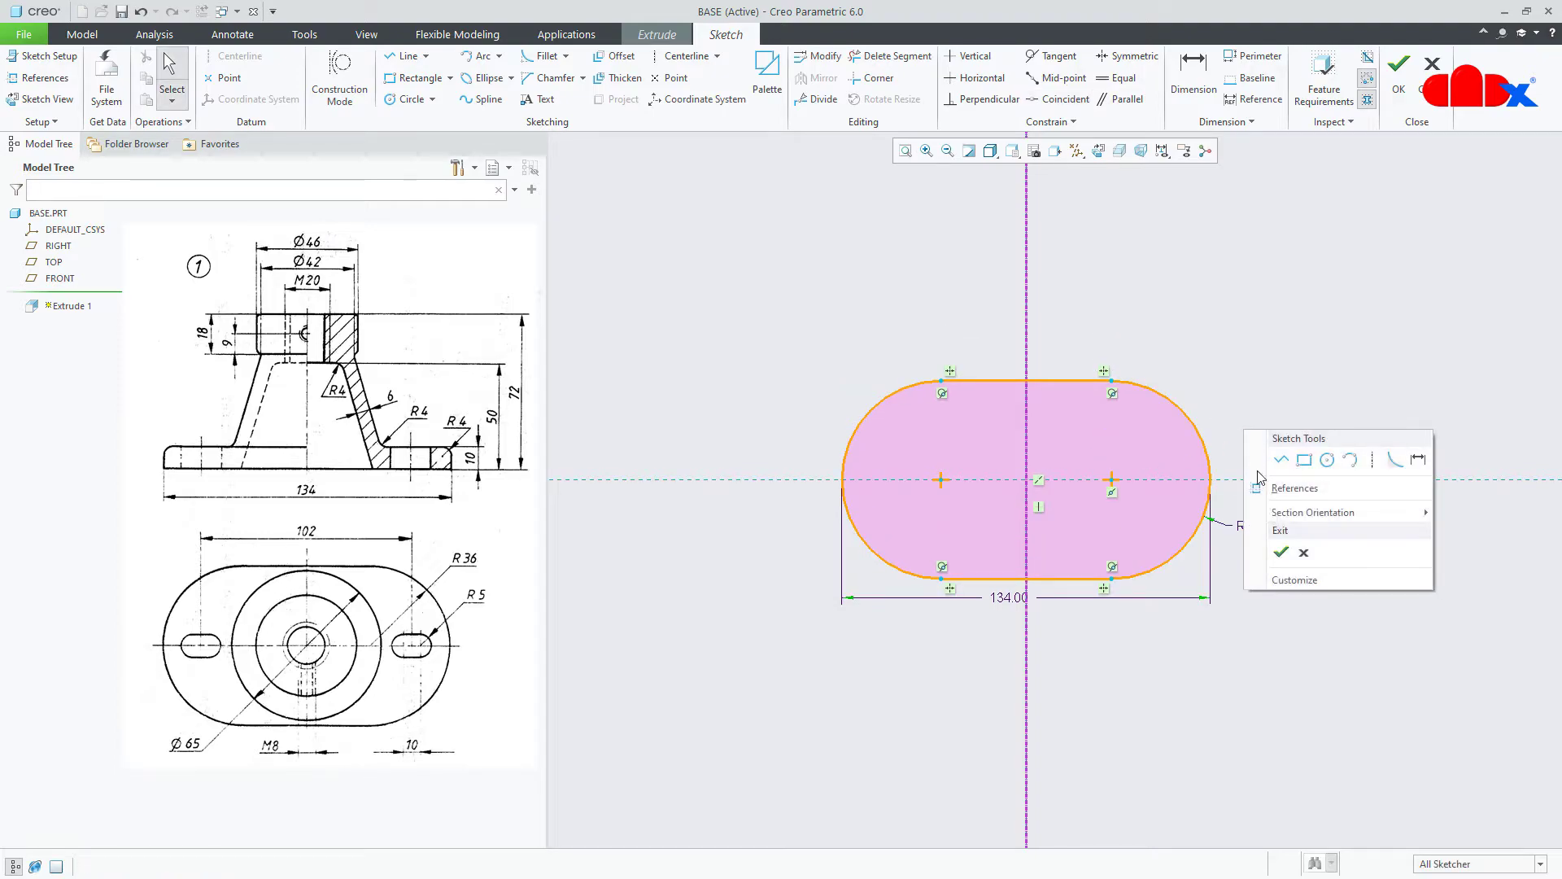
click(1284, 556)
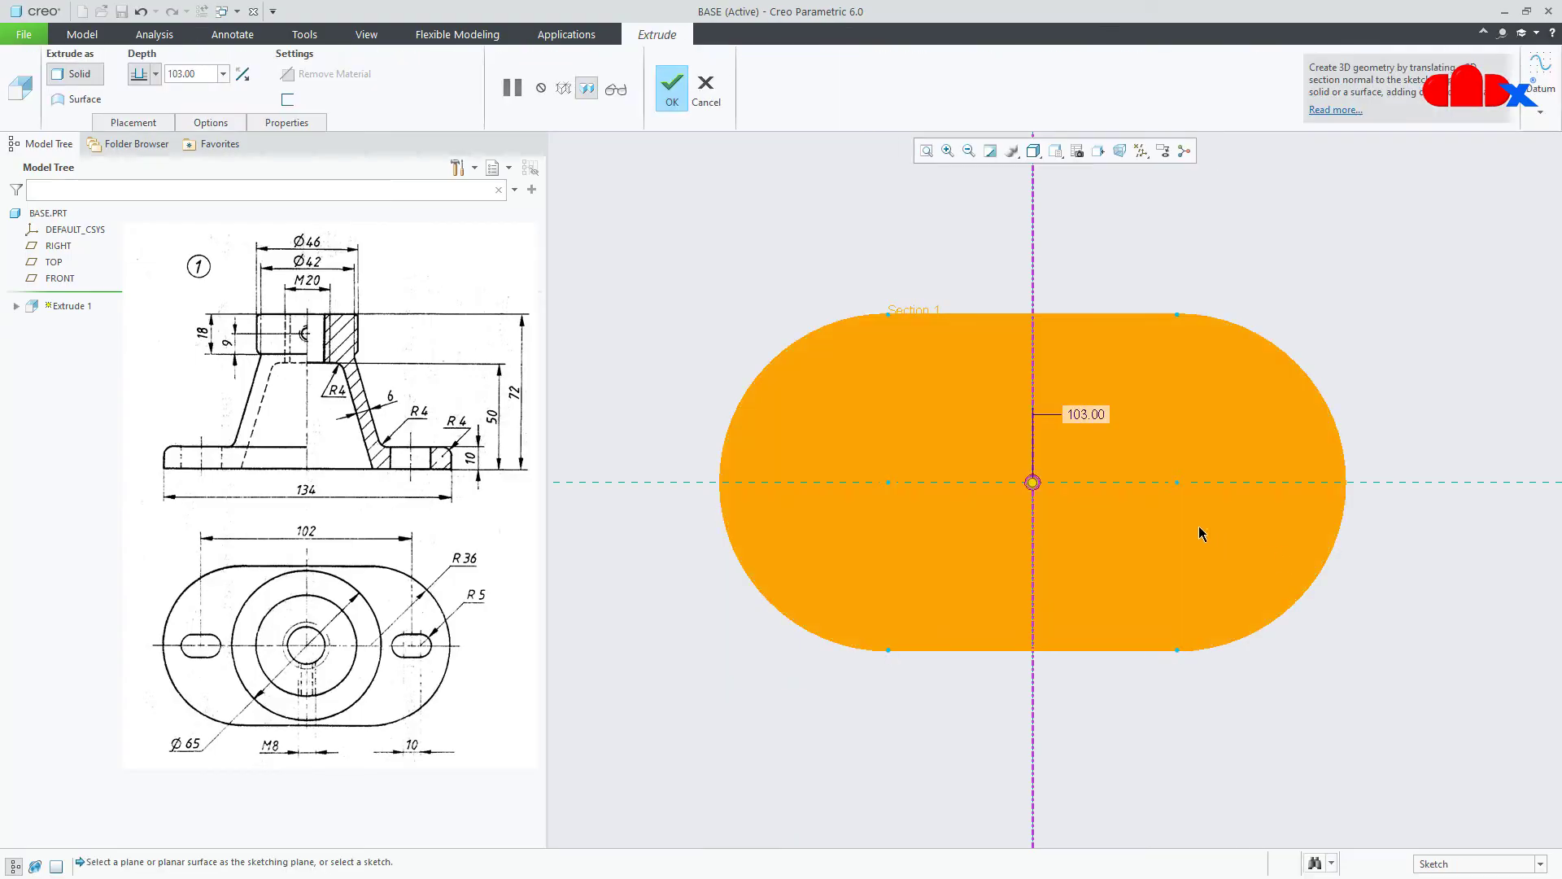
double_click(1091, 414)
text(10)
key(Return)
middle_click(1302, 713)
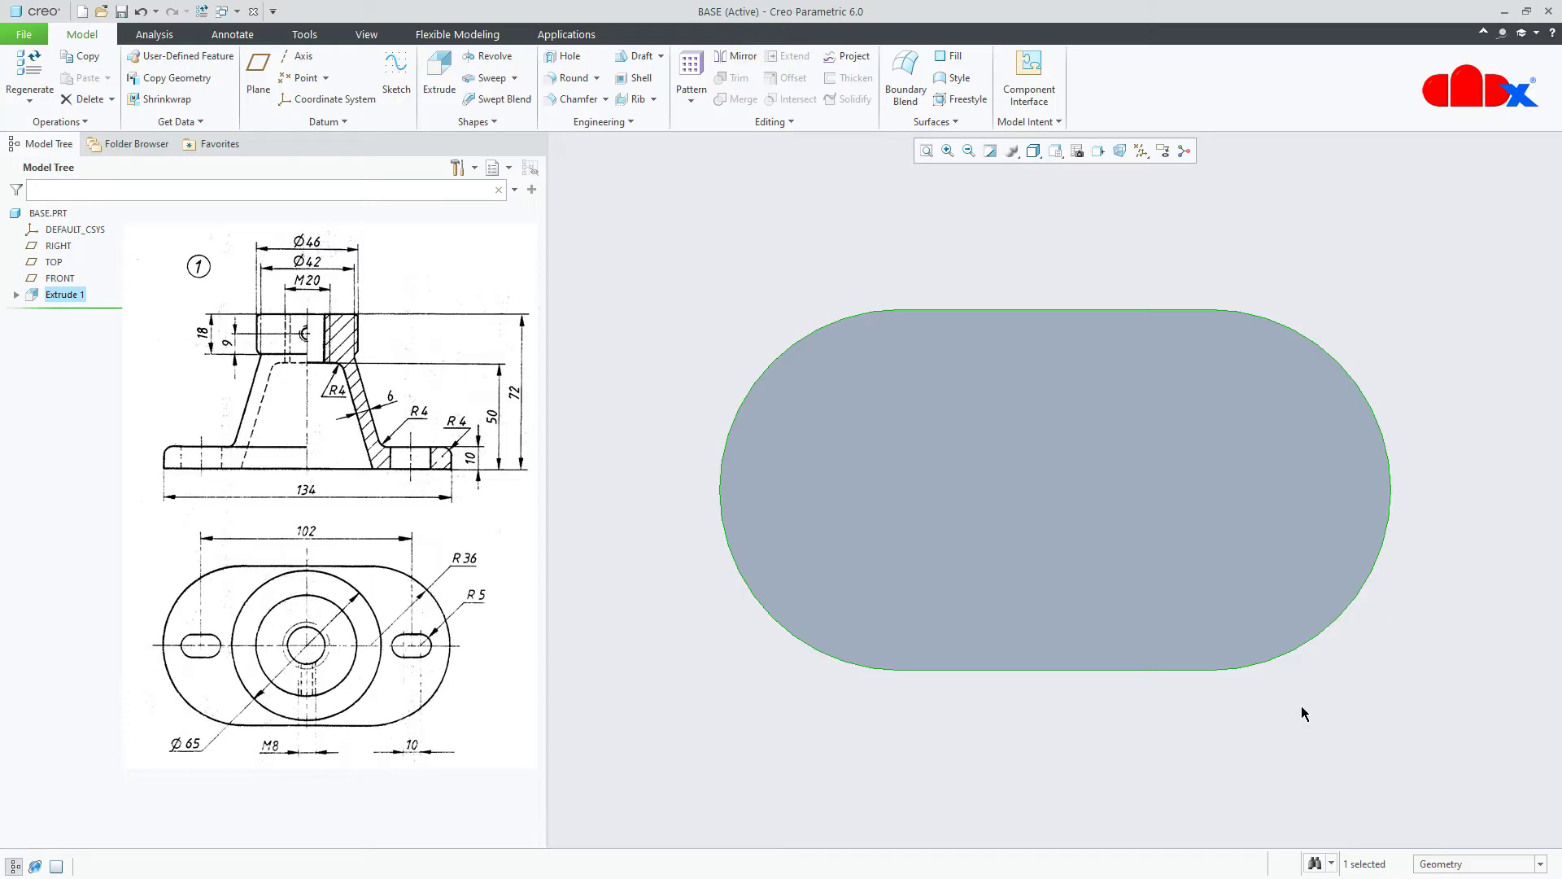
key(ctrl+d)
click(1305, 715)
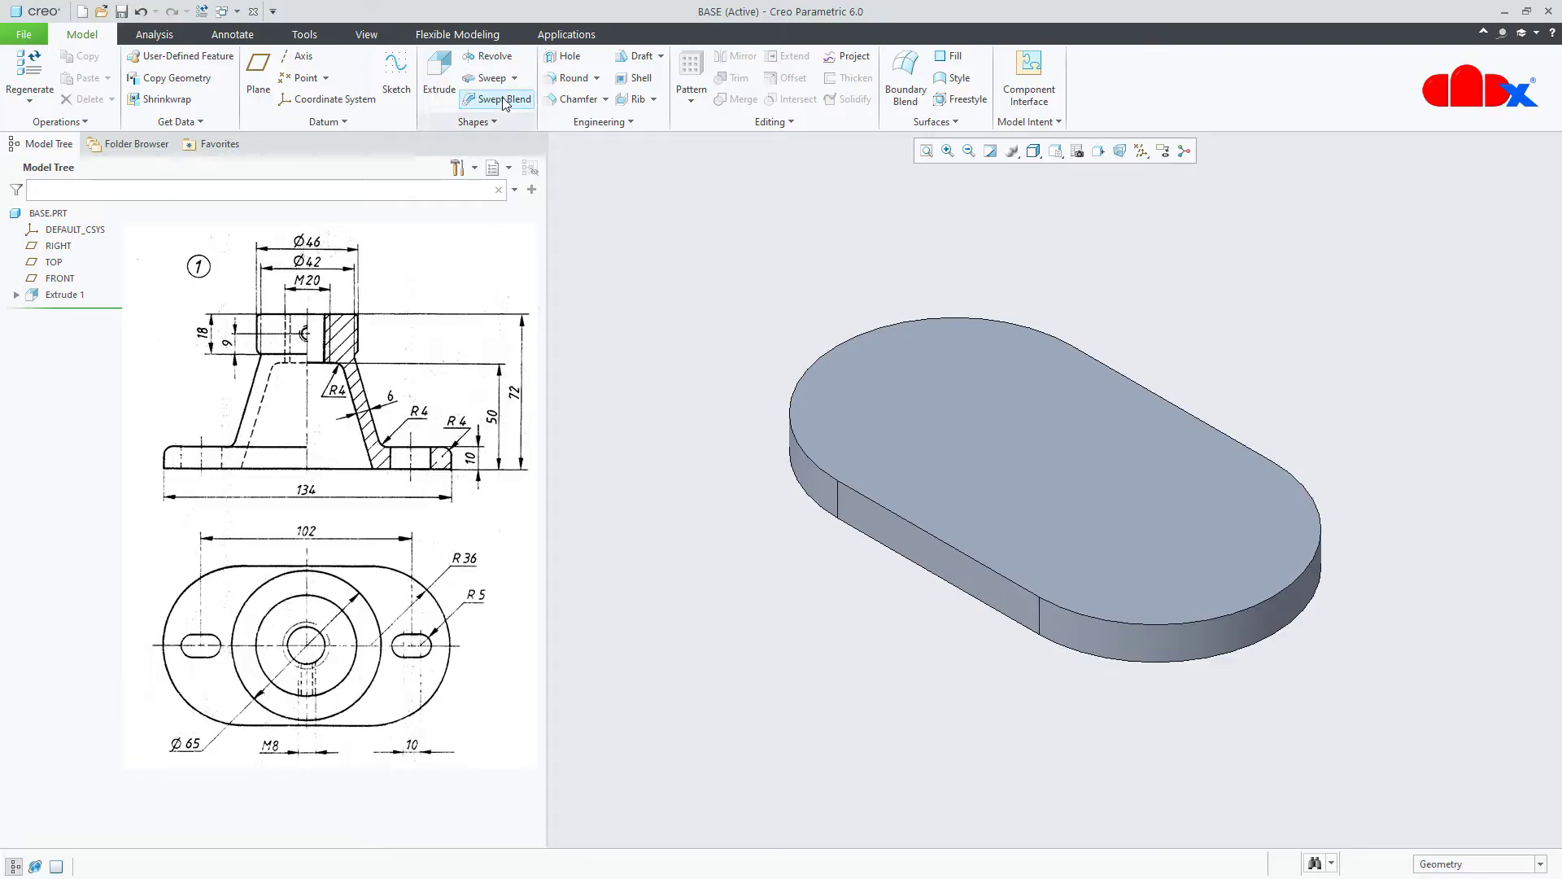
- Start a Revolve sketch on the FRONT plane with a vertical centerline as axis, and add the plate's top edge as a reference
click(491, 56)
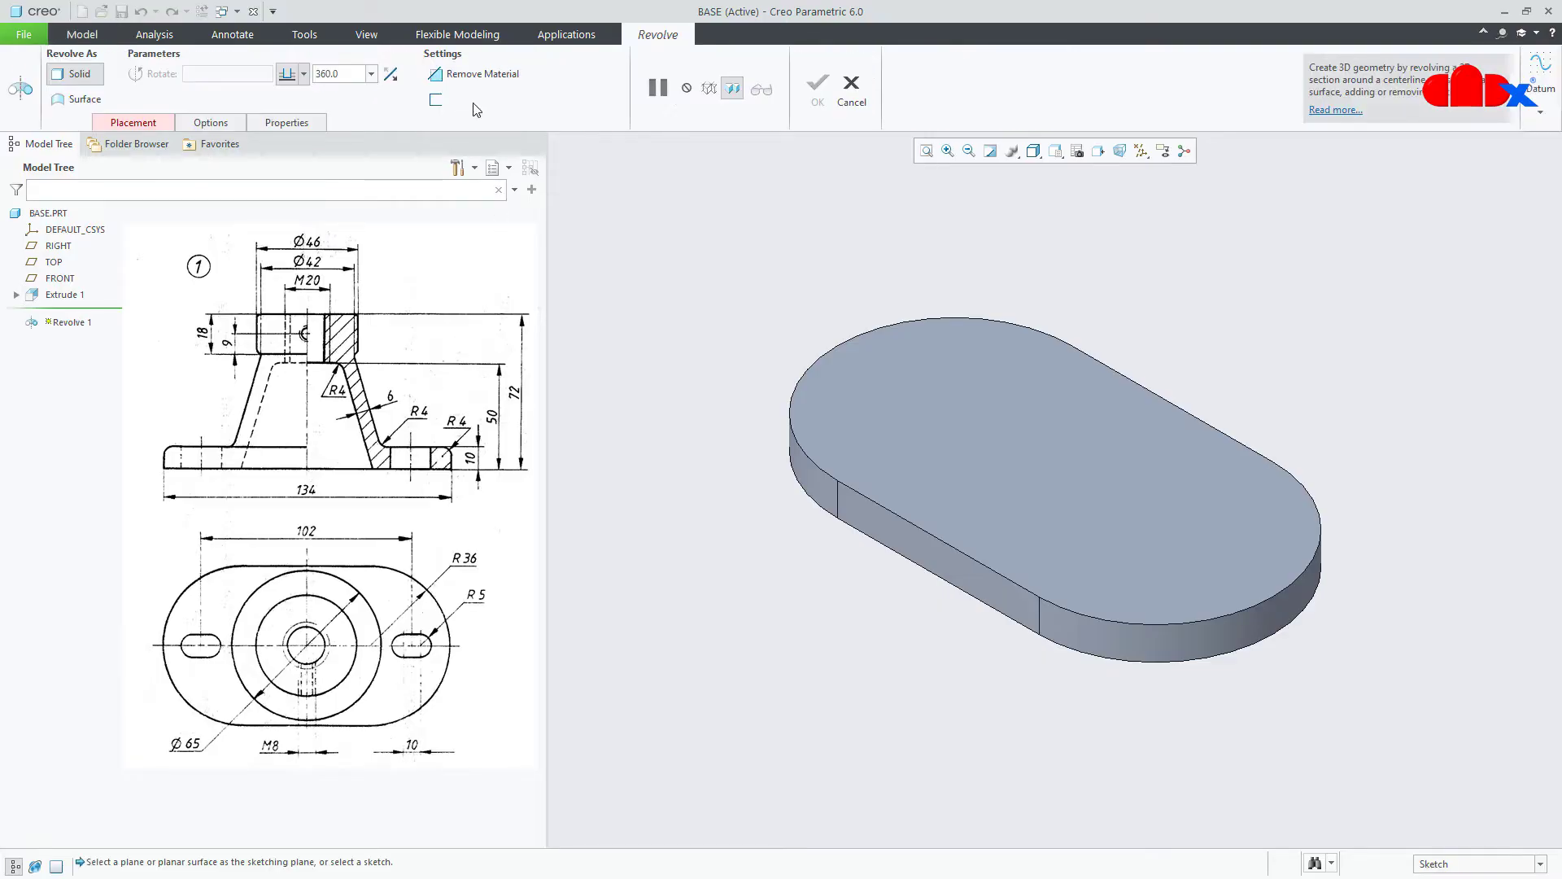
click(60, 278)
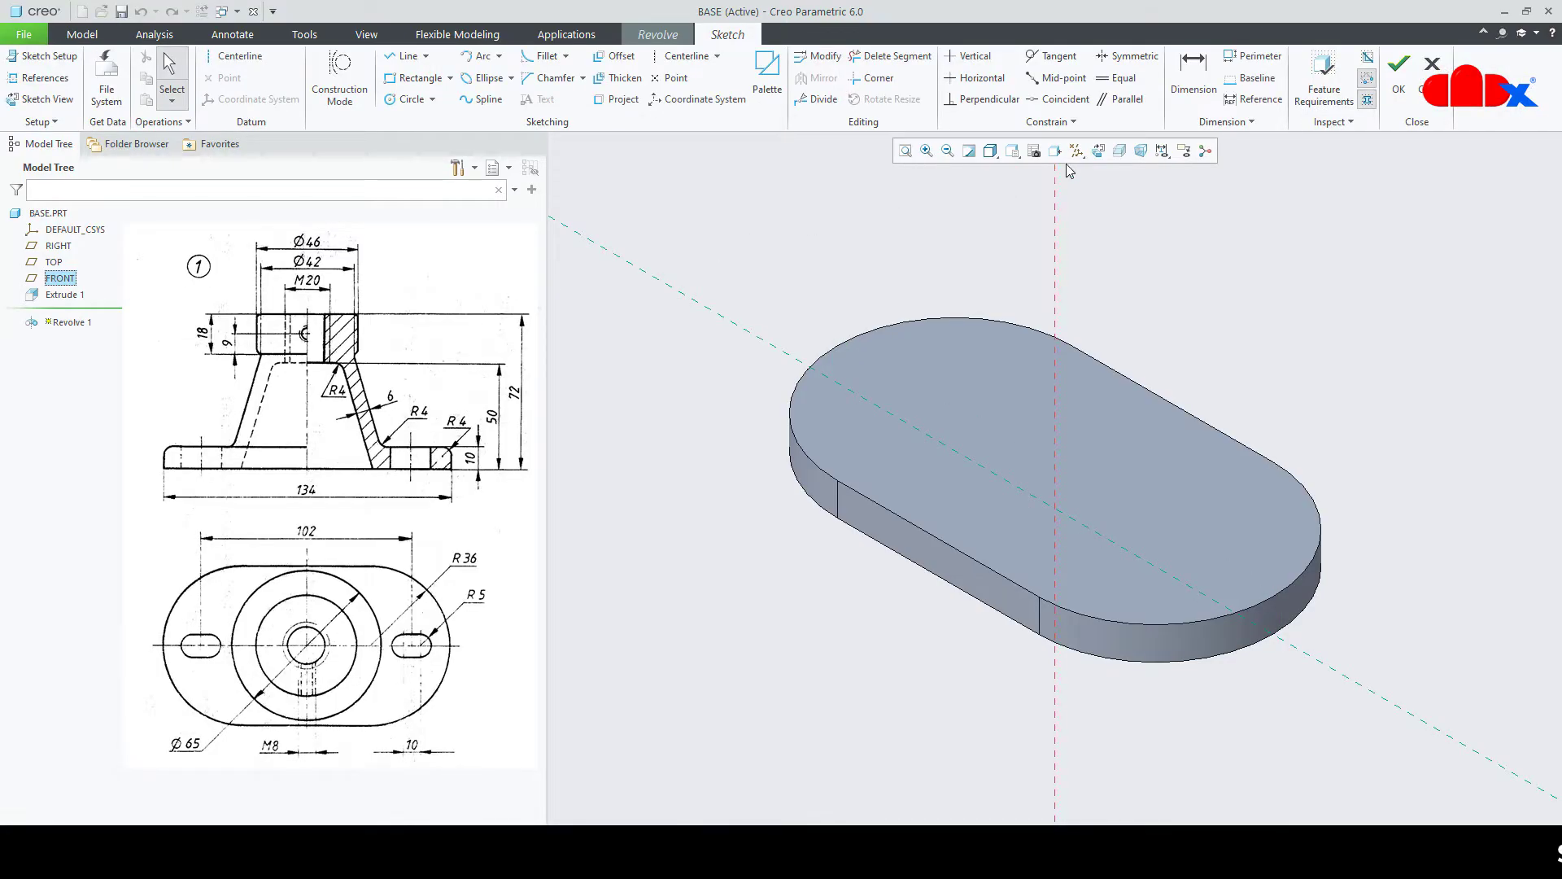
click(1099, 152)
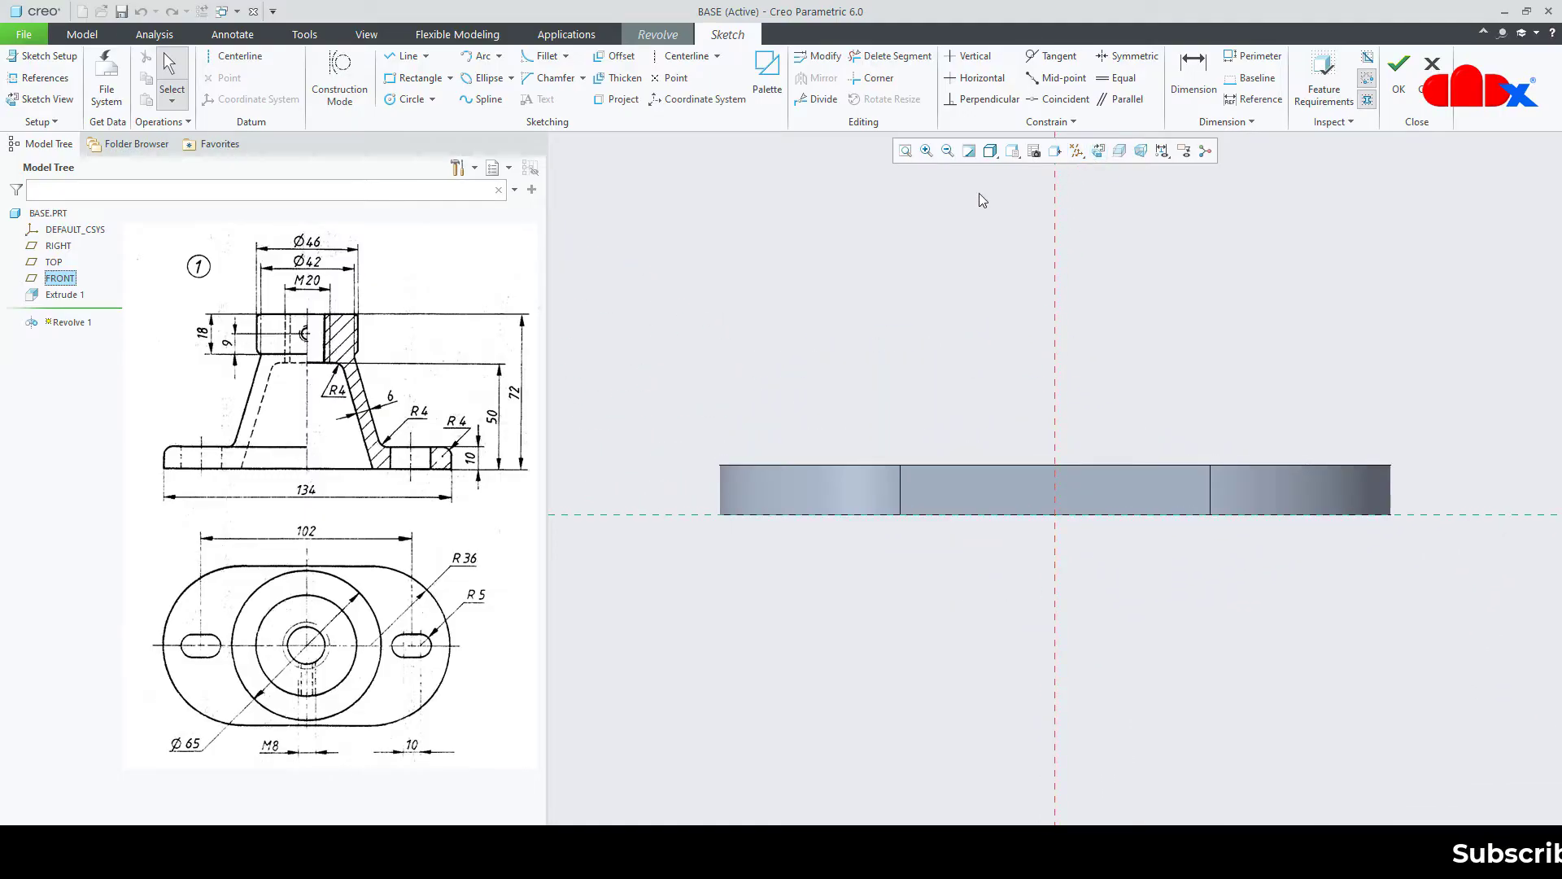
click(238, 59)
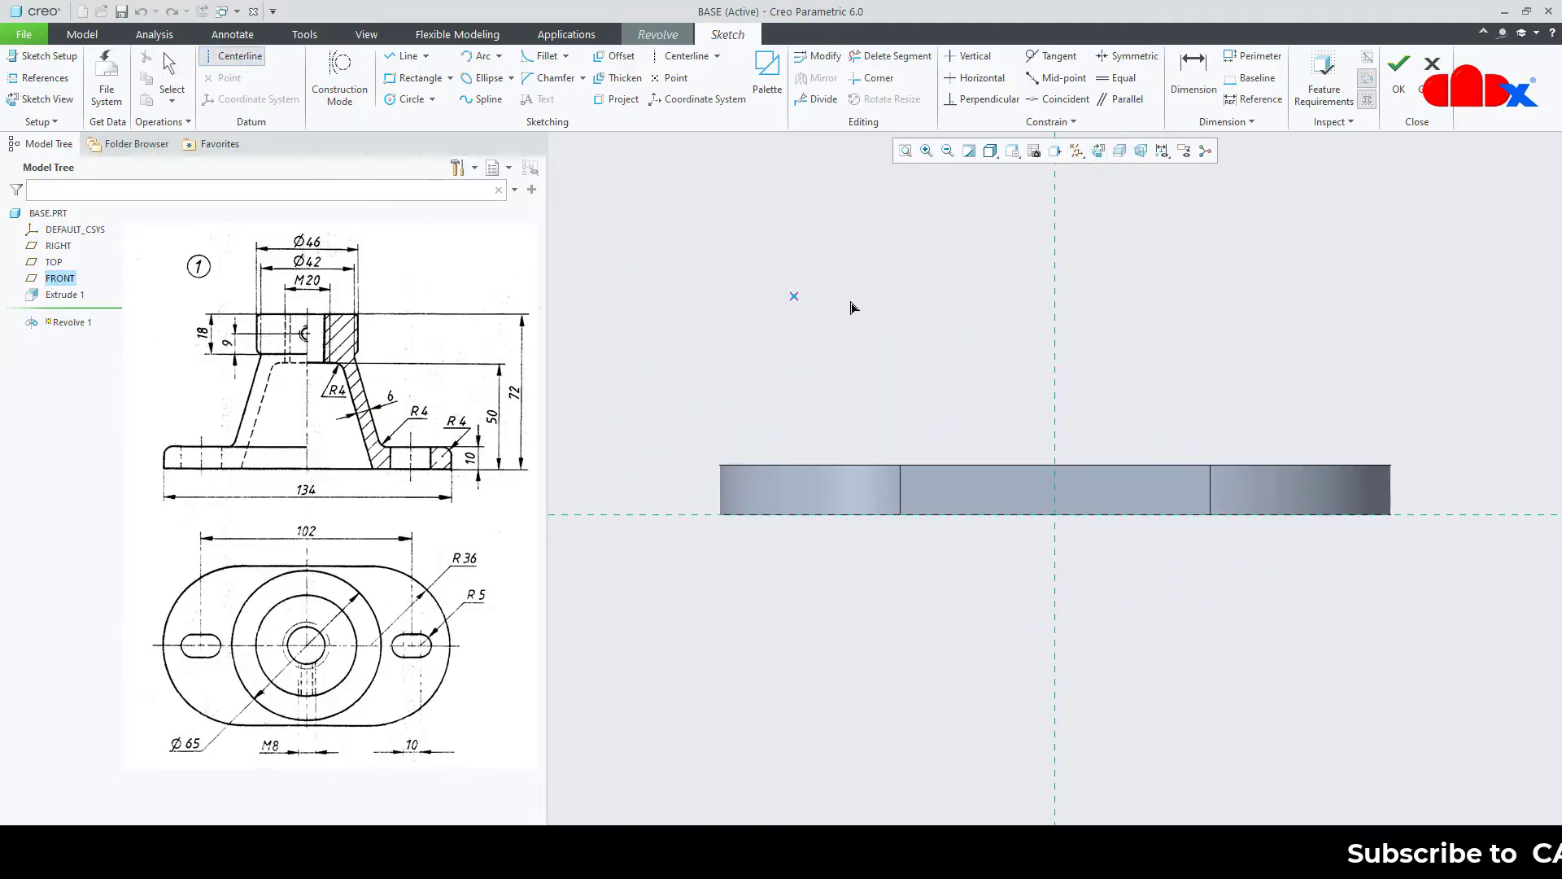
click(1056, 237)
click(1056, 313)
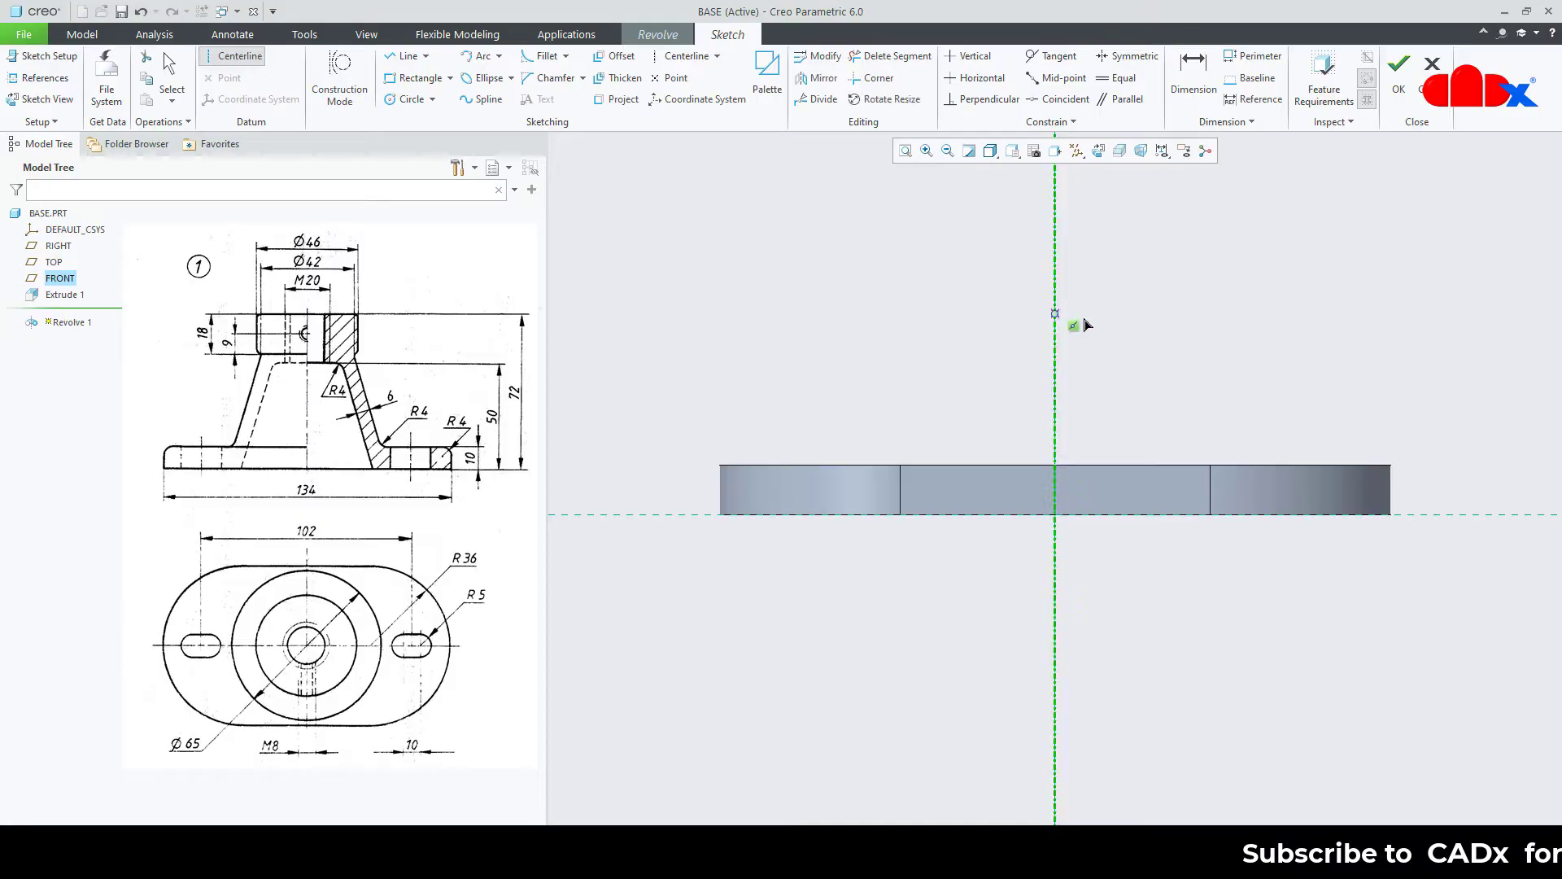
middle_click(1196, 342)
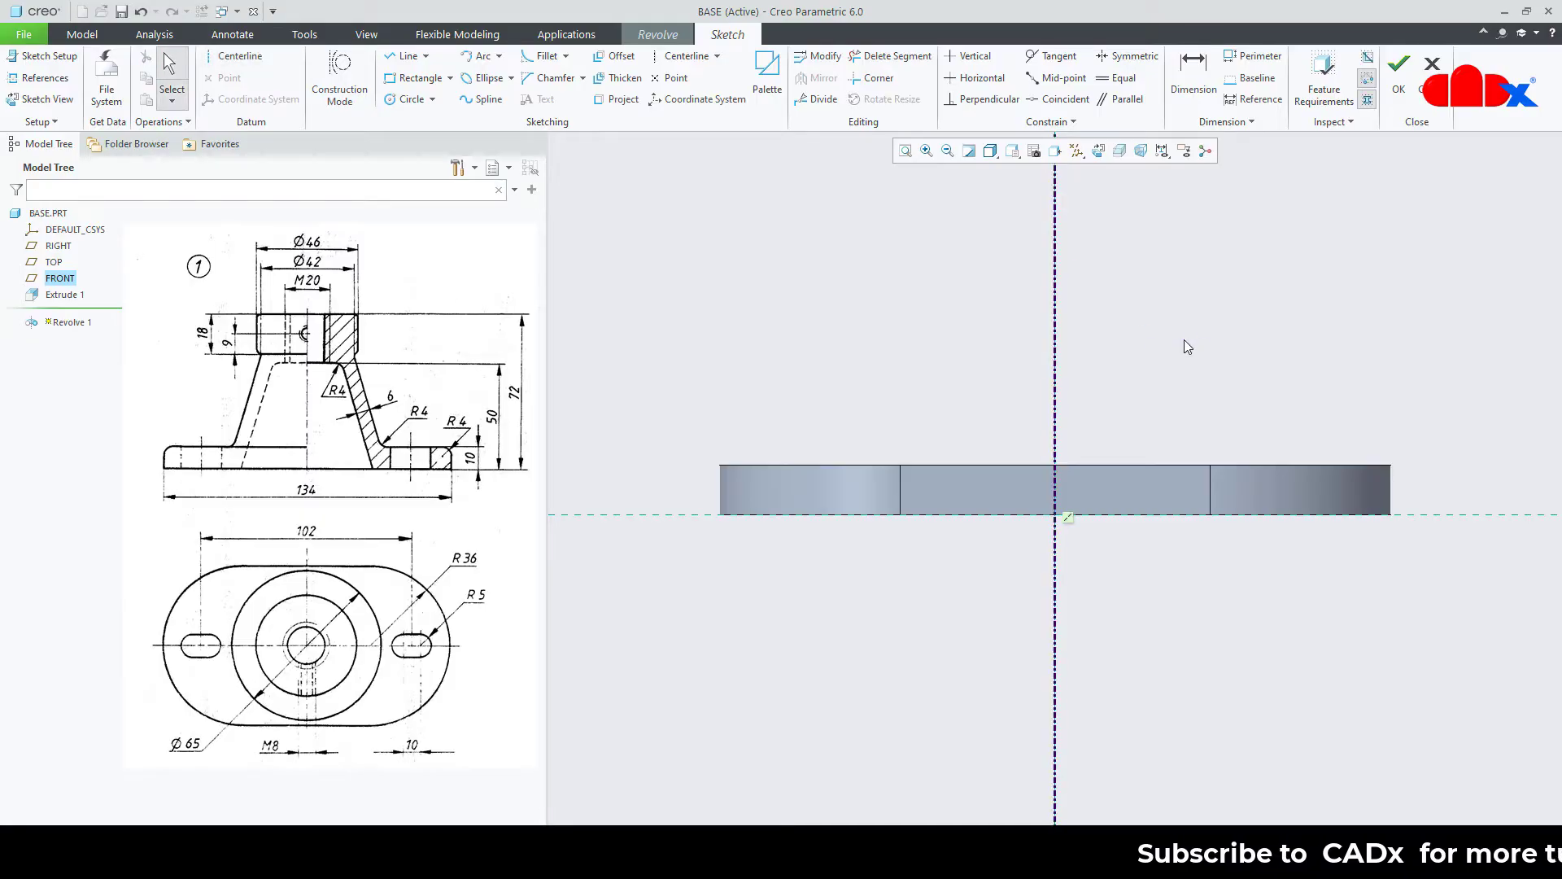
click(41, 77)
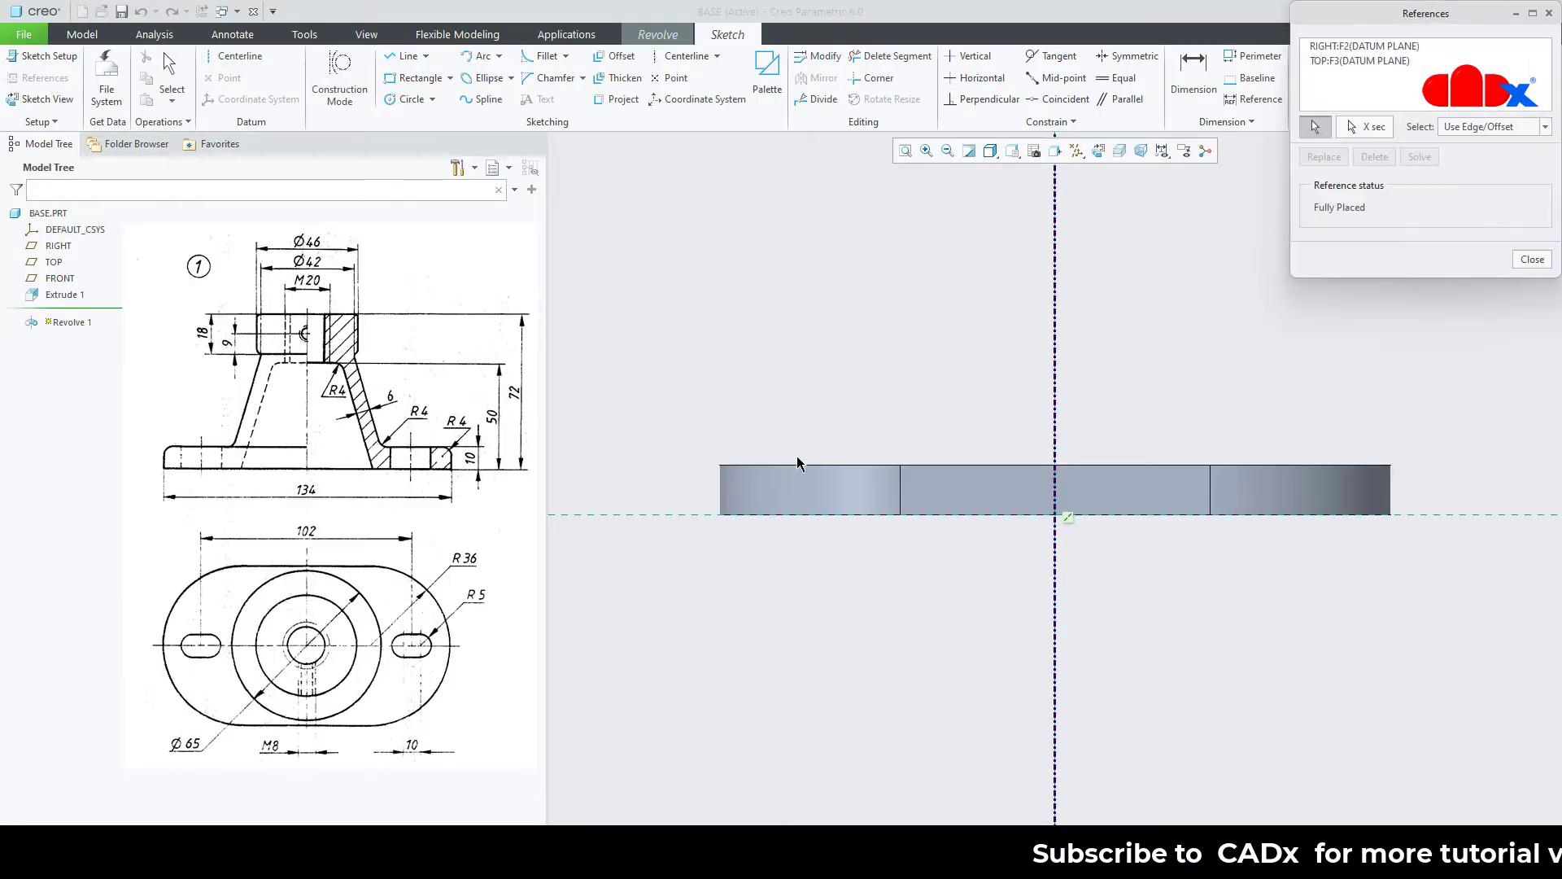
click(857, 470)
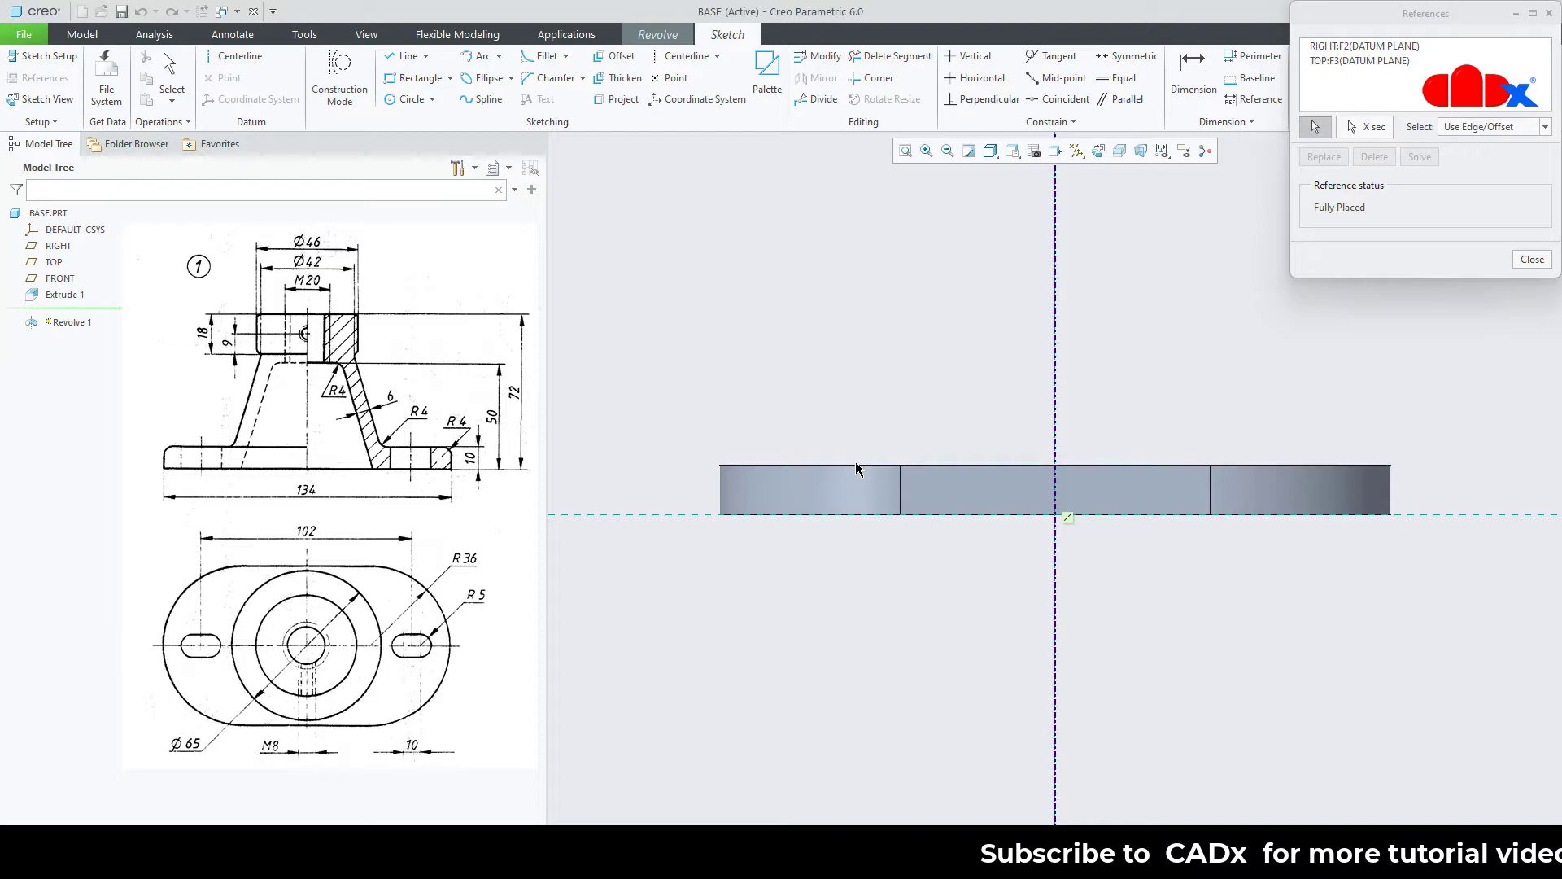
- Sketch a closed half profile from the plate's top edge, with a tapered side, a neck about 40 mm in diameter and a collar about 13 mm tall
right_click(925, 400)
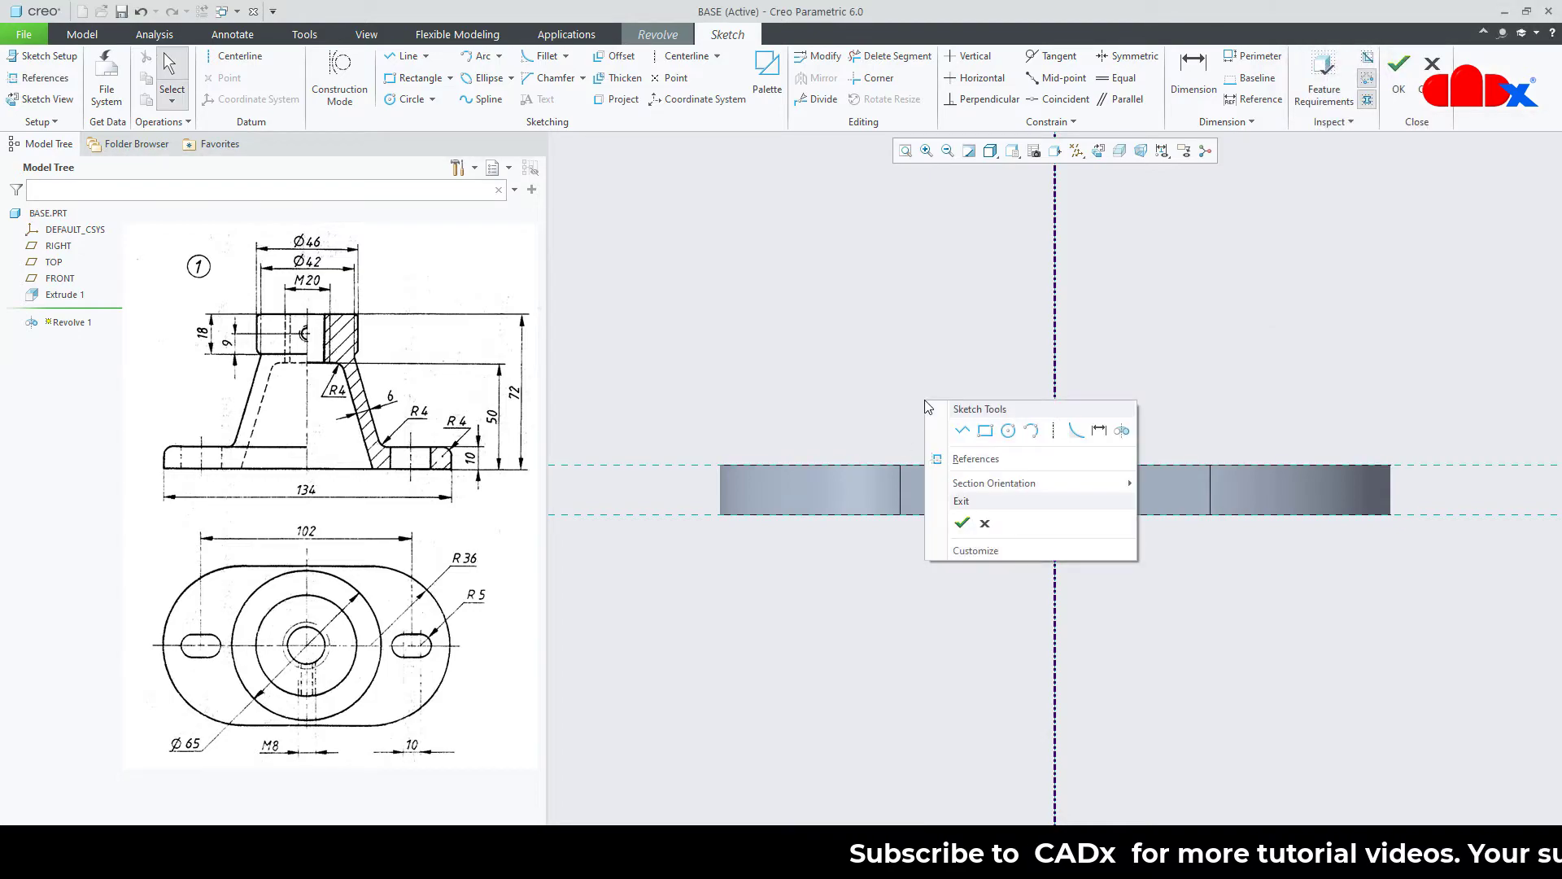
click(962, 429)
click(1056, 197)
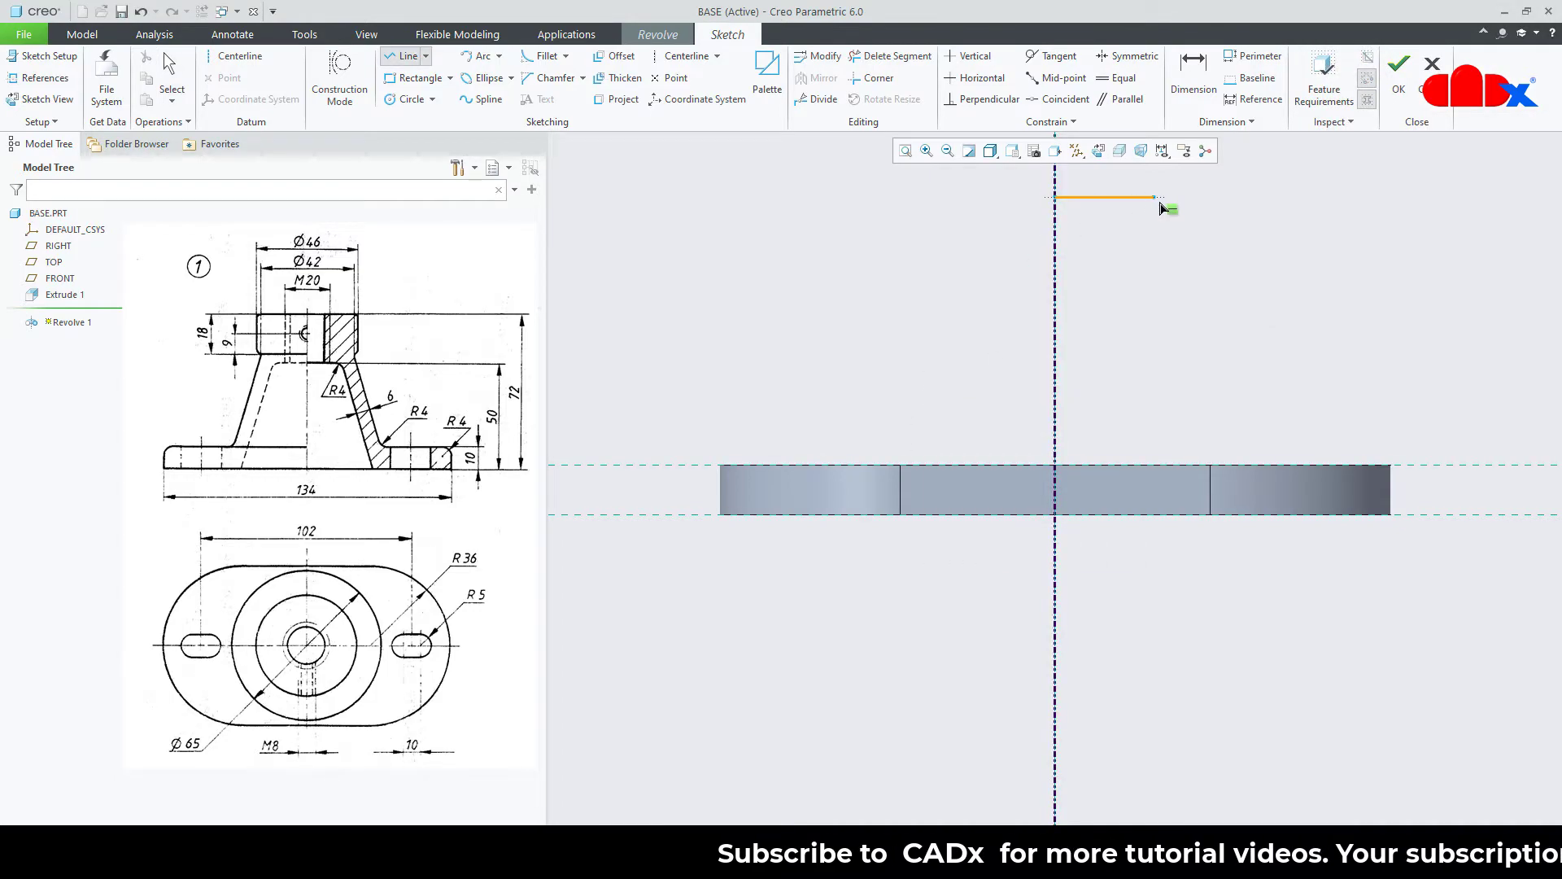
click(1175, 197)
click(1175, 262)
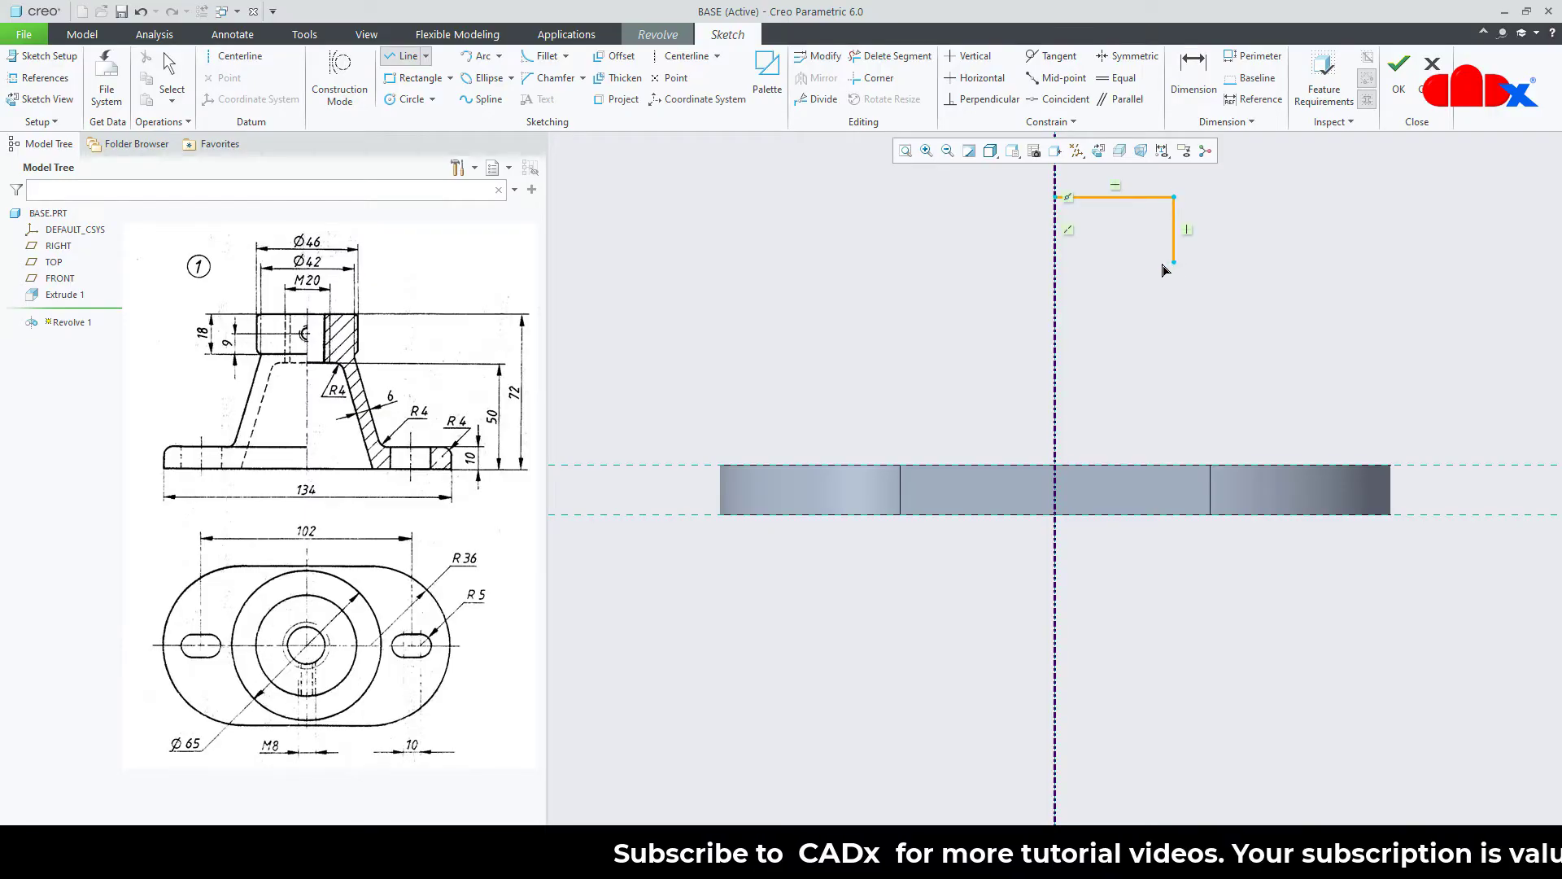
middle_click(1160, 272)
click(1174, 262)
click(1156, 262)
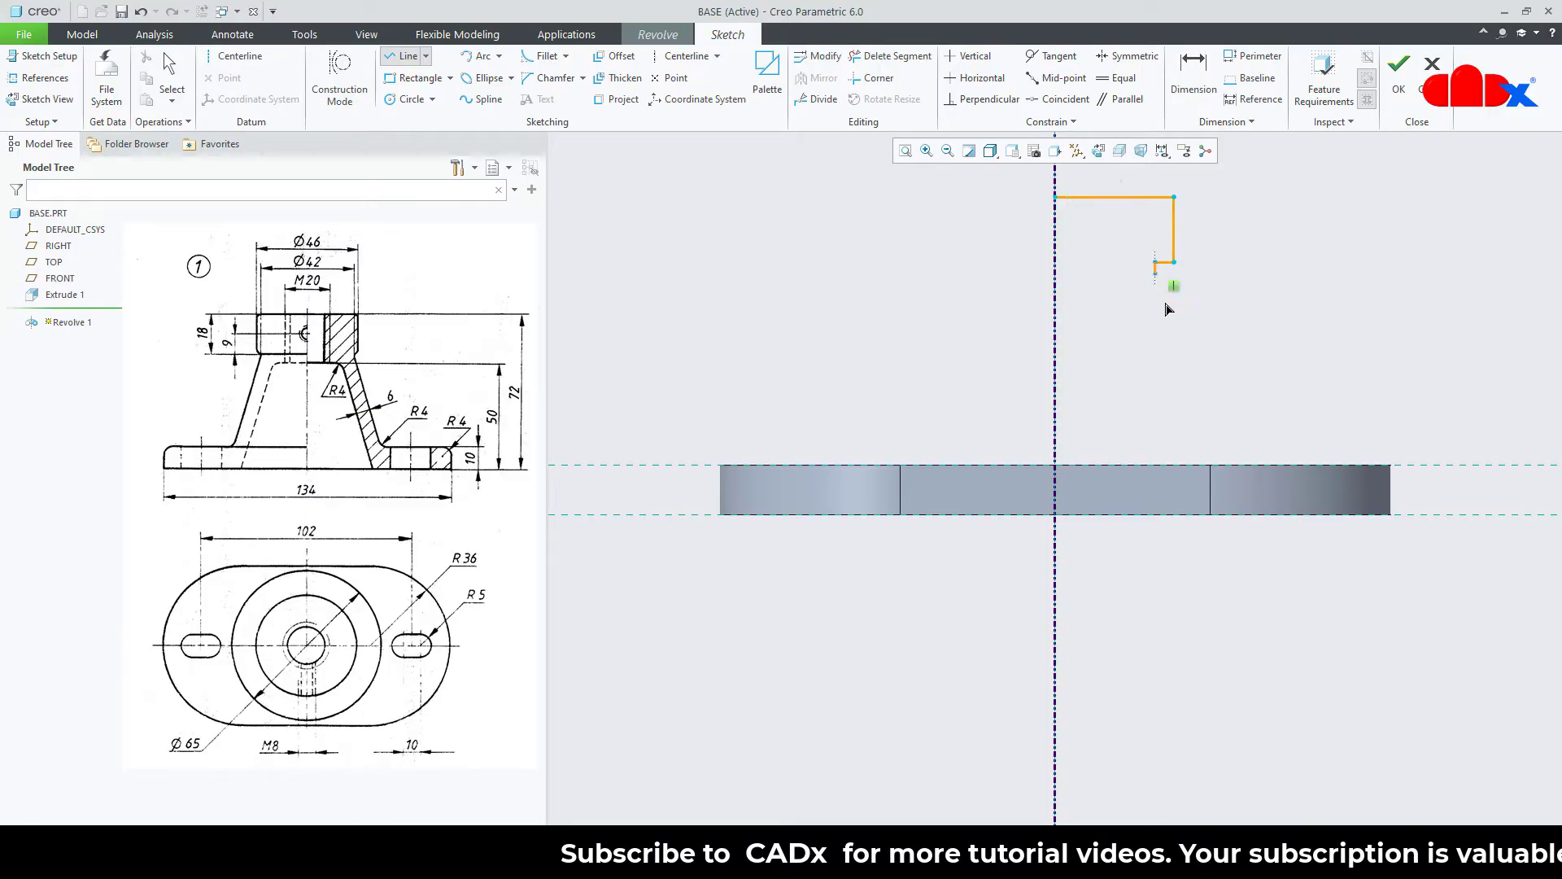
click(1228, 465)
click(1056, 465)
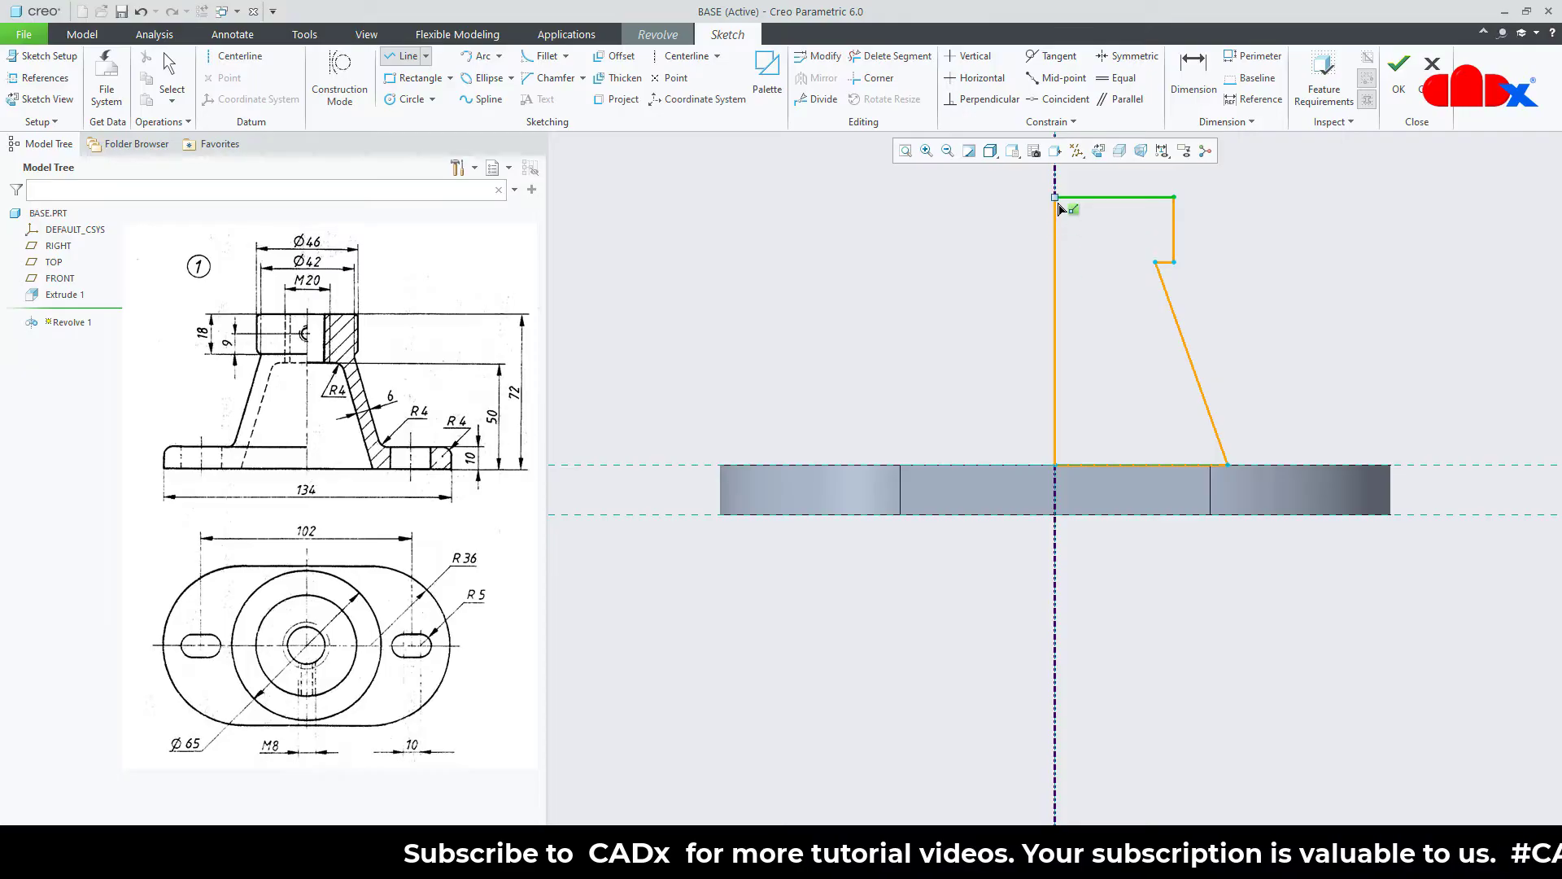
click(1056, 197)
middle_click(1090, 283)
middle_click(1091, 285)
shift+middle_drag(1116, 313, 1098, 482)
click(1286, 442)
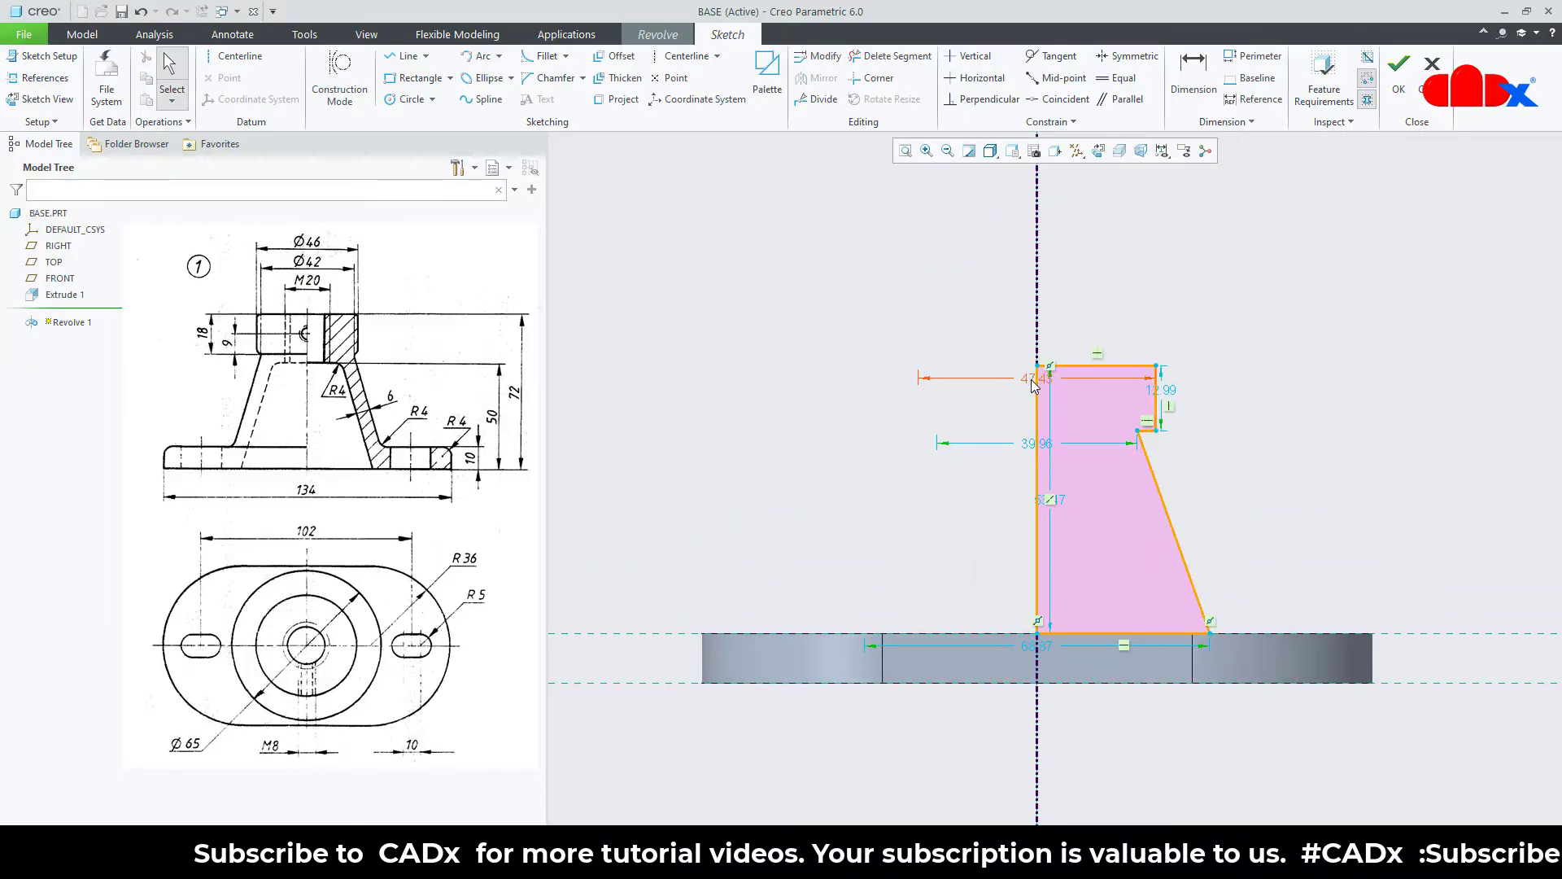
- Arrange the upper diameter dimensions, then set the neck diameter to 42 mm and the collar diameter to 46 mm
drag(1034, 379, 1036, 295)
drag(1032, 448, 1006, 412)
double_click(1006, 413)
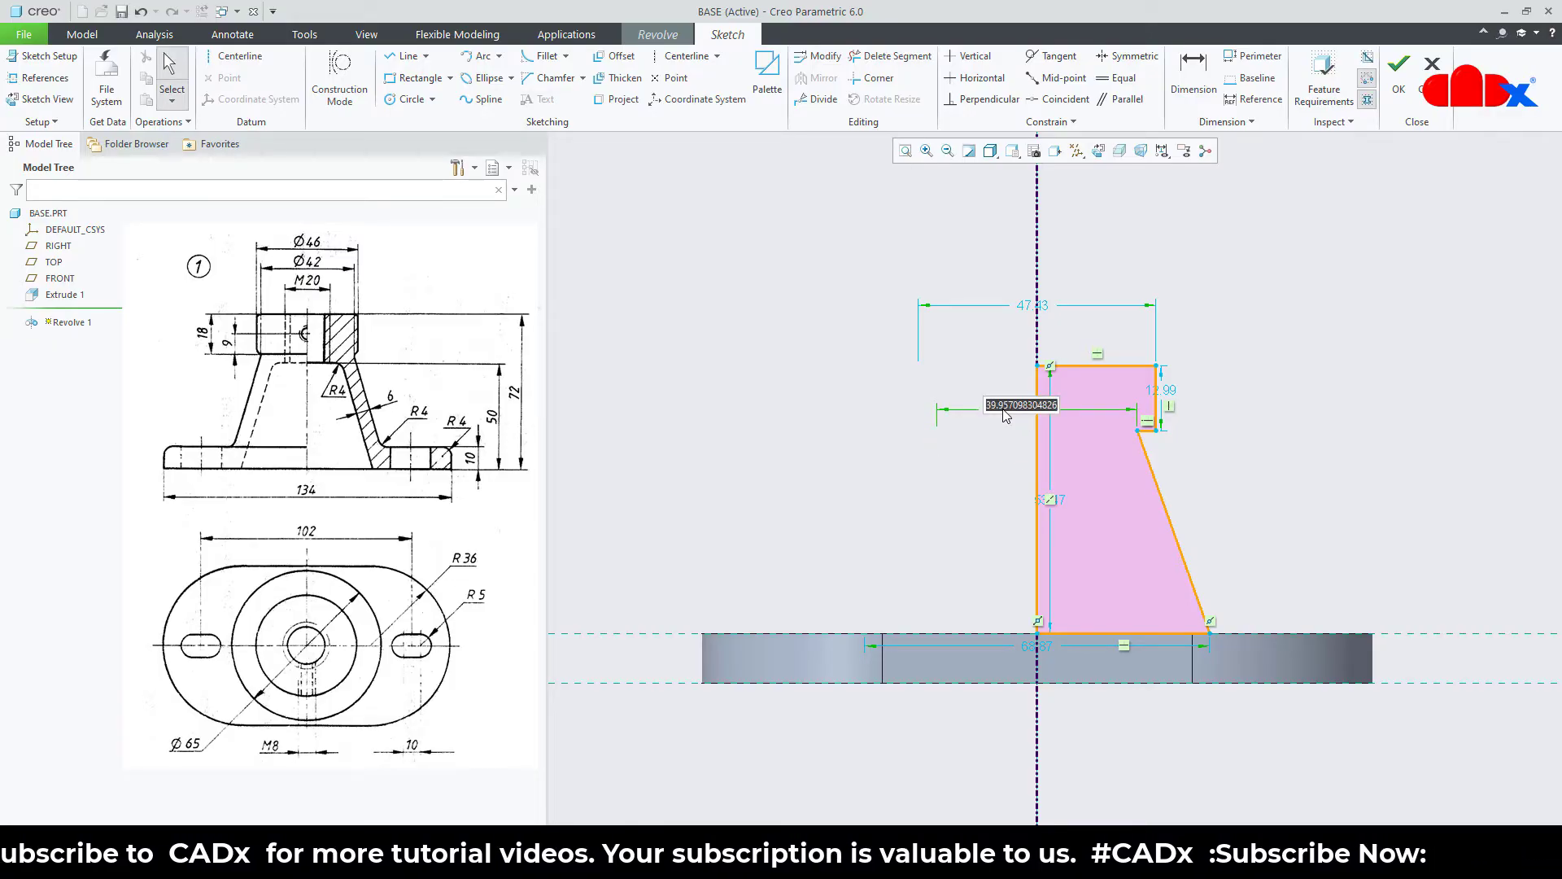
text(42)
key(Return)
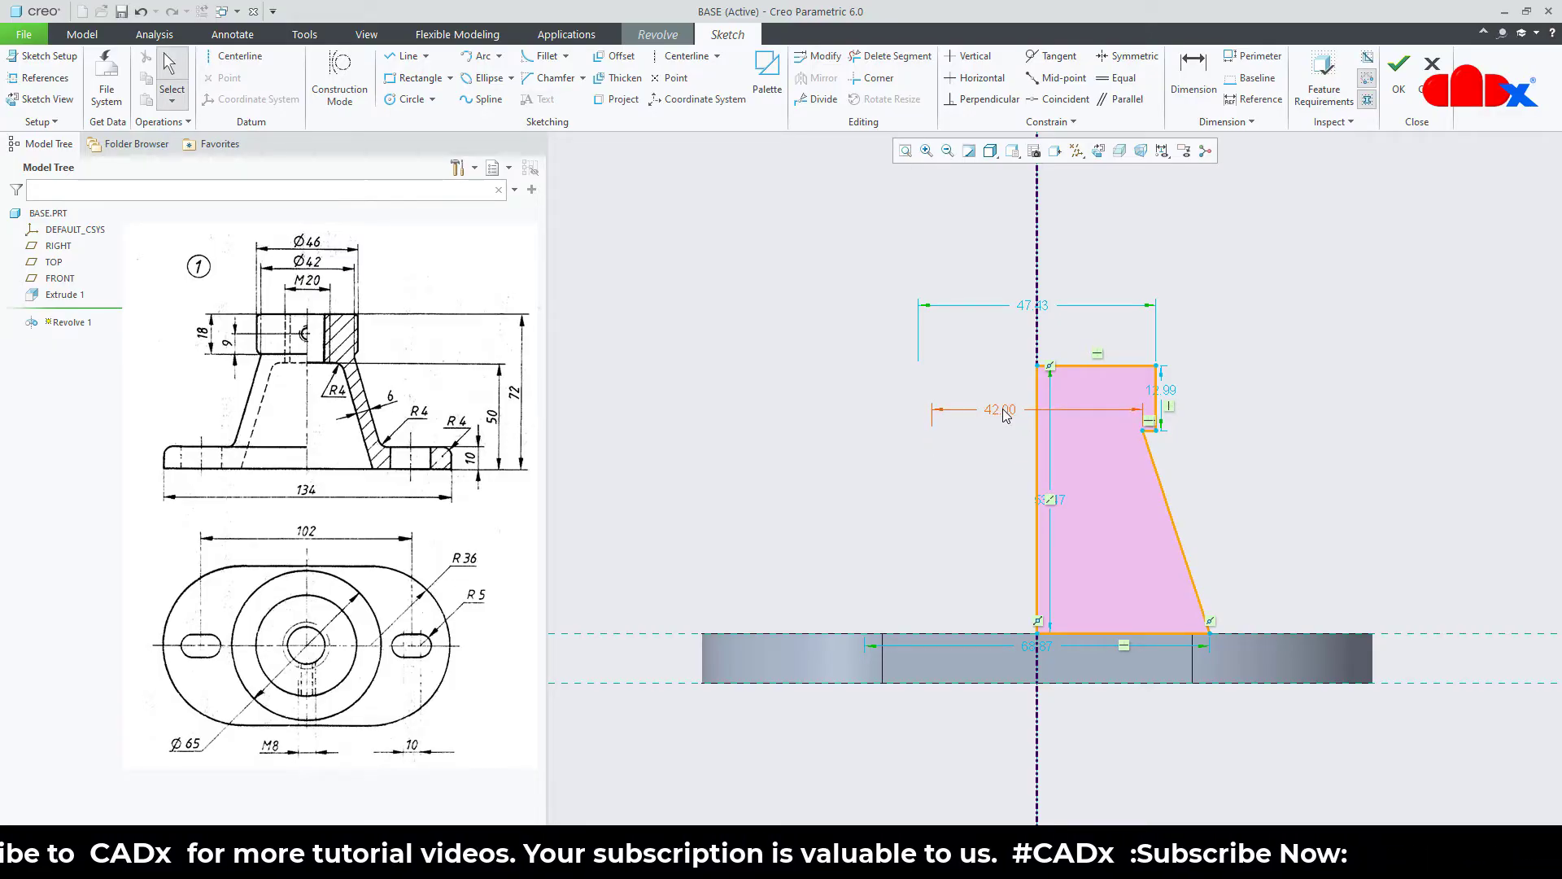
double_click(1026, 309)
text(46)
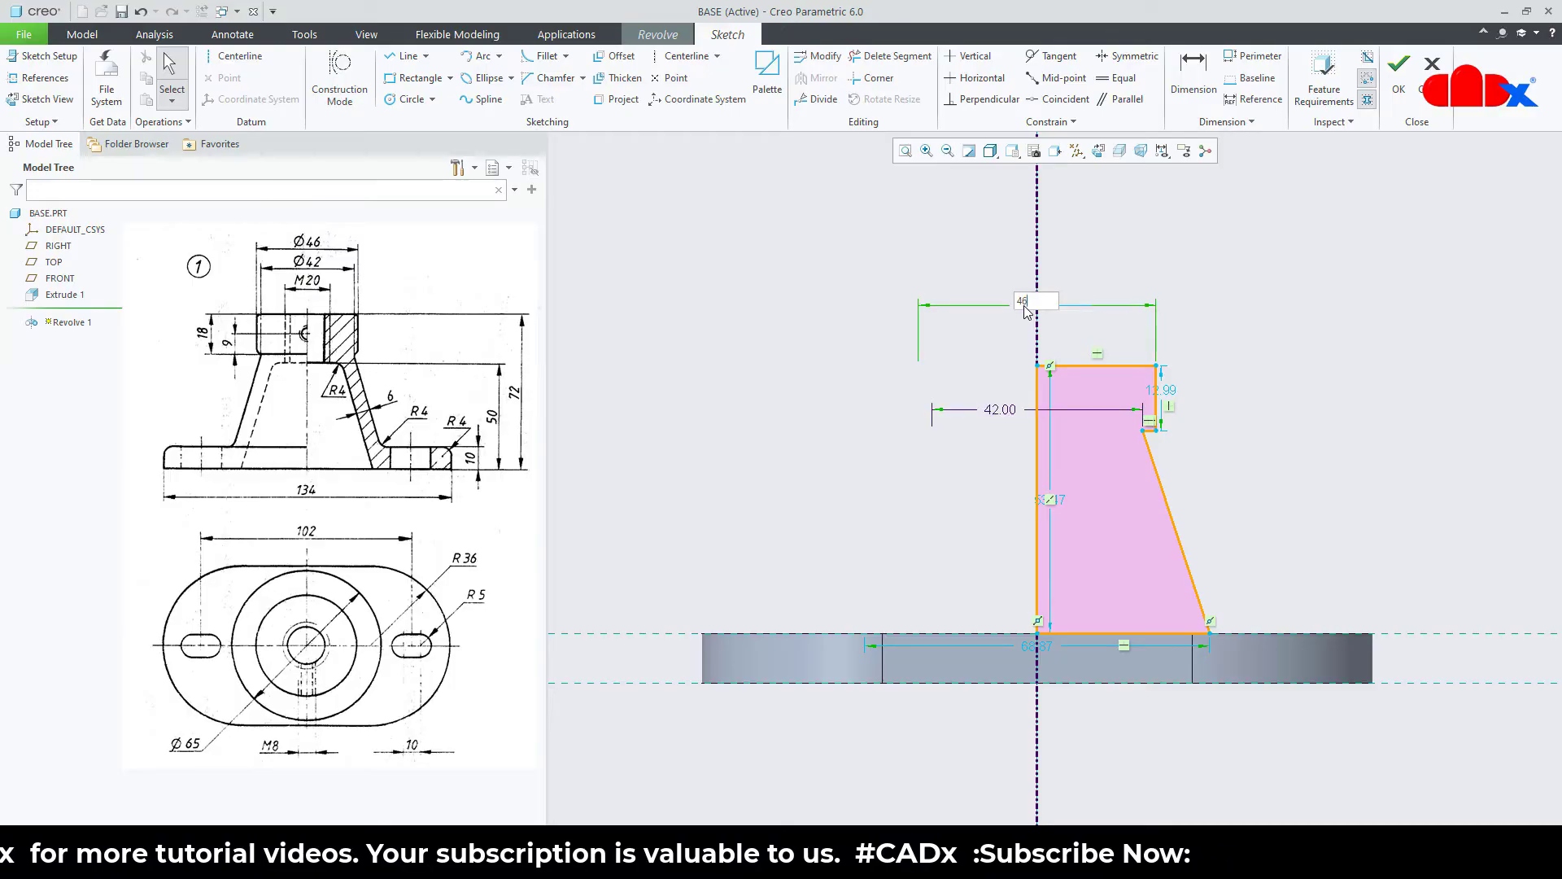
key(Return)
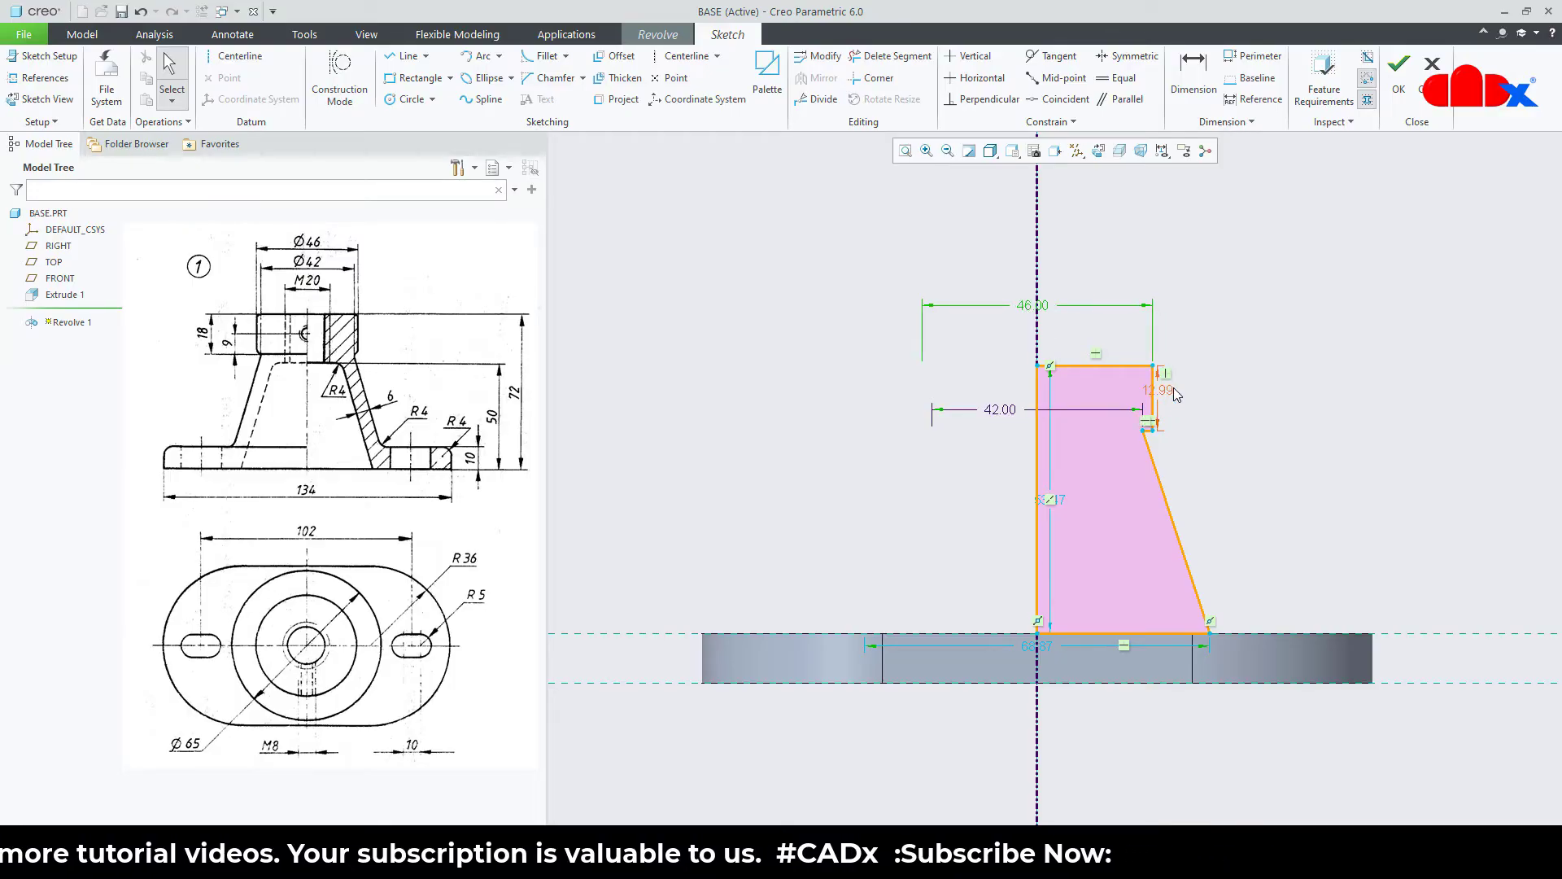
- Set the collar height to 18 mm and dimension the overall height from the plate's bottom to the profile's top as 72 mm
text(18)
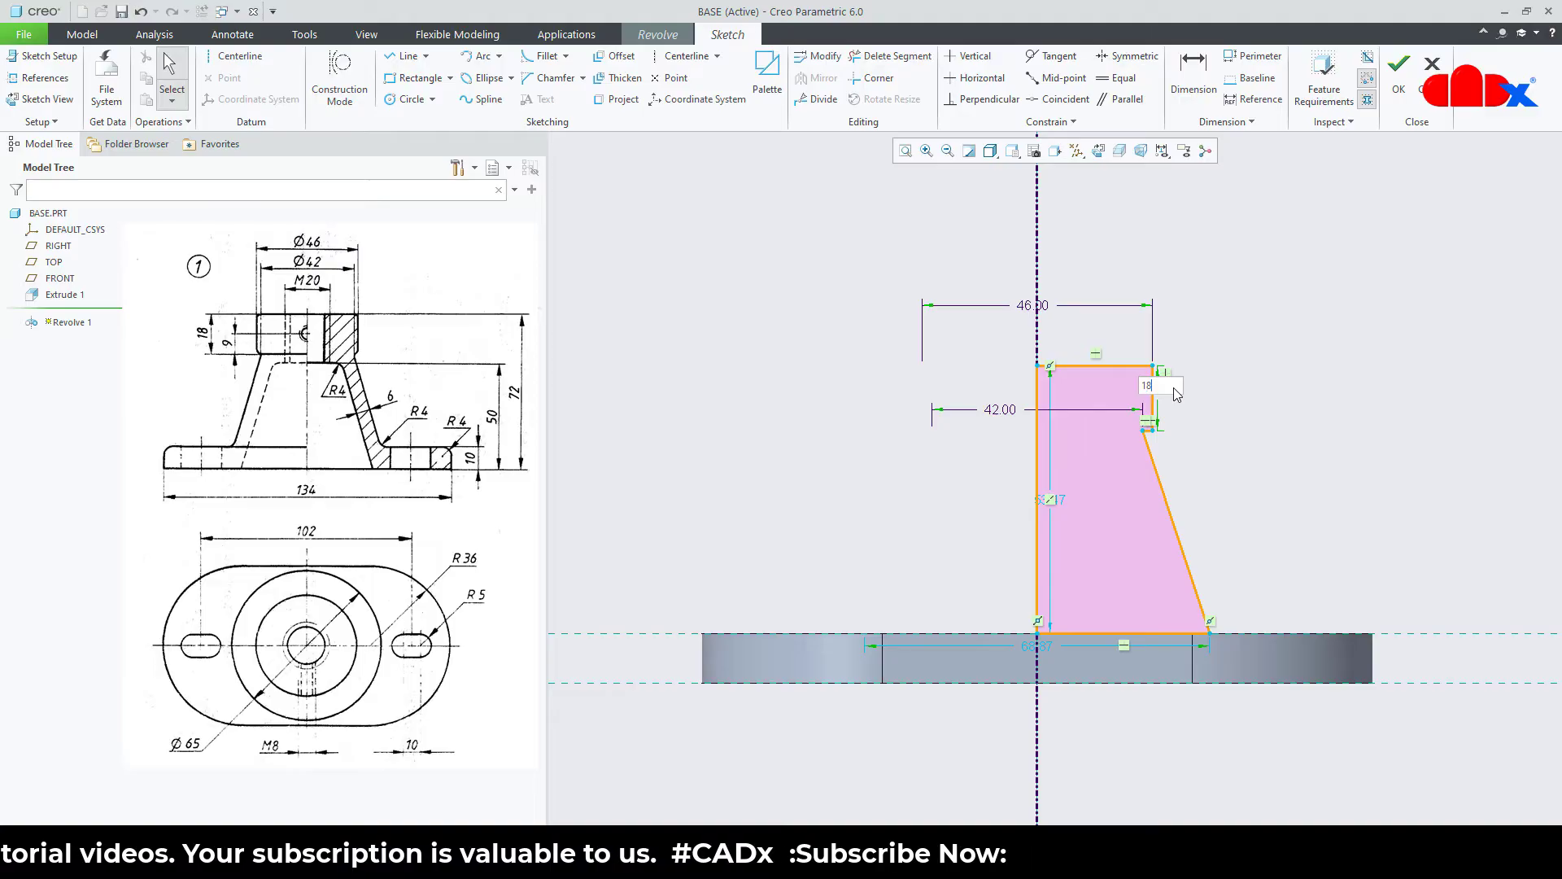
key(Return)
right_click(1297, 426)
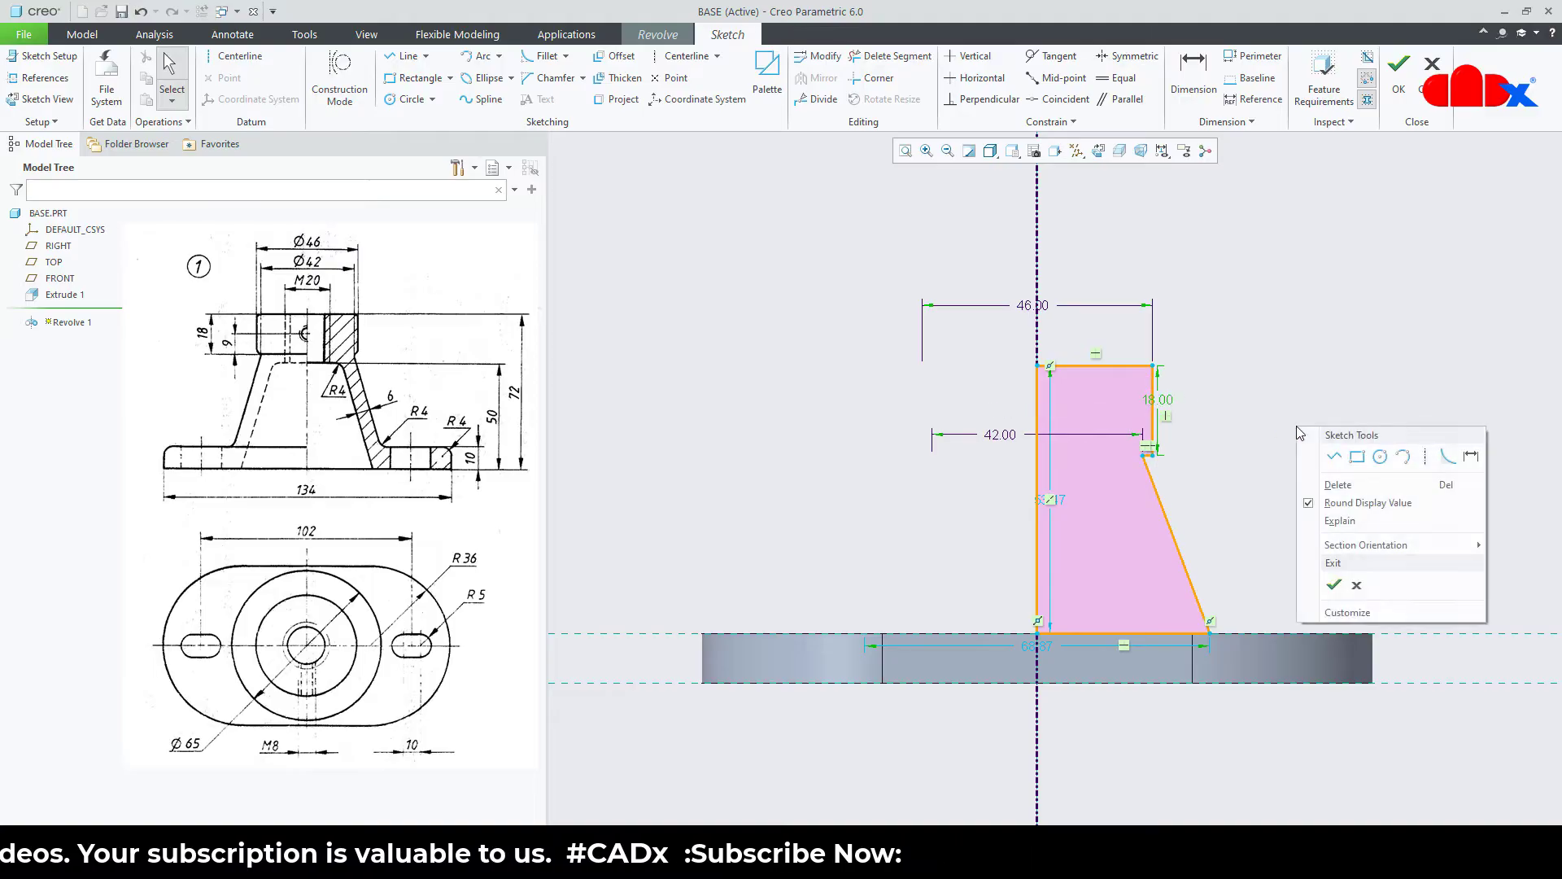
click(1473, 456)
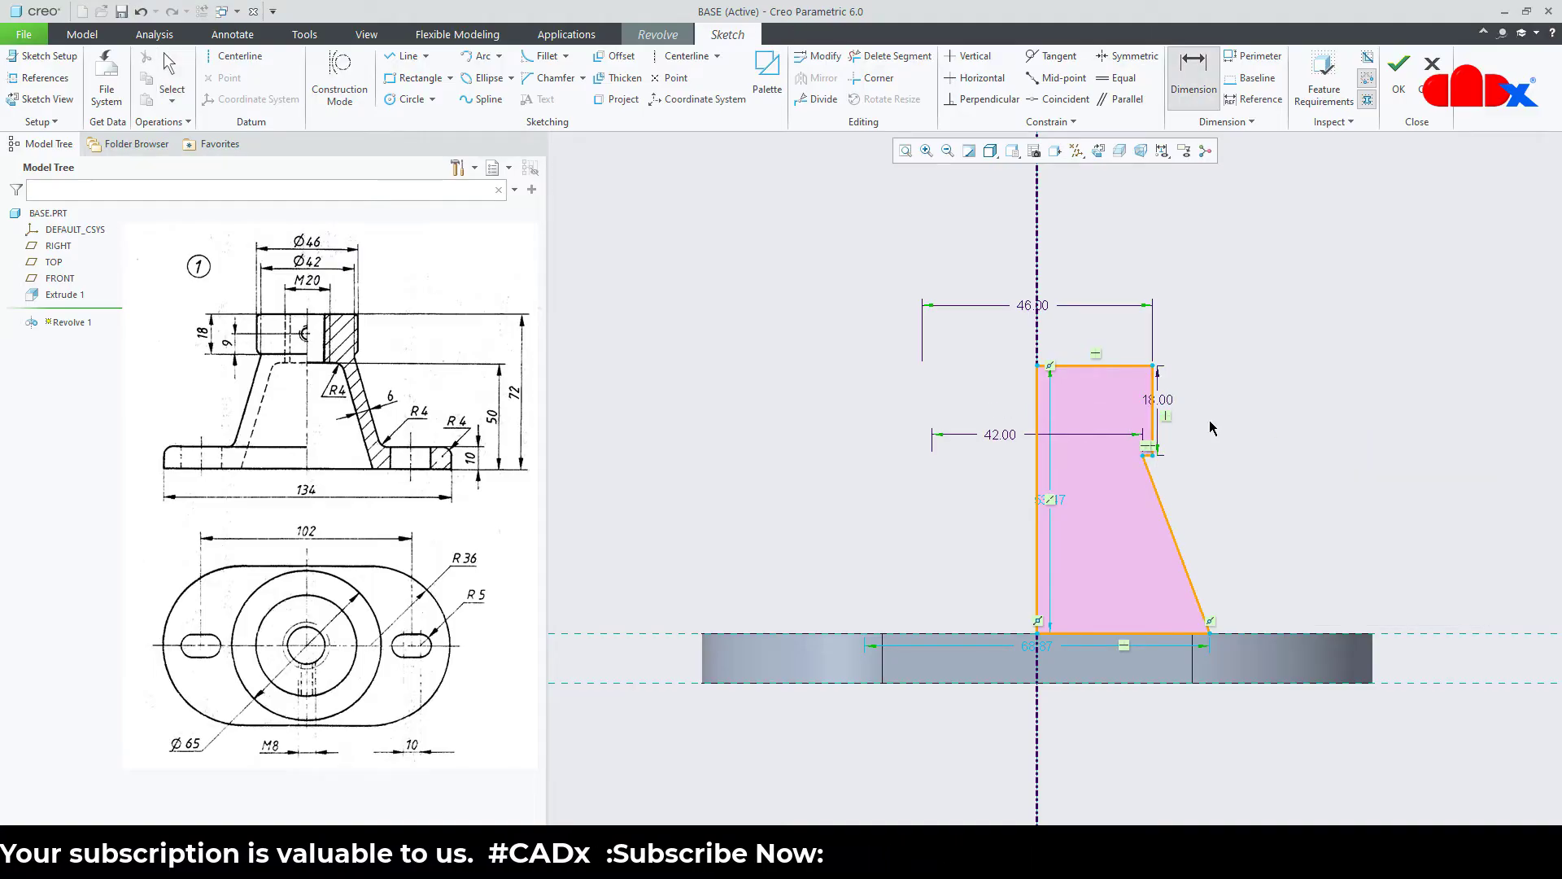
click(1117, 367)
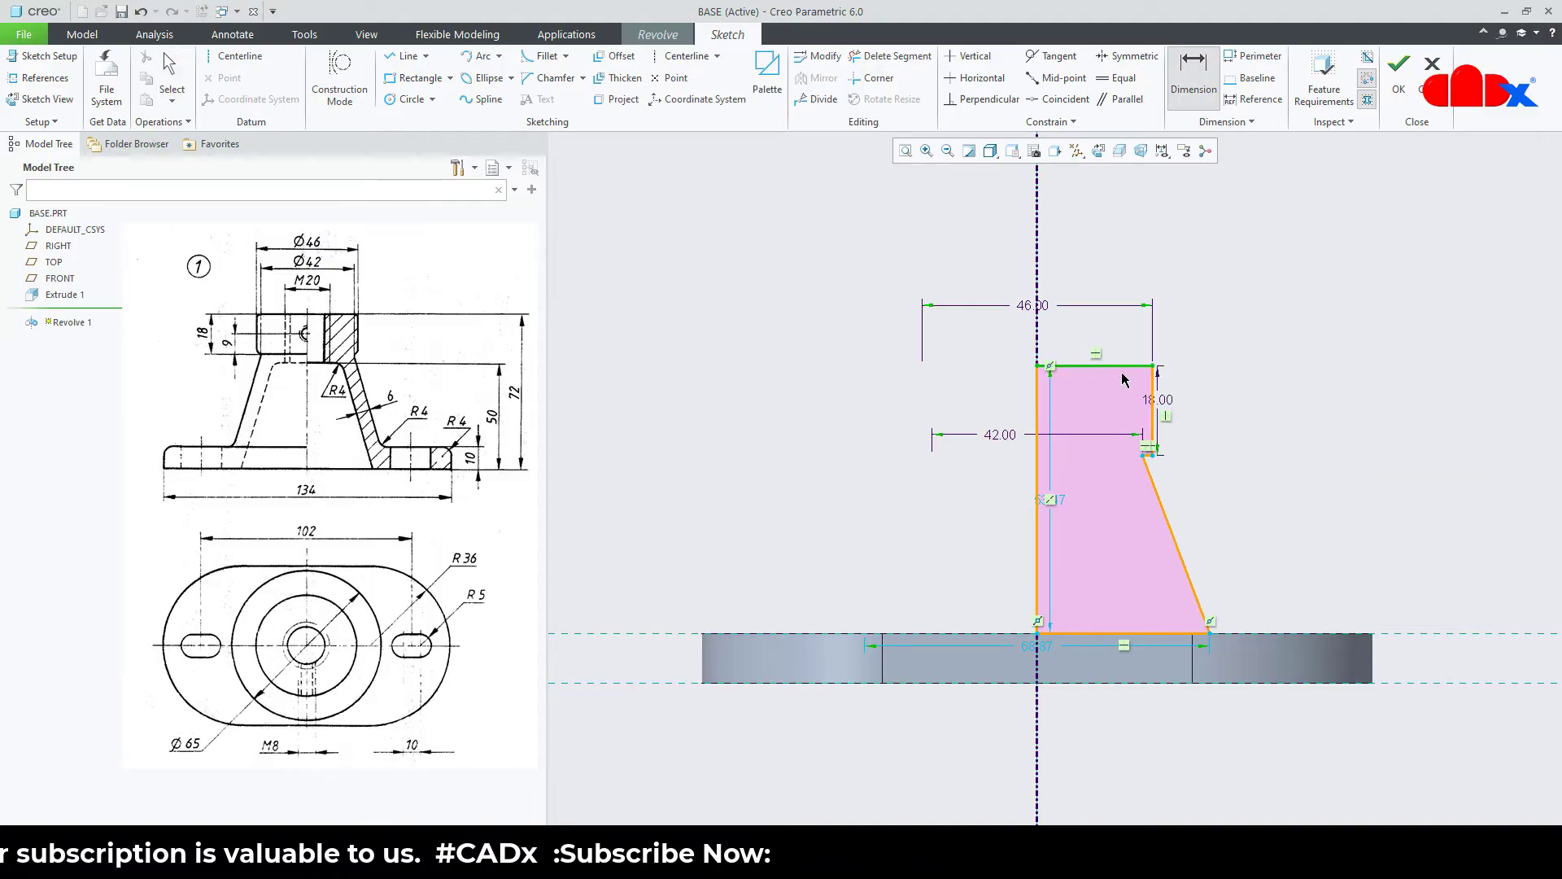
middle_click(1410, 544)
text(72)
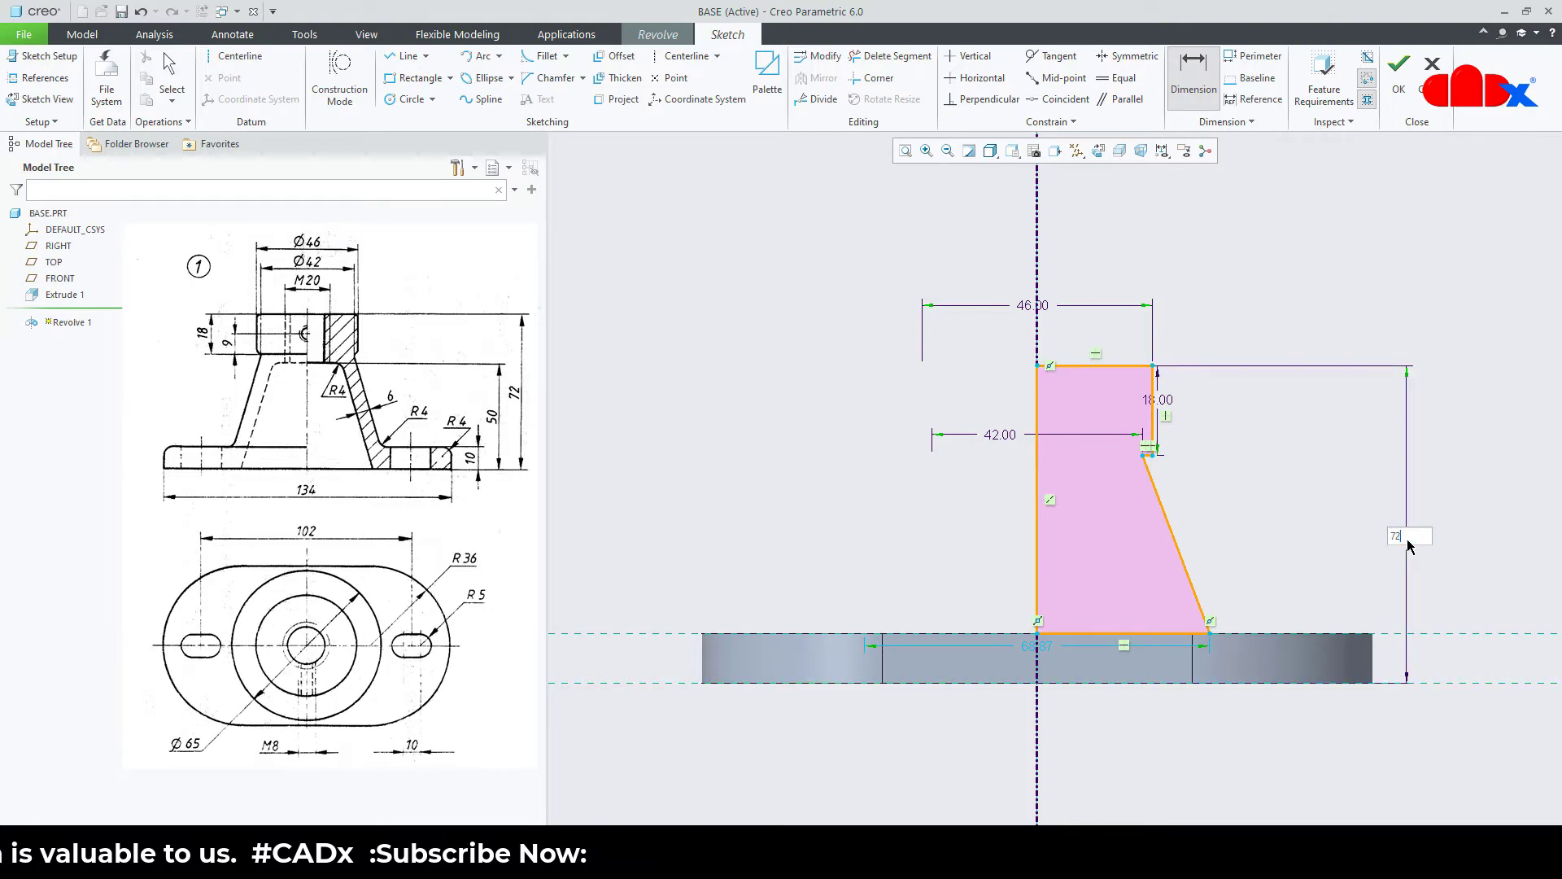
key(Return)
middle_click(1274, 584)
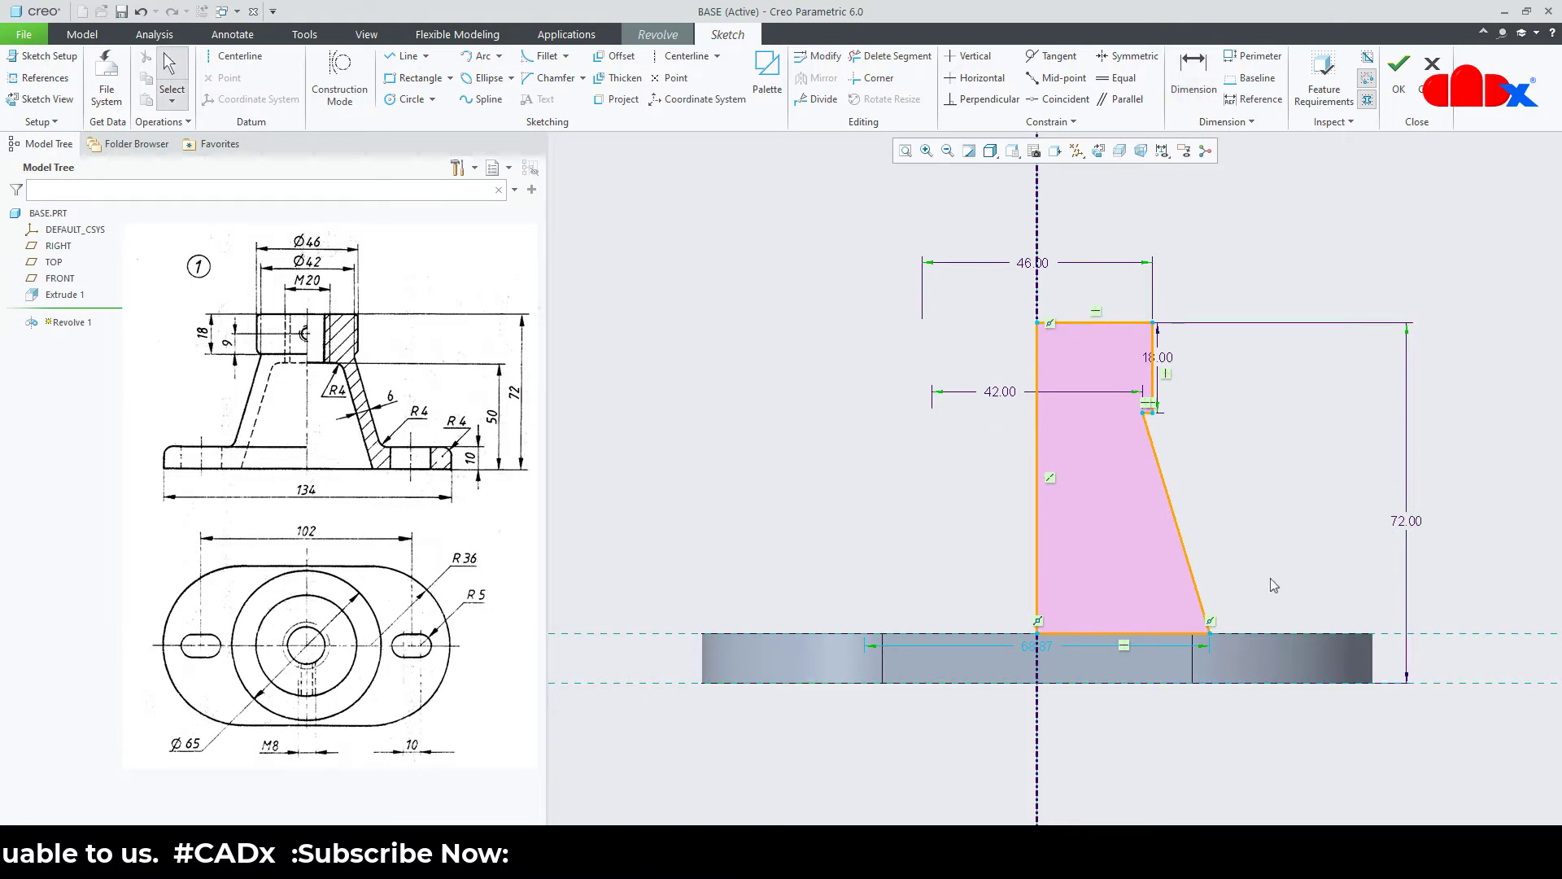
- Set the profile's base diameter, where it meets the plate, to 65 mm
double_click(1049, 647)
text(6)
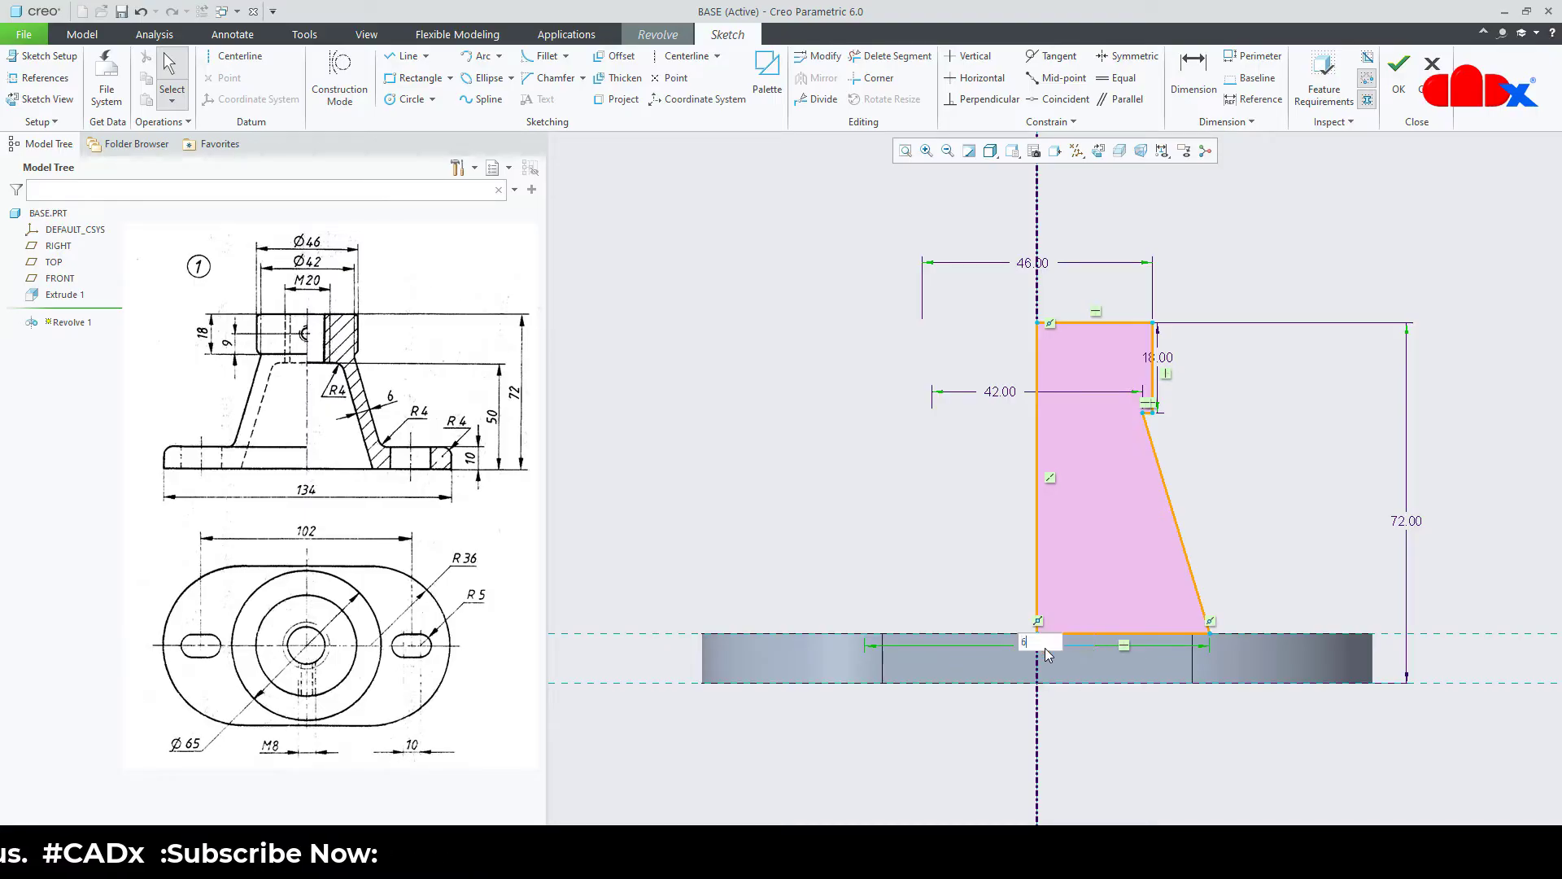
text(5)
key(Return)
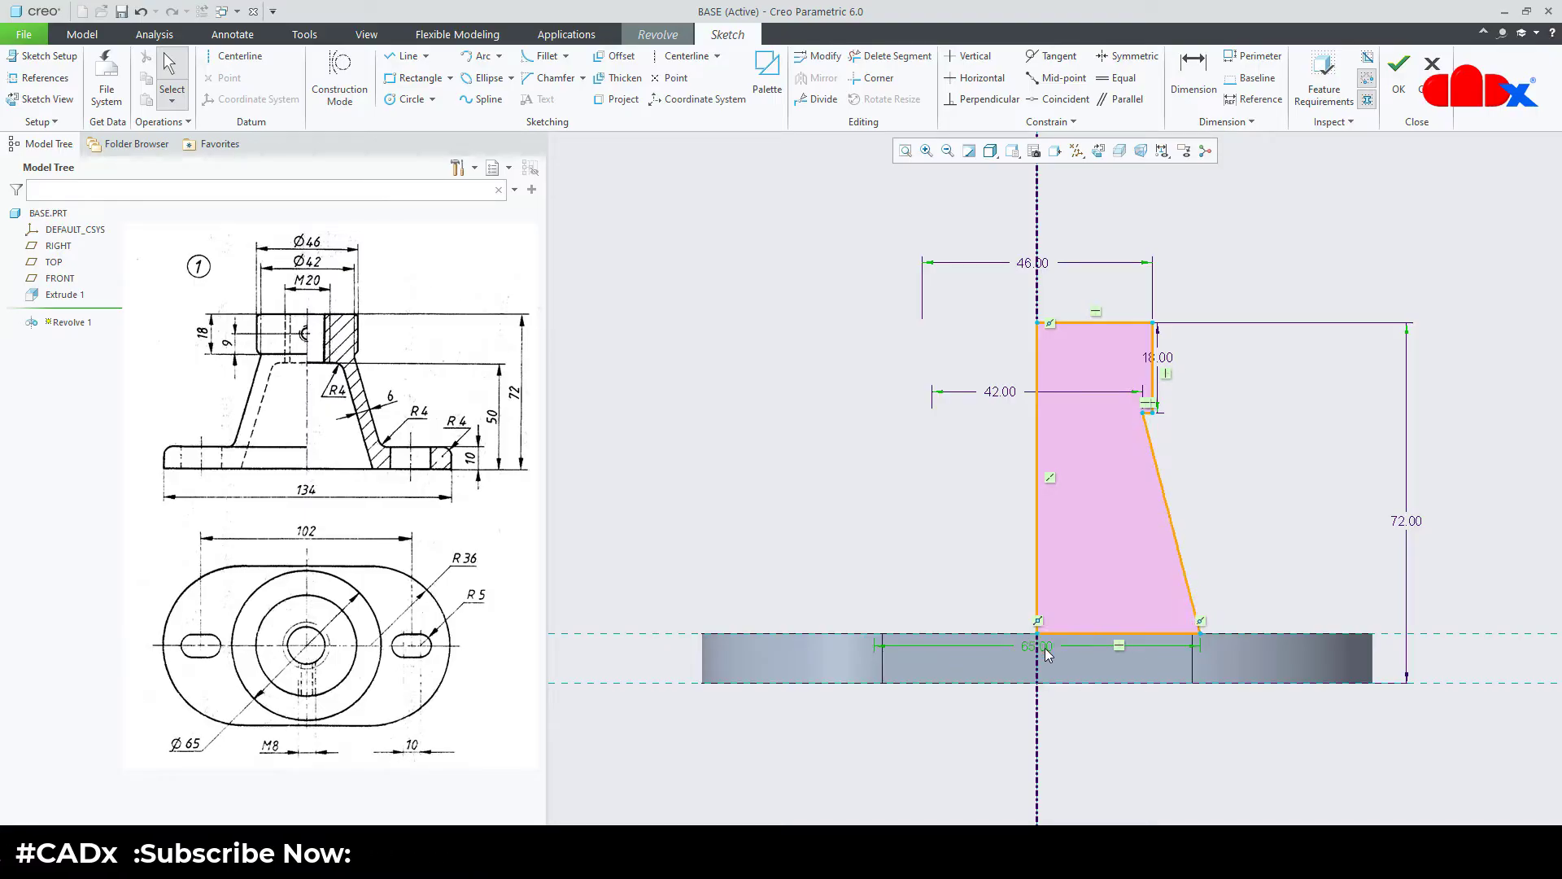
- Finish the profile sketch, complete the 360° revolve and restore the default view orientation
right_click(1292, 502)
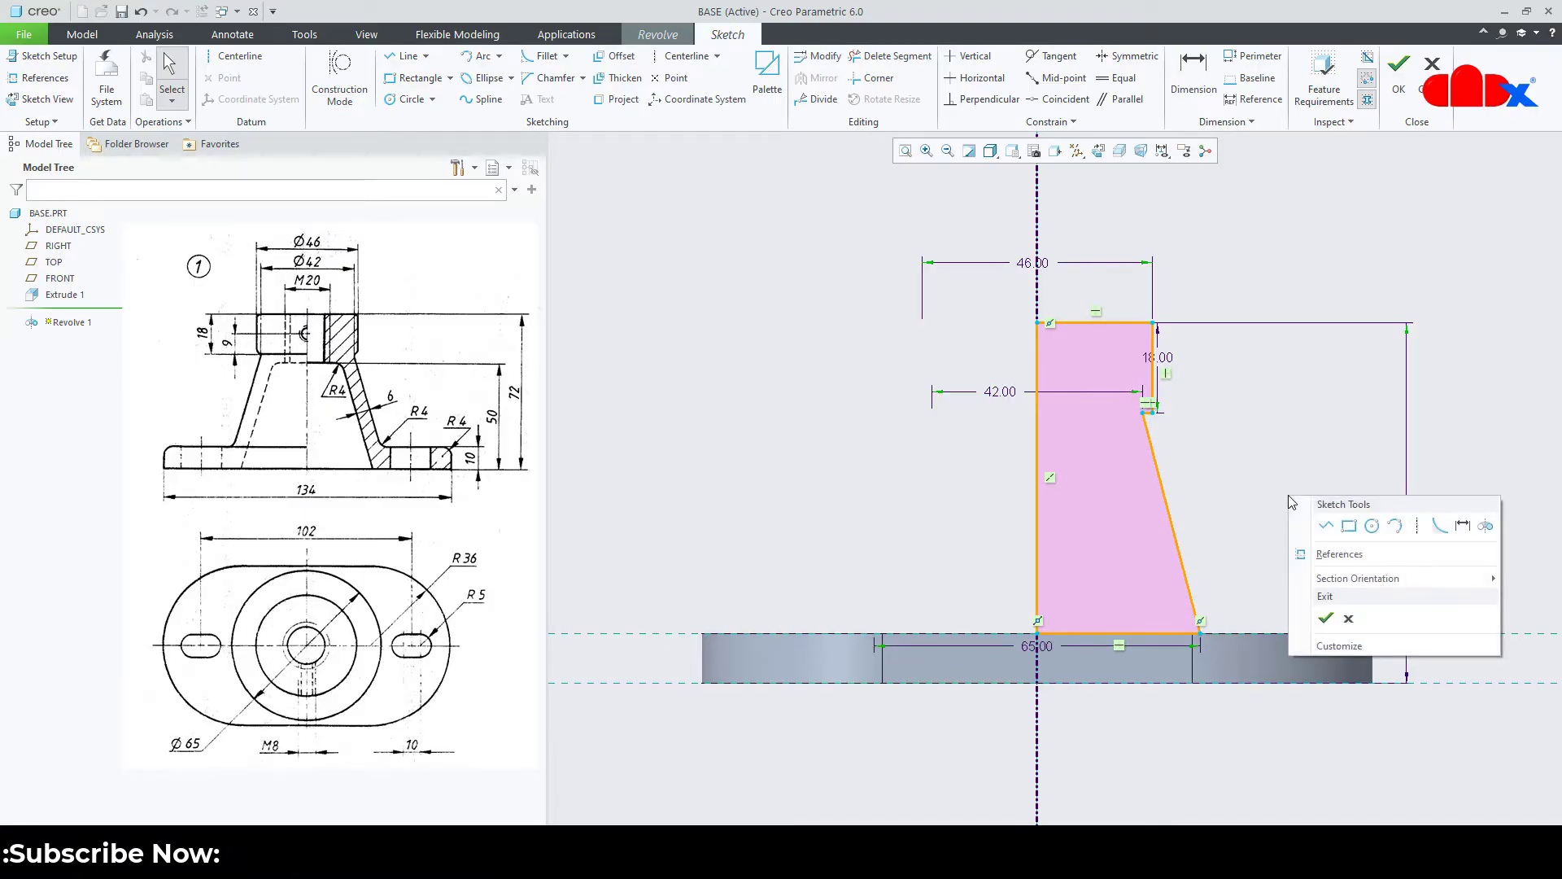
click(1320, 616)
middle_click(1311, 587)
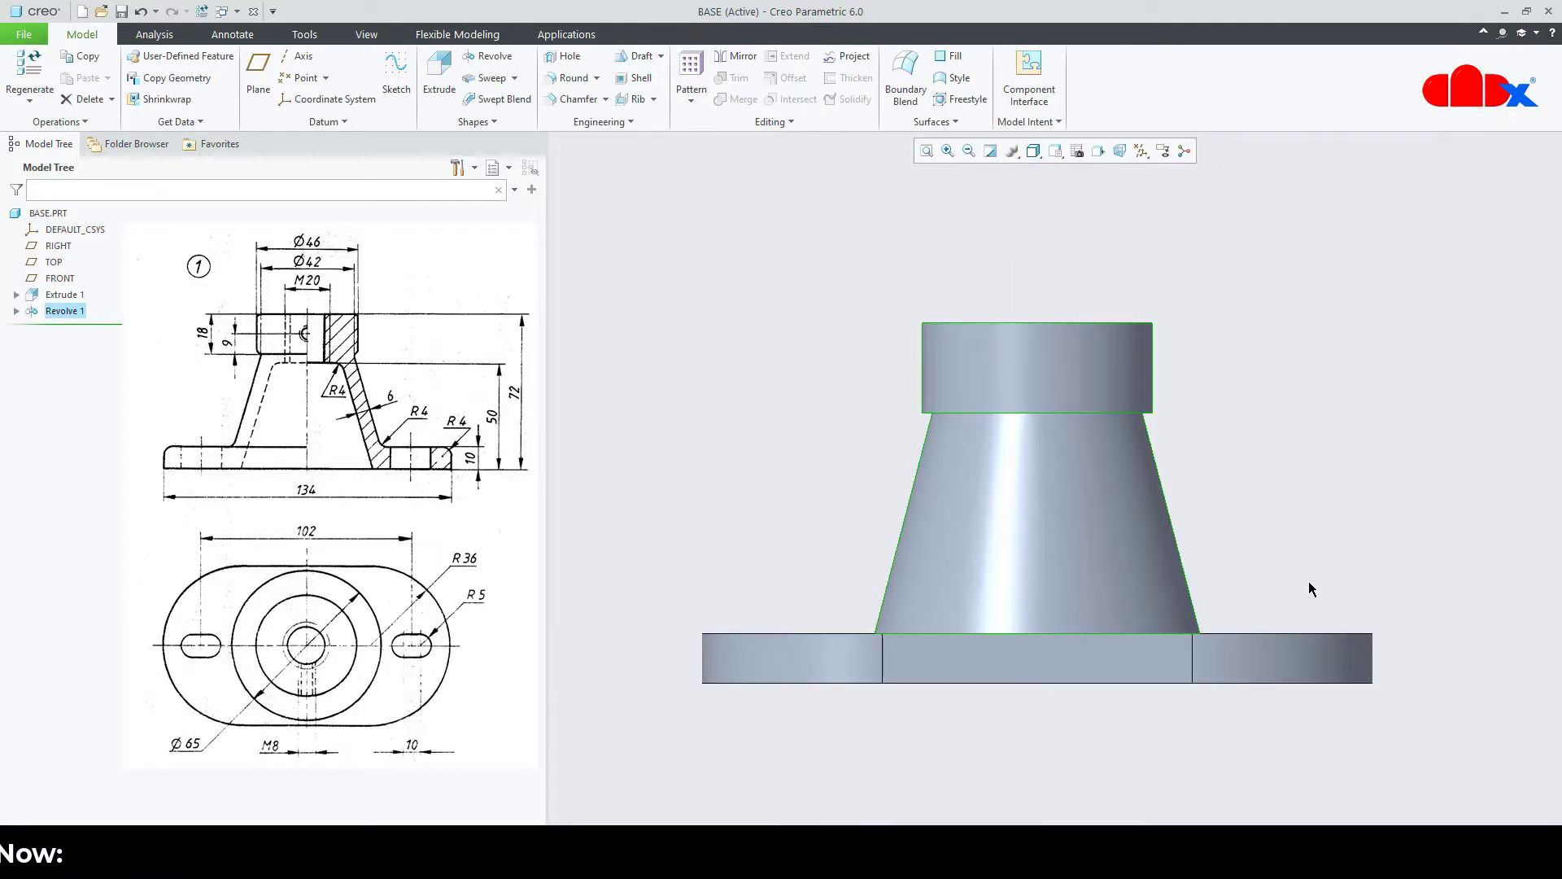
key(ctrl+d)
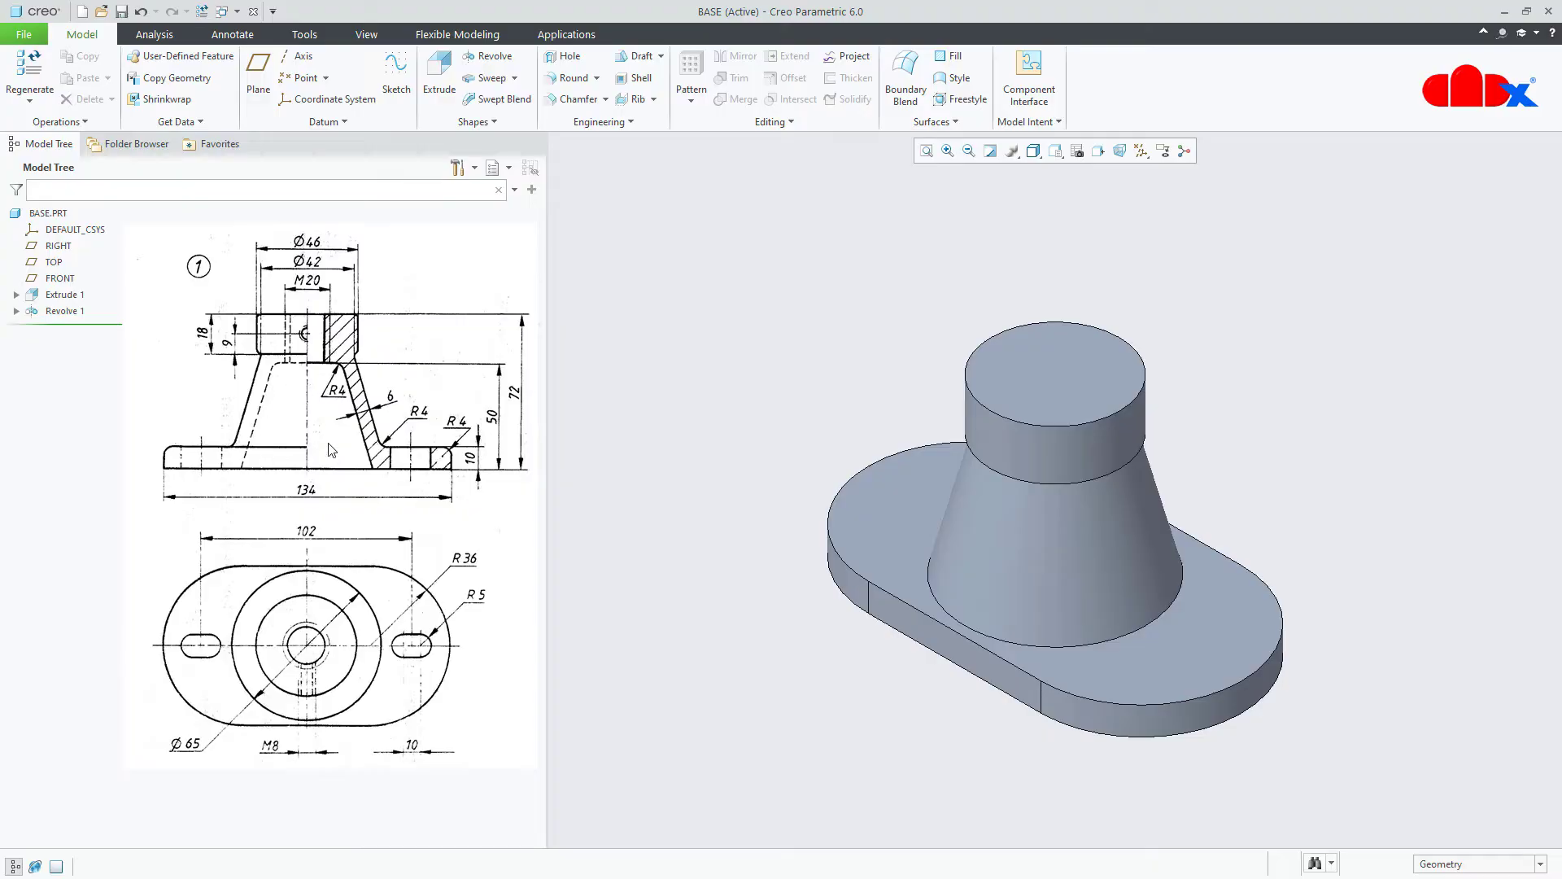
- Start a second Revolve sketch on the FRONT plane, facing the sketch, with a centerline along the vertical reference
click(491, 56)
click(60, 278)
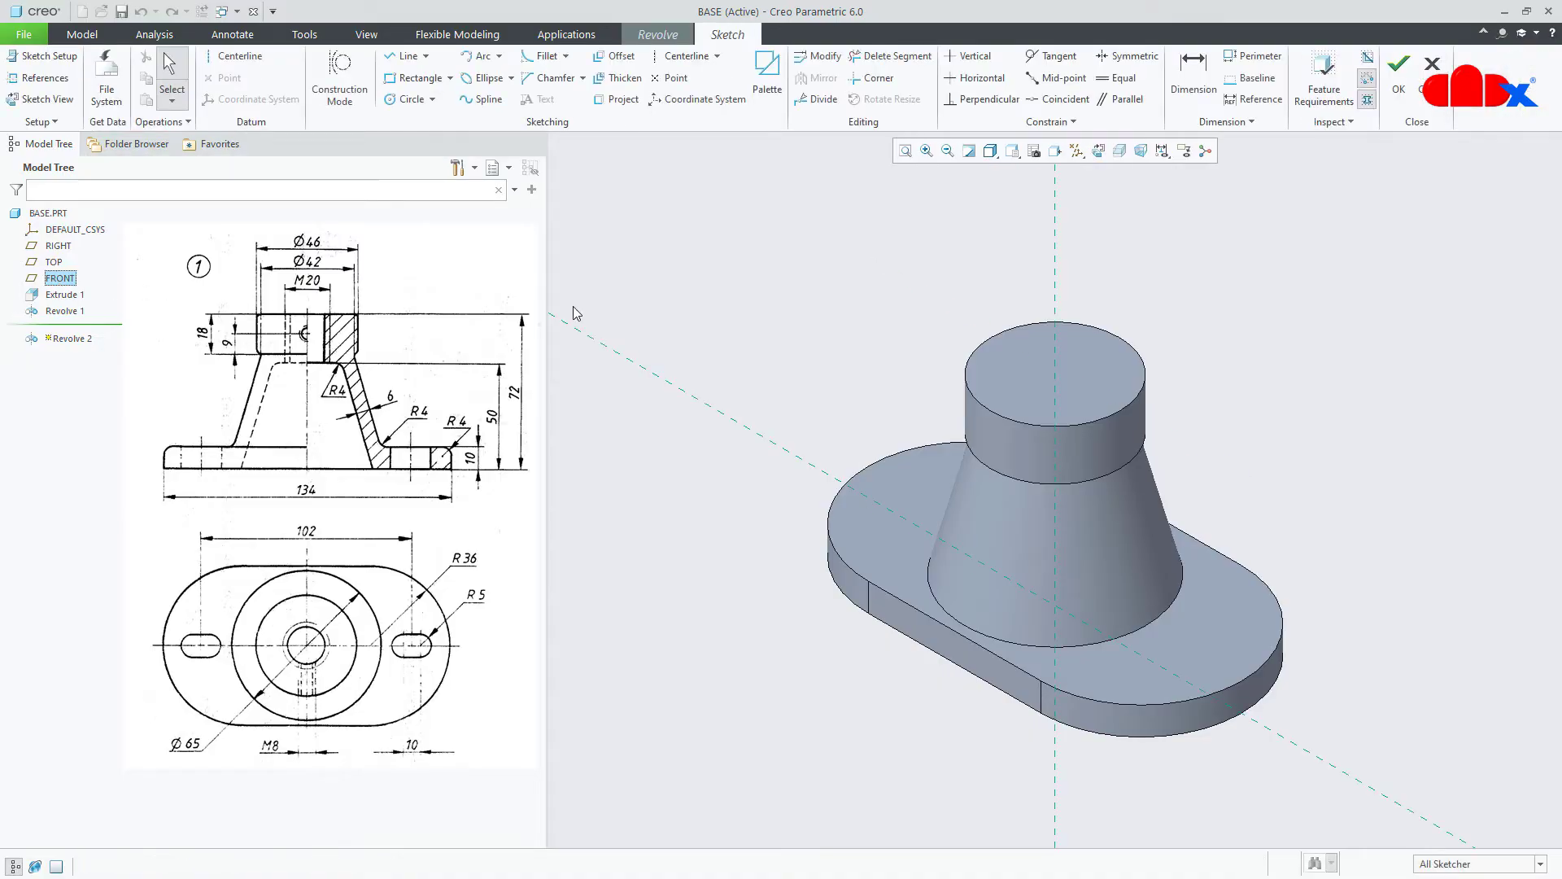
click(1097, 152)
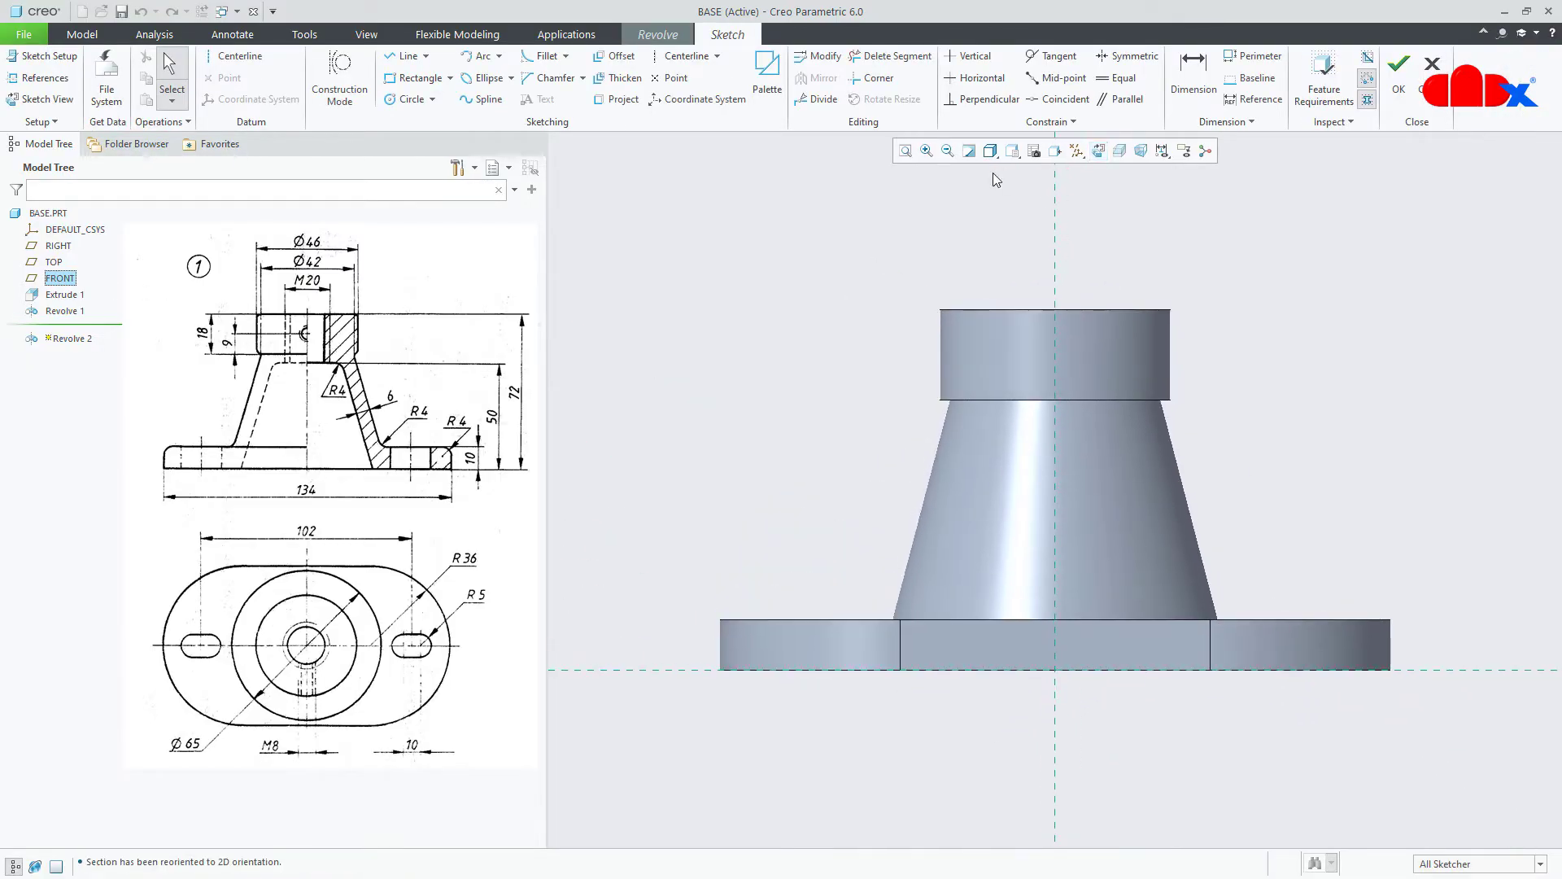
click(228, 62)
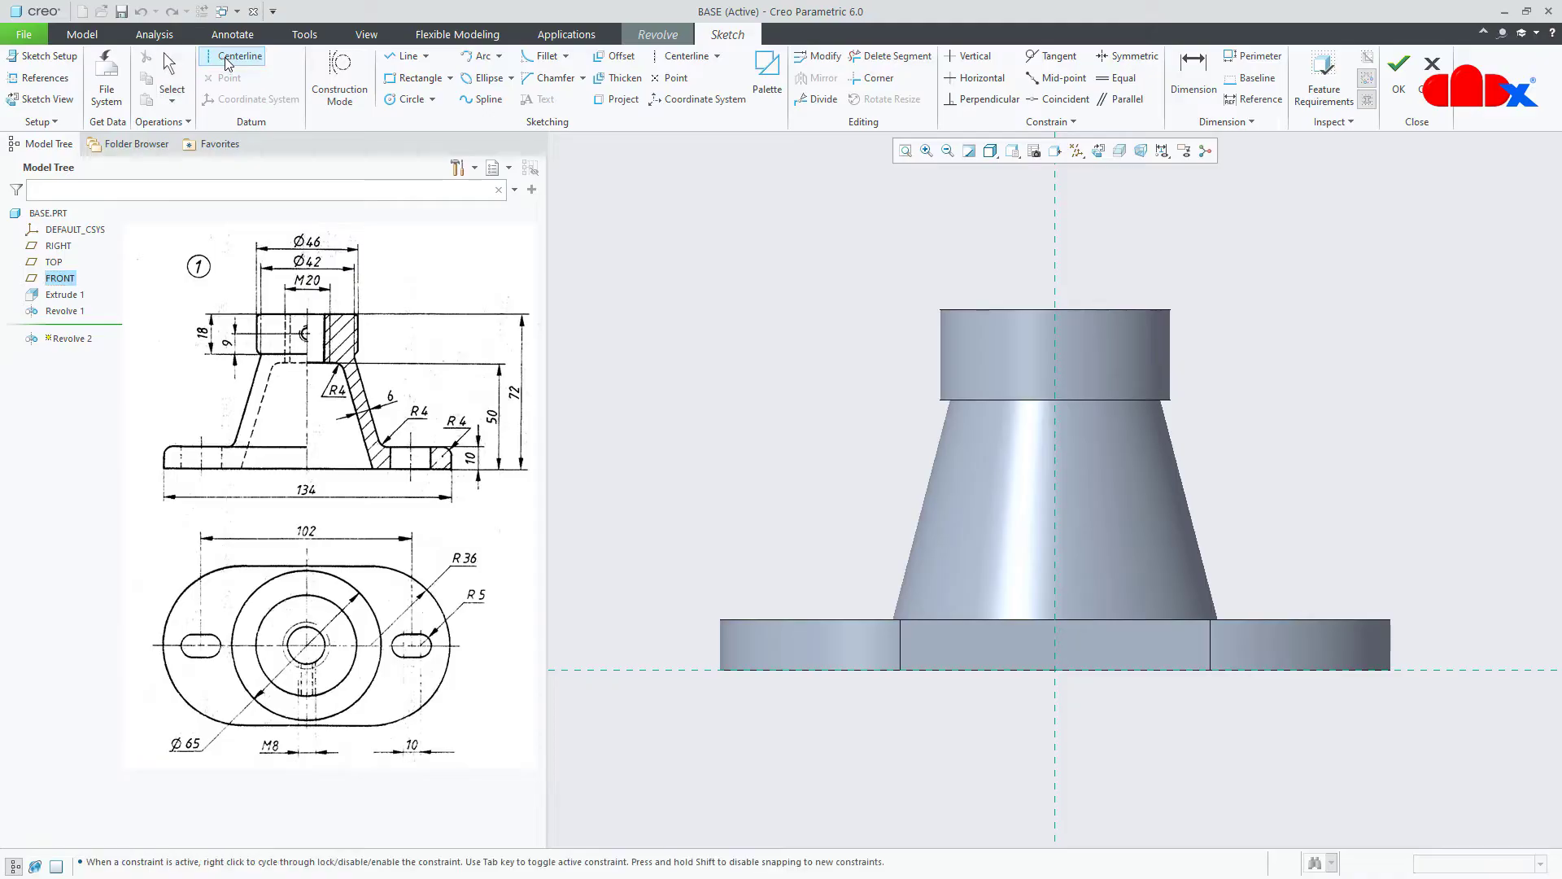
click(1054, 225)
click(1055, 277)
middle_click(1154, 275)
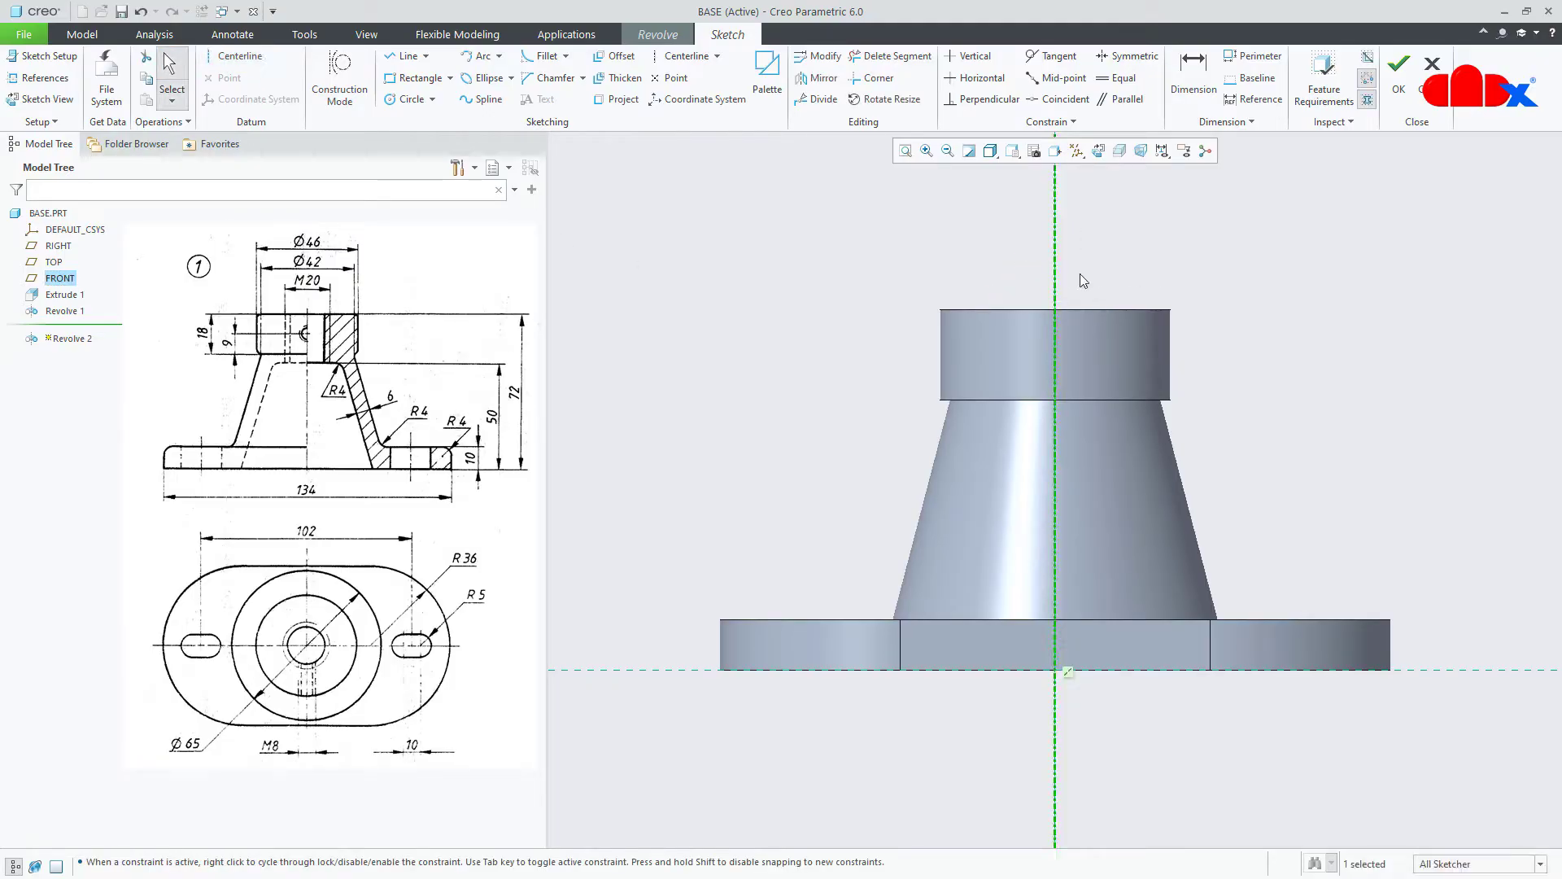
- Add the slanted side edge of the conical body as a sketch reference
click(38, 77)
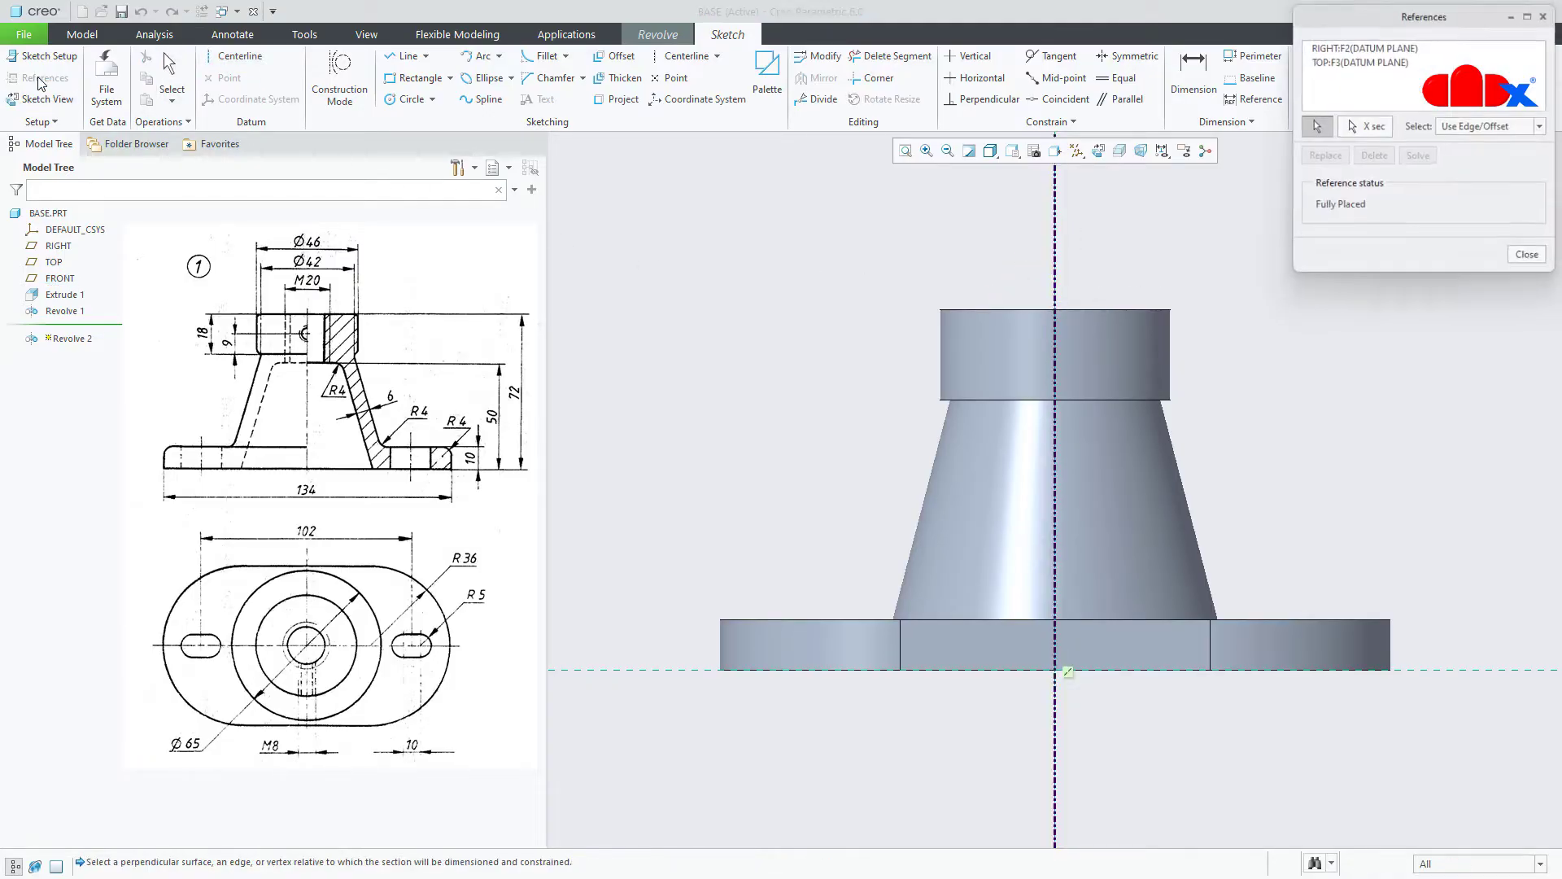
click(1182, 507)
middle_click(1297, 492)
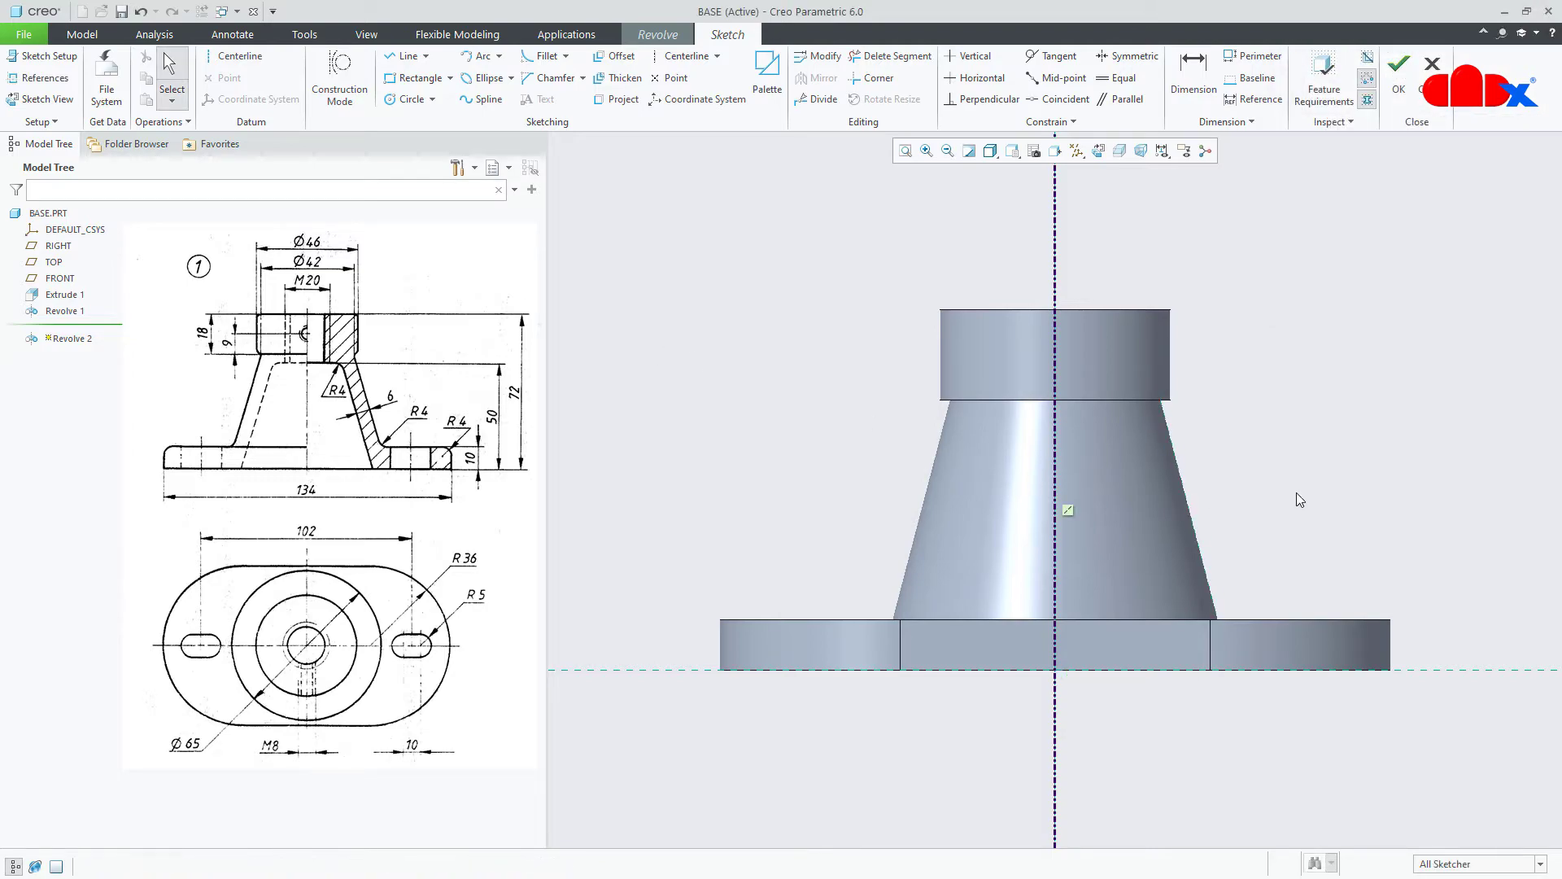
- Sketch a closed trapezoid about 42 mm high between the centerline and the base reference, its slanted side parallel to the cone's edge
right_click(1296, 493)
click(1322, 522)
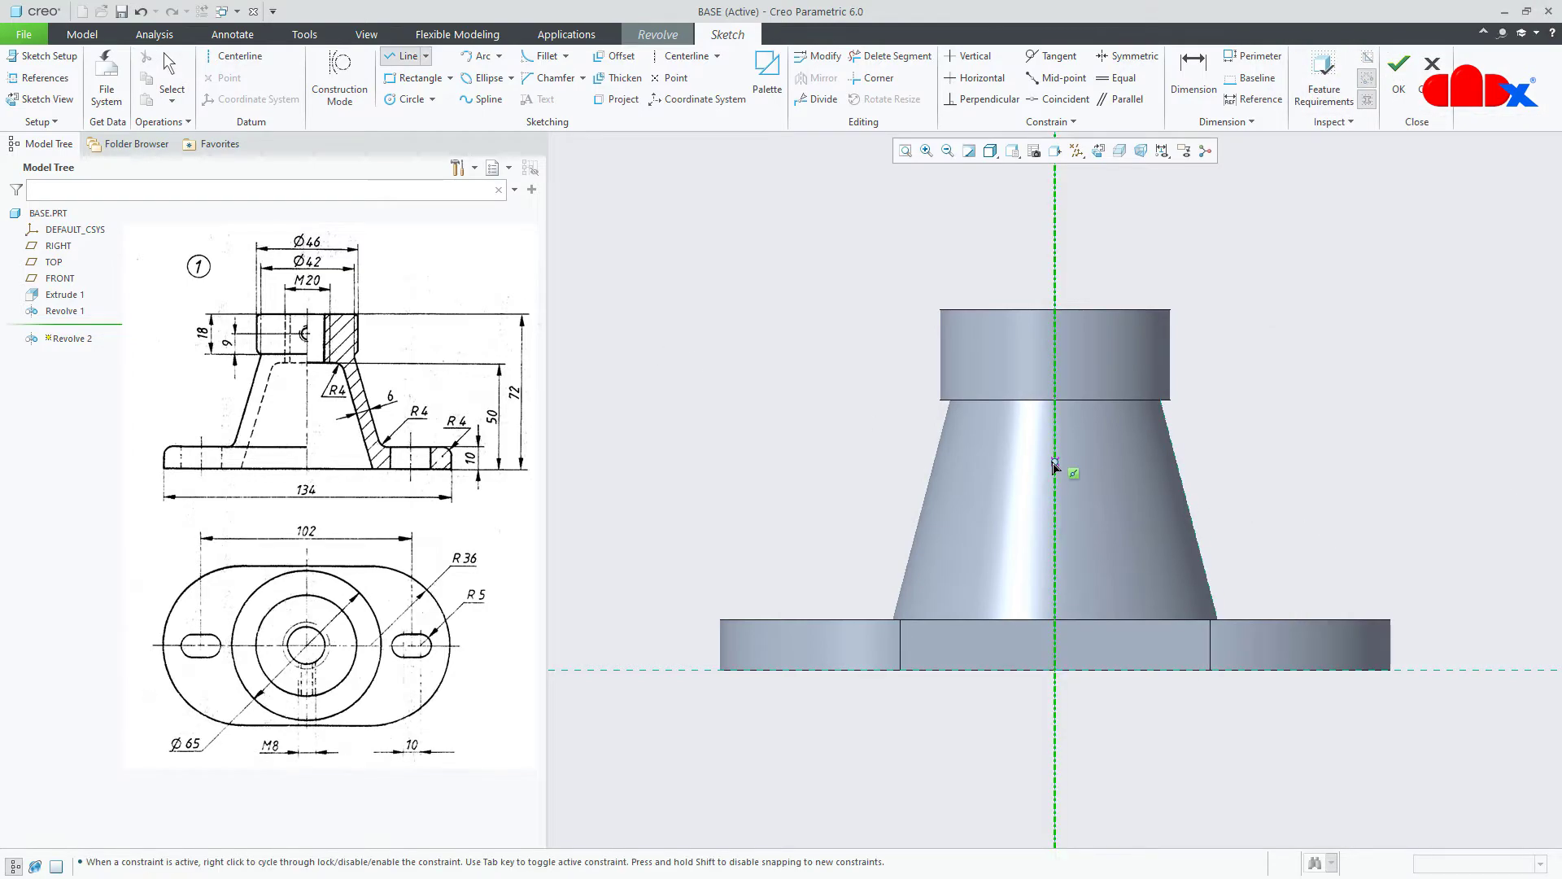
click(1056, 462)
click(1132, 461)
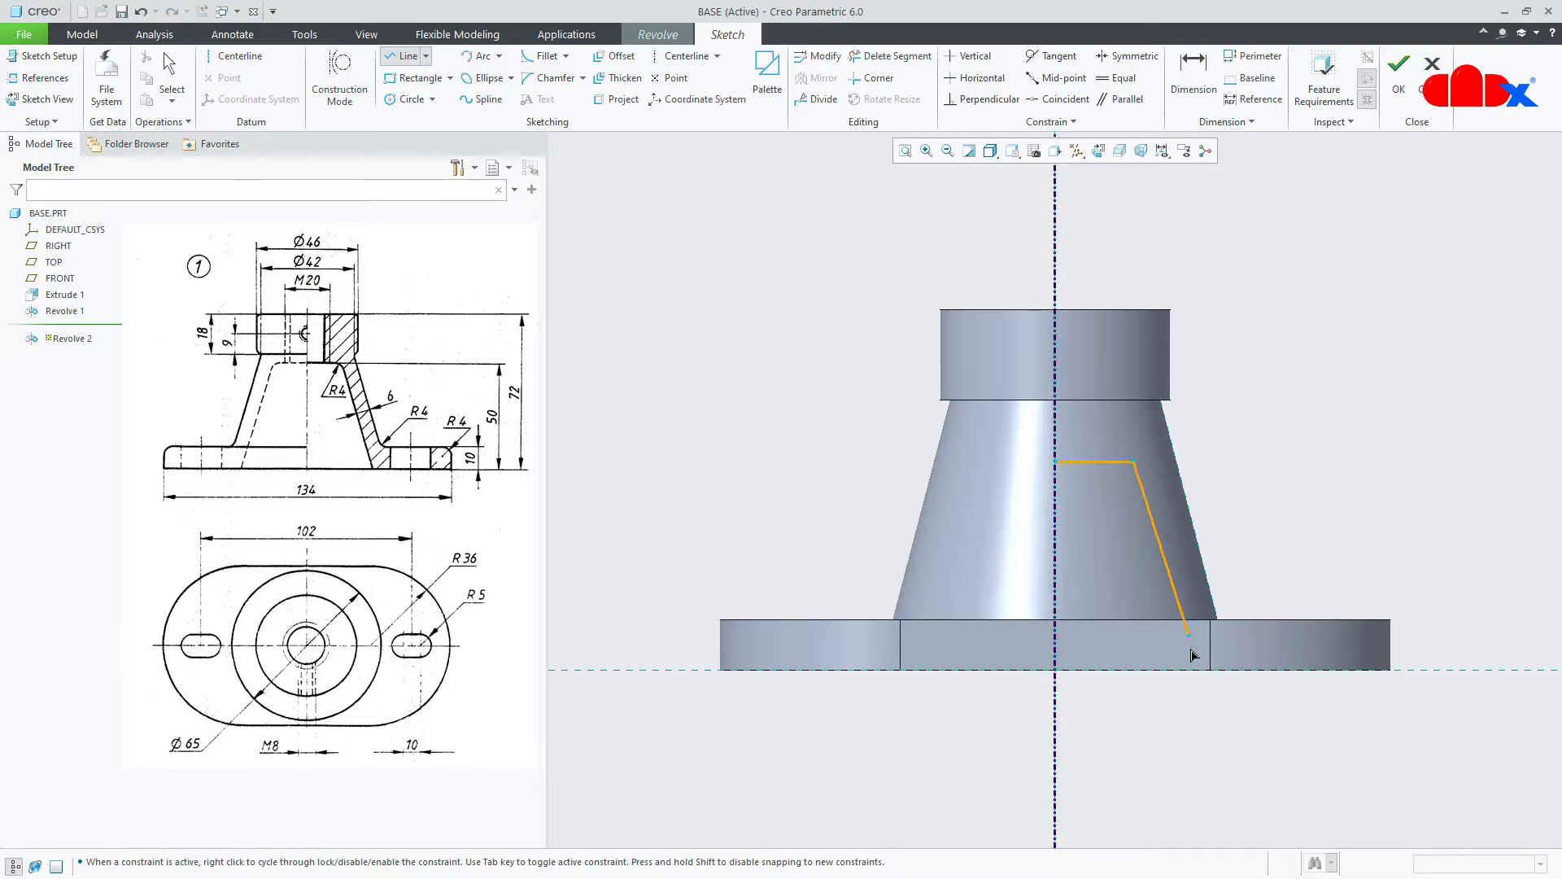
click(1188, 671)
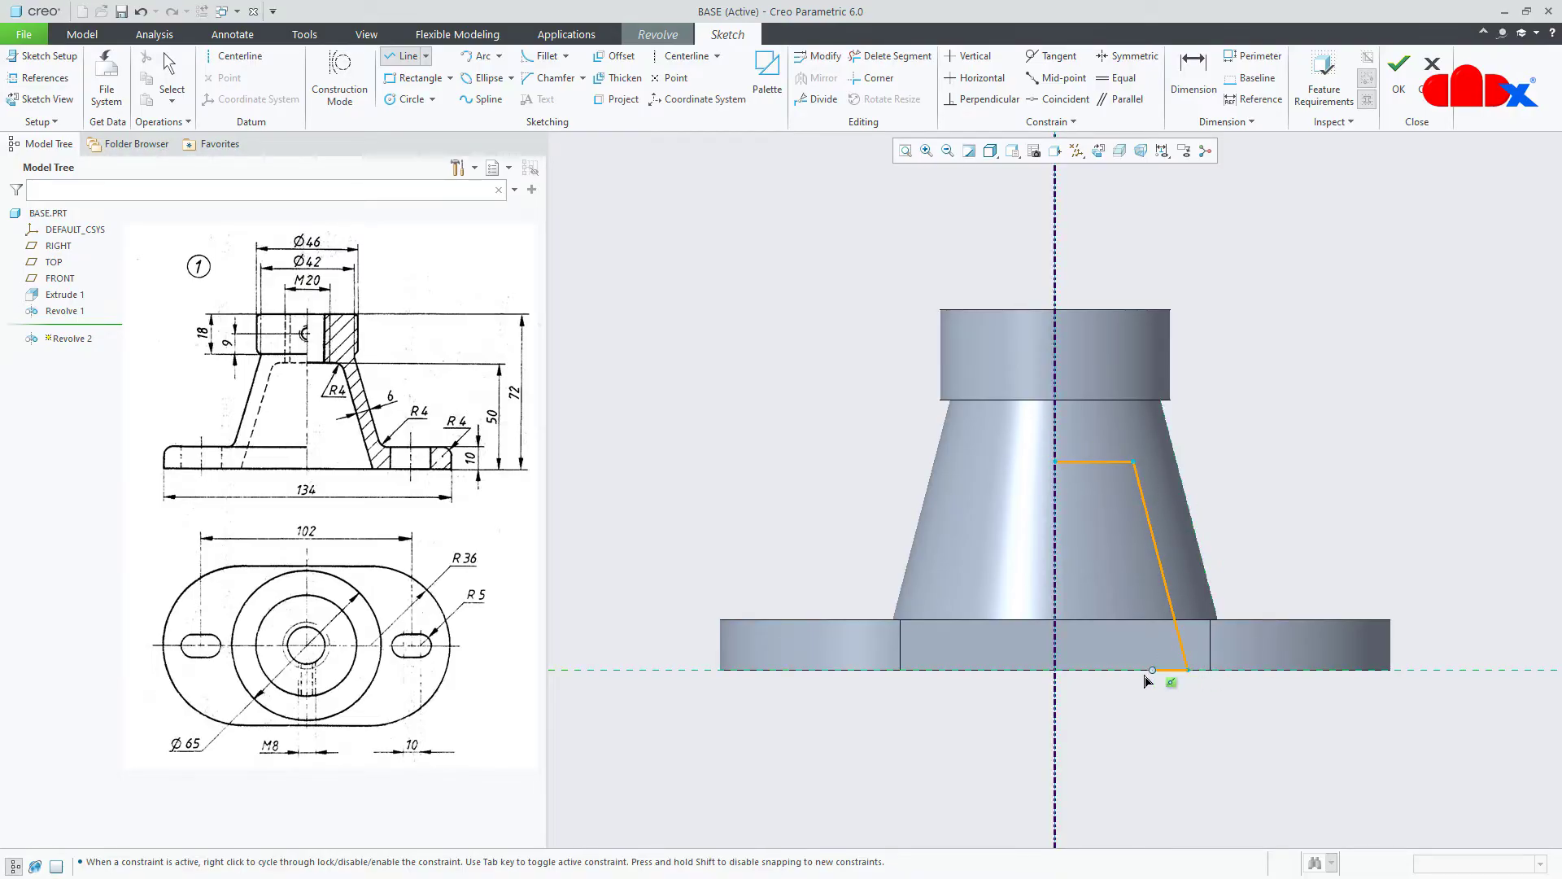
click(1055, 670)
click(1059, 466)
middle_click(1117, 529)
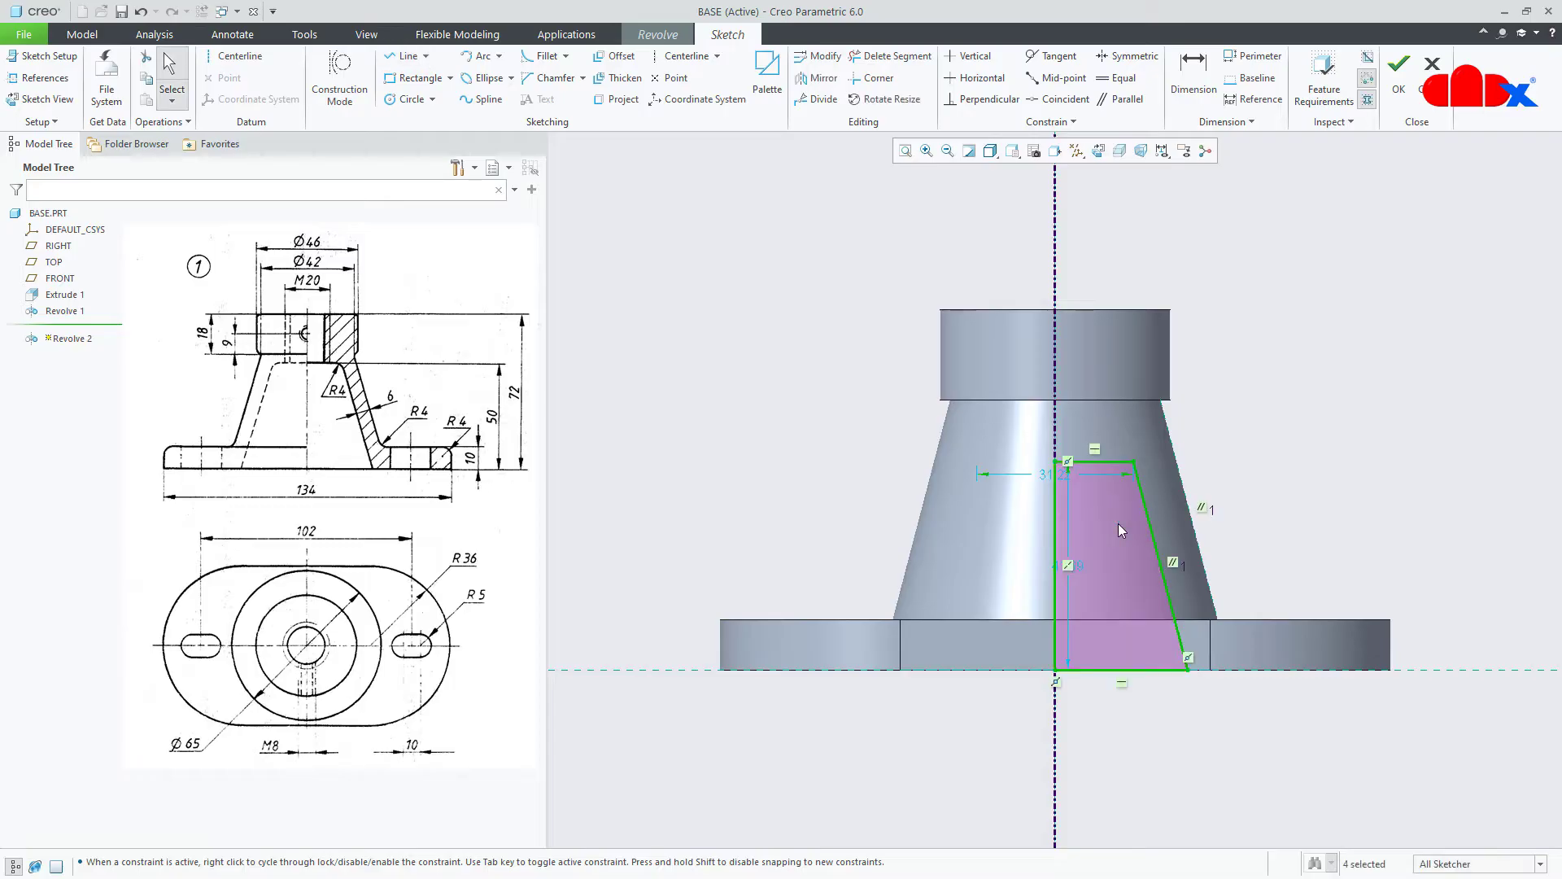
click(1315, 506)
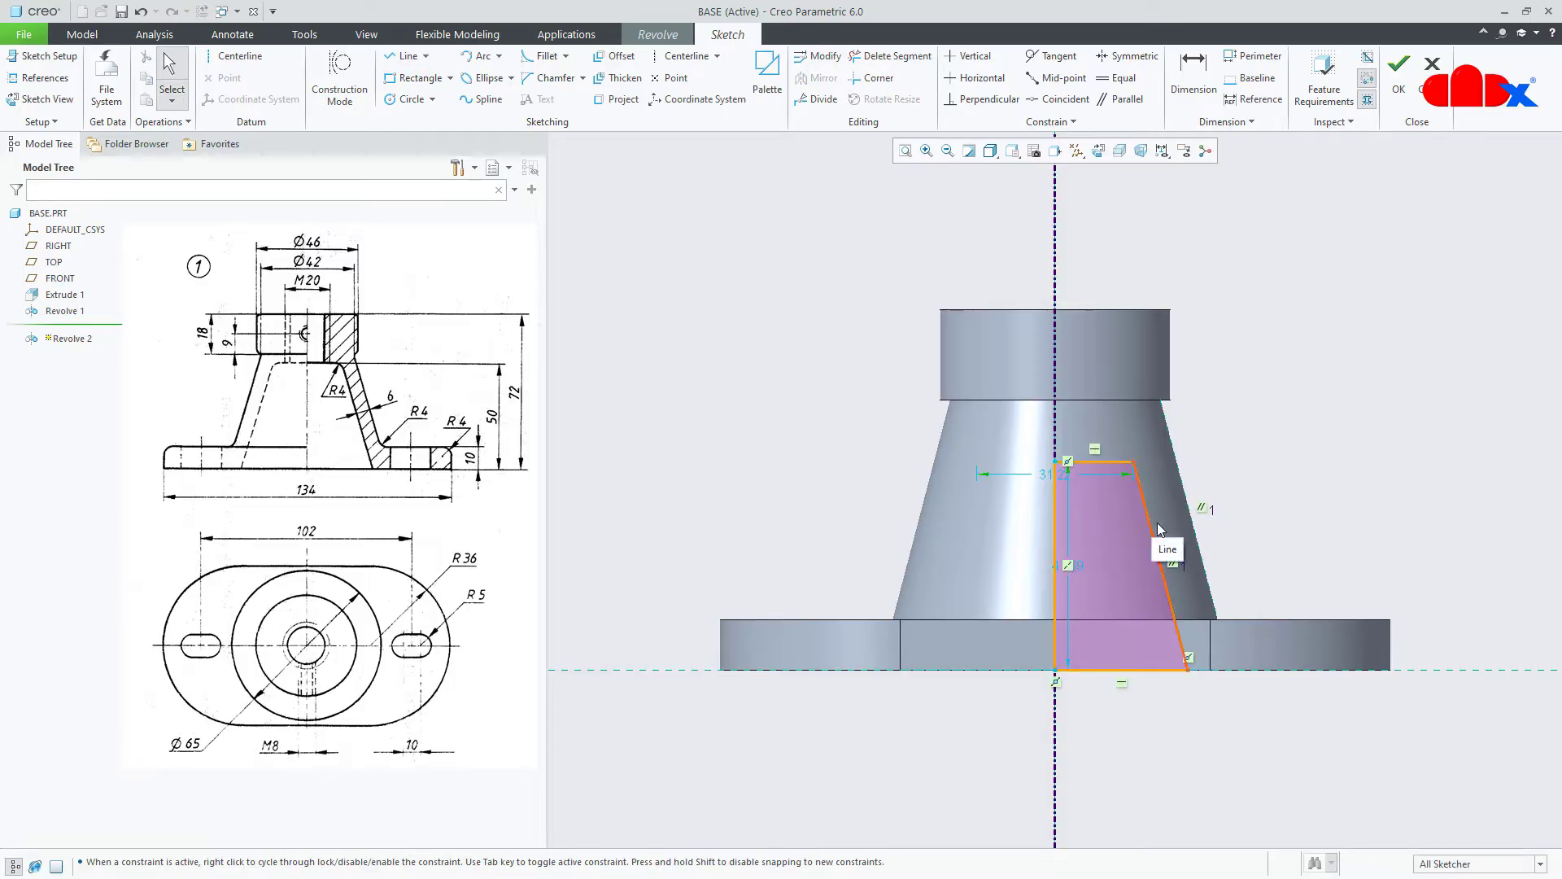
- Set the cavity profile's height above the base reference to 50 mm
right_click(1287, 526)
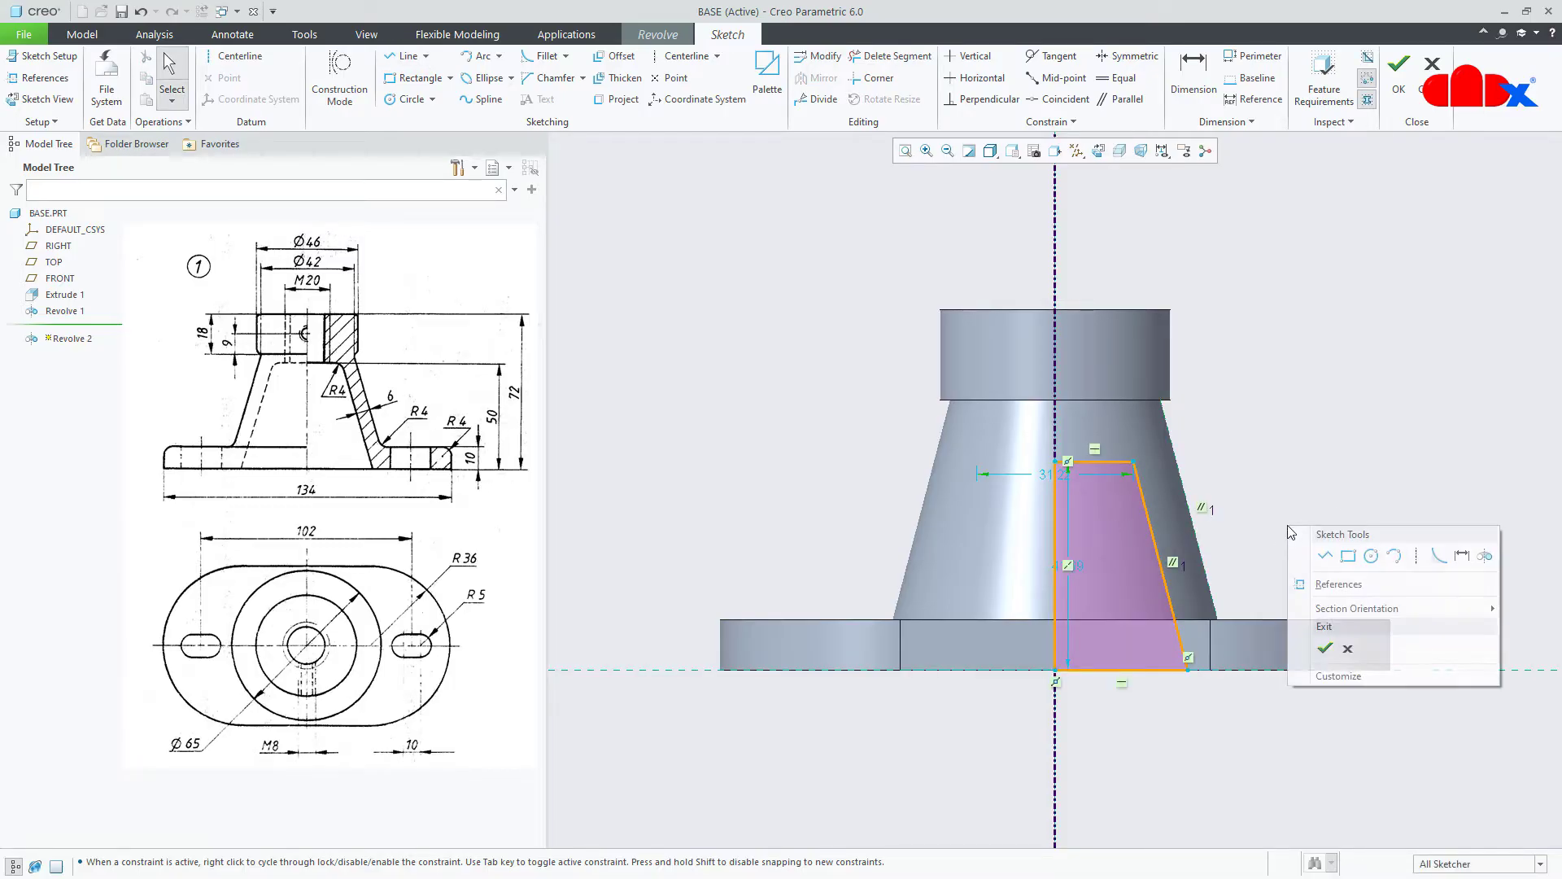
click(1464, 558)
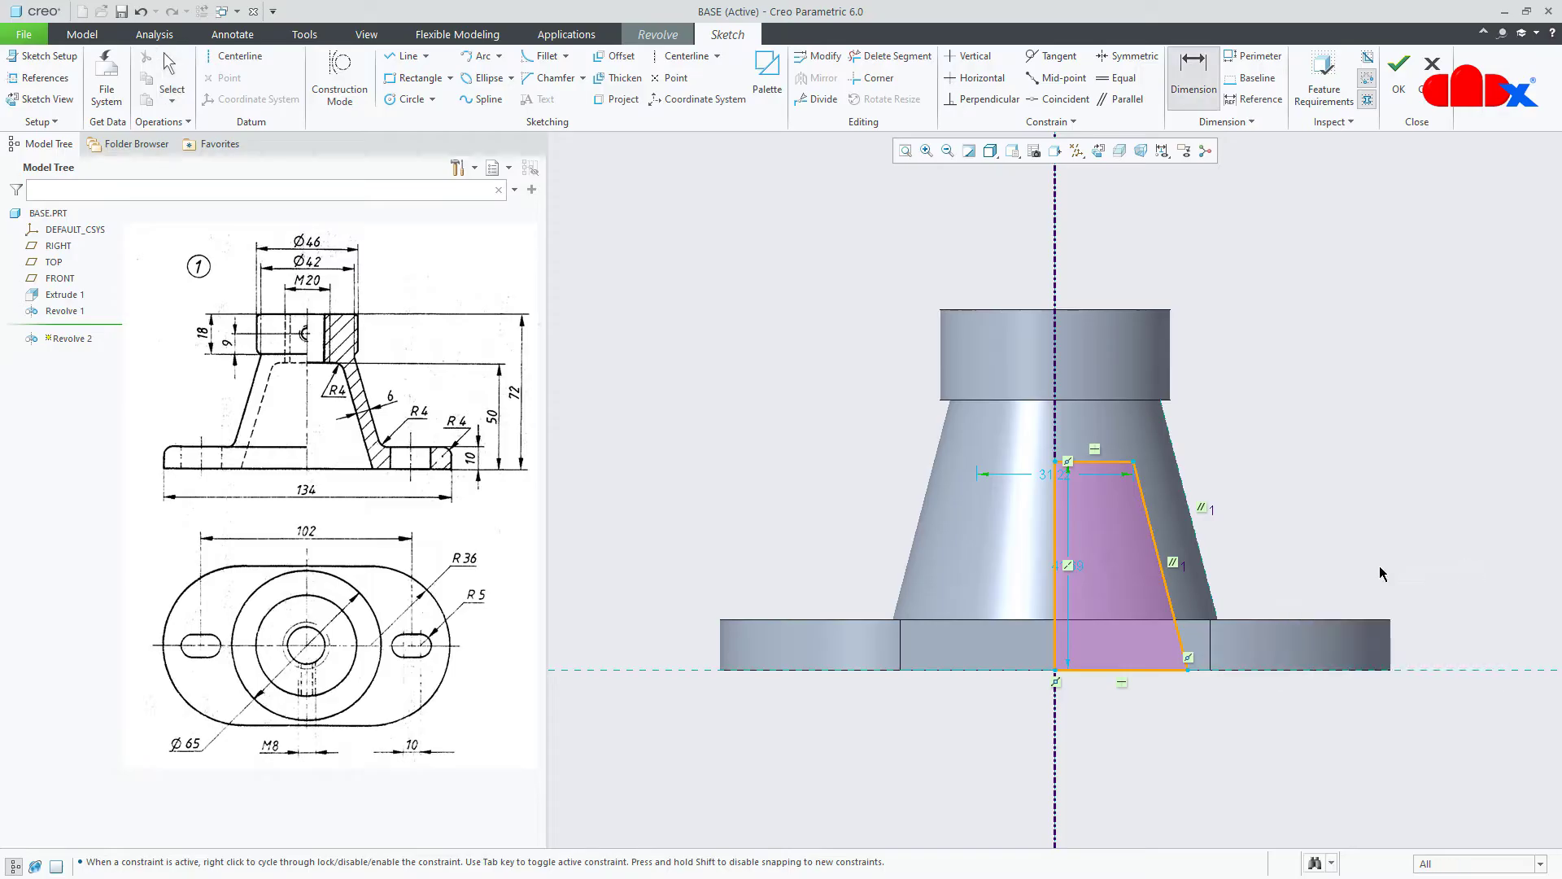
double_click(1080, 574)
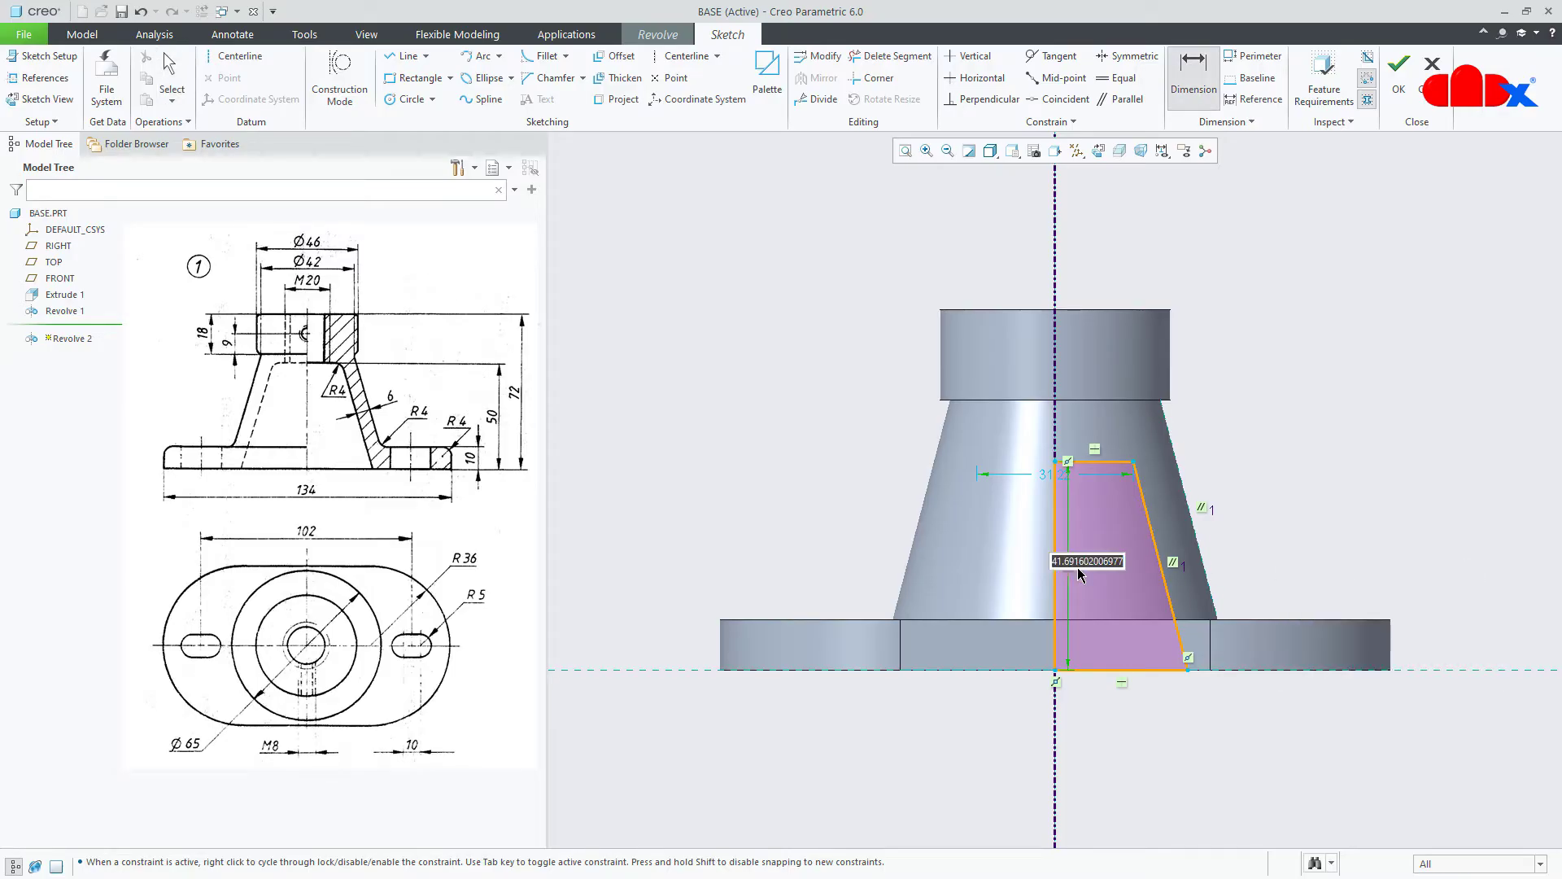
text(50)
key(Return)
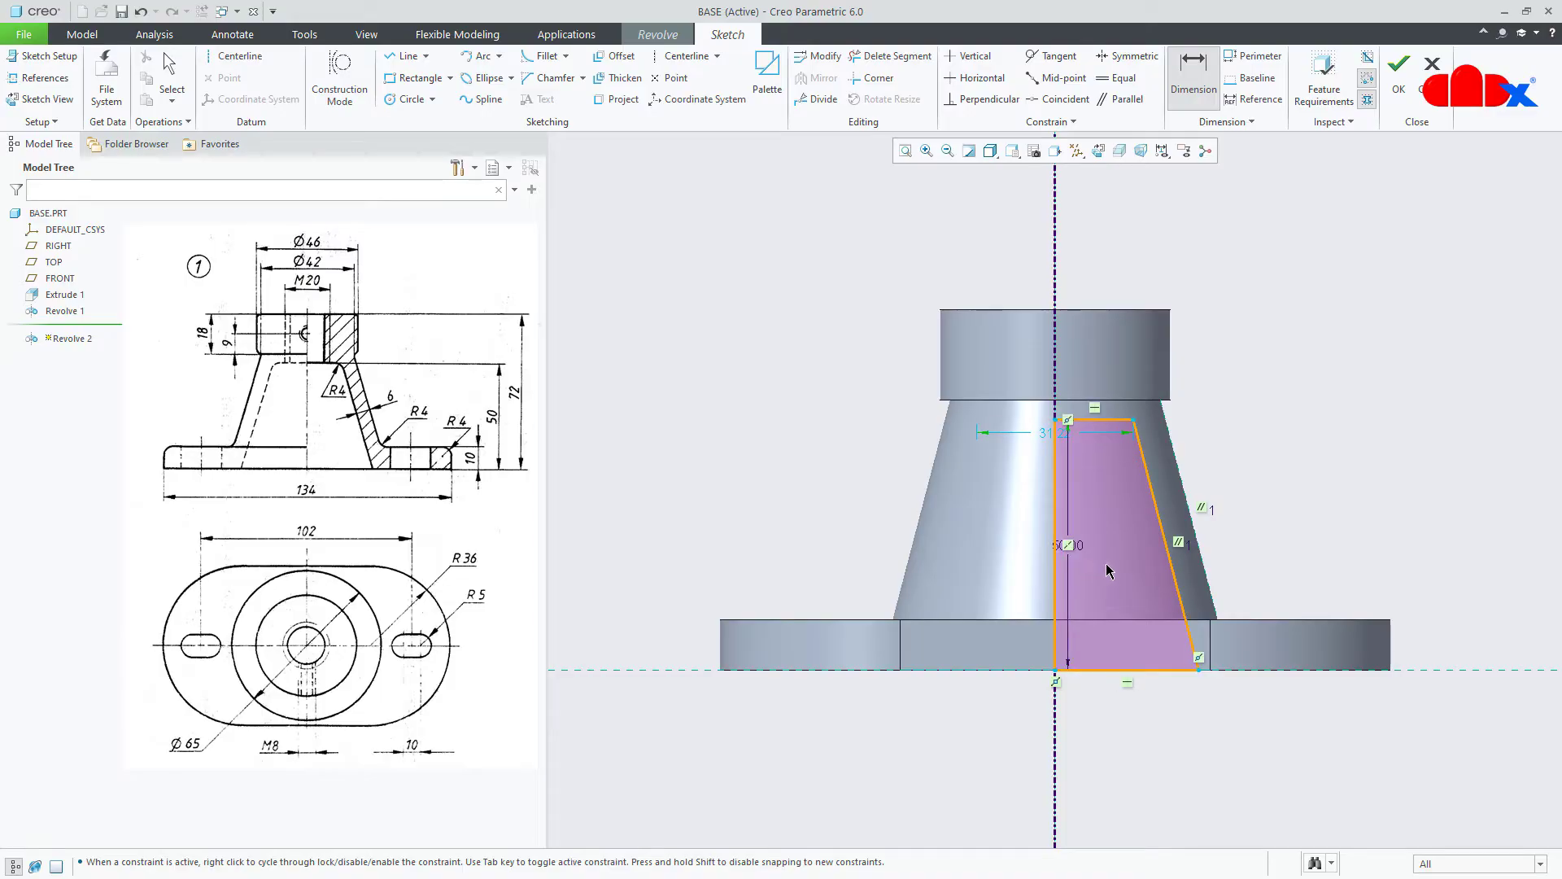
- Dimension the wall thickness between the profile's slanted side and the cone's outer edge as 6 mm
click(1161, 535)
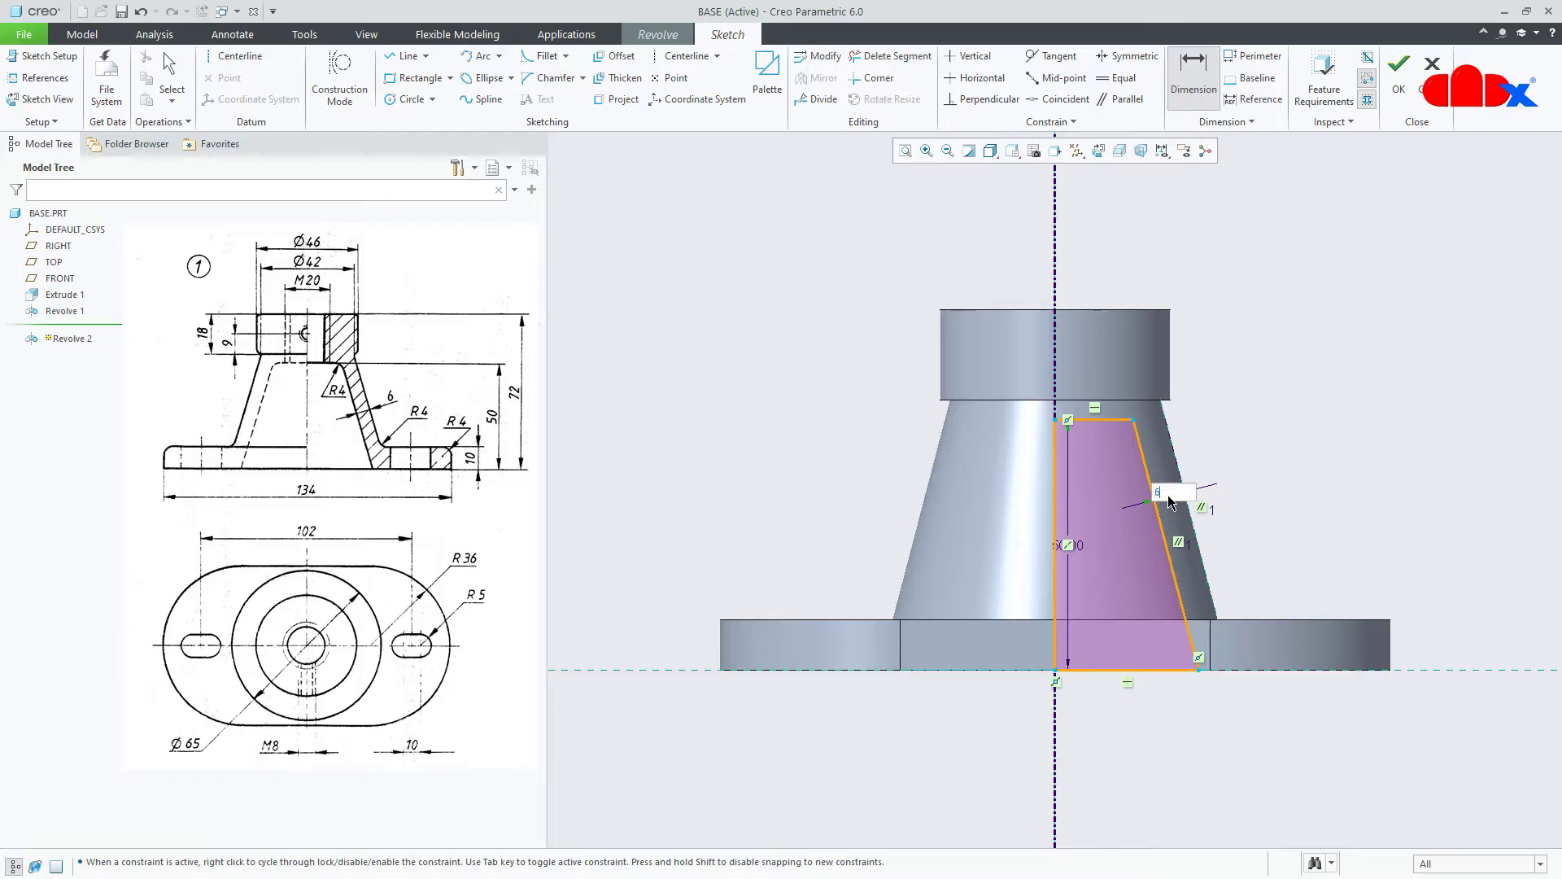
click(1169, 501)
middle_click(1169, 500)
middle_click(1263, 475)
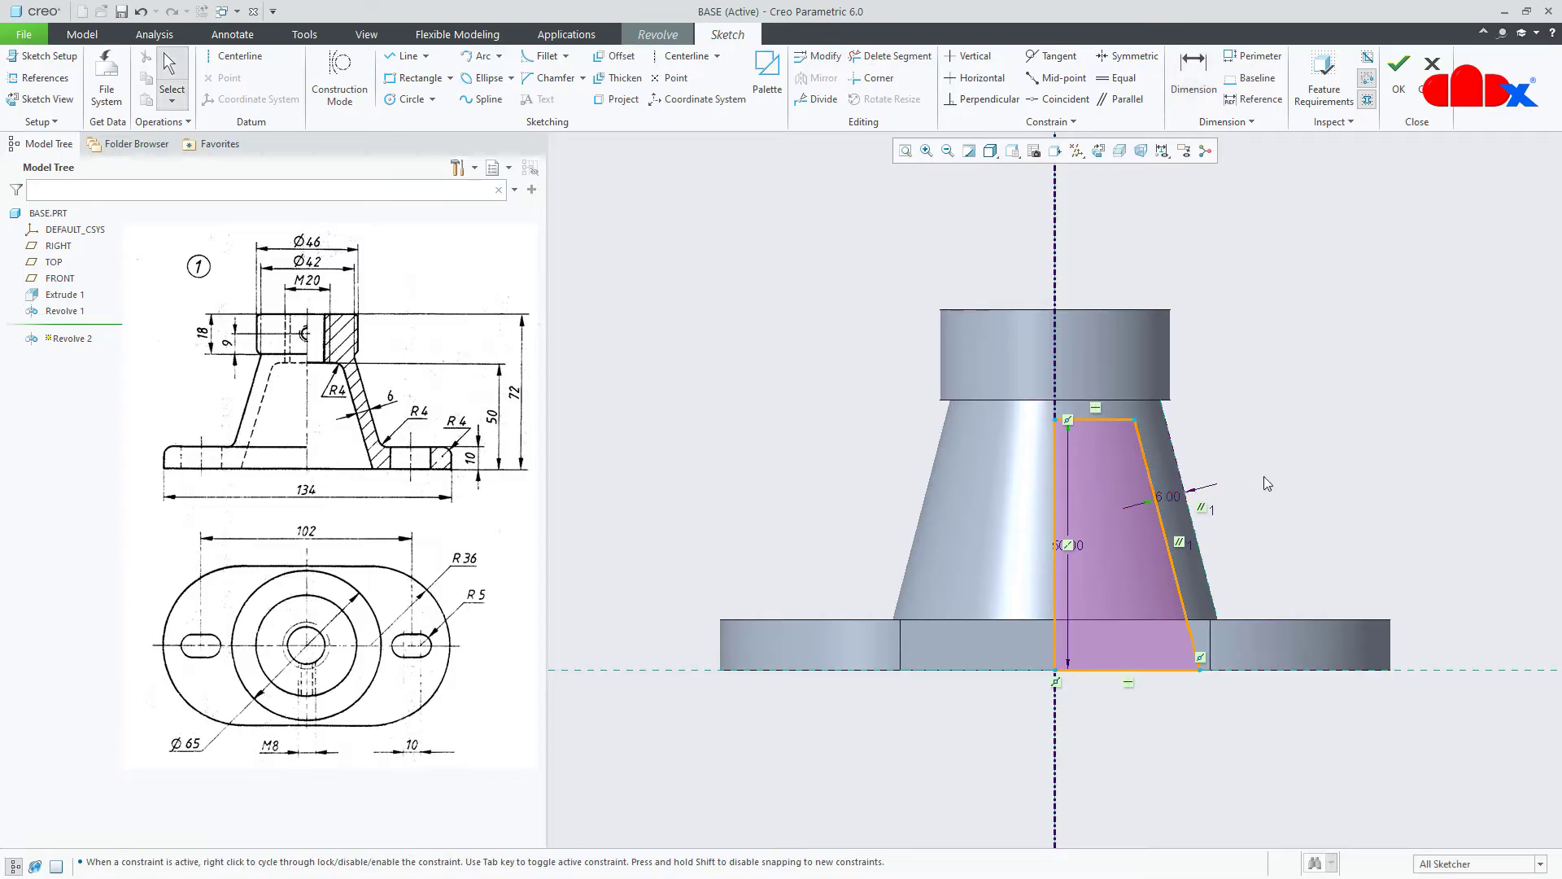
- Finish the cavity sketch, complete the 360° revolve with material removal and restore the default view orientation
right_click(1263, 476)
click(1302, 598)
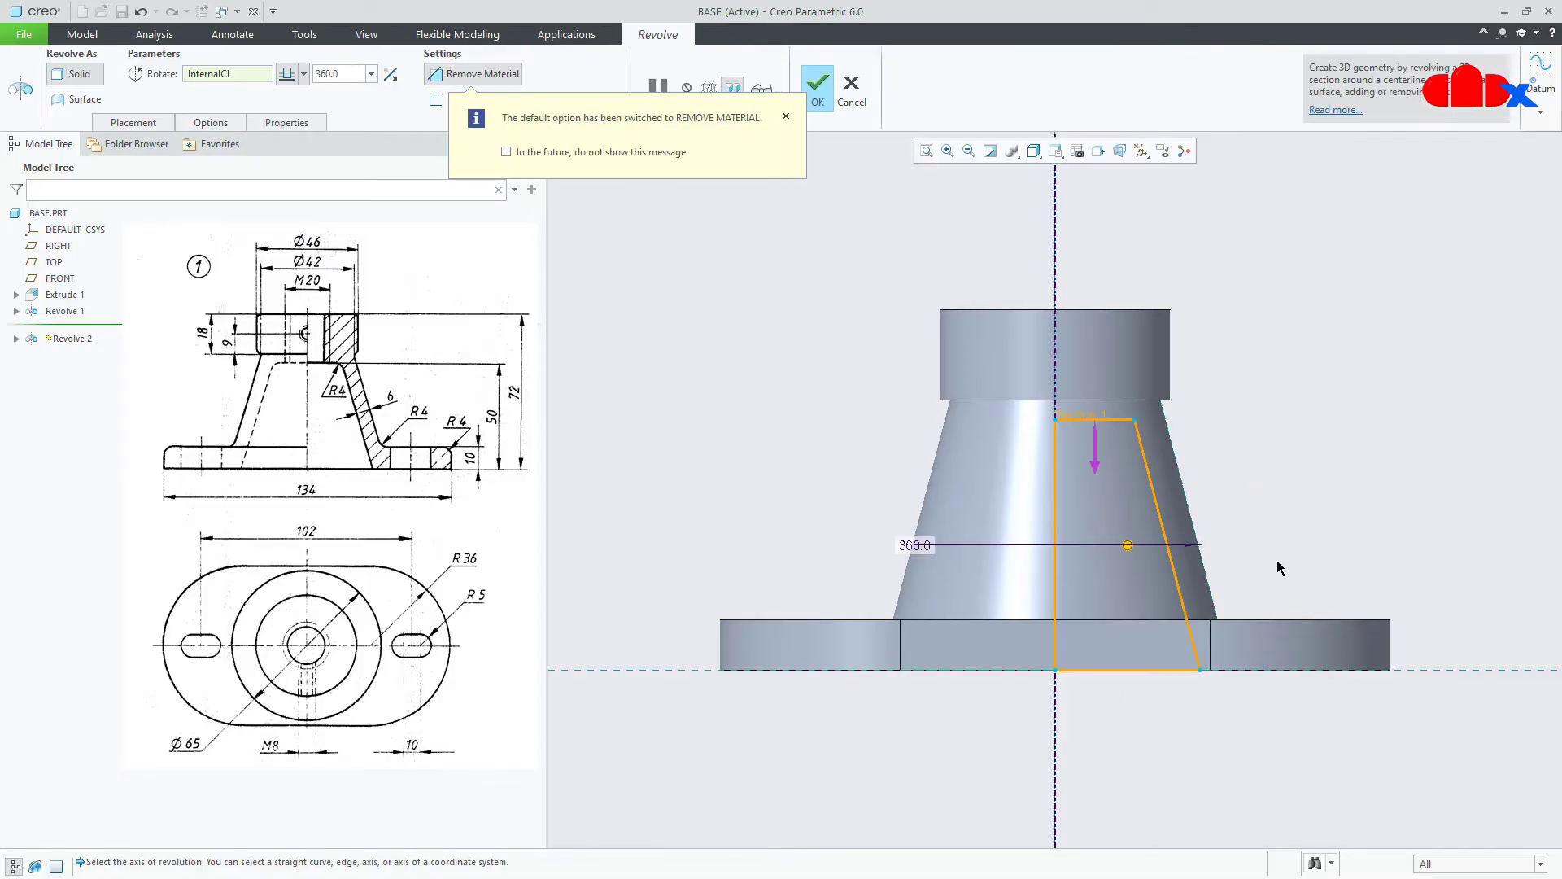
middle_click(1277, 456)
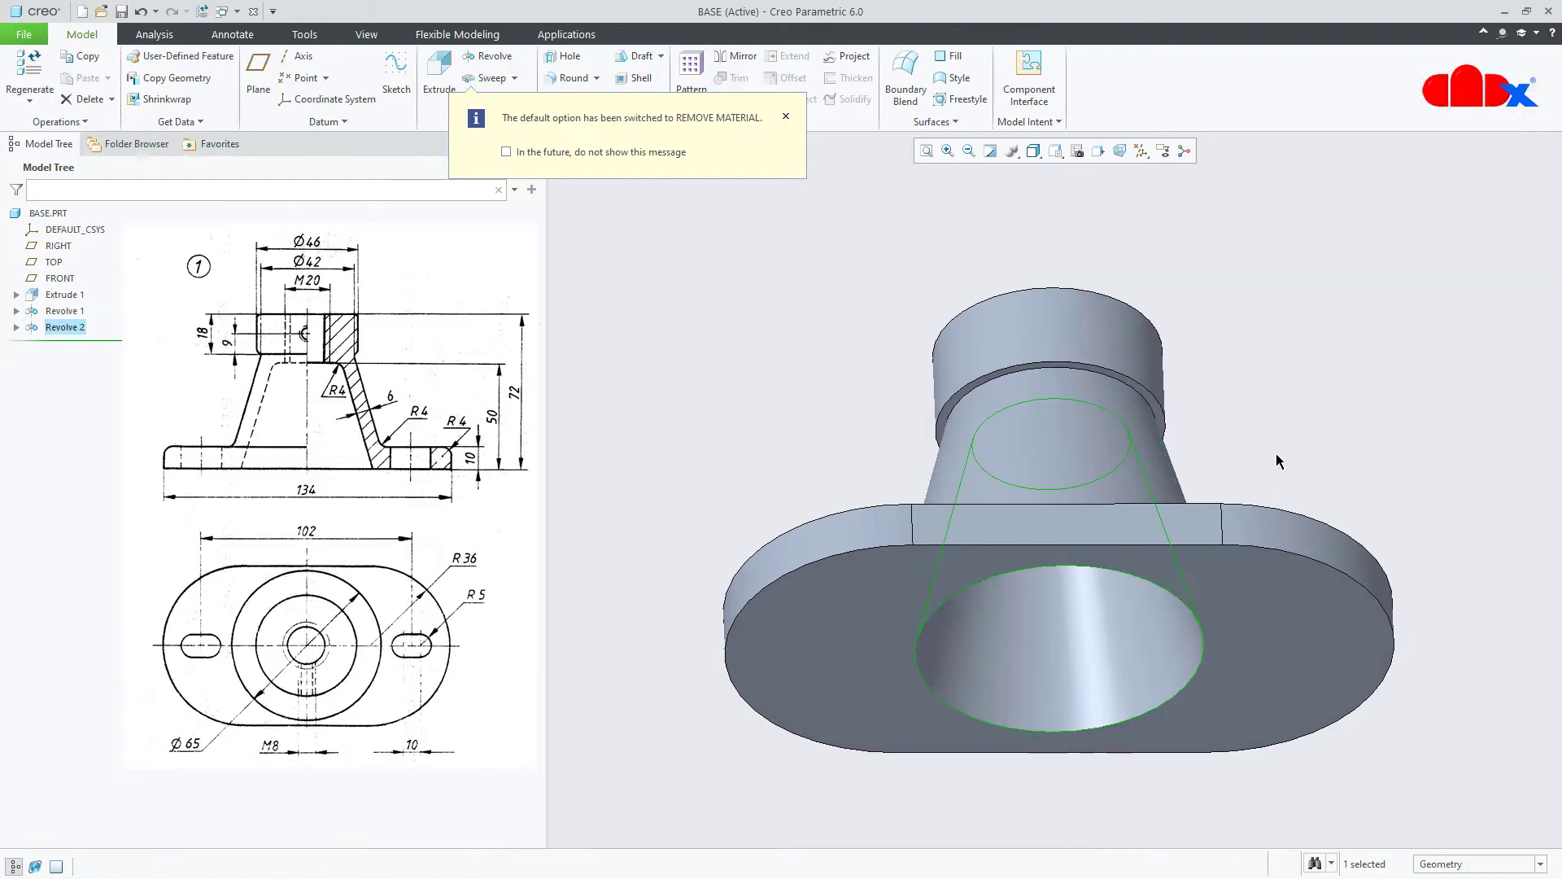
middle_drag(1271, 451, 1252, 483)
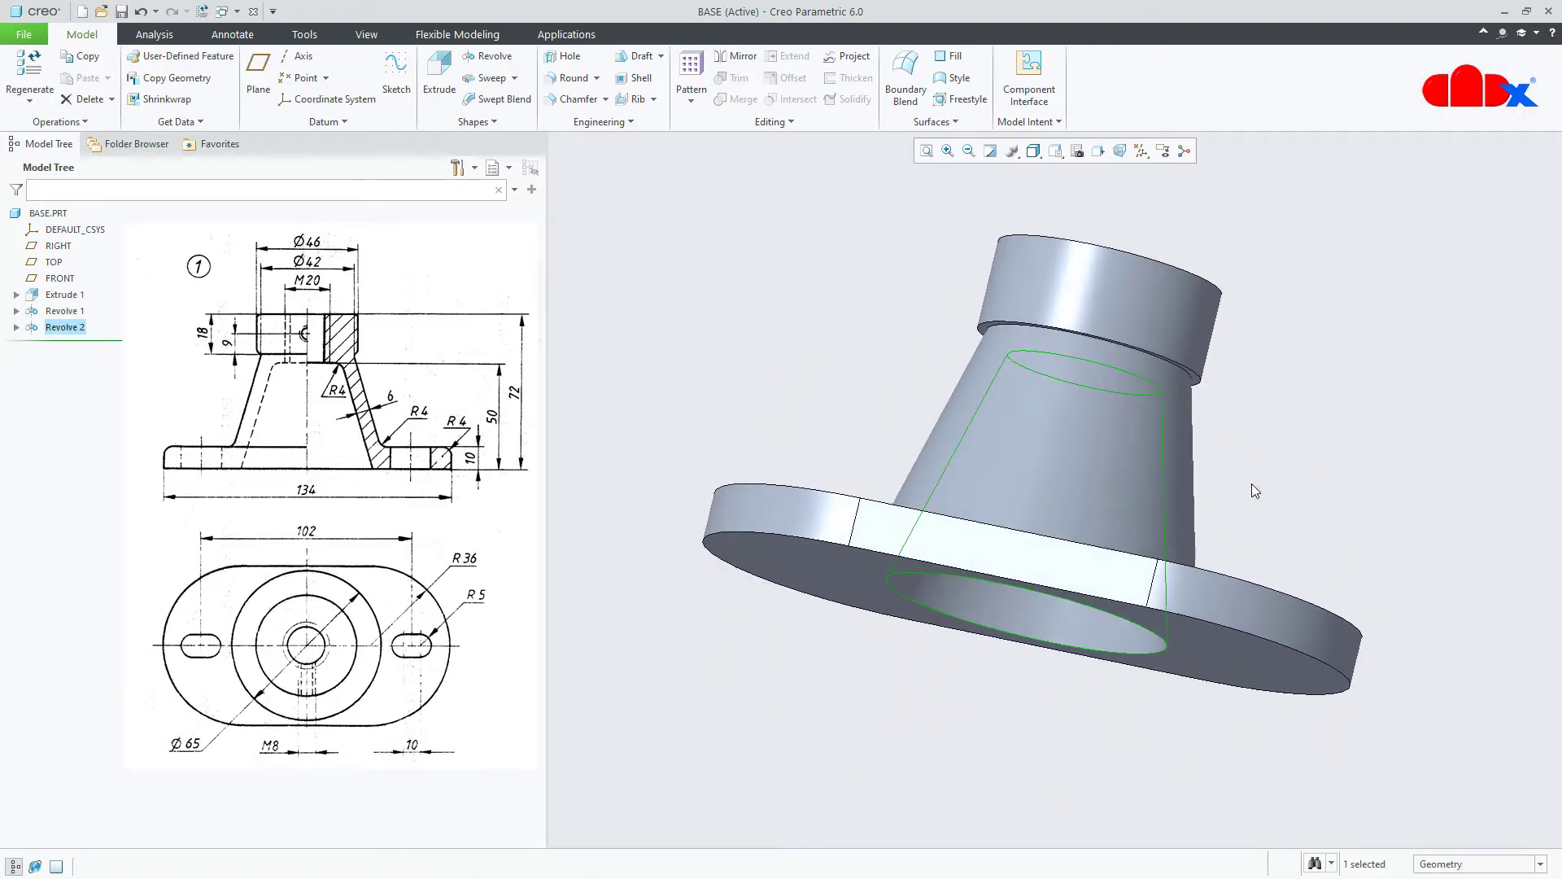
click(1287, 470)
key(ctrl+d)
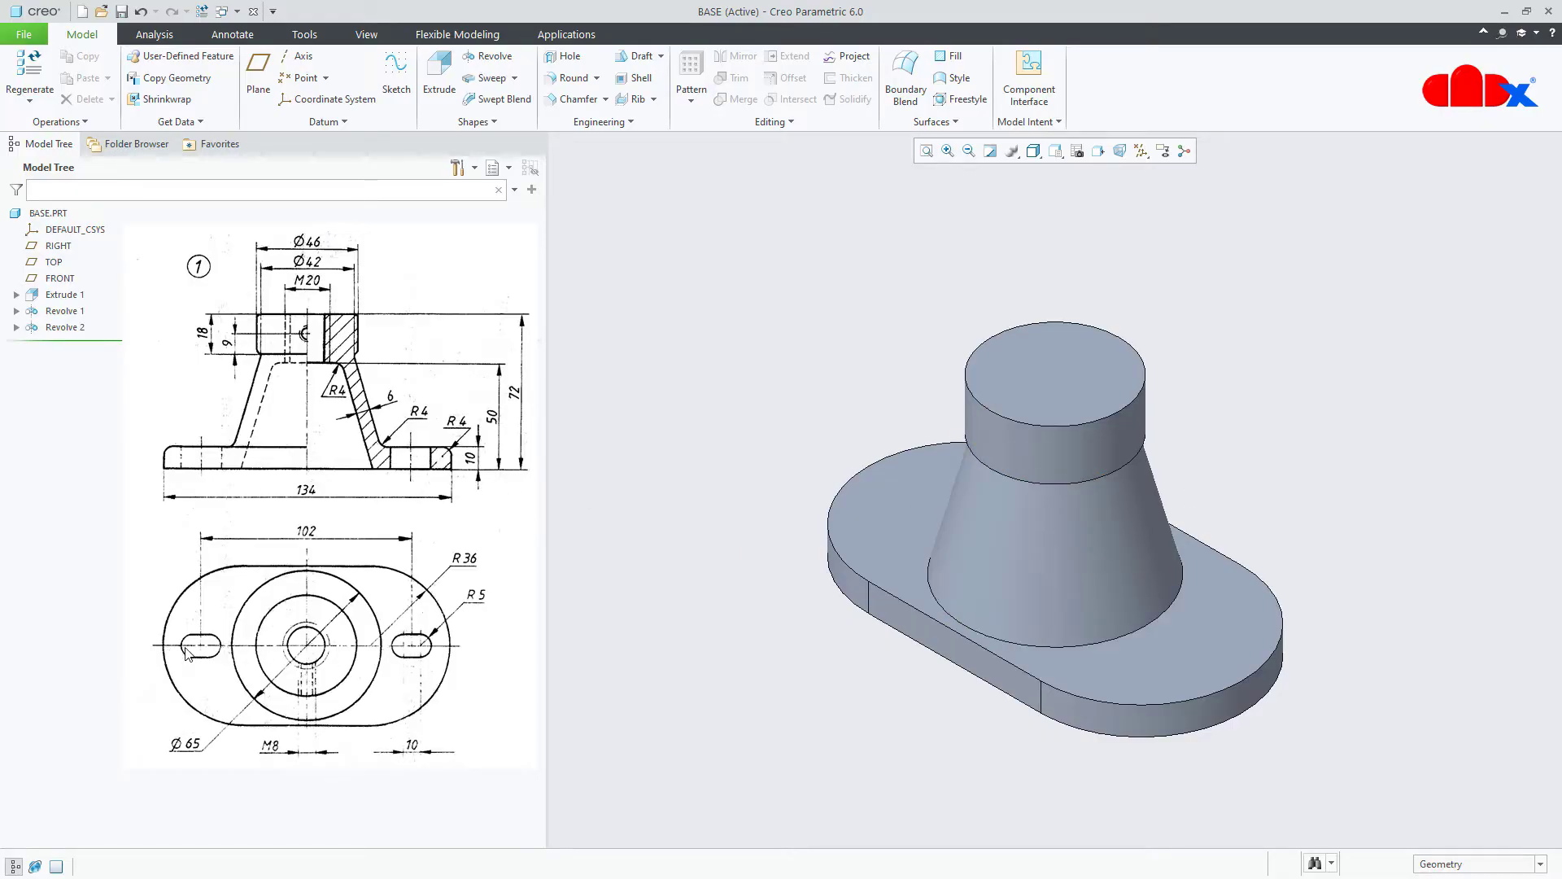
- Start an Extrude sketch on the plate's upper face, facing the sketch, with a centerline along the vertical reference
click(440, 81)
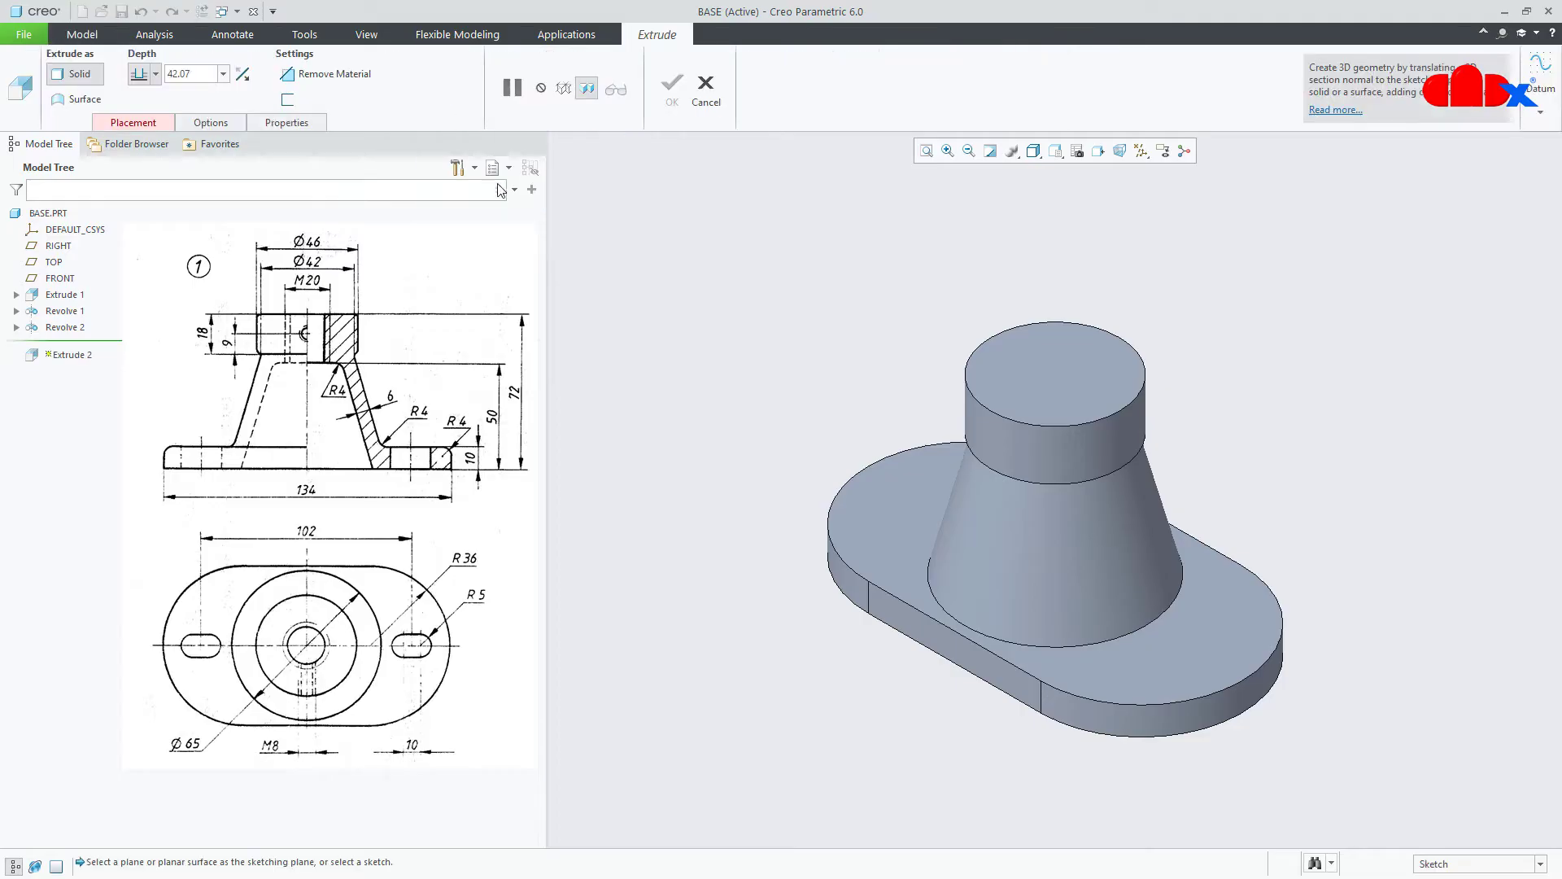
click(879, 520)
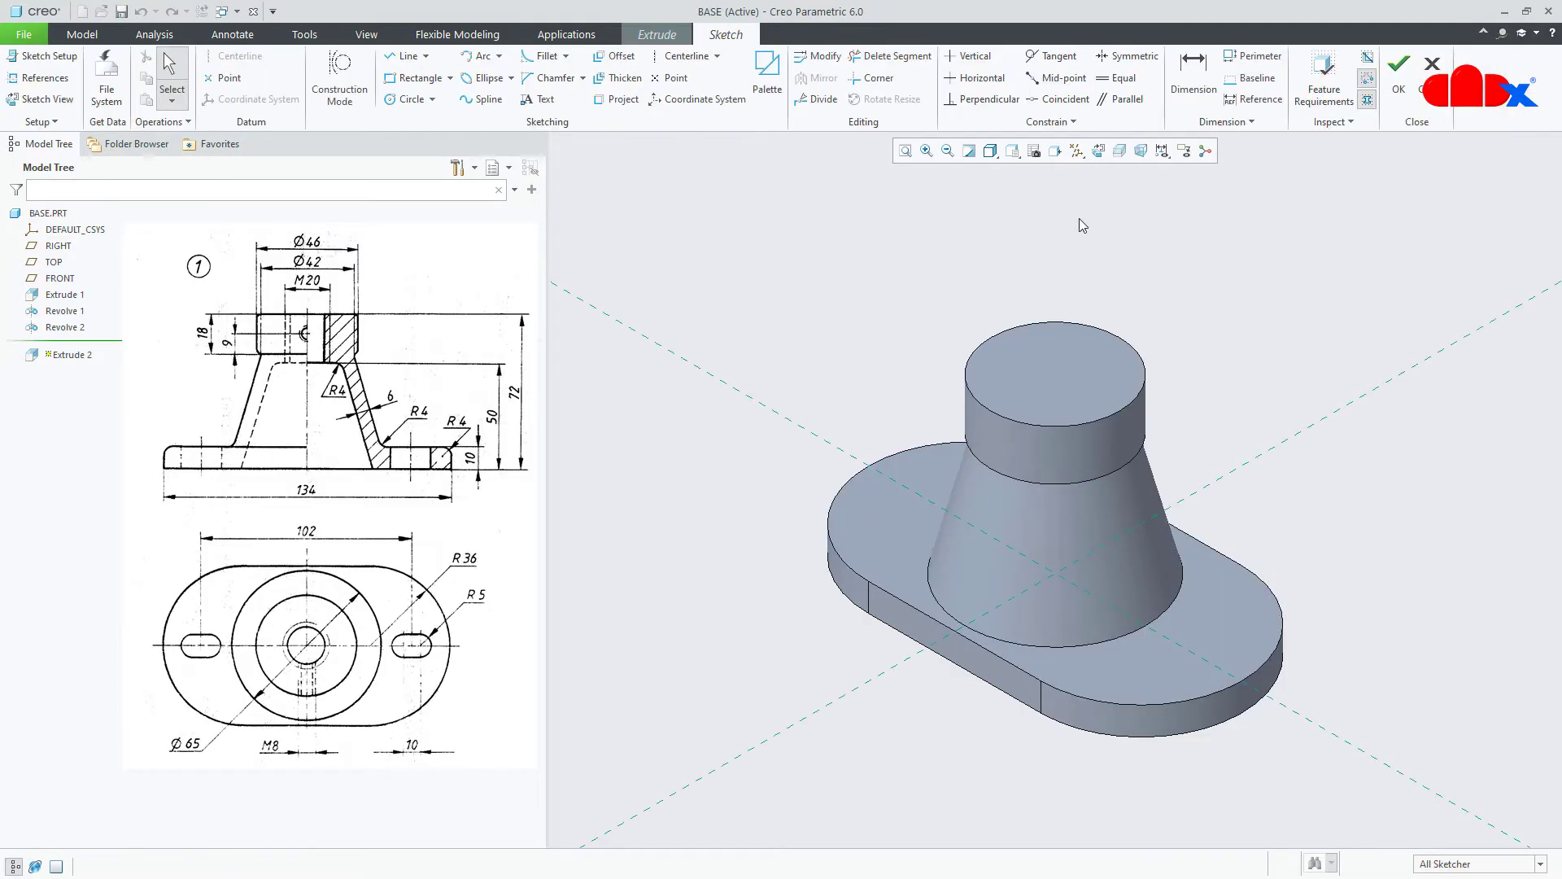
click(1098, 150)
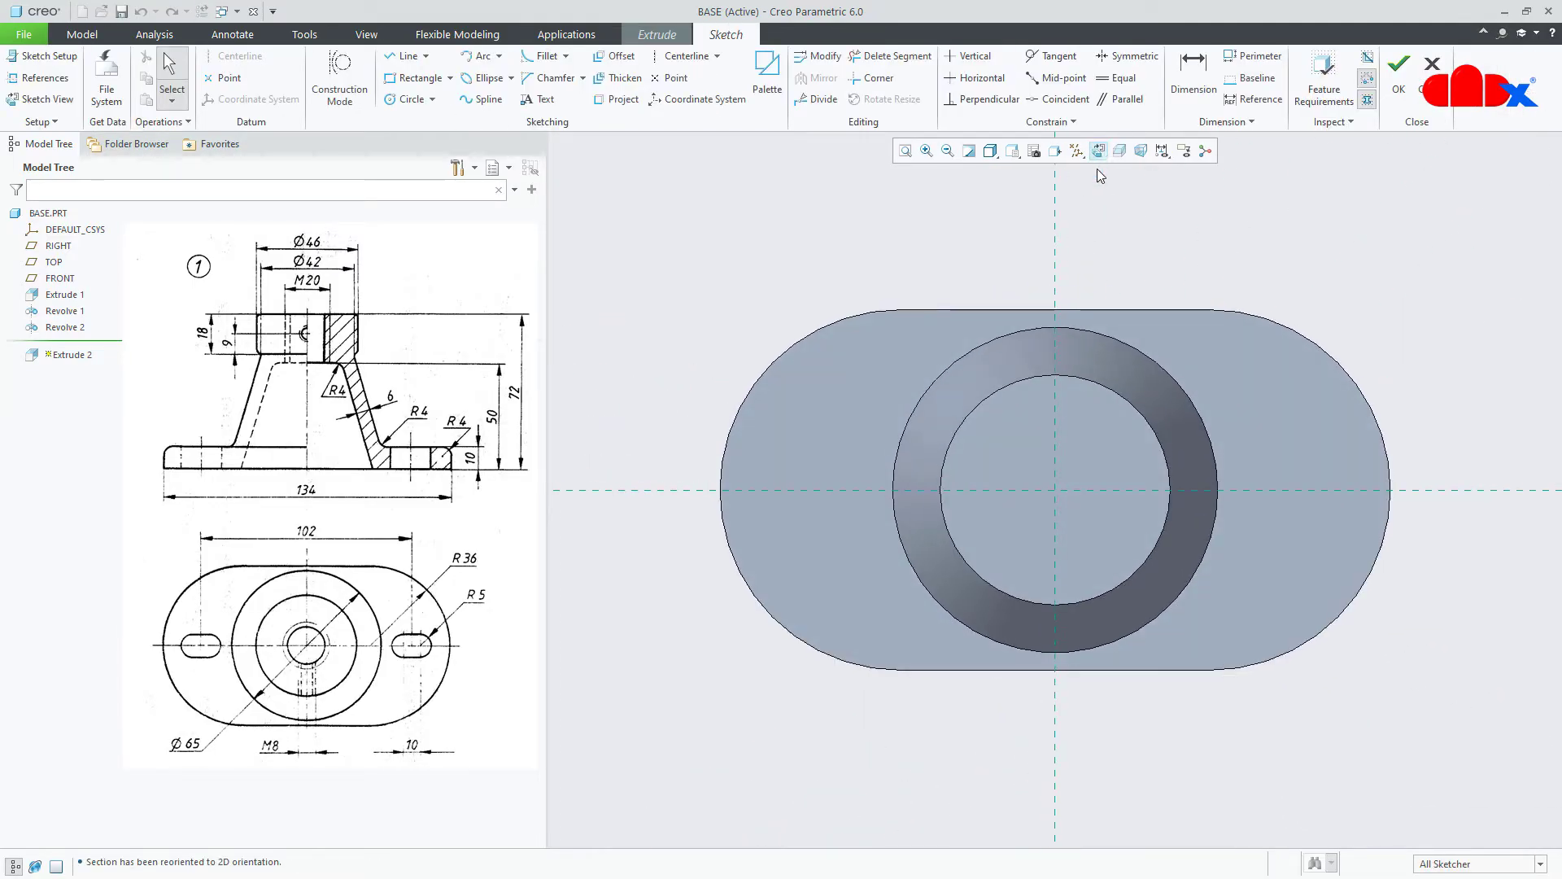
right_click(1095, 236)
click(1225, 272)
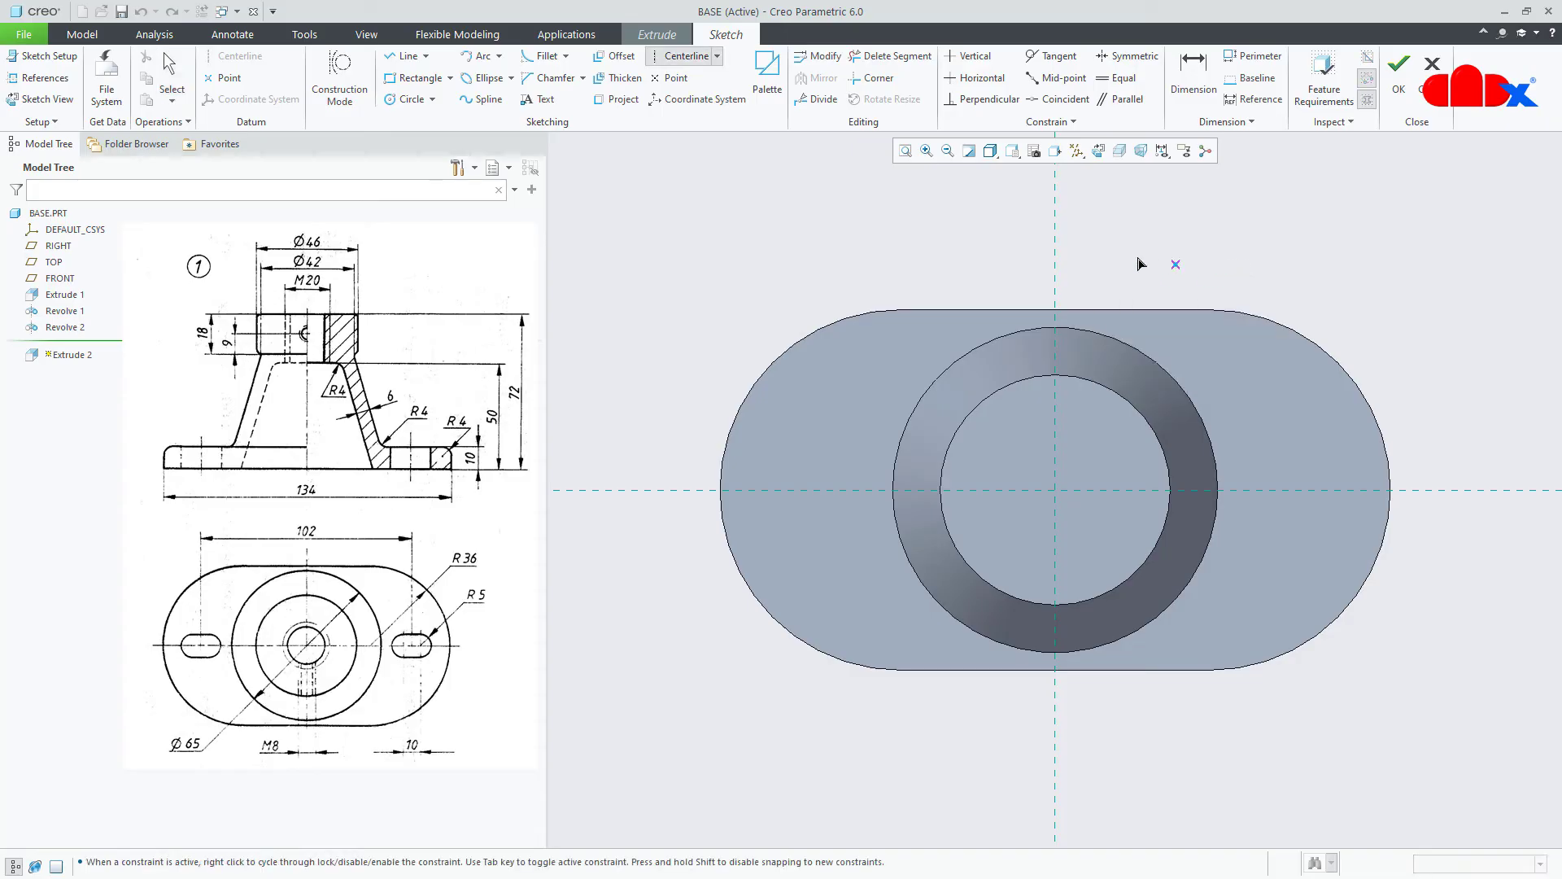
click(1056, 213)
click(1056, 252)
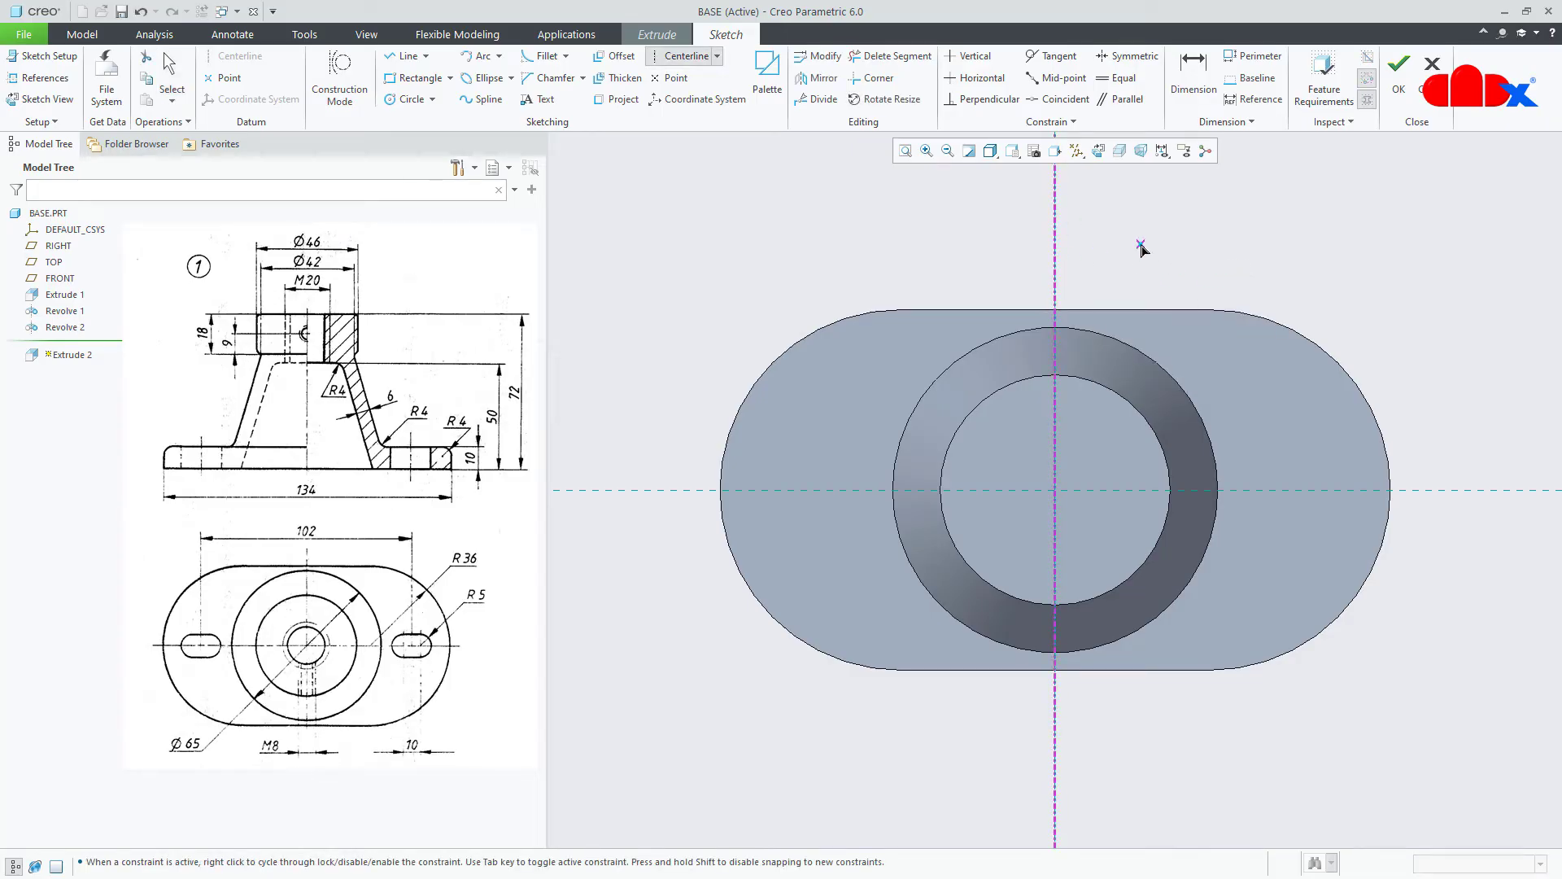
middle_click(1144, 246)
- Insert a Racetrack palette shape, about 41 by 10 mm, centred on the horizontal reference near the plate's right end
click(769, 85)
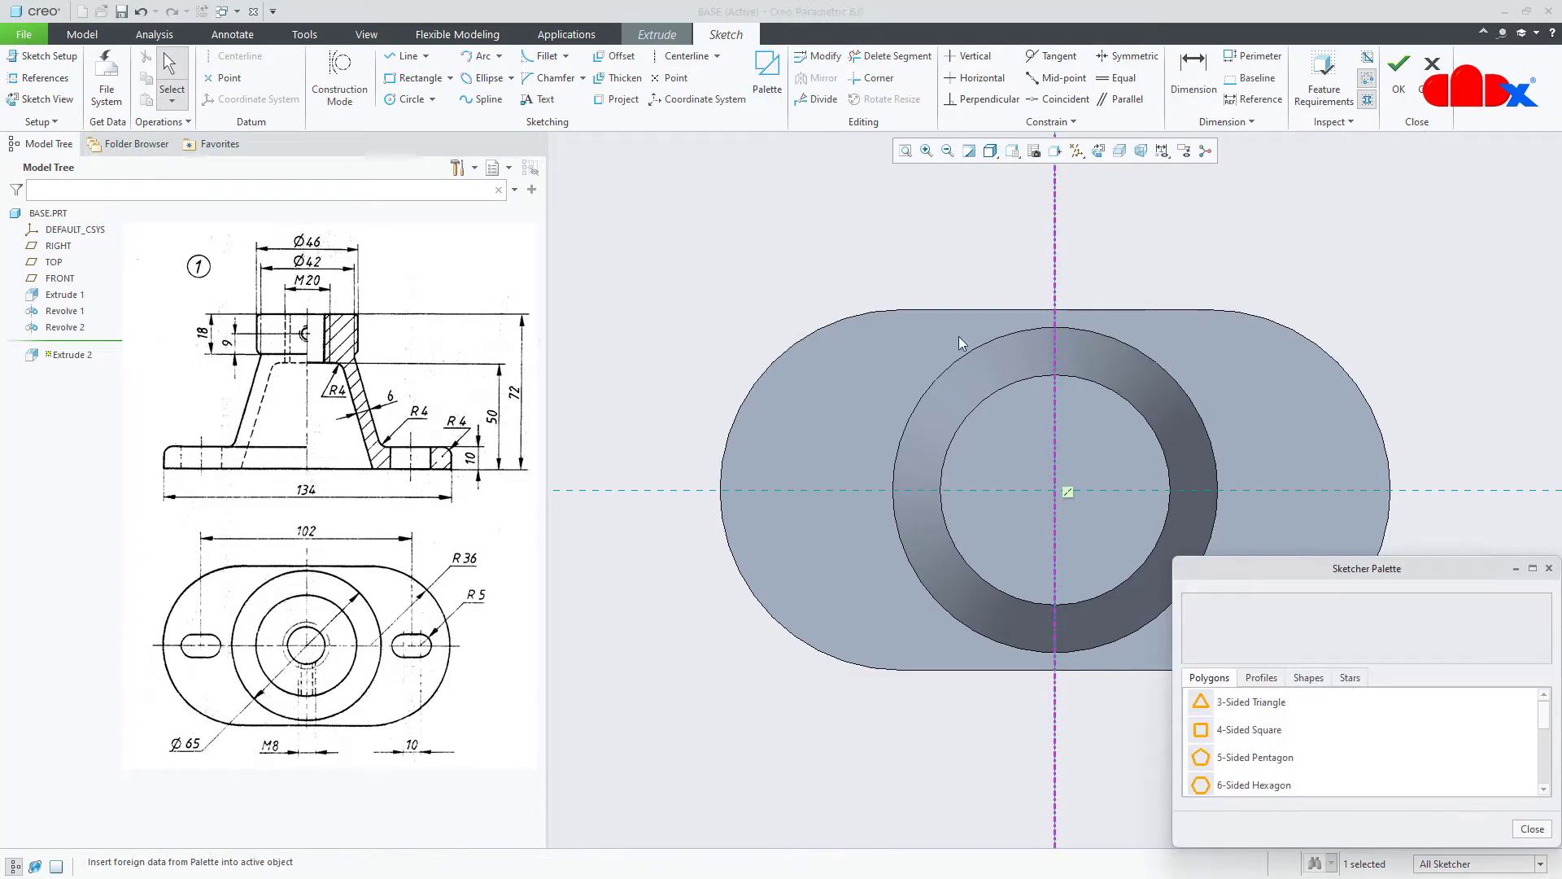
click(1309, 678)
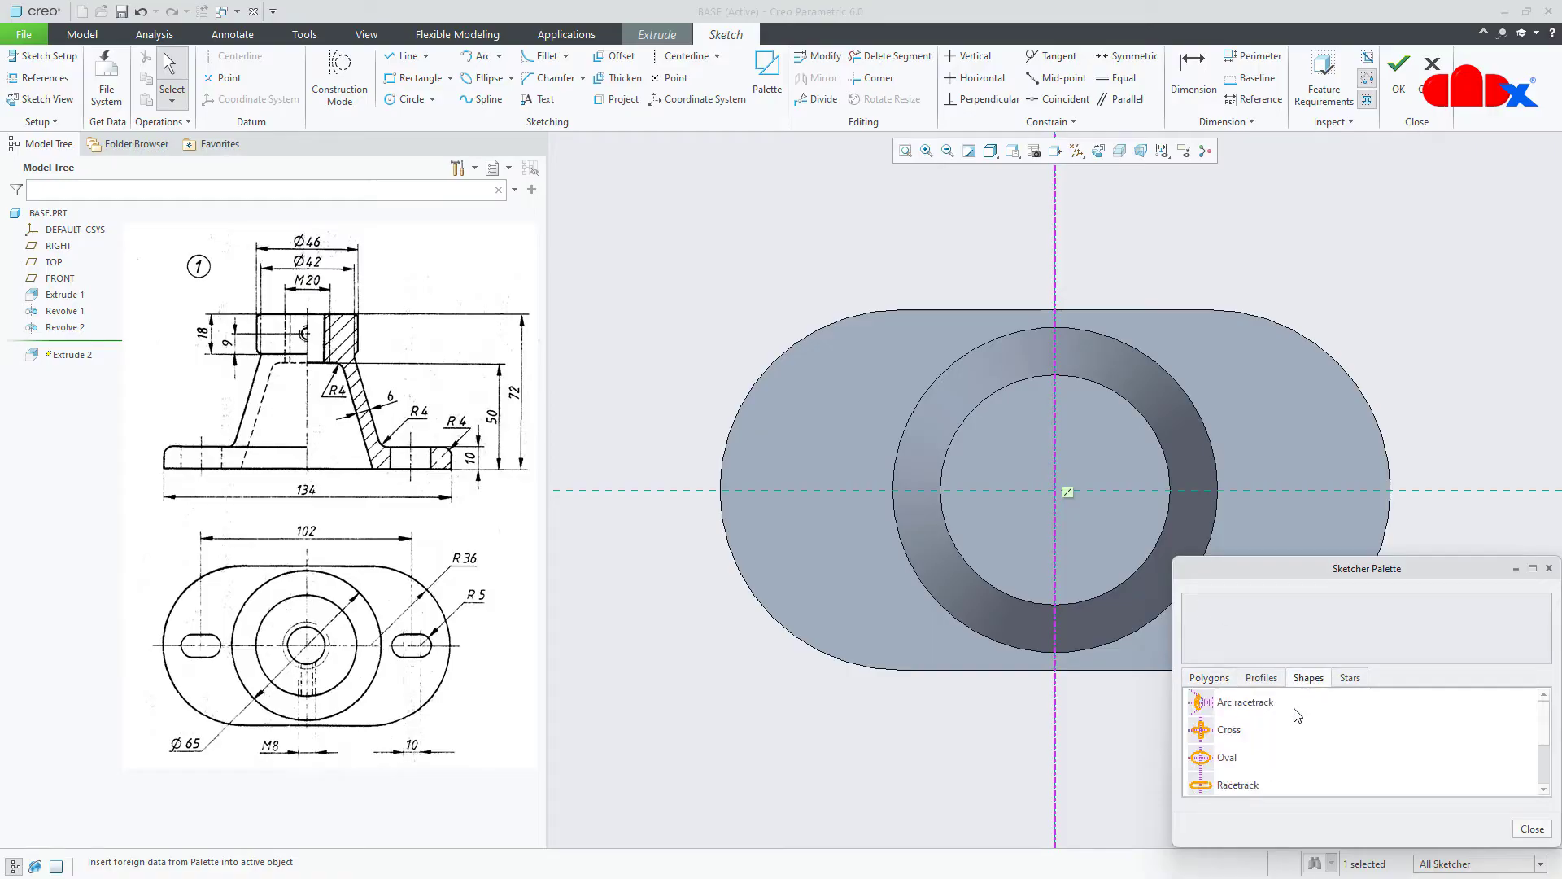
click(1237, 785)
double_click(1237, 784)
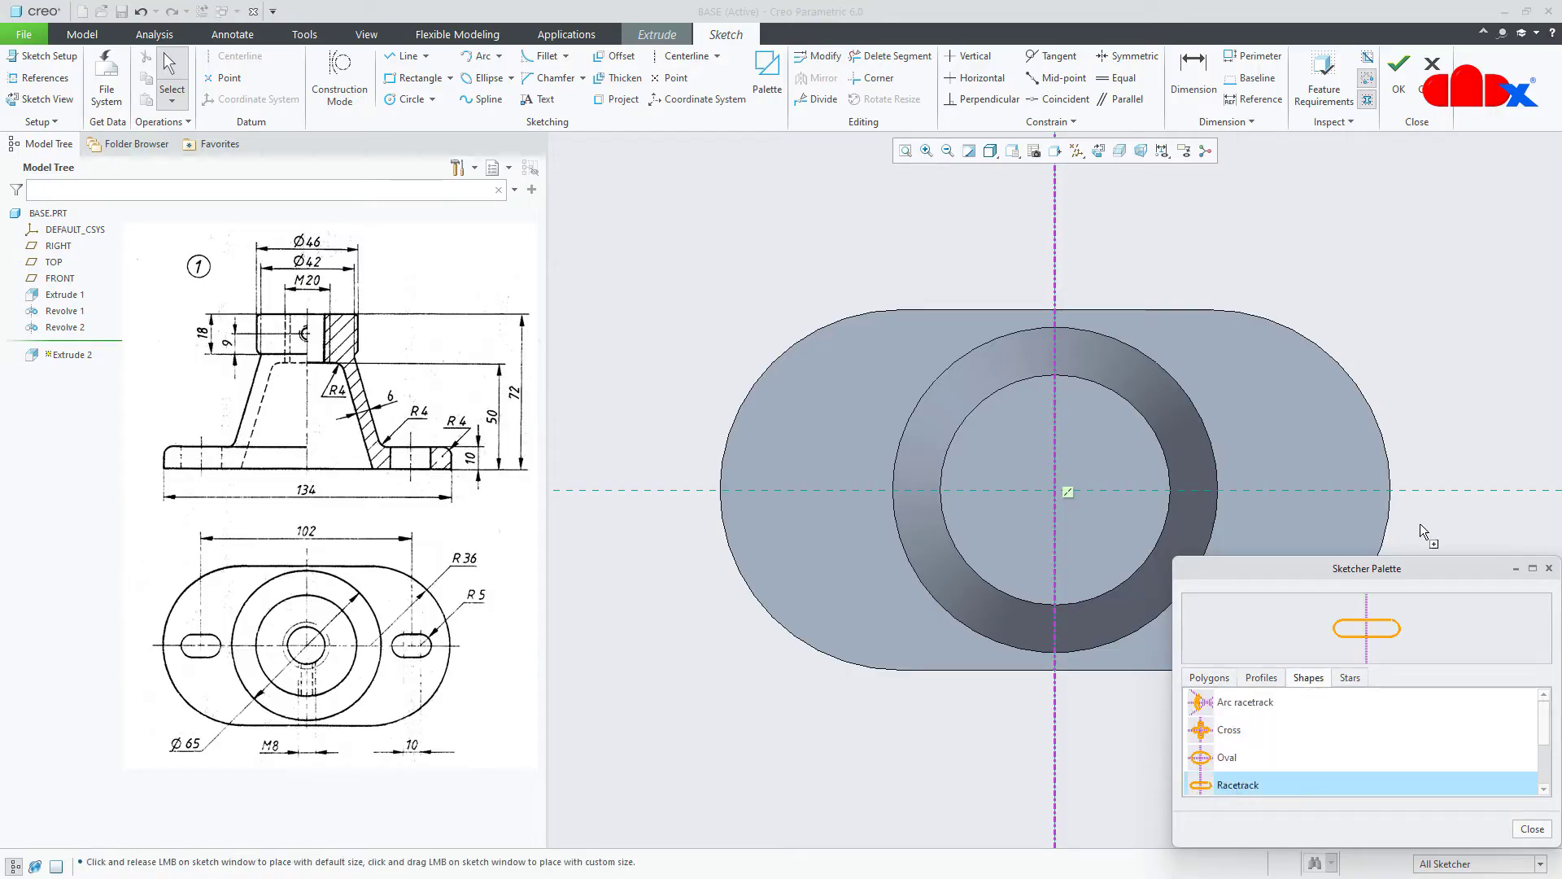
click(1421, 356)
click(1533, 830)
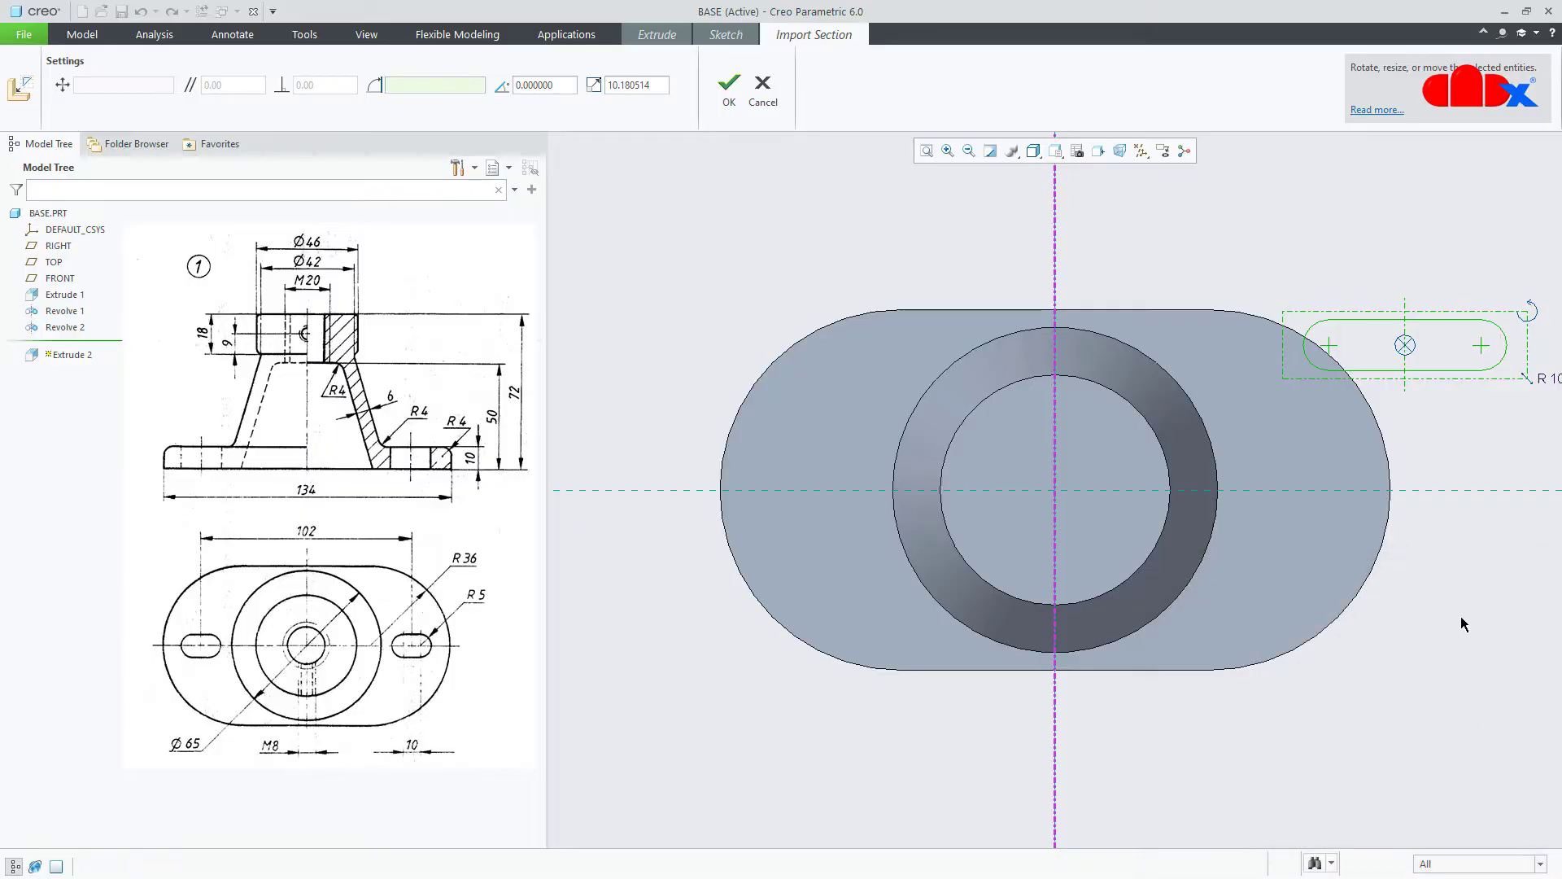
drag(1406, 345, 1319, 490)
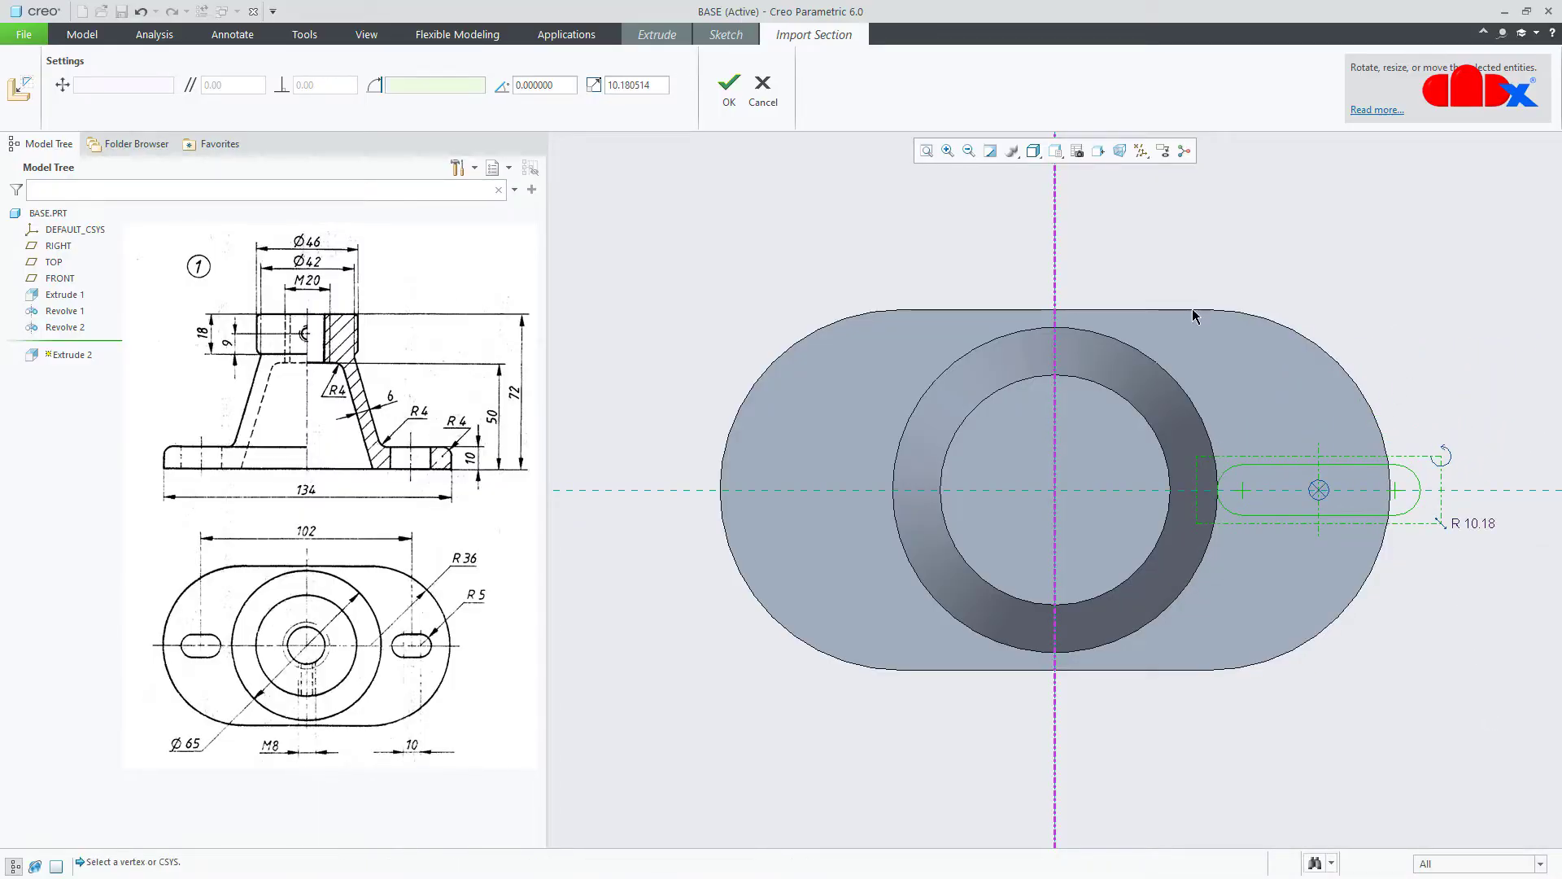
click(729, 88)
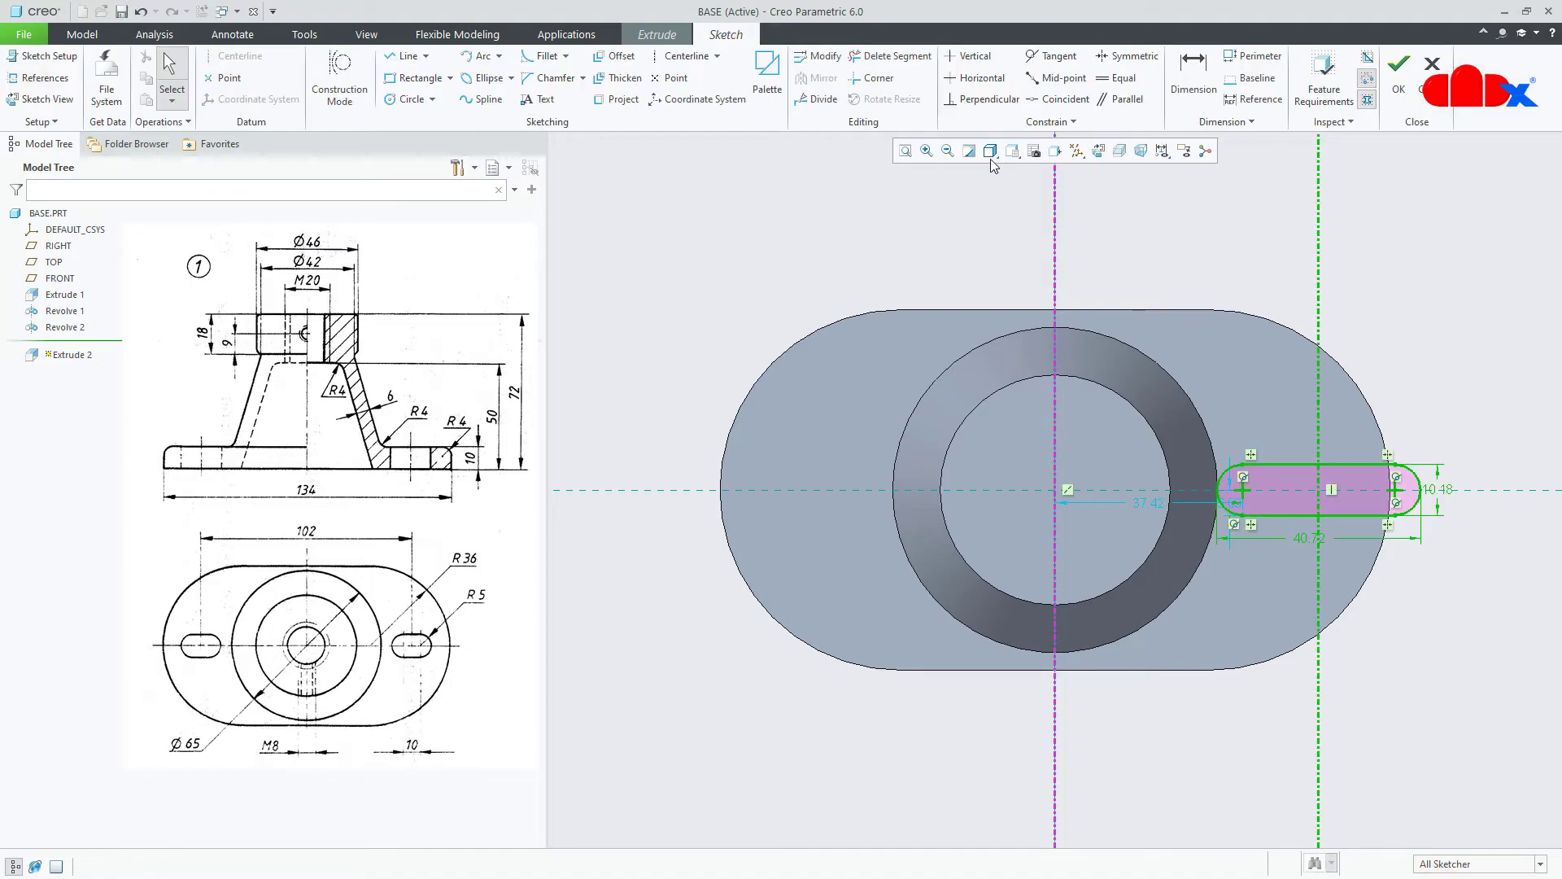
- Delete the vertical centerline that was imported with the racetrack shape
click(970, 151)
scroll(1447, 421, down, 2)
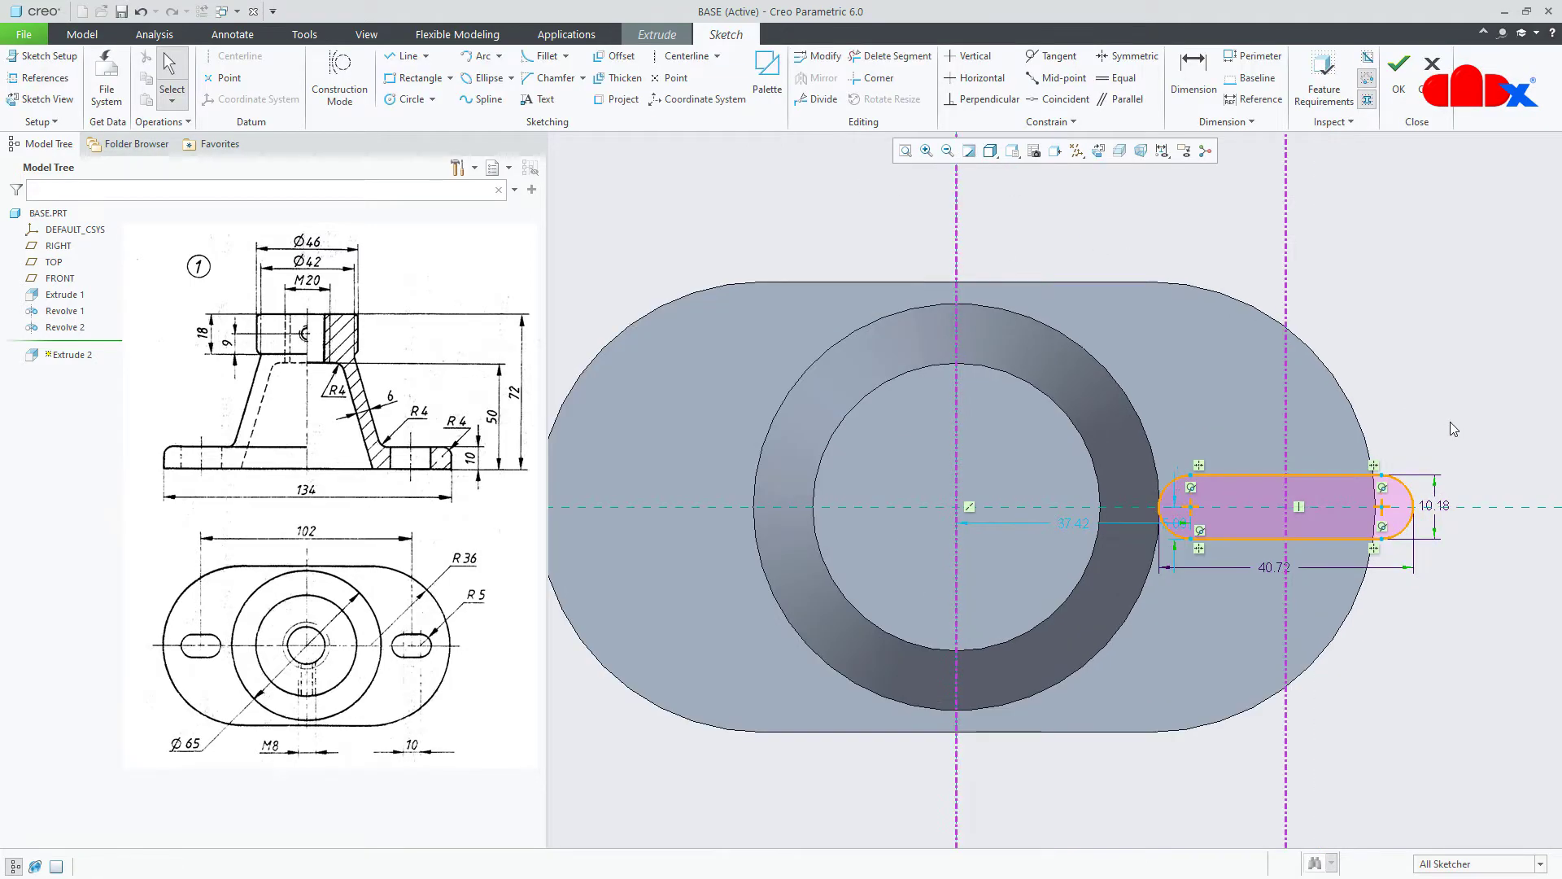
click(1288, 400)
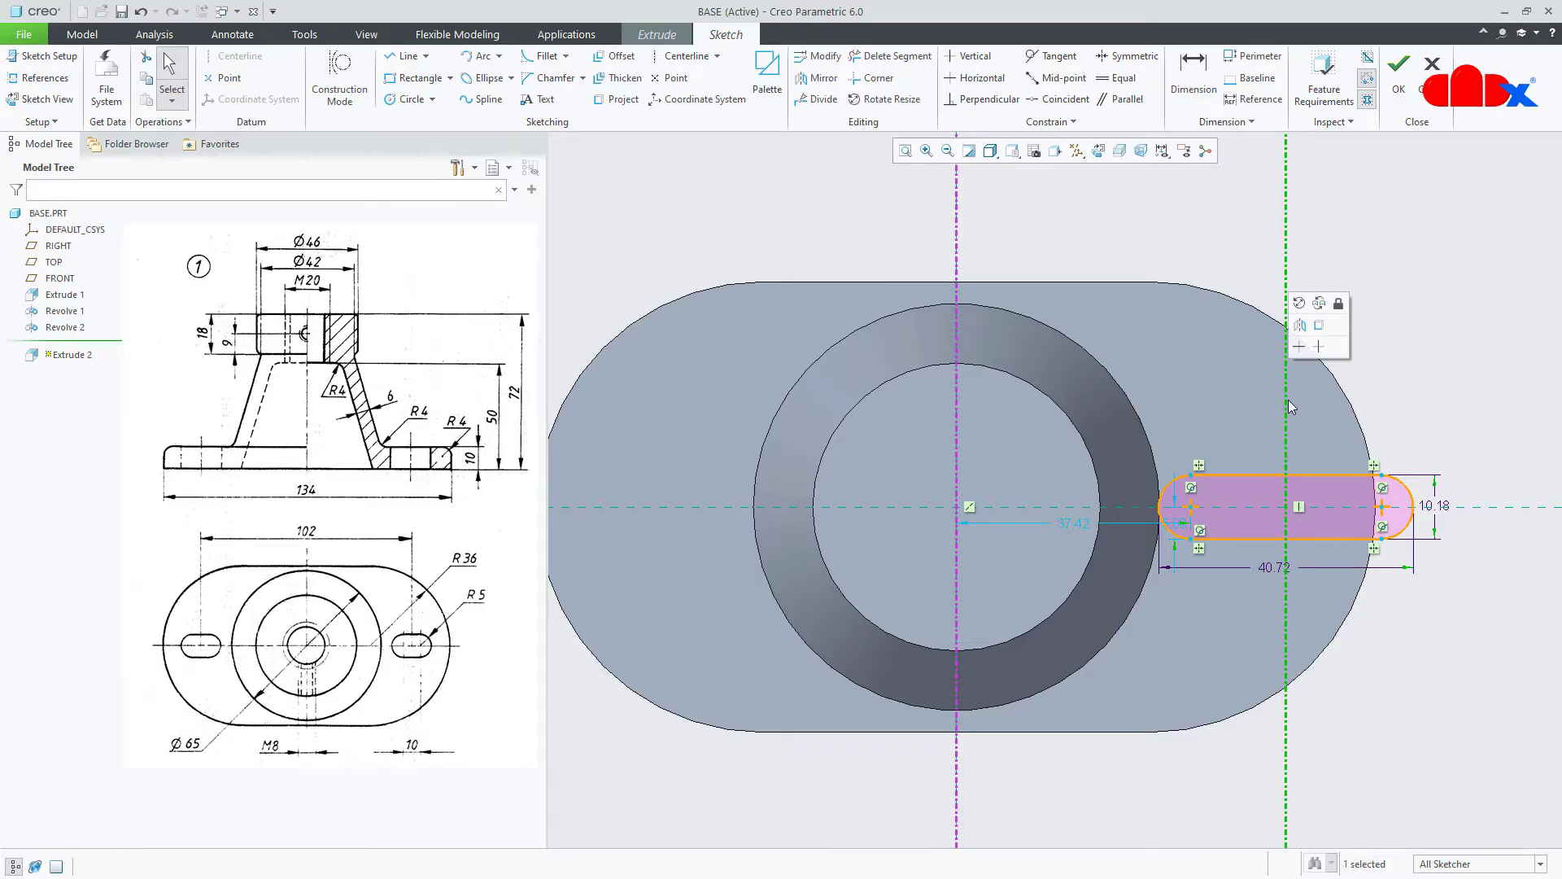
key(Delete)
scroll(1393, 551, down, 2)
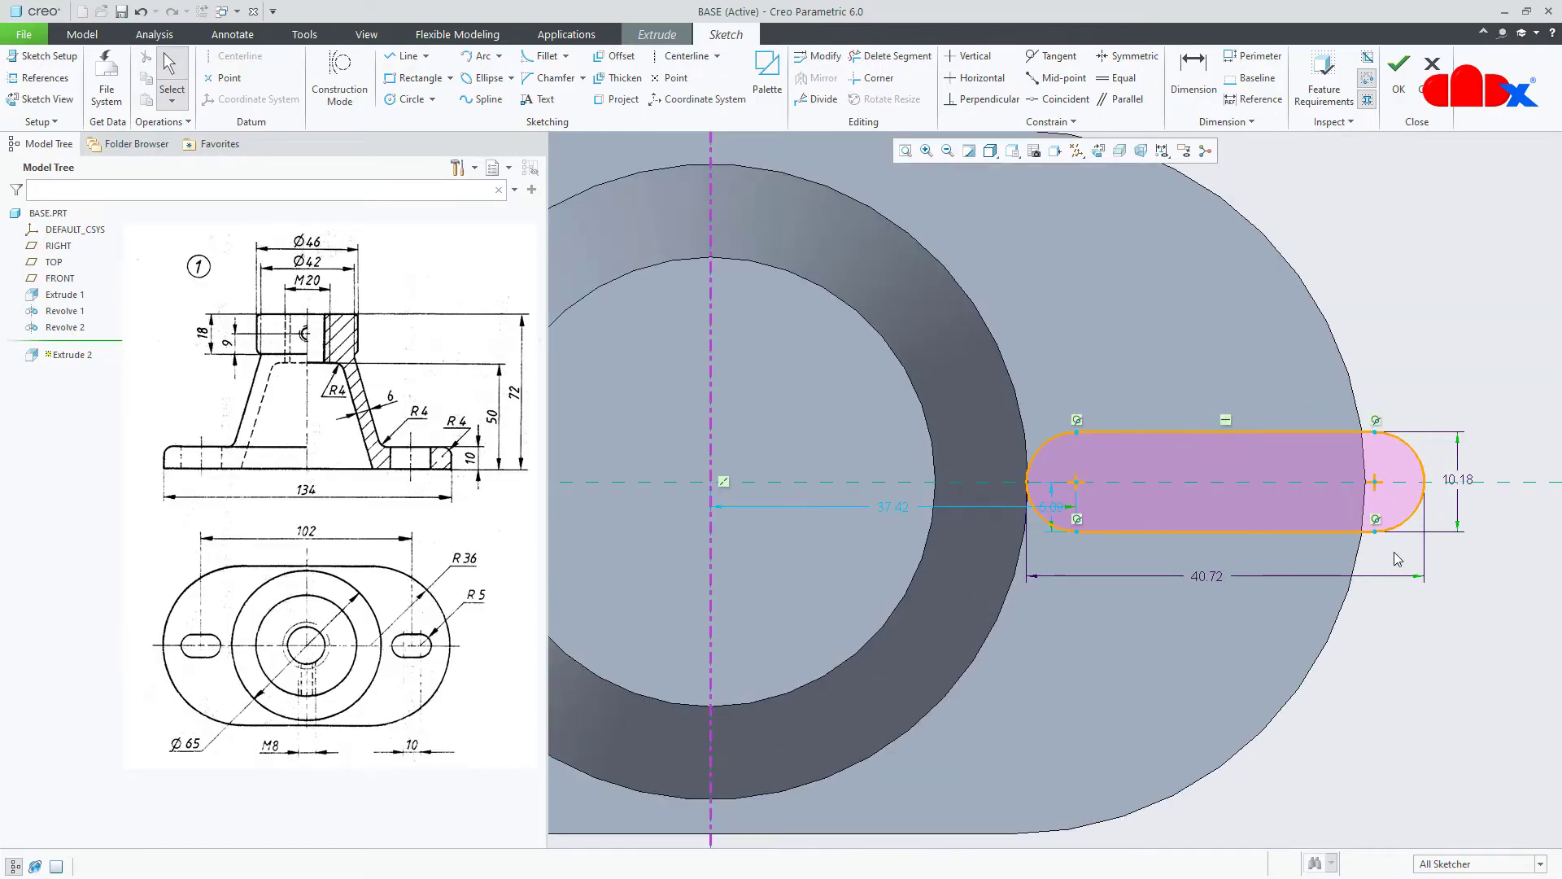
- Replace the racetrack's overall length dimension with a 10 mm distance between its two arc centers
click(1209, 576)
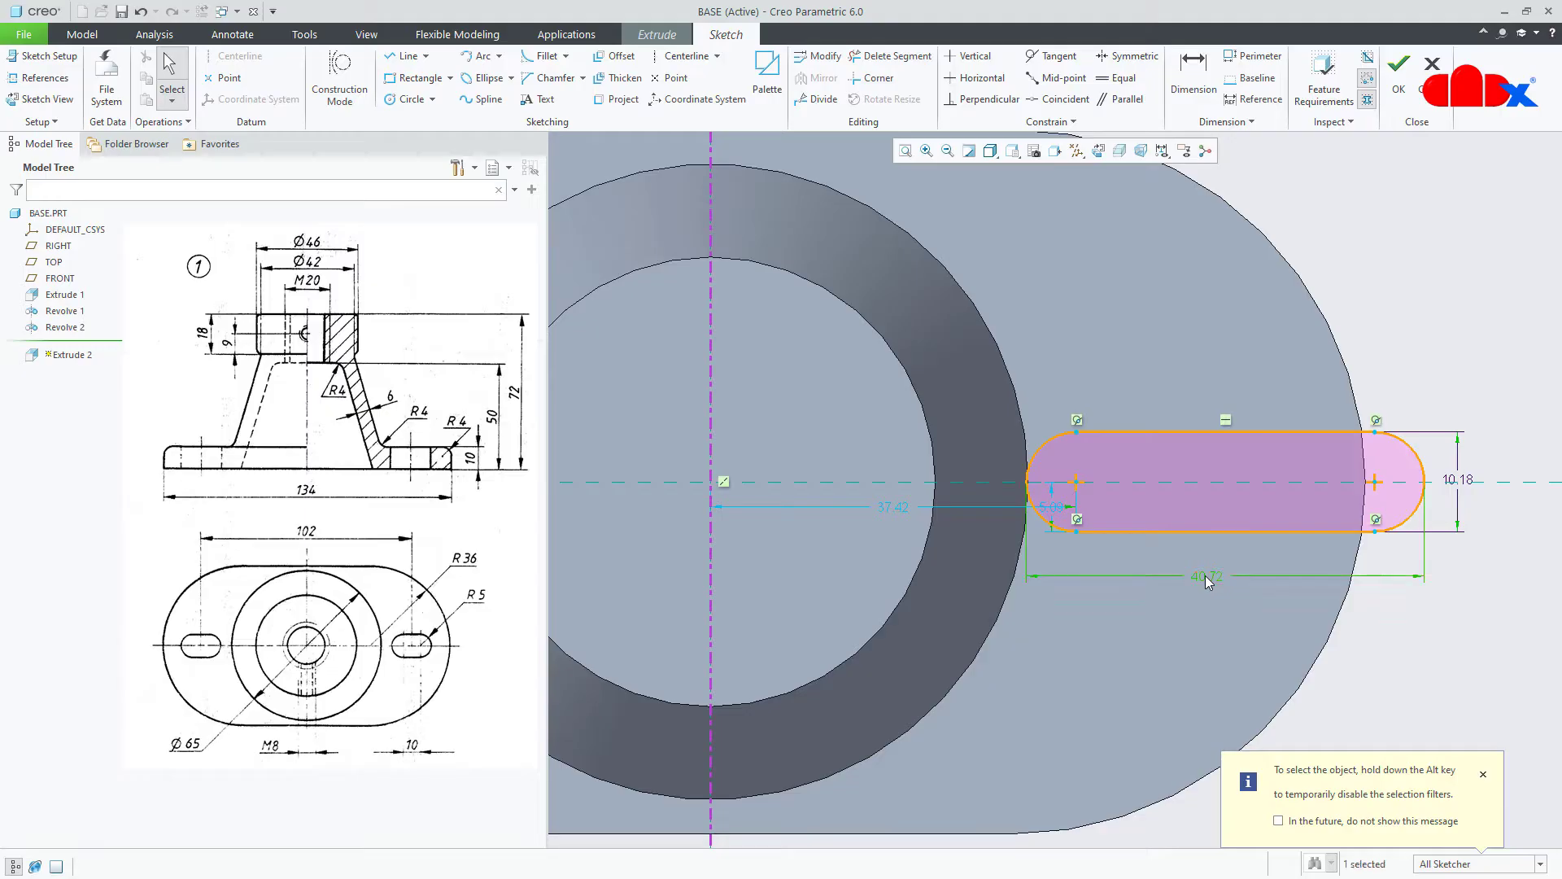
key(Delete)
right_click(1206, 581)
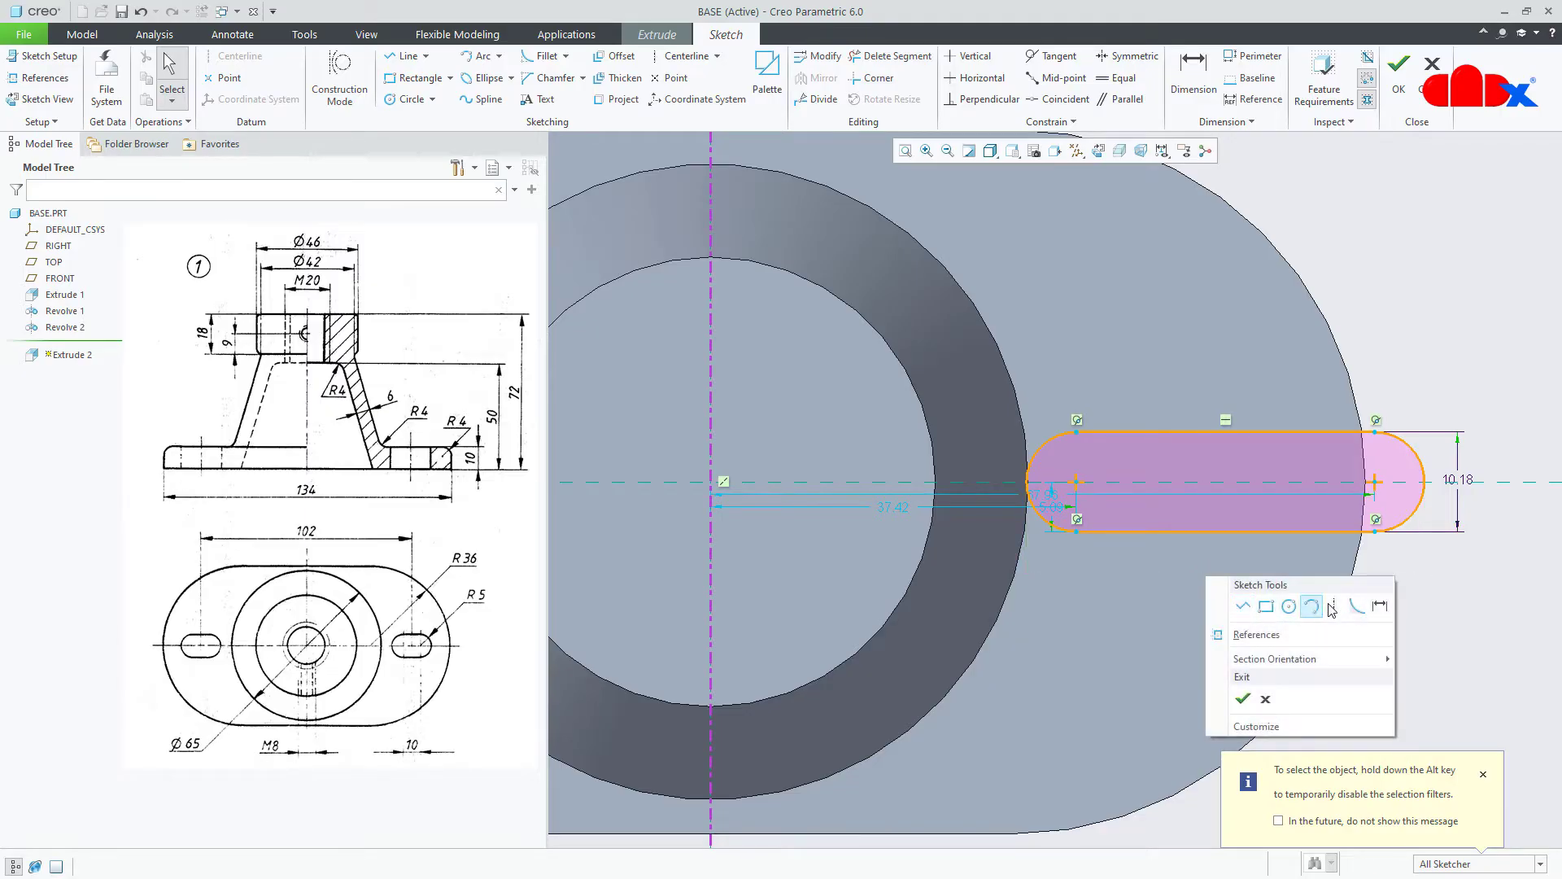
click(1373, 606)
click(1076, 483)
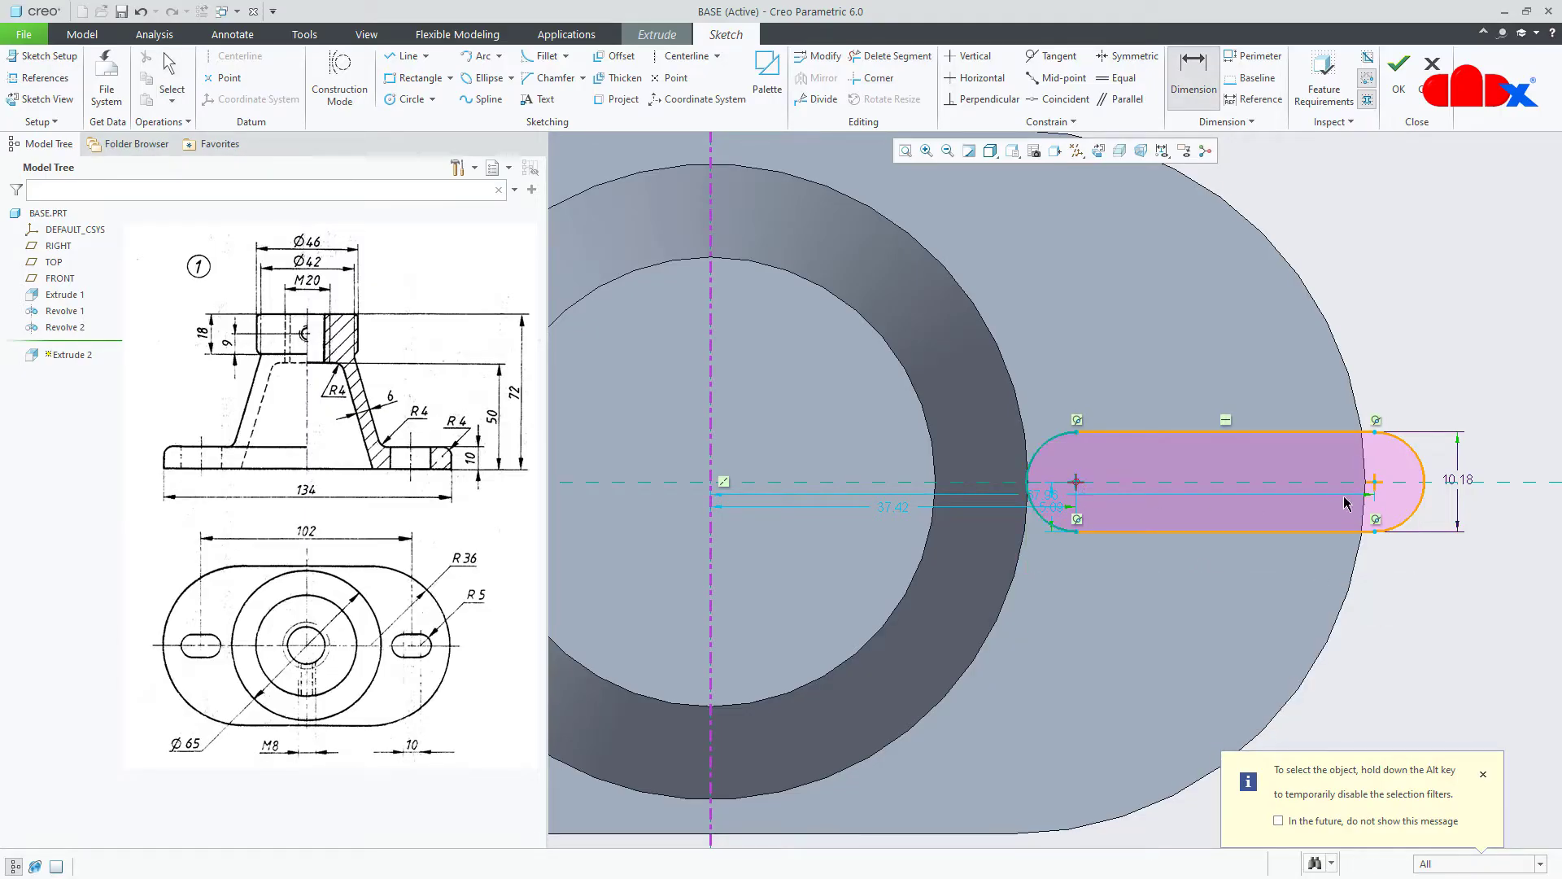
click(1375, 483)
middle_click(1277, 598)
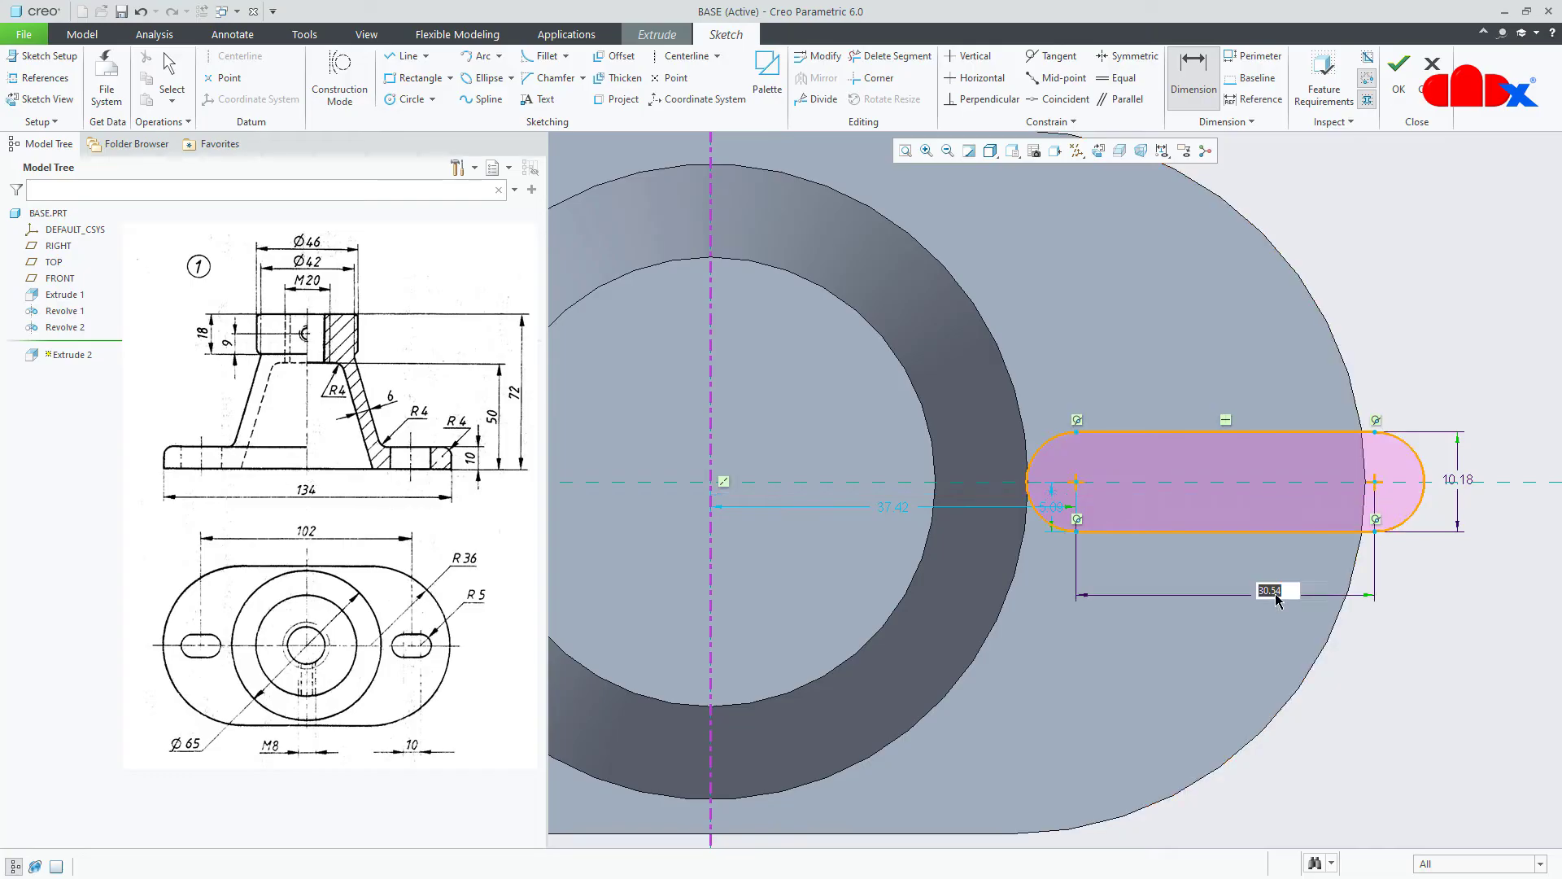
text(10)
key(Return)
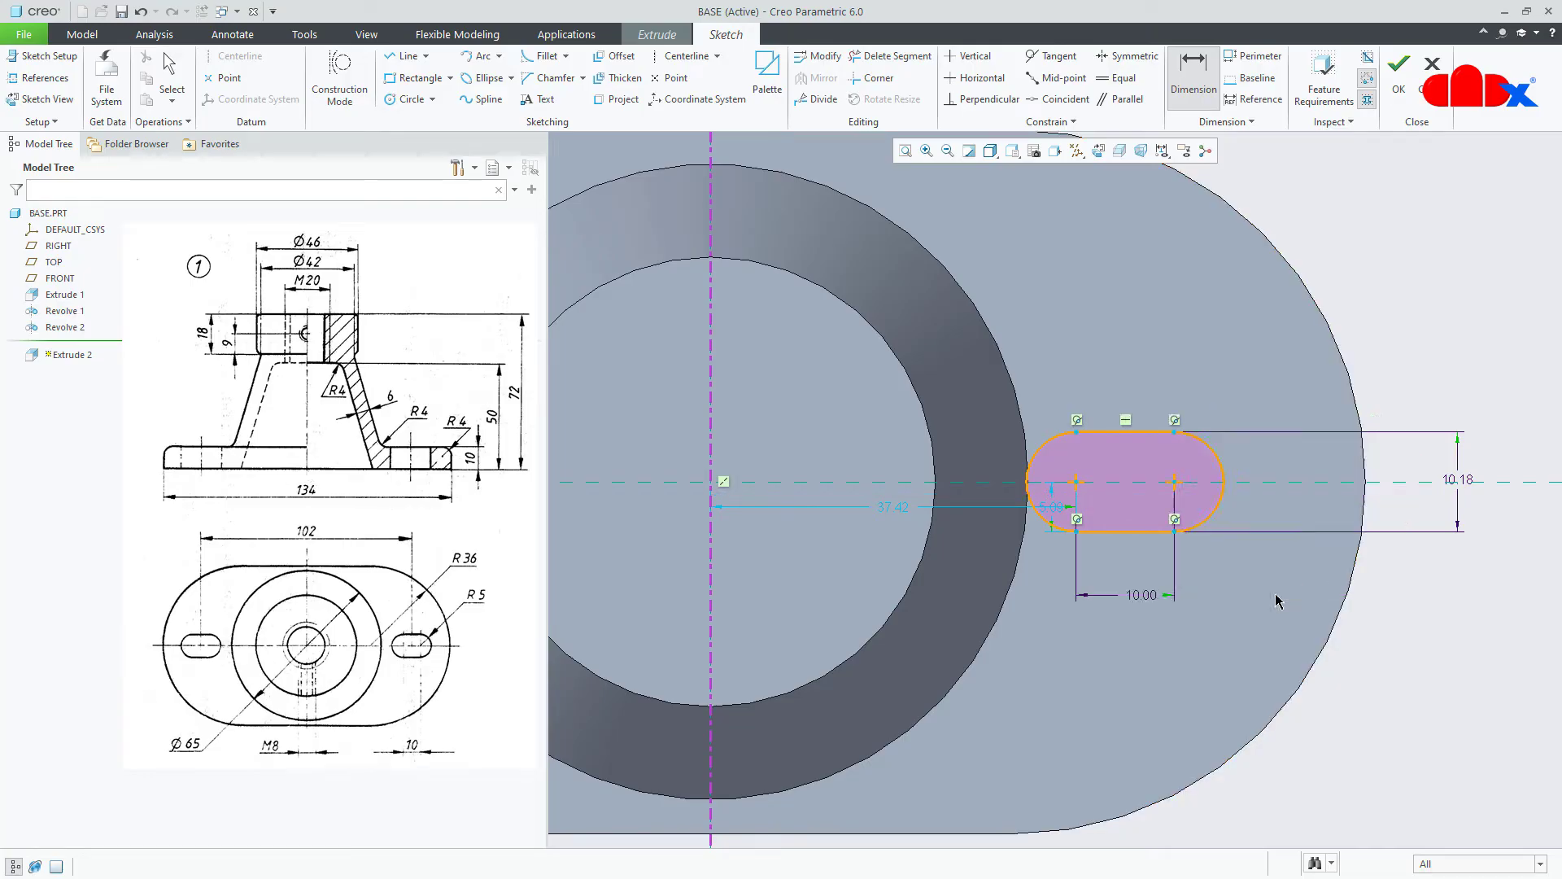
- Replace the racetrack's overall height dimension with a 5 mm radius on its outer end arc
click(1456, 485)
key(Delete)
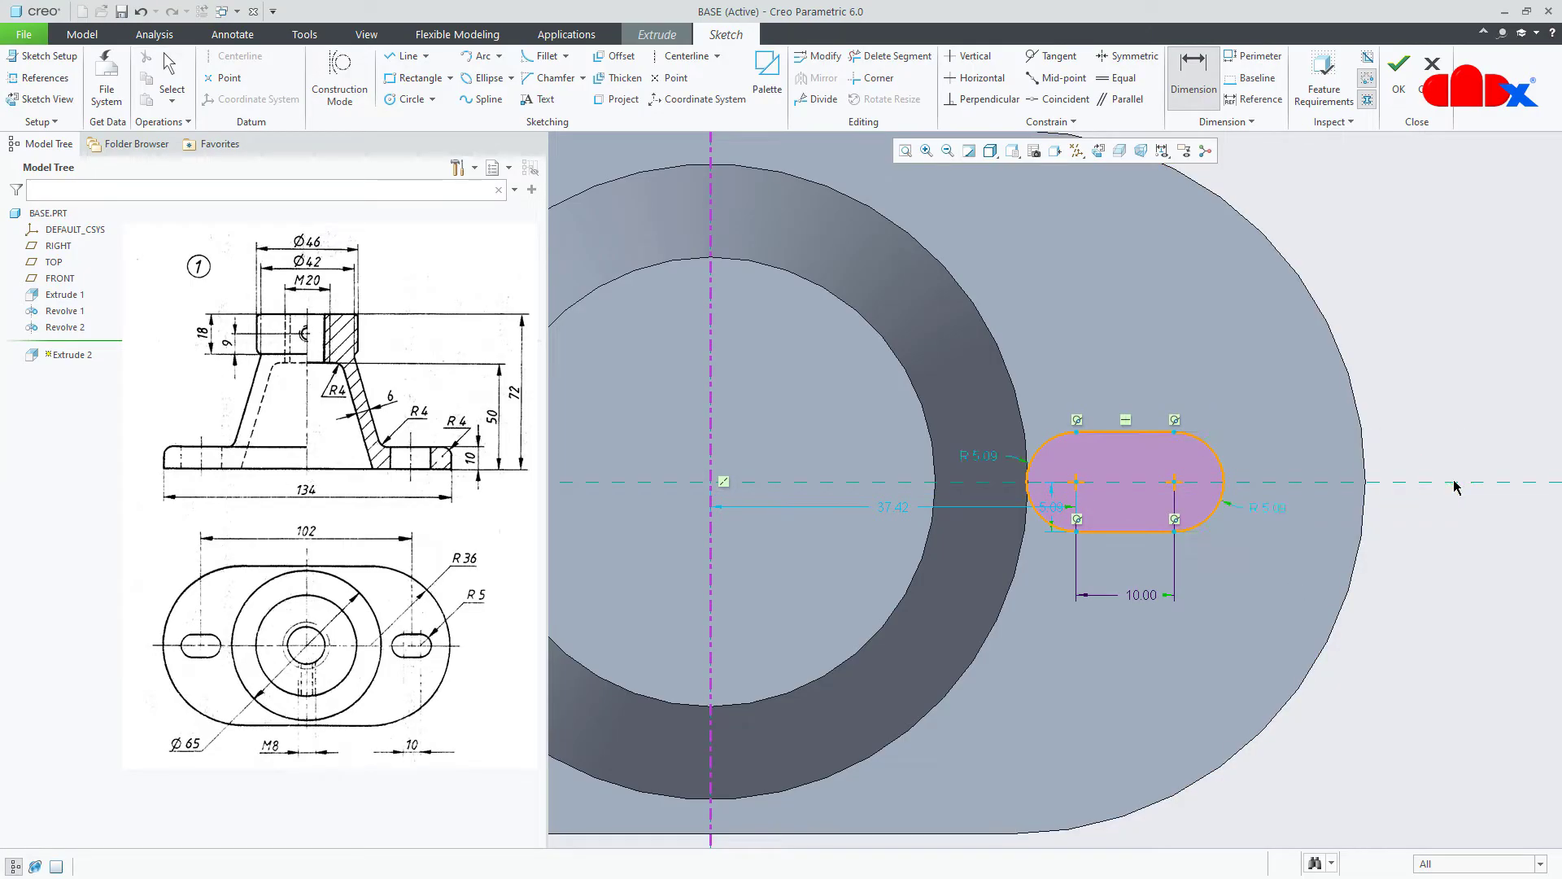
double_click(1273, 510)
text(5)
key(Return)
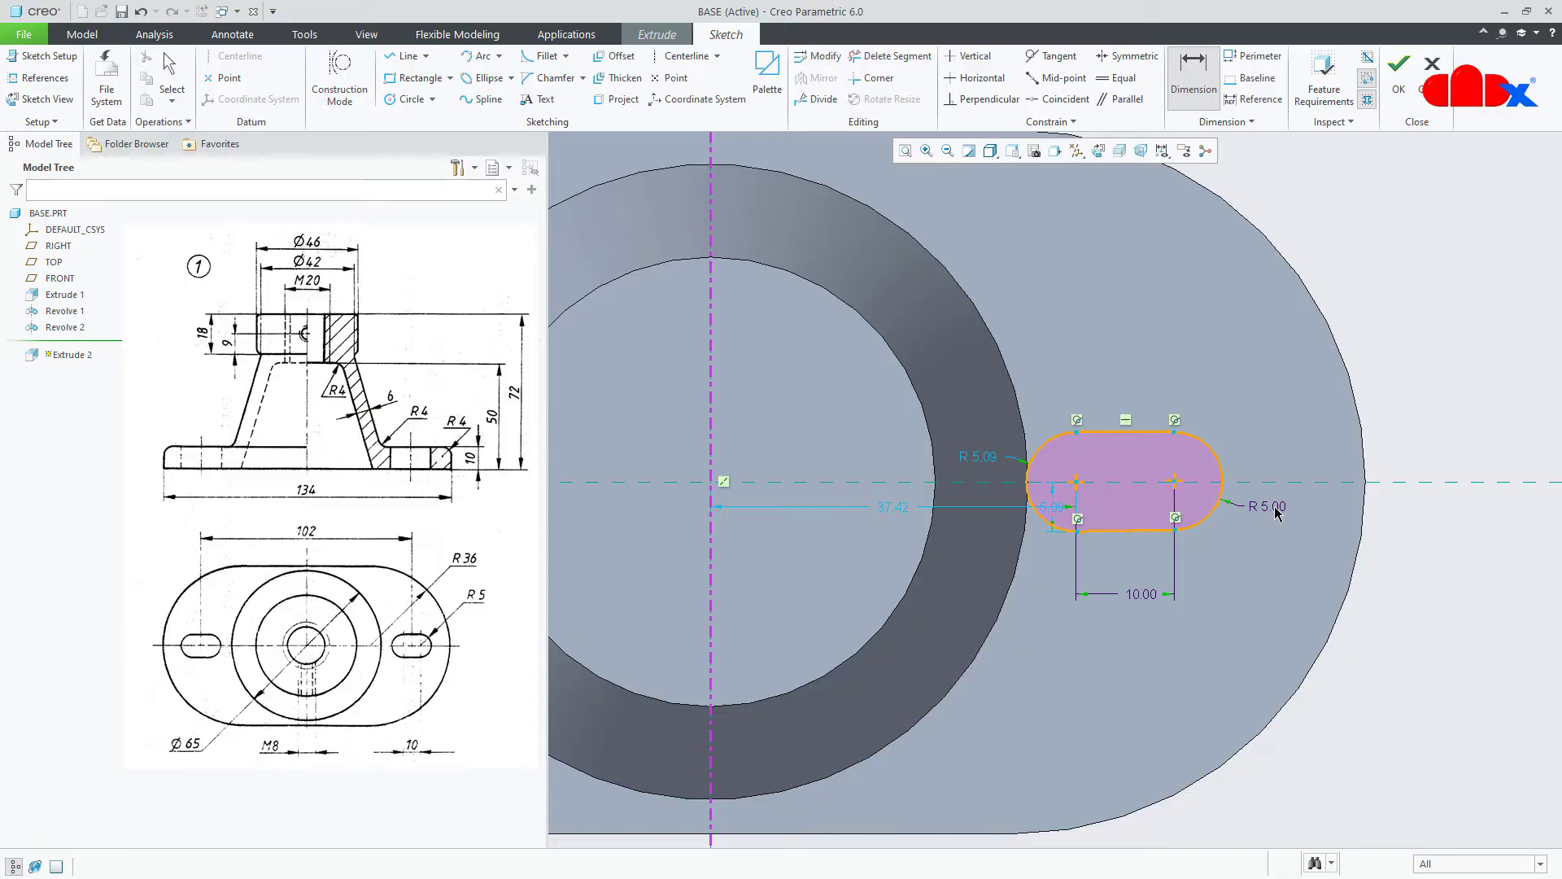
middle_click(1397, 622)
- Constrain the racetrack's lower straight edge to be horizontal
scroll(1056, 479, up, 2)
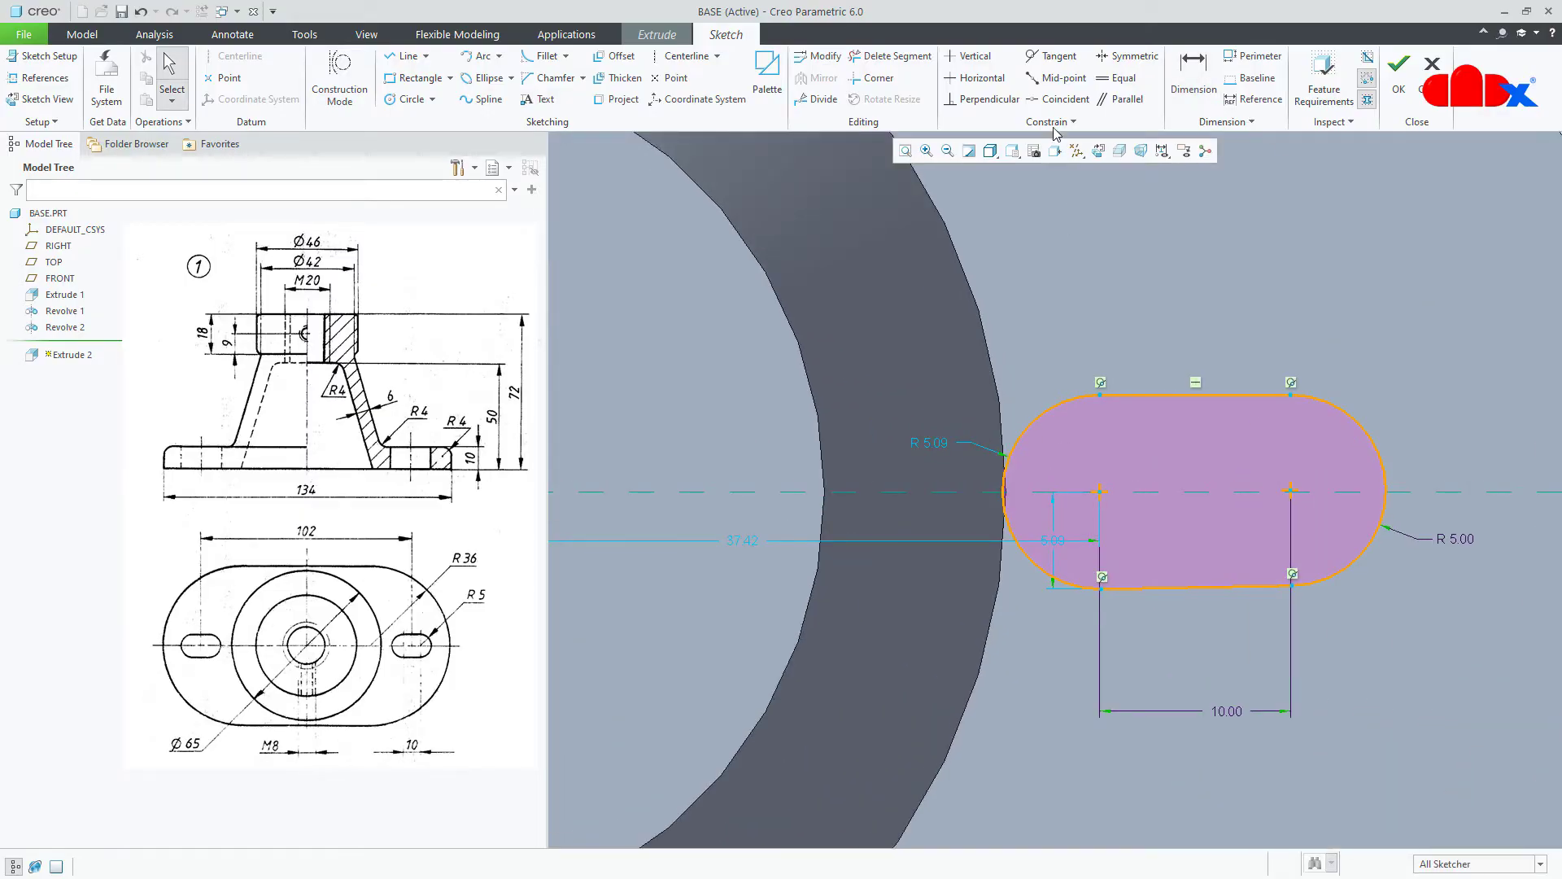
click(976, 84)
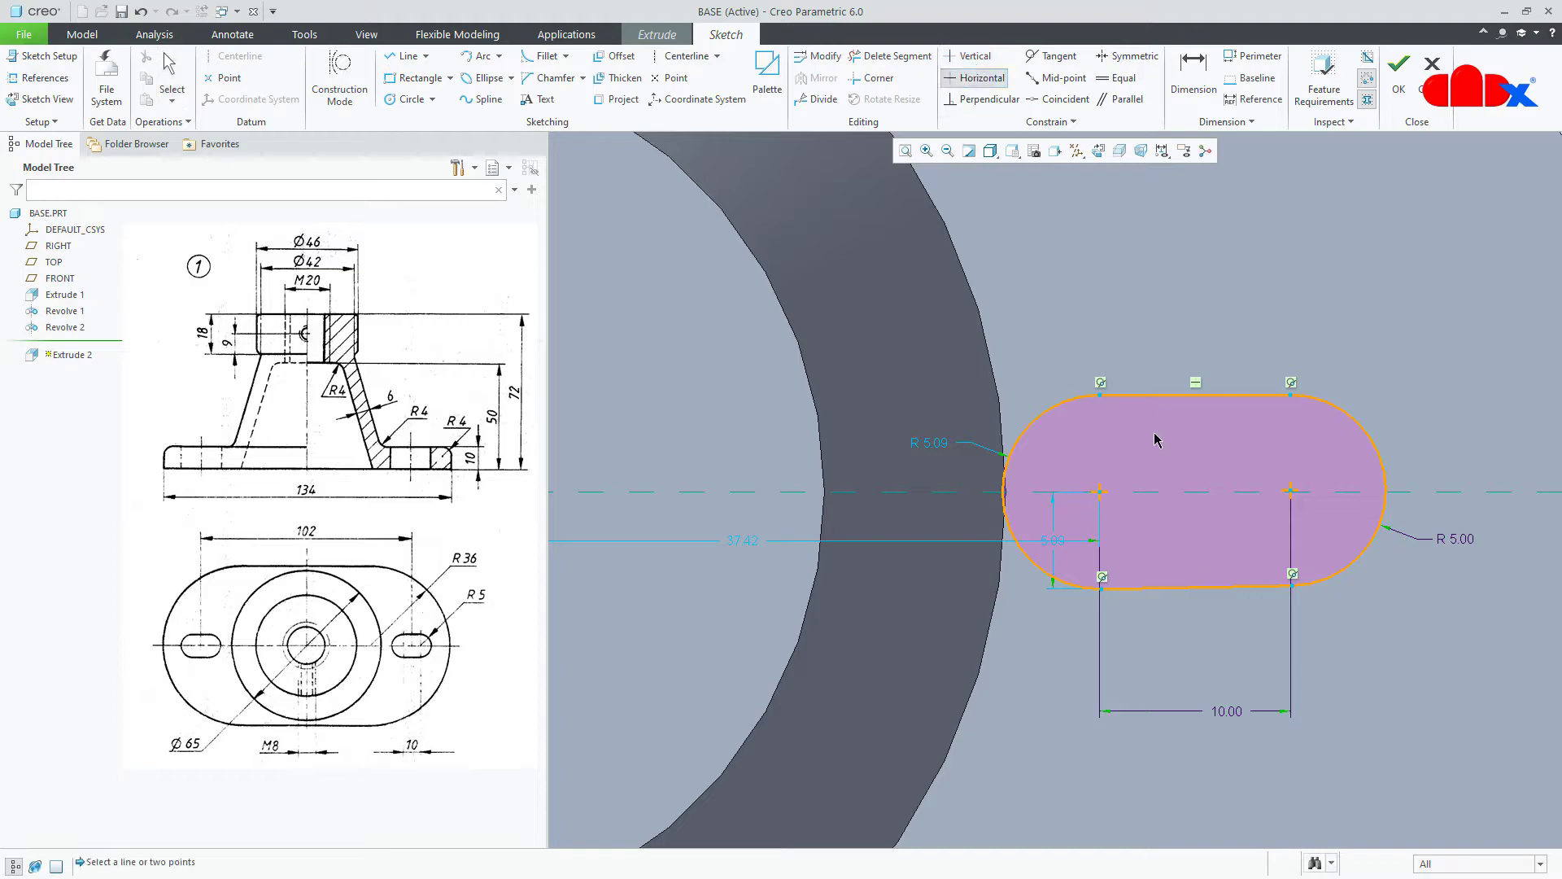
click(1210, 592)
middle_click(1207, 619)
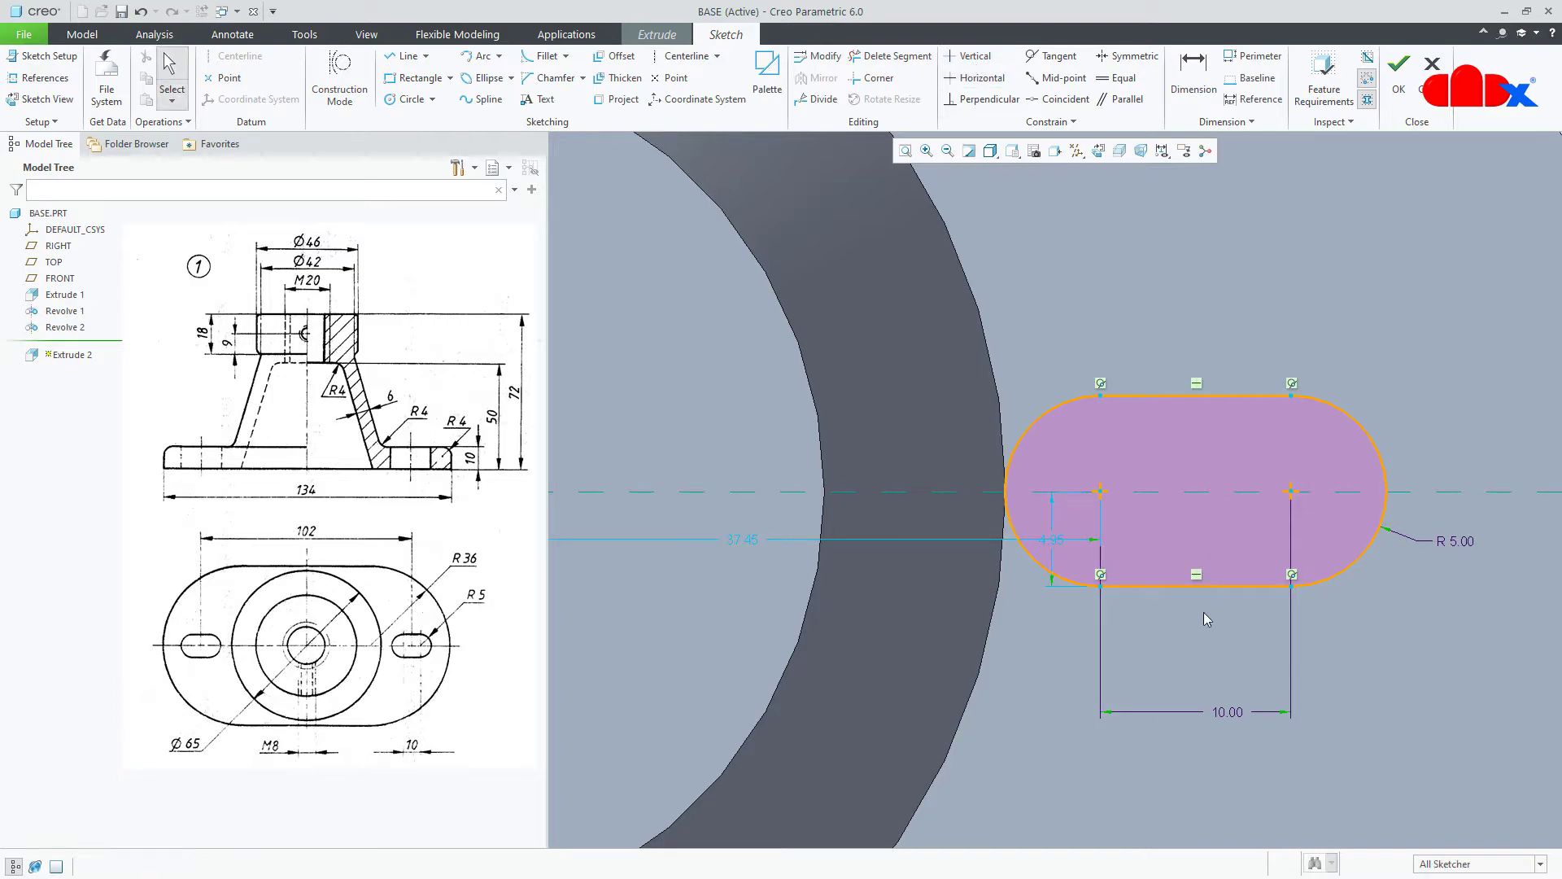
- Make the racetrack's outer arc center coincident with the horizontal reference line
scroll(1208, 619, down, 2)
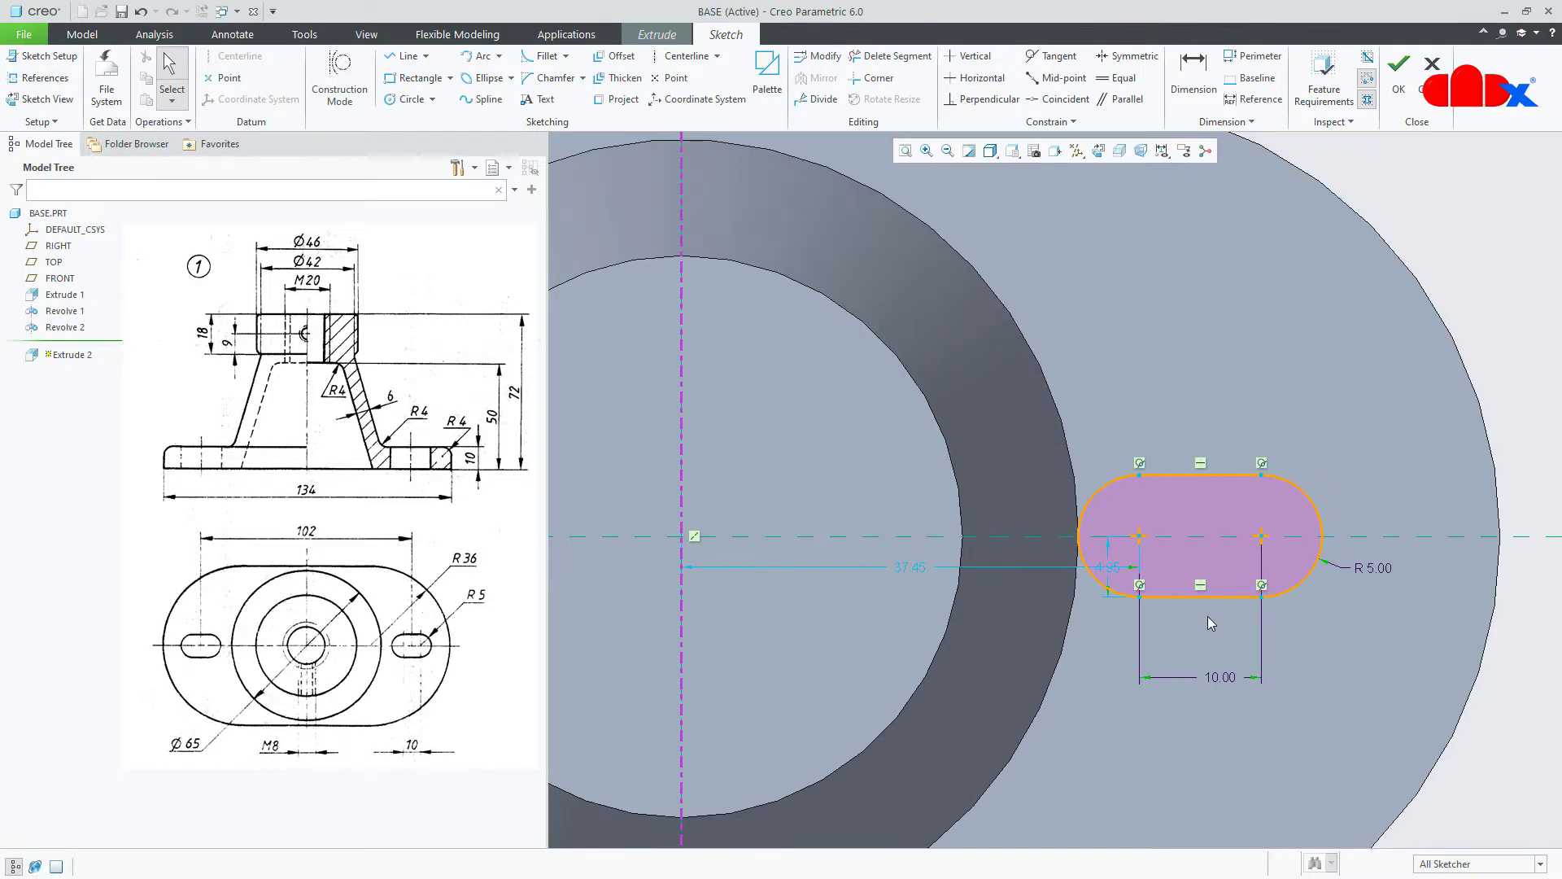
click(1058, 98)
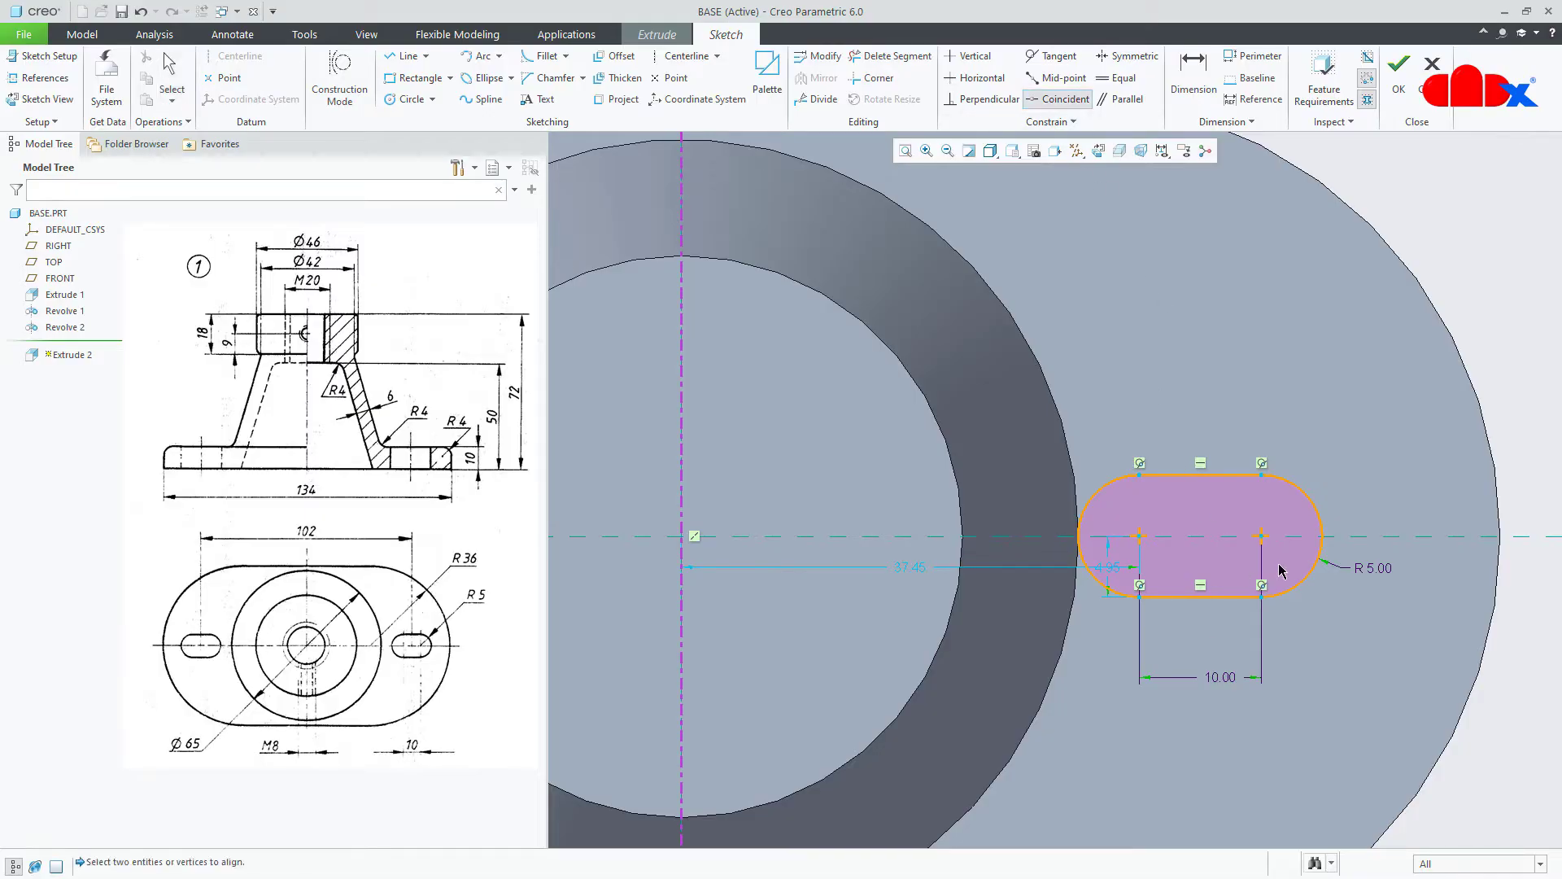
click(1263, 540)
click(1367, 536)
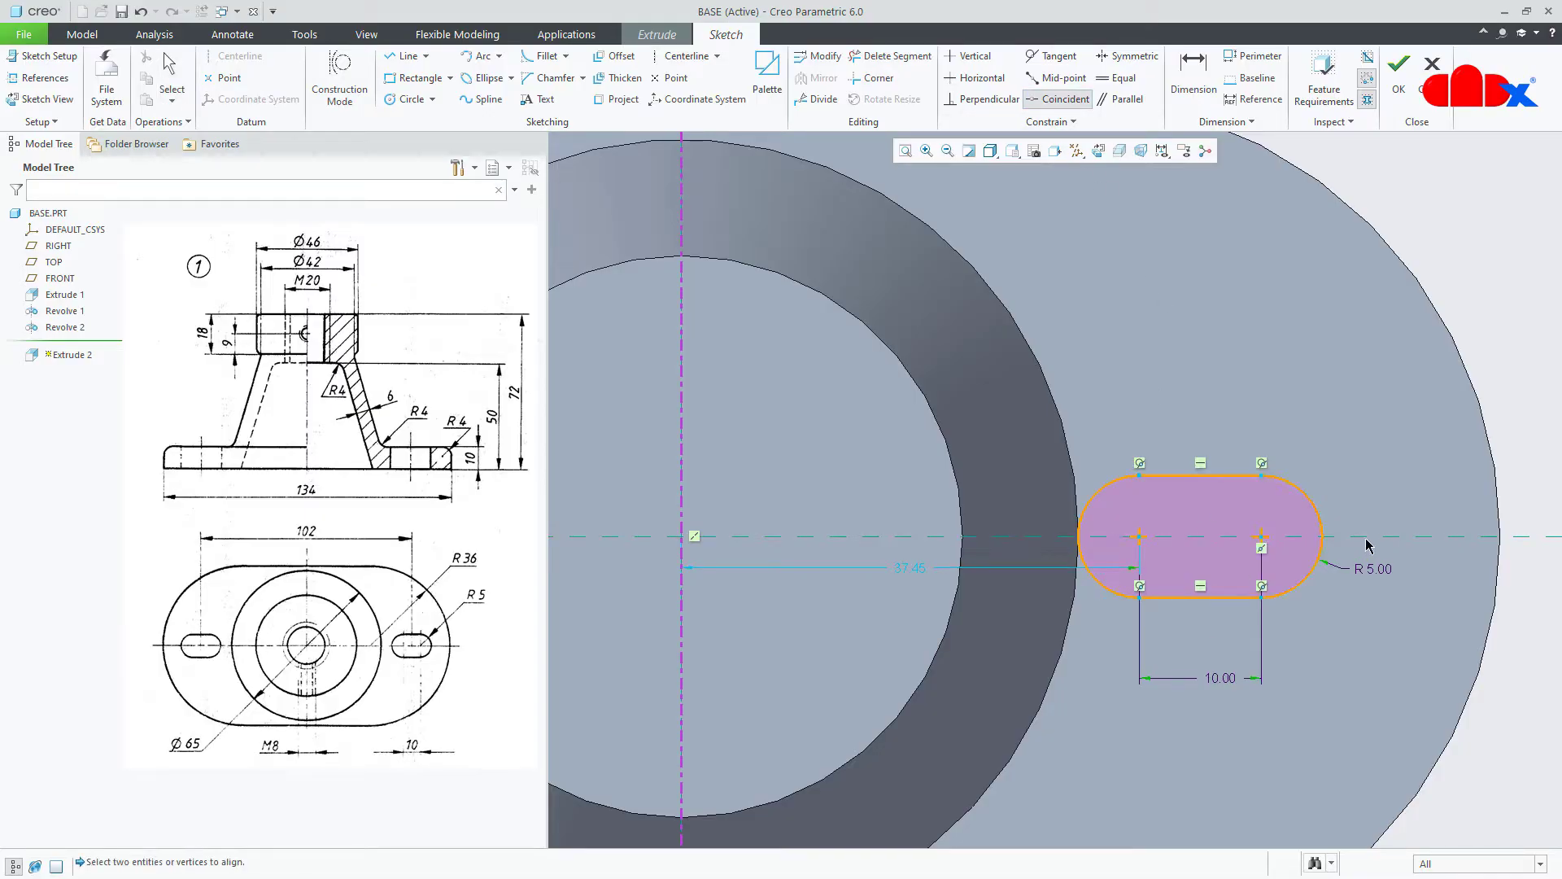
middle_click(1343, 631)
- Mirror the complete racetrack slot profile about the vertical centerline to the plate's opposite end
scroll(1351, 627, down, 3)
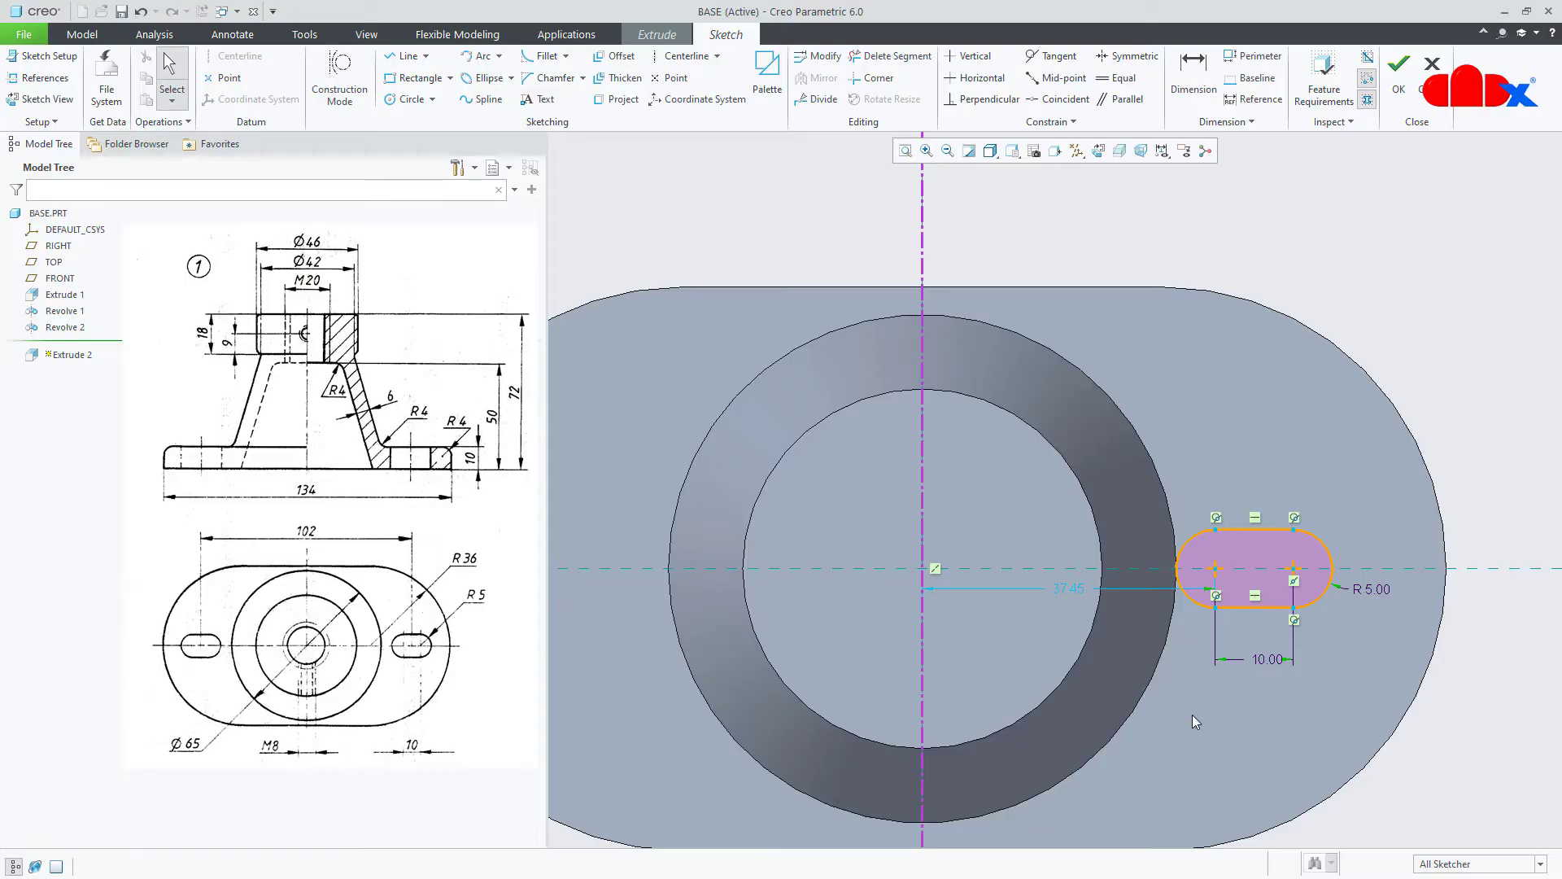
drag(1155, 413, 1359, 679)
click(818, 78)
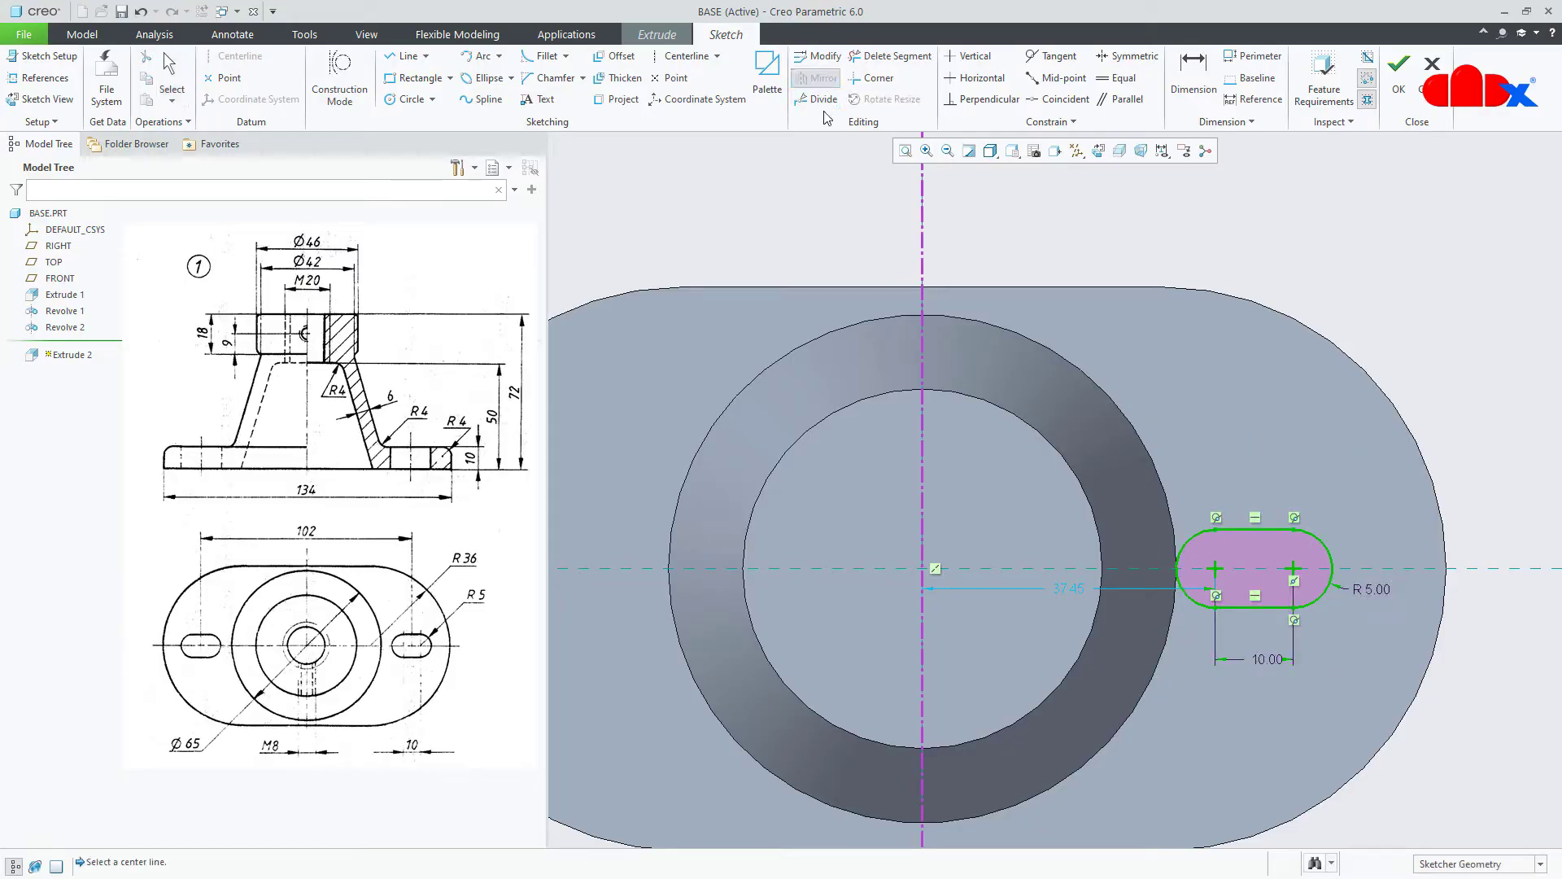
click(923, 243)
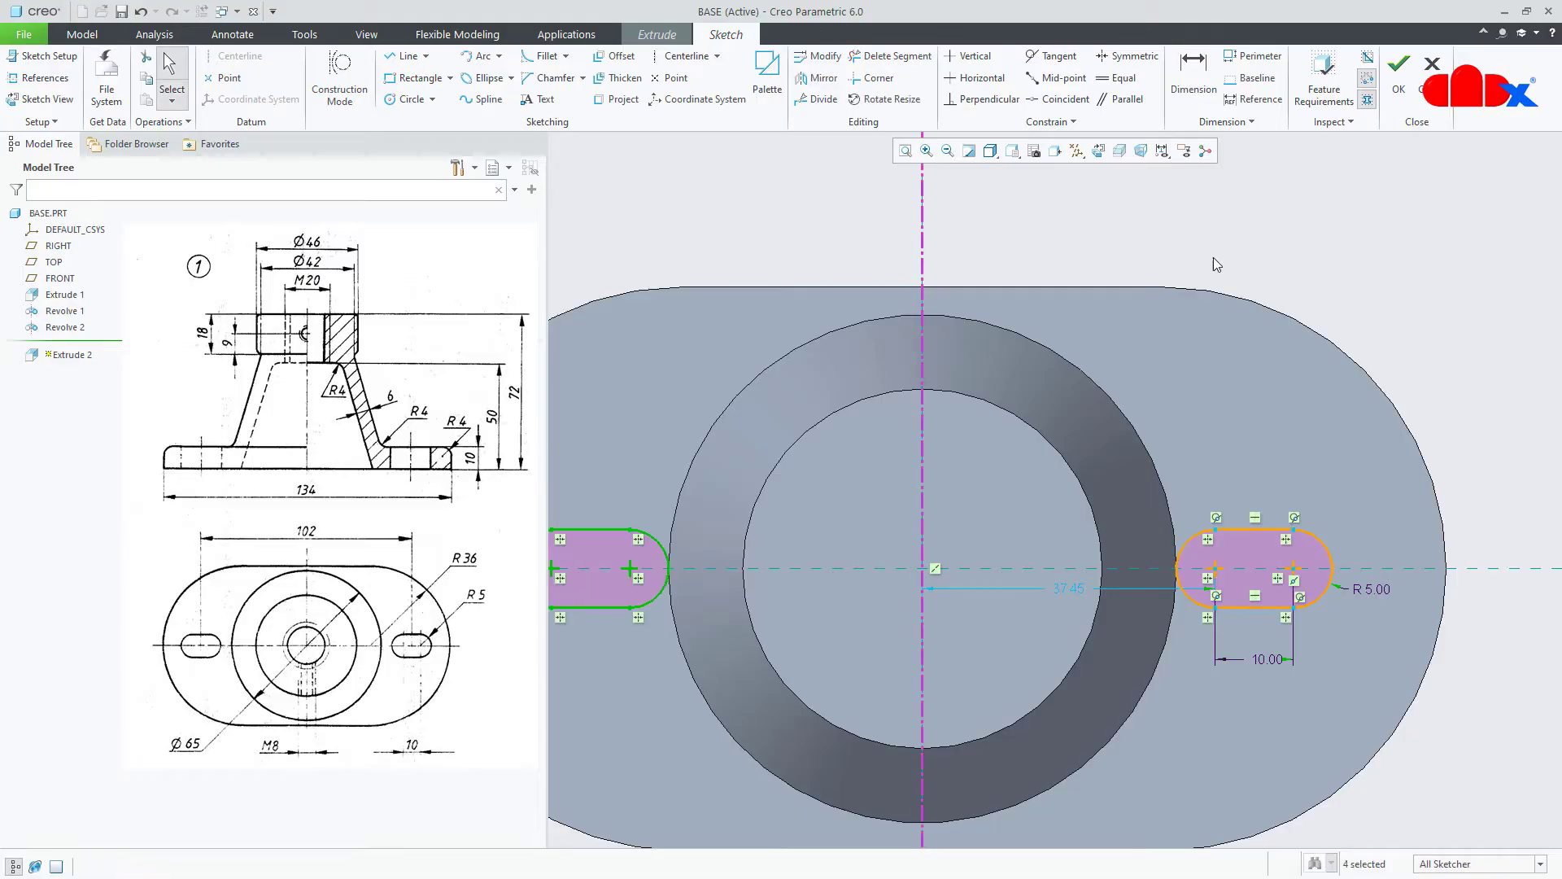
- Add a vertical centerline through the middle of each slot, starting at the midpoint of a straight edge
scroll(1214, 257, down, 2)
right_click(1169, 673)
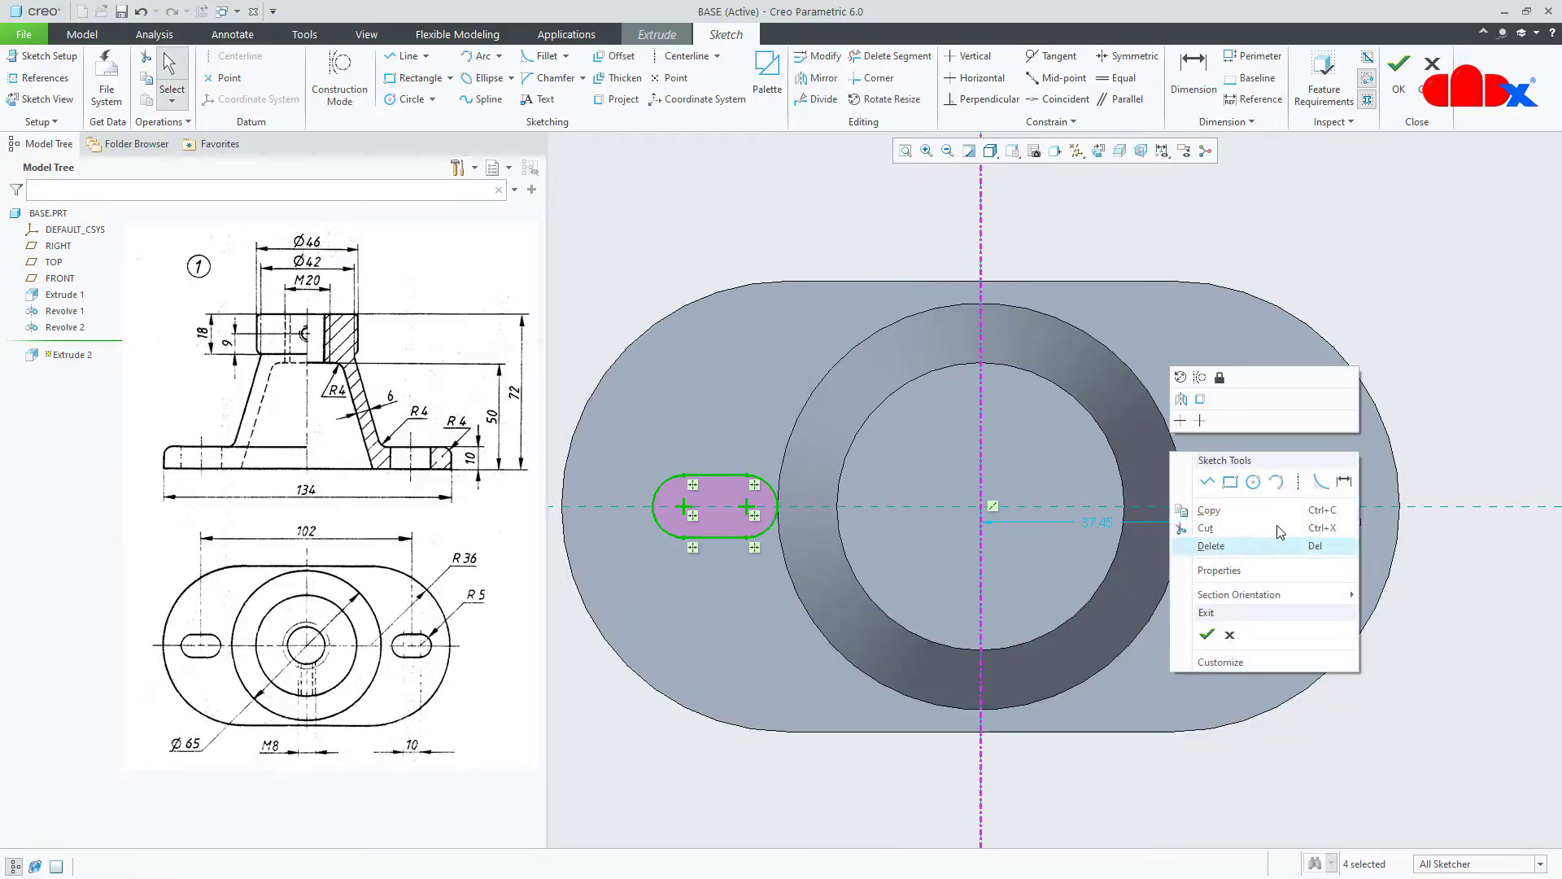
click(1299, 481)
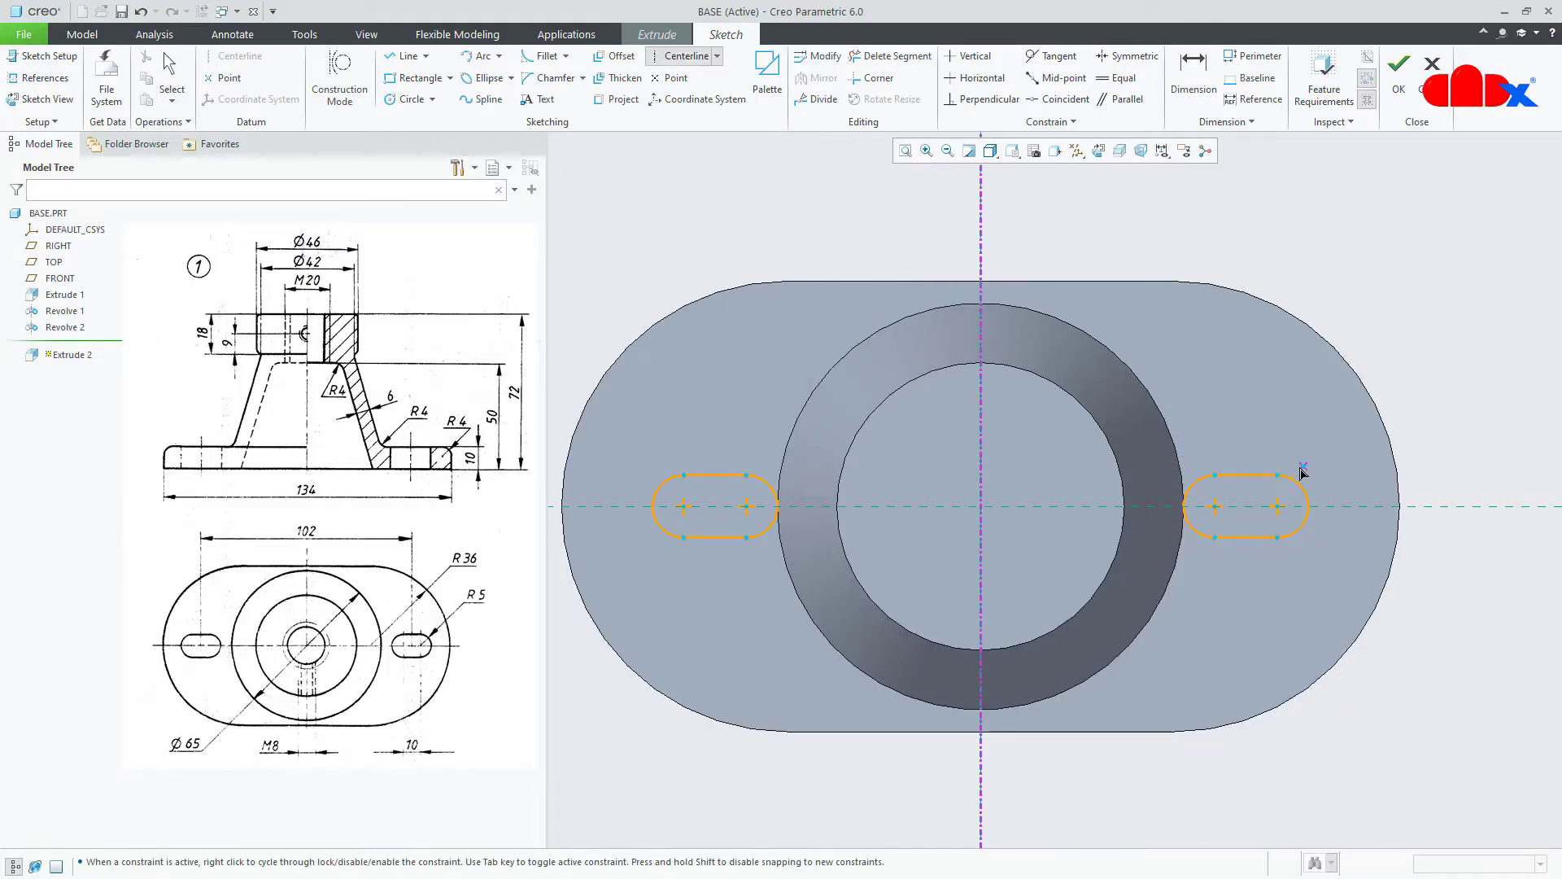
click(1246, 475)
click(1253, 570)
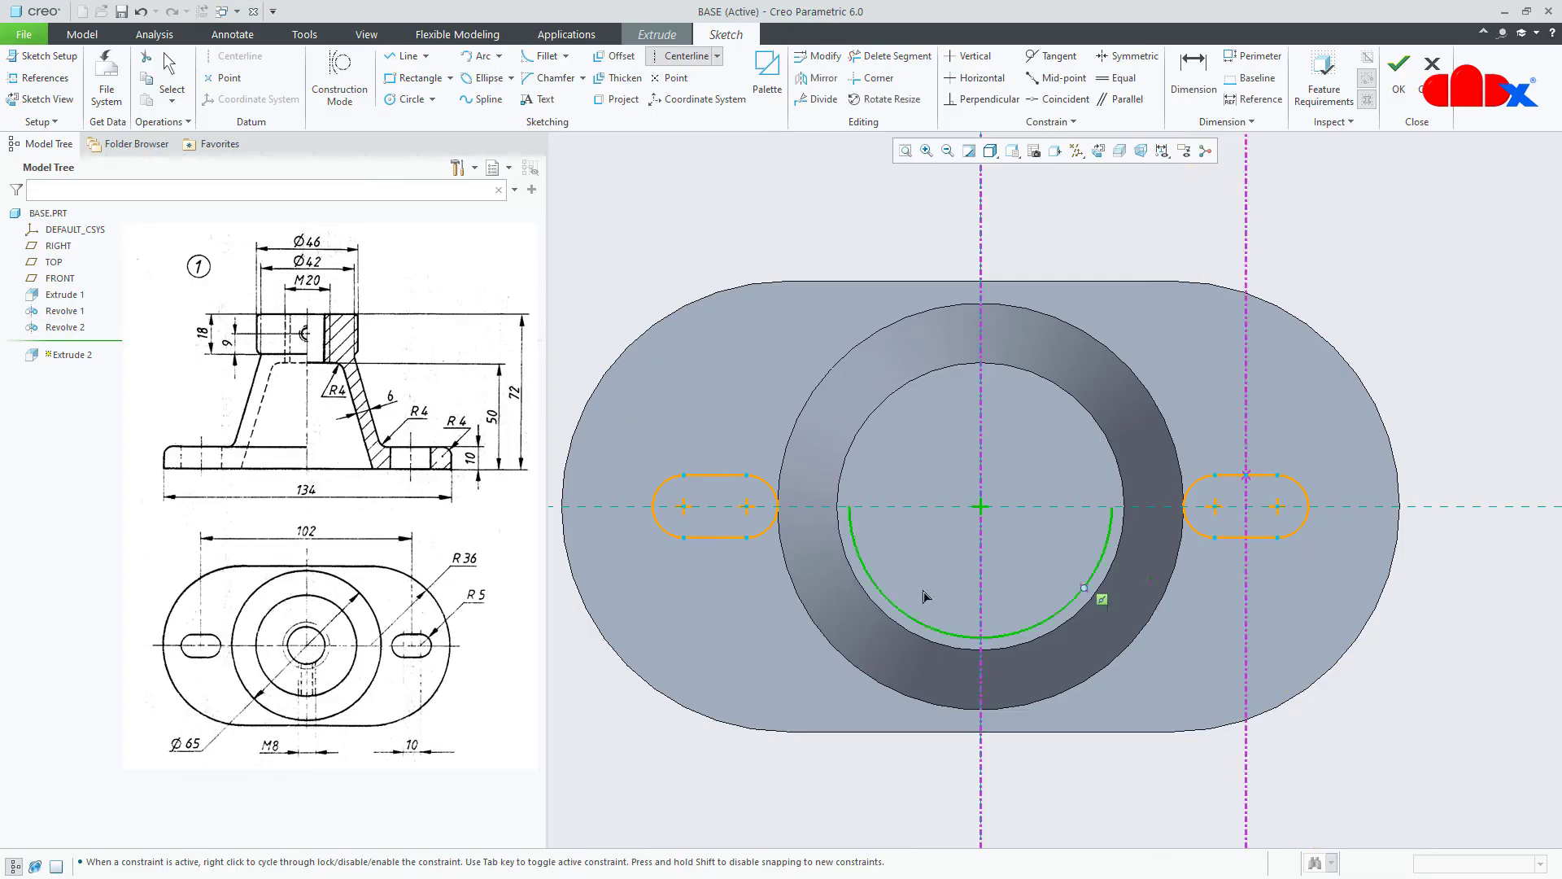
click(711, 542)
click(721, 594)
middle_click(732, 620)
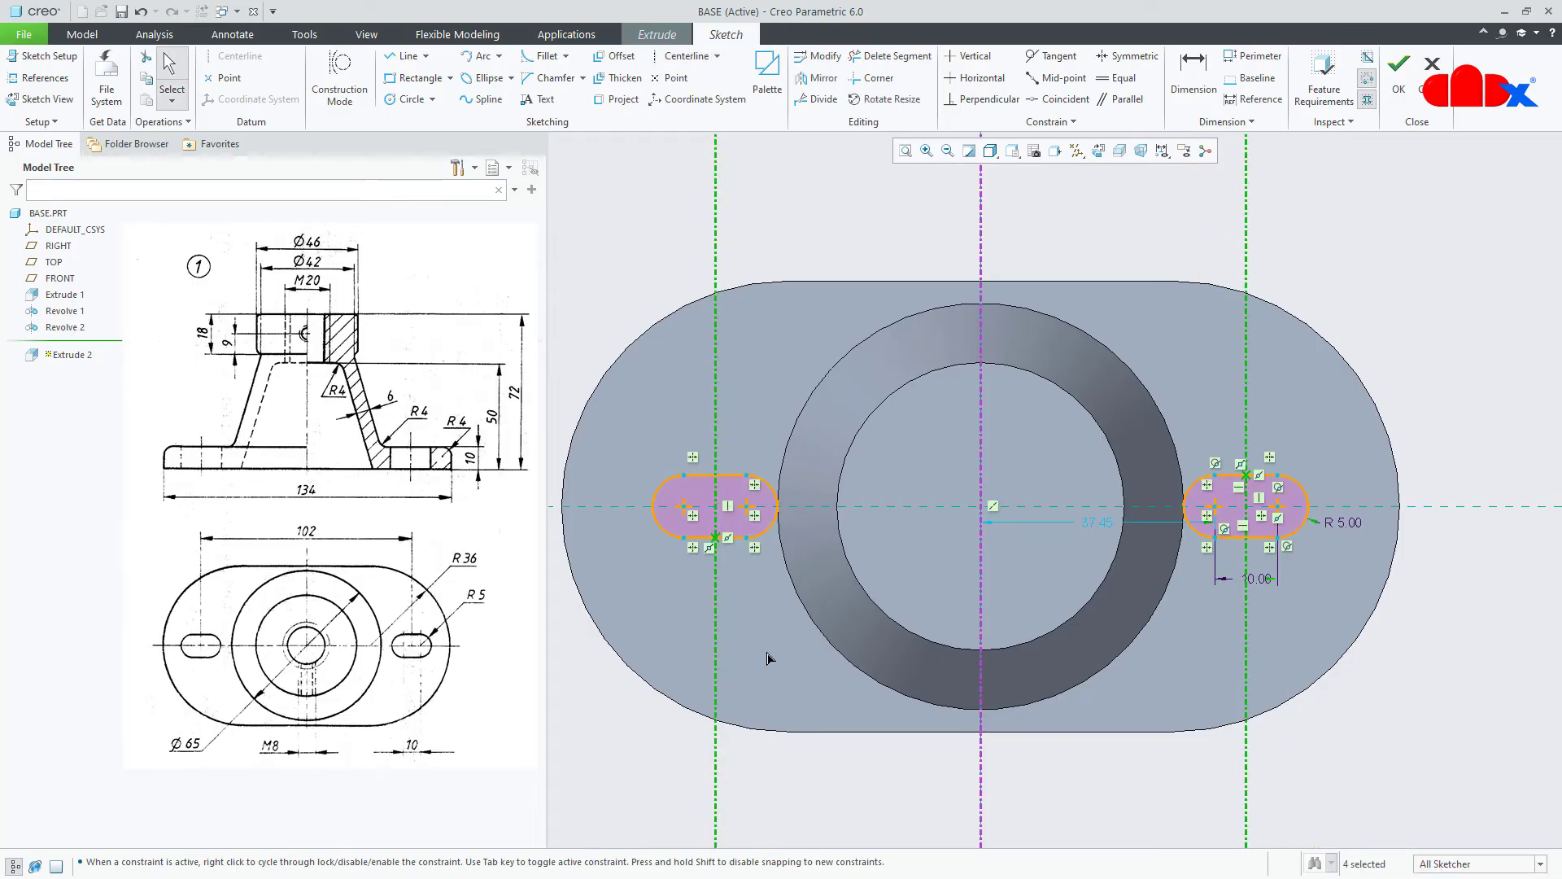
- Dimension the distance between the two slot centerlines as 102 mm
right_click(769, 658)
click(918, 687)
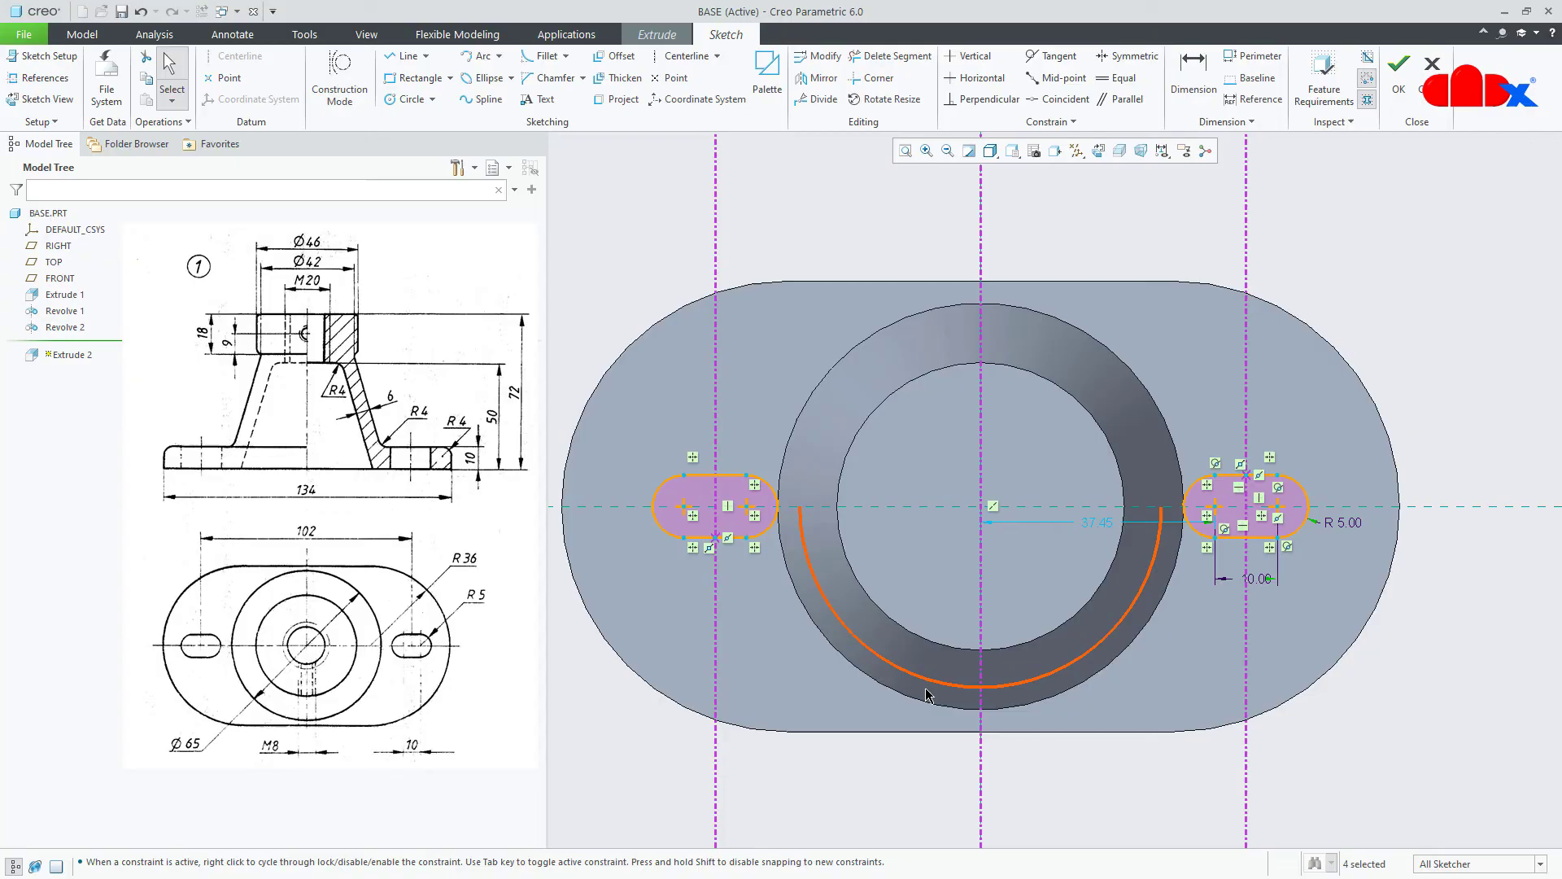
click(717, 691)
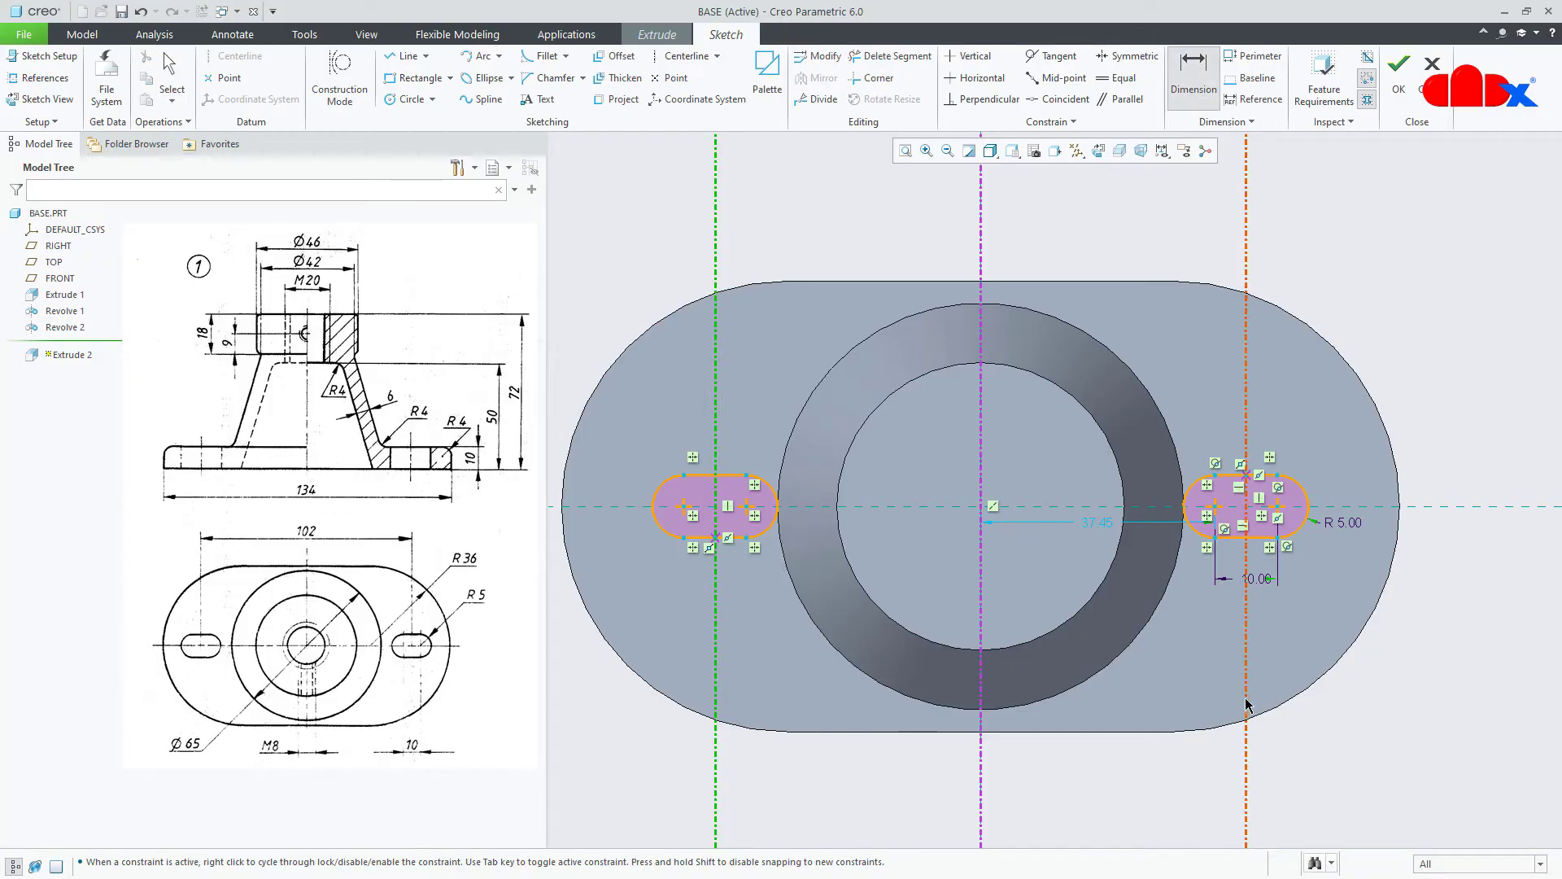
middle_click(1125, 715)
text(10)
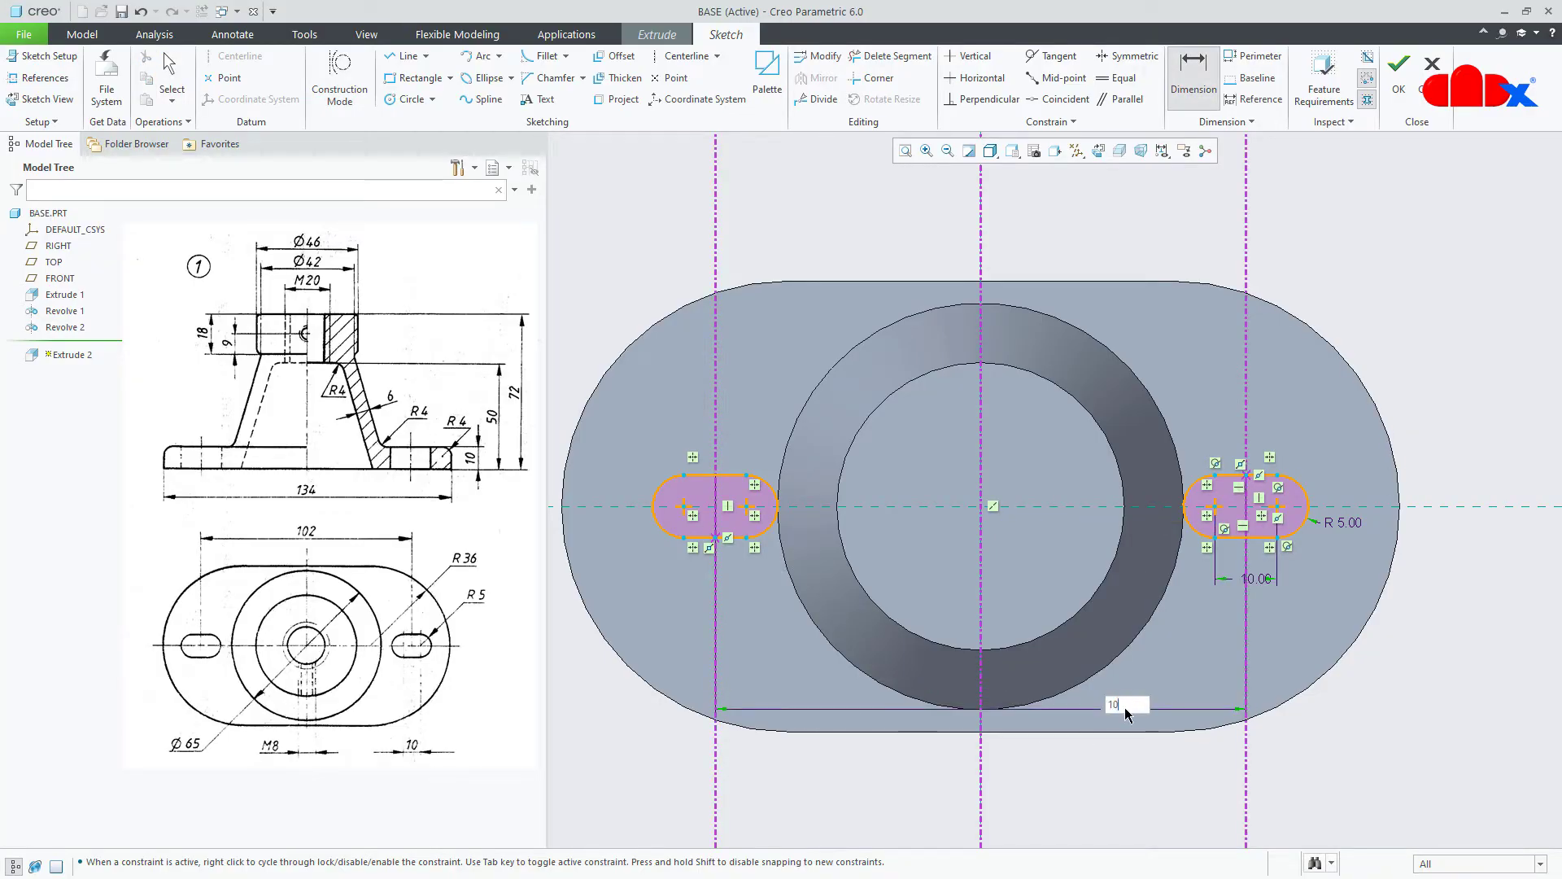
text(2)
key(Return)
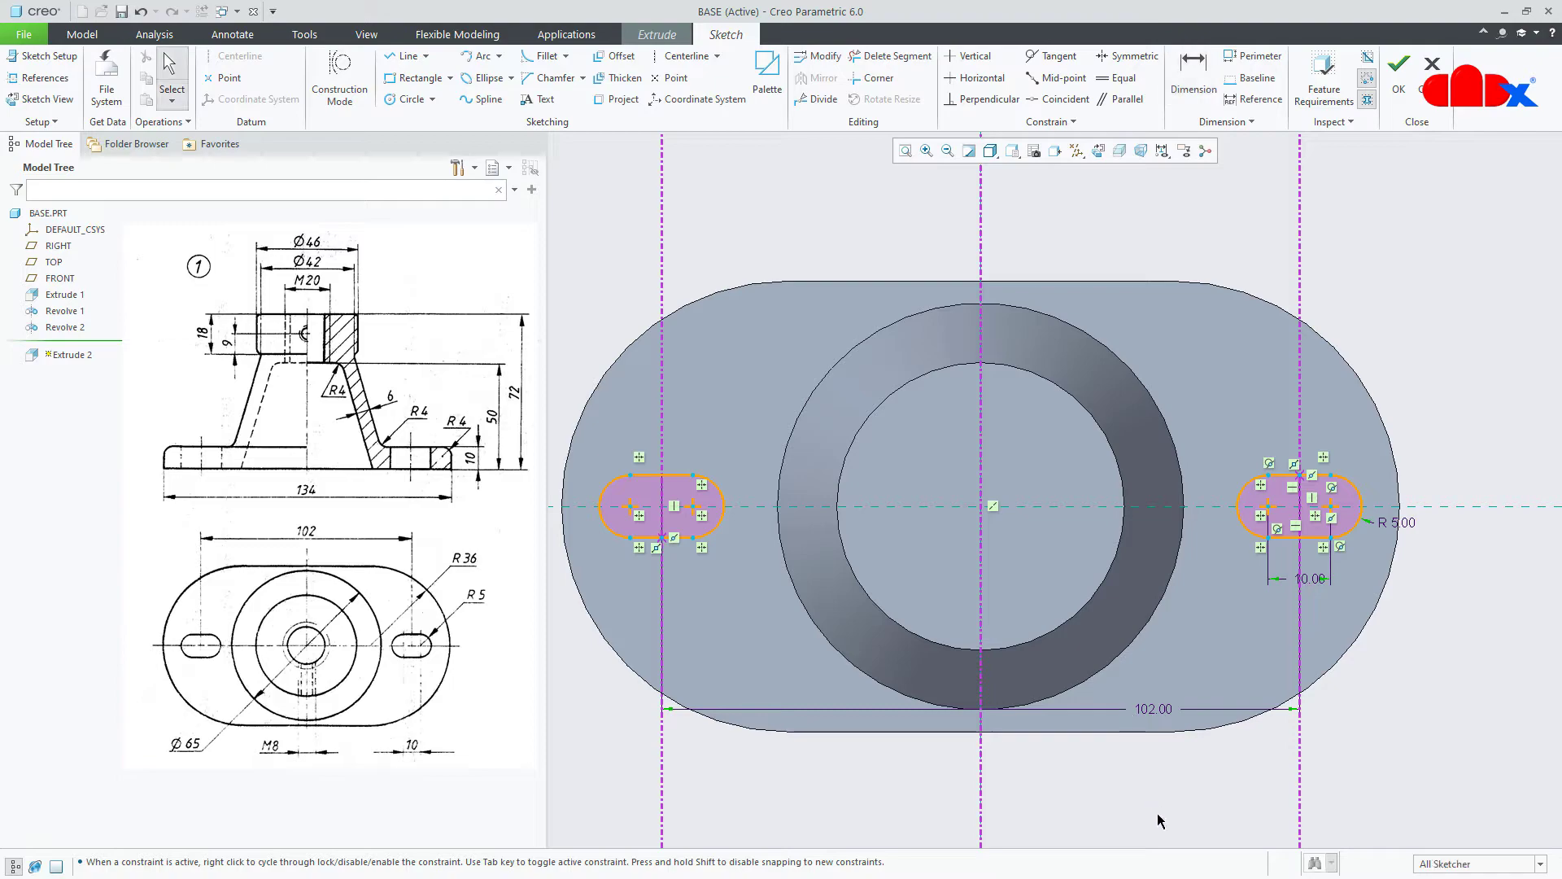
middle_click(1158, 813)
- Finish the sketch and extrude both slots as a material-removing cut down through the plate with the To Next depth option
right_click(1157, 814)
click(1182, 786)
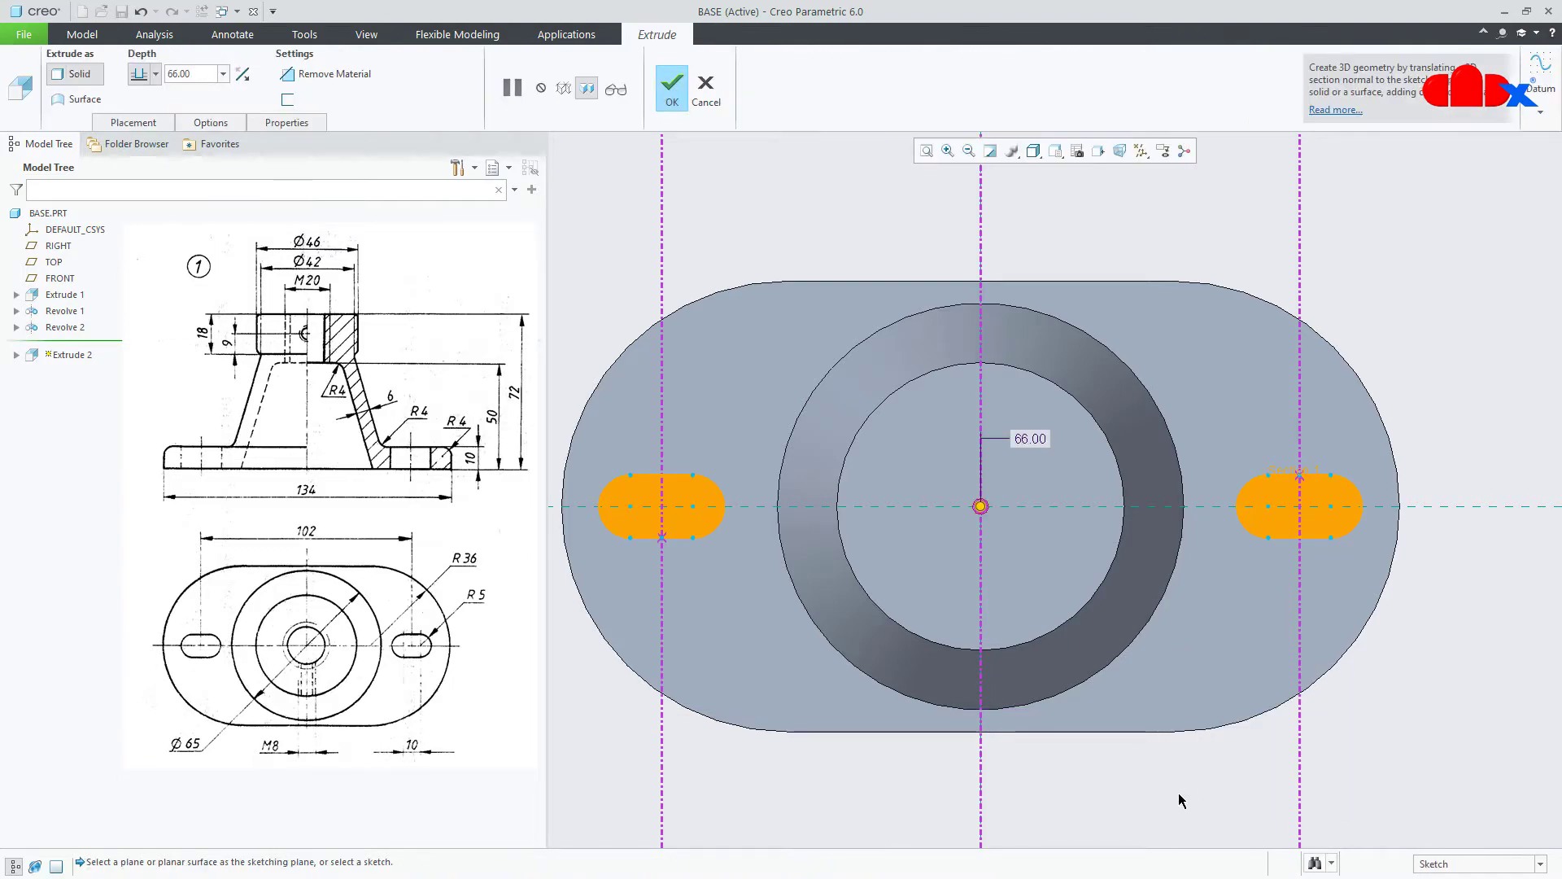
click(287, 74)
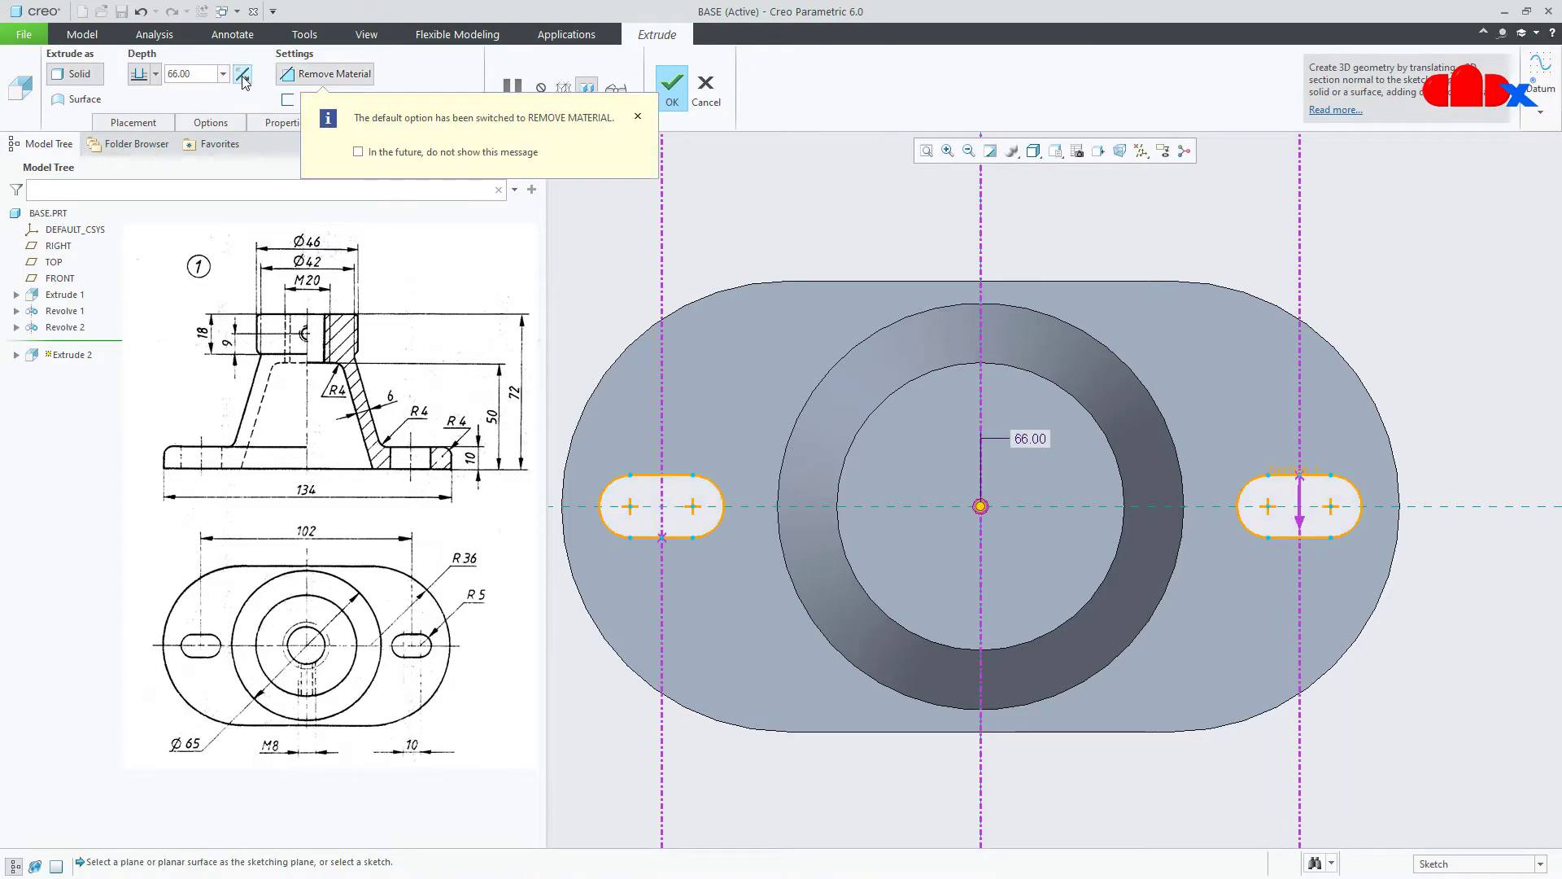
key(ctrl+d)
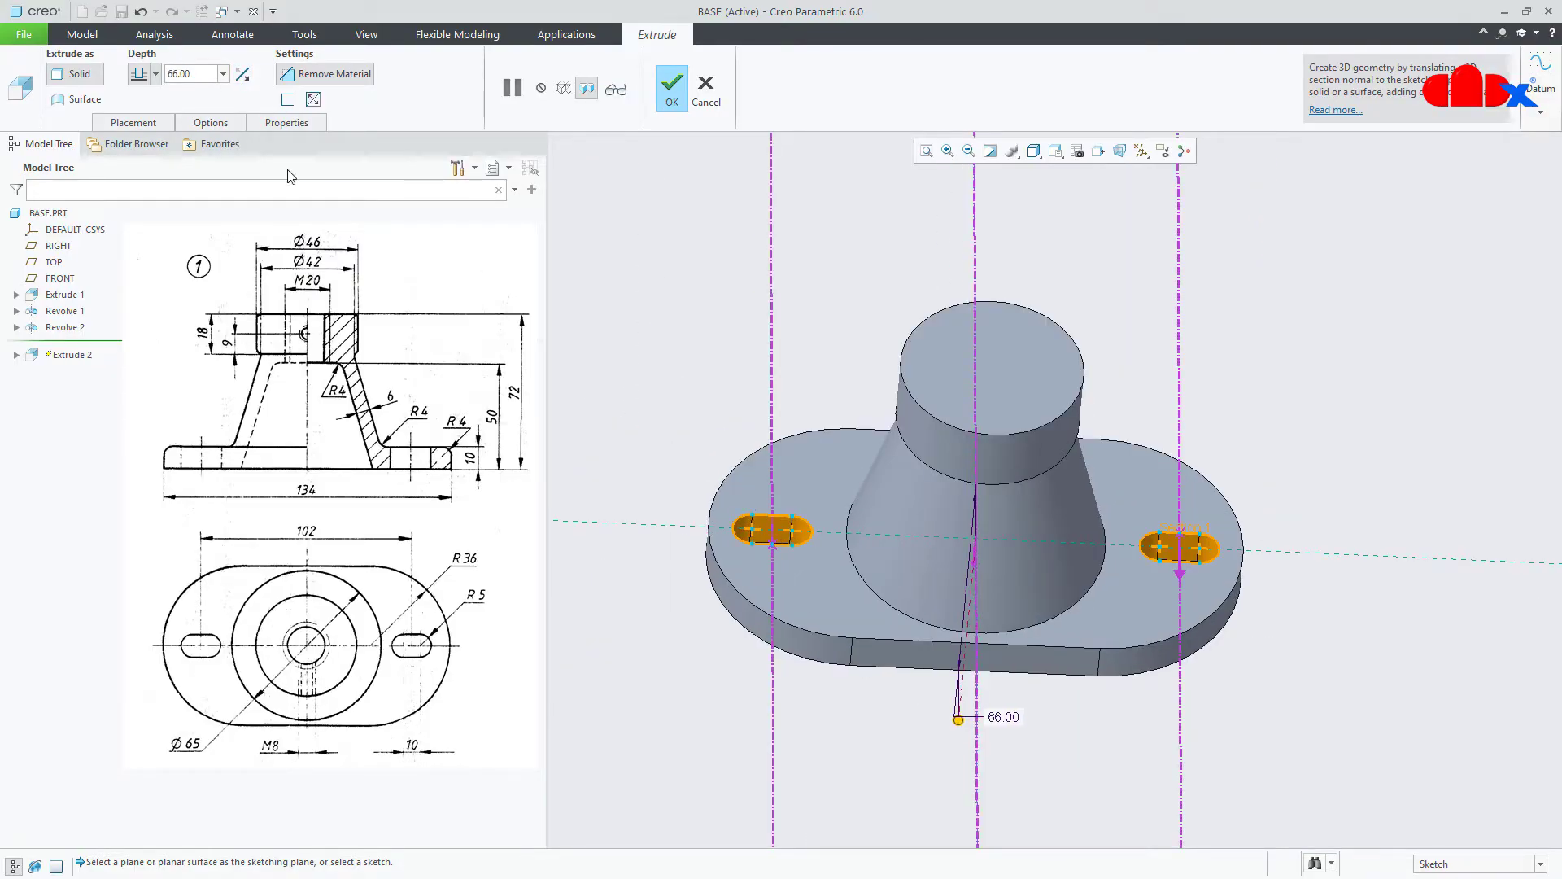
click(155, 75)
click(140, 145)
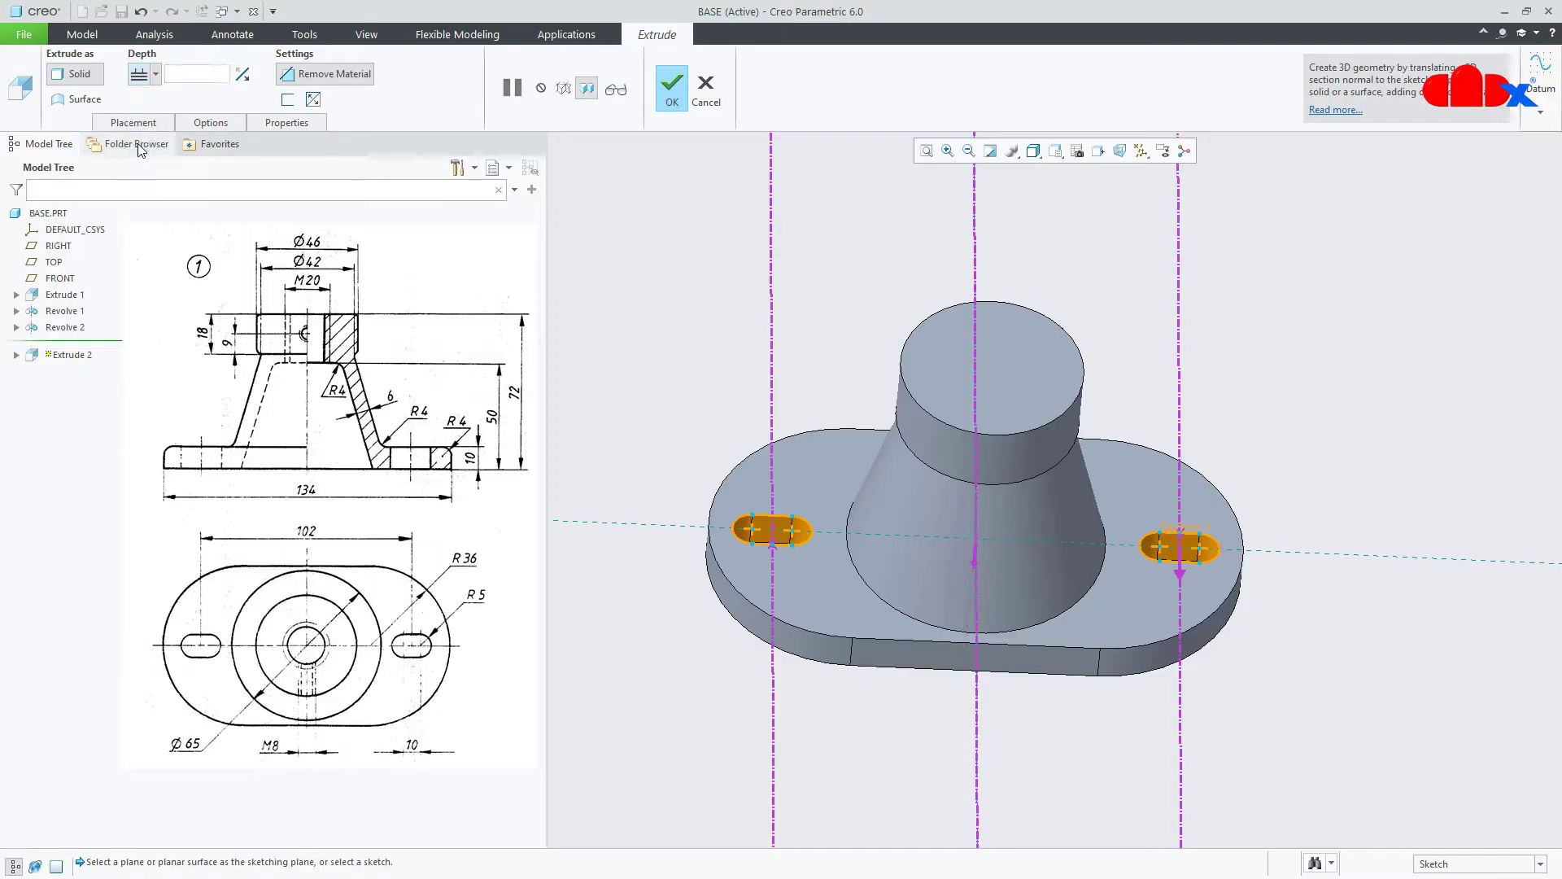
click(672, 88)
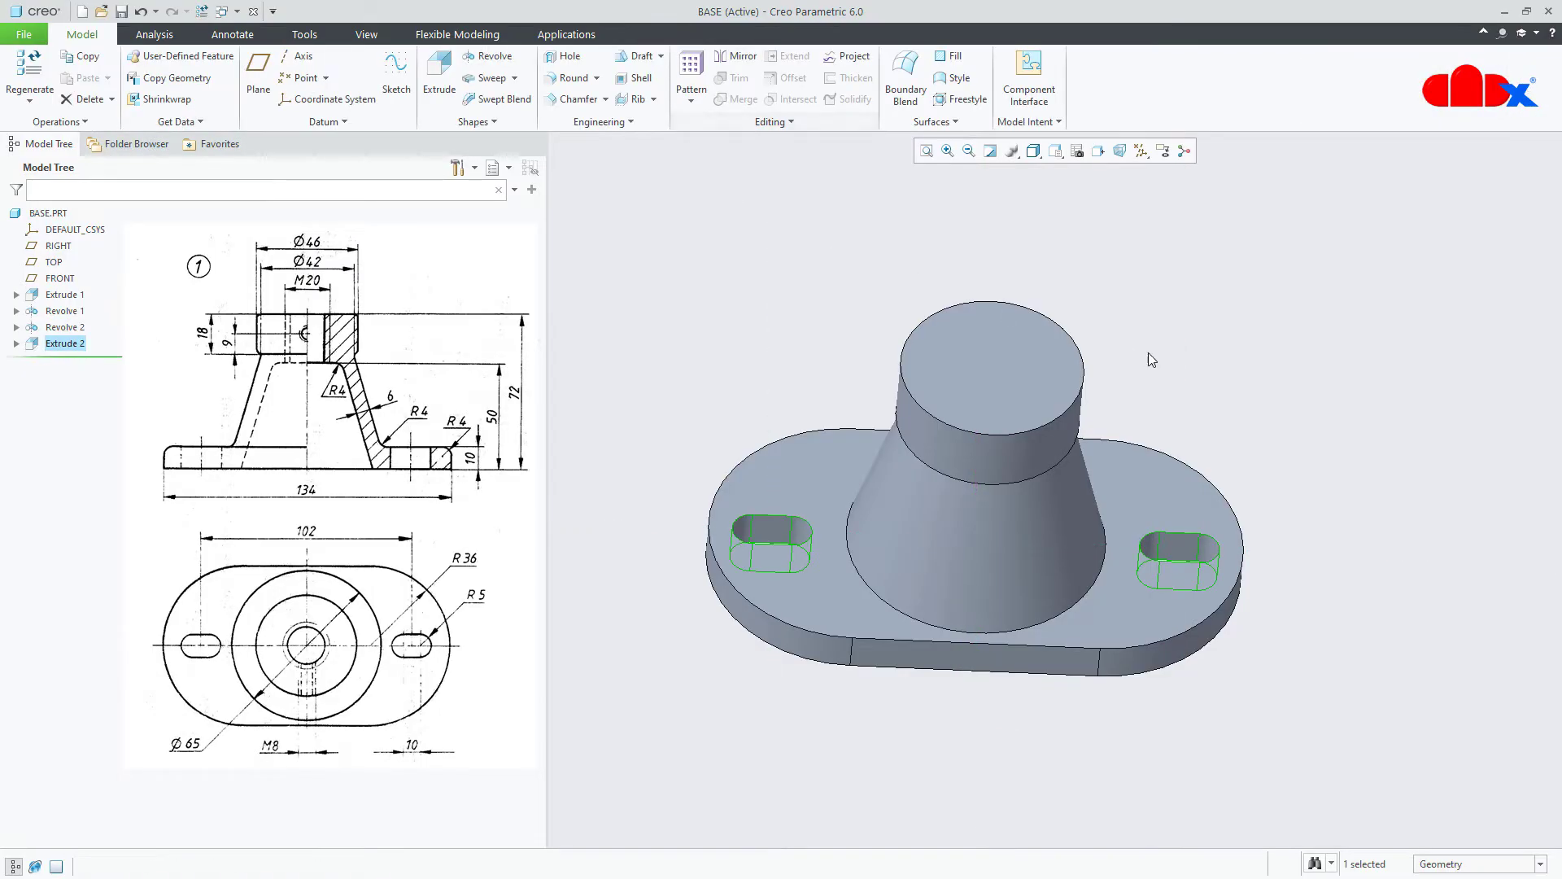
click(1249, 372)
key(ctrl+d)
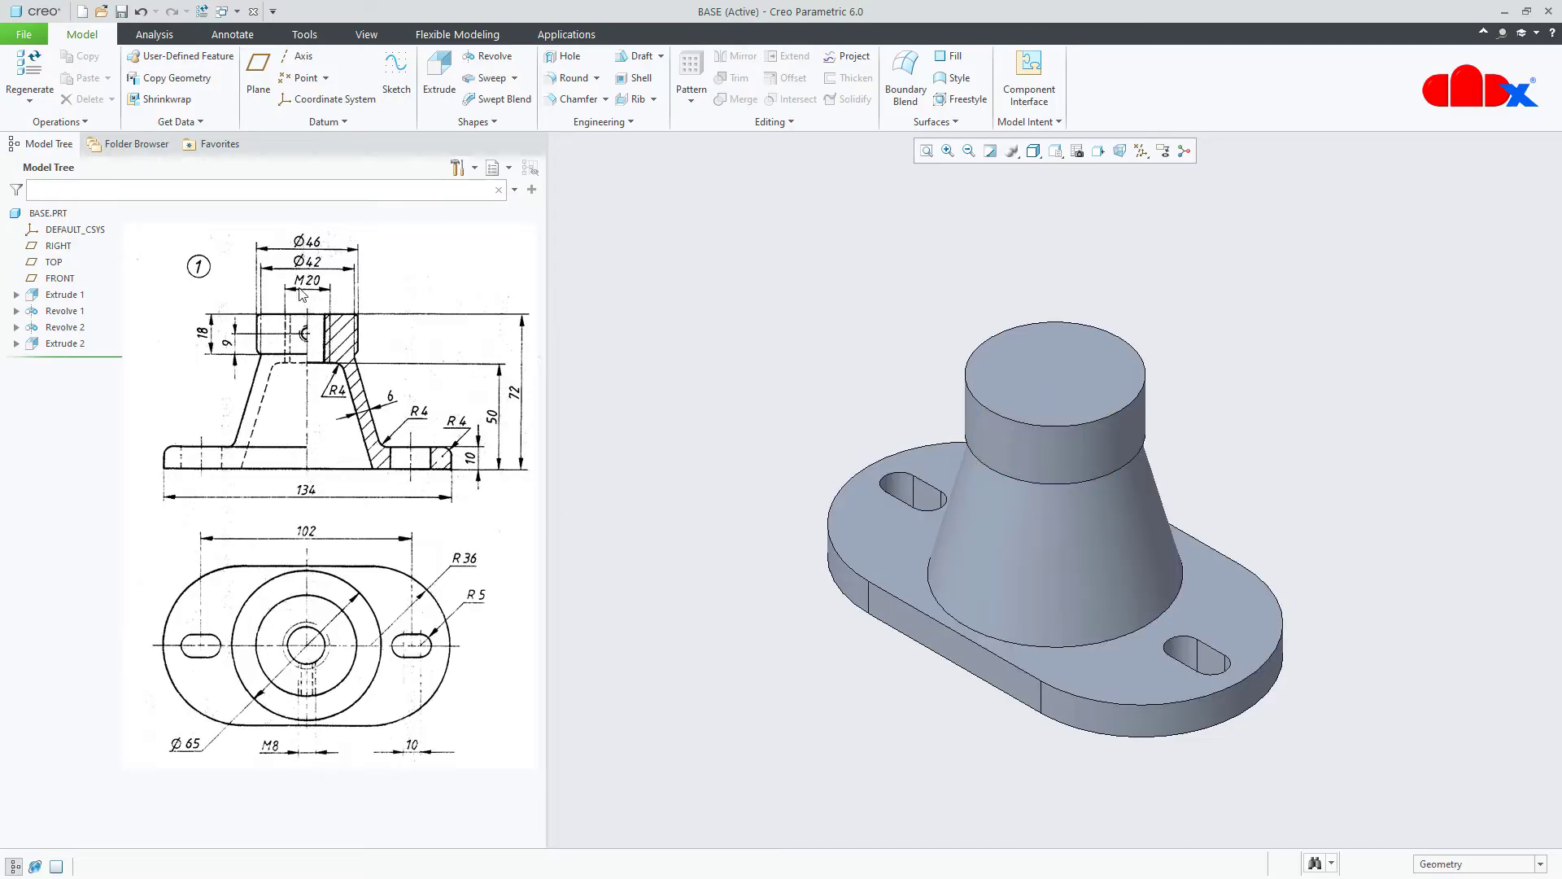
- Start a hole on the collar's top face and place it coaxially on the cone's central axis, with axis display turned on
click(565, 56)
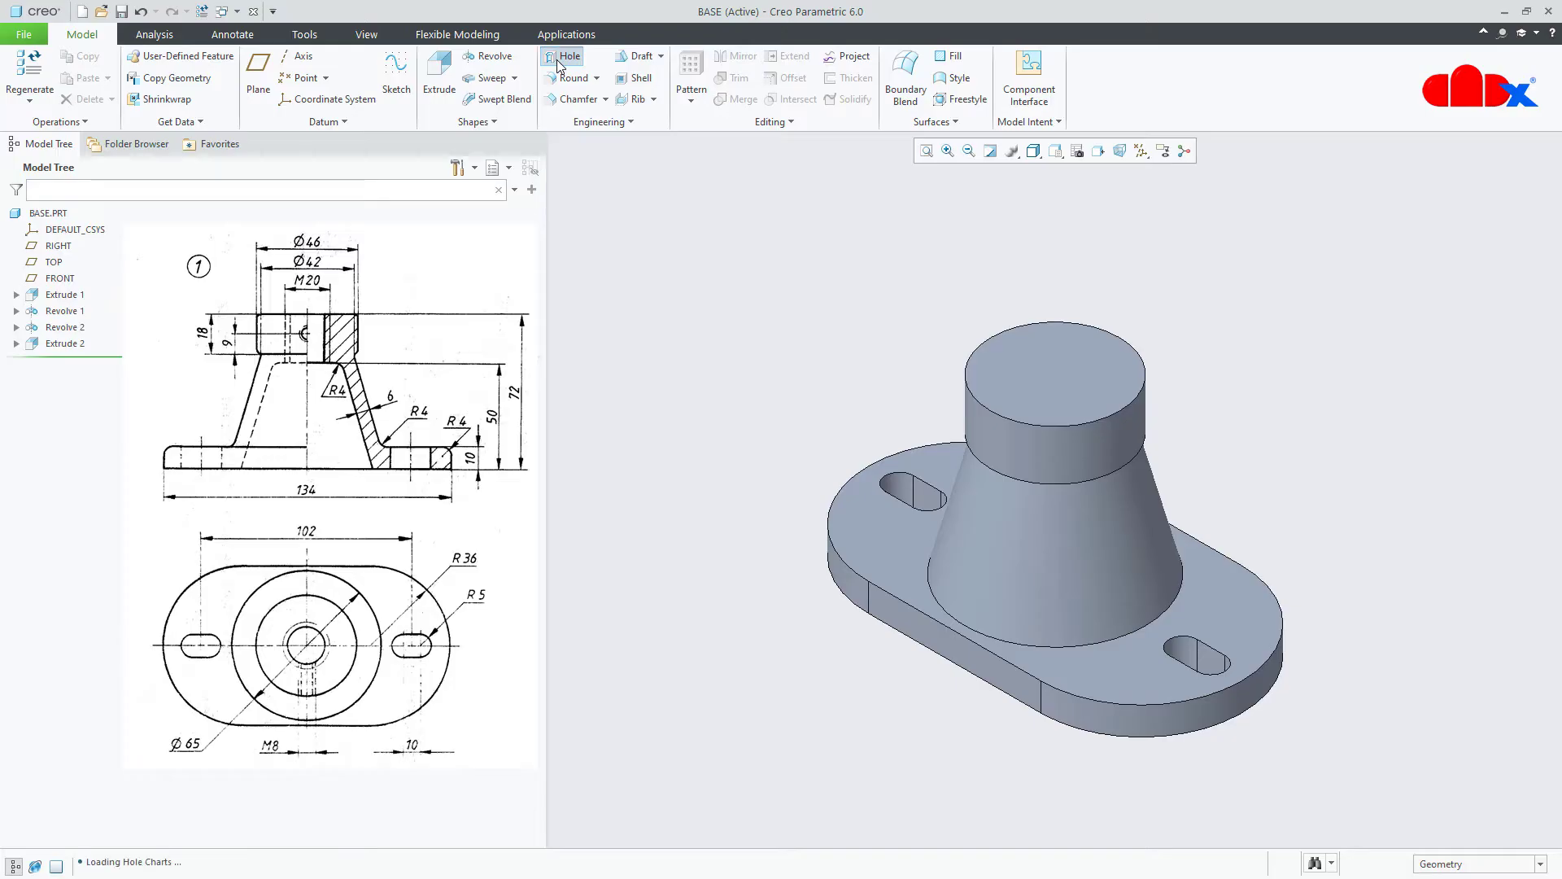
click(991, 382)
click(1140, 151)
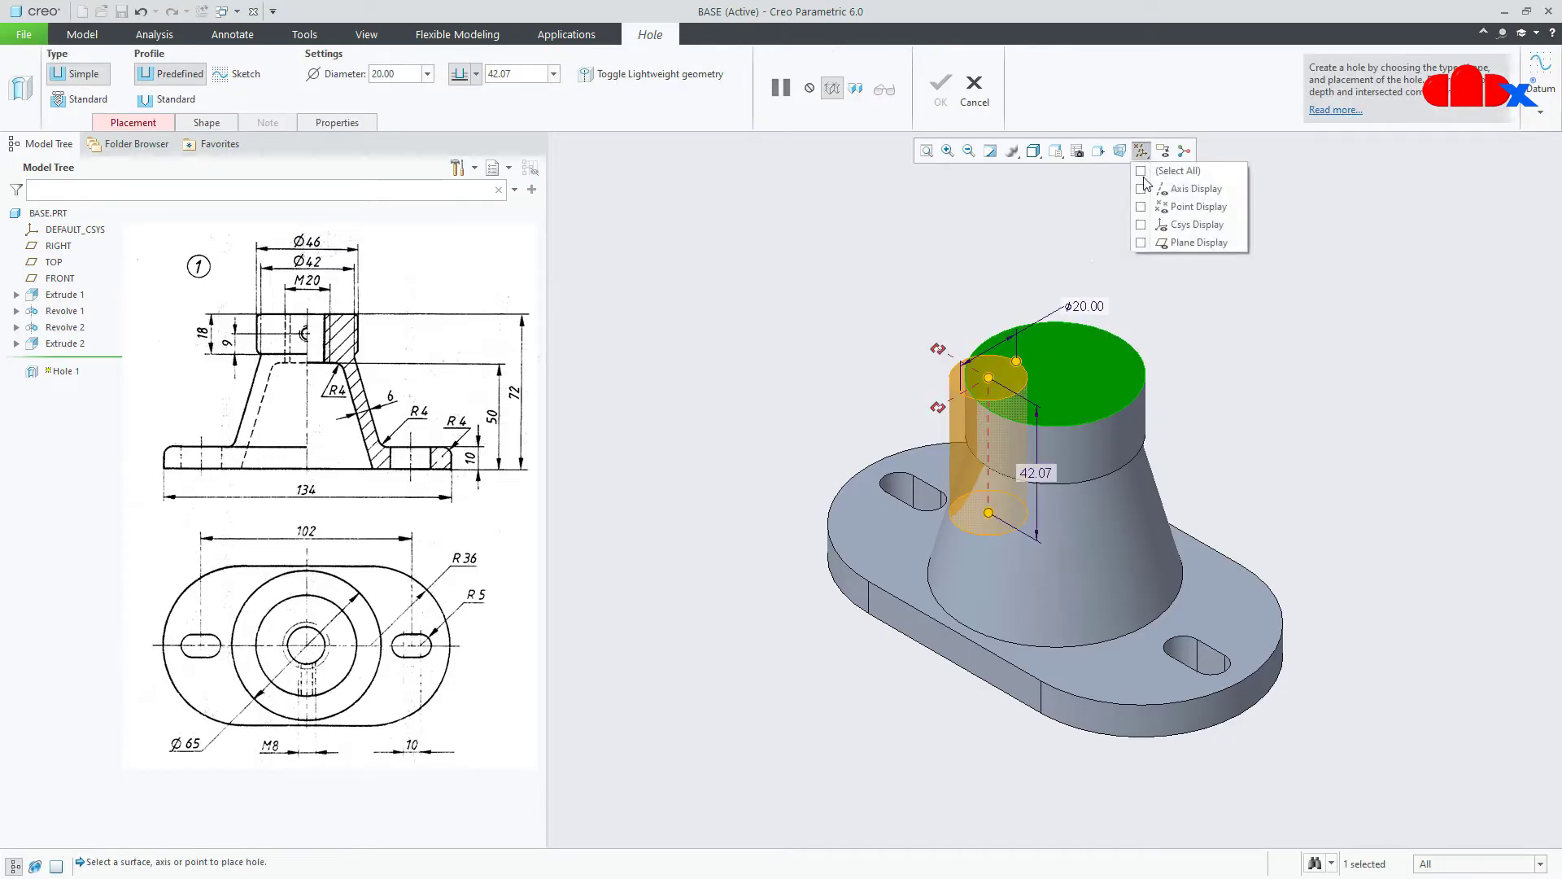
click(1192, 188)
click(1054, 216)
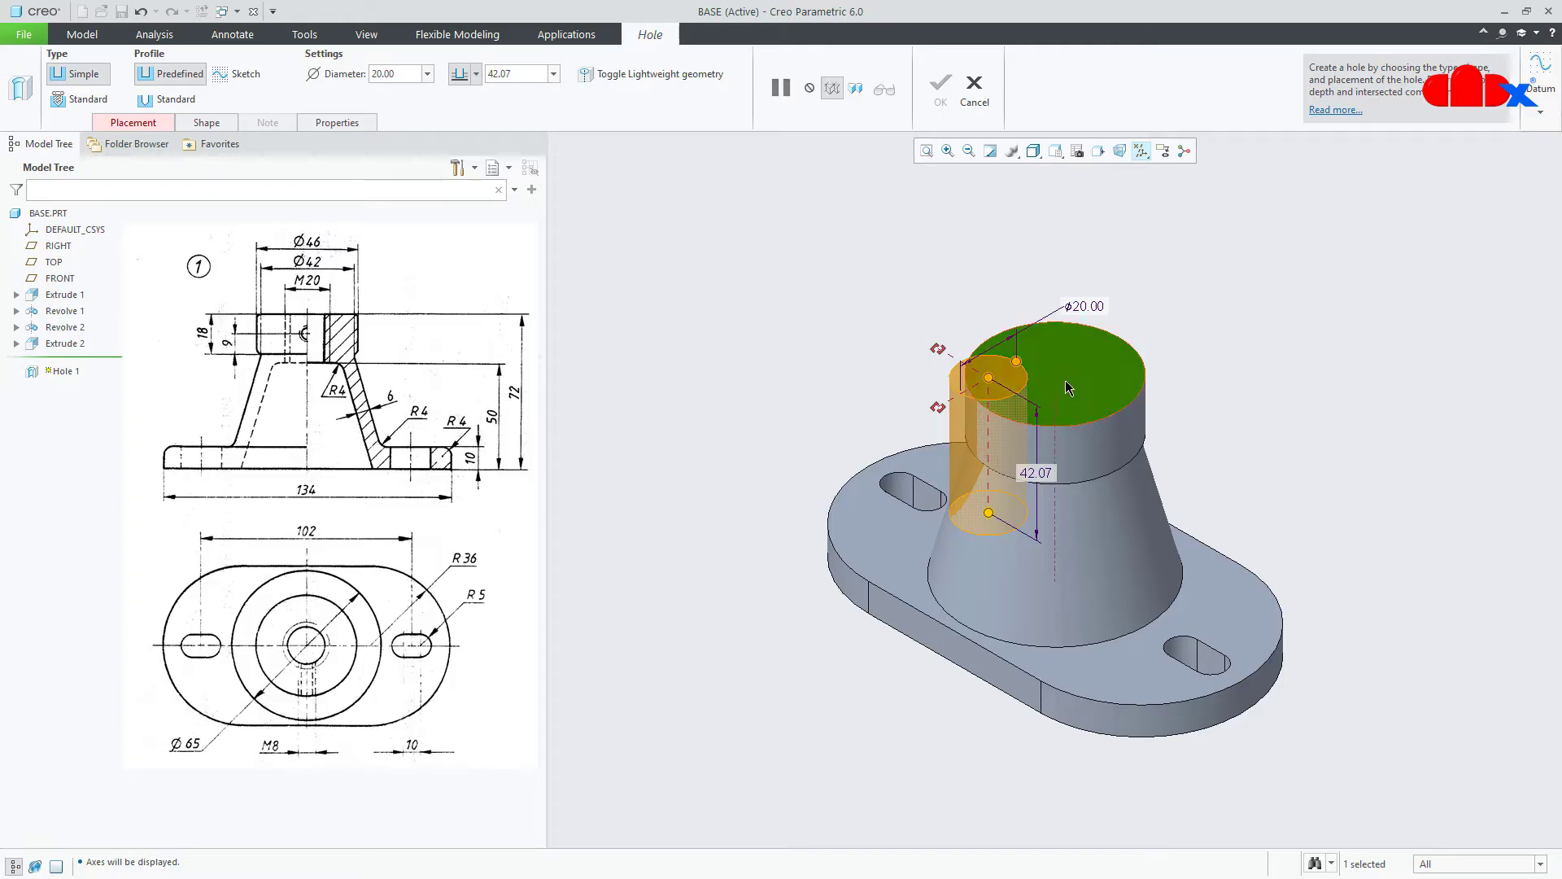
ctrl+click(1057, 400)
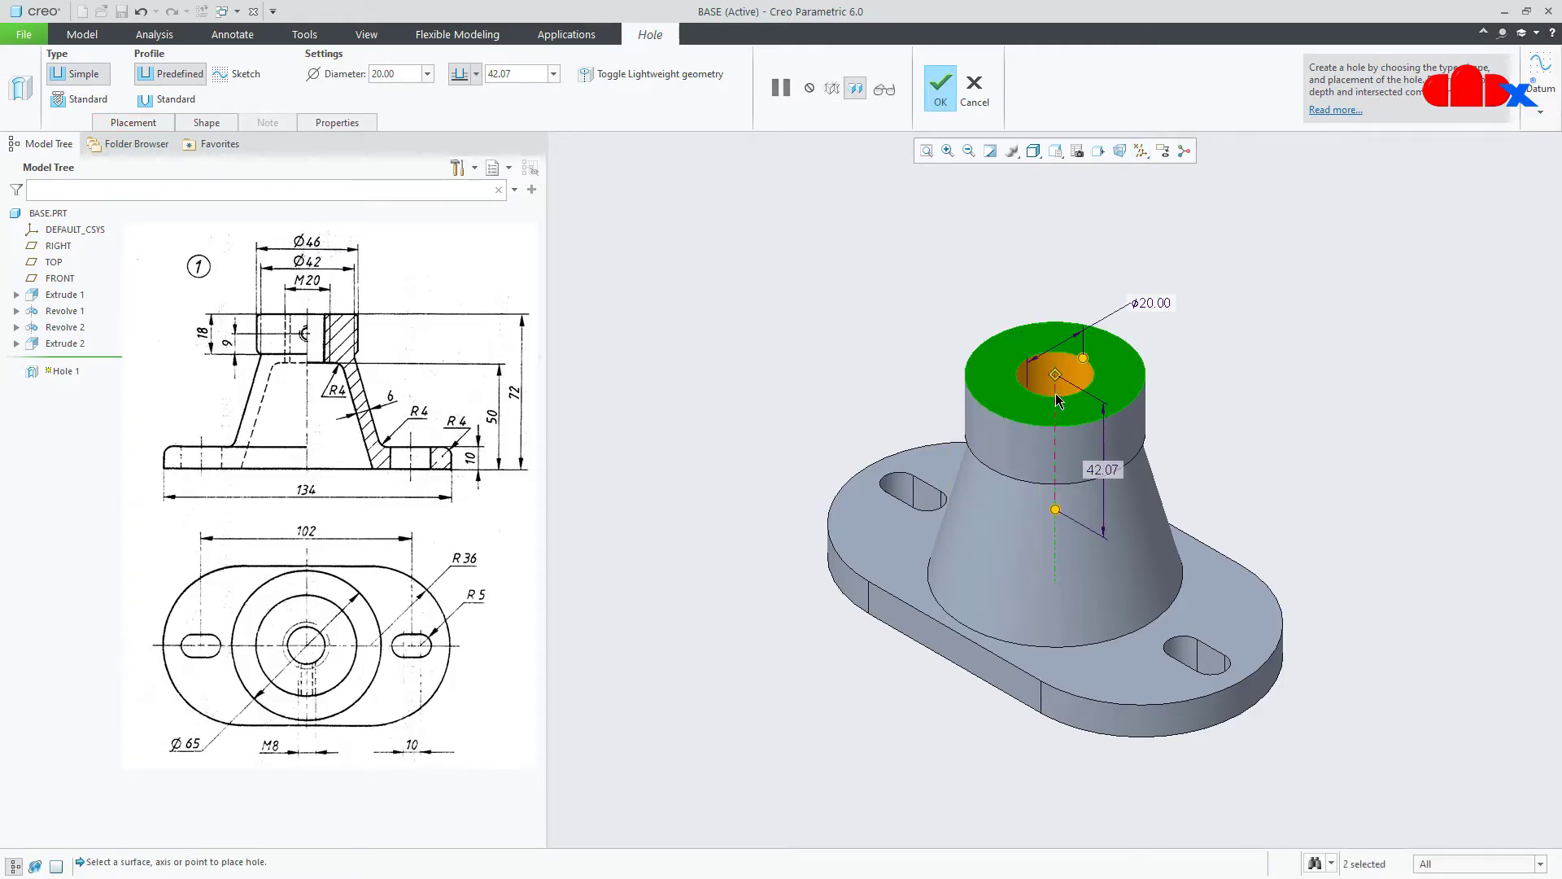
- Make the hole a standard tapped ISO hole with screw size M20x2
click(103, 100)
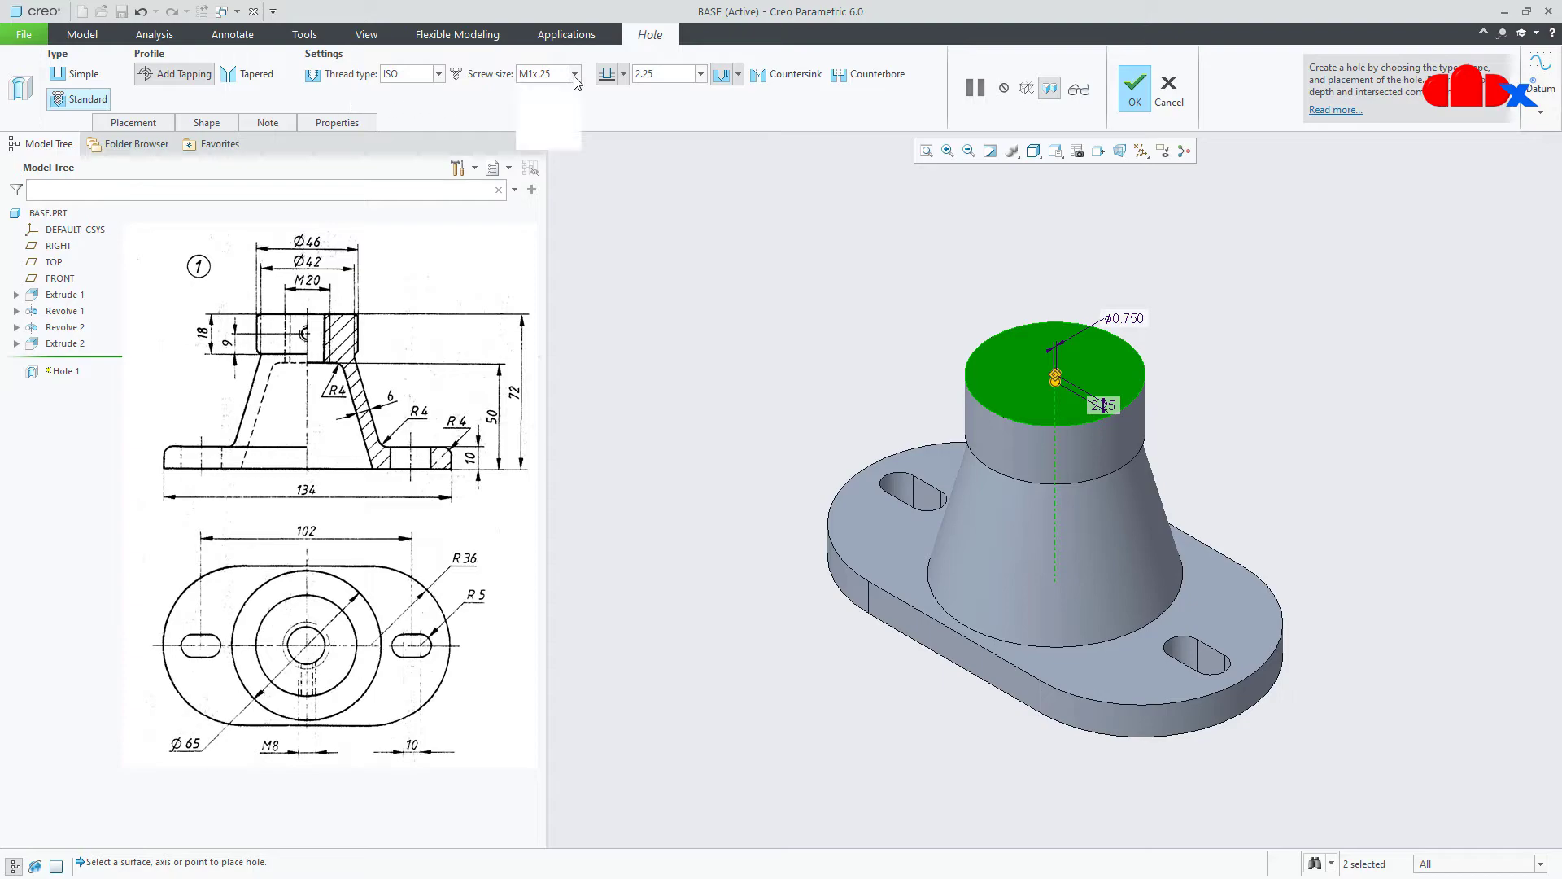
click(575, 74)
drag(576, 128, 581, 359)
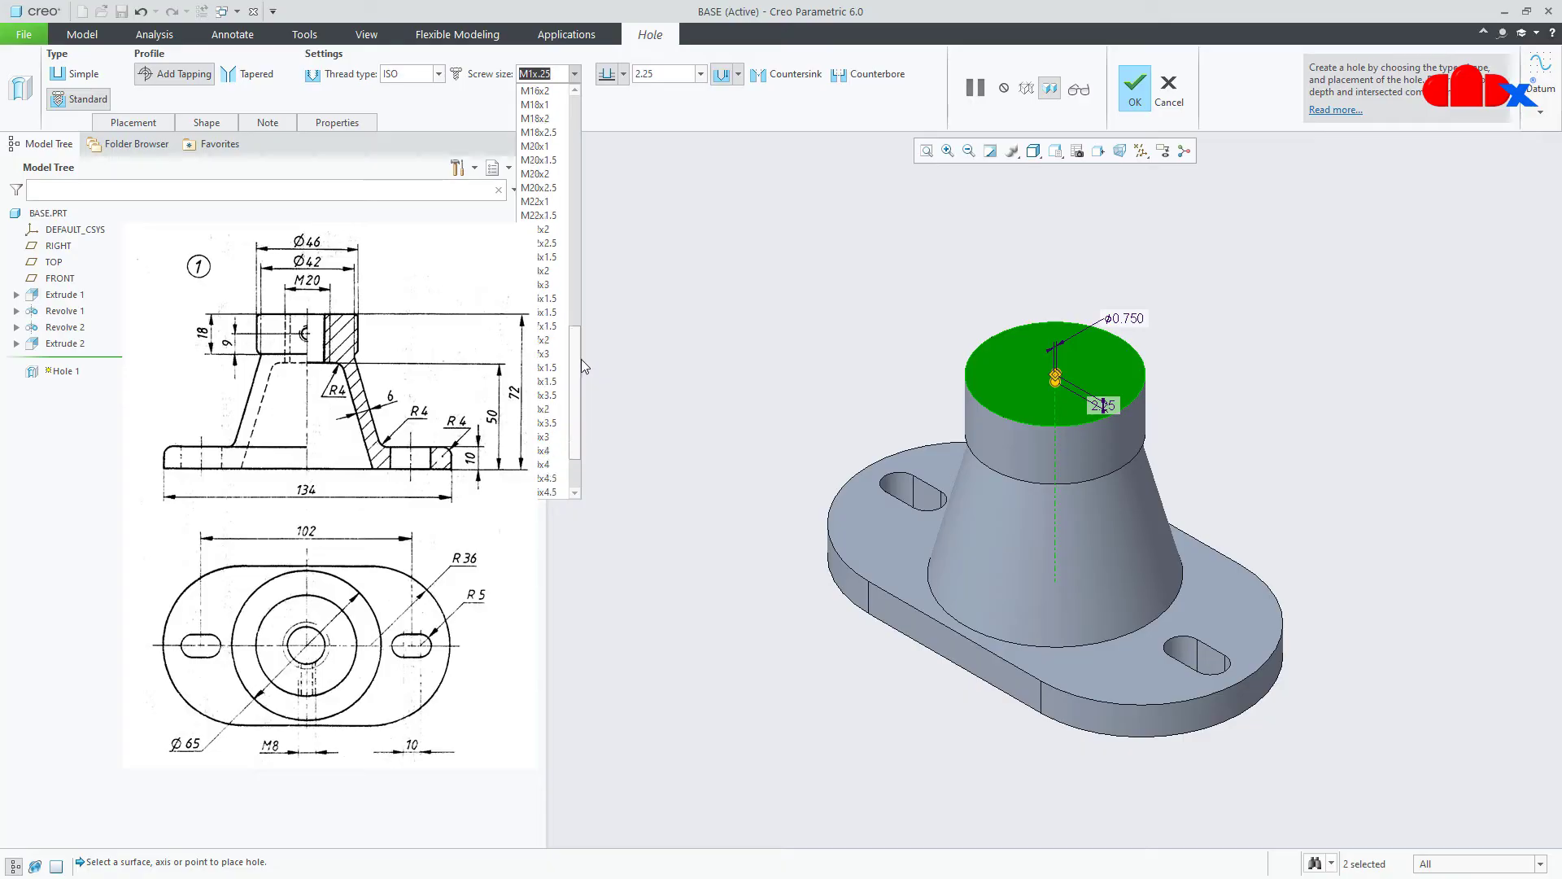
click(543, 174)
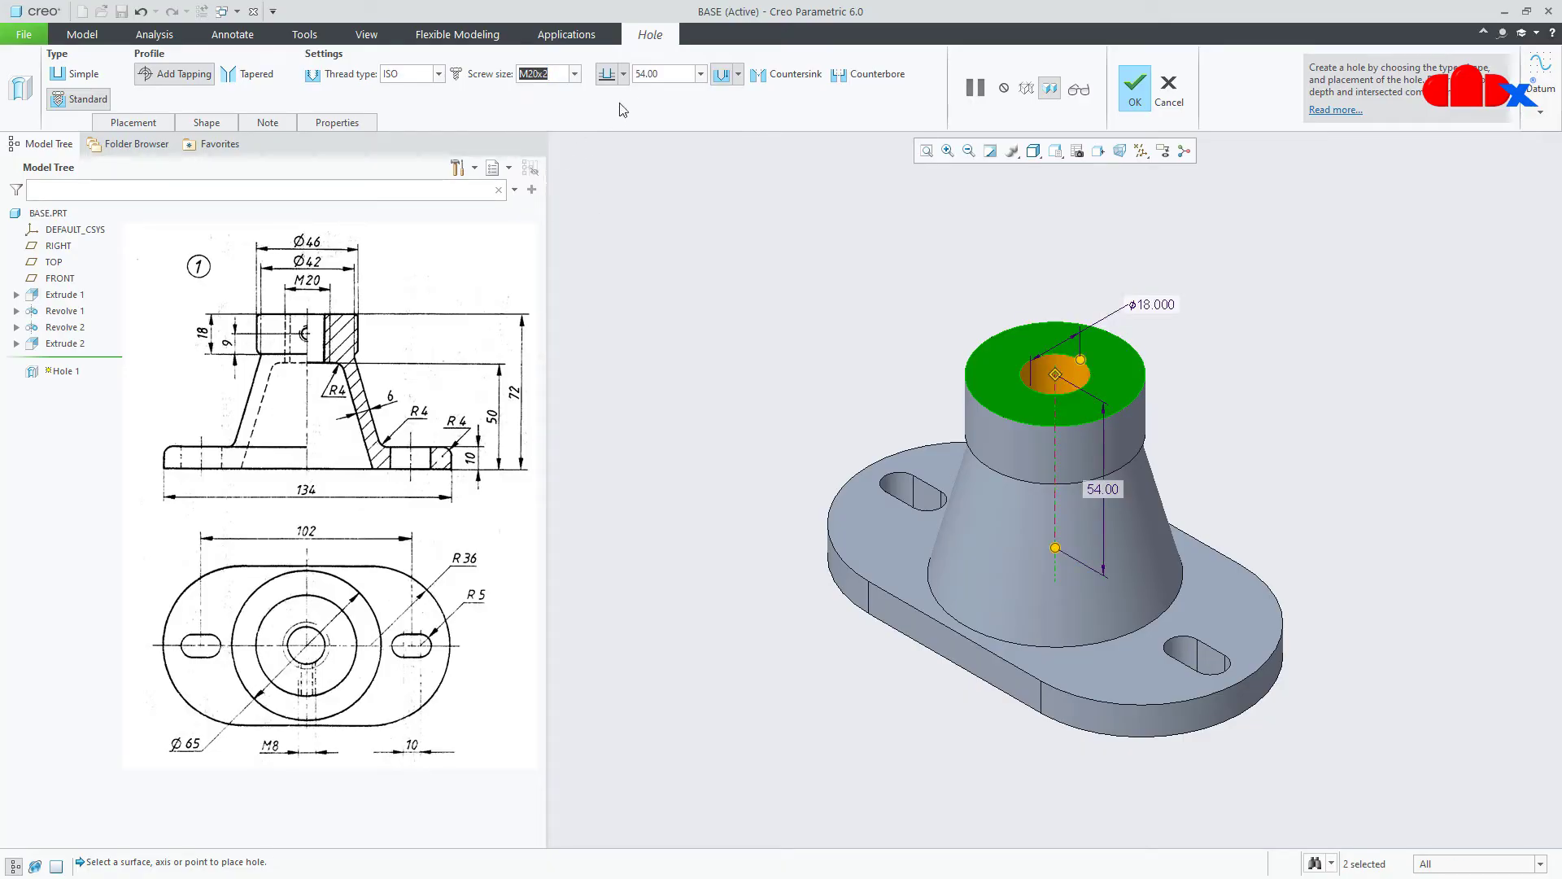
- Set the threaded hole's depth to reach the next surface and complete the hole
click(623, 75)
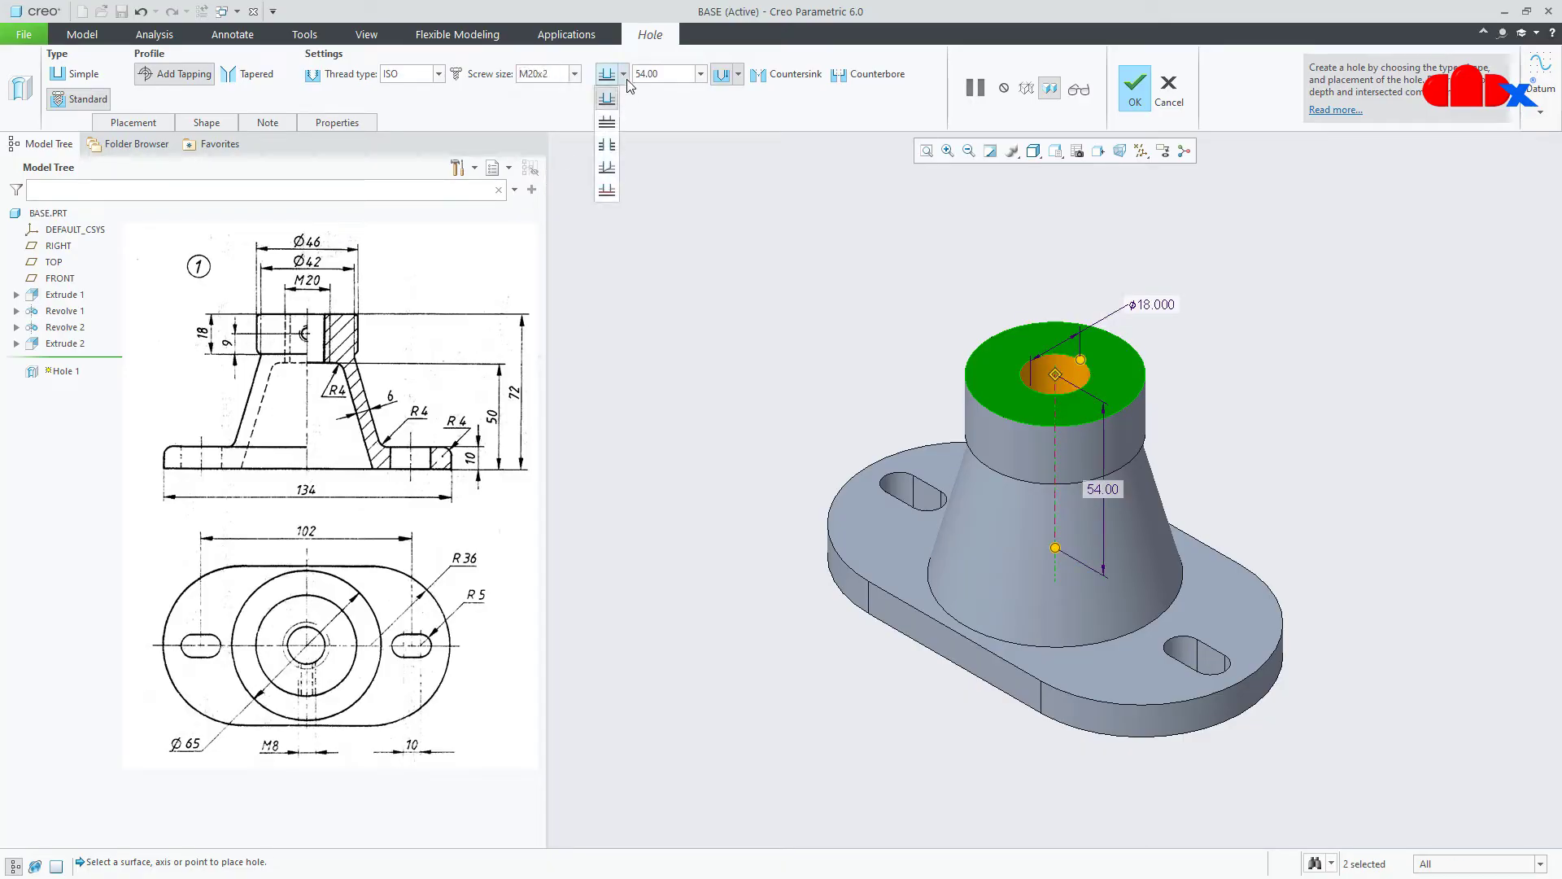
click(606, 122)
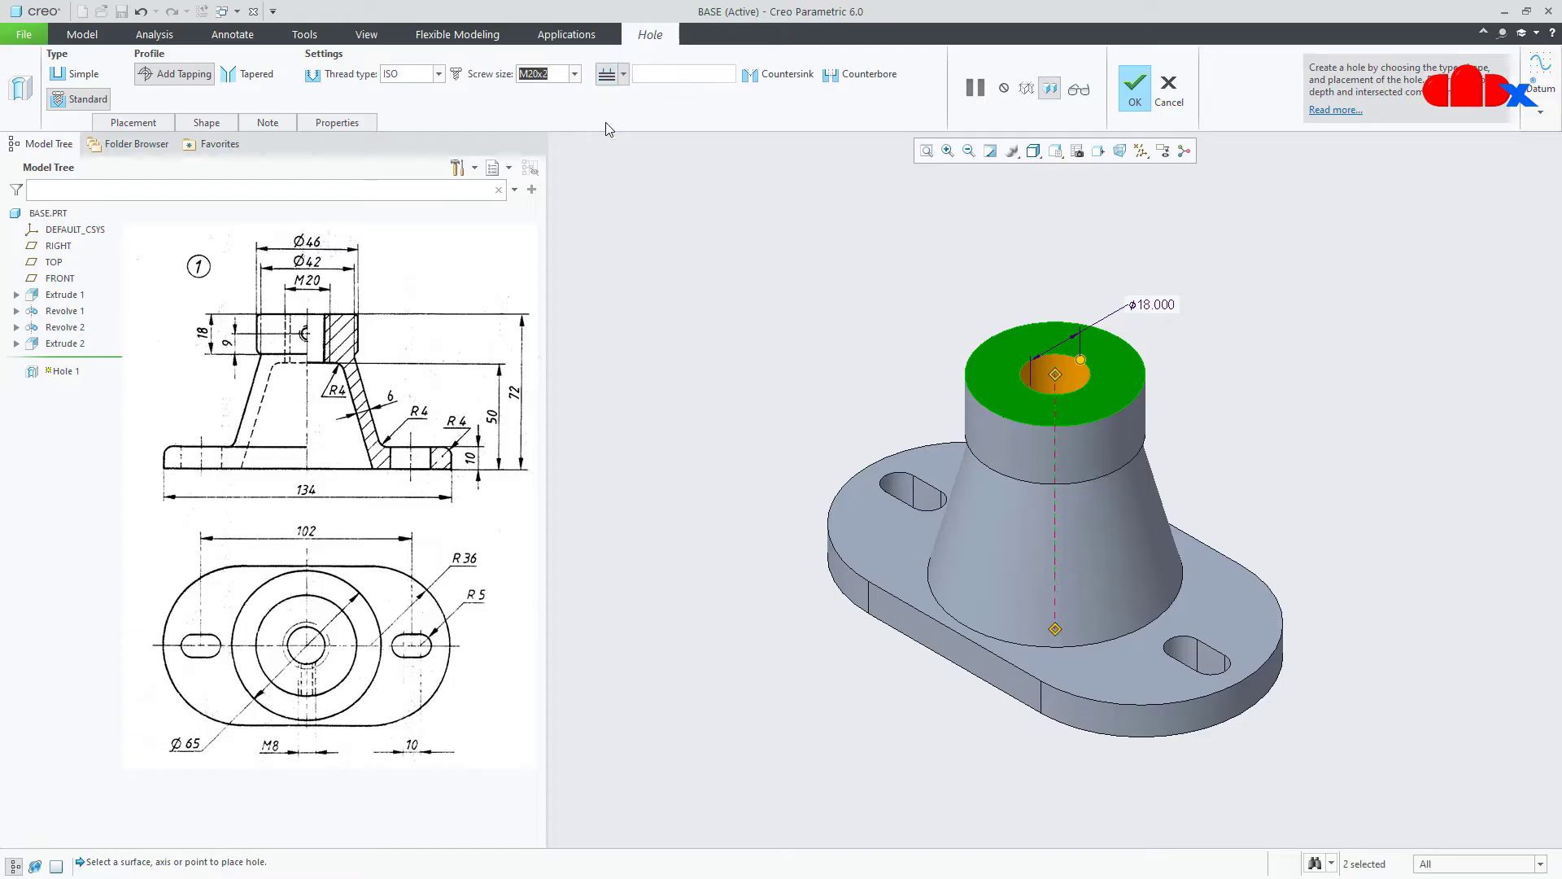
click(1133, 91)
middle_drag(1125, 112, 1170, 242)
click(1320, 271)
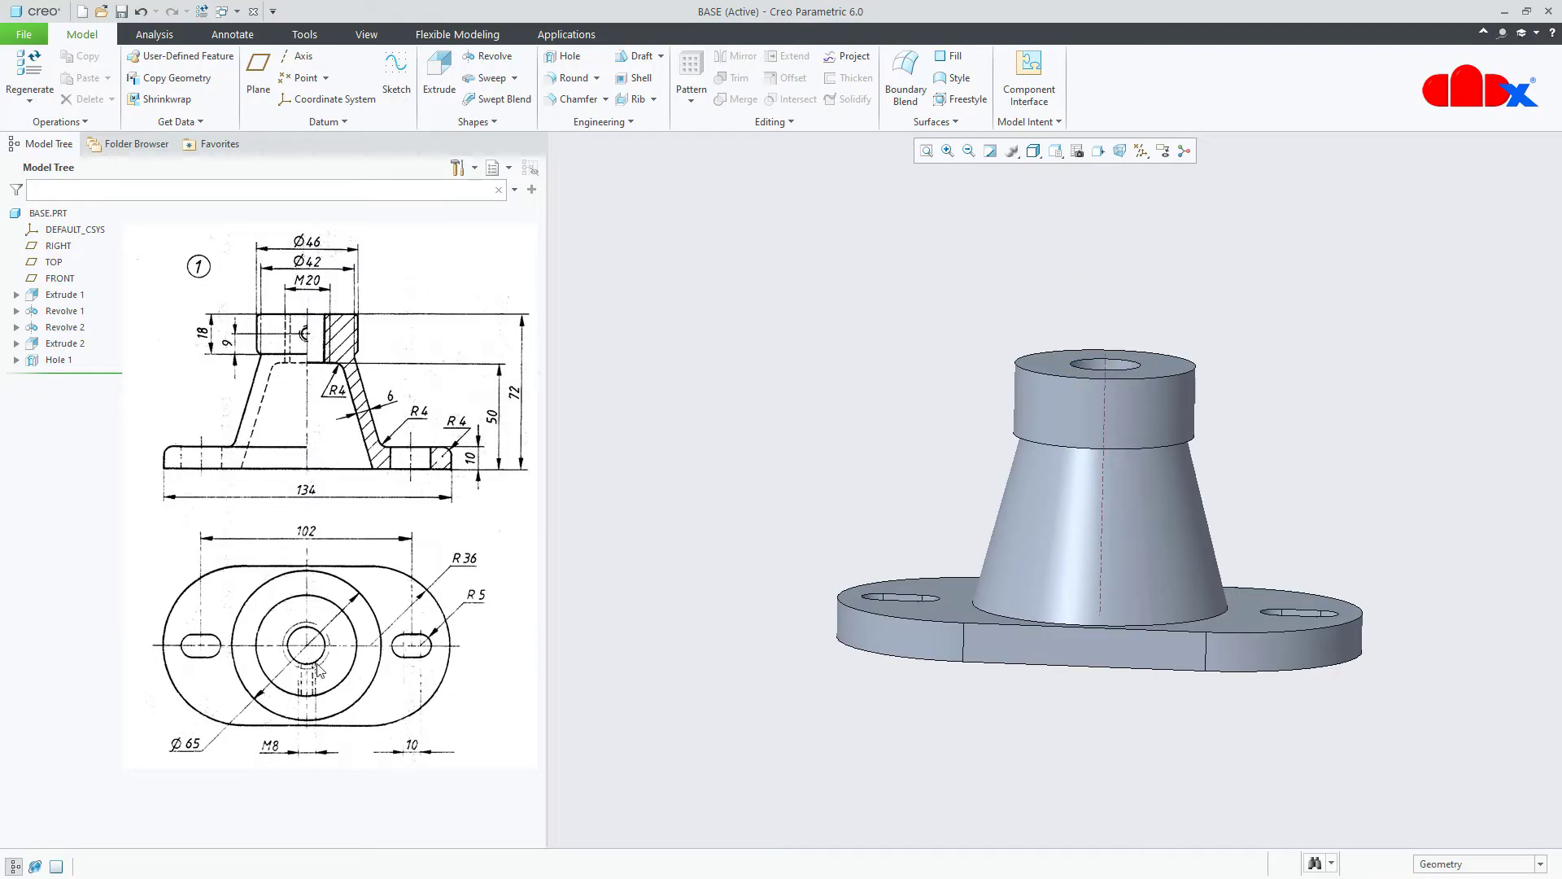
- Turn on all datum displays, start a hole on the collar's cylindrical side face, and shrink its diameter to about 9.8 mm
middle_drag(750, 426, 906, 495)
click(1141, 151)
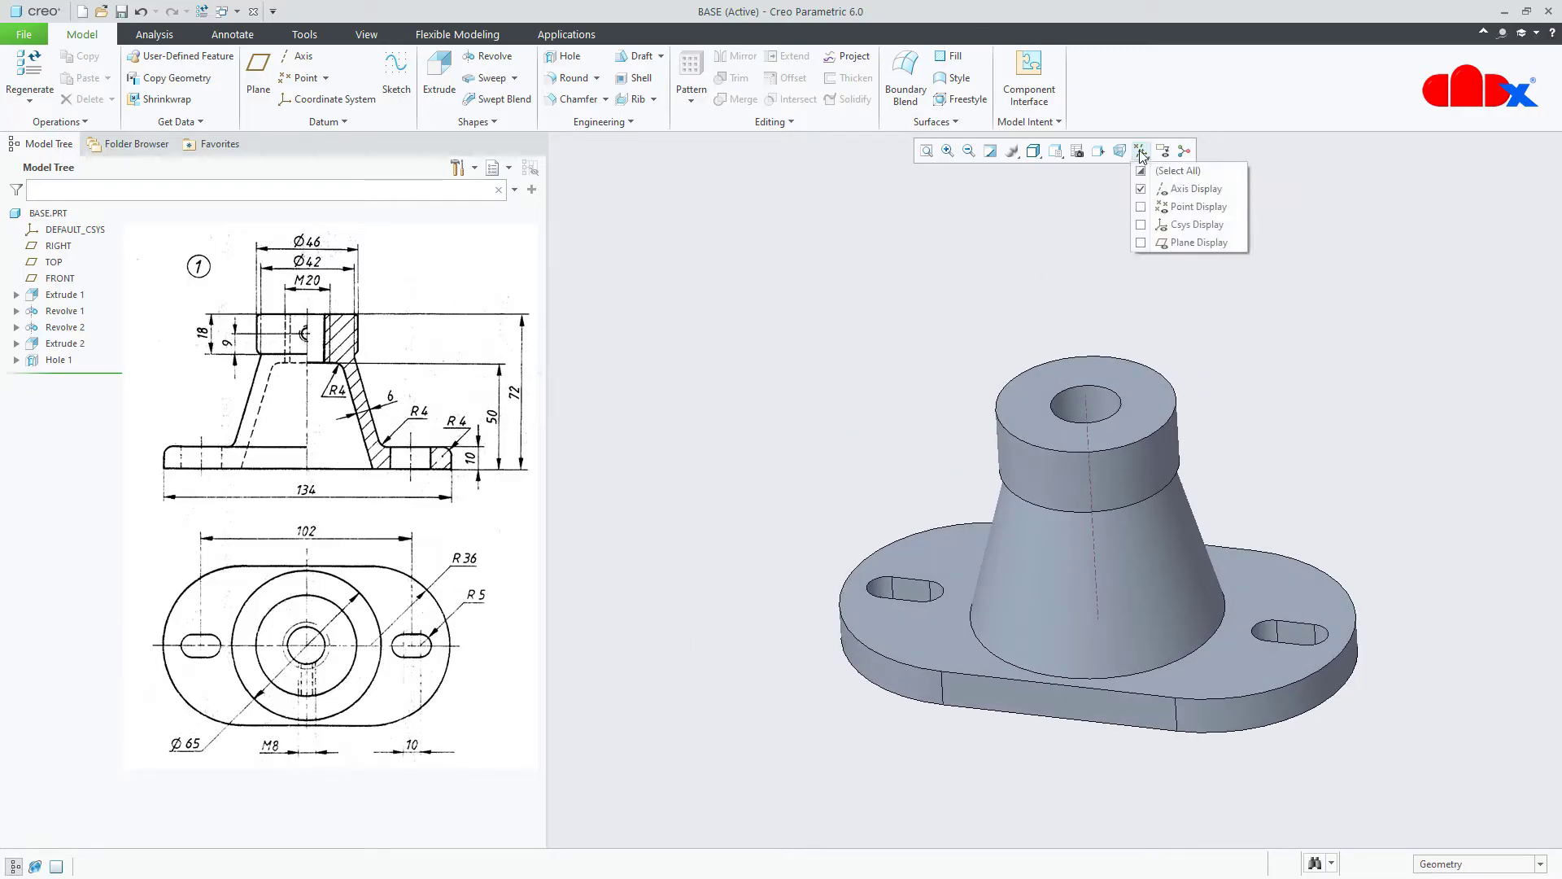
click(1156, 171)
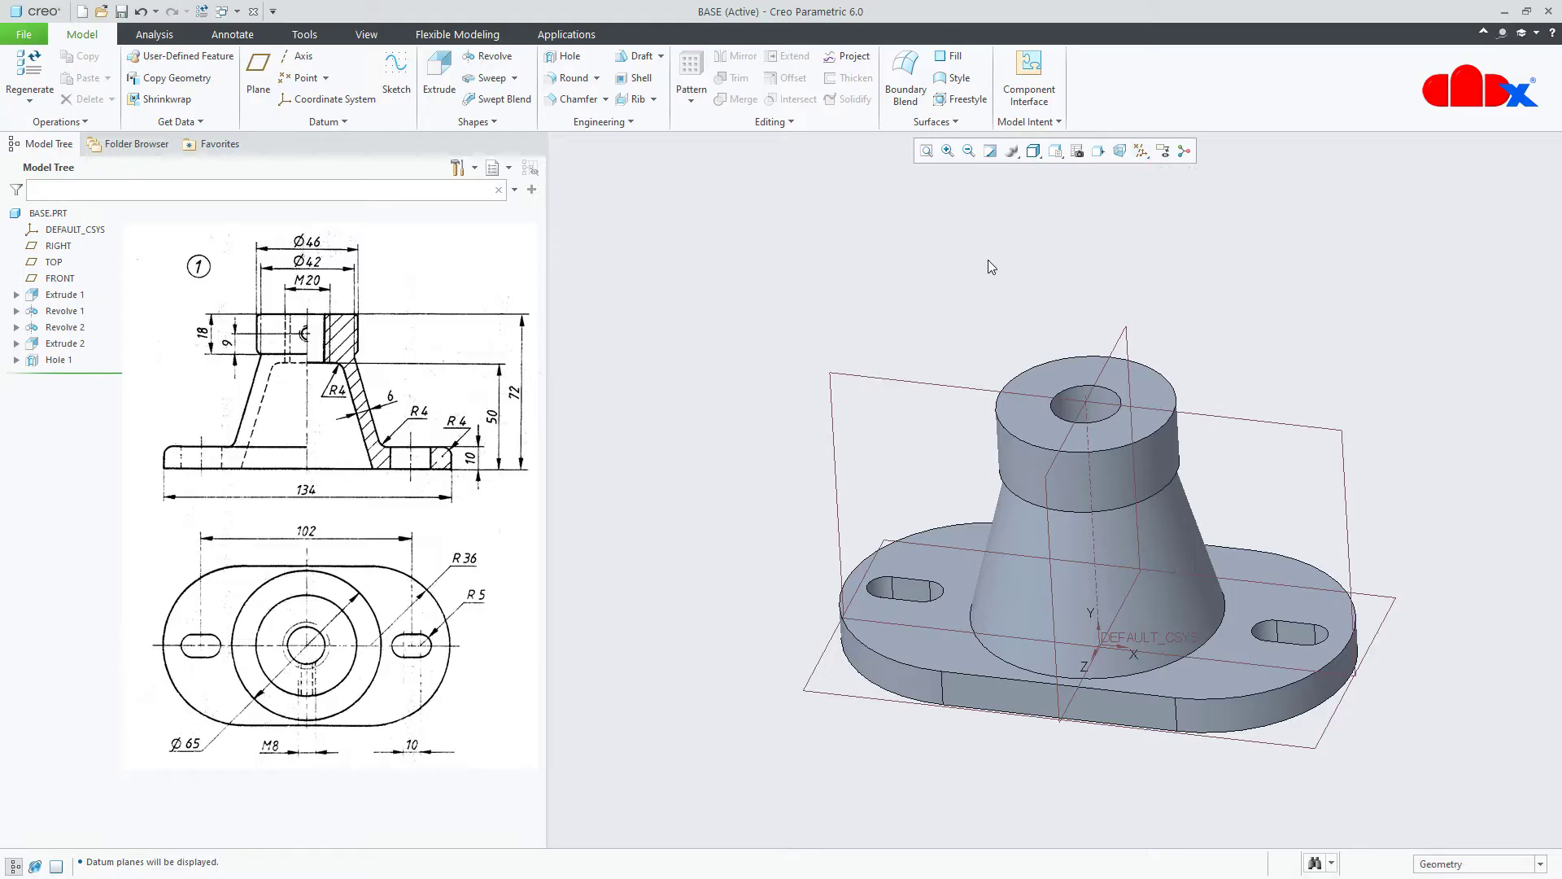
middle_drag(1005, 250, 969, 271)
click(570, 59)
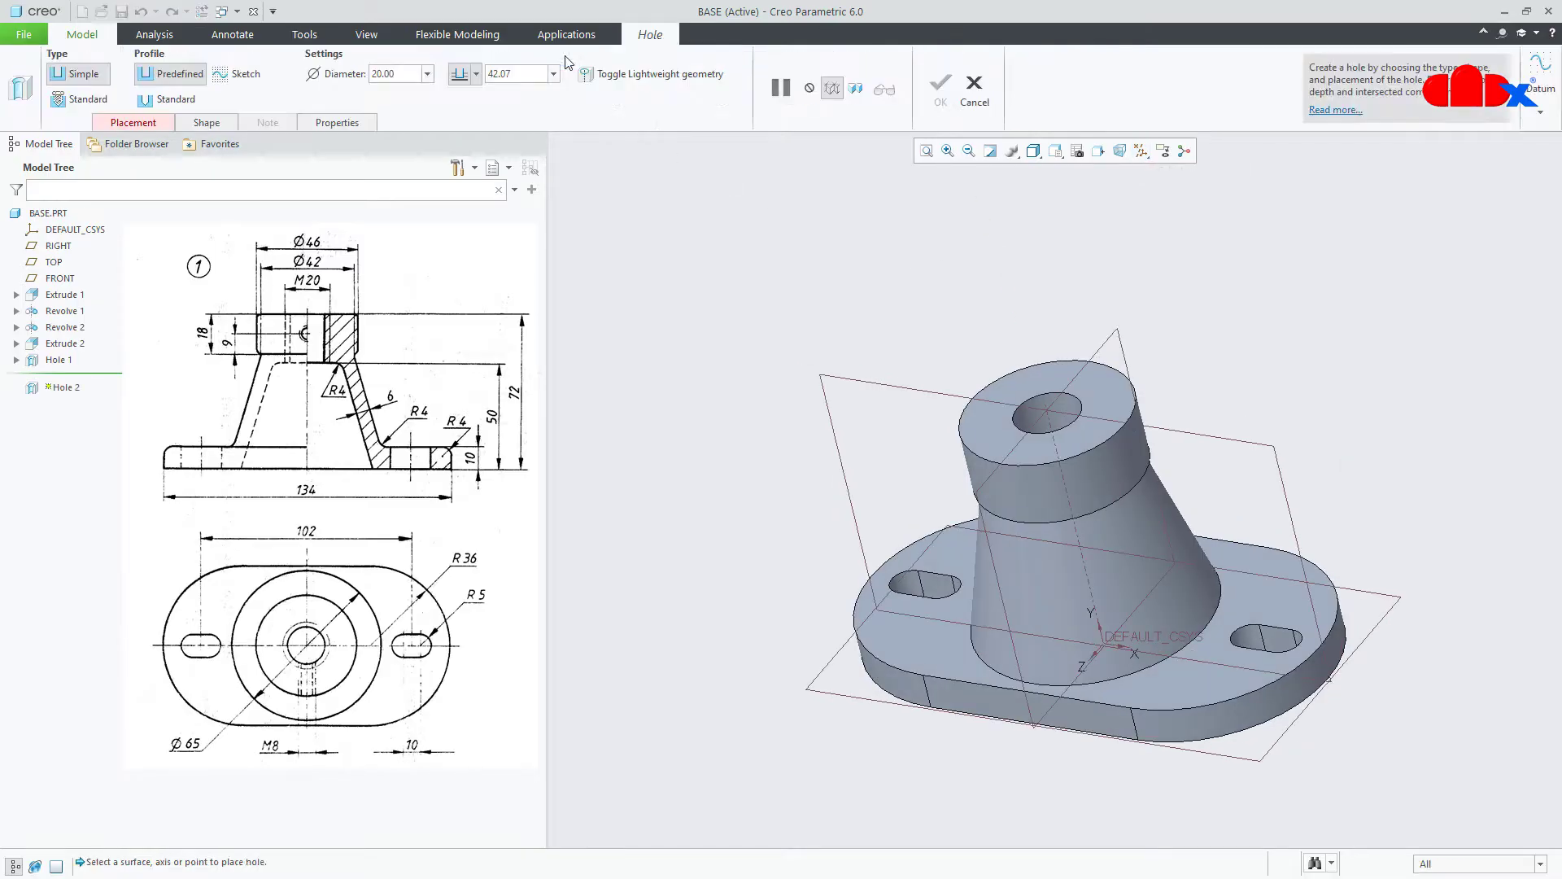
scroll(1009, 494, down, 3)
click(1014, 492)
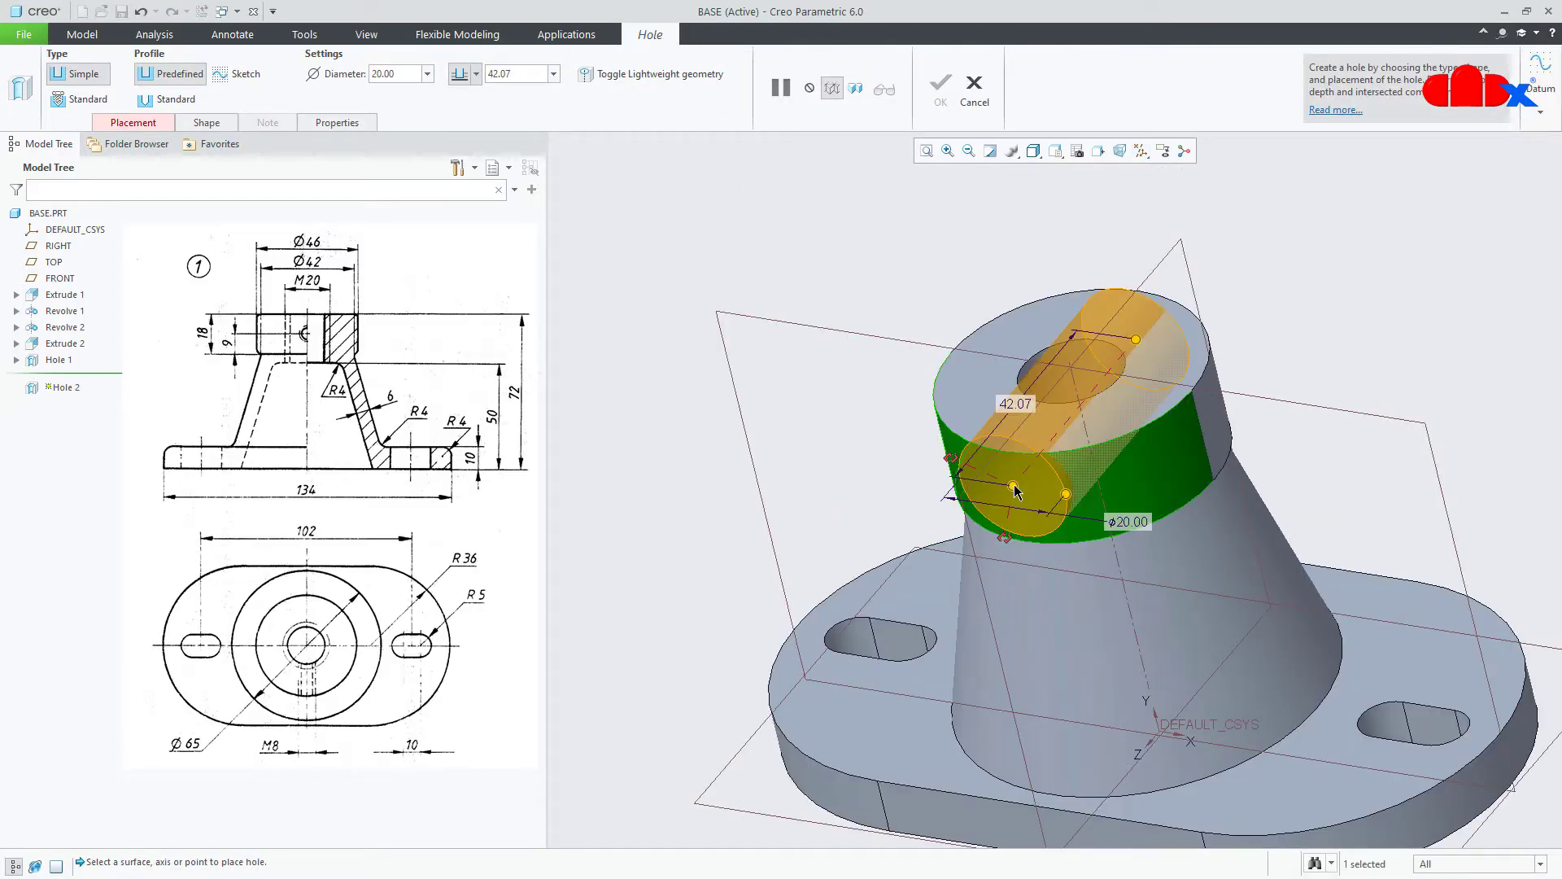
scroll(1017, 495, up, 2)
scroll(1017, 496, up, 1)
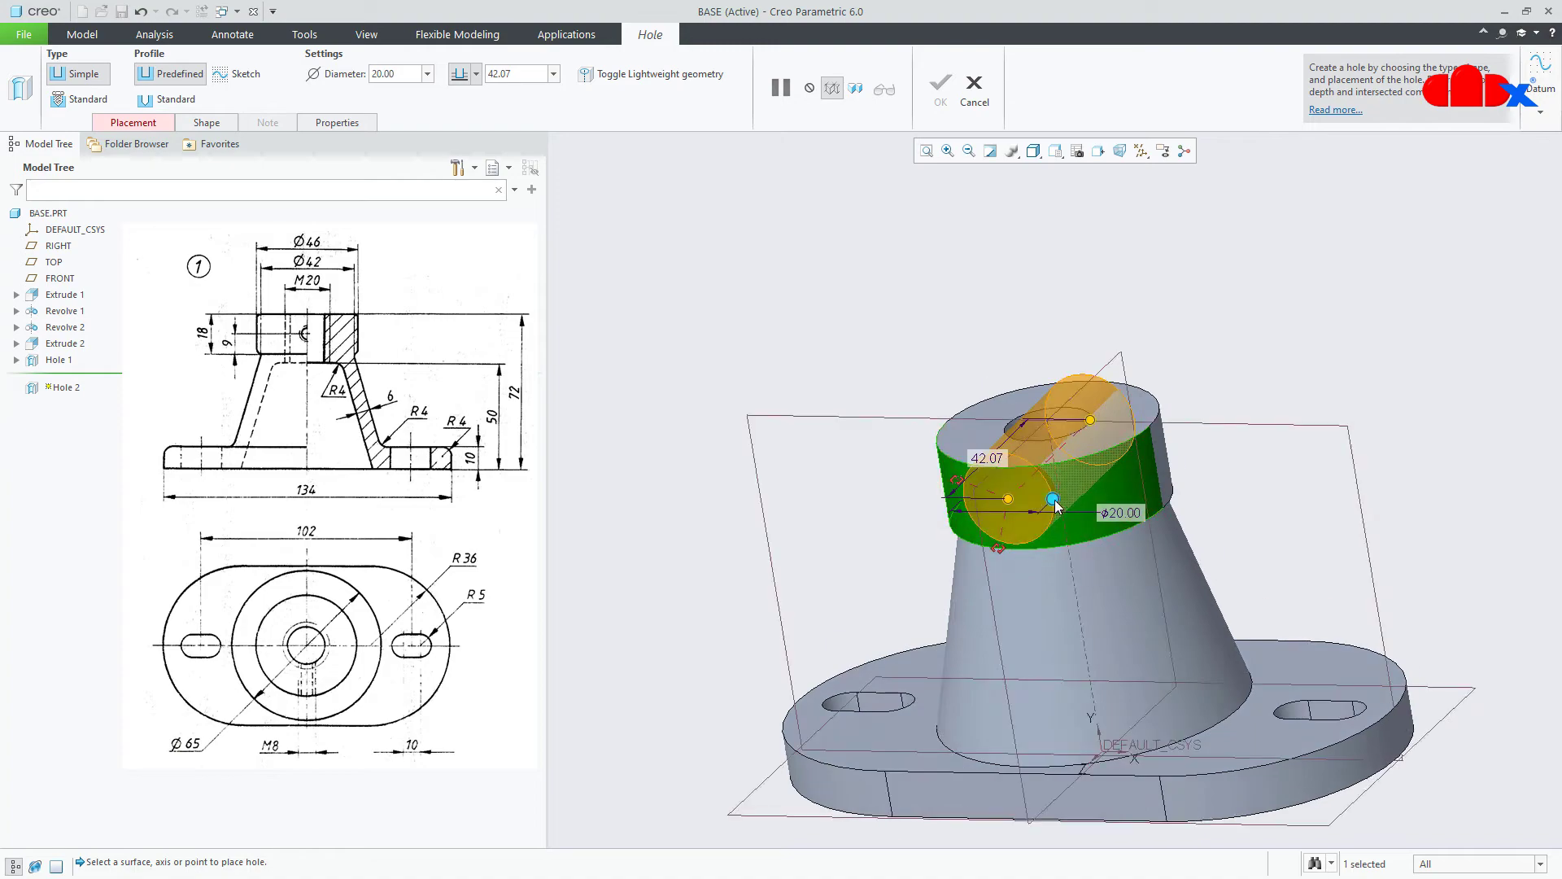
drag(1053, 499, 1031, 502)
middle_drag(1031, 519, 1024, 516)
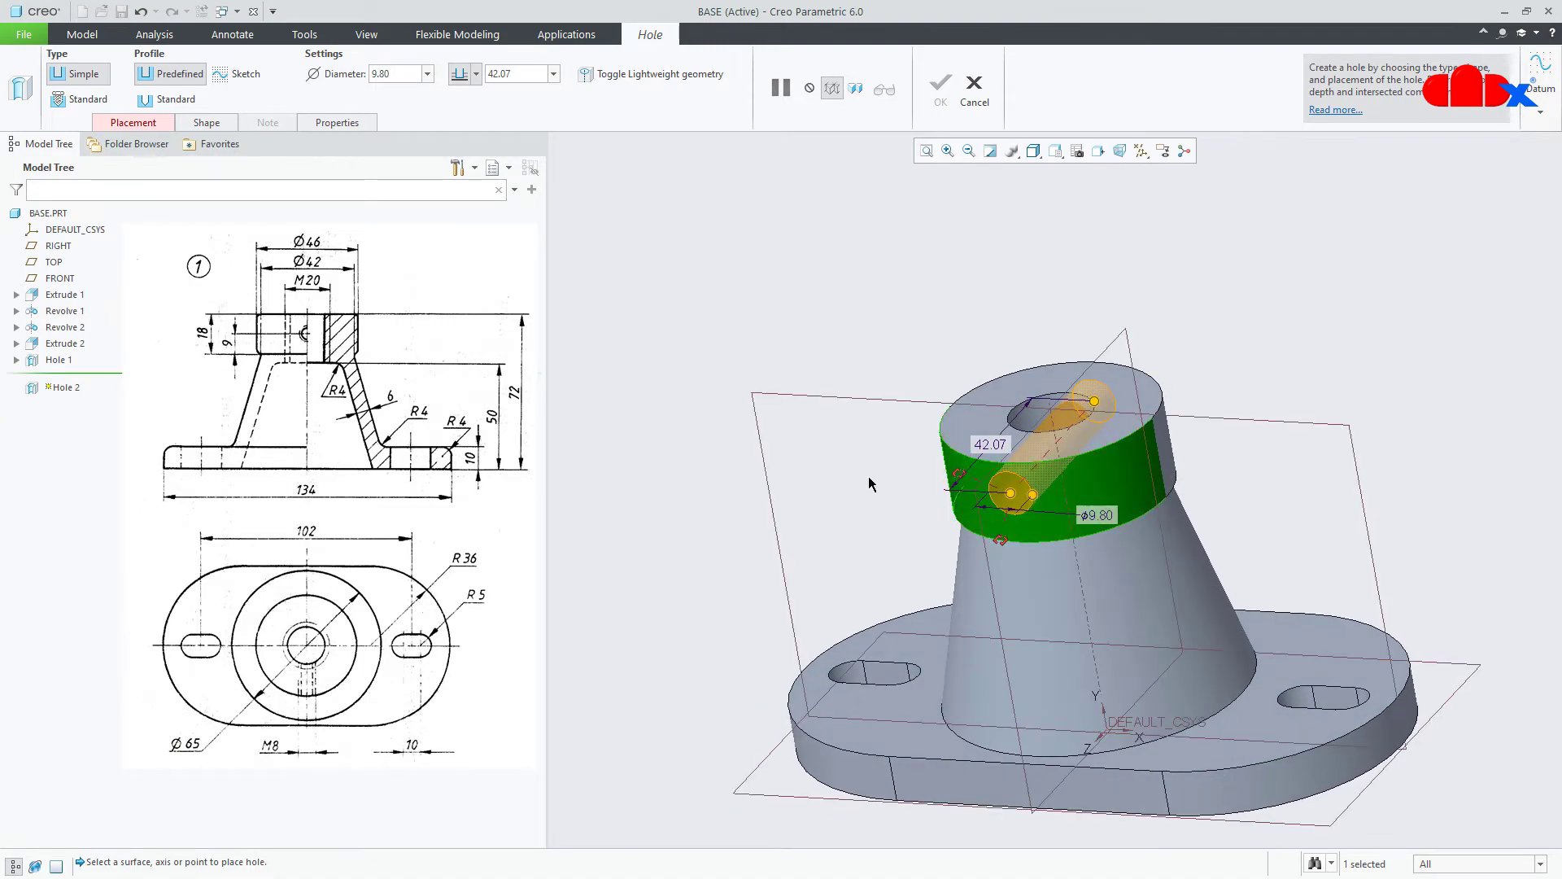
- Make the side hole a standard tapped ISO hole with screw size M8x1
click(79, 98)
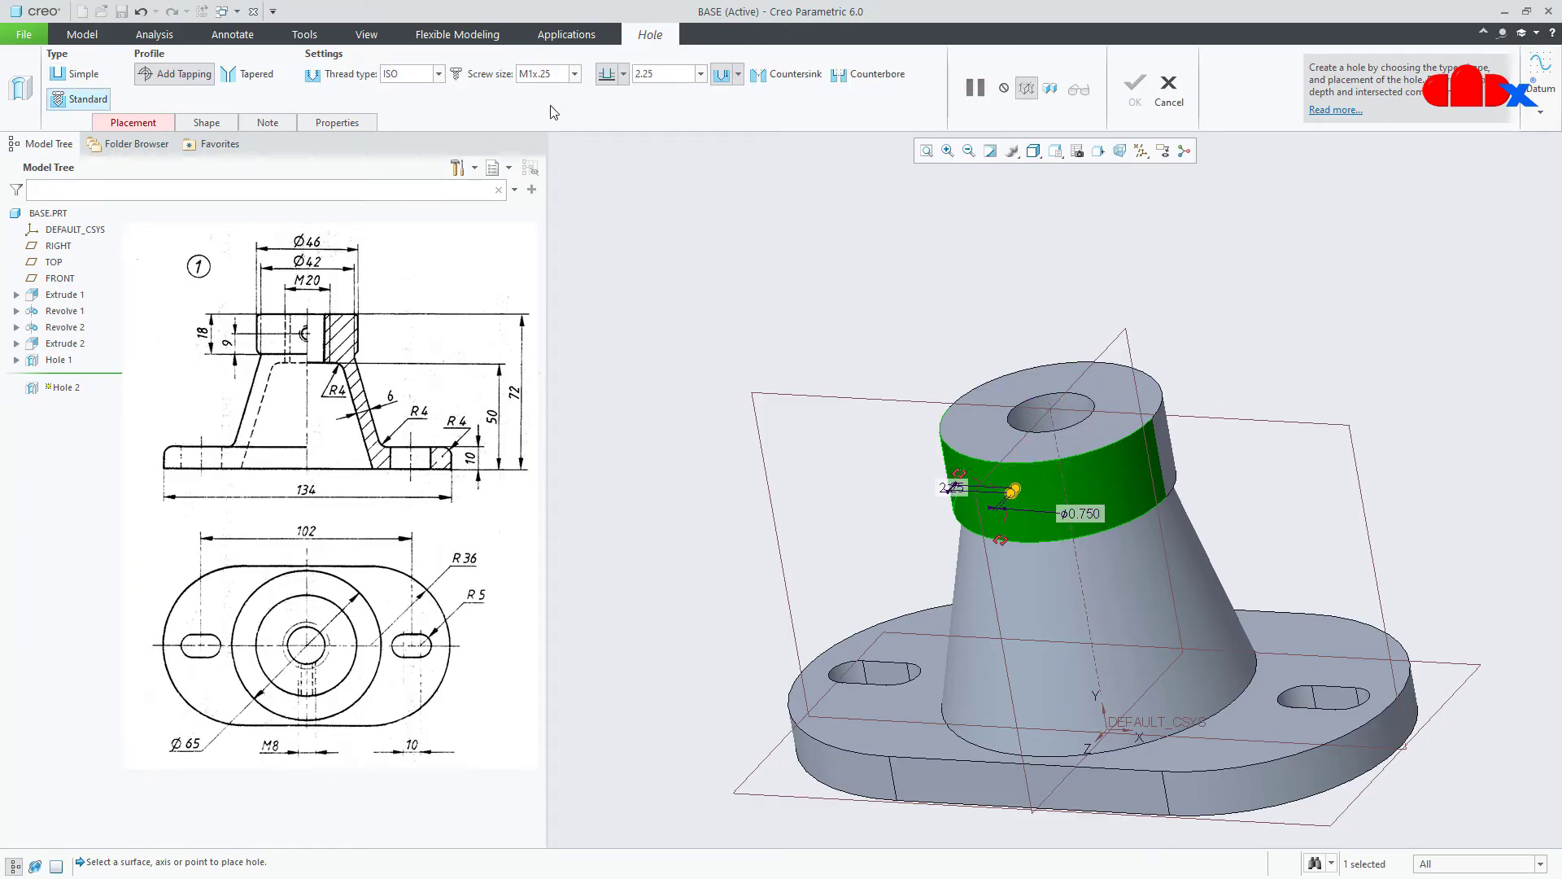
click(574, 75)
scroll(576, 135, down, 5)
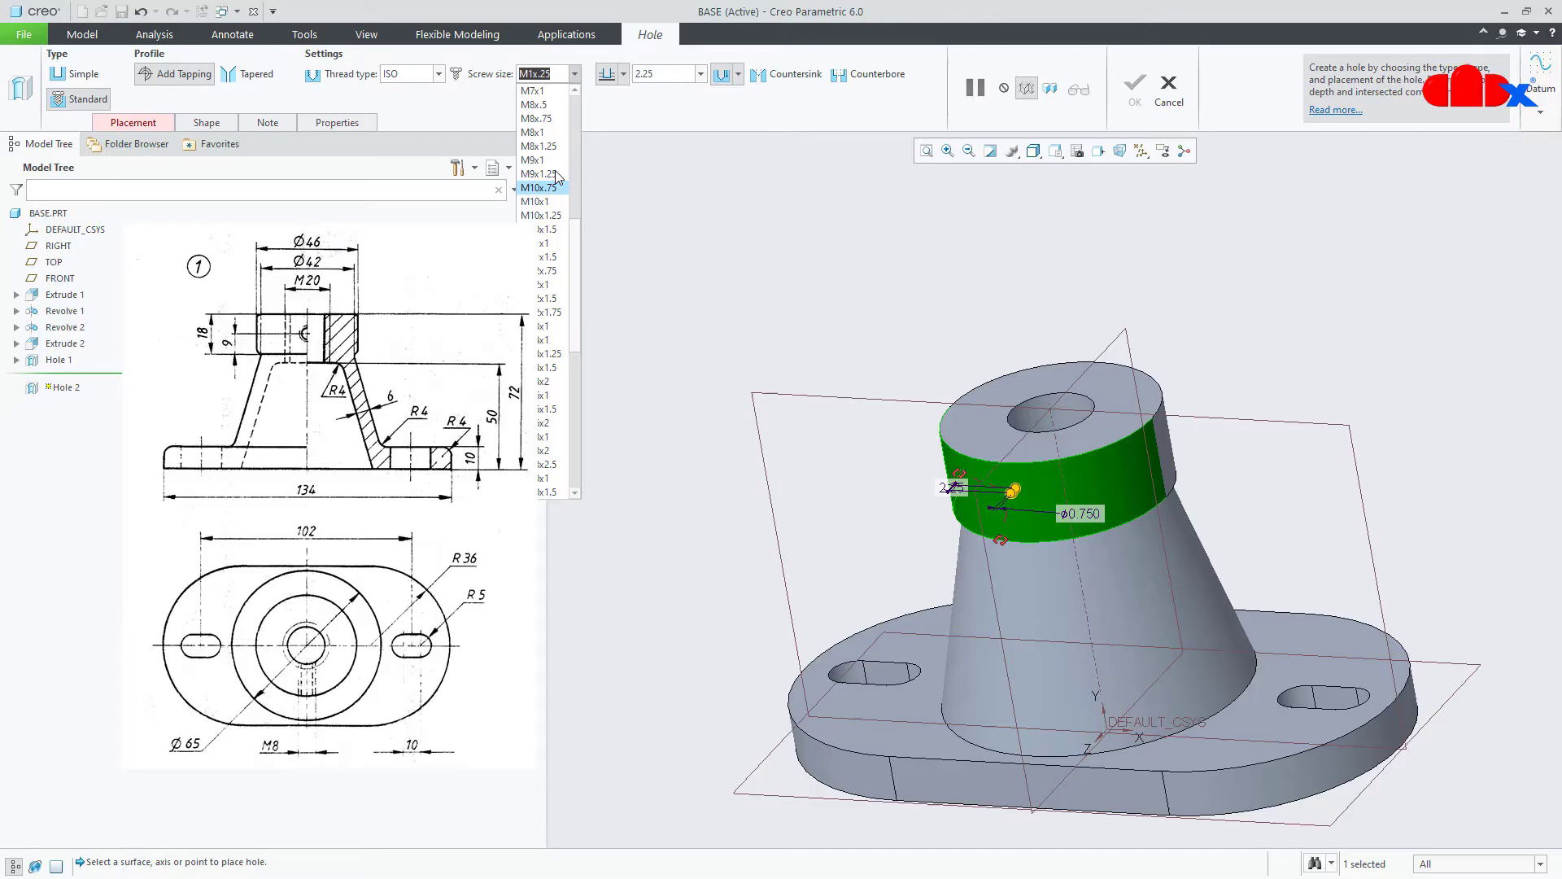
click(545, 132)
- Reference the side hole to the collar's underside with an offset of 9 mm
middle_drag(999, 391, 1013, 360)
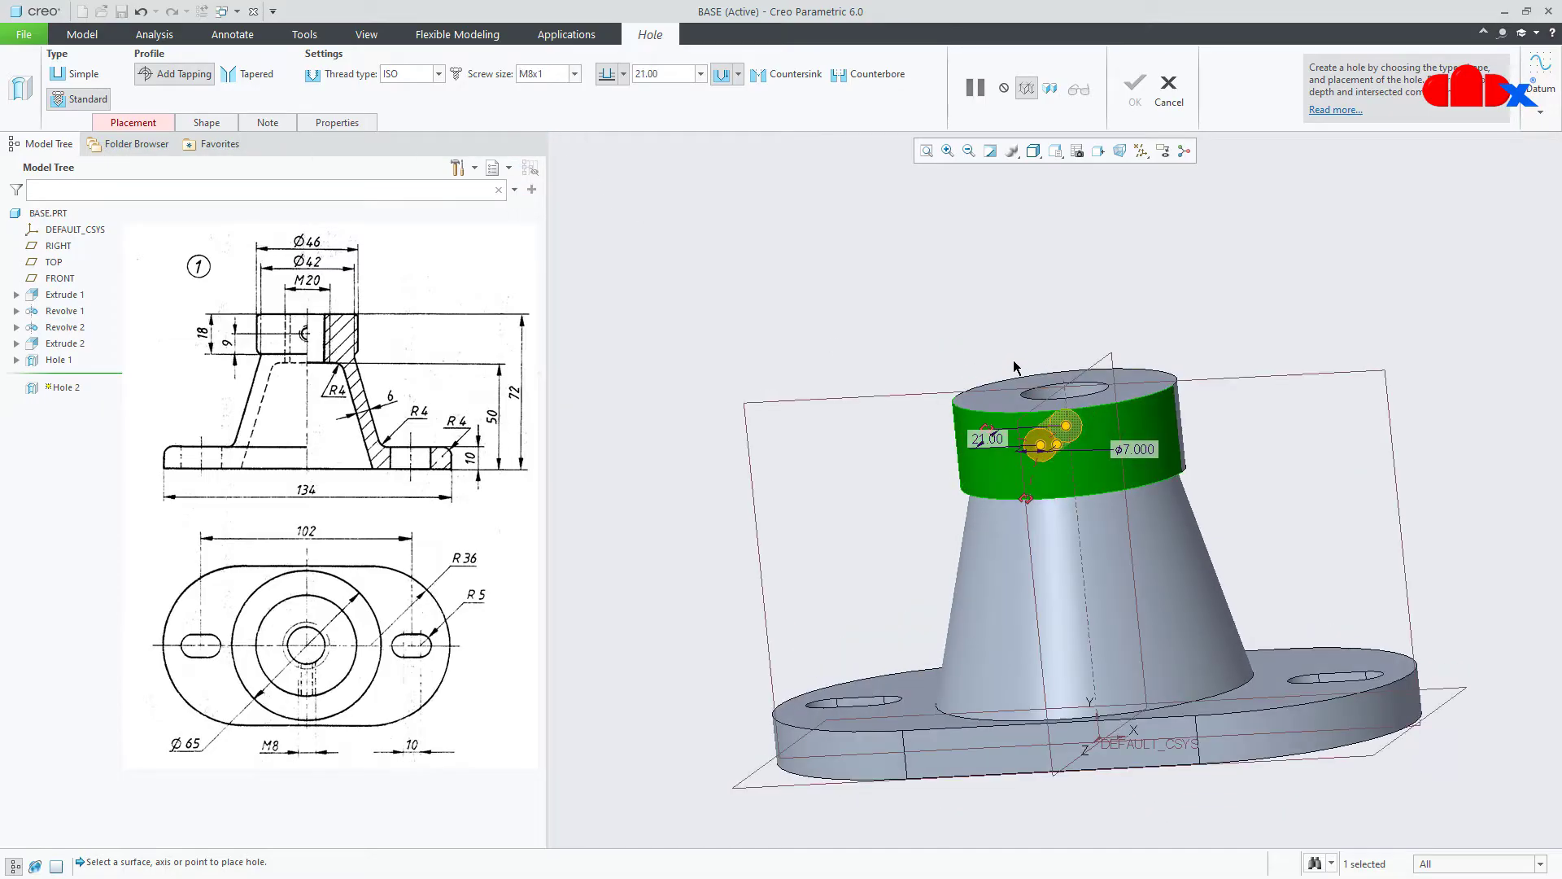
scroll(1073, 480, down, 1)
middle_drag(1075, 478, 1023, 501)
scroll(1024, 500, down, 3)
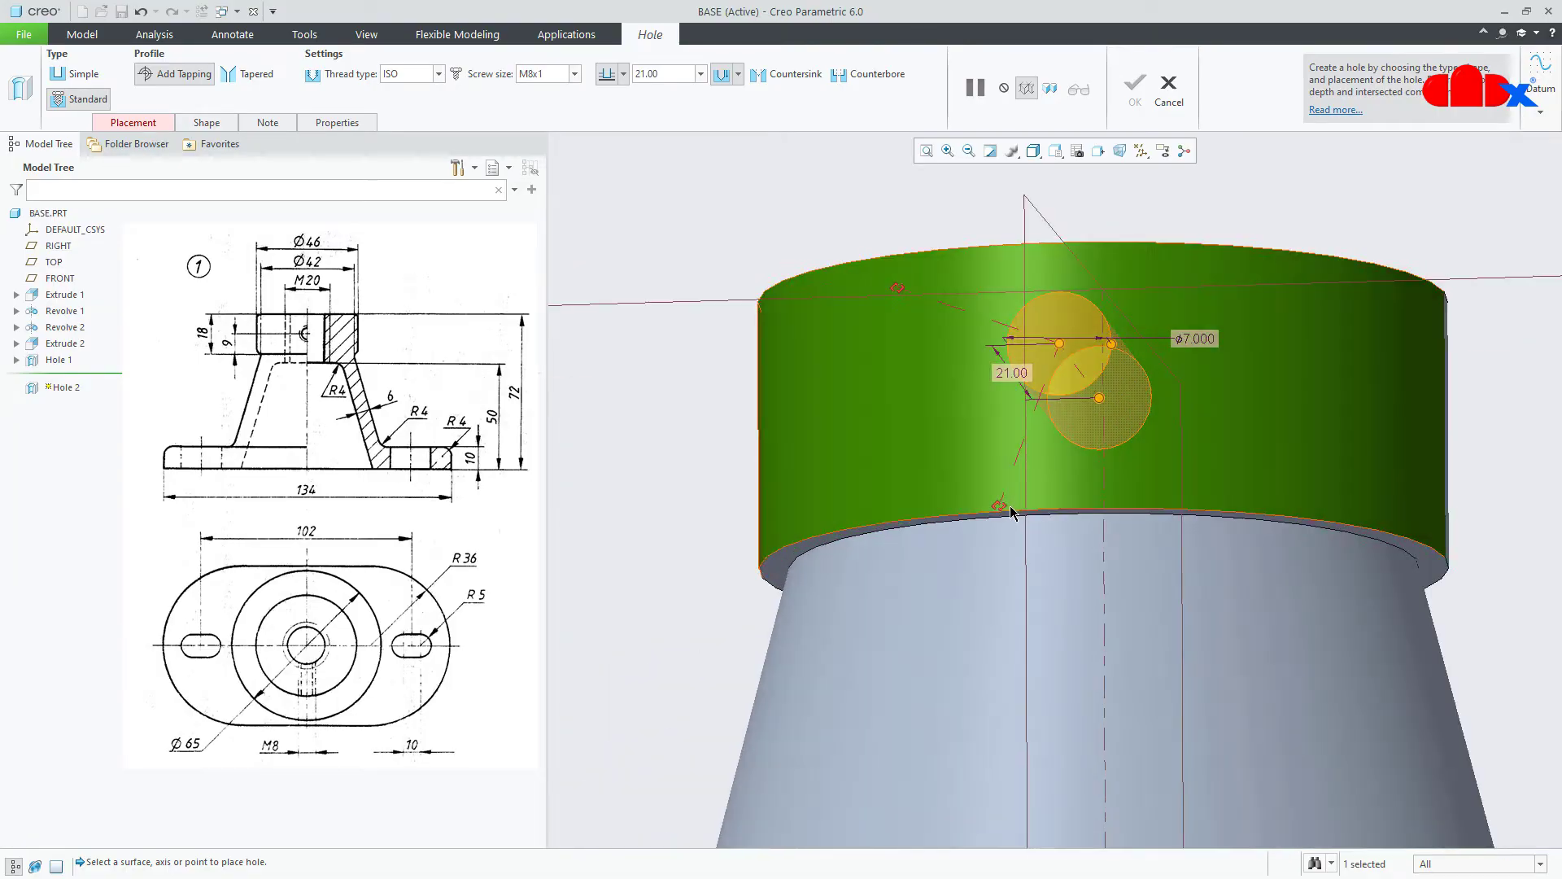
drag(1002, 515, 1002, 514)
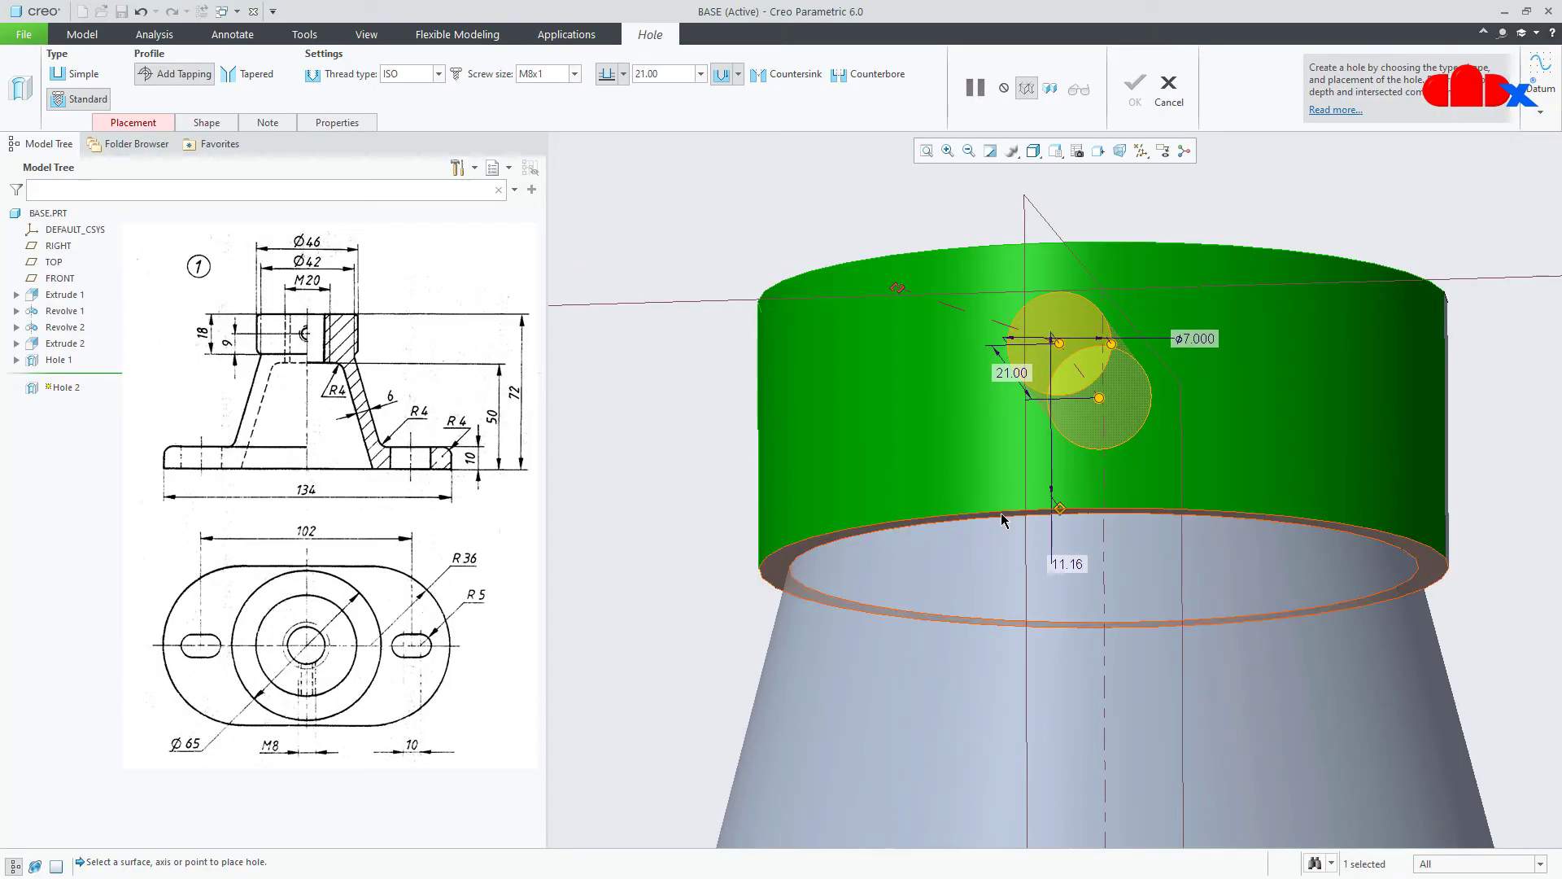
middle_drag(1102, 515, 1091, 548)
double_click(1062, 597)
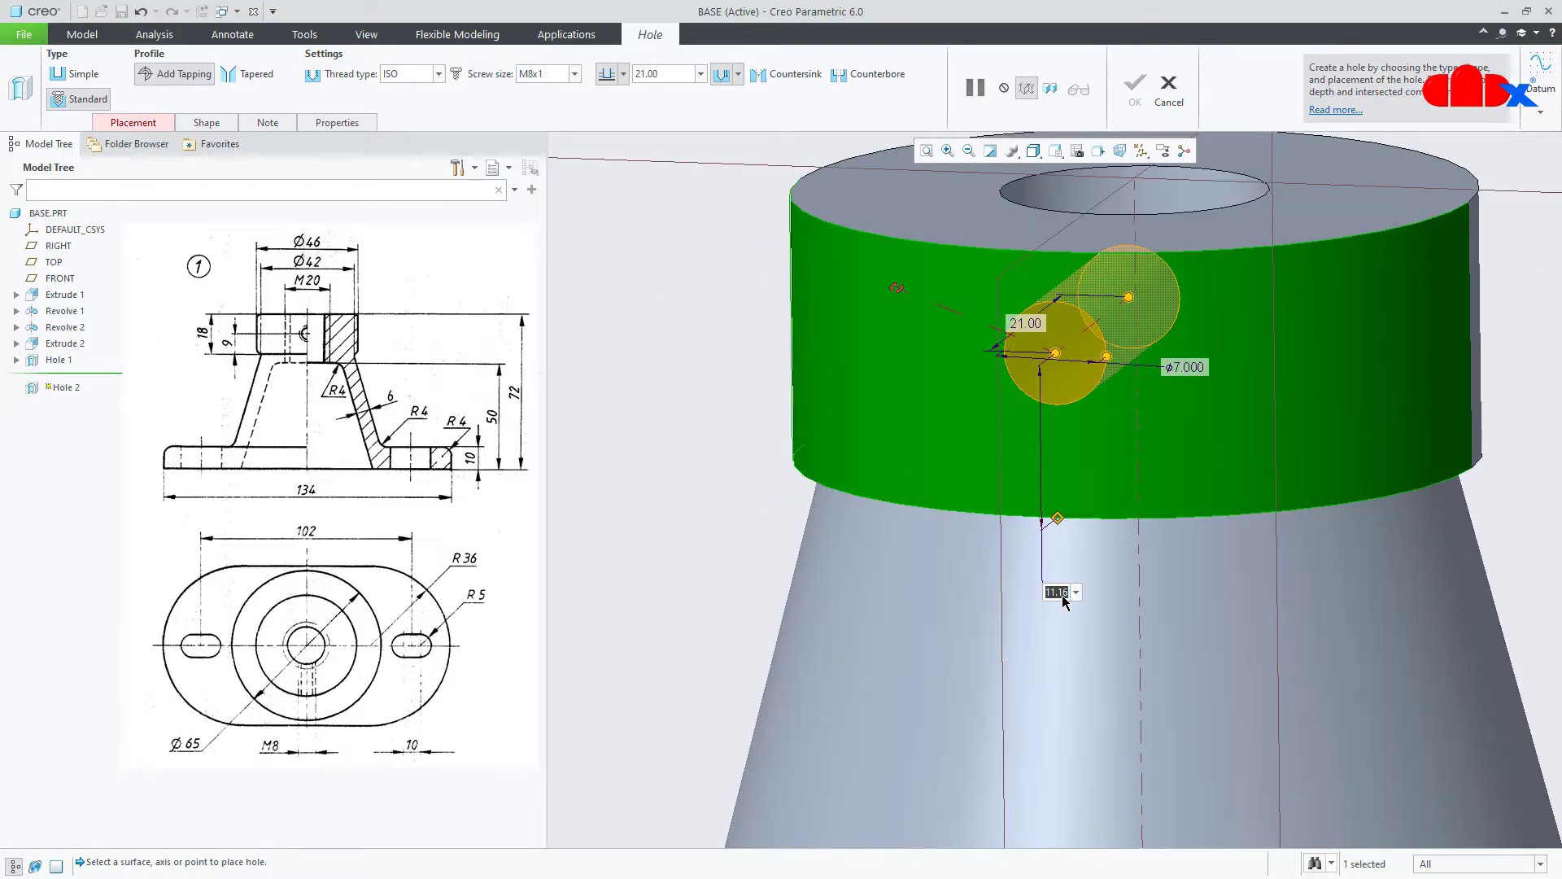
text(9)
key(Return)
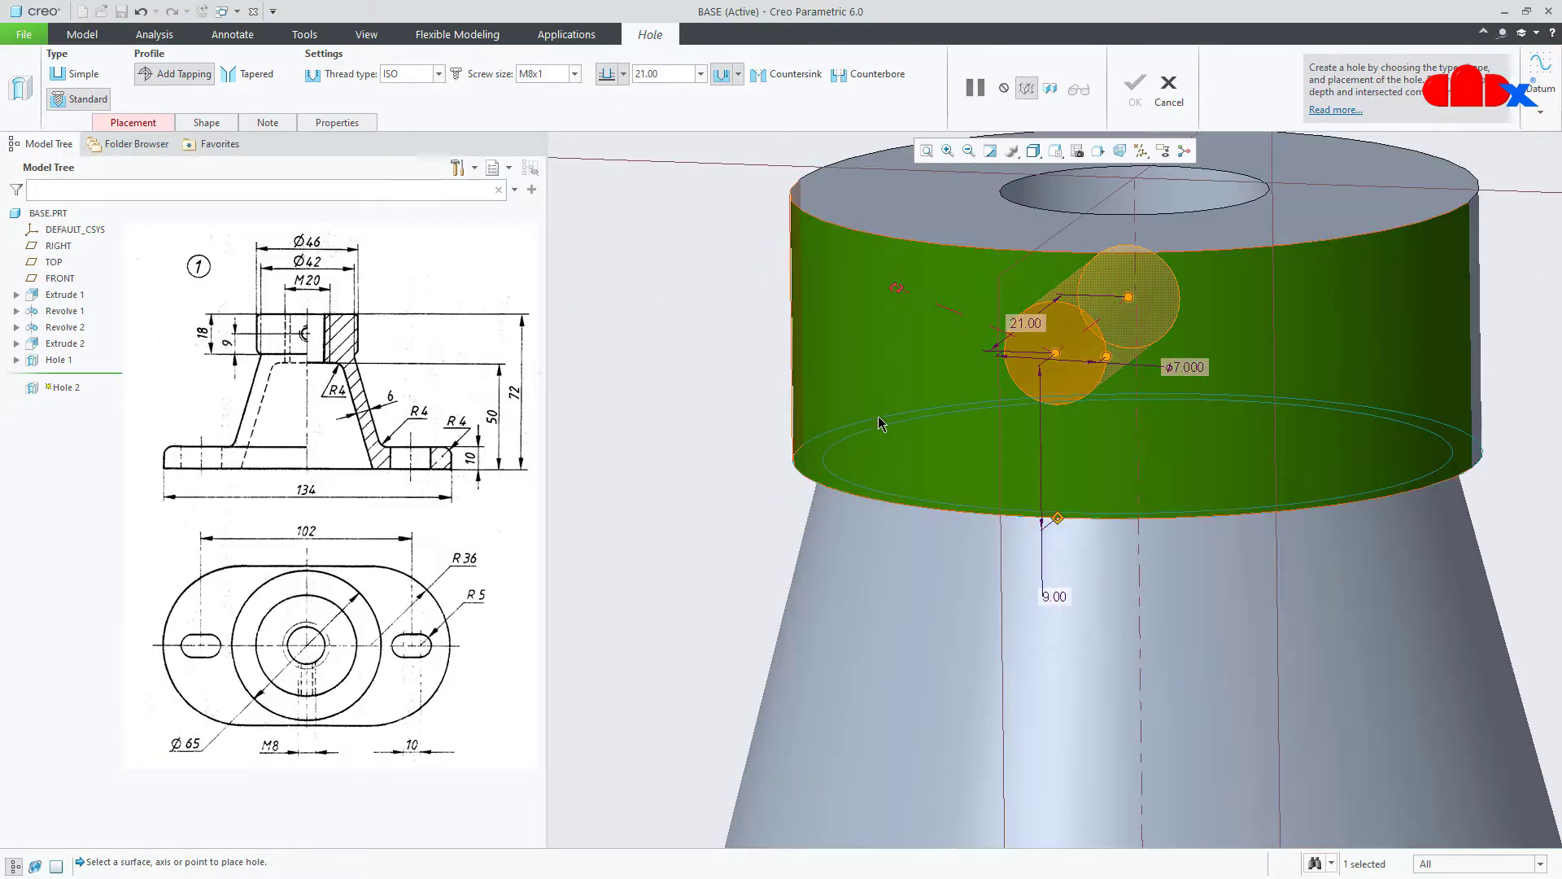
- Set the side hole's second placement reference to the vertical datum plane running through the cone's central axis
drag(897, 288, 1007, 280)
scroll(1017, 411, down, 5)
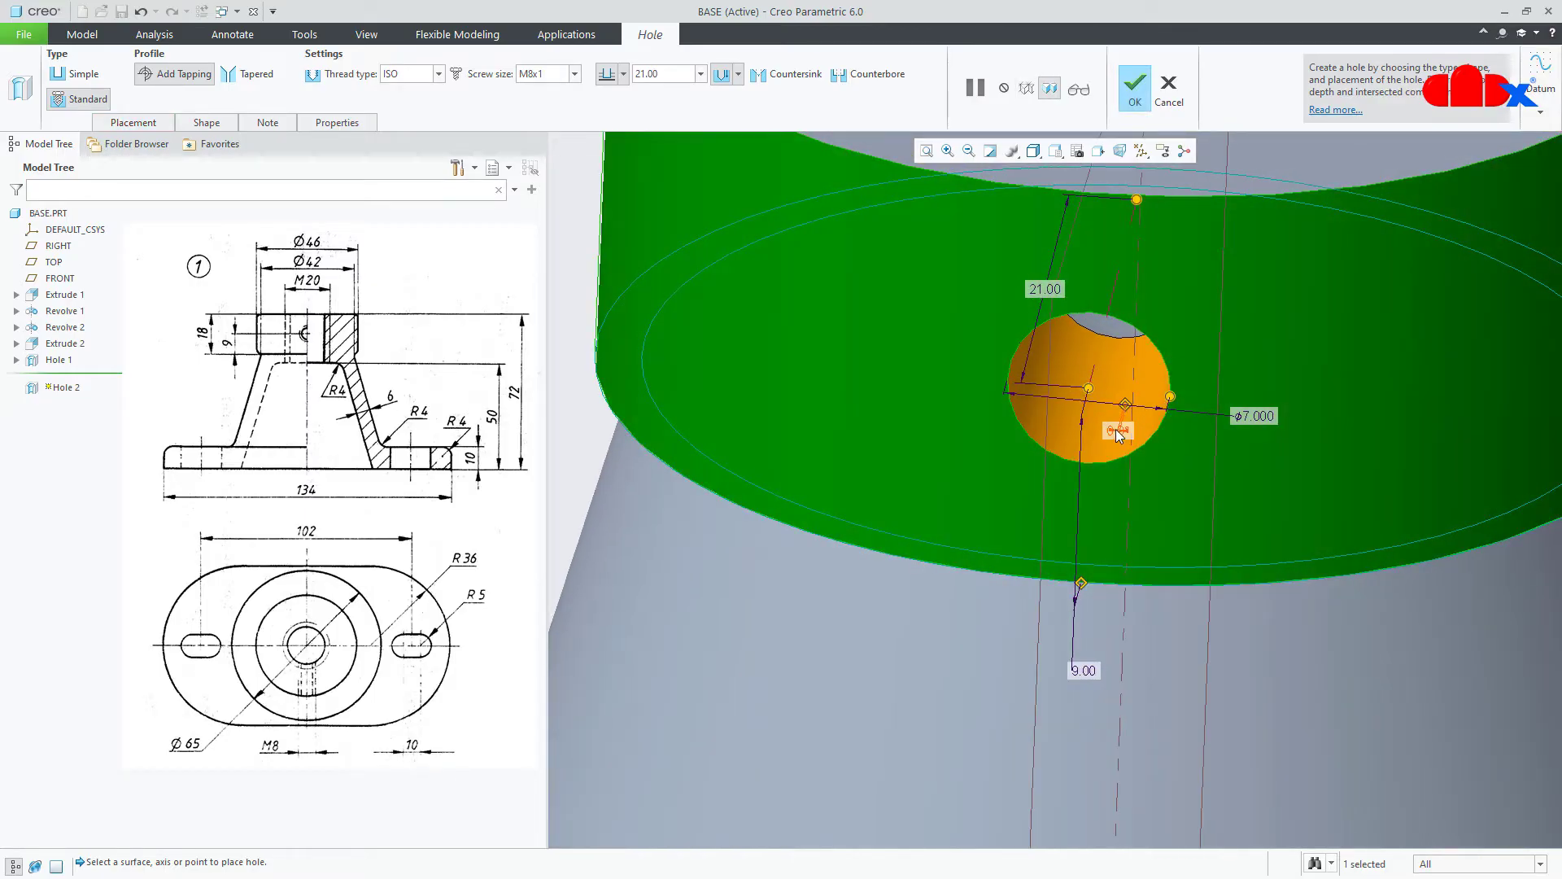
key(Return)
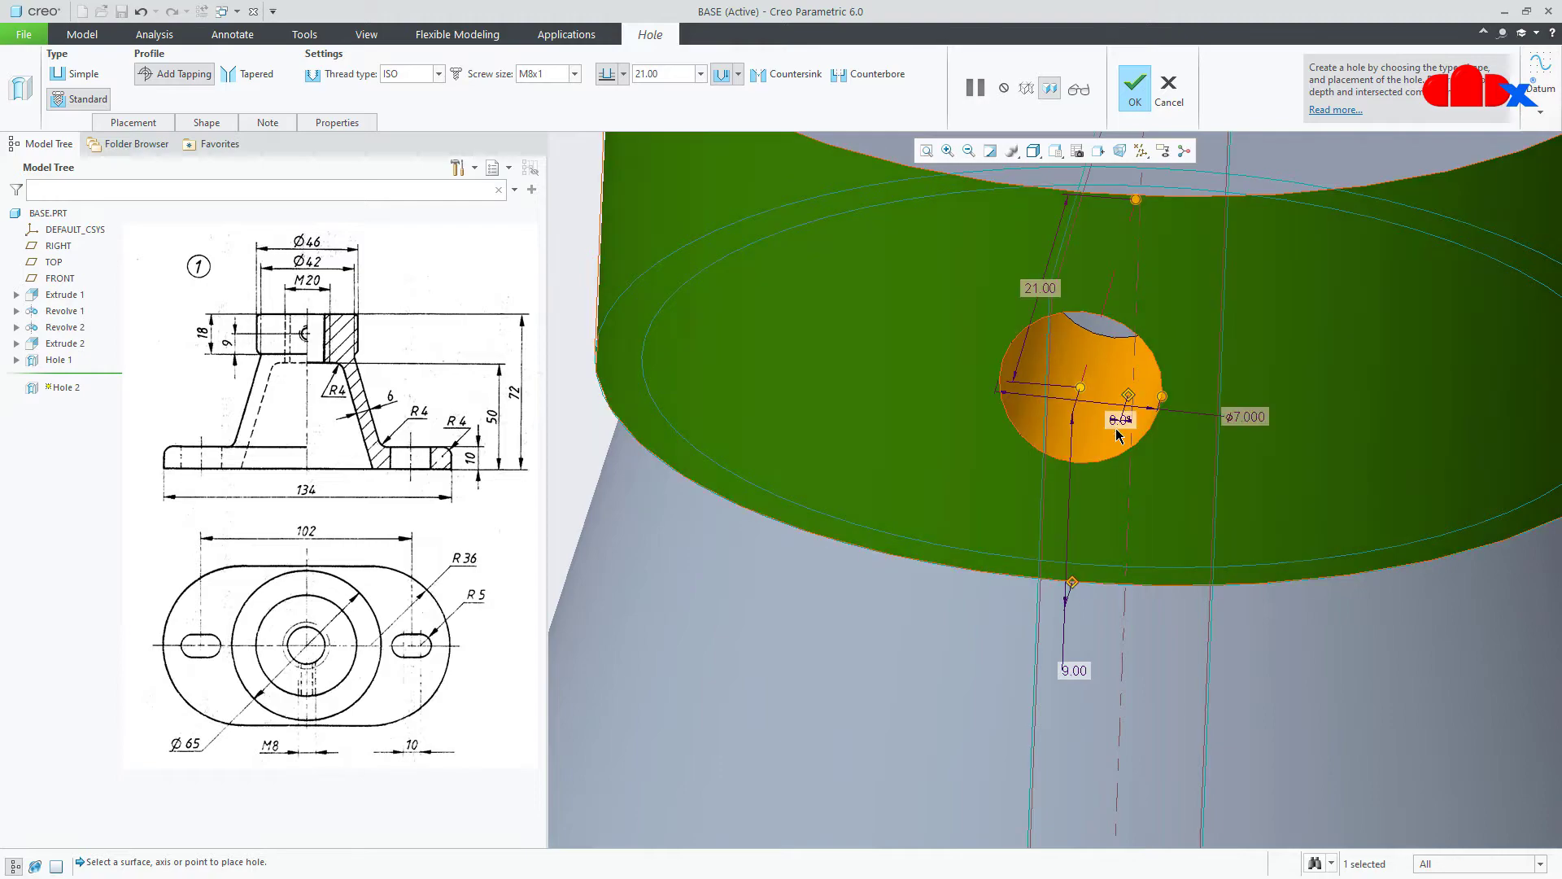
scroll(1074, 427, up, 4)
middle_drag(1075, 427, 968, 486)
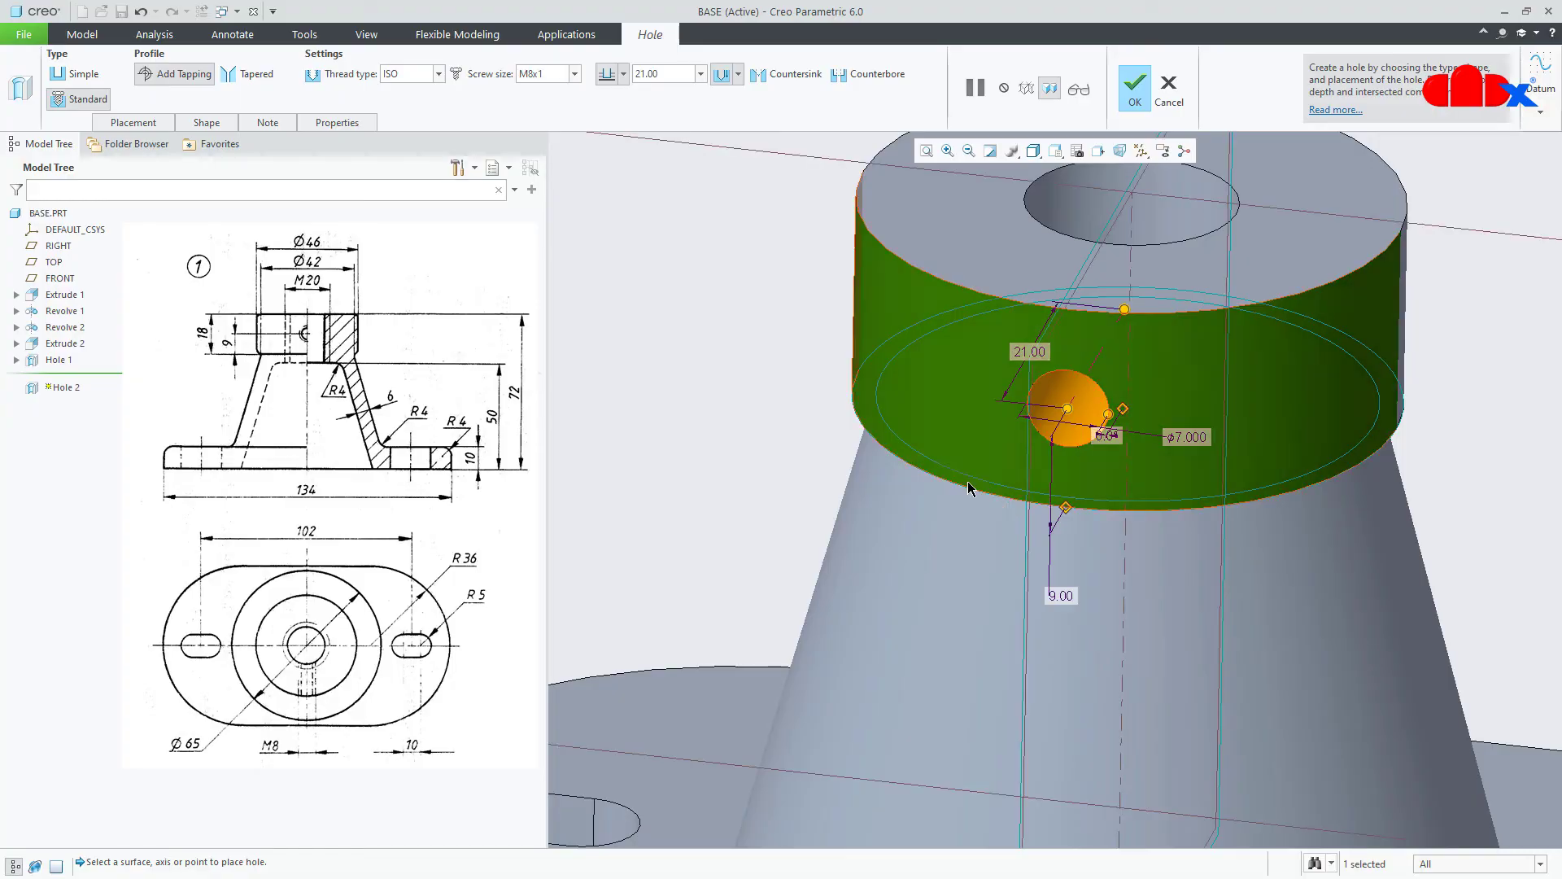
- Set the M8 hole's depth to reach the next surface and complete the hole
click(623, 73)
click(610, 126)
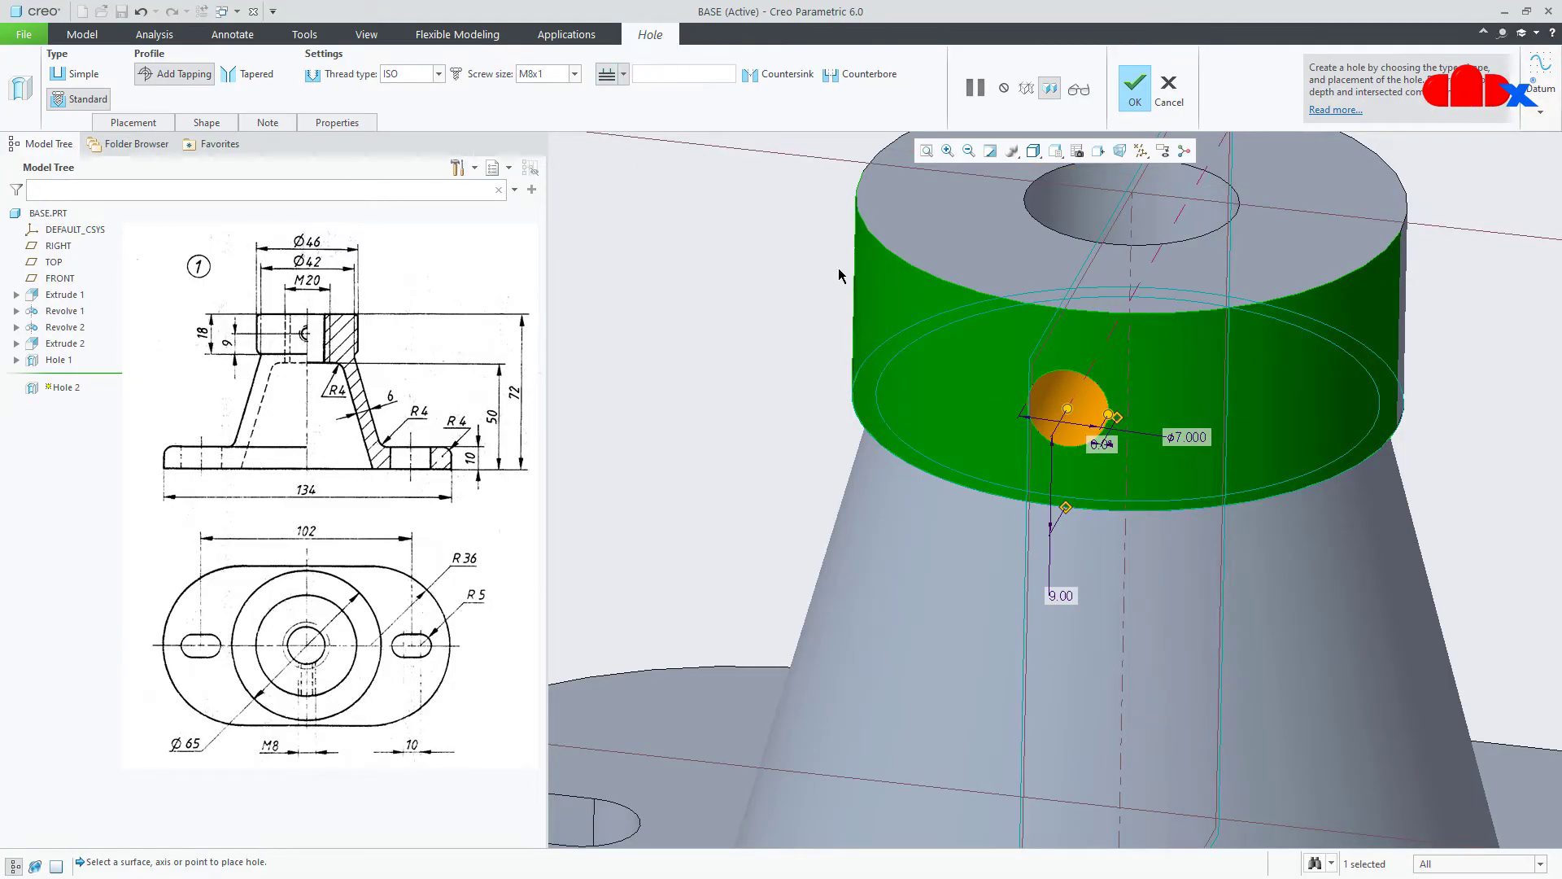
middle_drag(1068, 365, 1274, 334)
middle_click(1274, 334)
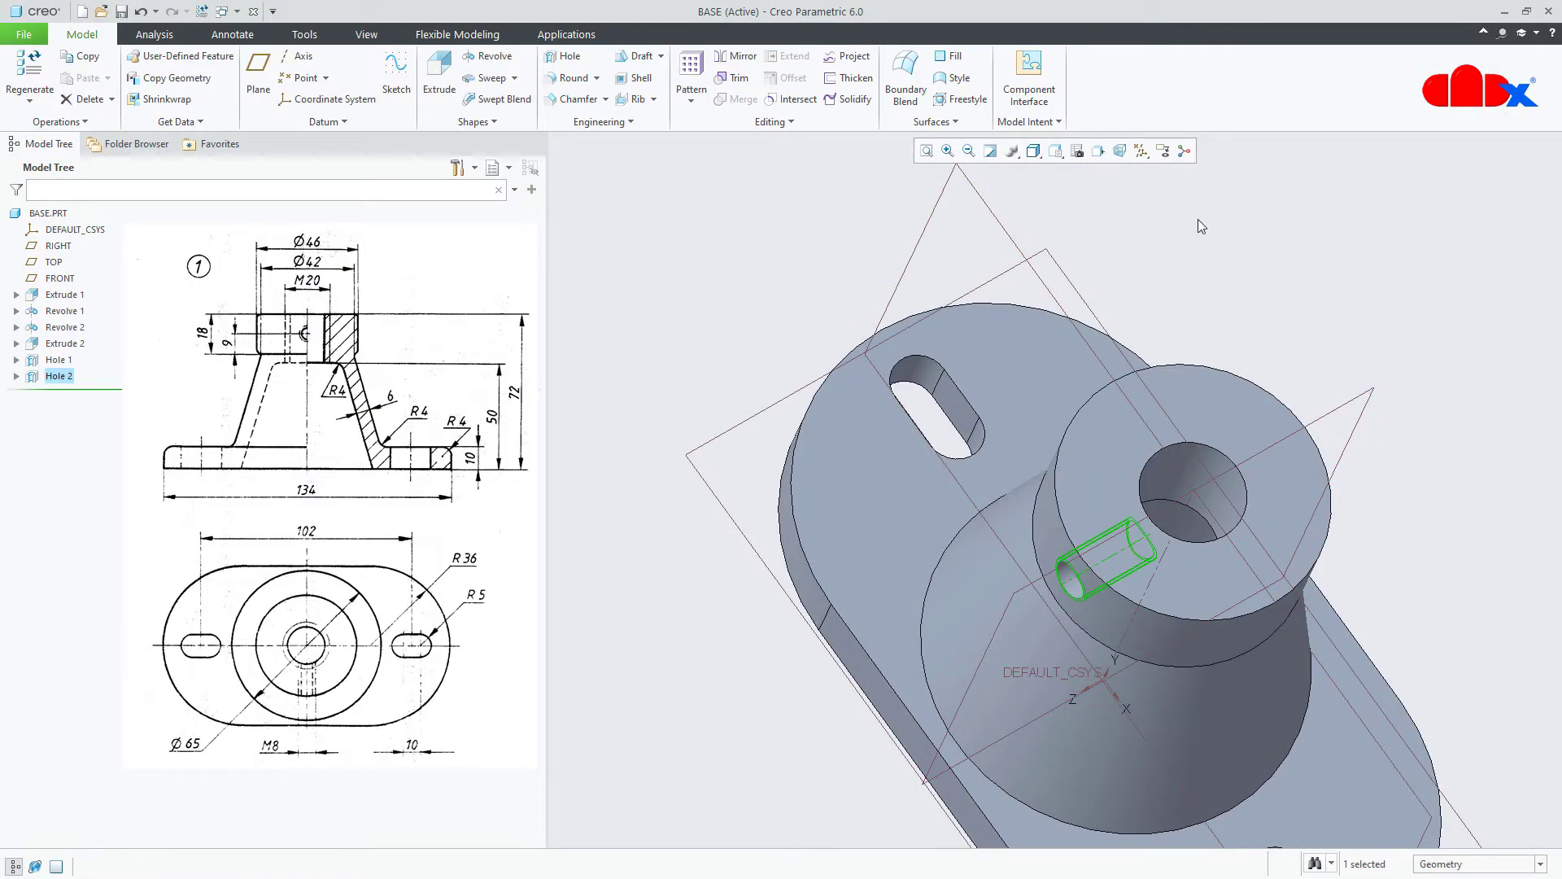
- Turn off all datum displays, return to the default view and clear the selection
click(1143, 152)
click(1148, 171)
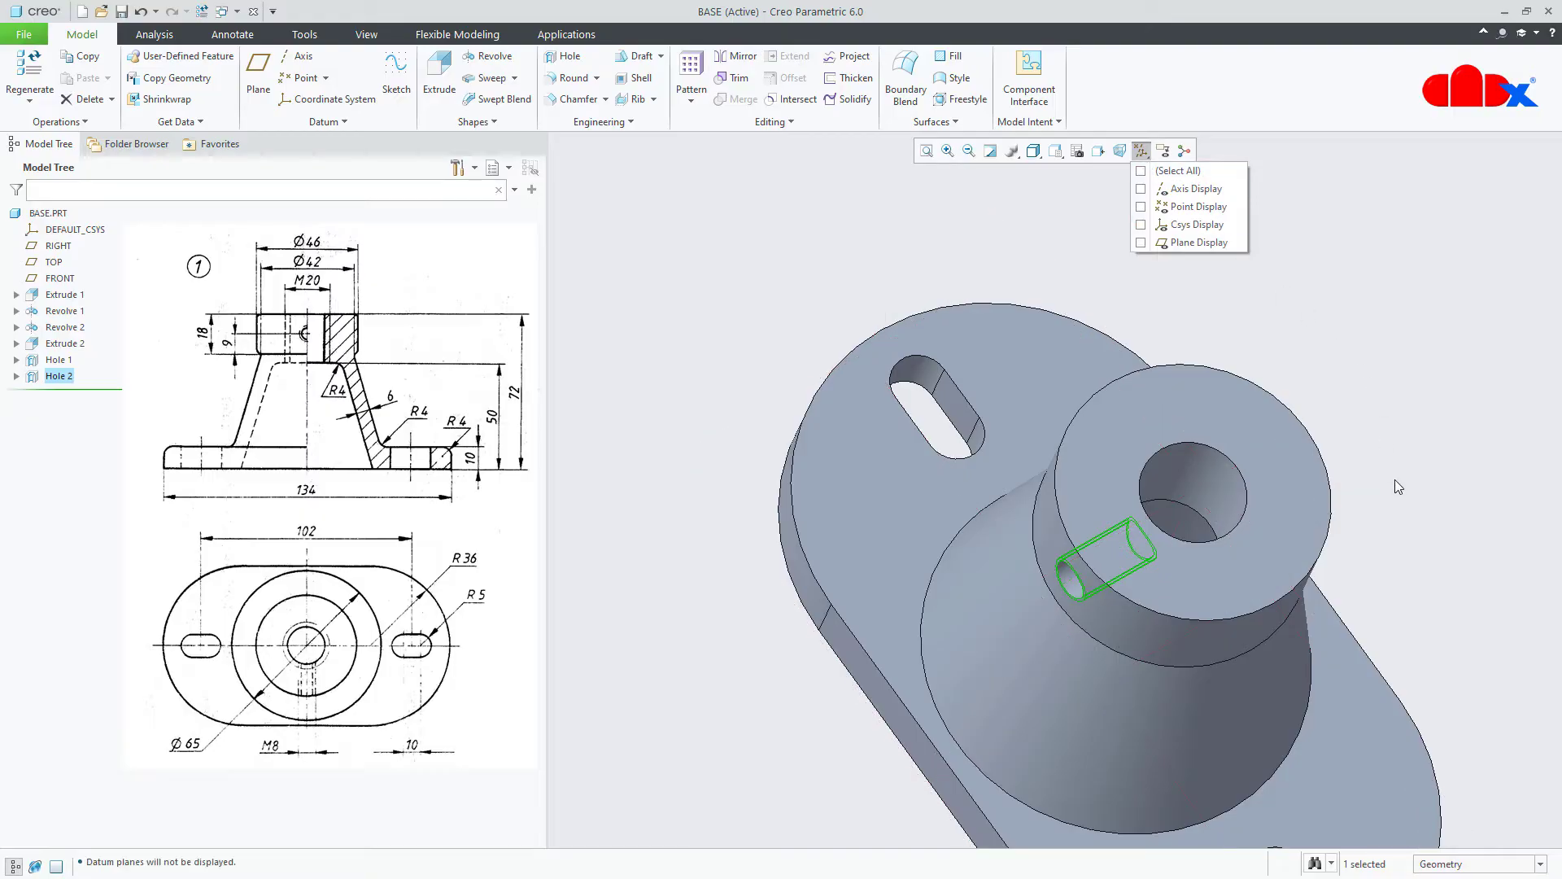
key(ctrl+d)
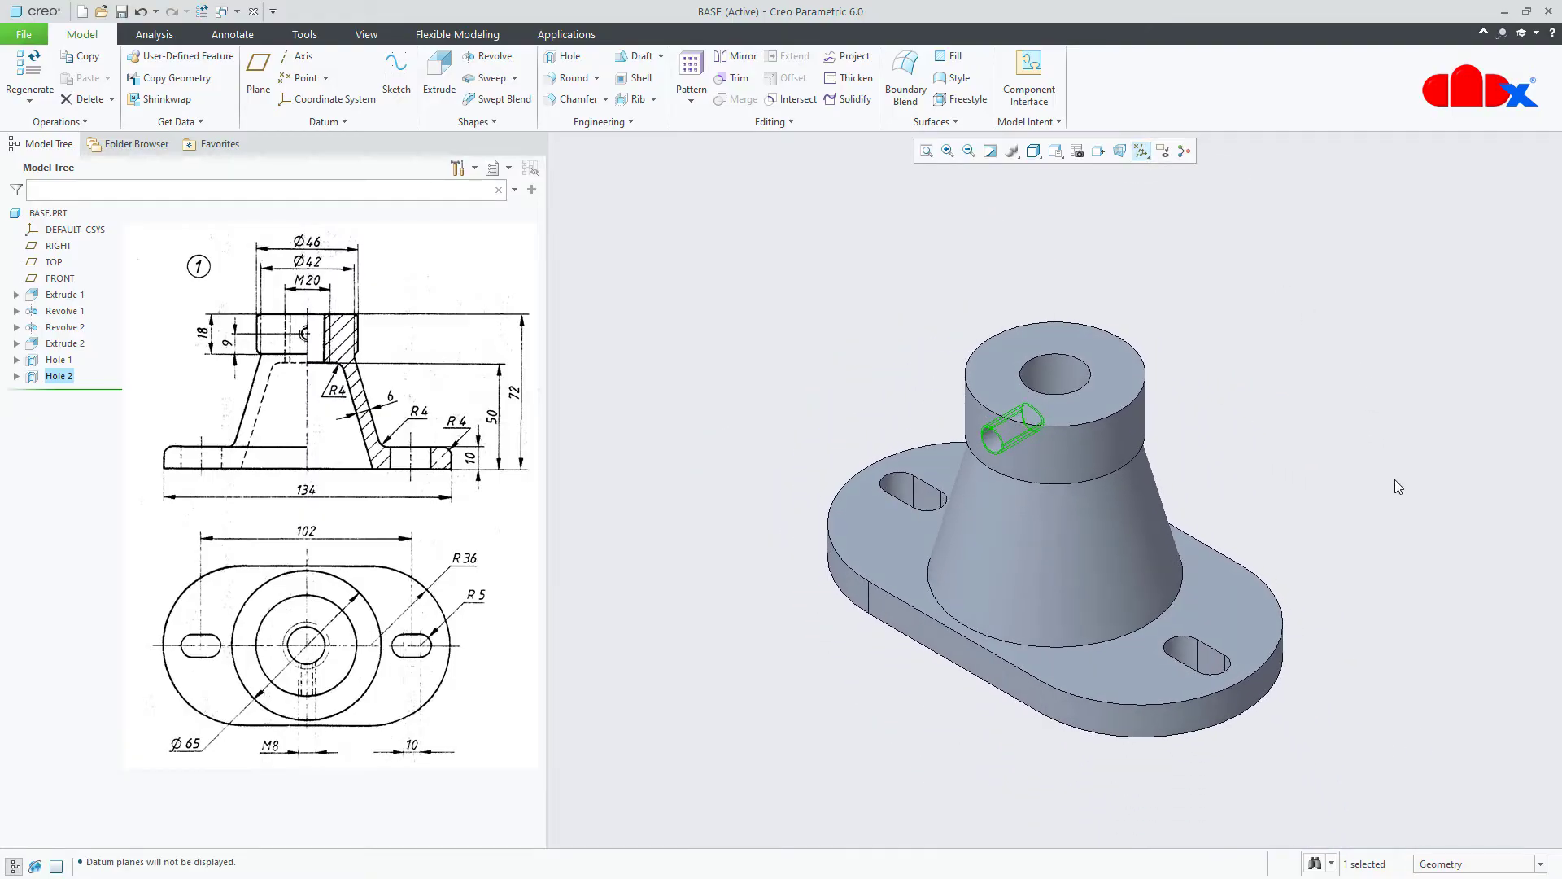
click(1356, 685)
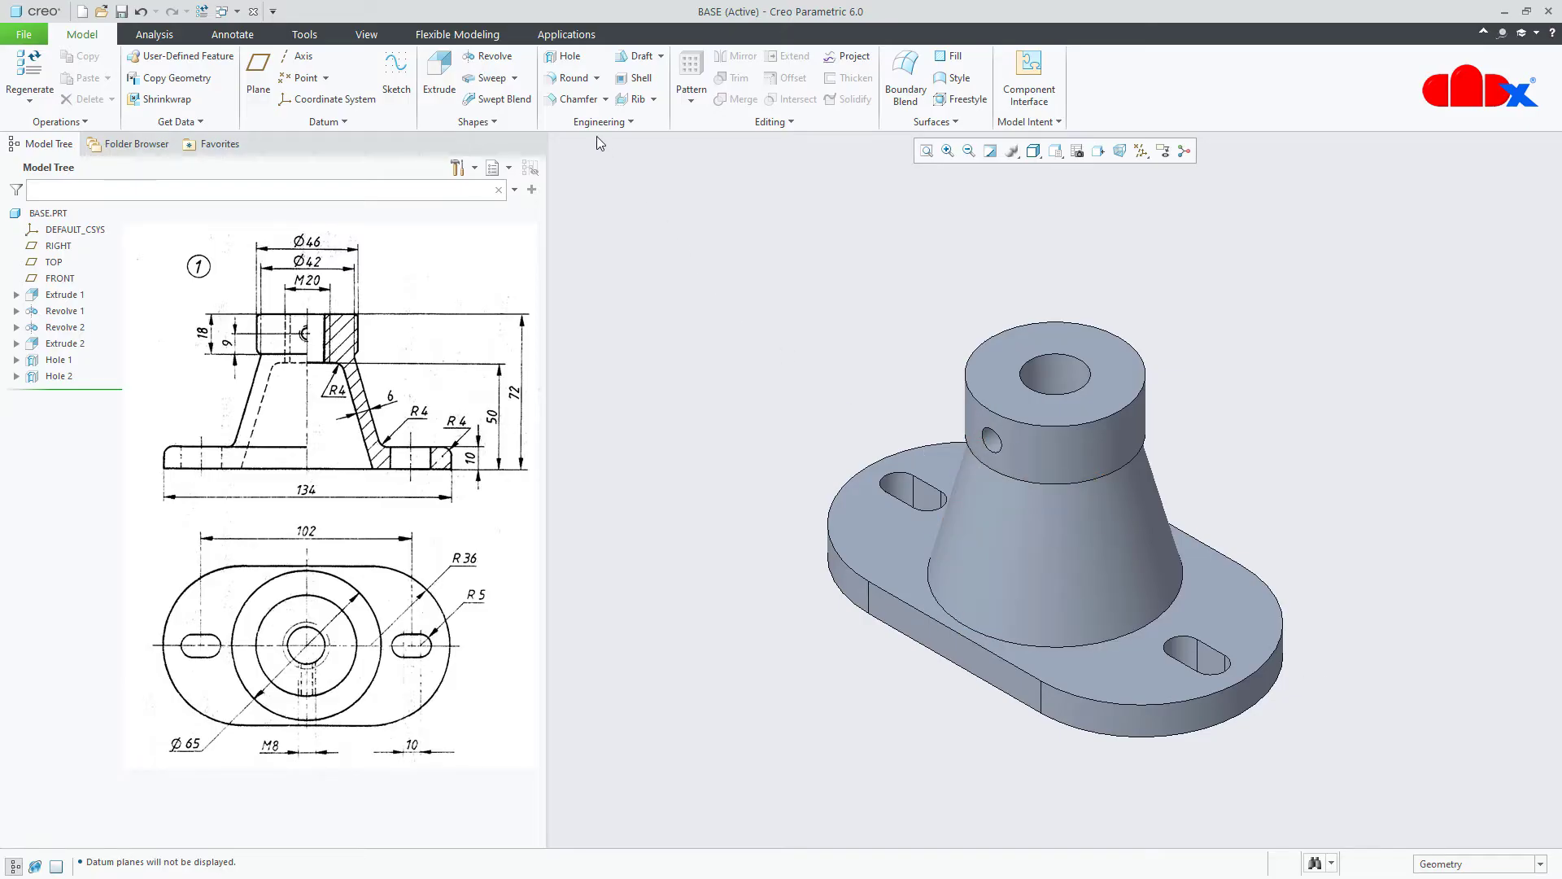
- Round the plate's upper outer edge and the top edge of the cone's inner cavity with a 4 mm radius
click(571, 77)
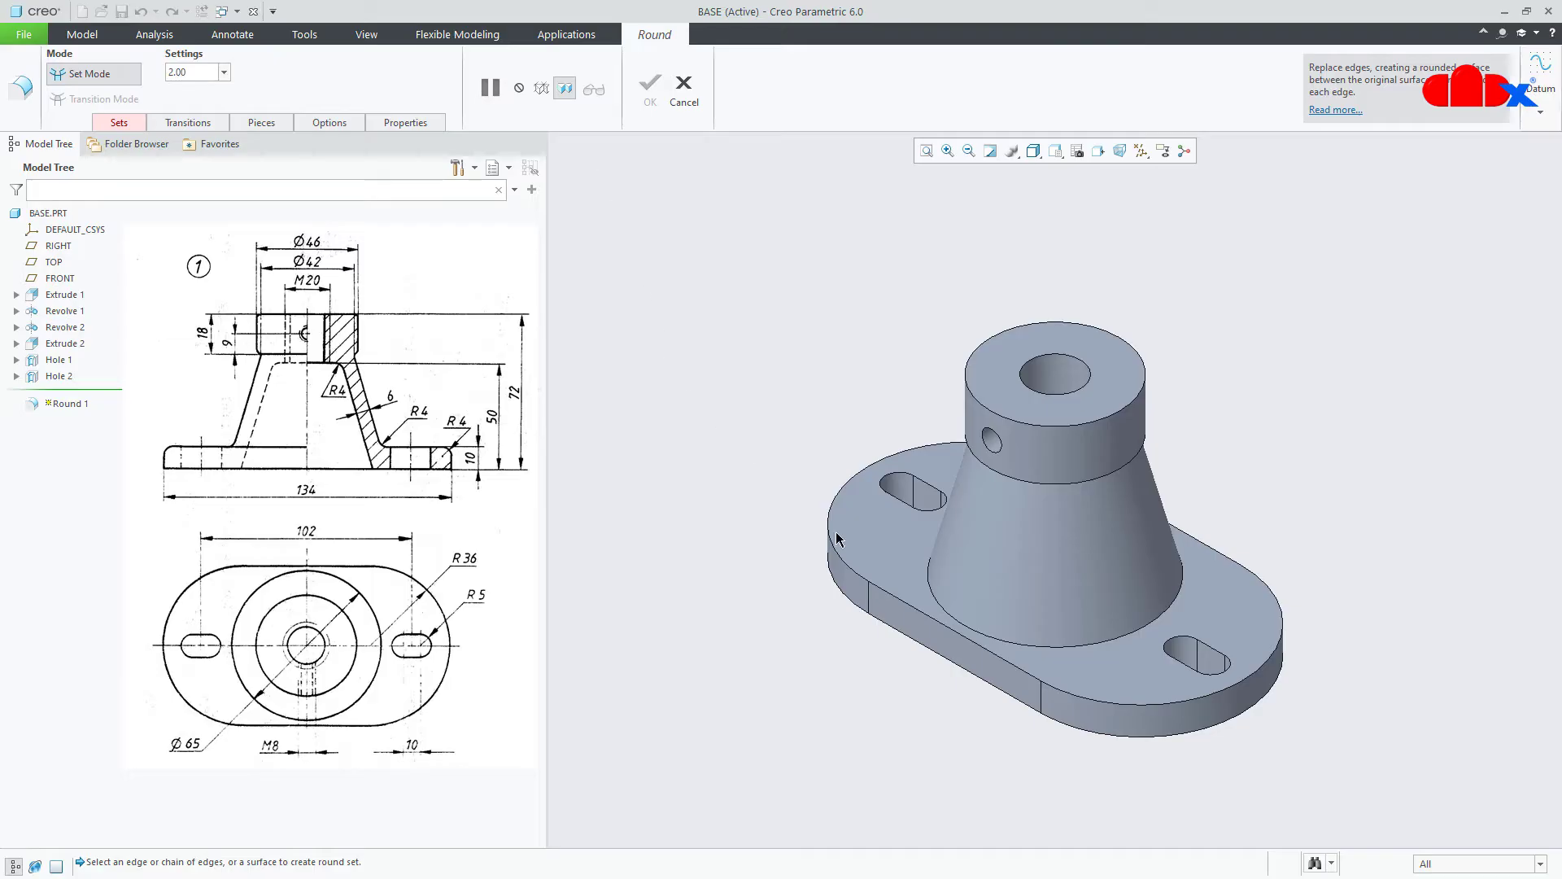
click(856, 571)
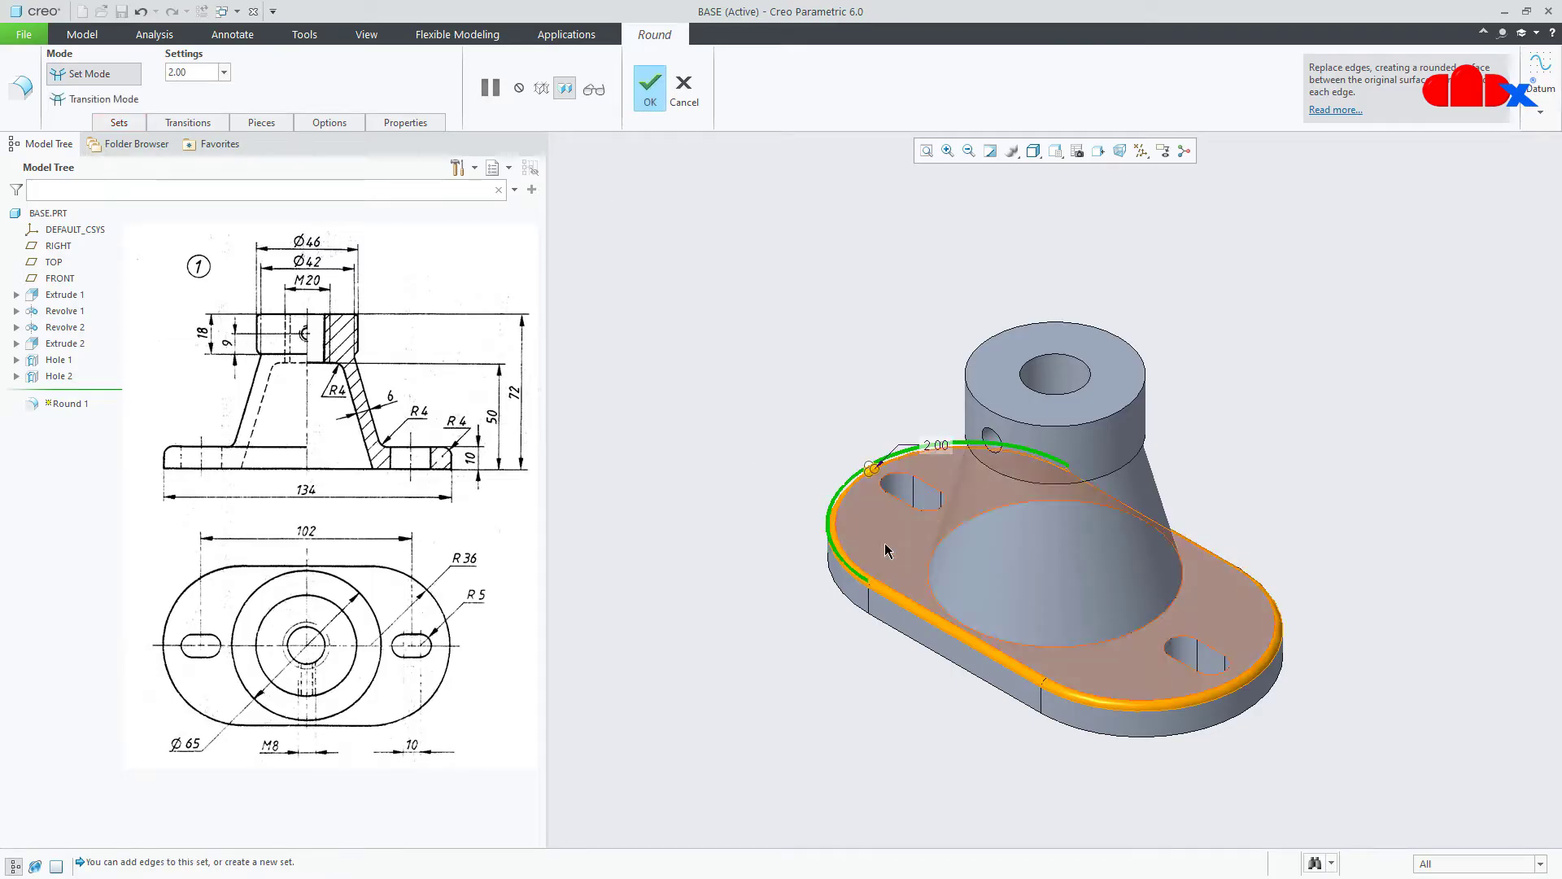
double_click(935, 443)
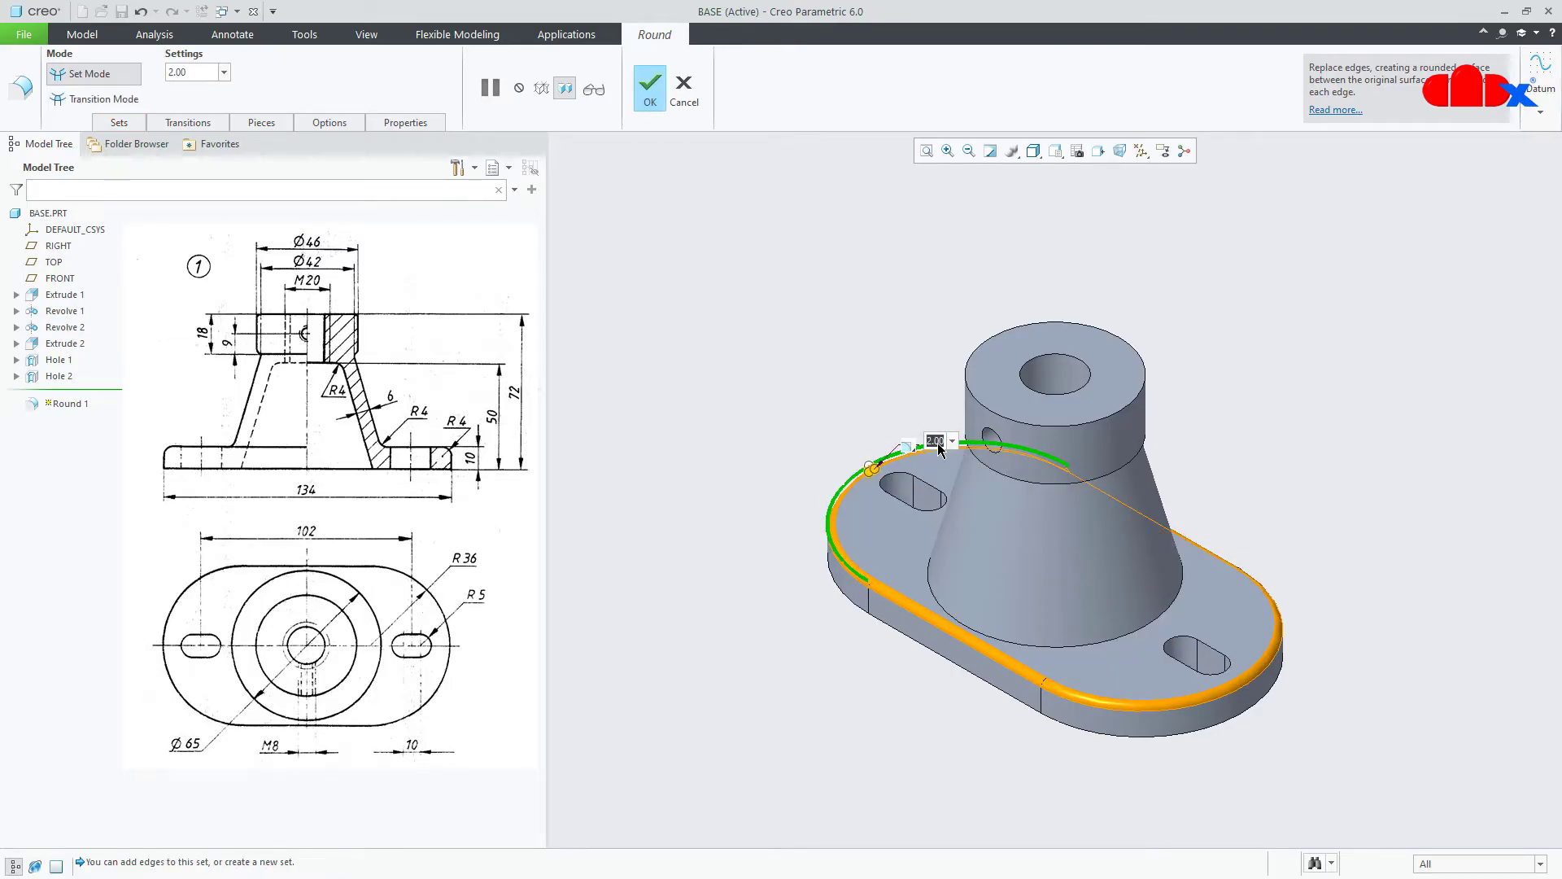
text(4)
key(Return)
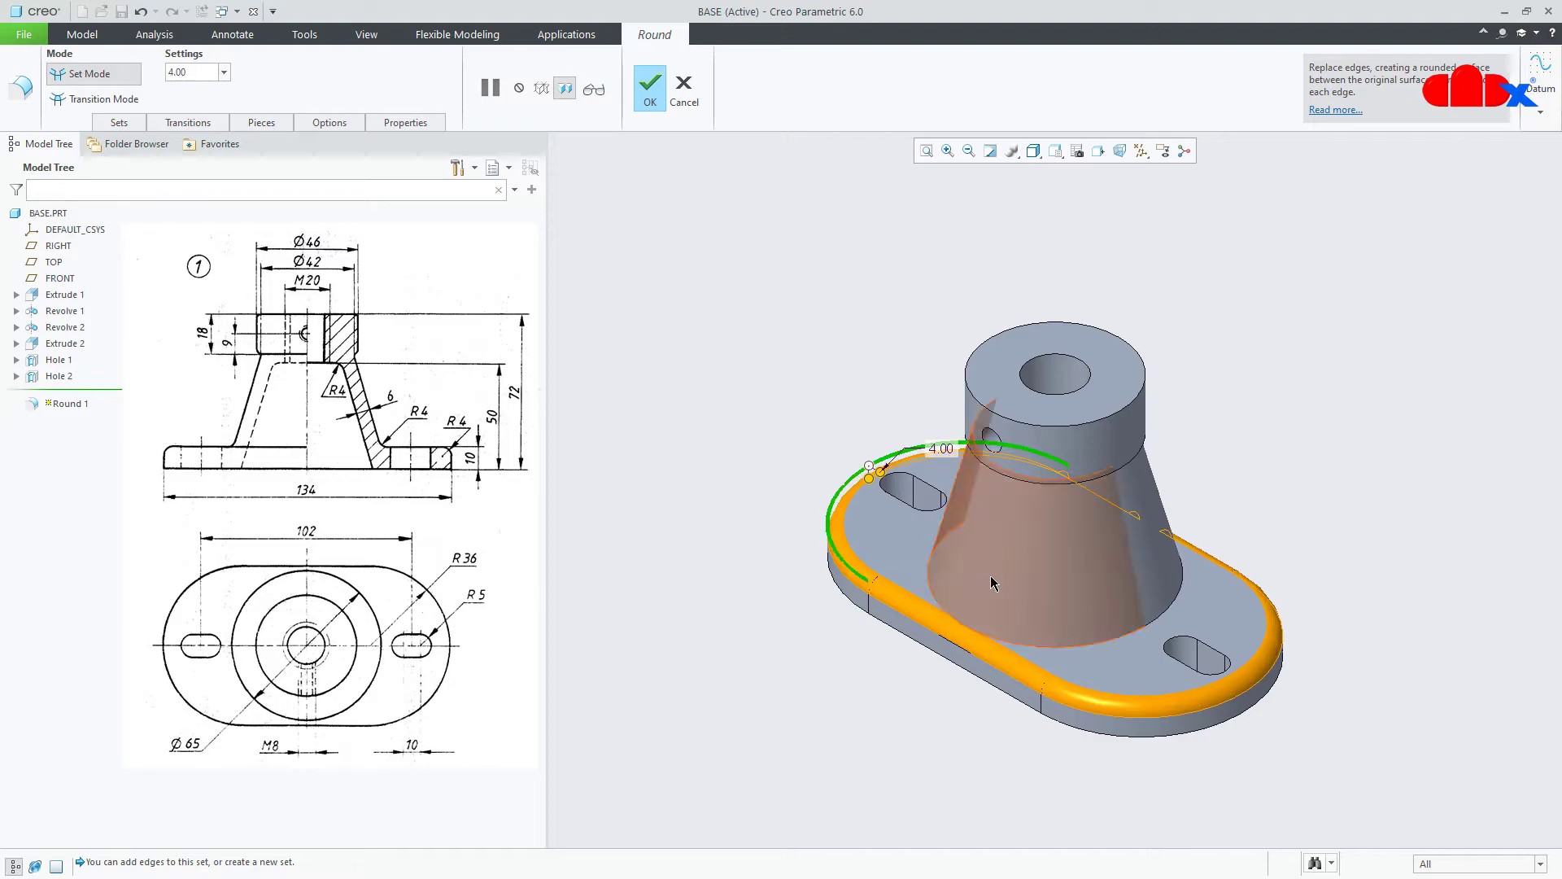
middle_drag(1073, 653, 1134, 681)
ctrl+click(1035, 713)
middle_click(1134, 681)
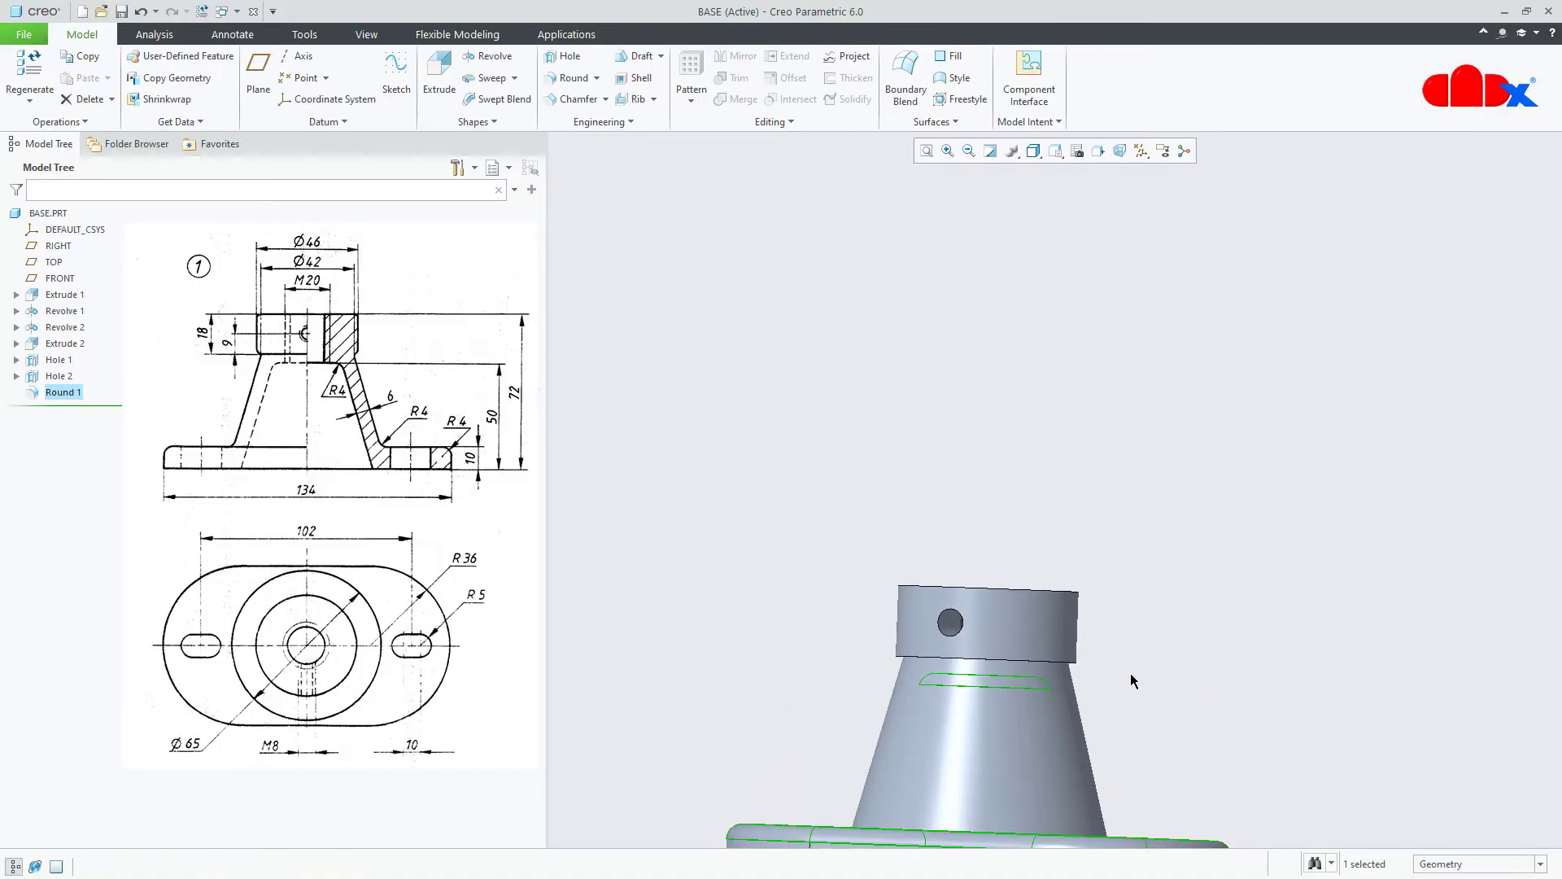
- Round the edge where the cone meets the plate with a 4 mm radius
key(ctrl+d)
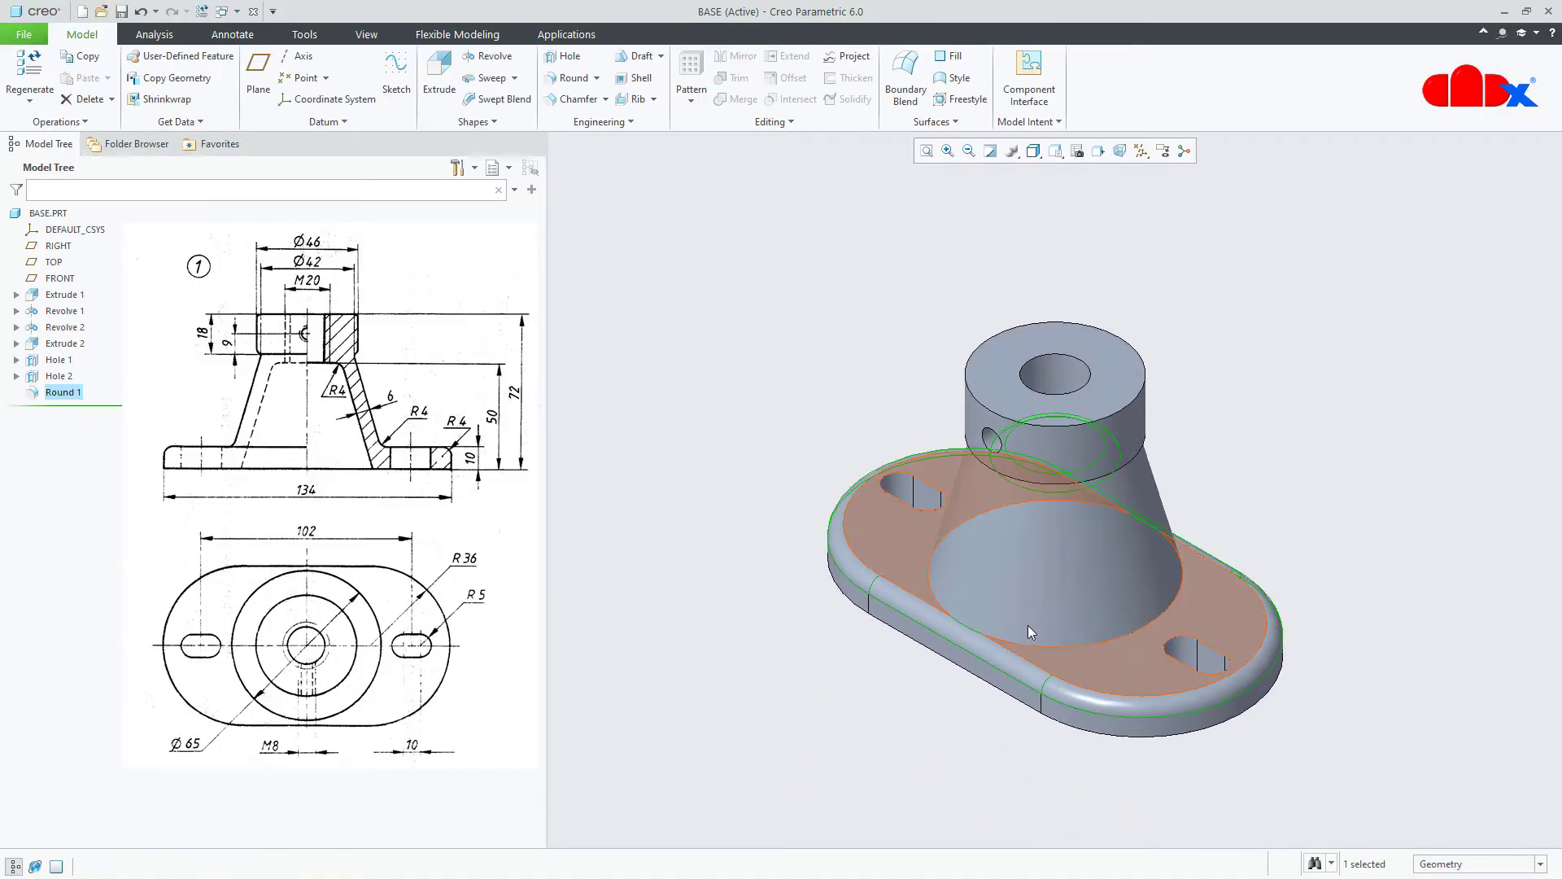
click(569, 79)
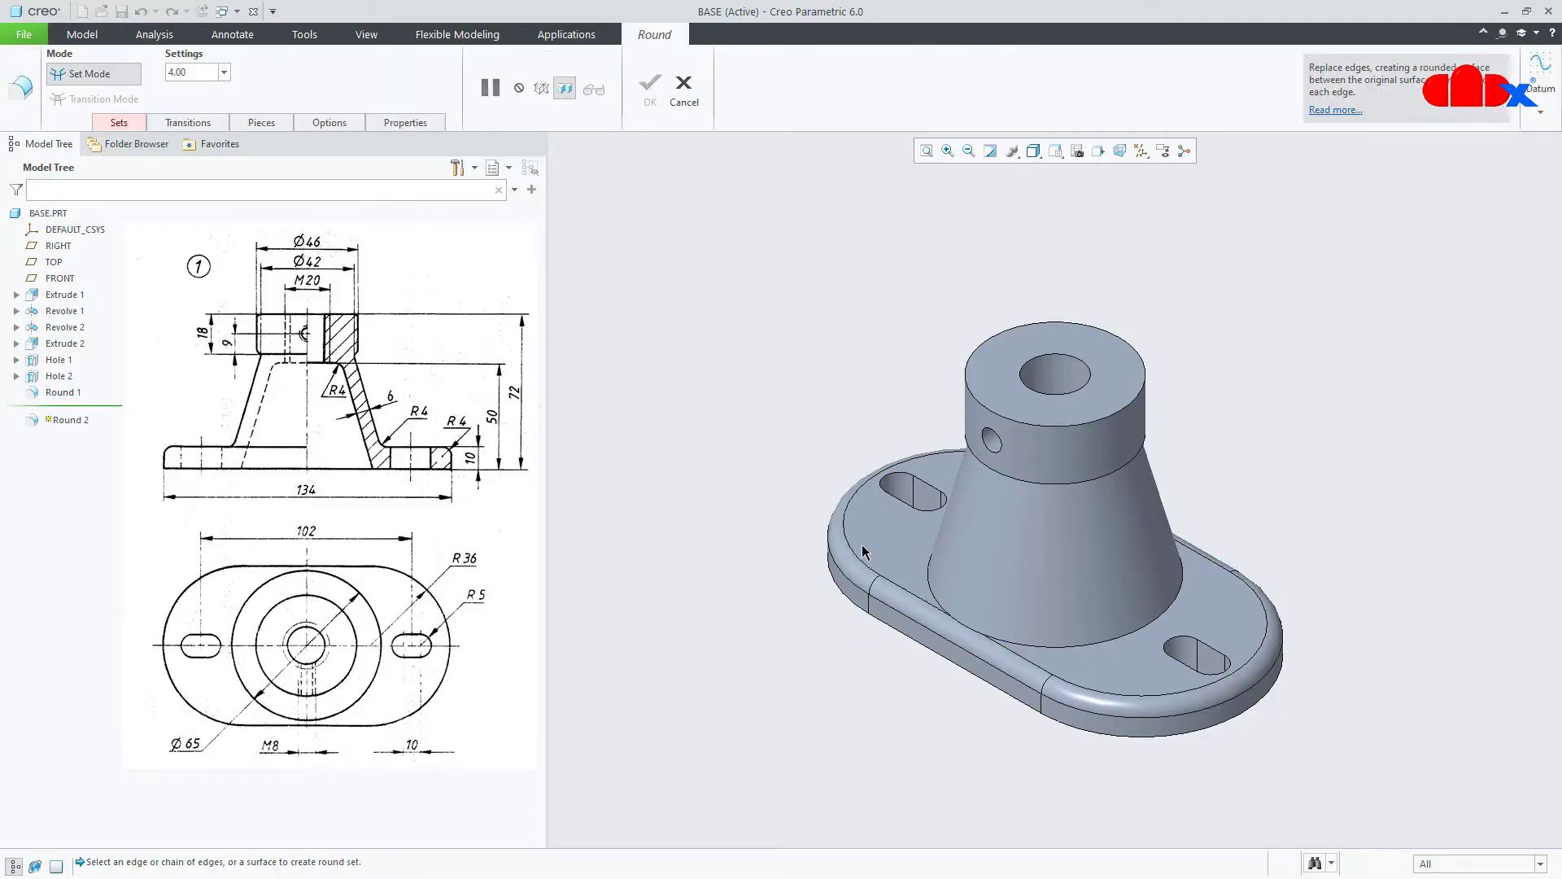
click(1058, 647)
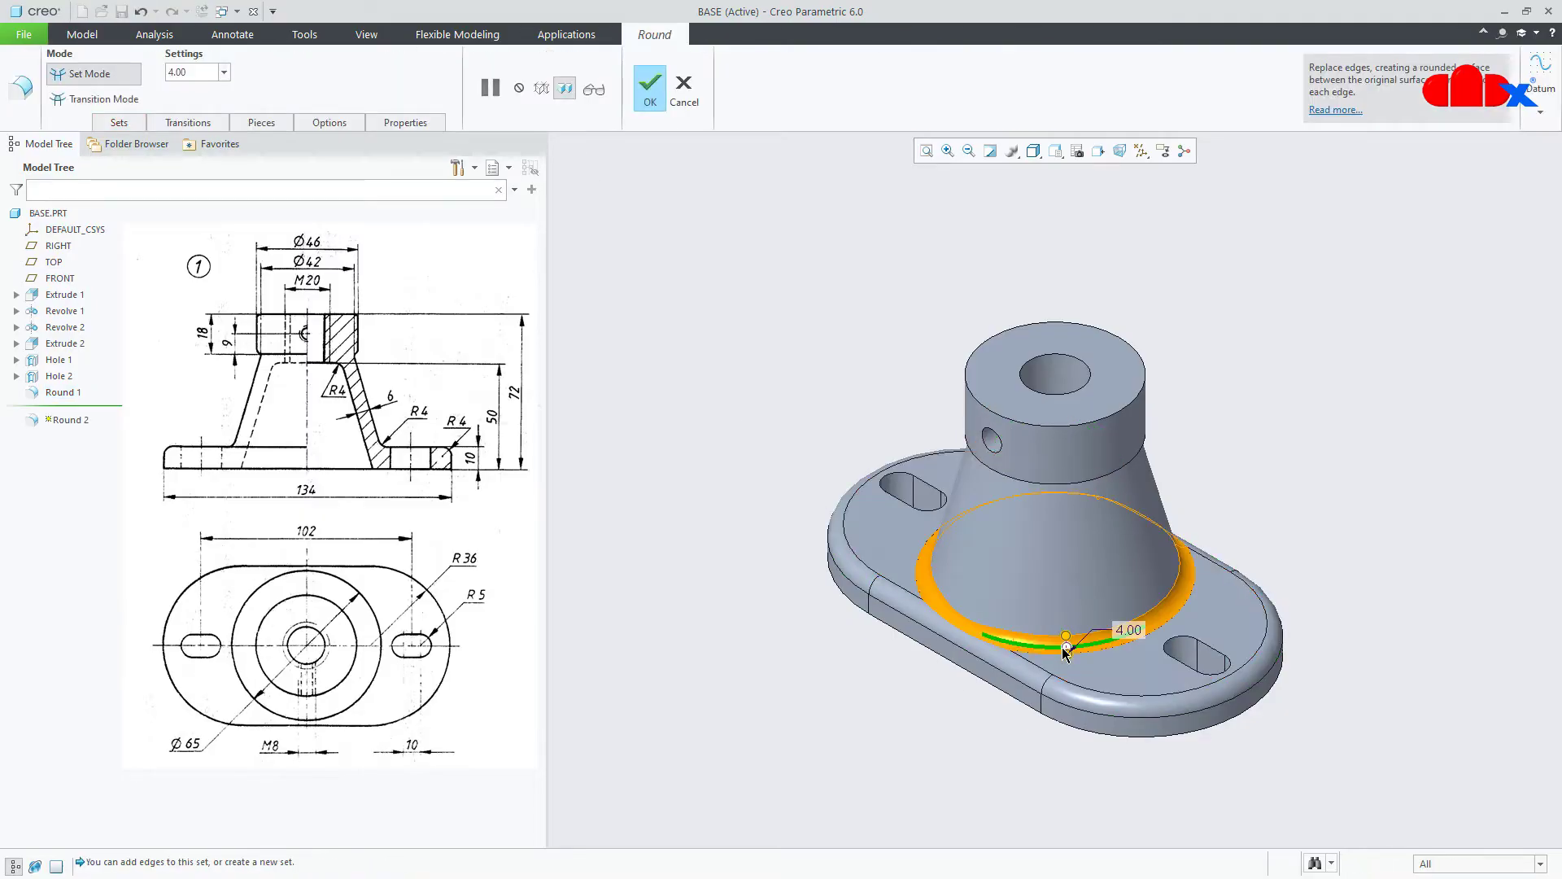
middle_click(936, 730)
- Round the collar's top outer edge and the edge where its underside meets the cone with a 1 mm radius
click(569, 79)
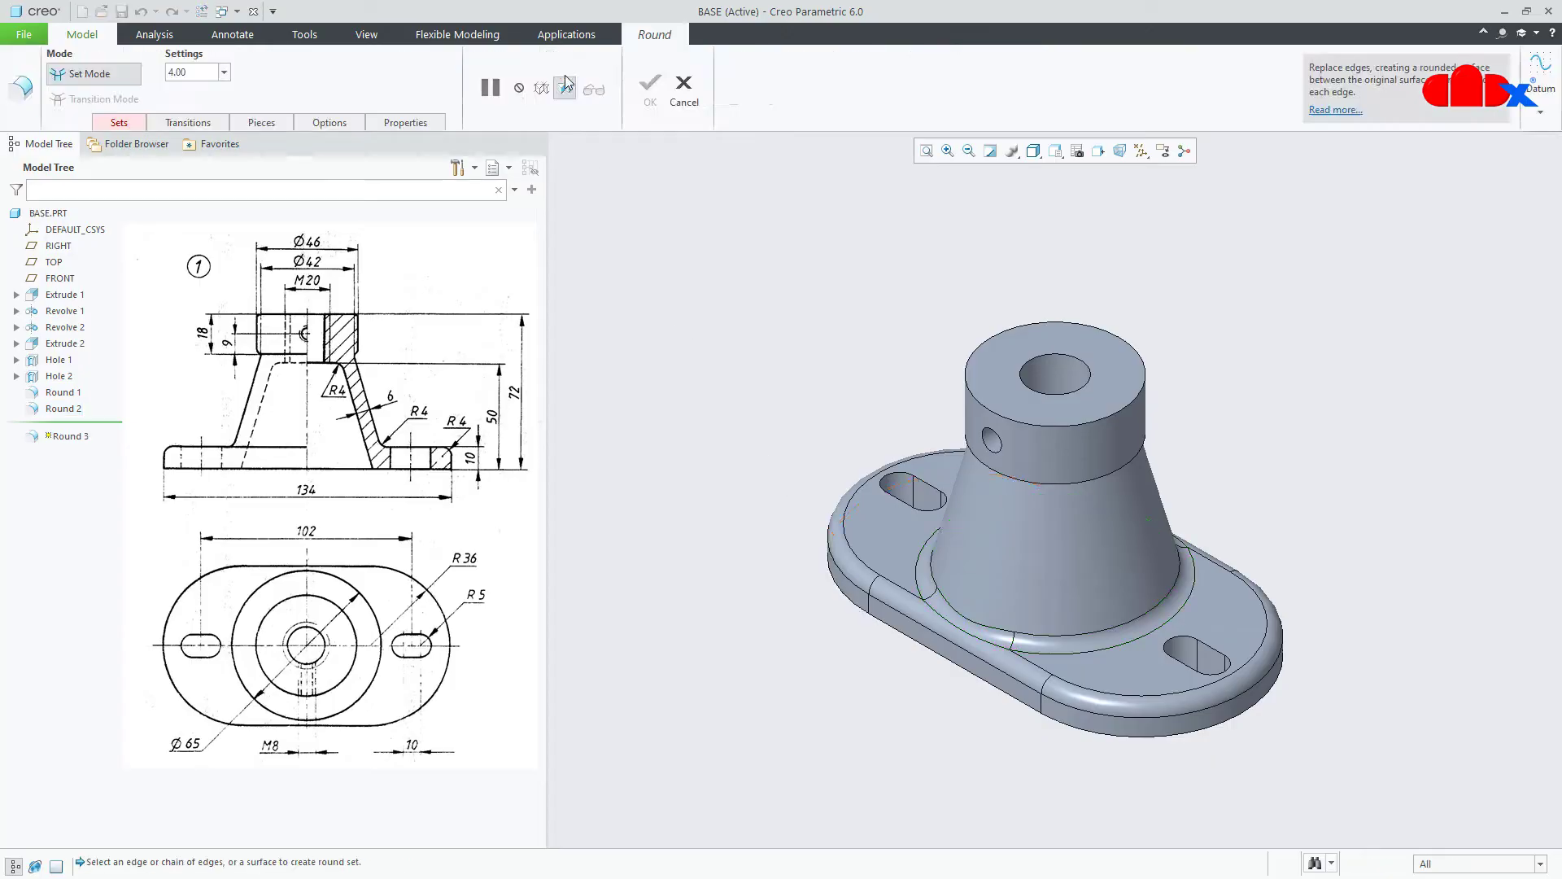
click(970, 373)
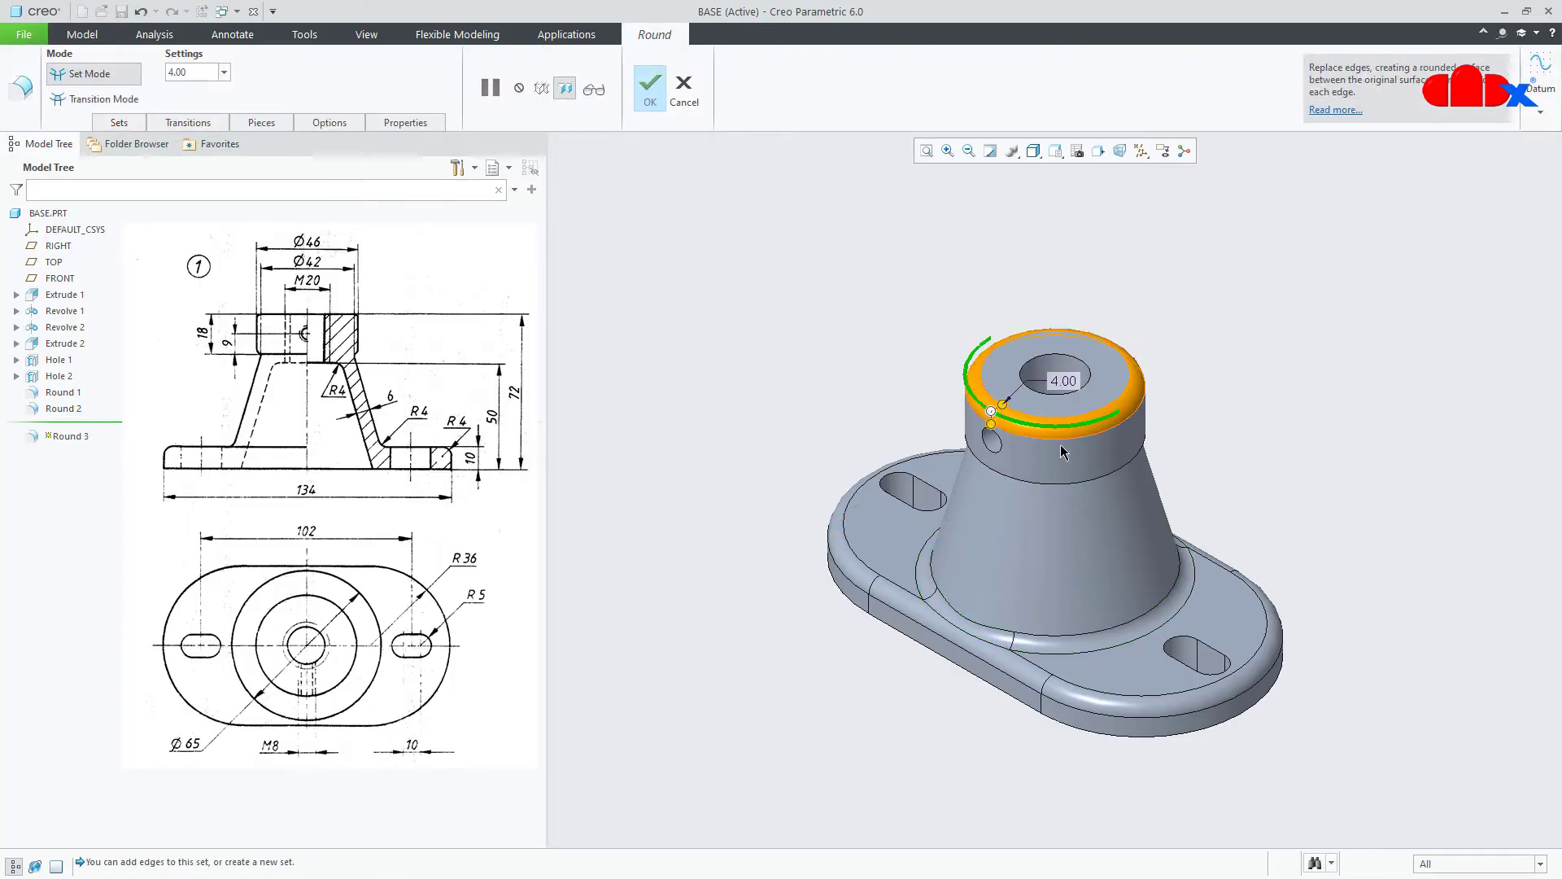
middle_drag(973, 374, 1059, 414)
scroll(1060, 414, up, 5)
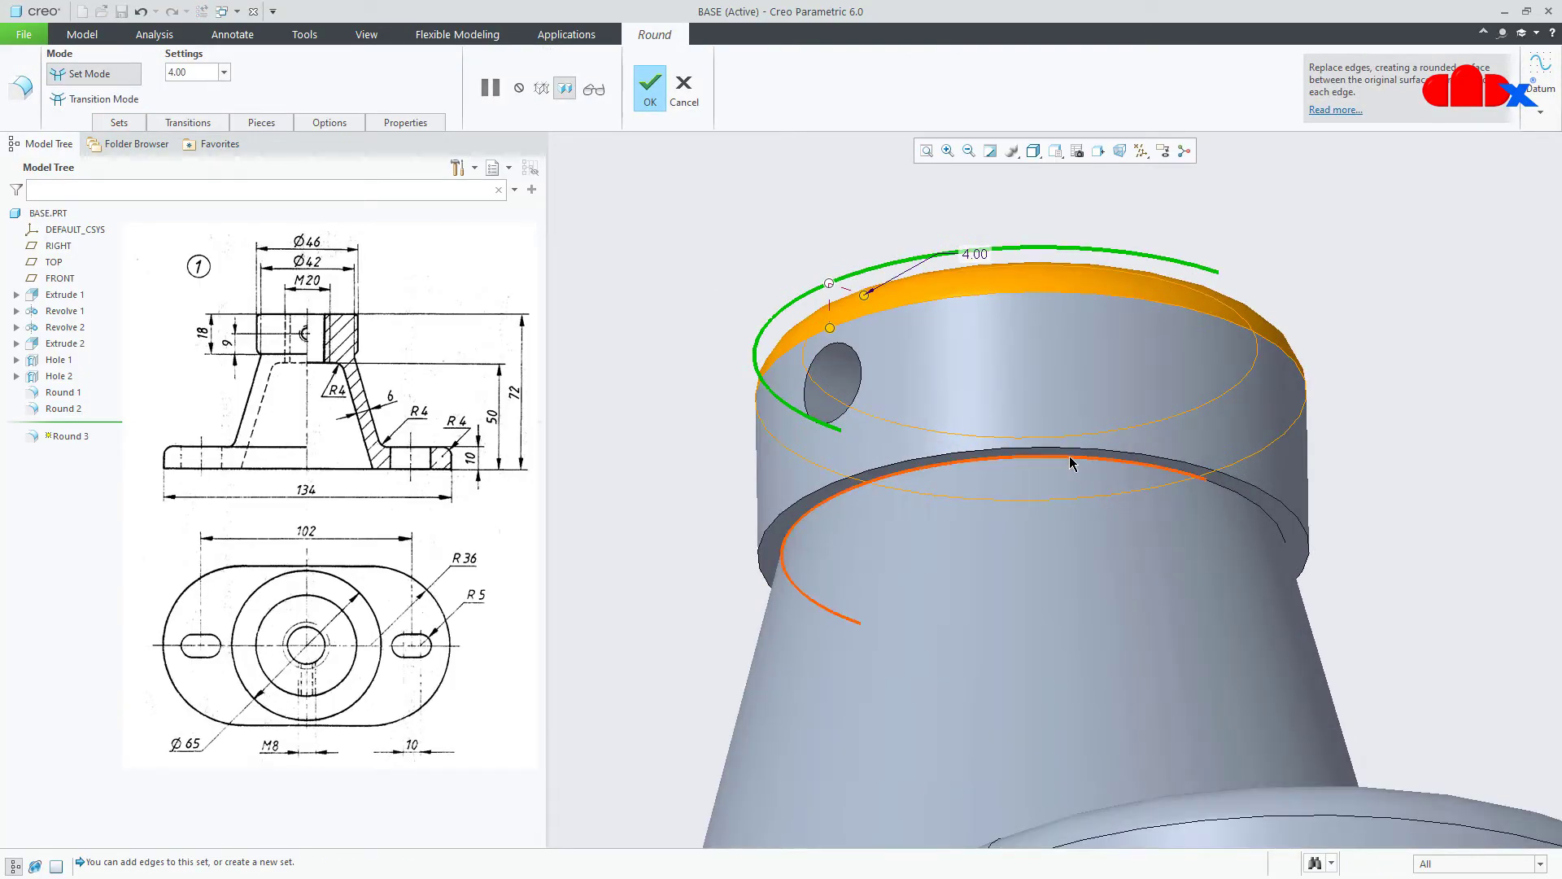
ctrl+click(1070, 463)
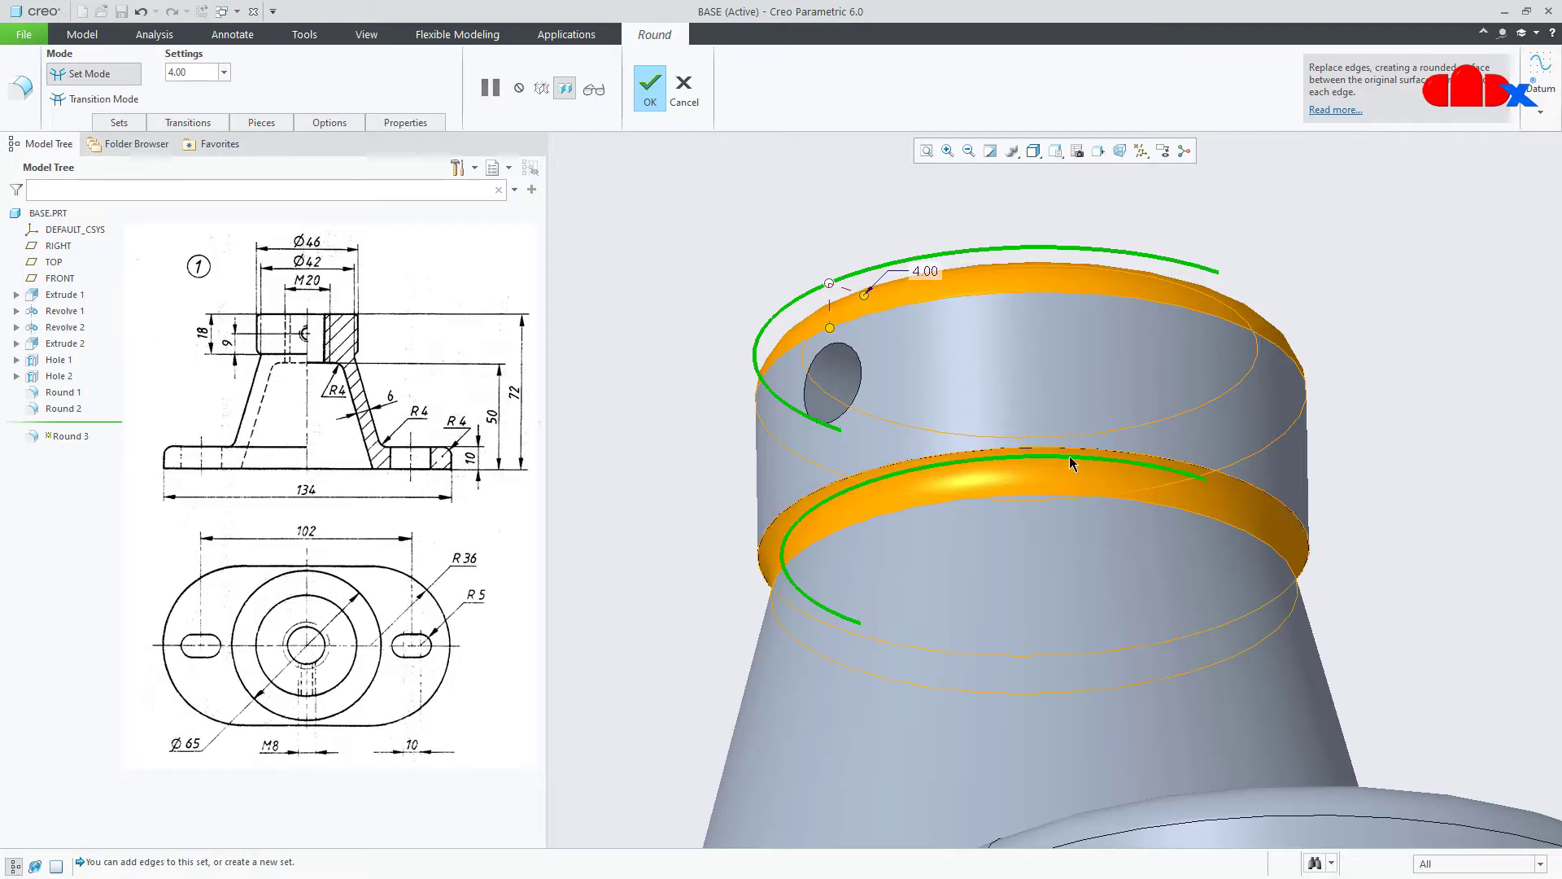
double_click(921, 275)
text(1)
key(Return)
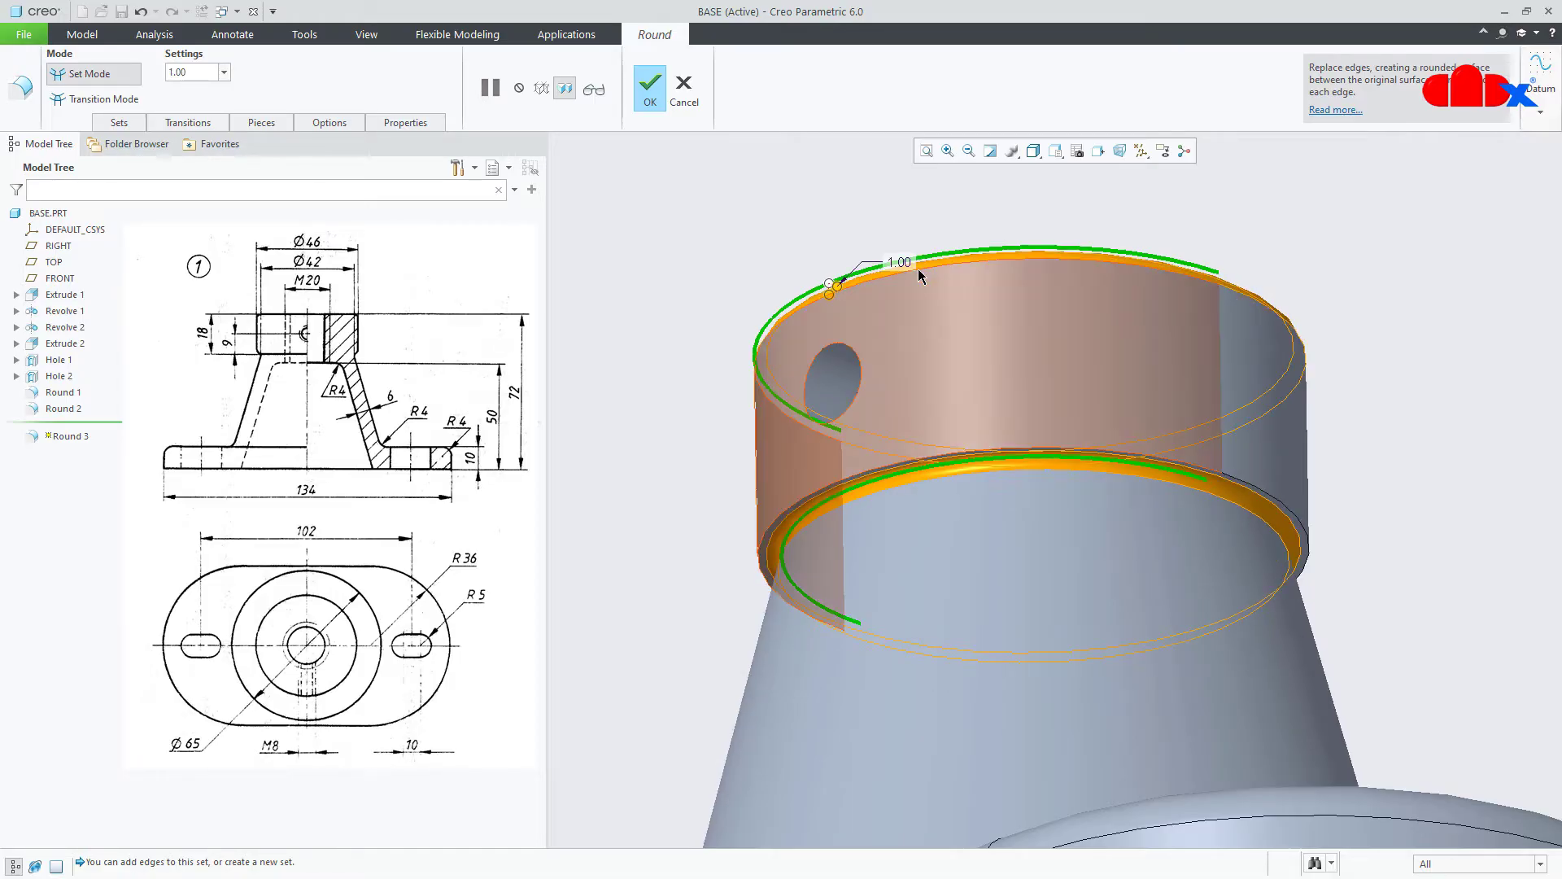
click(651, 96)
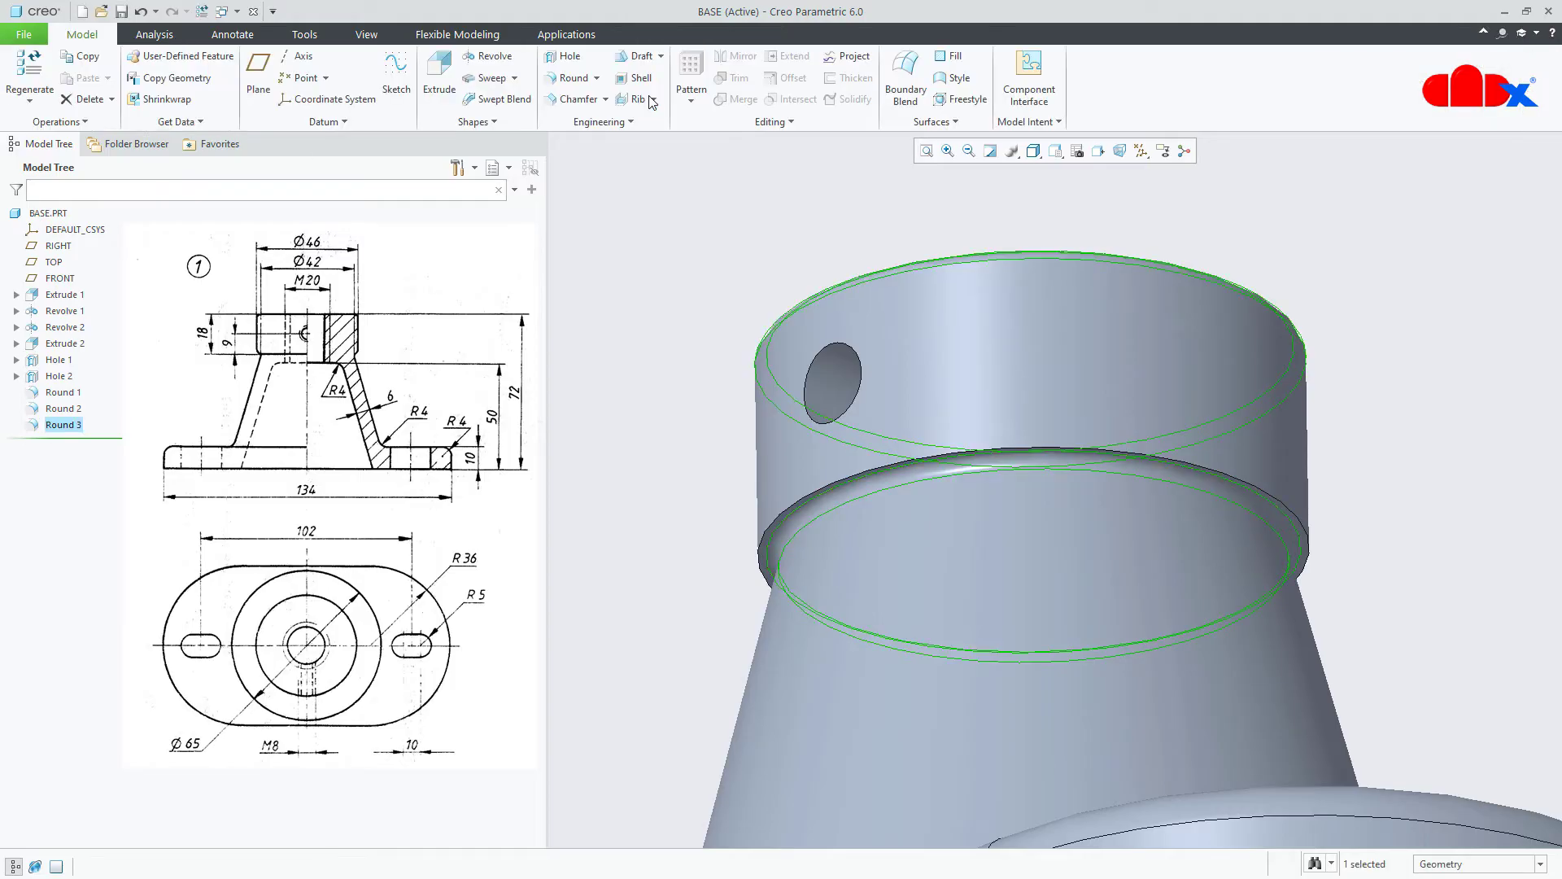
- Round the collar's lower outer edge with a 1 mm radius
click(572, 84)
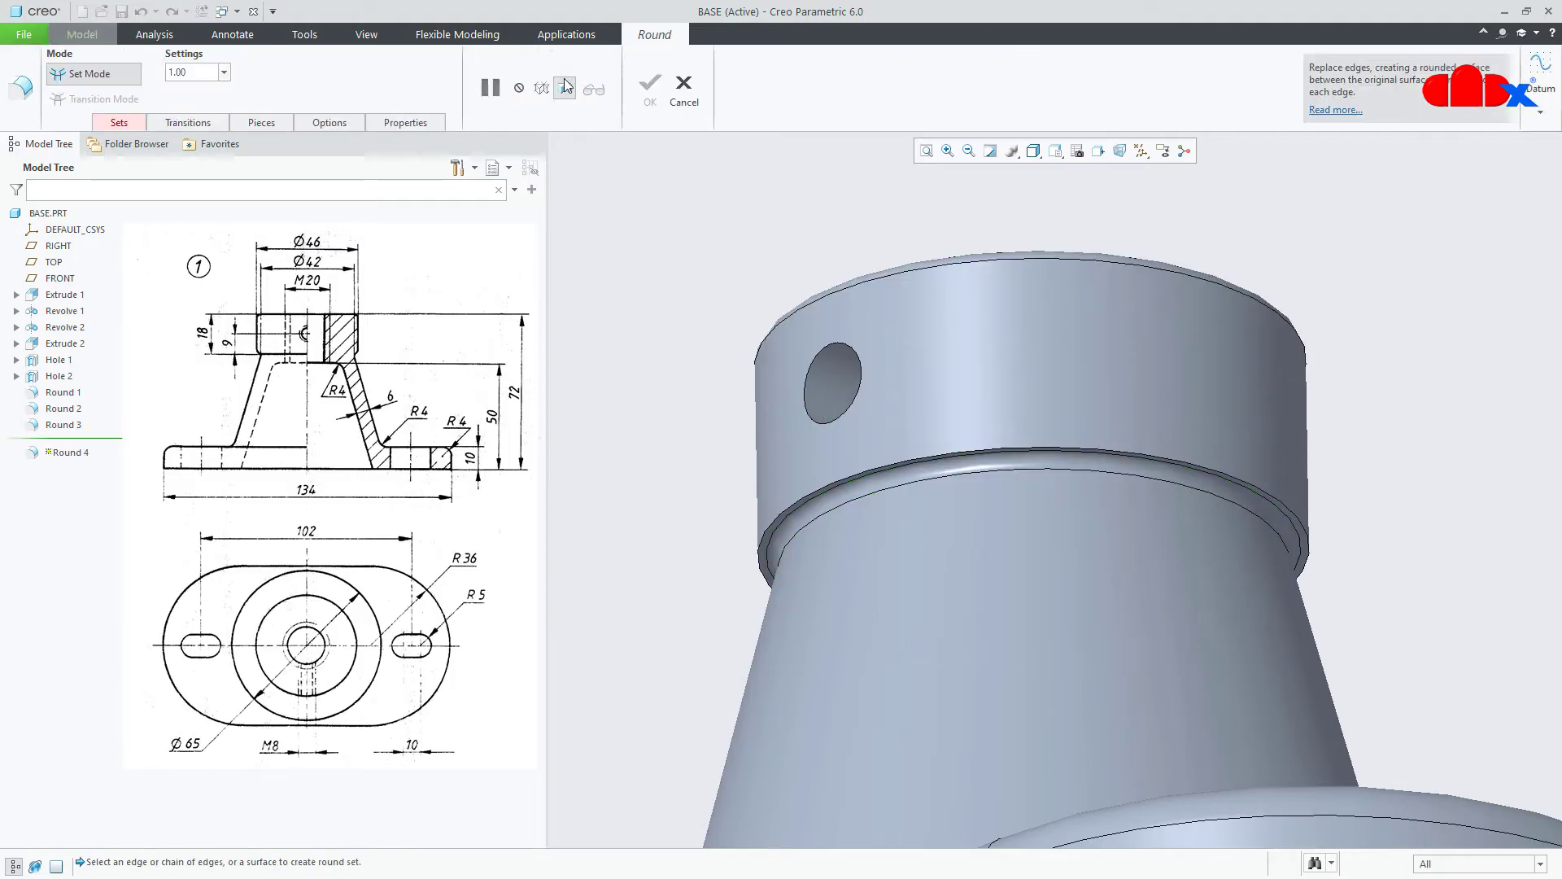
click(801, 509)
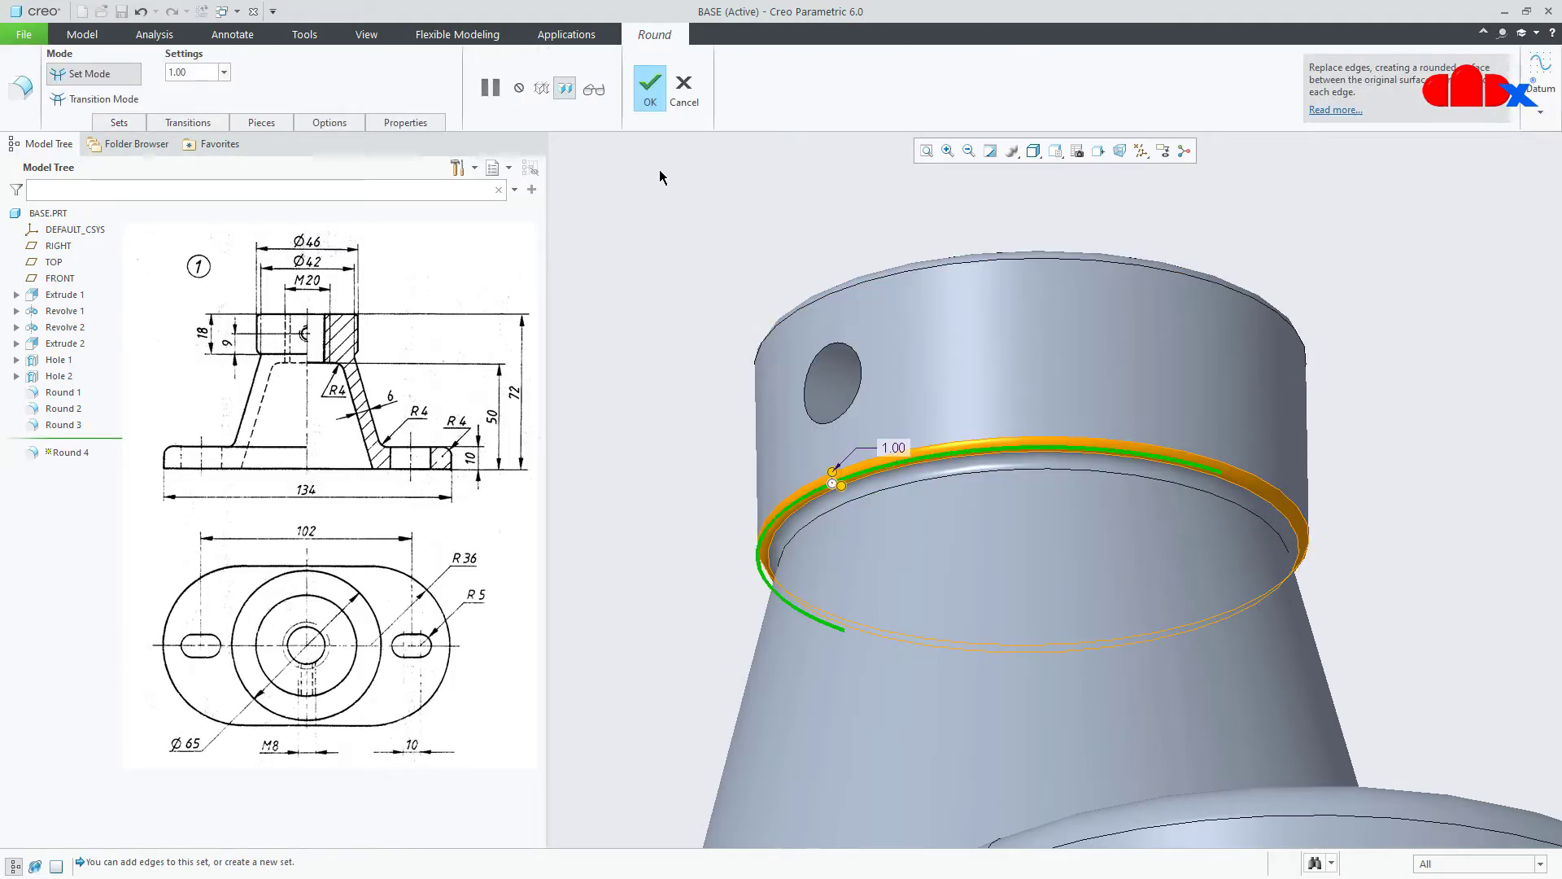
click(649, 88)
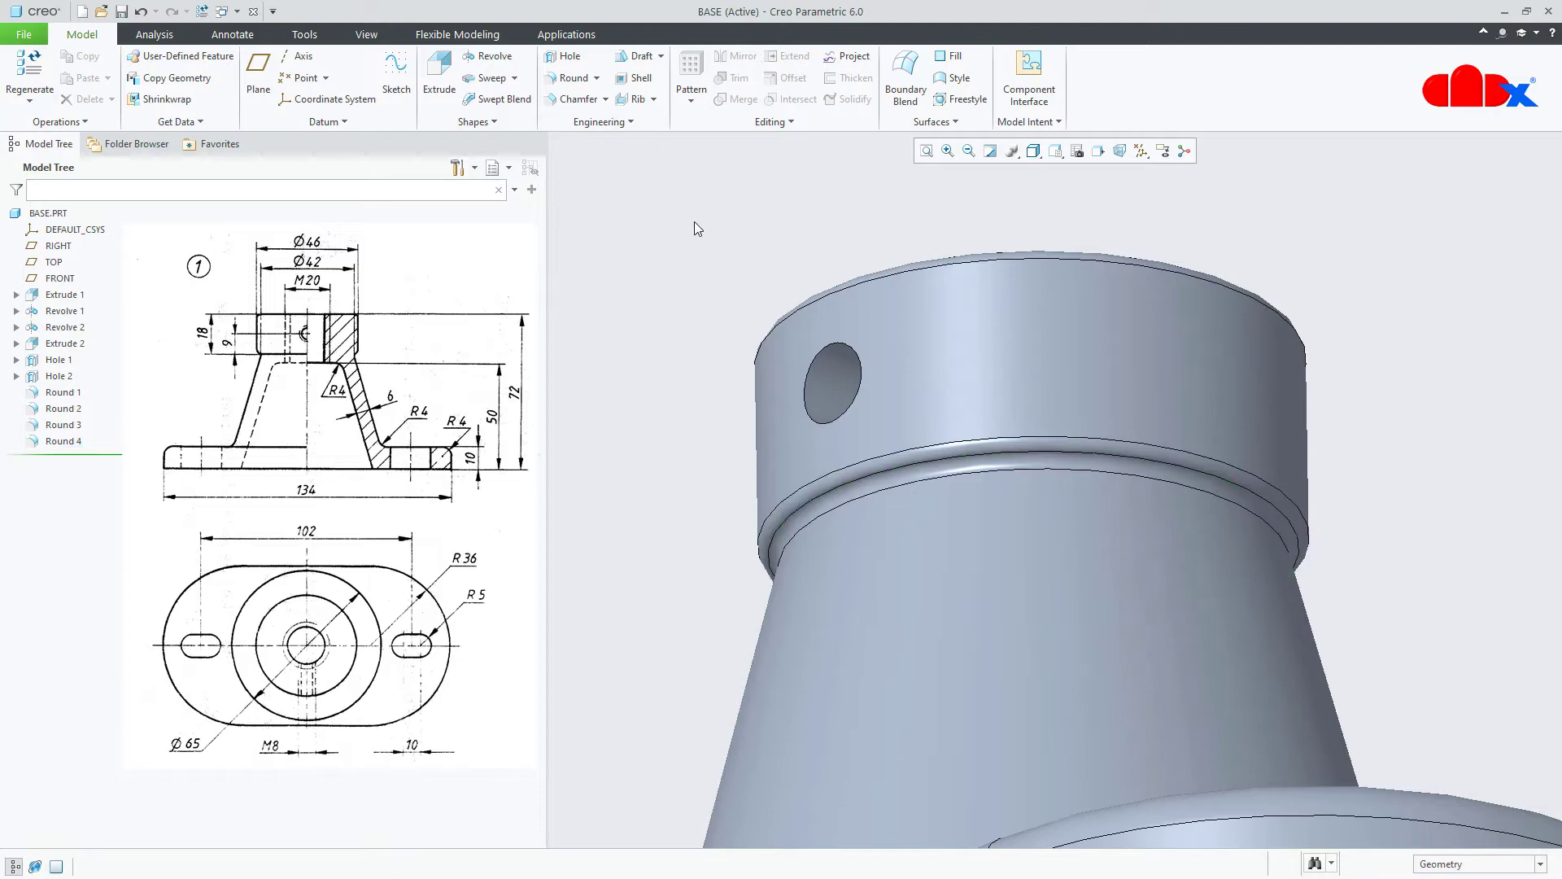
- Return the base part to its default view and save it as BASE.PRT in the asm folder
key(ctrl+d)
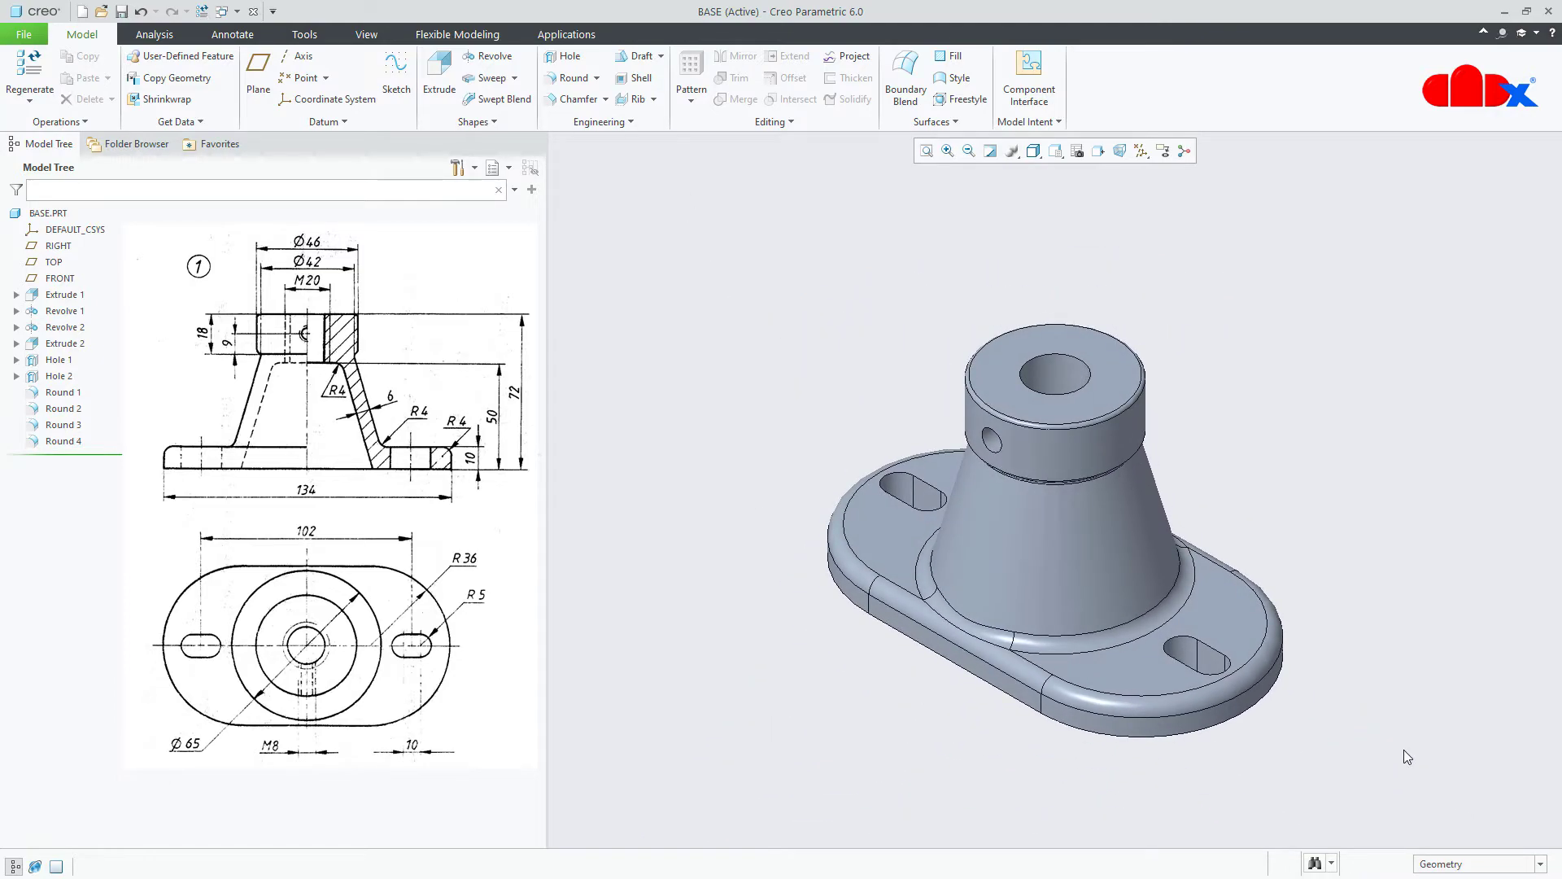
key(ctrl+s)
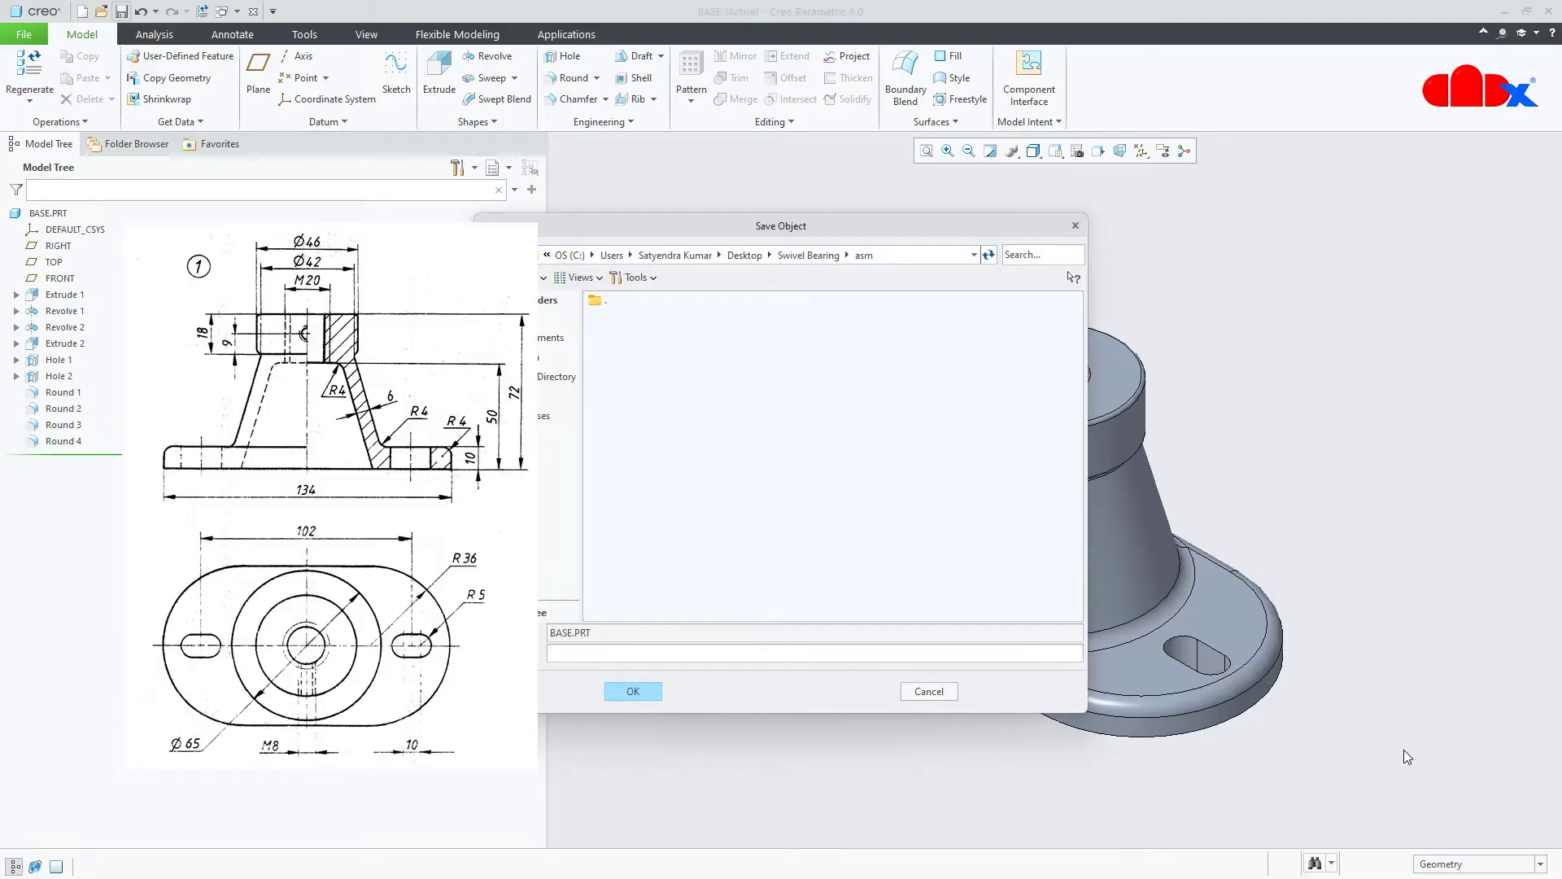
key(Return)
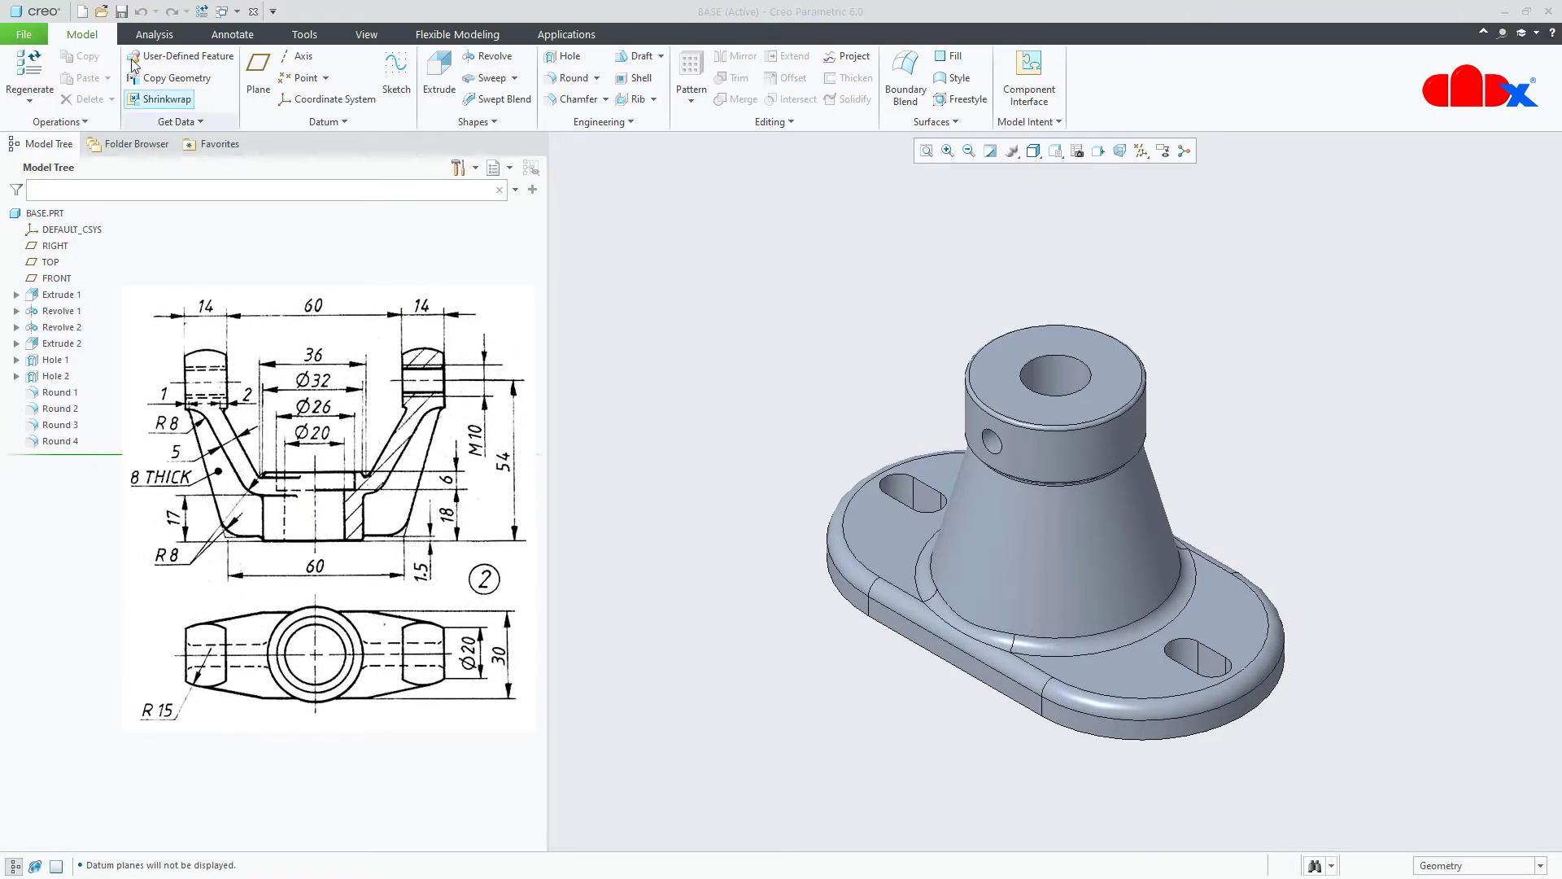
- Create a new solid part named fork from the solid_part_mmks template
click(82, 12)
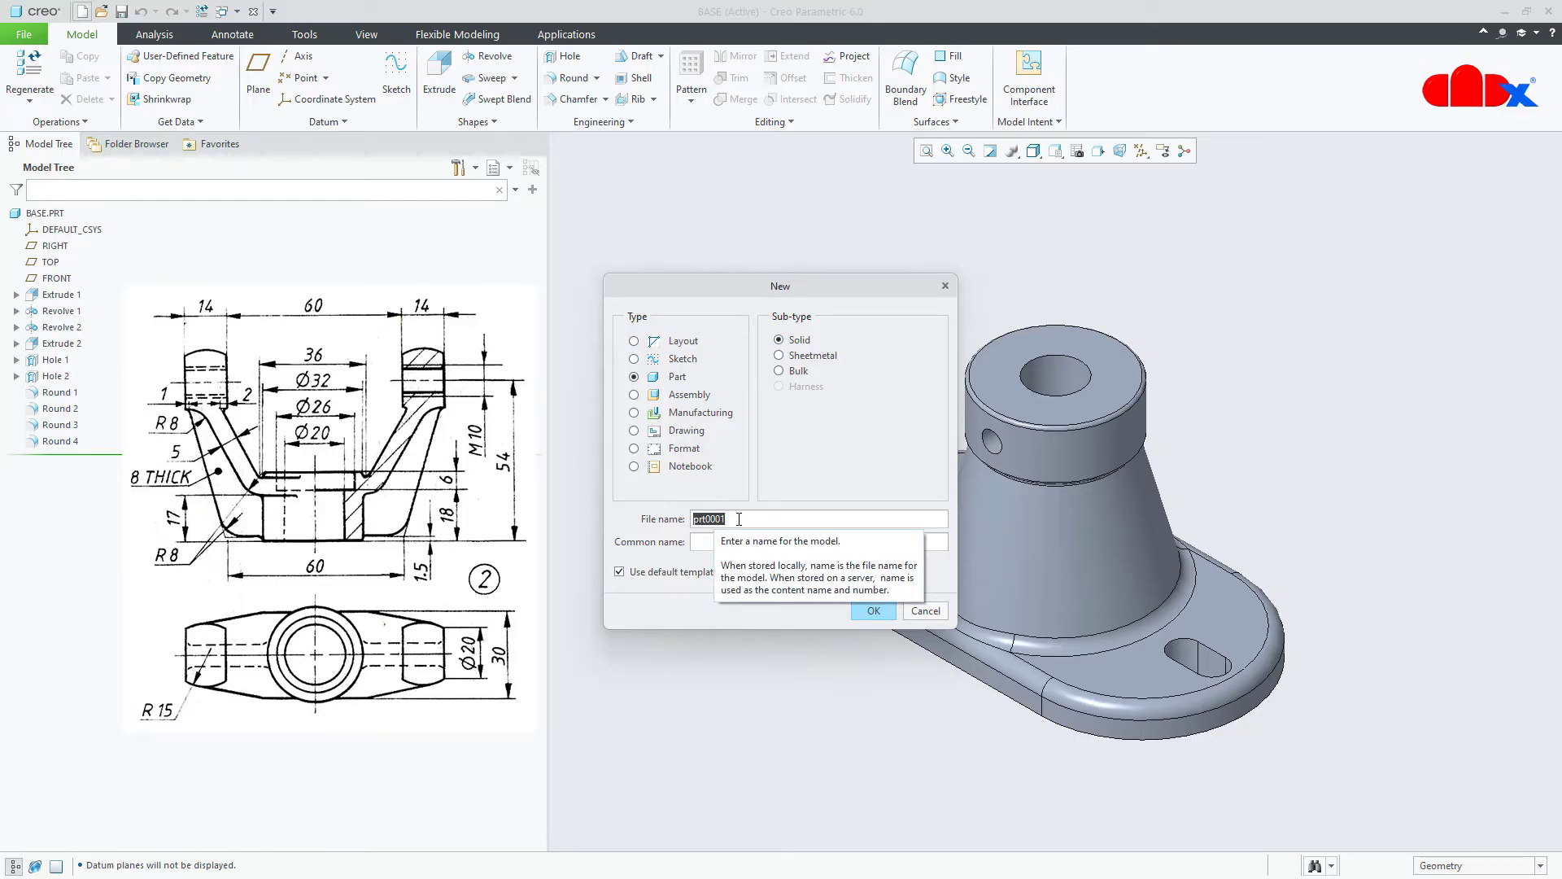
text(fork)
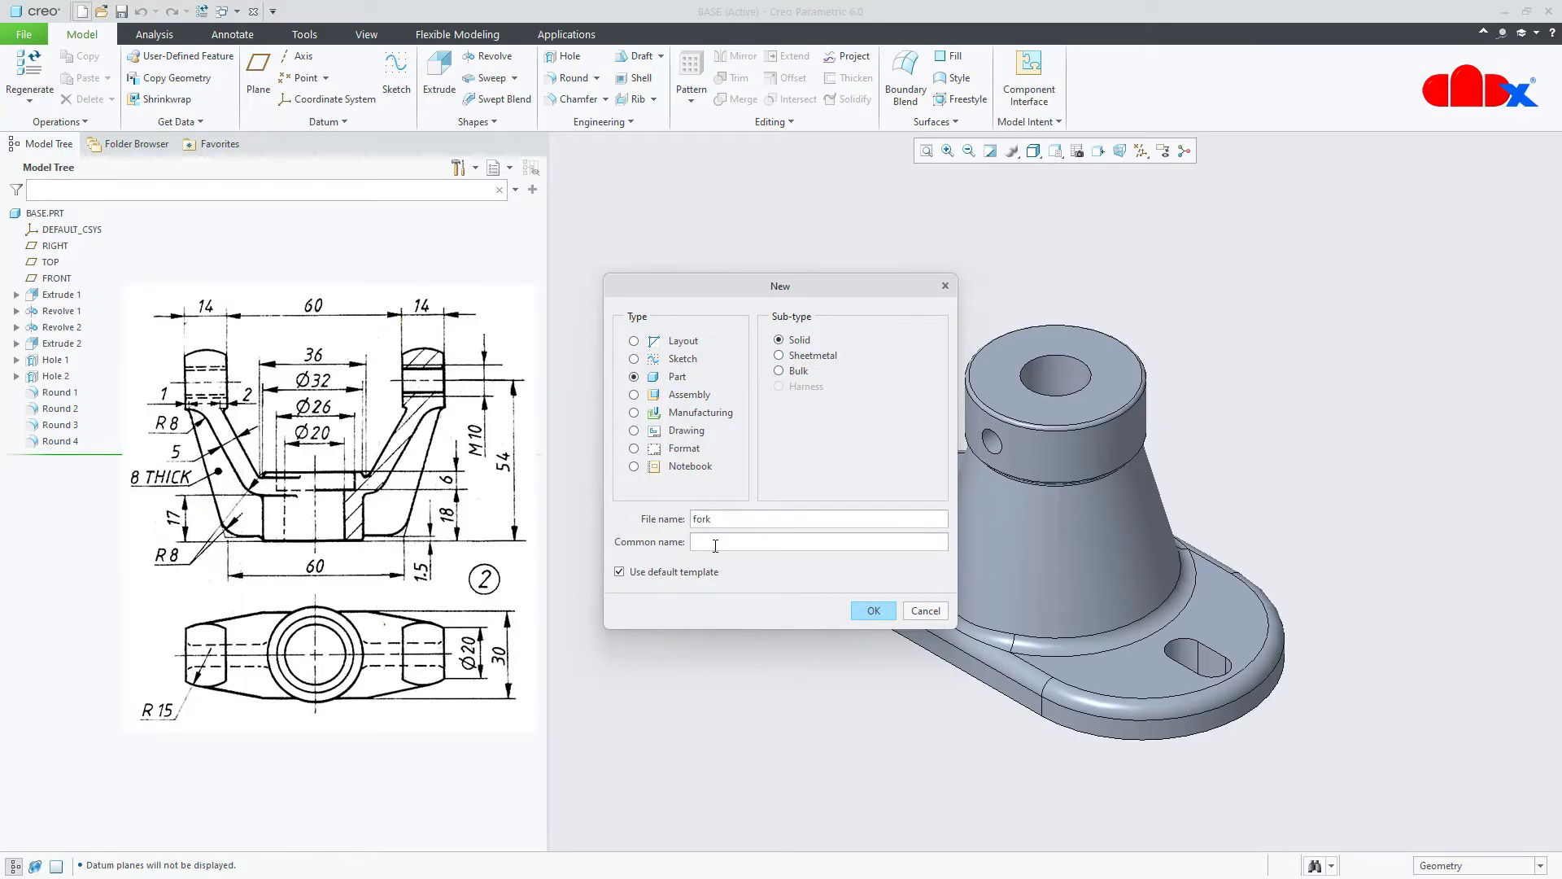
click(863, 613)
drag(917, 364, 912, 404)
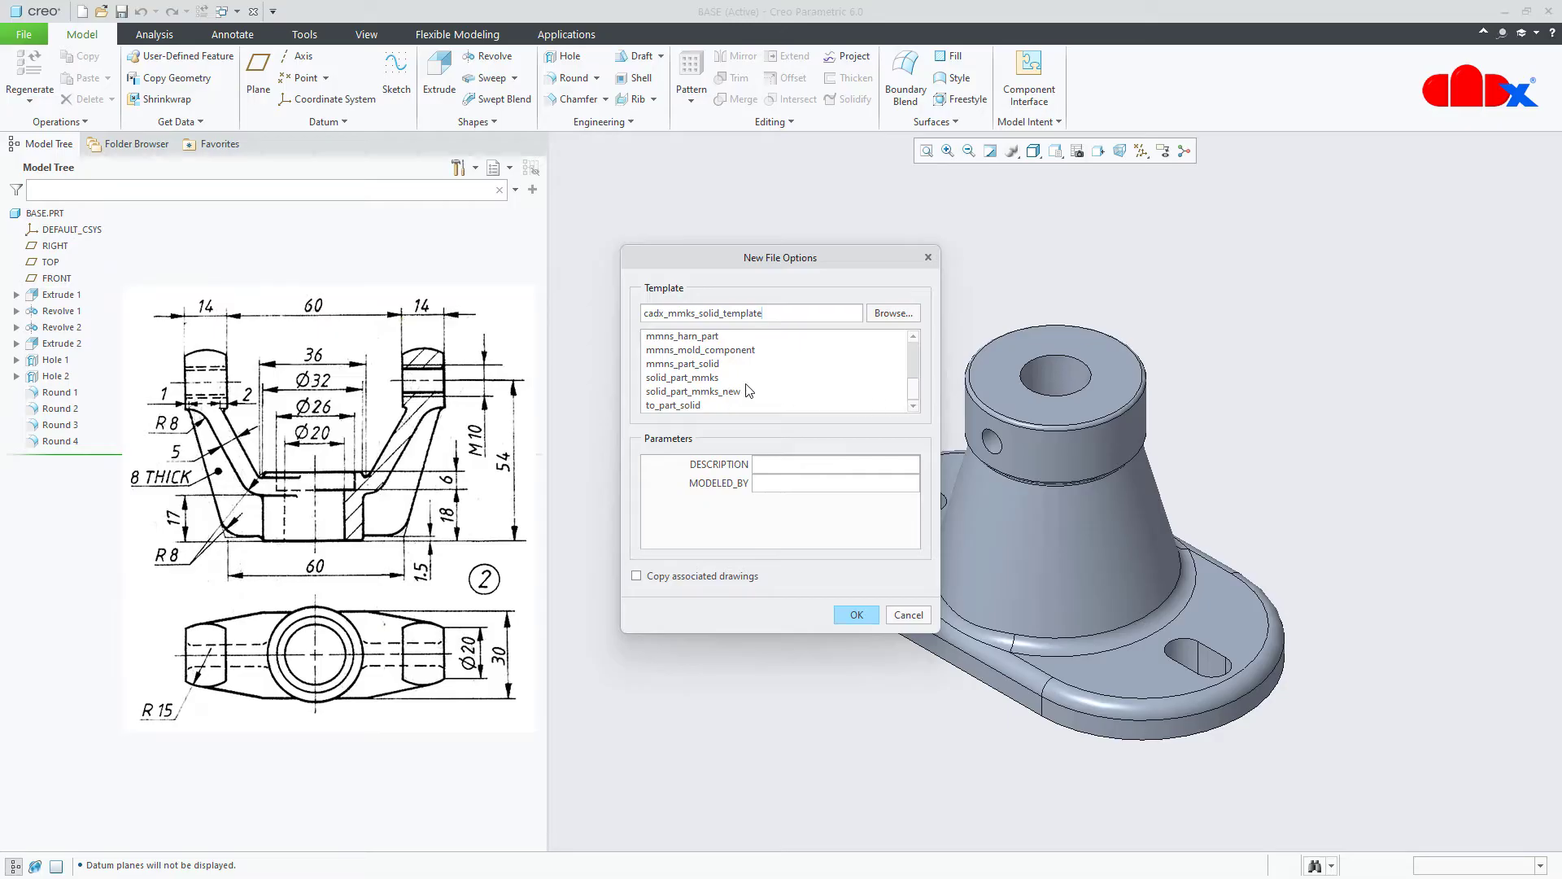
click(704, 379)
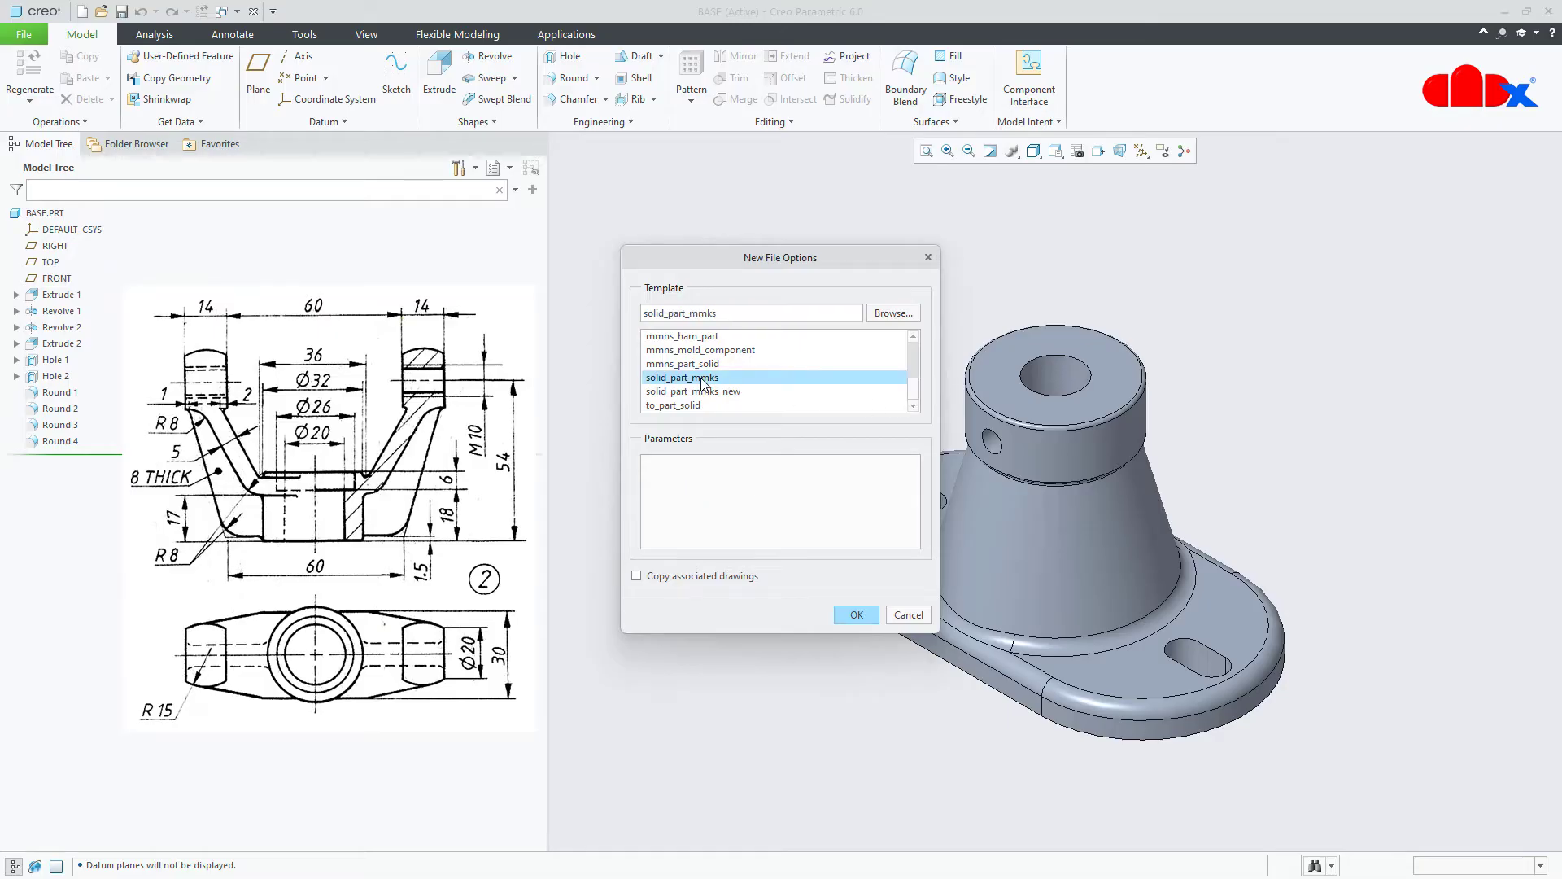
click(859, 614)
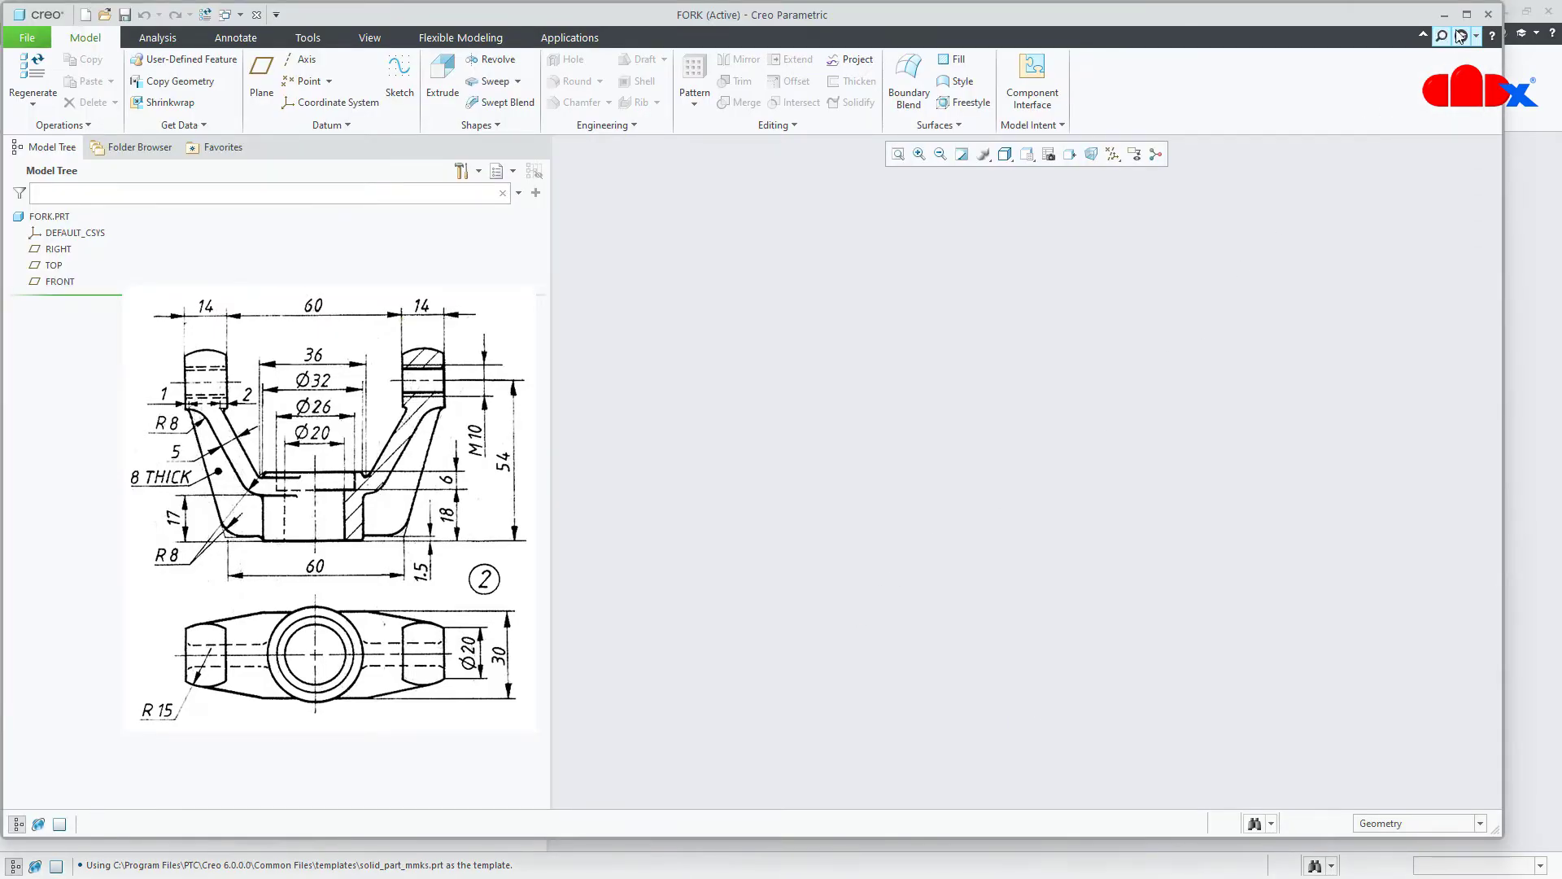
- Maximize the new part's window and turn on all datum displays
click(1468, 15)
click(1141, 151)
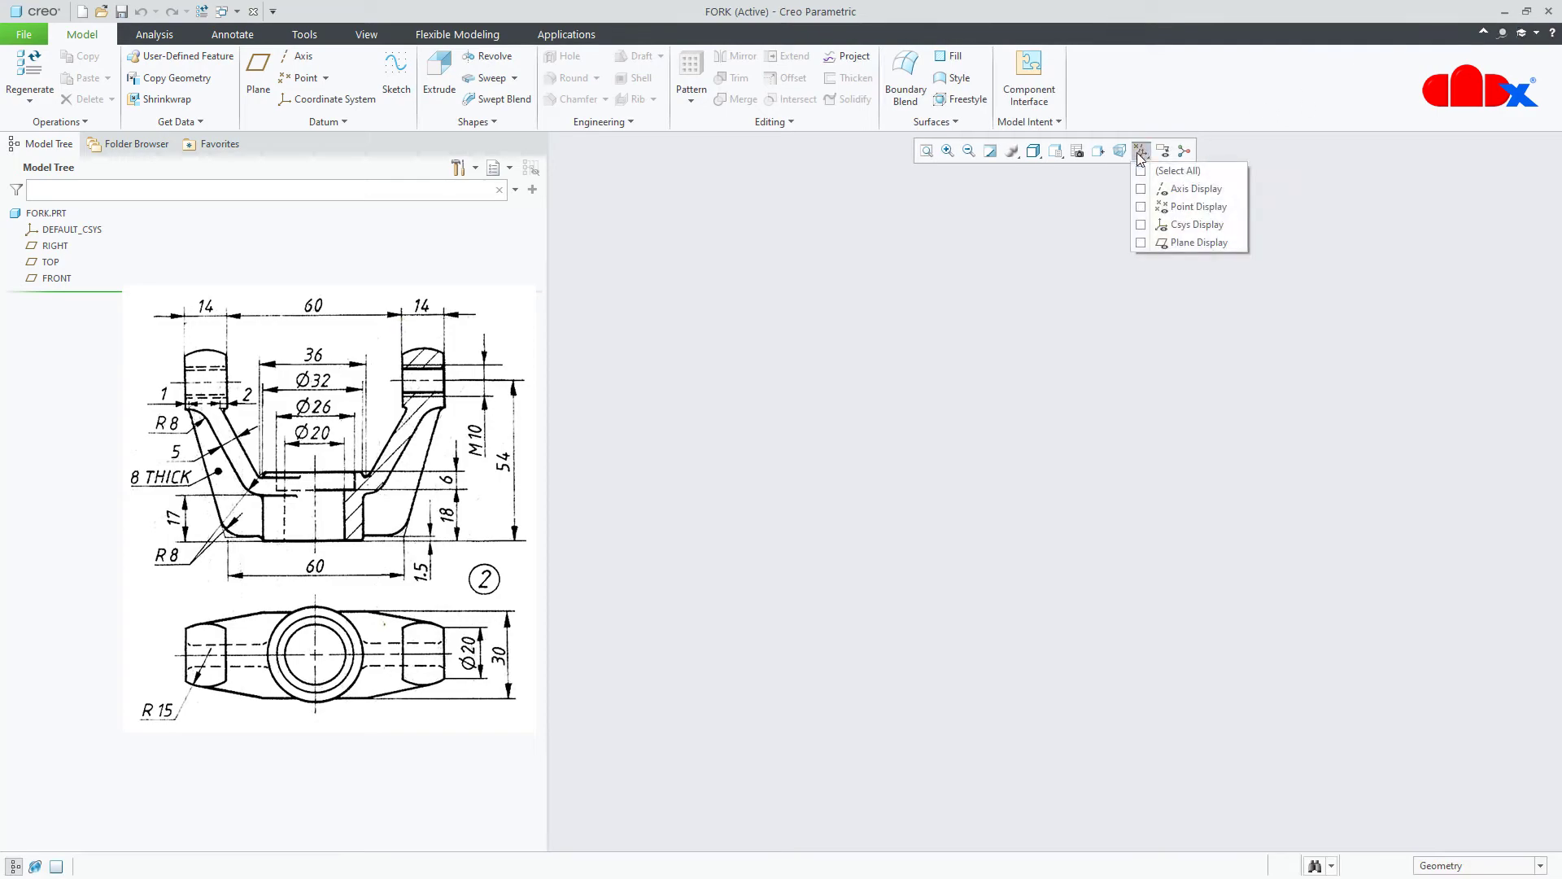
click(1177, 170)
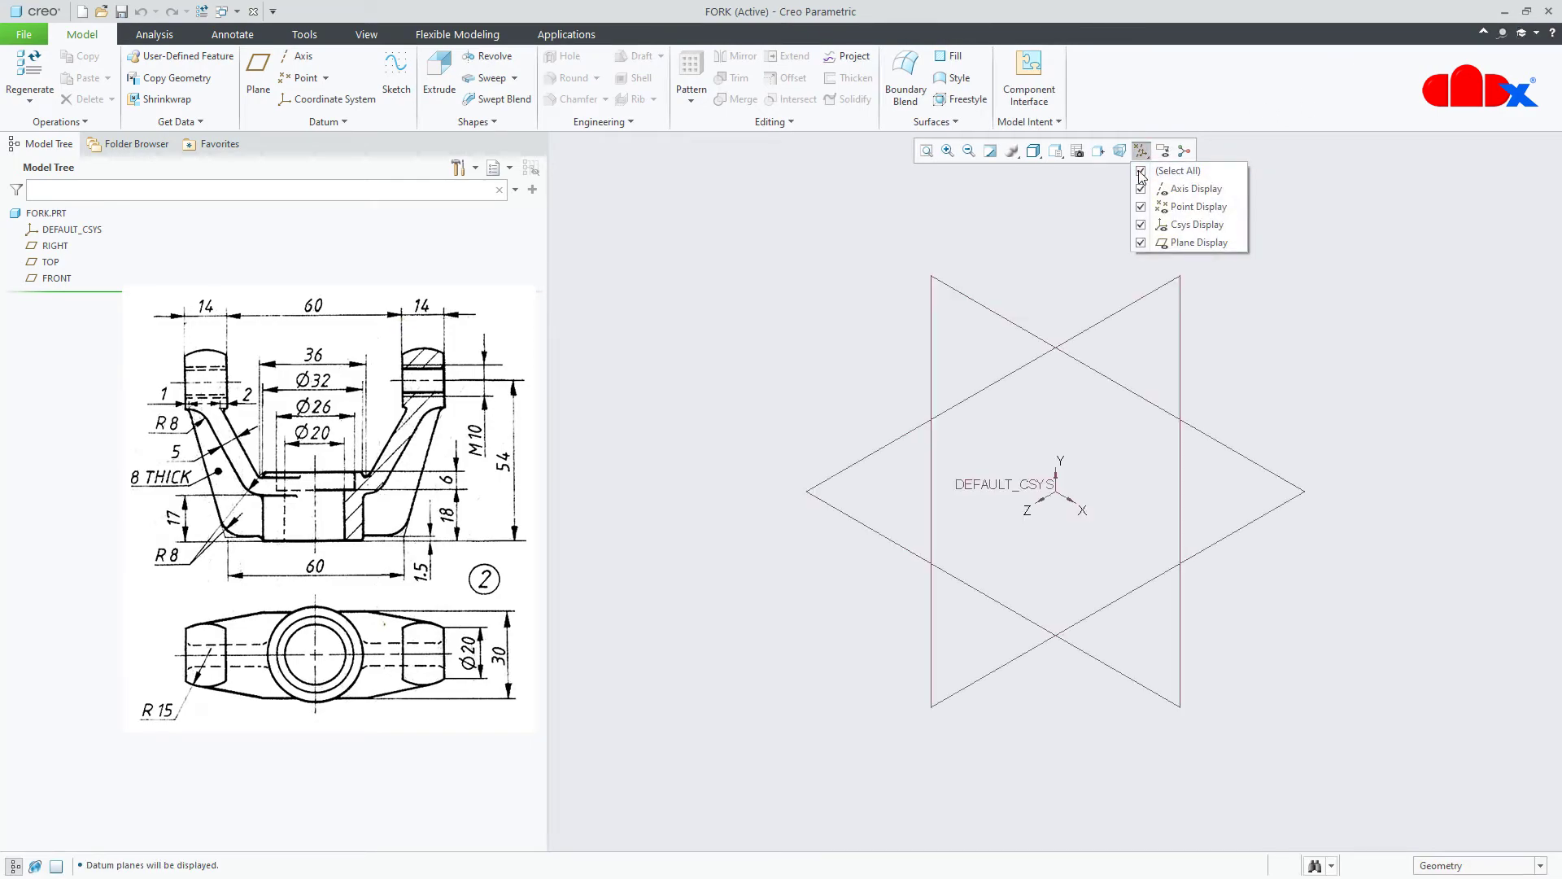
click(1073, 716)
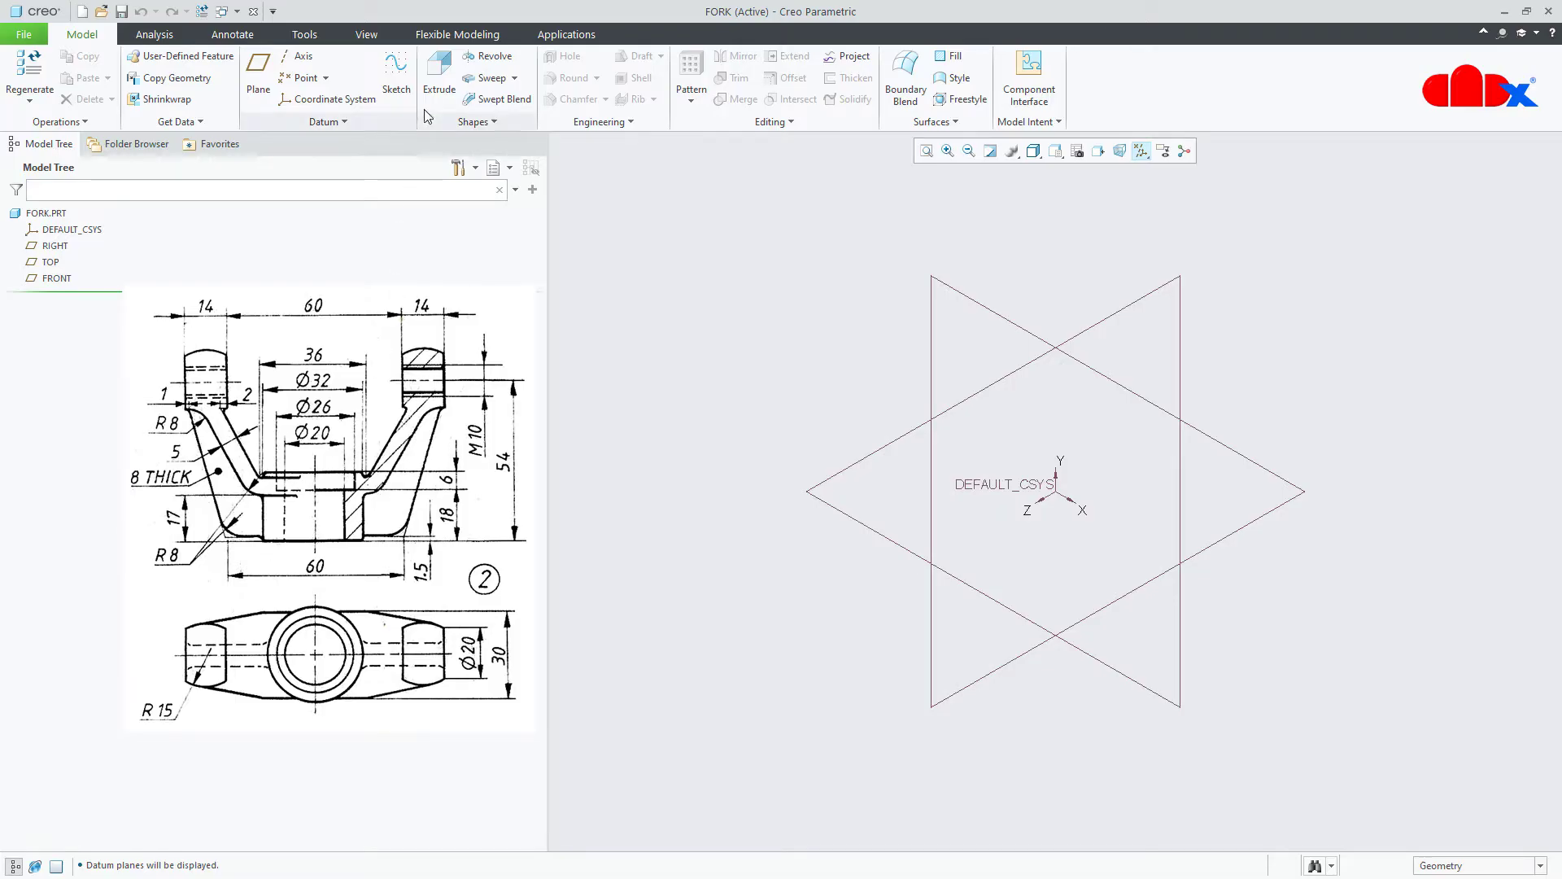
- Start an Extrude sketch on the TOP plane, viewed face-on, with all datum displays turned off
click(439, 74)
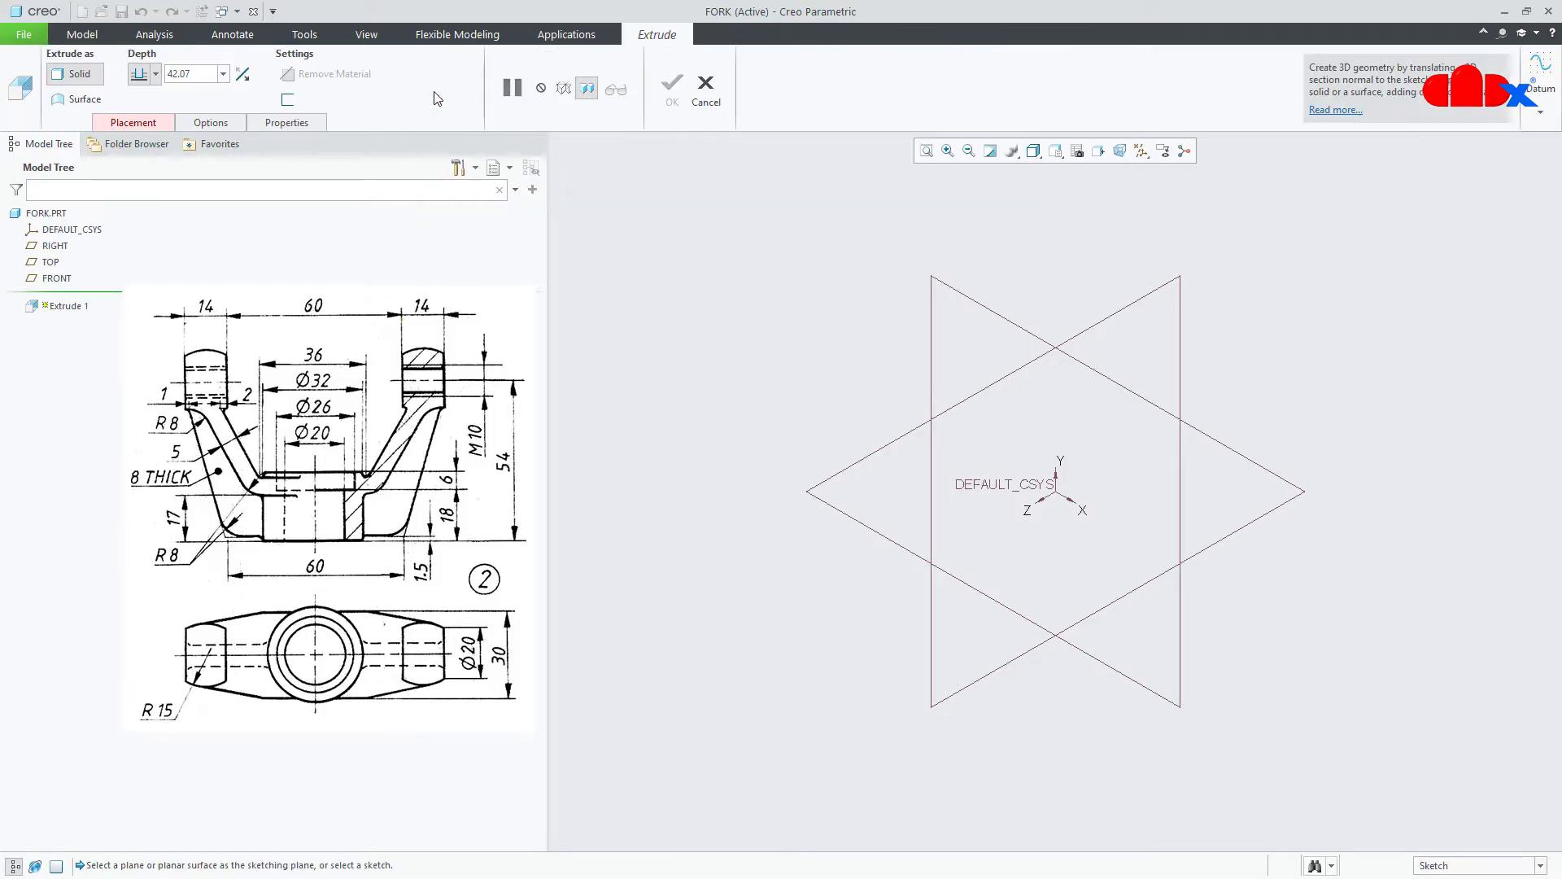
click(32, 265)
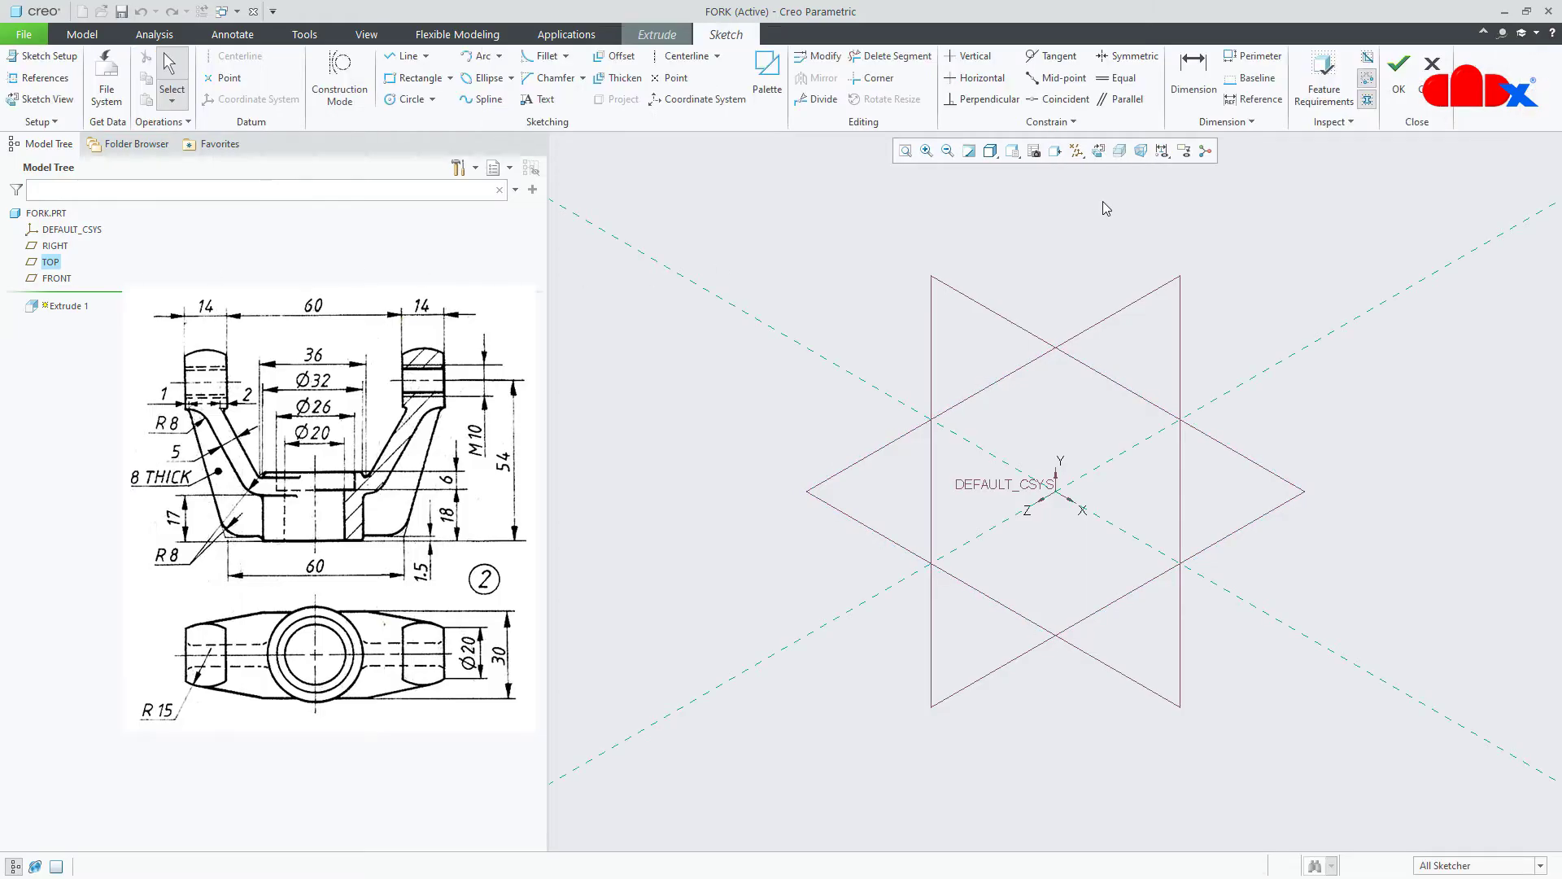
click(1098, 152)
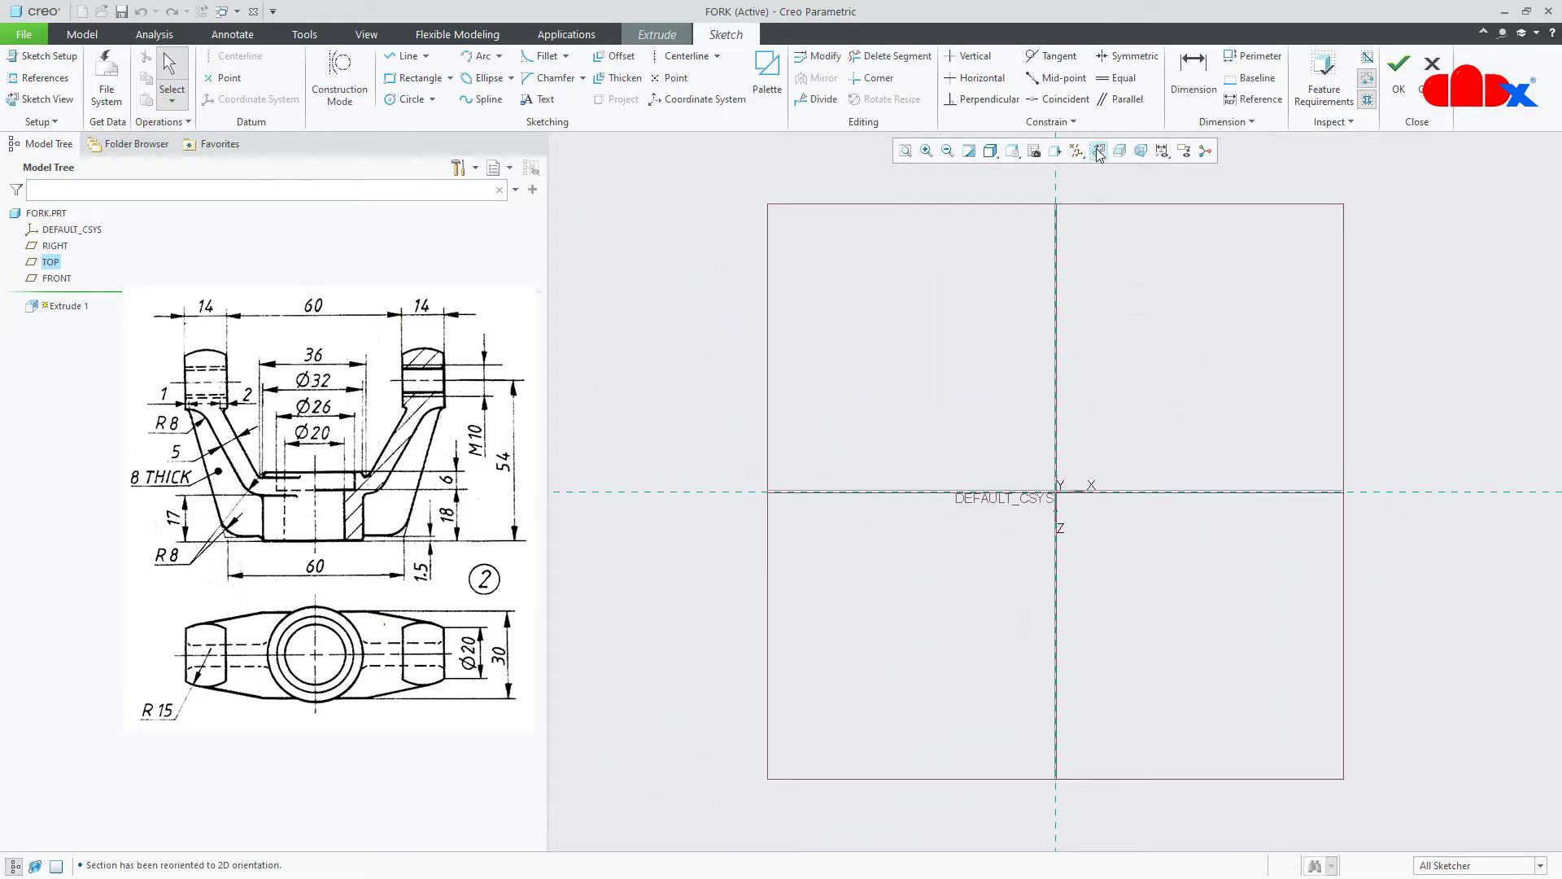
click(1078, 153)
click(1082, 171)
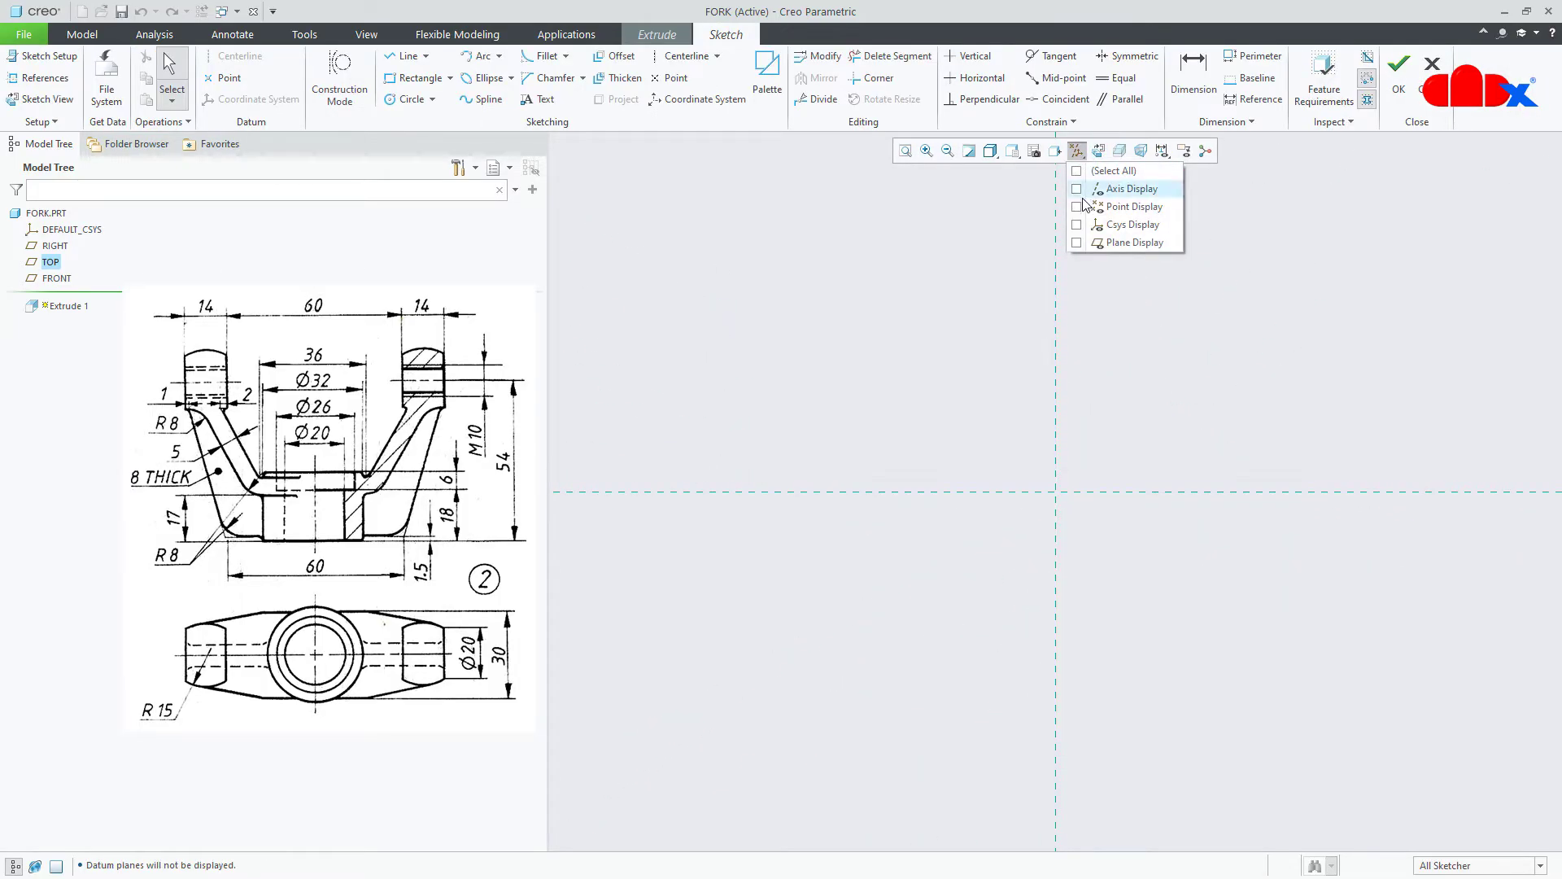
- Sketch a circle centred on the origin and set its diameter to 32 mm
right_click(1128, 396)
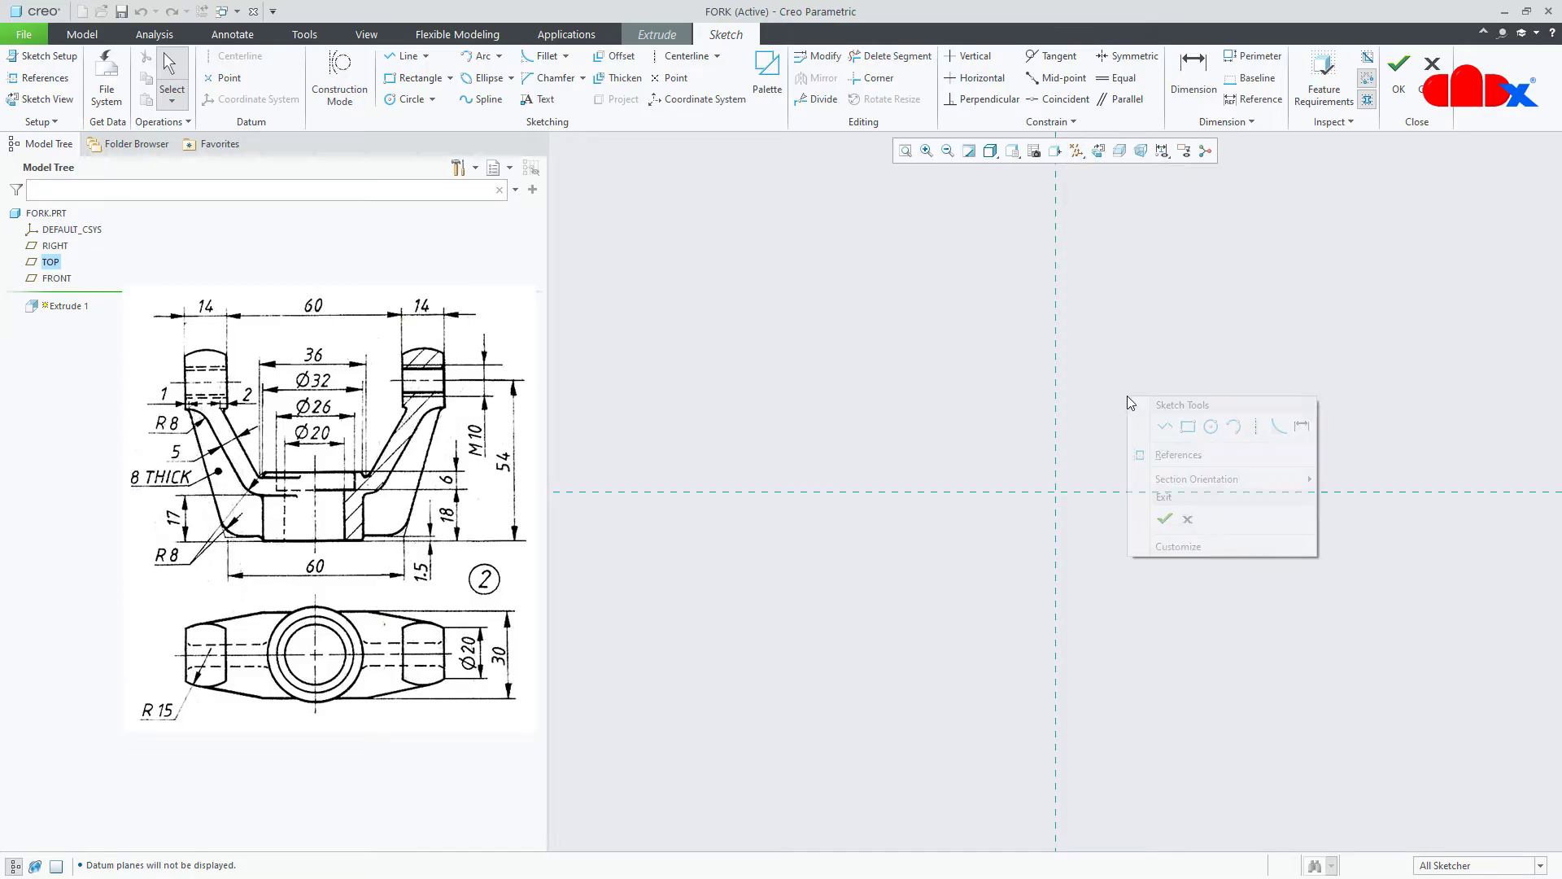
click(1211, 427)
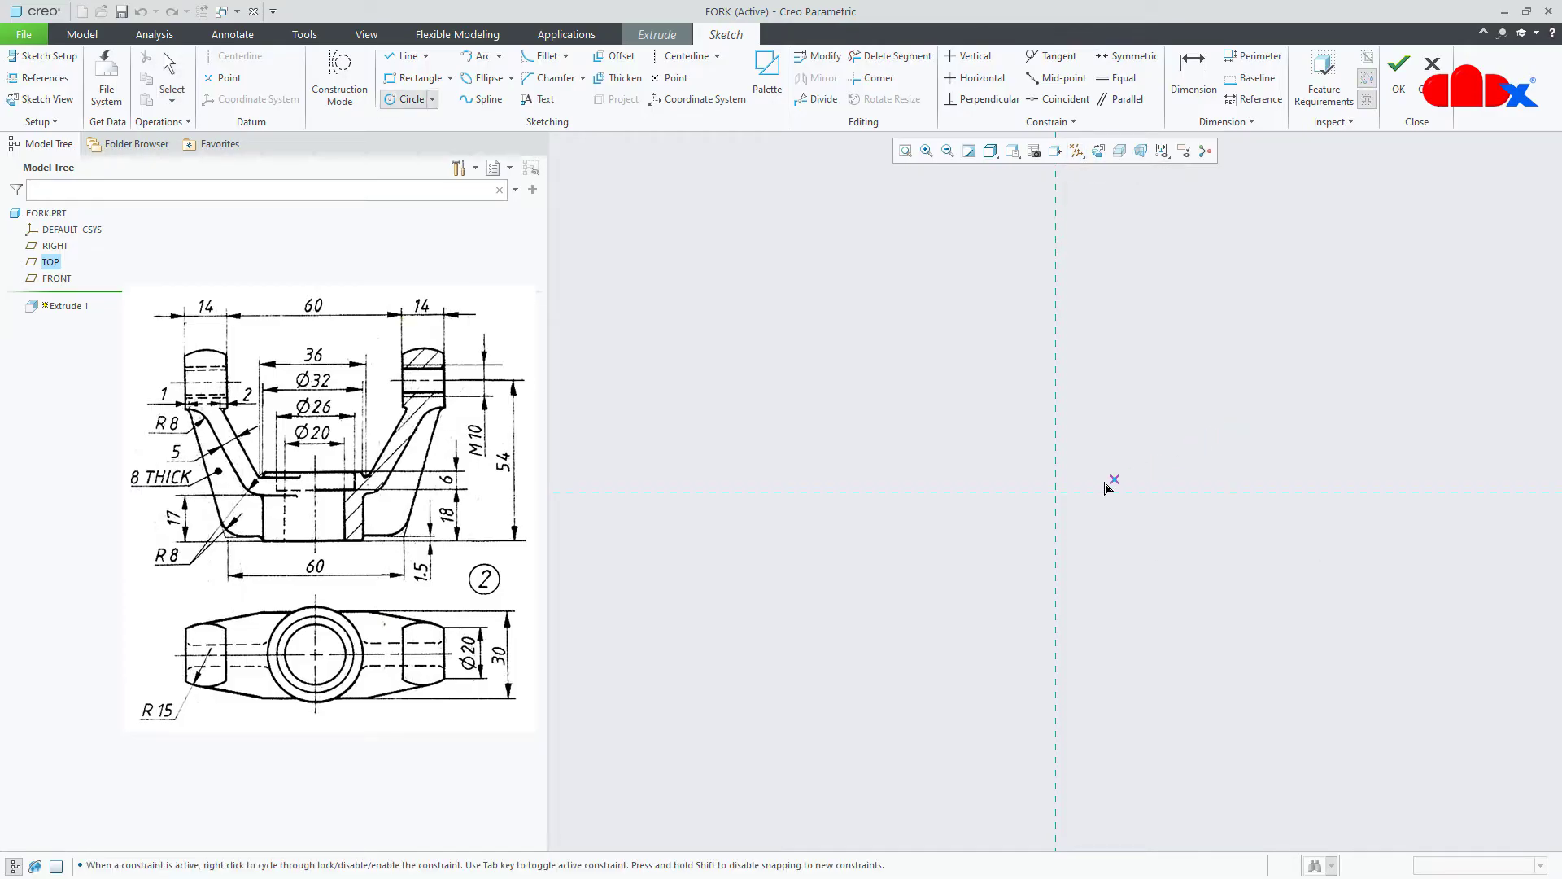
click(1057, 491)
click(1099, 534)
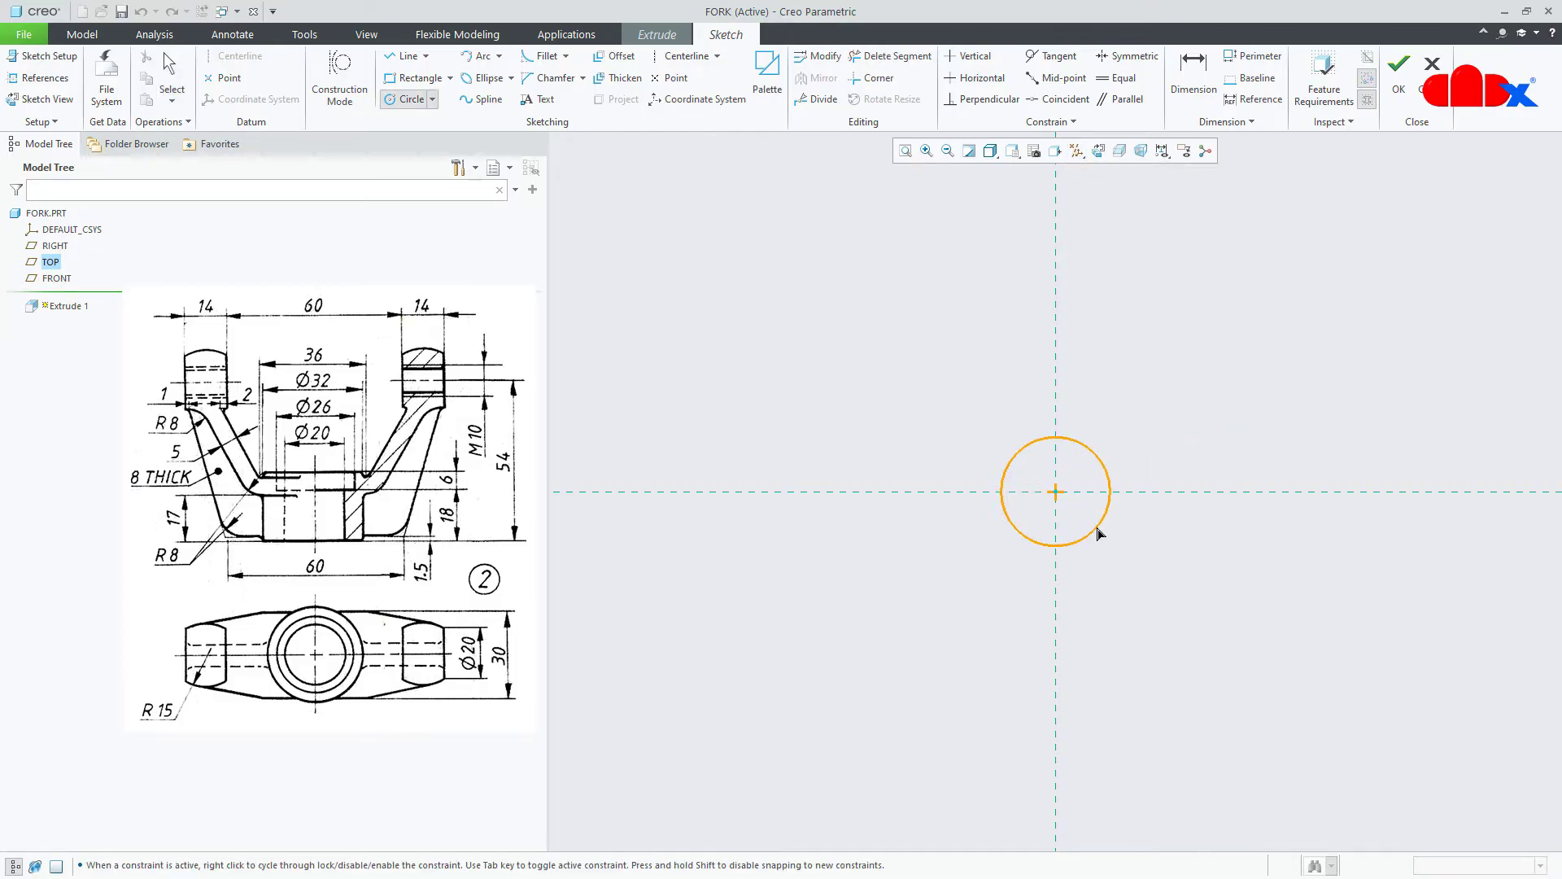
middle_click(1164, 461)
double_click(968, 440)
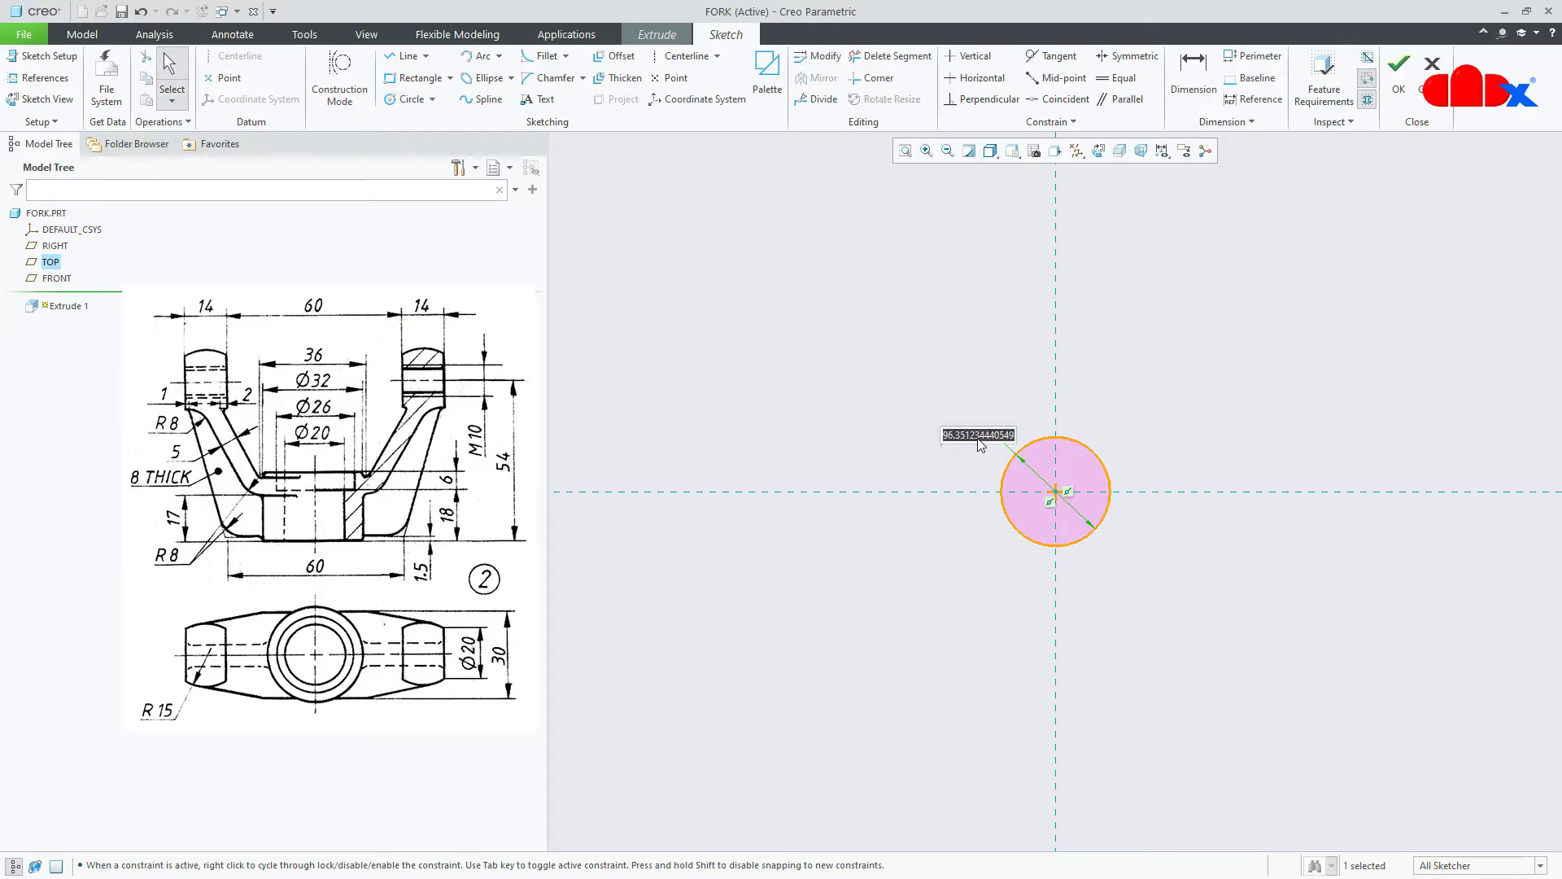
text(32)
key(Return)
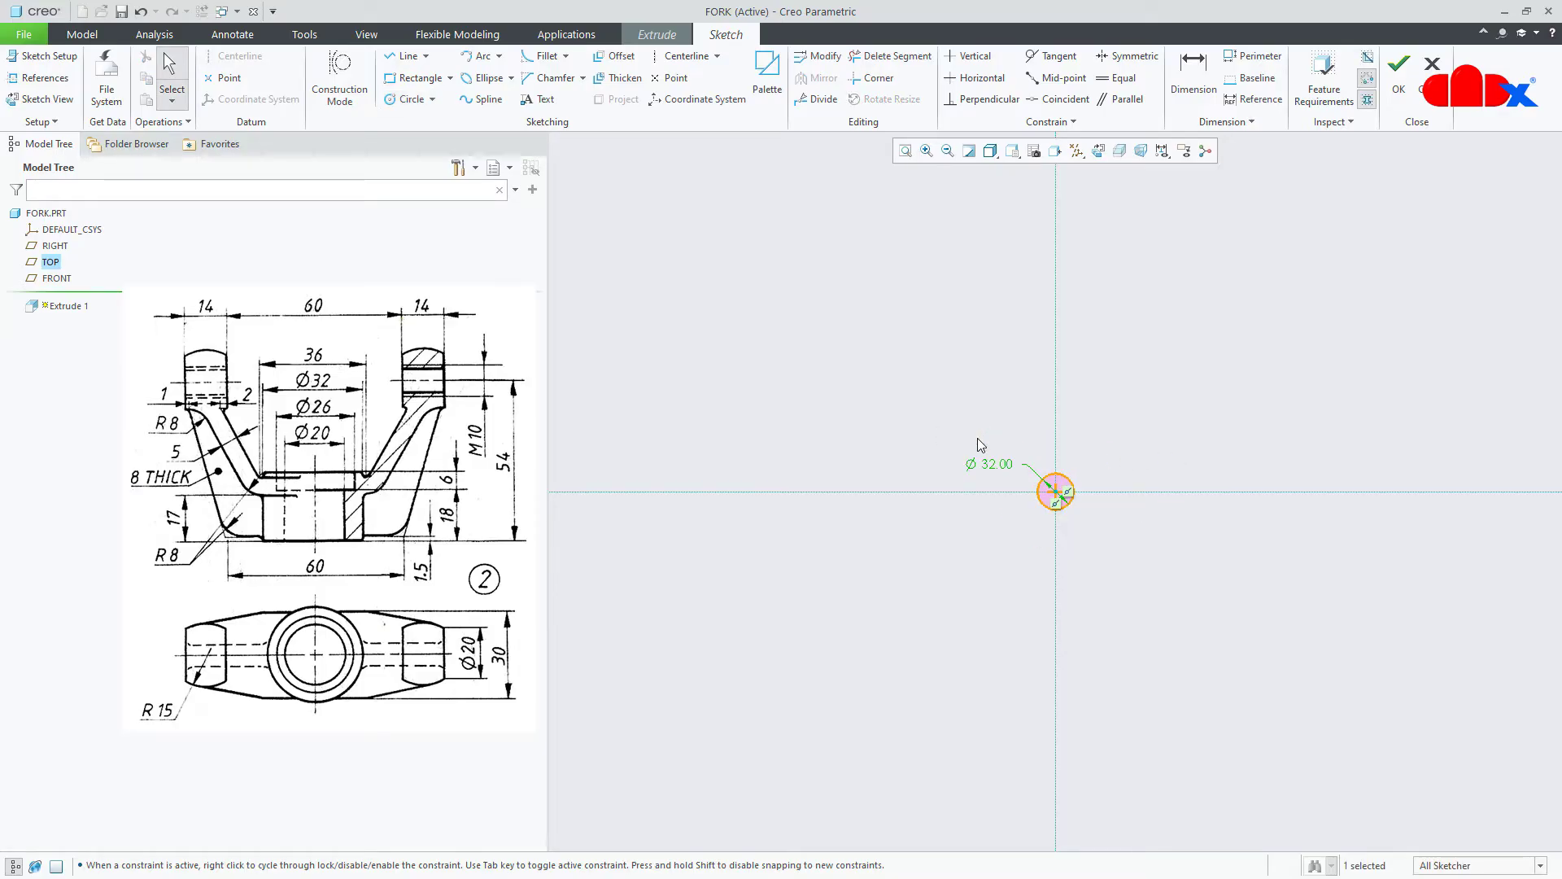
- Finish the circle sketch, extrude it 24 mm into a solid cylinder, and return to the default view with nothing selected
right_click(1043, 442)
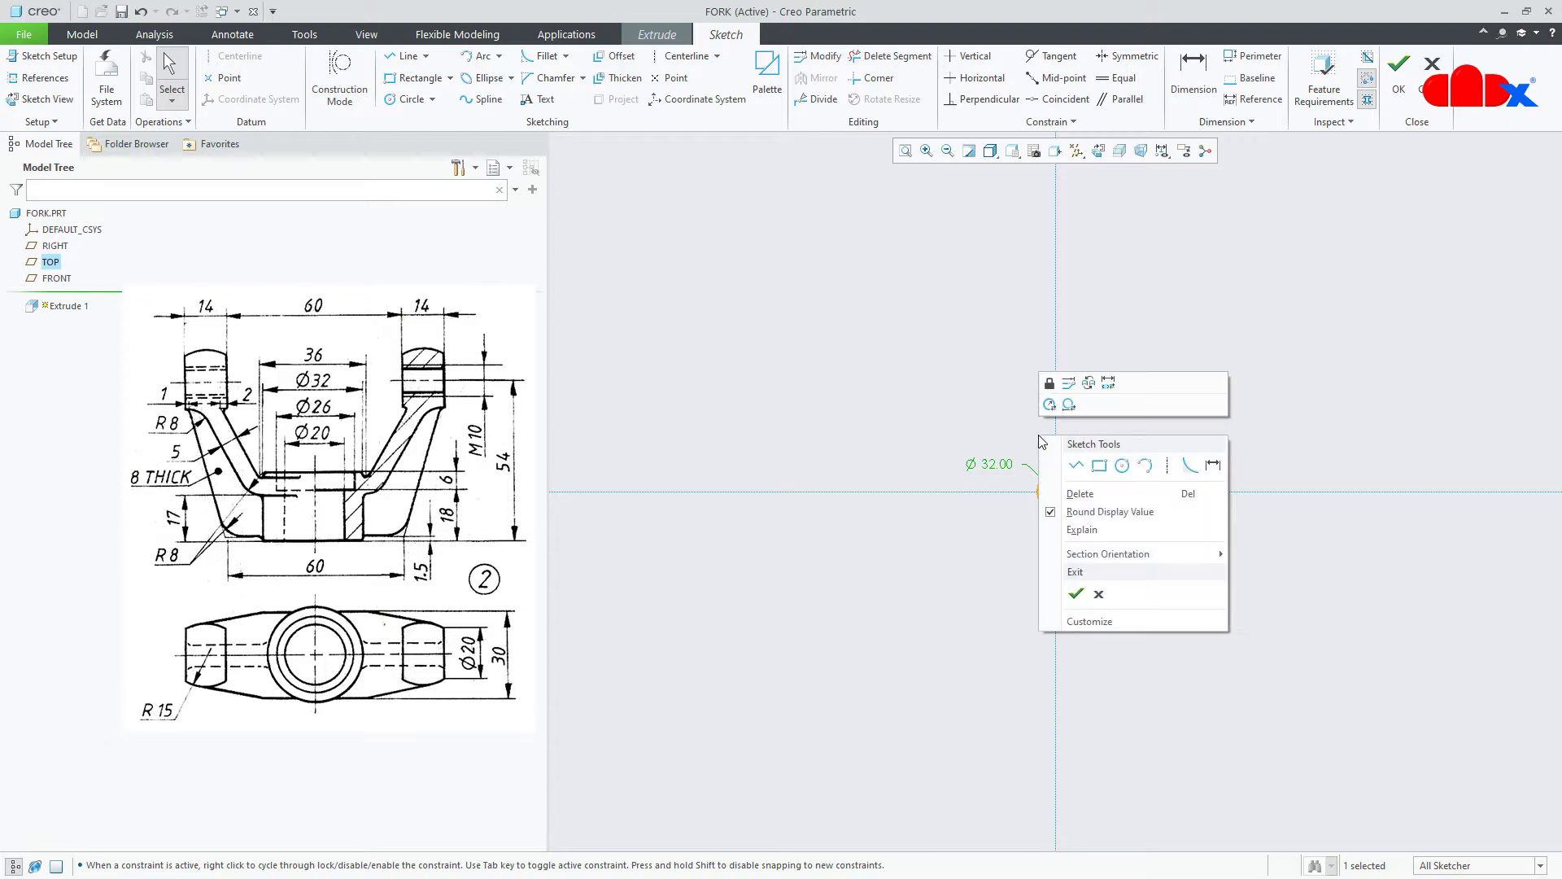
click(1076, 595)
mouse_move(1080, 586)
middle_down()
mouse_move(1079, 562)
mouse_move(1120, 597)
mouse_move(1128, 559)
middle_up()
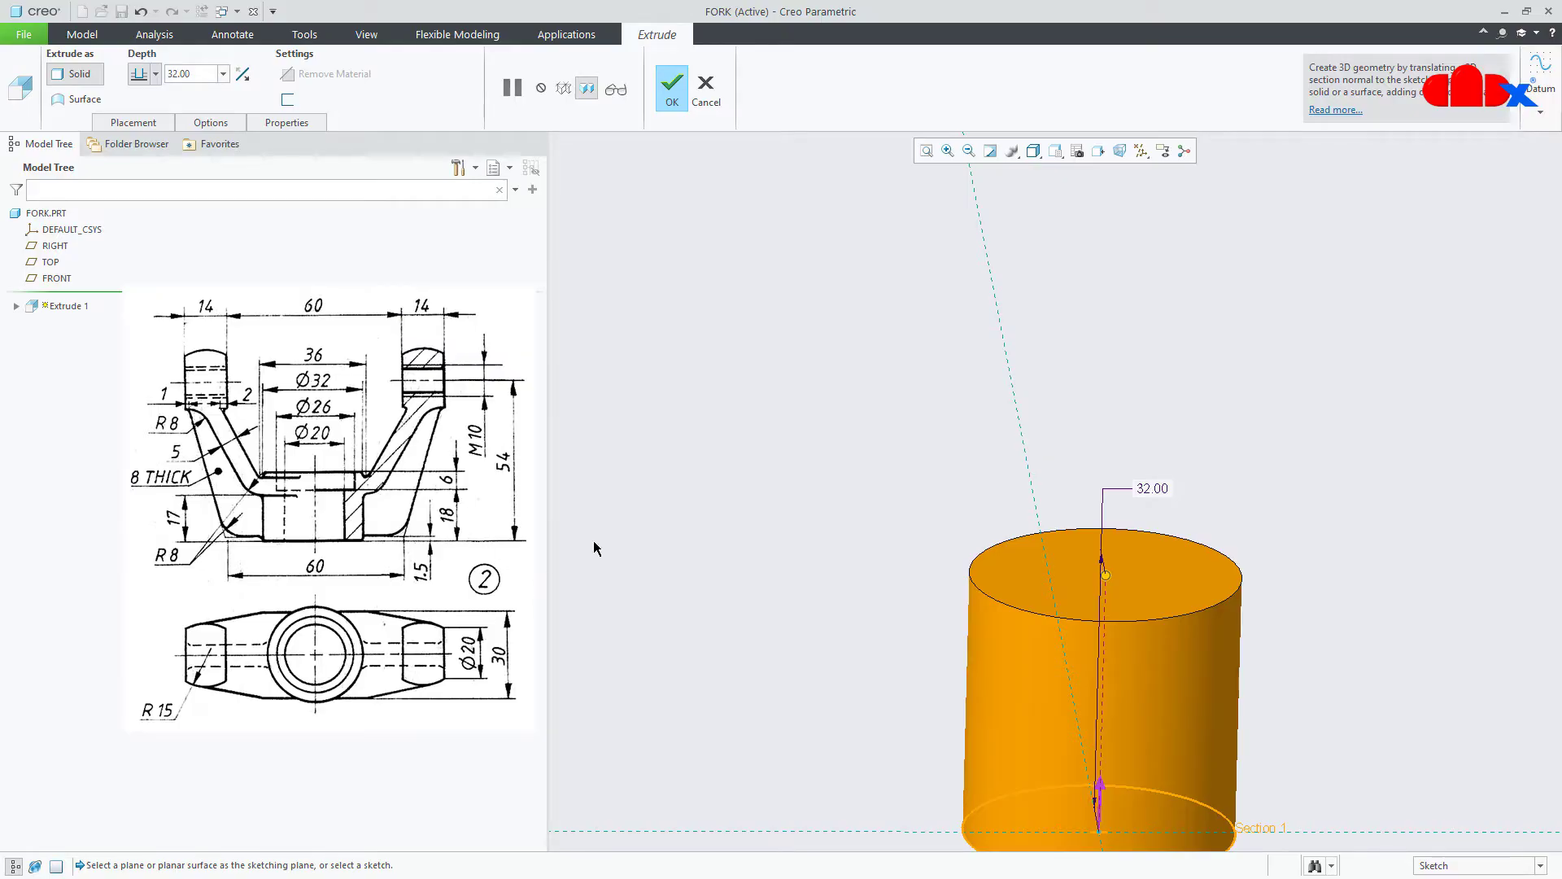
double_click(1147, 491)
text(24)
key(Return)
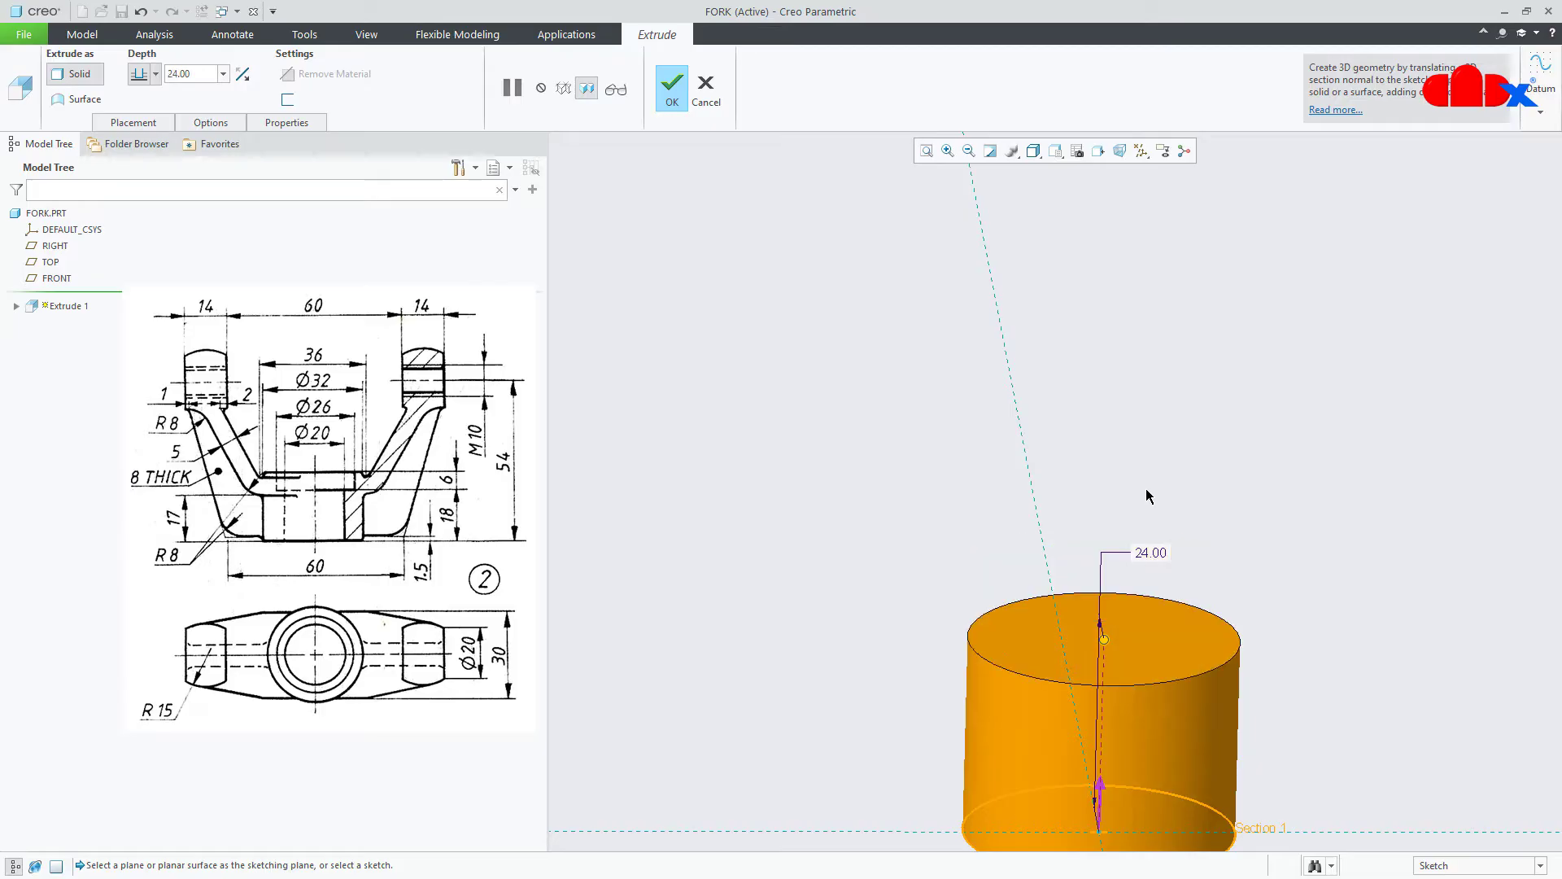
middle_click(1149, 497)
key(ctrl+d)
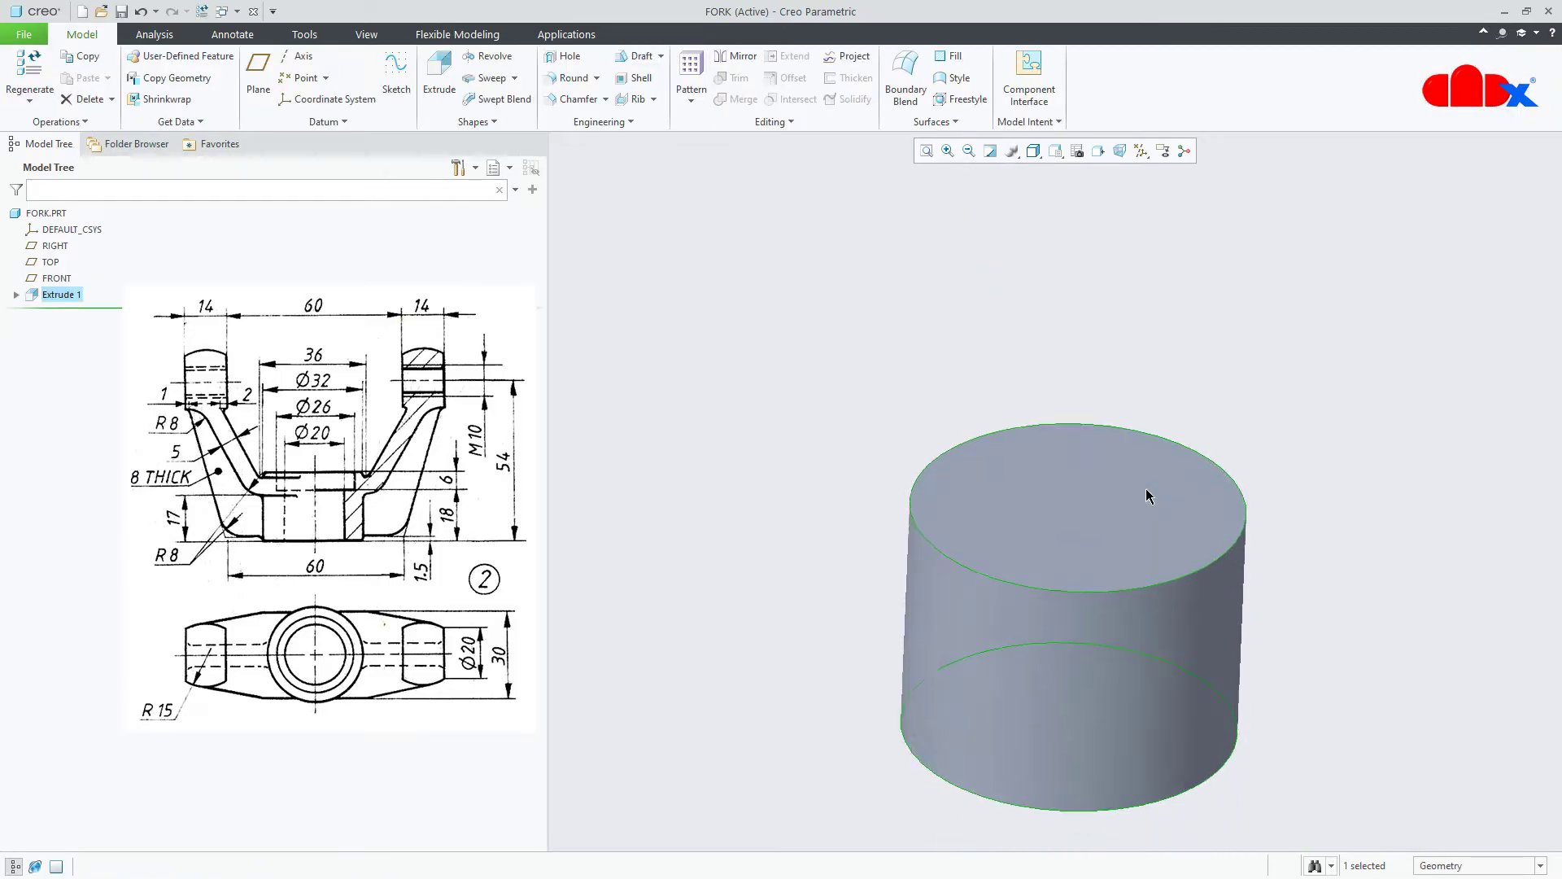
click(1315, 600)
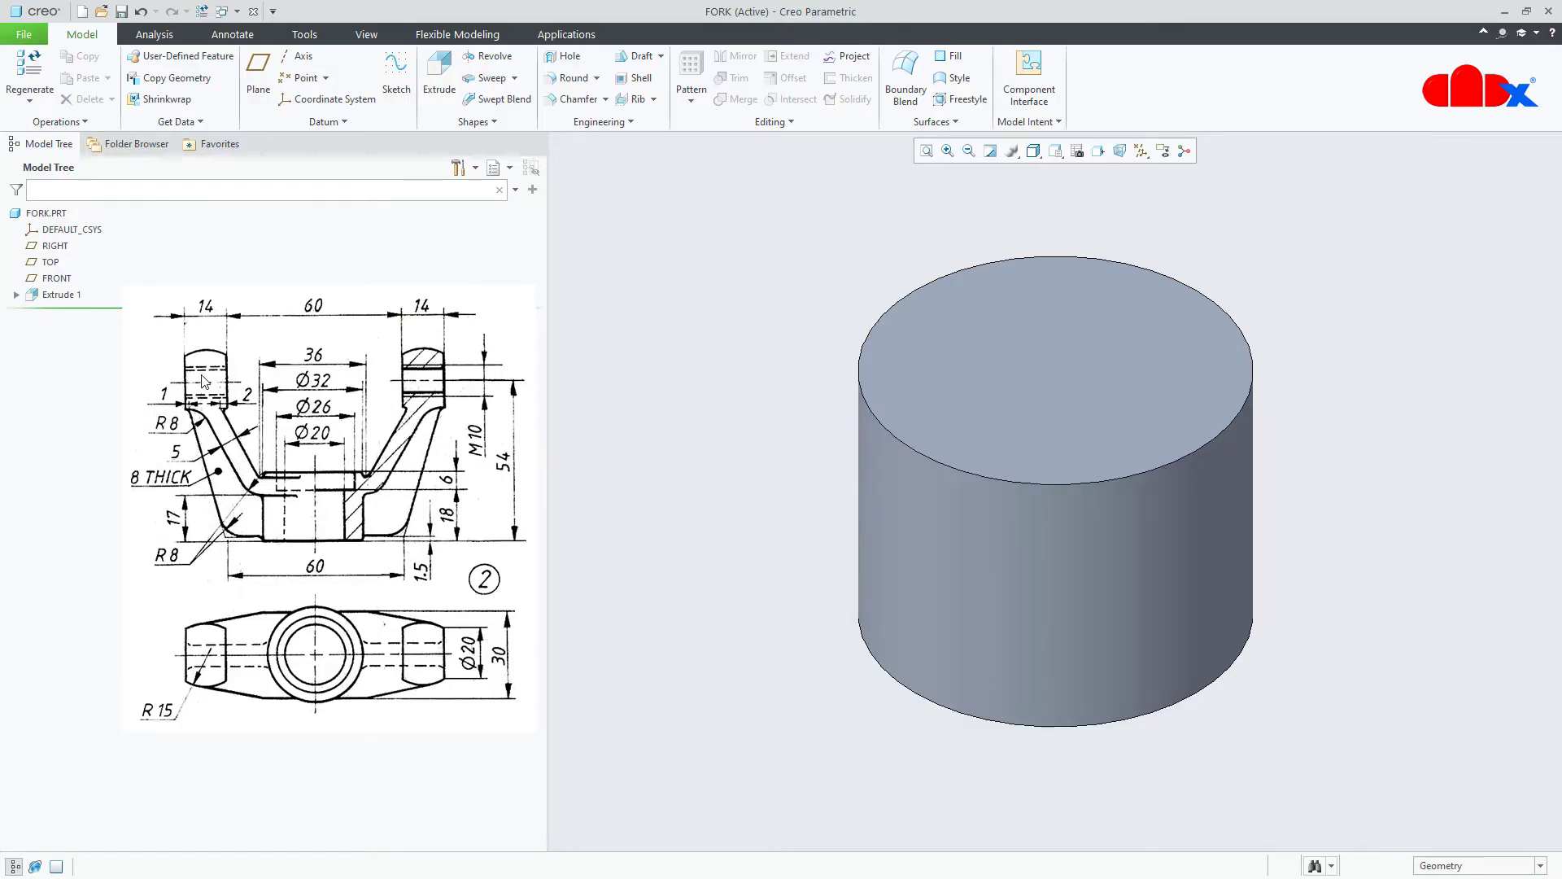
- Start a Revolve sketch on the FRONT plane and view it face-on
click(491, 57)
click(57, 278)
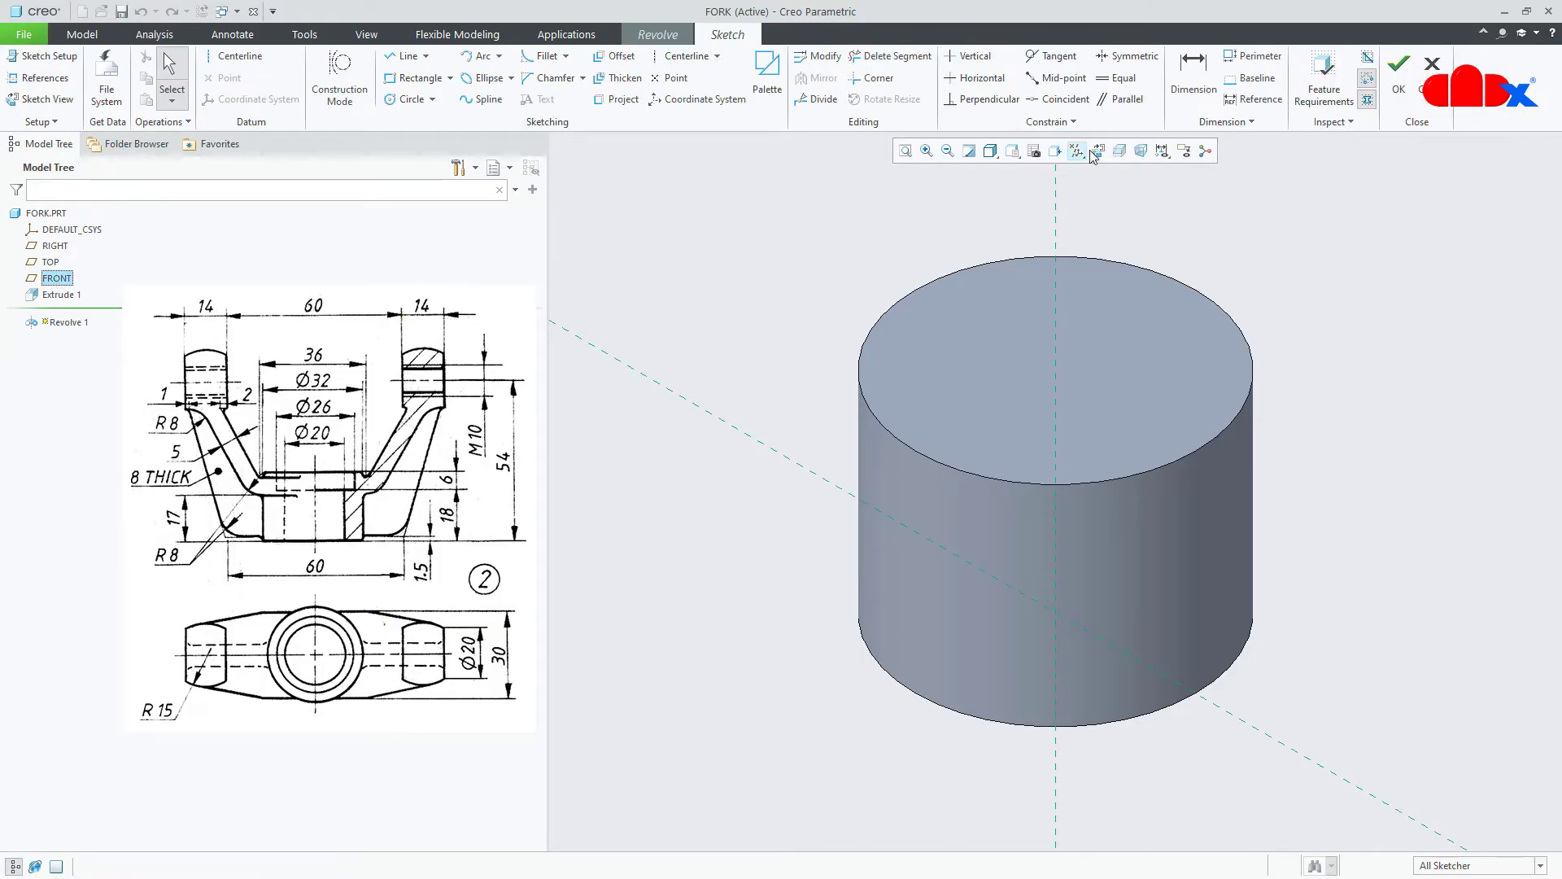
click(1091, 152)
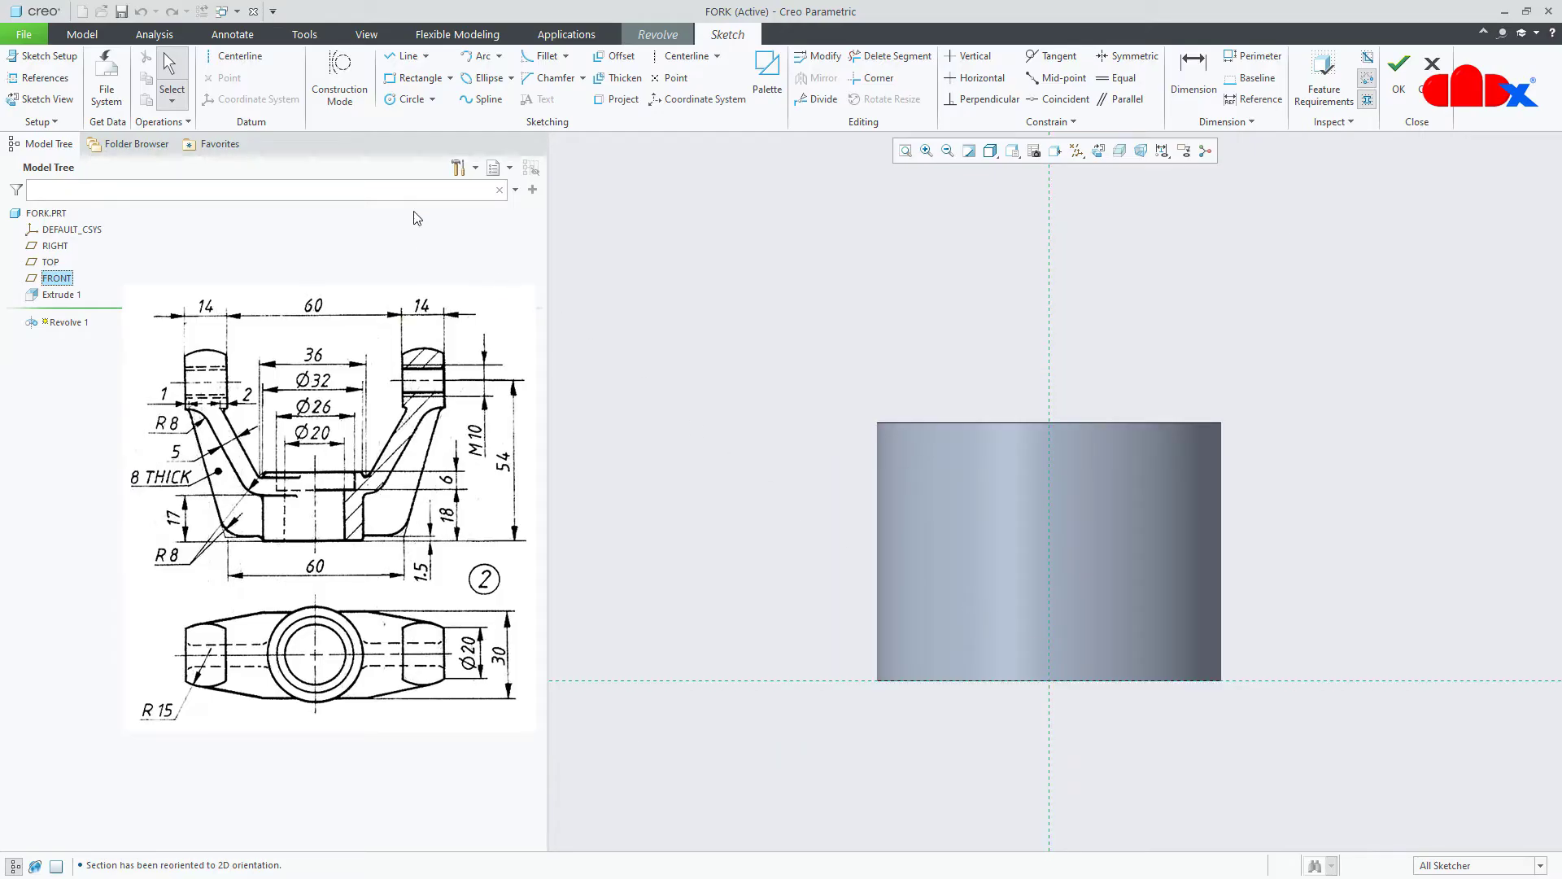
- Add a horizontal centerline above the cylinder as the revolve axis and set its height above the base to 54 mm
click(236, 55)
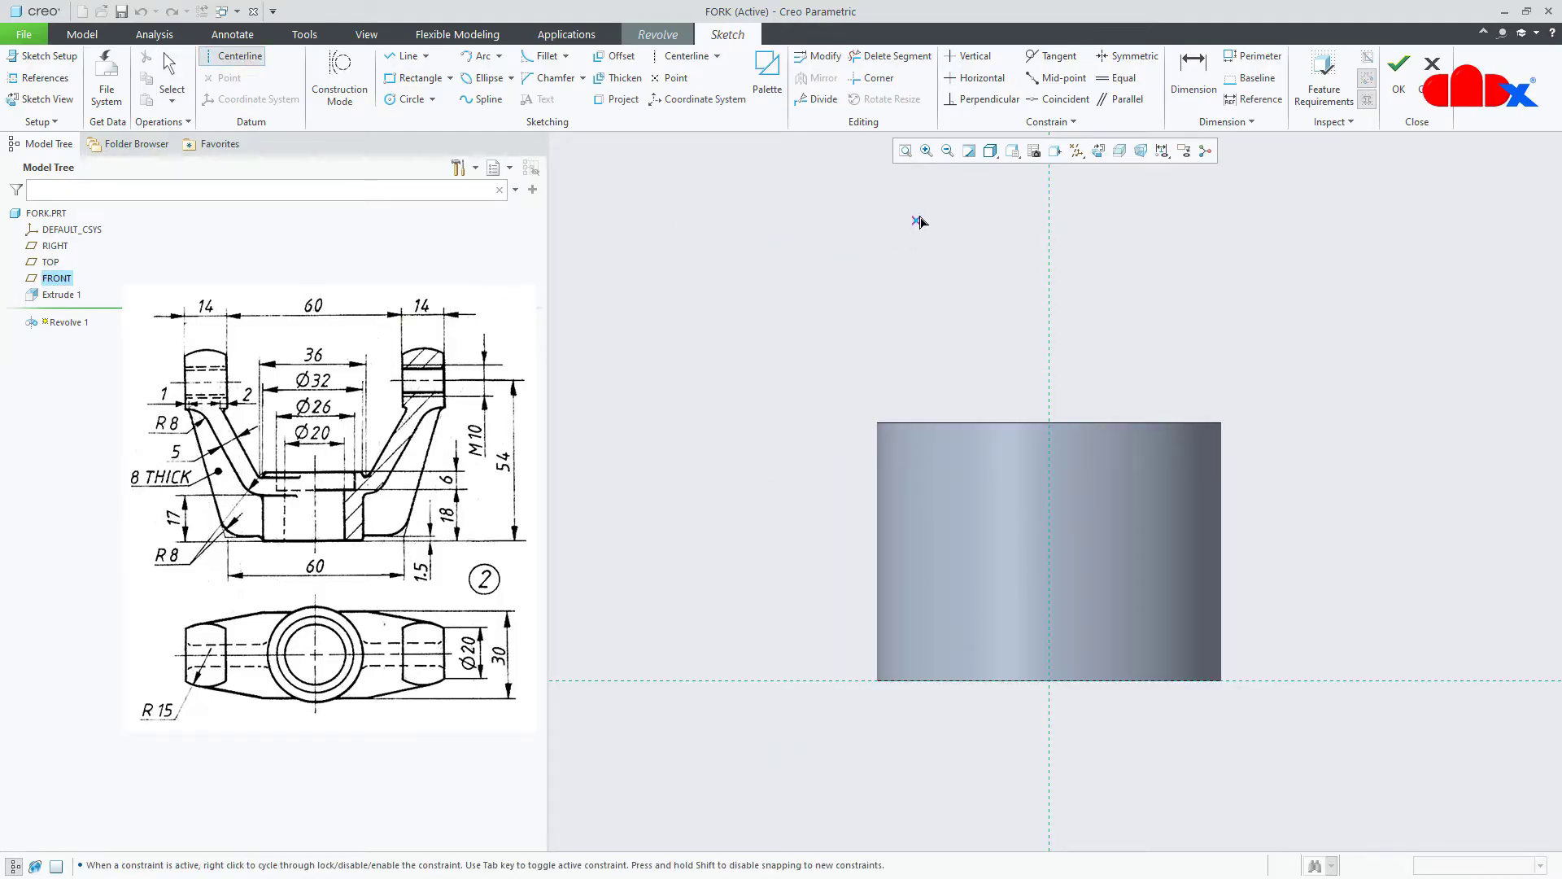
click(918, 220)
click(1028, 218)
middle_click(1241, 318)
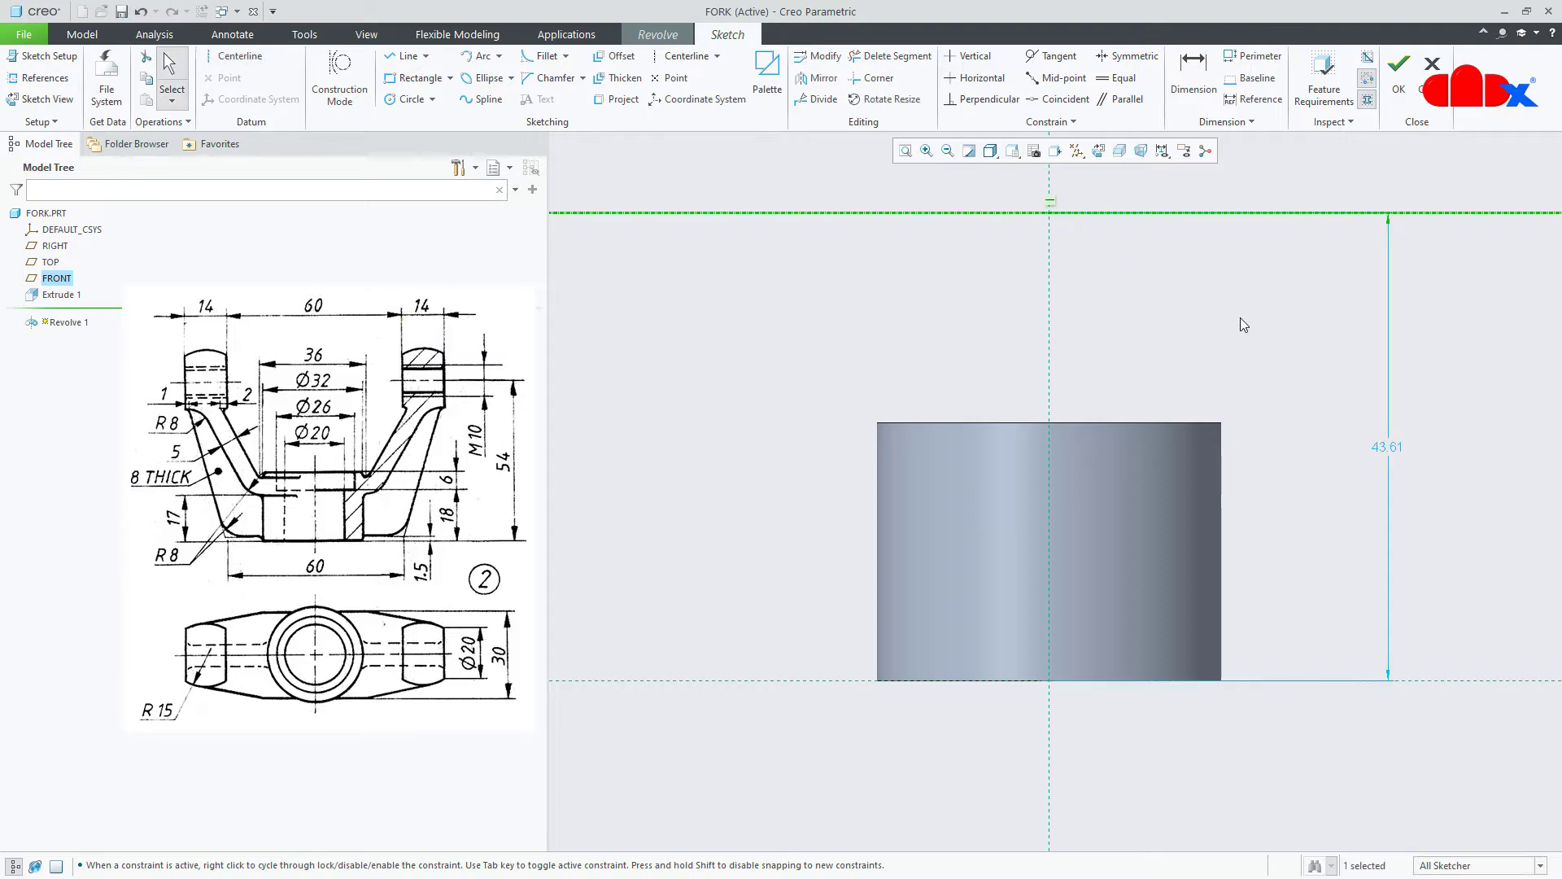
double_click(1384, 448)
text(5)
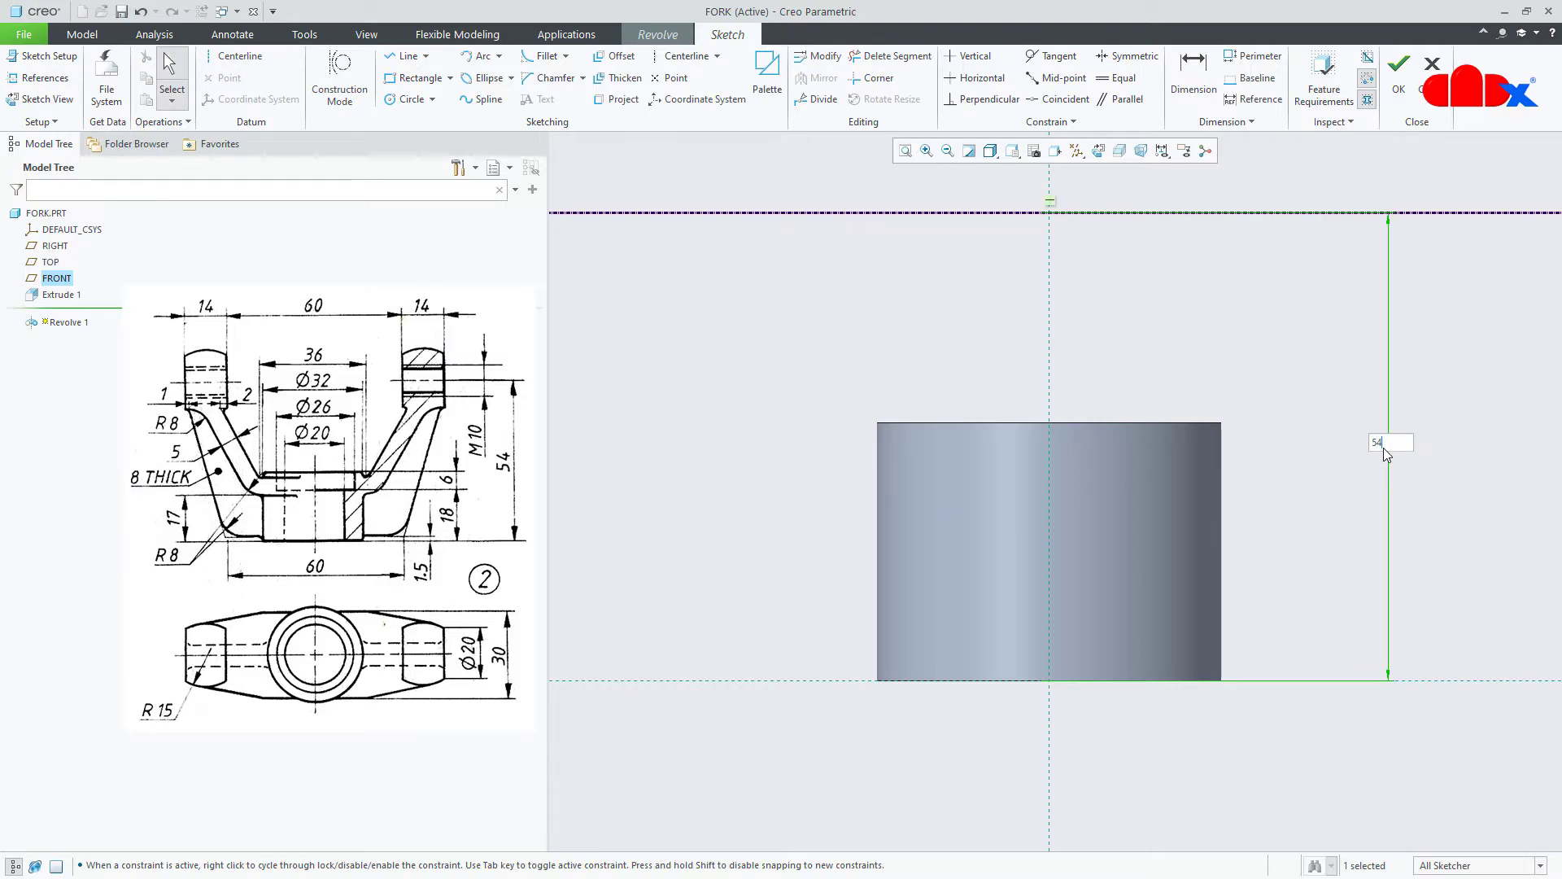
text(4)
key(Return)
- Add a vertical centerline through the origin, along the cylinder's axis
shift+middle_drag(1305, 487, 1257, 655)
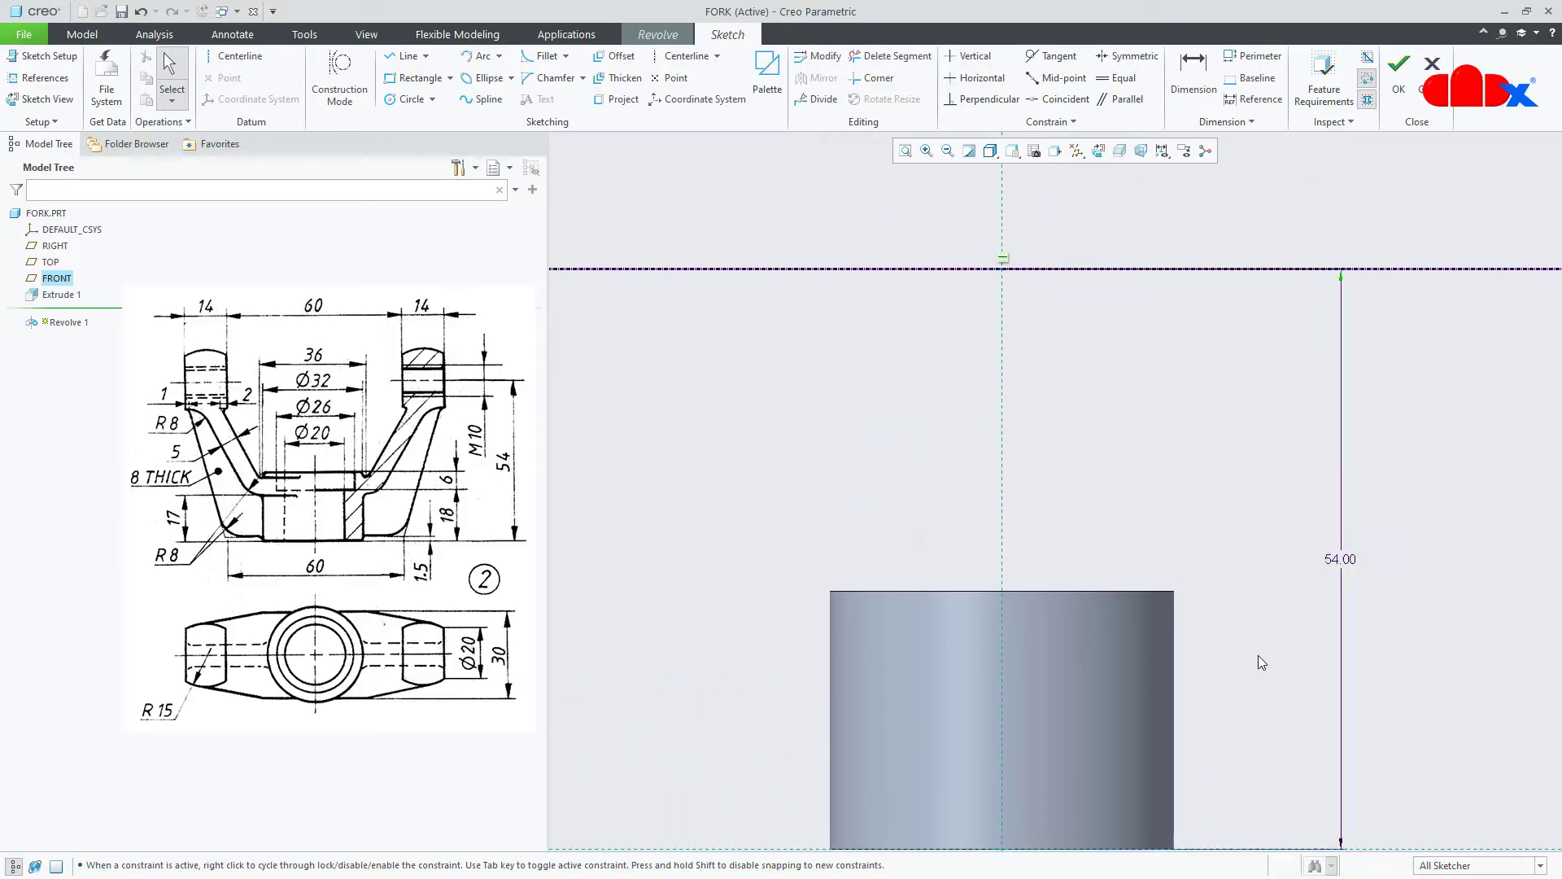
right_click(1259, 656)
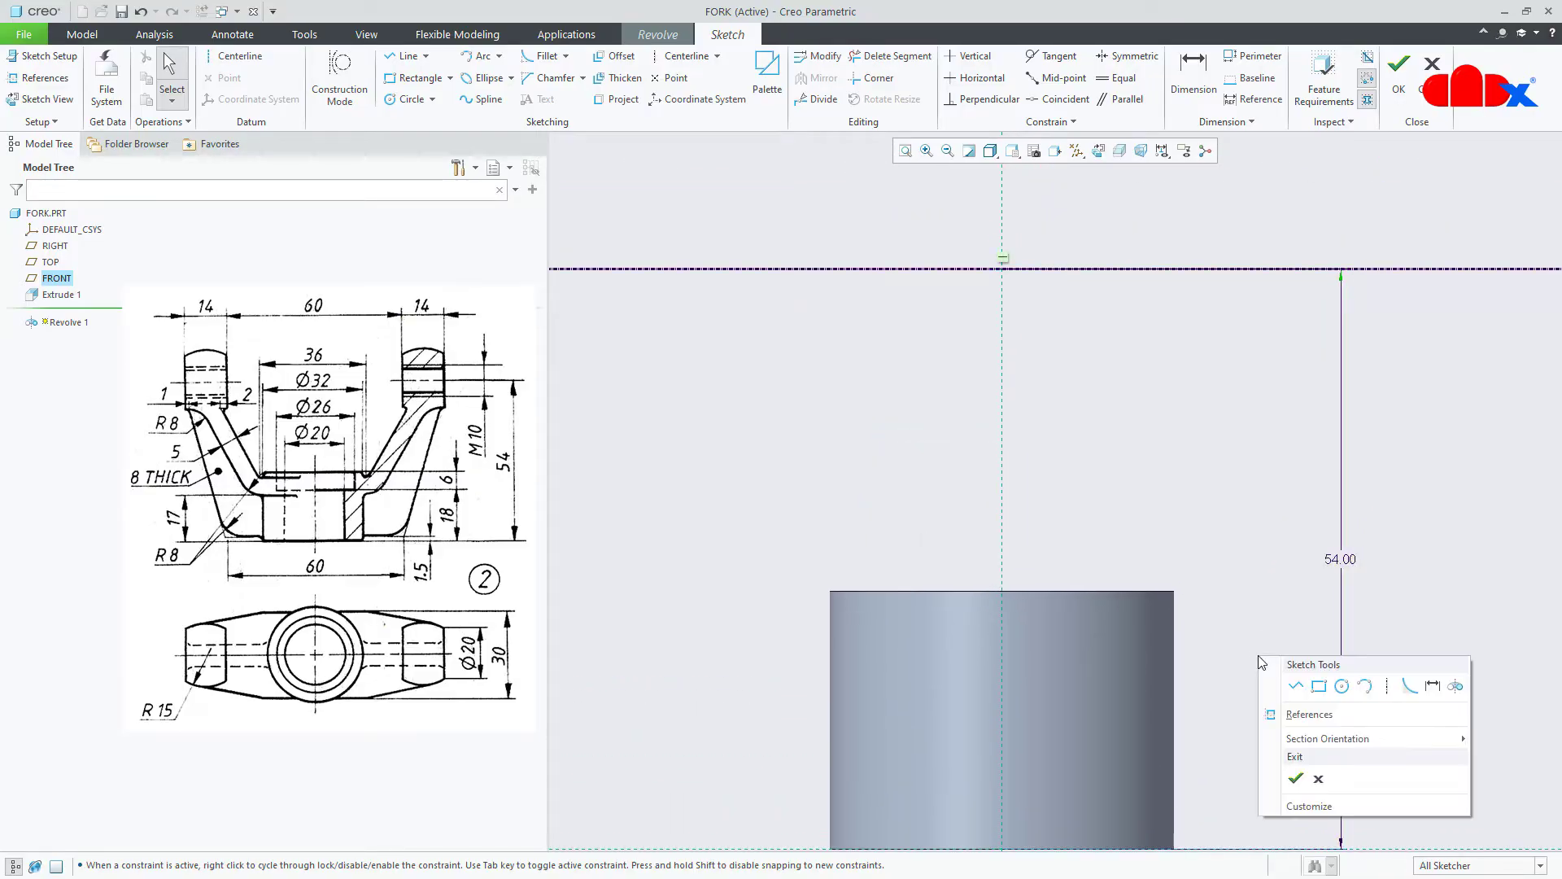
click(1388, 687)
click(1009, 461)
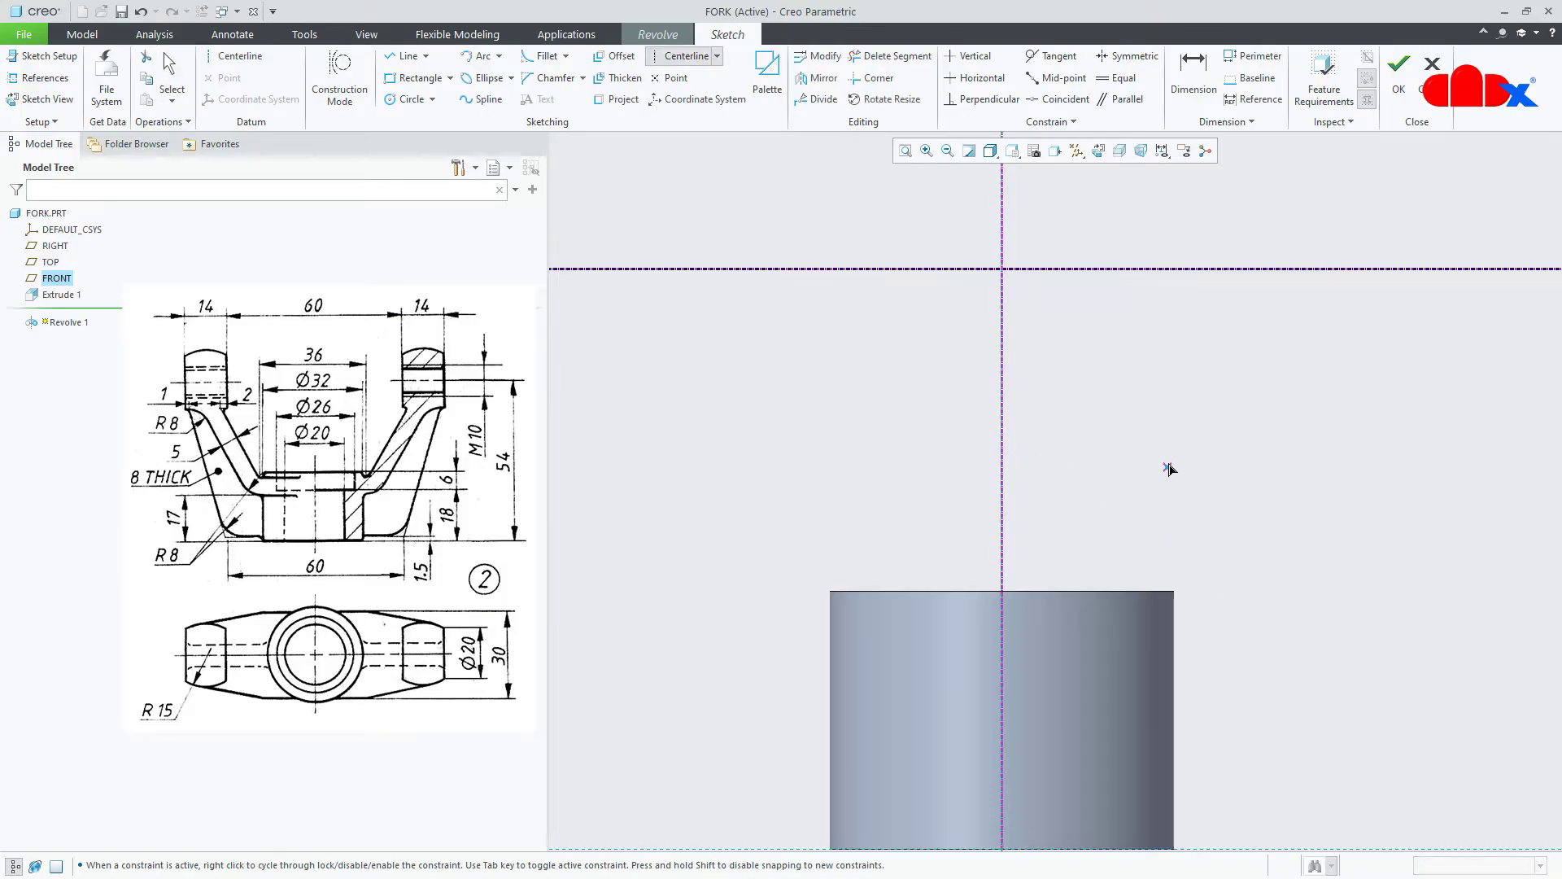
middle_click(1172, 454)
- Sketch two equal vertical lines rising from the horizontal centerline, about 4.6 mm apart, the nearer one about 19 mm from the vertical centerline
scroll(1184, 236, up, 1)
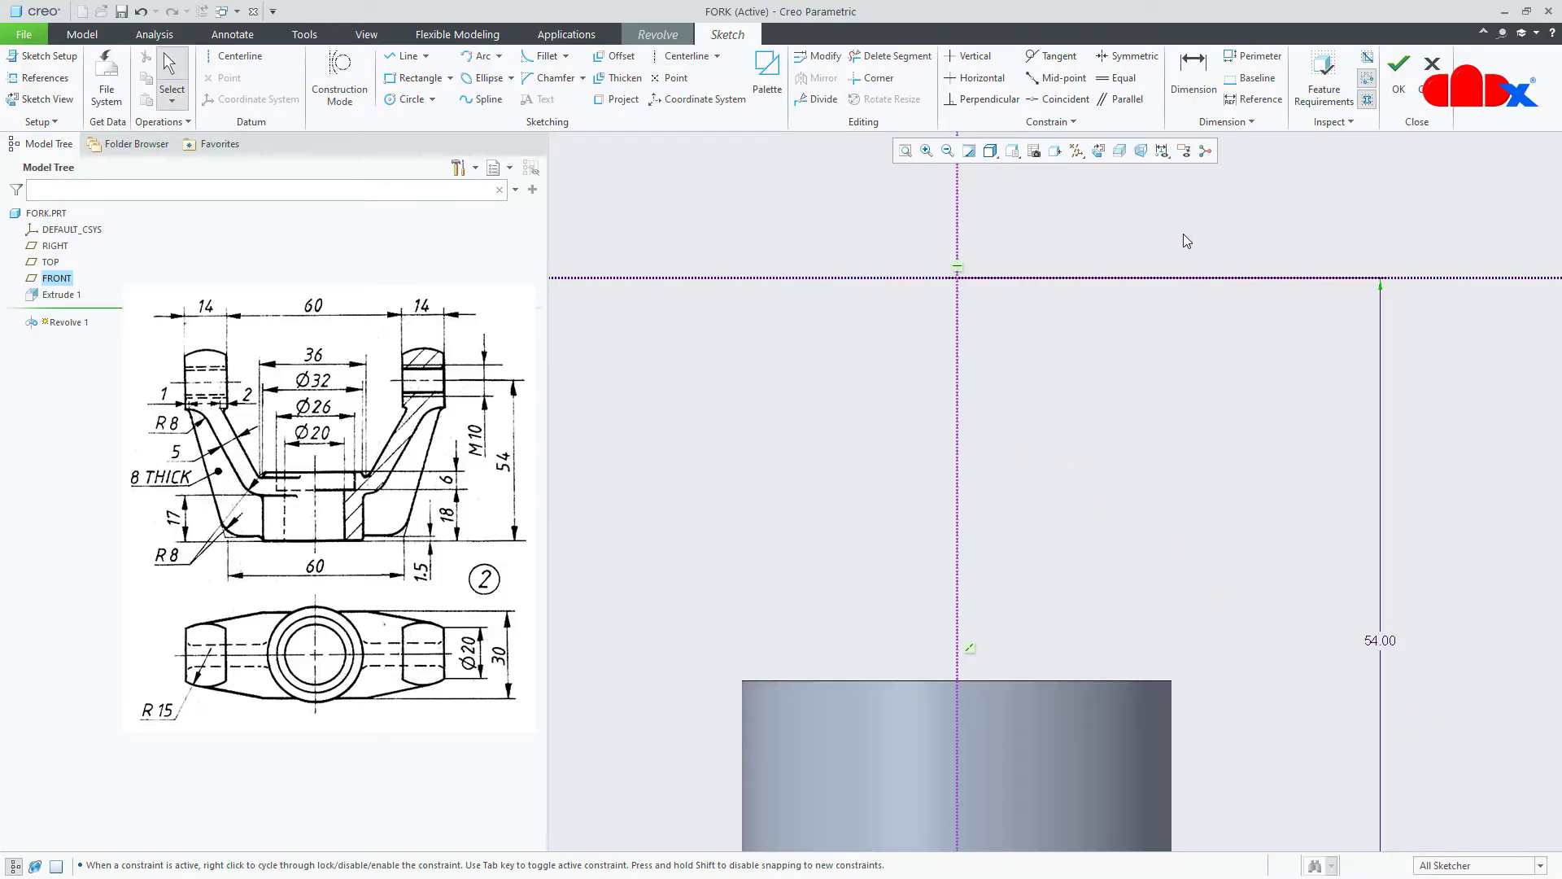
right_click(1184, 234)
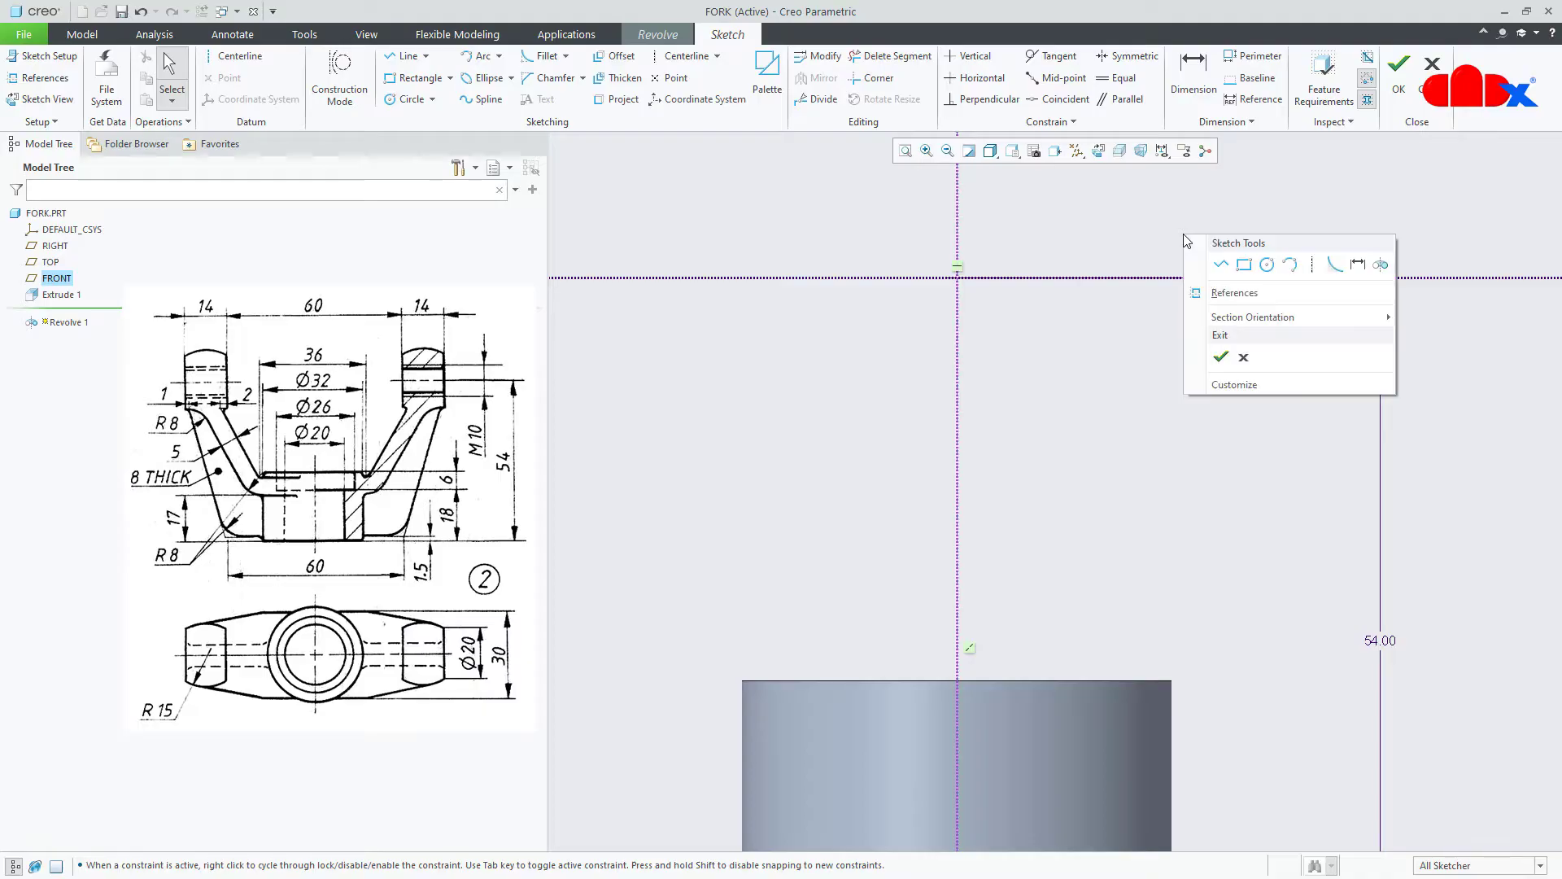
click(1220, 265)
click(1213, 278)
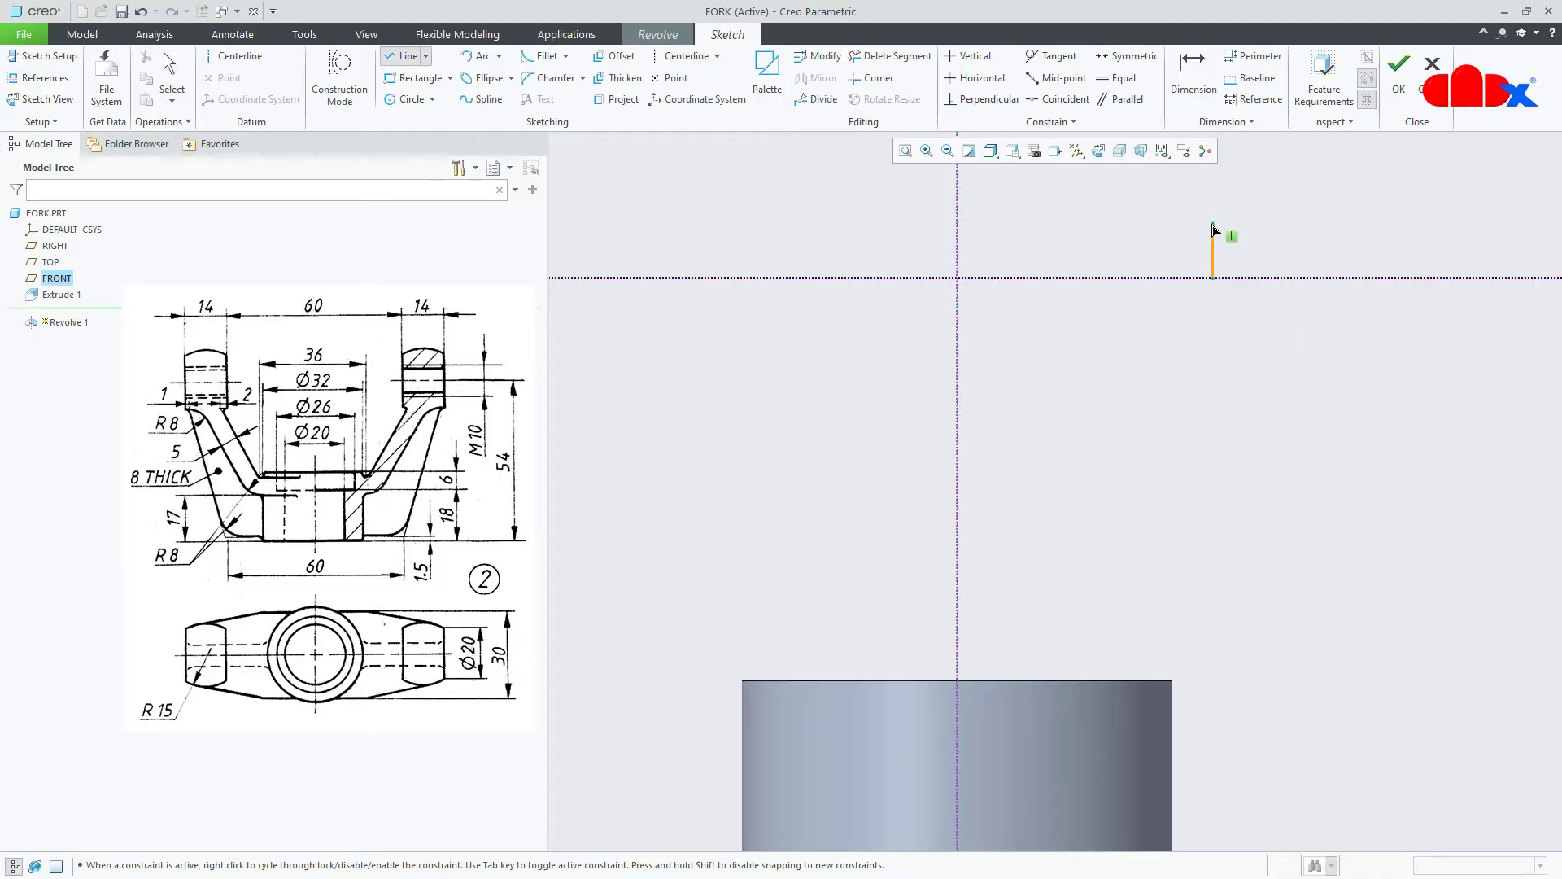
click(1212, 221)
middle_click(1293, 243)
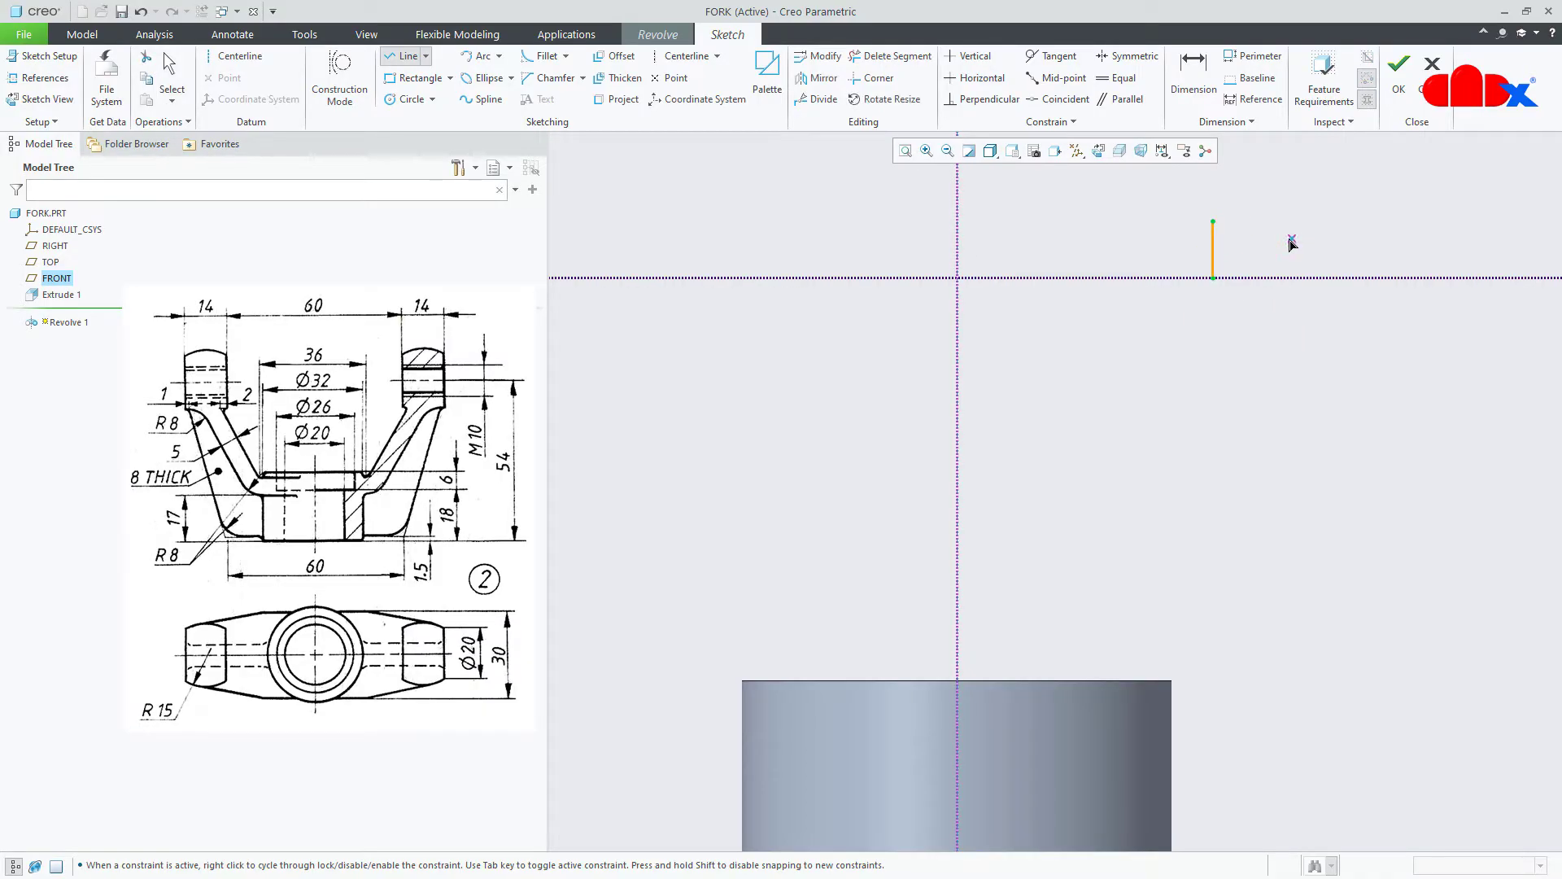
click(1275, 278)
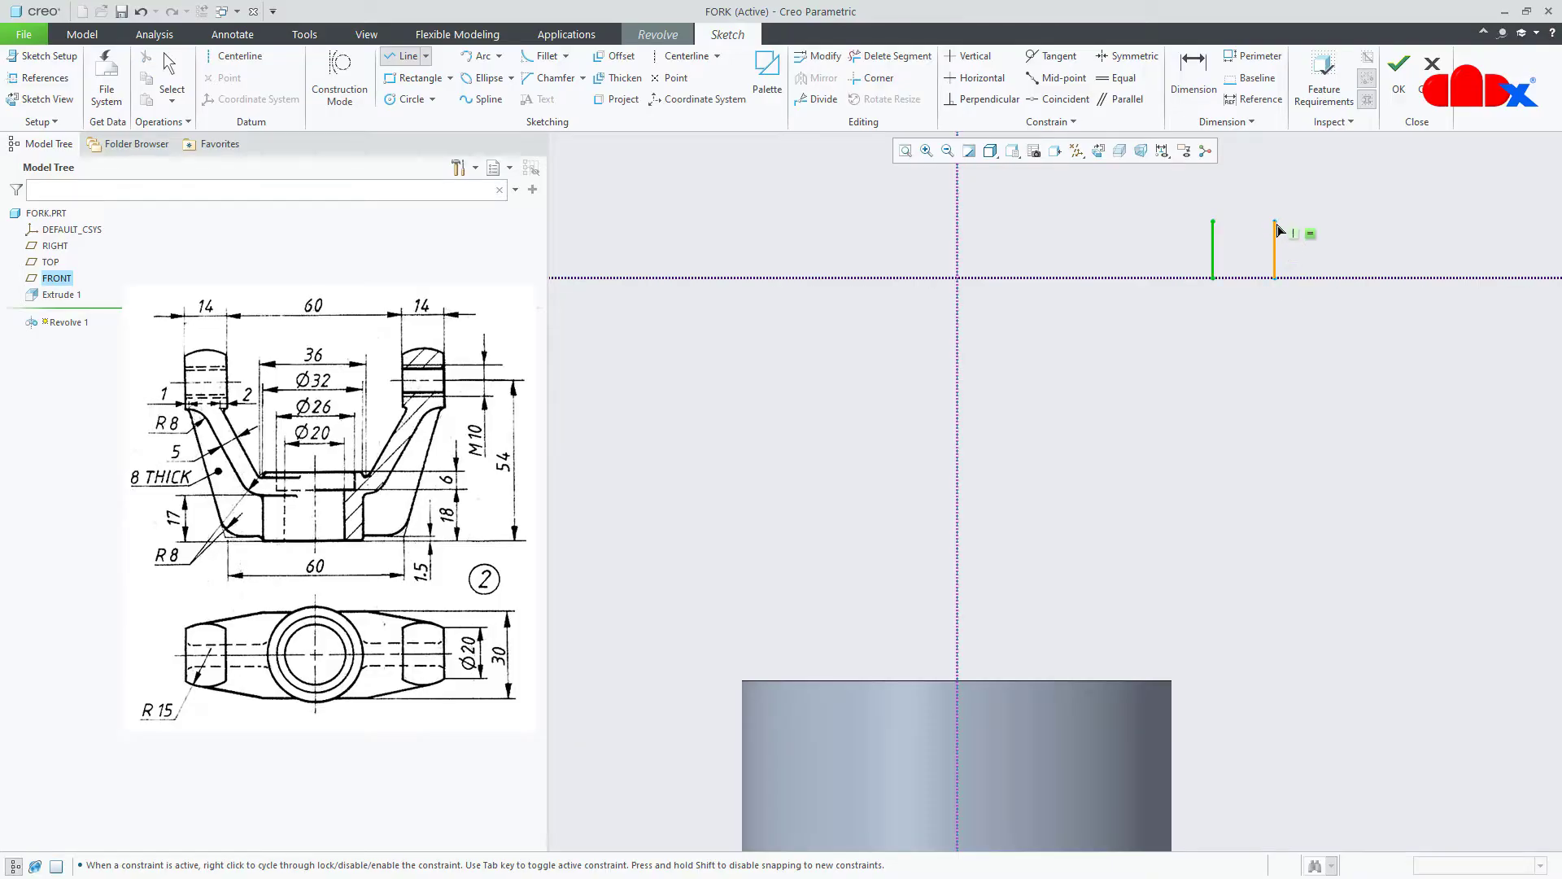
click(1274, 221)
middle_click(1350, 238)
middle_click(1349, 237)
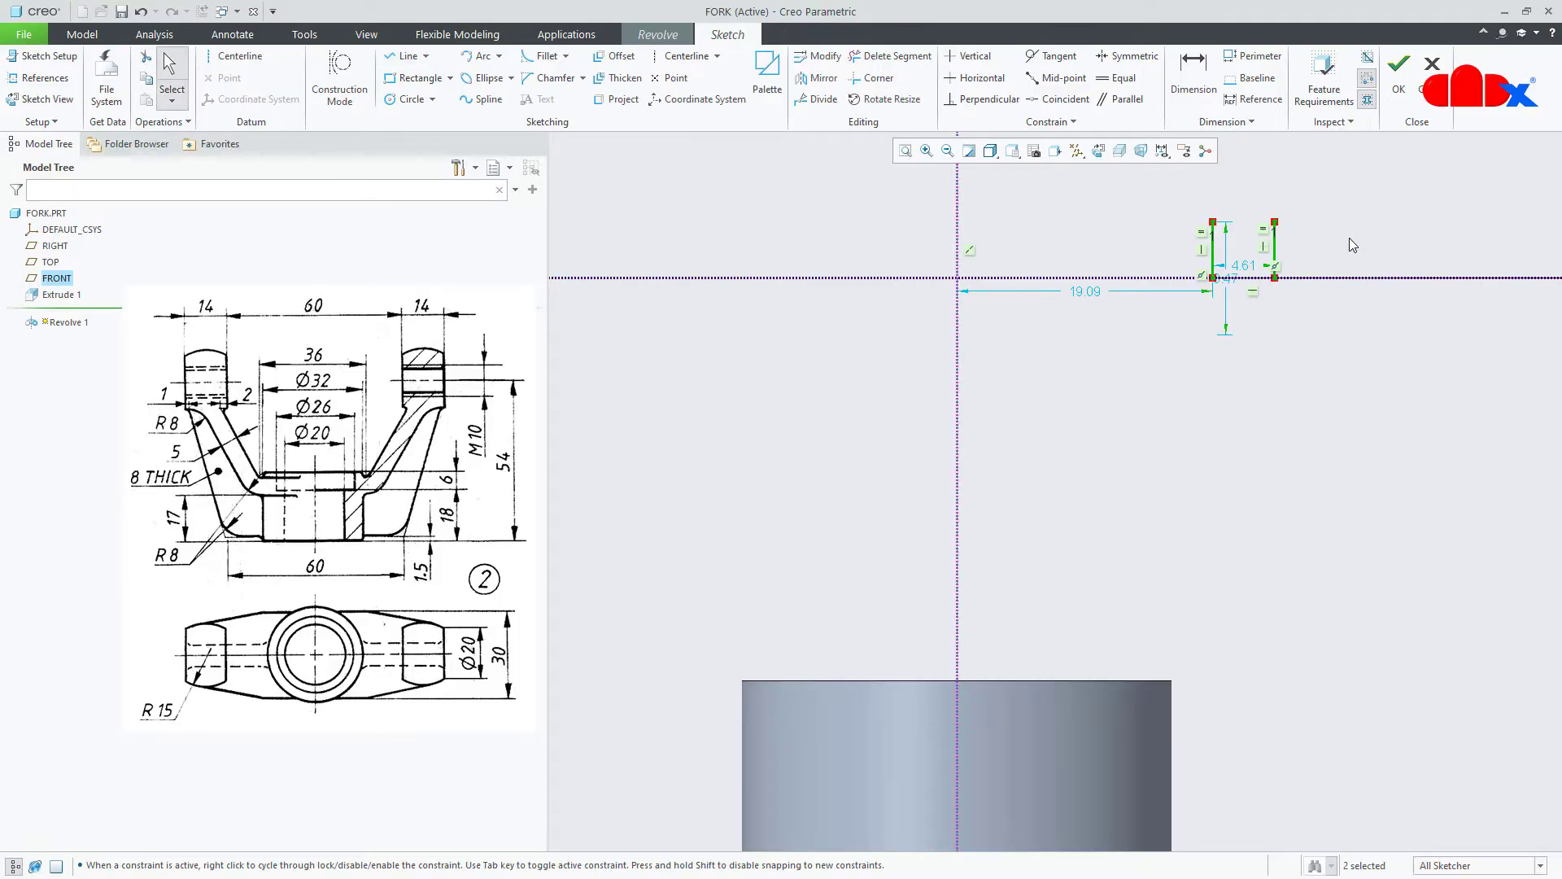
- Join the upper ends of the two vertical lines with an outward-bulging three-point arc
right_click(1350, 238)
click(1456, 268)
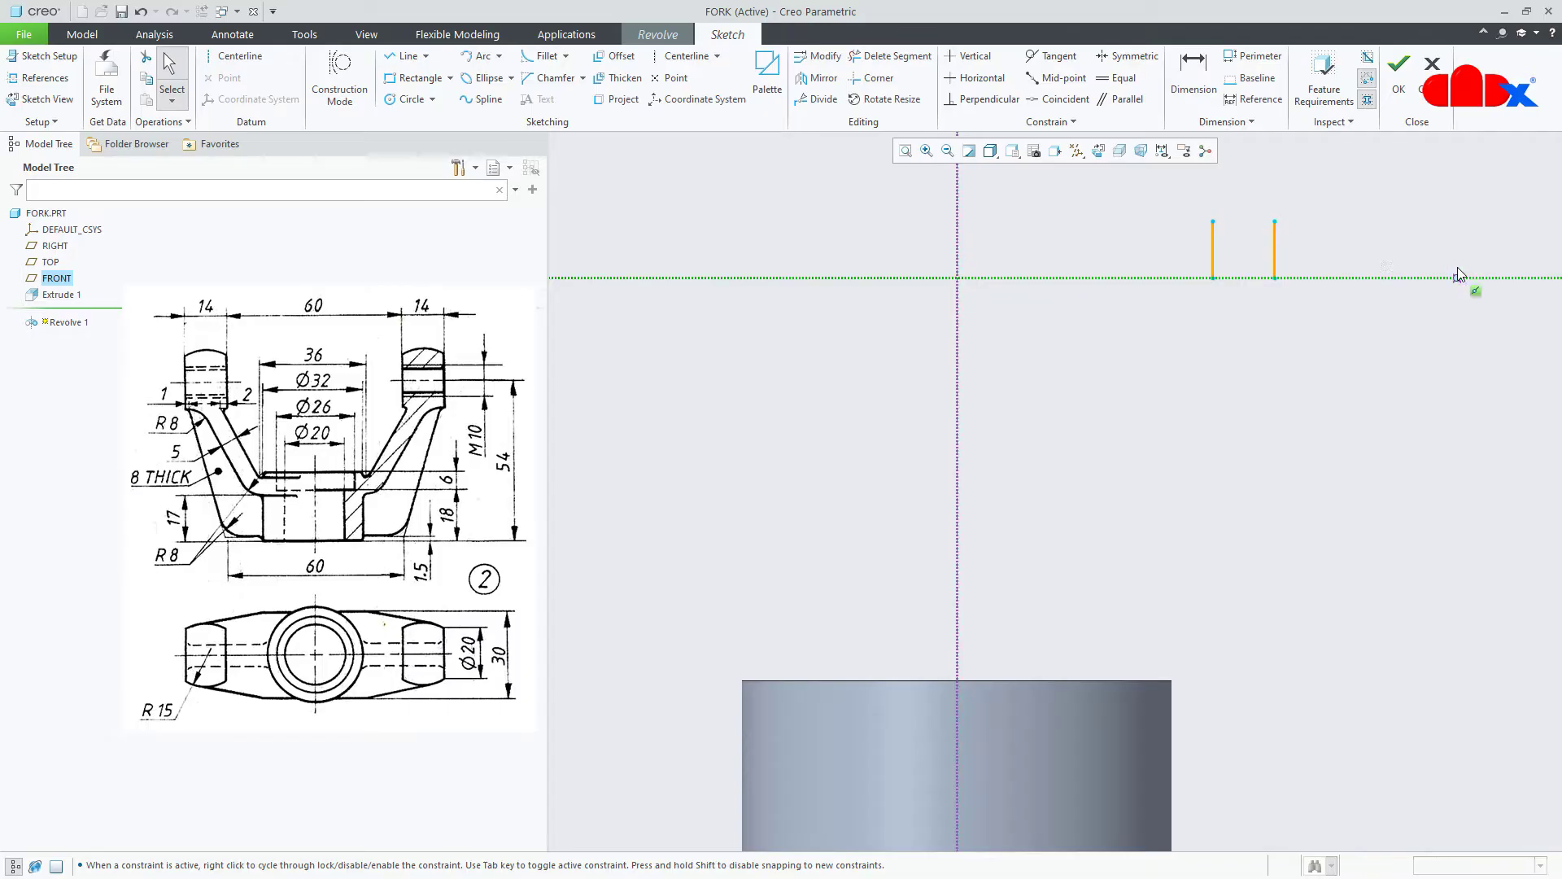
click(1213, 221)
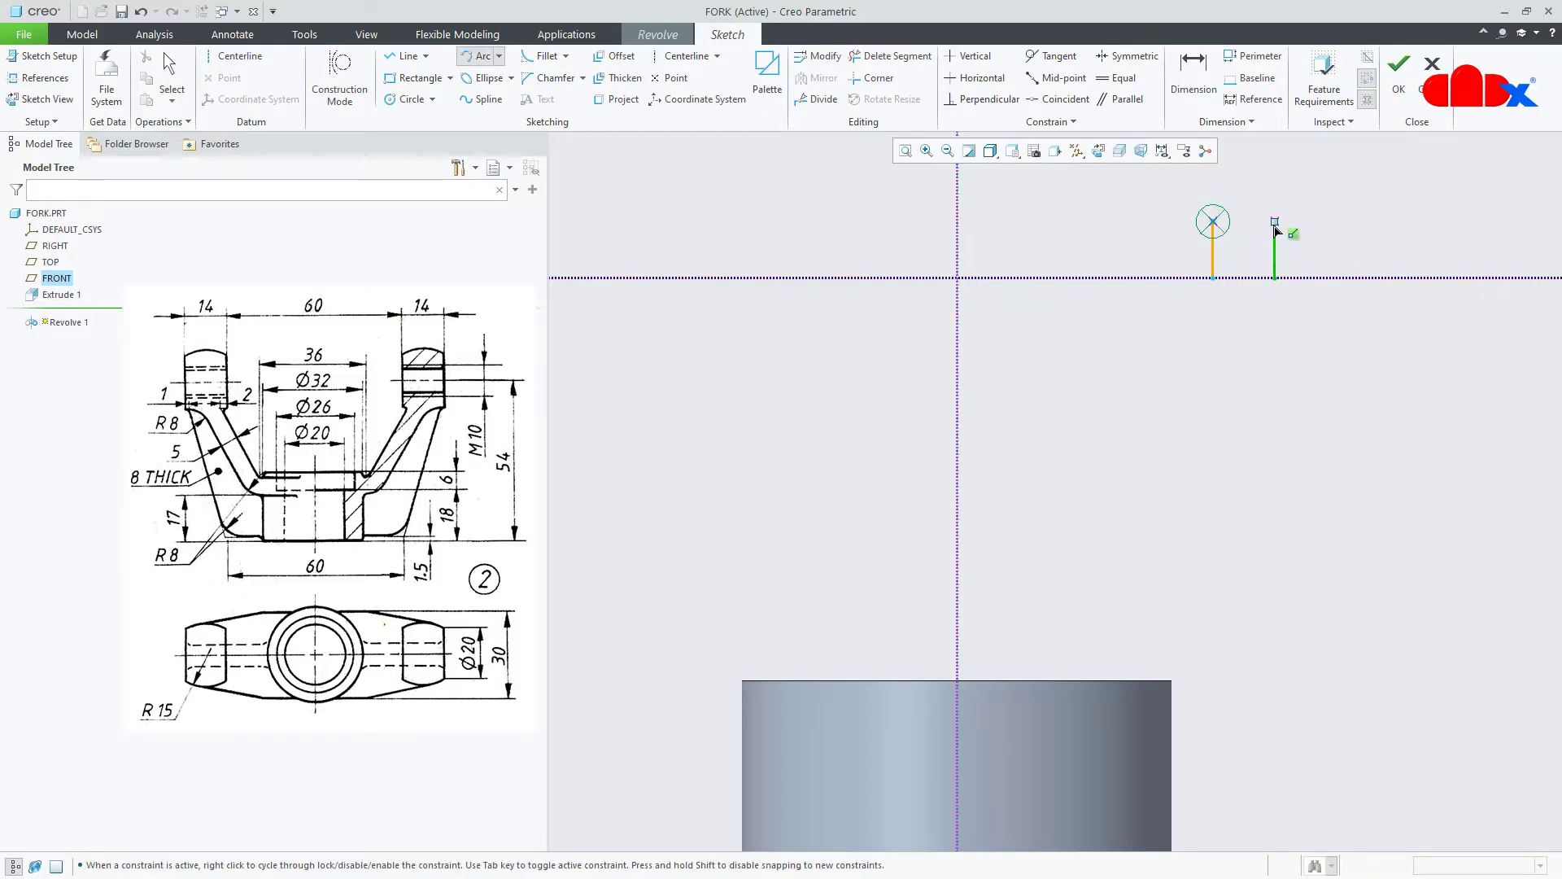
click(1275, 221)
click(1261, 218)
middle_click(1295, 346)
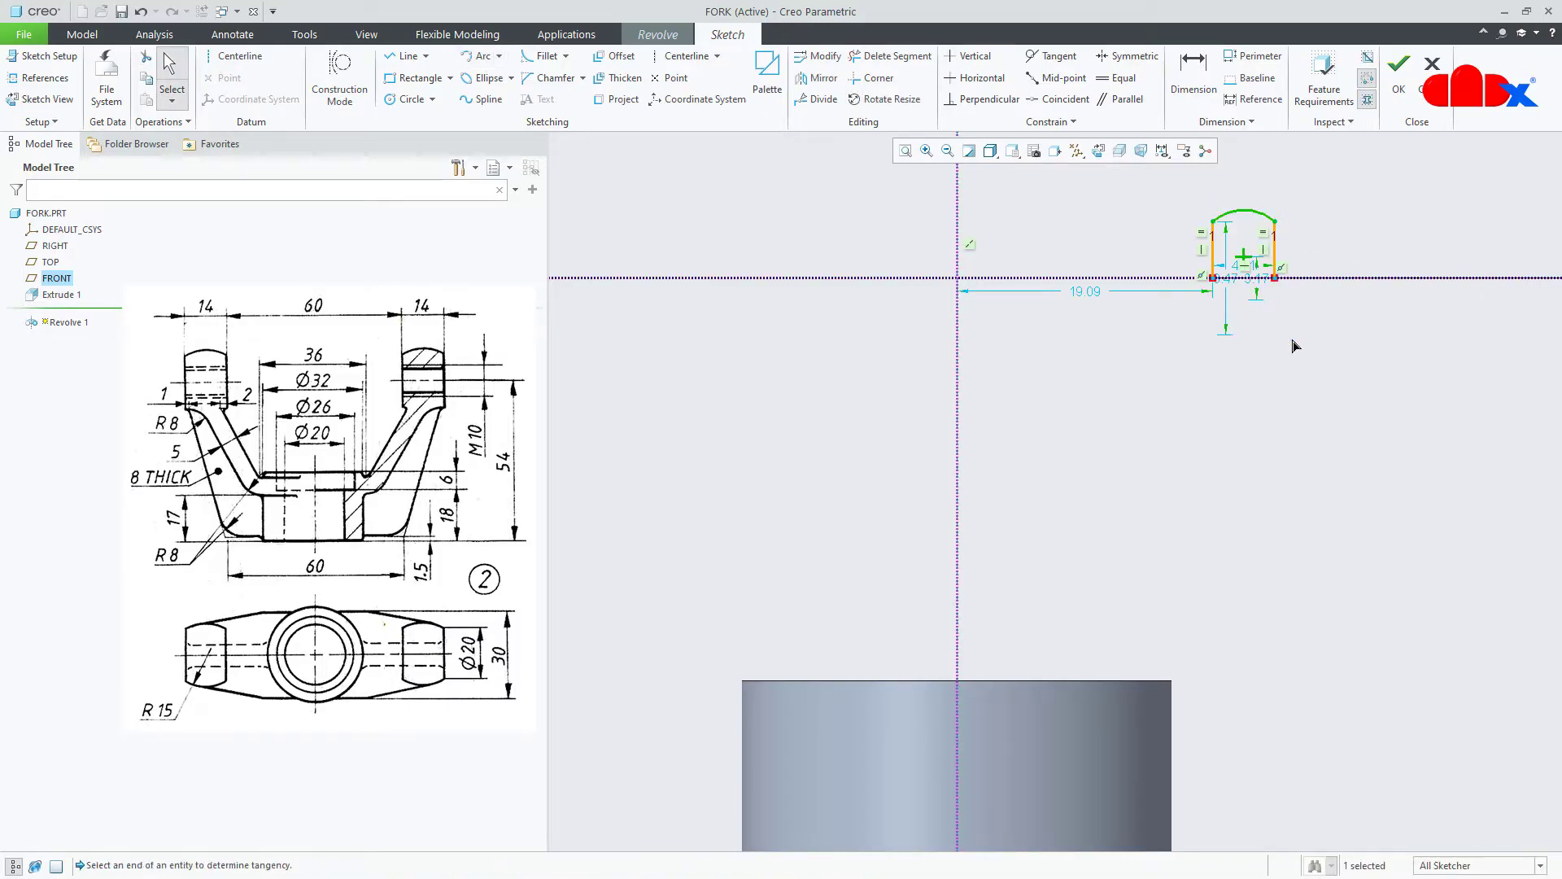
- Set the lug profile's diameter about the revolve axis to 20 mm and its width to 14 mm
scroll(1239, 236, down, 4)
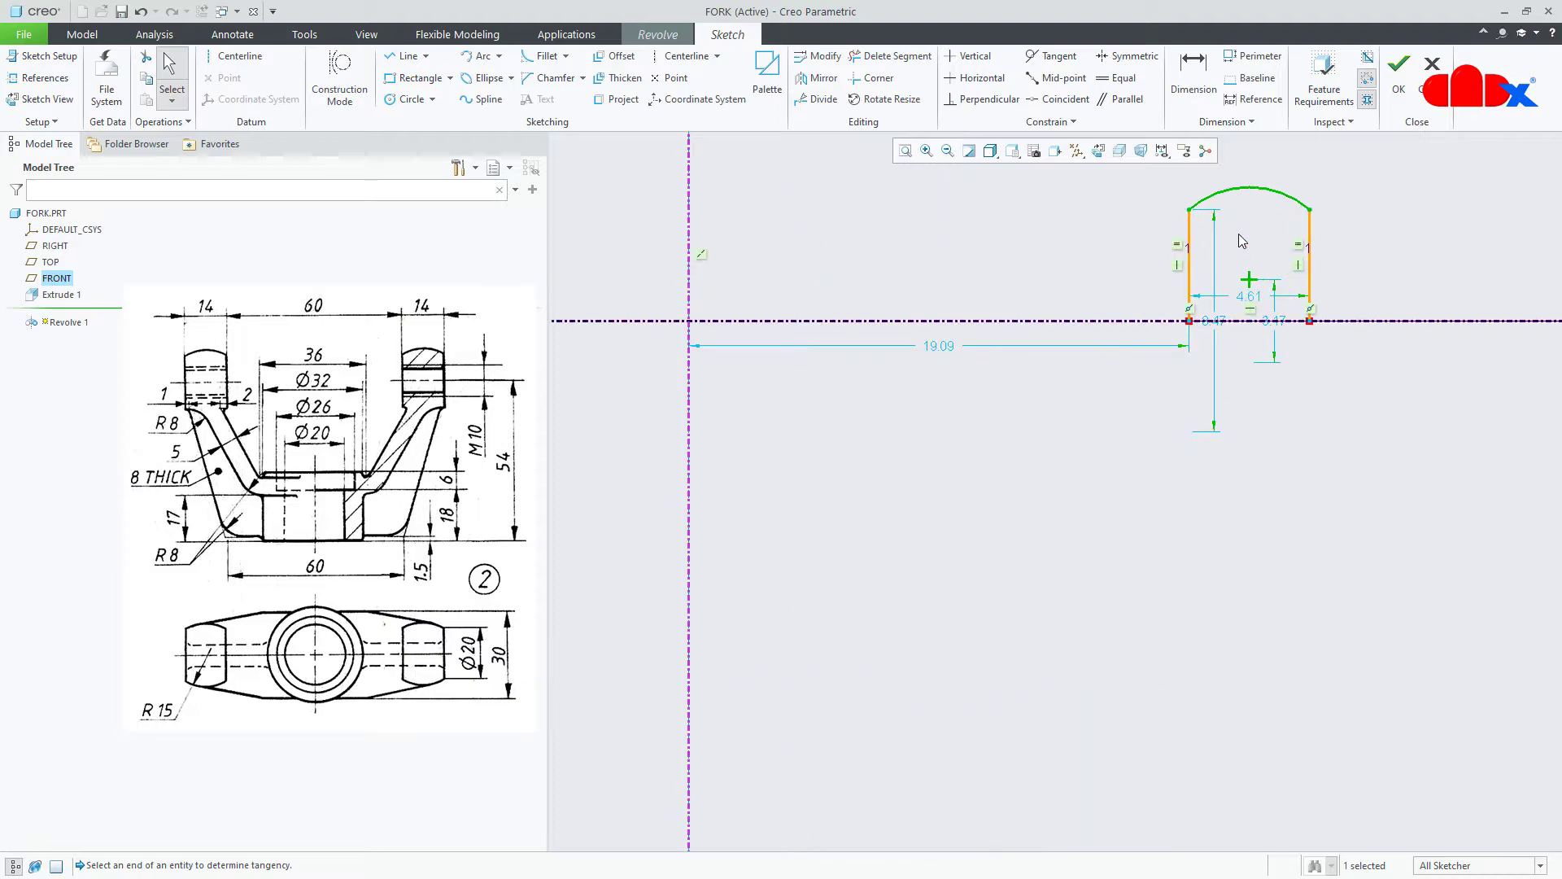
click(1218, 325)
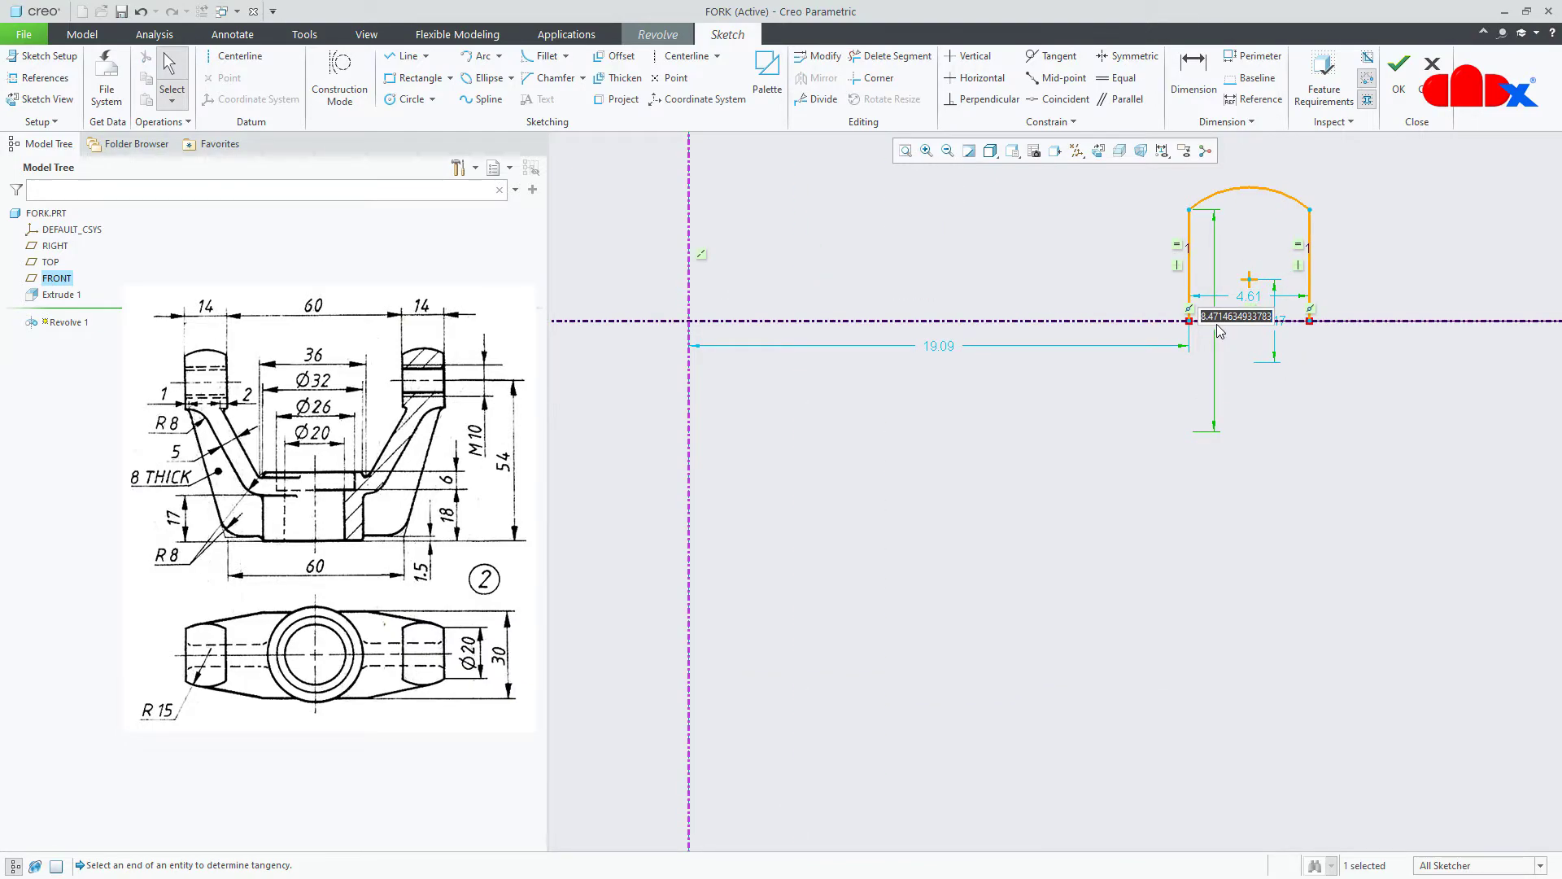
text(20)
key(Return)
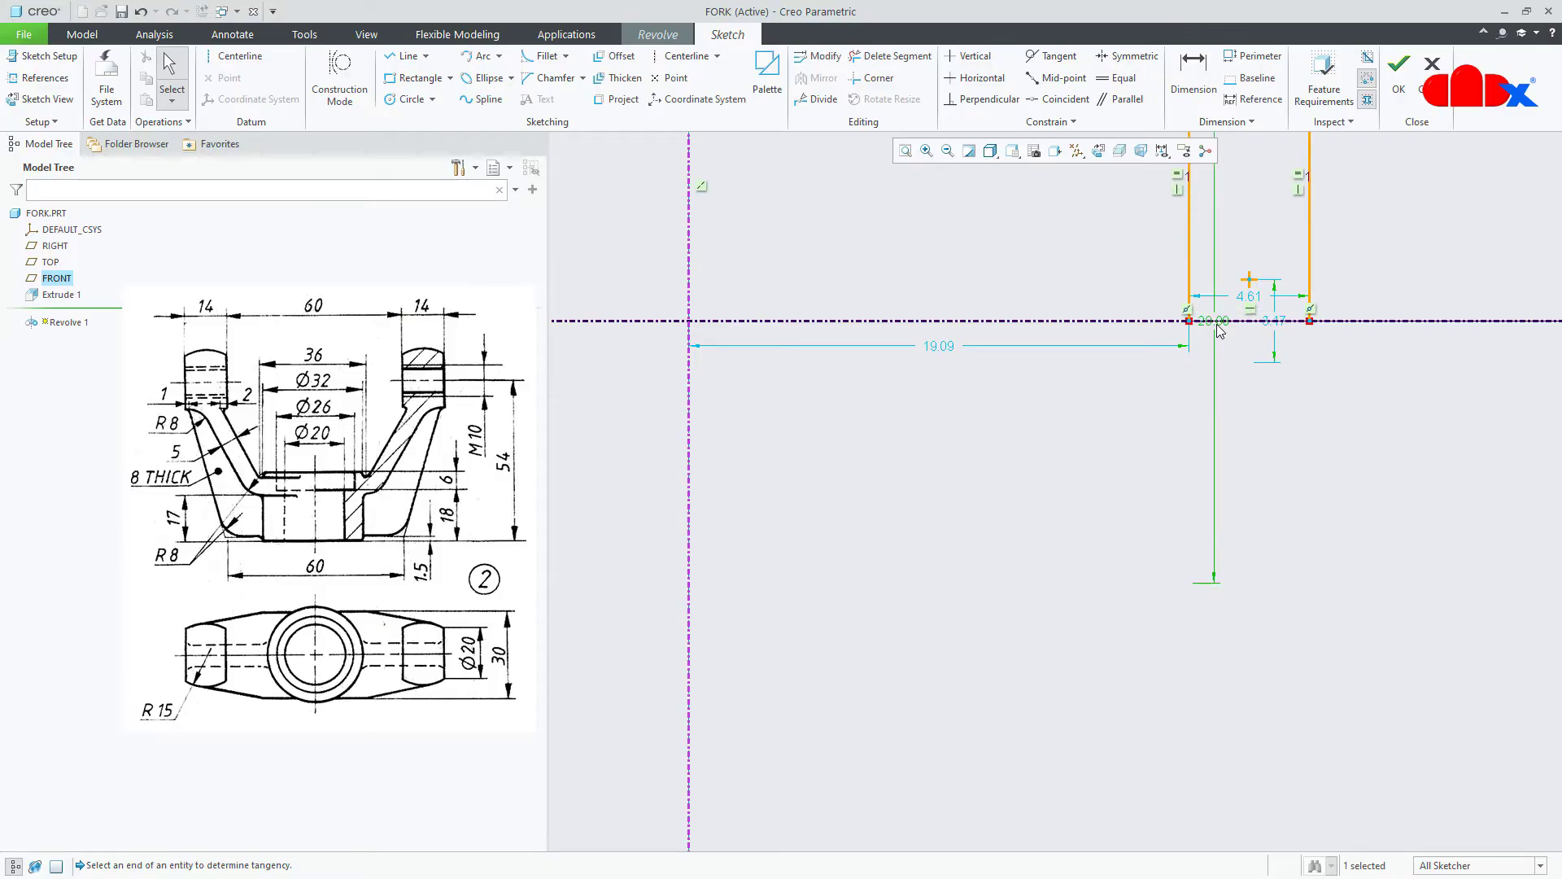
double_click(1252, 301)
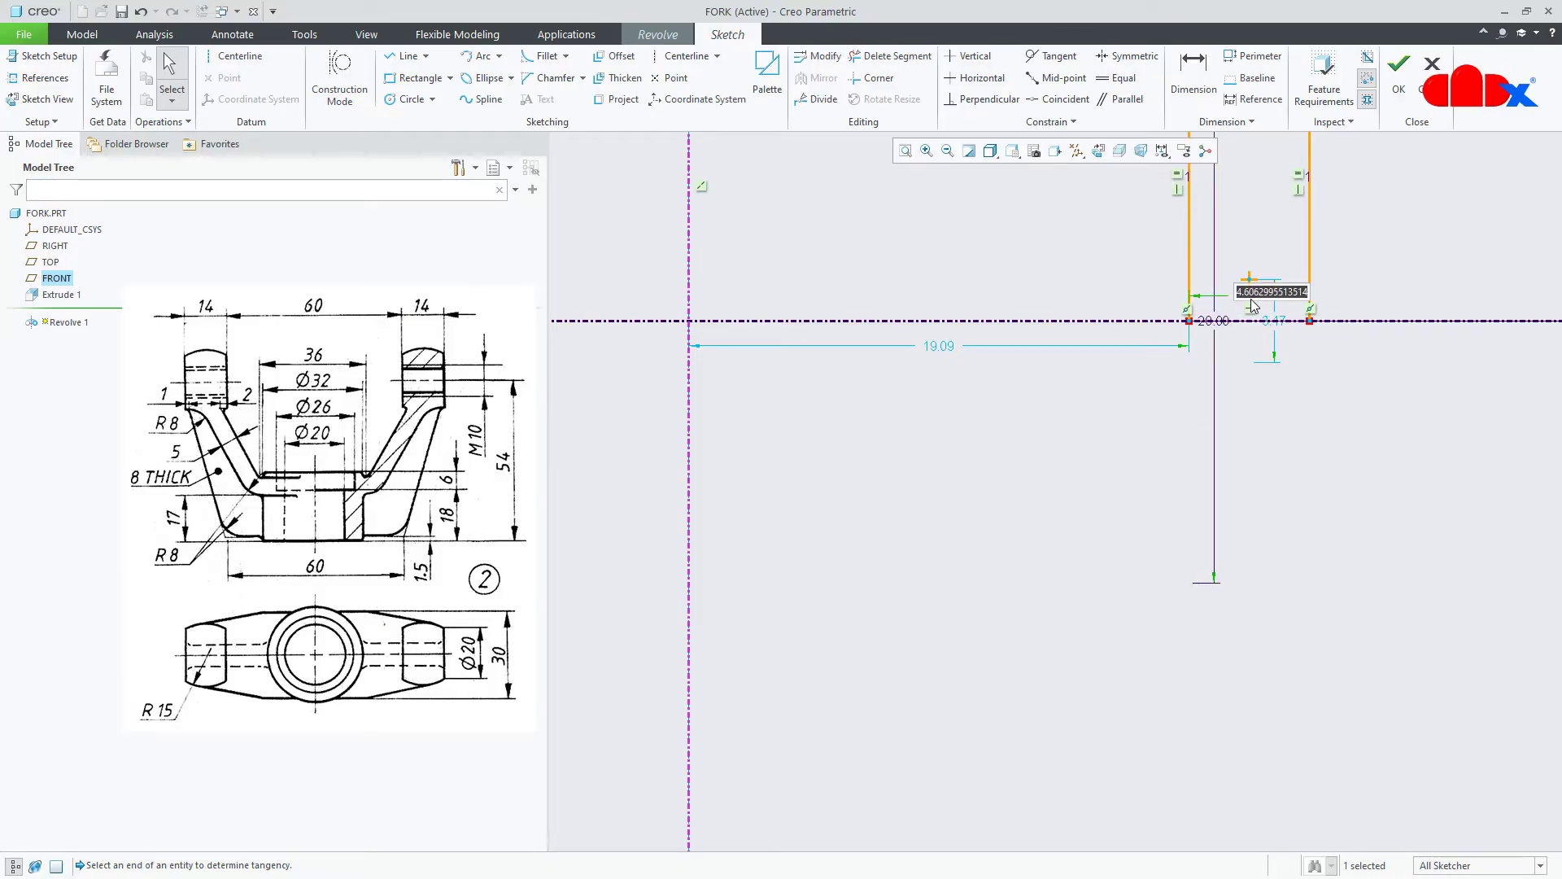
text(14)
key(Return)
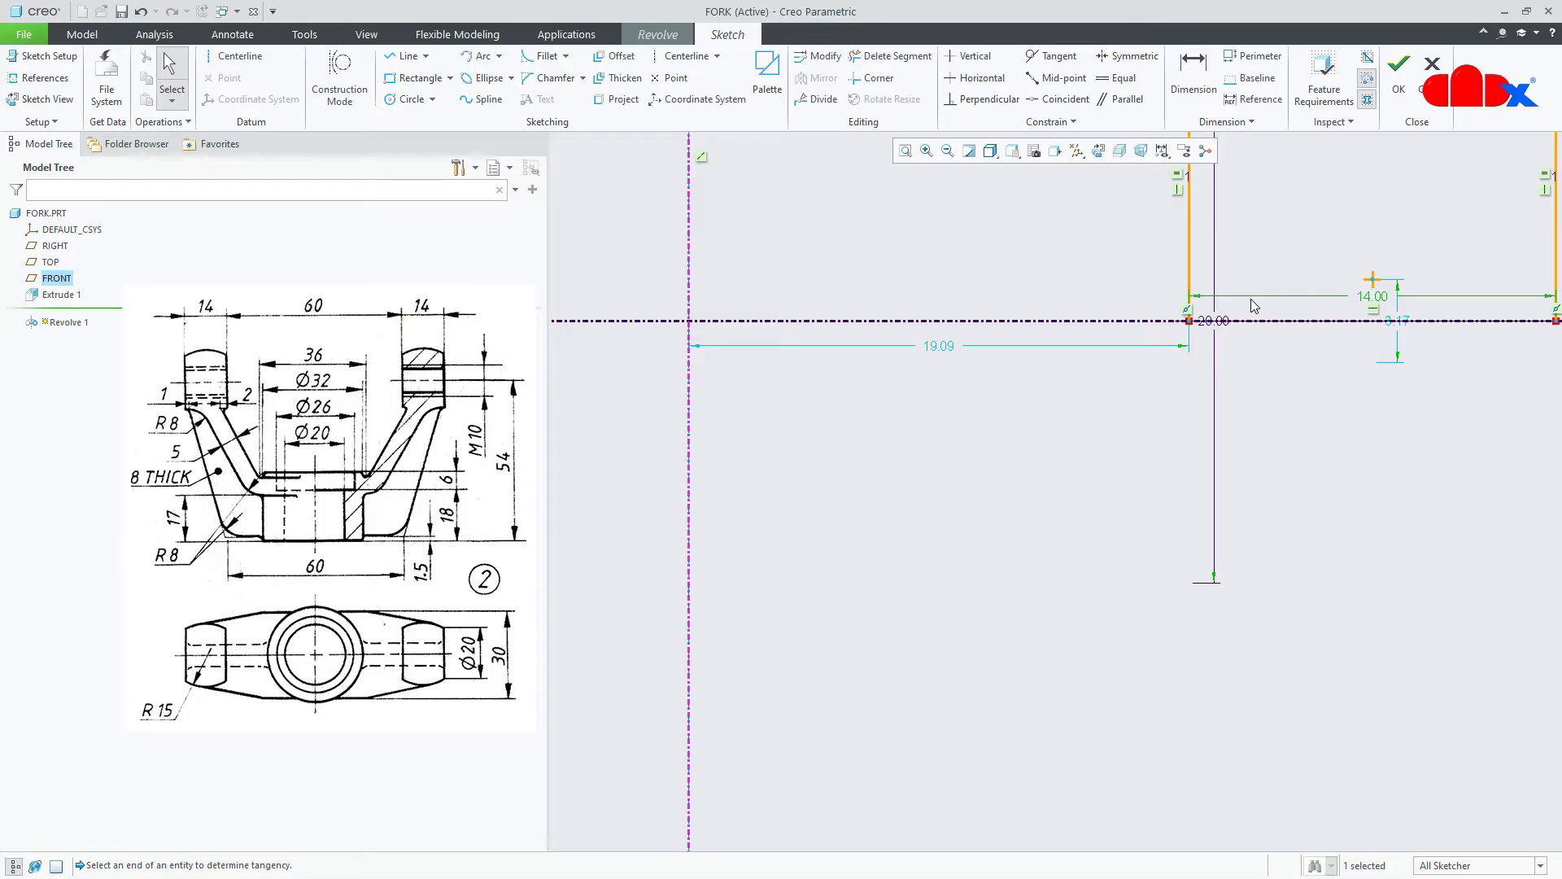
- Dimension the radius of the lug profile's arc and set it to 15 mm
right_click(1050, 485)
click(1225, 514)
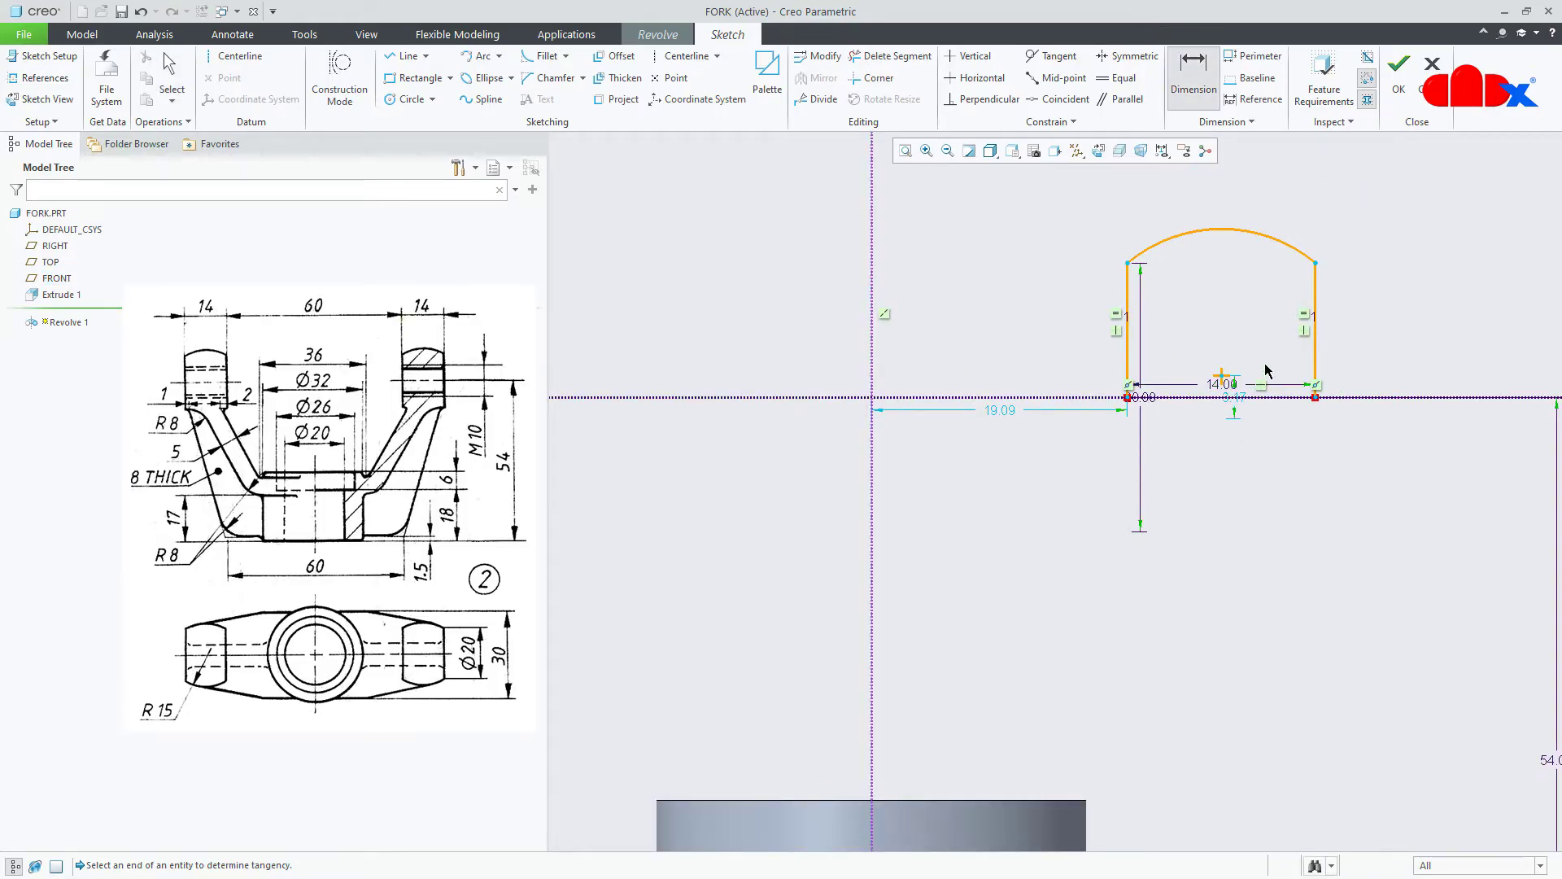
click(1206, 230)
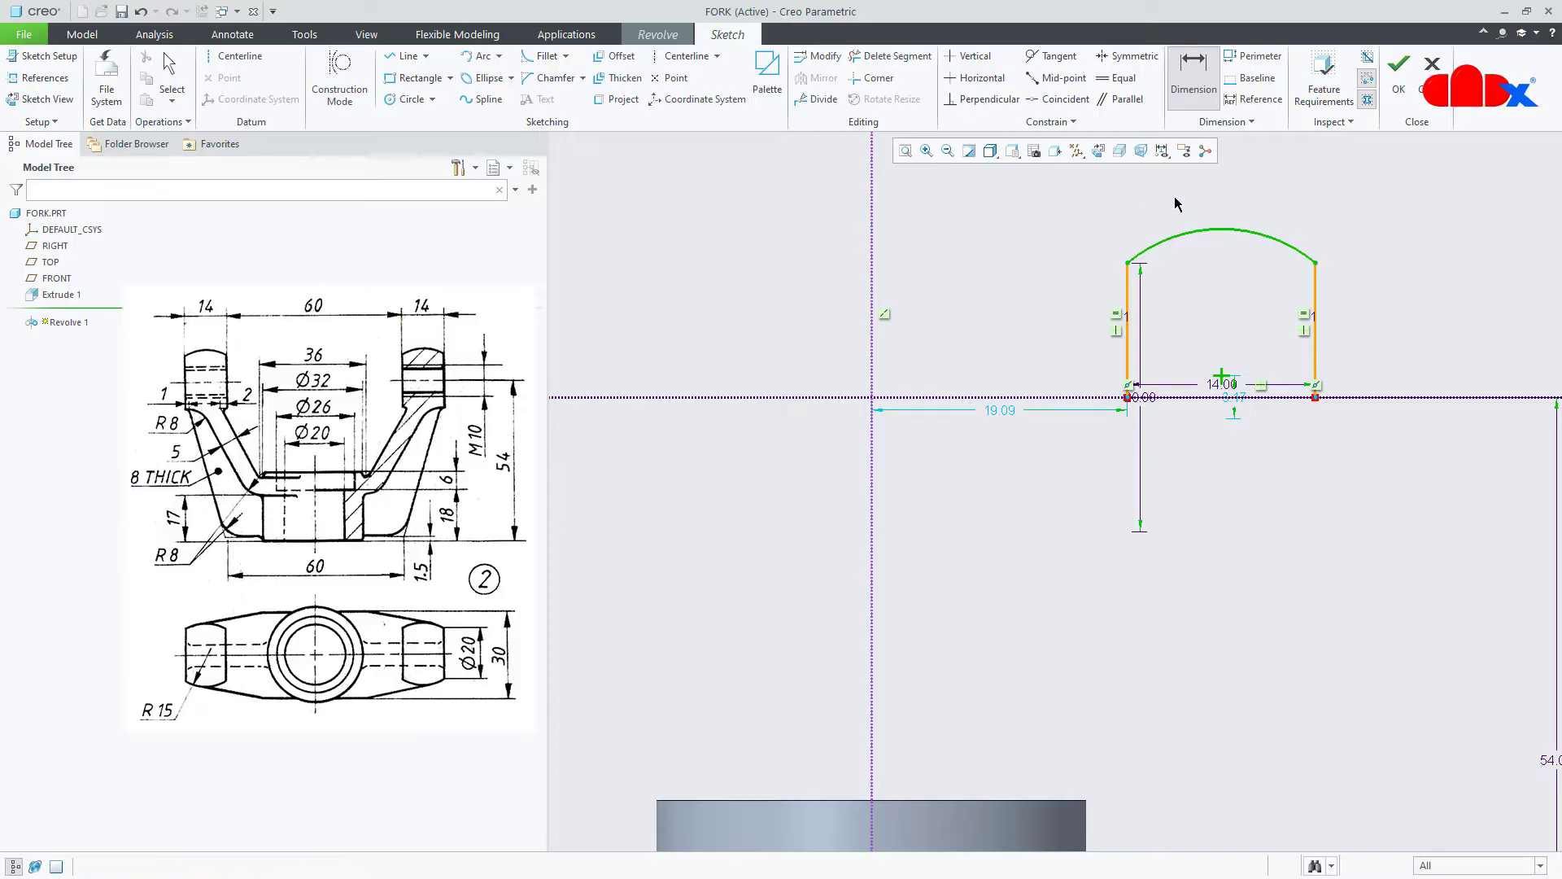
middle_click(1176, 203)
text(15)
key(Return)
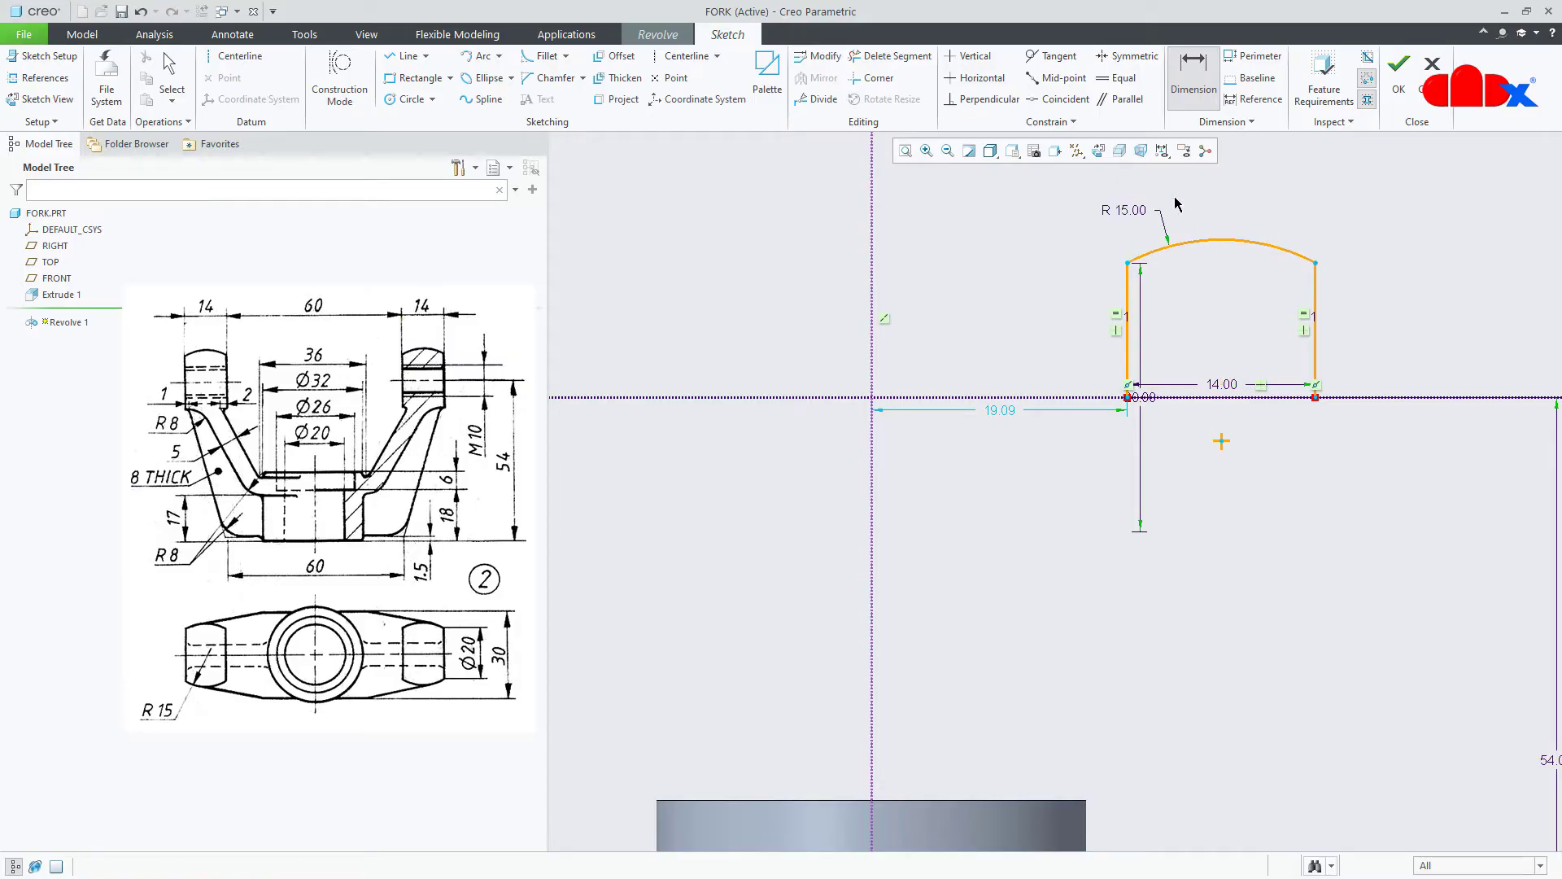
middle_click(1196, 486)
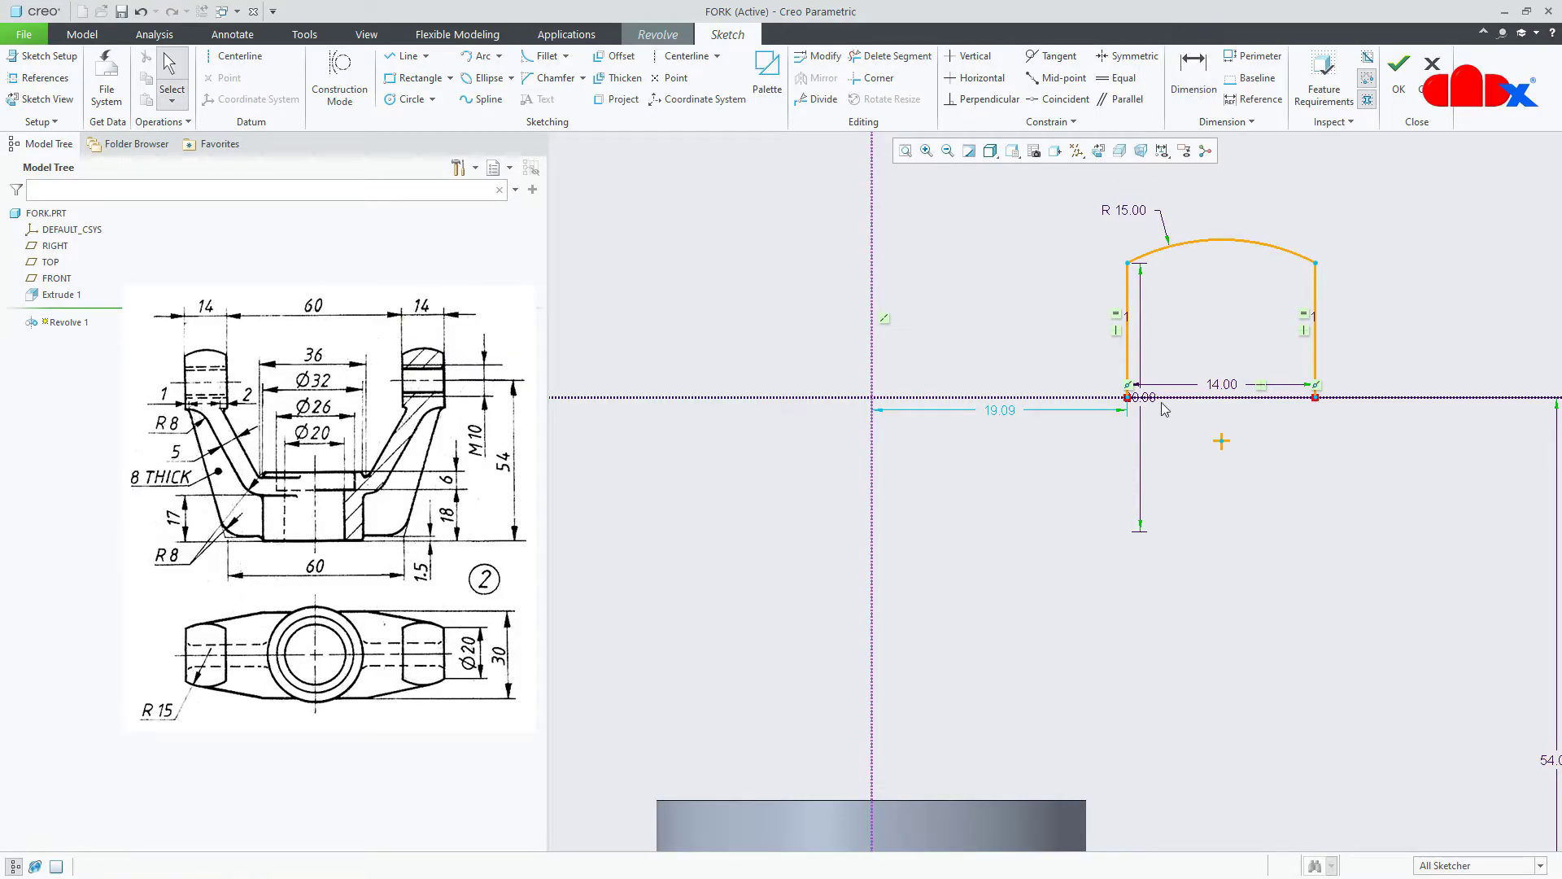
- Mirror the lug profile's two lines and arc about the vertical centerline
drag(1056, 227, 1348, 441)
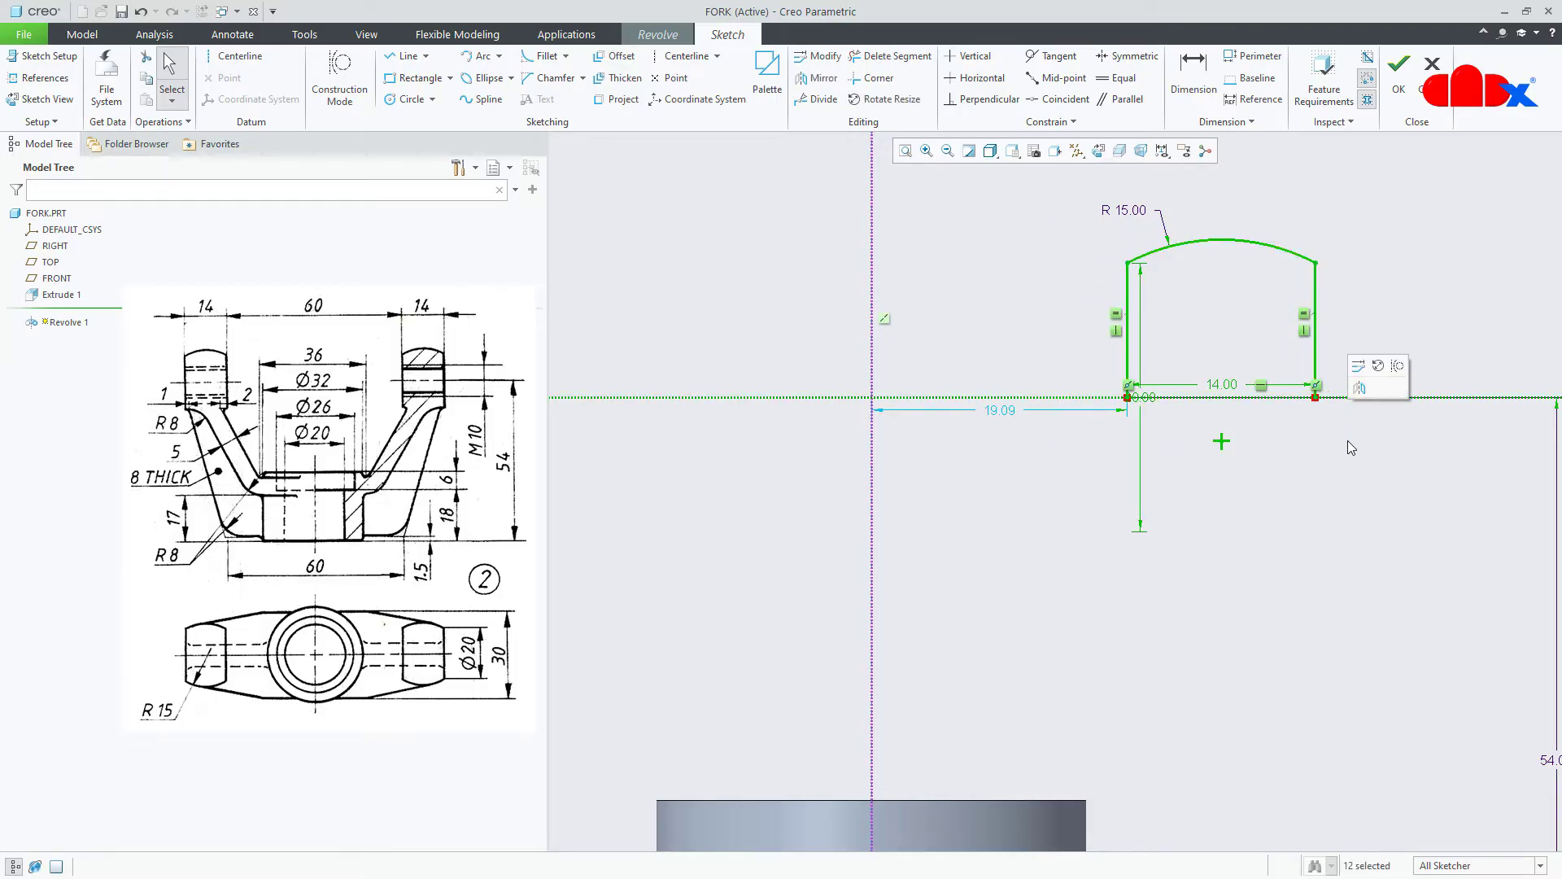
click(816, 78)
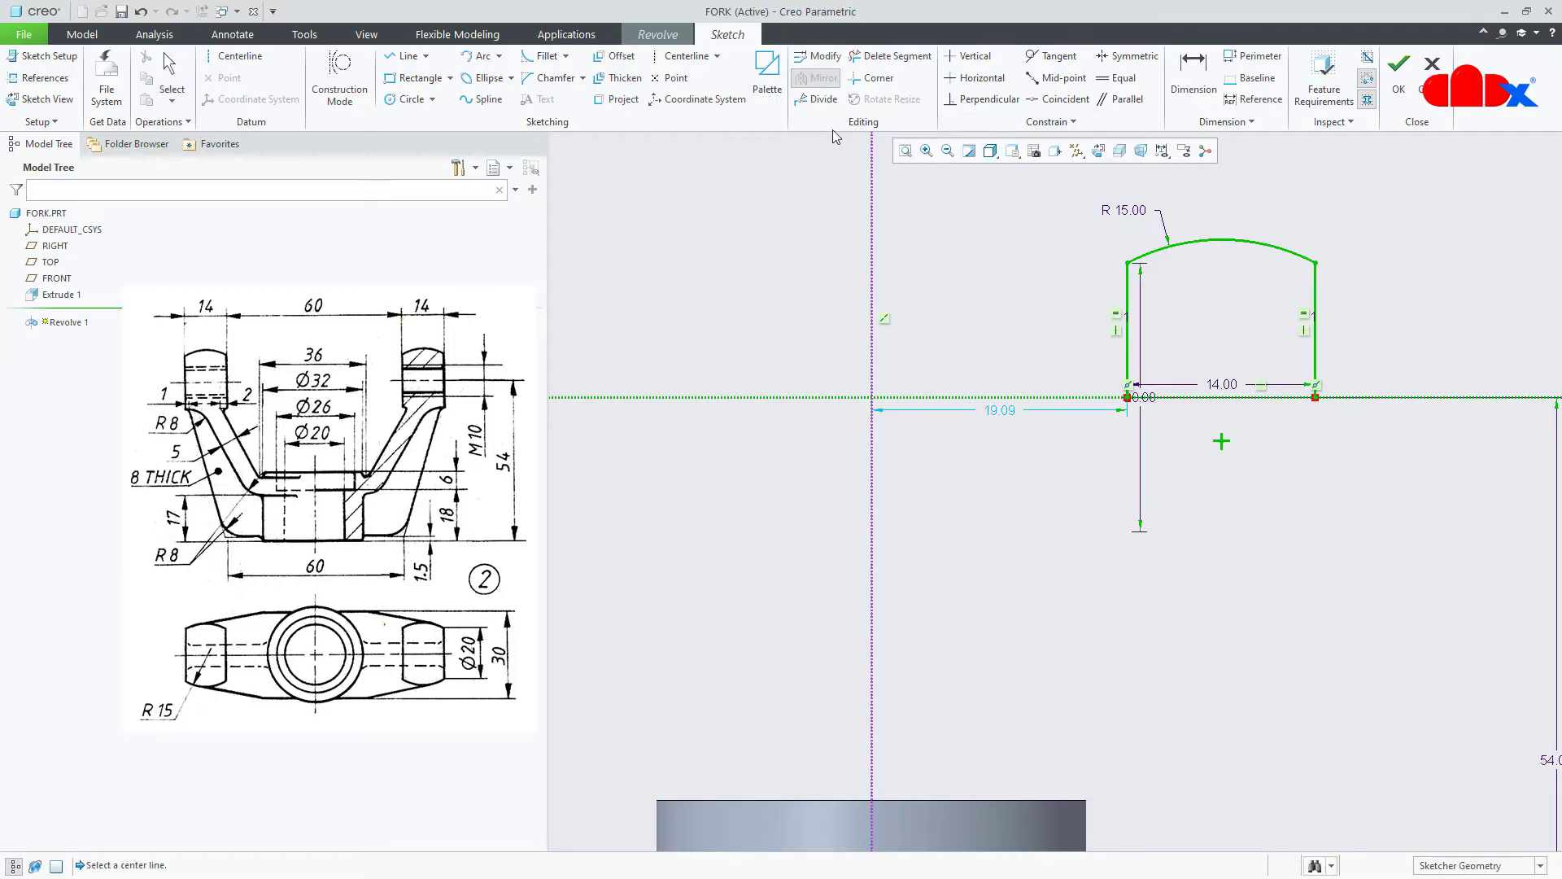
click(874, 252)
- Dimension the distance between the inner vertical lines of the two lug profiles and set it to 60 mm
scroll(1082, 527, up, 3)
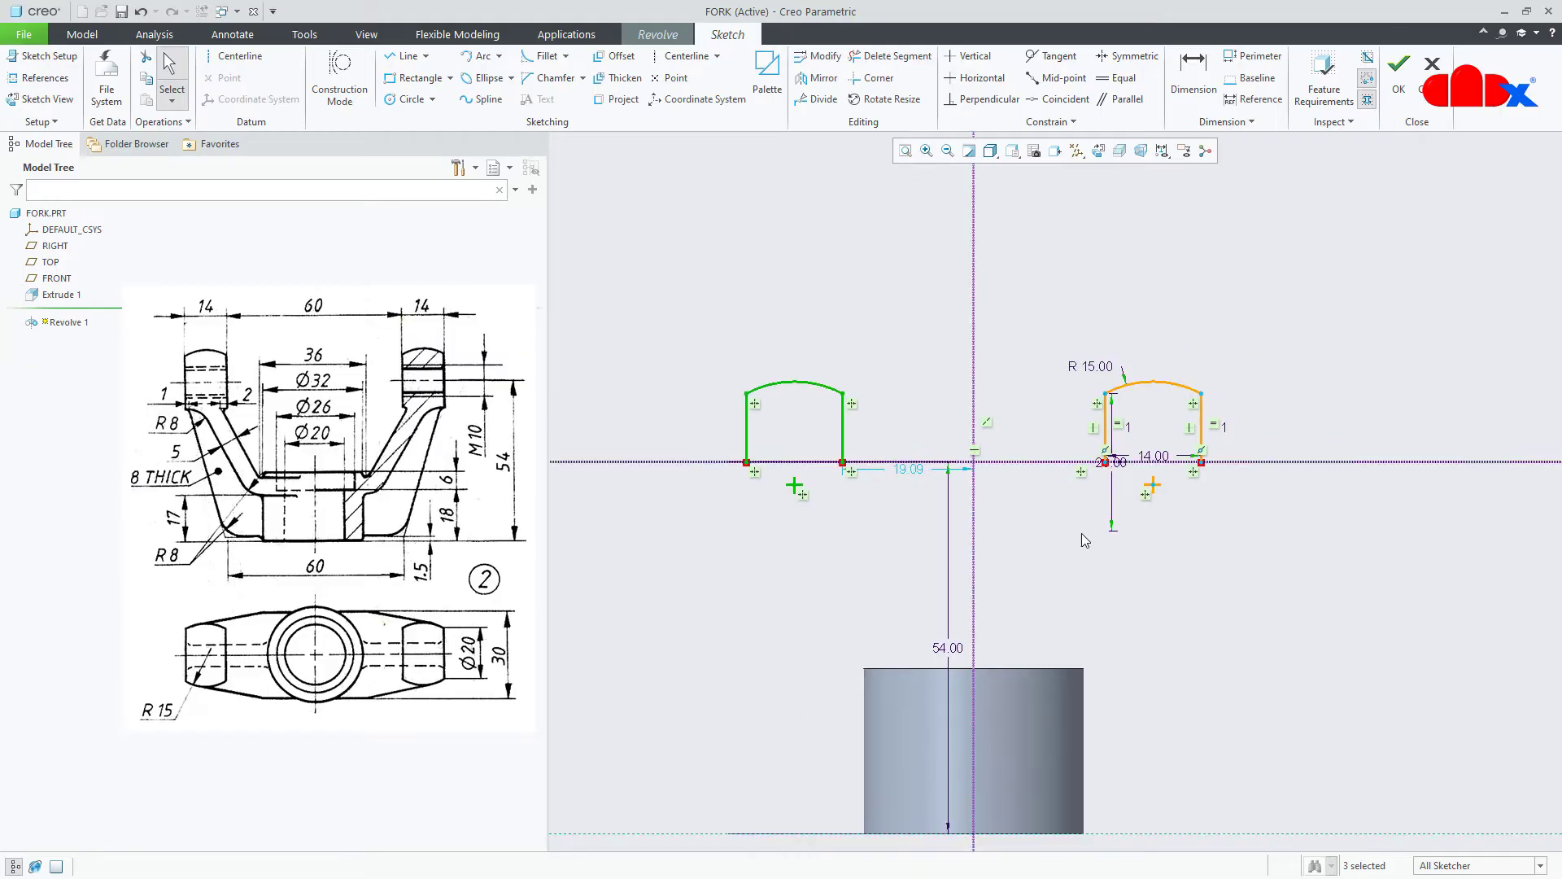
right_click(1081, 534)
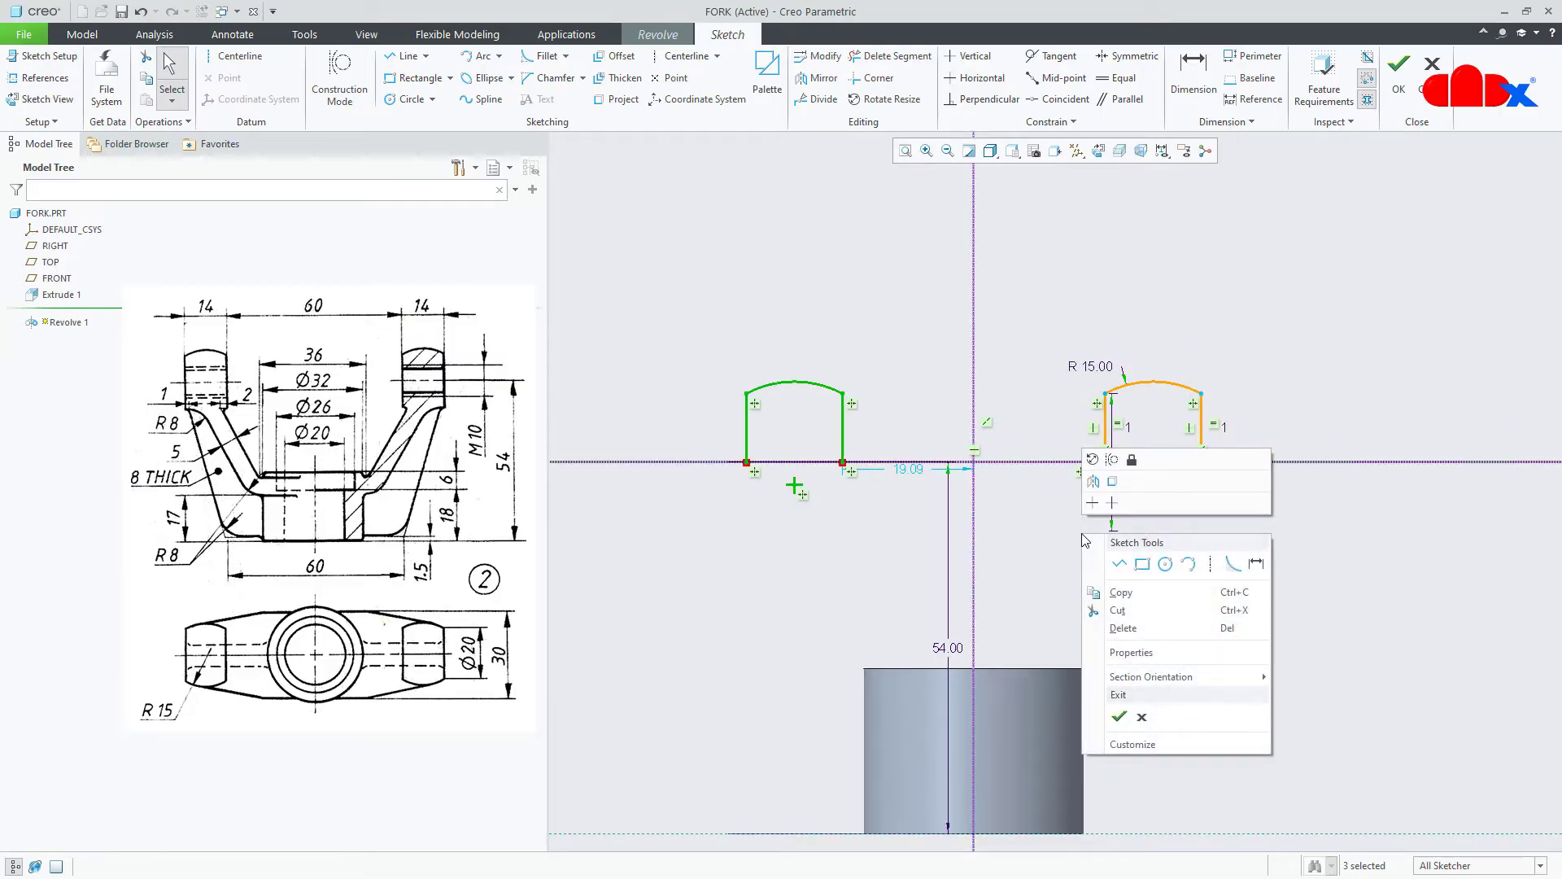
click(1256, 563)
click(843, 431)
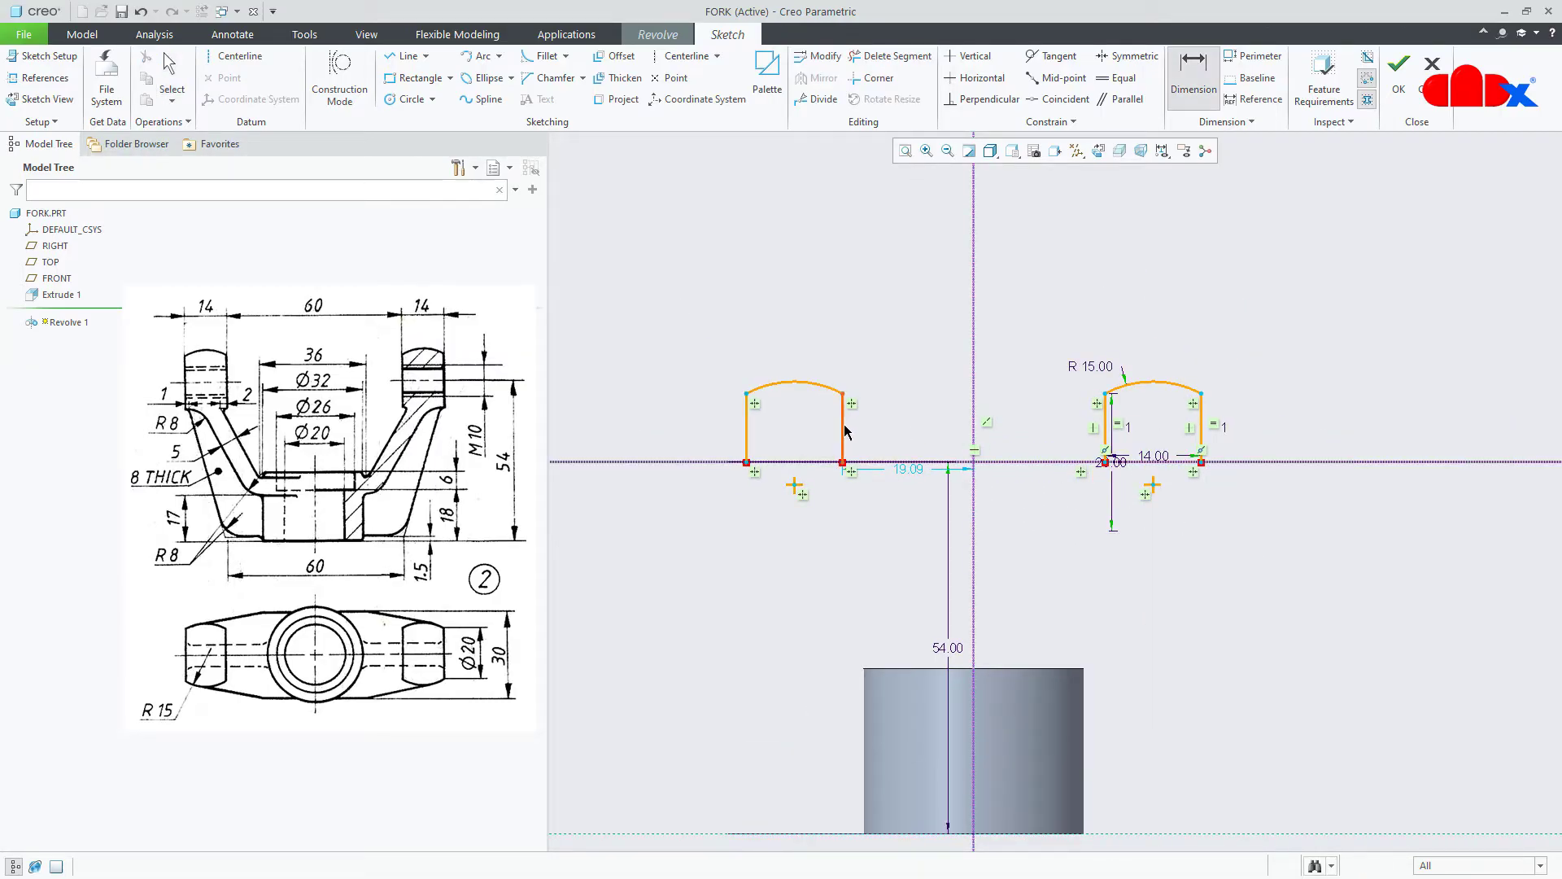
click(1105, 435)
middle_click(1016, 334)
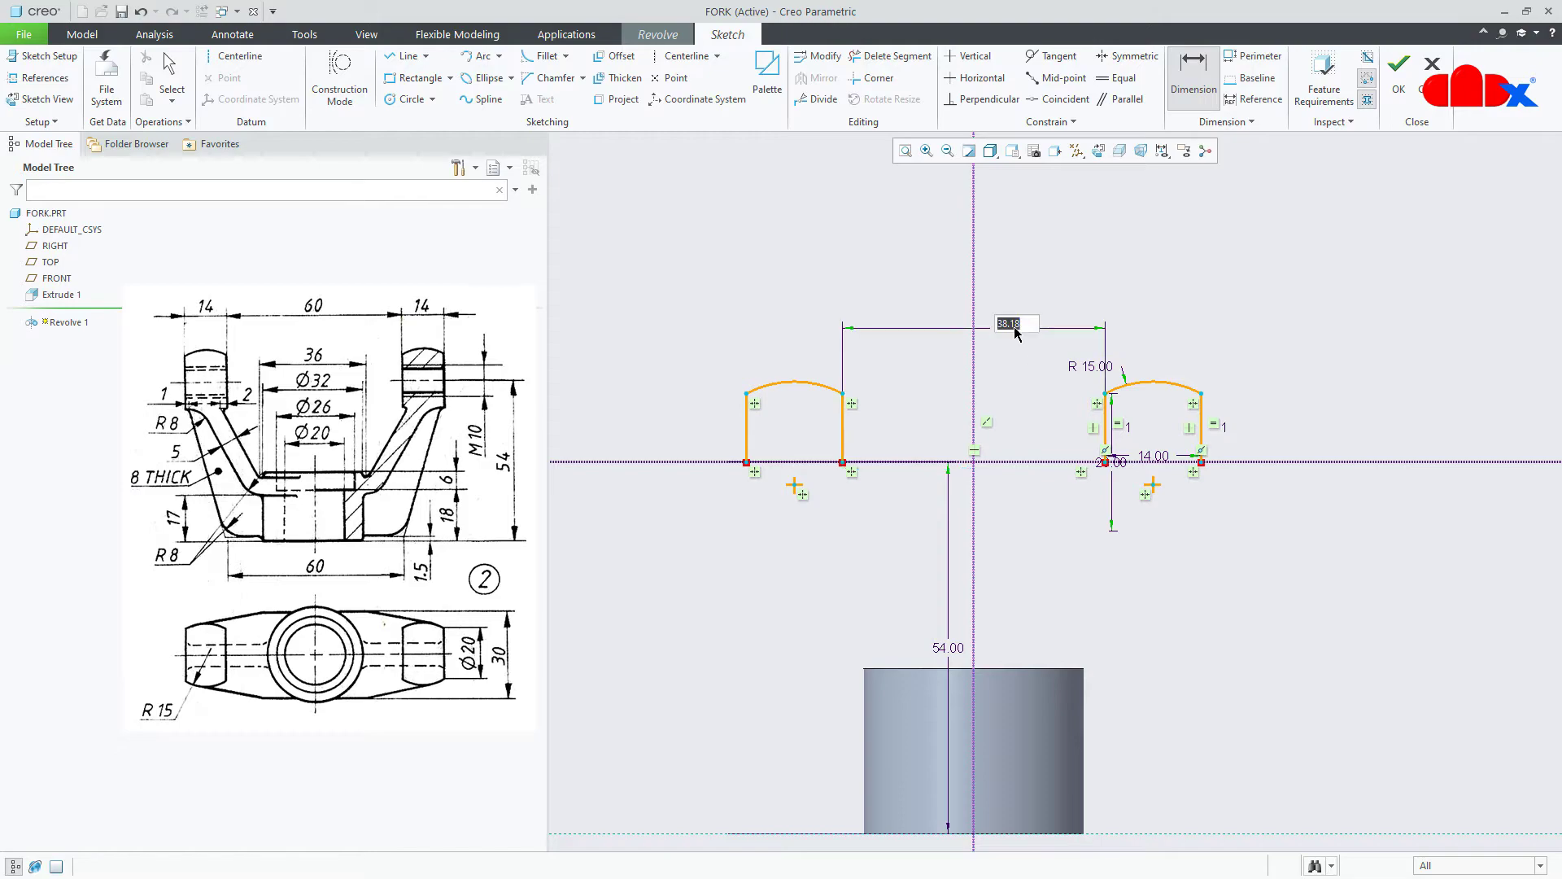
text(60)
key(Return)
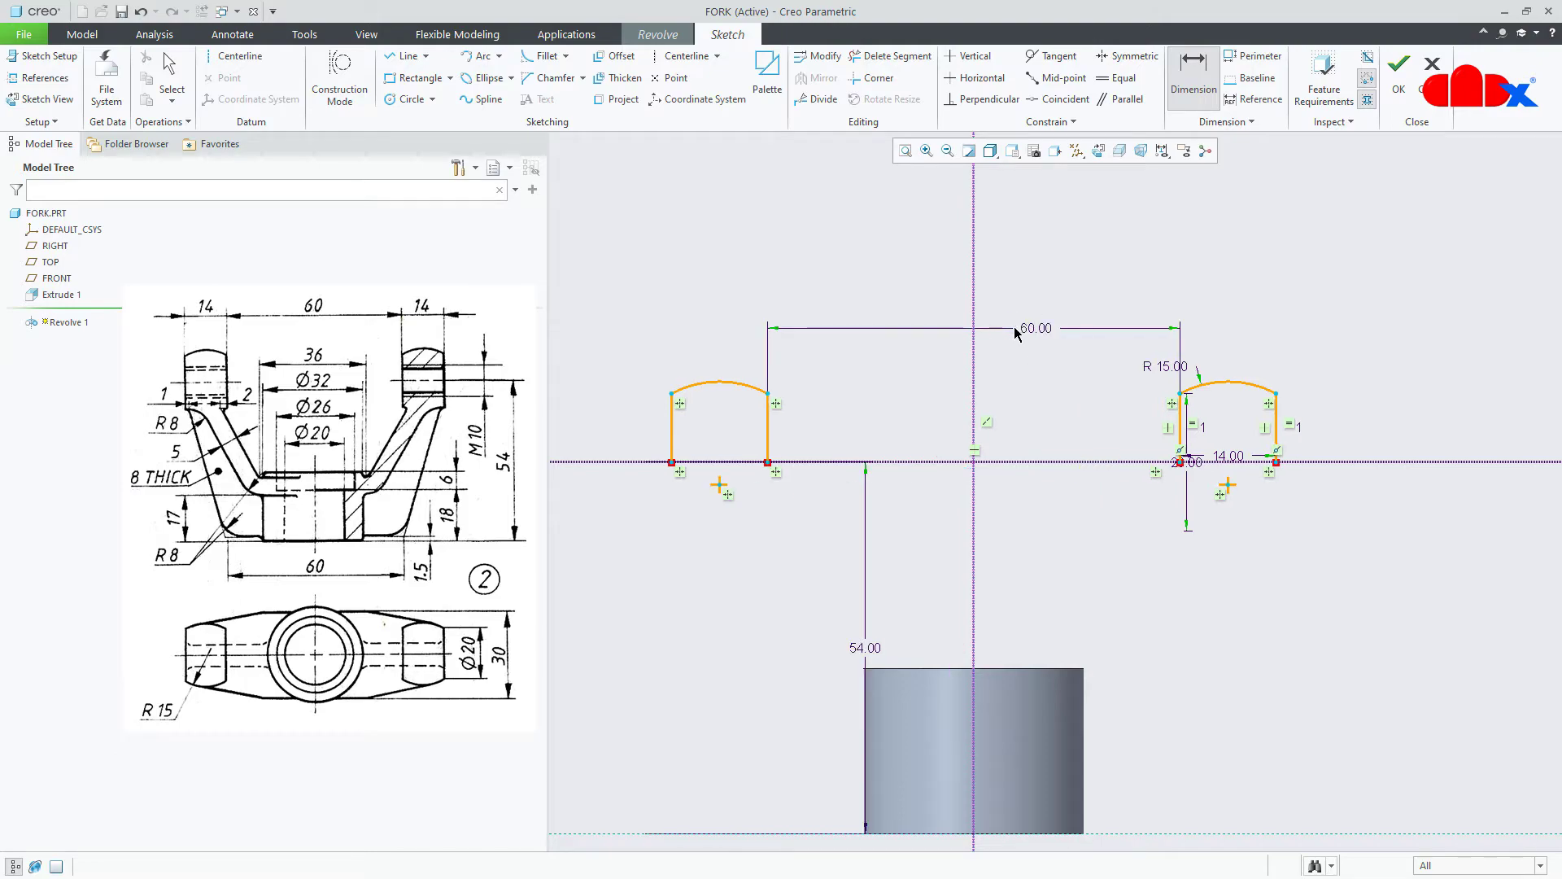
- Close both lug profiles with horizontal lines along the revolve axis between the lower ends of their vertical sides
right_click(1081, 511)
click(1112, 536)
key(l)
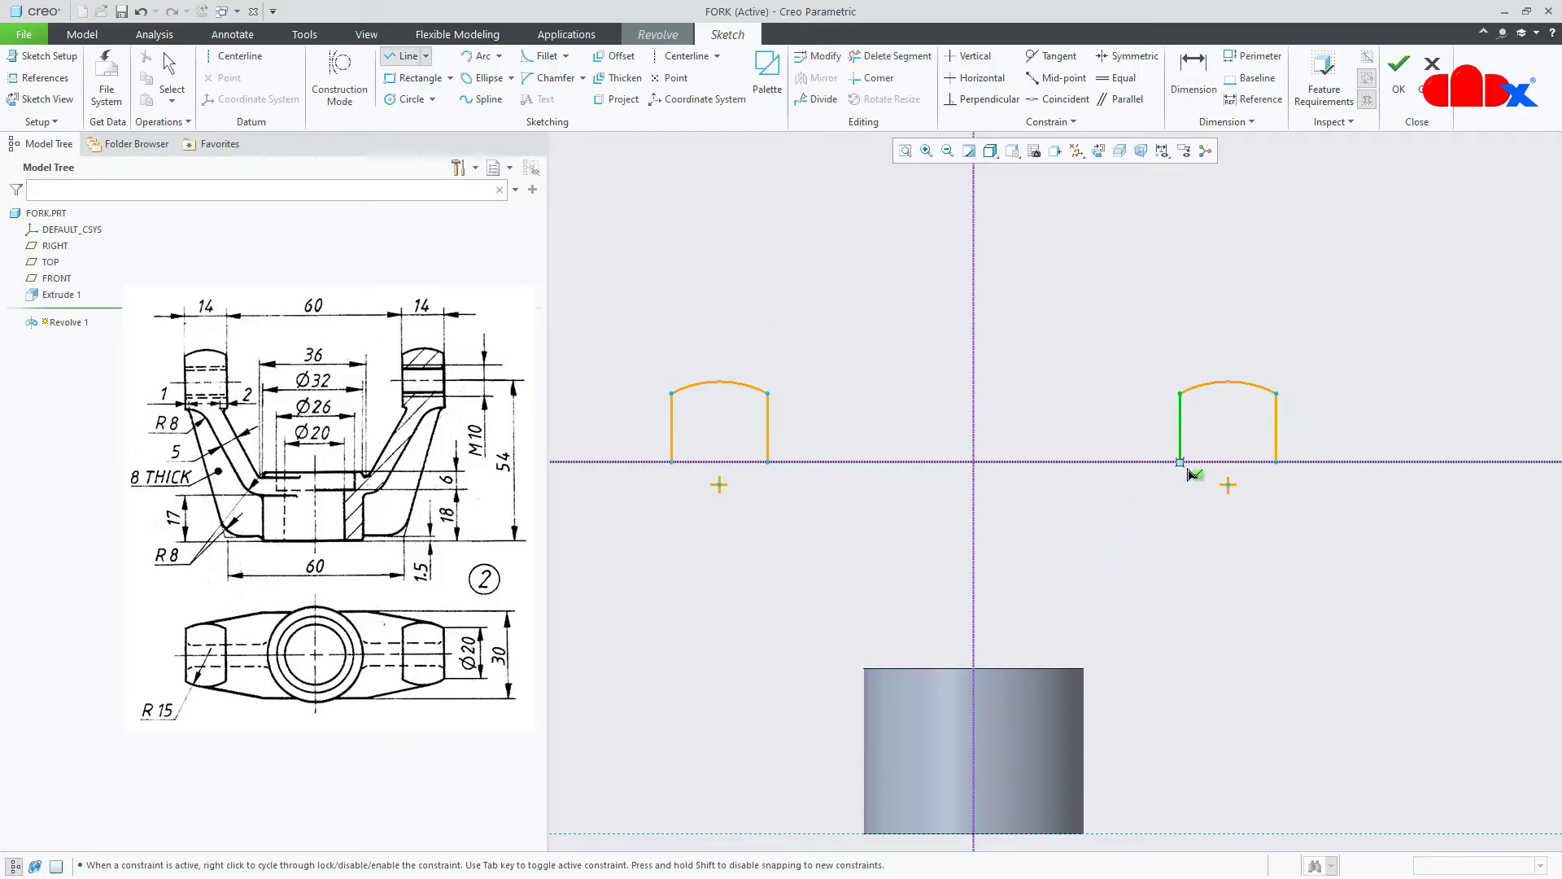
click(1180, 463)
click(1276, 462)
middle_click(1235, 533)
click(672, 463)
click(767, 462)
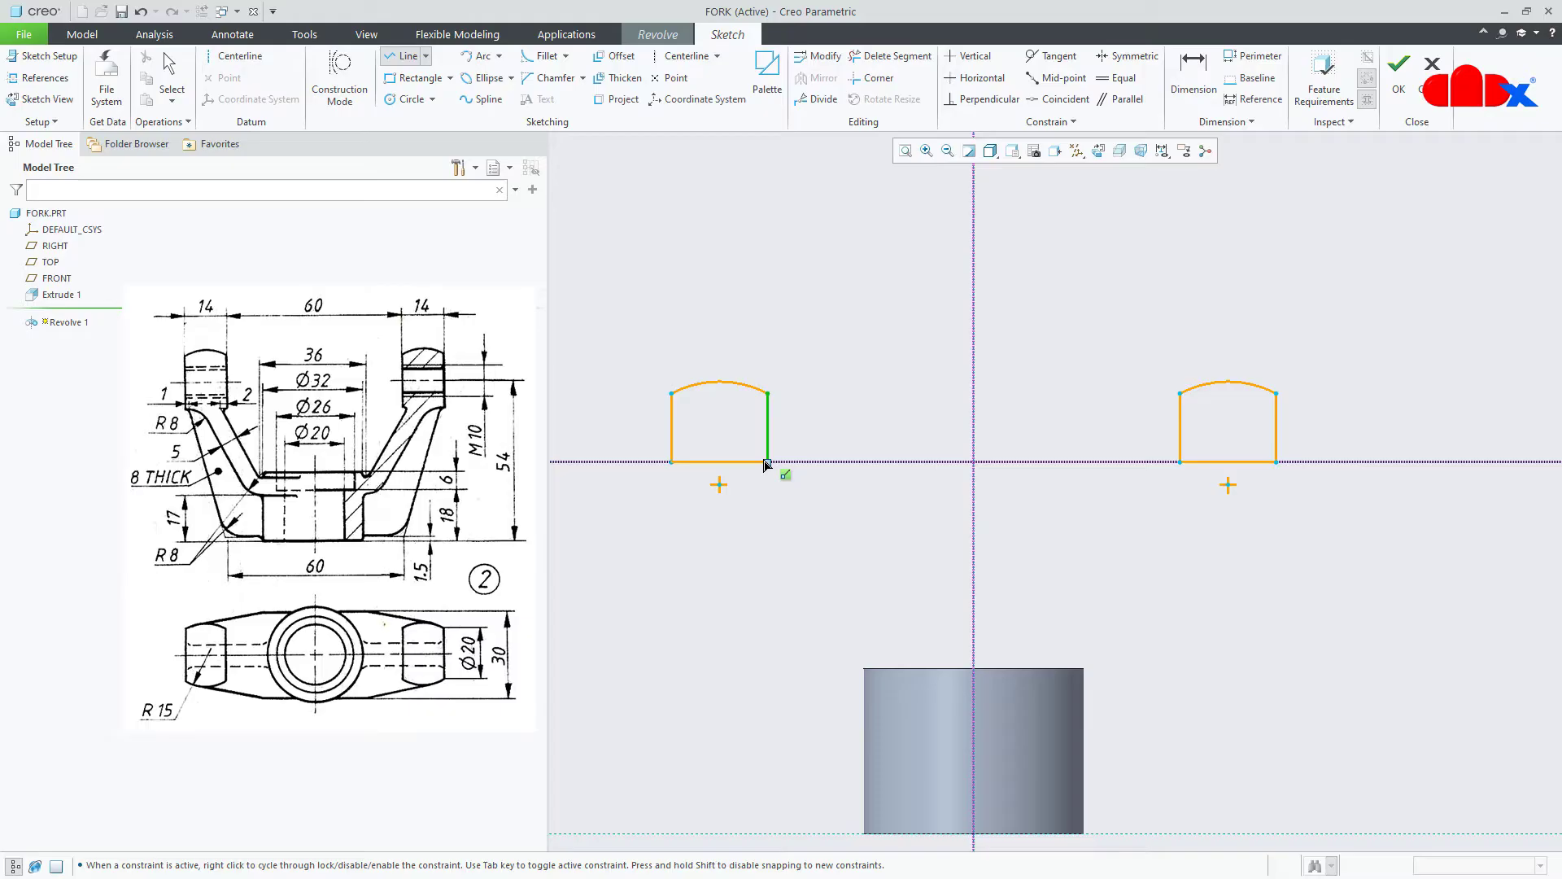
middle_click(822, 533)
middle_click(869, 555)
- Finish the lug sketch, complete the 360° solid revolve, and clear the selection
right_click(874, 558)
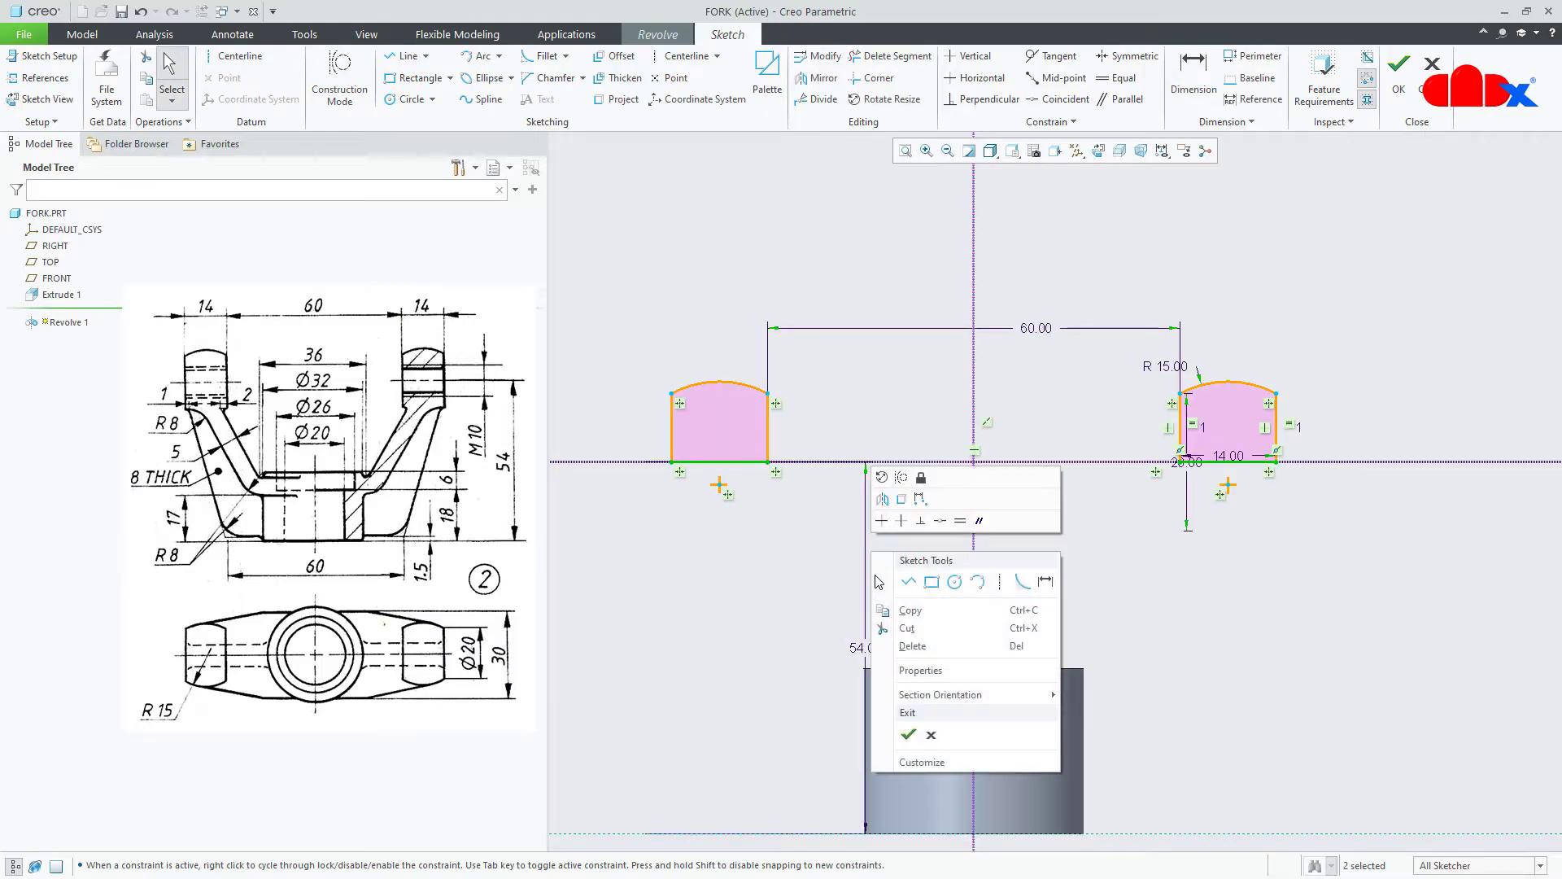
click(906, 689)
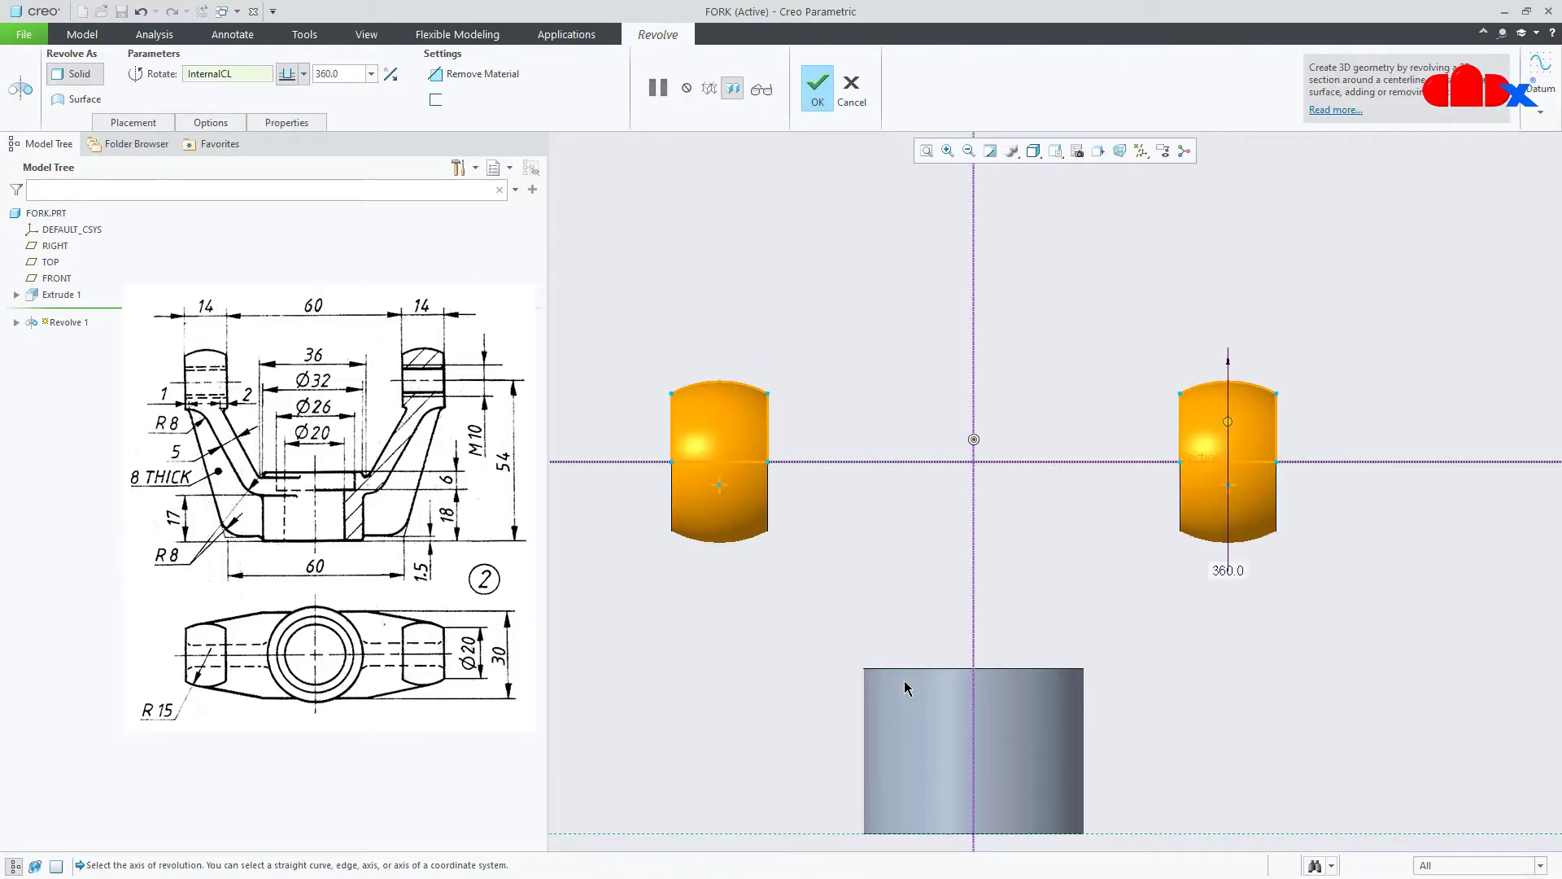
middle_click(887, 572)
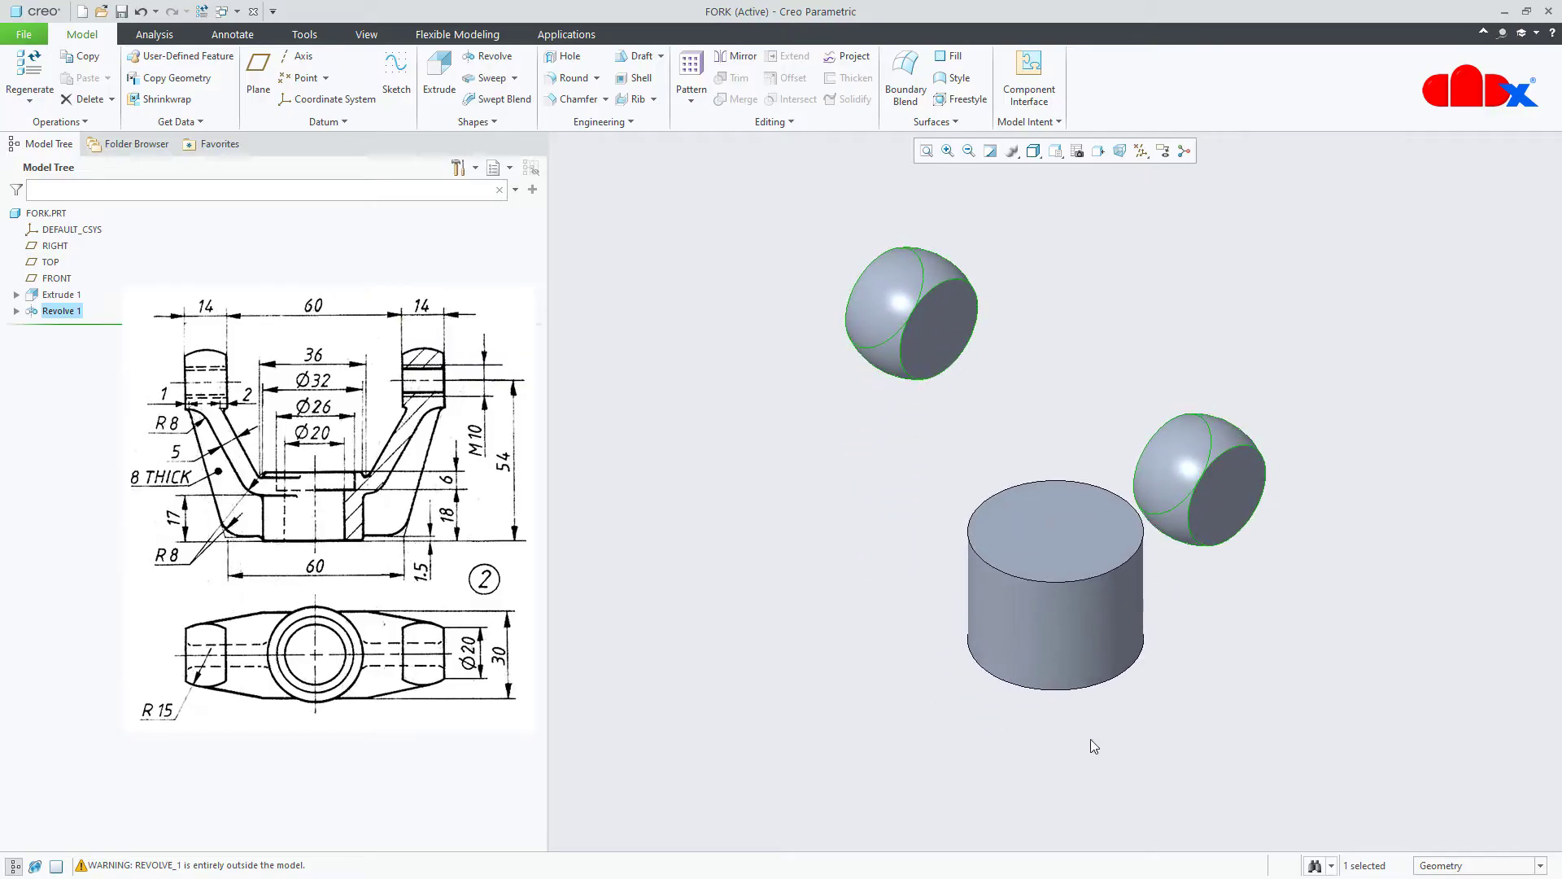
click(1124, 741)
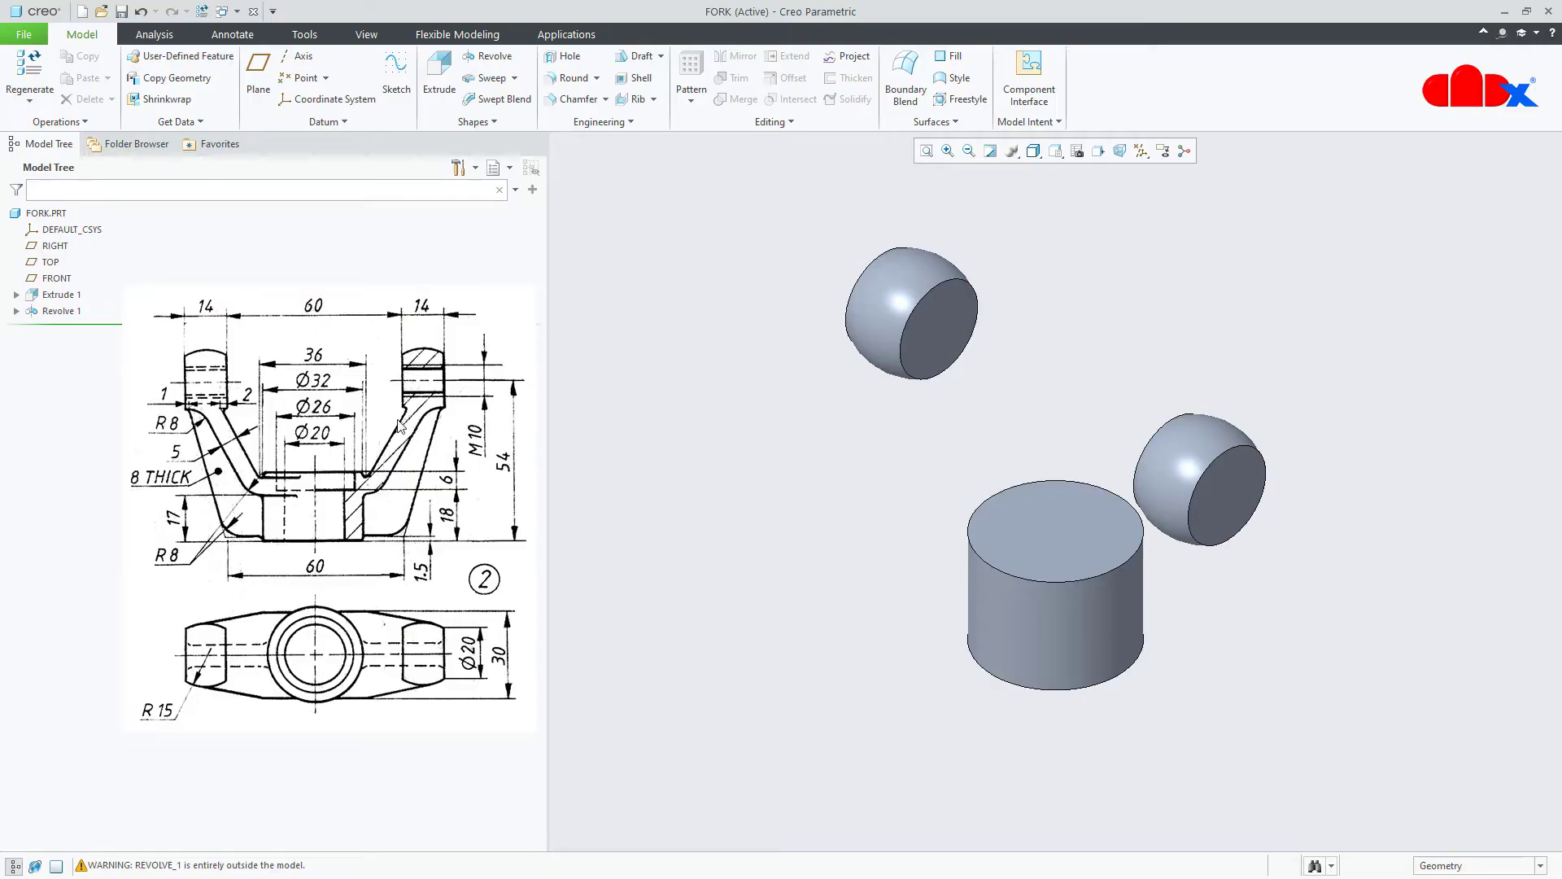
- Start a new sketch on the FRONT datum plane and orient the view parallel to the sketch
click(396, 75)
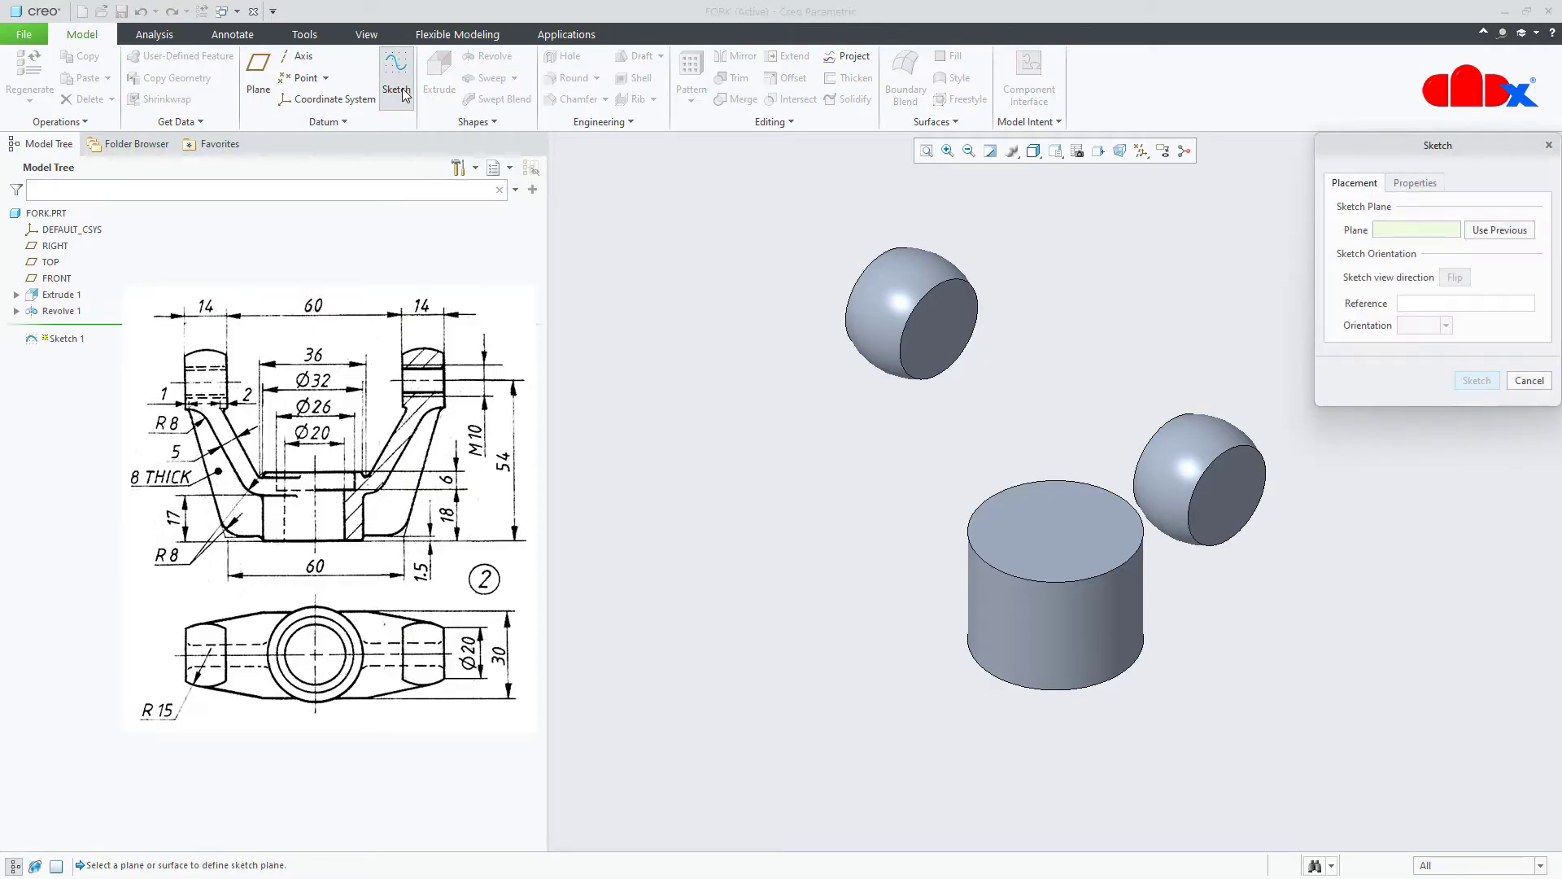
click(66, 279)
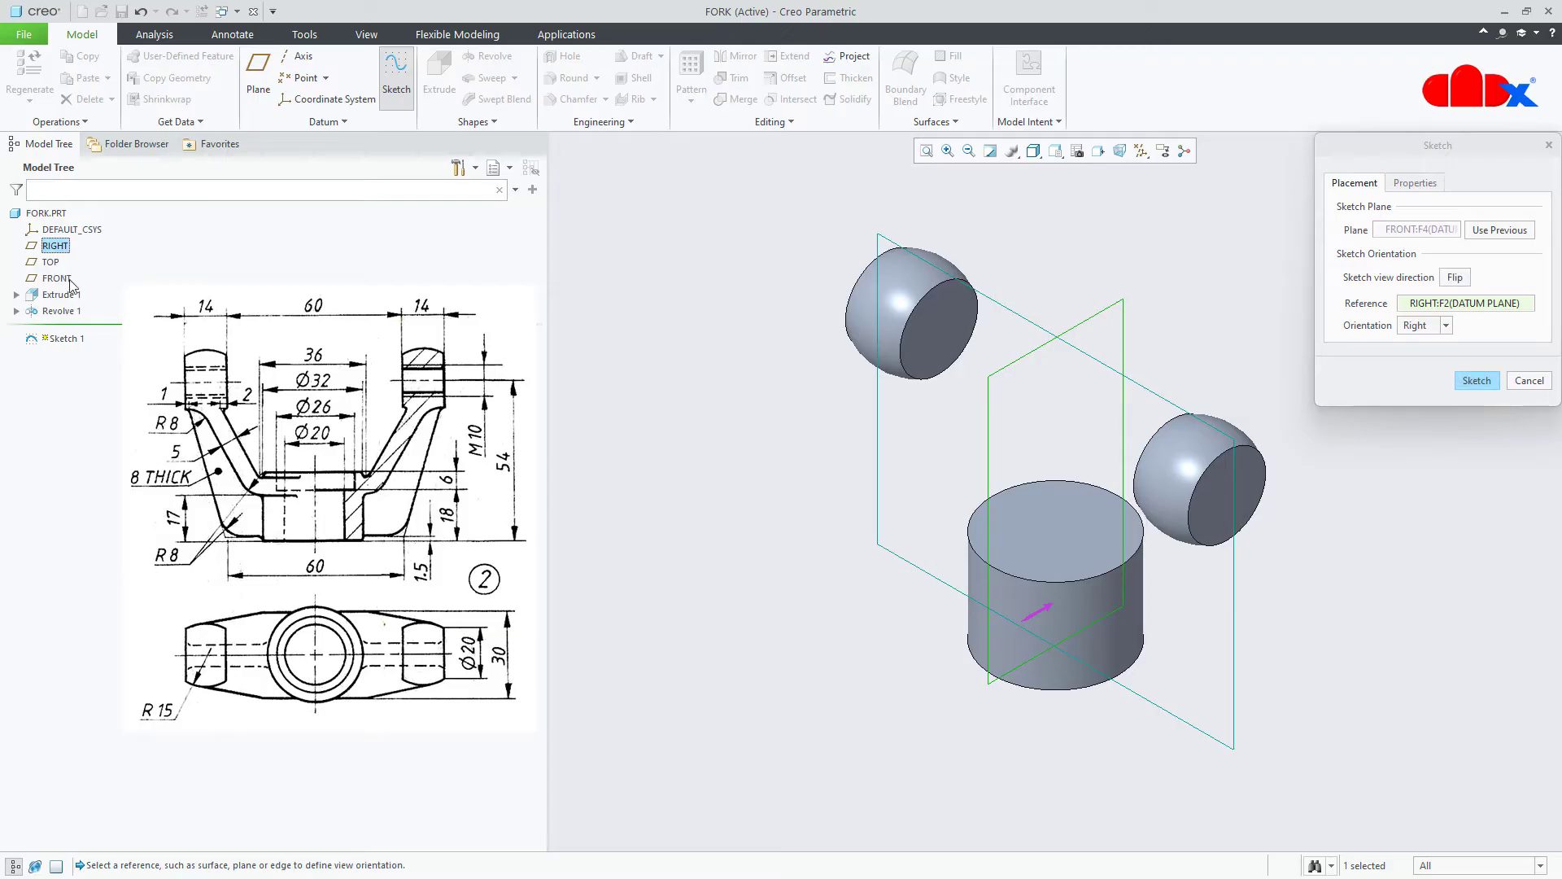
click(1486, 381)
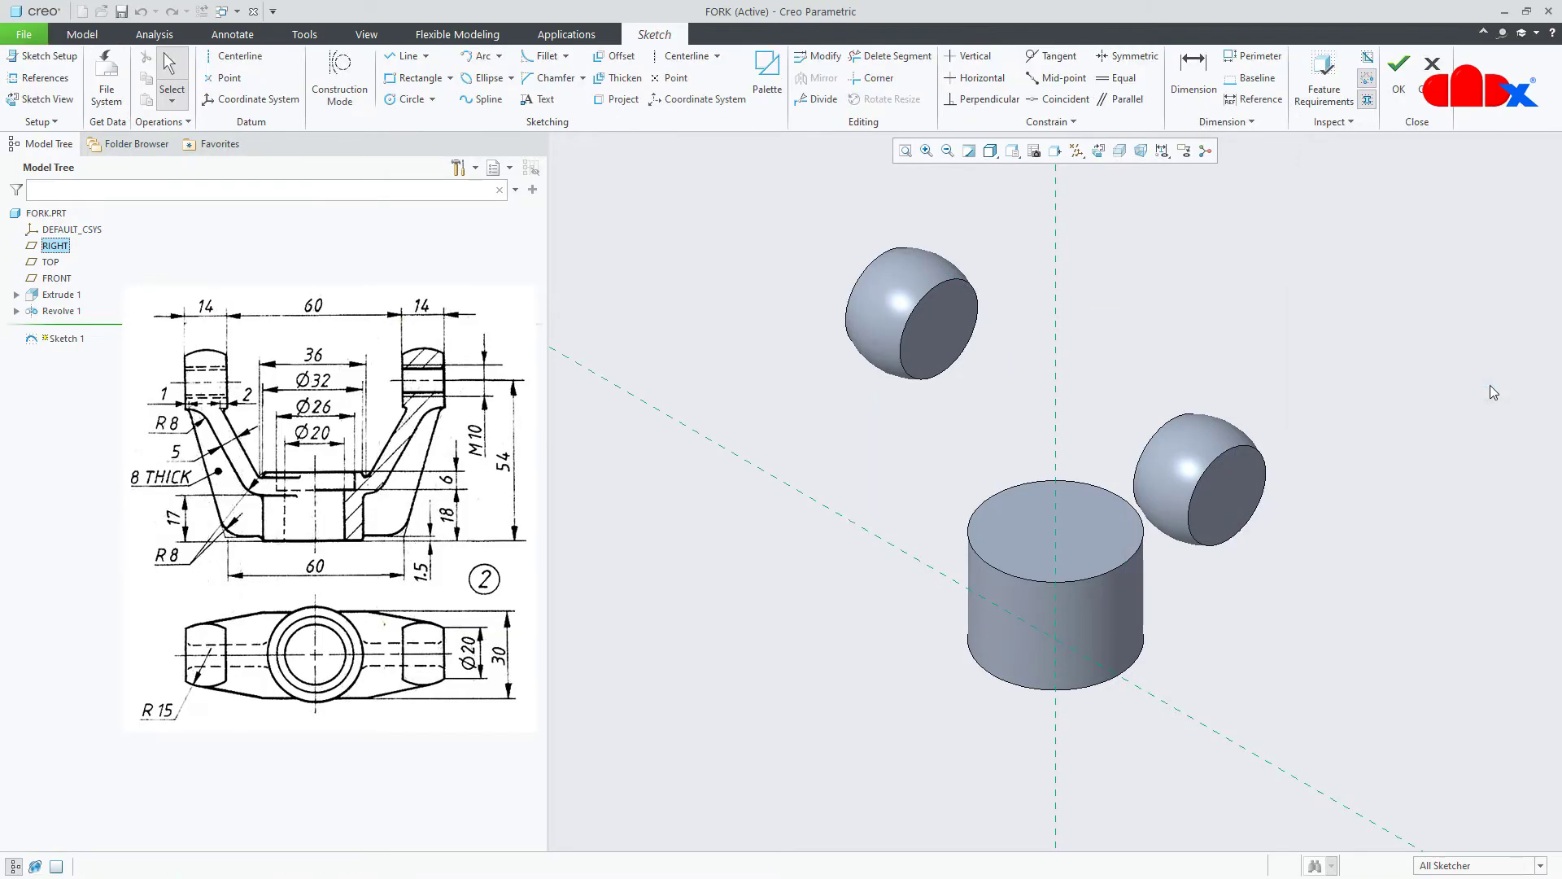
click(1099, 154)
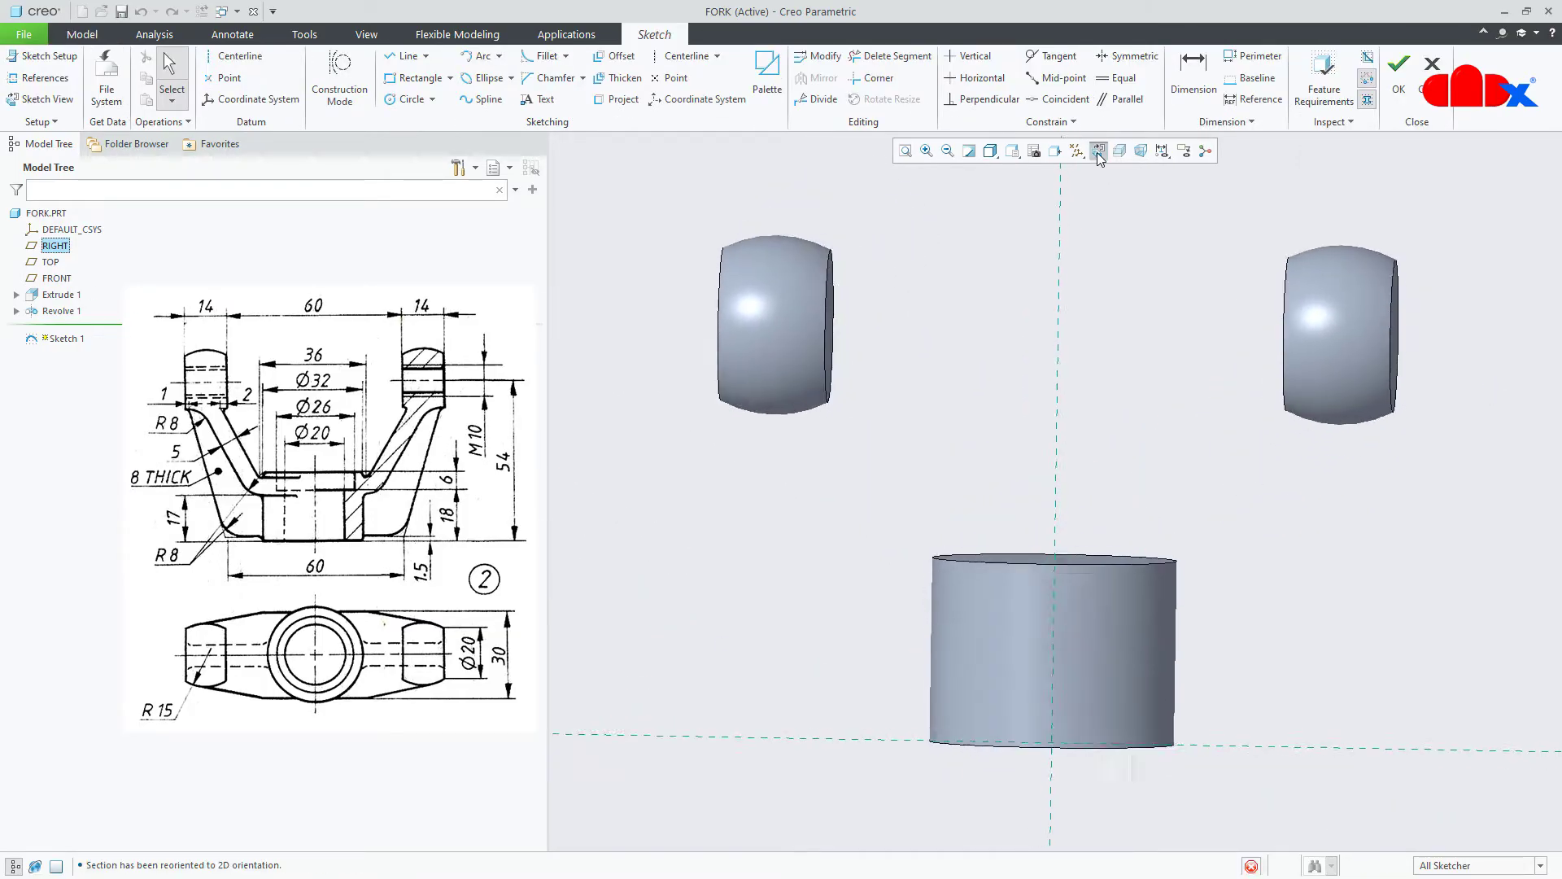
- Turn on axis display and add the lug revolve axis and the right lug's two vertical side faces as sketch references
click(1076, 151)
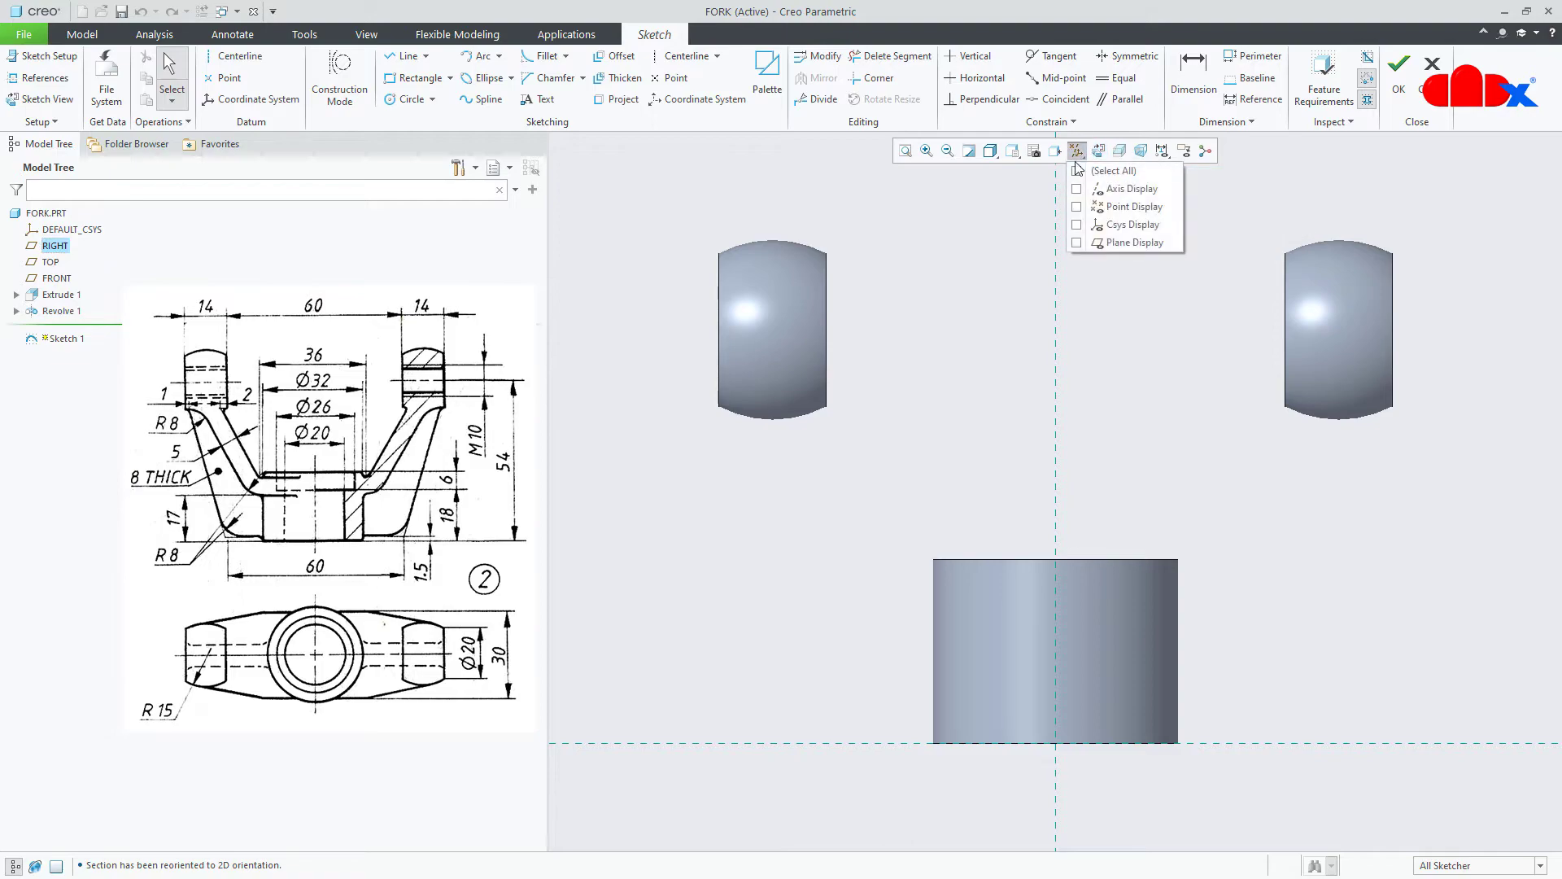
click(1080, 188)
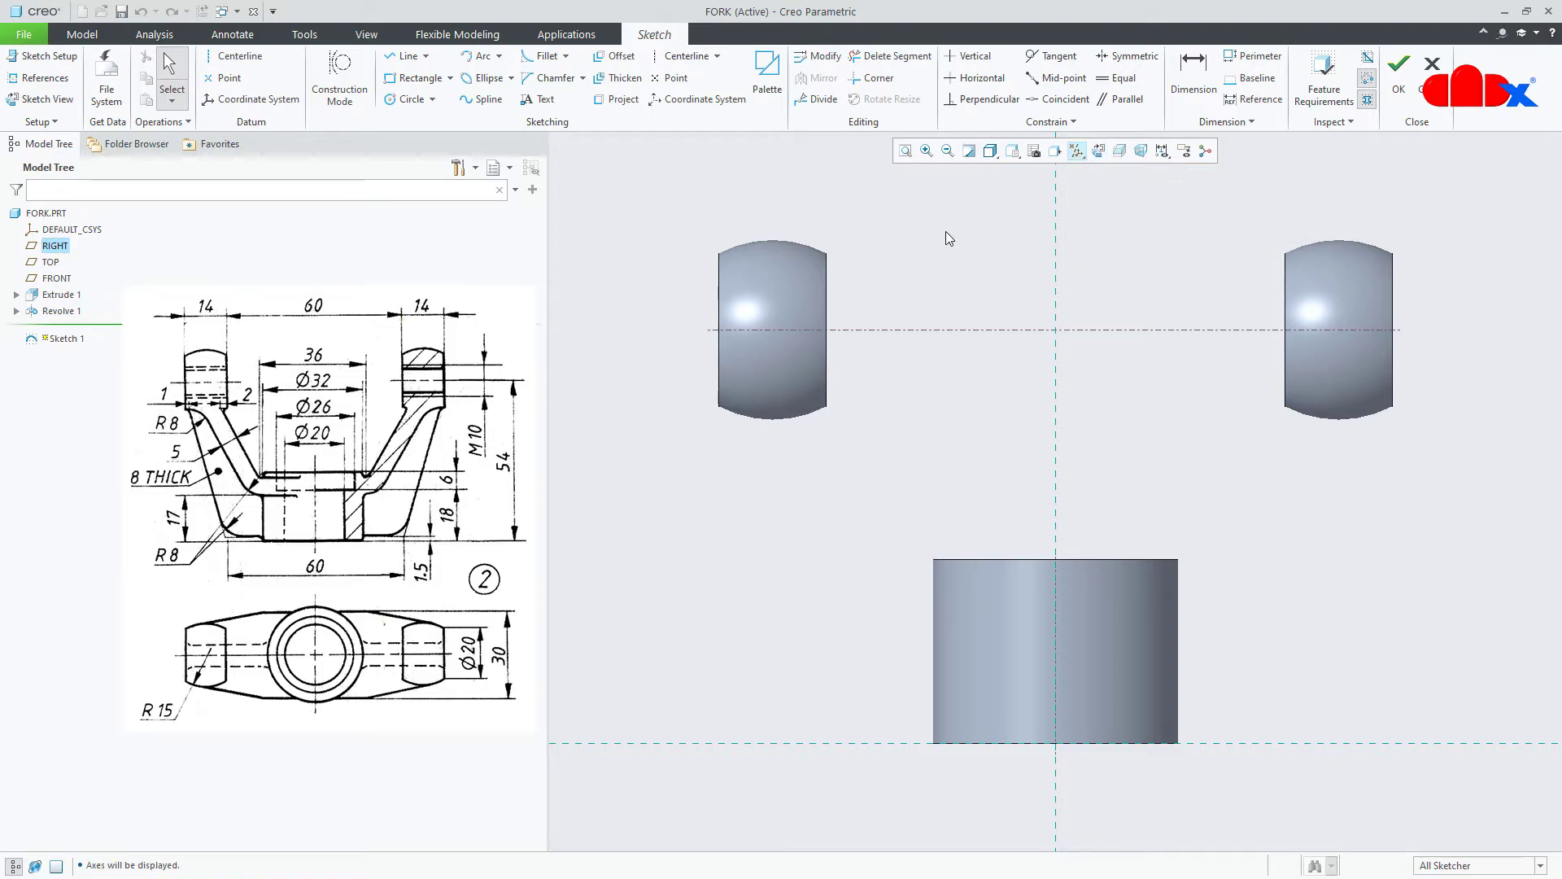
click(45, 78)
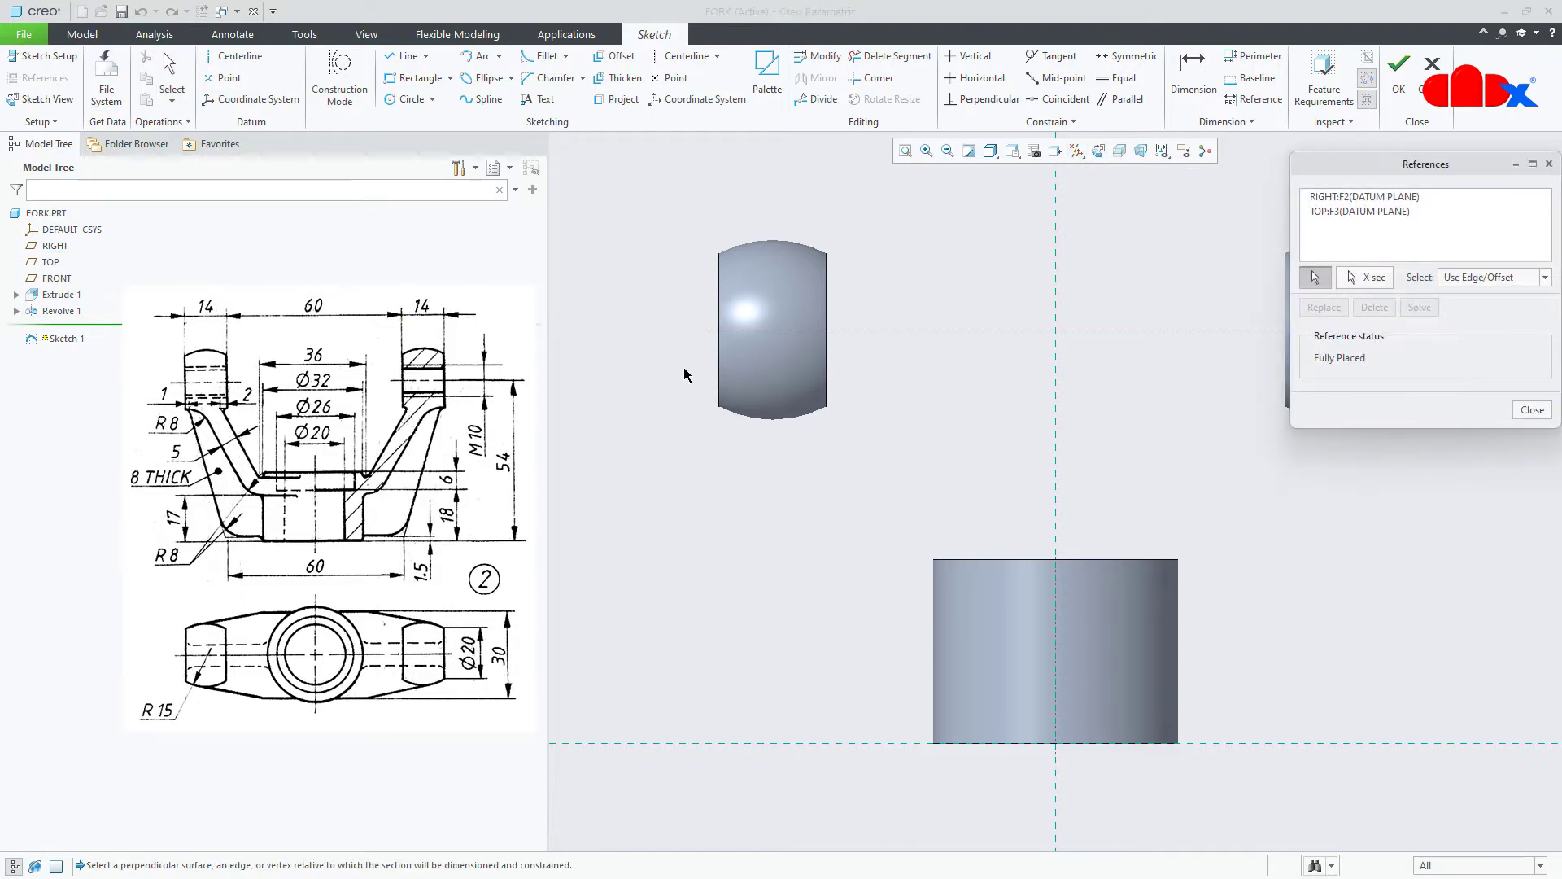
click(921, 331)
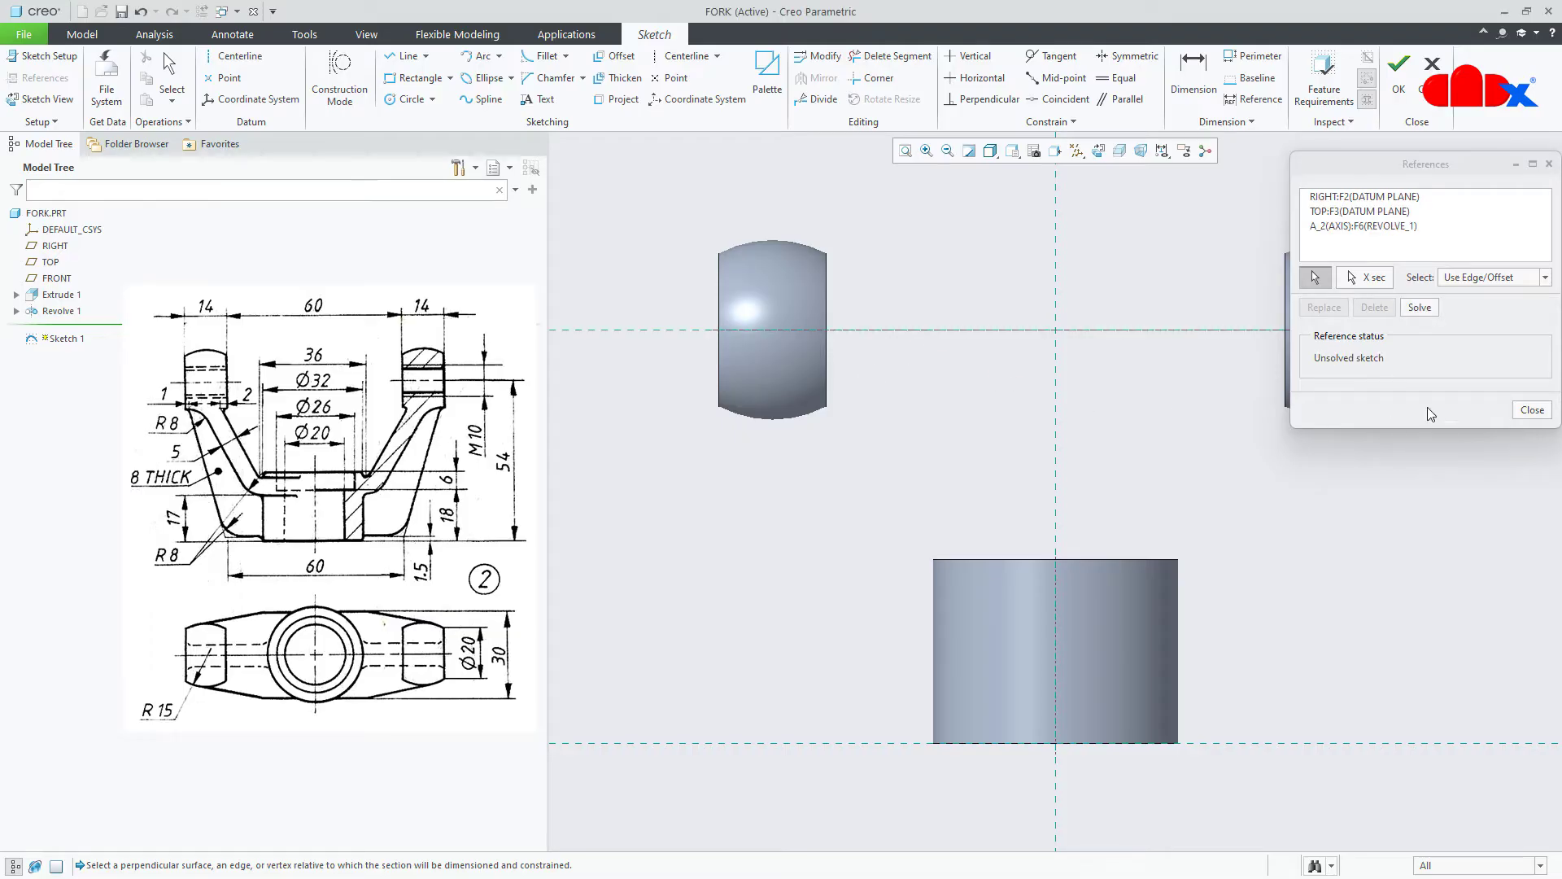
drag(1458, 180, 1475, 498)
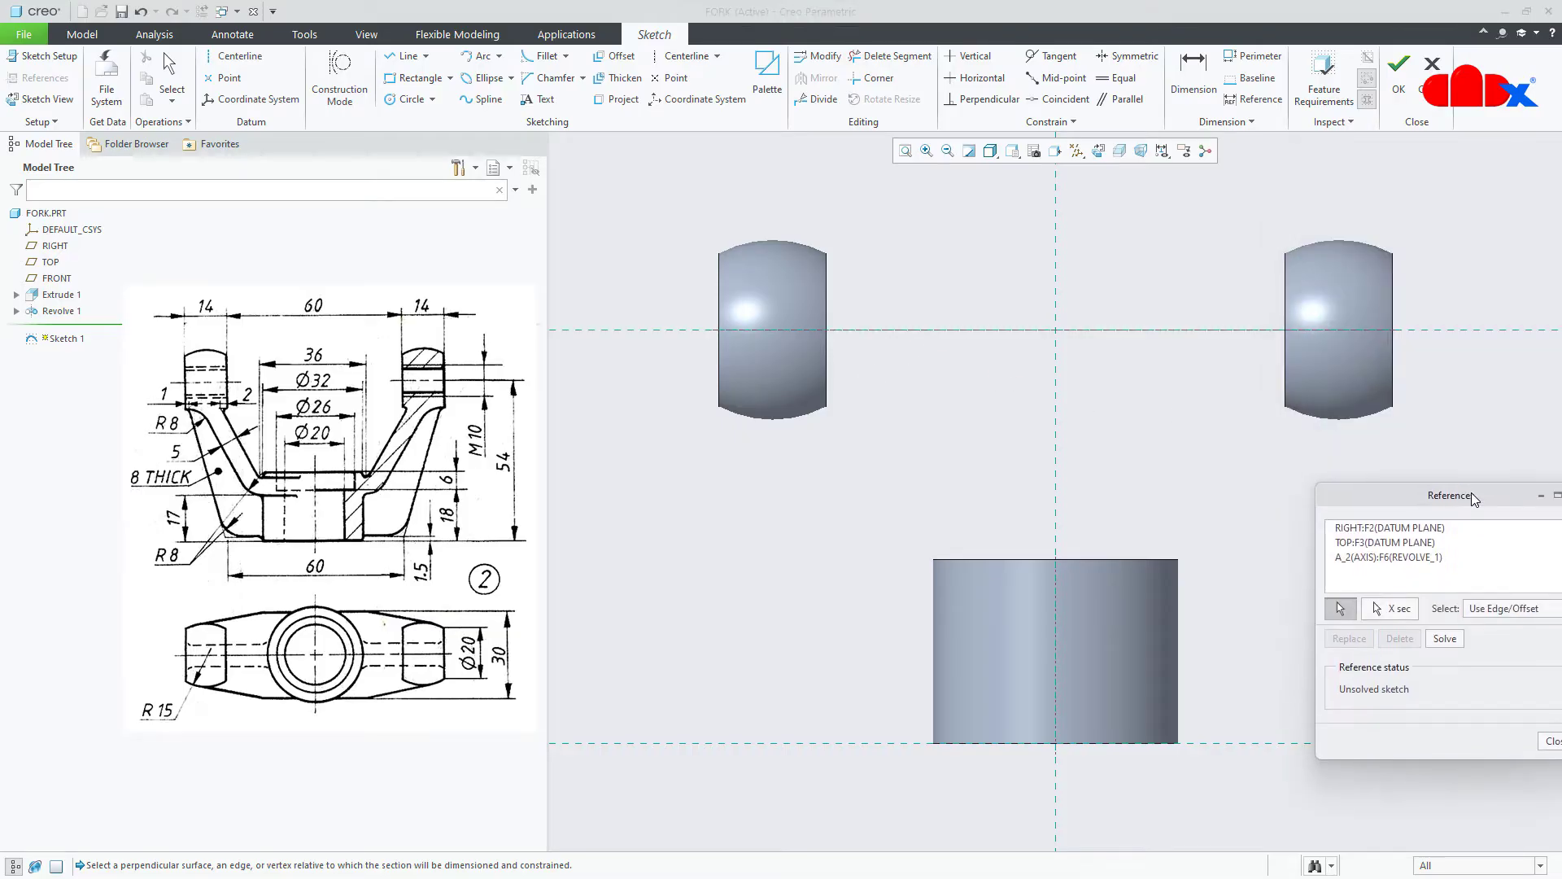
click(1286, 372)
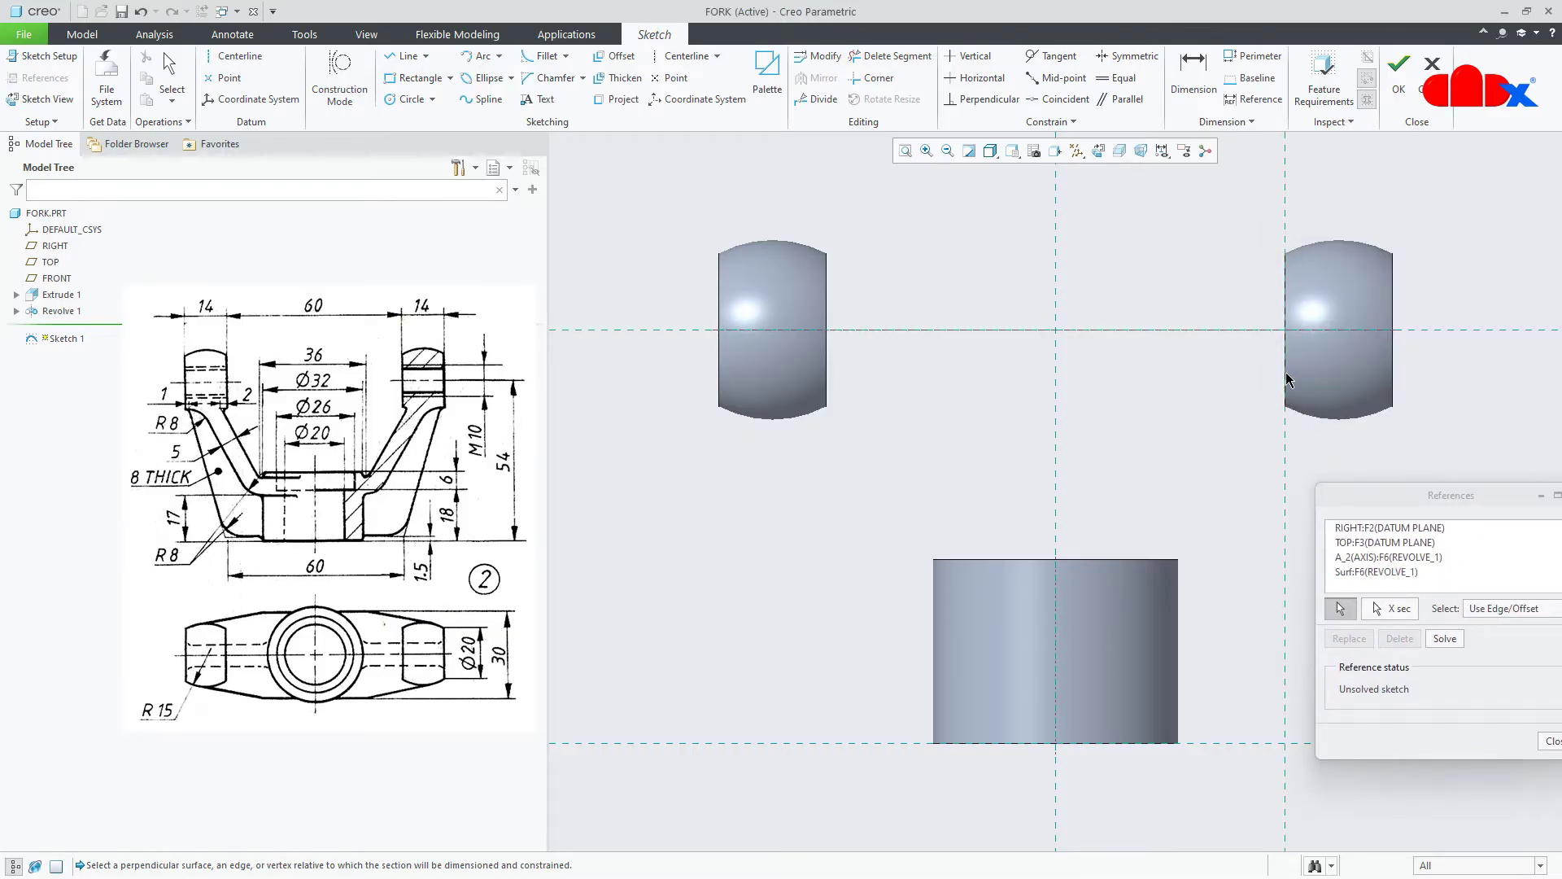
click(1397, 374)
middle_click(1472, 388)
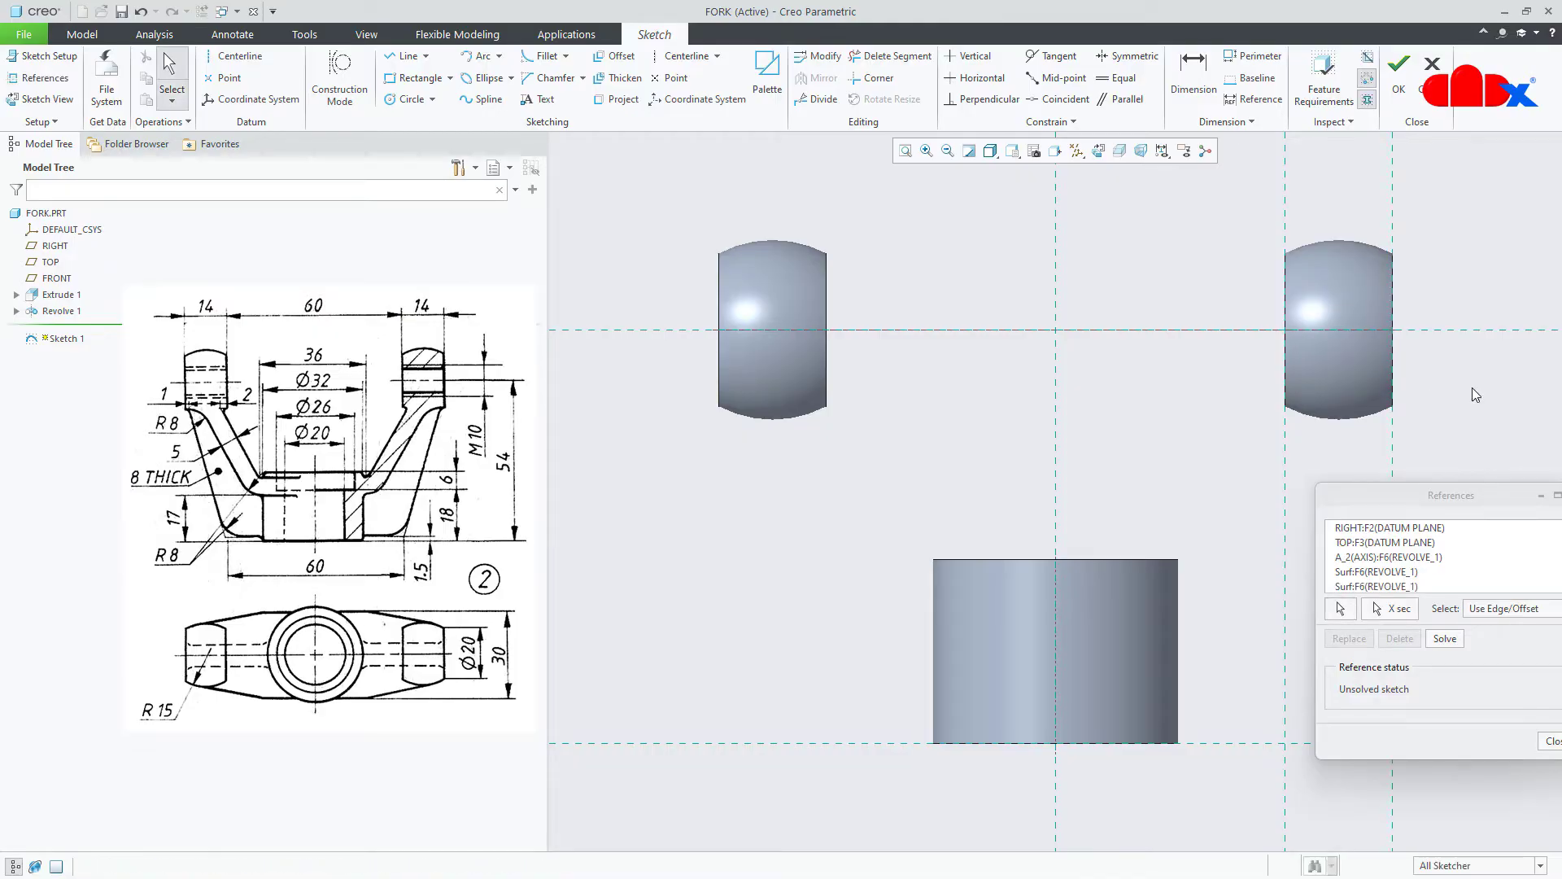
- Sketch a horizontal line from the vertical reference about 20 mm above the base, continued by a sloped line at about 111° to the right lug's axis
right_click(1472, 389)
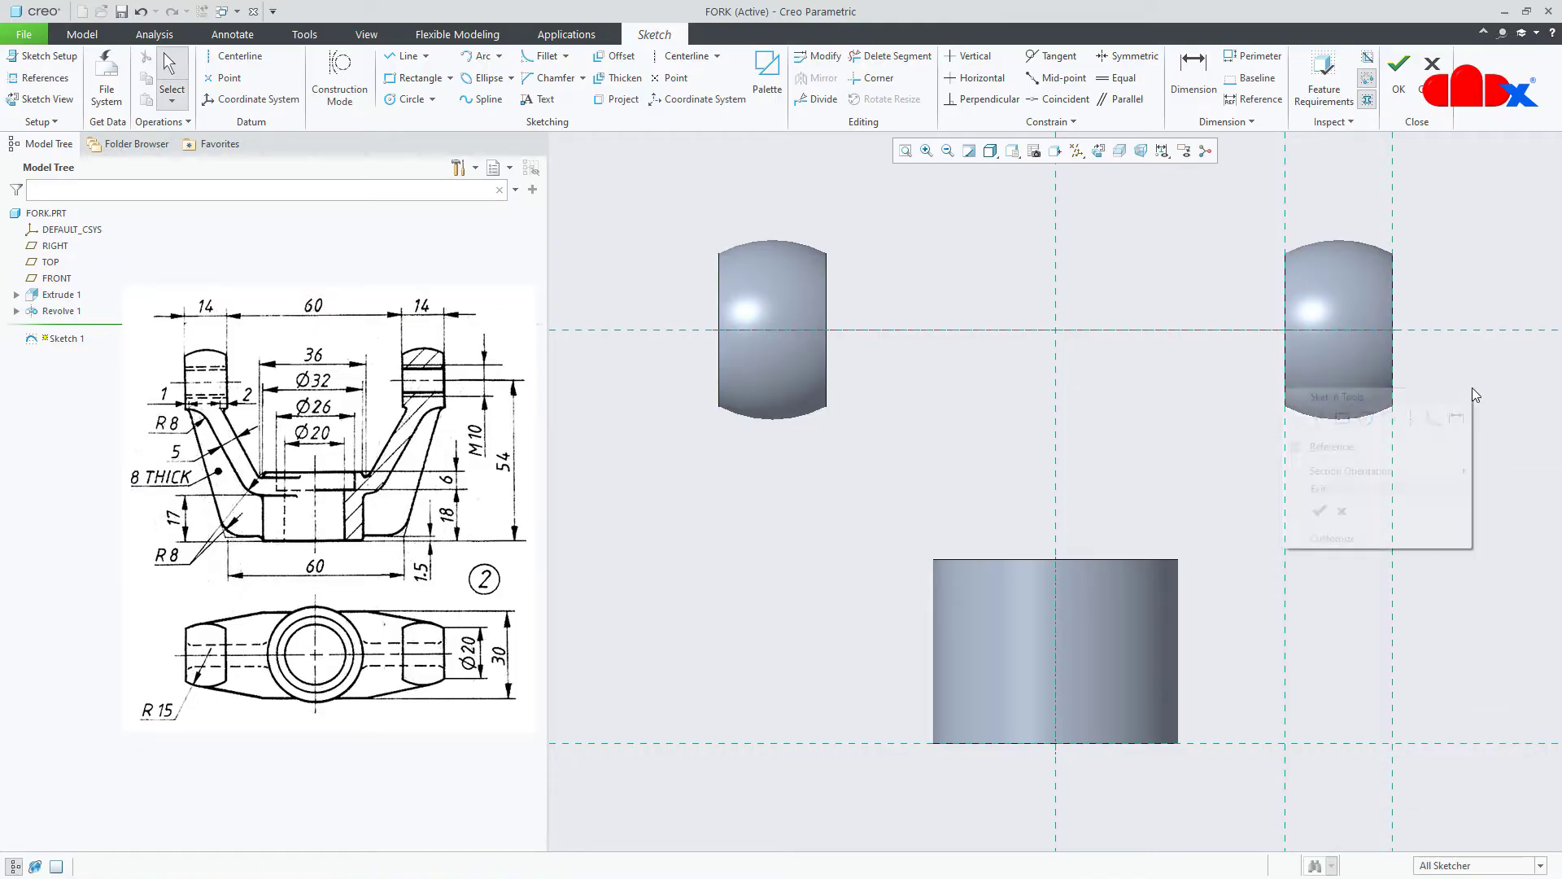
click(1320, 419)
click(1058, 587)
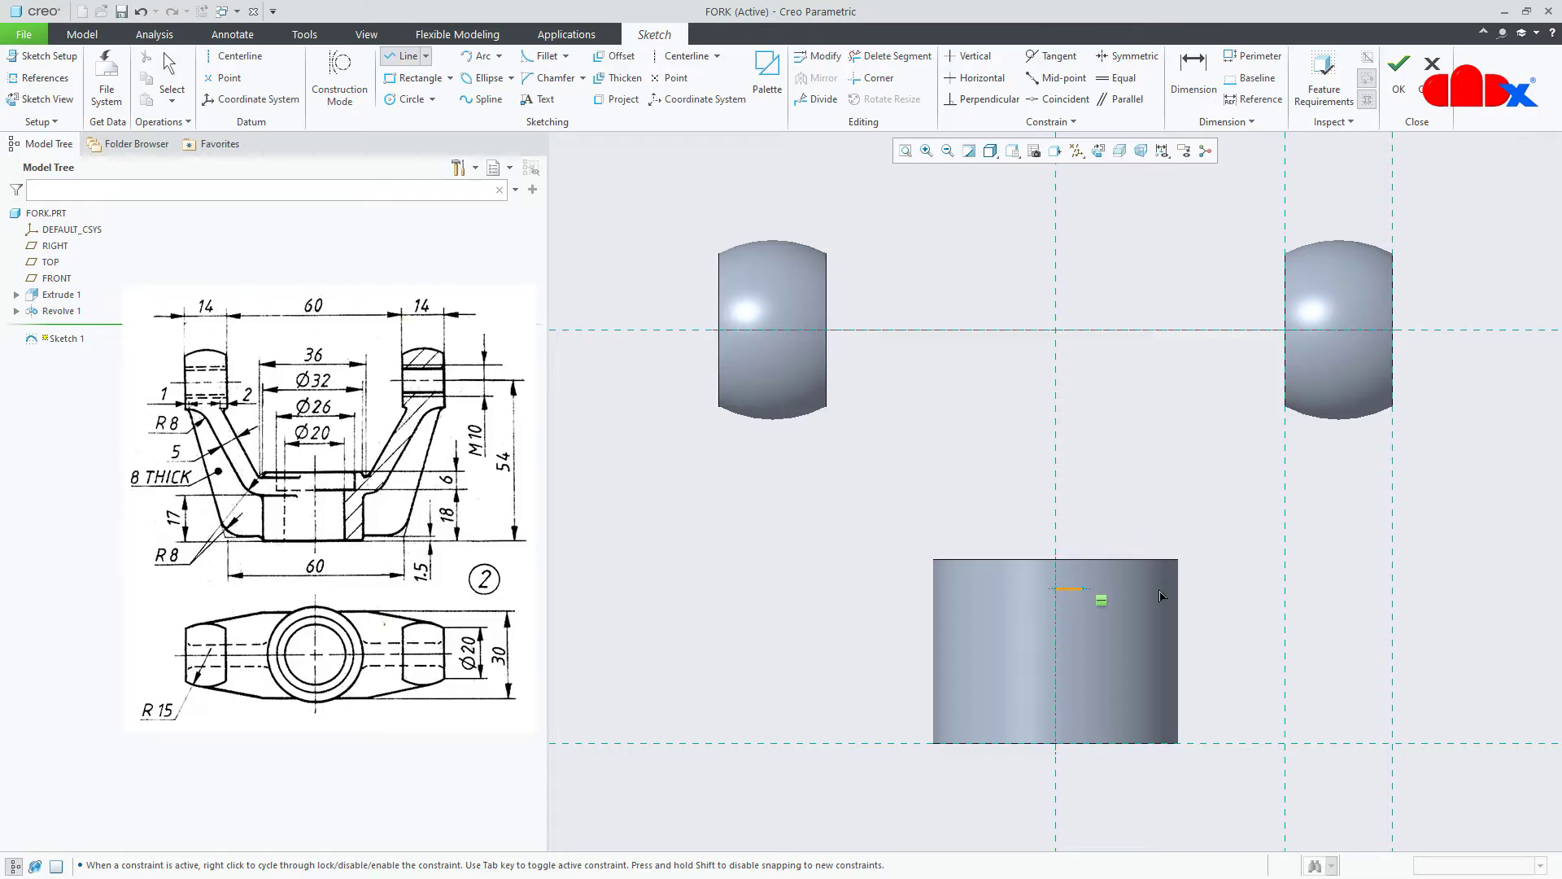
click(1251, 588)
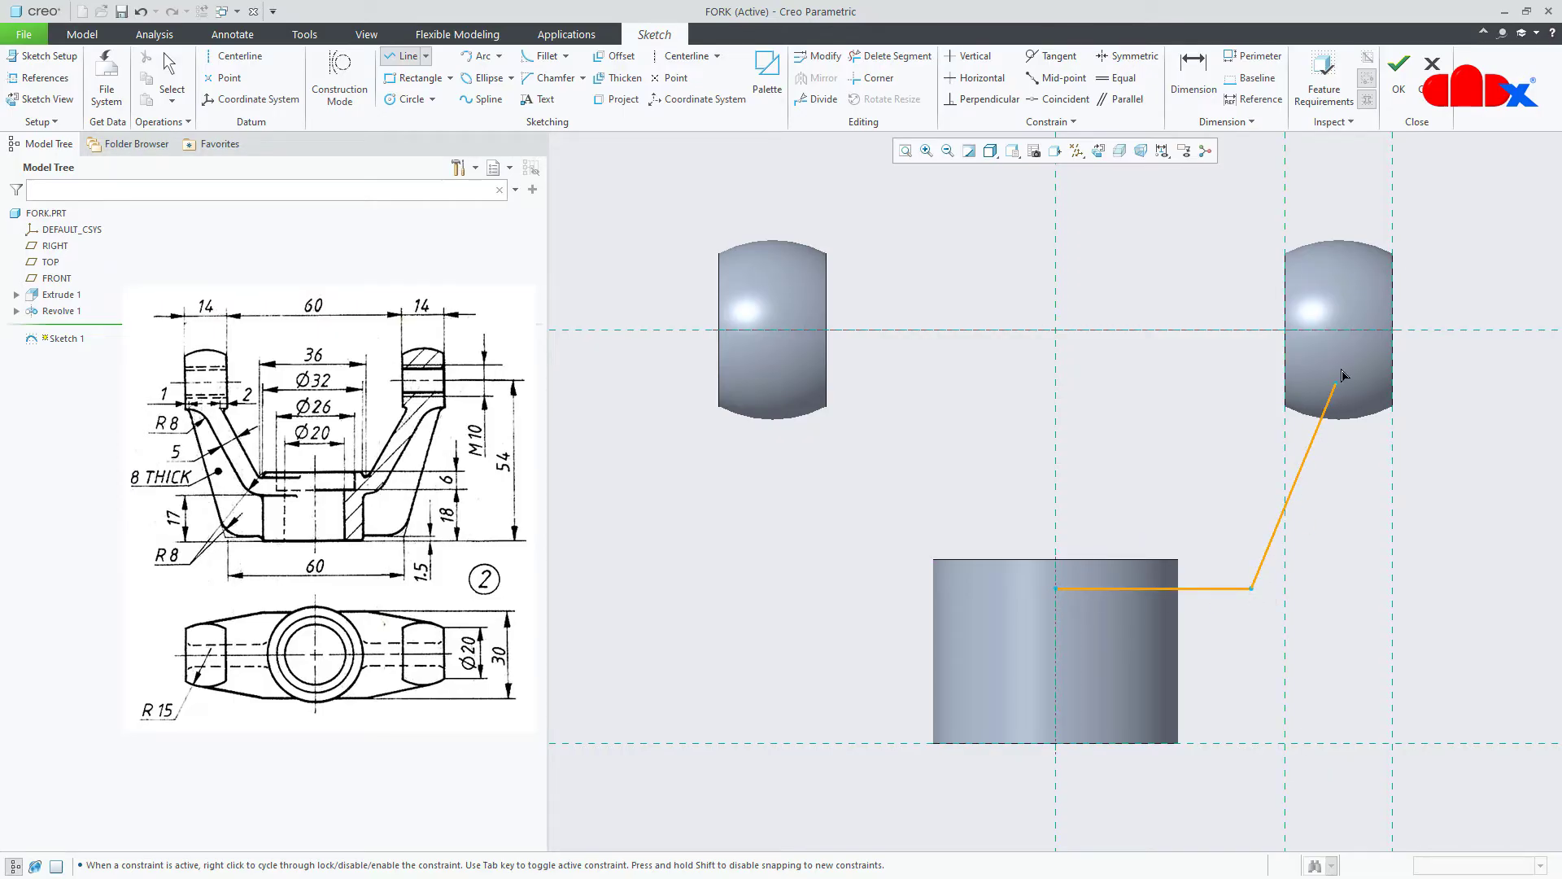
click(1353, 330)
middle_click(1369, 494)
middle_click(1368, 541)
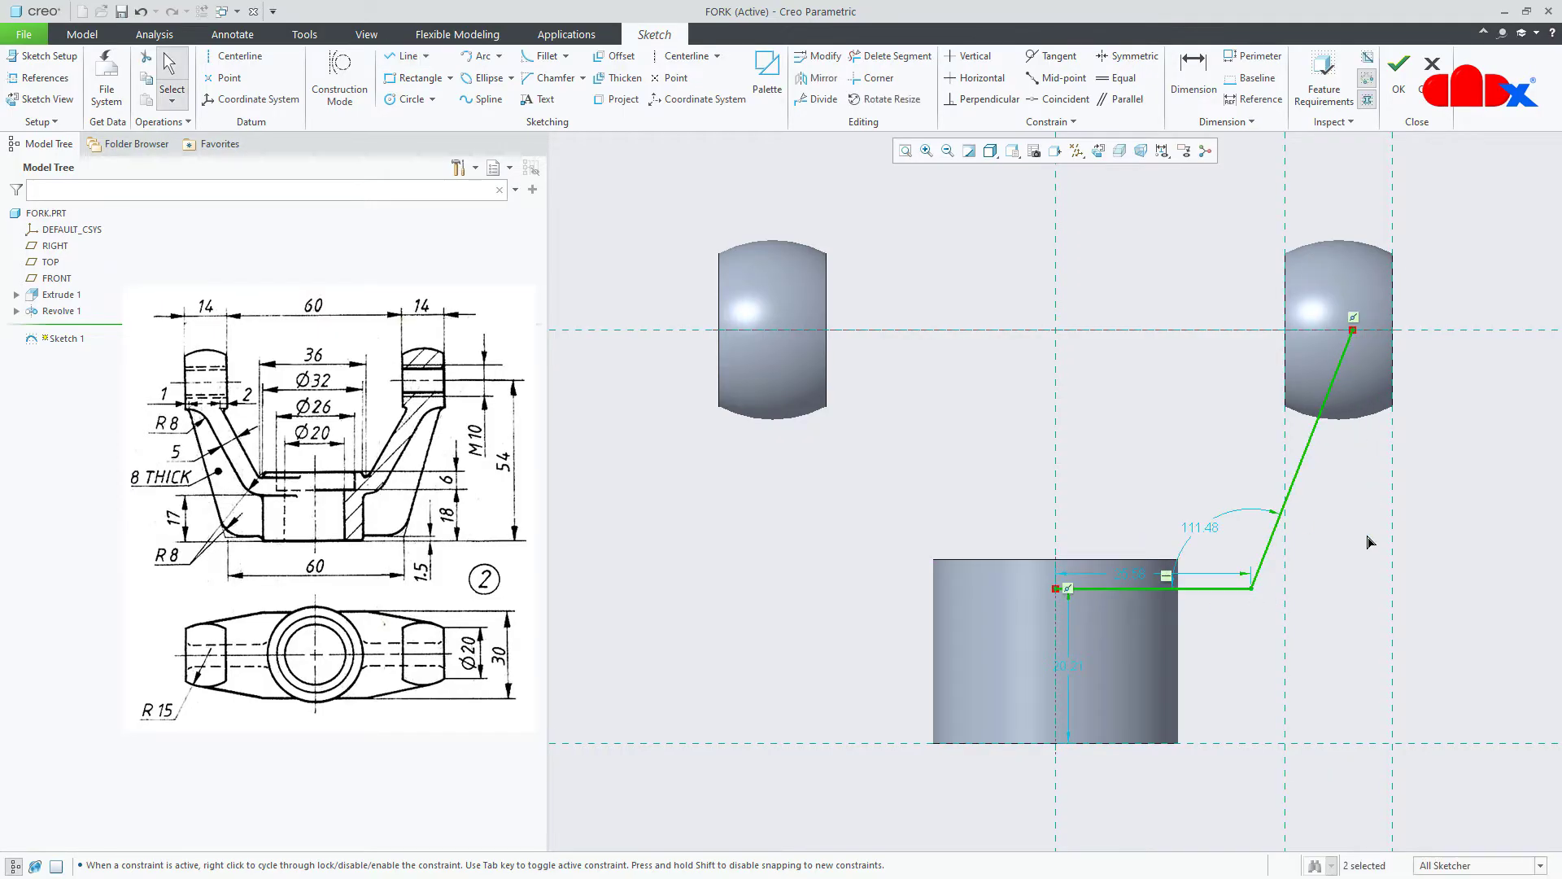
- Fillet the corner between the horizontal and sloped lines with a radius of about 6 mm
click(543, 56)
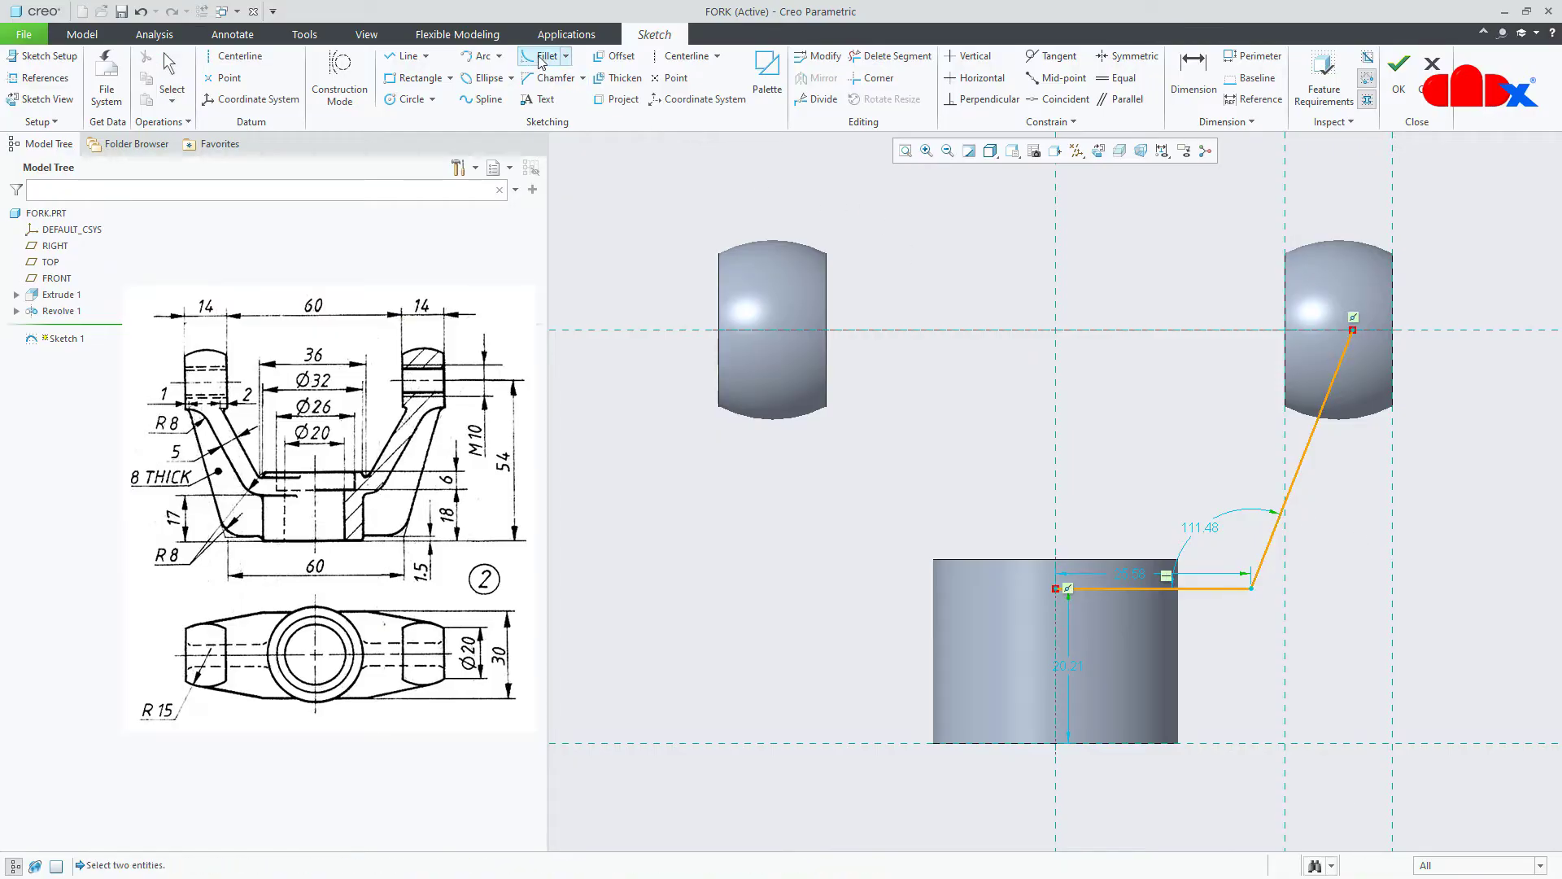
click(1211, 588)
click(1264, 564)
middle_click(1366, 581)
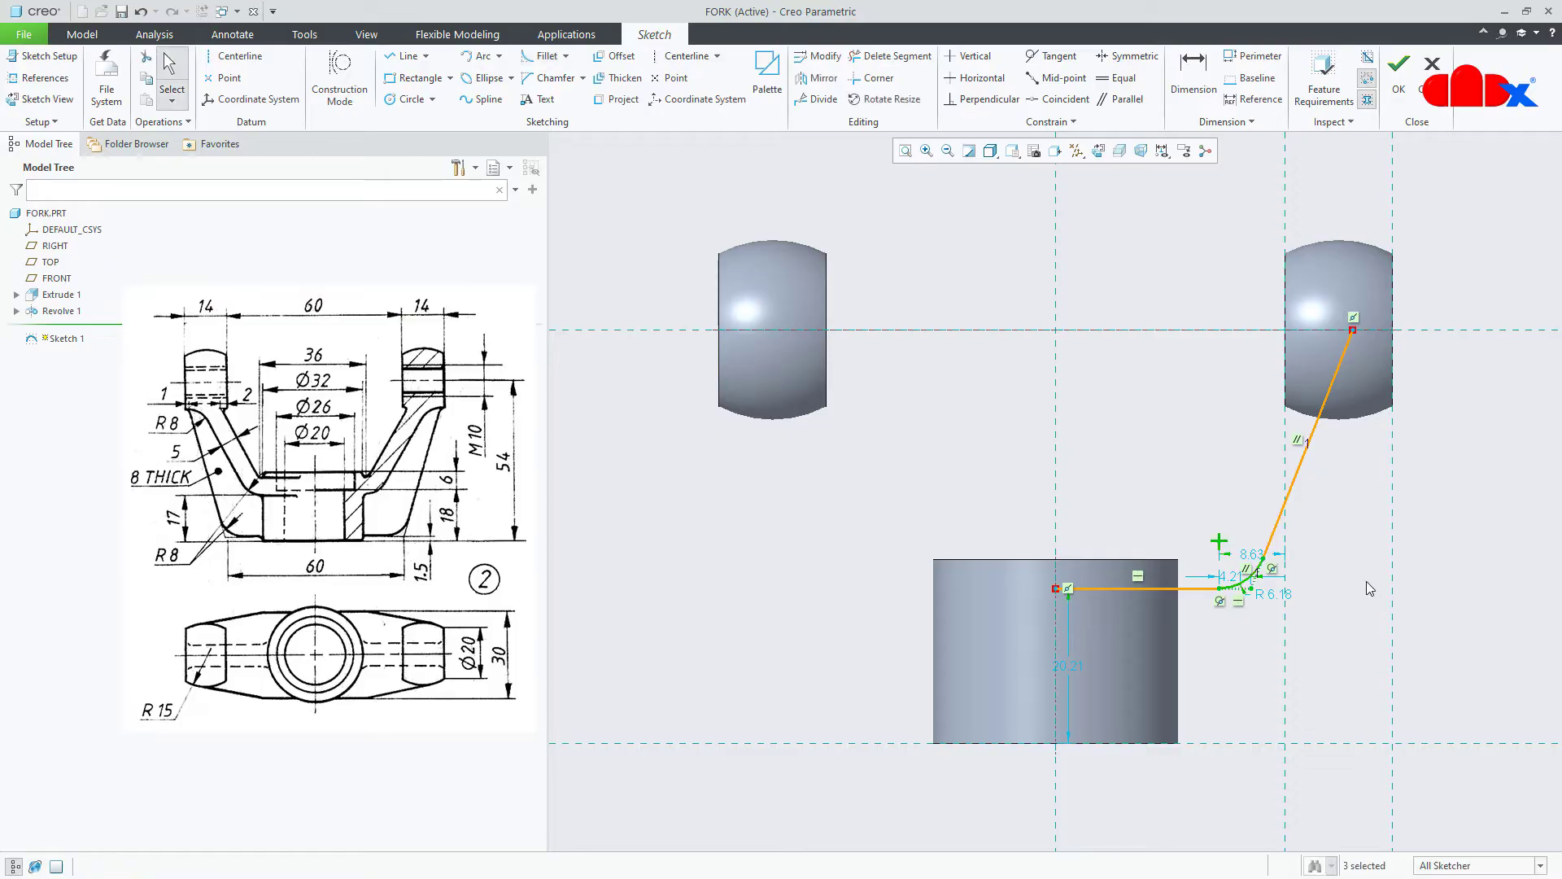
- Dimension the horizontal distance from the vertical centerline to the theoretical corner of the filleted lines and set it to 18 mm
scroll(1254, 585, up, 2)
right_click(1266, 643)
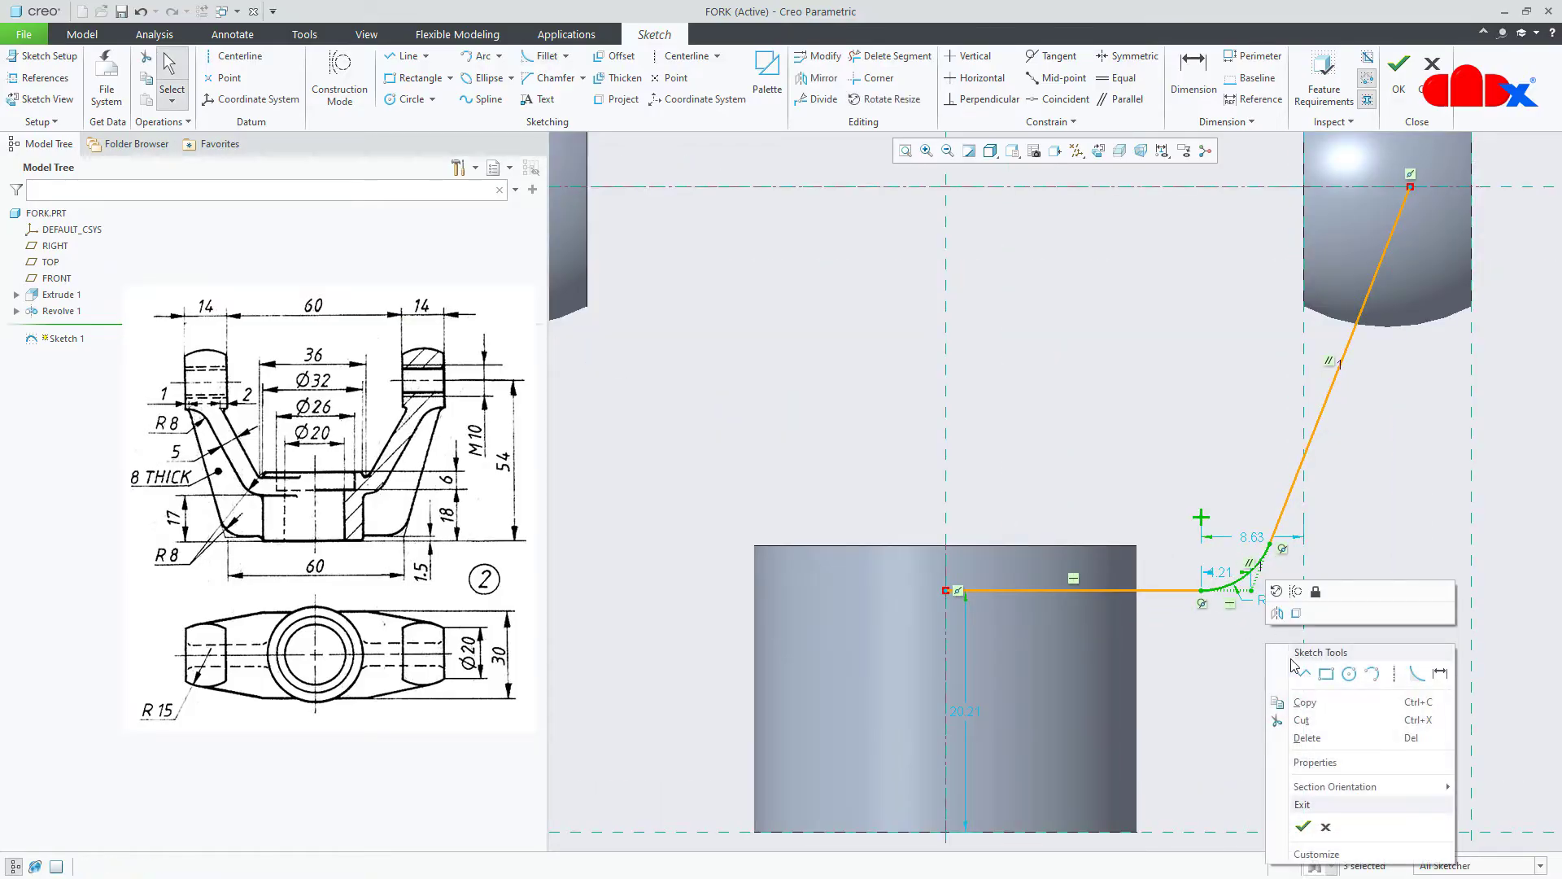
click(1439, 672)
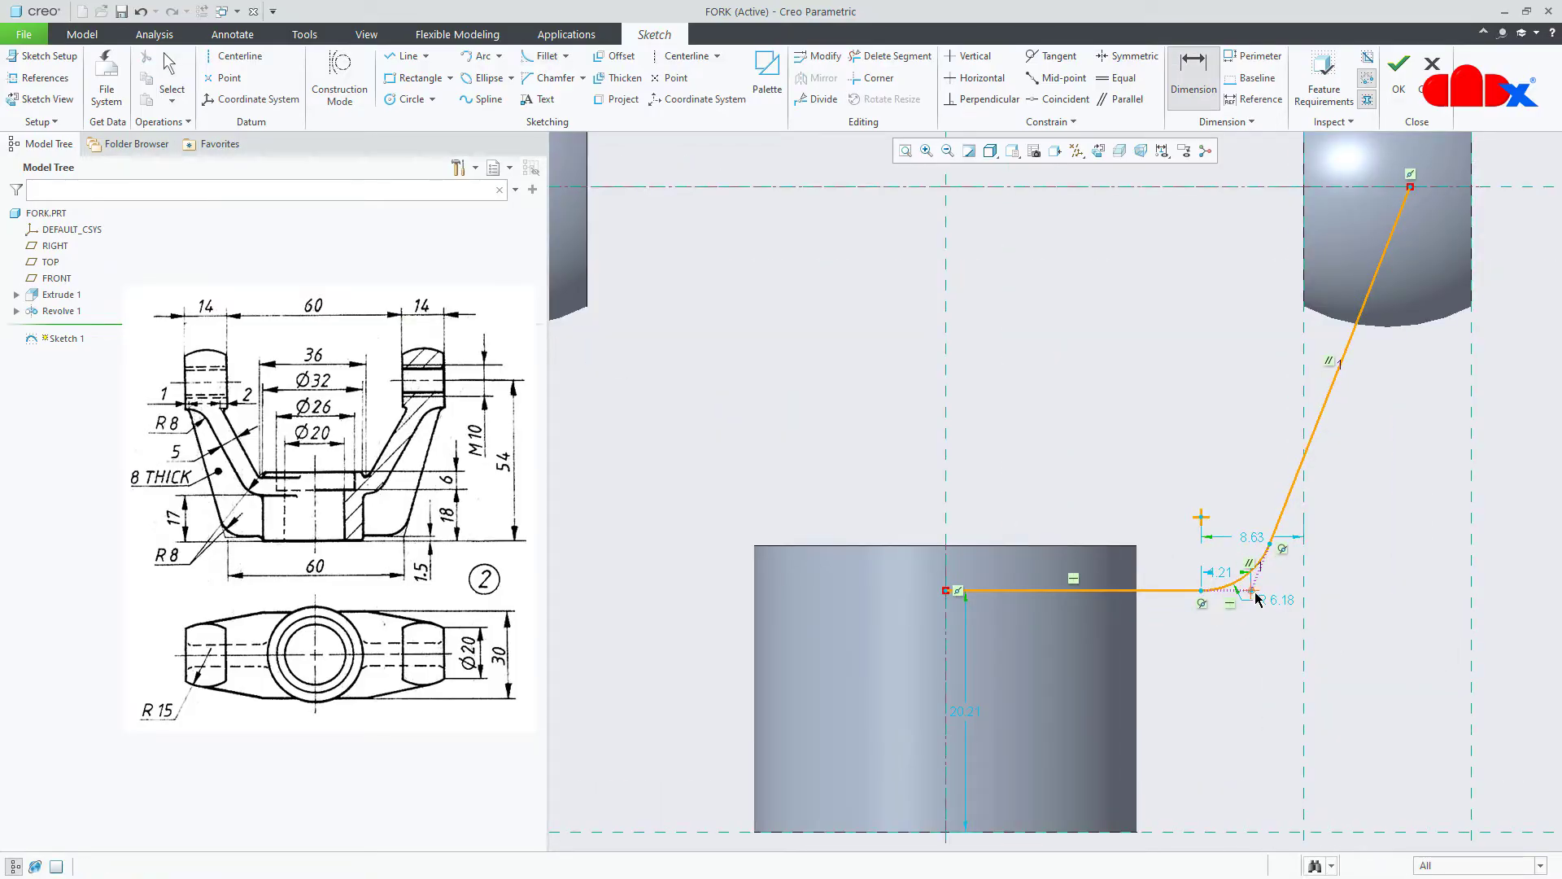
middle_click(1063, 480)
middle_click(1063, 475)
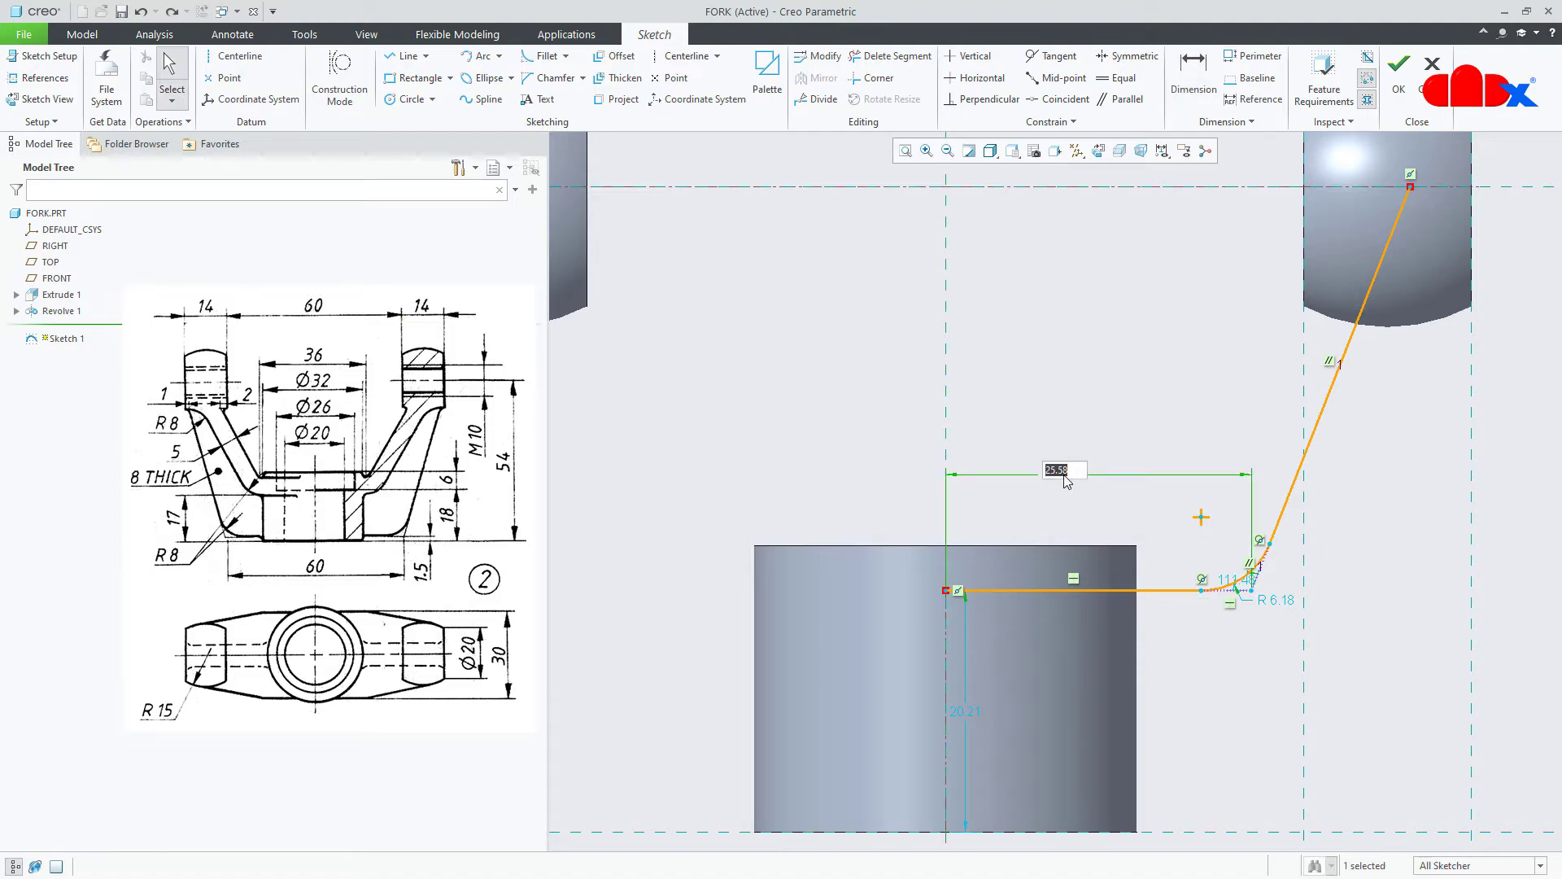
text(18)
key(Return)
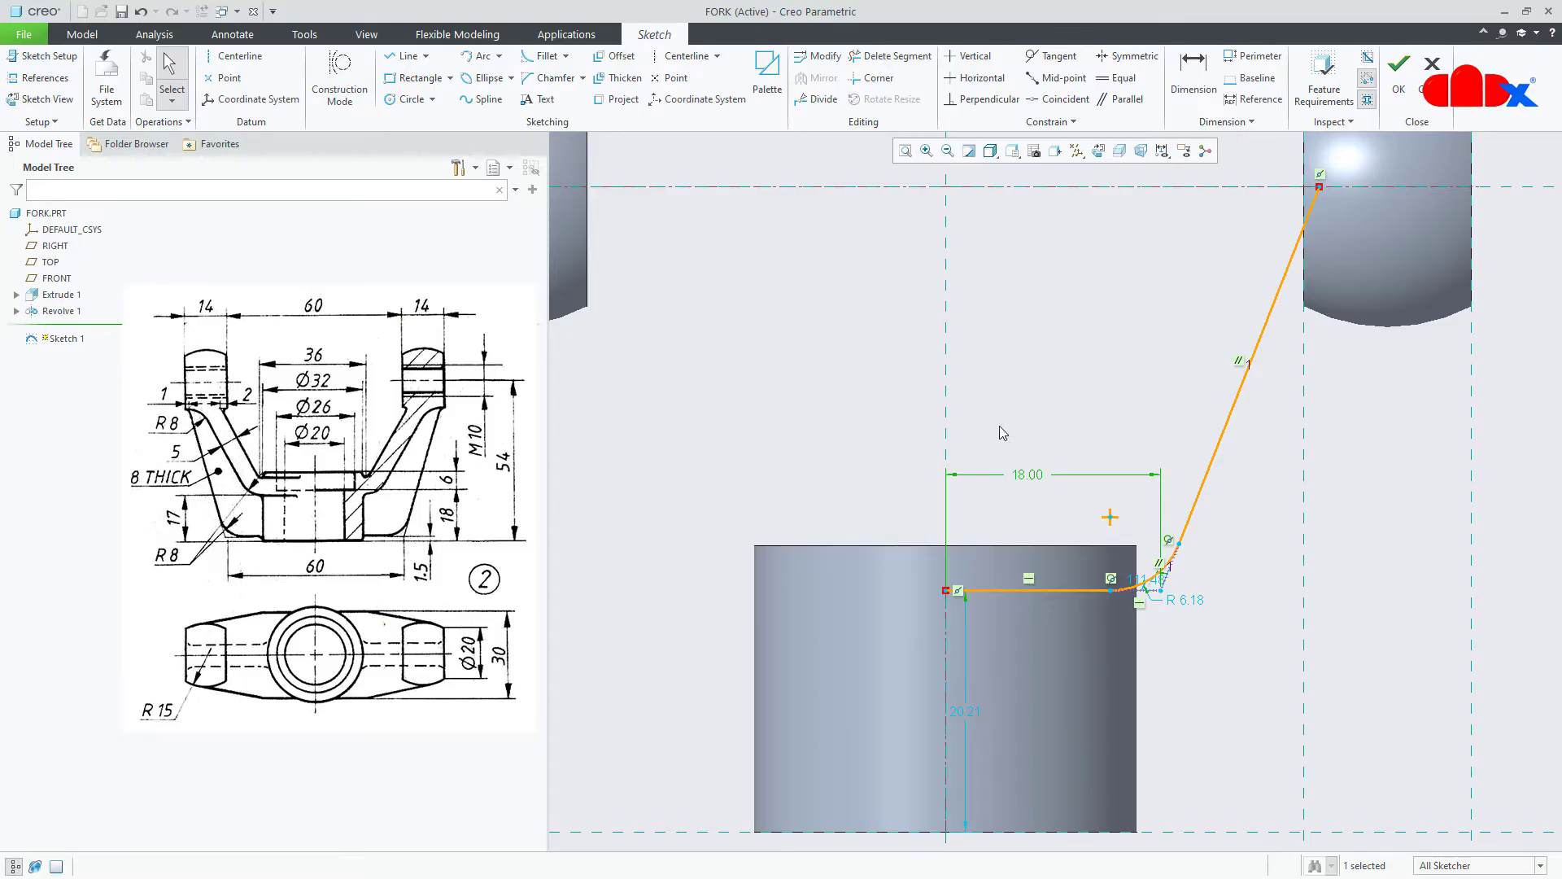
click(1058, 425)
- Set the fillet radius between the horizontal and sloped lines to 3 mm
scroll(1184, 602, up, 2)
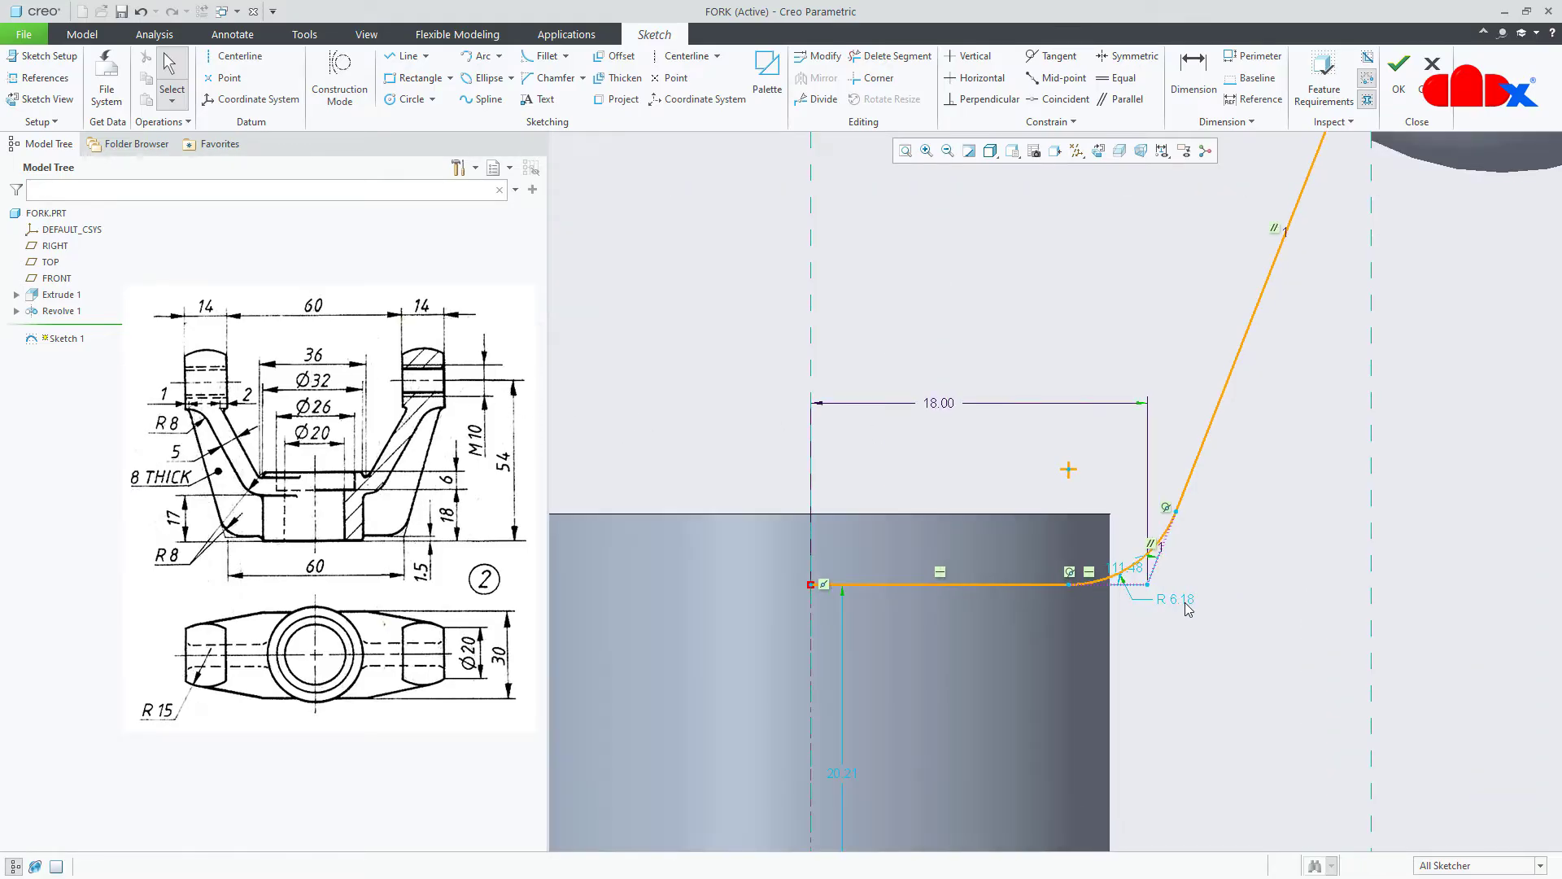
double_click(1193, 602)
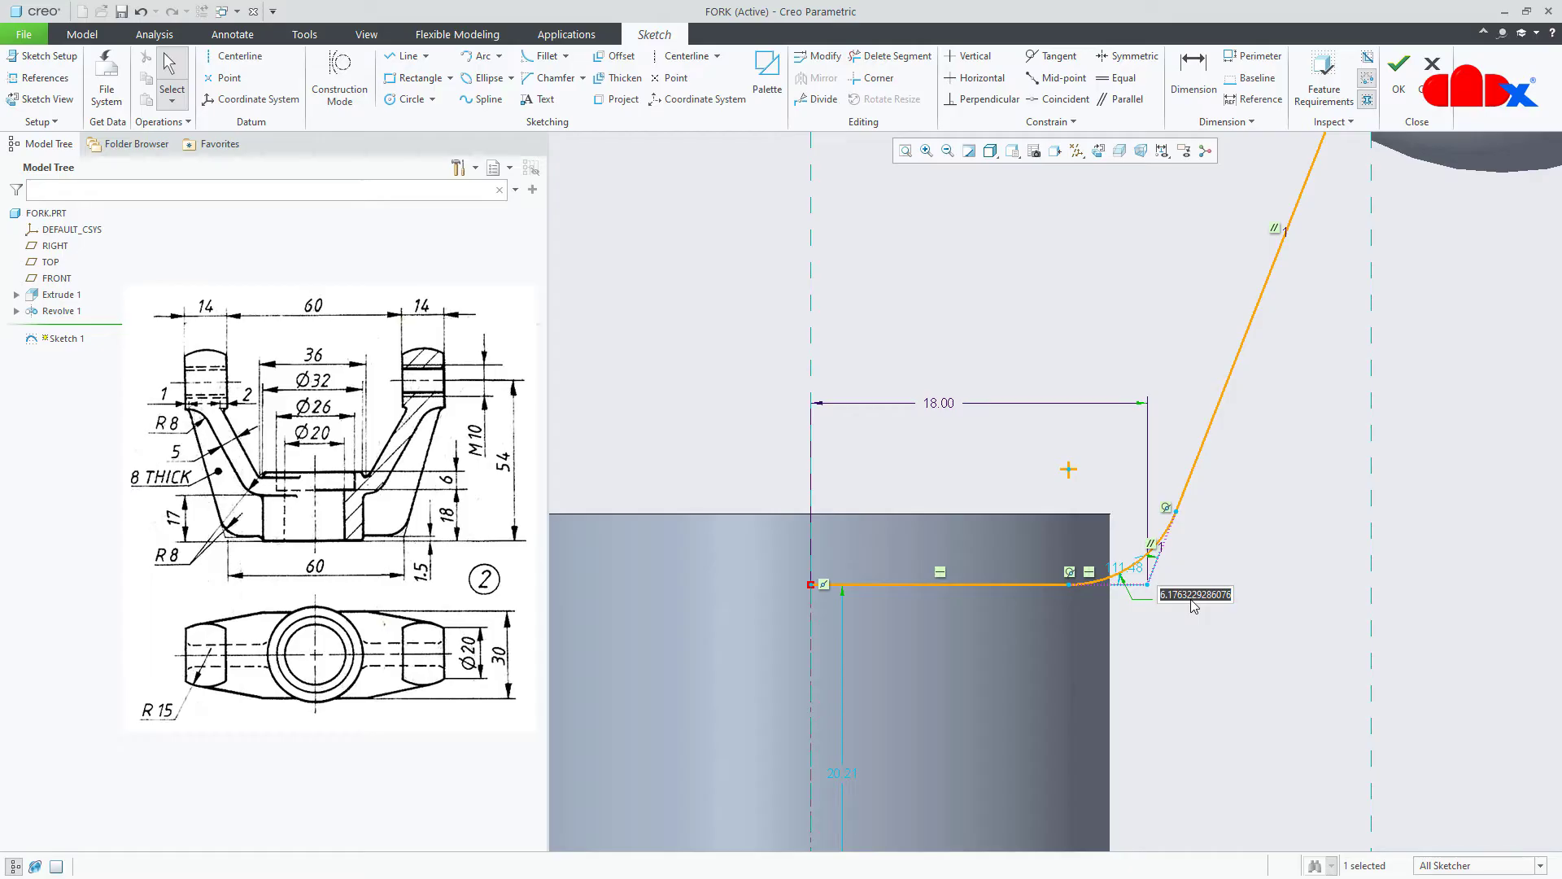
text(3)
key(Return)
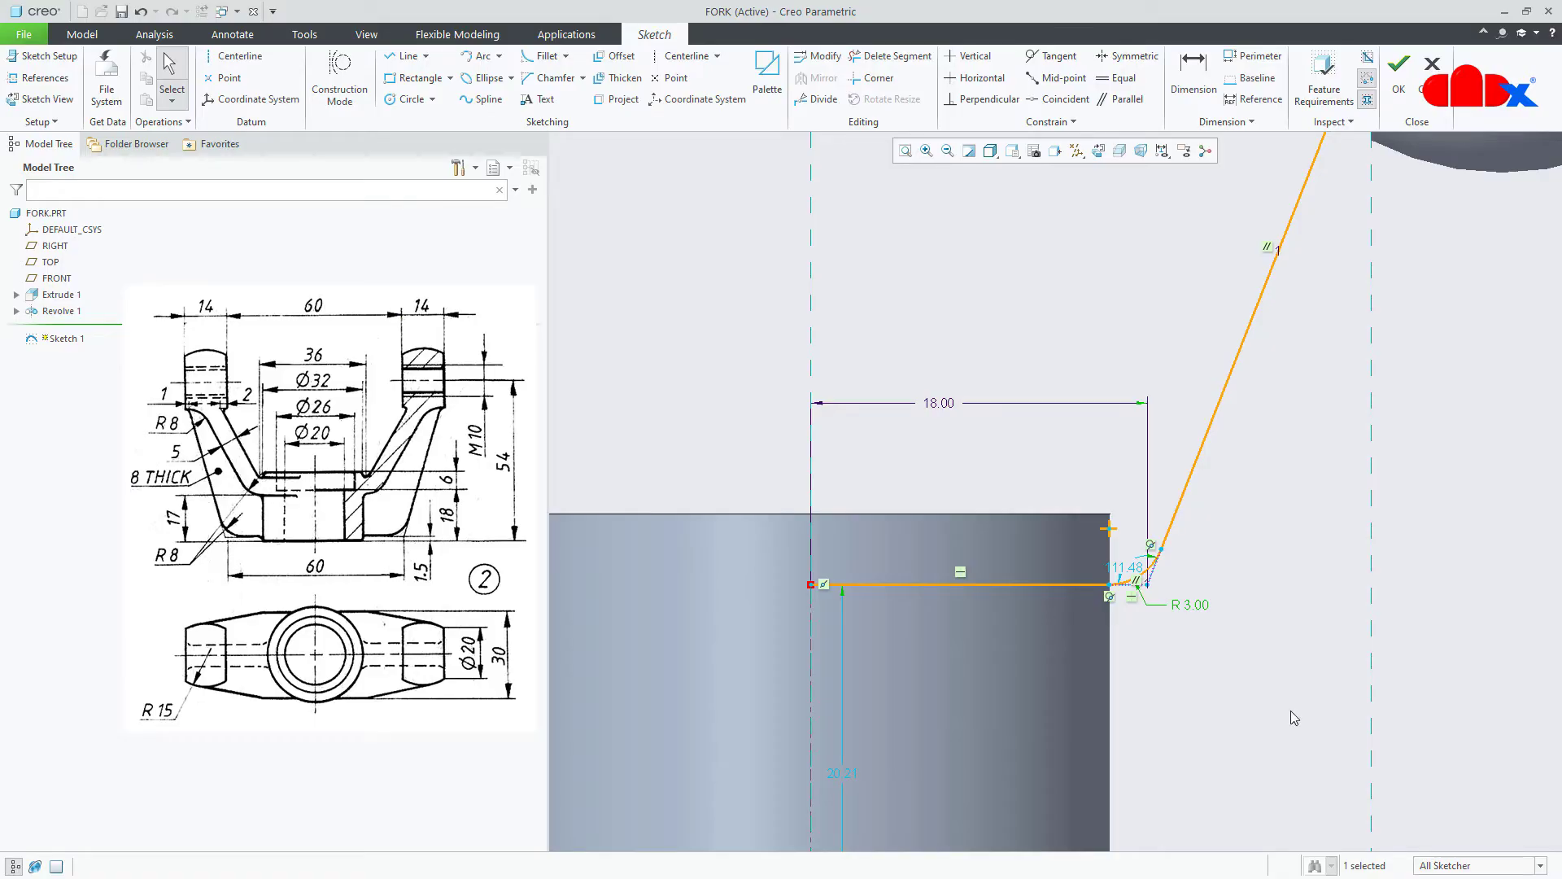
click(1244, 692)
- Draw a horizontal construction centerline through the lower inner corner of the right lug
scroll(1122, 654, up, 4)
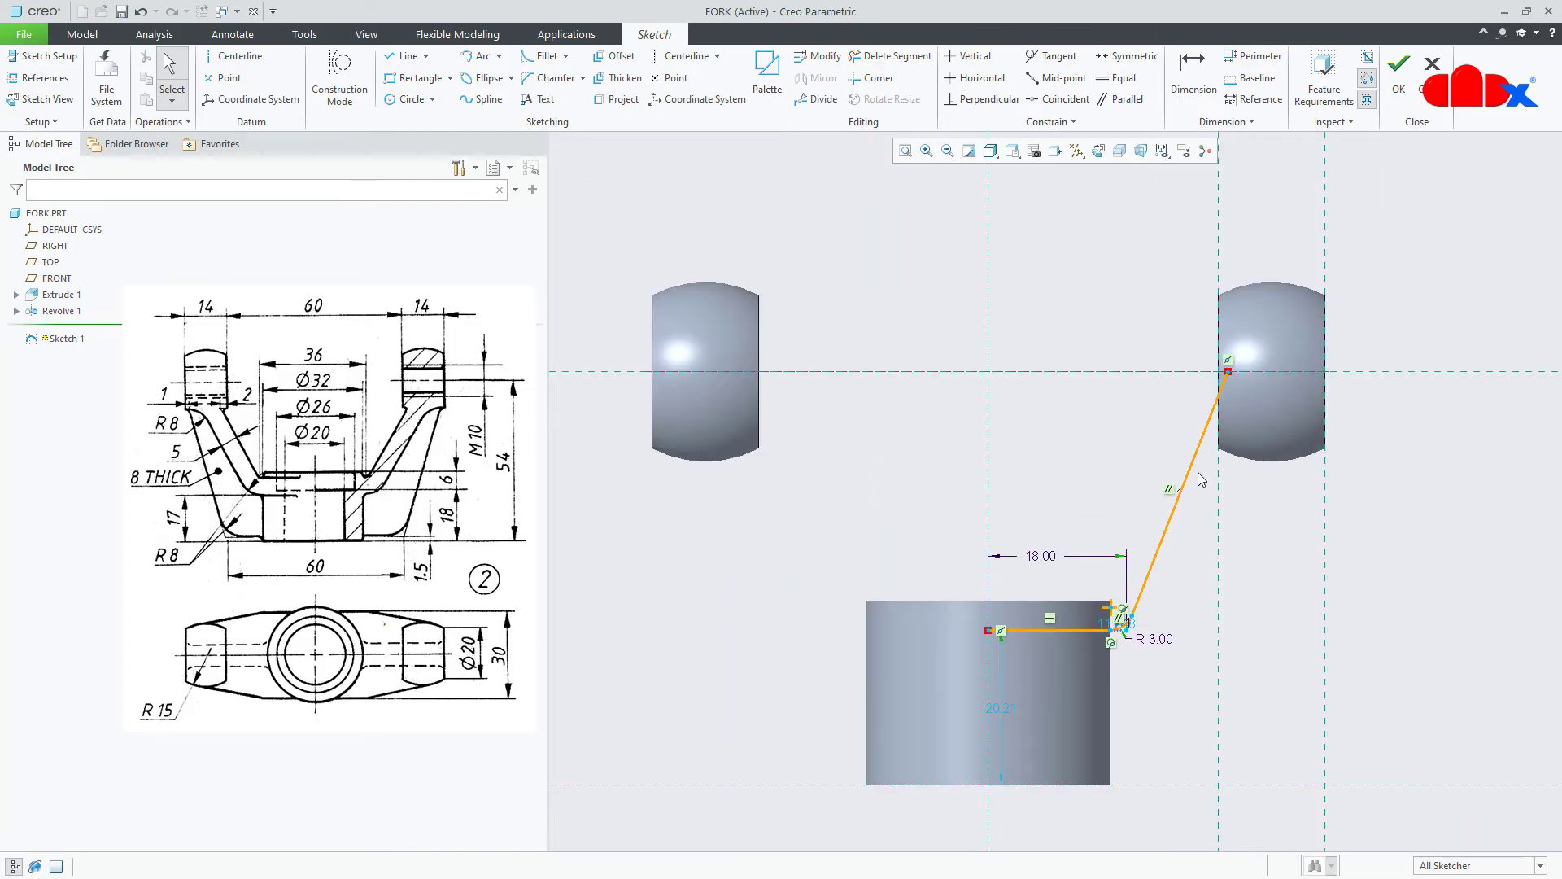
scroll(1225, 405, down, 1)
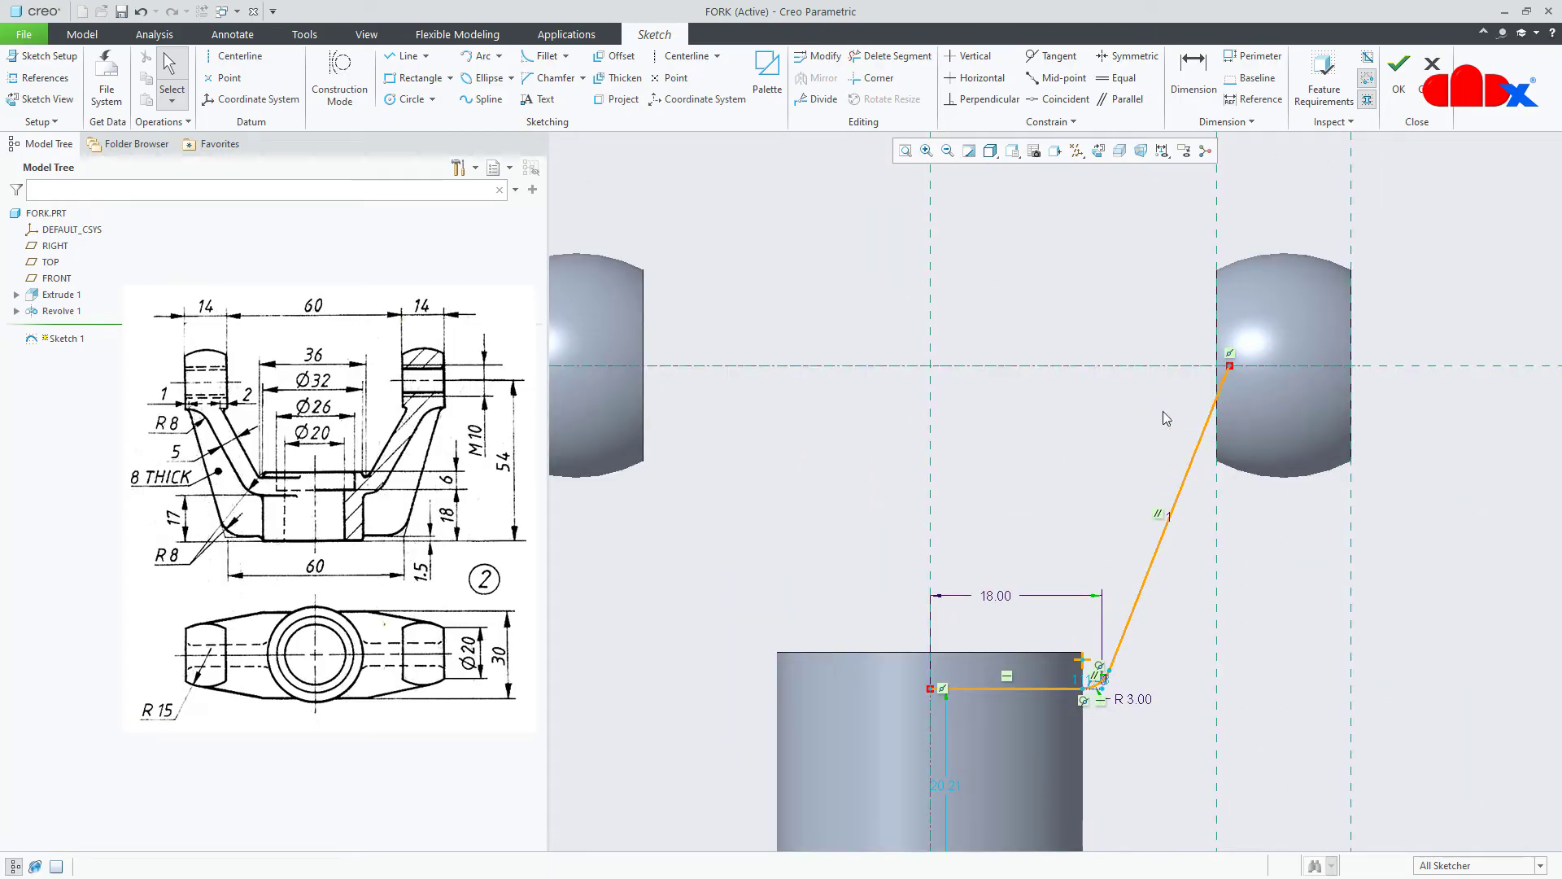
right_click(1164, 411)
click(1295, 447)
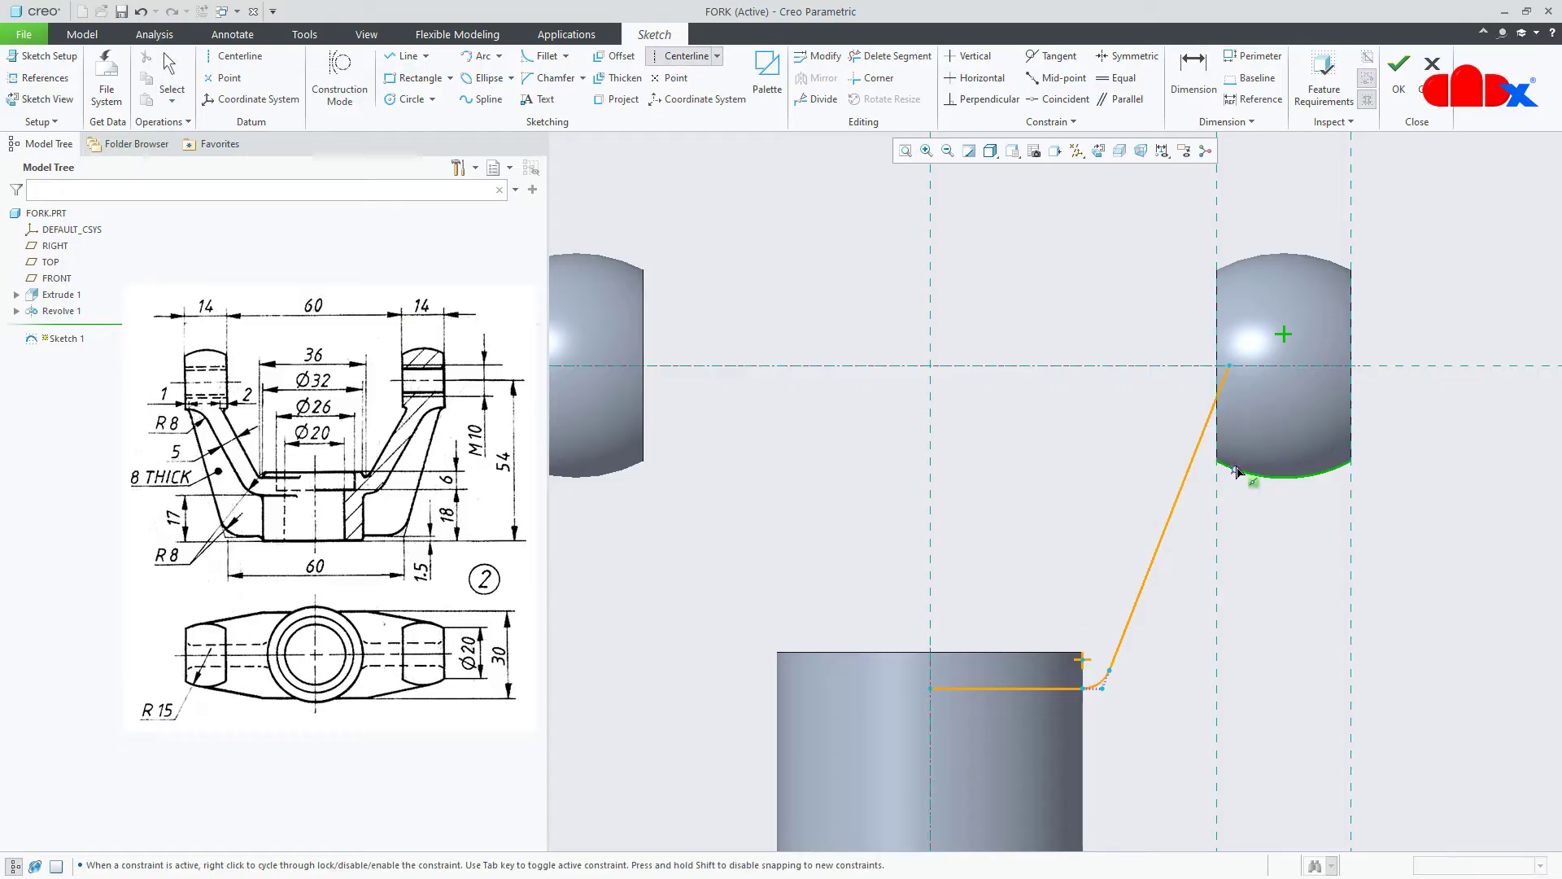
click(1218, 462)
click(1284, 462)
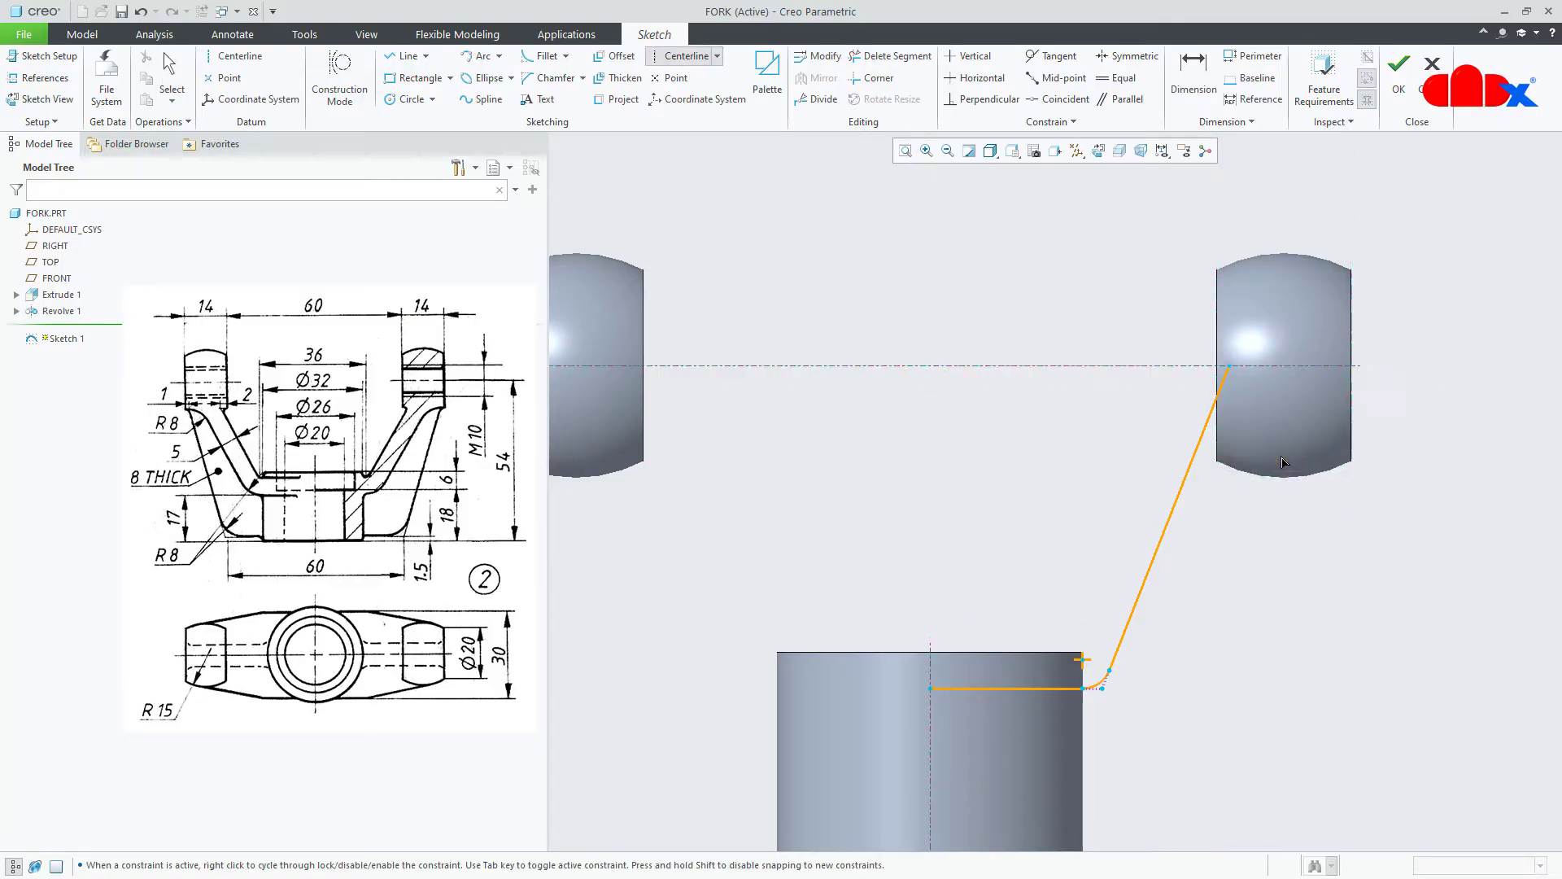
middle_click(1307, 533)
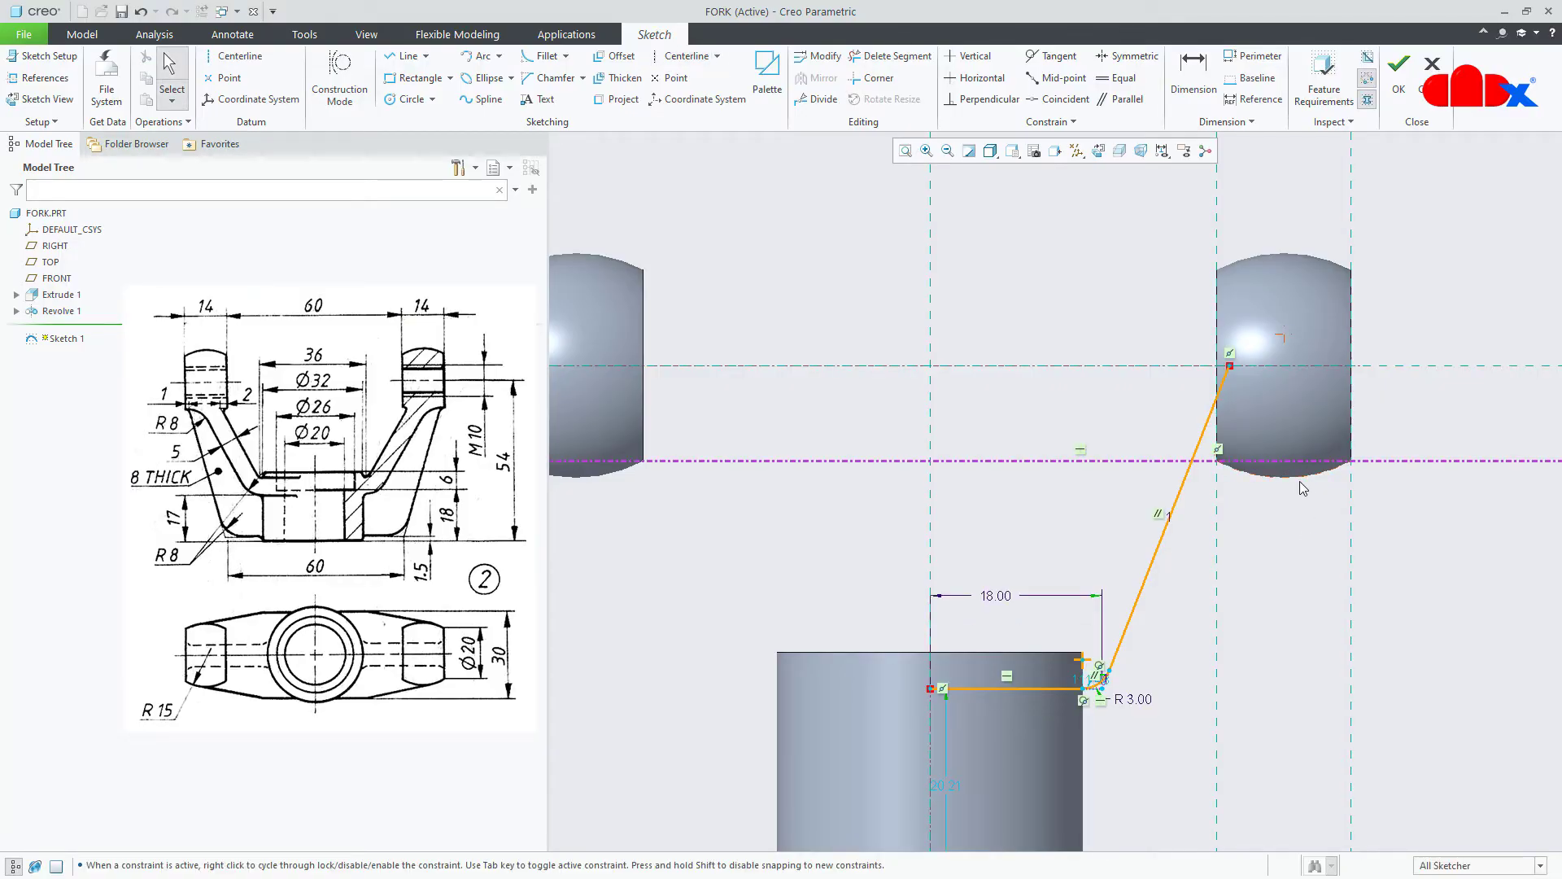
- Shift the sloped line's upper end outward along the lug axis and place a point where the line crosses the horizontal centerline
drag(1232, 368, 1295, 364)
right_click(1292, 583)
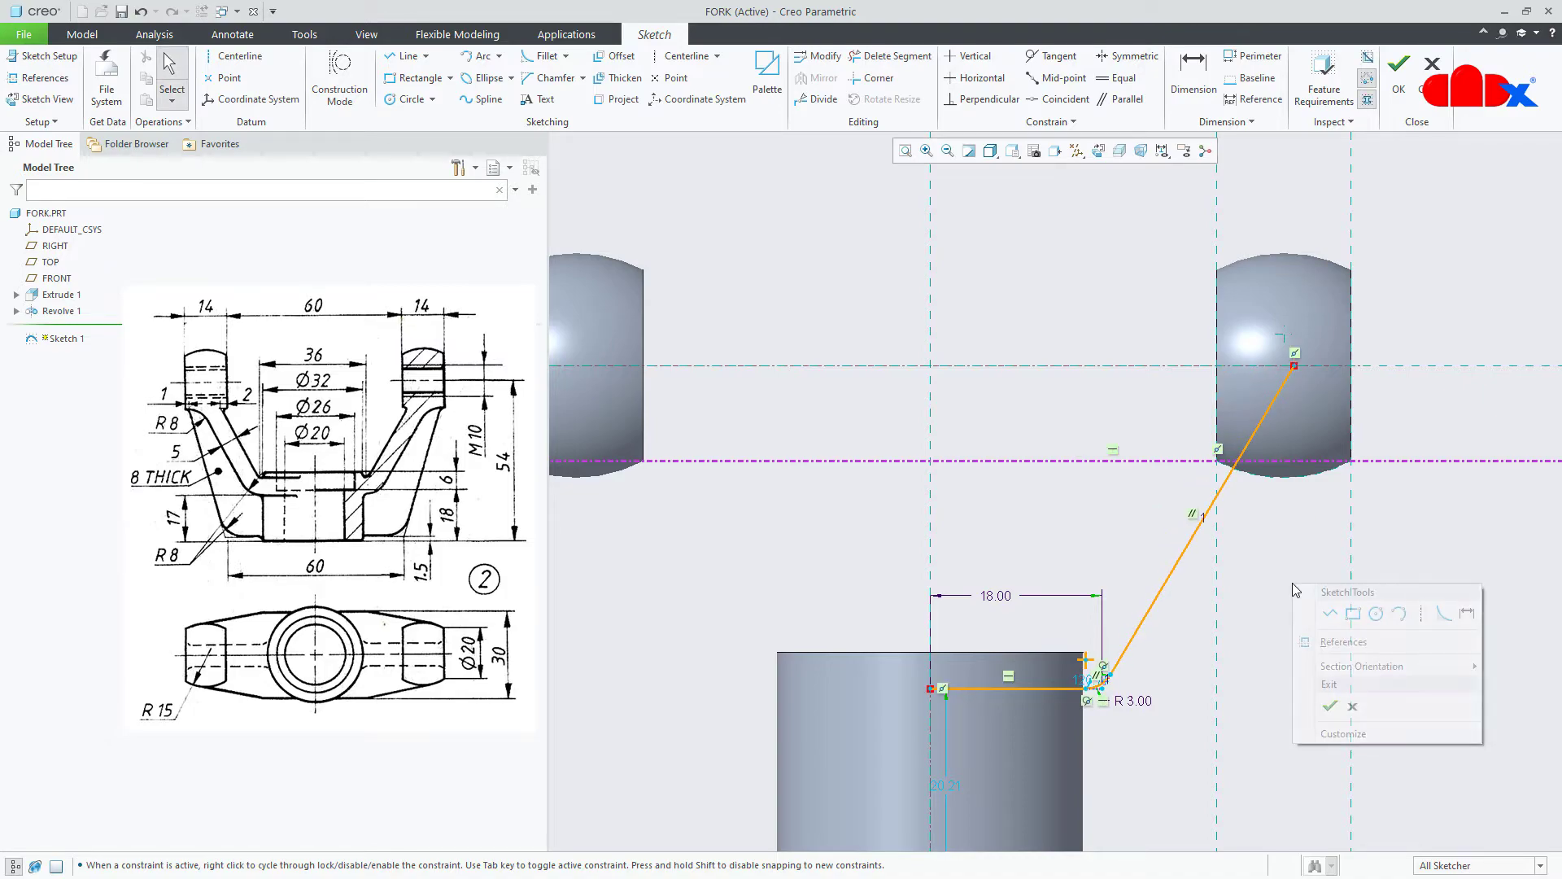
click(1466, 616)
scroll(1229, 455, down, 5)
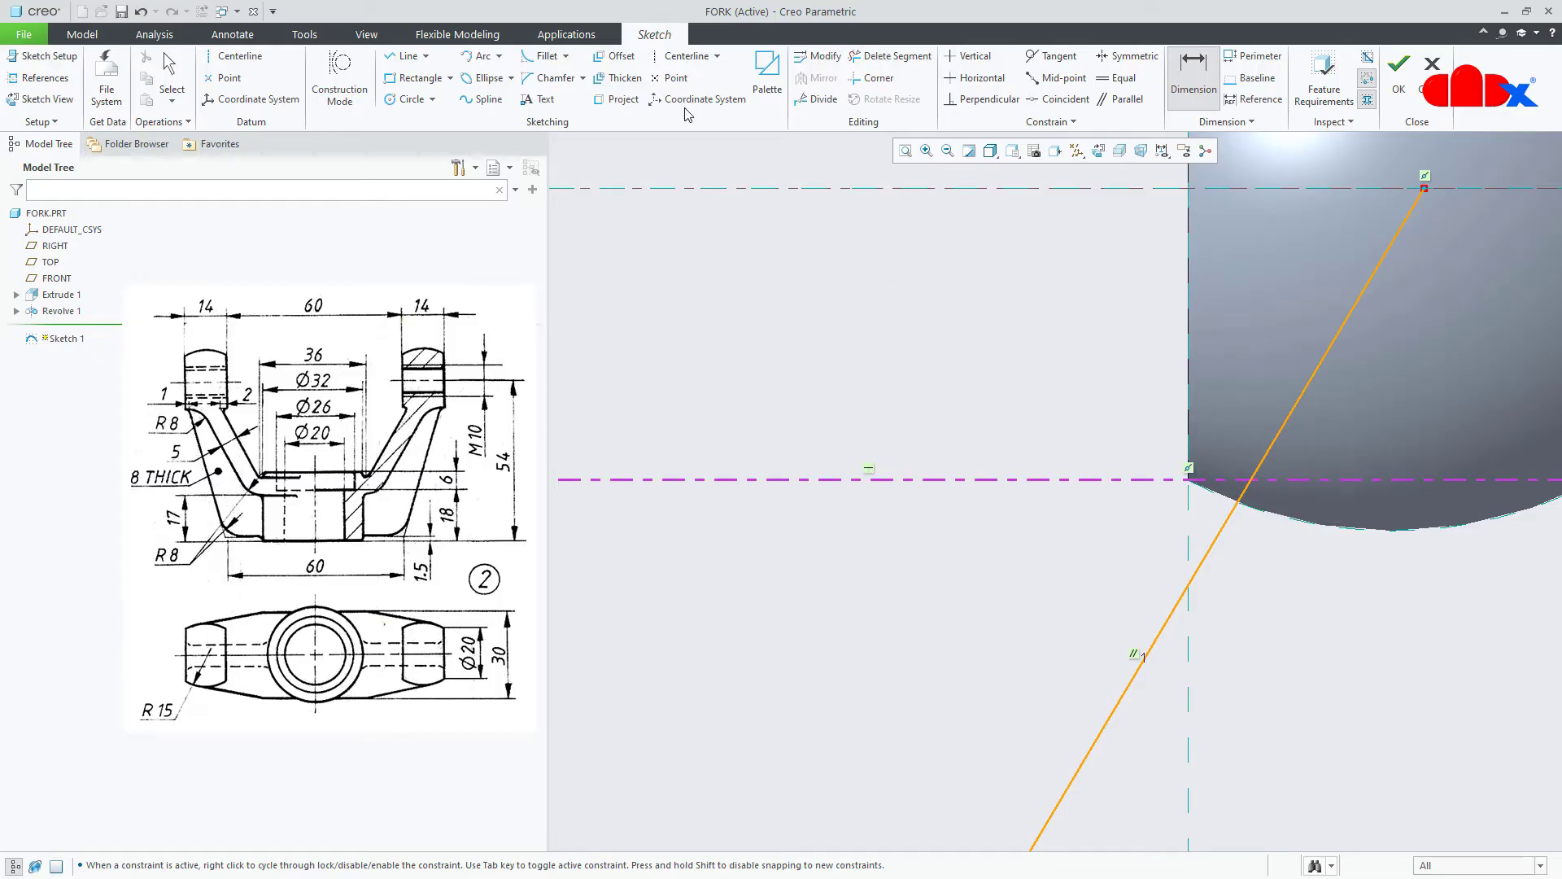
click(669, 77)
click(1038, 407)
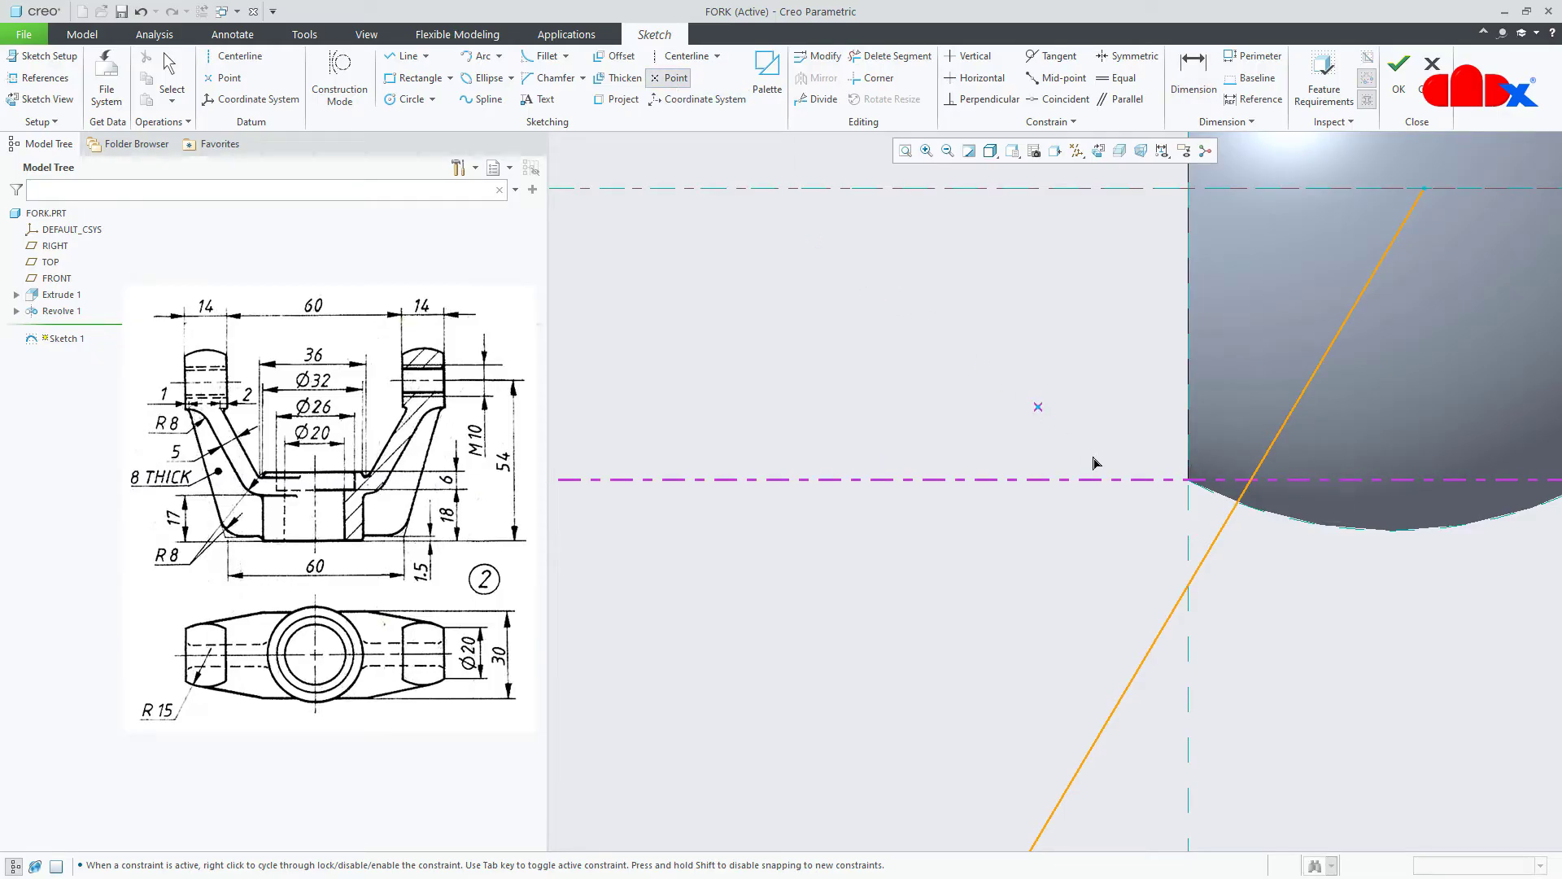
click(1251, 482)
middle_click(1249, 569)
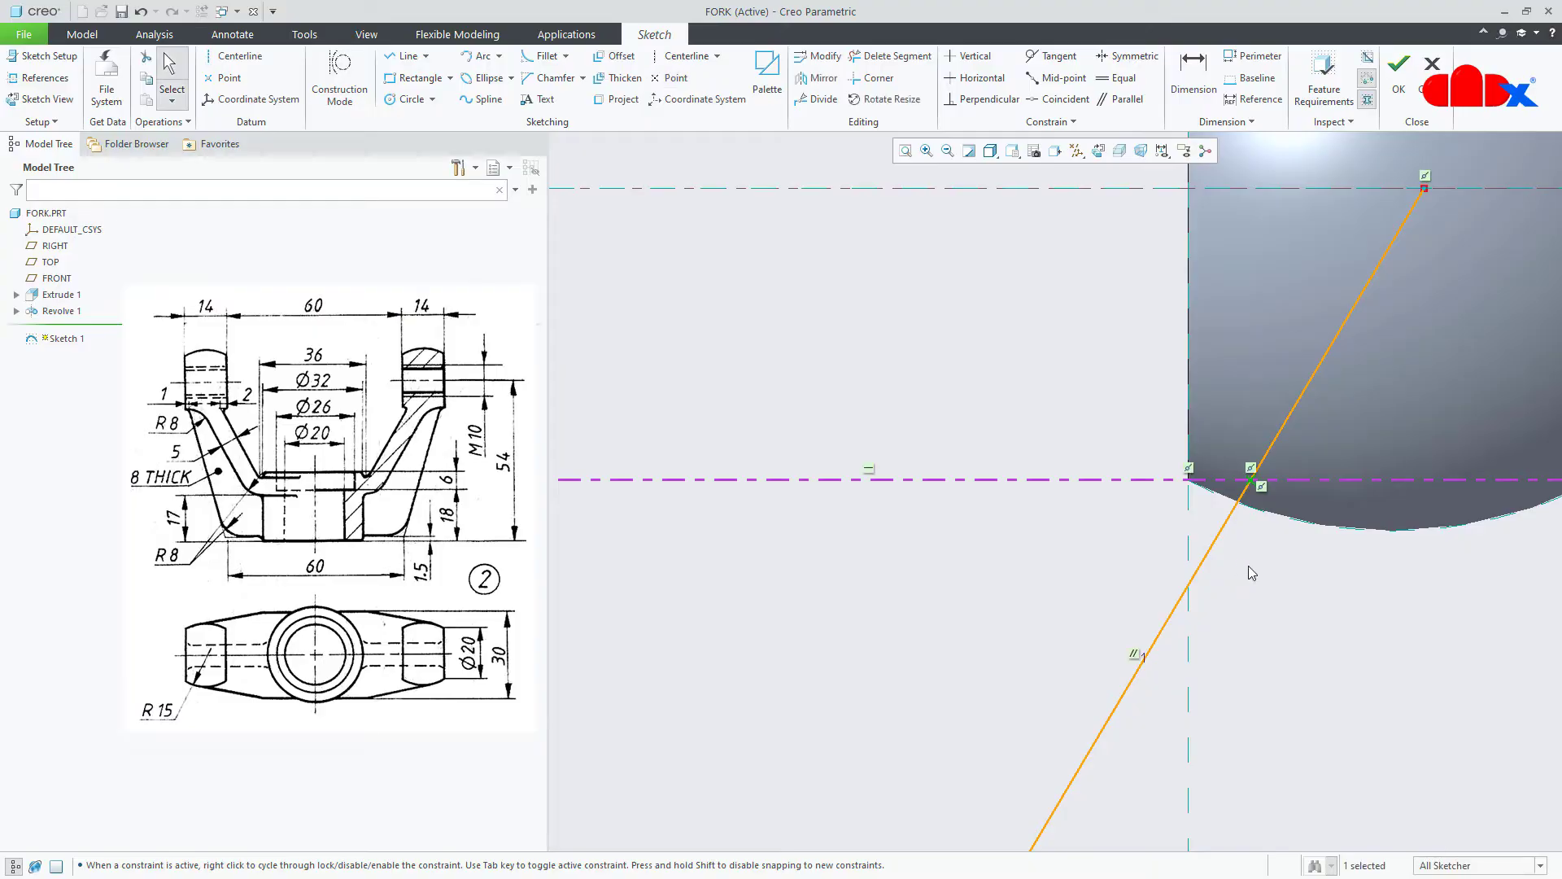
- Dimension the horizontal distance from the right lug's inner face to the point on the sloped line and set it to 2 mm
right_click(1272, 575)
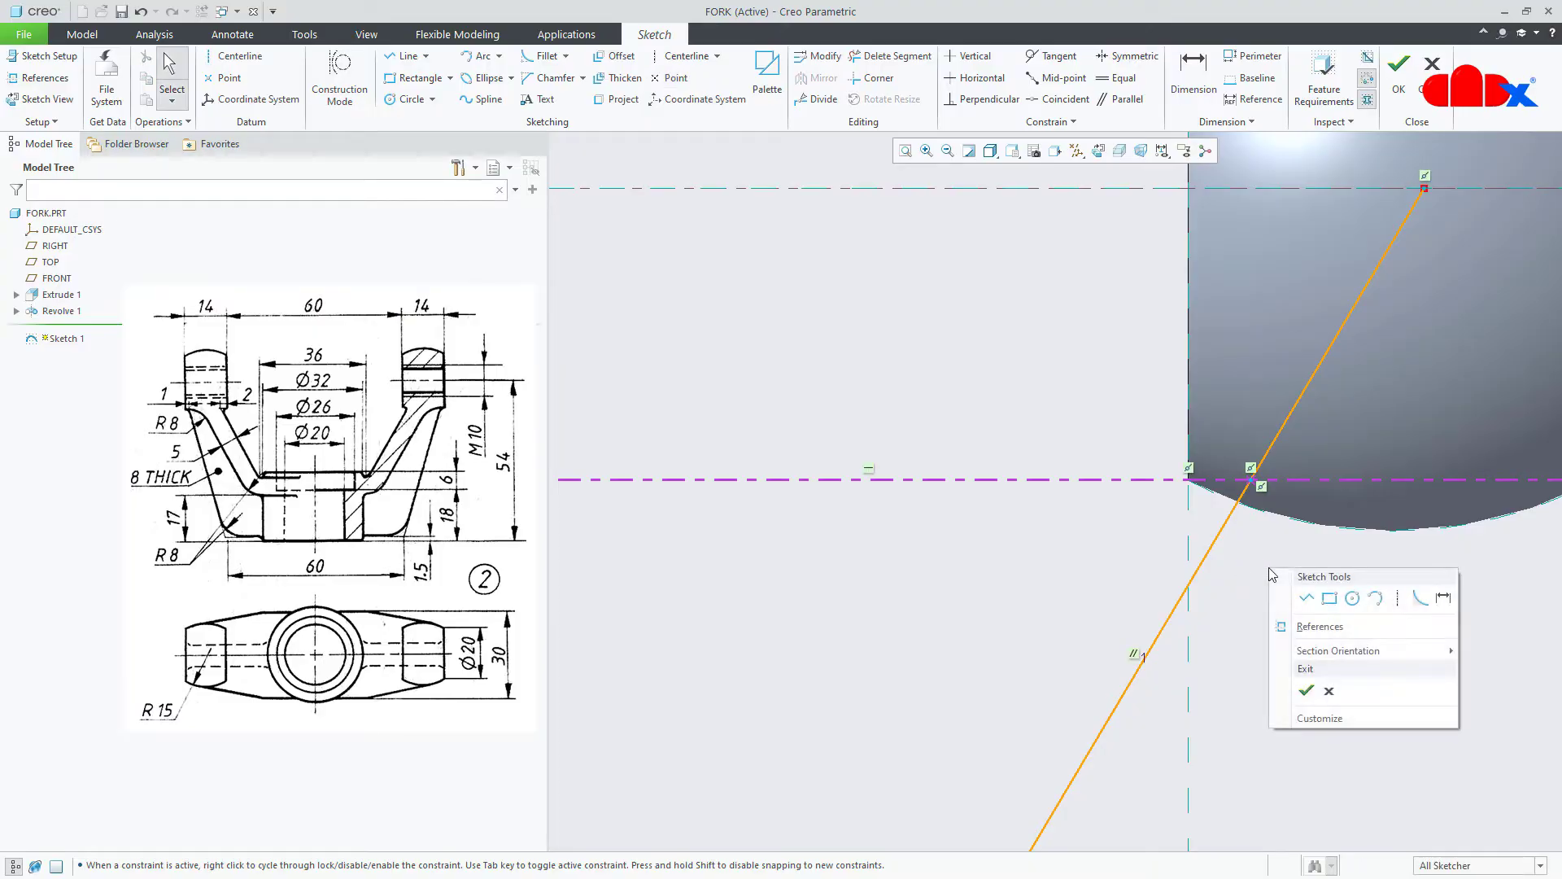
click(1444, 598)
click(1192, 510)
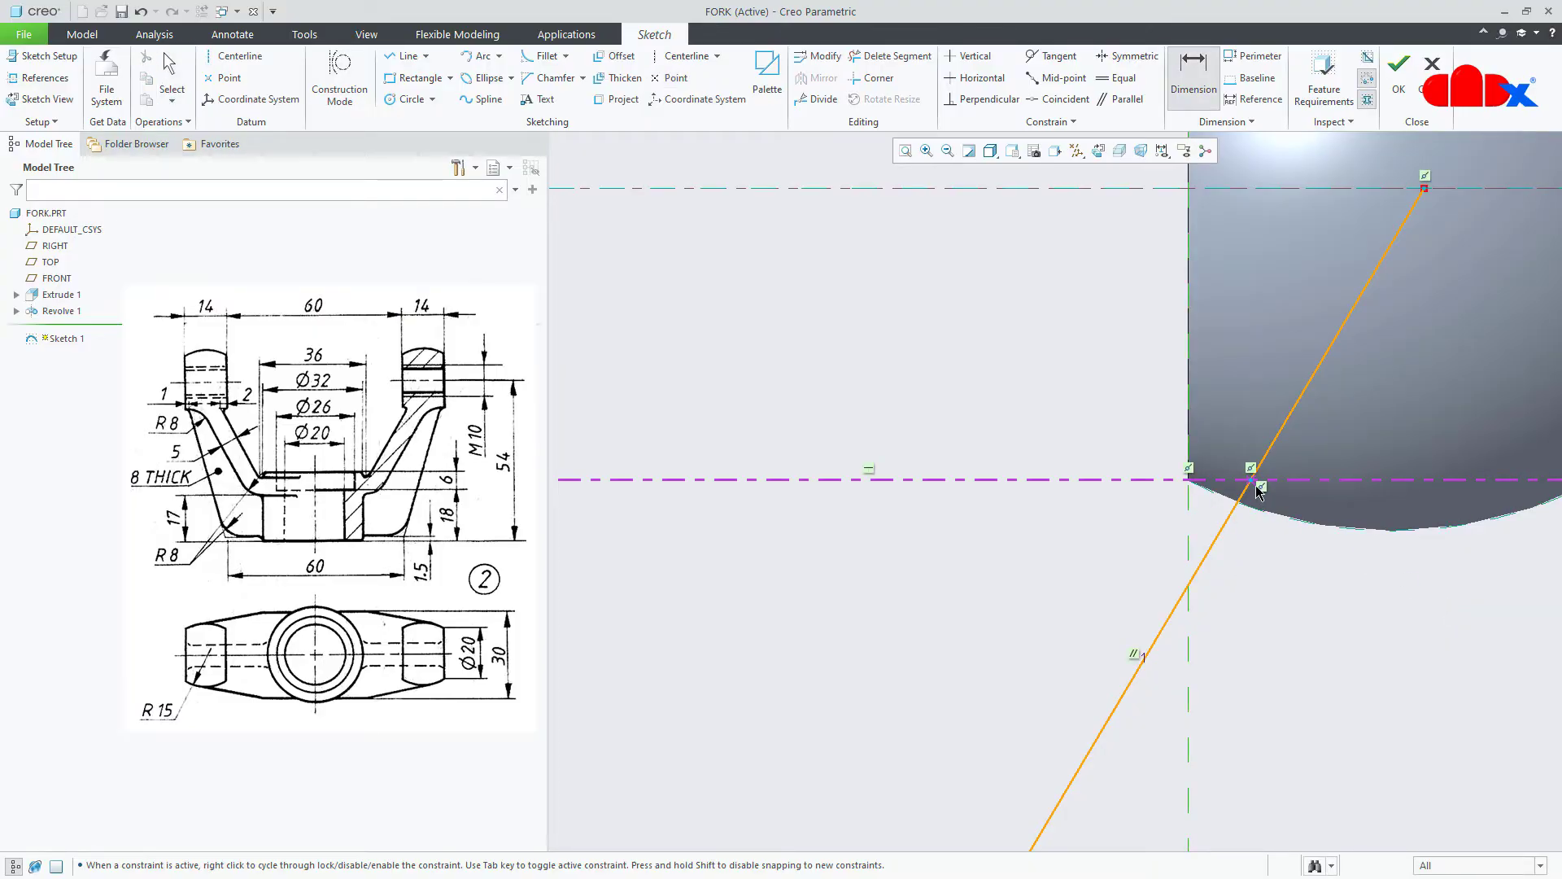
middle_click(1206, 433)
key(Return)
scroll(1189, 488, down, 3)
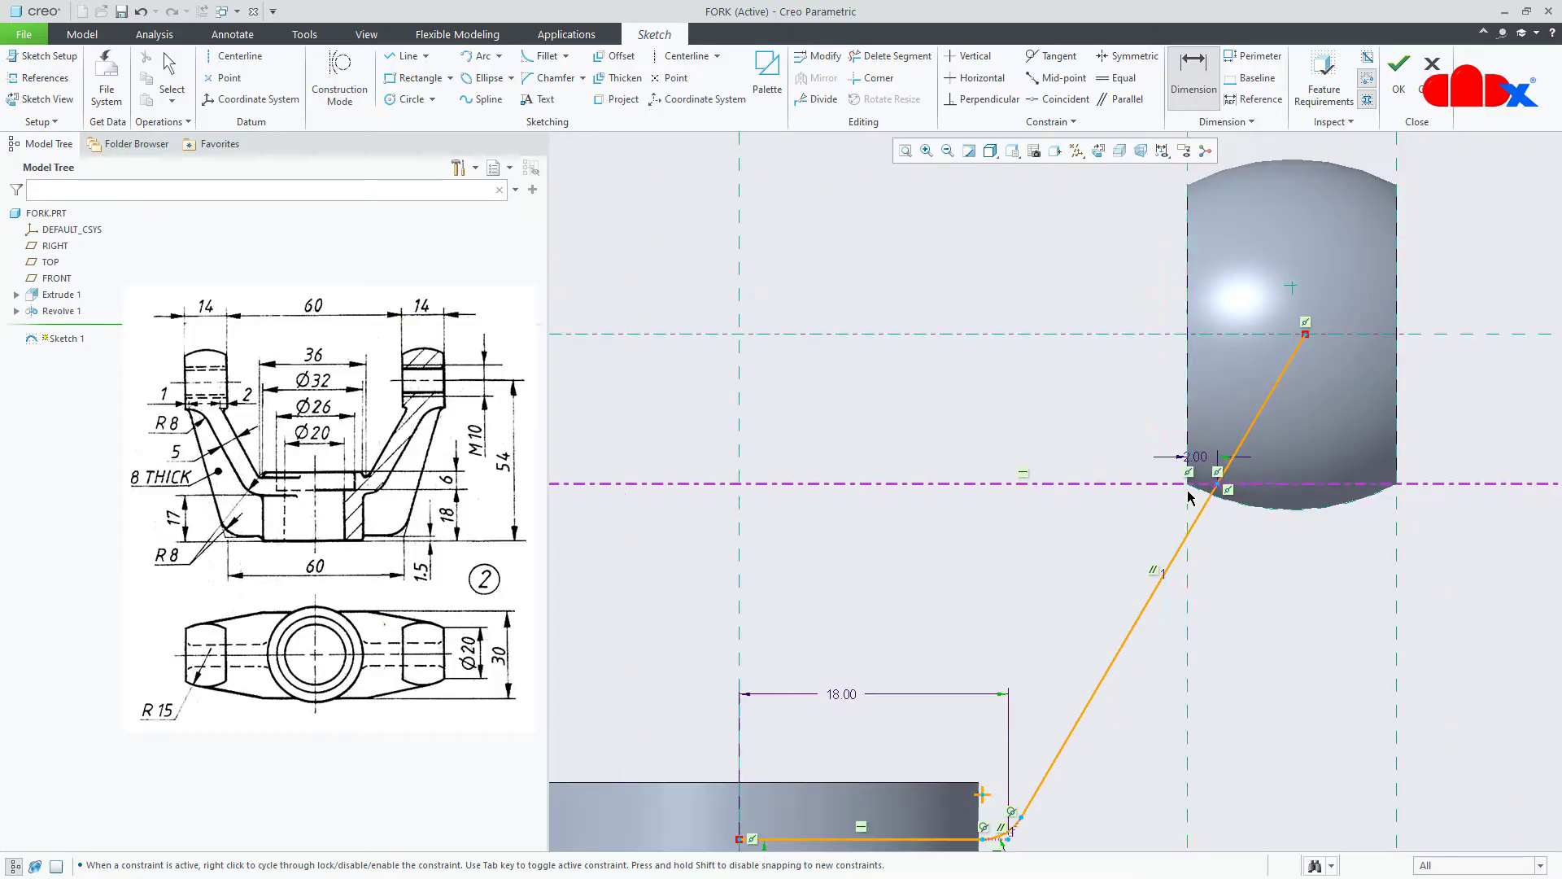
scroll(1208, 582, down, 2)
middle_click(1145, 720)
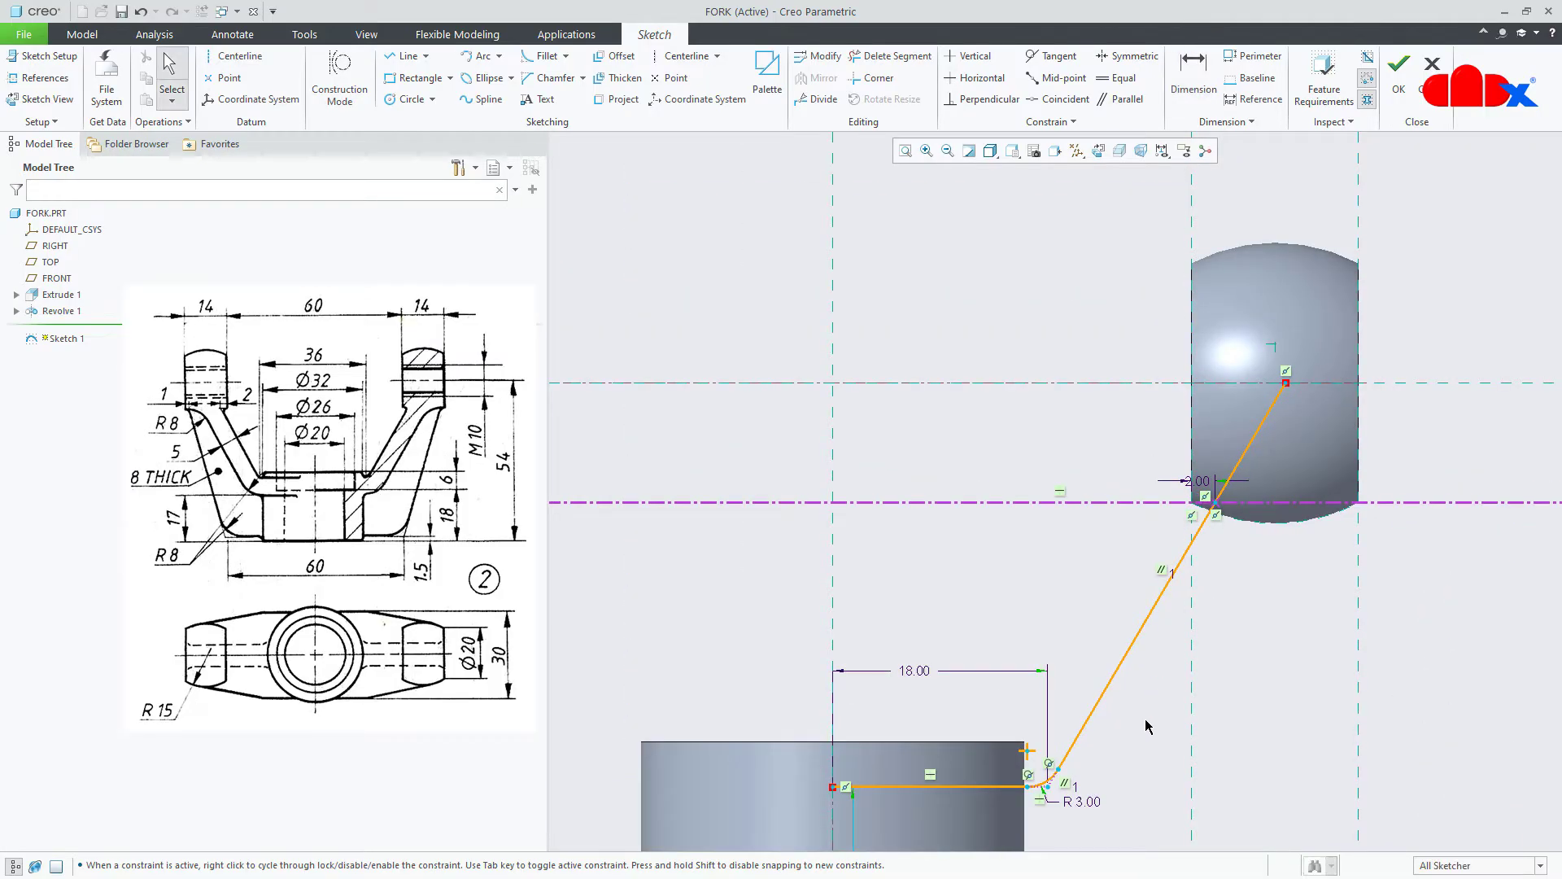
scroll(1145, 720, down, 2)
scroll(1105, 788, up, 2)
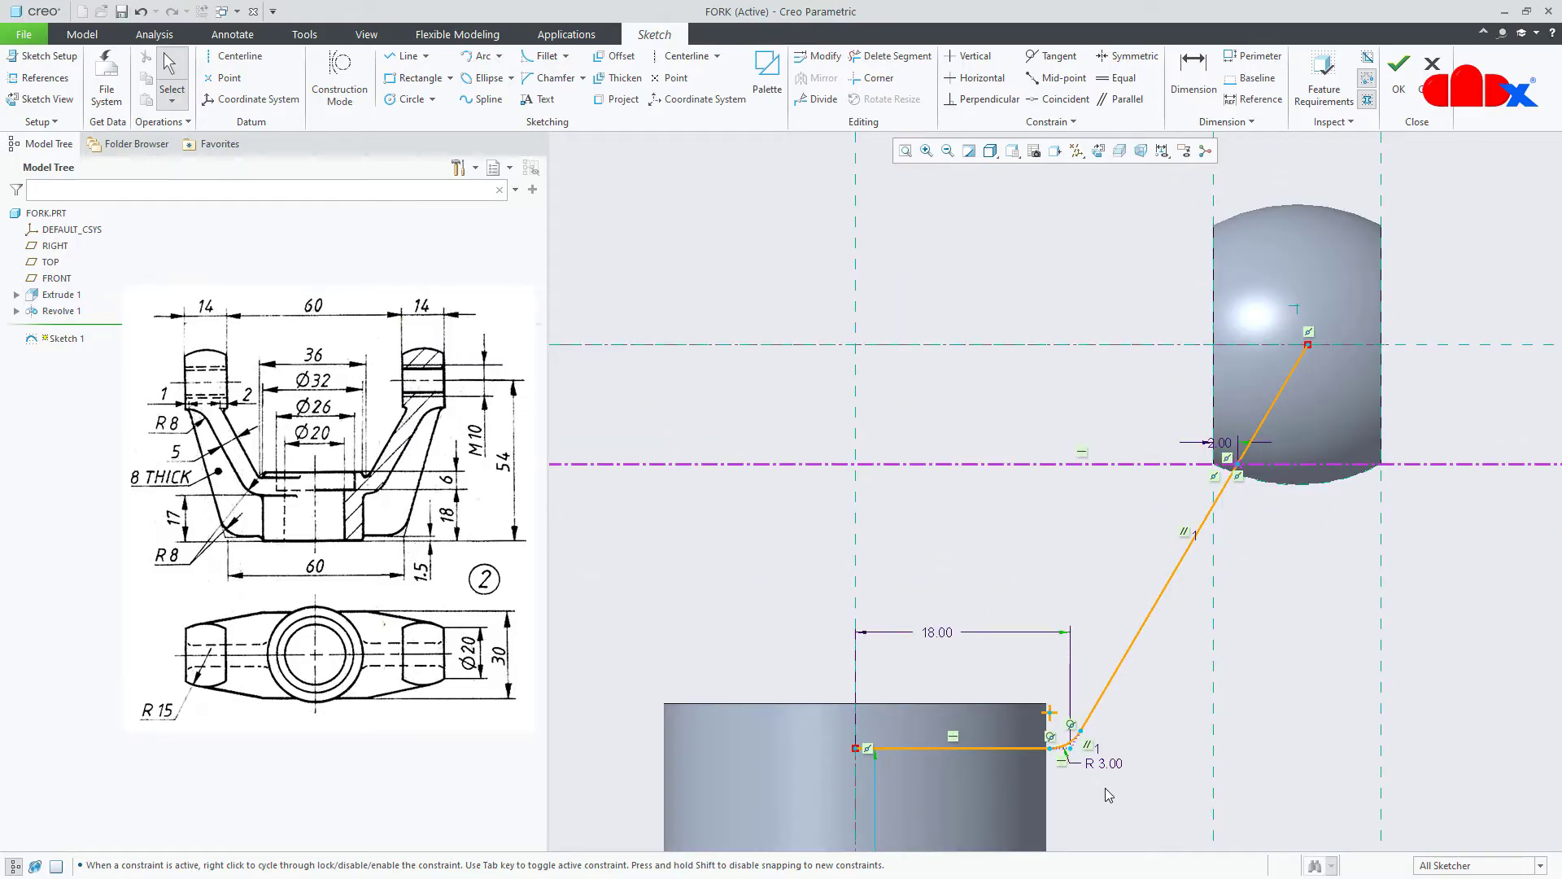
- Finish the arm's path sketch and start a solid Swept Blend with that curve as its origin trajectory
right_click(1105, 787)
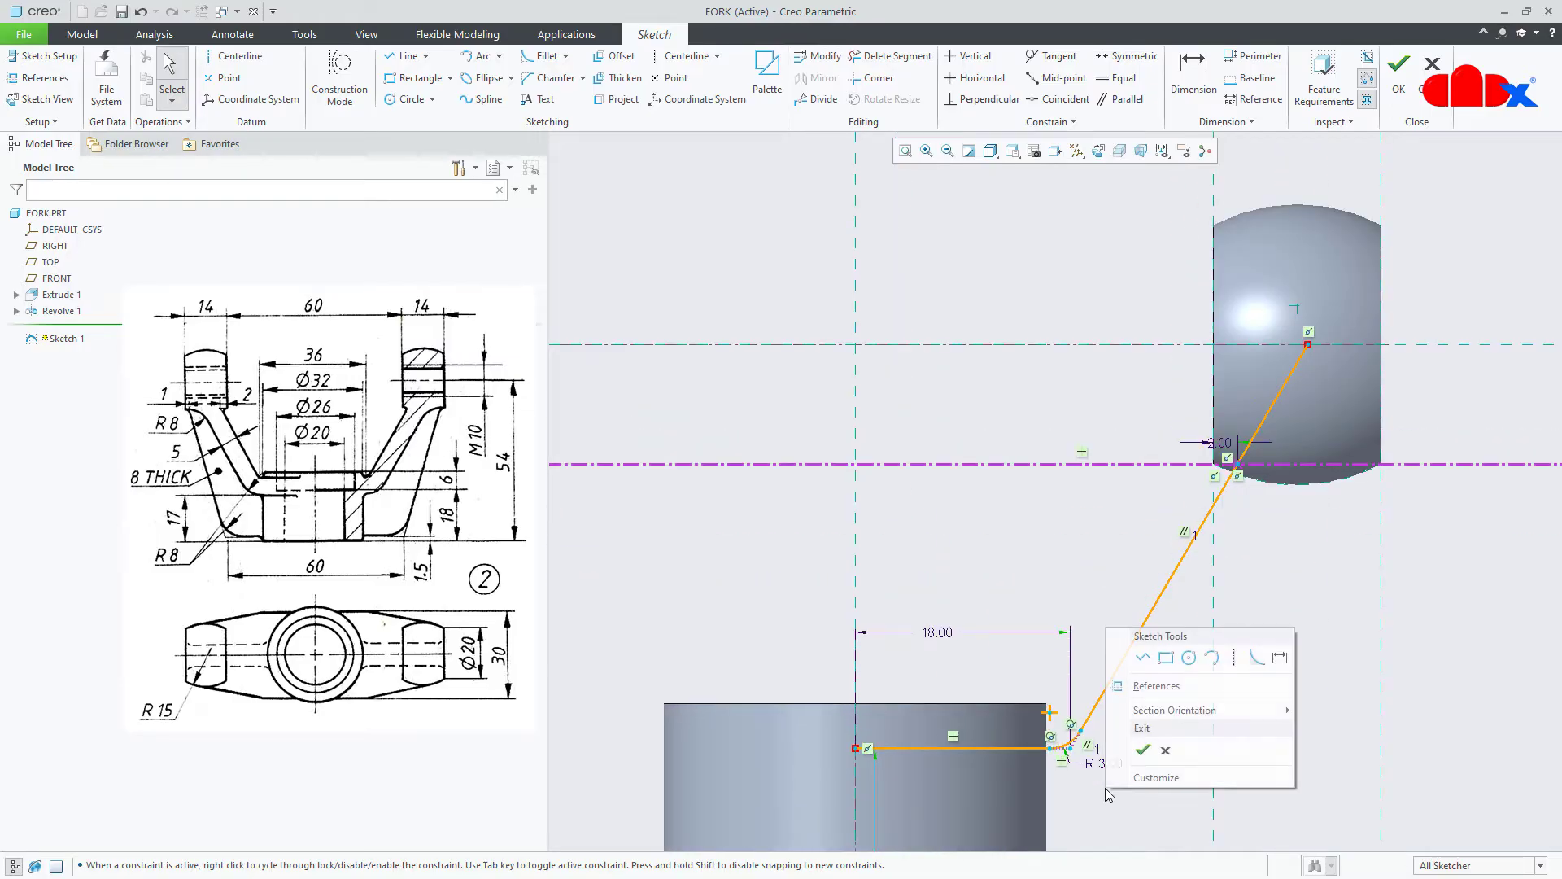
click(1143, 749)
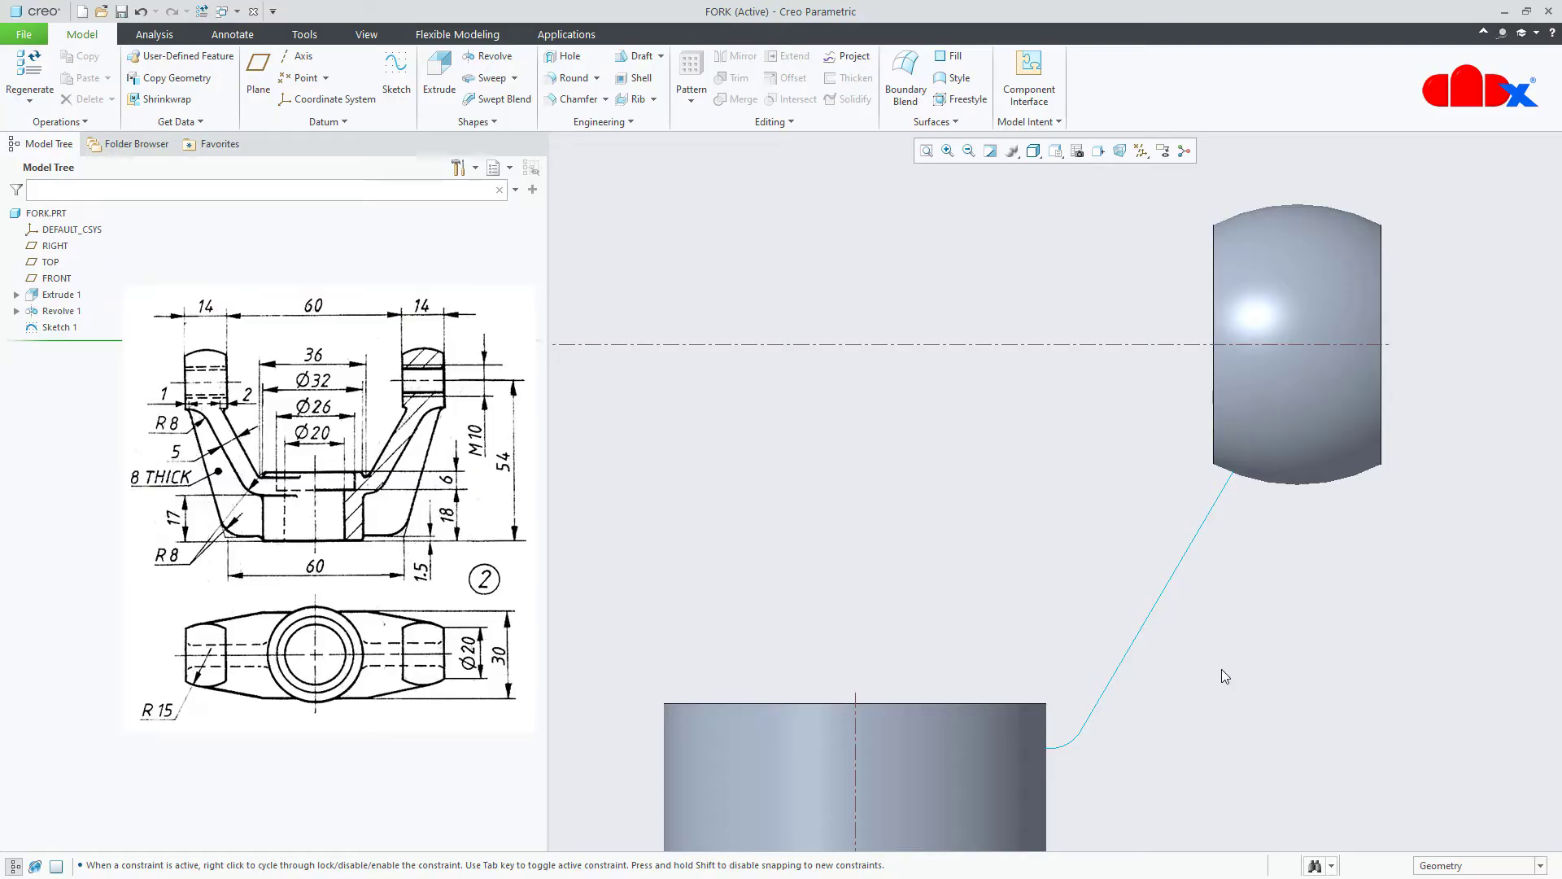
middle_drag(1222, 669, 1257, 714)
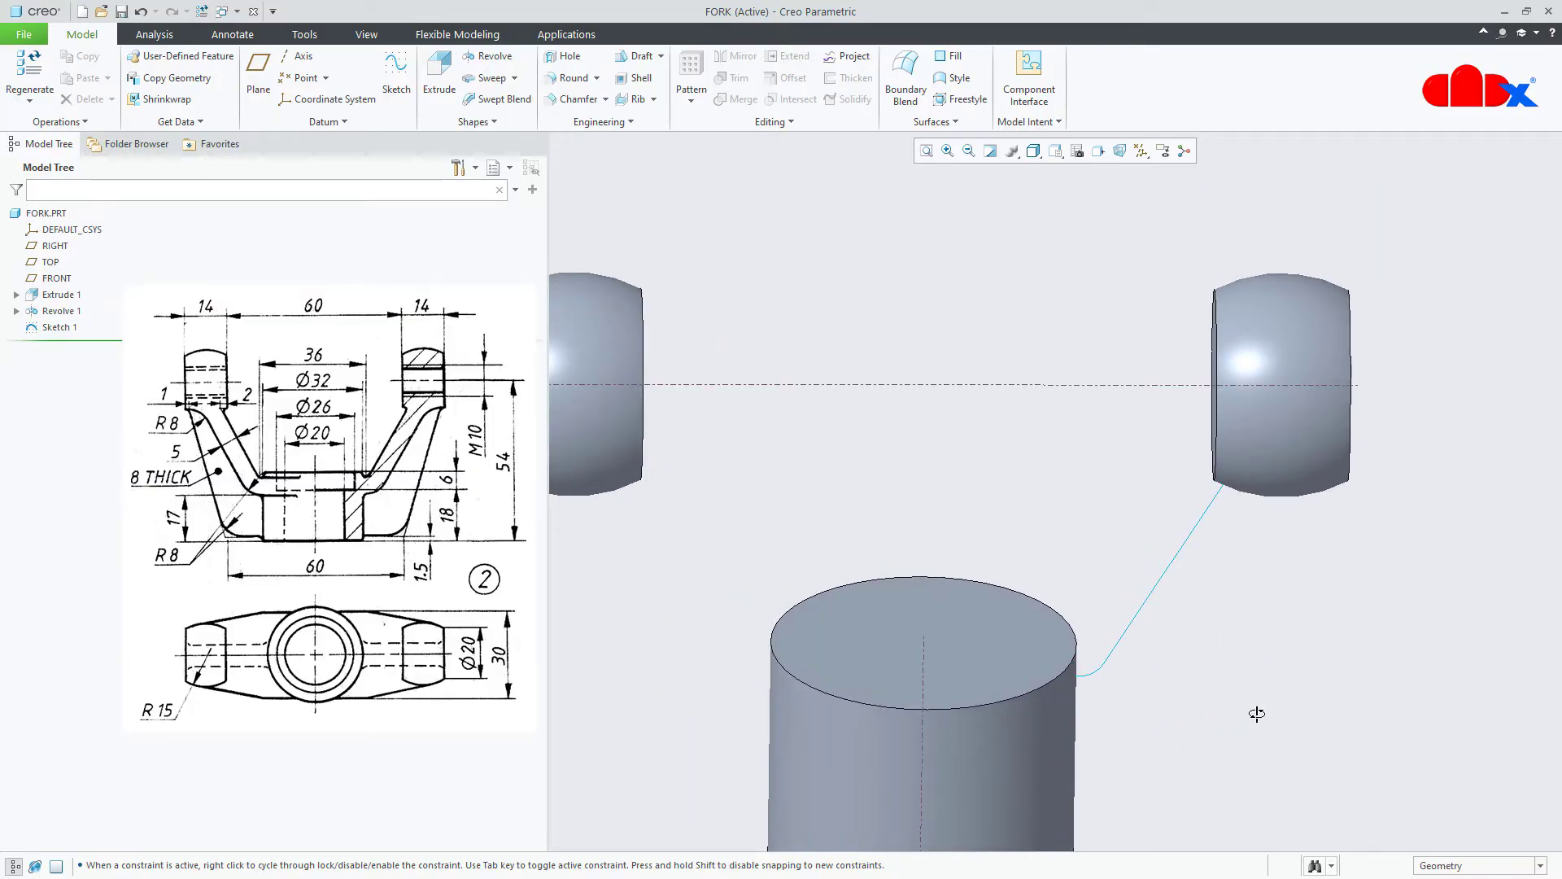
click(502, 99)
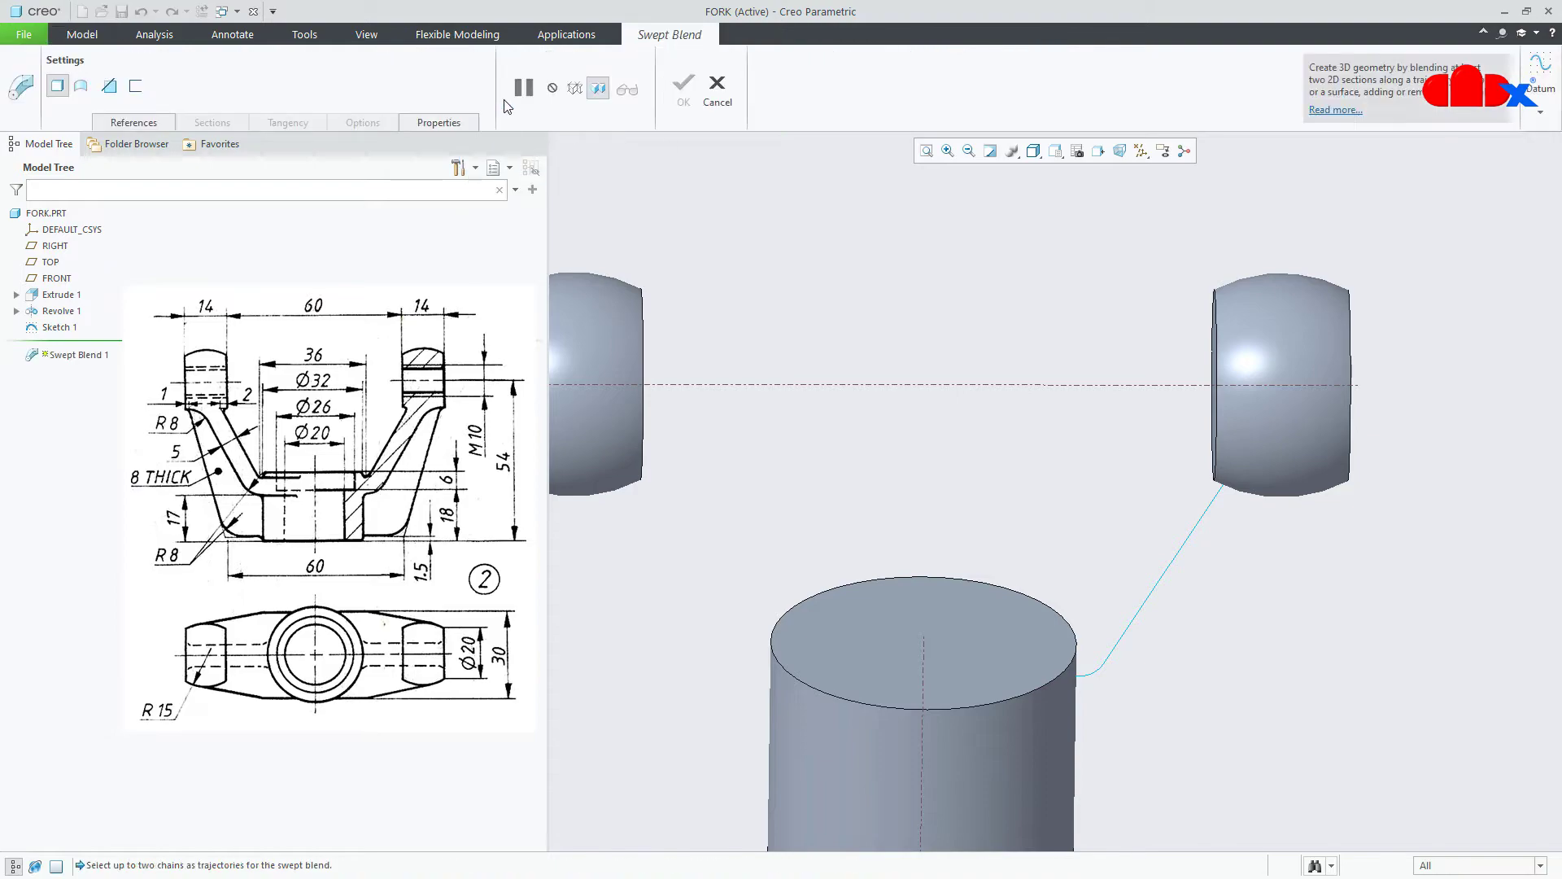
click(1087, 676)
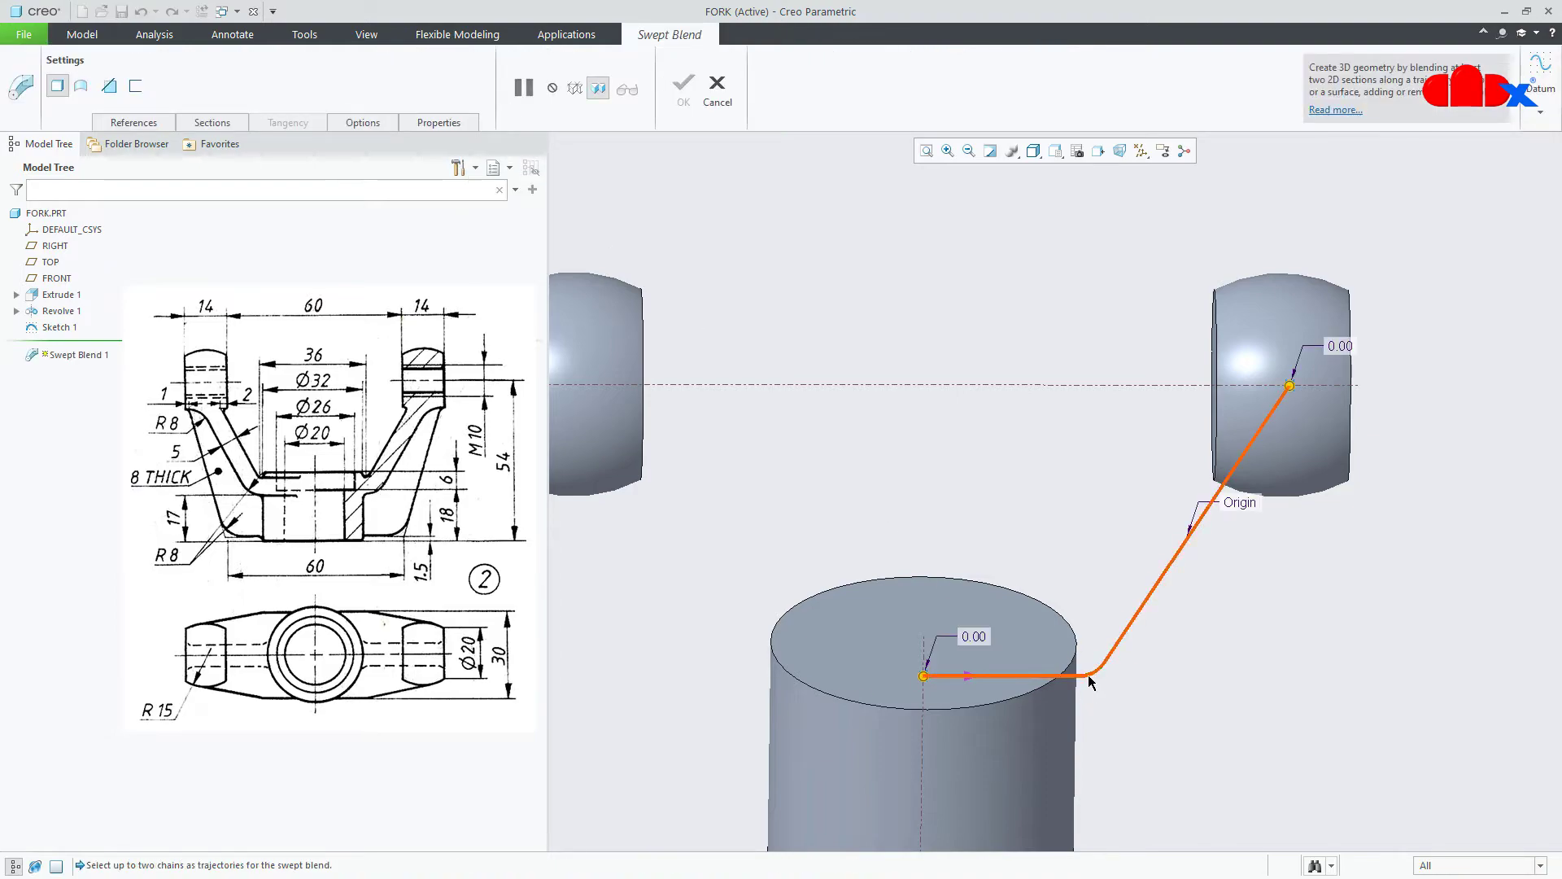
- Open the sketch of the swept blend's first section at the trajectory start and draw a horizontal centerline through its origin
click(231, 123)
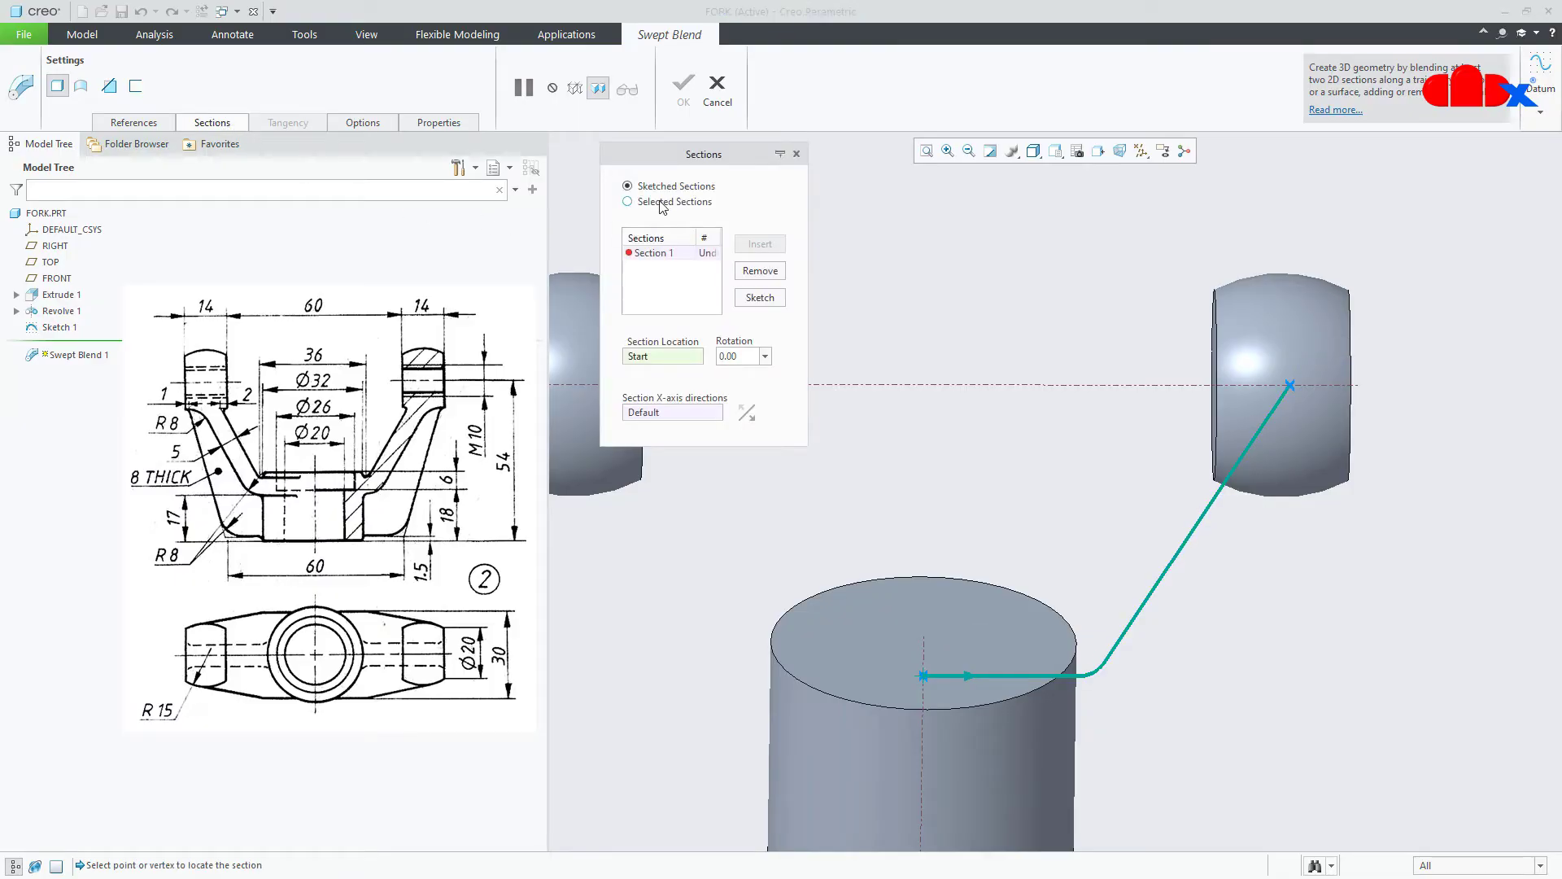
click(752, 300)
mouse_move(978, 574)
middle_down()
mouse_move(931, 534)
mouse_move(906, 556)
middle_up()
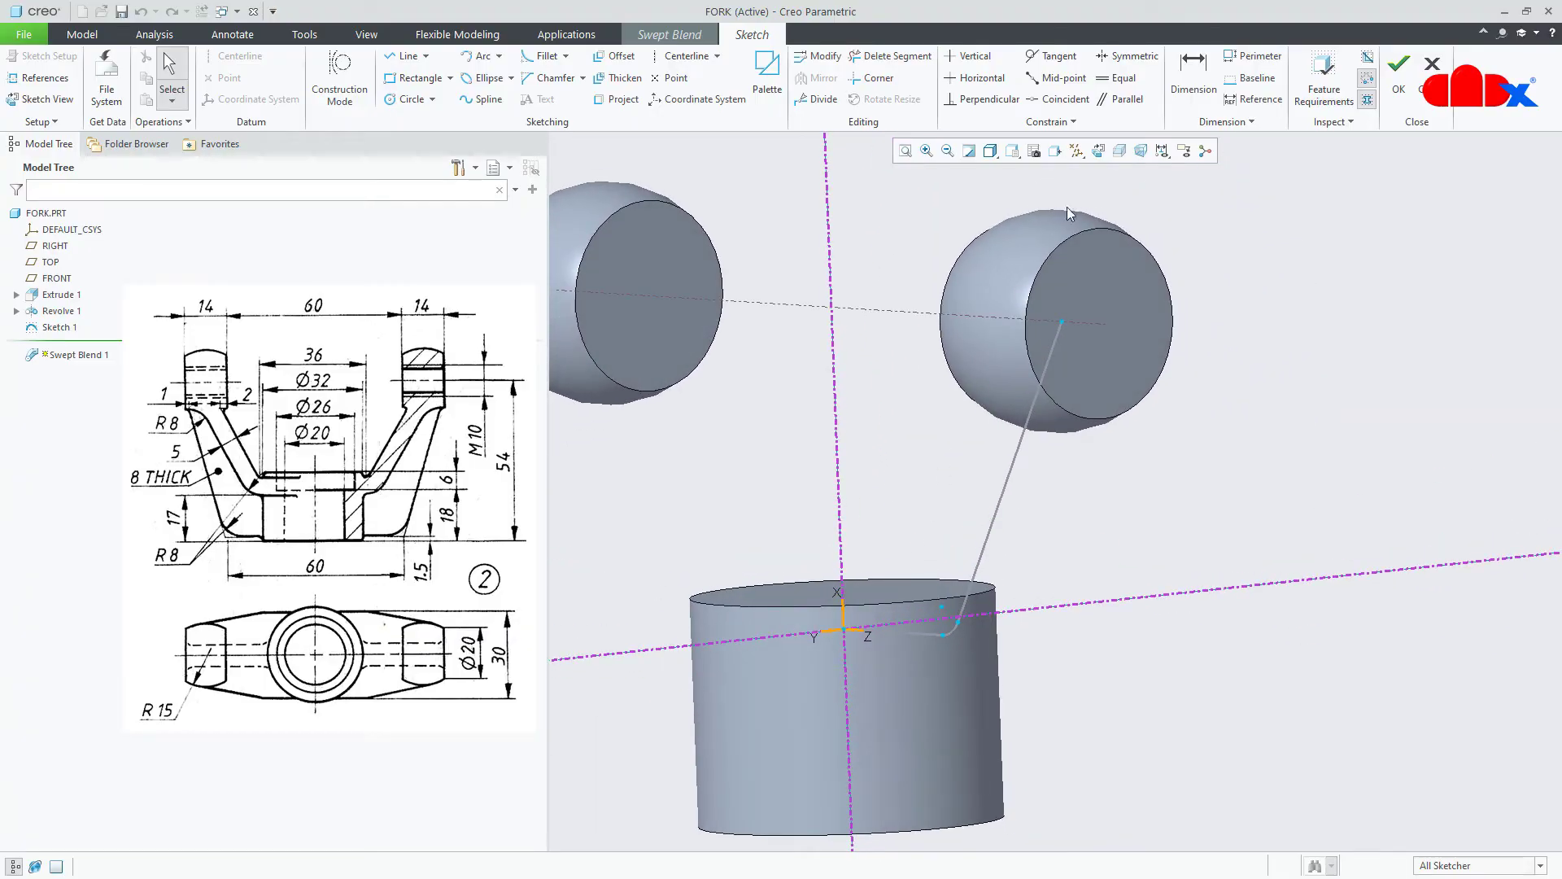
click(1098, 151)
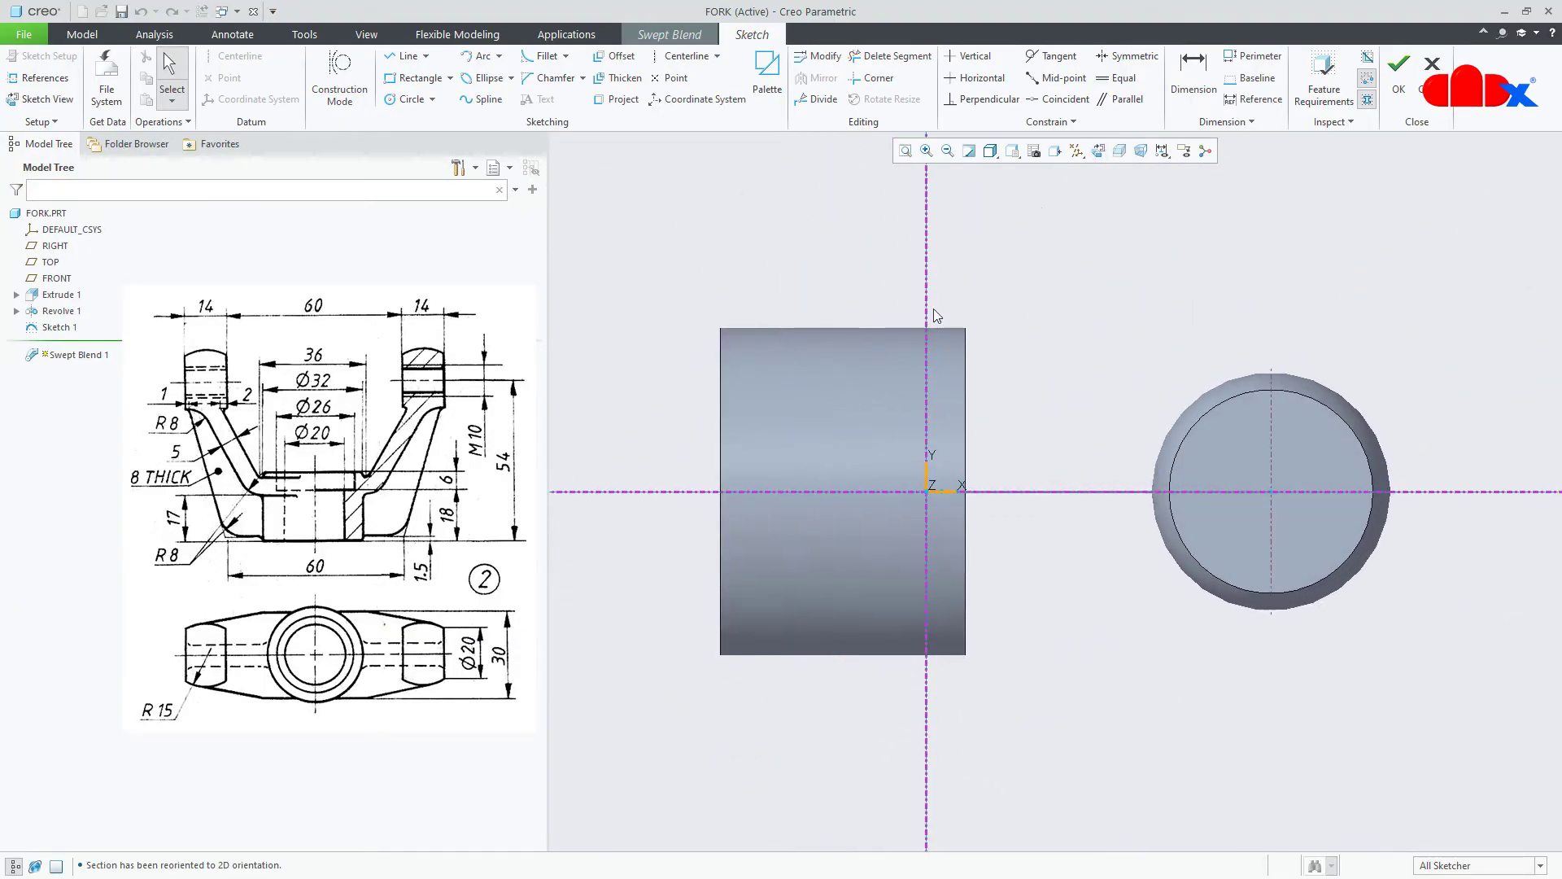
right_click(867, 465)
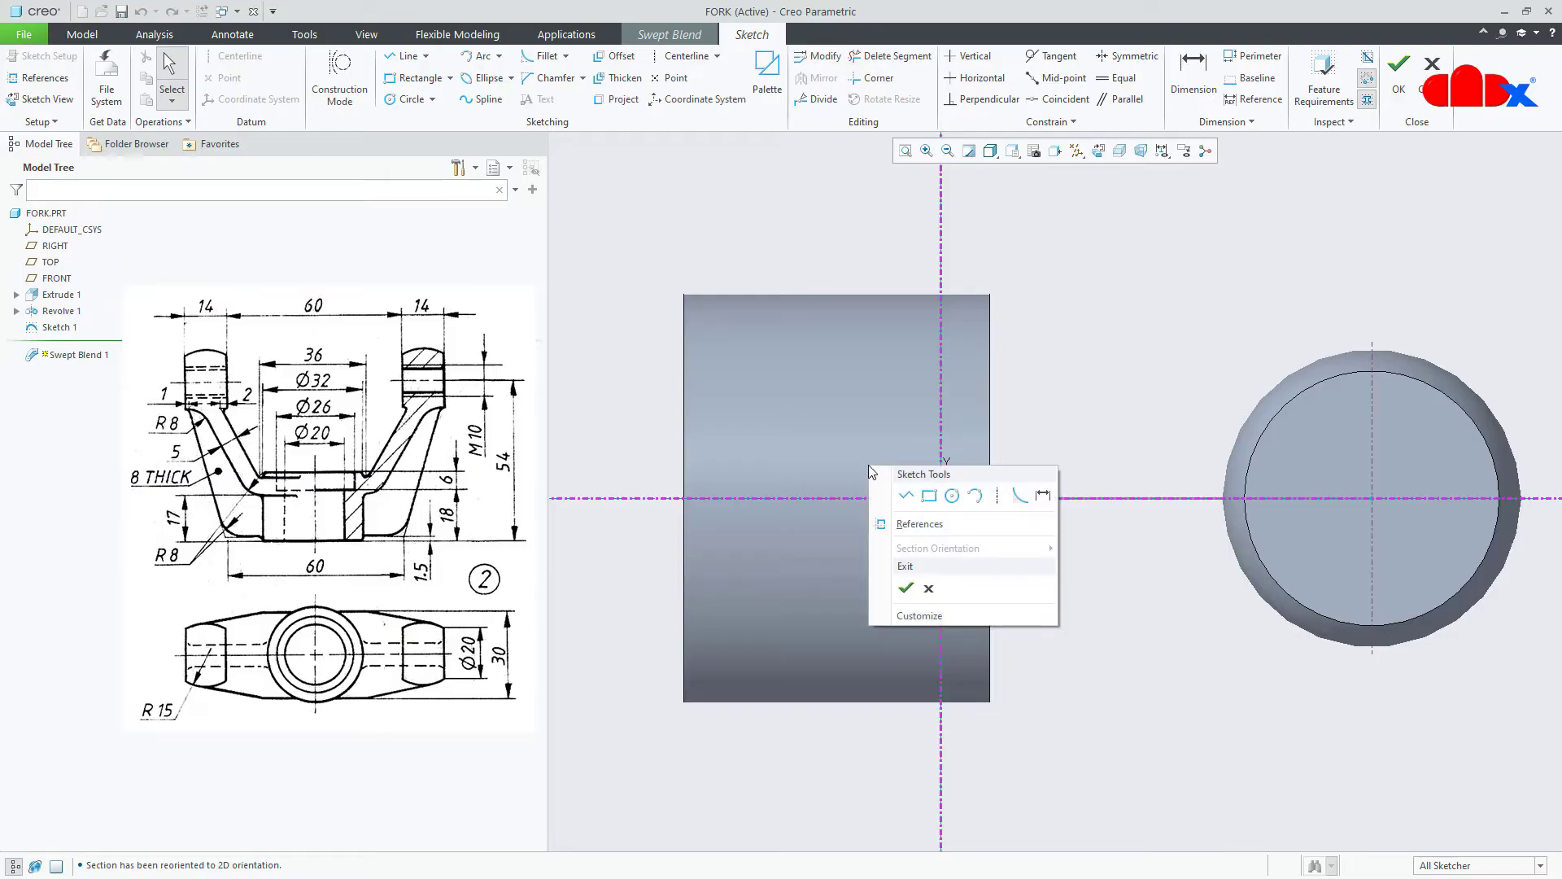
click(996, 496)
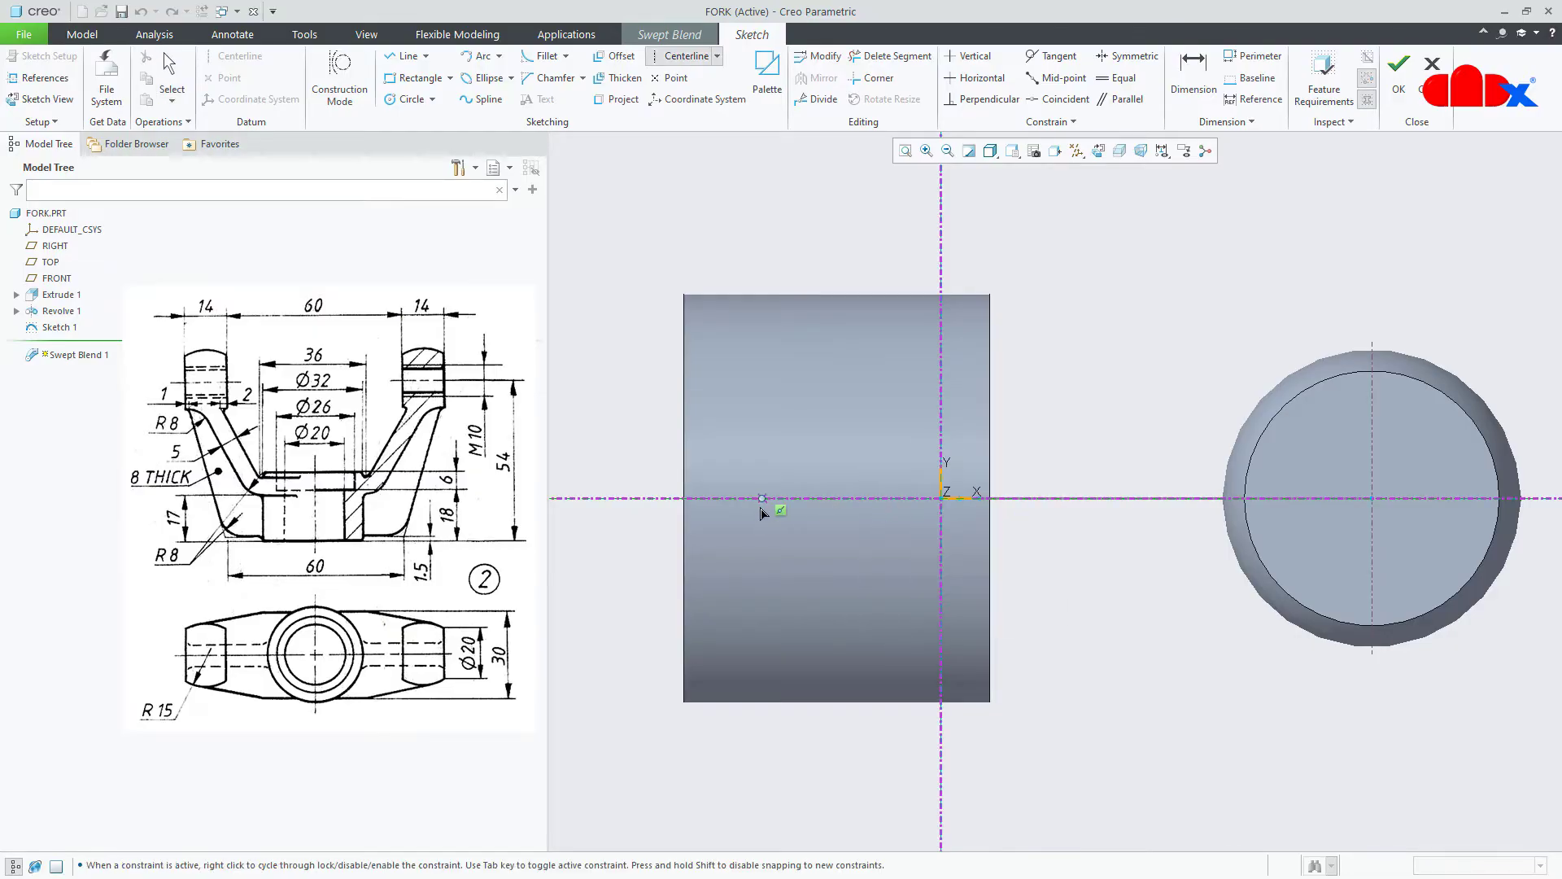
click(884, 502)
middle_click(875, 567)
- Sketch a rectangle about 5.7 mm wide and 28.6 mm high, symmetric about the horizontal centerline, with one long side on the vertical reference
right_click(875, 566)
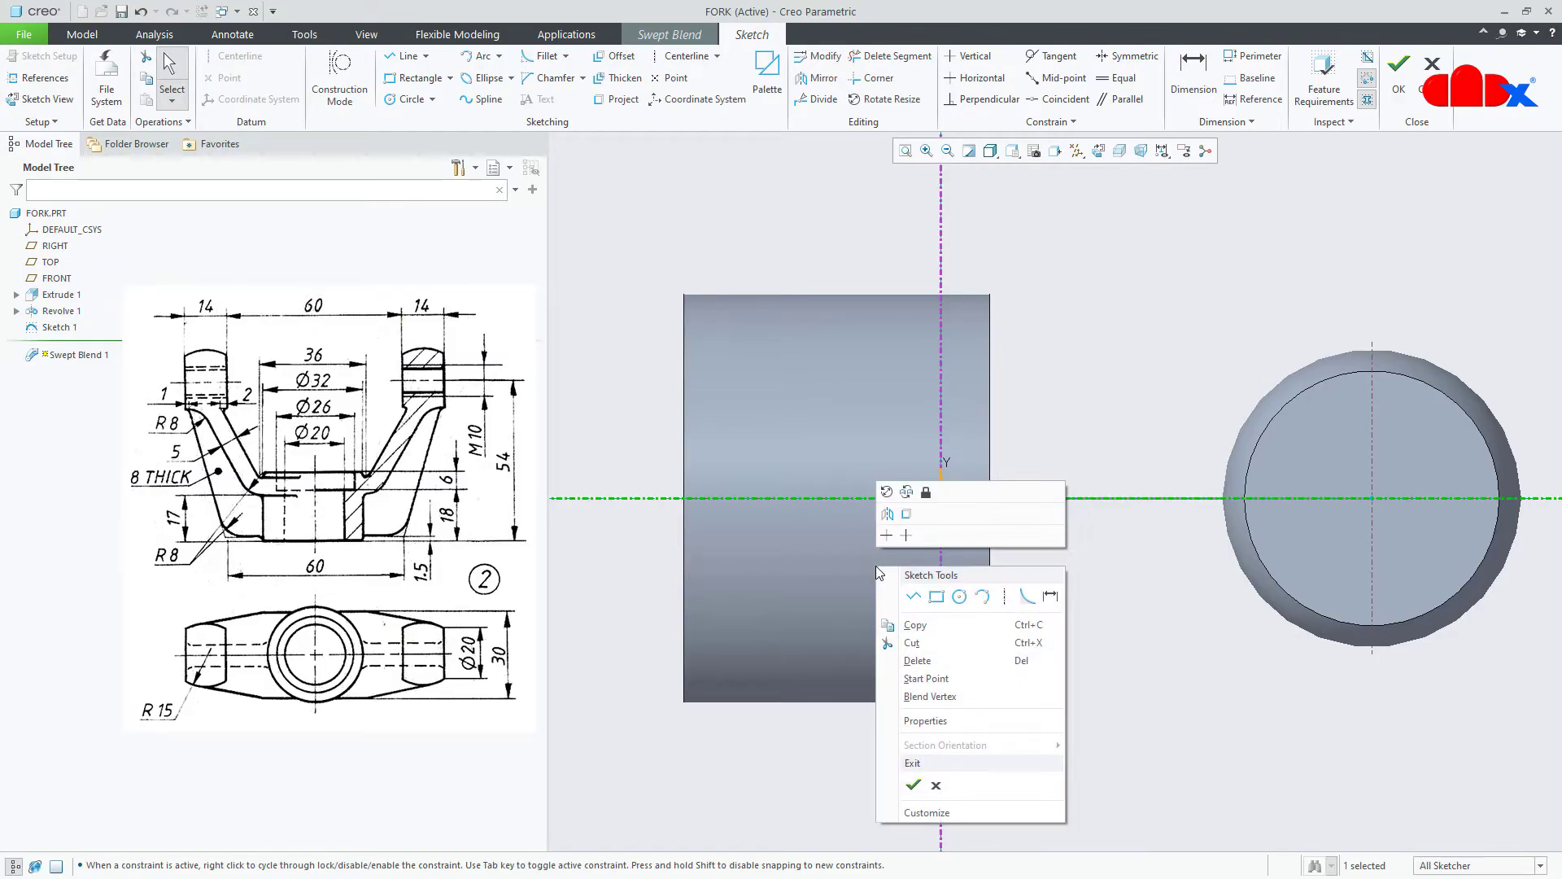
click(938, 598)
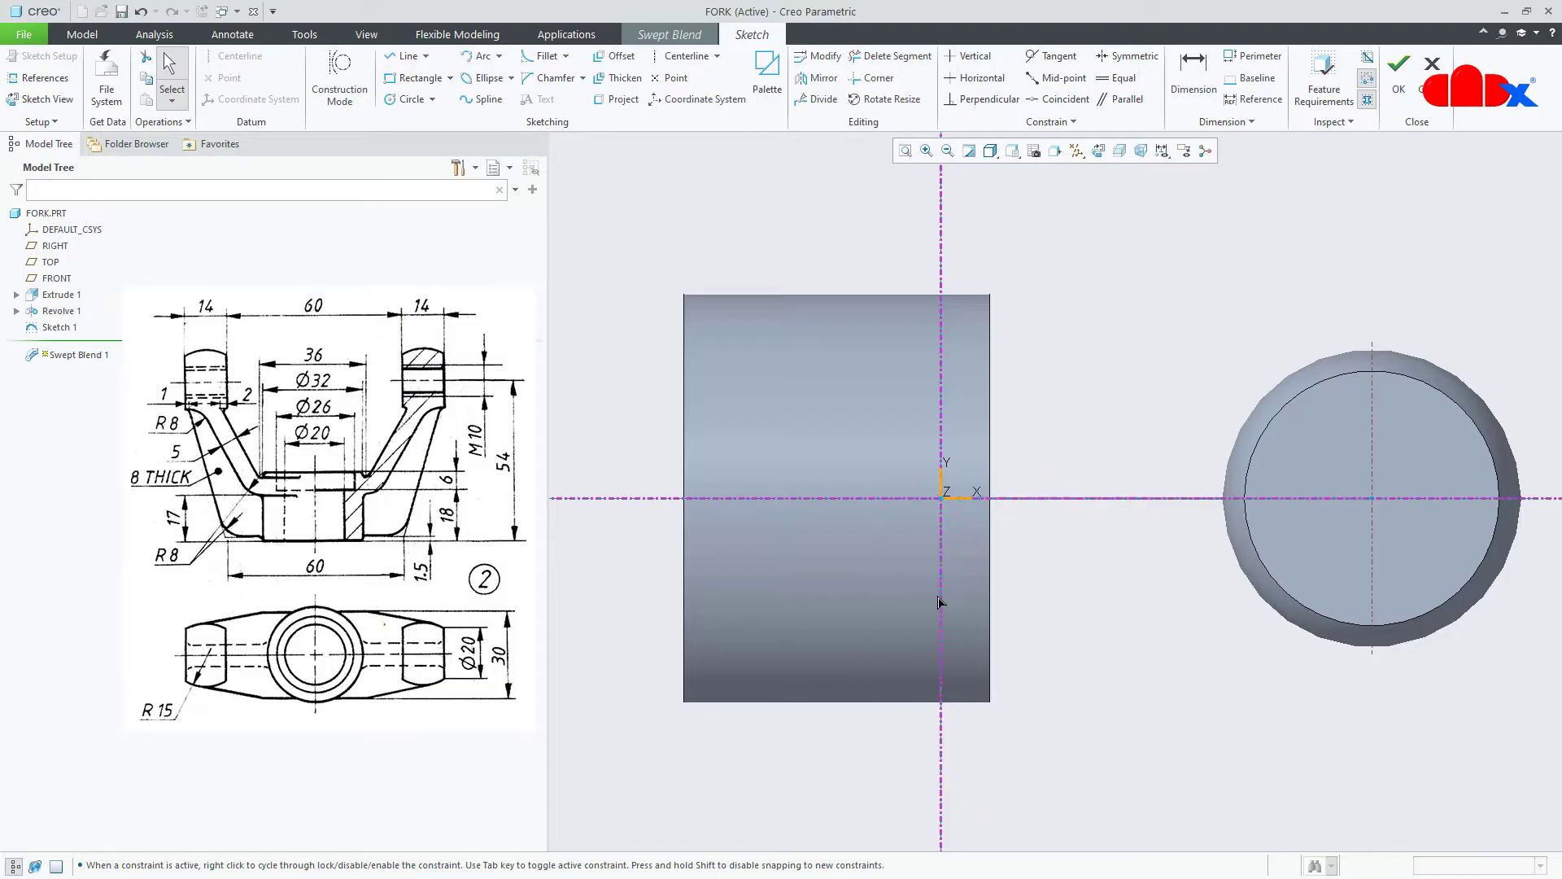
click(942, 316)
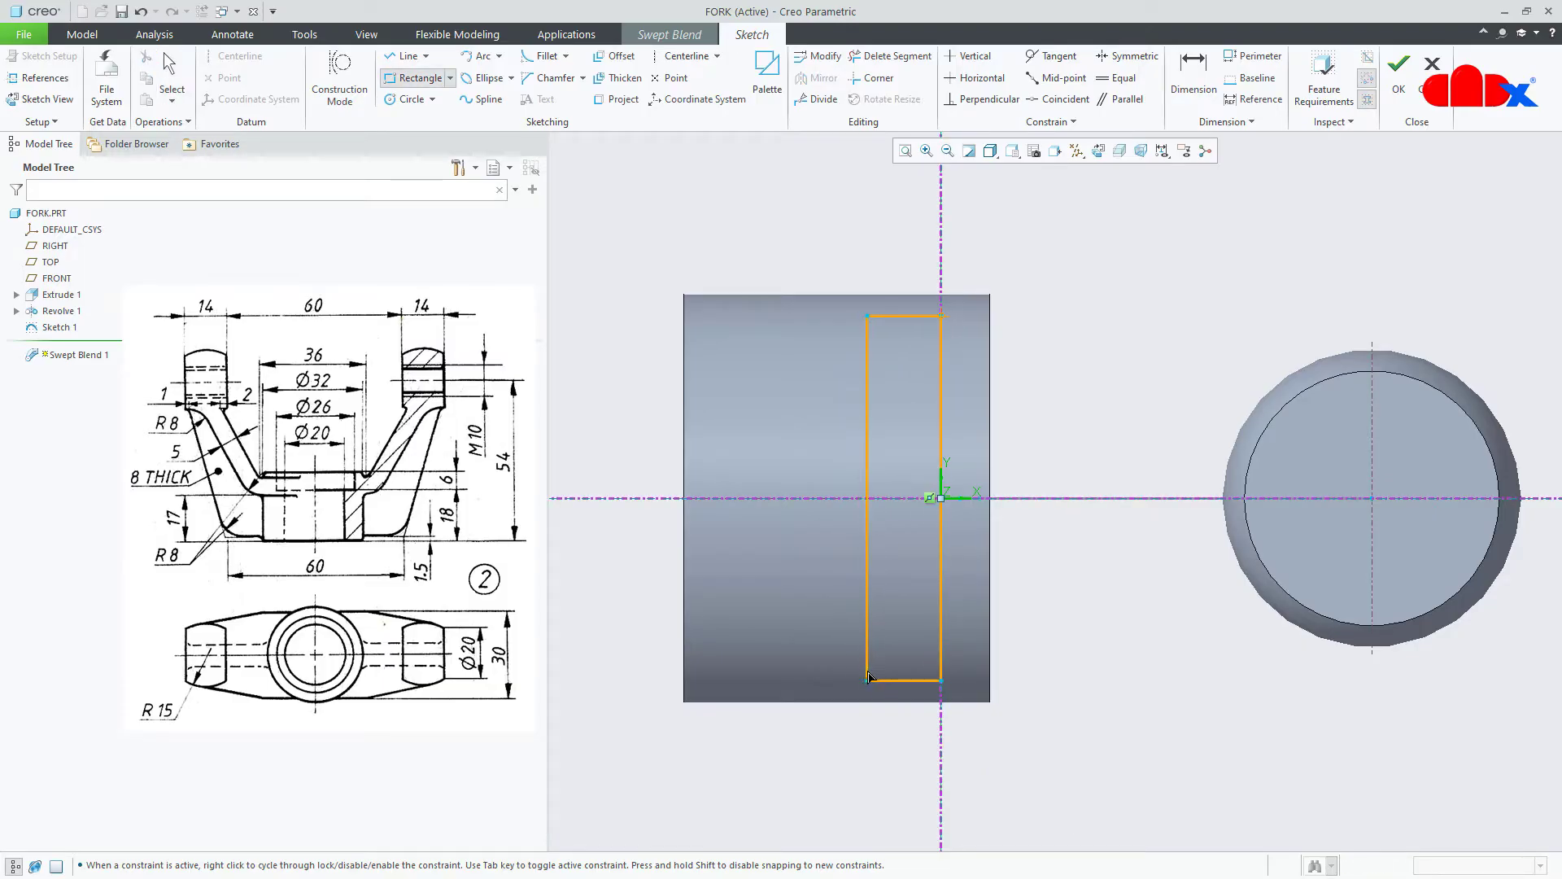
click(869, 678)
middle_click(1168, 705)
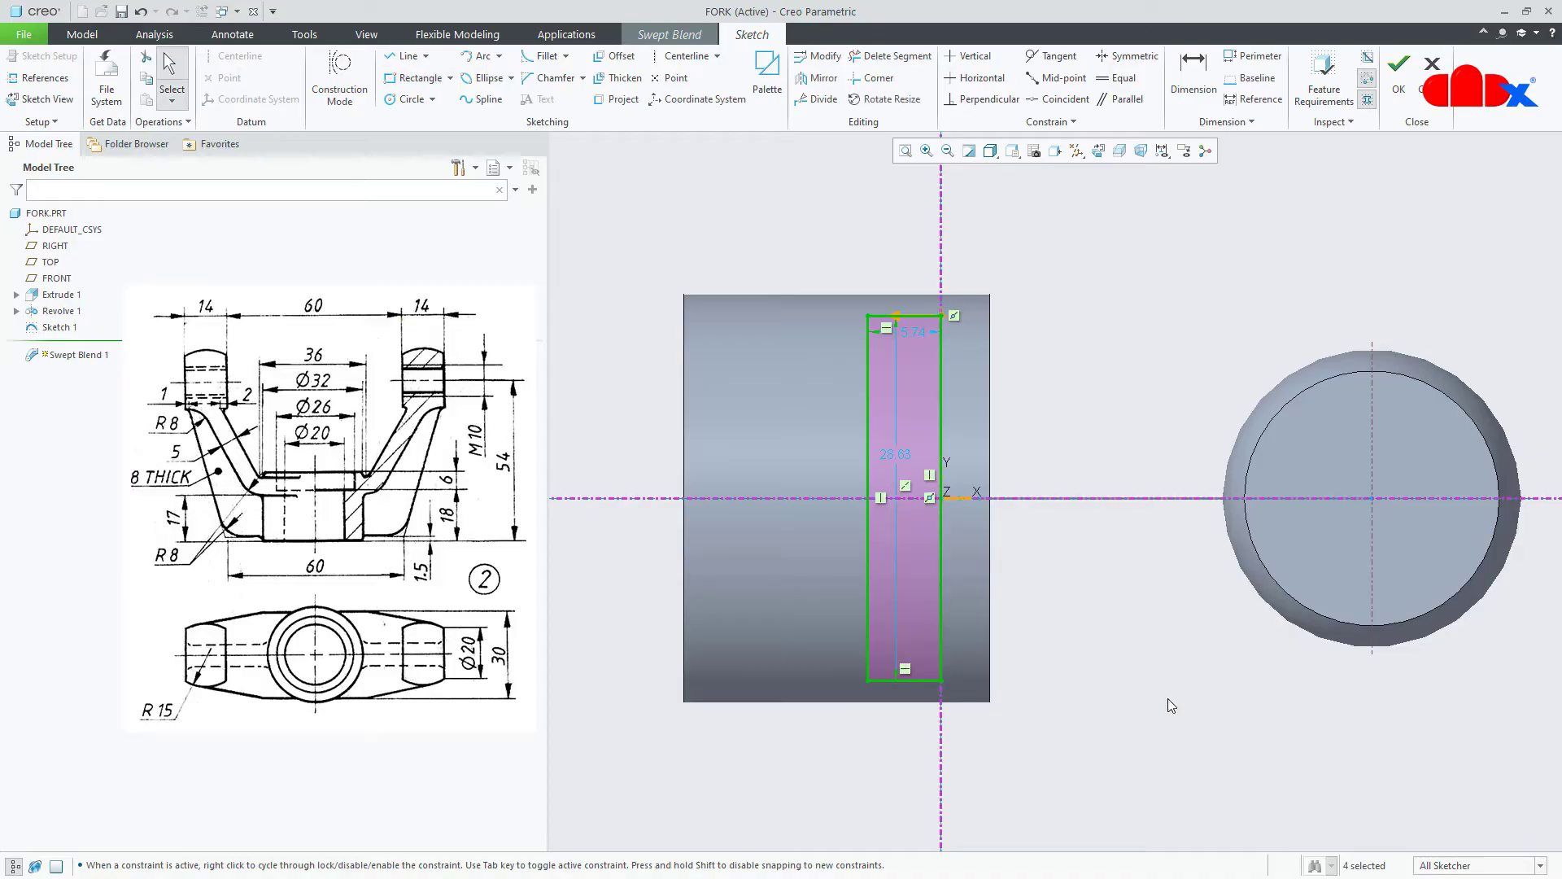
- Set the first section rectangle's width to 5 mm and its height to 30 mm
double_click(915, 331)
text(5)
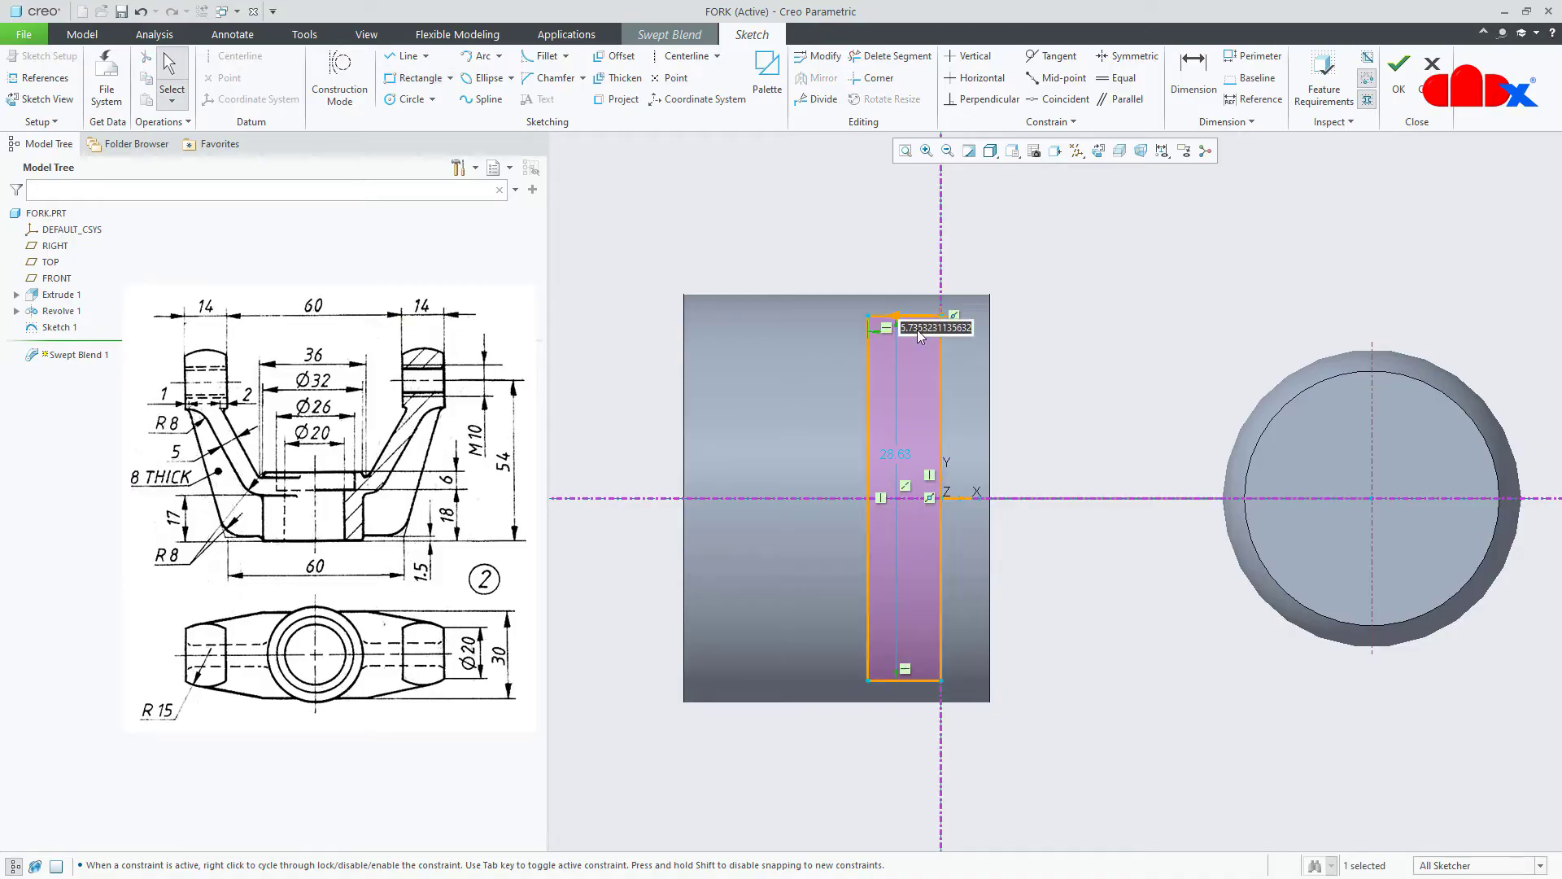
key(Return)
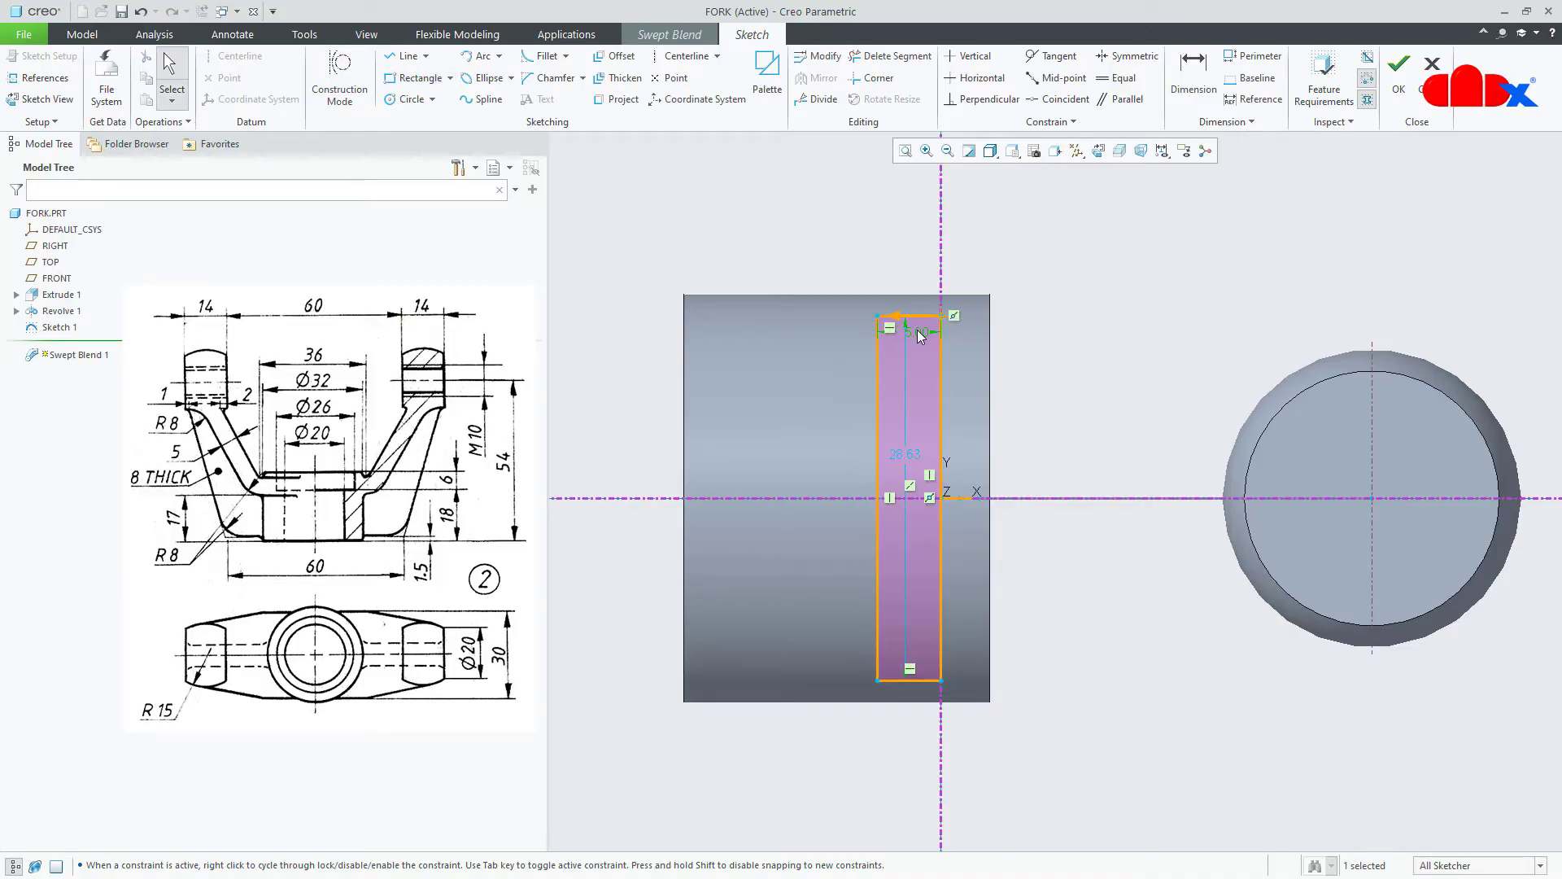
double_click(906, 454)
text(30)
key(Return)
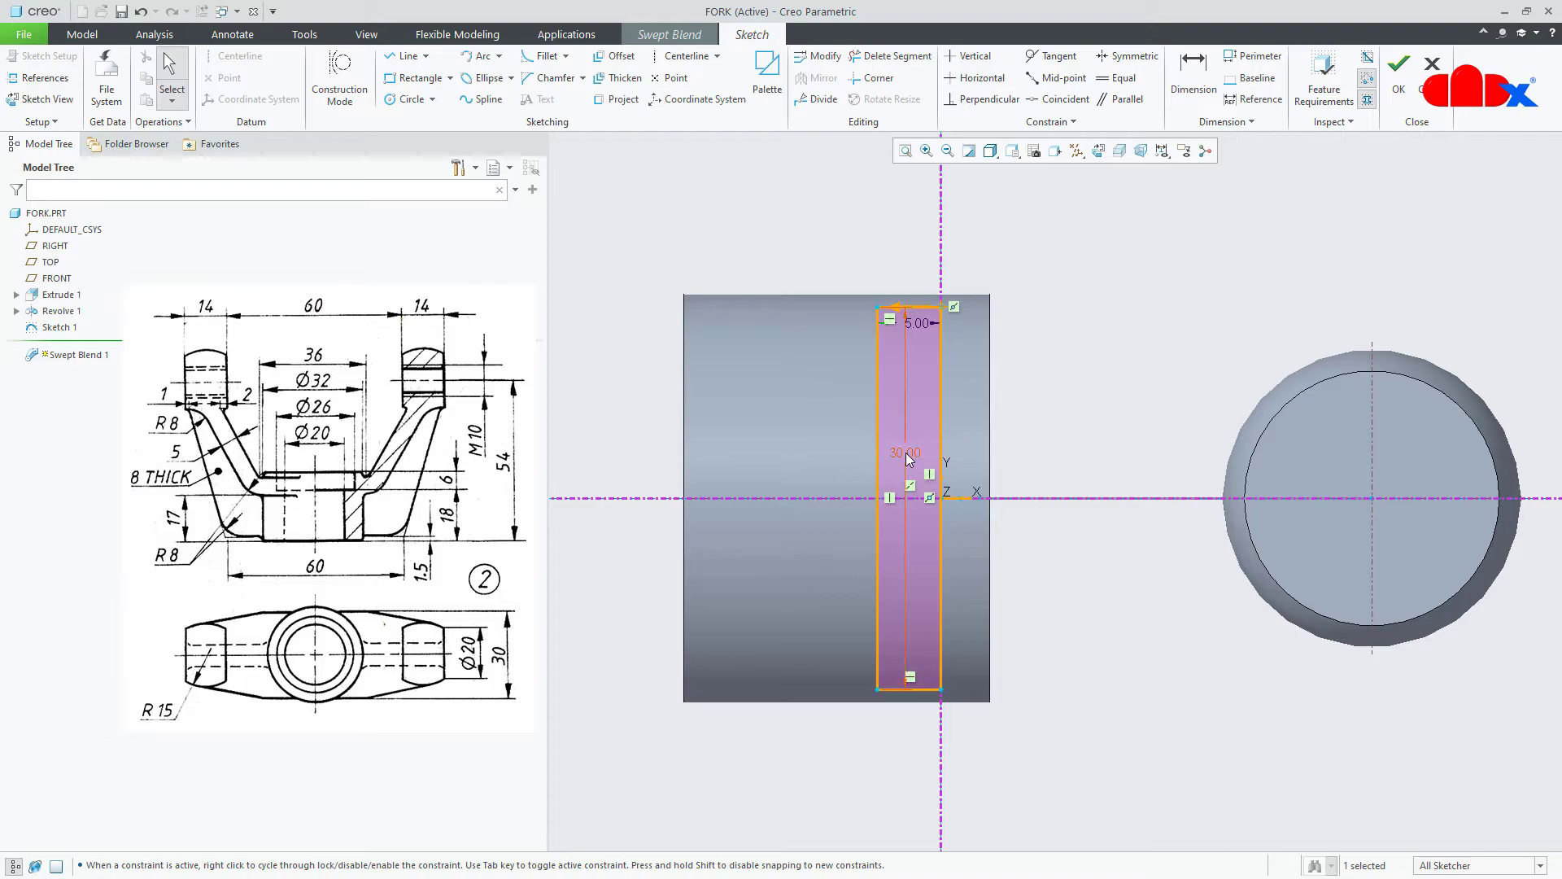
- Finish the first section, insert a second one at the fillet's end where the sloped line begins, and open its sketch
right_click(1069, 329)
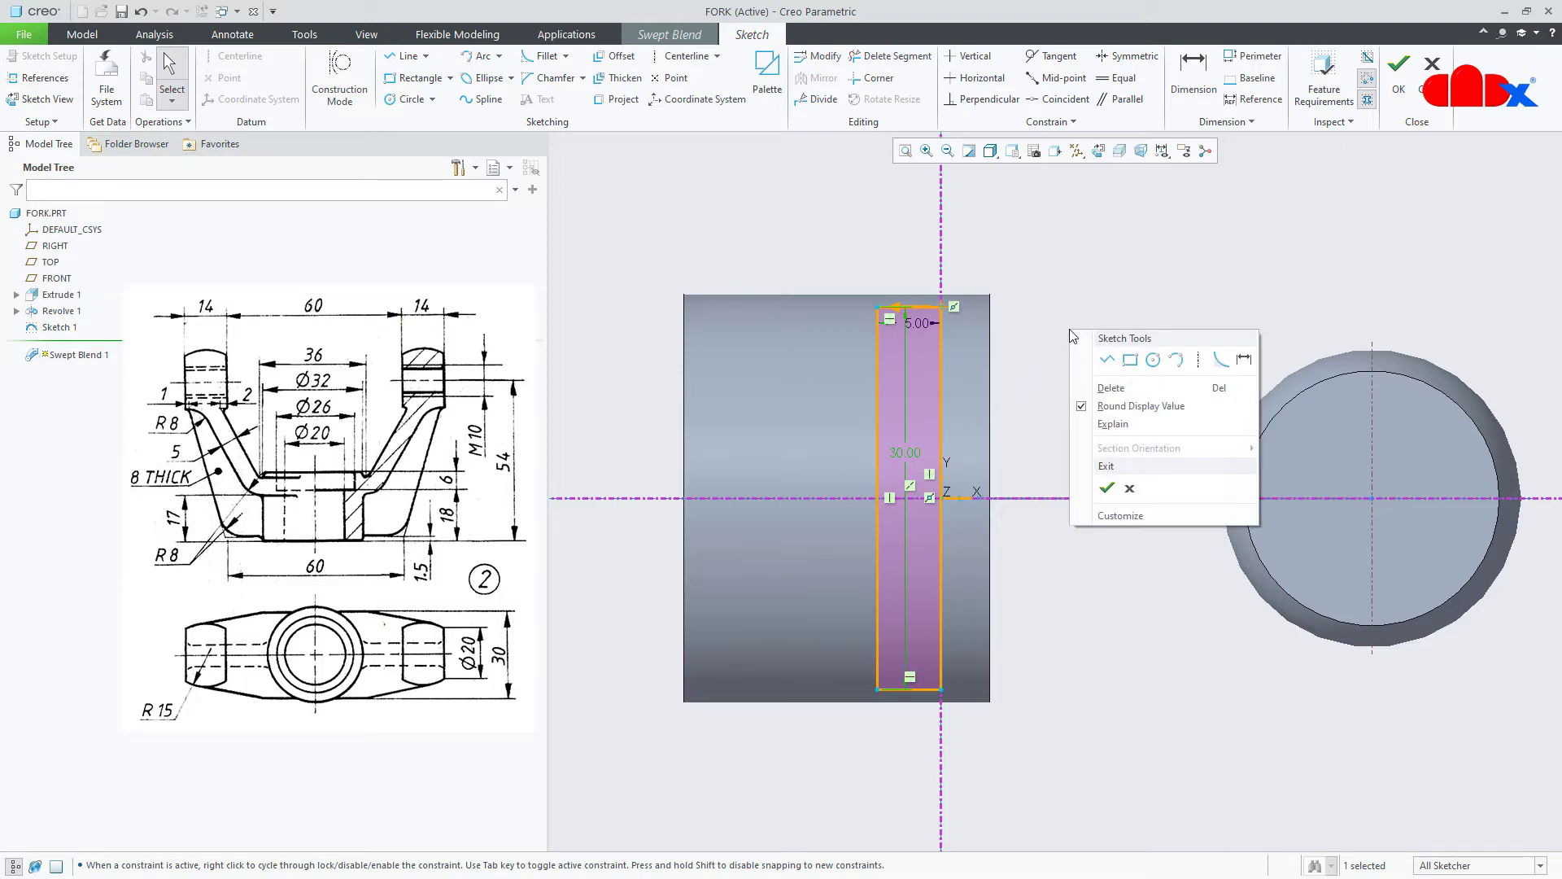
click(1108, 490)
middle_drag(1075, 461, 1058, 532)
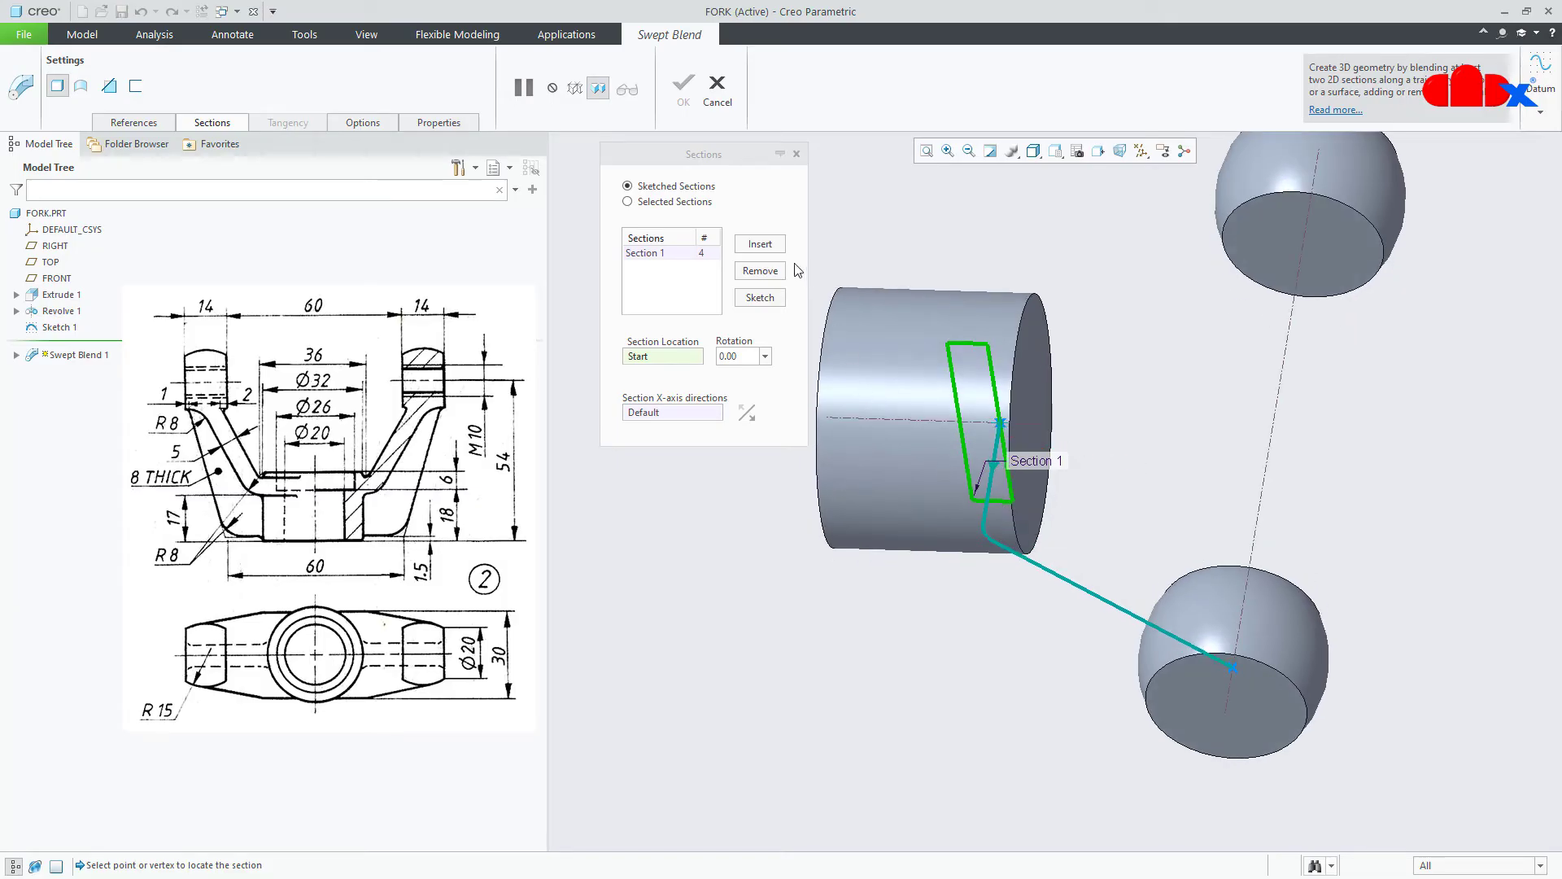
click(772, 247)
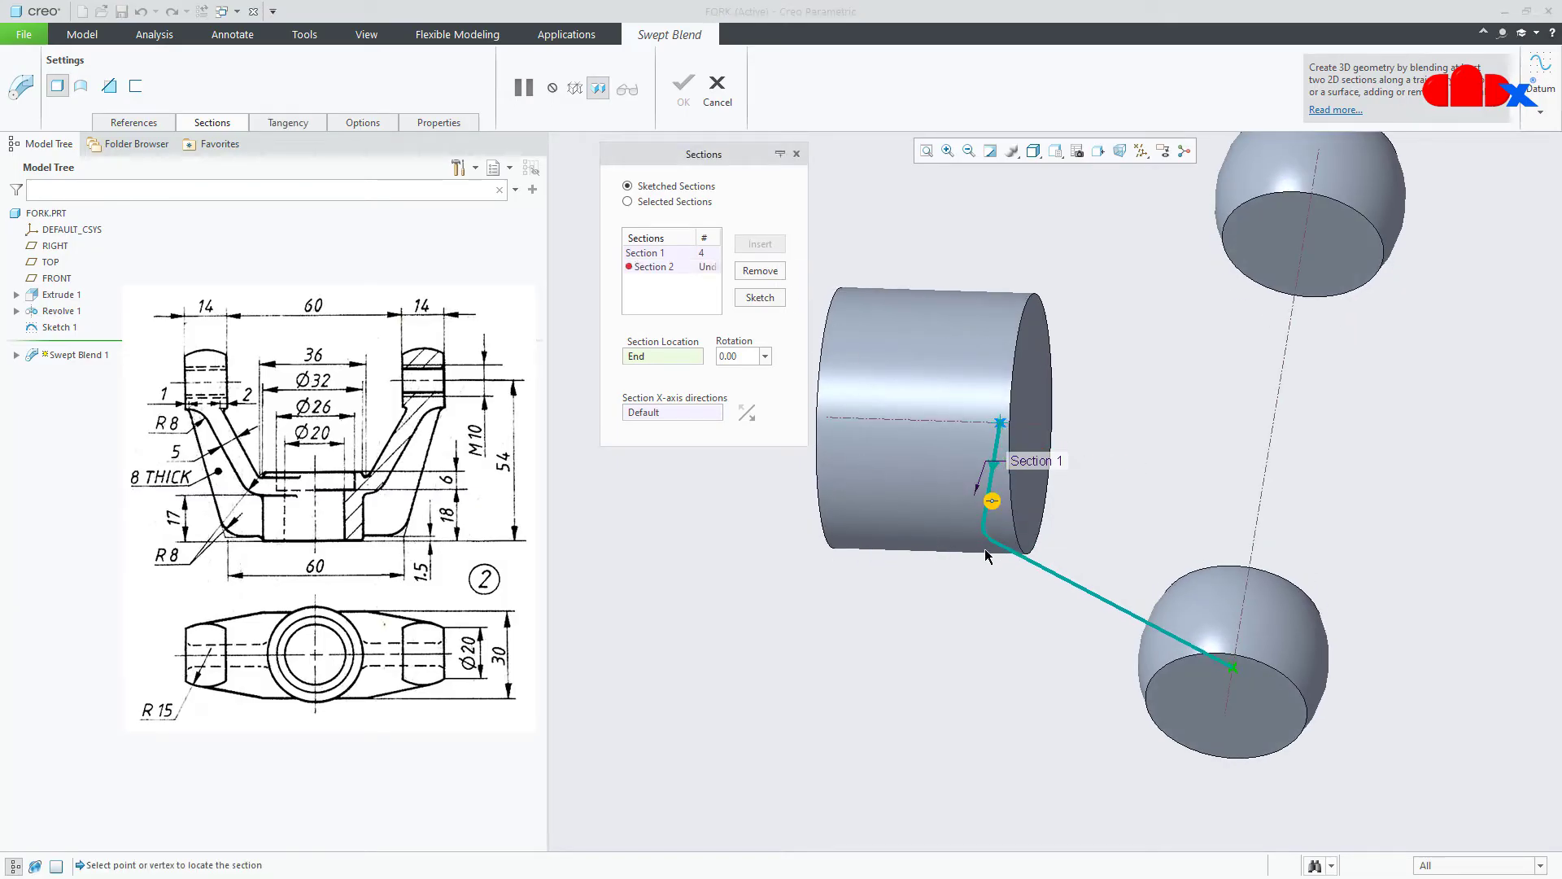
click(994, 539)
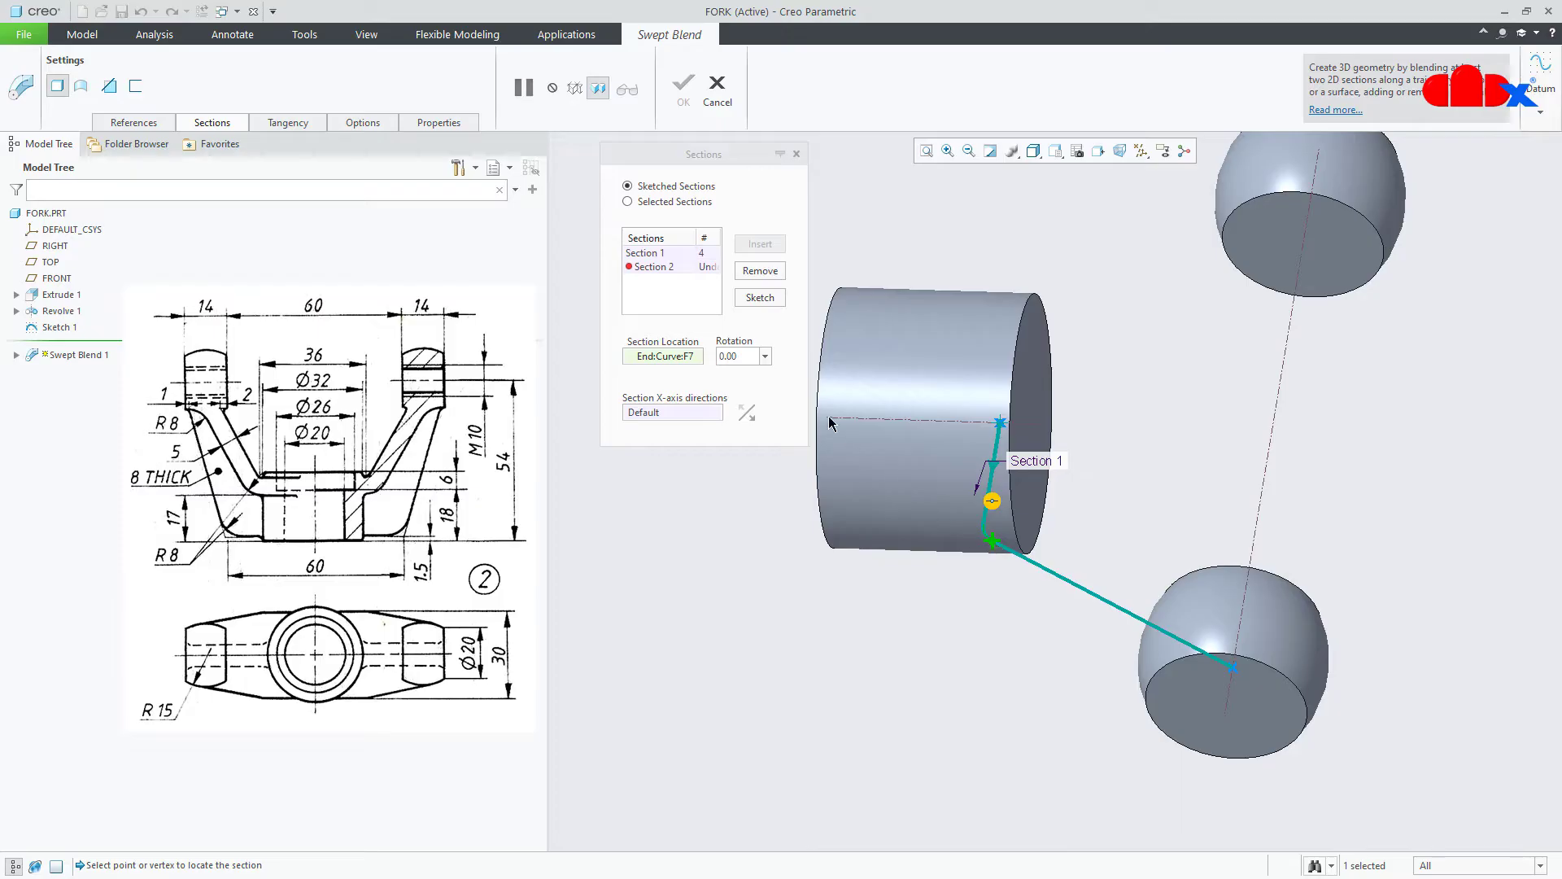
click(757, 297)
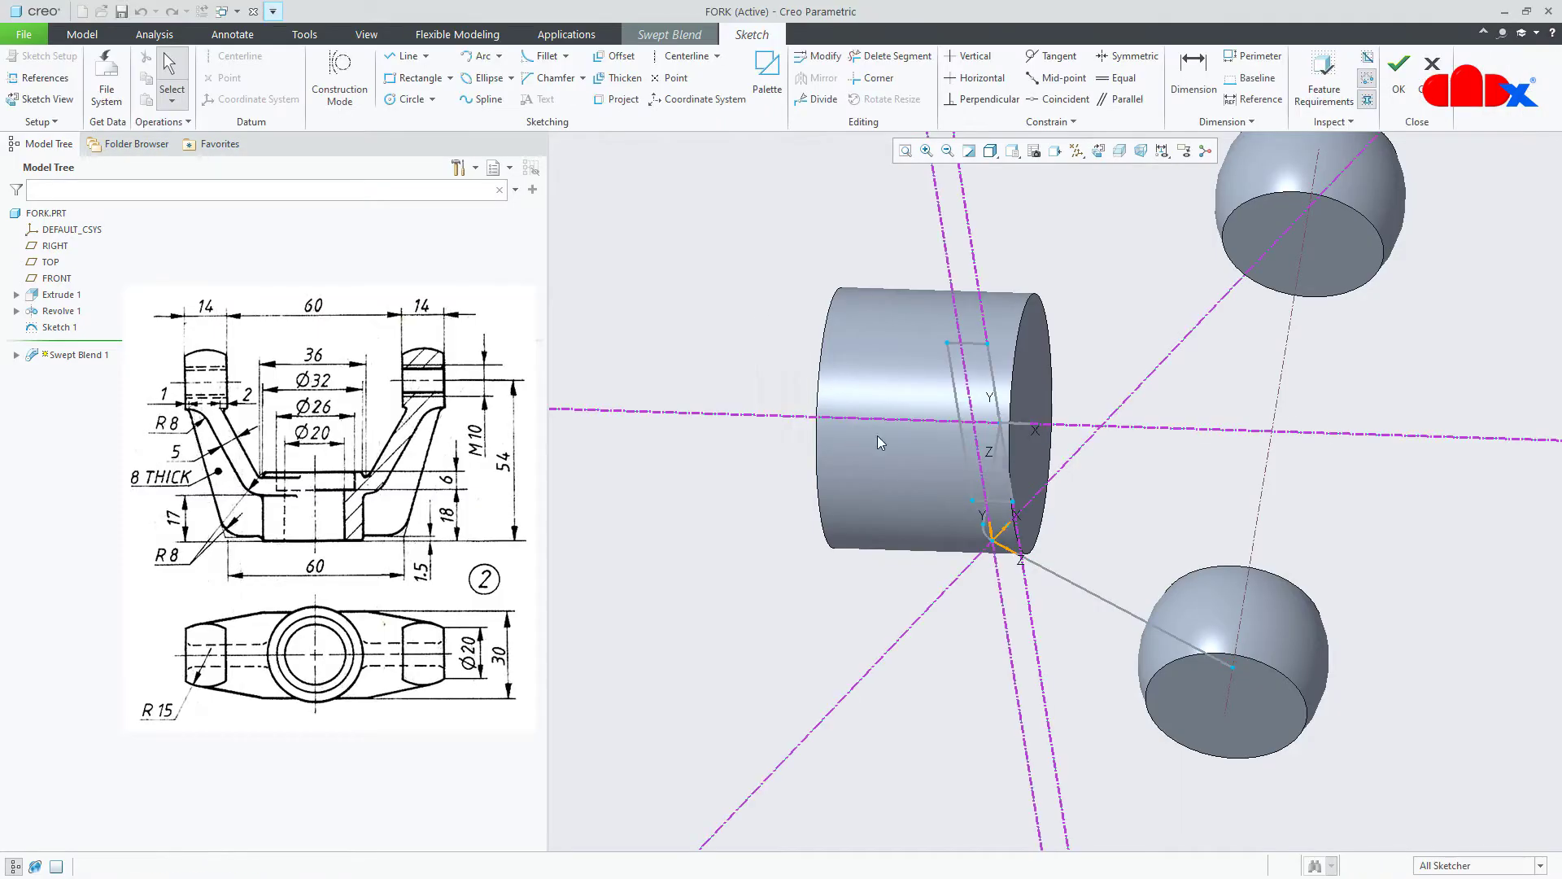
middle_drag(1111, 525, 1103, 482)
click(1101, 153)
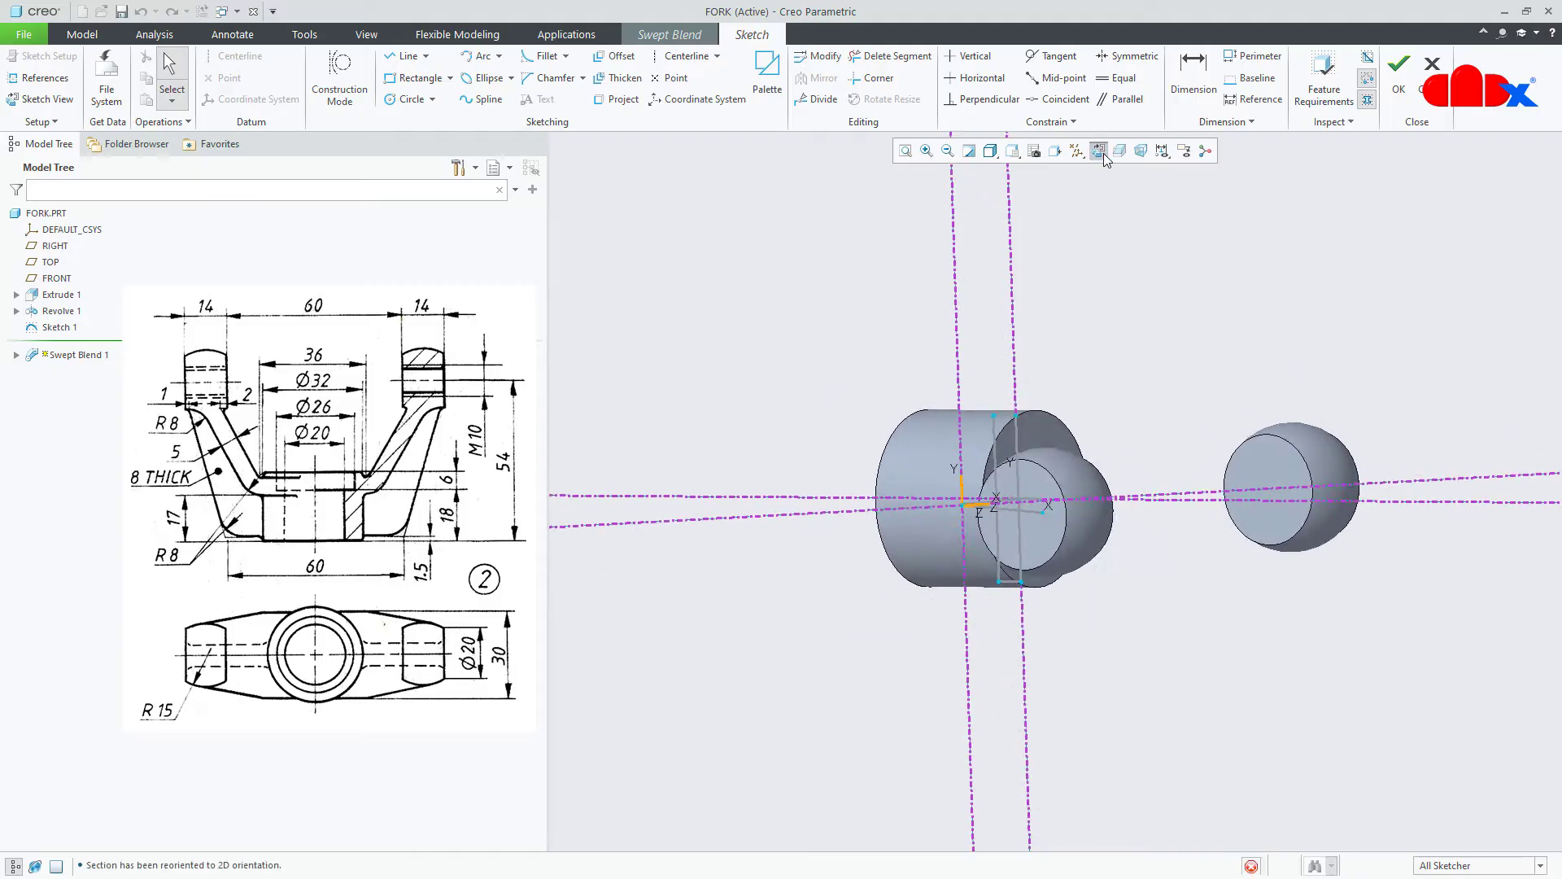
- Draw a horizontal centerline through the origin of the second section's sketch
right_click(1131, 332)
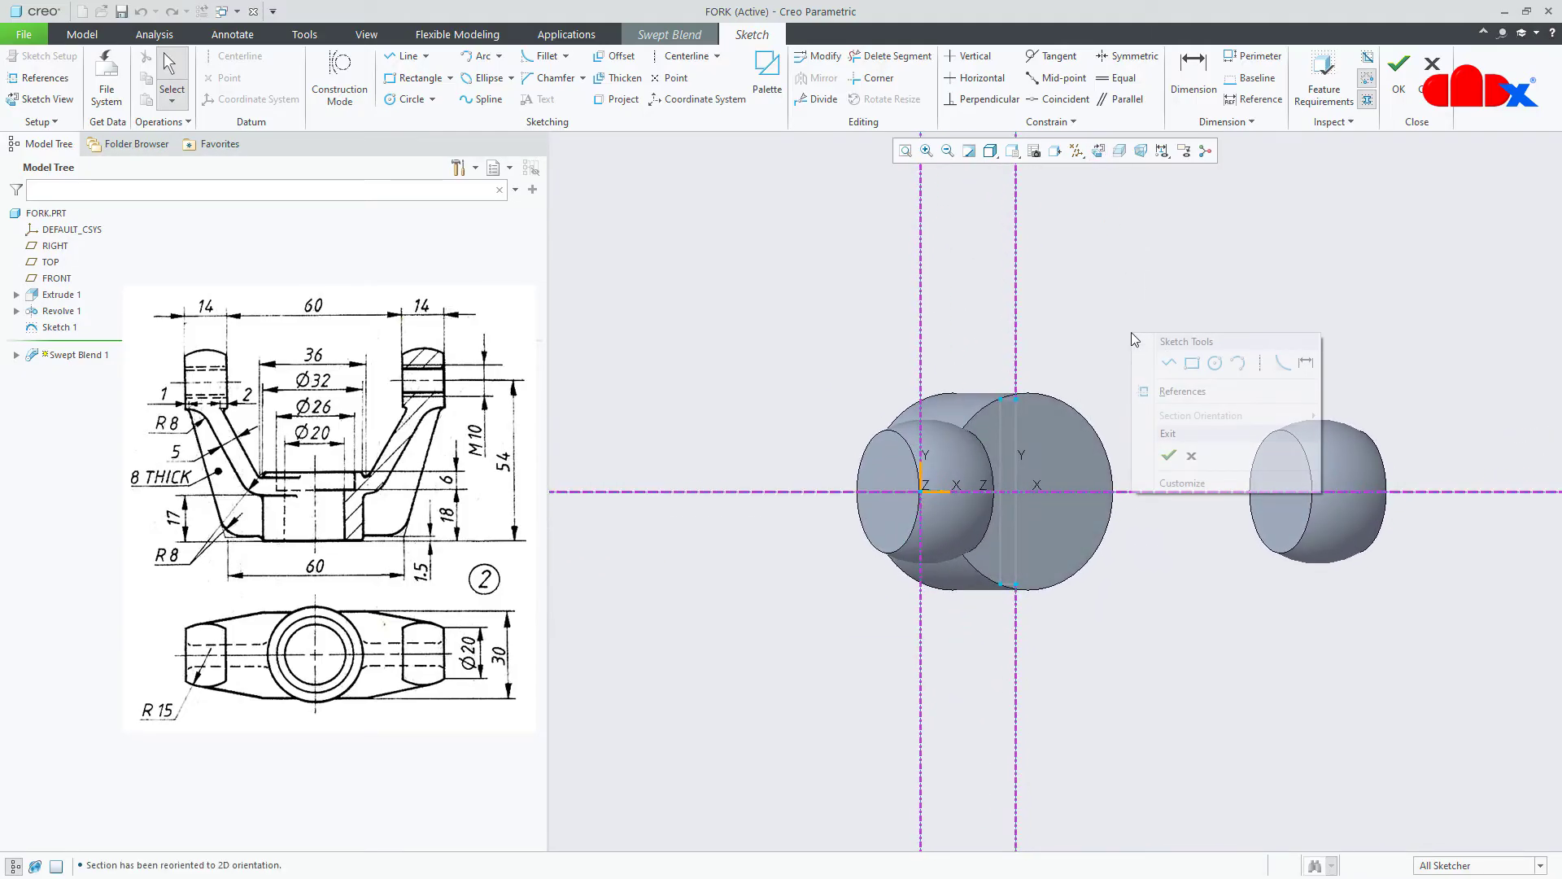
click(1260, 362)
click(698, 498)
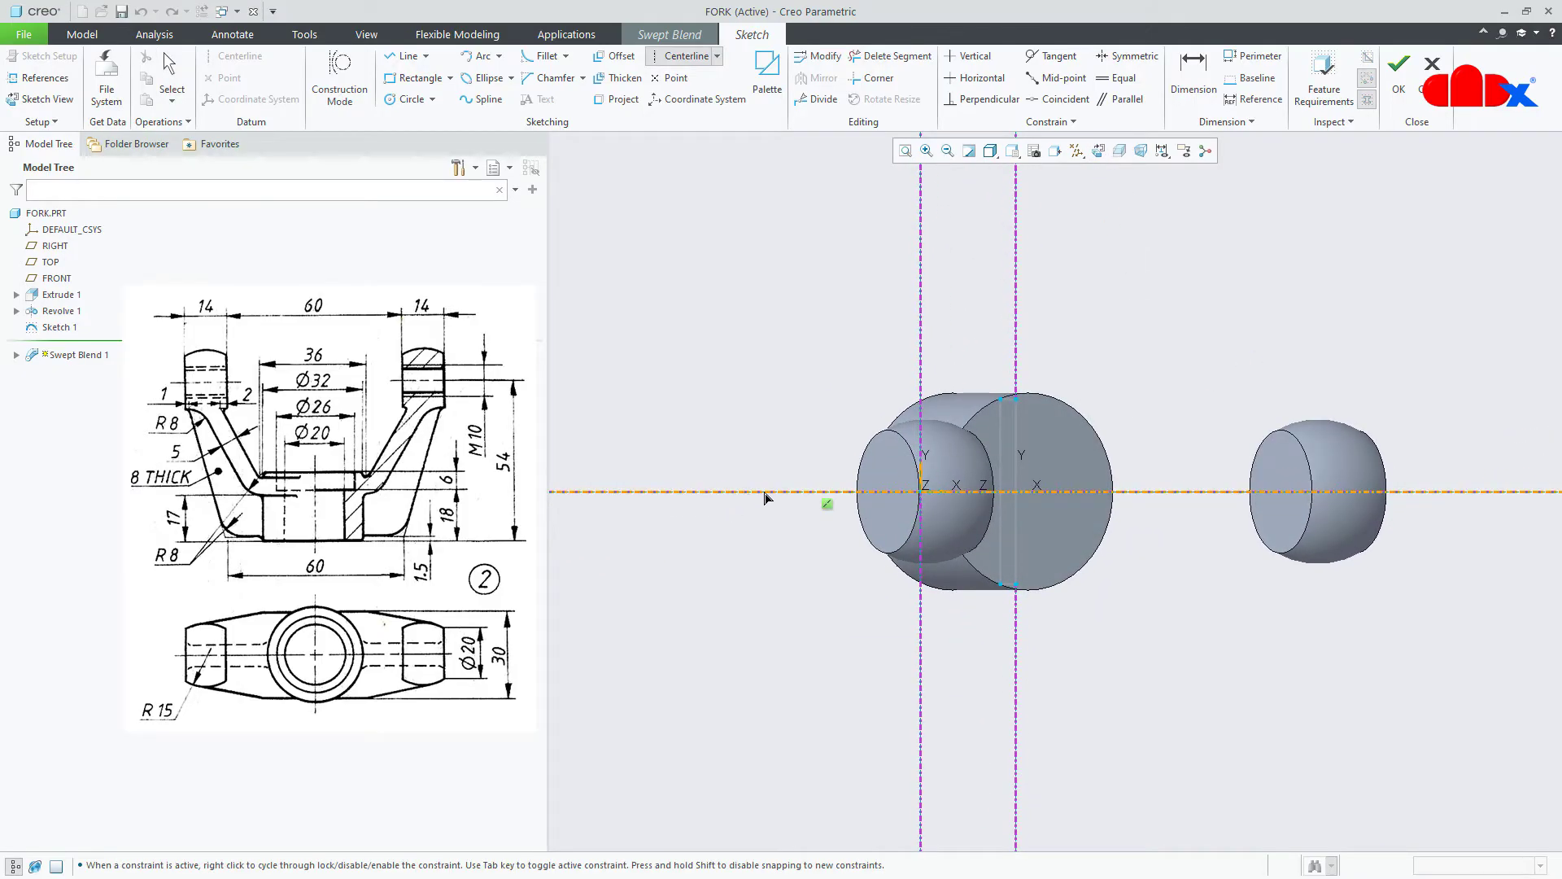
click(774, 517)
- Sketch a tall rectangle about 10.4 mm wide in the second section, symmetric about the centerline, with one long side on the section's vertical axis
right_click(779, 561)
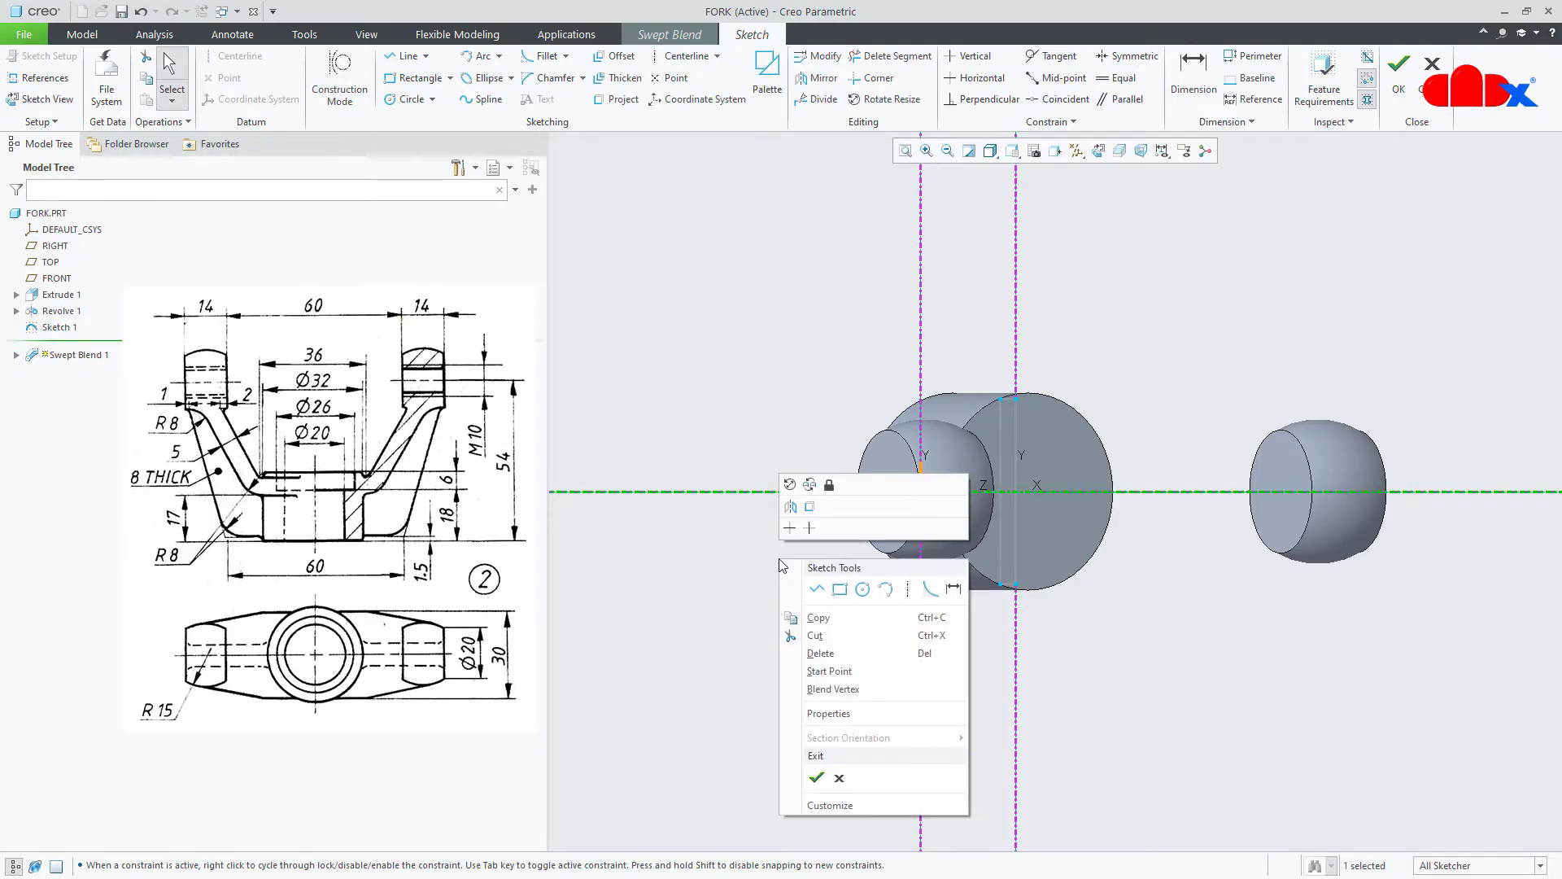
click(835, 595)
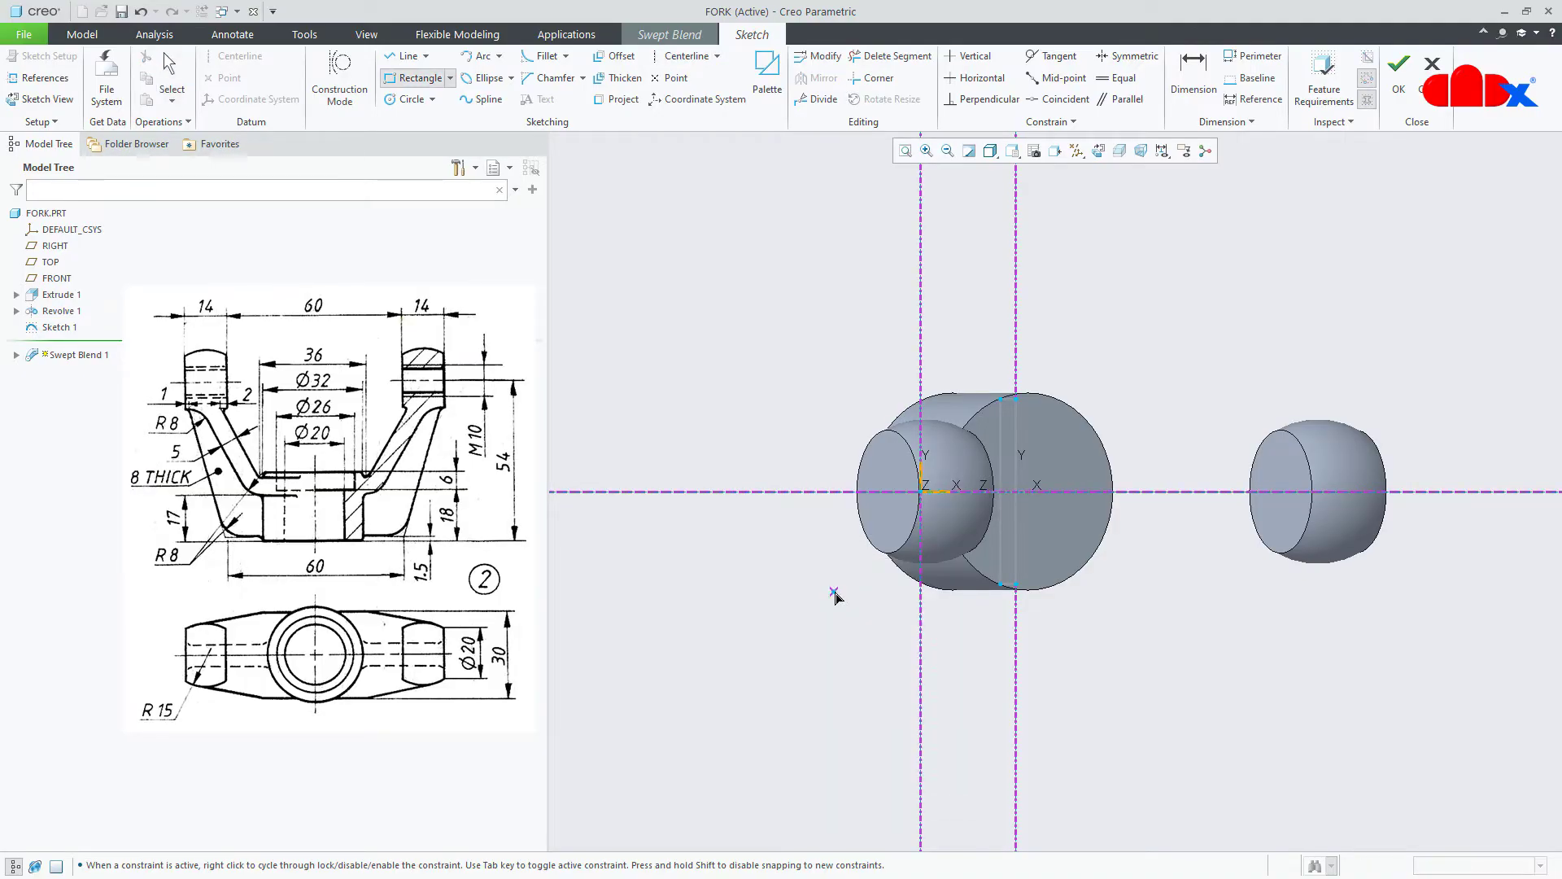
click(921, 286)
click(859, 689)
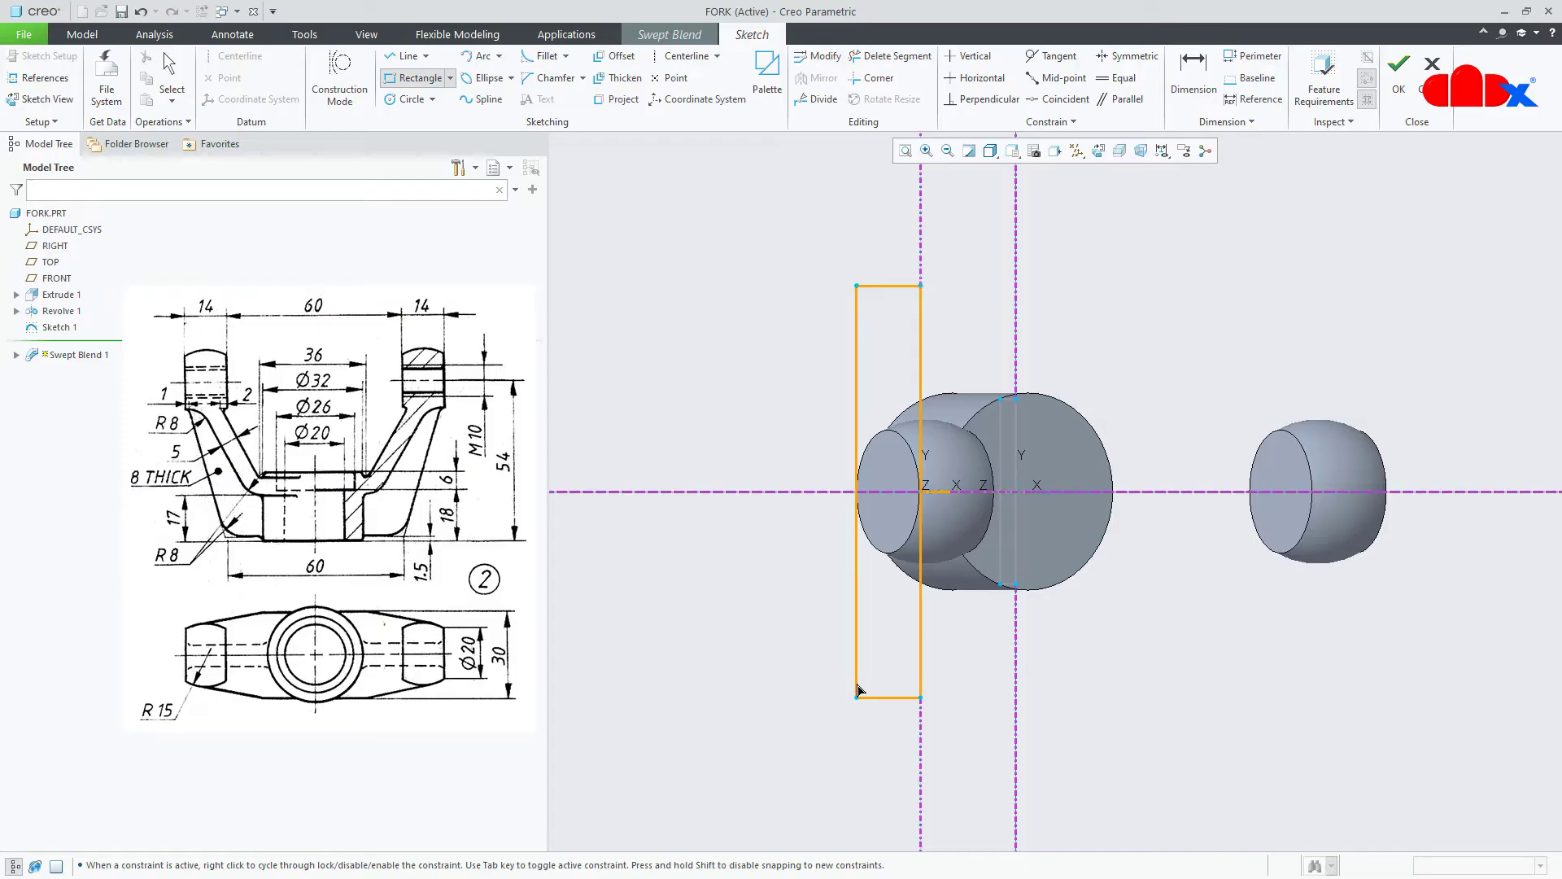
middle_click(794, 633)
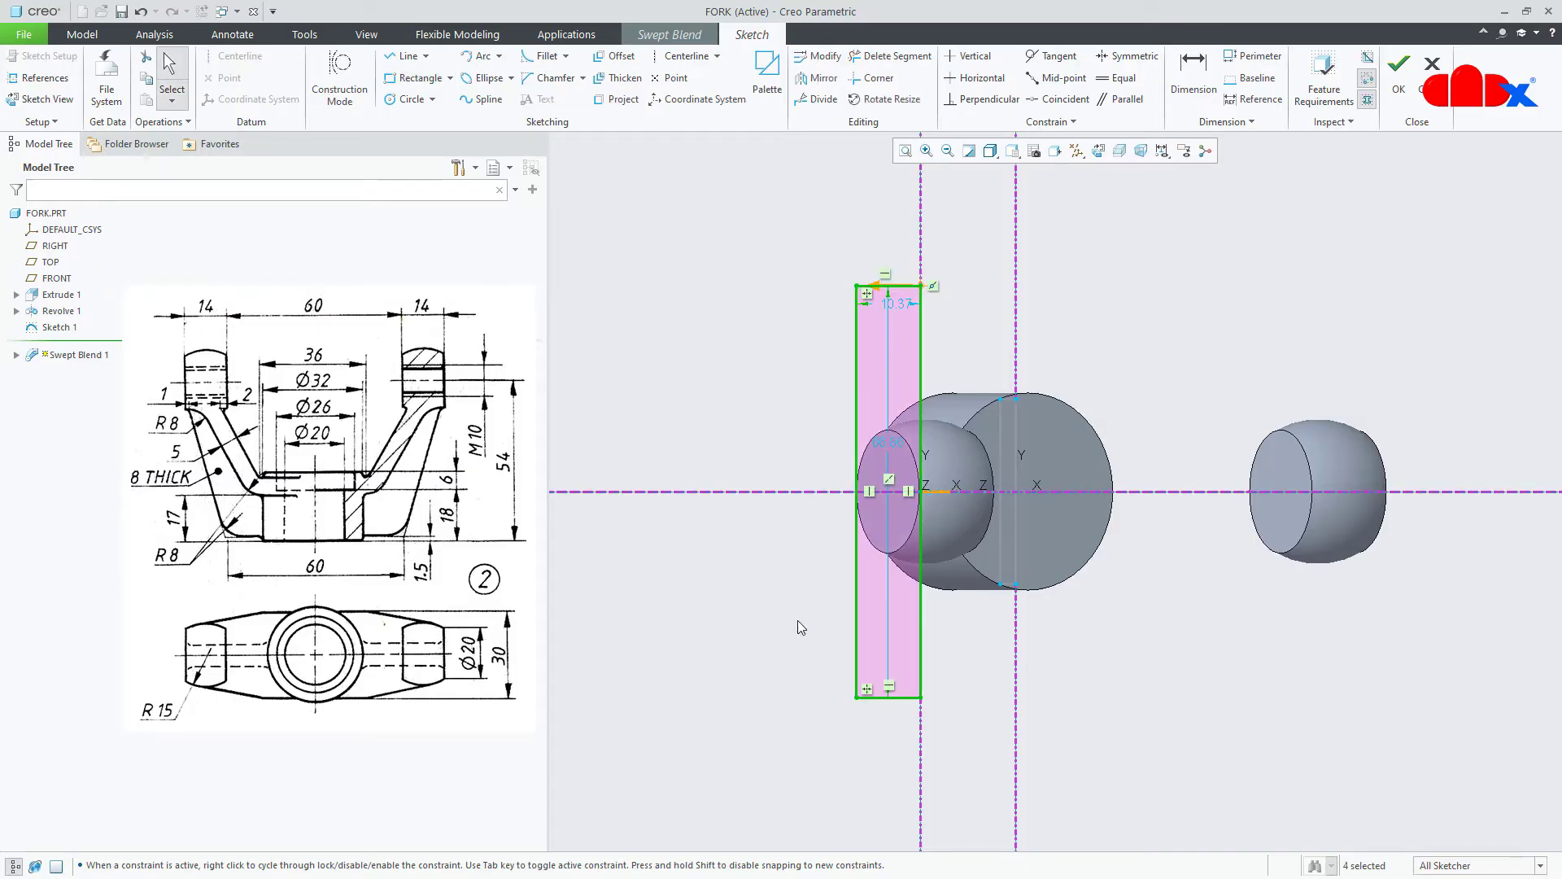
- Set the second section rectangle's width to 5 mm
double_click(901, 305)
text(5)
key(Return)
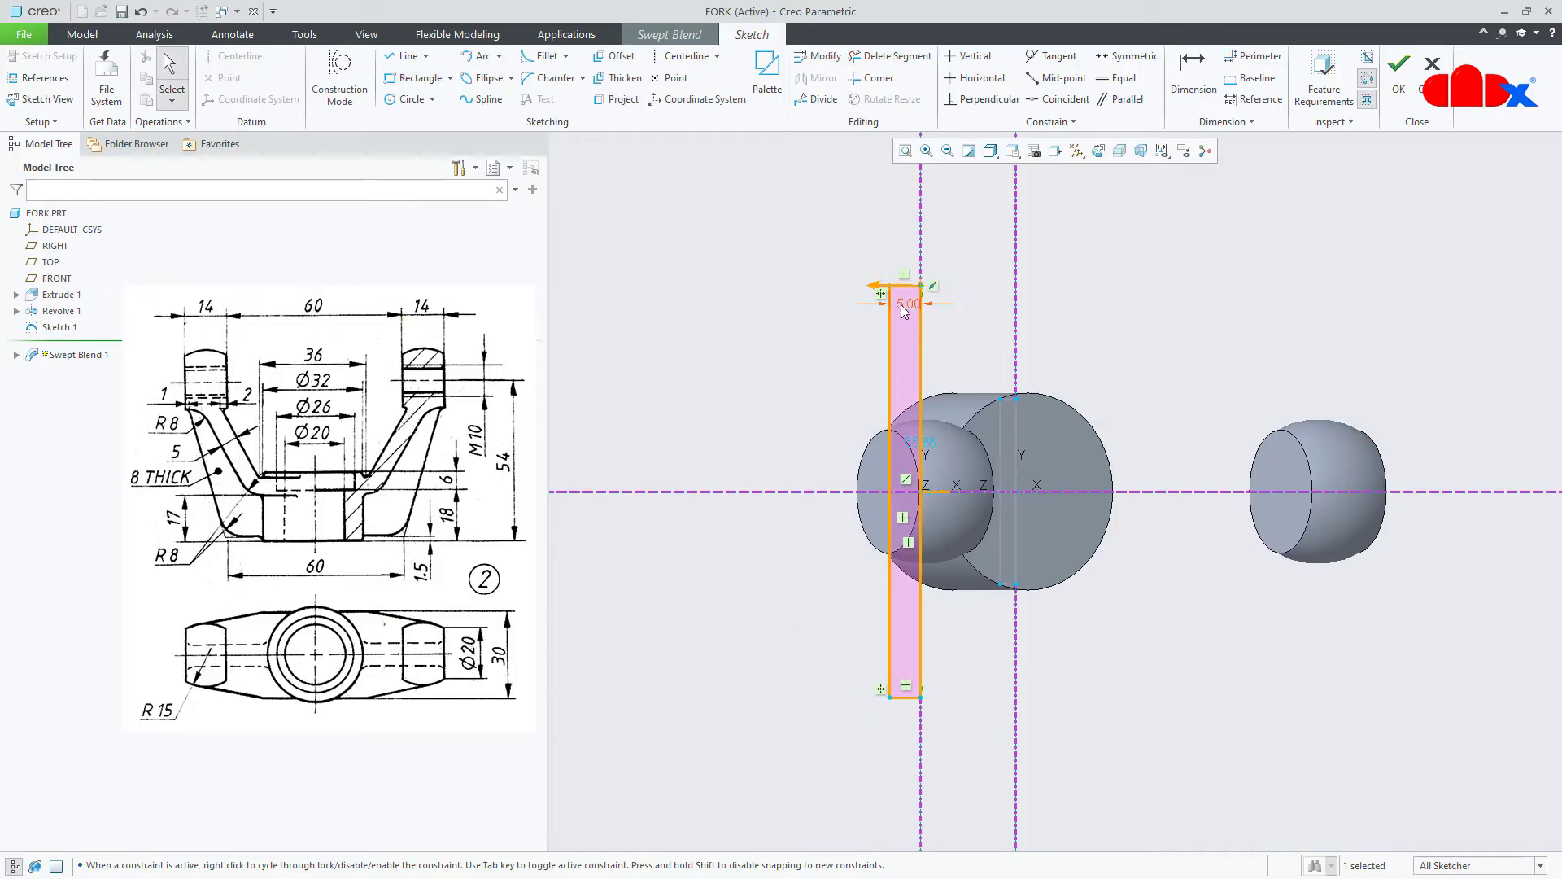
- Set the second section rectangle's height to 30 mm and finish the section's sketch
double_click(936, 443)
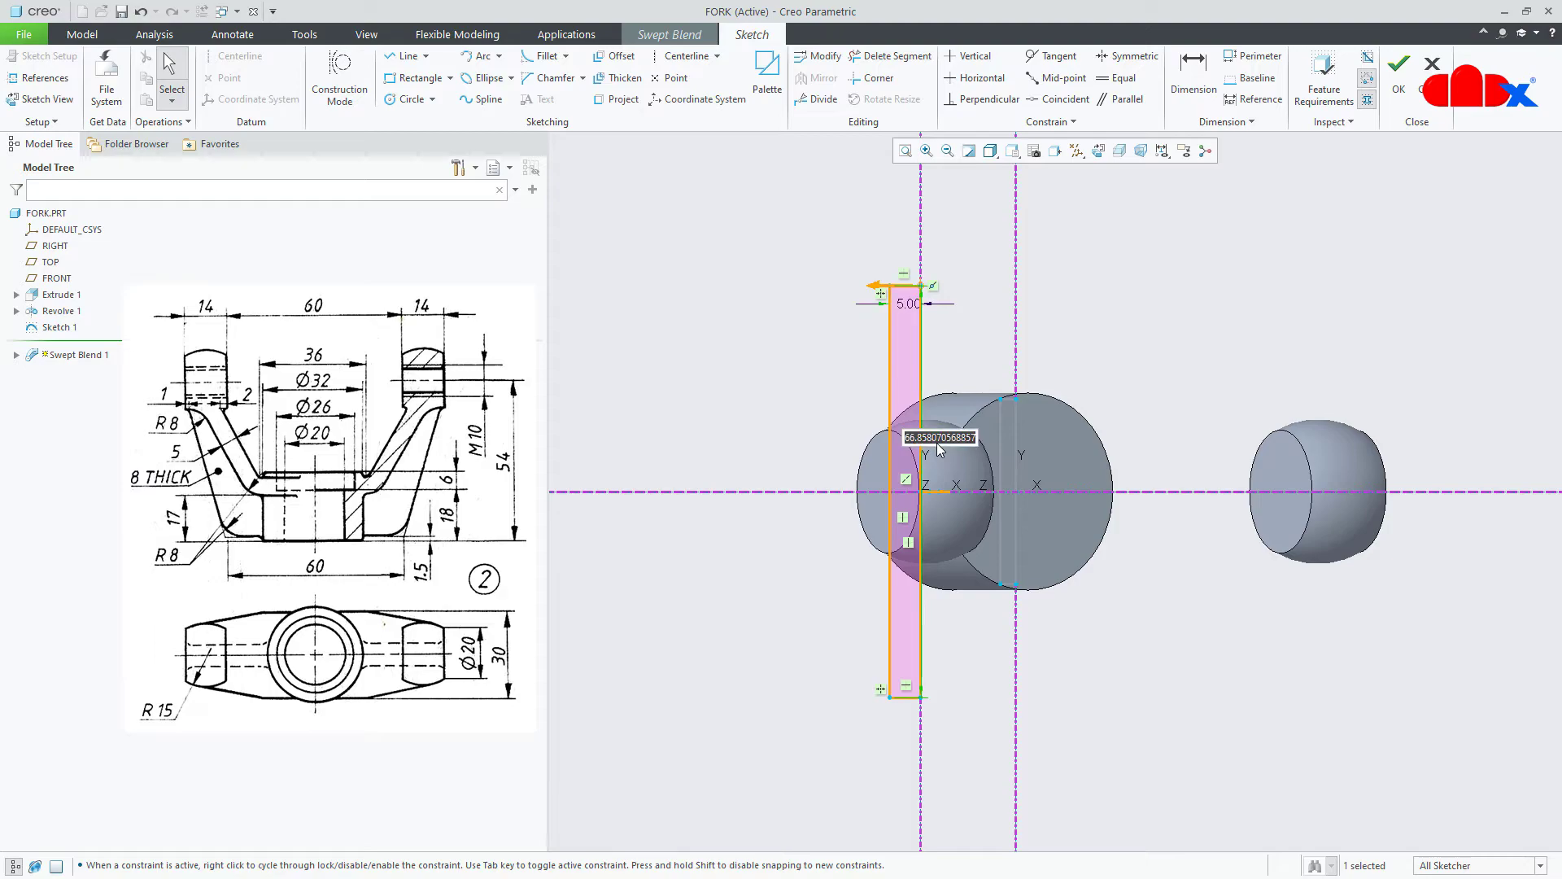
text(30)
key(Return)
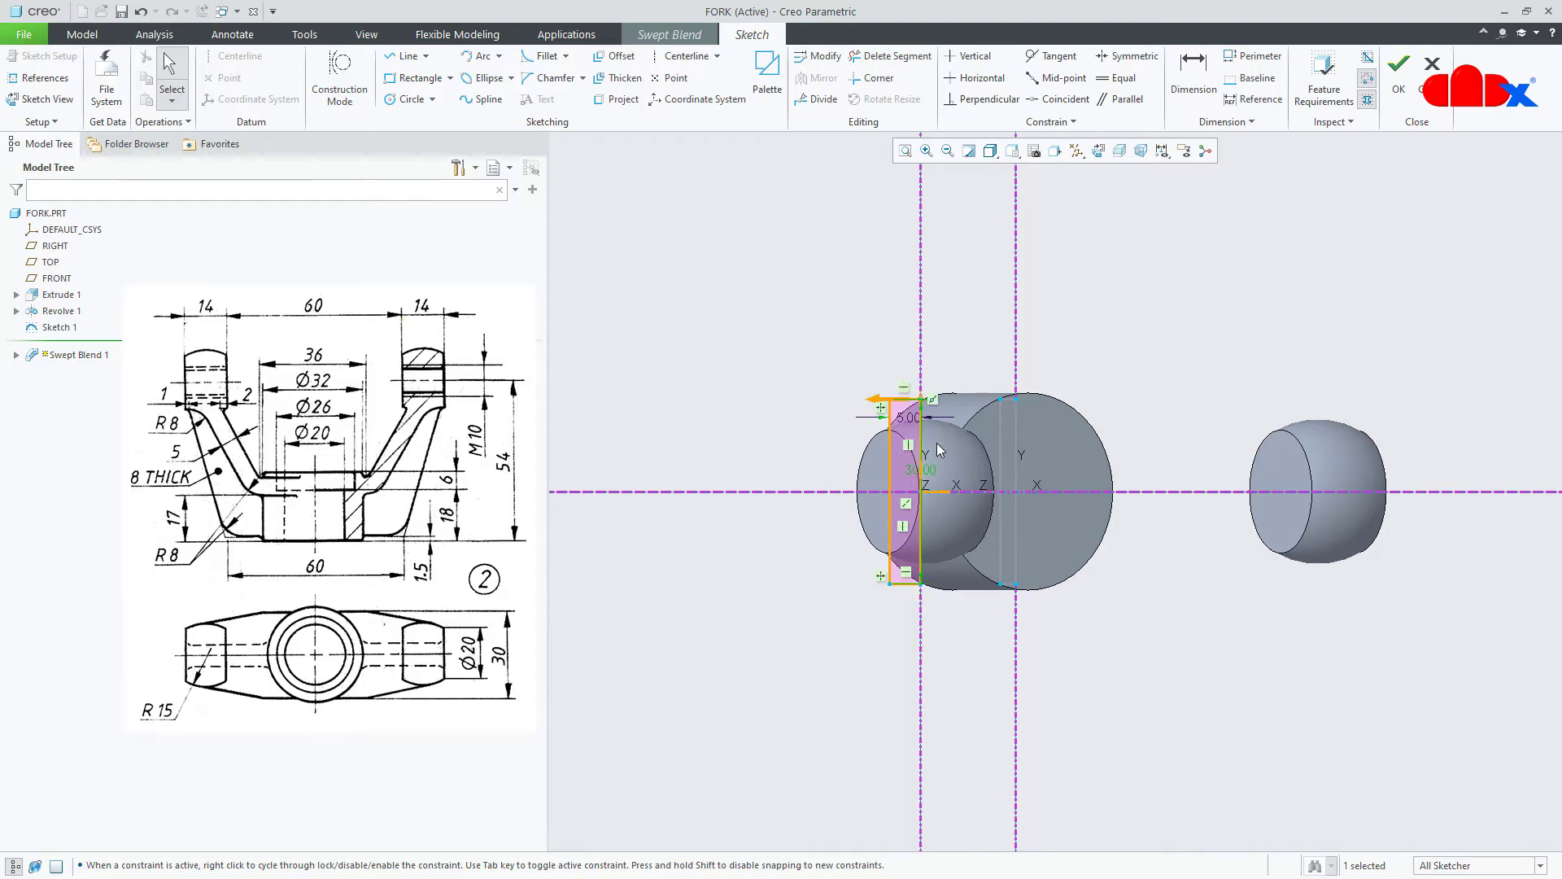
click(1399, 90)
- Insert a third section at the free end of the path and open its sketch, facing the sketch plane
mouse_move(1009, 570)
middle_down()
mouse_move(971, 487)
mouse_move(912, 484)
middle_up()
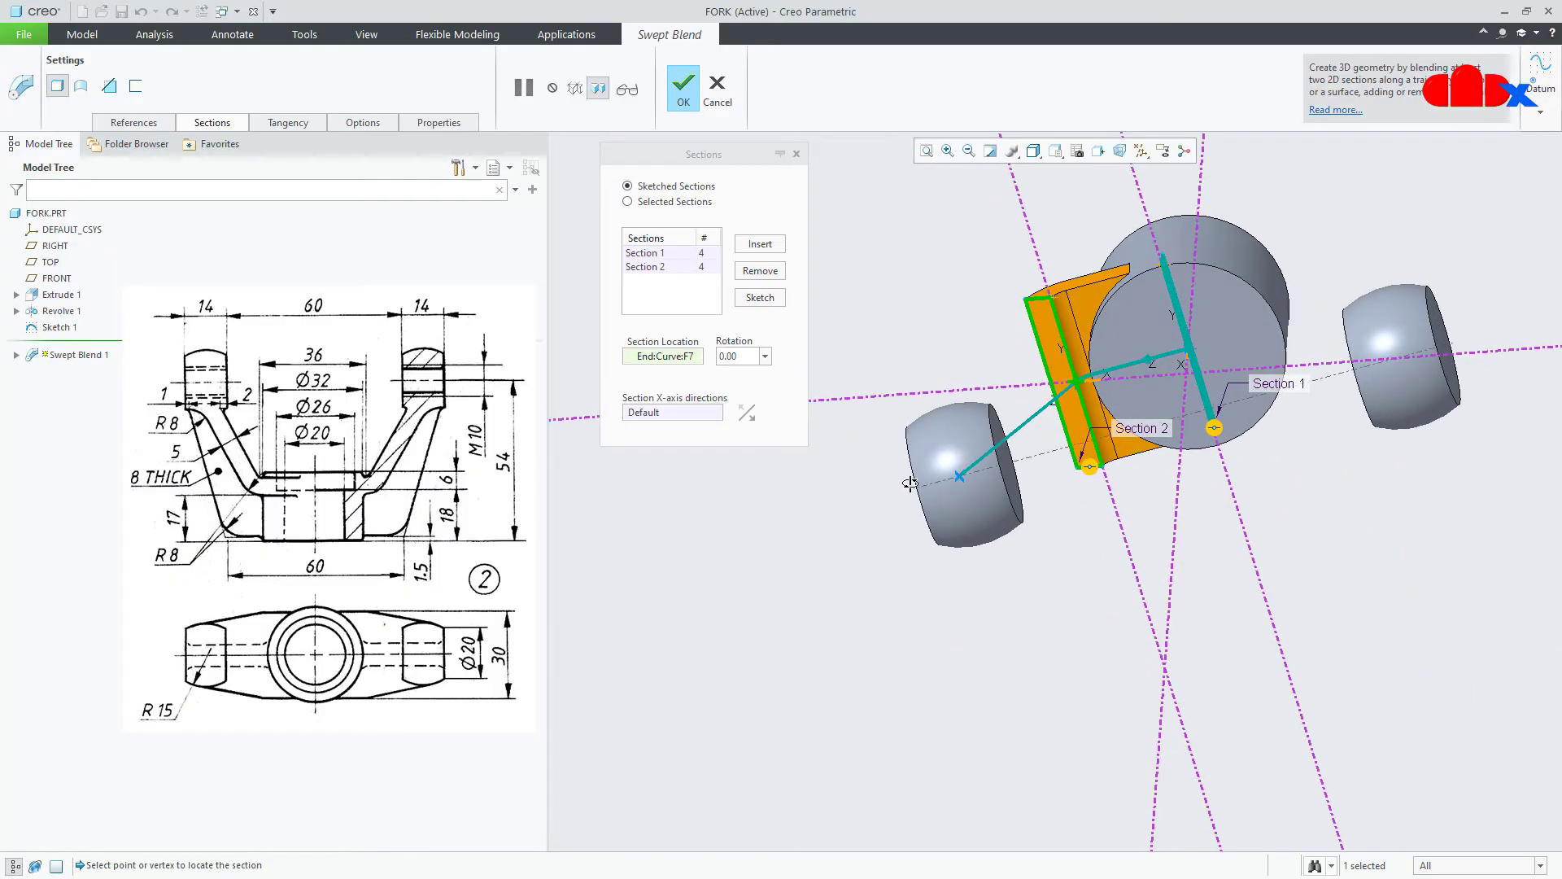
click(768, 247)
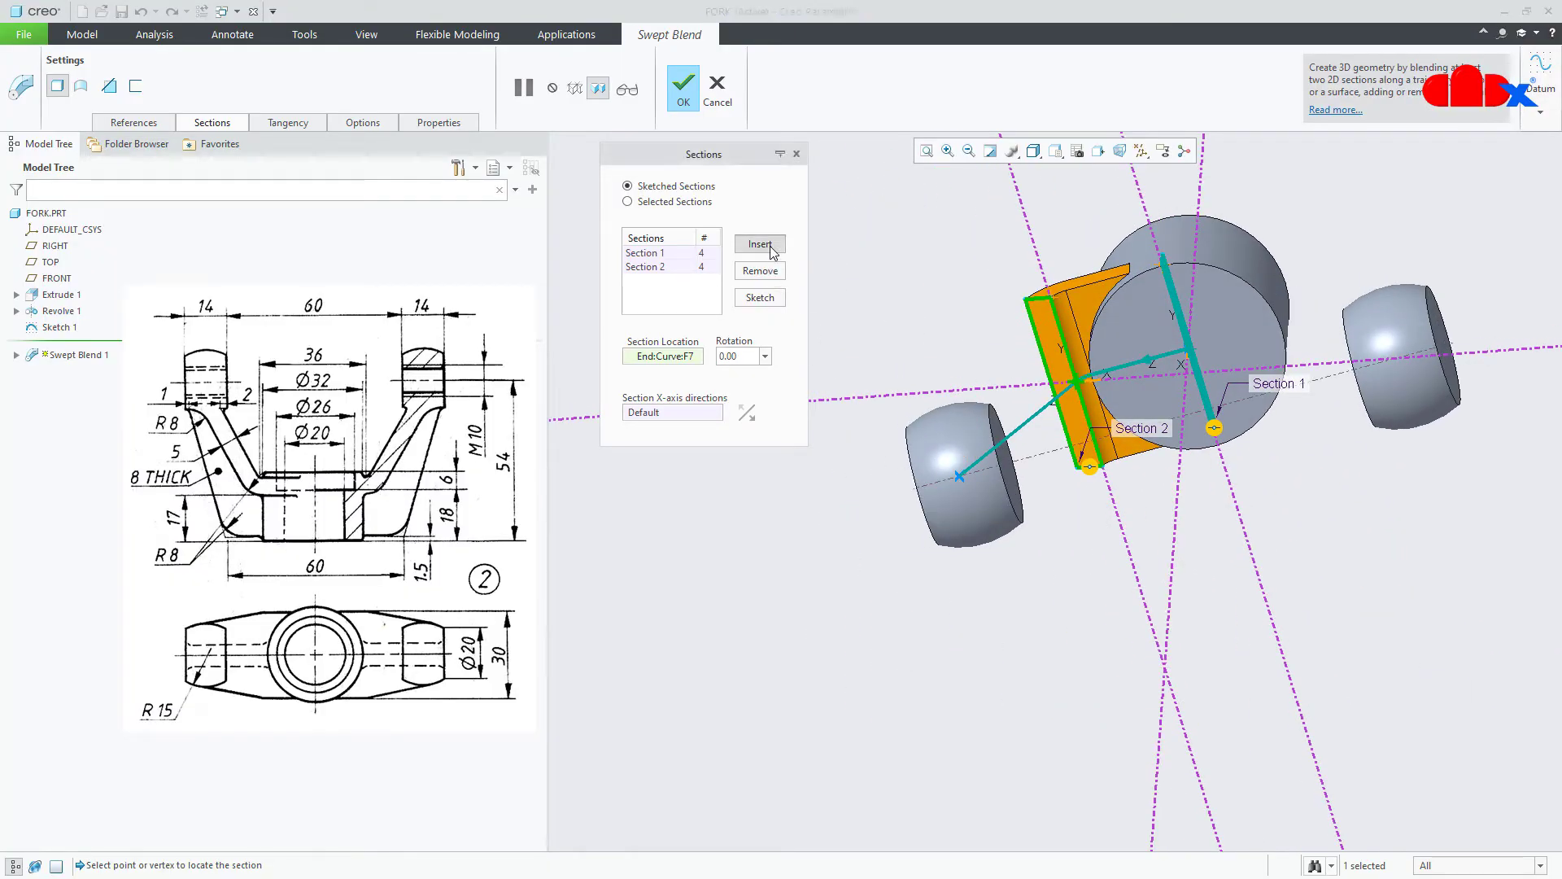
click(760, 297)
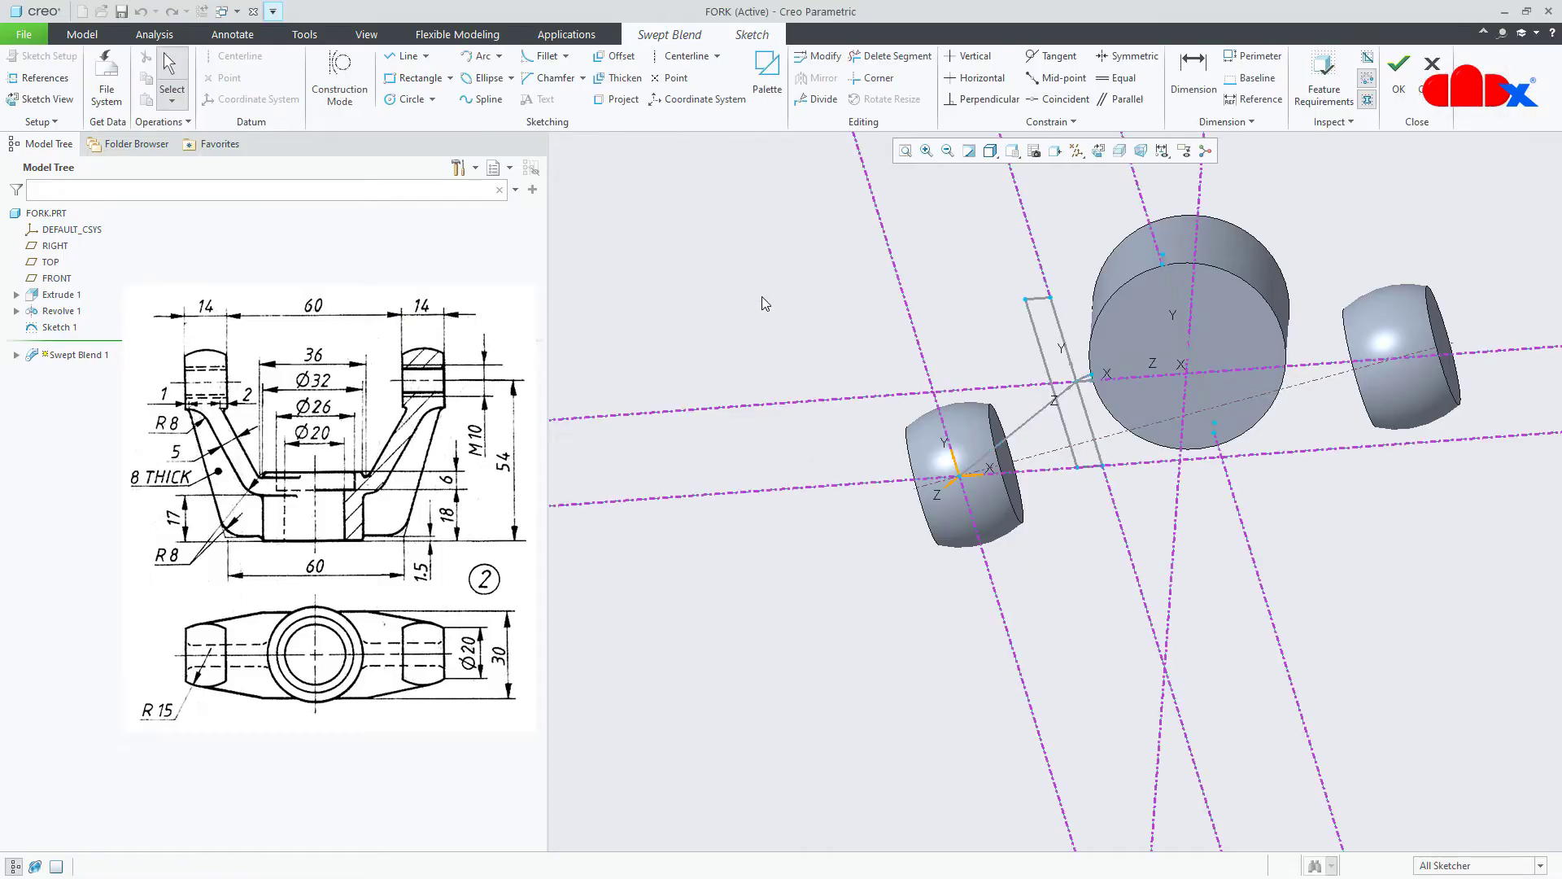
mouse_move(838, 407)
middle_down()
mouse_move(1047, 551)
mouse_move(1040, 575)
mouse_move(1025, 569)
middle_up()
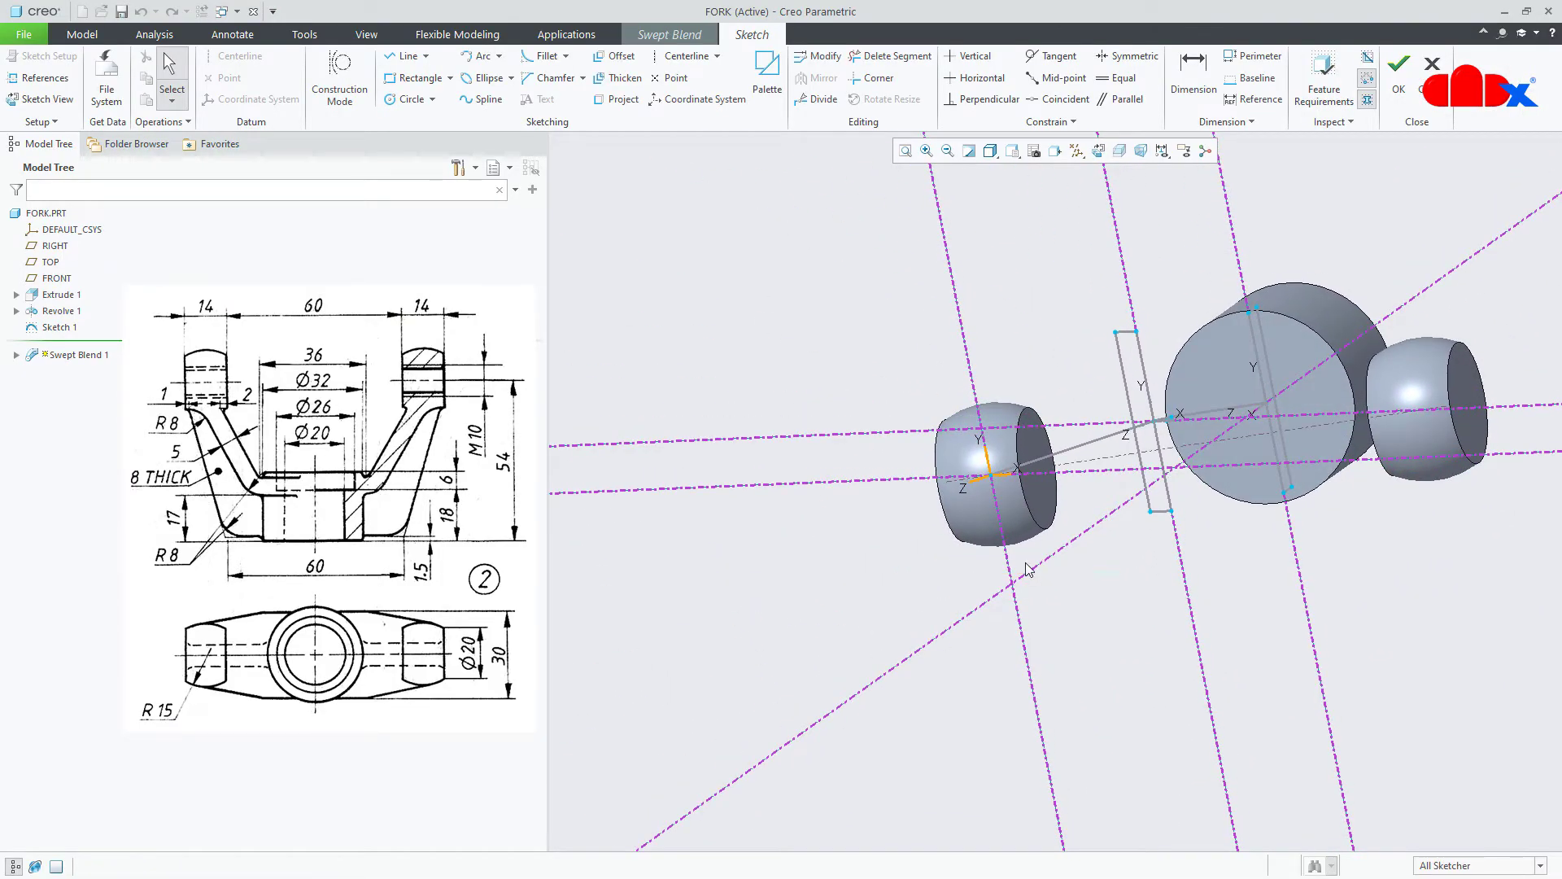
click(1099, 151)
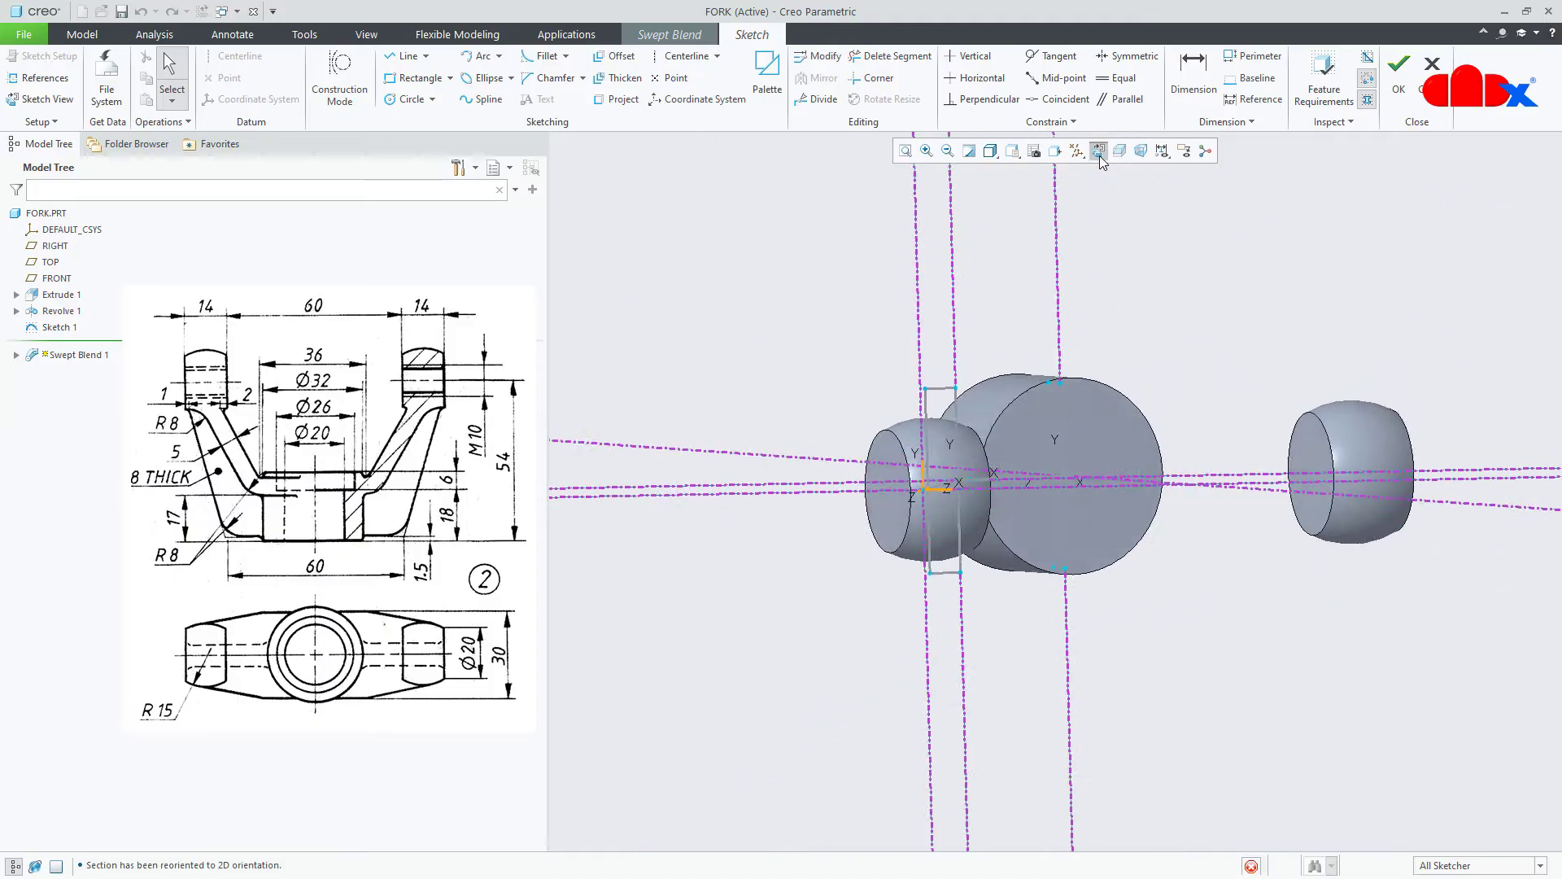
- Draw a horizontal centerline through the origin of the third section's sketch
right_click(1124, 329)
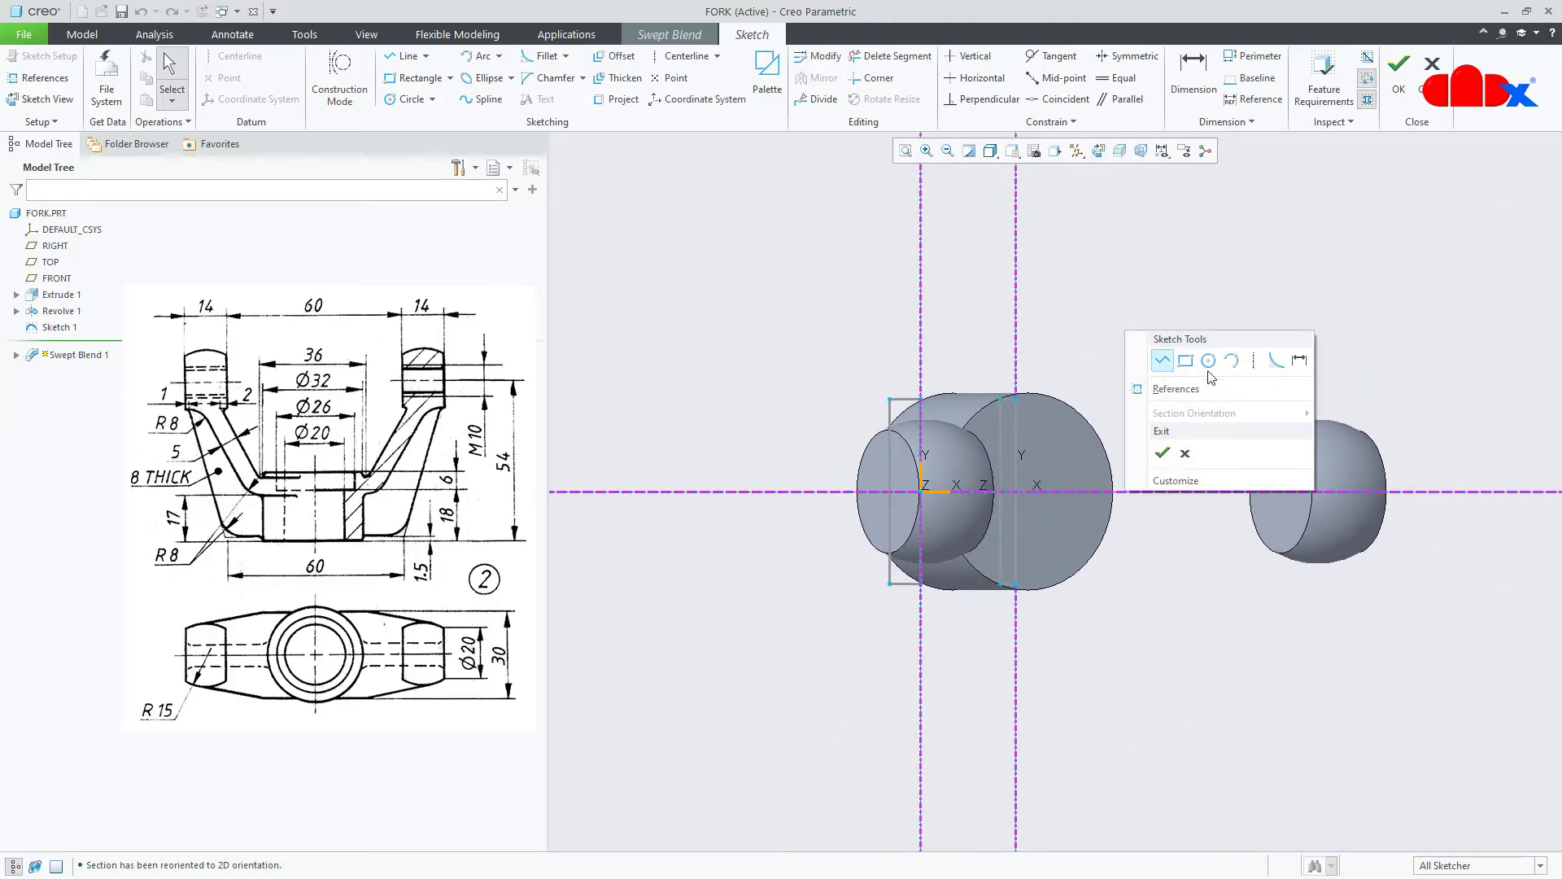
click(1249, 365)
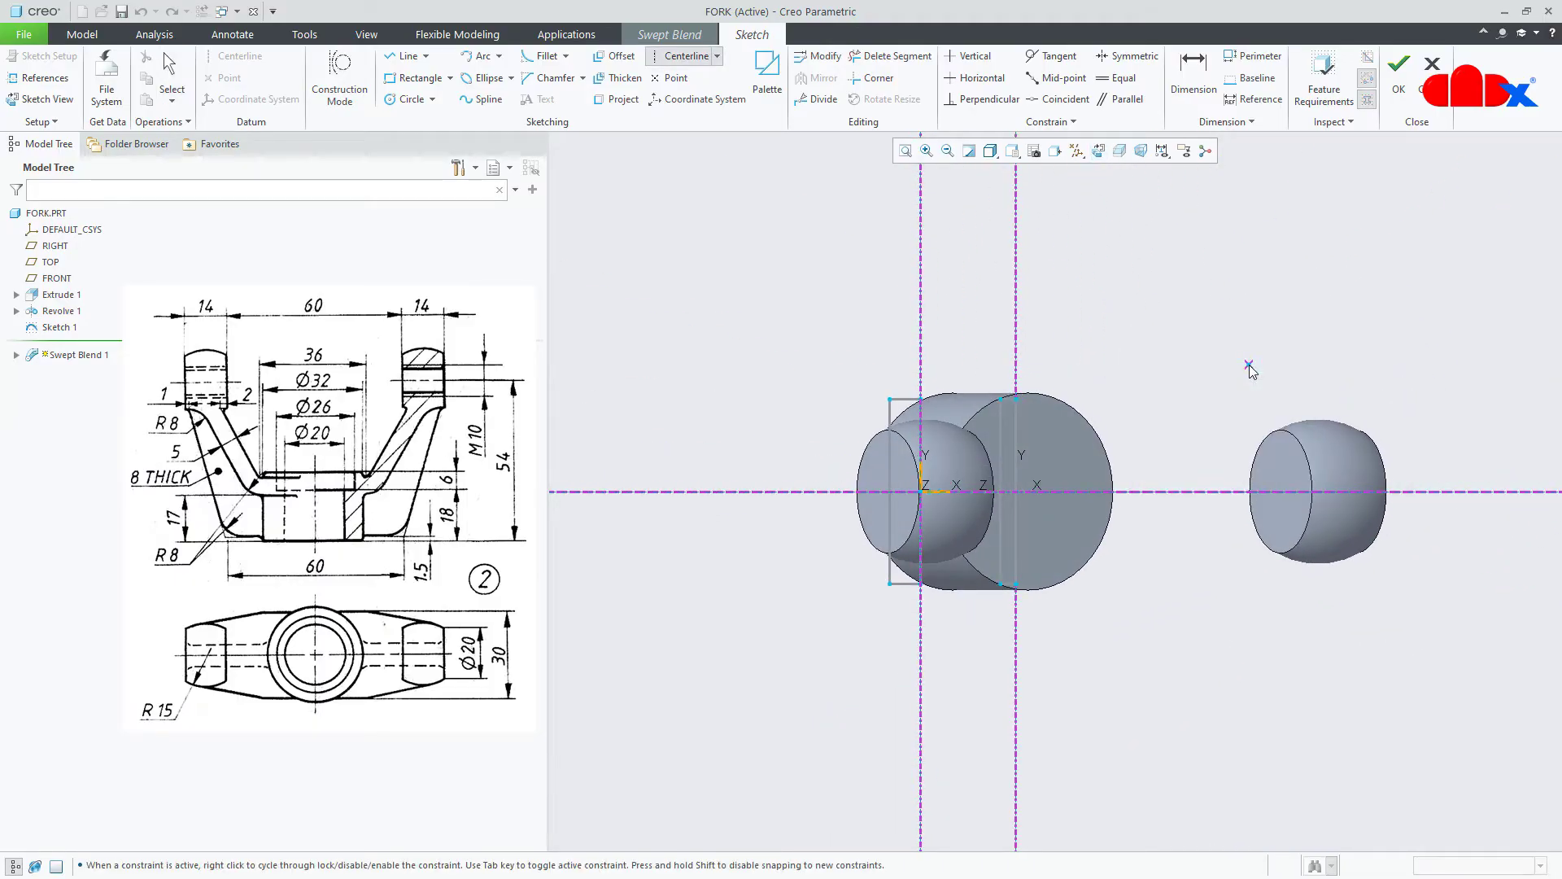
click(682, 491)
click(768, 496)
middle_click(793, 551)
- Sketch a rectangle about 12.9 mm wide and 49.7 mm tall, symmetric about the centerline, with one long side on the third section's vertical axis
right_click(792, 551)
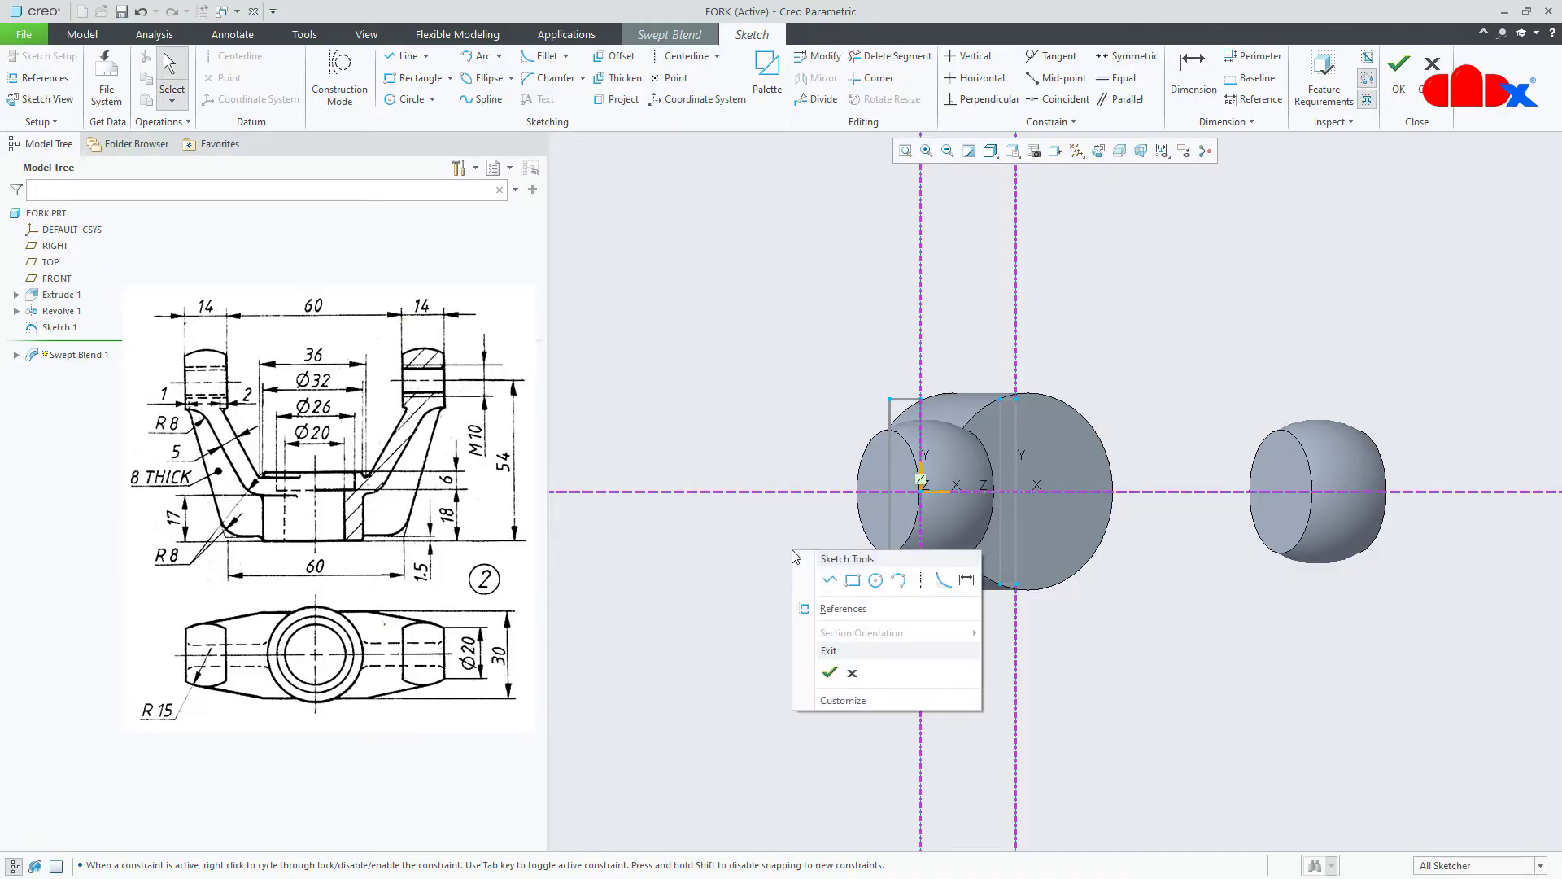
click(860, 579)
click(920, 337)
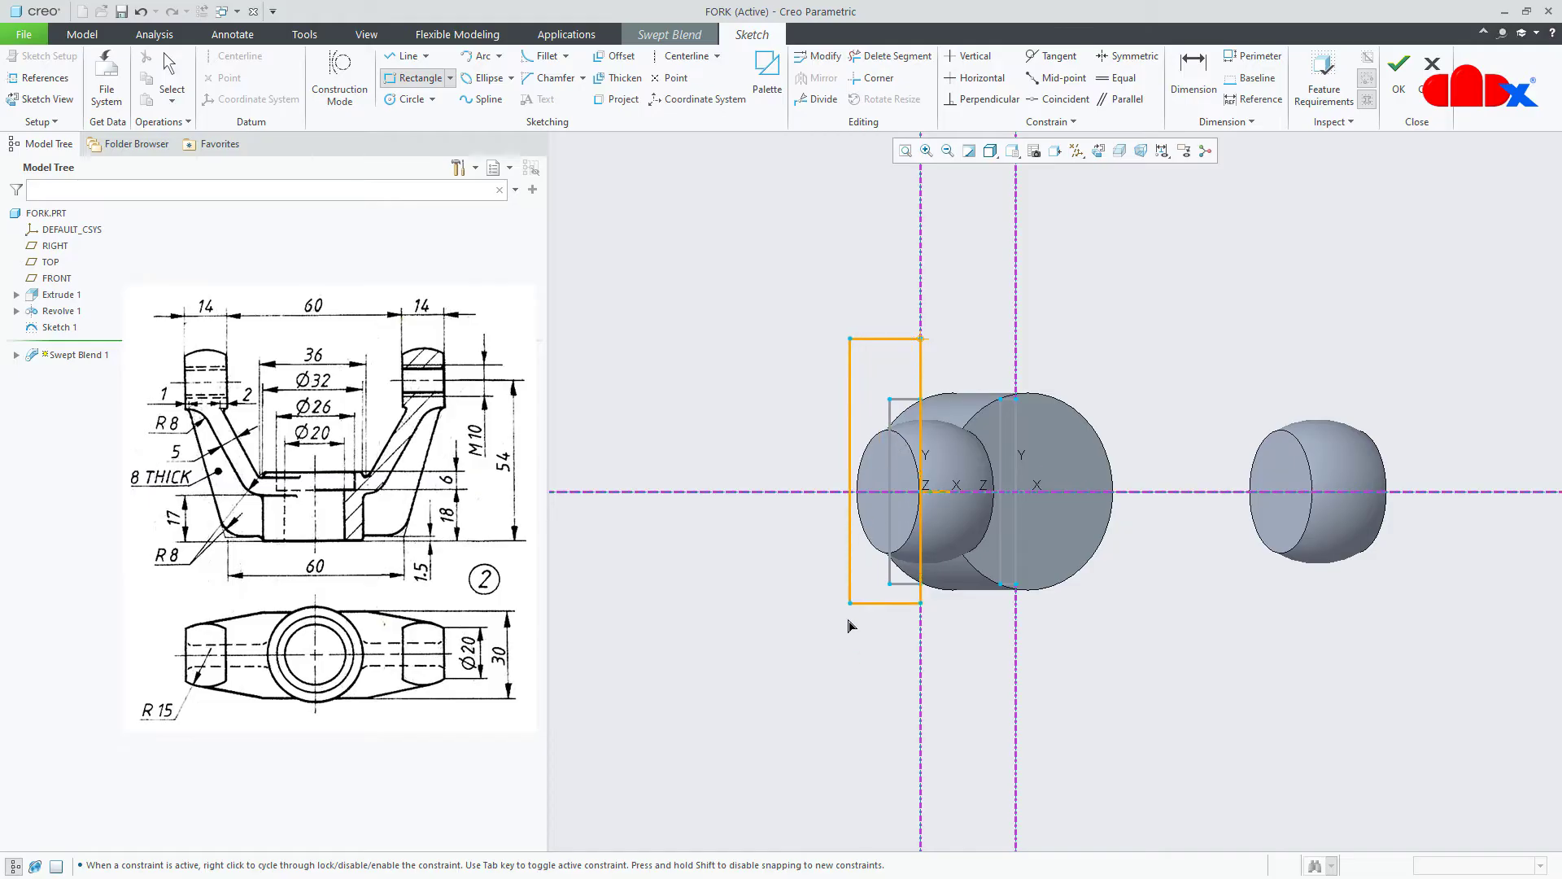
click(842, 649)
middle_click(808, 668)
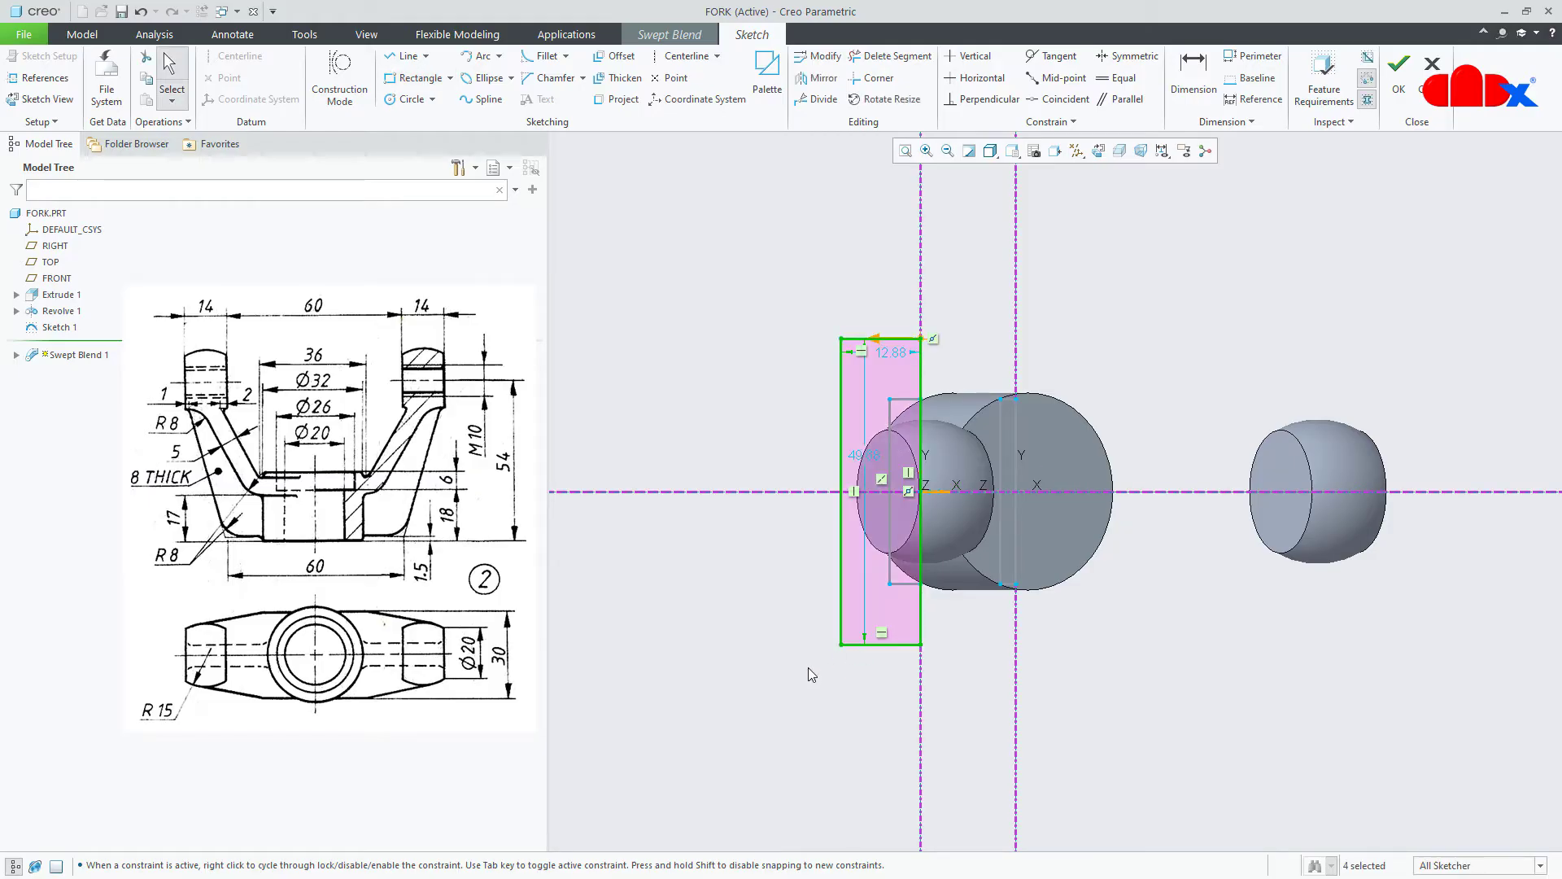
- Set the third section rectangle's width to 5 mm and height to 24 mm, finishing the sketch
double_click(905, 355)
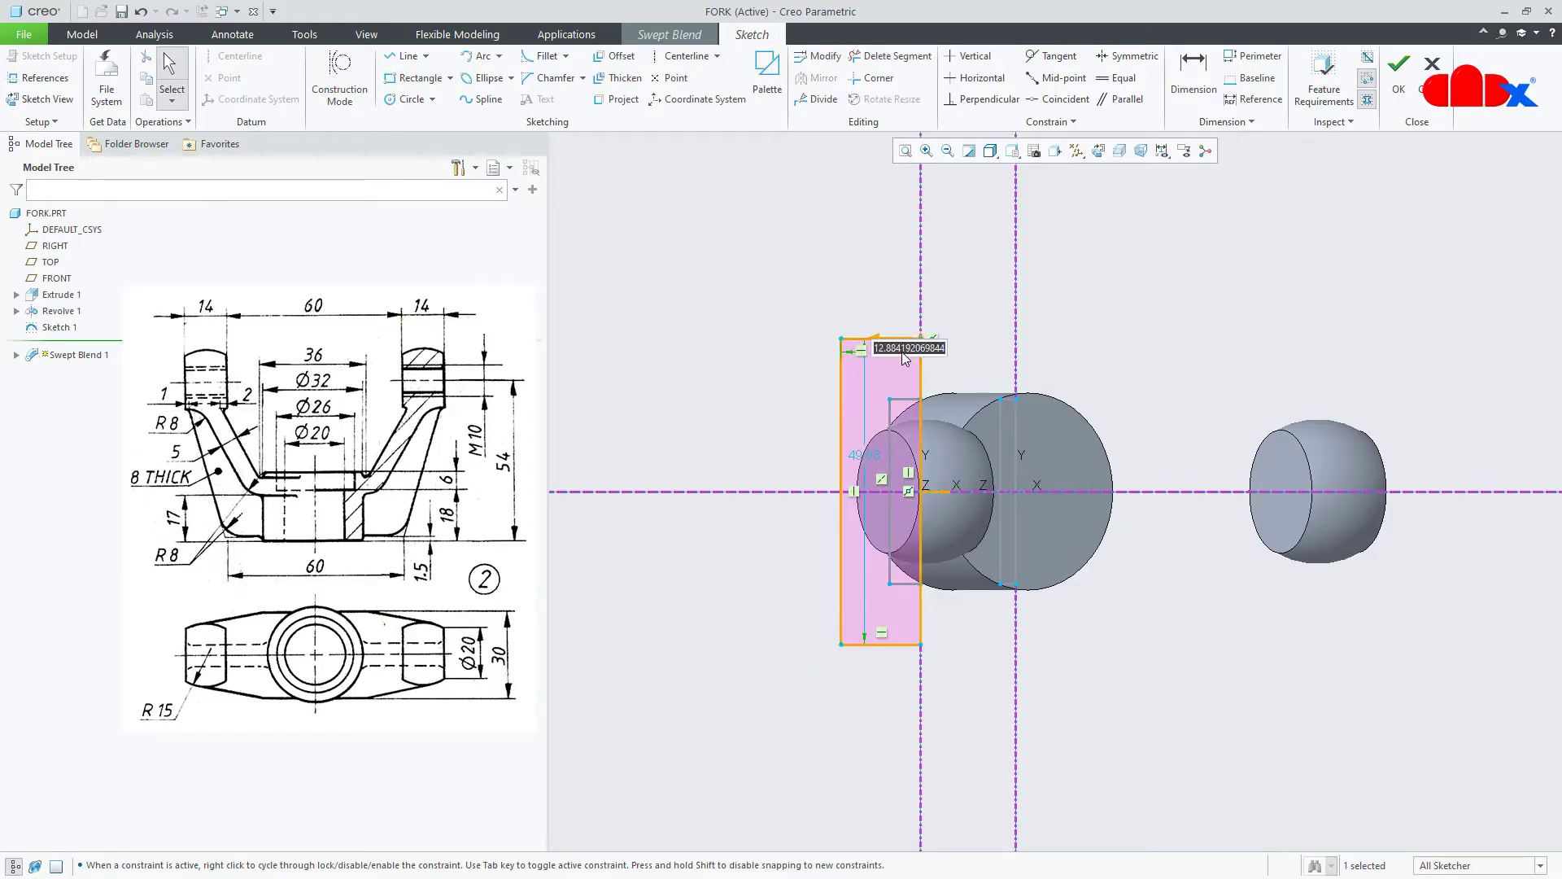
text(5)
key(Return)
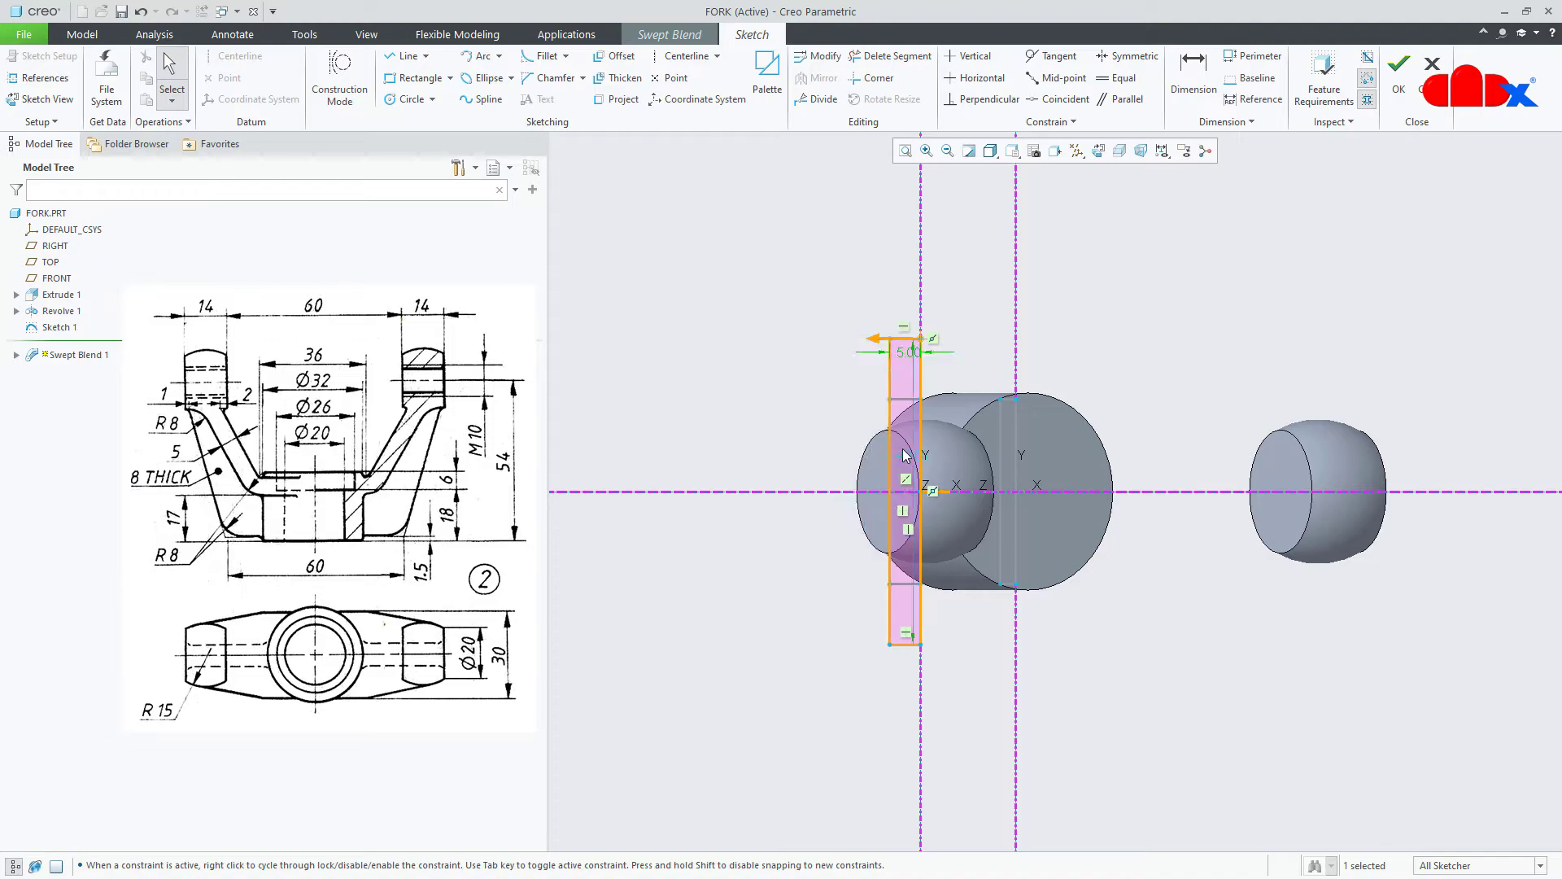
double_click(907, 461)
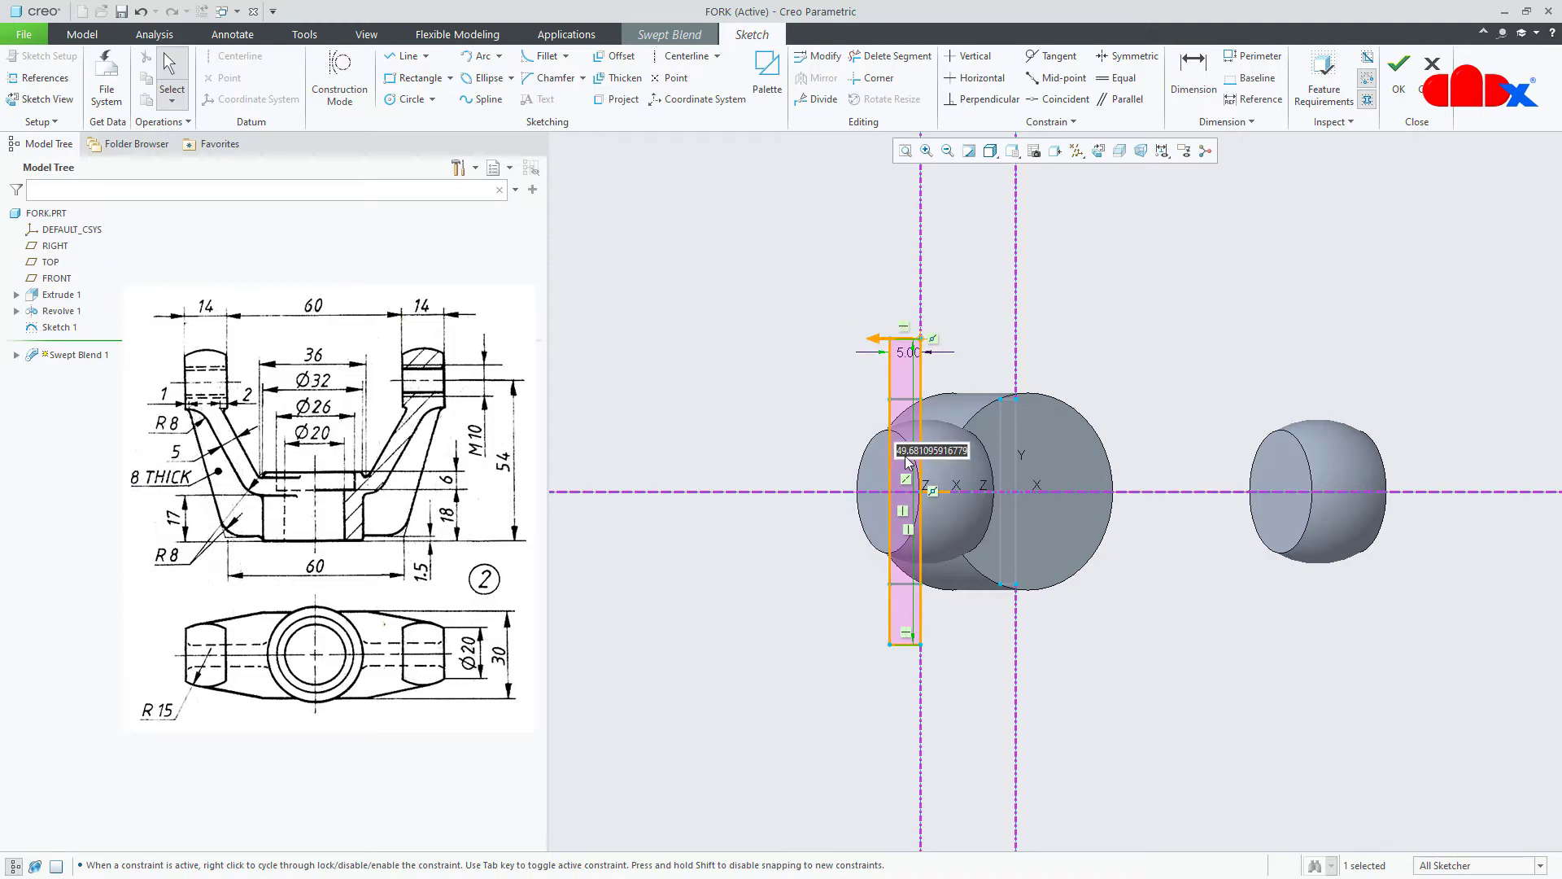
text(24)
key(Return)
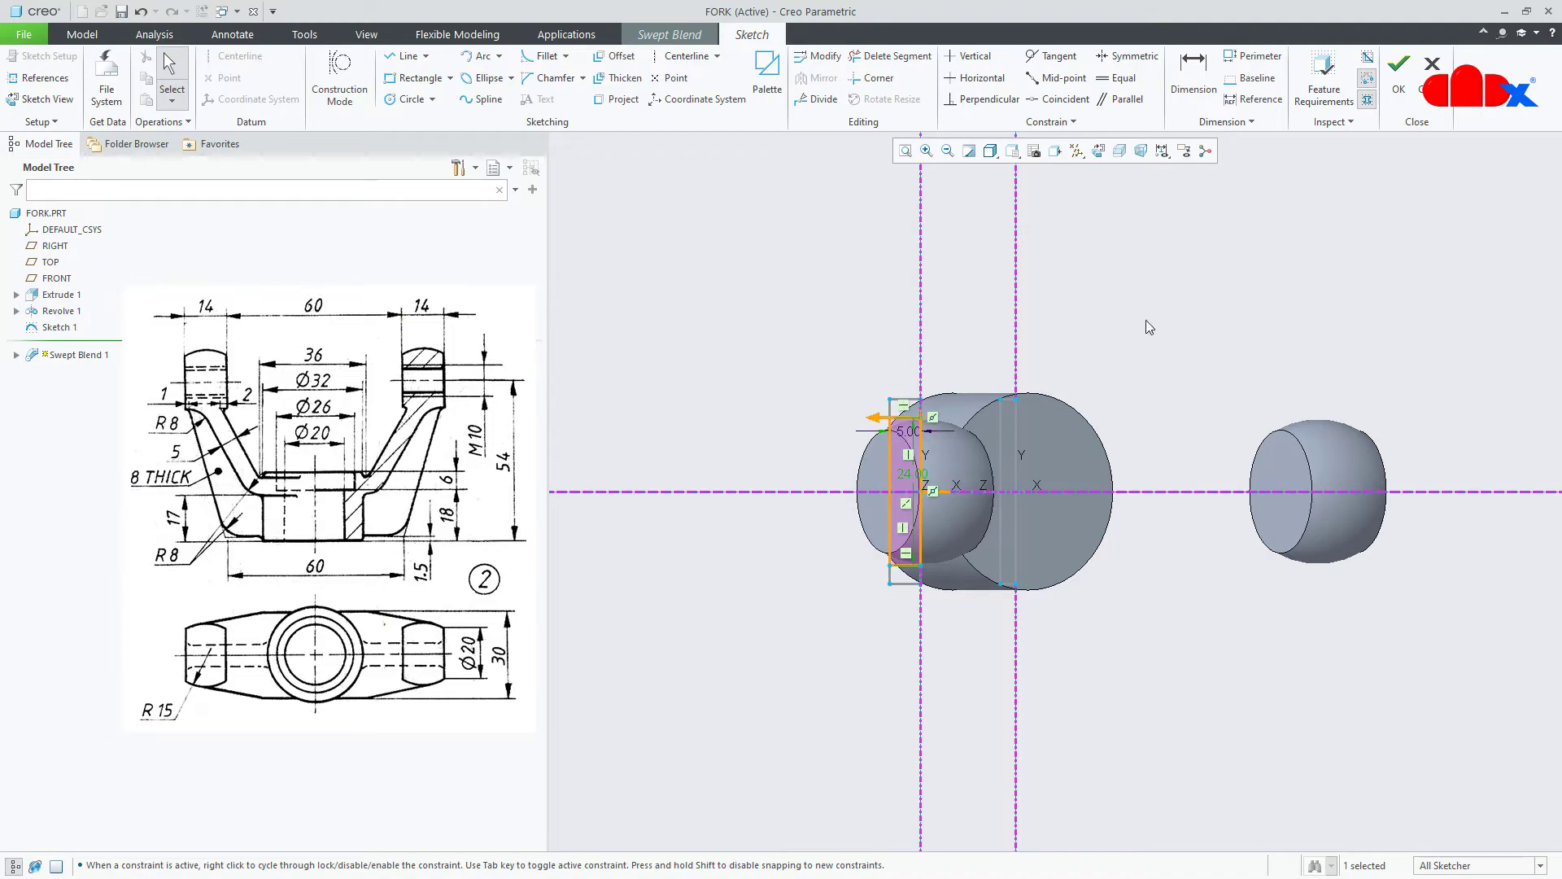
click(1397, 74)
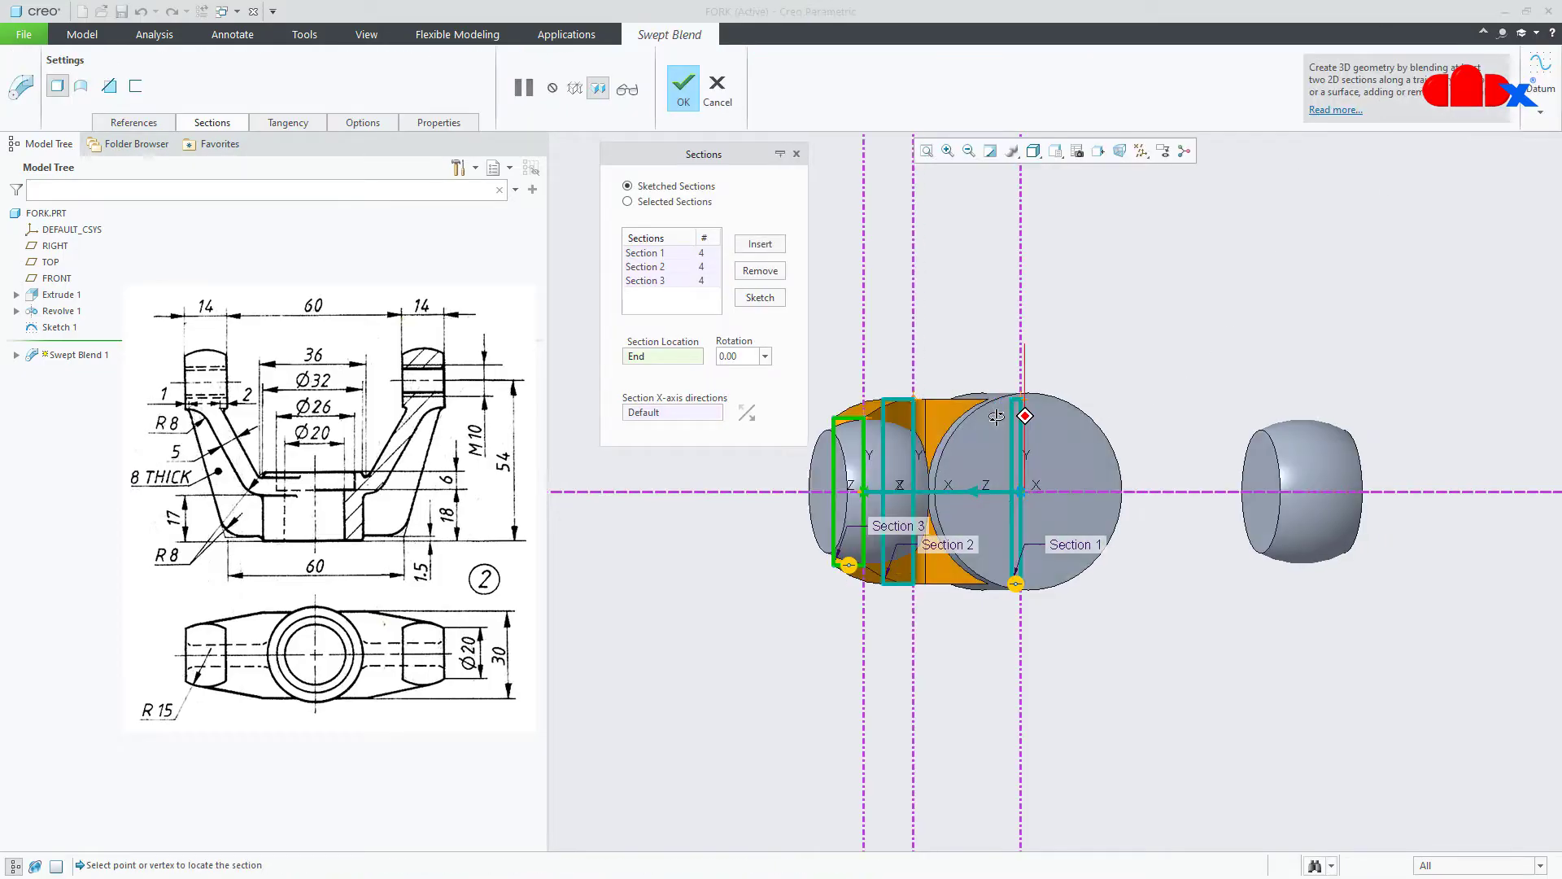
- Edit the third section's sketch to set the rectangle's height to 22 mm, and finish the sketch
scroll(1072, 512, down, 8)
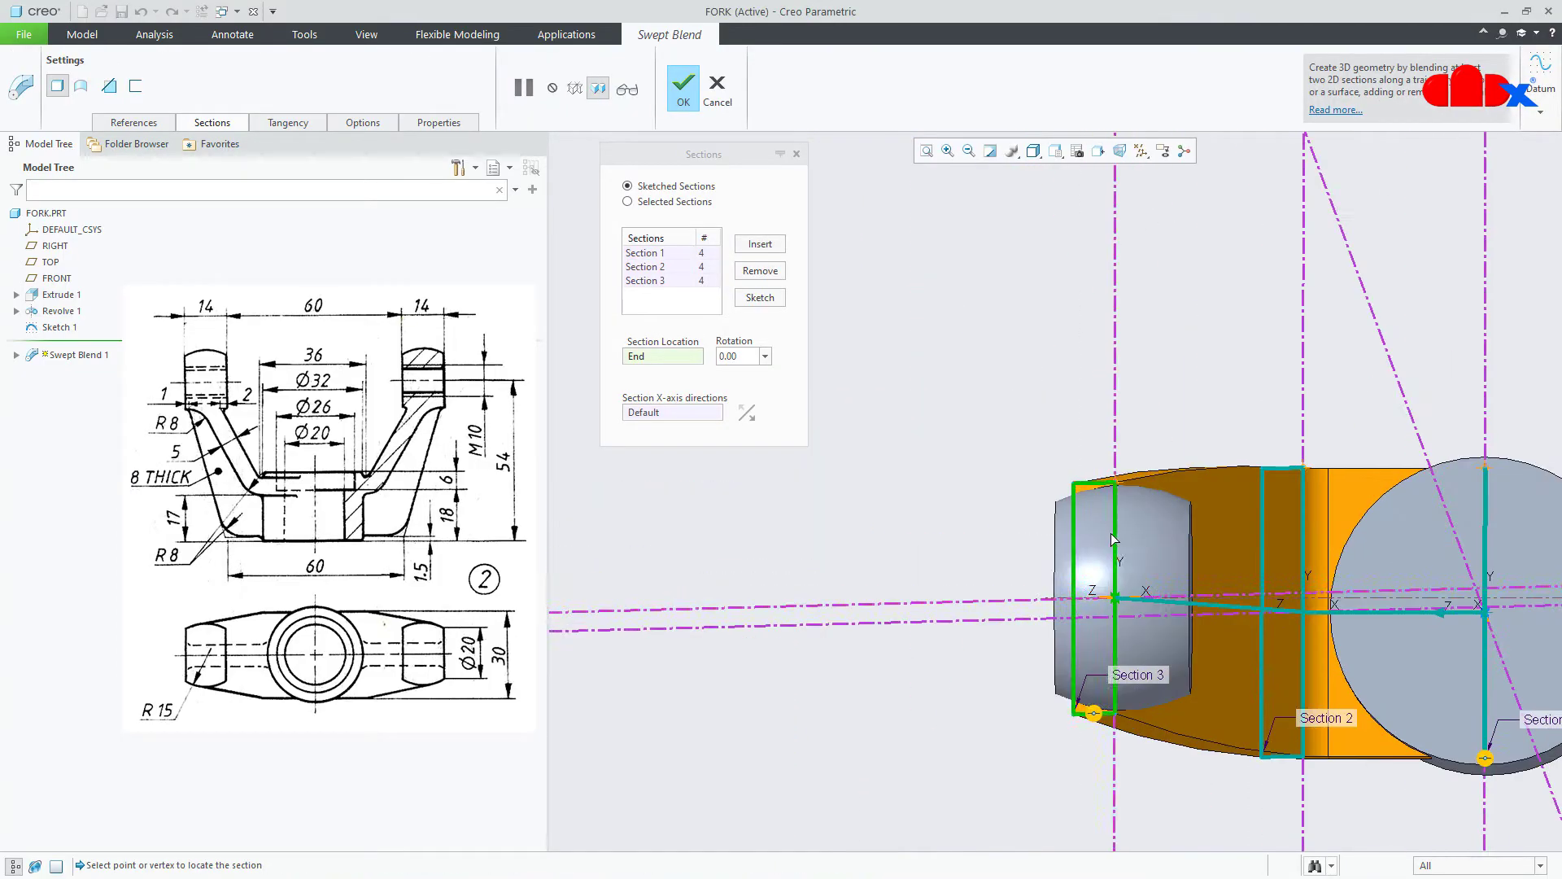
mouse_move(1116, 508)
middle_down()
mouse_move(1095, 546)
mouse_move(1109, 505)
middle_up()
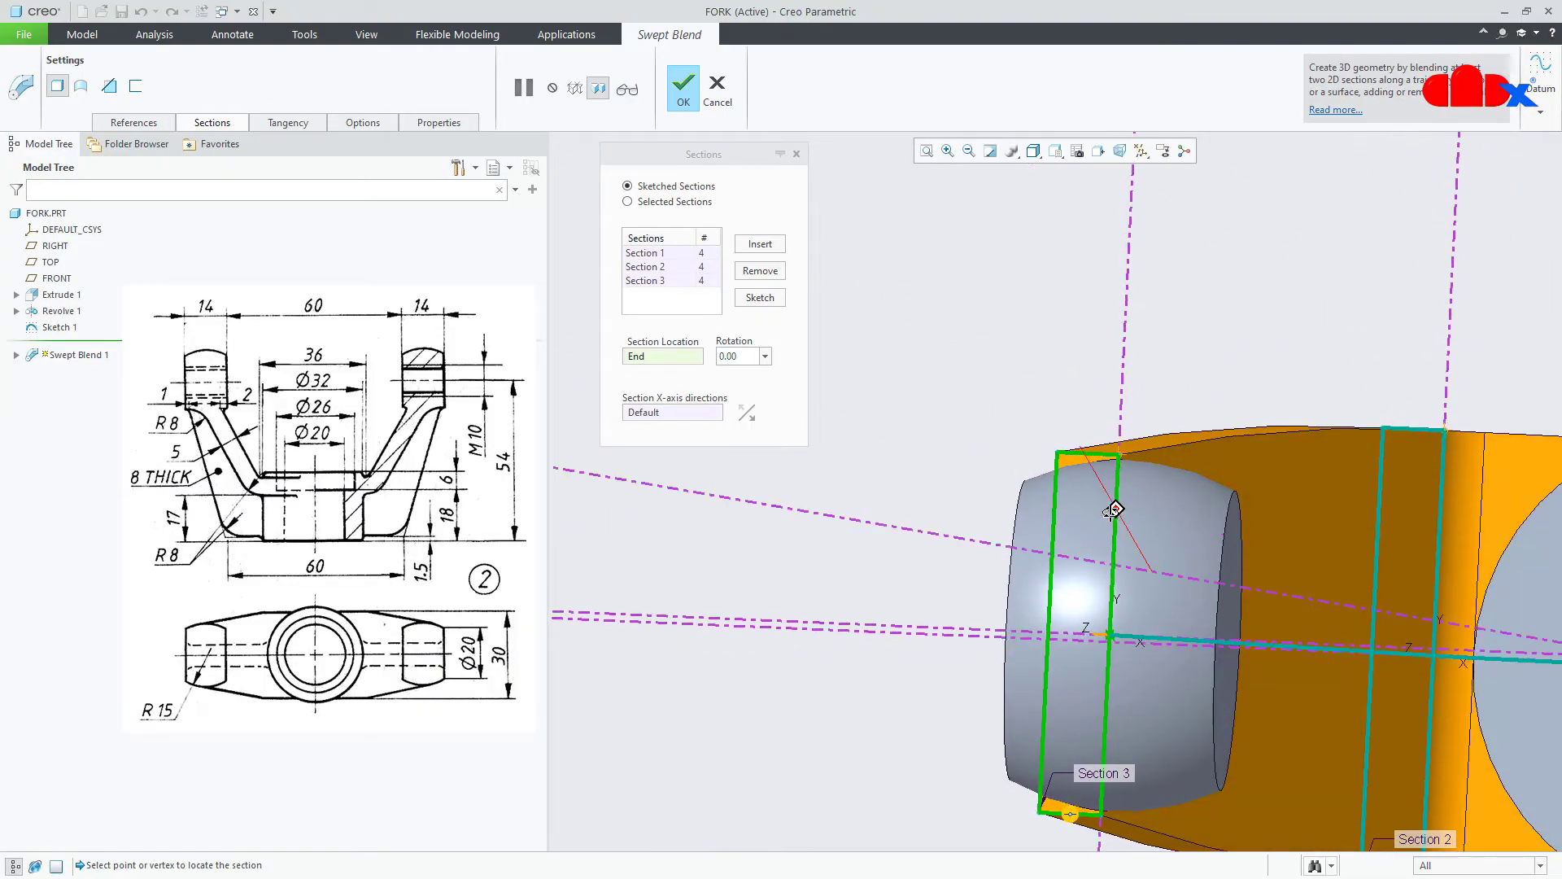
click(654, 280)
click(654, 281)
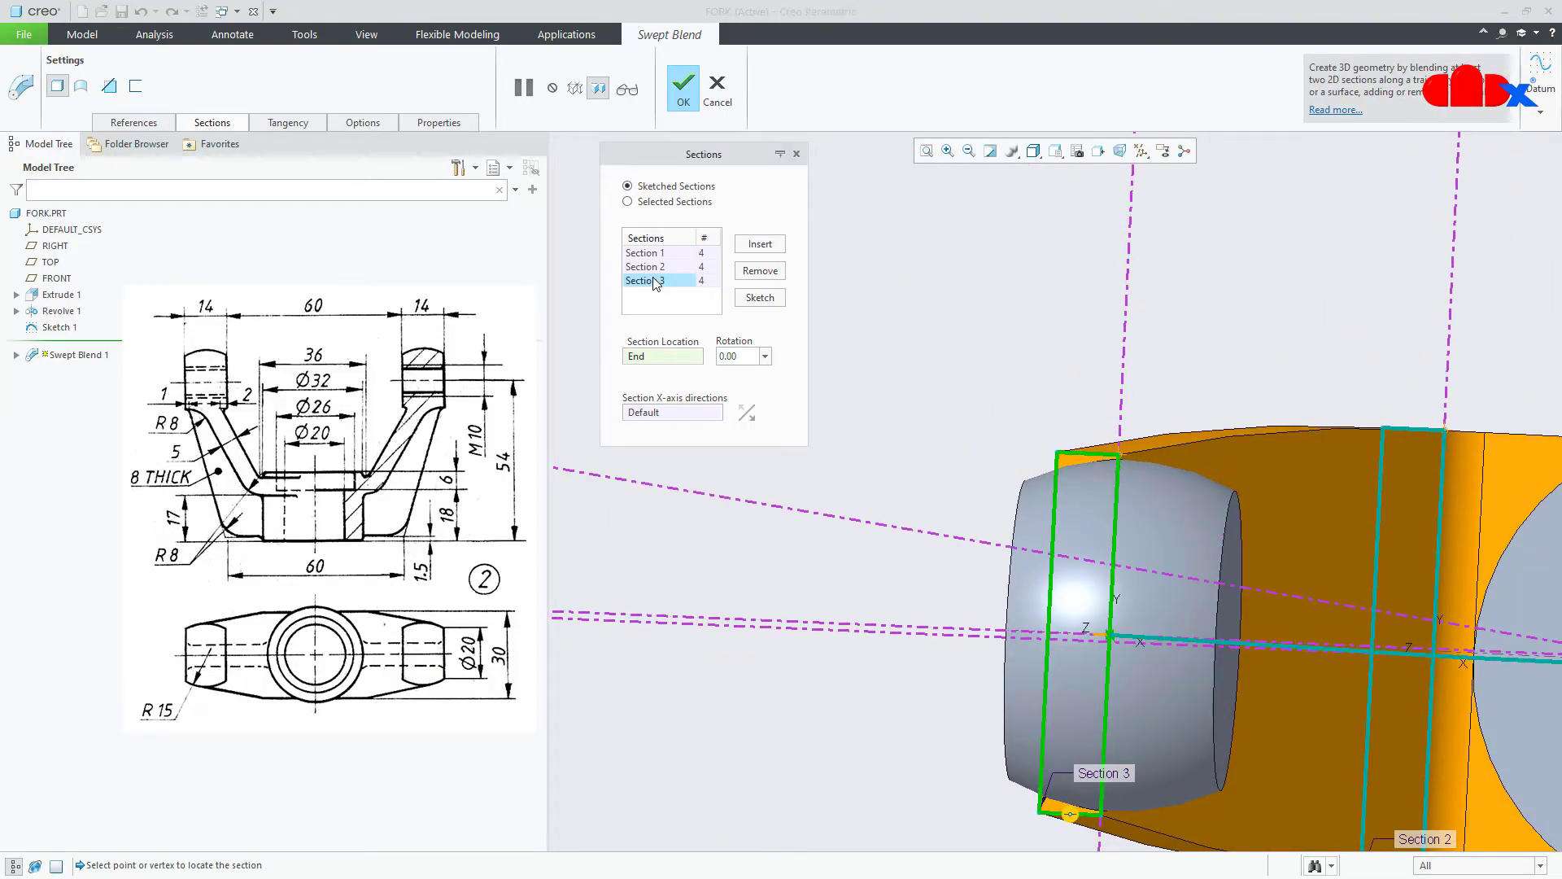
click(751, 299)
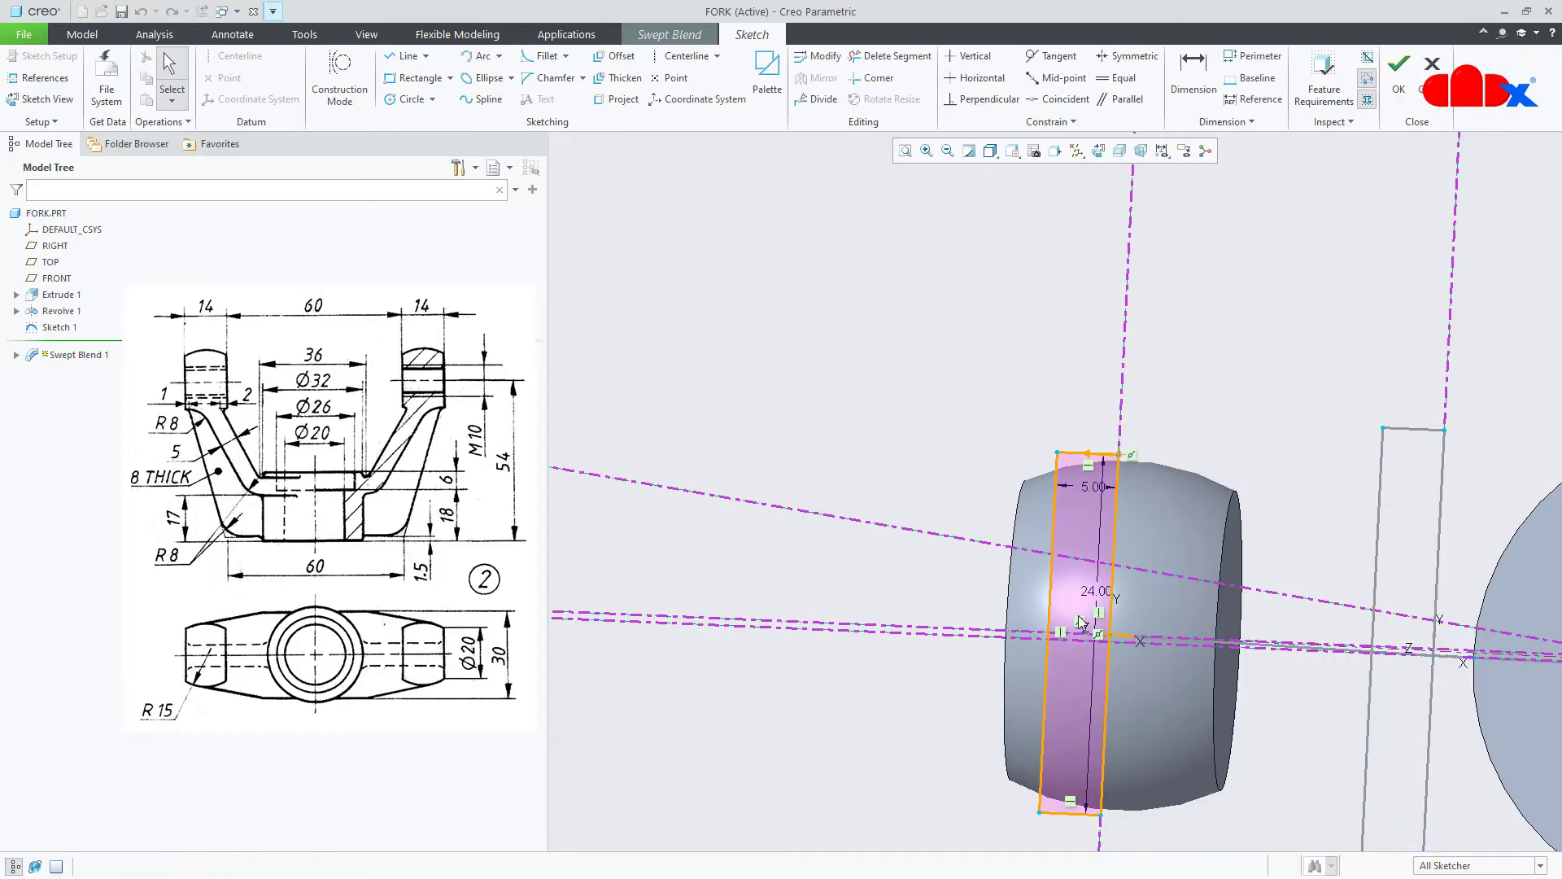
double_click(1096, 592)
text(22)
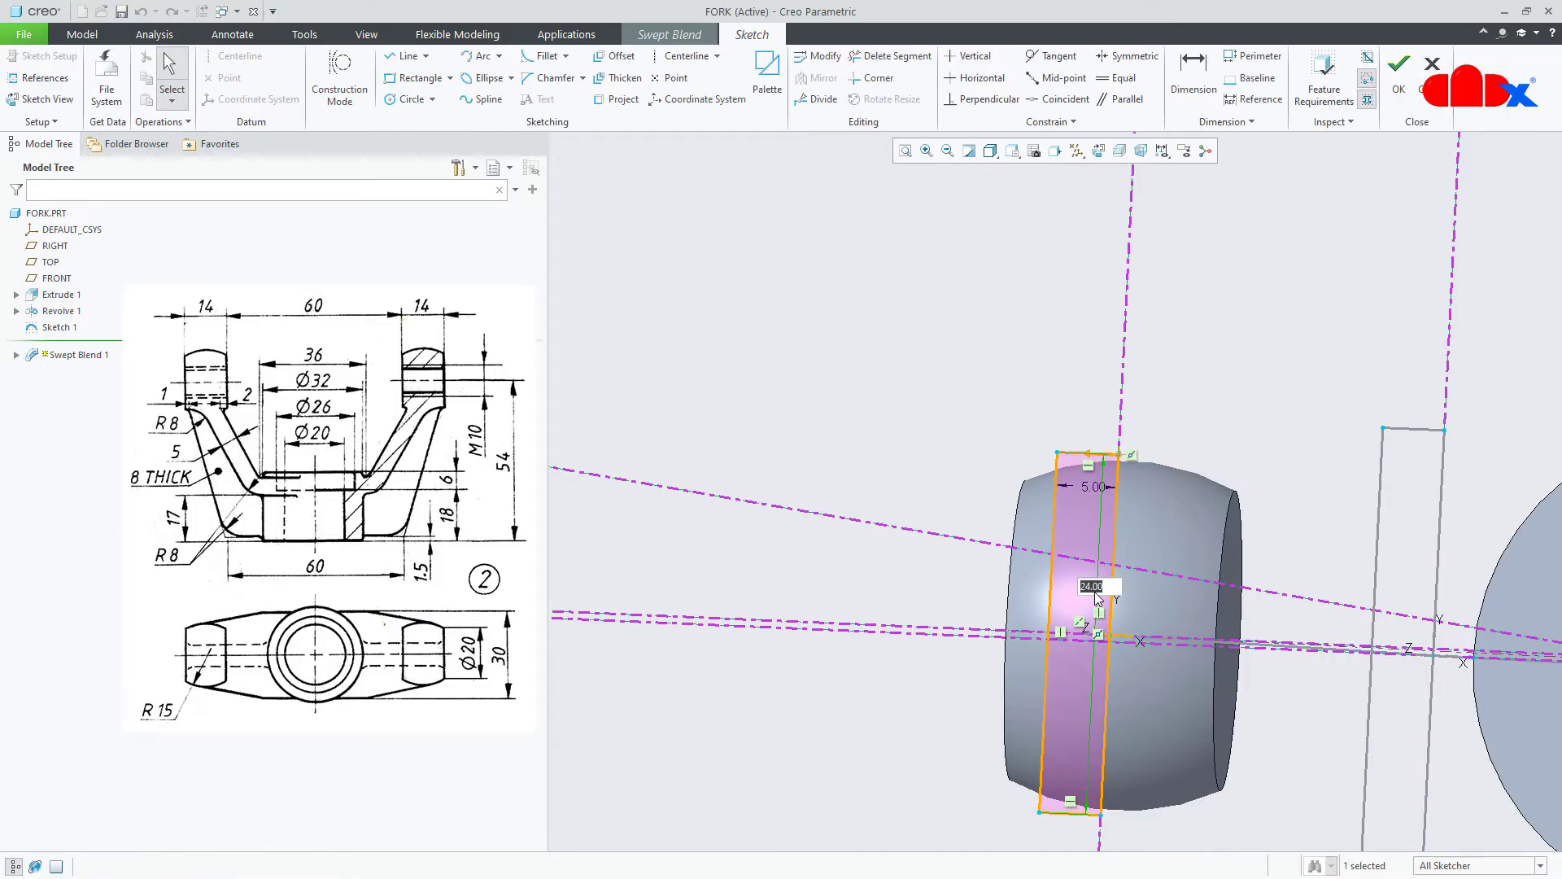
key(Return)
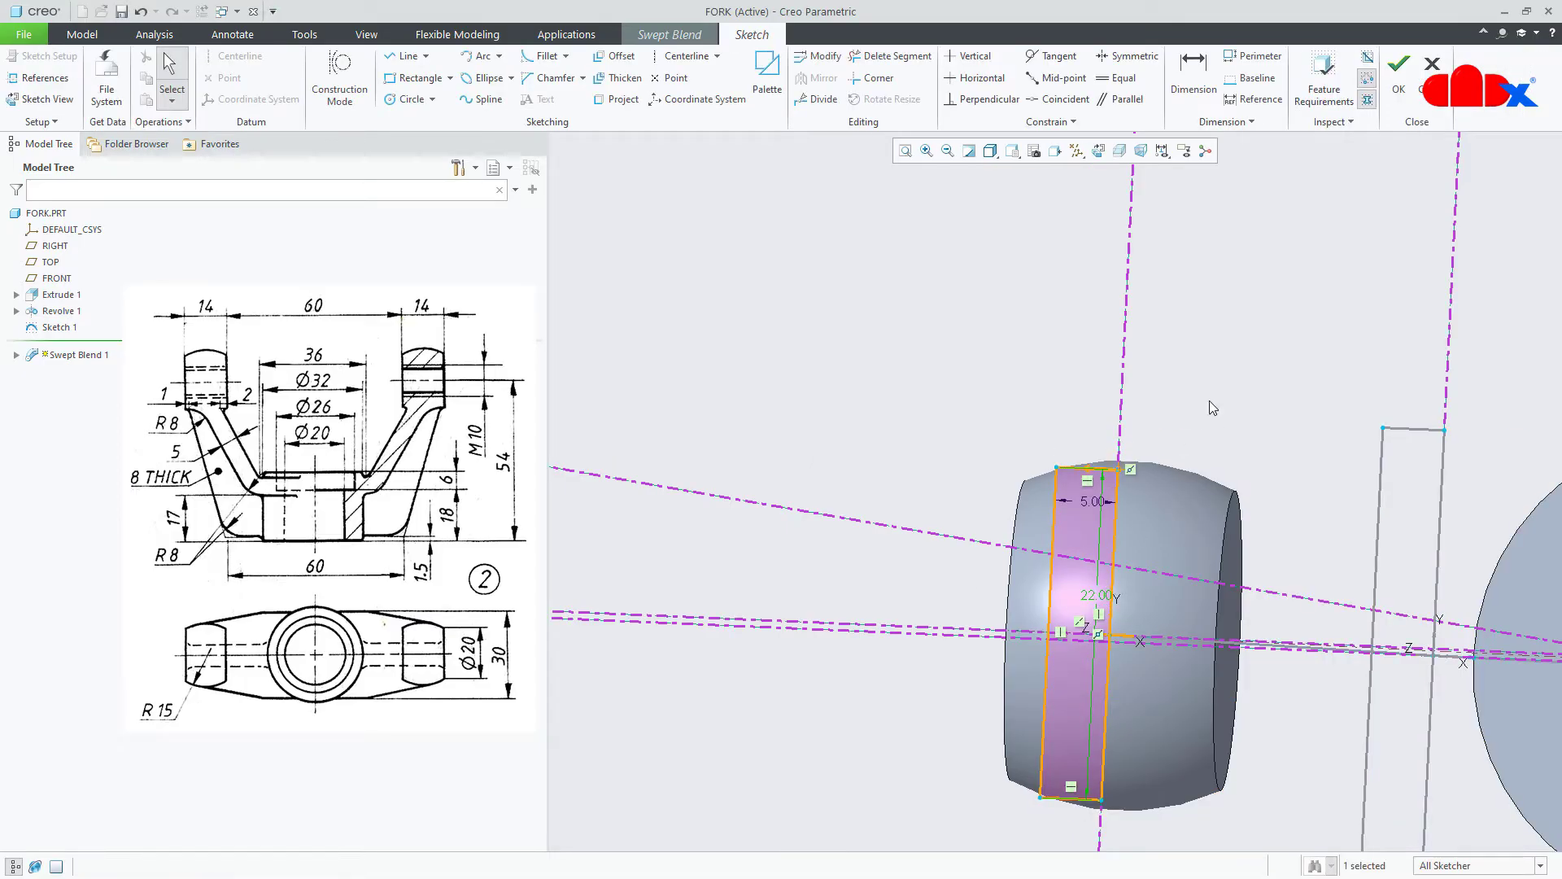
click(1394, 81)
- Check the blend's fit at the lug, reopen the third section's sketch and set the rectangle's height to 20 mm
scroll(999, 427, up, 2)
middle_drag(1049, 480, 1117, 557)
scroll(1072, 431, down, 6)
mouse_move(1042, 367)
middle_down()
mouse_move(1032, 400)
mouse_move(1022, 363)
middle_up()
scroll(1020, 361, up, 5)
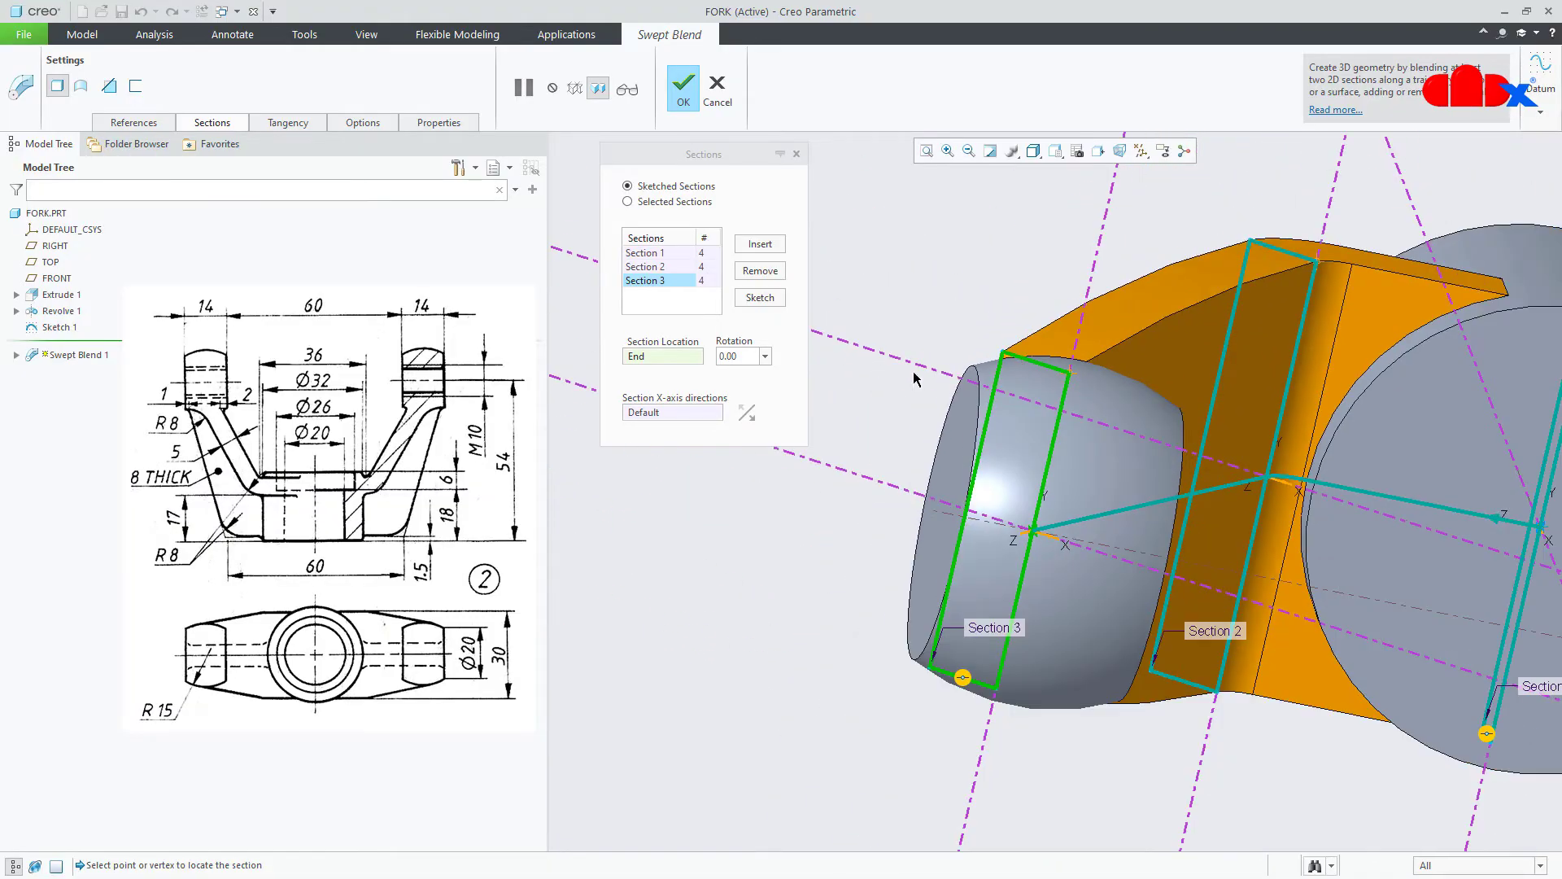
click(749, 298)
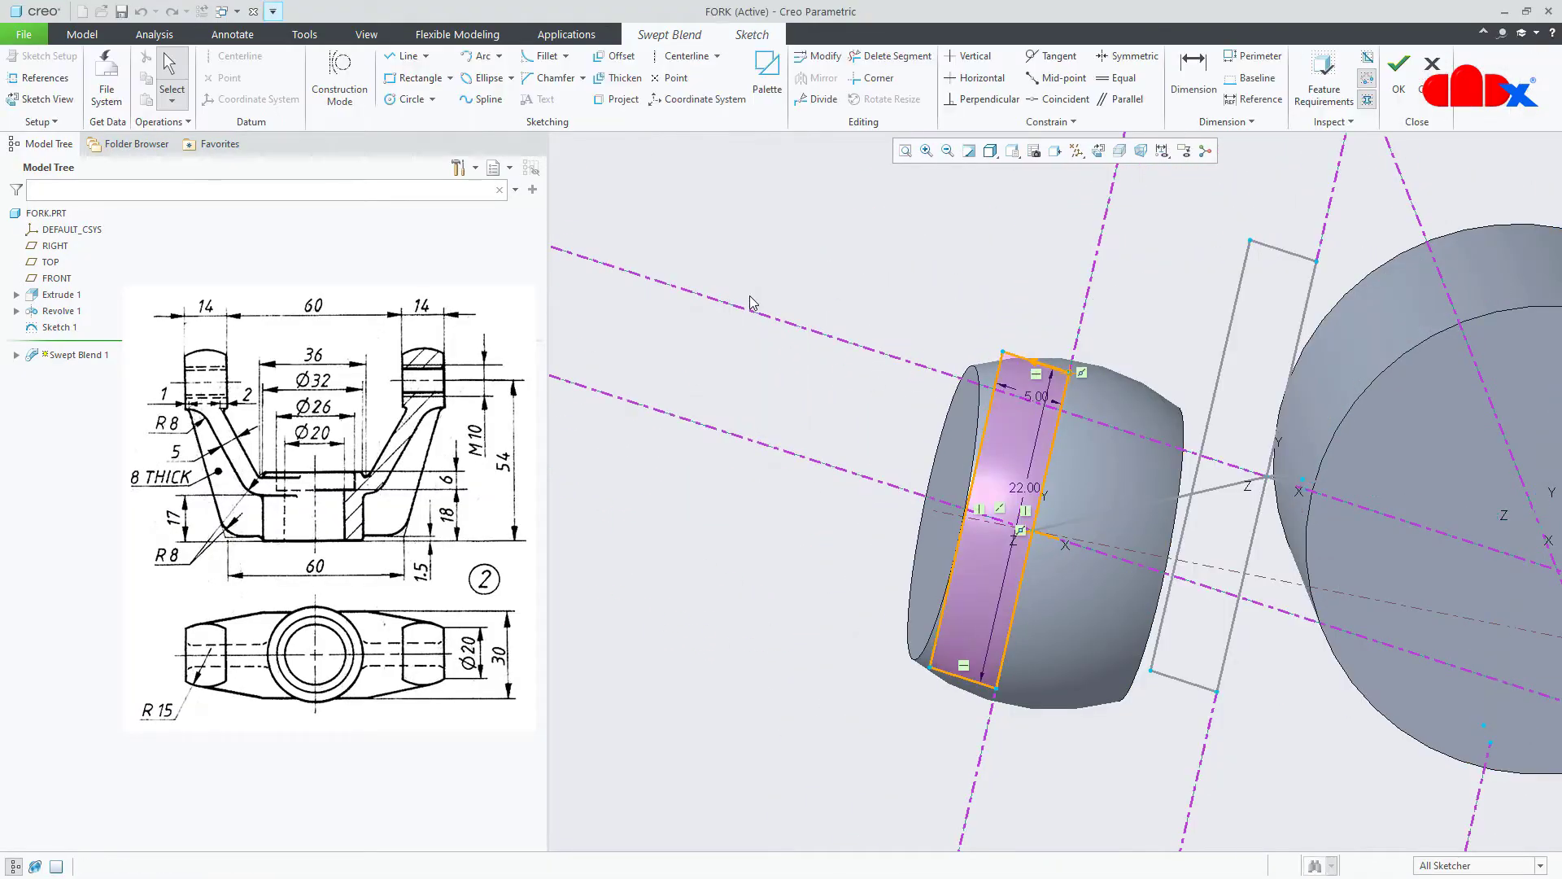
double_click(1024, 489)
text(20)
key(Return)
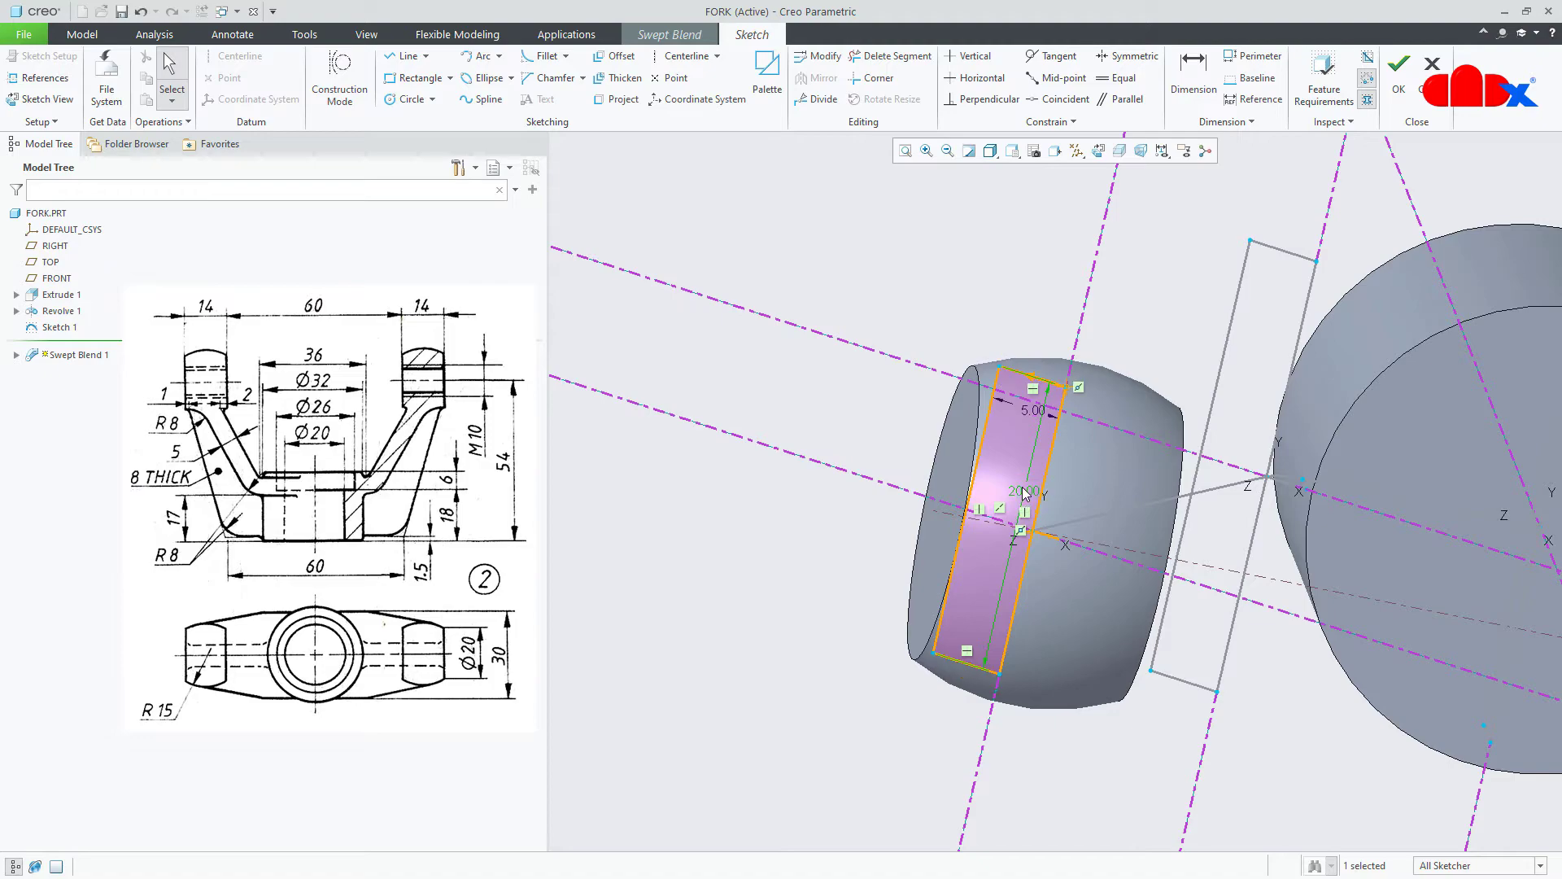
- Complete the third section sketch of the swept blend and check the previewed arm in the RIGHT orientation
click(1400, 89)
middle_drag(998, 420, 1009, 474)
scroll(1026, 261, down, 5)
scroll(984, 329, up, 2)
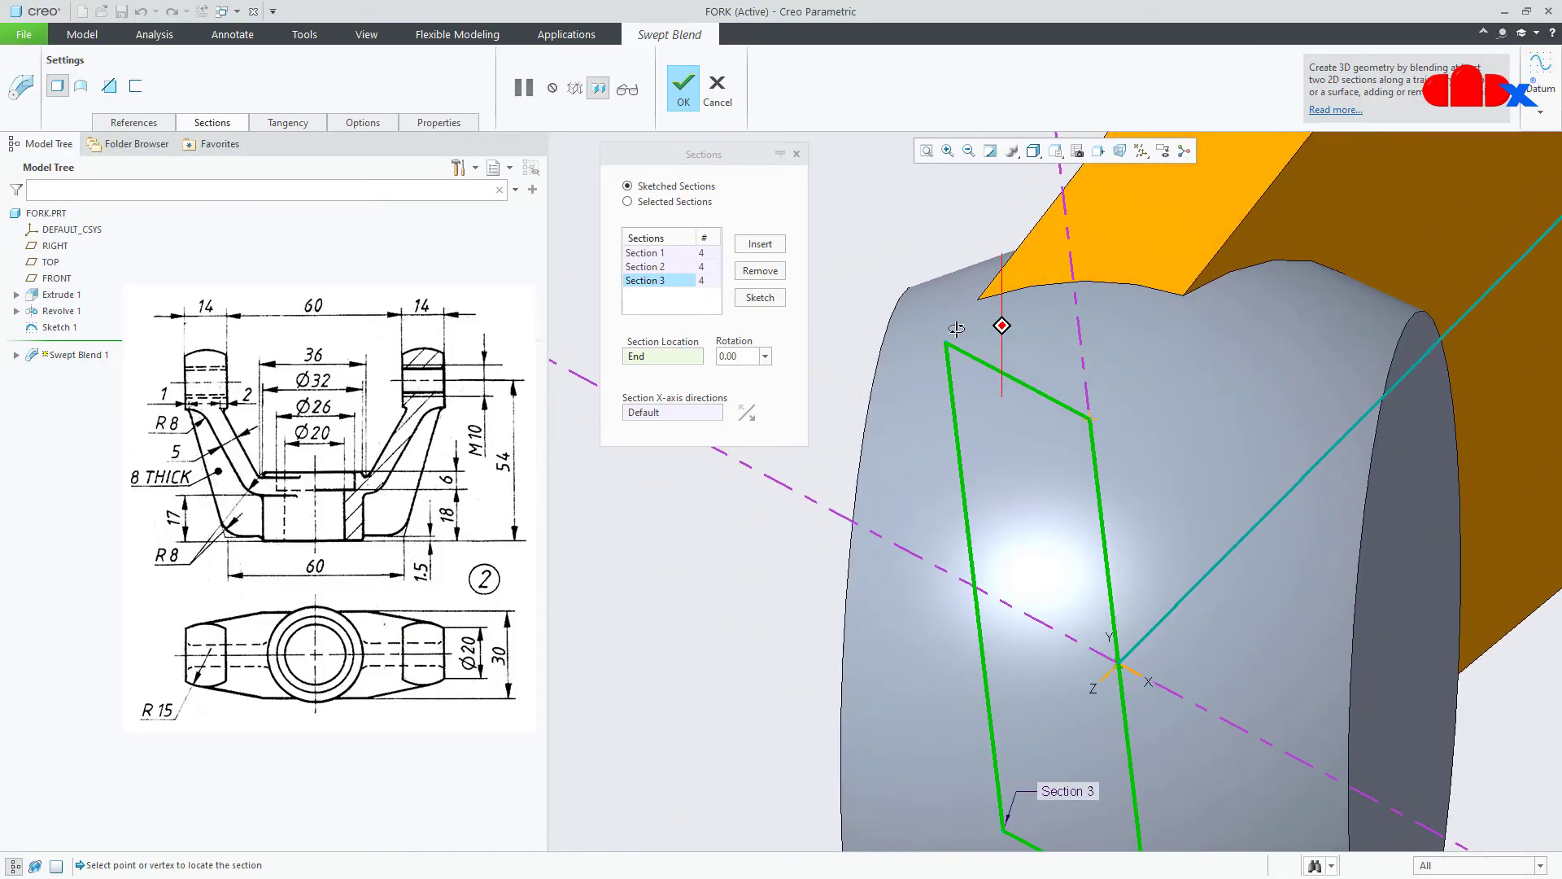
scroll(956, 334, up, 5)
middle_drag(907, 511, 983, 430)
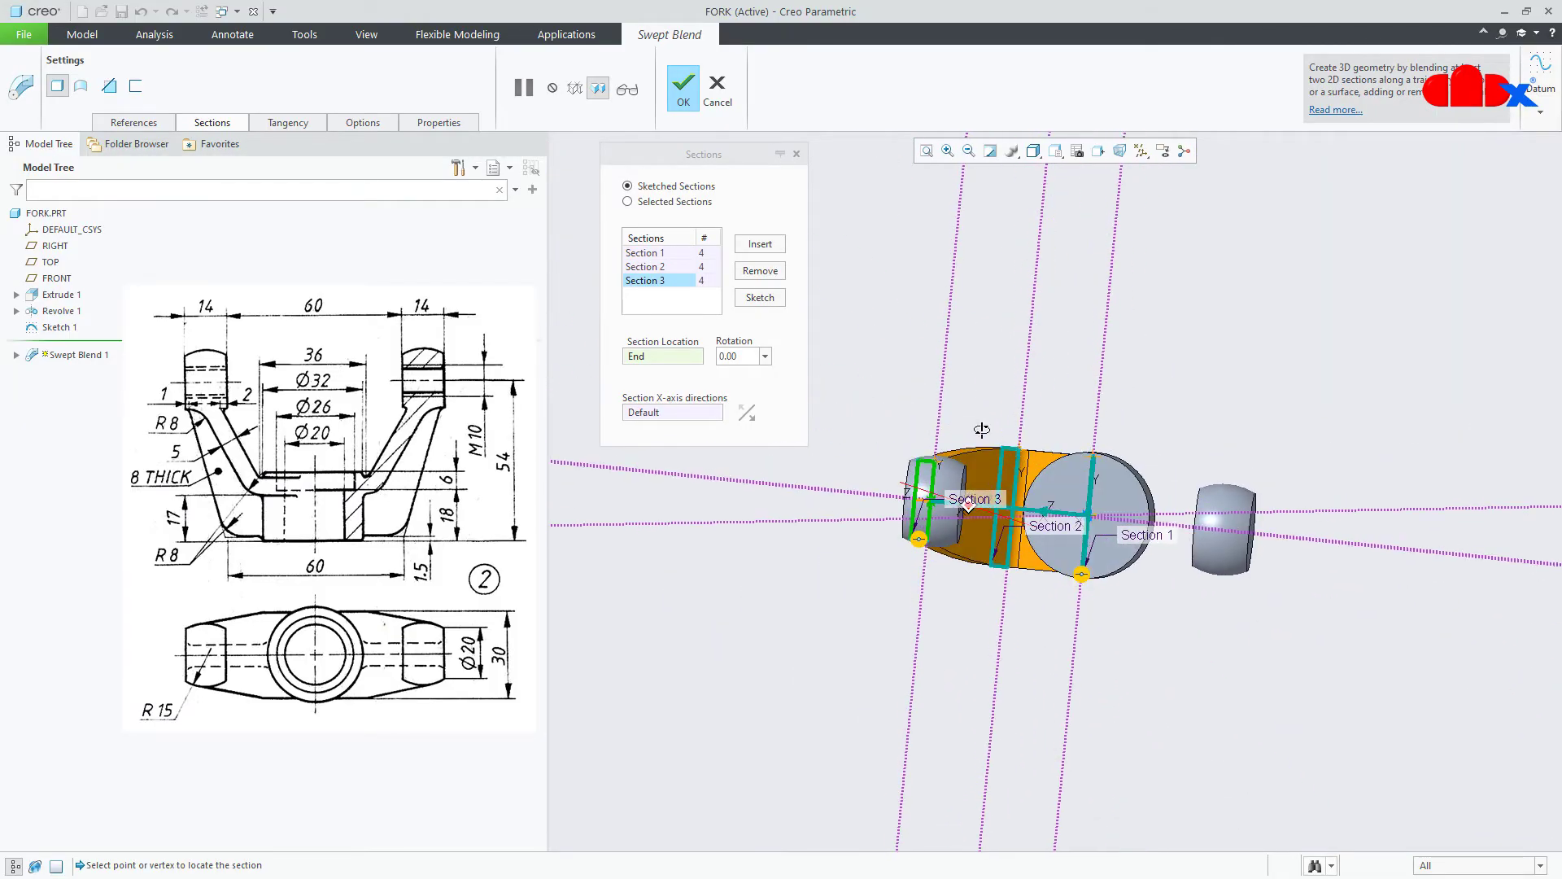
click(1058, 151)
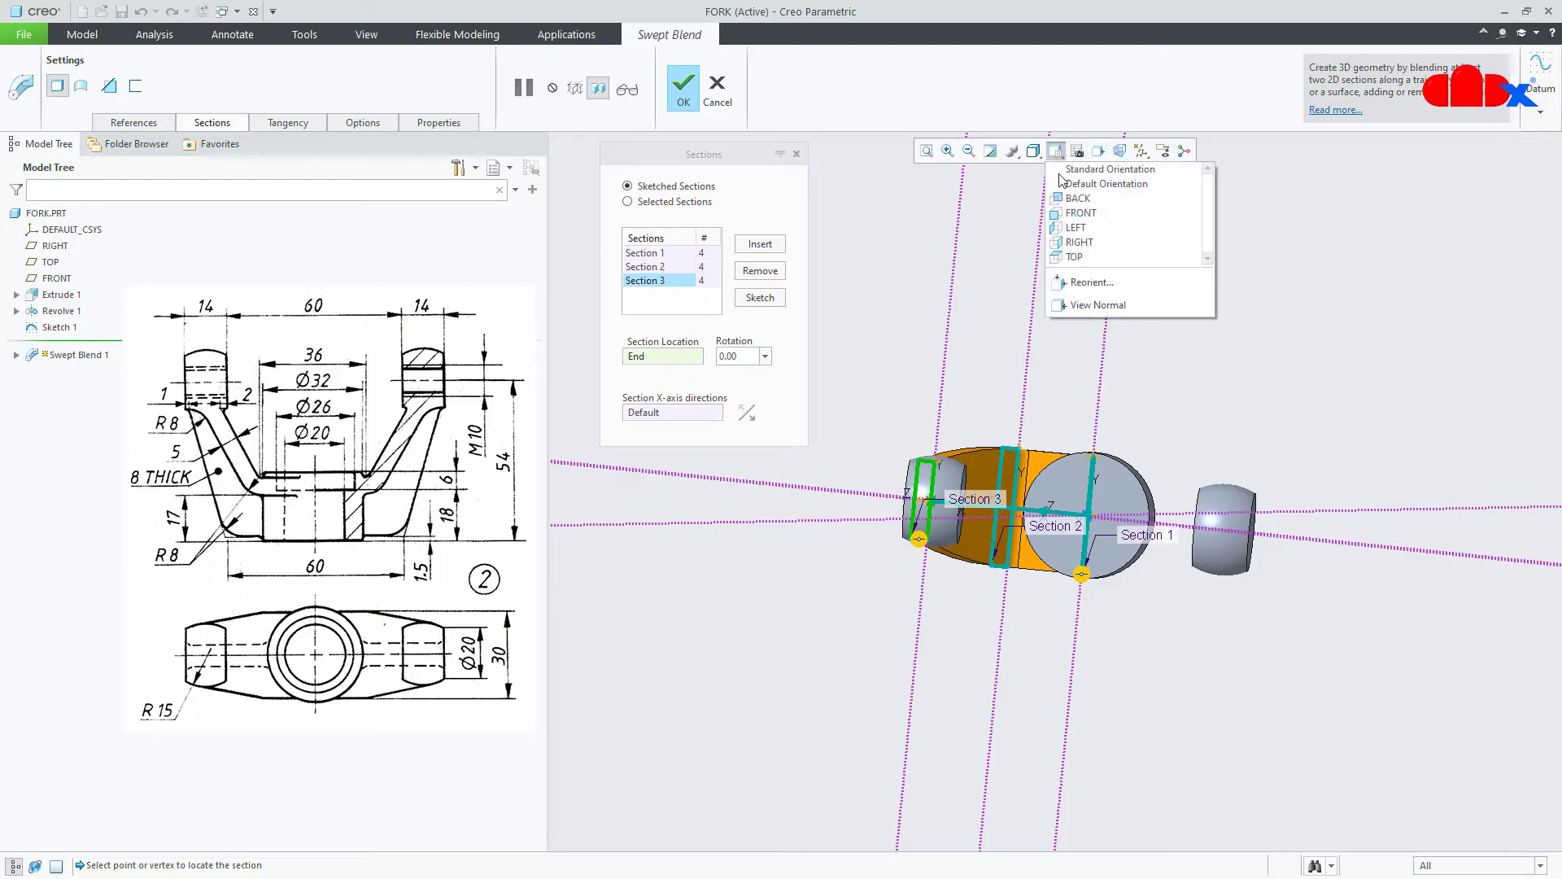
click(1079, 253)
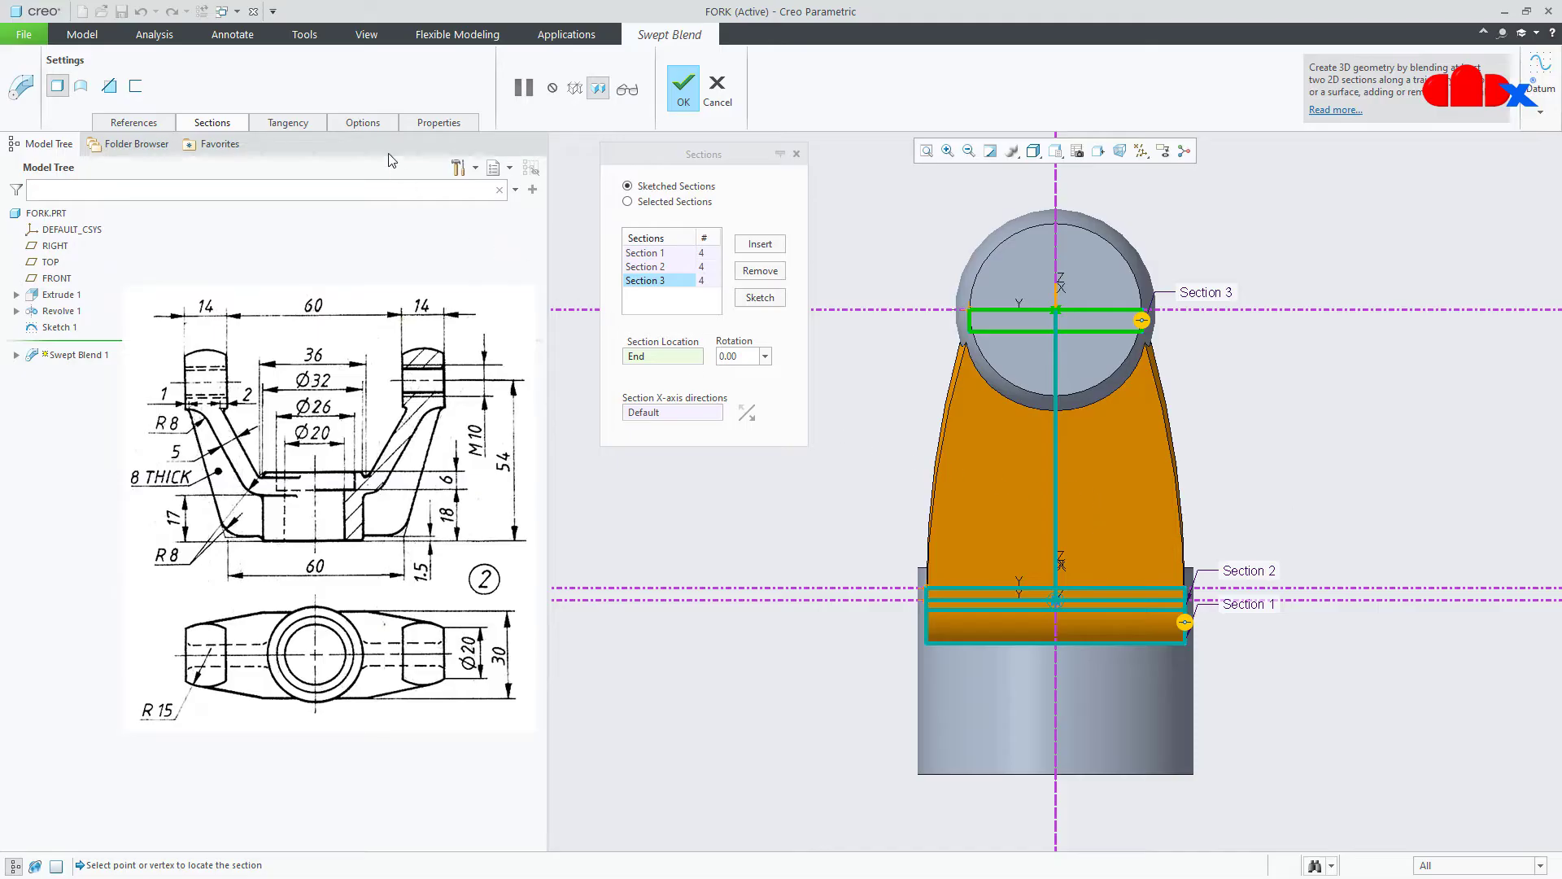
- Set the swept blend to perimeter control, complete the feature and restore the default orientation
click(361, 123)
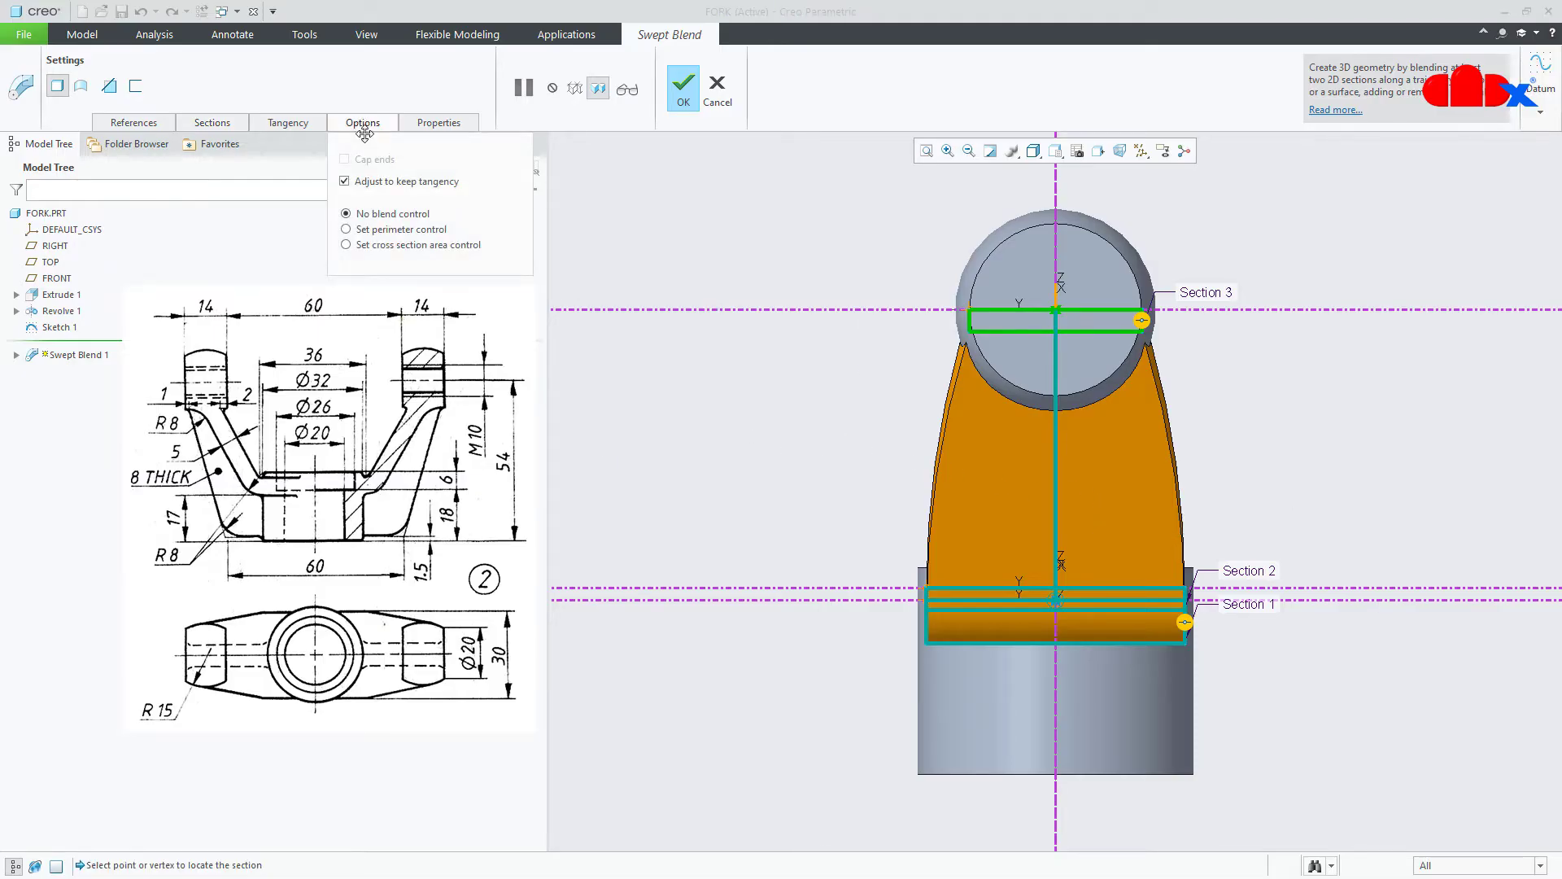
click(380, 234)
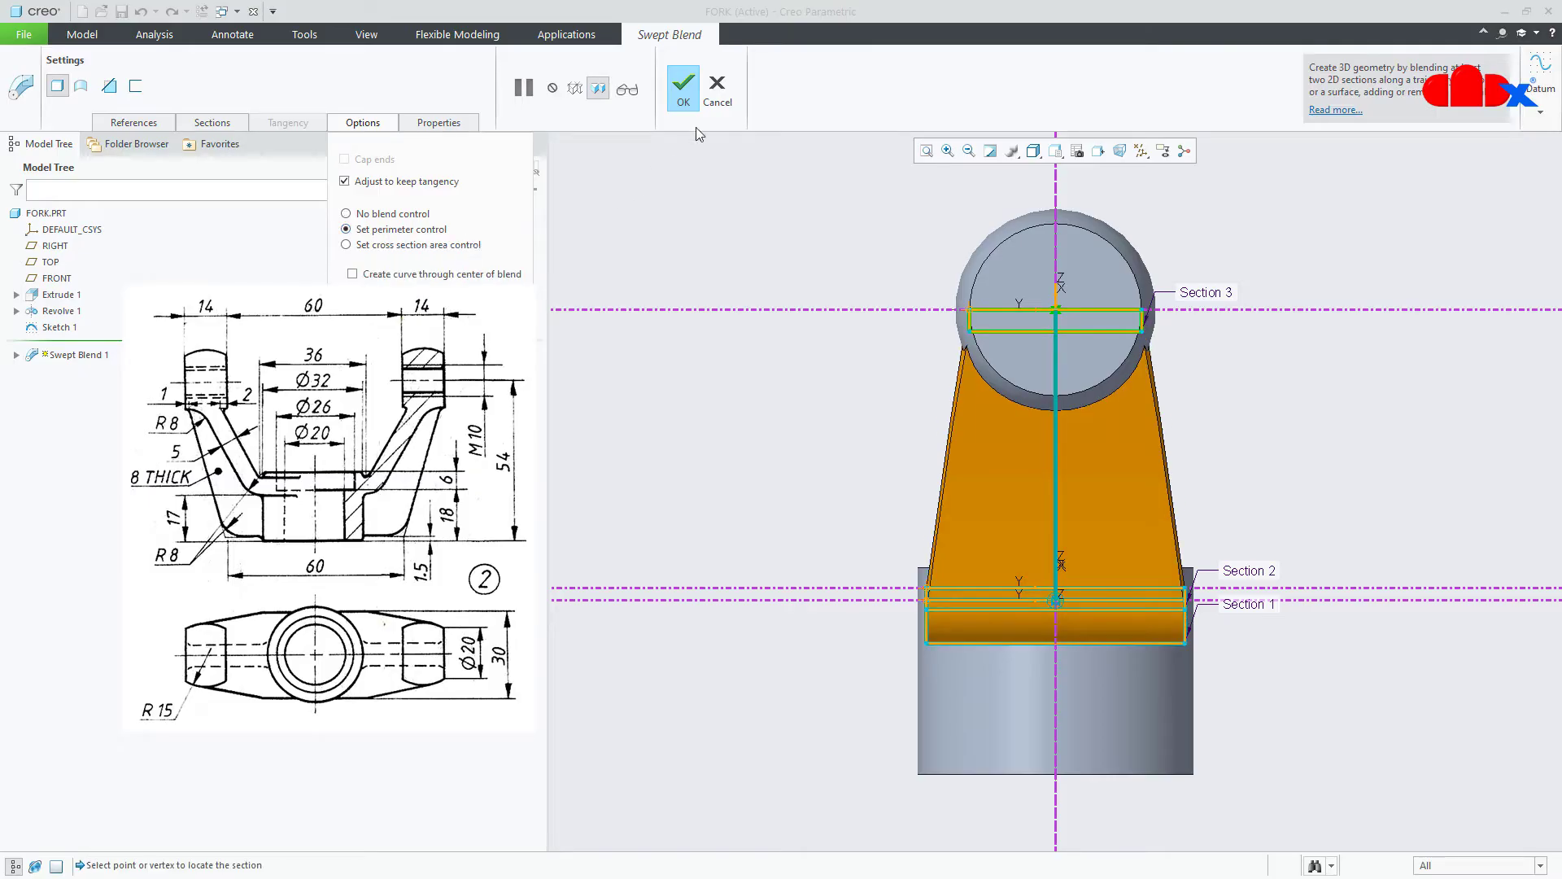
click(691, 96)
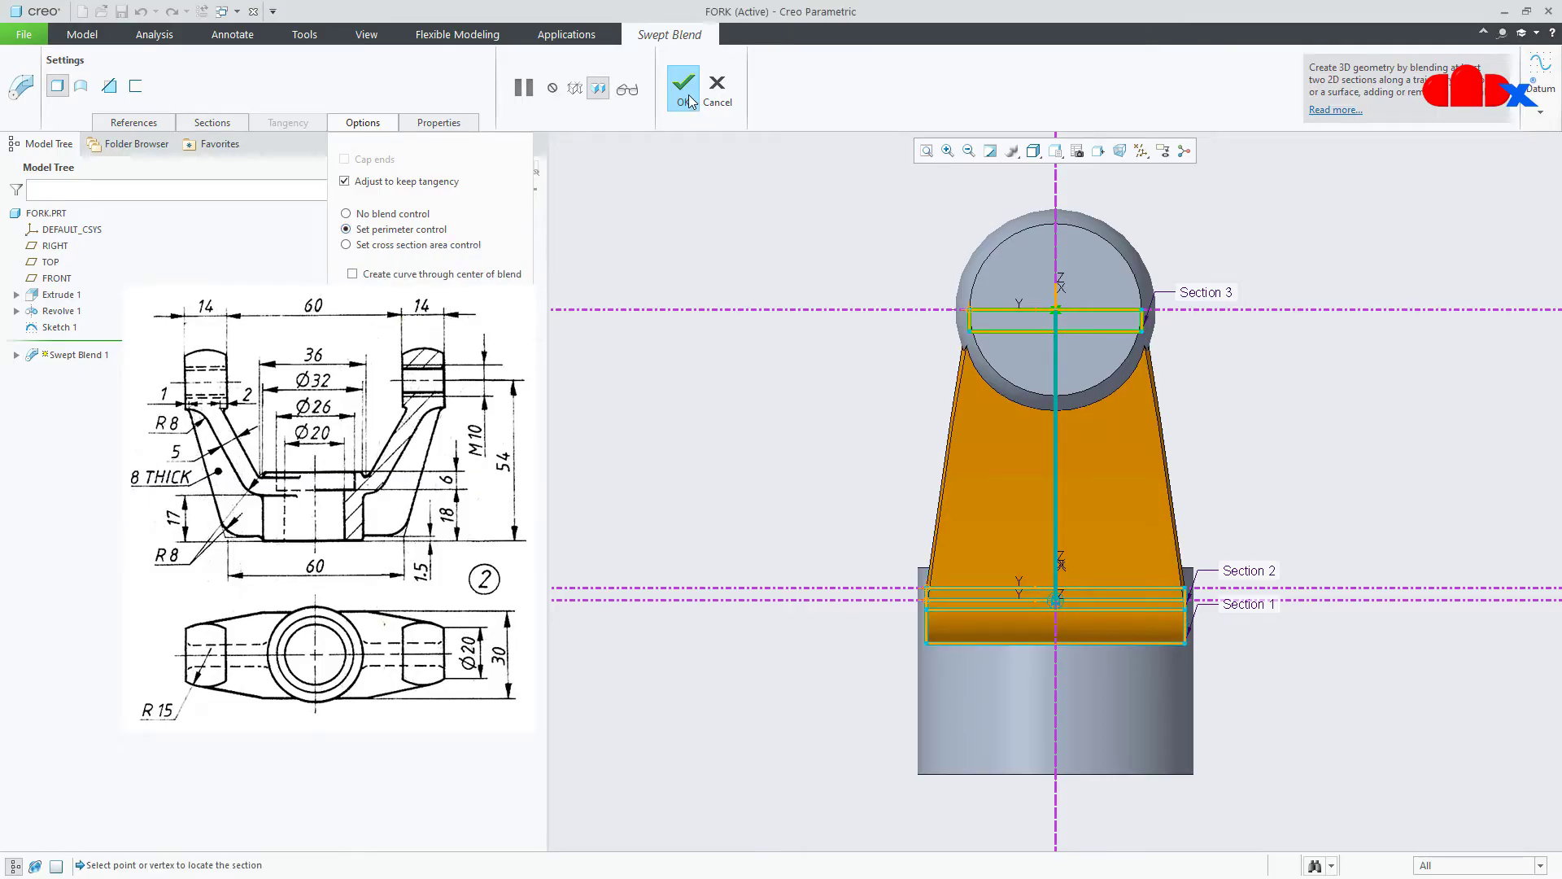
click(1249, 452)
key(ctrl+d)
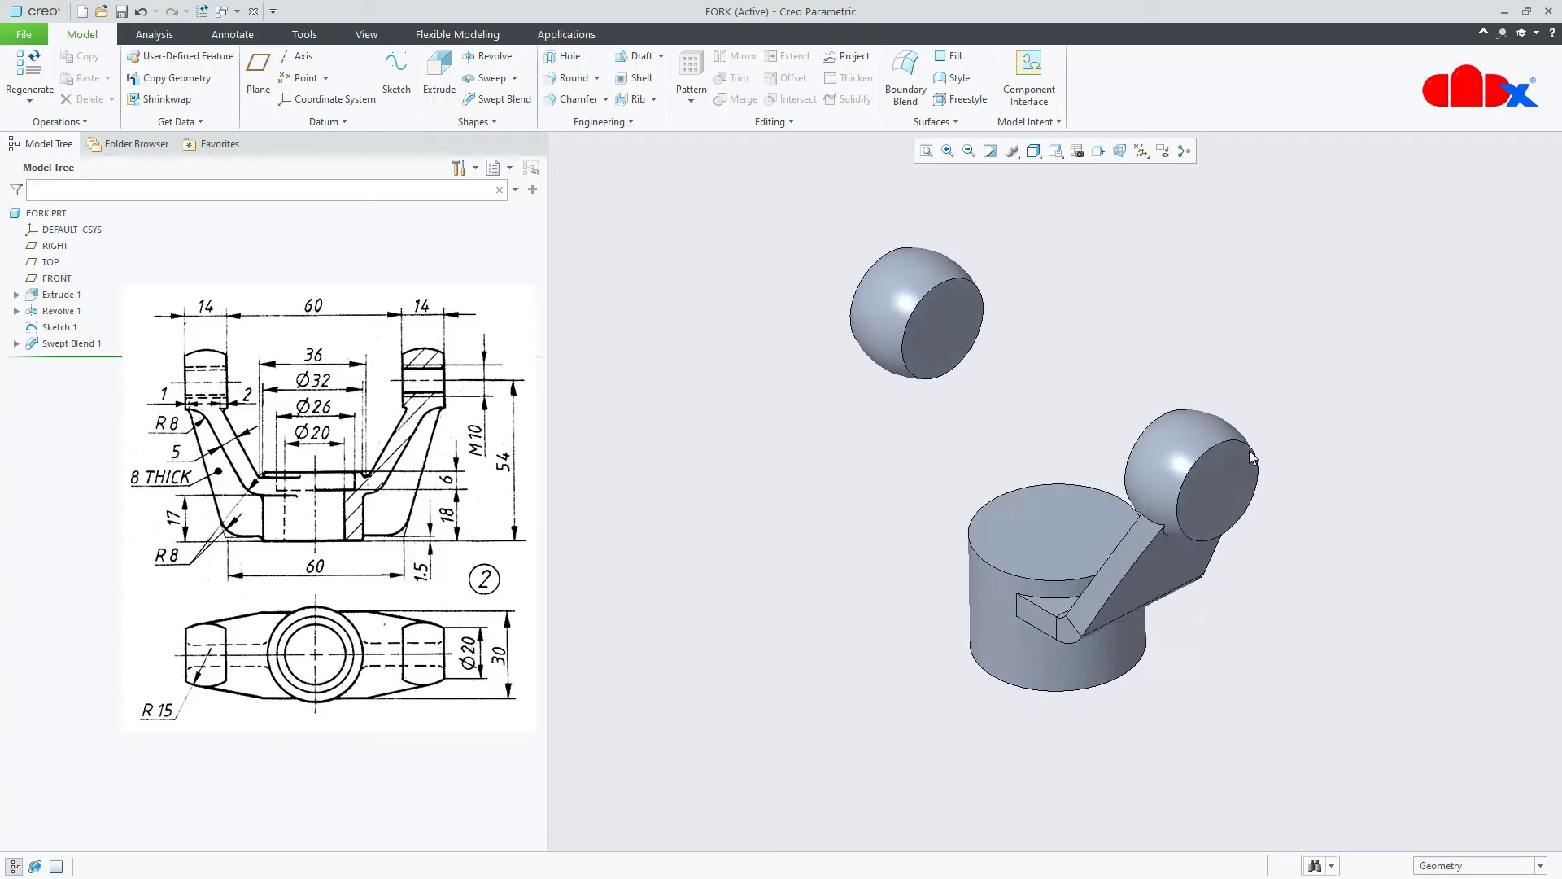
- Show the datum planes and mirror the swept blend arm about the RIGHT datum plane
mouse_move(1251, 456)
middle_down()
mouse_move(1161, 581)
mouse_move(1196, 575)
mouse_move(1196, 548)
mouse_move(1122, 572)
mouse_move(1091, 615)
middle_up()
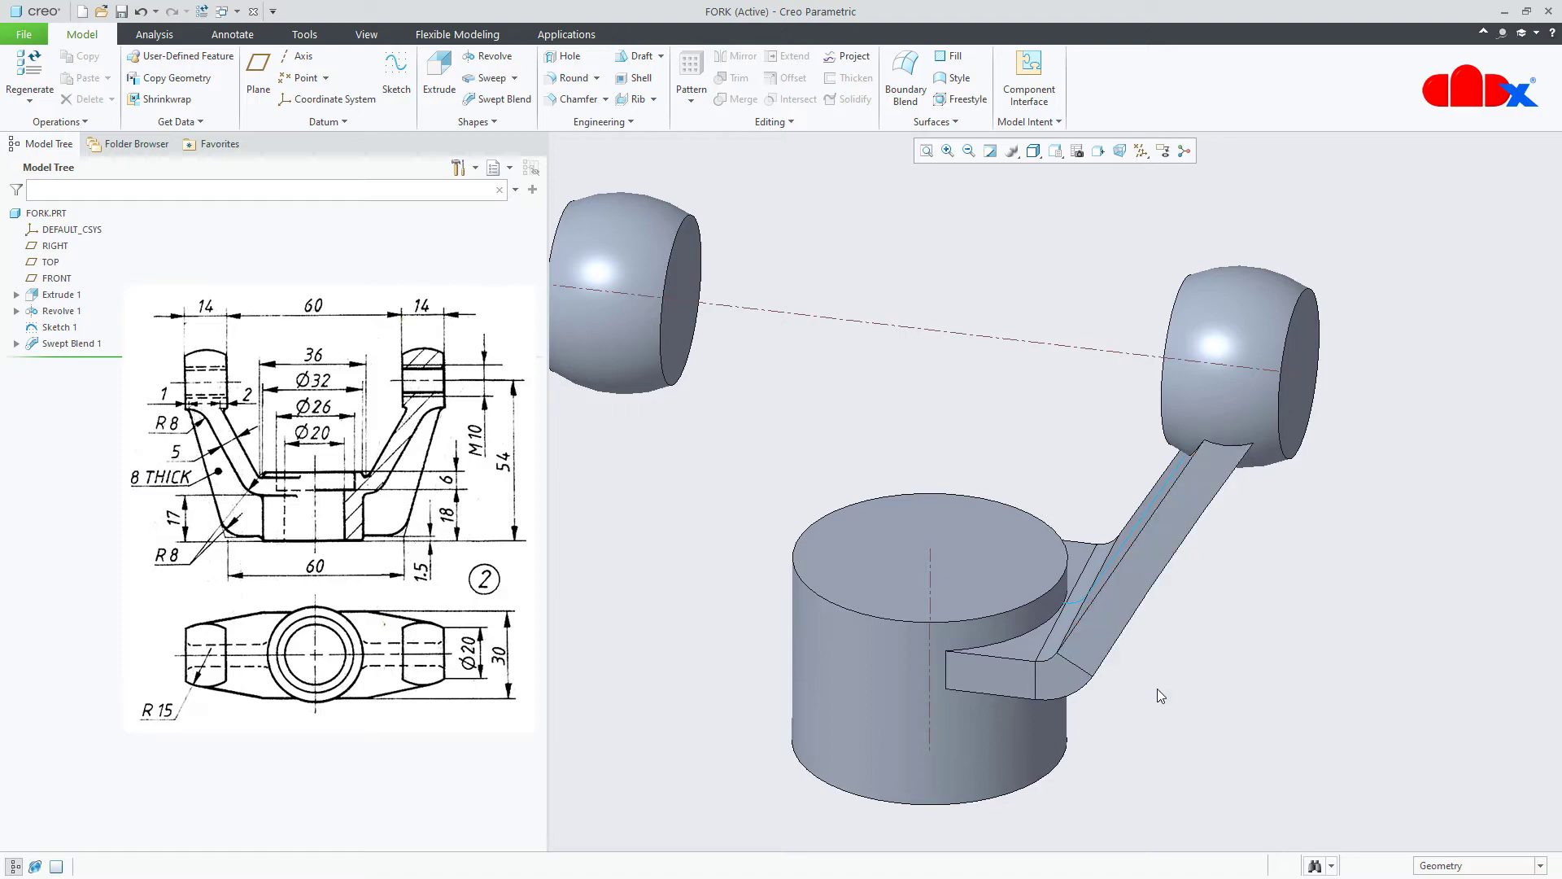
scroll(1160, 696, down, 3)
click(74, 347)
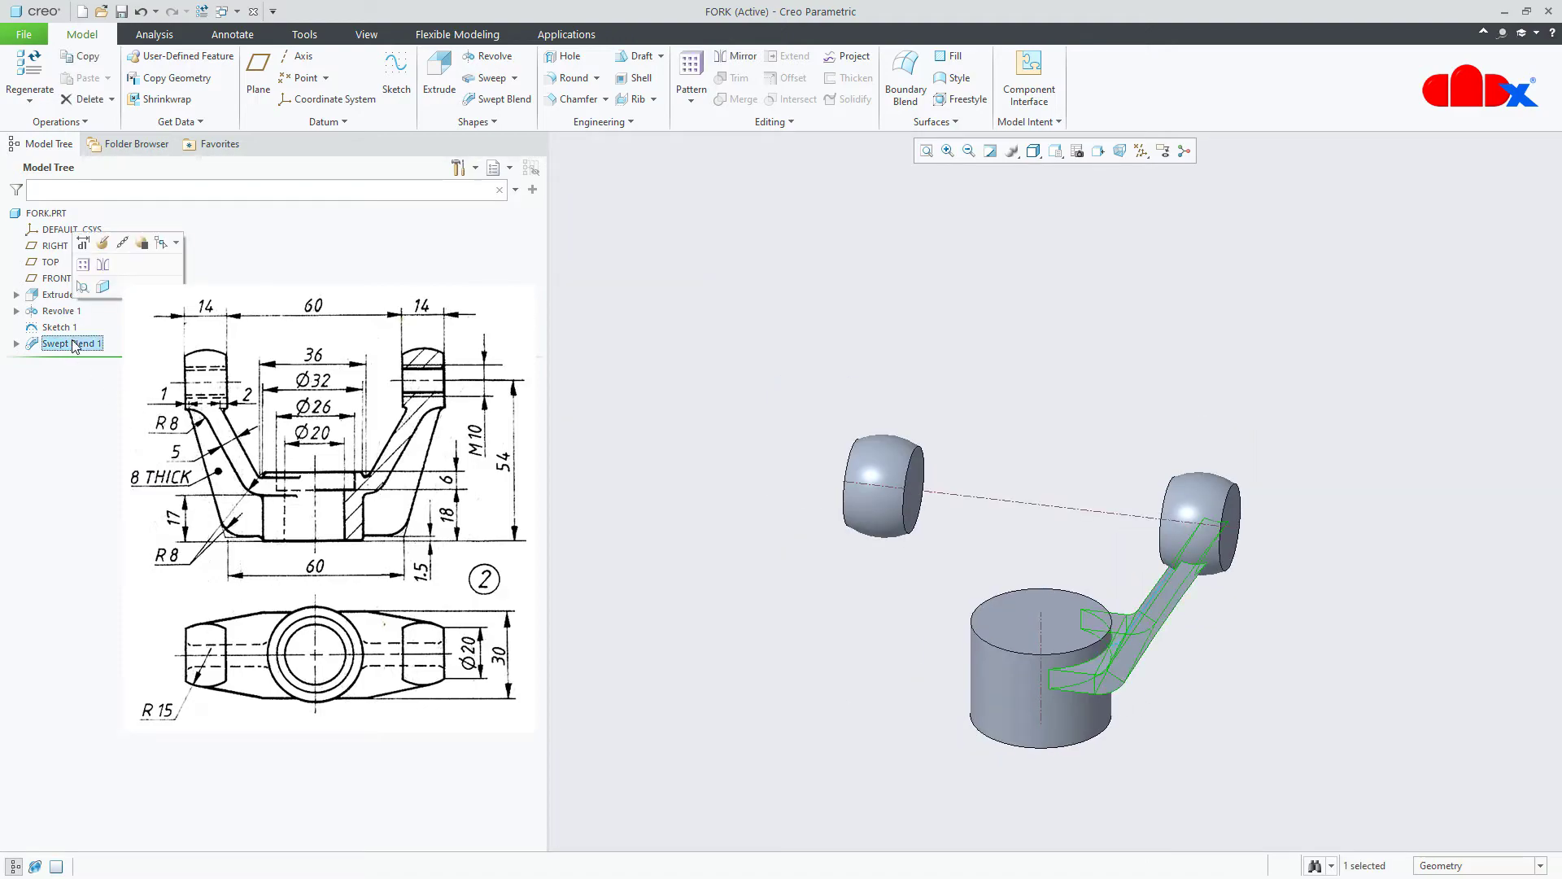
click(101, 268)
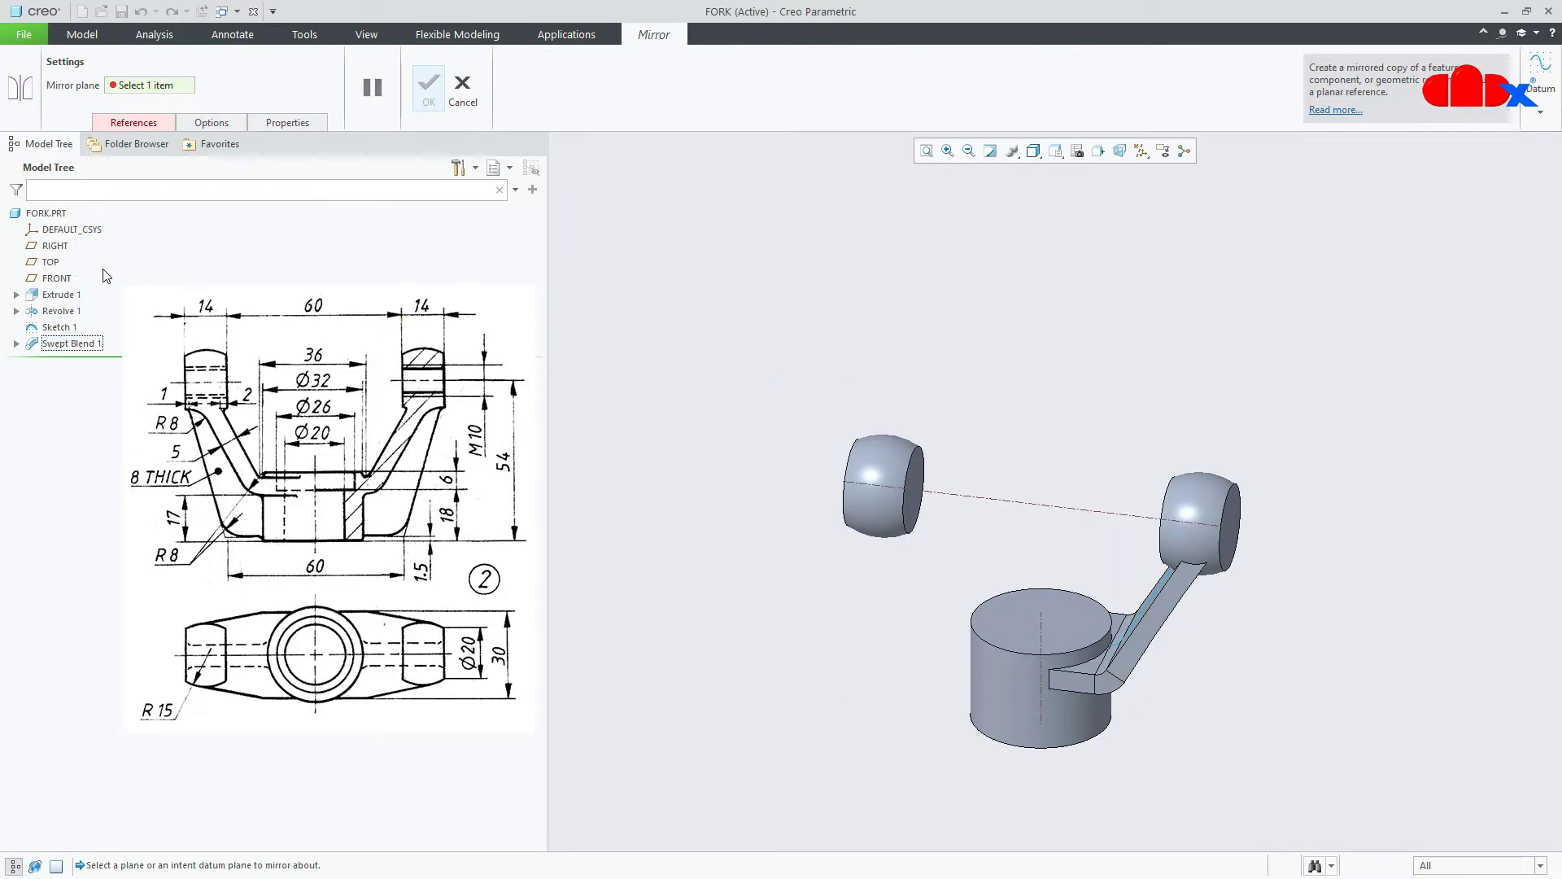
click(1142, 151)
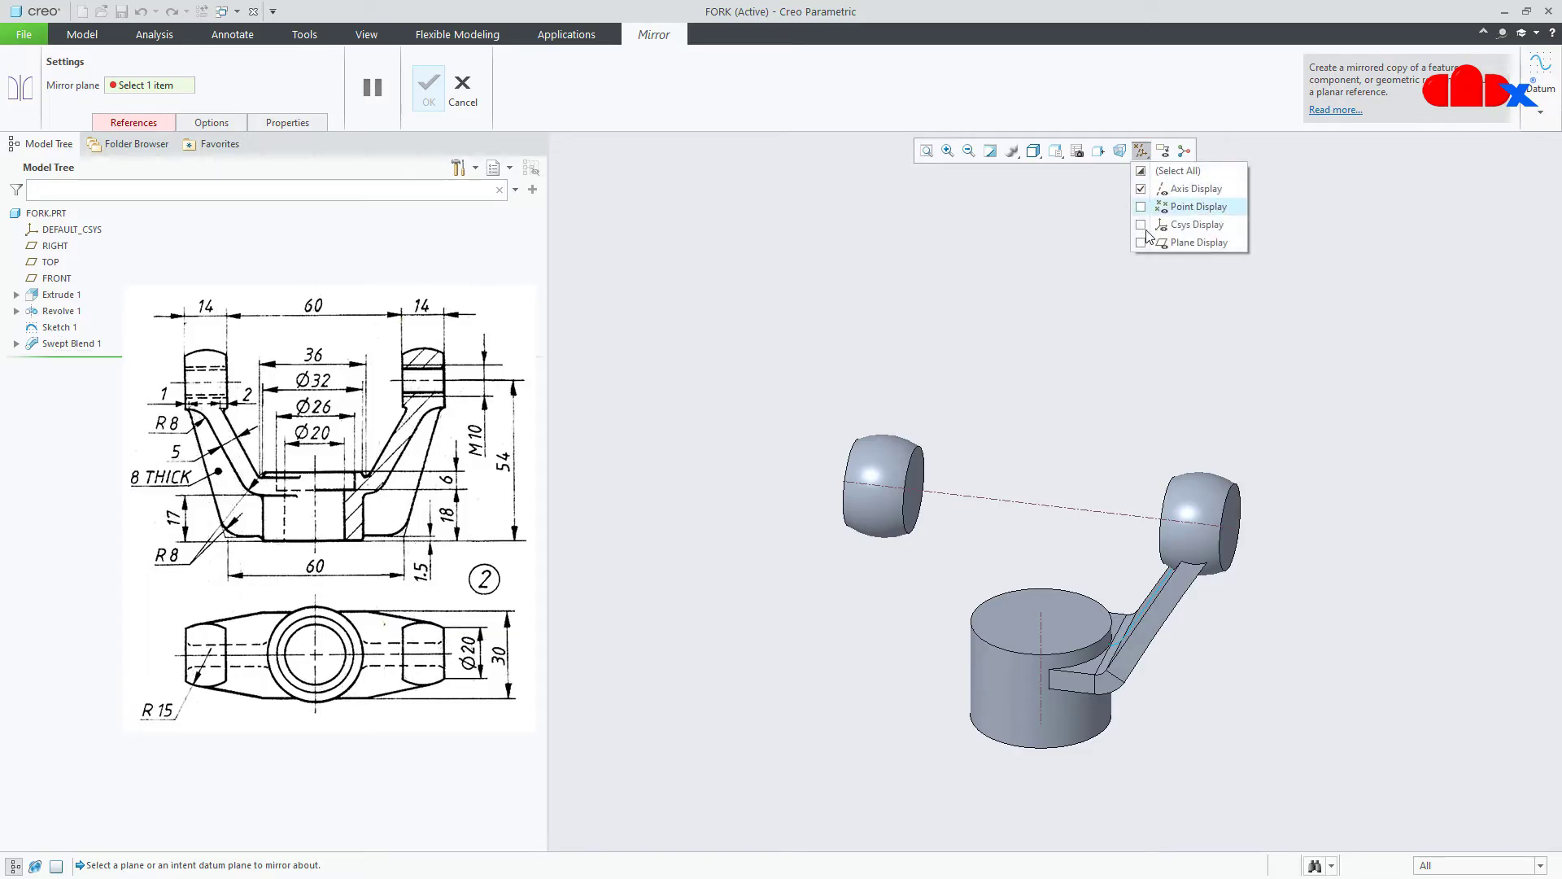
click(1142, 243)
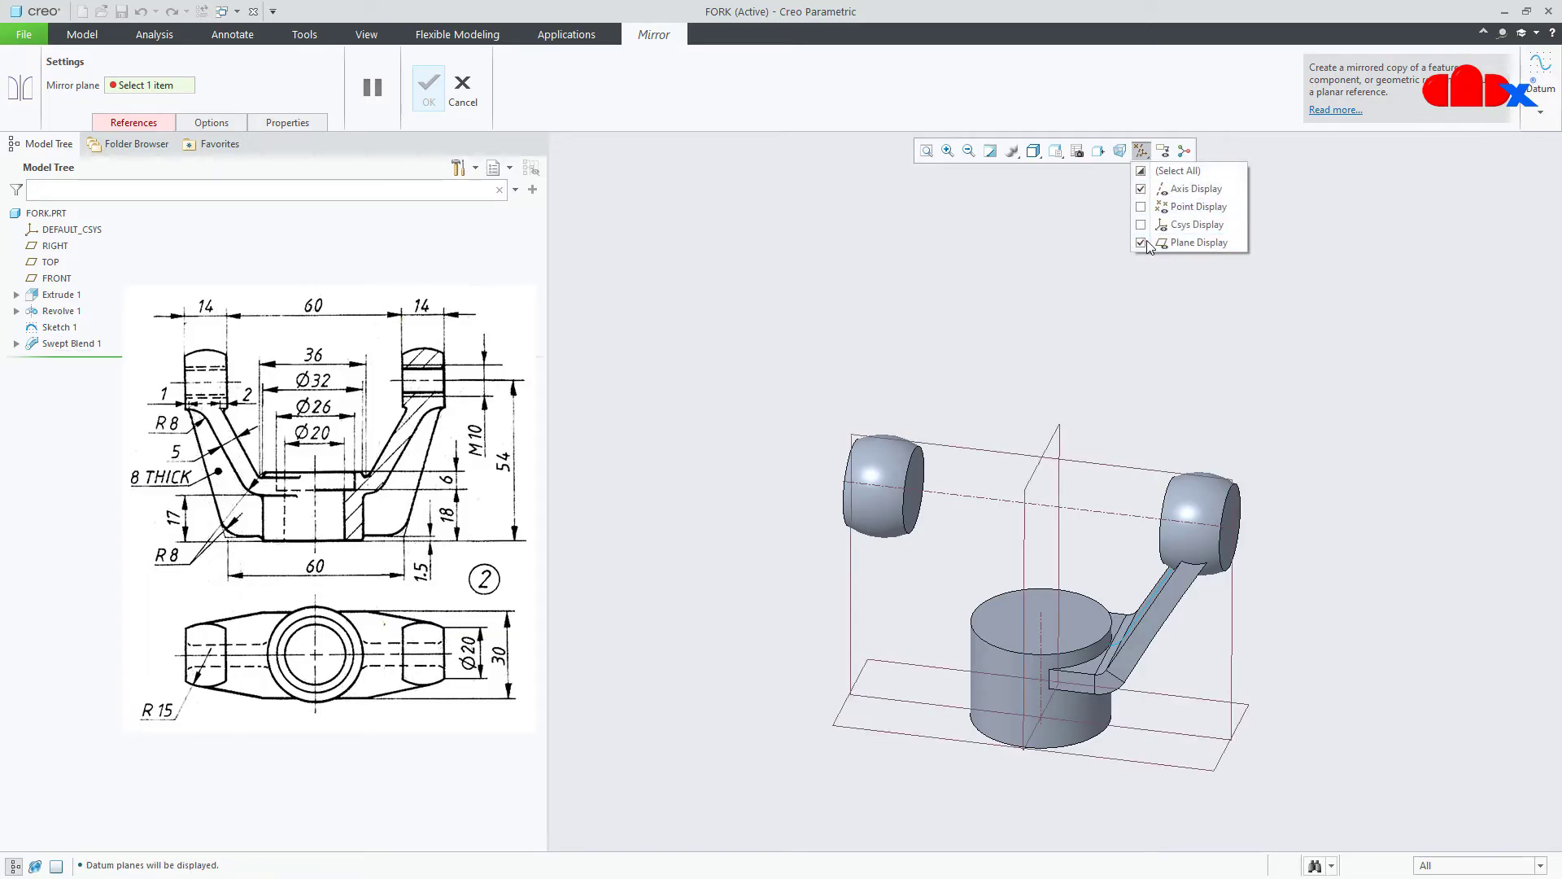
click(1055, 444)
middle_click(1144, 407)
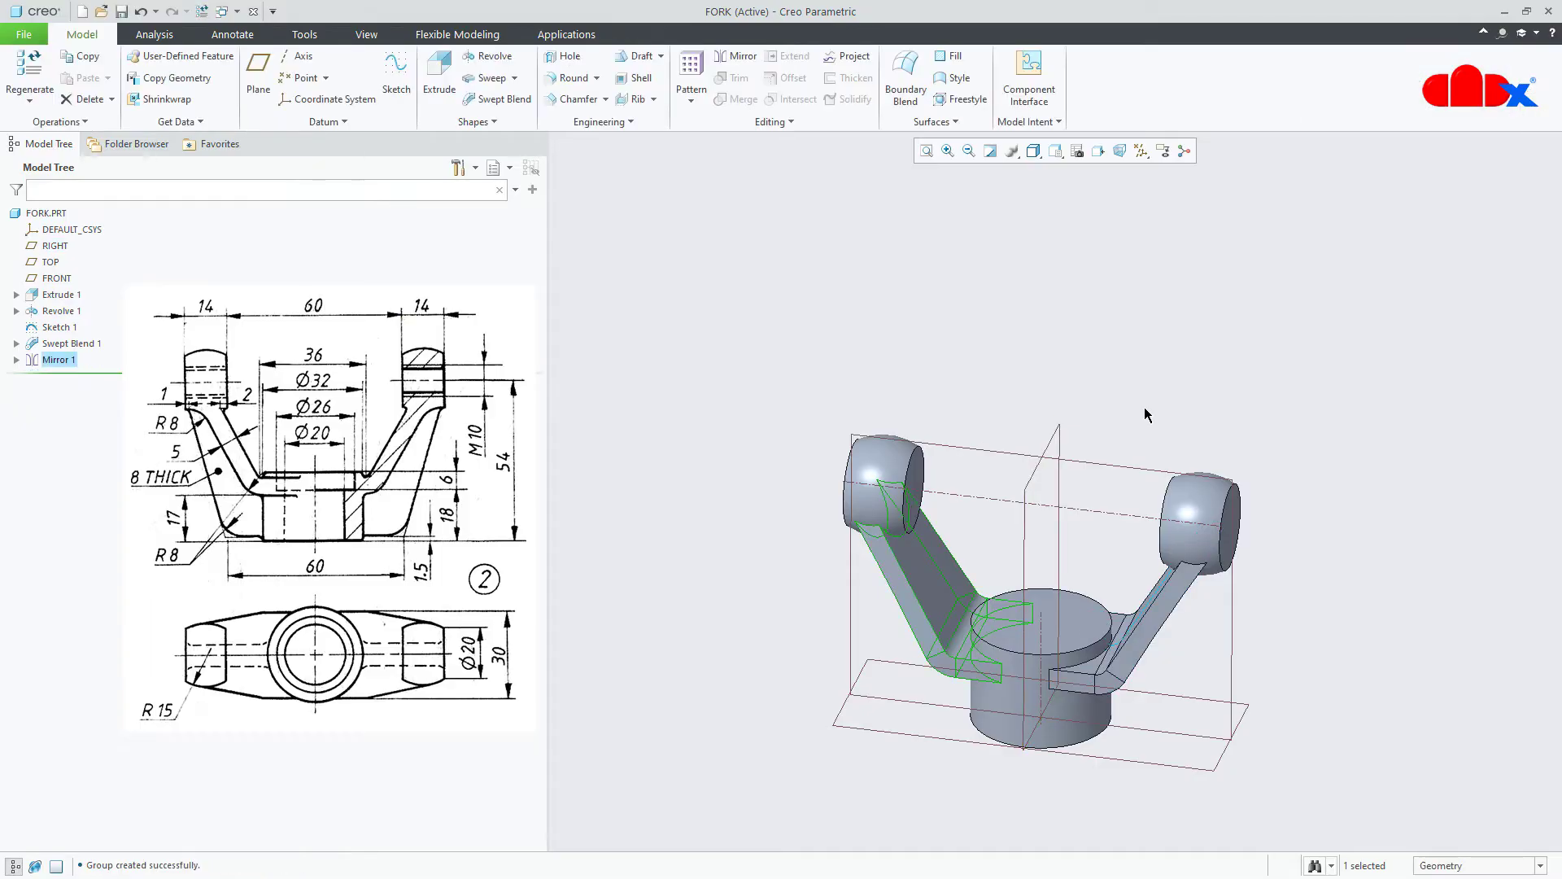
- Restore the default orientation and turn off the display of all datum features
key(ctrl+d)
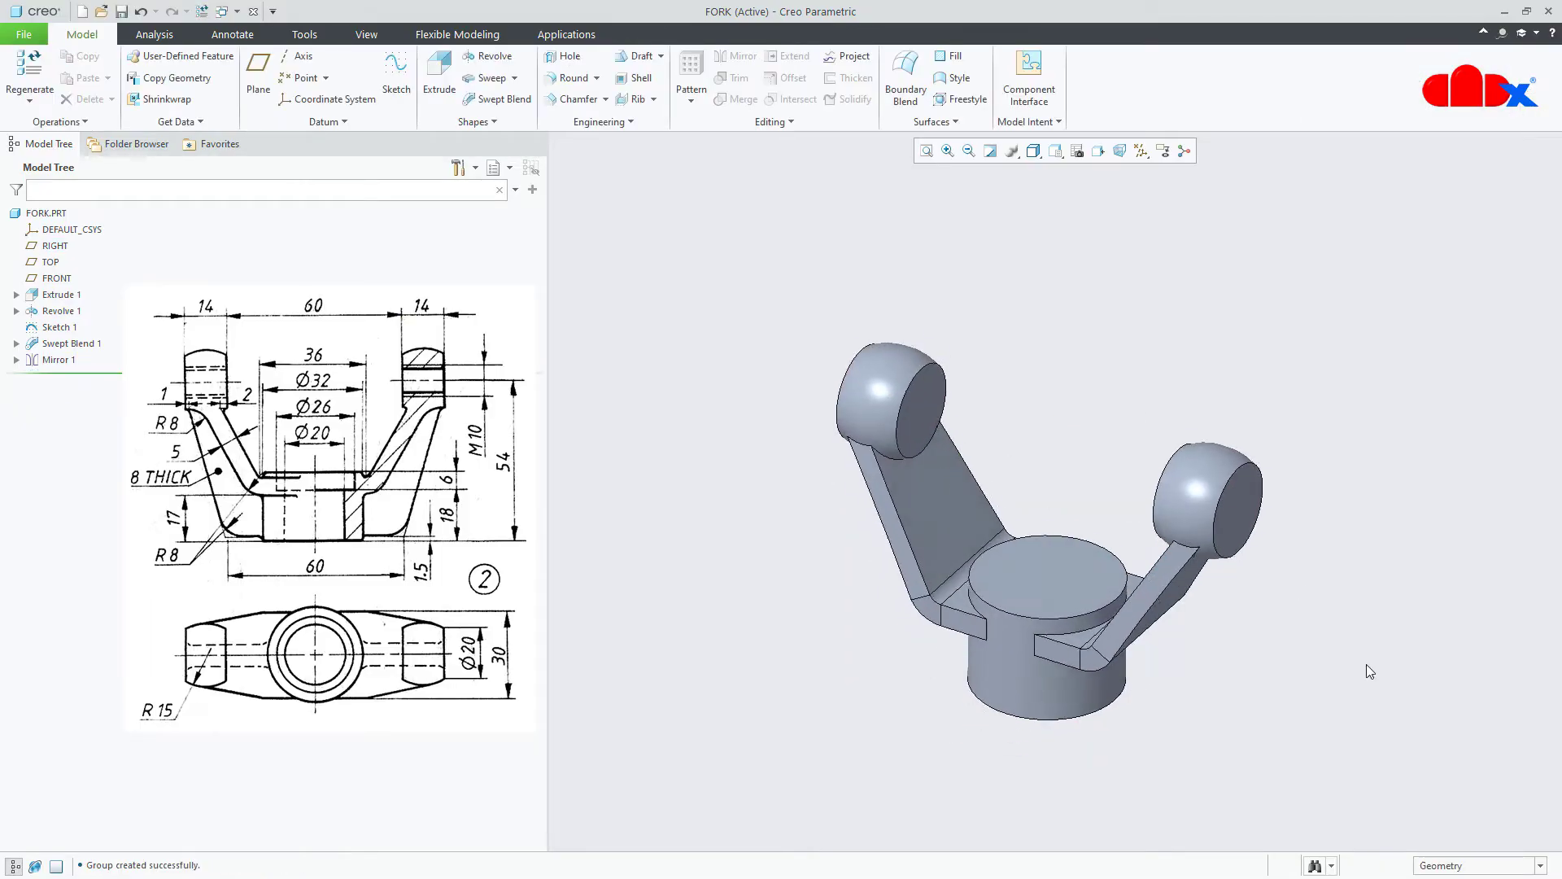
click(1141, 150)
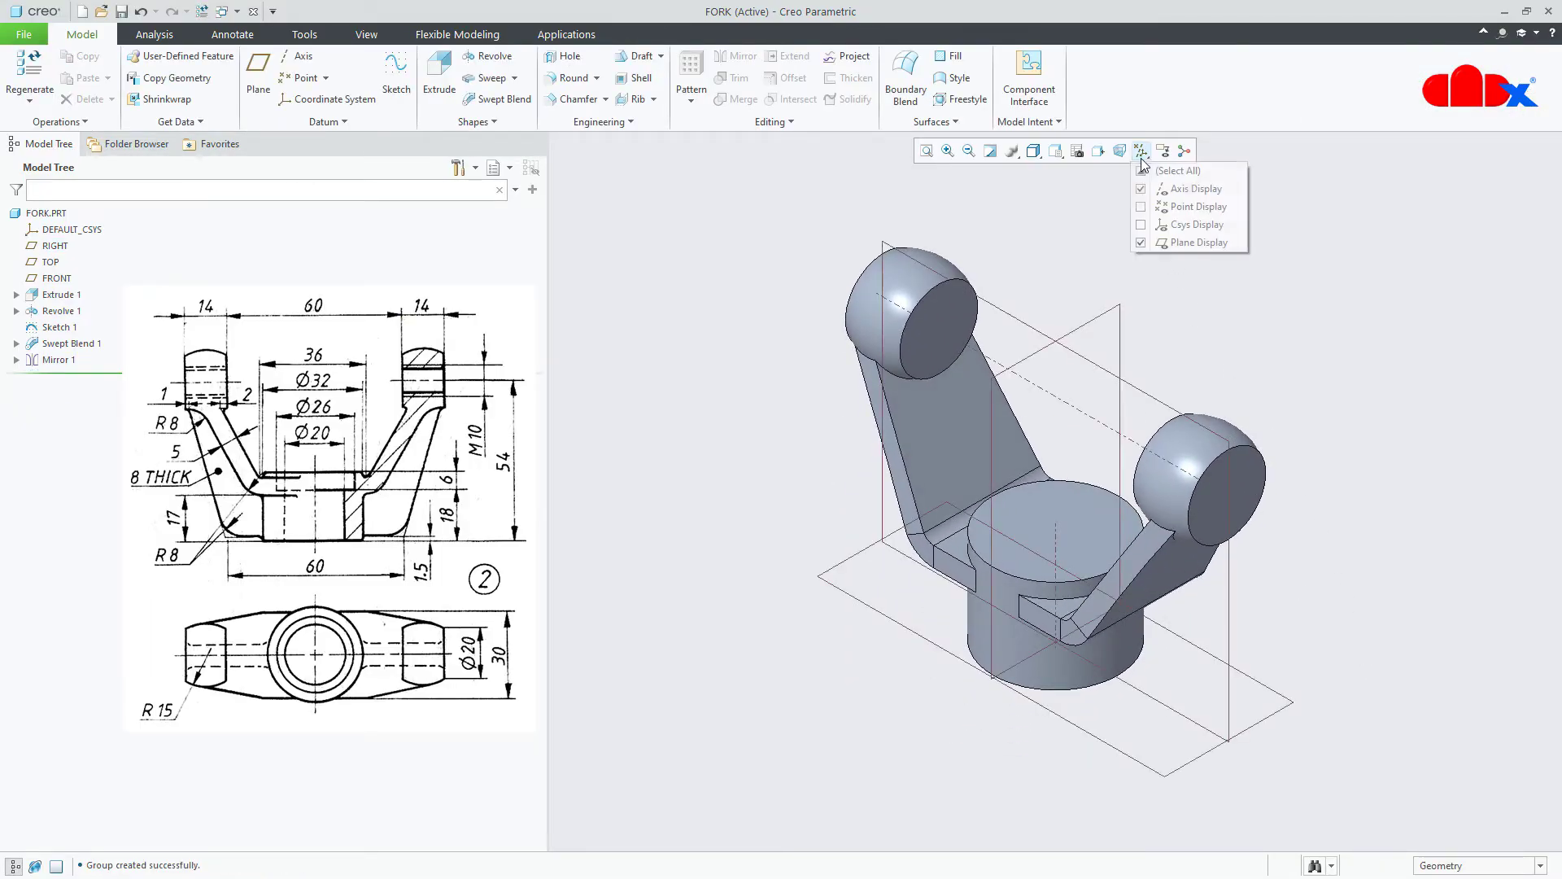
click(1141, 171)
click(1142, 173)
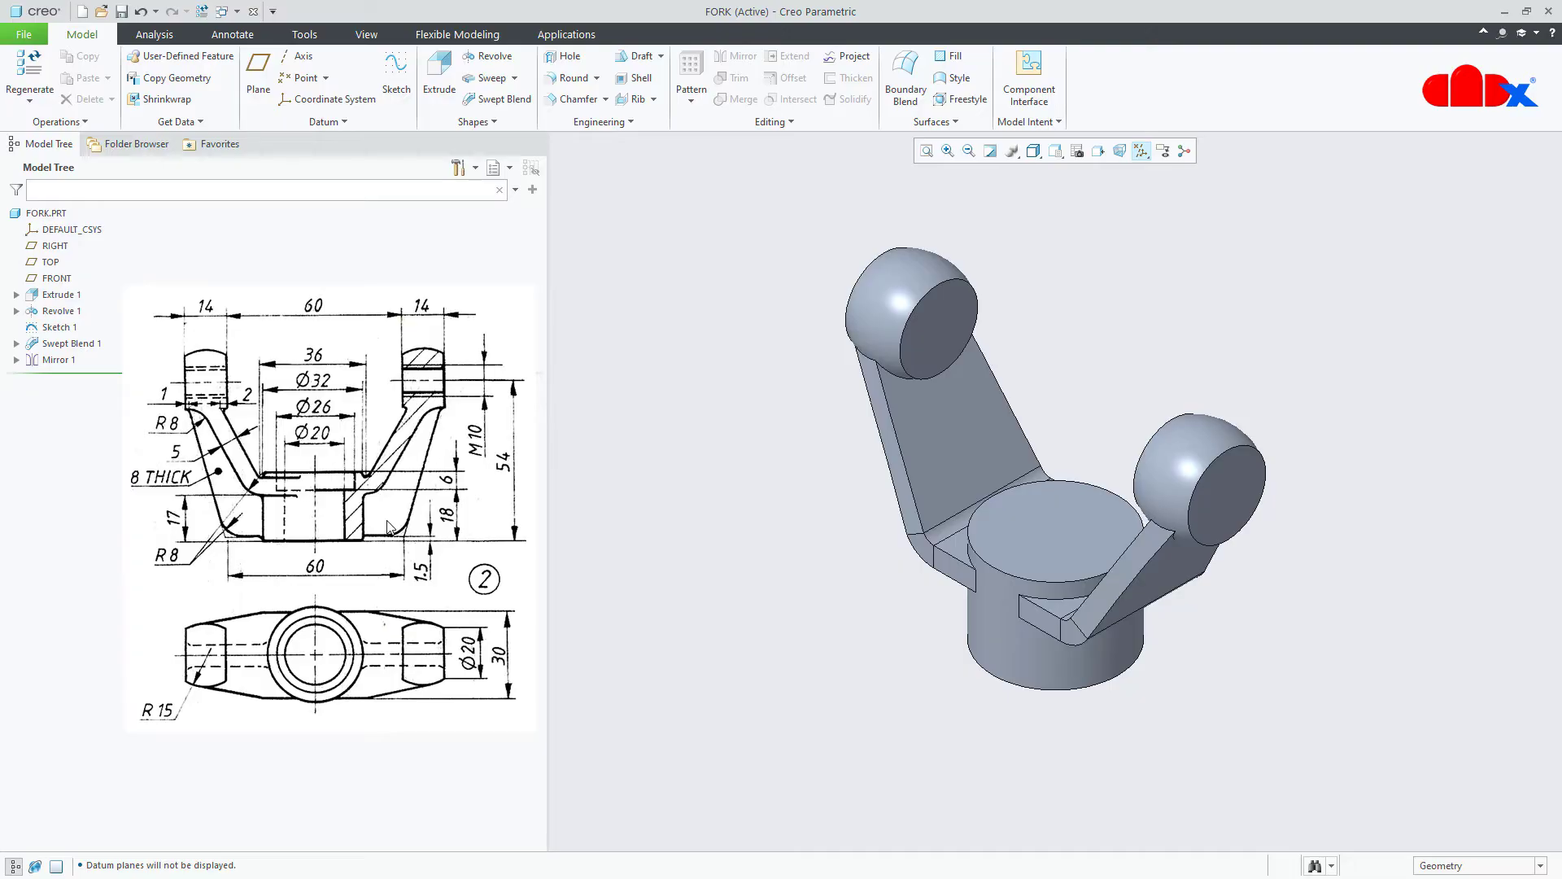
- Start an extrude sketch on the FRONT plane and add the outer end faces of both bosses as references
click(440, 82)
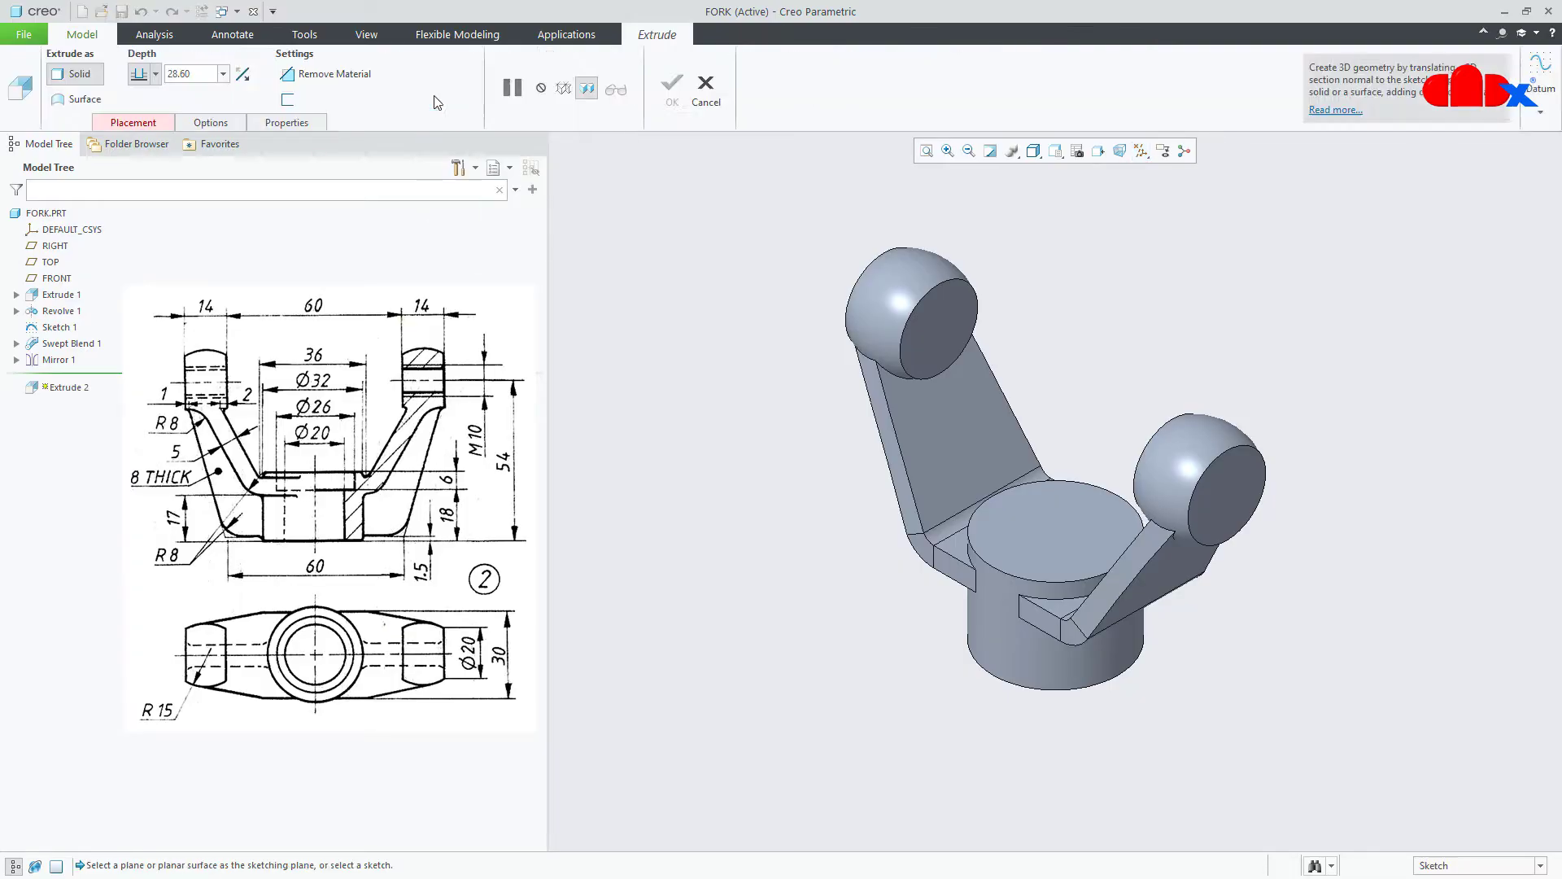
click(56, 278)
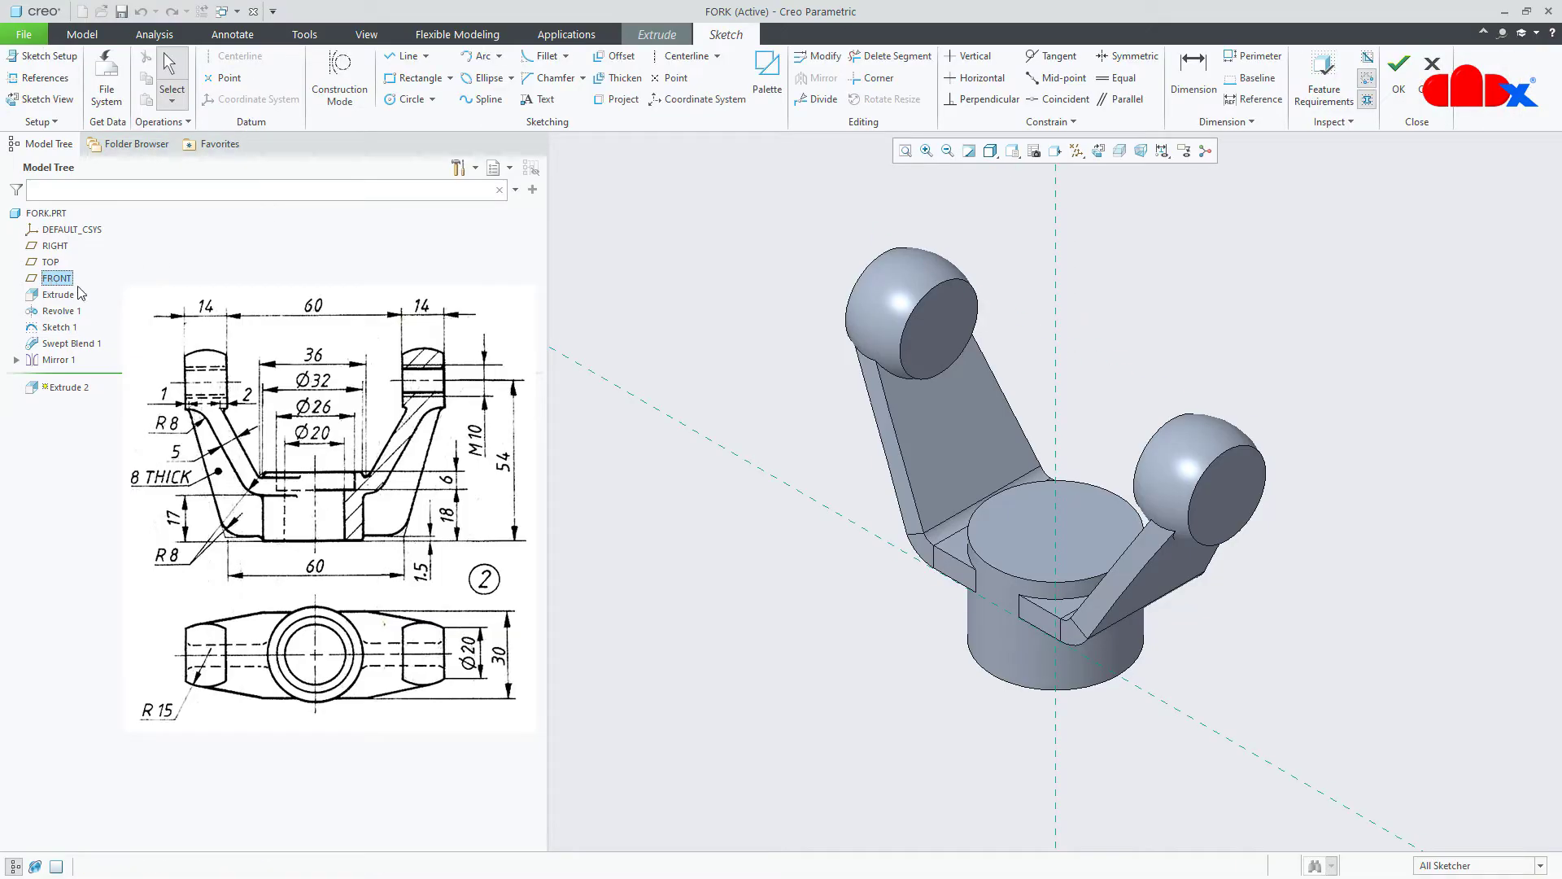
click(1097, 151)
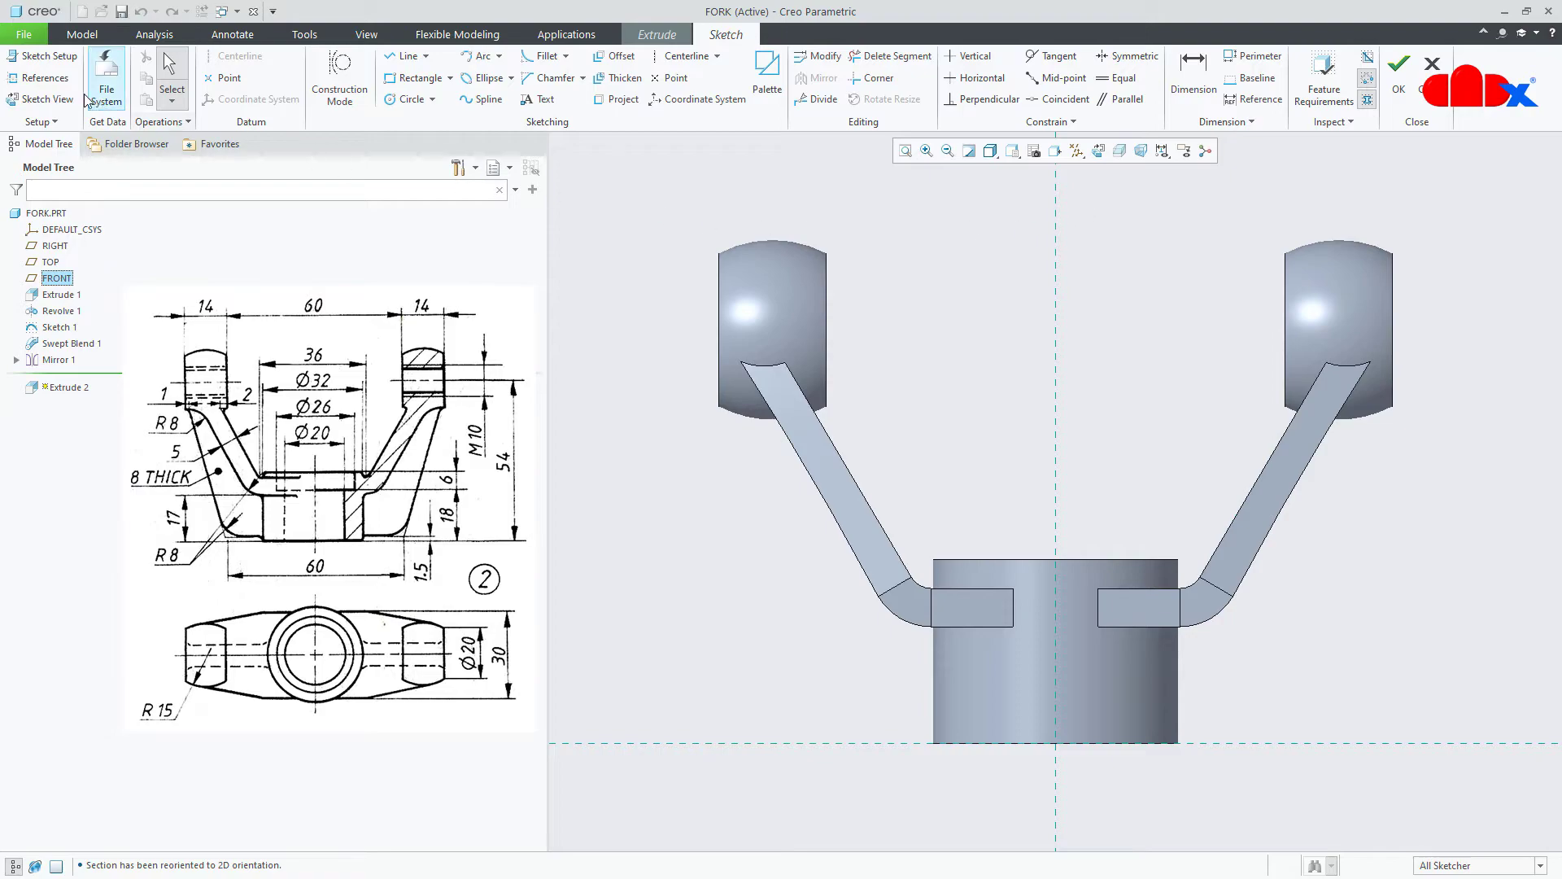
click(41, 78)
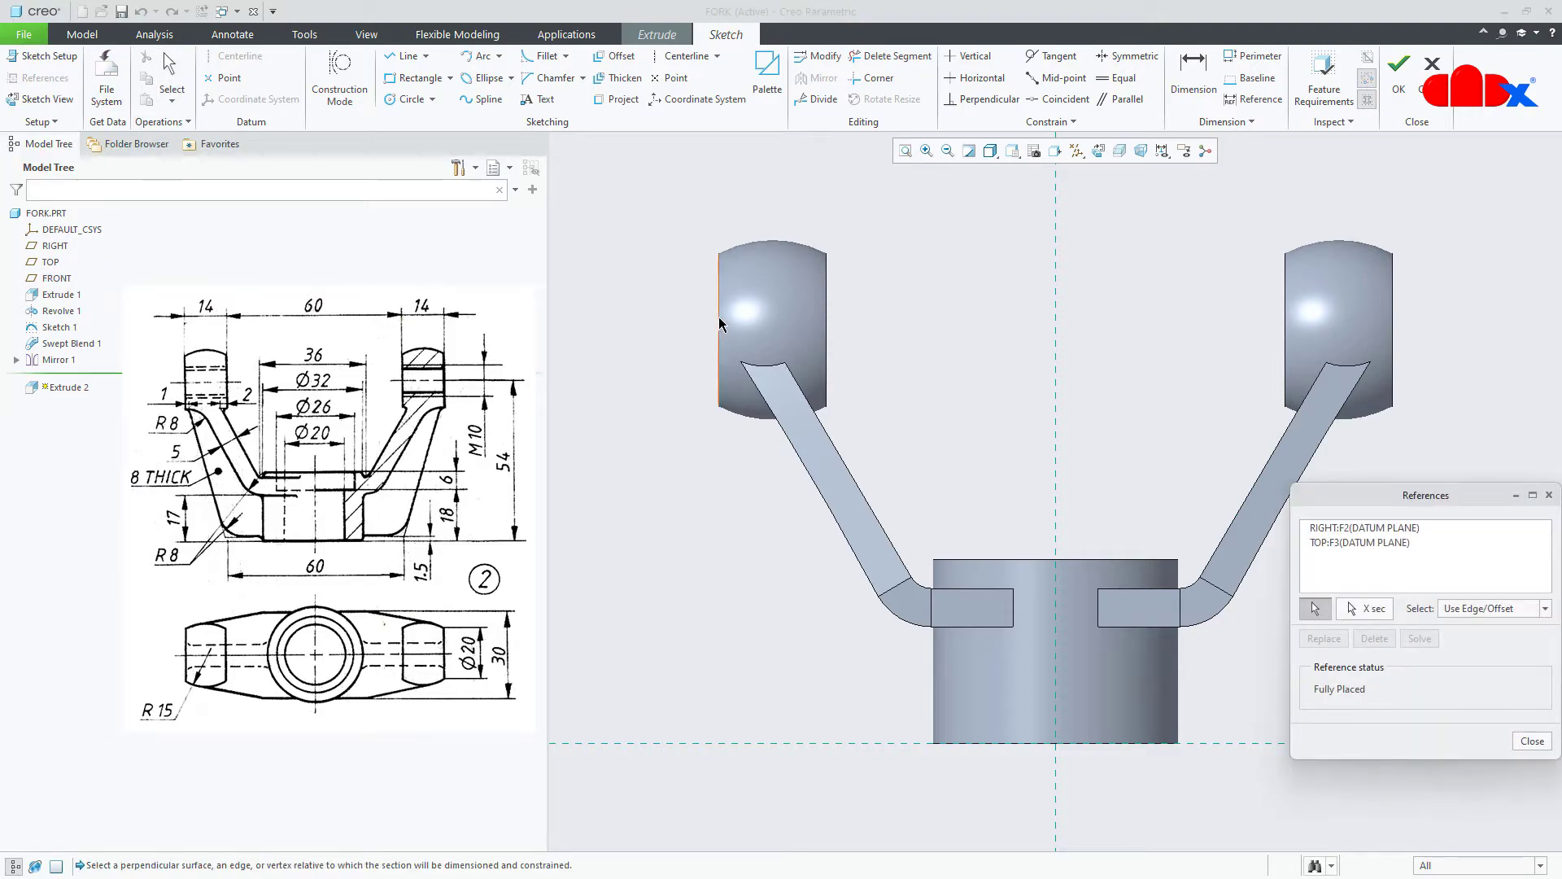
click(758, 324)
click(1396, 318)
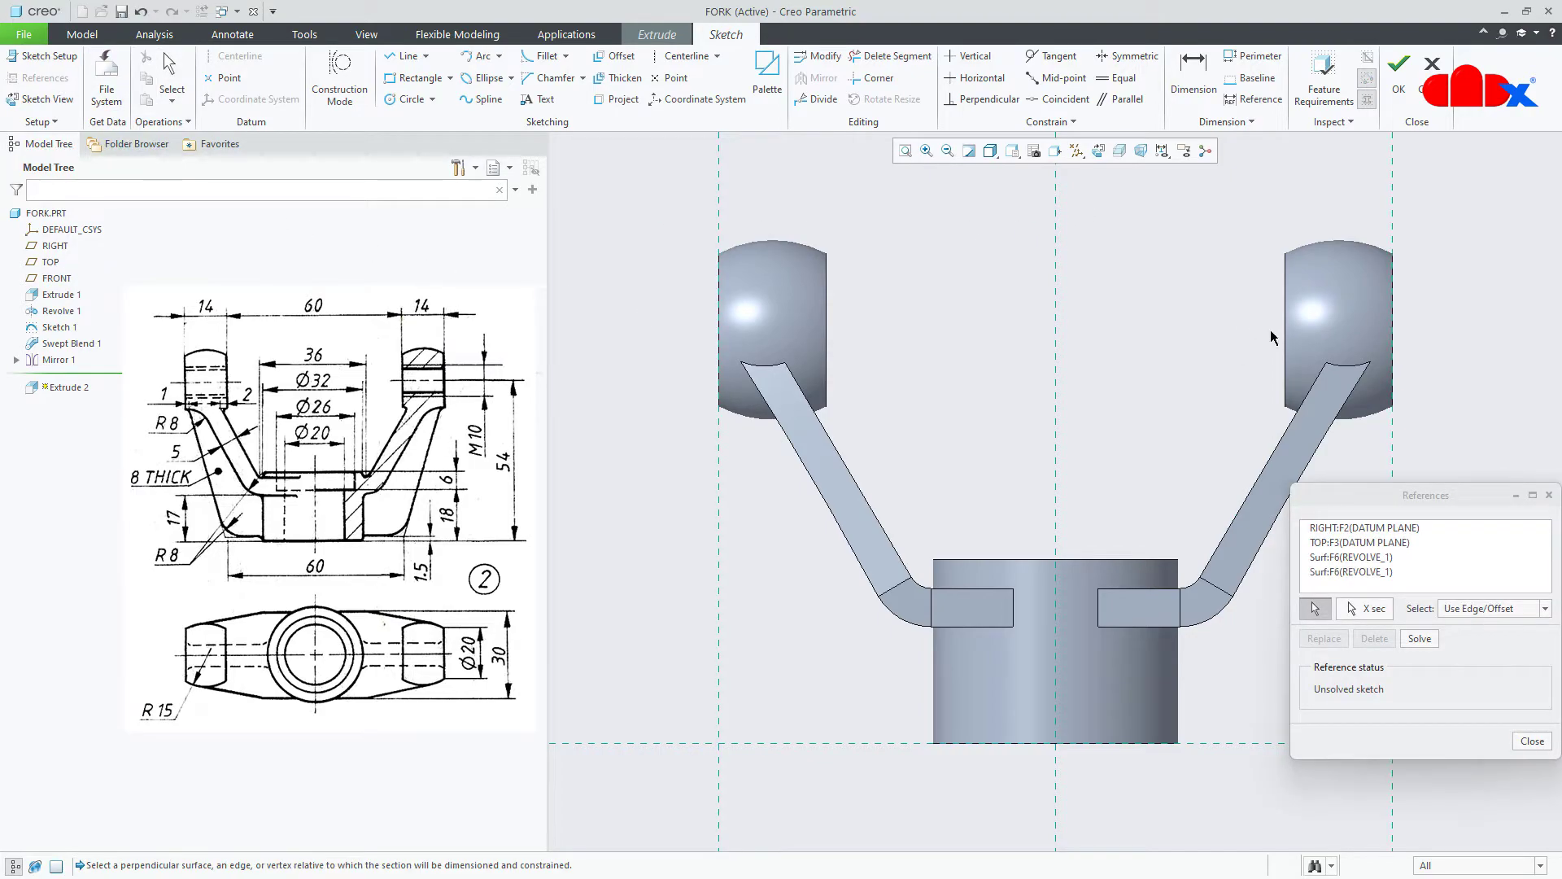
middle_click(1149, 328)
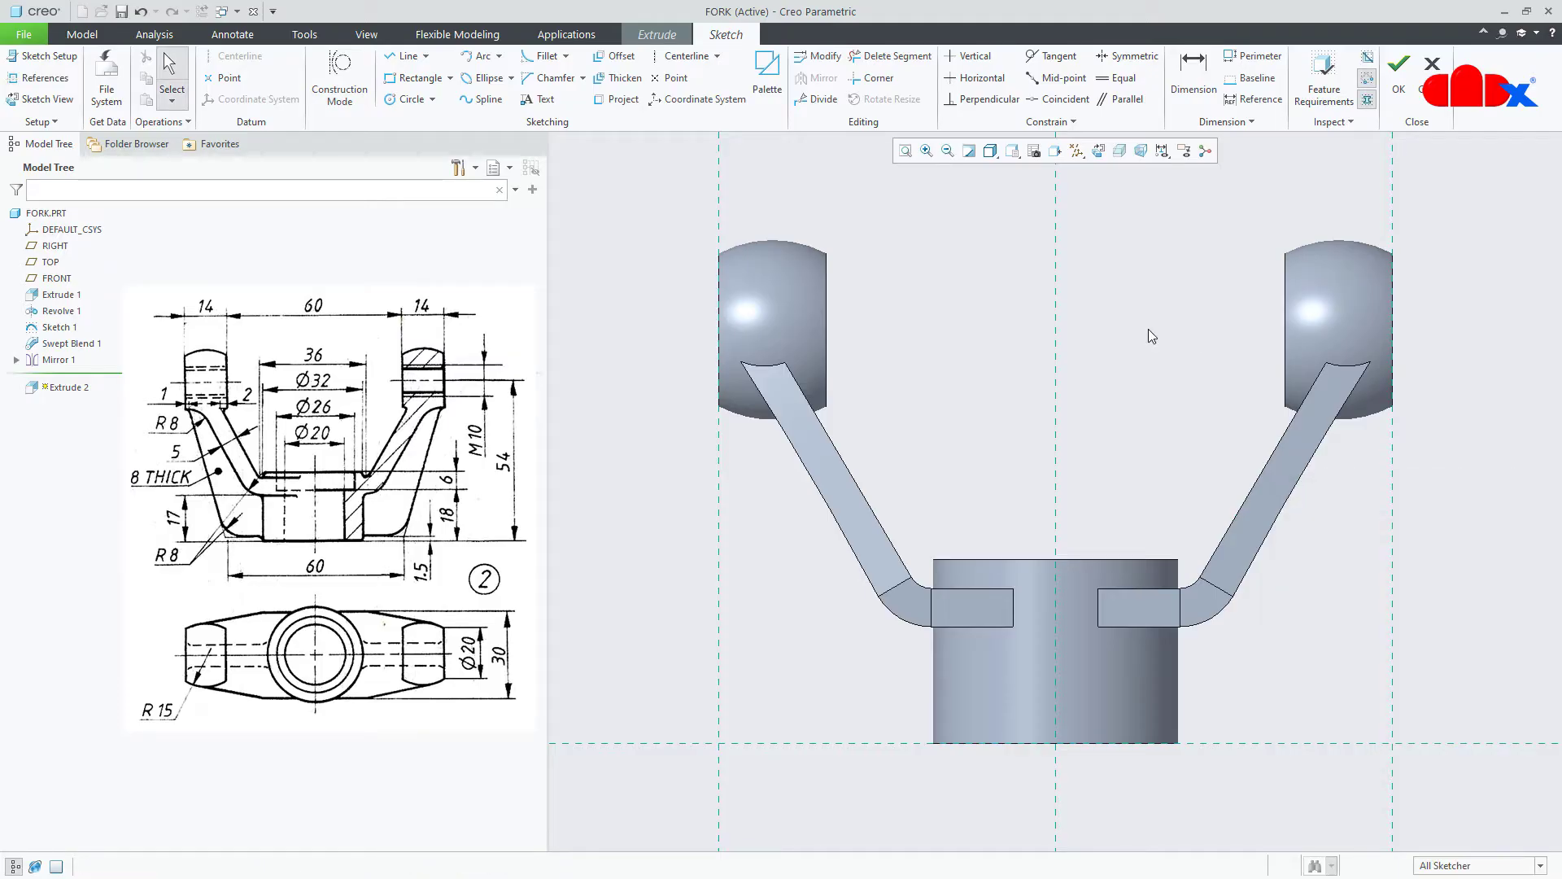
- Add a vertical centerline along the fork's middle reference in the sketch
right_click(1149, 329)
click(1277, 360)
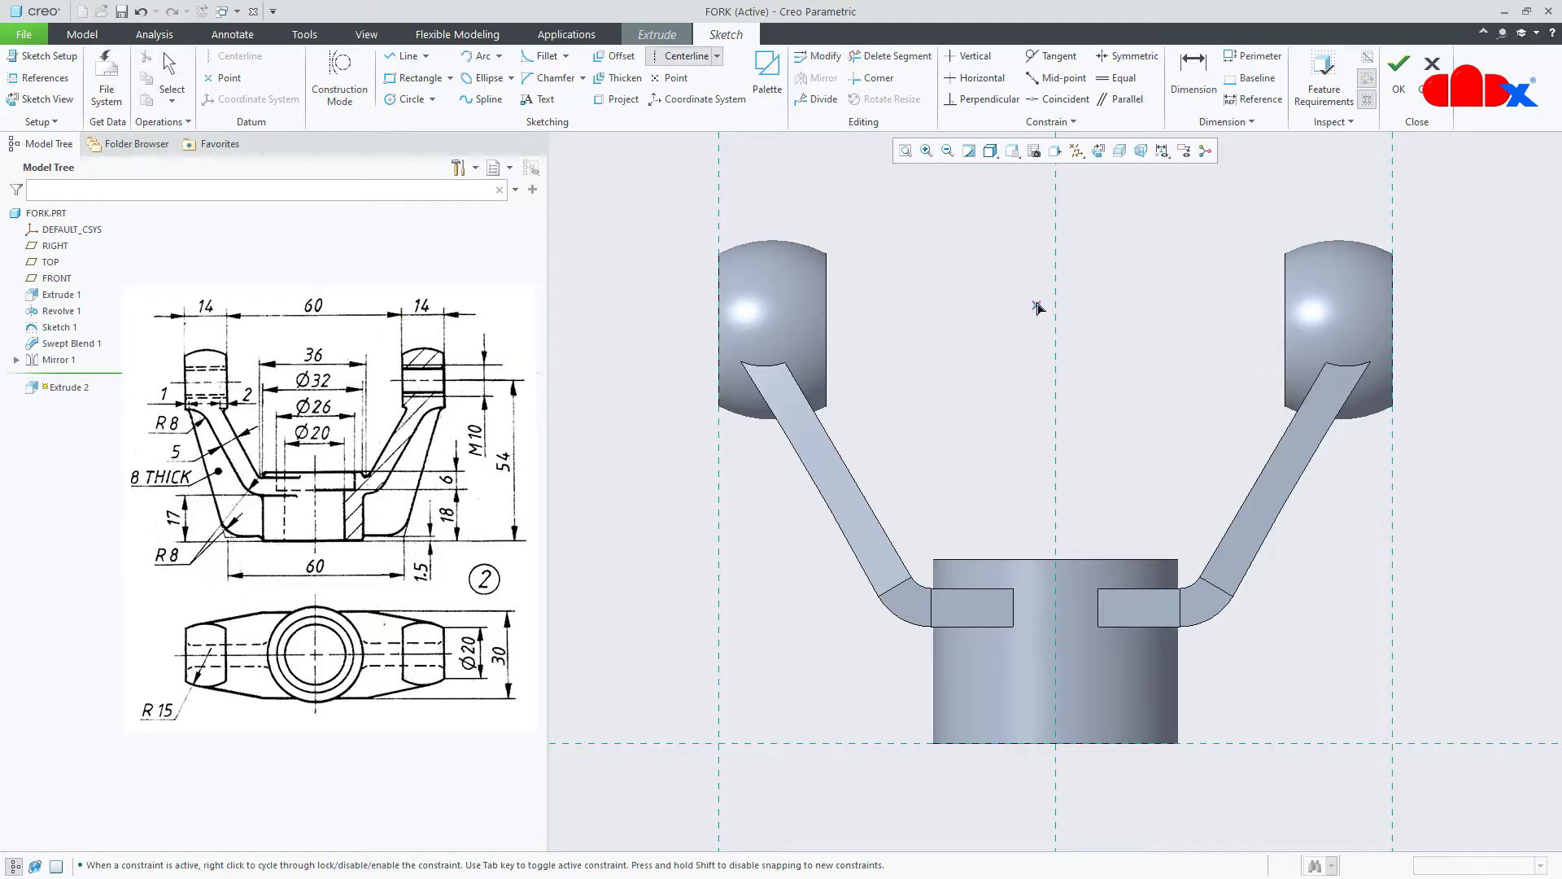
click(1057, 368)
middle_click(1151, 409)
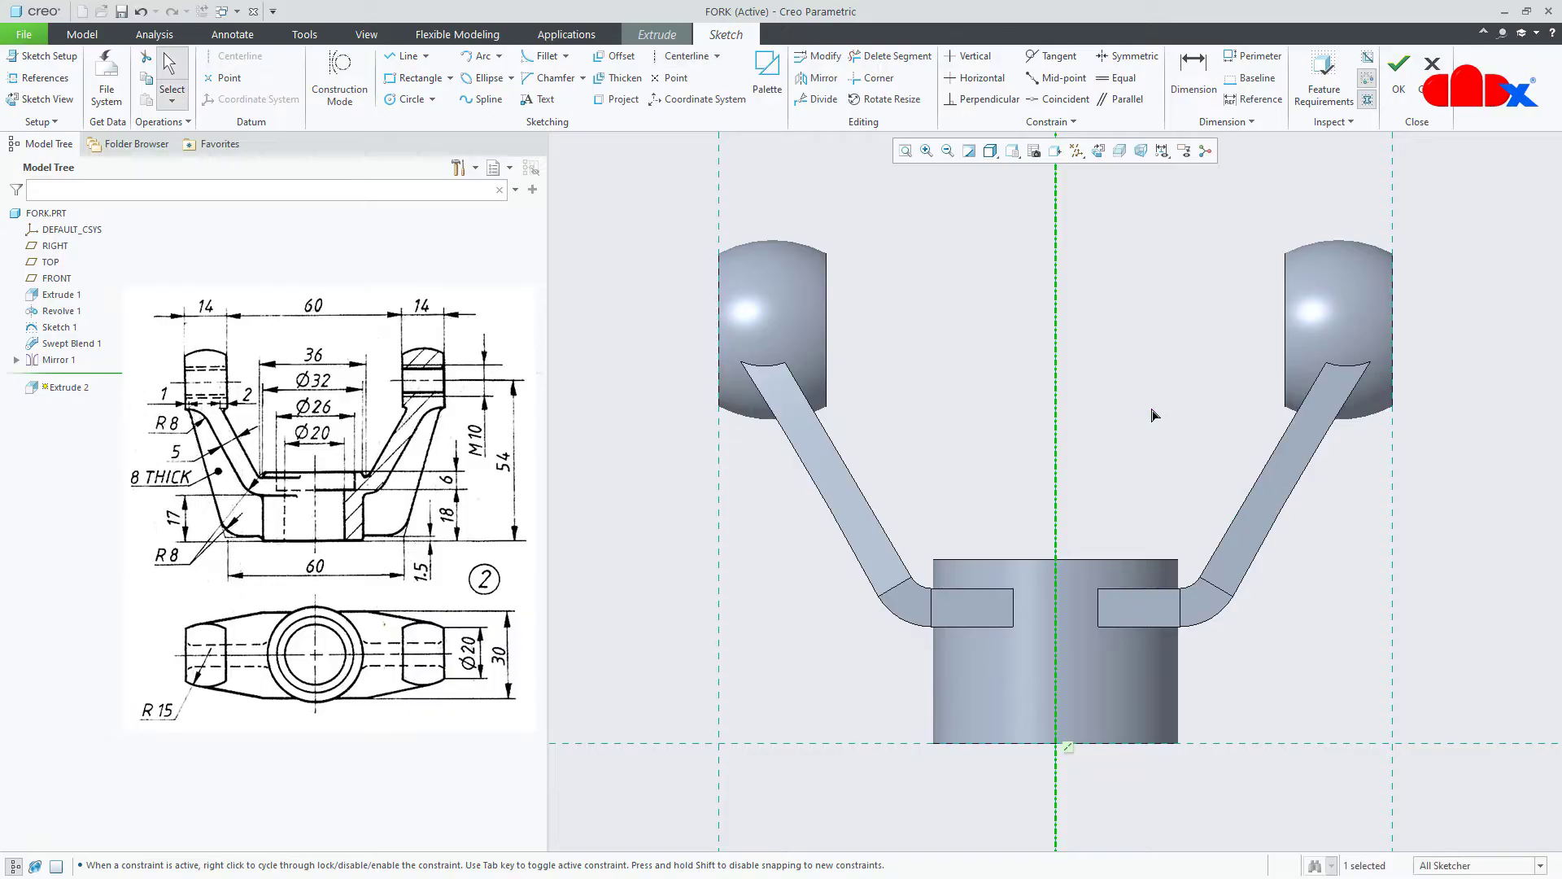
- Sketch a symmetric horizontal line about 61 long across the cylinder and a slanted line up to the right boss's outer reference
right_click(1151, 409)
click(1186, 439)
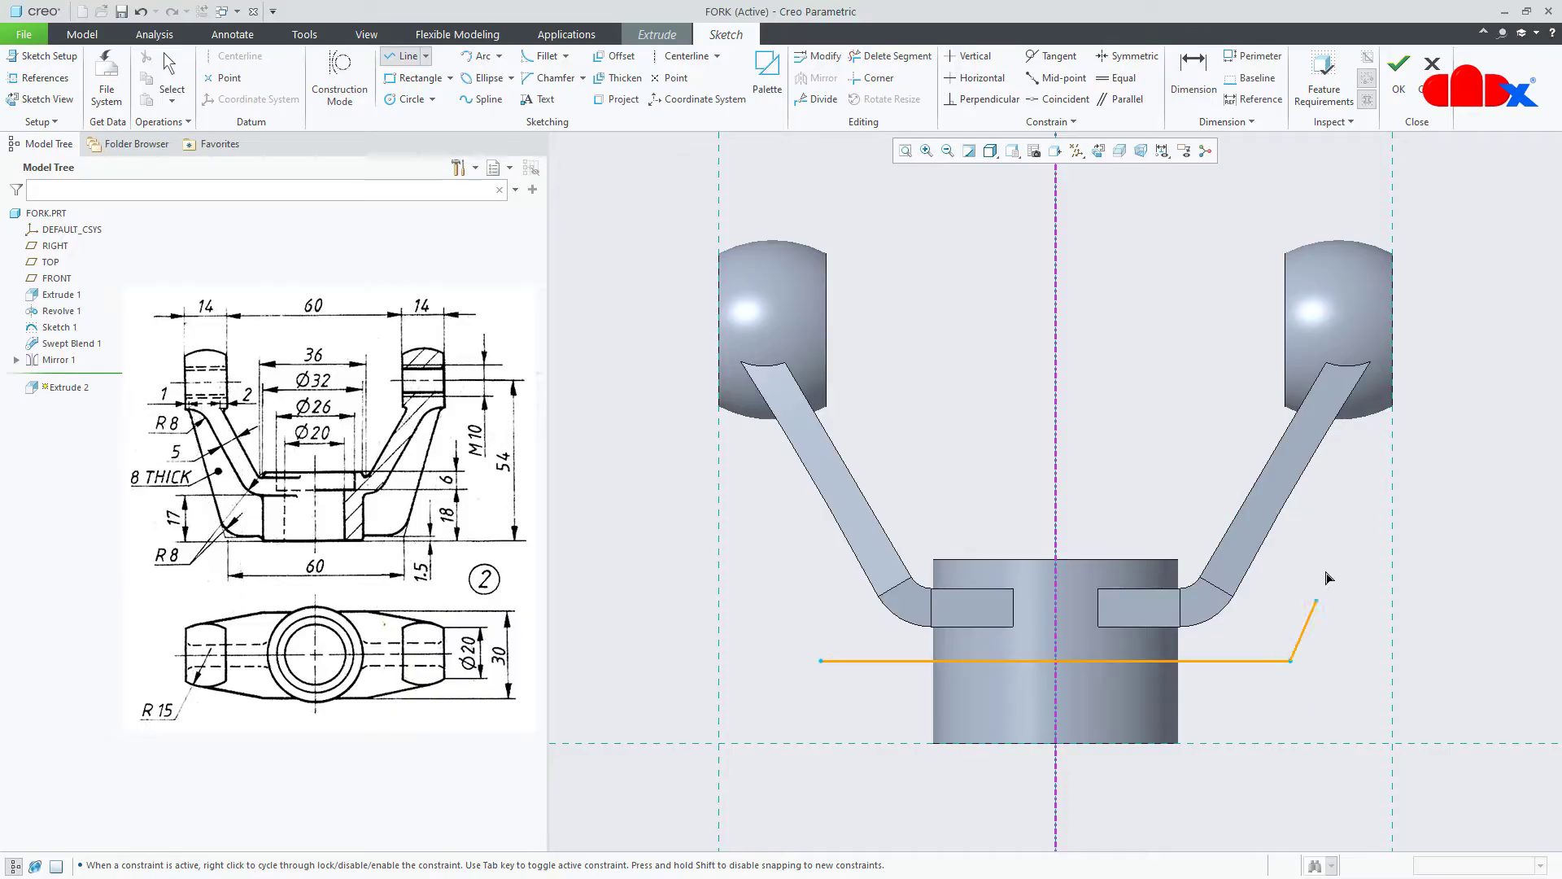
click(1391, 389)
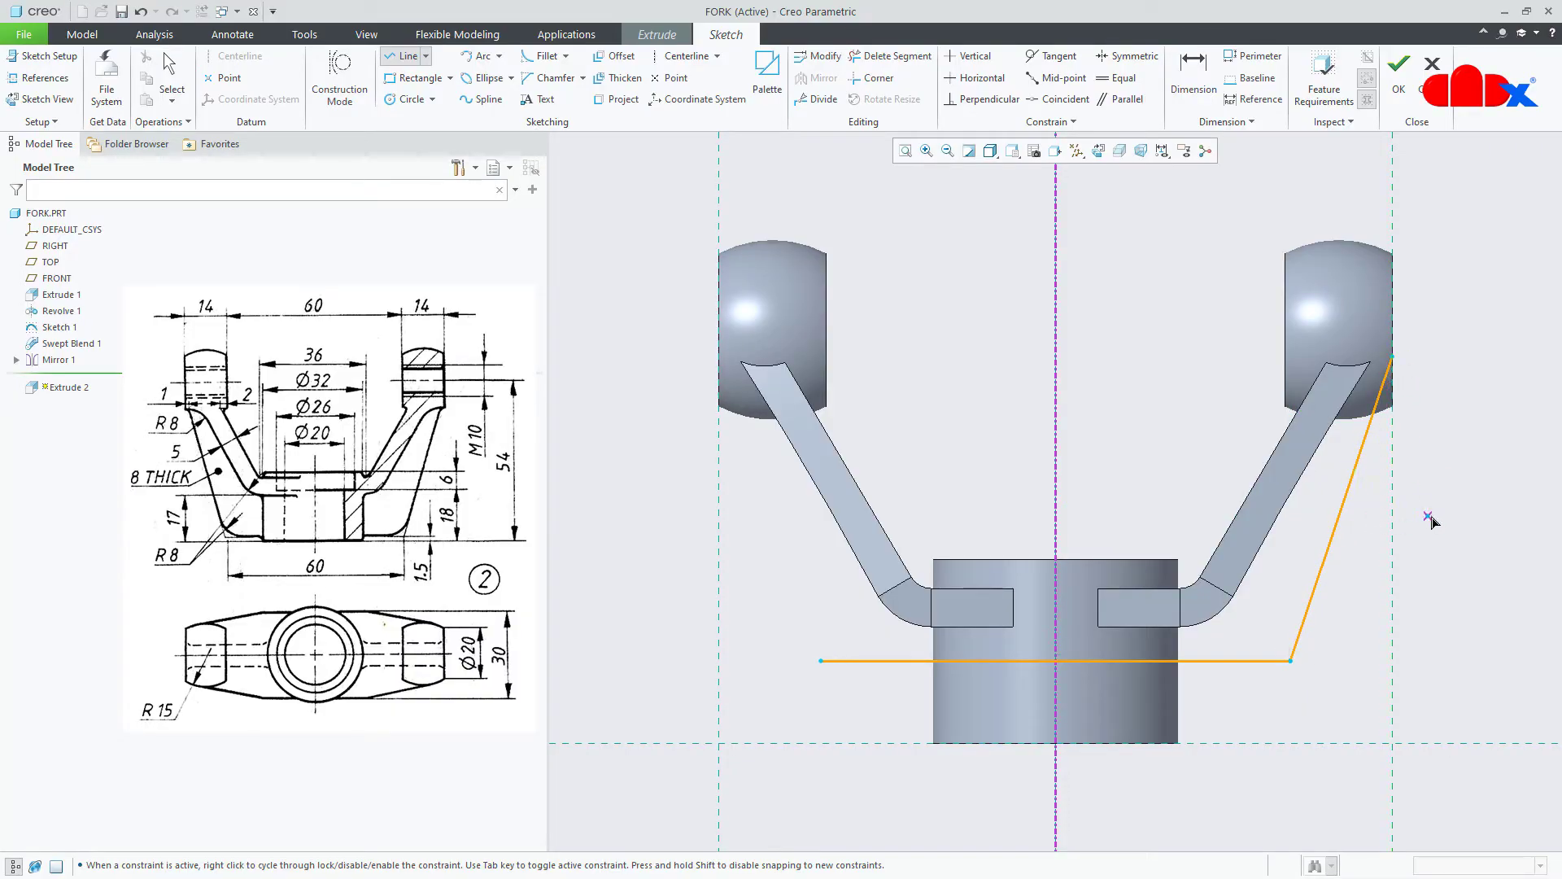
middle_click(1466, 522)
- Mirror the slanted line about the vertical centerline
click(1325, 578)
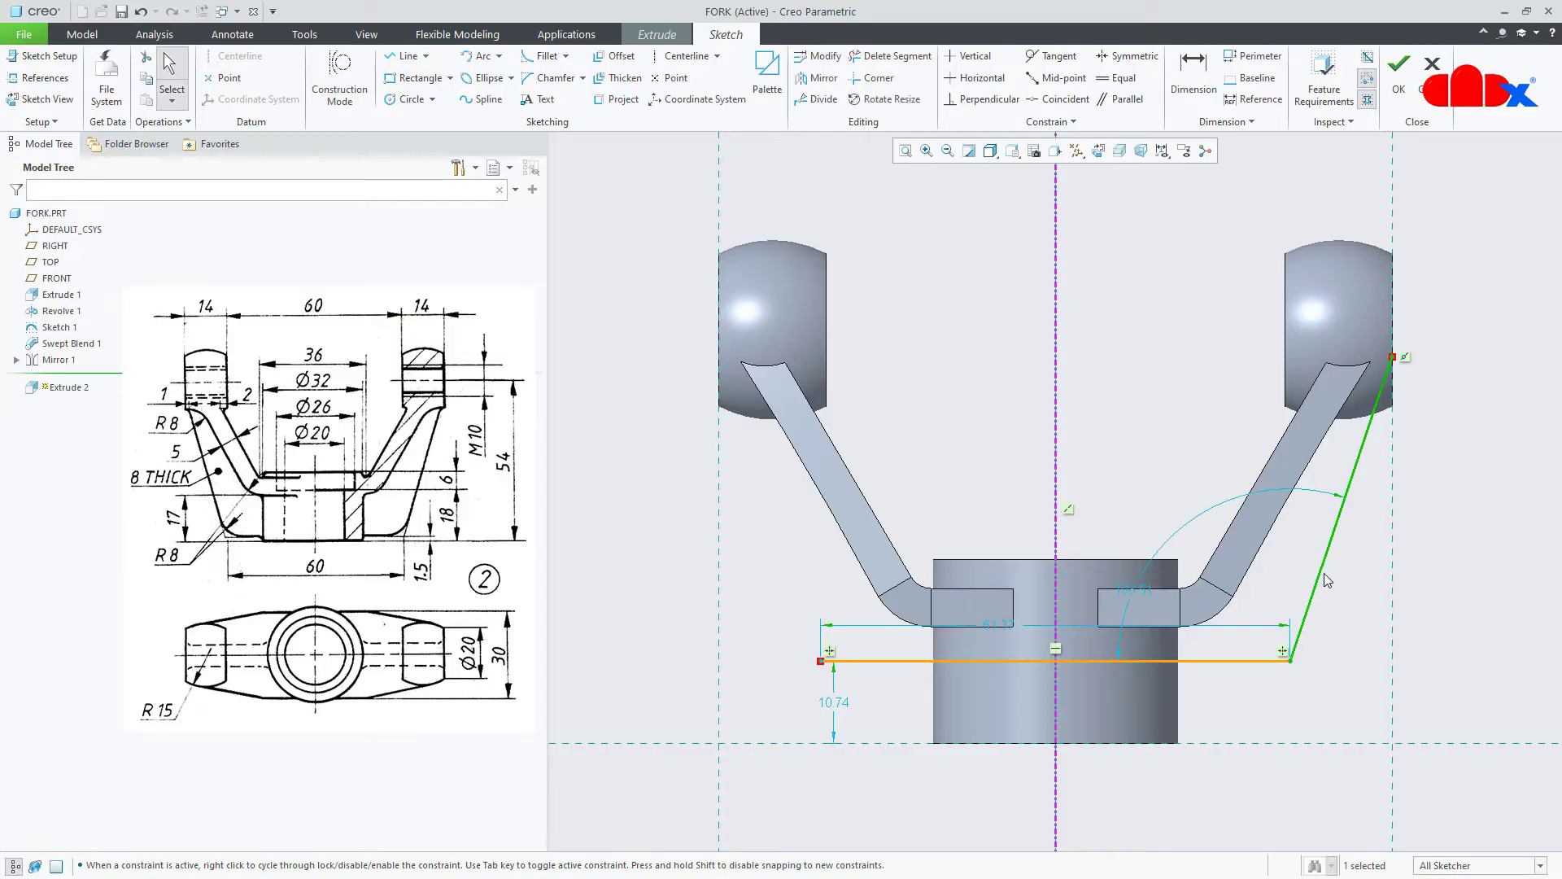
click(818, 78)
click(1054, 352)
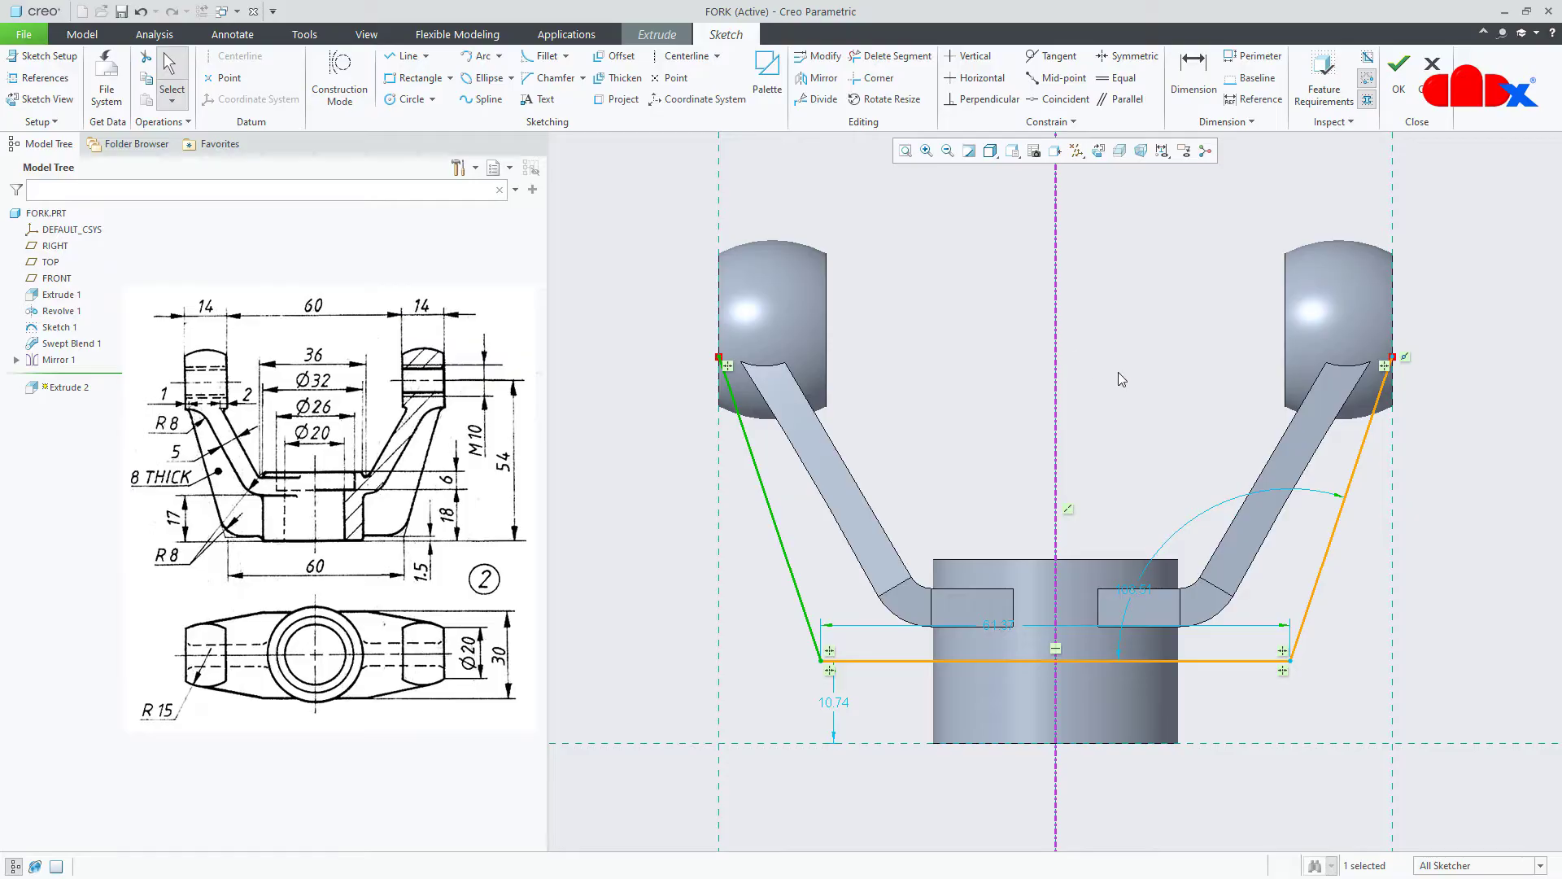
click(1355, 666)
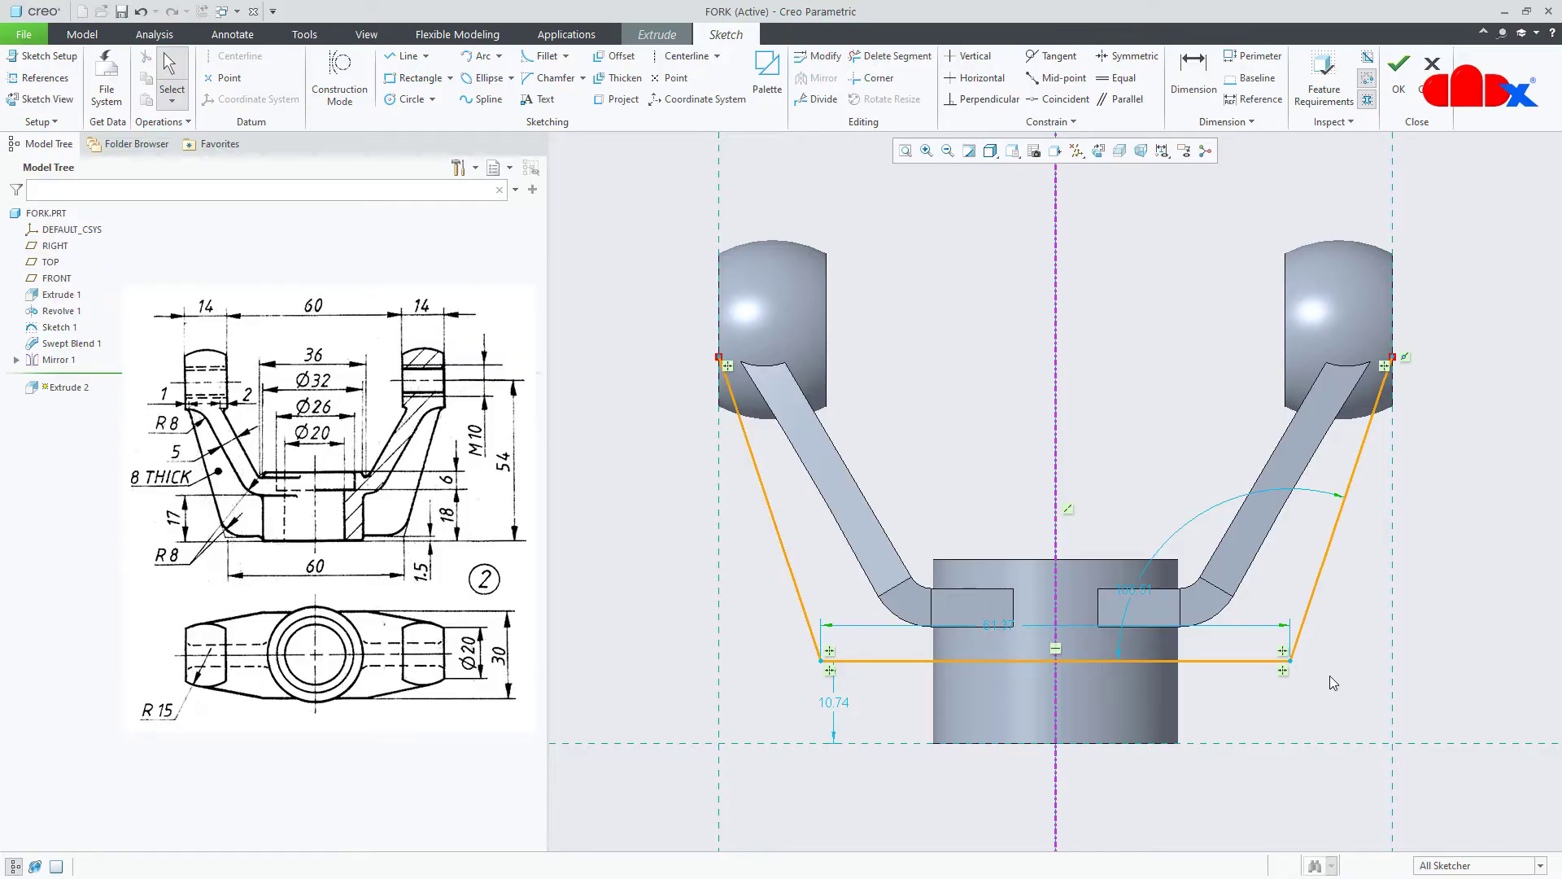
- Set the horizontal line's length to 60 and its height above the base to 1.5, and raise the slanted lines' upper endpoints into the bosses
double_click(990, 625)
text(60)
key(Return)
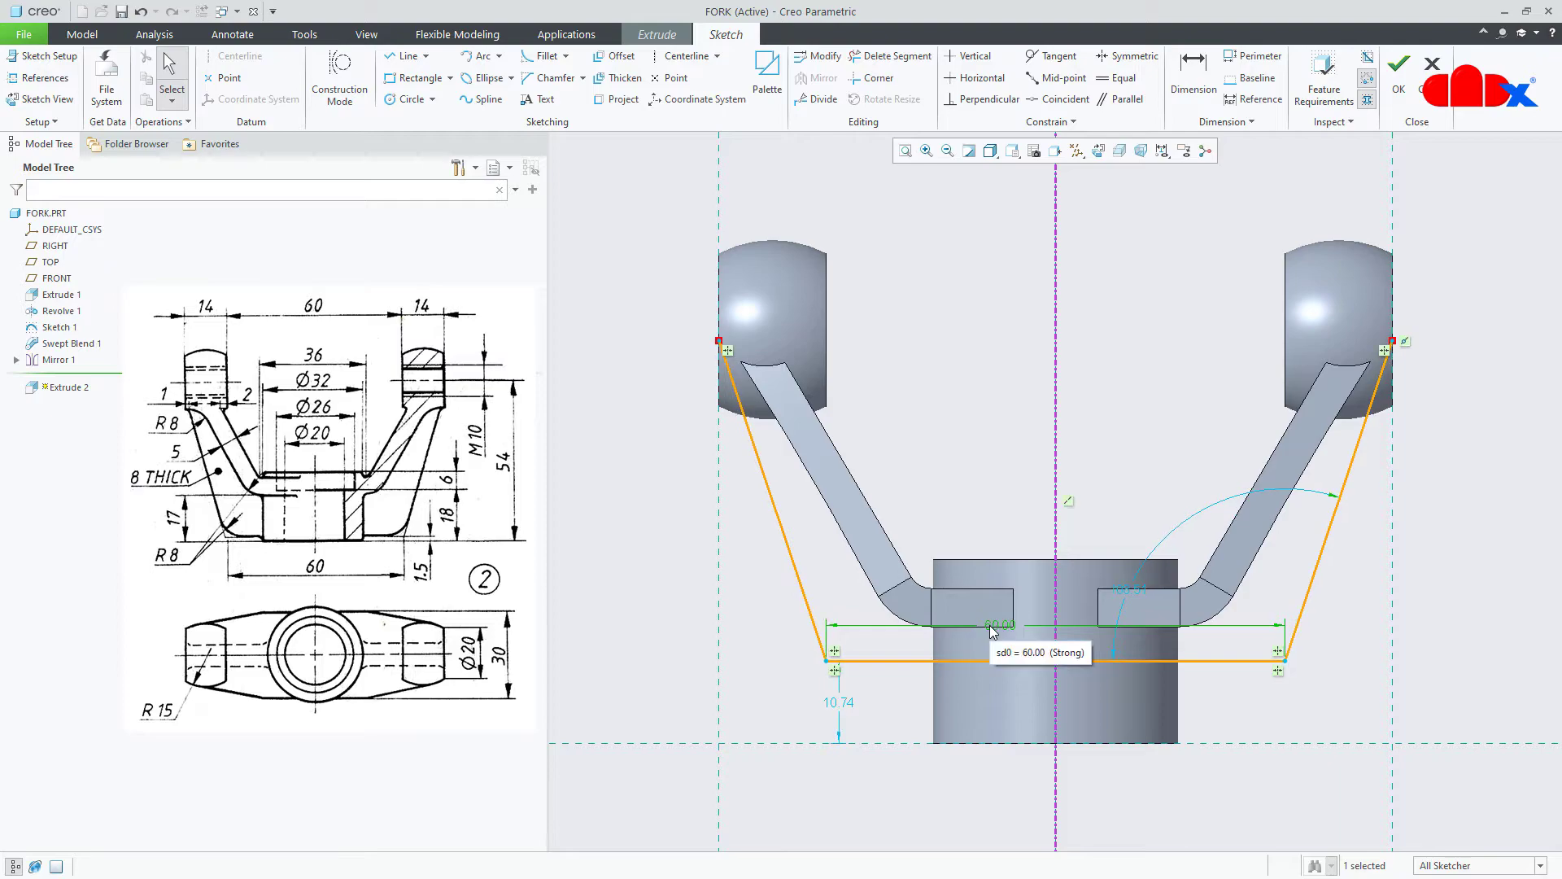
double_click(845, 703)
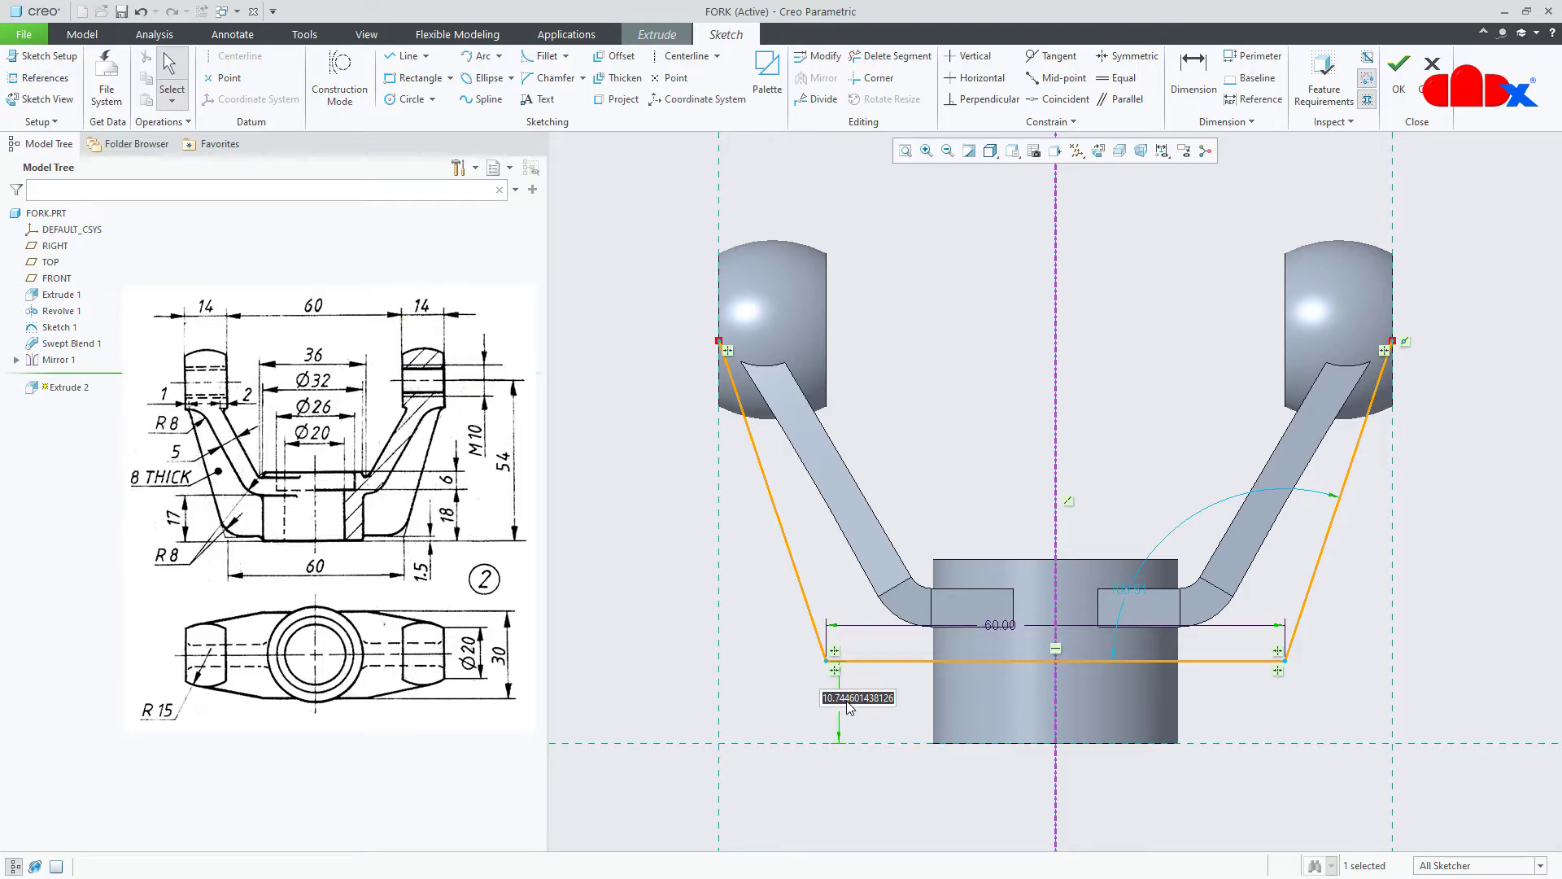
text(1.5)
key(Return)
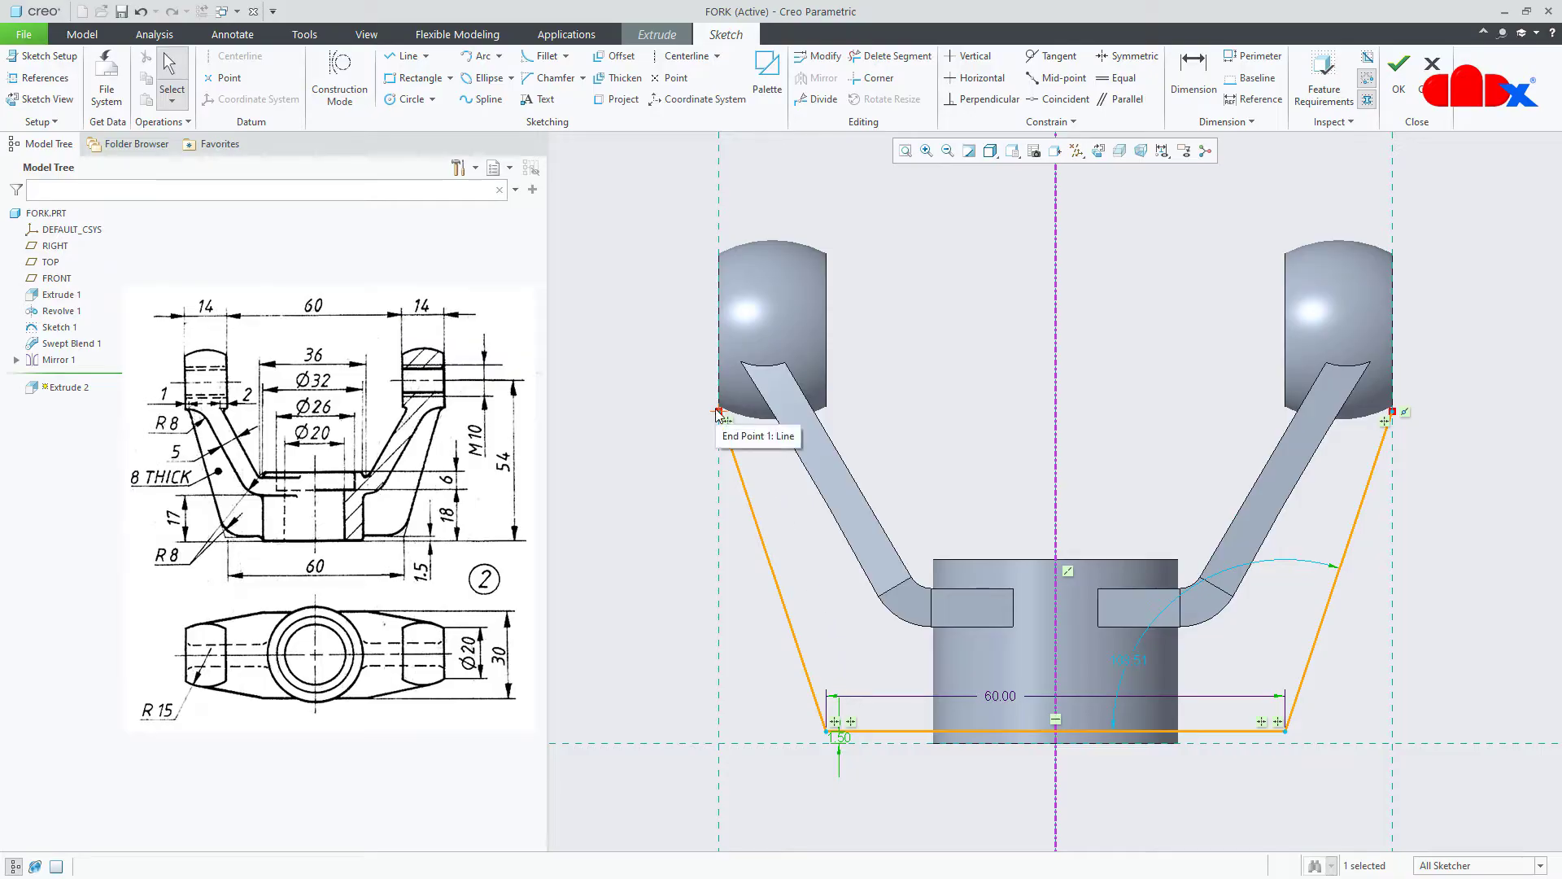
drag(720, 412, 728, 363)
- Add a horizontal centerline through the lower outer corner of the left boss
right_click(766, 458)
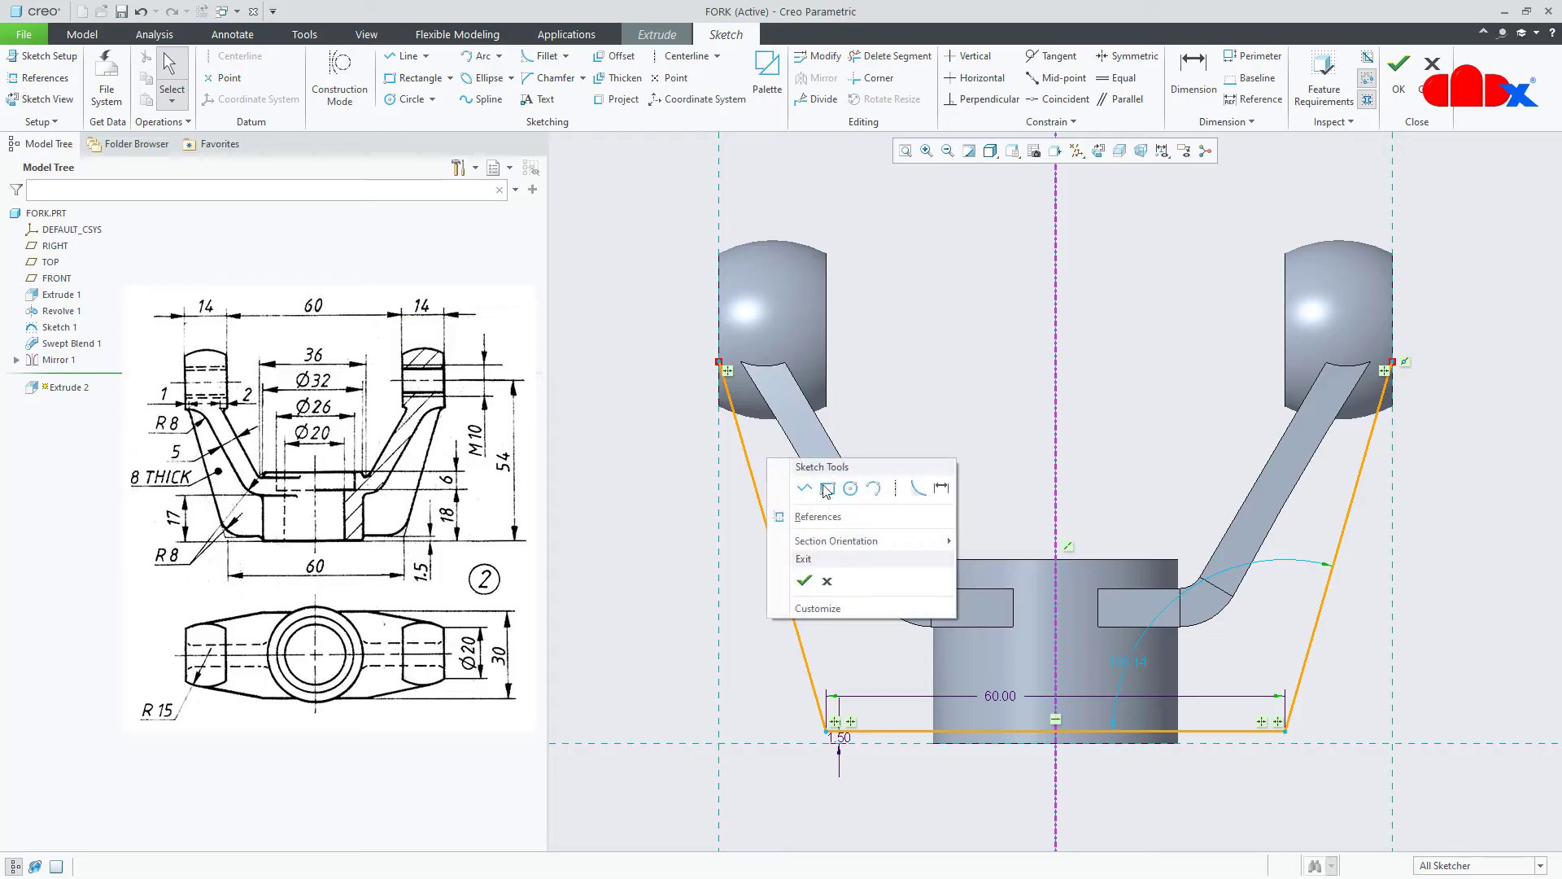
click(897, 491)
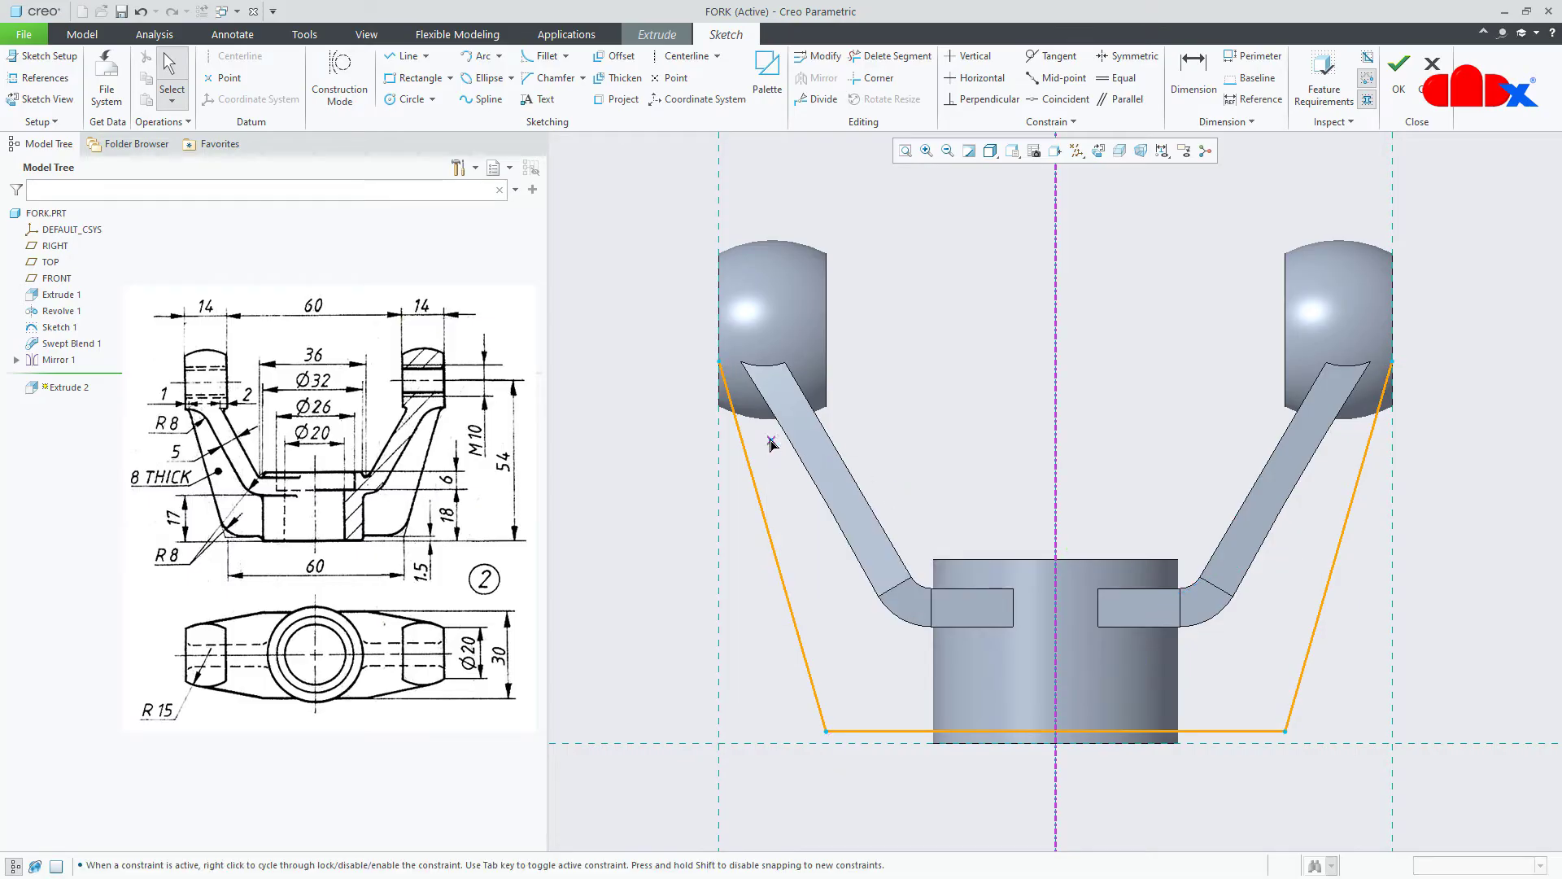
click(721, 415)
click(845, 411)
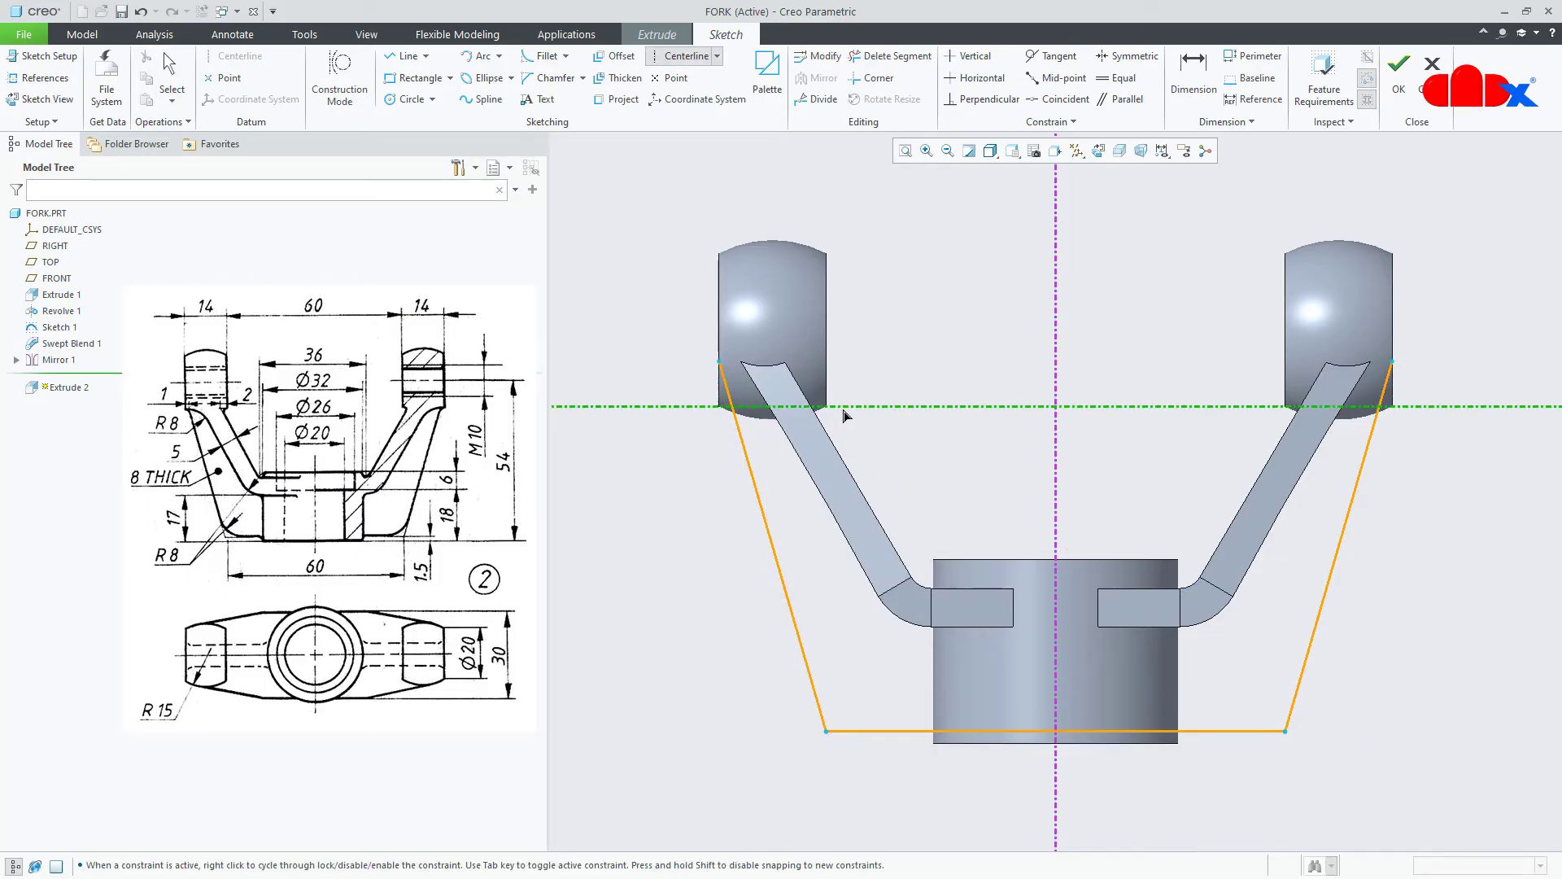
middle_click(921, 459)
- Place a sketch point where the left slanted line crosses the horizontal centerline
click(670, 77)
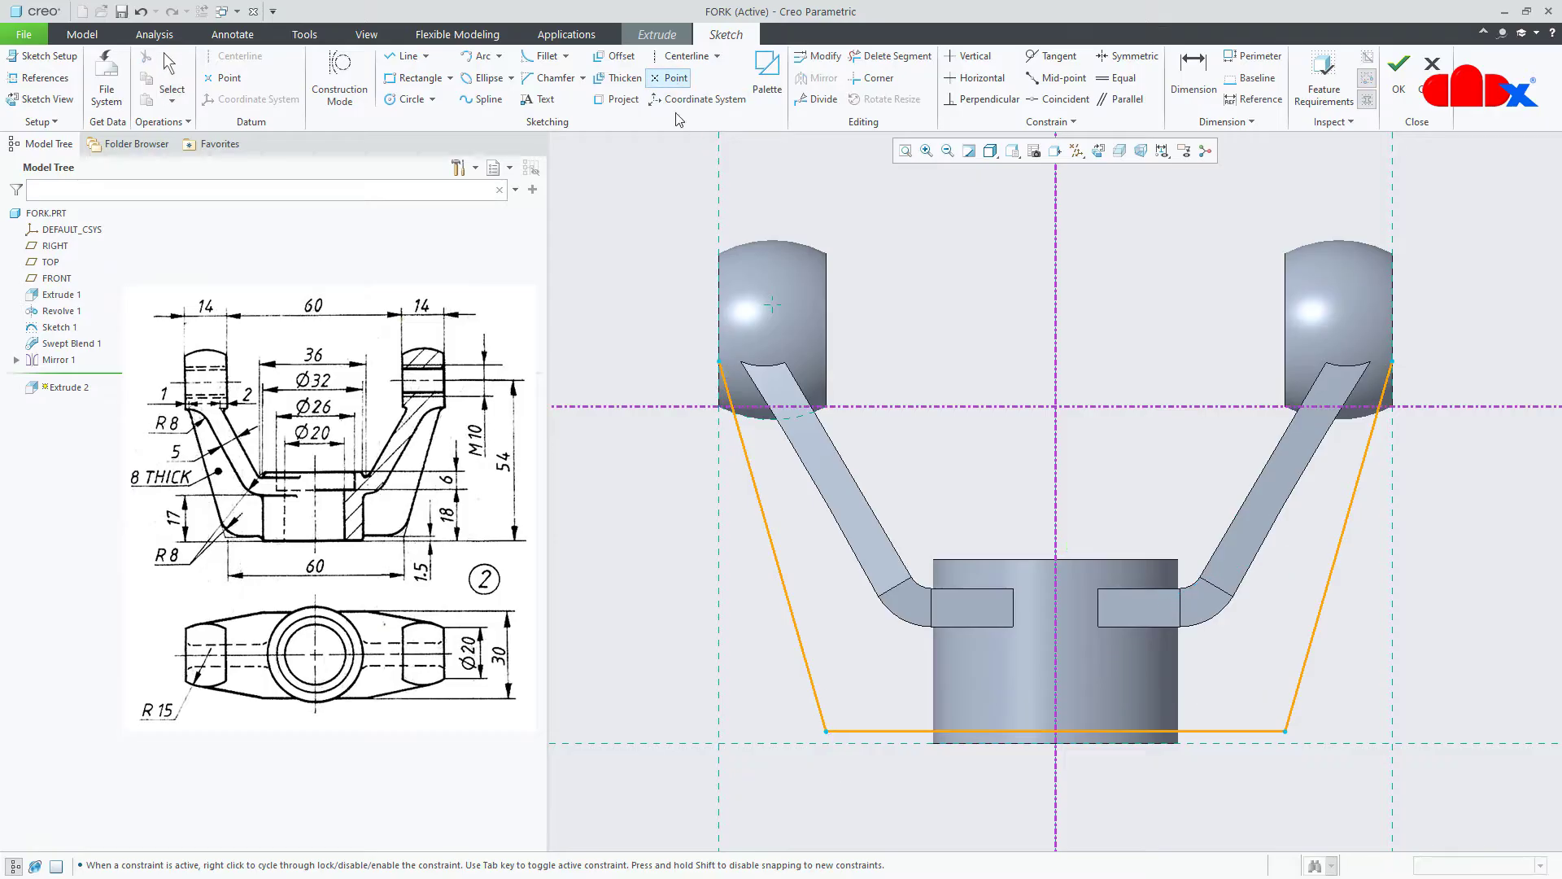
scroll(726, 403, up, 2)
click(742, 413)
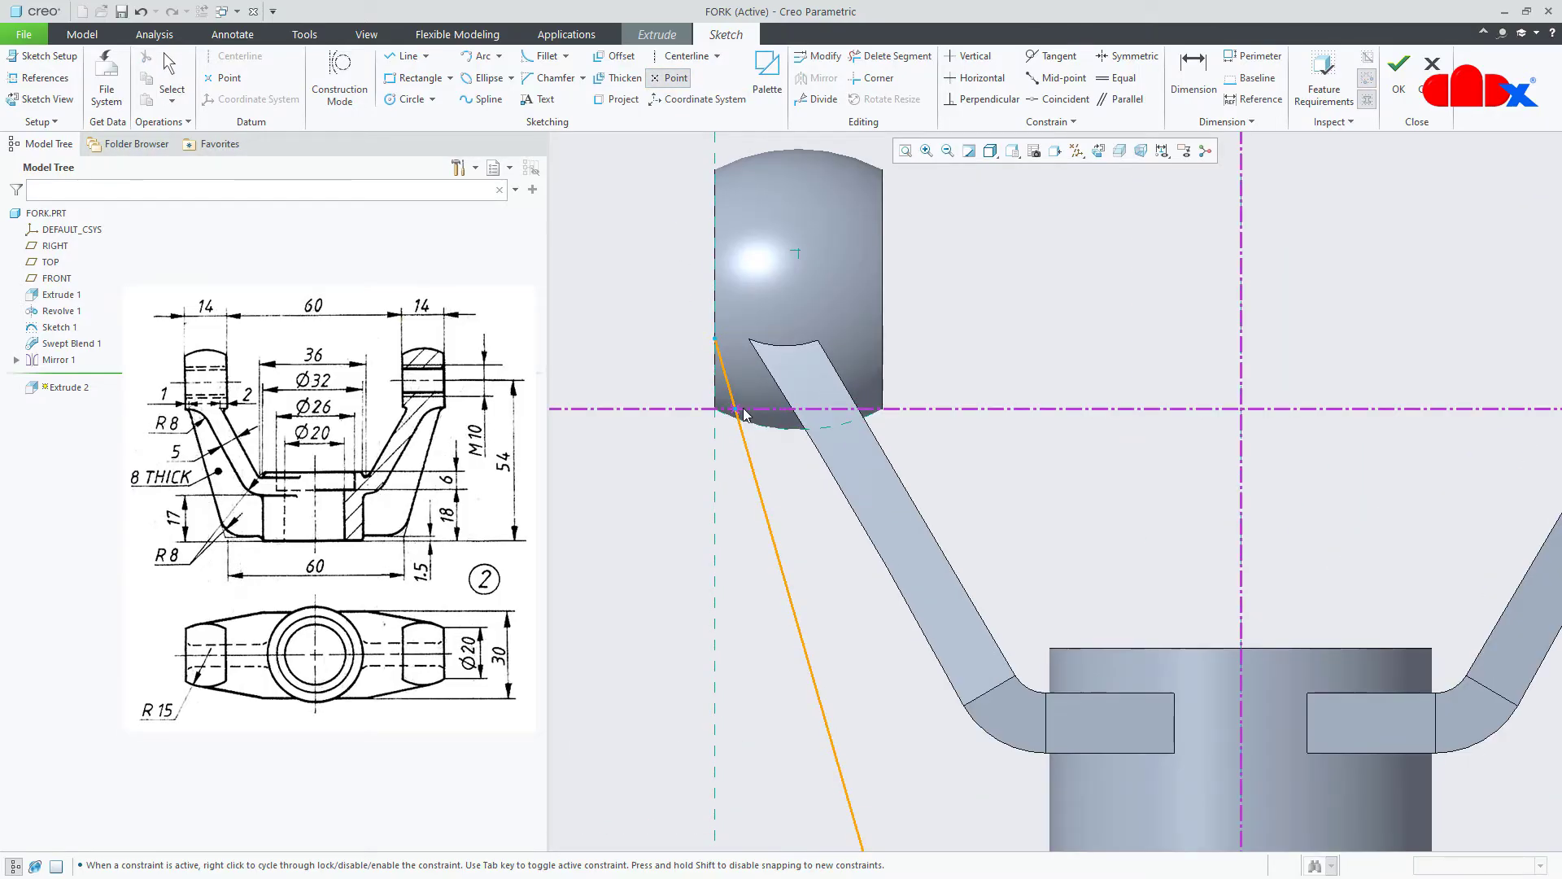
middle_click(817, 500)
- Dimension the sketch point 1 from the left boss's outer vertical reference
right_click(817, 501)
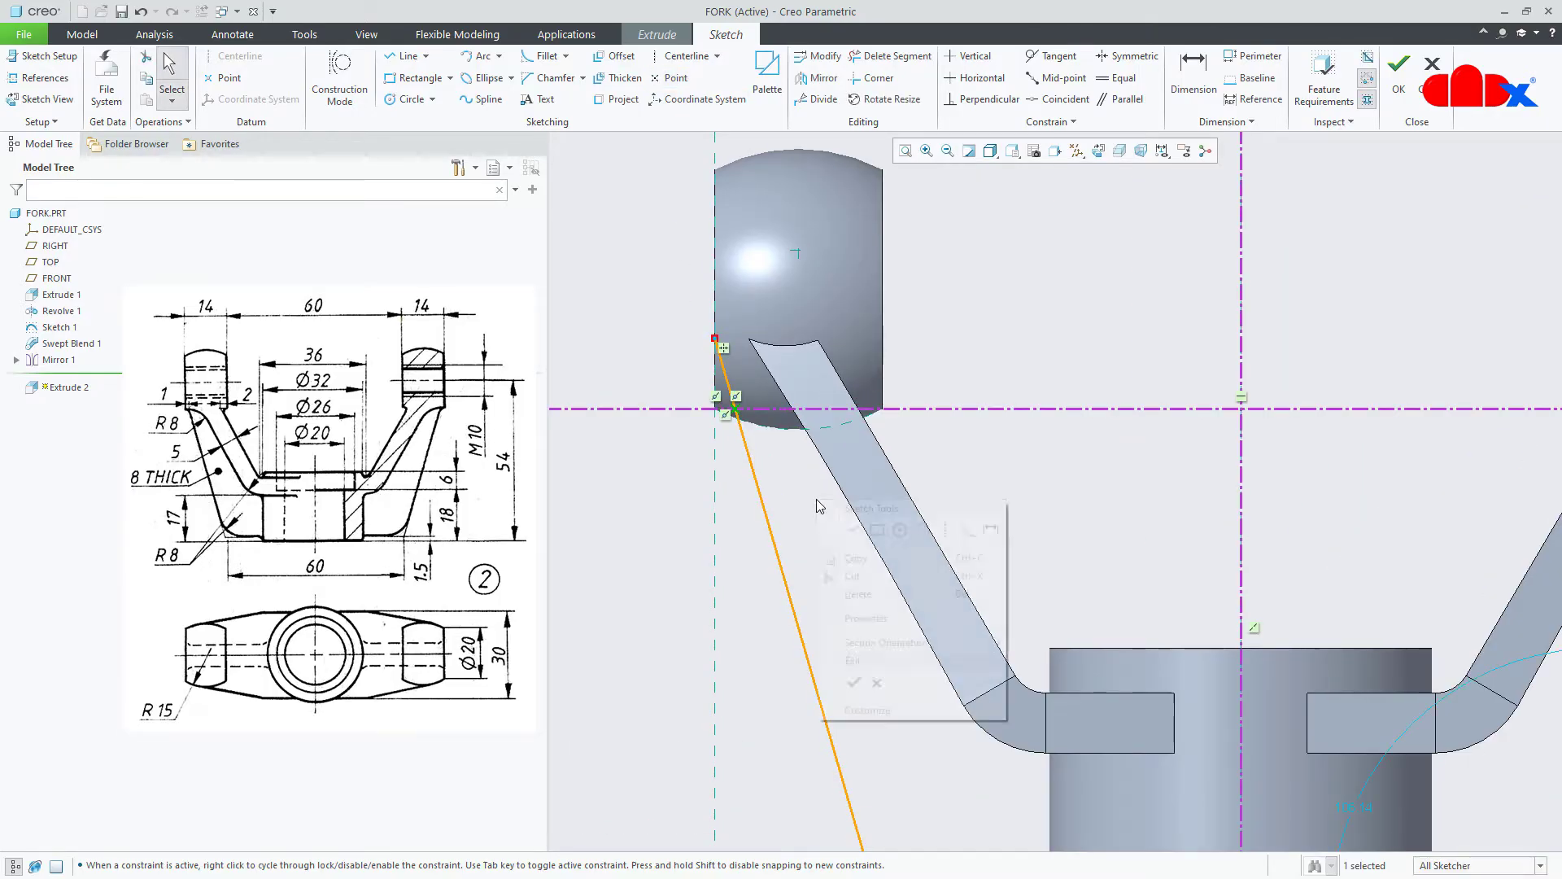
click(990, 529)
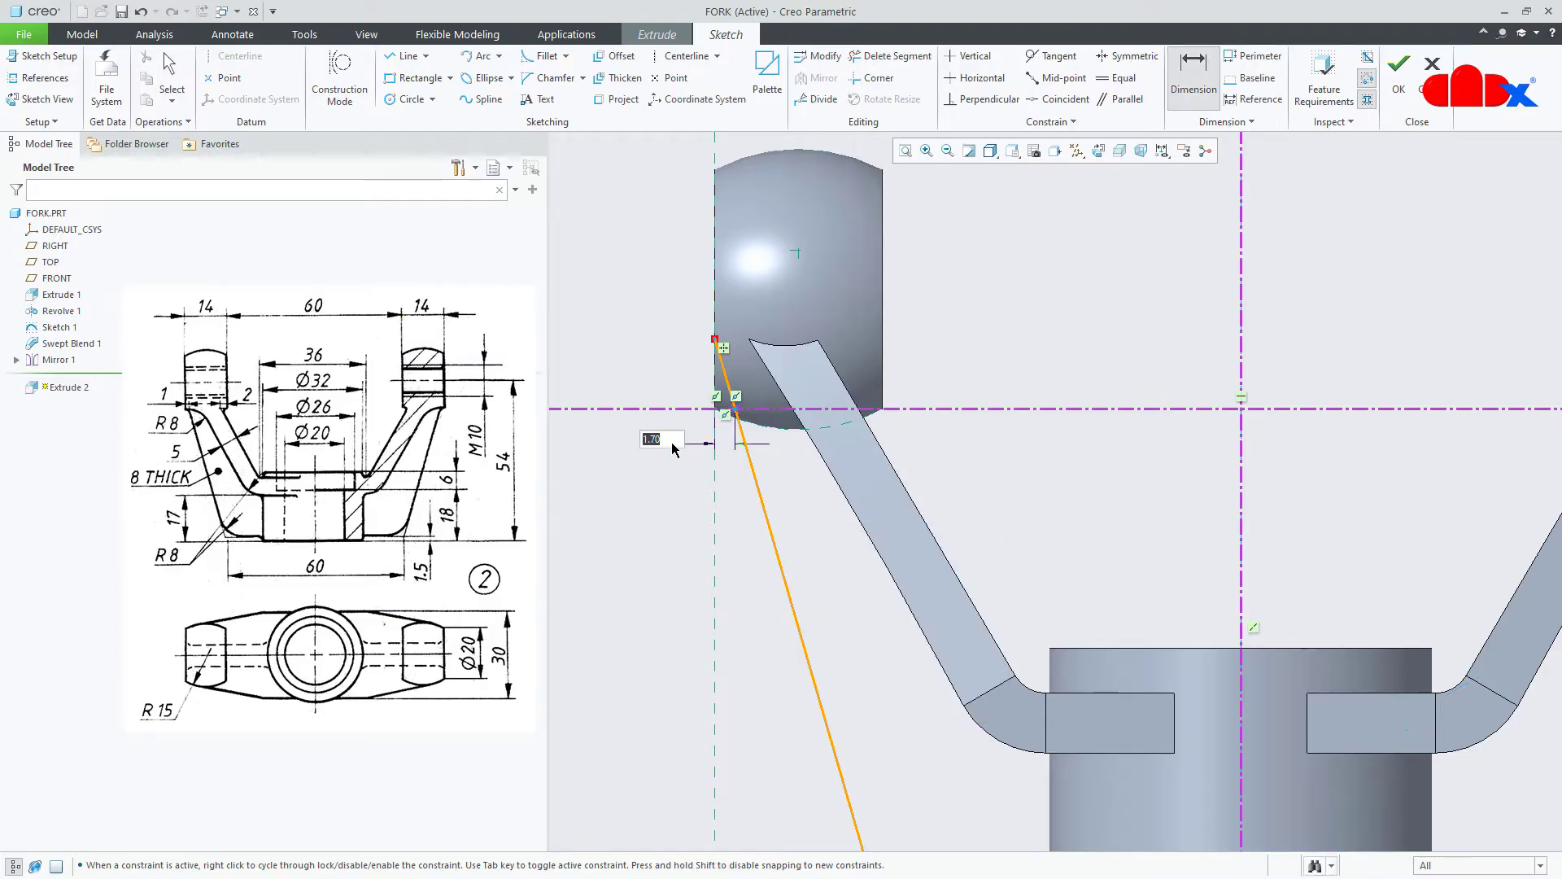
text(1)
key(Return)
scroll(742, 454, down, 1)
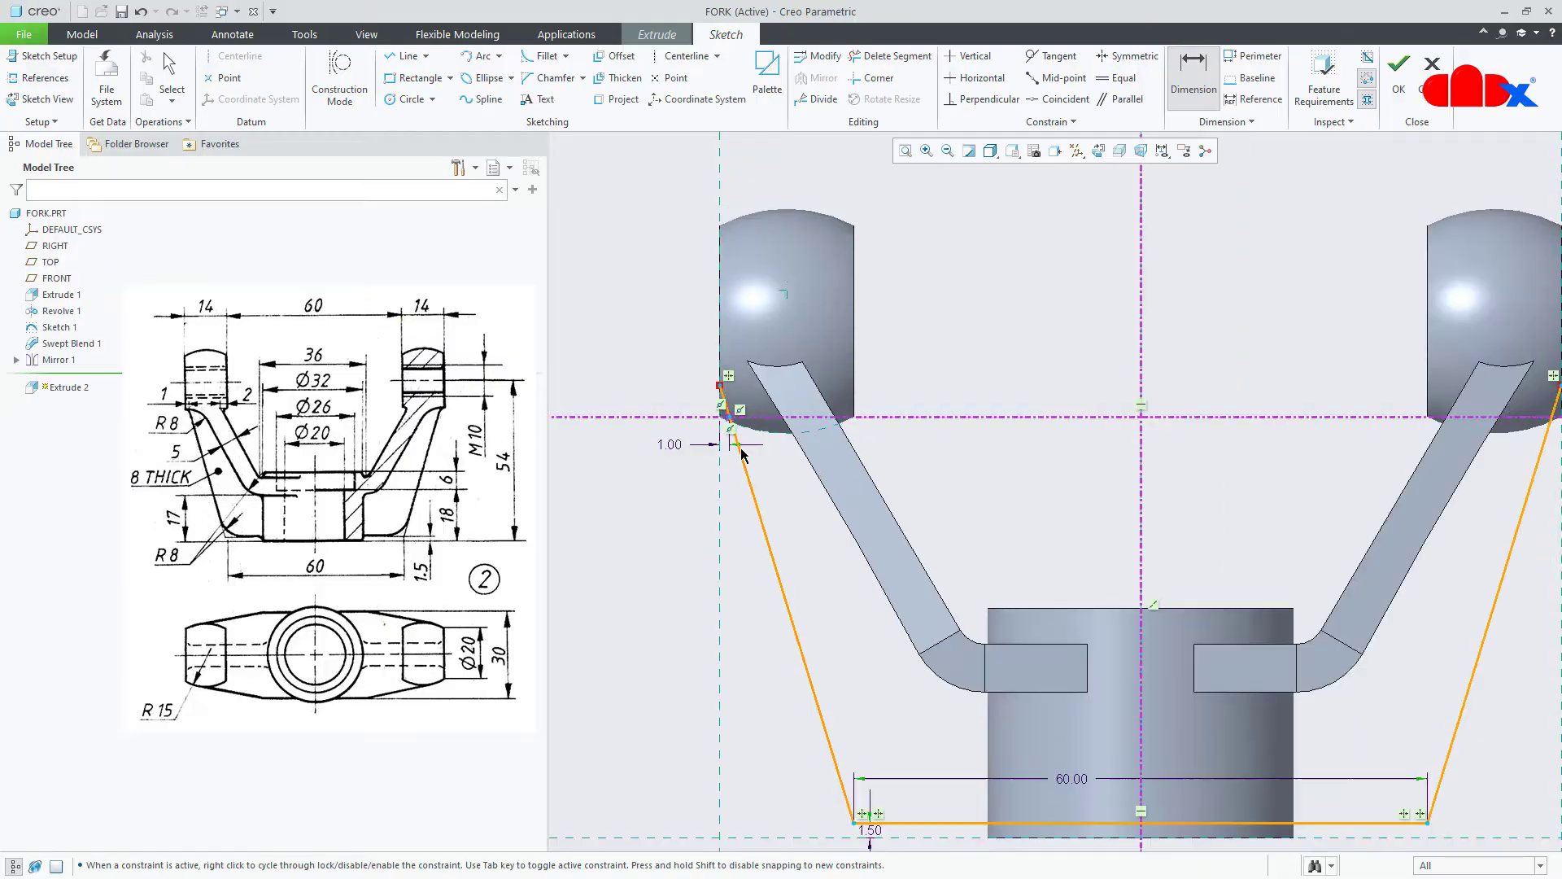
scroll(743, 455, down, 2)
middle_click(1293, 584)
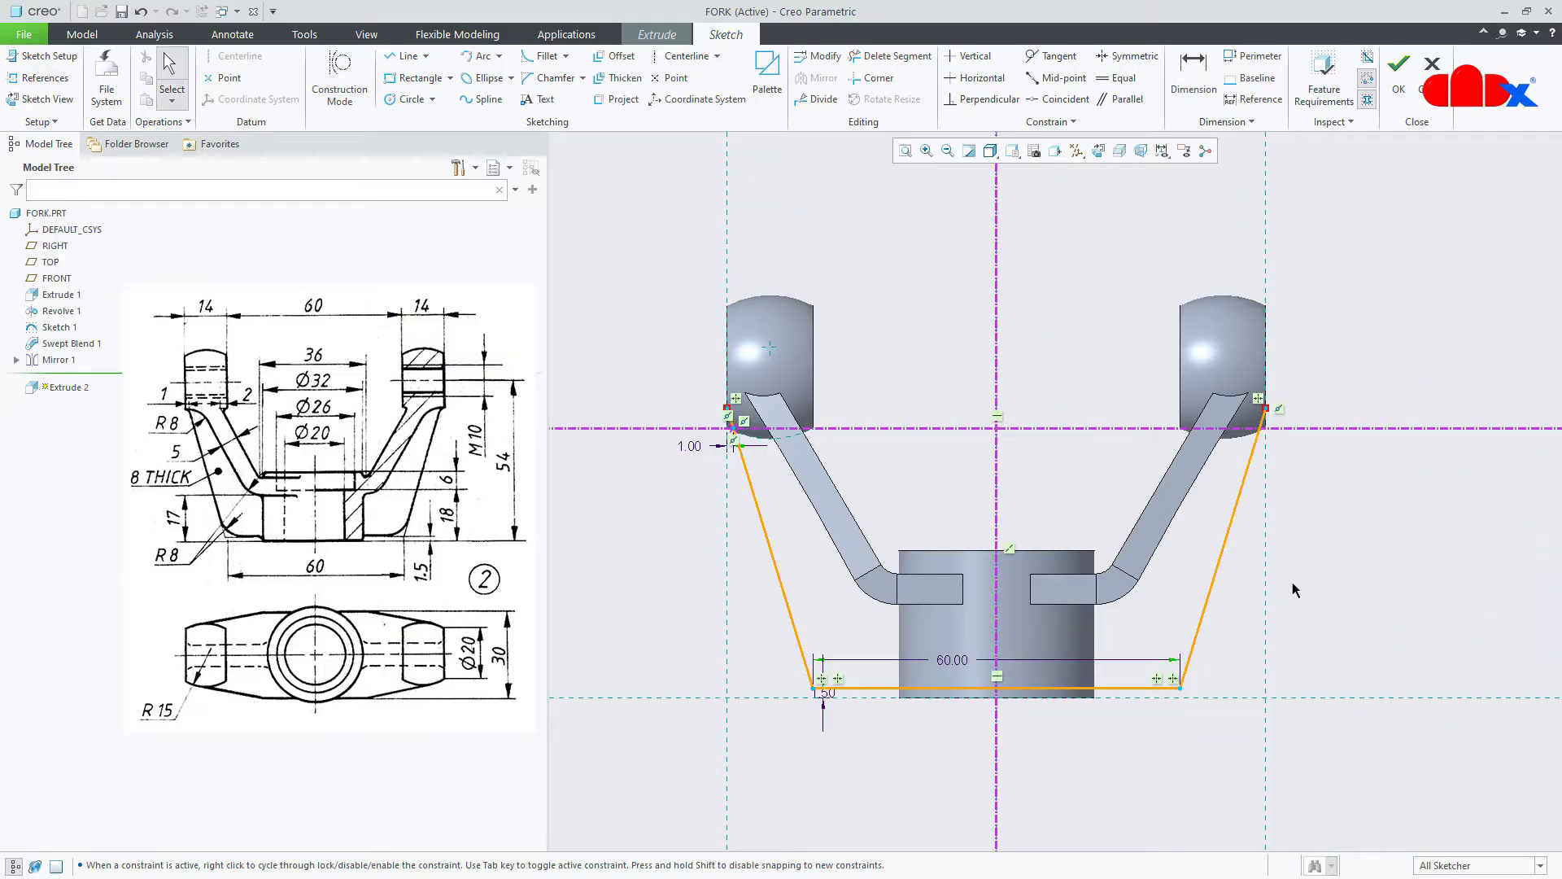
- Finish the web sketch and extrude it as a solid 8 thick, symmetric about the sketch plane
right_click(1294, 584)
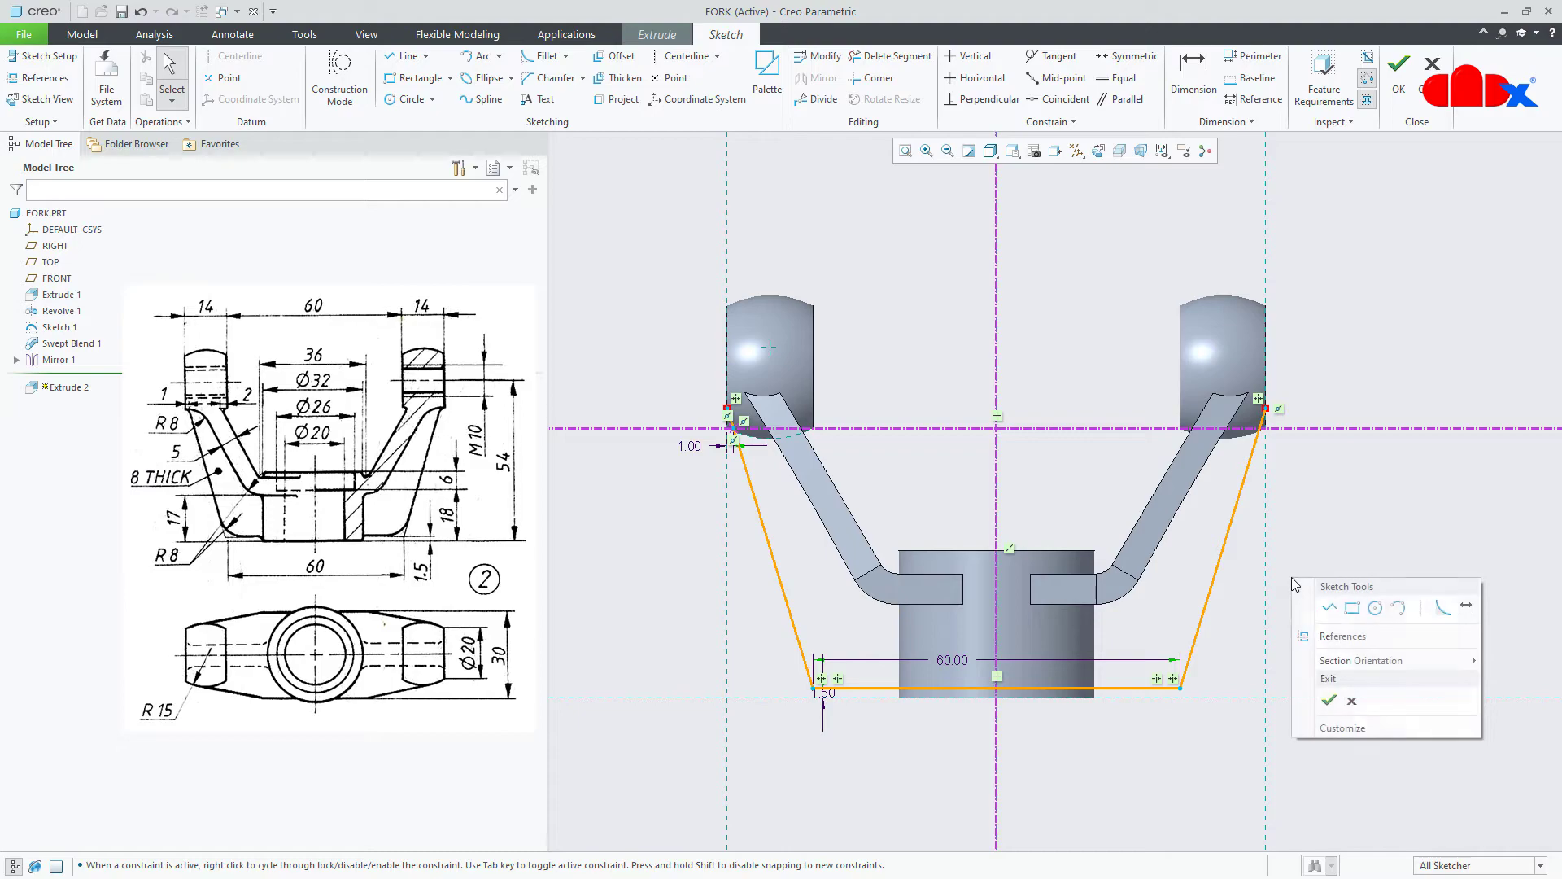
click(1332, 702)
middle_drag(1268, 611, 1224, 632)
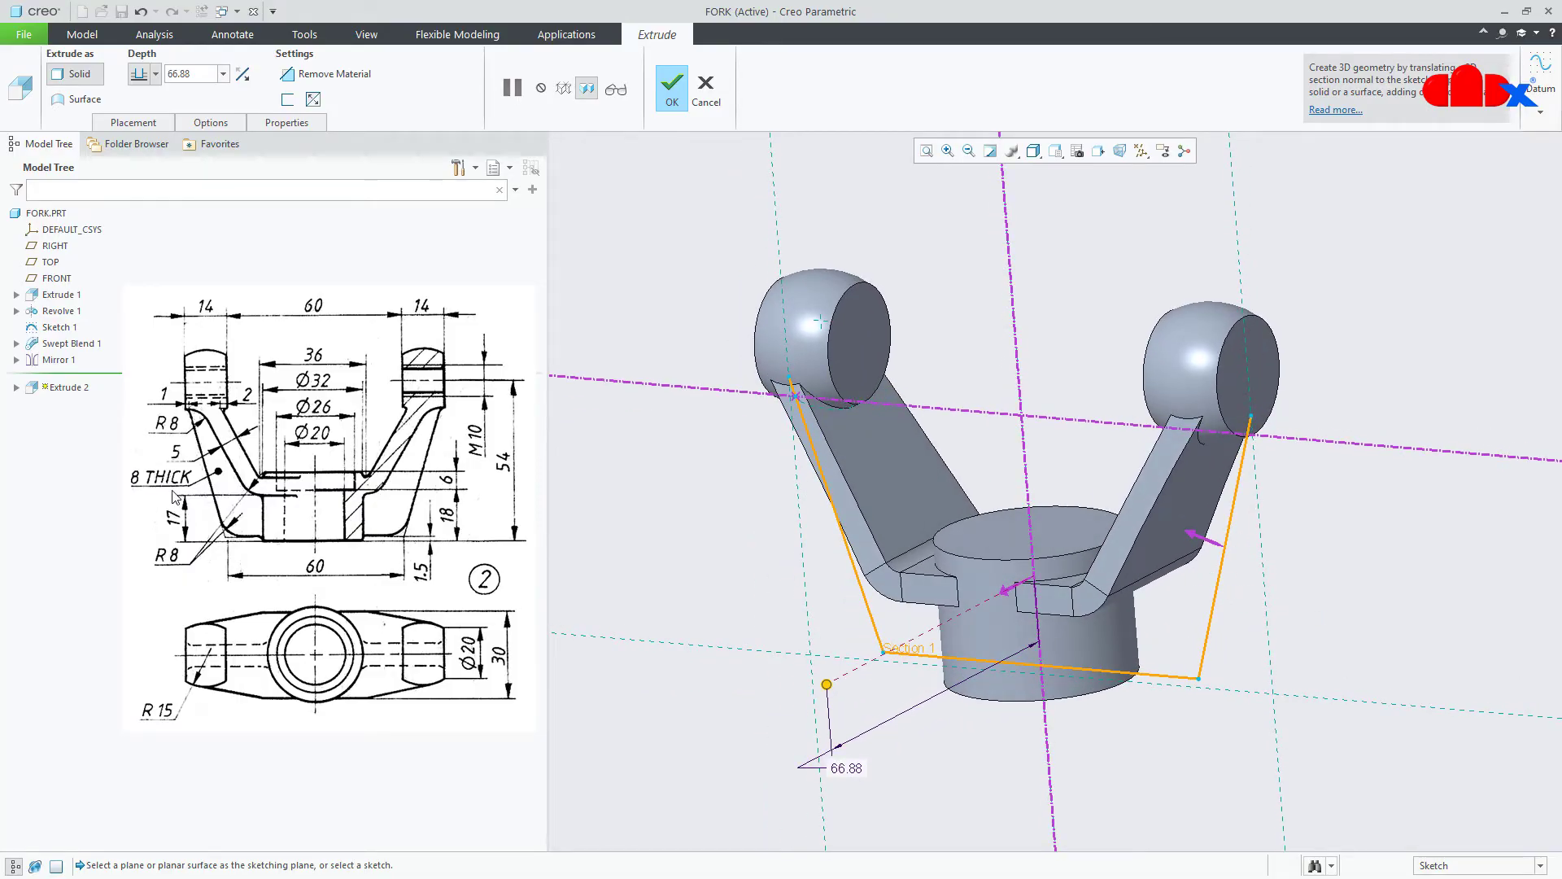
double_click(206, 74)
text(8)
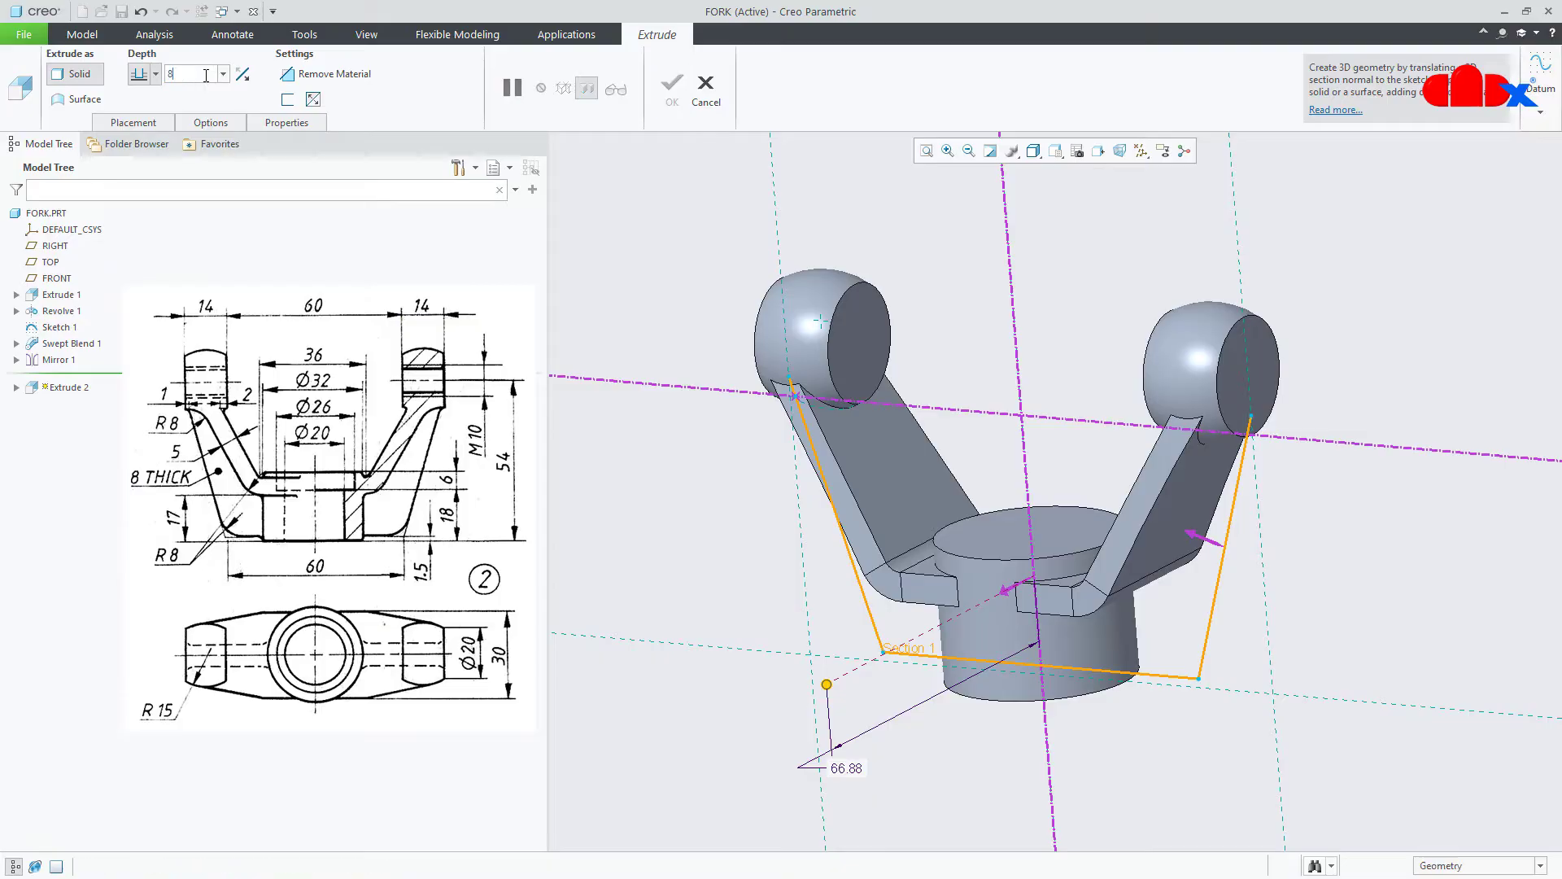
key(Return)
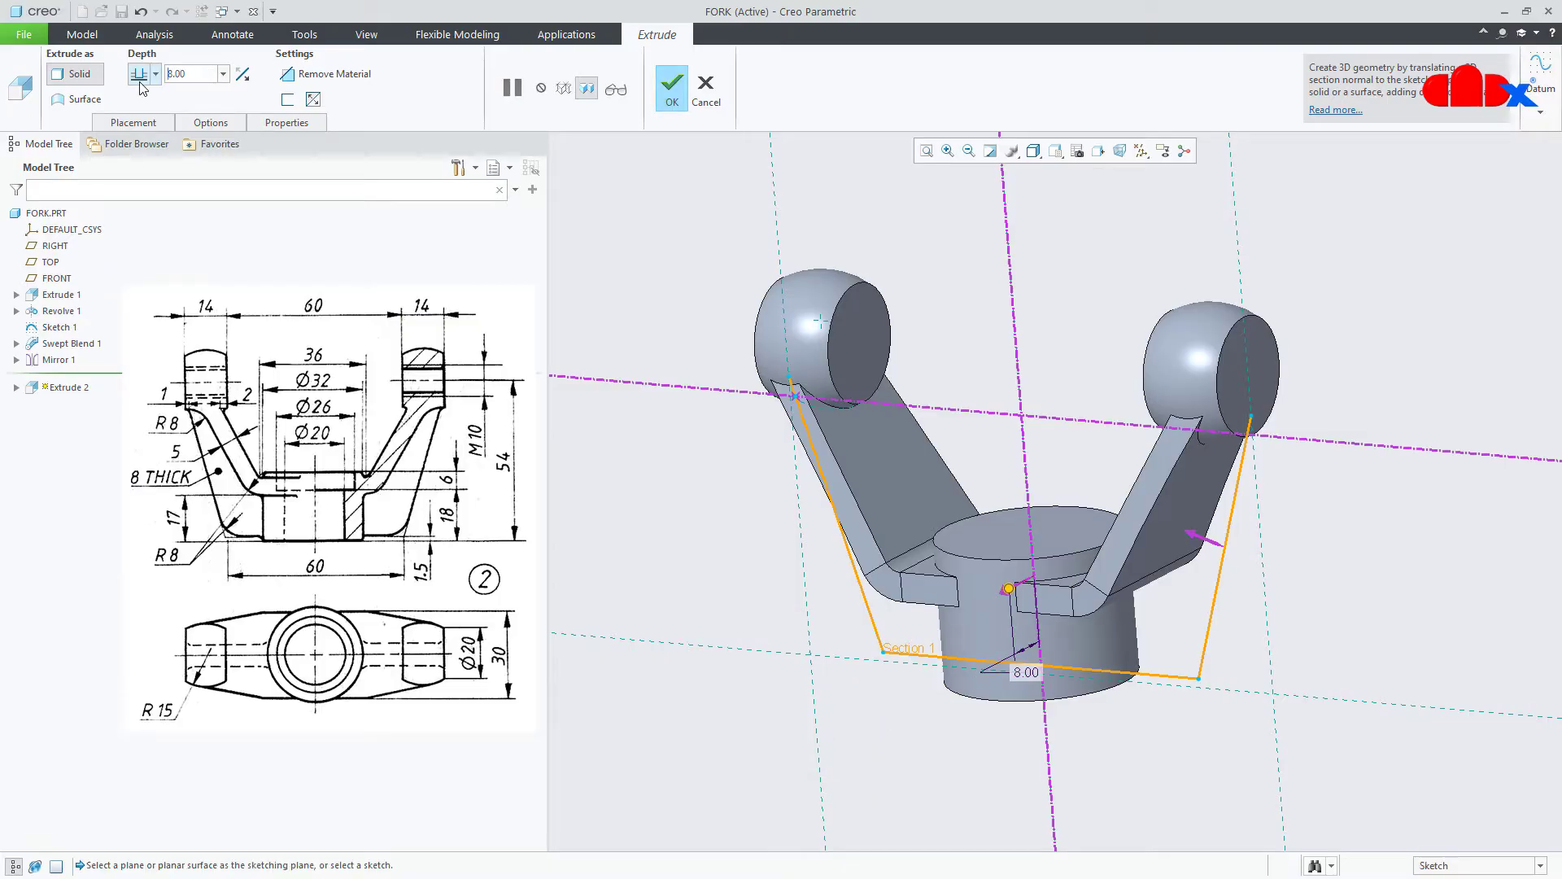
click(139, 74)
click(140, 122)
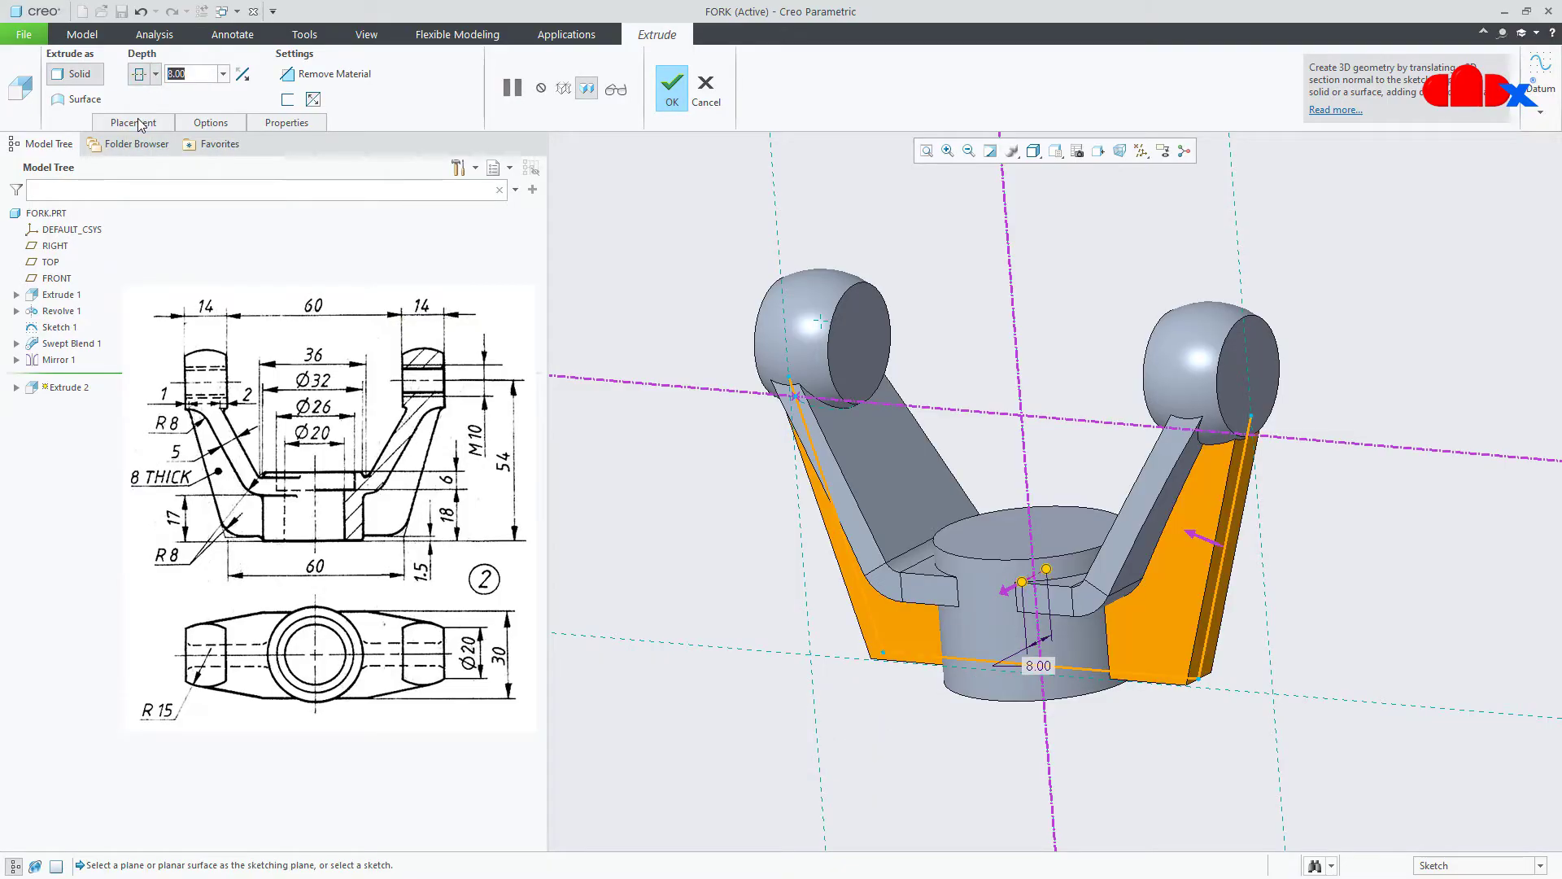
click(674, 85)
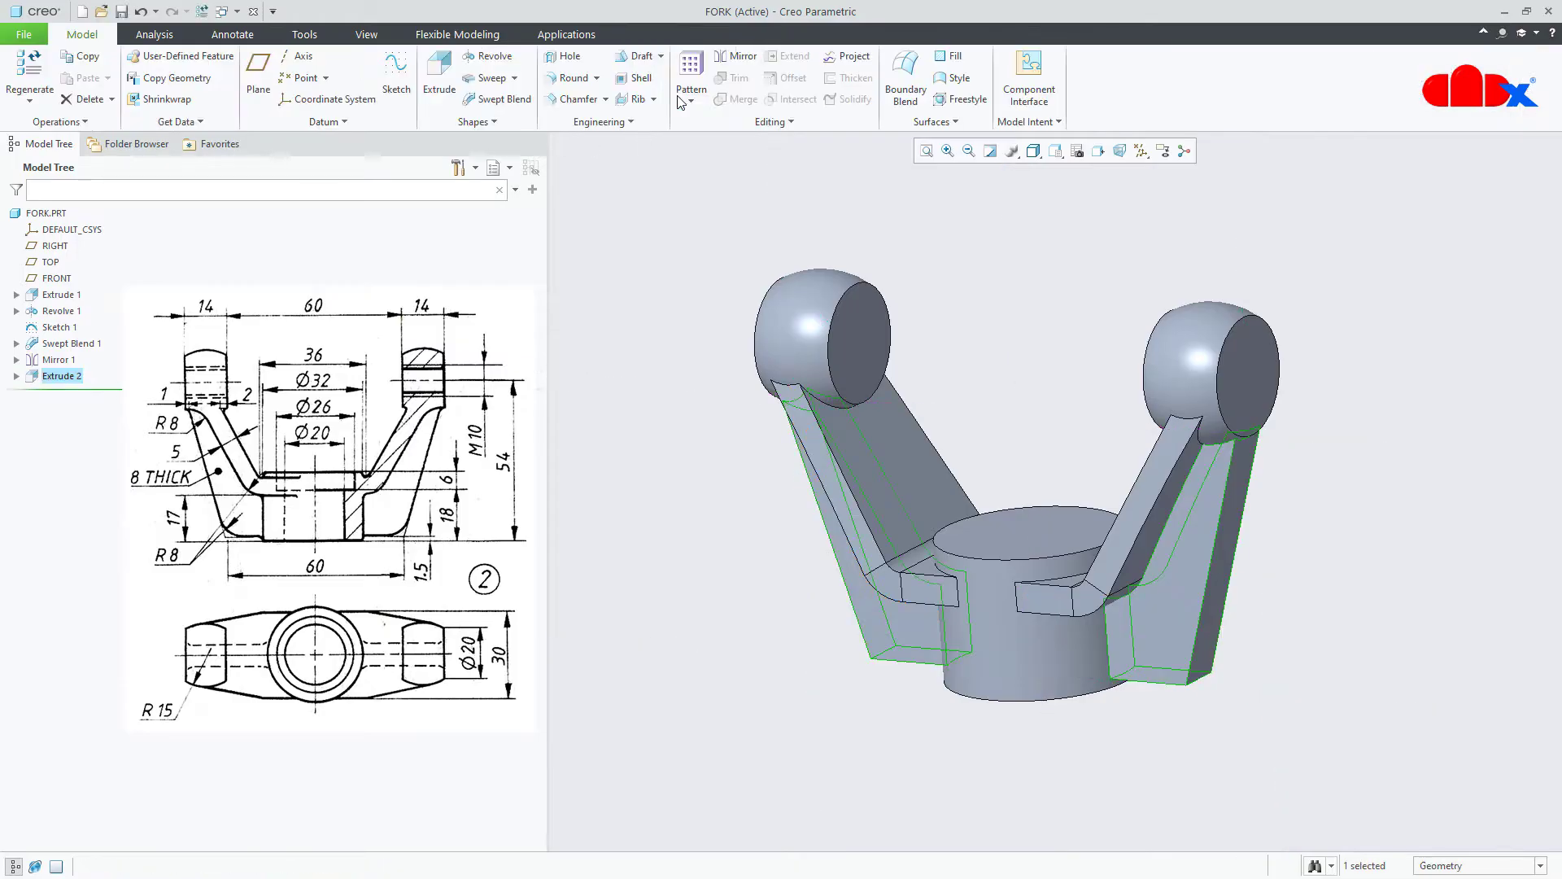
mouse_move(1136, 591)
middle_down()
mouse_move(1124, 550)
mouse_move(1193, 551)
middle_up()
key(ctrl+d)
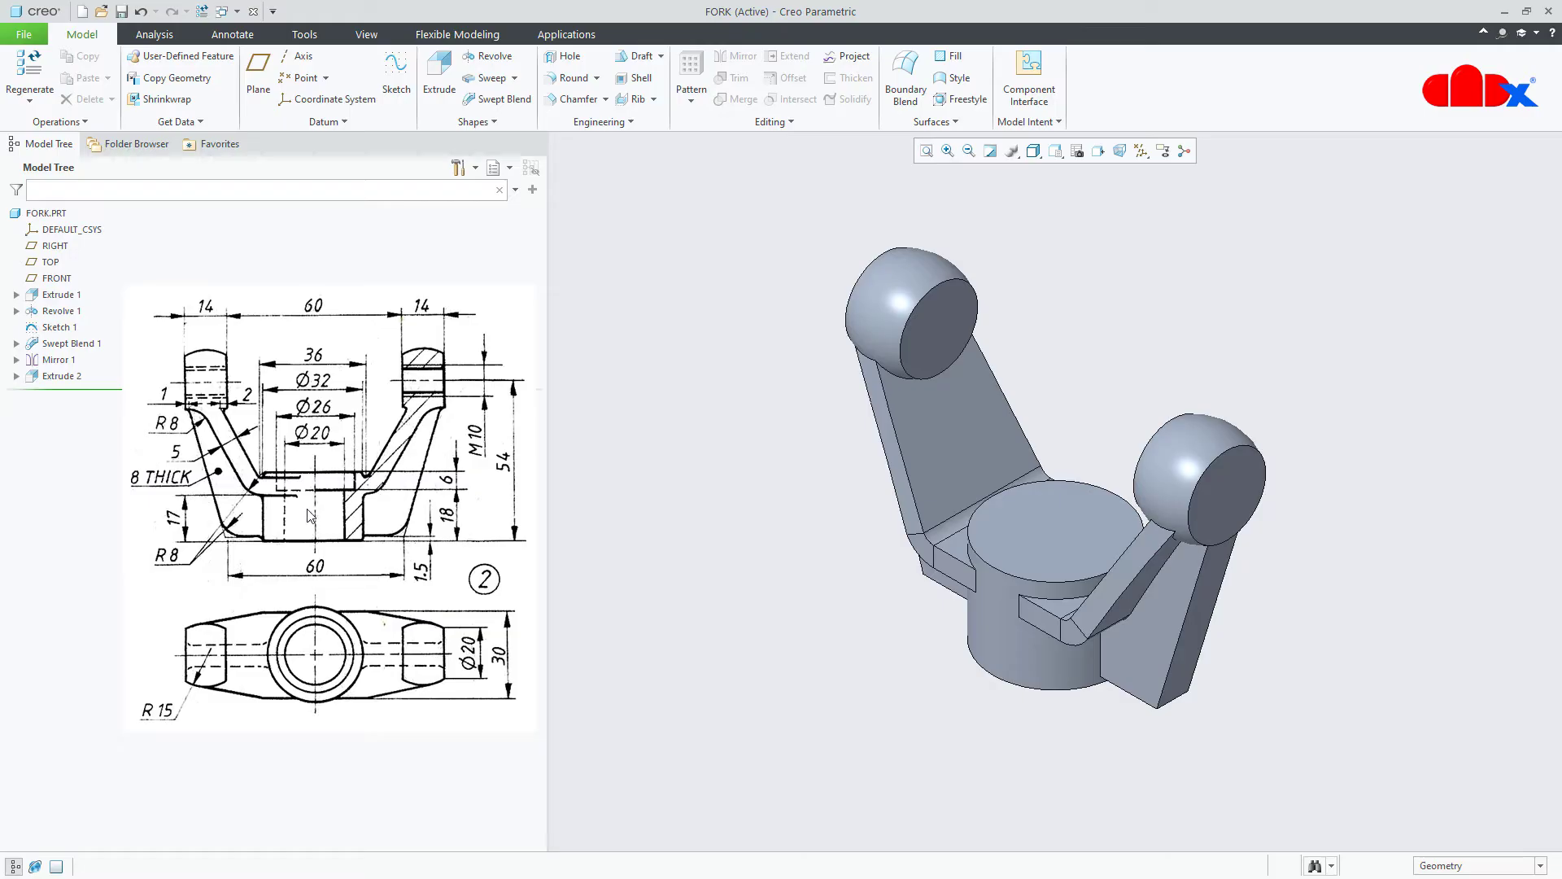
- Start a Revolve sketch on the FRONT plane and add a vertical axis centerline through the hub's middle
click(488, 56)
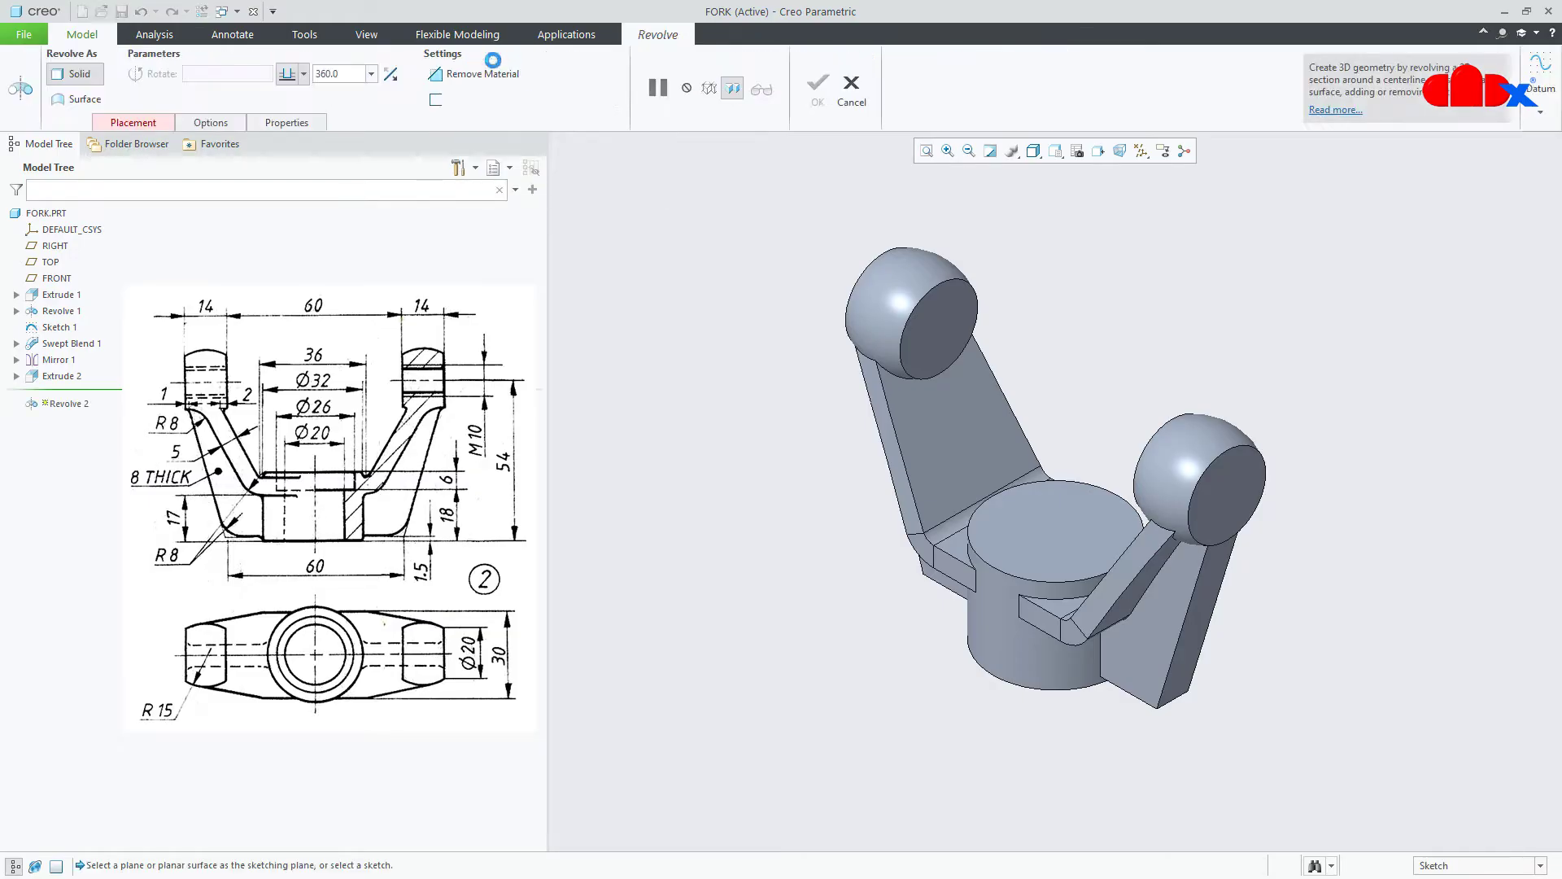
click(57, 278)
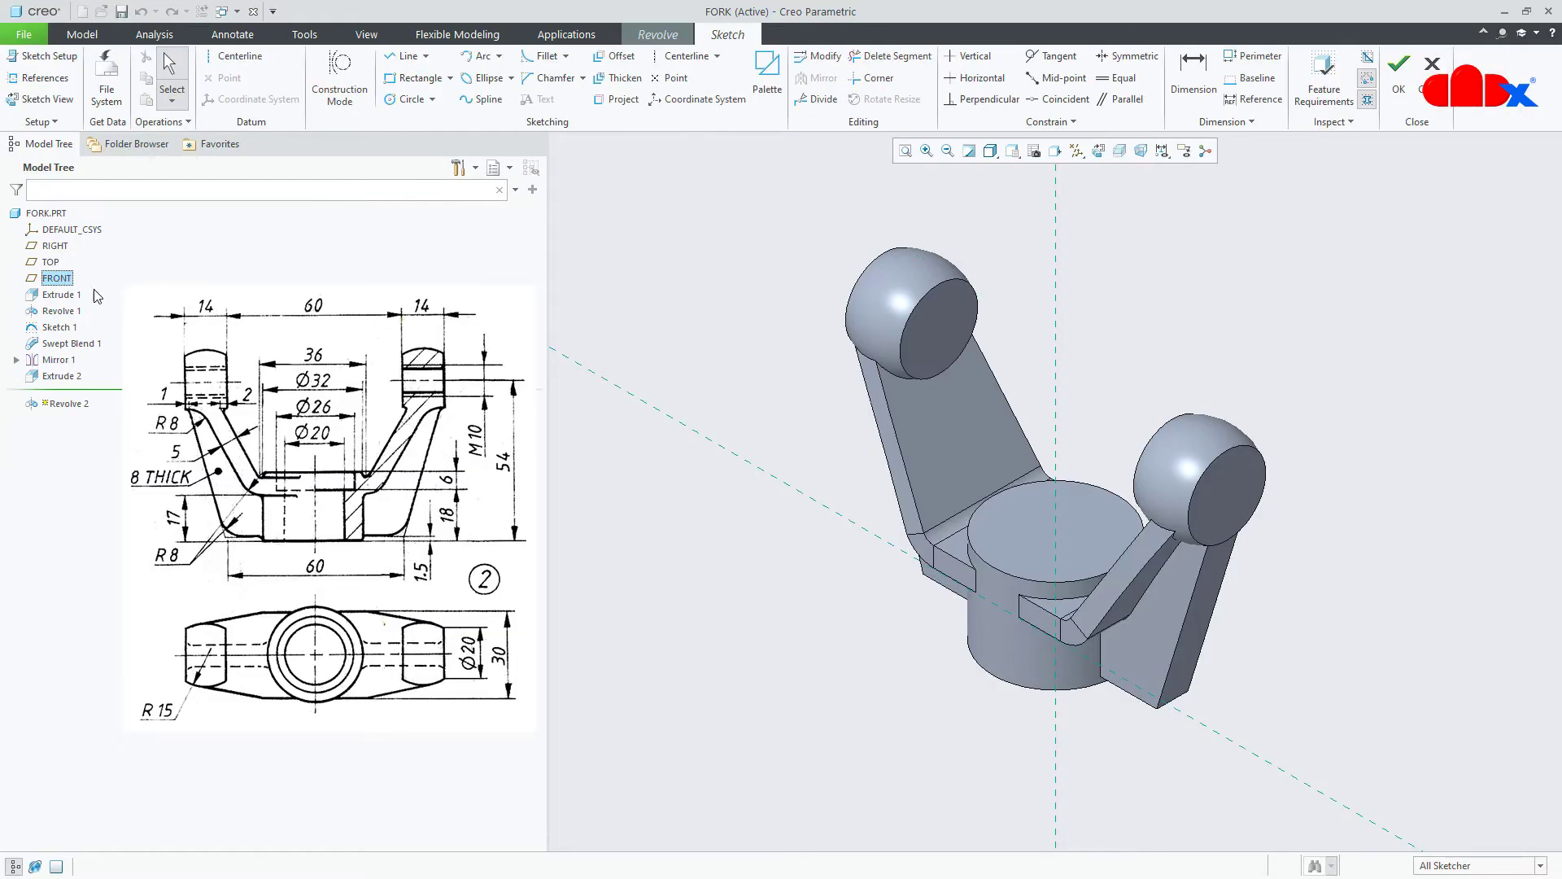
click(1099, 152)
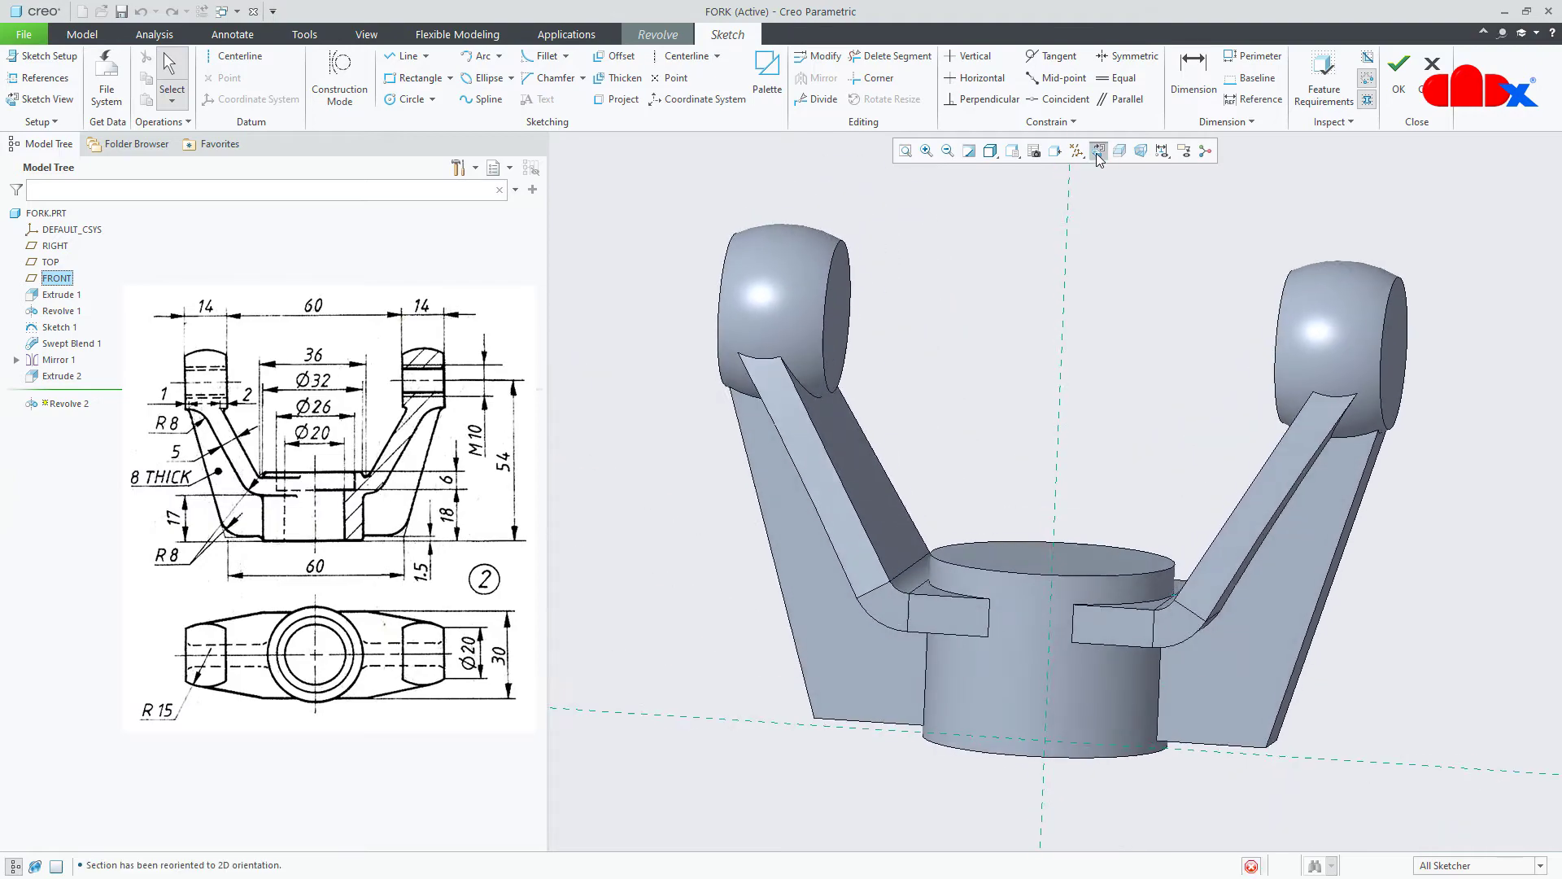
click(236, 56)
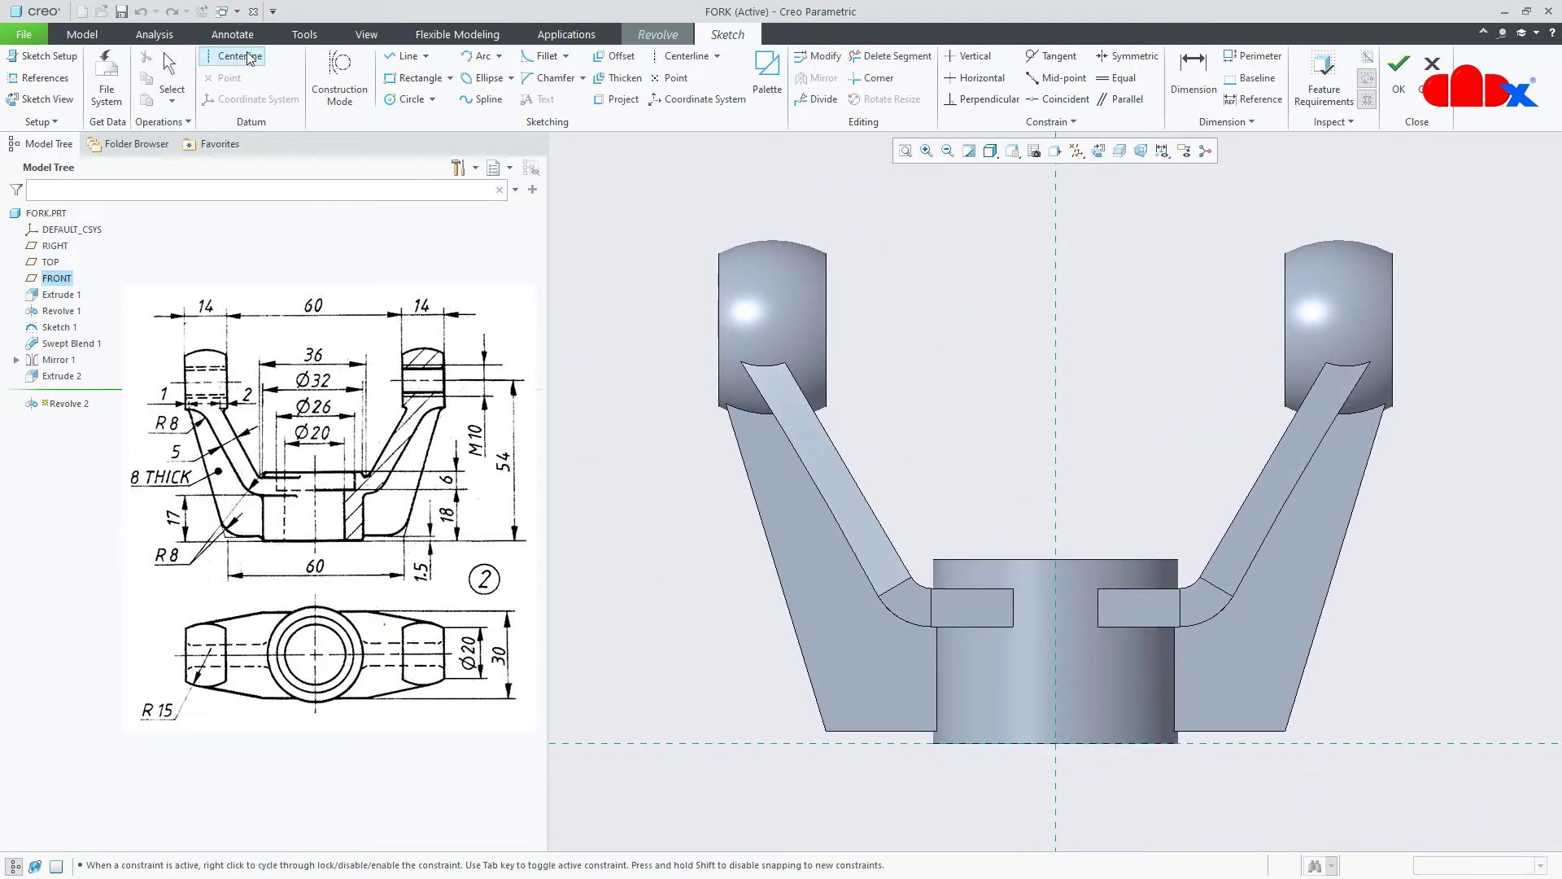
click(1055, 292)
click(1055, 354)
middle_click(1128, 415)
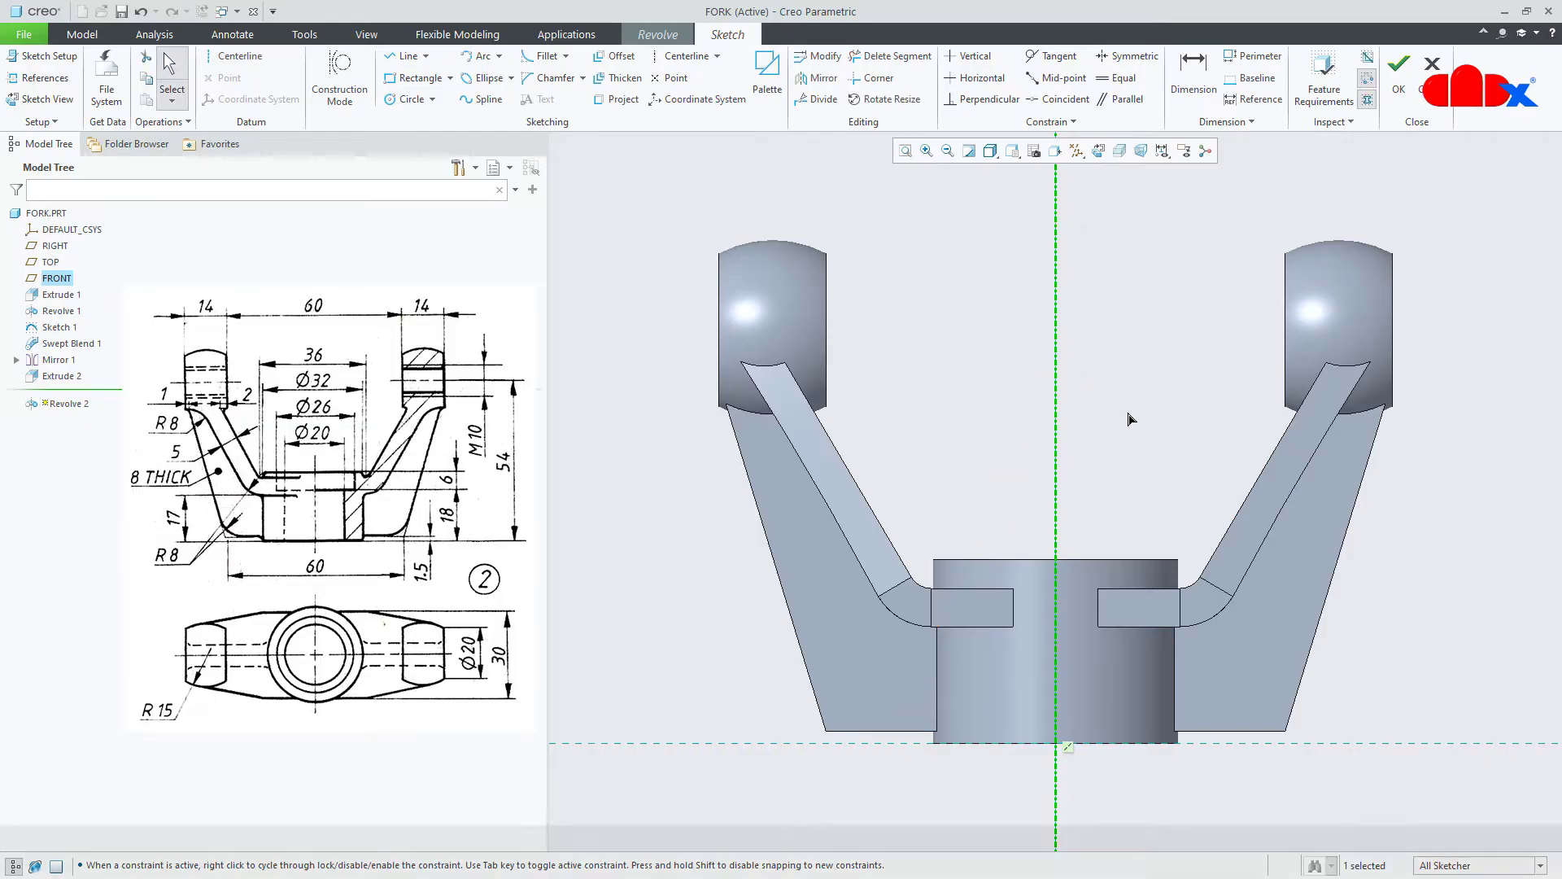
- Sketch a closed stepped half-profile from the axis across the hub's full height, wider at the top and narrower below
right_click(1128, 417)
click(1169, 453)
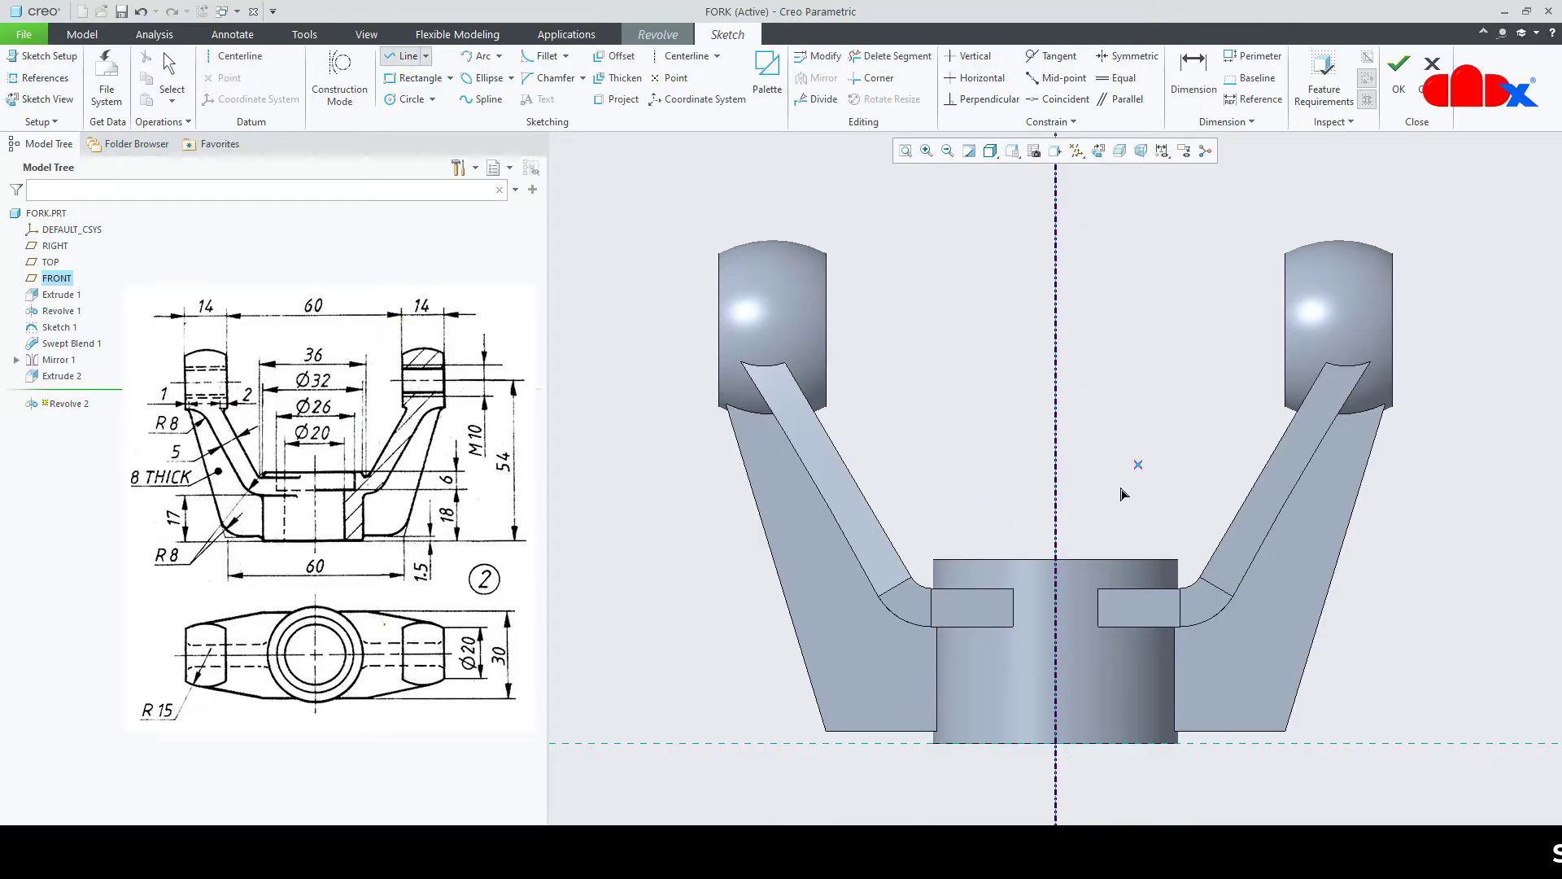
click(1056, 559)
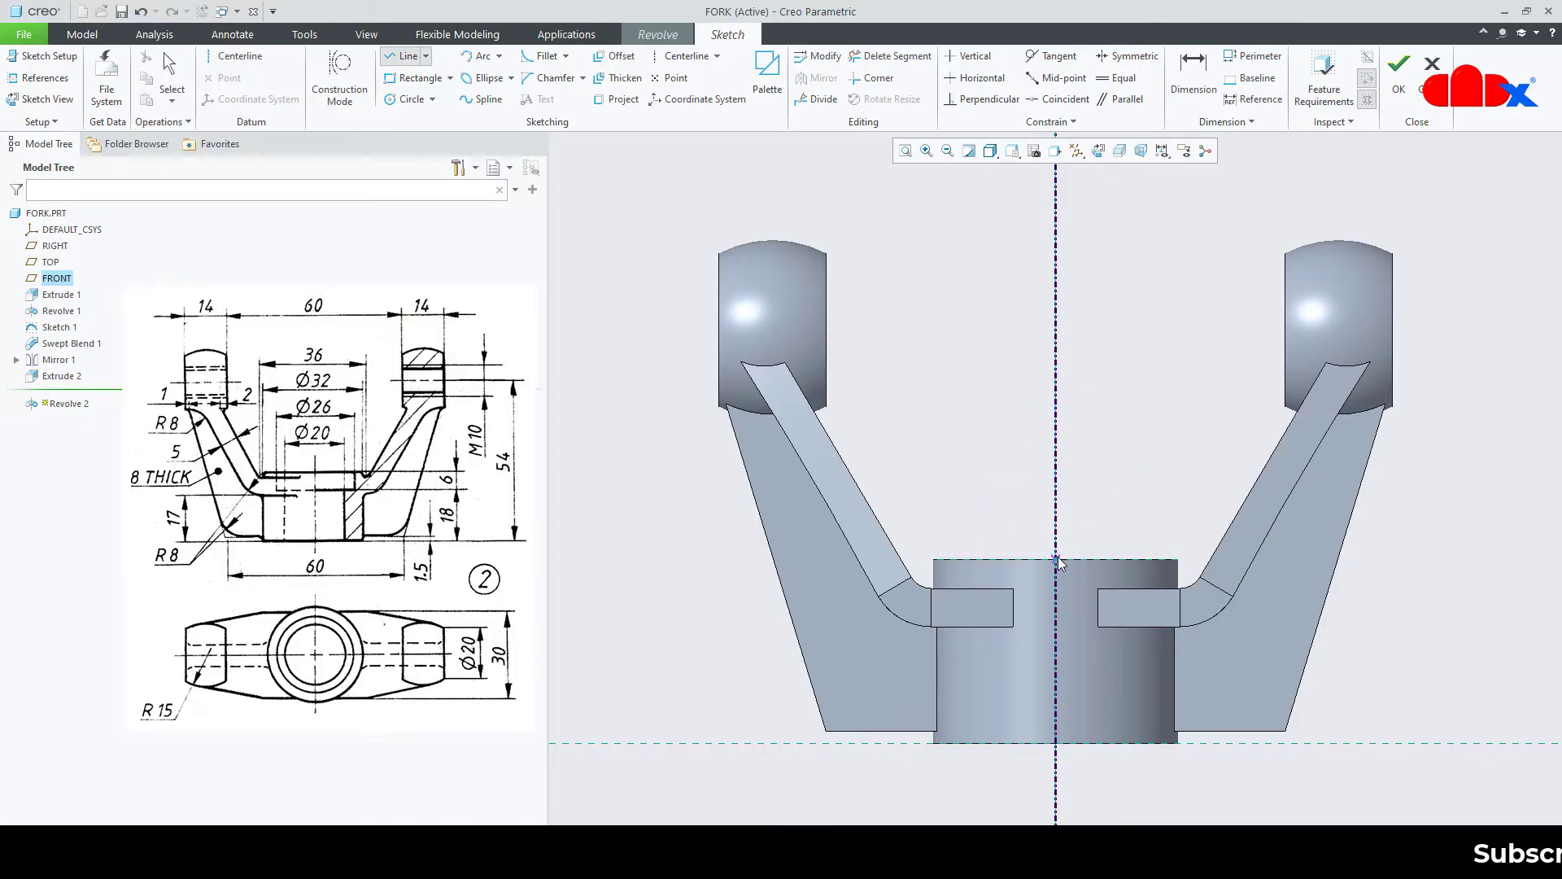
click(1127, 581)
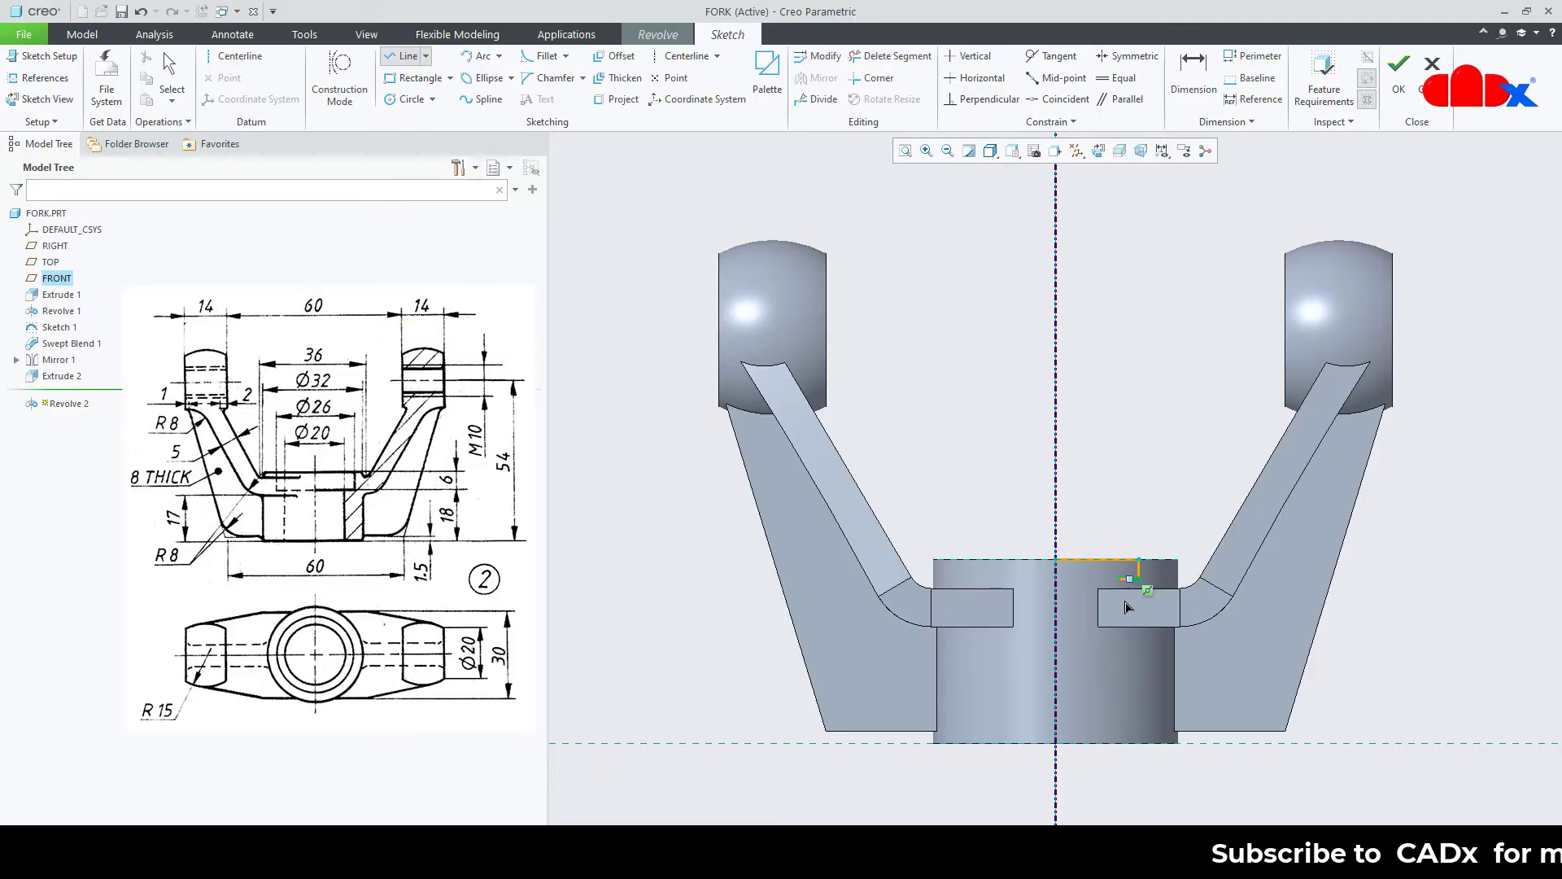
click(1120, 743)
click(1055, 743)
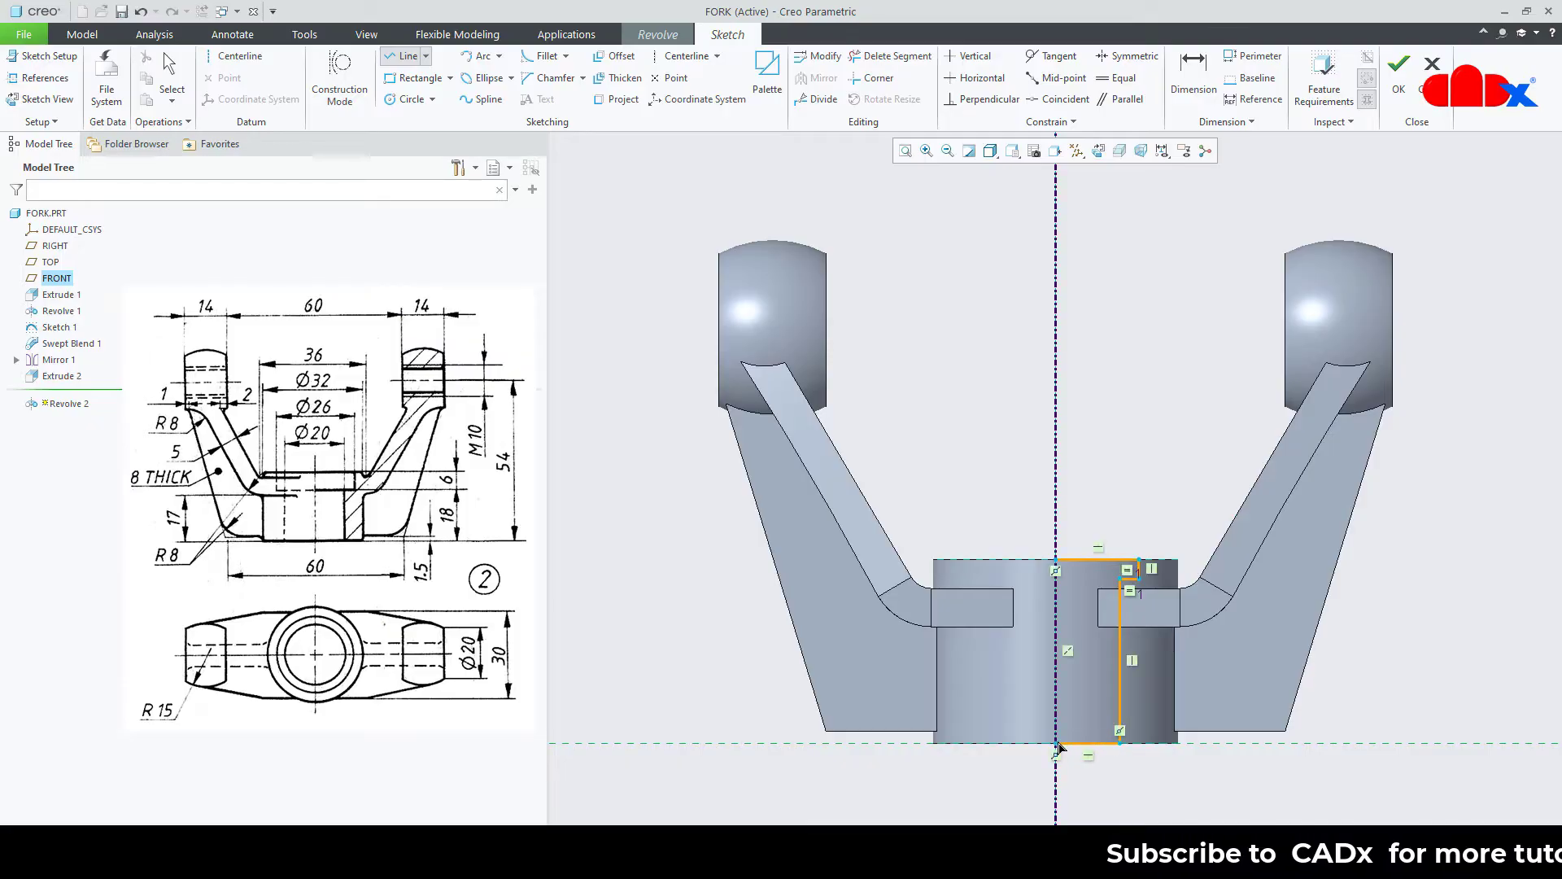
click(1055, 559)
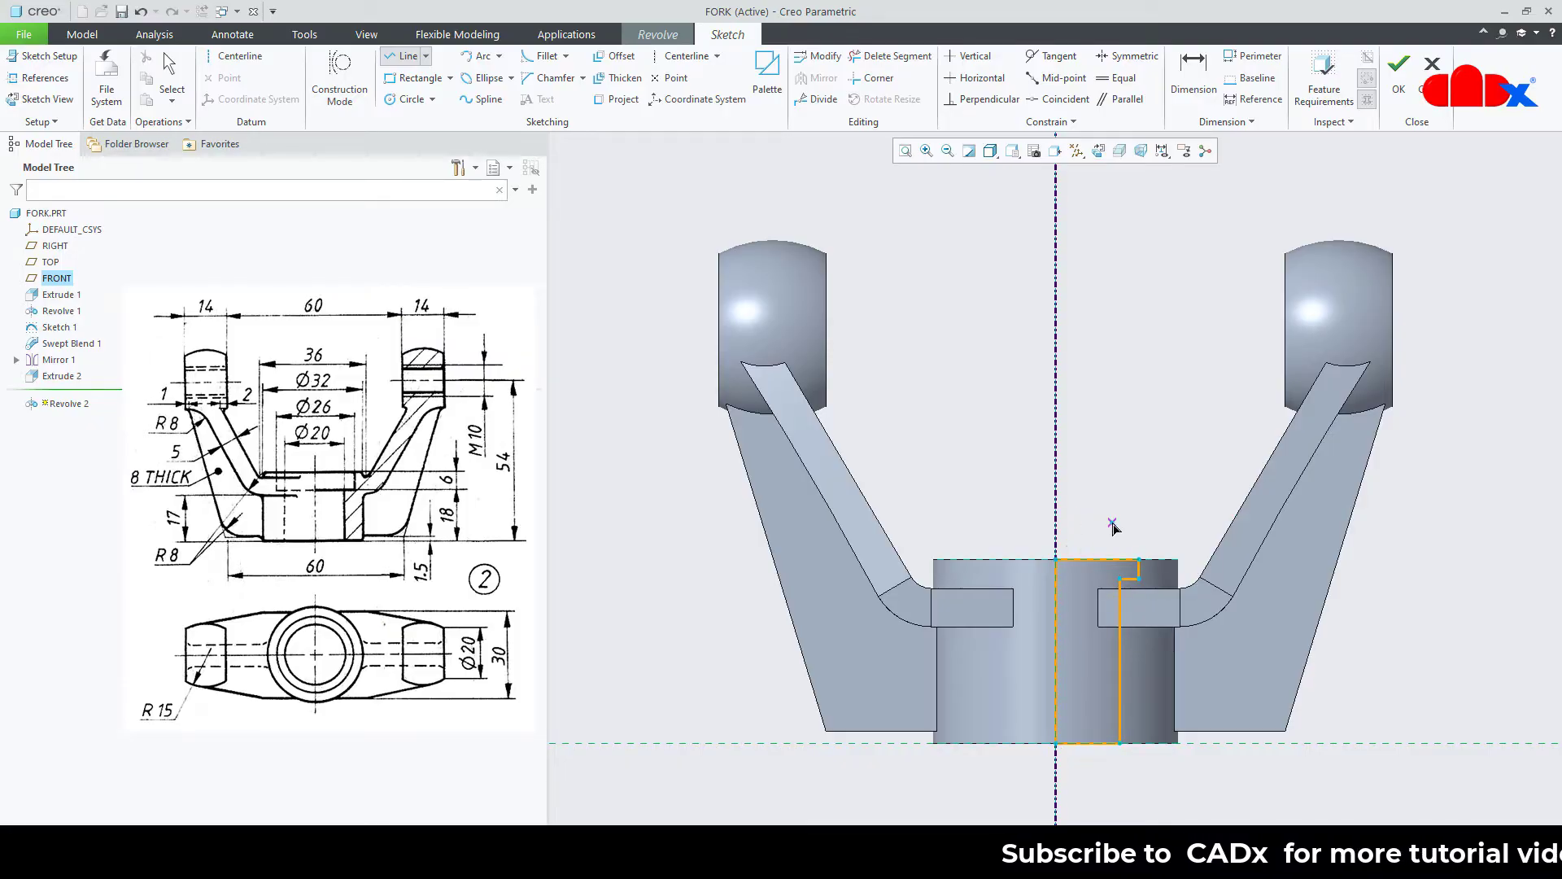
middle_click(1110, 537)
- Delete the equal-length constraint between the two short lines of the profile's step
scroll(1131, 603, up, 4)
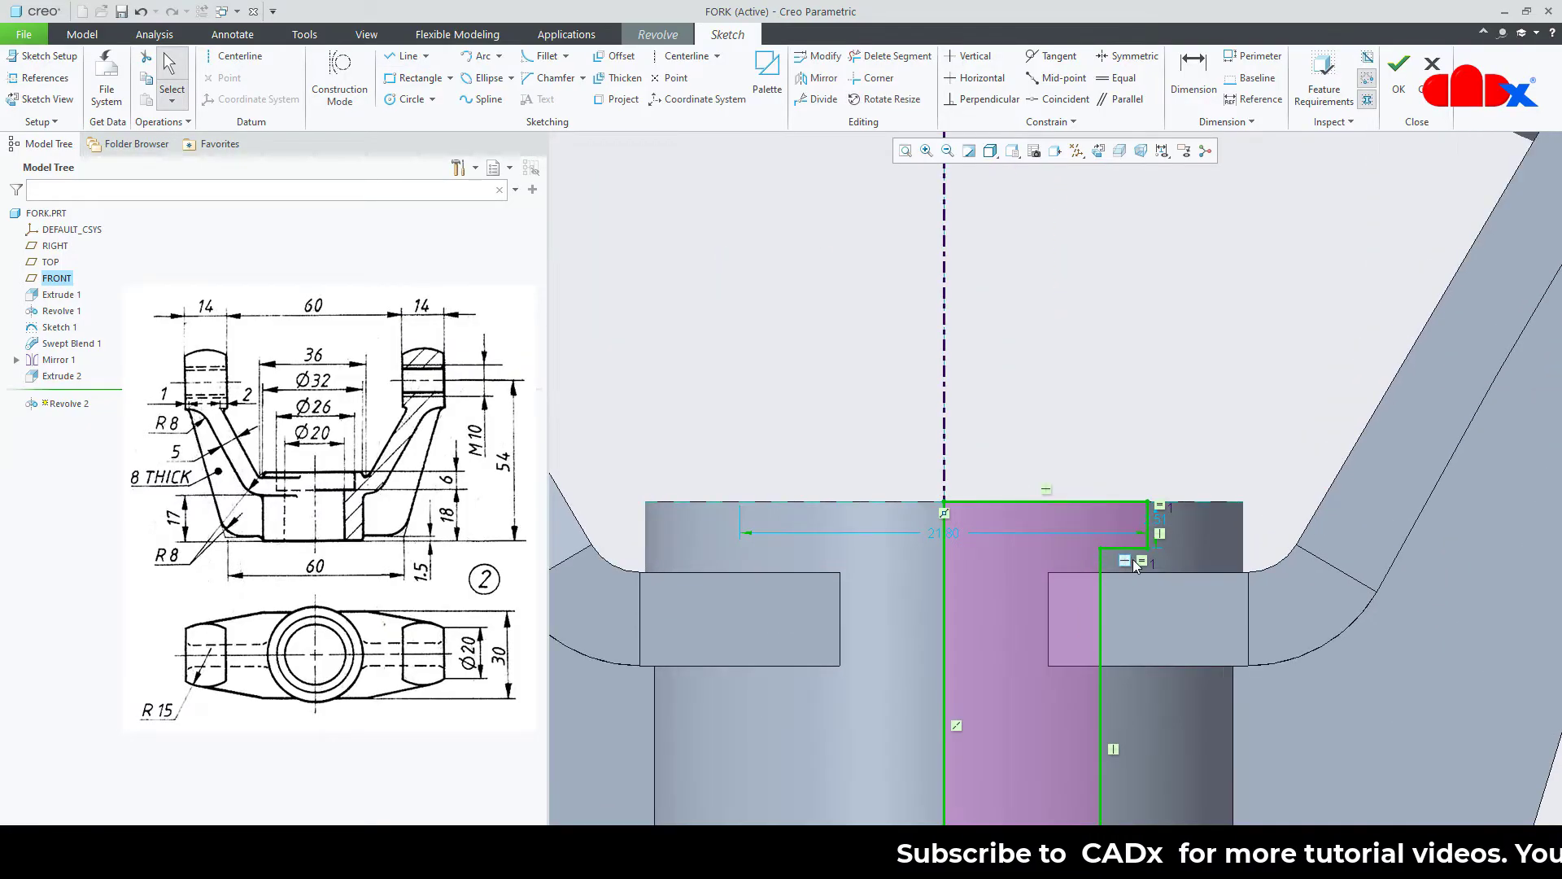
click(1144, 562)
key(Delete)
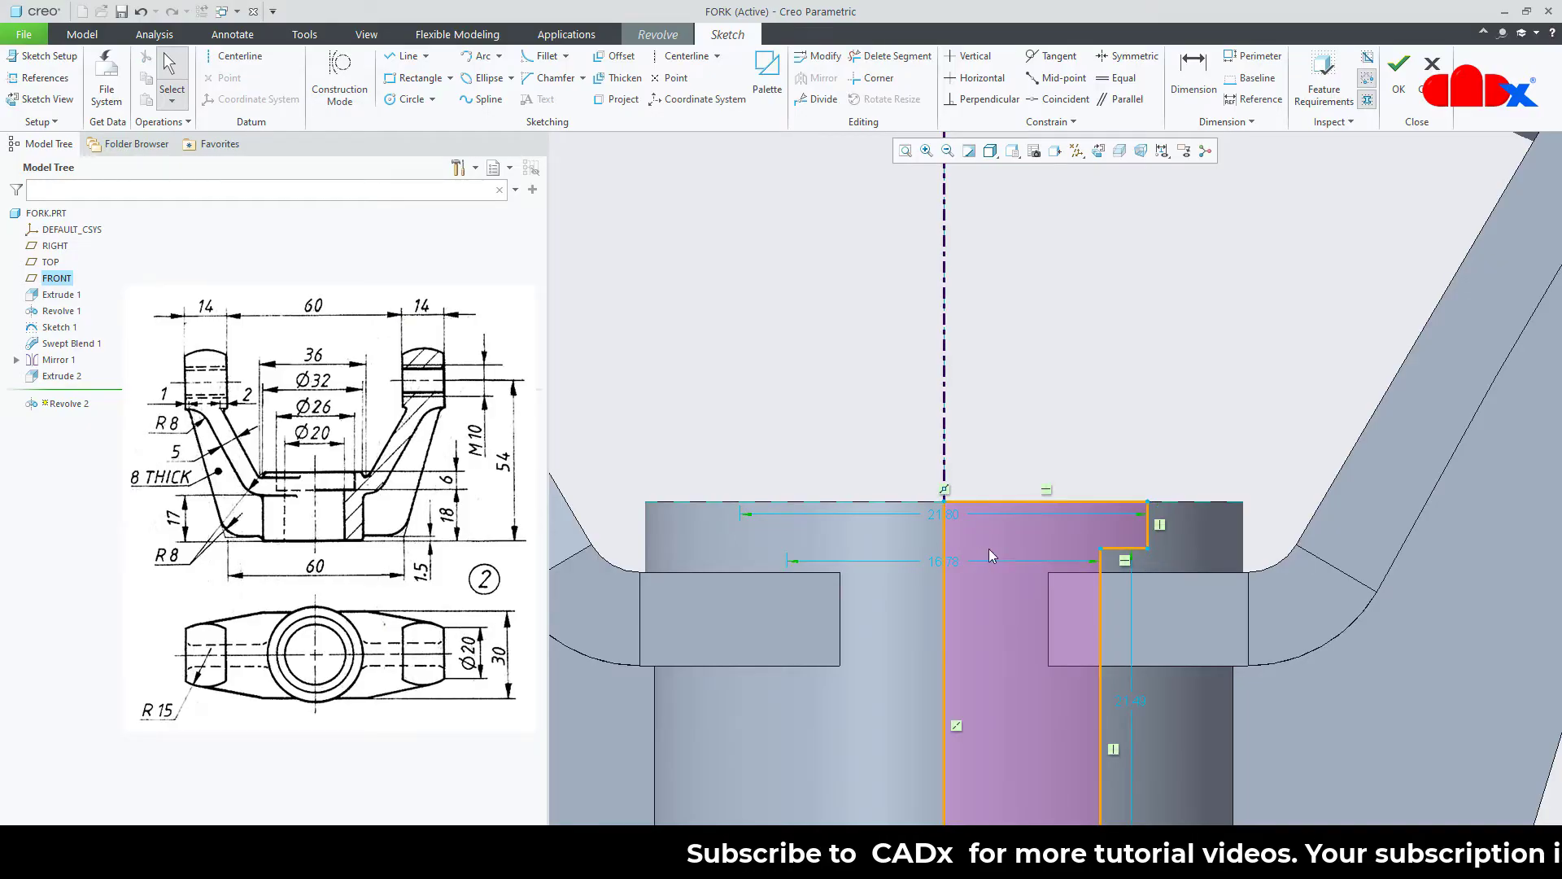
- Set the stepped profile's upper diameter to 26 and its lower diameter to 20
double_click(960, 521)
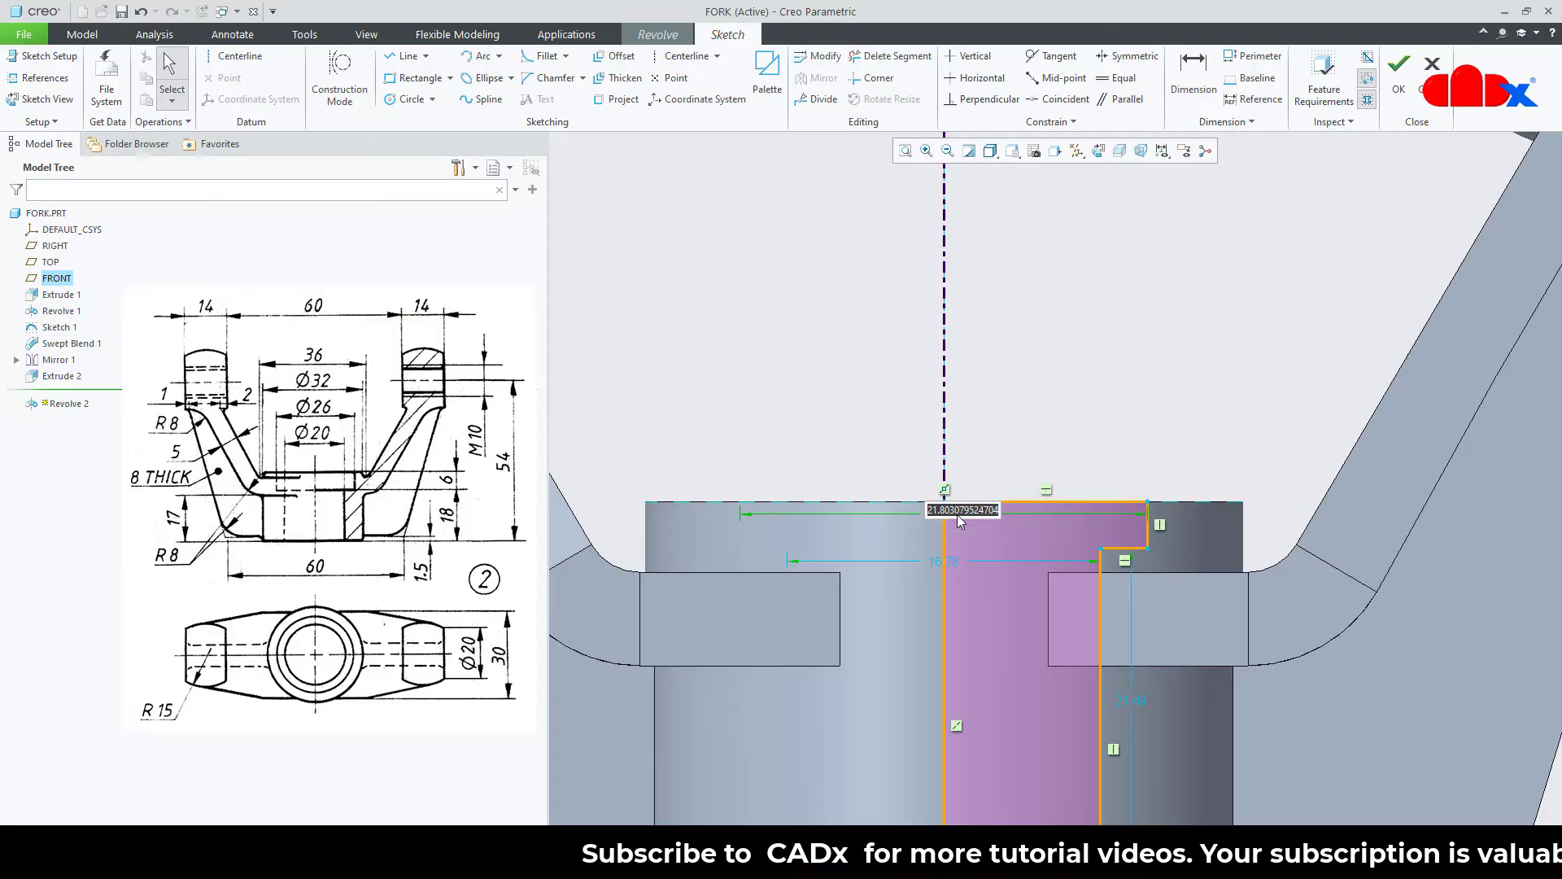
text(26)
key(Return)
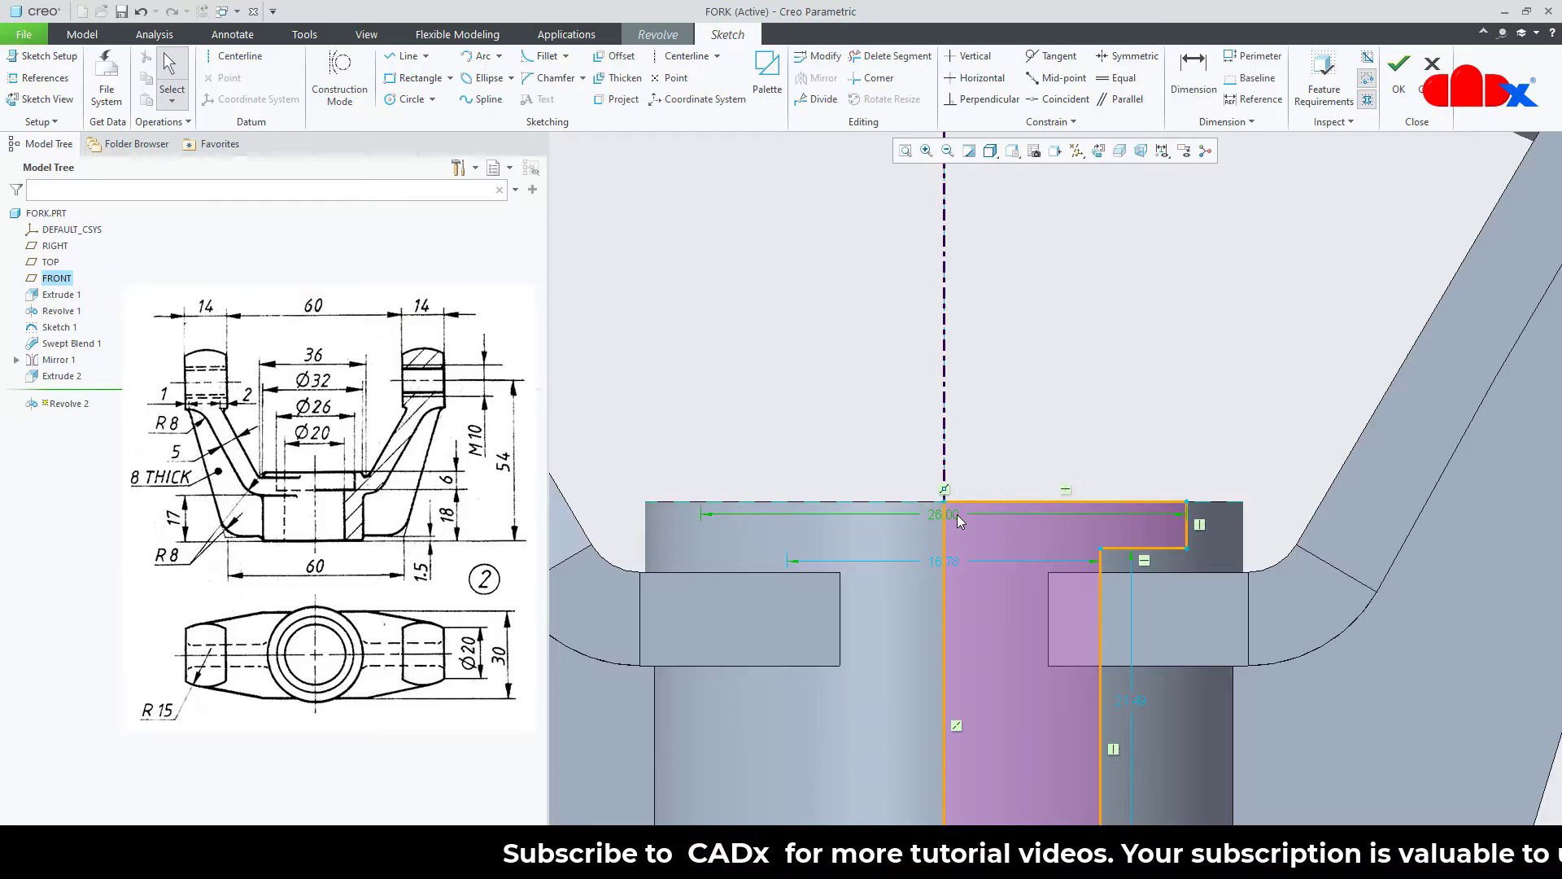
double_click(946, 561)
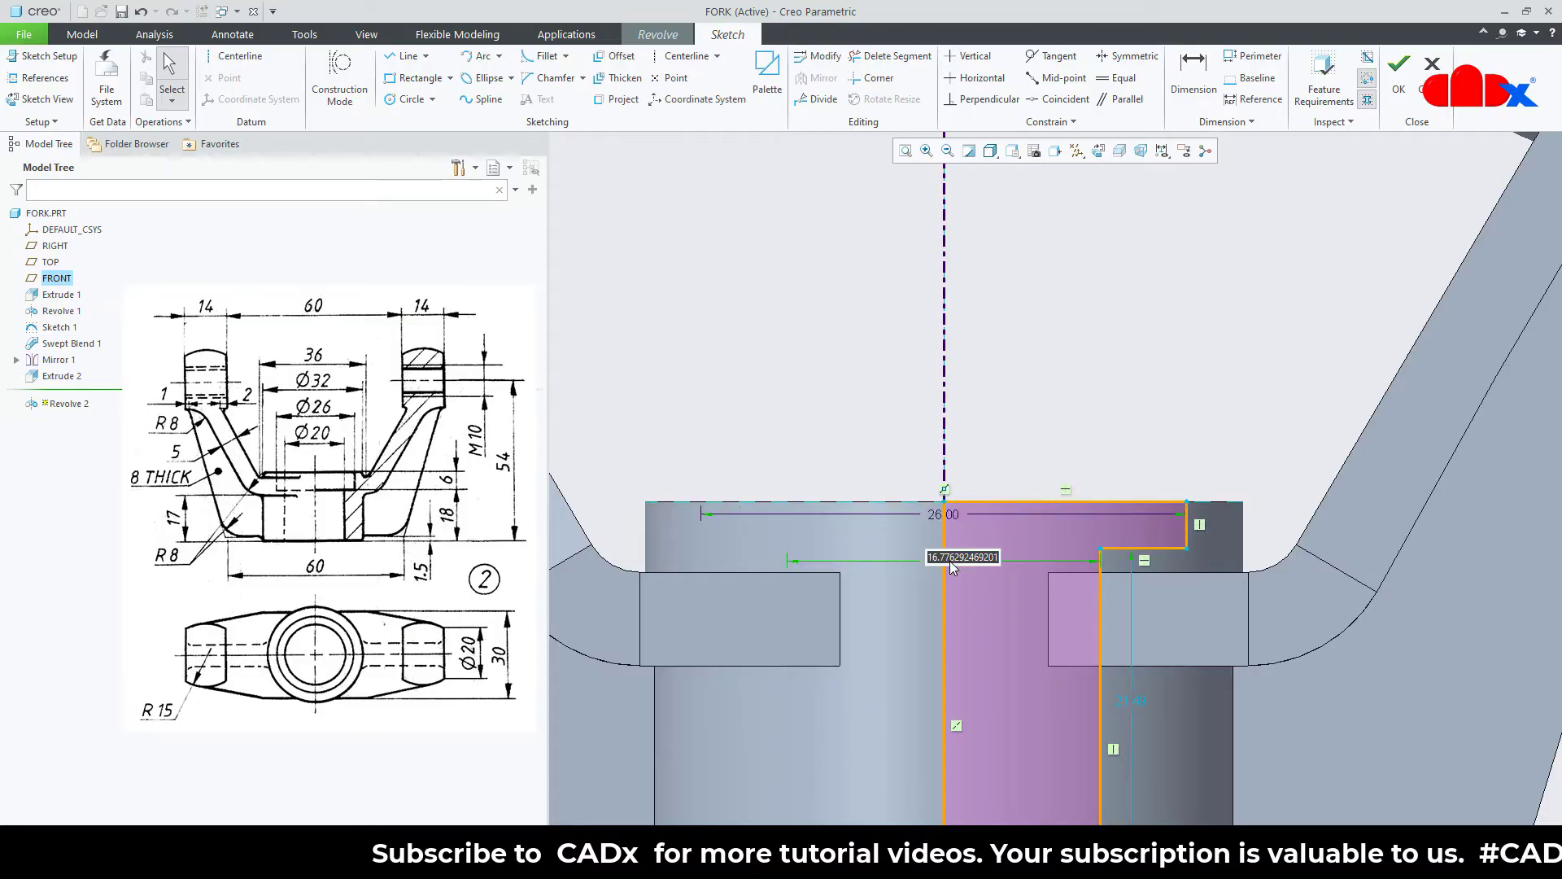
text(20)
key(Return)
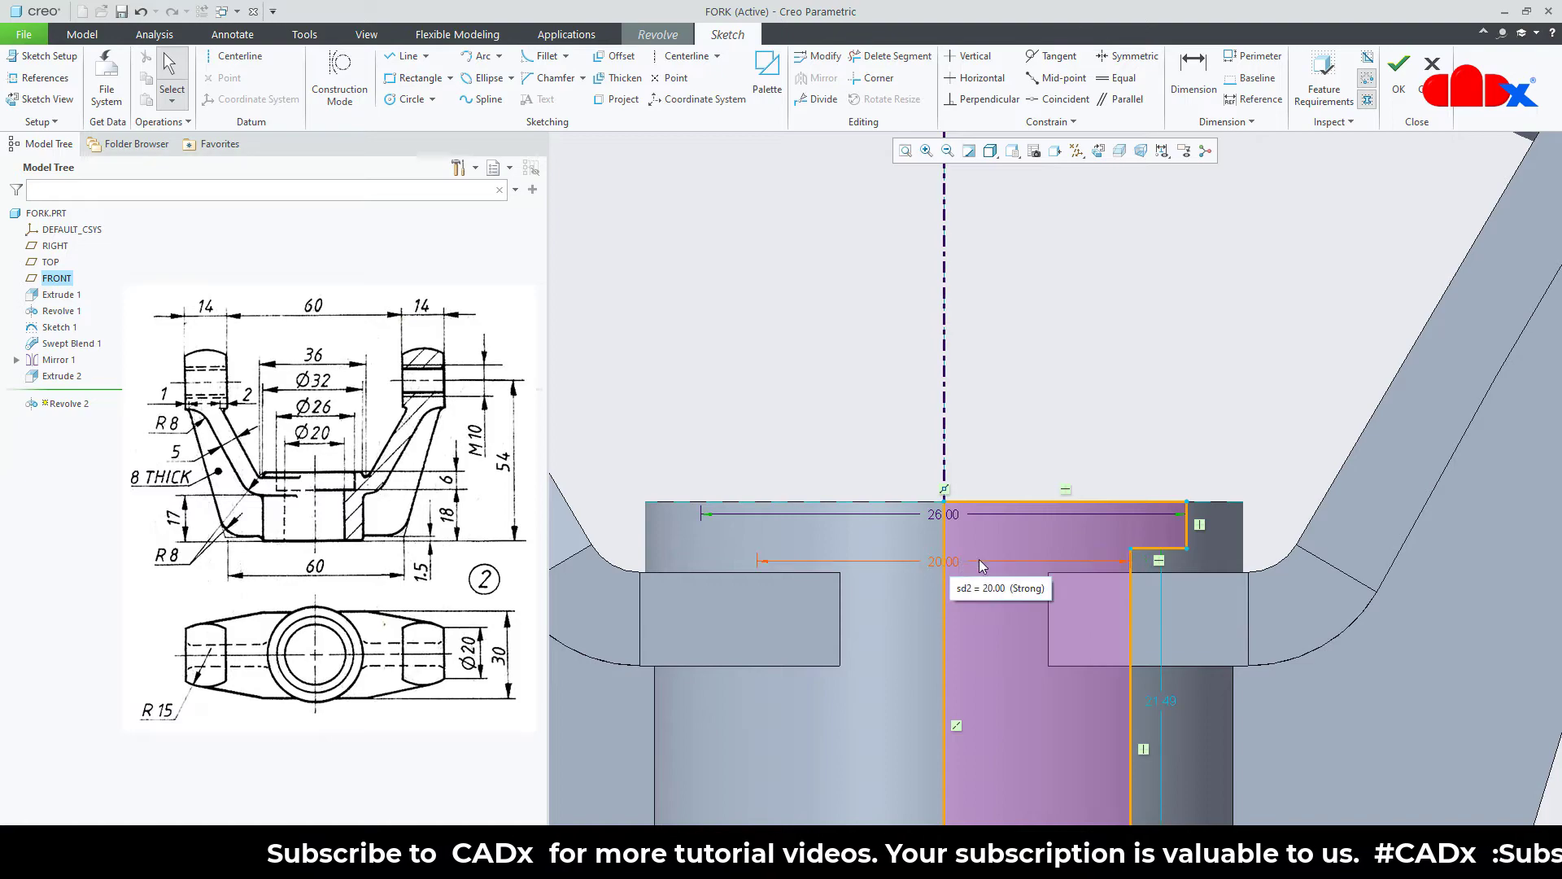
- Dimension the depth of the profile's wider upper section as 6
right_click(1097, 414)
click(1271, 439)
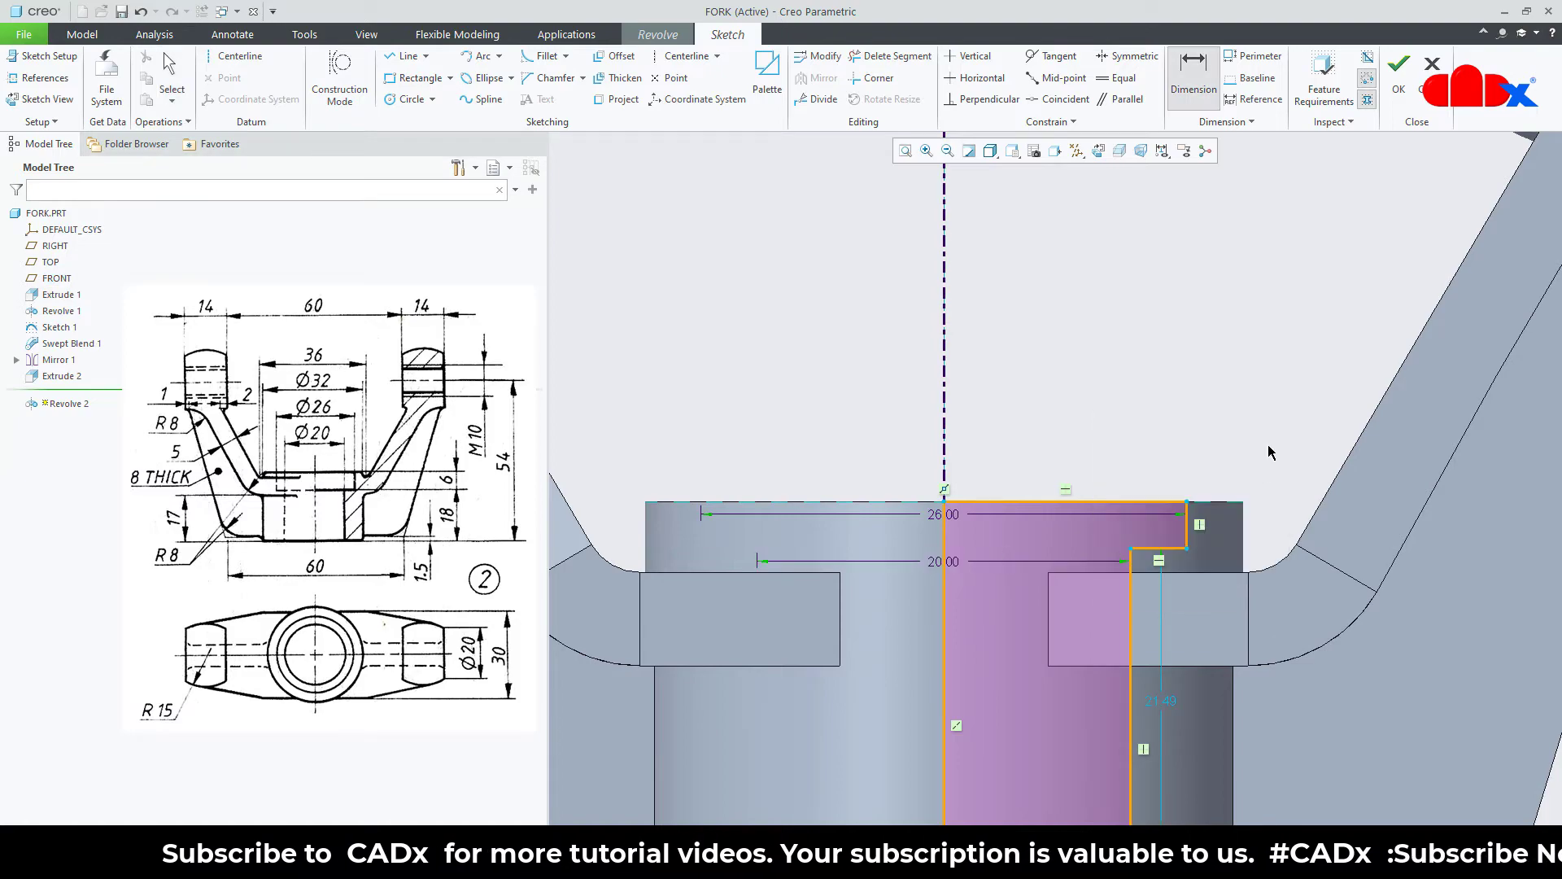
middle_click(1281, 530)
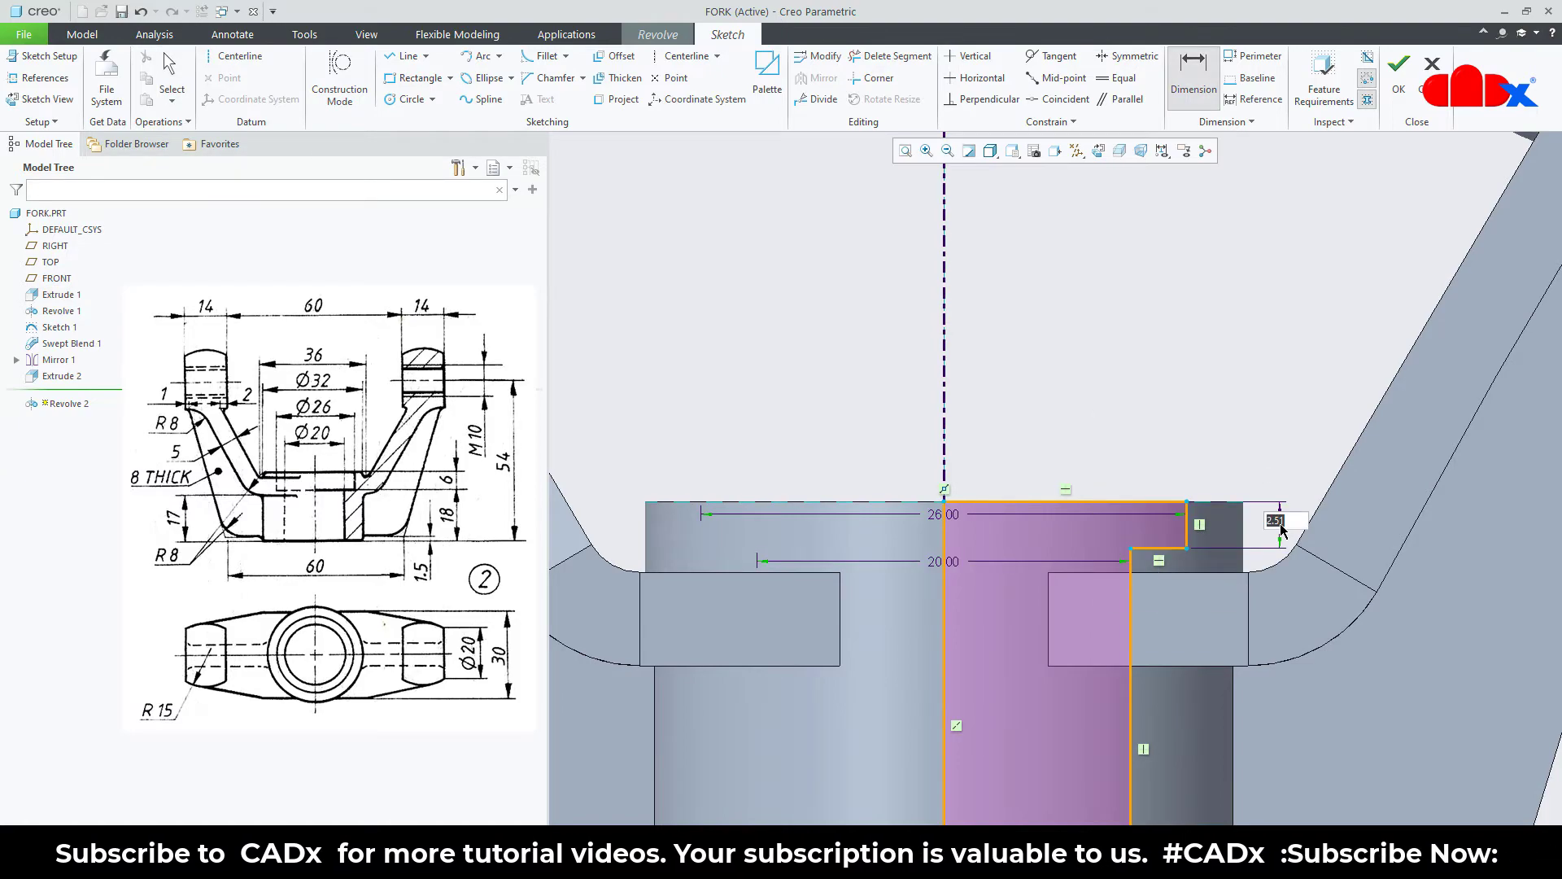
text(6)
key(Return)
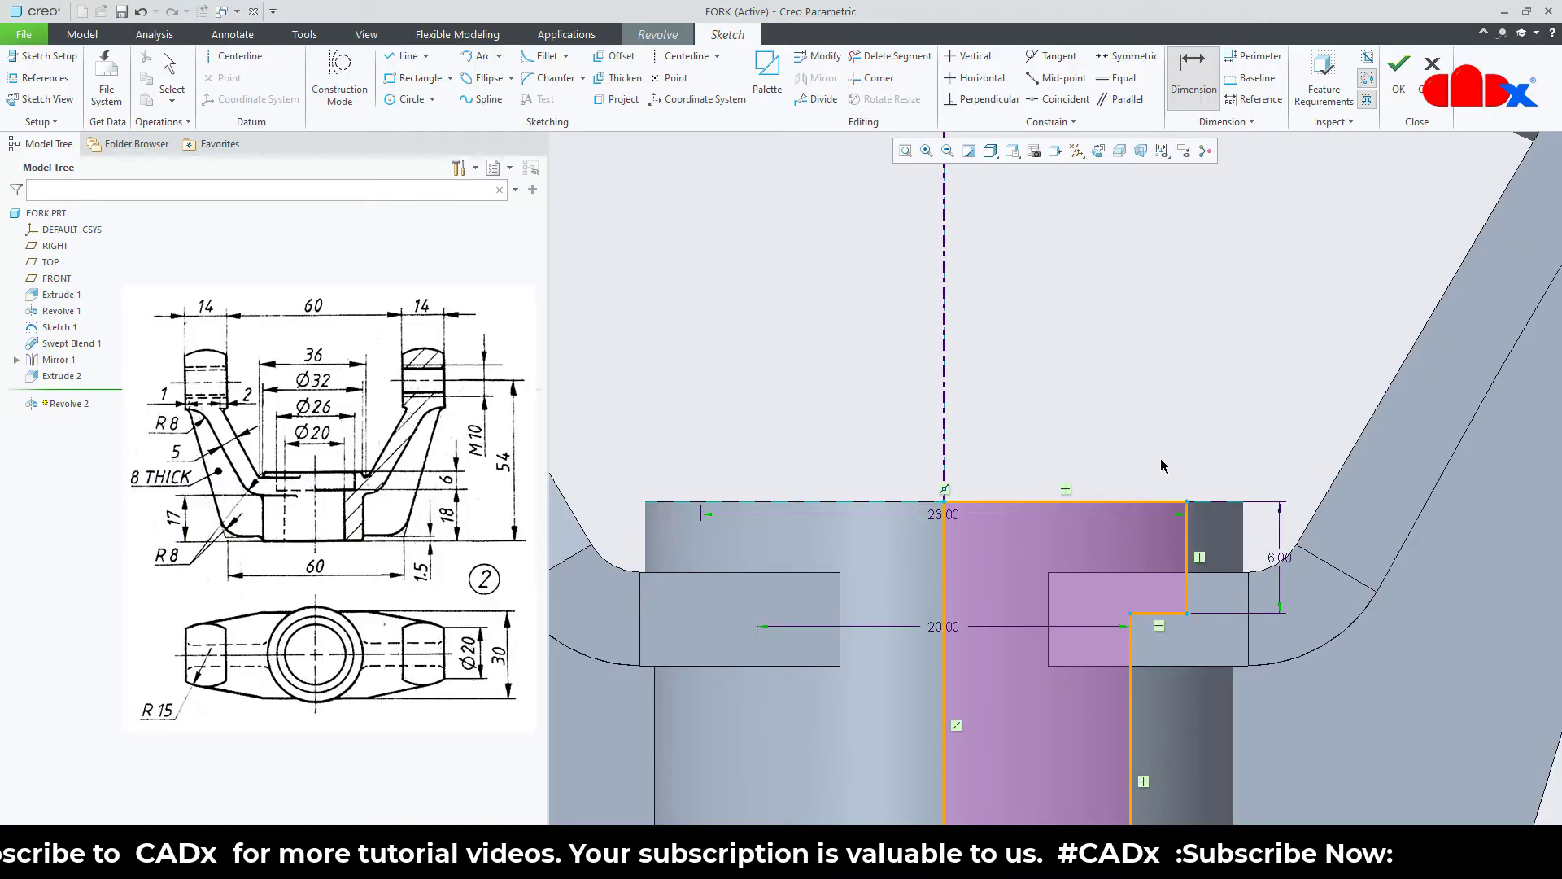
- Finish the stepped profile sketch and complete the revolved cut through the hub
scroll(1154, 430, up, 2)
middle_click(1161, 407)
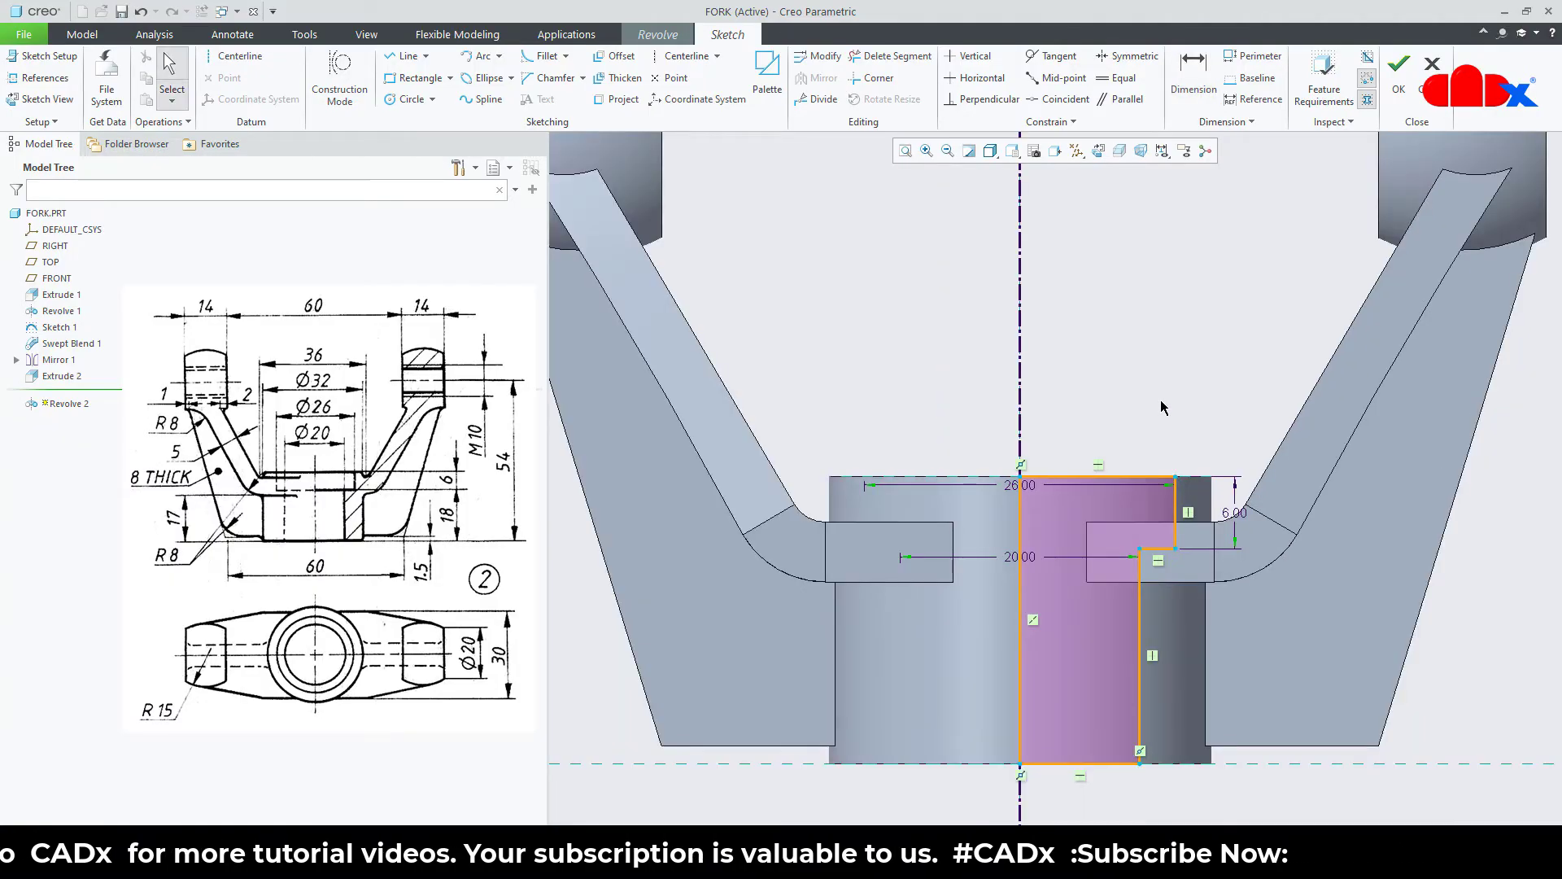
right_click(1161, 406)
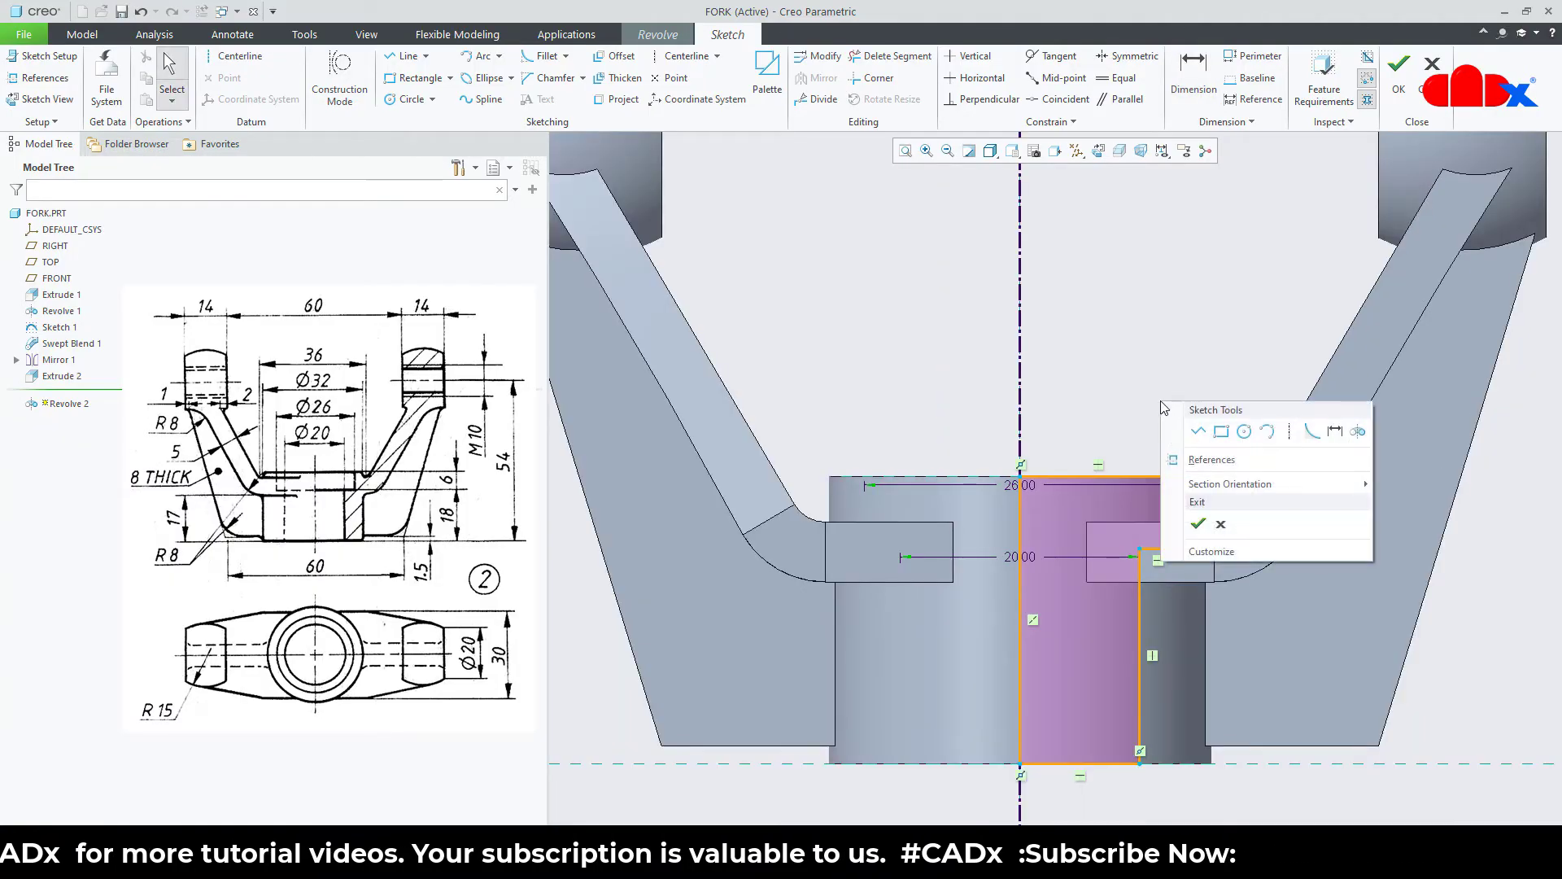
click(1198, 523)
middle_click(1198, 523)
middle_drag(1193, 534, 1285, 727)
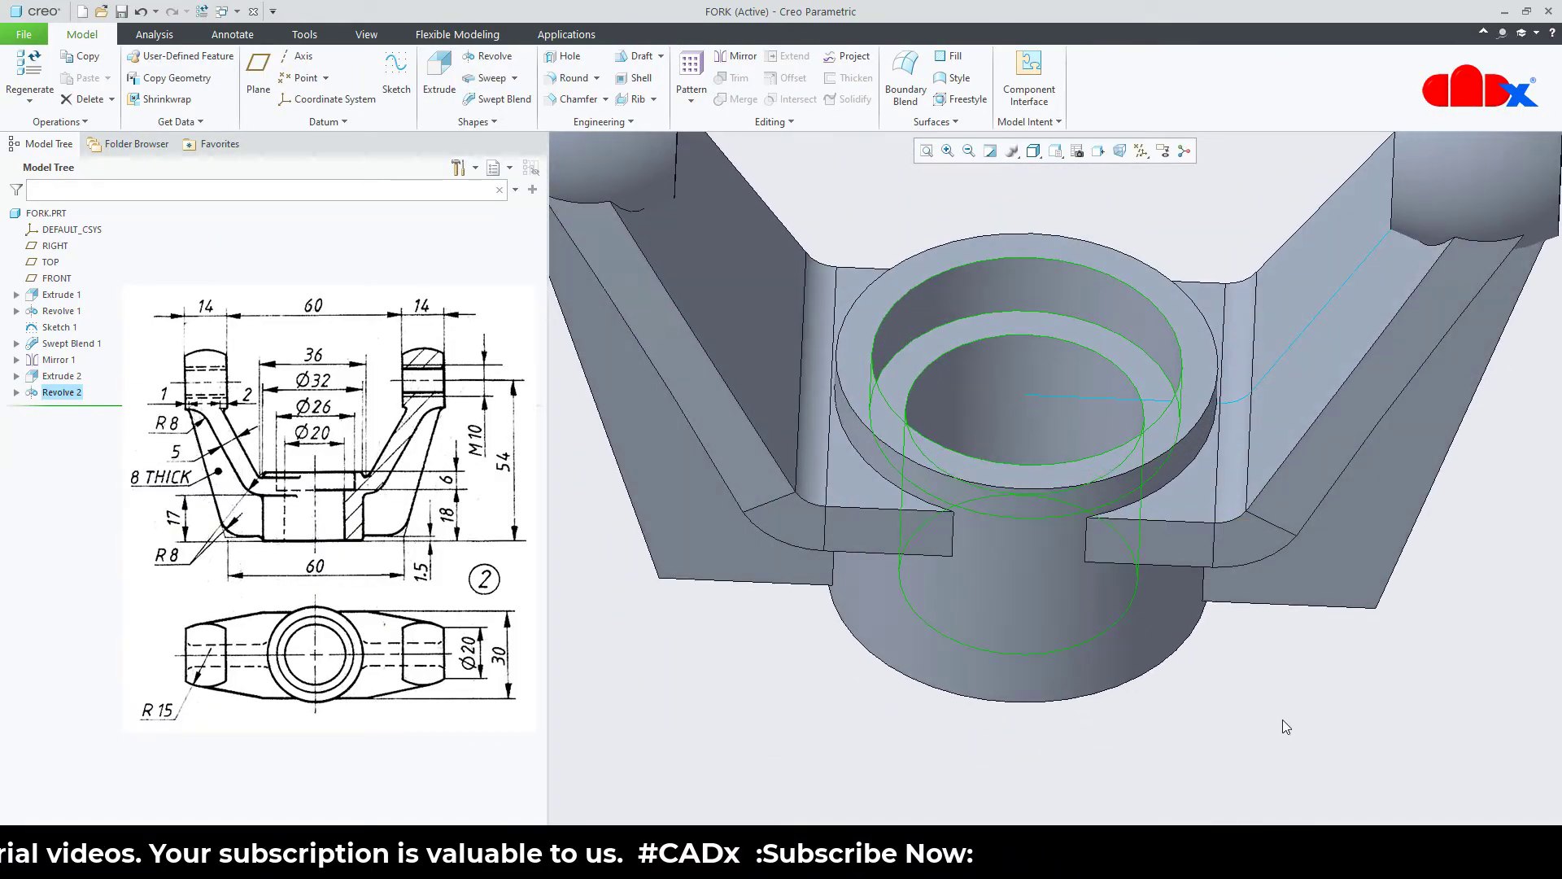
click(1286, 727)
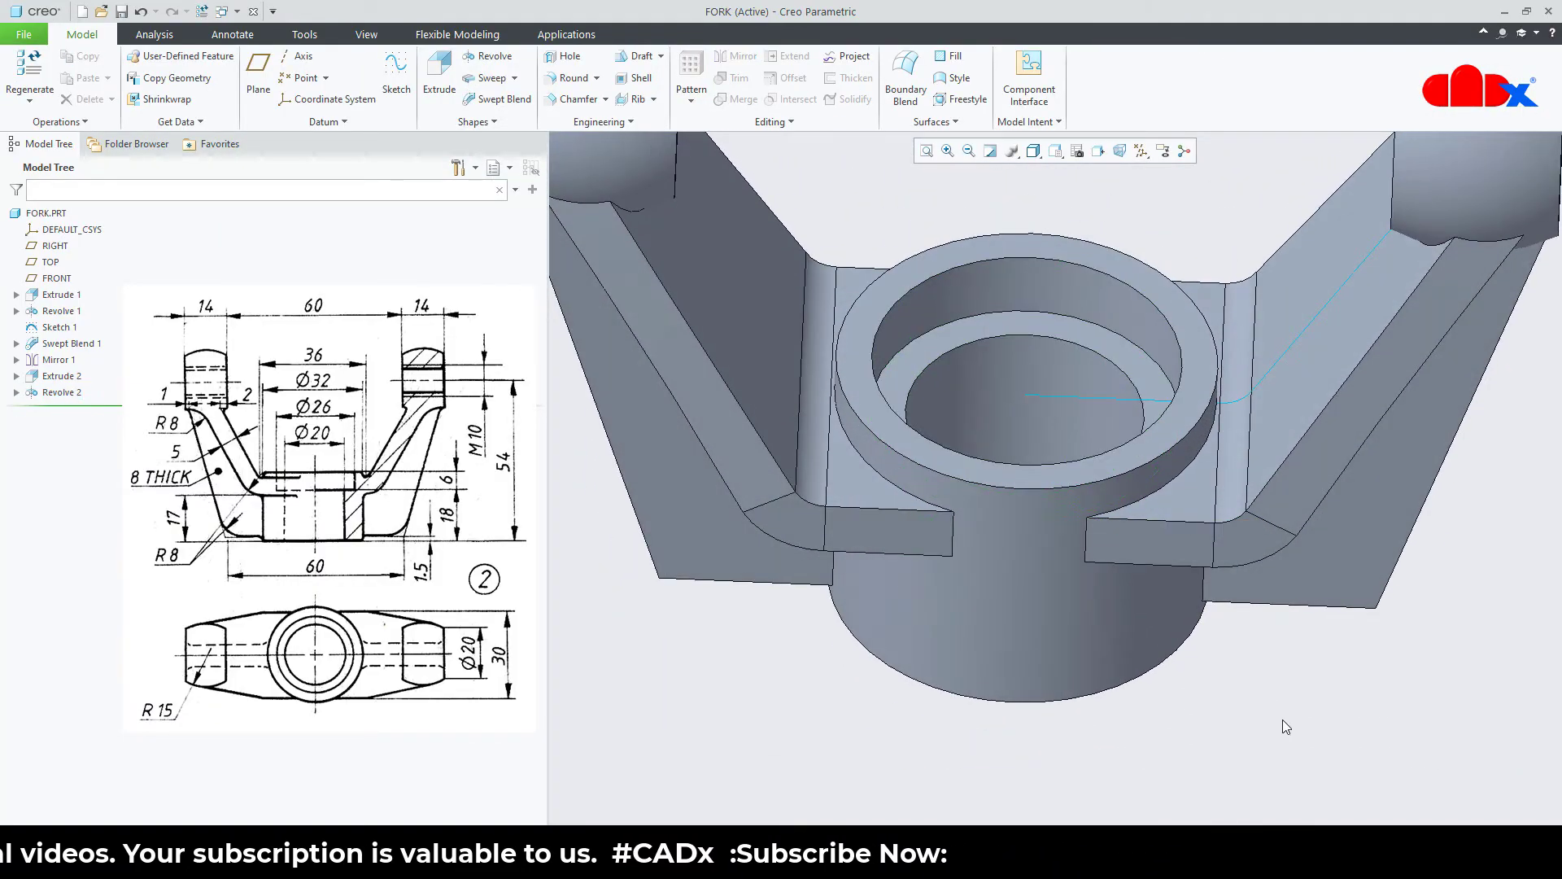
- Hide Sketch 1, inspect the hub from below and return the model to its default orientation
click(53, 329)
click(79, 275)
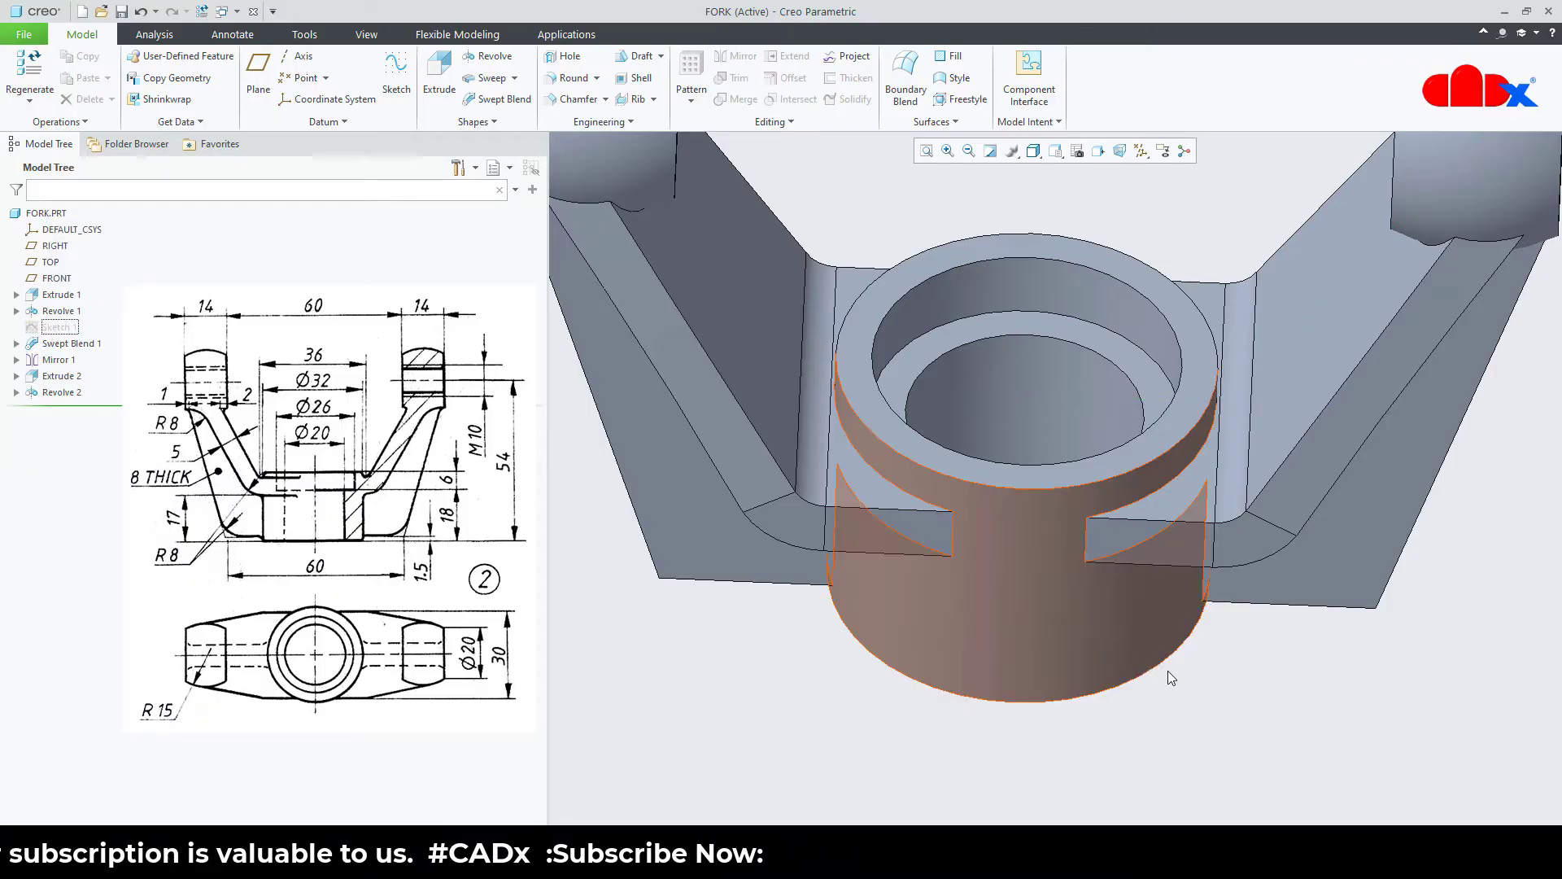
middle_drag(1134, 594, 1081, 510)
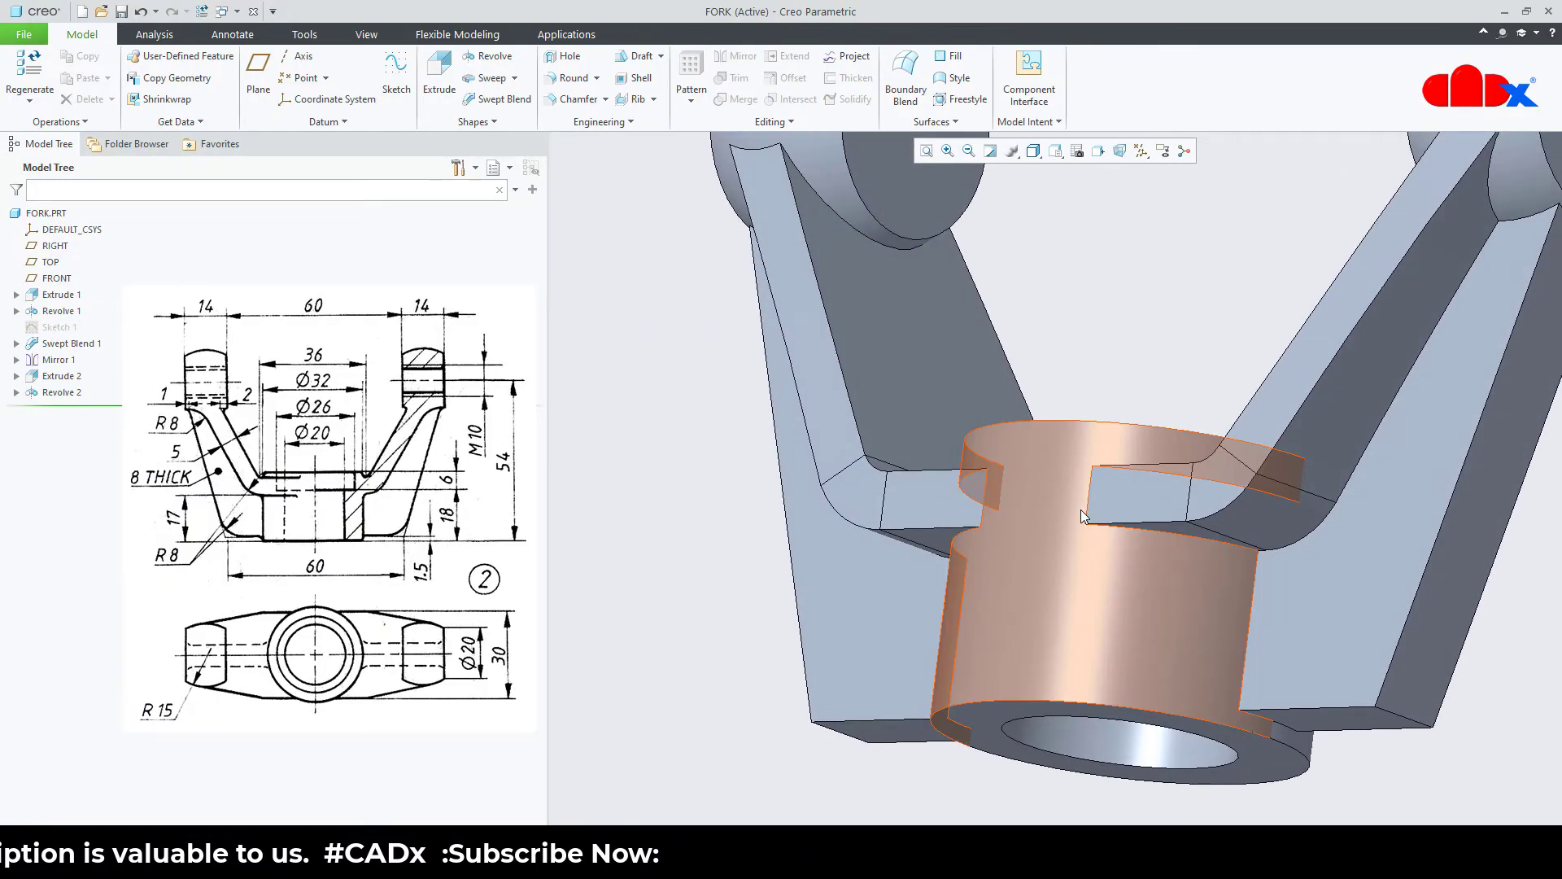
key(ctrl+d)
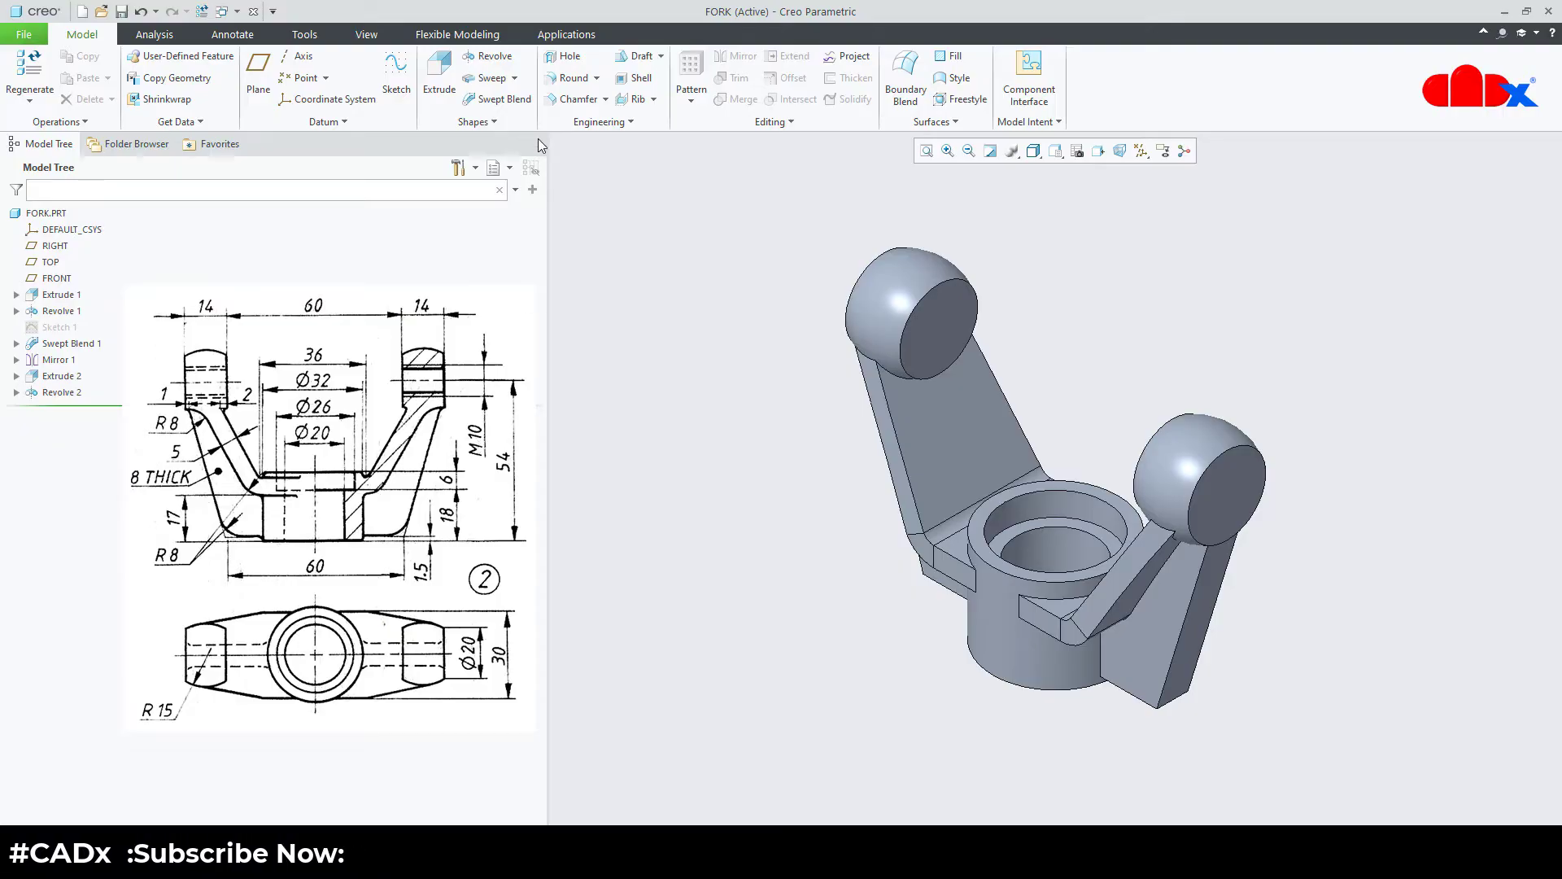
- Start a hole on the near ball end's flat face, turn on axis display and place it coaxially with the ball's axis
click(564, 57)
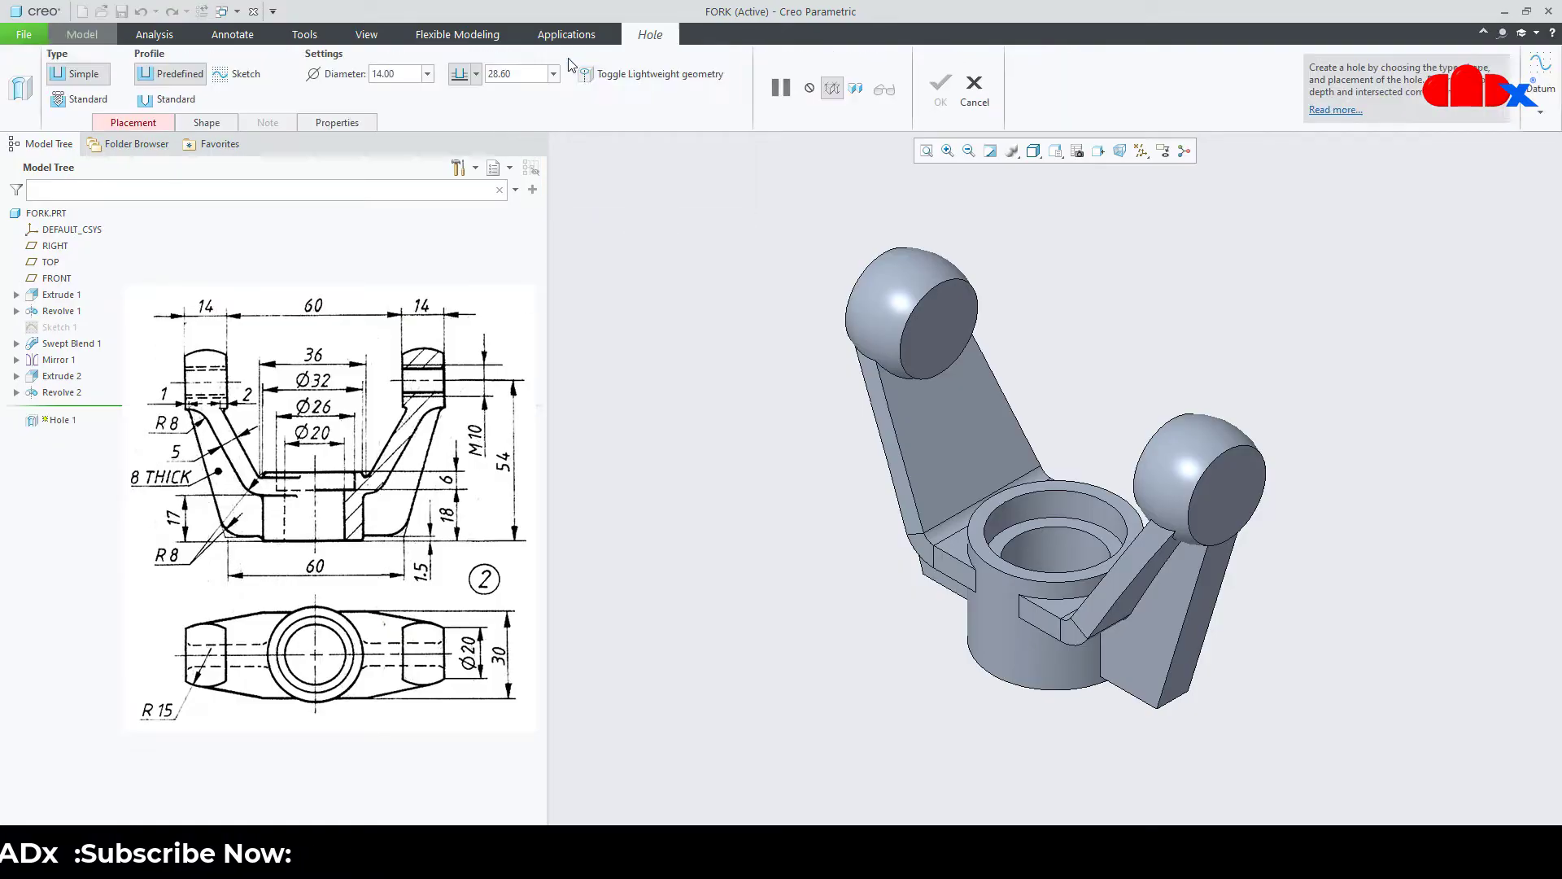
click(1212, 513)
click(1141, 150)
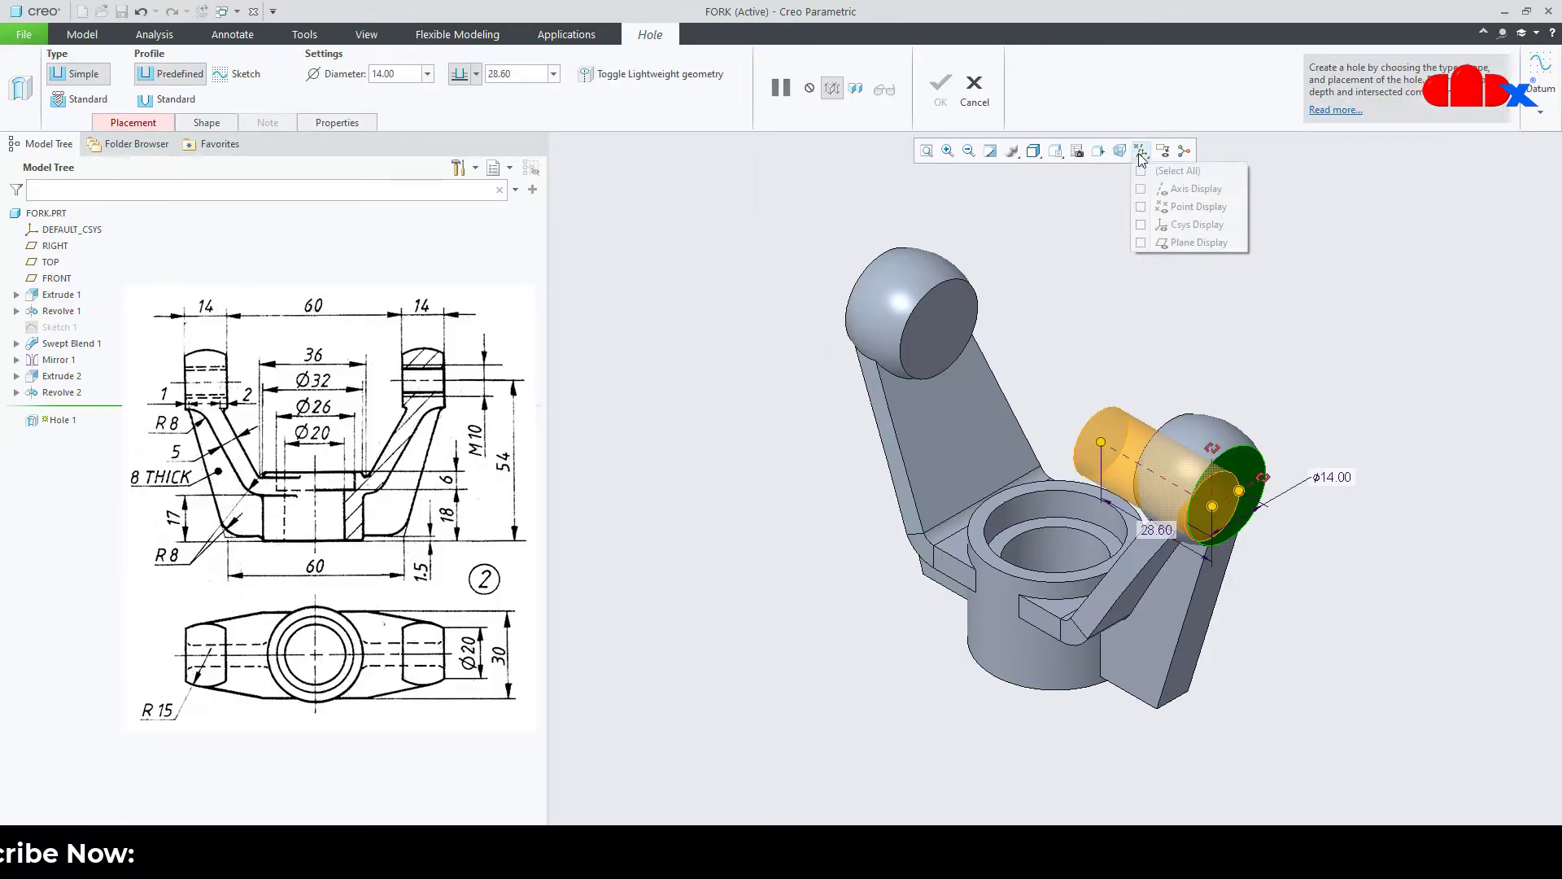
click(1148, 192)
scroll(1082, 405, down, 6)
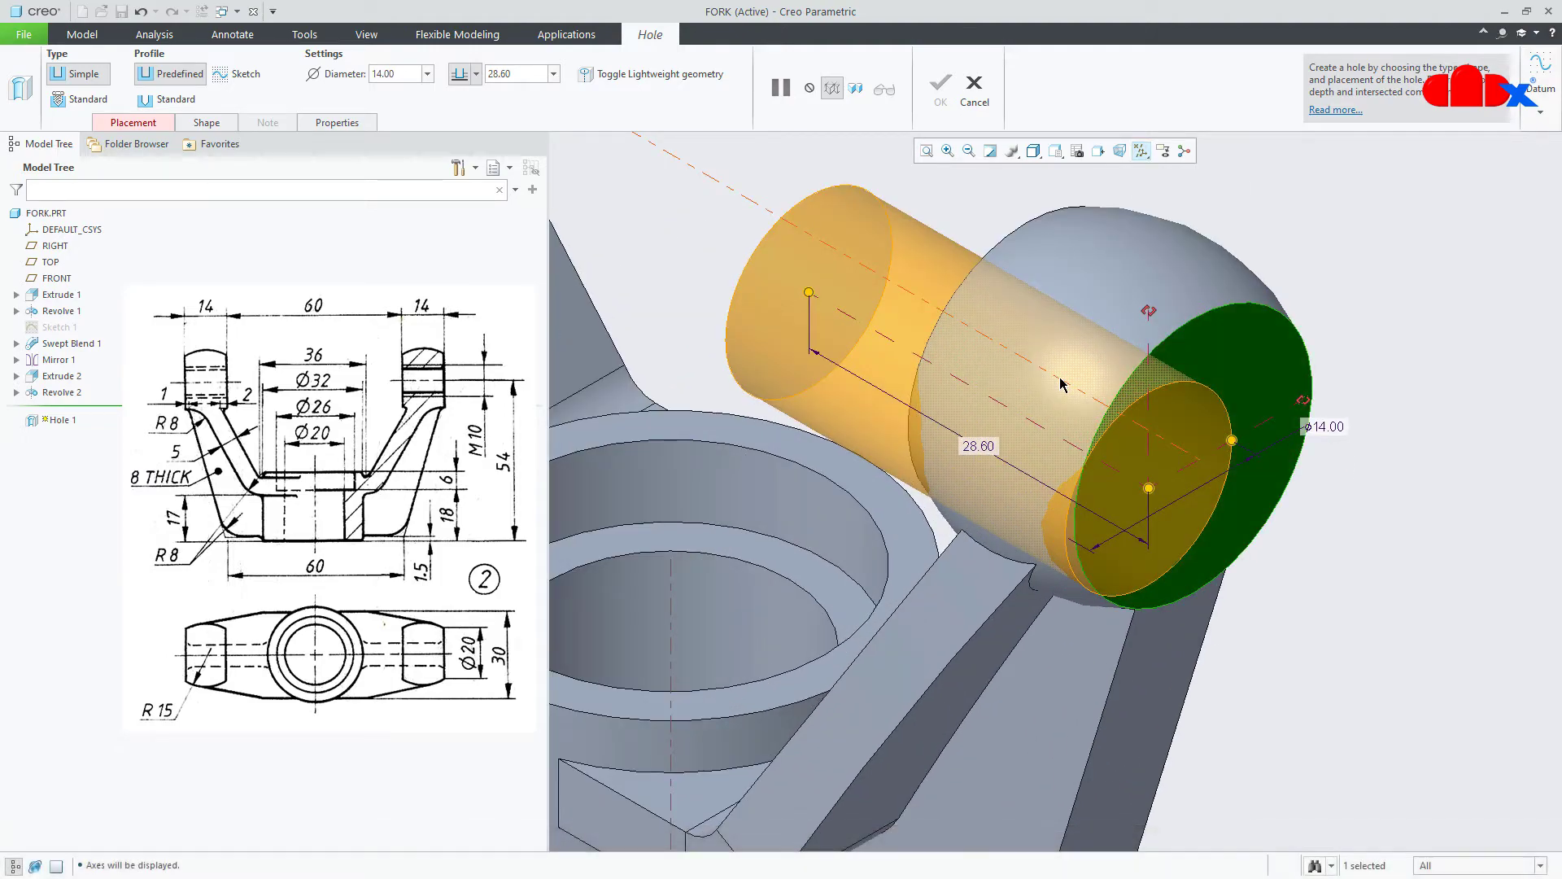
ctrl+click(1063, 389)
scroll(1167, 489, up, 6)
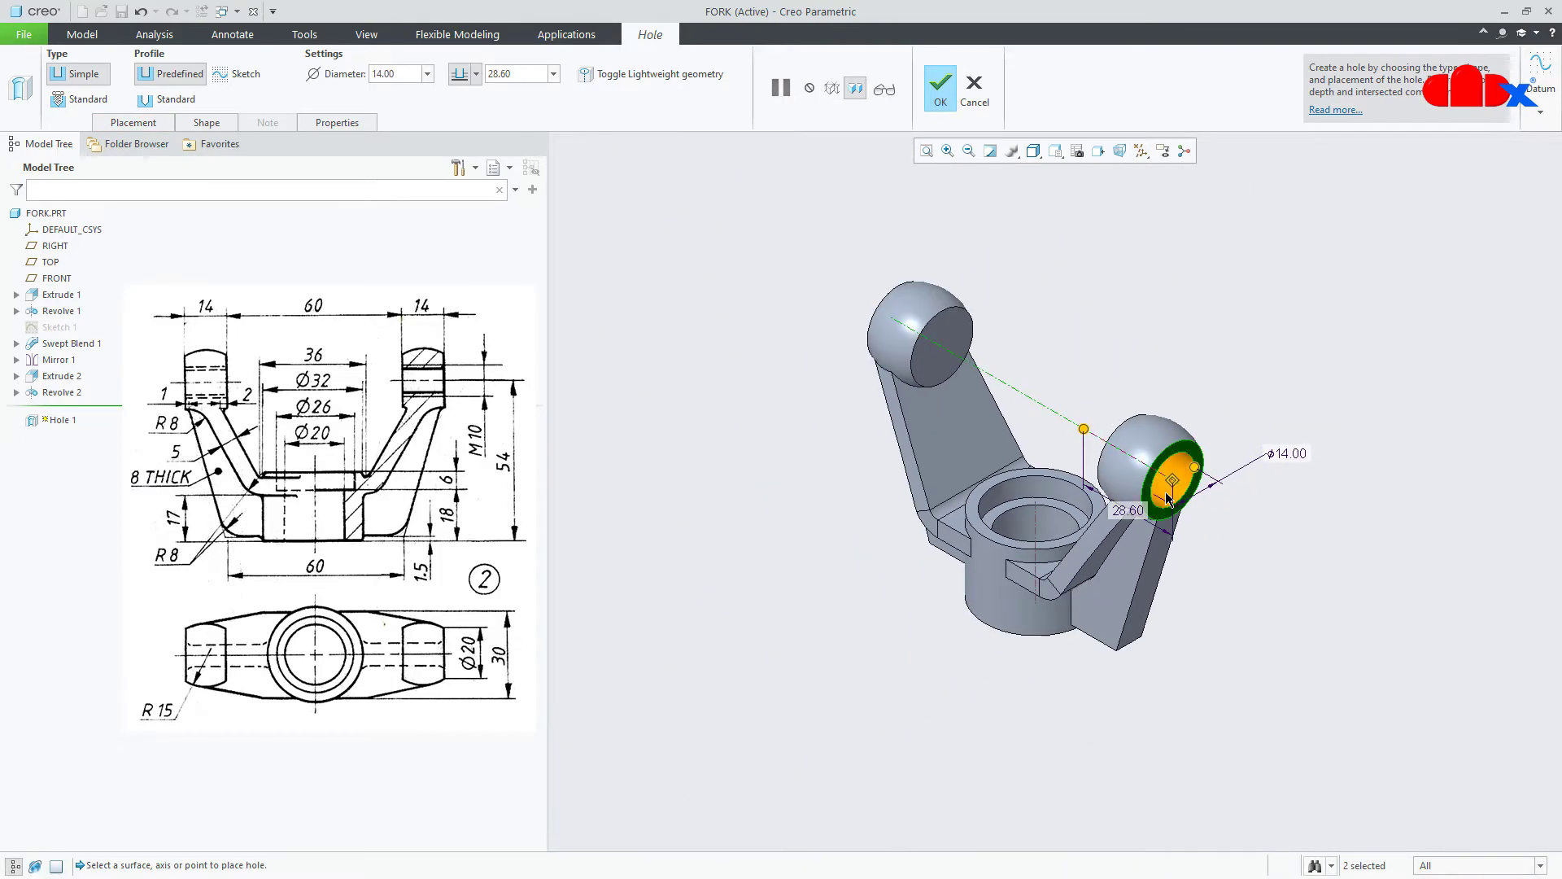
- Make the hole a standard ISO tapped M10x1 hole running through all, cutting both ball ends
click(89, 100)
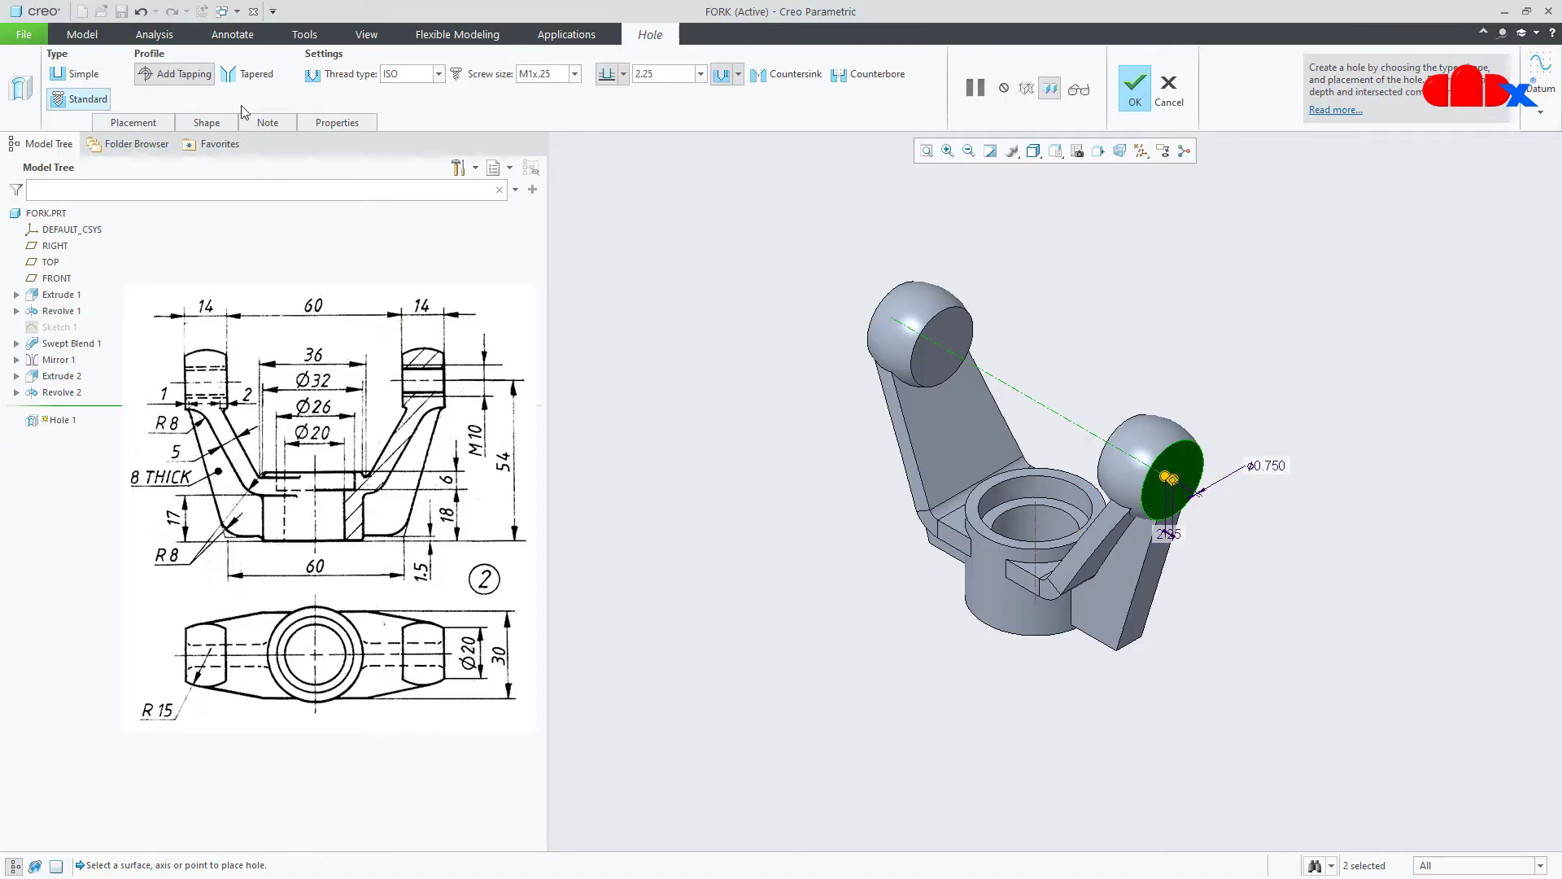
click(575, 75)
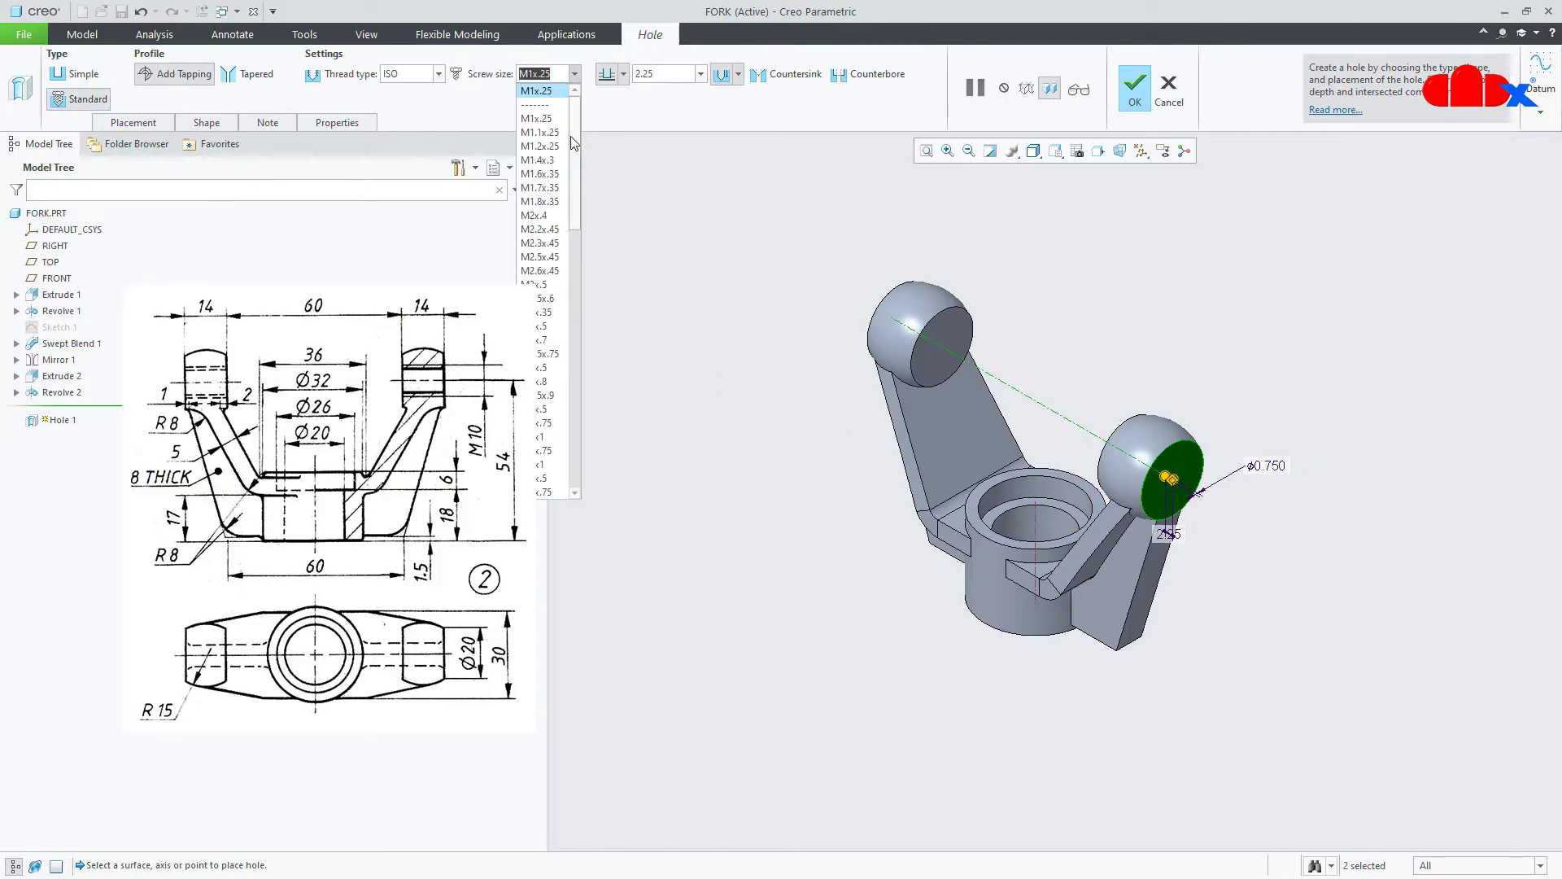
drag(576, 144, 581, 285)
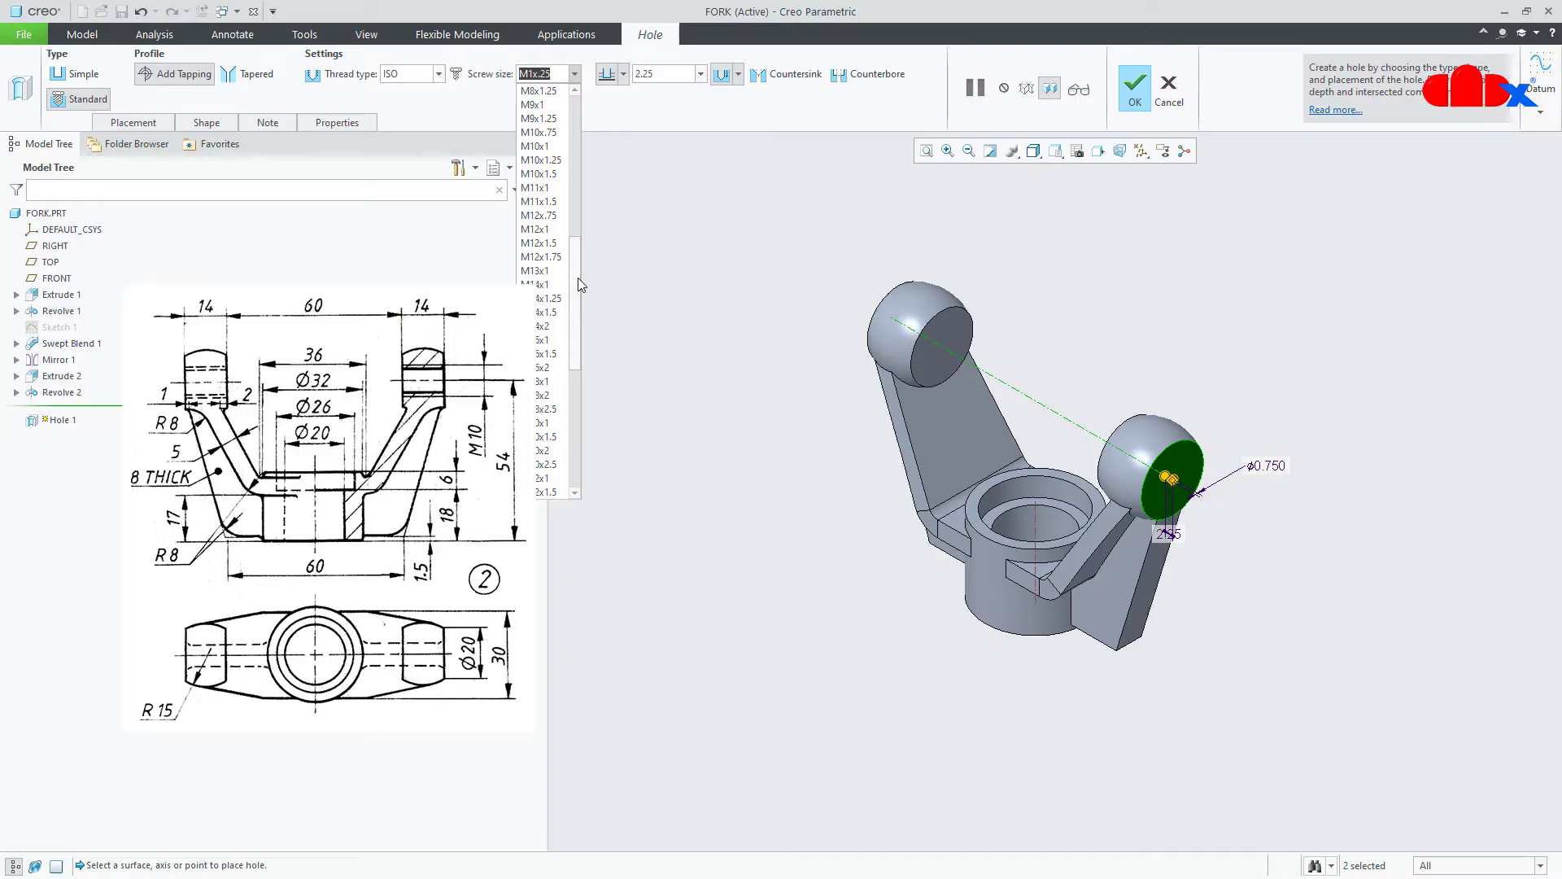
click(555, 146)
click(623, 74)
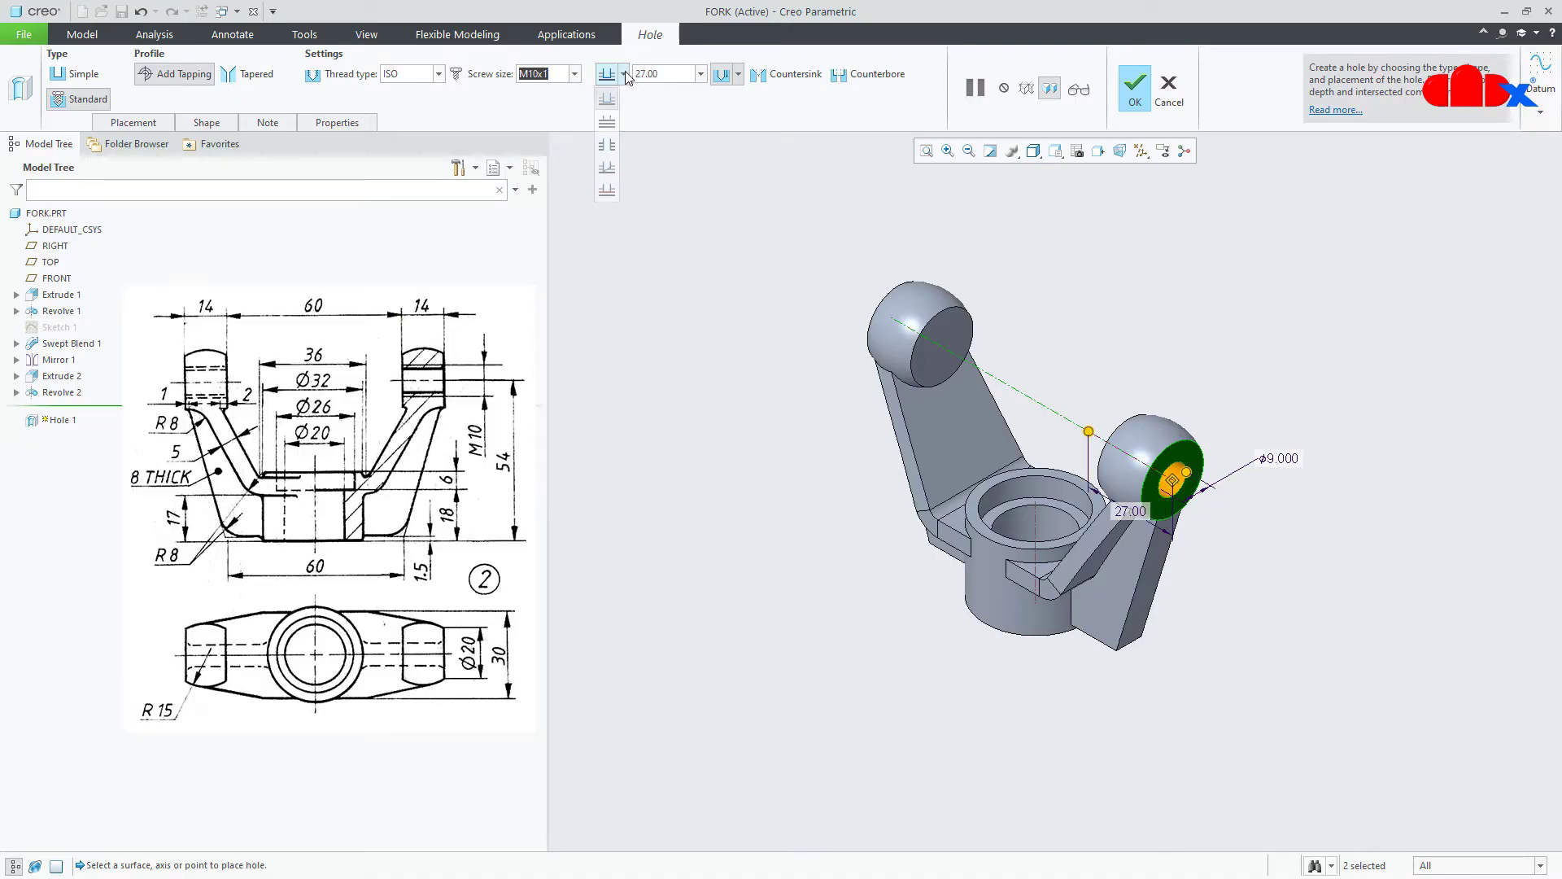
click(612, 143)
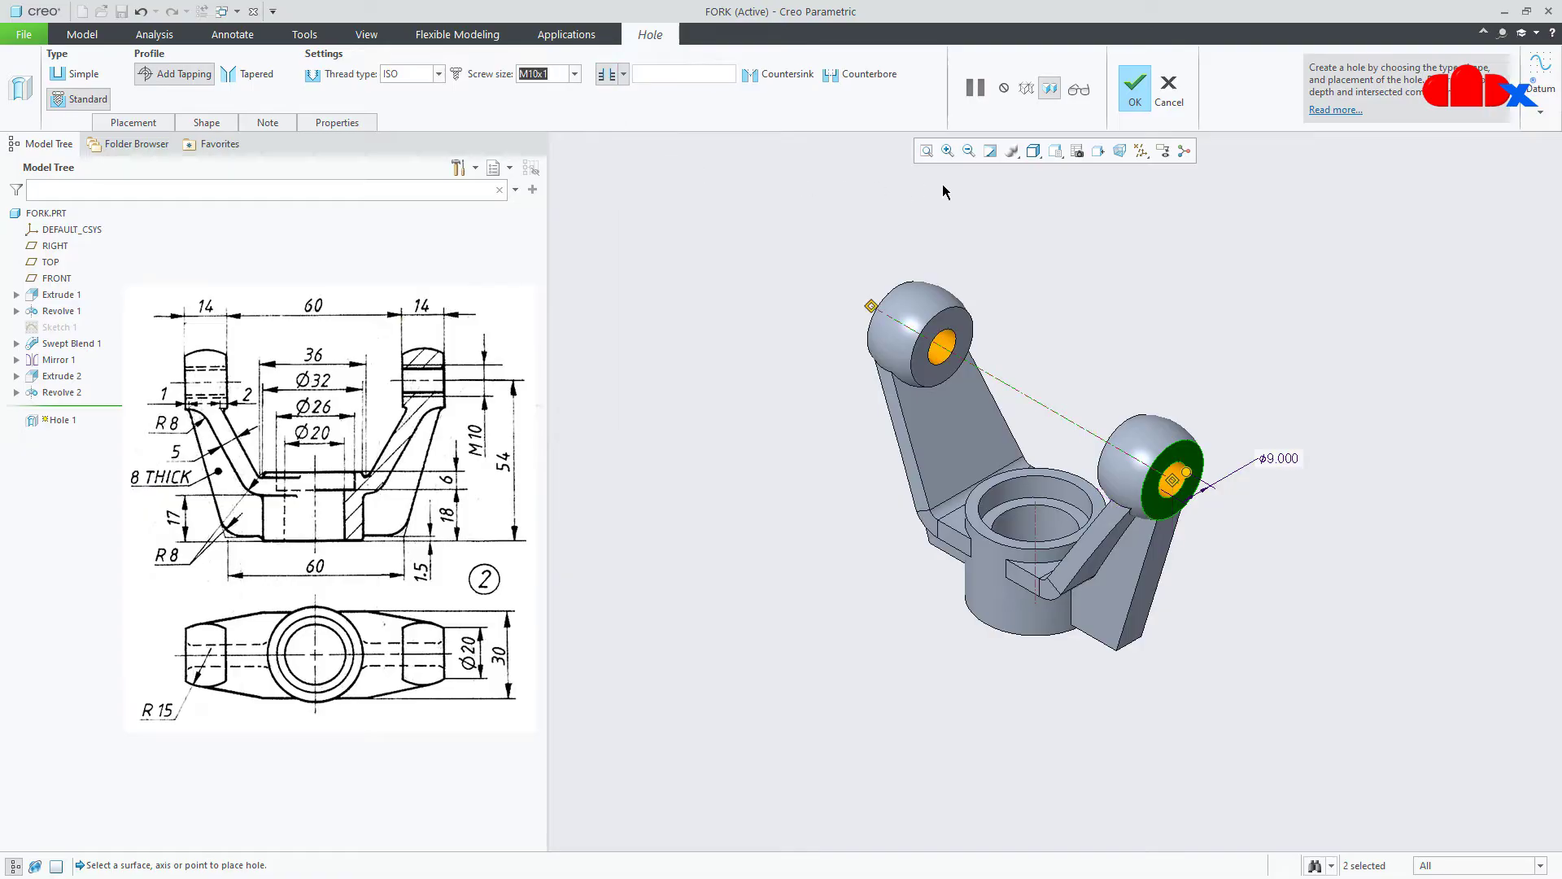
click(1136, 85)
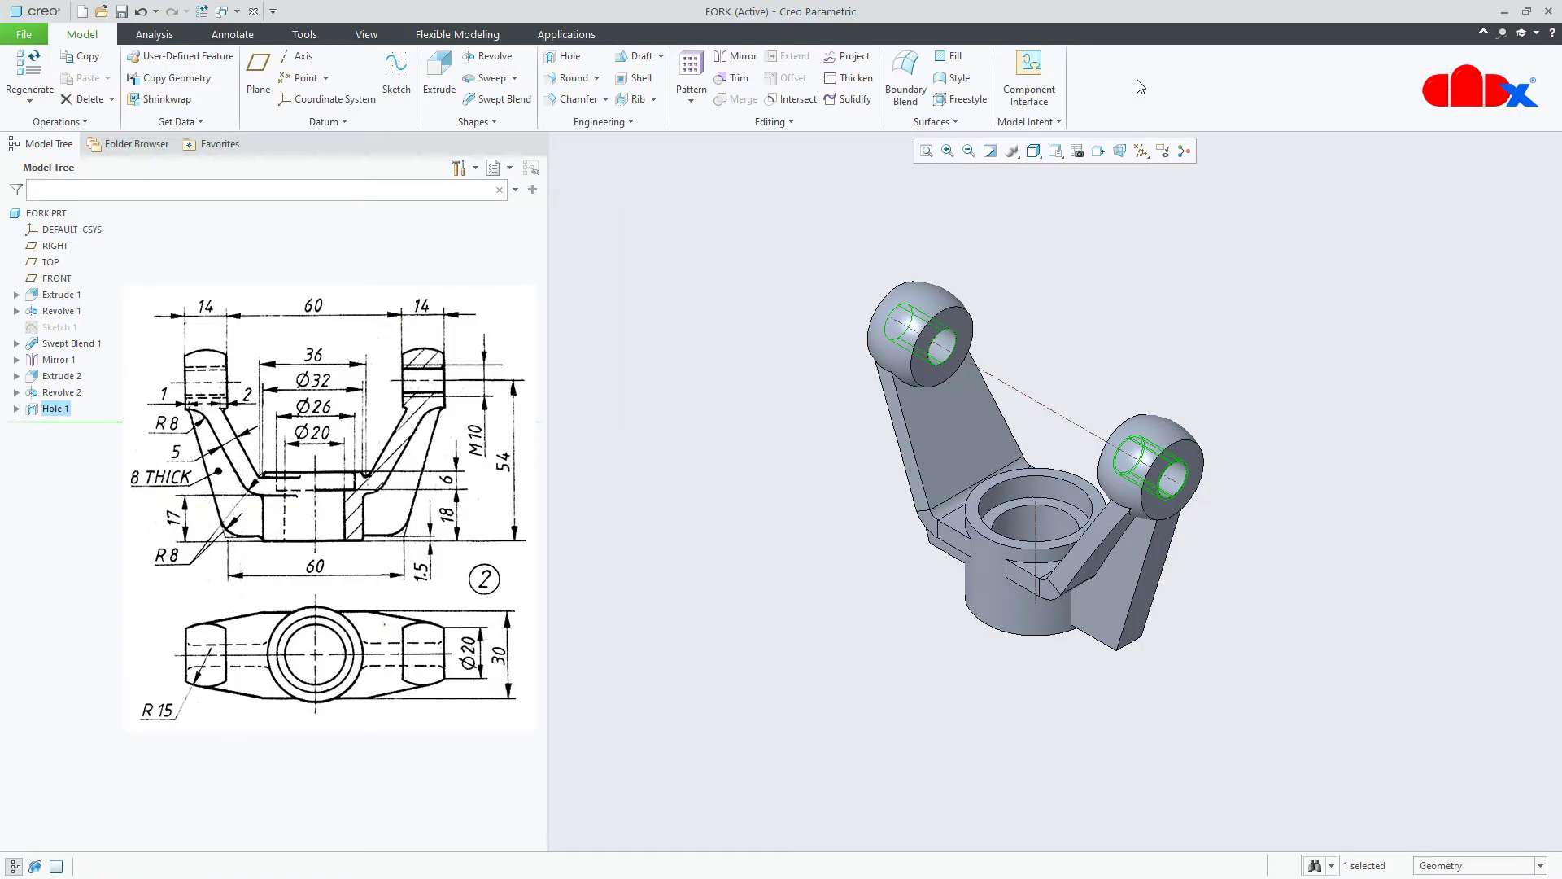
- Turn off axis display and return the model to its default orientation
click(1303, 428)
mouse_move(1304, 438)
middle_down()
mouse_move(1297, 558)
mouse_move(1378, 535)
mouse_move(1320, 556)
middle_up()
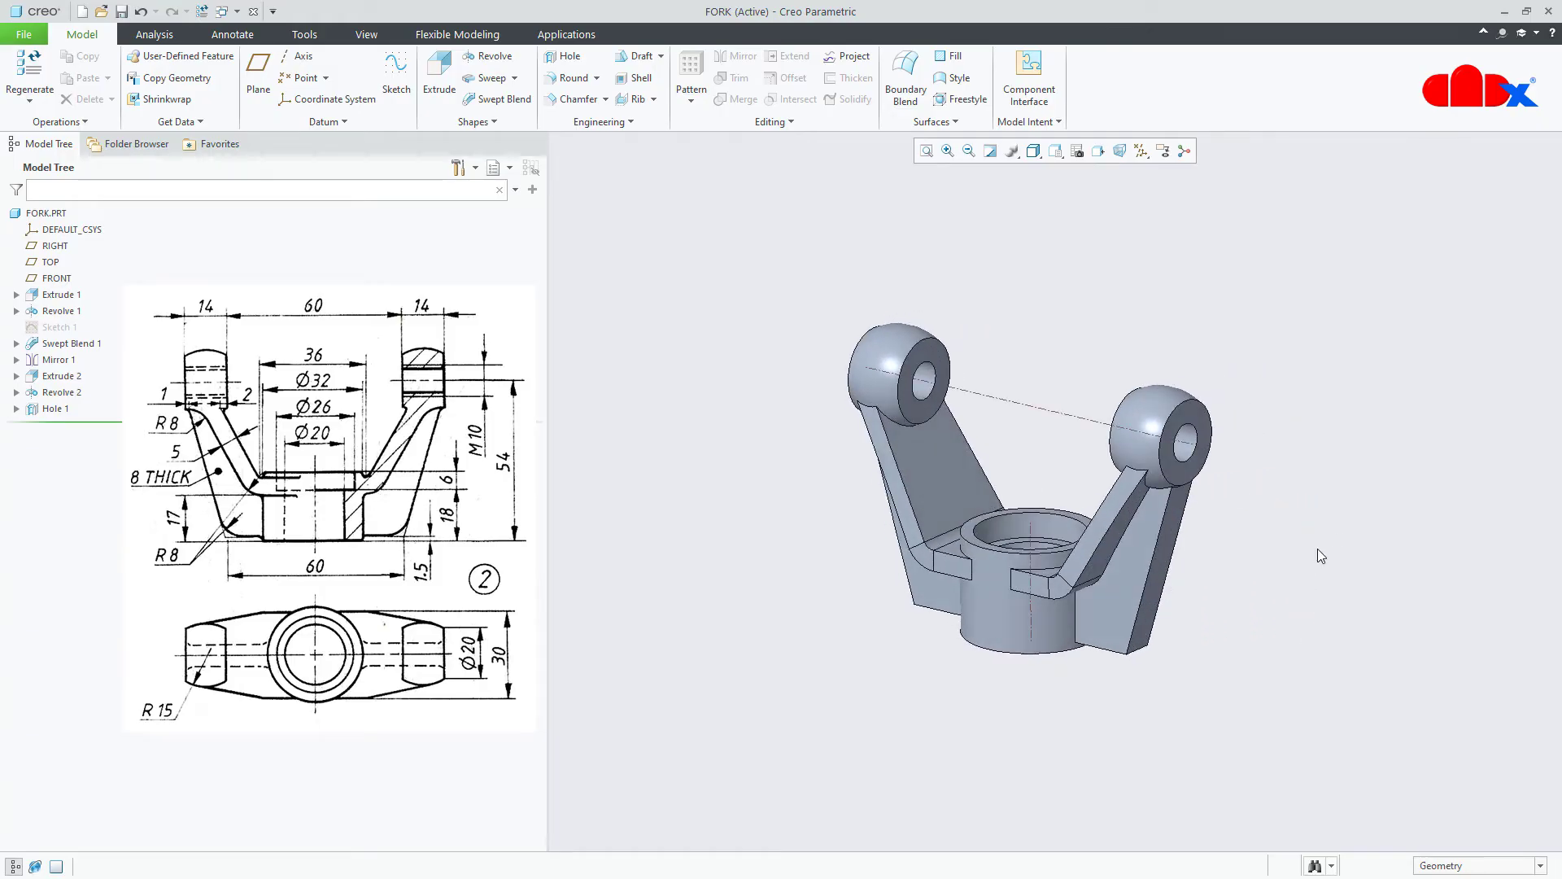
click(1139, 152)
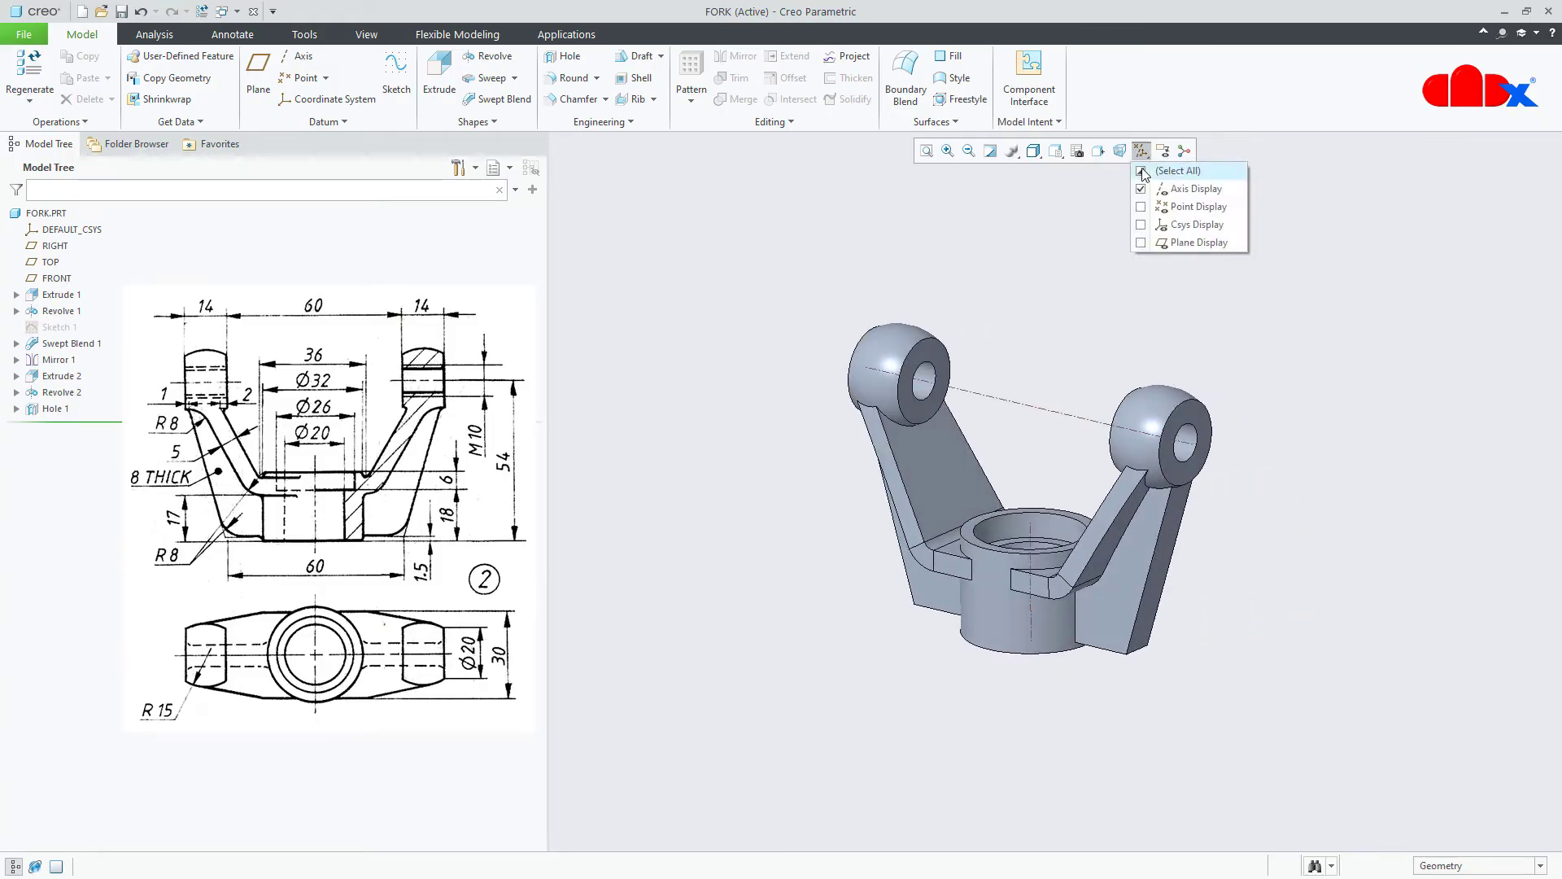
click(1172, 189)
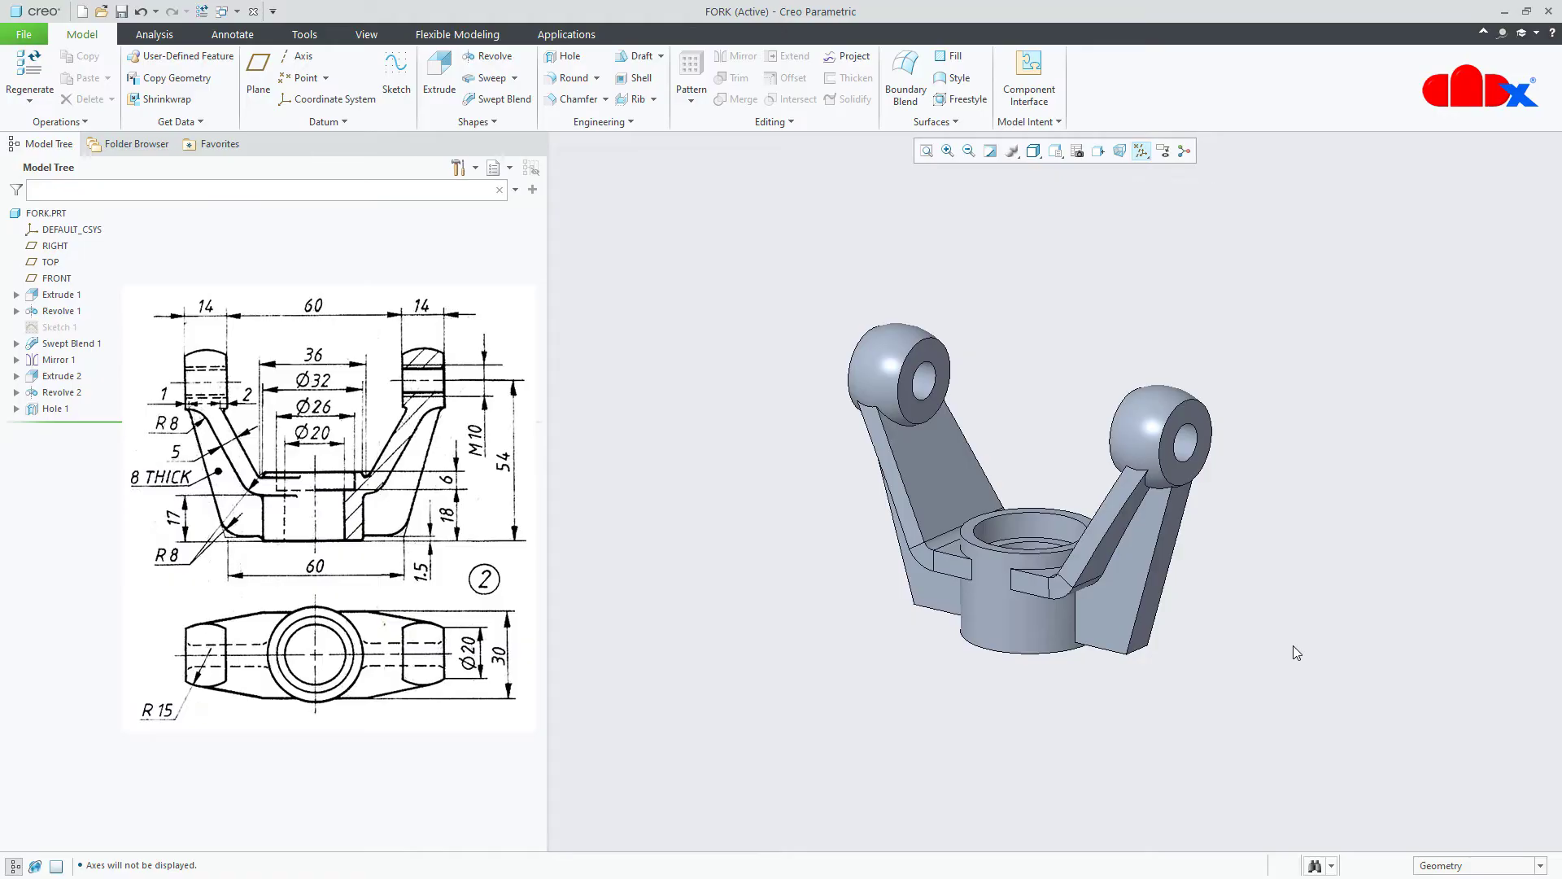
key(ctrl+d)
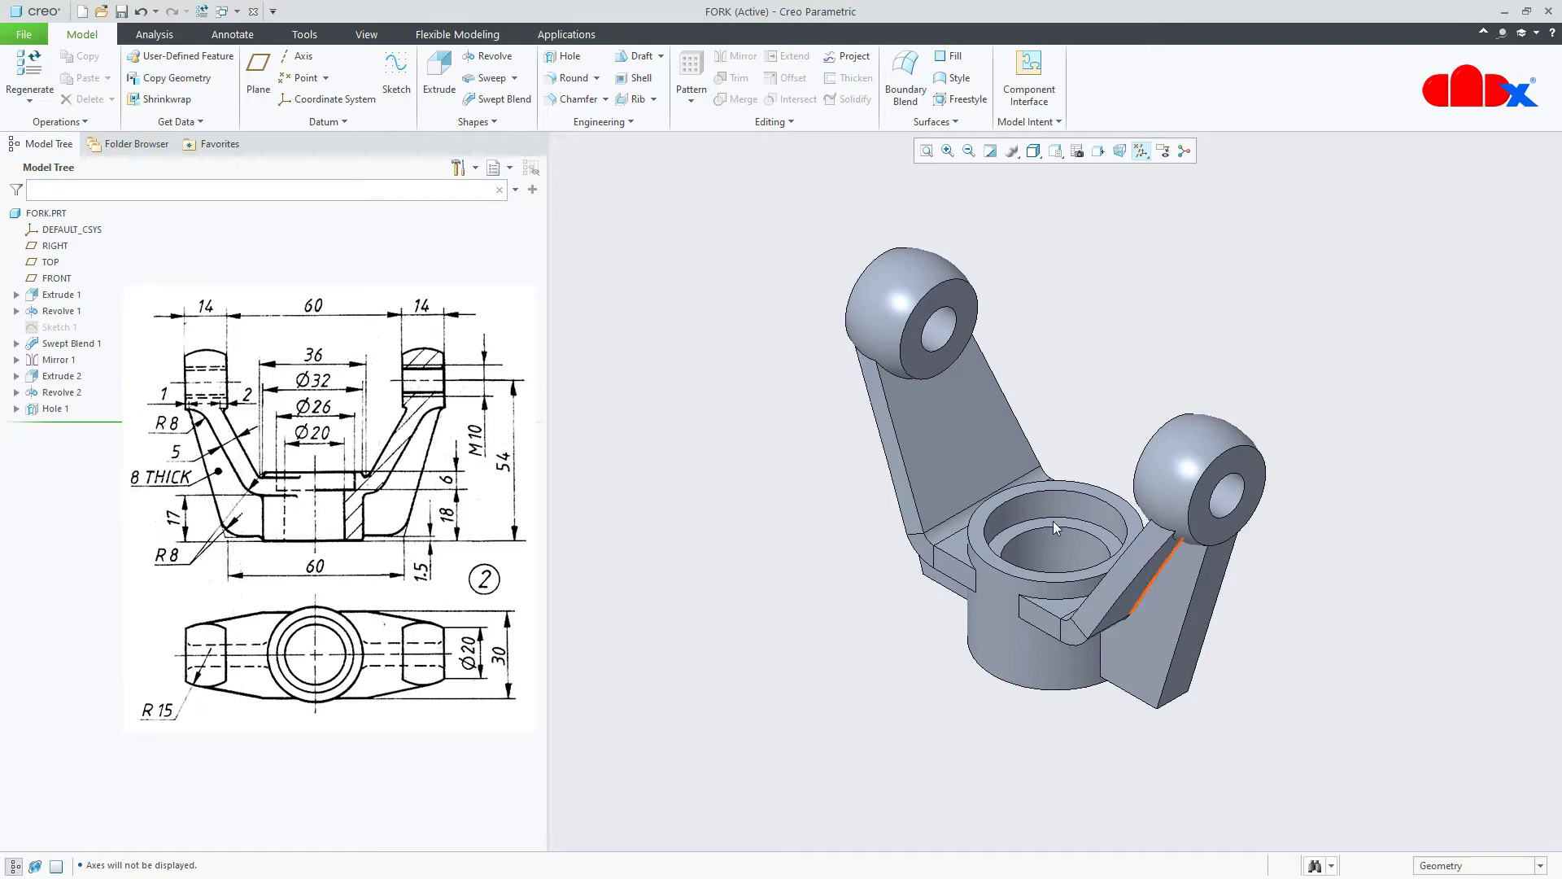
- Round the lower outer corner edges of both webs with a radius of 8
click(572, 79)
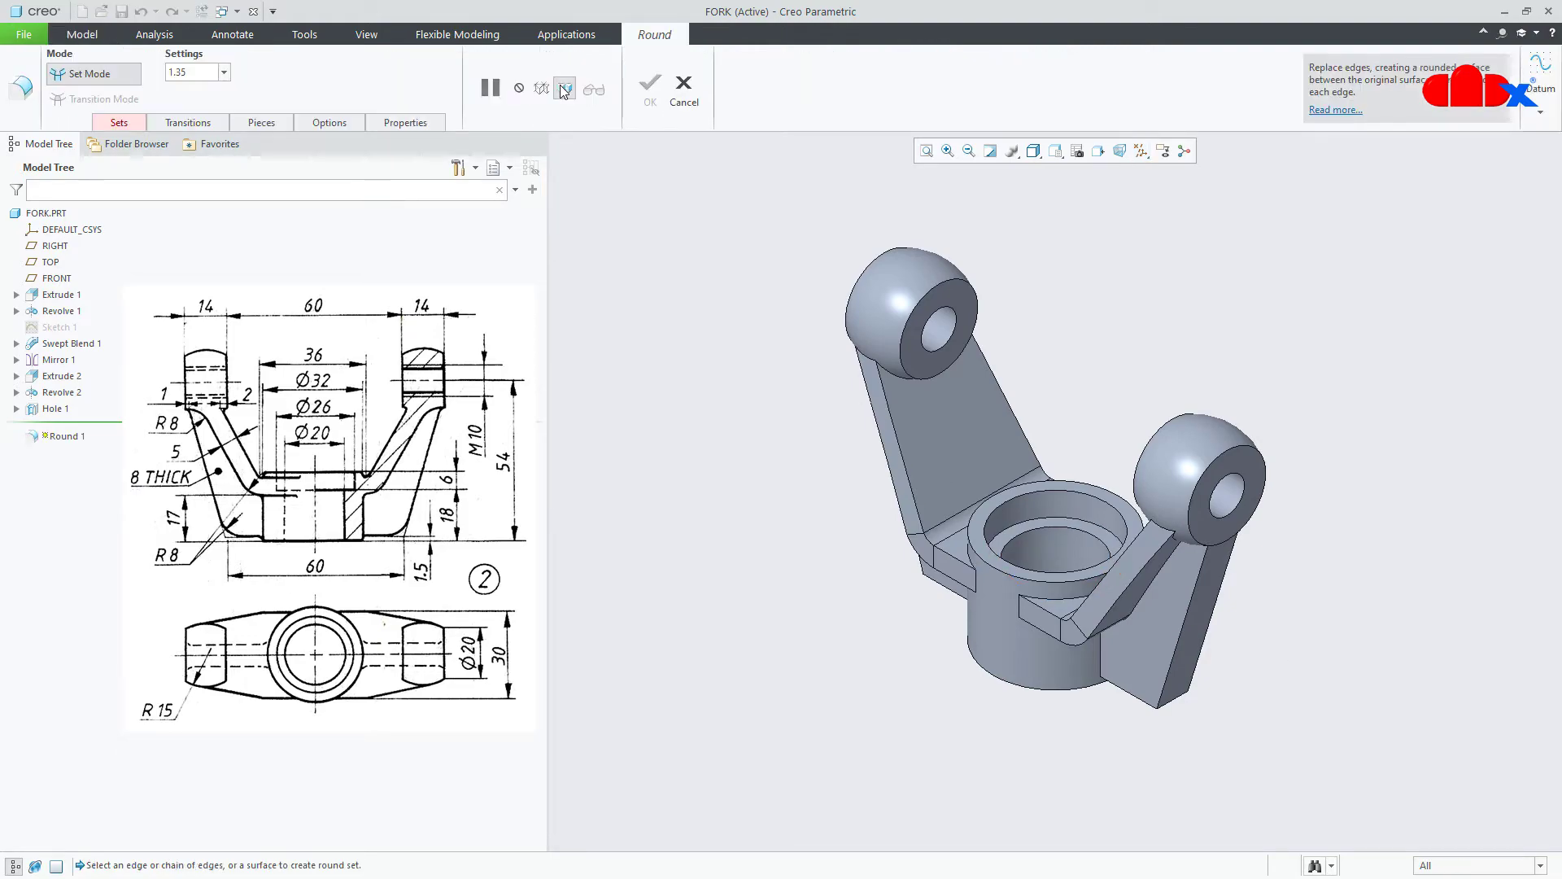
middle_drag(935, 644, 906, 702)
click(1155, 688)
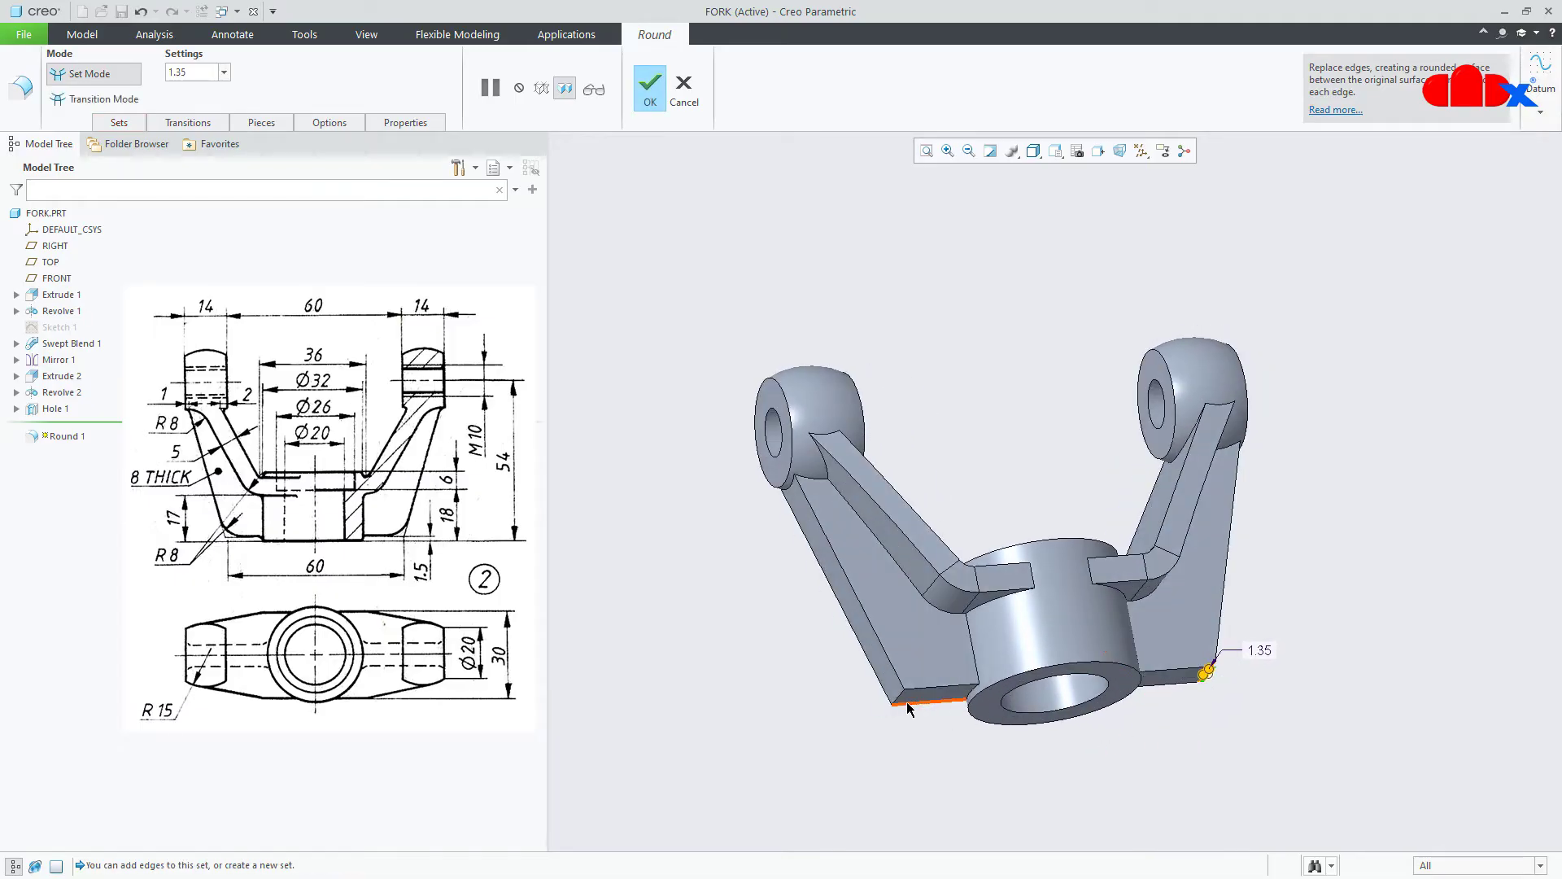
ctrl+click(900, 699)
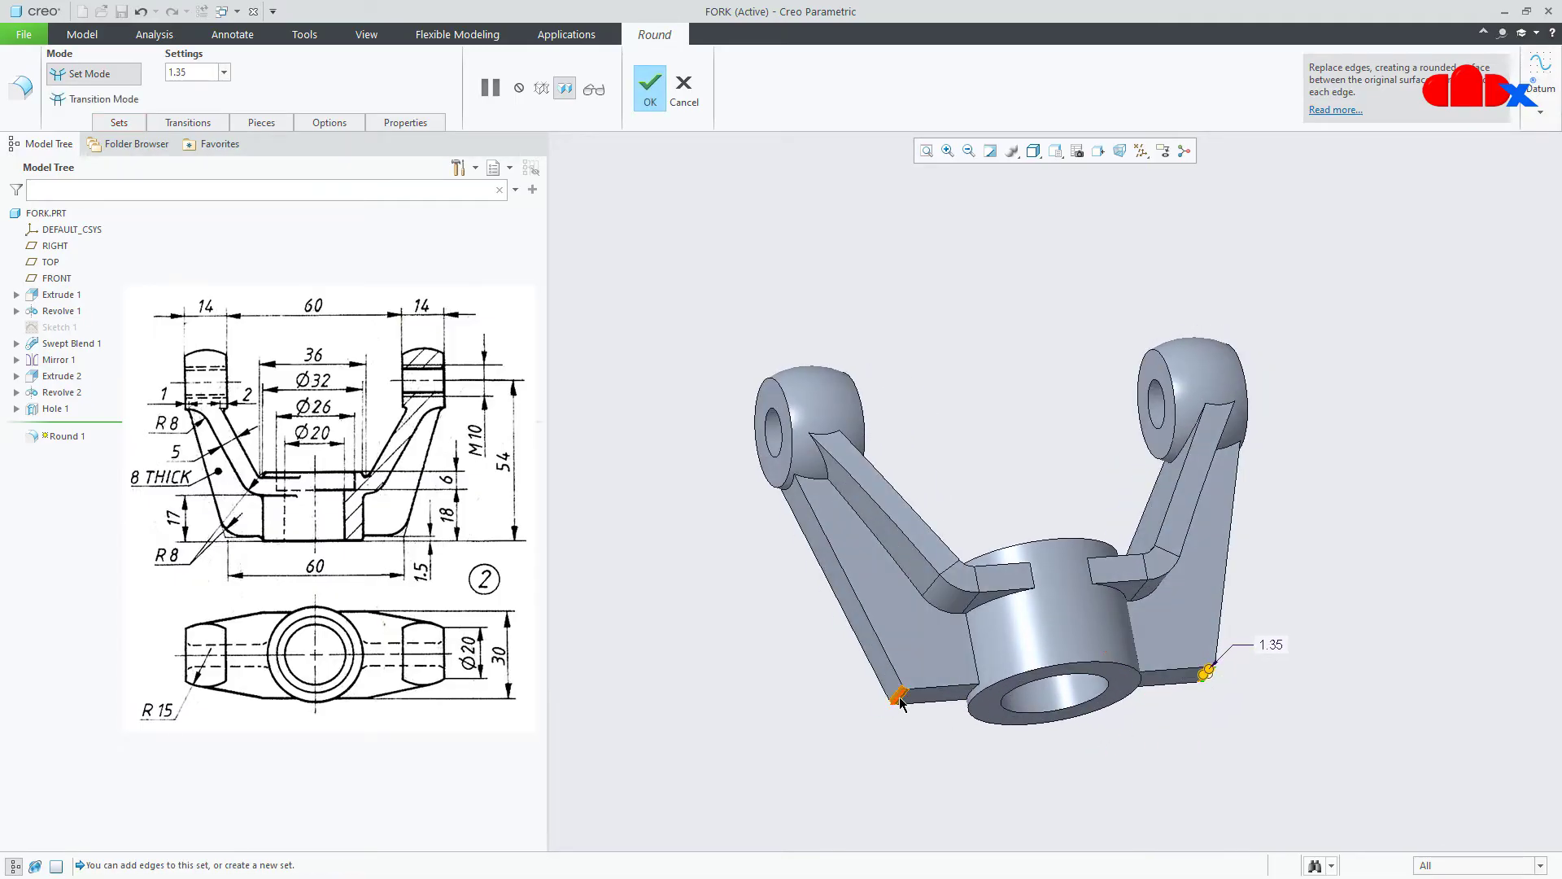
double_click(1275, 649)
text(8)
key(Return)
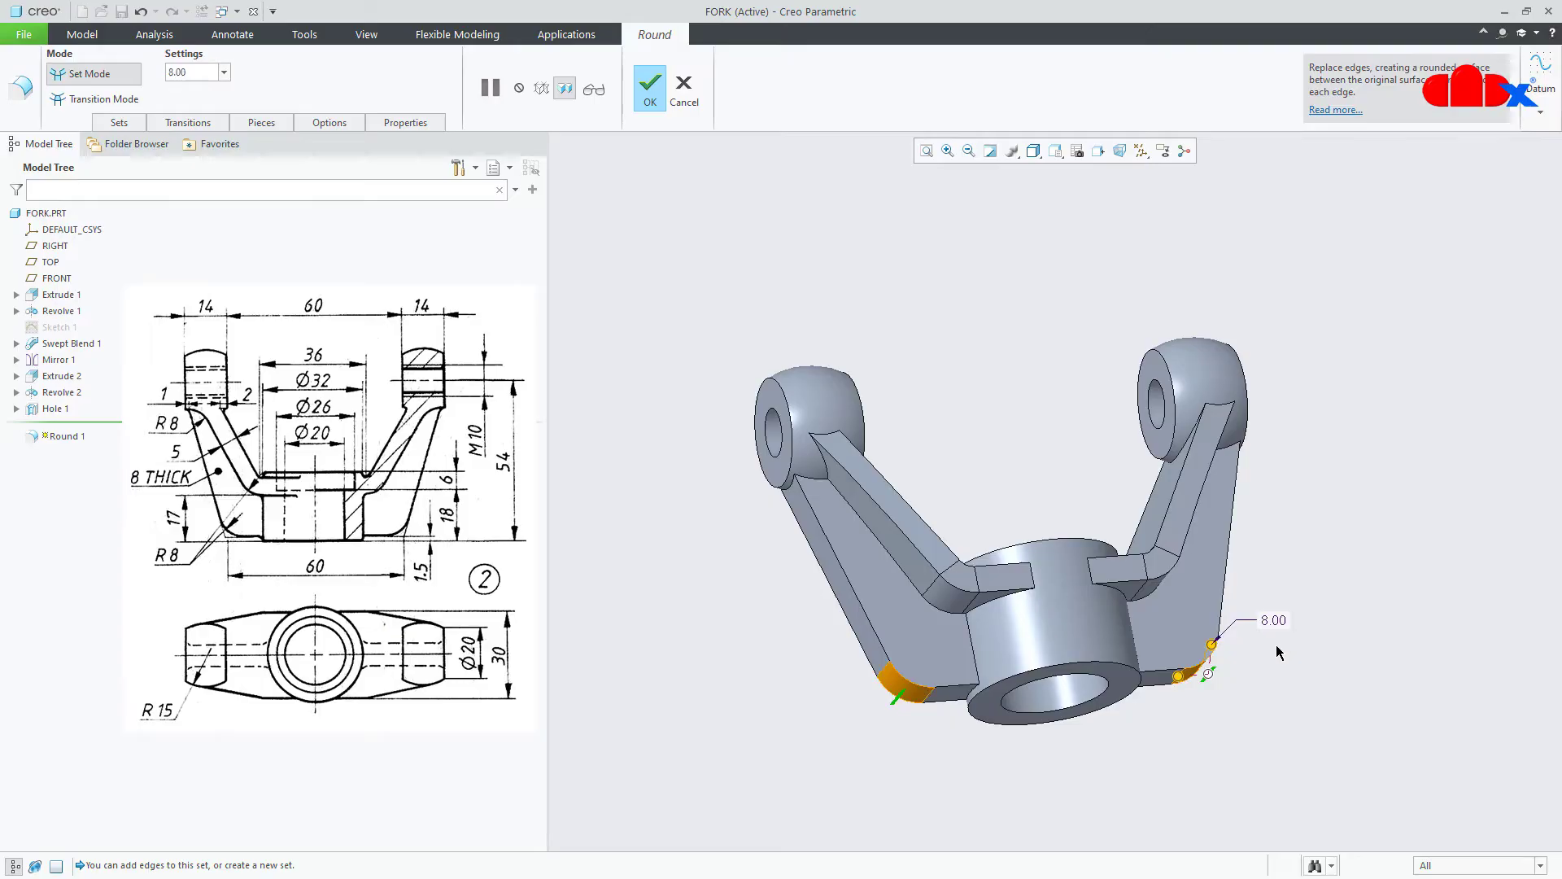
middle_click(1289, 671)
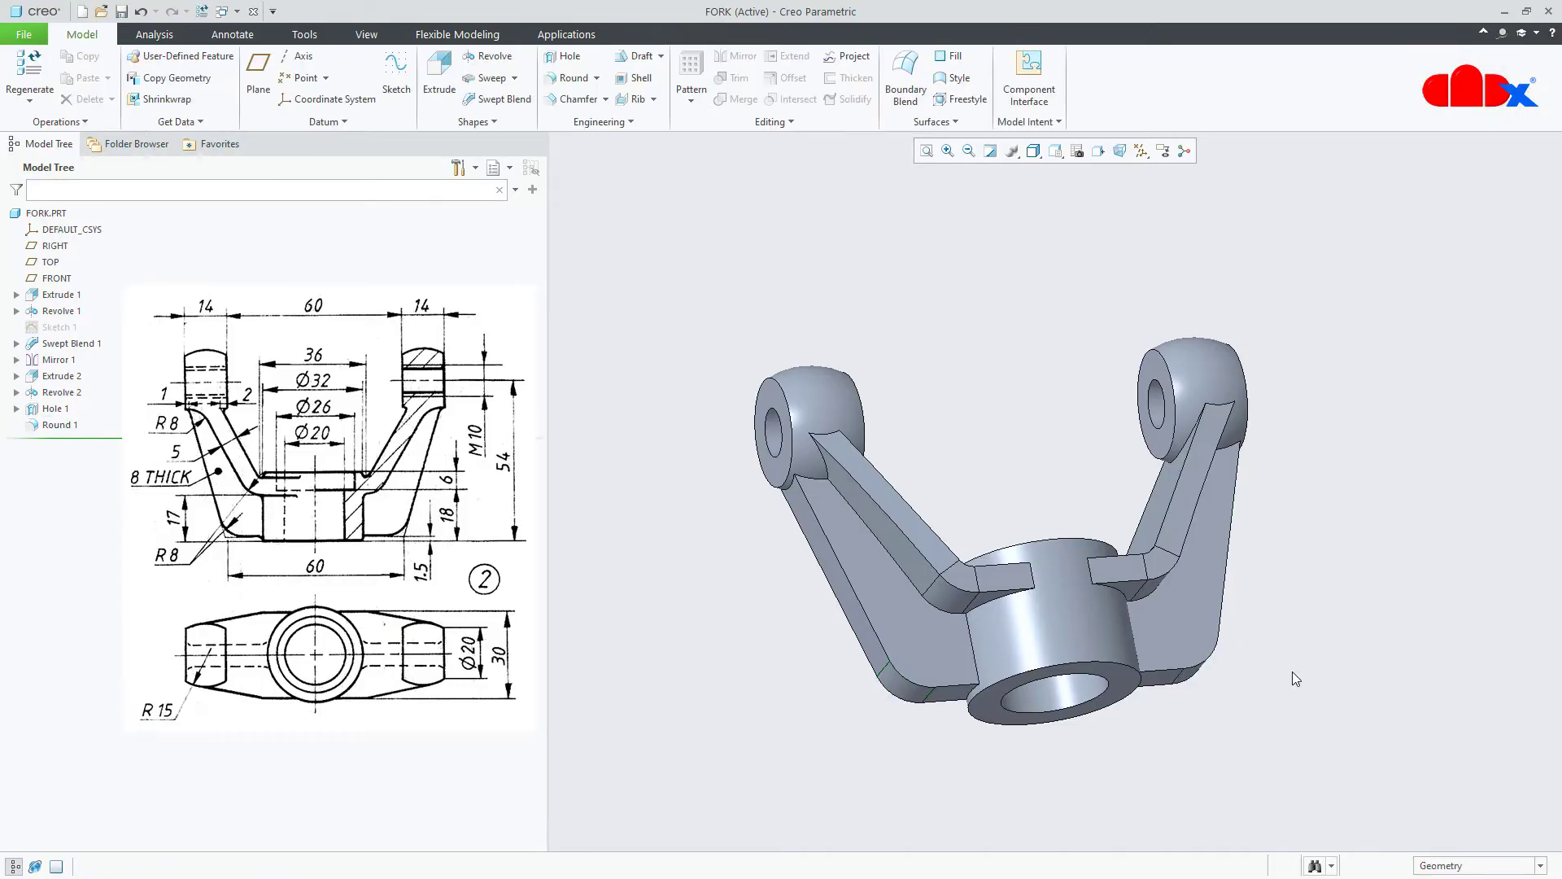
- Start a radius 8 round on the curved edge where one arm's side face meets its ball end
middle_drag(1292, 671, 1239, 734)
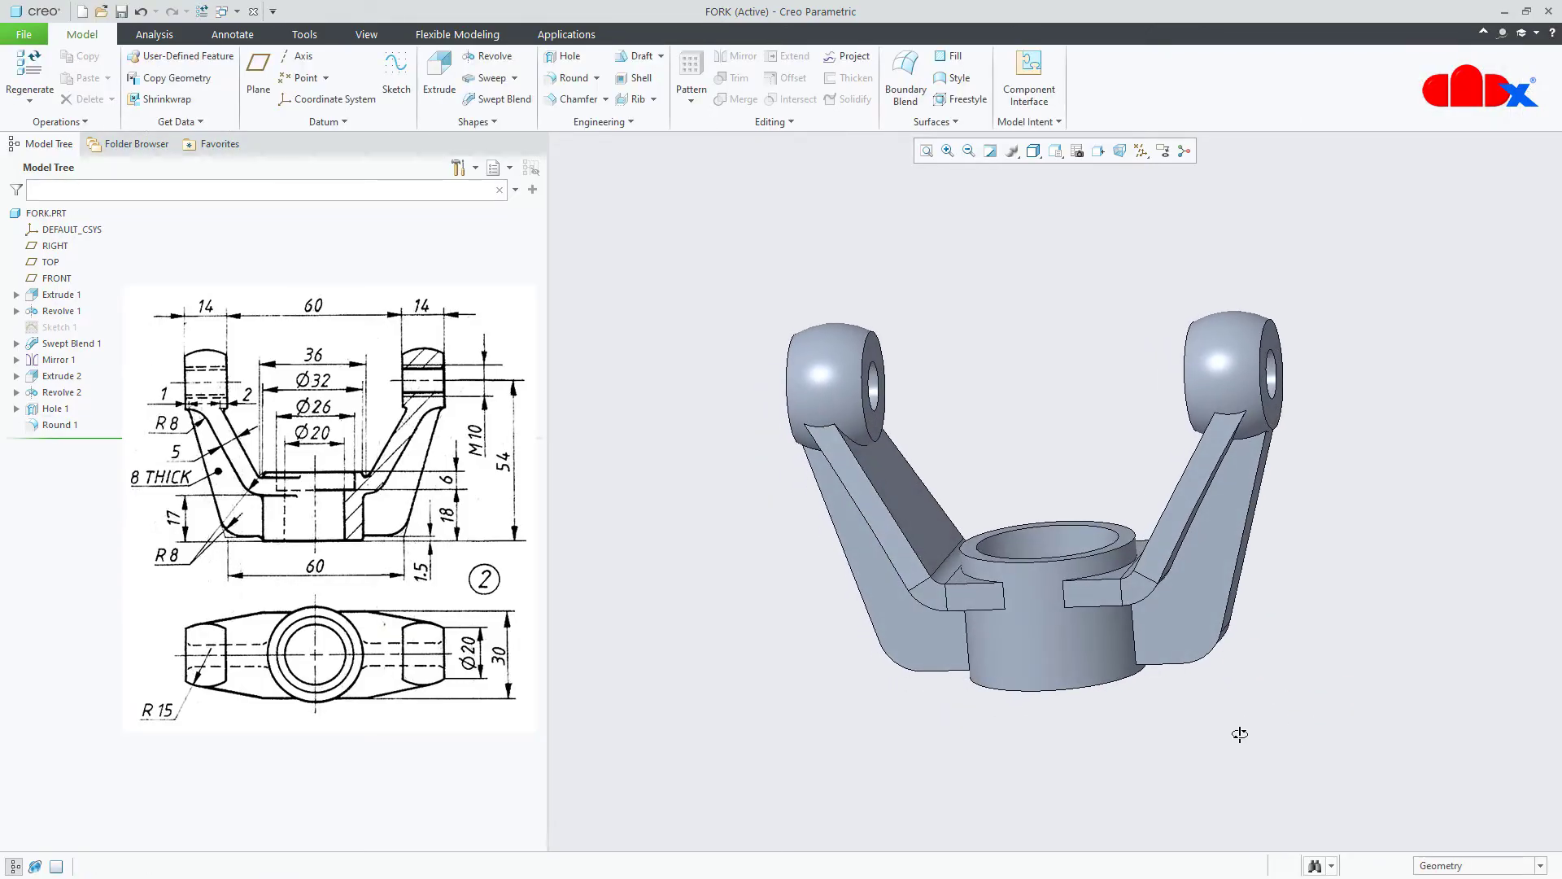
click(572, 78)
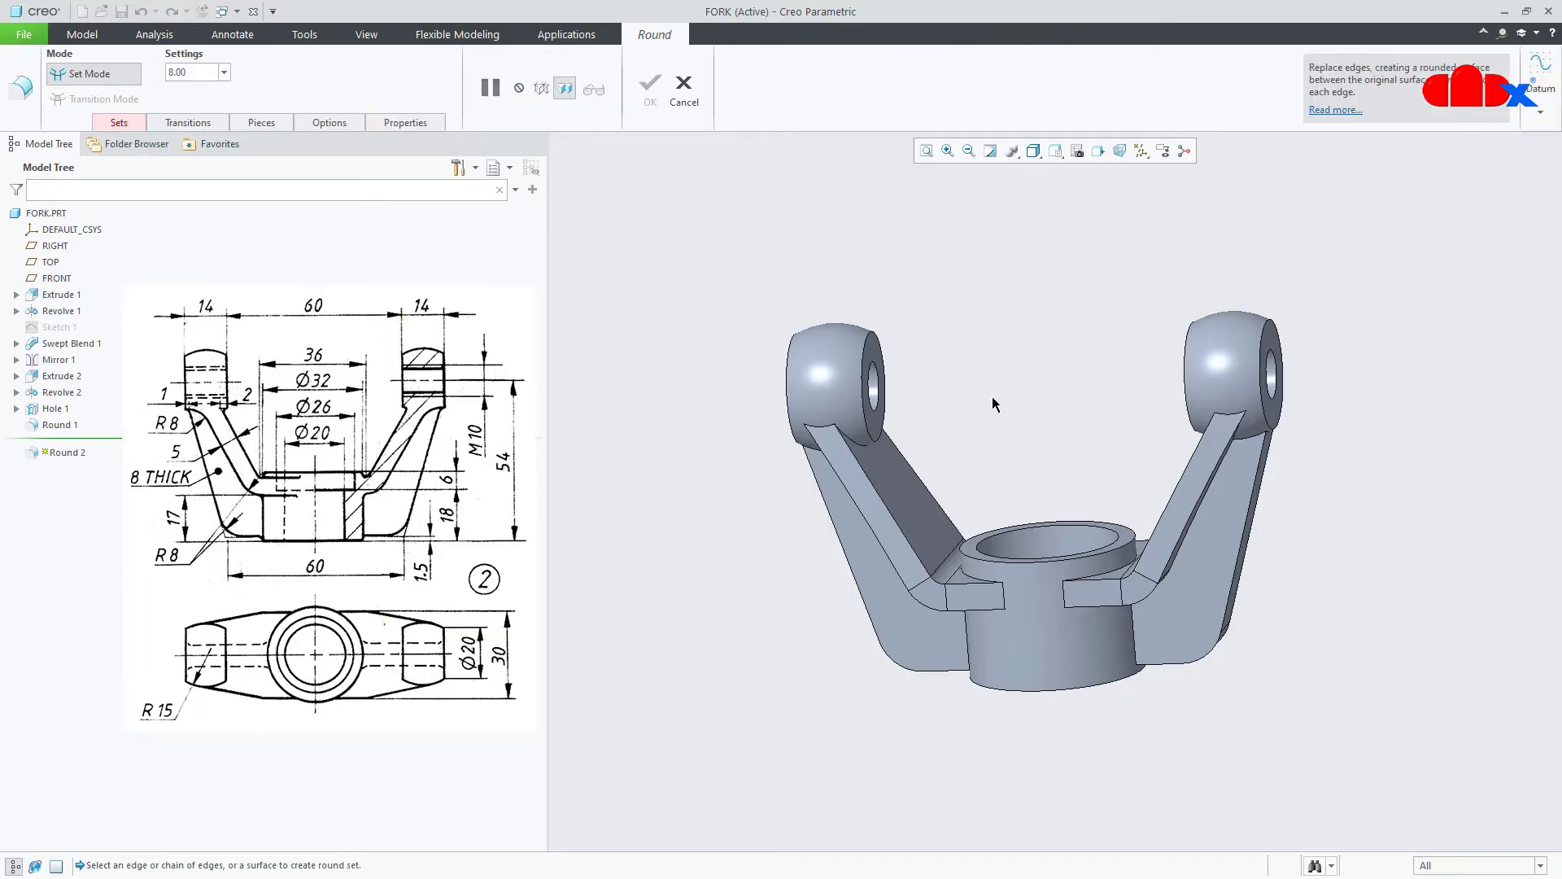
middle_drag(996, 405, 1058, 419)
scroll(1189, 433, up, 2)
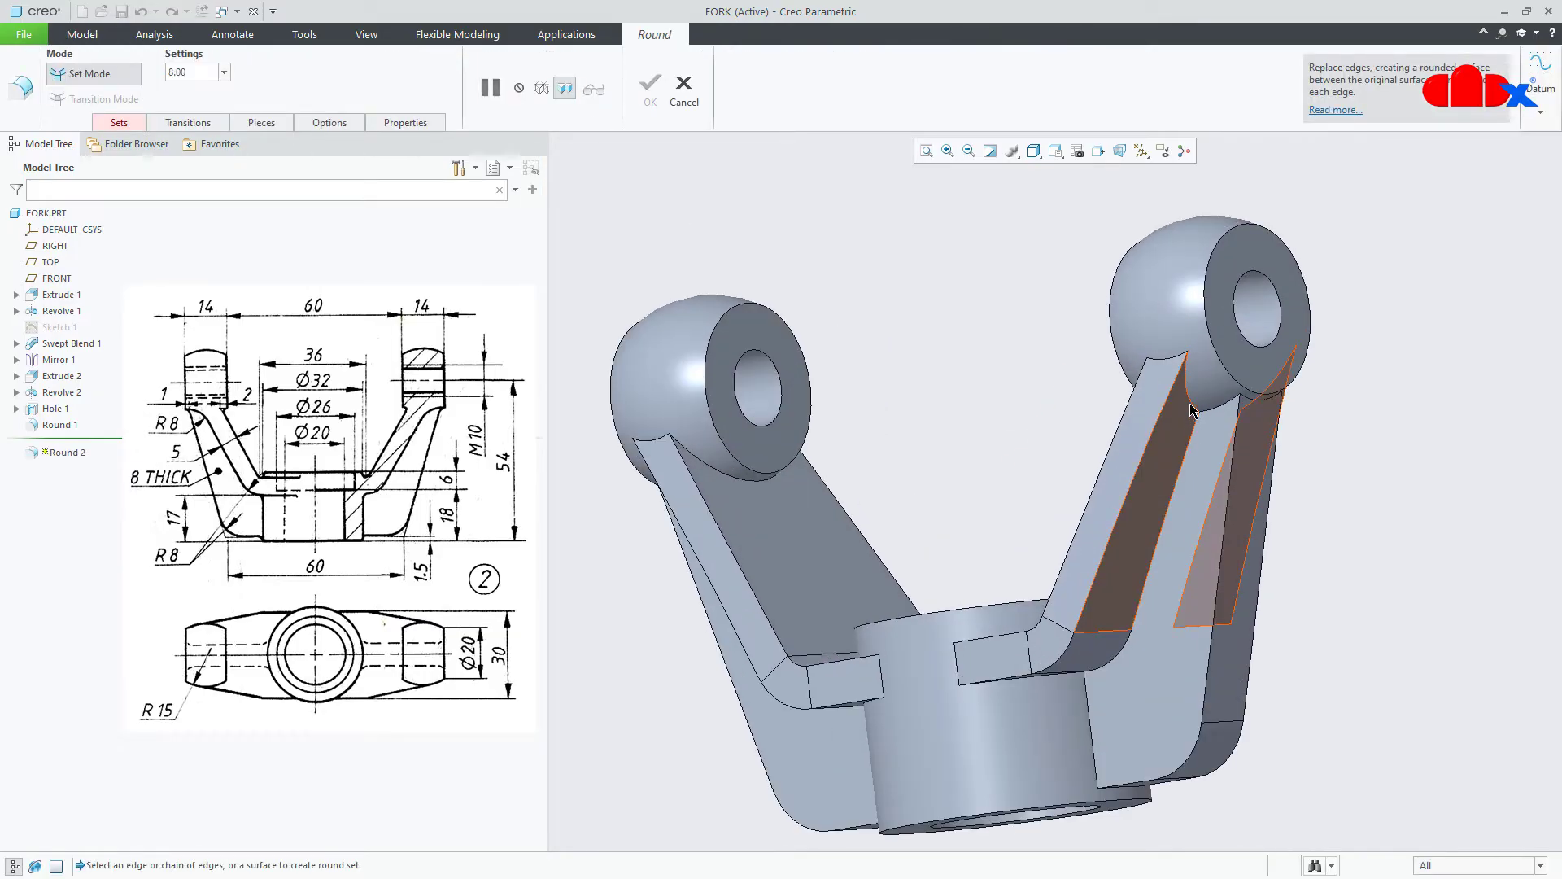
click(1190, 408)
middle_drag(1181, 471, 1175, 470)
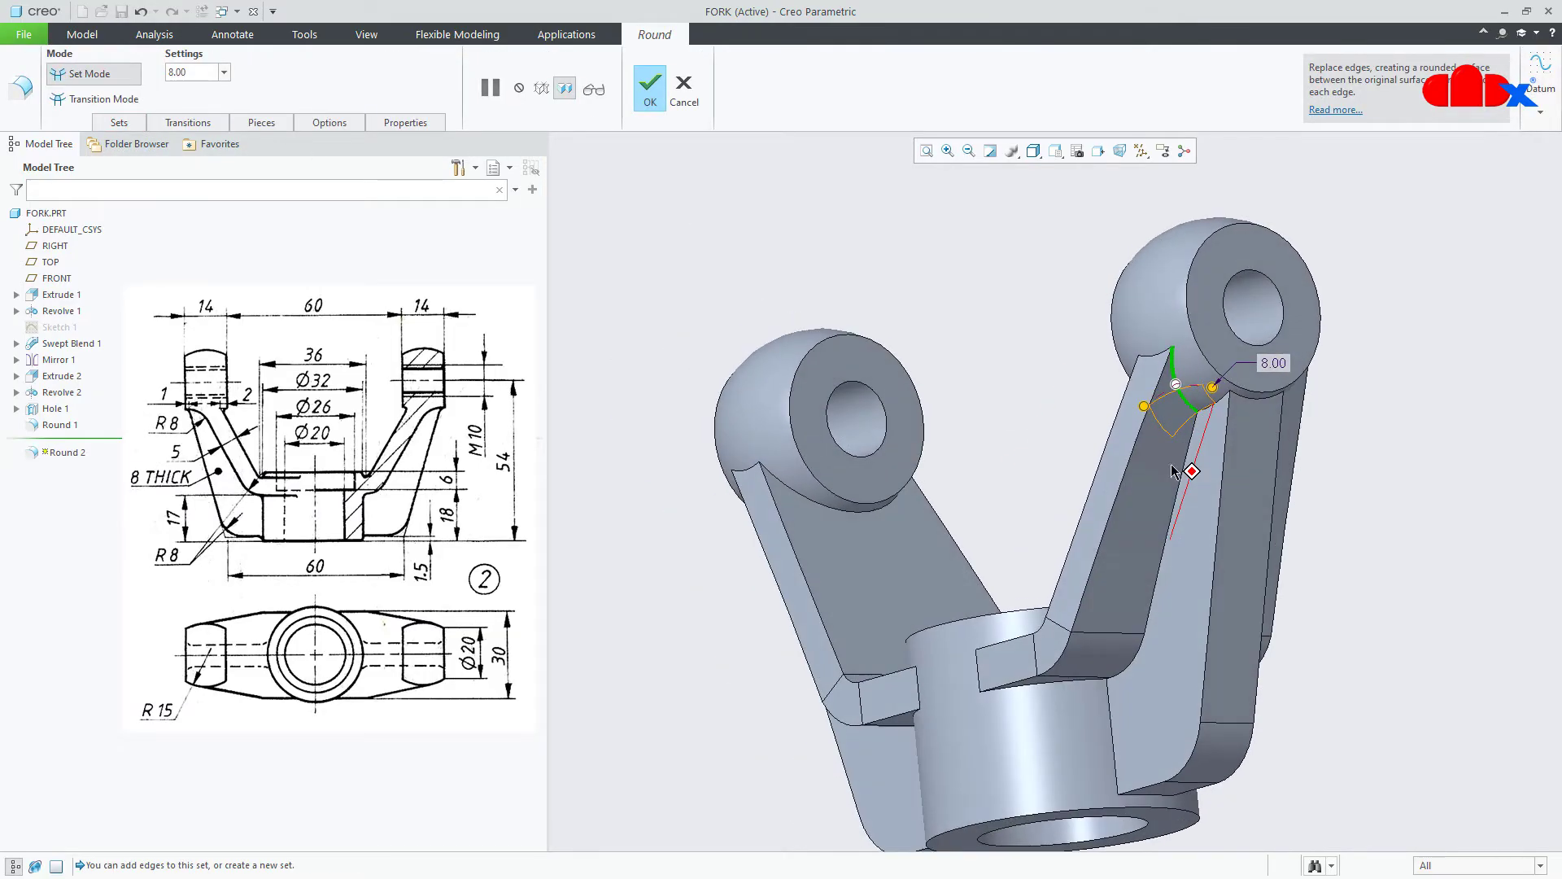
- Add a second radius to the round and set it to 1 at the edge's upper end
right_click(1212, 388)
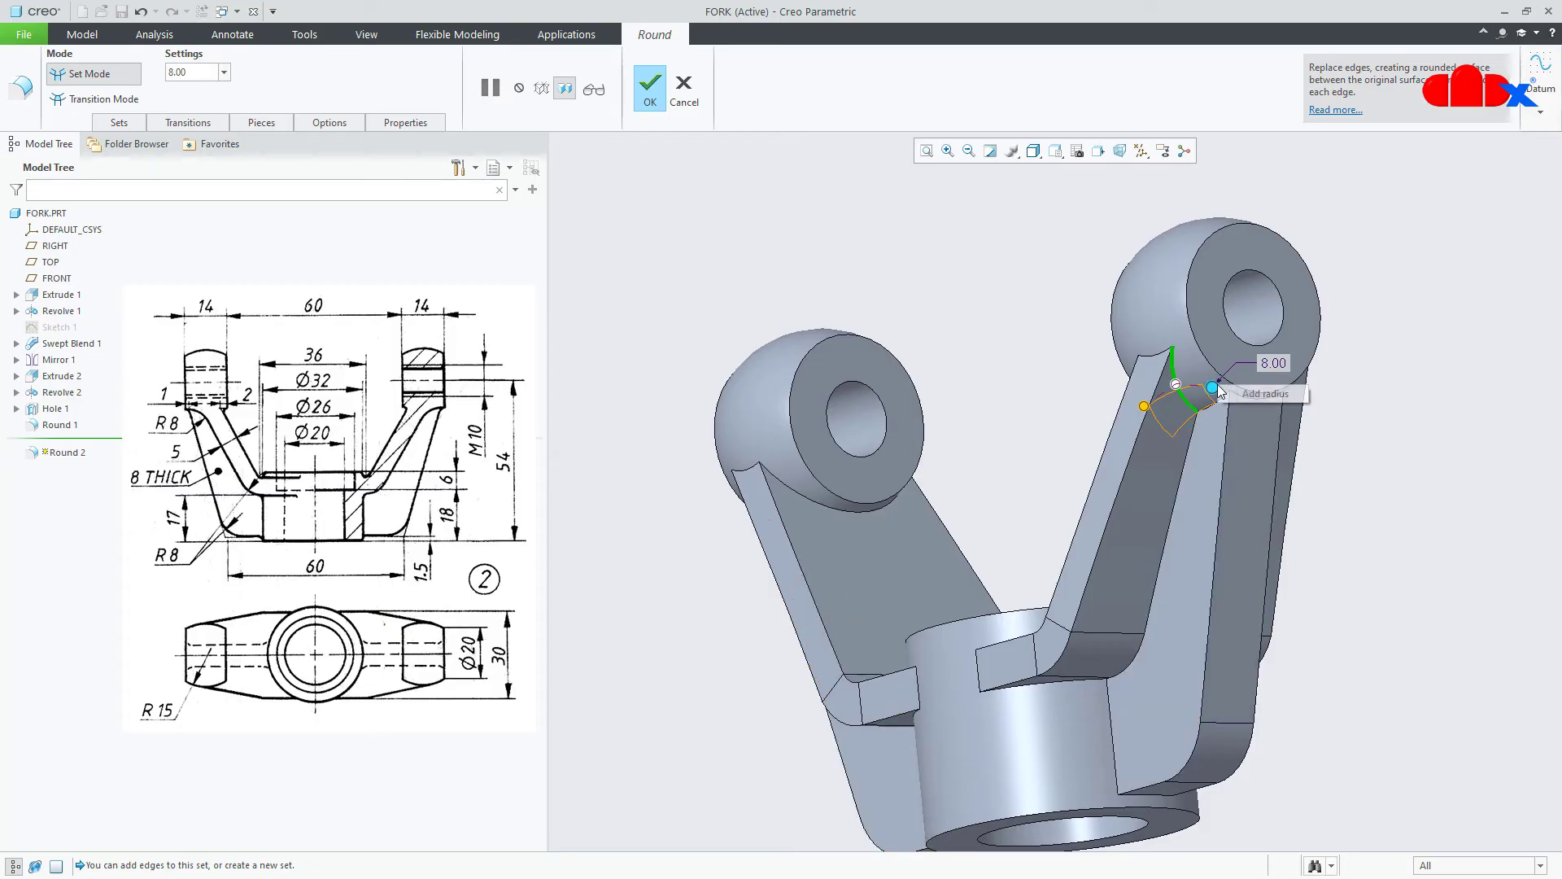
click(1258, 402)
scroll(1249, 398, up, 3)
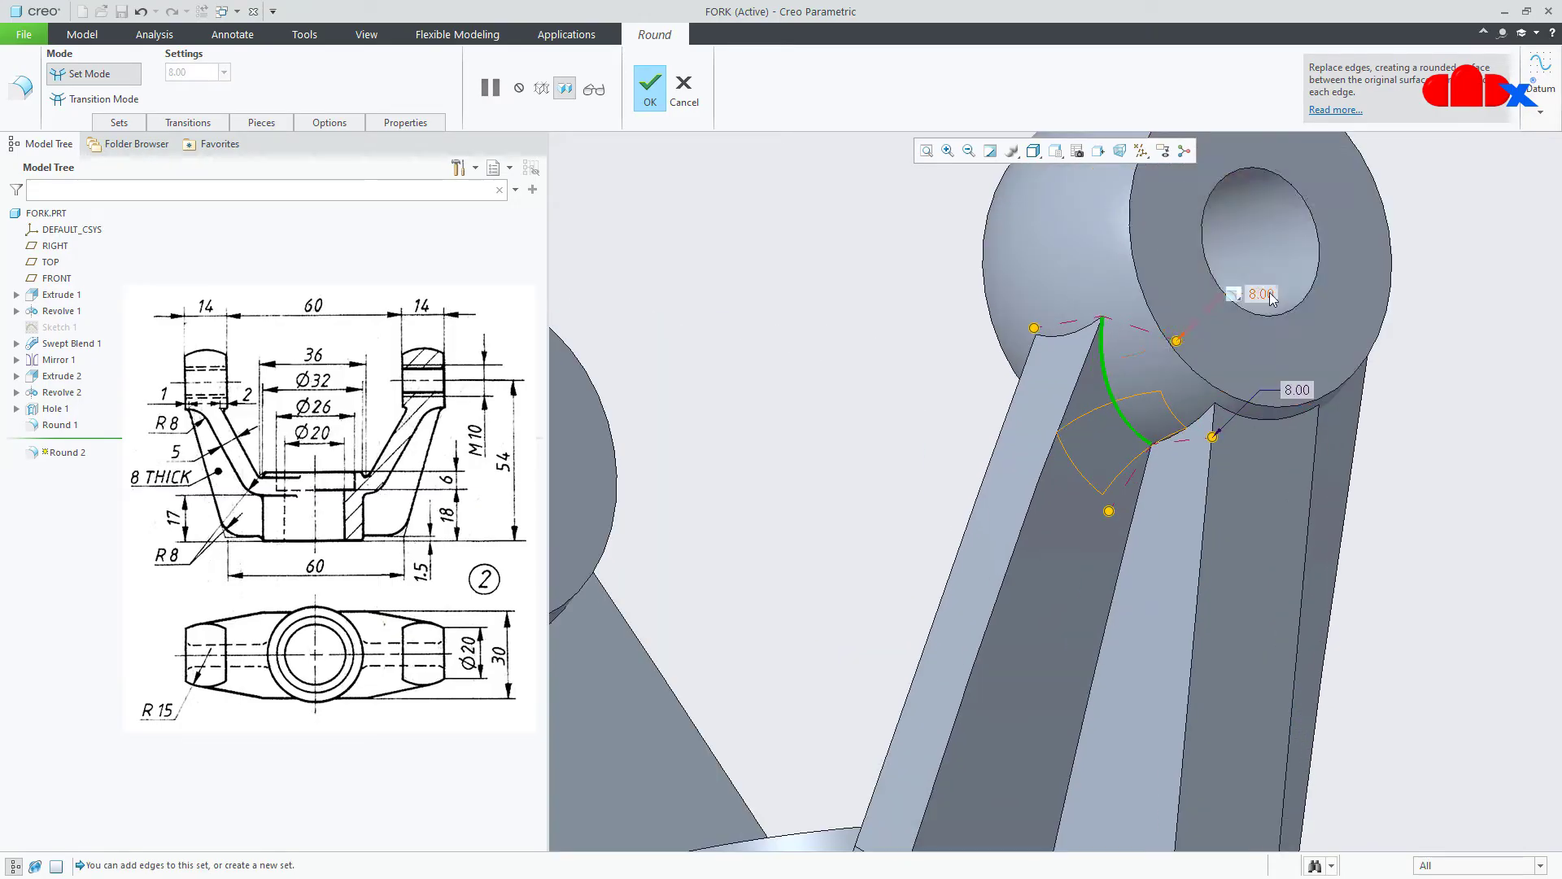
double_click(1263, 295)
key(Return)
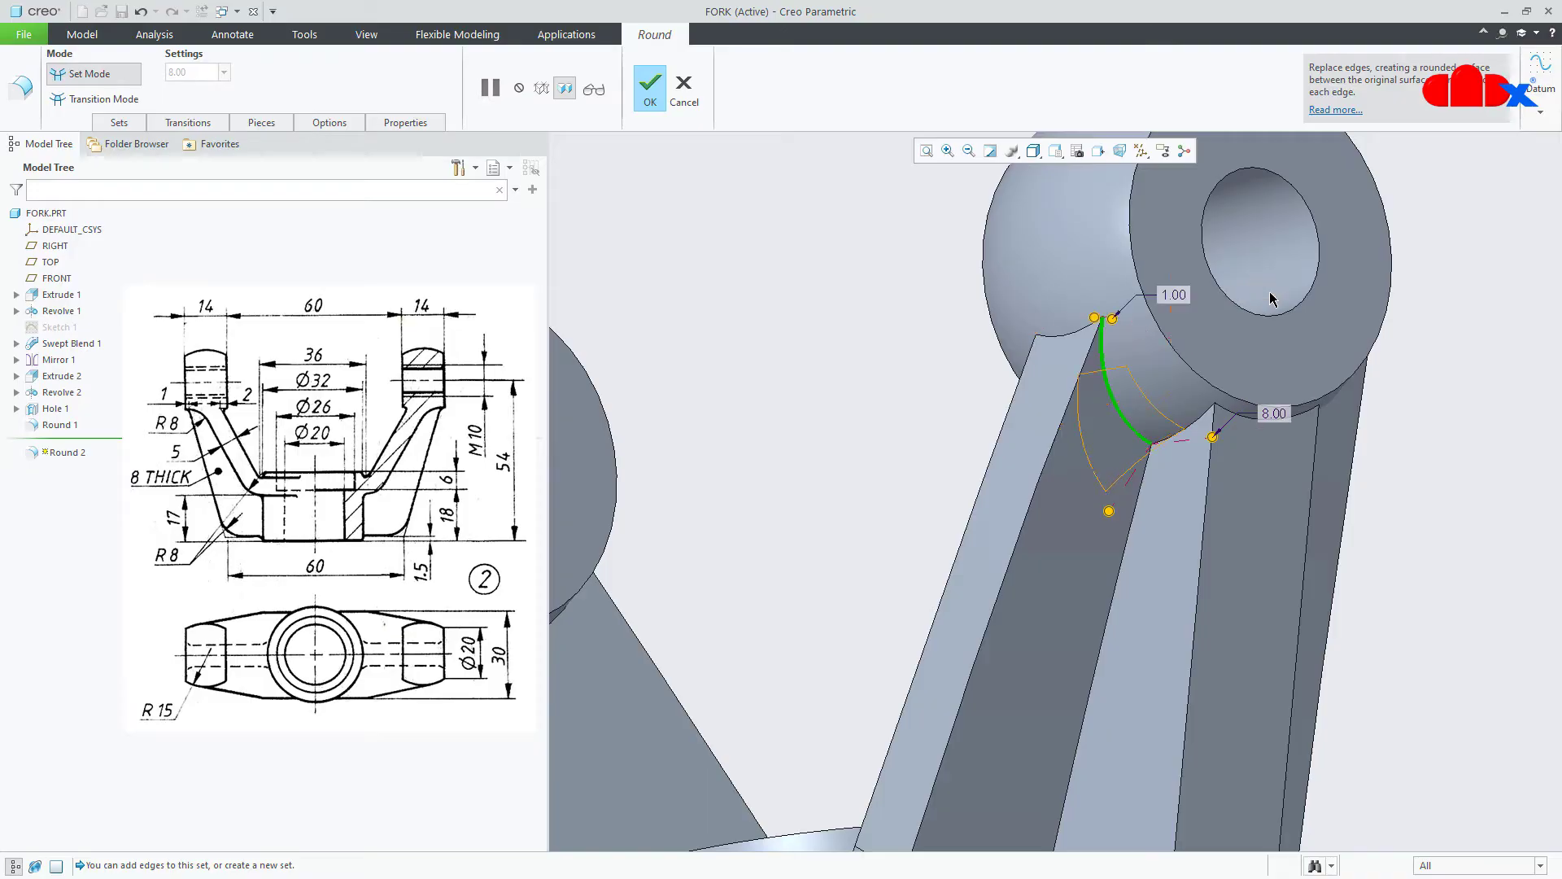
- Add the matching curved edge on the same arm's other side to the round, with radius 1 at its upper end and 8 at its lower end
middle_drag(1271, 303, 1326, 444)
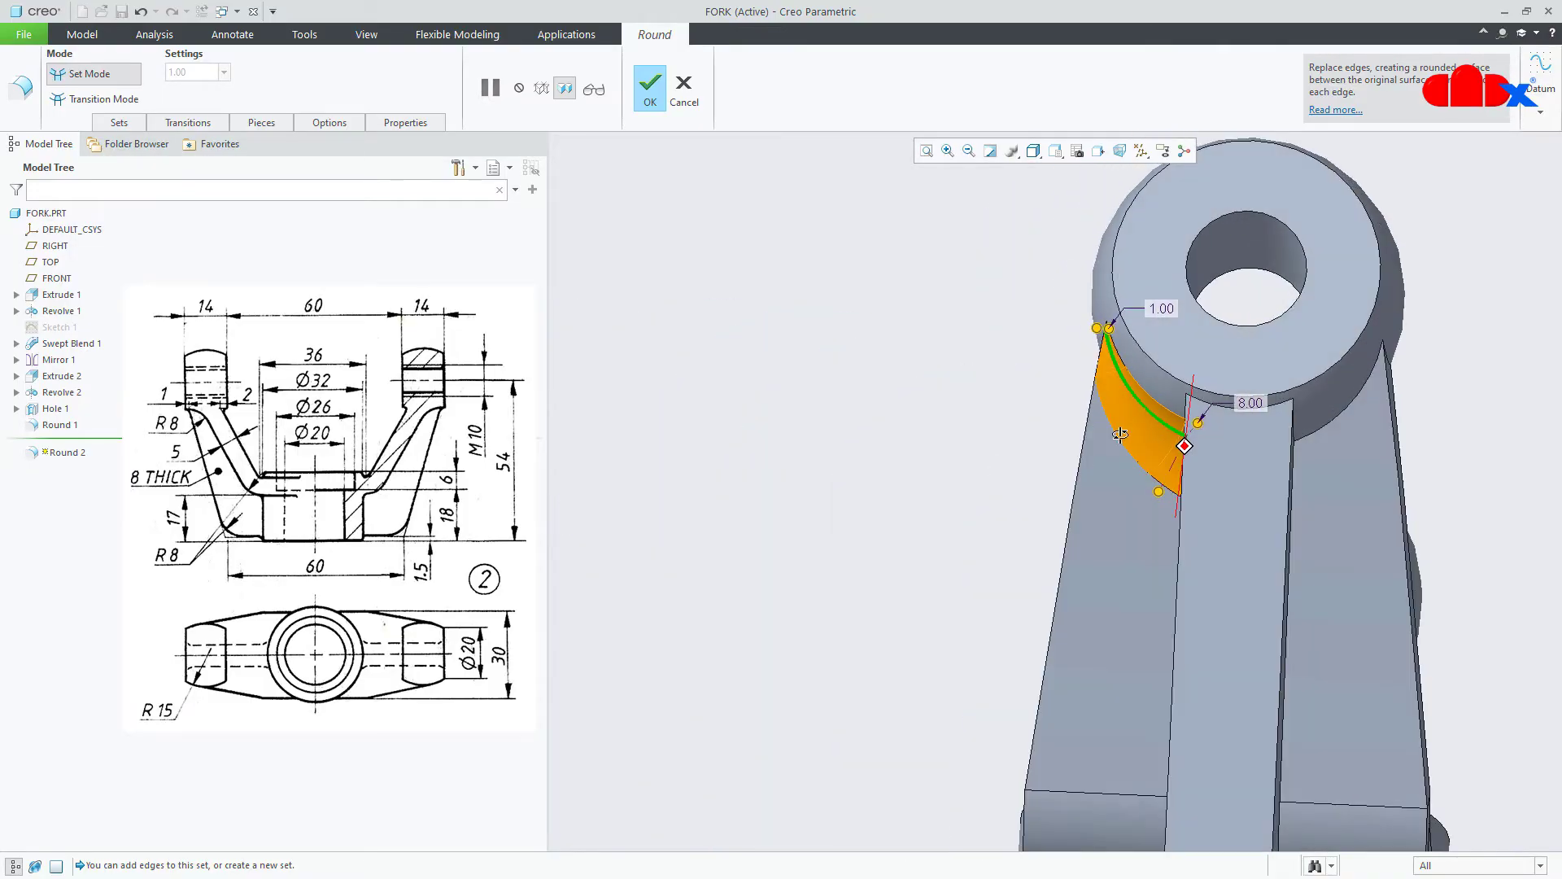
click(1333, 431)
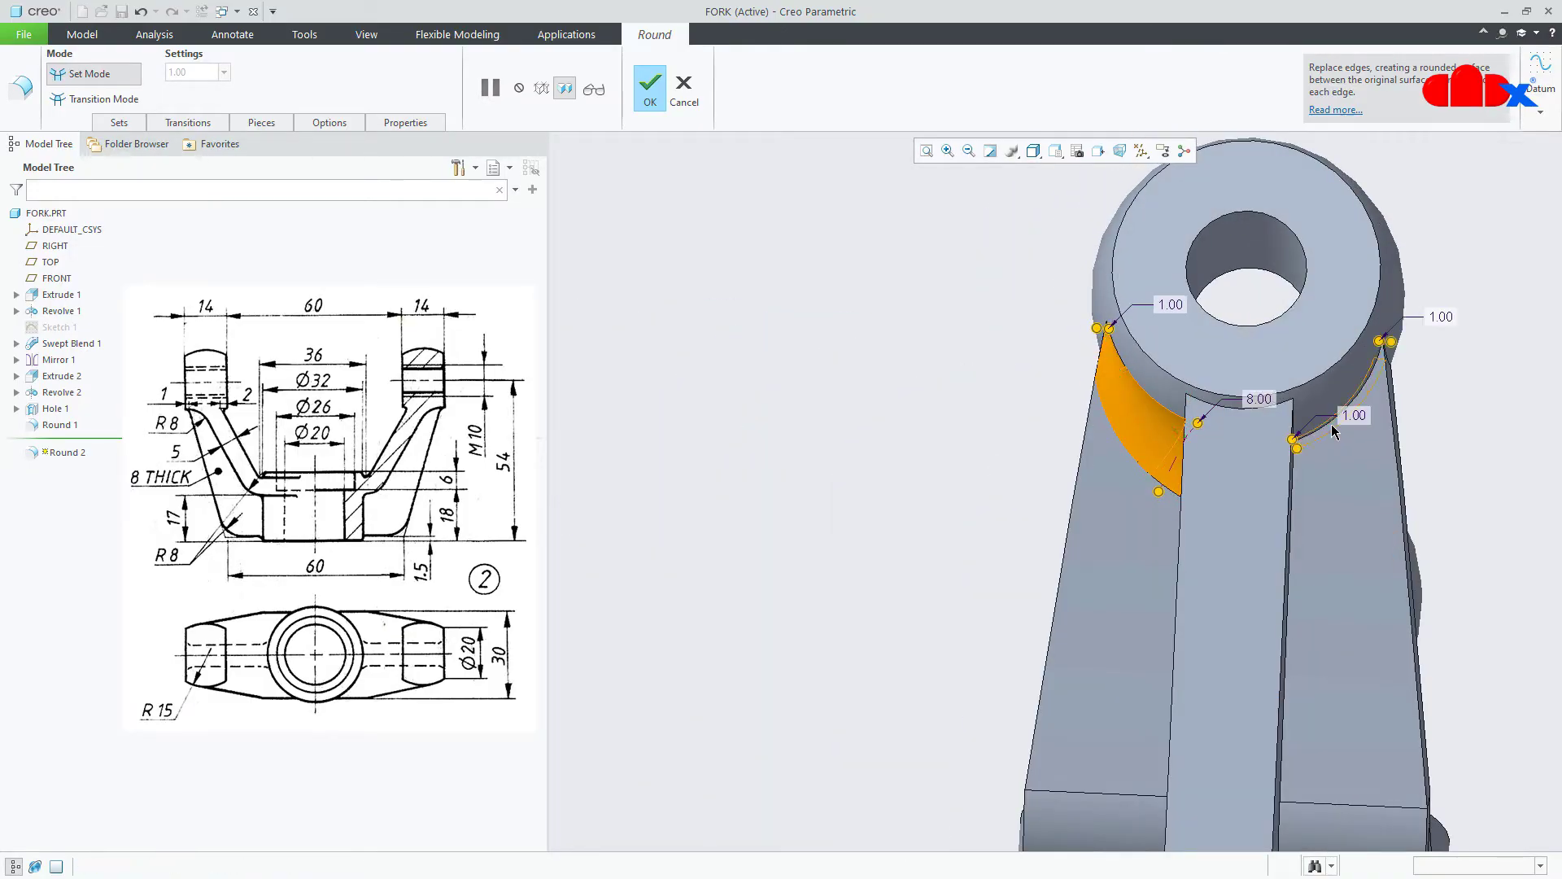
middle_drag(1333, 433, 1322, 454)
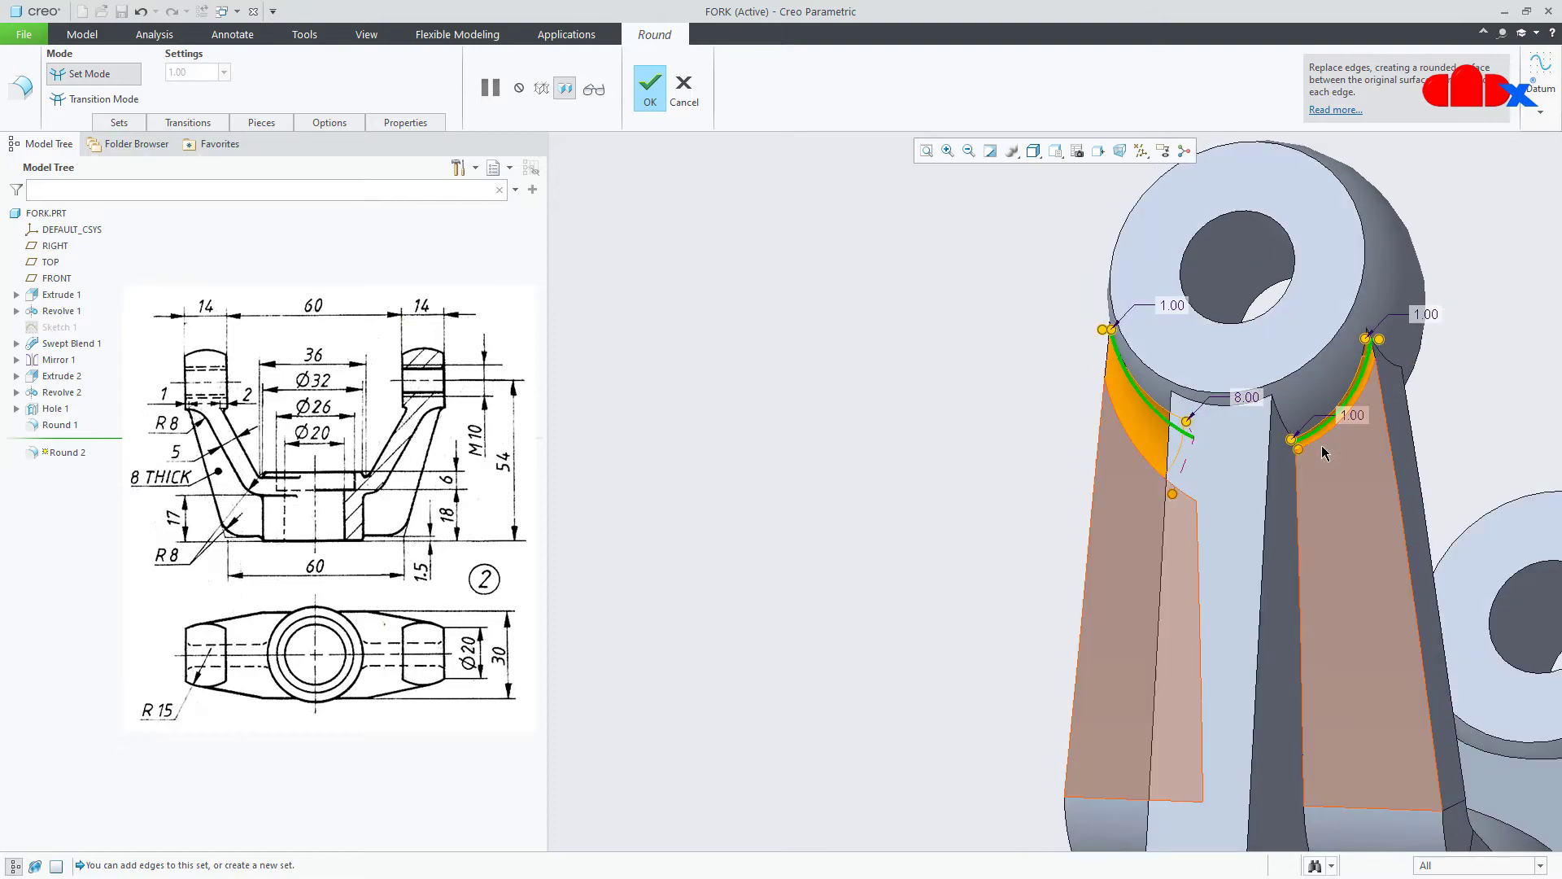
double_click(1352, 415)
text(8)
key(Return)
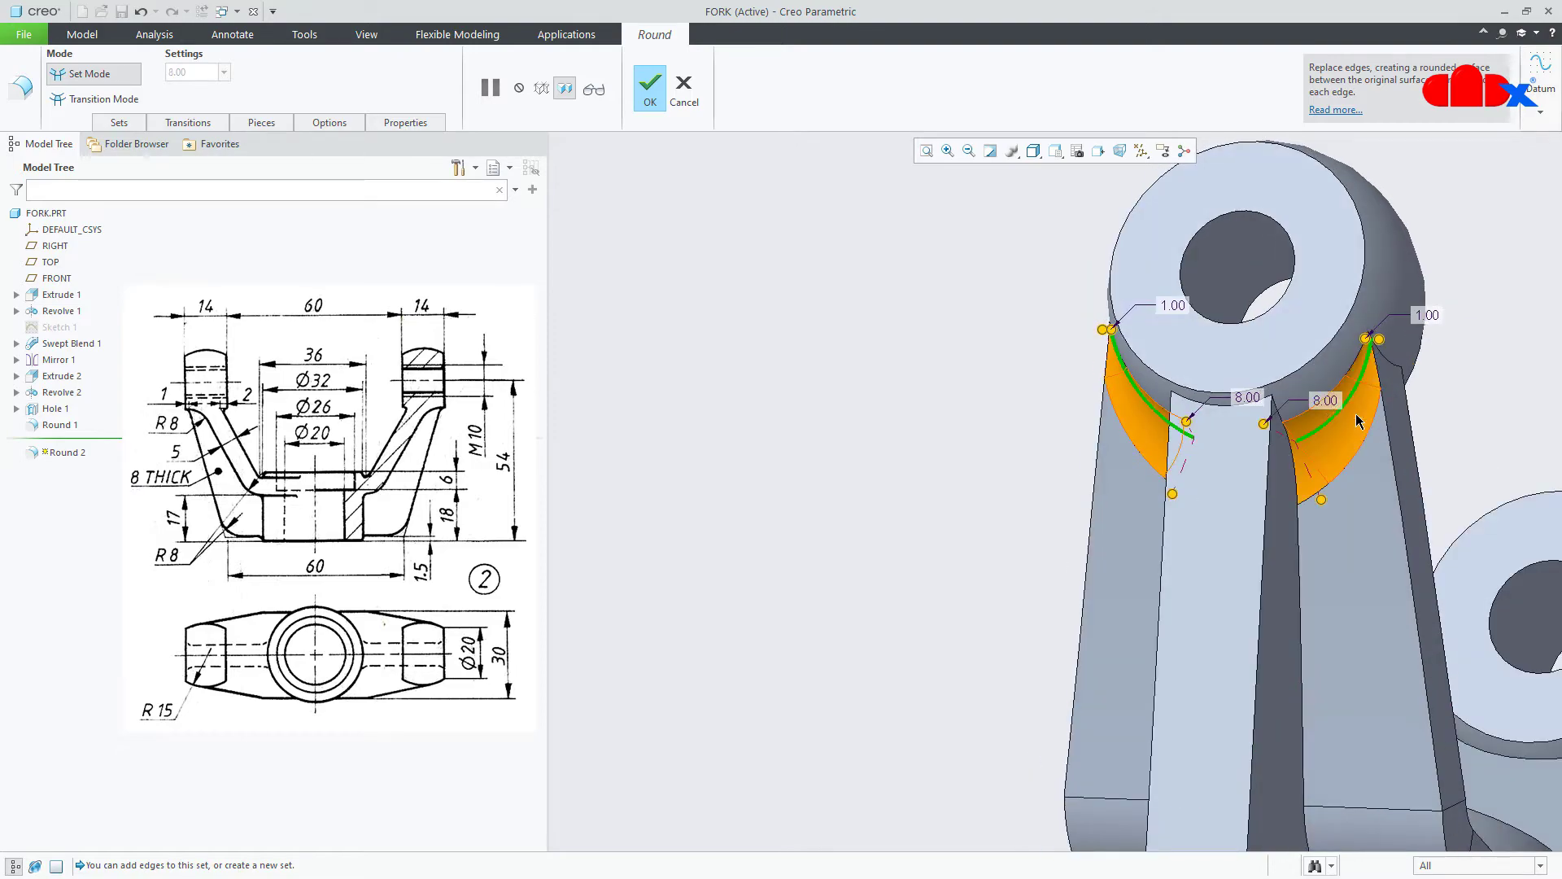
- Add the curved edge where one side of the opposite arm meets its ball end, with end radii of 8 and 1
scroll(1140, 488, down, 8)
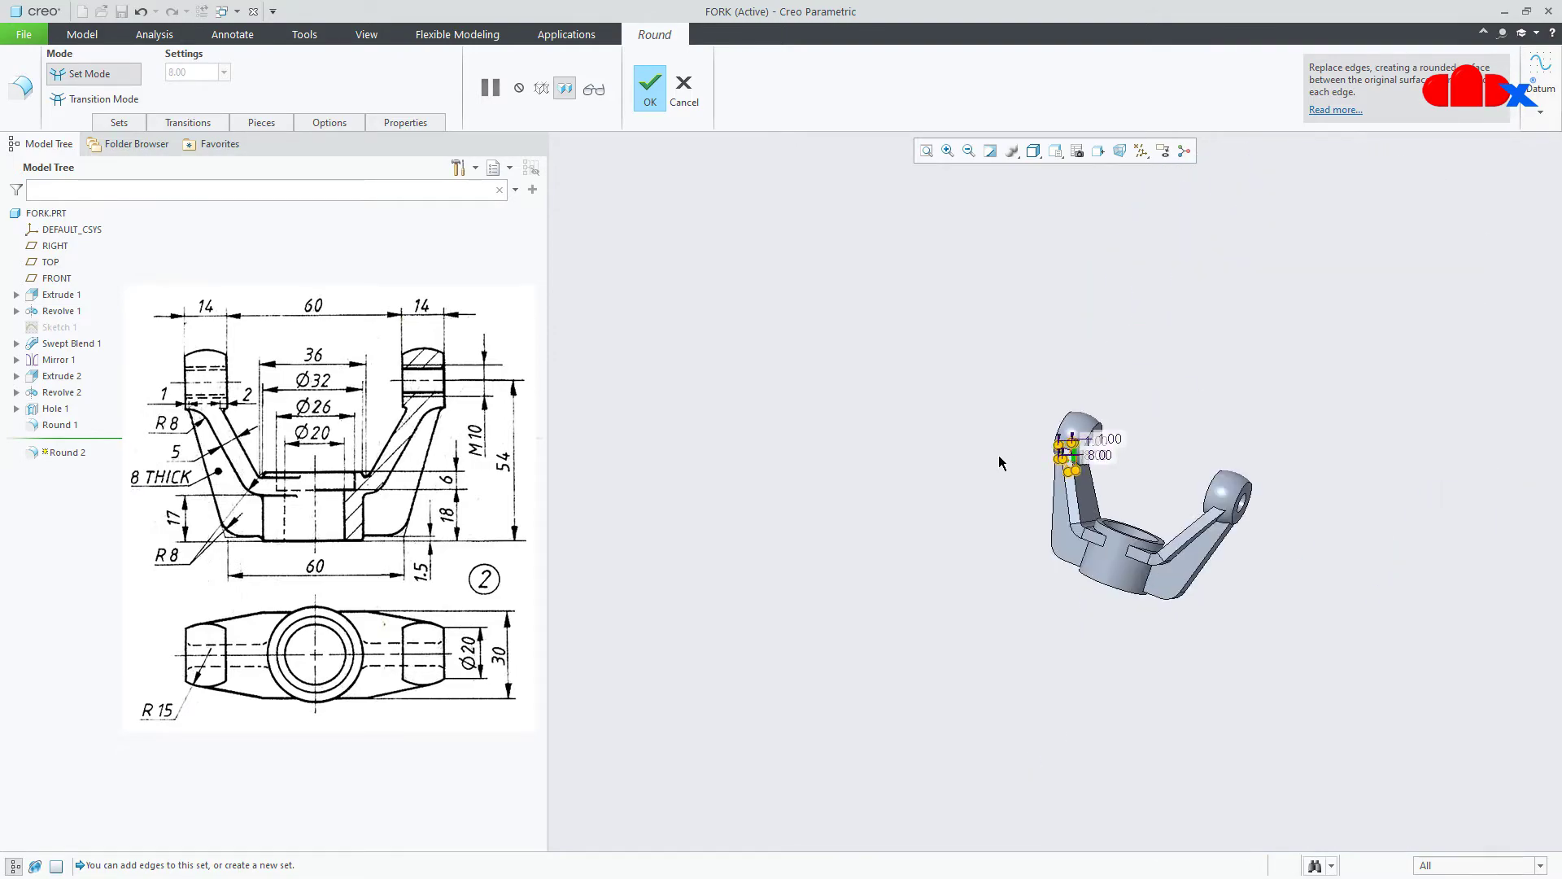
scroll(1168, 503, up, 10)
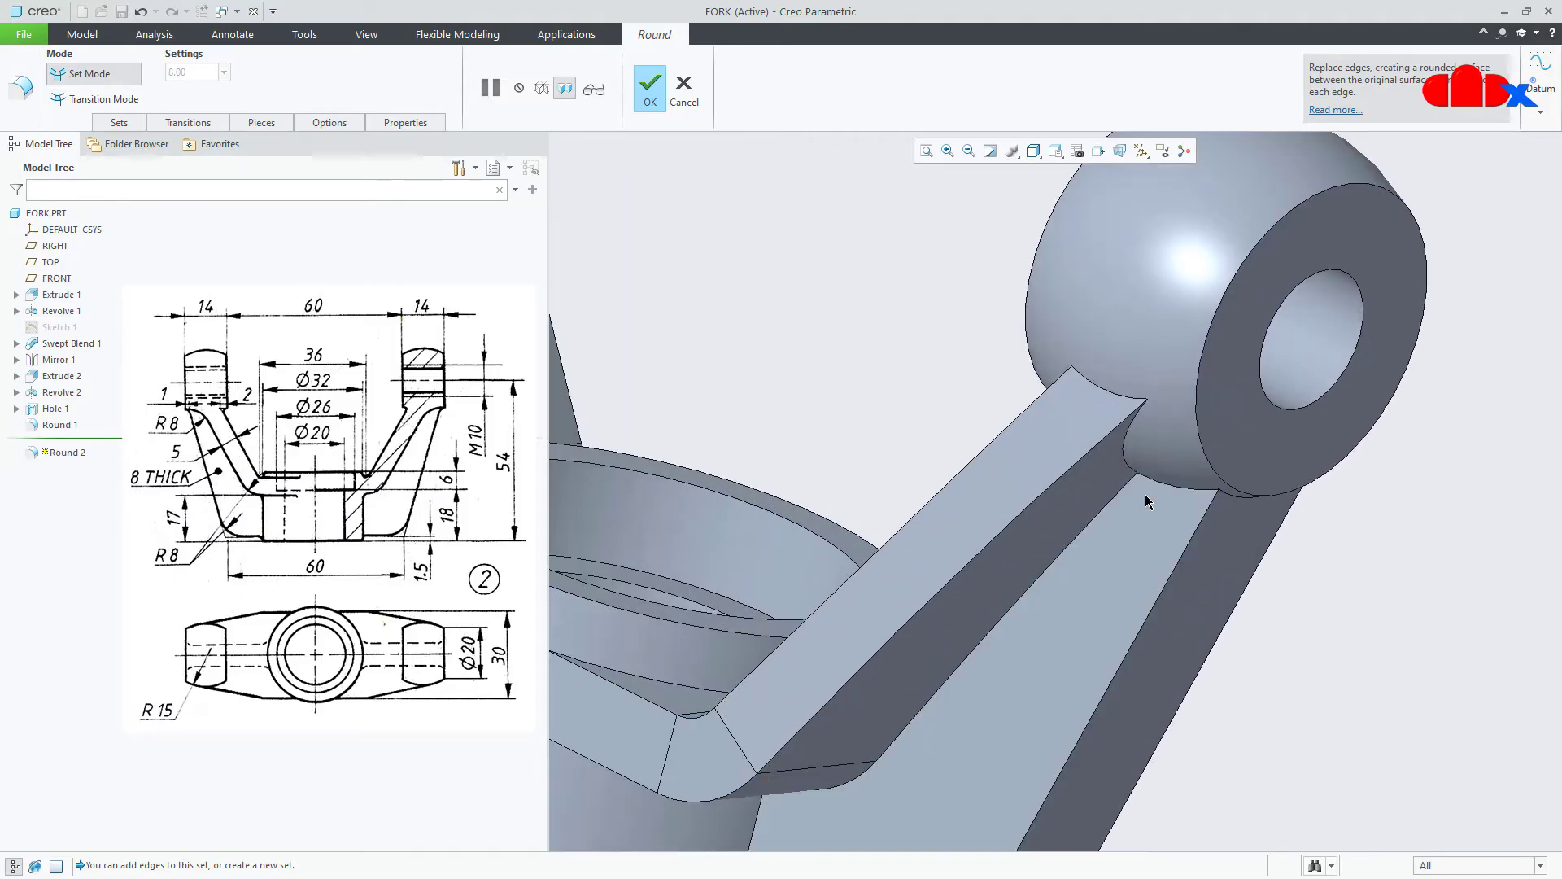
click(1132, 471)
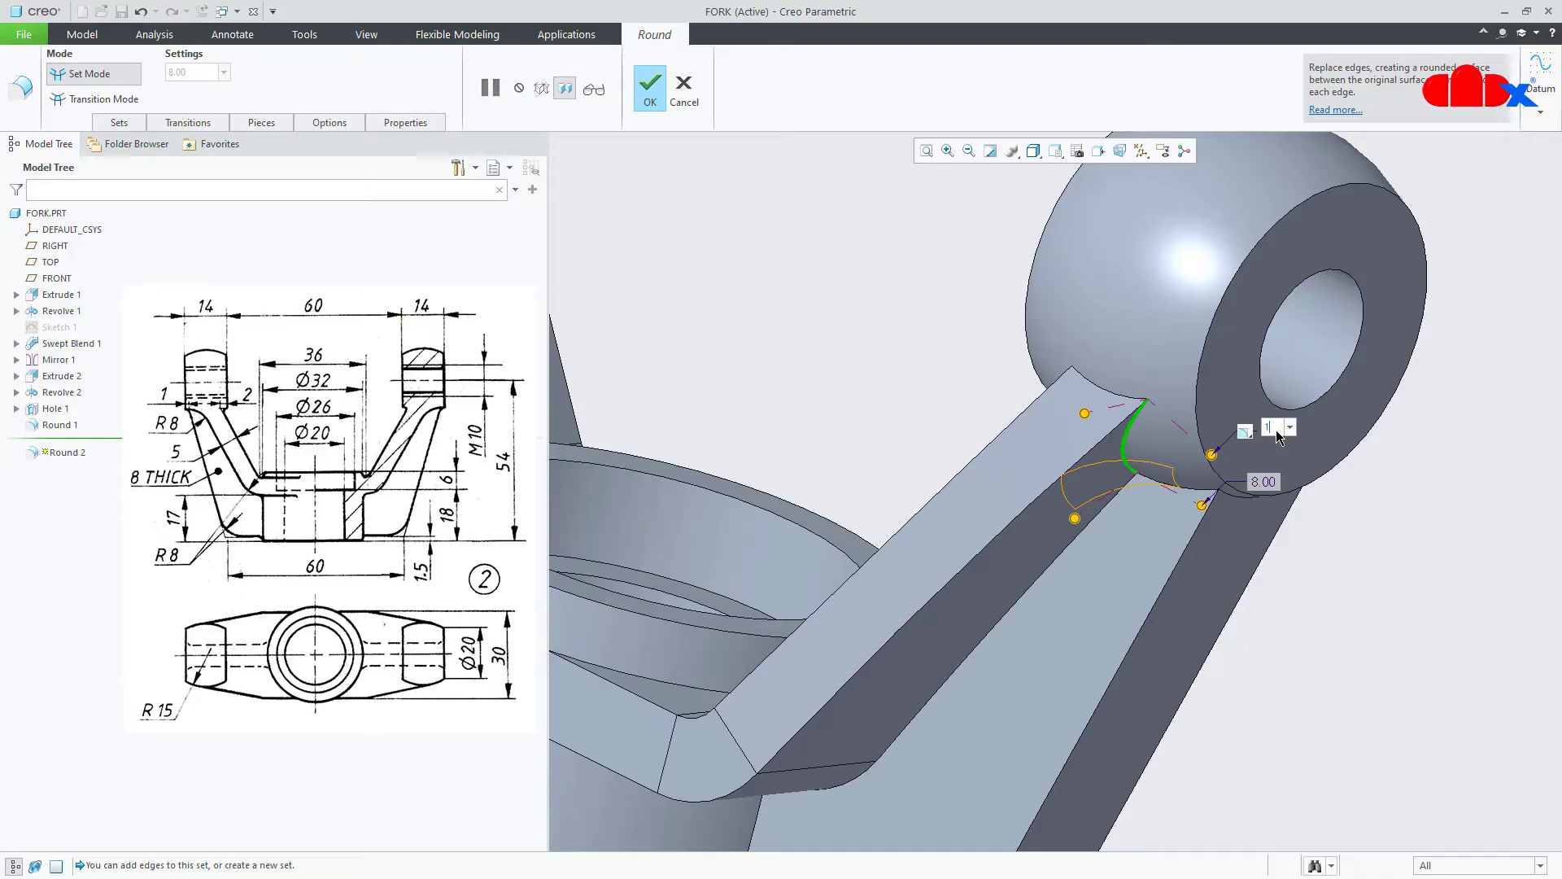
key(Return)
middle_drag(1167, 489, 1047, 456)
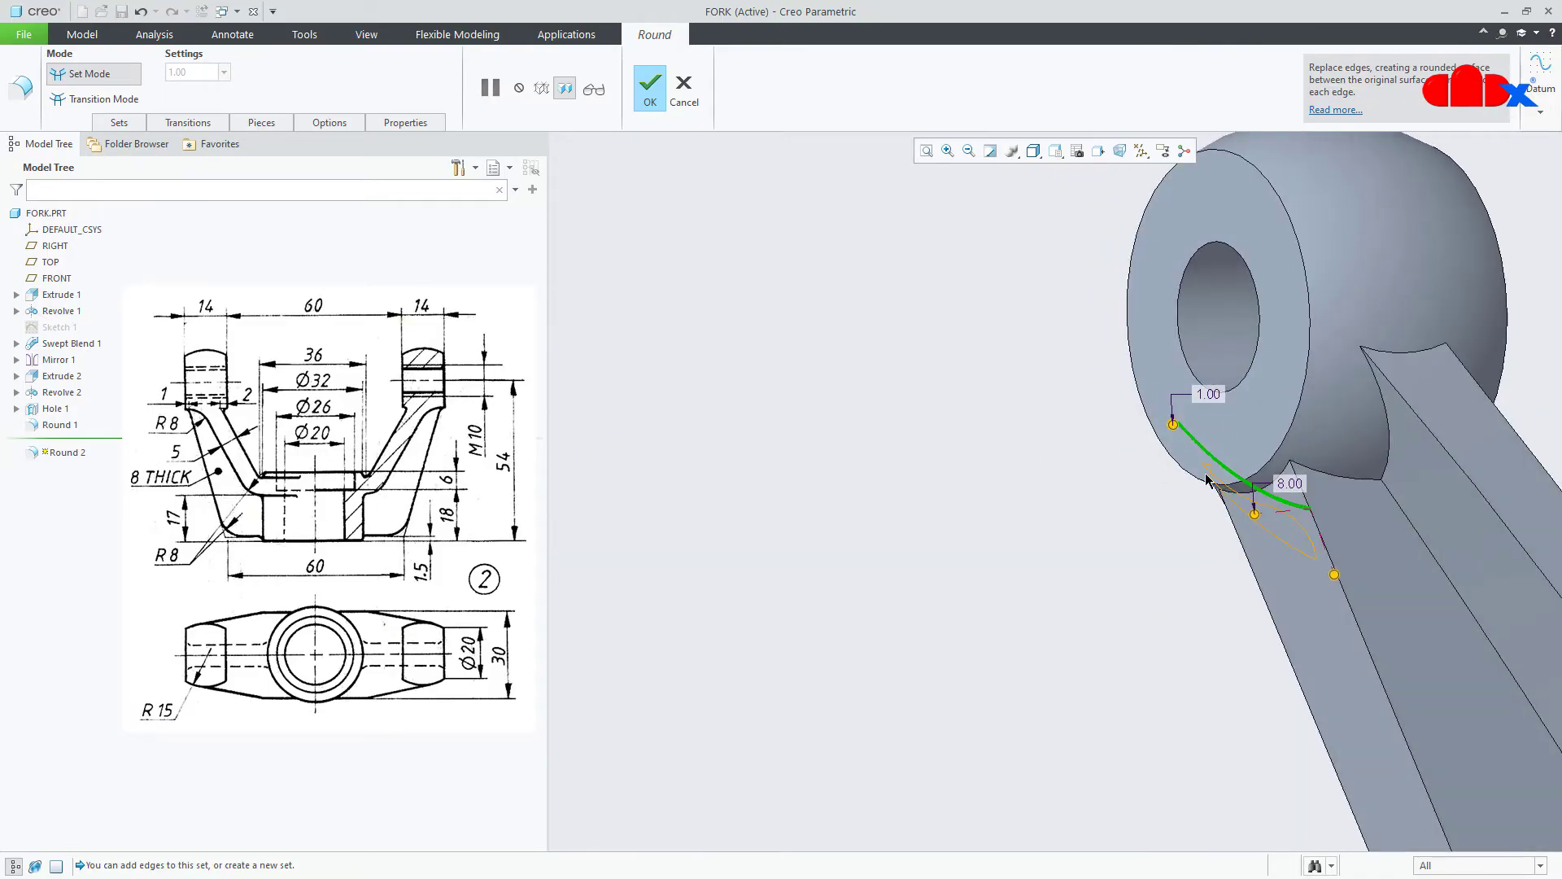
- Add the opposite arm's remaining side edge at the ball end with radii 1 and 8, and complete the variable round
ctrl+click(1388, 464)
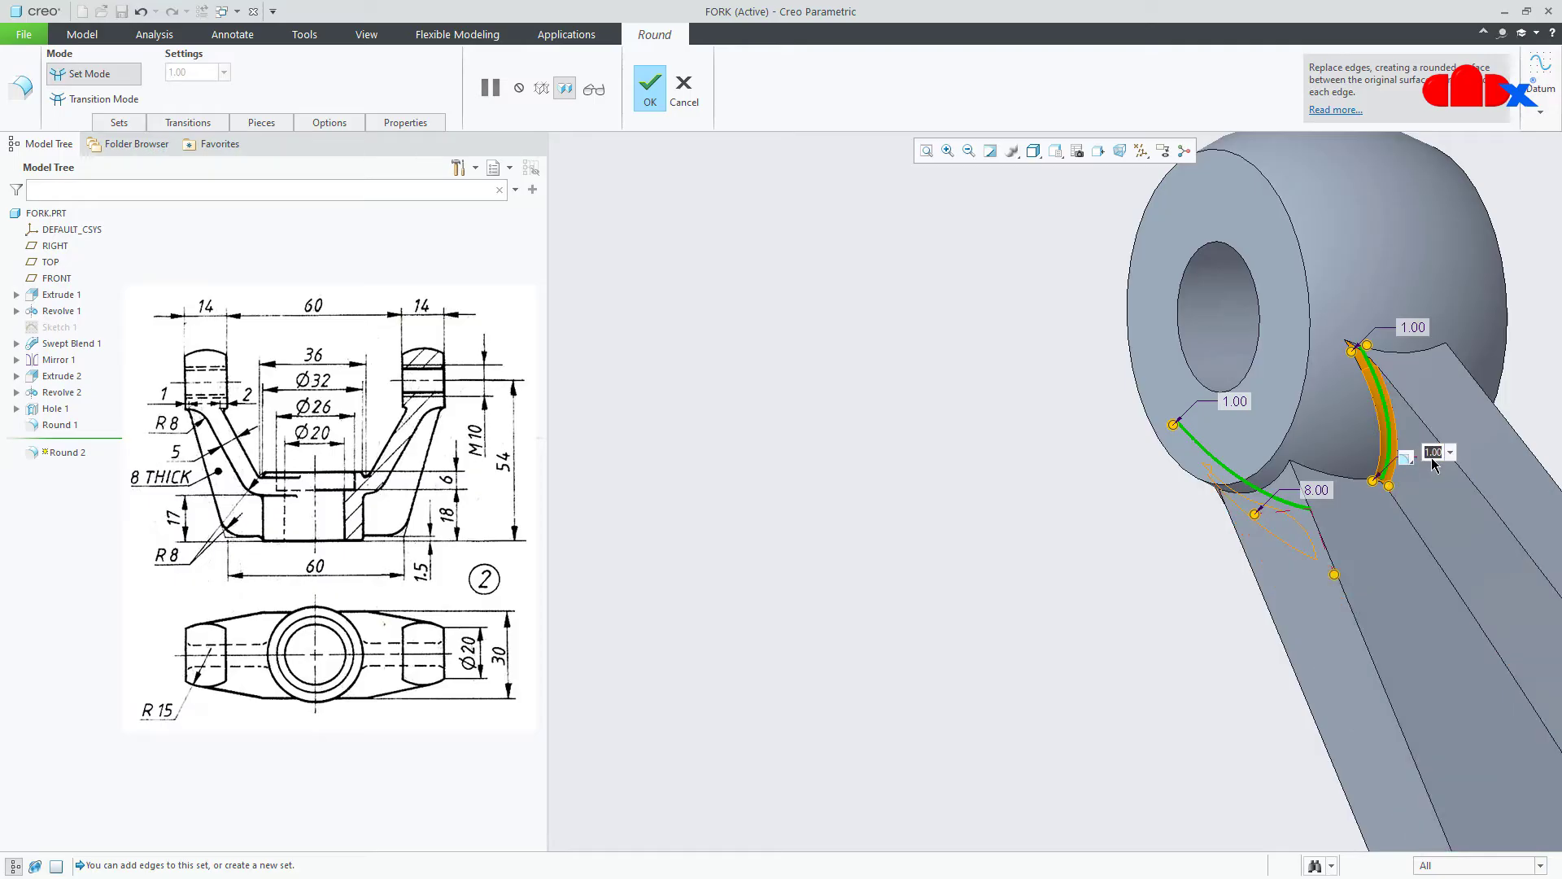
text(8)
key(Return)
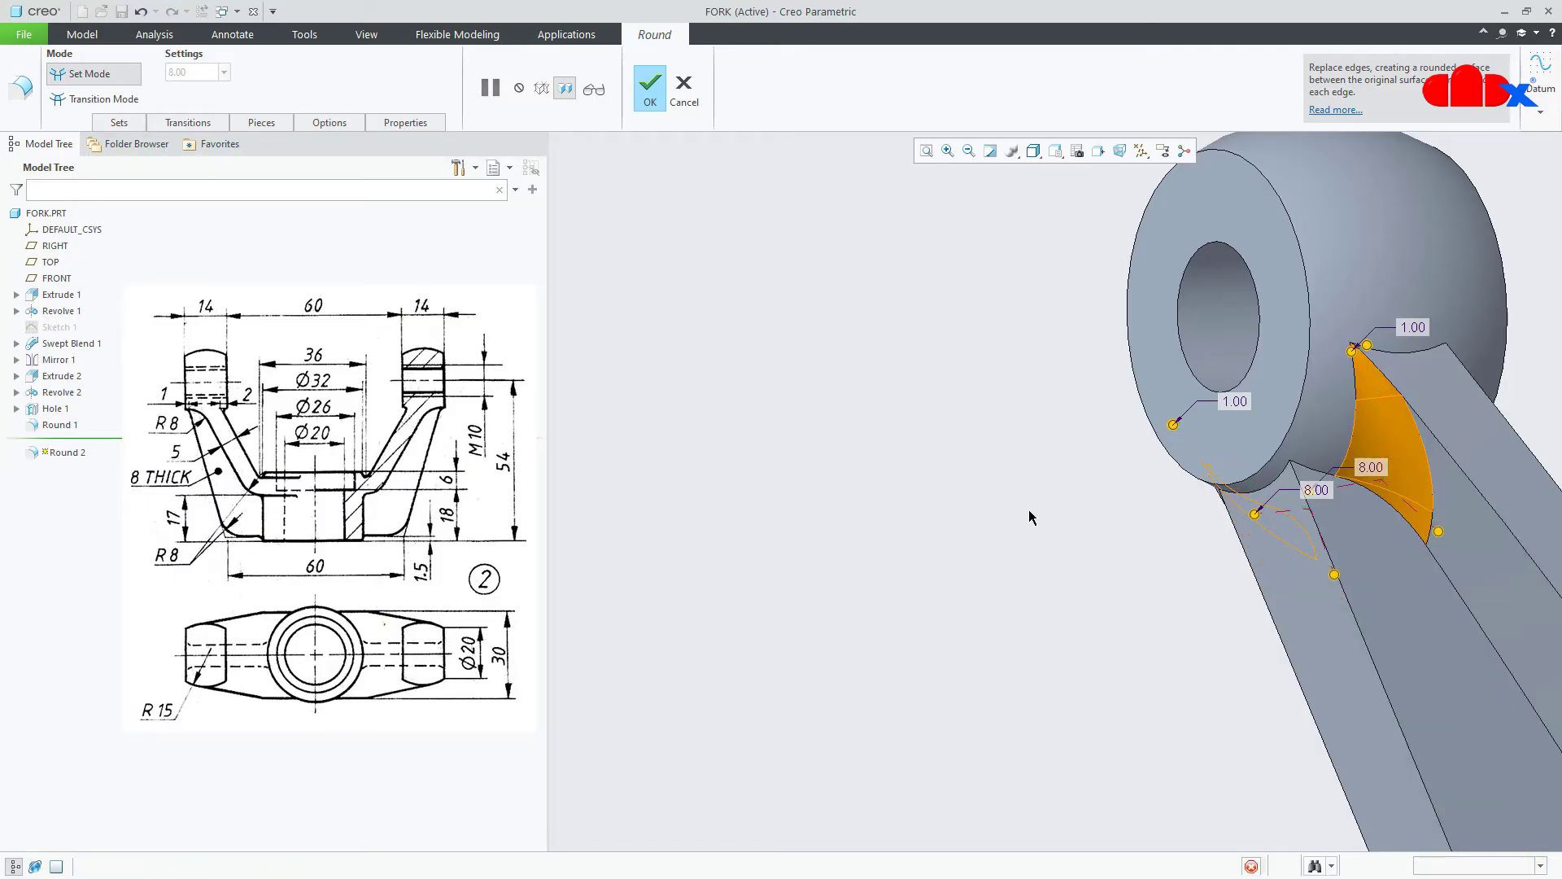
middle_click(1030, 517)
middle_drag(1022, 516, 1180, 527)
key(ctrl+d)
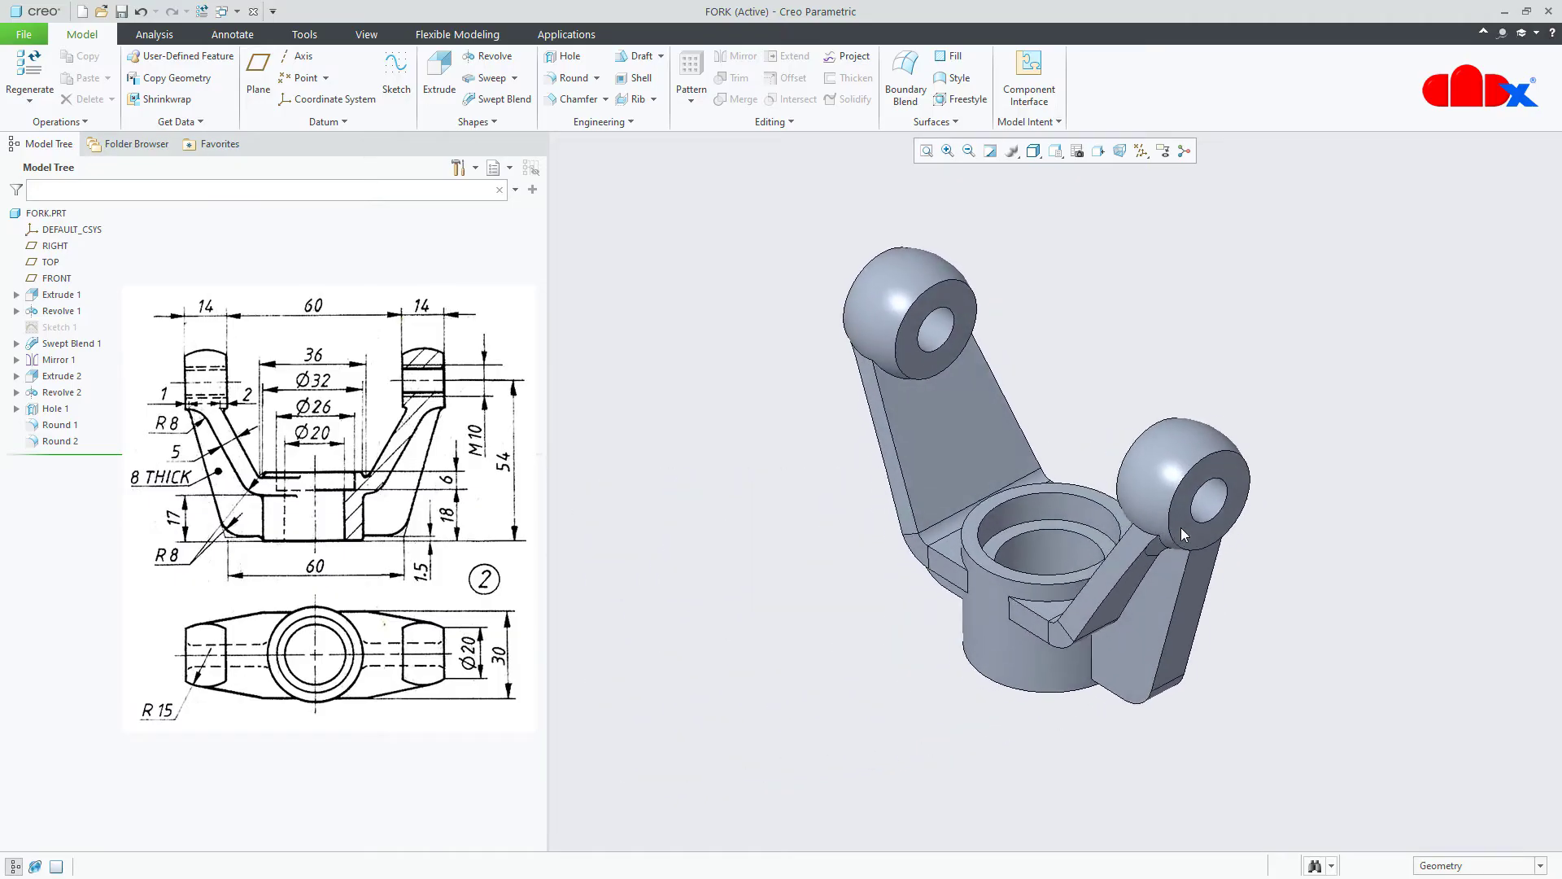
- Round the edges where both arms' inner faces meet their ball ends with a radius of 1
click(558, 79)
scroll(934, 398, down, 3)
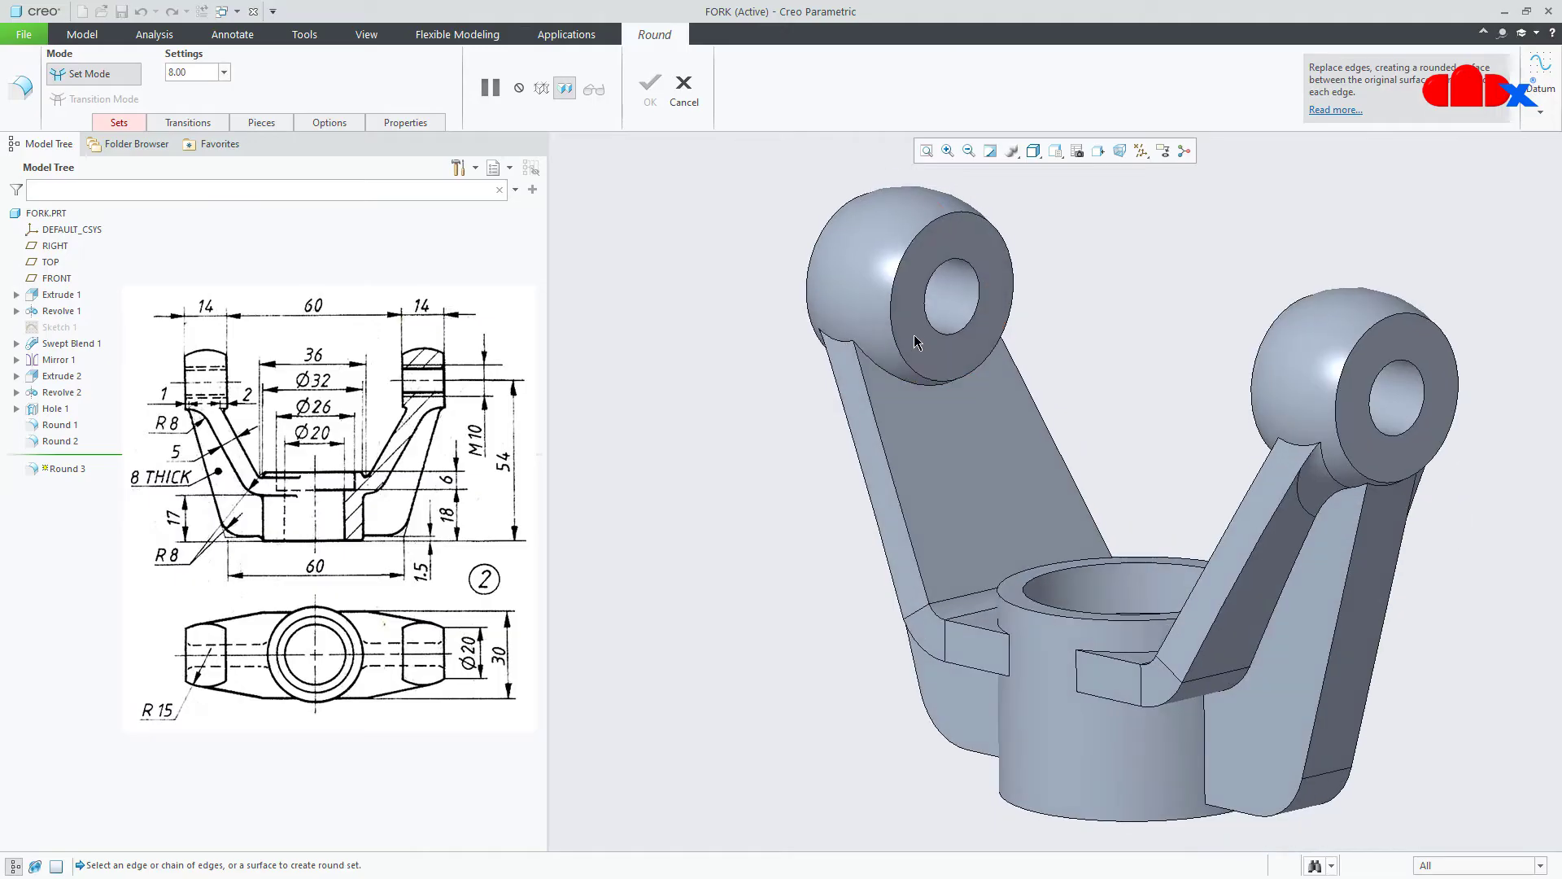
click(884, 366)
middle_drag(1038, 442, 1144, 489)
scroll(1144, 488, up, 3)
scroll(1388, 549, down, 5)
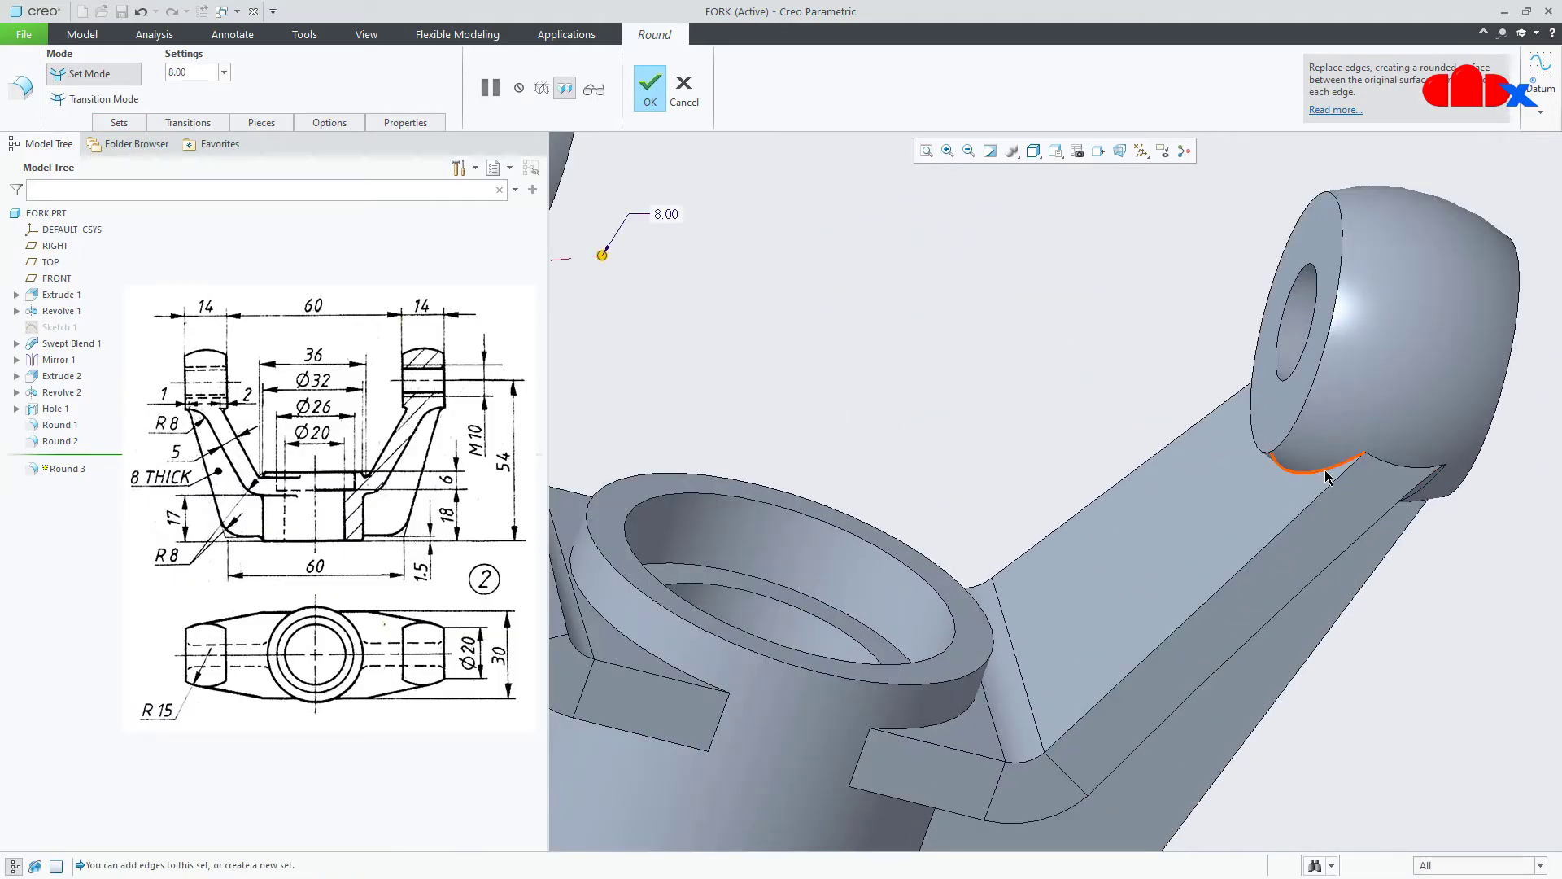
ctrl+click(1326, 476)
scroll(1327, 478, up, 4)
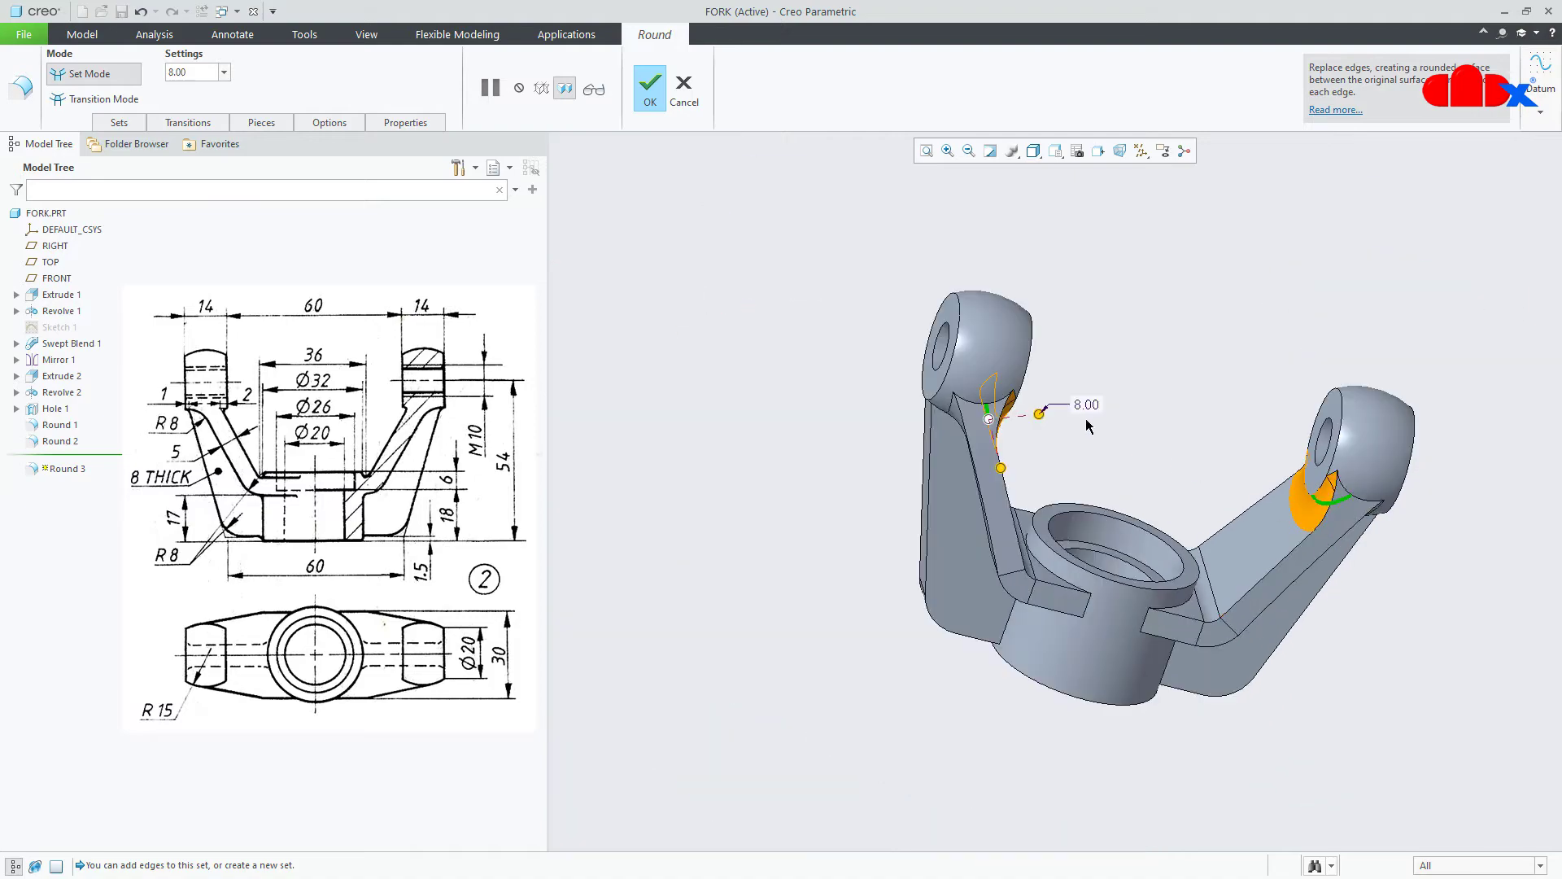
text(1)
key(Return)
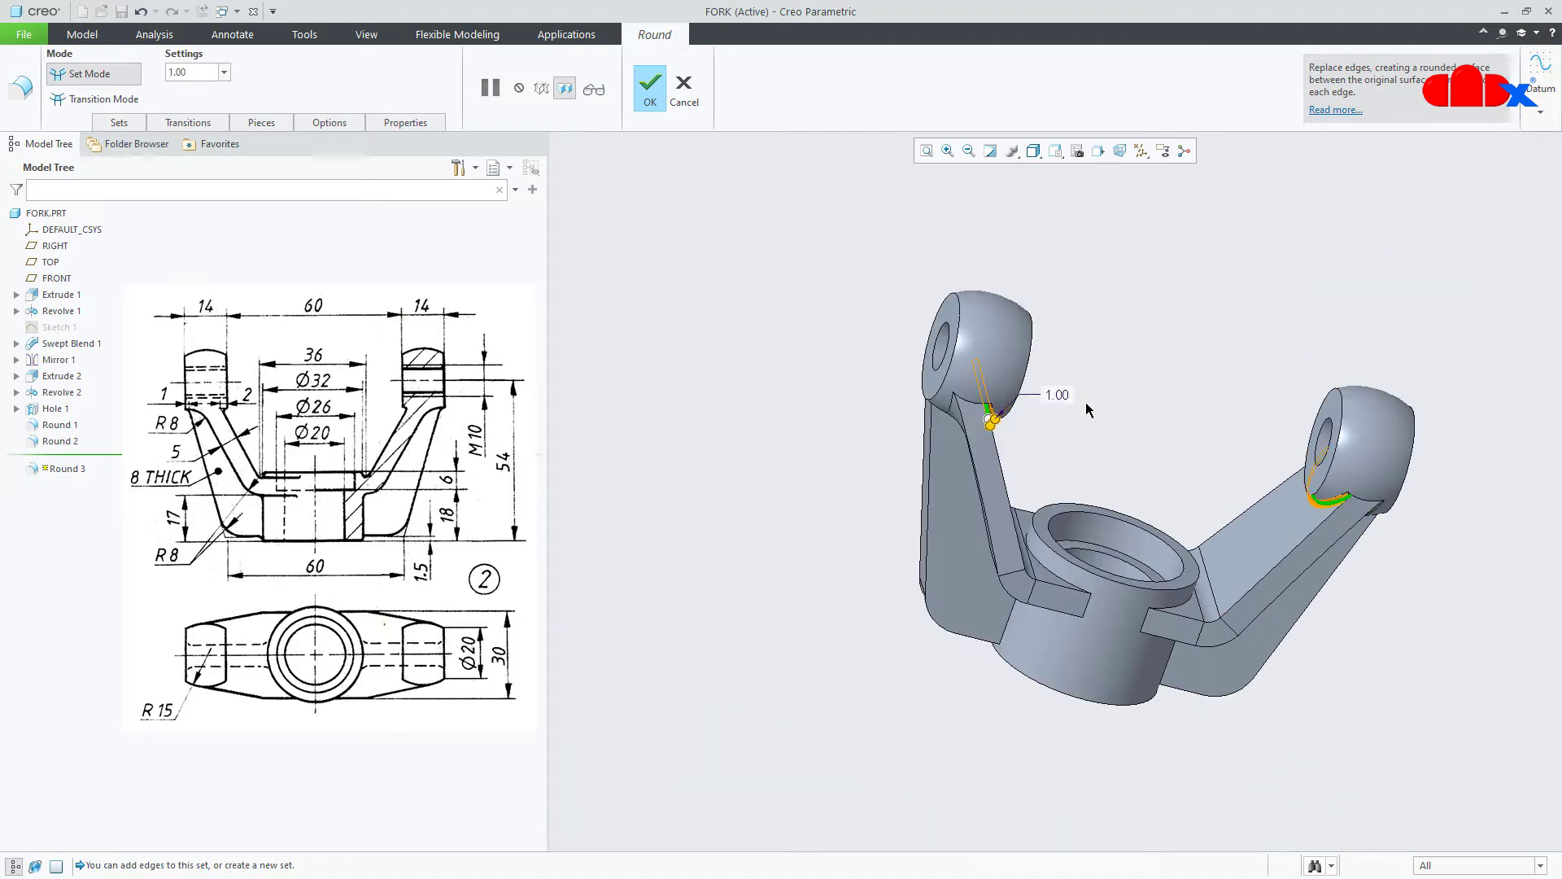
middle_click(1472, 693)
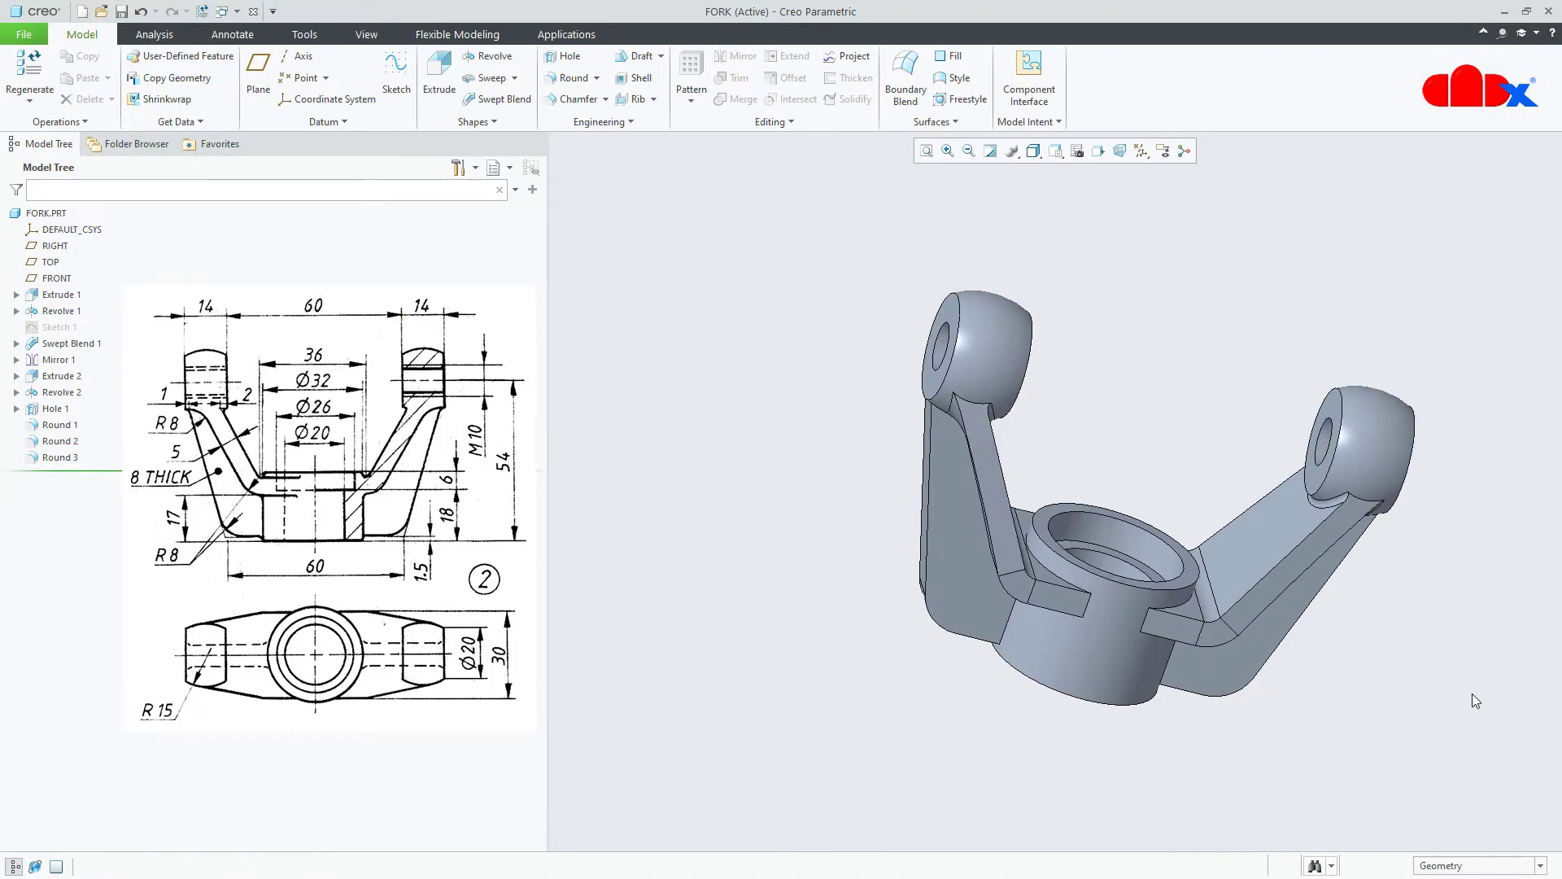
key(ctrl+d)
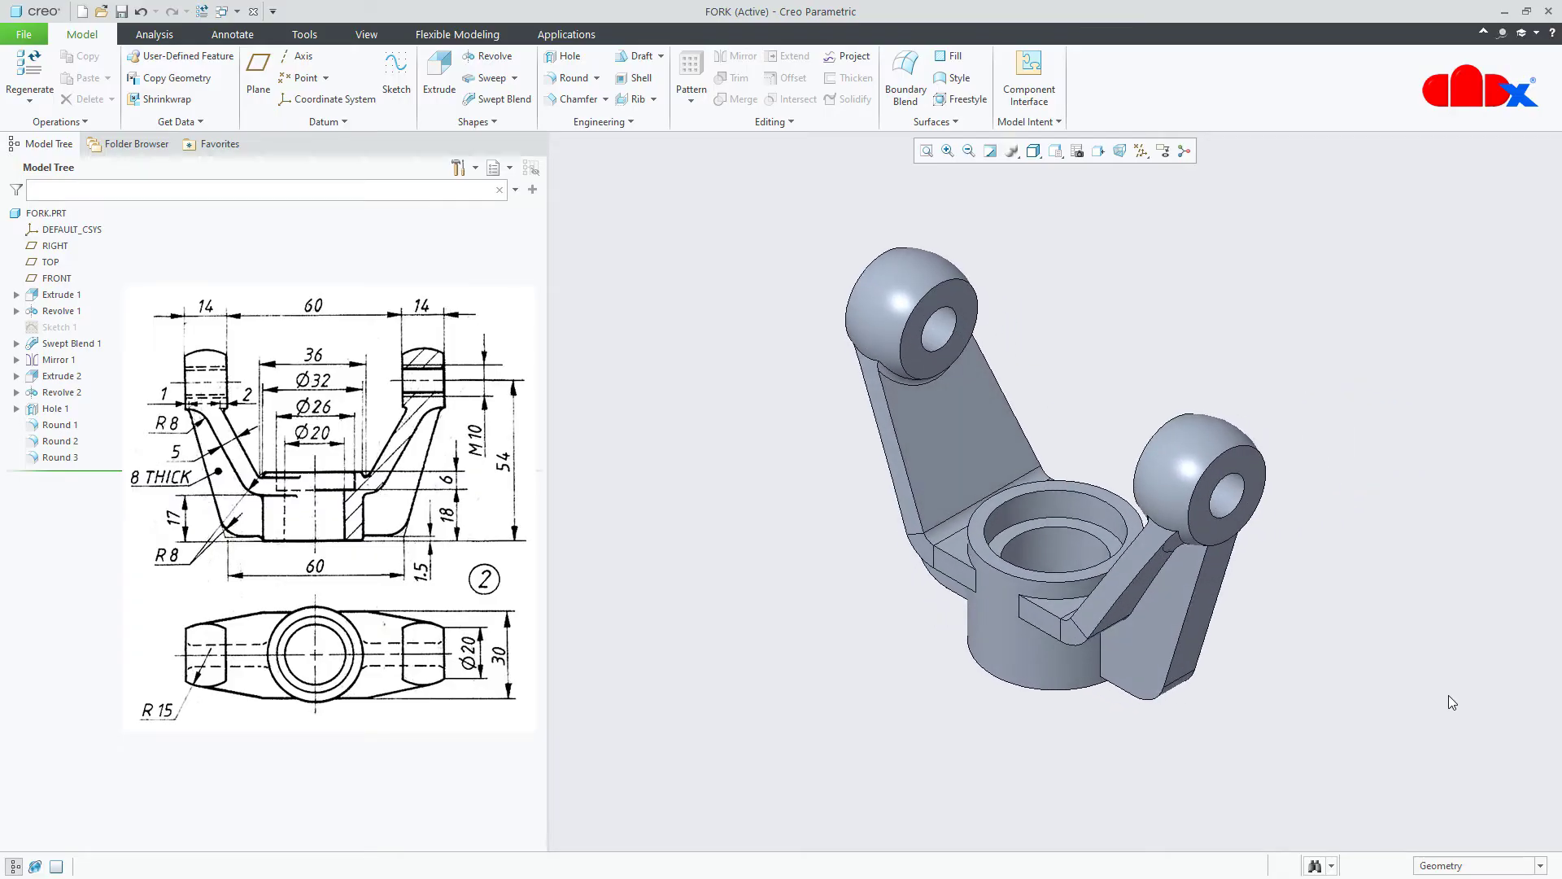
- Round the two curved edges where the arms' upper faces meet the hub with a radius of 1
click(572, 78)
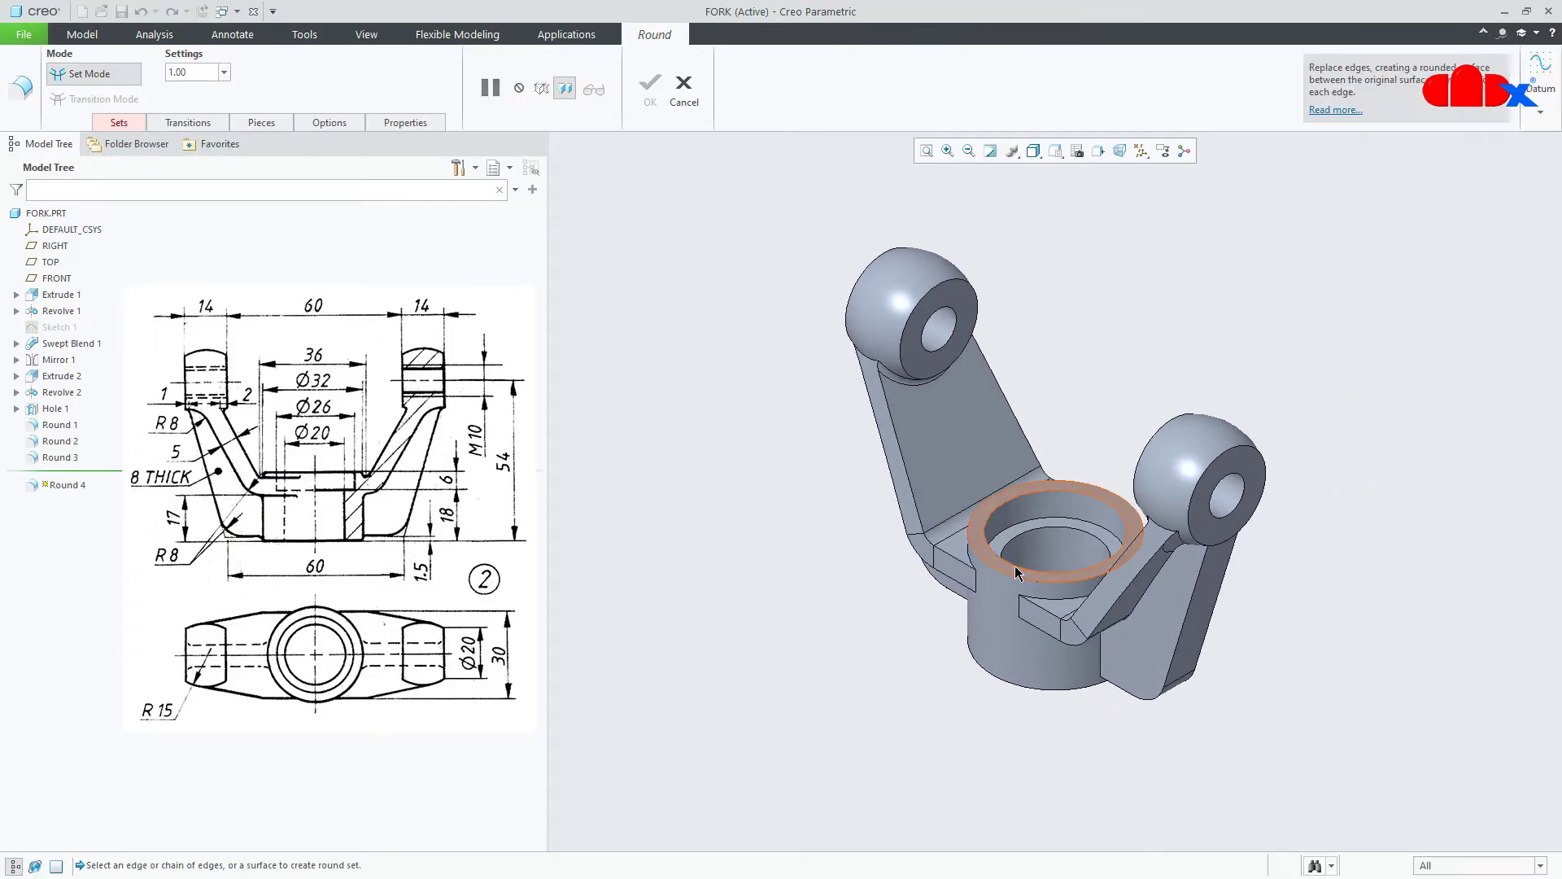
click(1048, 607)
middle_drag(1048, 607, 978, 554)
scroll(978, 554, up, 3)
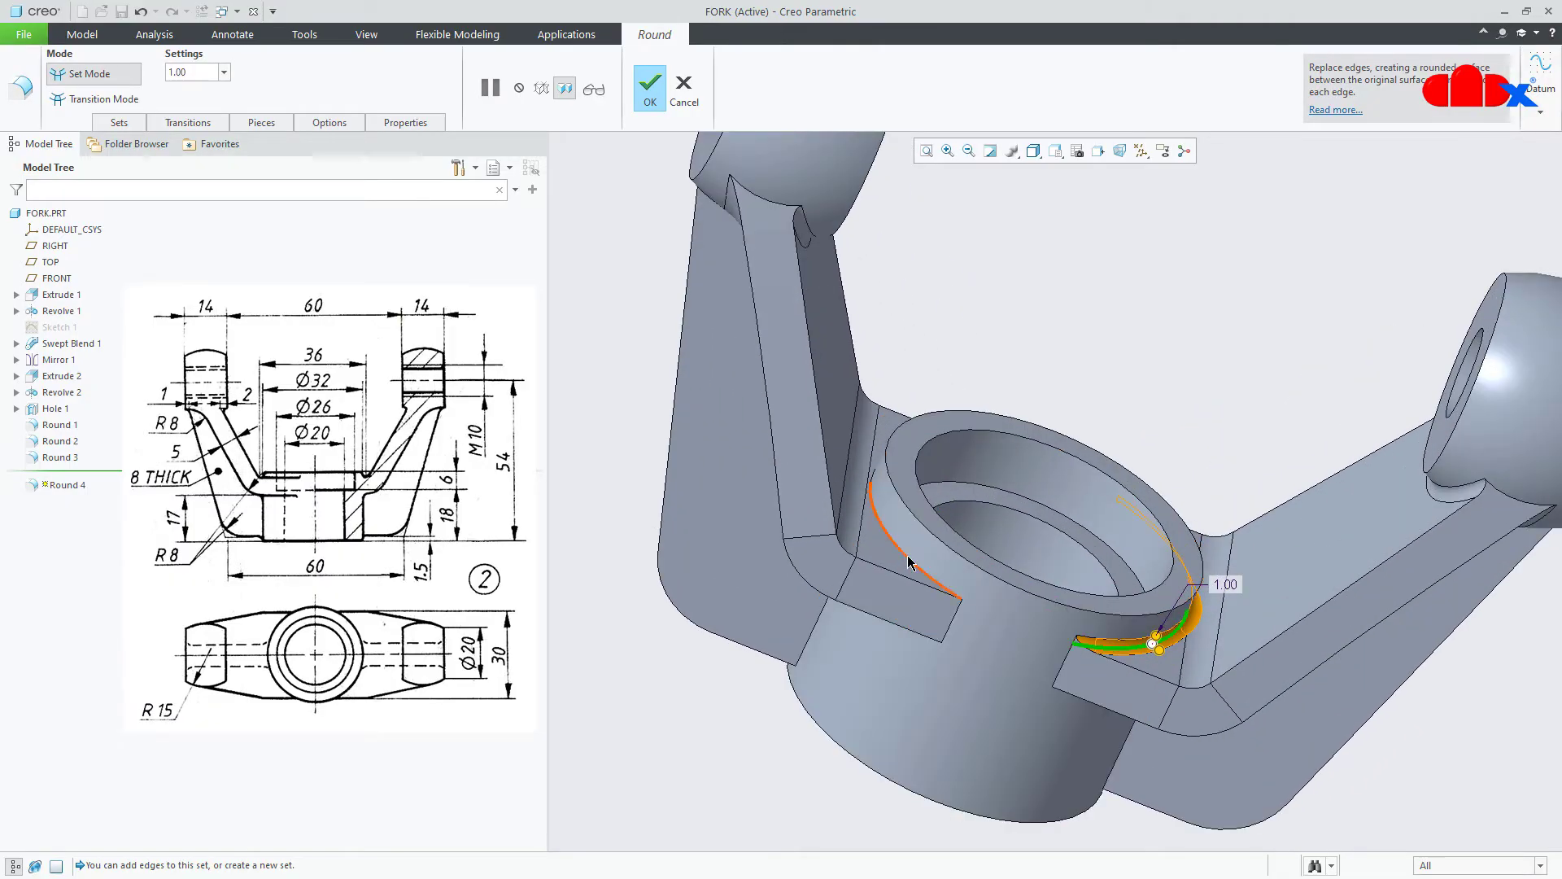
ctrl+click(909, 562)
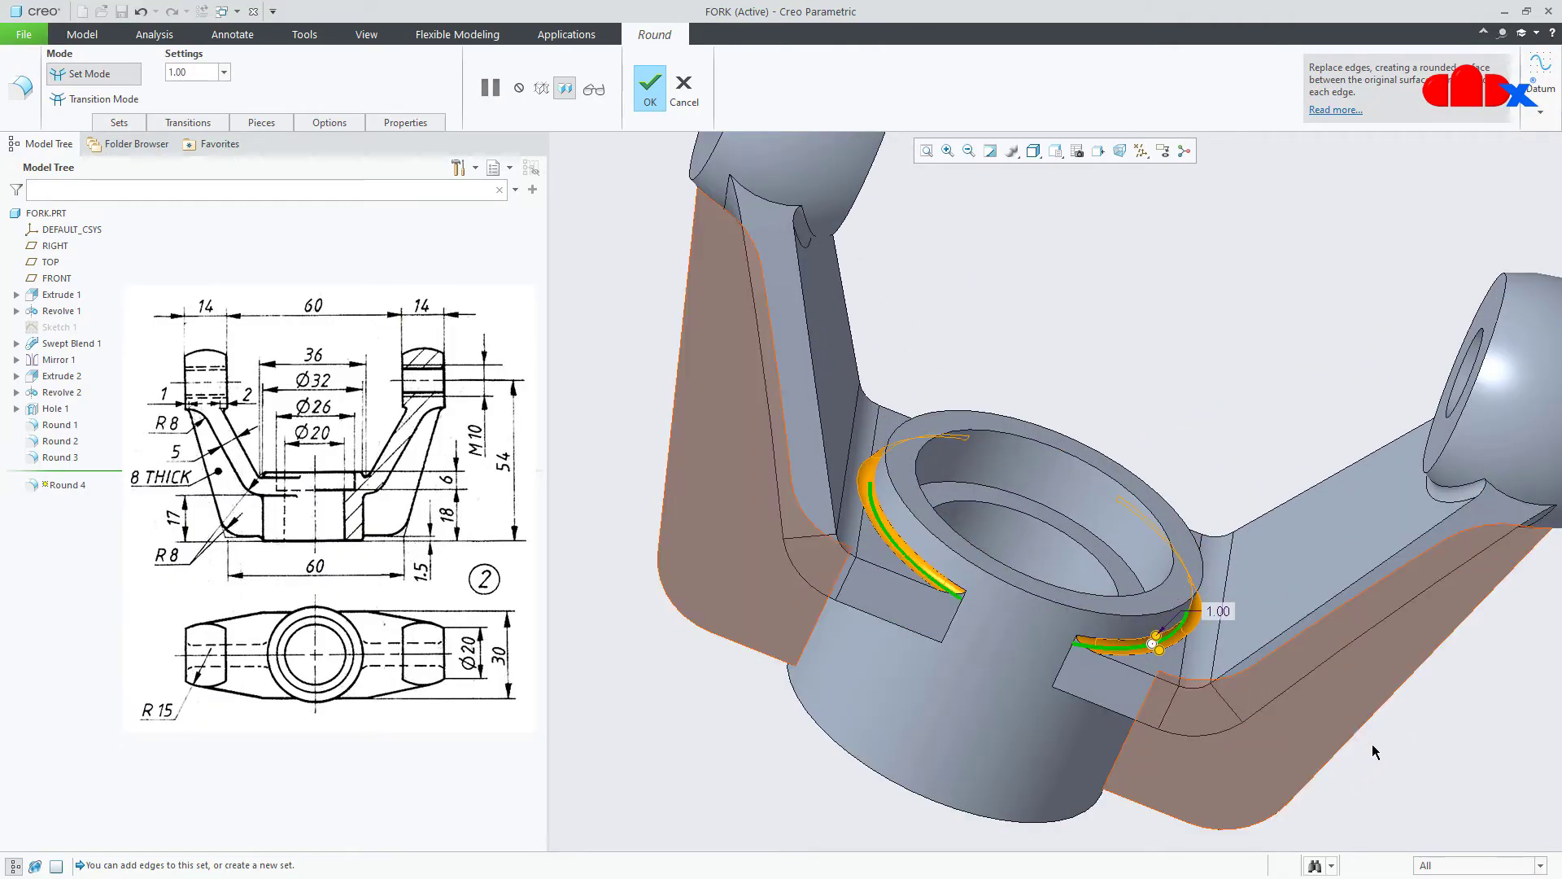
middle_click(1410, 772)
mouse_move(1293, 676)
middle_down()
mouse_move(1266, 636)
mouse_move(1280, 647)
mouse_move(1284, 627)
mouse_move(1289, 653)
mouse_move(1237, 578)
middle_up()
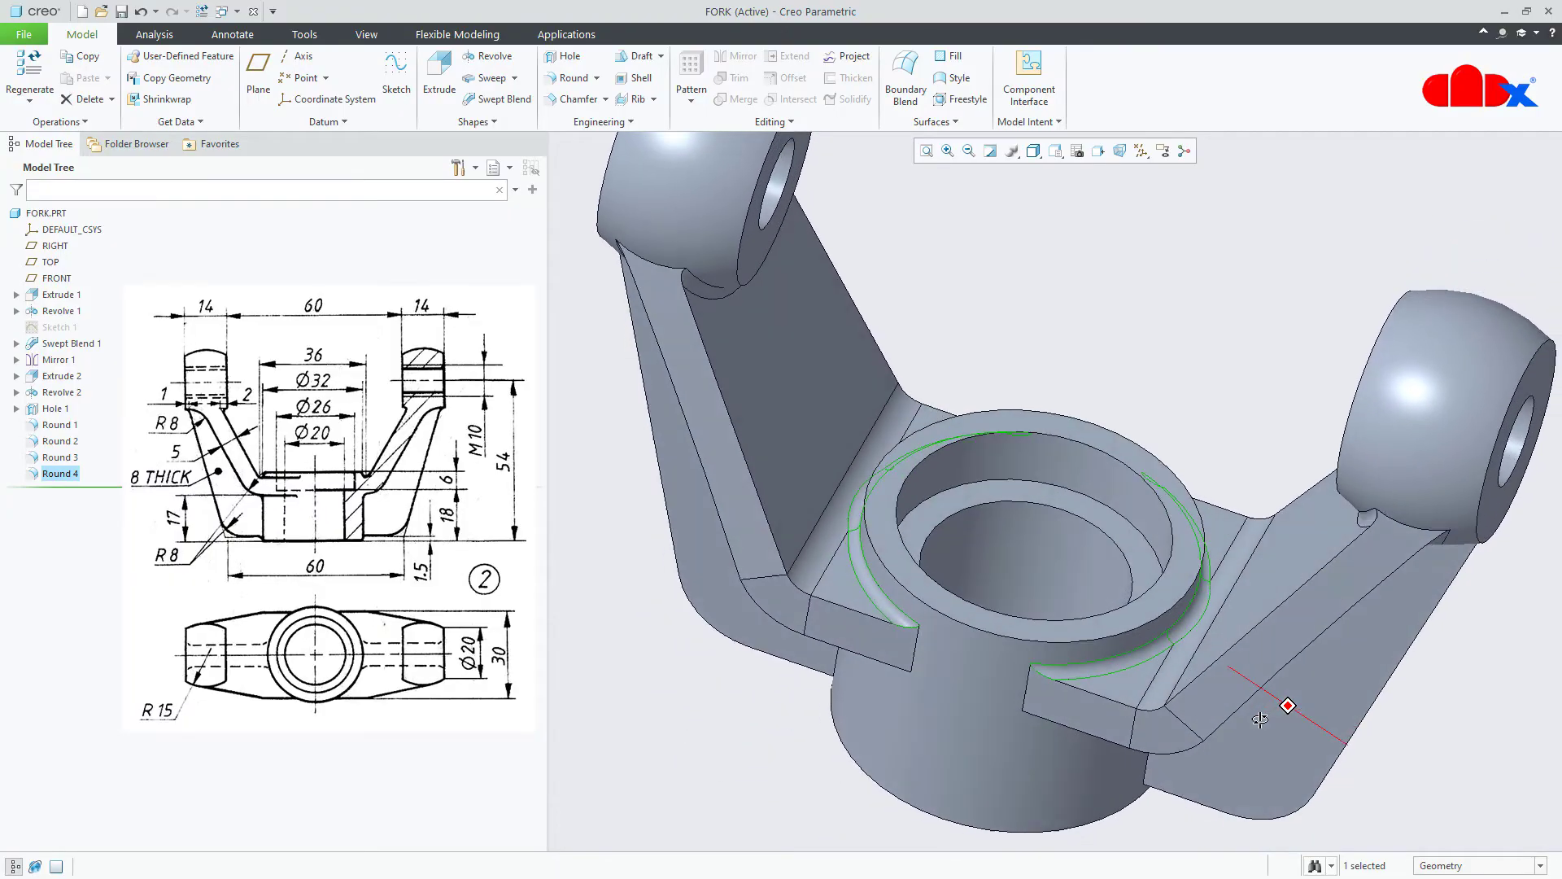
- Redefine the hub round to include the curved edges where the undersides of both arms' flanges meet the hub on each side of the webs
right_click(1227, 458)
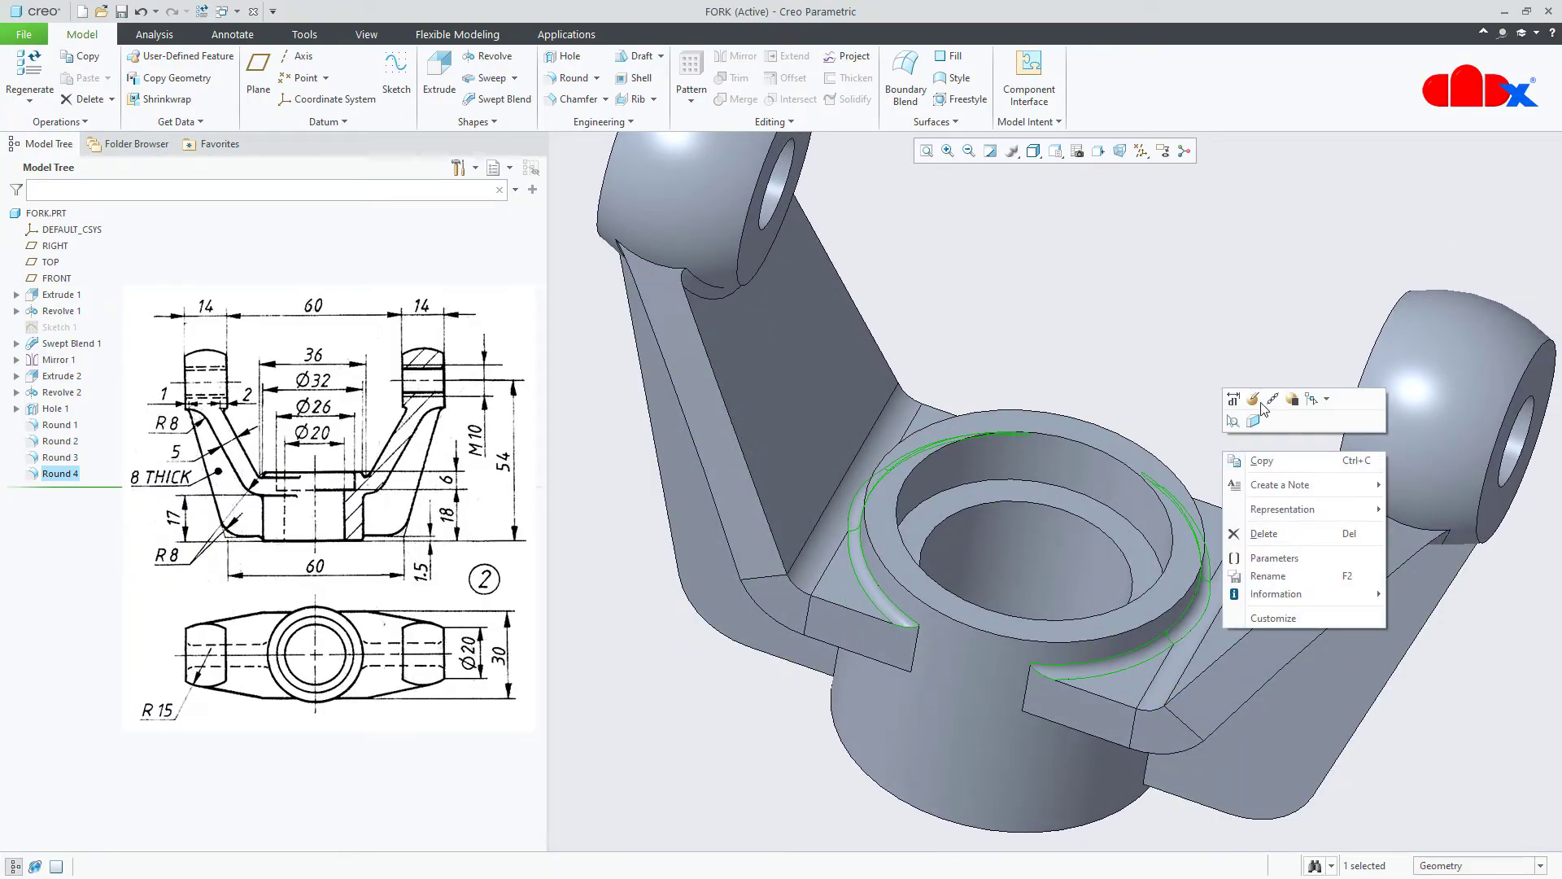
click(1257, 402)
middle_drag(1152, 446, 976, 456)
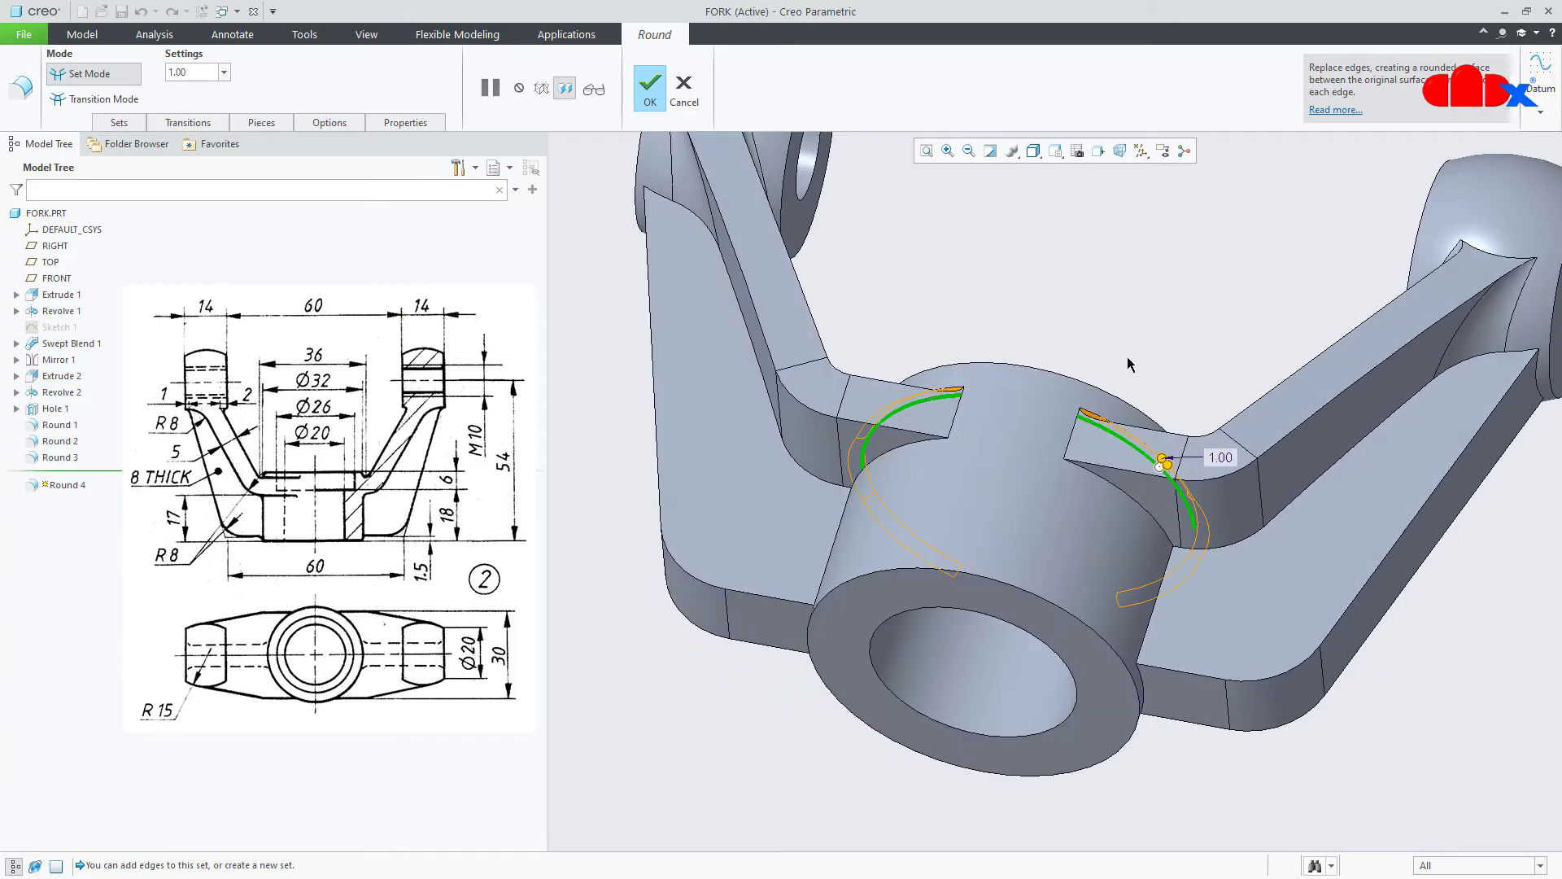
ctrl+click(905, 458)
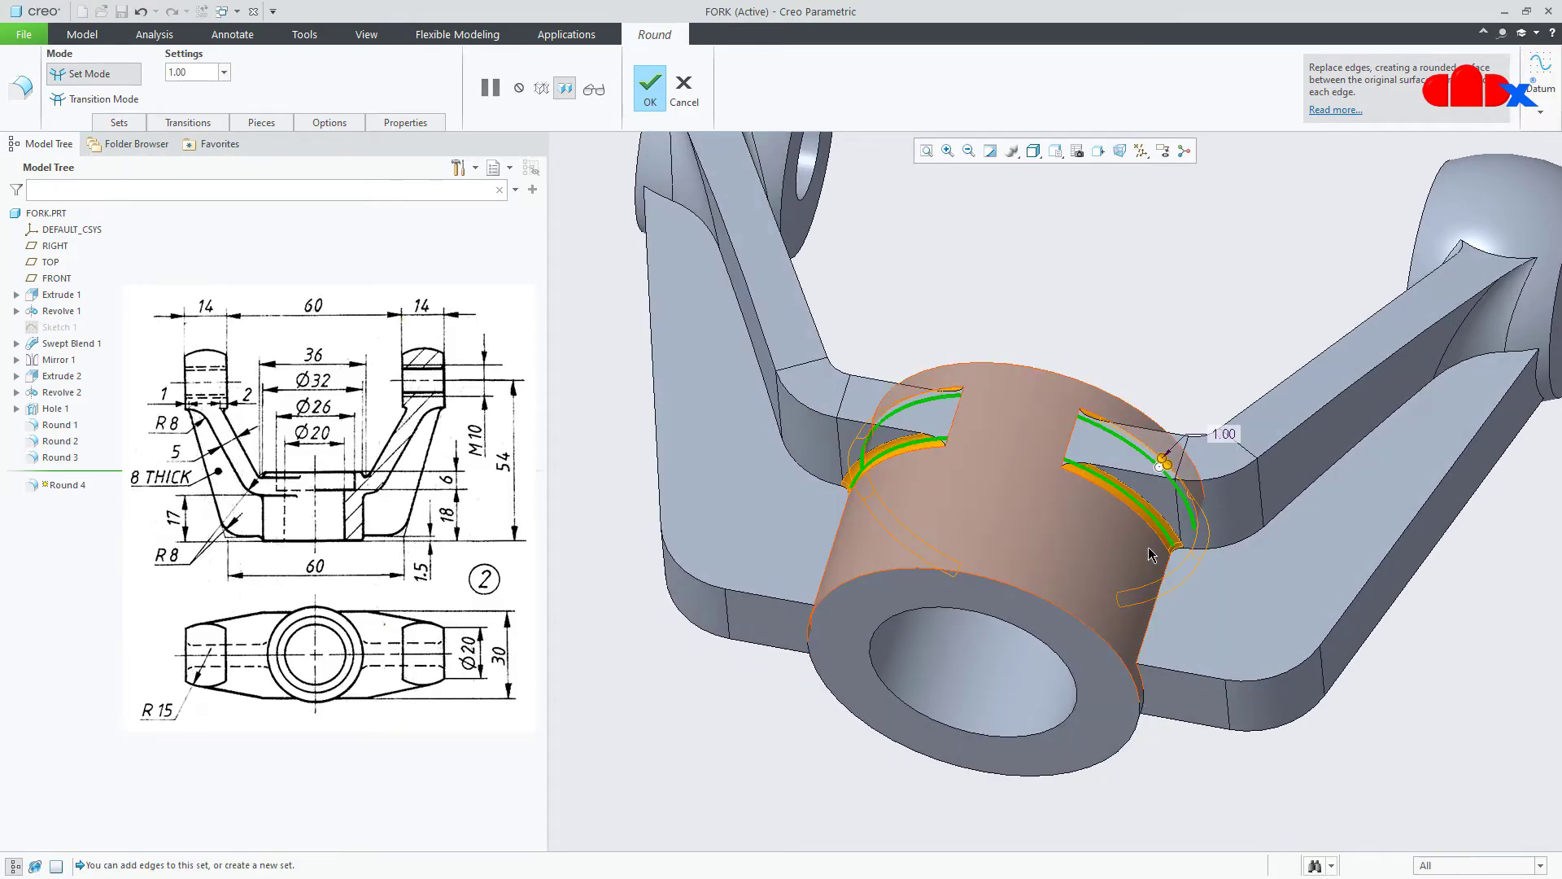
middle_drag(1147, 586, 1141, 448)
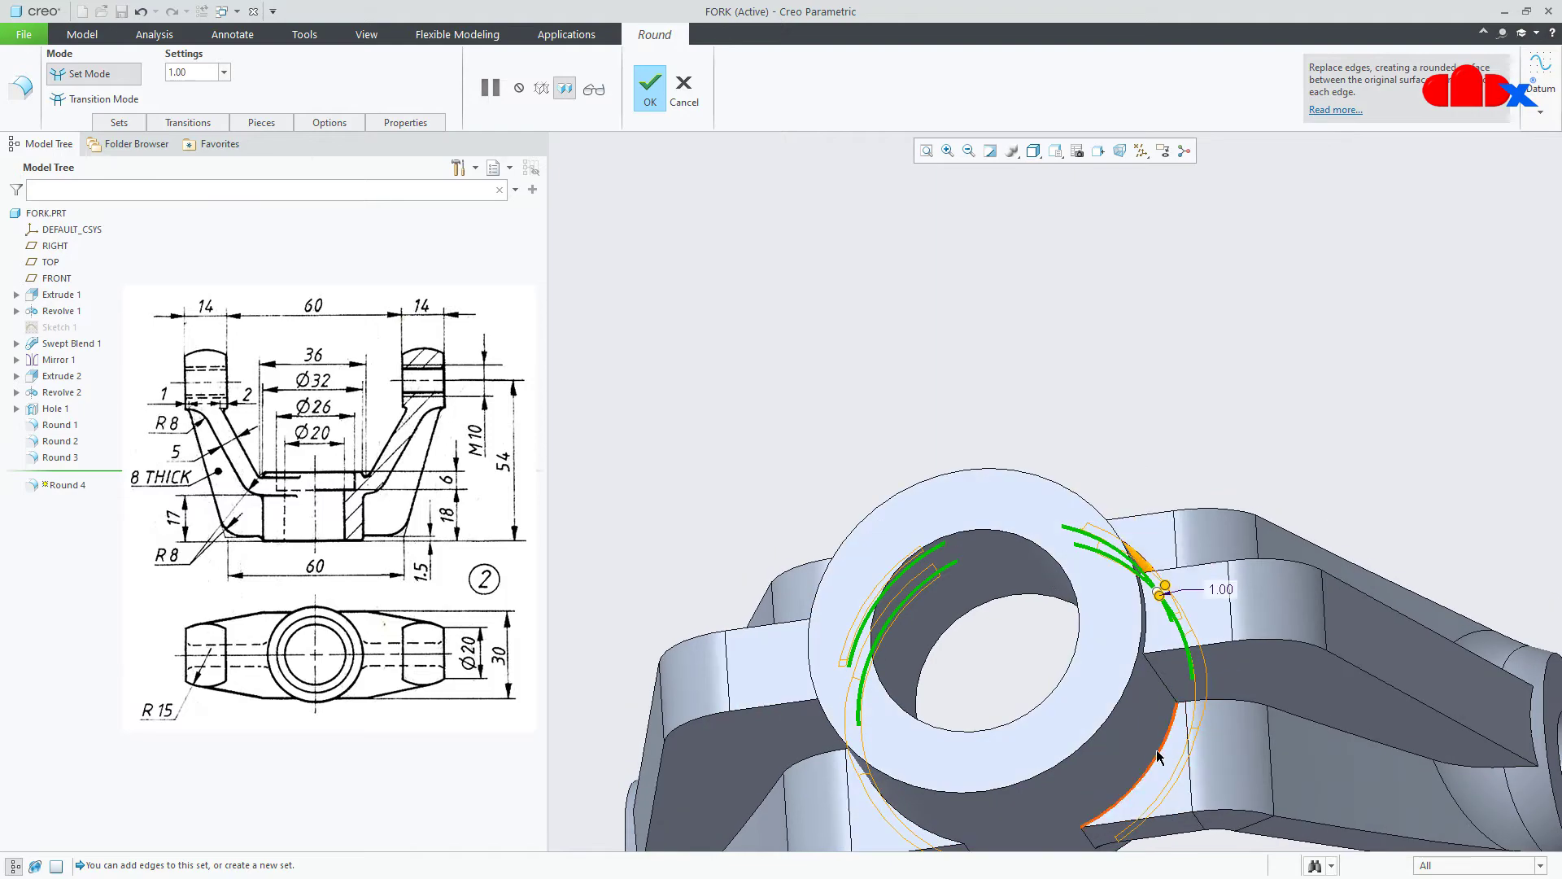
ctrl+click(1131, 777)
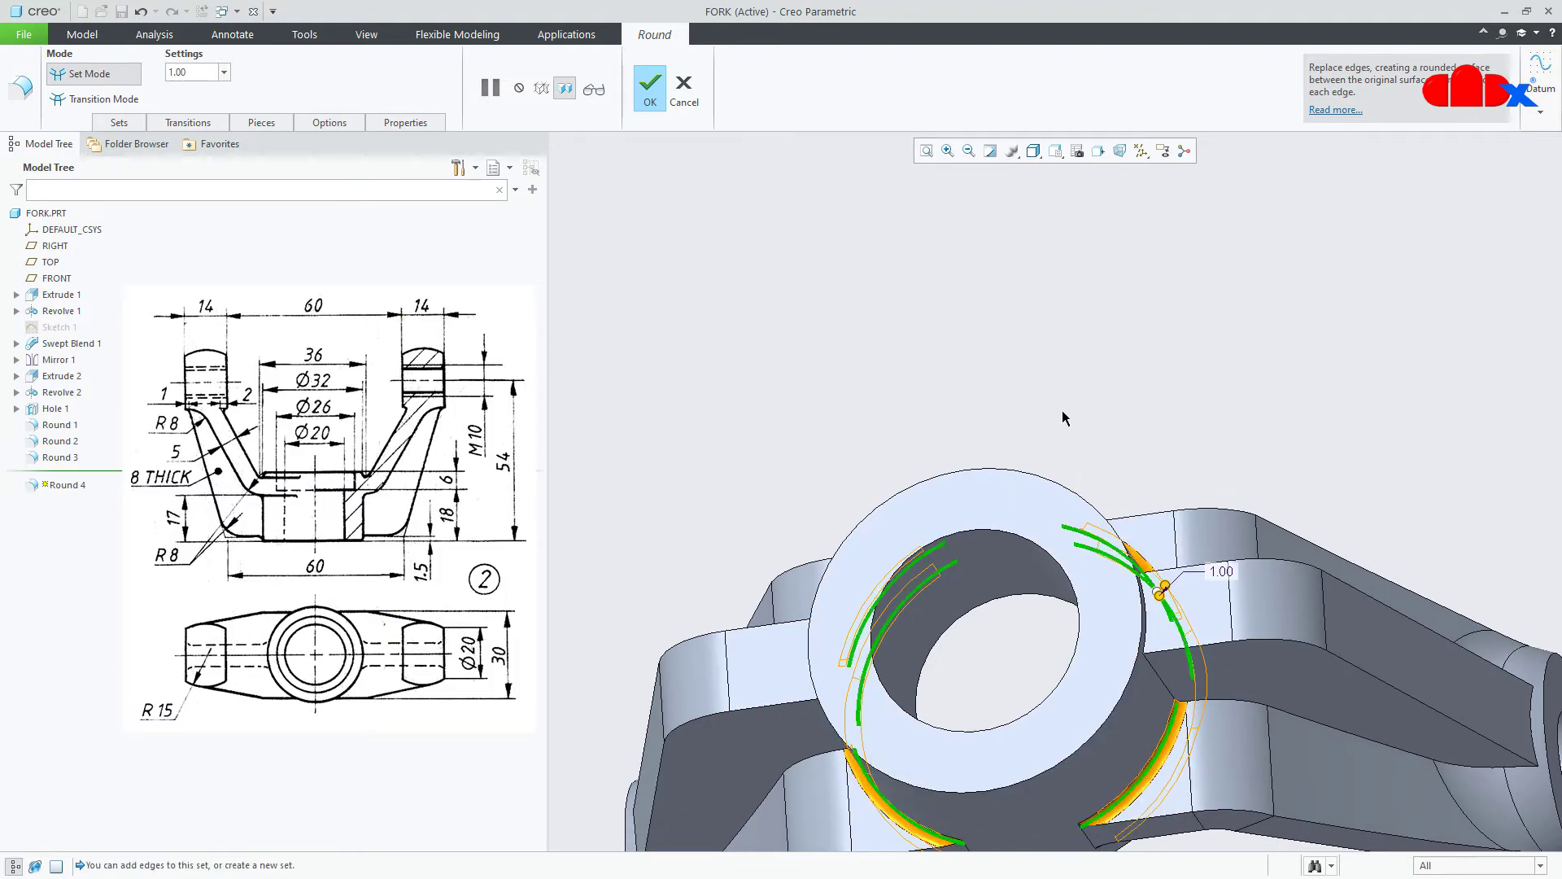
middle_click(1084, 388)
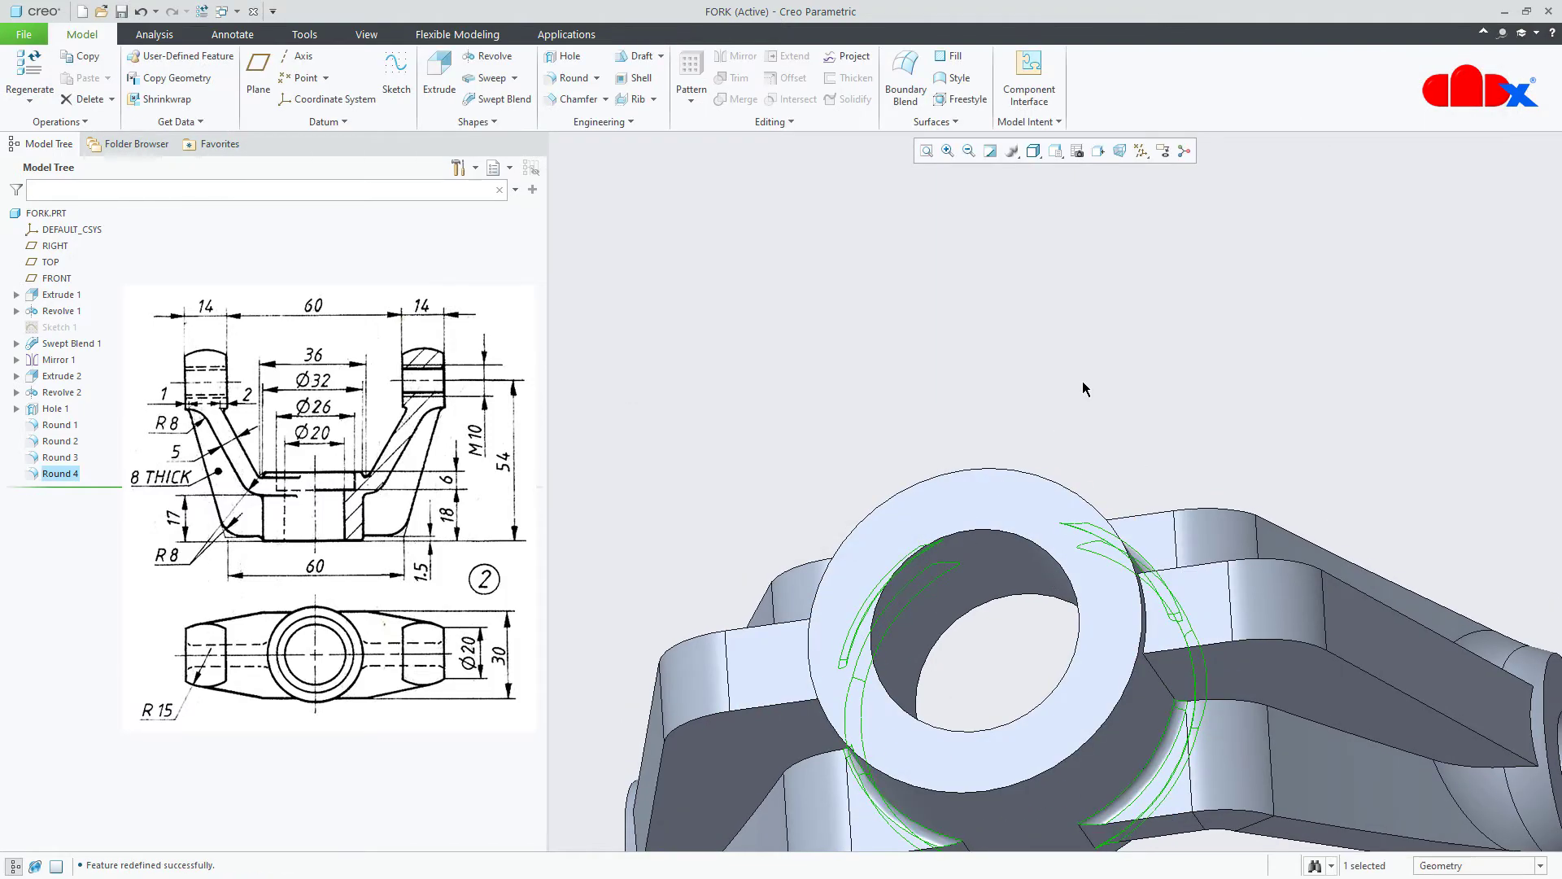
key(ctrl+d)
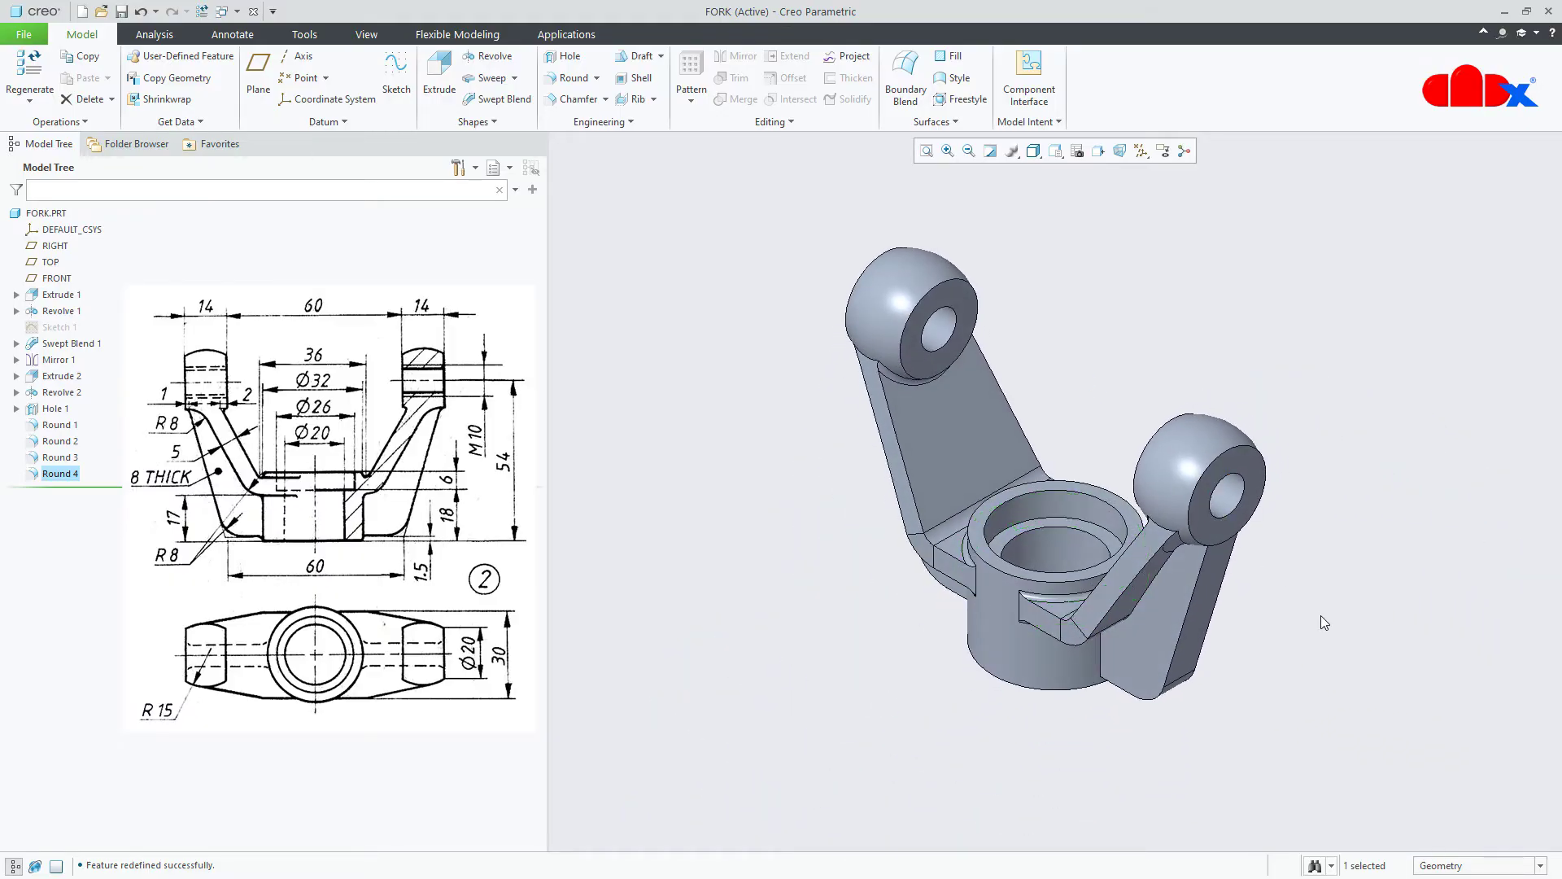
- Round the edges where both webs' outer faces meet the ball ends with a radius of 1
click(1324, 624)
click(571, 78)
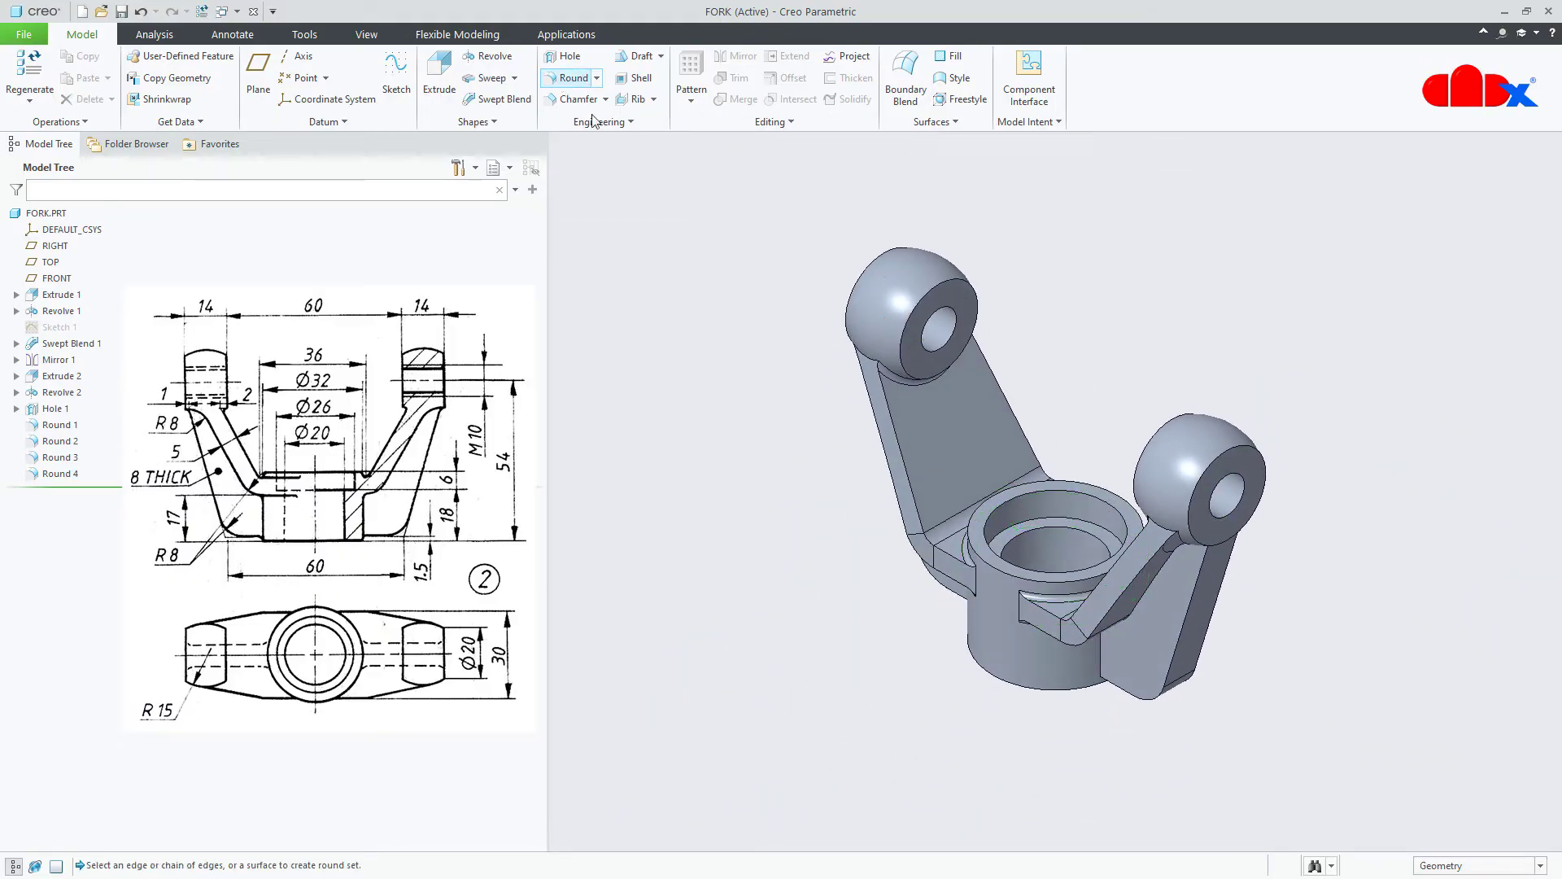
middle_drag(1066, 437, 1119, 424)
scroll(1120, 424, up, 6)
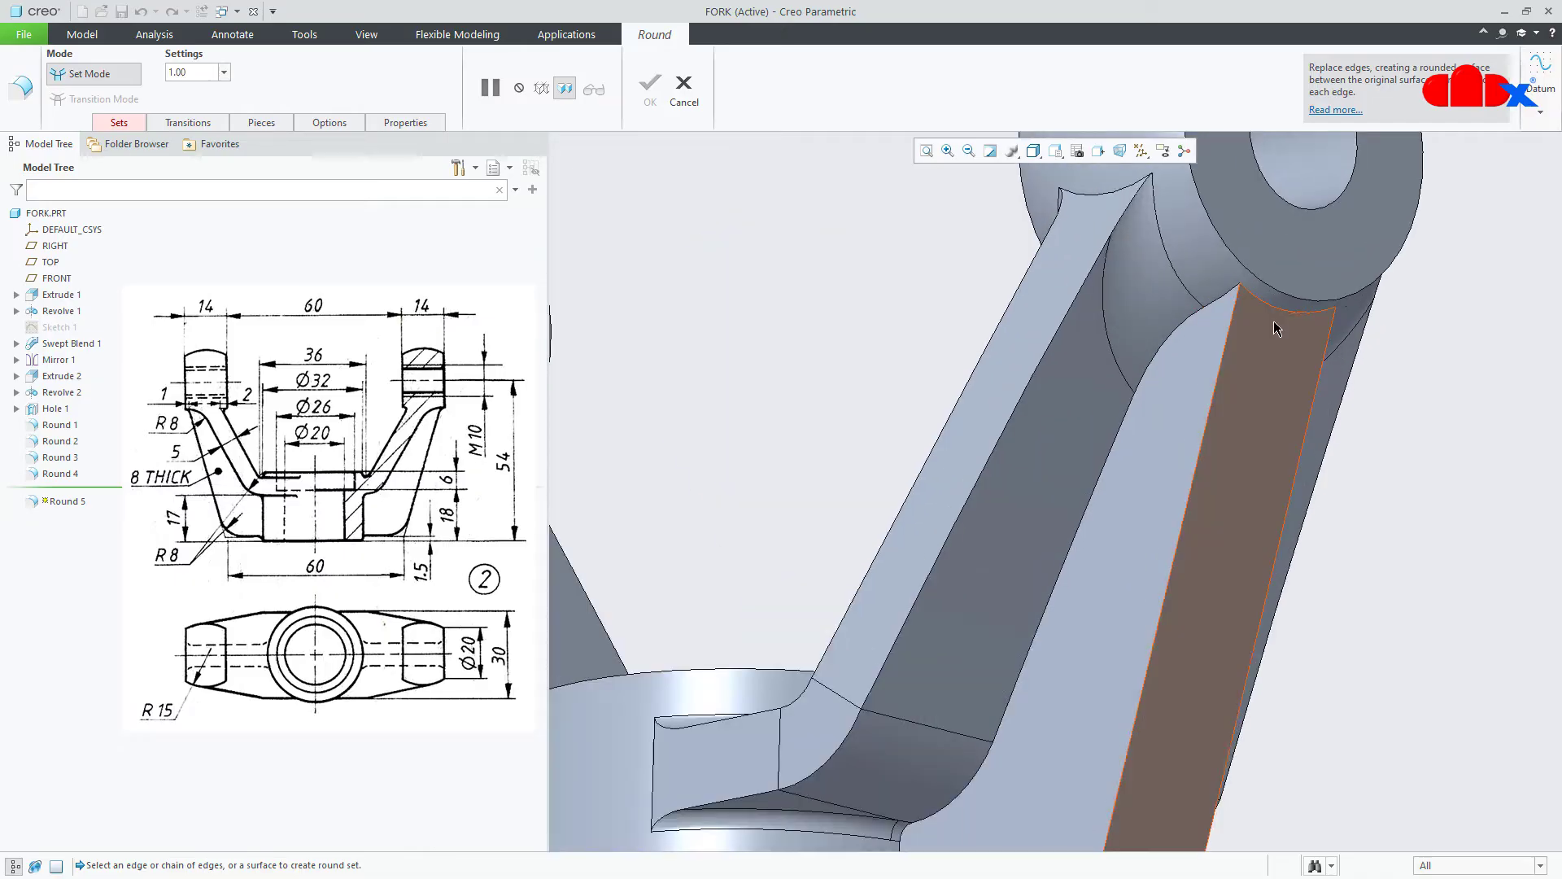
click(1284, 317)
scroll(1284, 318, down, 5)
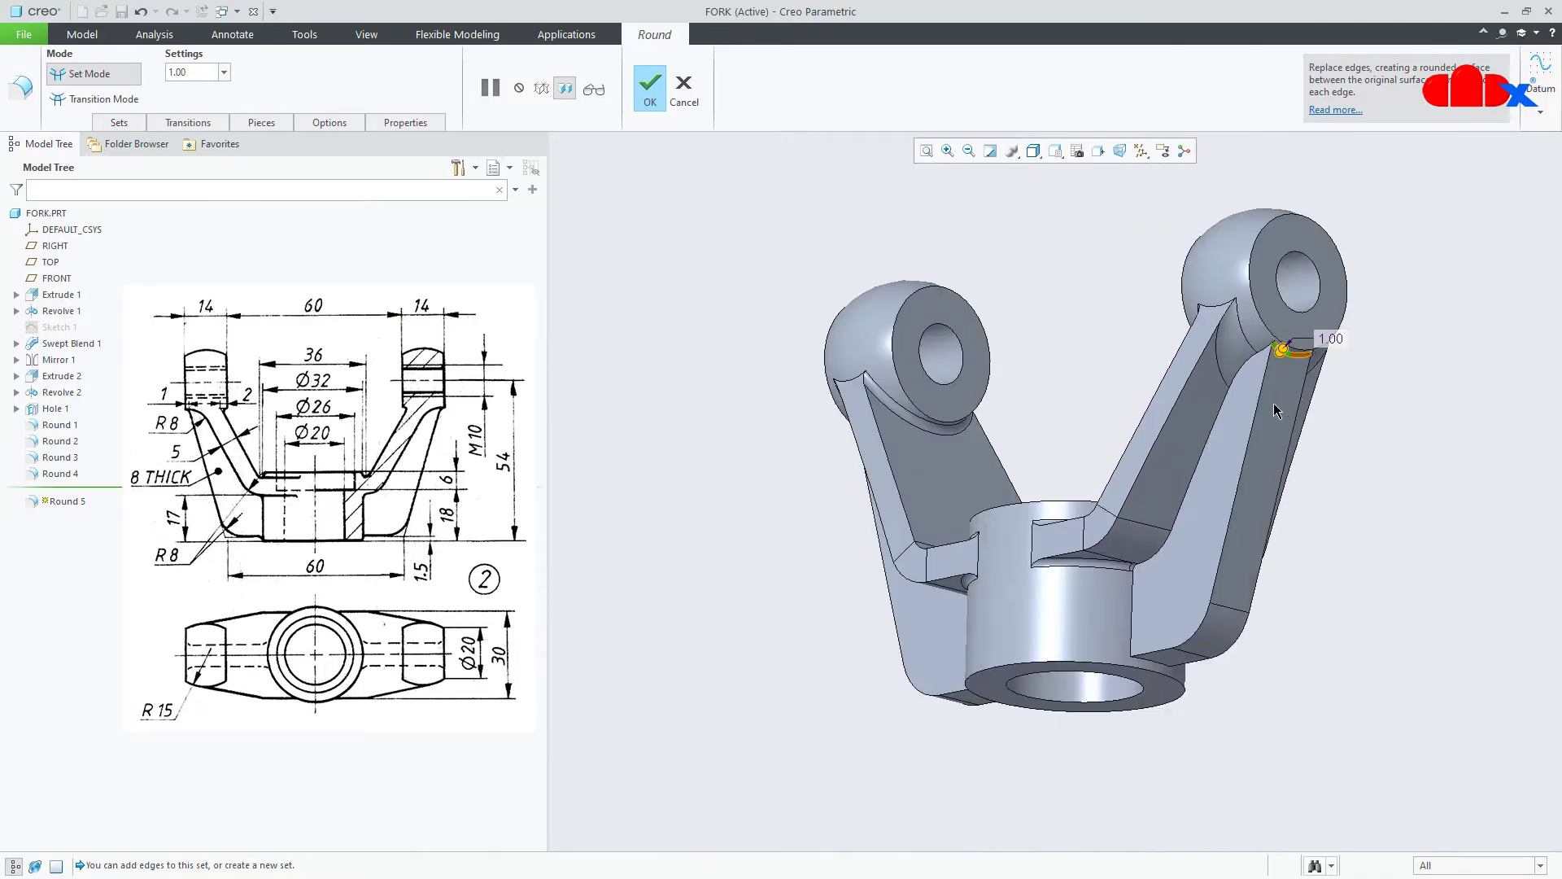
middle_drag(1285, 326, 917, 446)
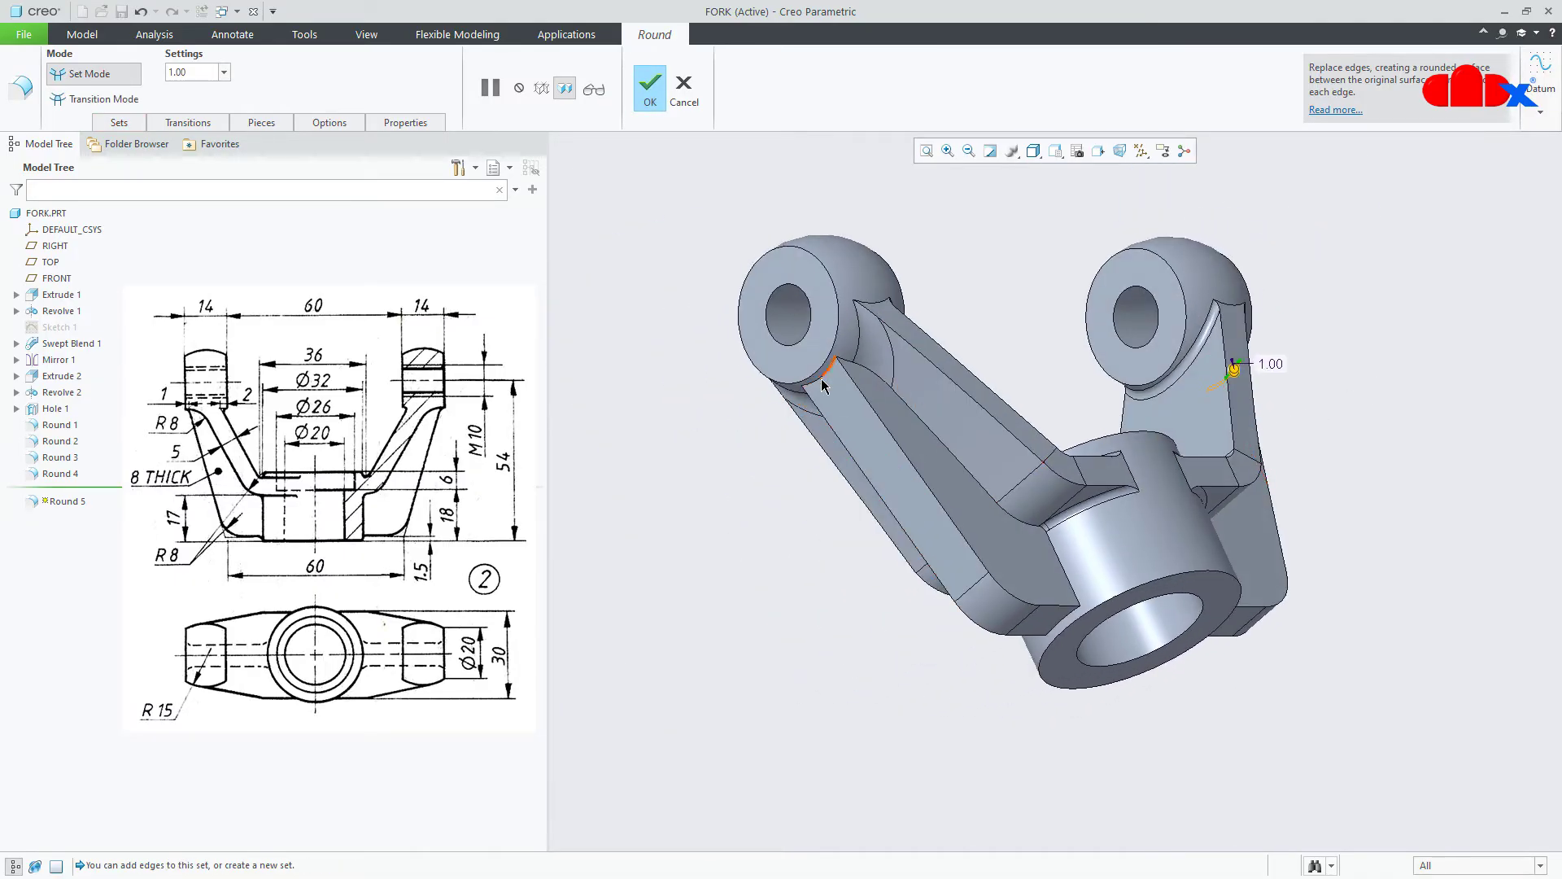
ctrl+click(824, 386)
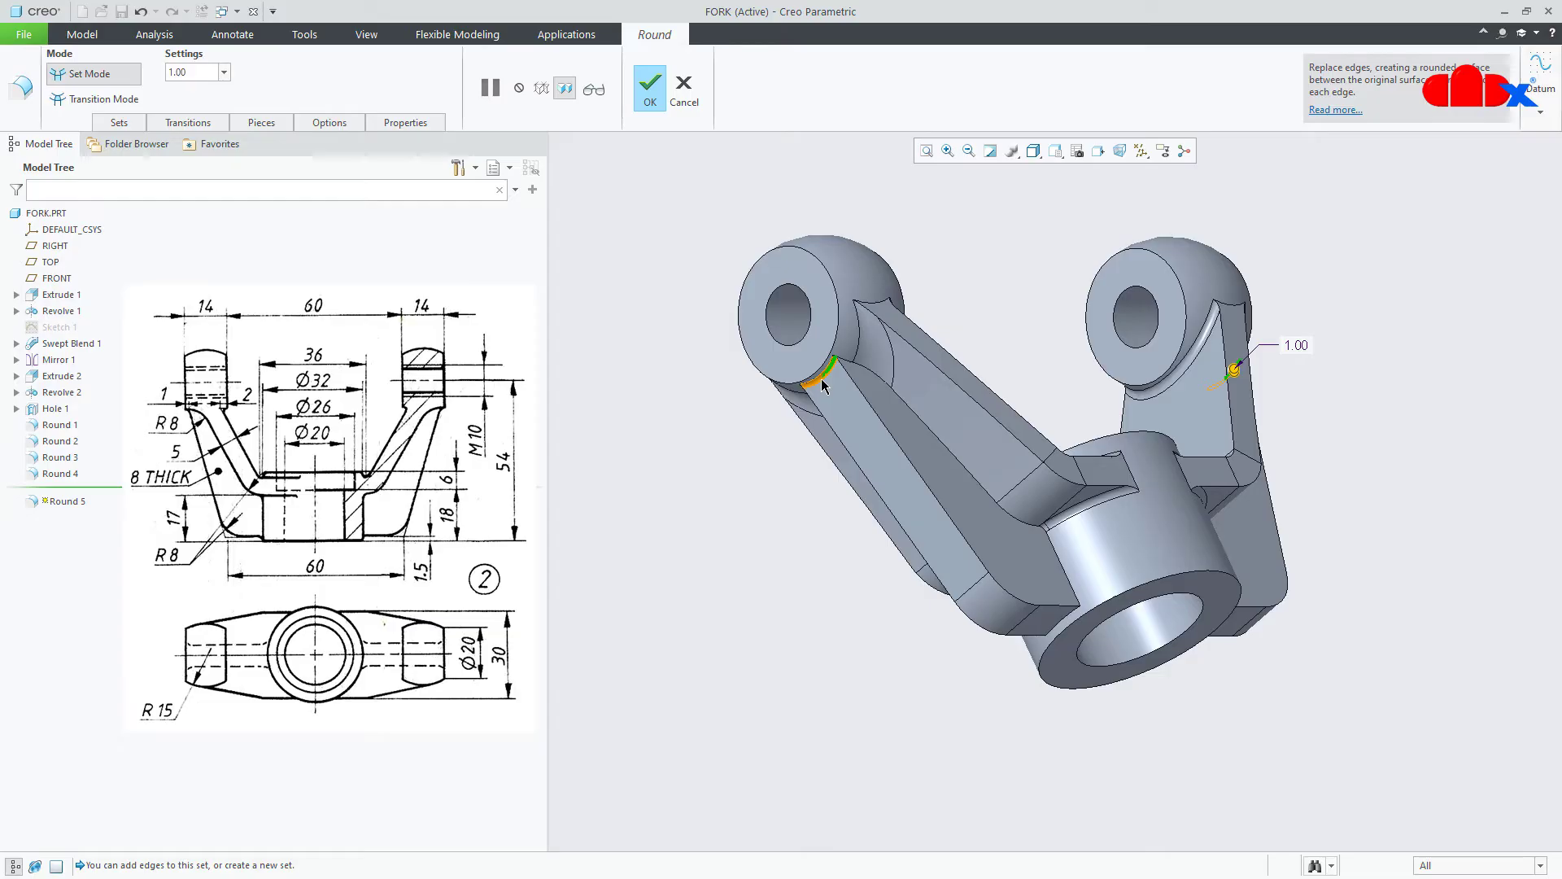
click(650, 86)
click(1371, 693)
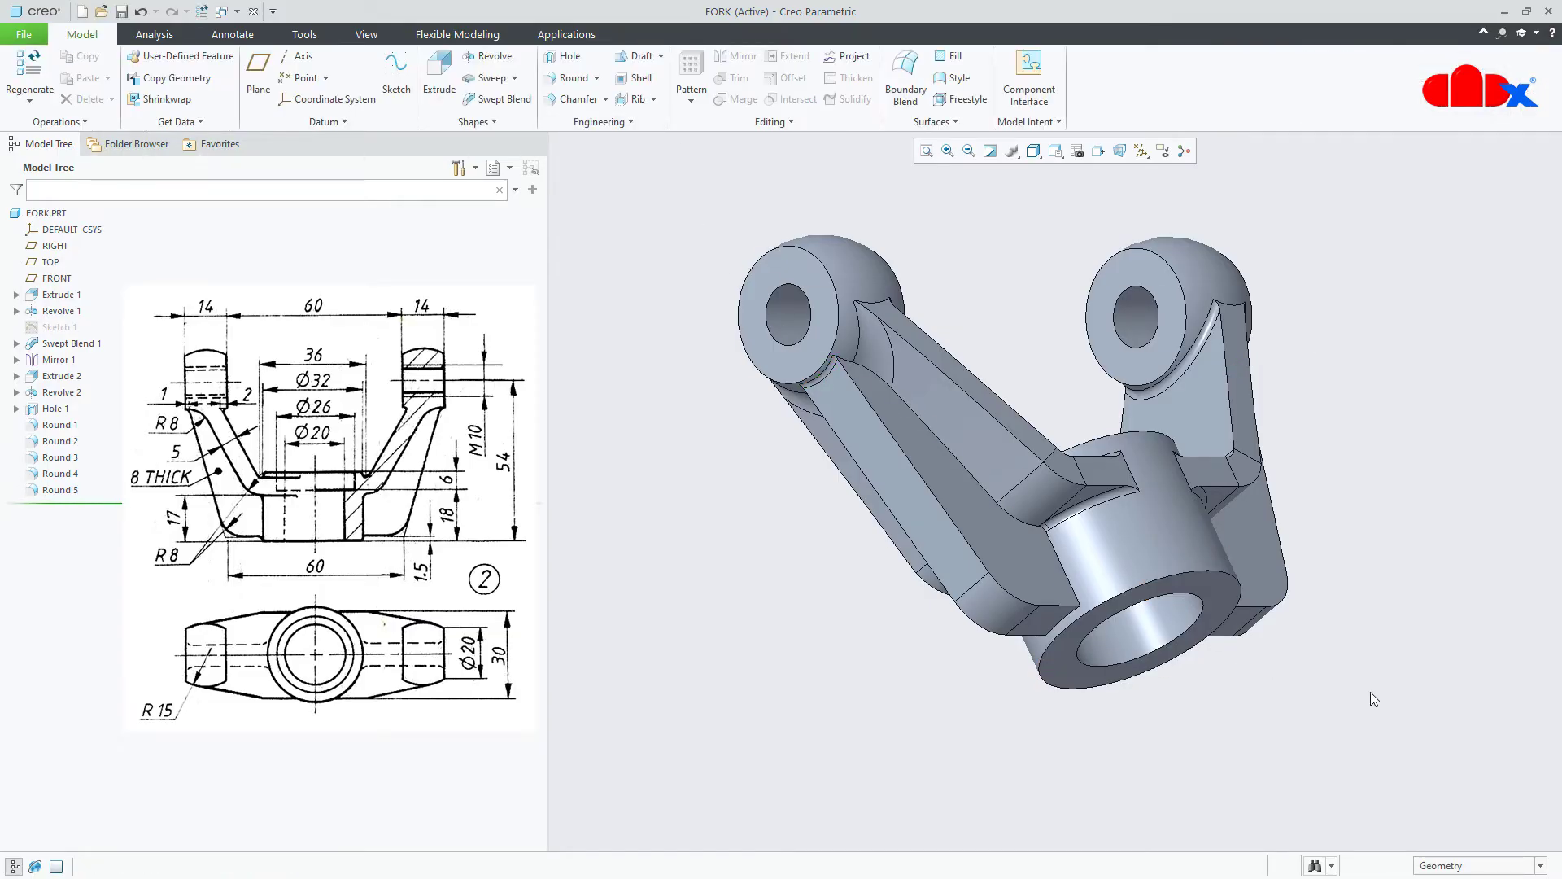
key(ctrl+d)
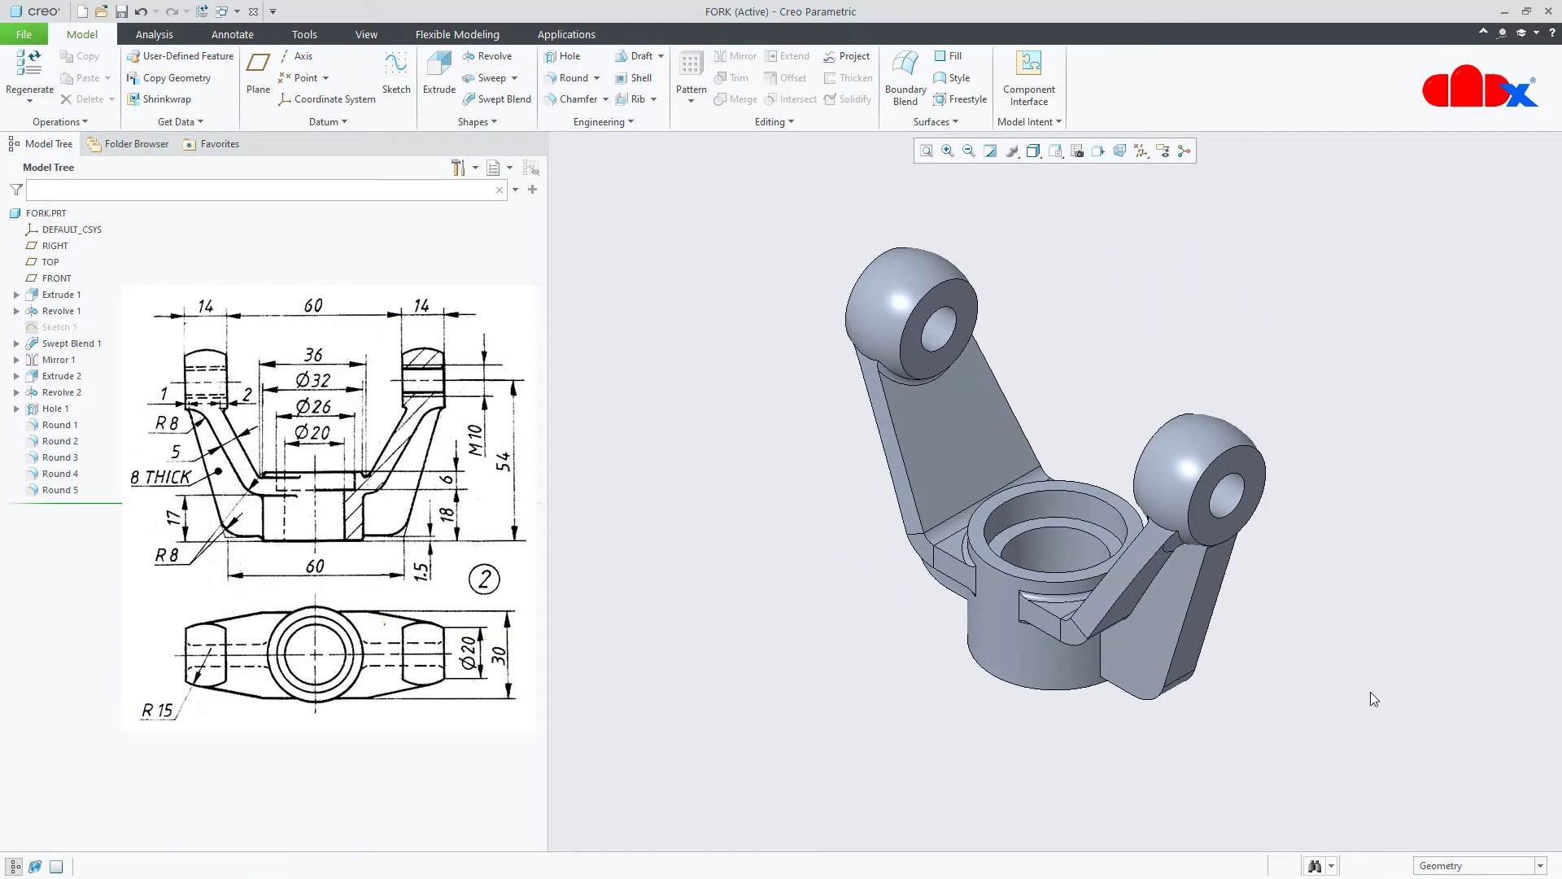
- Save the fork part
key(ctrl+s)
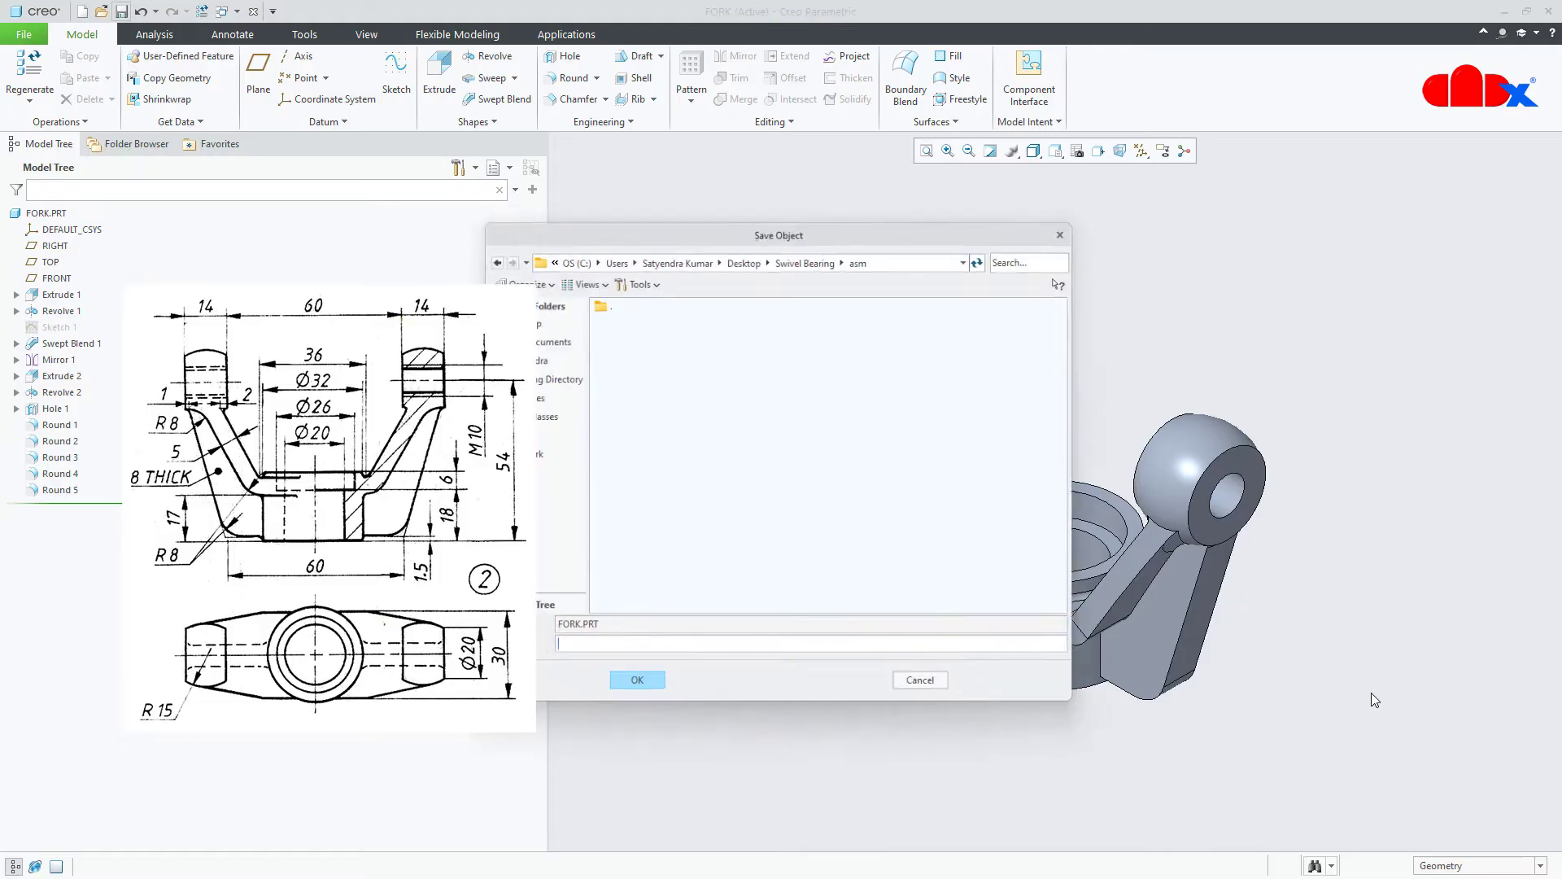
key(Return)
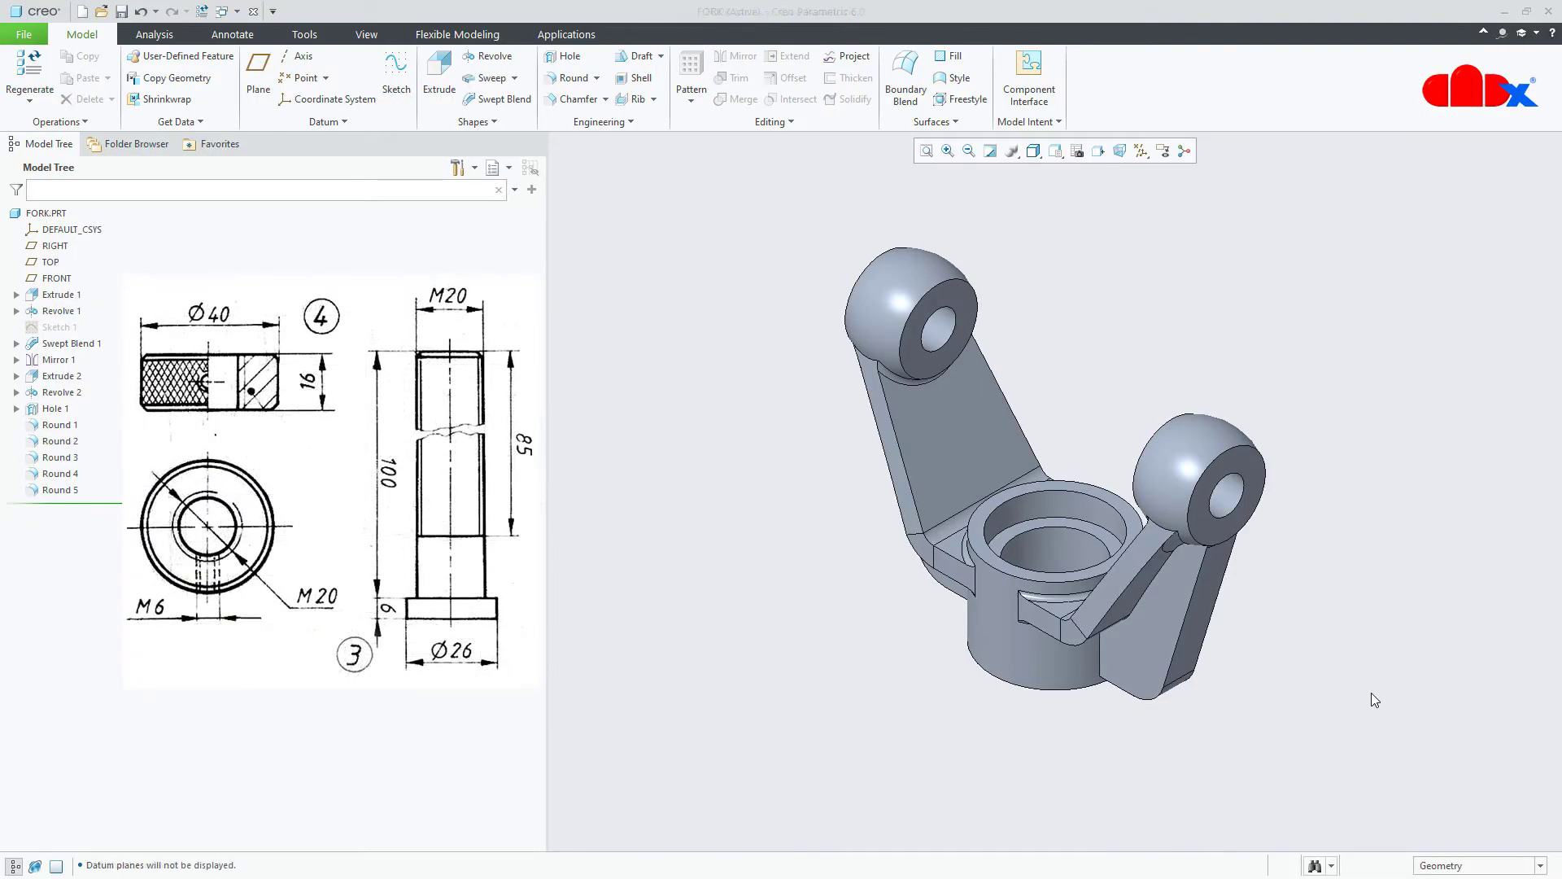
- Create a new solid part named spindle using the solid_part_mmks template
click(83, 13)
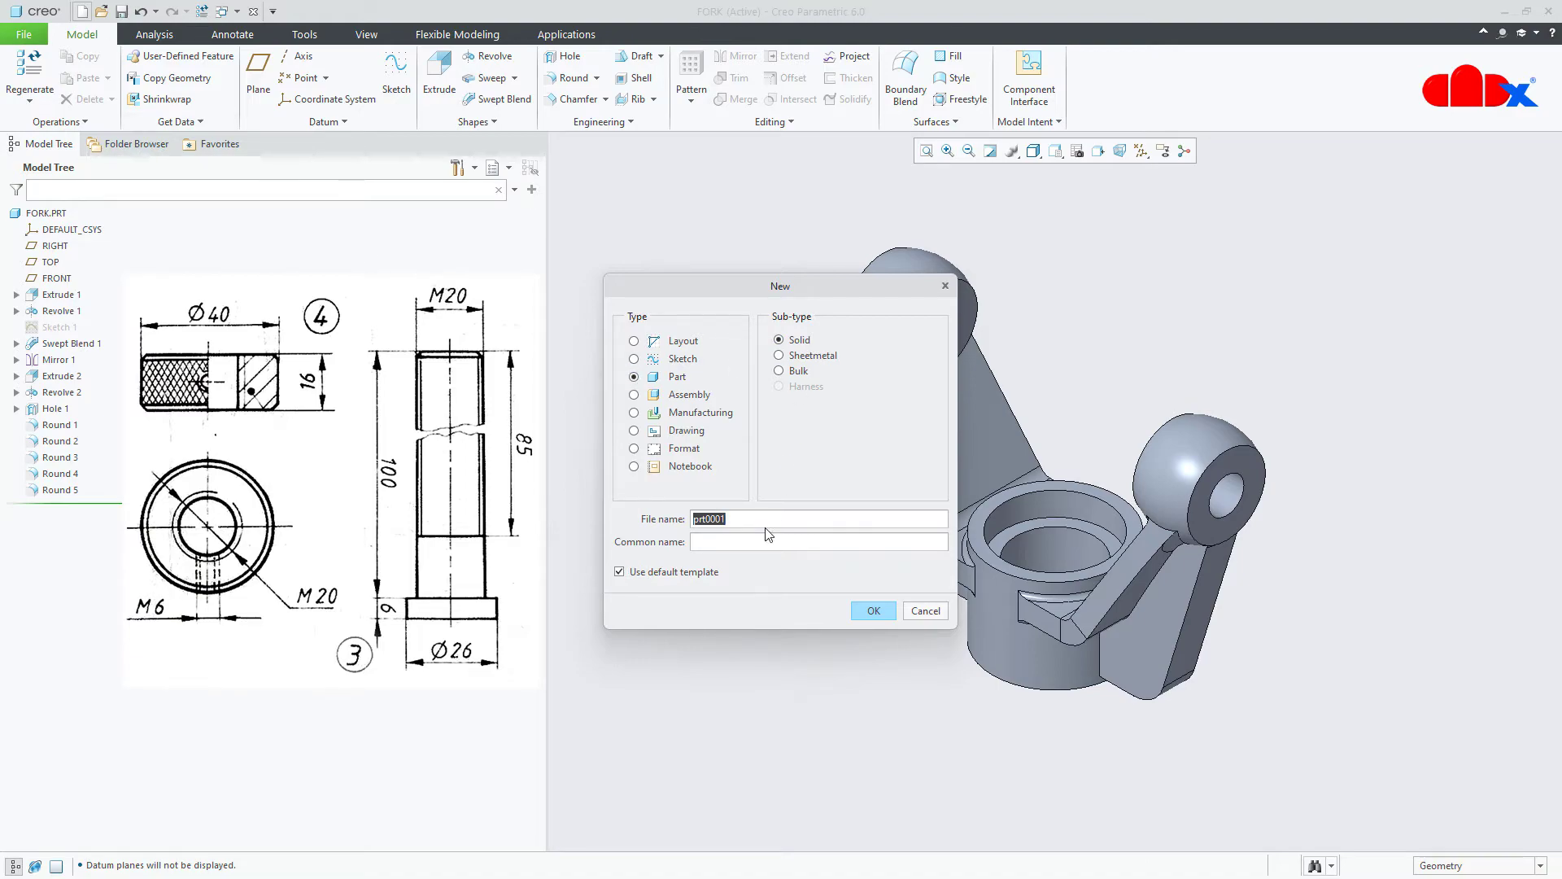
text(spindle)
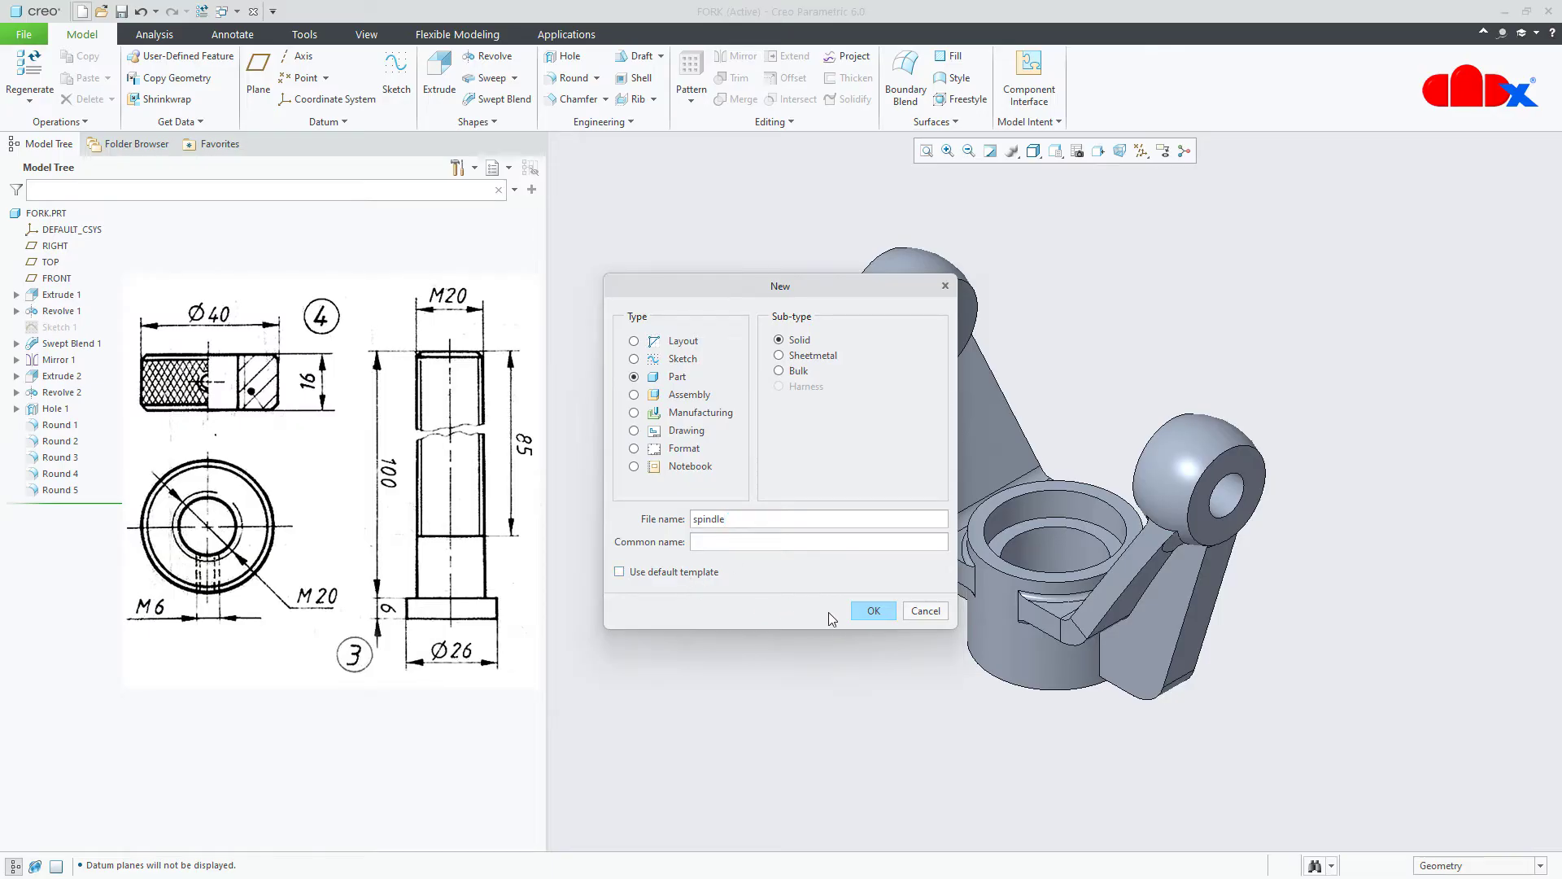
click(873, 611)
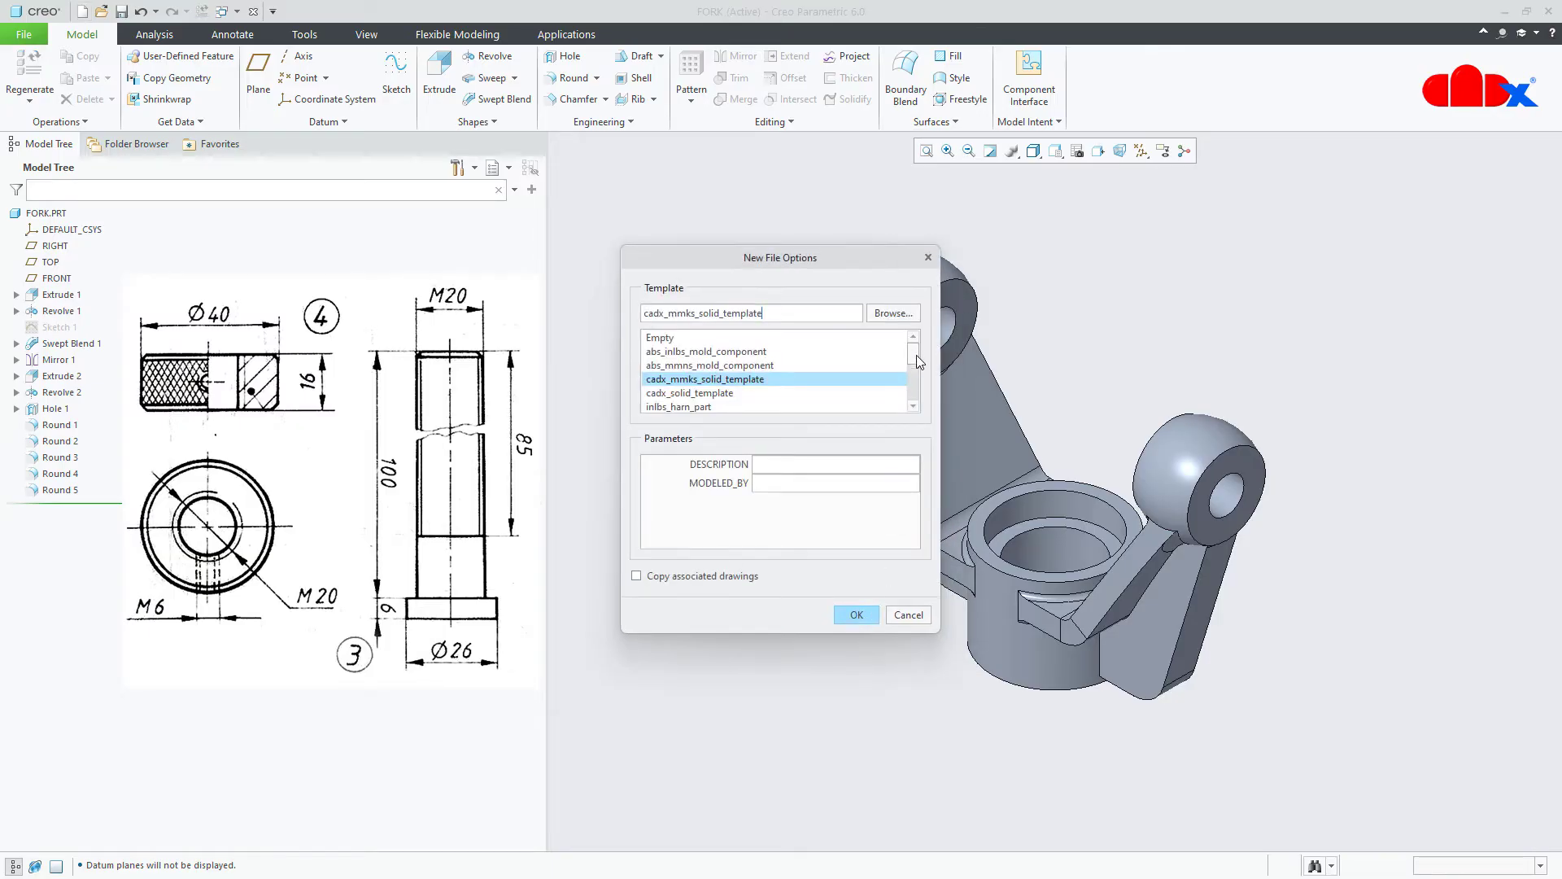
scroll(918, 362, down, 4)
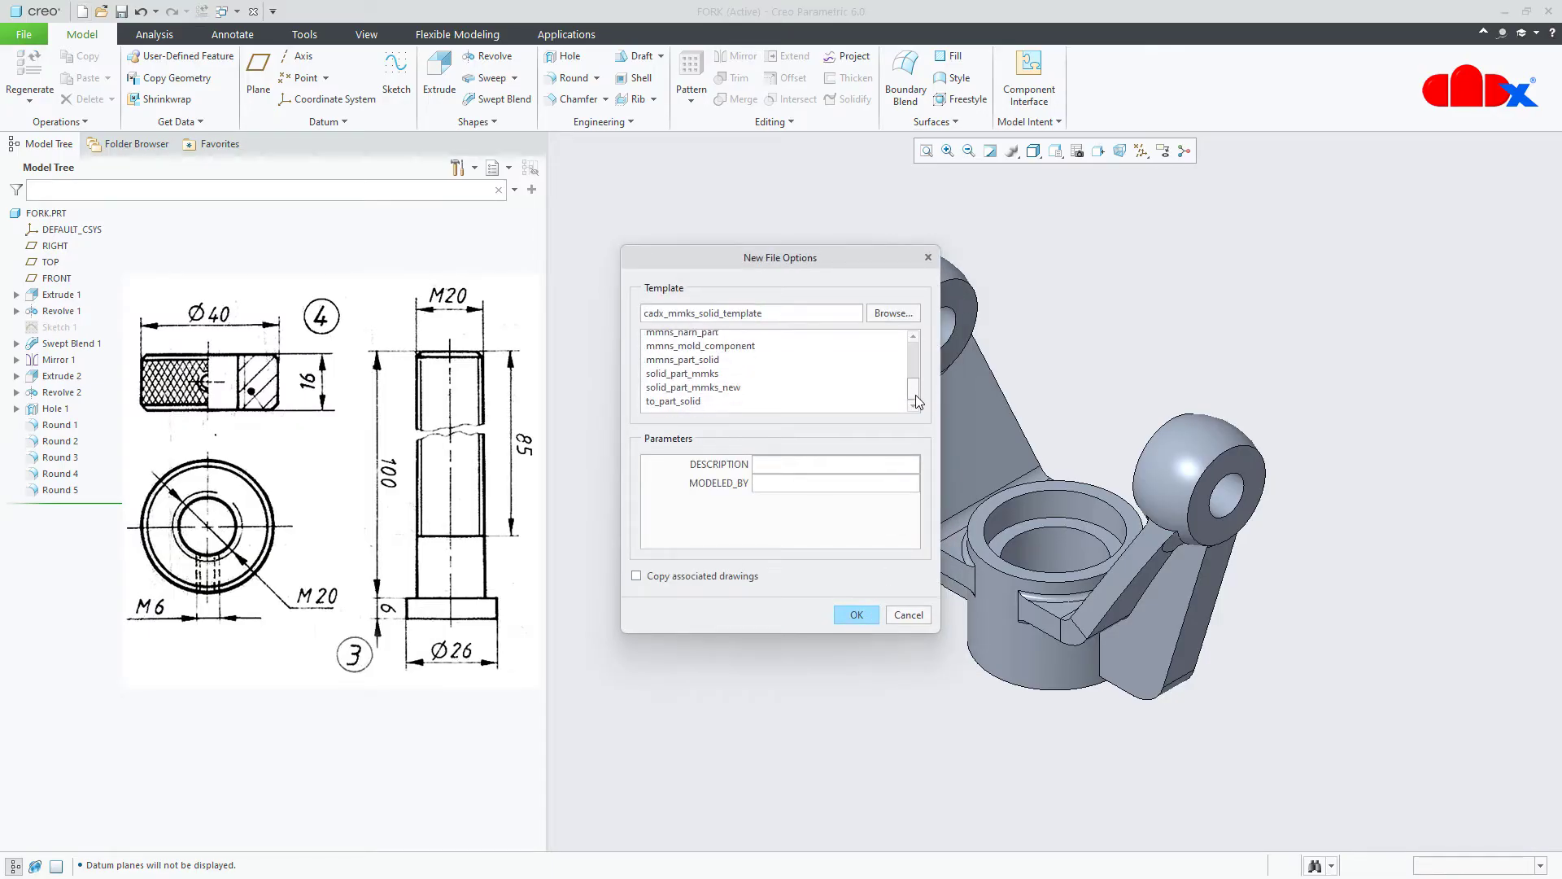
click(706, 378)
click(857, 614)
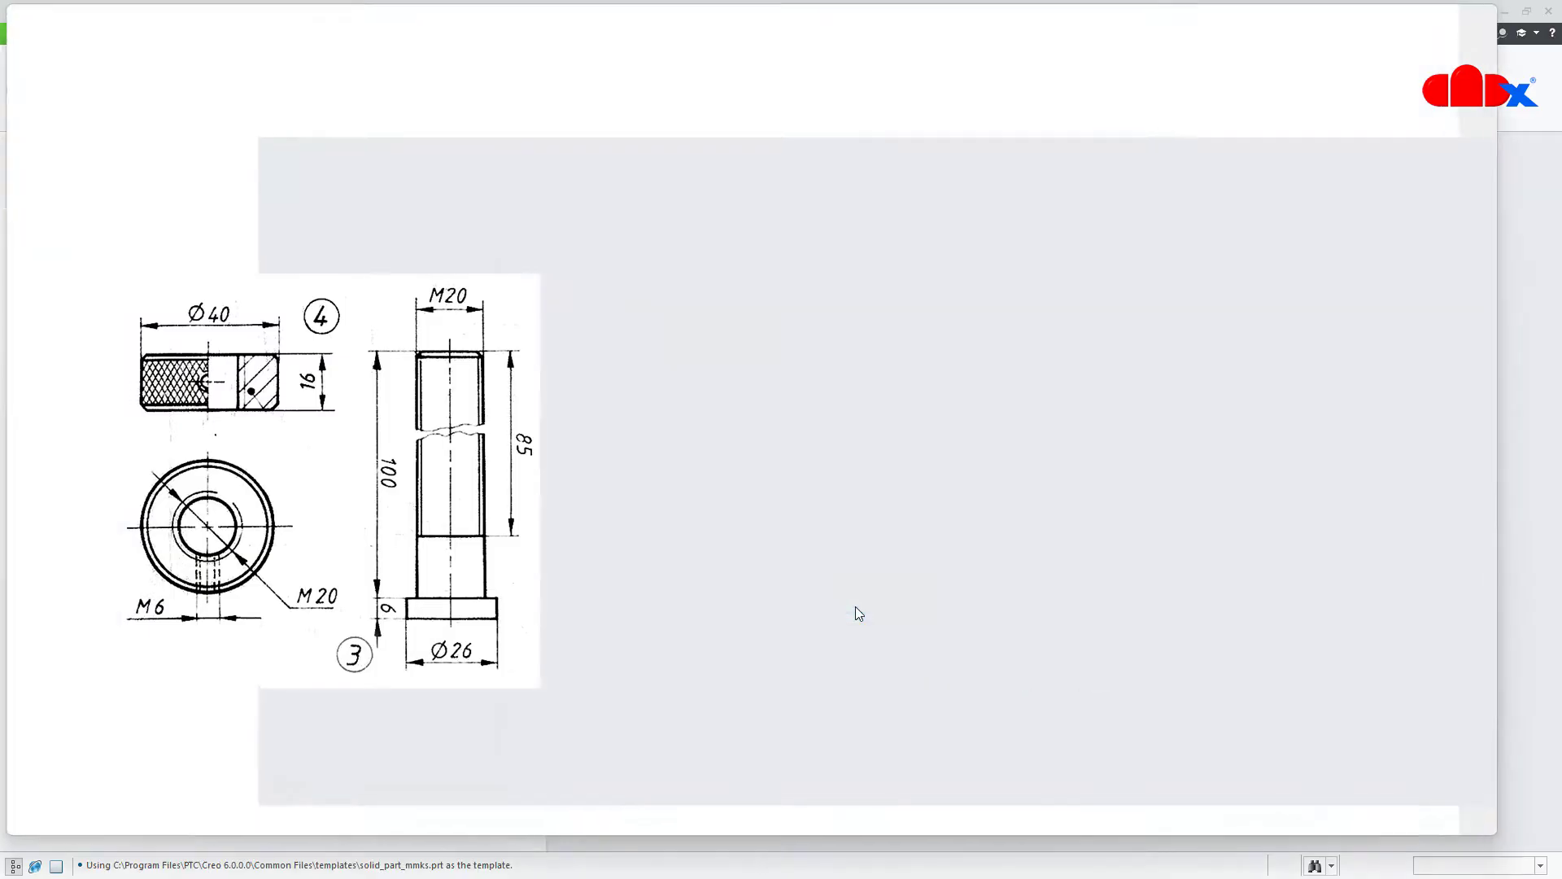
click(1465, 17)
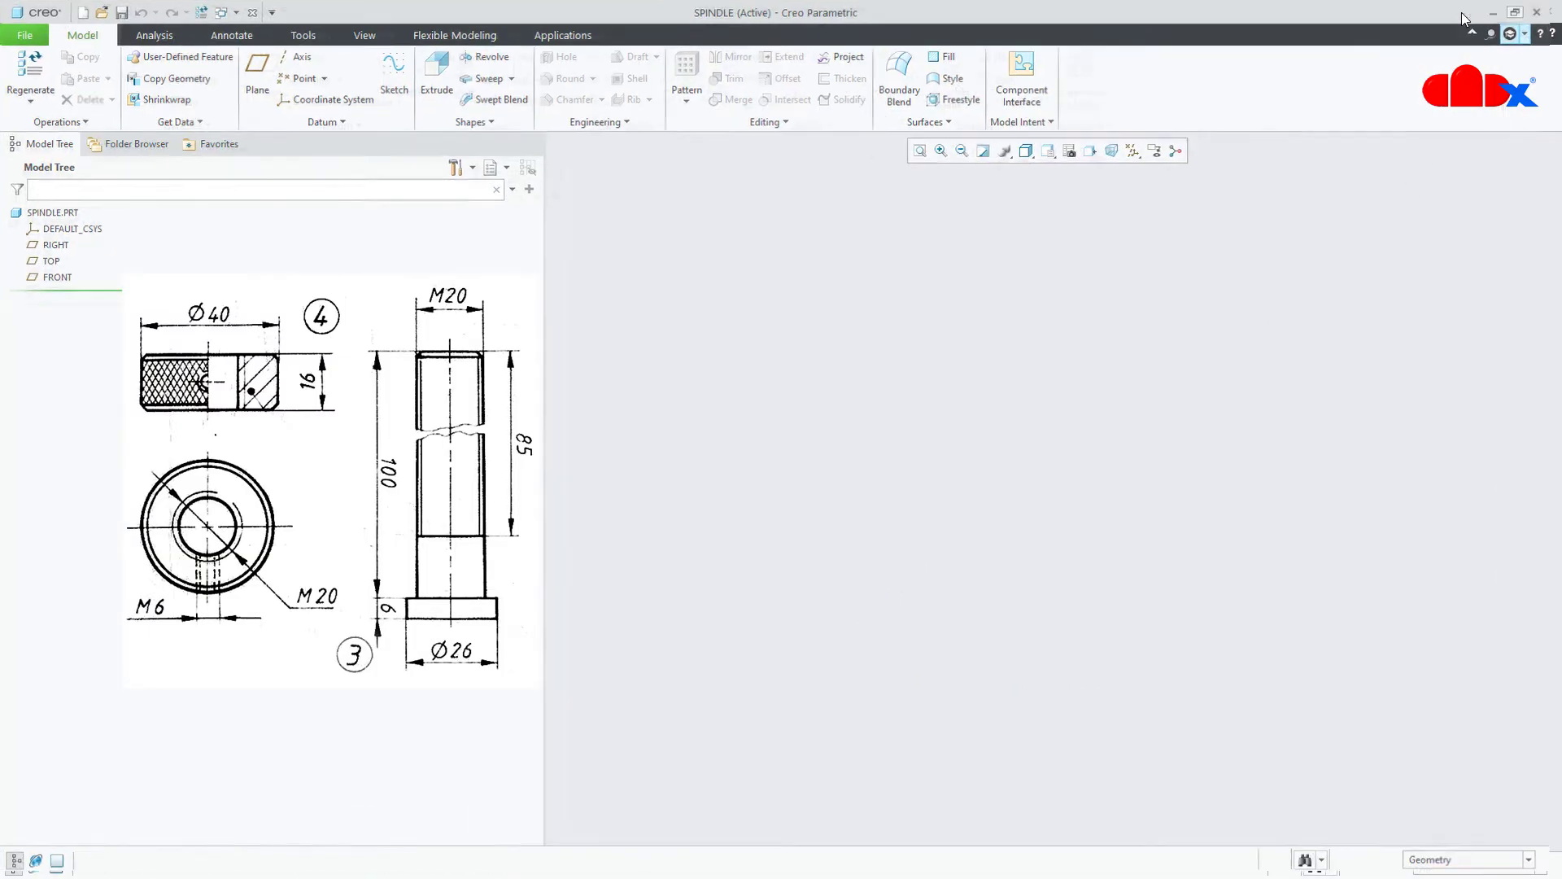
- Start a Revolve sketch on the FRONT plane, viewed face-on, with all datum display turned off
click(1143, 152)
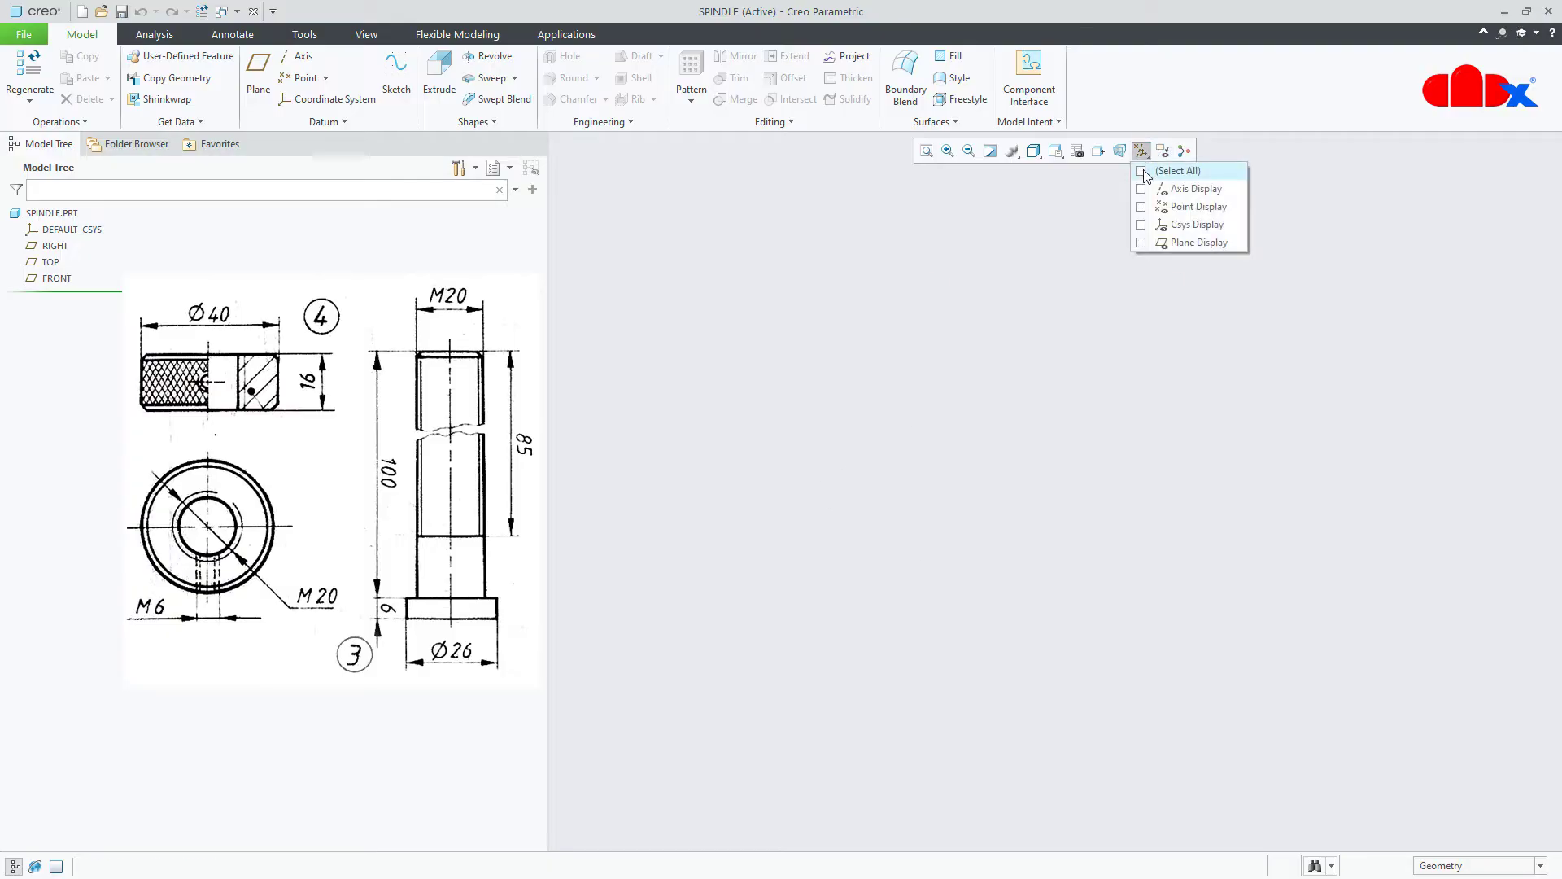
click(1147, 171)
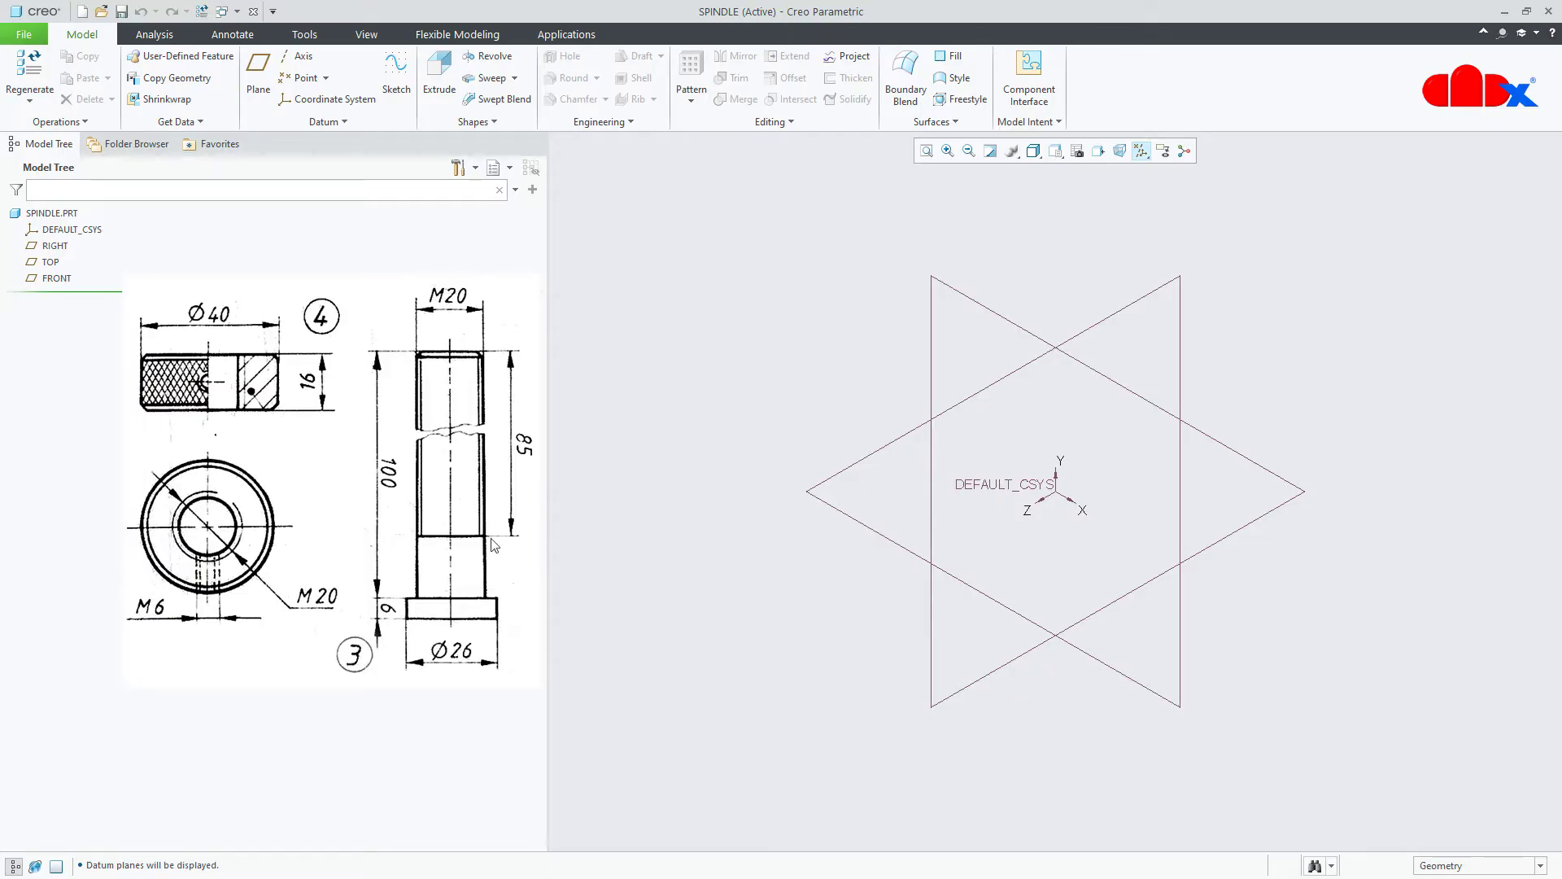
click(488, 55)
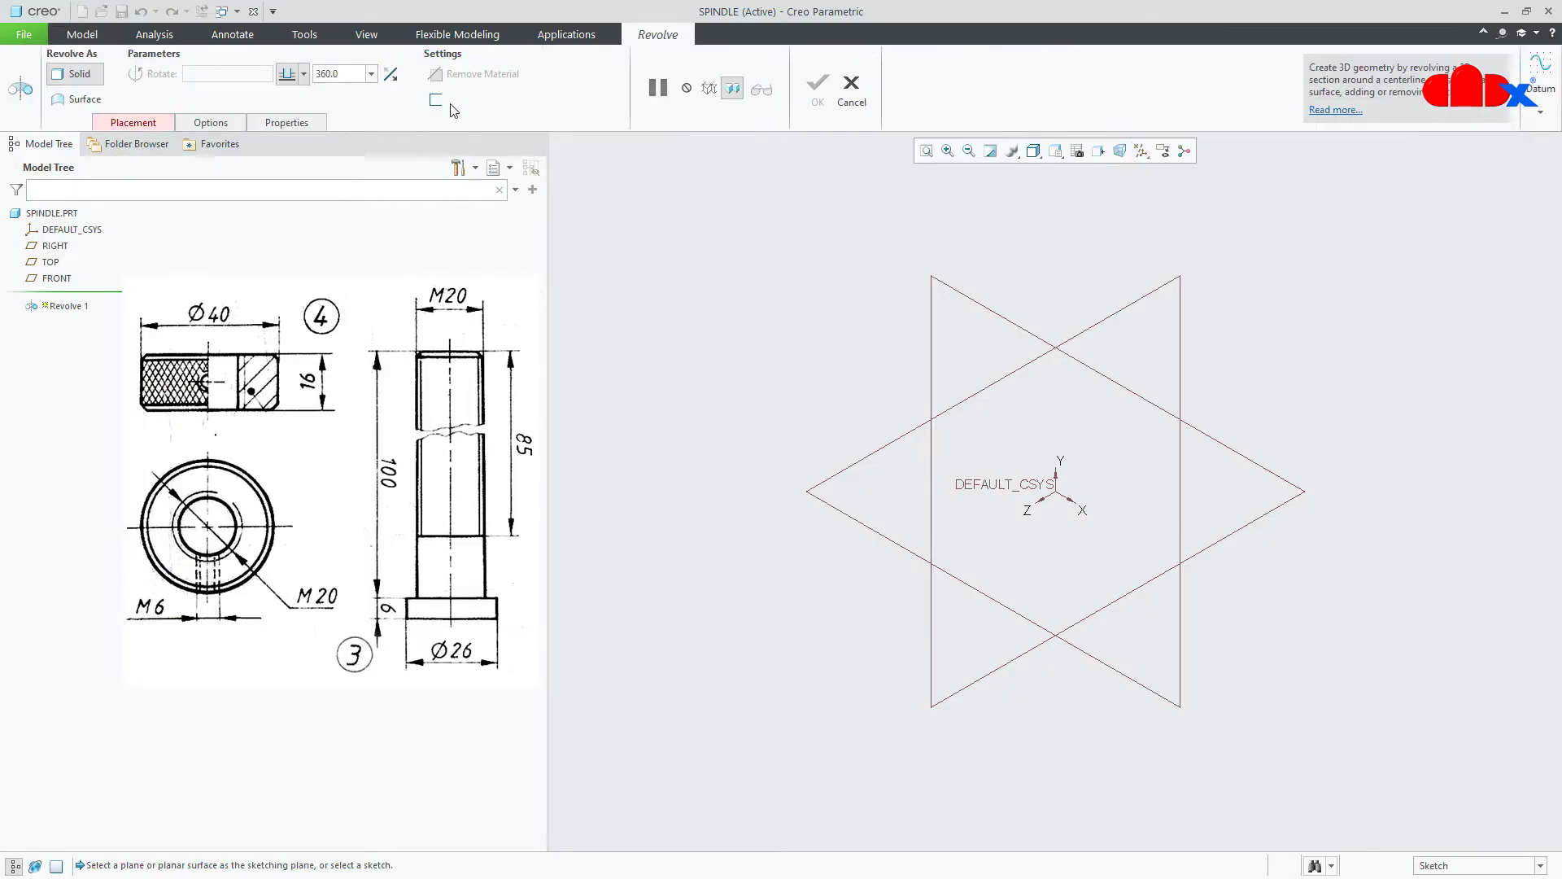
click(57, 278)
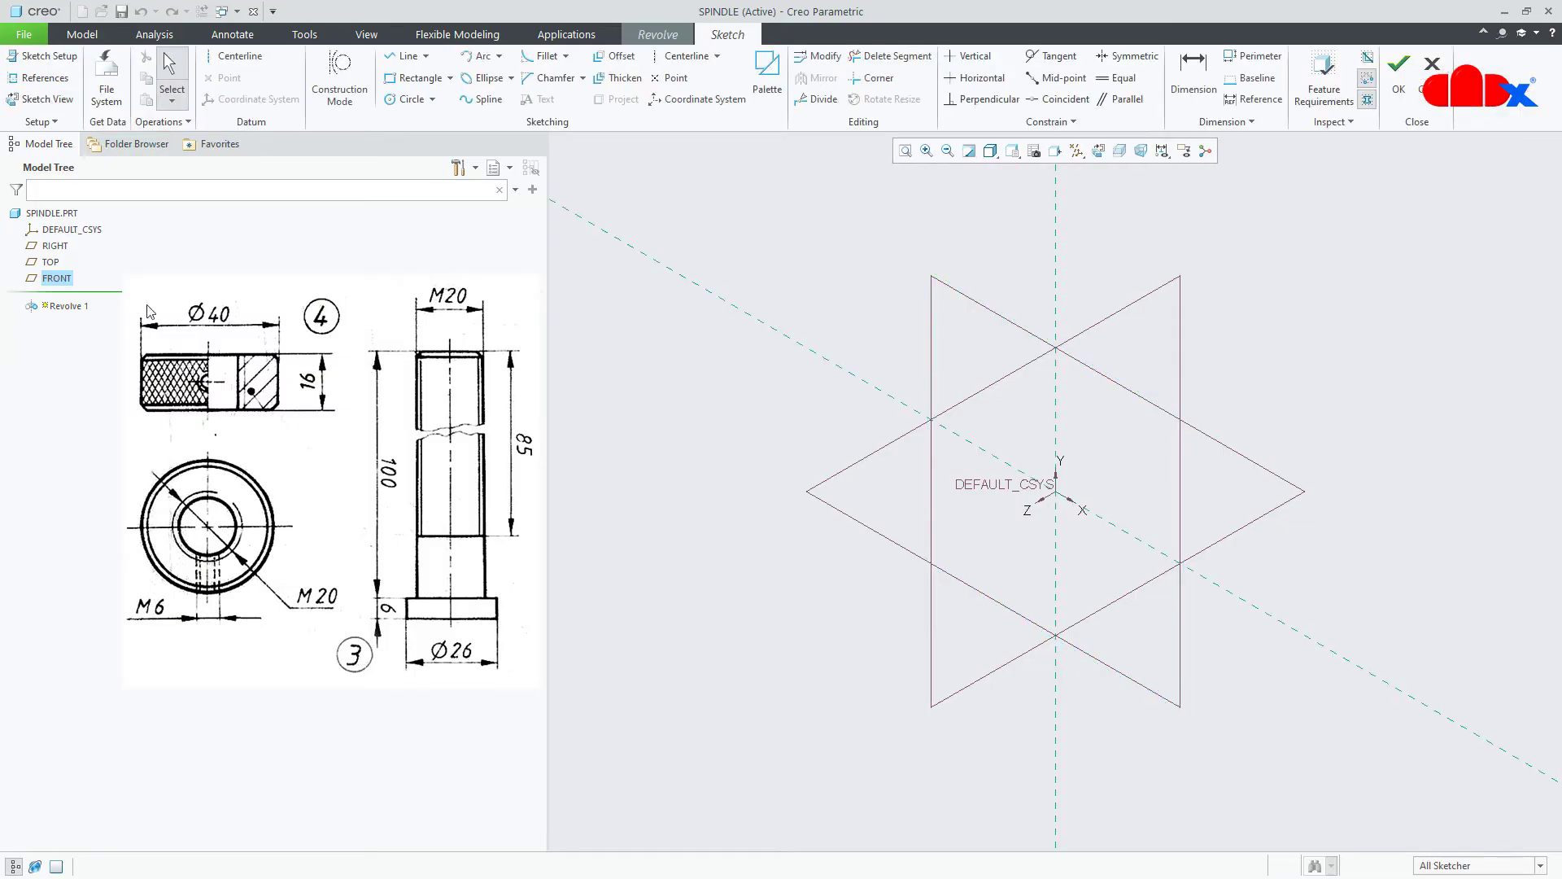
click(1099, 152)
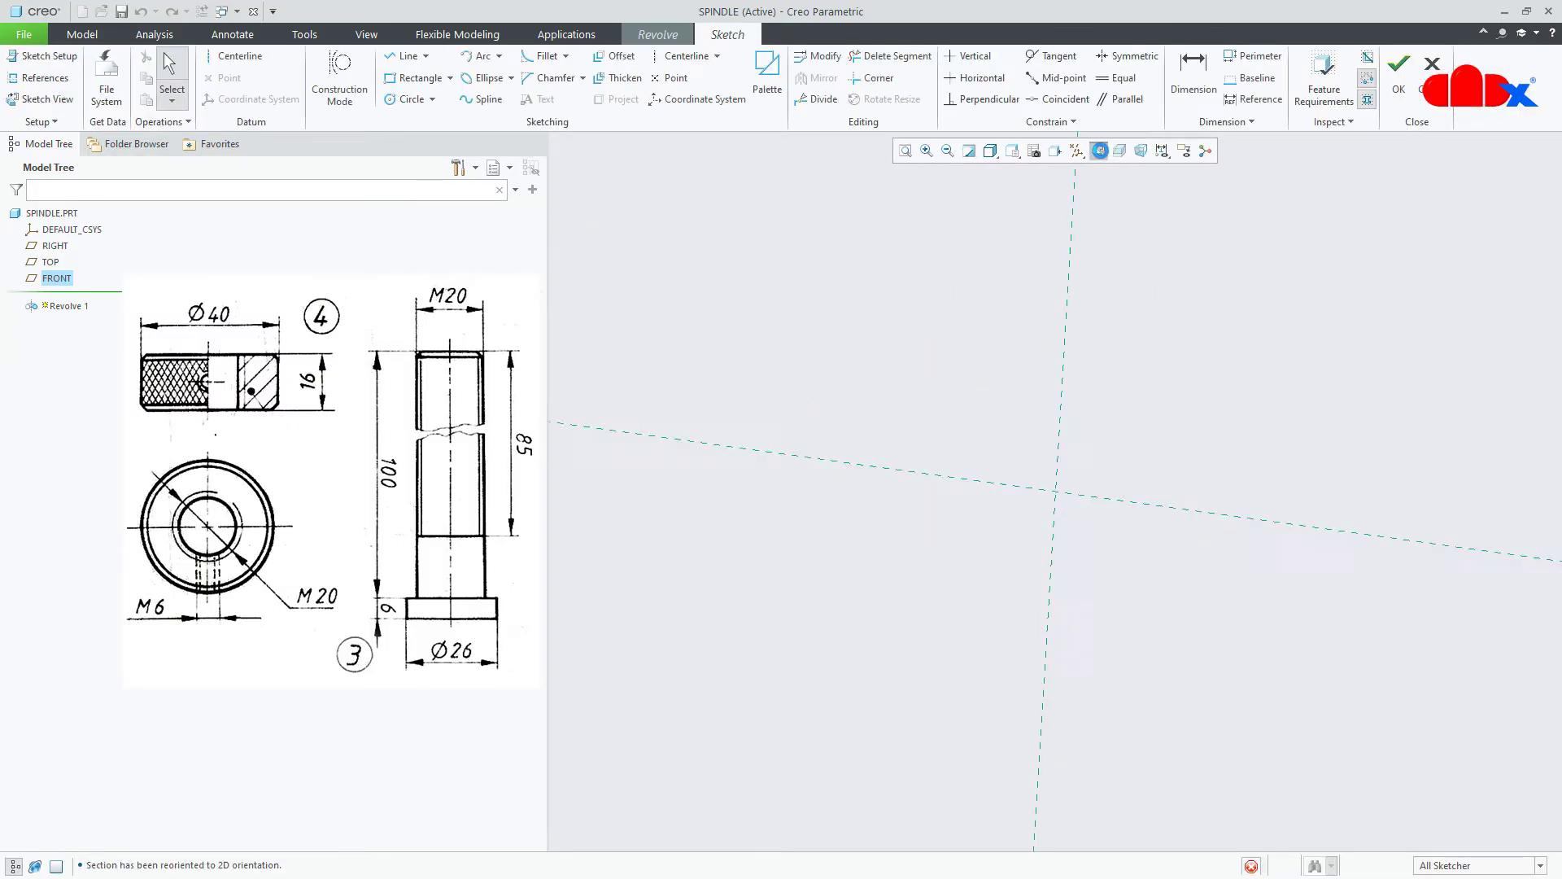
click(1077, 151)
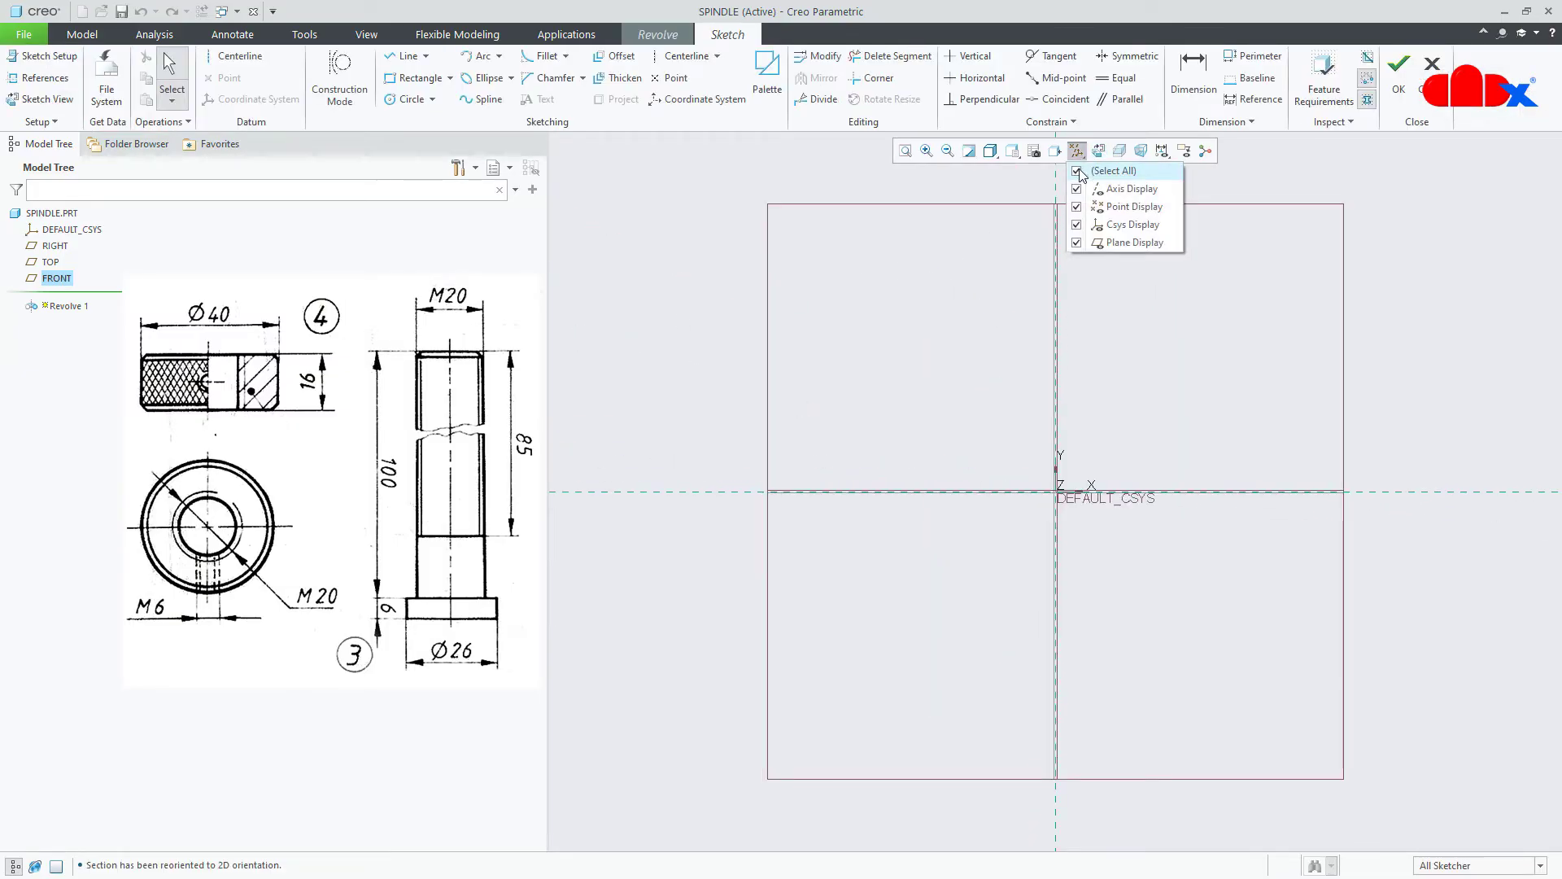
click(1083, 171)
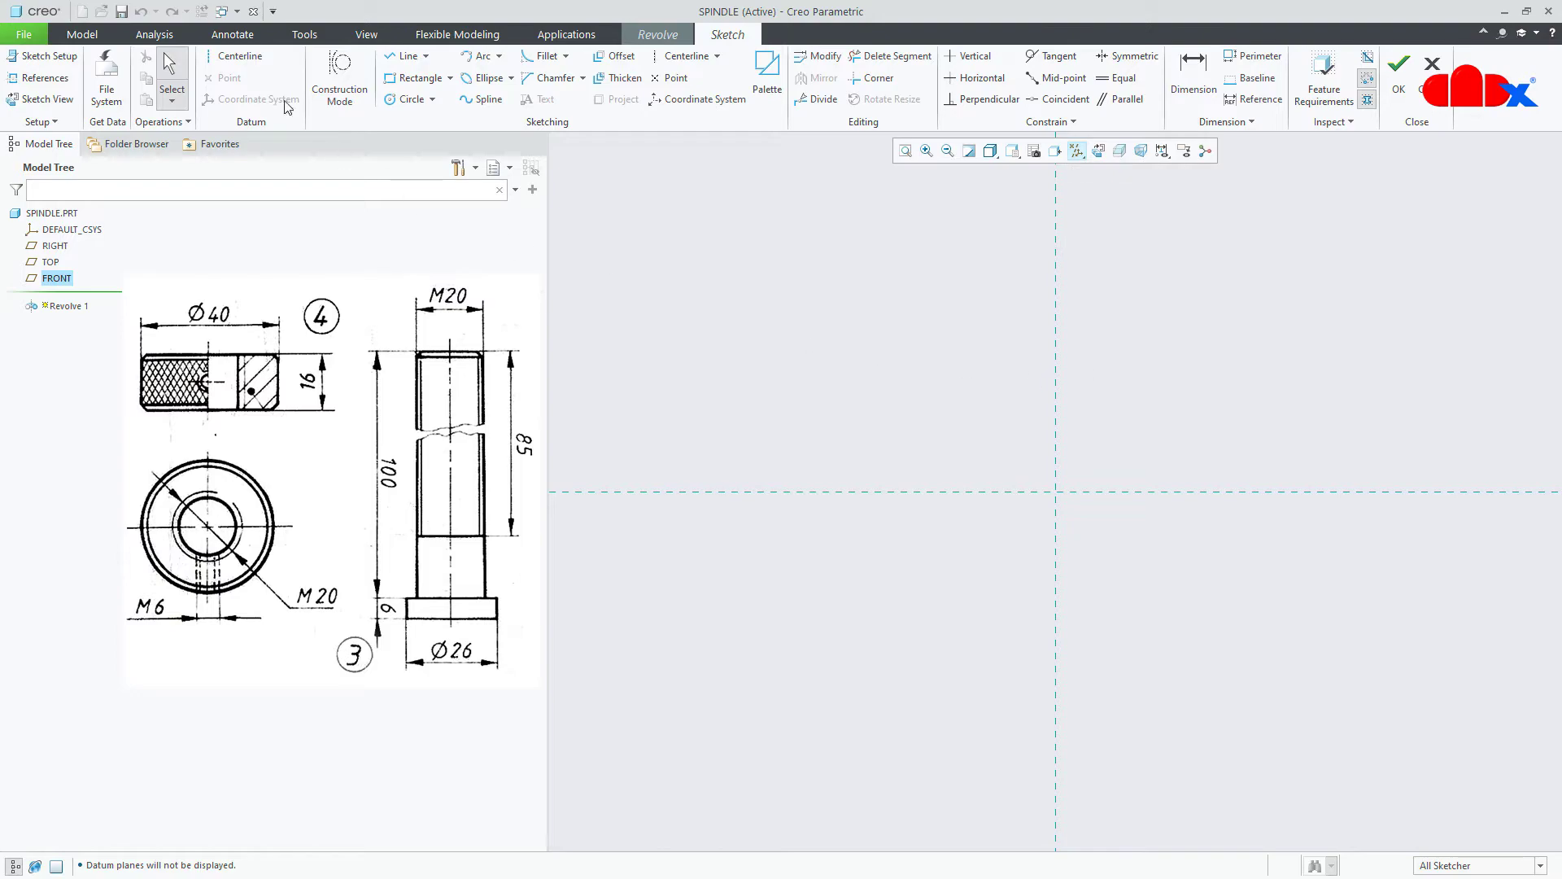
- Add a vertical datum centerline through the sketch origin as the axis of revolution
click(236, 55)
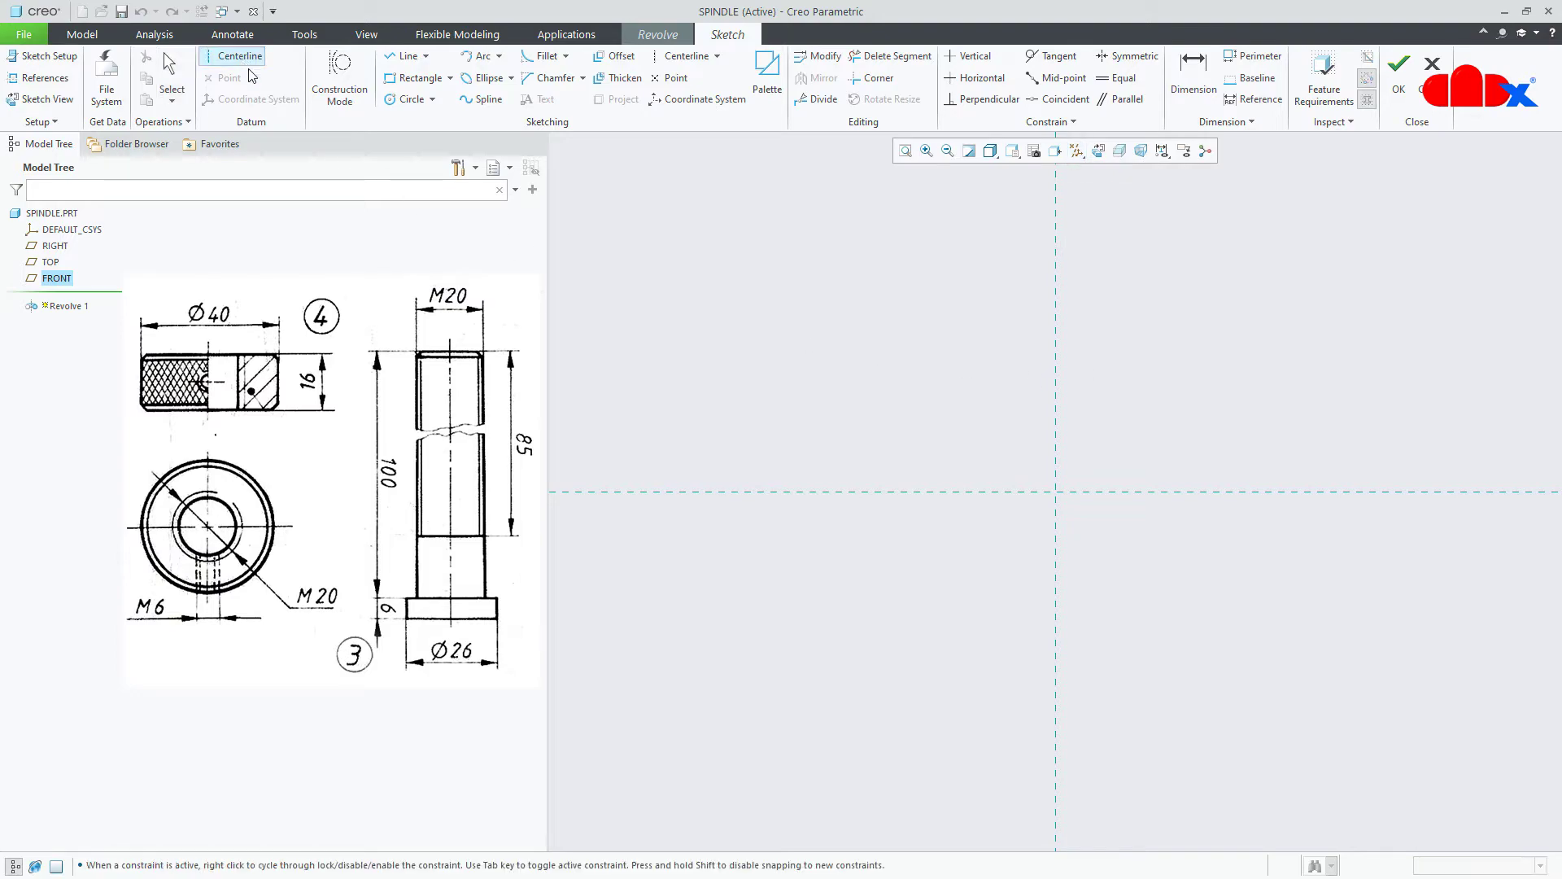
click(1054, 226)
click(1057, 326)
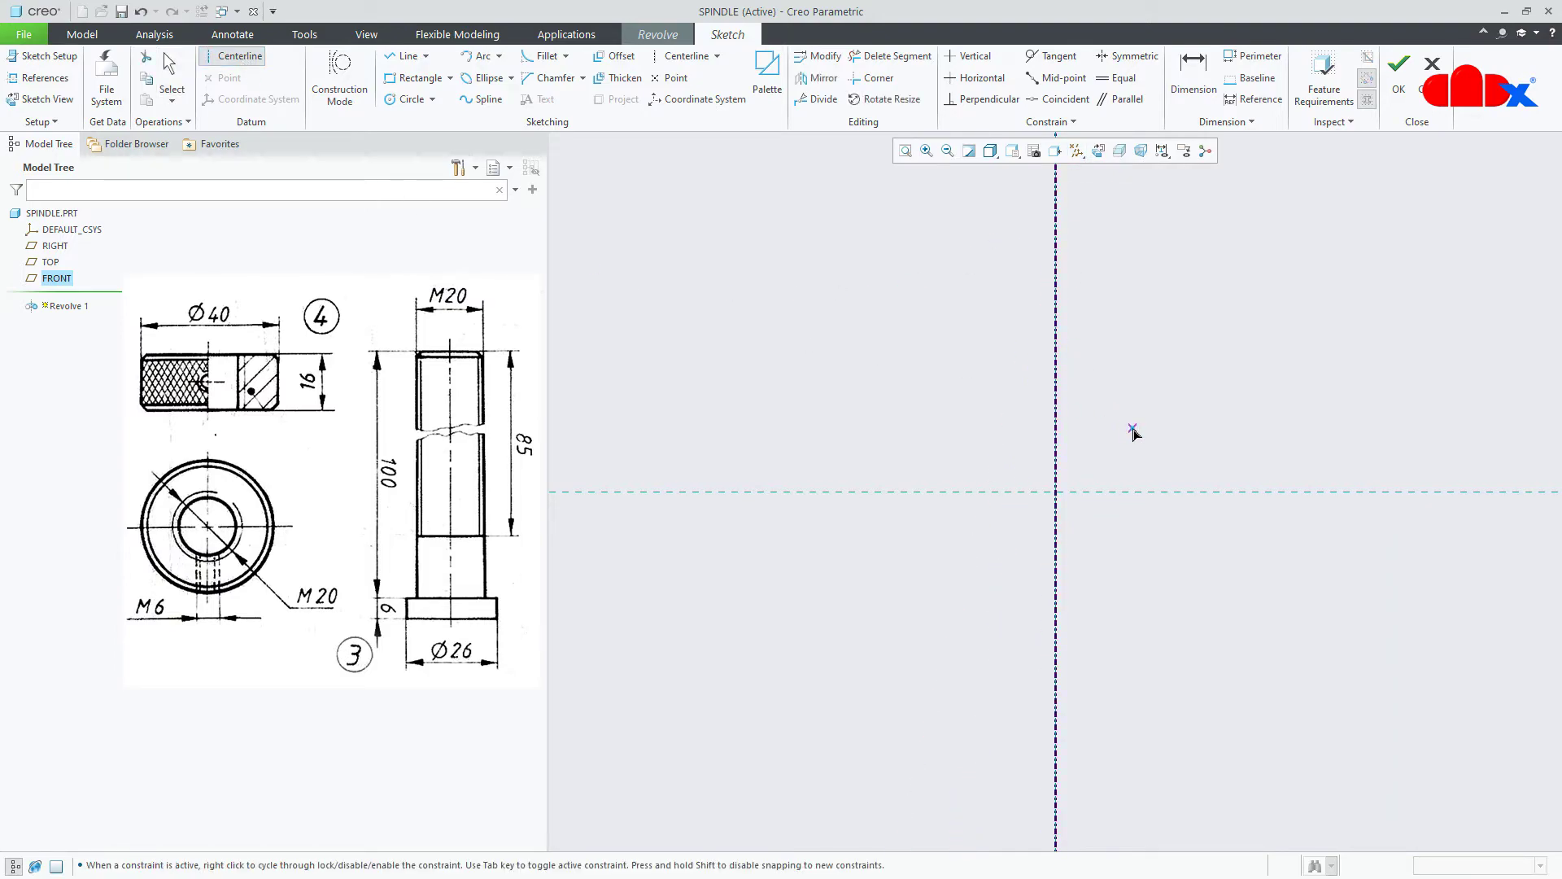
middle_click(1135, 431)
click(1137, 434)
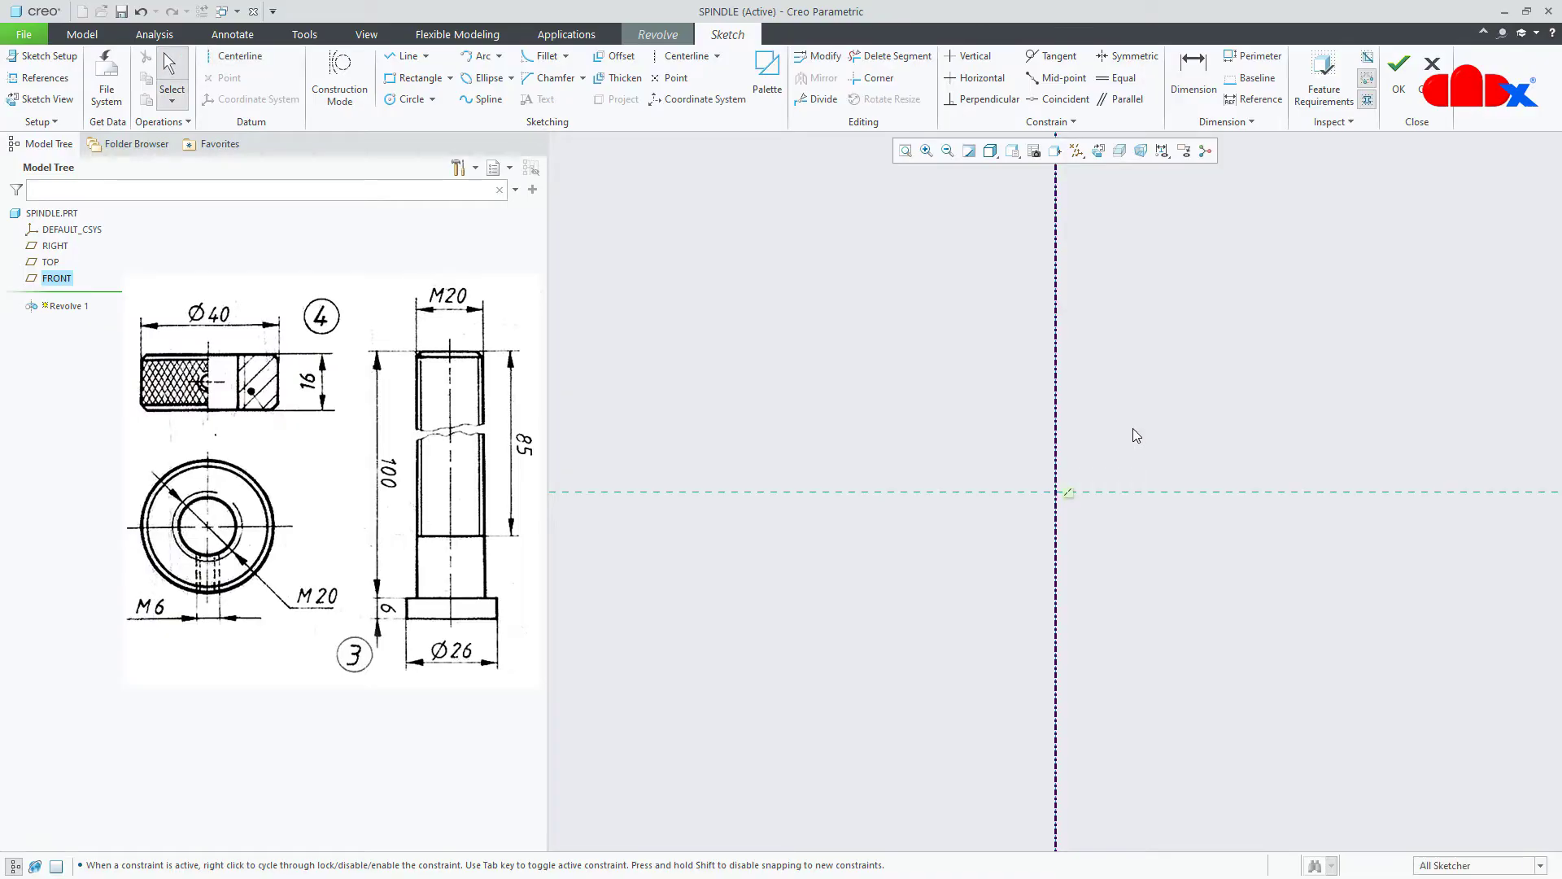
- Draw a horizontal base line outward from the origin and set its diameter about the centerline to 26
right_click(1137, 435)
click(1170, 459)
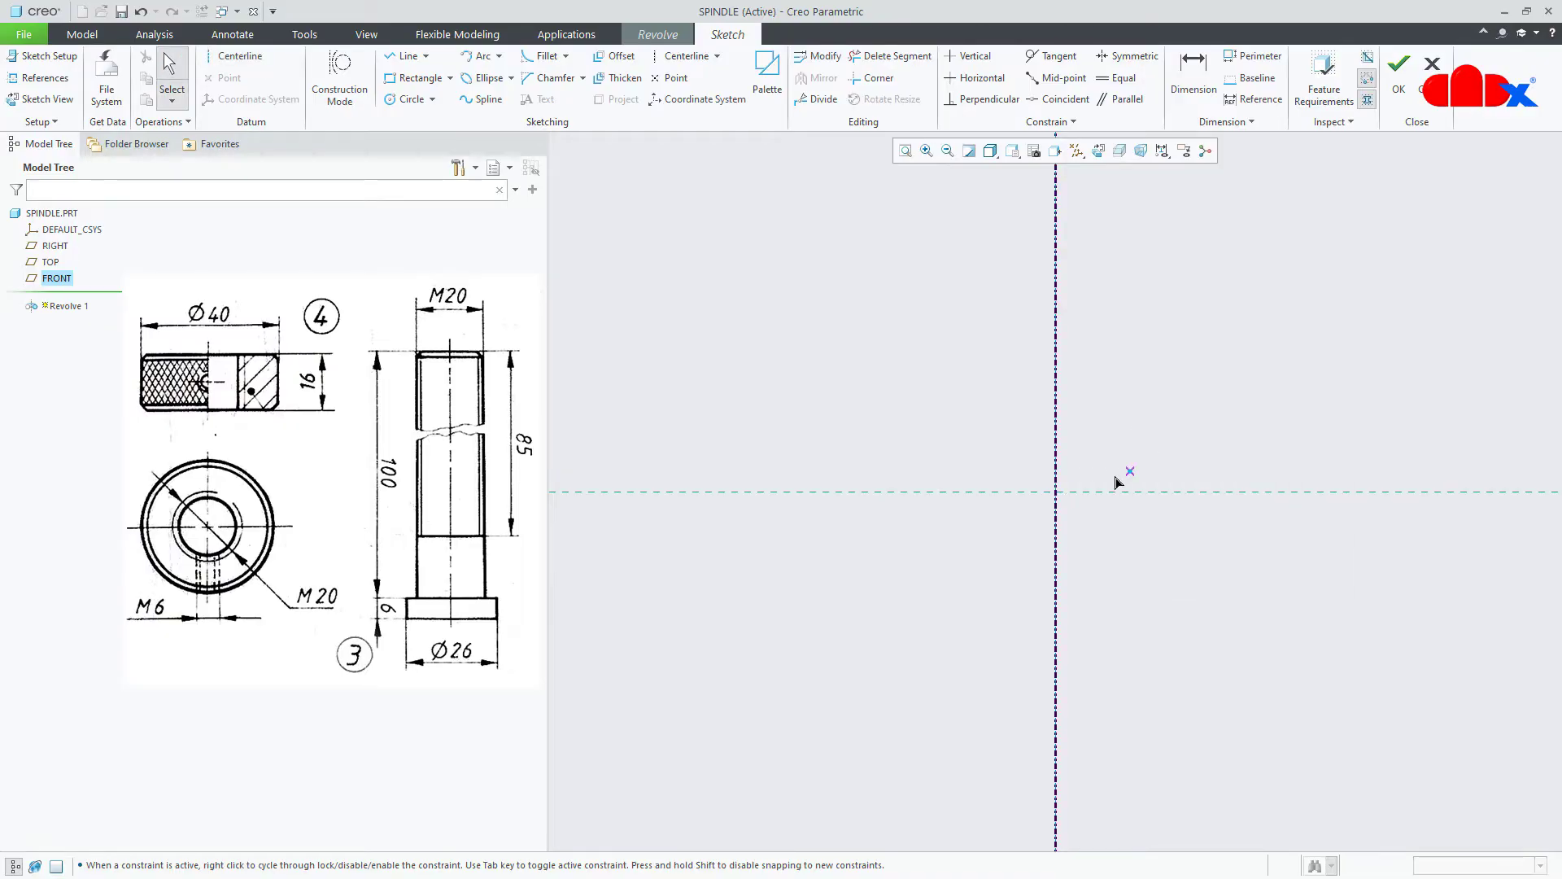
click(1056, 492)
click(1158, 505)
middle_click(1172, 564)
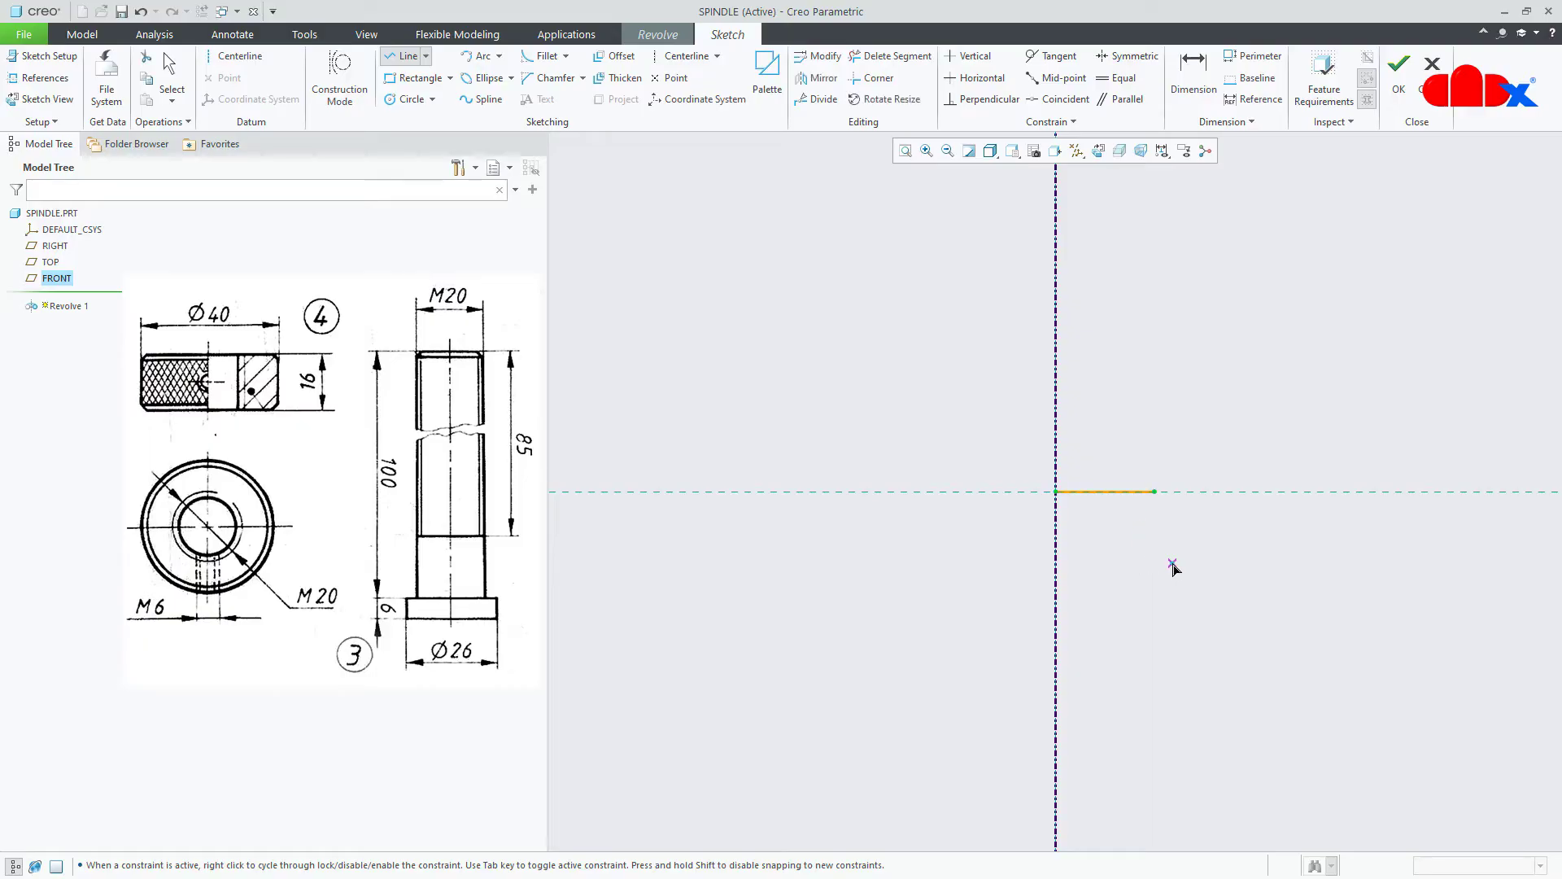
middle_click(1176, 569)
double_click(1068, 503)
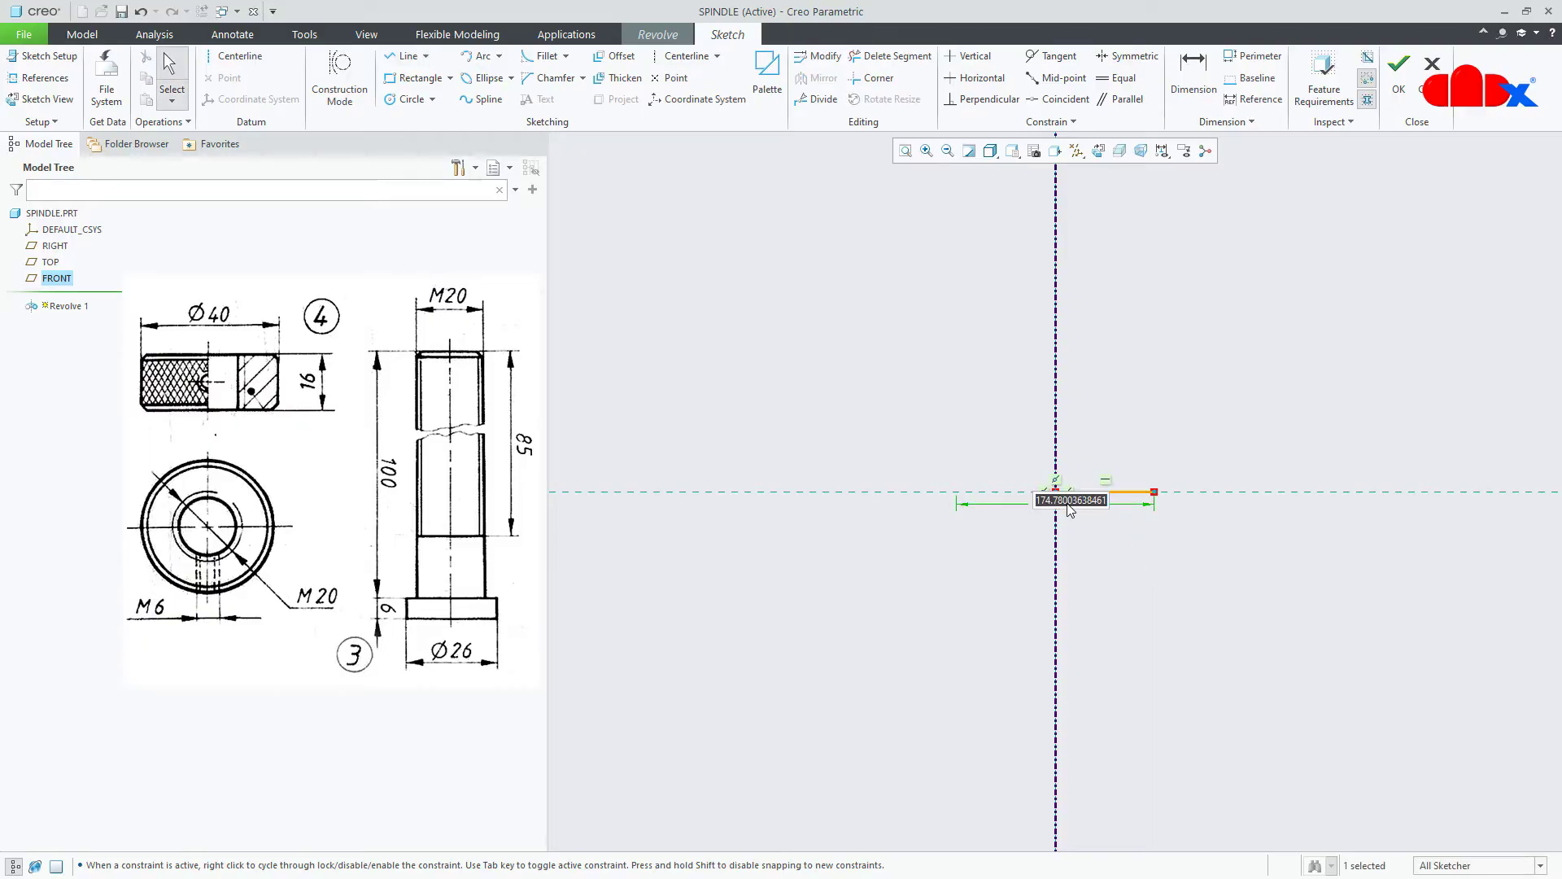
text(26)
key(Return)
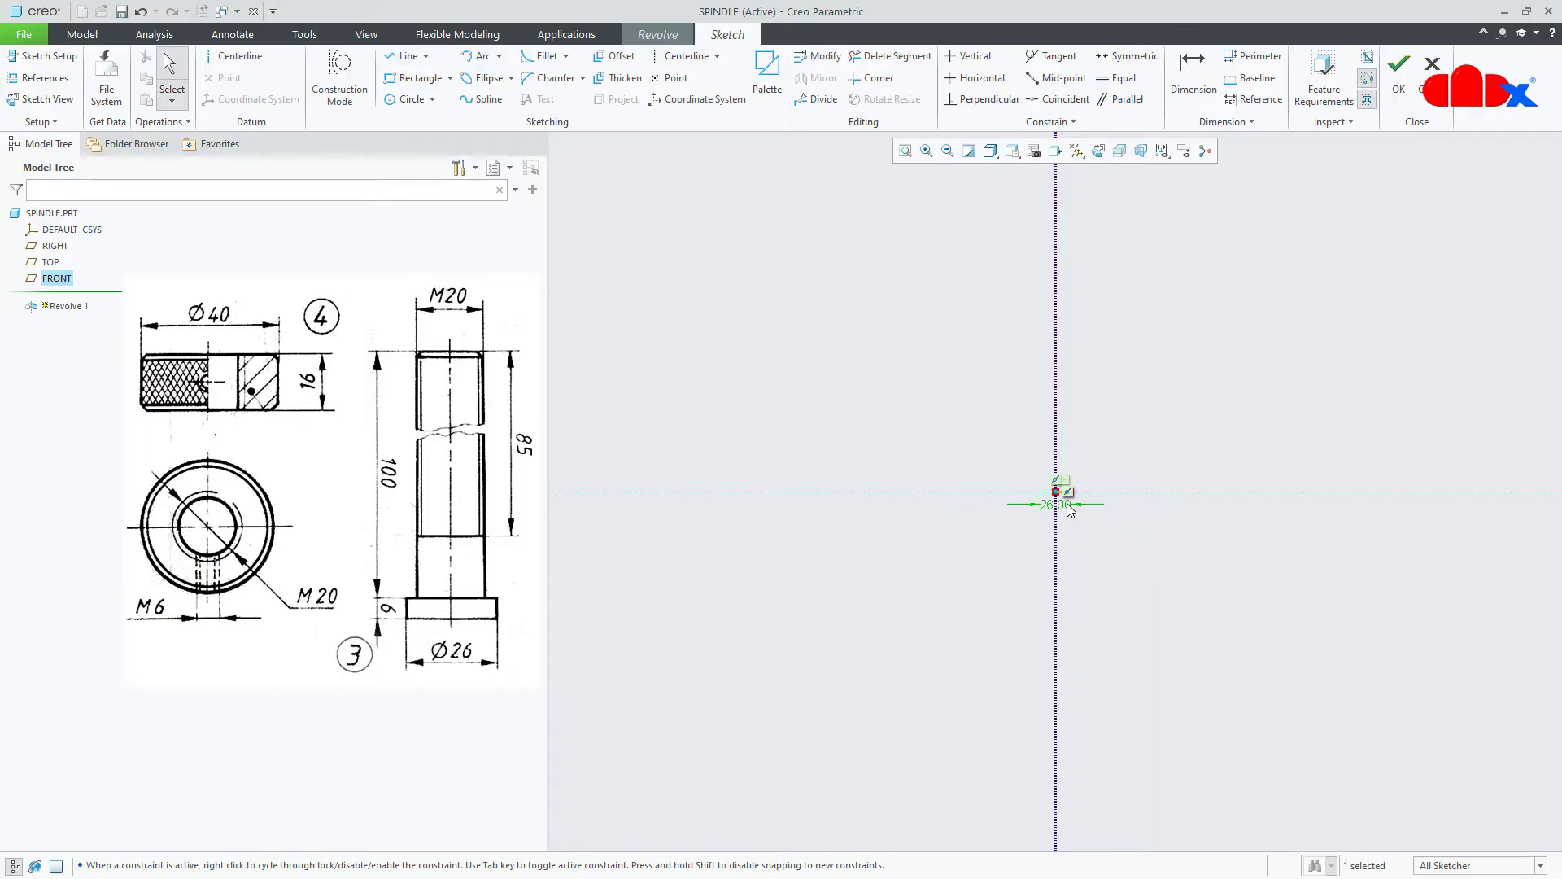
scroll(1070, 508, down, 6)
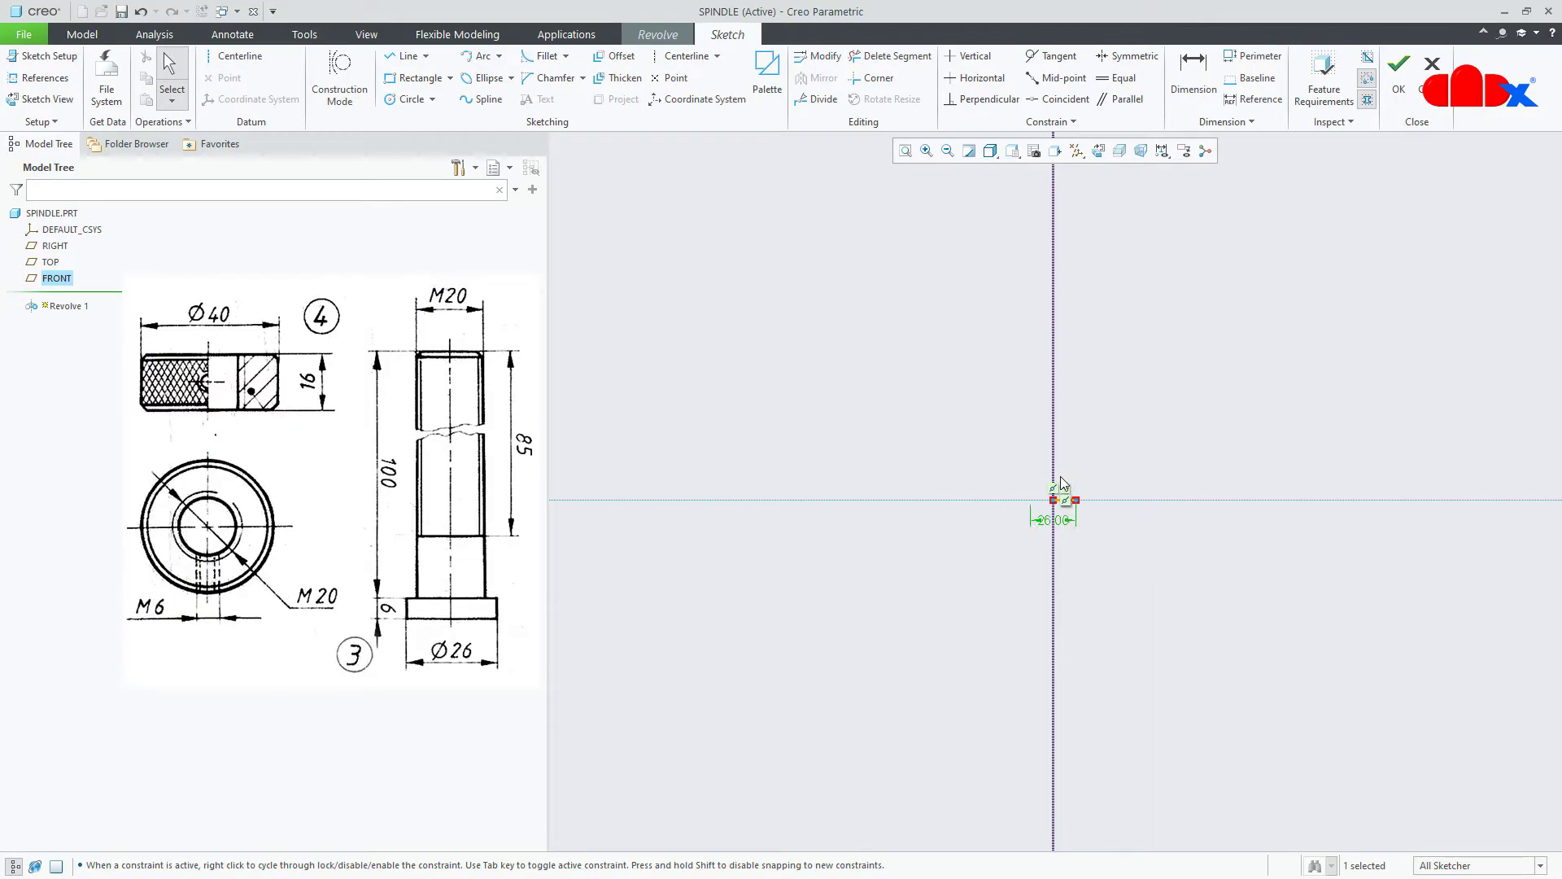
- Sketch the stepped half-profile from the base line back to the centerline, with a head about 5.8 high and a shaft about 35.6 long
right_click(1103, 494)
click(1138, 526)
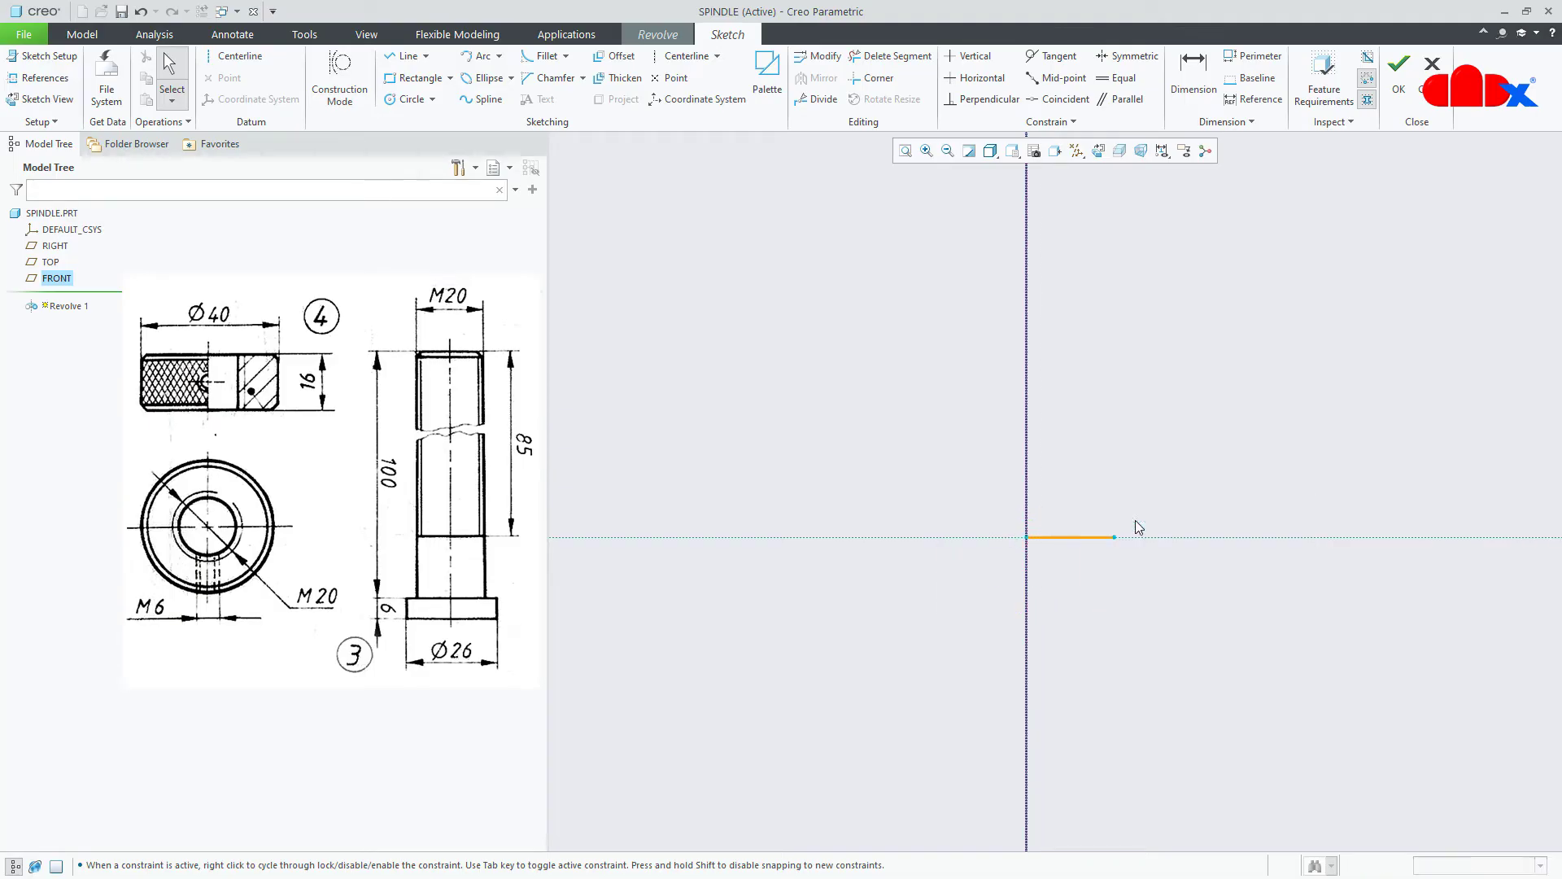
click(1115, 537)
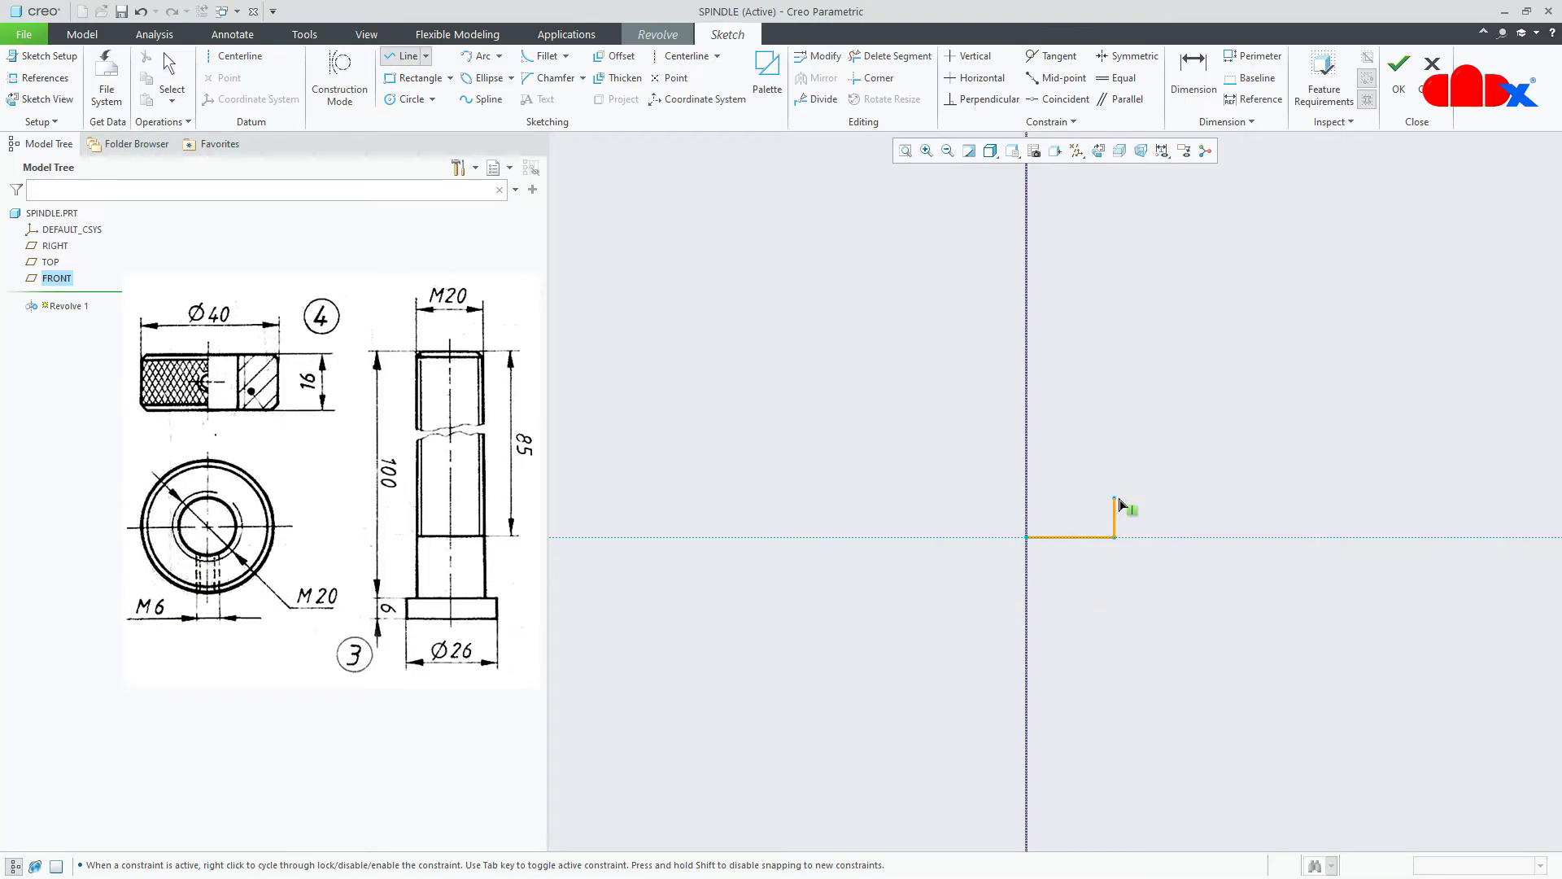
click(1117, 499)
click(1091, 498)
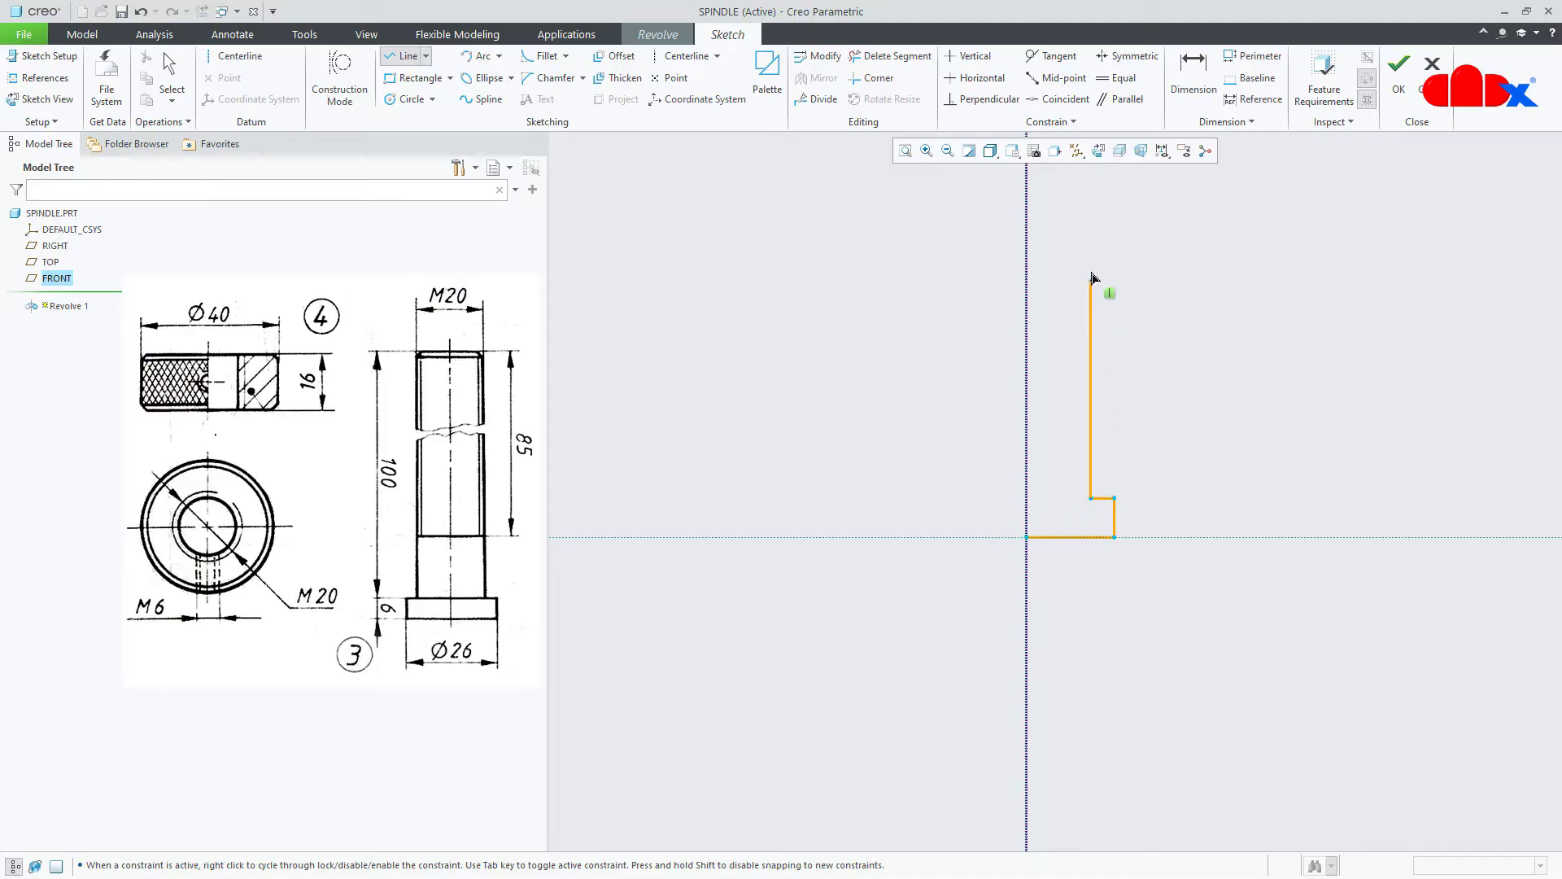
click(1087, 259)
click(1027, 260)
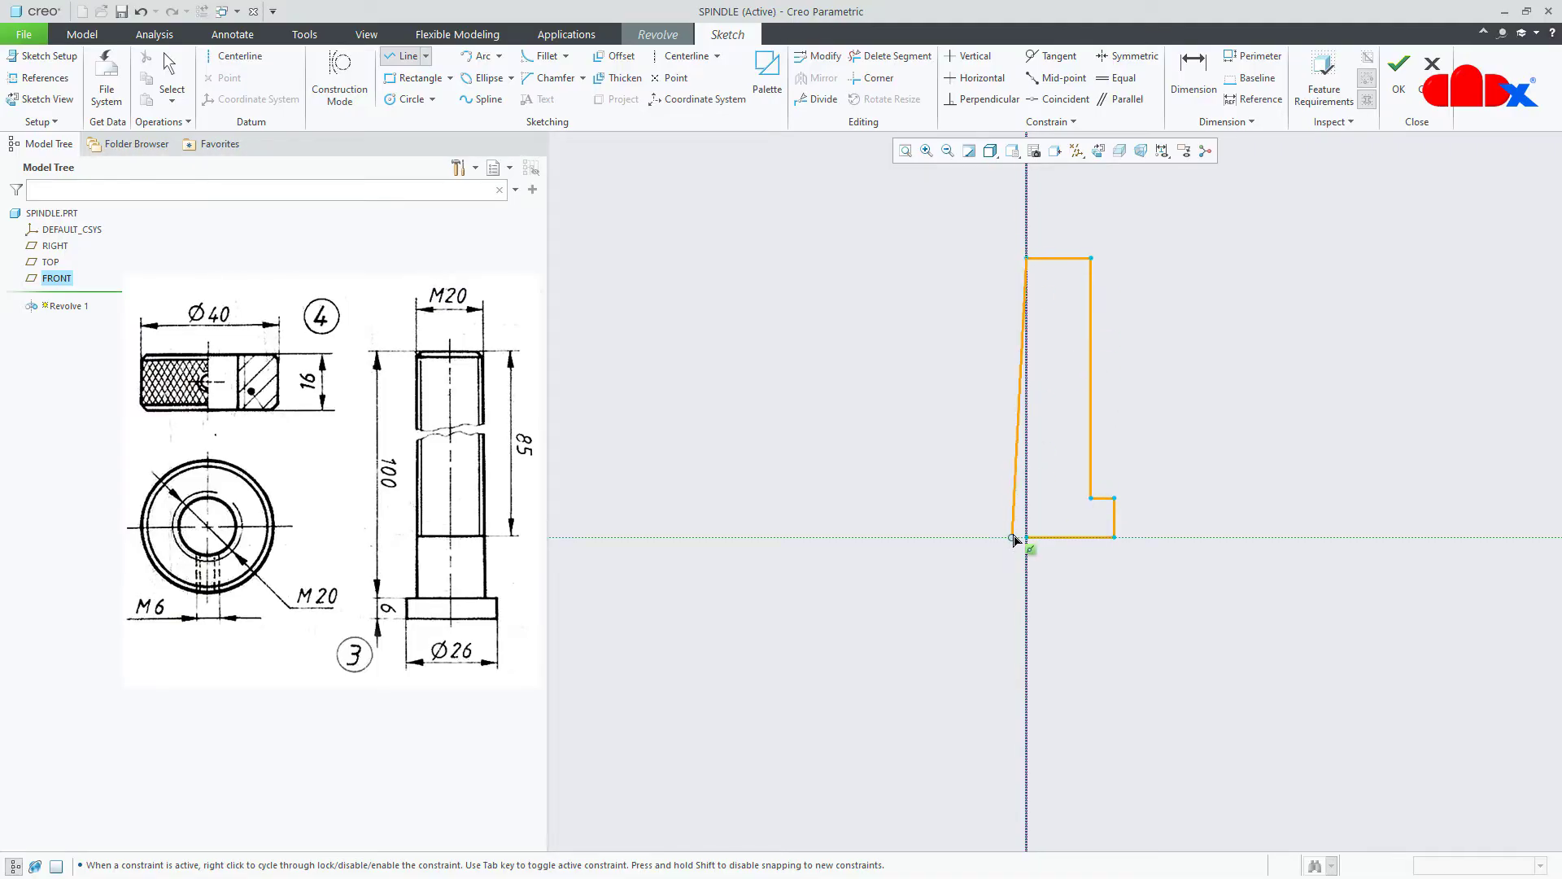
middle_click(1090, 592)
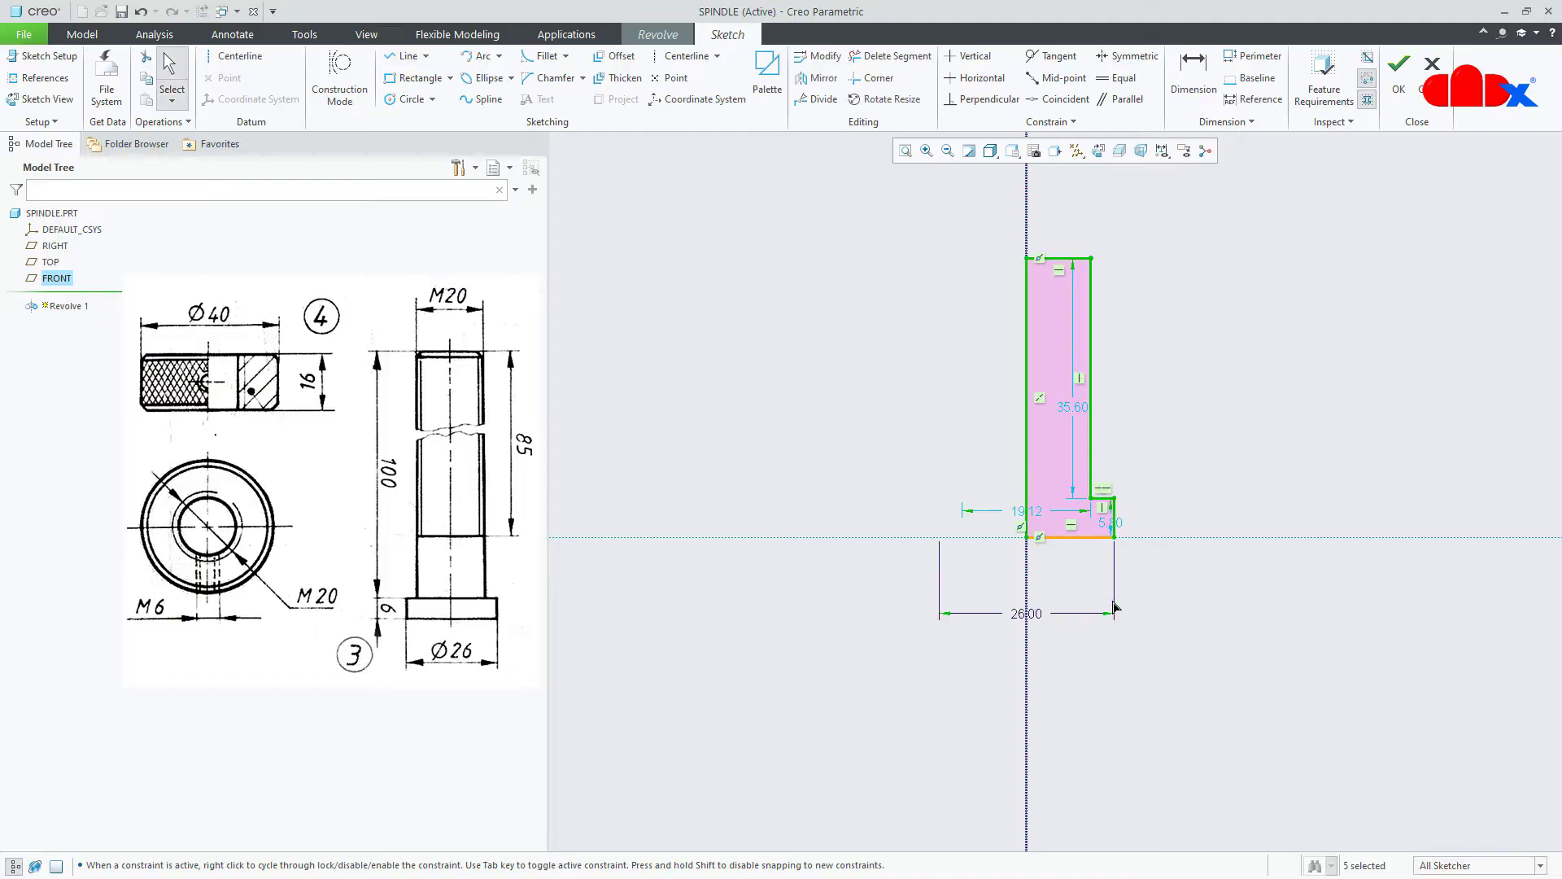
- Set the spindle profile's head height to 6 and its shaft length to 100
double_click(1106, 524)
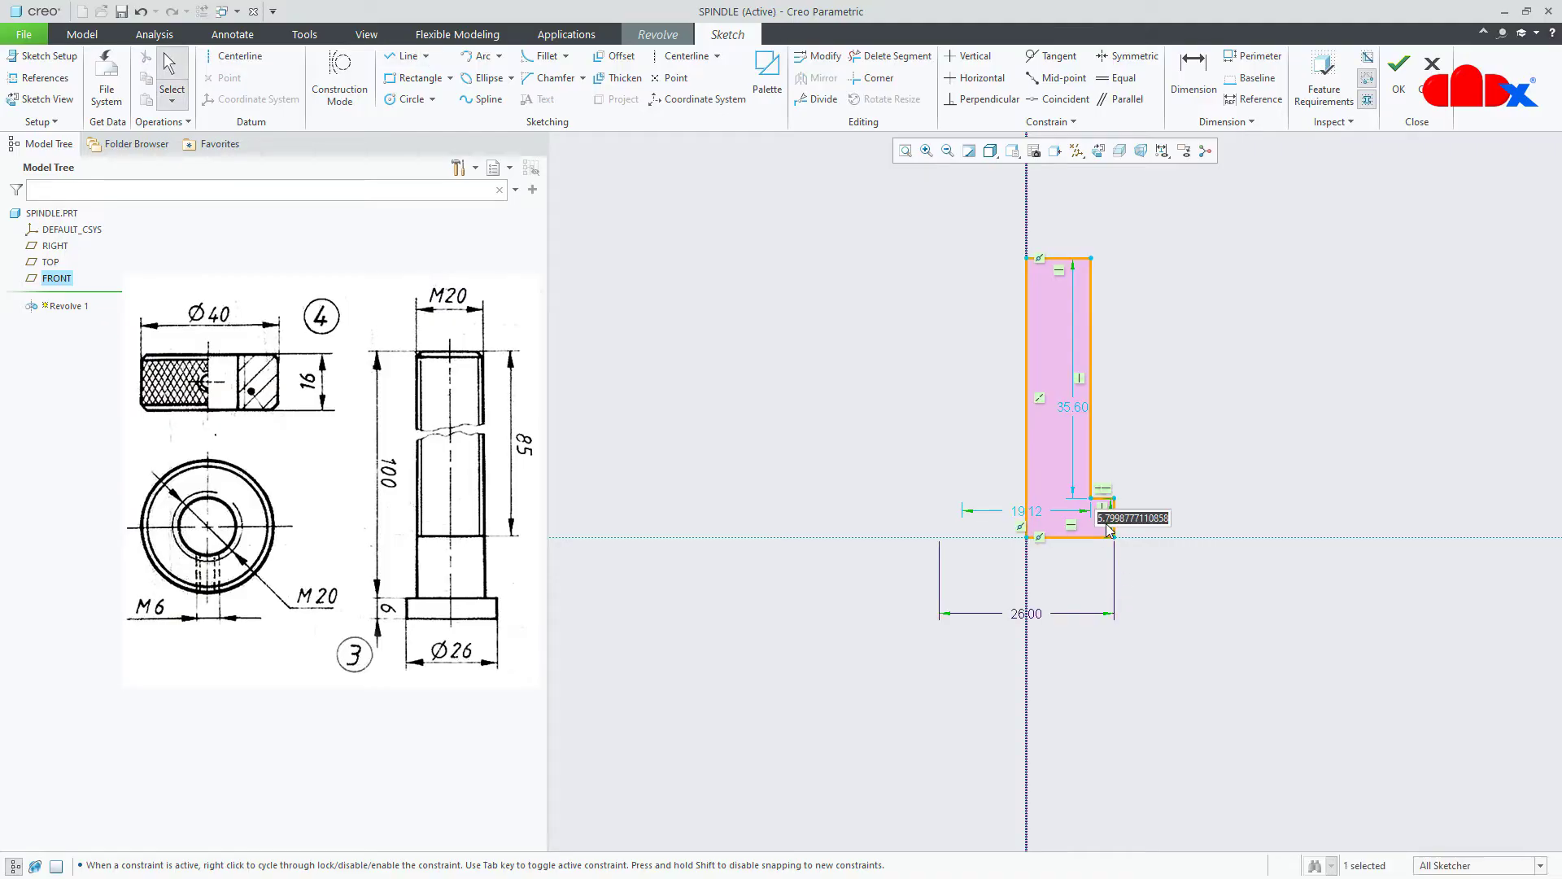
text(6)
key(Return)
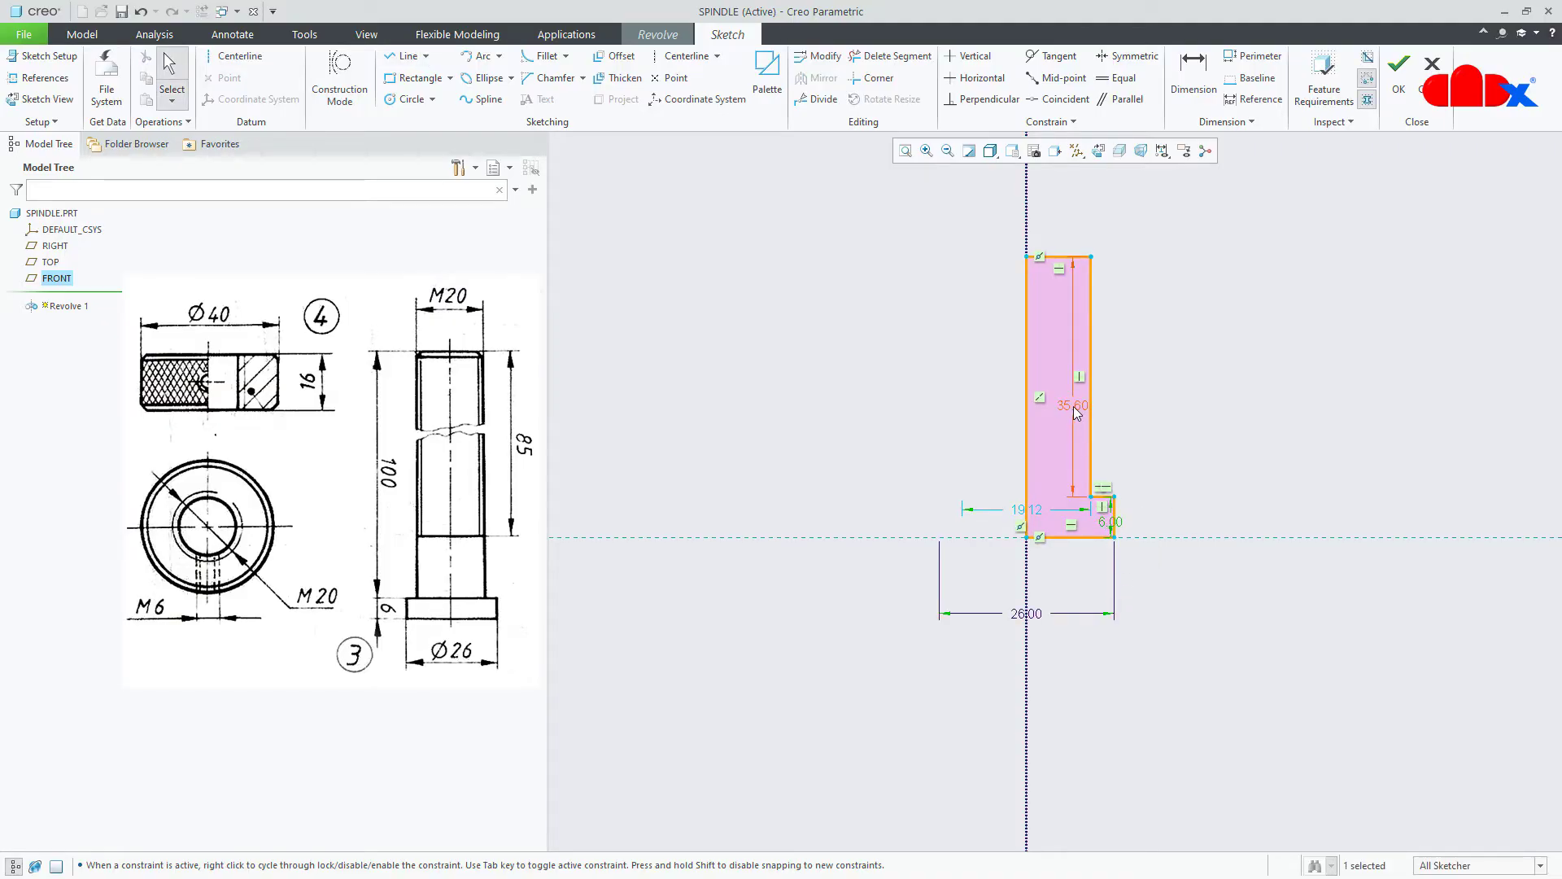
text(100)
key(Return)
shift+middle_drag(1072, 407, 1054, 724)
click(1203, 649)
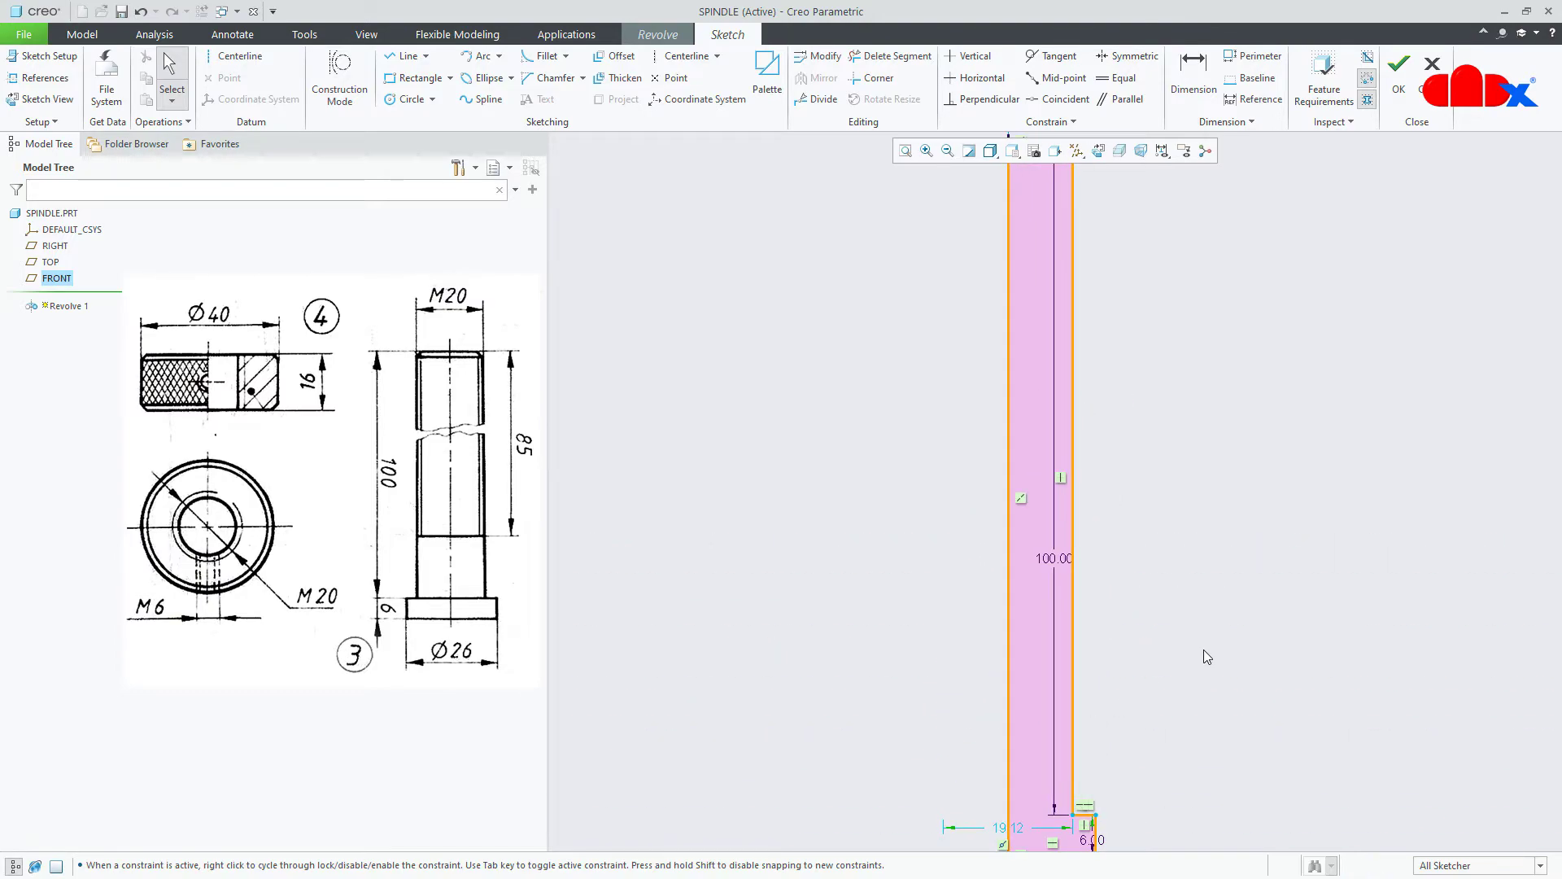
- Set the shaft diameter in the spindle profile to 20
scroll(1152, 632, up, 1)
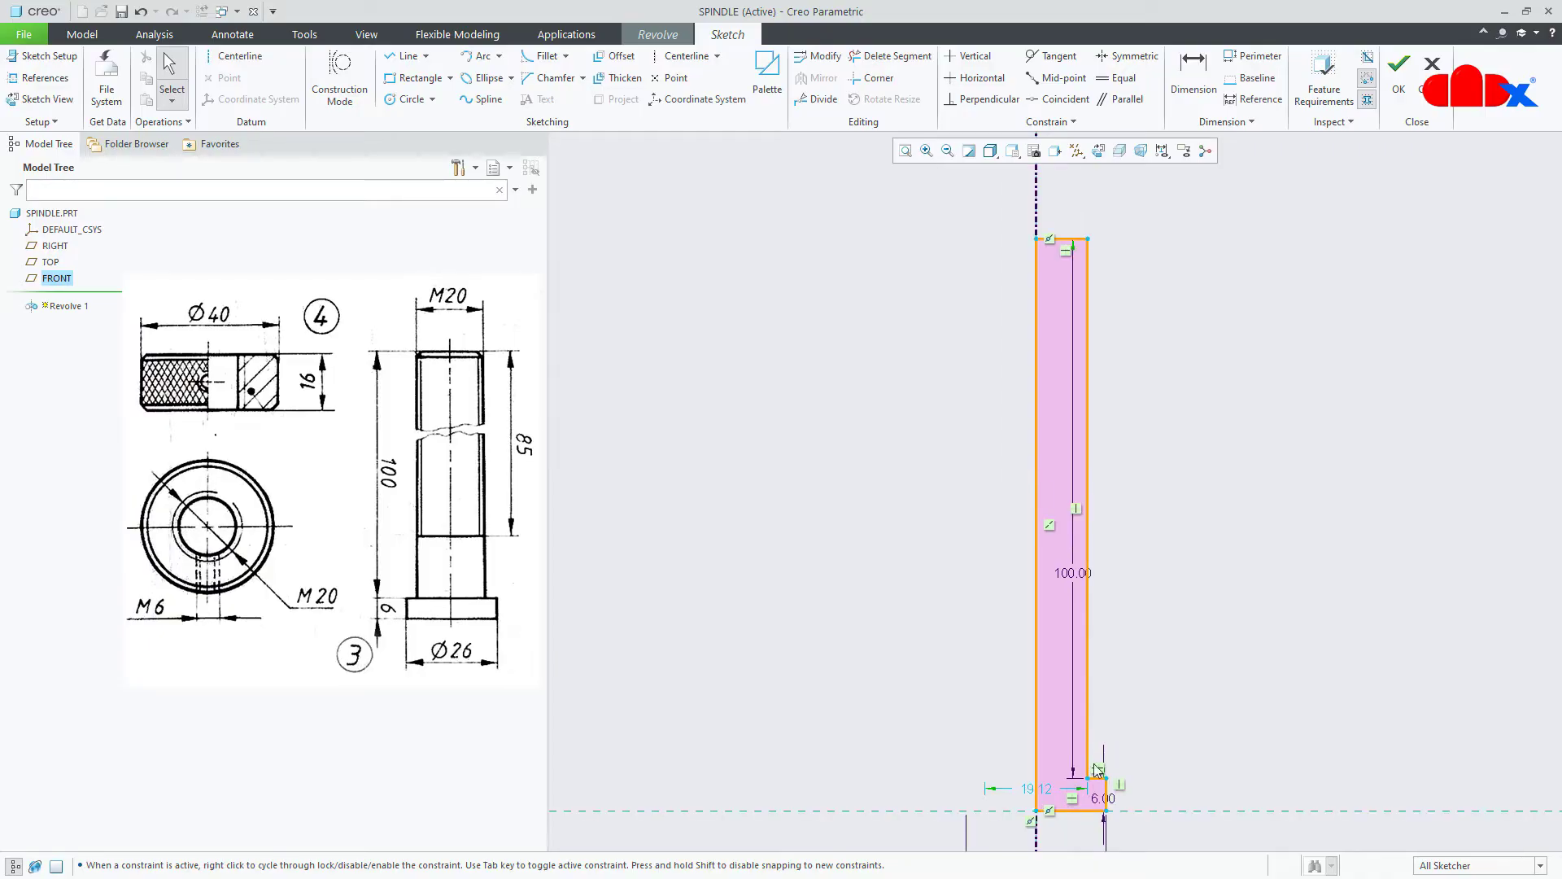
click(1031, 795)
text(20)
key(Return)
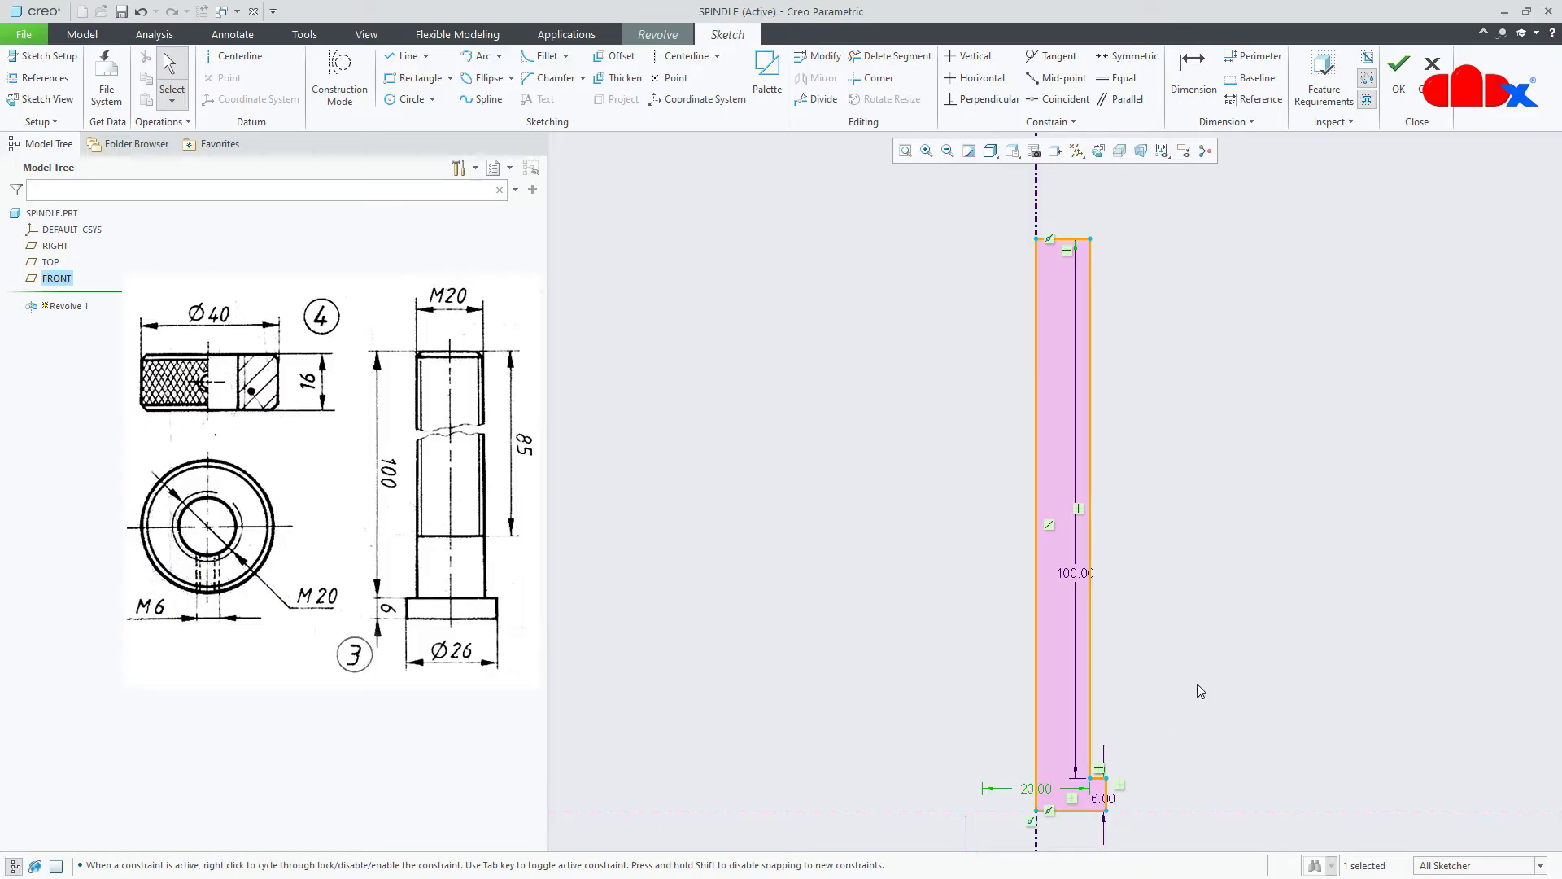
- Finish the sketch and revolve the profile 360 degrees about the centerline into the solid spindle
right_click(1199, 686)
click(1237, 846)
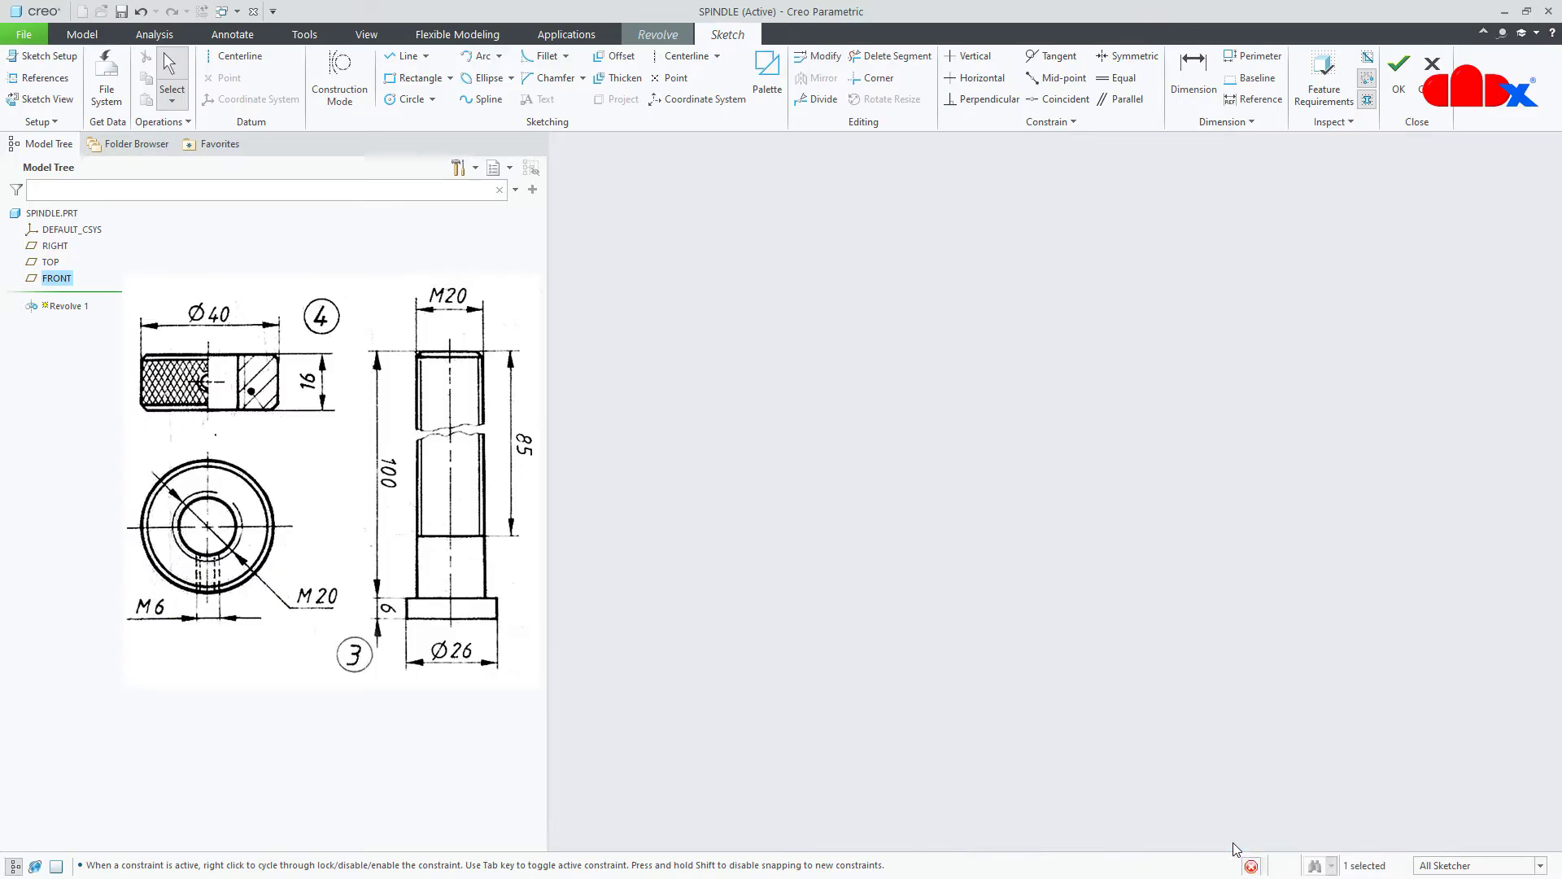
scroll(1157, 550, down, 3)
middle_click(1155, 553)
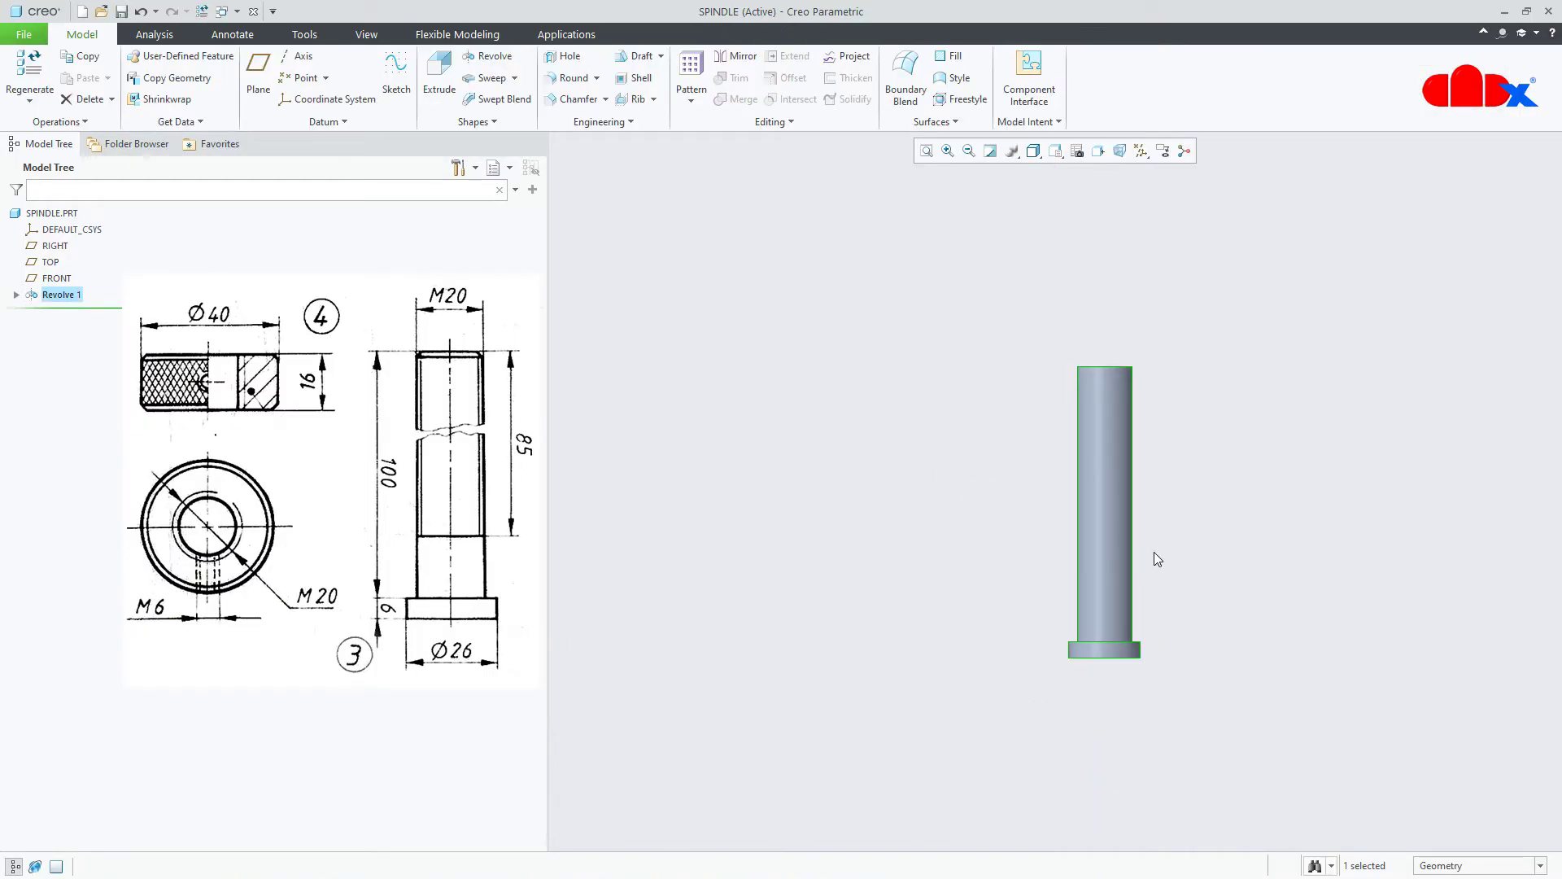
- Place a cosmetic thread on the spindle's shaft, starting at its free end face, with a depth of 85
click(1154, 552)
key(ctrl+d)
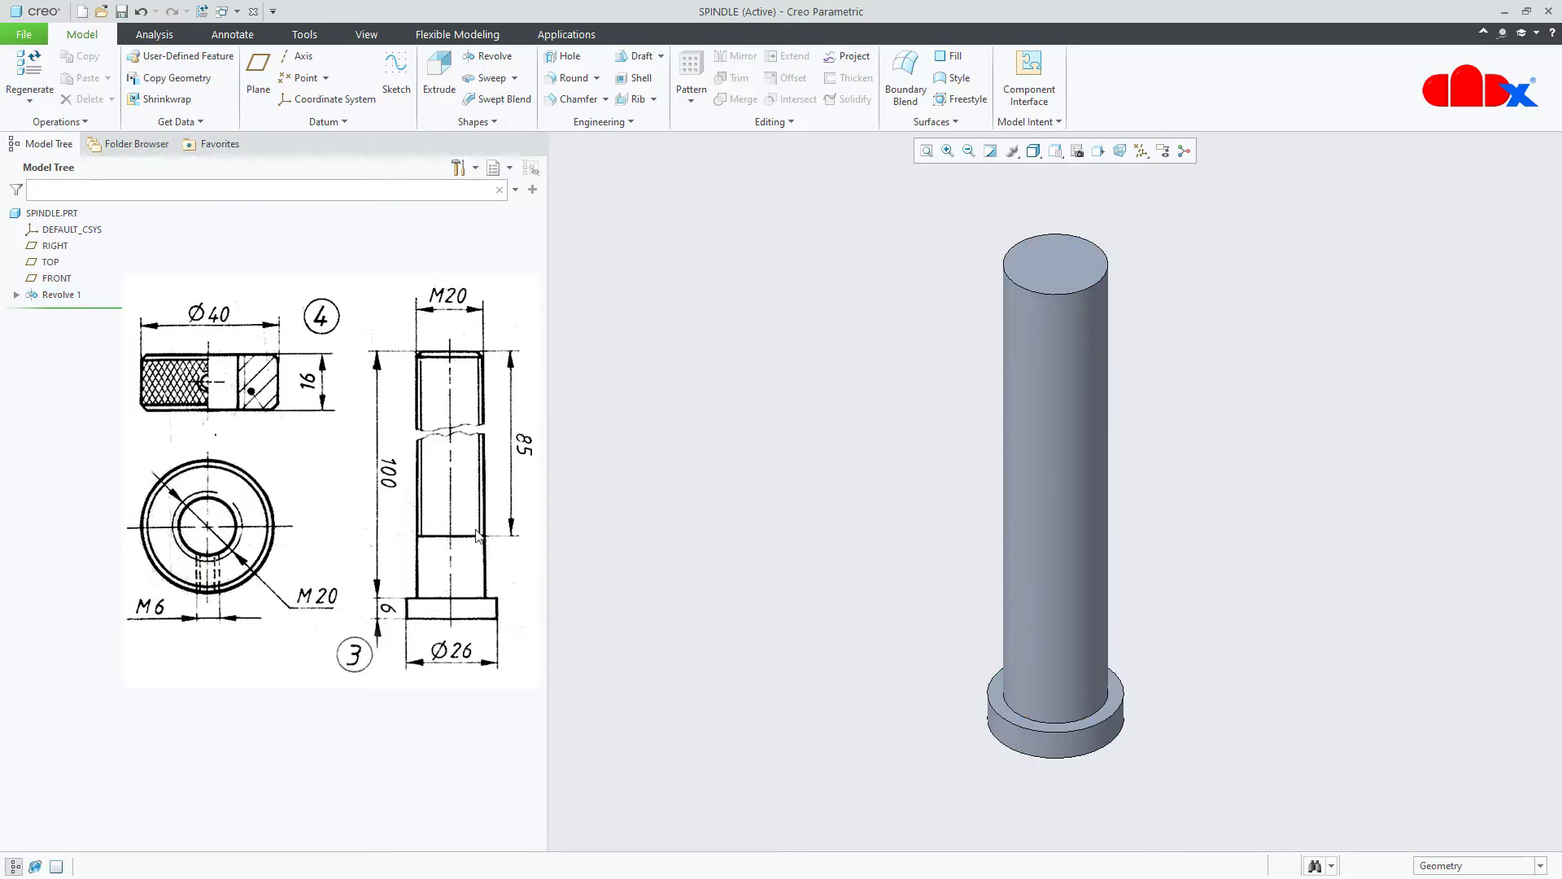
click(616, 122)
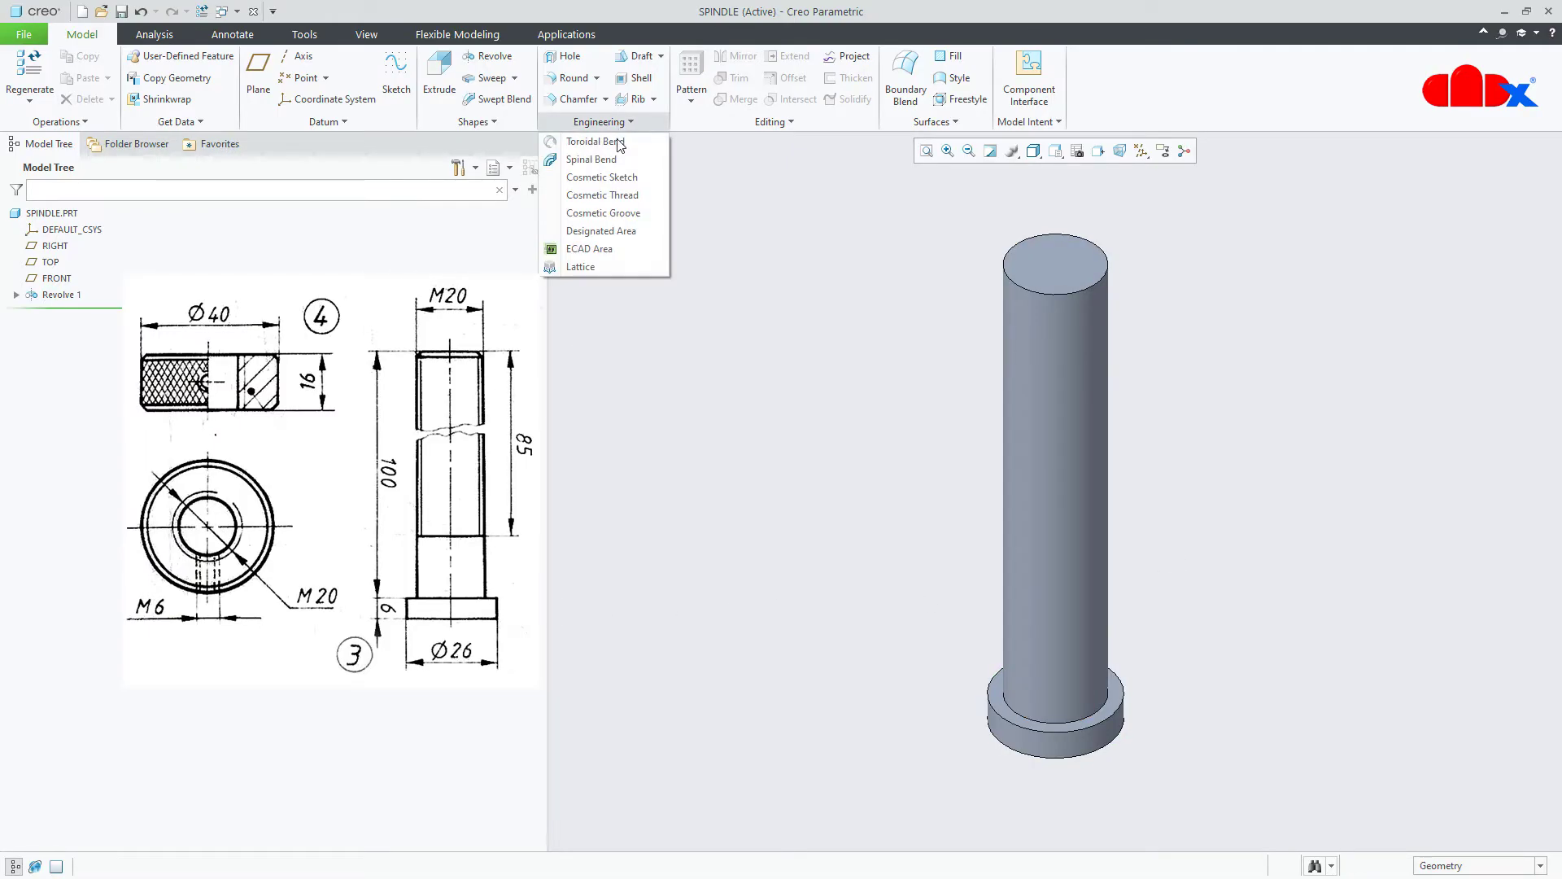
click(627, 195)
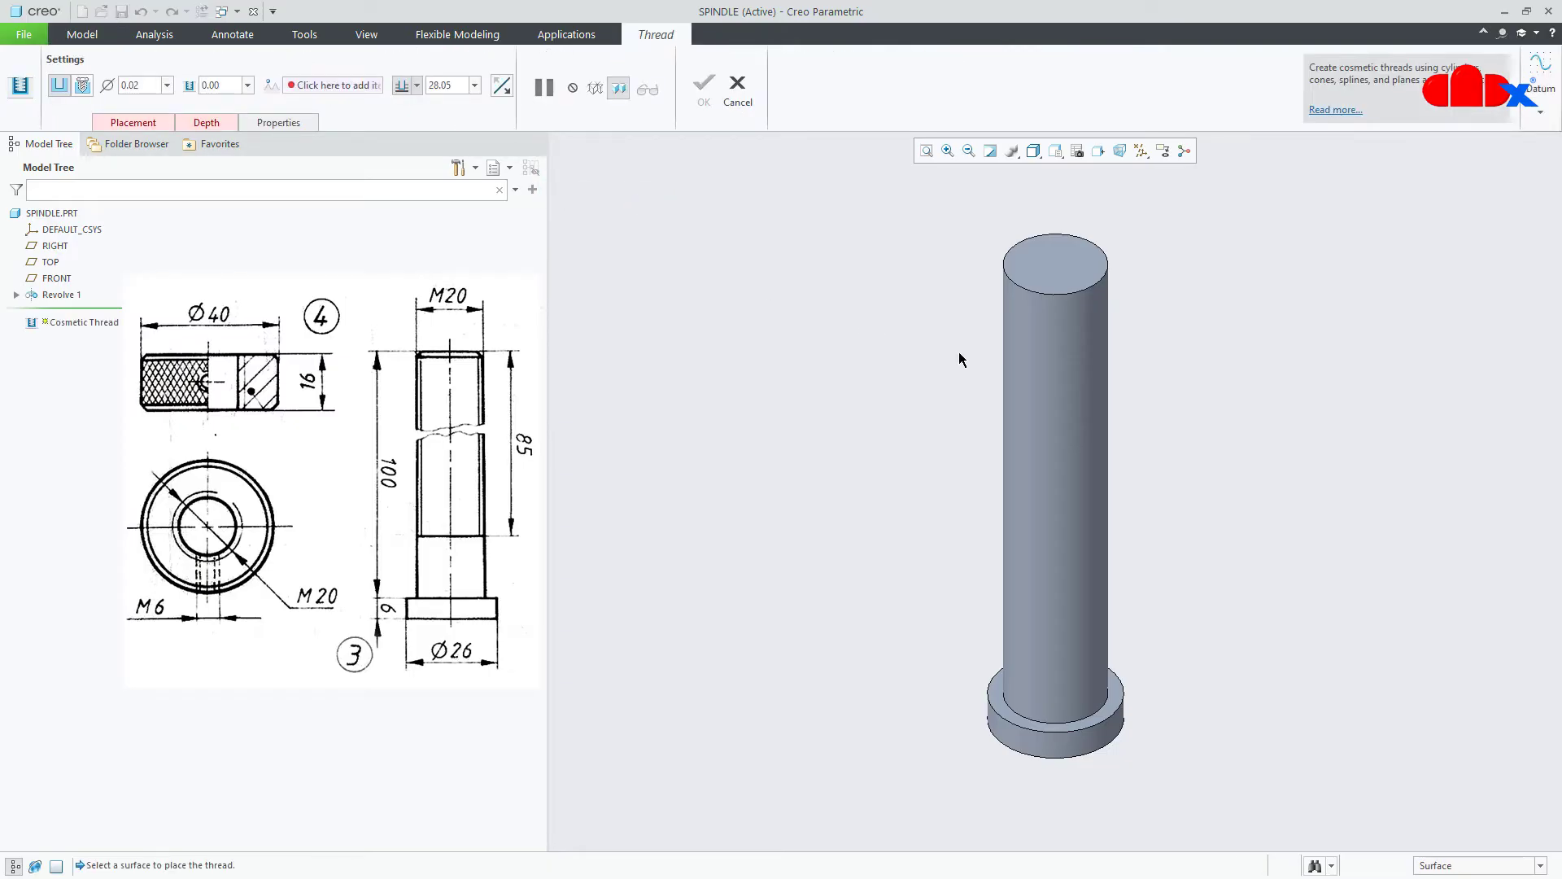
click(1037, 351)
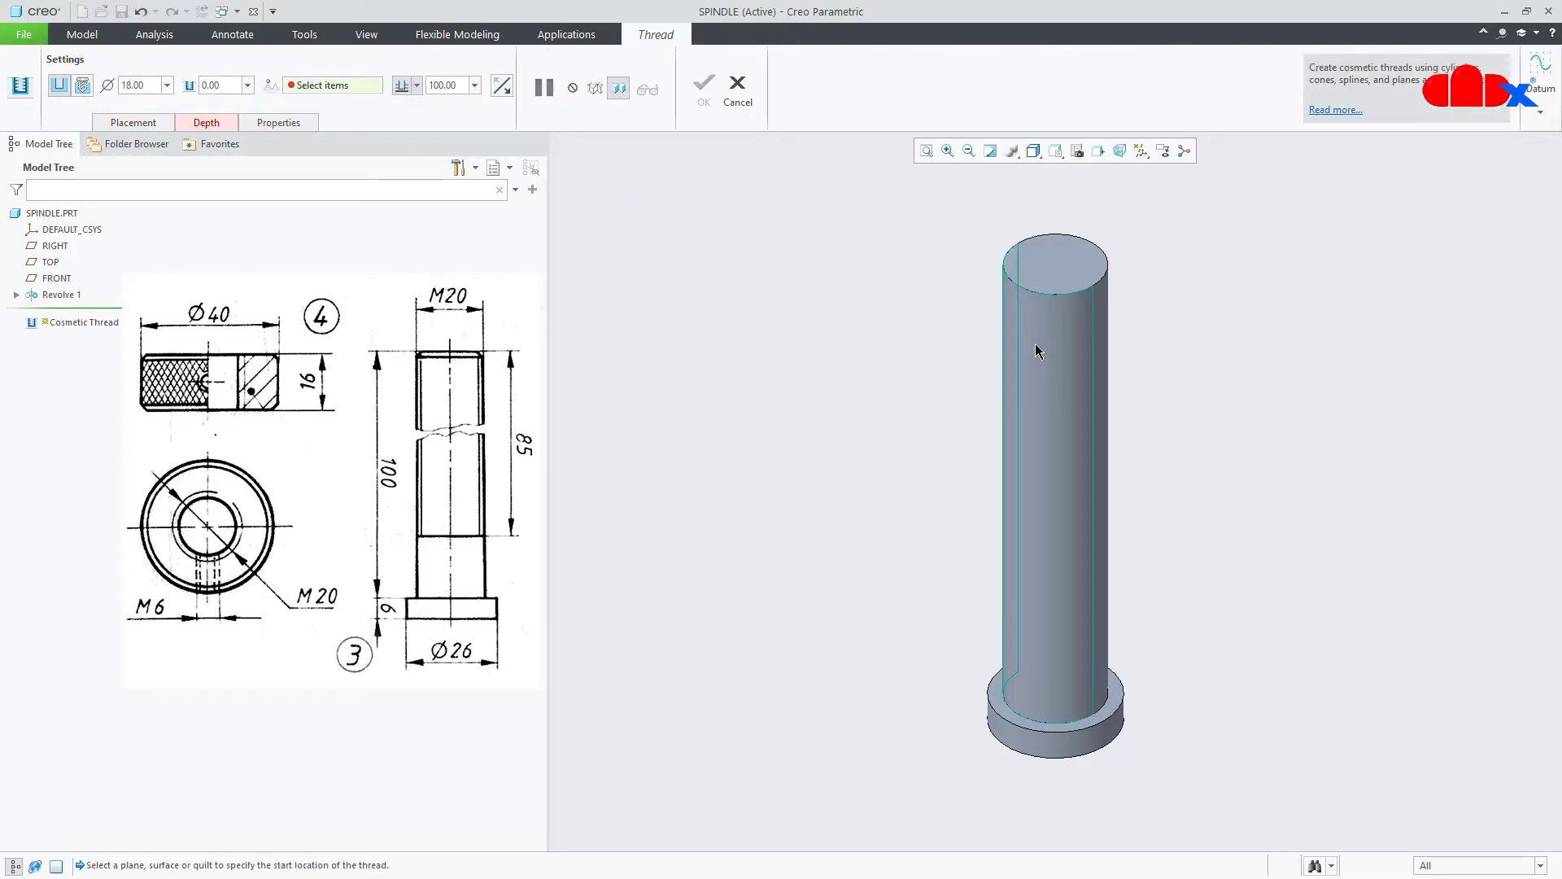
click(1063, 279)
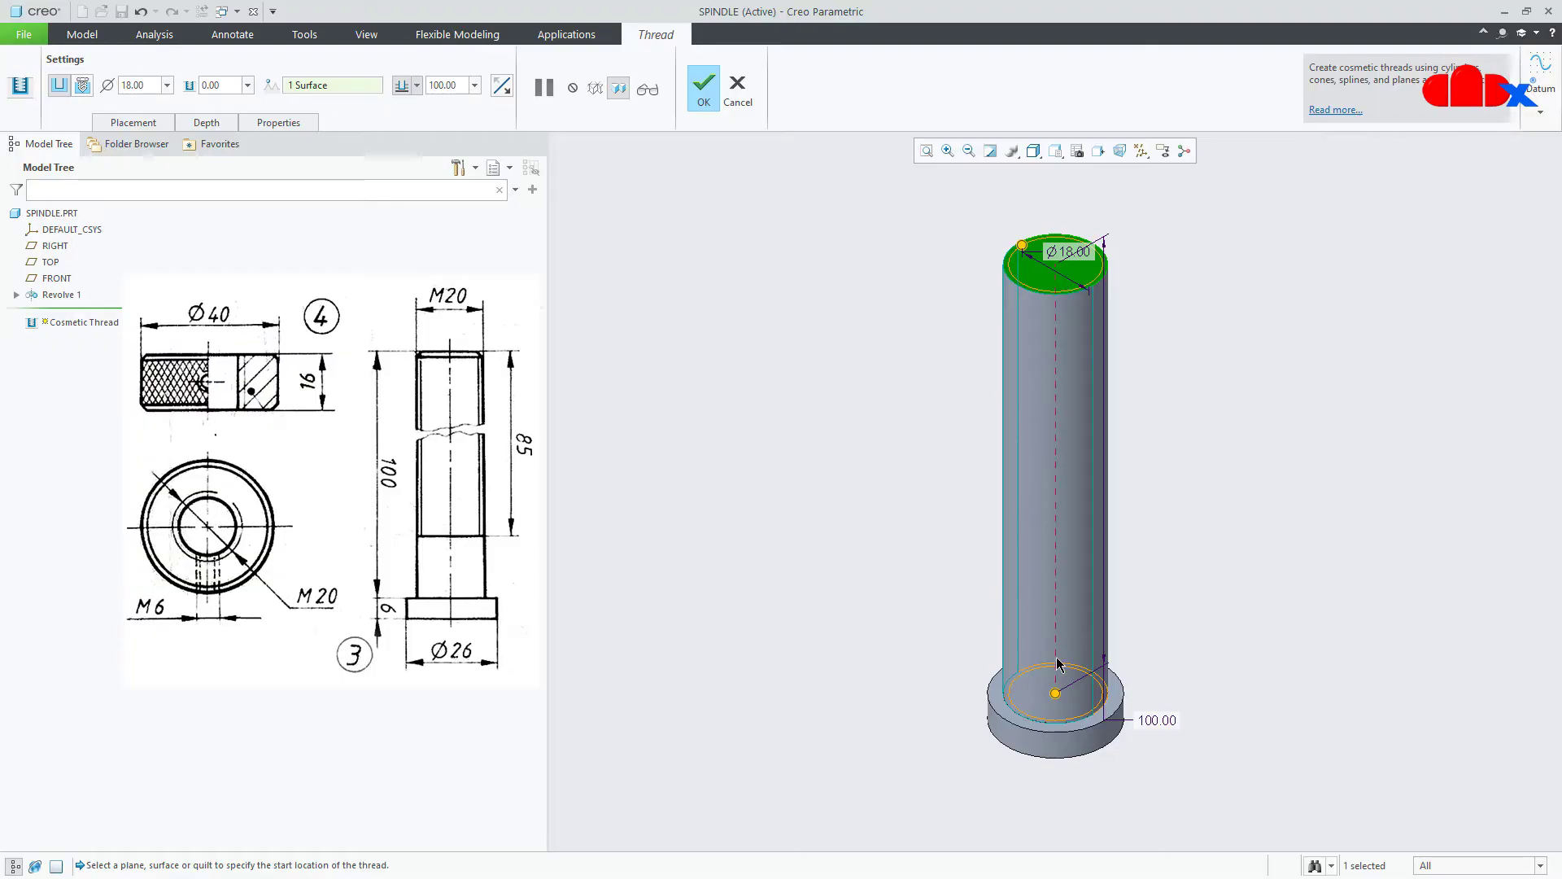
drag(1057, 693, 1061, 547)
double_click(1153, 567)
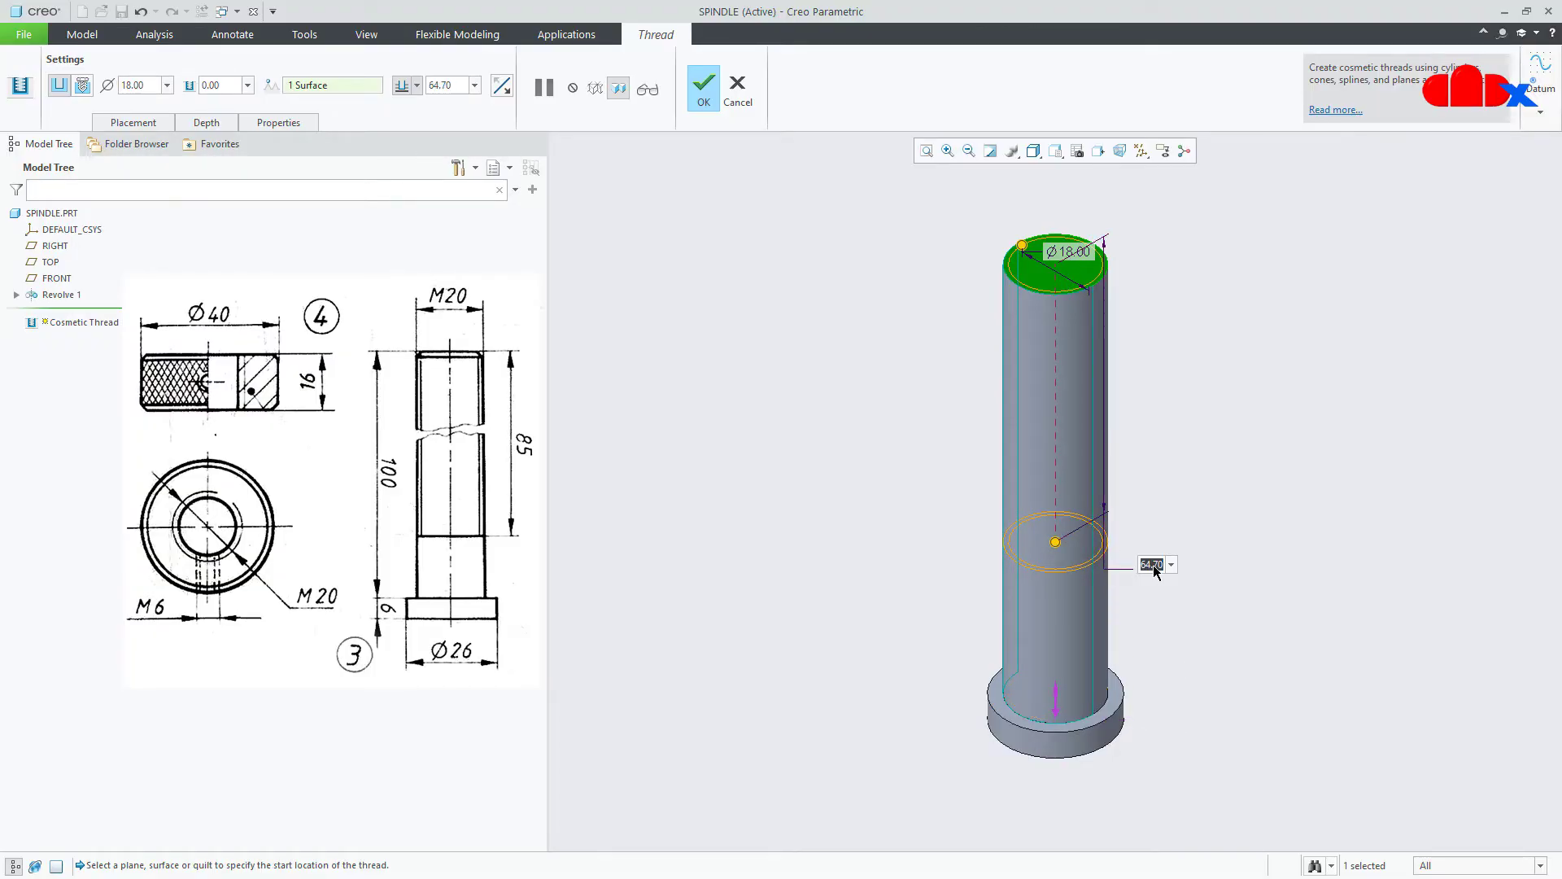
text(85)
key(Return)
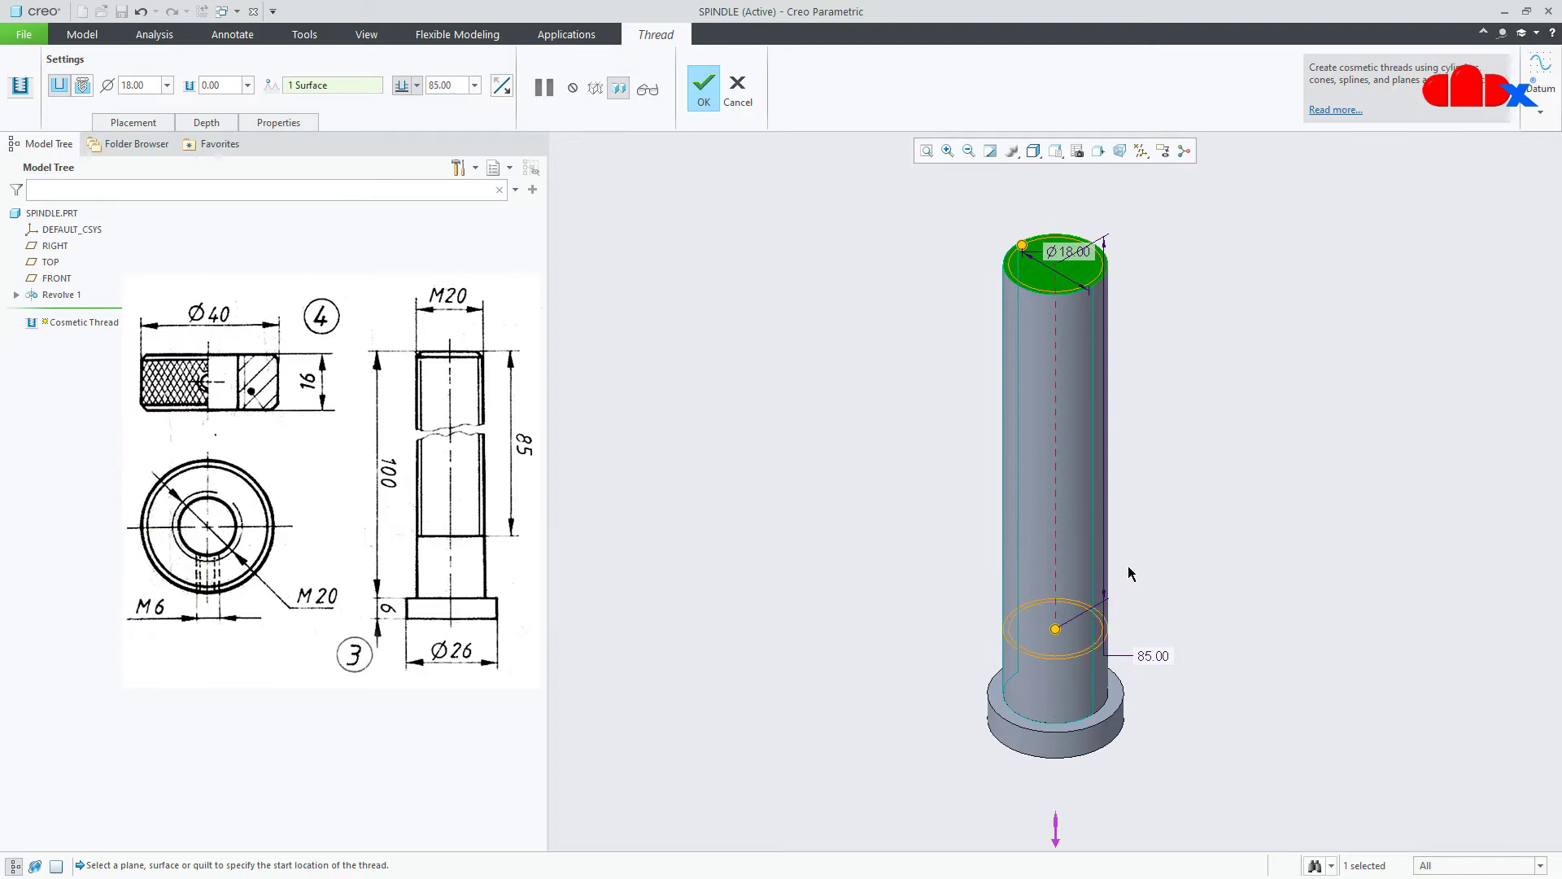
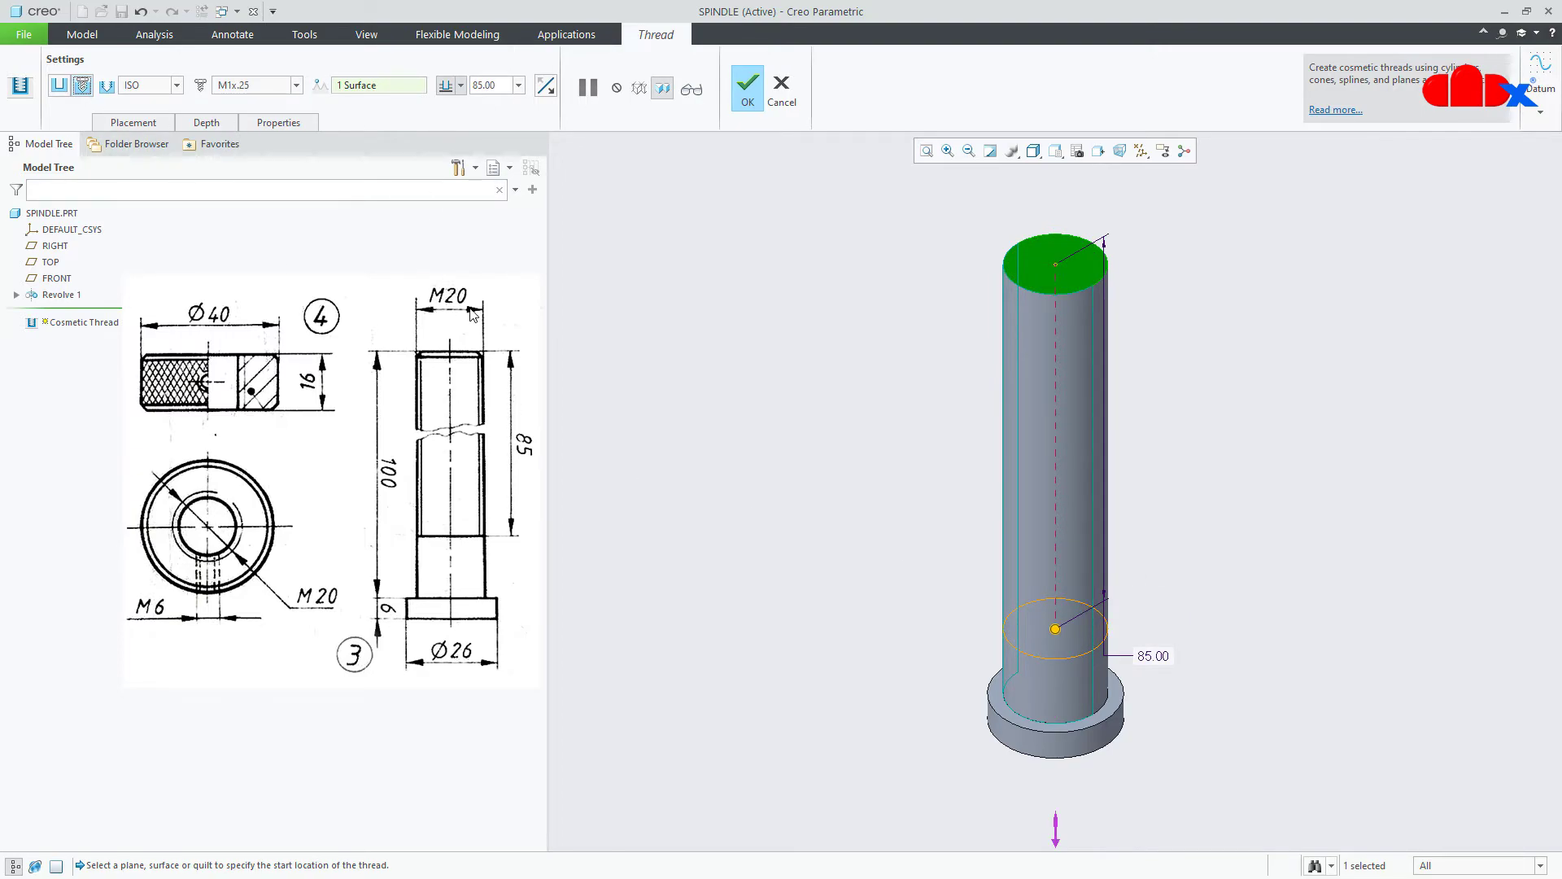
- Make it a standard ISO thread of size M20x2 and finish the cosmetic thread
click(297, 85)
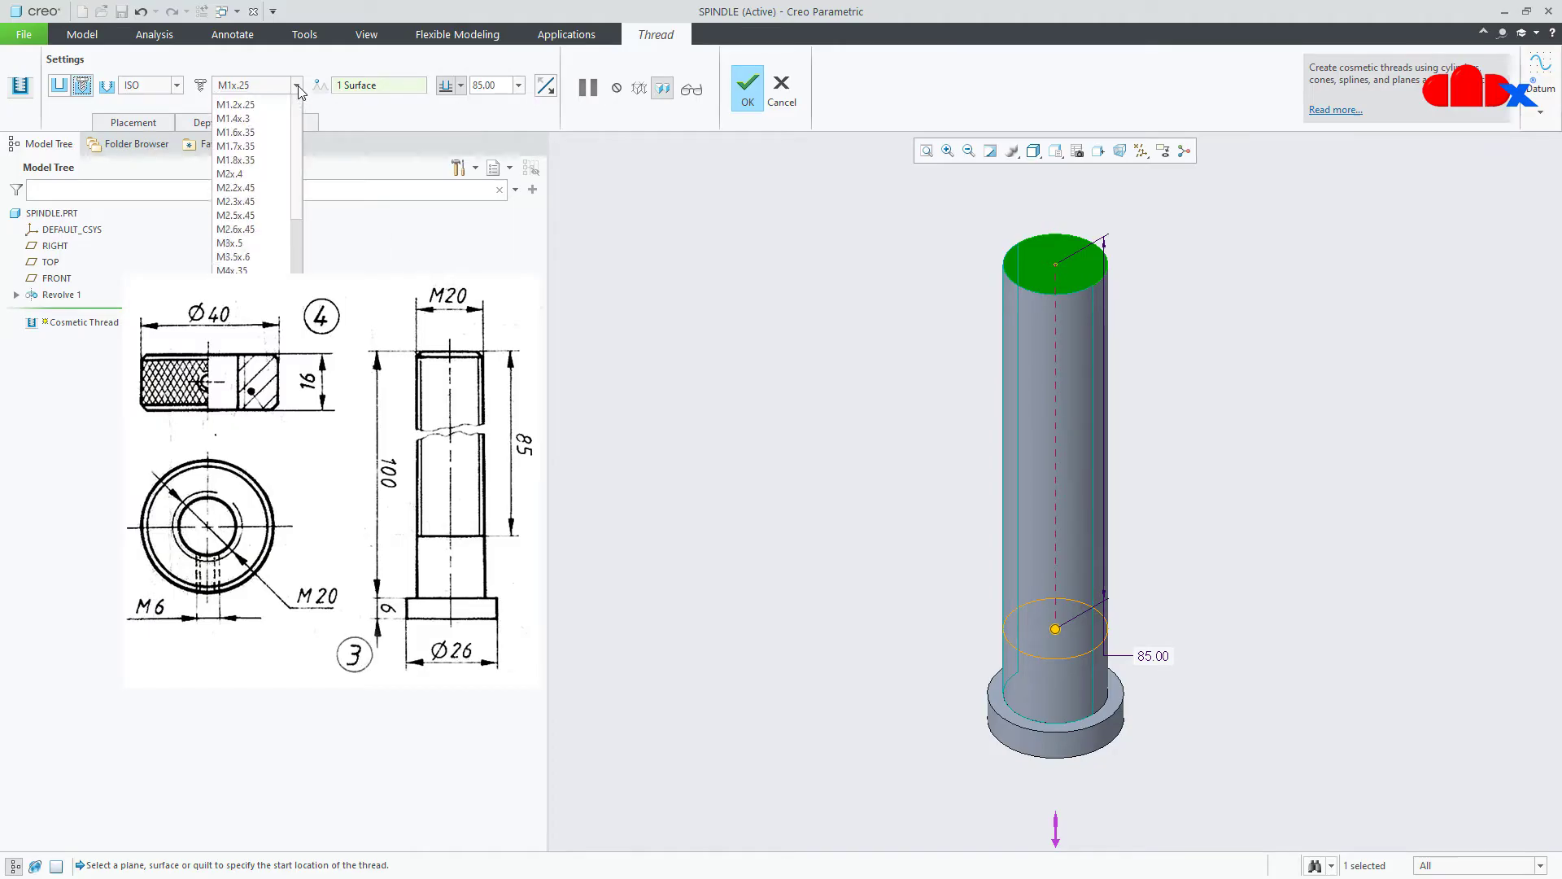
drag(297, 145, 306, 362)
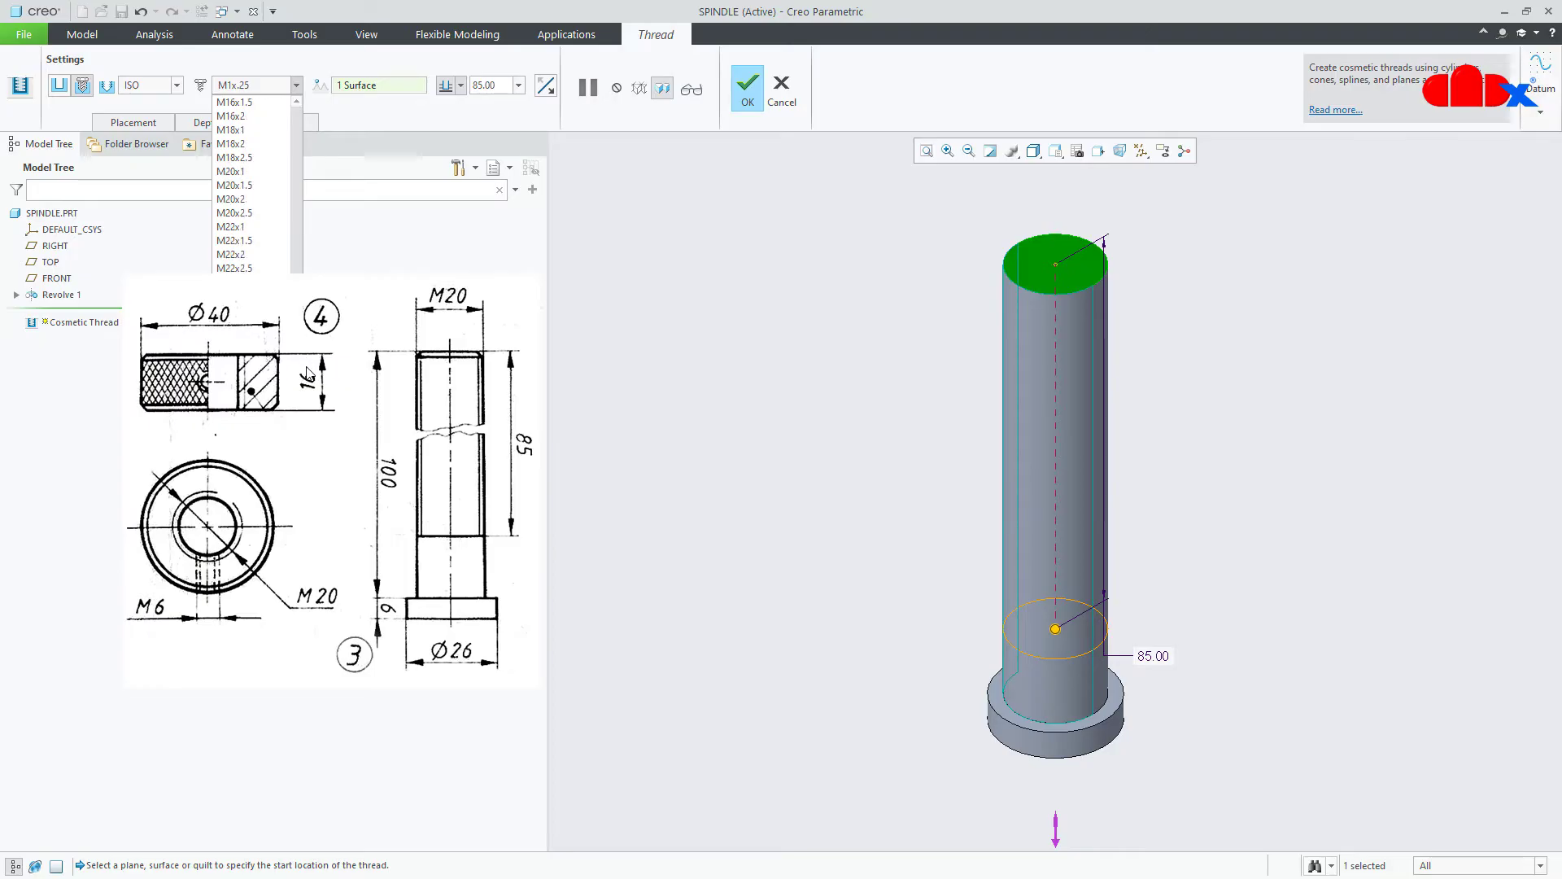
click(242, 200)
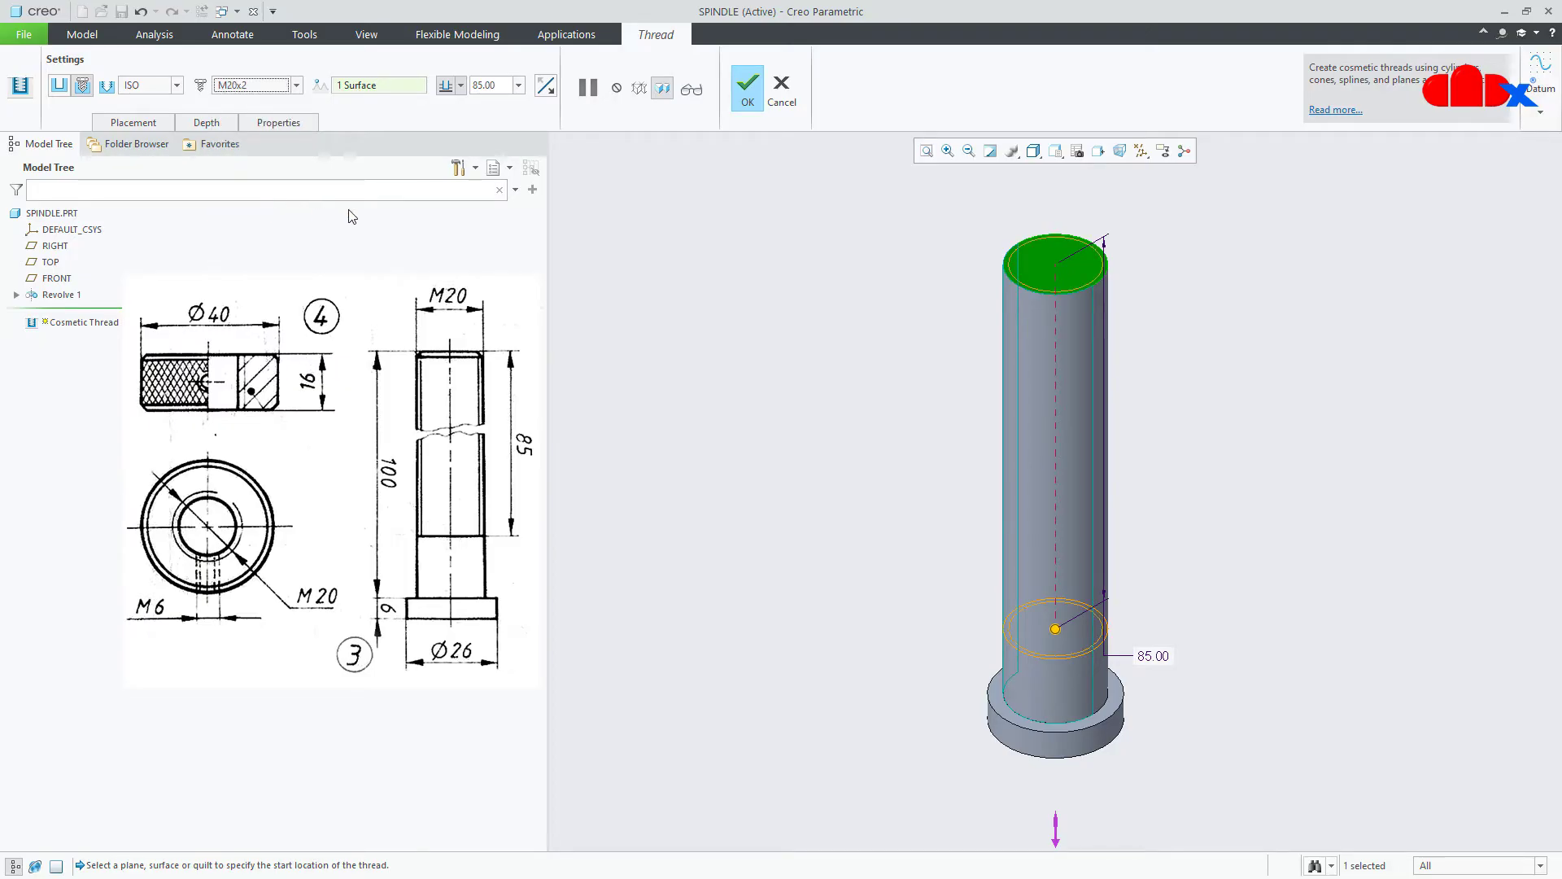
click(748, 89)
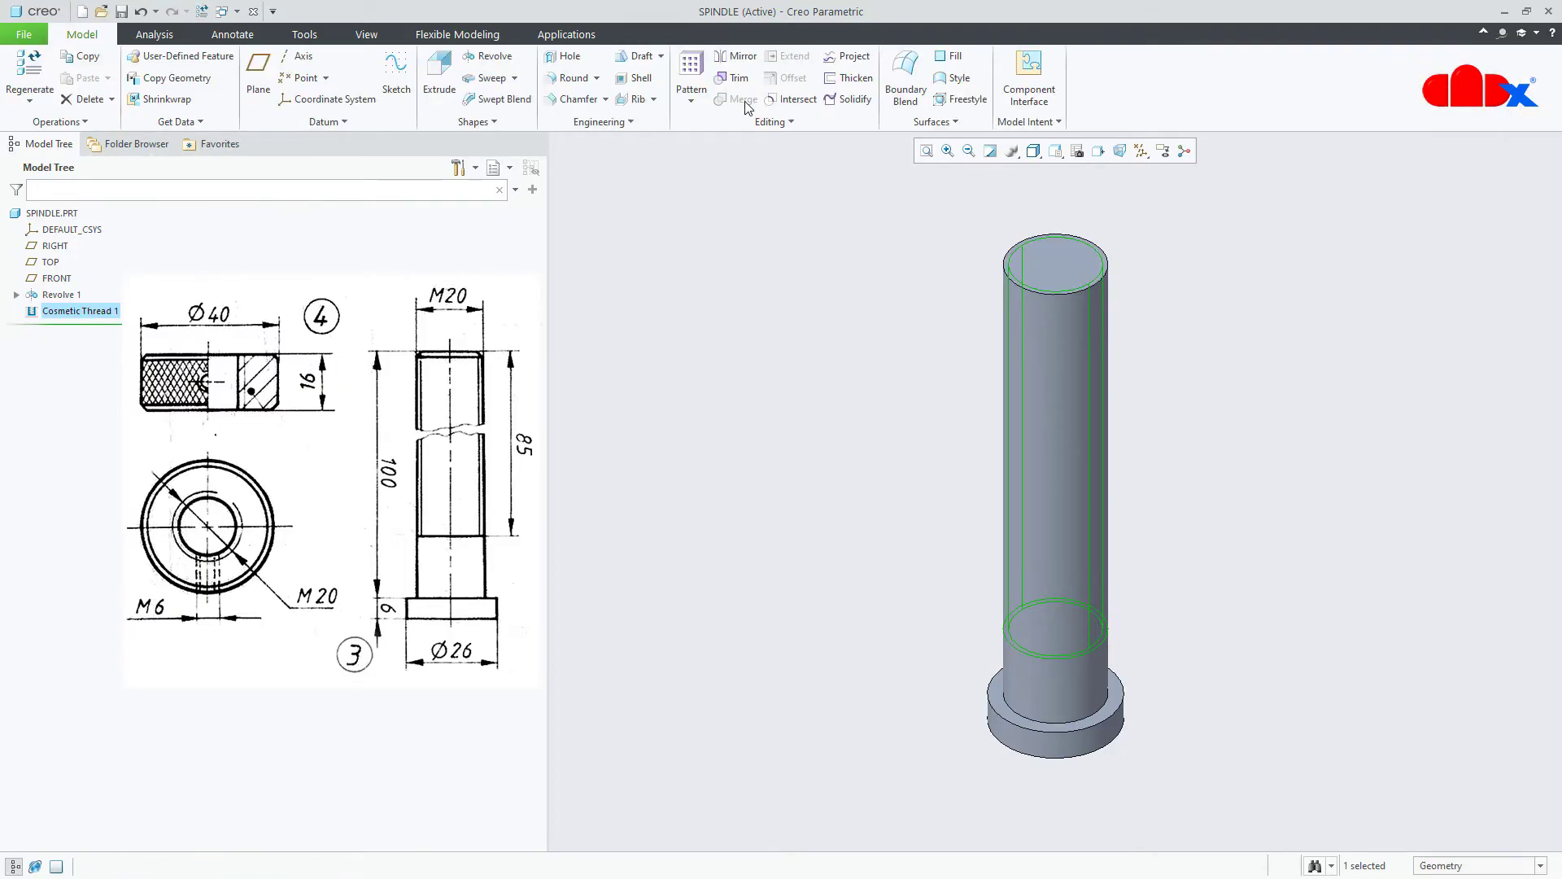
click(1253, 557)
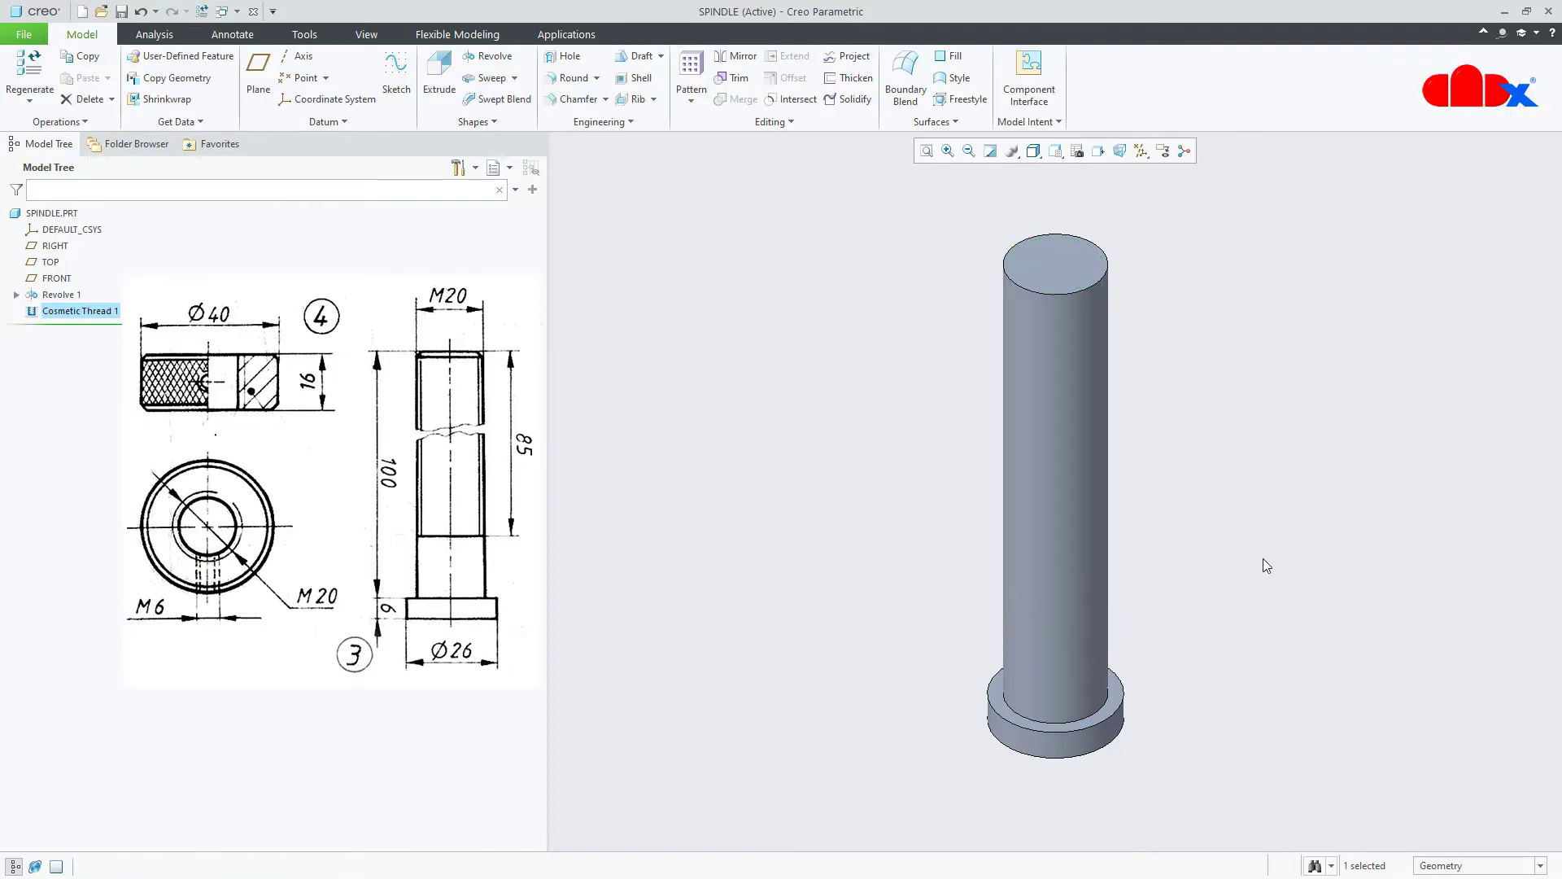
- Chamfer the circular edge at the shaft's free end by 1 (D x D) and save the spindle part
click(578, 98)
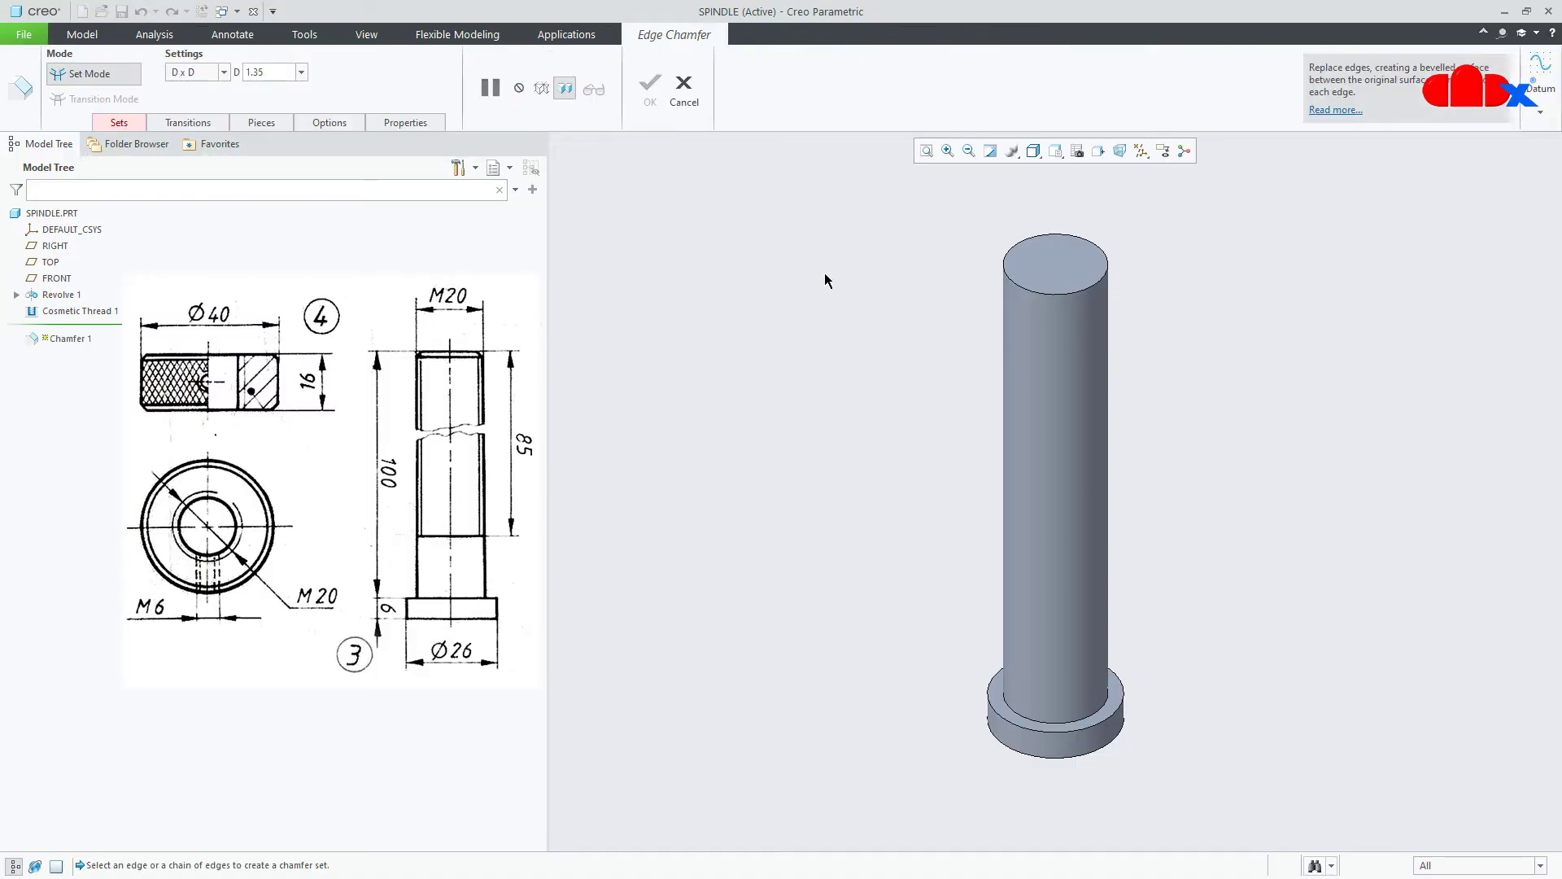
click(1052, 295)
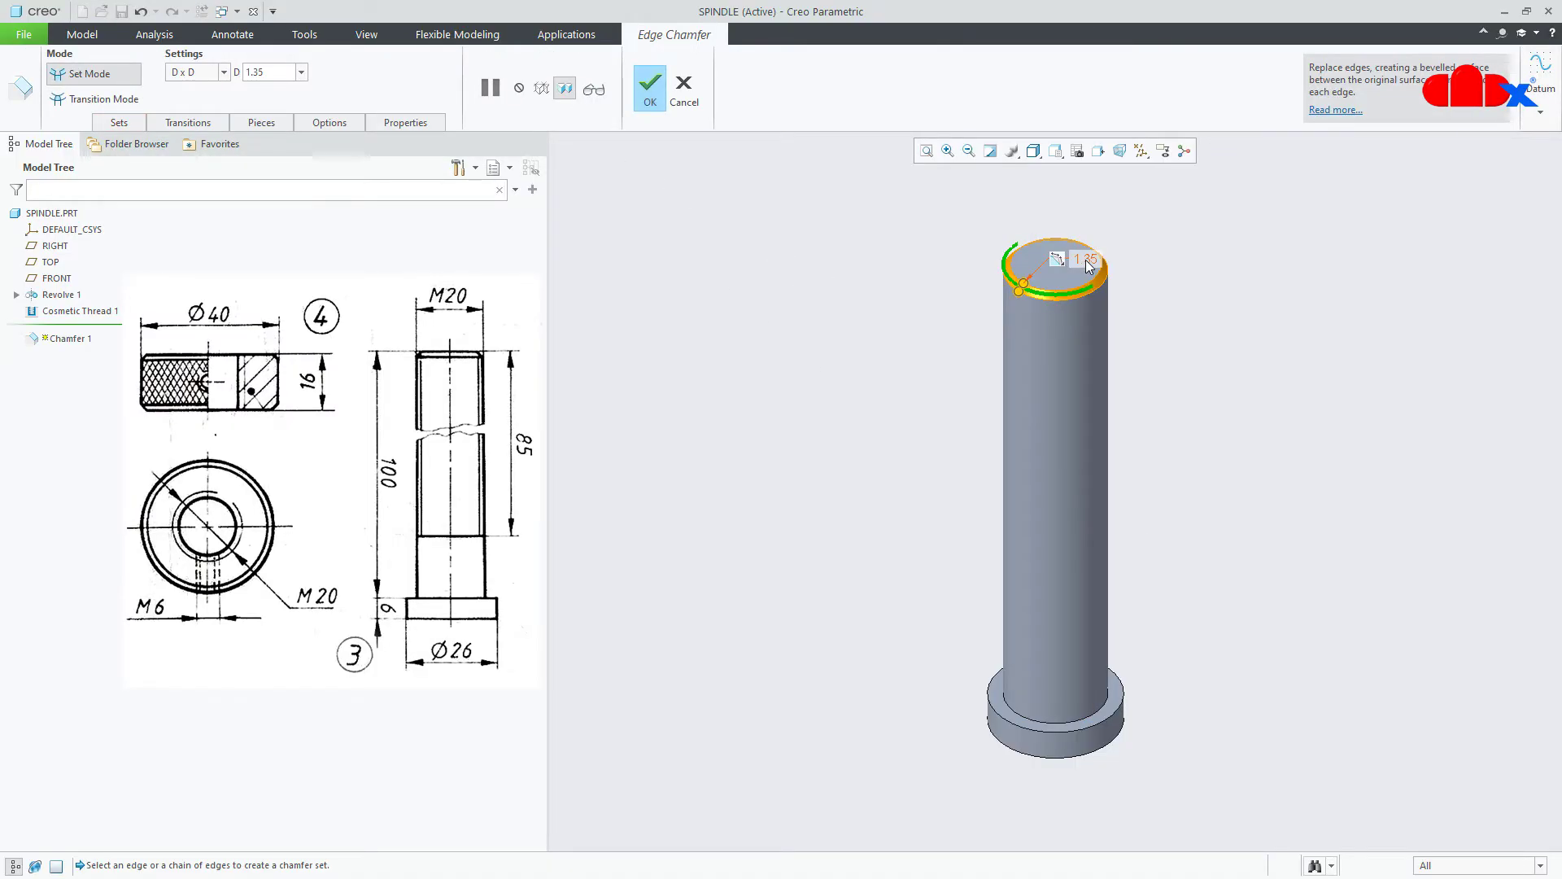
text(1)
key(Return)
click(649, 88)
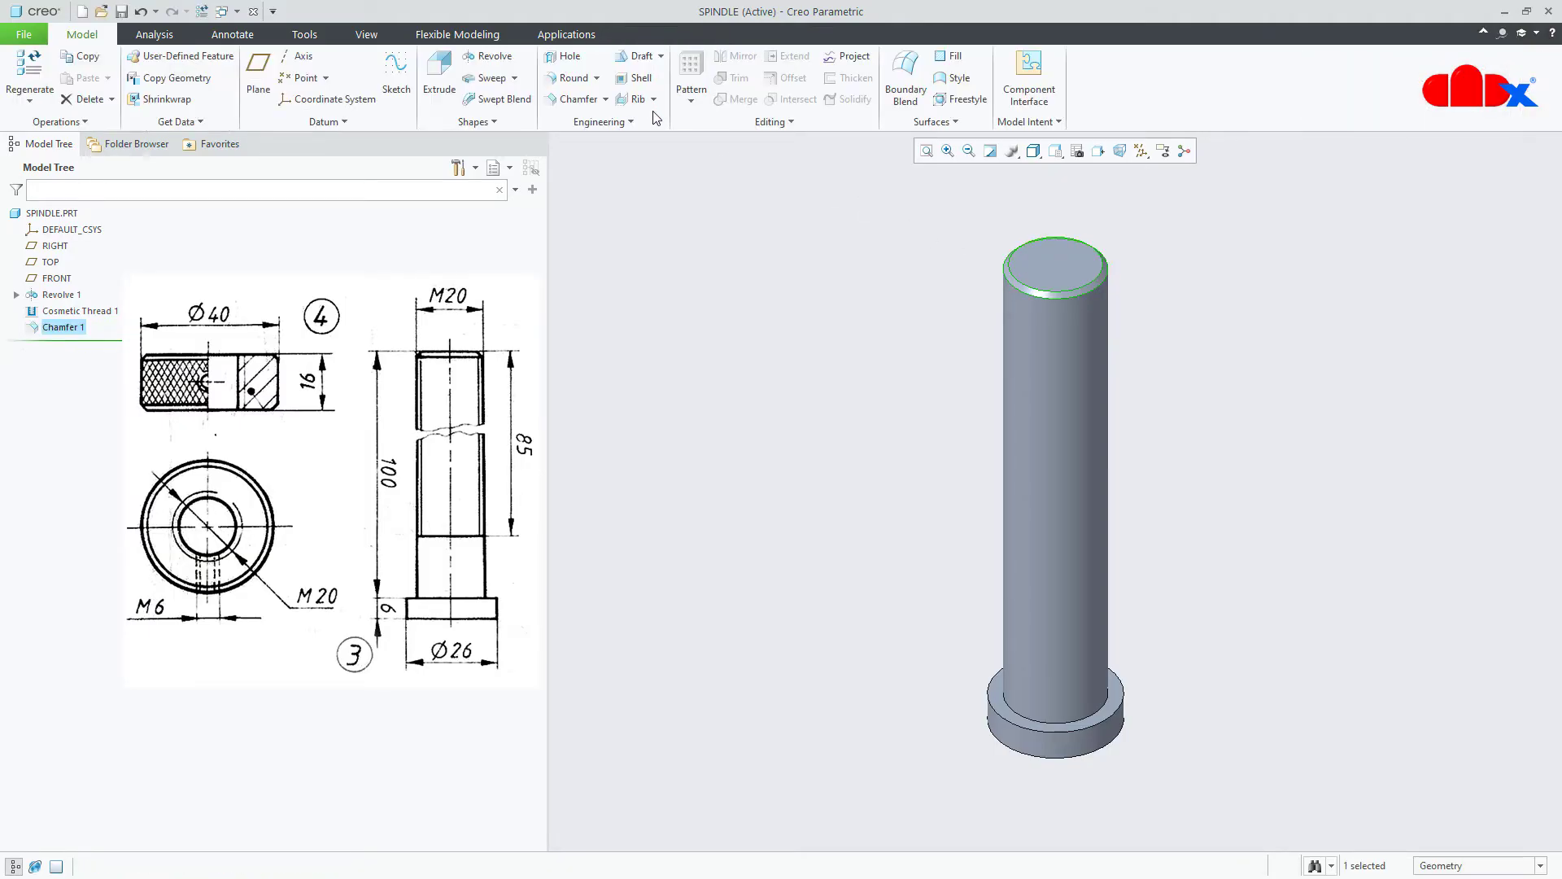
click(1256, 619)
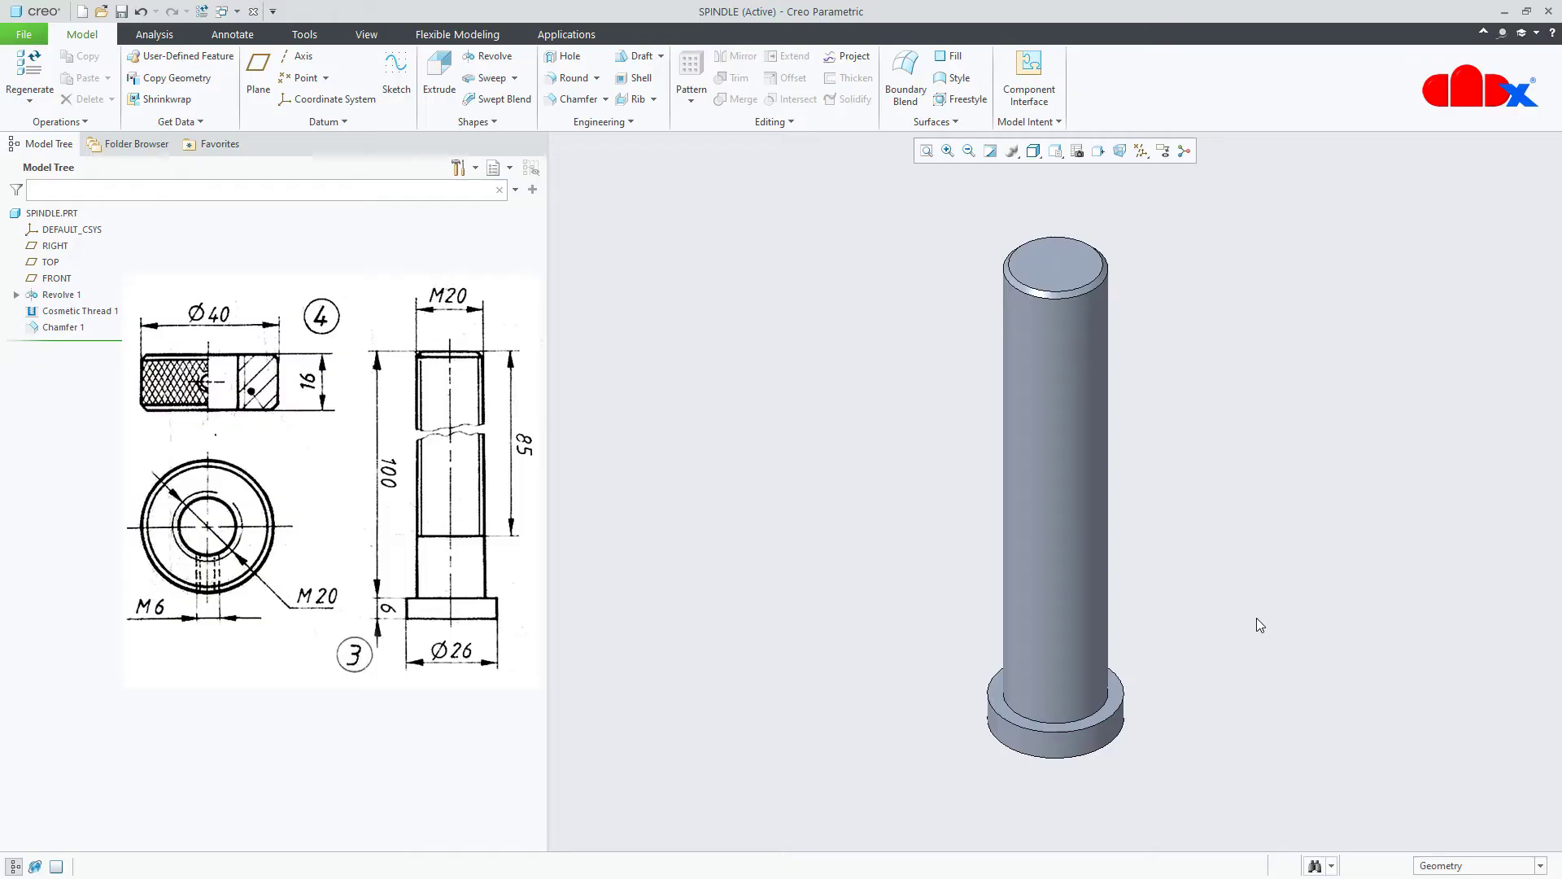
key(ctrl+s)
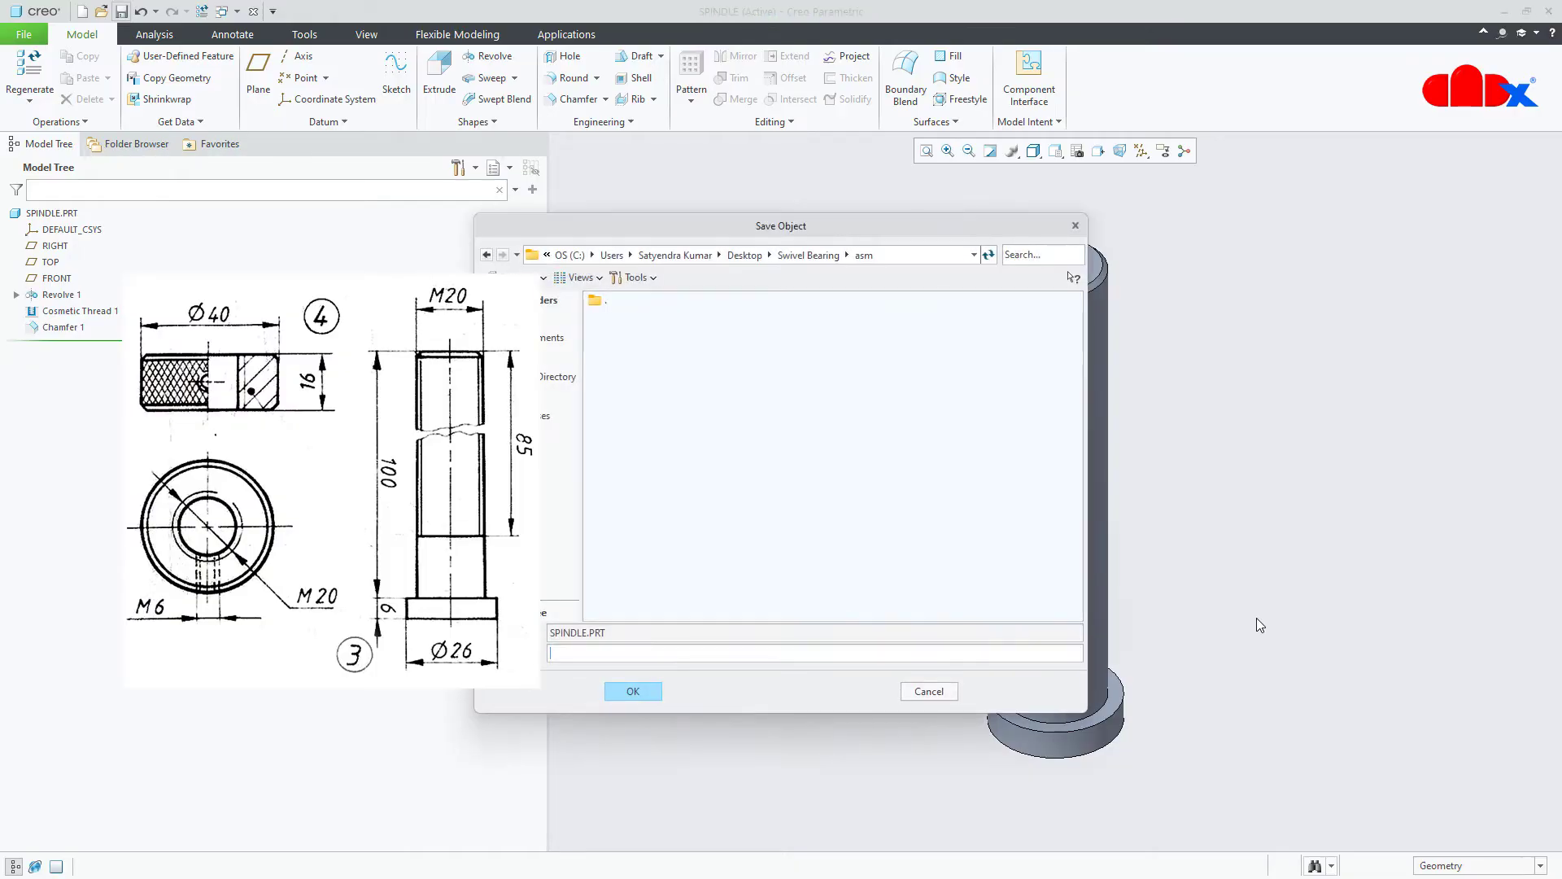
key(Return)
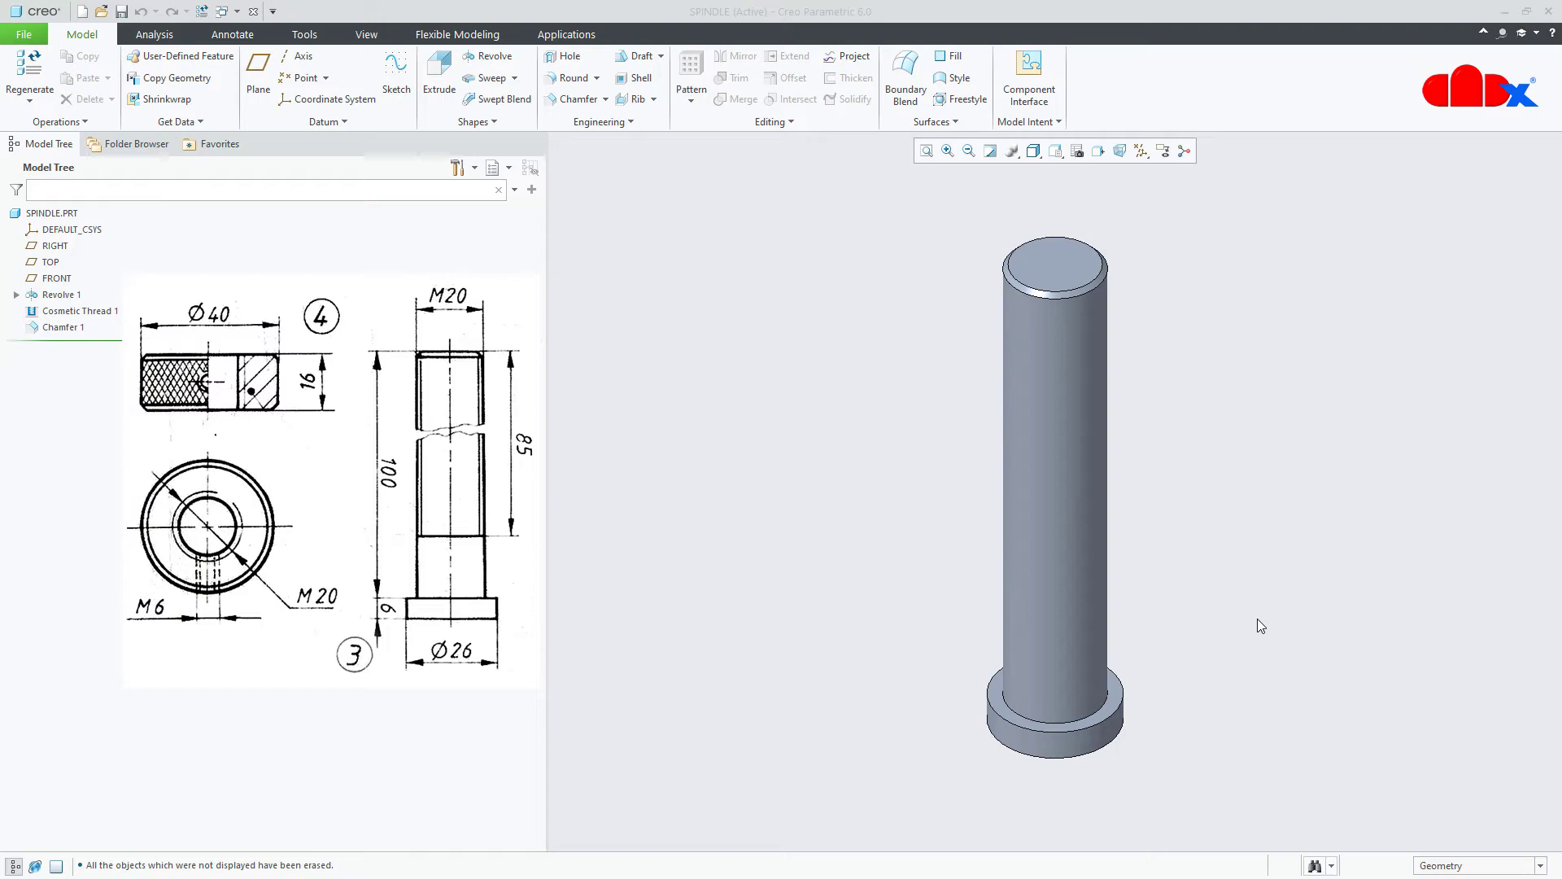
- Create a new solid part named knurled-nut from the solid_part_mmks template and maximize its window
click(82, 11)
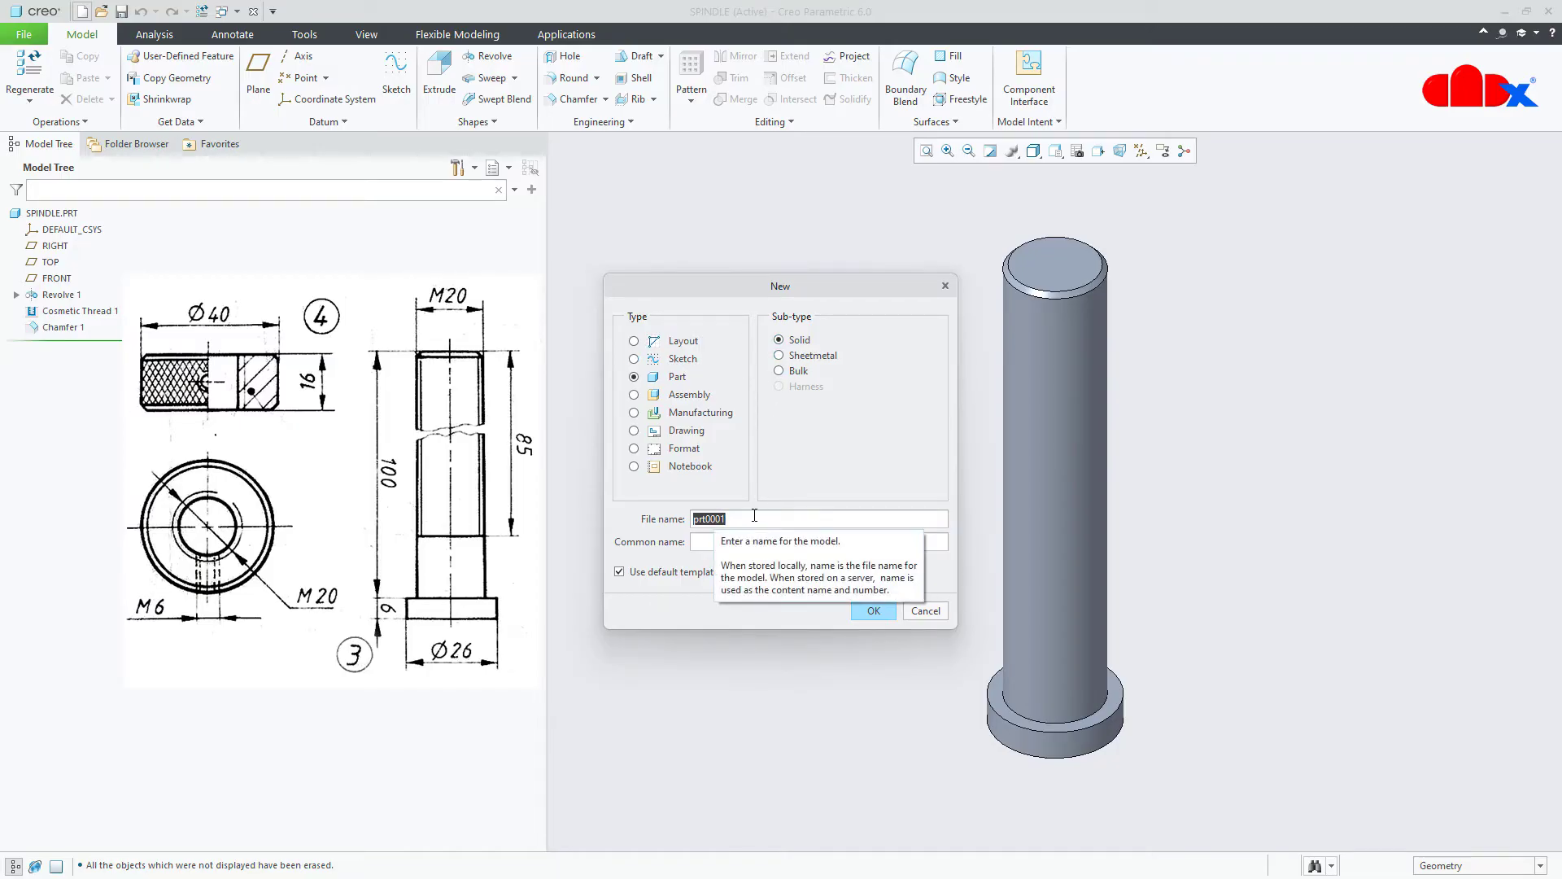
text(knurled-nut)
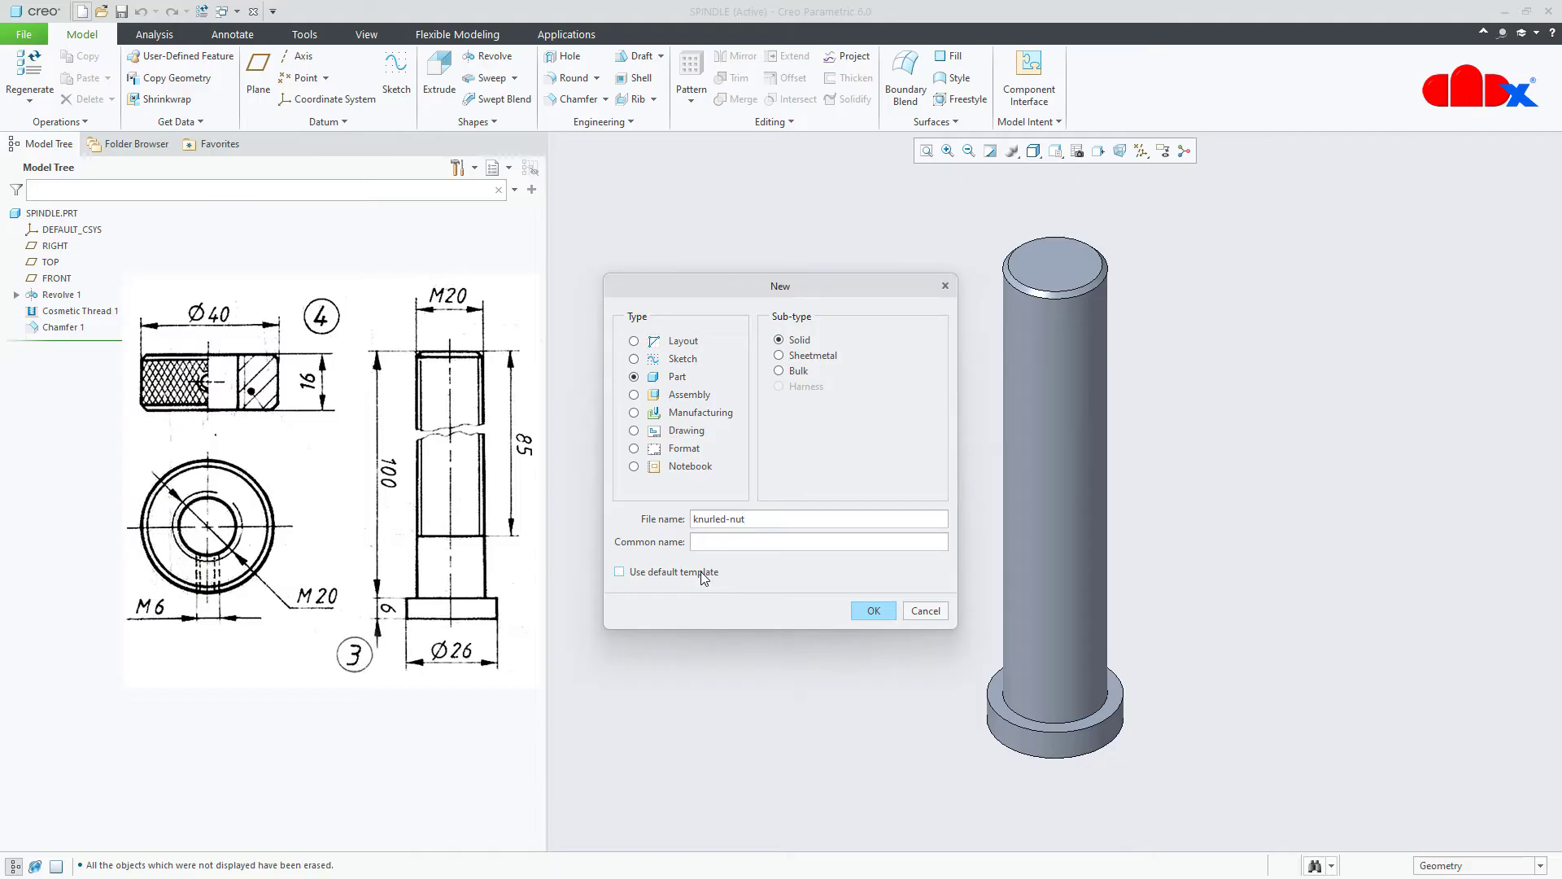
click(860, 617)
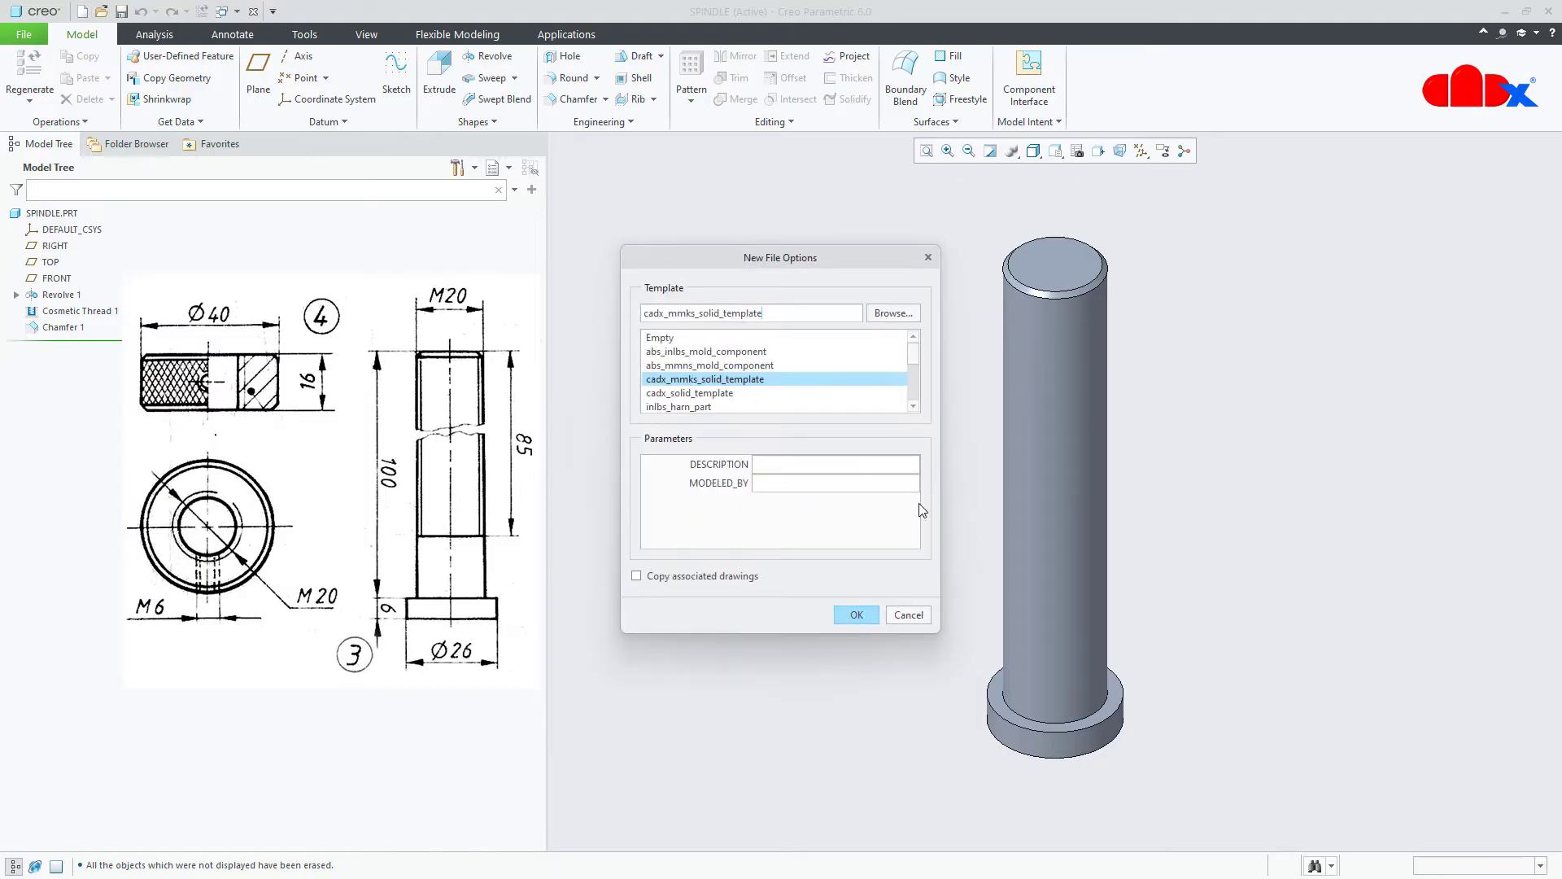
drag(915, 358, 916, 393)
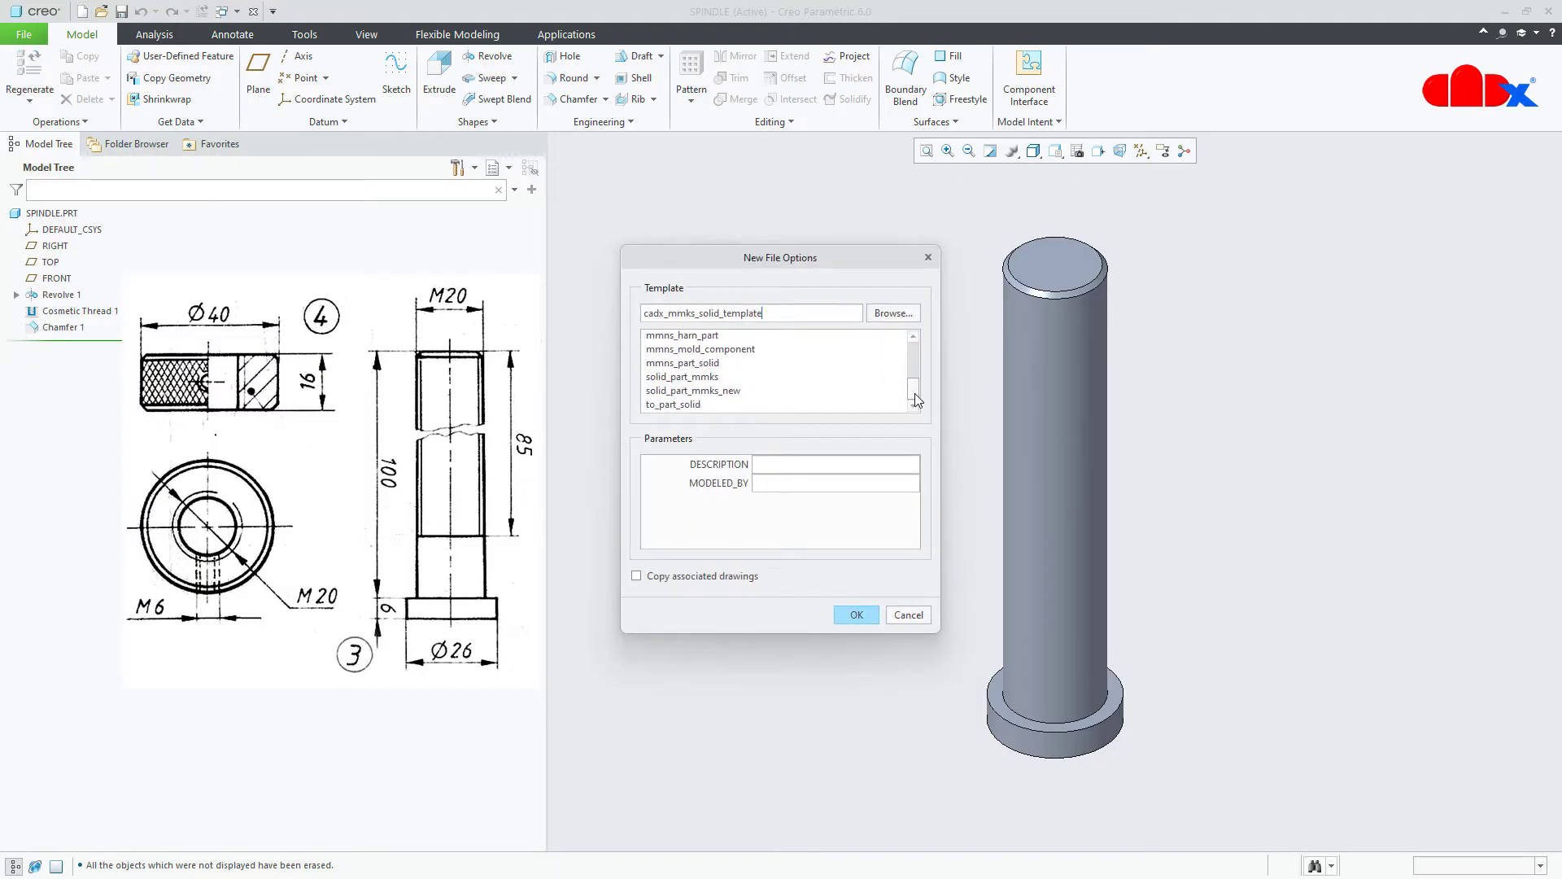
click(705, 377)
click(857, 616)
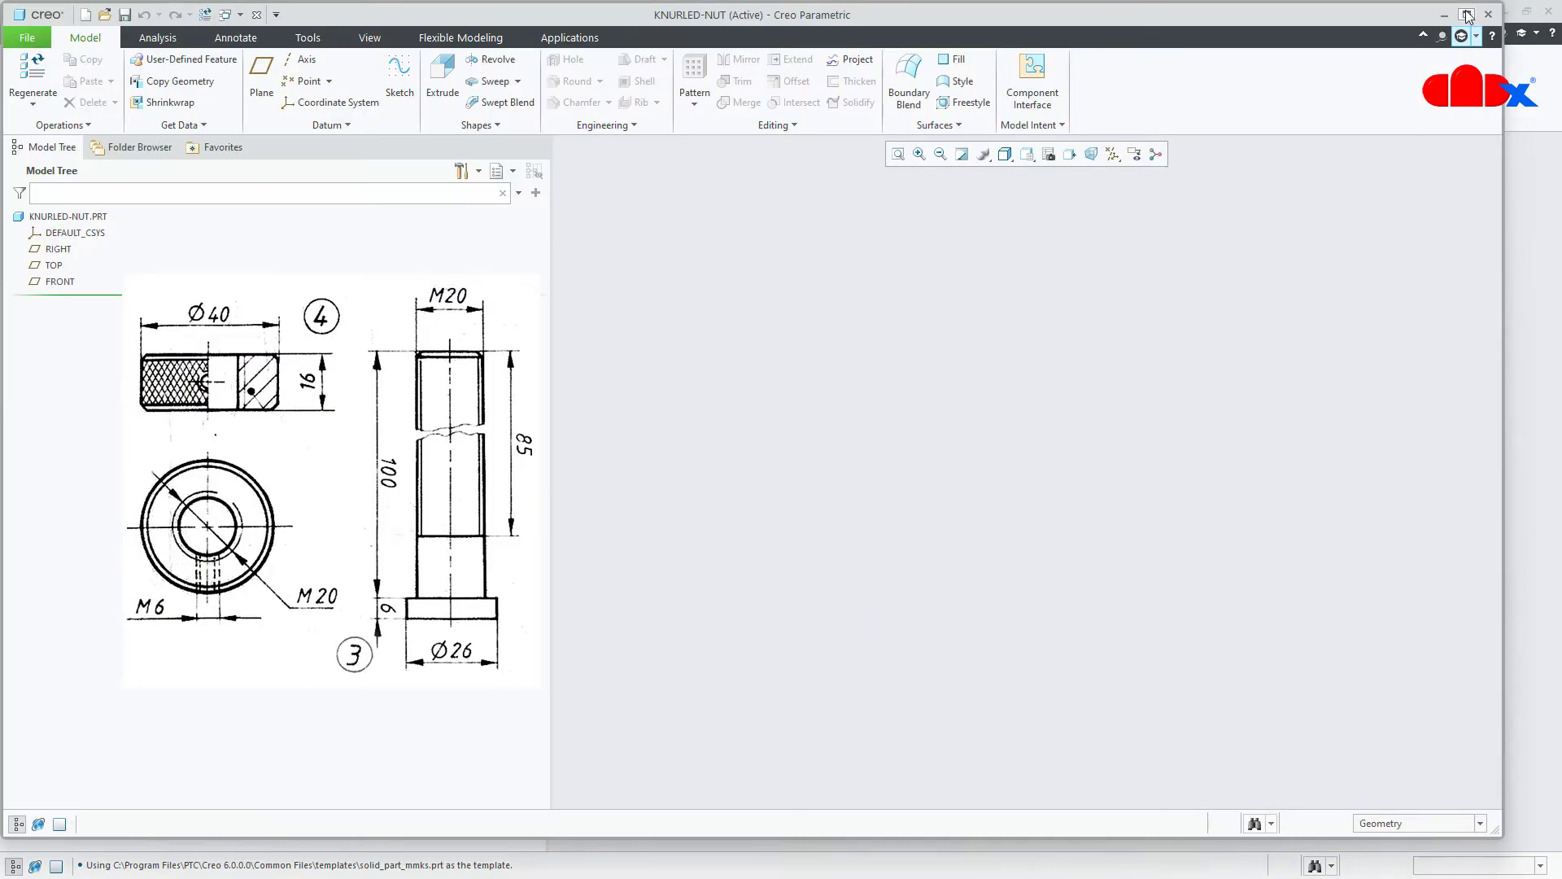
click(1467, 15)
- Start an Extrude sketch on the TOP plane, orient it to the 2D sketch view and hide all datum display
click(1141, 151)
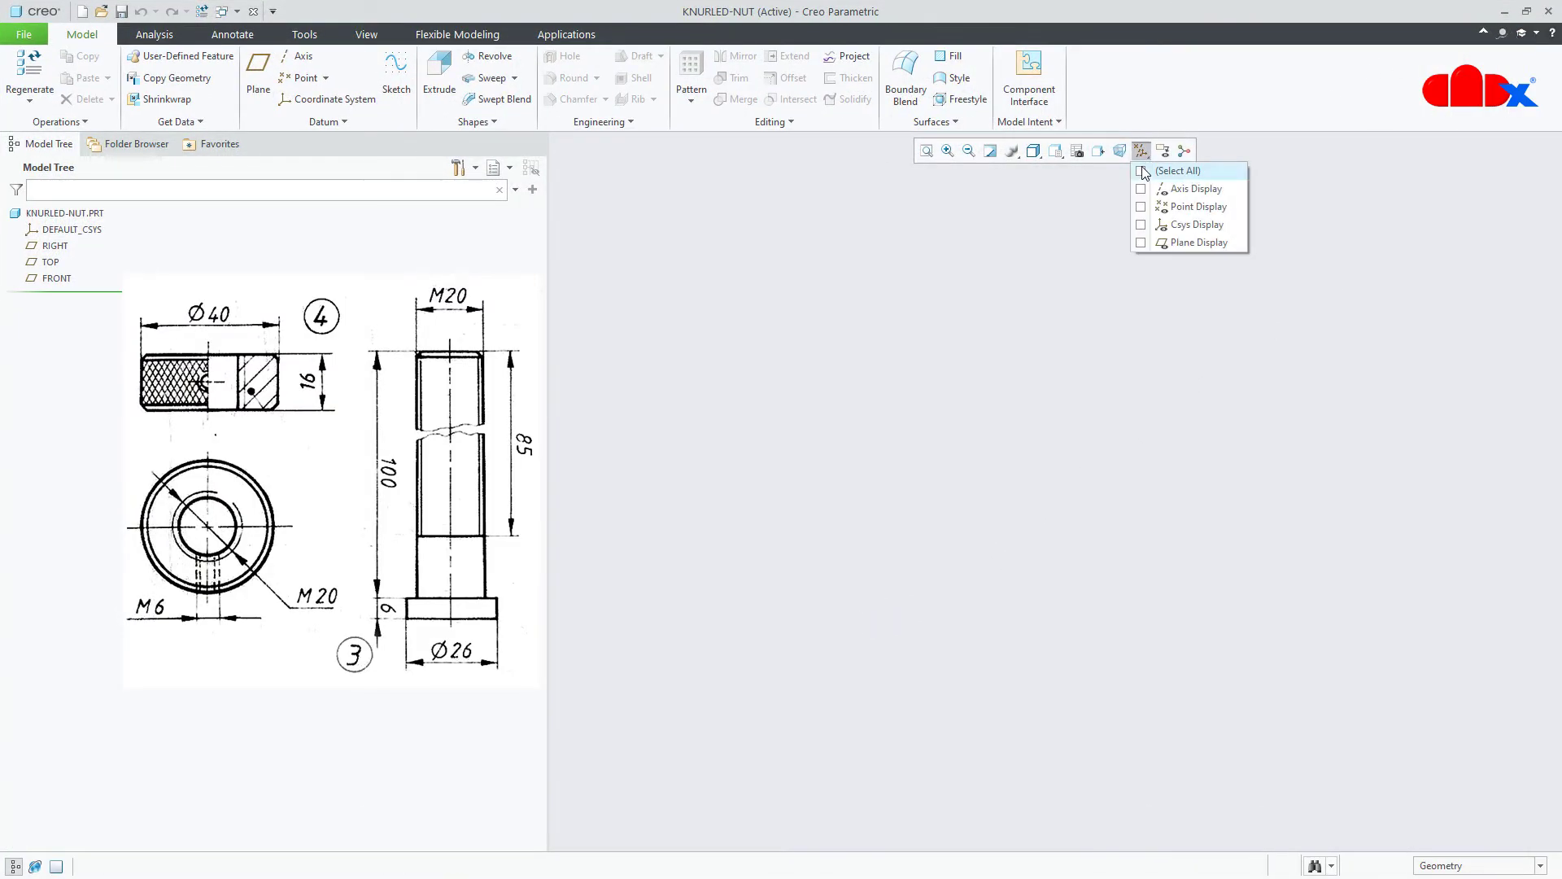
click(1141, 171)
click(1121, 751)
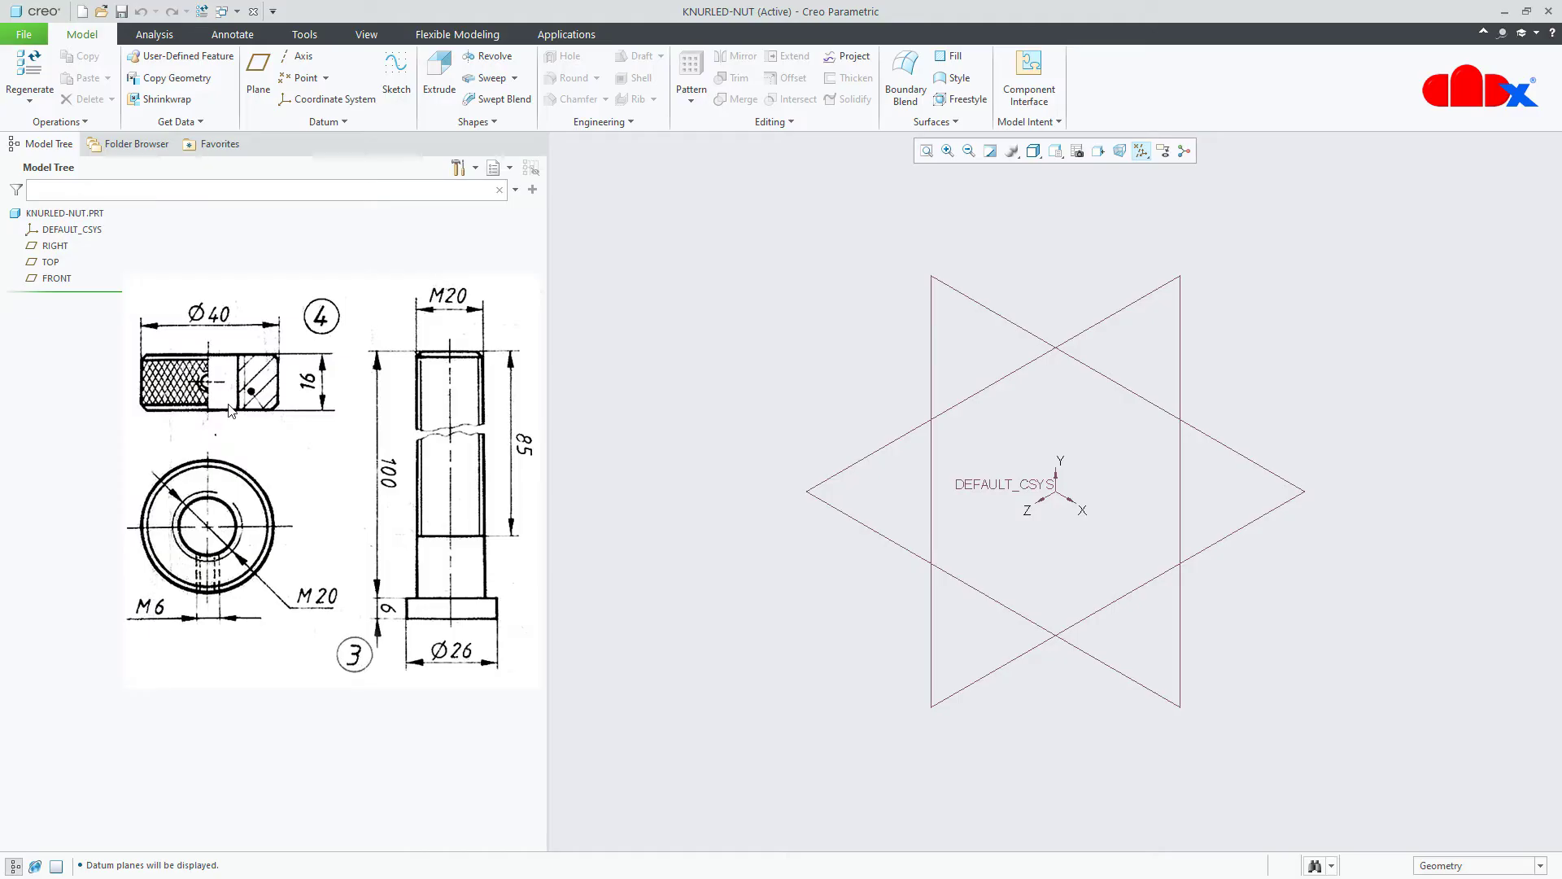
click(449, 72)
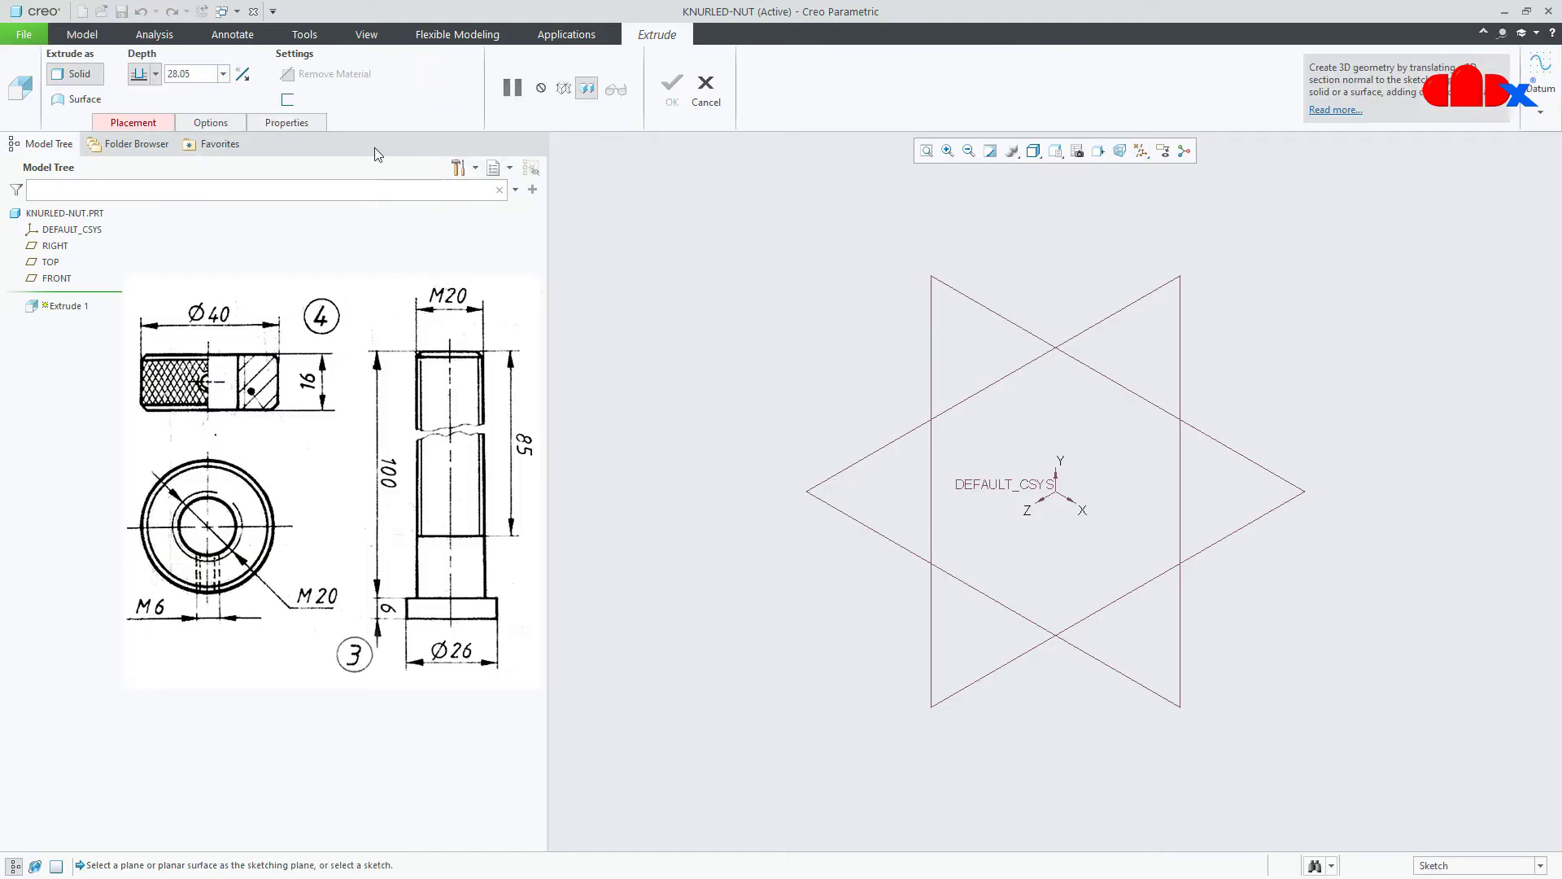
click(49, 262)
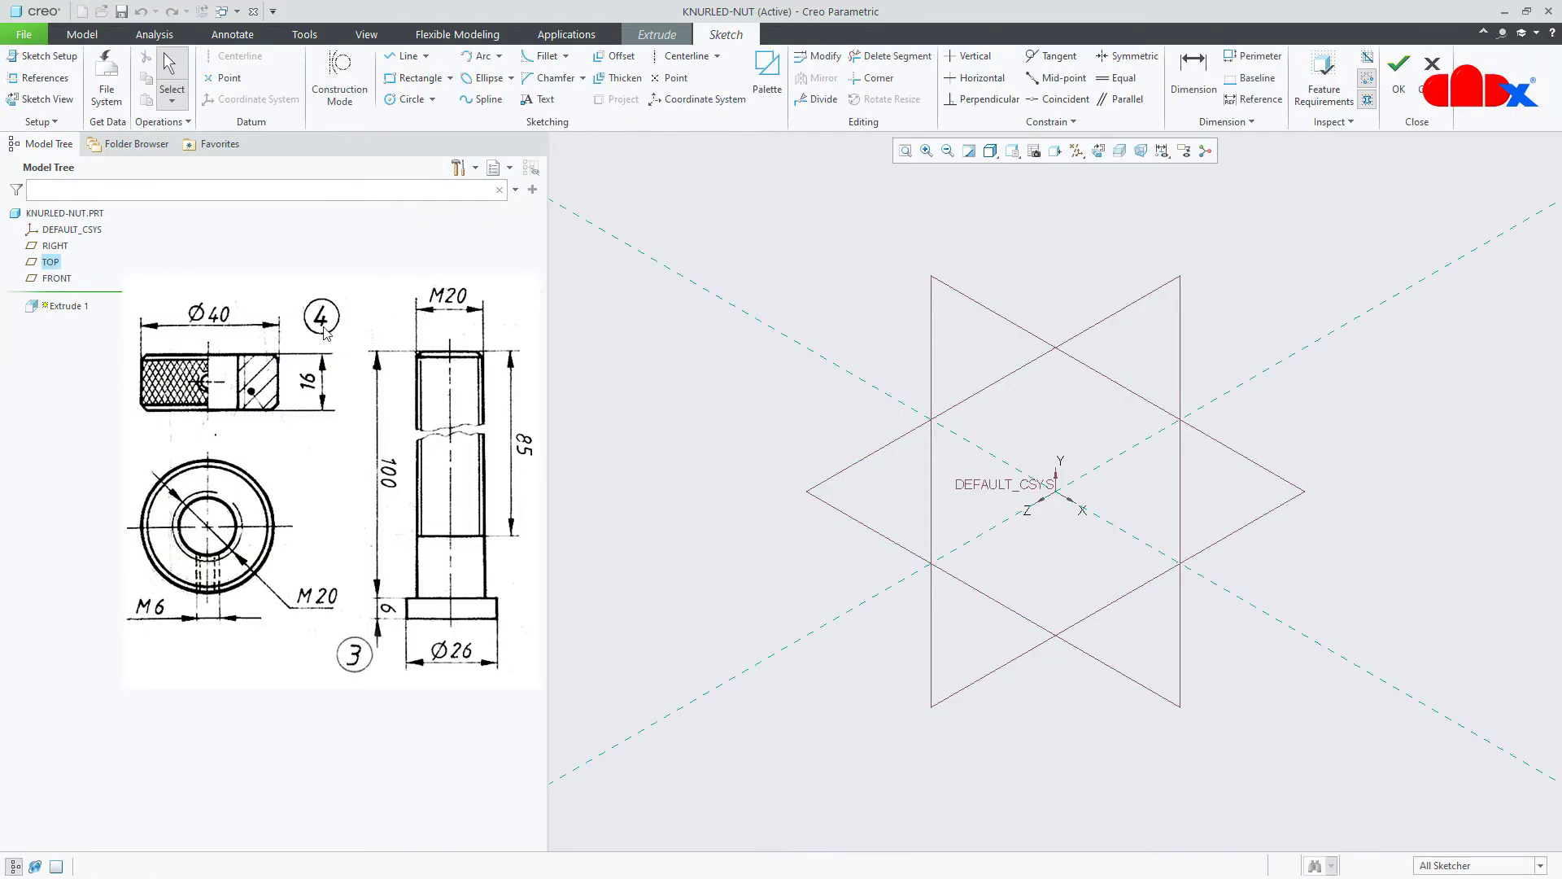
click(1100, 152)
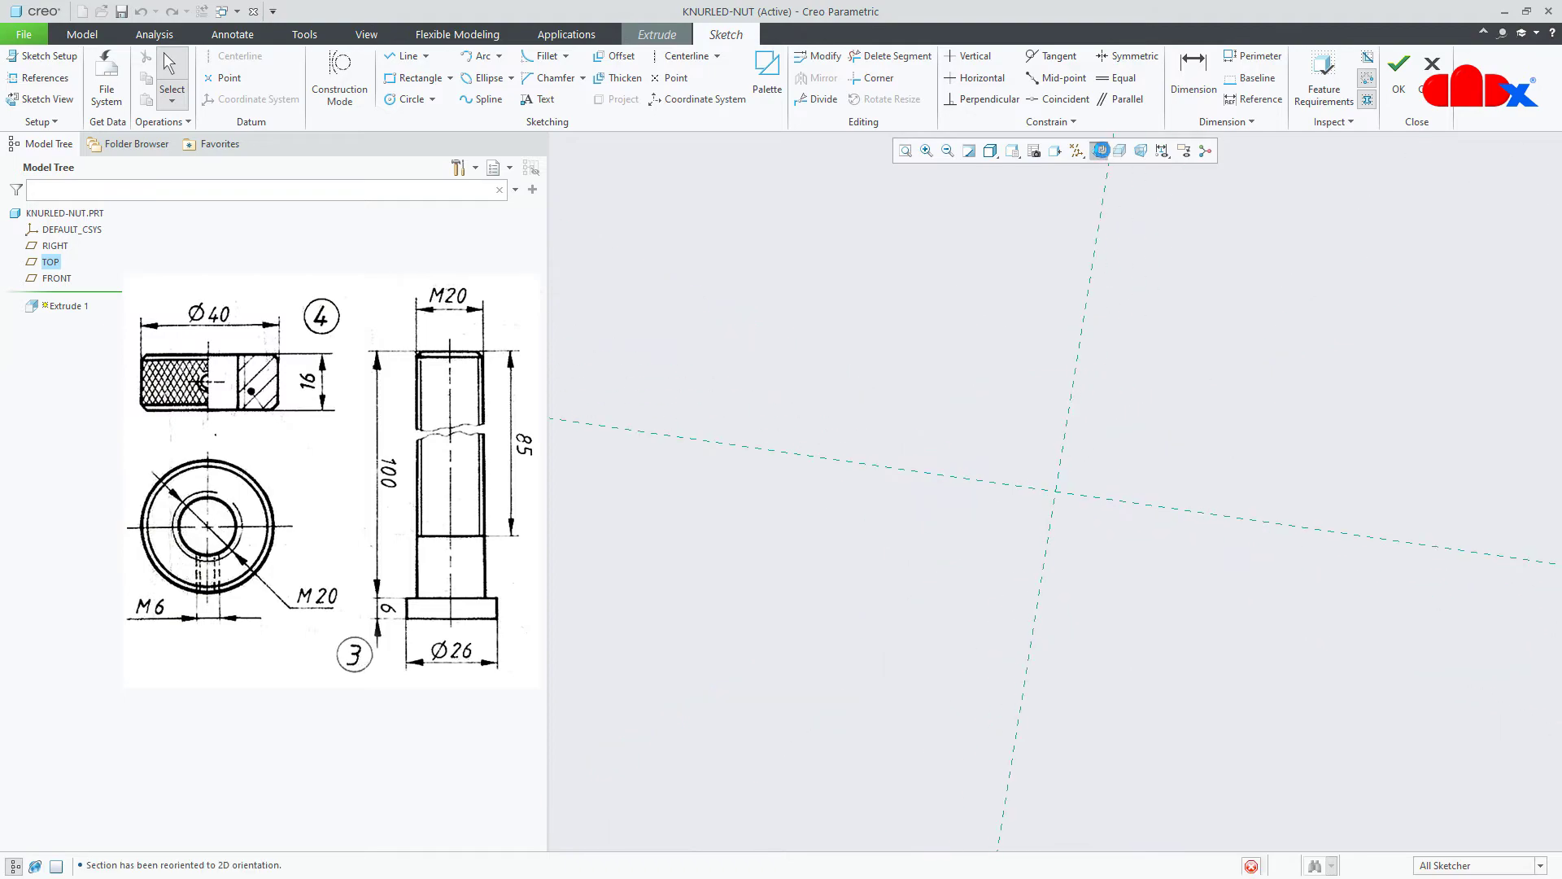
click(1077, 151)
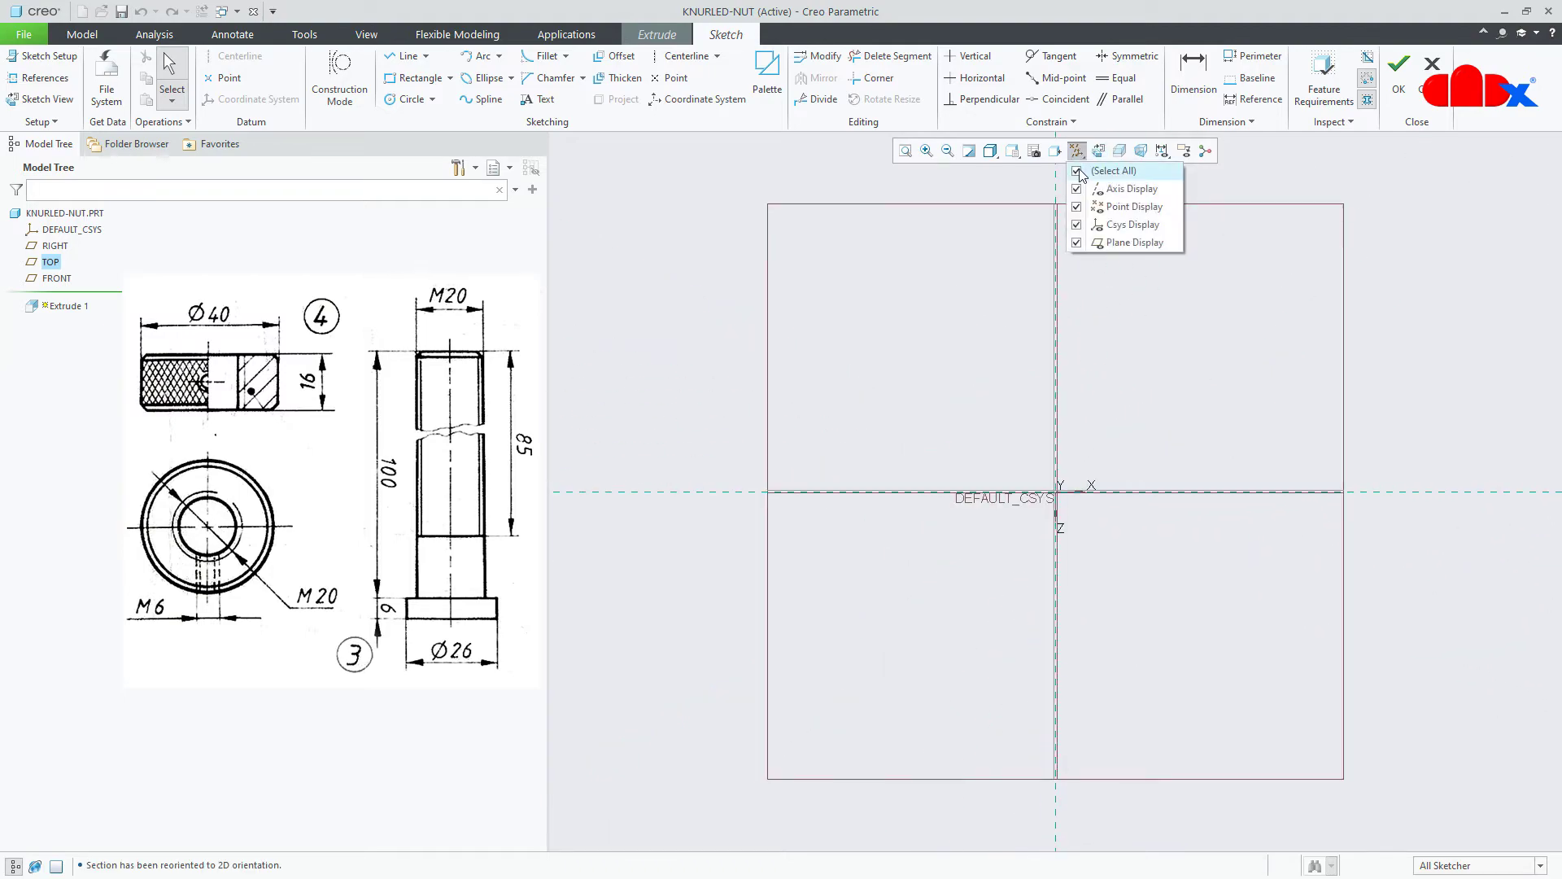
click(1079, 171)
- Sketch a circle of about 116 diameter centered on the intersection of the reference lines
right_click(1122, 379)
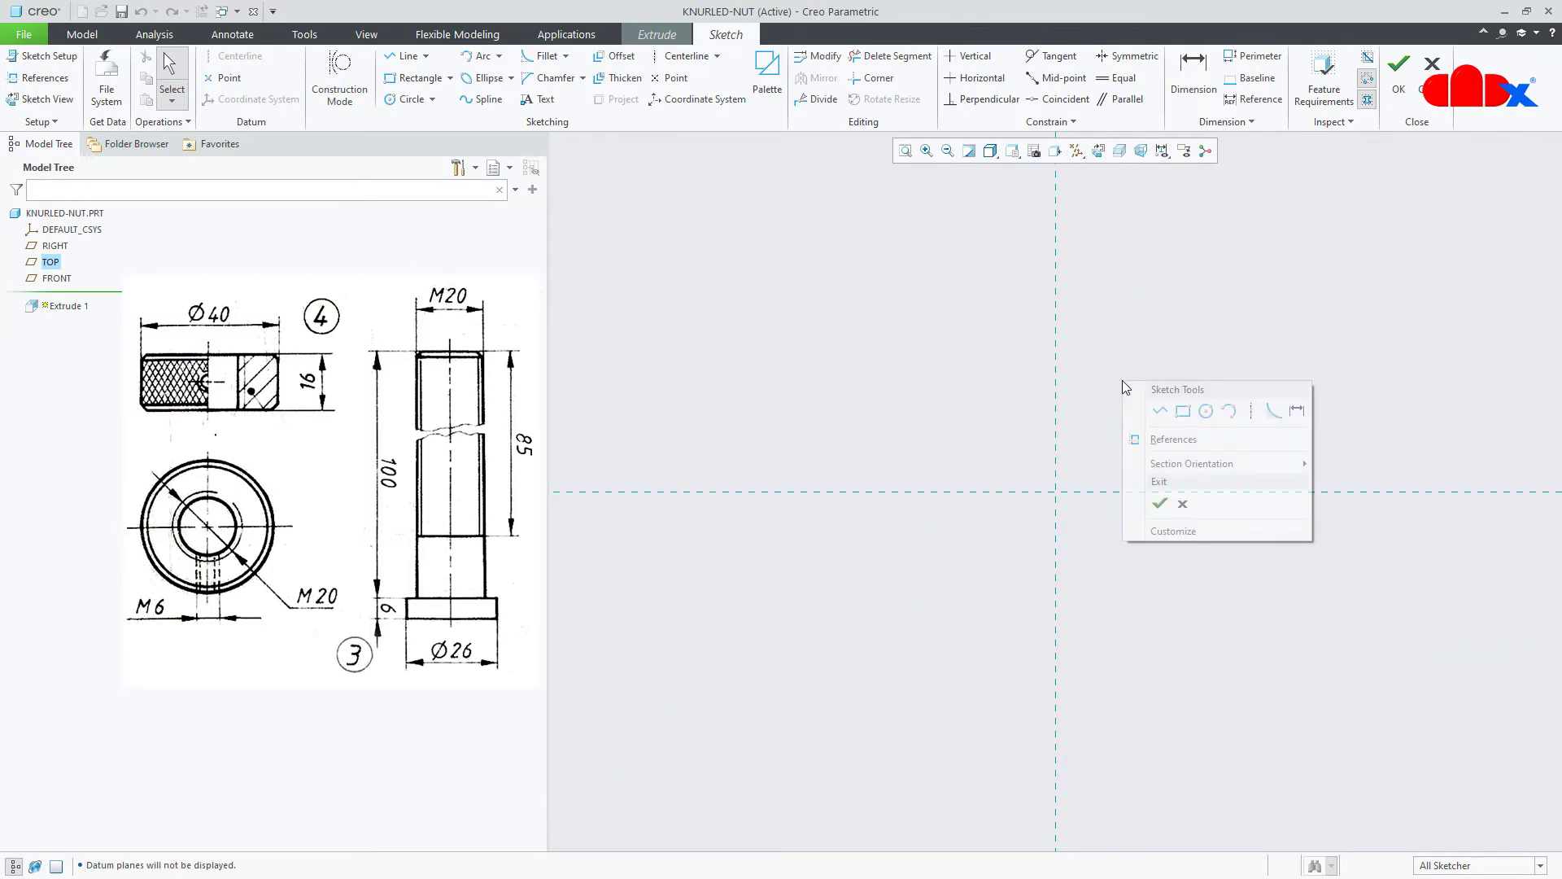
click(1206, 411)
click(1055, 491)
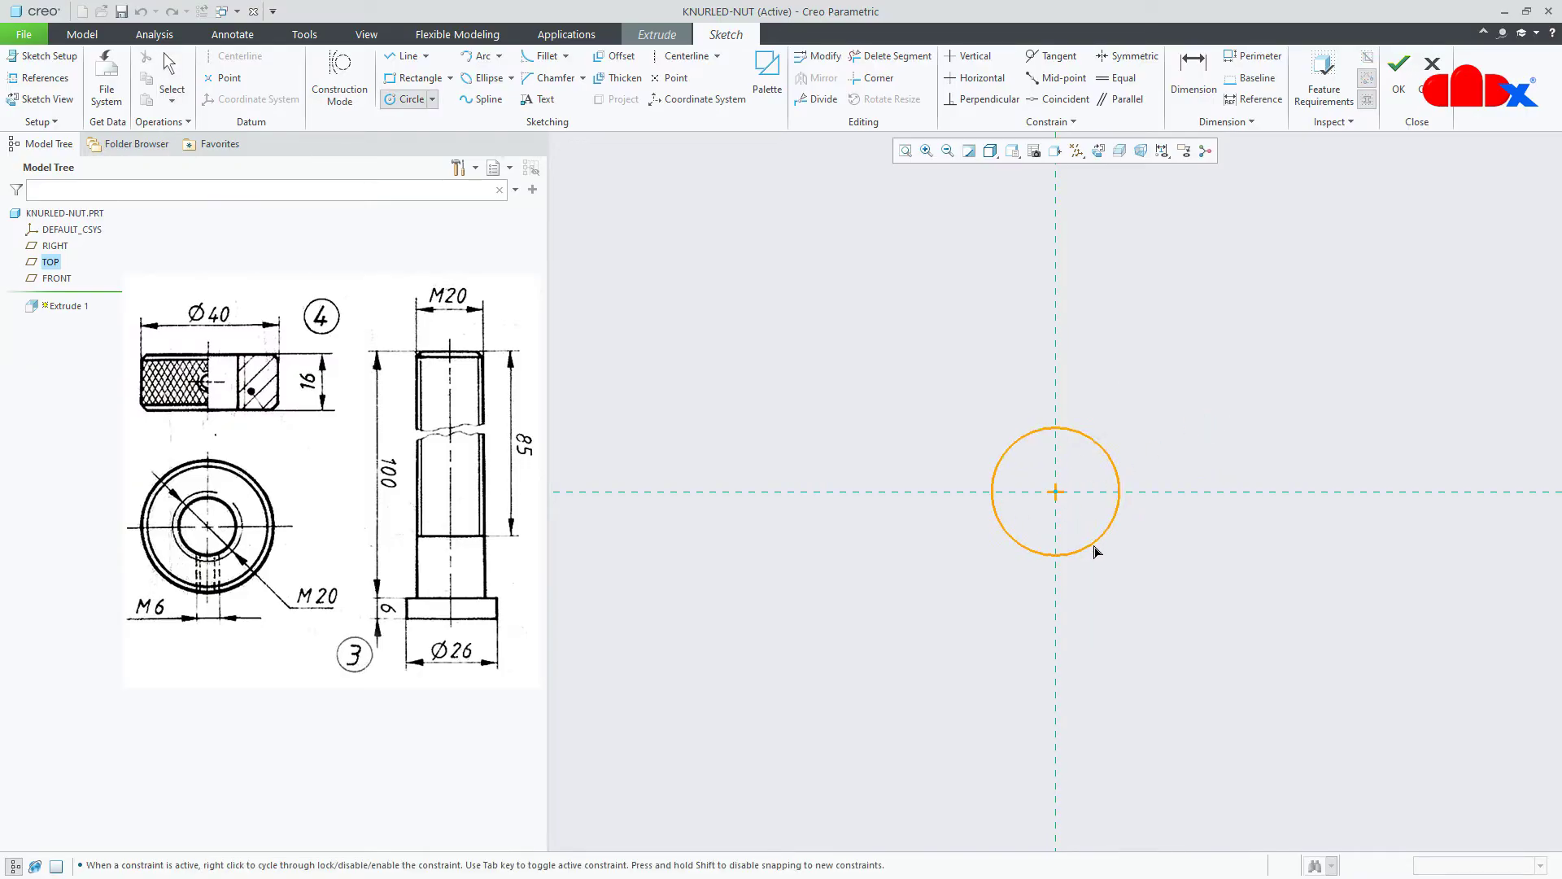
click(1094, 550)
middle_click(1181, 569)
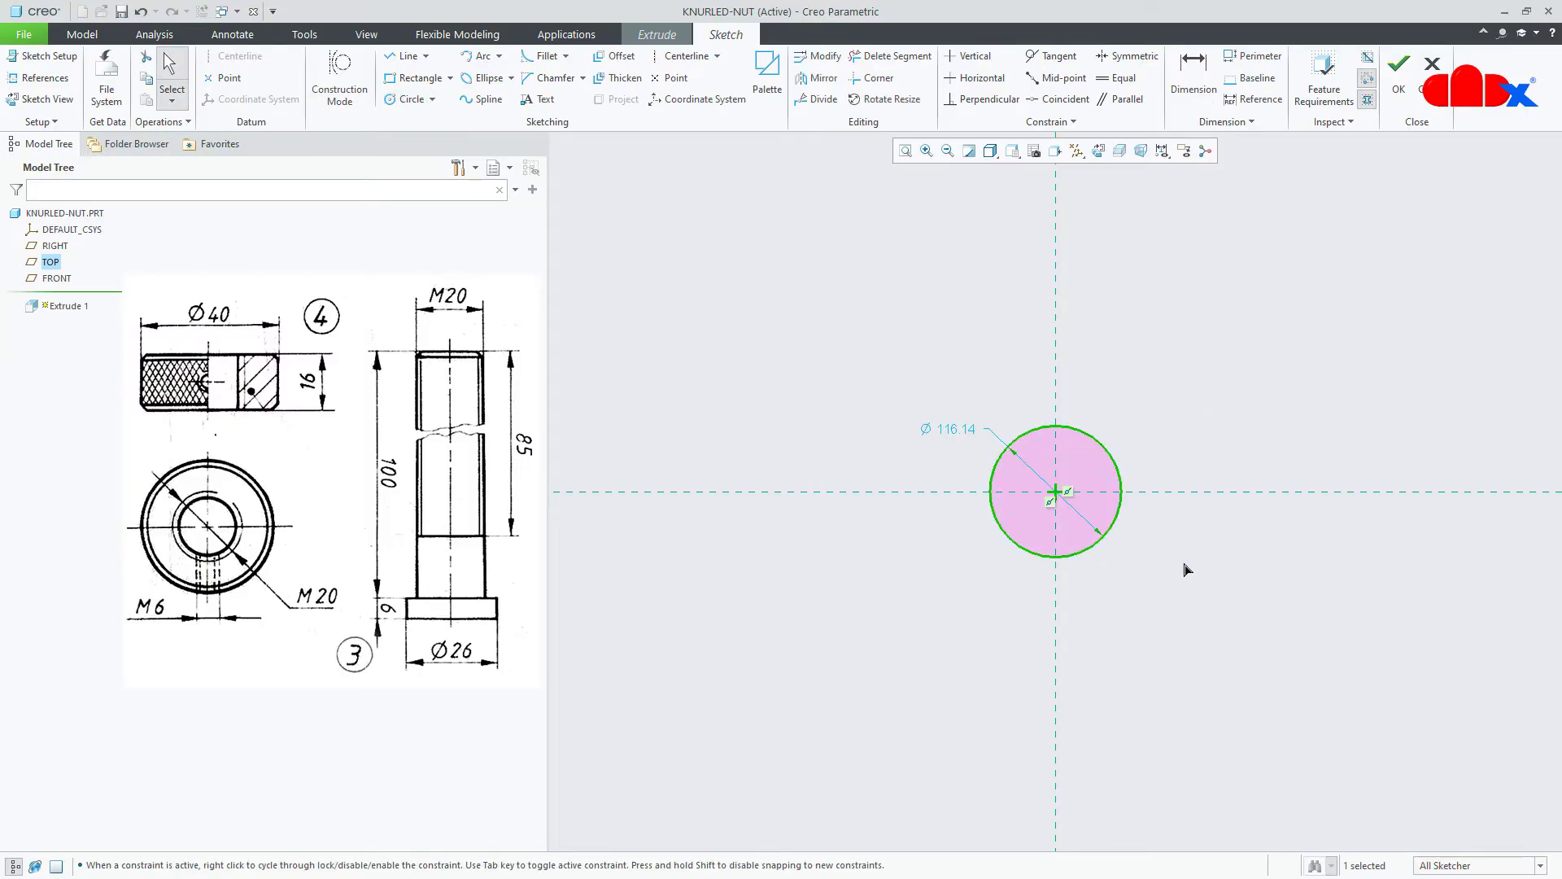
- Set the circle's diameter to 40 and finish the sketch
double_click(957, 429)
text(40)
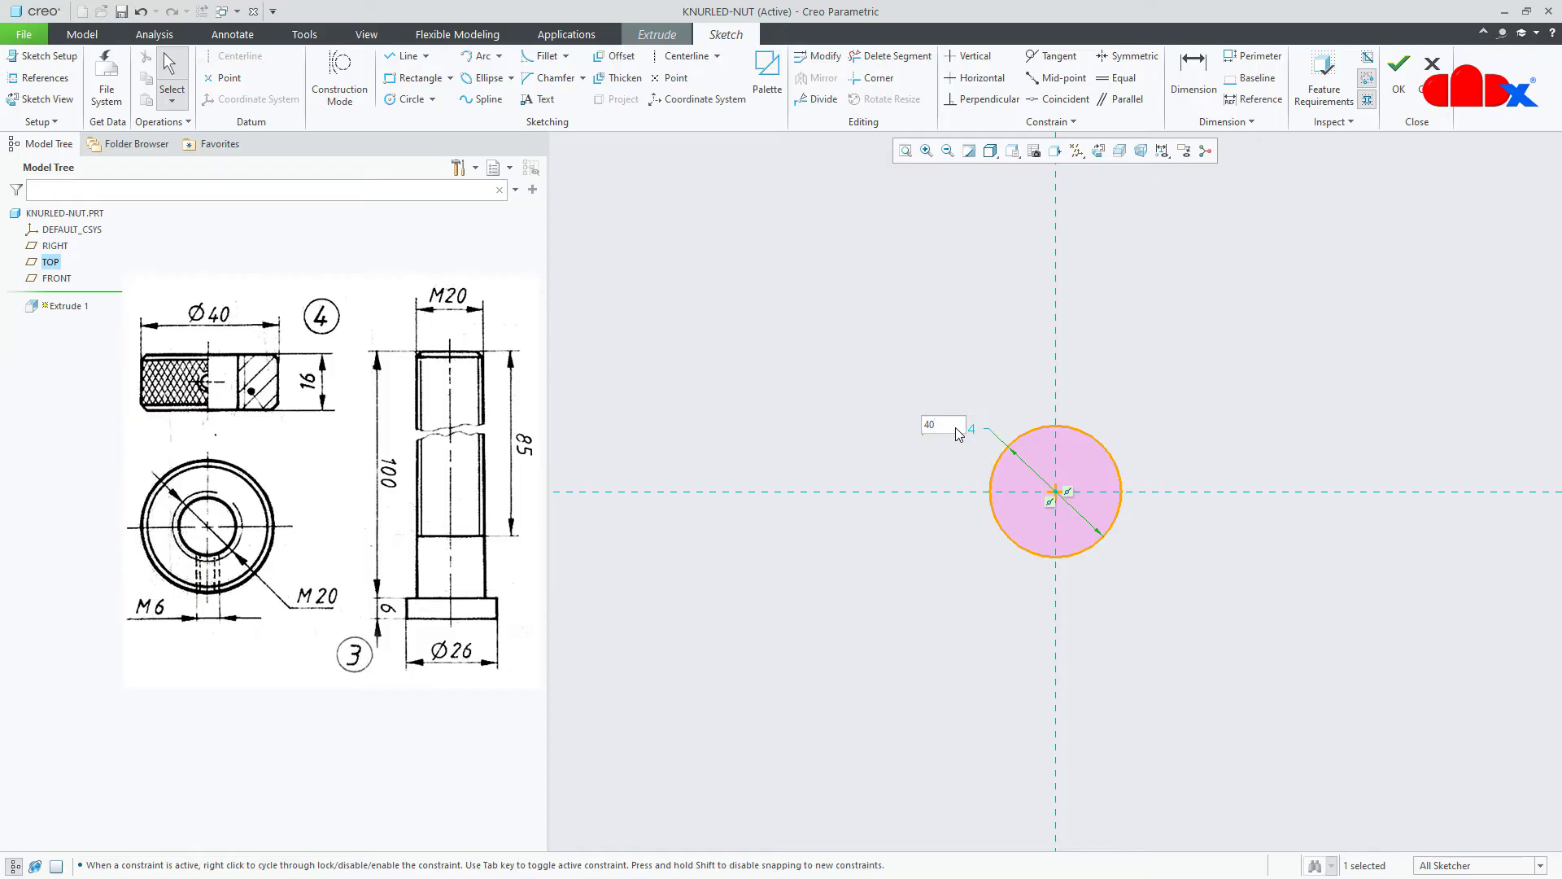
key(Return)
right_click(956, 428)
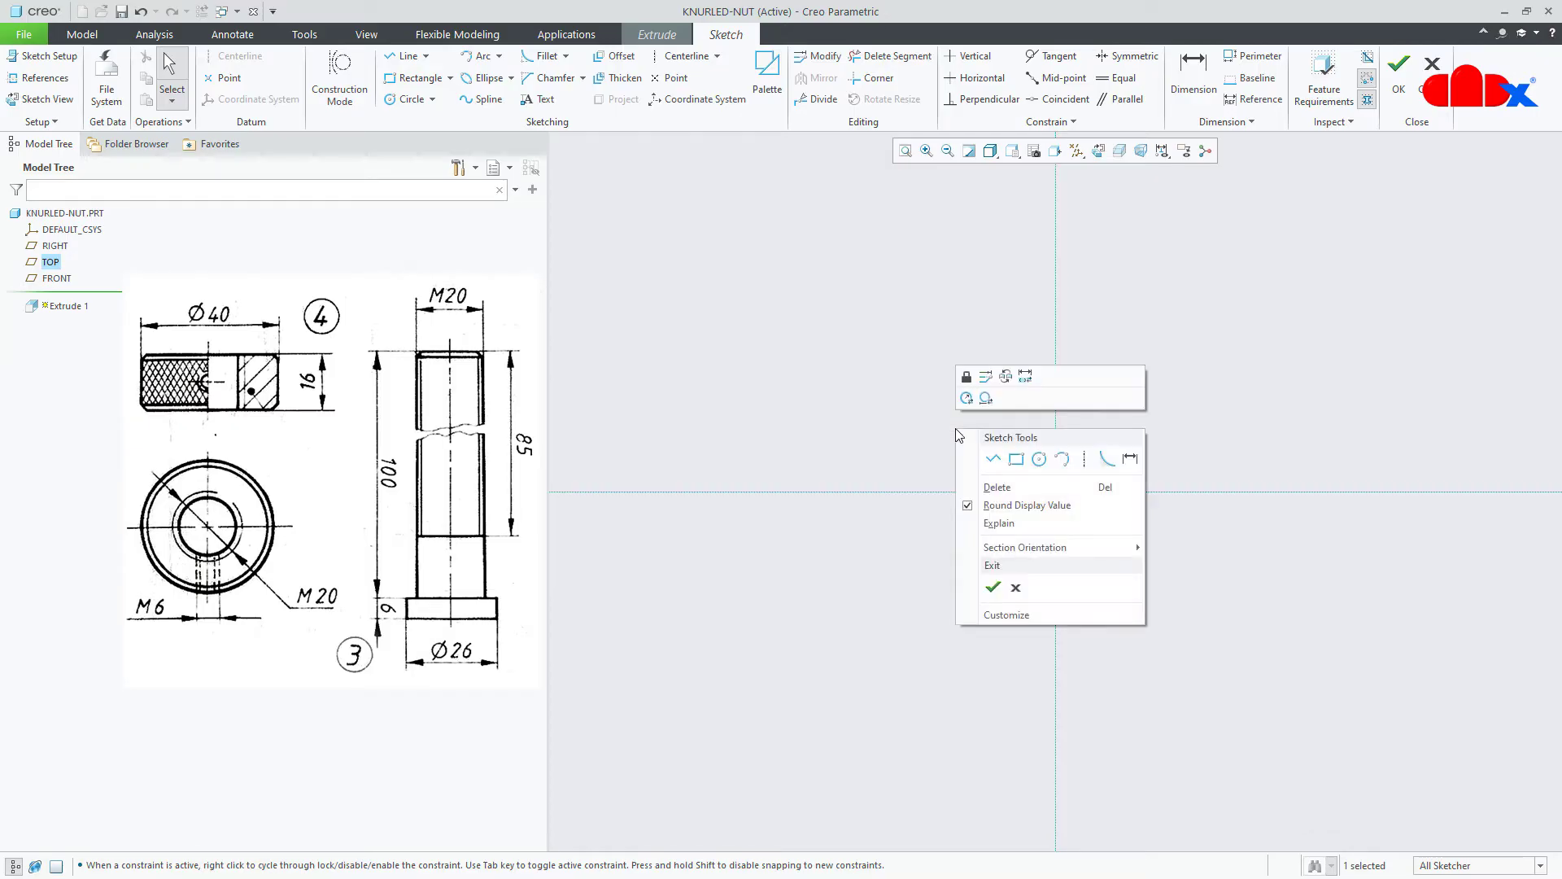
click(992, 586)
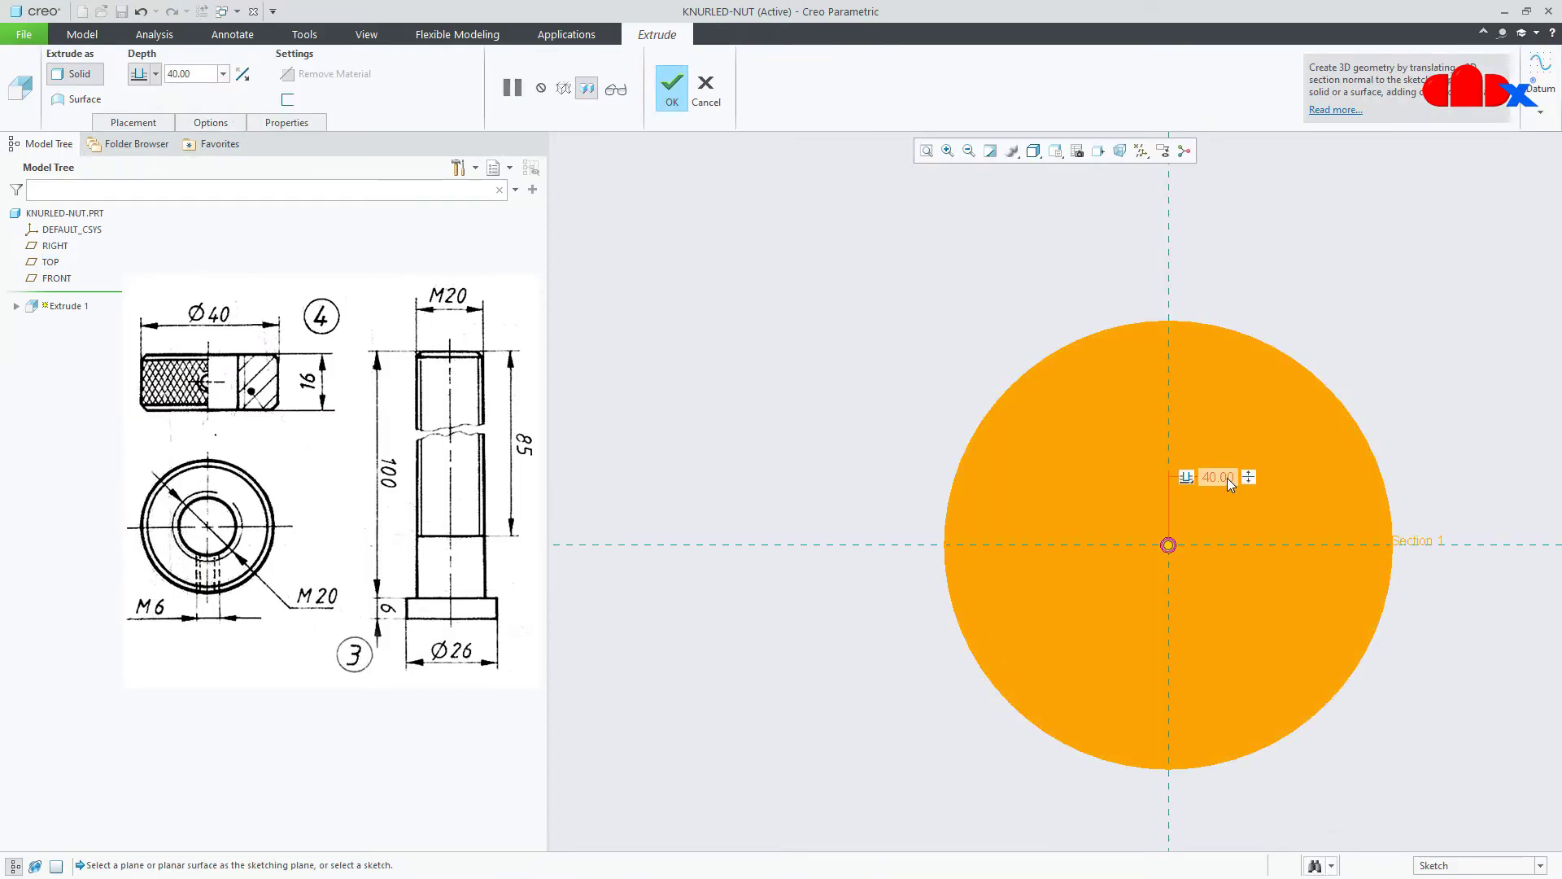
- Extrude the circle to a depth of 16, symmetric about the sketch plane, and return to the default view
double_click(1227, 477)
text(16)
key(Return)
click(156, 74)
click(145, 118)
click(673, 93)
key(ctrl+d)
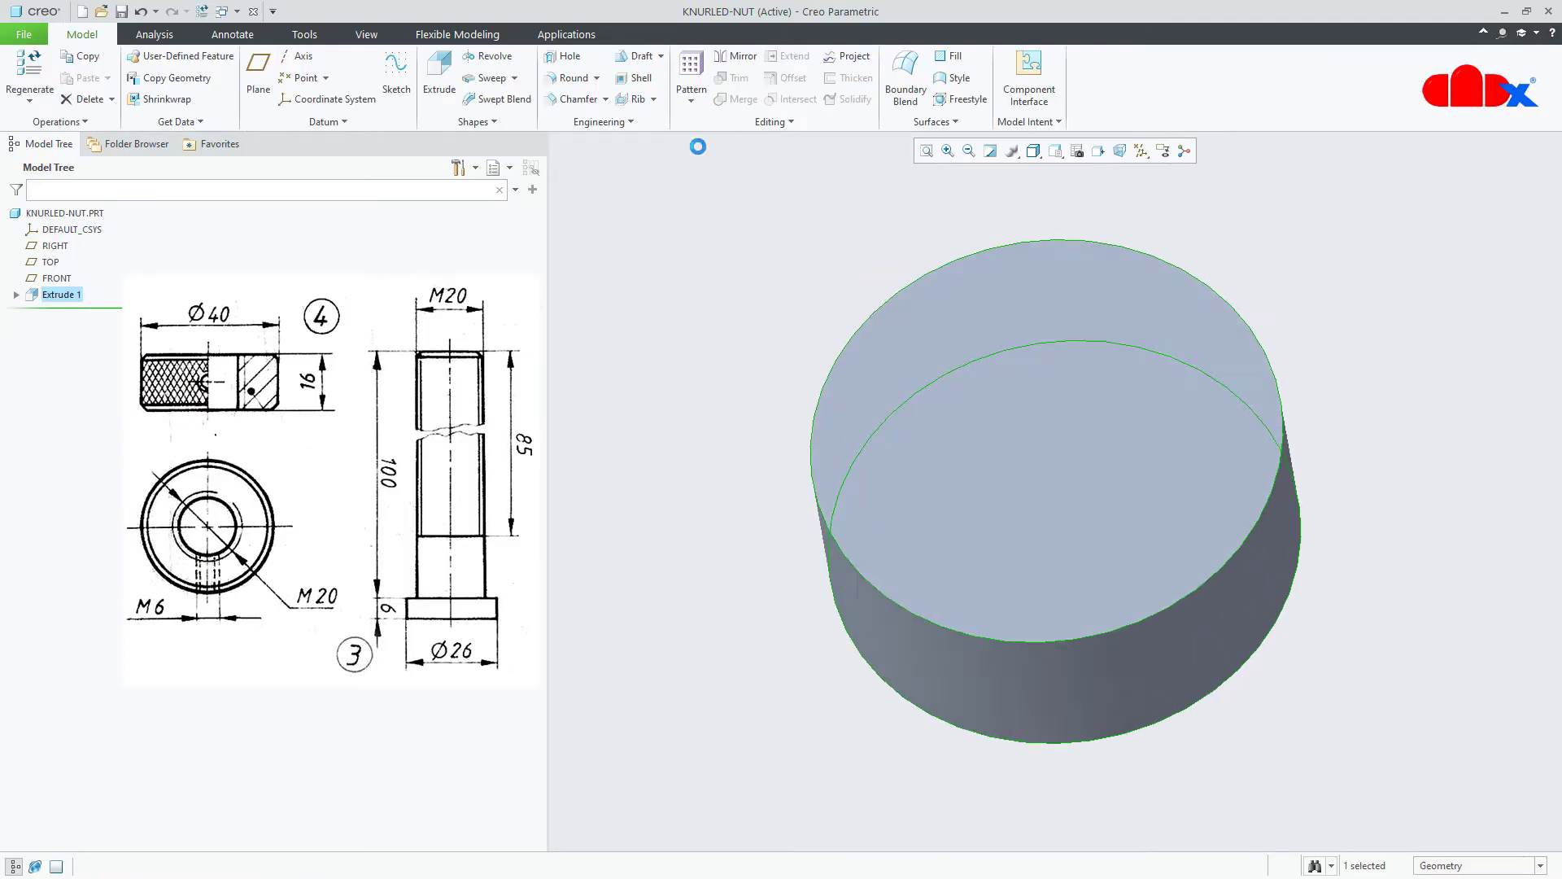
click(1282, 732)
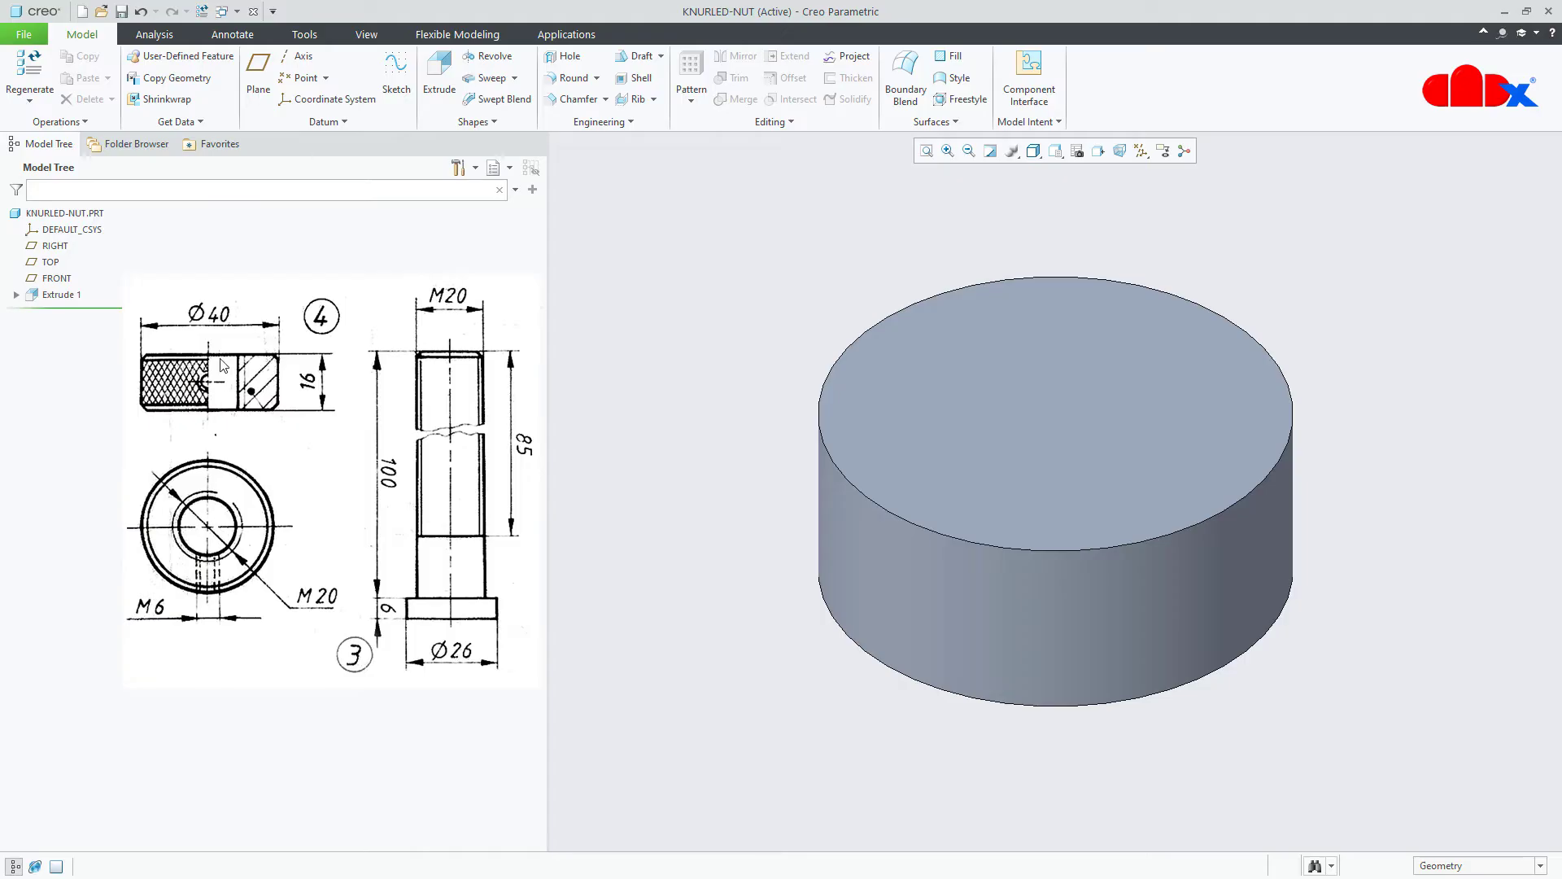
- Start a hole on the nut's top face, turn on axis display and place the hole coaxially with the cylinder's axis
click(567, 57)
click(870, 416)
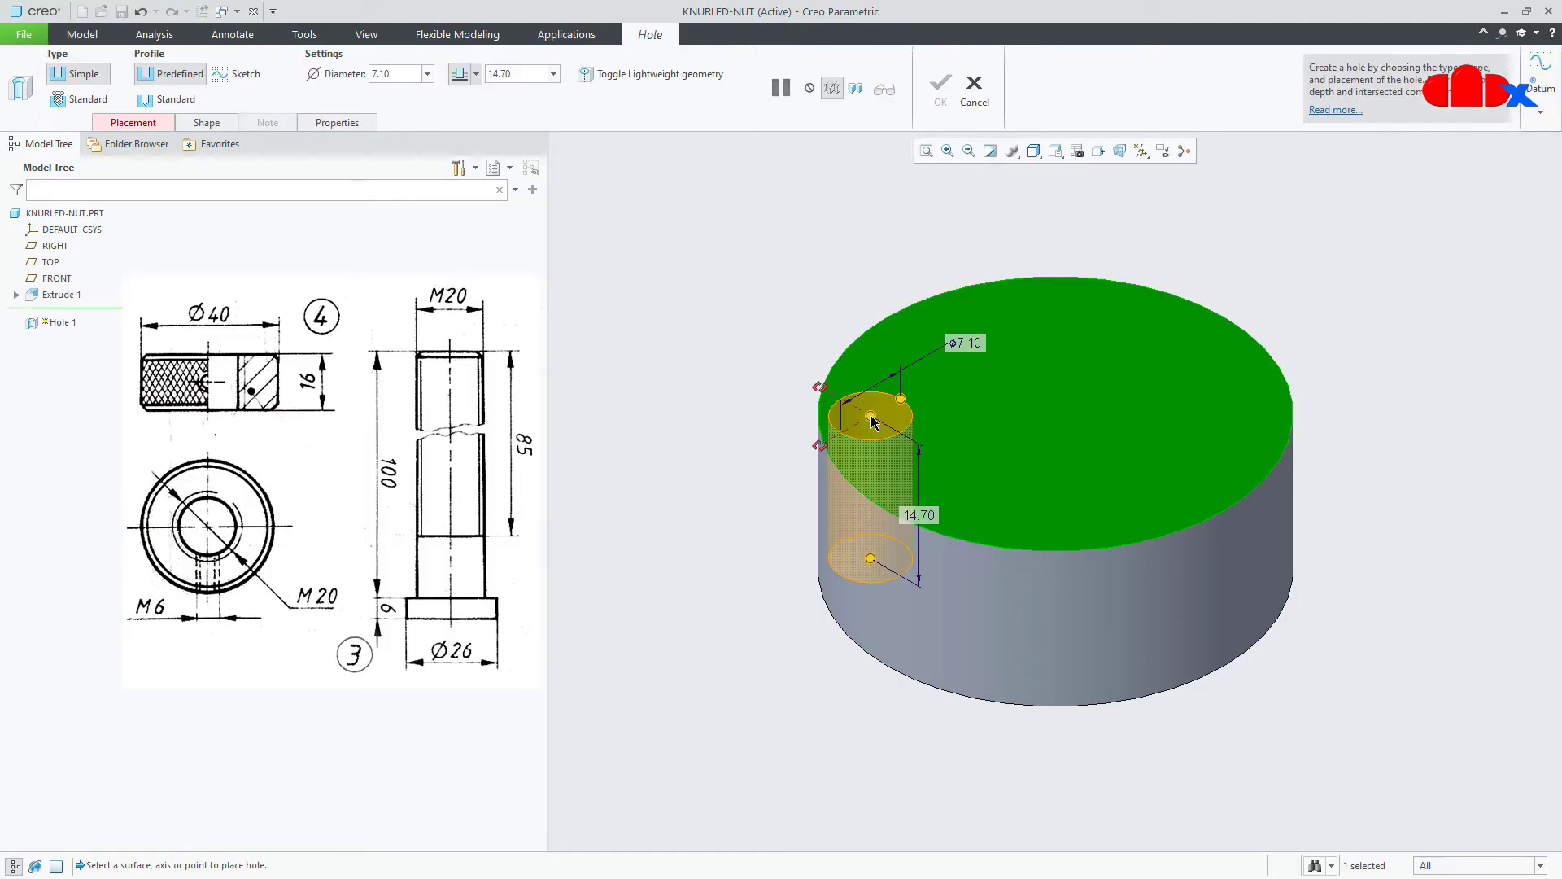
click(1138, 154)
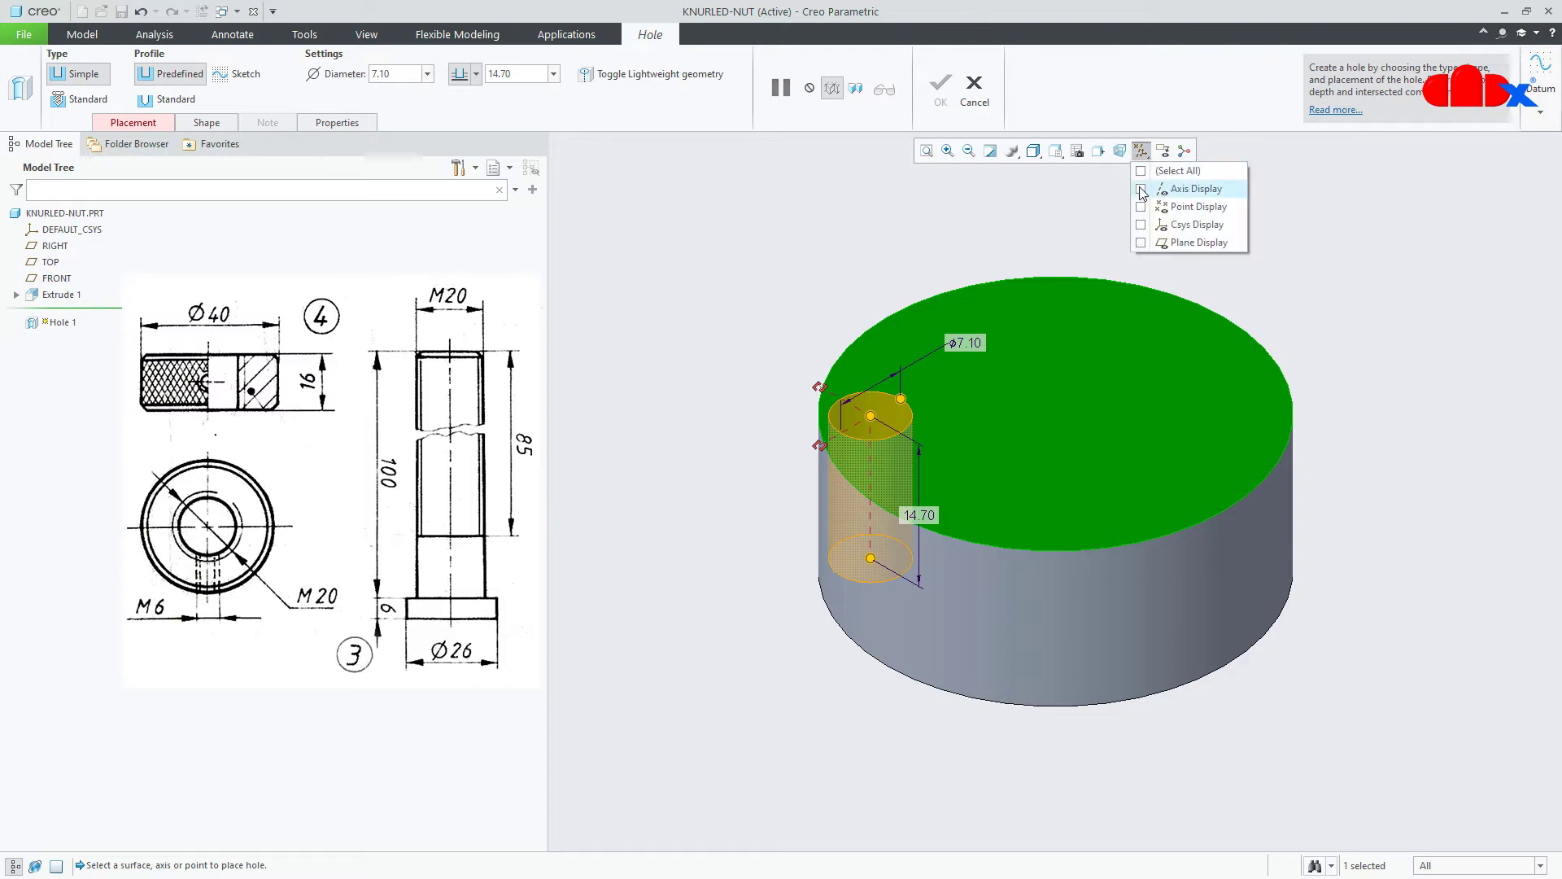
click(1165, 188)
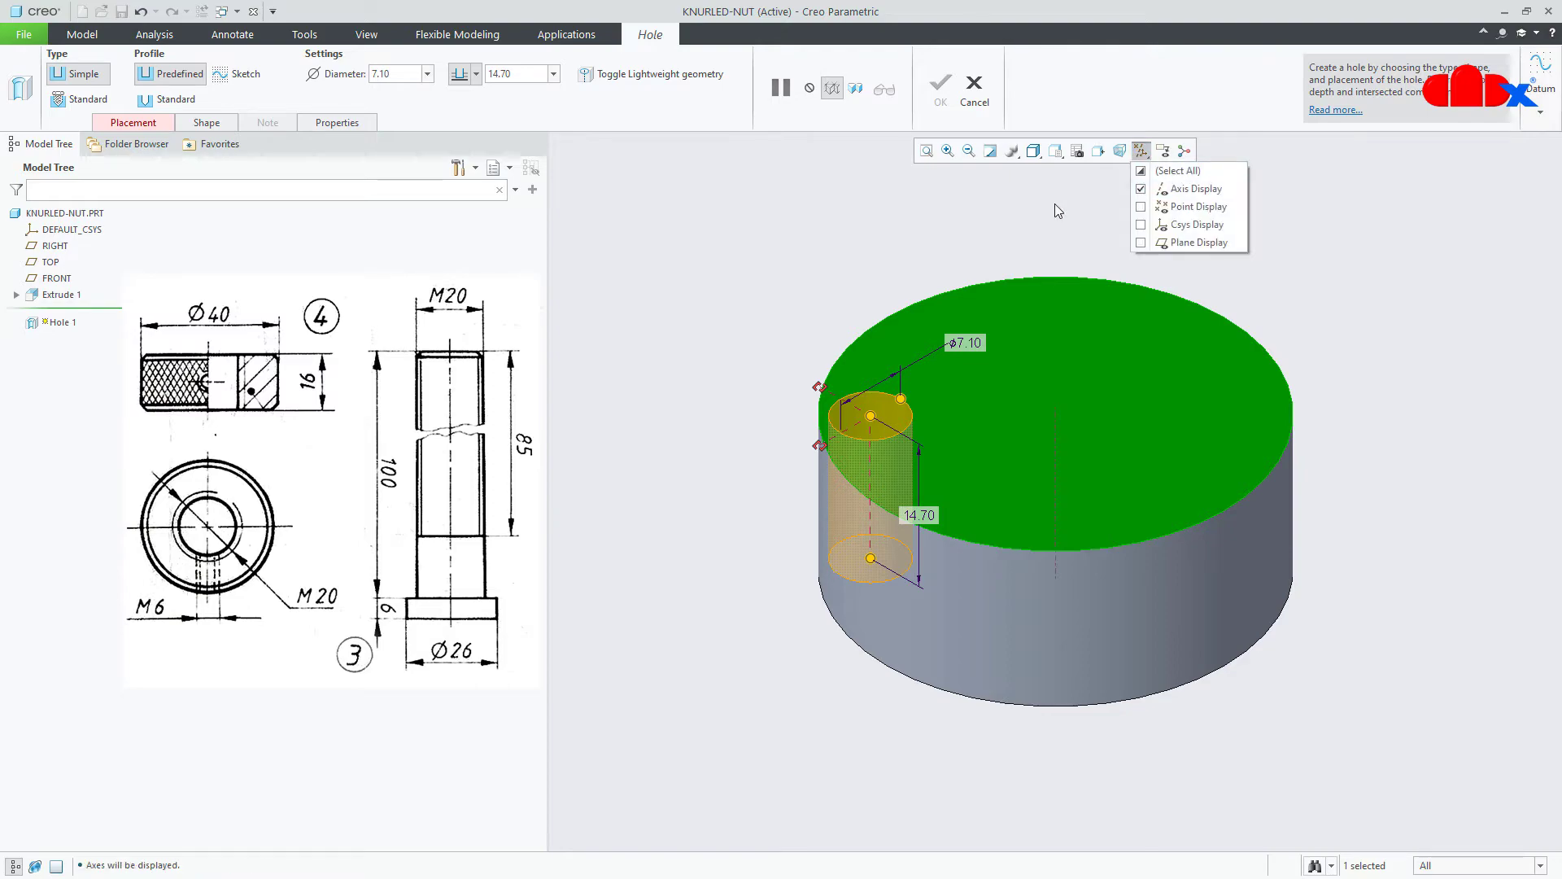
ctrl+click(1056, 455)
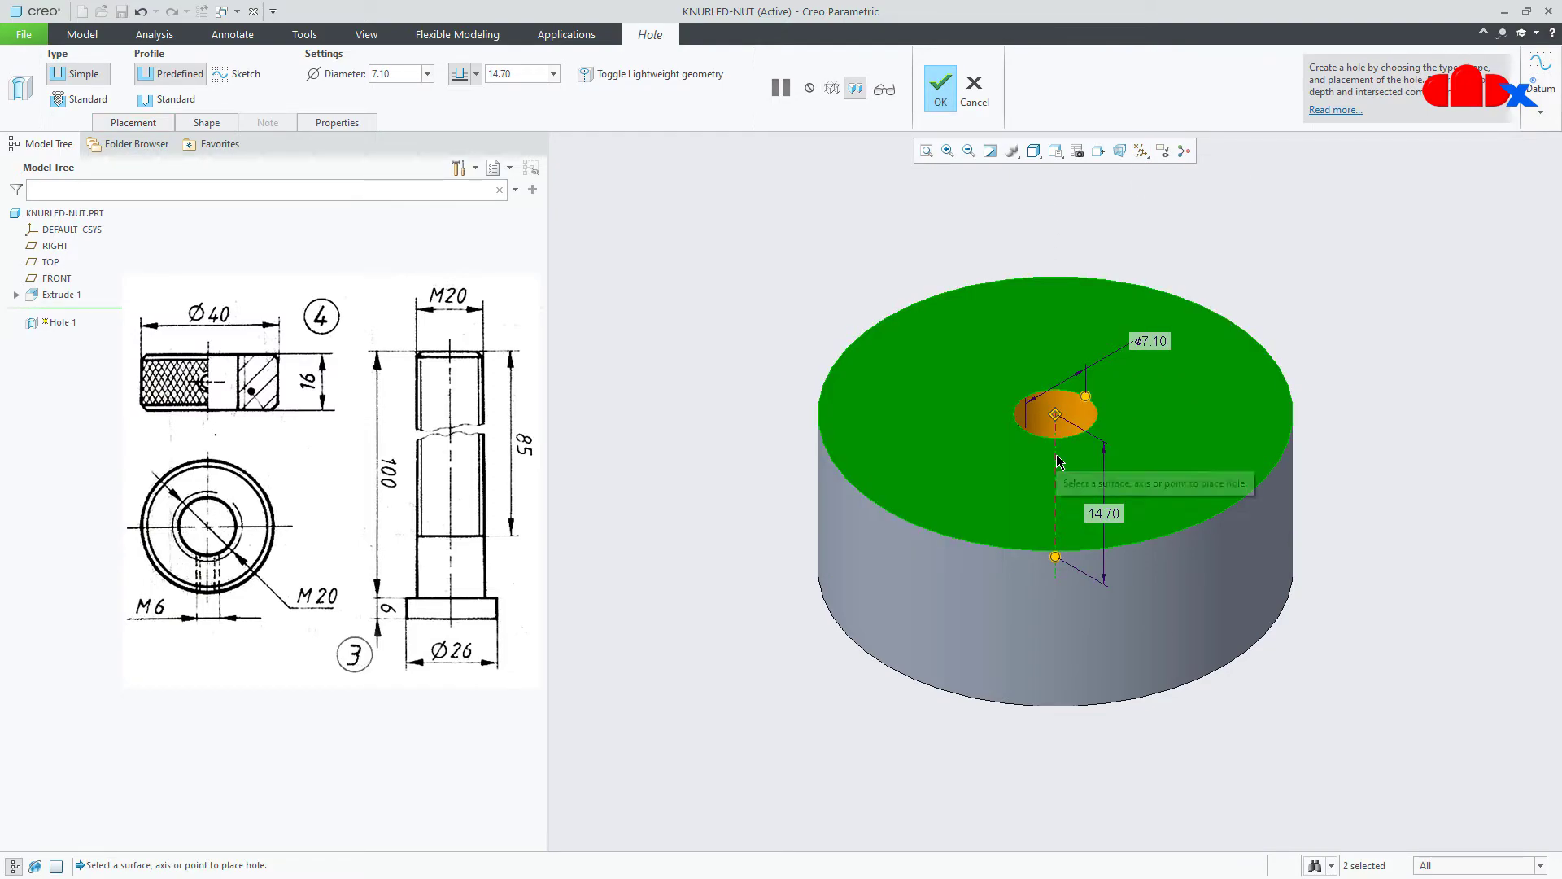
- Make it a standard tapped ISO hole of size M20x2 running through the nut's full thickness
click(81, 99)
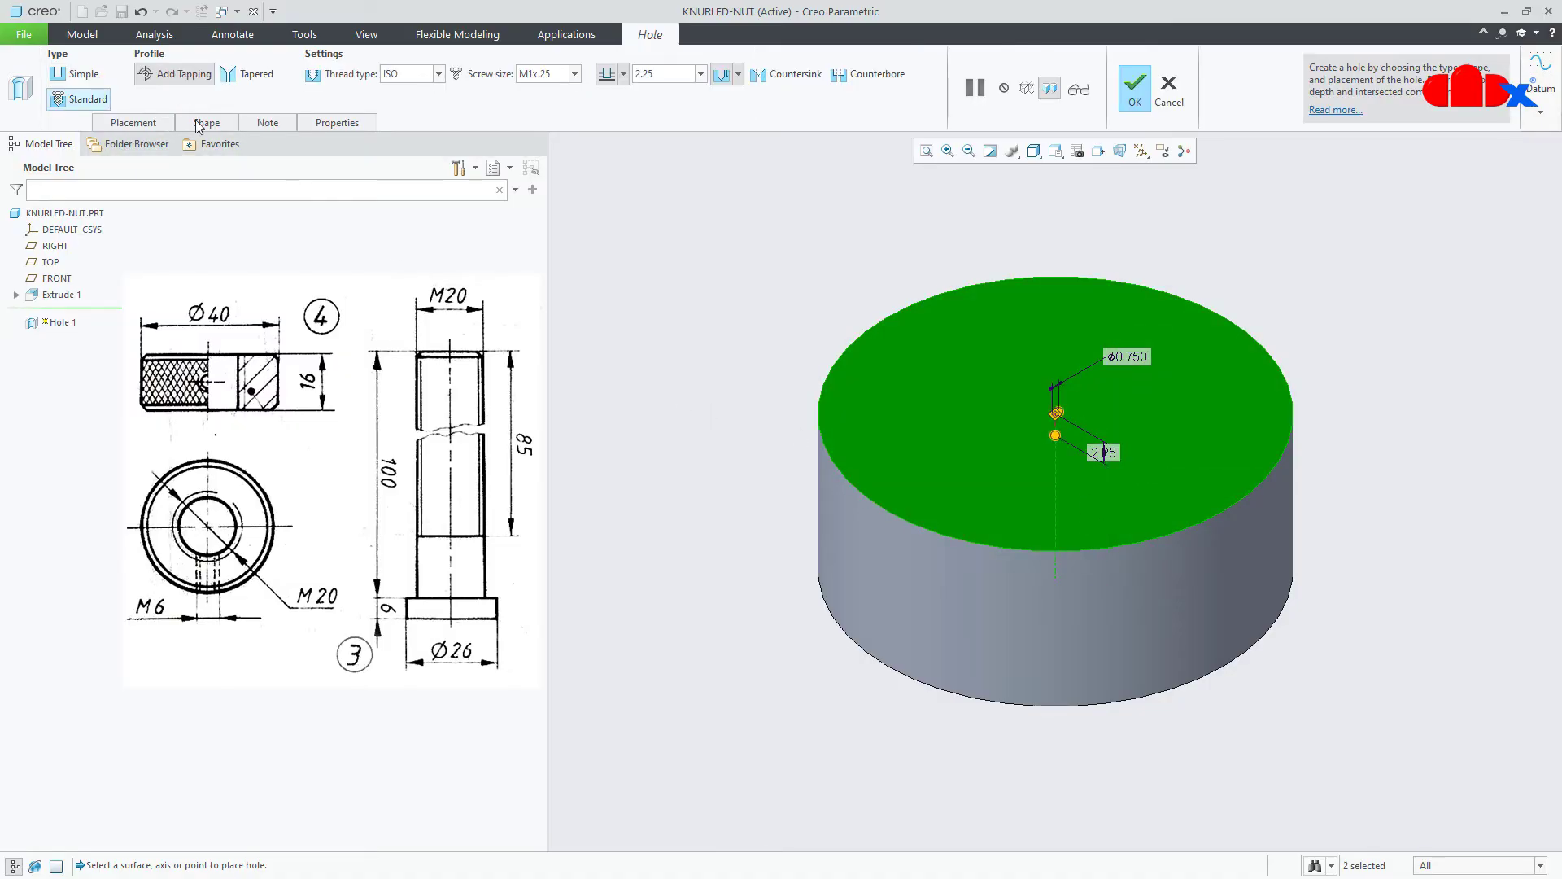
click(576, 77)
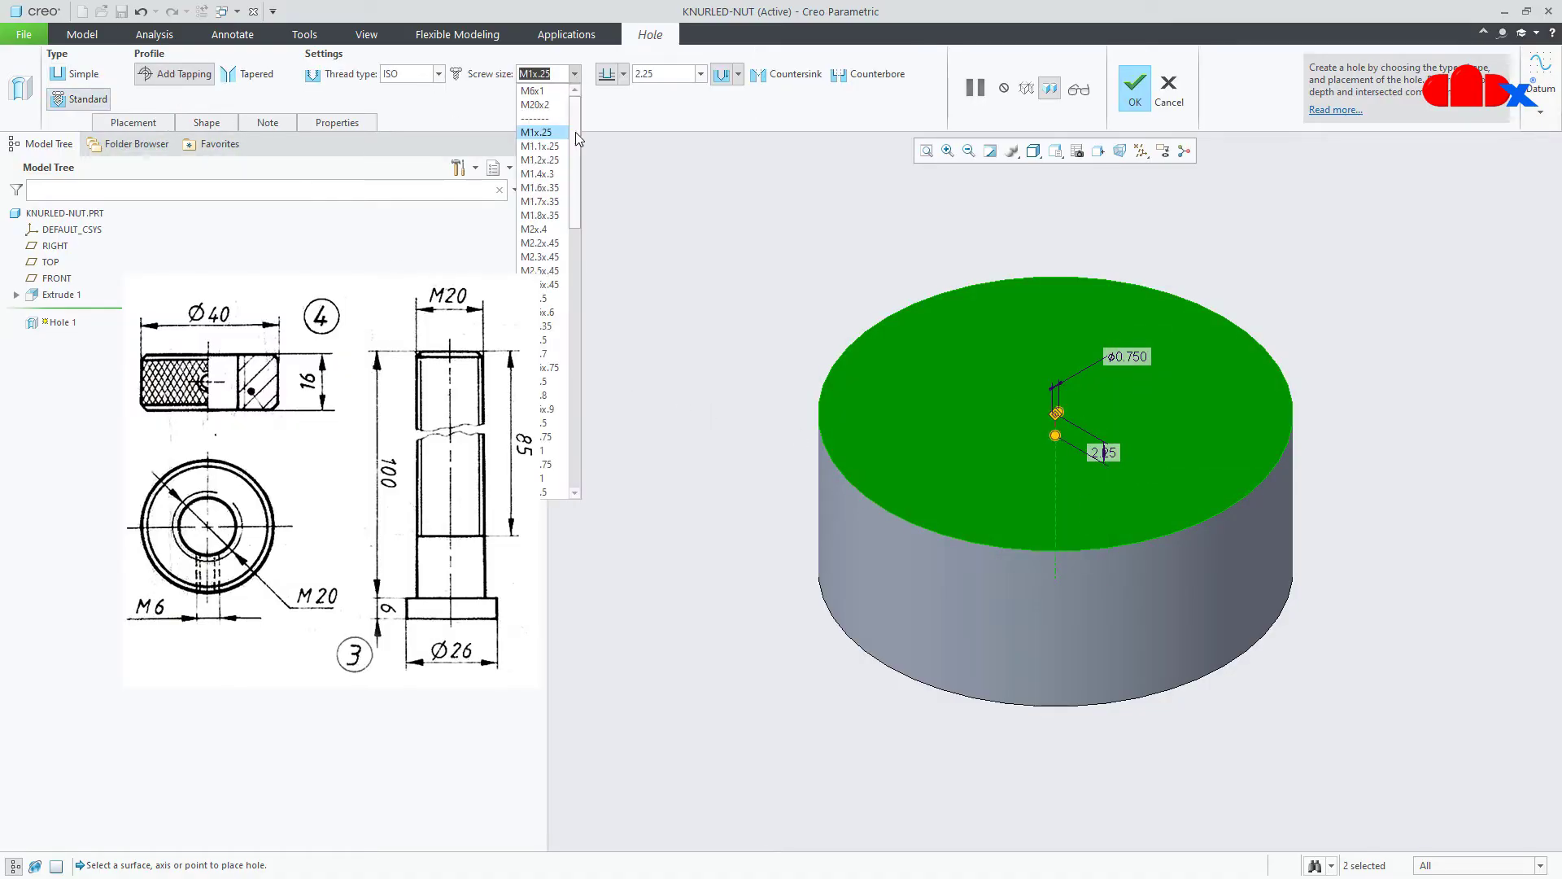
drag(576, 135, 578, 351)
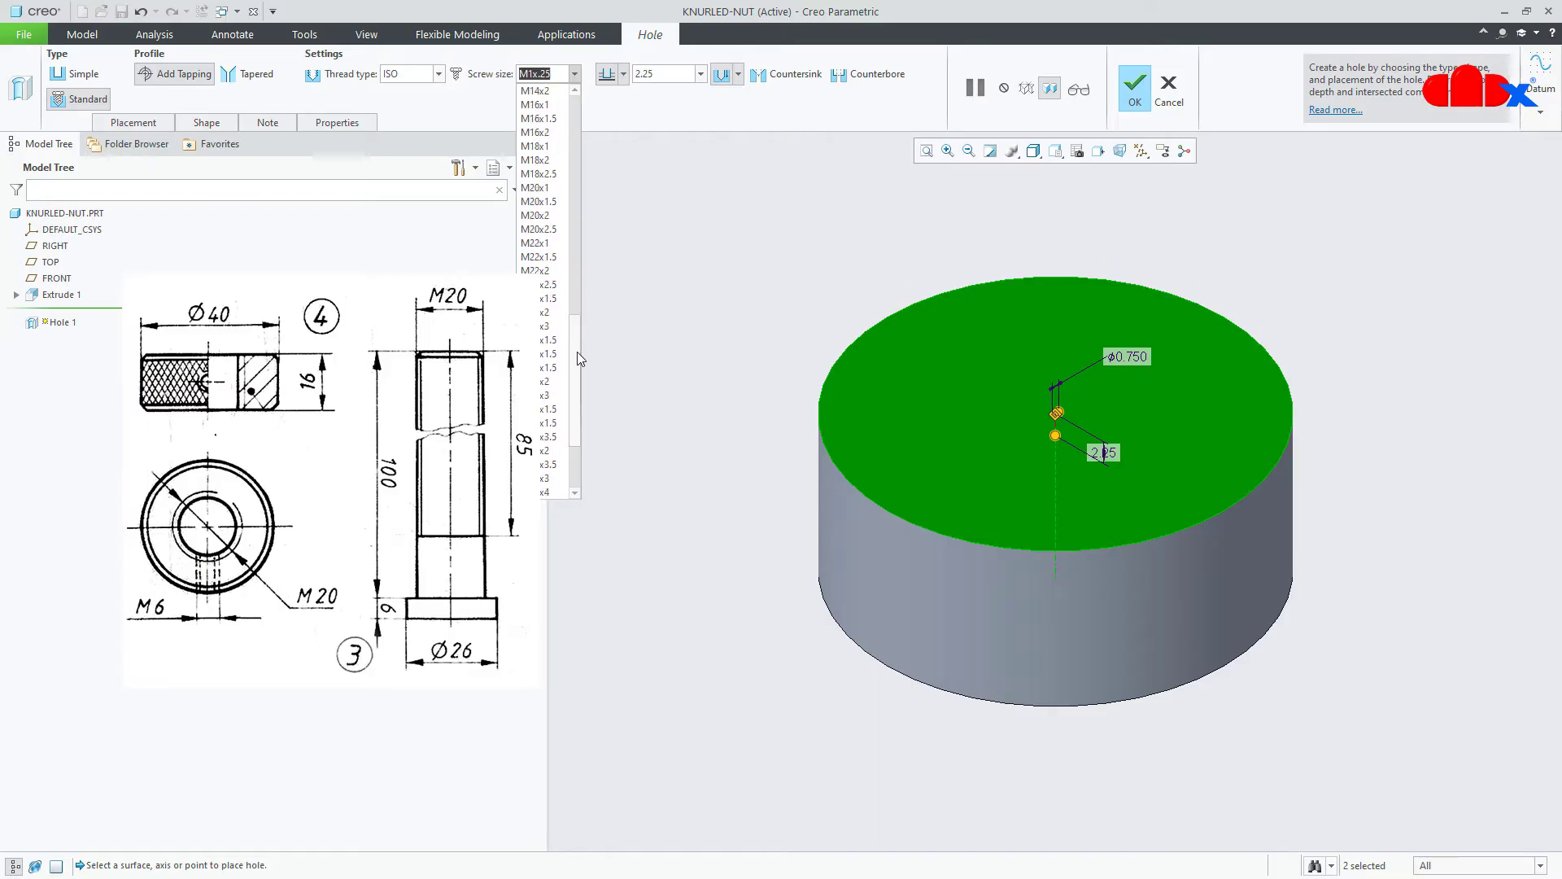
click(537, 215)
click(624, 74)
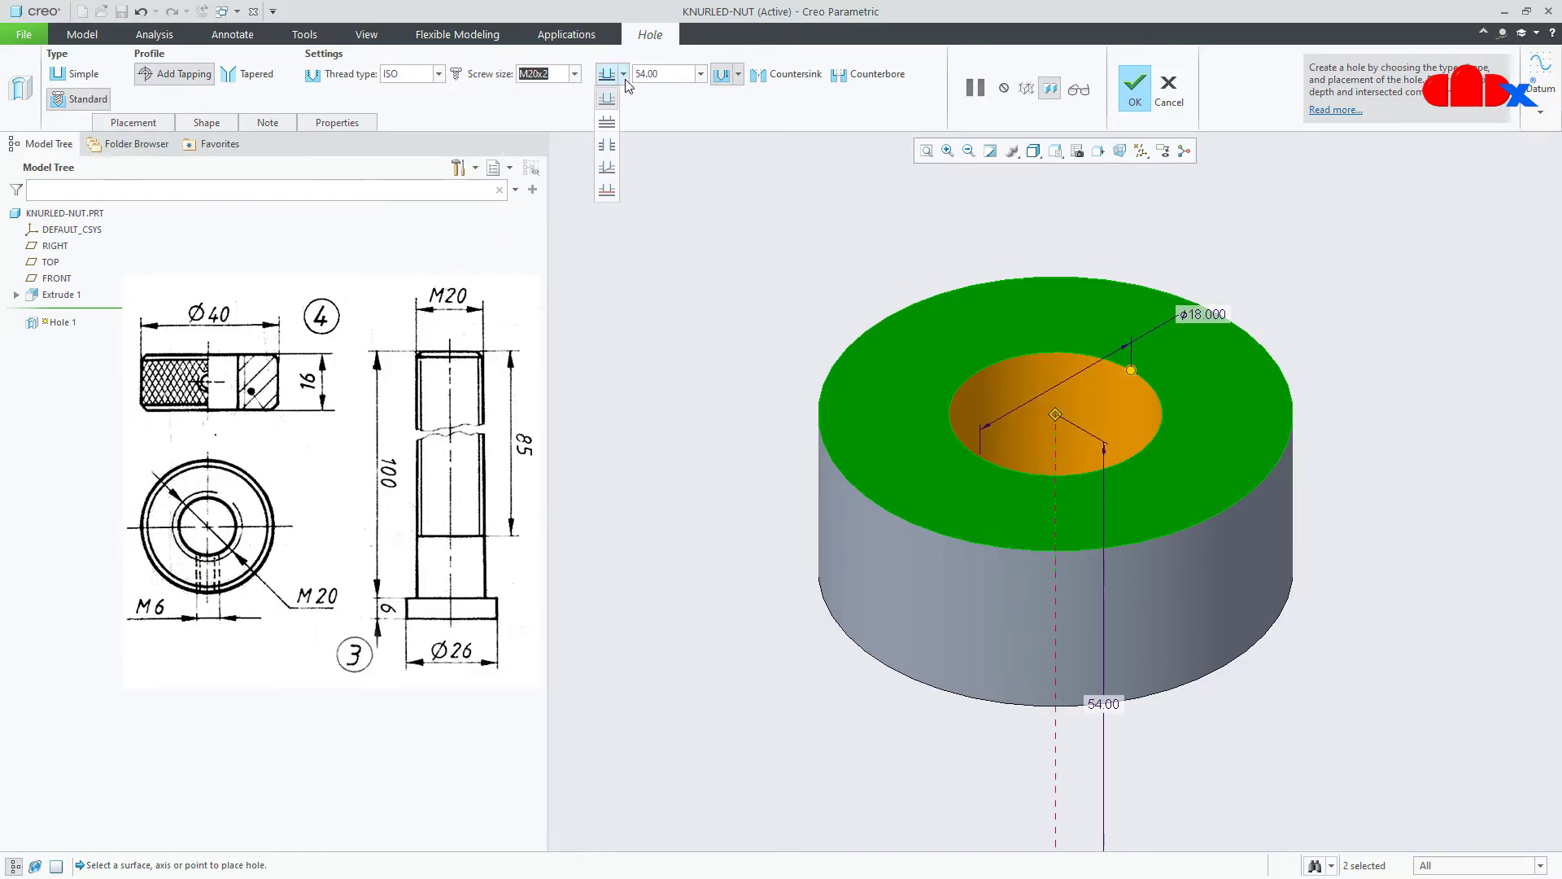
click(607, 154)
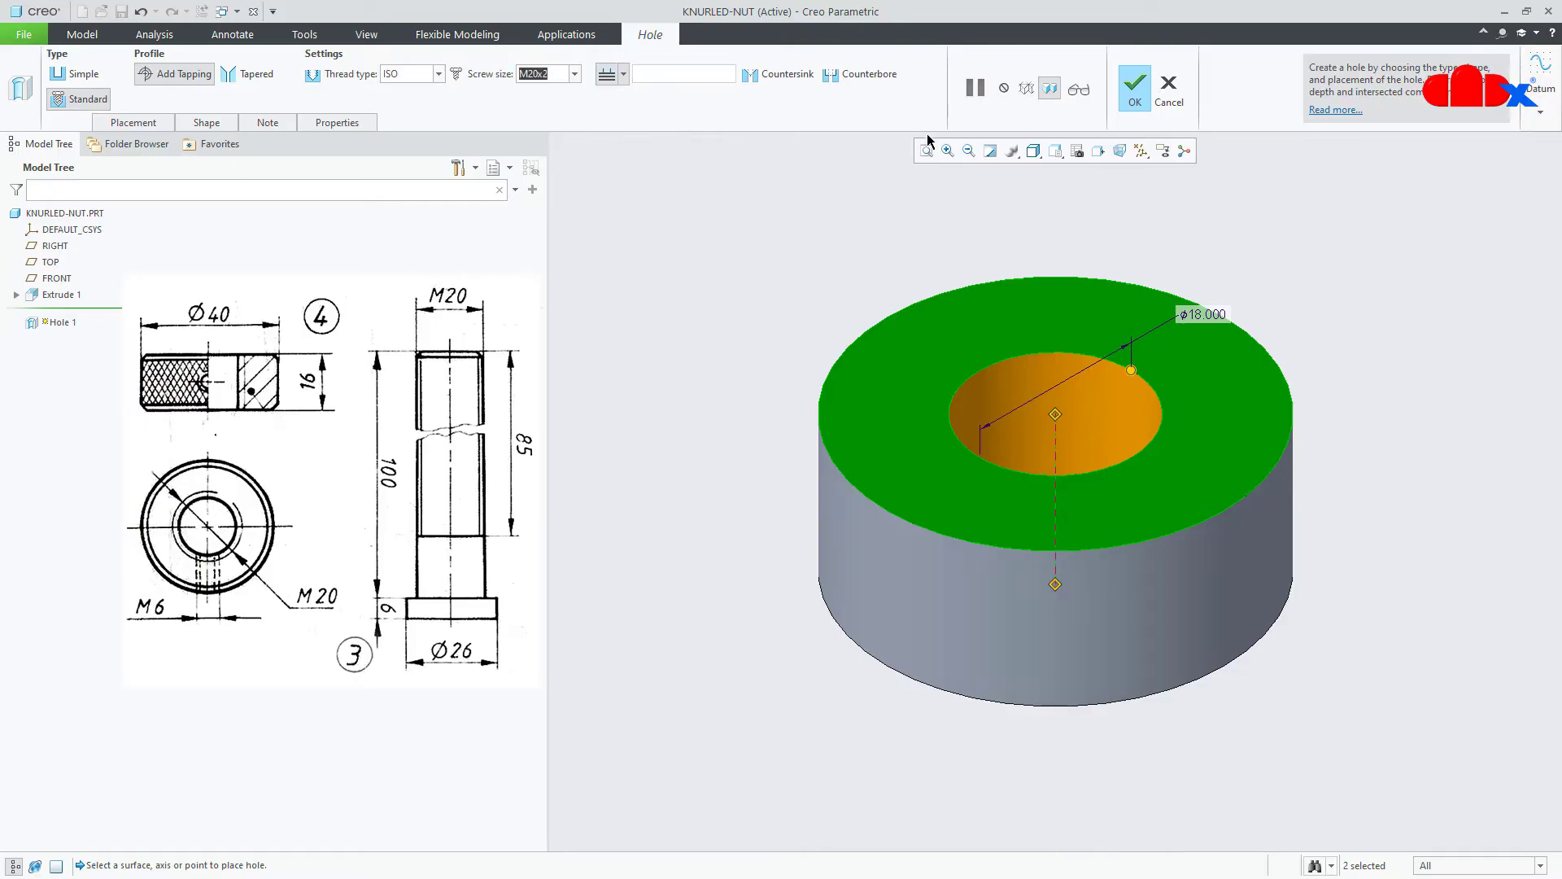
click(1128, 93)
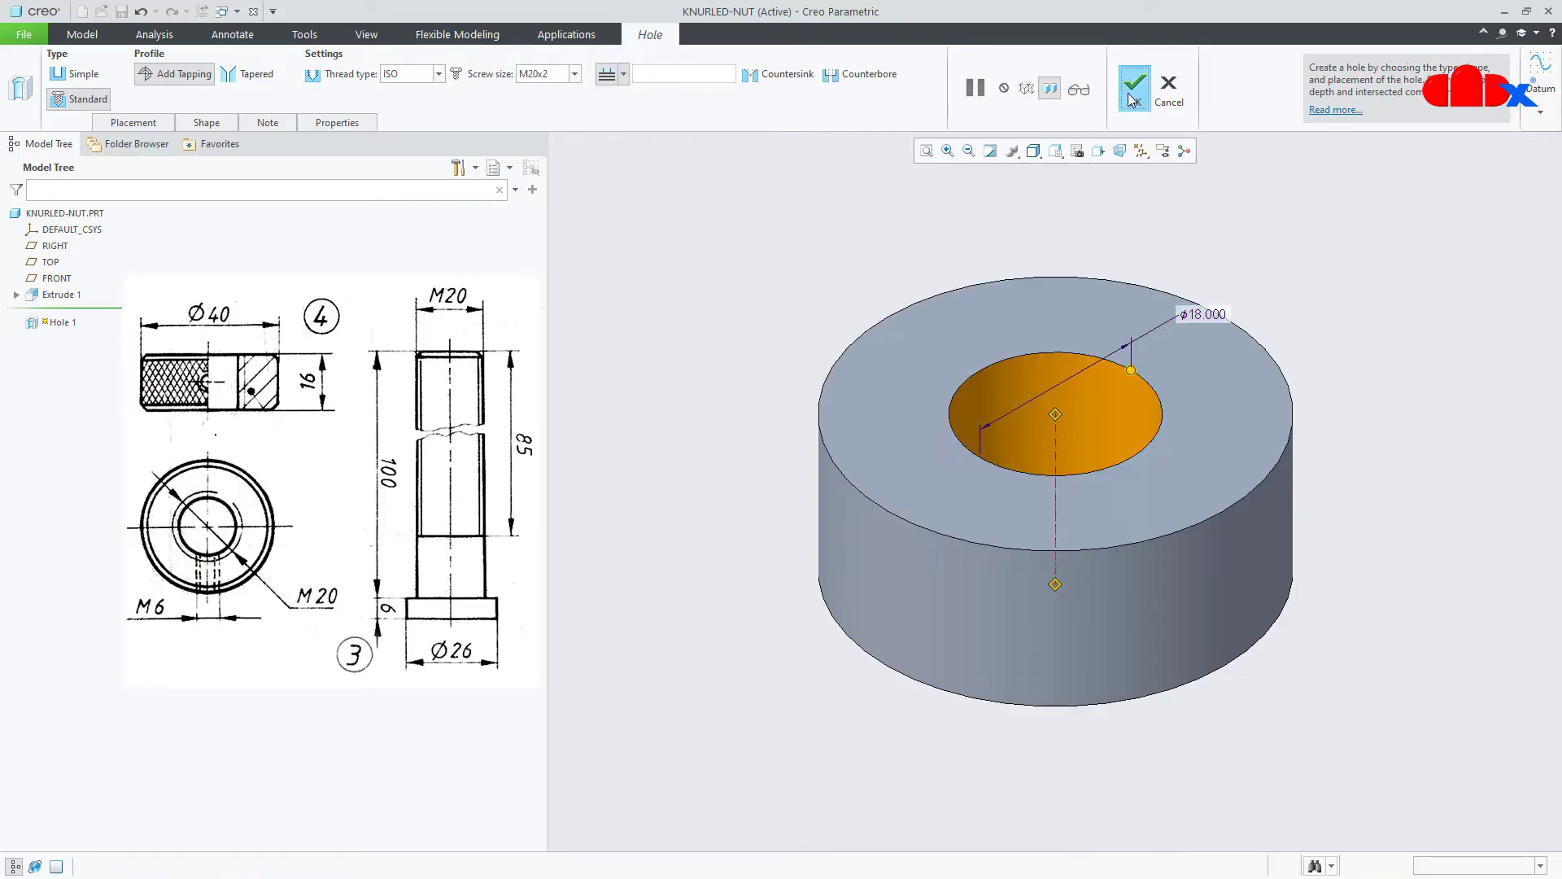
click(983, 210)
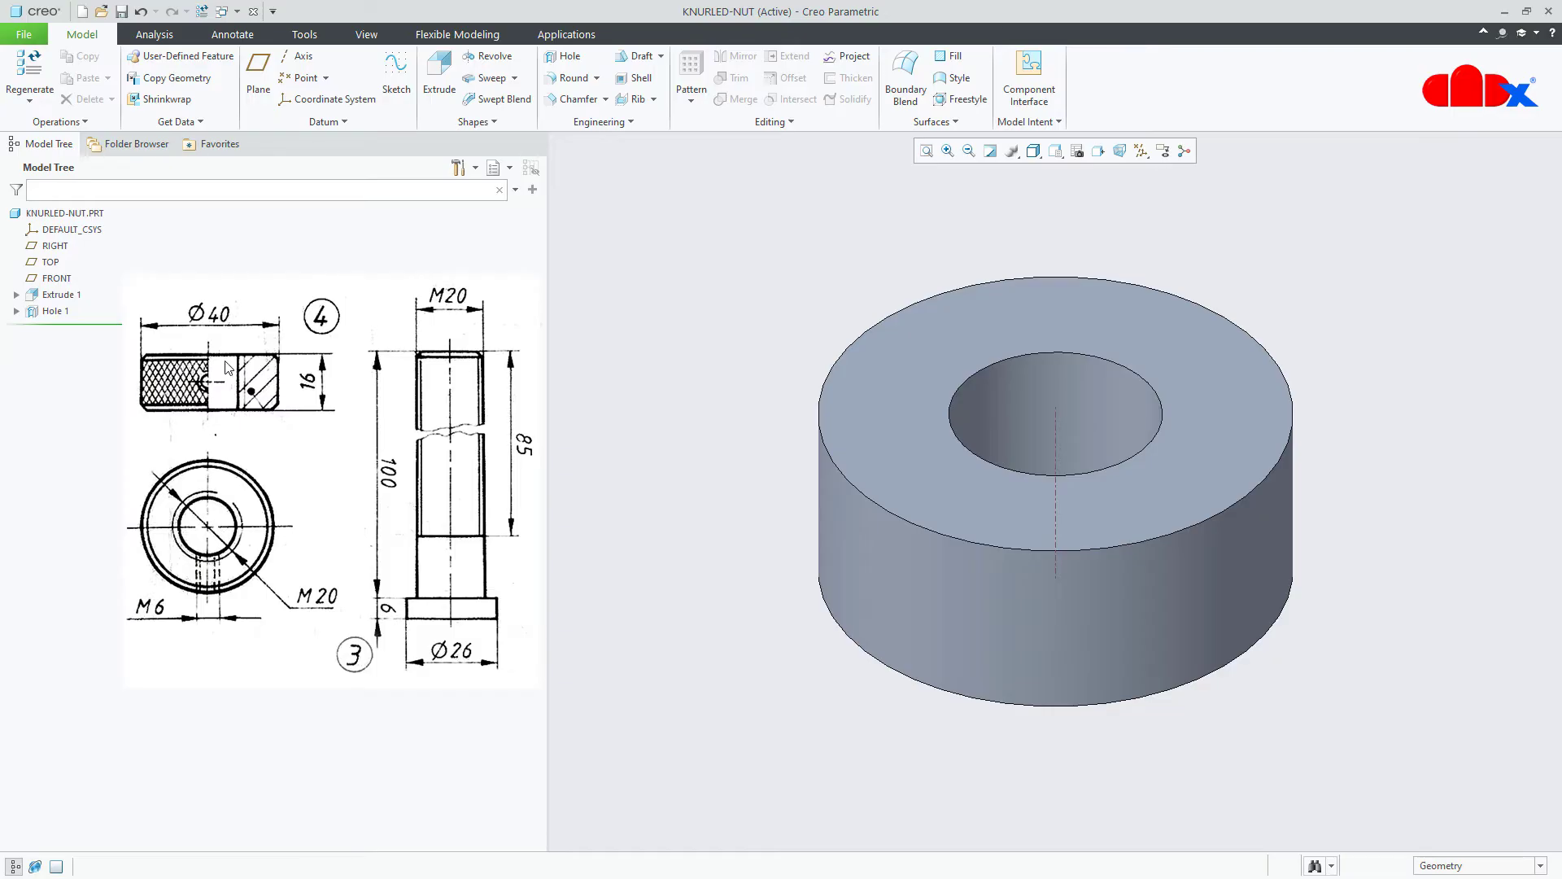
- Start a sketch on the FRONT plane and orient it to the 2D sketch view
click(397, 82)
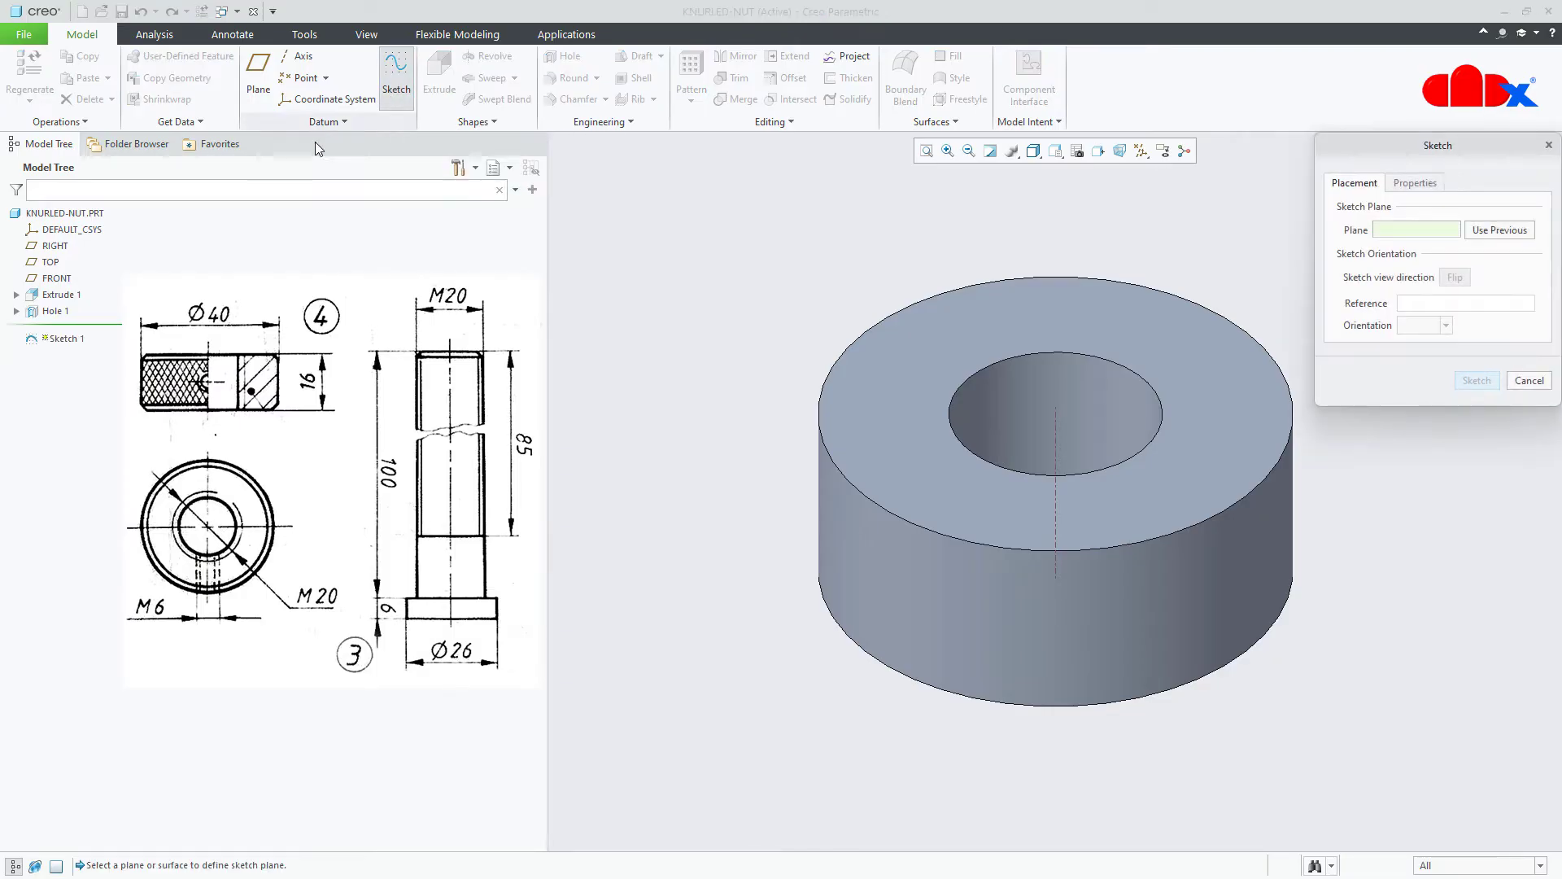
click(49, 279)
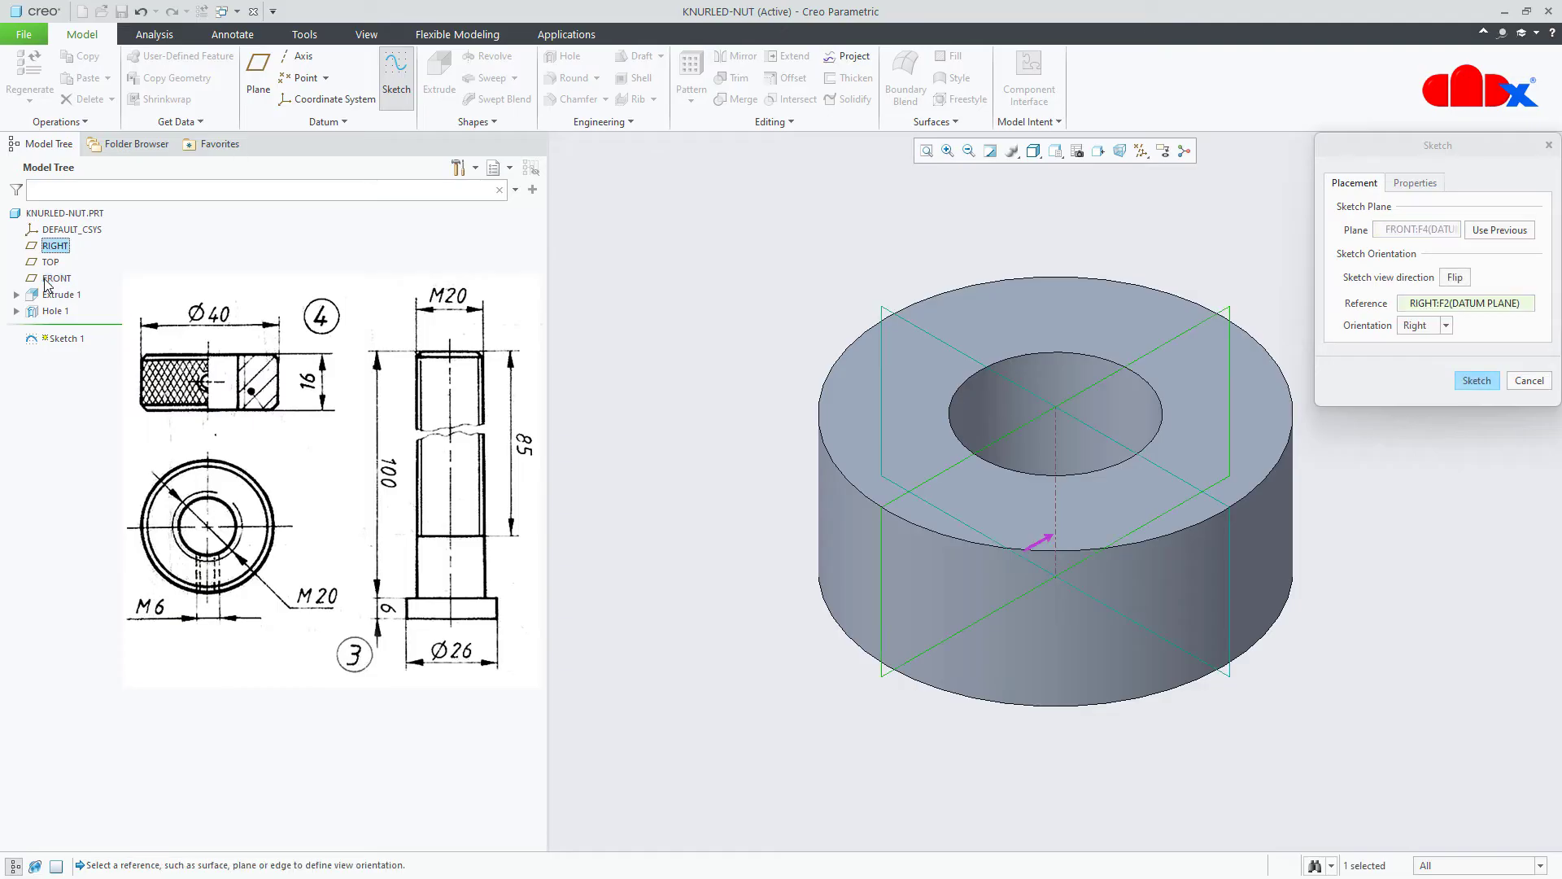
click(1477, 381)
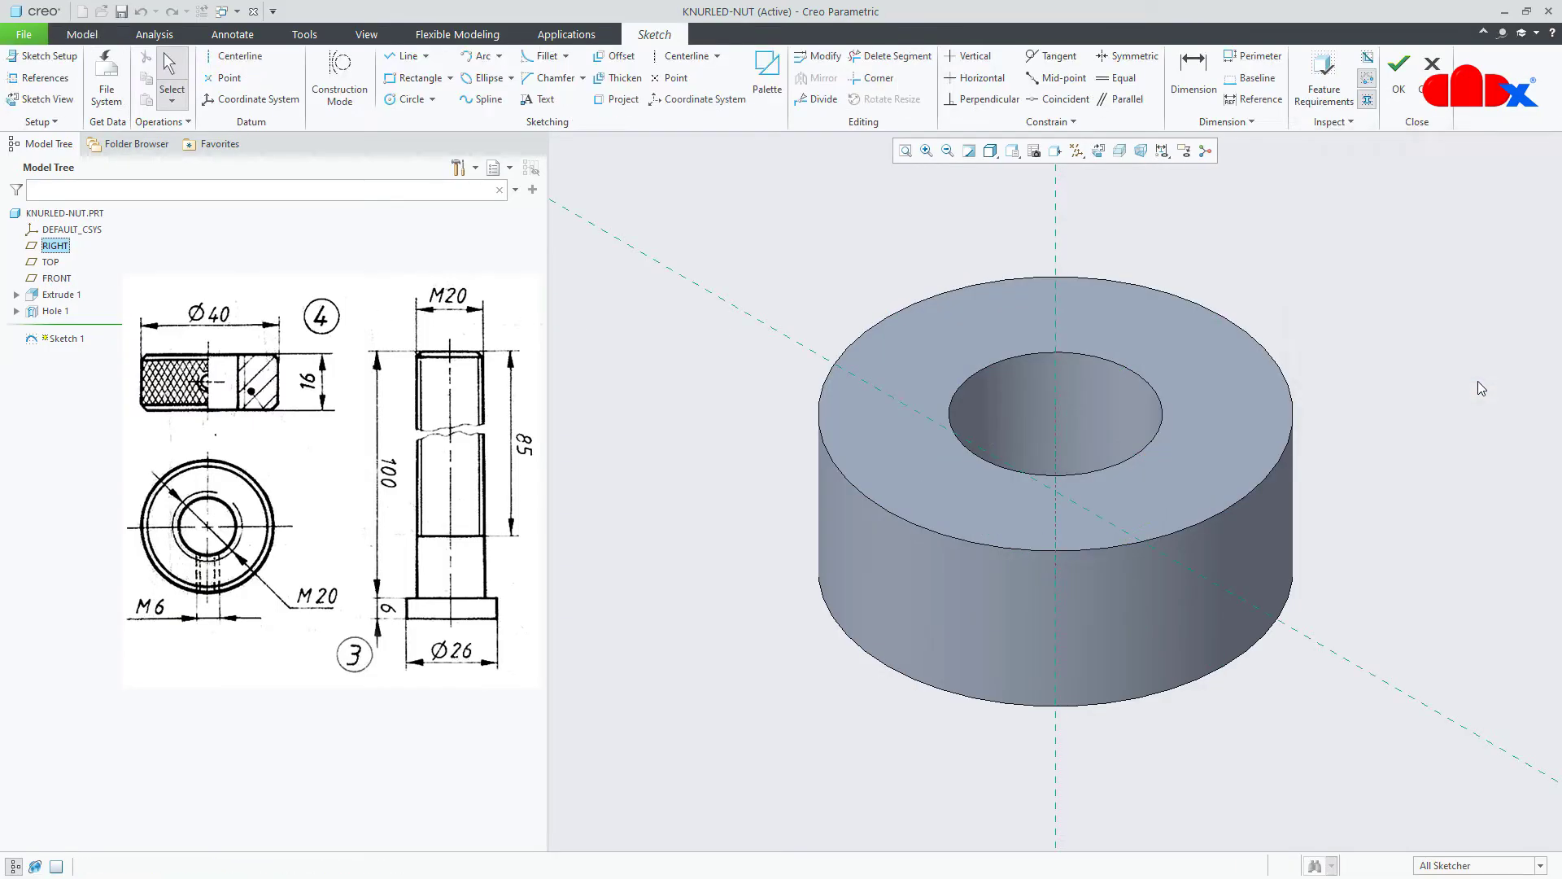
click(1100, 153)
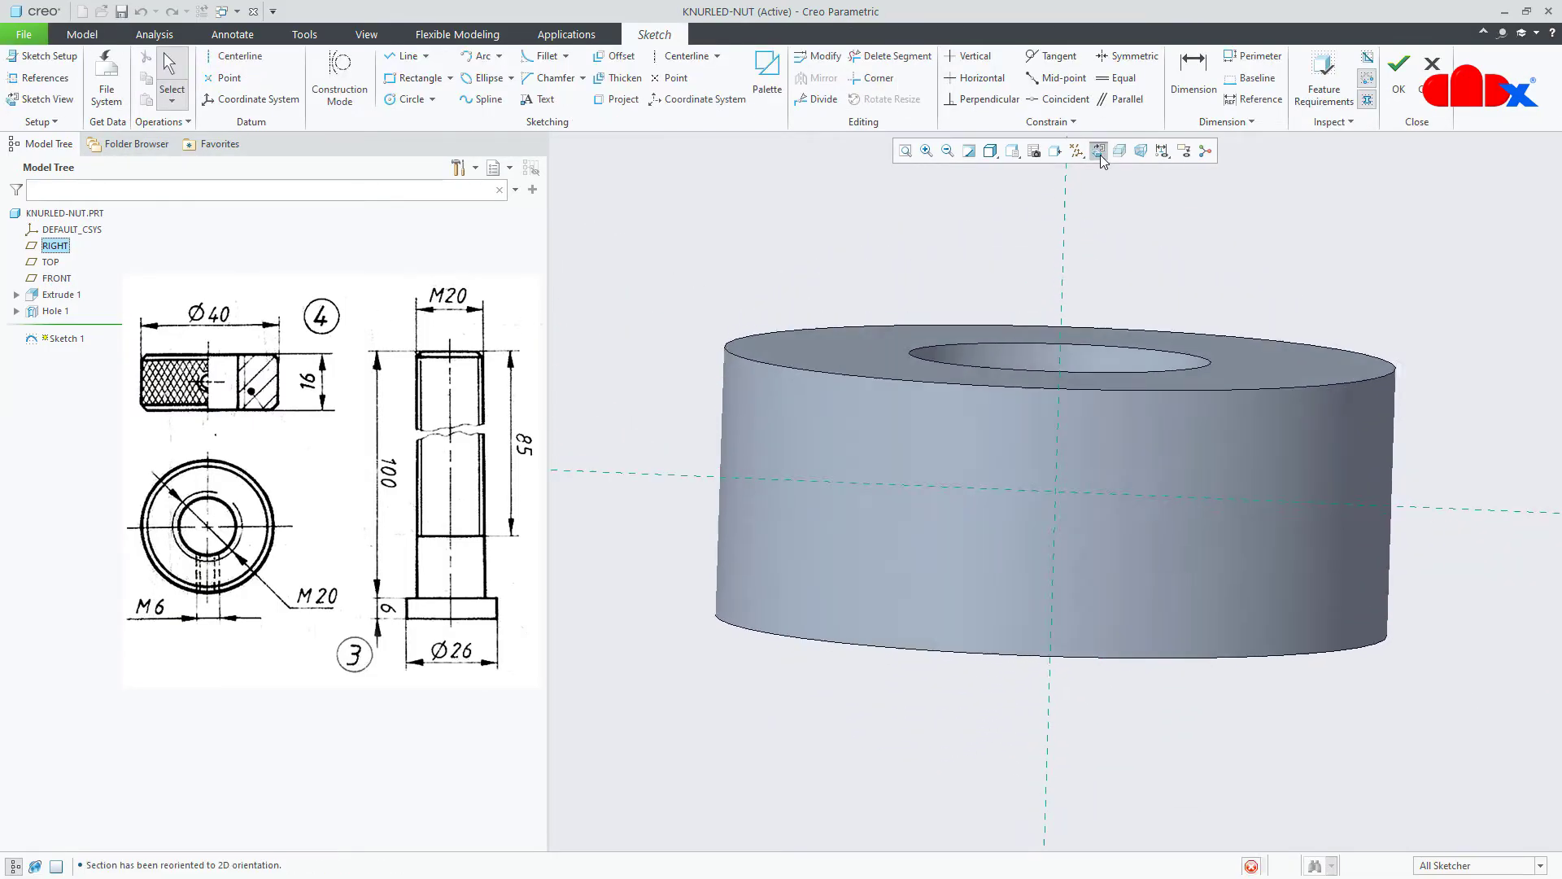
- Place a point at the reference lines' intersection and sketch a slanted line through it from the nut's top edge to its bottom edge
click(672, 80)
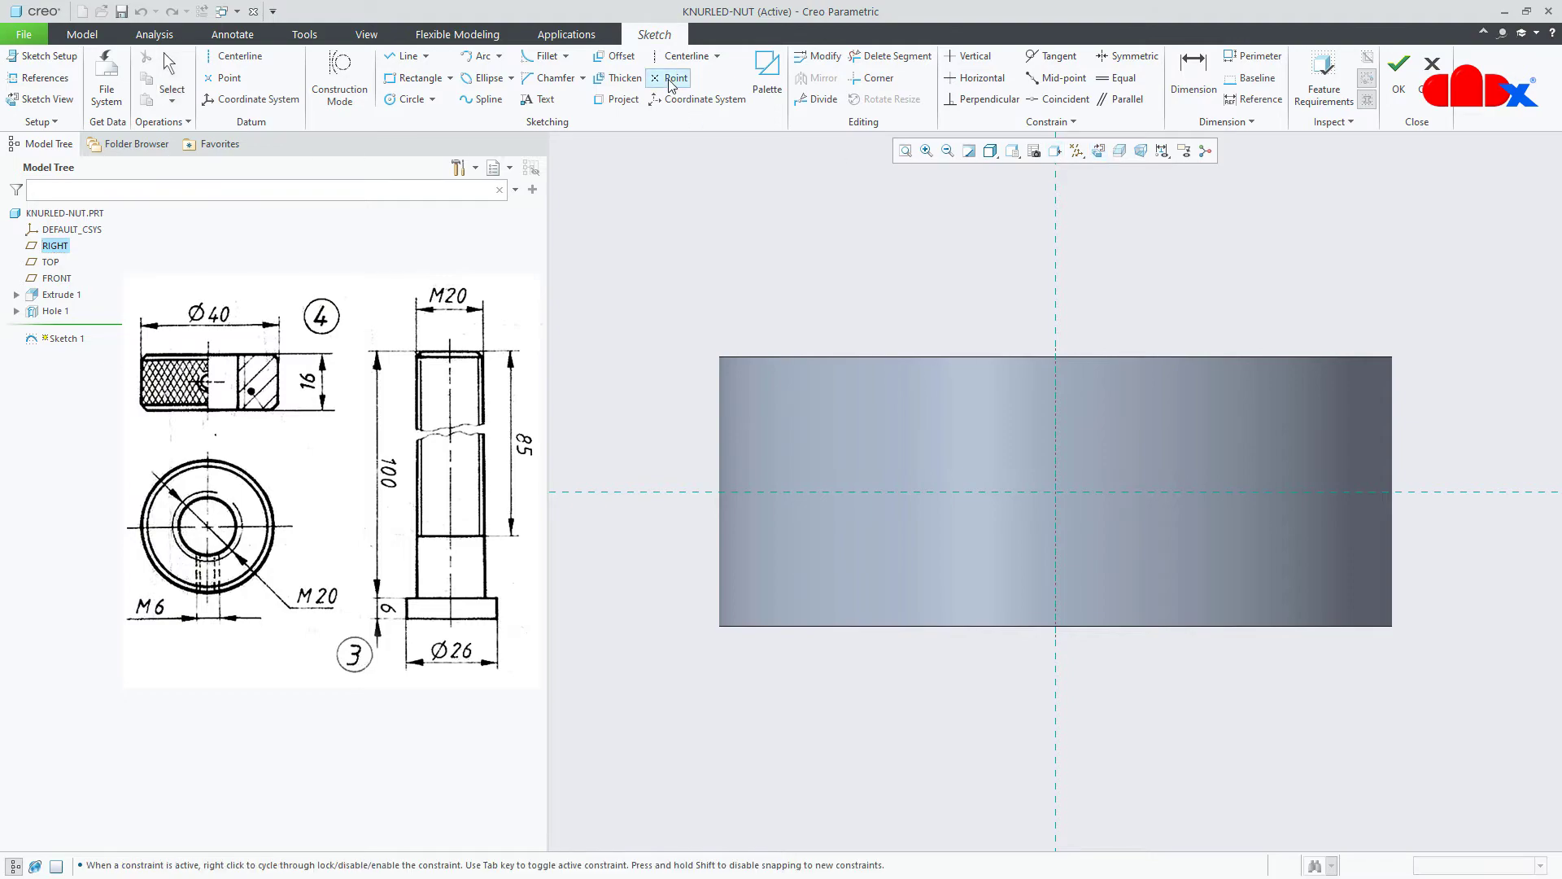
click(1068, 511)
middle_click(1128, 526)
right_click(1128, 526)
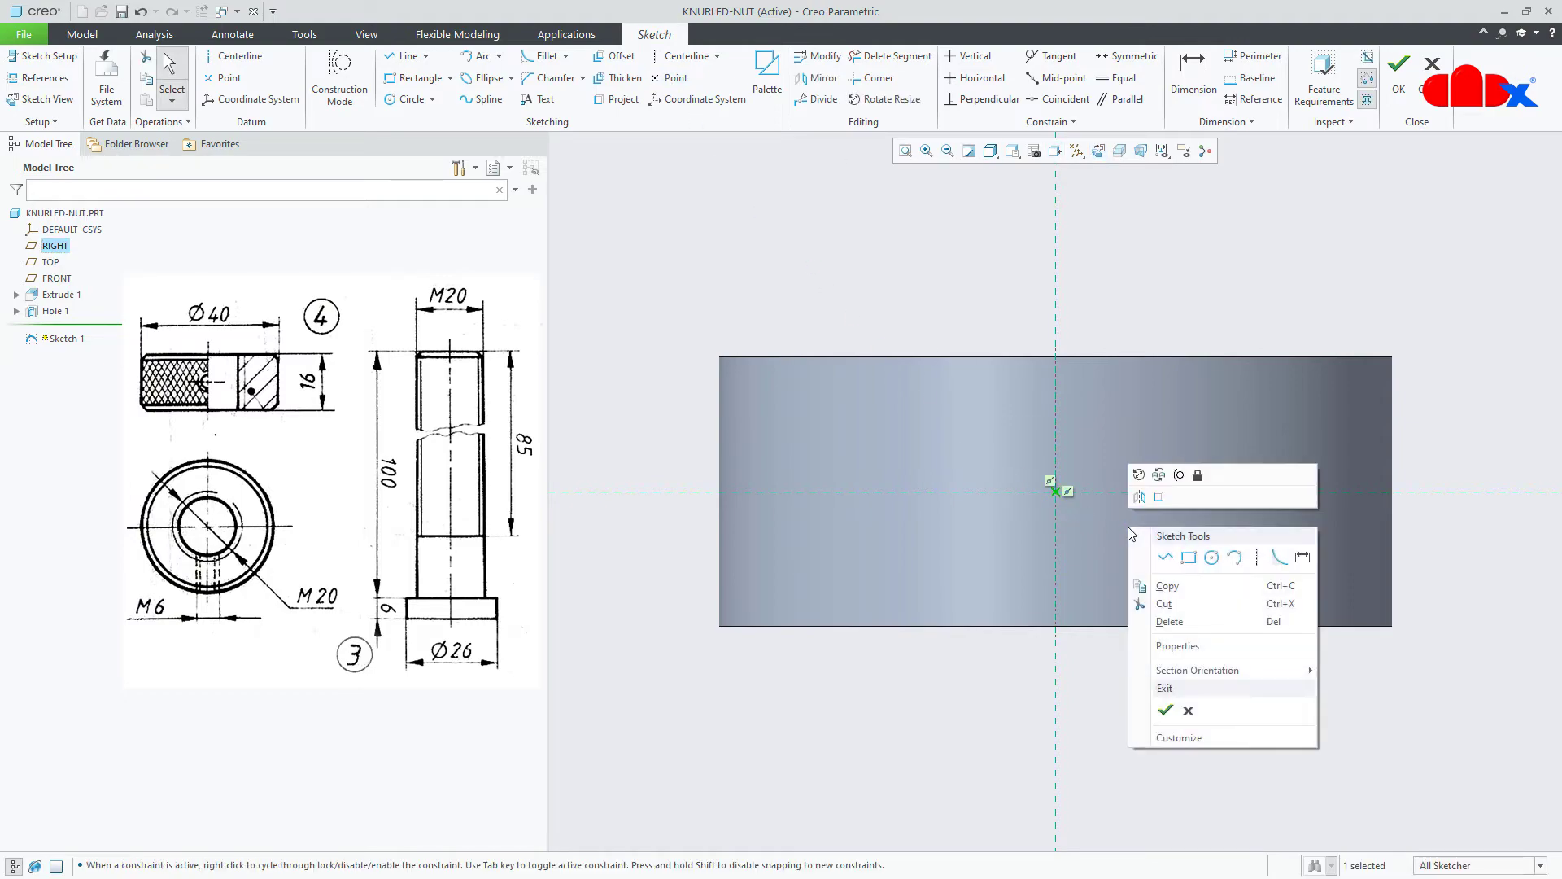
click(1166, 560)
click(974, 358)
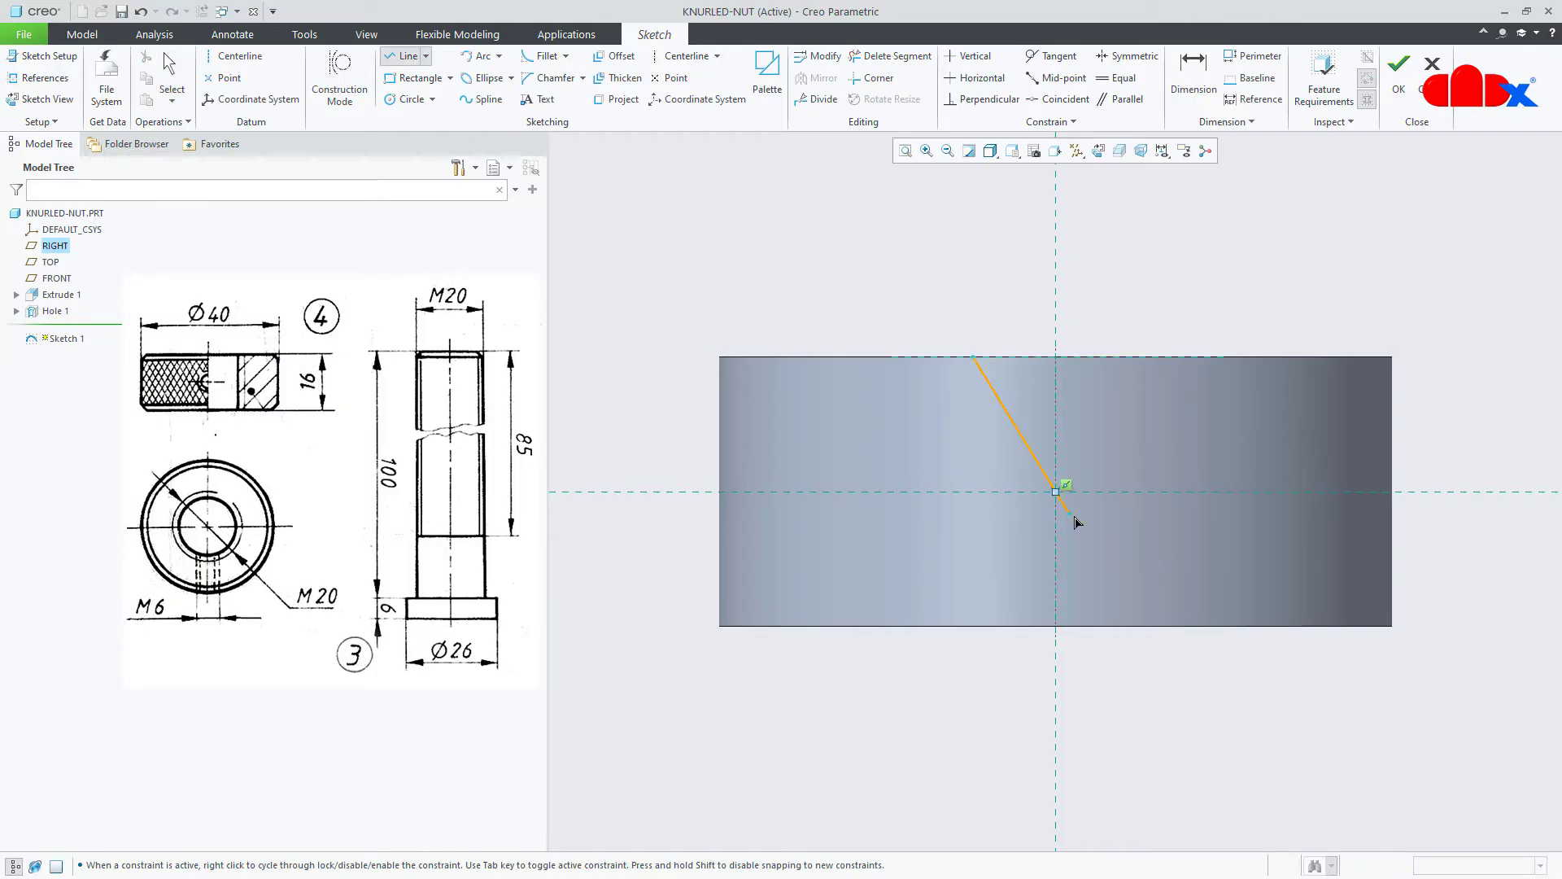
middle_click(1145, 654)
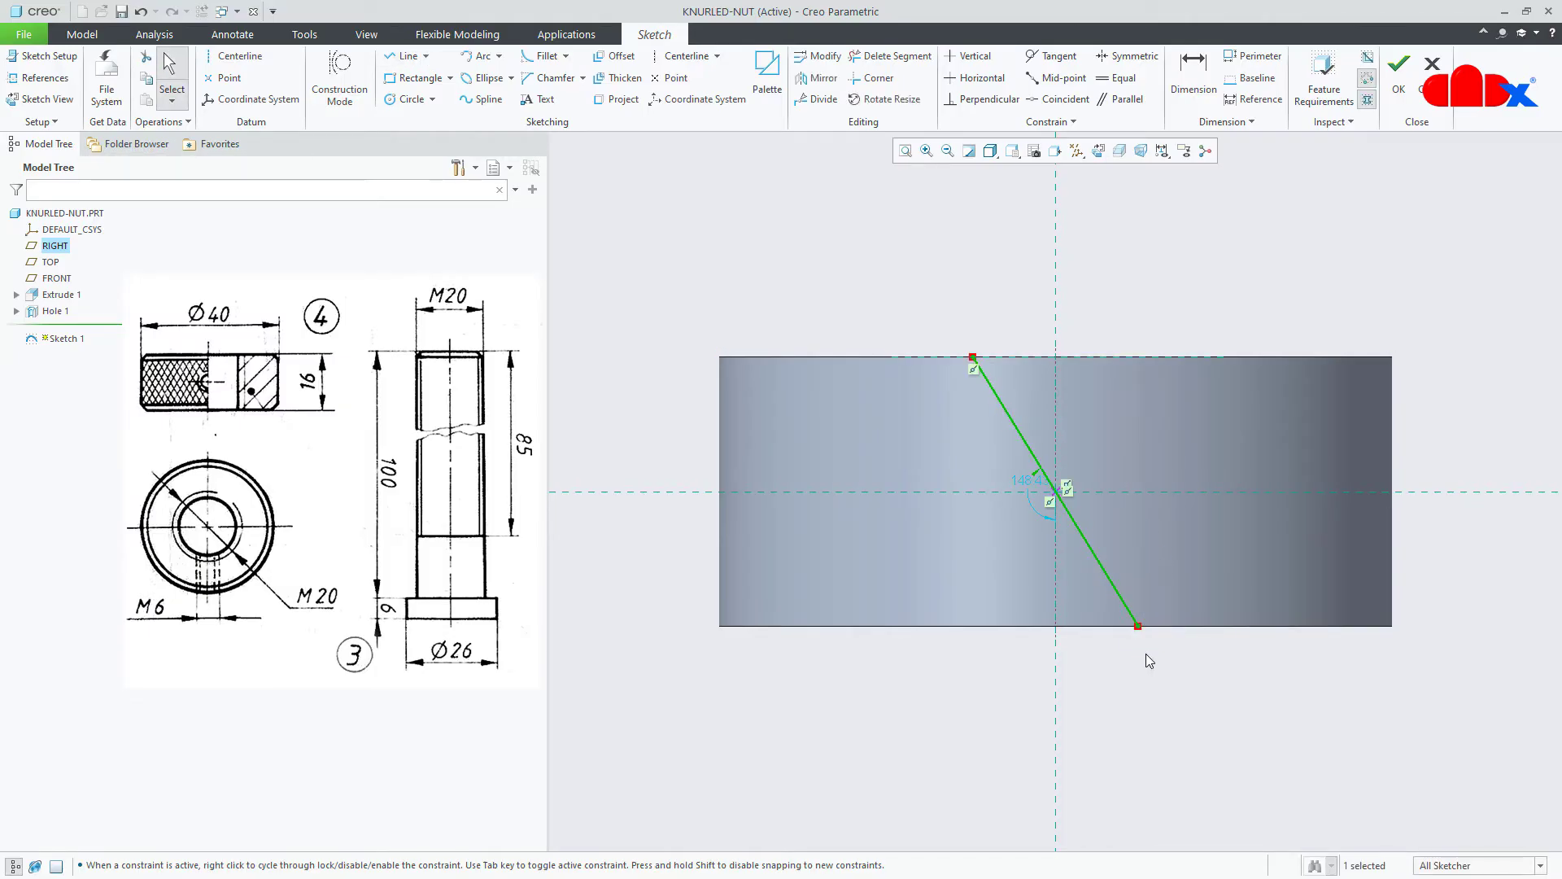
- Dimension the angle between the slanted line and the nut's bottom edge as 60 degrees
right_click(1098, 623)
click(1197, 625)
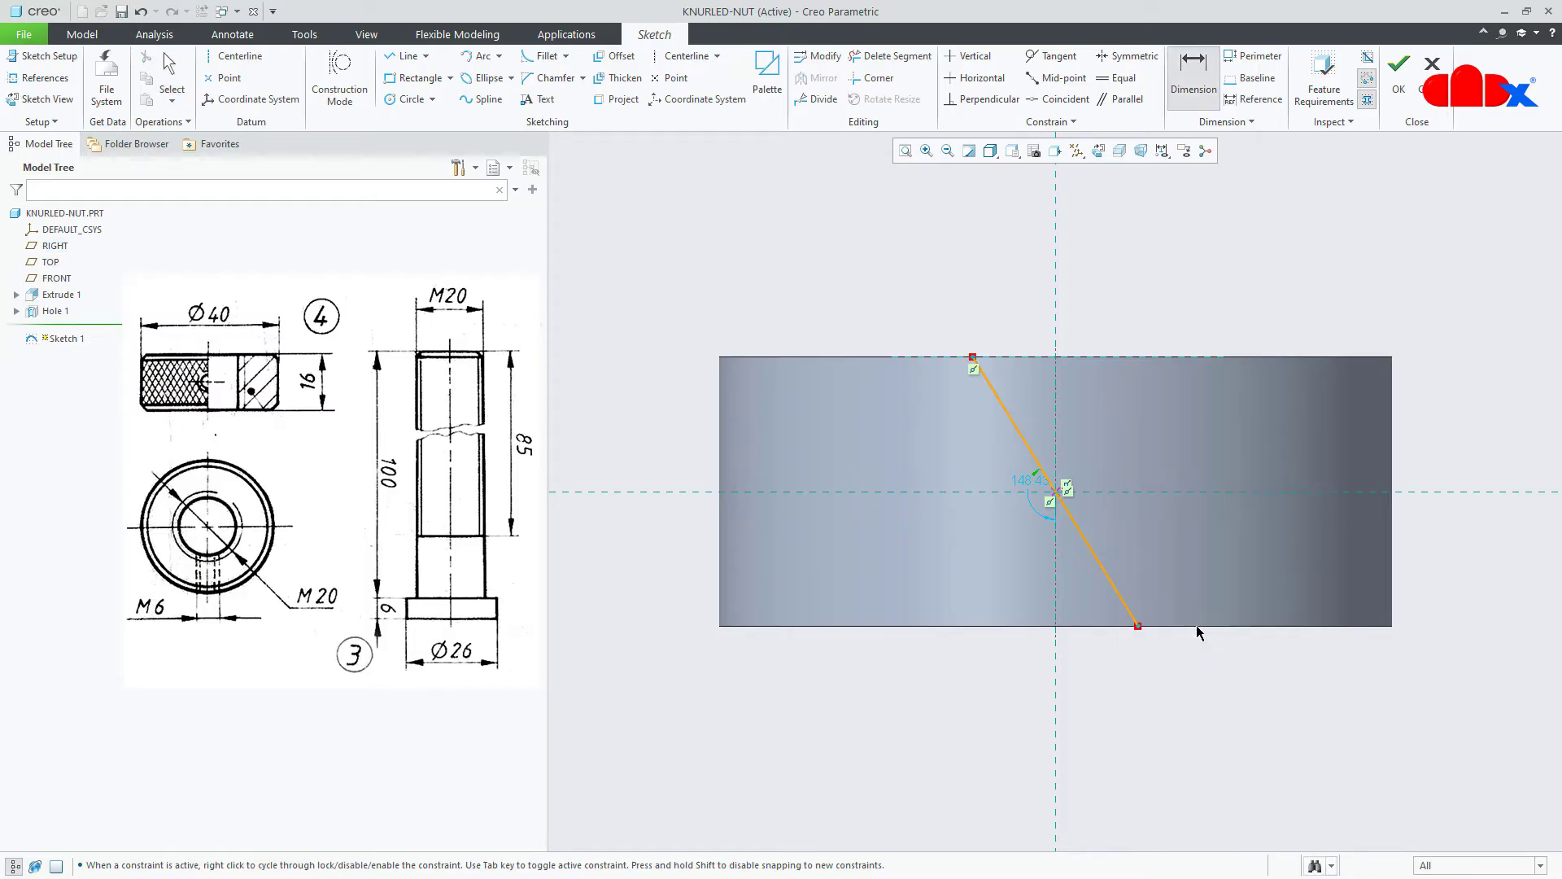
click(1100, 566)
click(964, 626)
middle_click(968, 567)
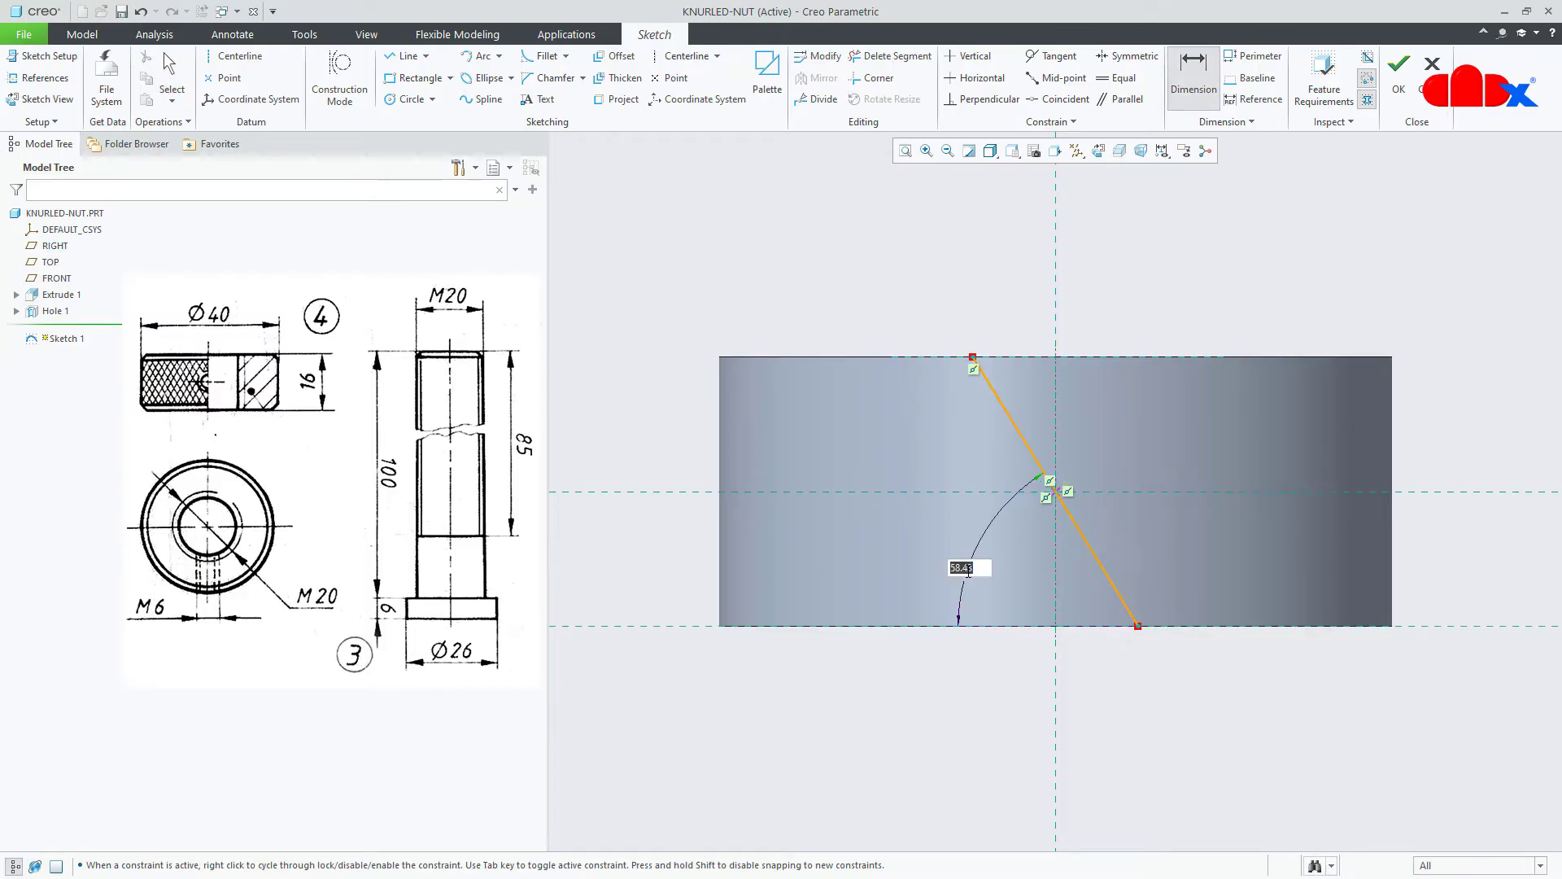
text(60)
key(Return)
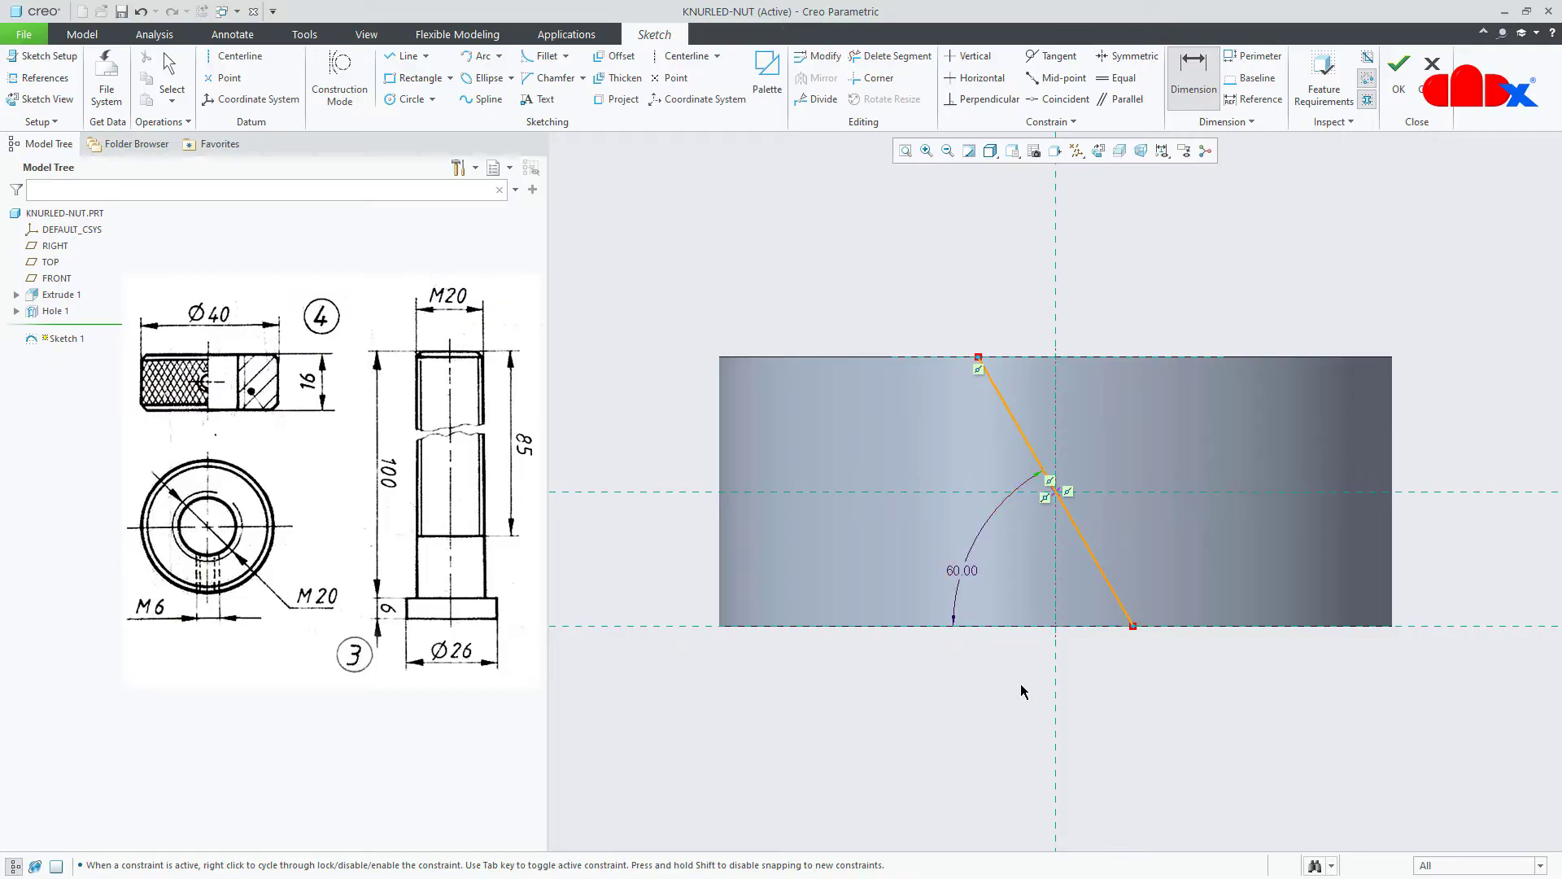
- Add a vertical centerline on the vertical reference, mirror the slanted line about it and finish the sketch
right_click(1024, 692)
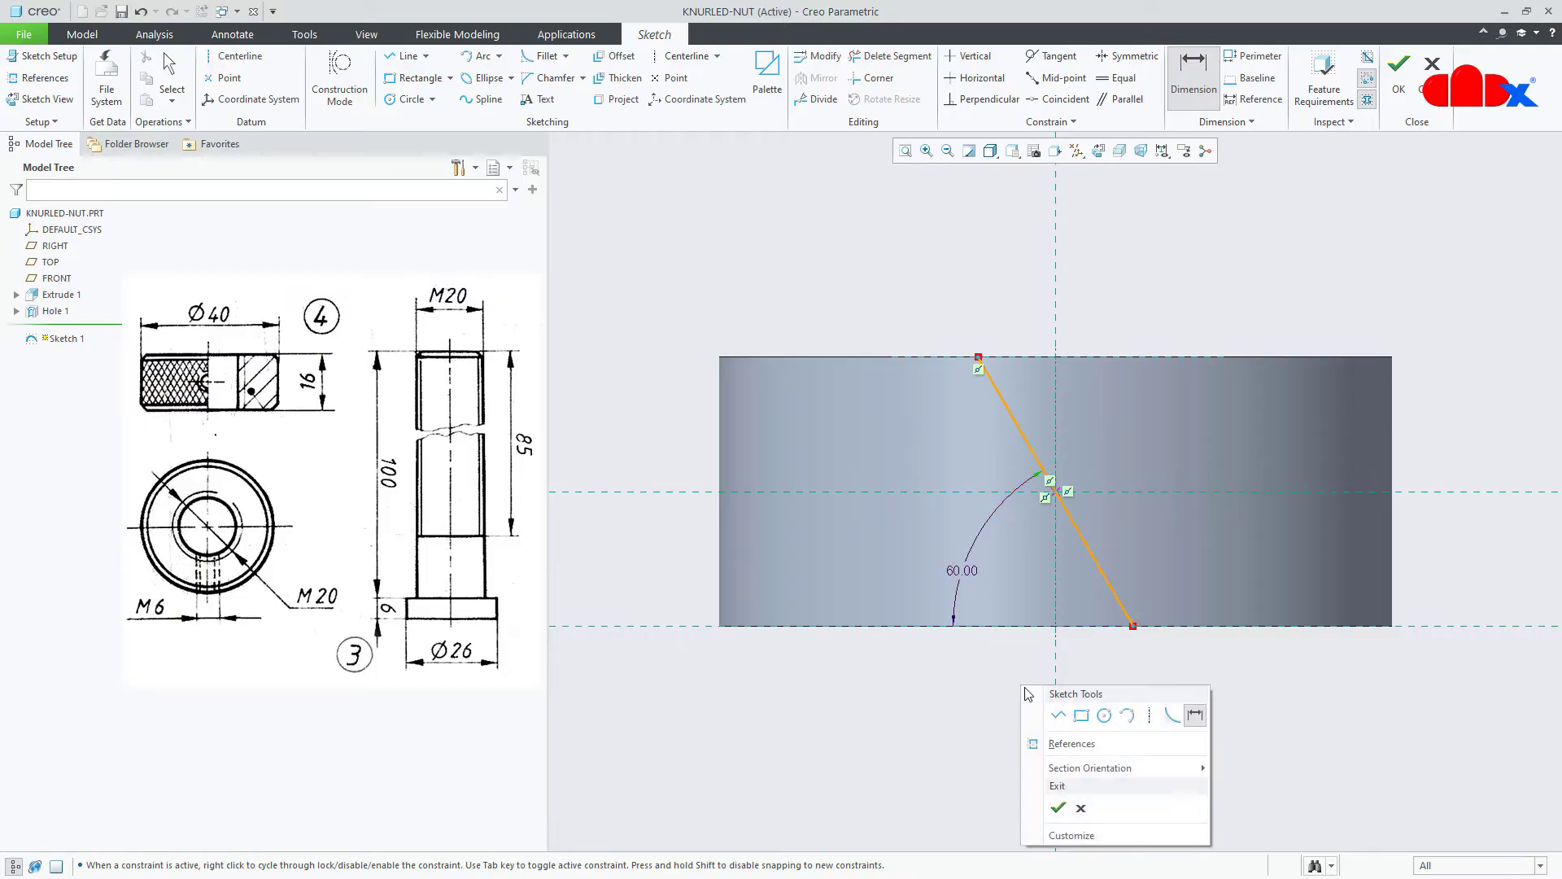
click(1148, 706)
click(1058, 299)
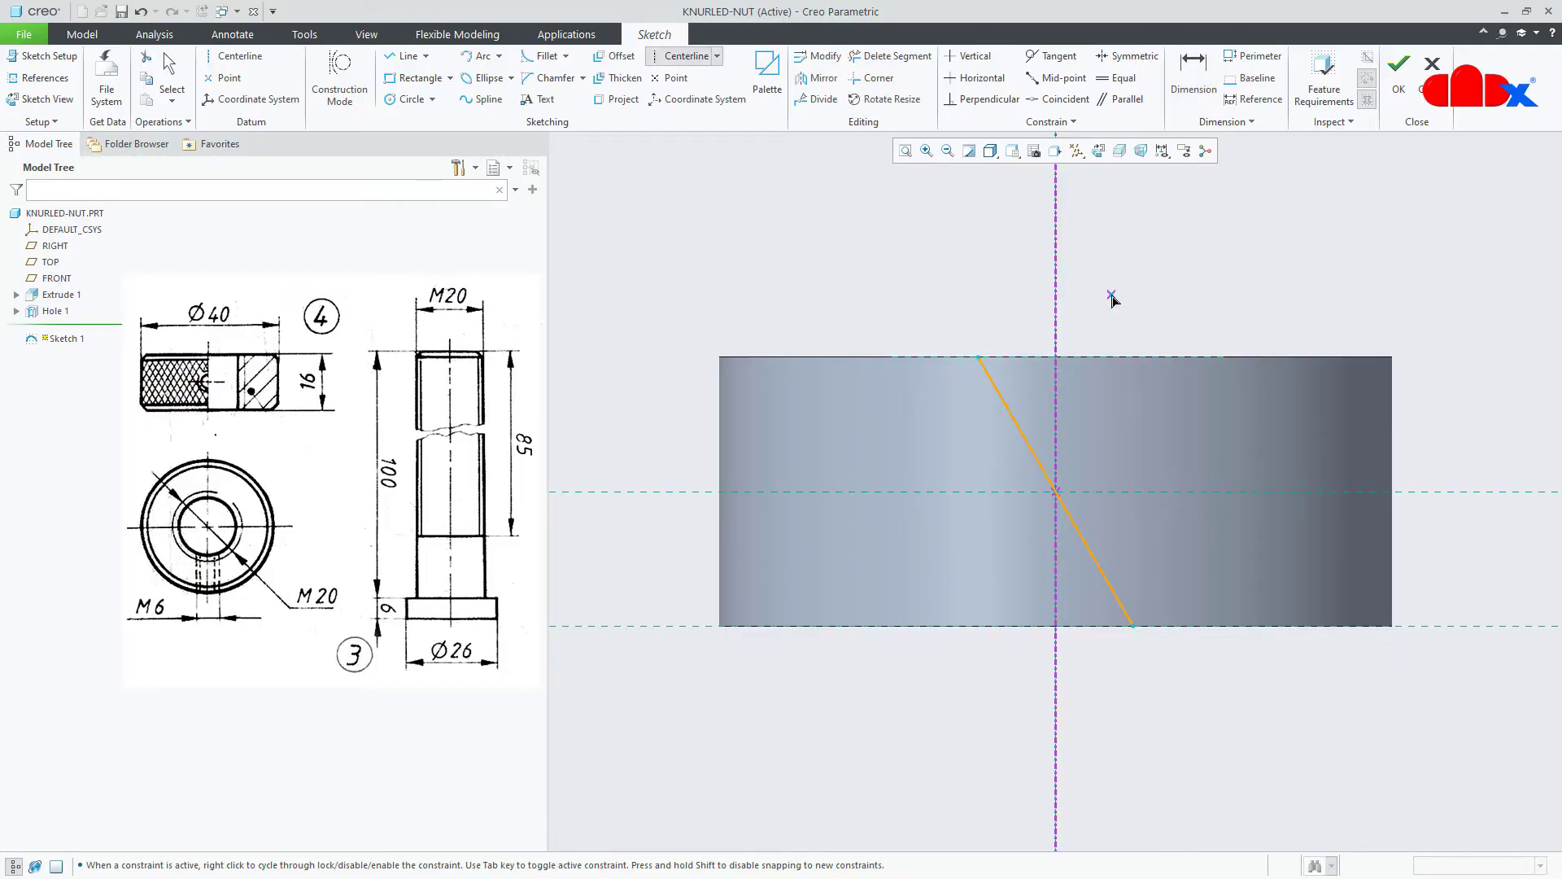
middle_click(1113, 301)
click(1018, 406)
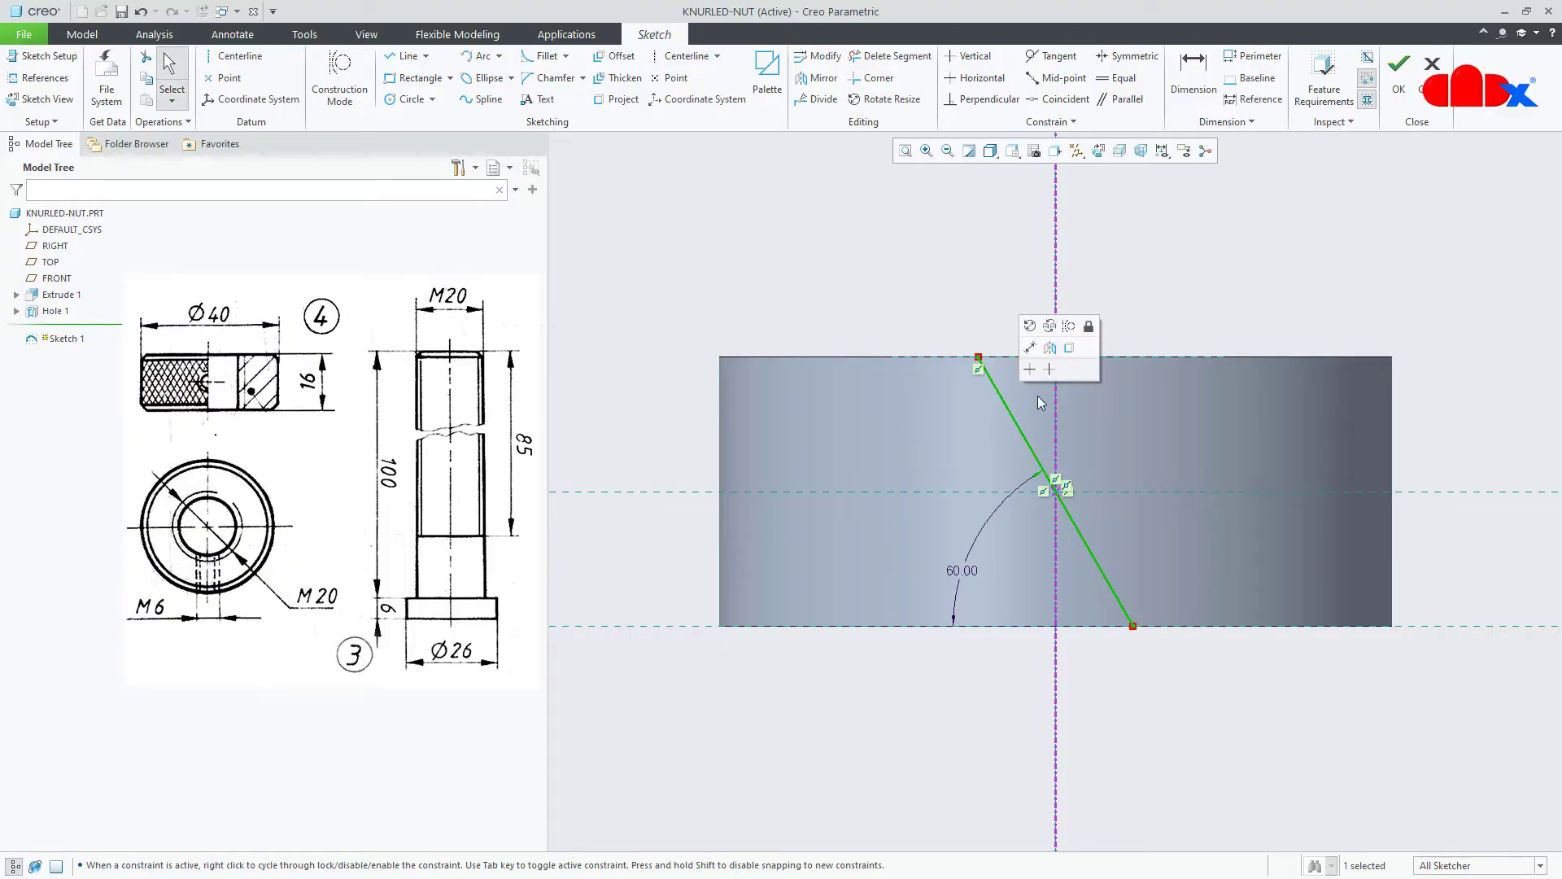
click(1058, 319)
click(1054, 301)
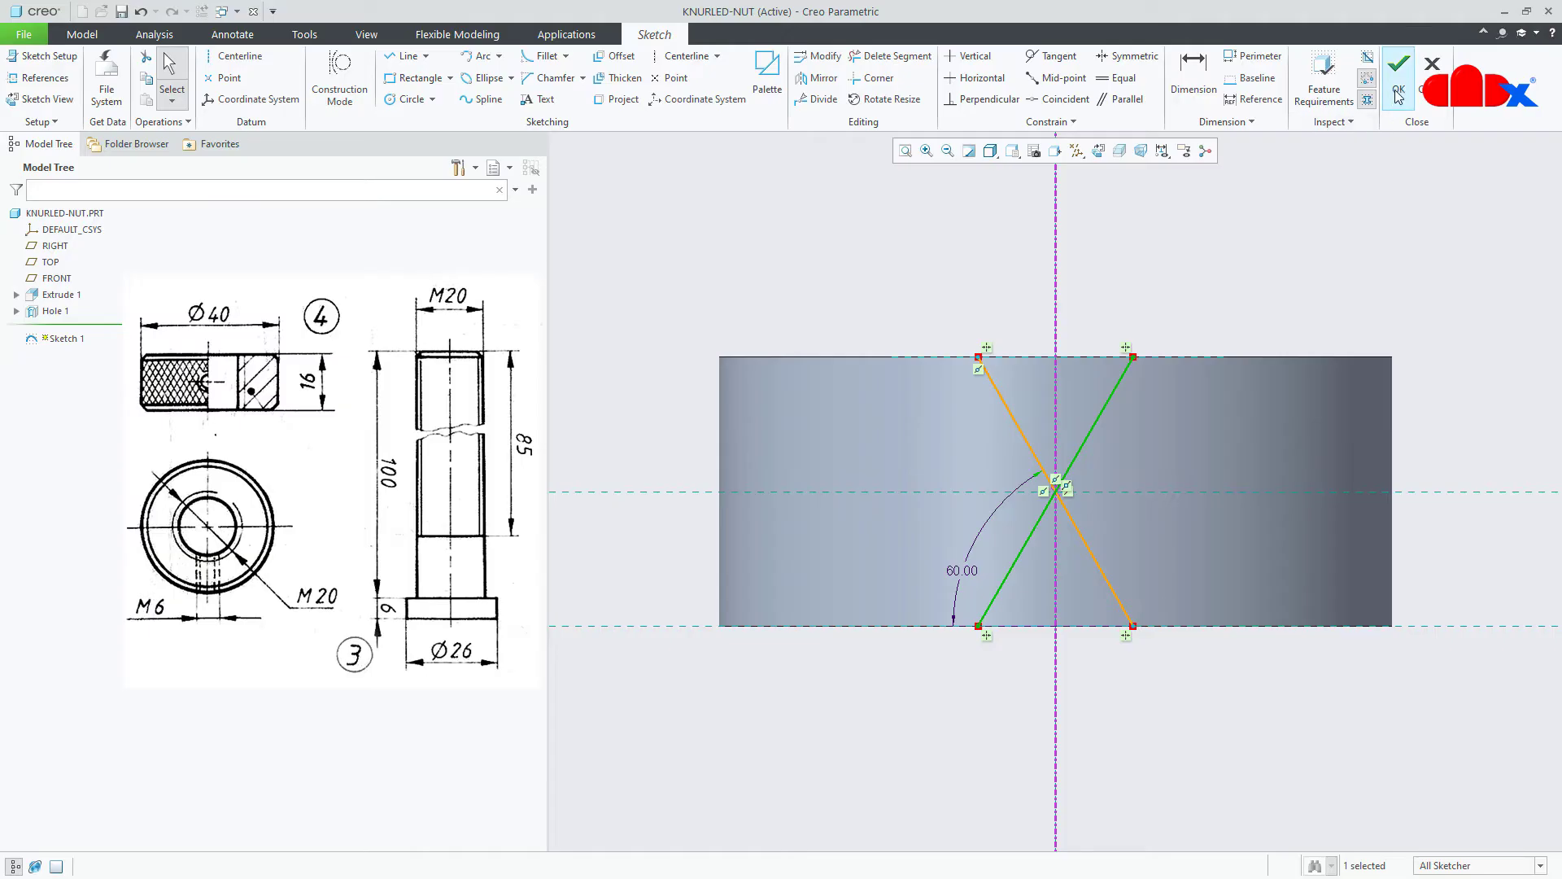
click(1399, 65)
- Project the original slanted sketch line onto the nut's outer cylindrical surface along the sketch plane's direction
middle_drag(1220, 230, 1189, 306)
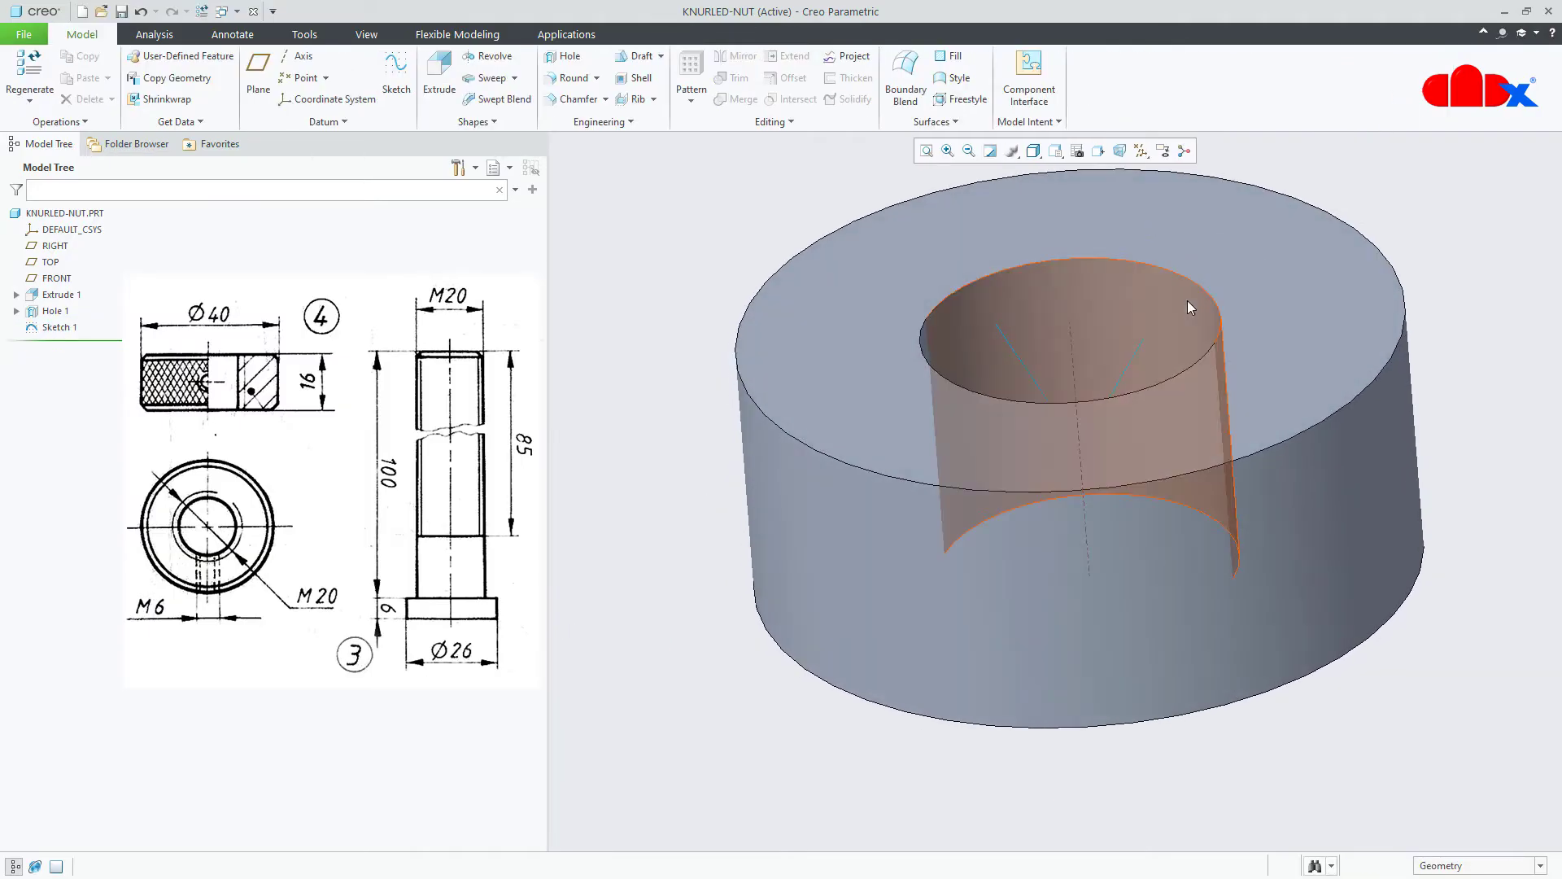
click(1033, 380)
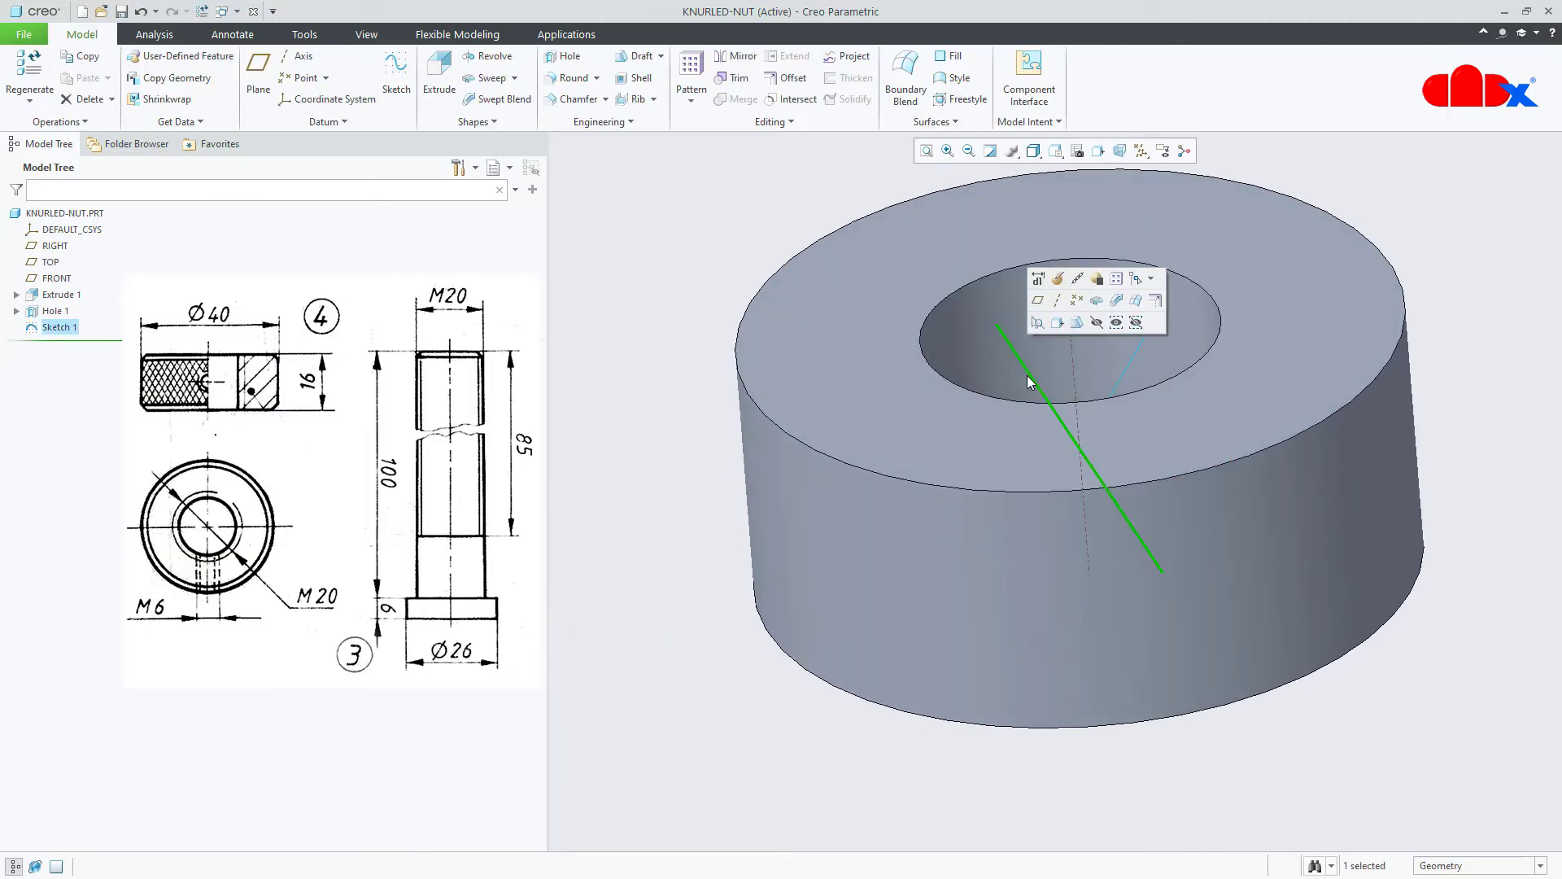
click(830, 65)
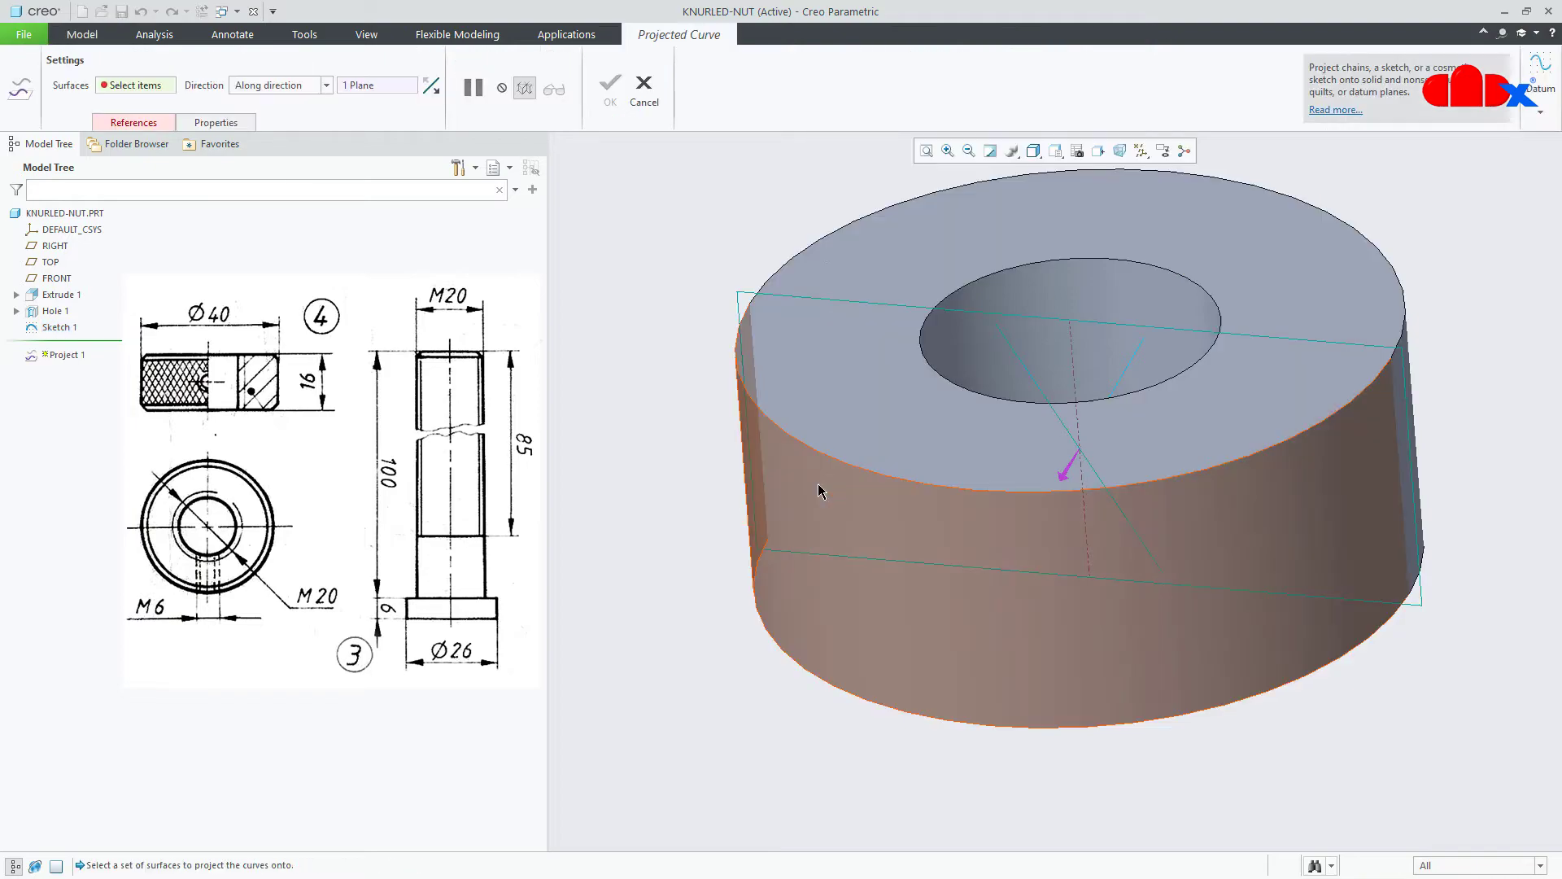
click(819, 495)
middle_click(838, 325)
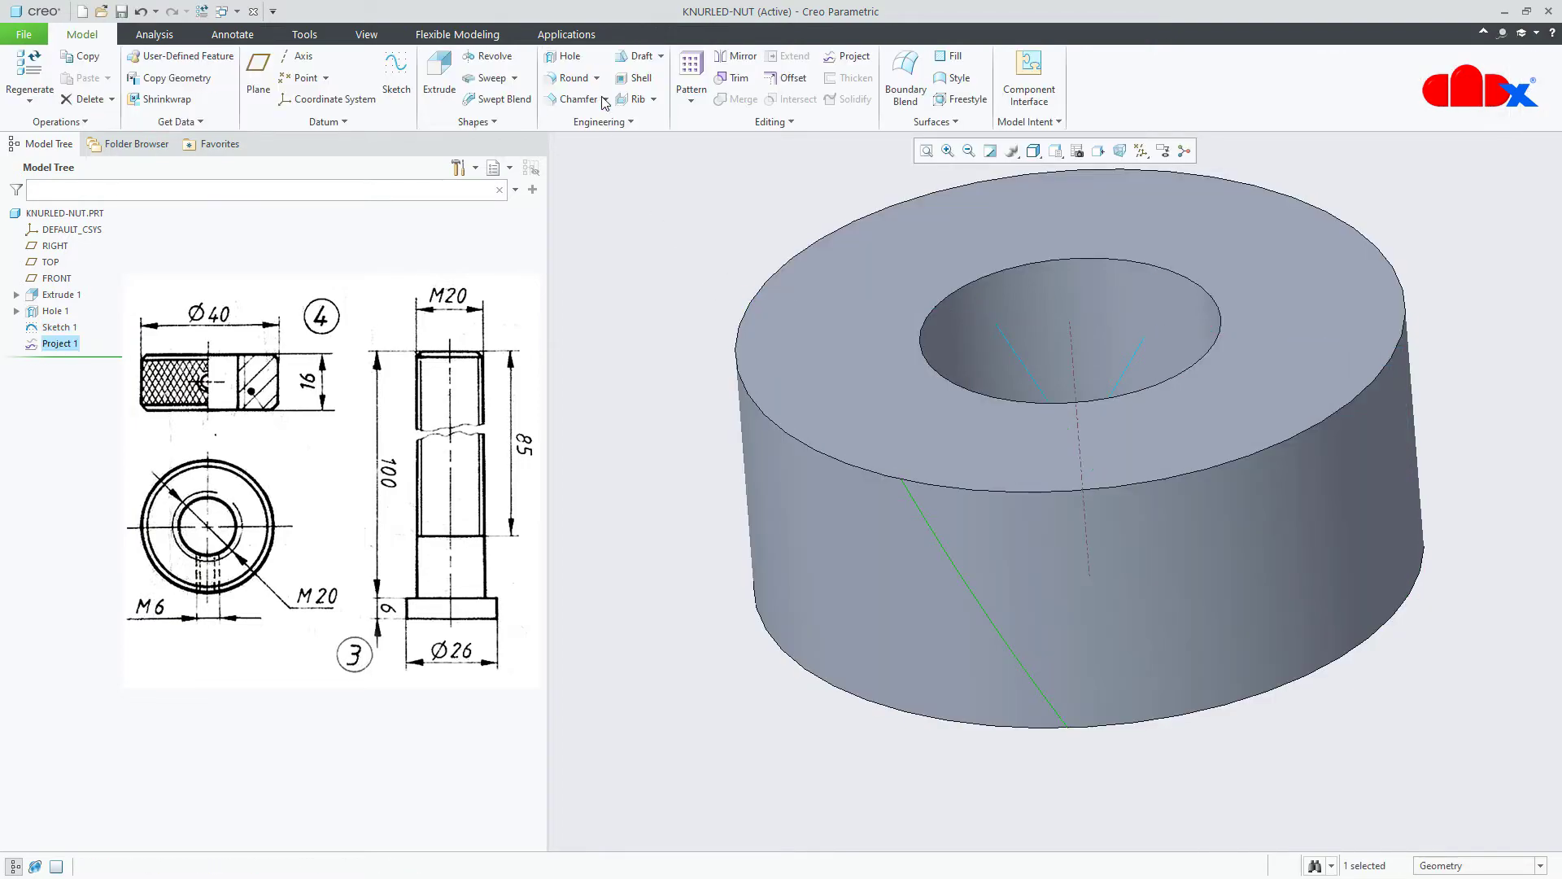
- Project the mirrored slanted sketch line onto the nut's outer cylindrical surface along the sketch plane's direction
click(1130, 358)
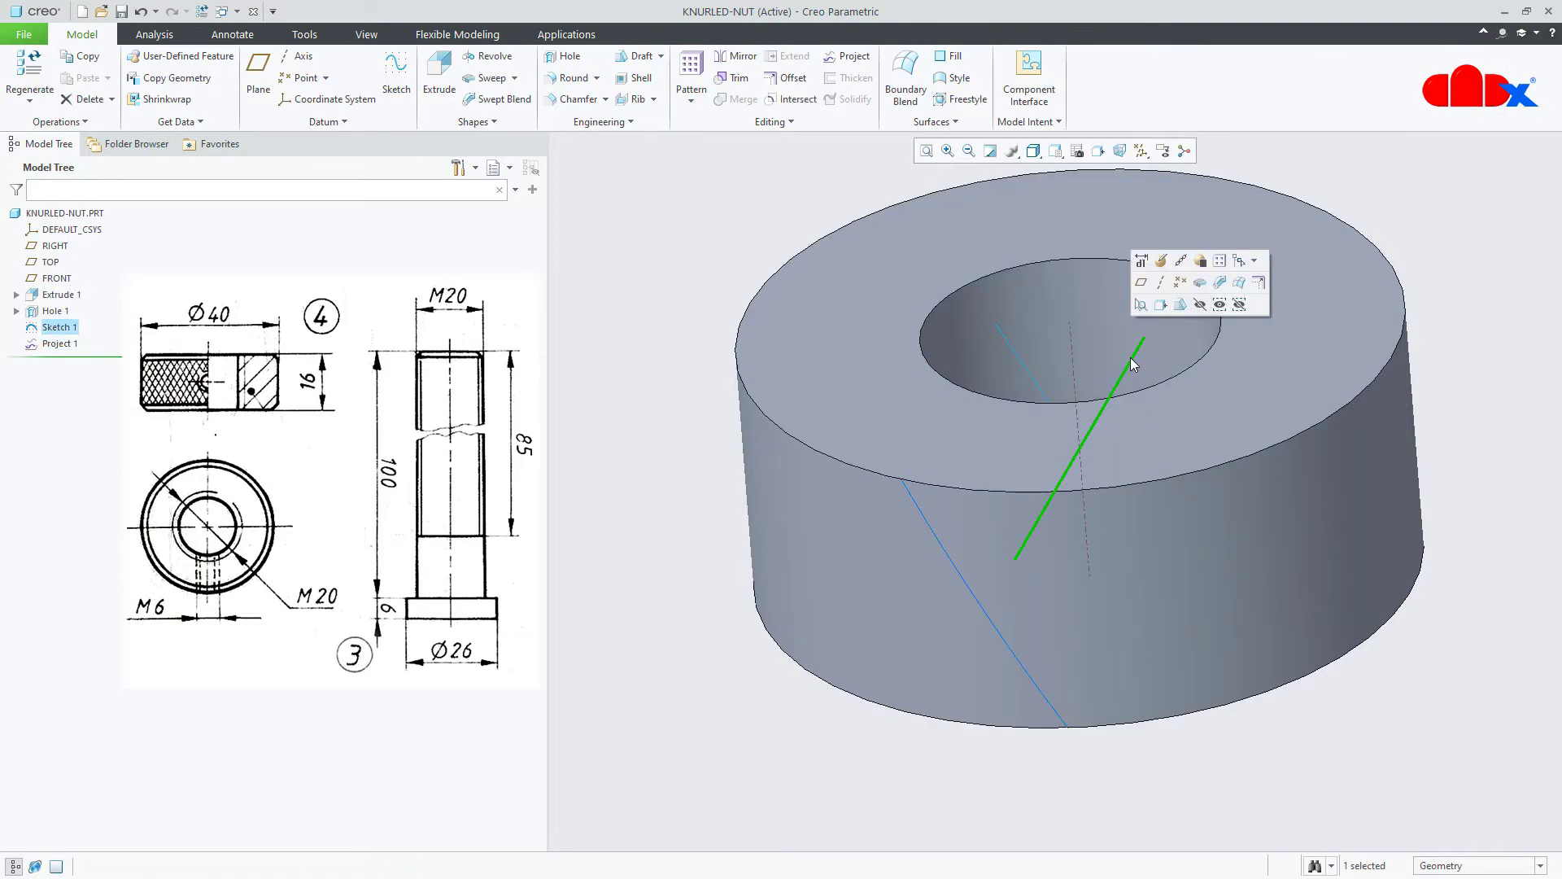
click(846, 56)
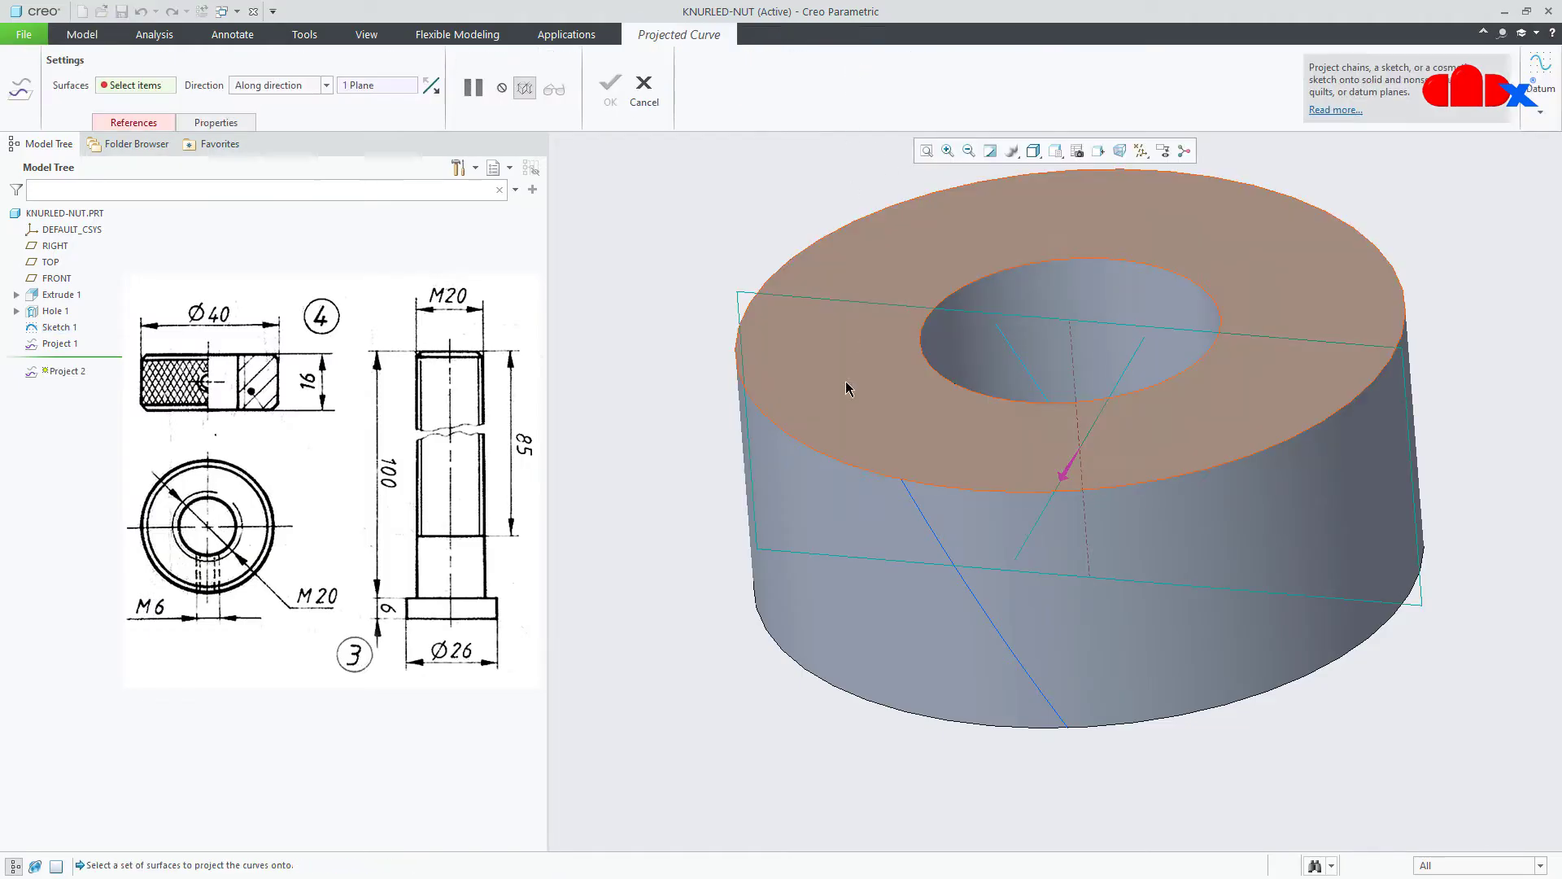
click(841, 511)
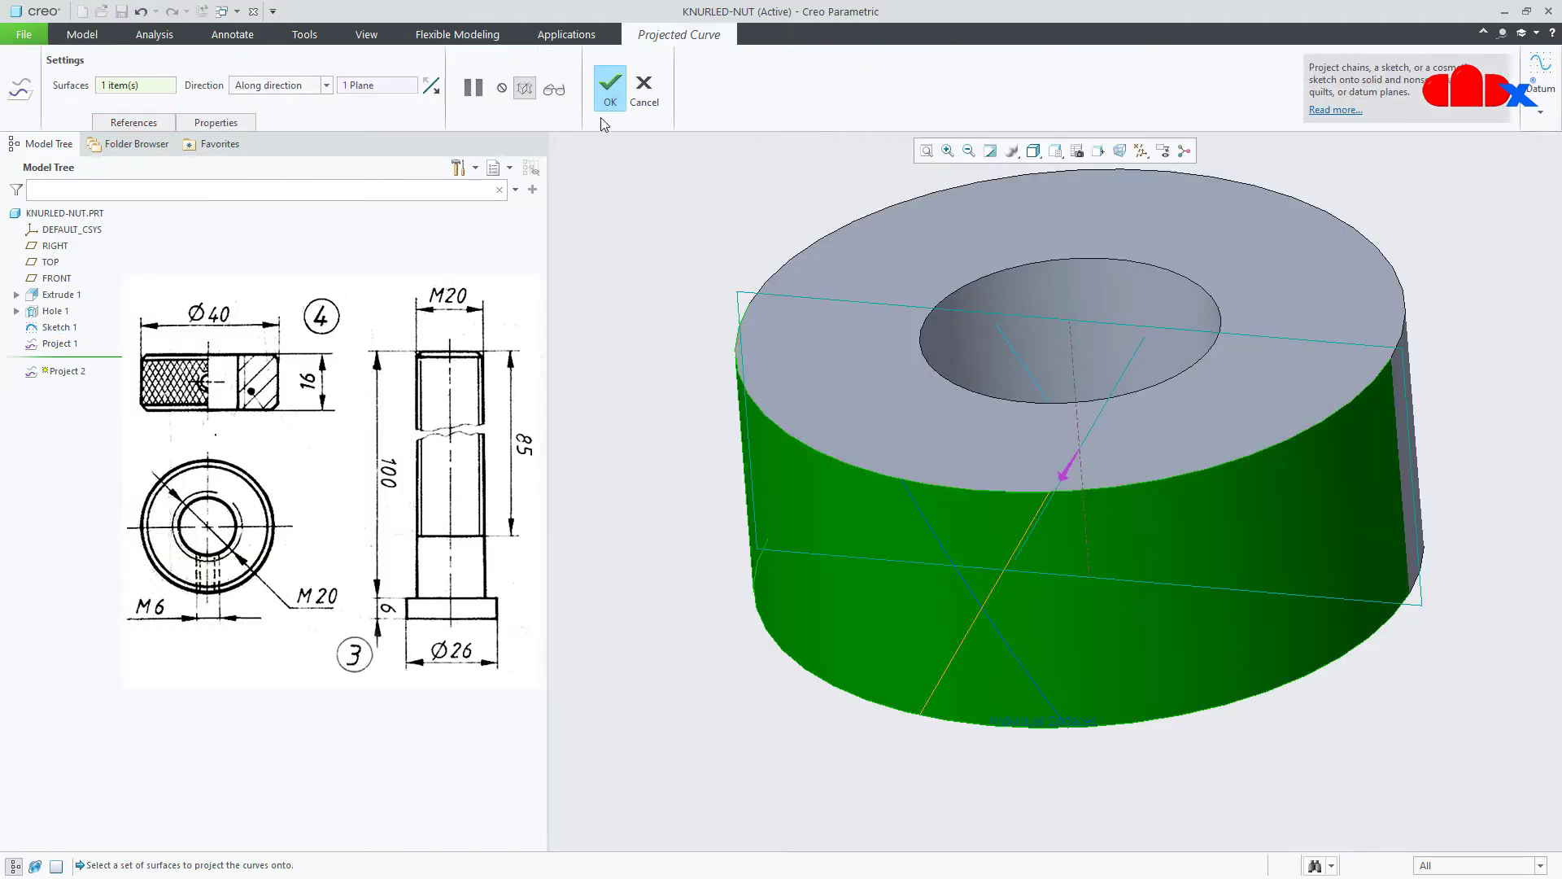
click(611, 91)
click(624, 348)
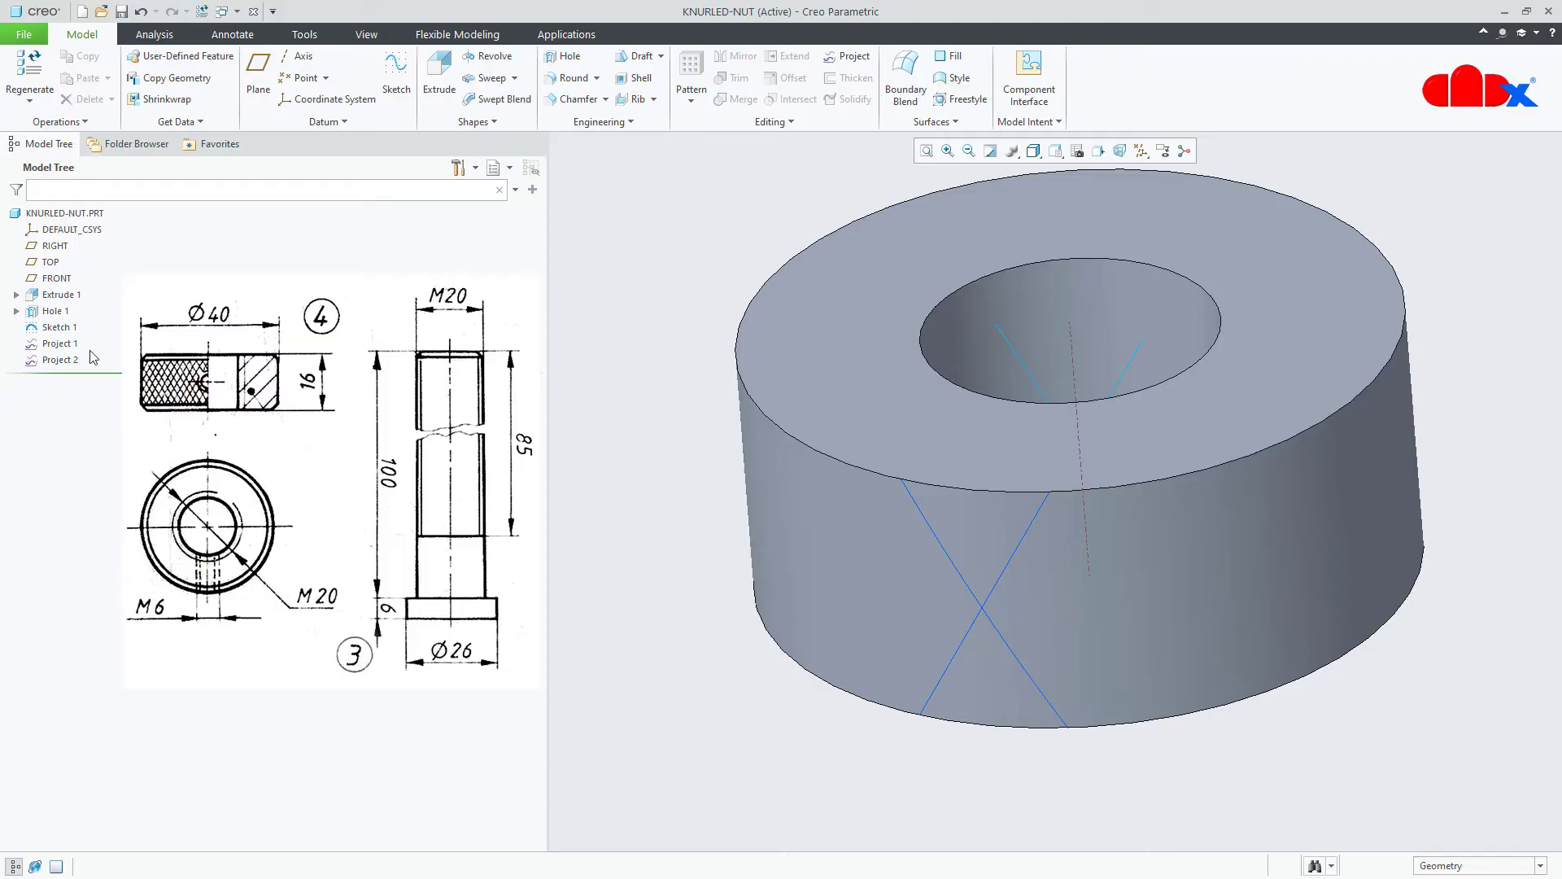
- Hide Sketch 1 and return the model to its default orientation
click(58, 327)
click(91, 282)
key(ctrl+d)
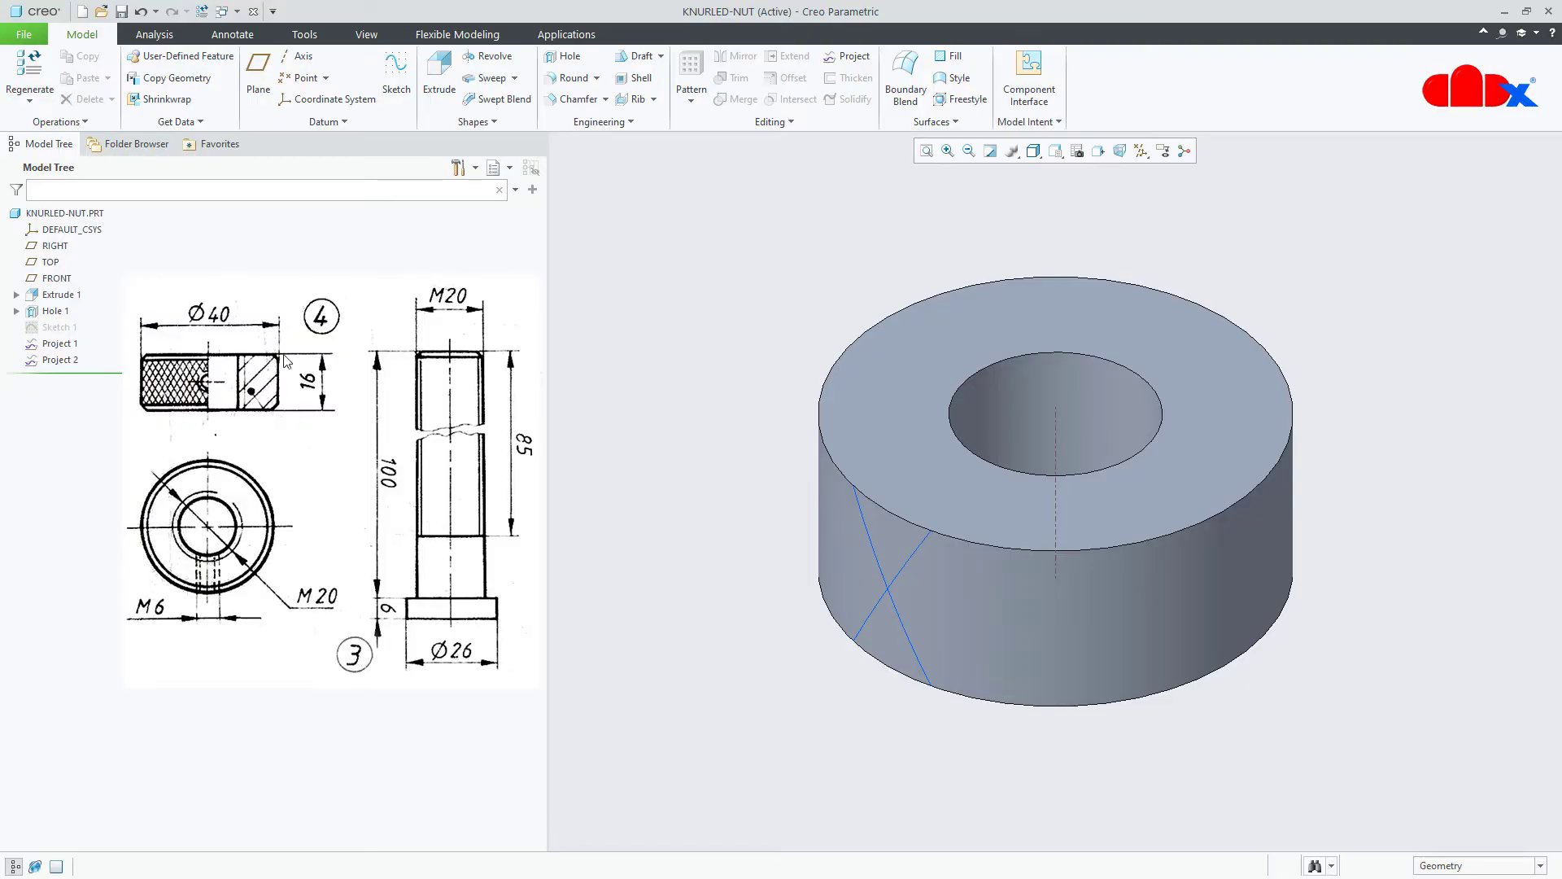
- Start a hole on the nut's outer cylindrical surface with datum planes displayed, using the RIGHT and TOP planes as offset references
click(563, 57)
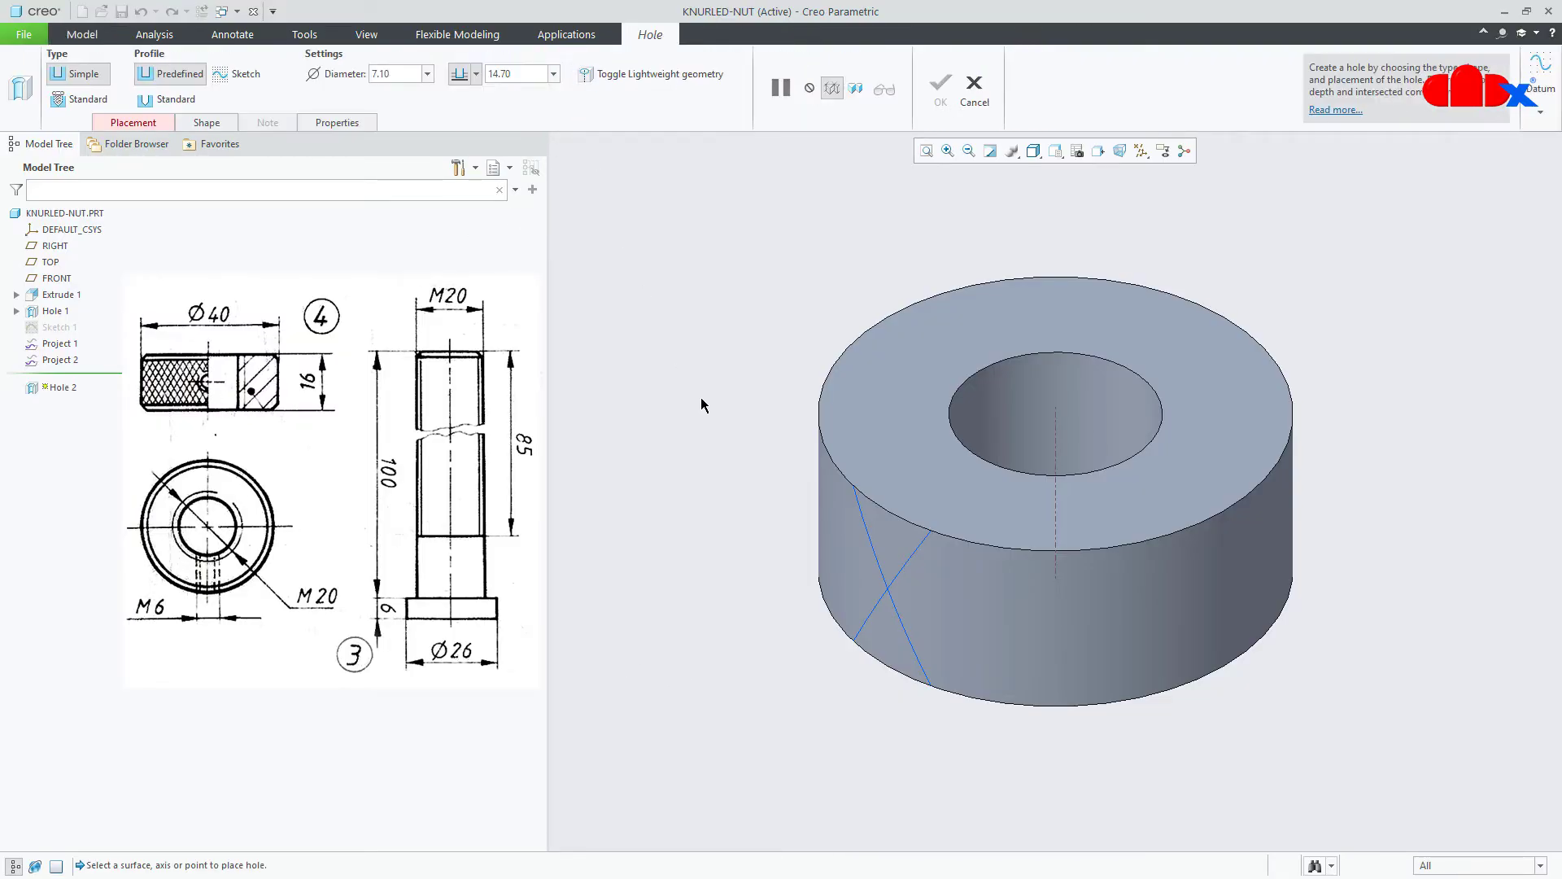
click(907, 606)
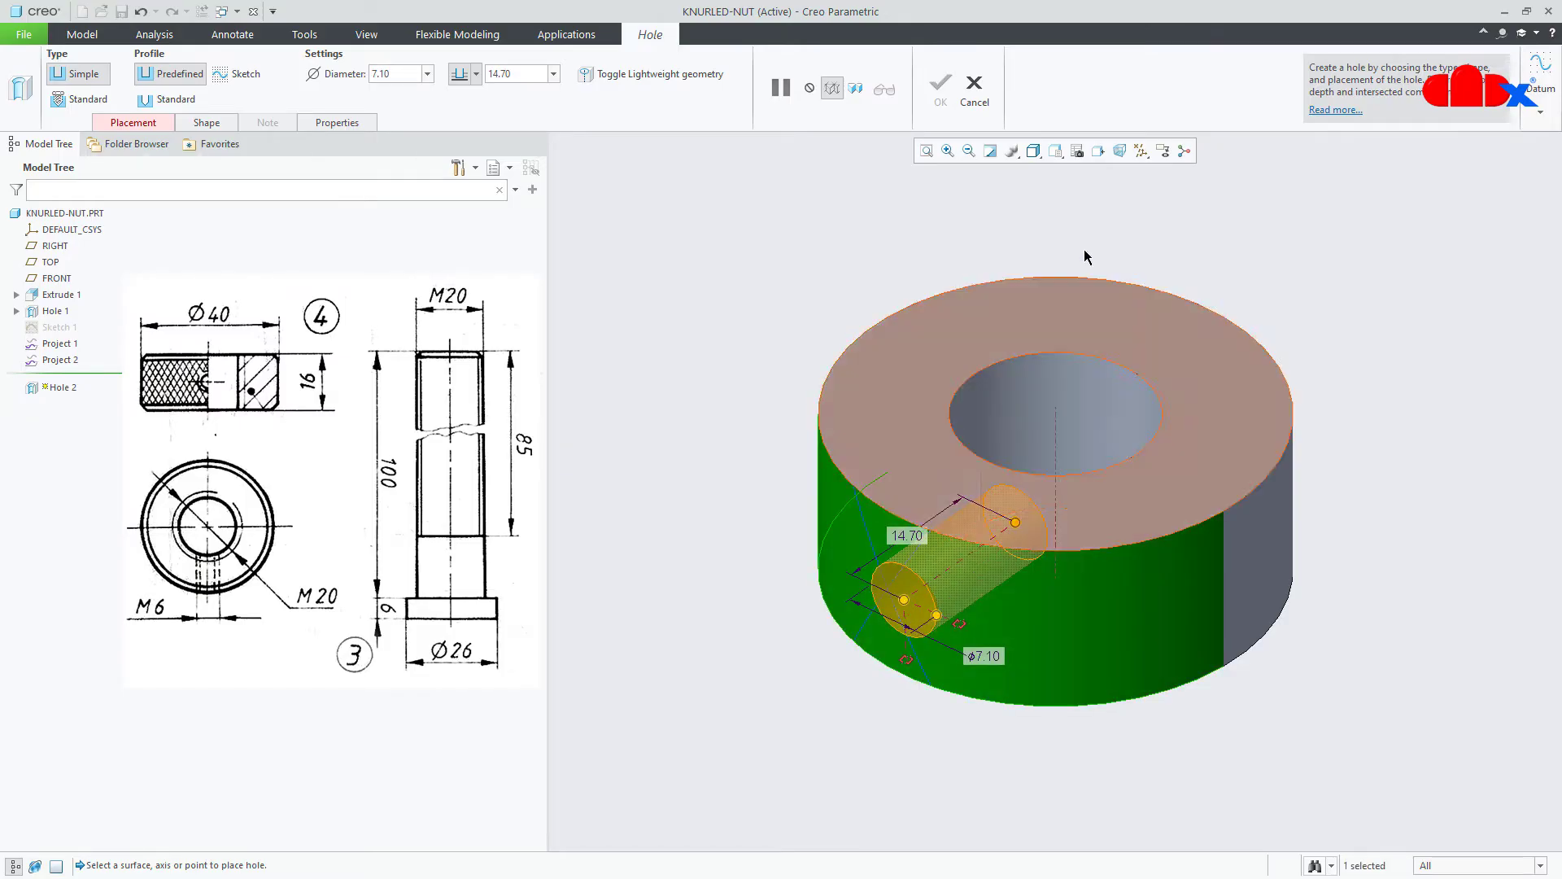
click(1141, 150)
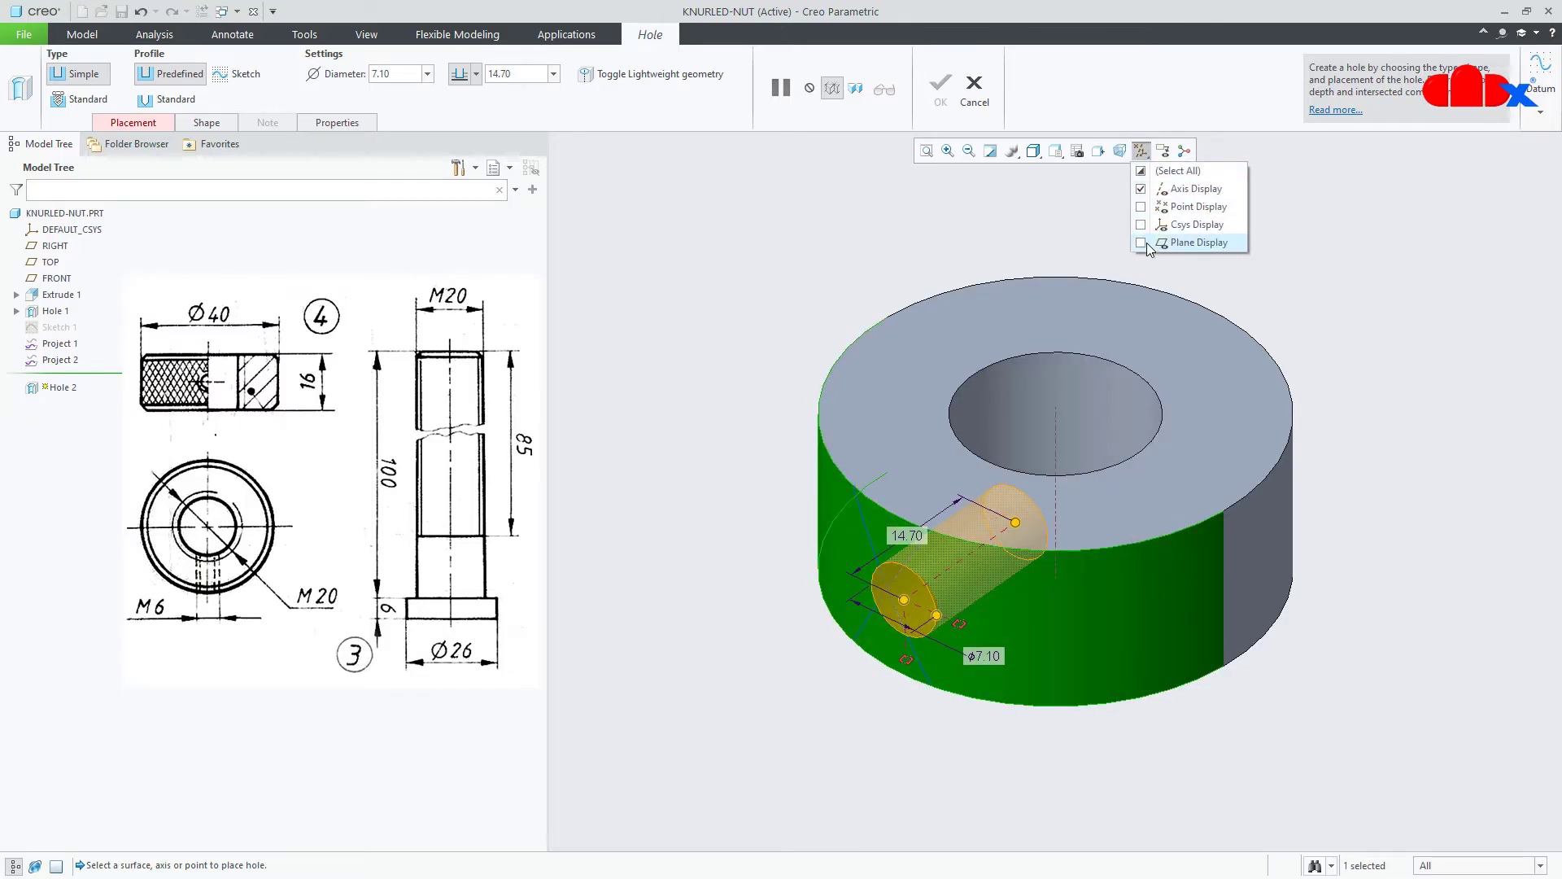
click(1197, 243)
scroll(869, 643, down, 3)
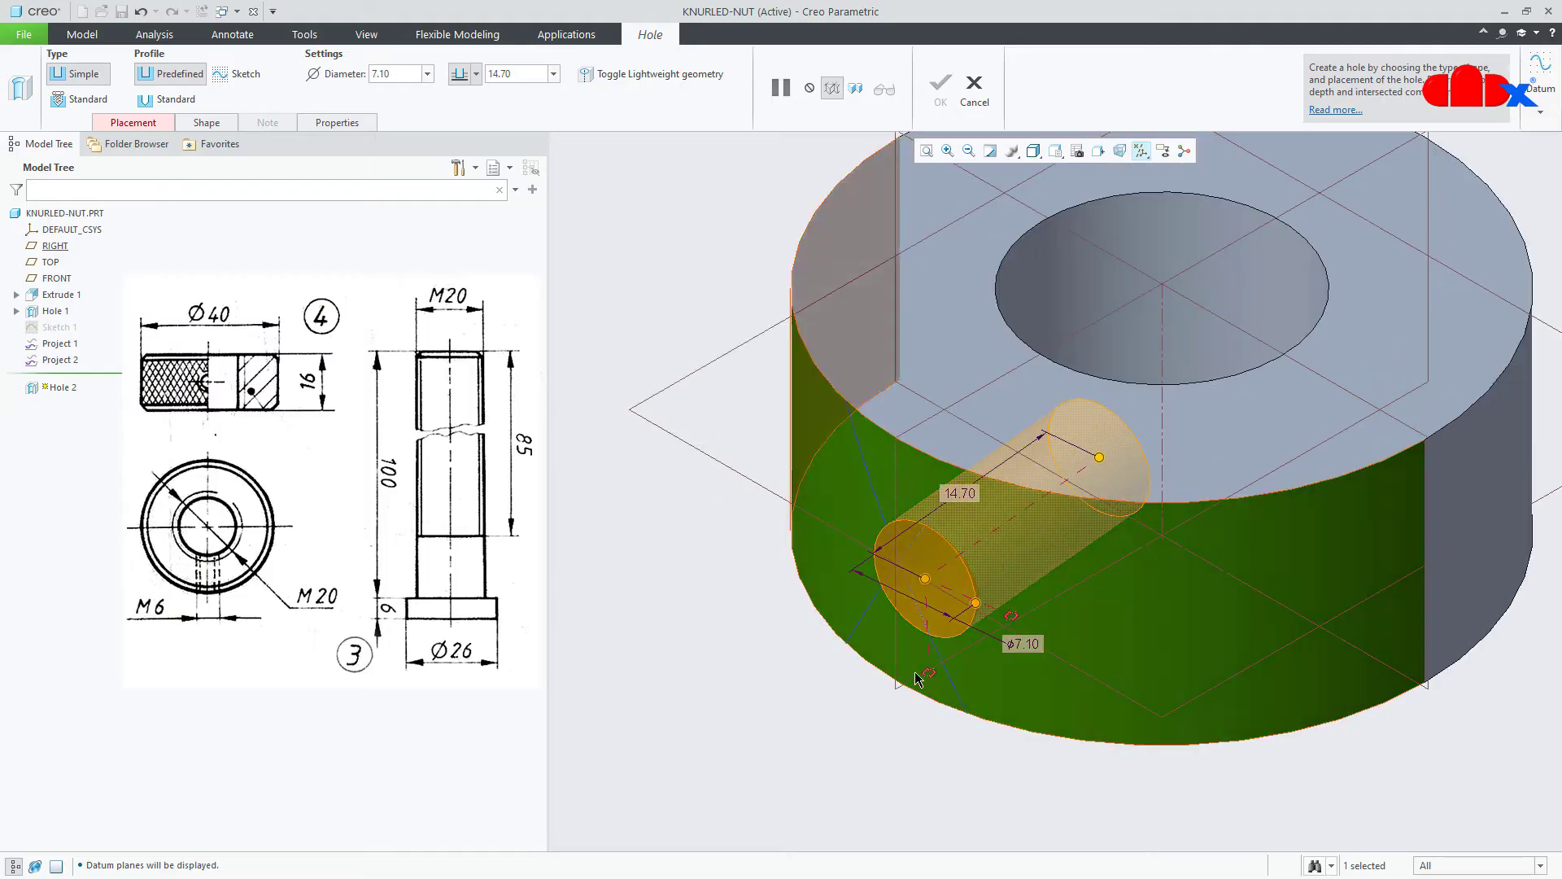
drag(918, 678, 918, 678)
drag(1011, 616, 1066, 663)
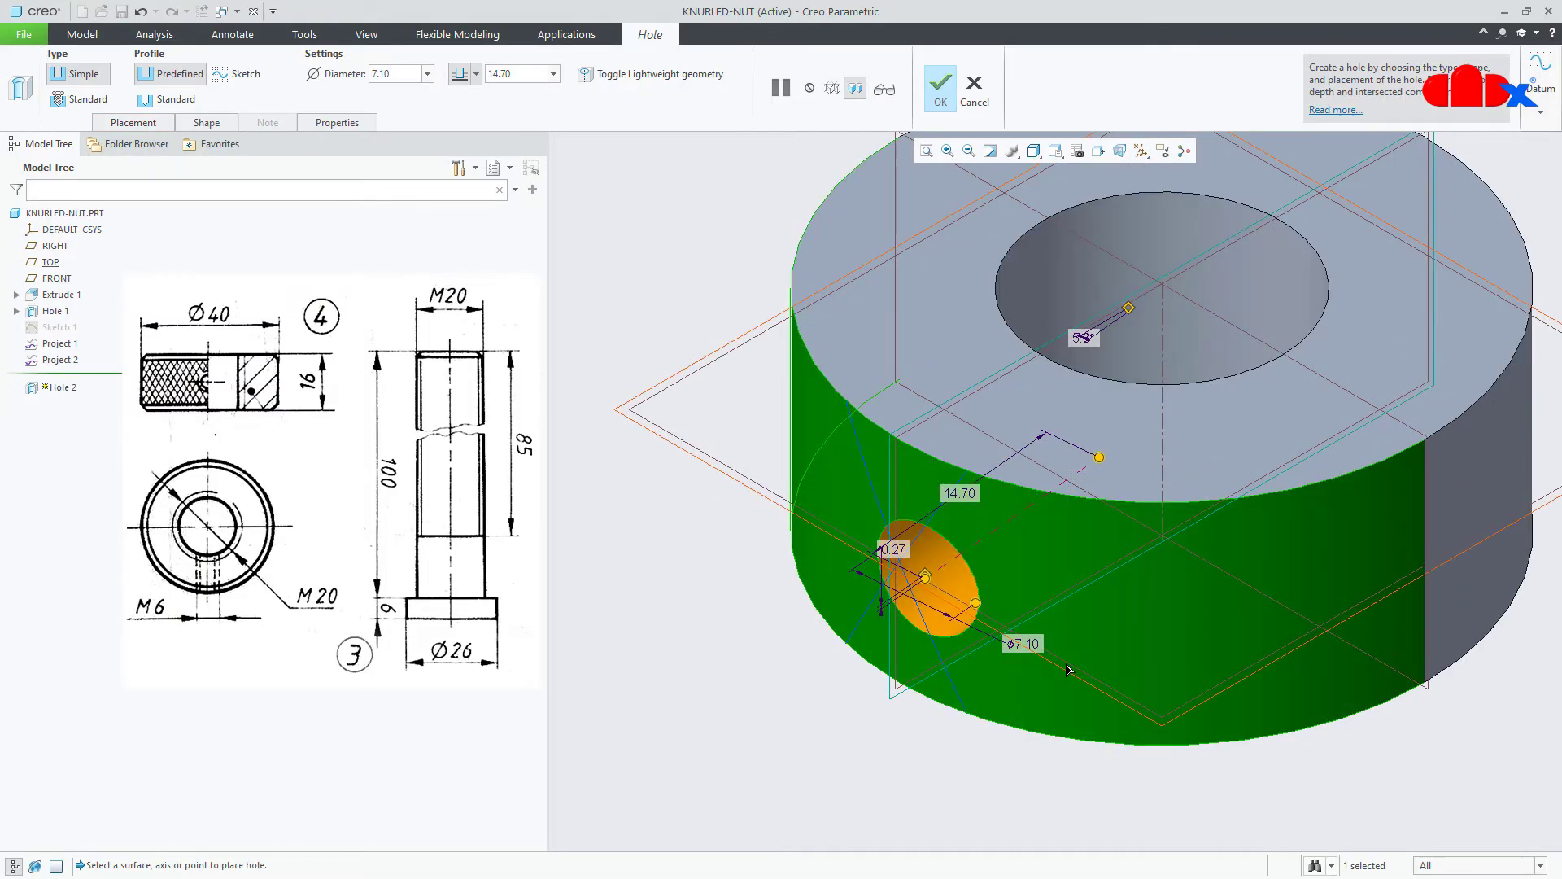
- Set both of the side hole's placement offsets to 0
double_click(1085, 337)
text(0)
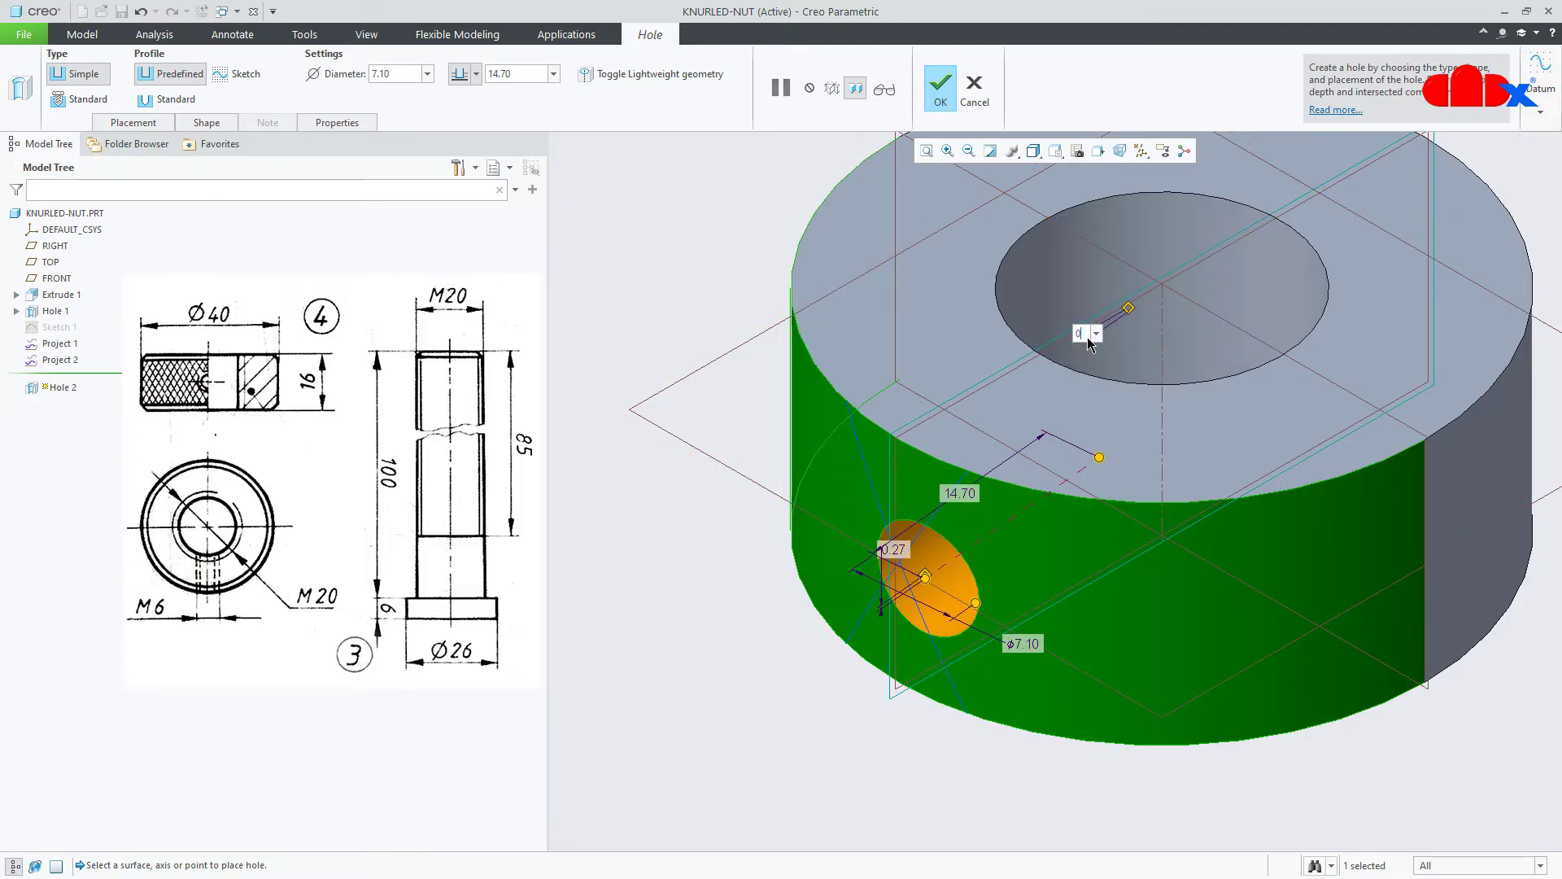
key(Return)
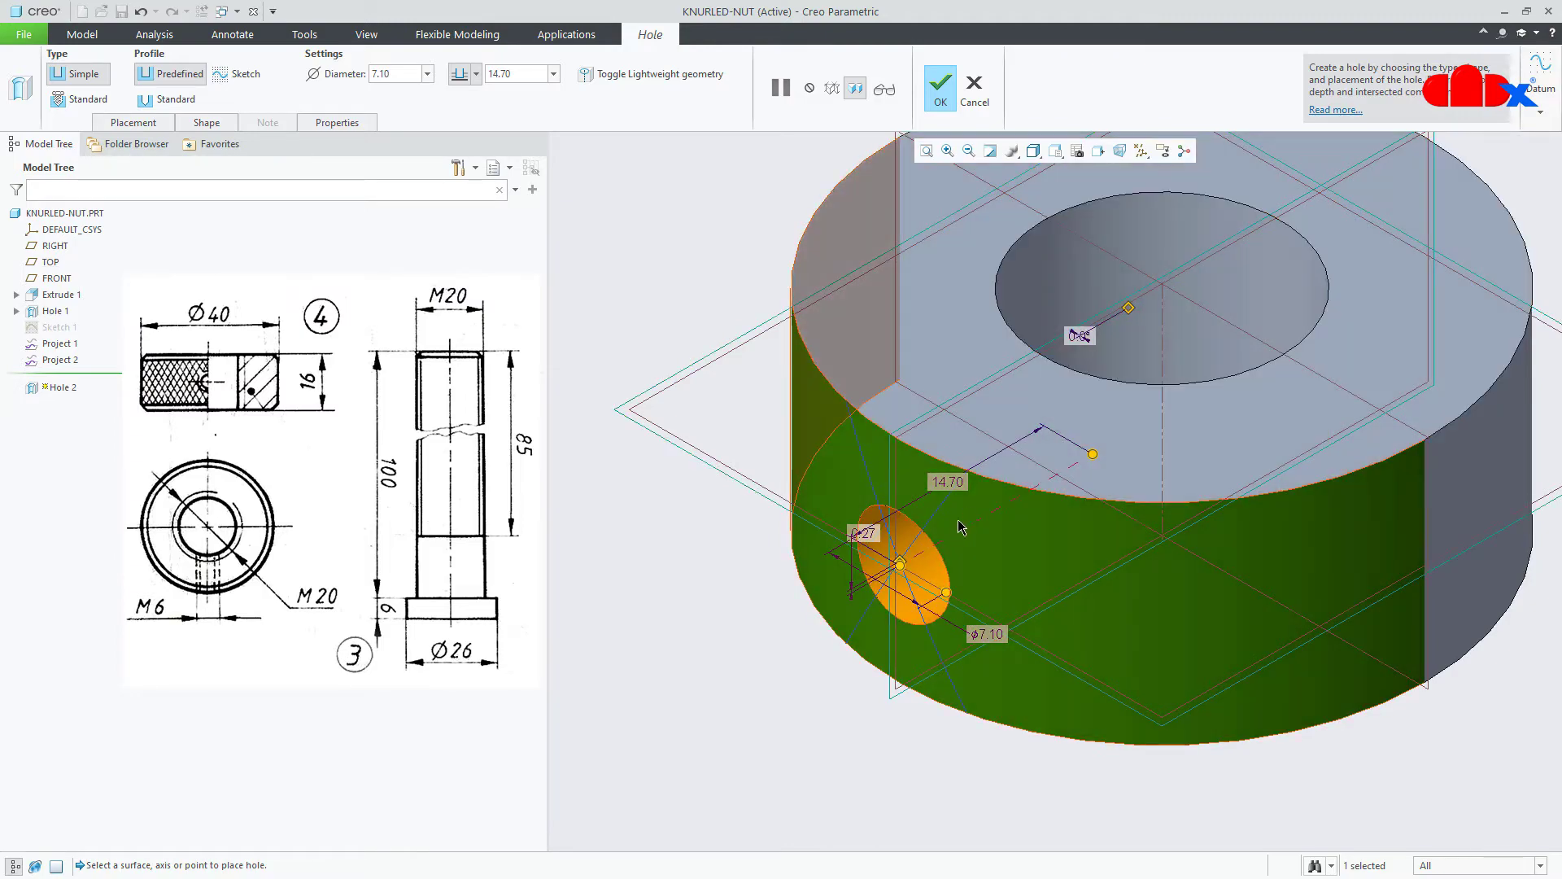
double_click(865, 533)
text(0.27)
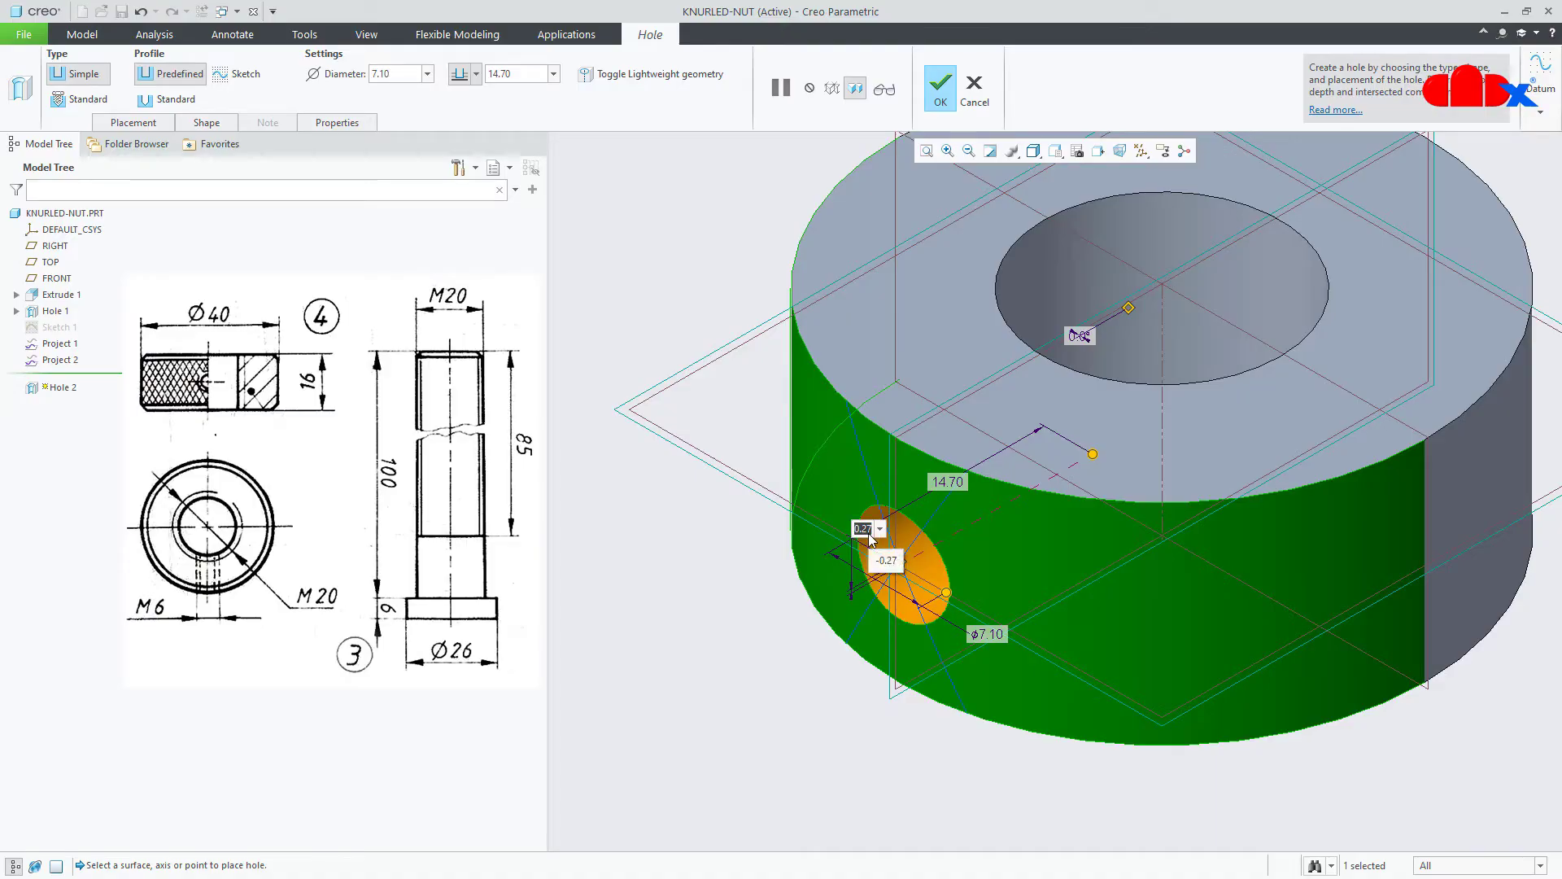
key(Return)
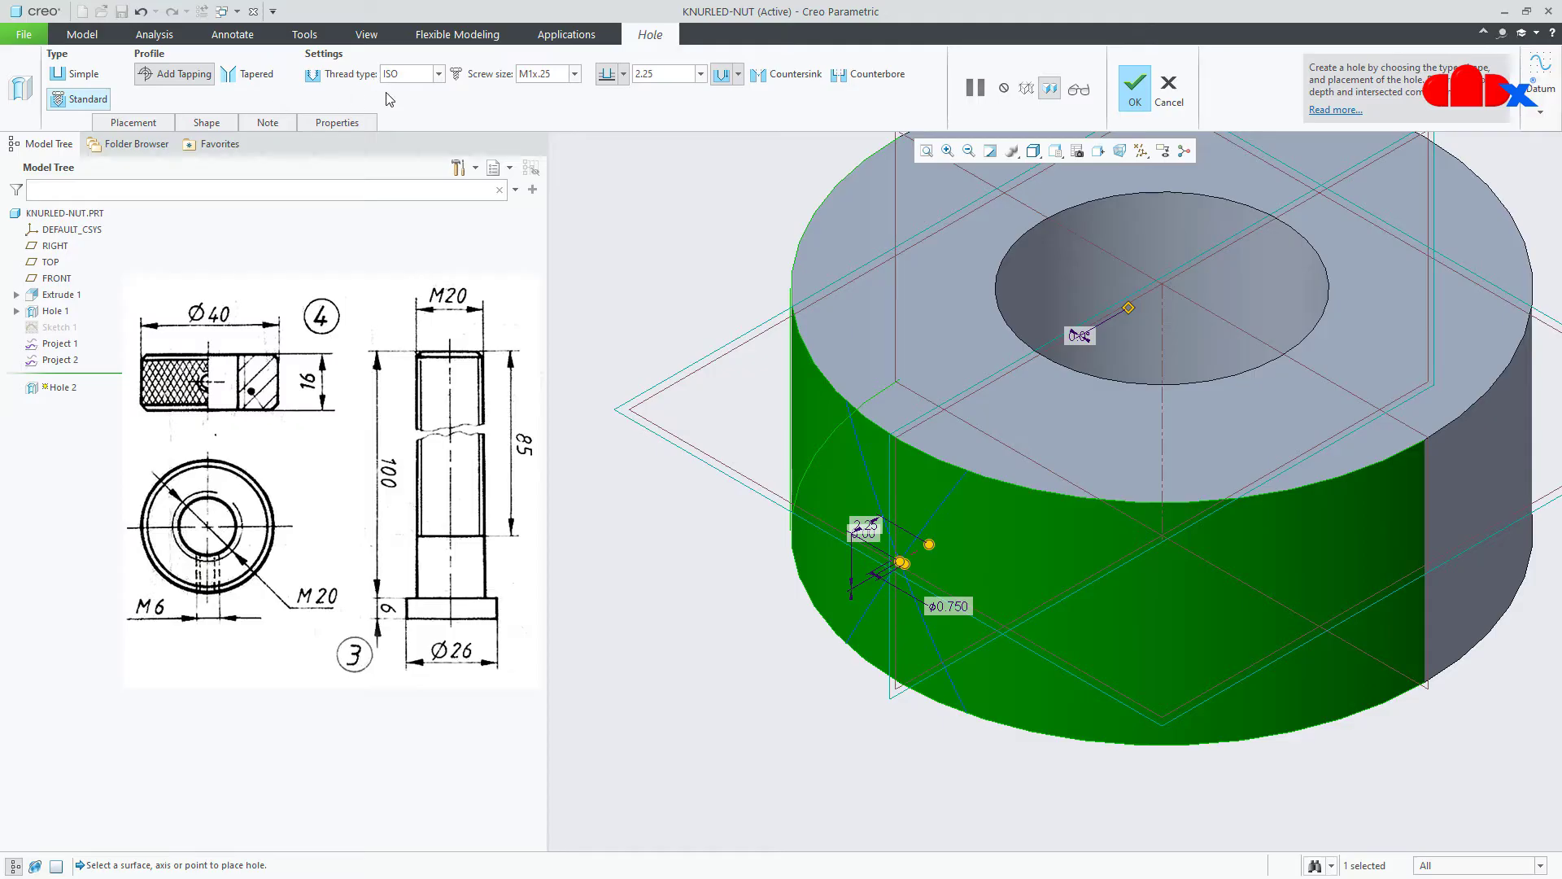
- Make the side hole a standard ISO tapped M6x1 hole with its depth set to the next surface, and finish it
click(574, 74)
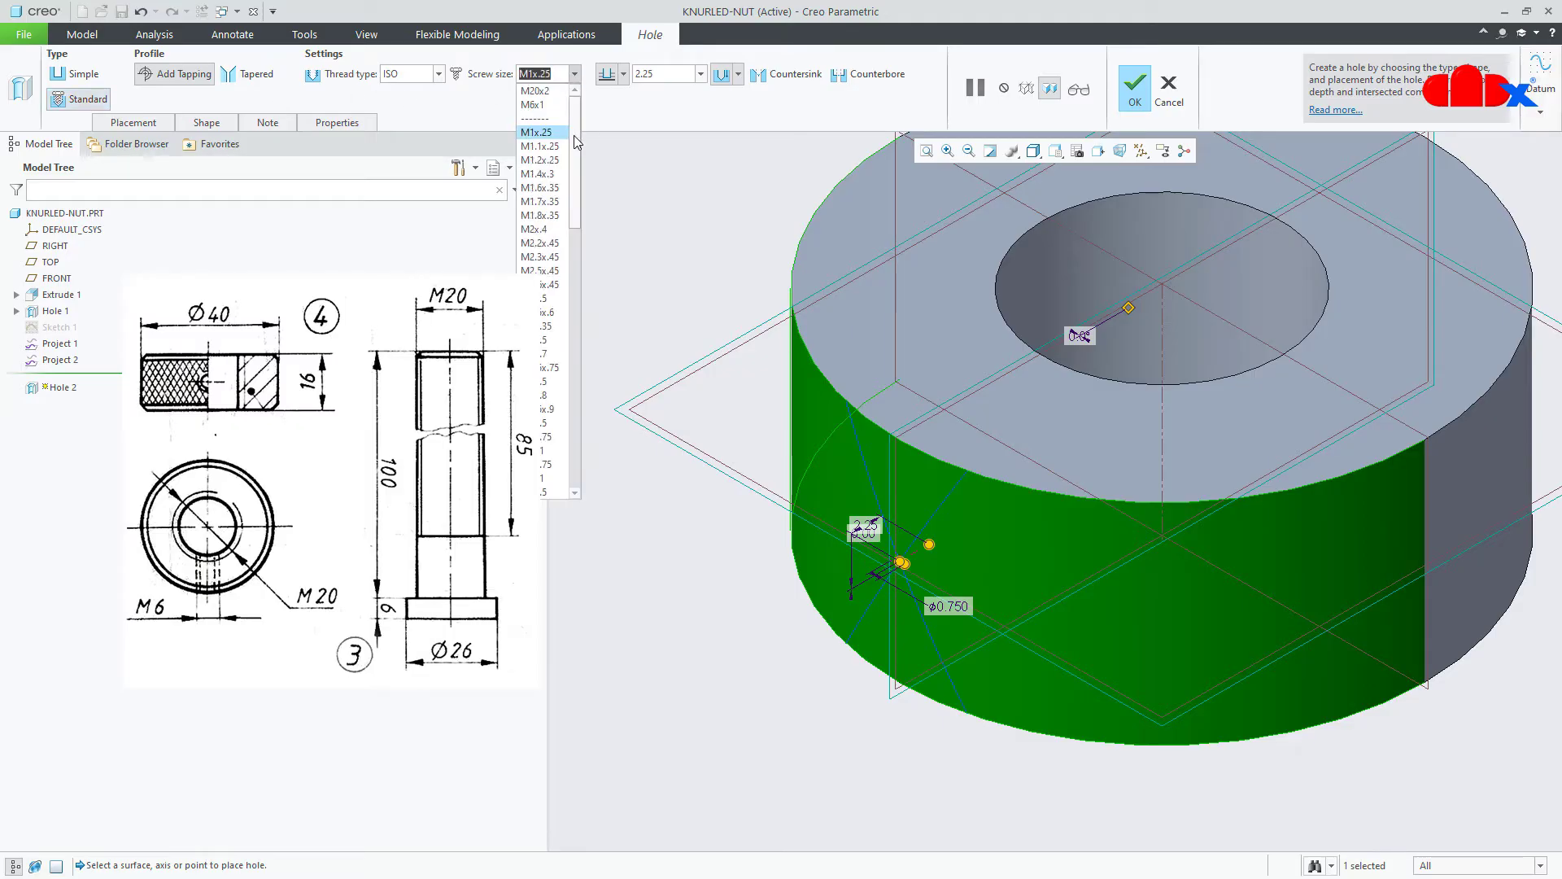
drag(577, 133, 581, 231)
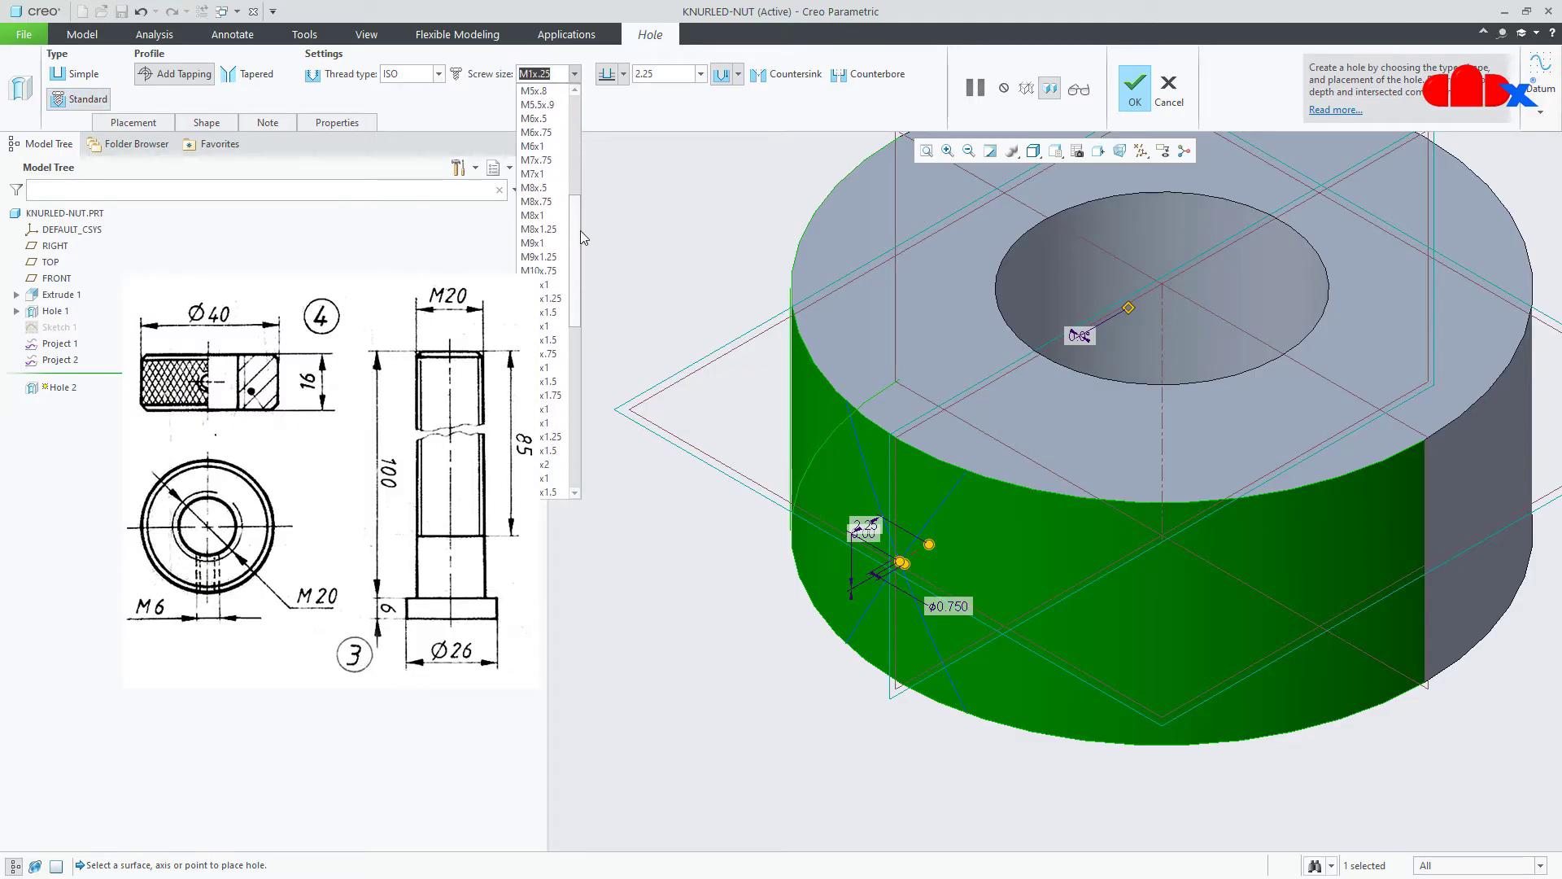
click(549, 147)
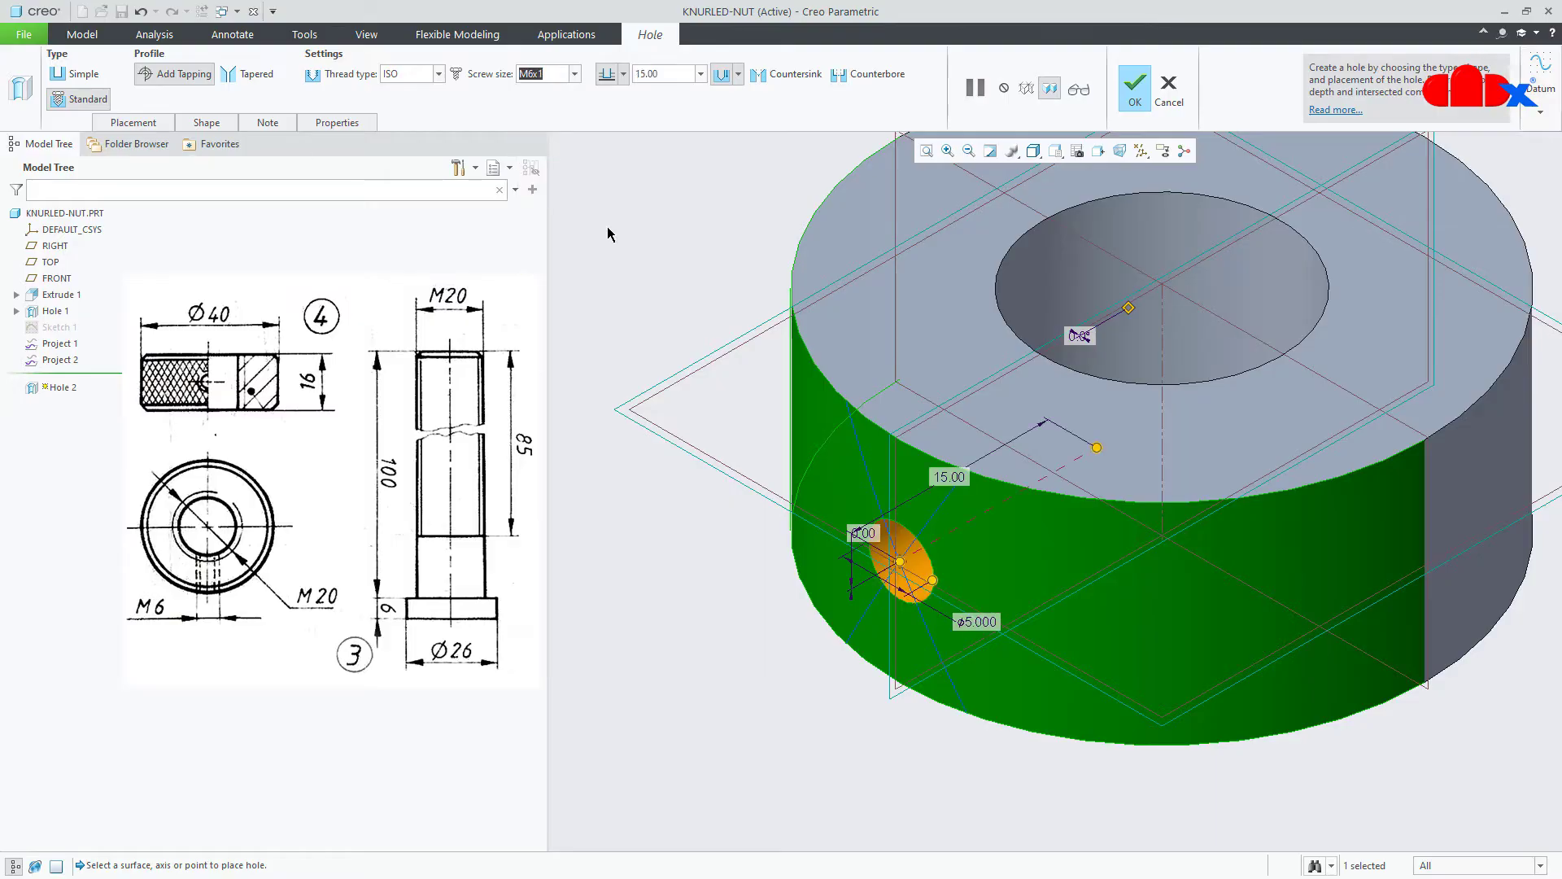
middle_drag(608, 234, 823, 429)
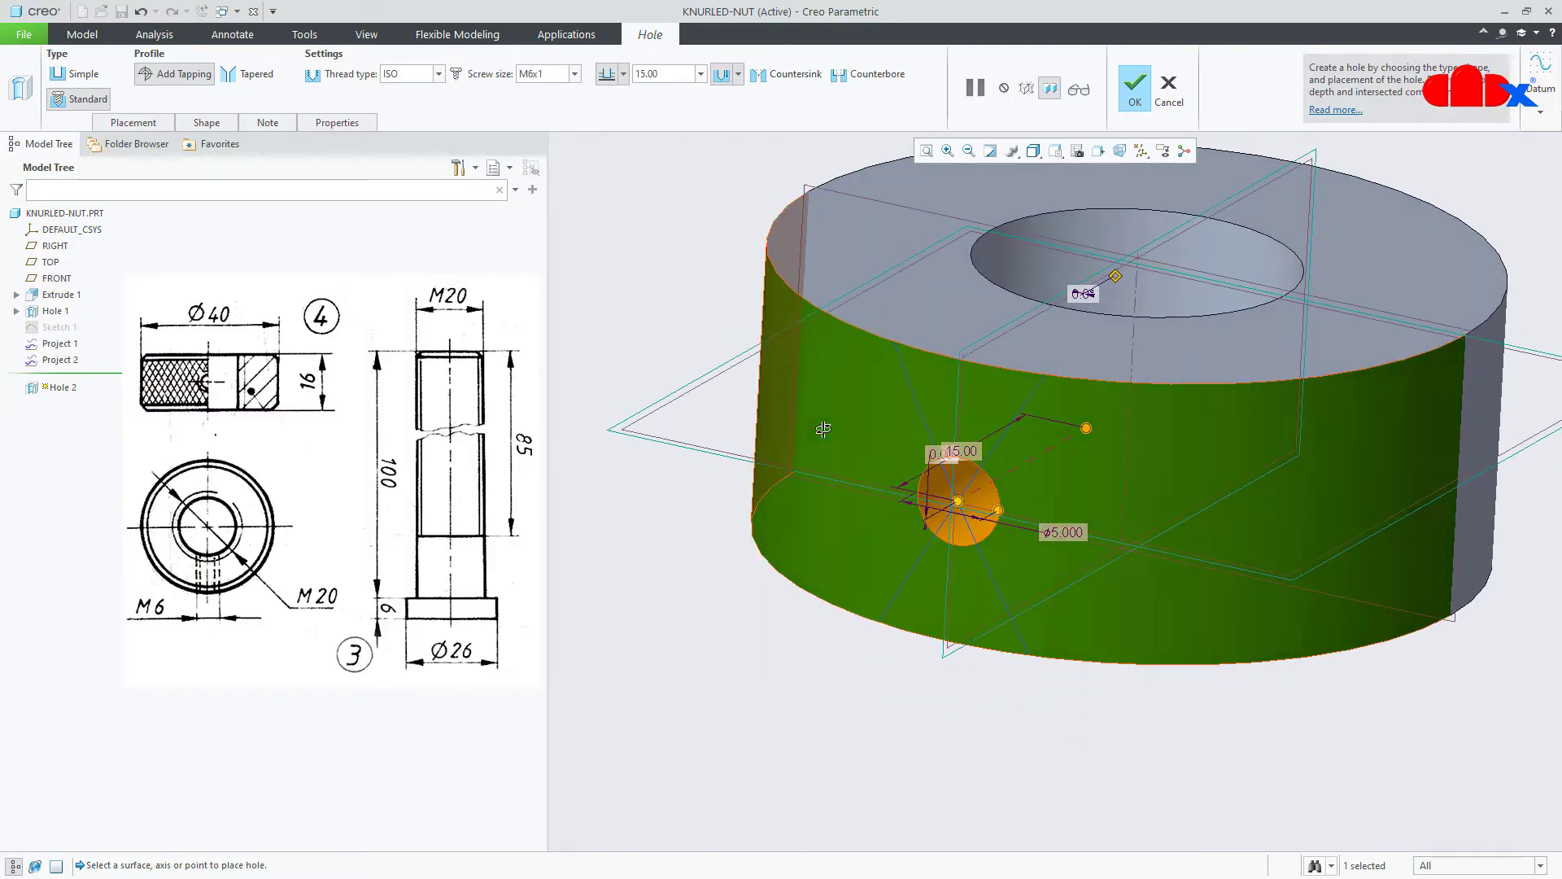
click(624, 80)
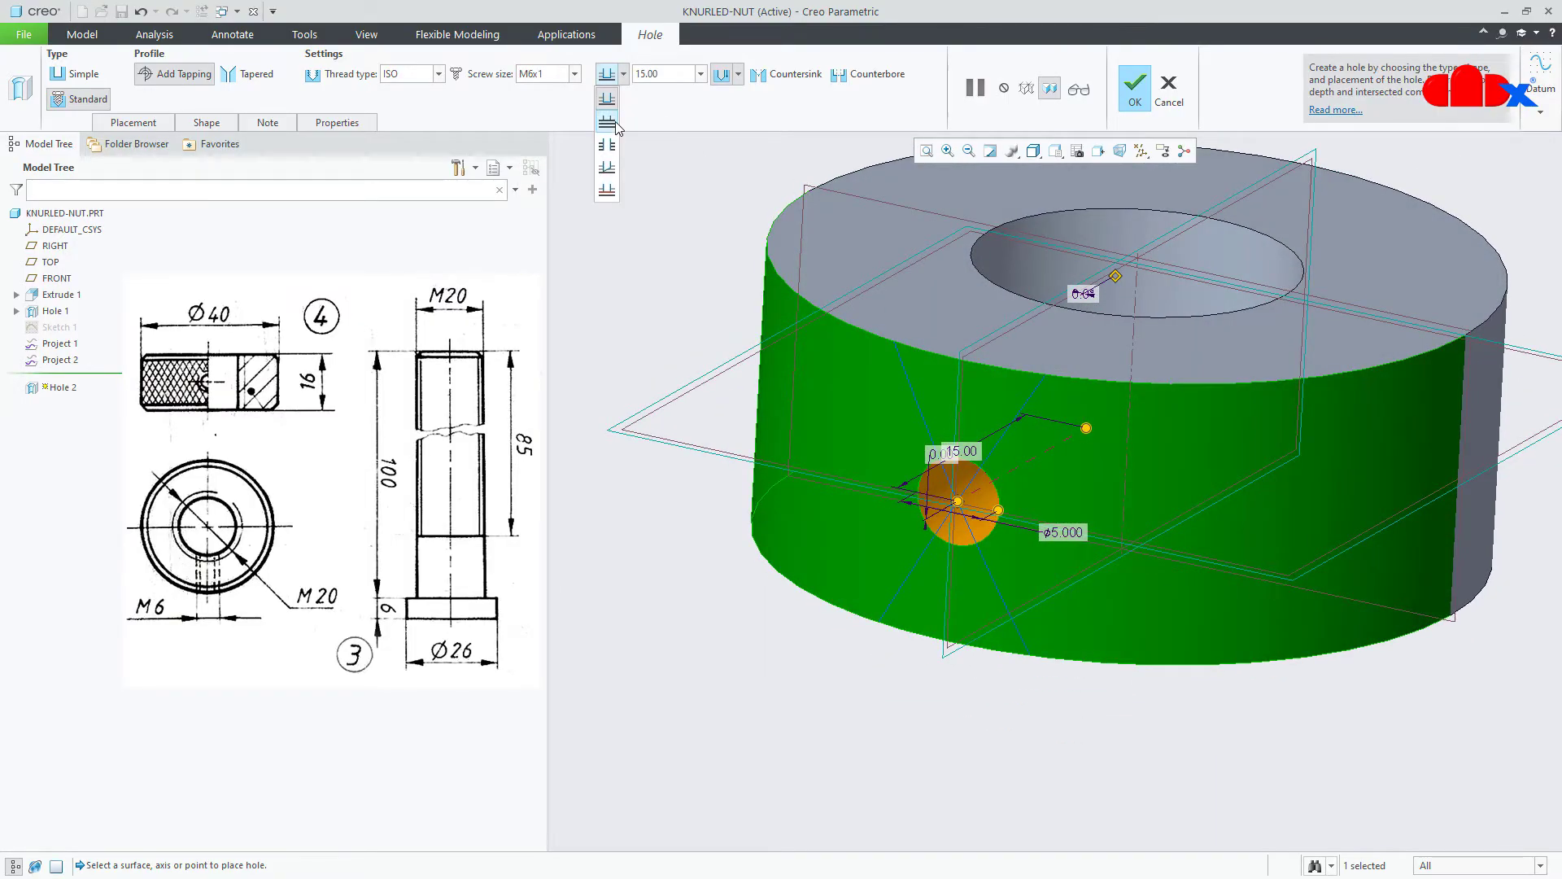
click(608, 122)
click(1149, 108)
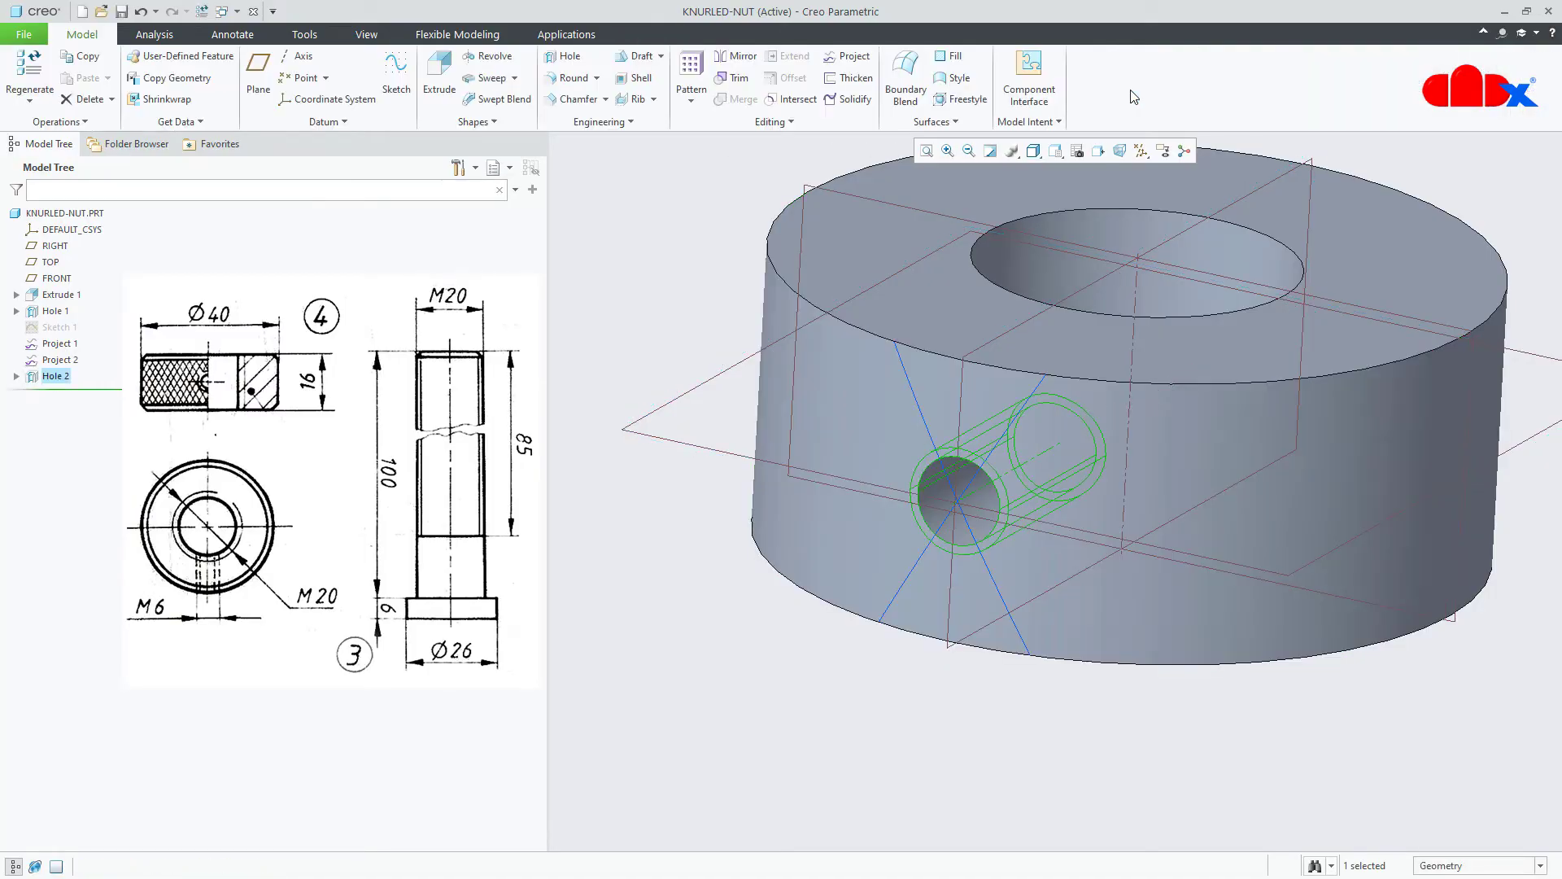
- Turn off the axis and datum plane display and return the nut to its default orientation
click(1141, 150)
click(1141, 189)
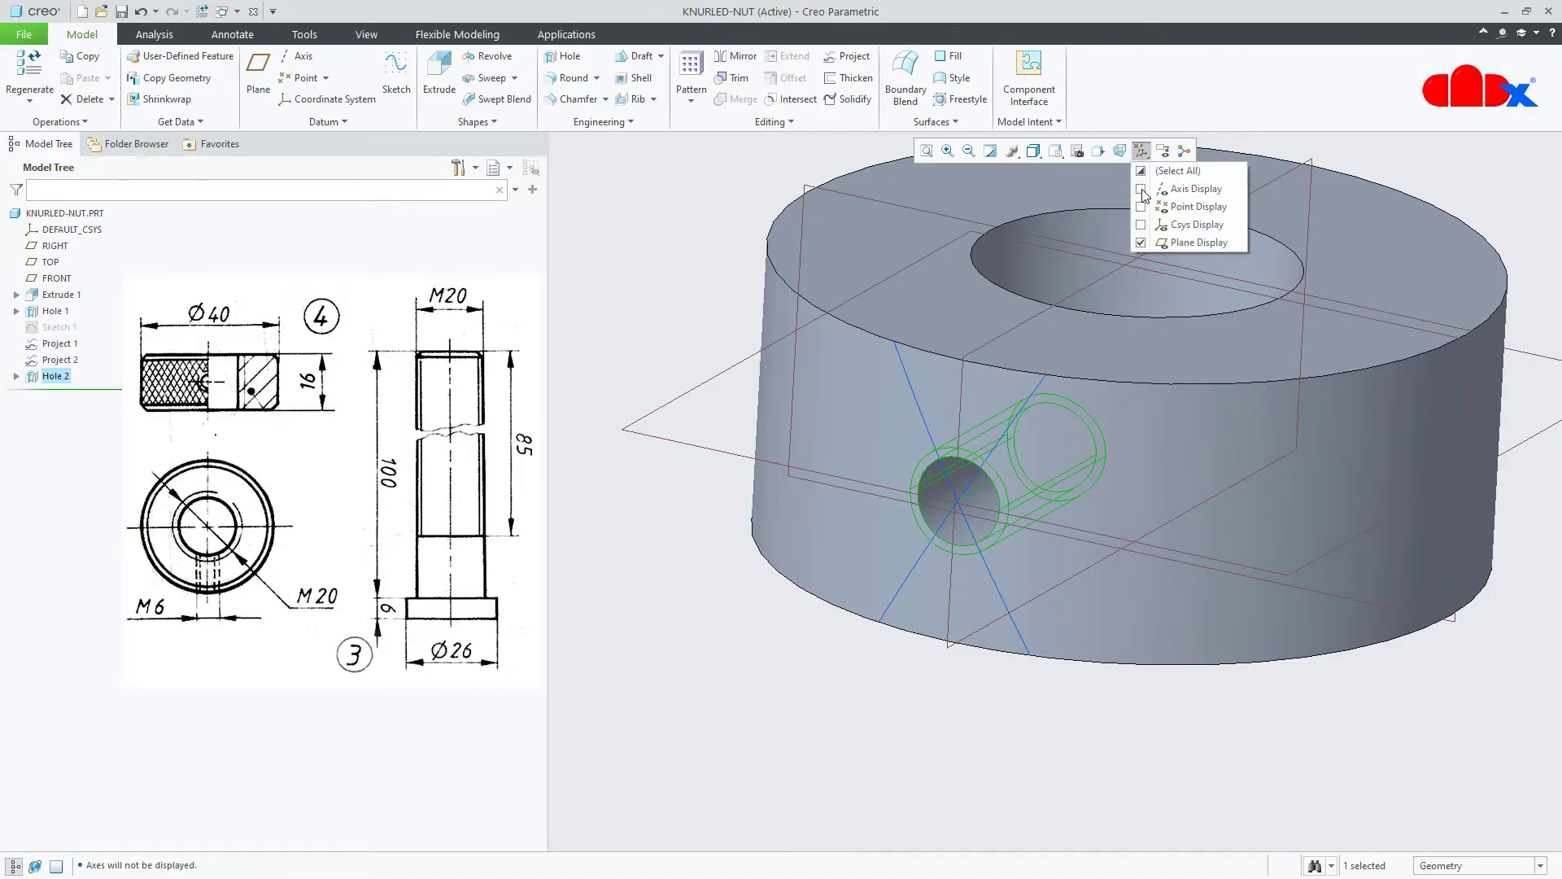
click(1141, 243)
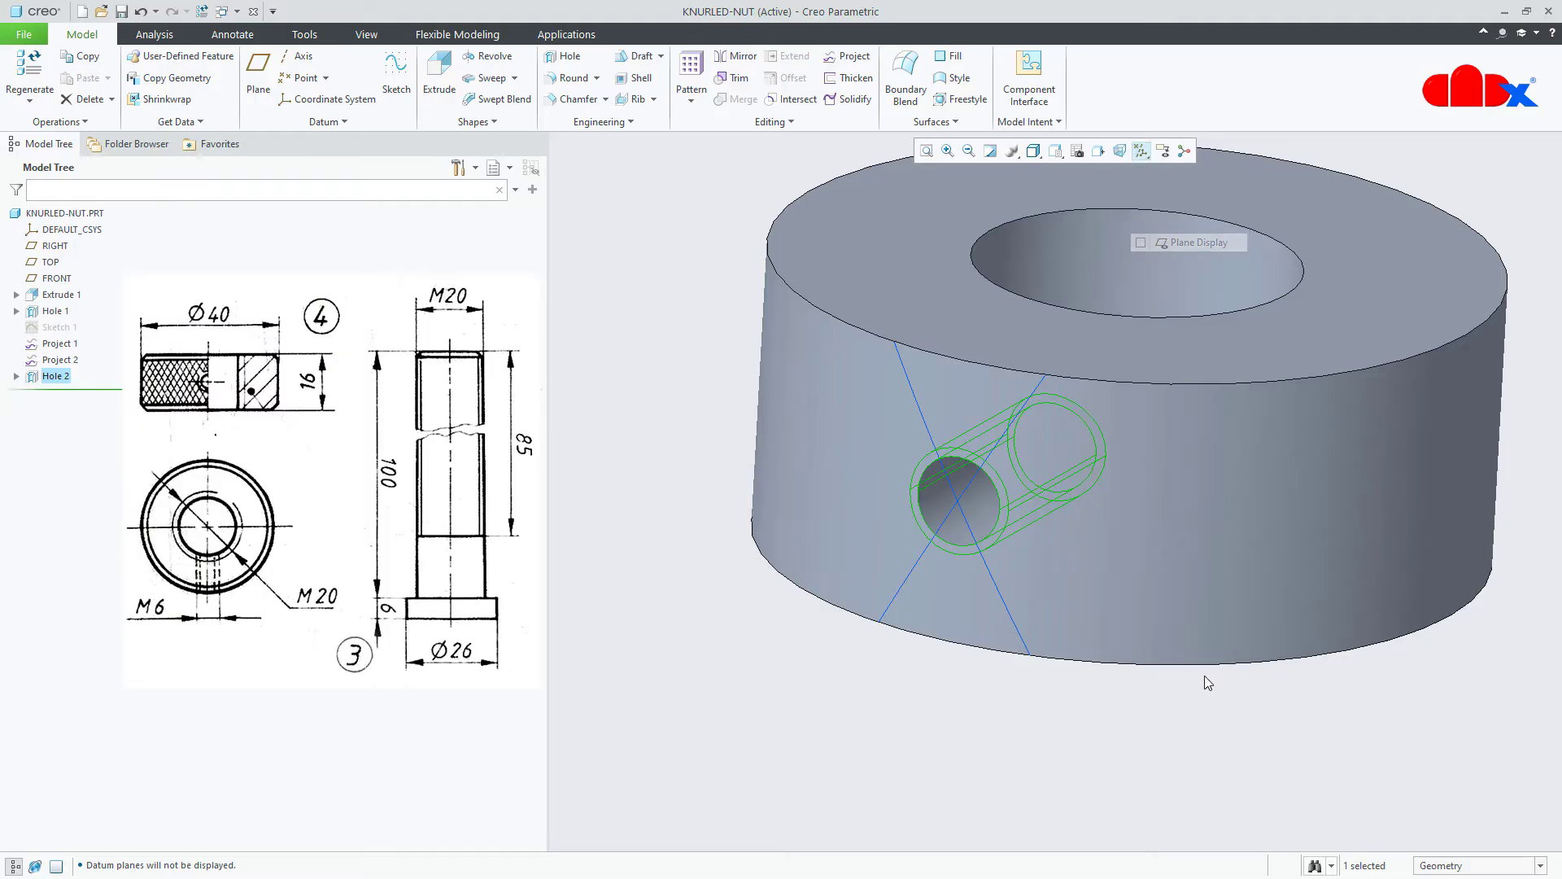
key(ctrl+d)
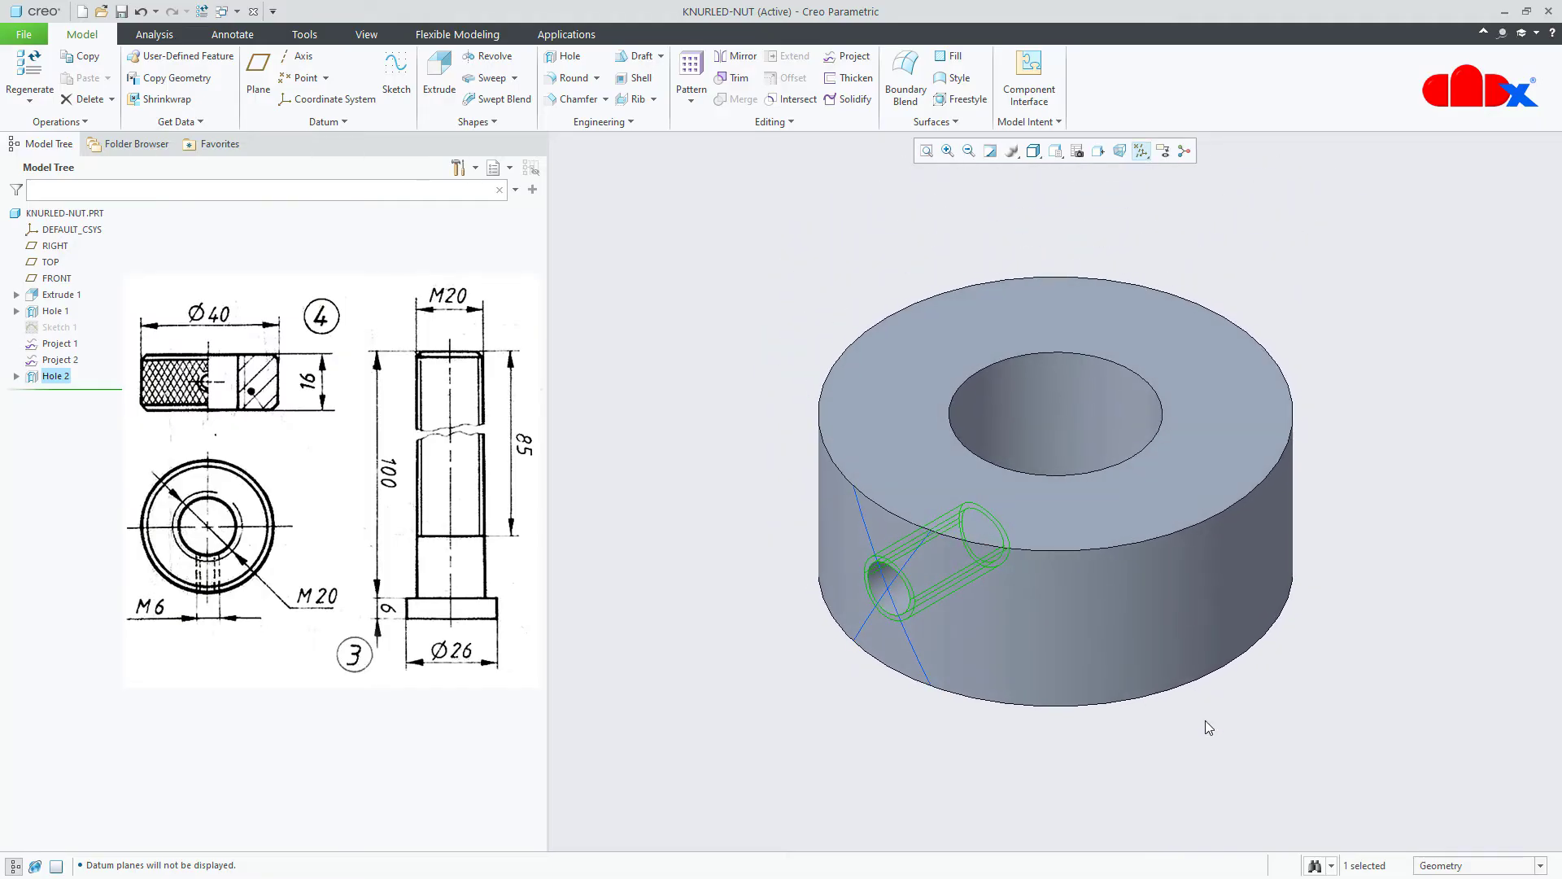
click(1204, 721)
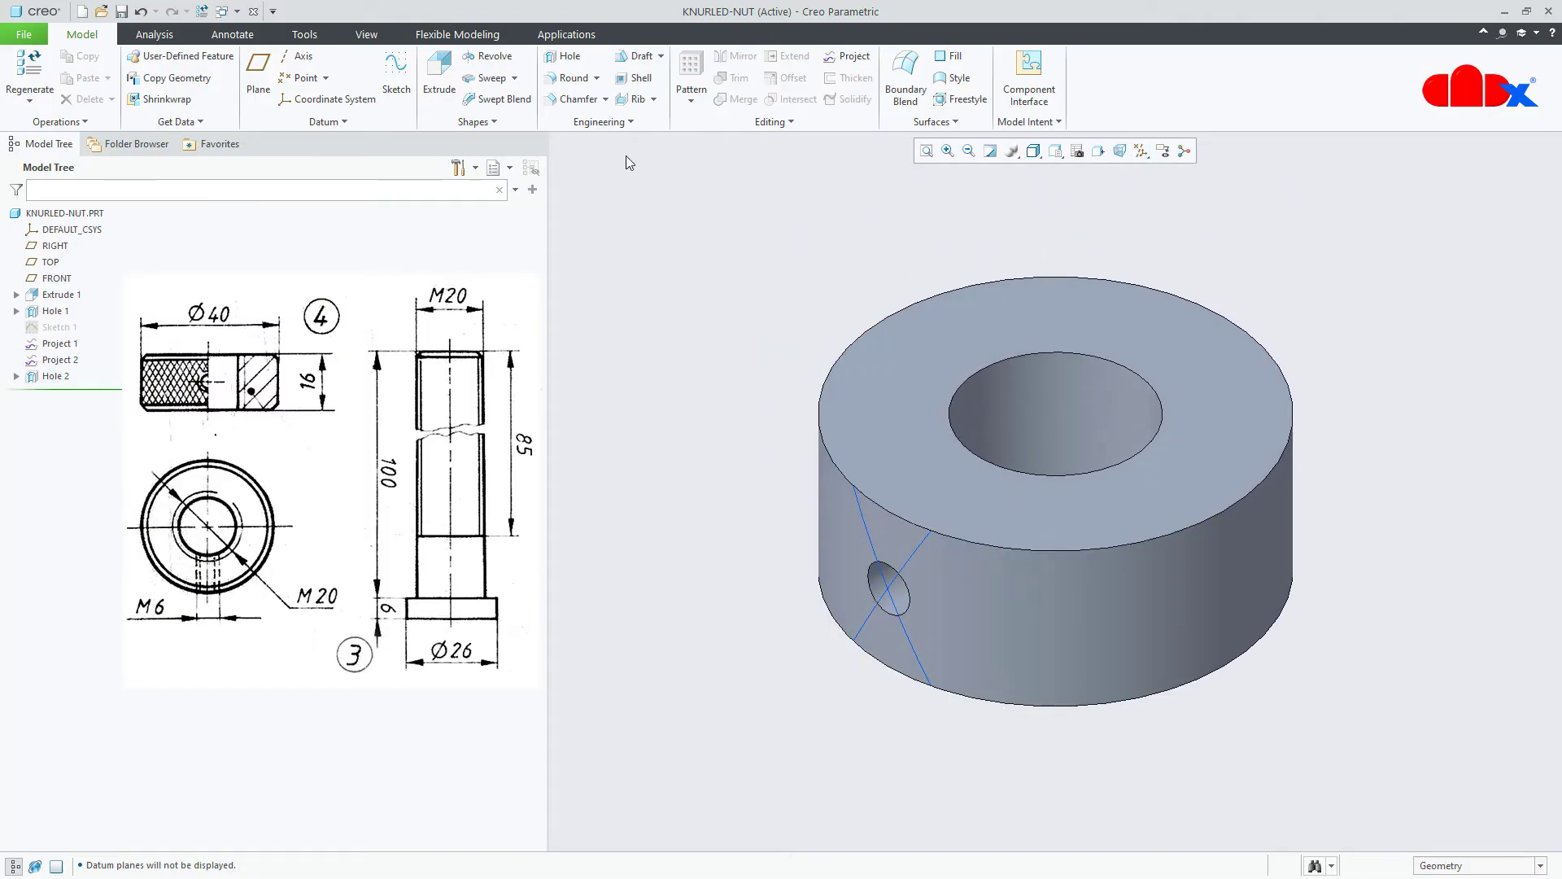
- Chamfer the nut's upper and lower outer circular edges with a D x D chamfer of 1.00
click(578, 98)
click(826, 453)
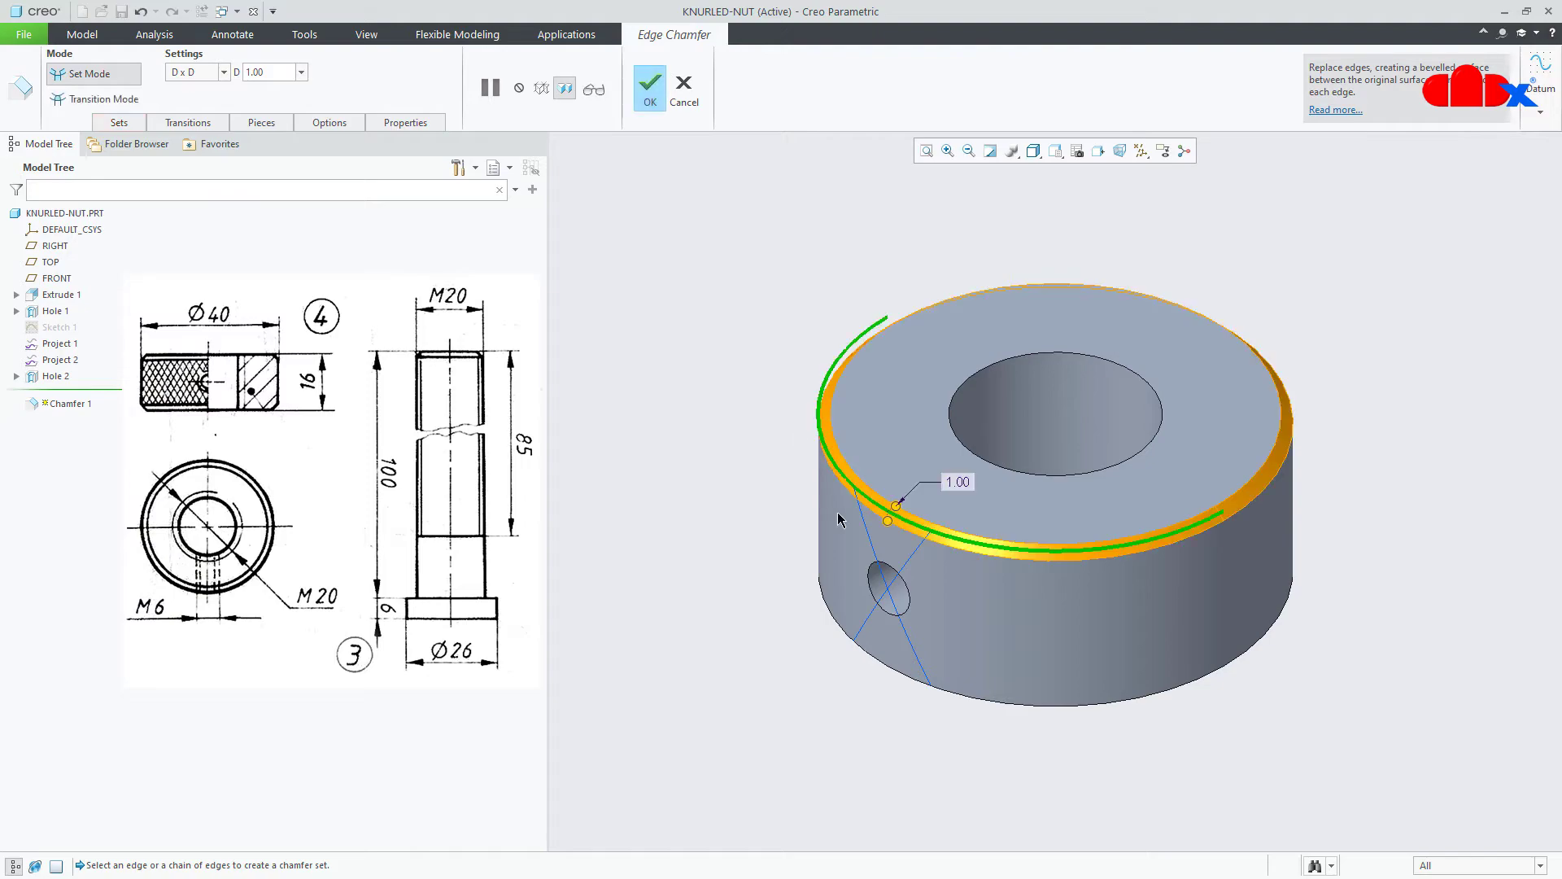
ctrl+click(994, 701)
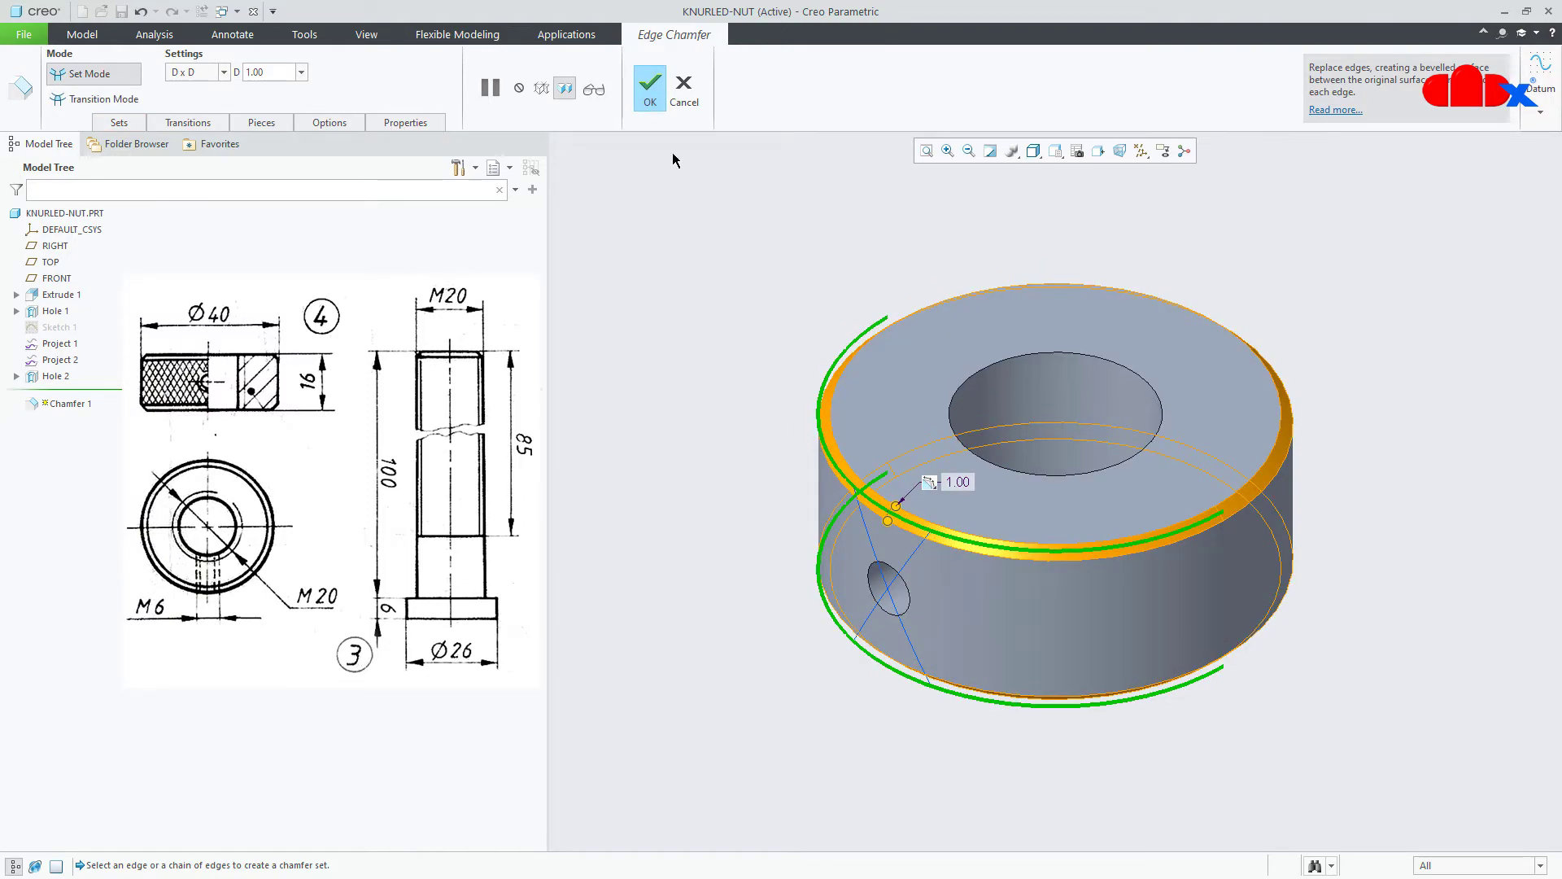
click(649, 86)
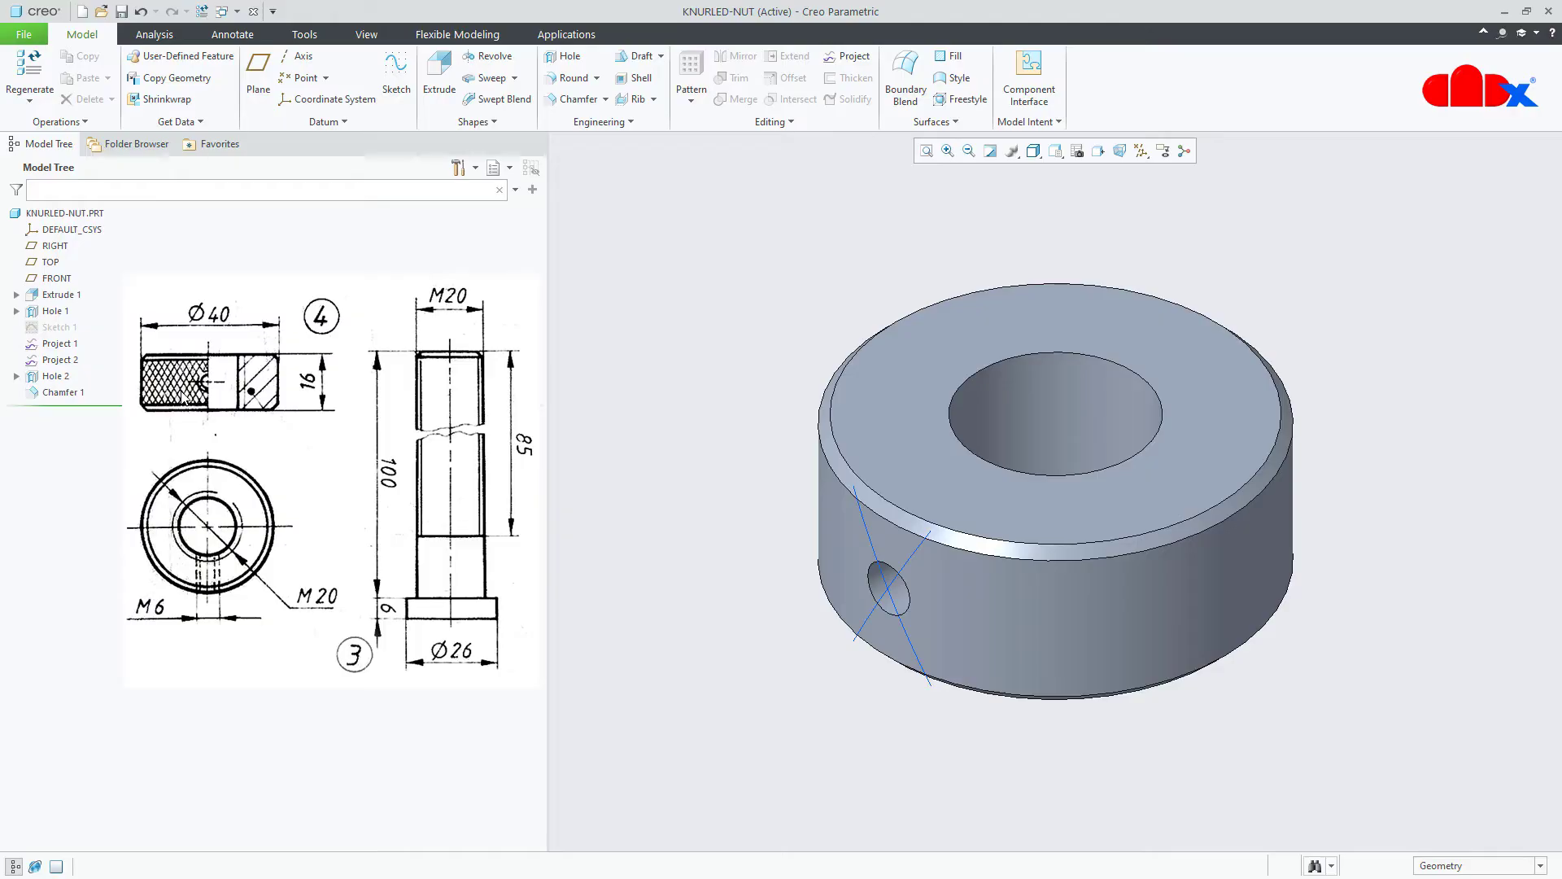
- Start a solid sweep along the first projected curve and open its section sketch in a flat 2D view
click(486, 78)
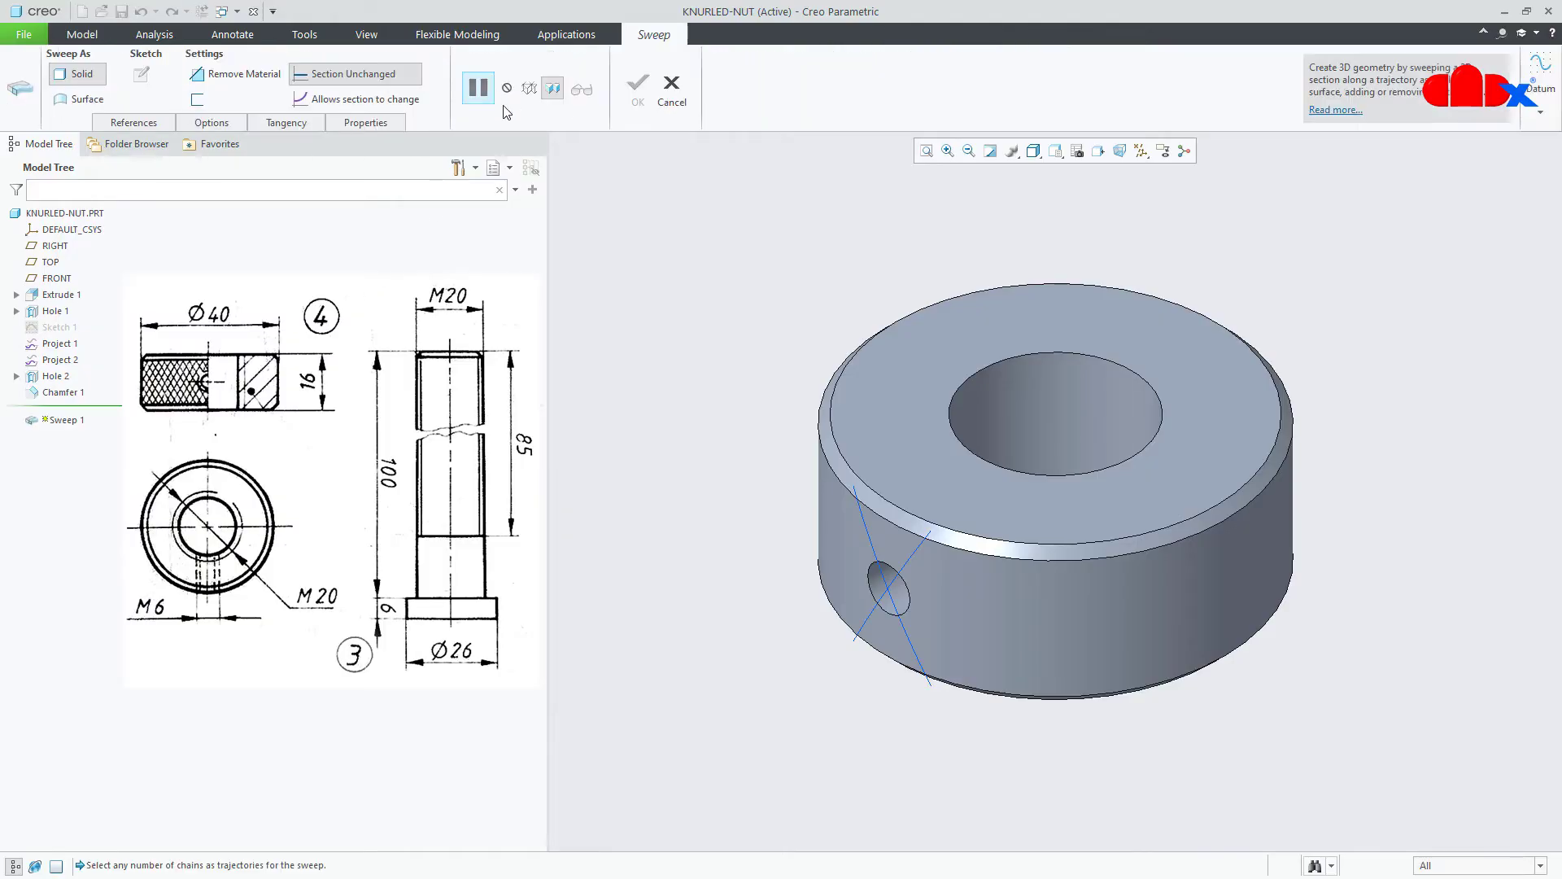
click(873, 550)
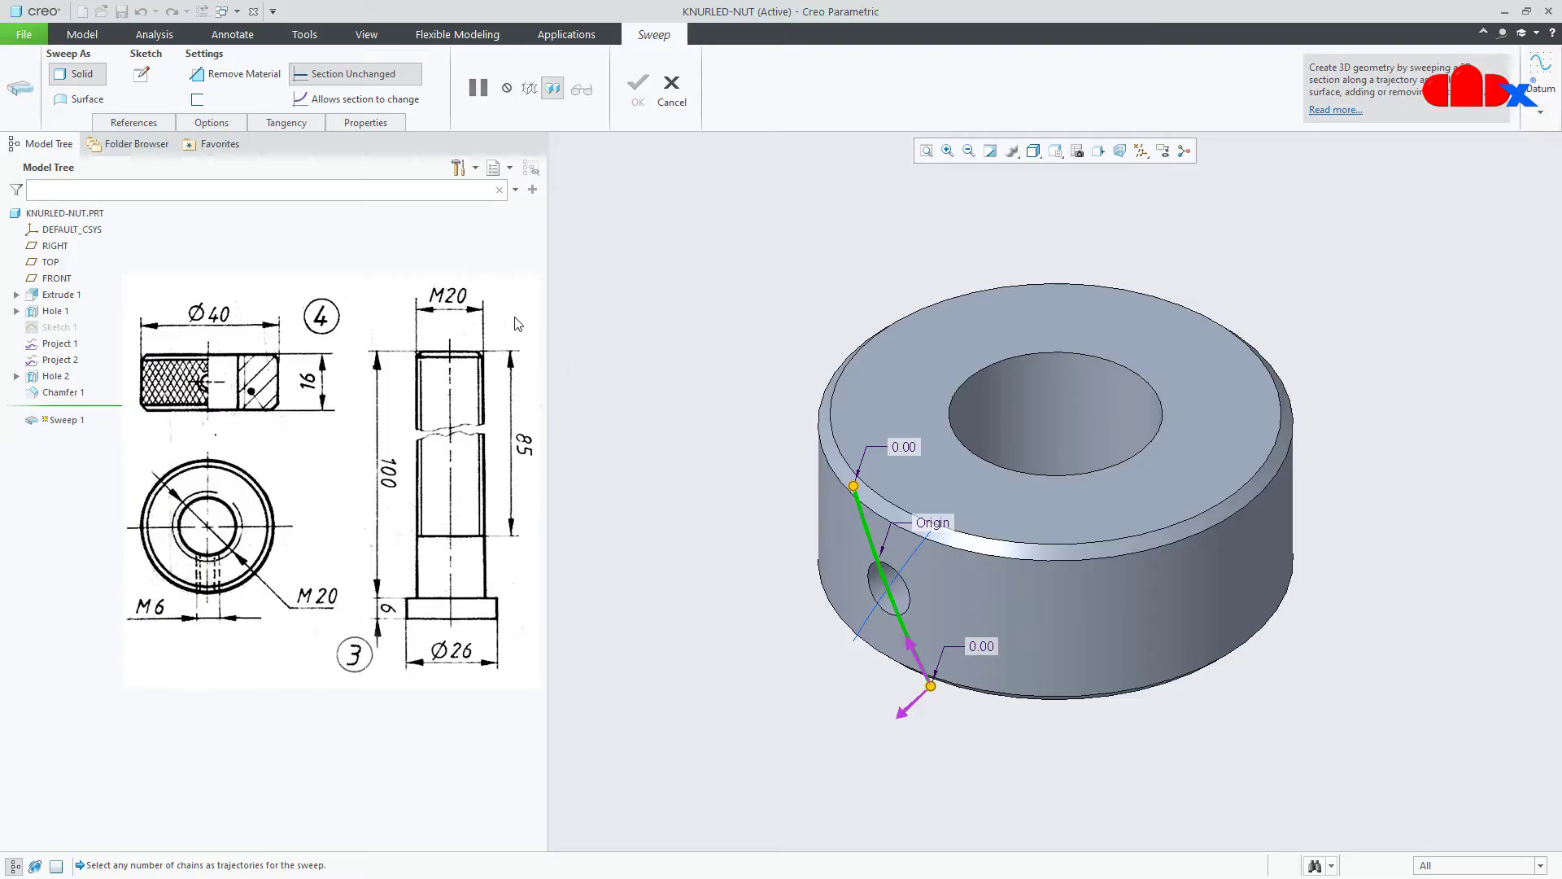
click(144, 83)
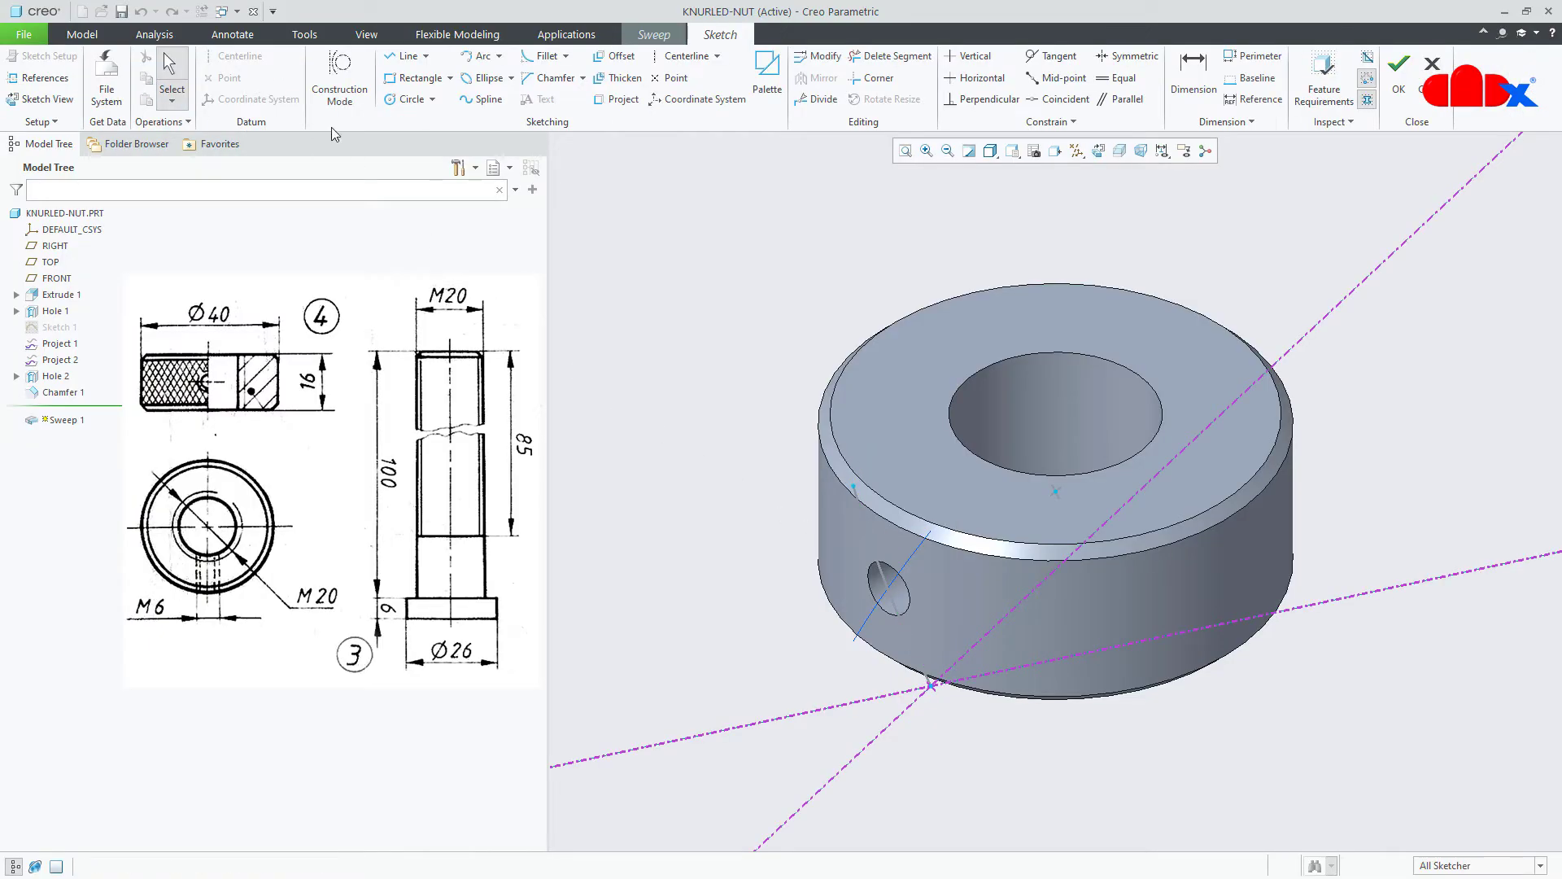
click(1097, 156)
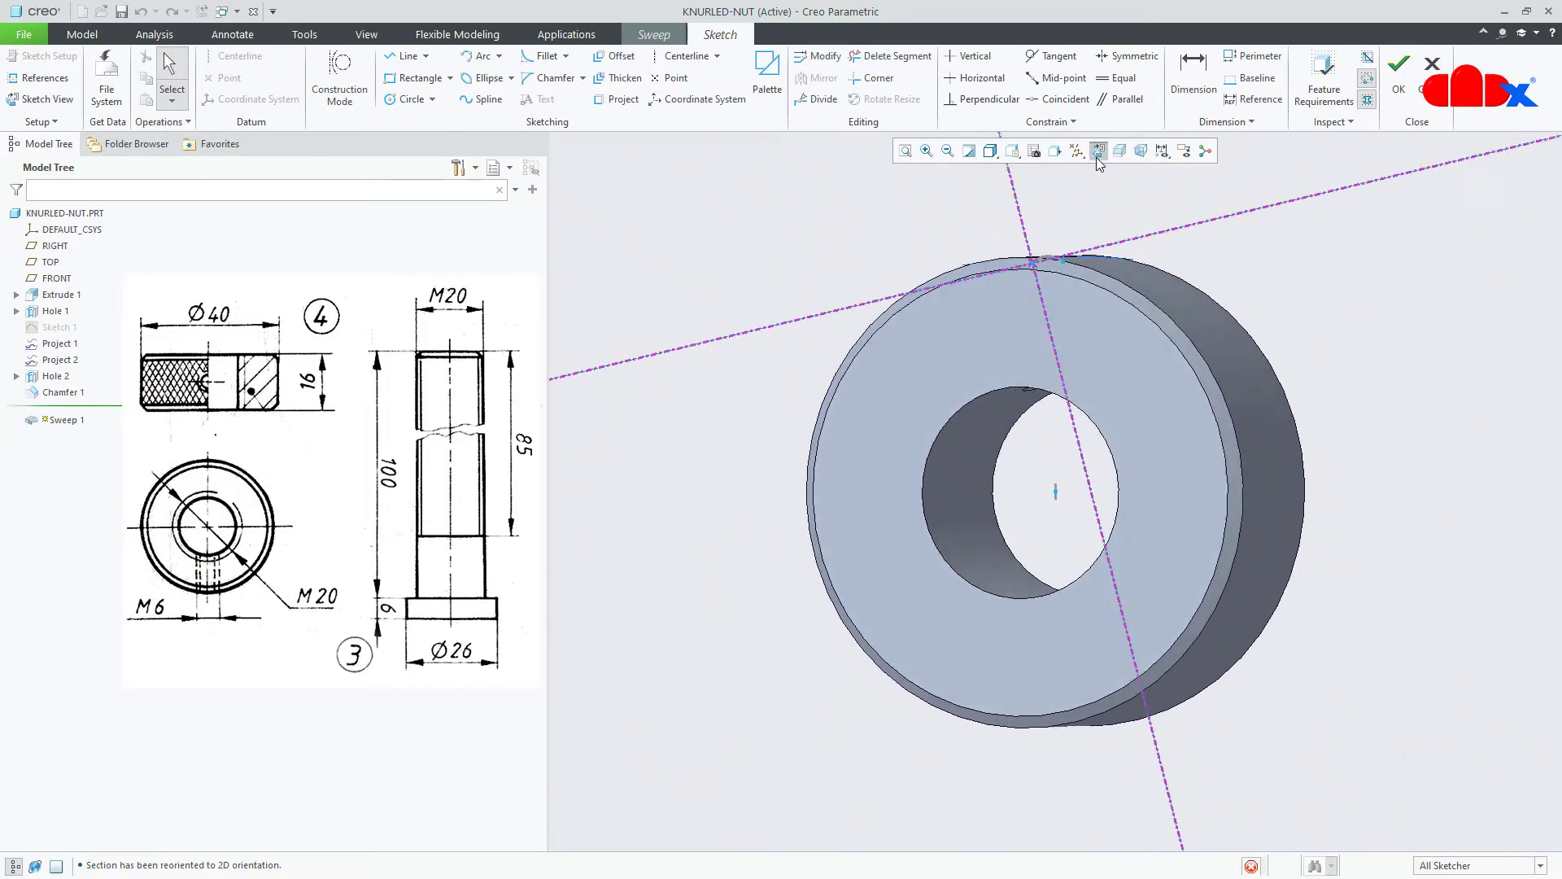
- Sketch a closed triangle about 0.88 deep, its upper side centred on the sweep origin and its apex on the vertical reference below
scroll(1119, 248, down, 4)
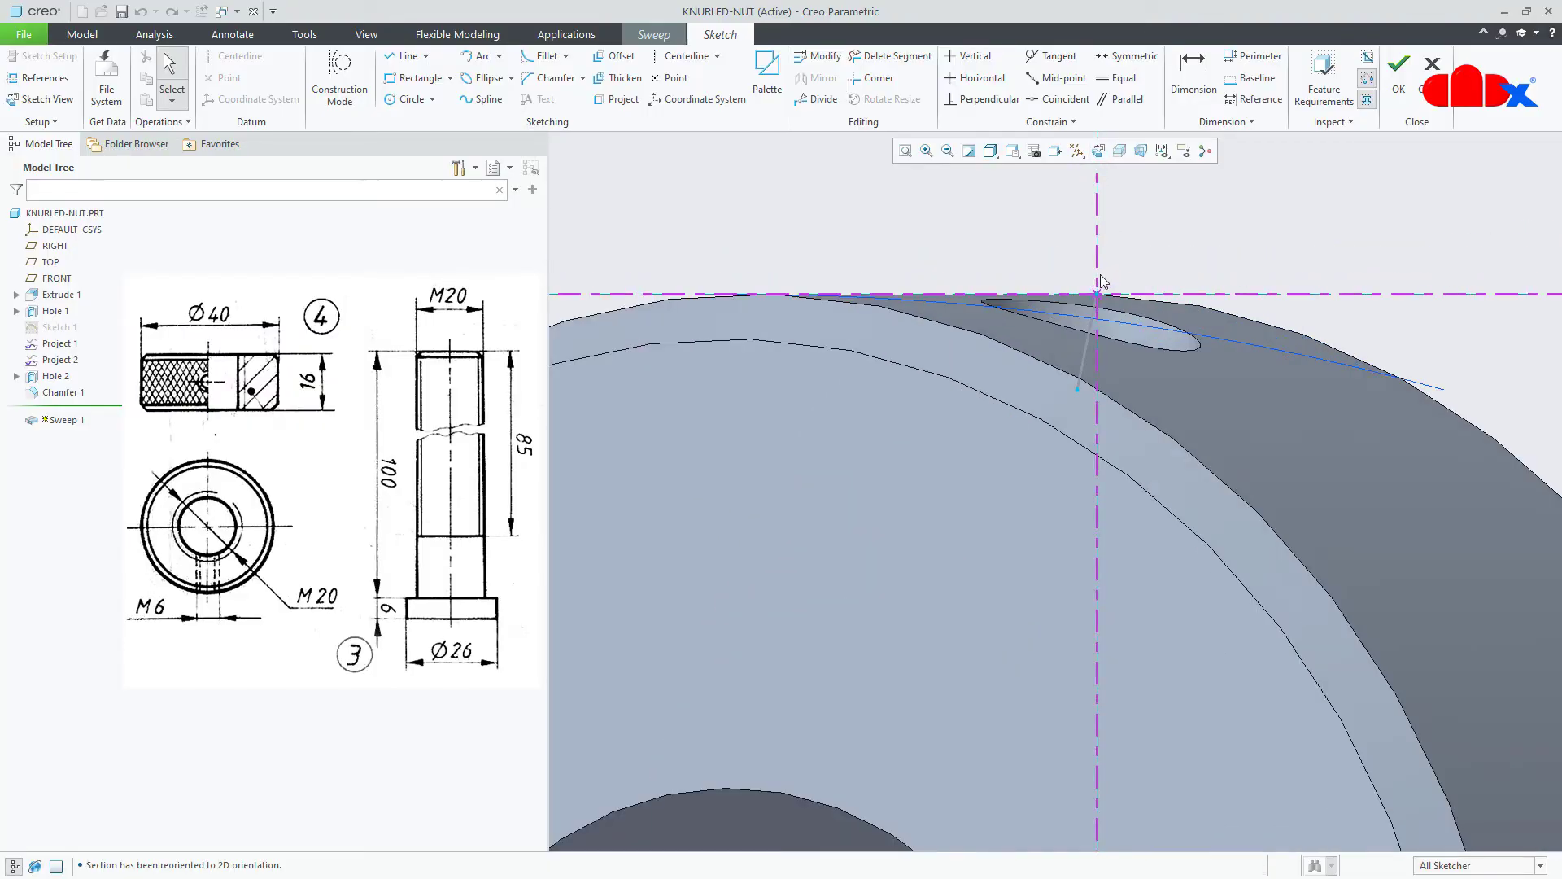
right_click(1133, 249)
click(1170, 280)
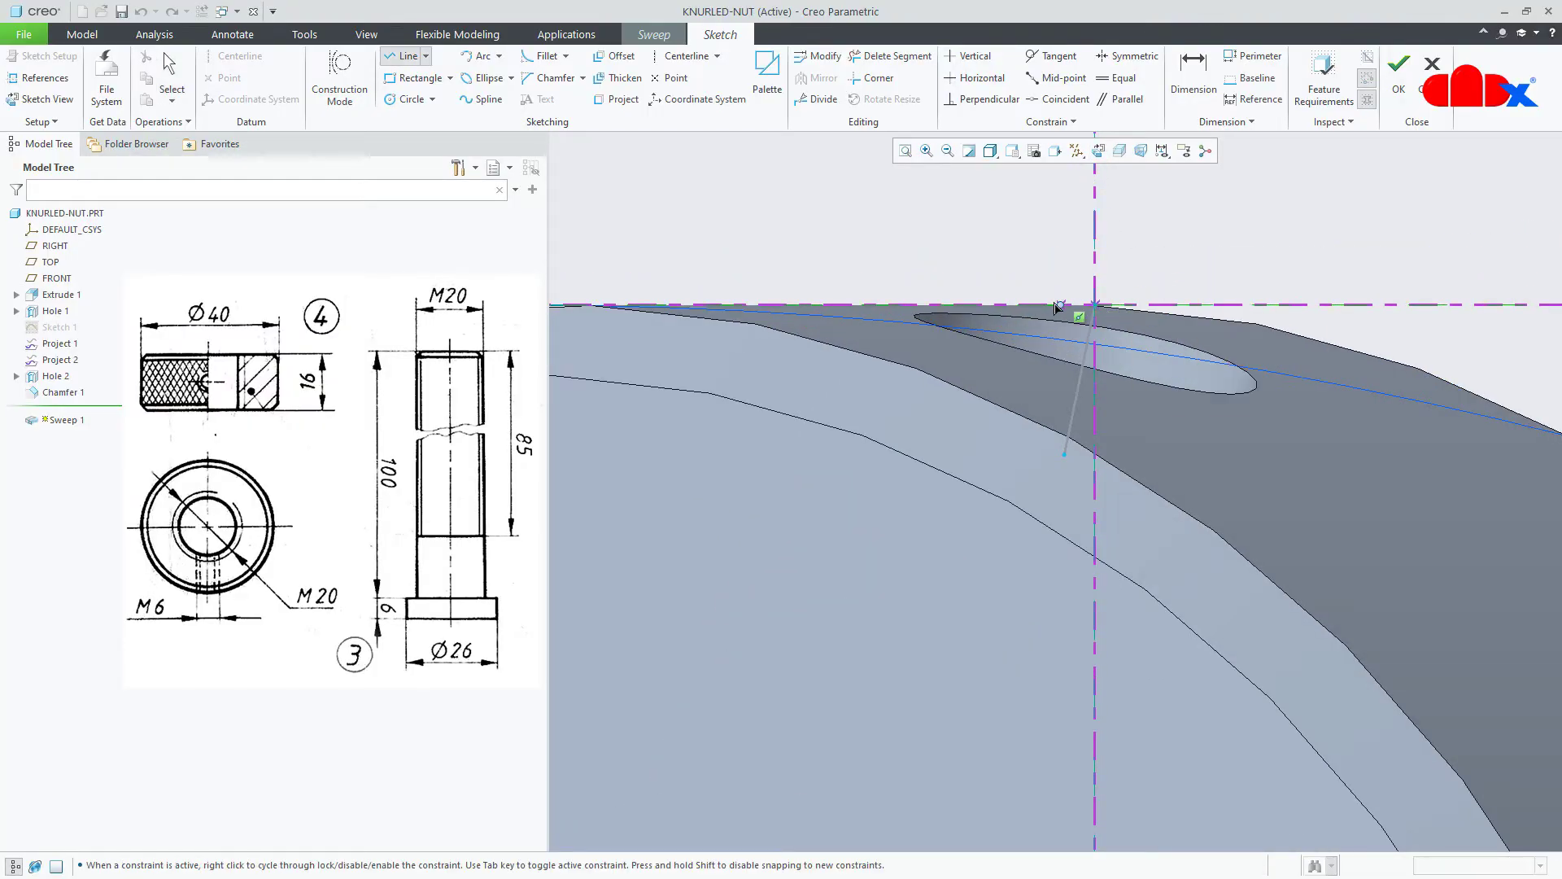
click(1131, 304)
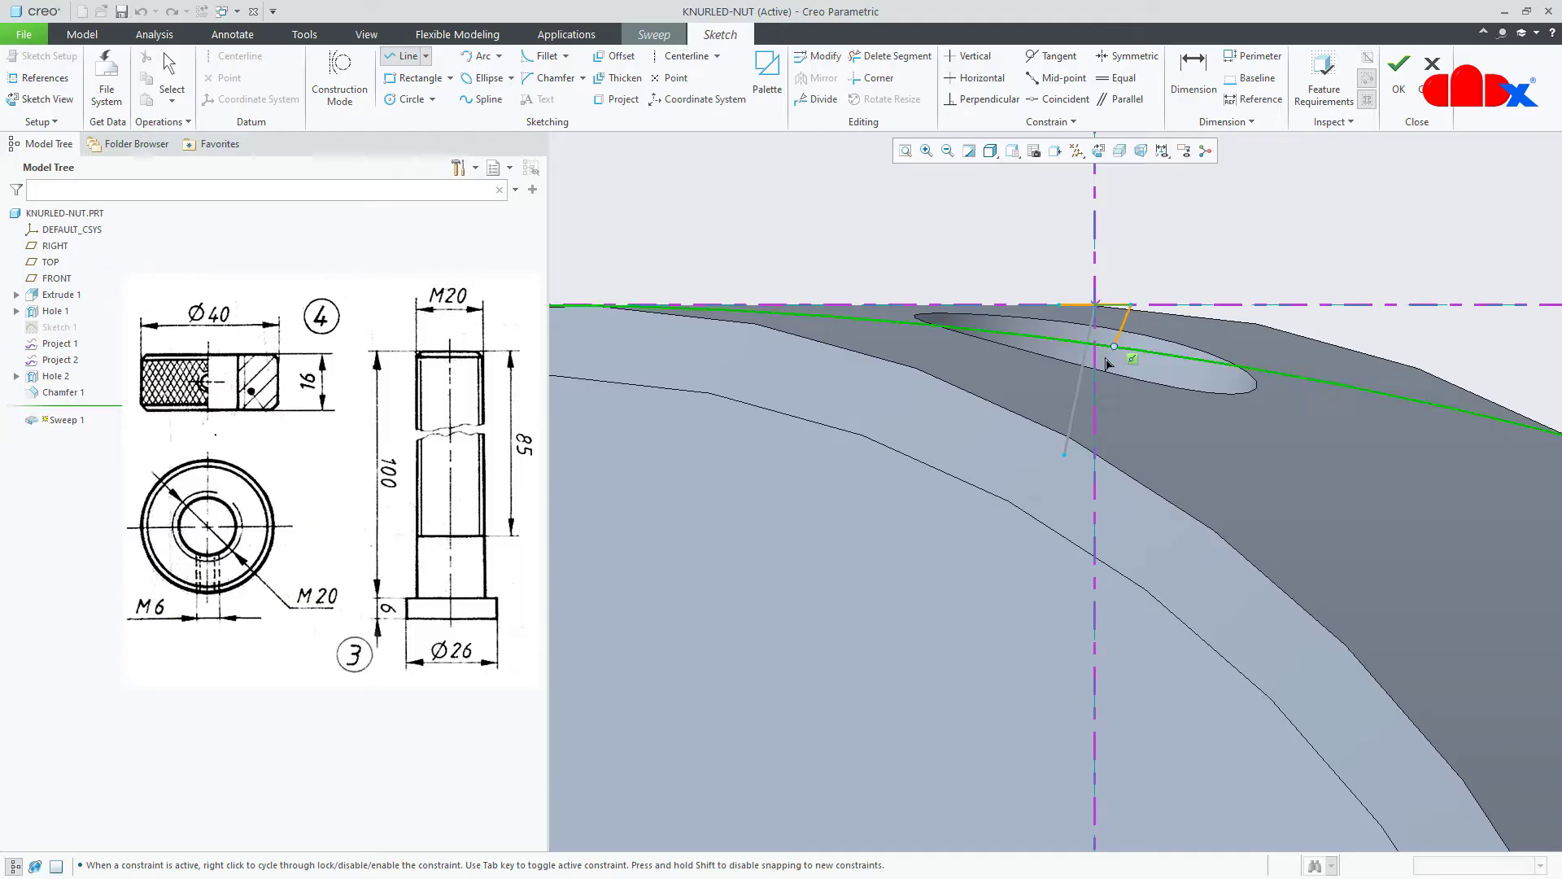
click(1095, 362)
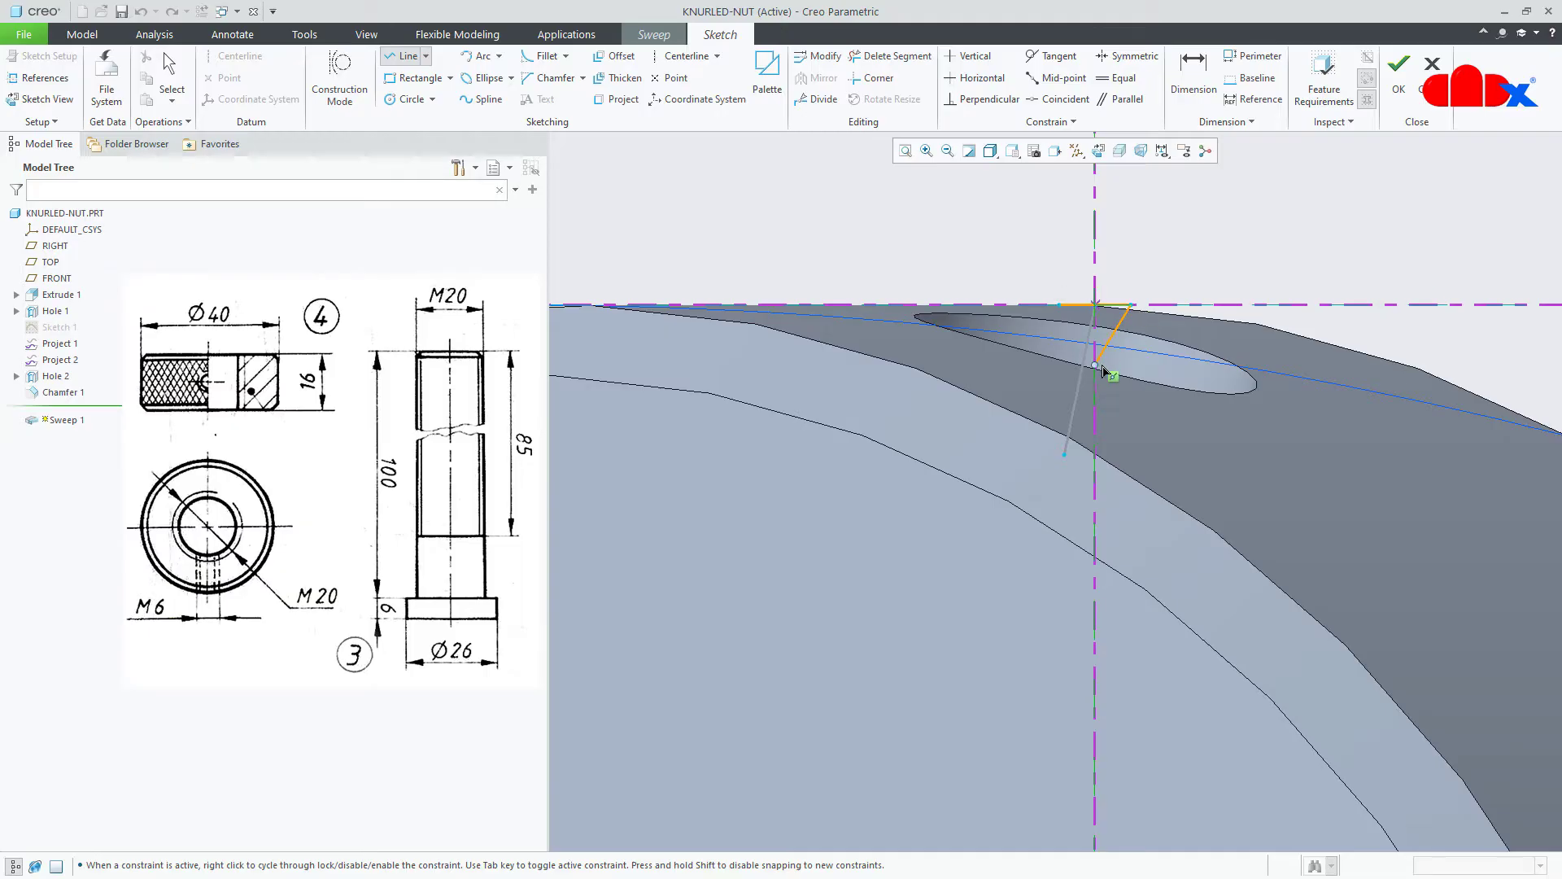
middle_click(1060, 260)
- Constrain the triangle's upper side and one slanted side to equal length
click(1119, 77)
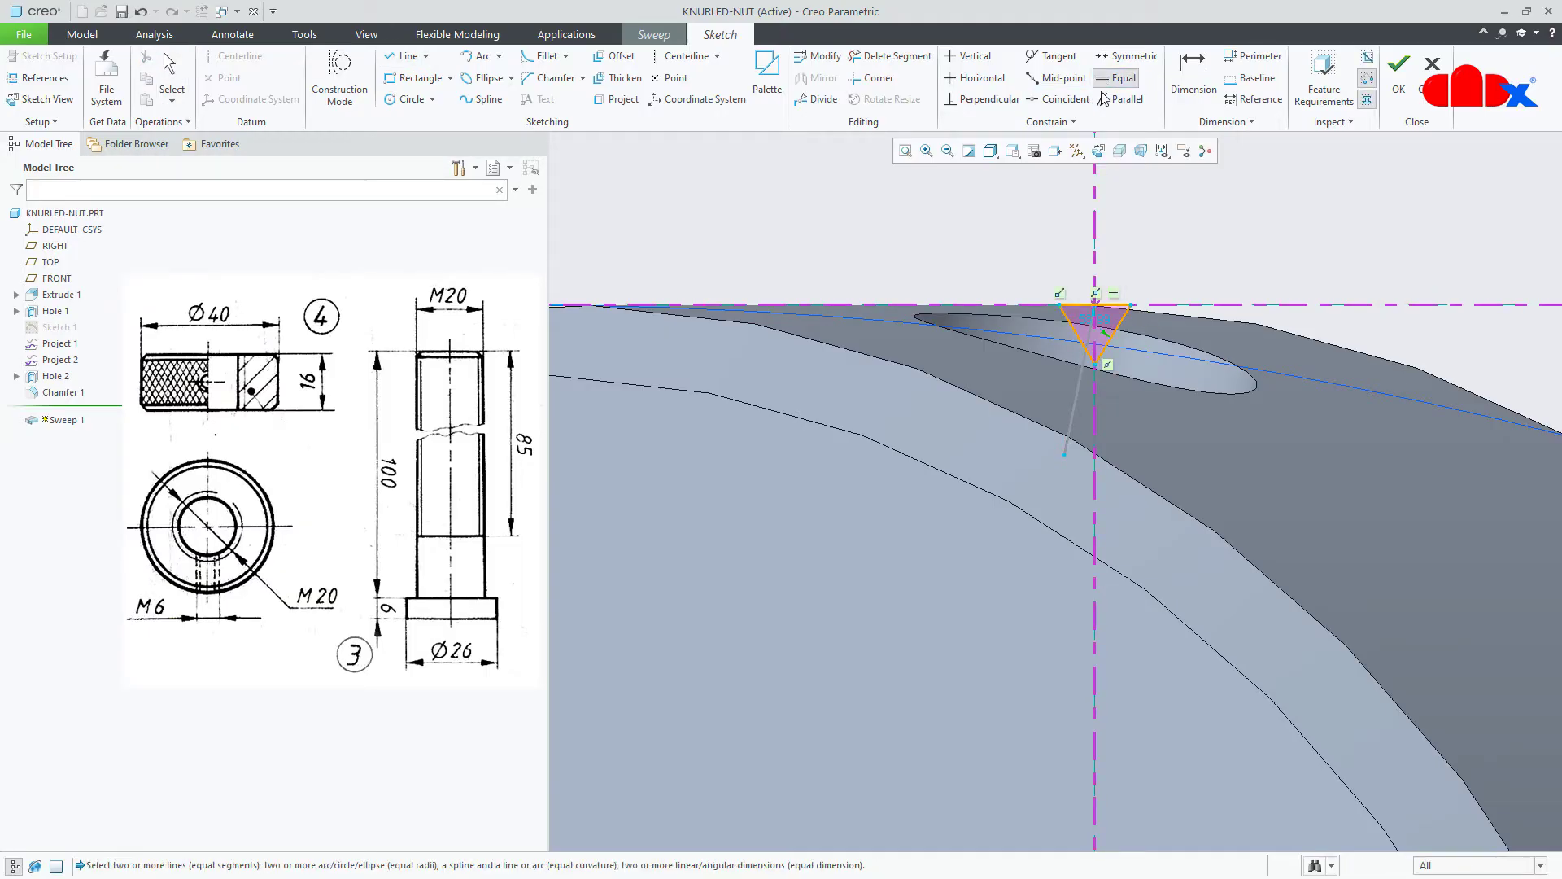
click(1118, 304)
click(1117, 328)
scroll(1115, 331, down, 3)
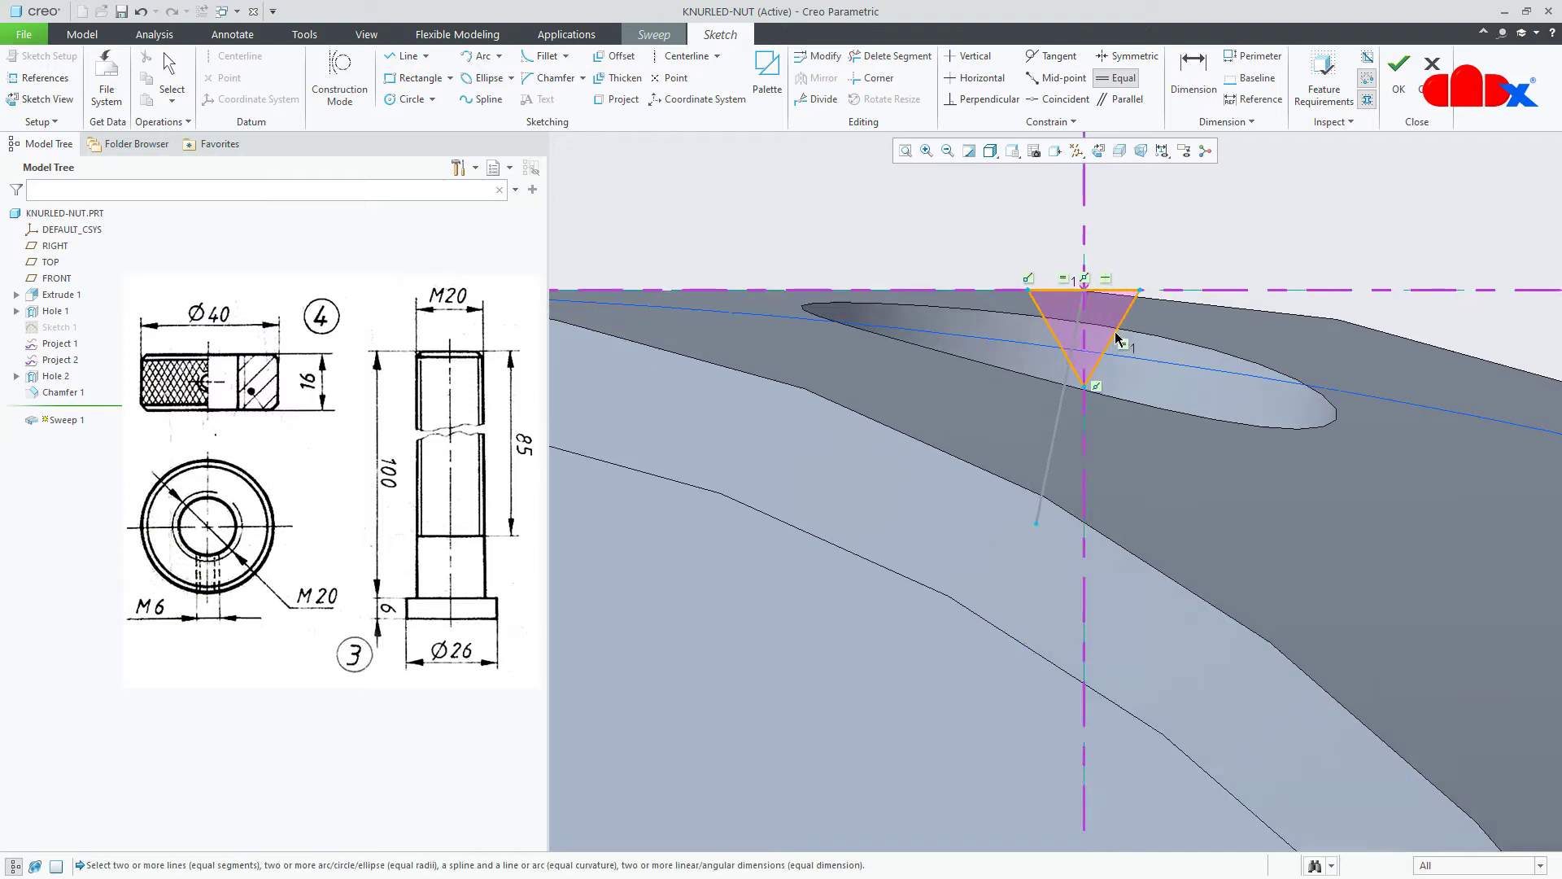
middle_click(1120, 241)
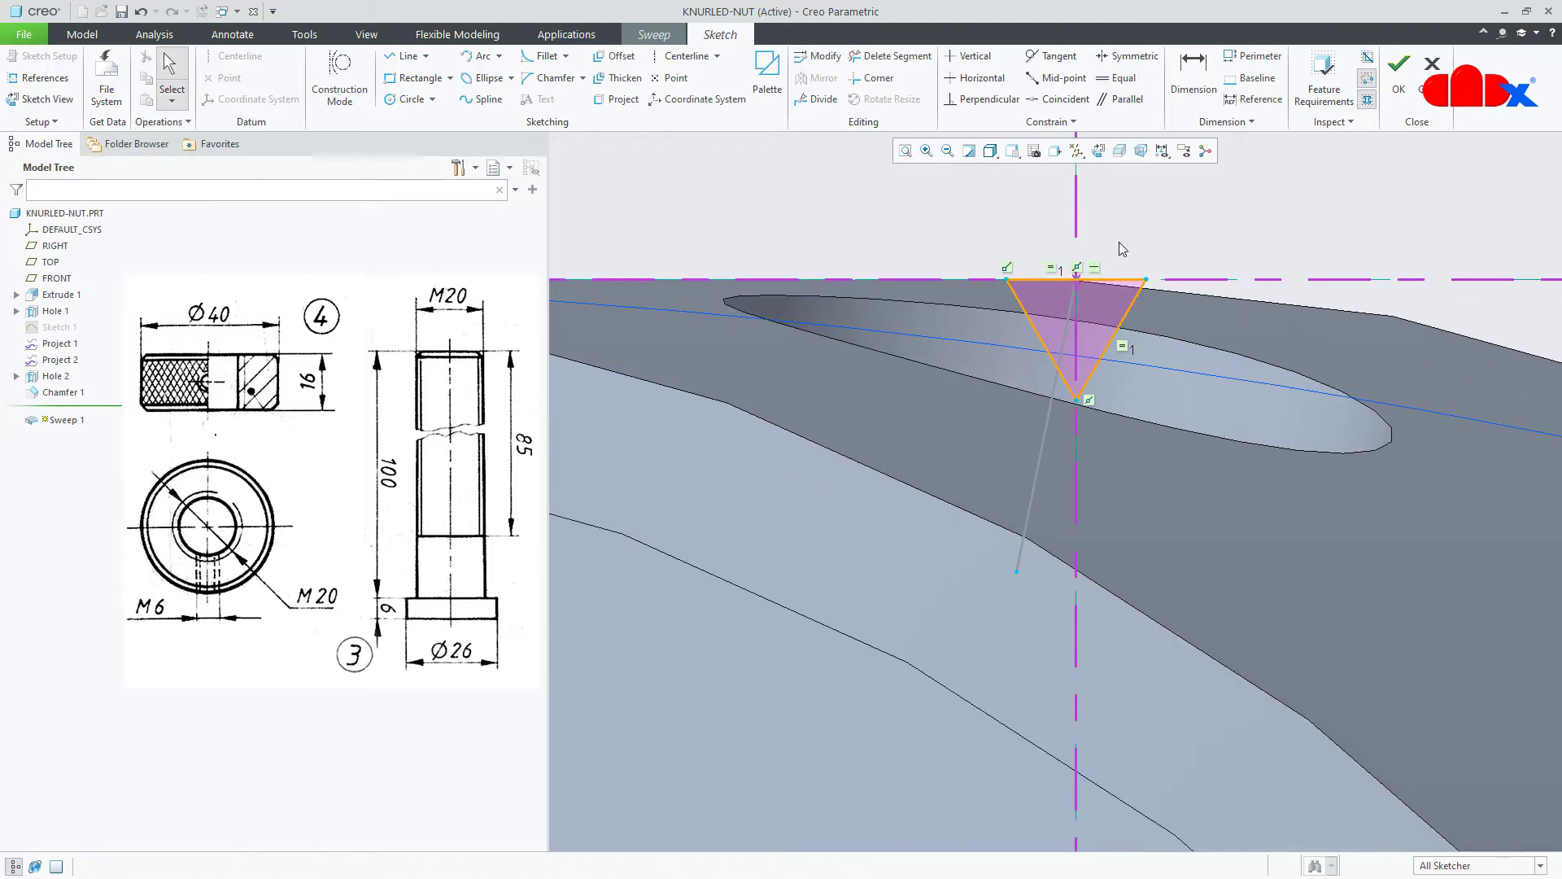
- Dimension the triangle's depth from its upper side to the apex, deleting the conflicting Coincide constraint
middle_drag(1121, 417, 1099, 480)
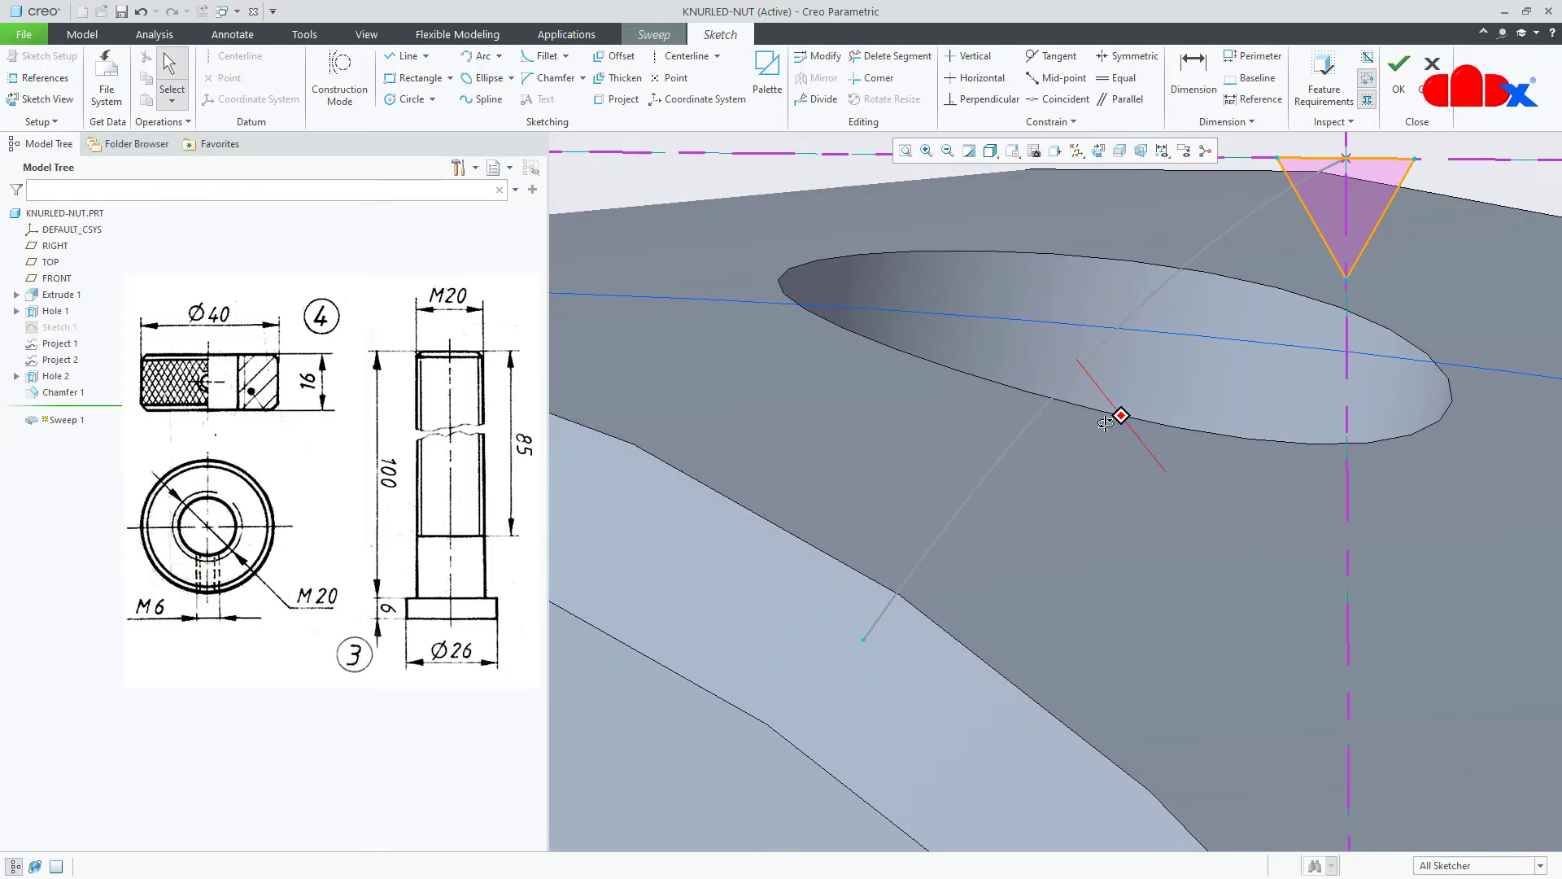
scroll(1098, 480, up, 2)
scroll(1287, 262, down, 2)
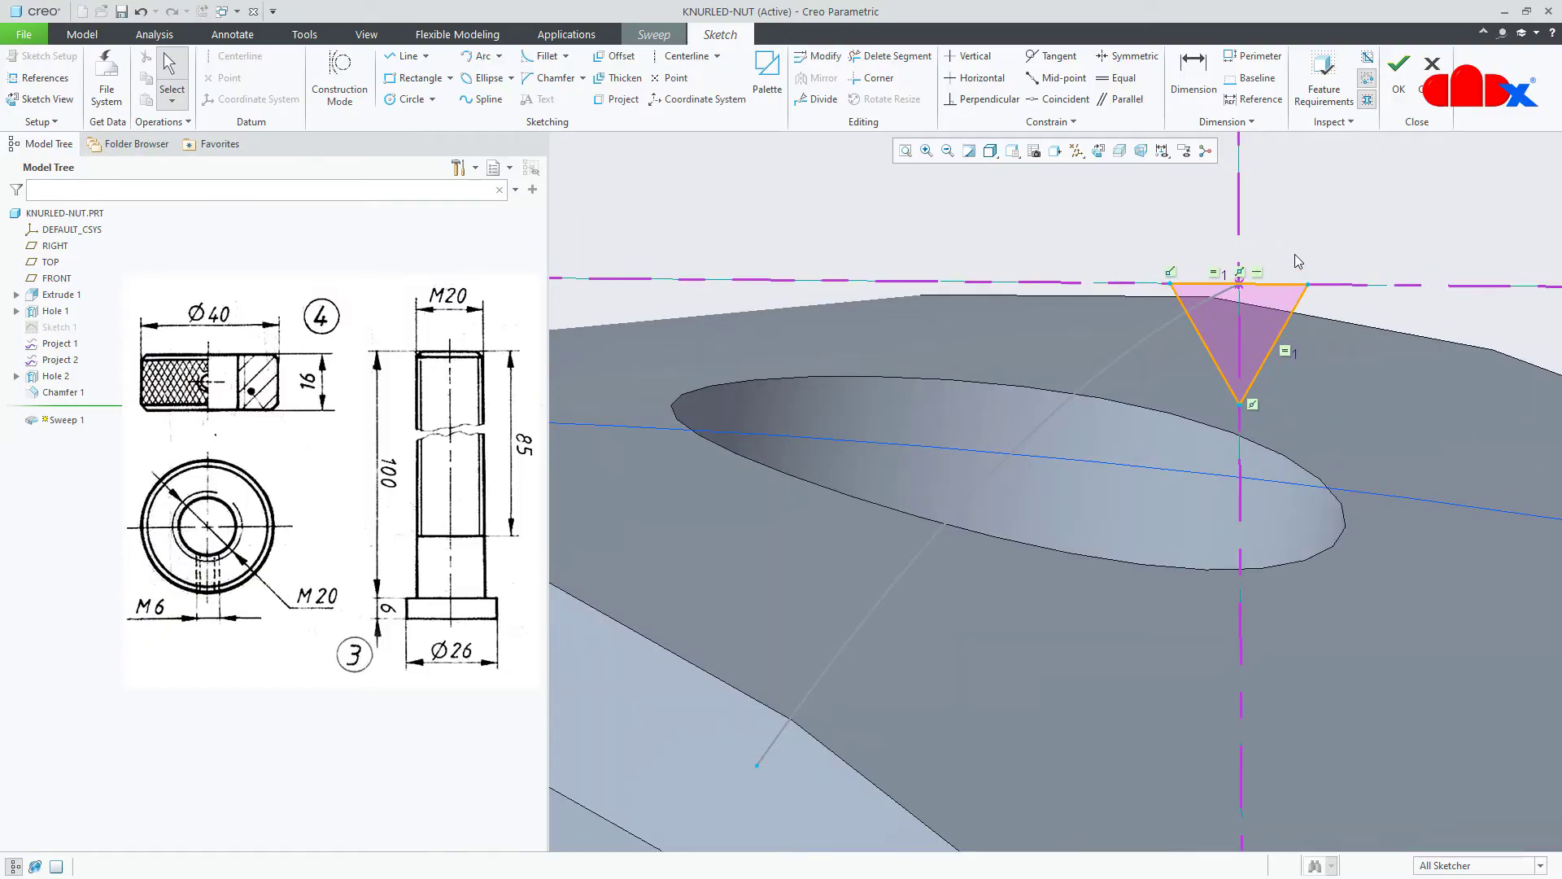
right_click(1295, 261)
click(1462, 287)
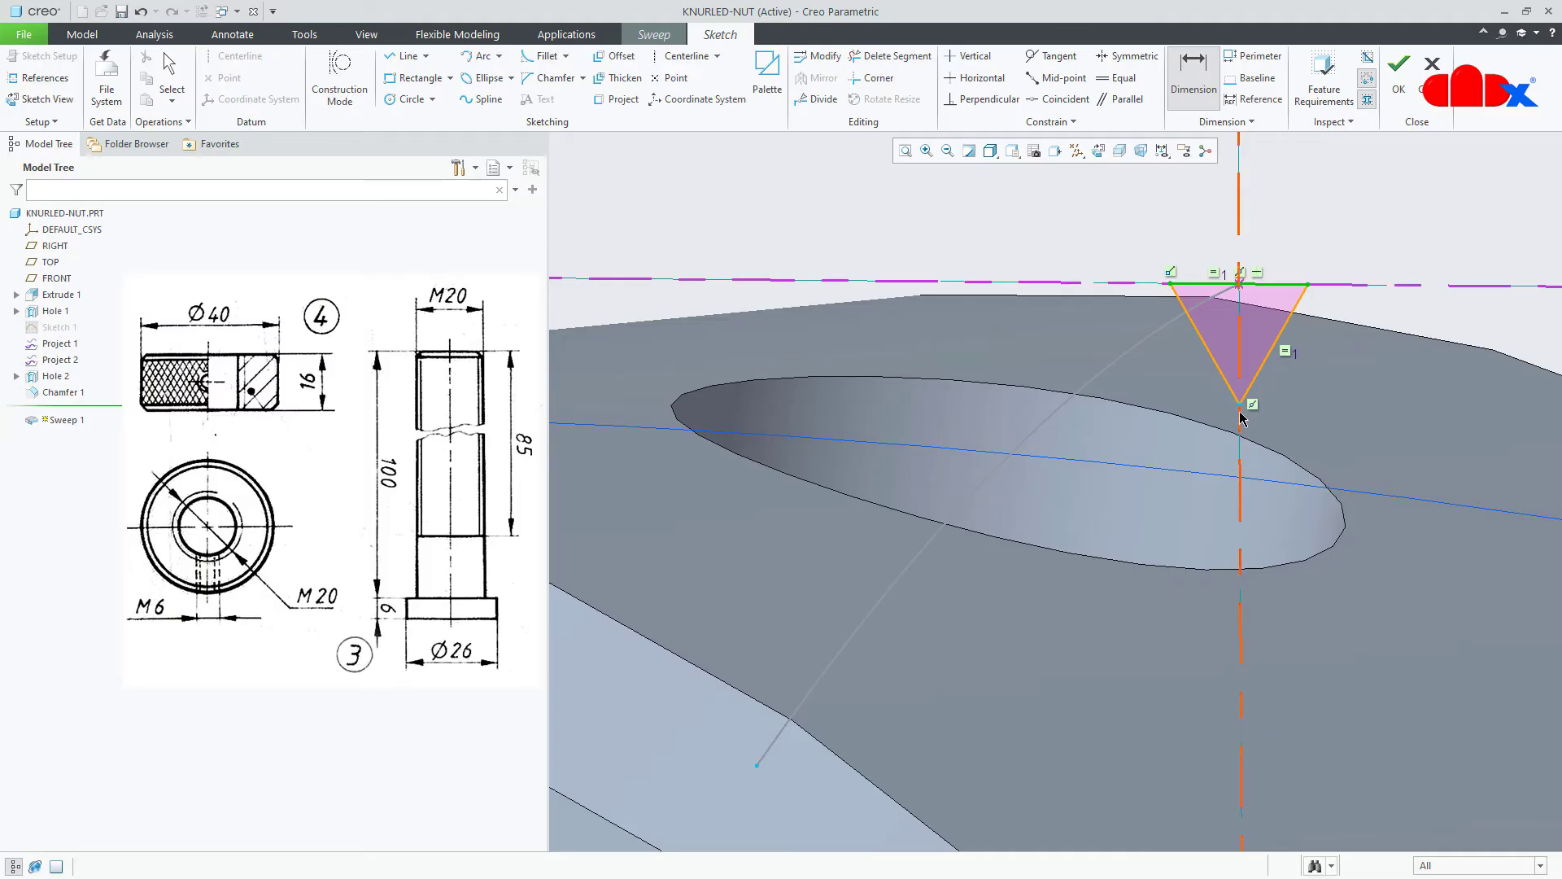
middle_click(1342, 351)
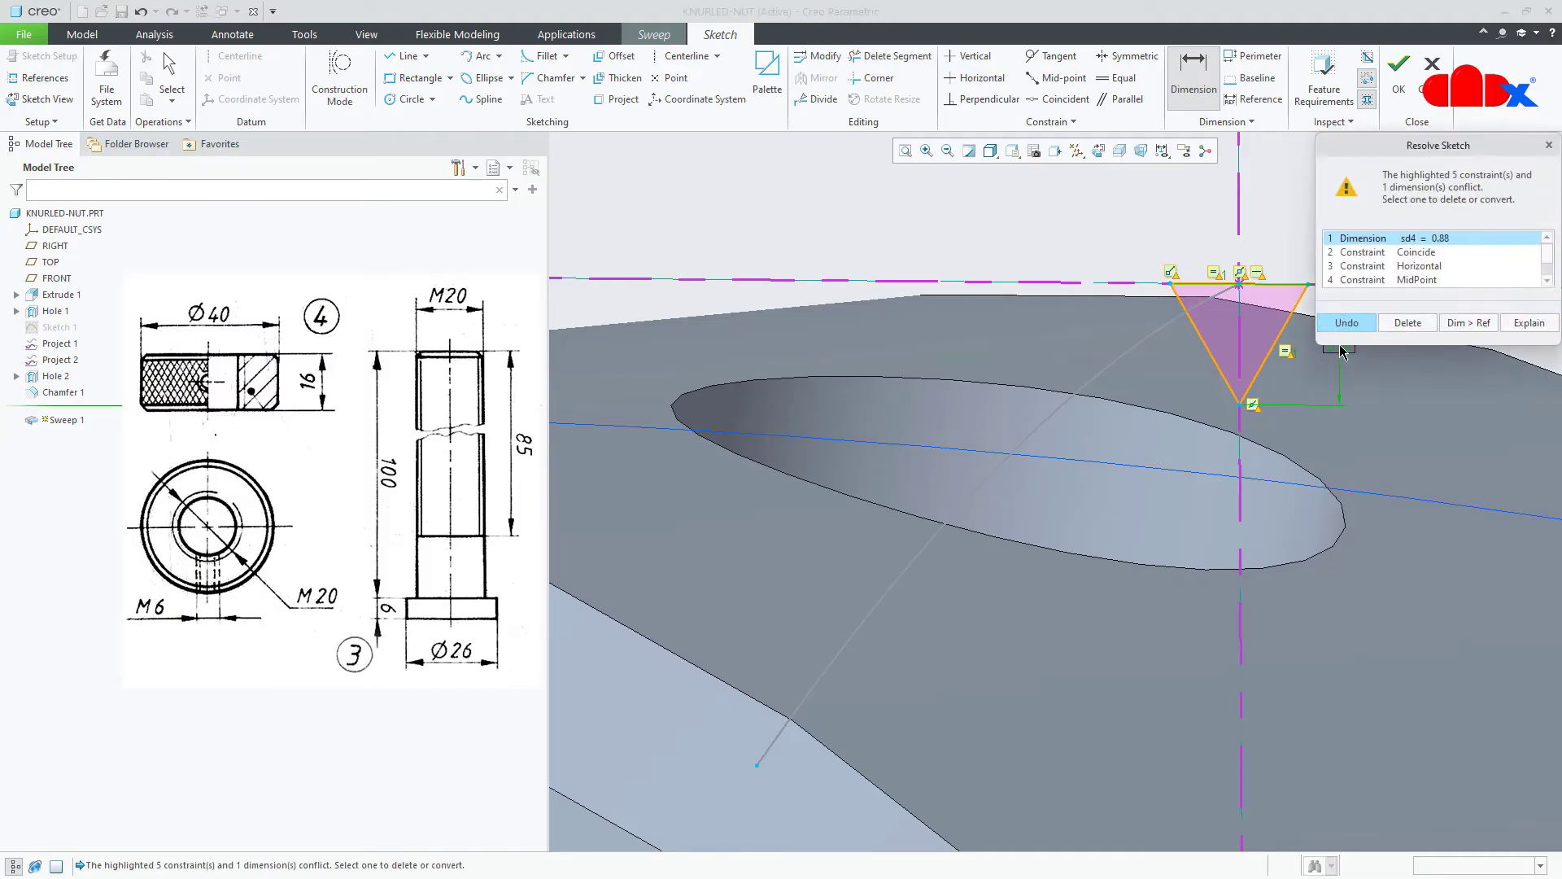
scroll(1137, 396, up, 1)
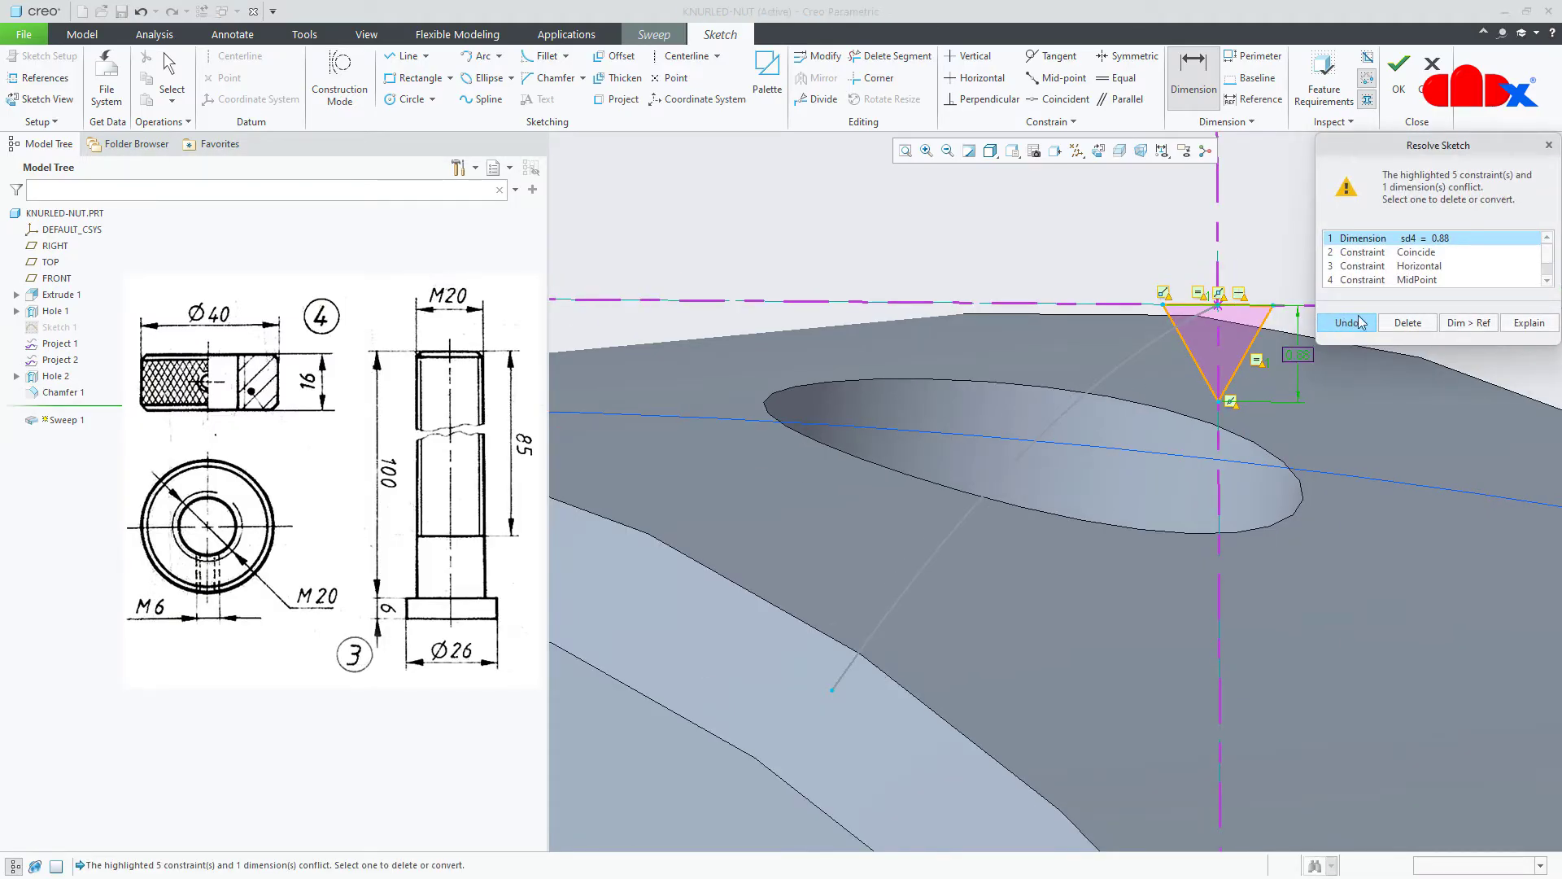
click(1424, 254)
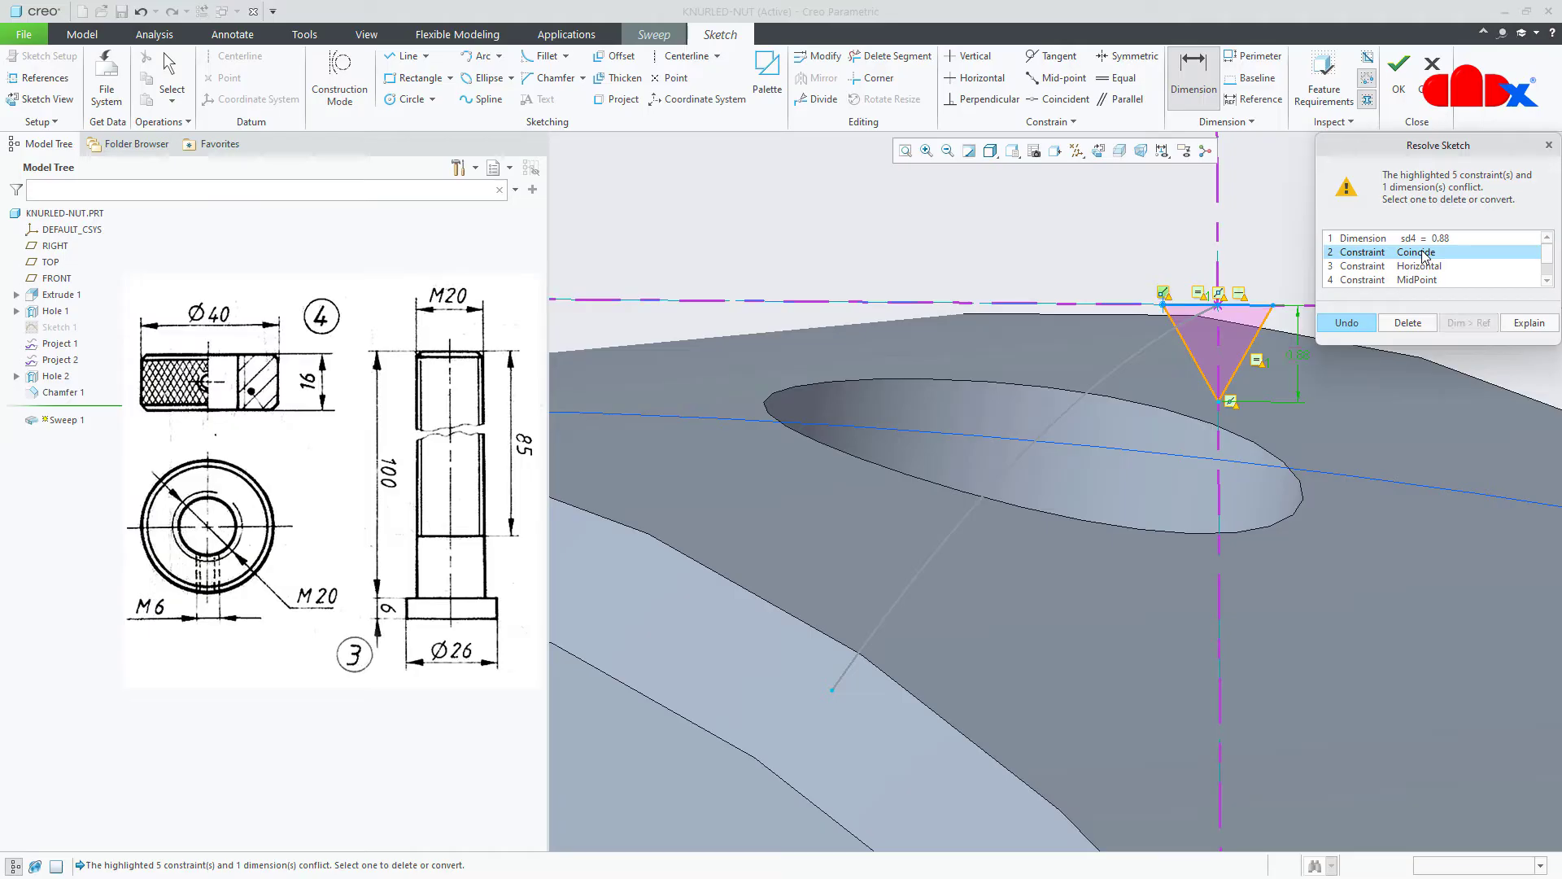
click(1408, 323)
- Set the triangle's depth to 0.25 and finish the sweep's section sketch
text(.)
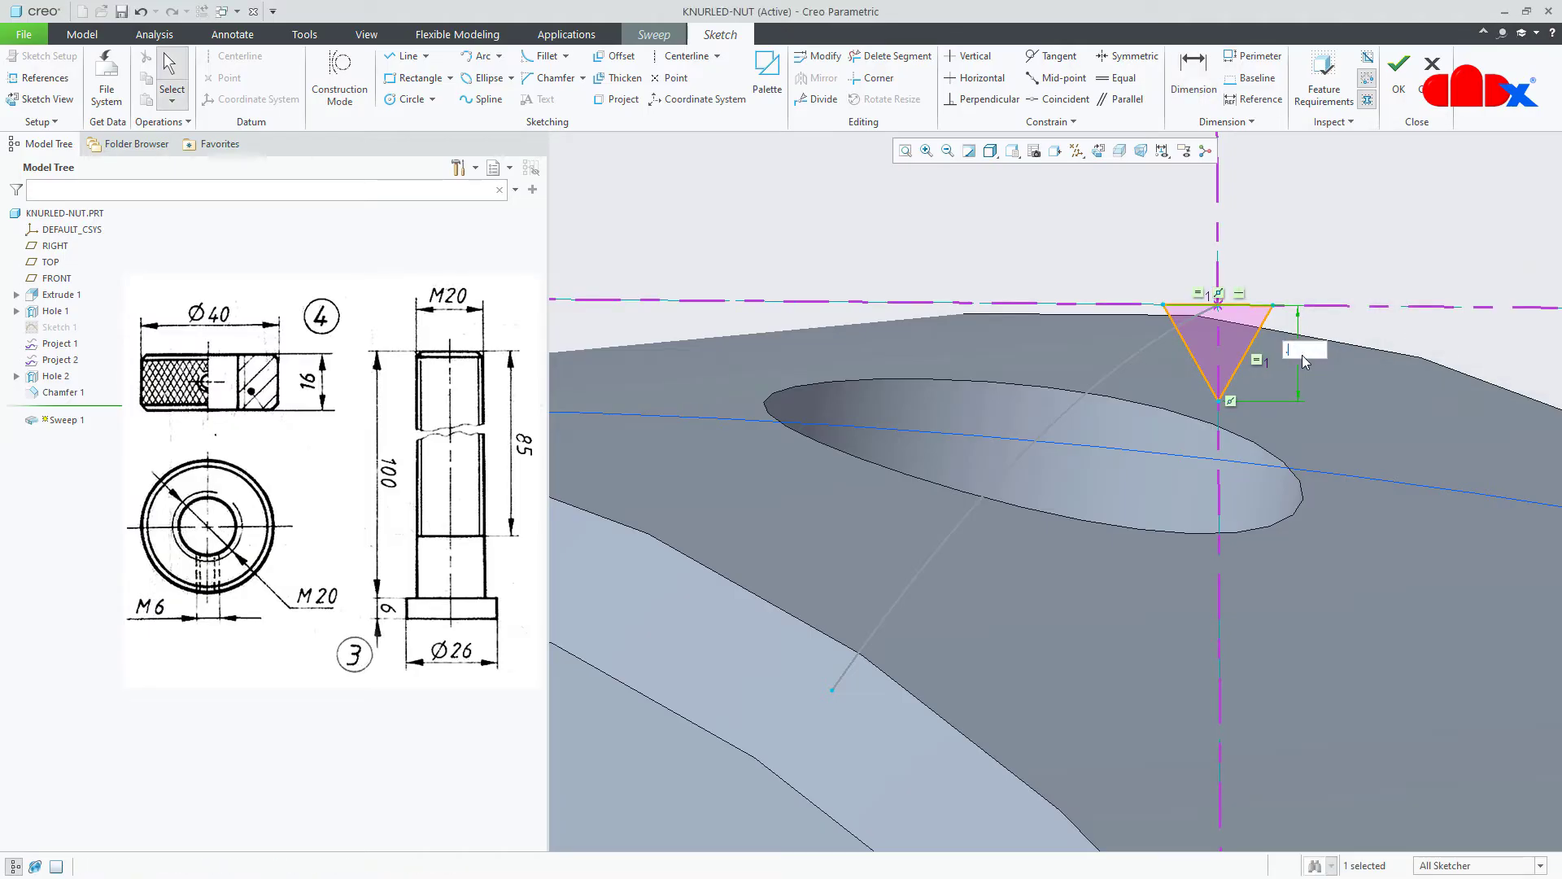
text(25)
key(Return)
click(1400, 83)
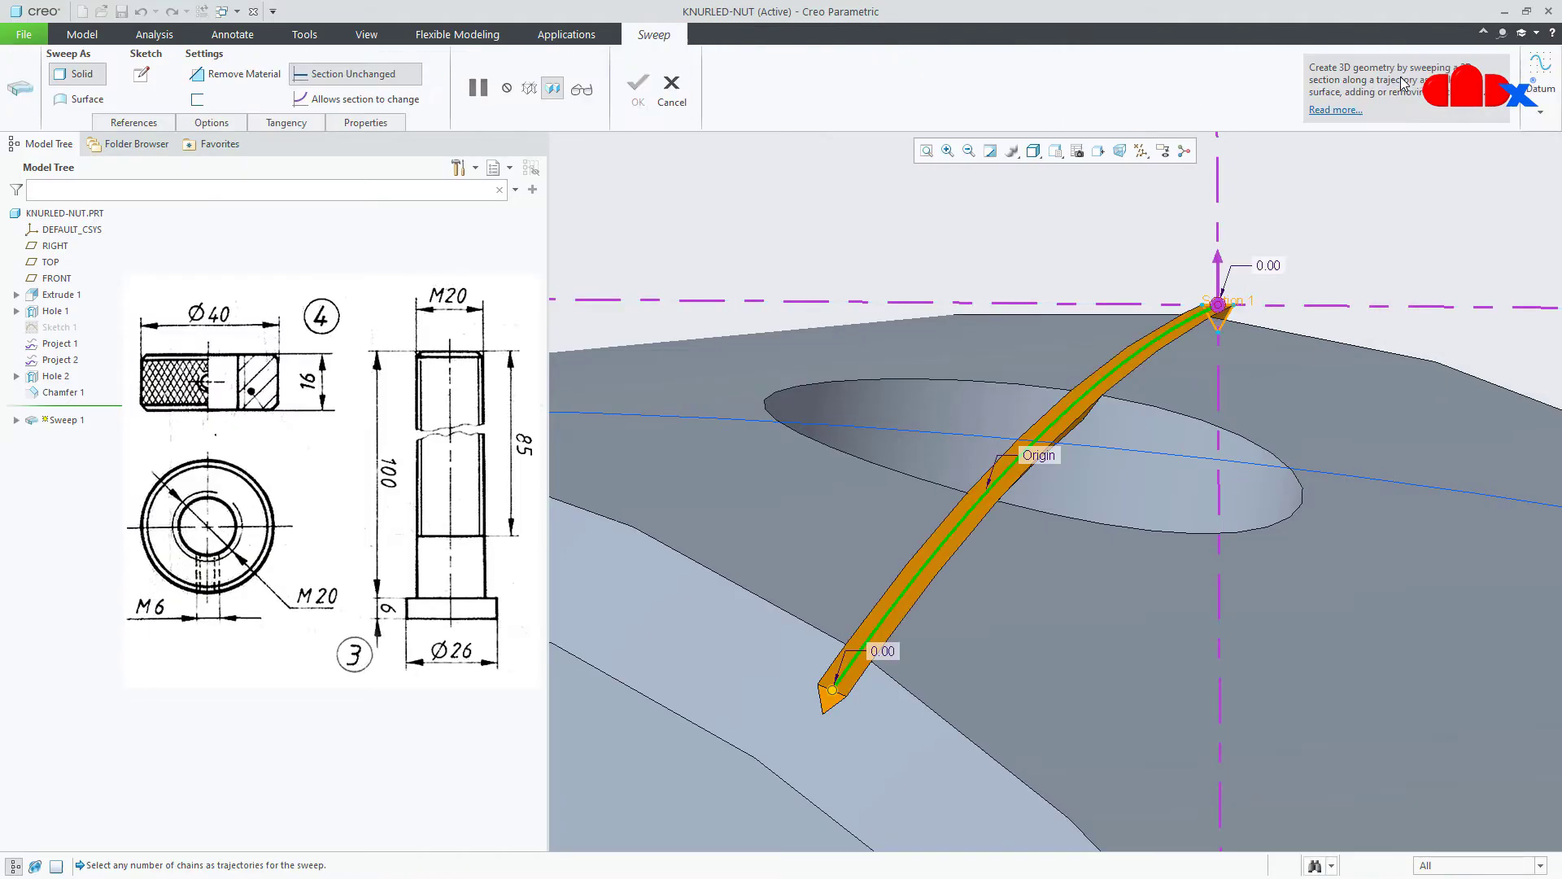
- Make the sweep remove material and complete it as a groove along the first projected curve
scroll(1239, 250, up, 7)
mouse_move(1195, 368)
middle_down()
mouse_move(1230, 423)
mouse_move(1207, 520)
middle_up()
scroll(1207, 520, up, 4)
scroll(1210, 314, down, 4)
middle_drag(1177, 285, 1137, 312)
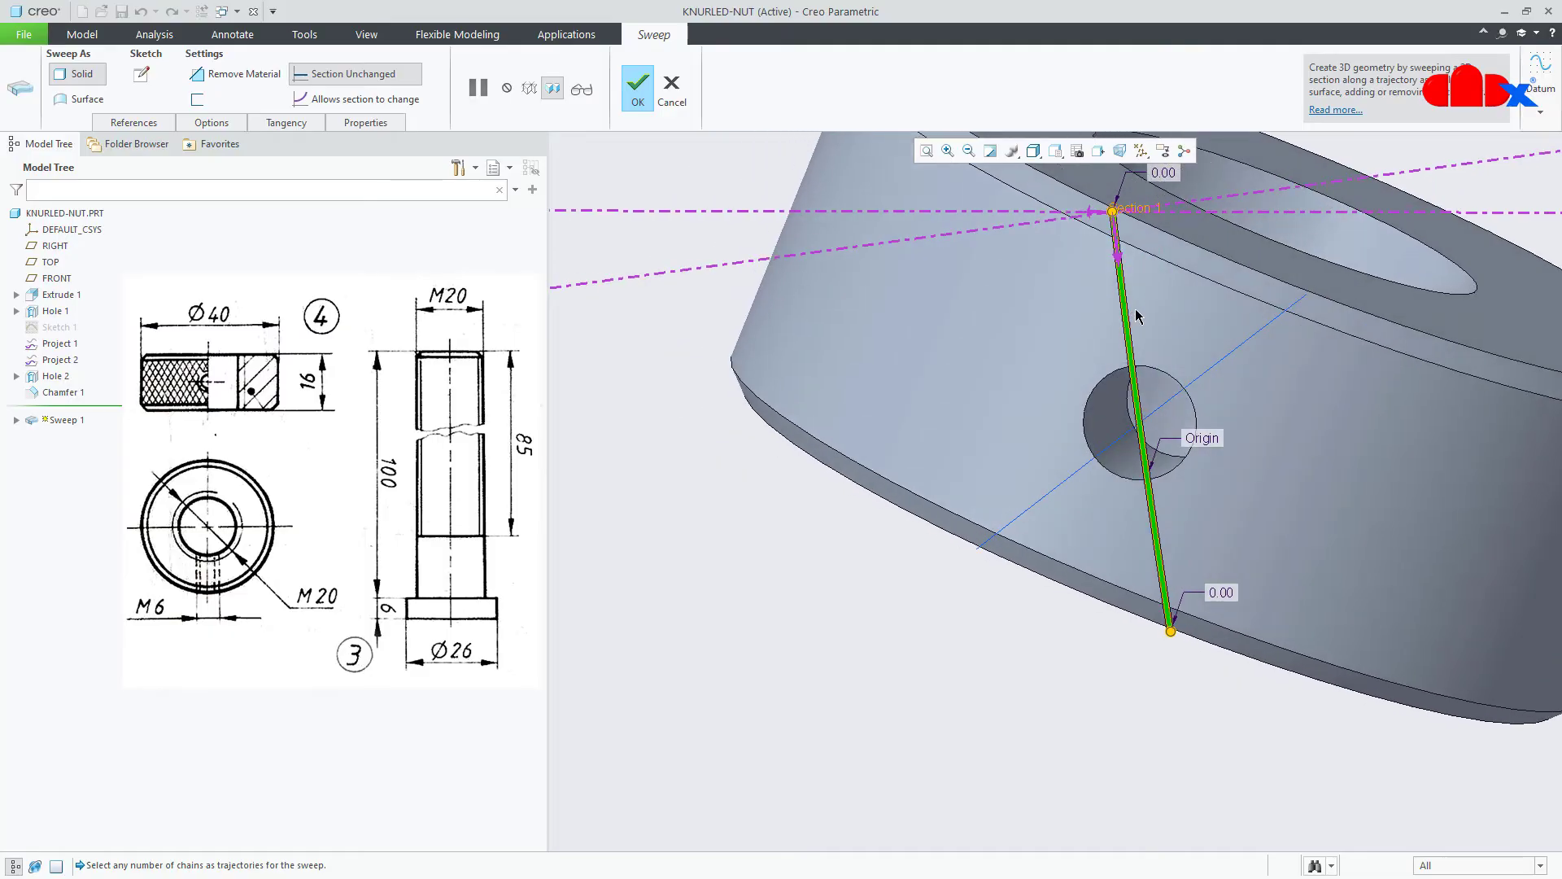
scroll(1135, 314, down, 5)
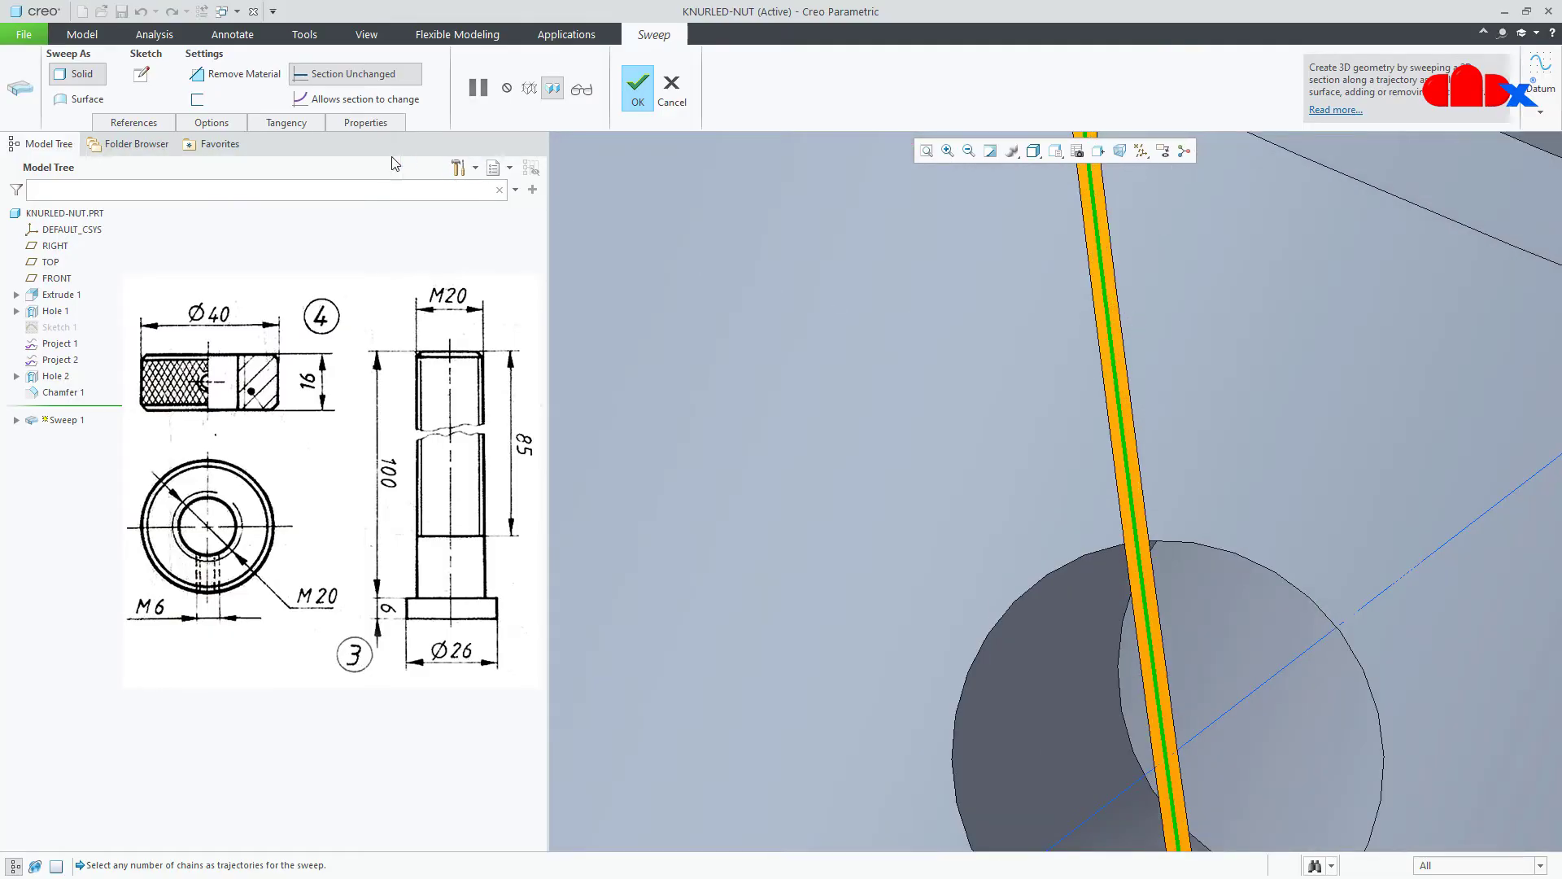
click(236, 74)
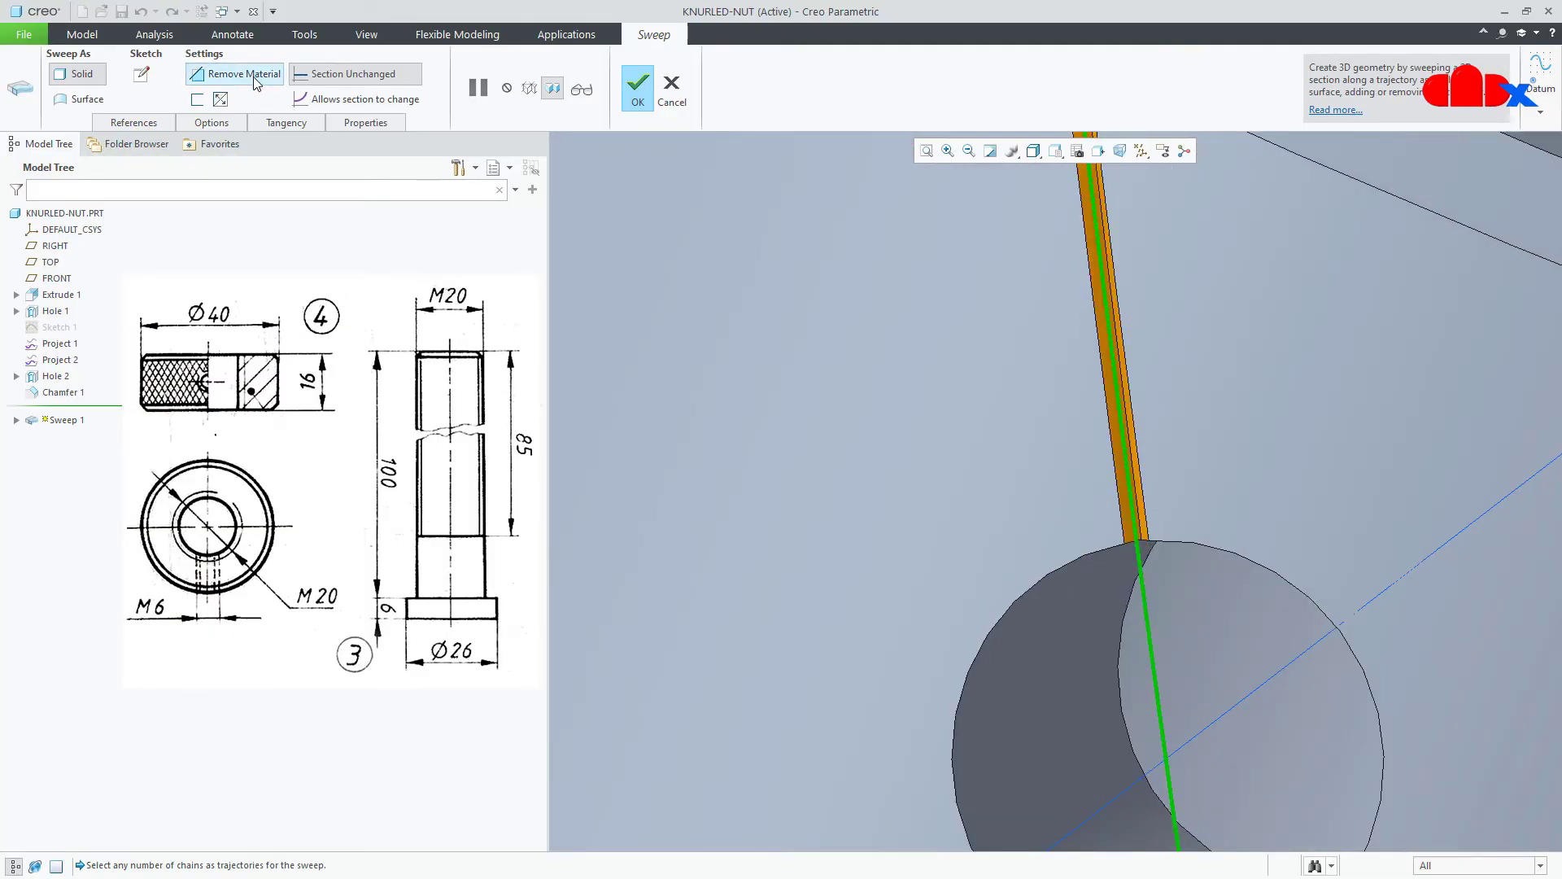
click(639, 88)
- Start a second sweep along the other projected curve and open its section sketch in a flat 2D view
scroll(1038, 426, up, 6)
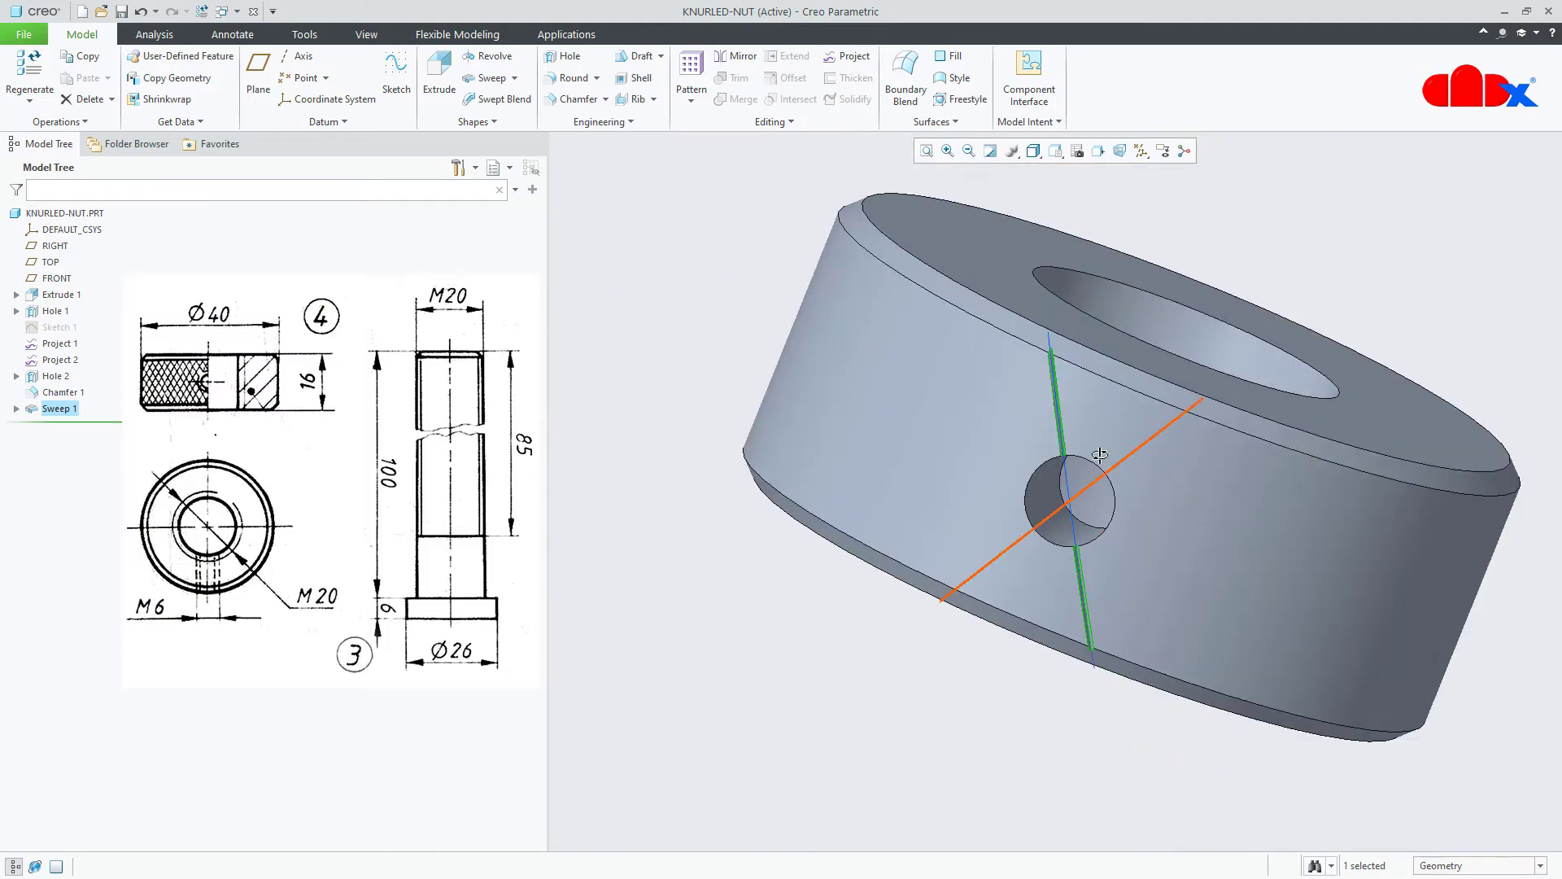
middle_drag(1099, 455, 1174, 296)
click(1176, 296)
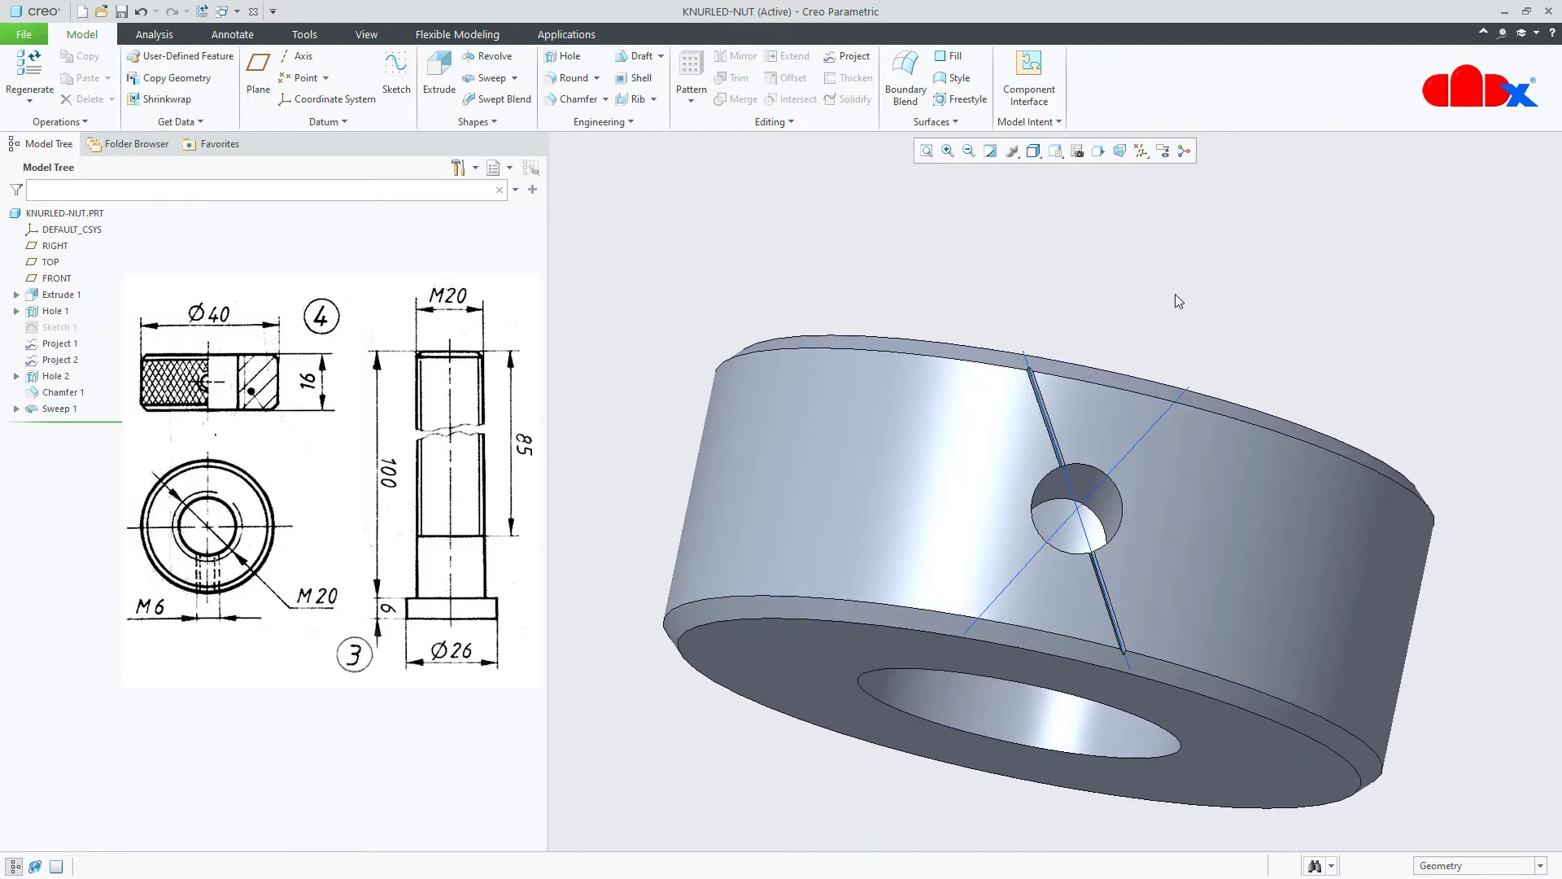
click(1149, 428)
click(488, 78)
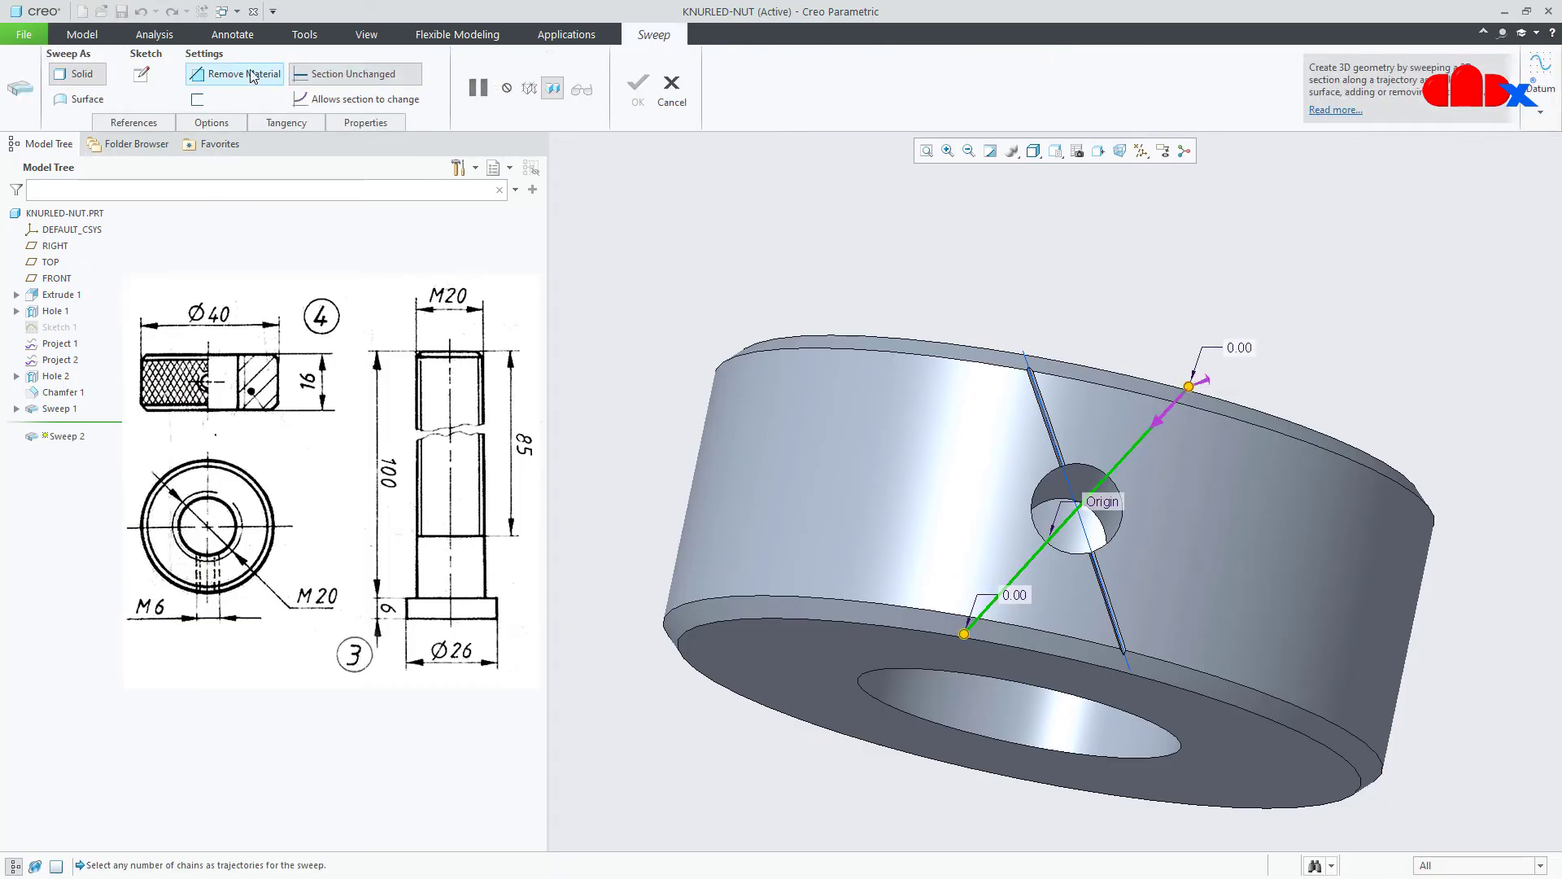
click(141, 74)
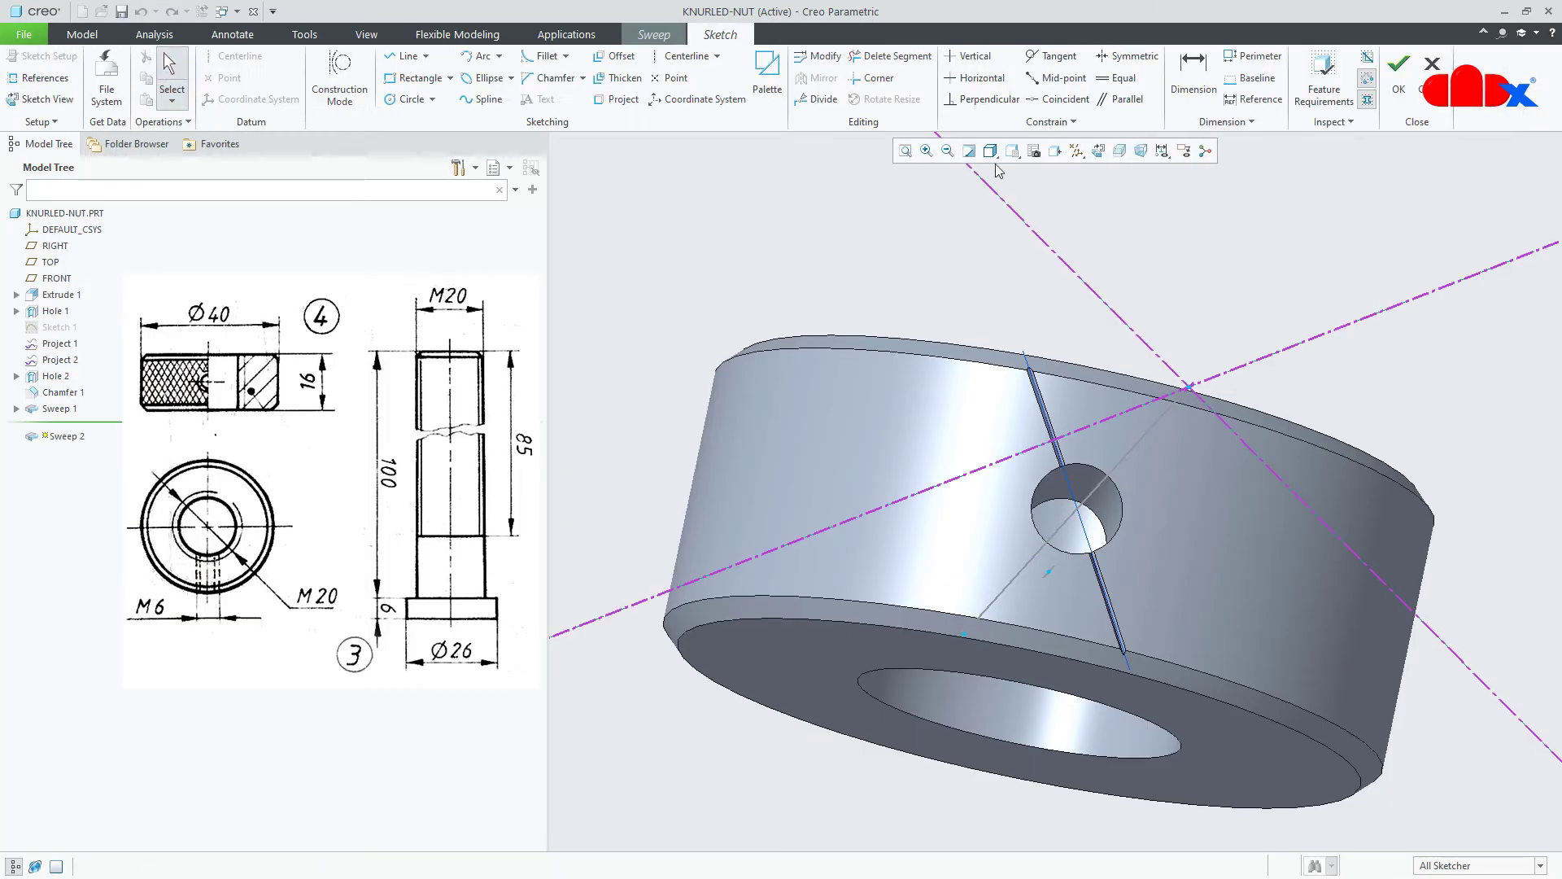
click(1100, 153)
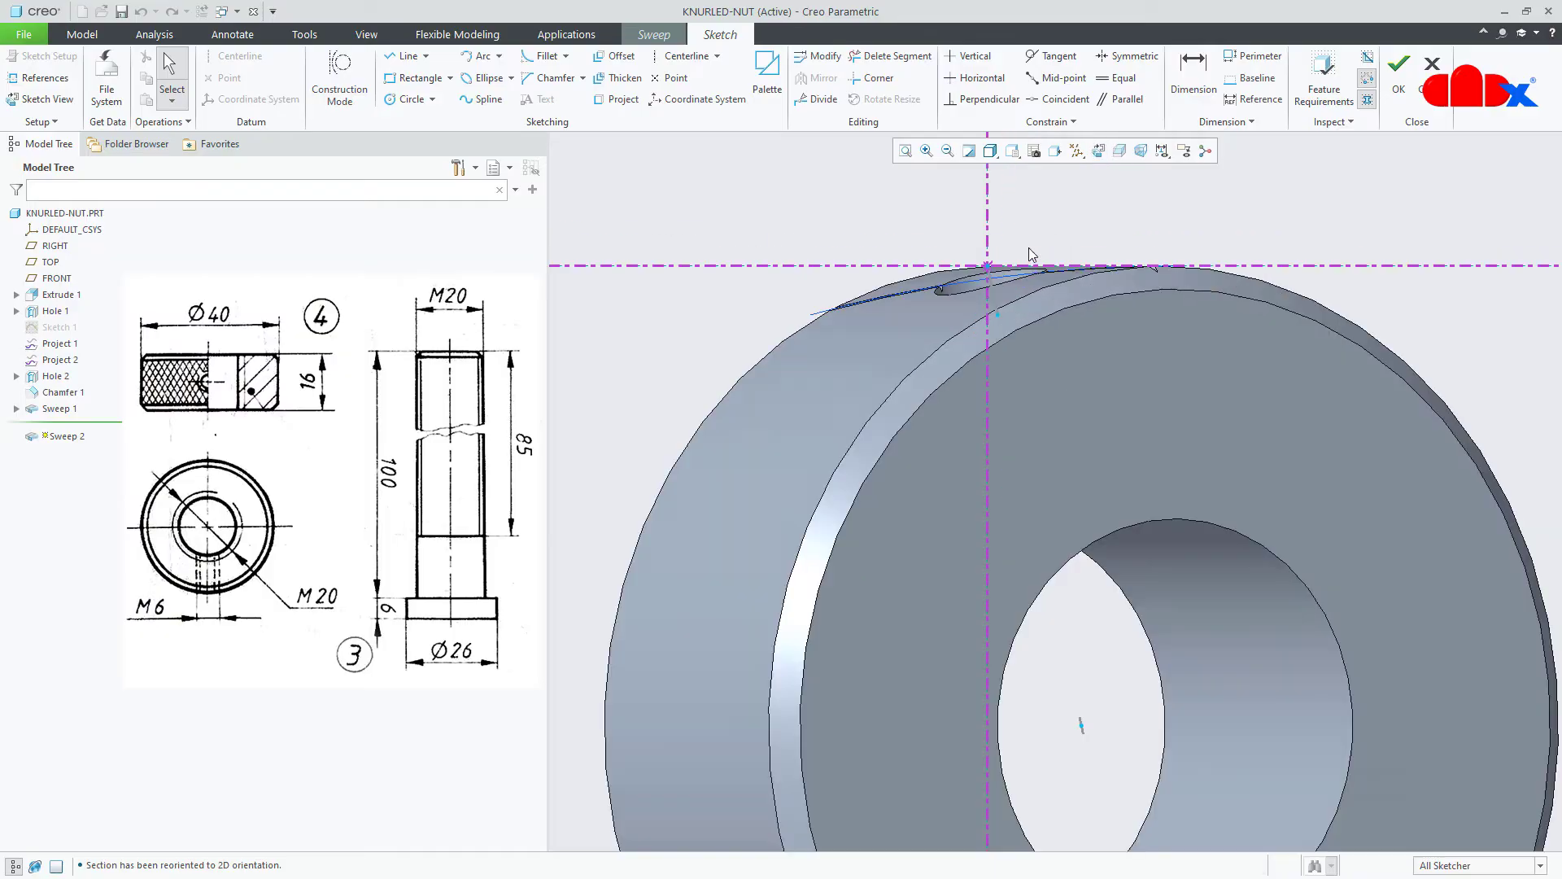
- Sketch a triangle about 0.29 wide in the second sweep's section, centred on the origin with its apex on the vertical reference below
right_click(988, 247)
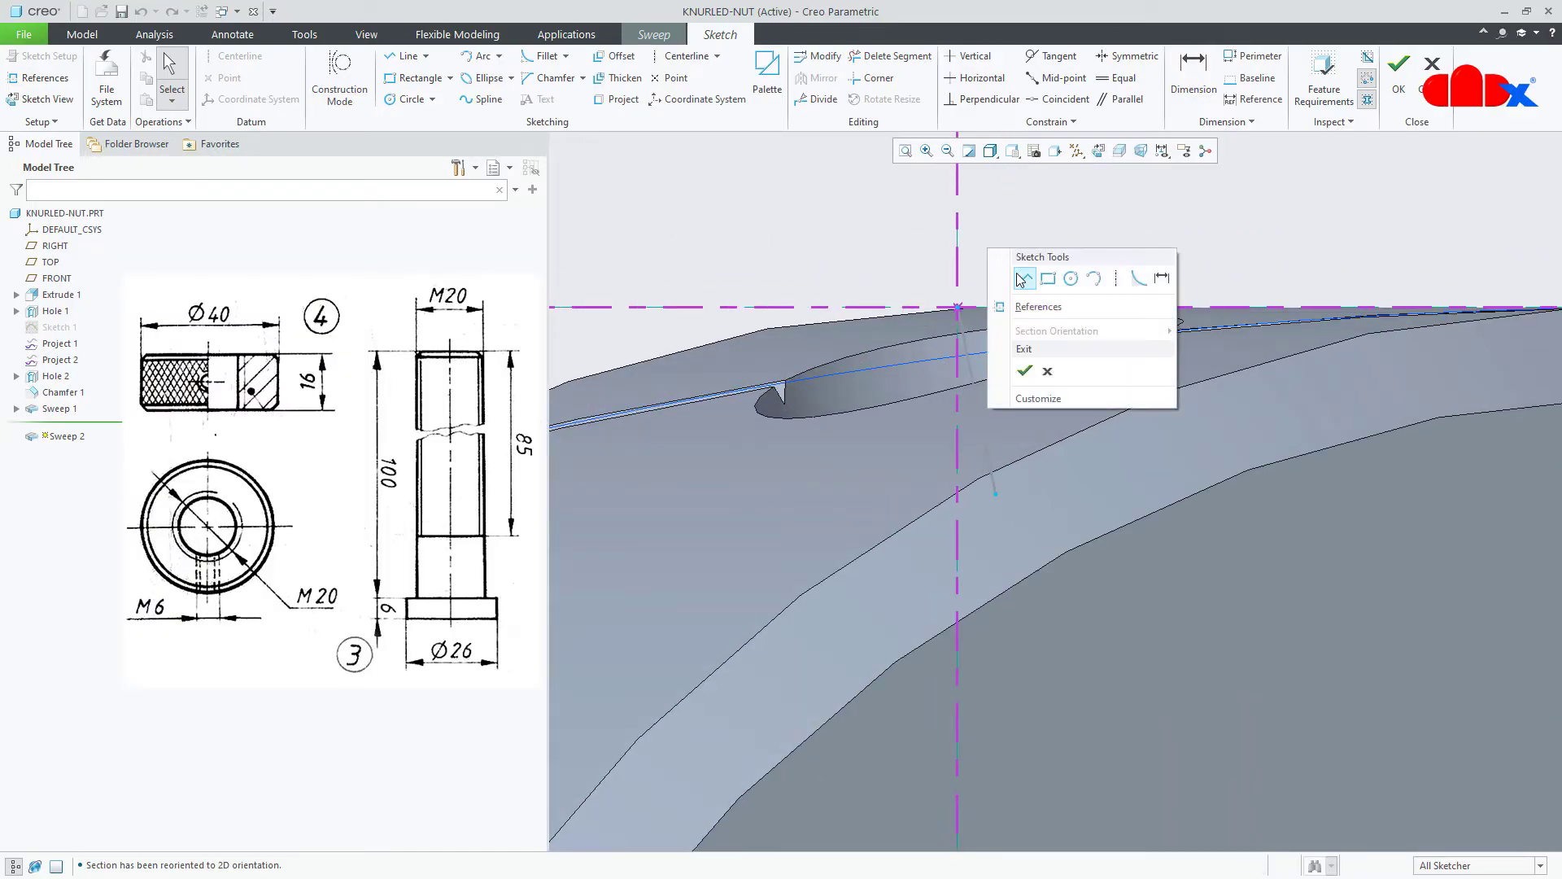
click(1019, 275)
scroll(981, 268, down, 3)
click(883, 326)
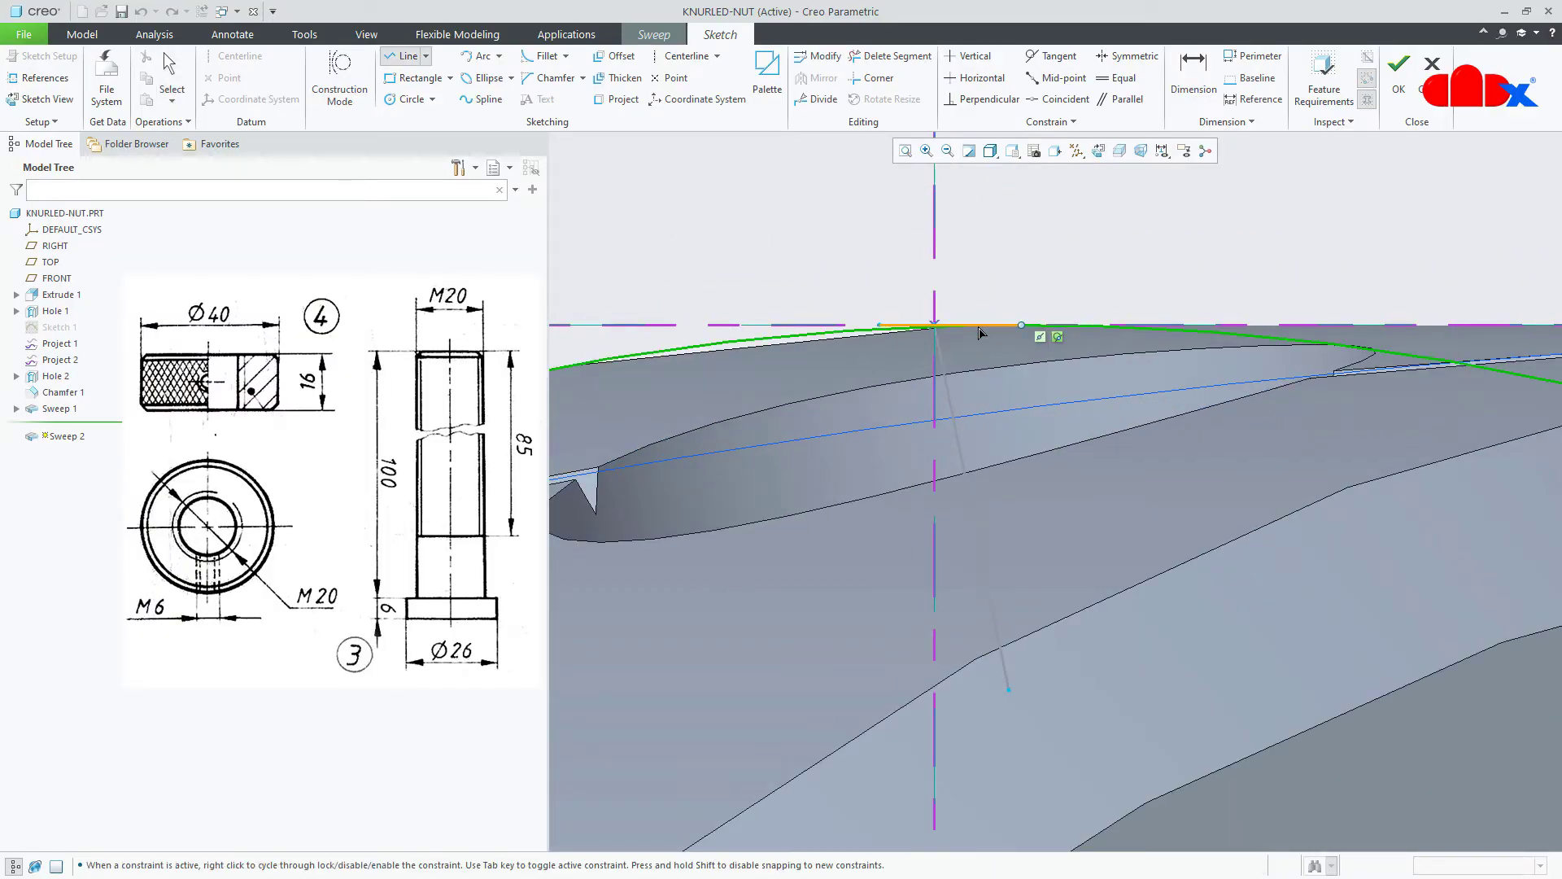
scroll(969, 330, down, 3)
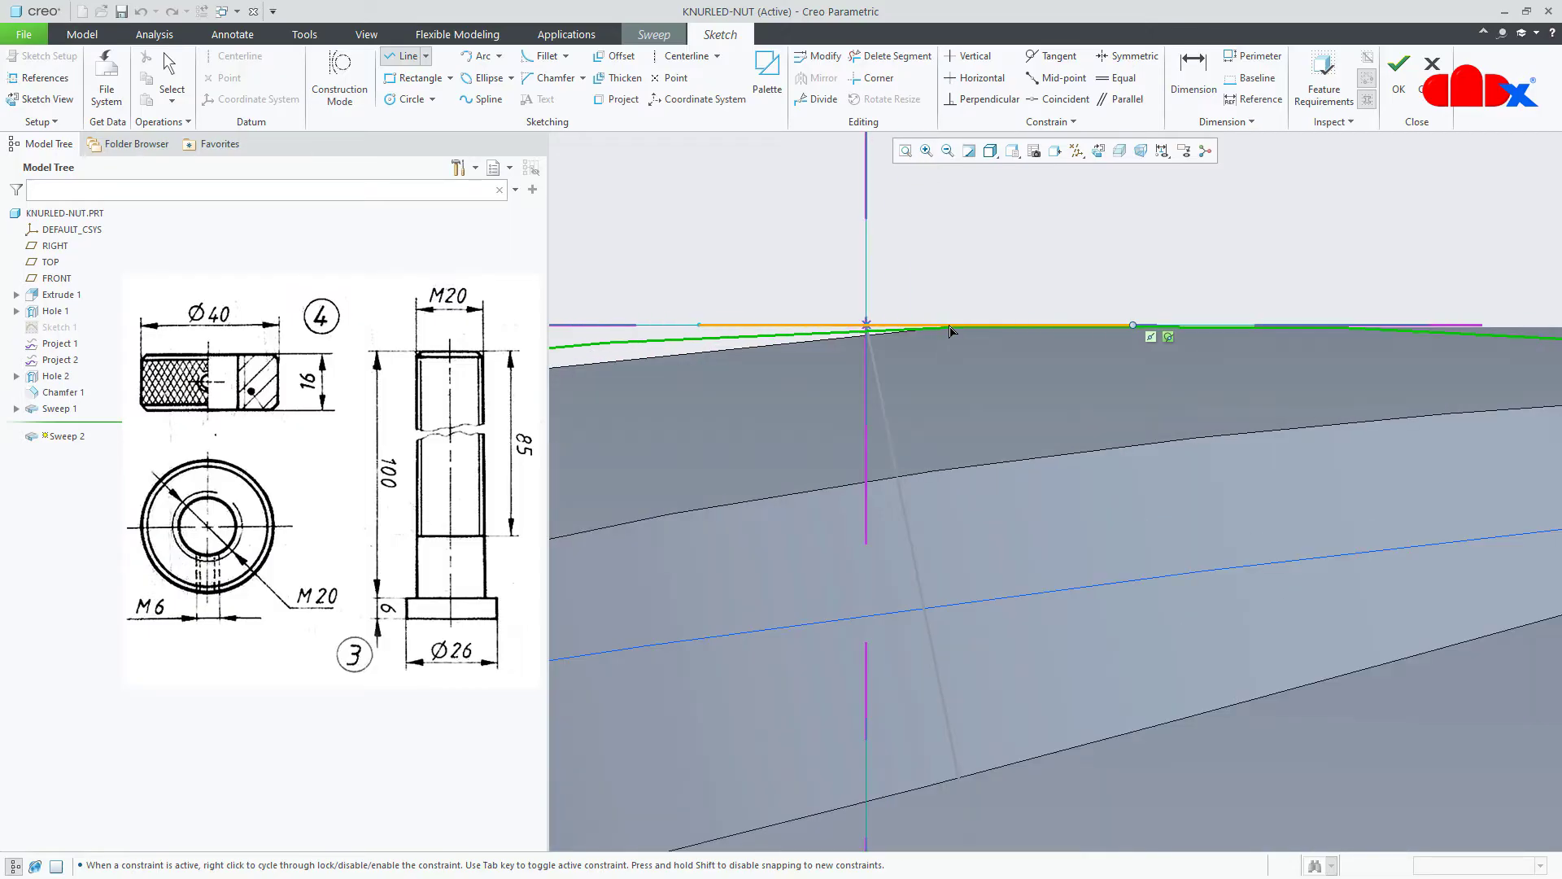
middle_click(912, 333)
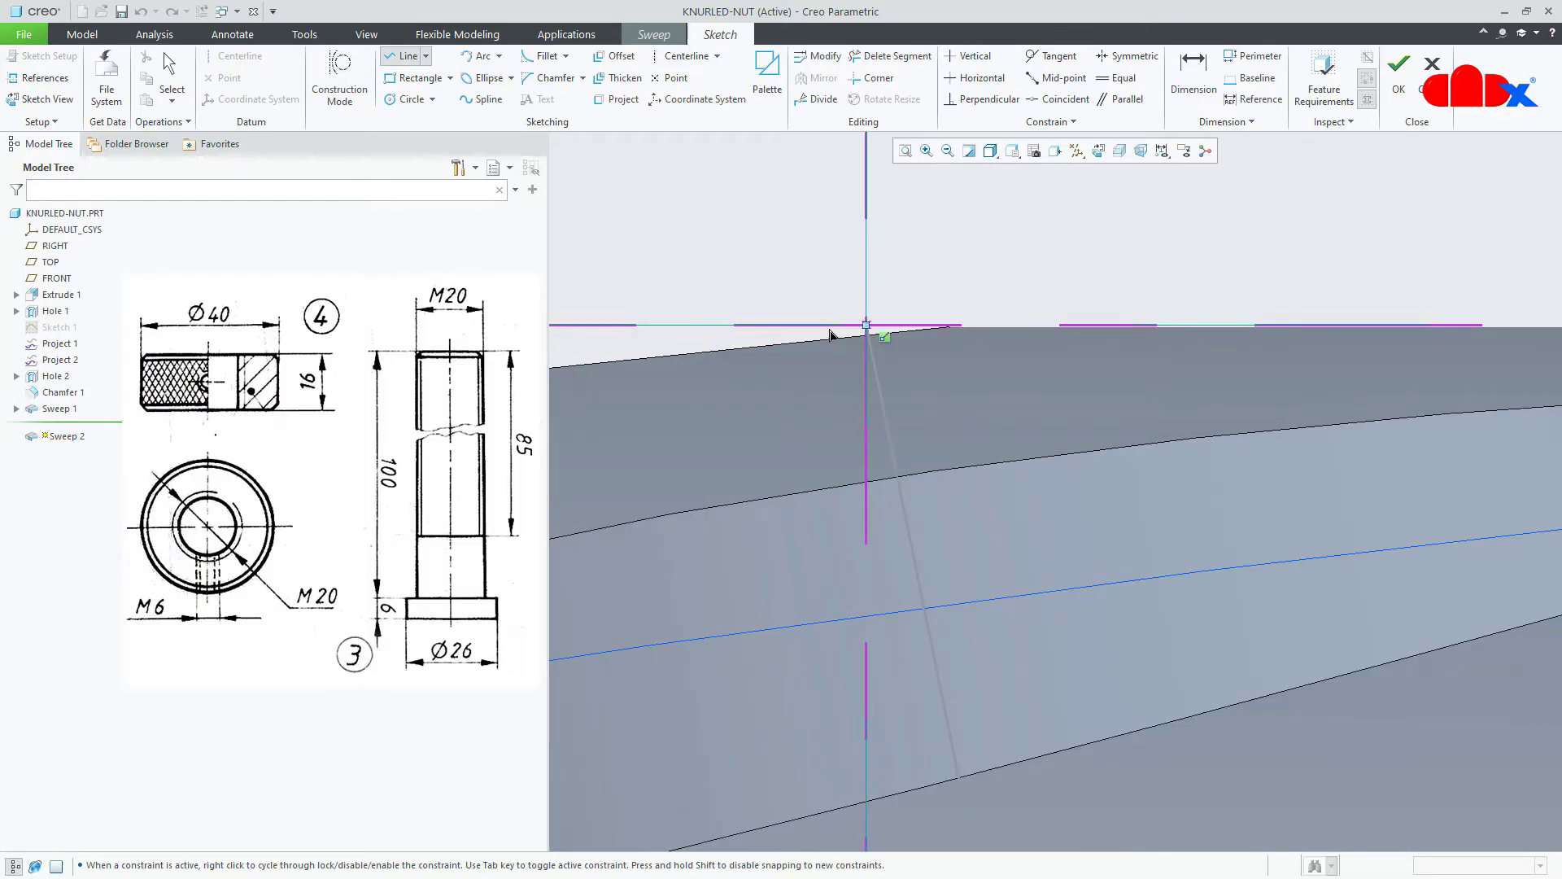
click(792, 331)
click(867, 437)
click(791, 325)
middle_click(814, 268)
middle_click(814, 268)
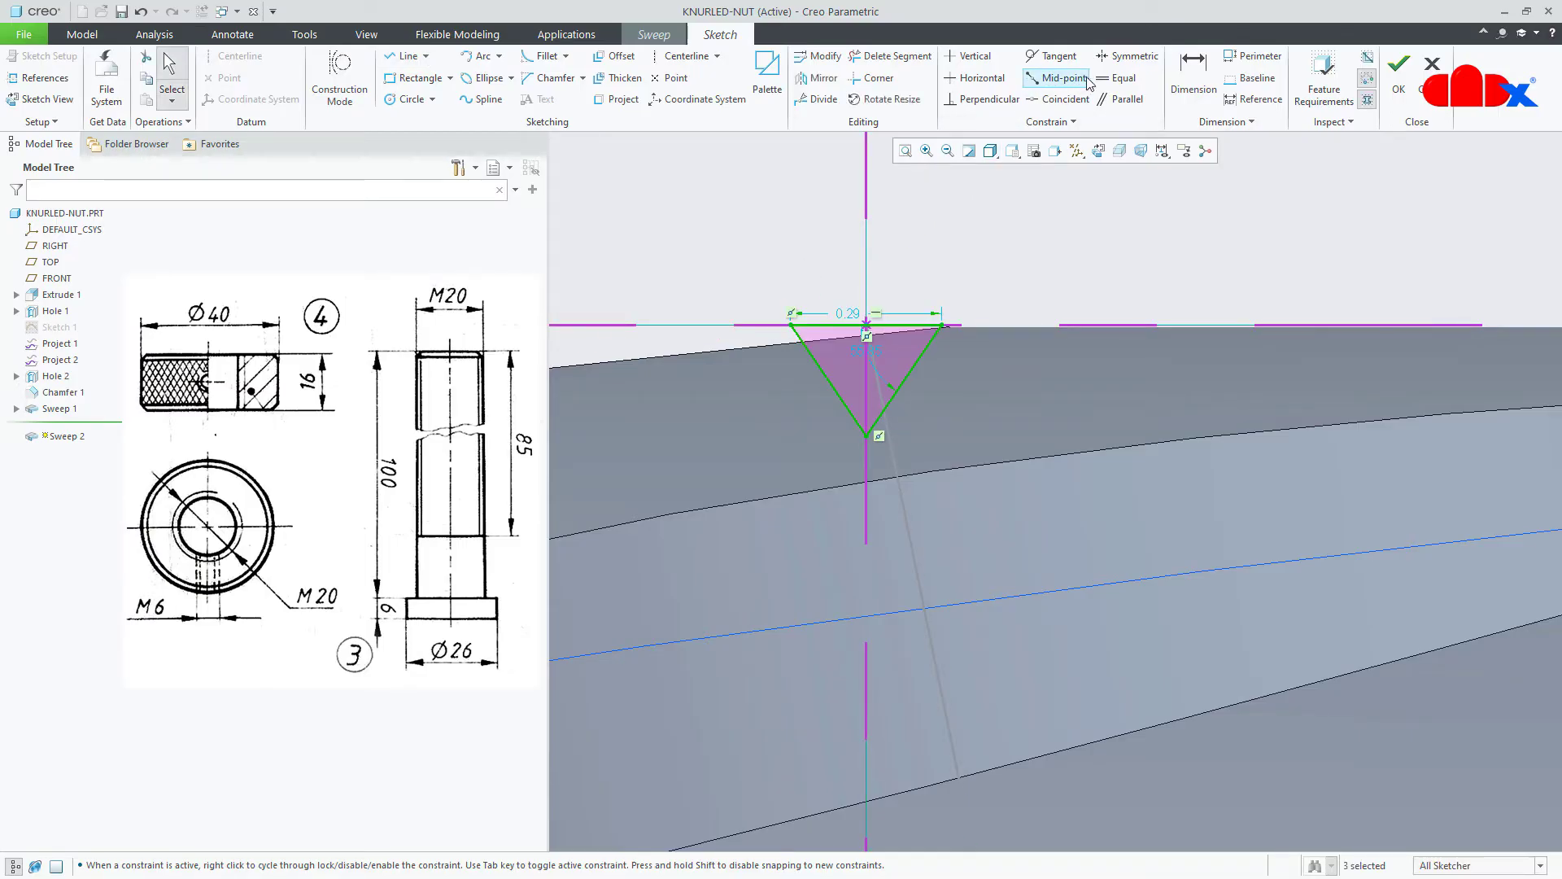
- Constrain the second section triangle's slanted side to equal its upper side
click(1119, 78)
click(925, 351)
click(903, 327)
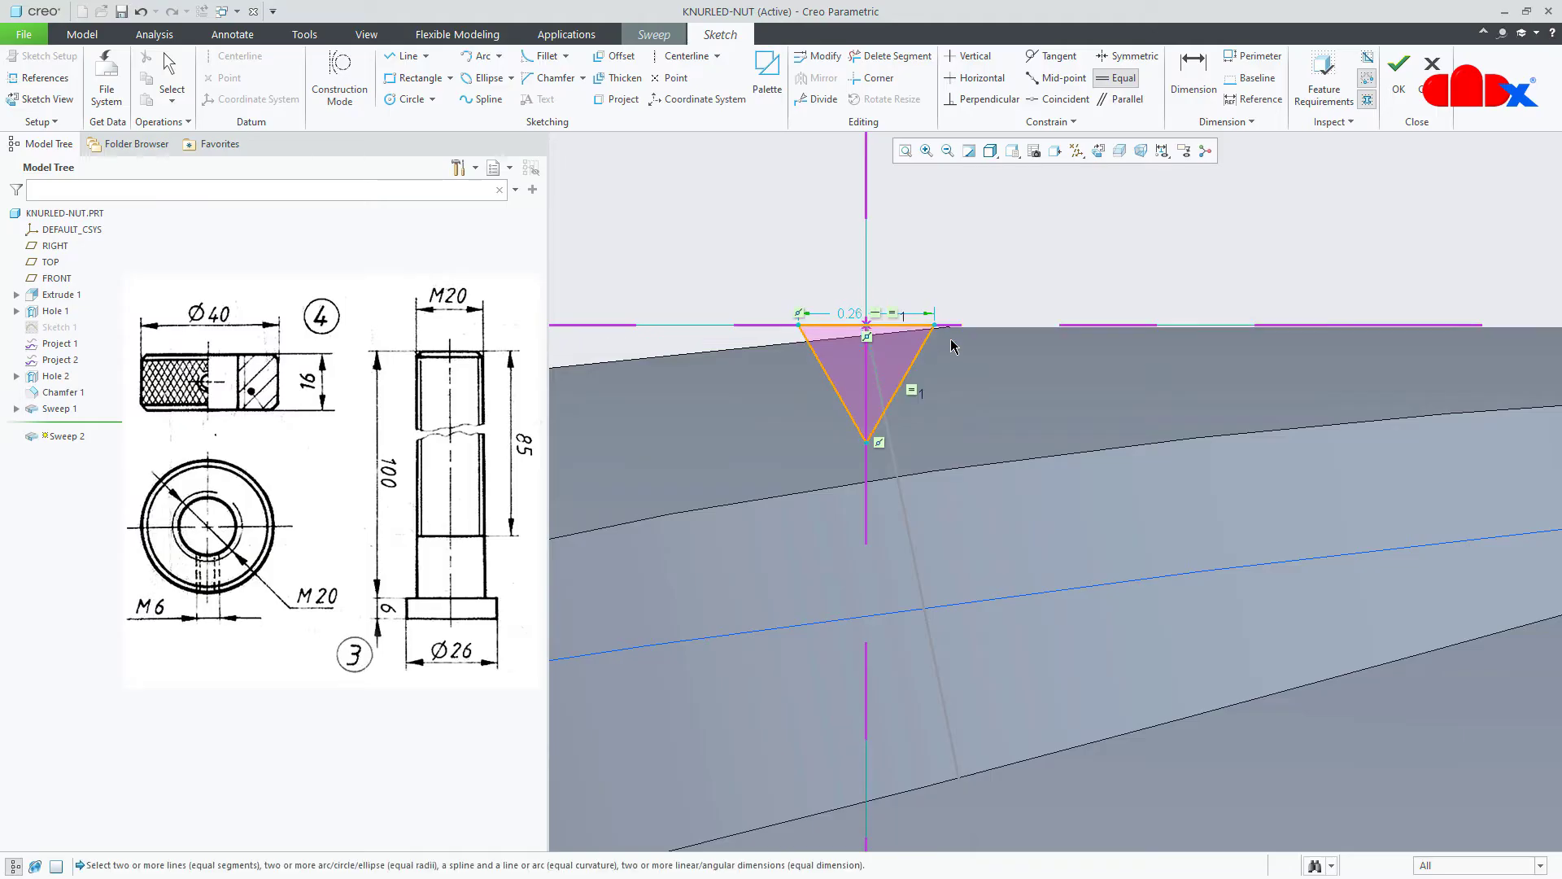
- Dimension the second triangle's depth from its upper side to the apex as 0.25 and finish the section sketch
right_click(1008, 266)
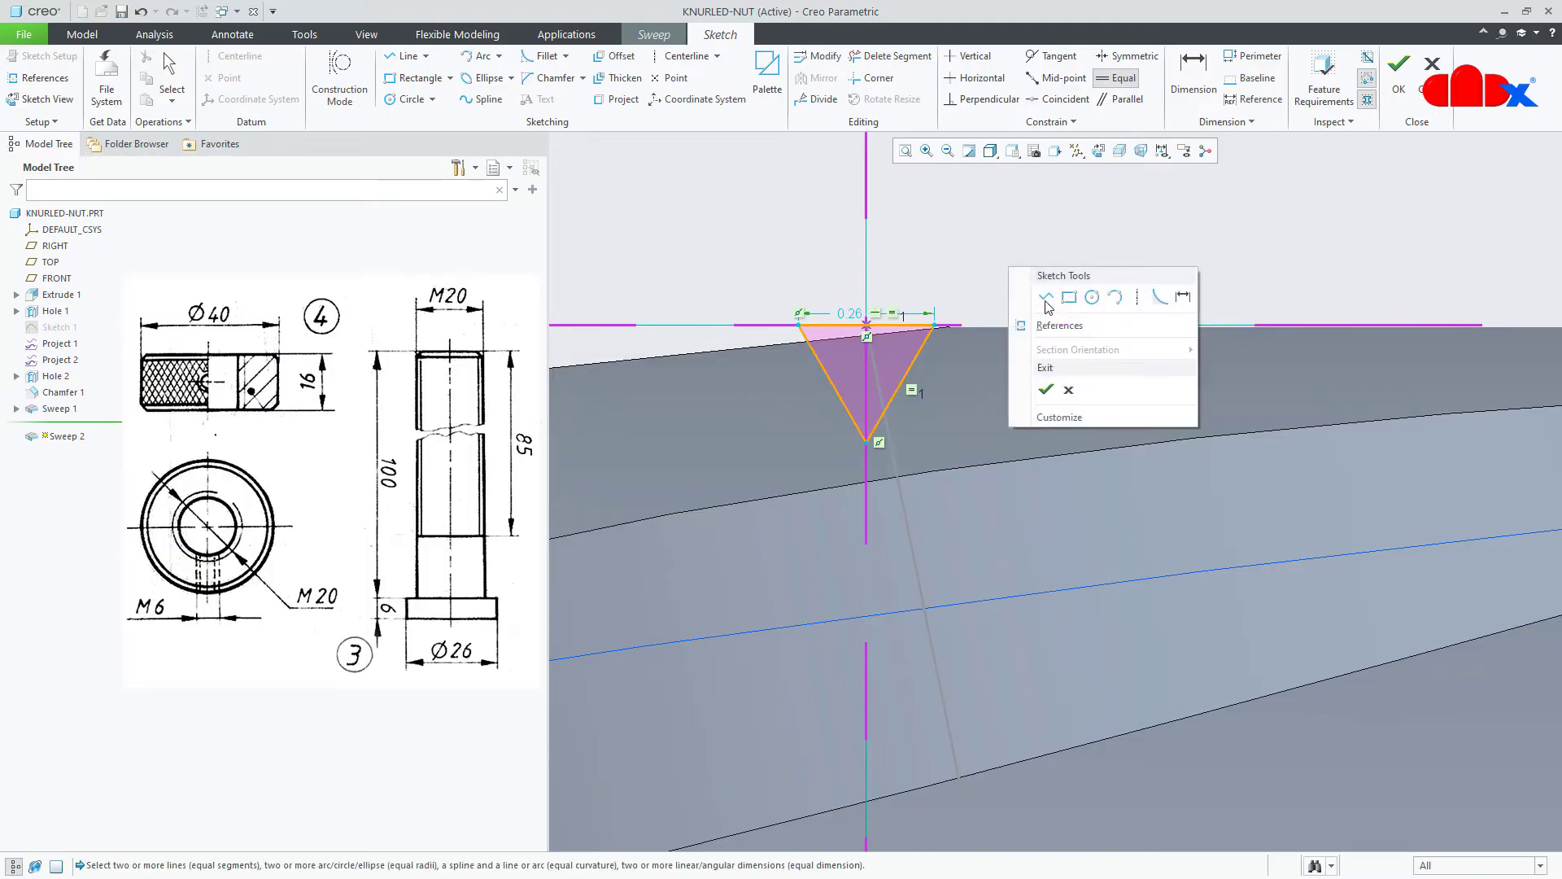
click(1183, 297)
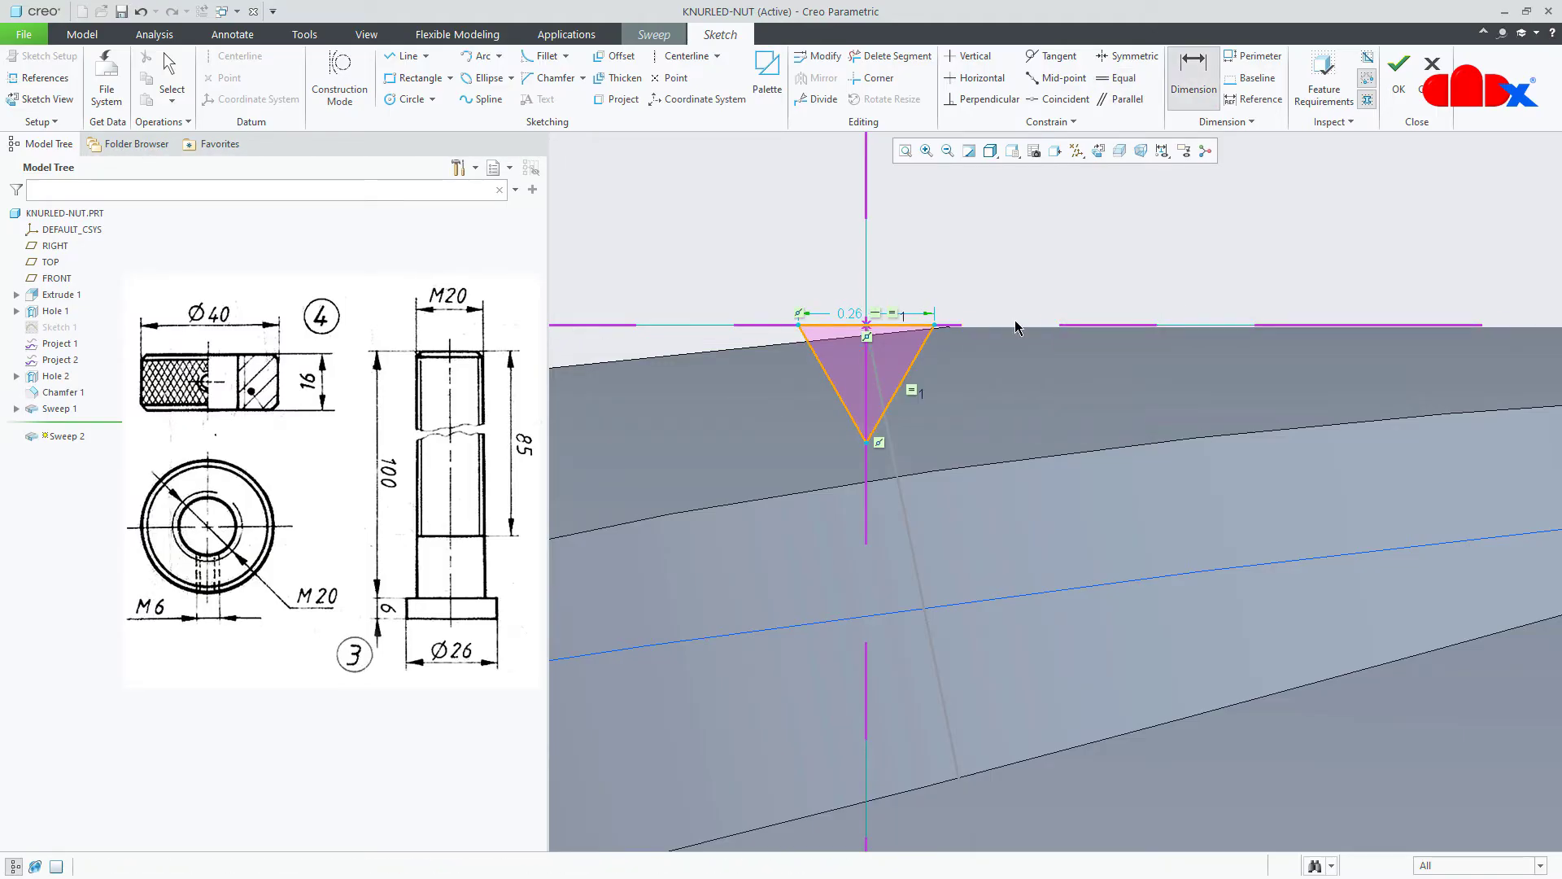
click(903, 327)
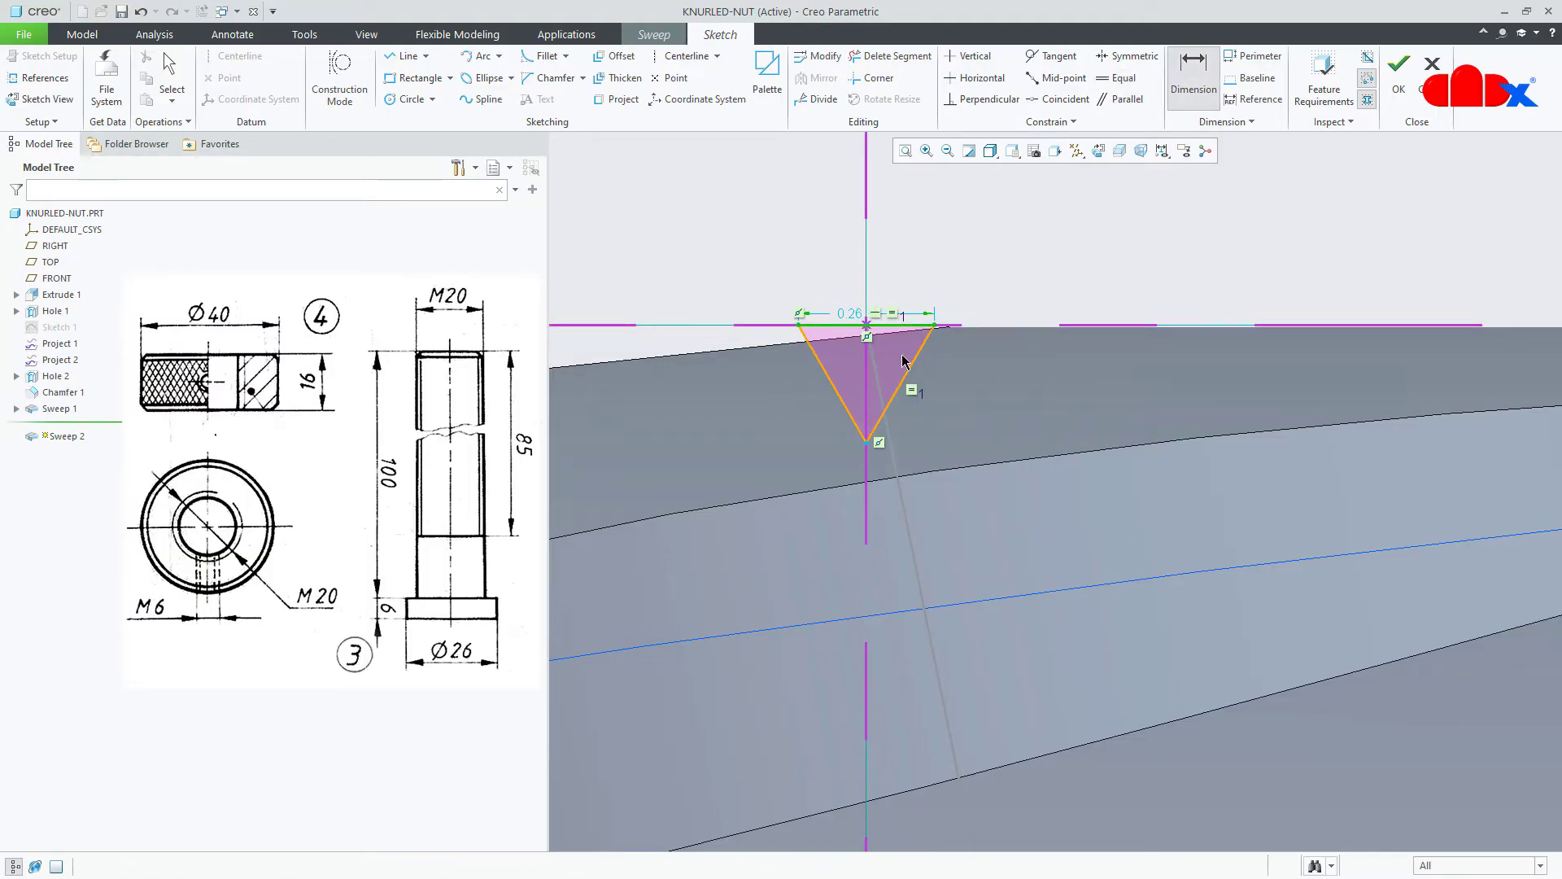
middle_click(1020, 378)
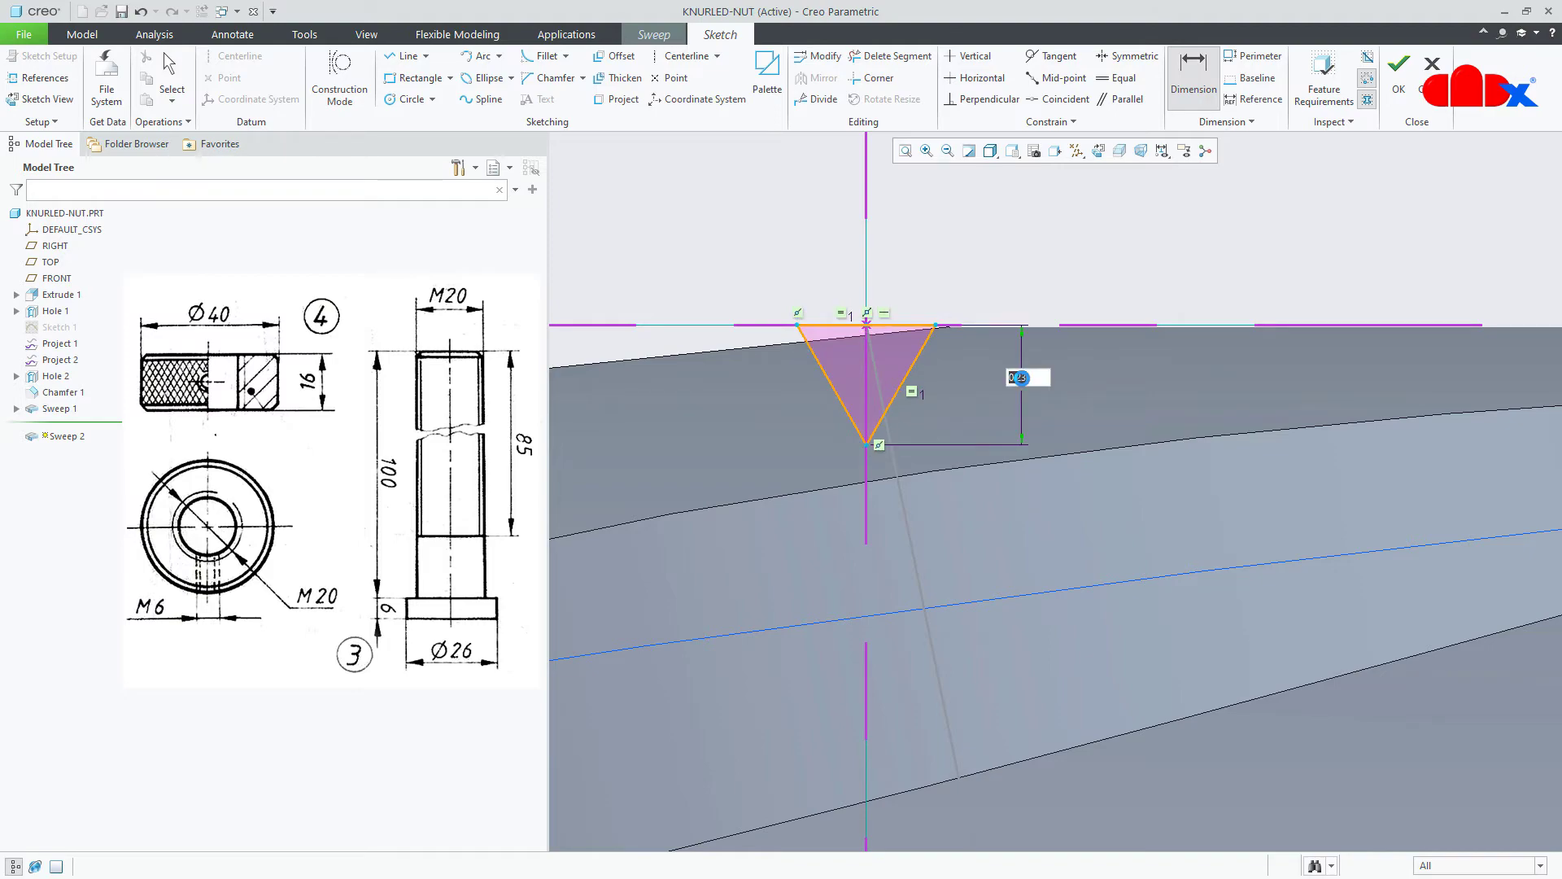
key(BackSpace)
key(Return)
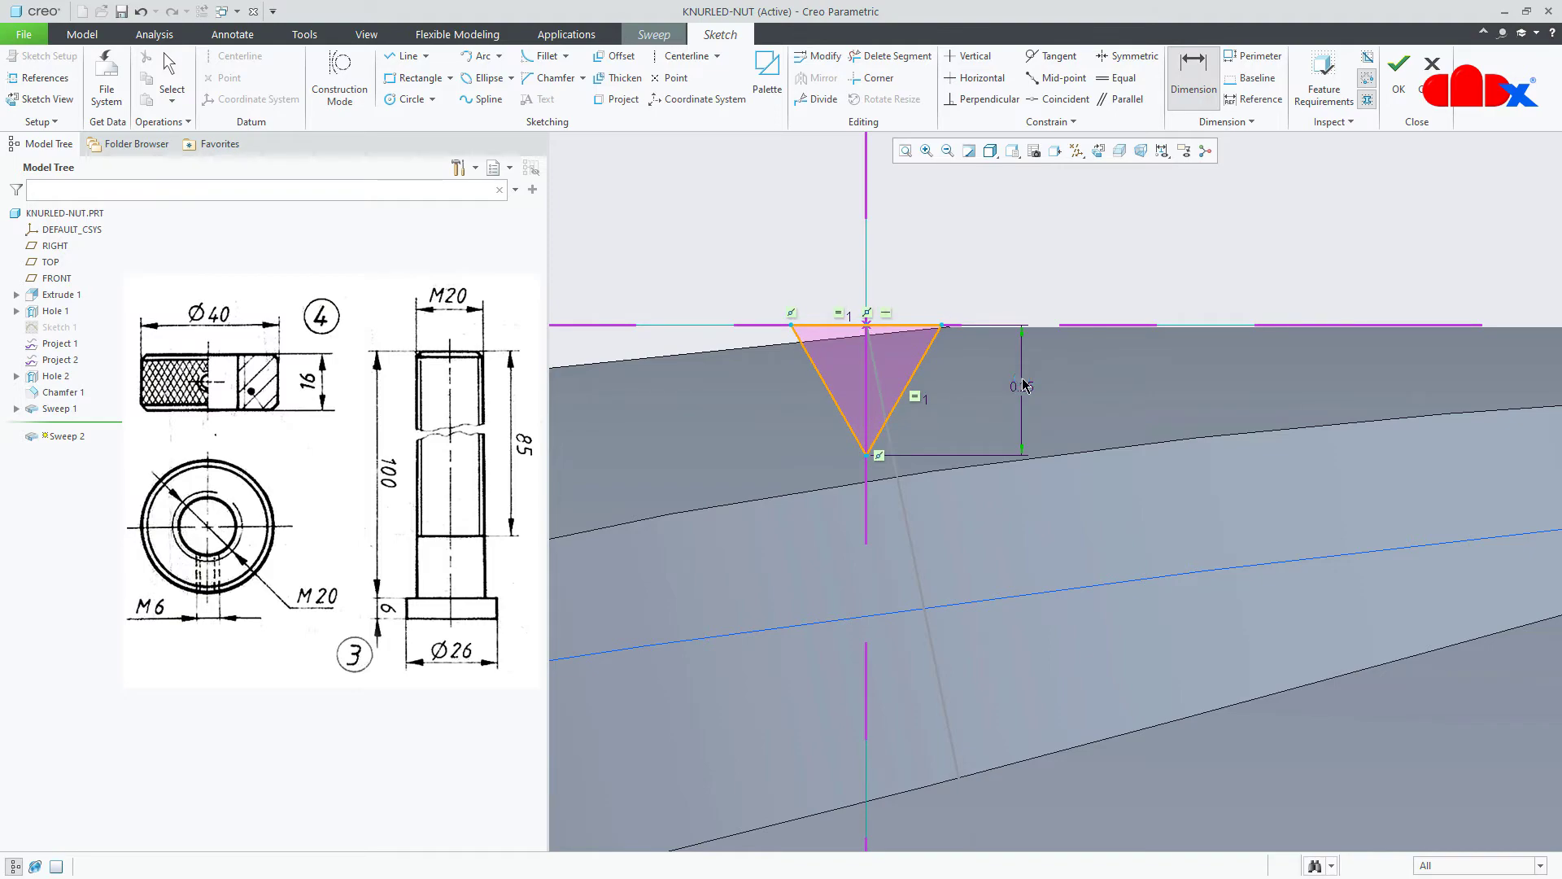
right_click(1023, 380)
click(1057, 501)
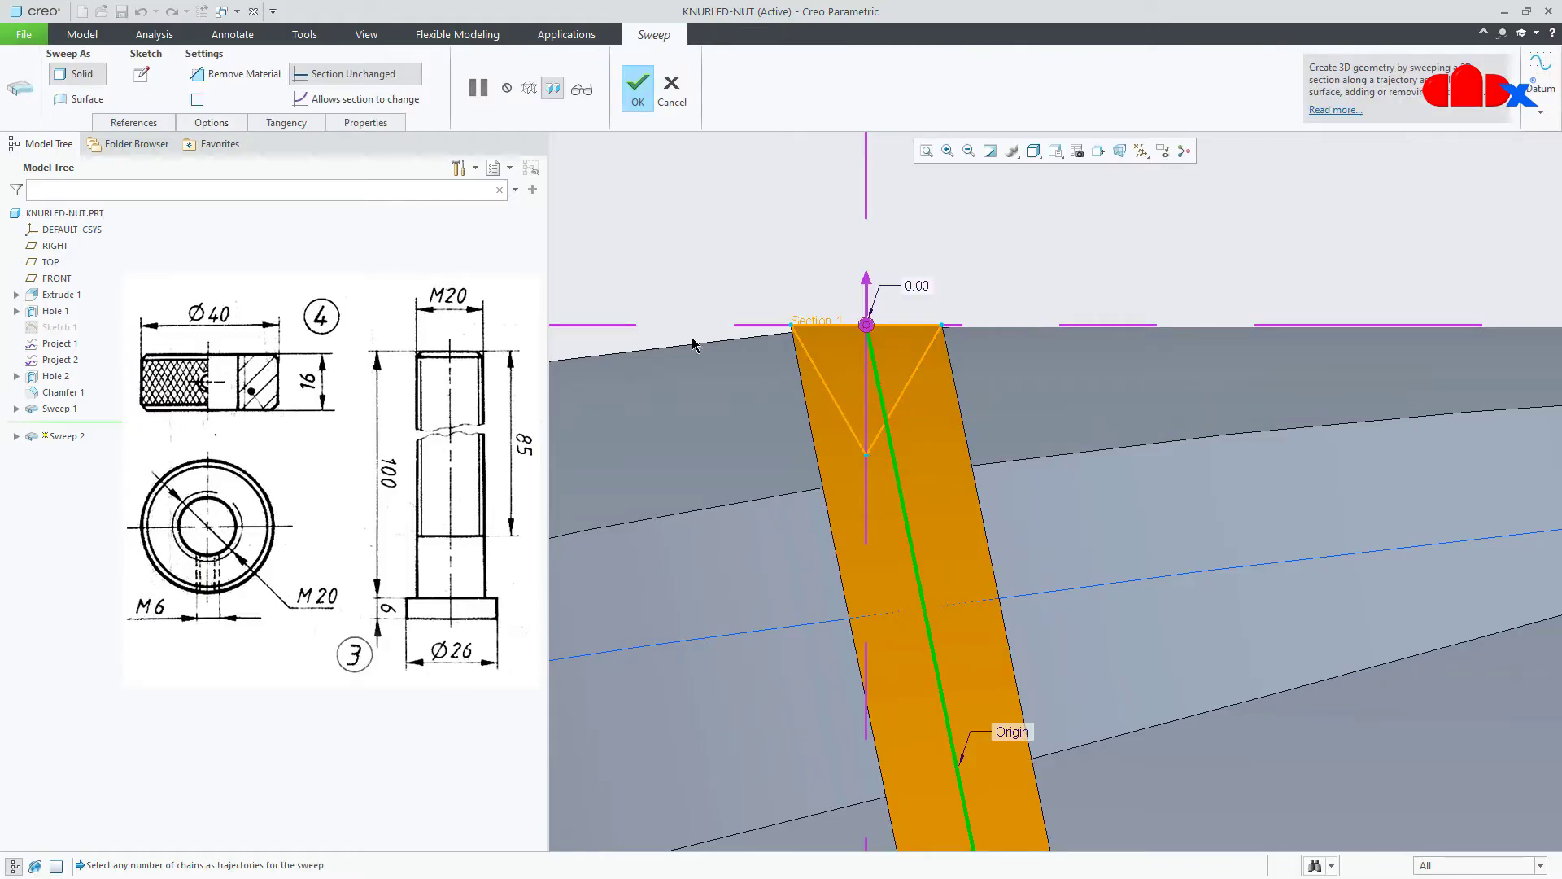
- Set the second sweep to remove material and complete it as the crossing groove
click(236, 74)
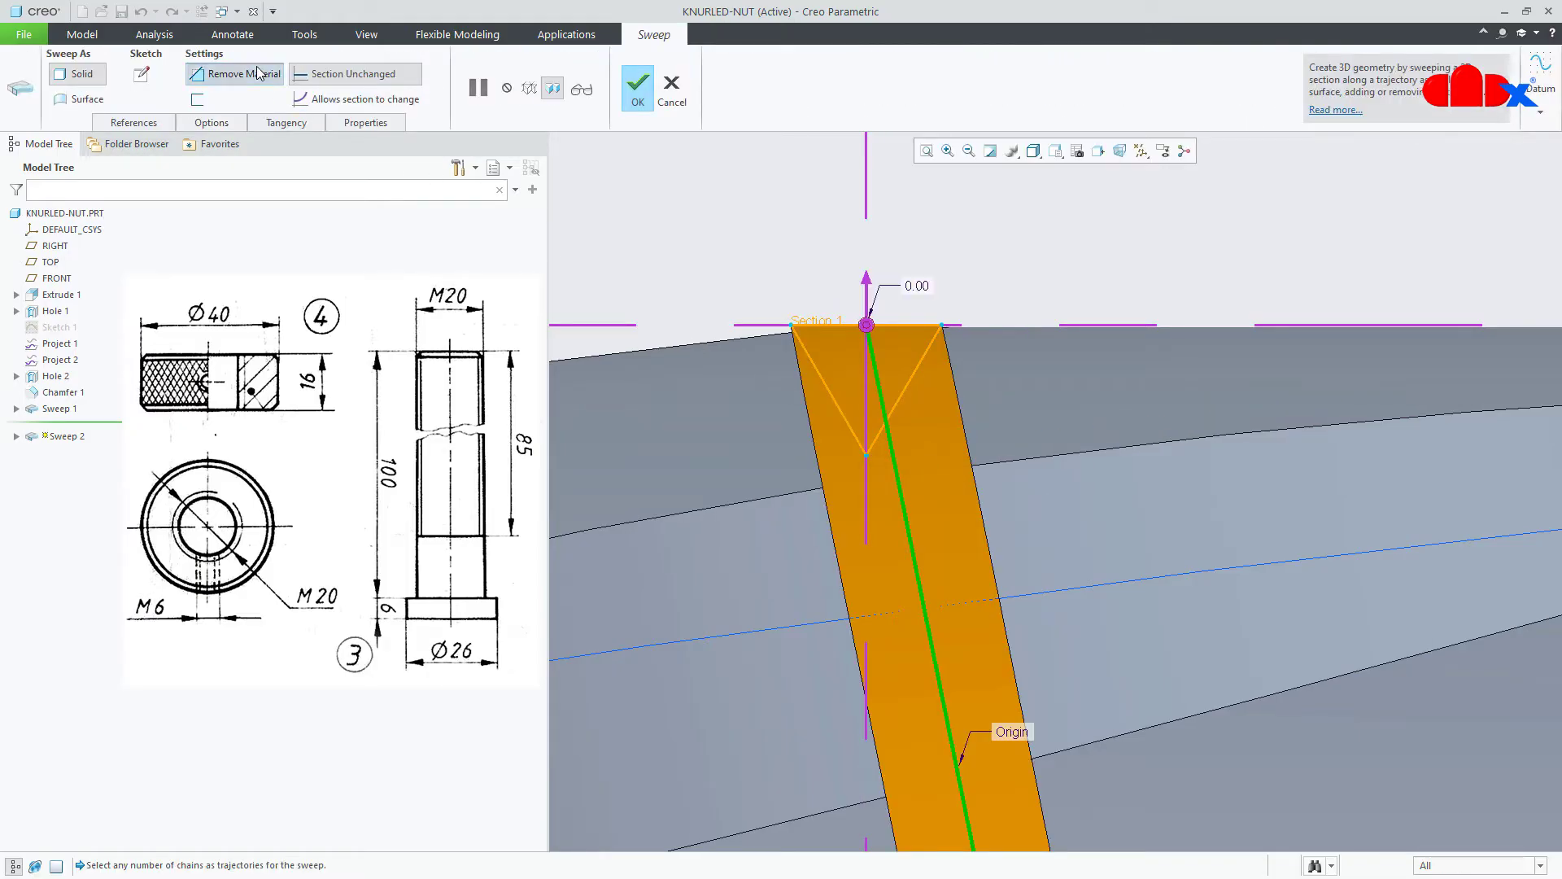
click(638, 91)
scroll(839, 261, up, 8)
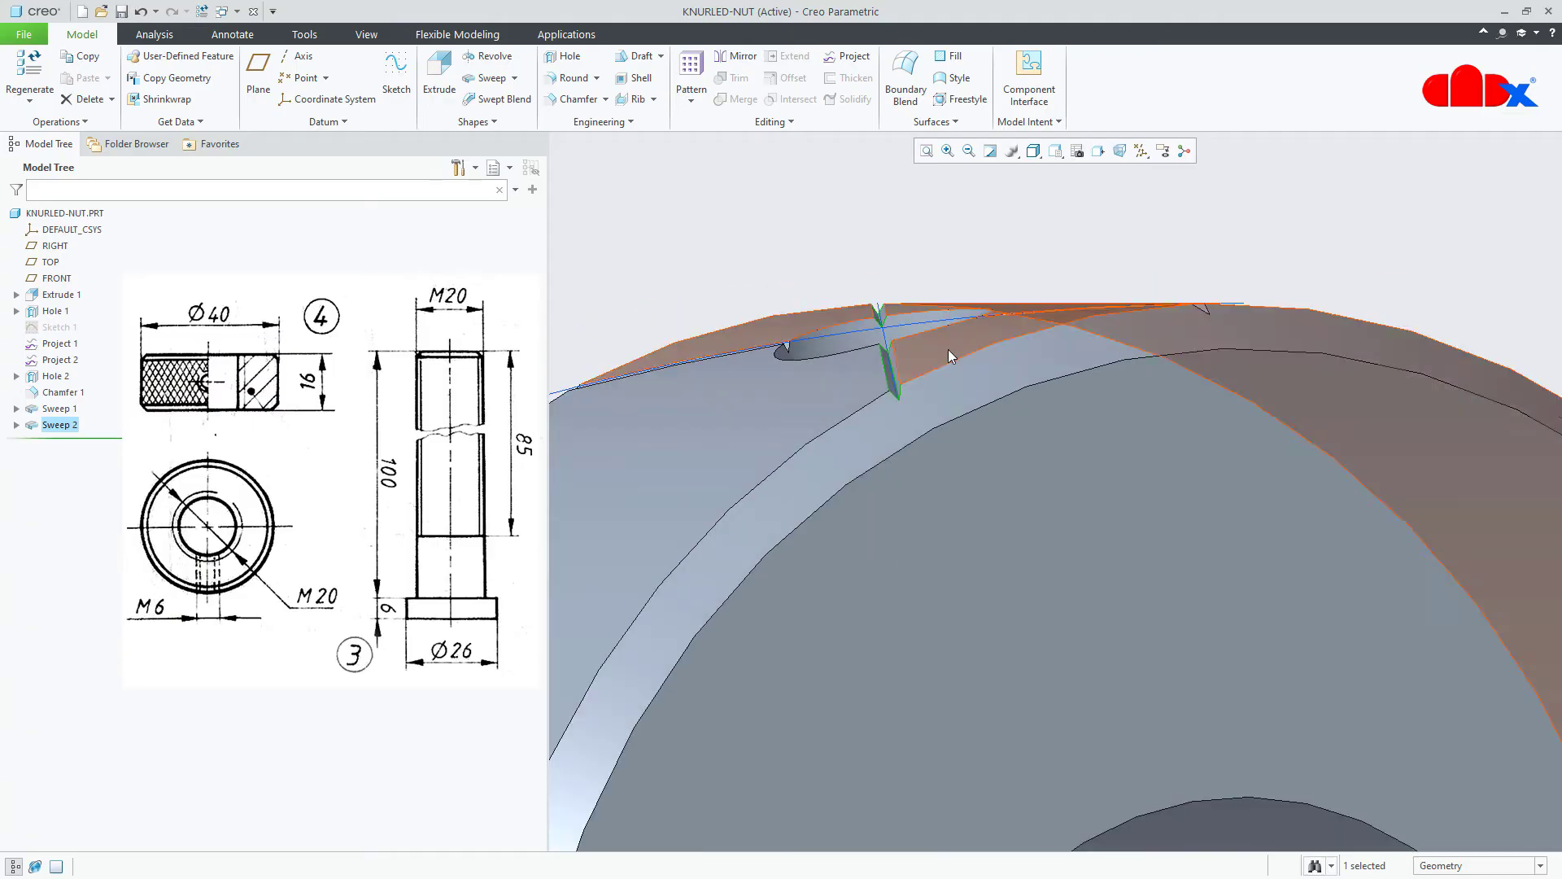
middle_drag(951, 352, 993, 316)
key(ctrl+d)
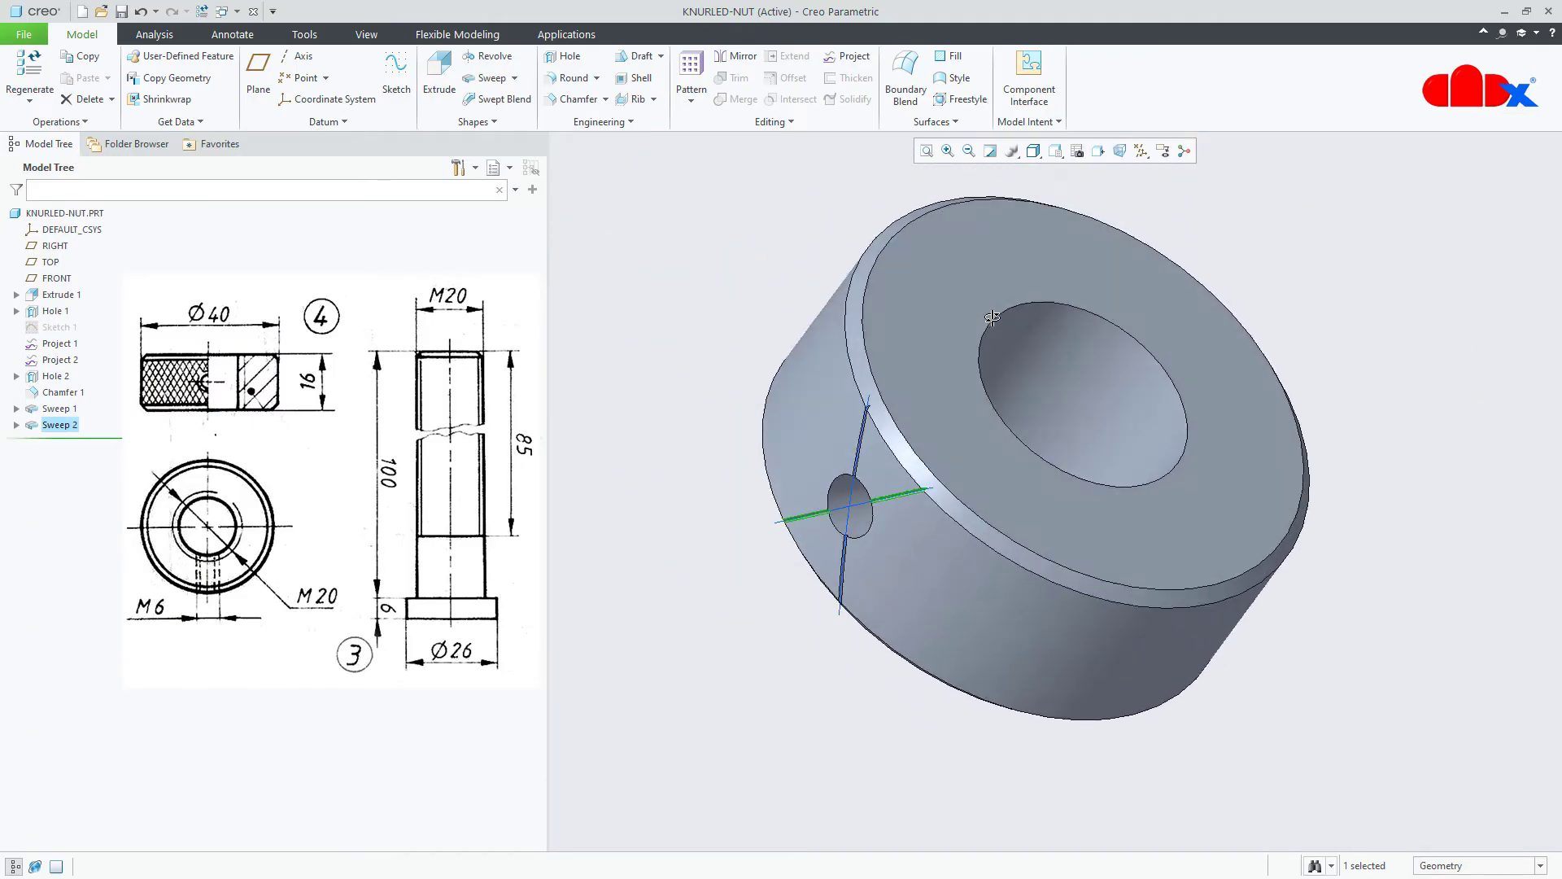
click(864, 688)
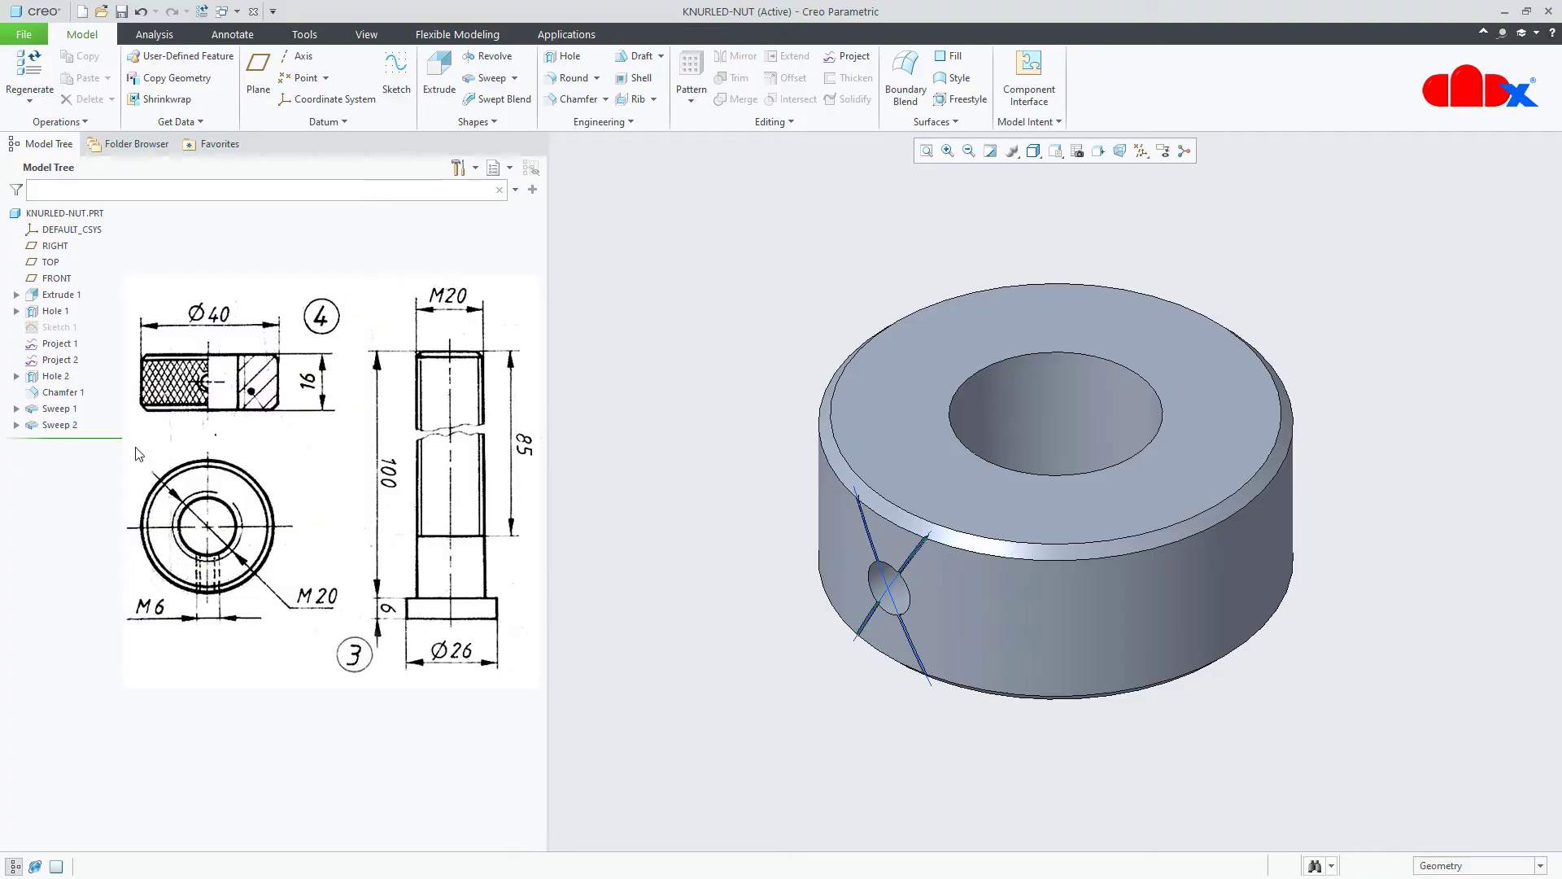
- Start an axis pattern of the first swept groove, turning on axis display and choosing the central bore's axis as its centre
click(37, 411)
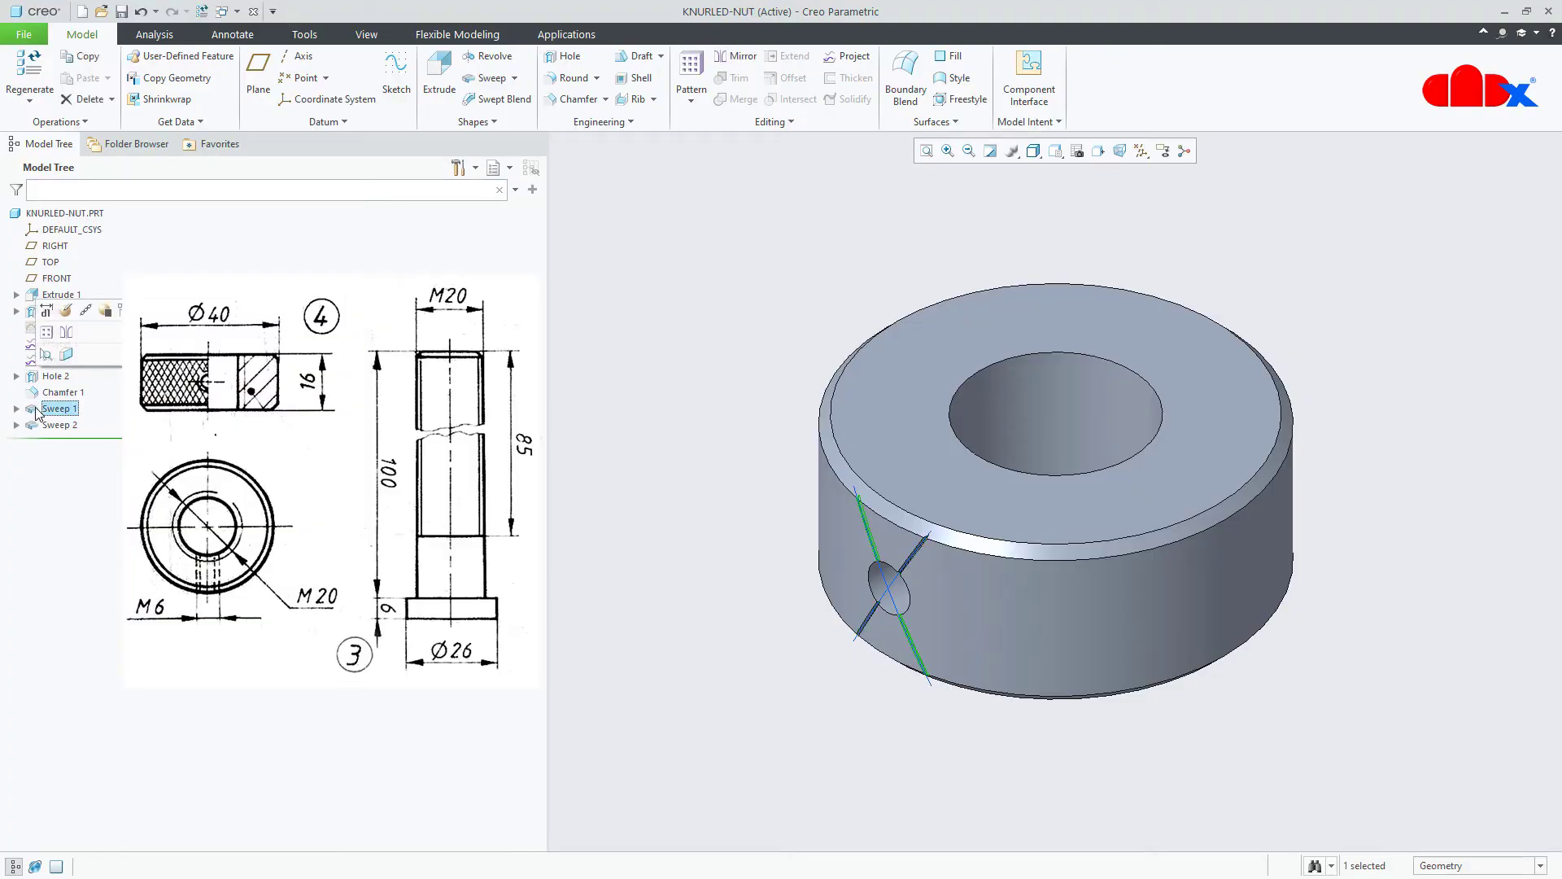
click(60, 333)
click(104, 76)
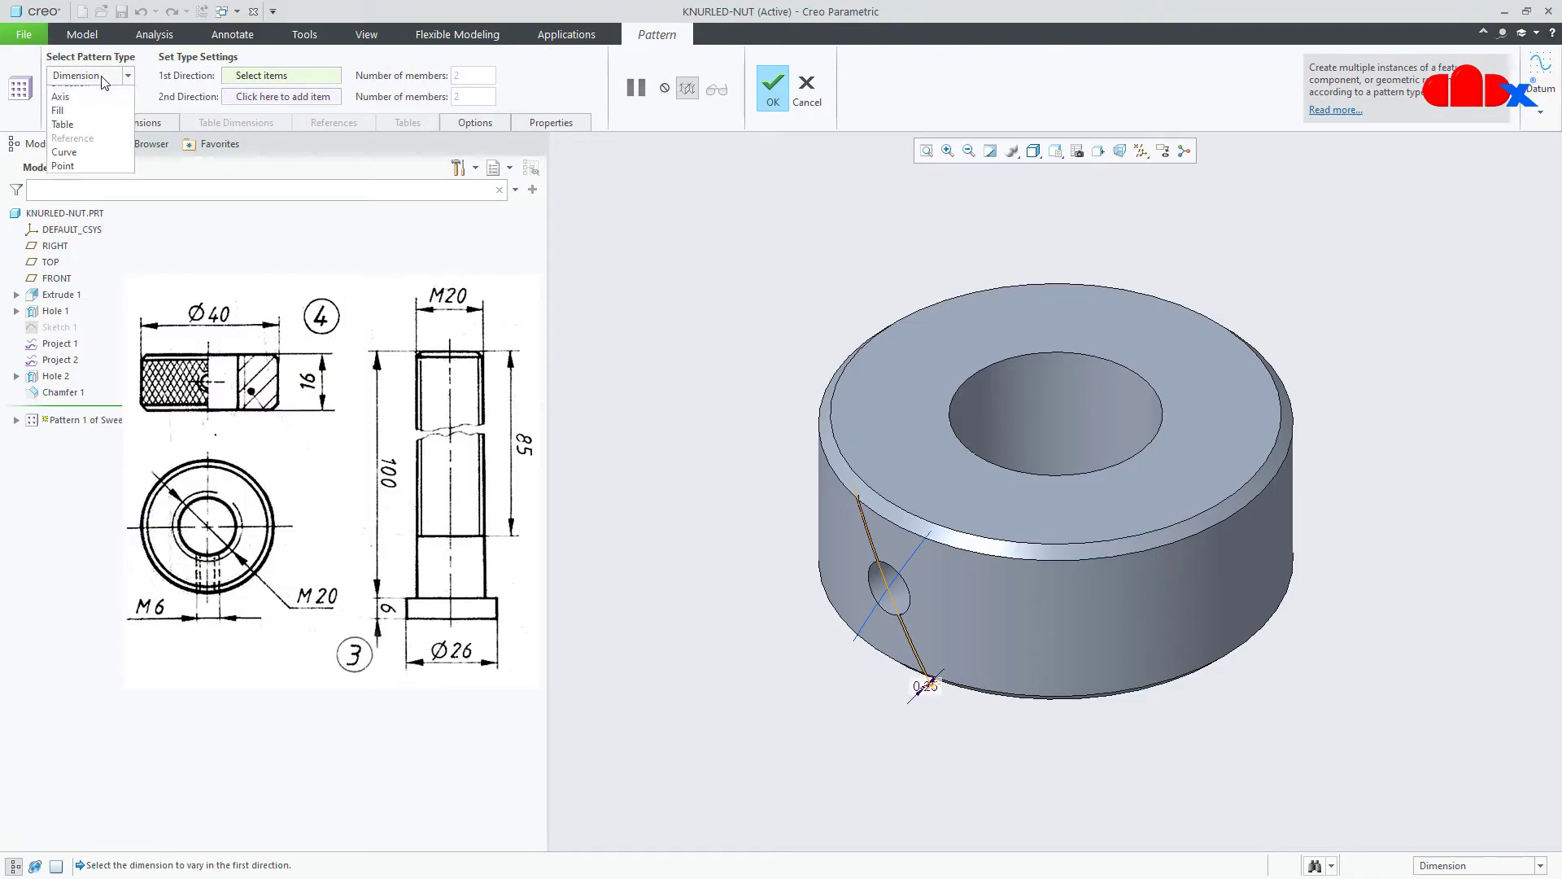
click(93, 126)
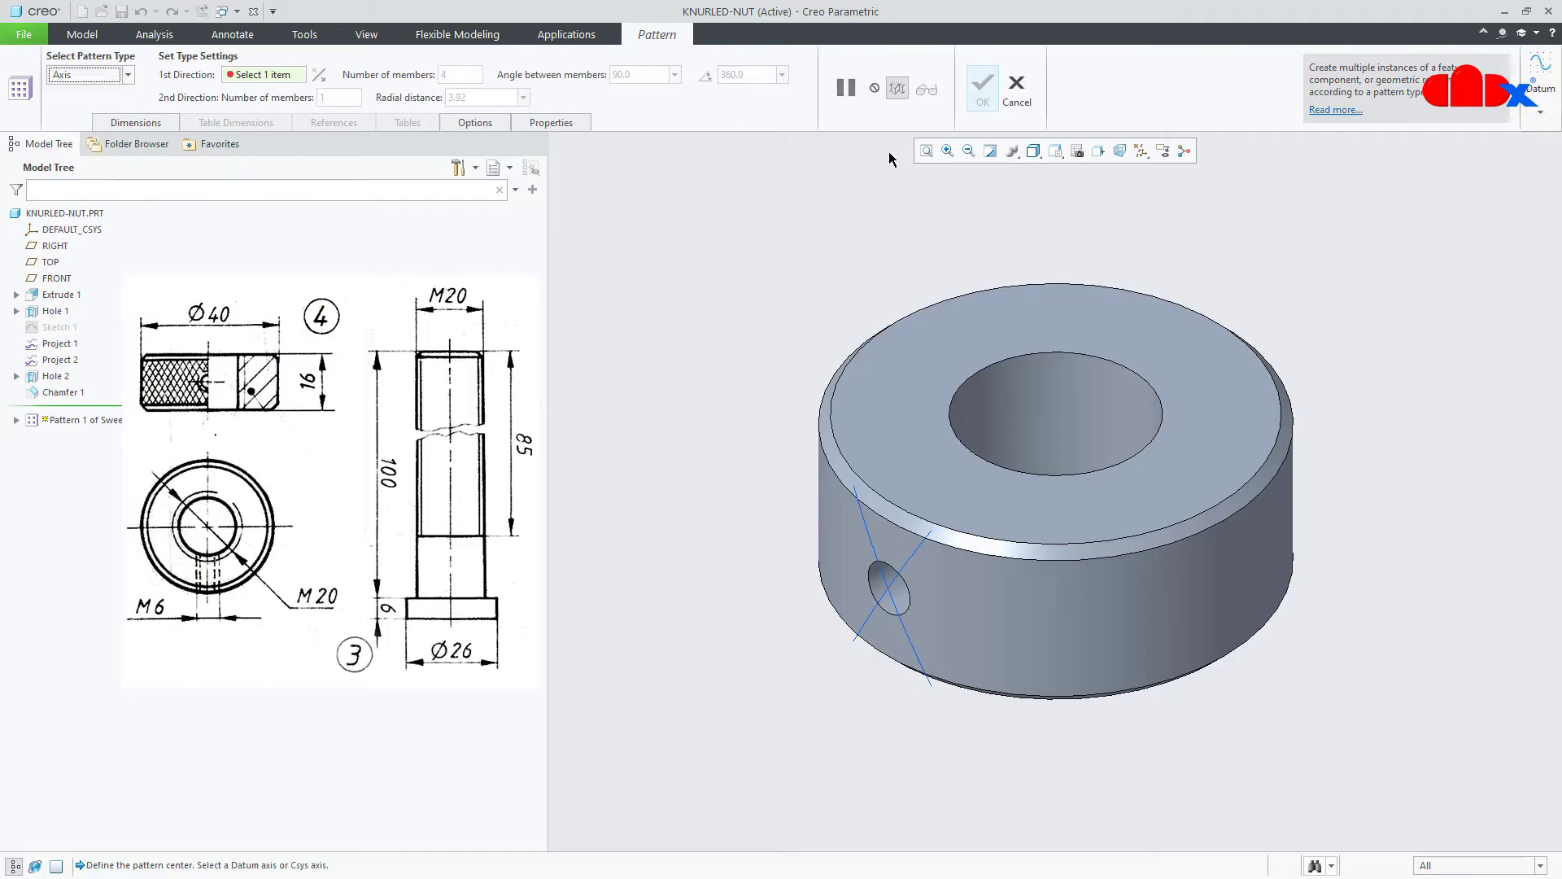
click(1141, 151)
click(1141, 189)
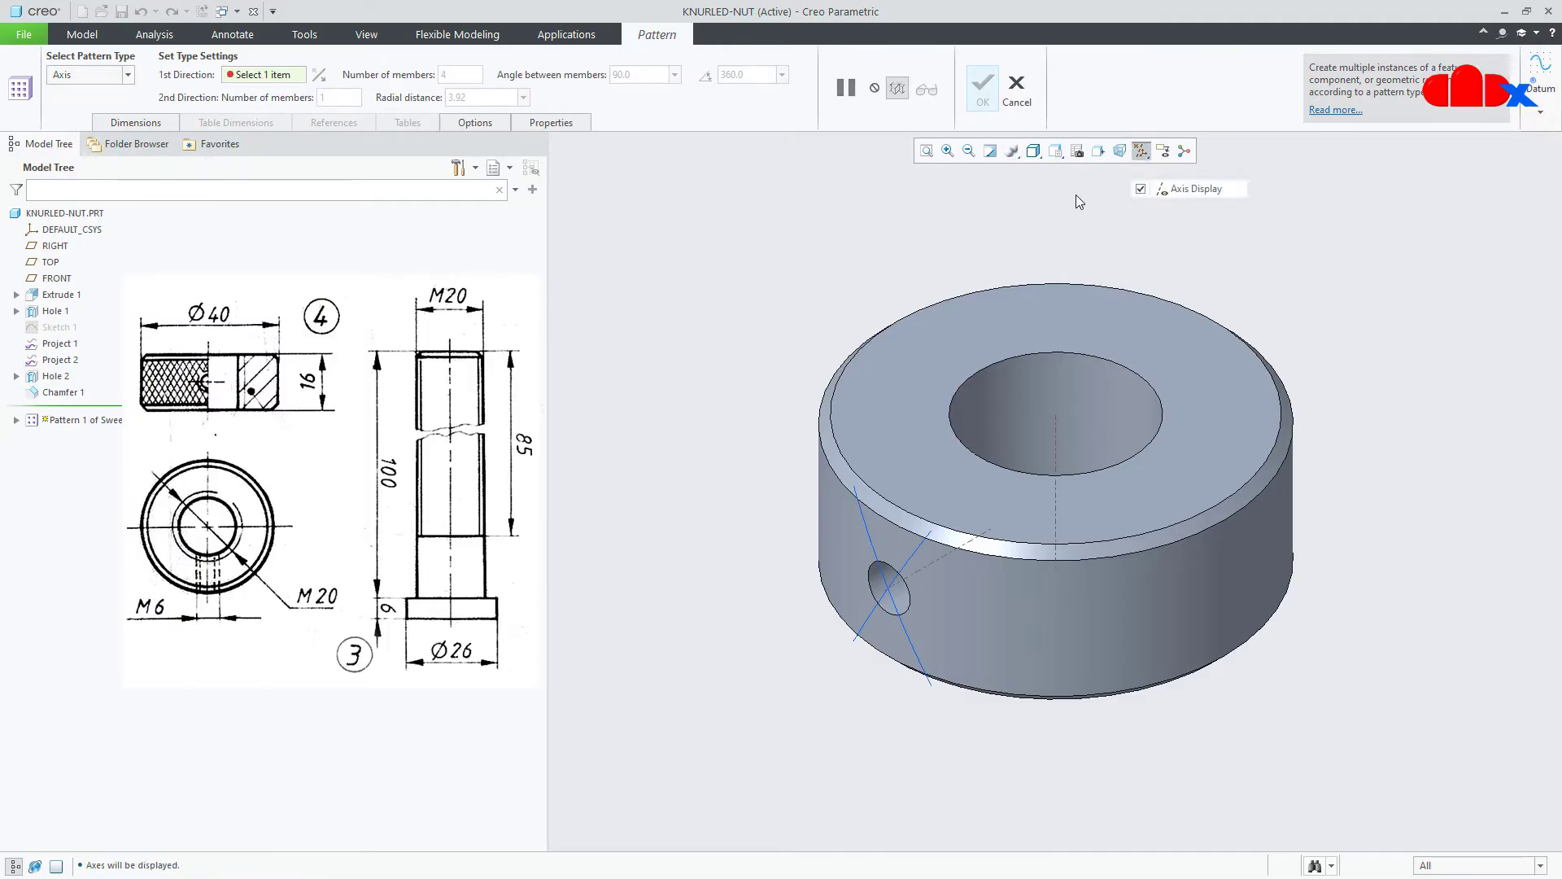
click(1056, 445)
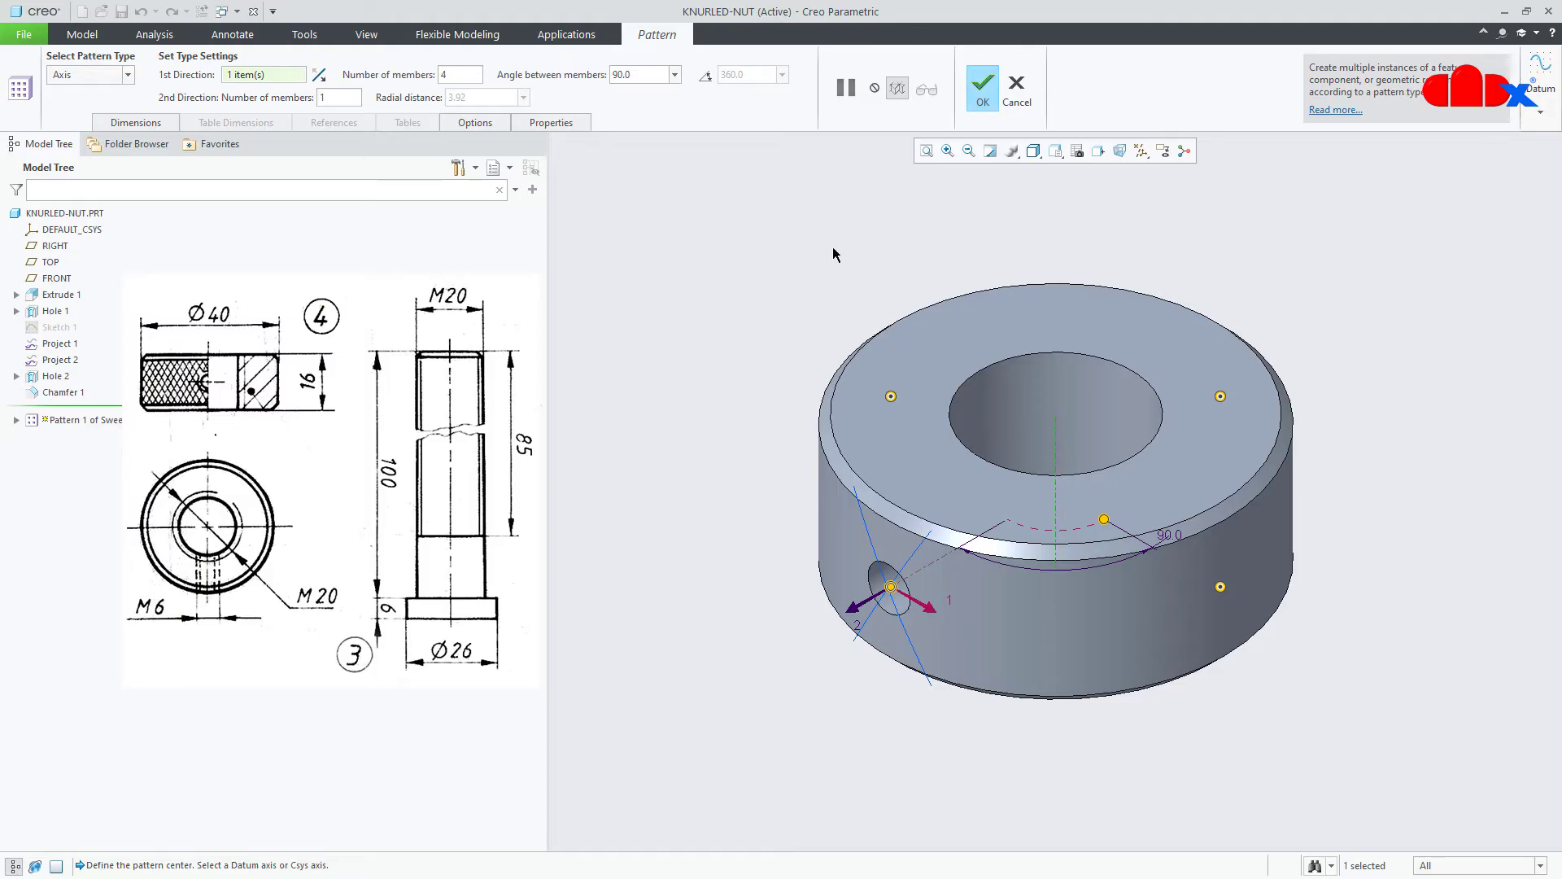
- Distribute 89 members of the first groove evenly over 360° and complete the pattern
click(706, 77)
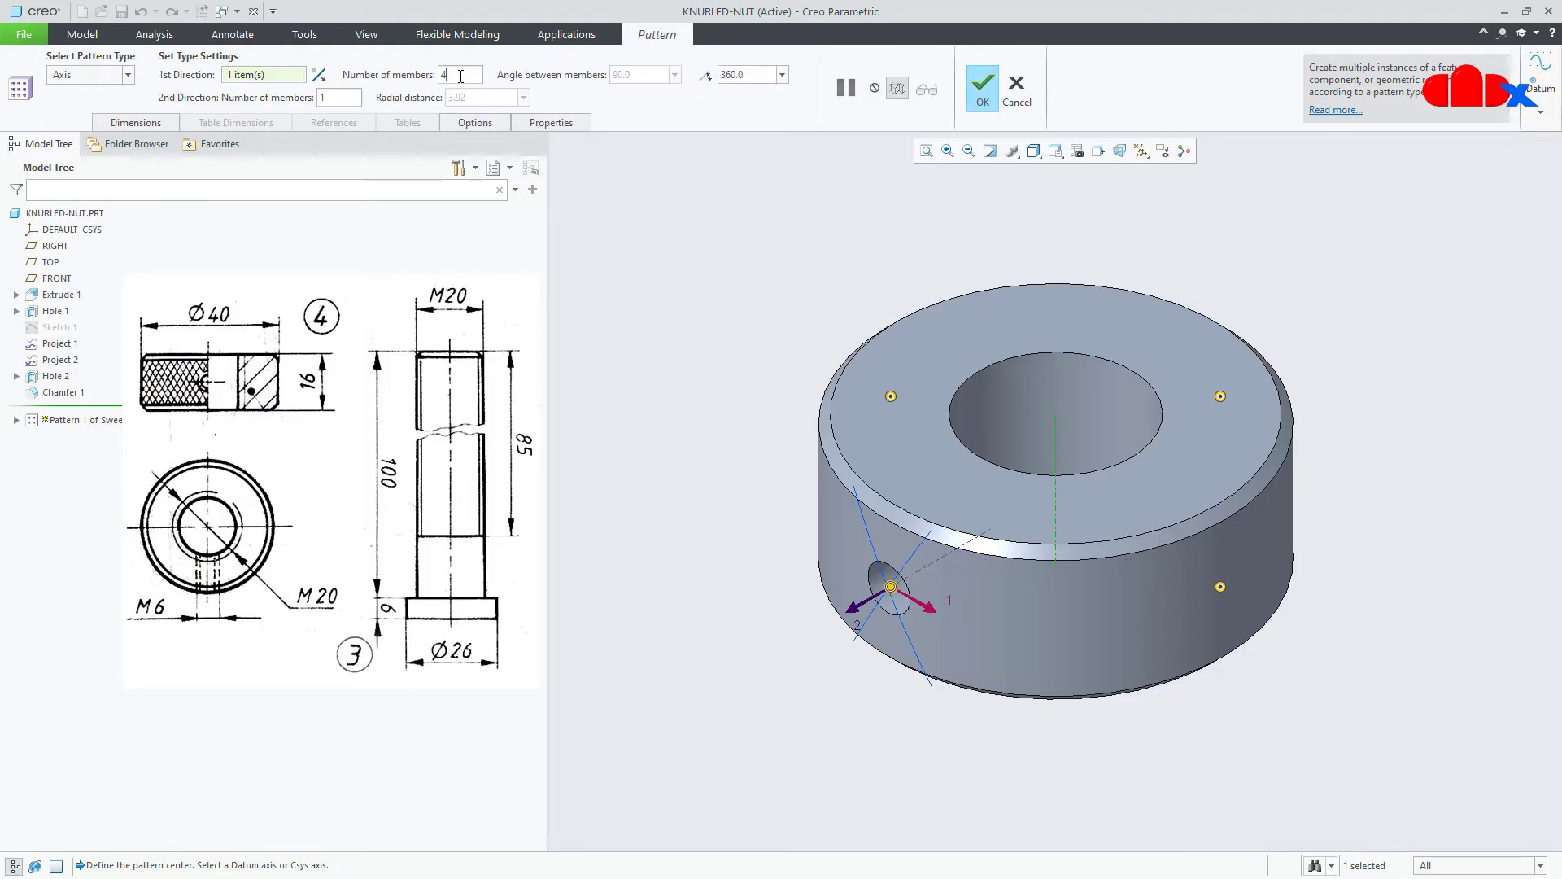
double_click(461, 77)
text(89)
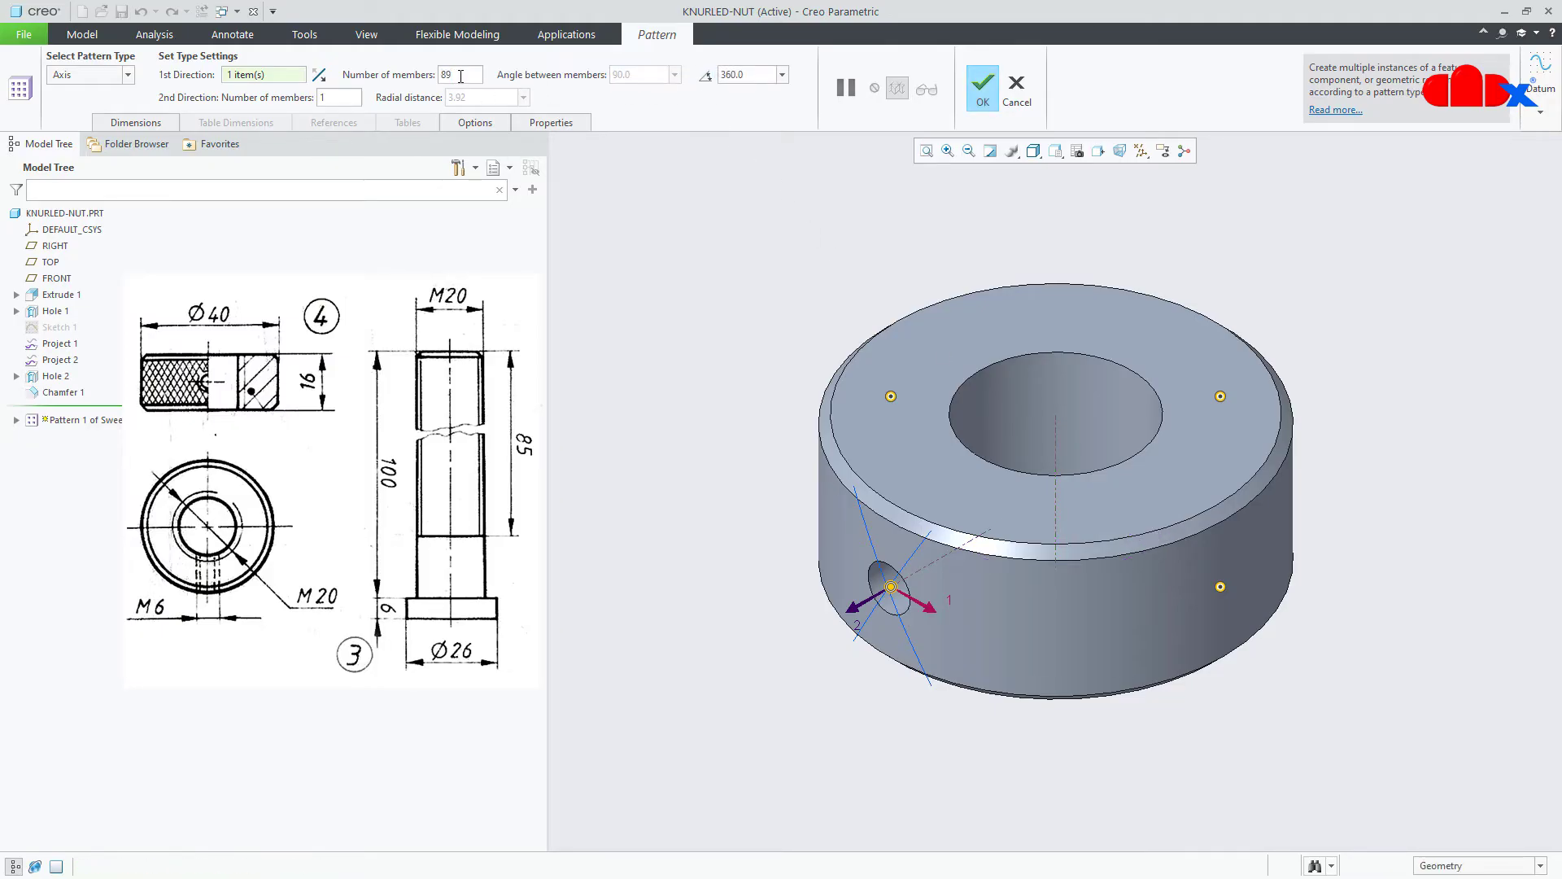
key(Return)
click(982, 88)
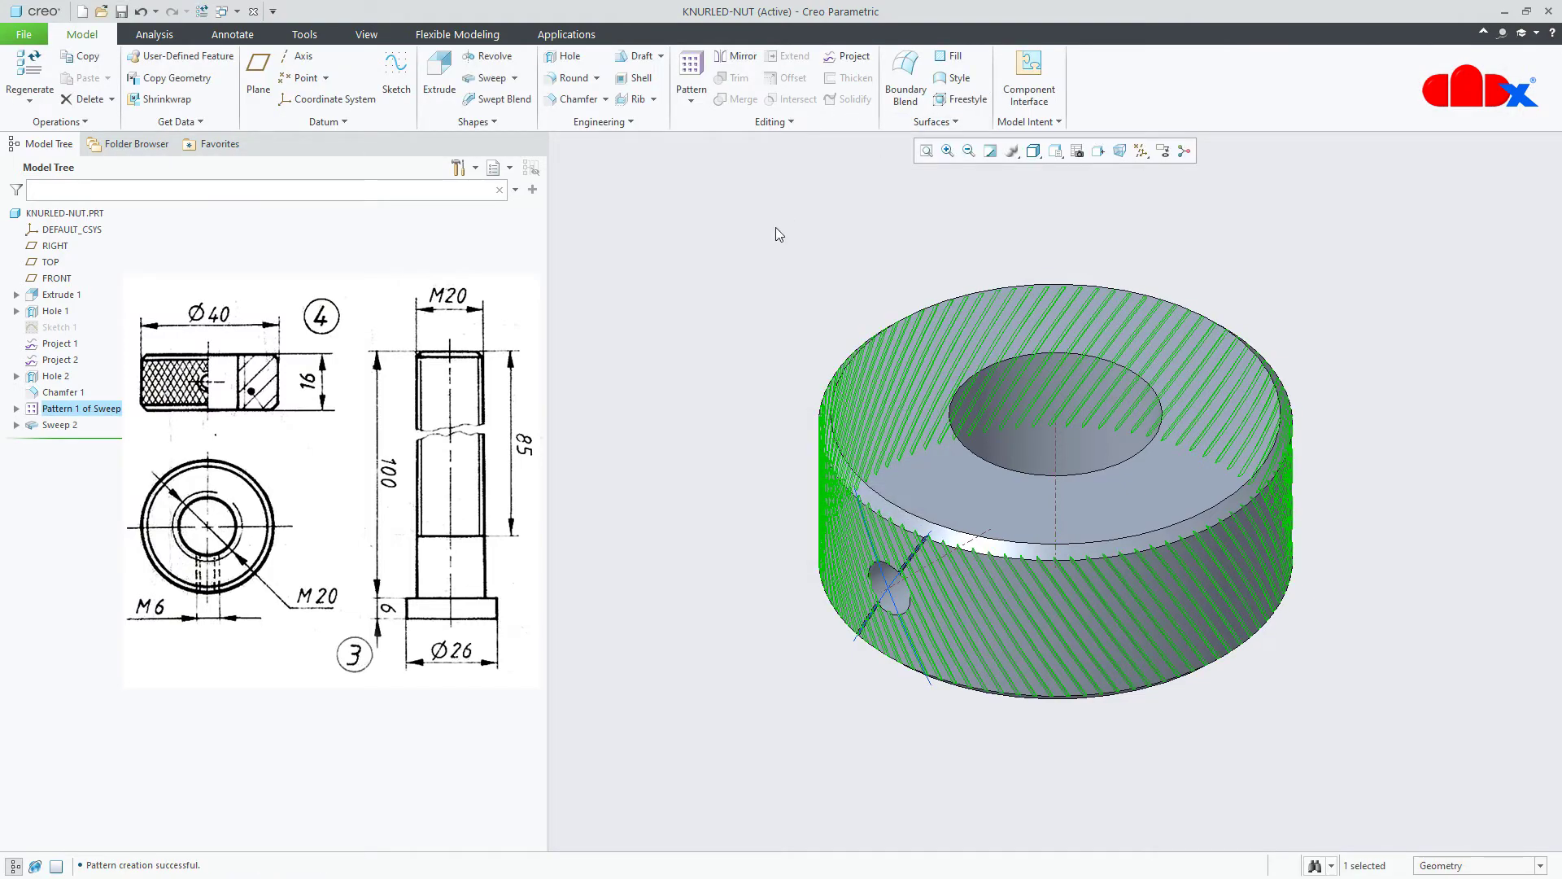
click(765, 251)
- Pattern the second swept groove around the central bore's axis with 89 members spread over 360°
click(36, 428)
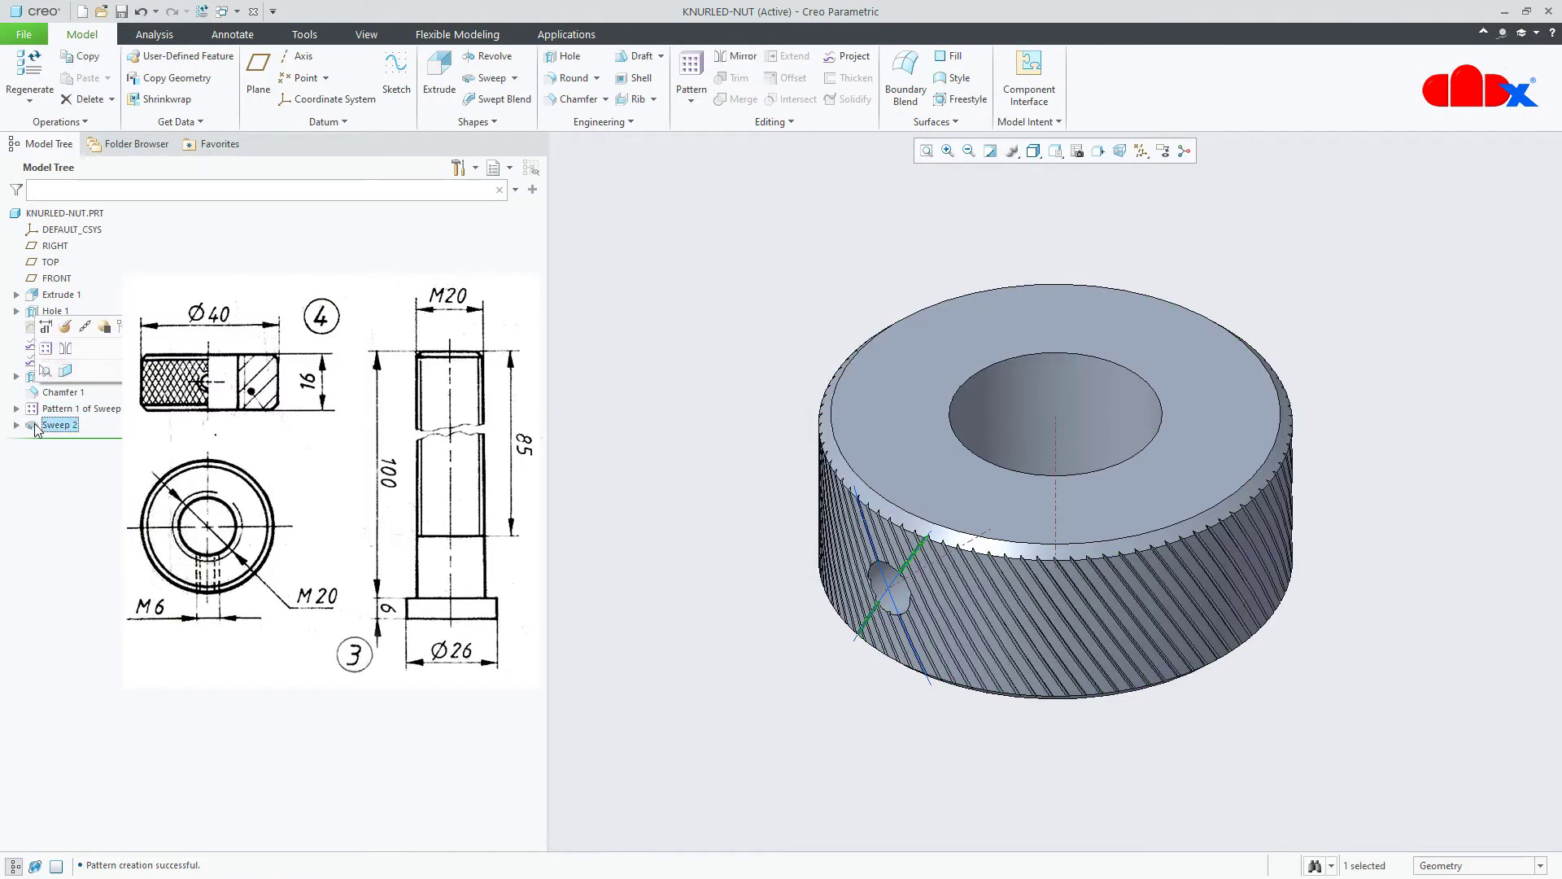
click(46, 349)
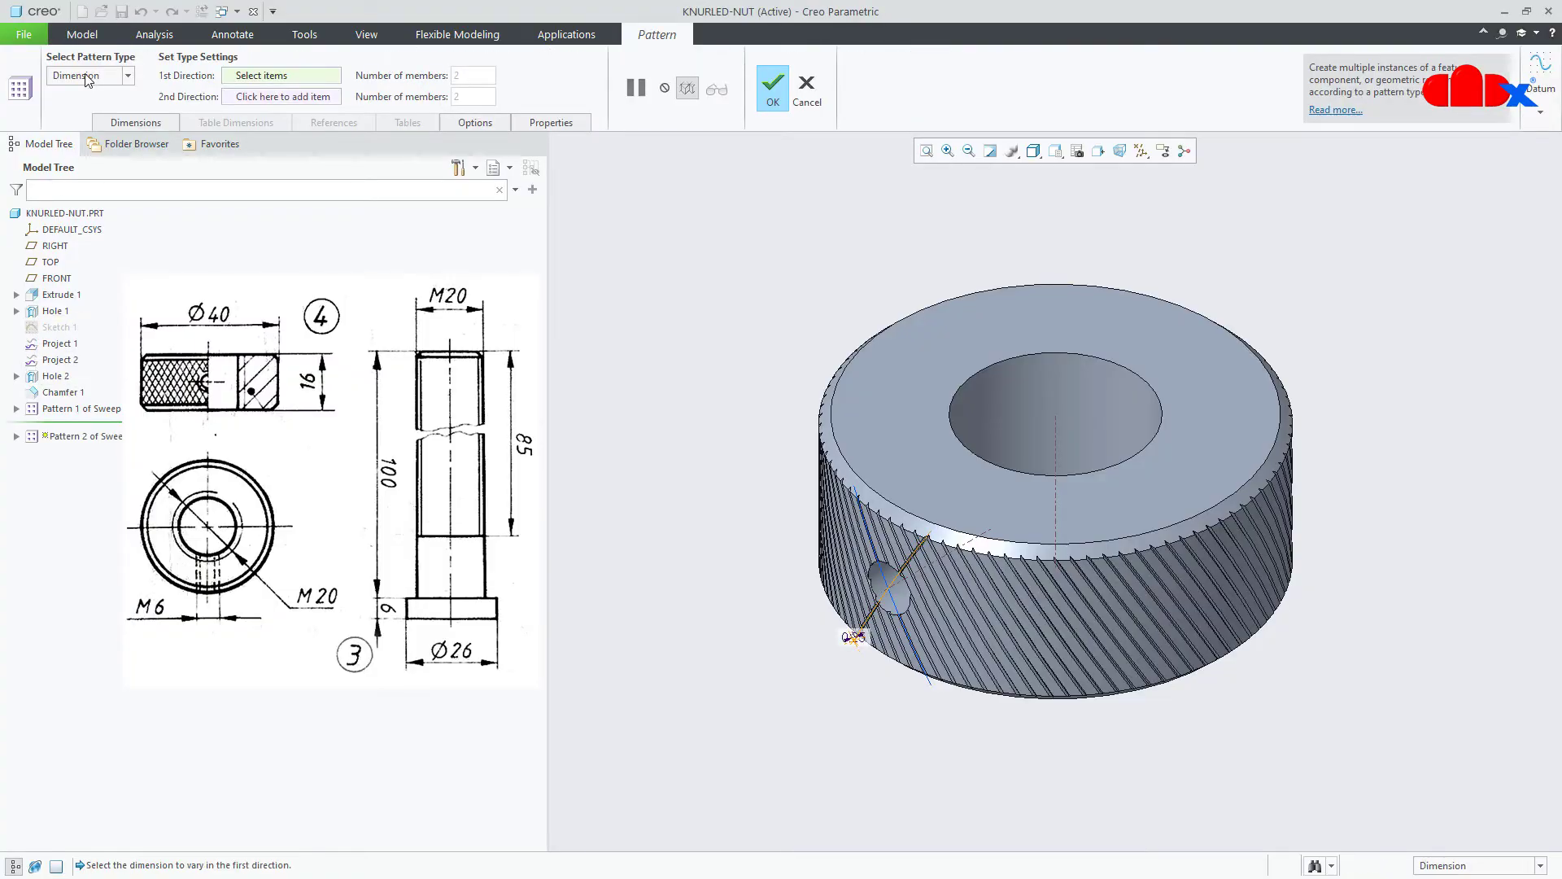
click(85, 76)
click(61, 121)
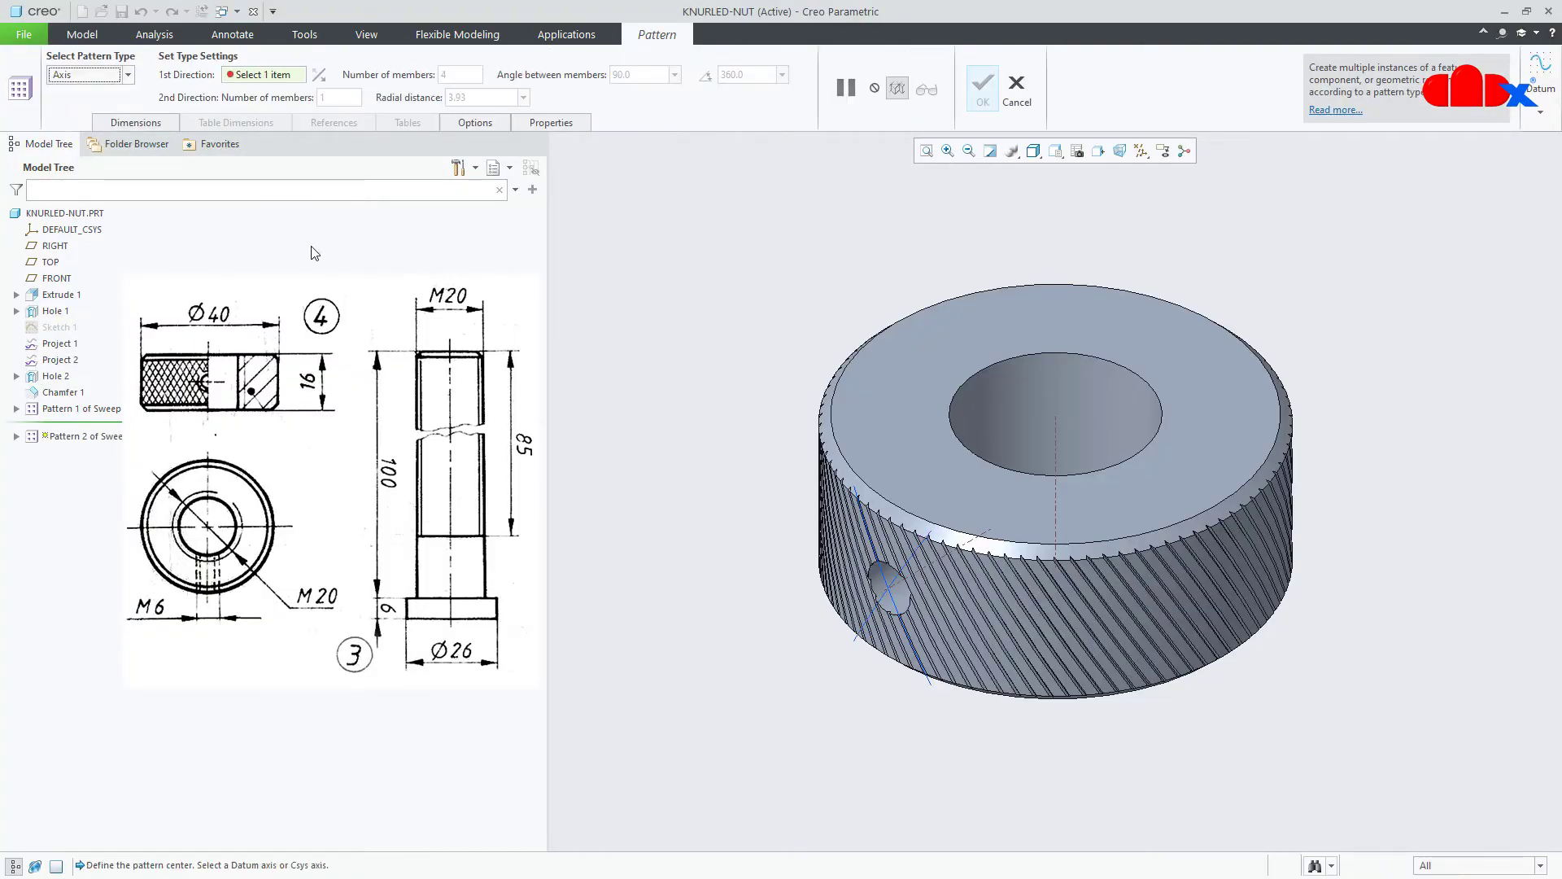
click(1058, 463)
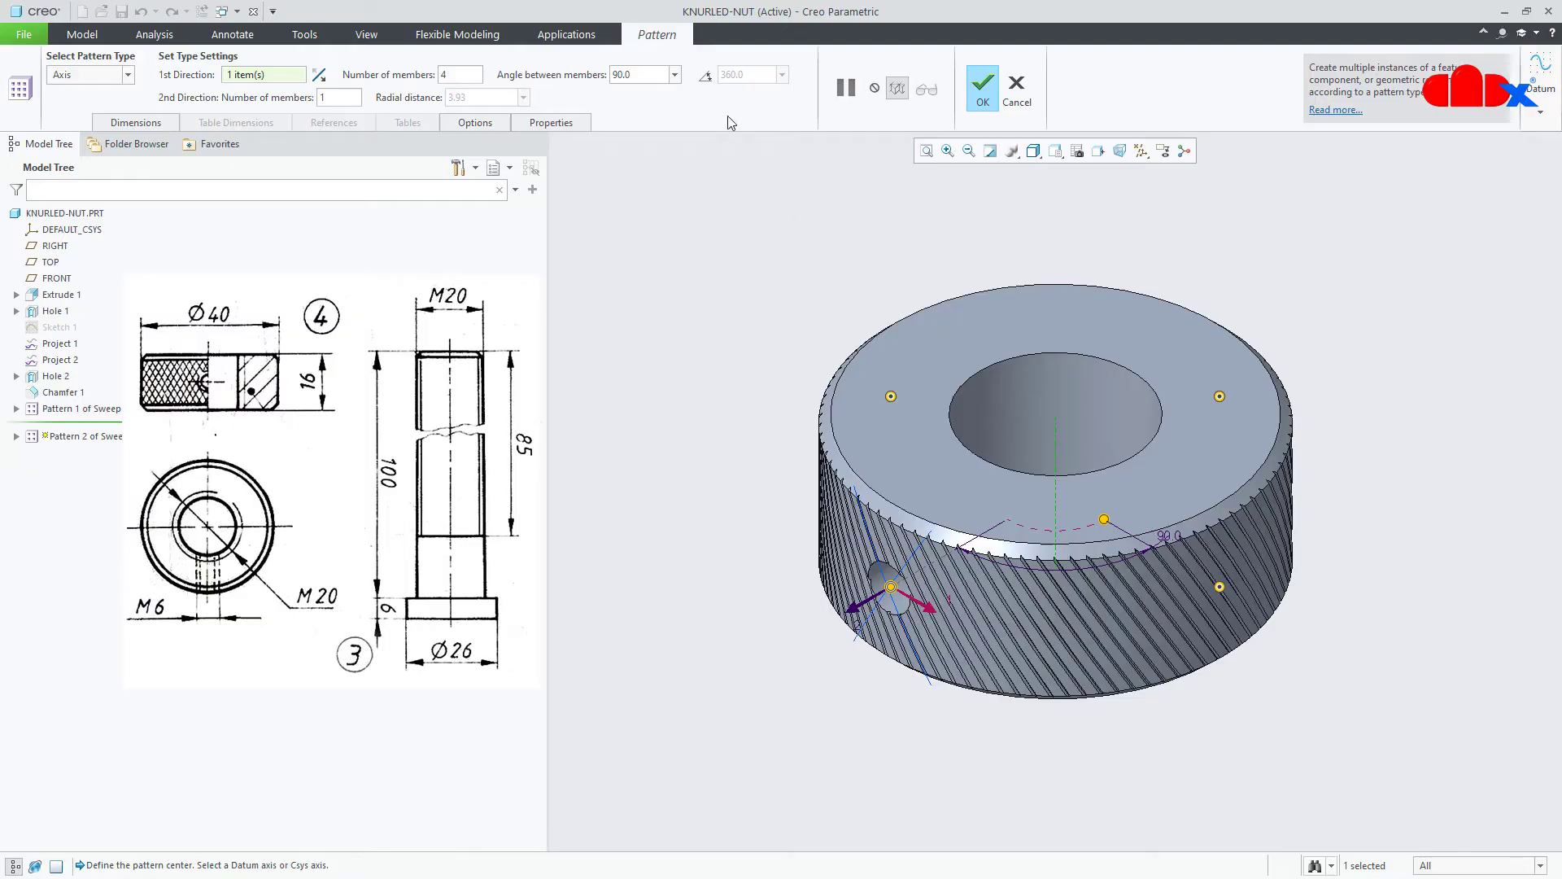
click(706, 76)
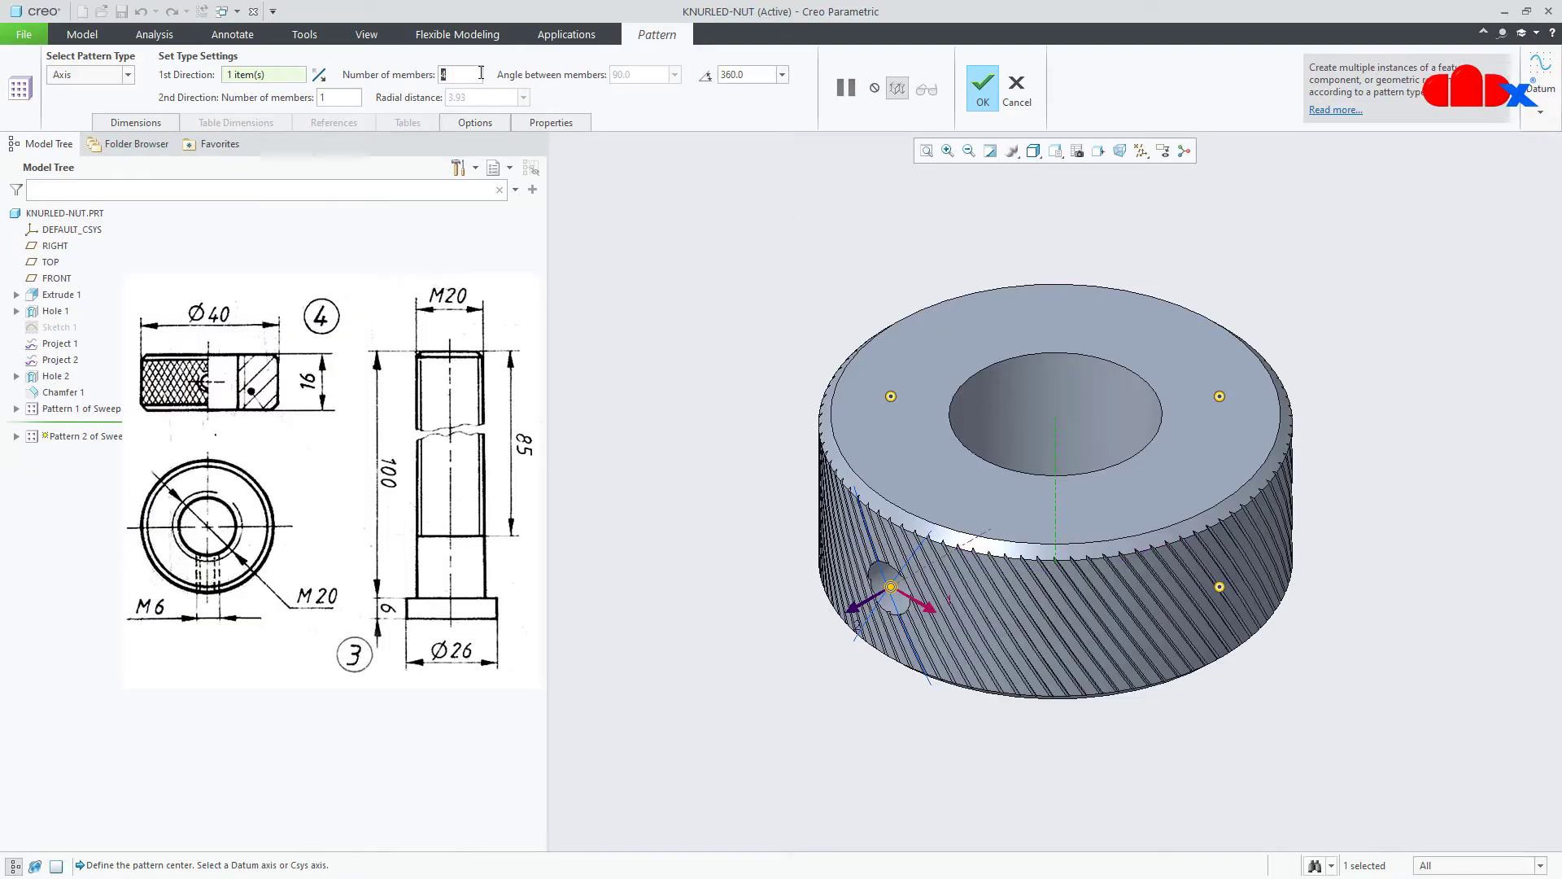
text(89)
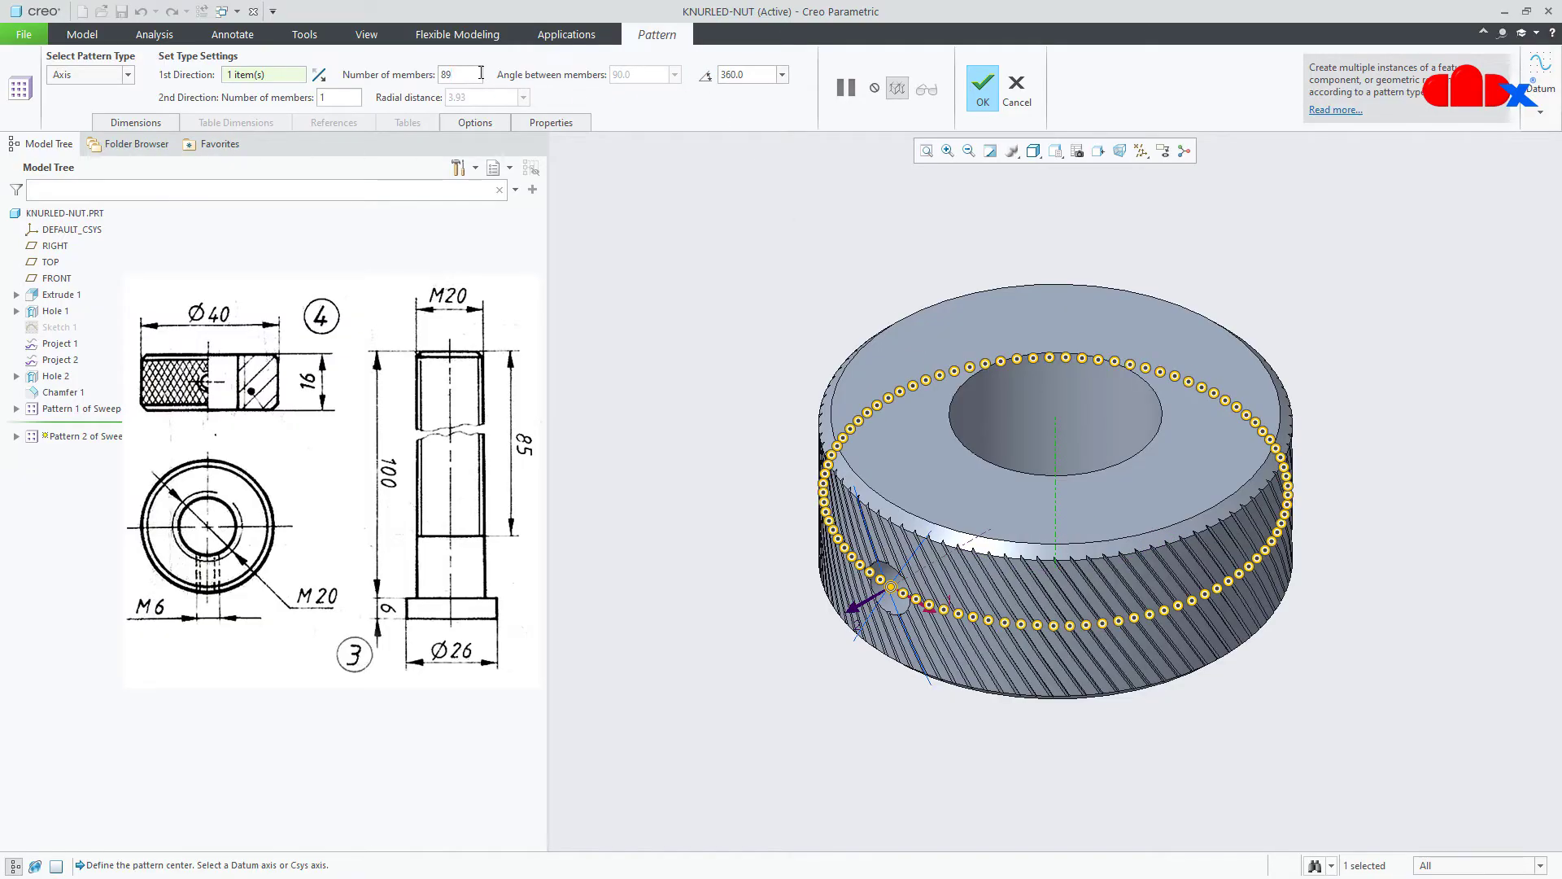
click(977, 101)
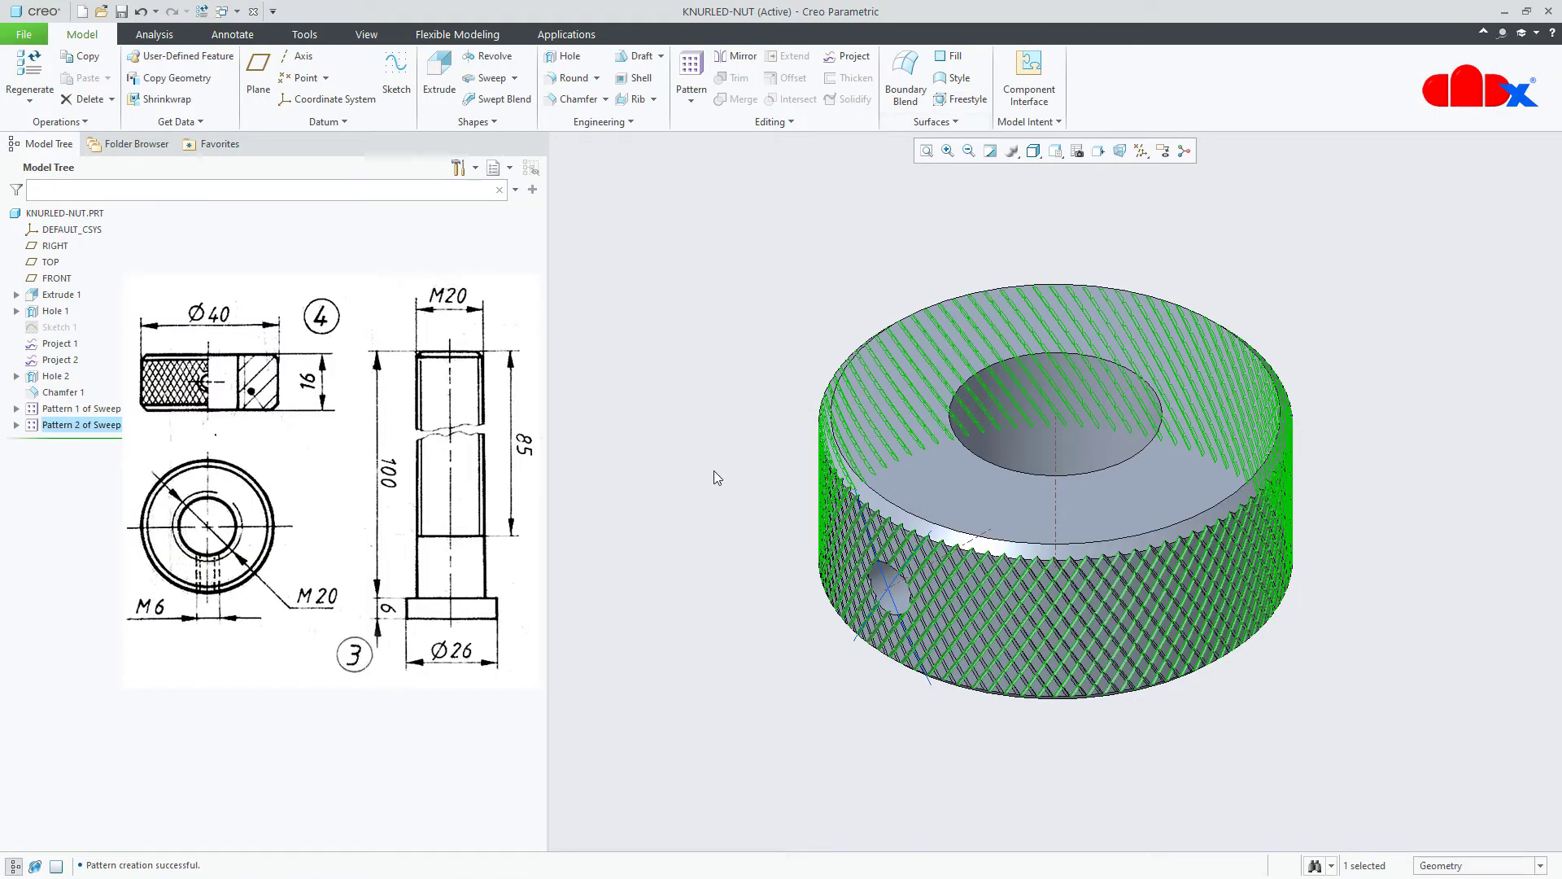
click(674, 482)
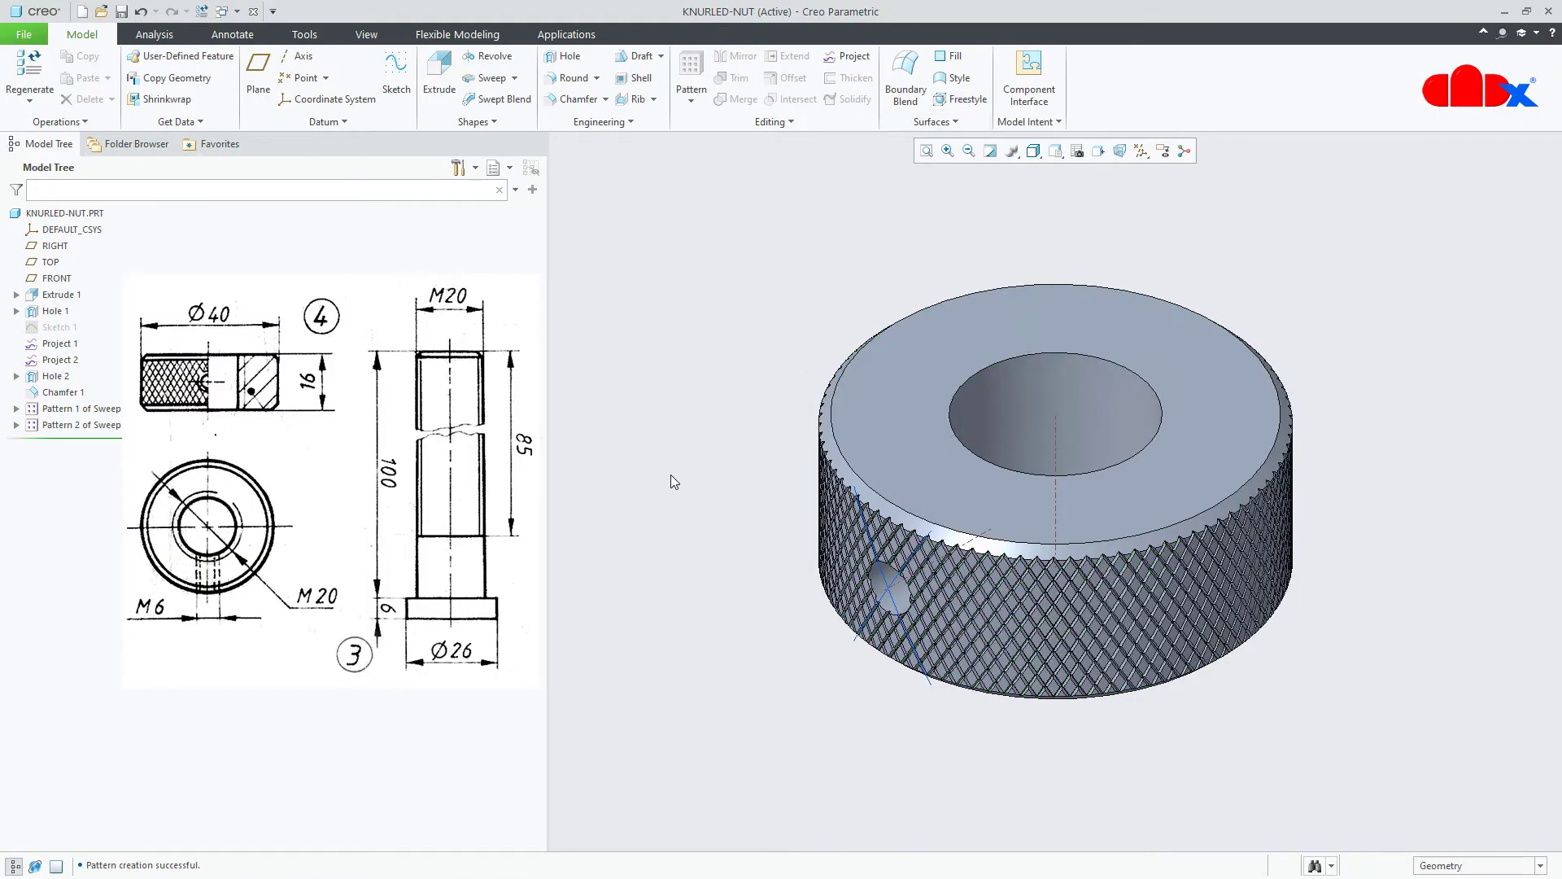
- Hide both projected curves and turn off the axis display
click(45, 362)
ctrl+click(57, 343)
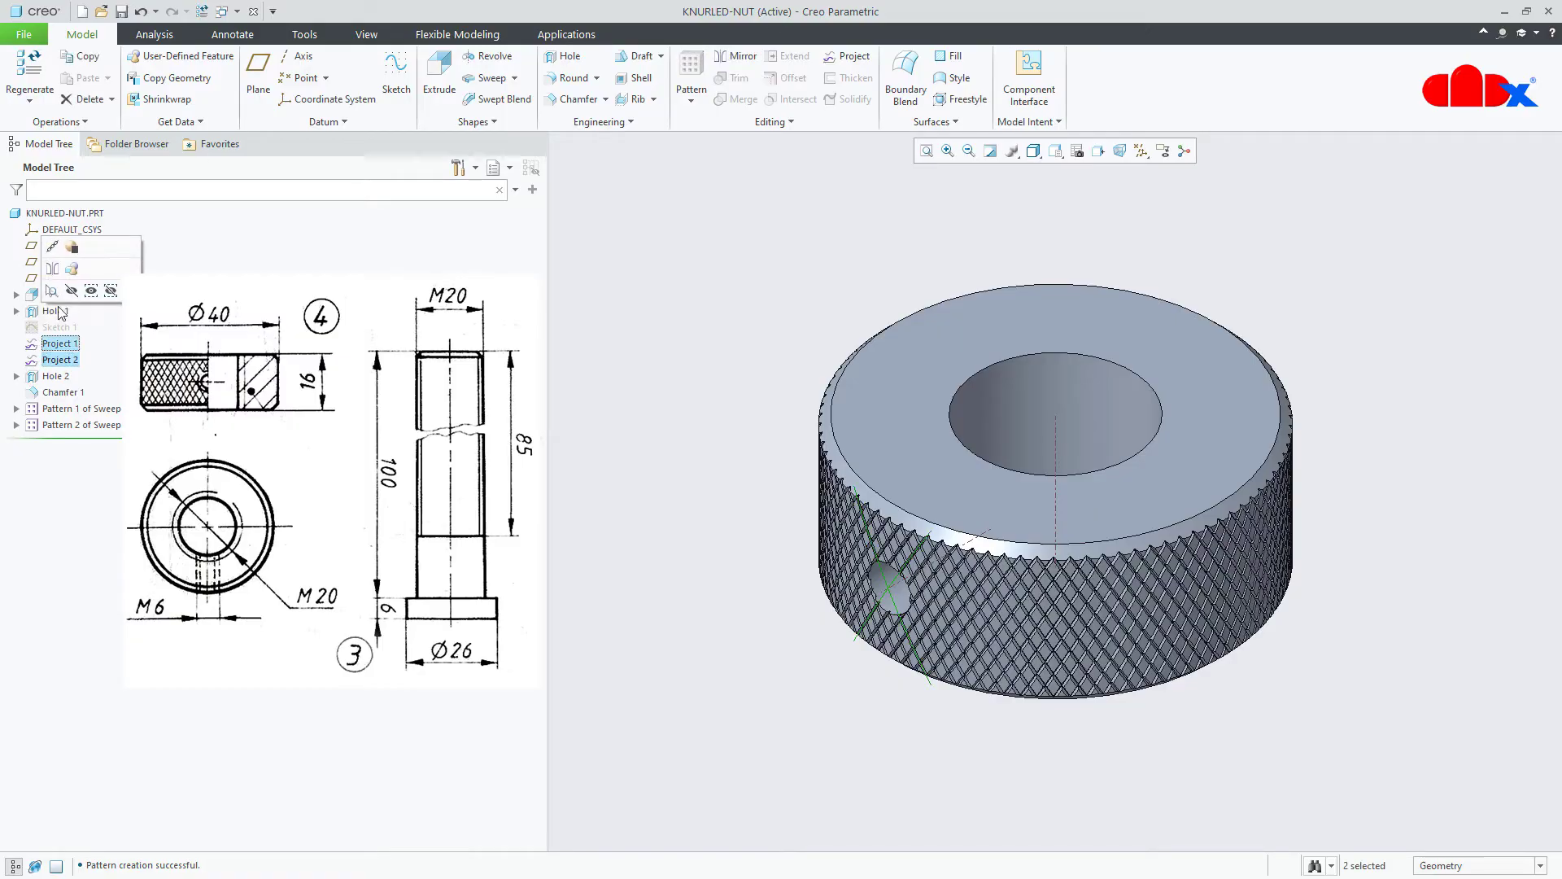
click(73, 309)
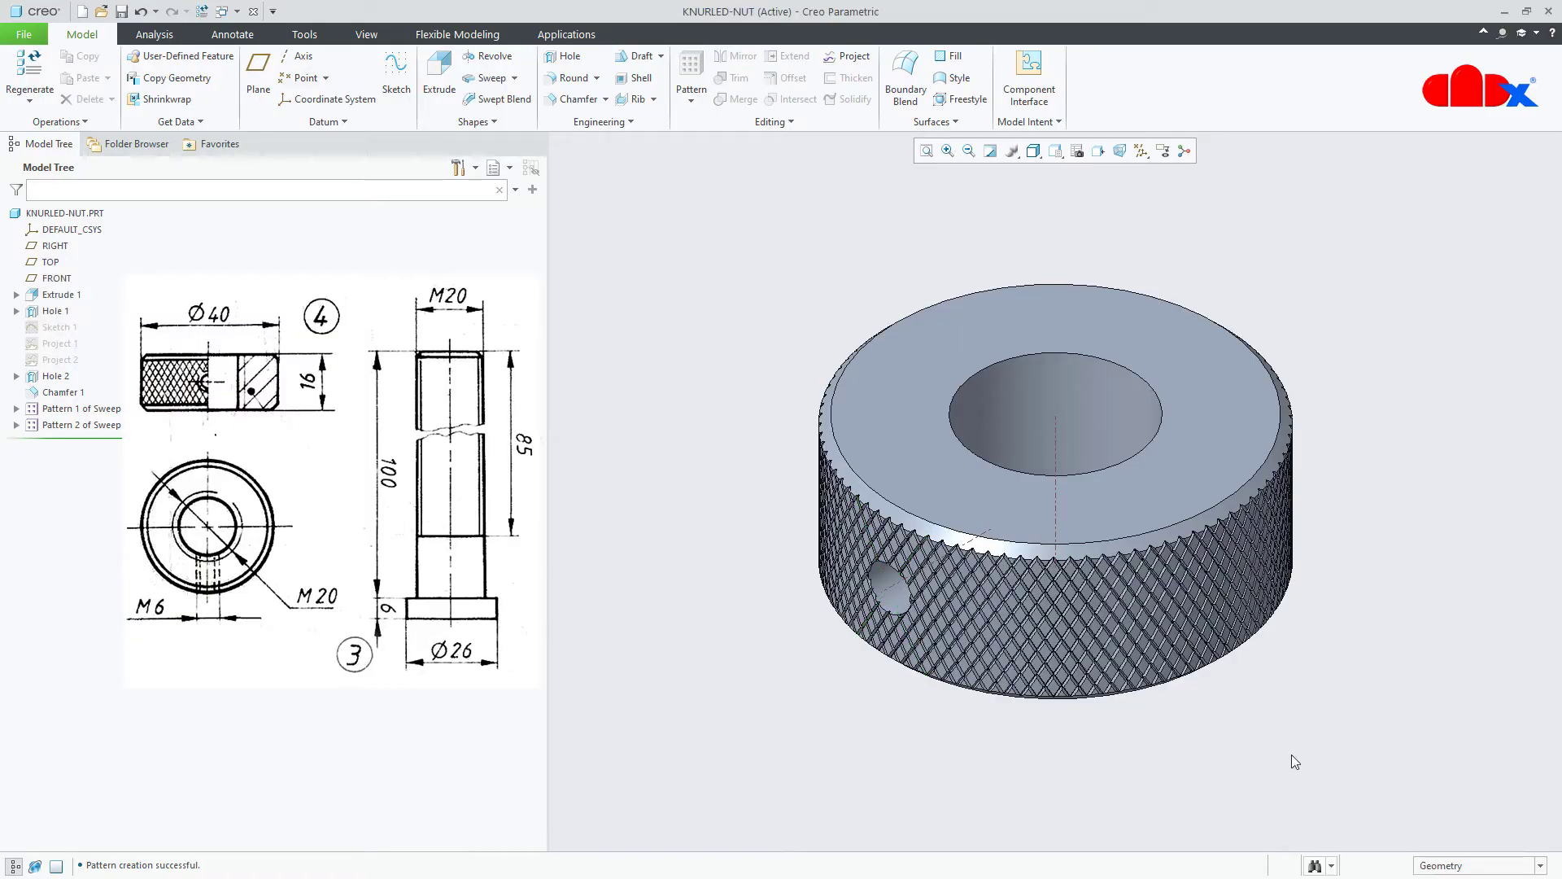
mouse_move(1238, 683)
middle_down()
mouse_move(1292, 715)
mouse_move(1279, 615)
mouse_move(1342, 627)
mouse_move(1283, 649)
mouse_move(1267, 686)
middle_up()
click(1141, 150)
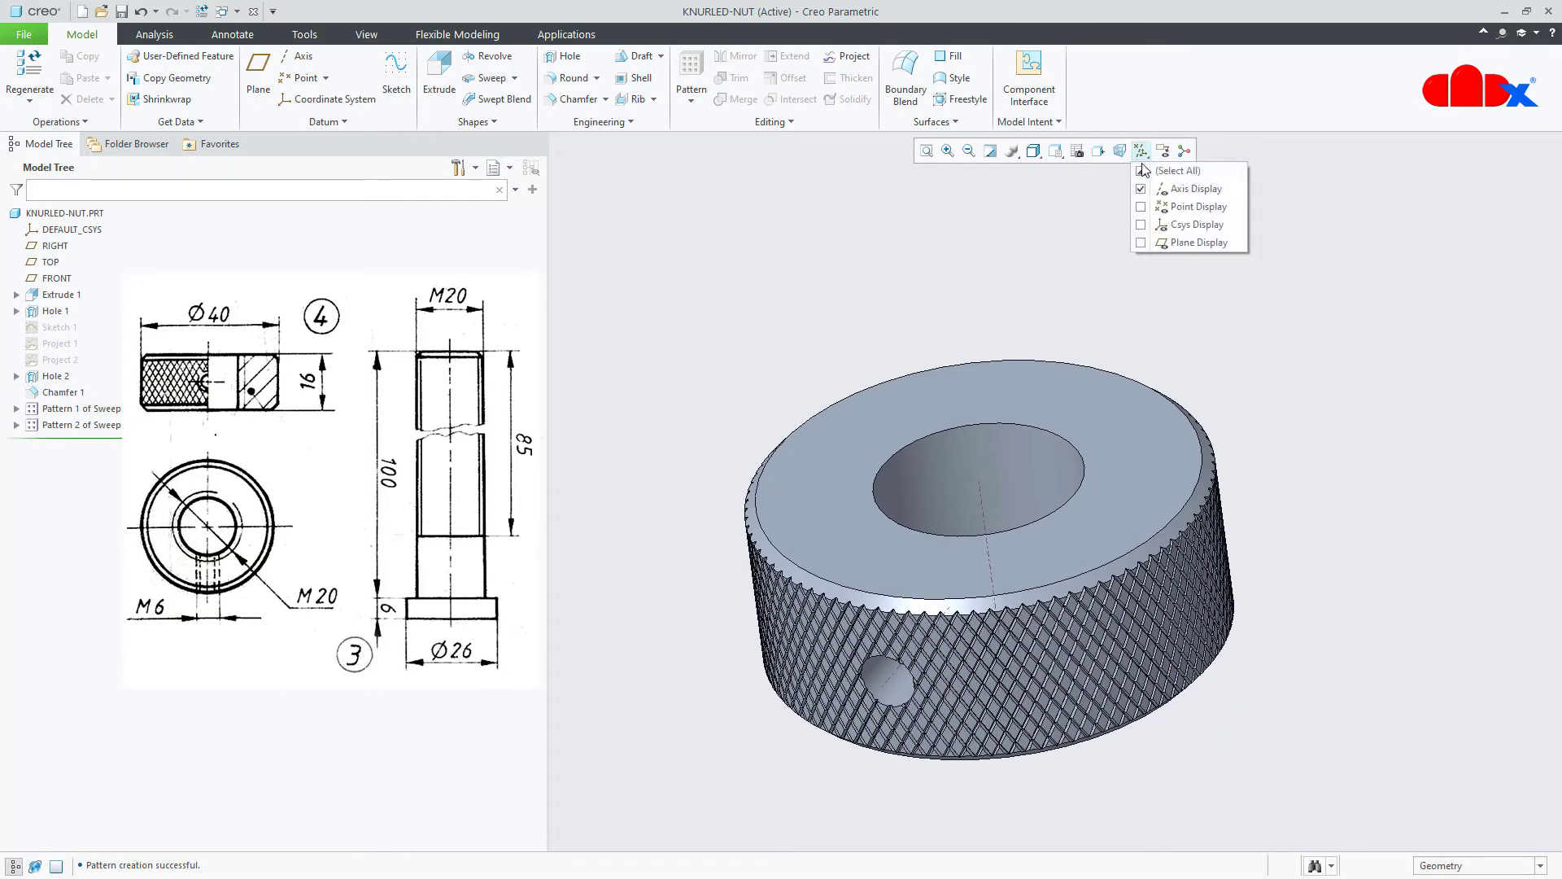
click(1190, 188)
click(1321, 714)
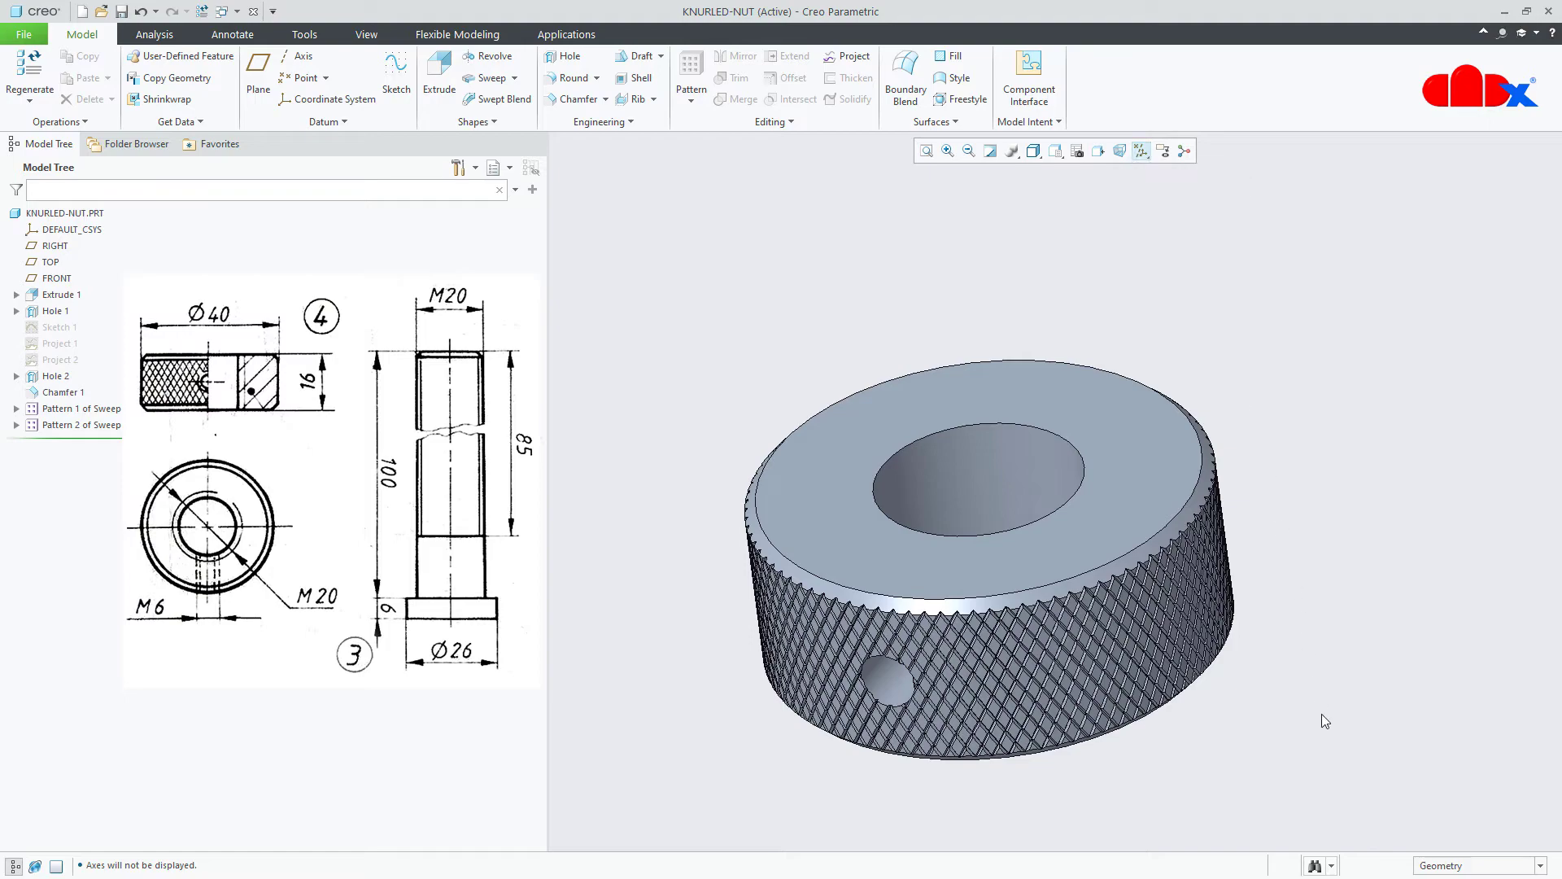
- Return the knurled nut to its default orientation and start saving the part
key(ctrl+d)
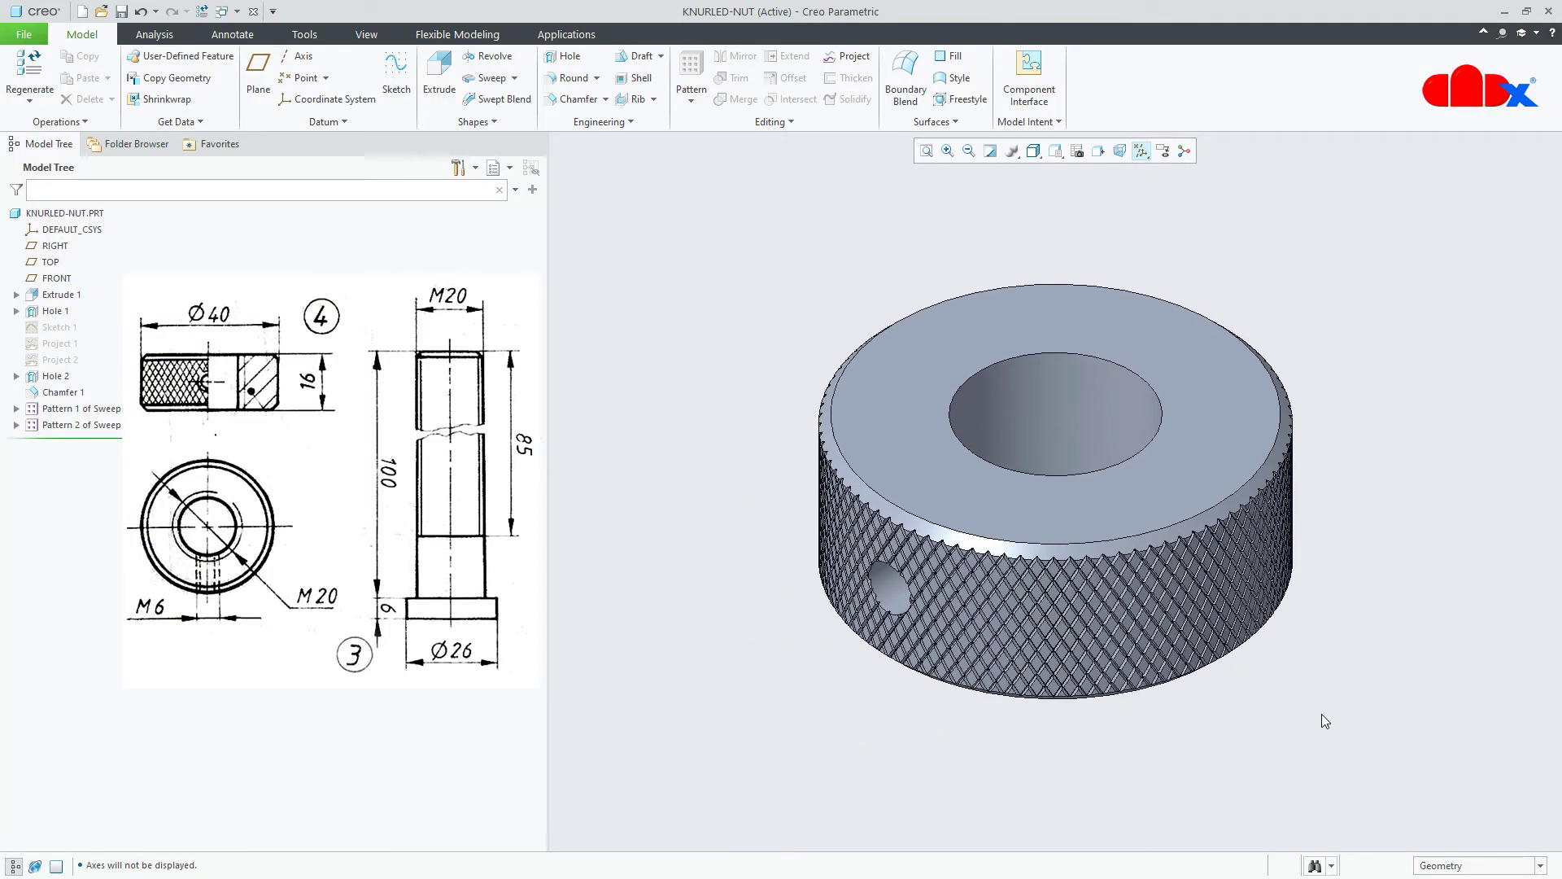
key(ctrl+s)
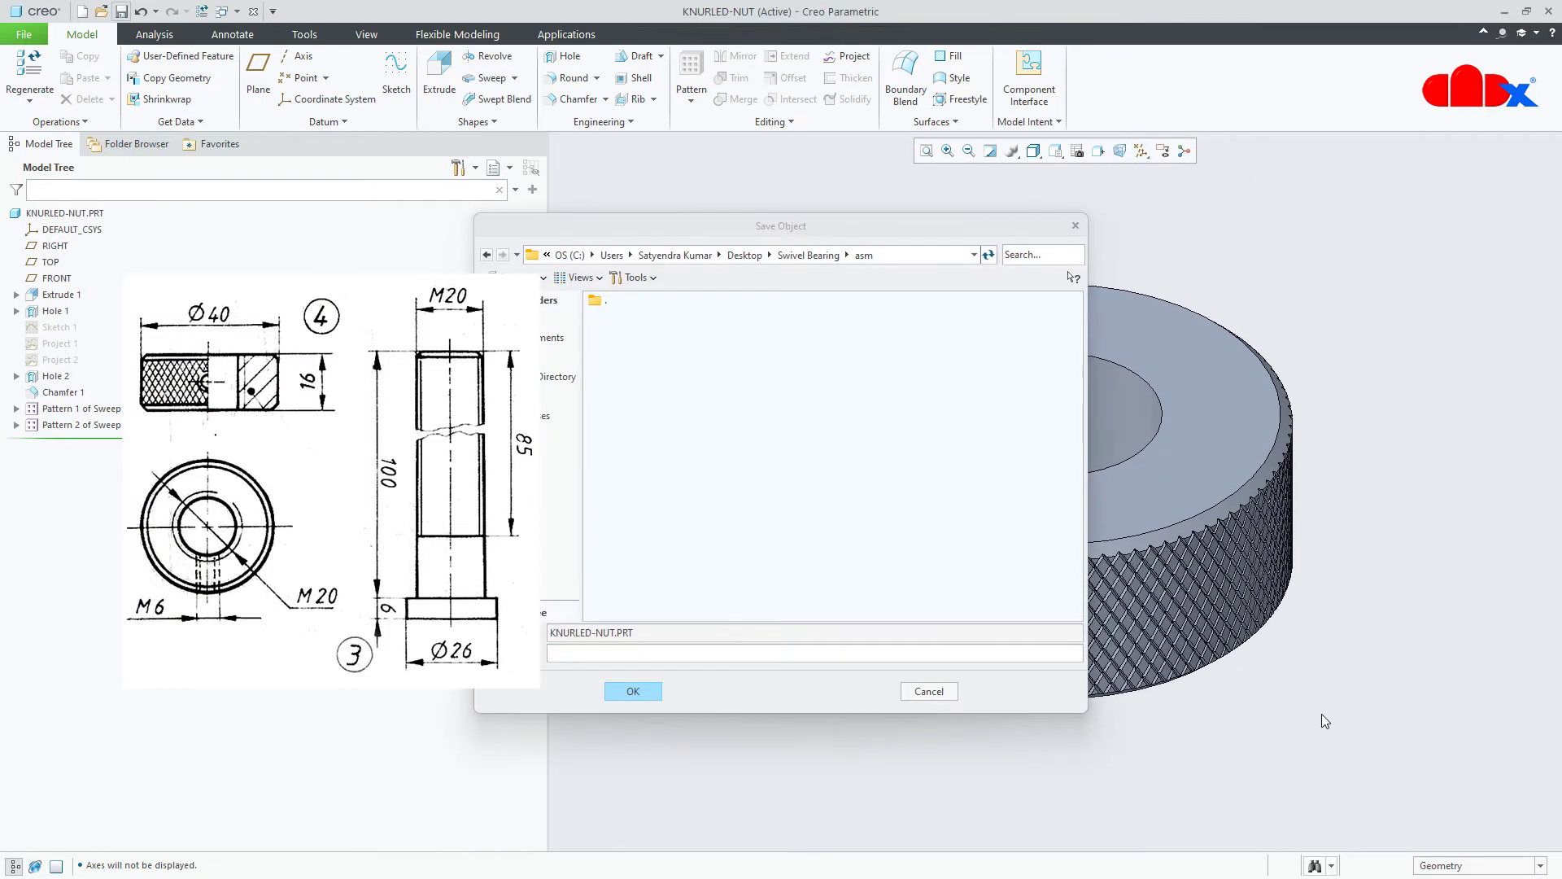
- Save the knurled nut and create a new solid part named disc1 from the solid_part_mmks template
key(Return)
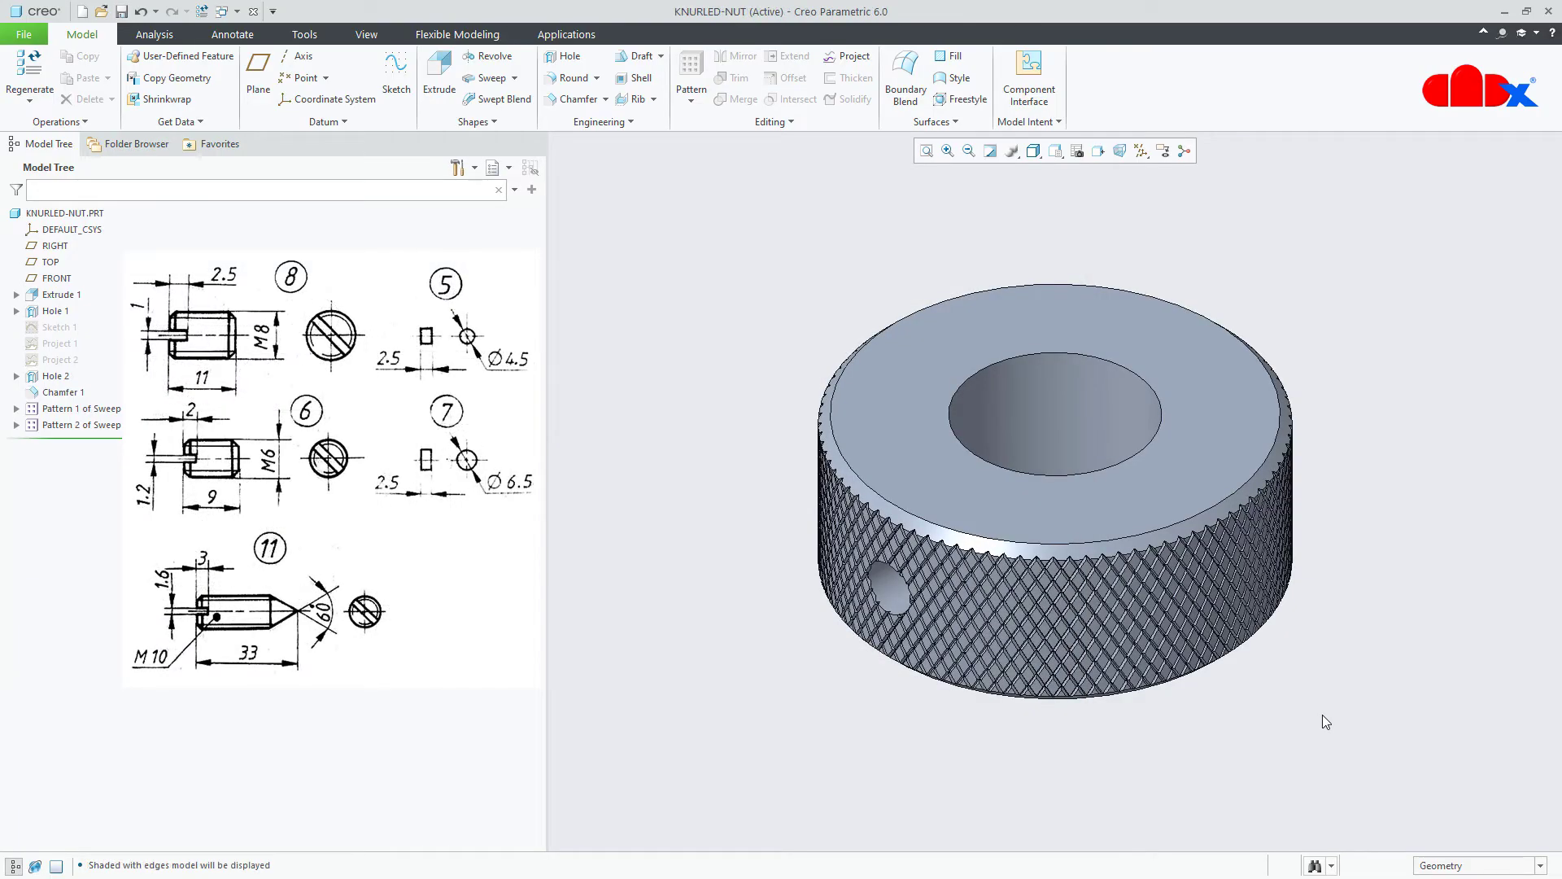
click(83, 14)
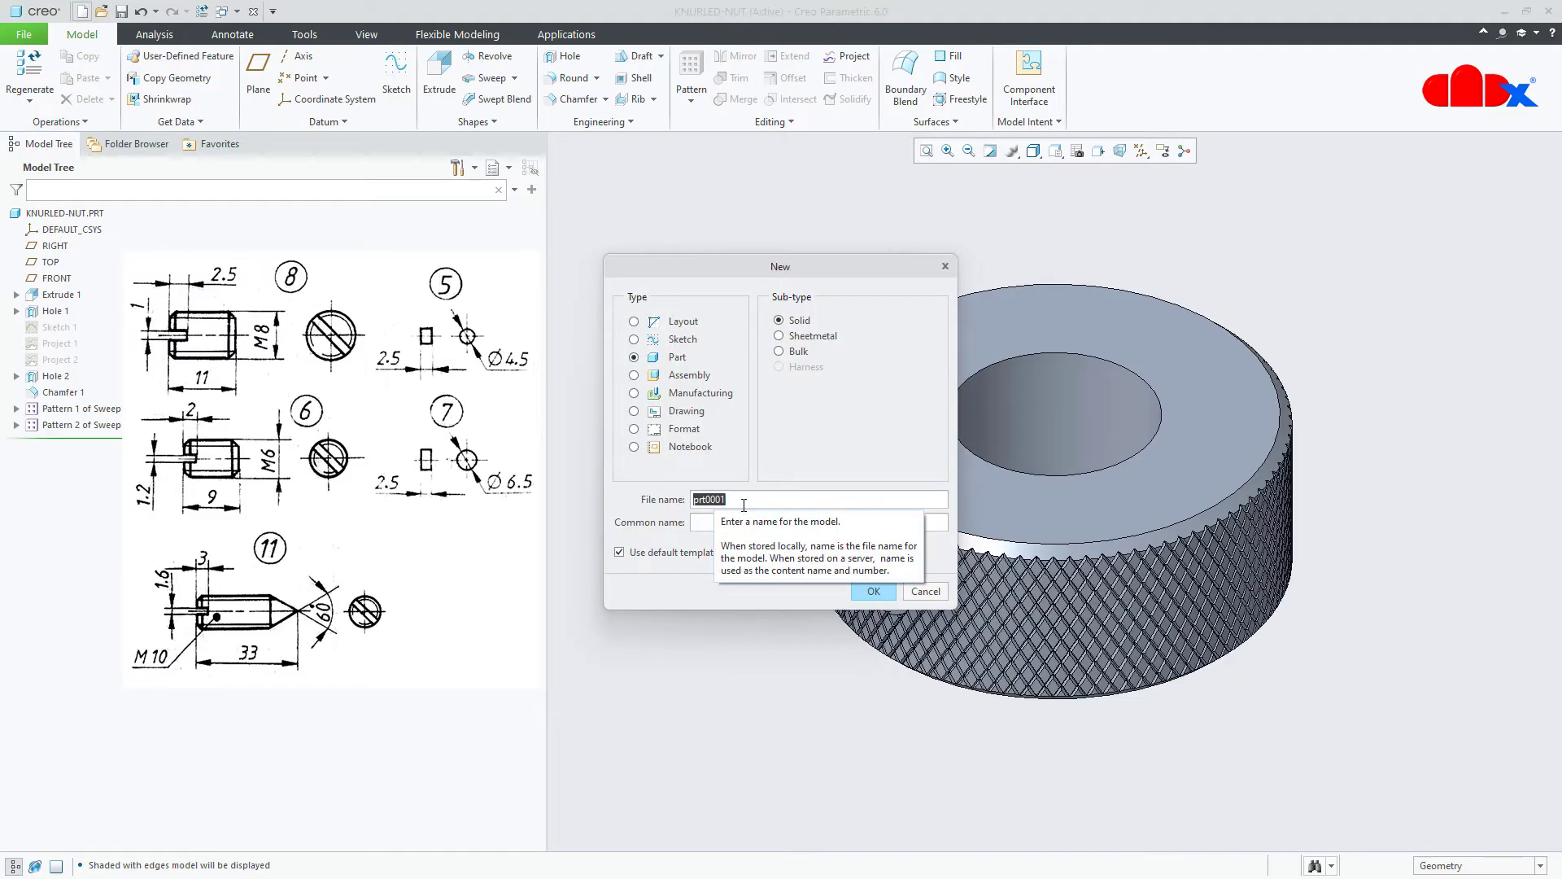
text(disc1)
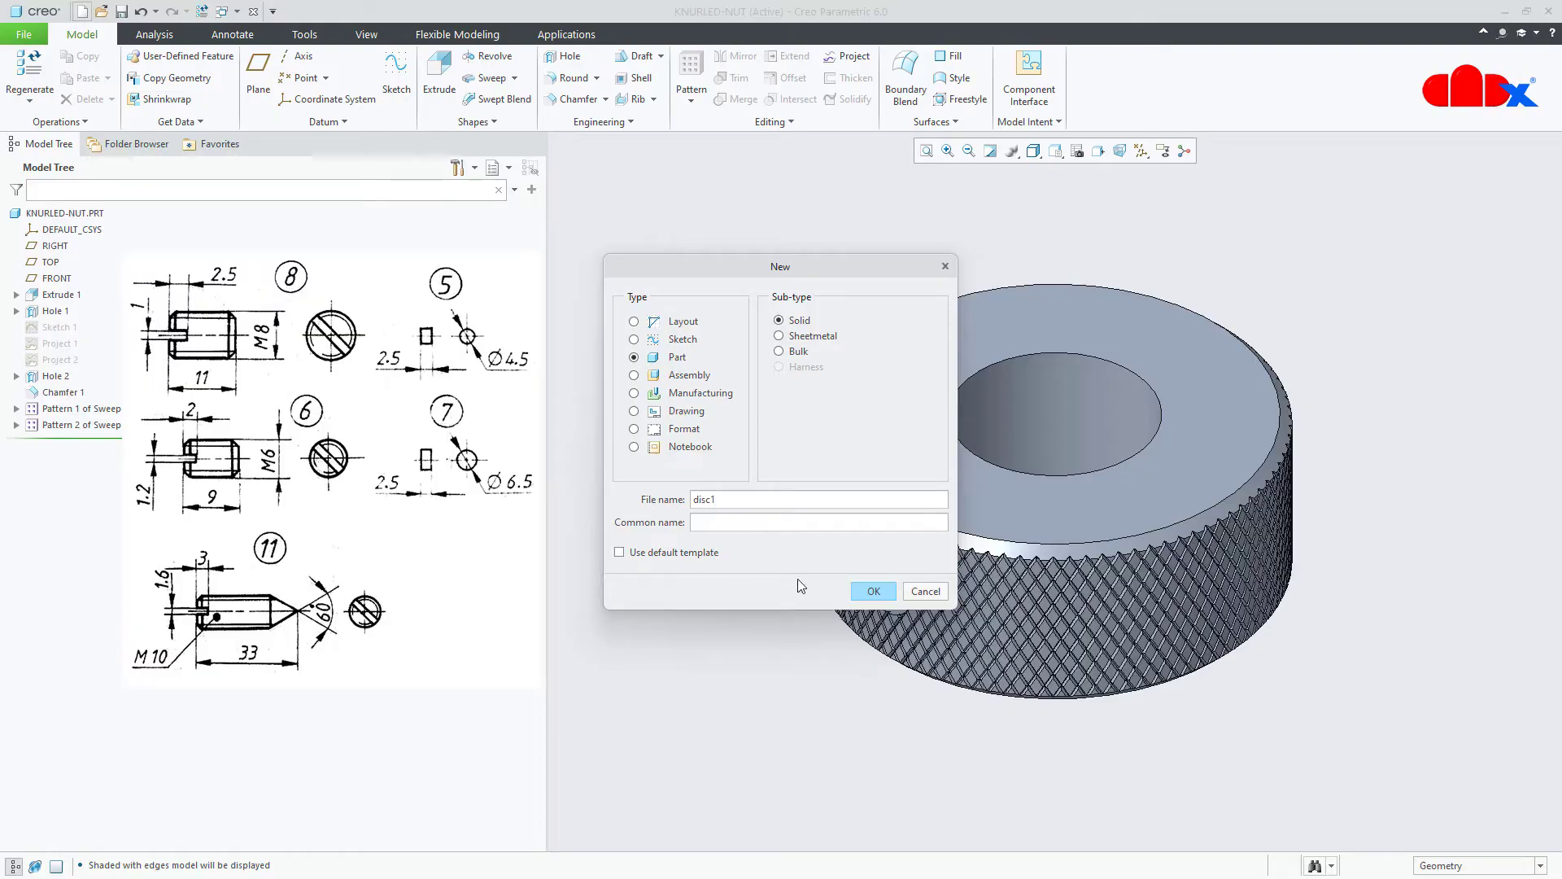
click(873, 591)
drag(919, 363, 915, 397)
click(695, 379)
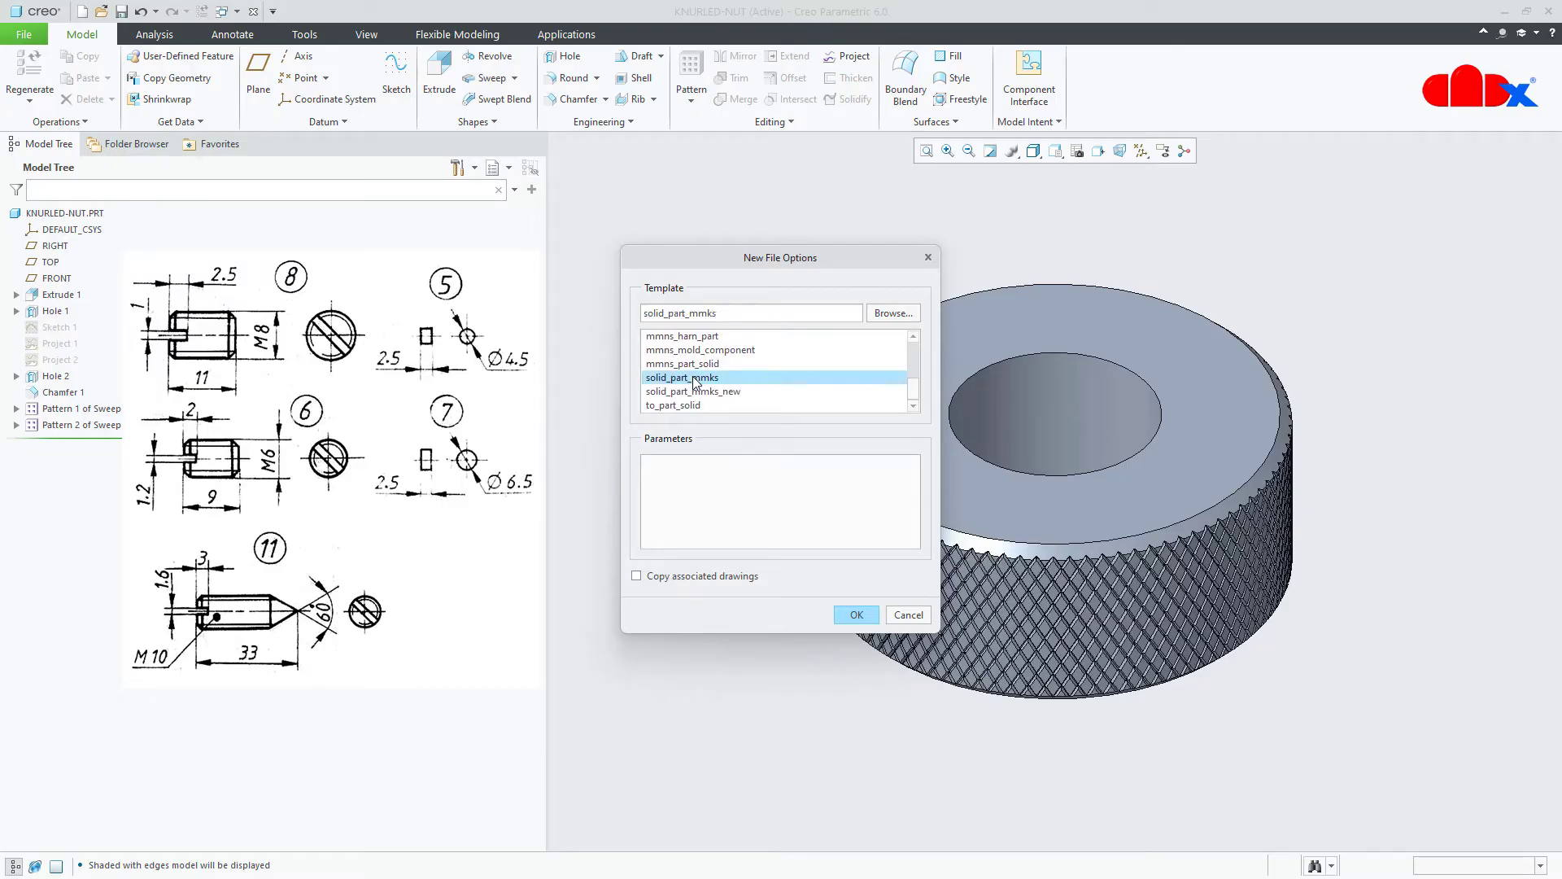
click(857, 614)
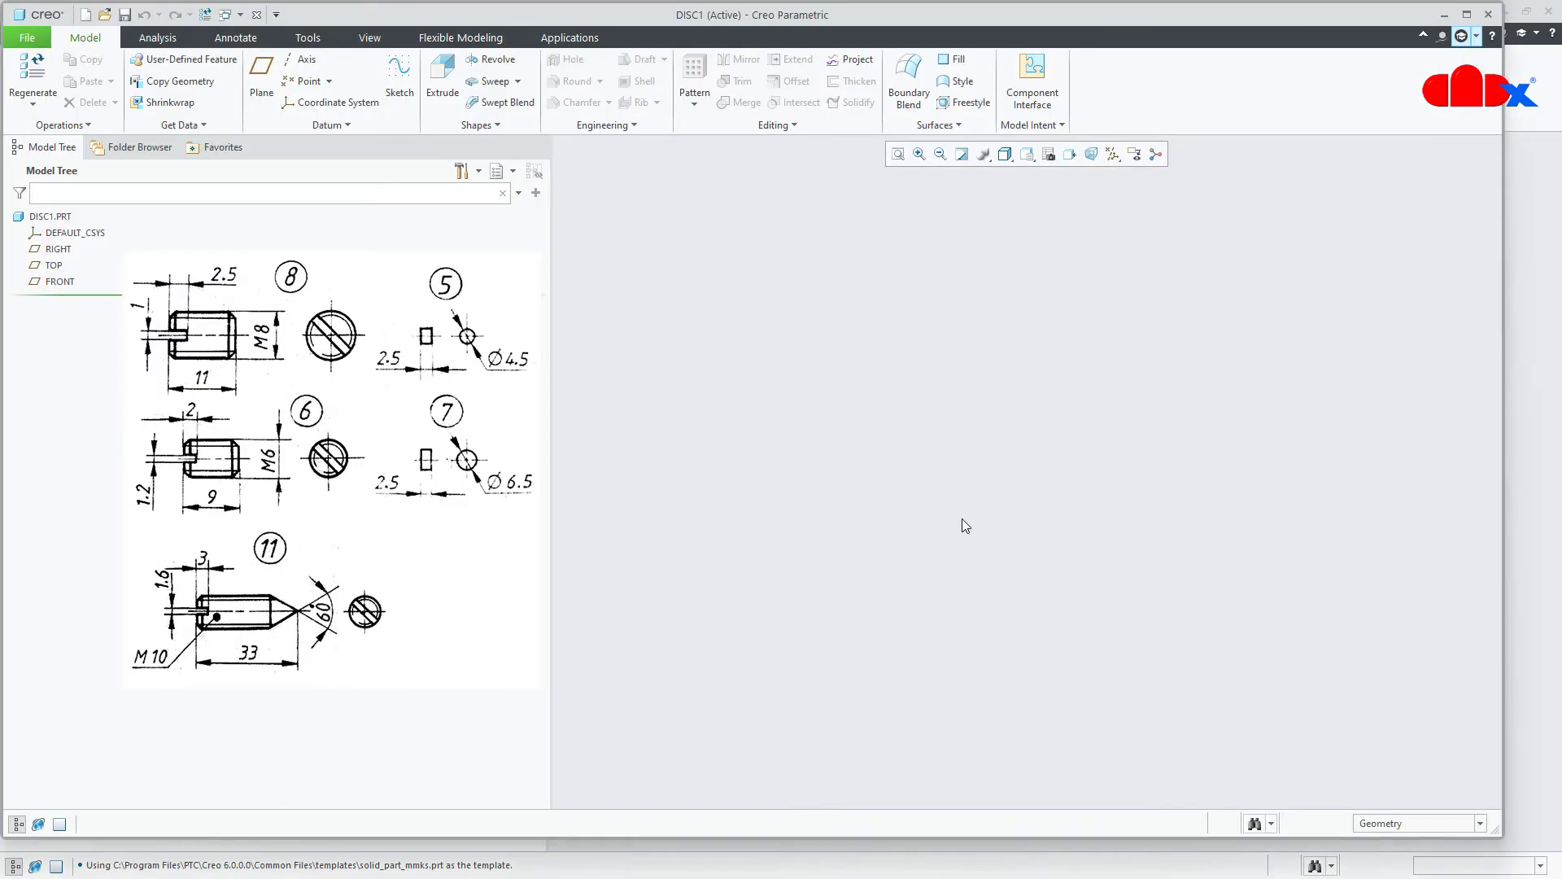
click(1465, 17)
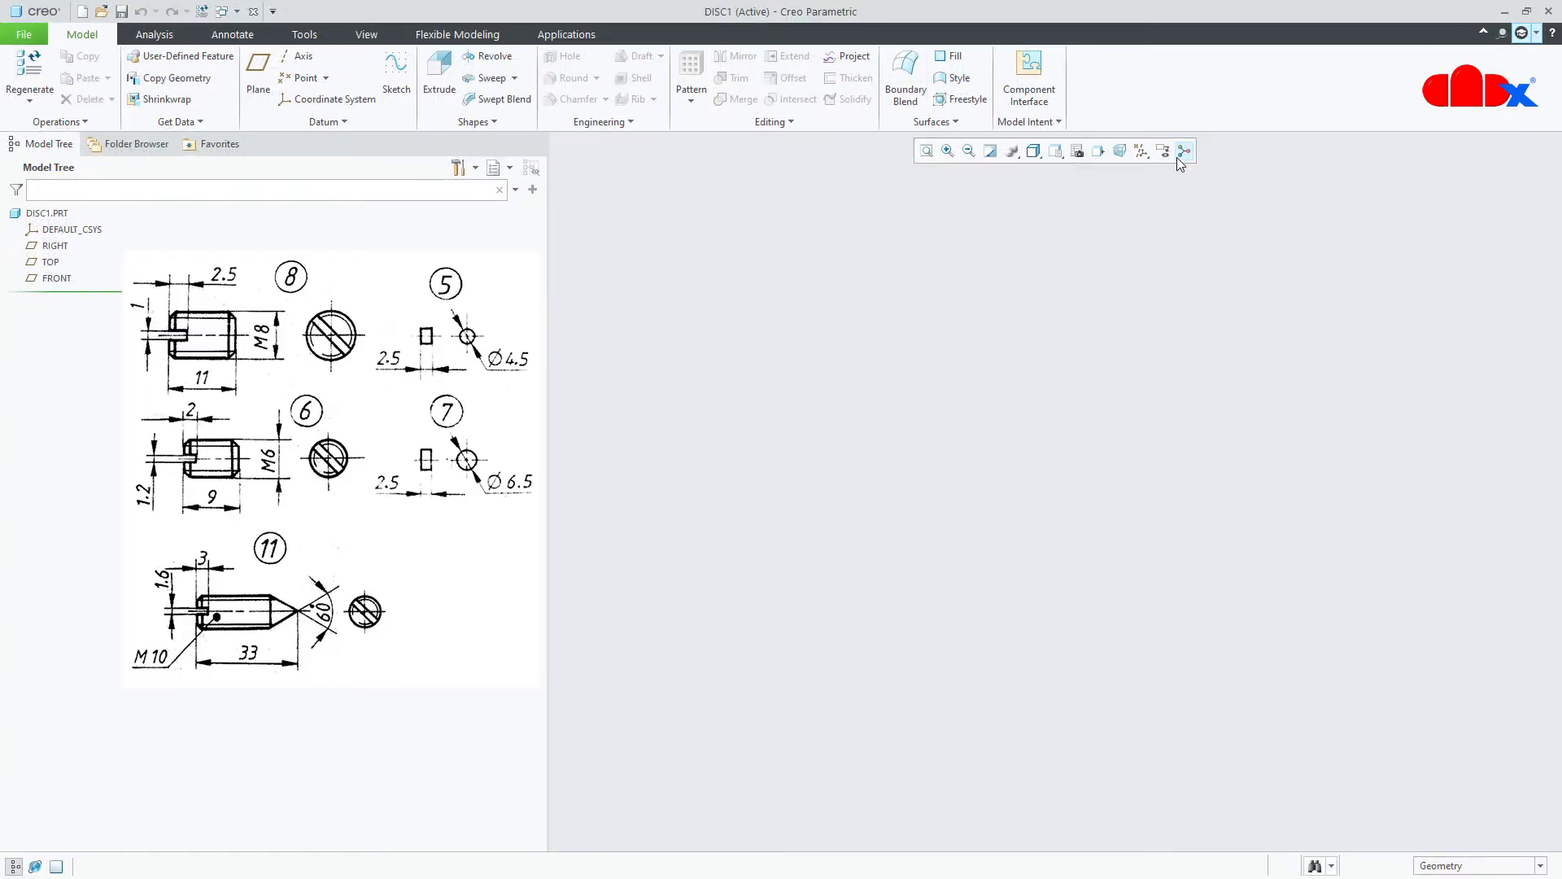
- Start an extrude sketch on the RIGHT datum plane, viewed face-on with all datum display hidden
click(1143, 153)
click(1141, 171)
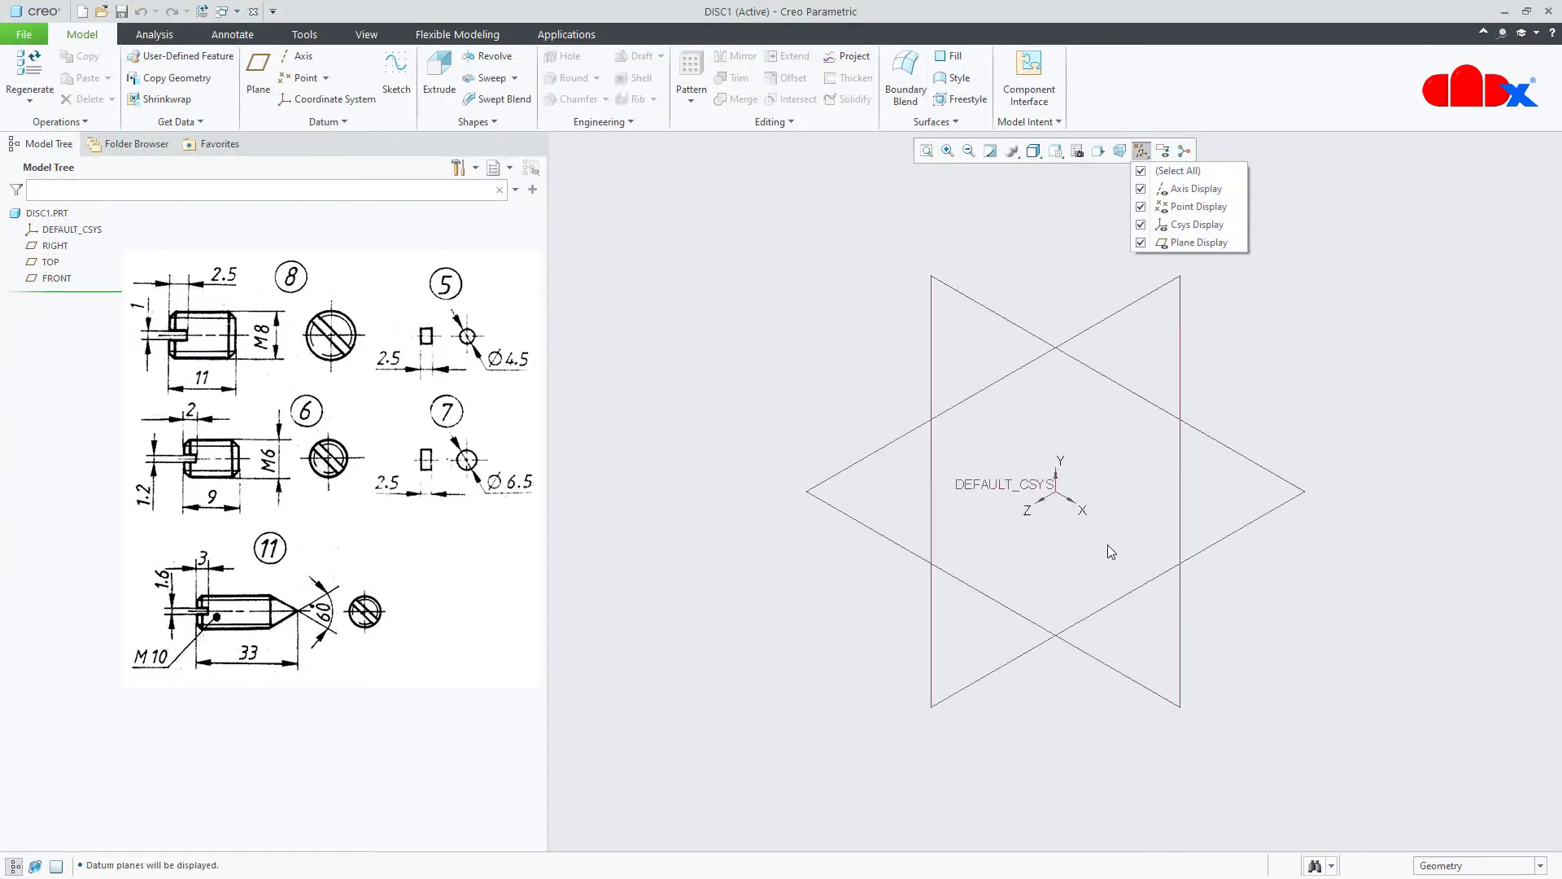
click(1092, 697)
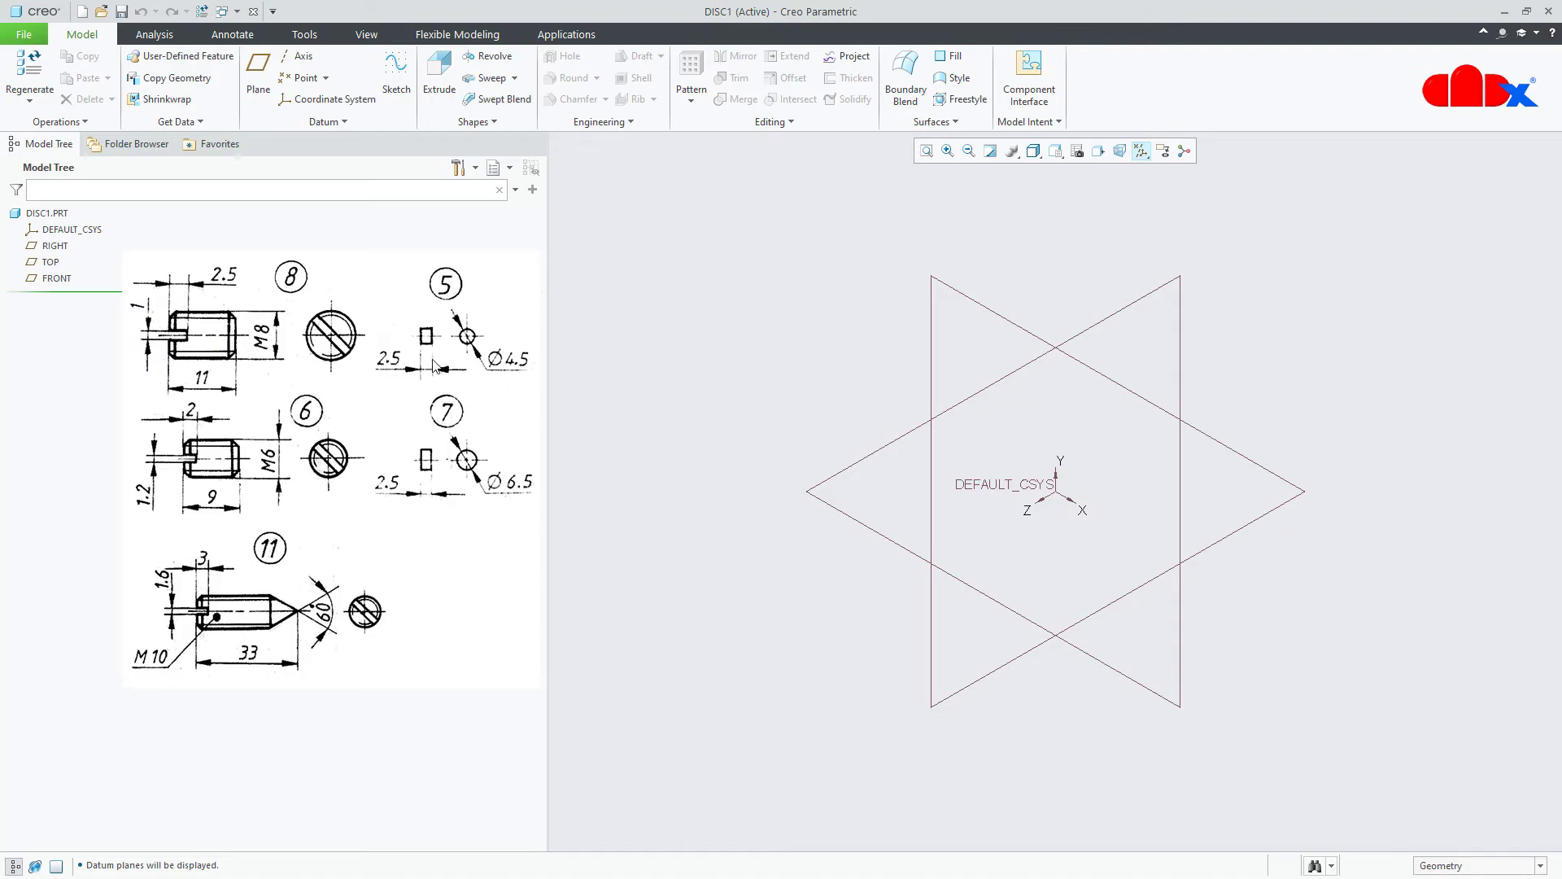
click(439, 71)
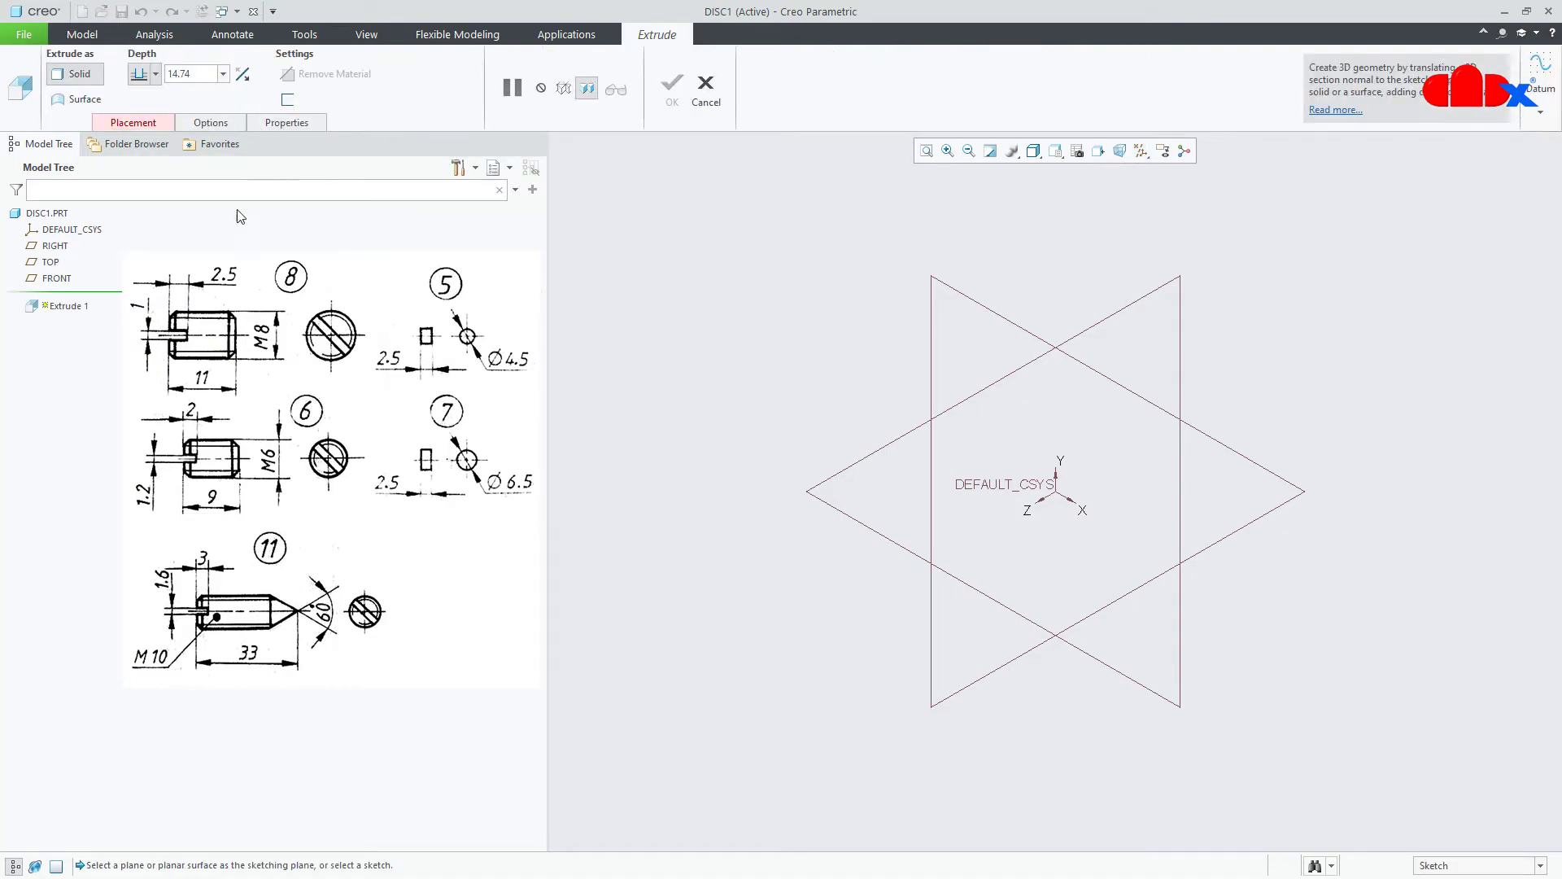
click(55, 245)
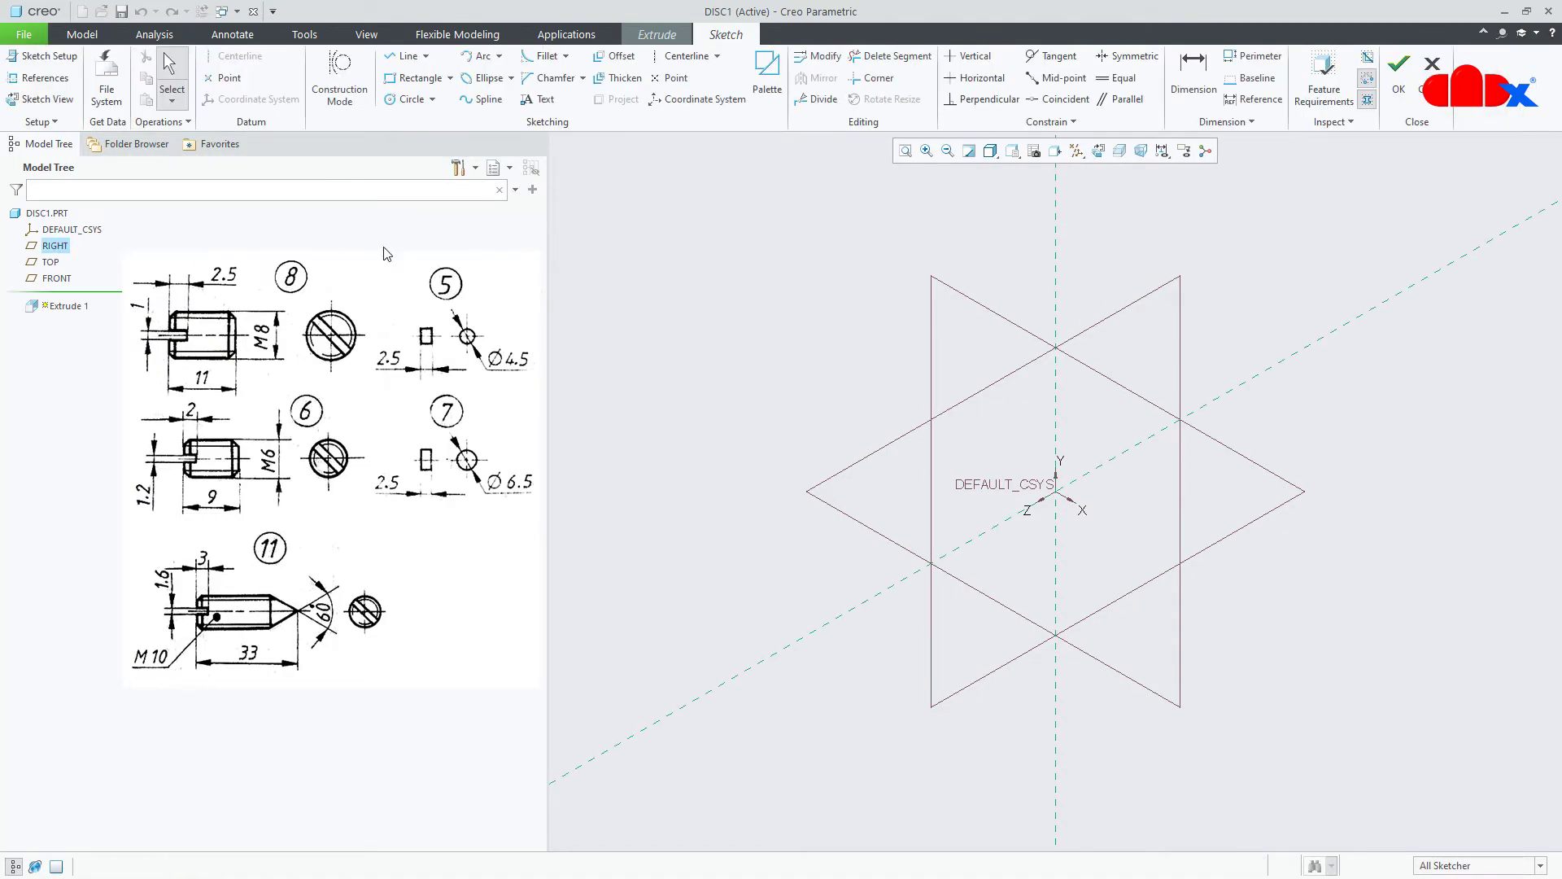
click(1099, 151)
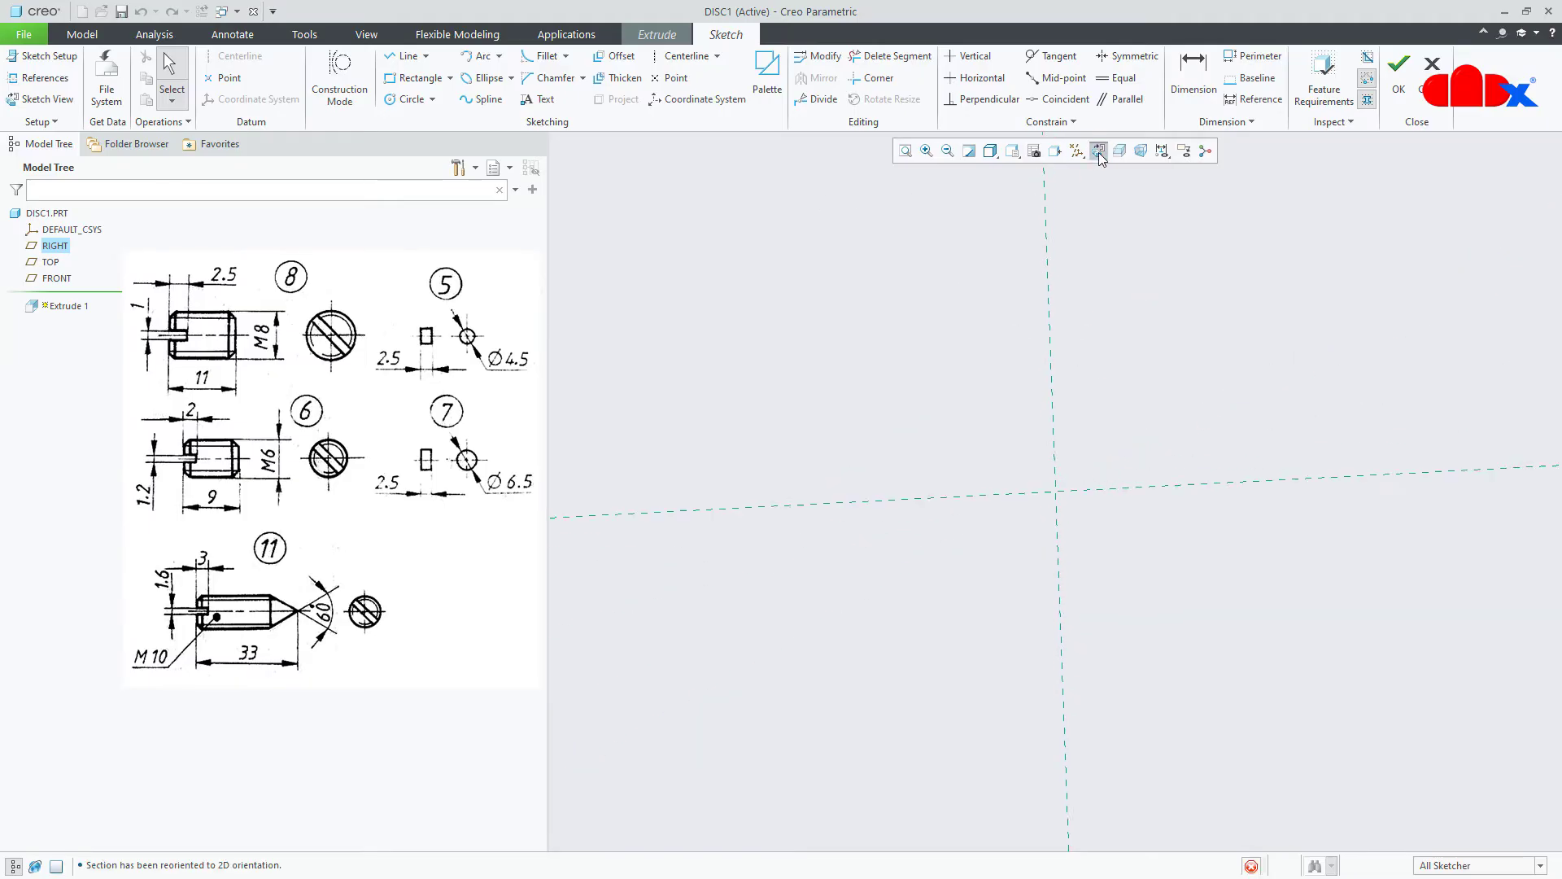
click(1078, 152)
click(1087, 172)
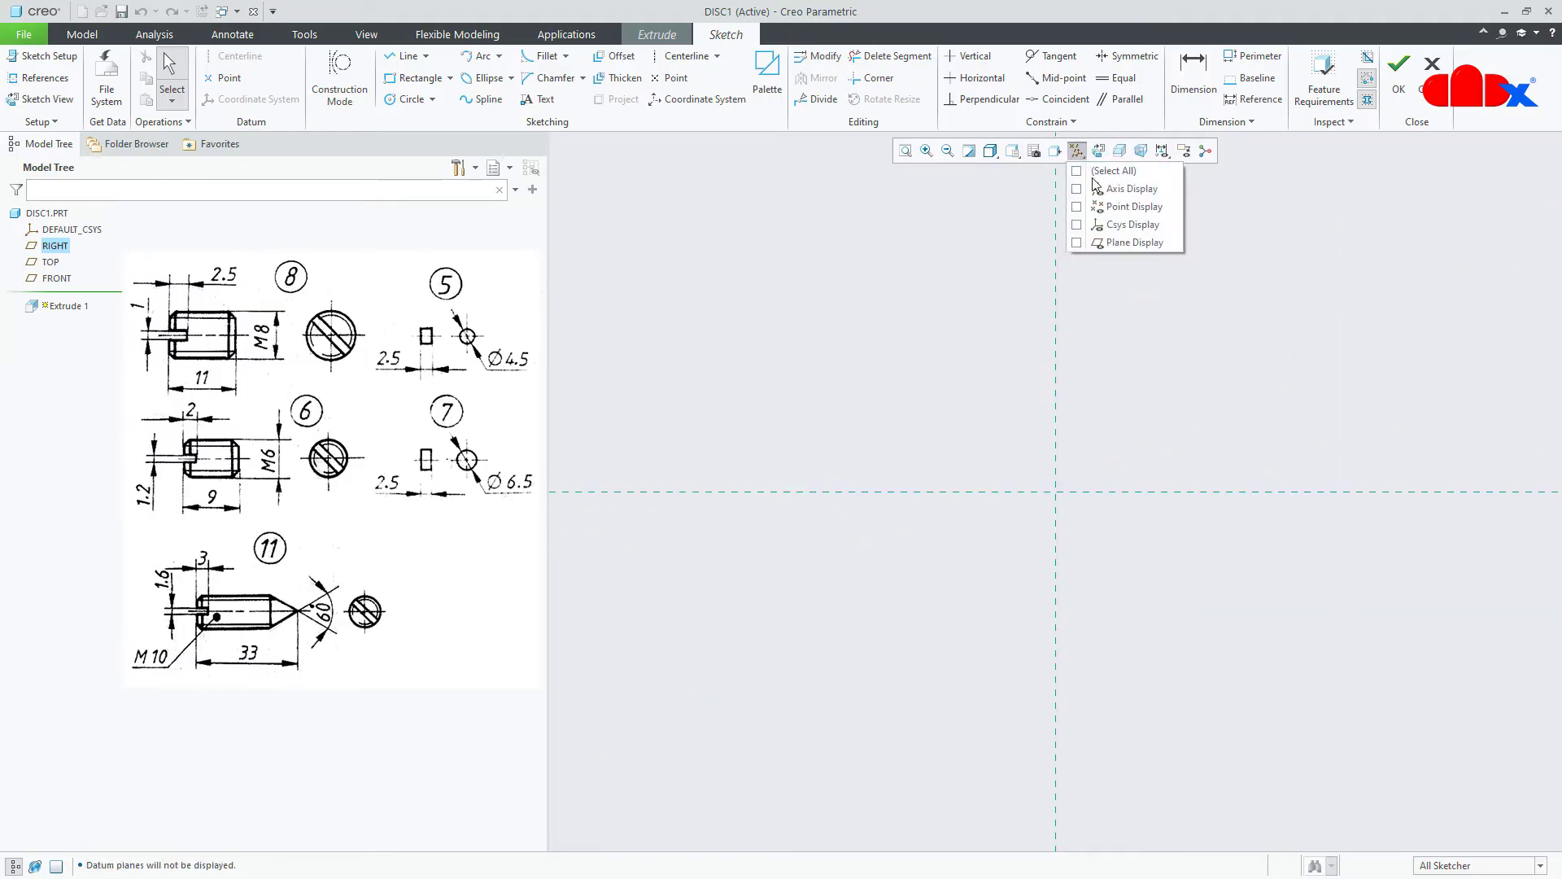
click(1102, 319)
- Sketch a circle centred on the origin and set its diameter to 4.5 mm
right_click(1103, 319)
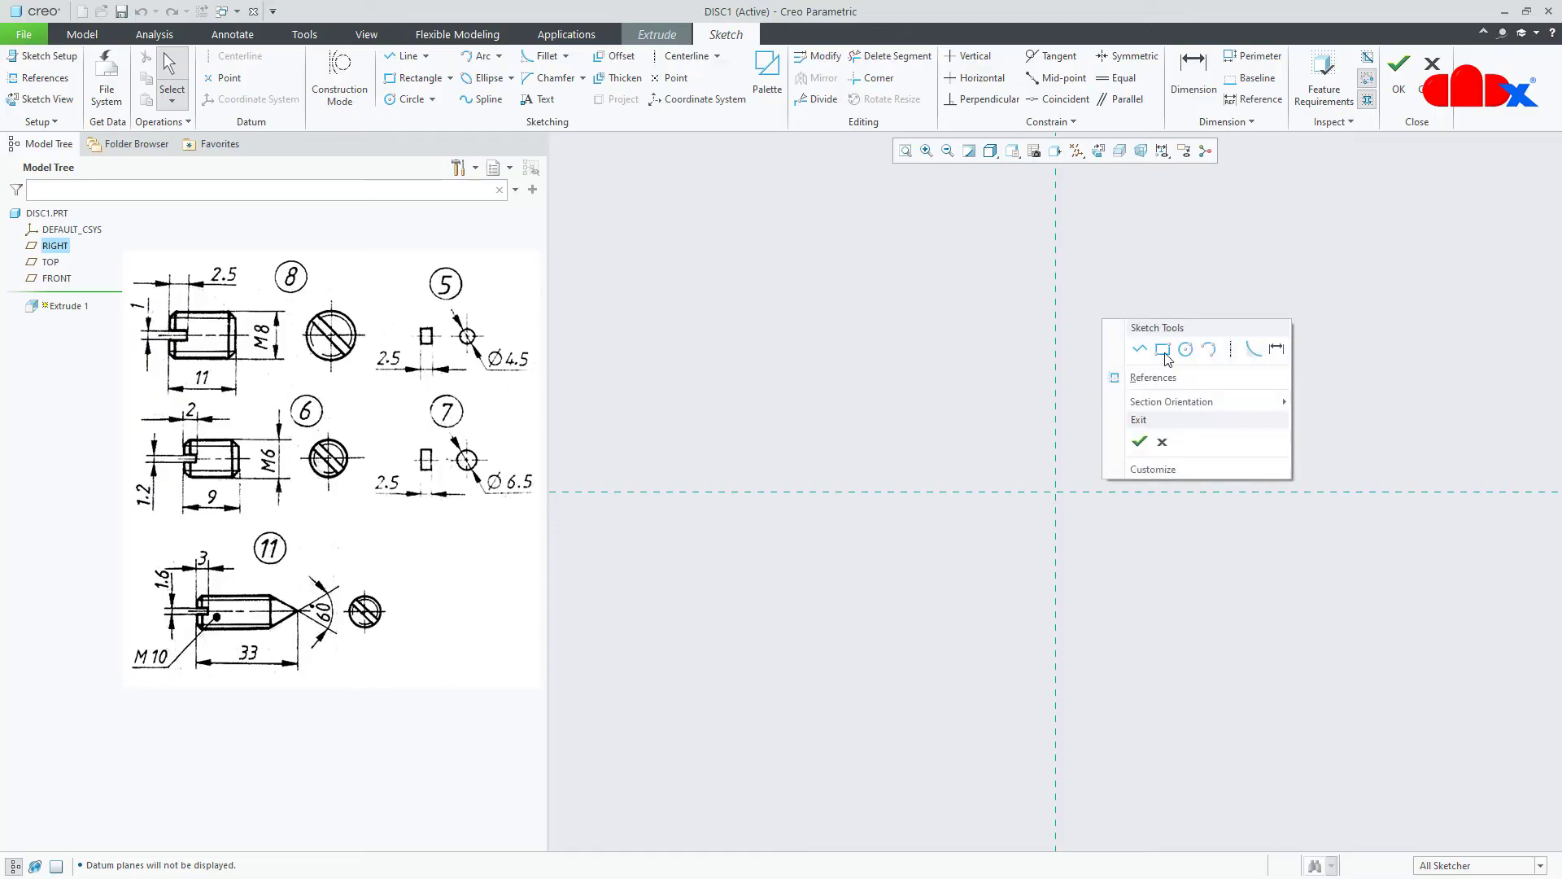
click(1186, 350)
click(1055, 491)
click(1098, 546)
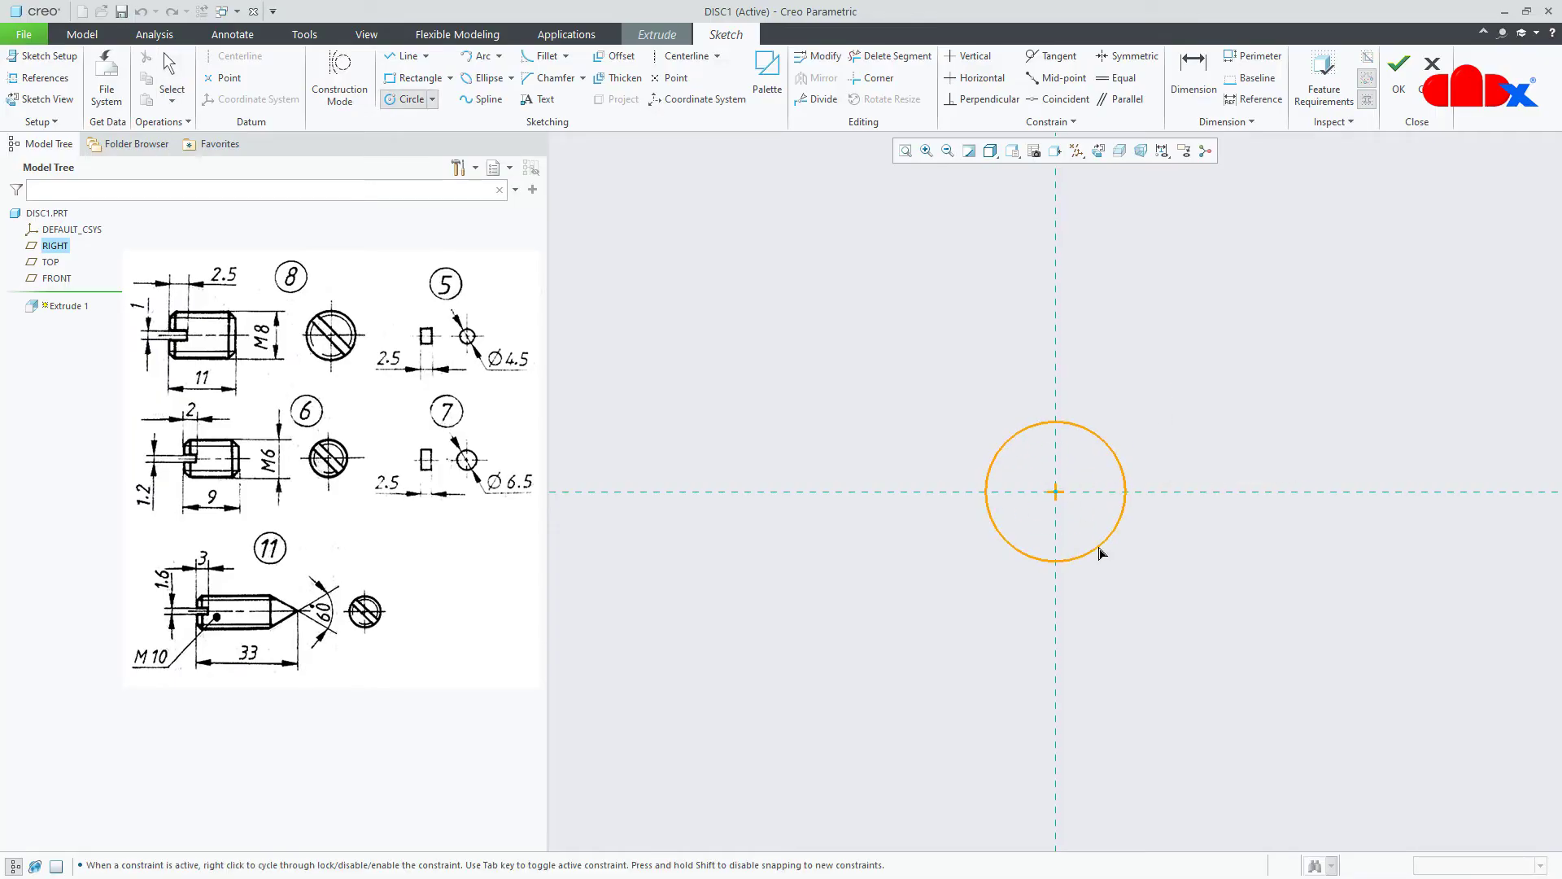
middle_click(1152, 597)
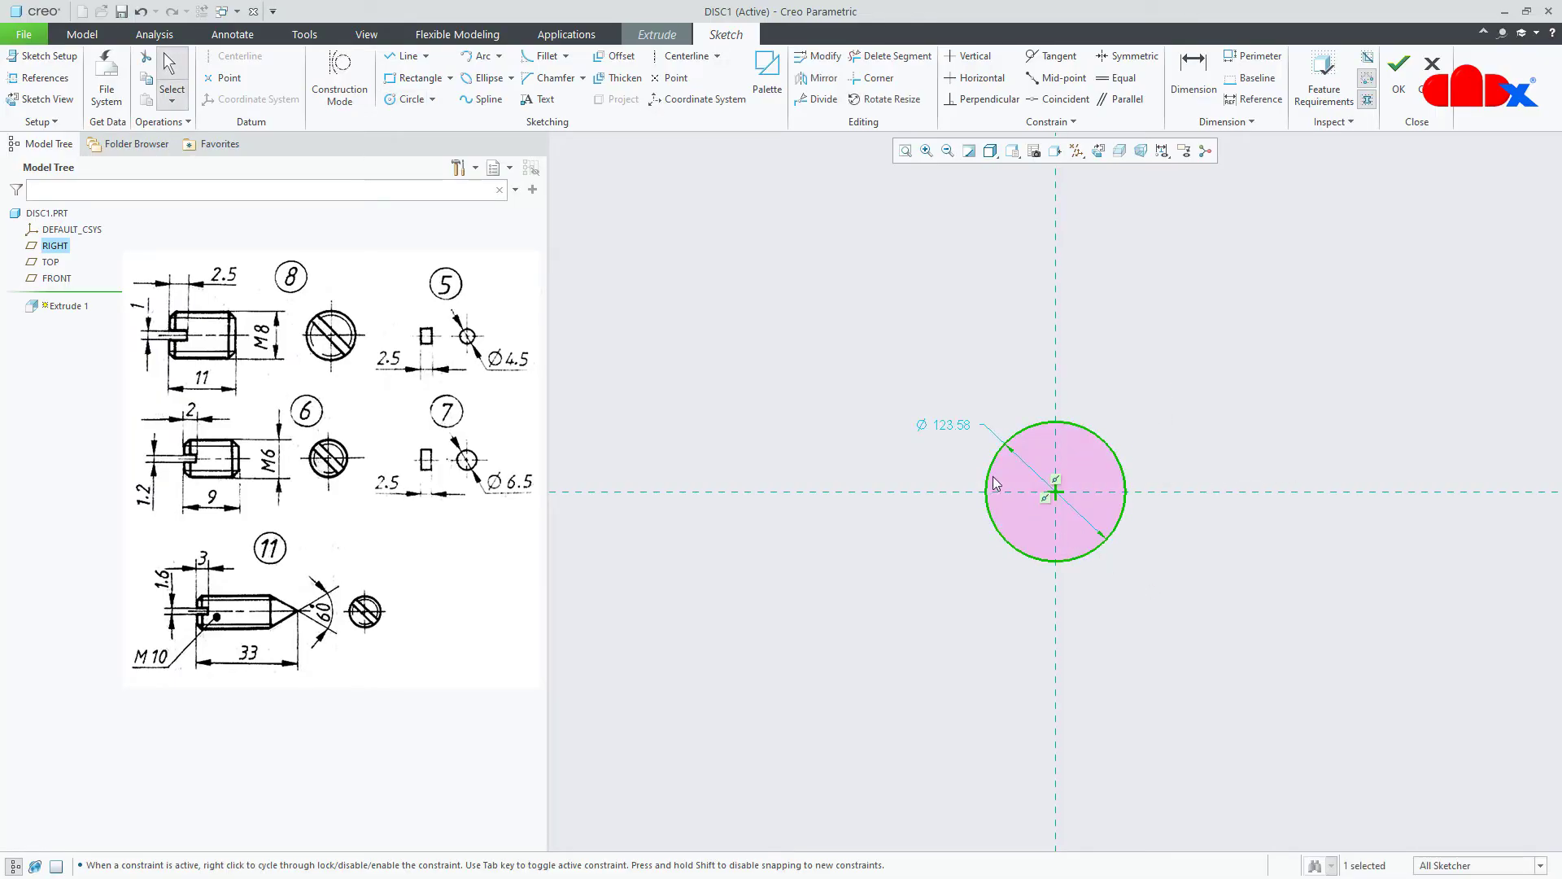
click(955, 425)
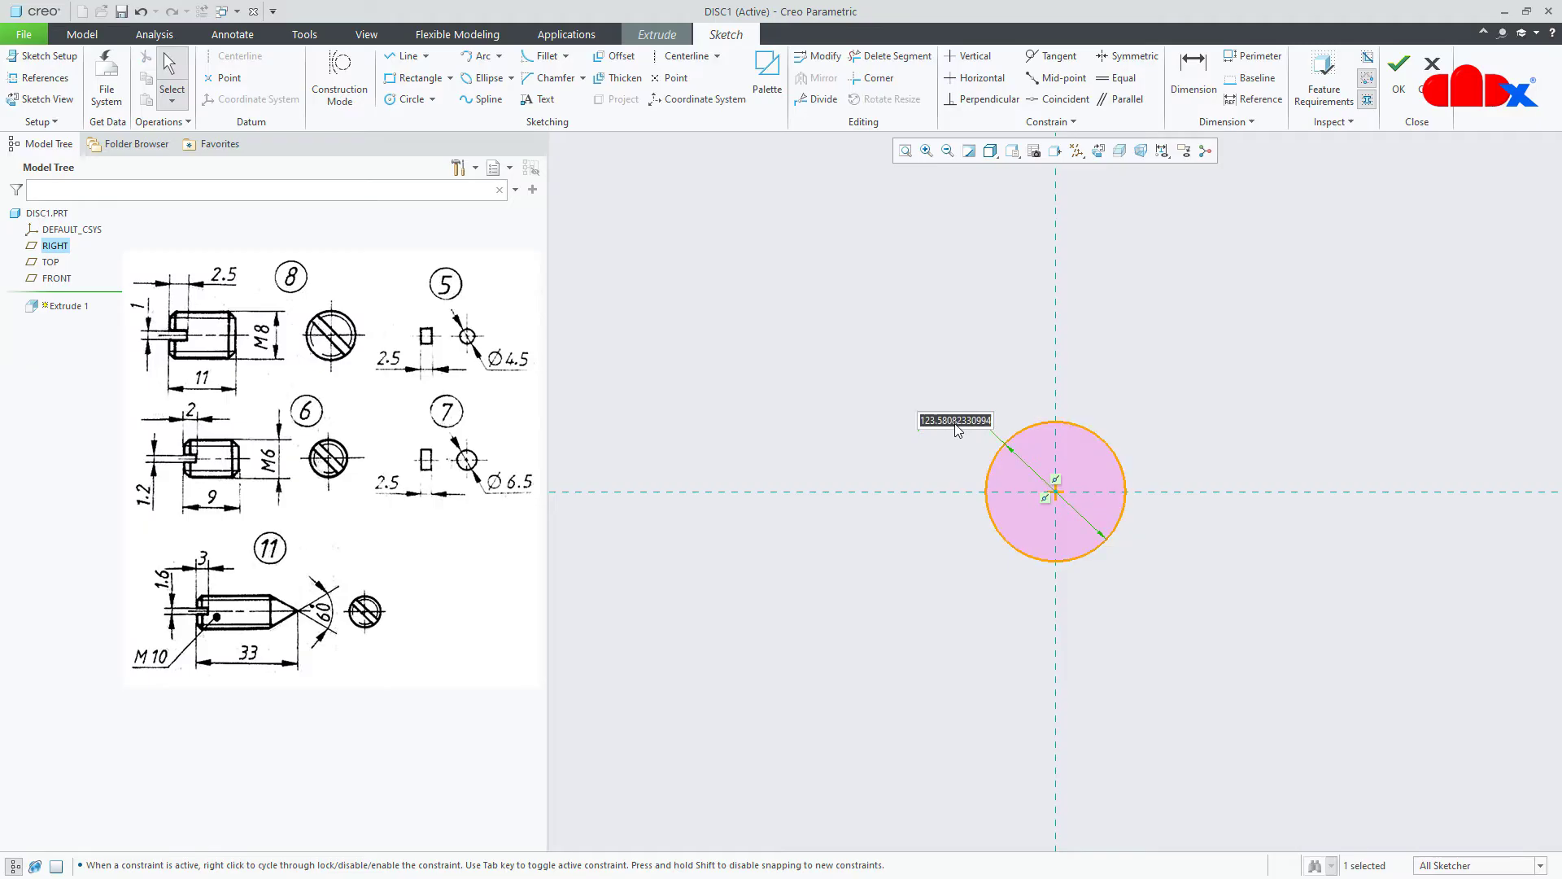
text(4.5)
key(Return)
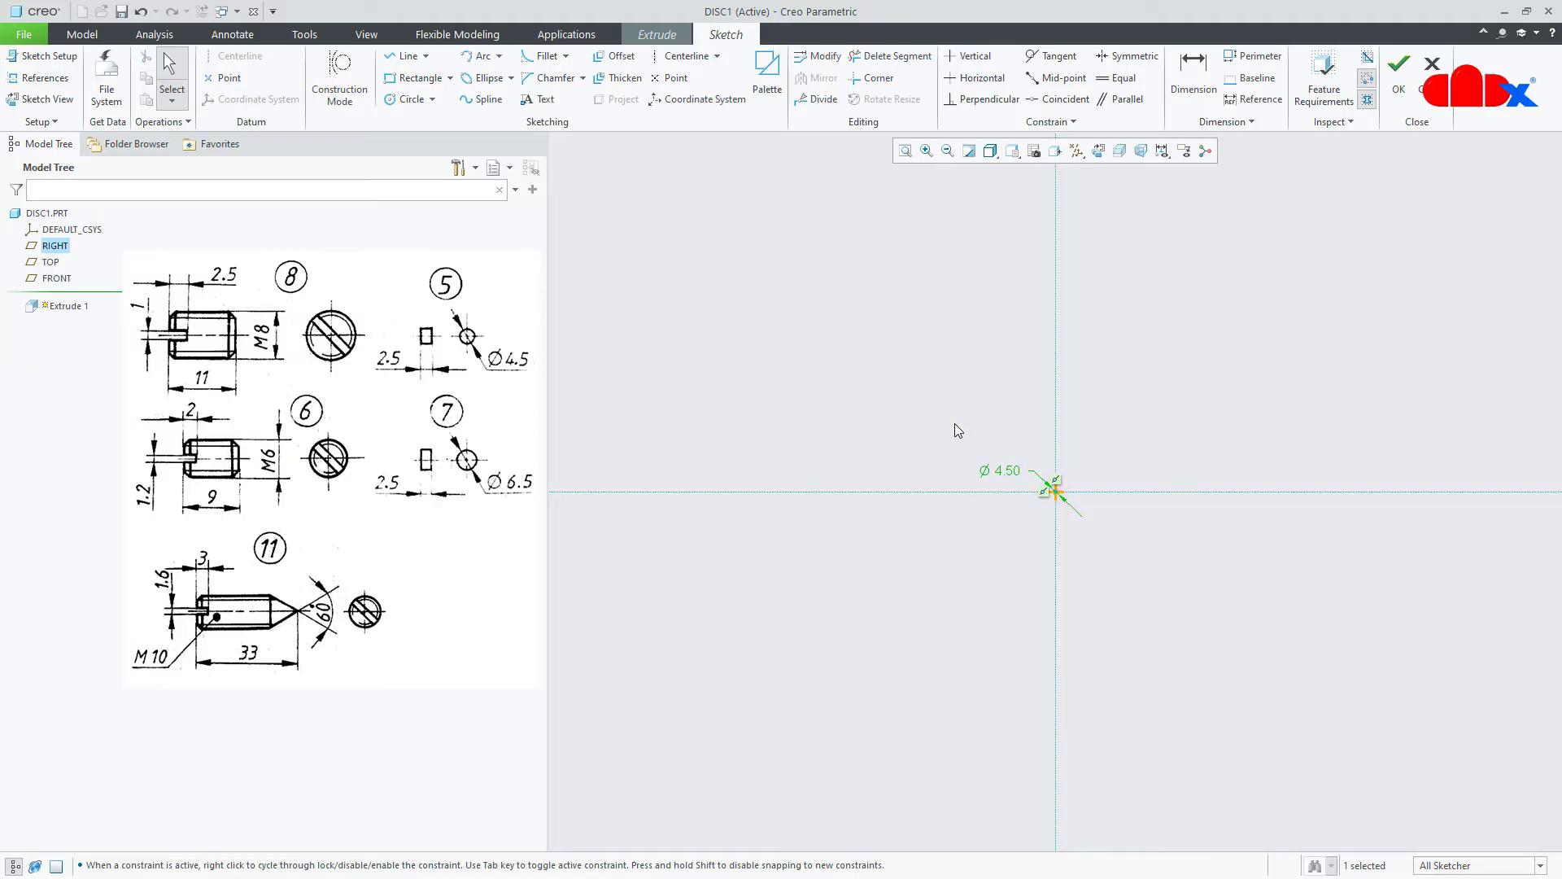
- Finish the sketch, extrude the circle to a depth of 2.5 mm as a solid disc, and save the part
right_click(956, 428)
click(992, 582)
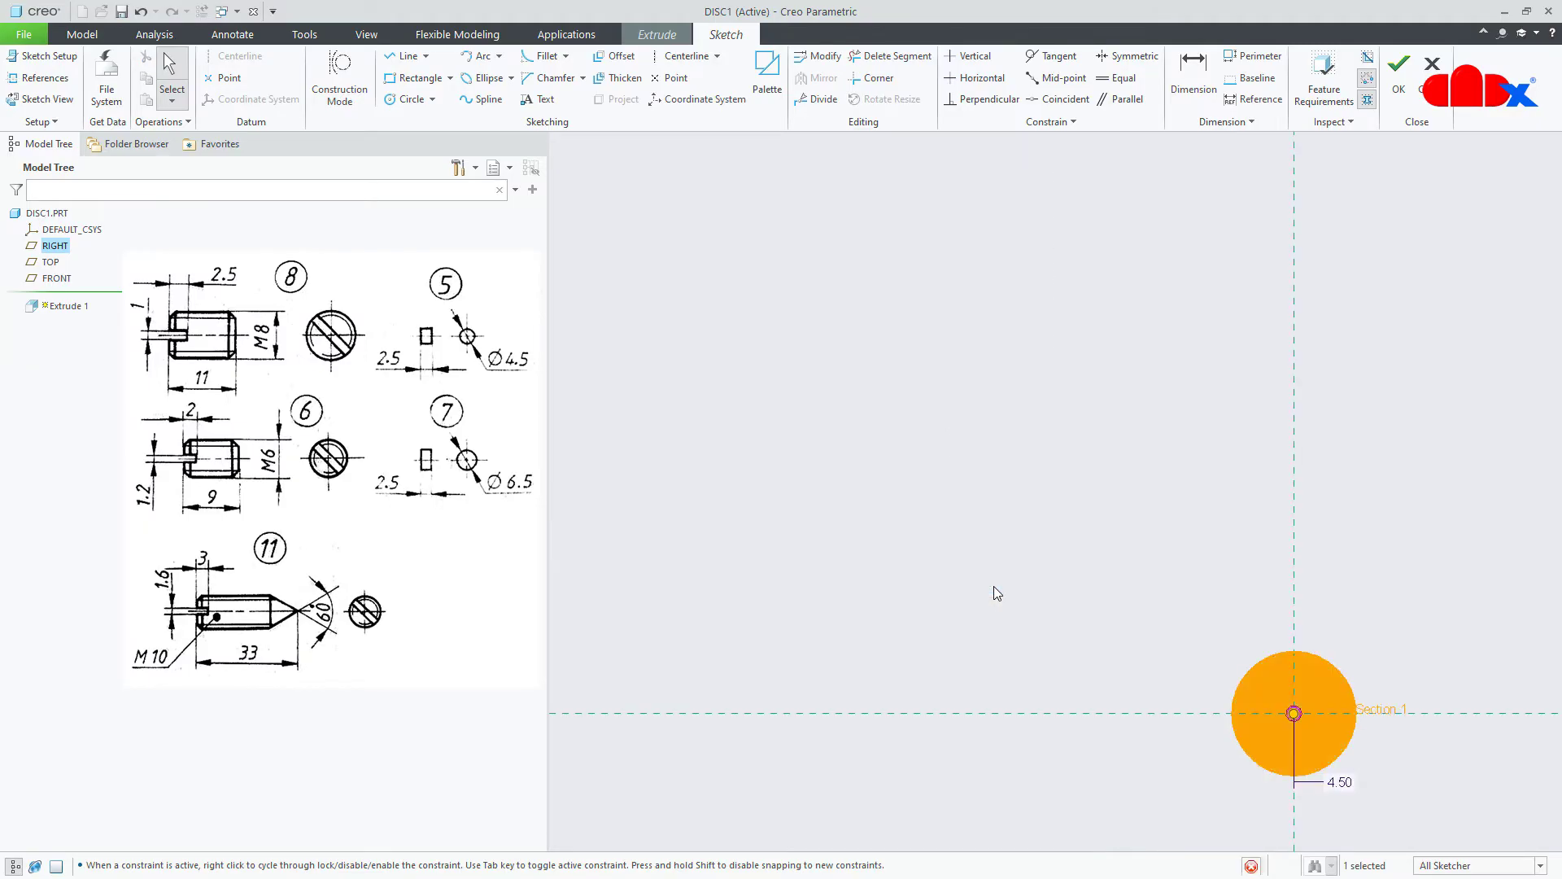
scroll(1361, 783, up, 3)
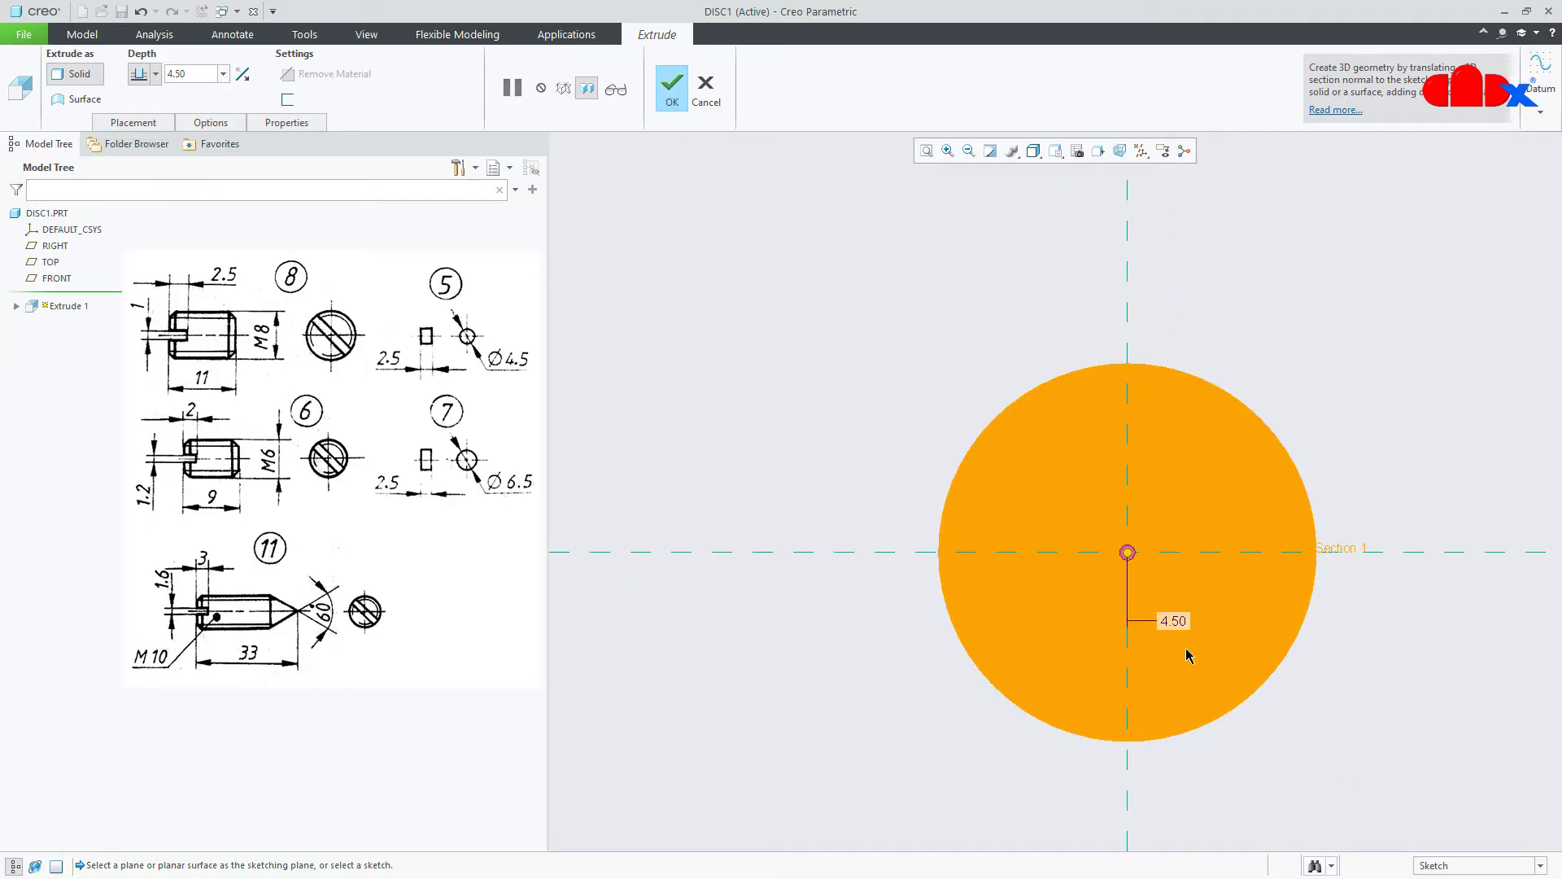
double_click(1174, 620)
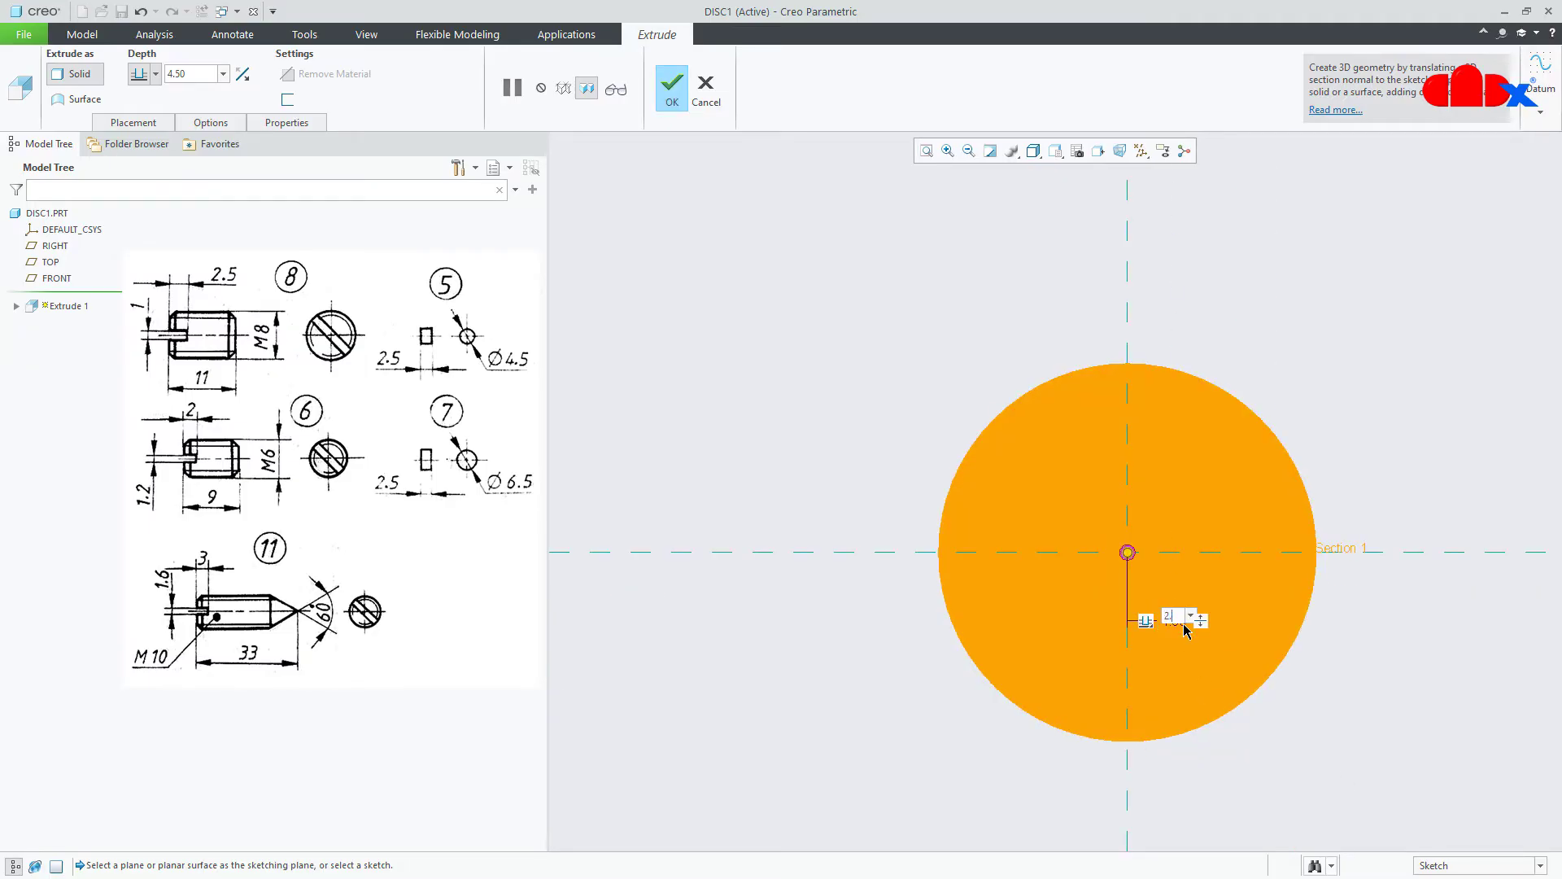
middle_click(1183, 623)
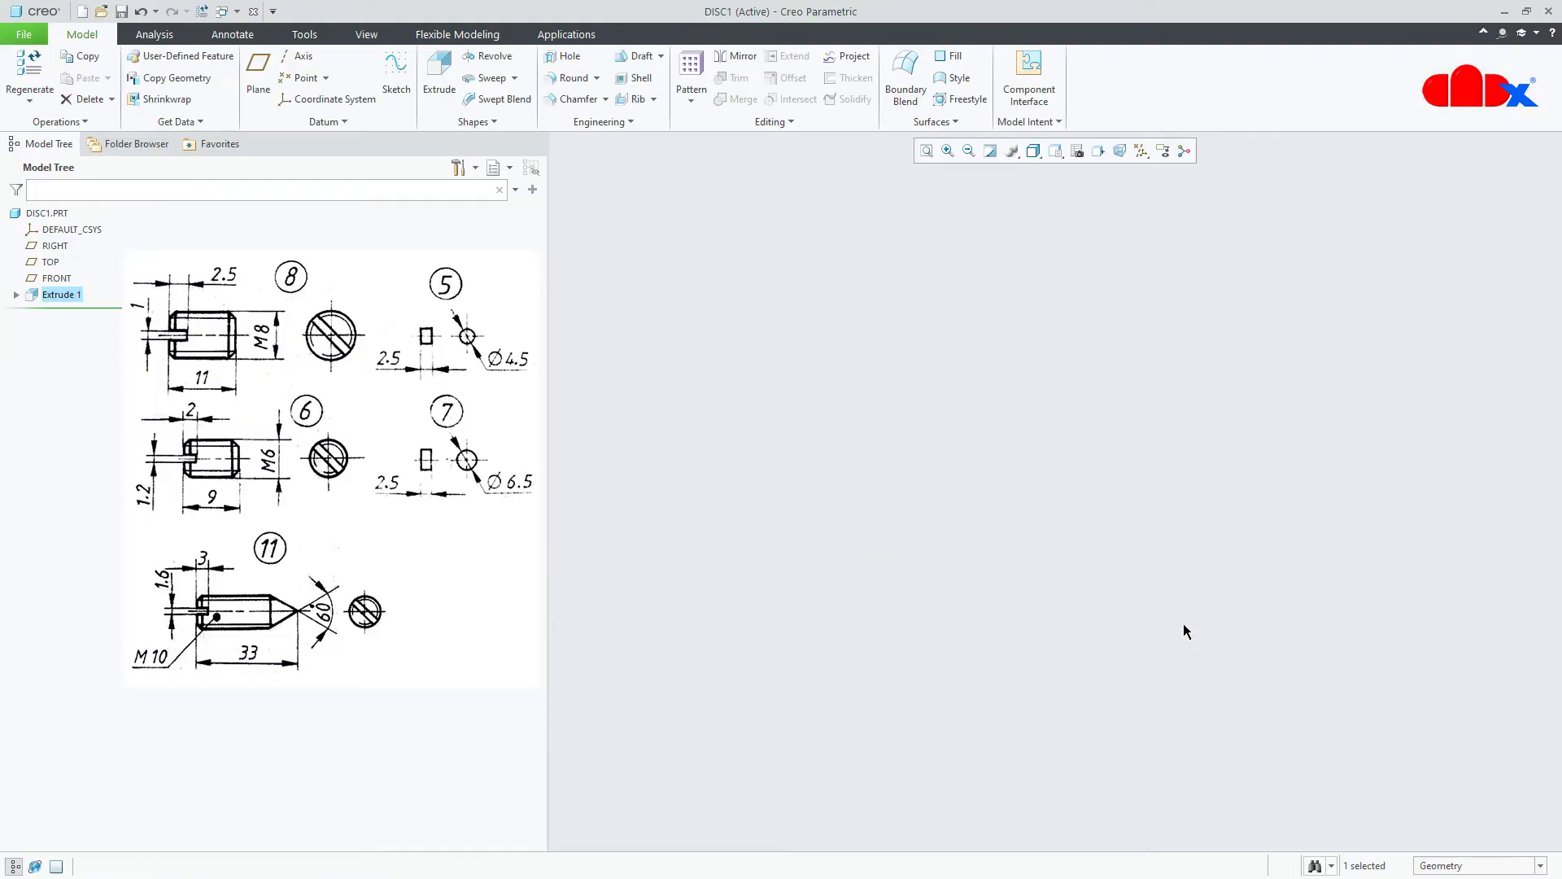
click(1219, 677)
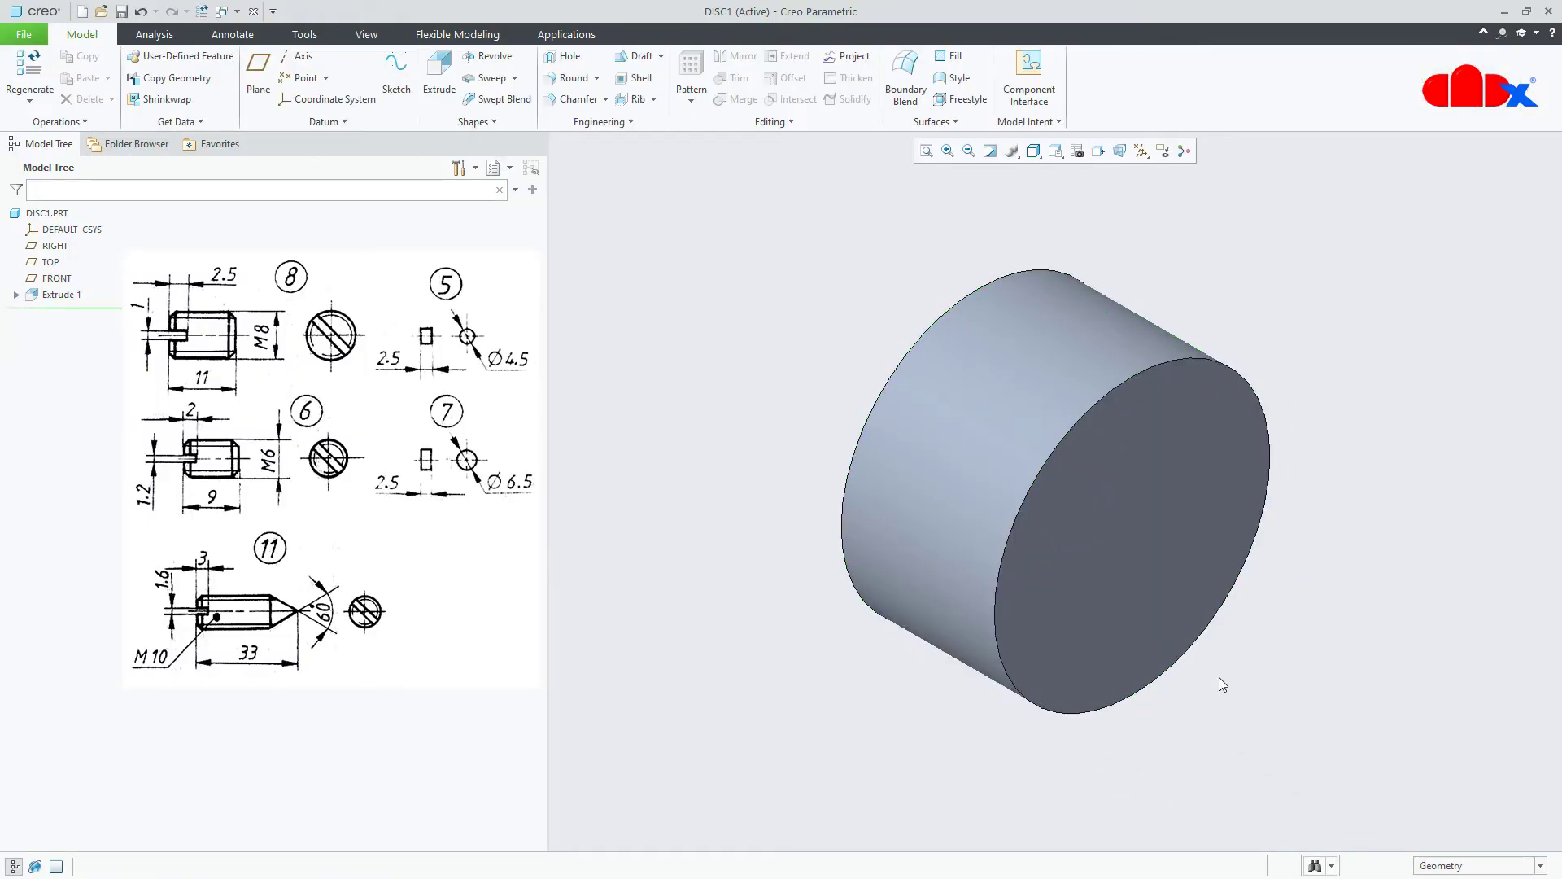
key(ctrl+s)
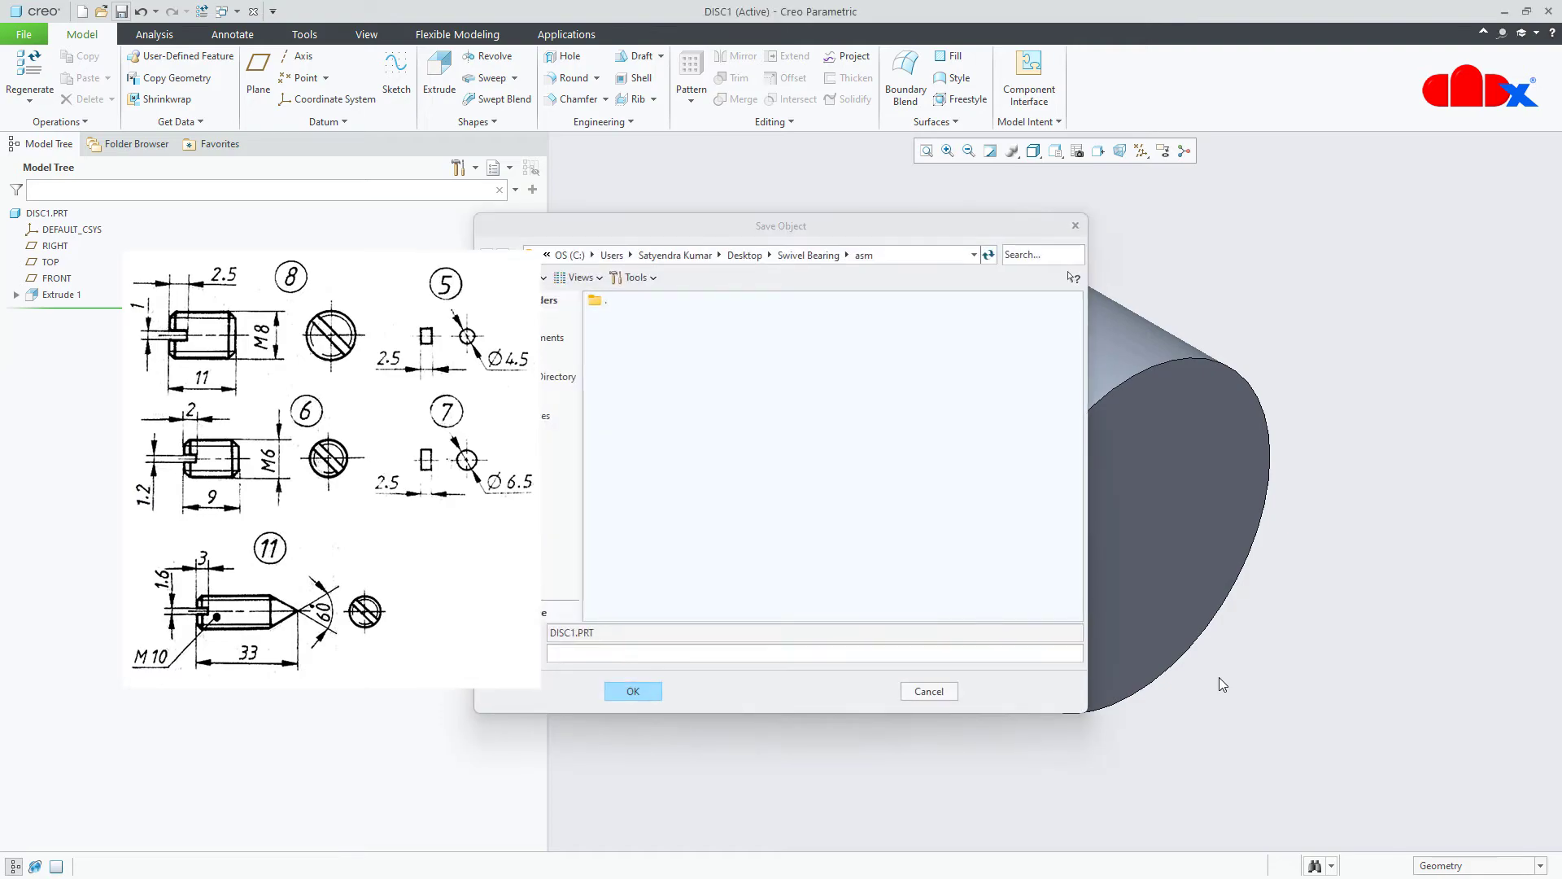
key(Escape)
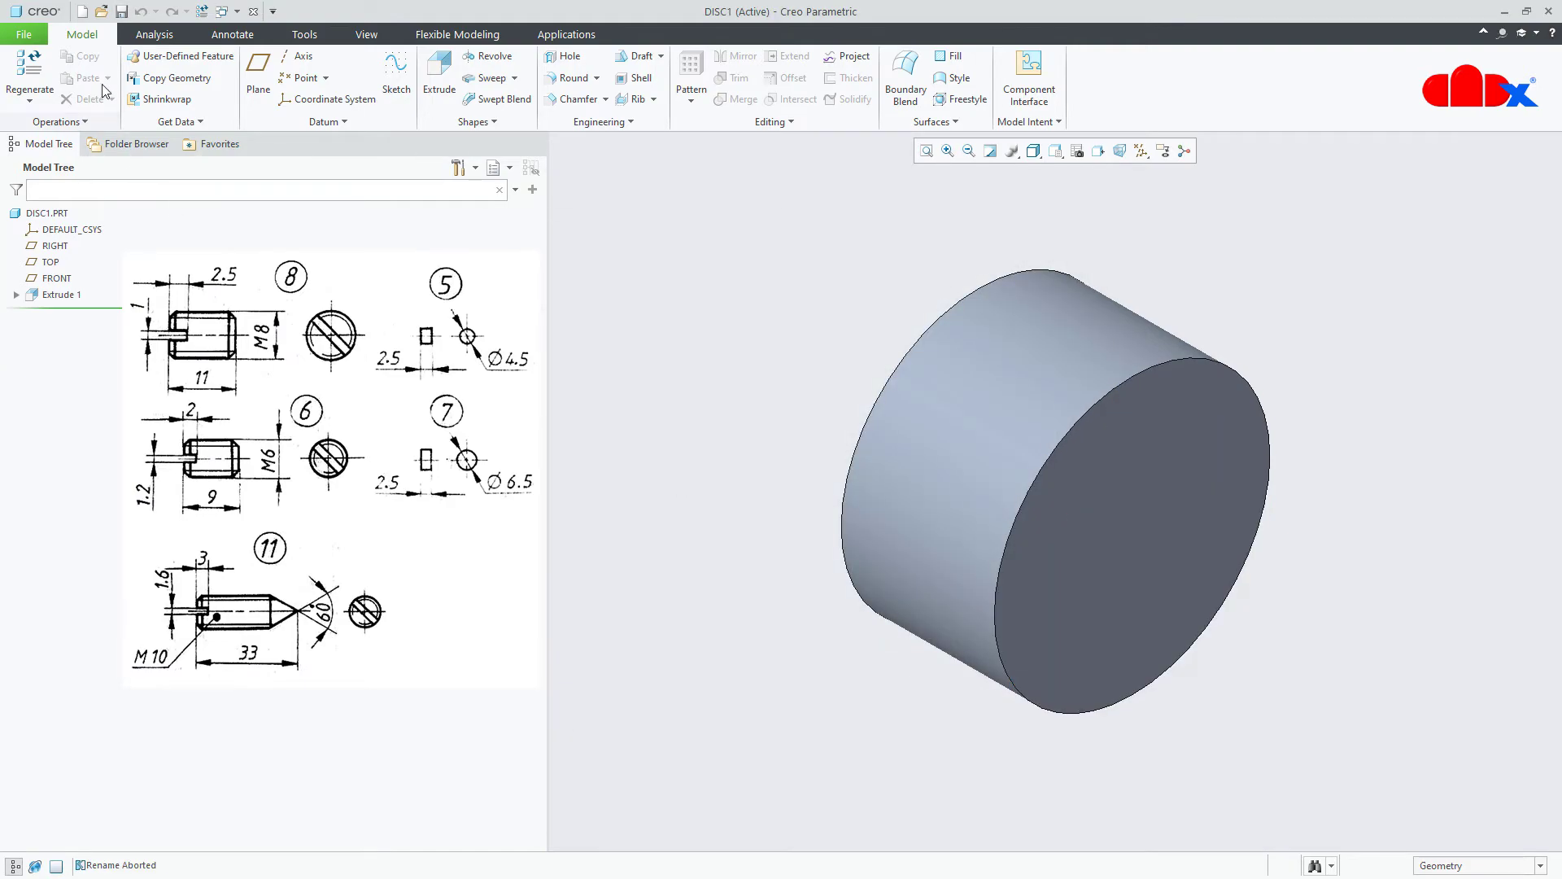
- Create another solid part named DISC2 from the solid_part_mmks template
click(85, 14)
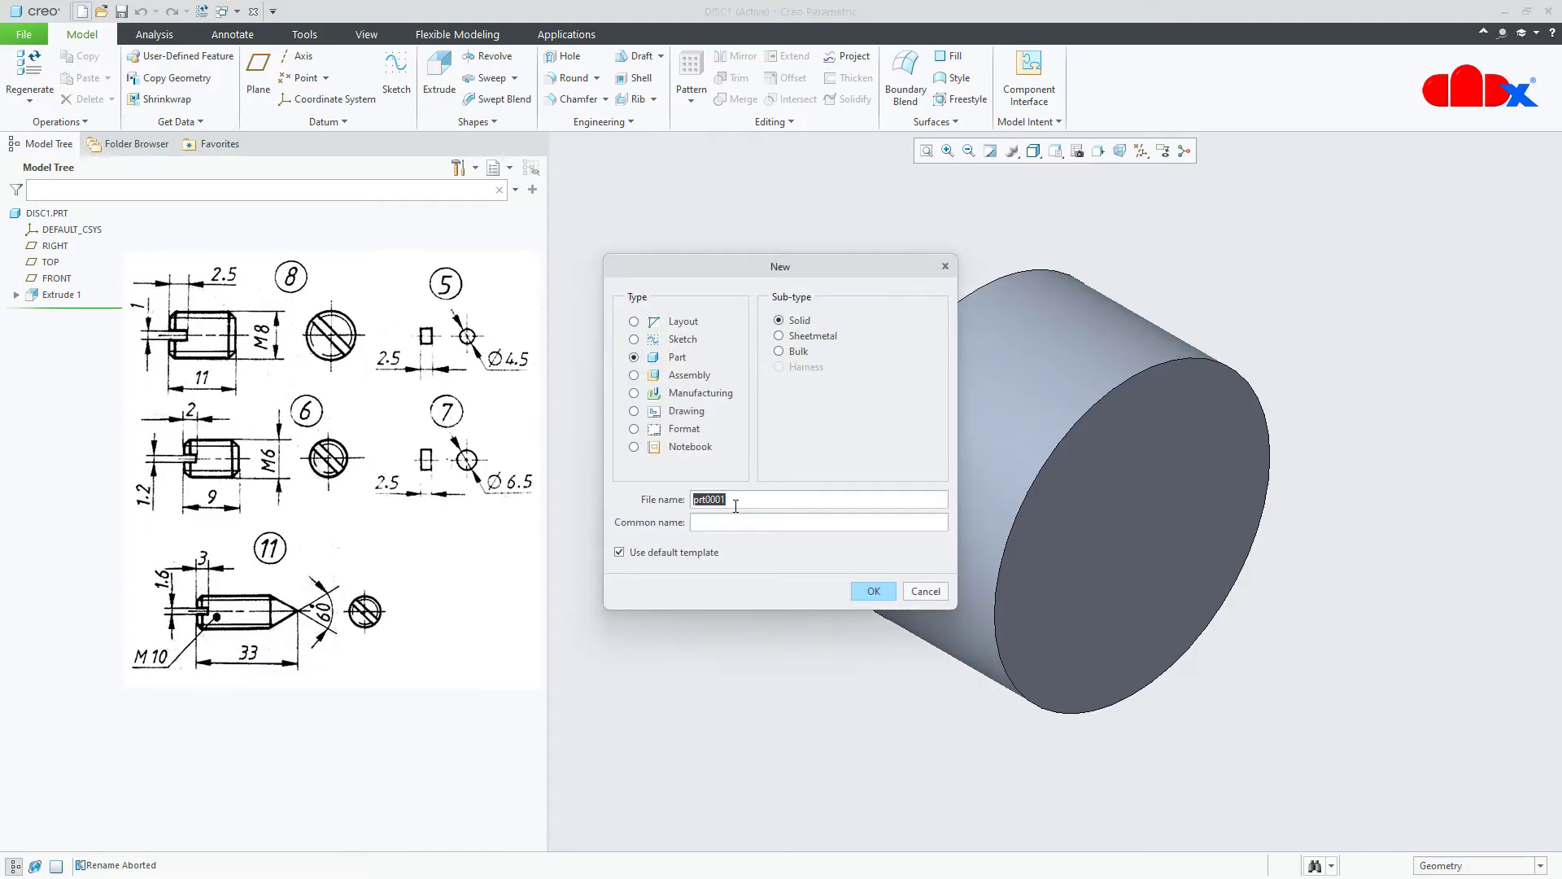
text(DISC2)
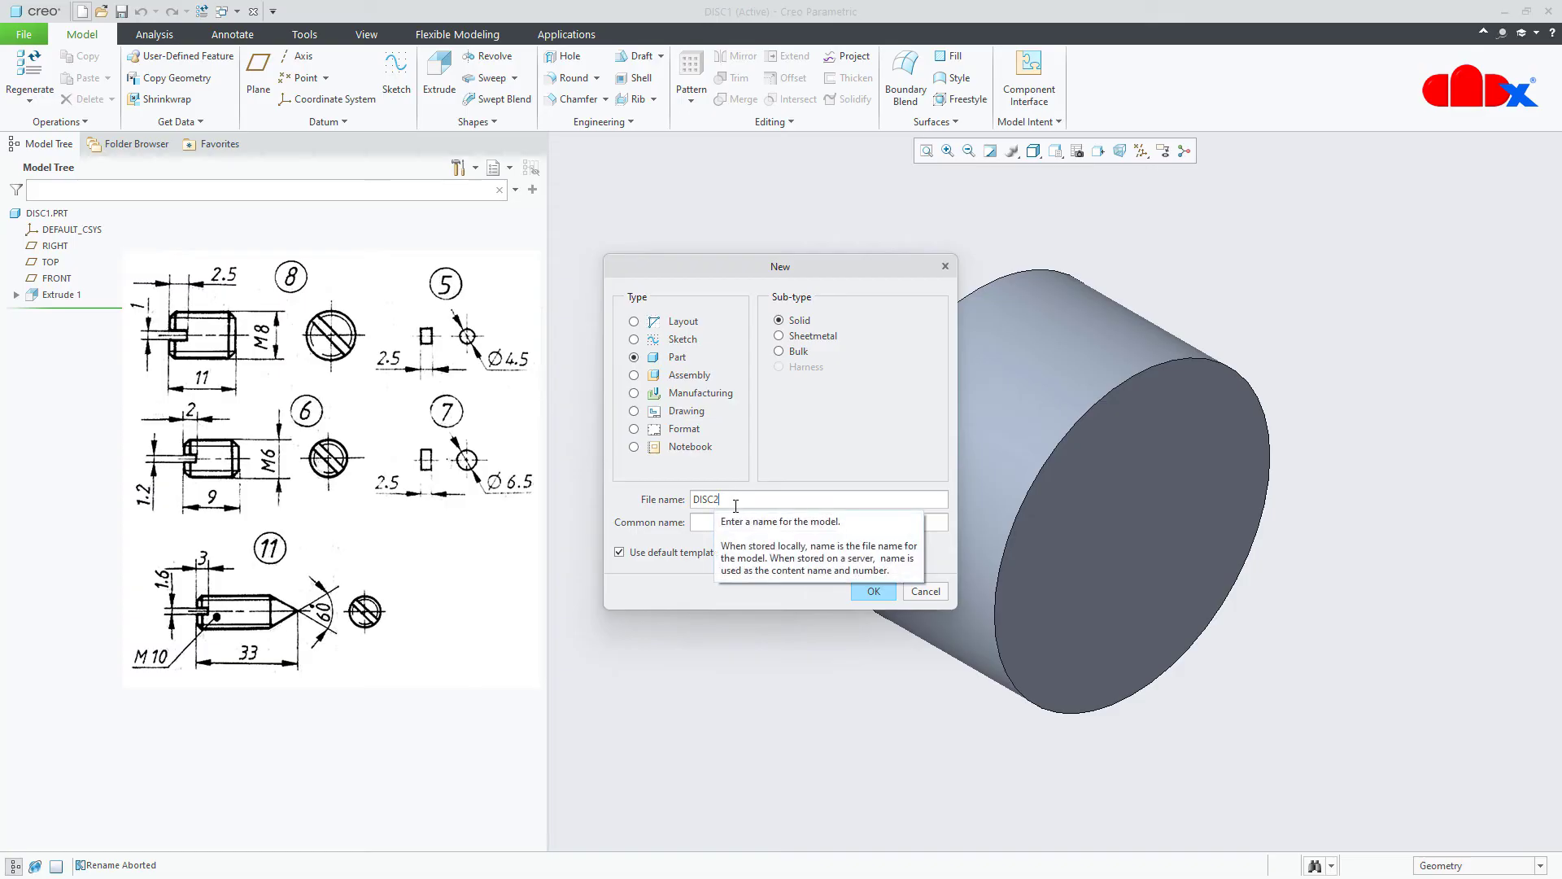
click(667, 552)
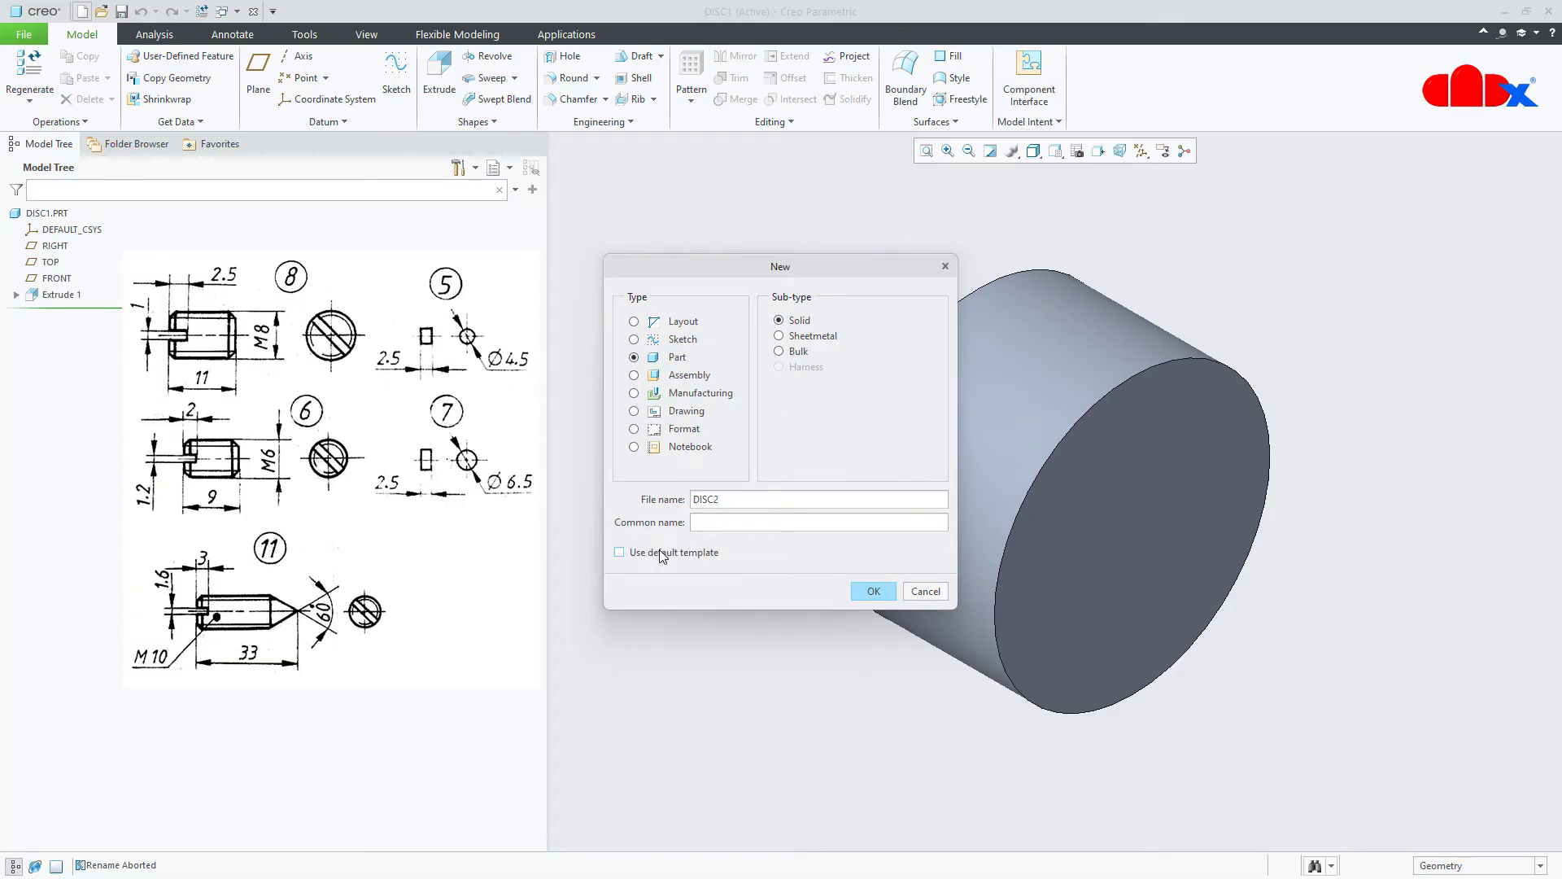
click(865, 593)
scroll(866, 402, down, 5)
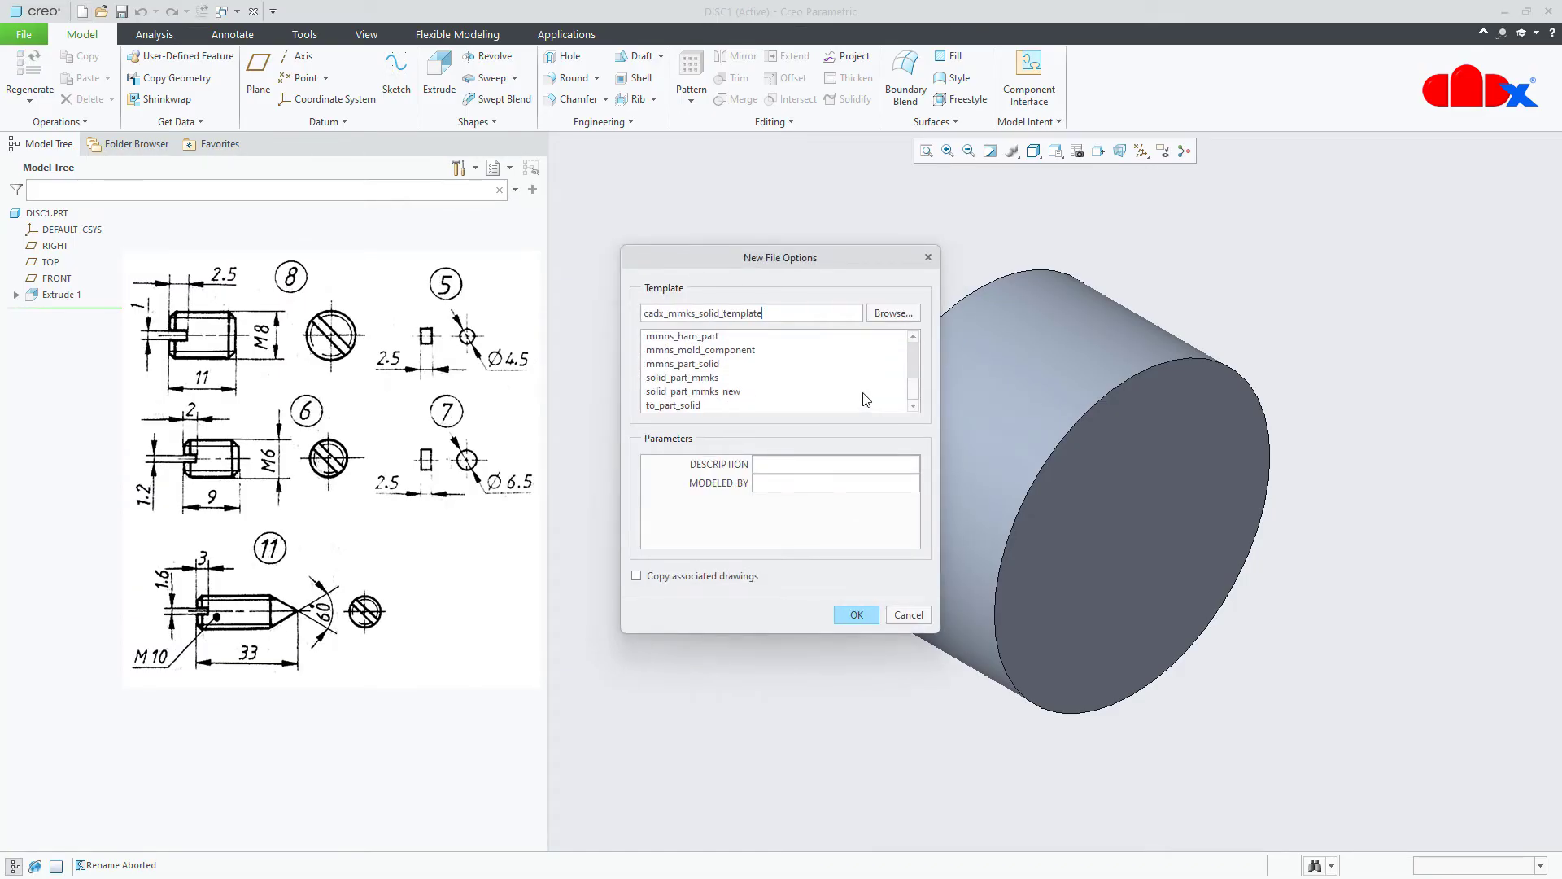
click(710, 379)
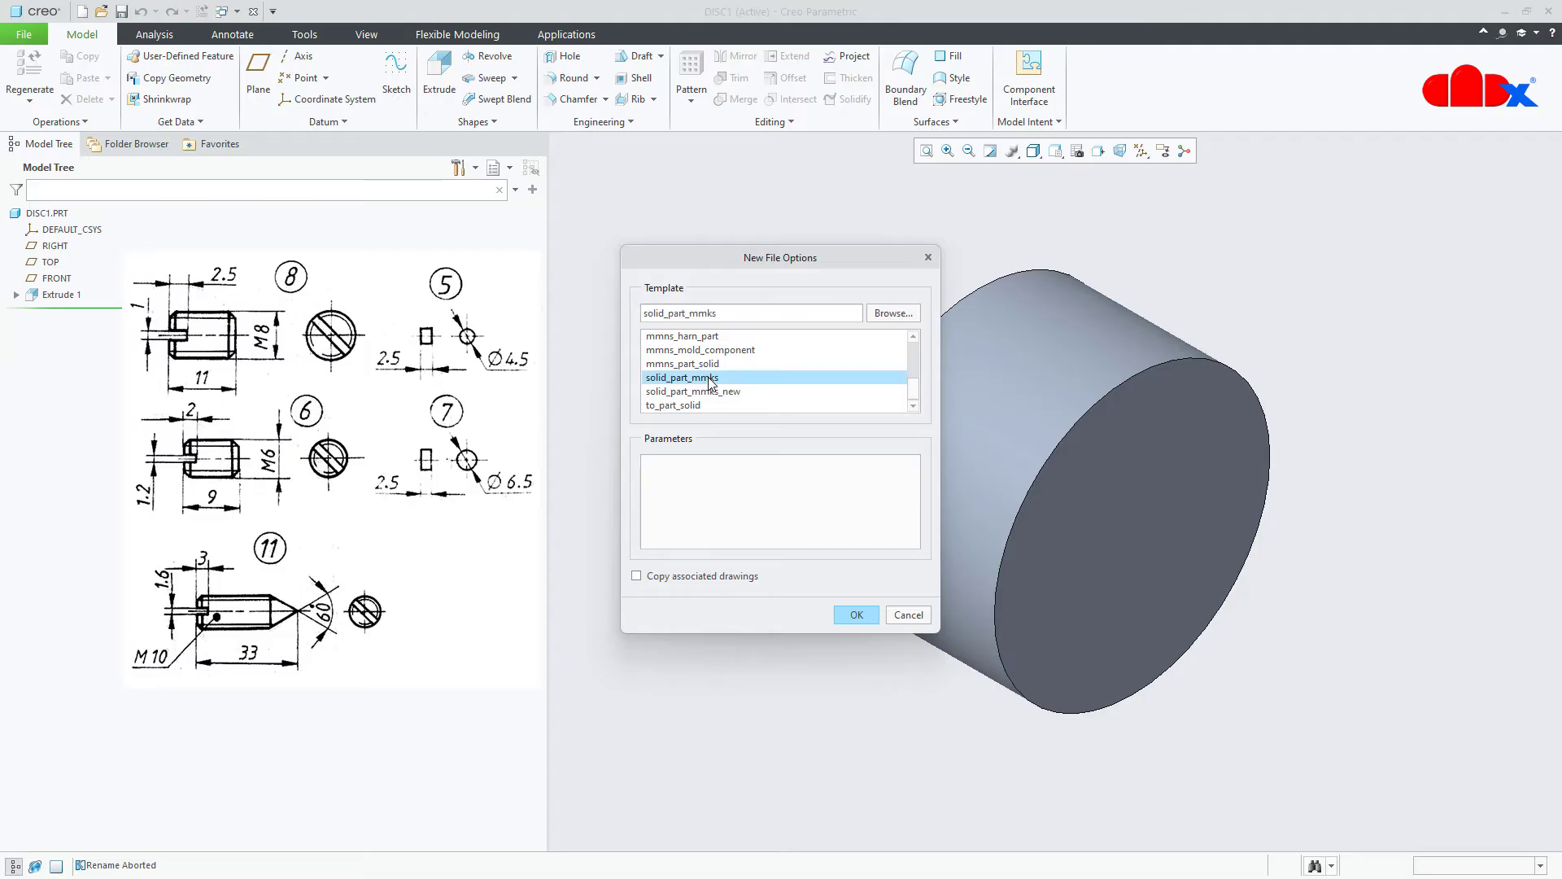
click(853, 614)
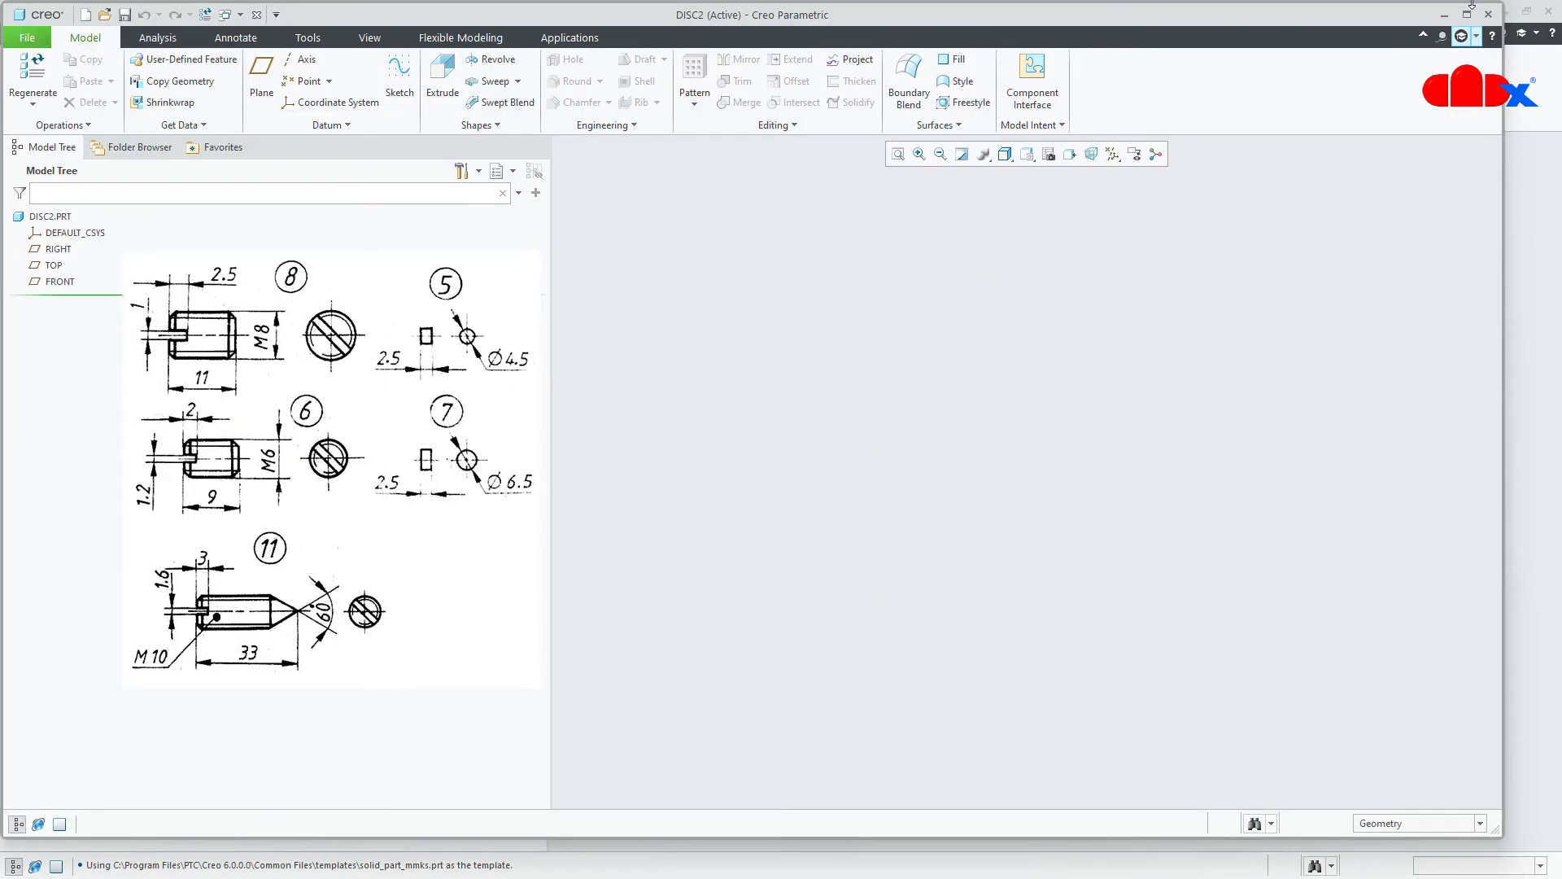
click(1467, 14)
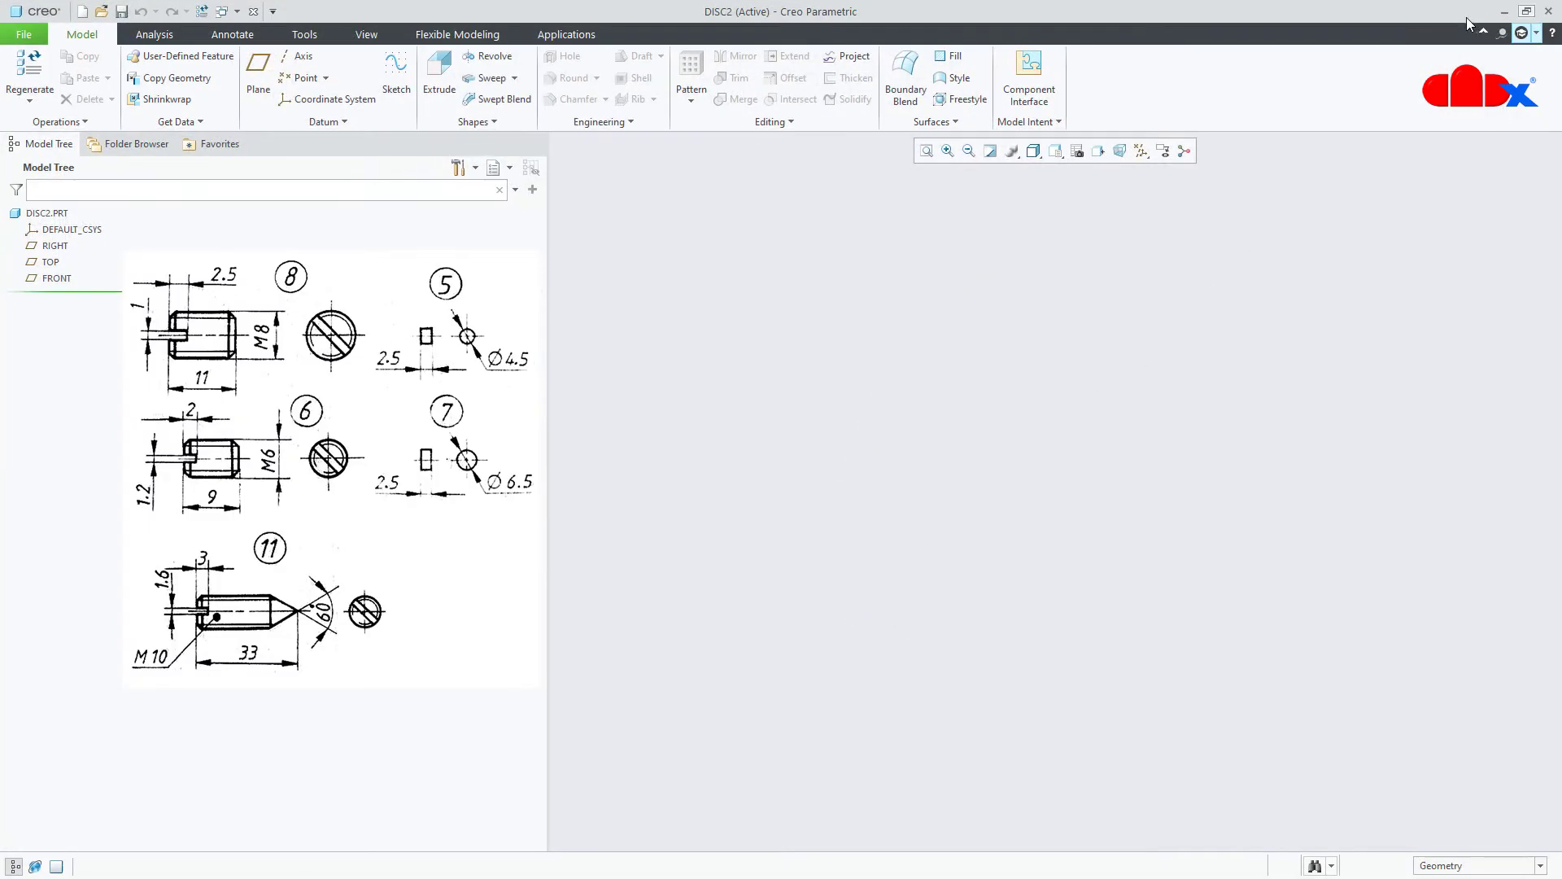
- Show all datum display and start an extrude sketch on the RIGHT datum plane, viewed face-on
click(1141, 151)
click(1141, 171)
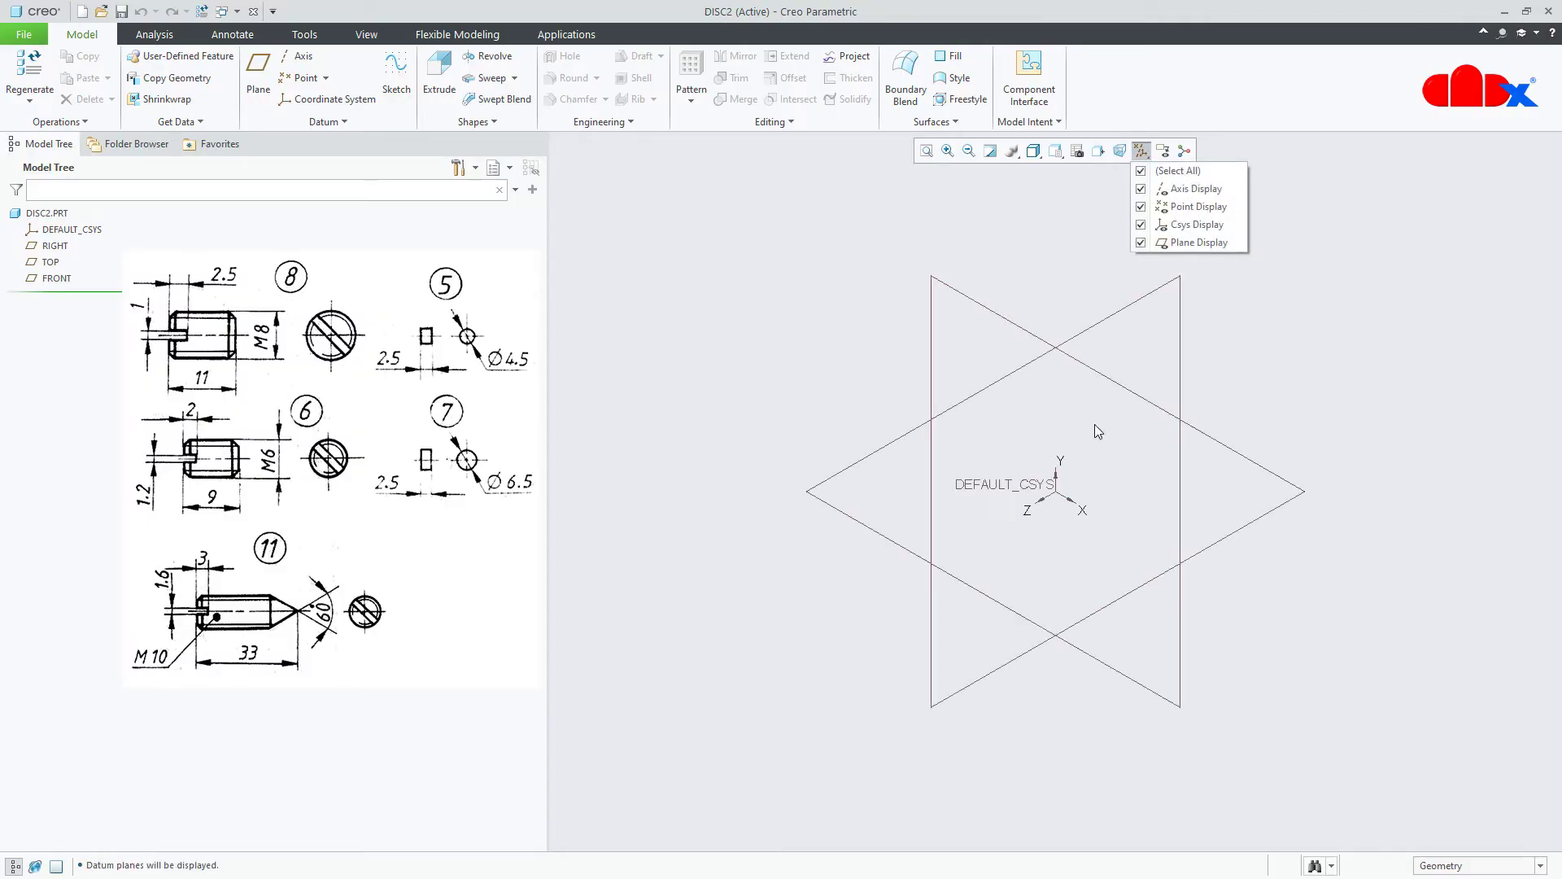
click(1051, 698)
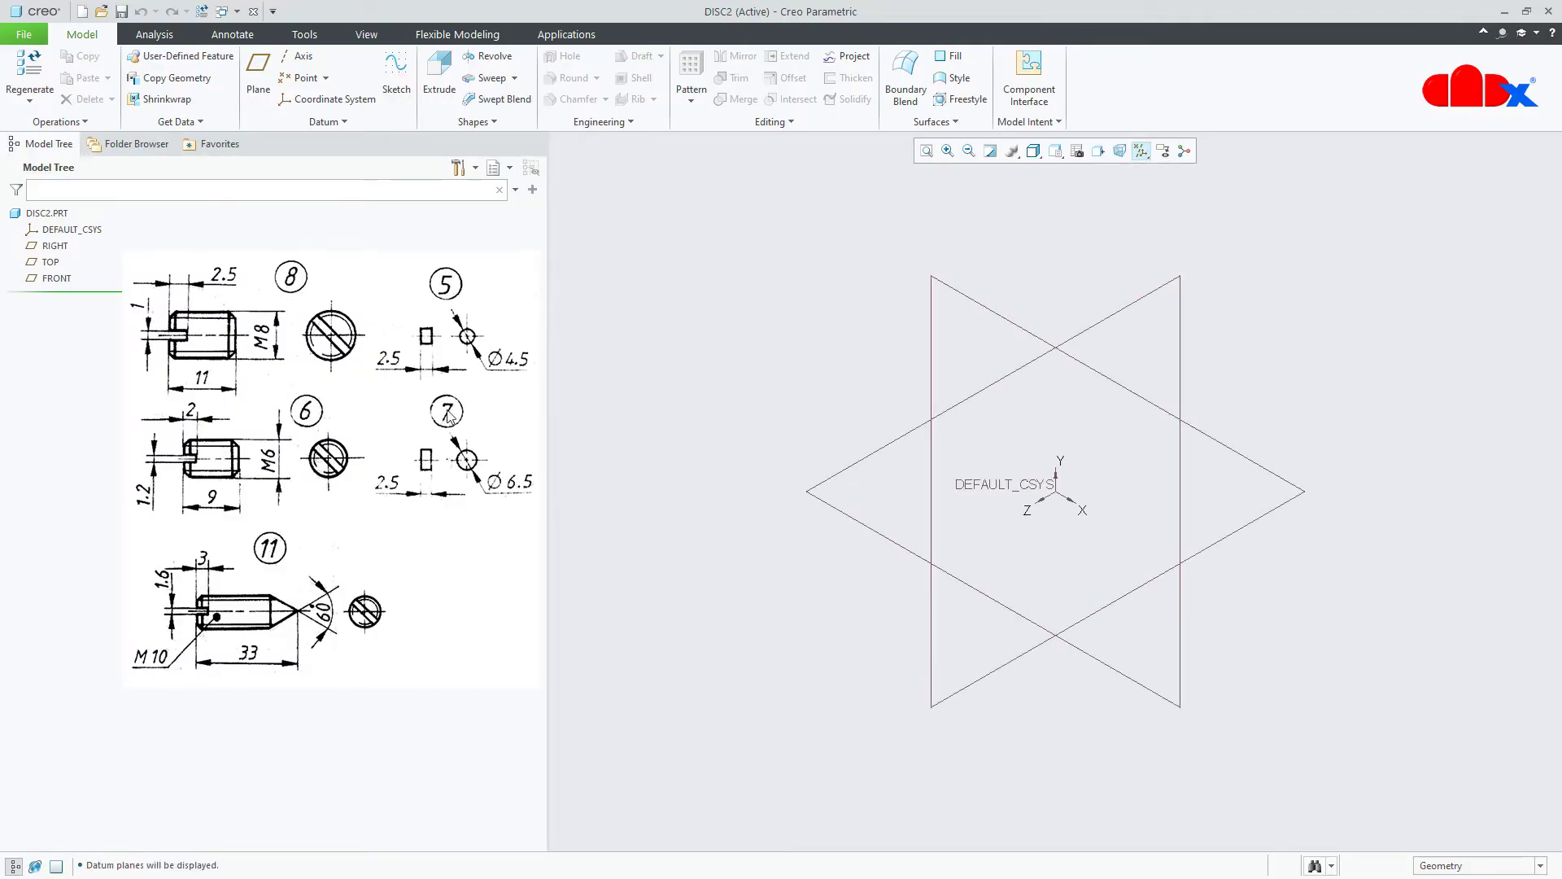
click(439, 71)
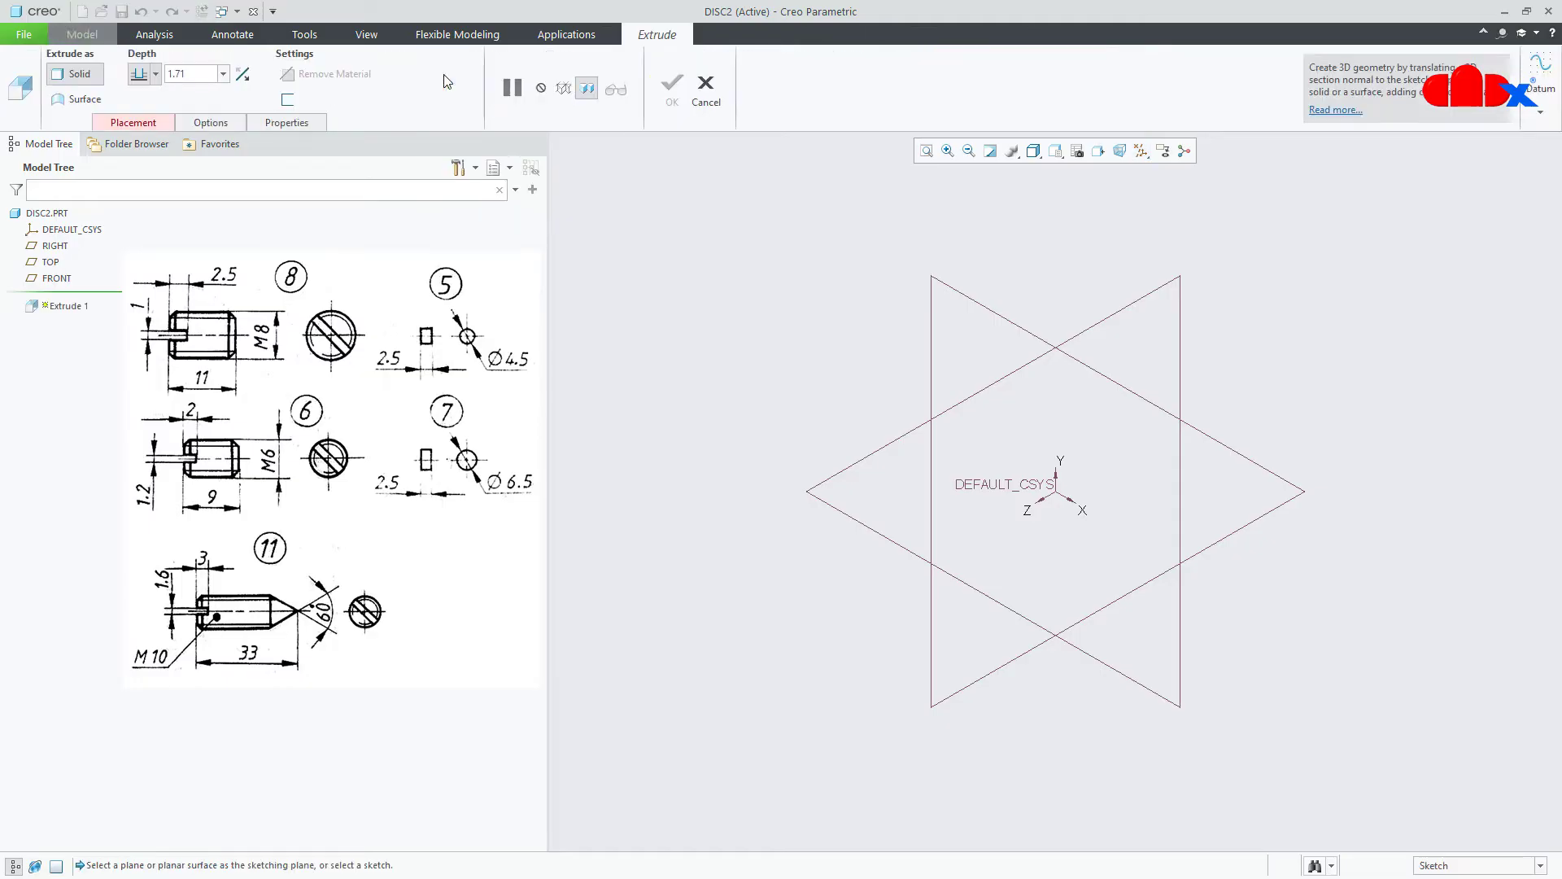
click(57, 246)
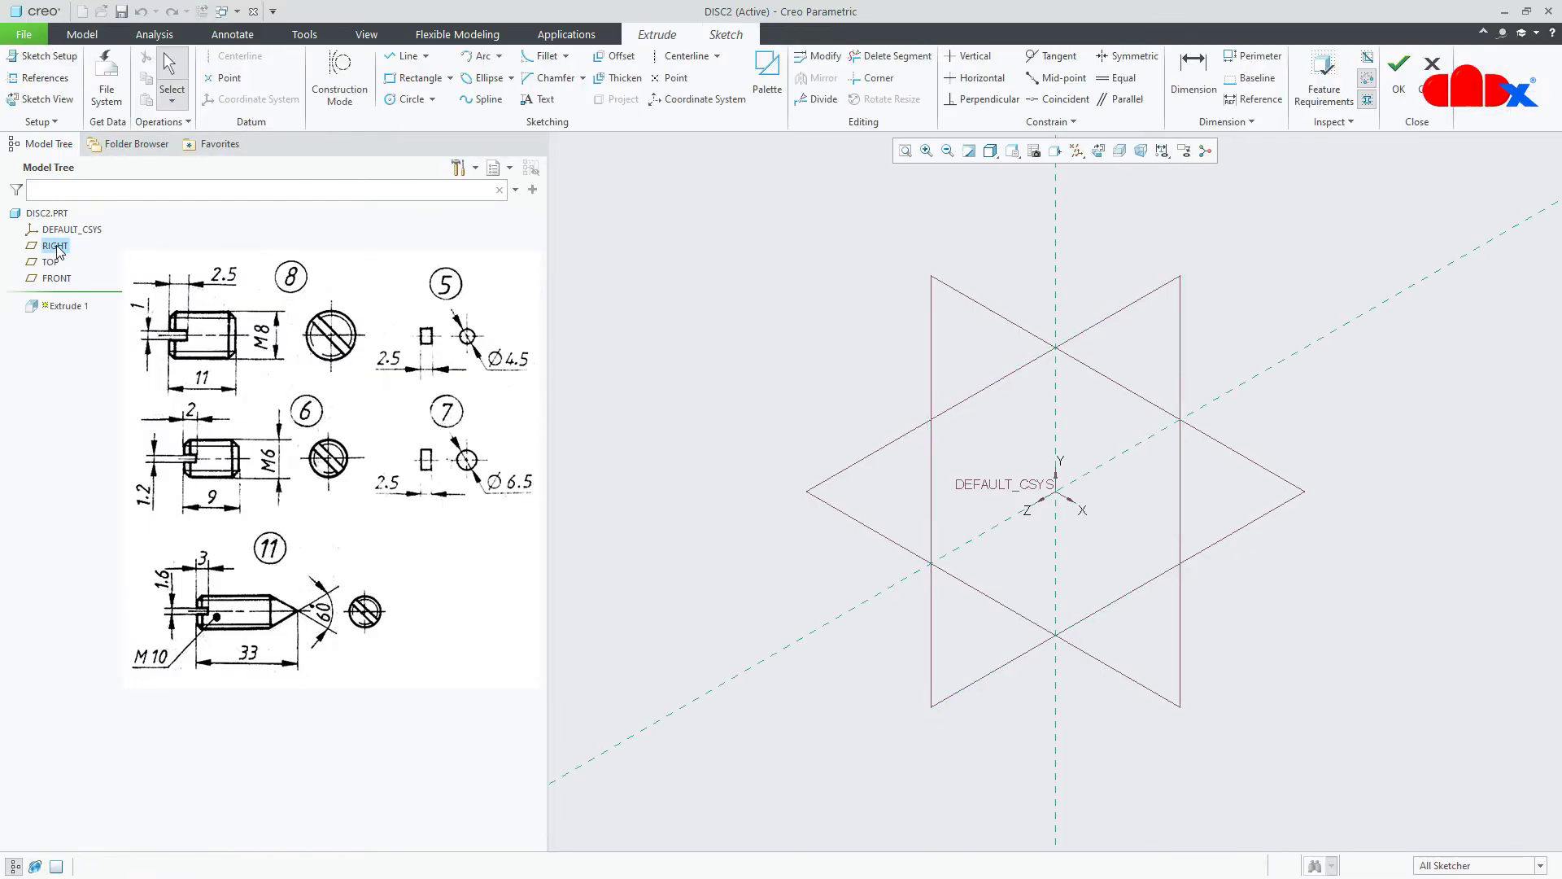
click(1098, 151)
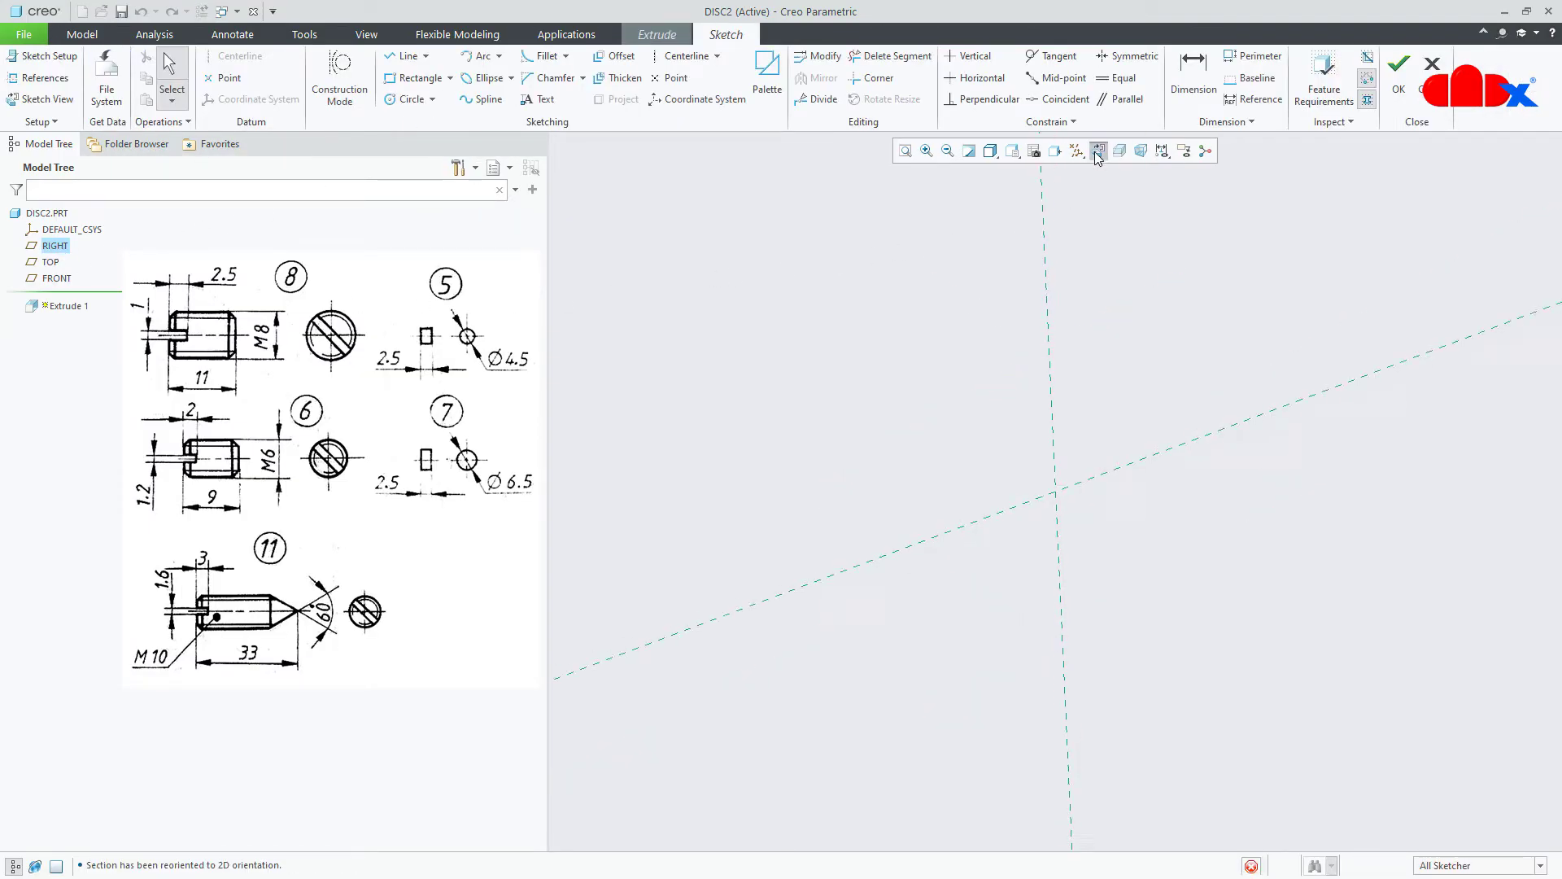
- Sketch a circle centred on the origin and set its diameter to 6.5 mm
right_click(1094, 366)
click(1180, 399)
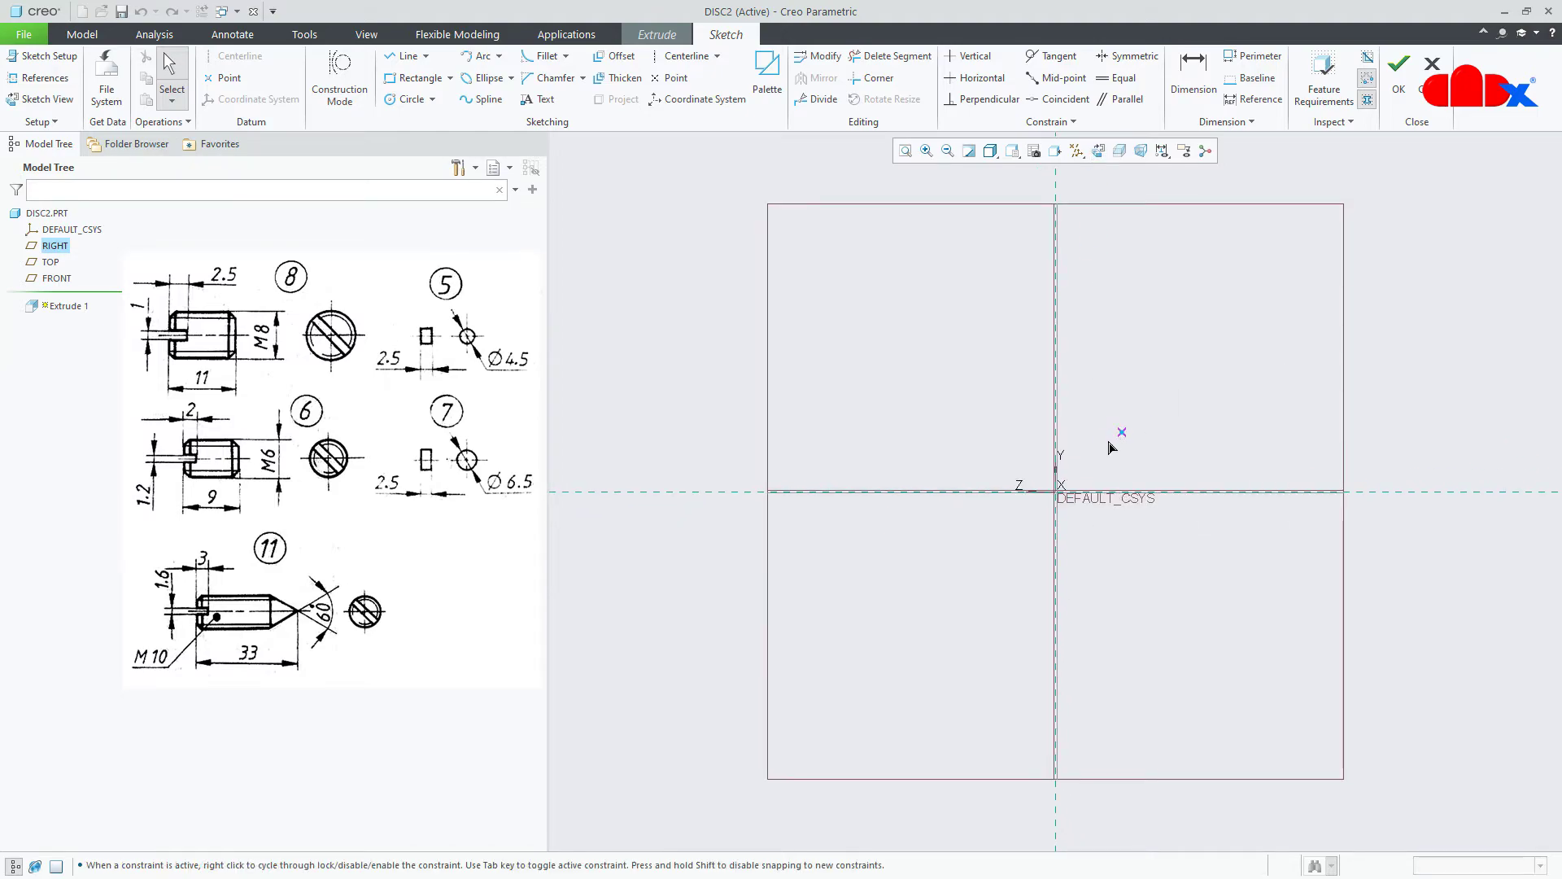
click(1056, 491)
click(1046, 547)
middle_click(1143, 565)
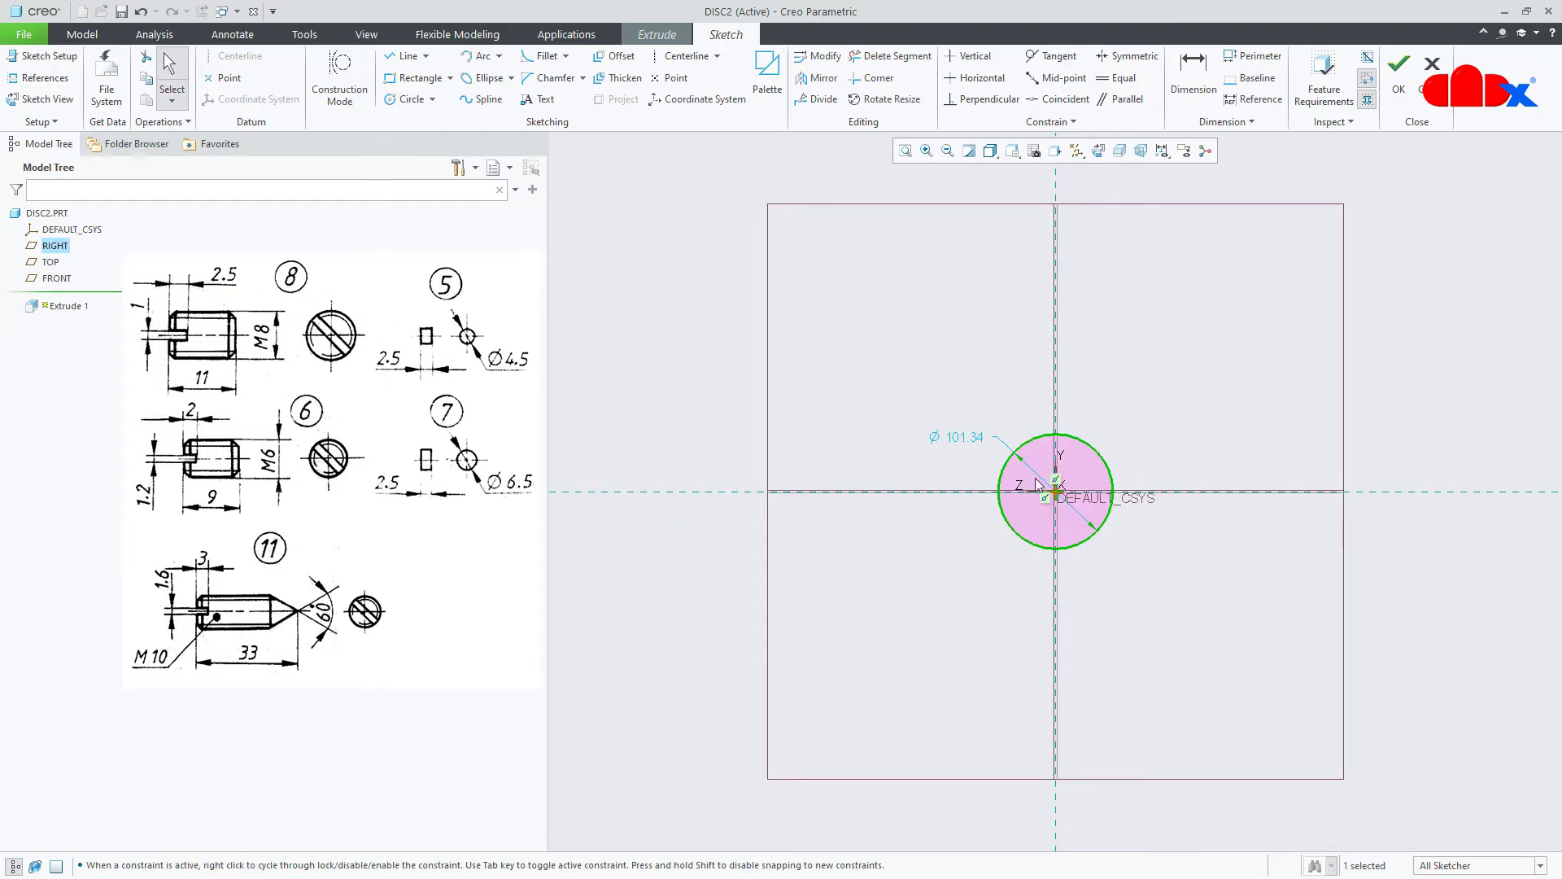
double_click(973, 438)
text(6.)
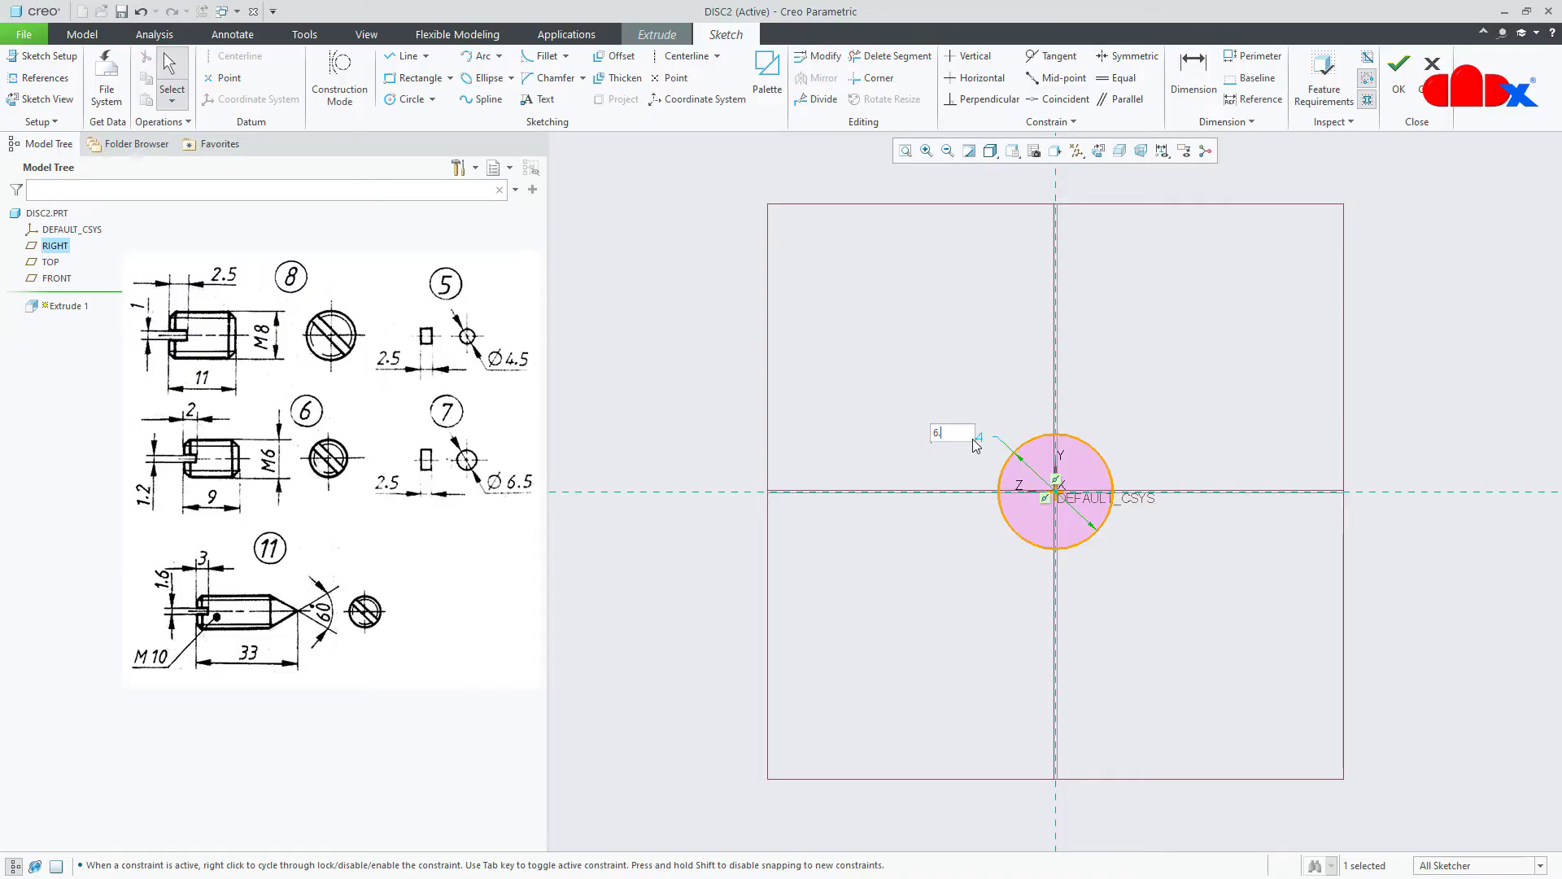
text(5)
key(Return)
- Finish the sketch, extrude the 6.5 mm circle 2.5 mm deep as a solid disc, and save the part
right_click(973, 438)
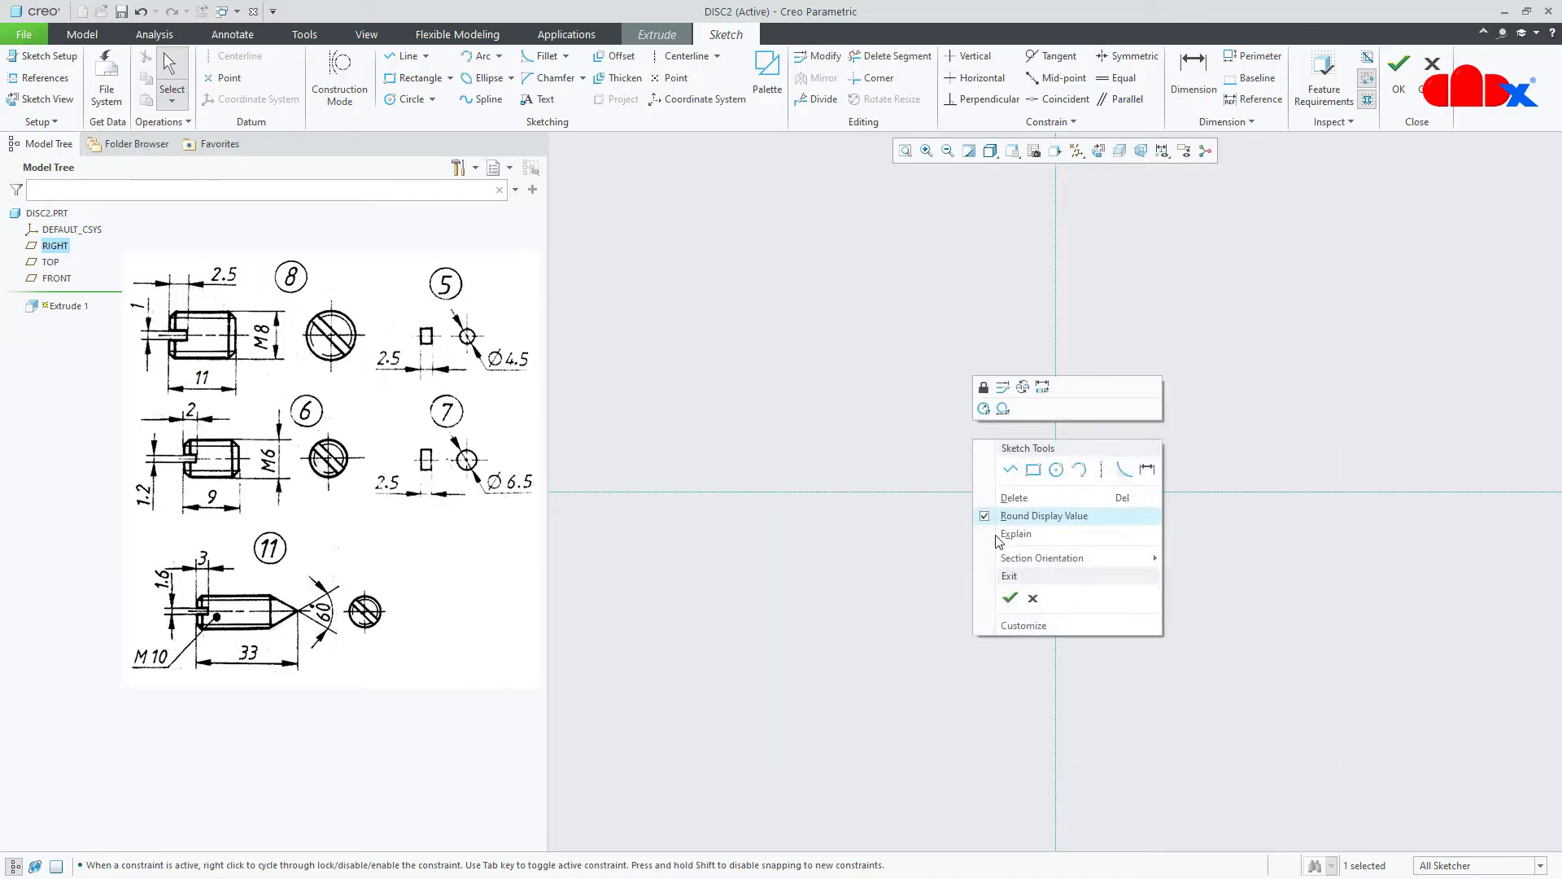
click(1010, 598)
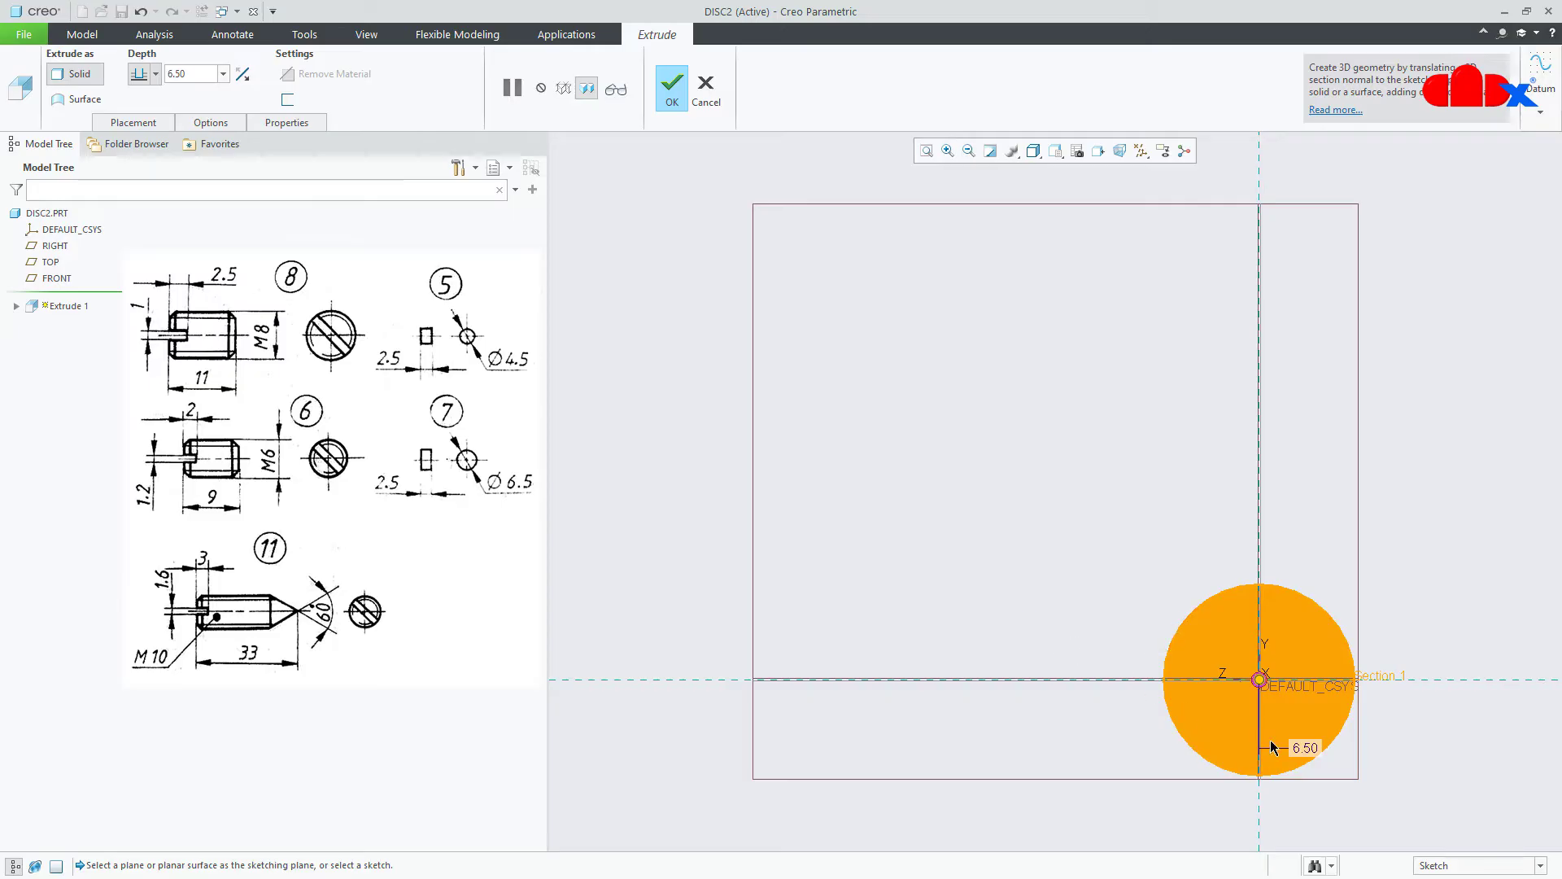
double_click(1303, 748)
text(2.5)
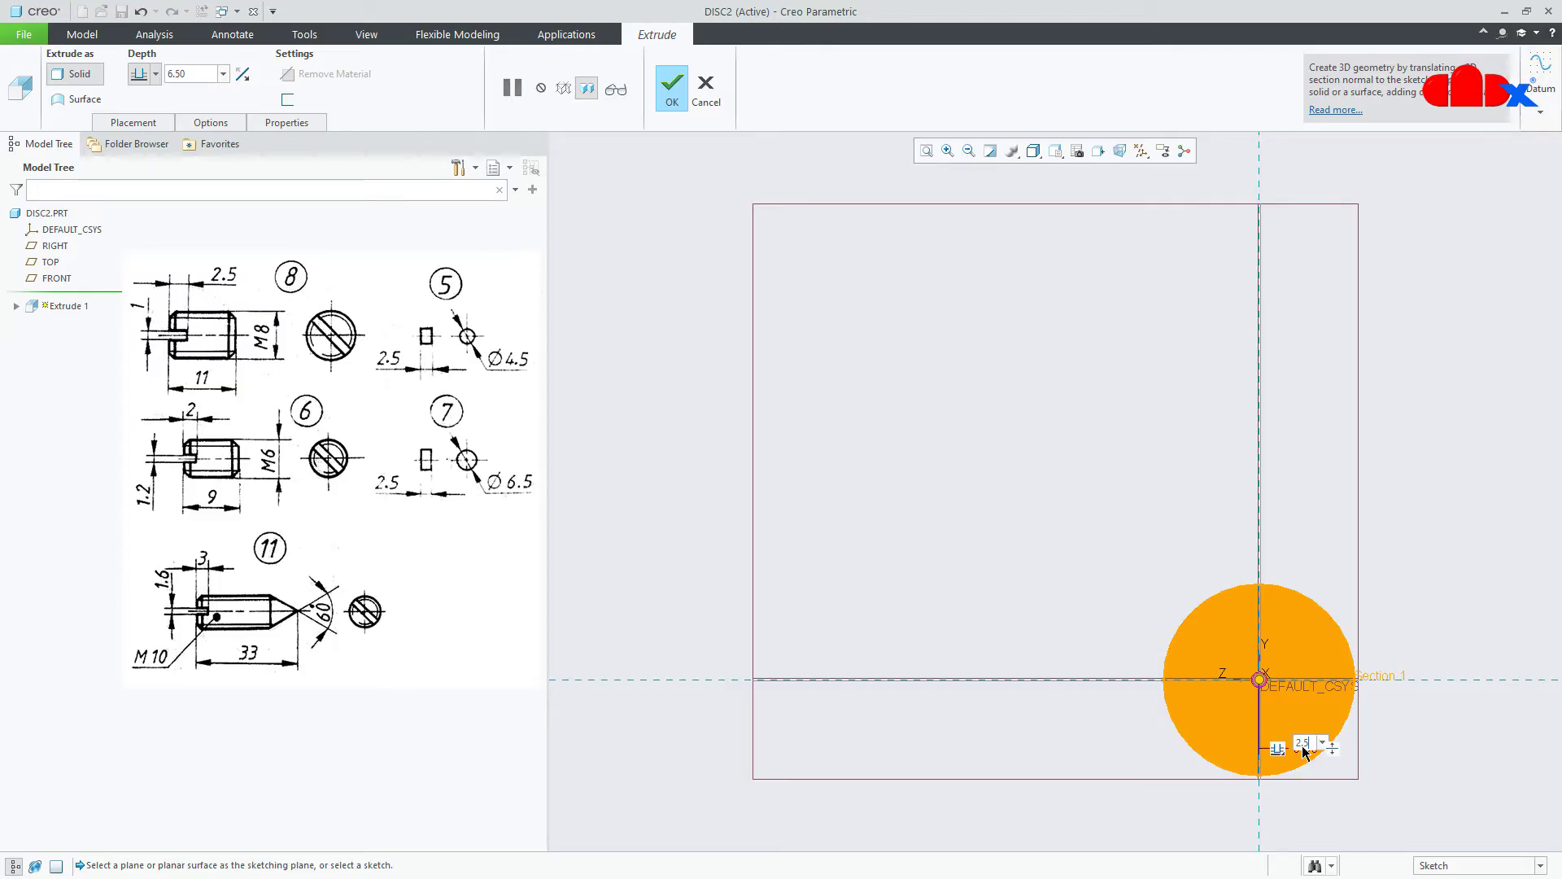
key(Return)
middle_click(1303, 750)
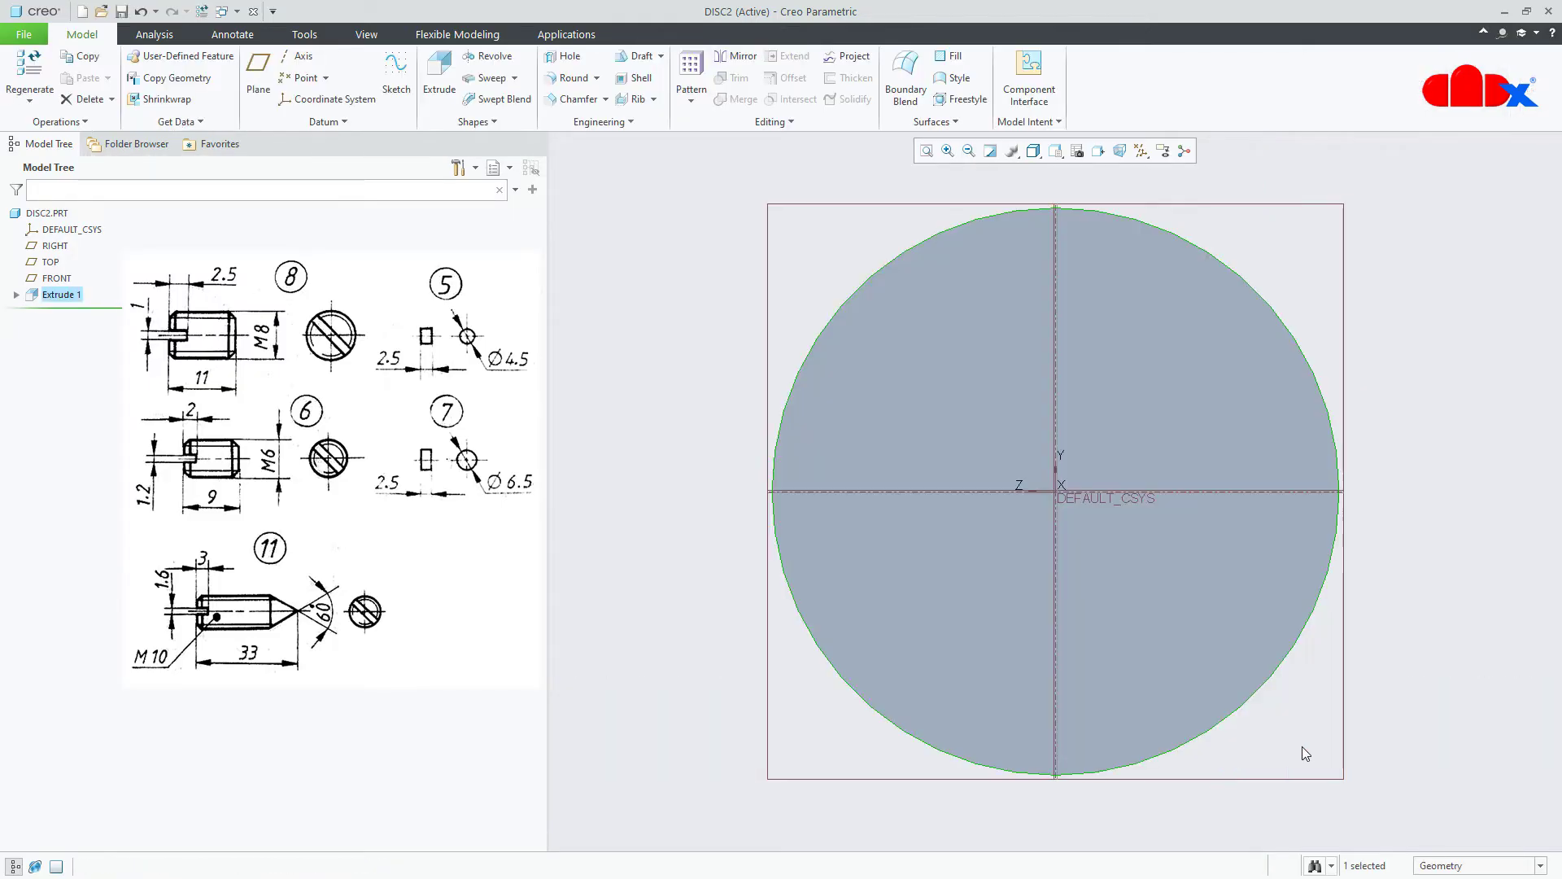
key(ctrl+d)
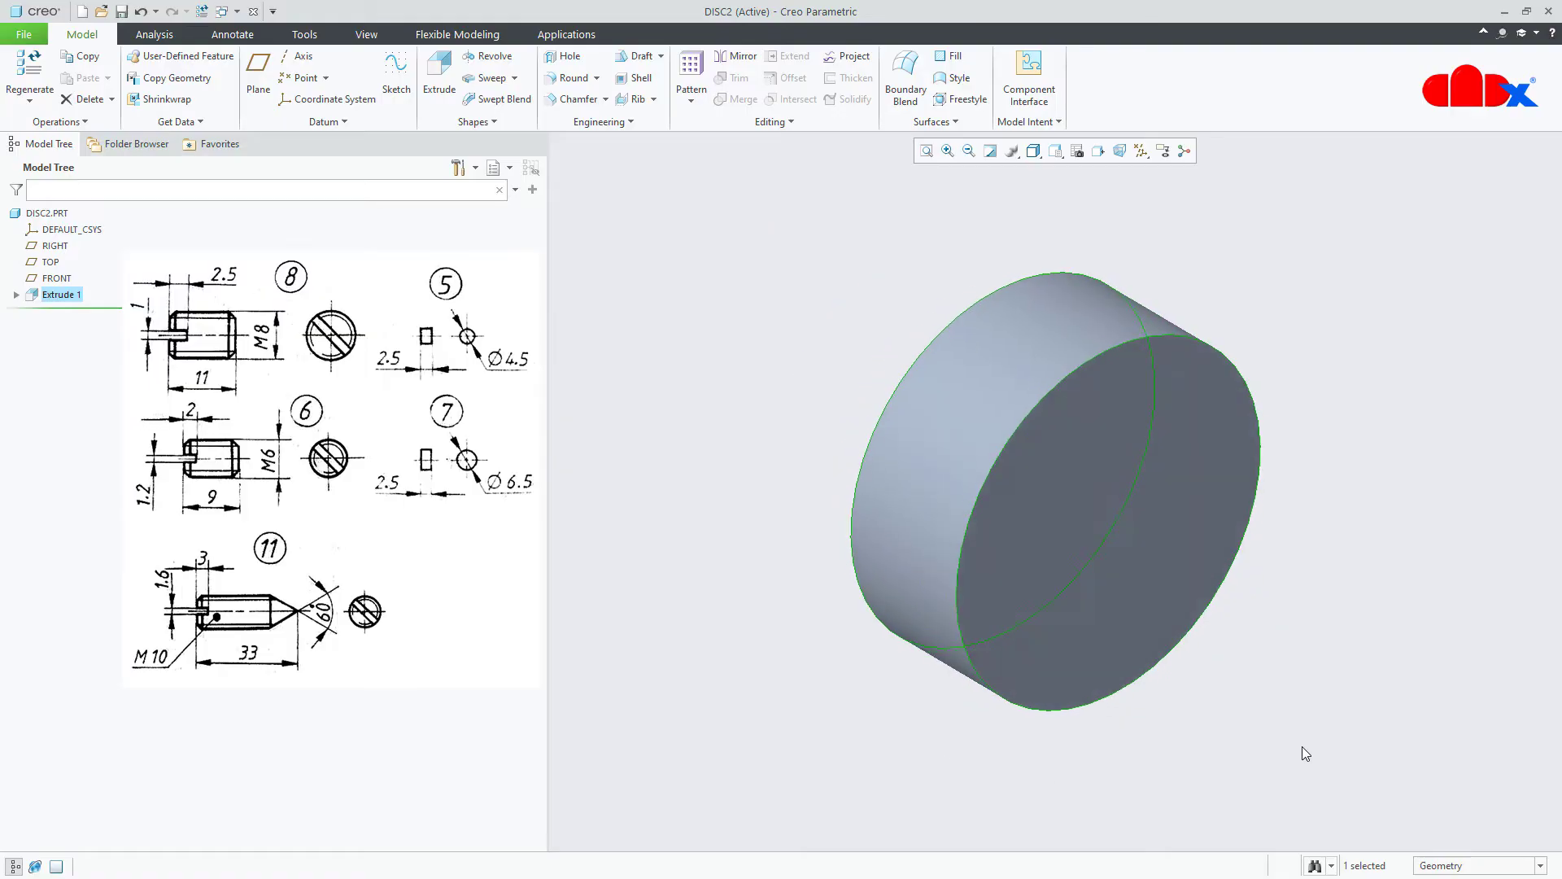
key(ctrl+s)
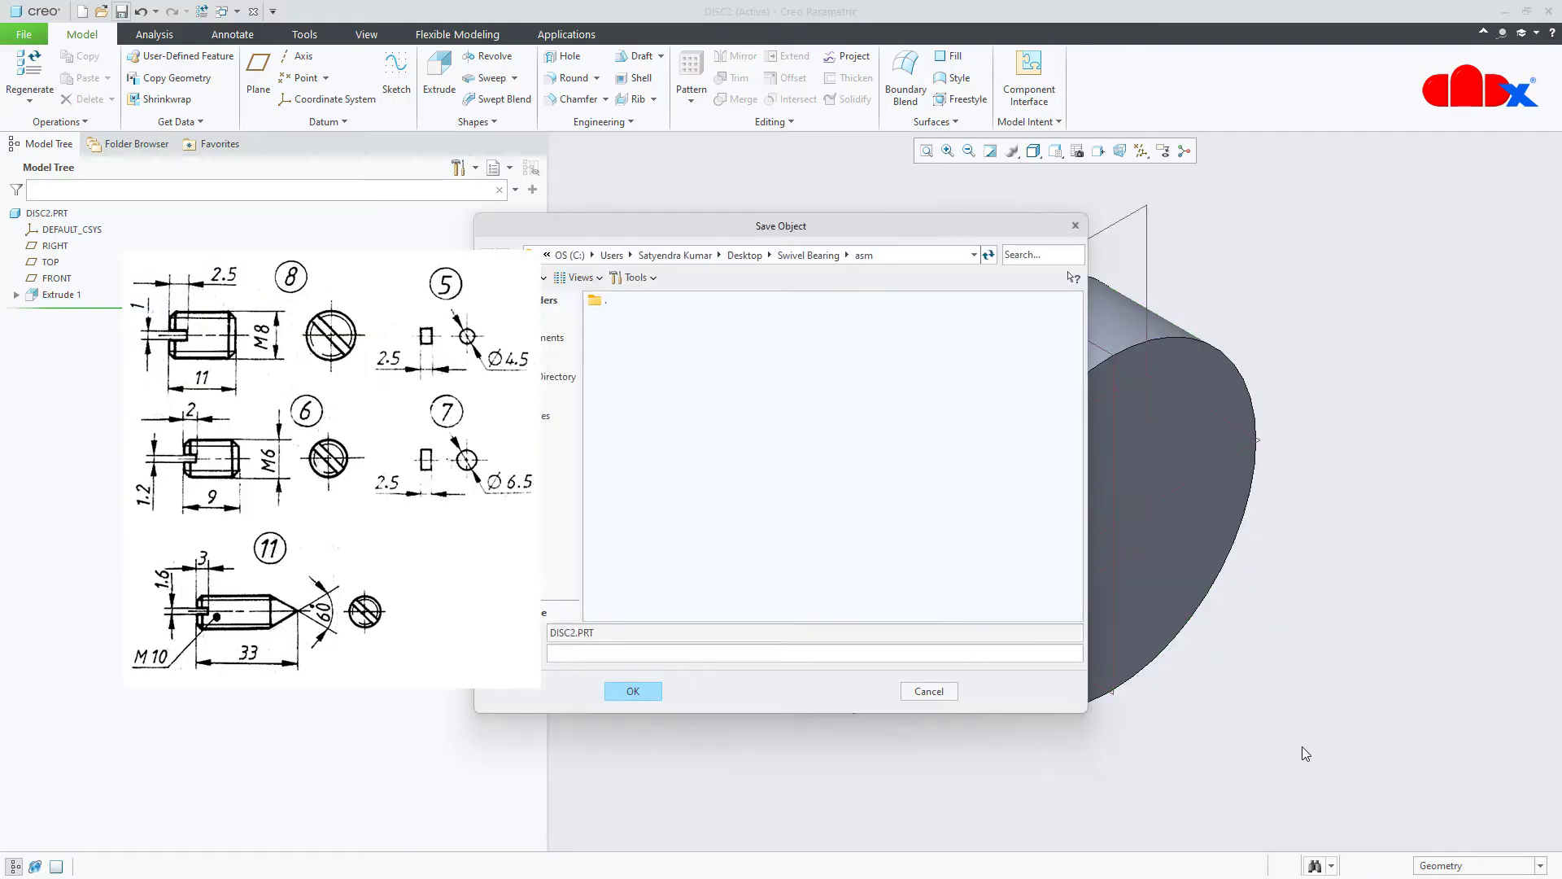
key(Return)
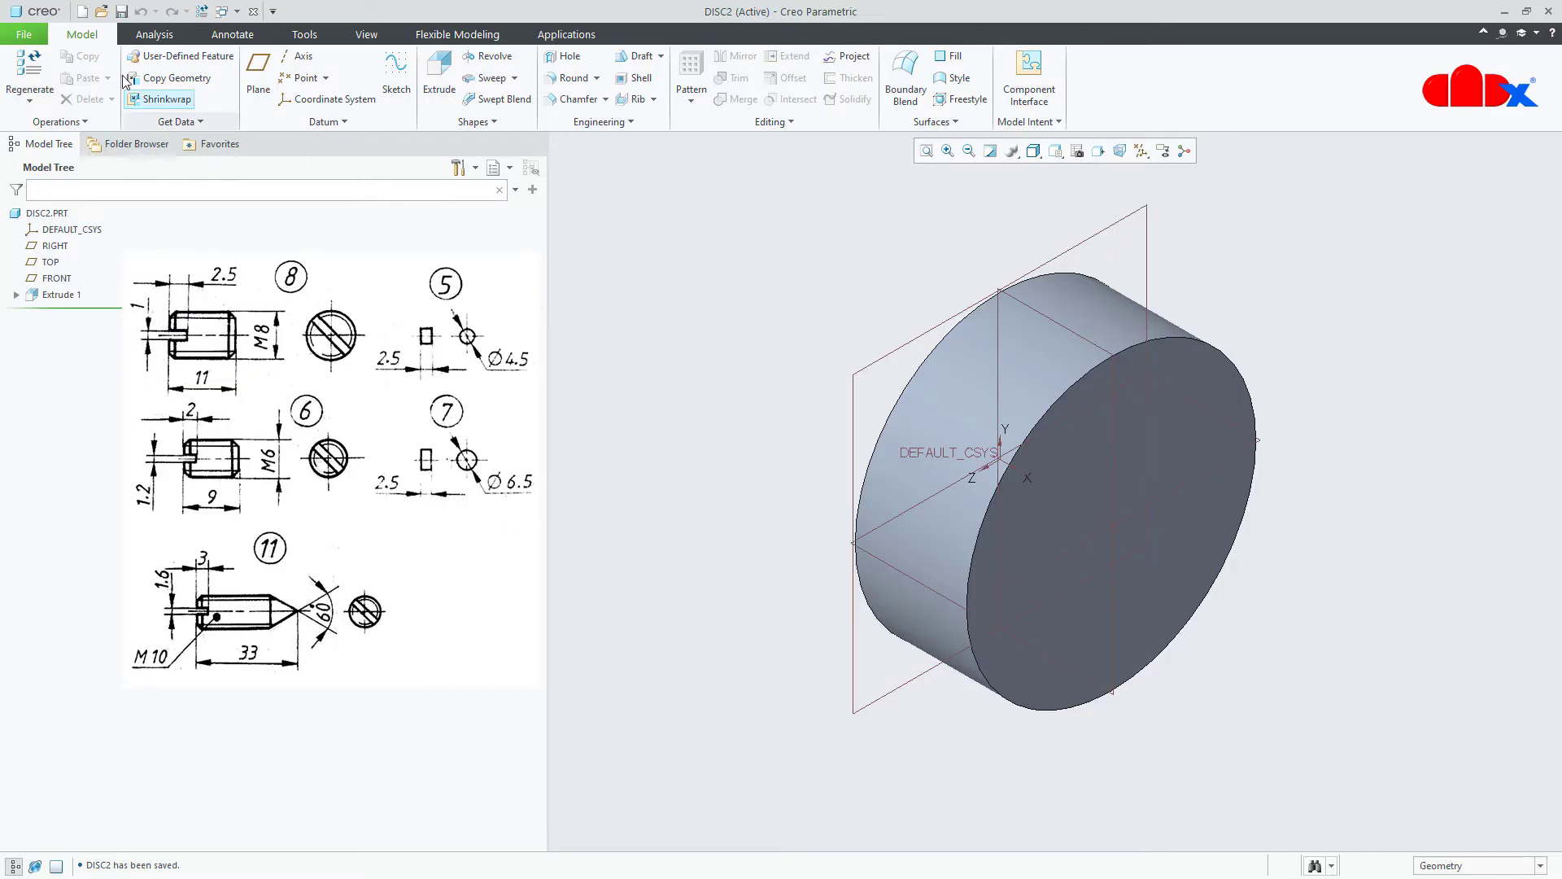
- Create a solid part named set-screw1 from the solid_part_mmks template and maximize its window
click(83, 13)
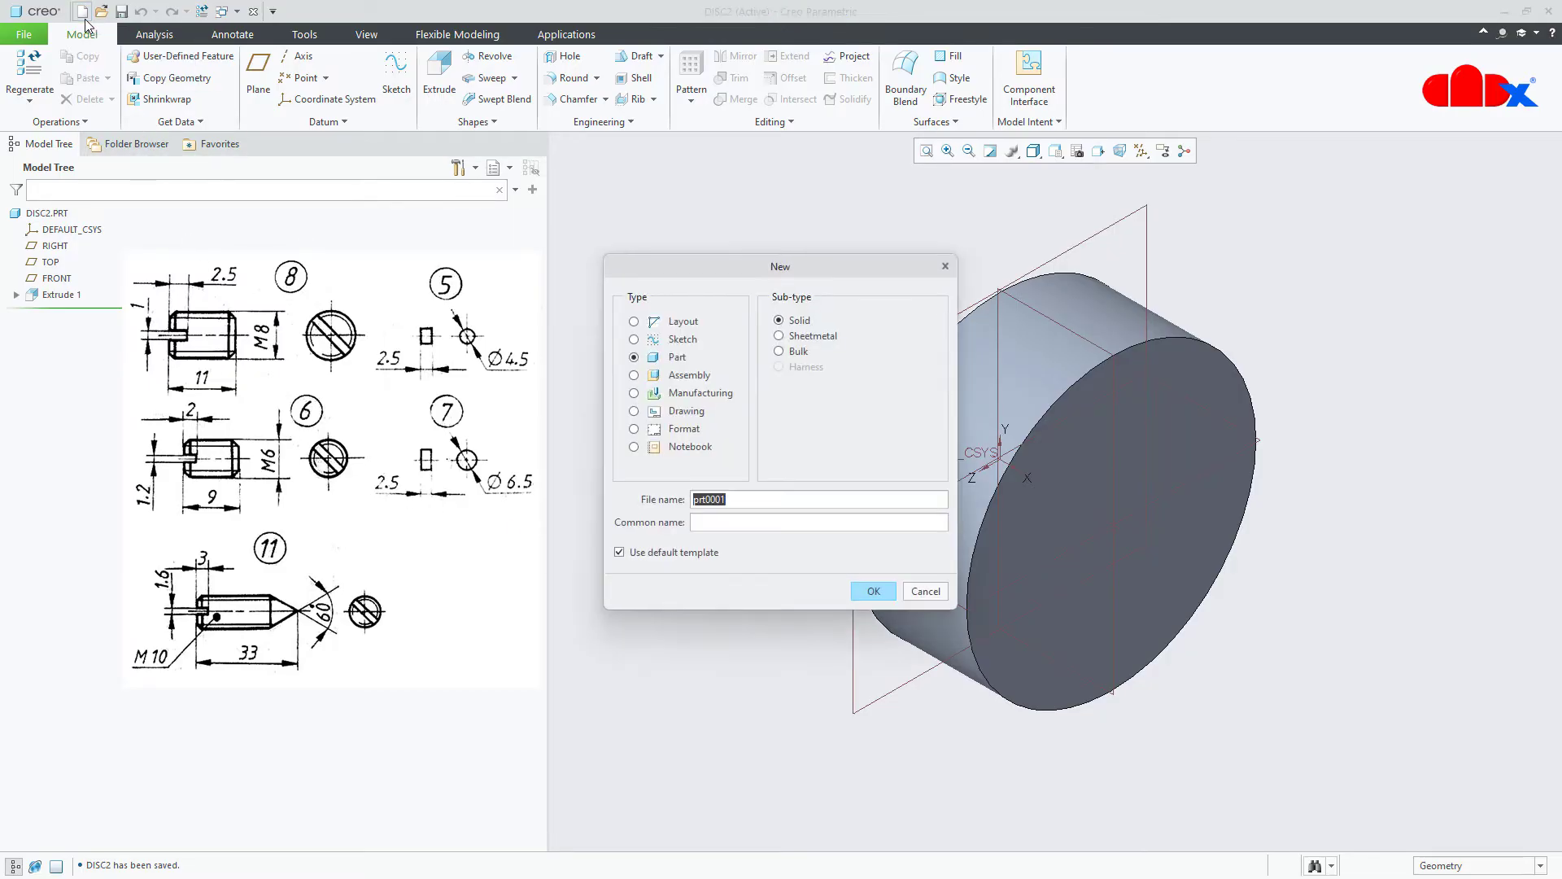
click(634, 357)
text(set-screw1)
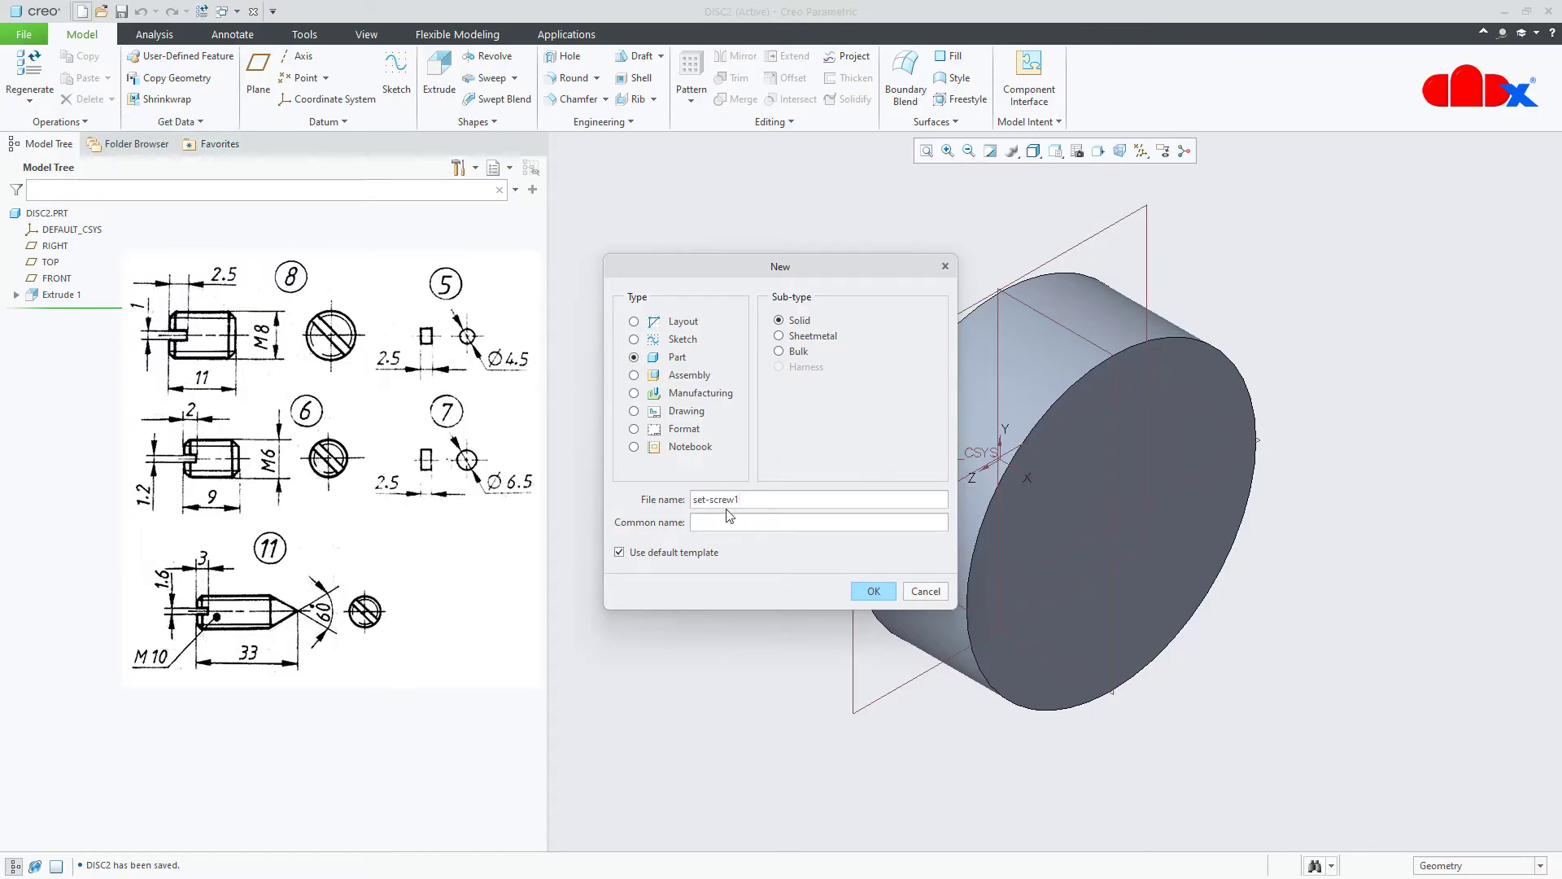
click(699, 556)
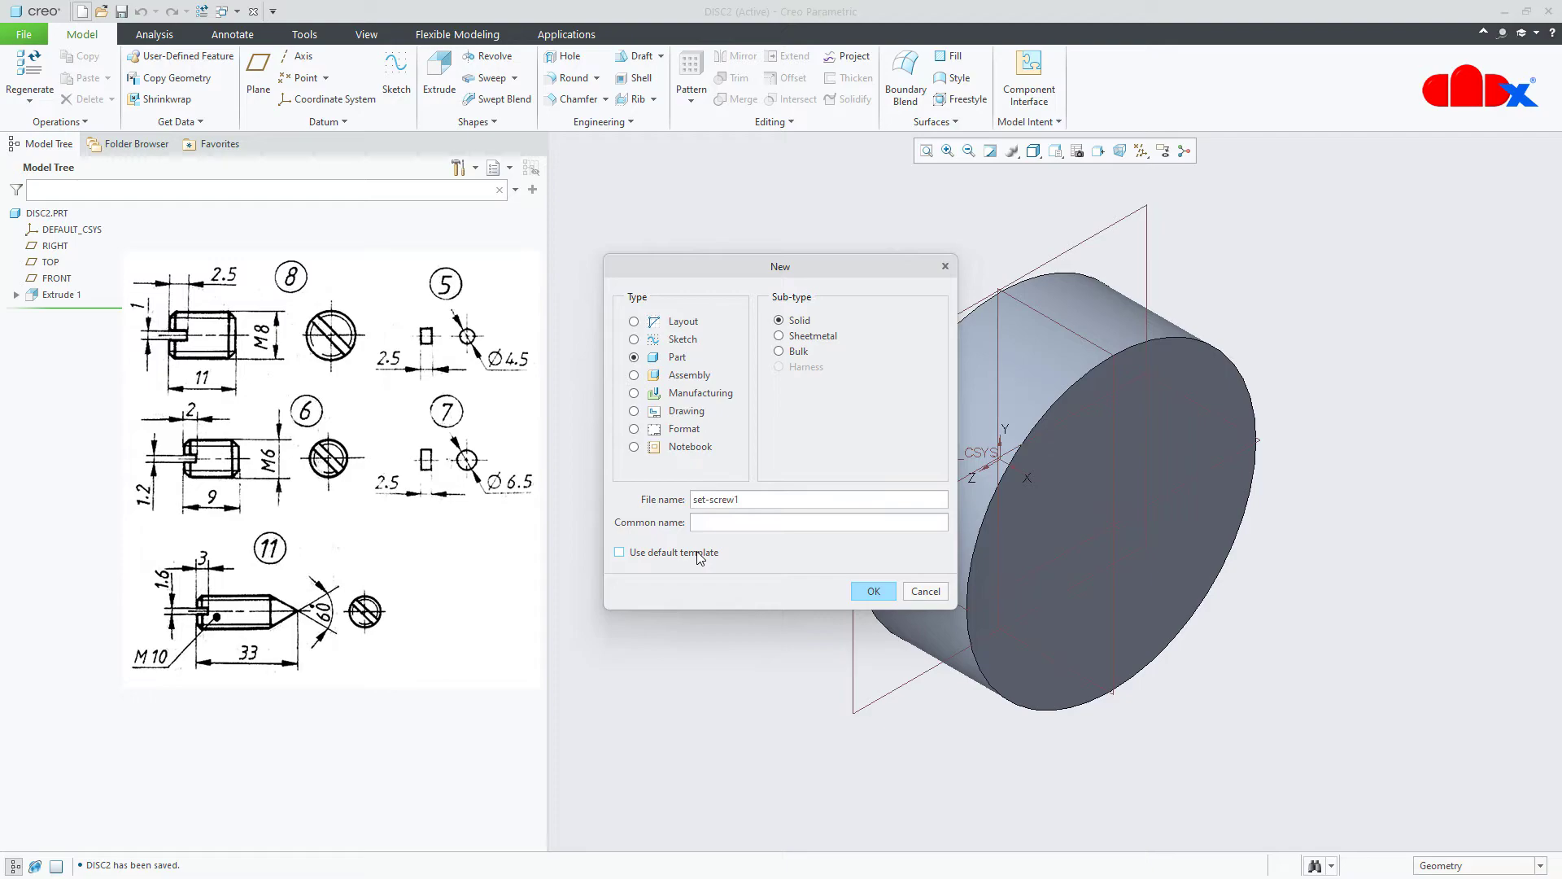
click(872, 591)
scroll(809, 389, down, 2)
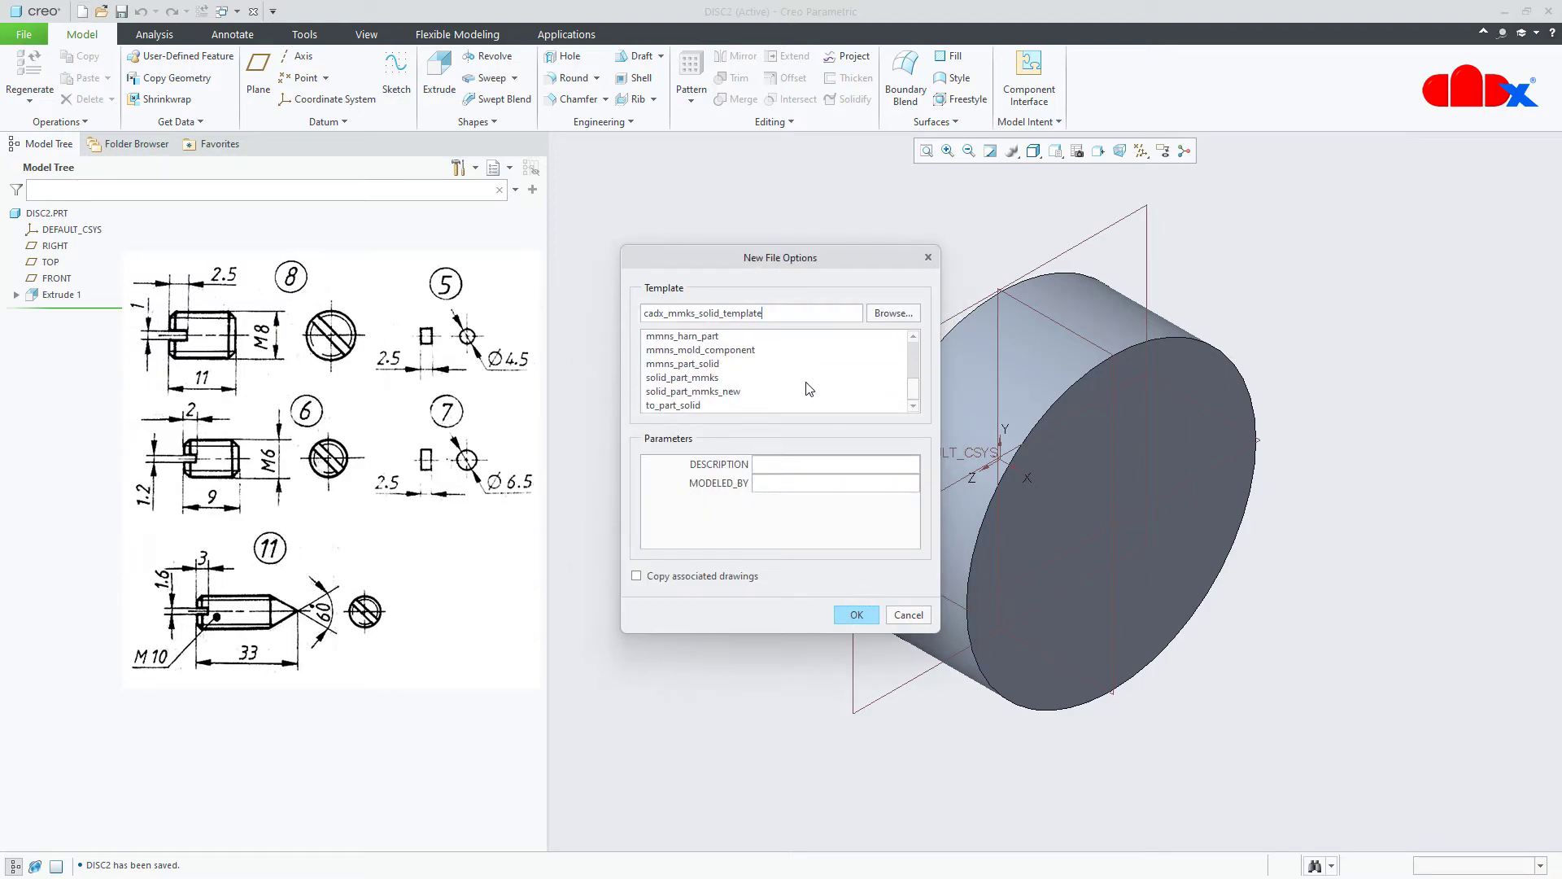
click(704, 378)
click(856, 616)
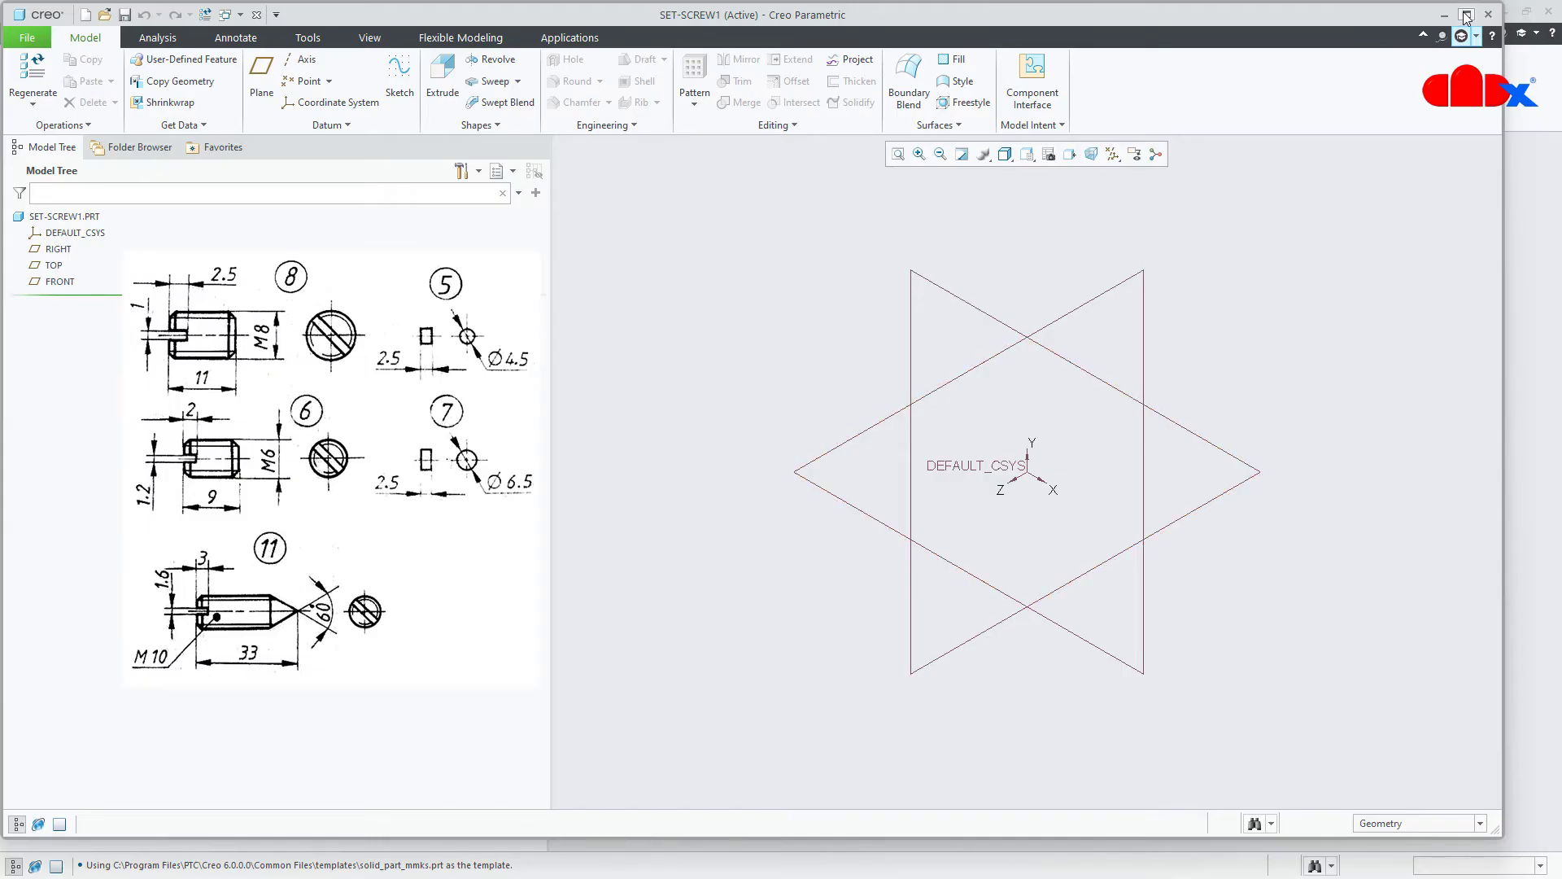
click(1468, 14)
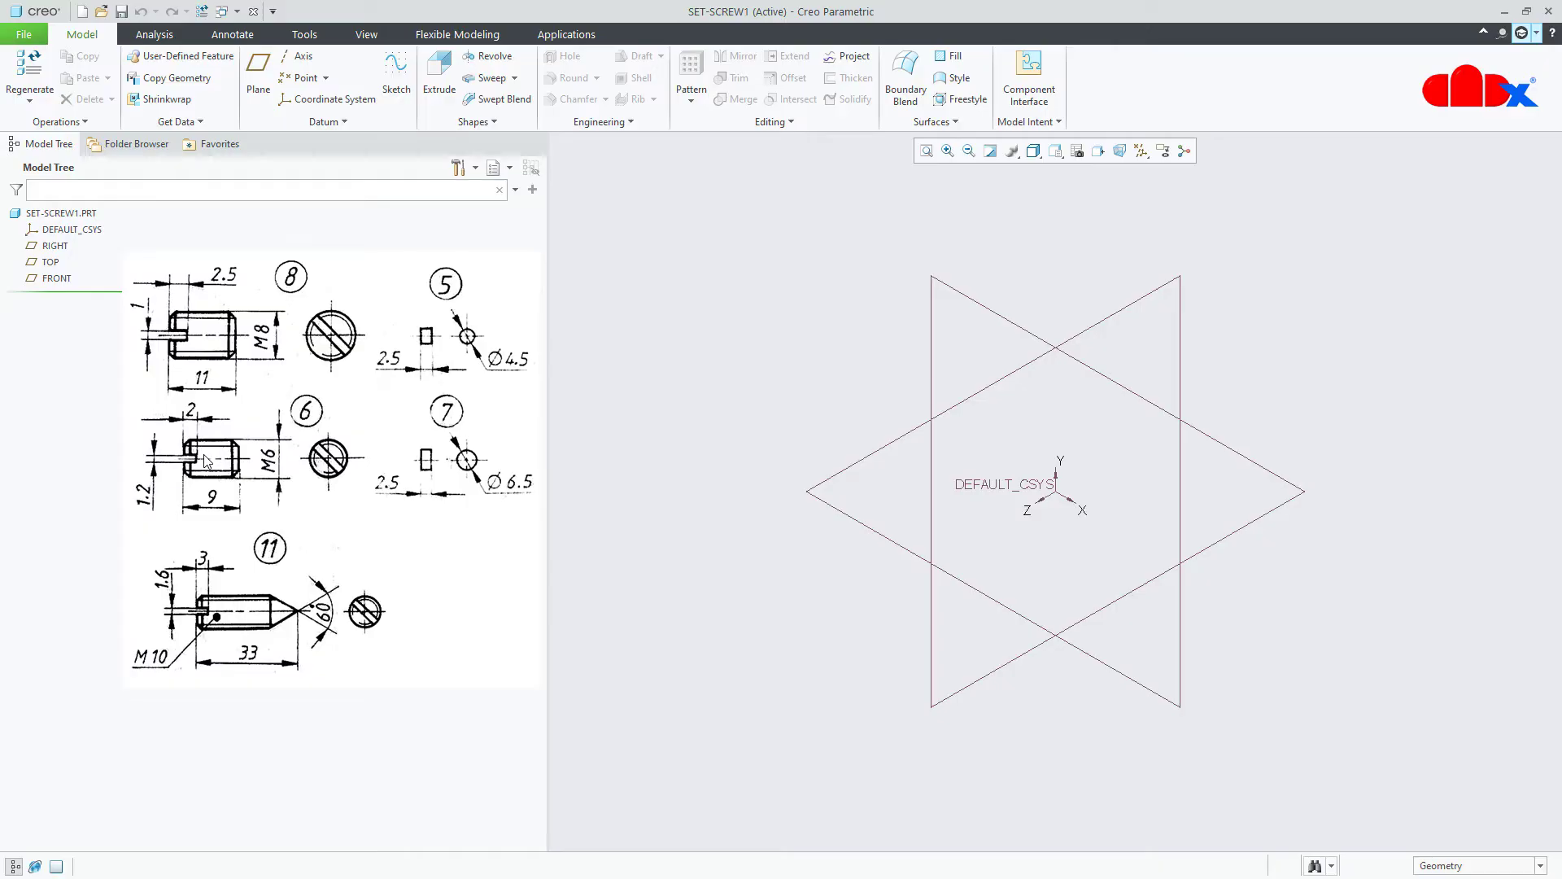
- Start an extrude sketch on the new part's RIGHT datum plane, viewed face-on, and hide all datum display
click(443, 83)
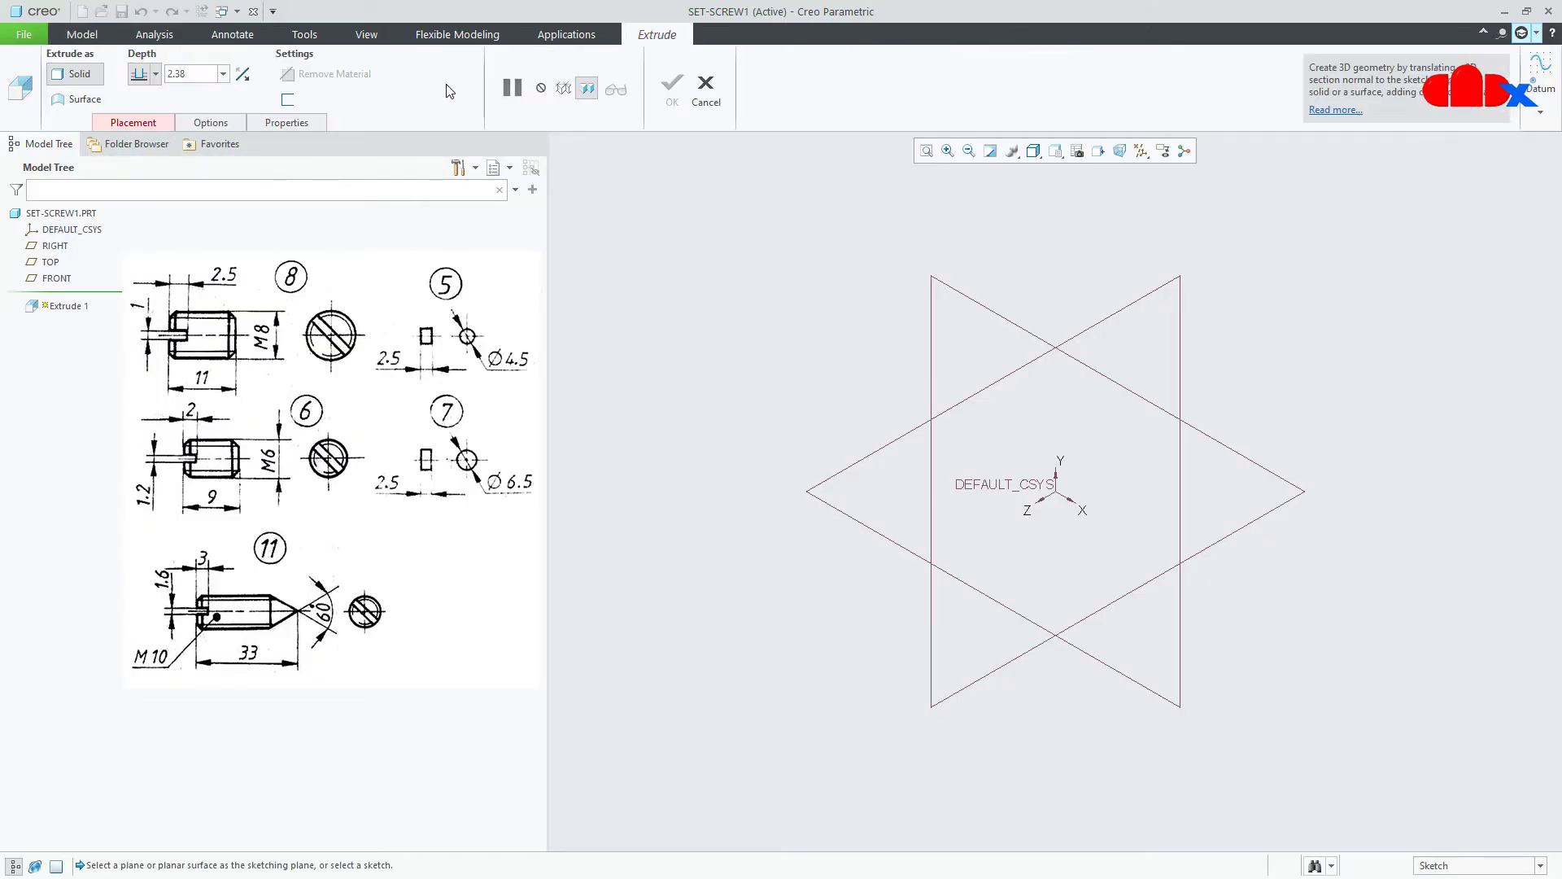
click(57, 246)
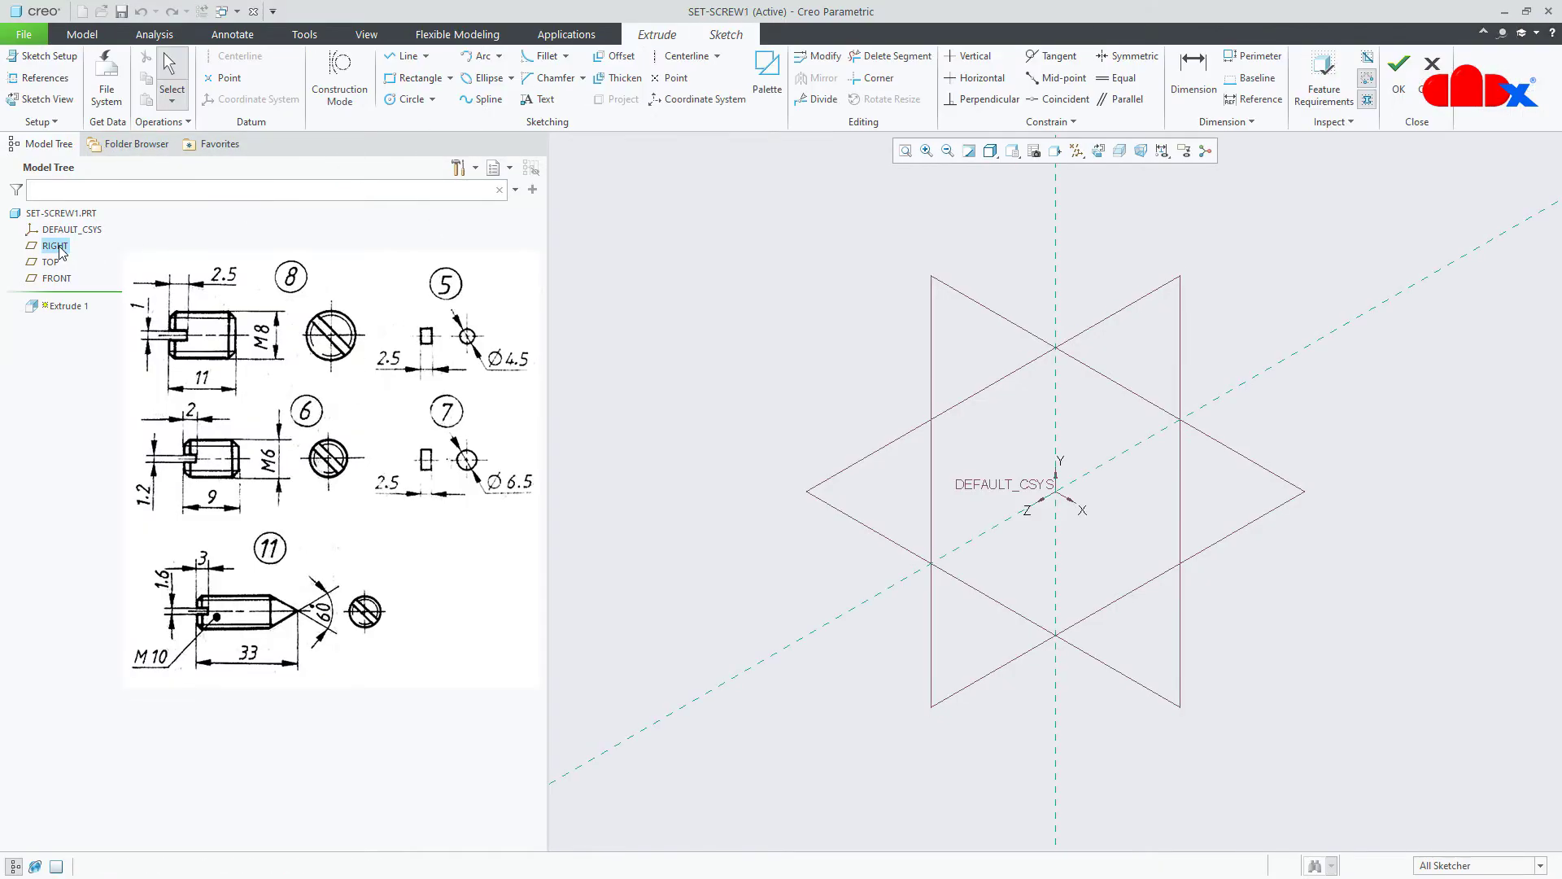
click(1099, 151)
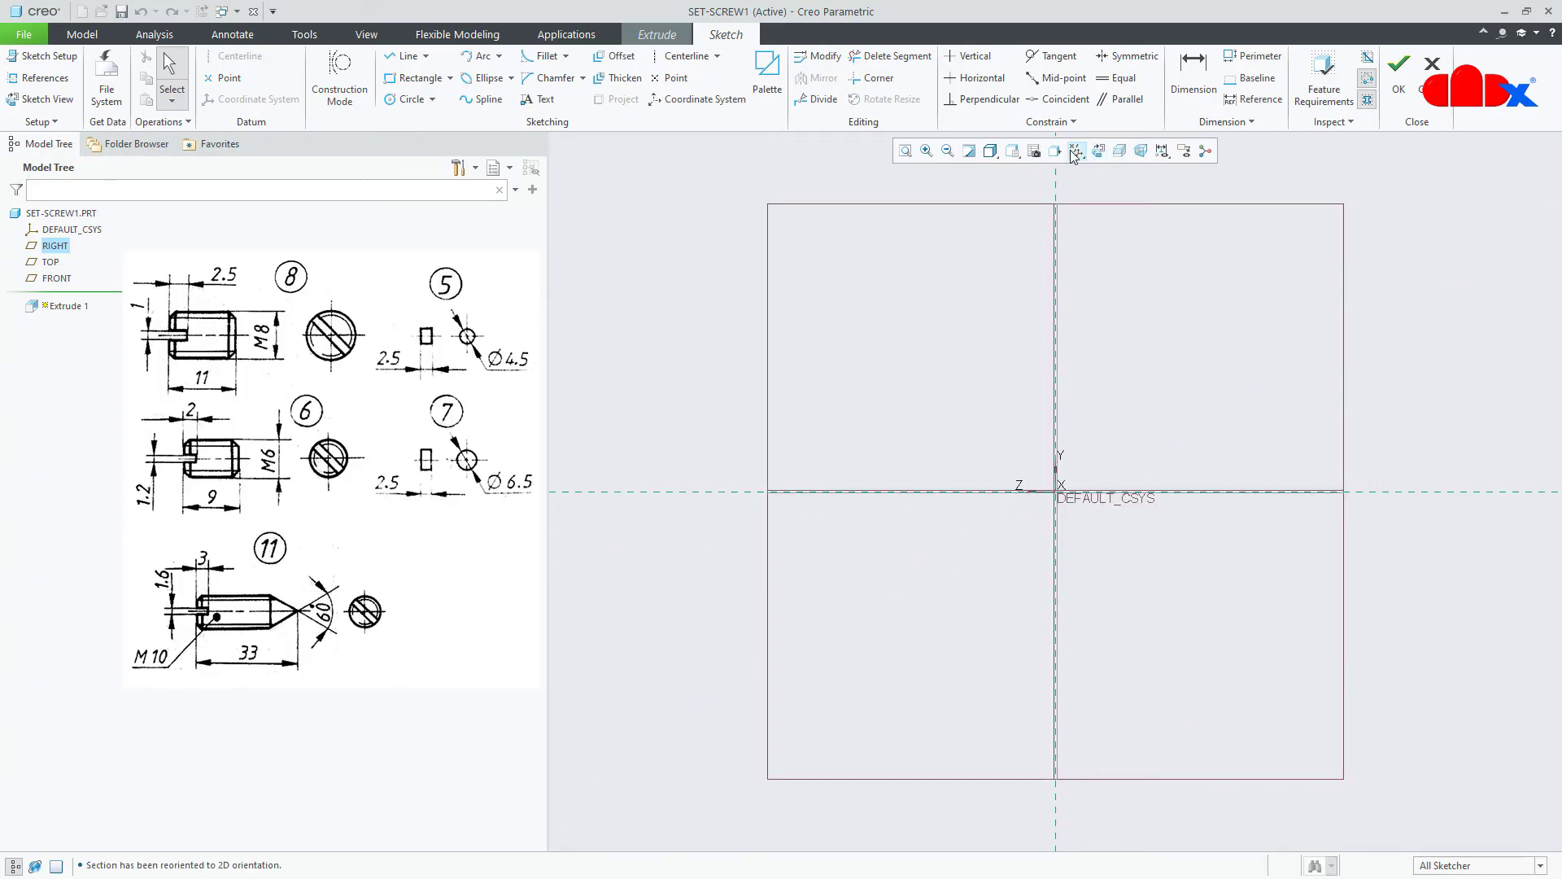
click(1076, 152)
click(1112, 171)
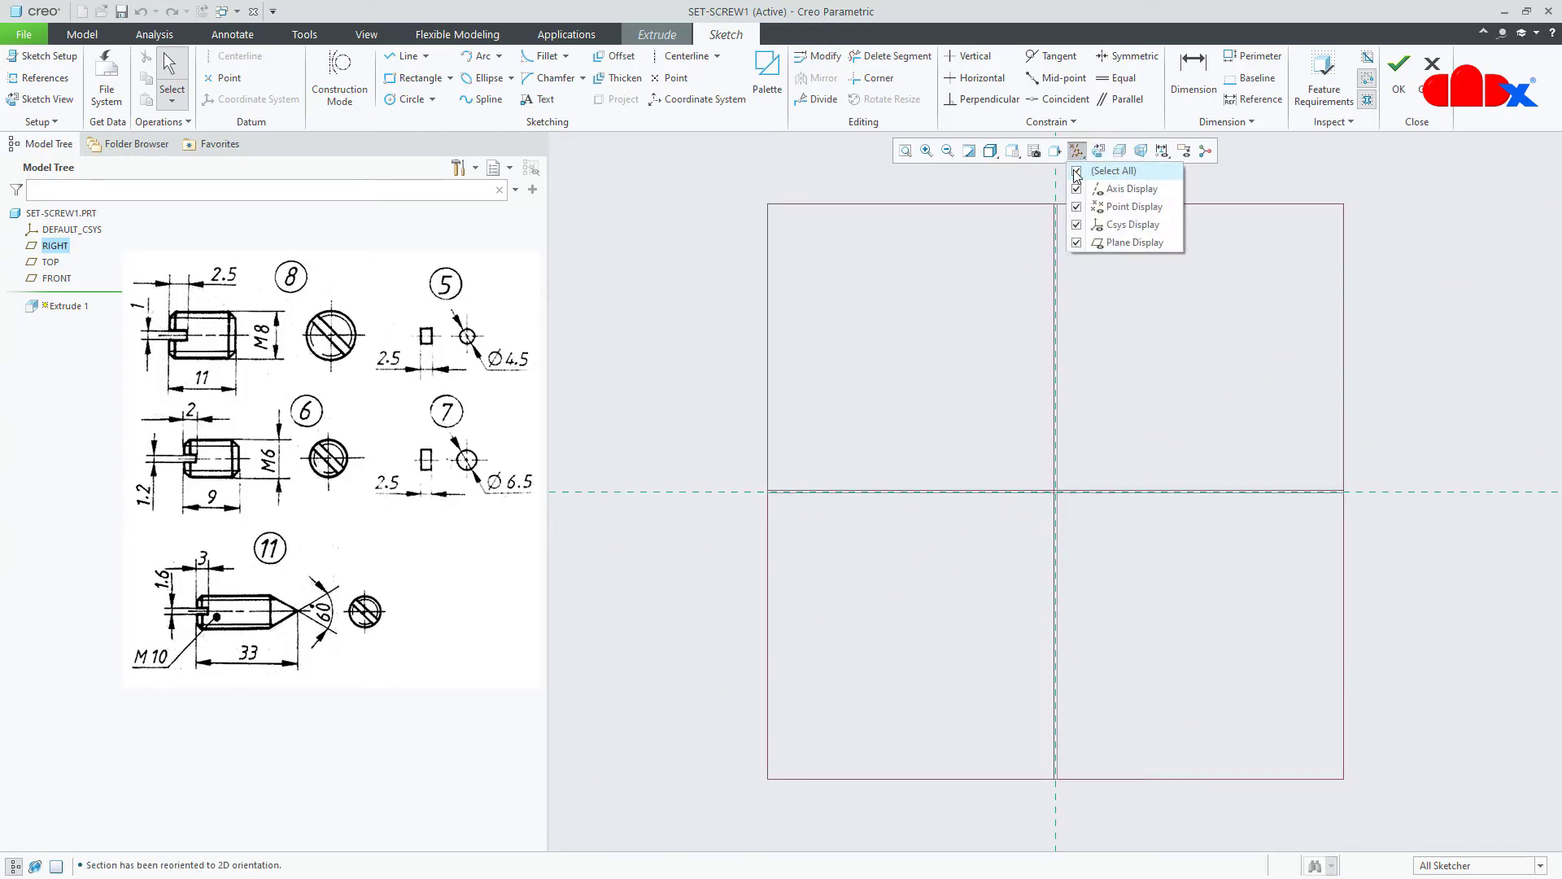
- Sketch a circle centred on the origin and set its diameter to 6 mm
right_click(985, 365)
click(1071, 396)
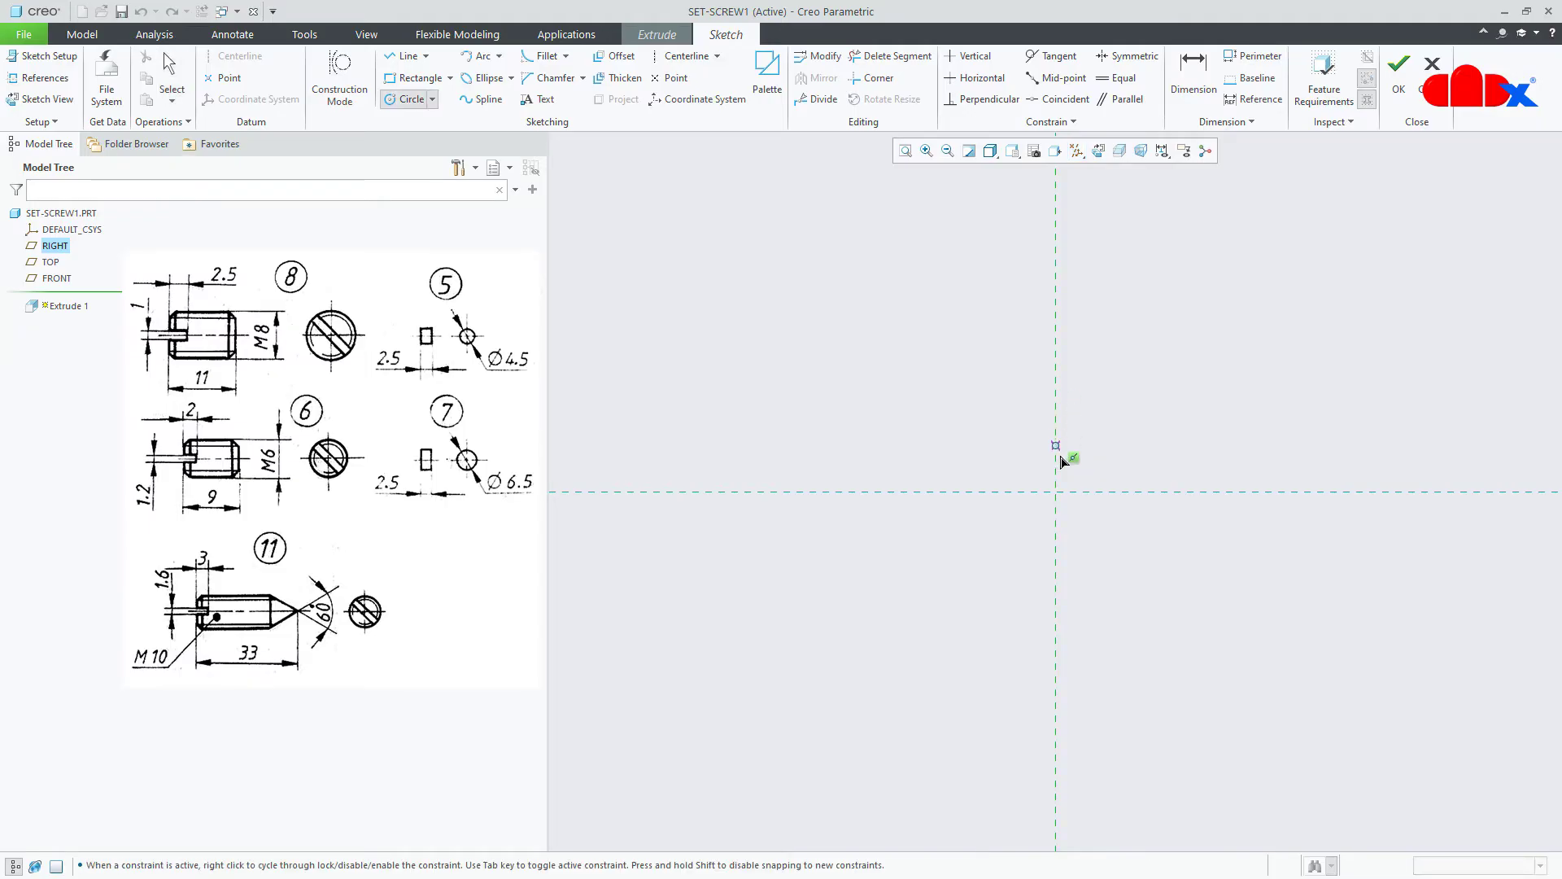
click(1056, 492)
click(1095, 546)
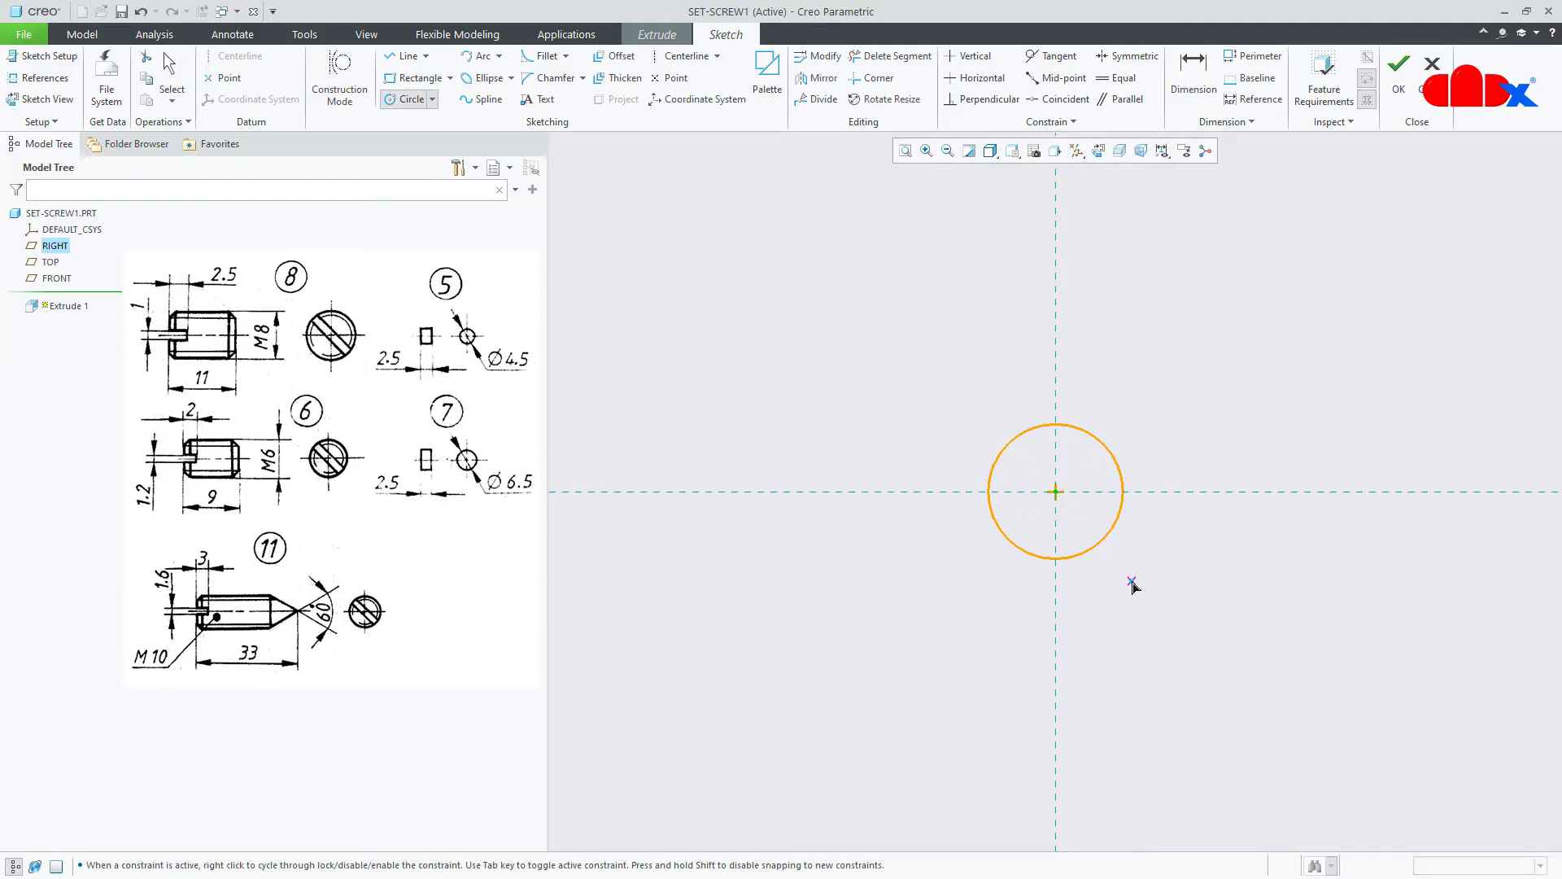
middle_click(1132, 584)
double_click(956, 431)
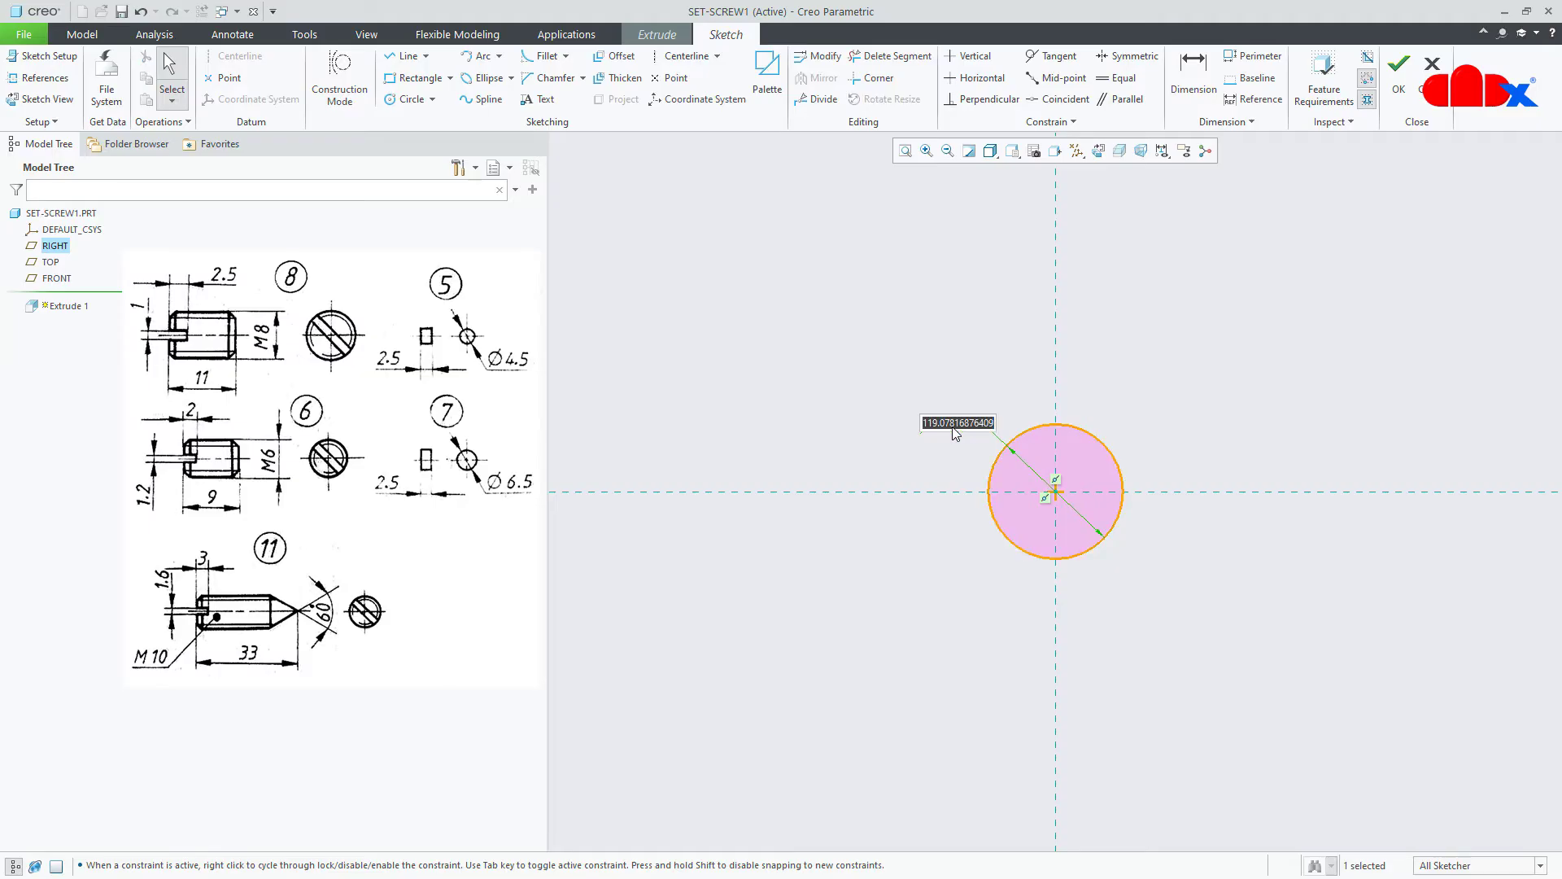
text(6)
key(Return)
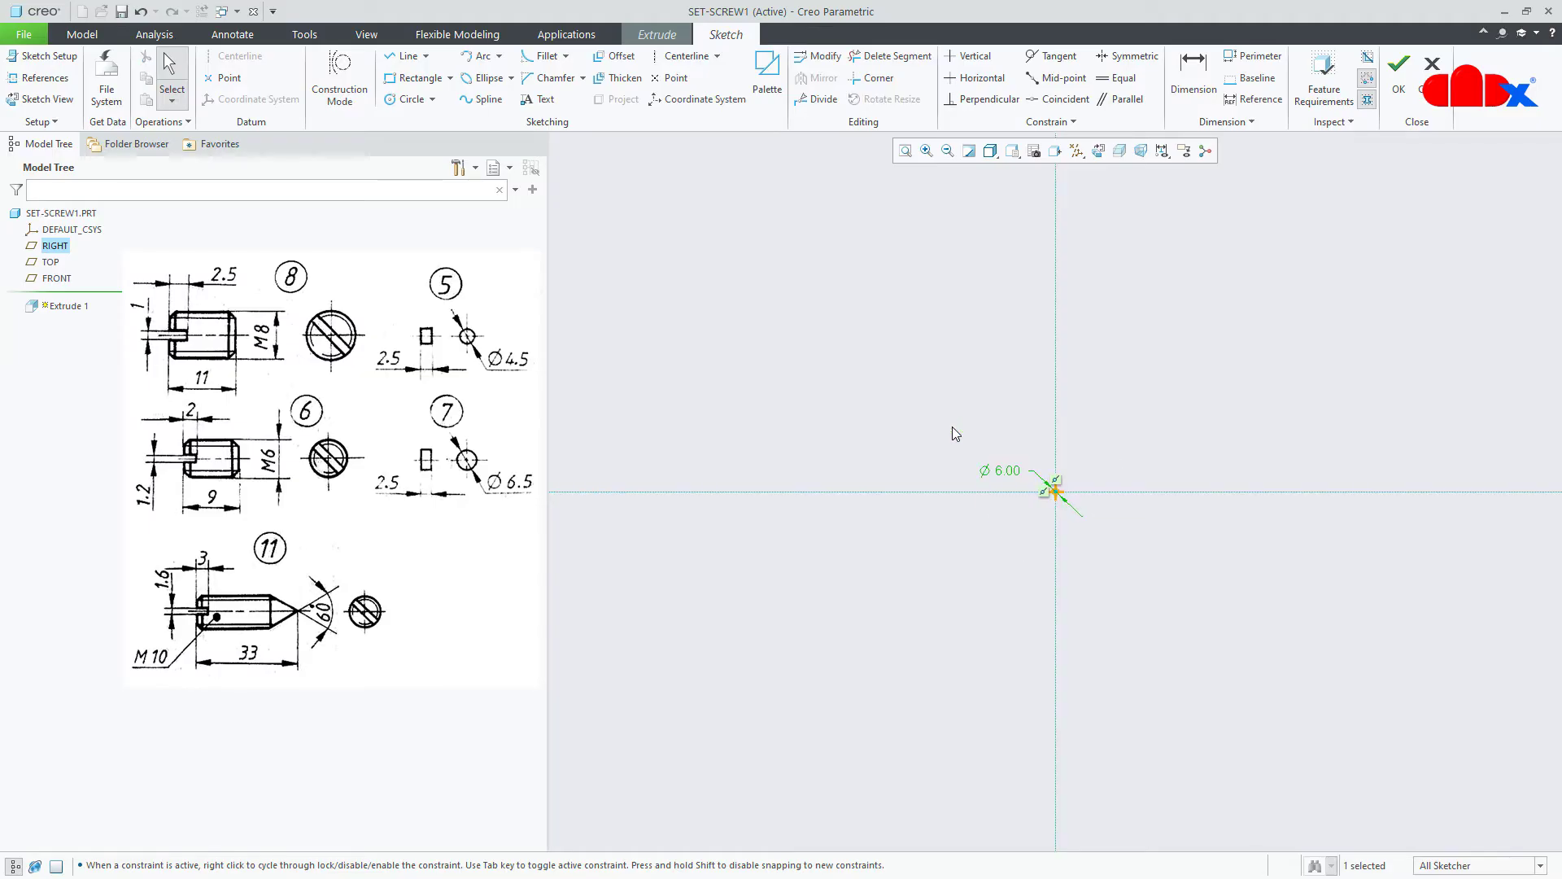
- Finish the sketch and extrude the circle to a depth of 9 mm as the solid screw body
right_click(952, 428)
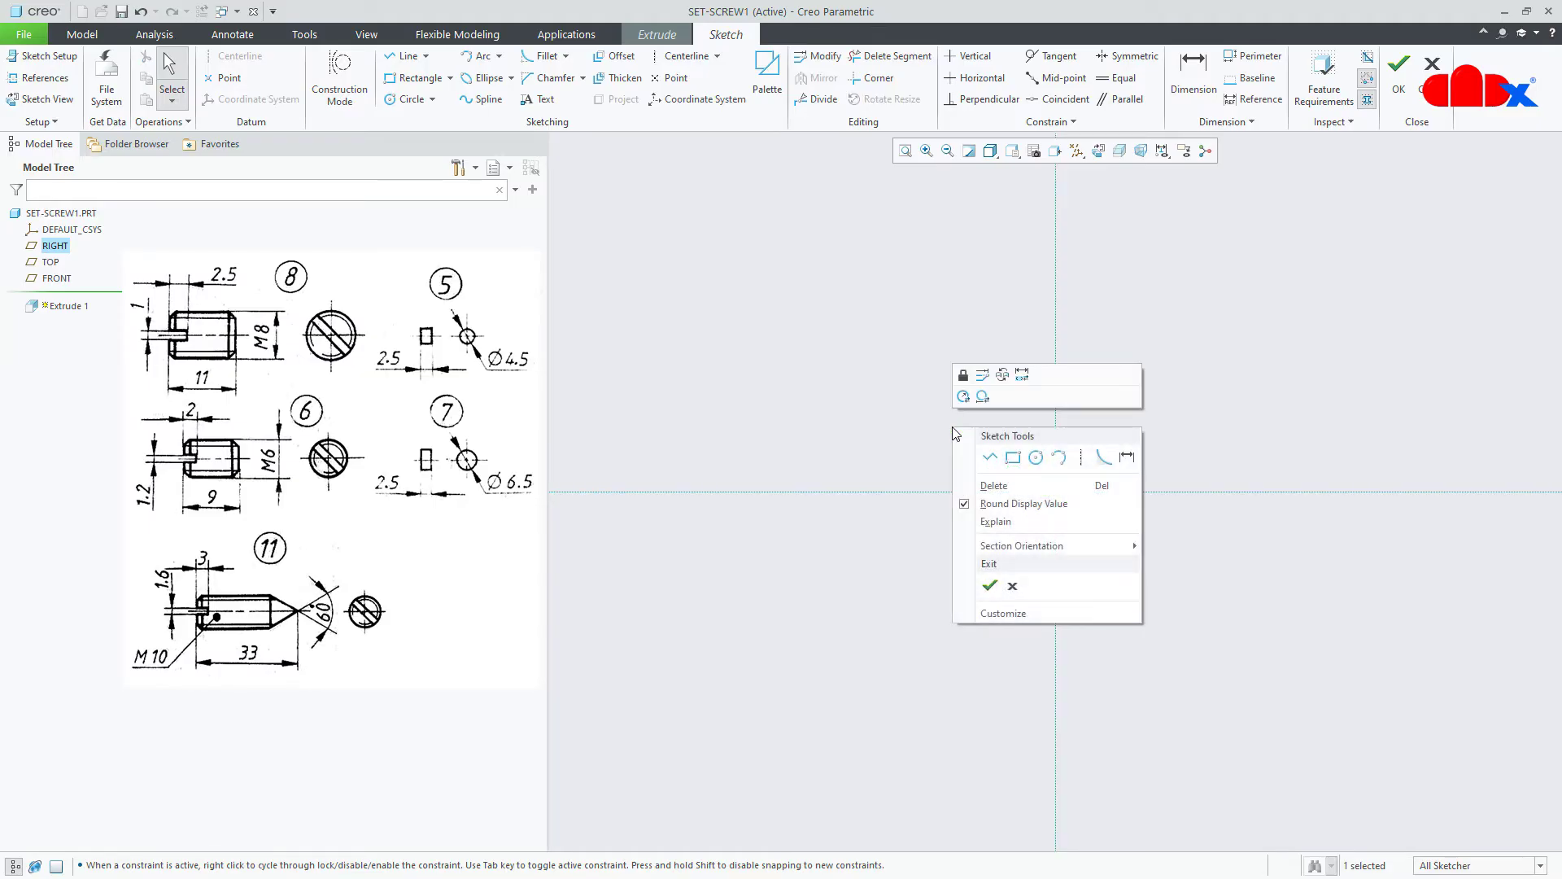
click(990, 585)
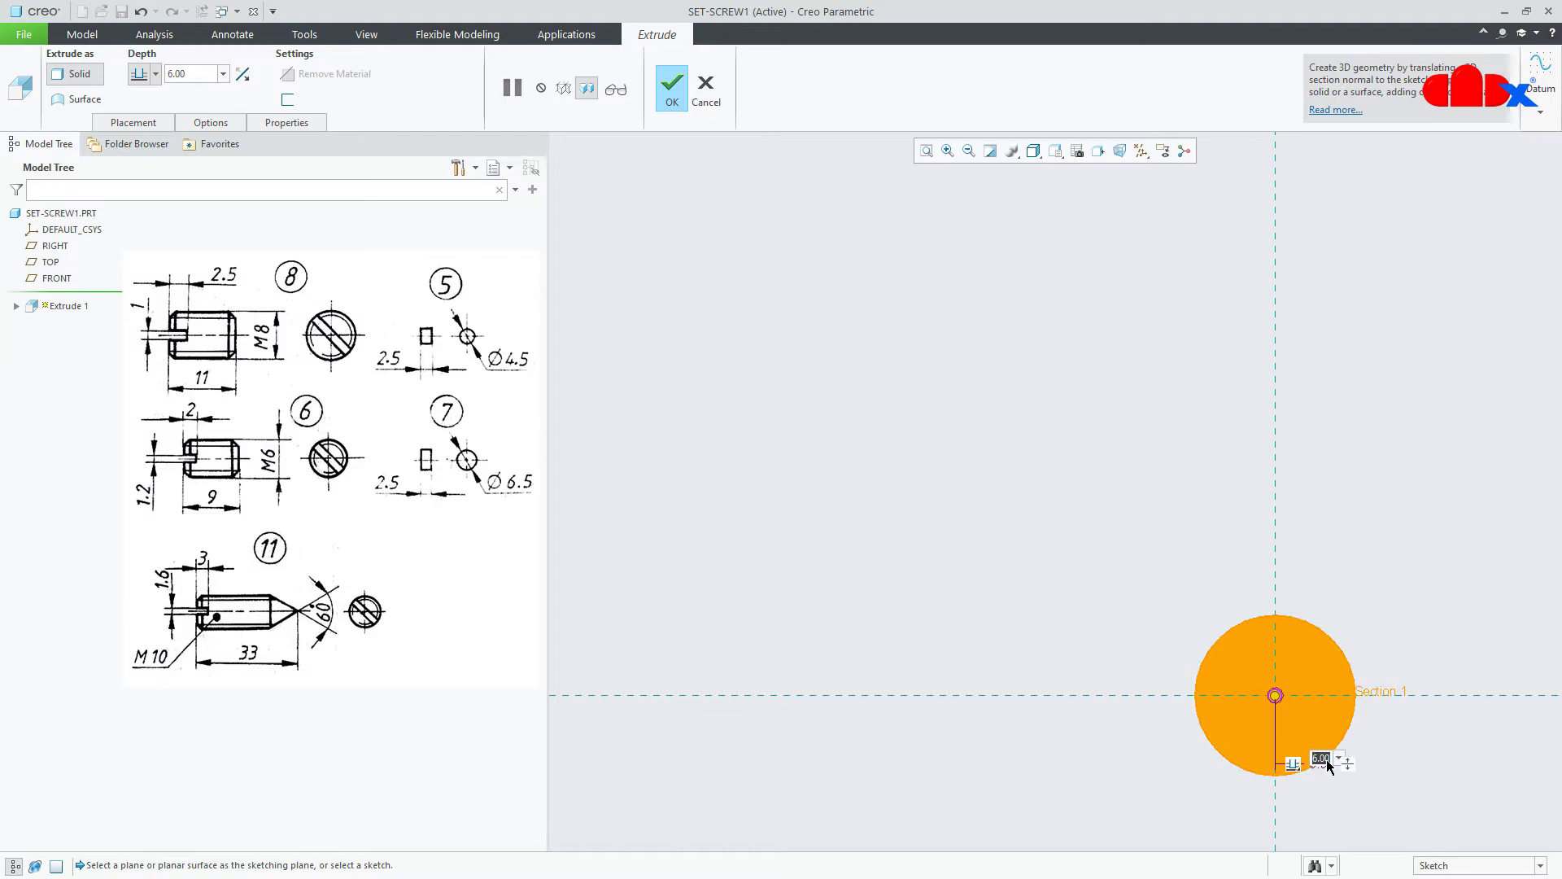
text(9)
key(Return)
key(Return)
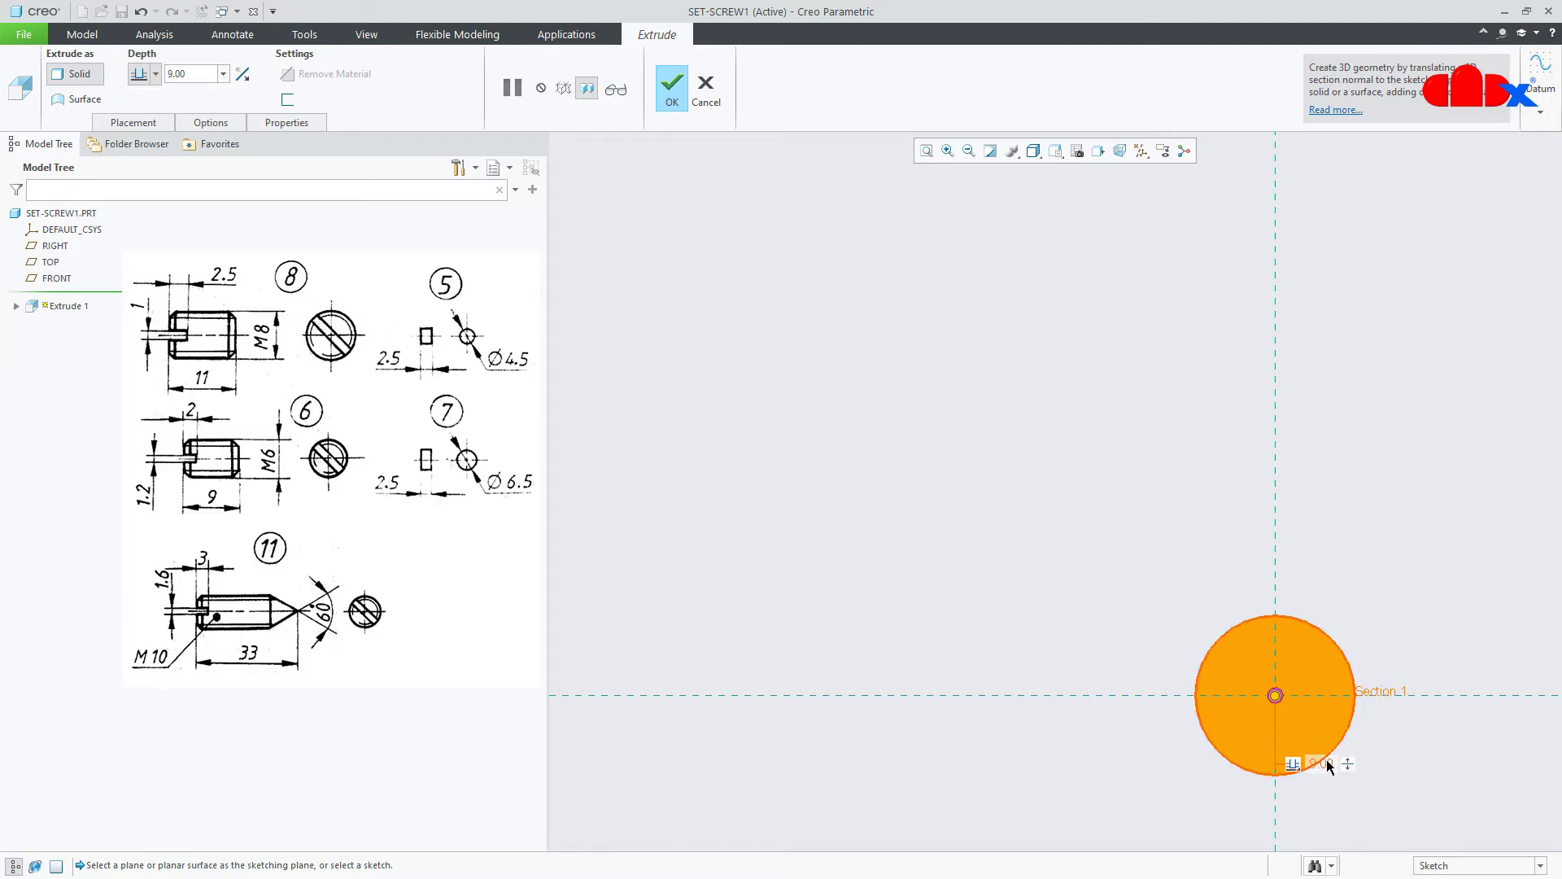
key(ctrl+d)
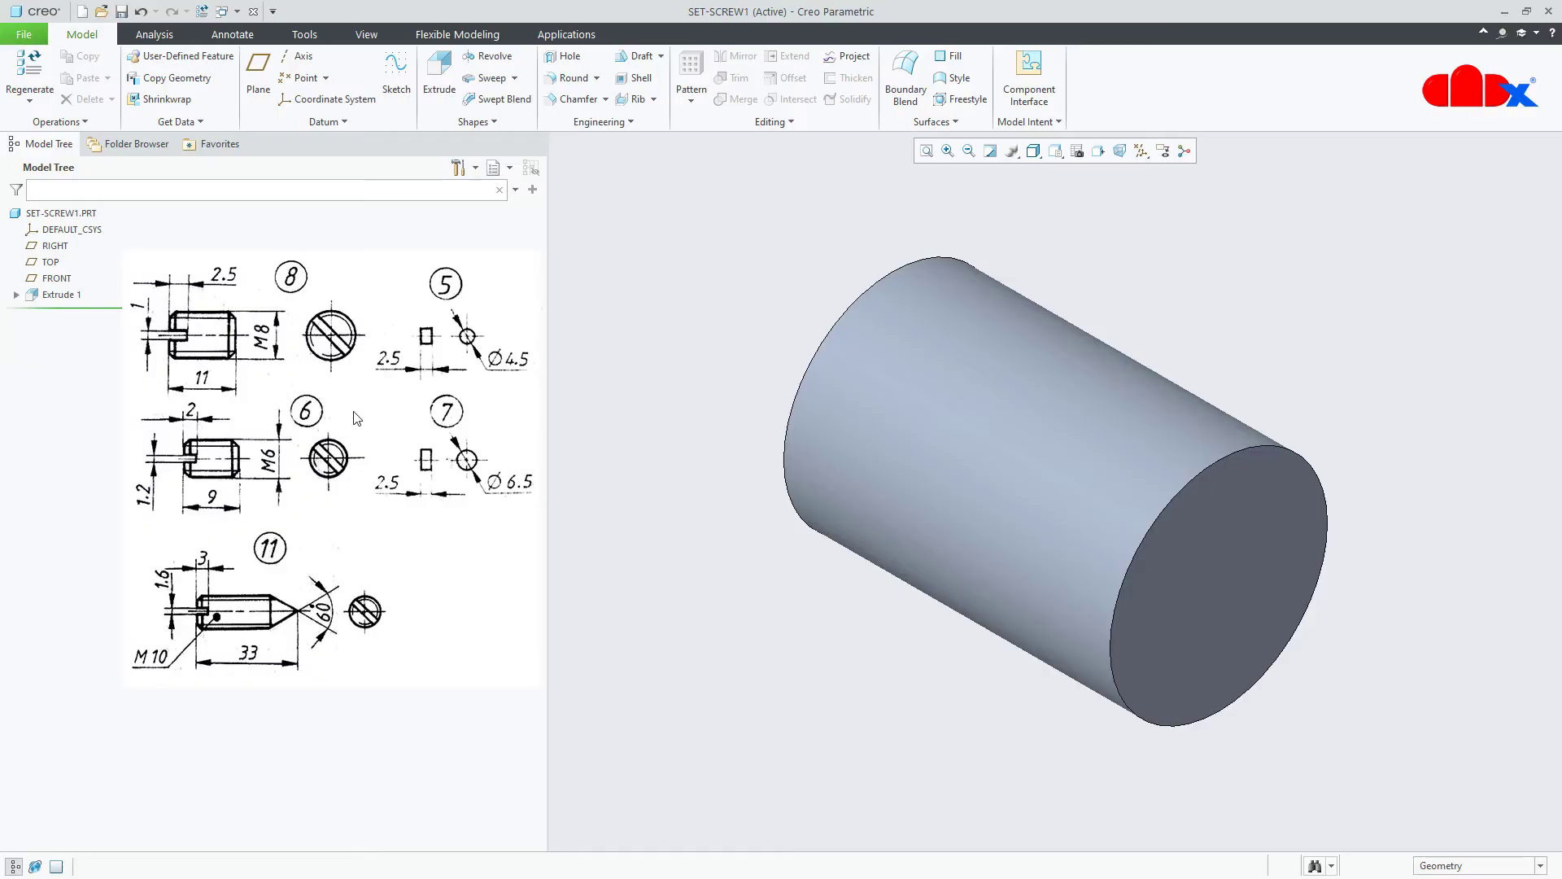
- Start an extrude sketch on the cylinder's front end face, viewed face-on, and place a sketch point at the circle's centre
click(439, 80)
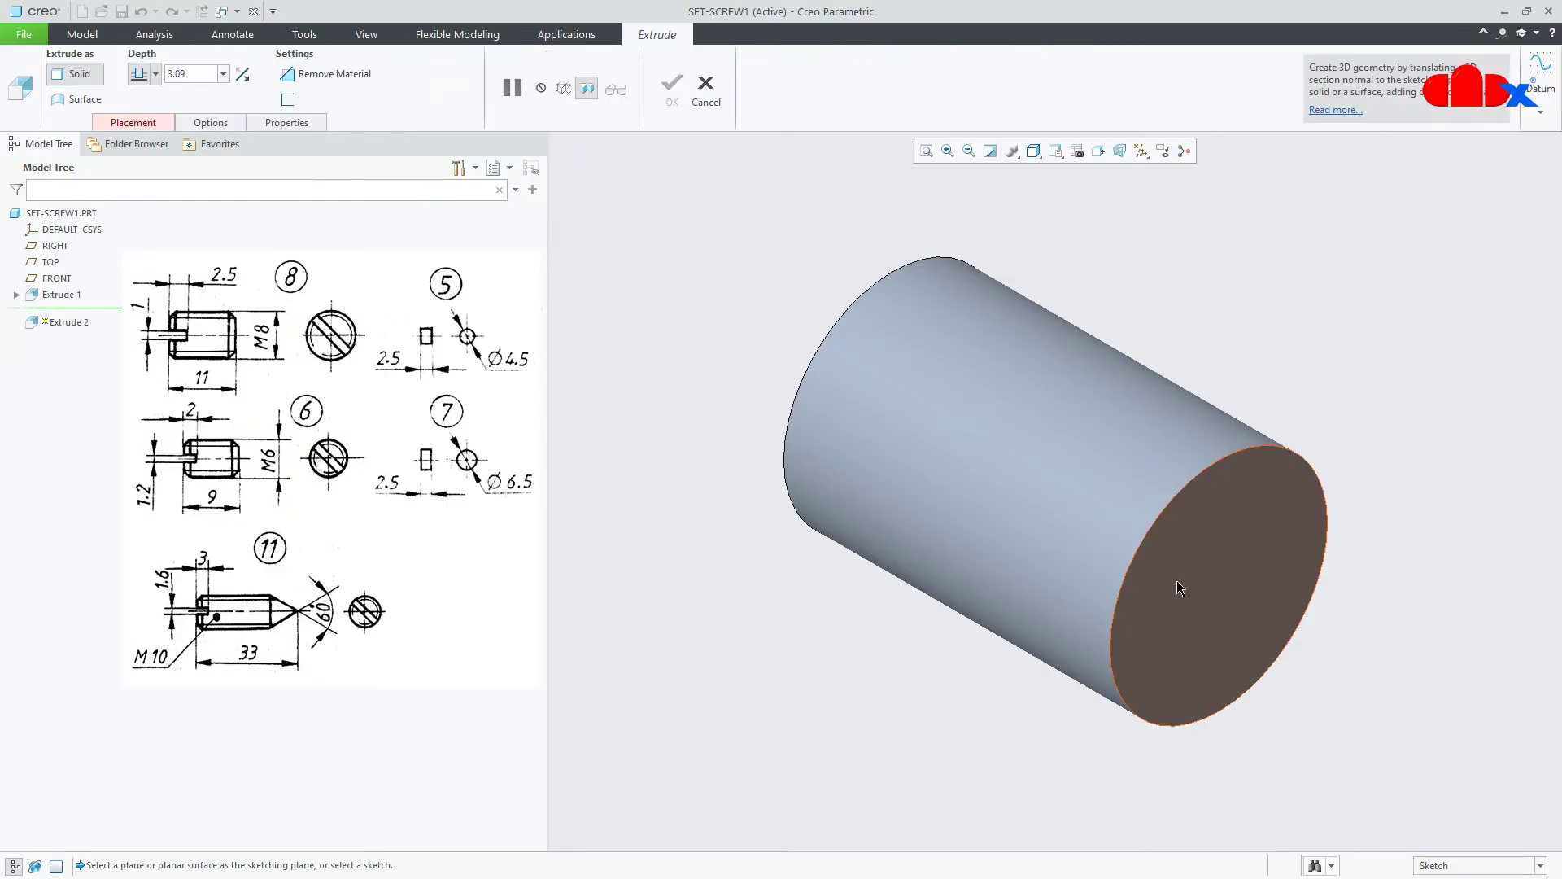
click(1208, 597)
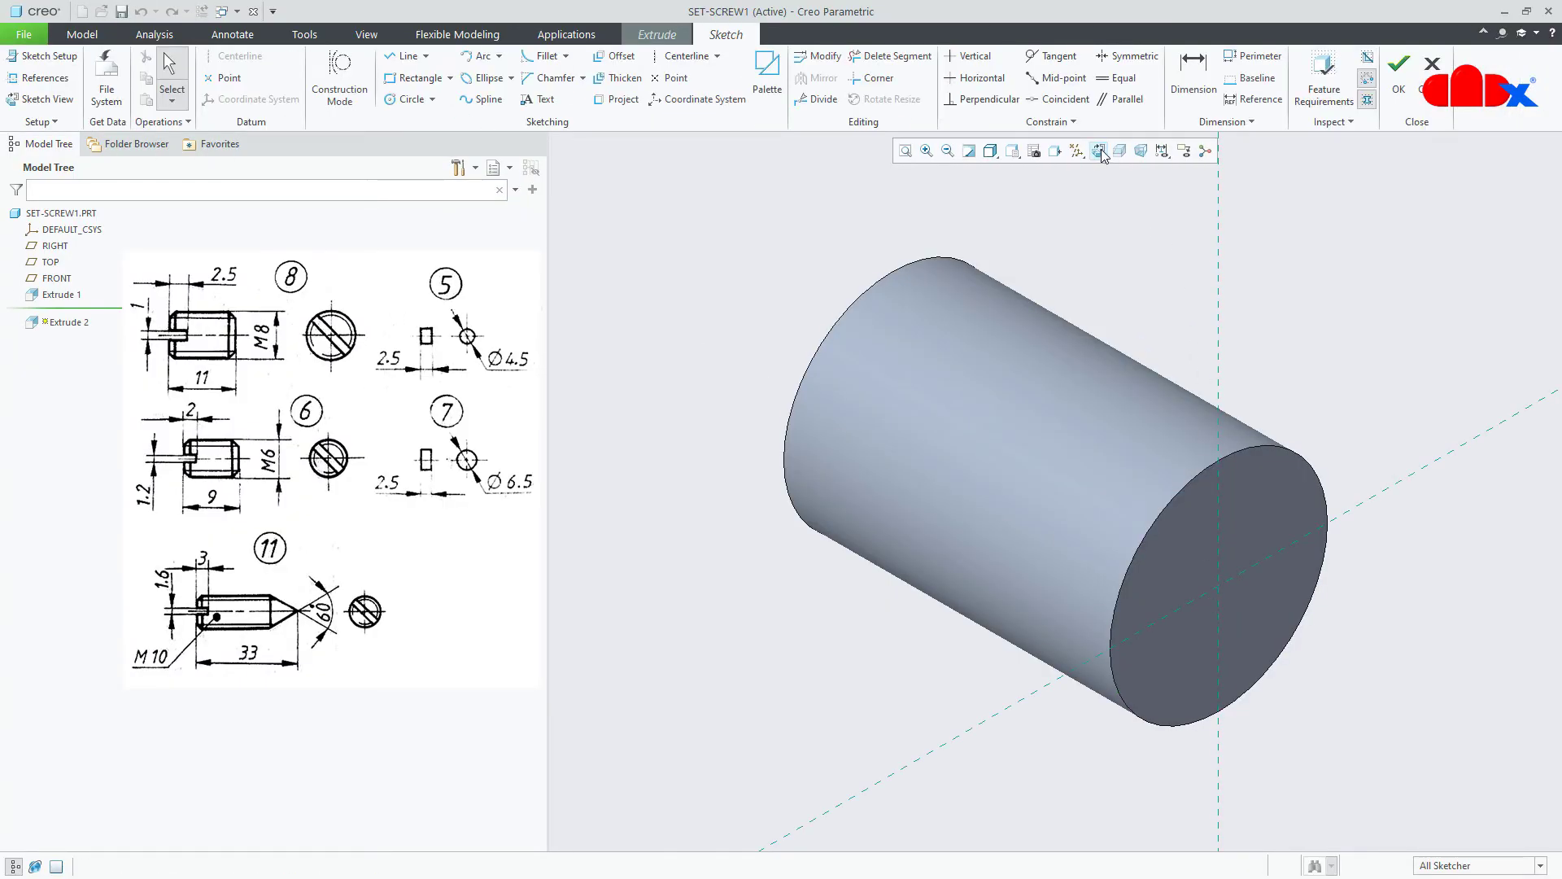
click(1099, 150)
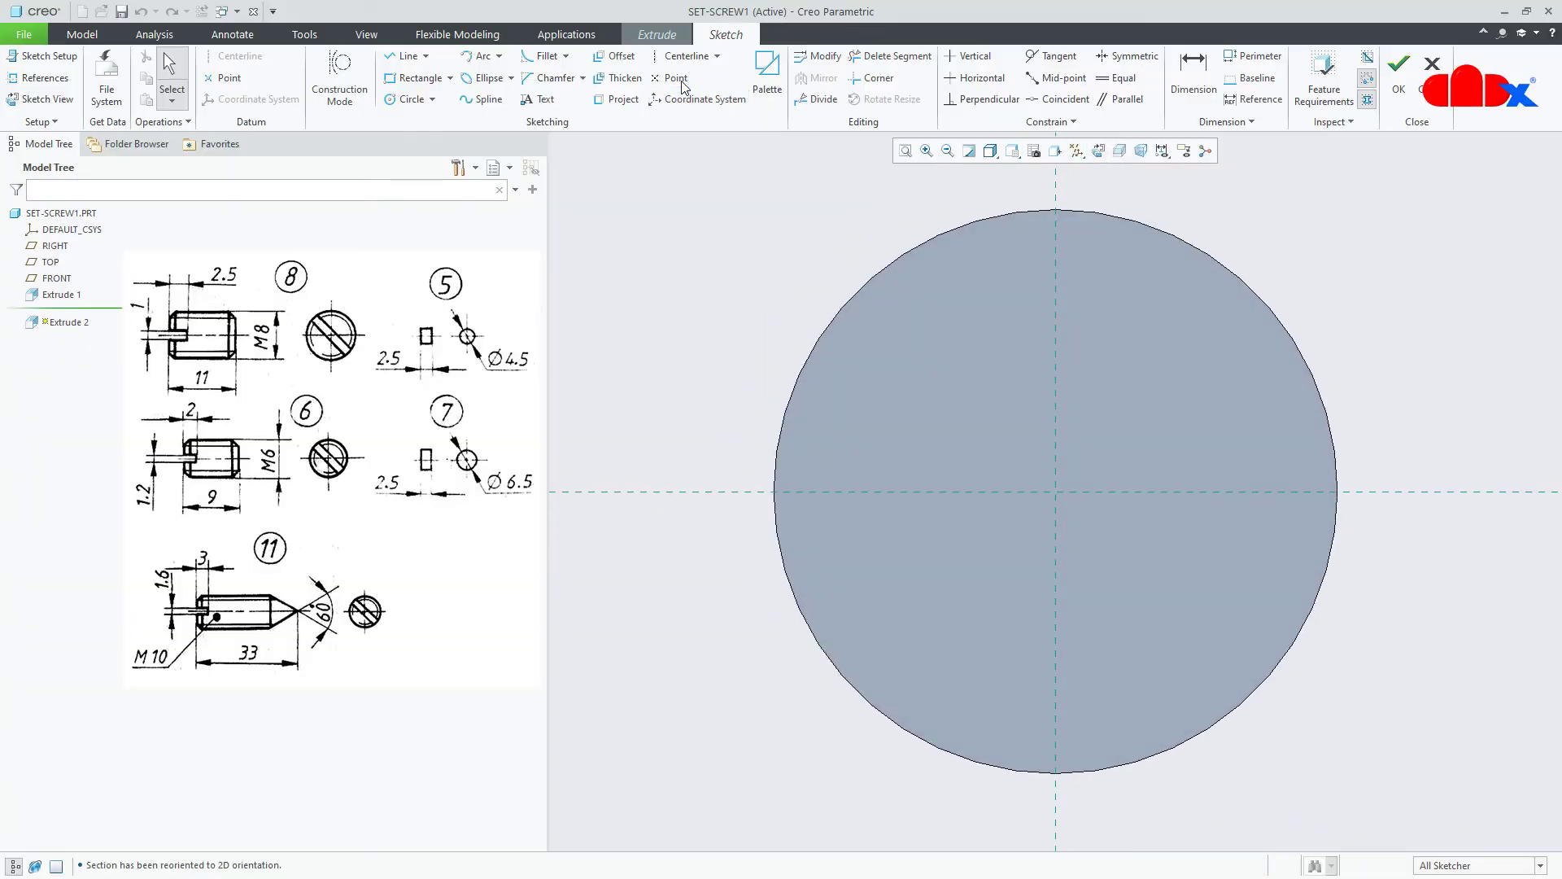
click(679, 80)
click(1055, 492)
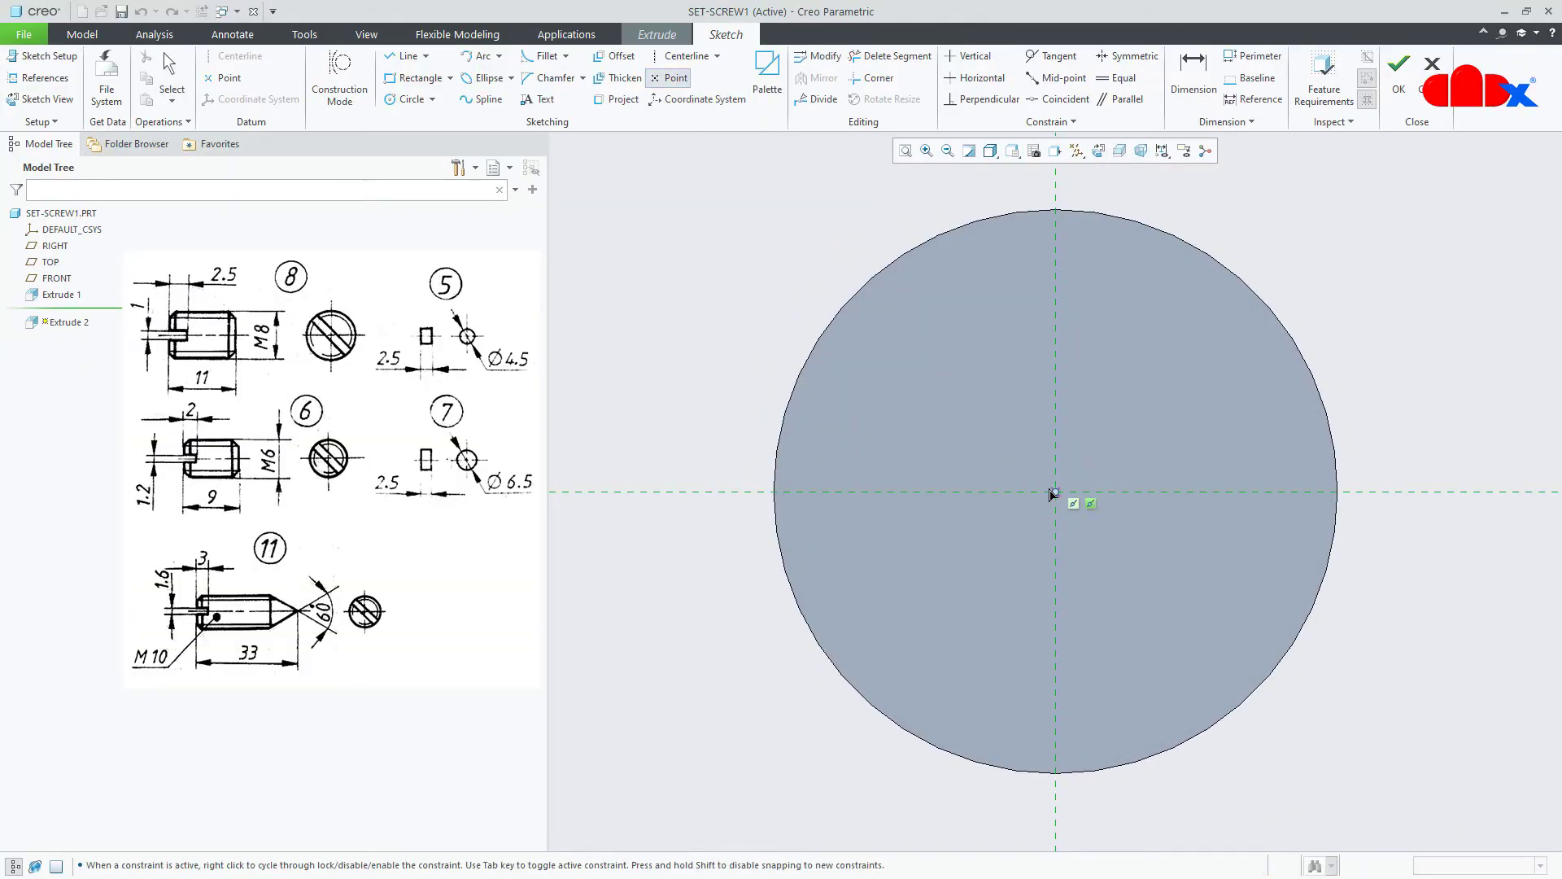
middle_click(1088, 543)
- Sketch a diagonal line across the full circle through the centre point and set its angle to the horizontal reference to 45°
right_click(1086, 541)
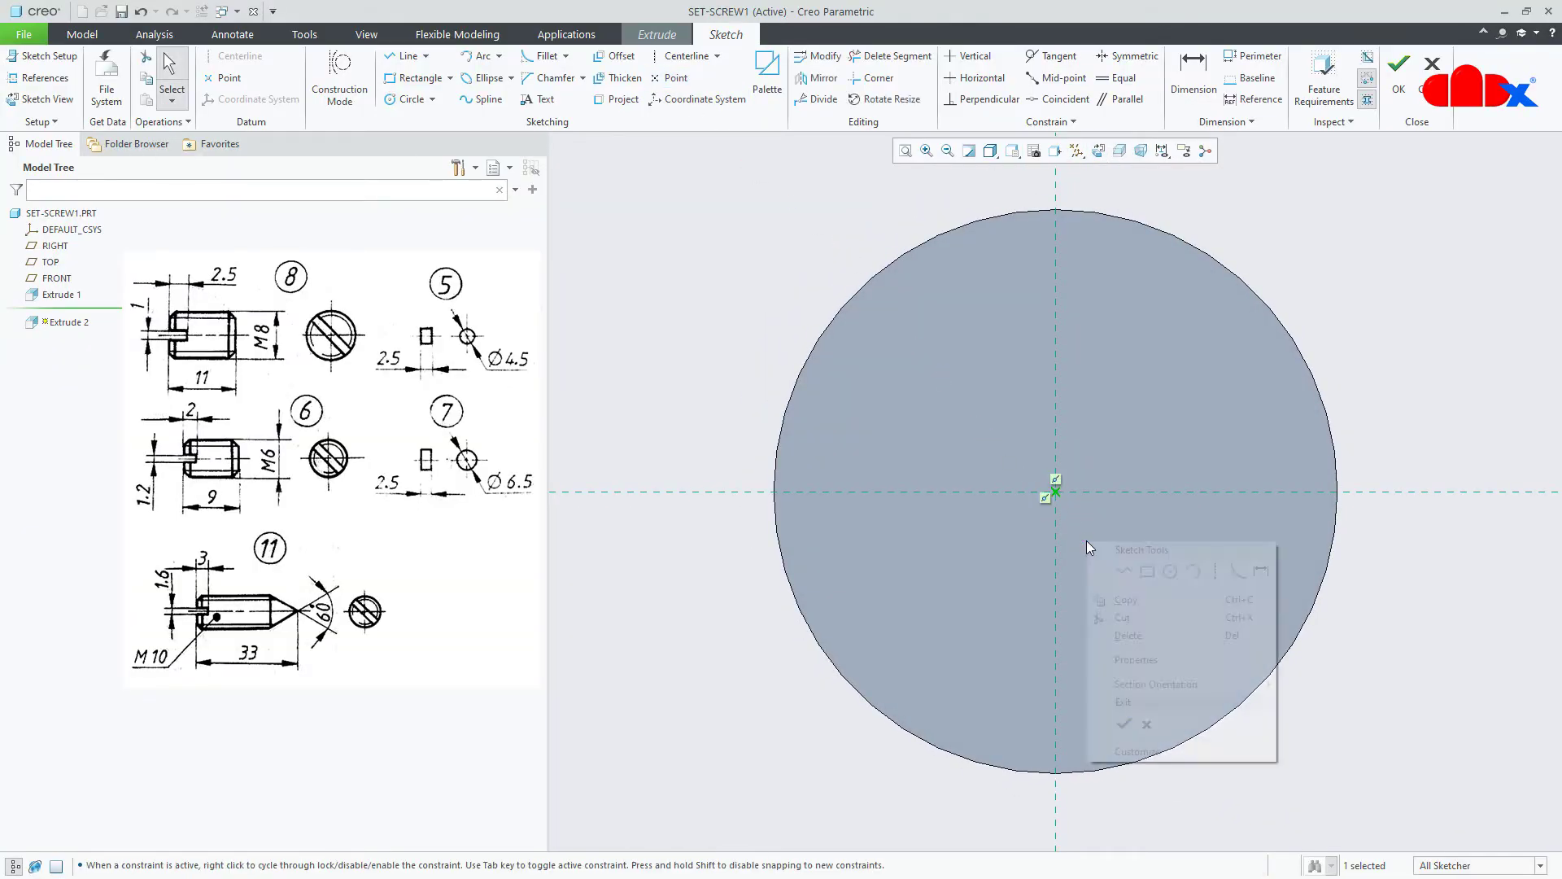
click(1124, 570)
click(891, 262)
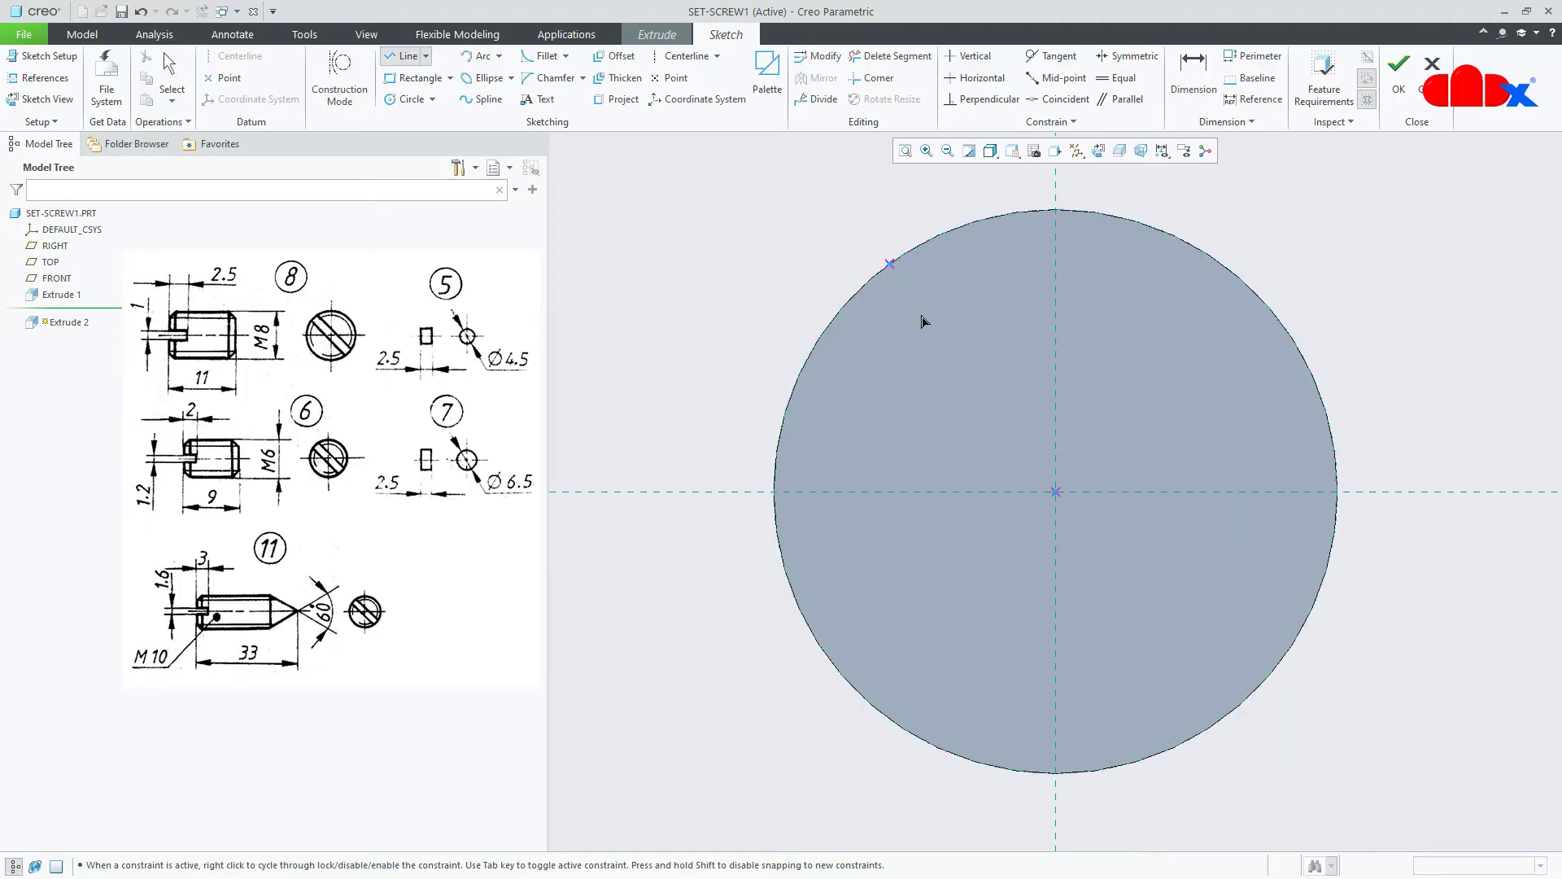
click(1223, 718)
middle_click(1249, 753)
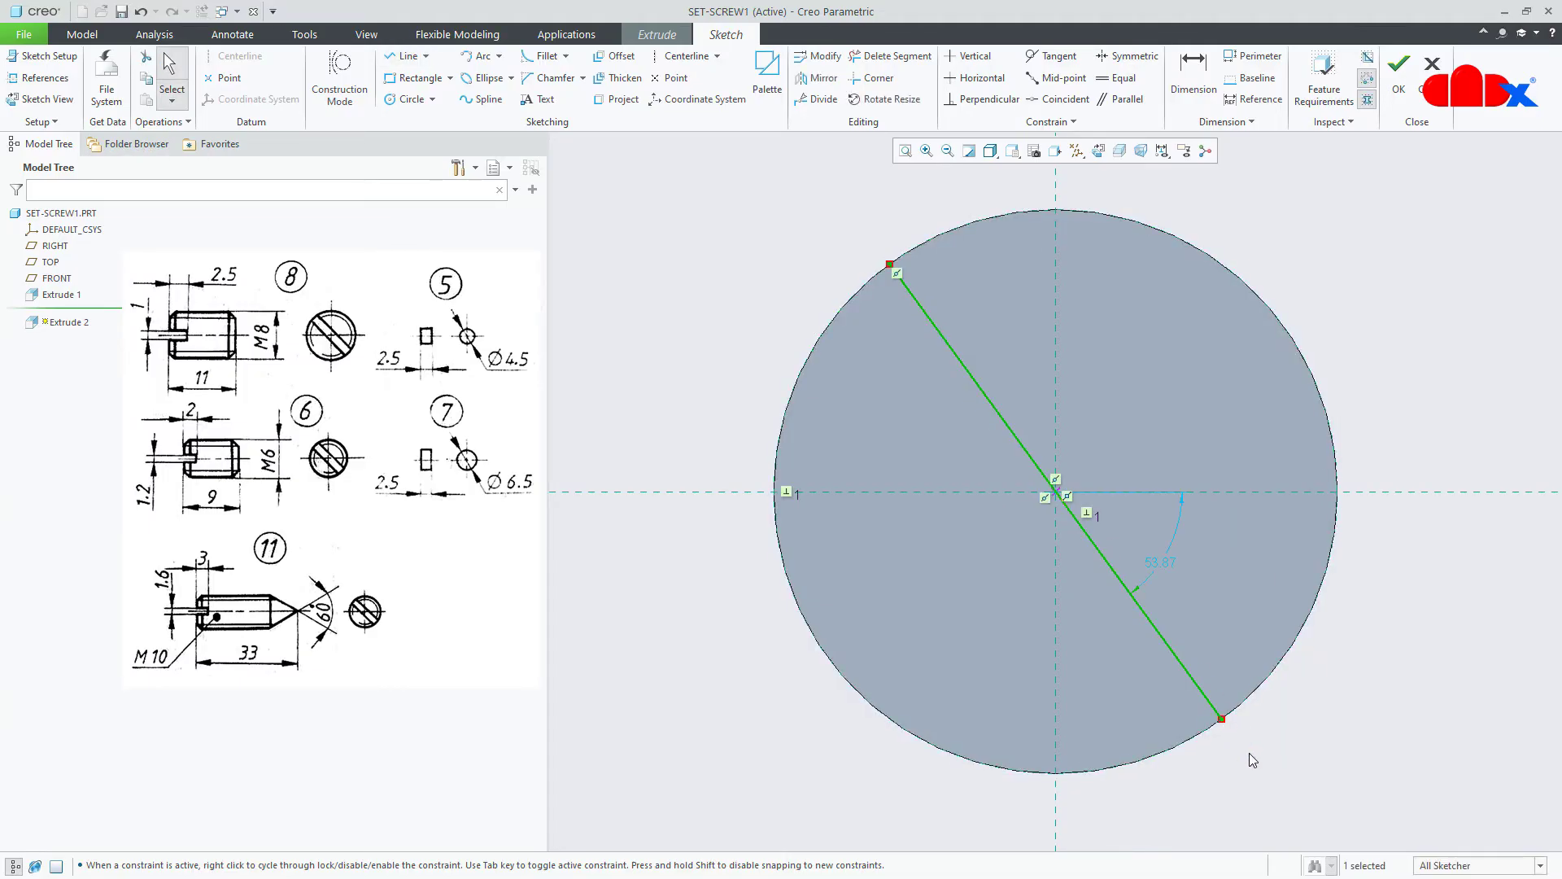
click(1172, 564)
double_click(1162, 562)
text(45)
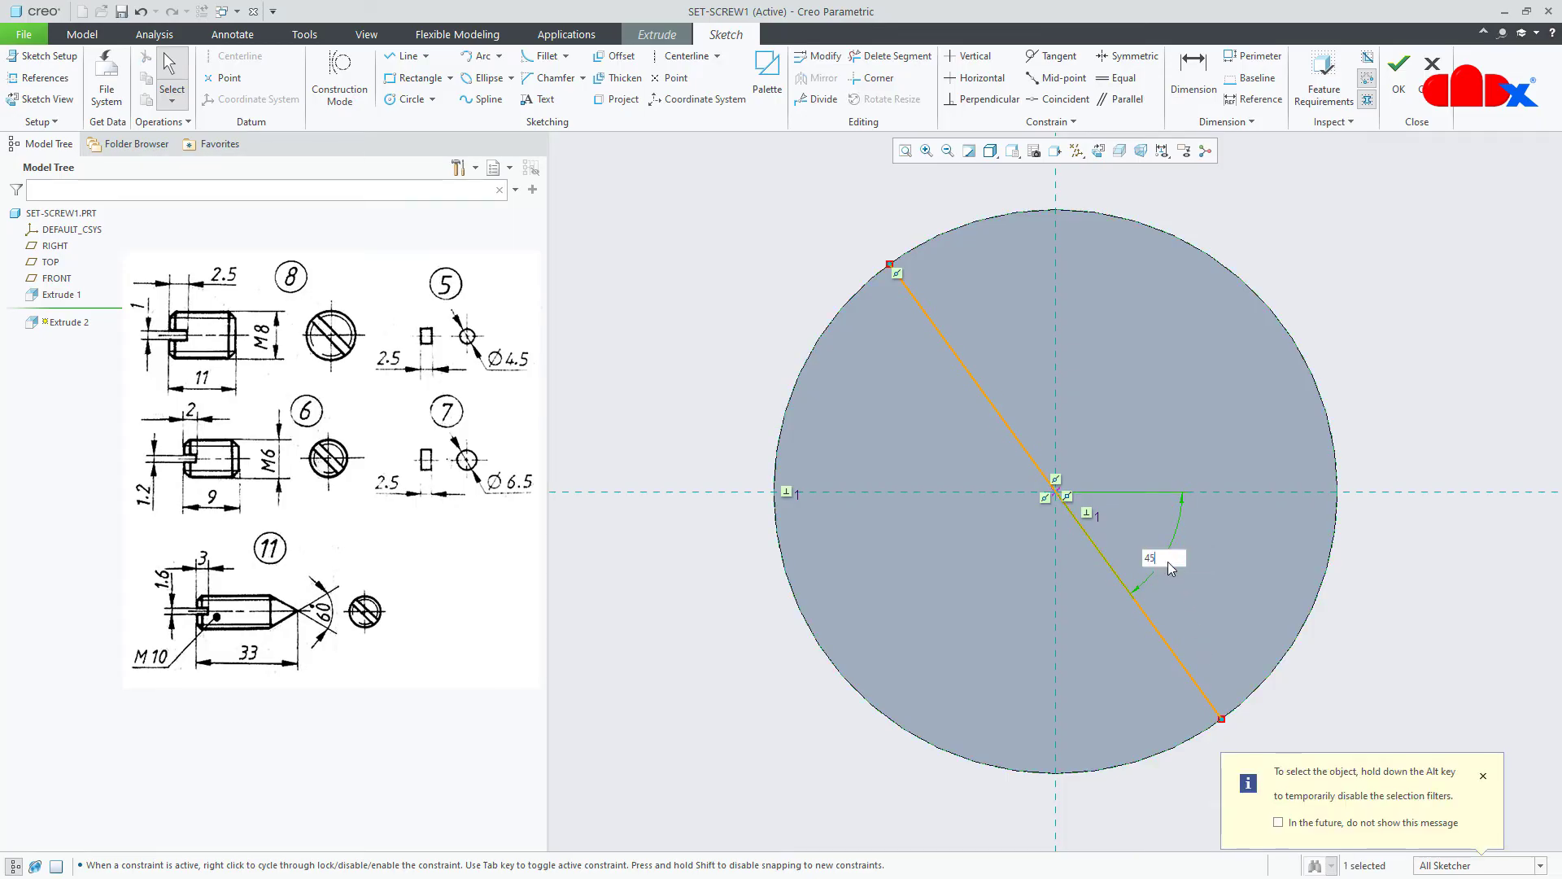
key(Return)
- Finish the sketch and make the extrude a thickened cut into the body, 1.2 mm thick and centred on the line
right_click(1169, 561)
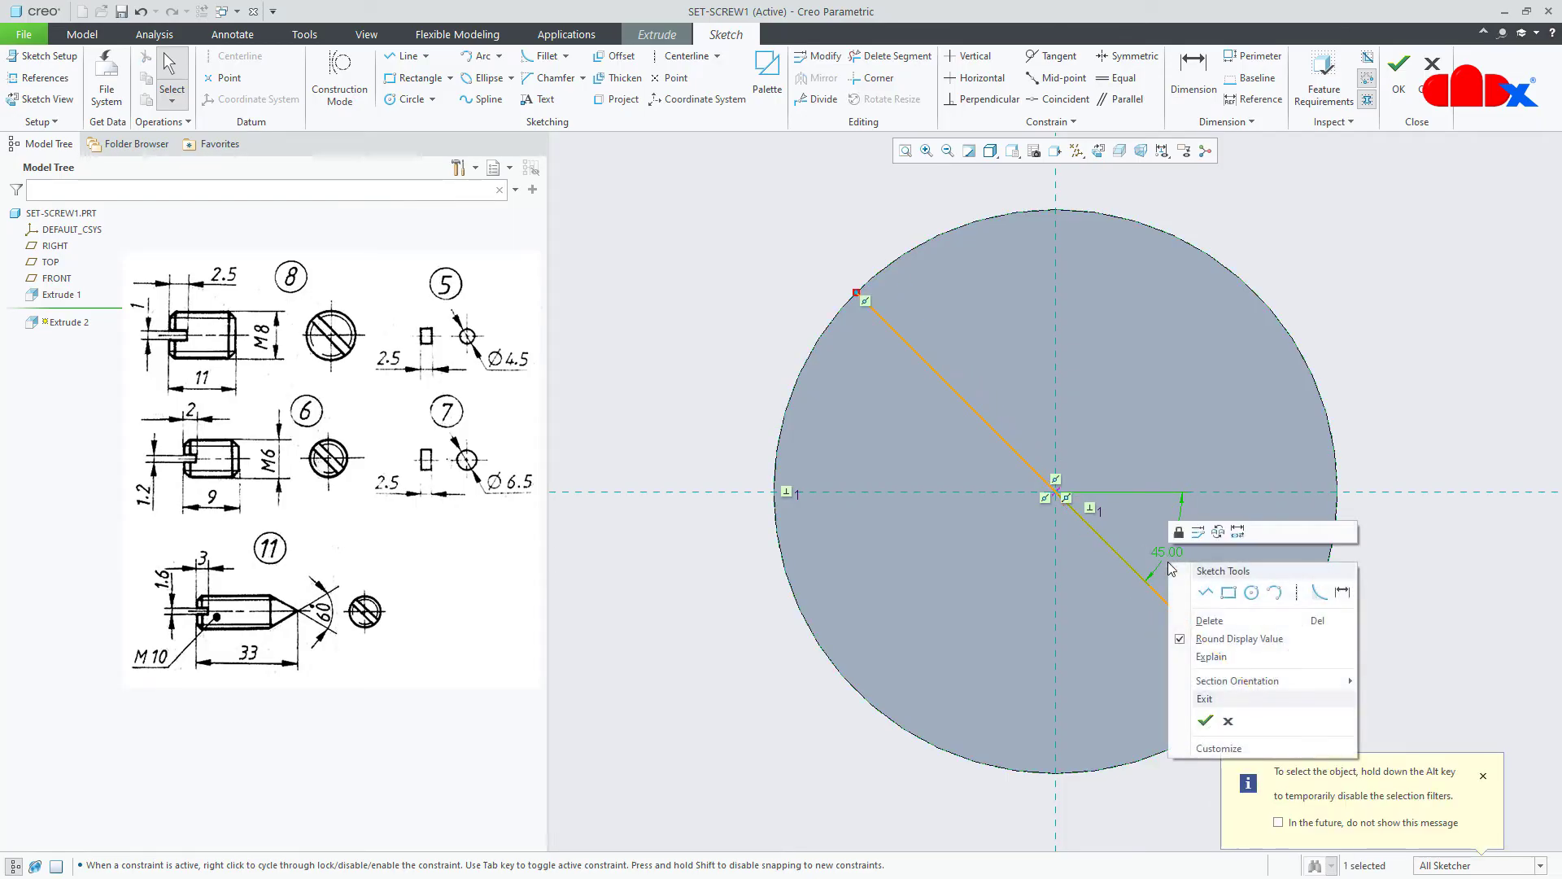
click(1207, 721)
scroll(1130, 661, down, 1)
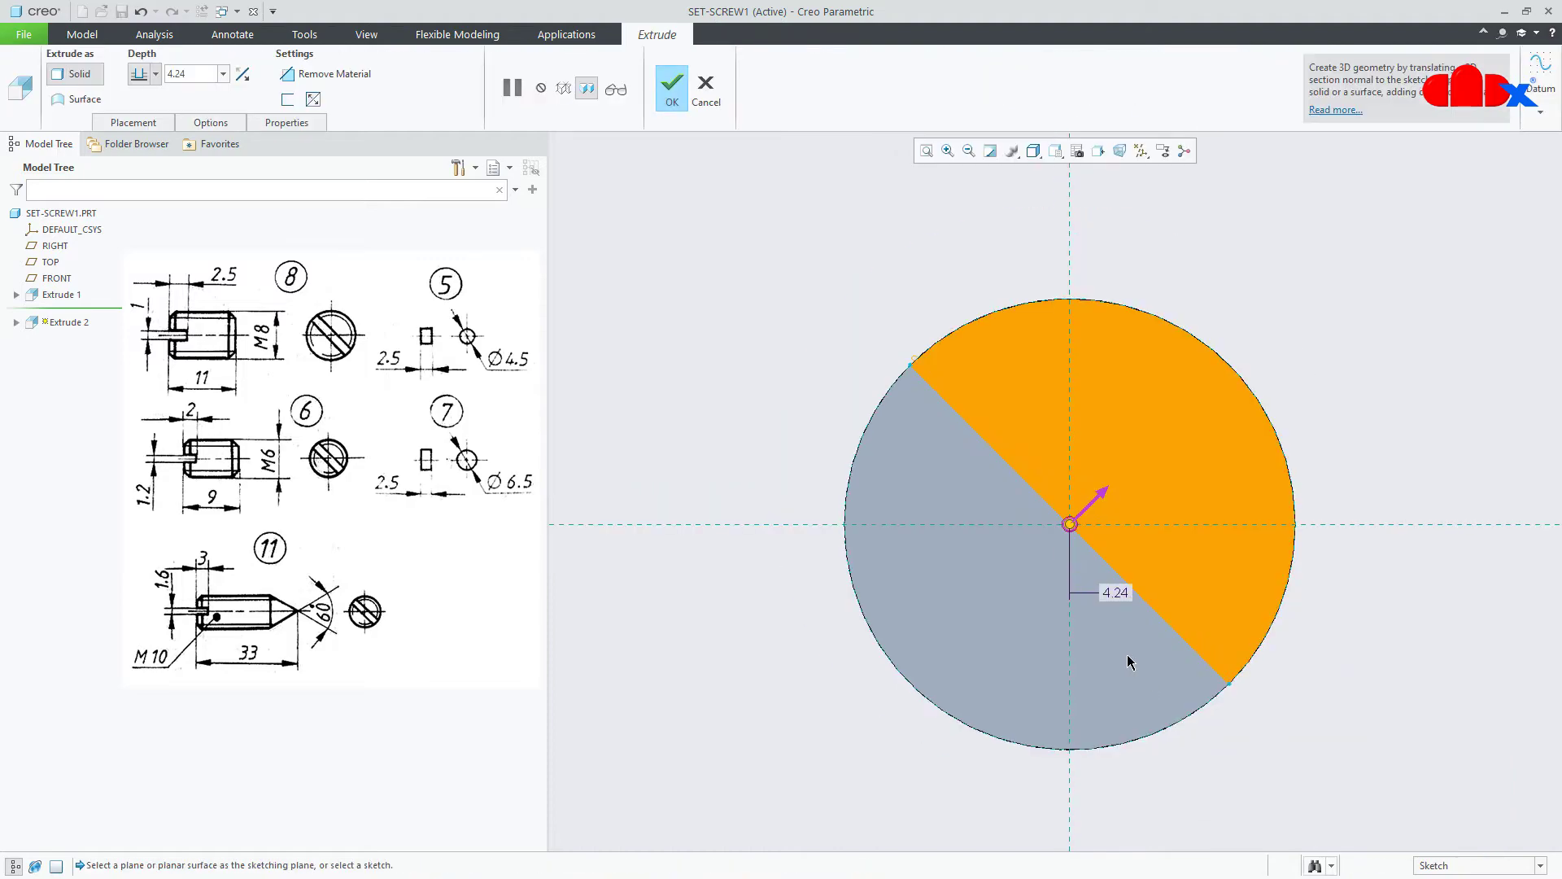
middle_drag(1132, 664, 1117, 649)
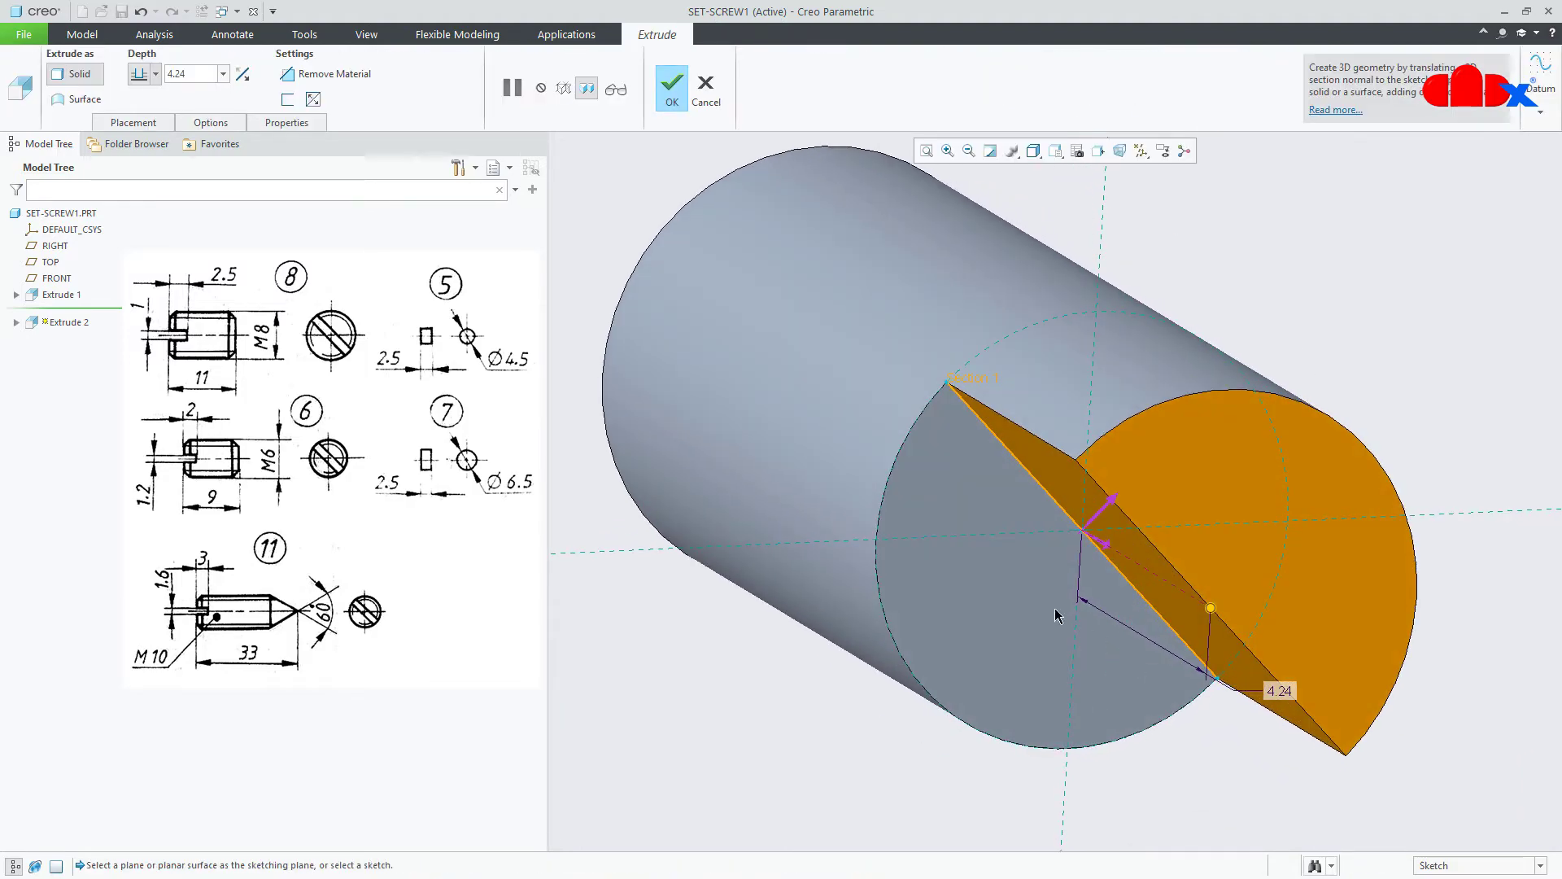
click(242, 77)
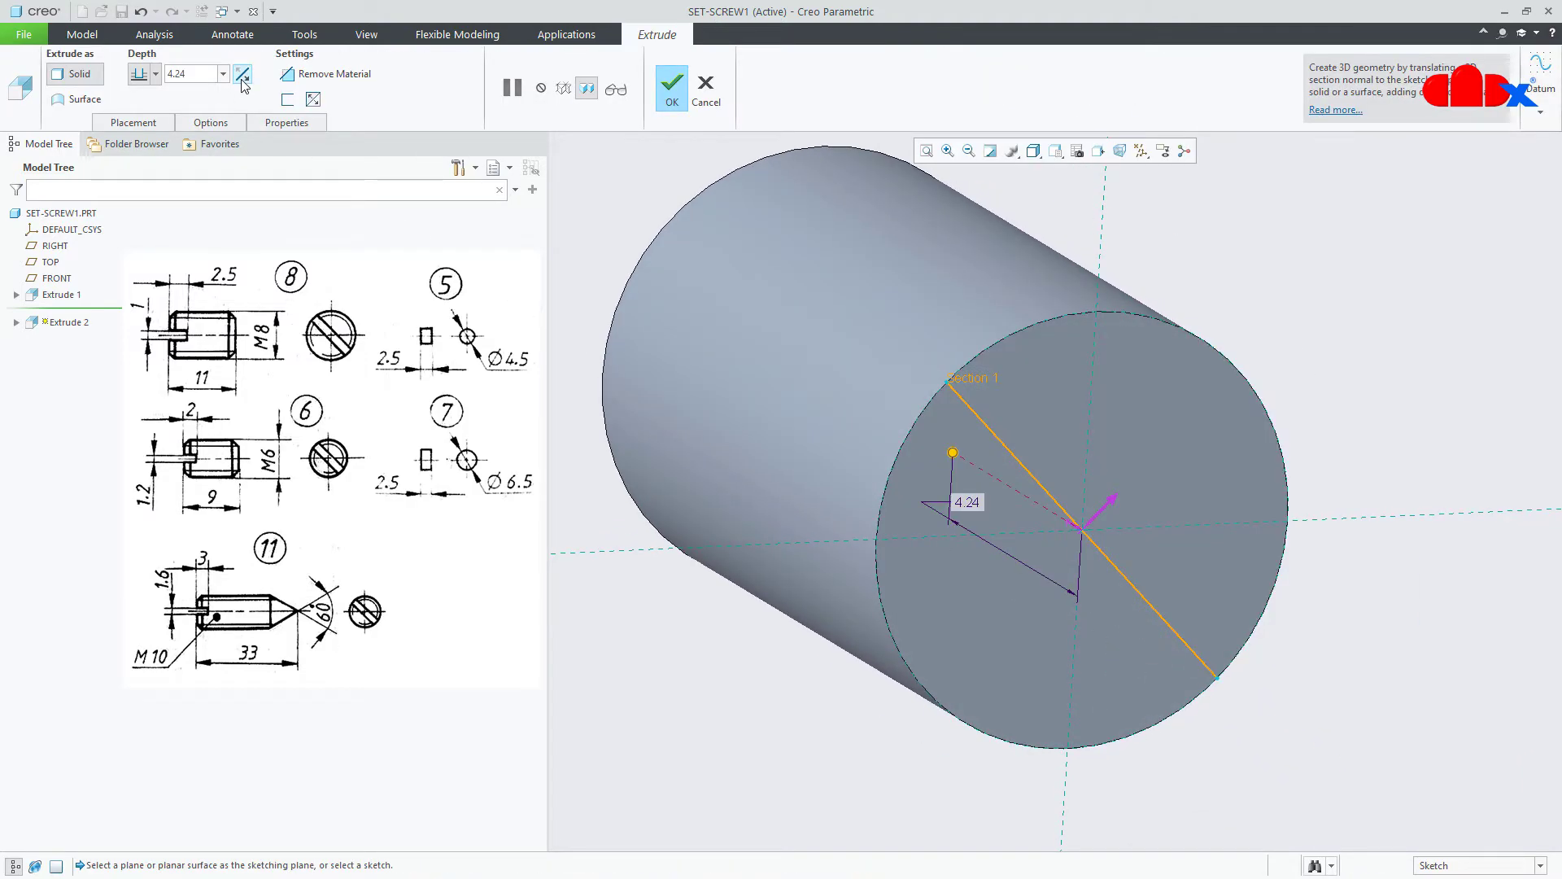
click(298, 77)
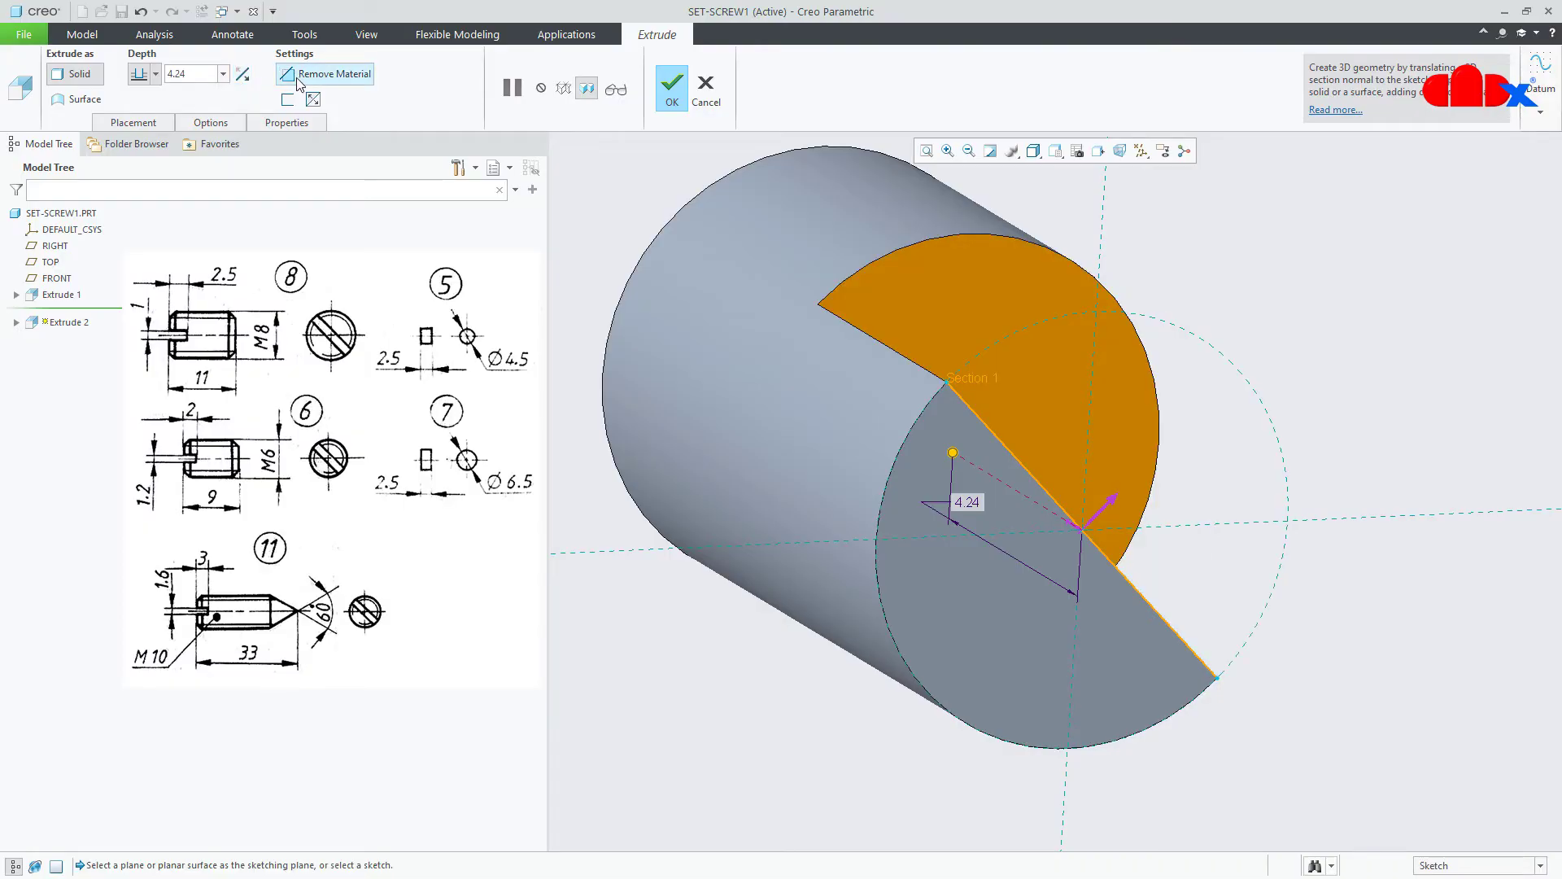
click(287, 99)
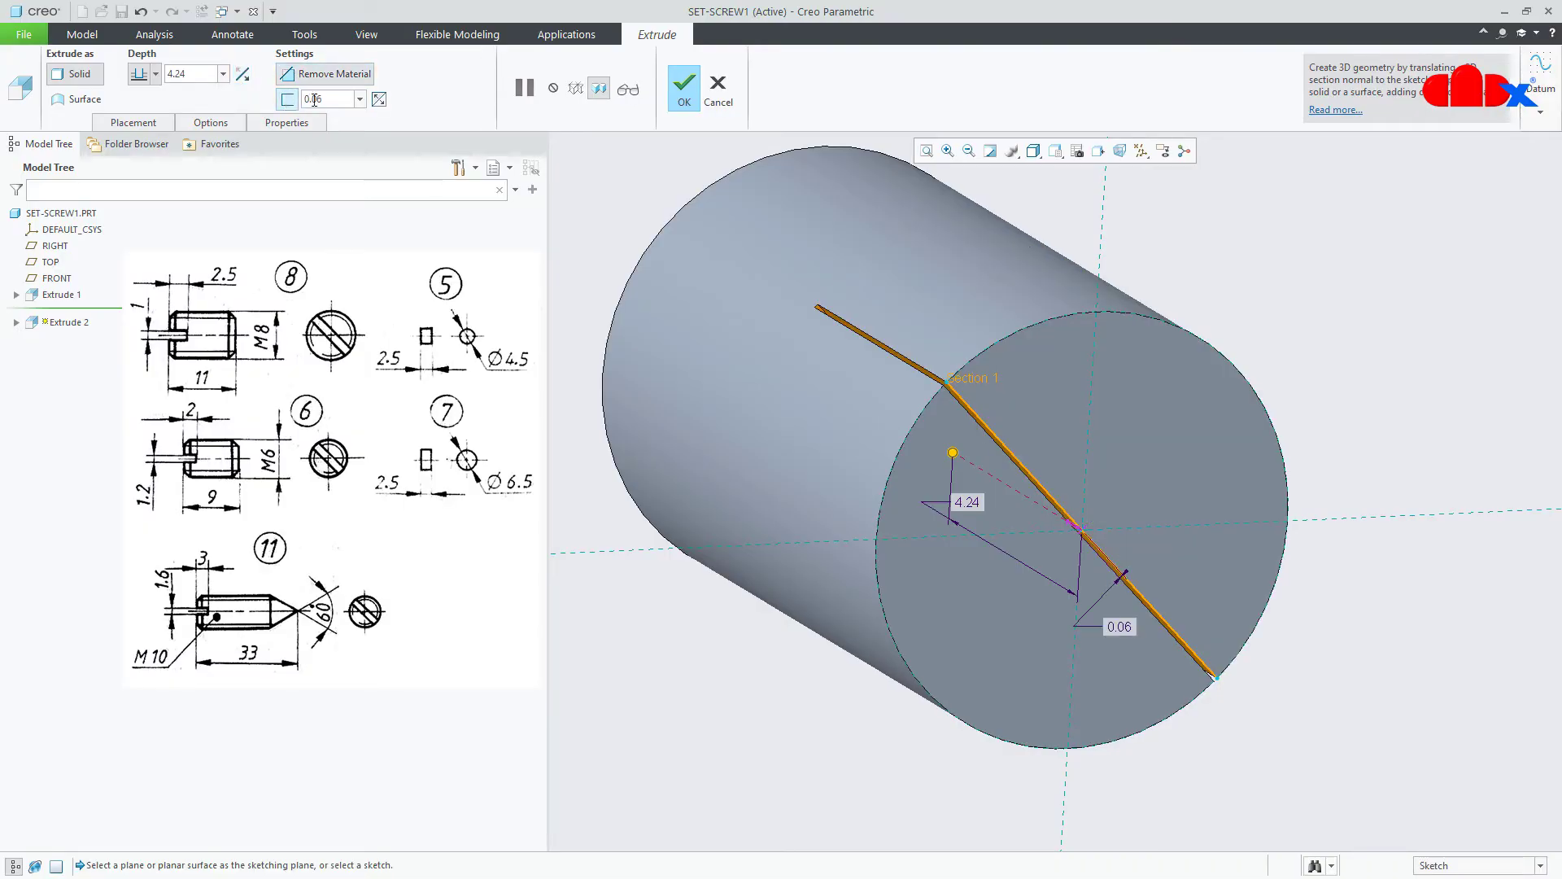
double_click(314, 100)
text(1.2)
key(Return)
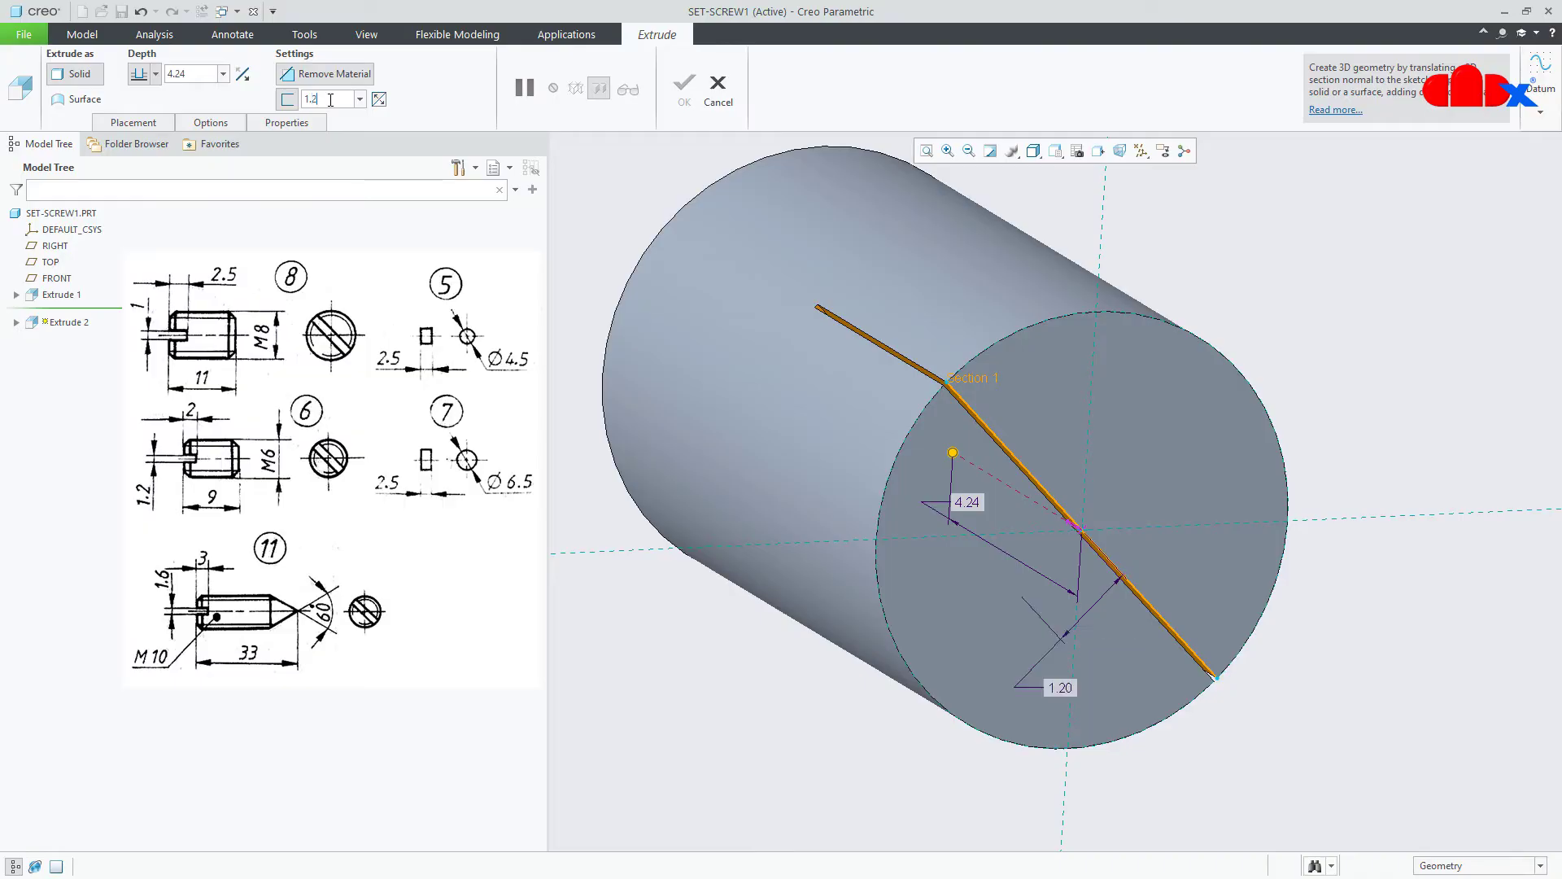
click(379, 100)
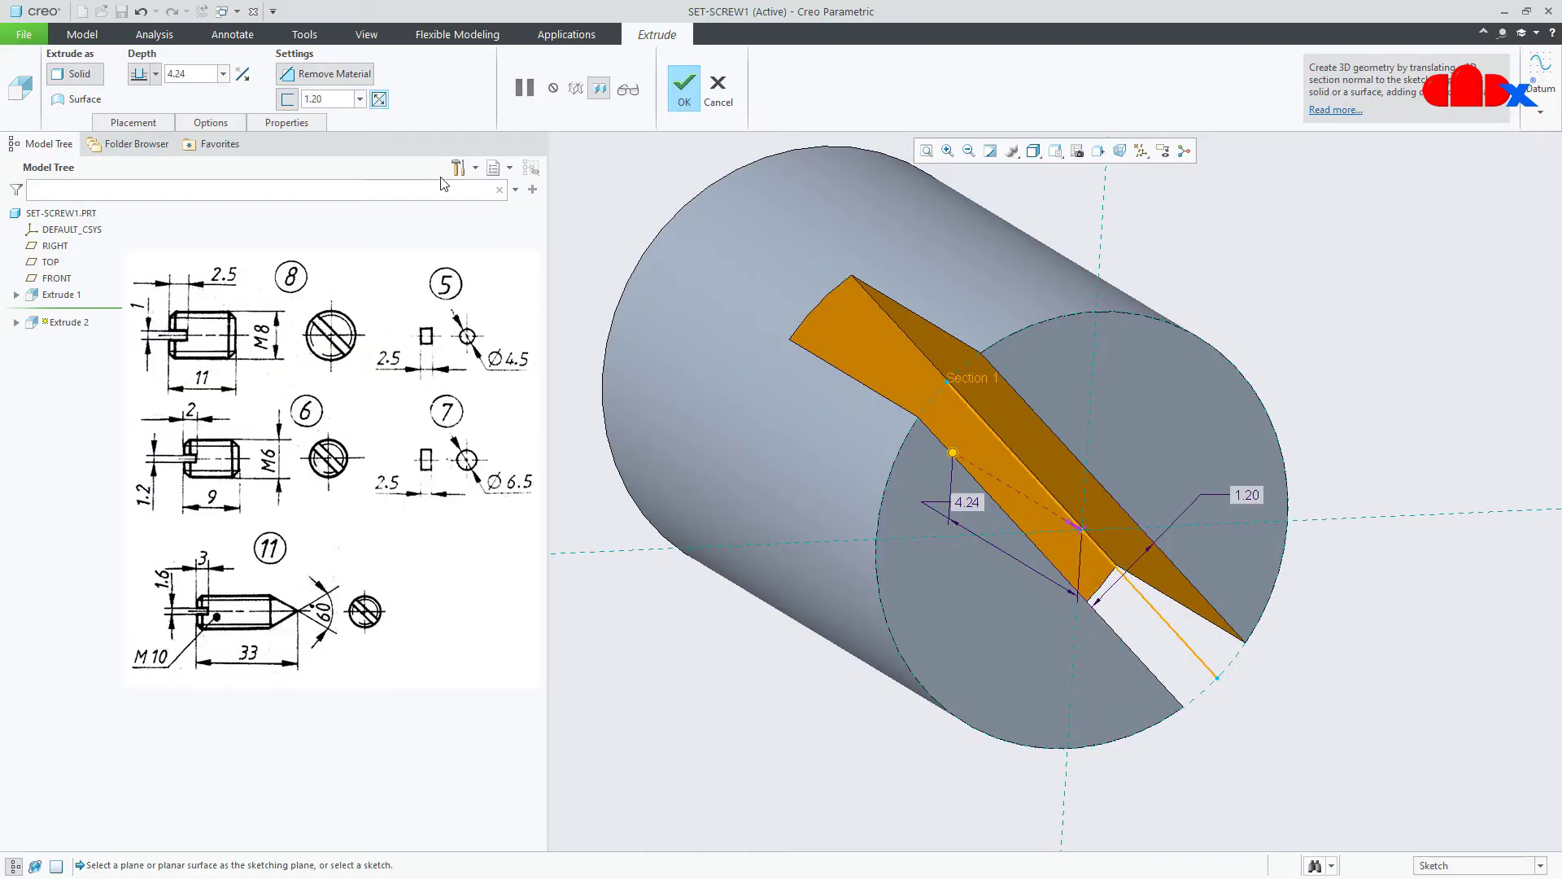
- Set the slot cut's depth to 2 mm and complete the feature, returning to the default orientation
double_click(973, 507)
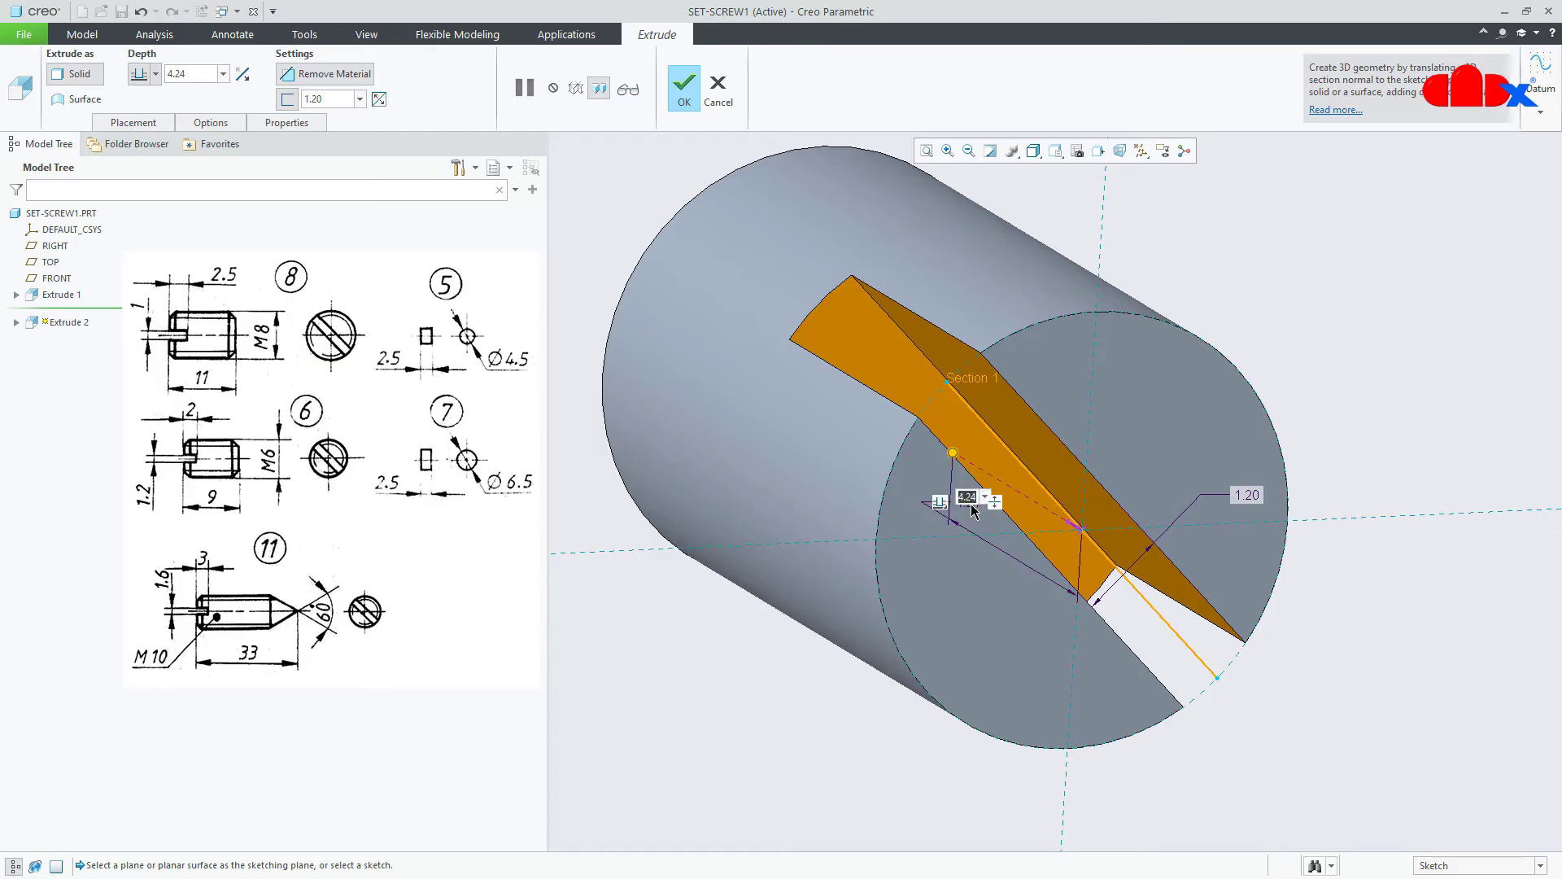
text(2)
key(Return)
middle_click(972, 511)
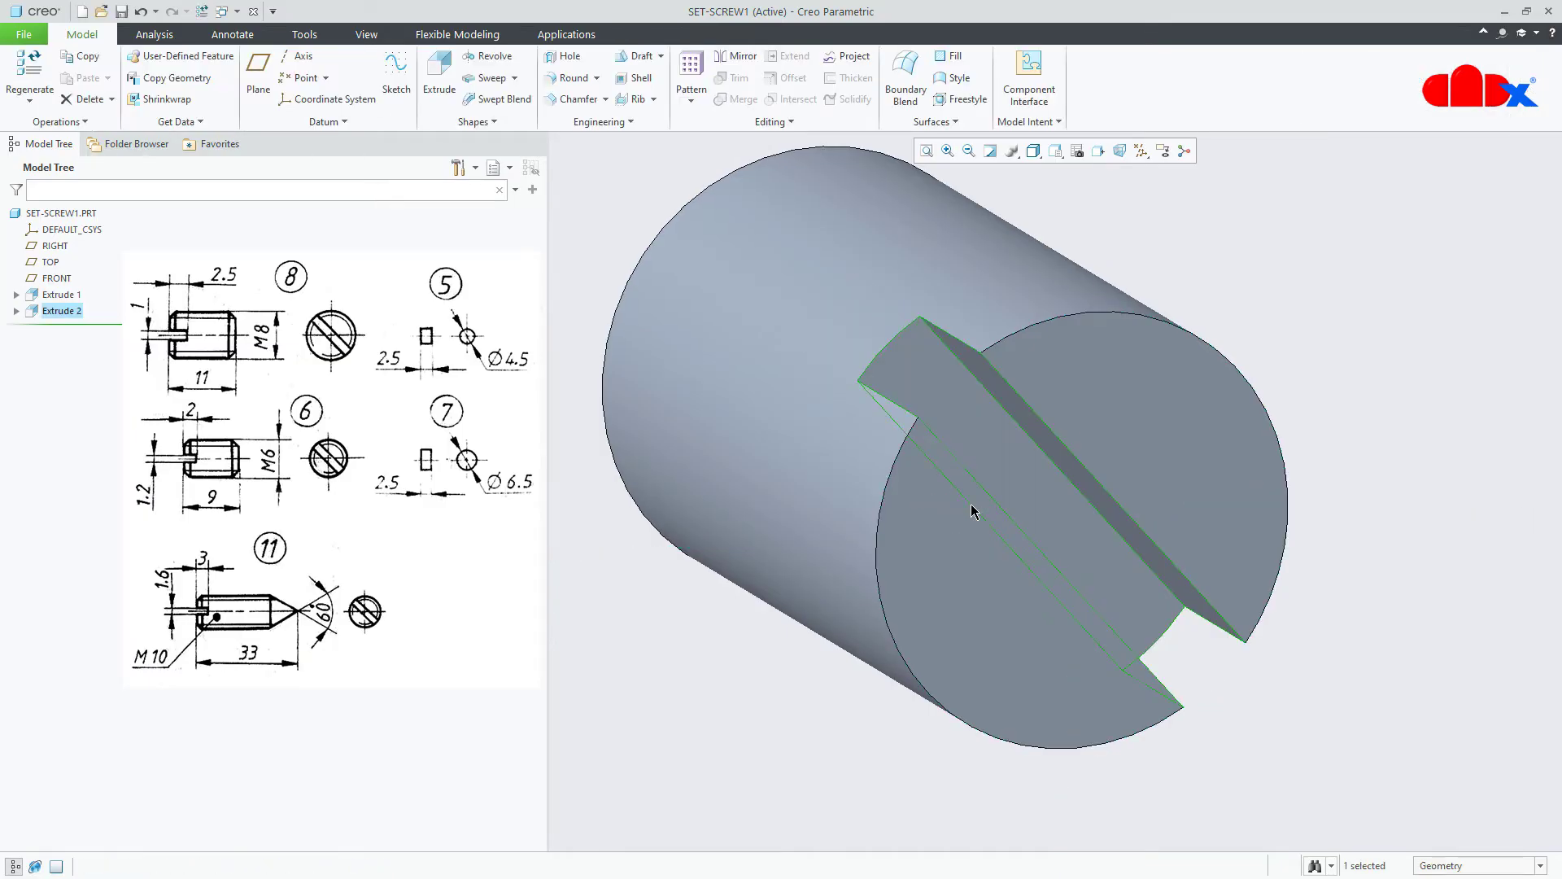
key(ctrl+d)
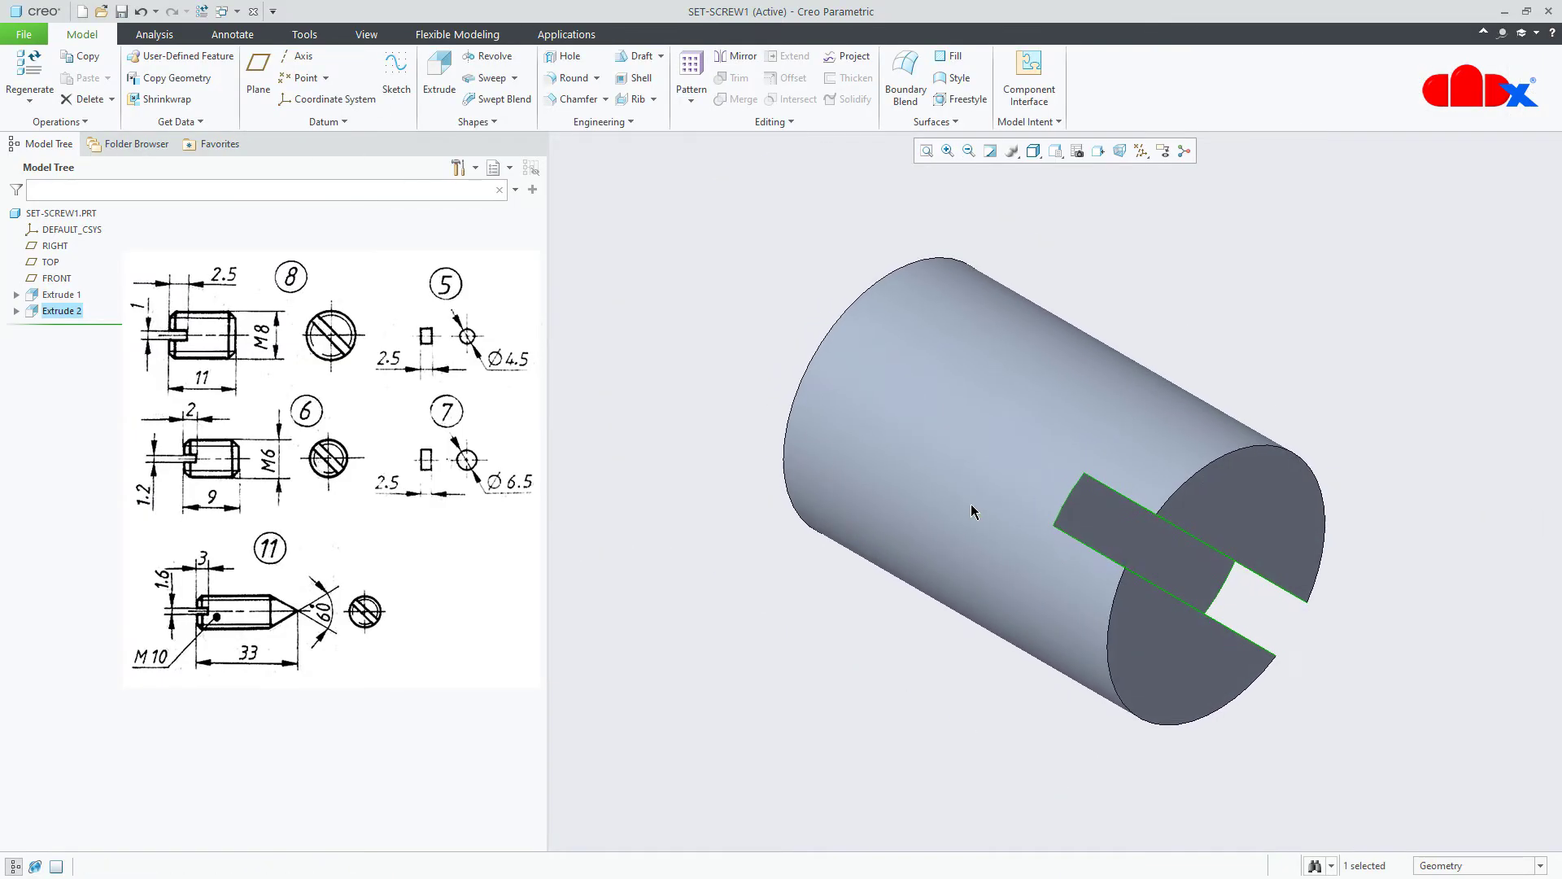
click(921, 697)
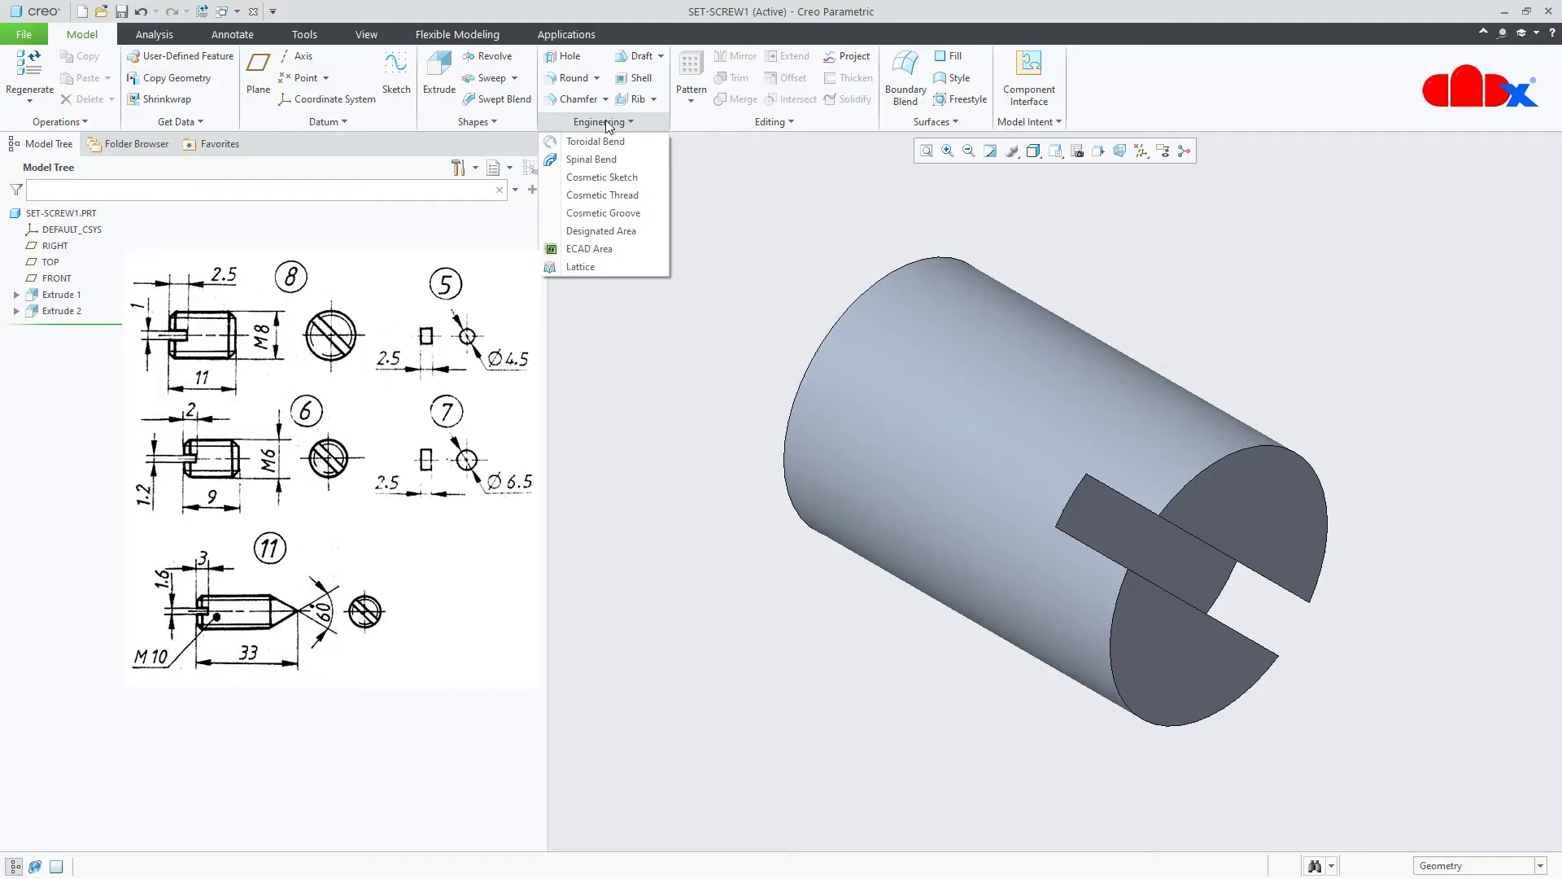
- Add a standard ISO M6x1 cosmetic thread to the screw's cylindrical surface, starting from the slotted end face
click(610, 195)
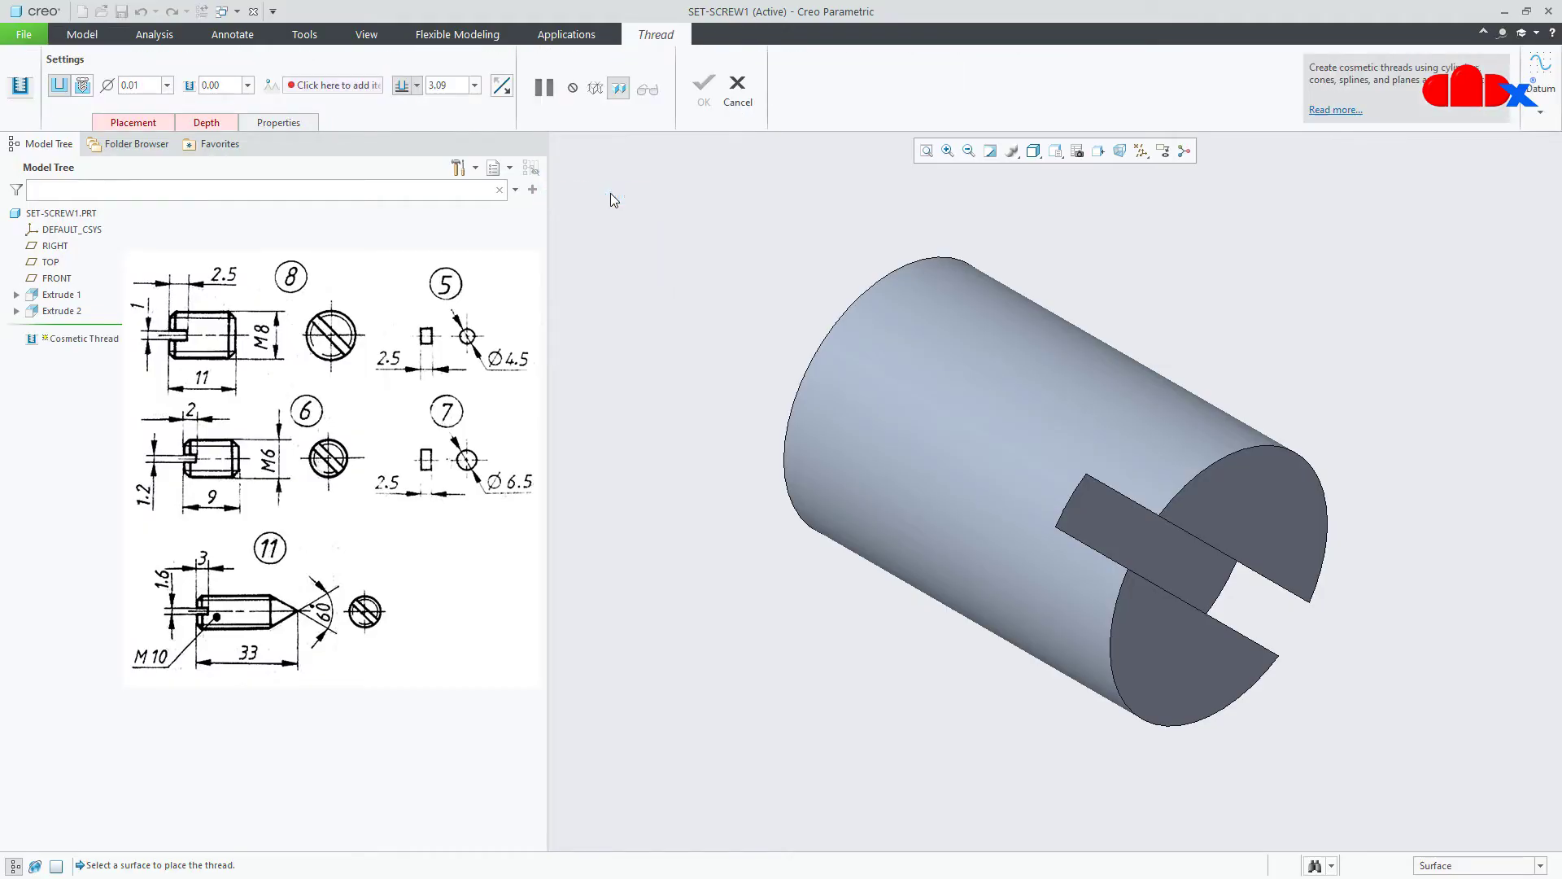
click(984, 466)
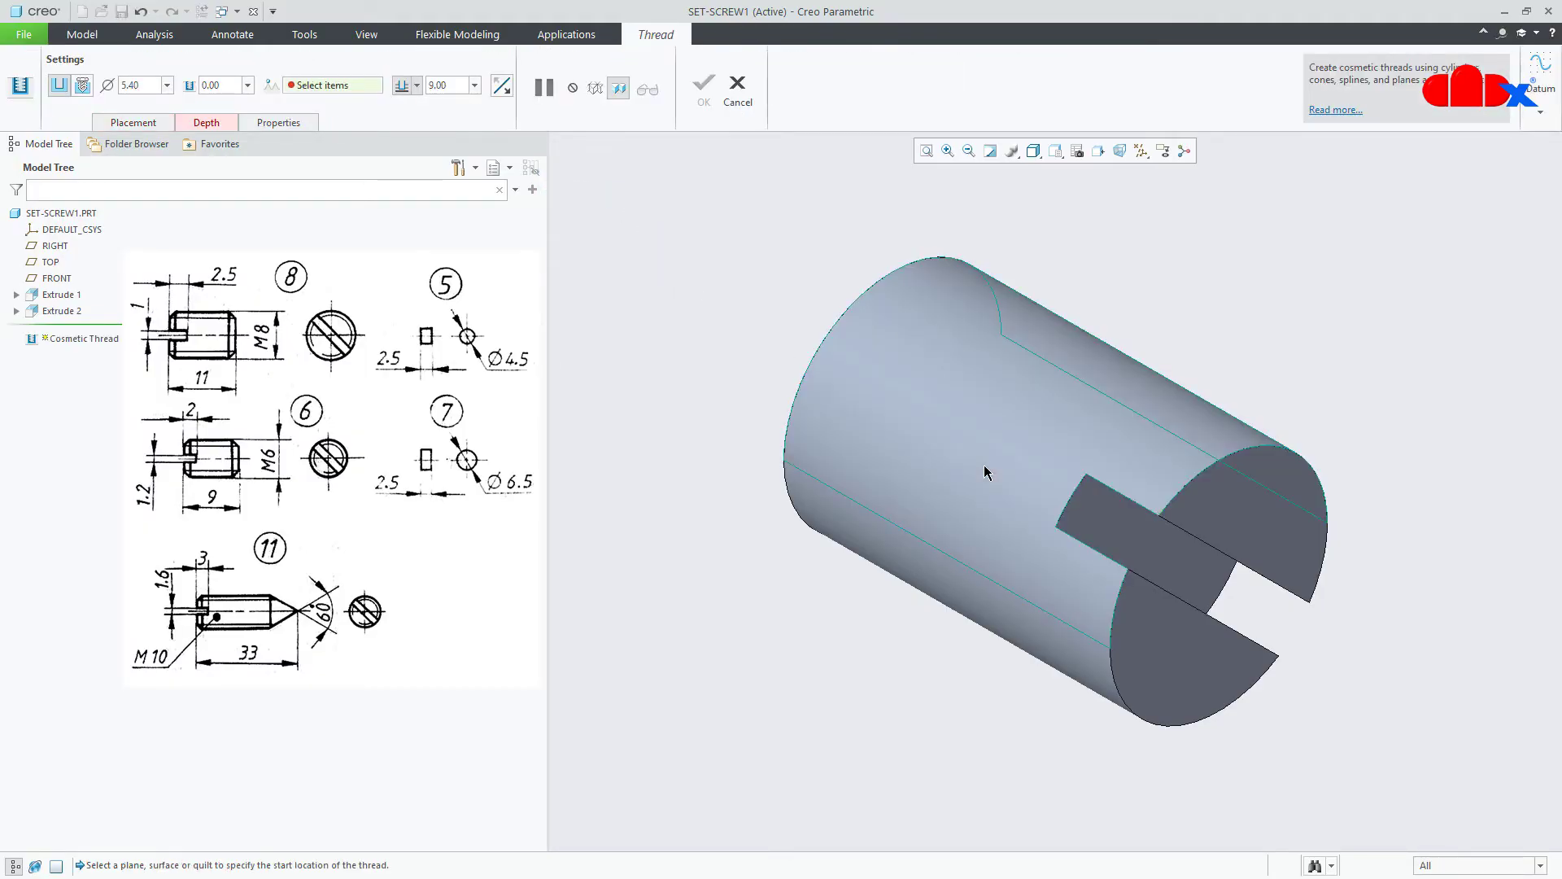
click(1161, 663)
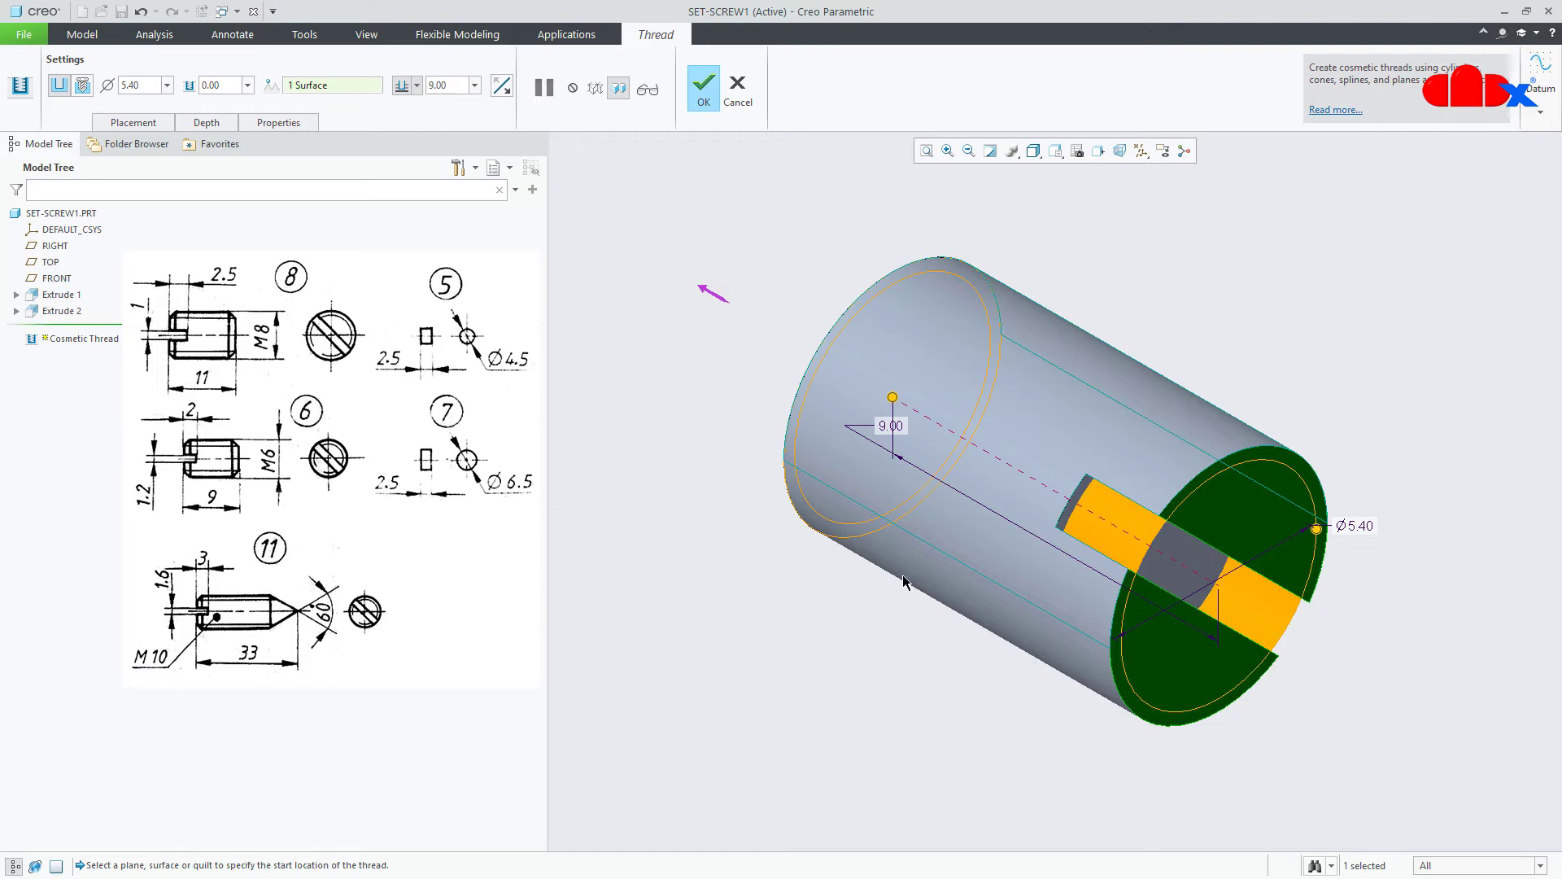
click(83, 85)
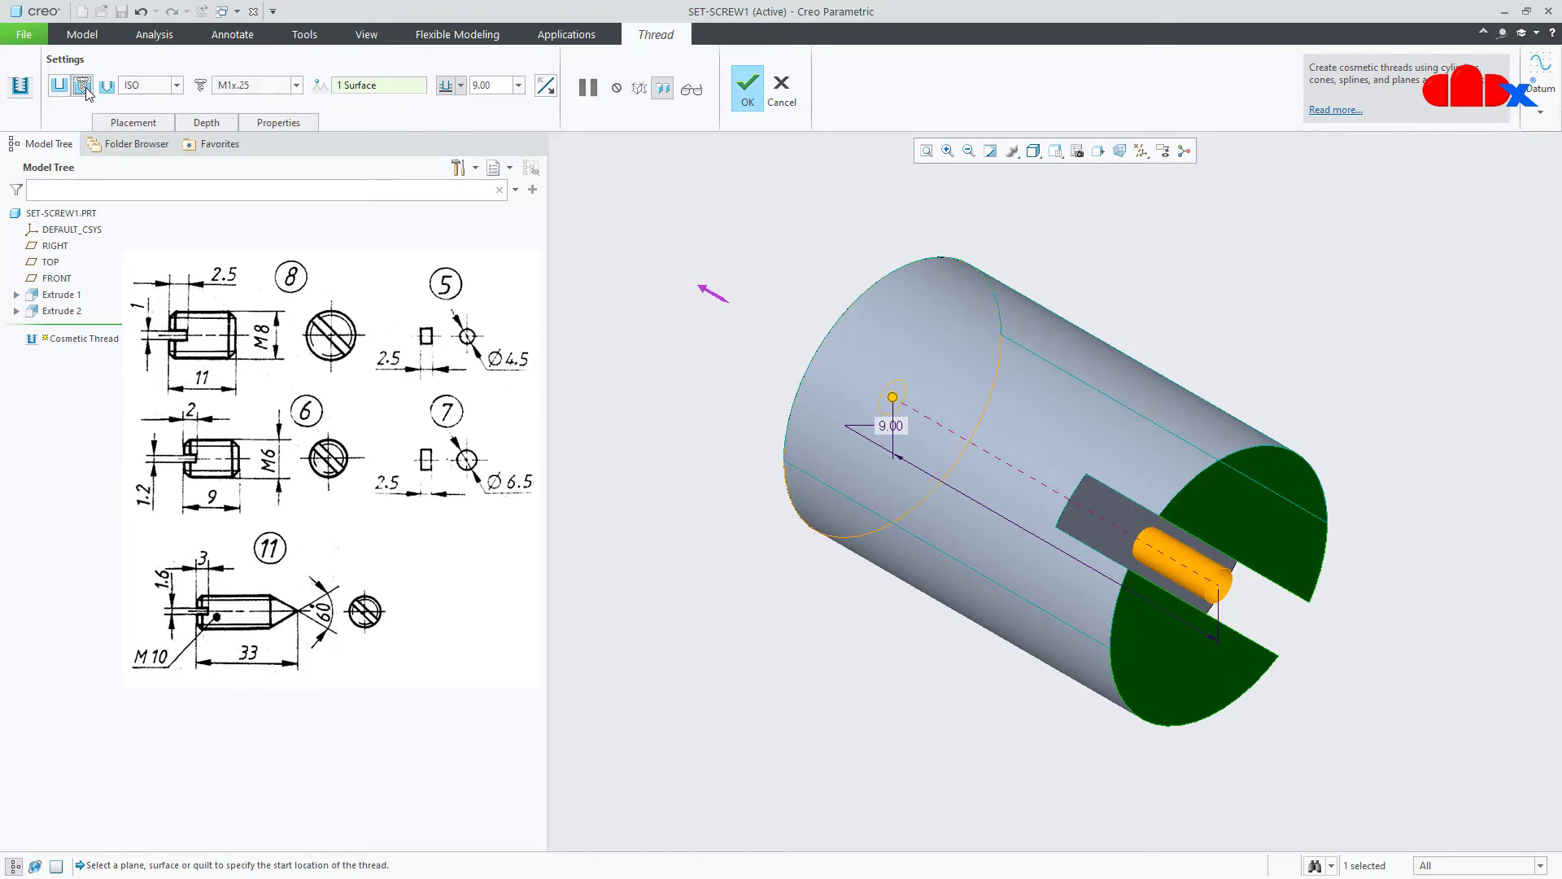
click(297, 85)
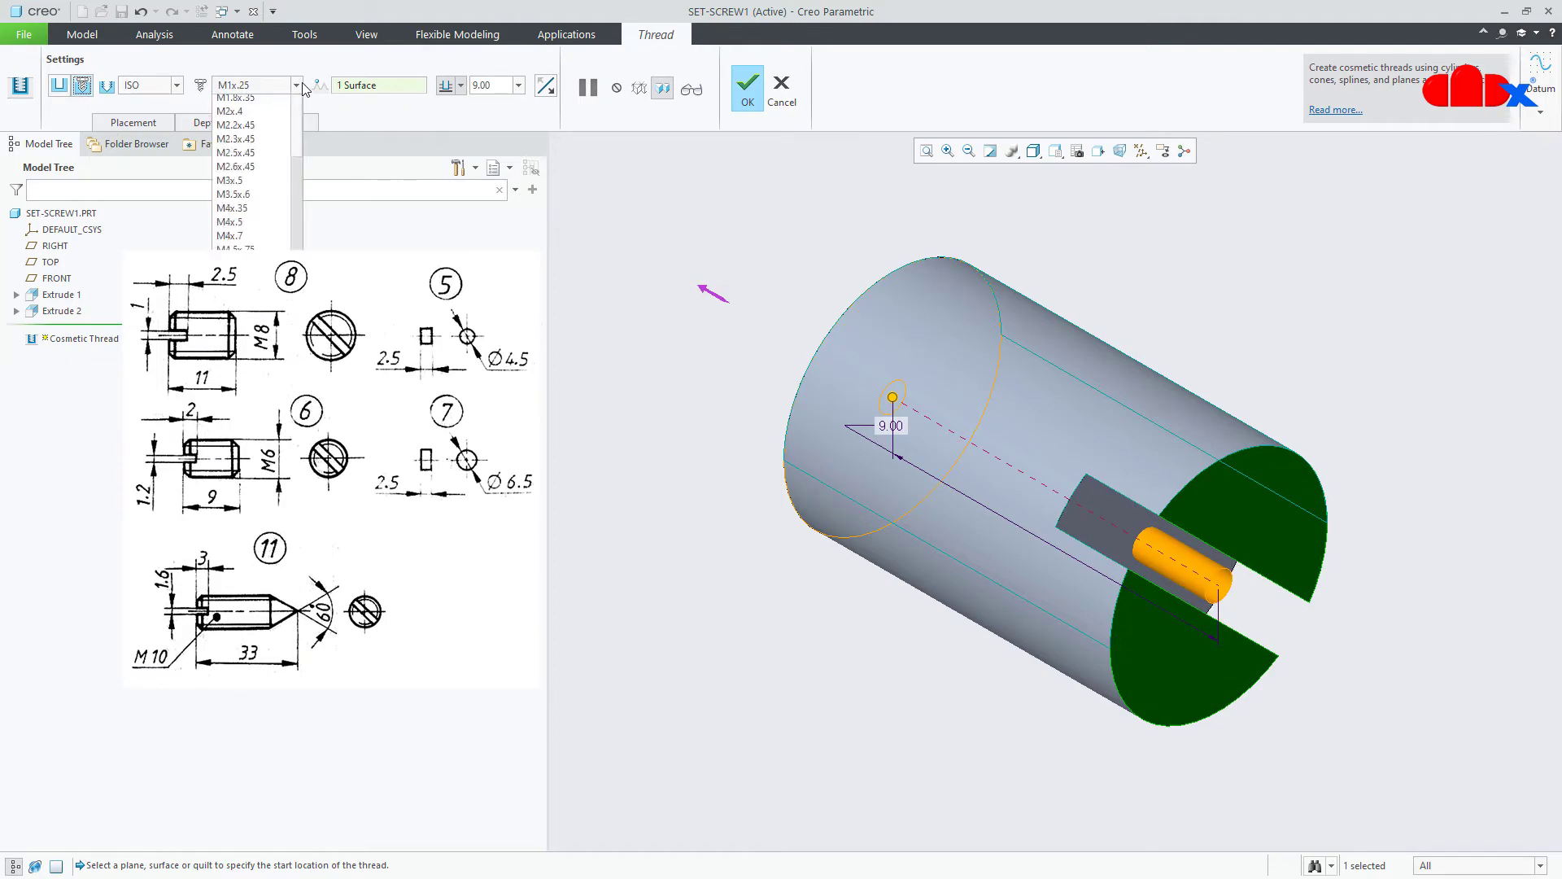
drag(298, 131, 309, 241)
click(254, 116)
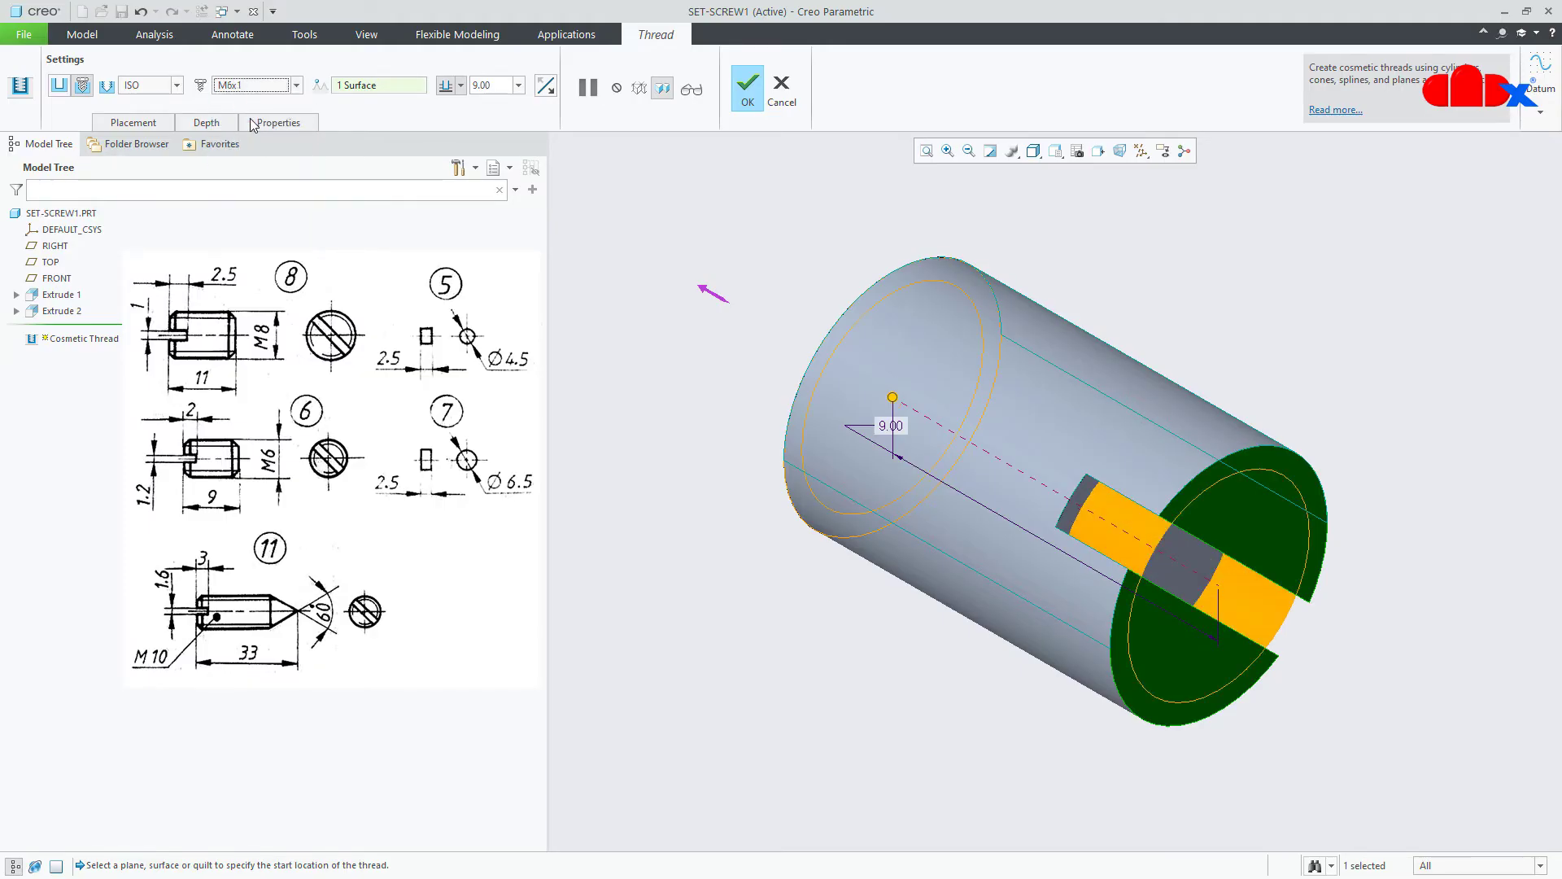
click(747, 85)
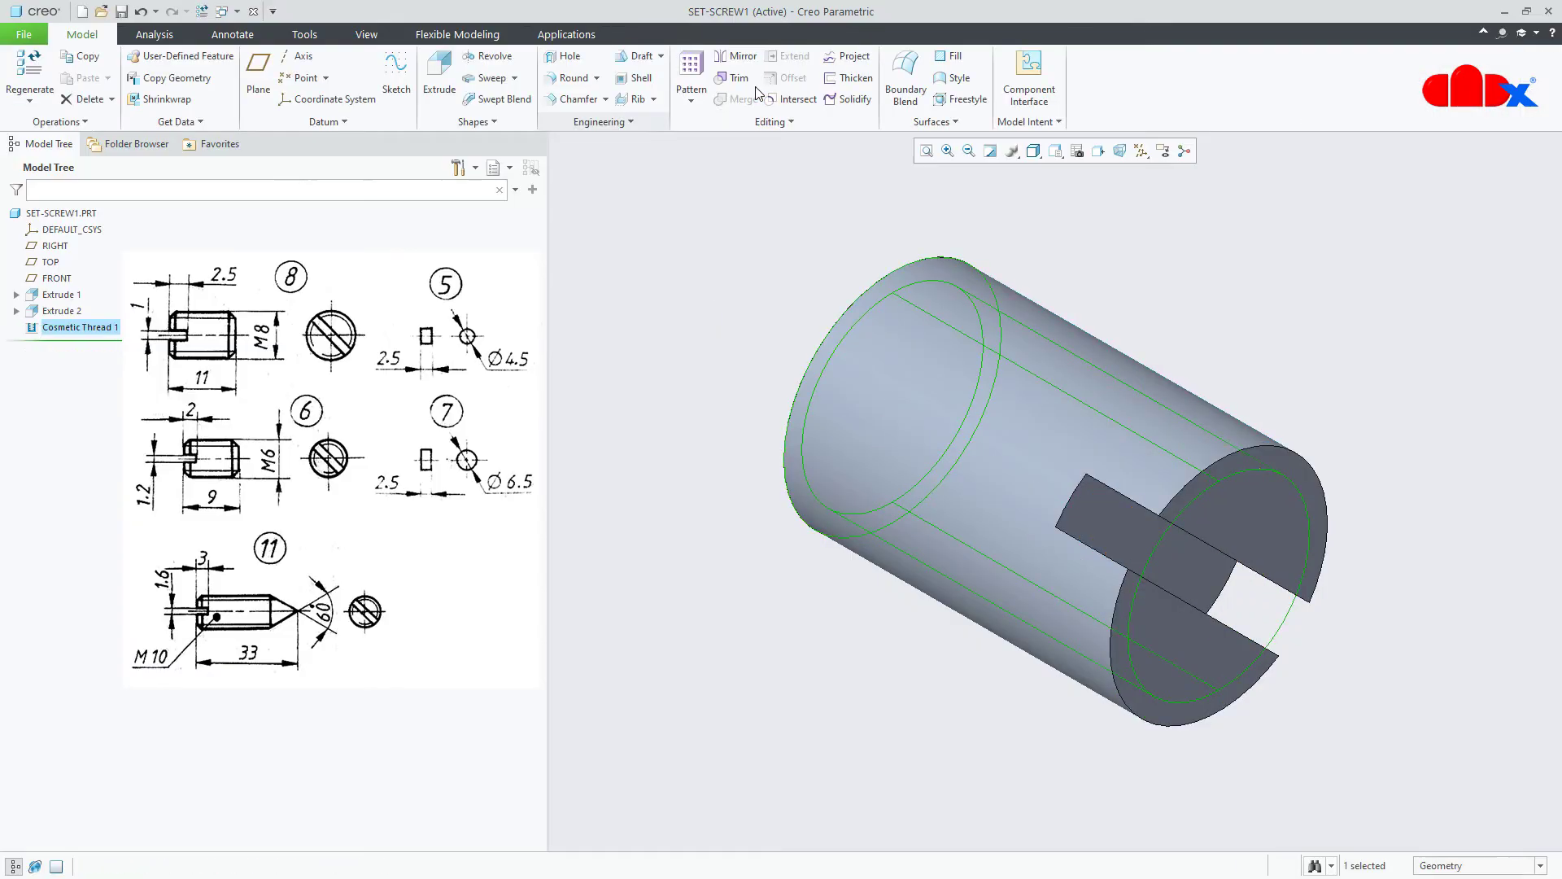
click(1279, 767)
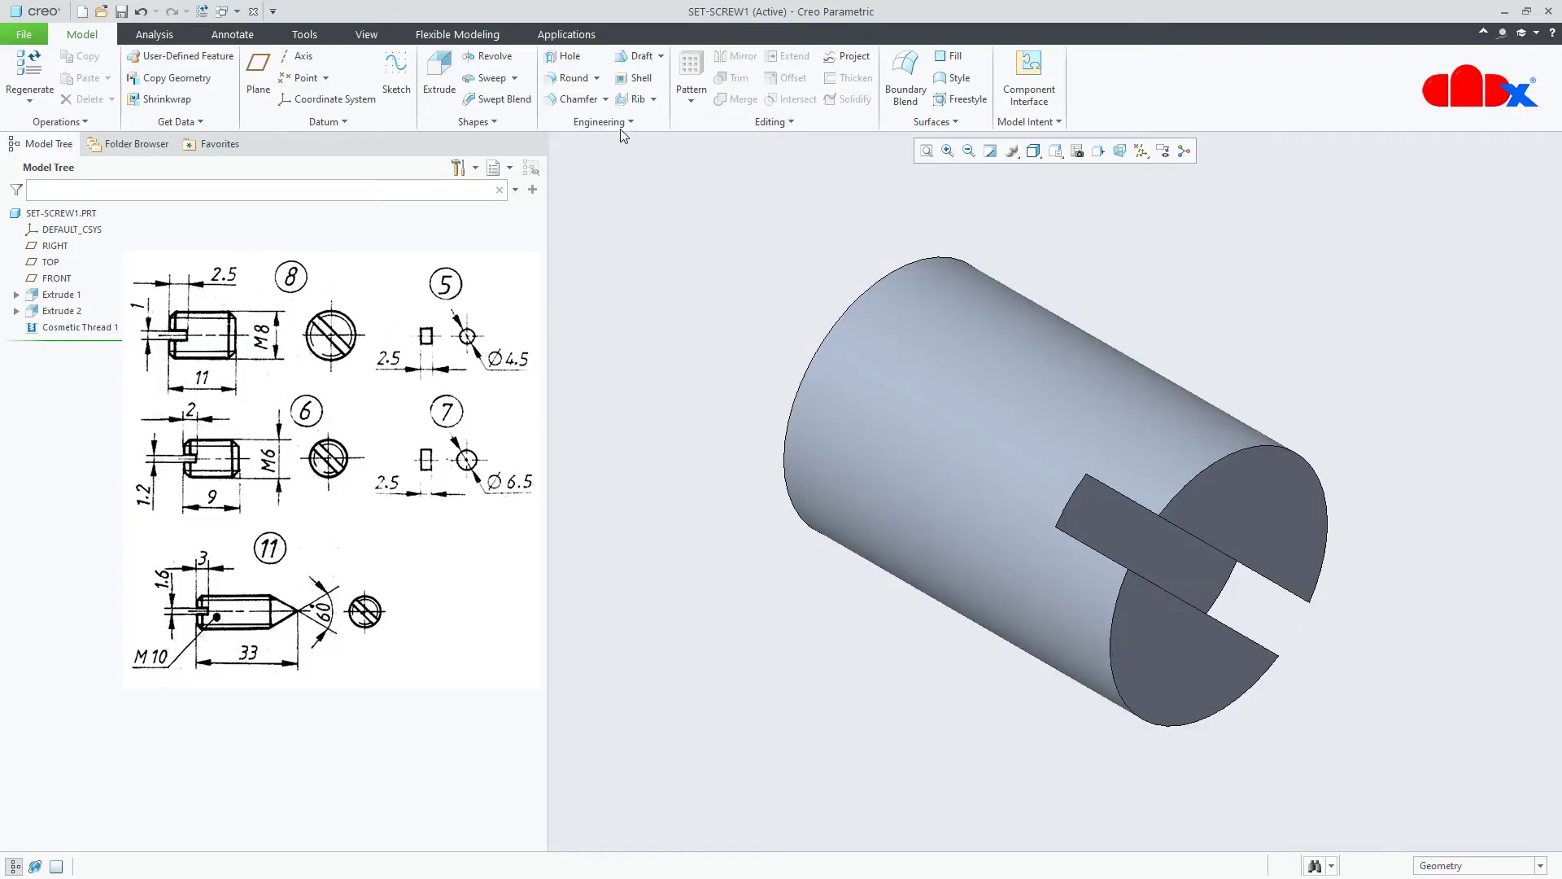
- Chamfer the outer circular edges at both ends of the screw, including both sides of the slot, with a D x D chamfer of 1 mm
click(577, 100)
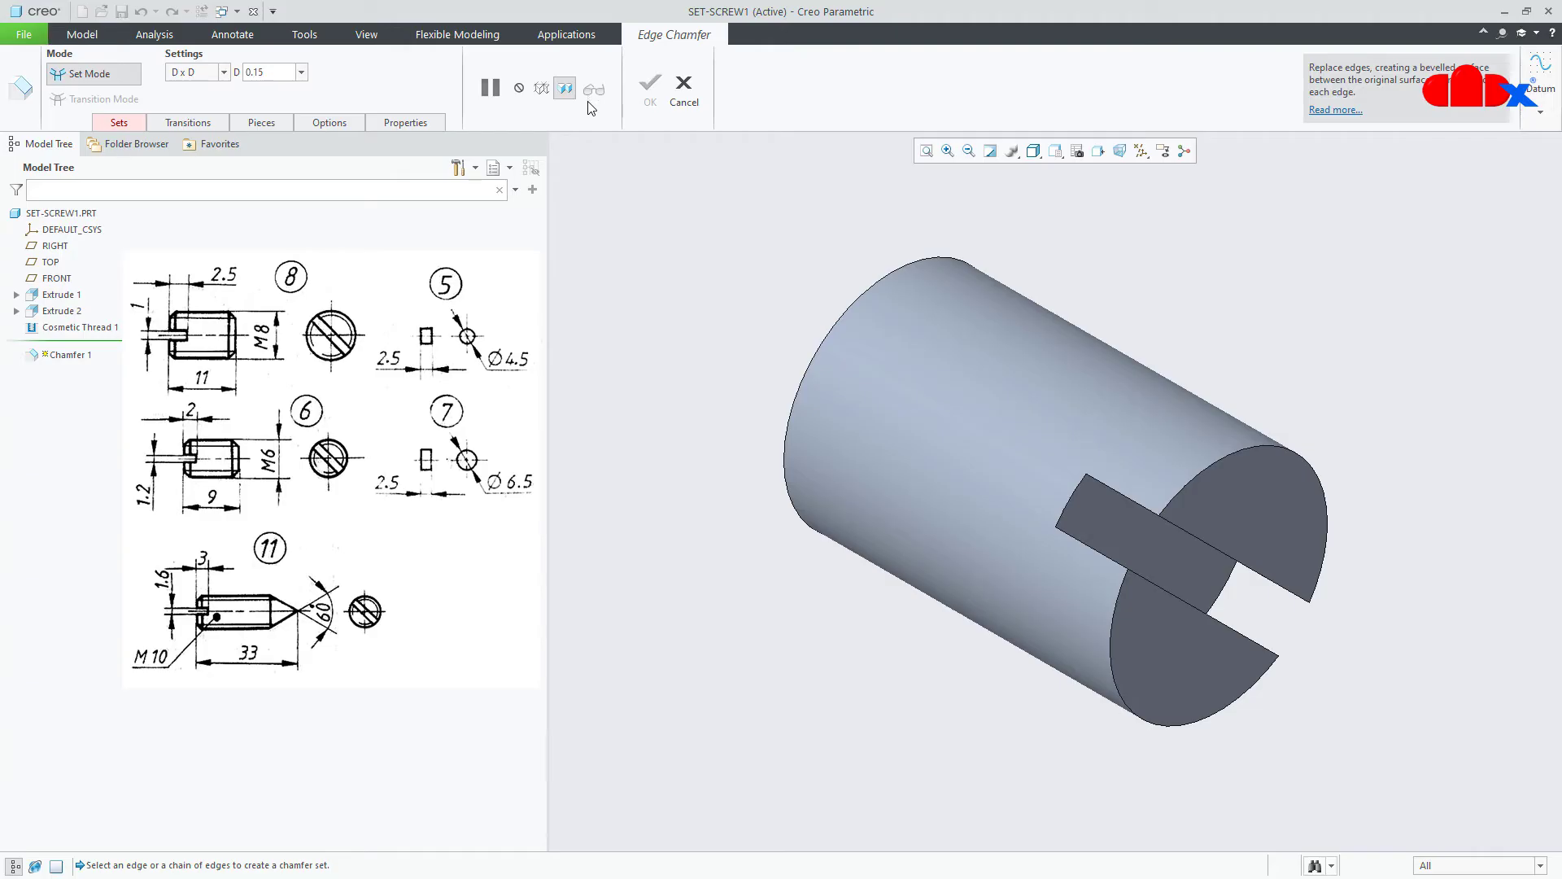
click(820, 344)
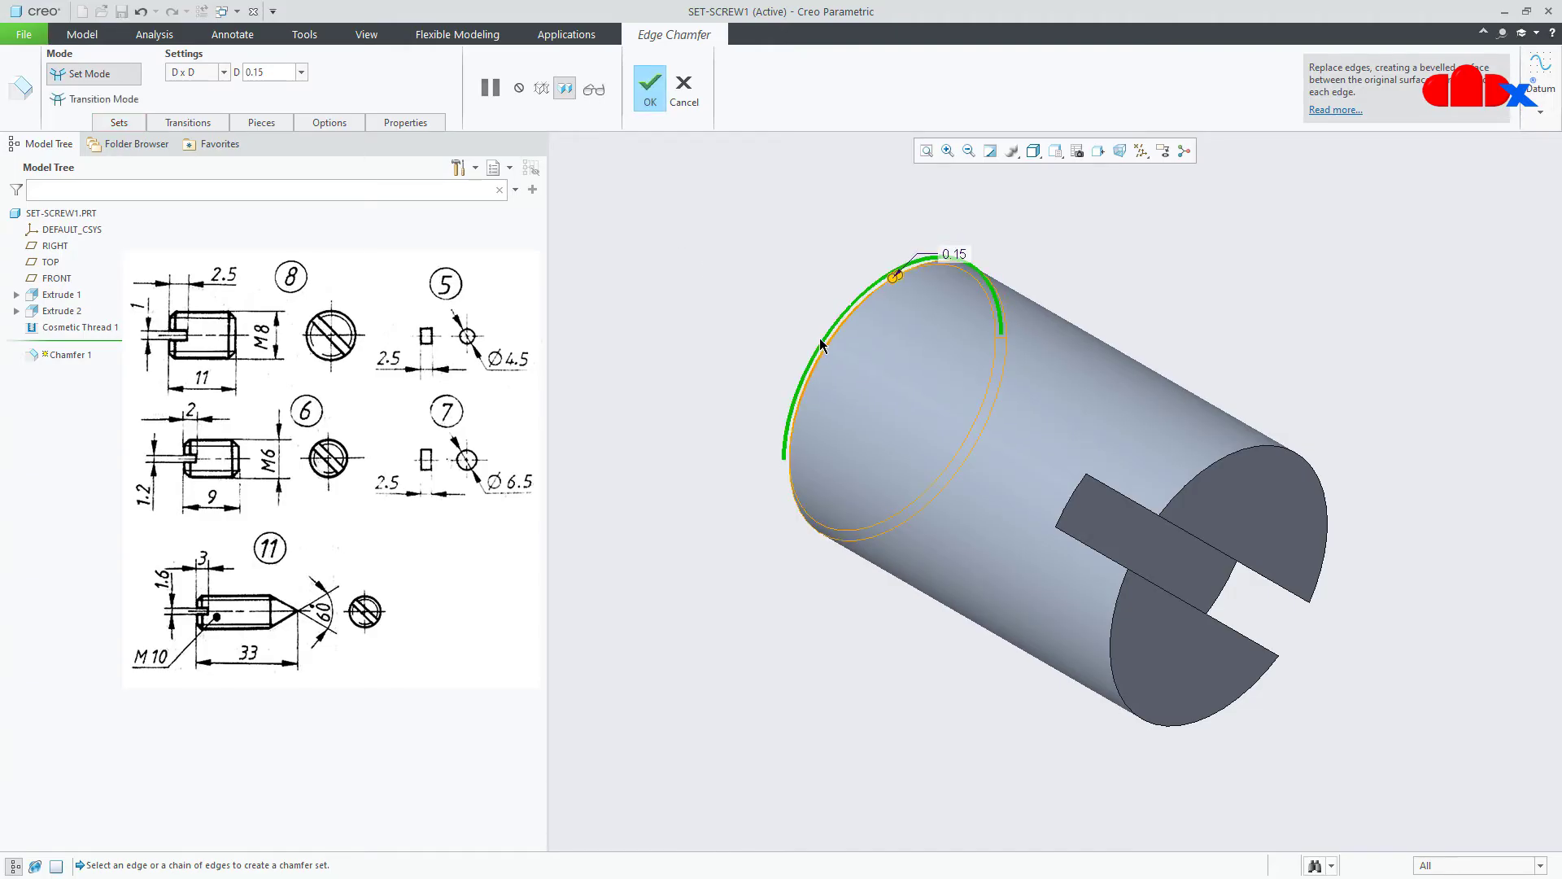
ctrl+click(1185, 497)
ctrl+click(1115, 626)
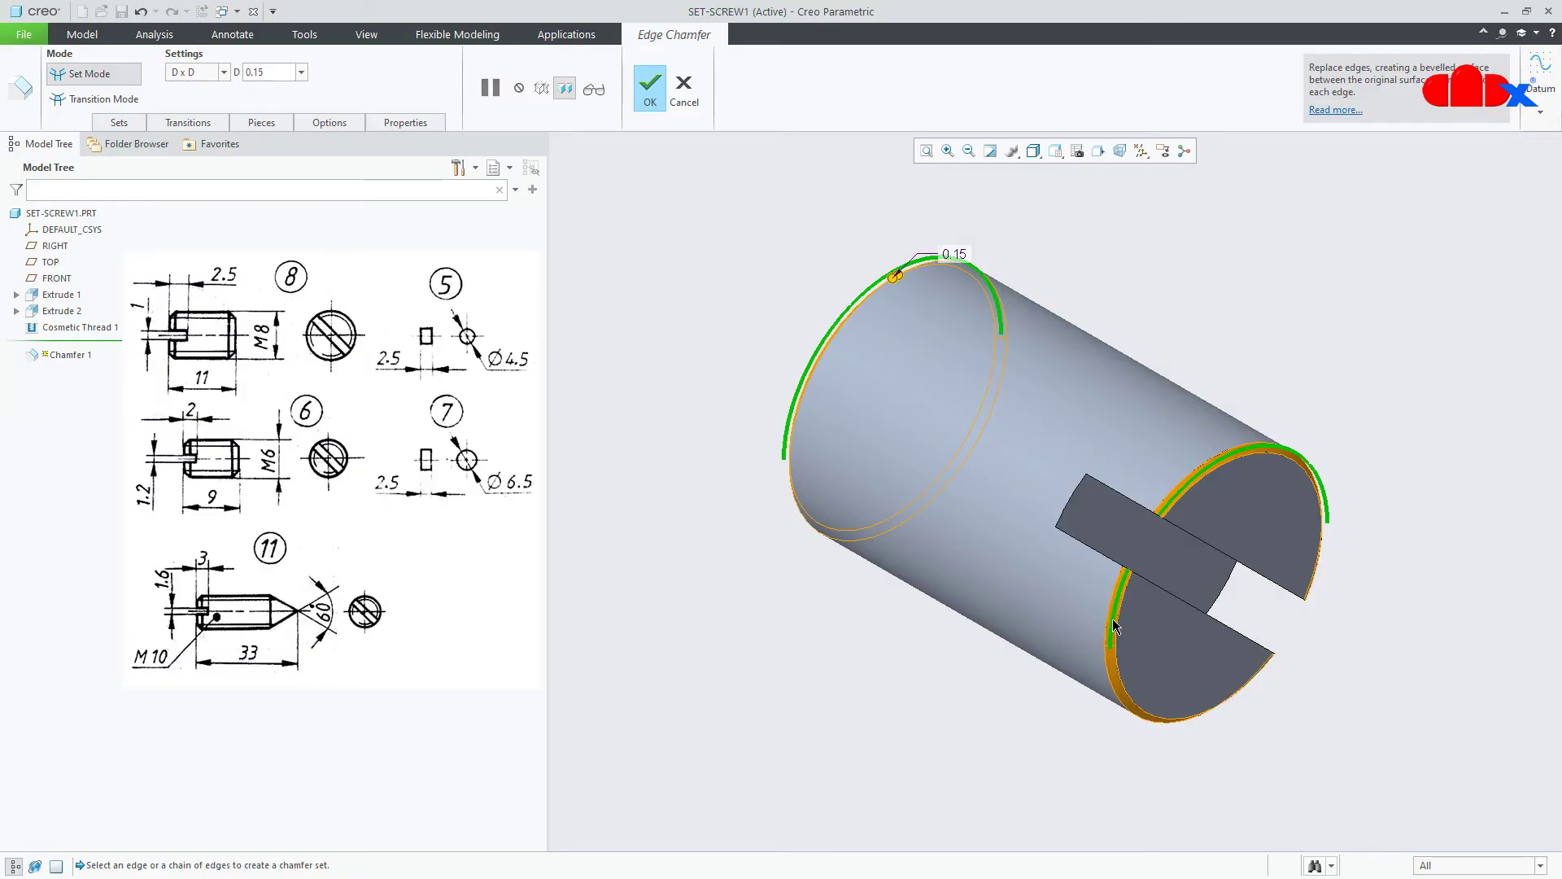
double_click(966, 259)
text(1)
key(Return)
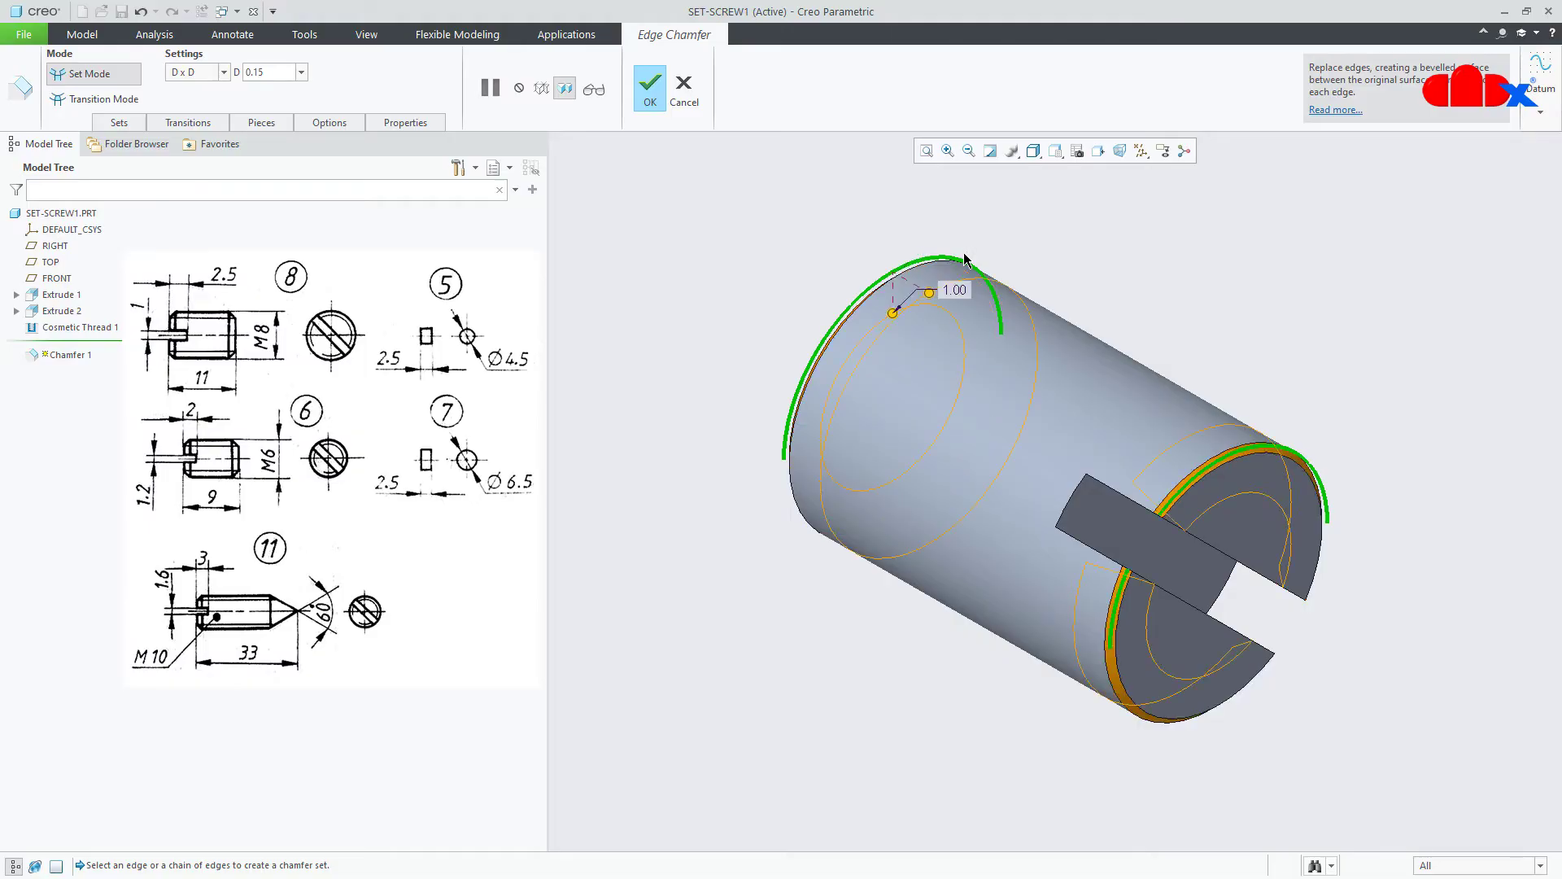
click(651, 86)
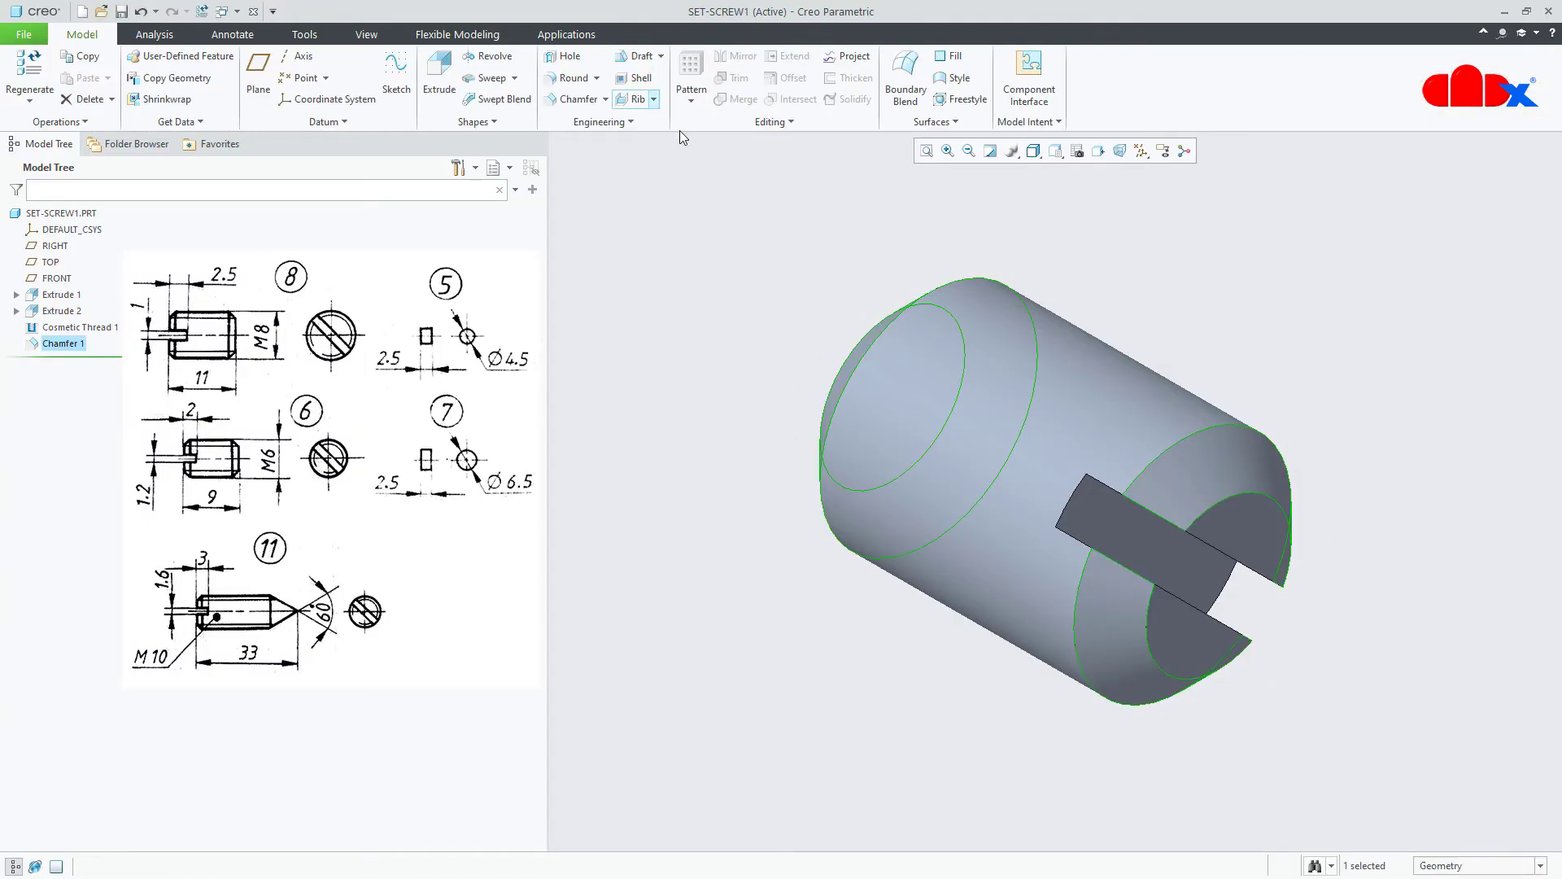
- Save the finished set-screw1 part in the asm folder
middle_drag(1194, 462, 1164, 480)
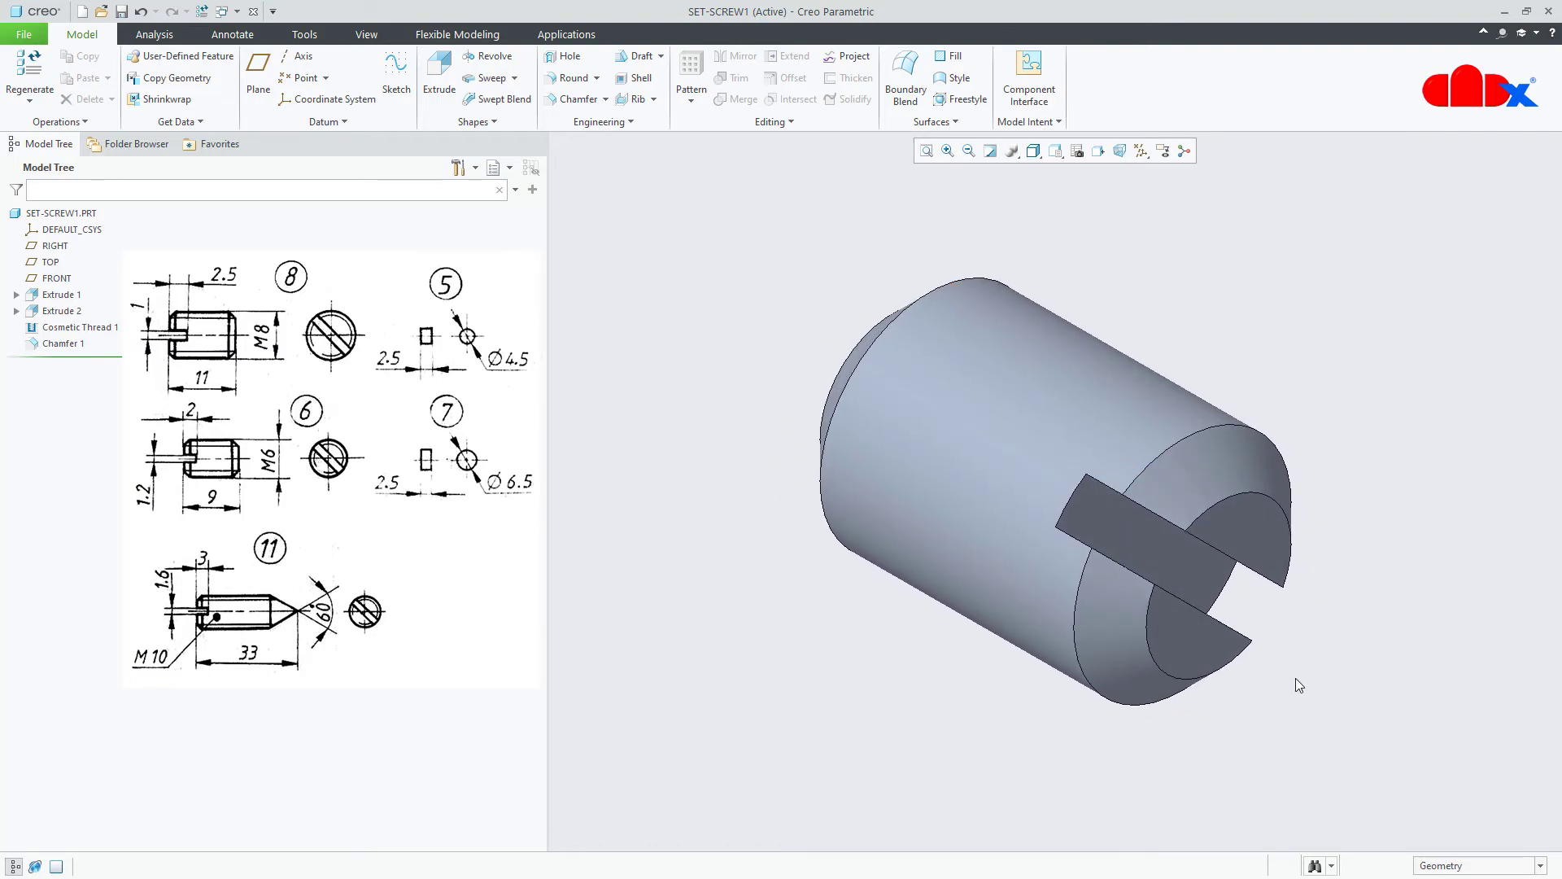
key(ctrl+s)
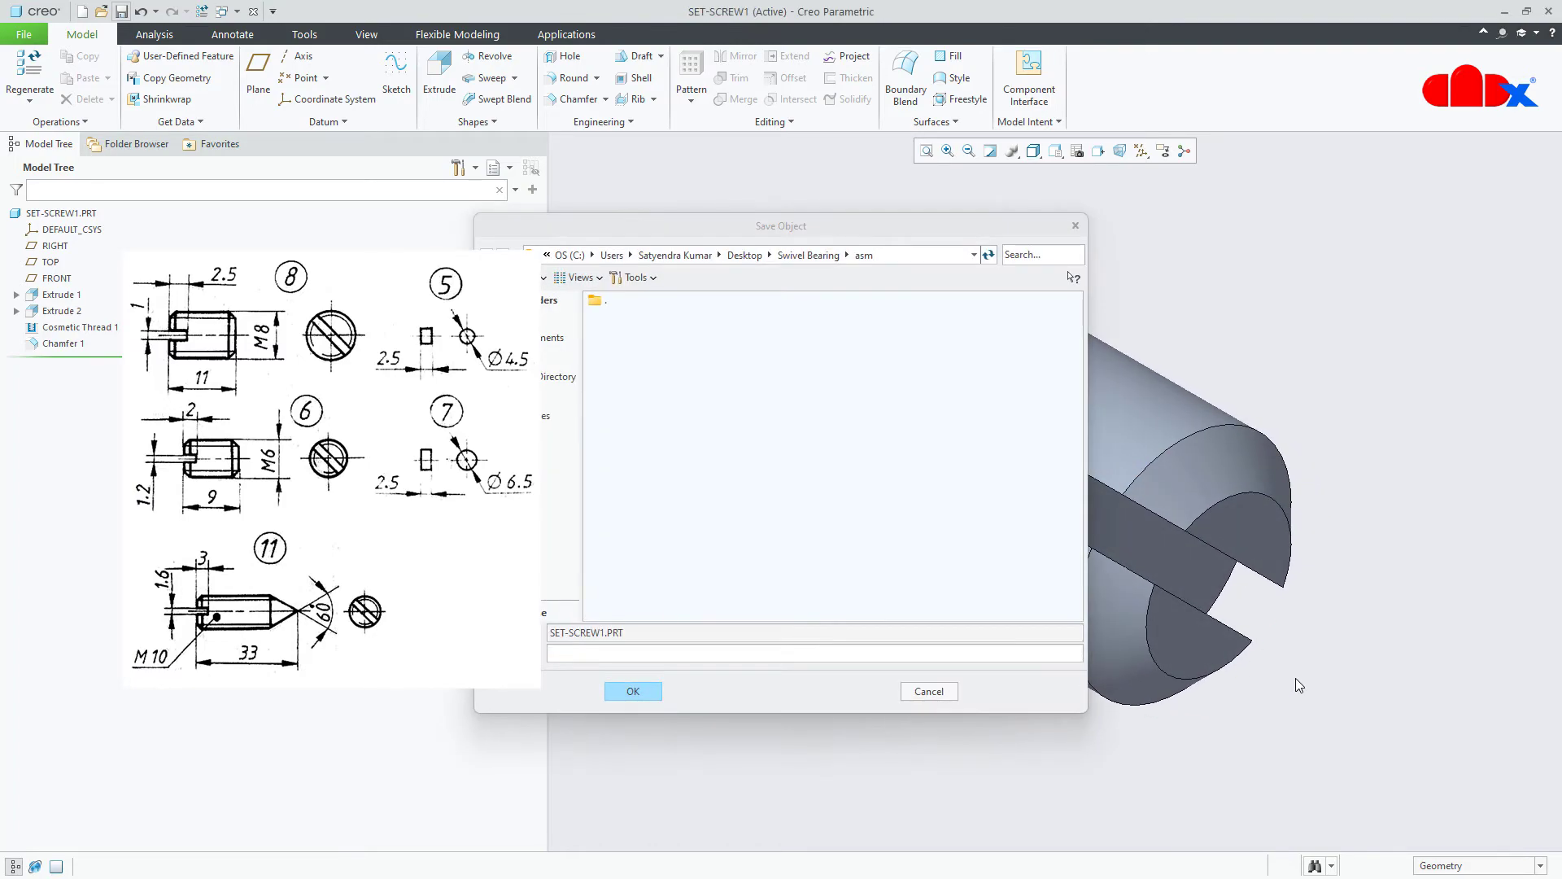
key(Return)
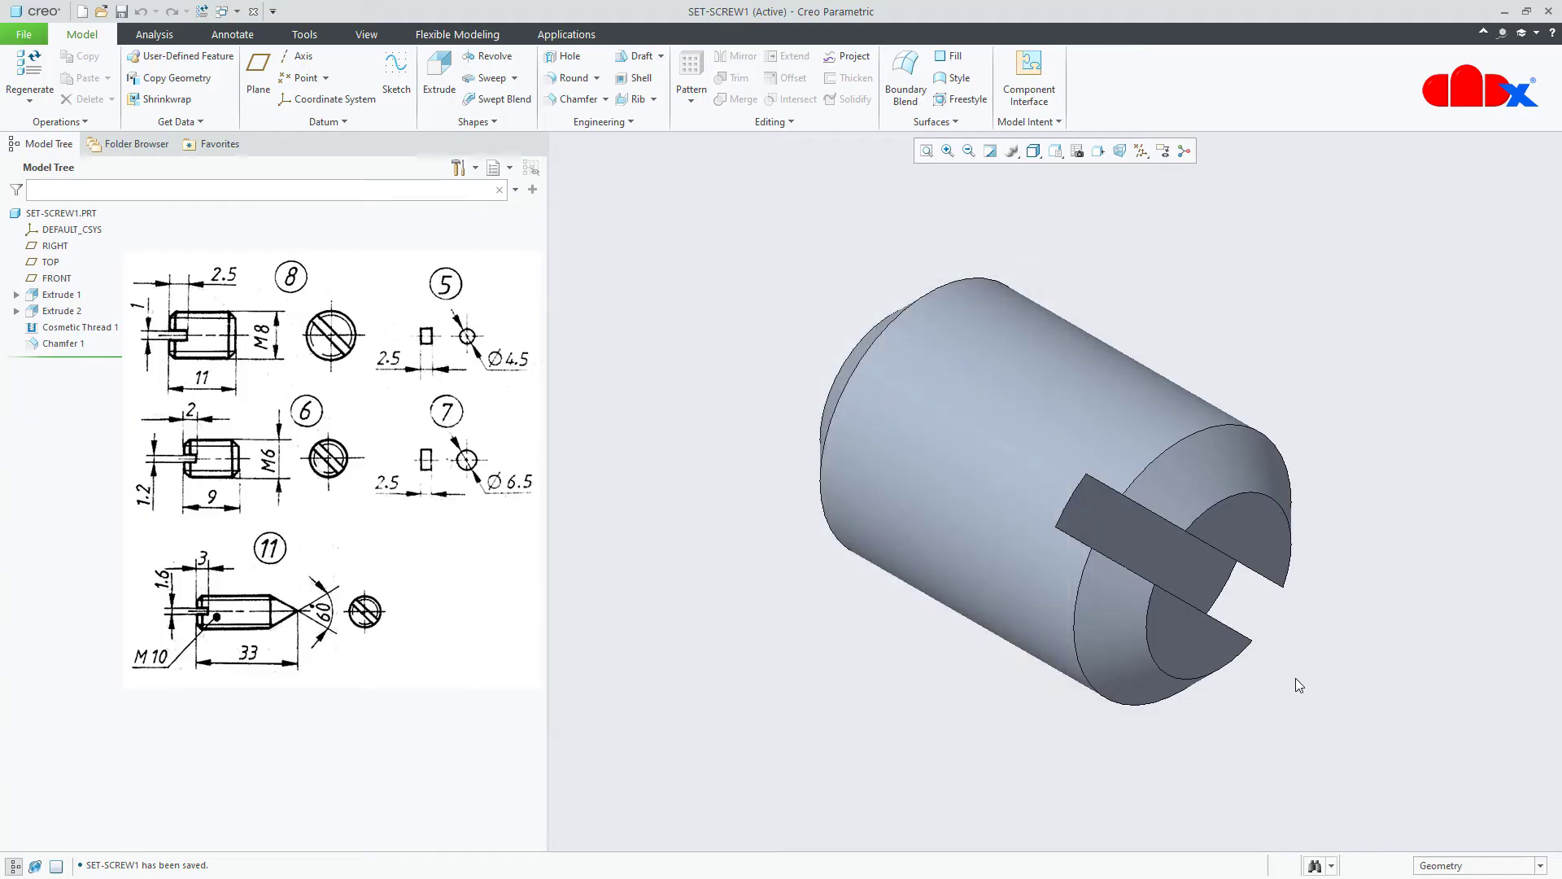
- Save a copy of the set screw part under the new name set-screw2
click(26, 37)
mouse_move(45, 153)
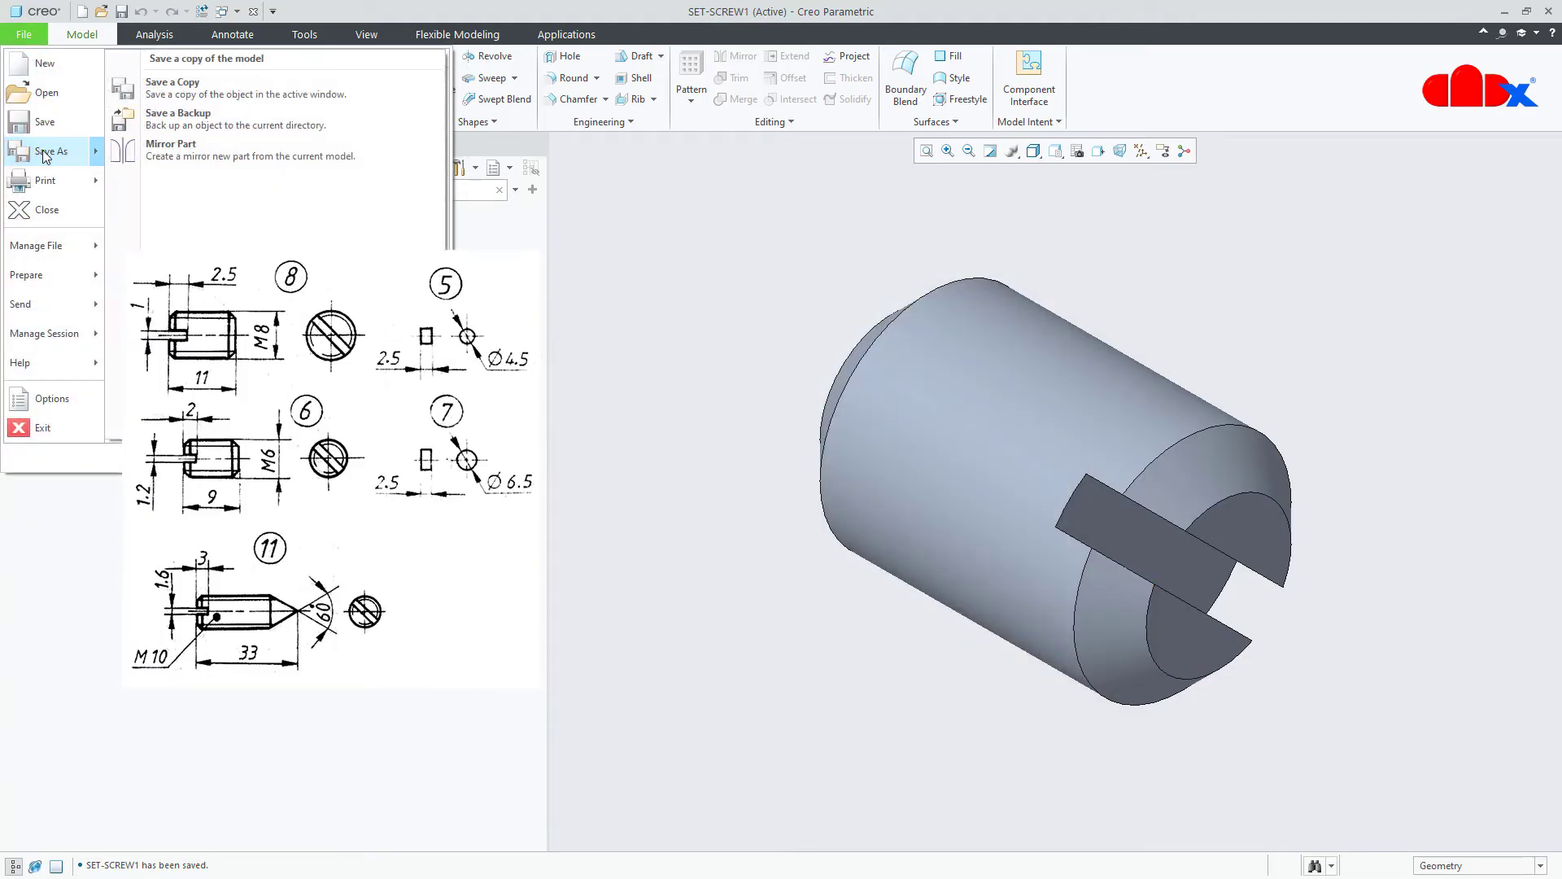
click(172, 88)
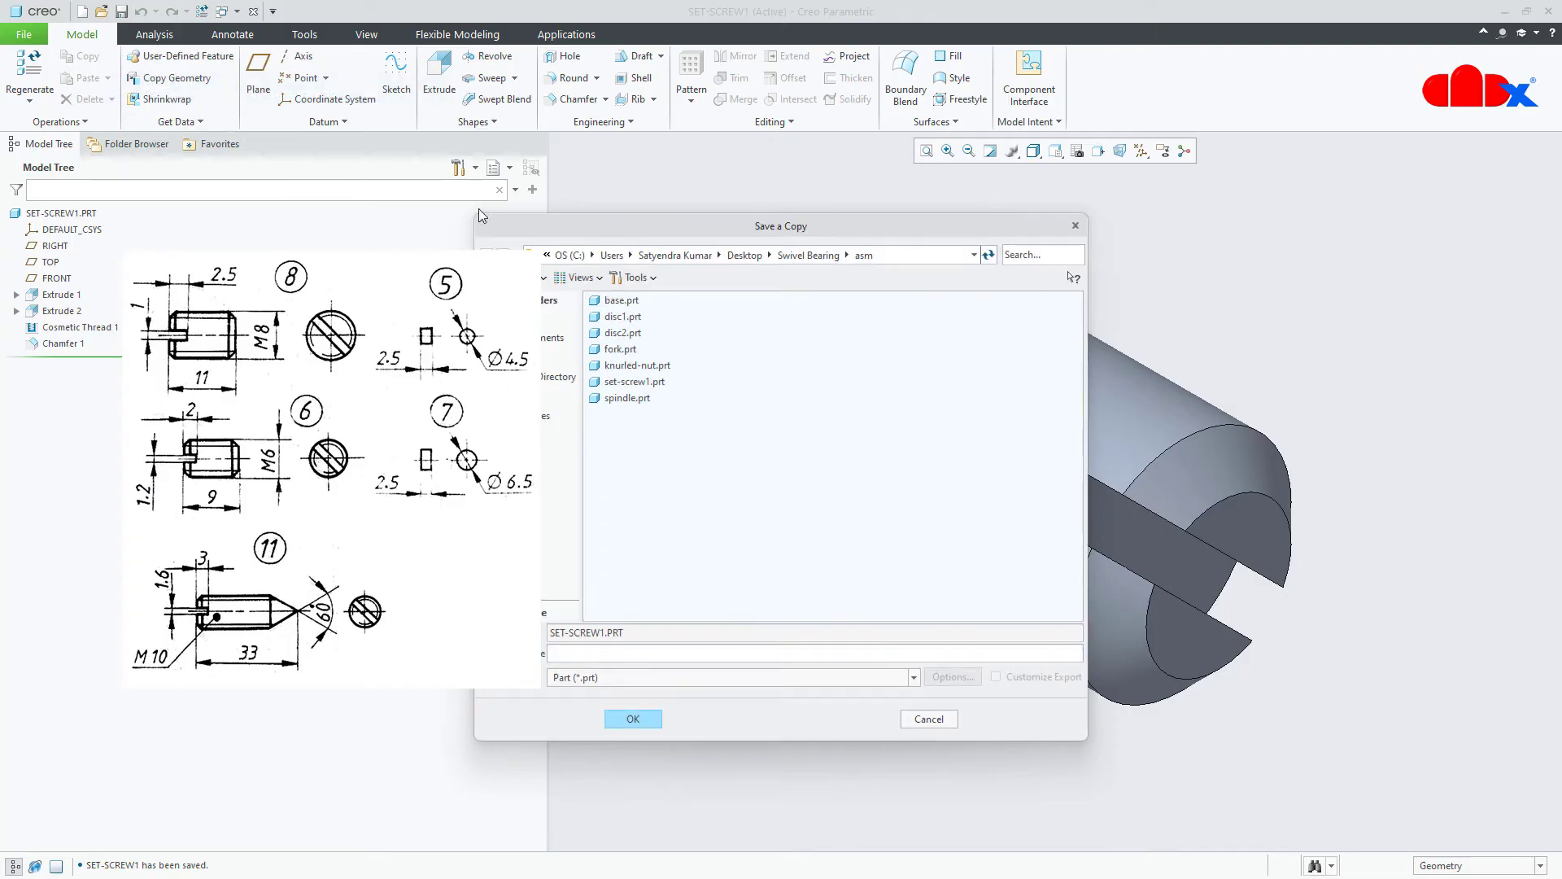
drag(647, 227, 806, 222)
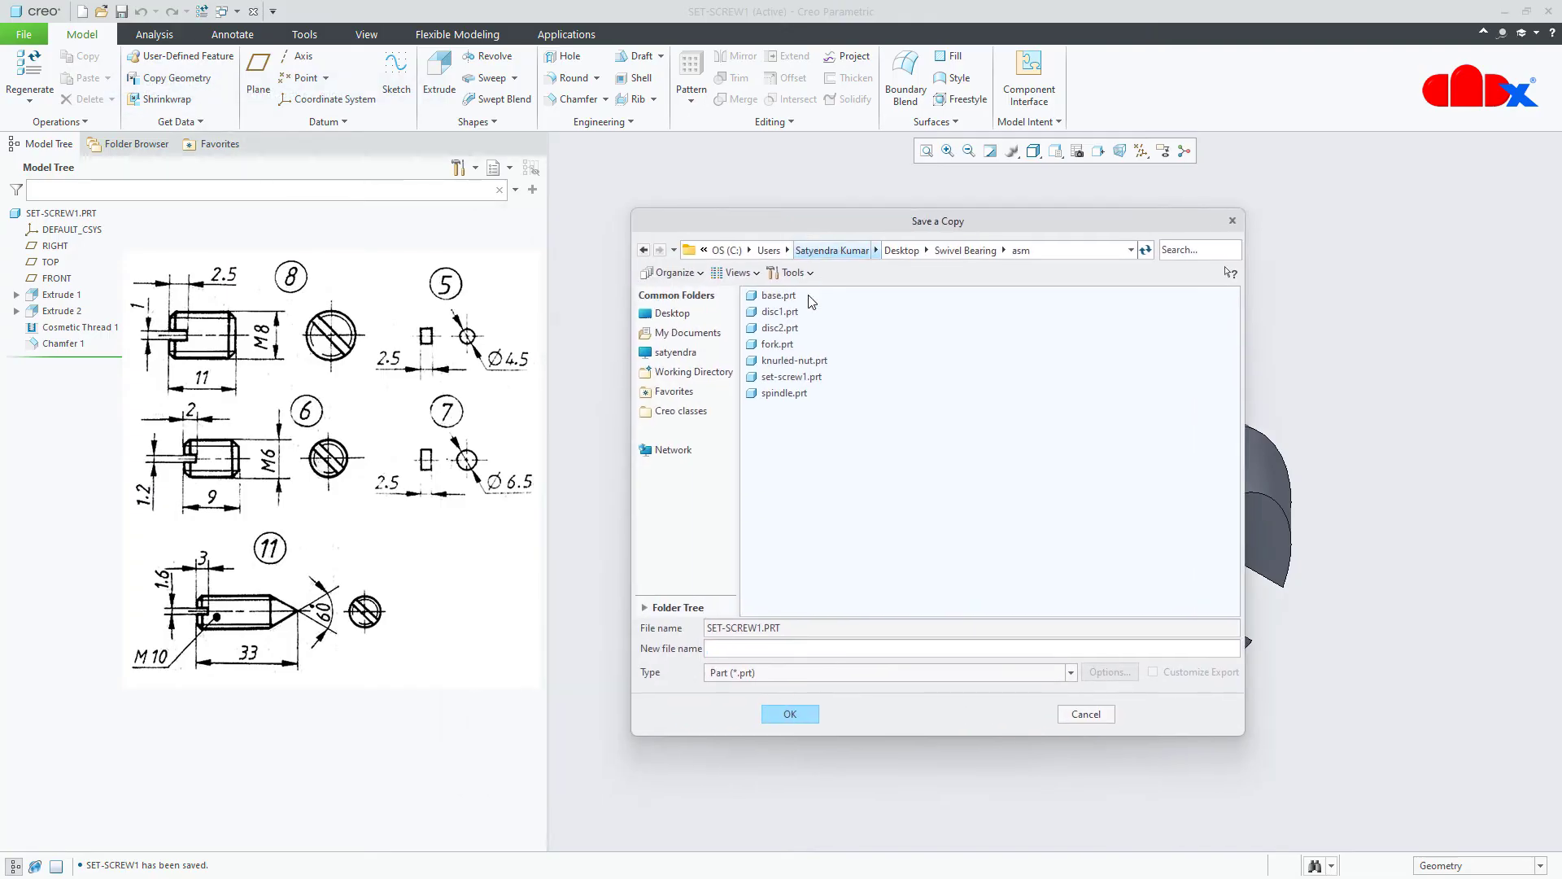
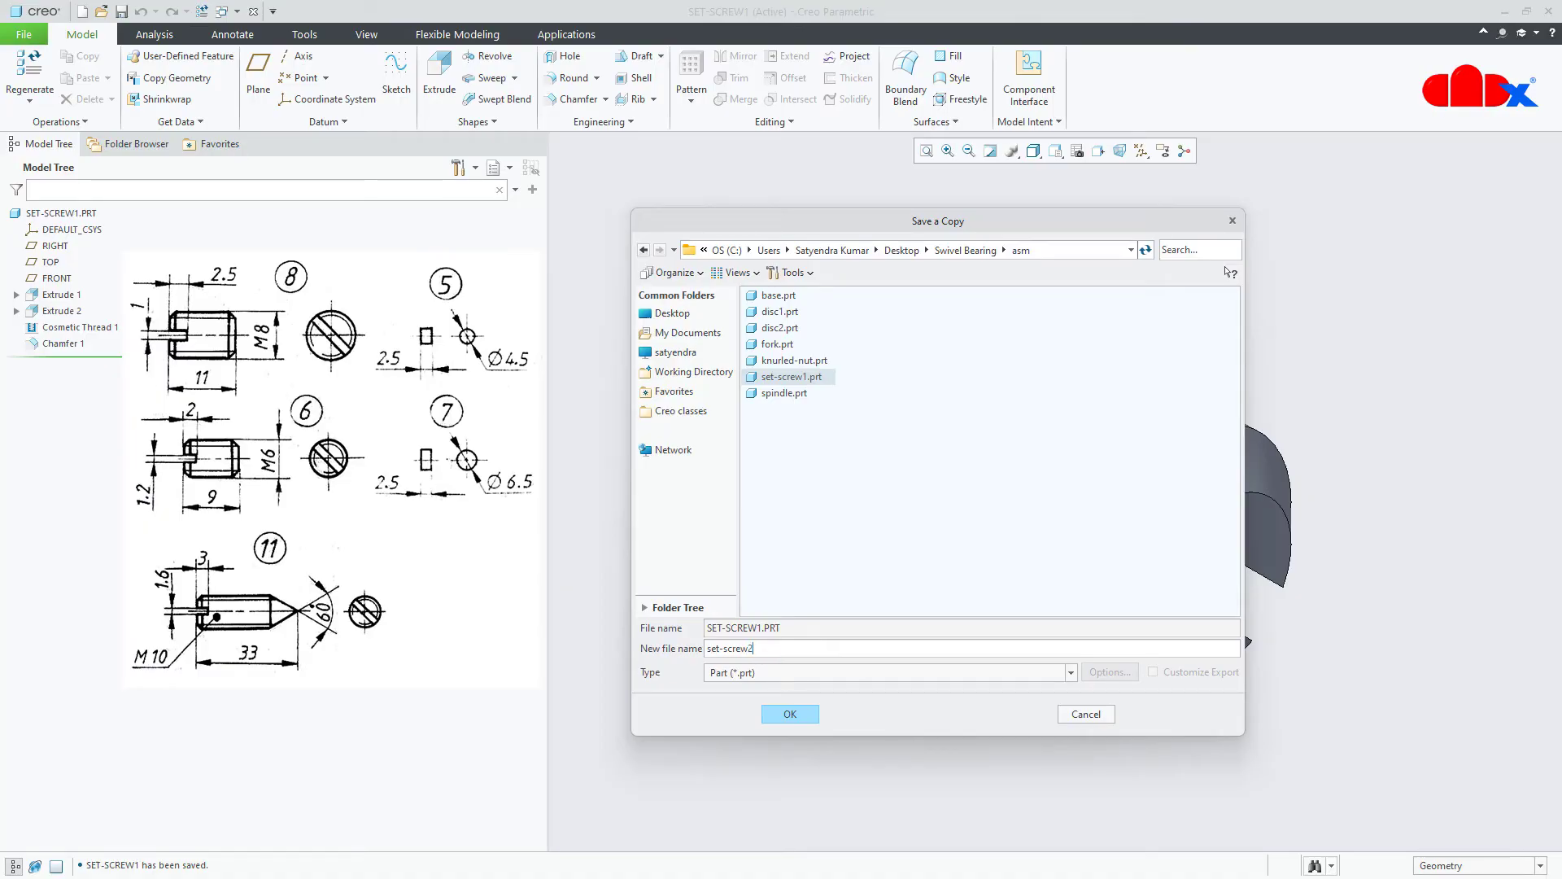
click(789, 713)
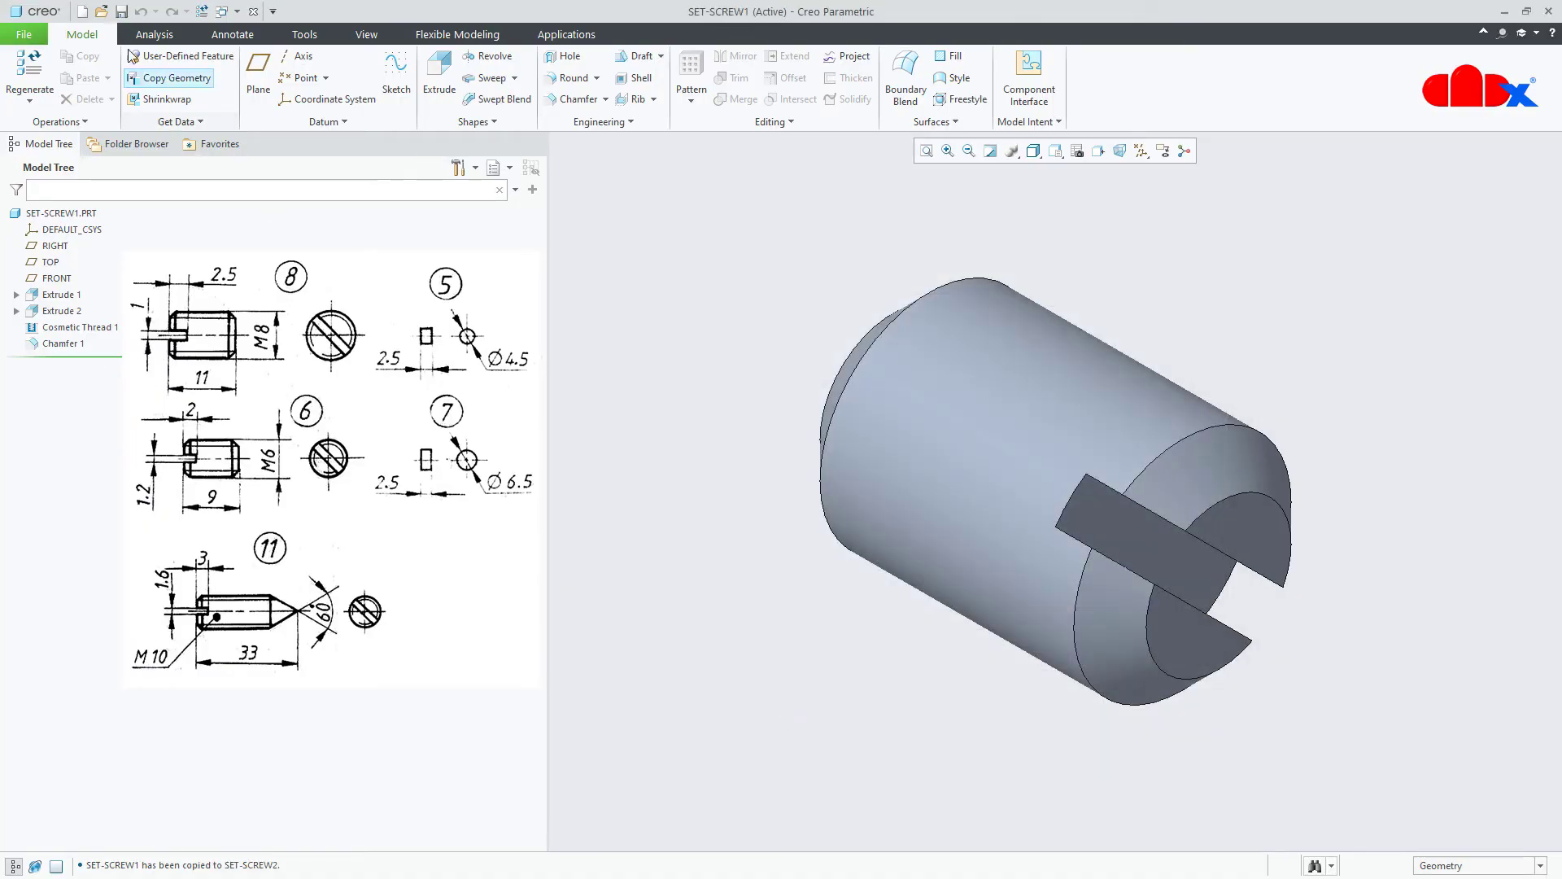
- Open the set-screw2 part and maximize its window
click(101, 12)
double_click(734, 420)
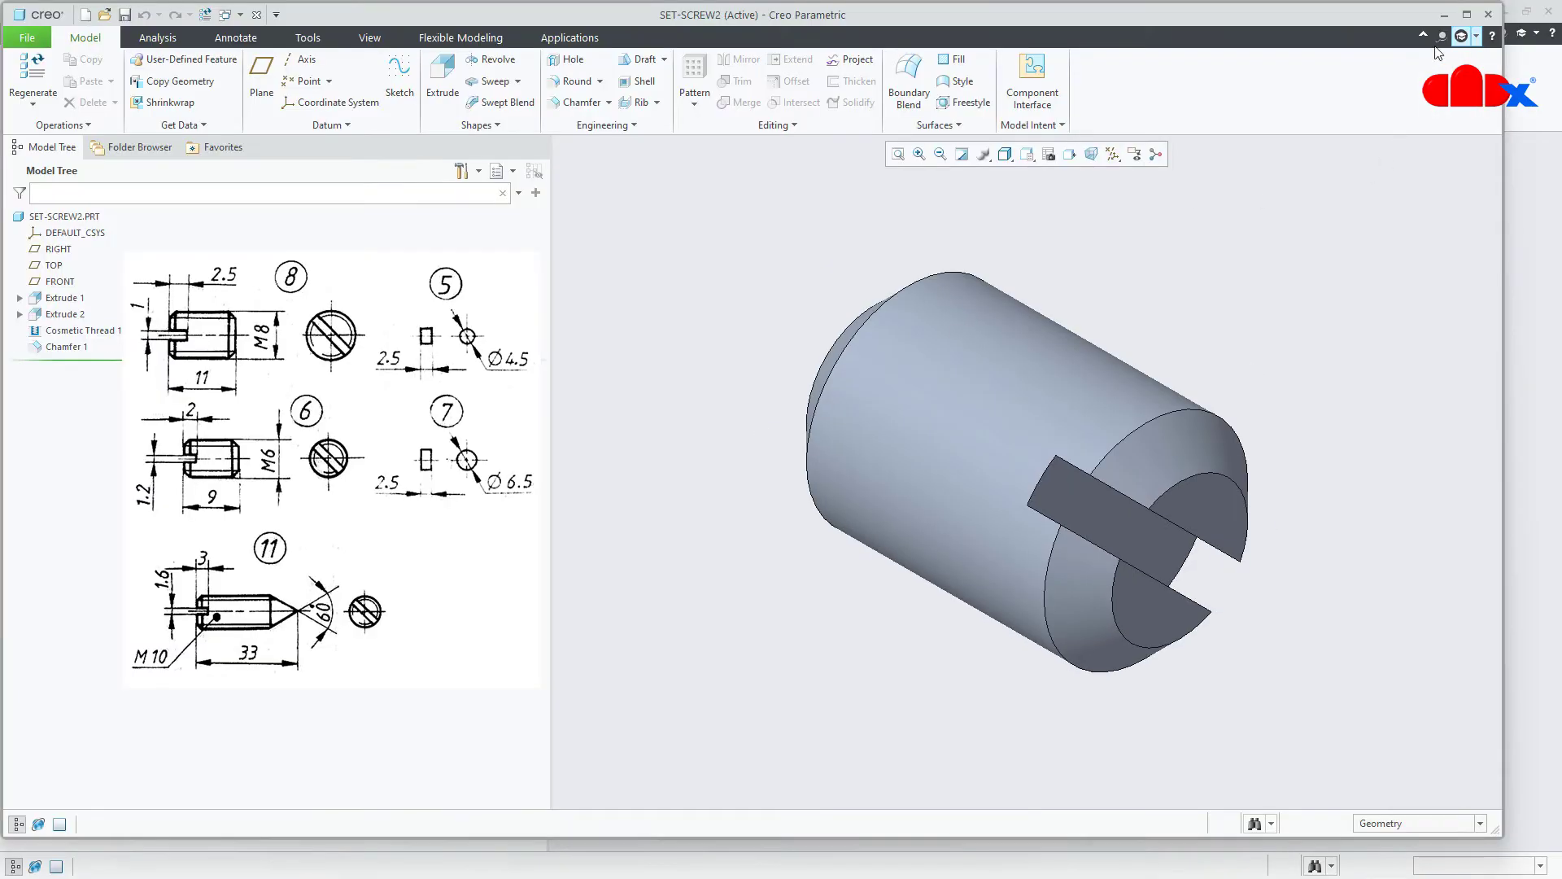
click(1468, 15)
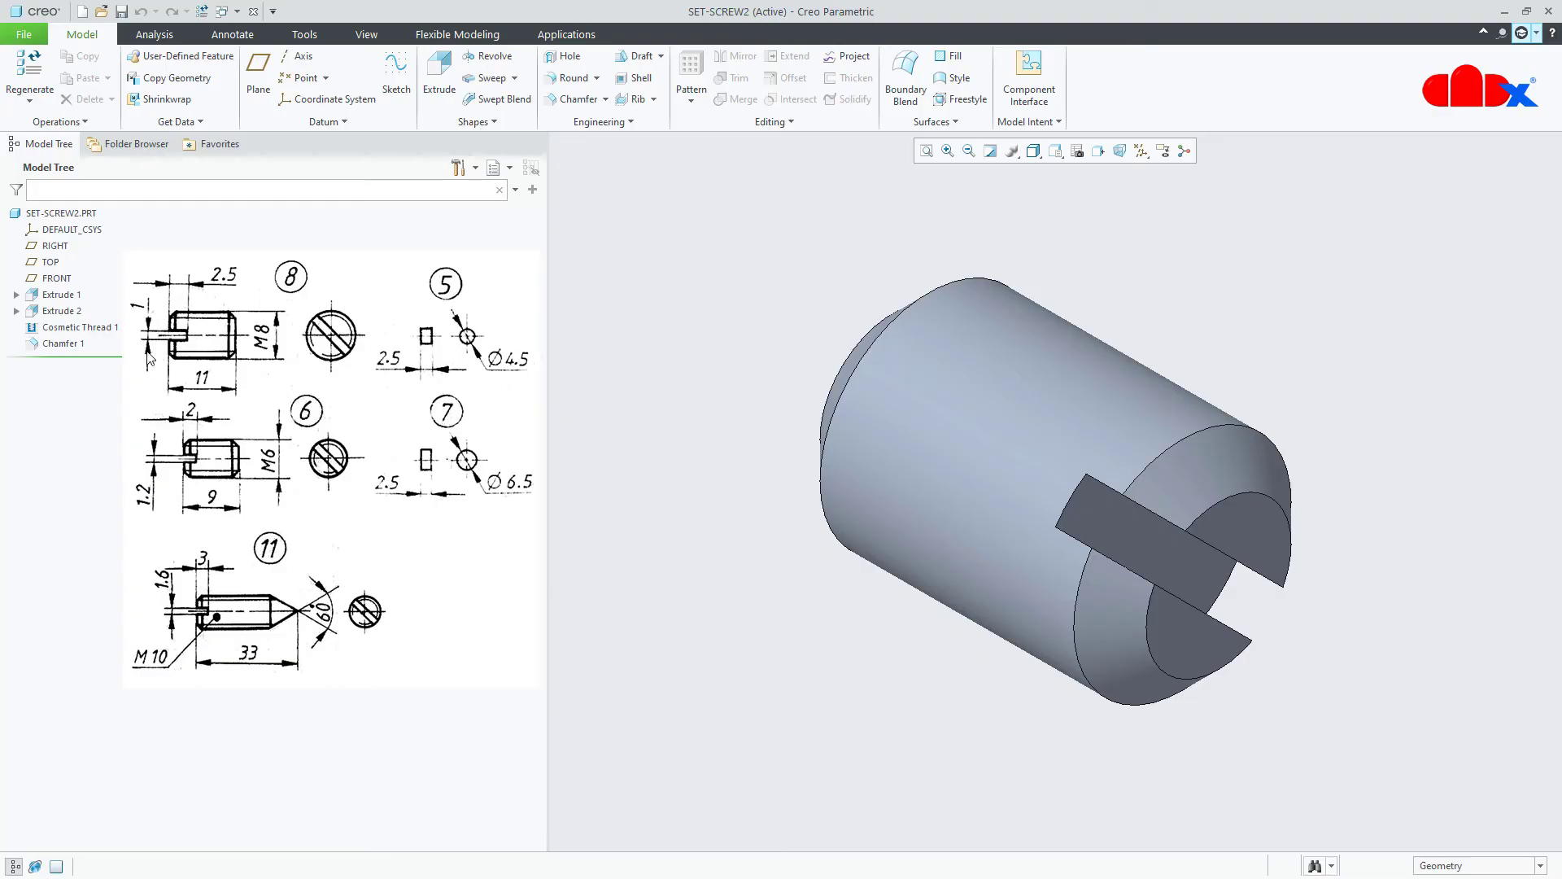
- Roll the model back to just after Extrude 1 and set the screw body's length to 11 mm
drag(83, 358, 88, 299)
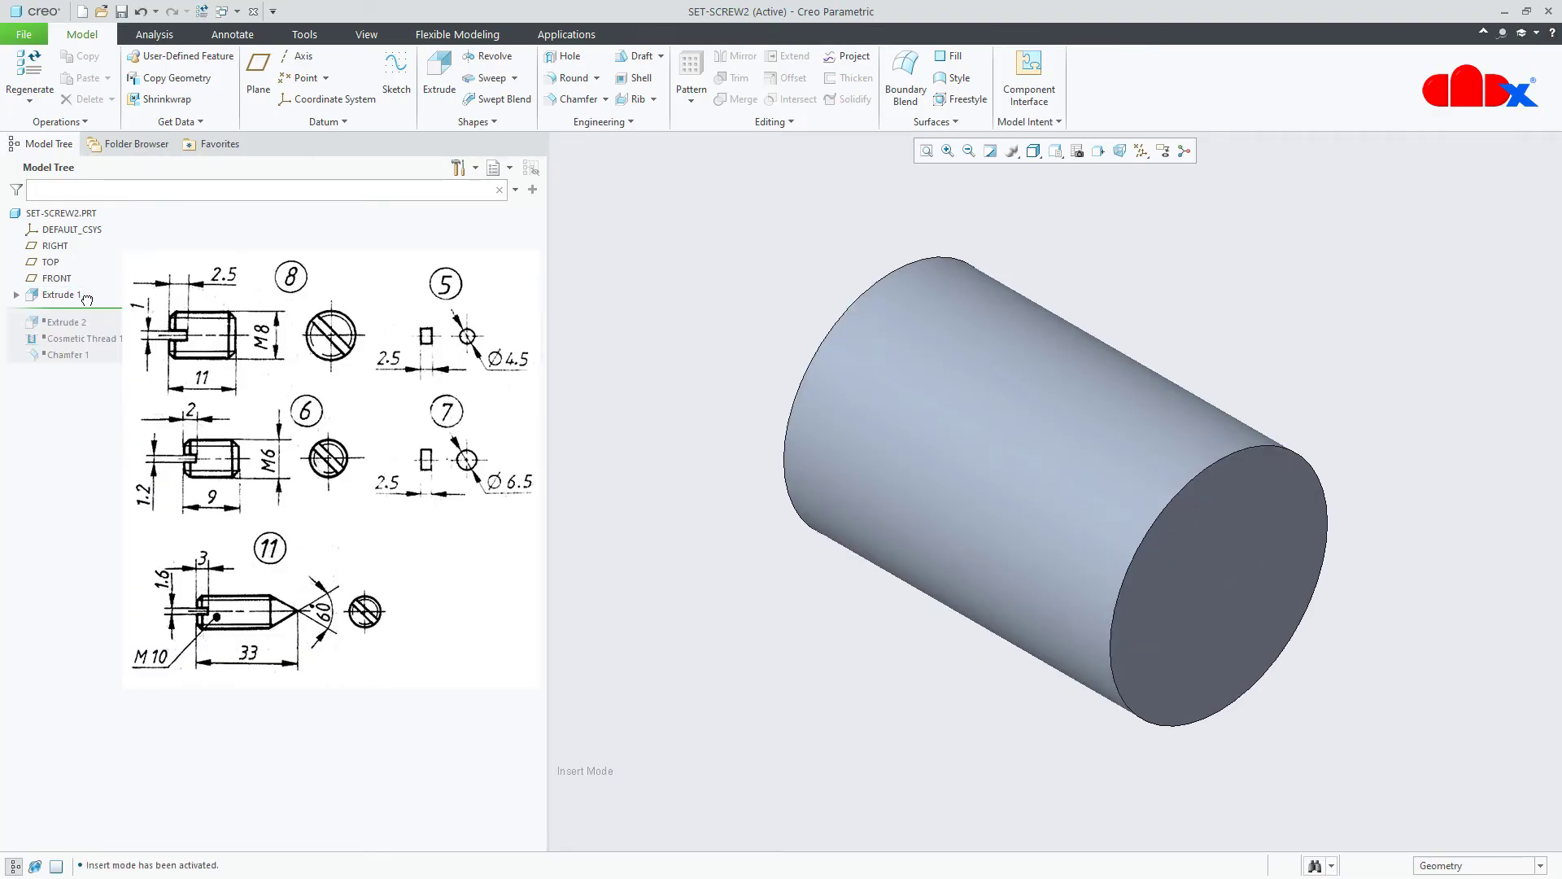
click(57, 295)
click(65, 216)
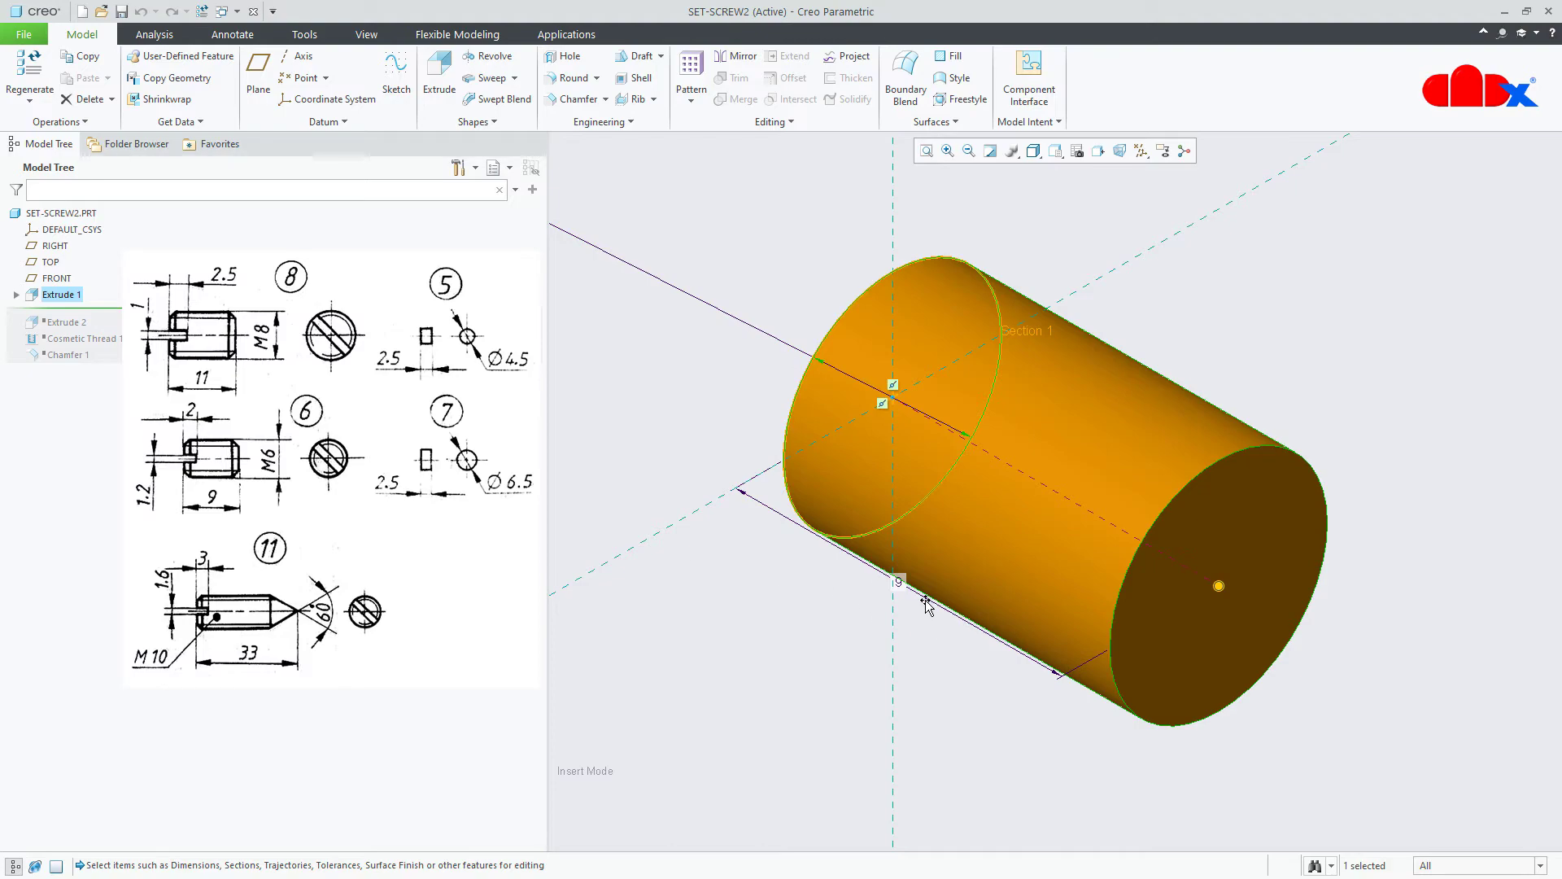
double_click(899, 582)
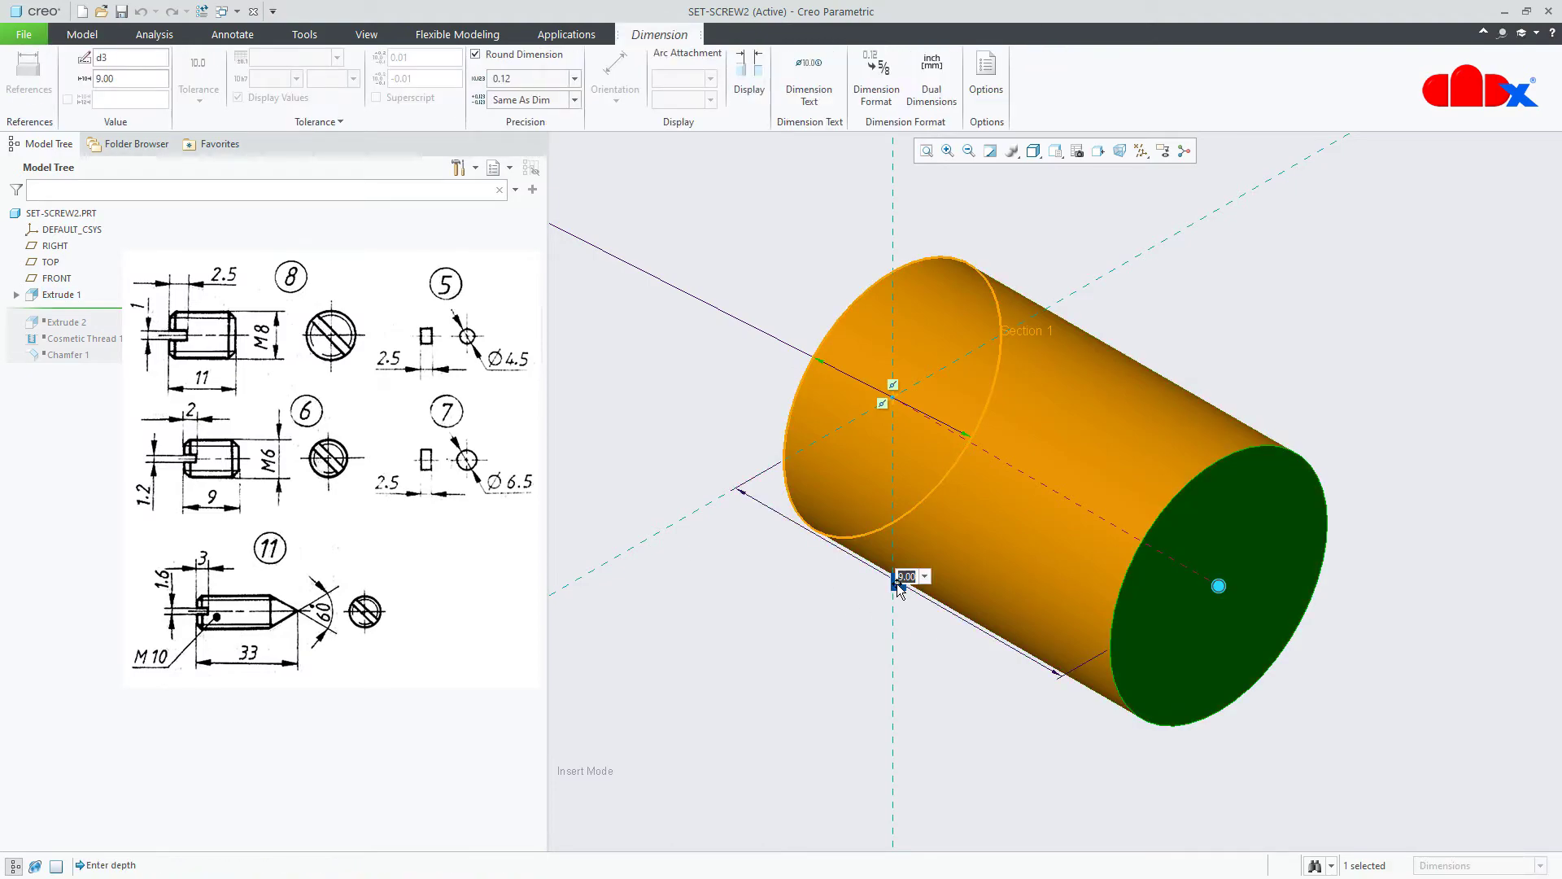
text(11)
key(Return)
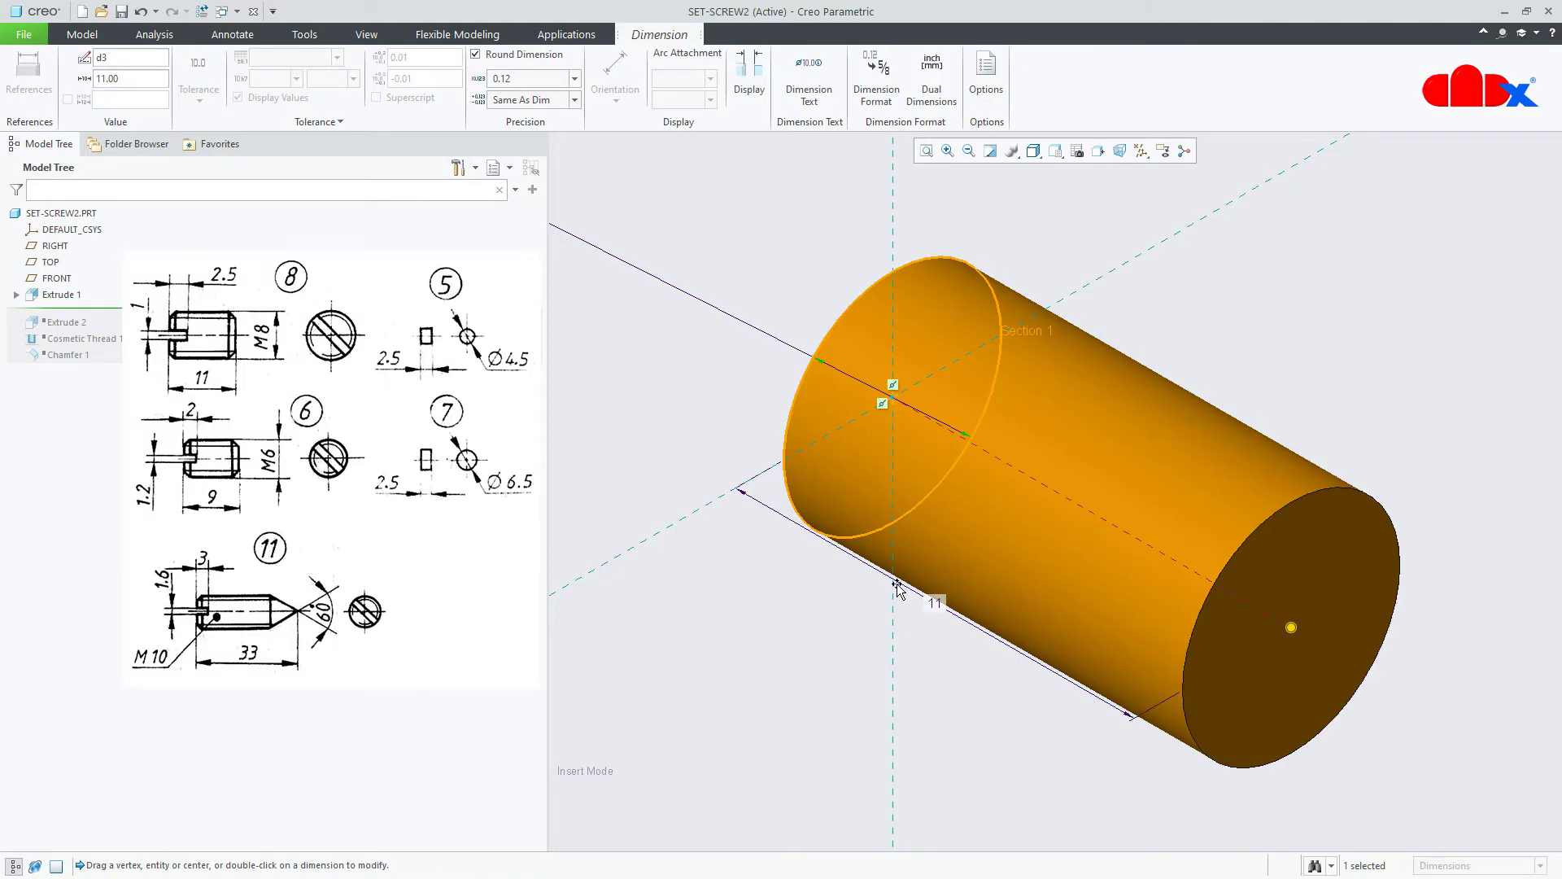
- Set the screw body's diameter to 8 mm and regenerate the part
scroll(898, 585, up, 5)
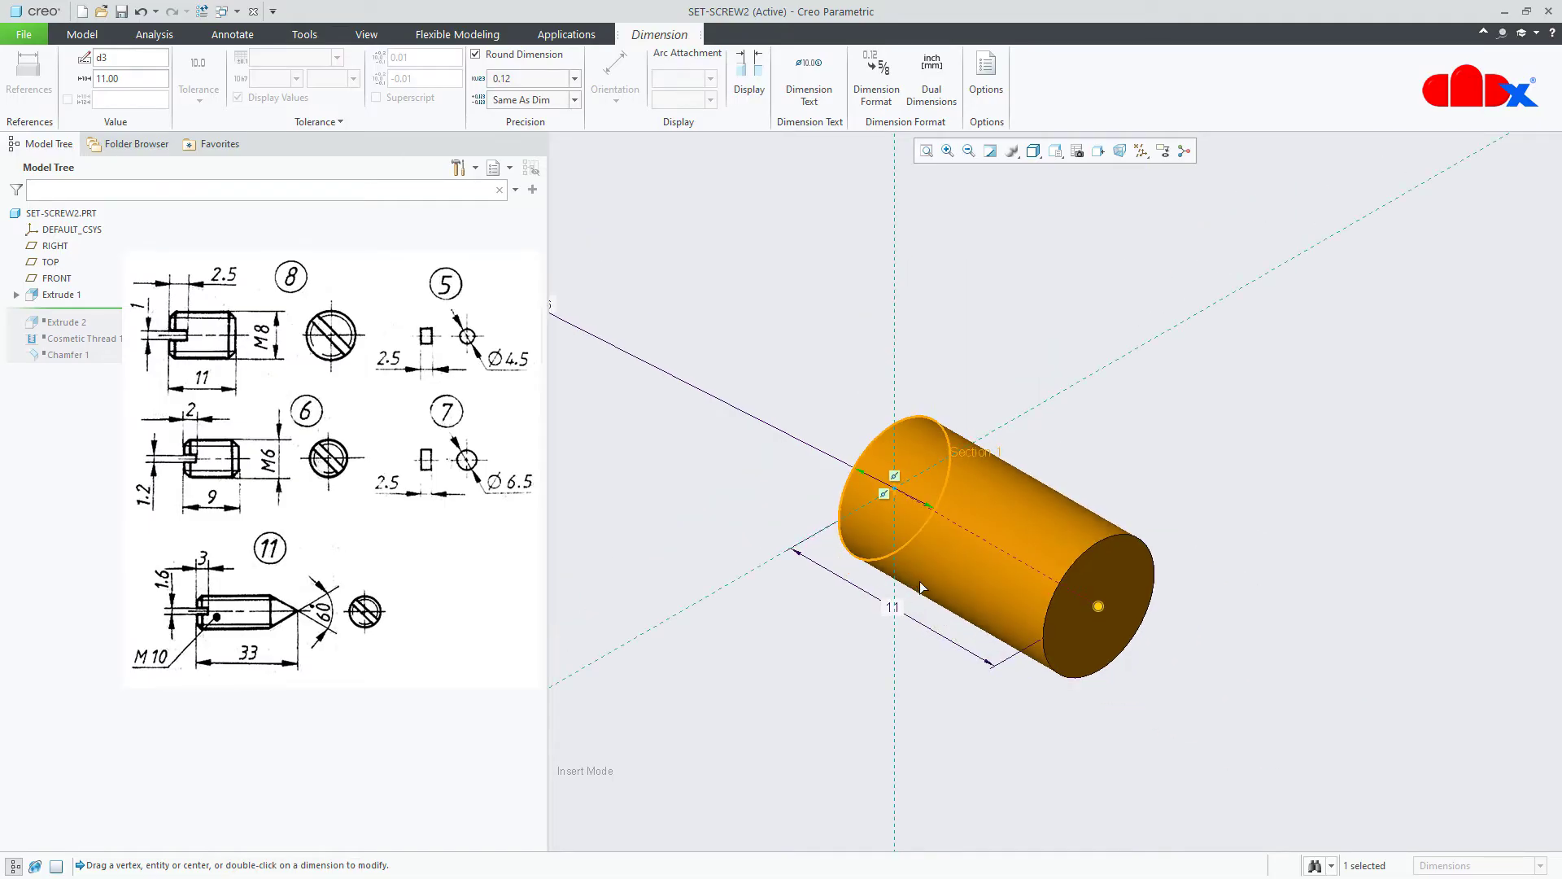
shift+middle_drag(920, 581, 1135, 547)
click(763, 272)
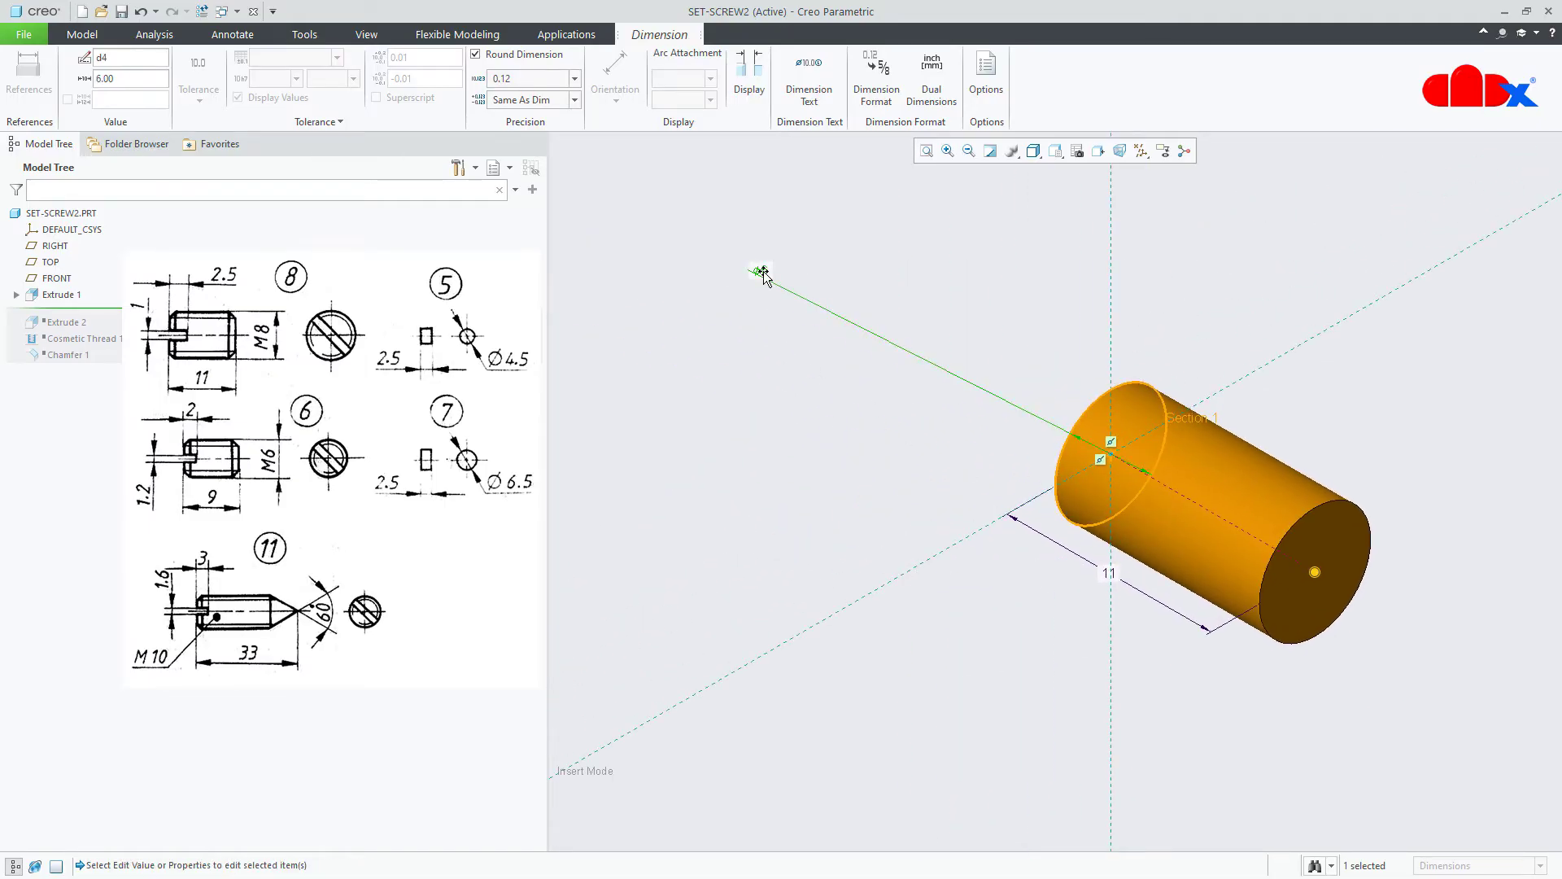
double_click(764, 272)
text(8)
key(Return)
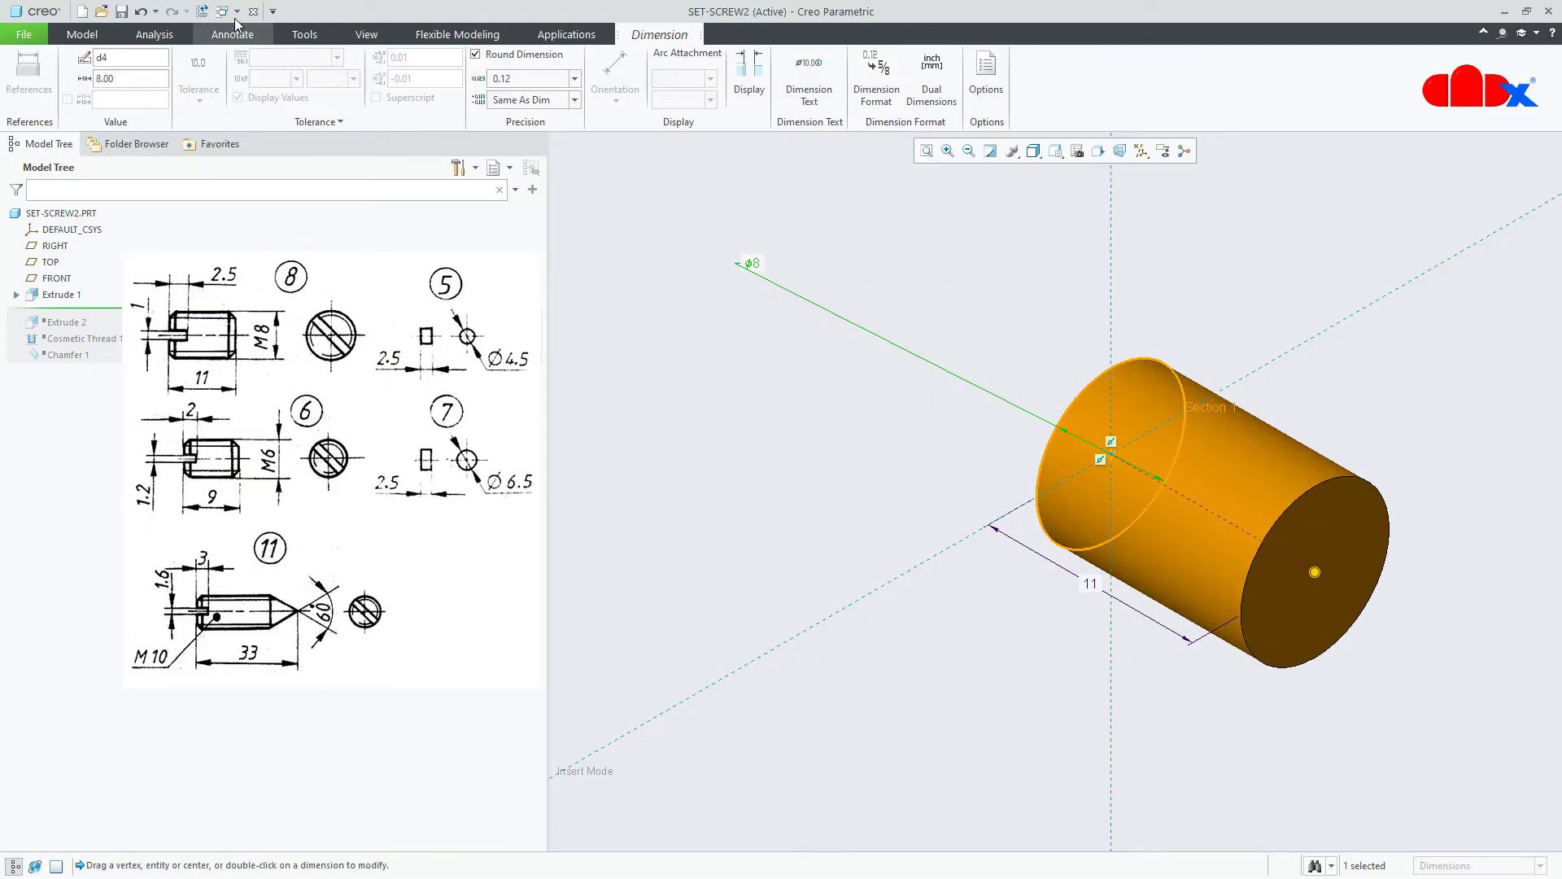
click(202, 11)
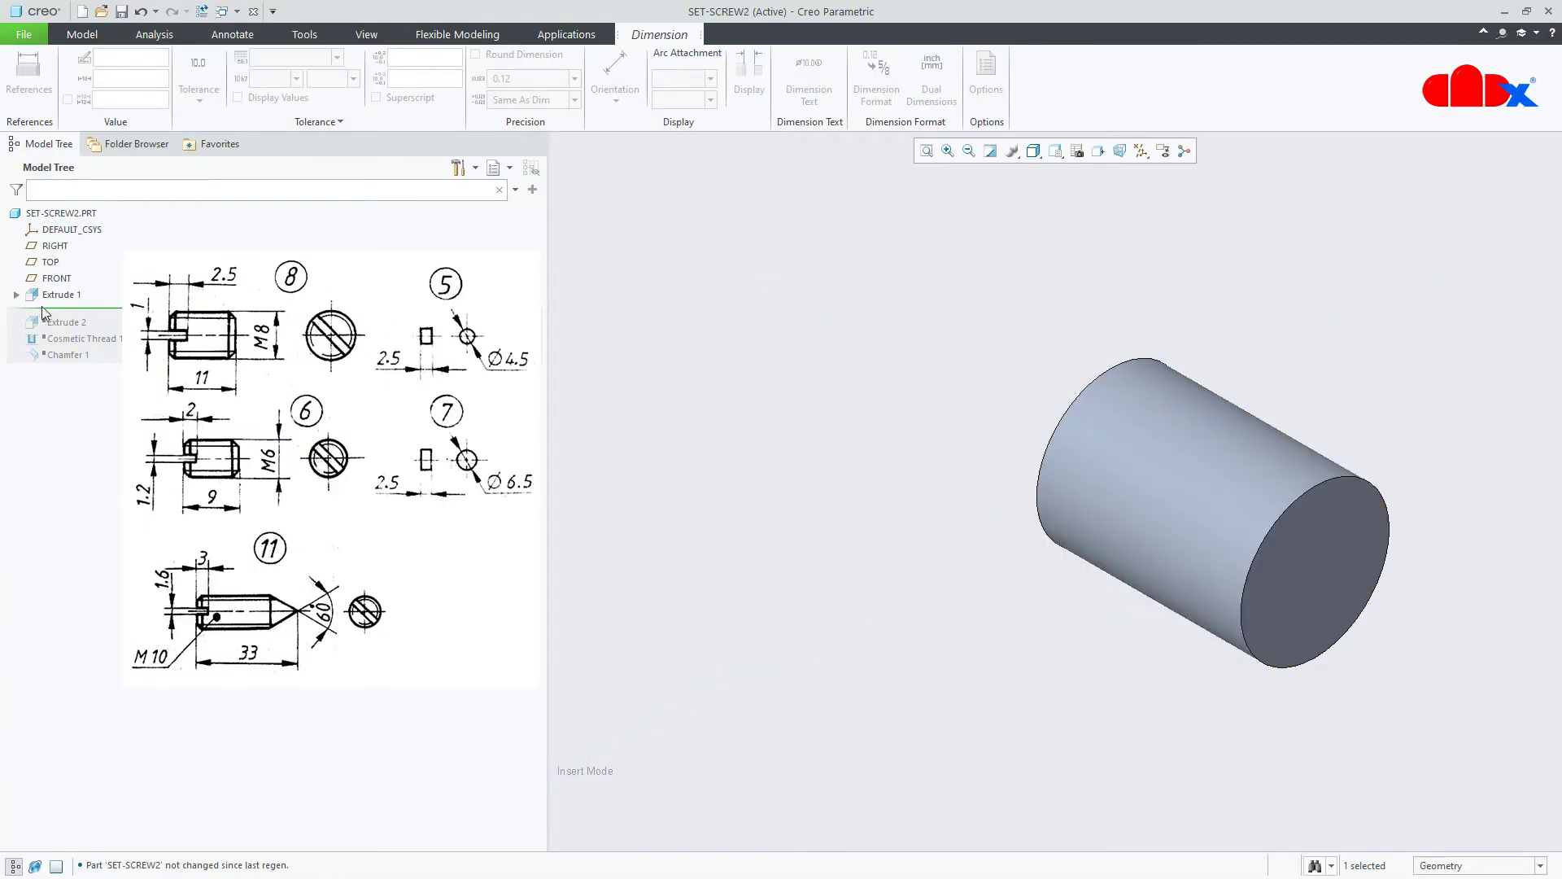
- Roll the model forward to include Extrude 2 and set the slot cut's thickness to 1 mm
drag(49, 324, 56, 327)
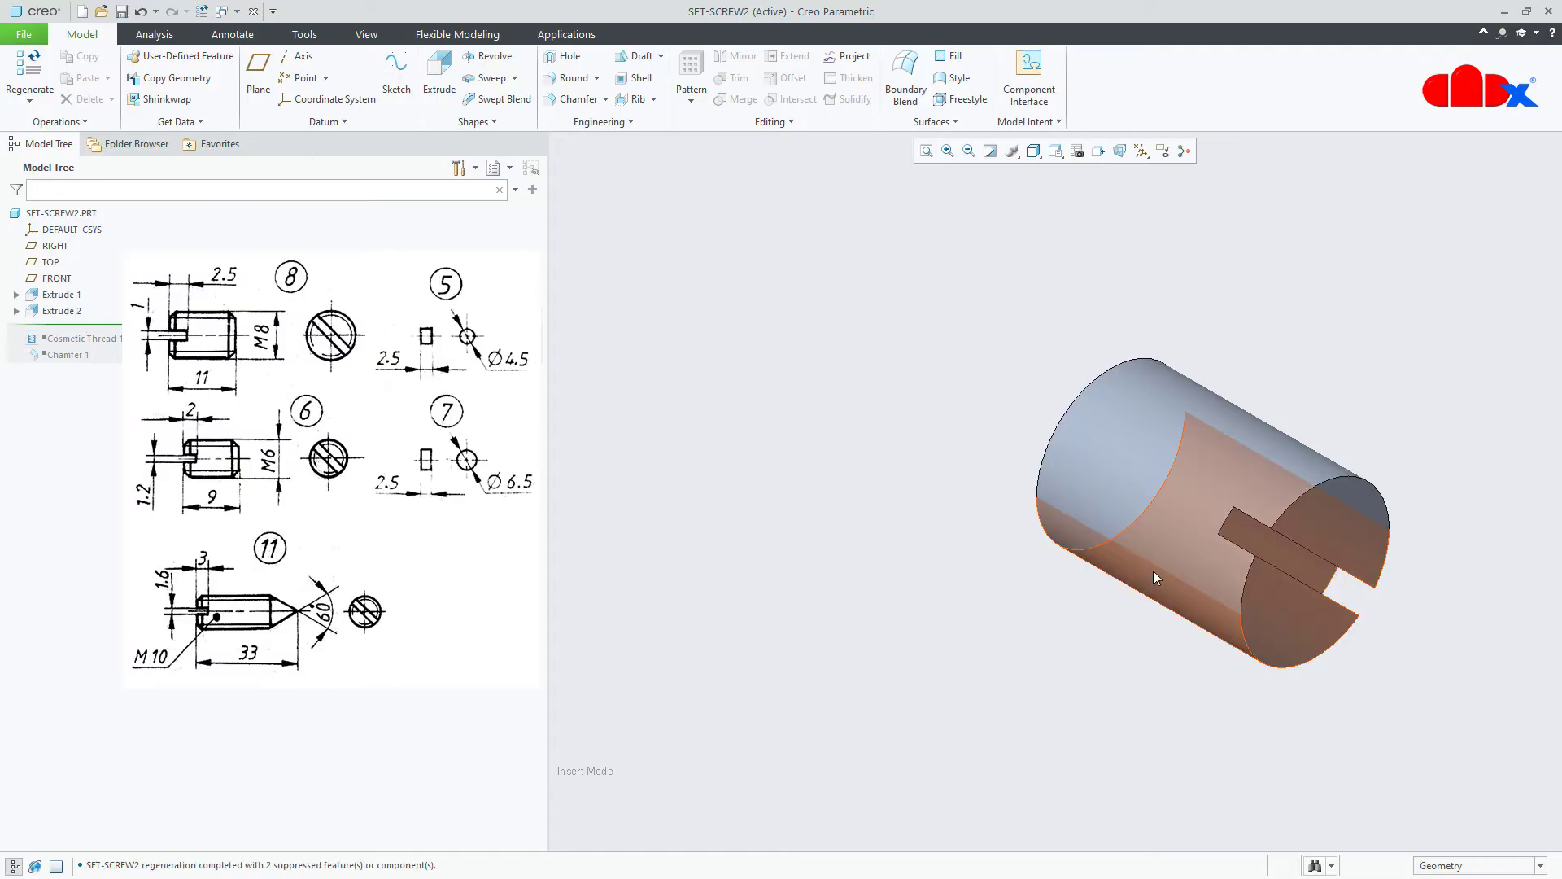
click(57, 311)
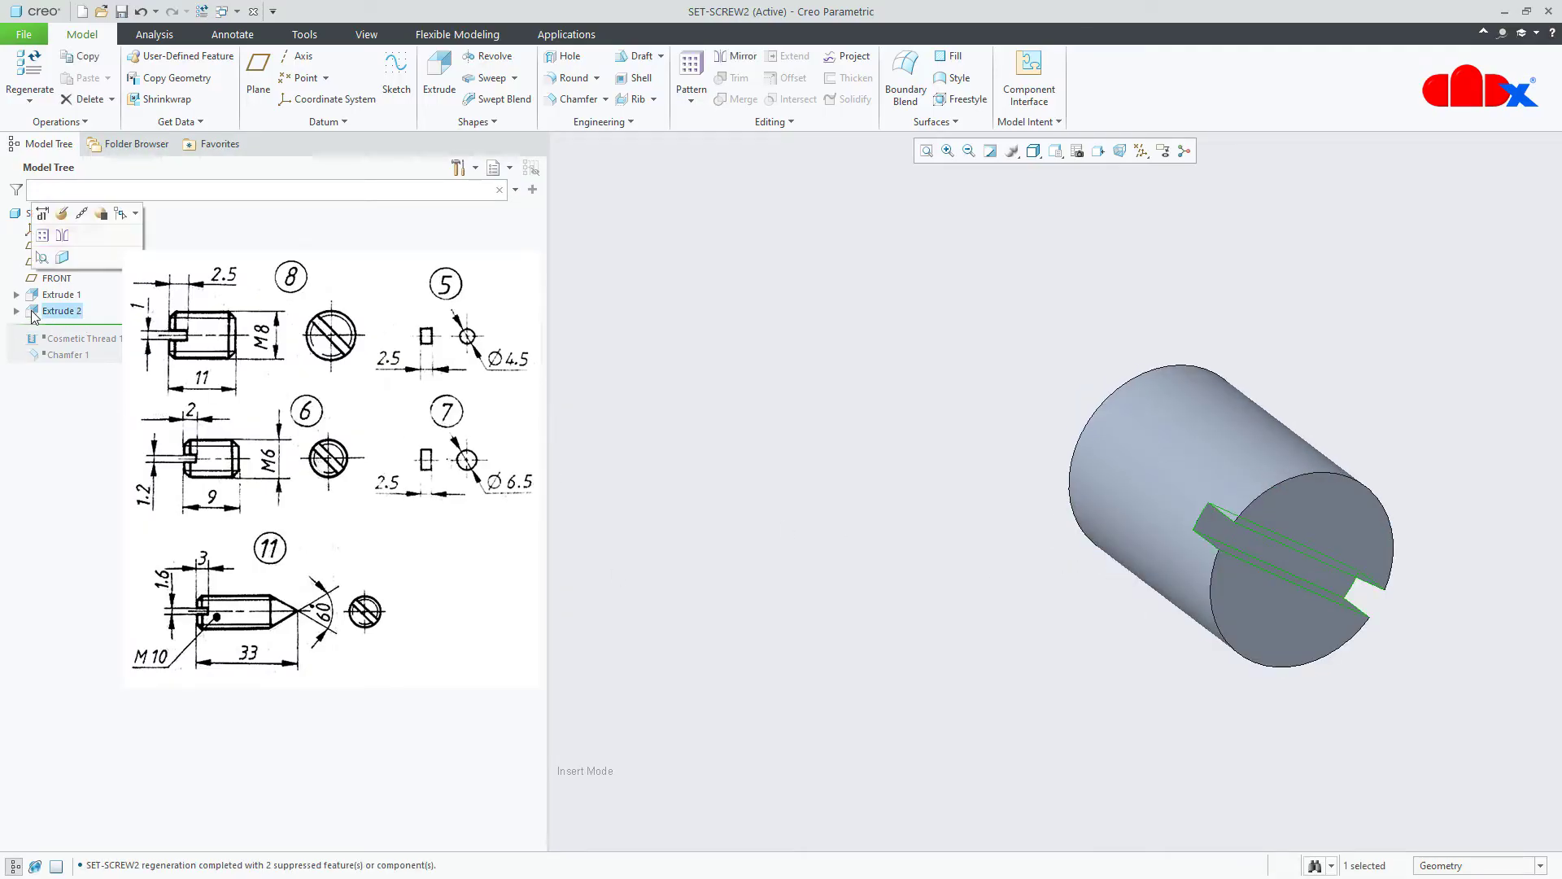
click(43, 215)
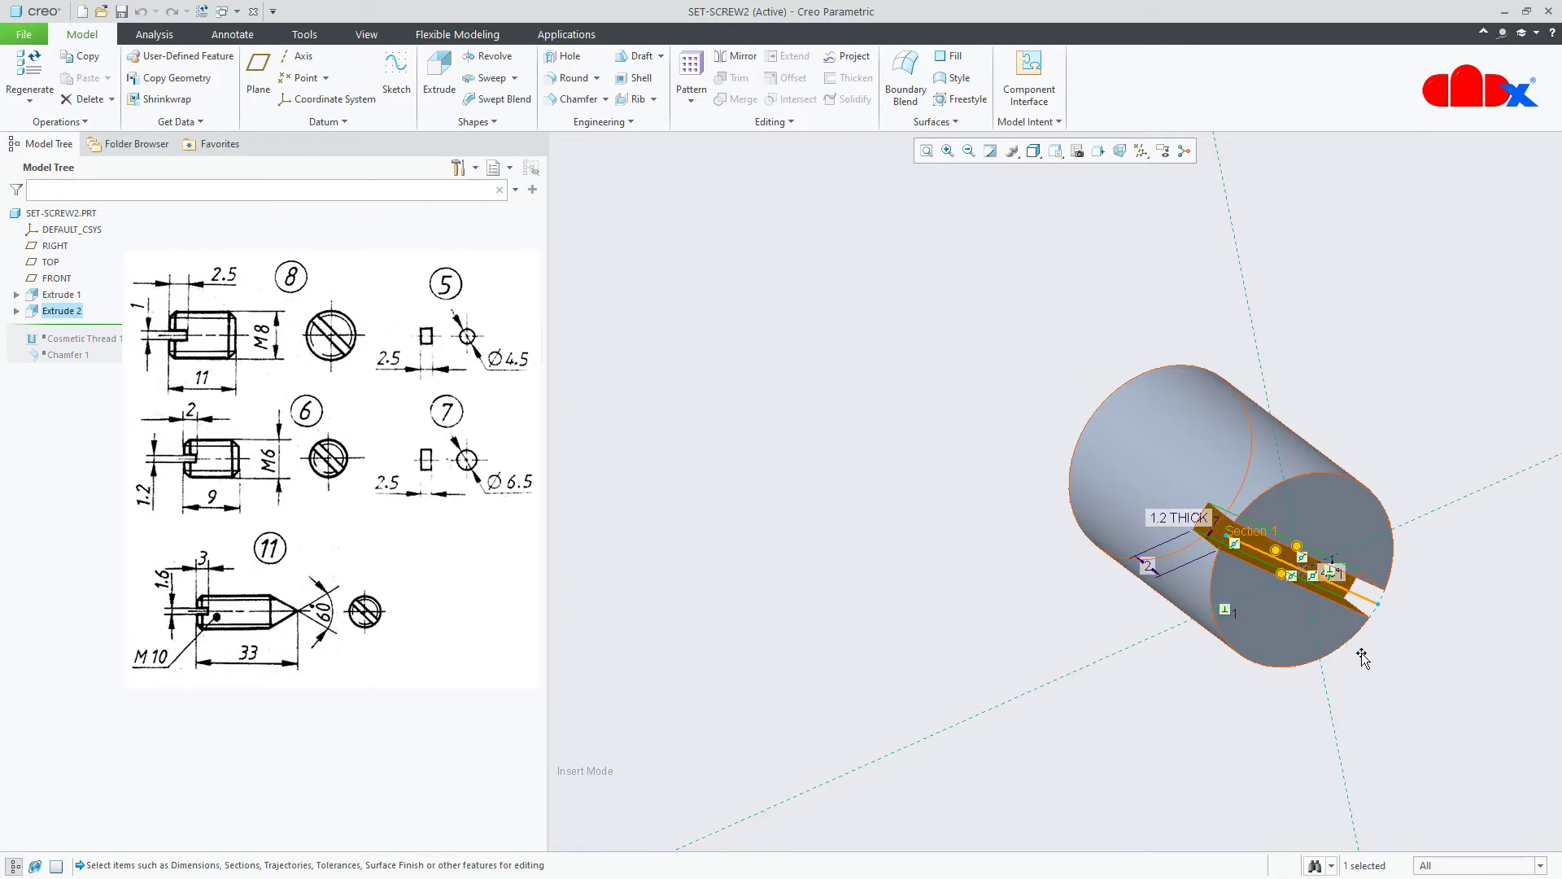
scroll(1258, 568, down, 3)
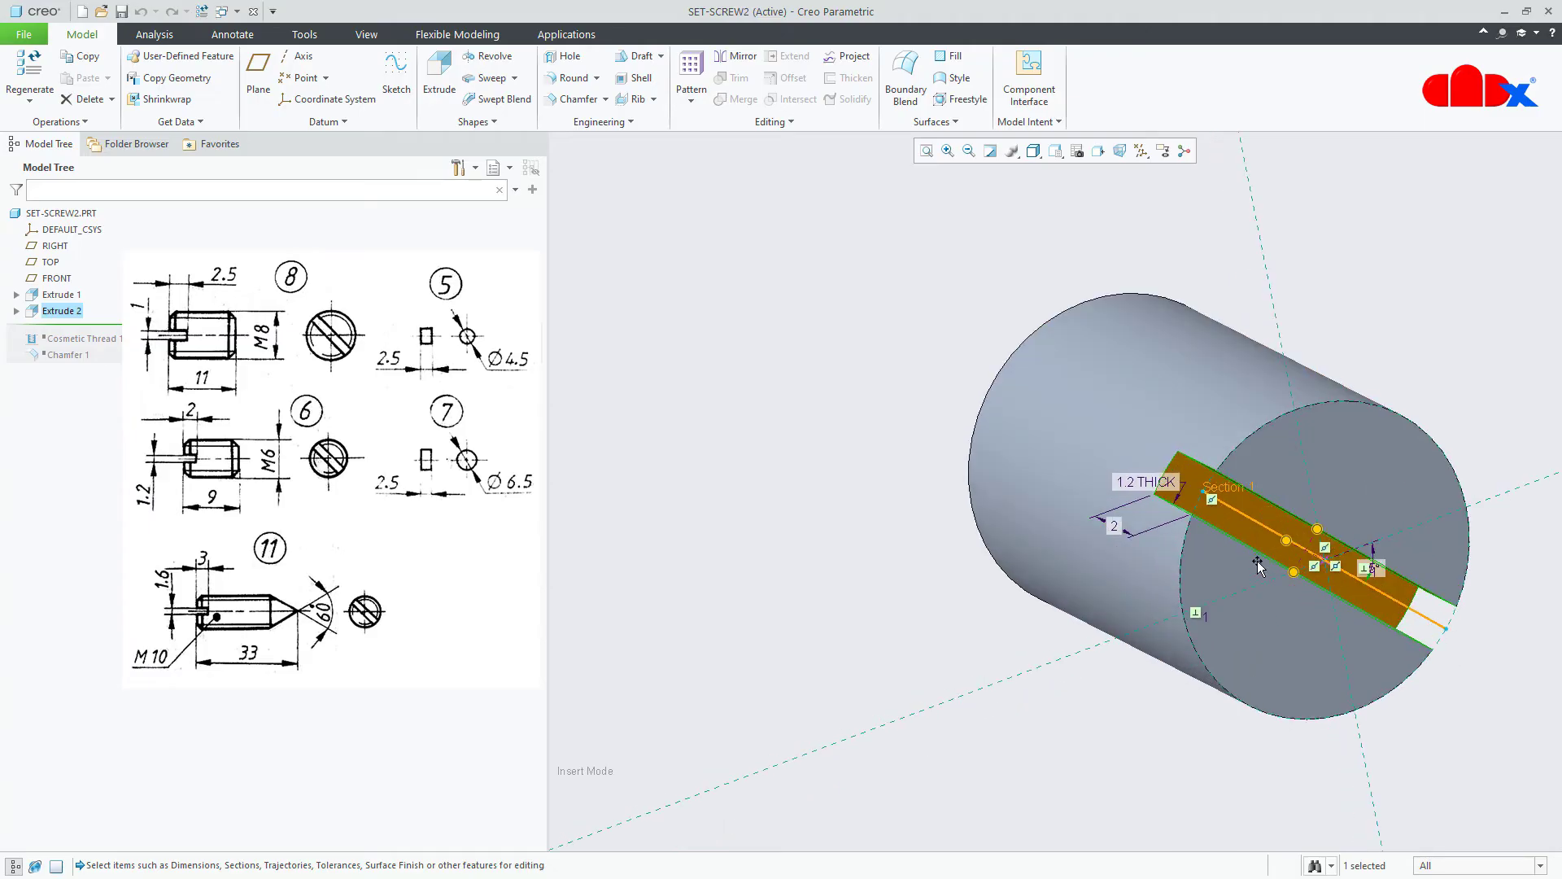
double_click(1133, 482)
text(1)
key(Return)
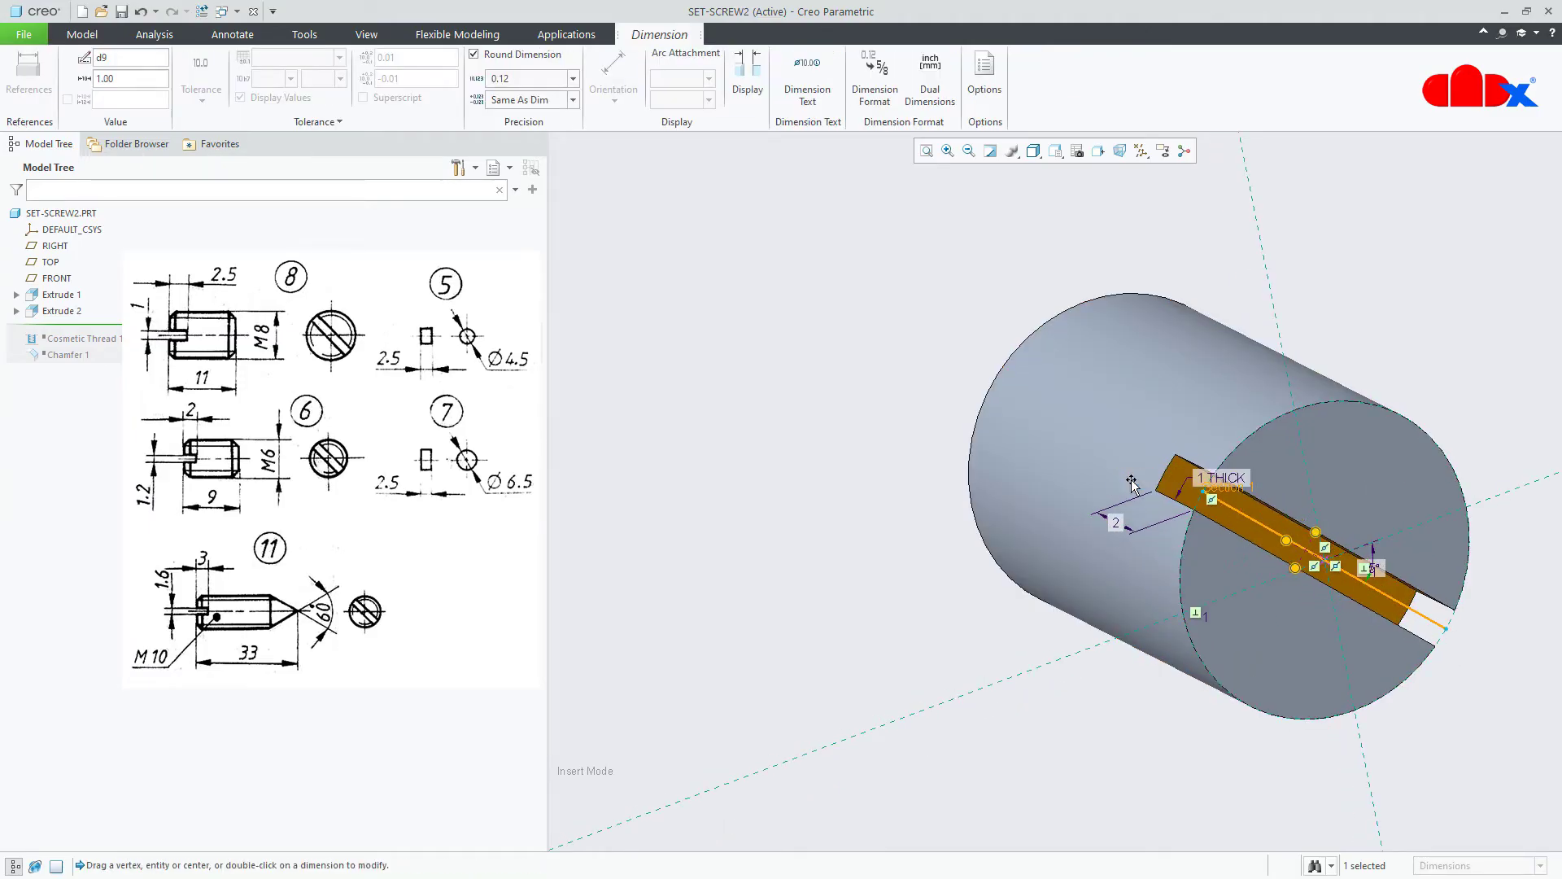
- Set the slot cut's depth to 2.5 mm and regenerate the part
double_click(1118, 525)
key(Return)
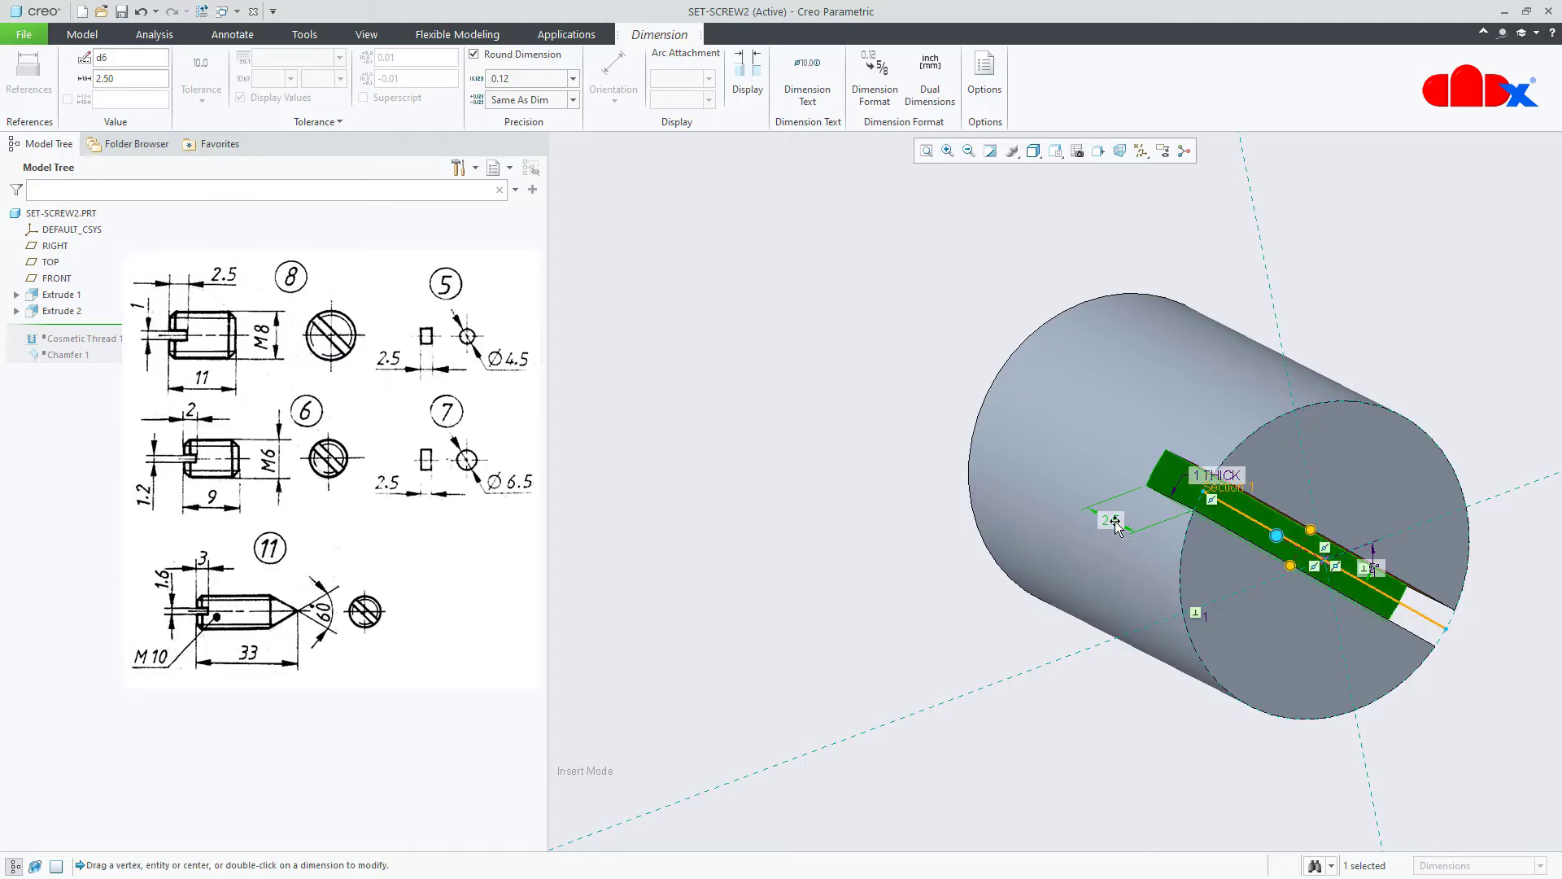
key(ctrl+g)
click(1003, 643)
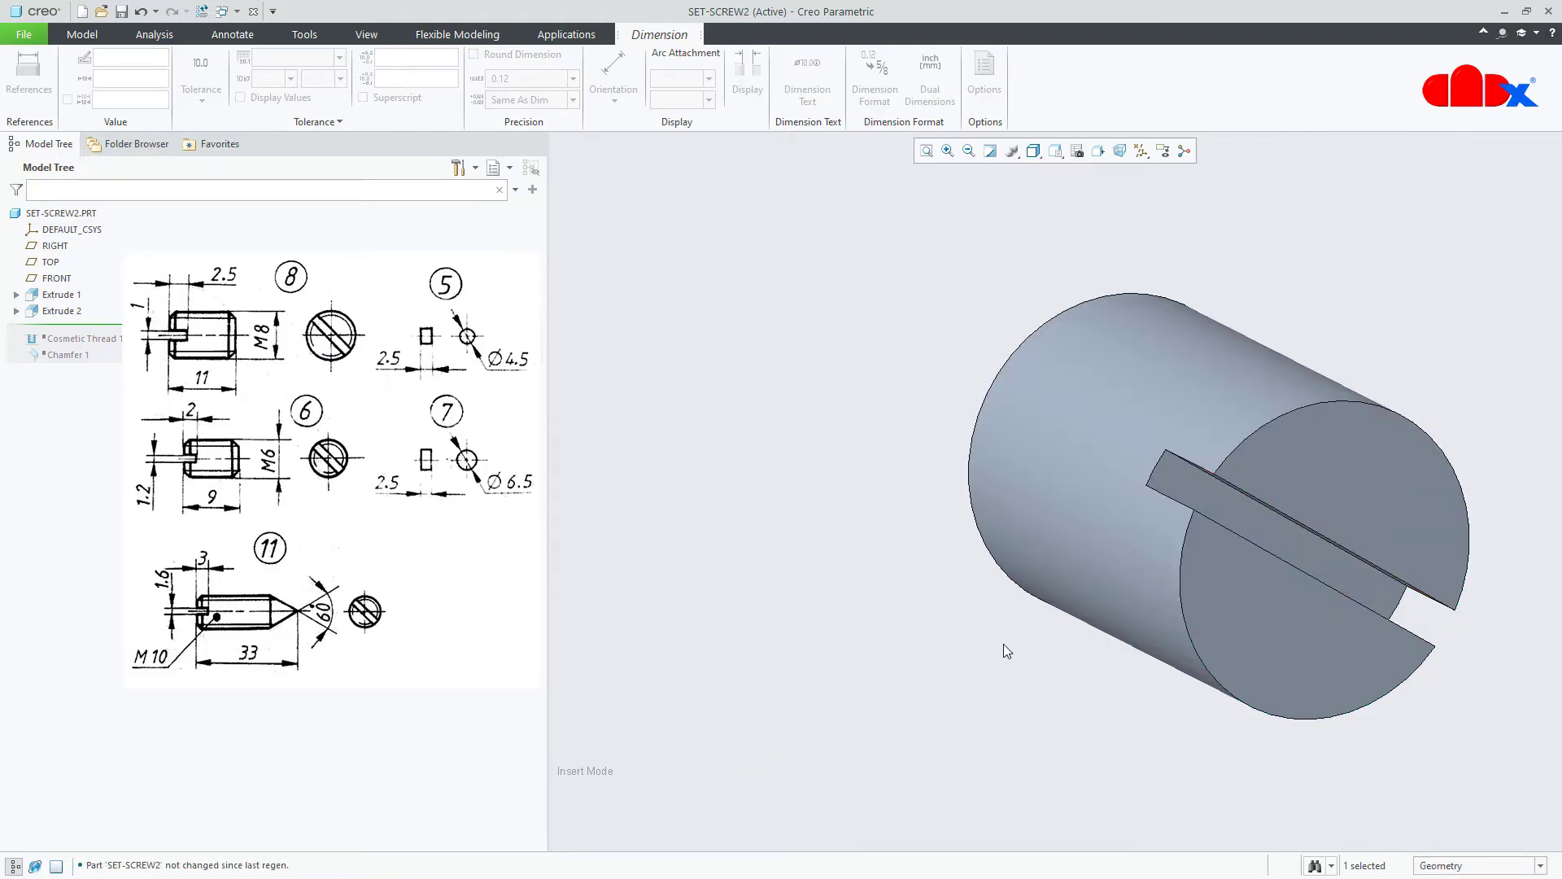
mouse_move(989, 659)
middle_down()
mouse_move(1047, 691)
mouse_move(1028, 687)
middle_up()
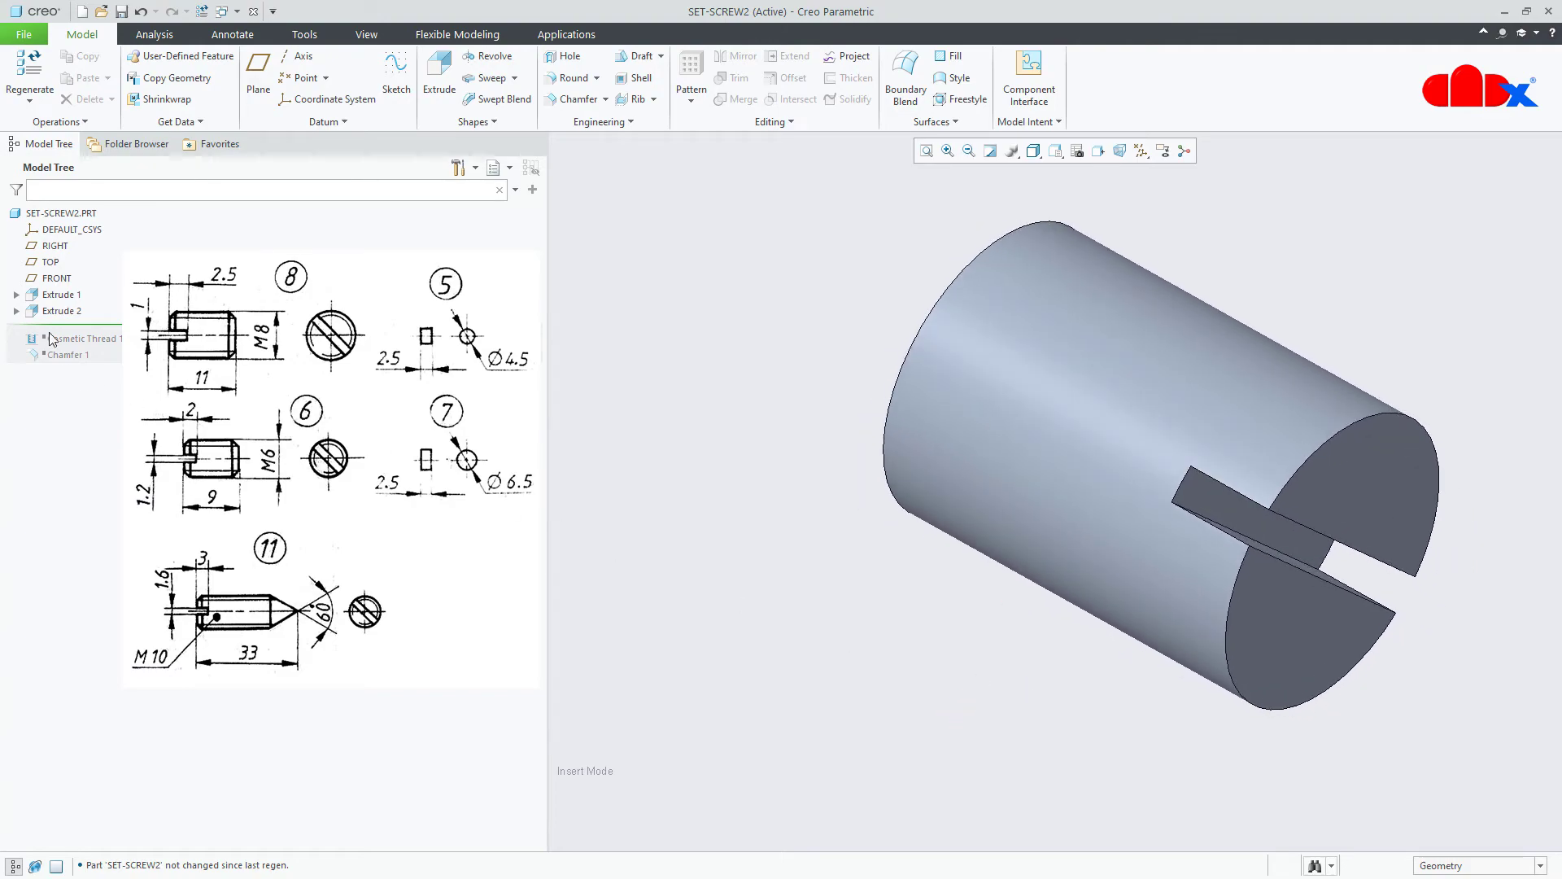
- Roll the model forward to include the cosmetic thread and redefine its ISO size as M8x1
drag(59, 339, 58, 349)
click(73, 327)
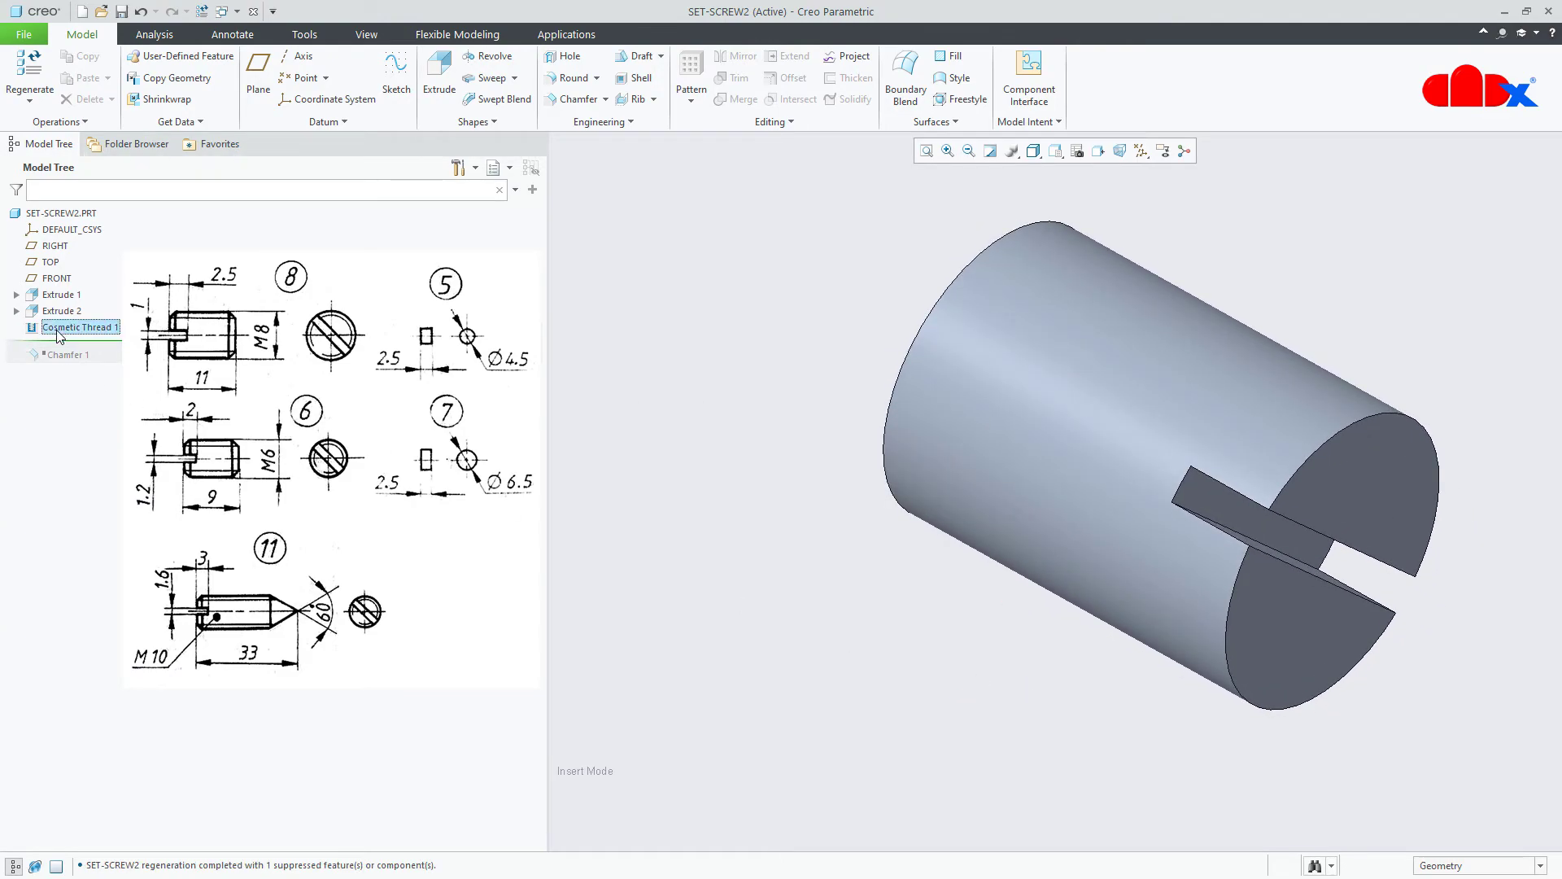
click(87, 234)
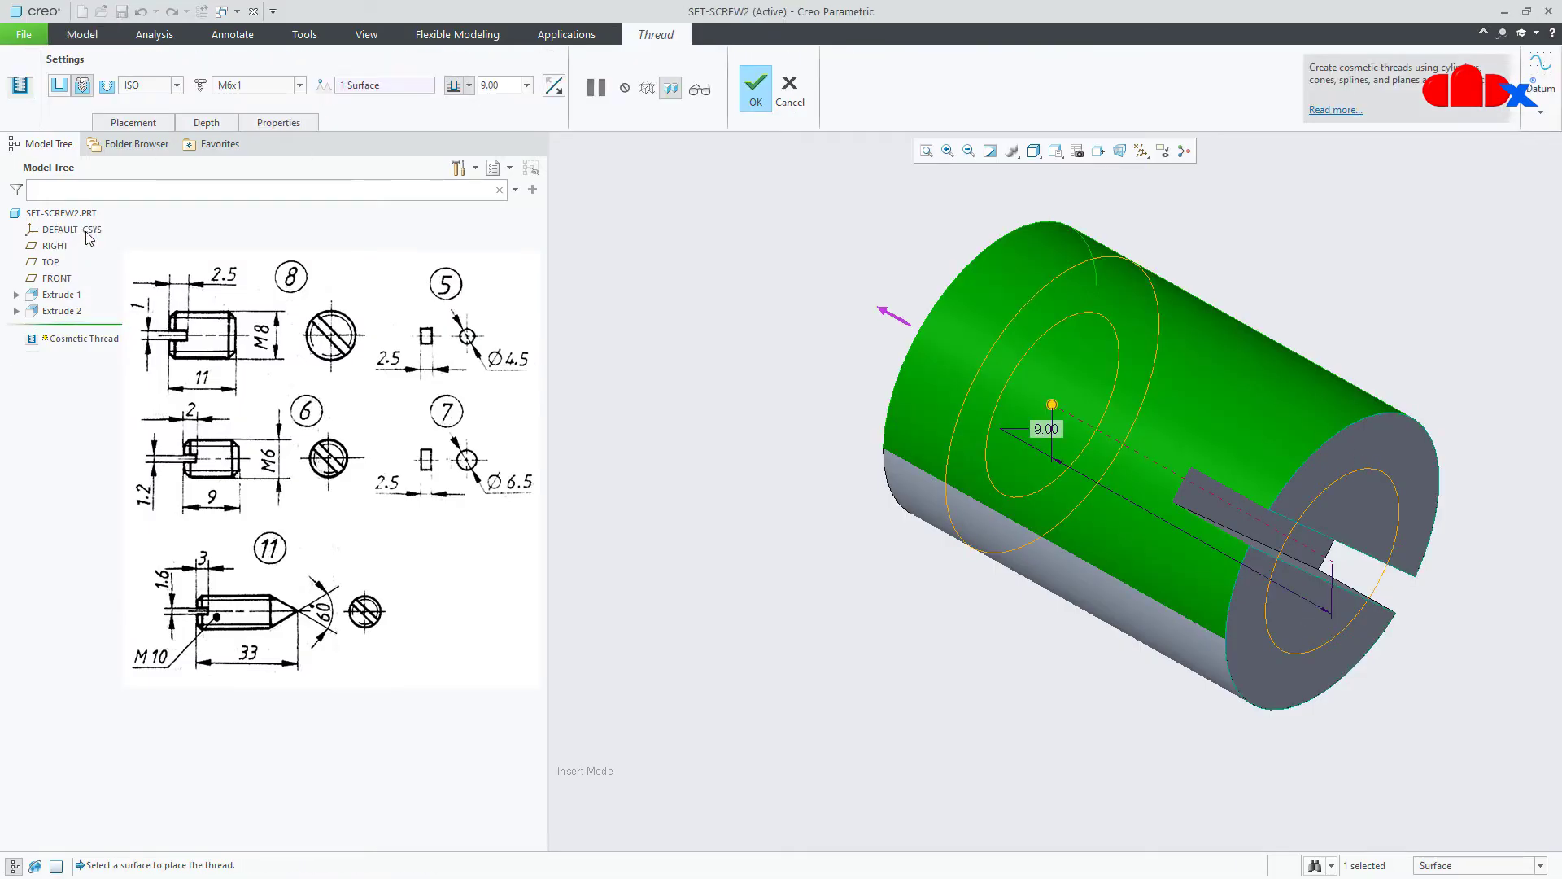
click(300, 85)
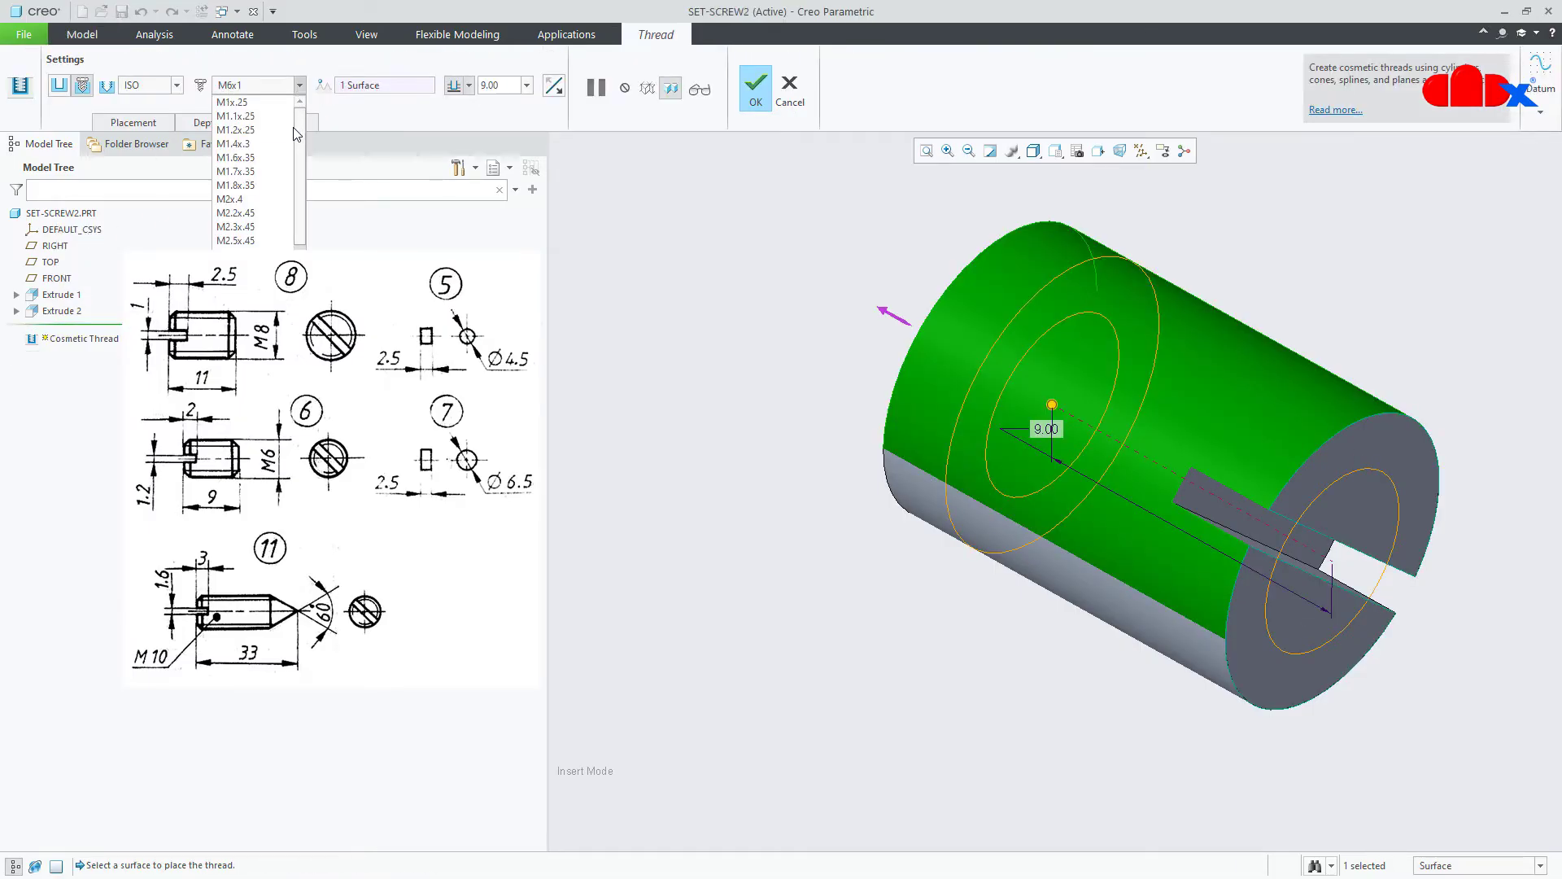
drag(302, 144, 304, 228)
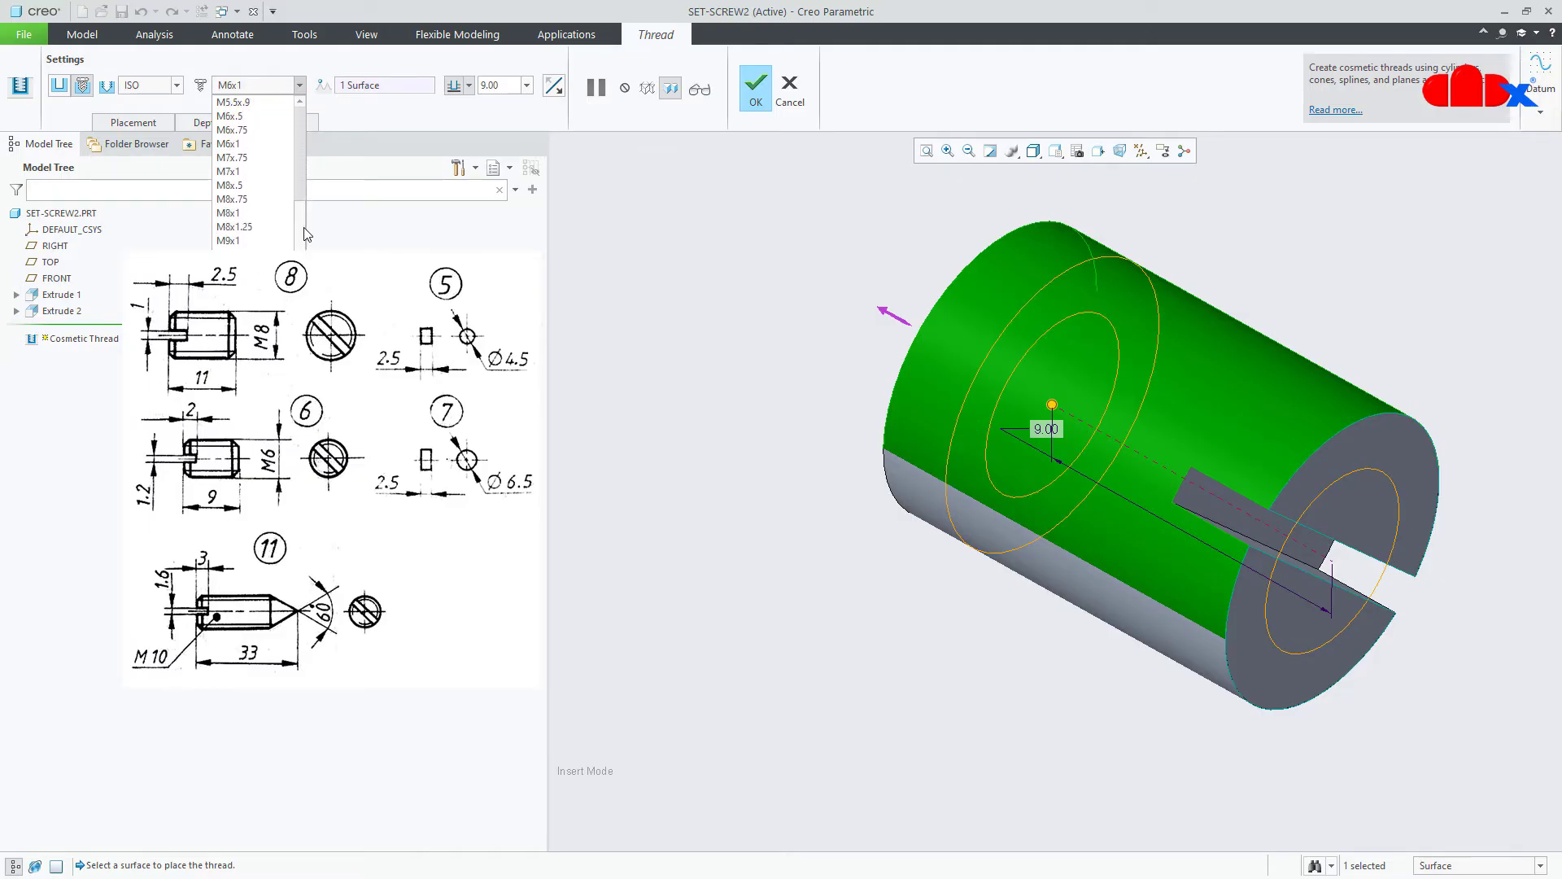
click(262, 213)
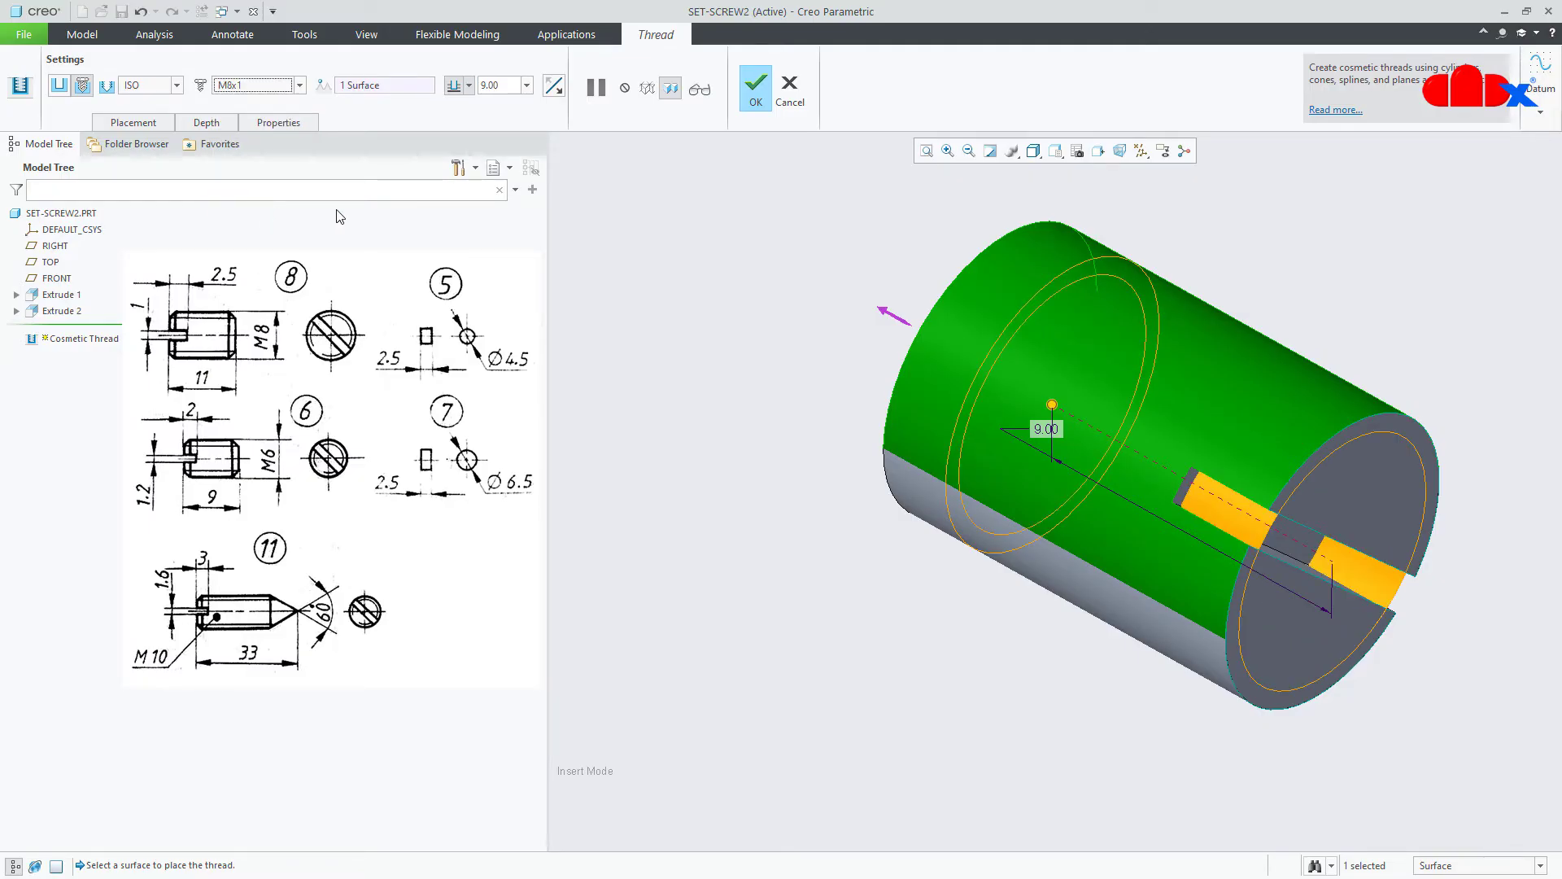
- Set the cosmetic thread's depth to 11 mm and complete the redefinition
mouse_move(845, 353)
middle_down()
mouse_move(908, 364)
mouse_move(871, 357)
middle_up()
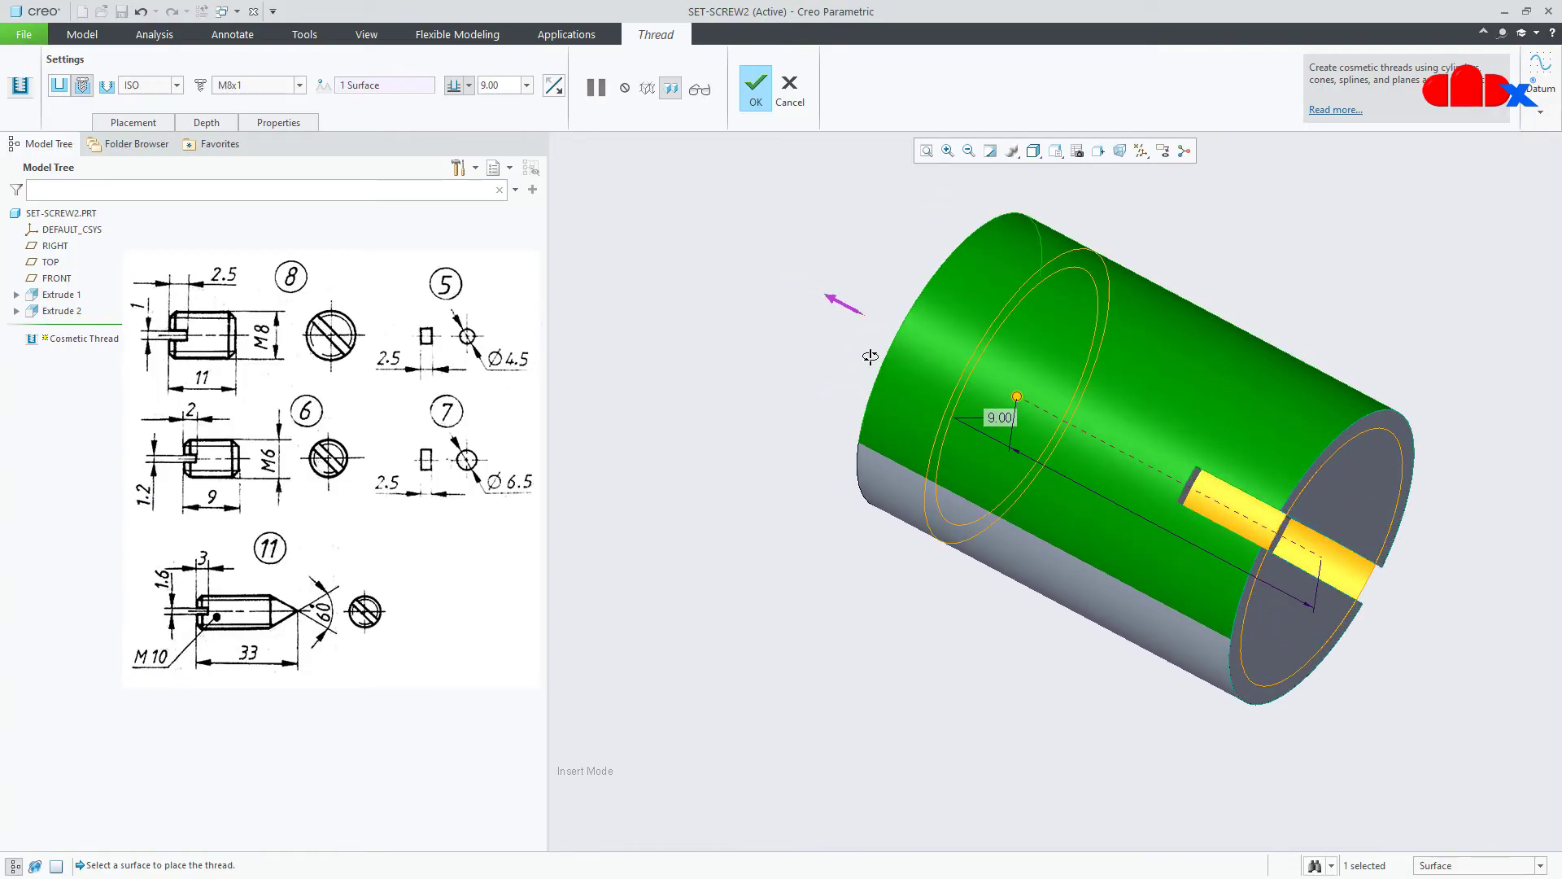
double_click(1001, 417)
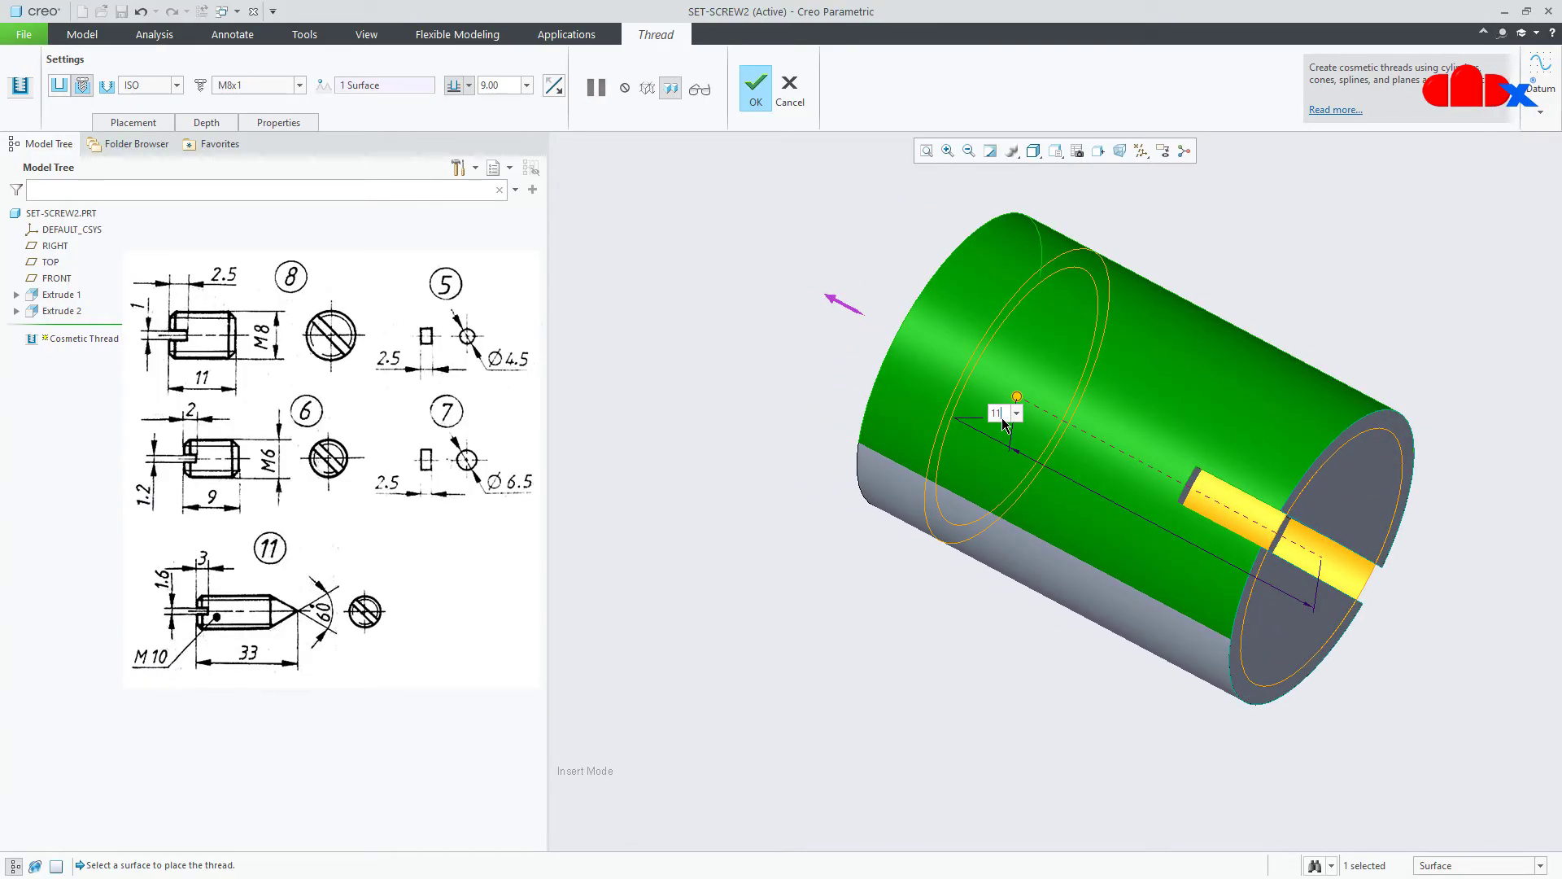
text(11)
key(Return)
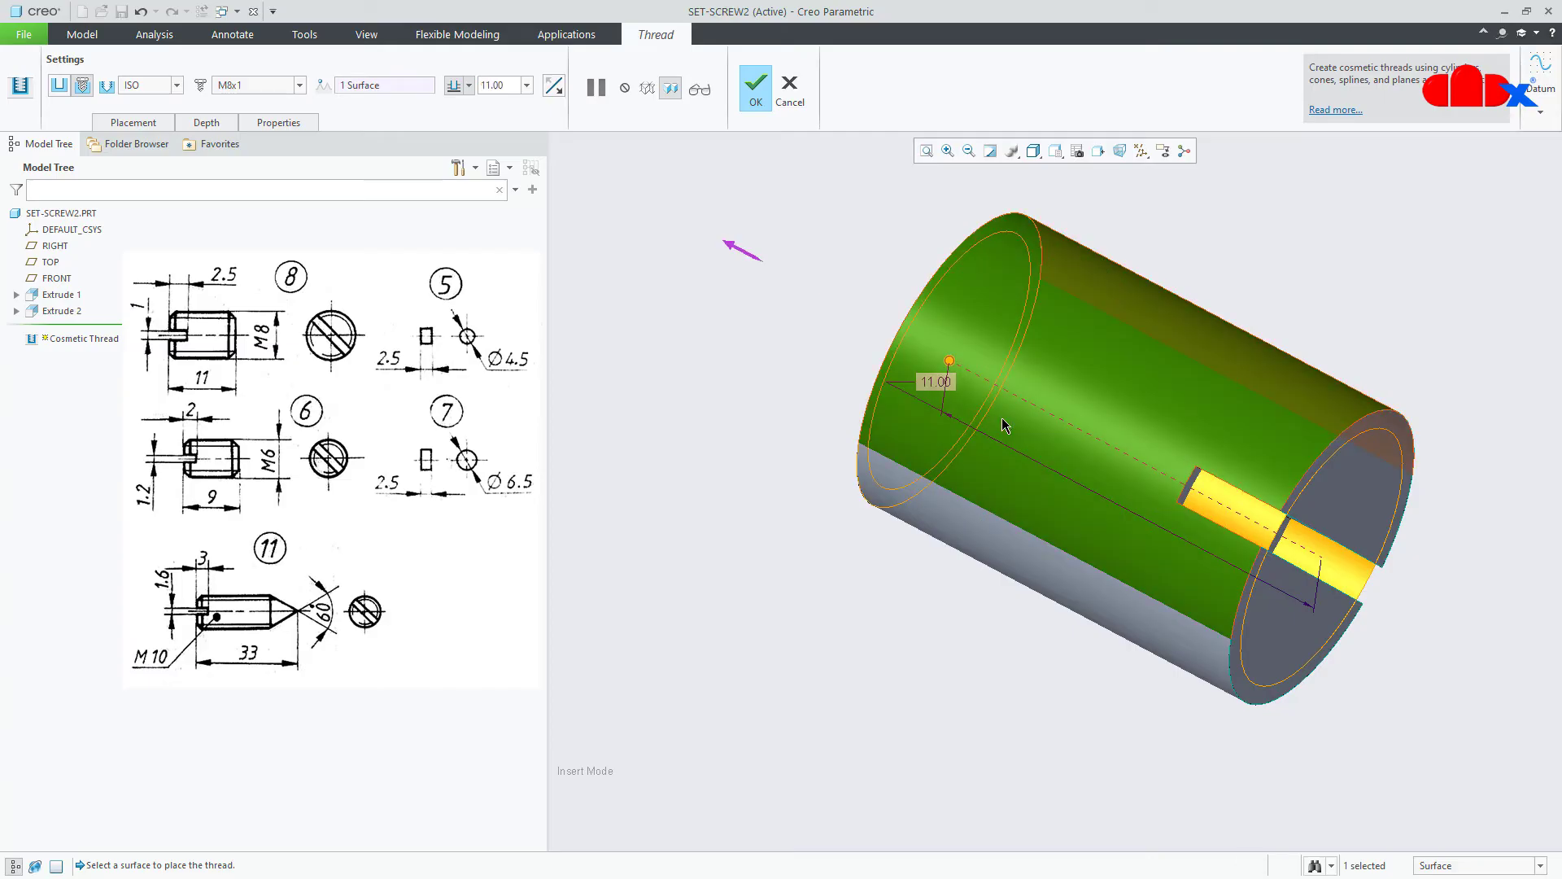
click(757, 88)
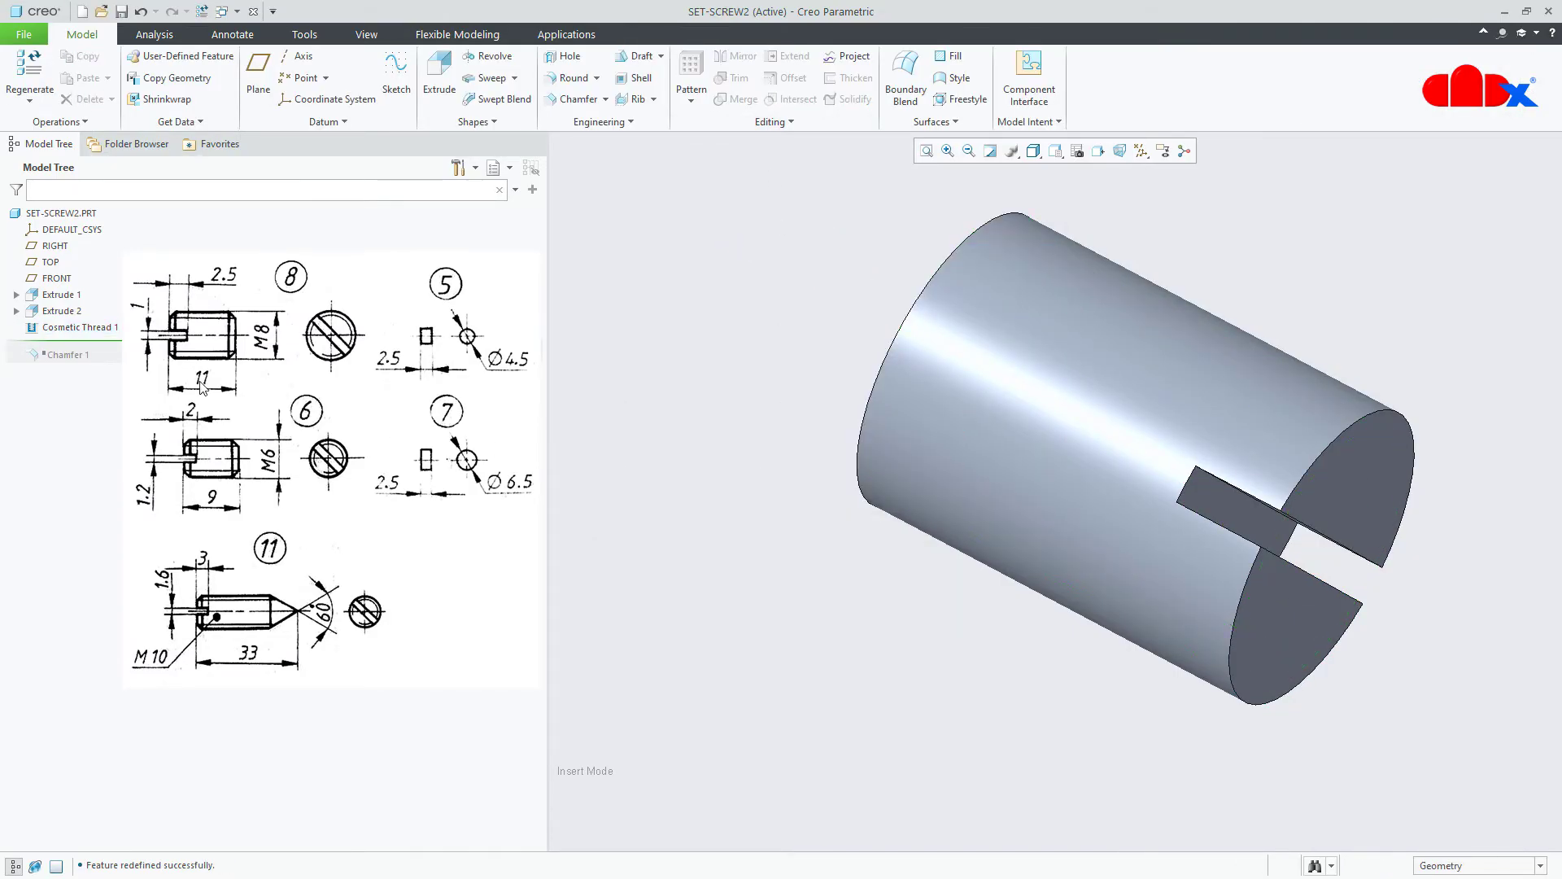
- Roll the model forward to include the chamfer, return to the default orientation and save the part
drag(95, 362, 95, 358)
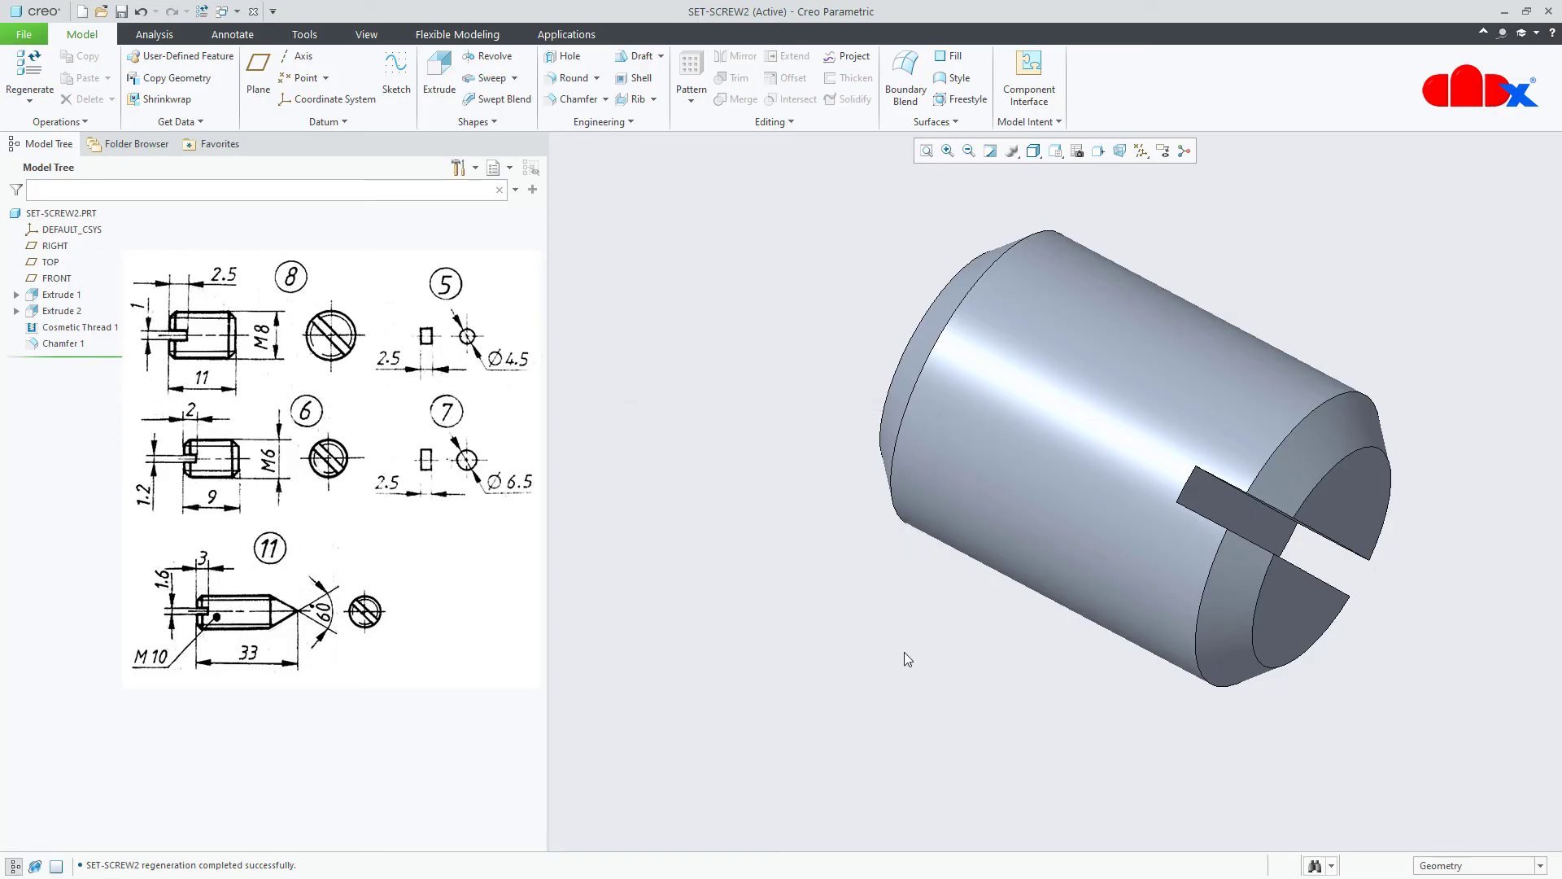
key(ctrl+d)
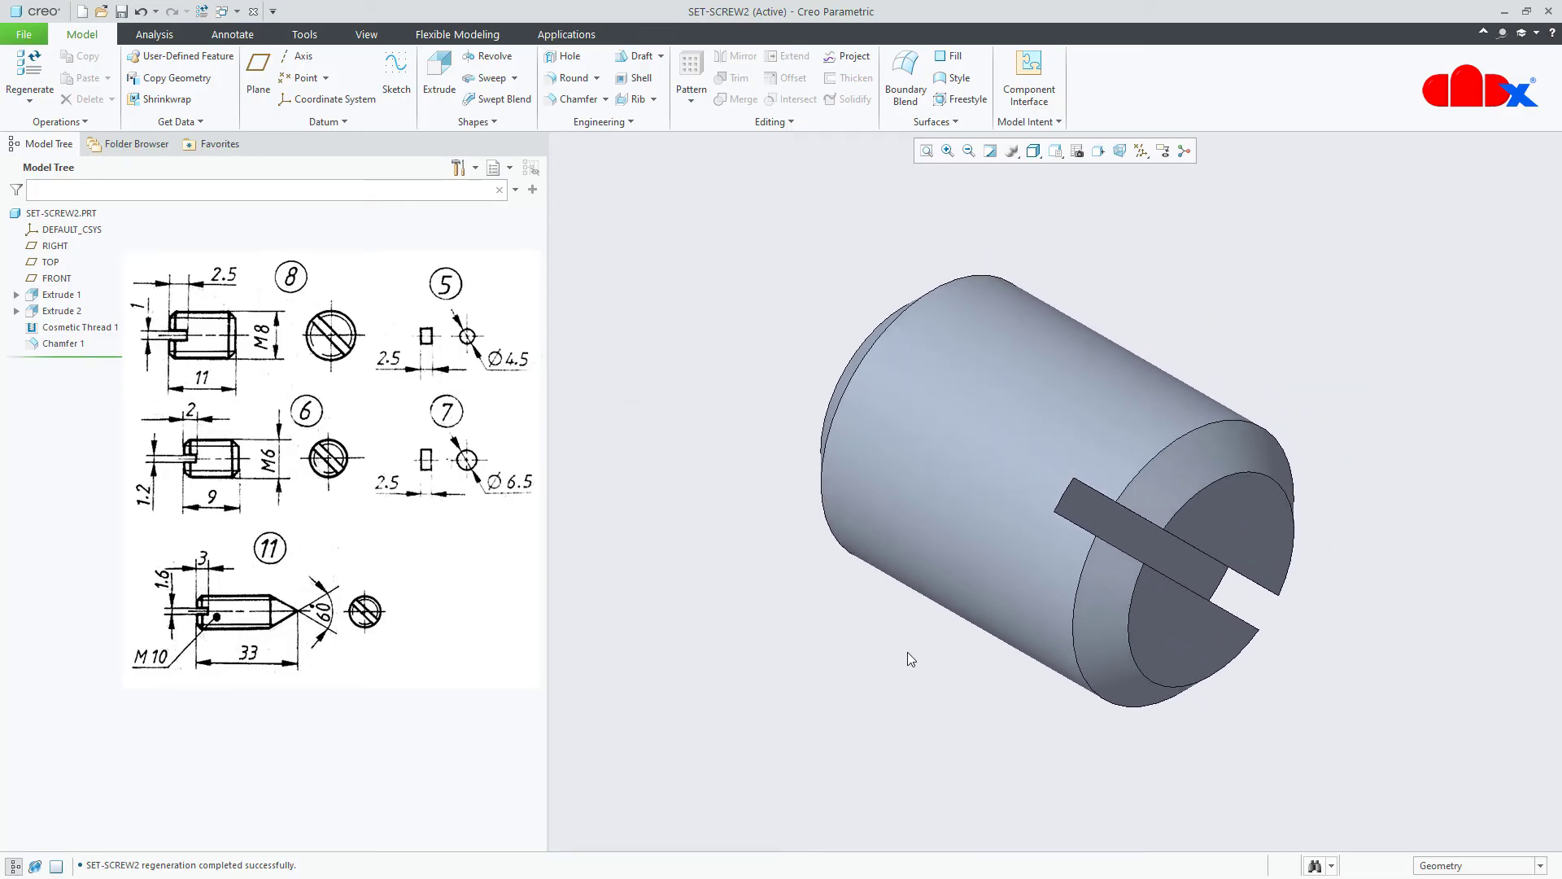
key(ctrl+s)
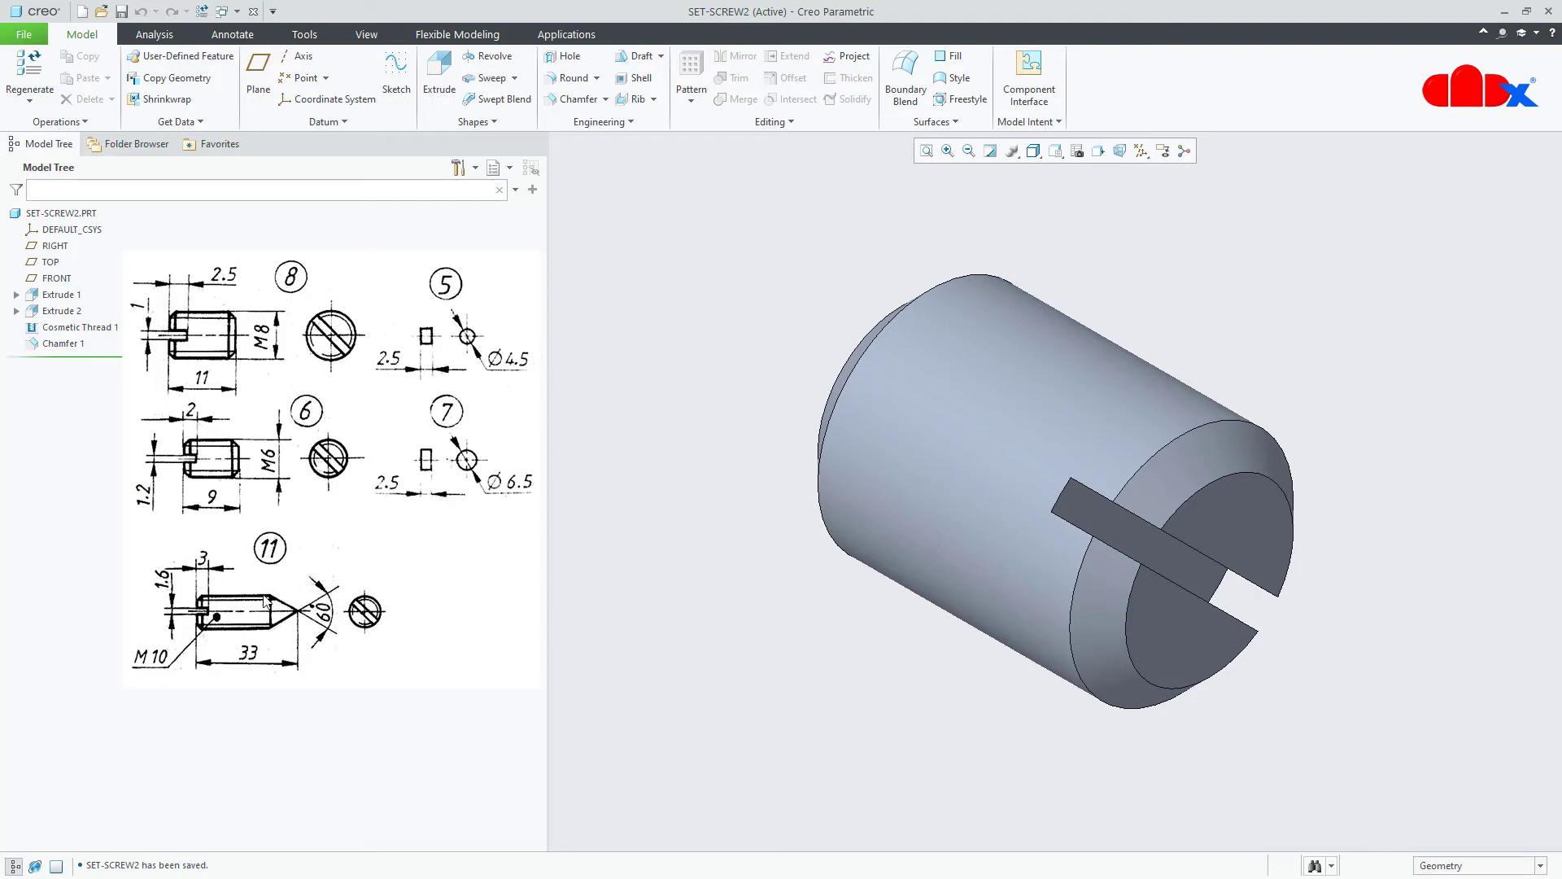
- Create a new solid part named set-screw3 using the solid_part_mmks template instead of the default one
click(82, 11)
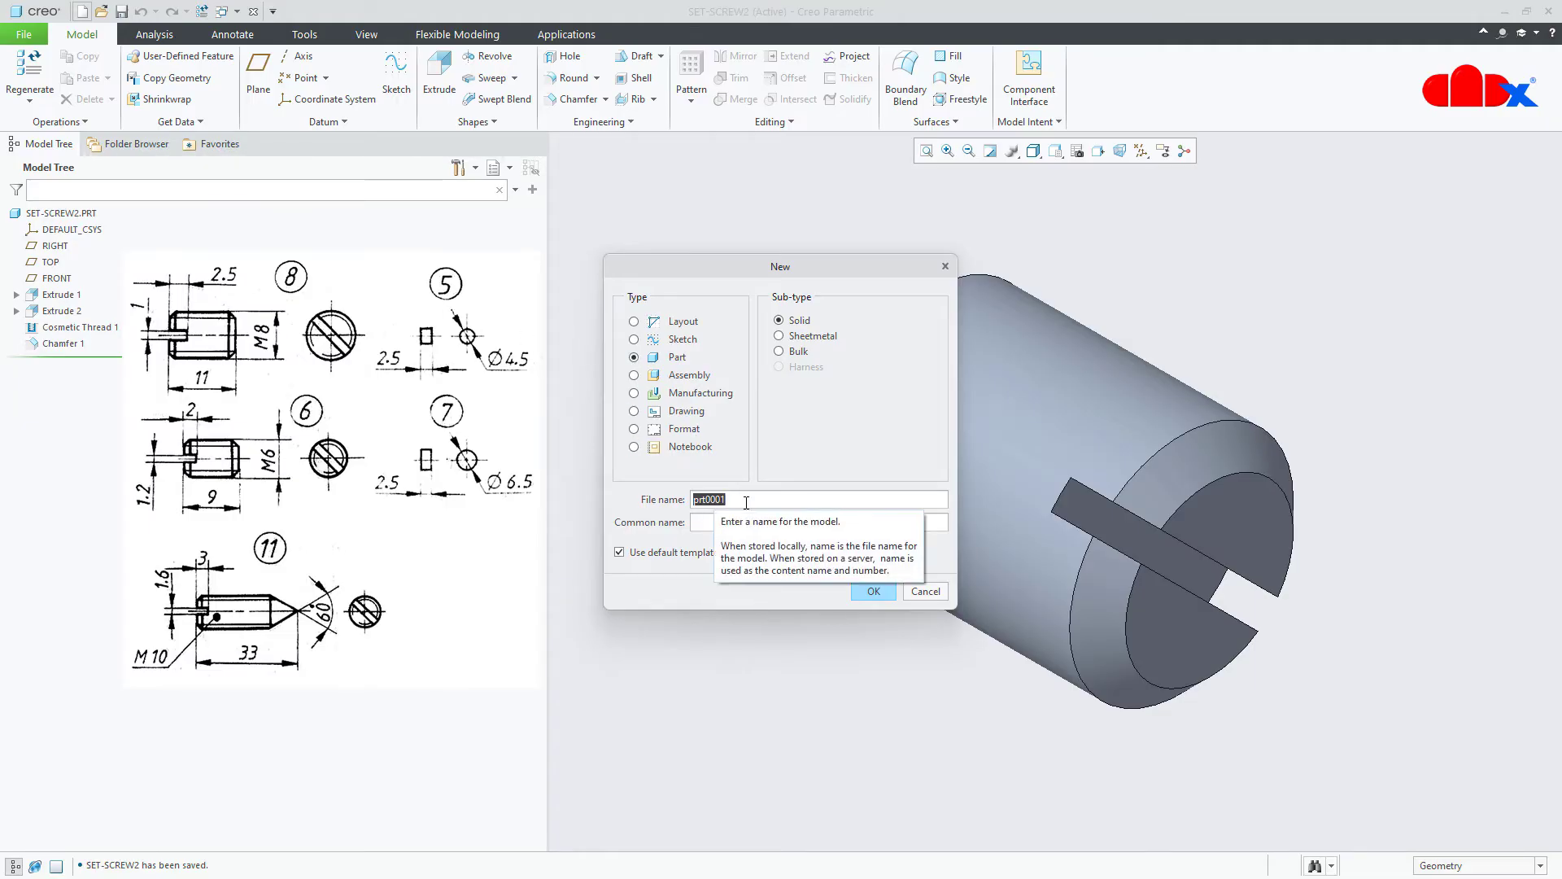
text(set-screw3)
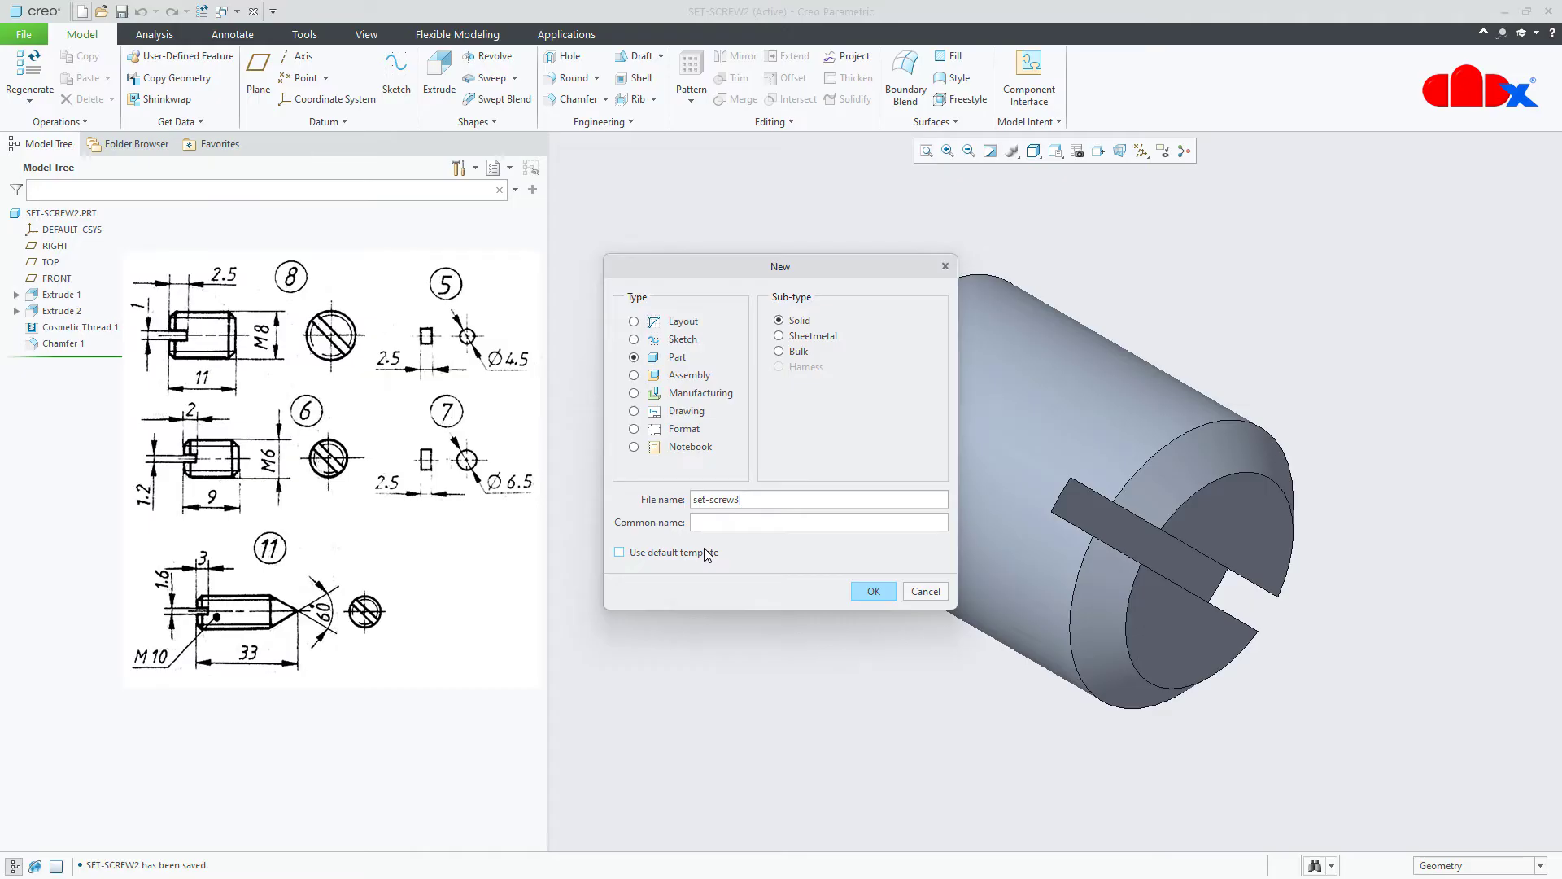
click(859, 598)
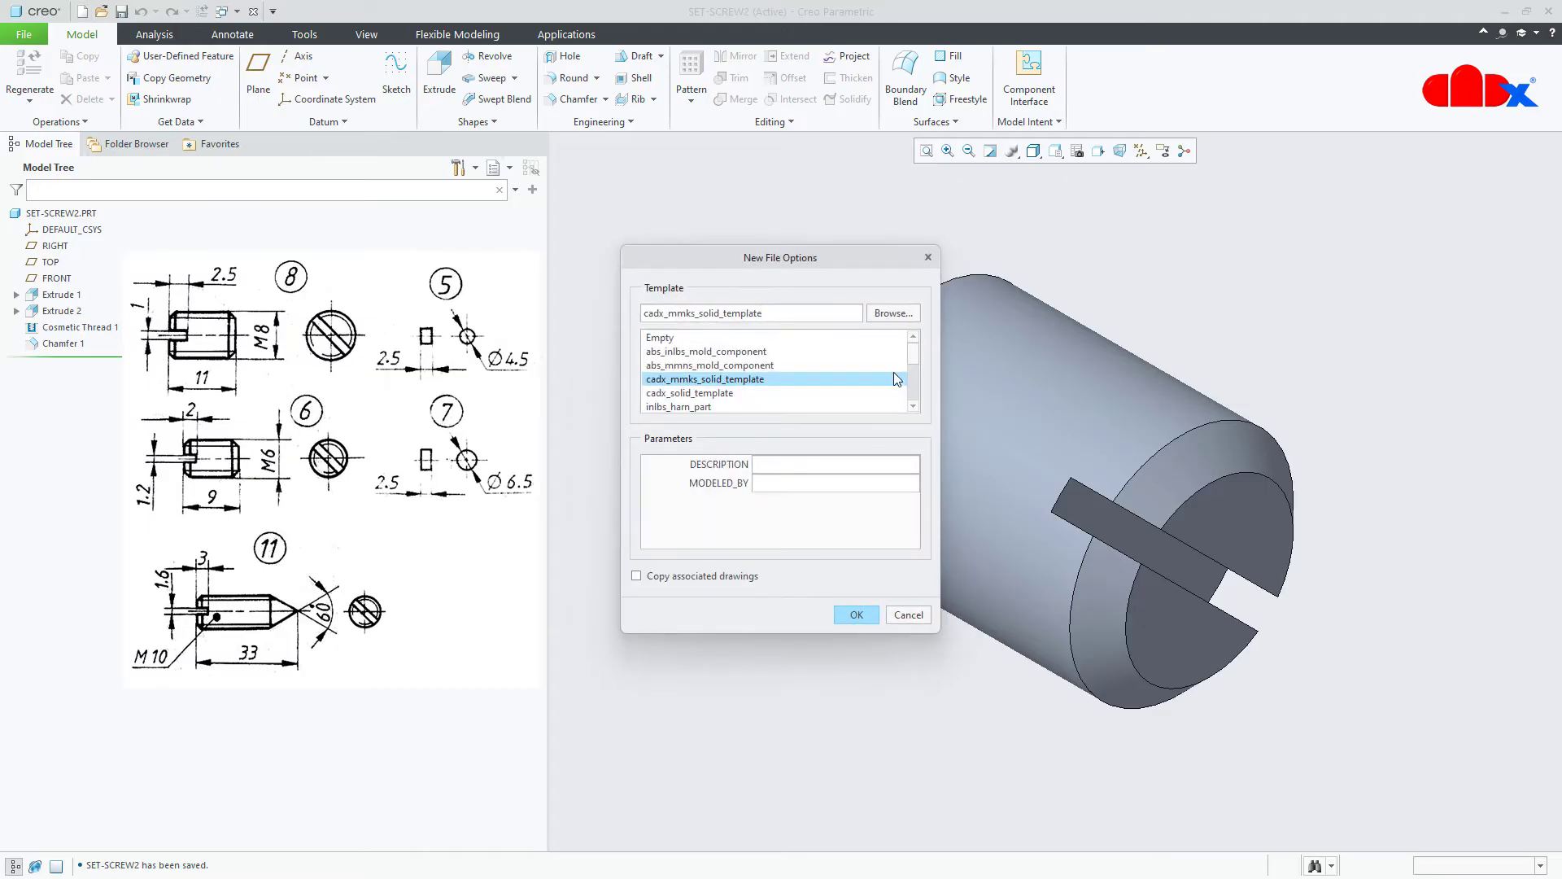
drag(914, 358, 840, 397)
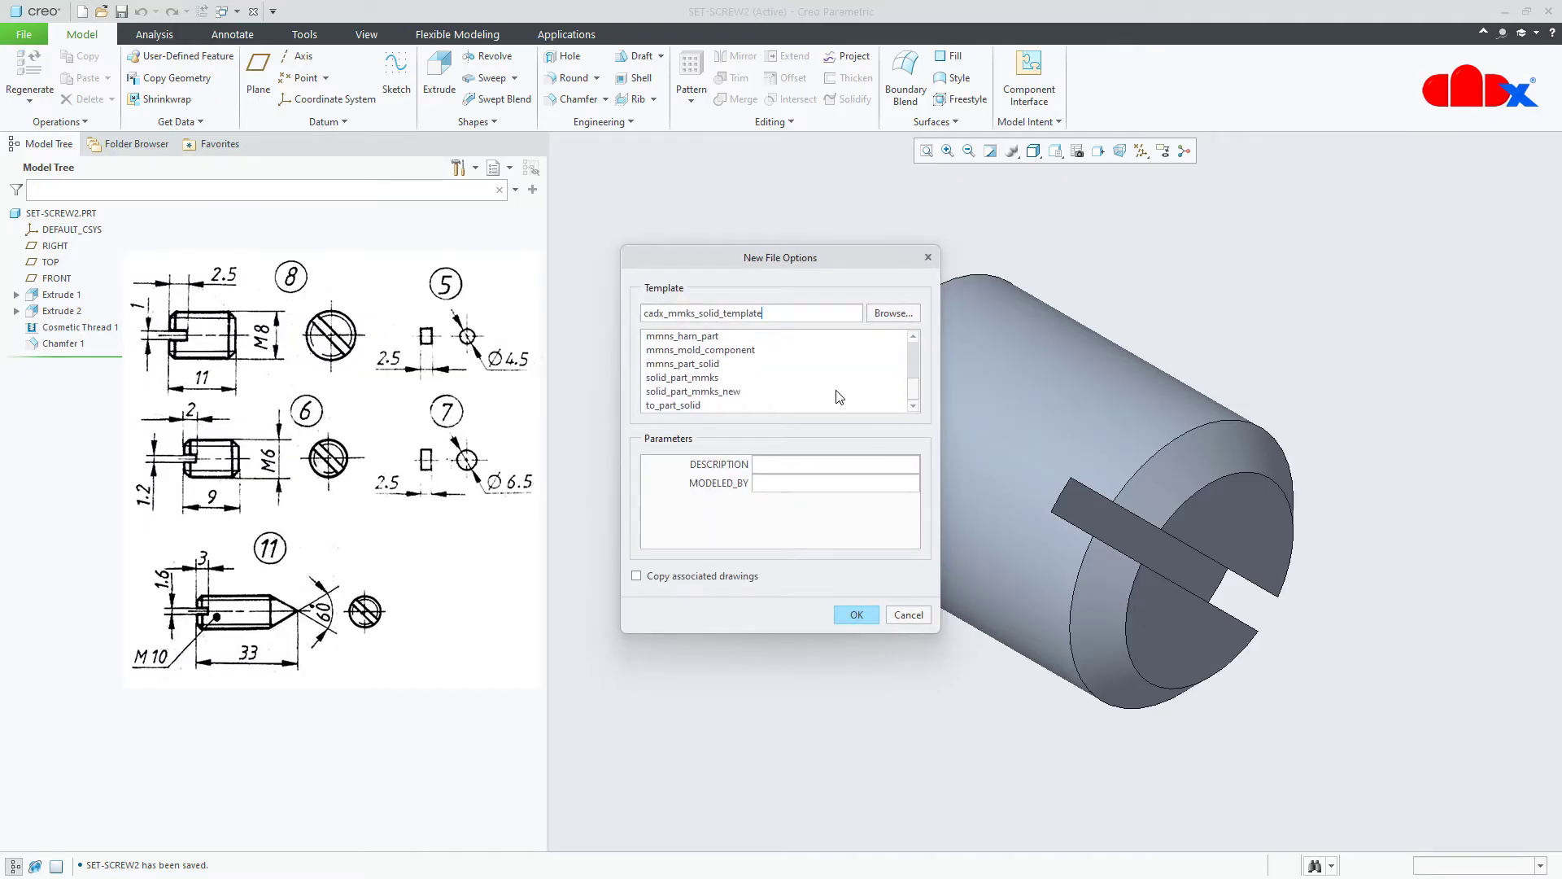
click(698, 380)
click(857, 616)
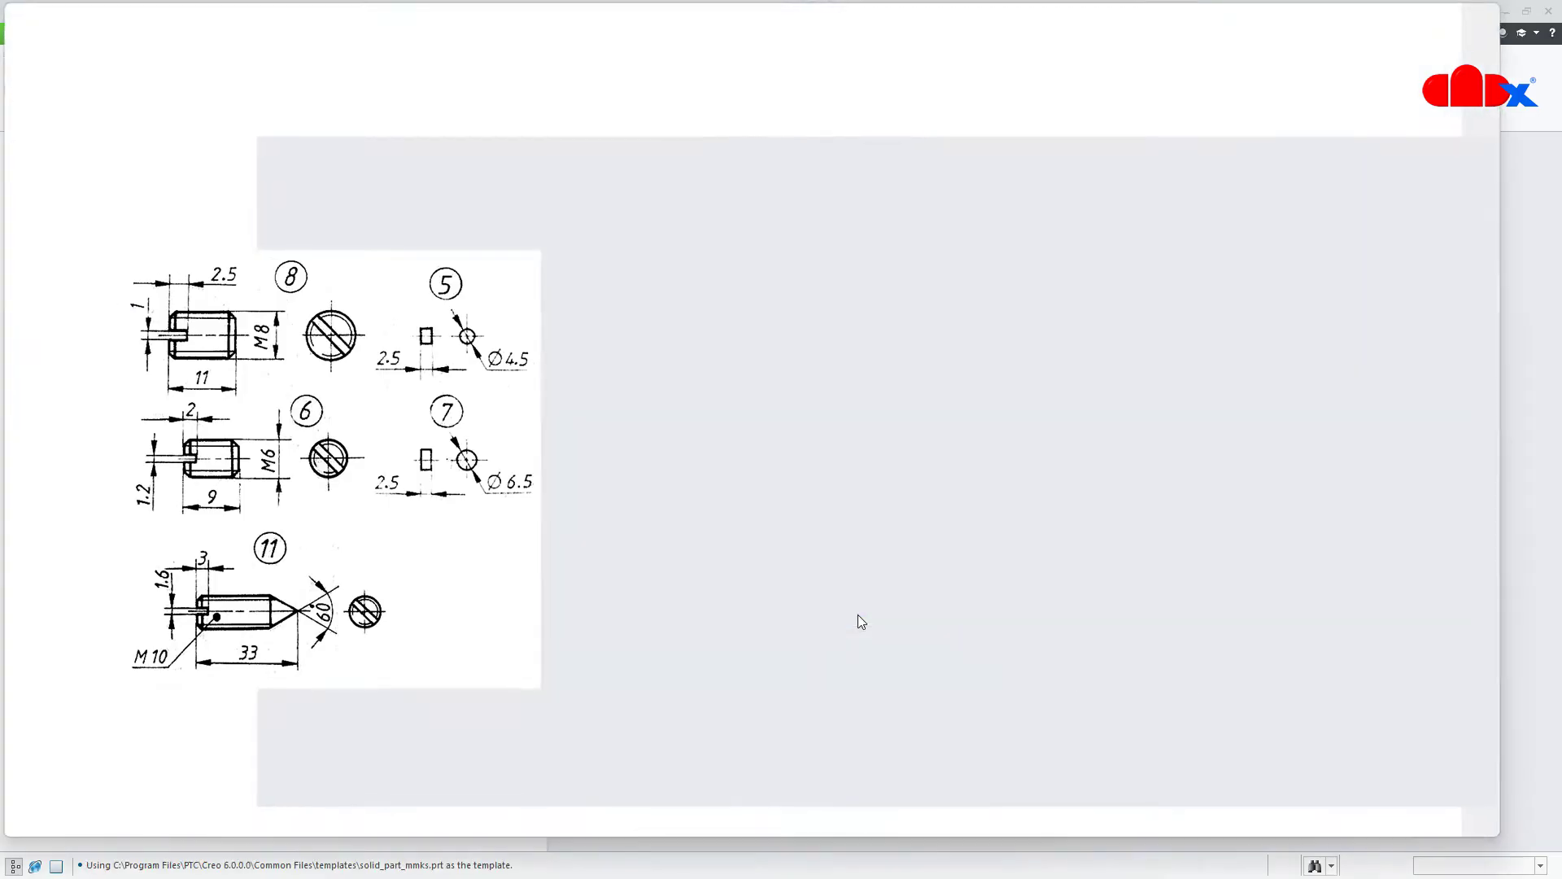
- Turn on the display of all datum types and start a Revolve feature
click(1467, 14)
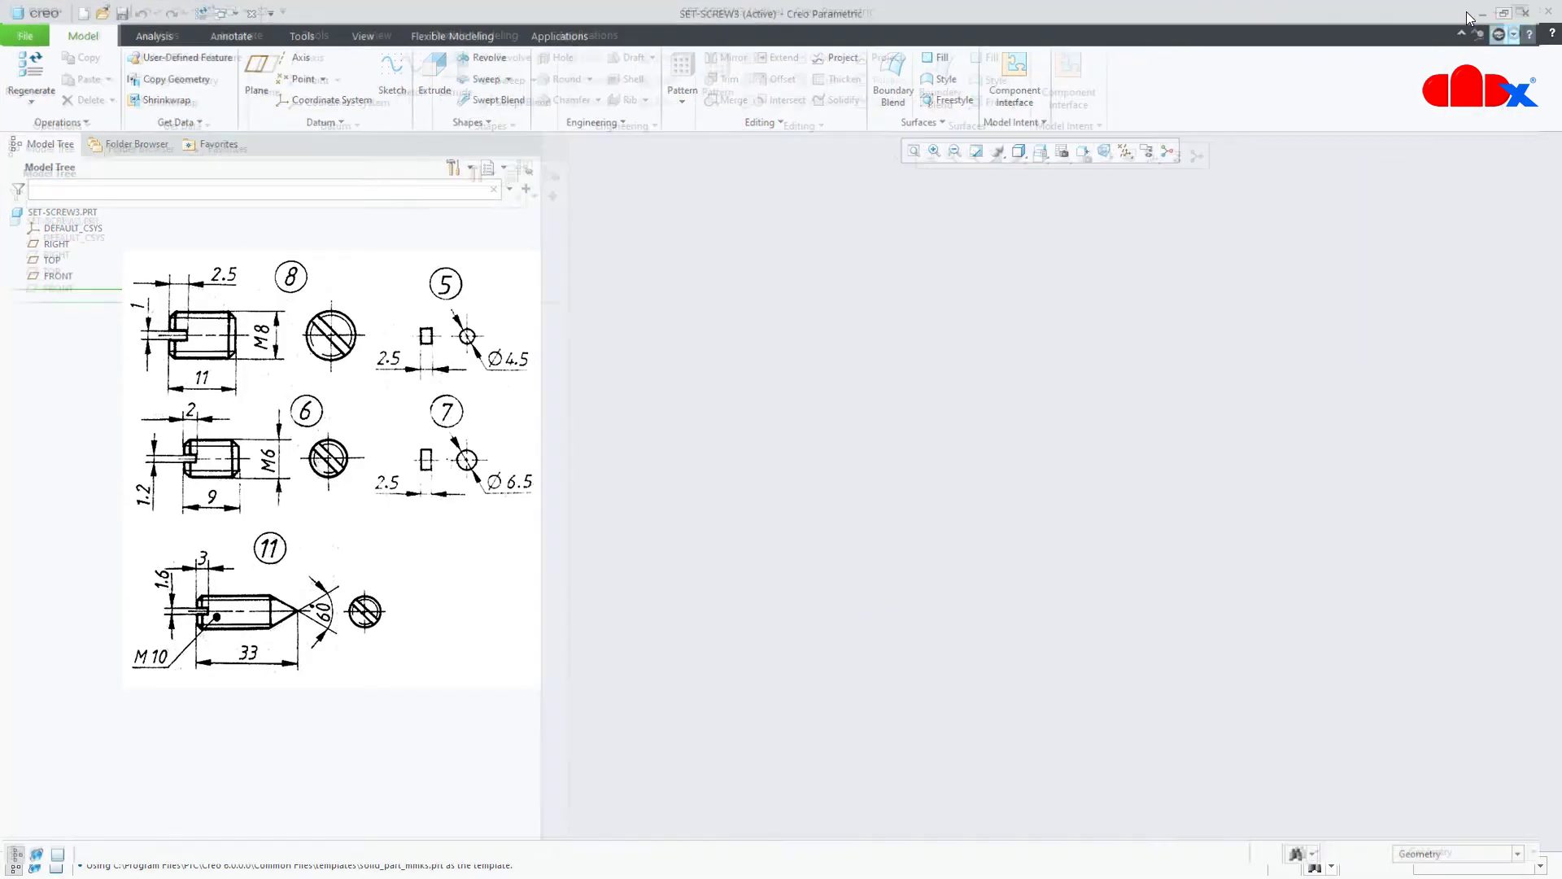
click(1142, 151)
click(1145, 172)
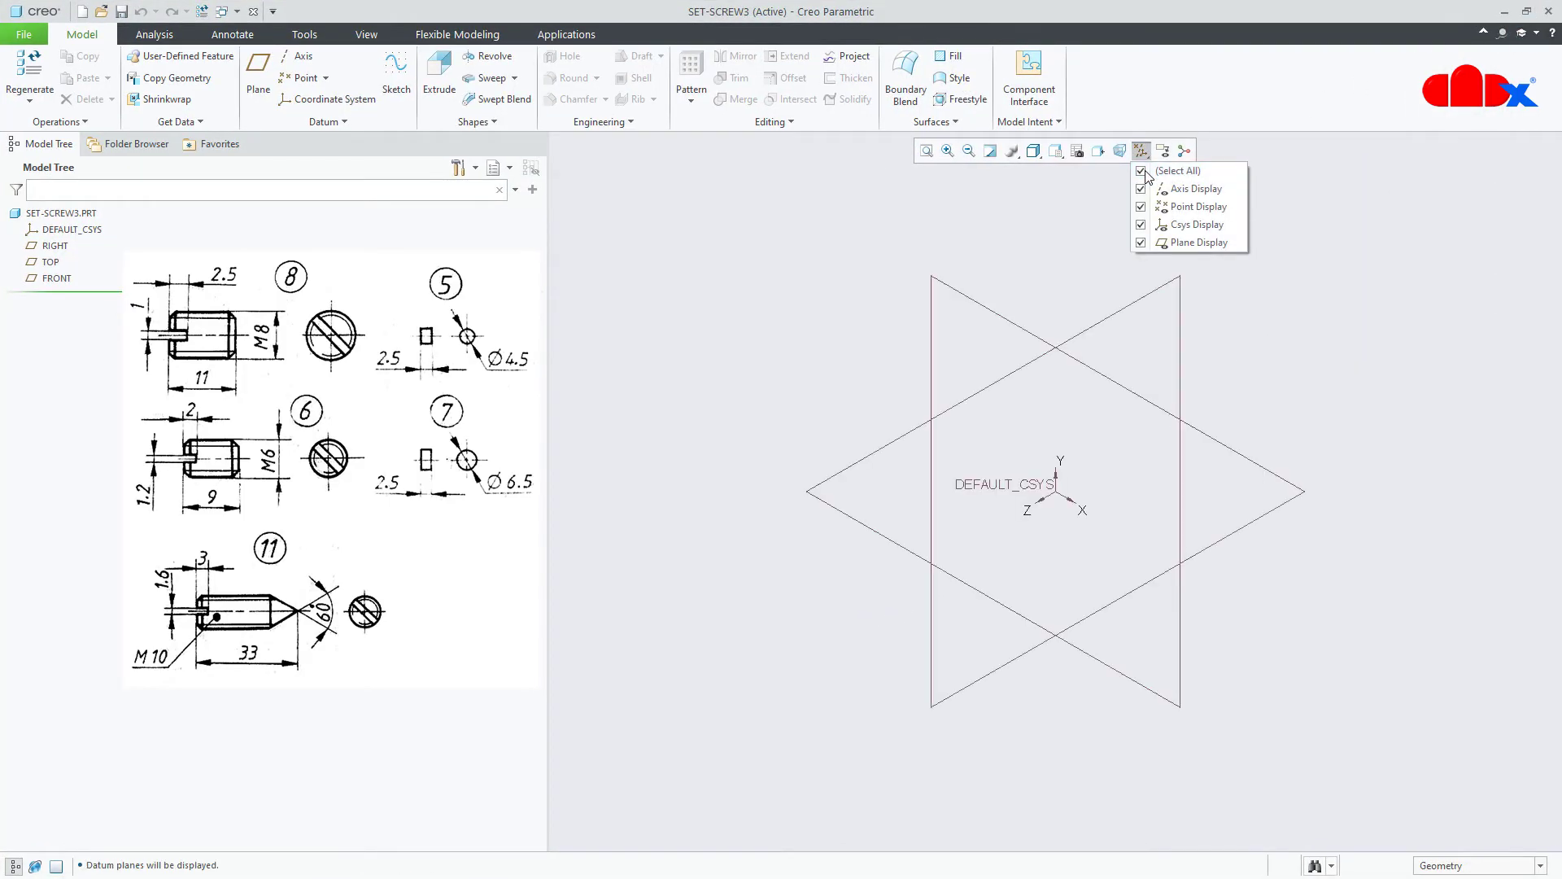
click(1102, 760)
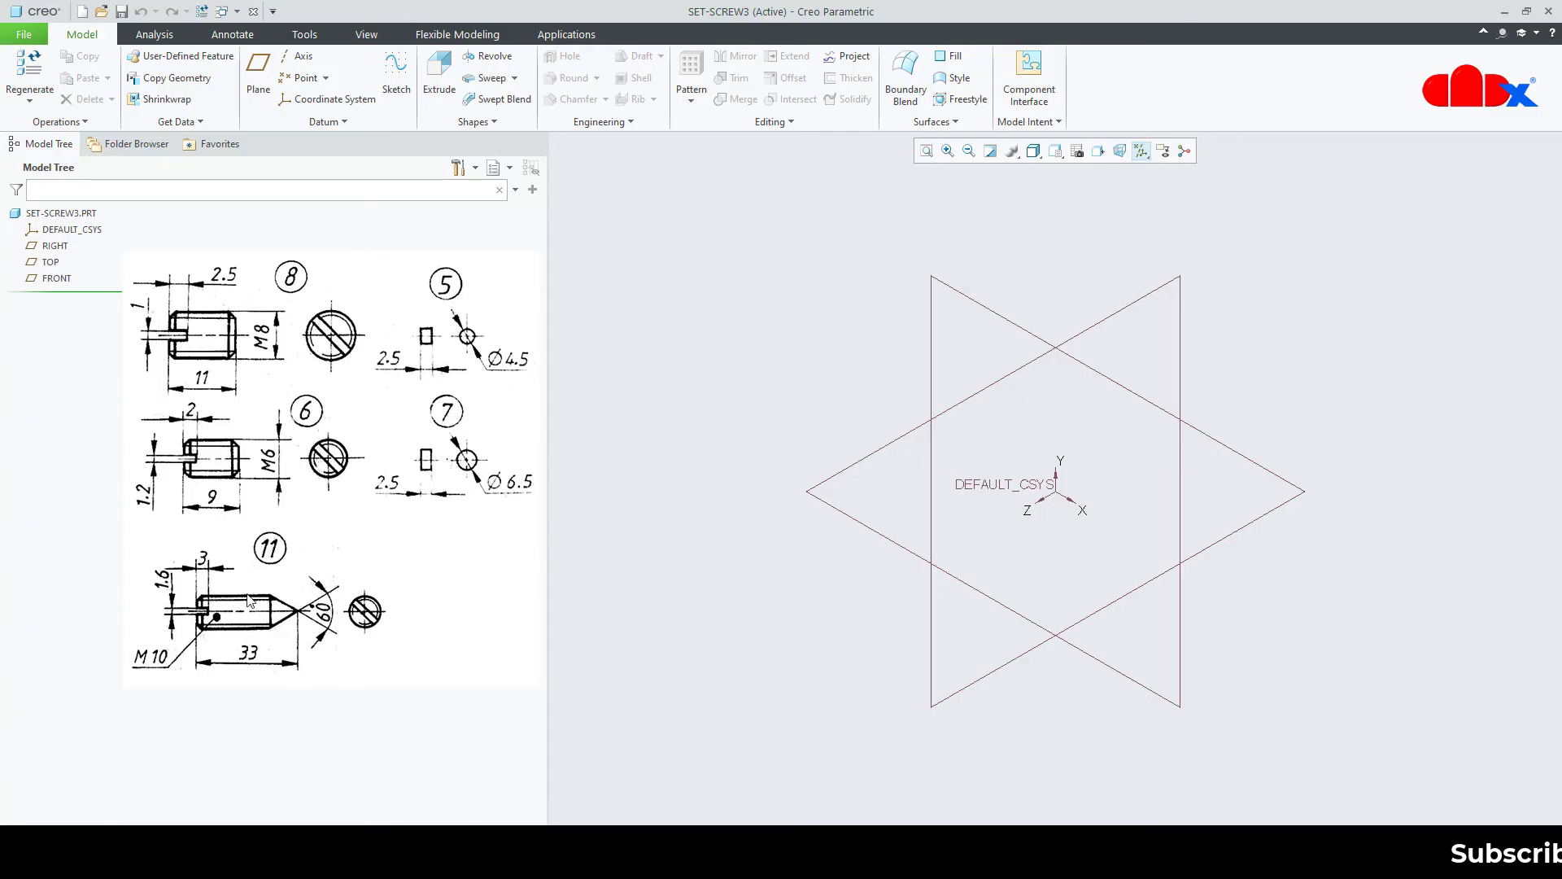
click(486, 57)
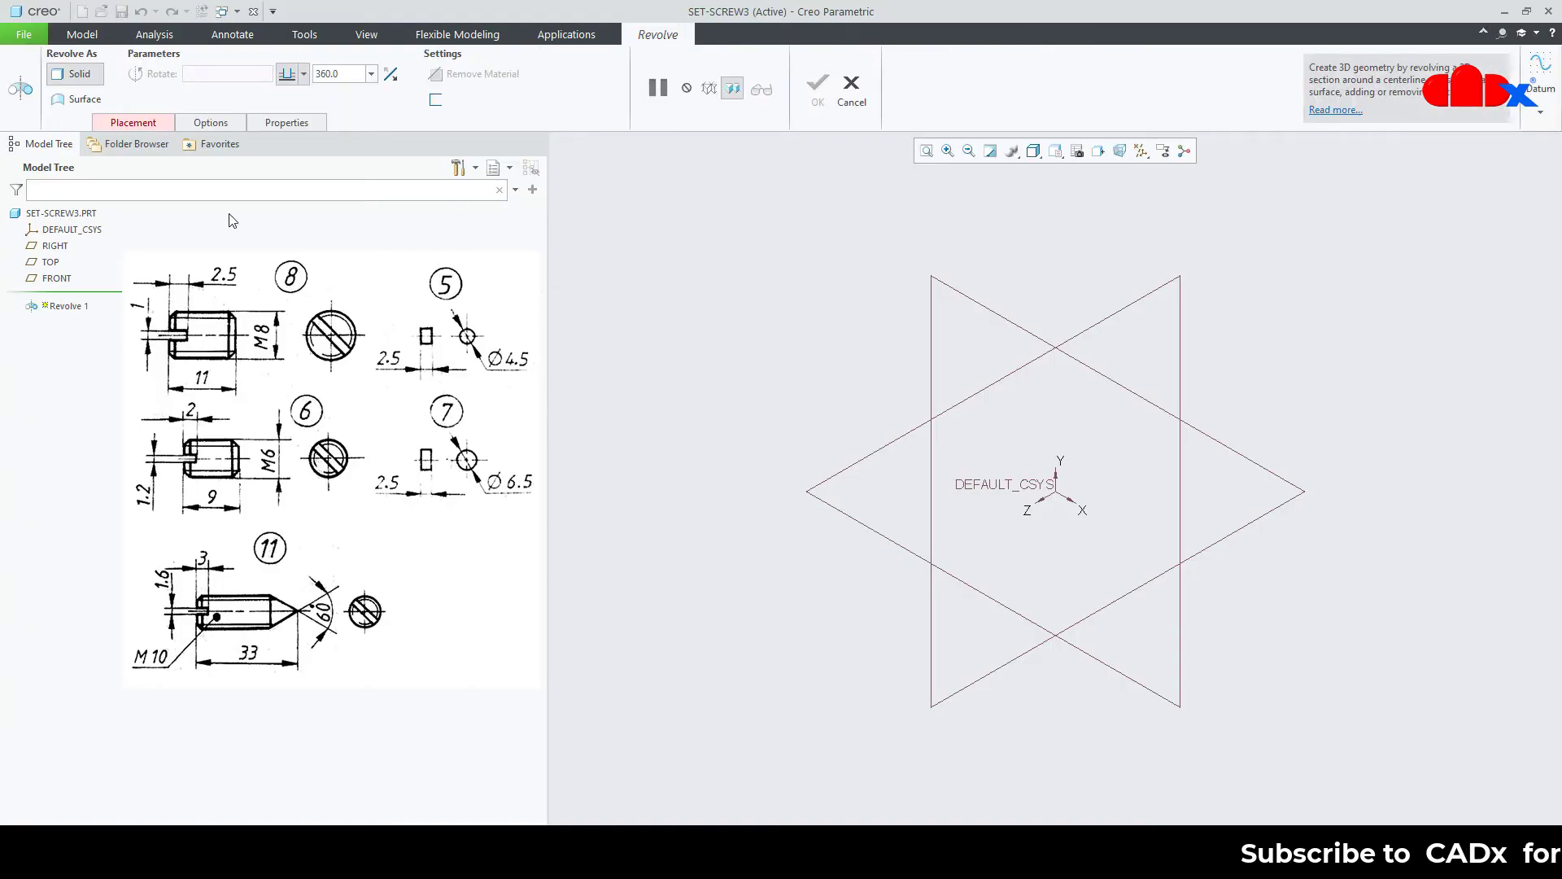
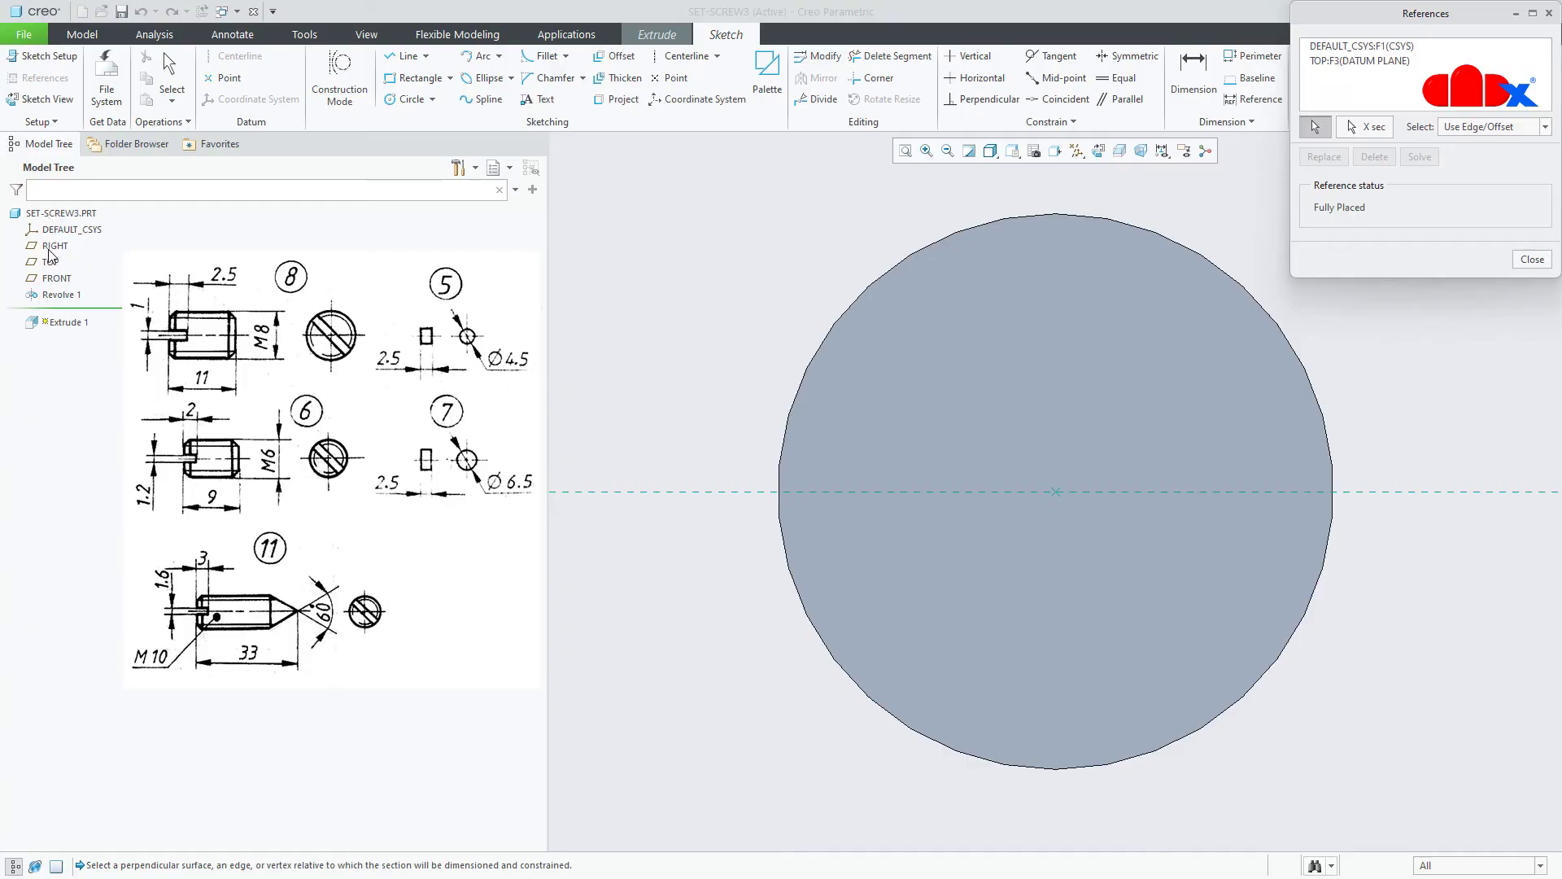
- Add the FRONT plane as a sketch reference and sketch a diagonal line through the centre, ending on the circular edge at both sides
click(54, 278)
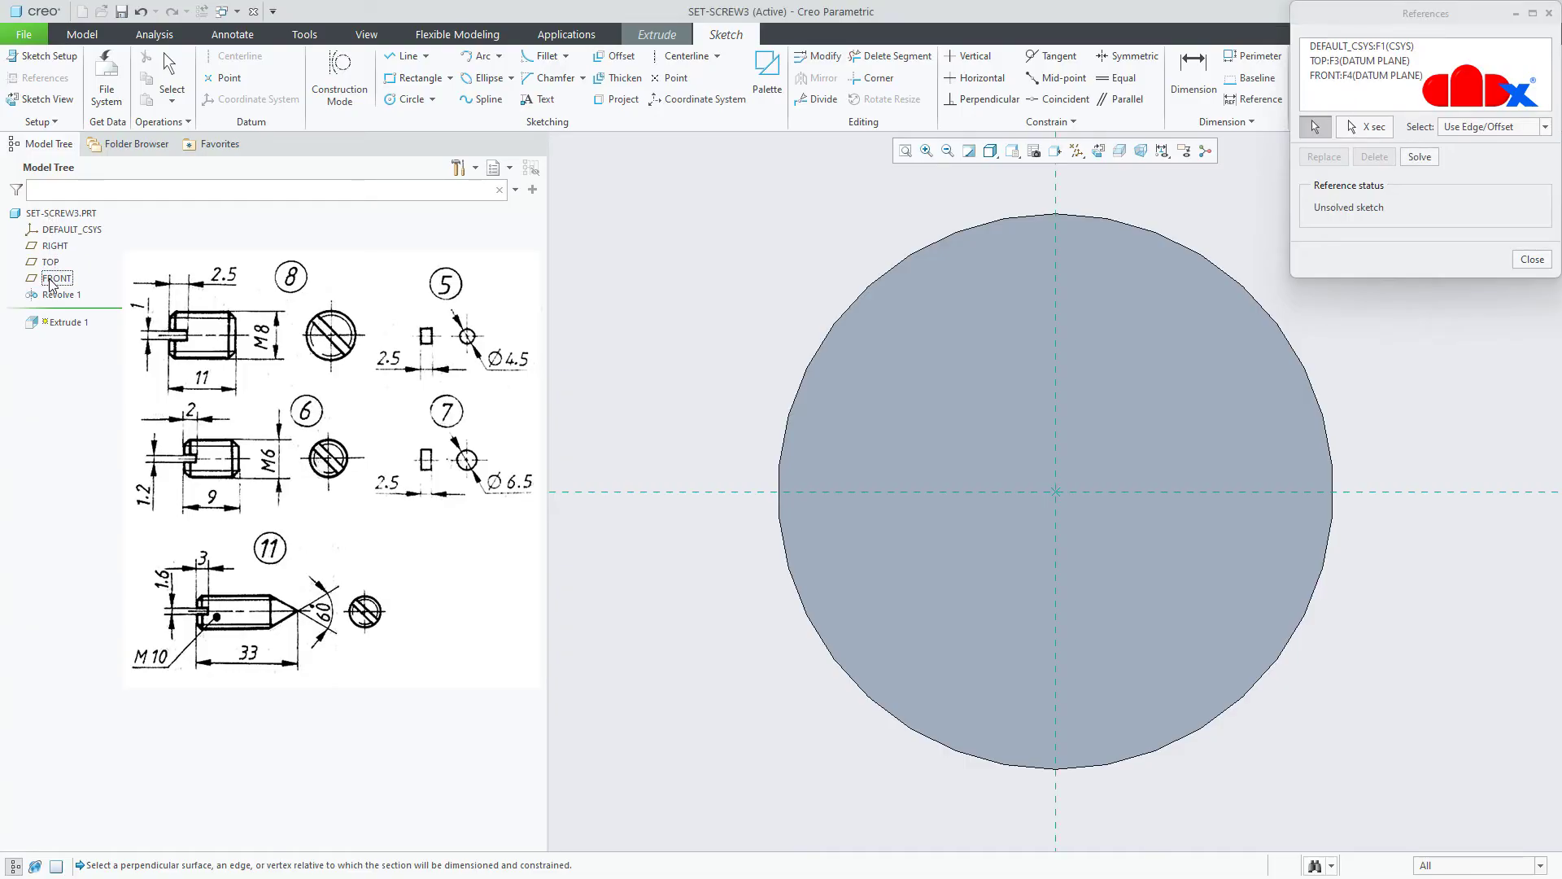
middle_click(677, 358)
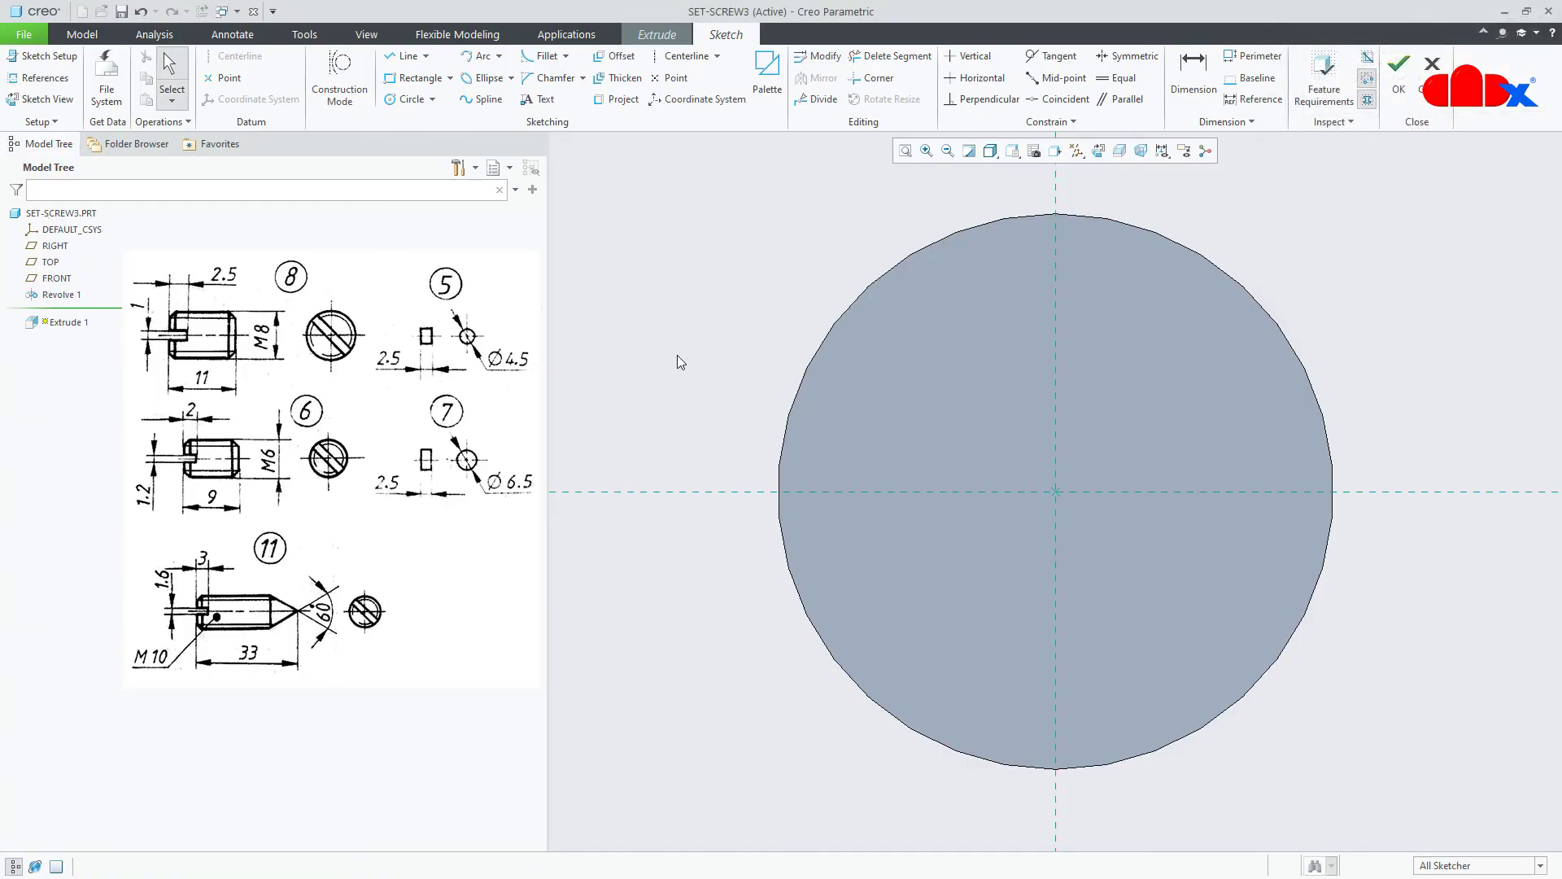
right_click(678, 358)
click(714, 383)
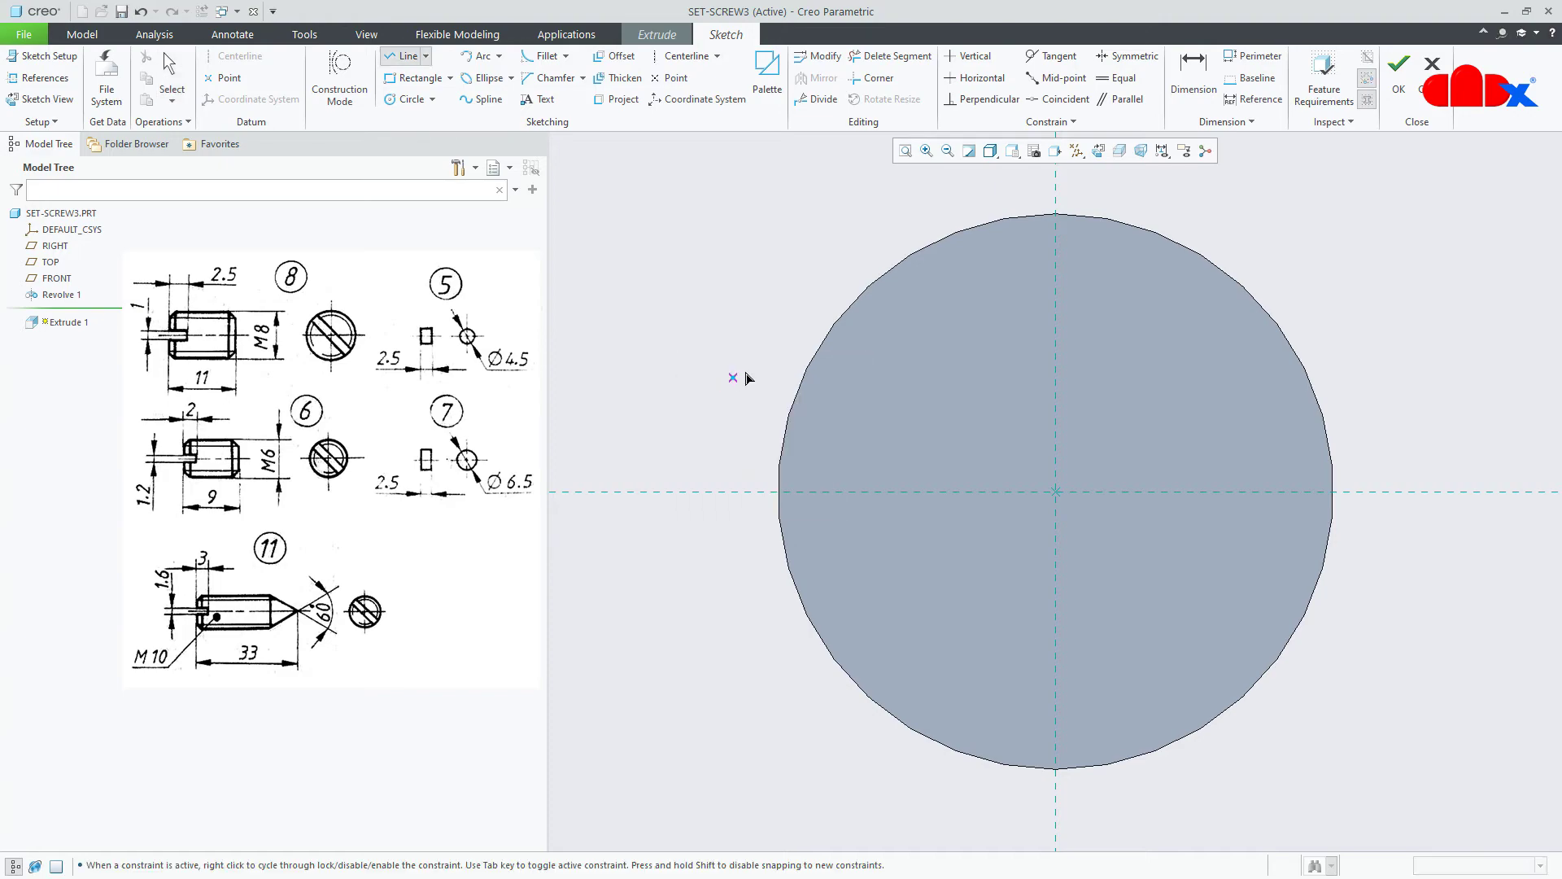
click(852, 304)
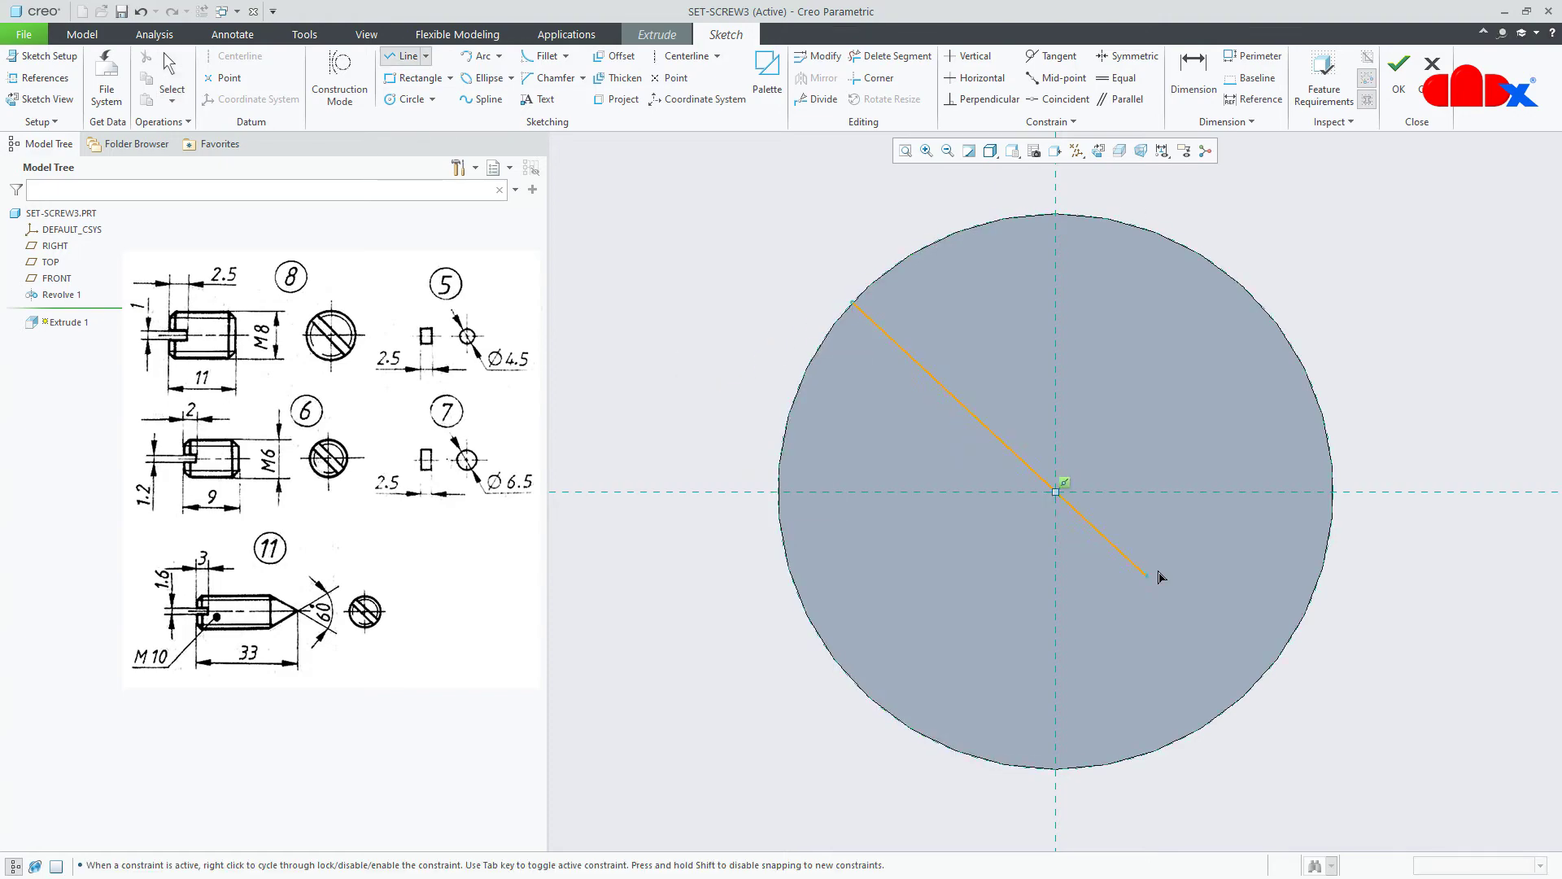
click(1260, 679)
middle_click(1294, 706)
- Set the diagonal line's angle to the horizontal reference to 45 degrees and finish the sketch
double_click(1169, 552)
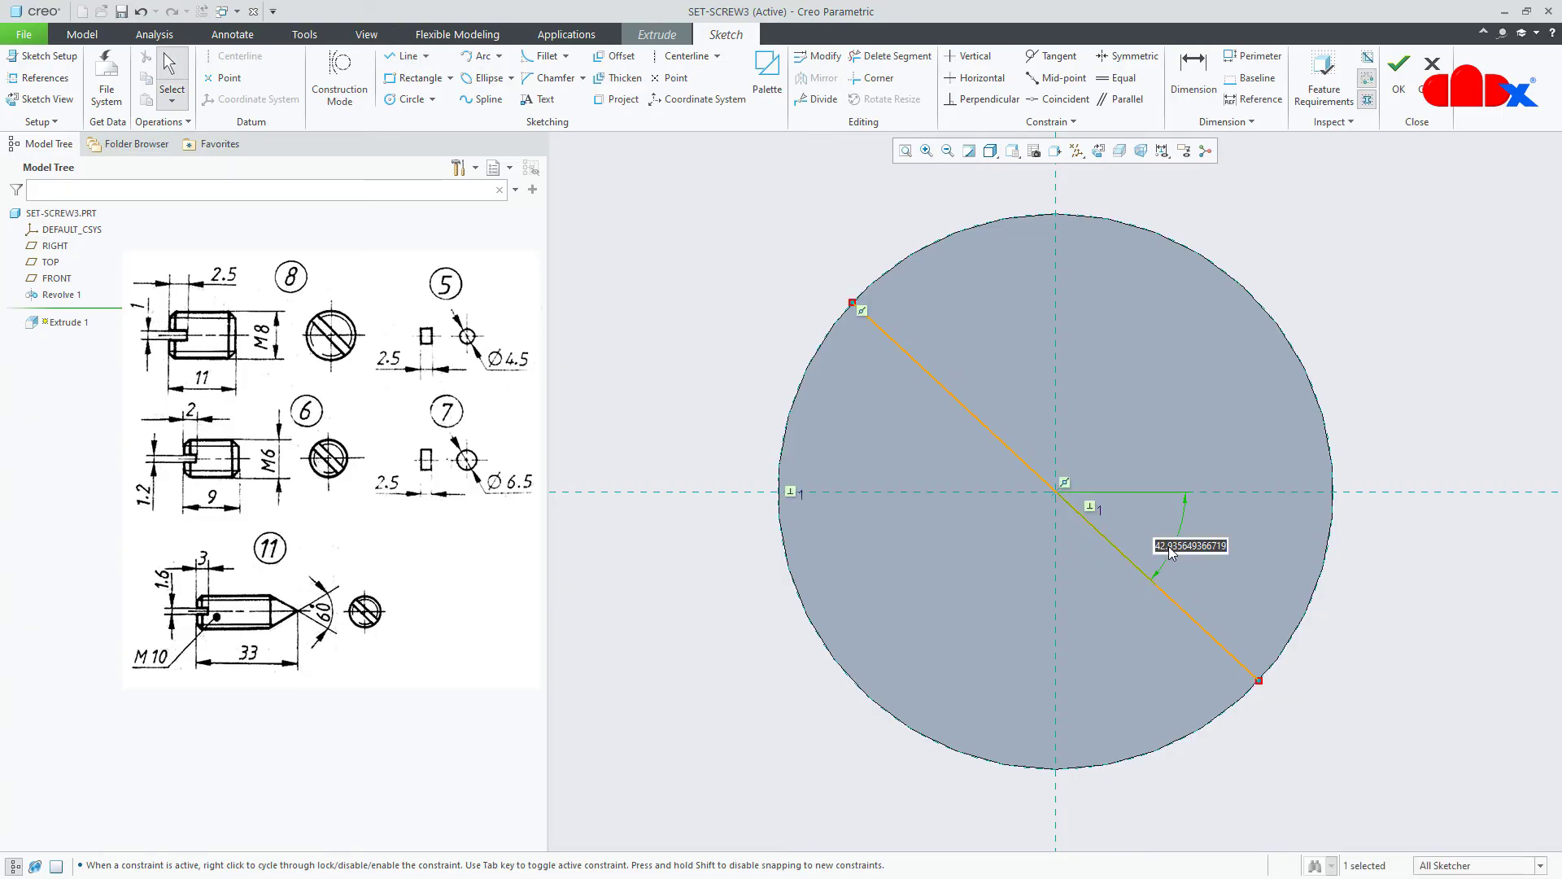
text(45)
key(Return)
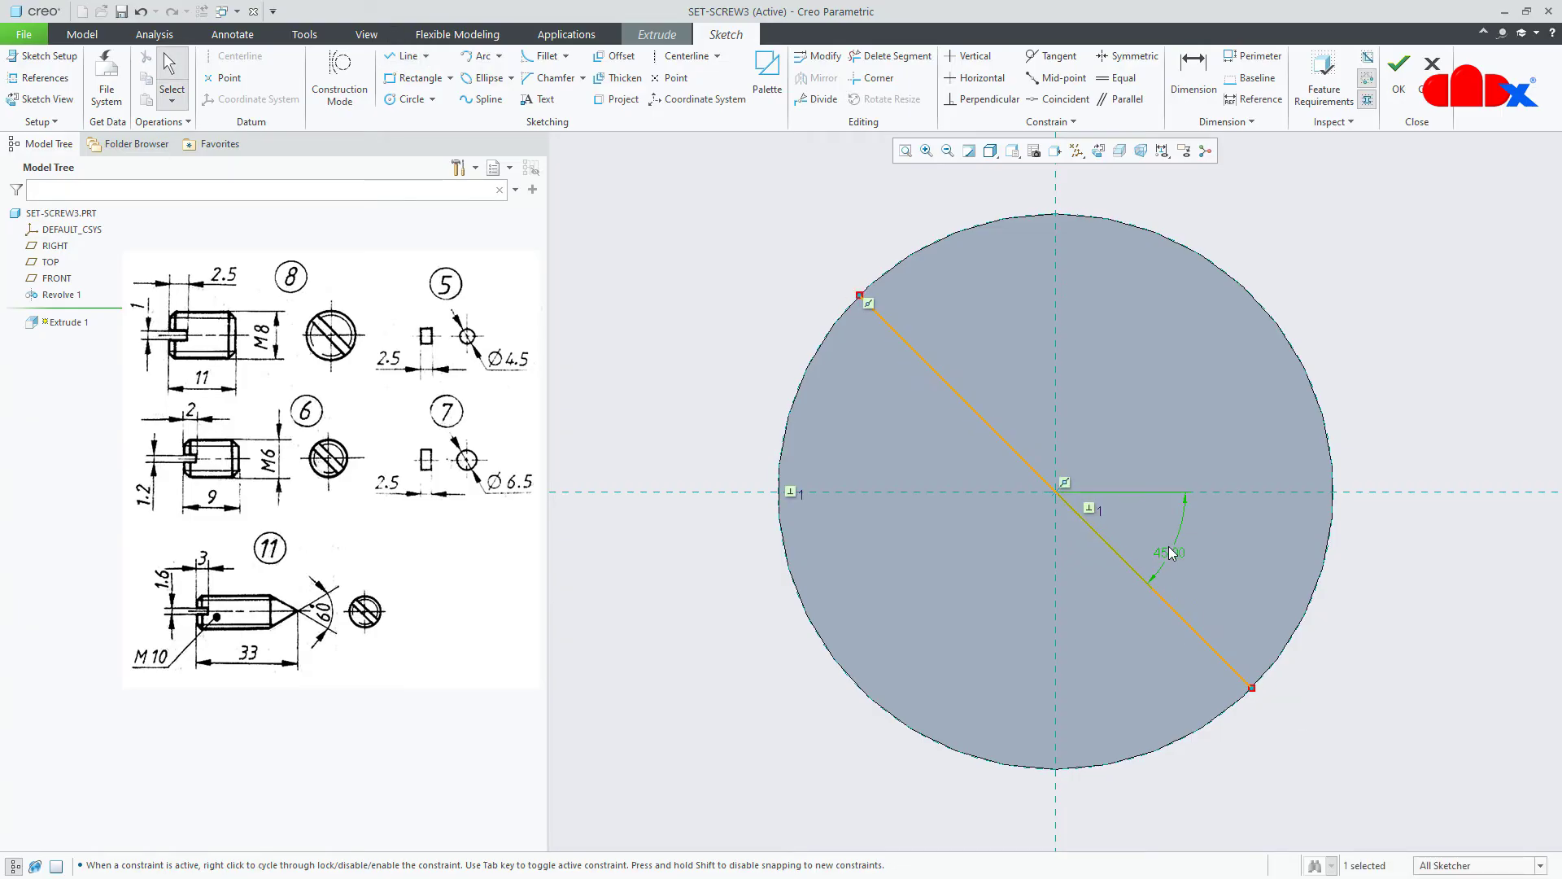
click(1399, 69)
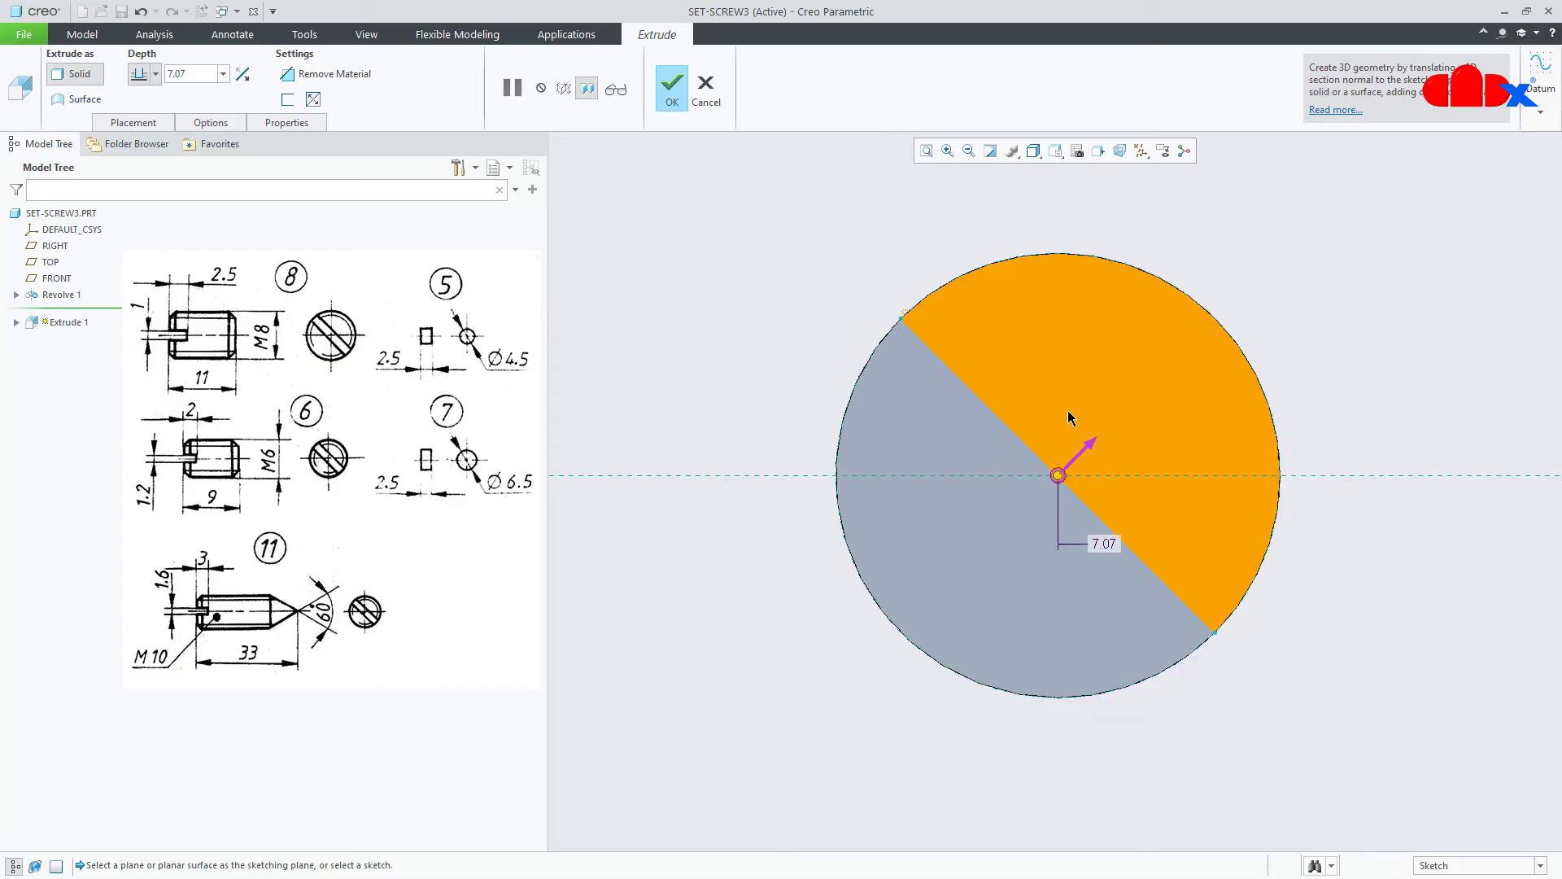
- Make the extrude a thickened cut 1.6 mm wide, directed into the screw and centred on the sketched line
middle_drag(1071, 415, 1026, 470)
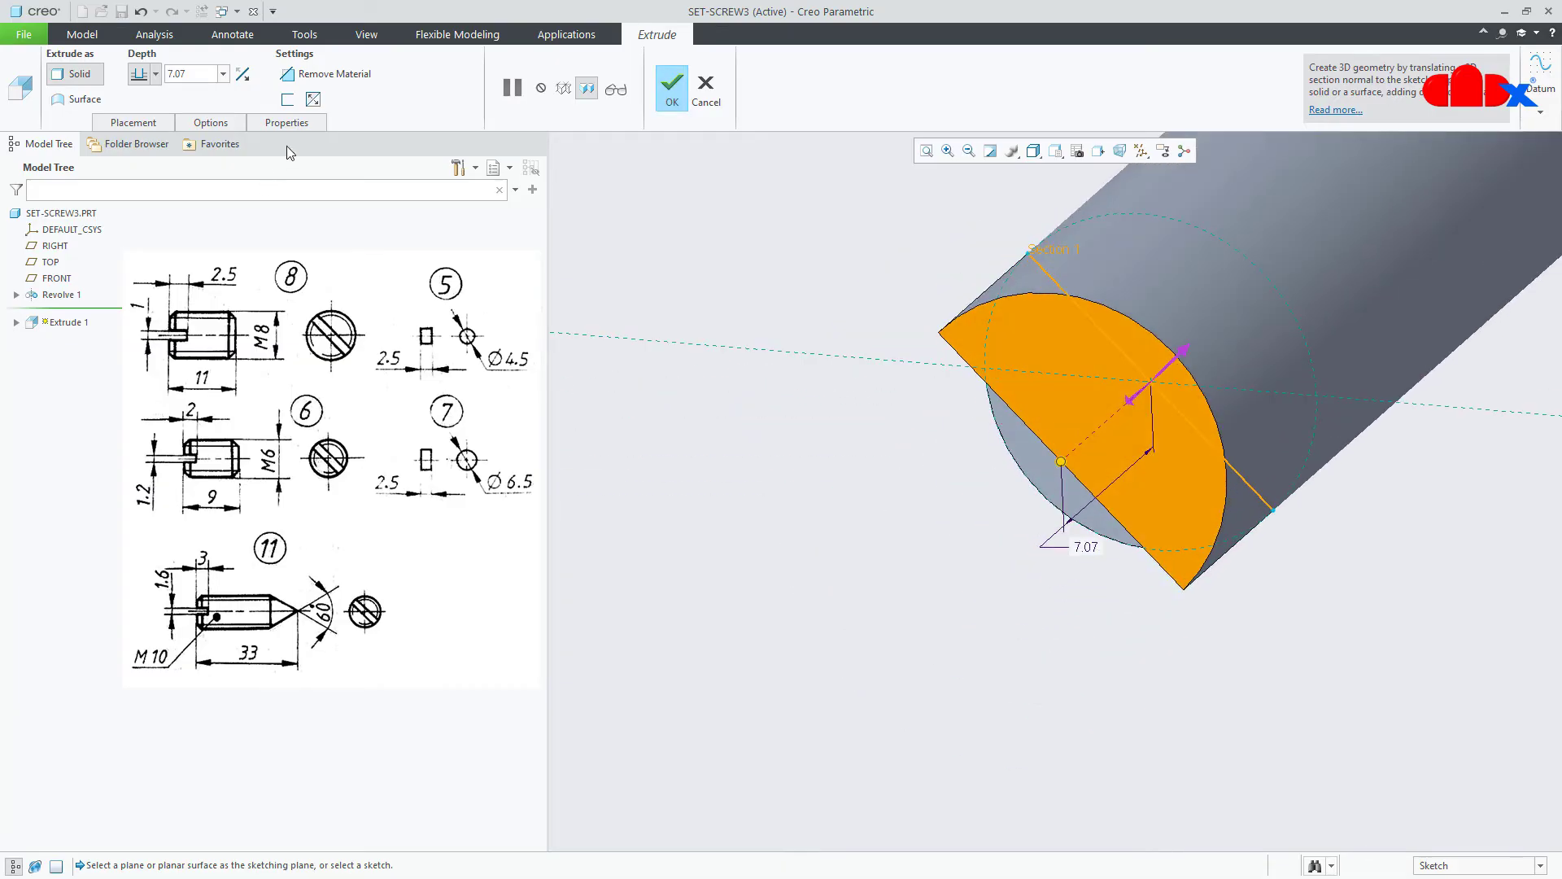
click(288, 99)
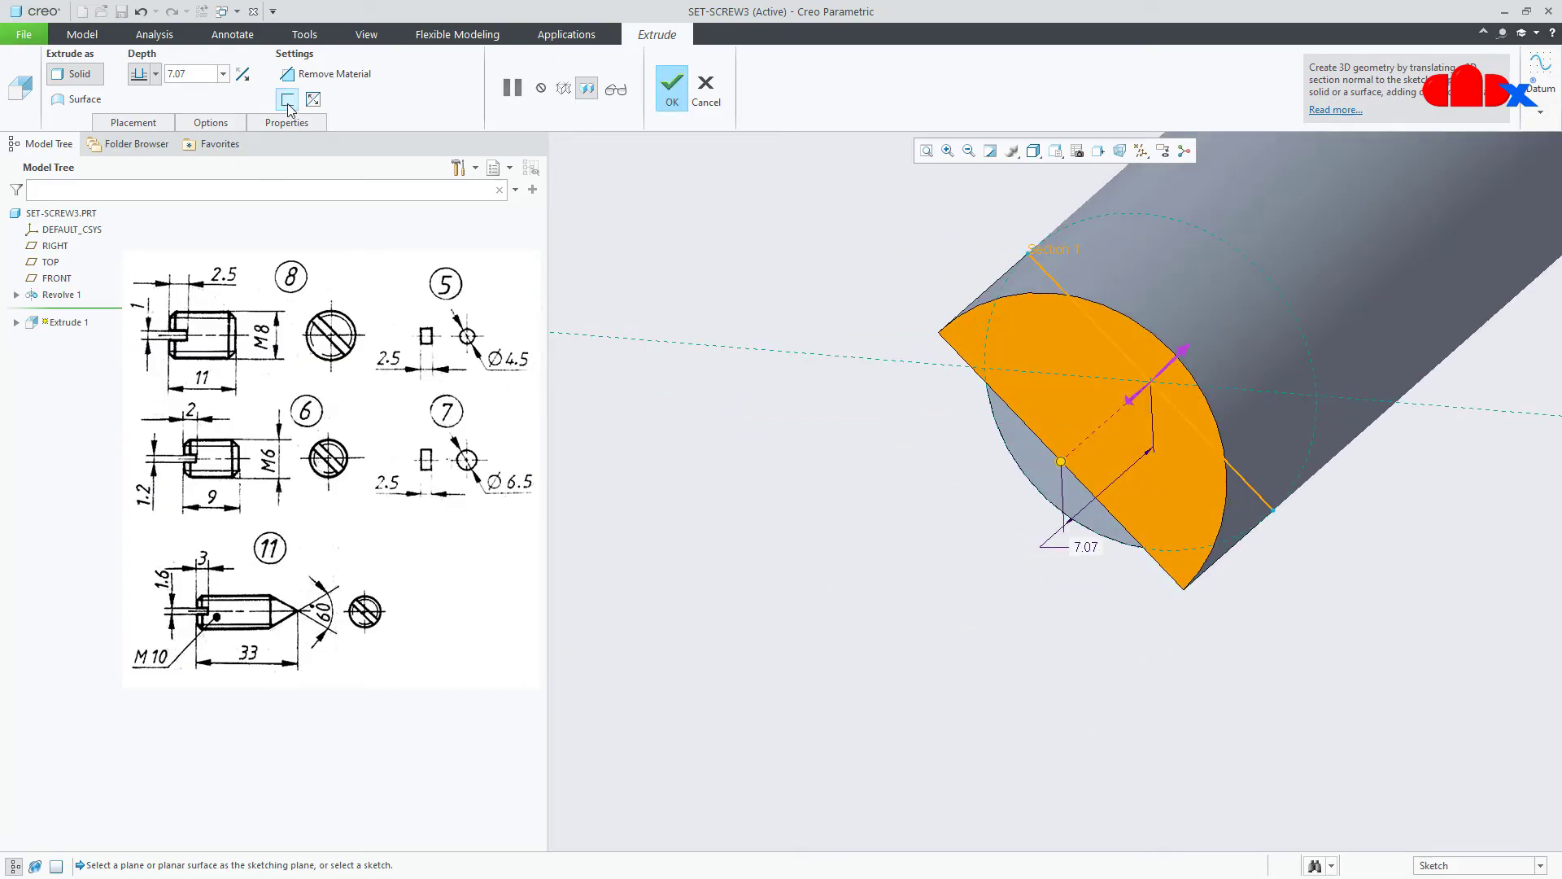
click(242, 77)
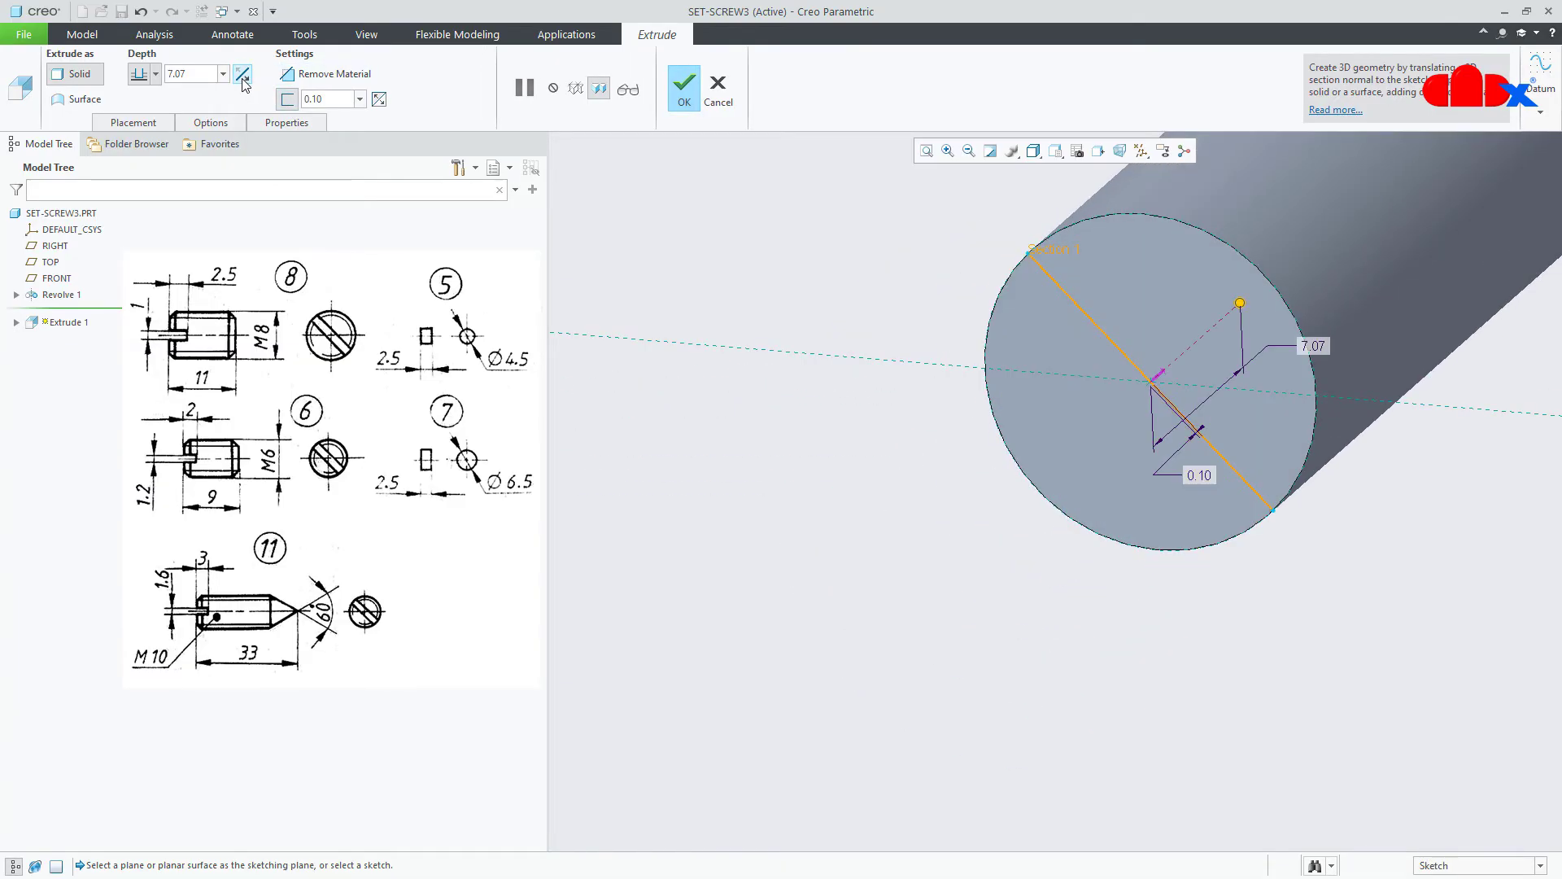
double_click(346, 100)
text(1.6)
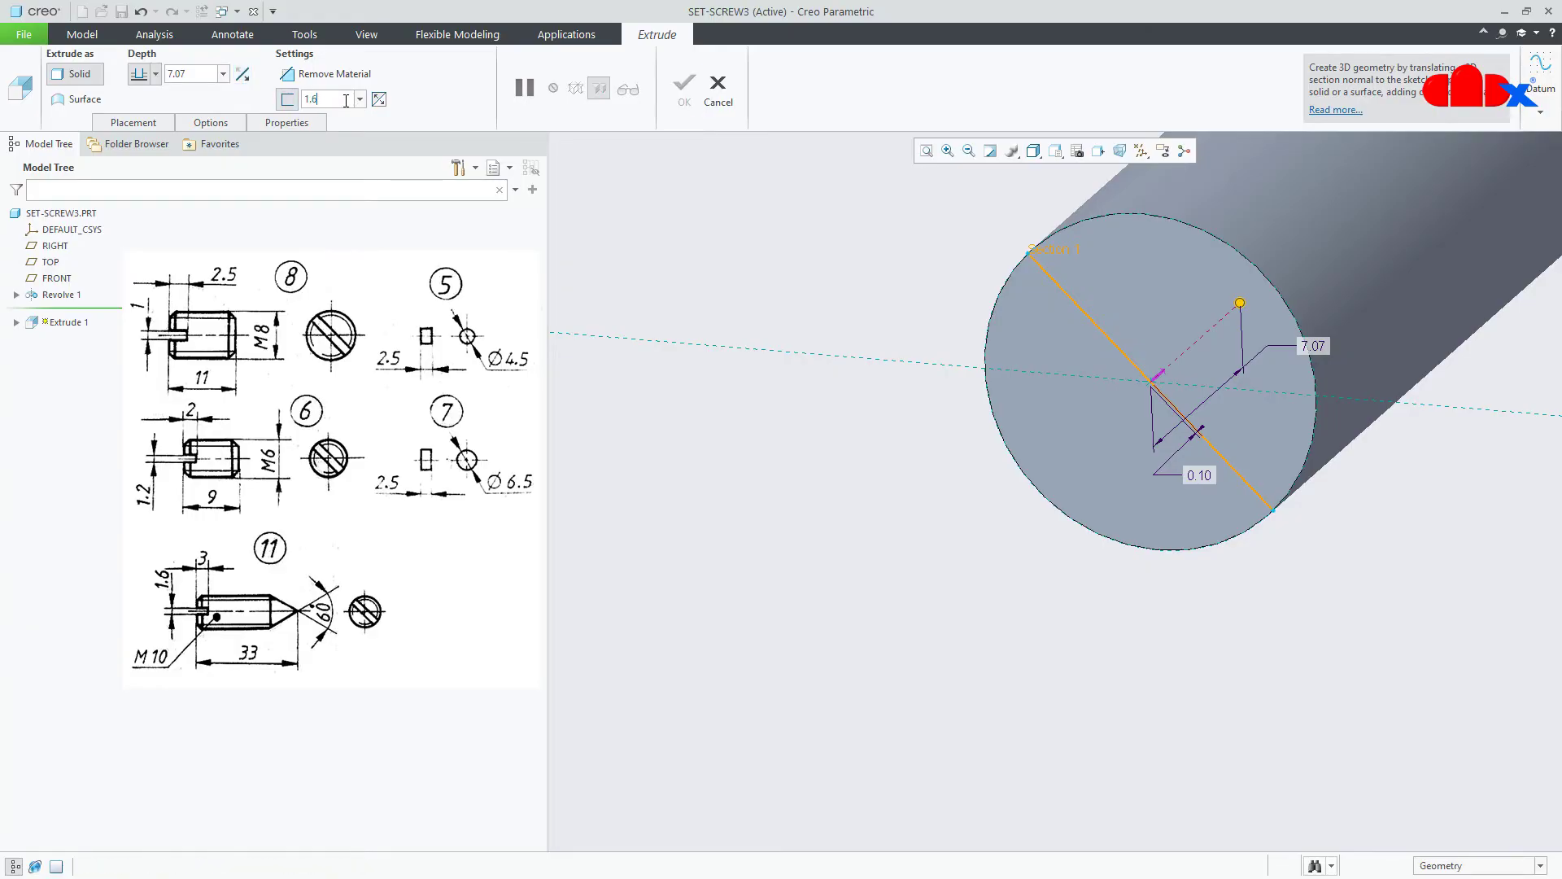
key(Return)
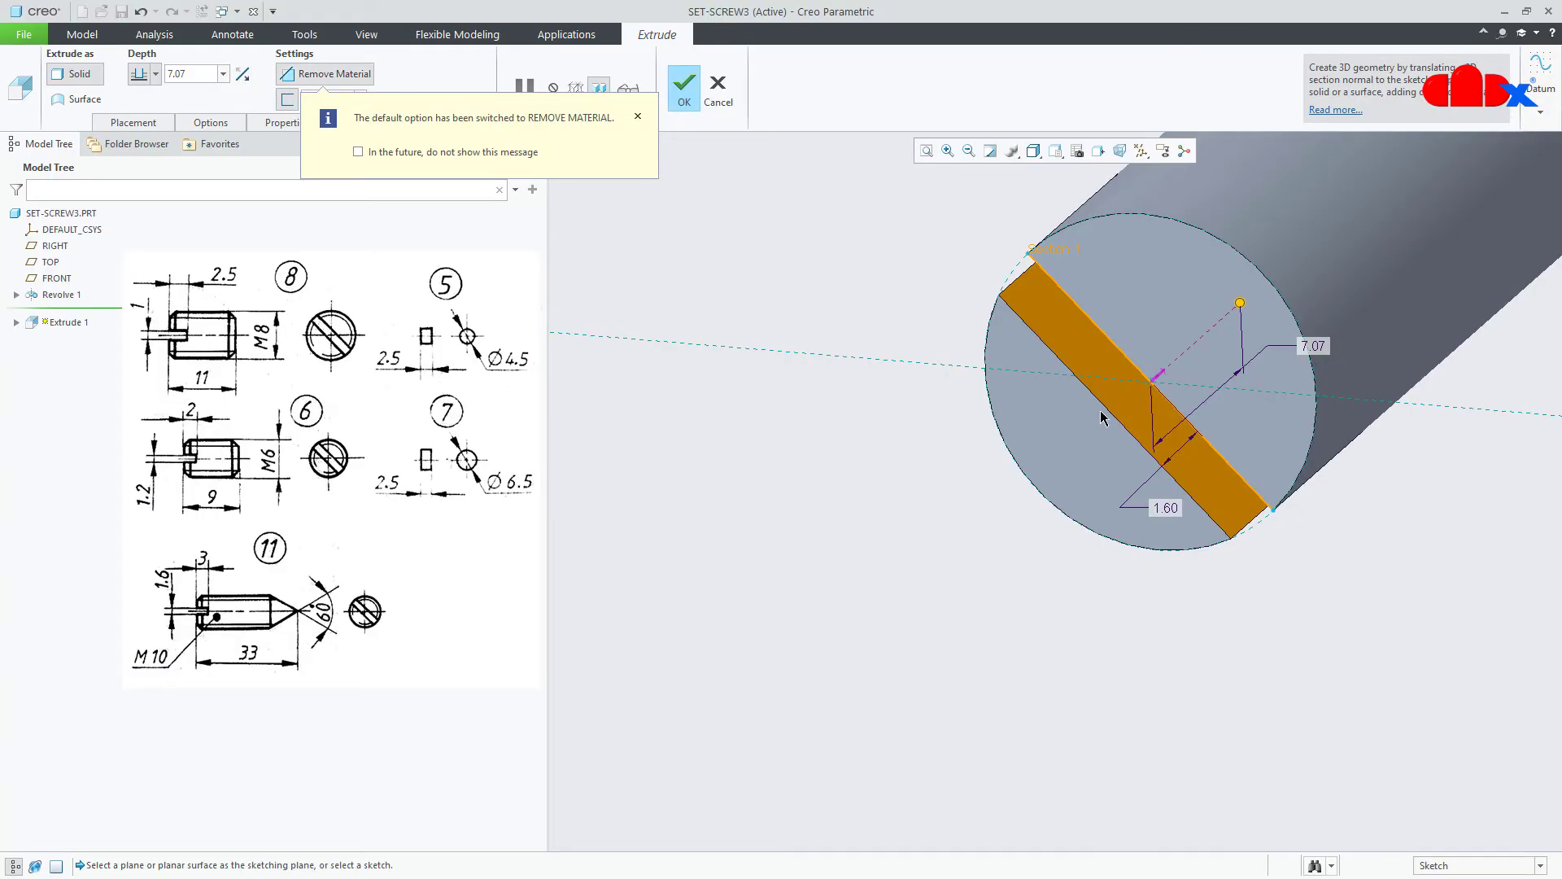
middle_drag(1101, 411, 1129, 380)
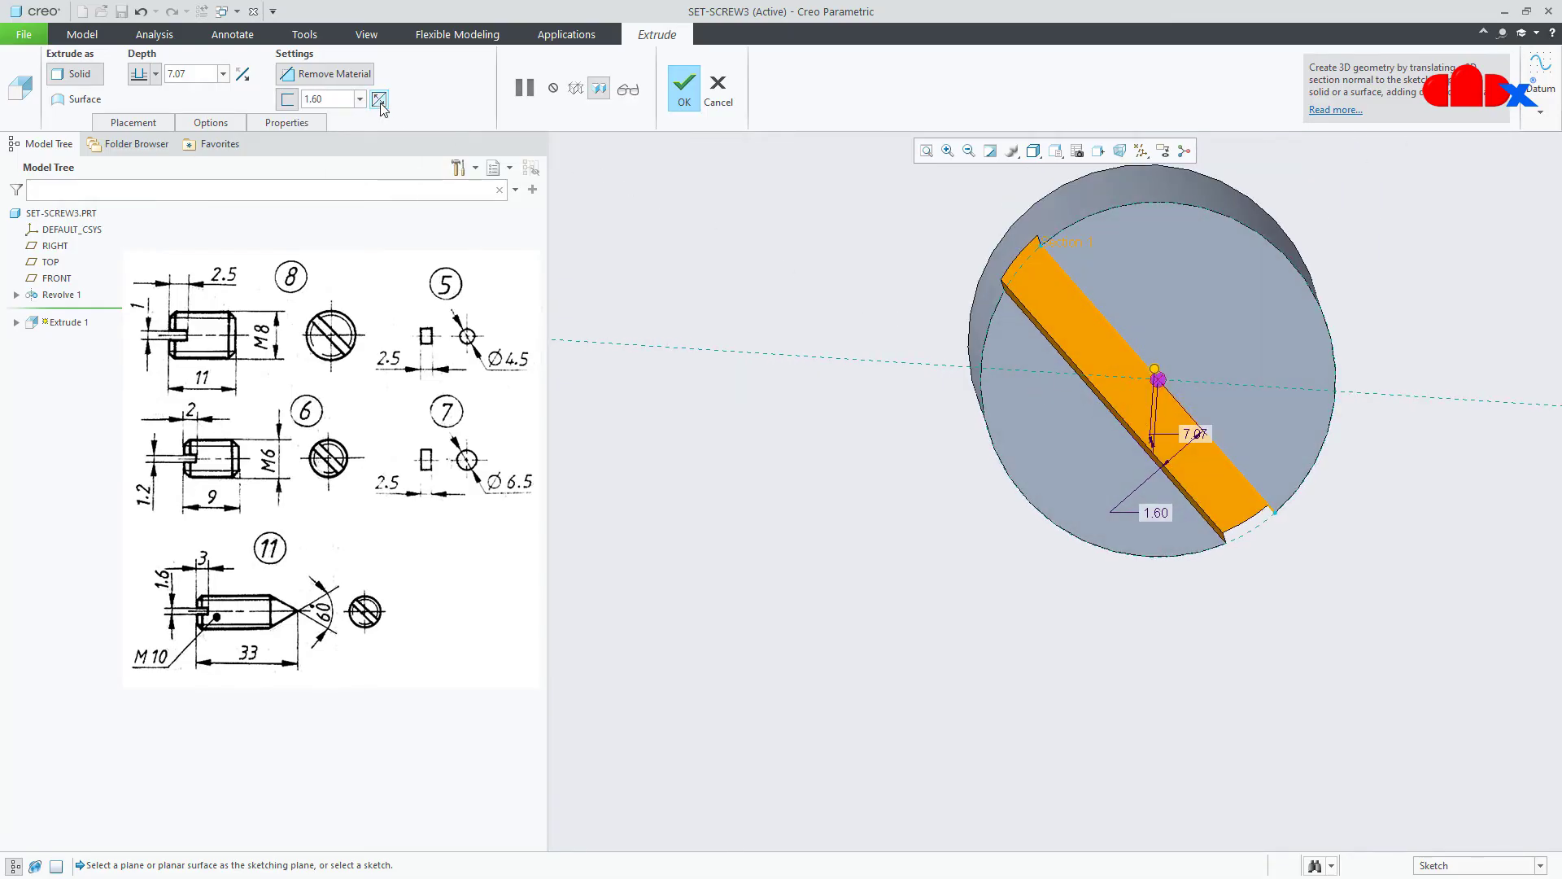
click(379, 100)
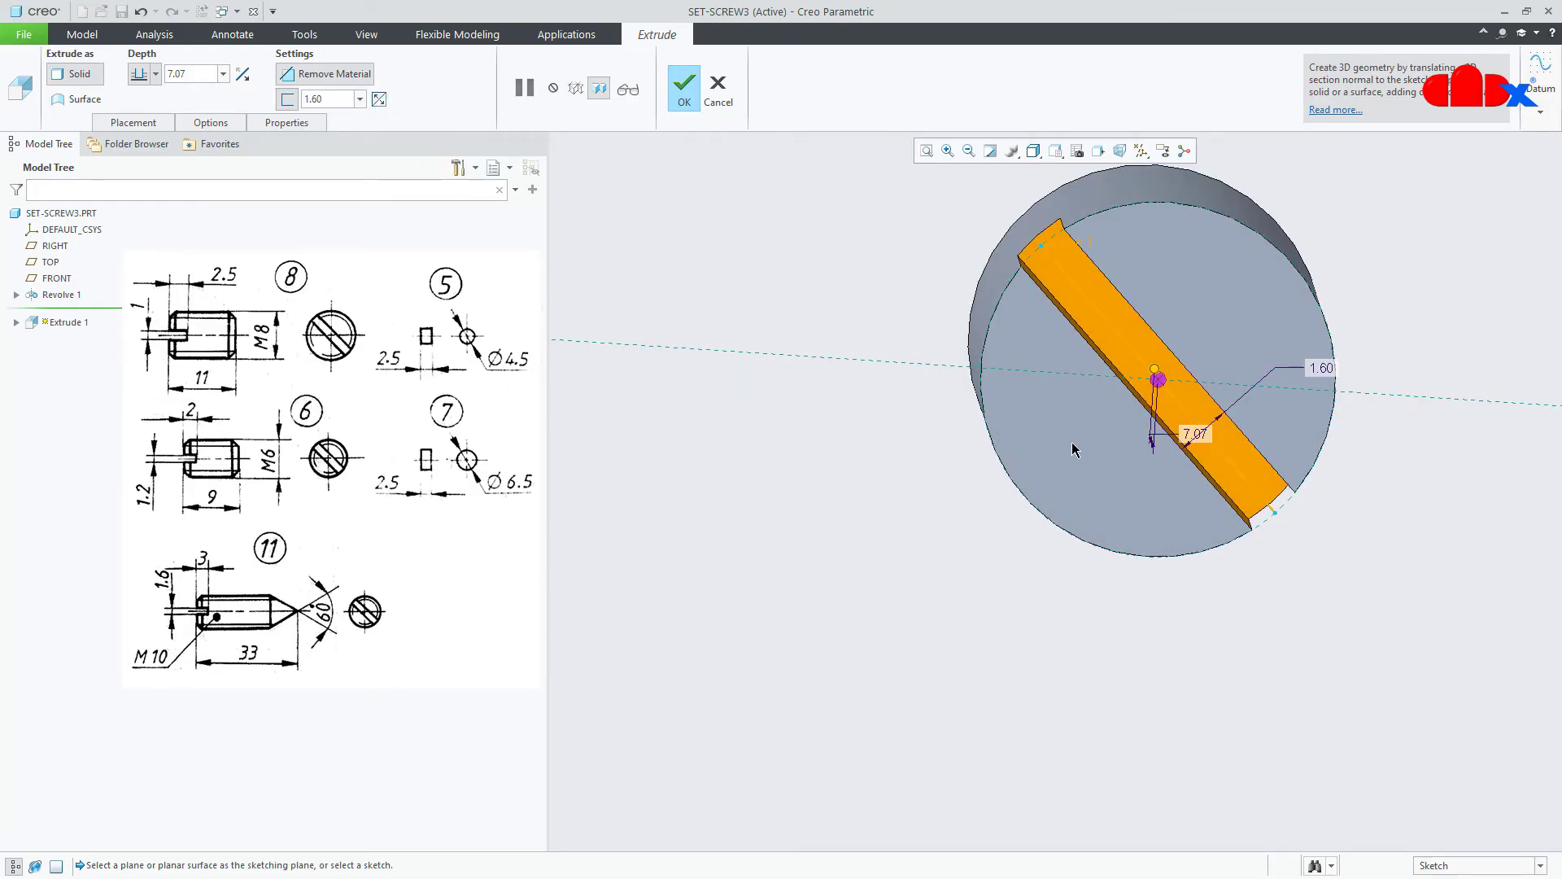
middle_drag(1024, 435, 1046, 451)
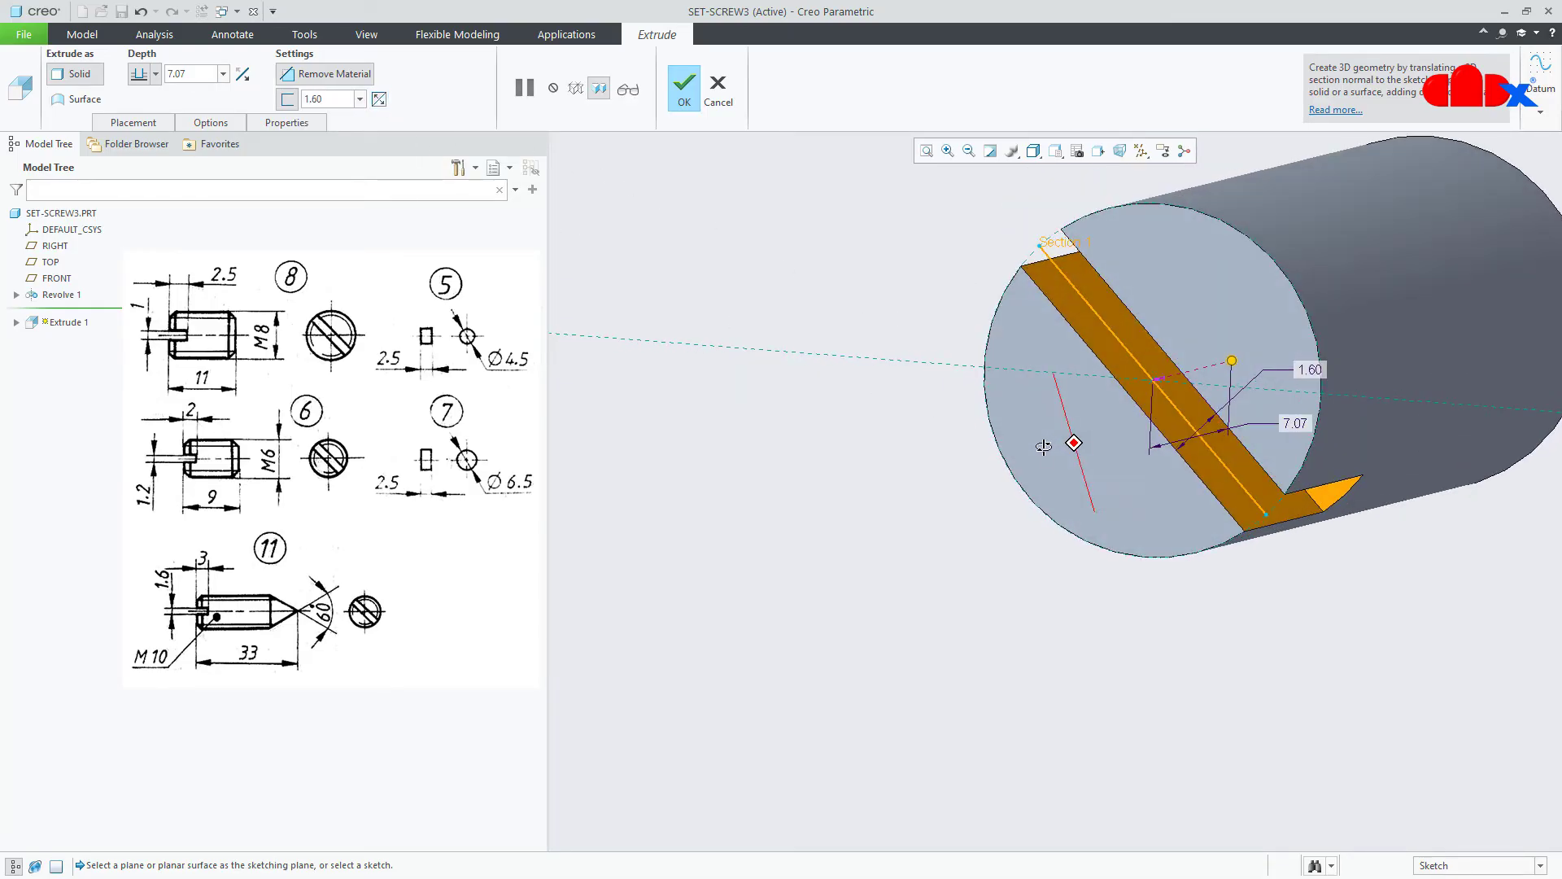
- Set the slot cut's depth to 3 mm, complete the extrude and return to the default orientation
double_click(1294, 424)
text(3)
key(Return)
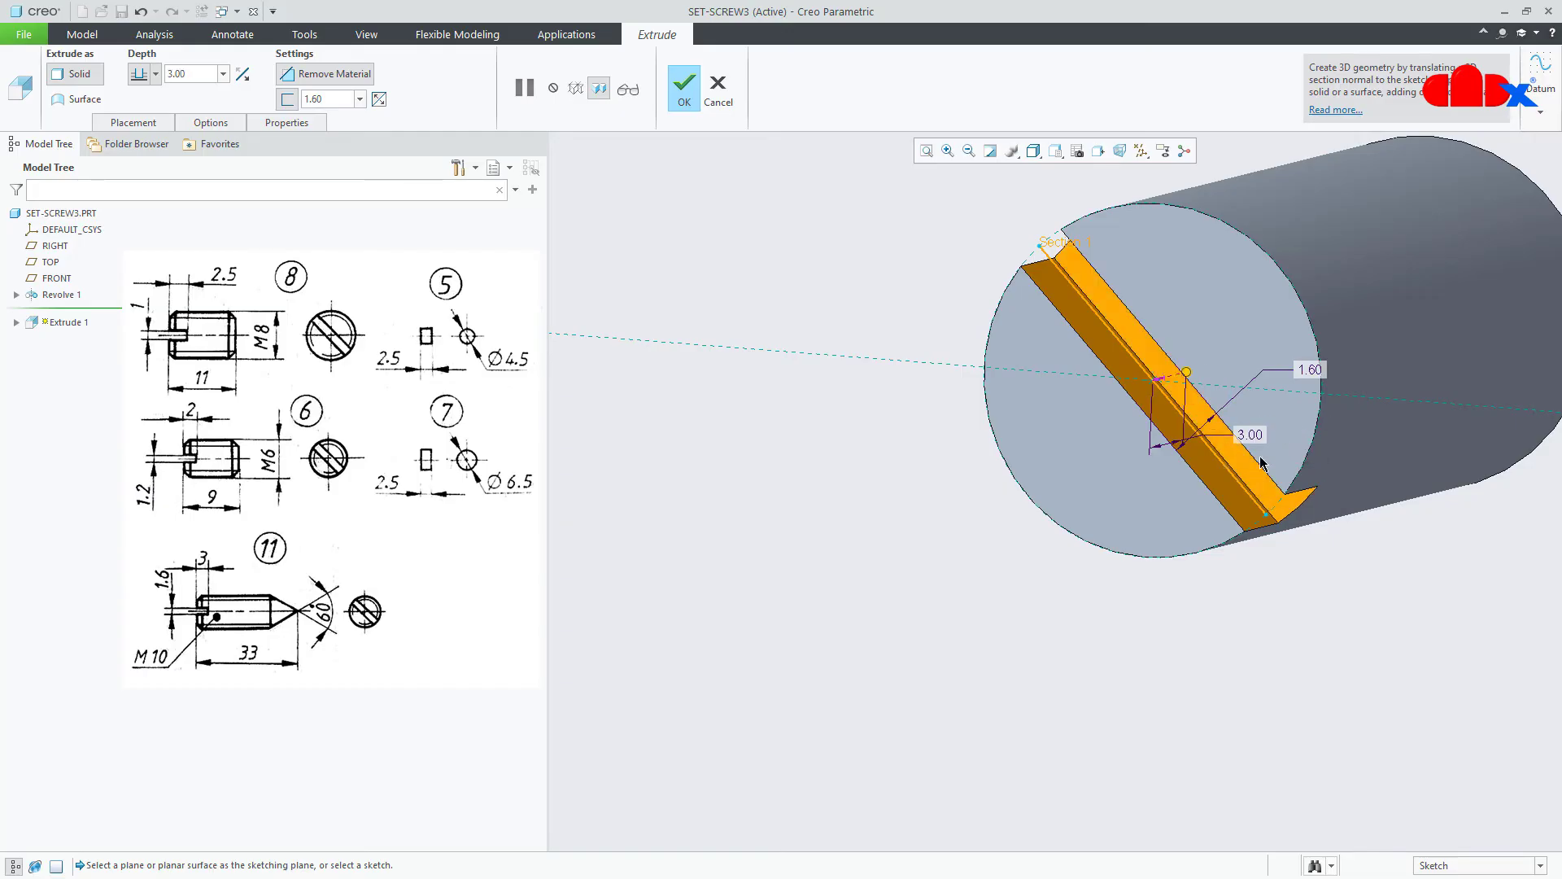
middle_click(1094, 649)
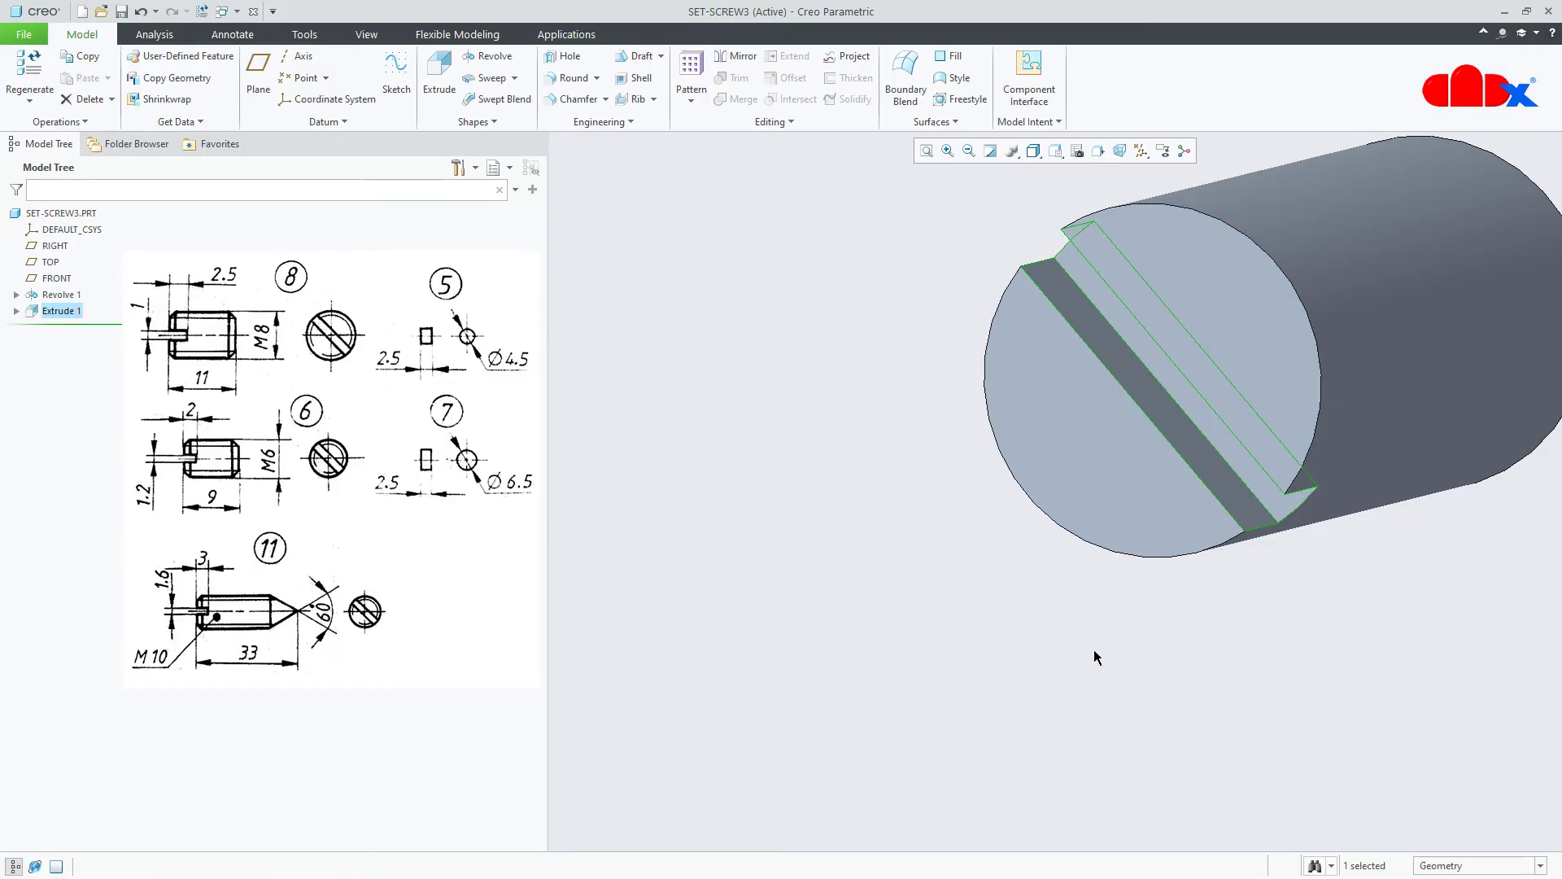
key(ctrl+d)
click(1024, 691)
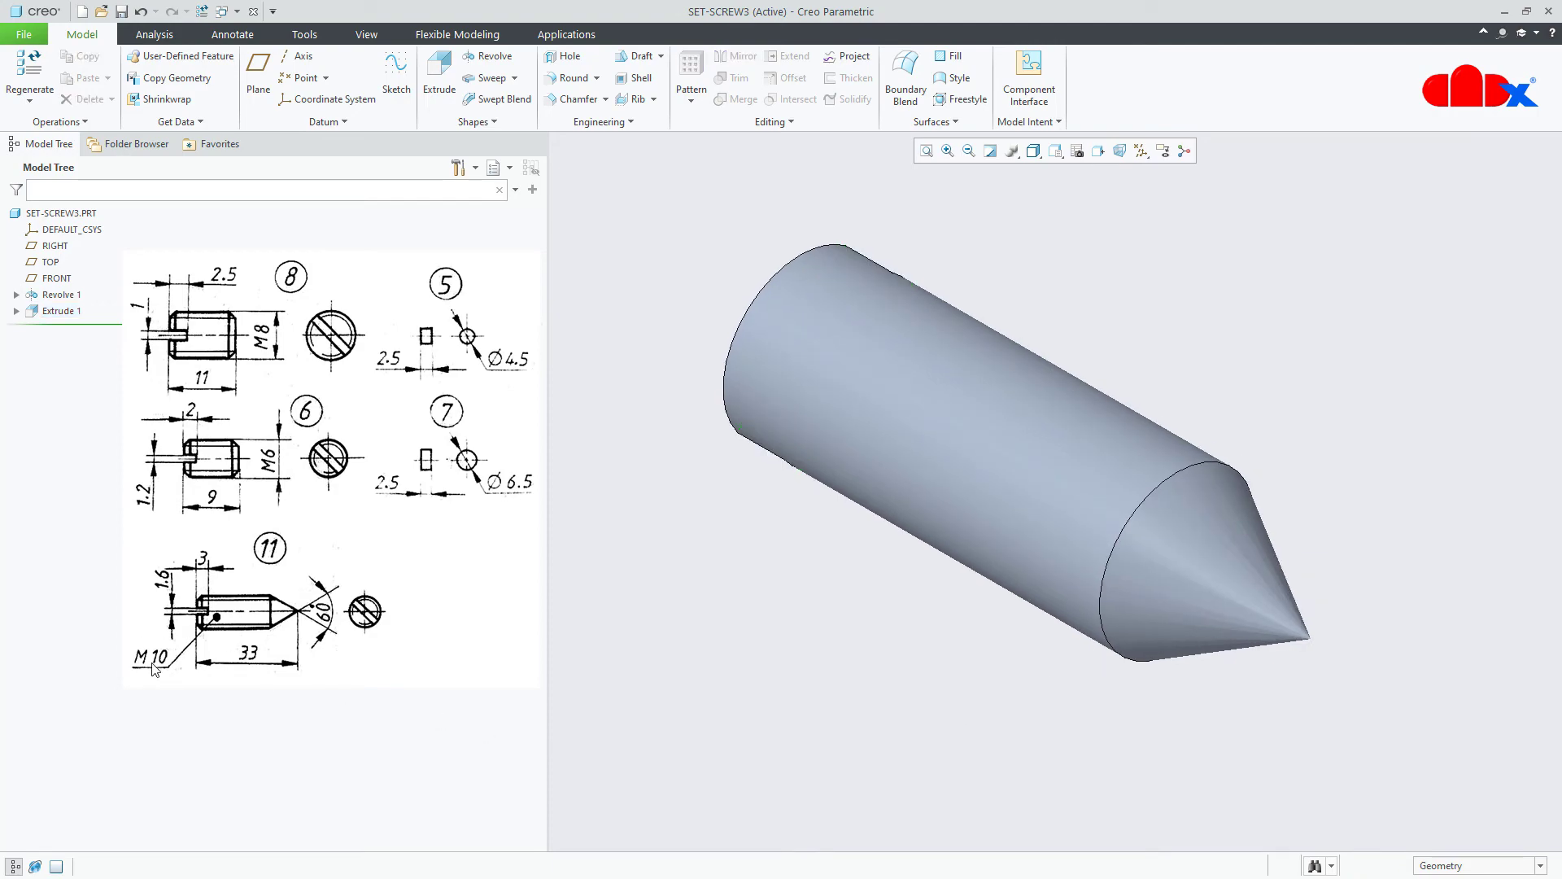
- Start a cosmetic thread on the screw's cylindrical surface, with the slotted end face as its start location
click(604, 121)
click(602, 196)
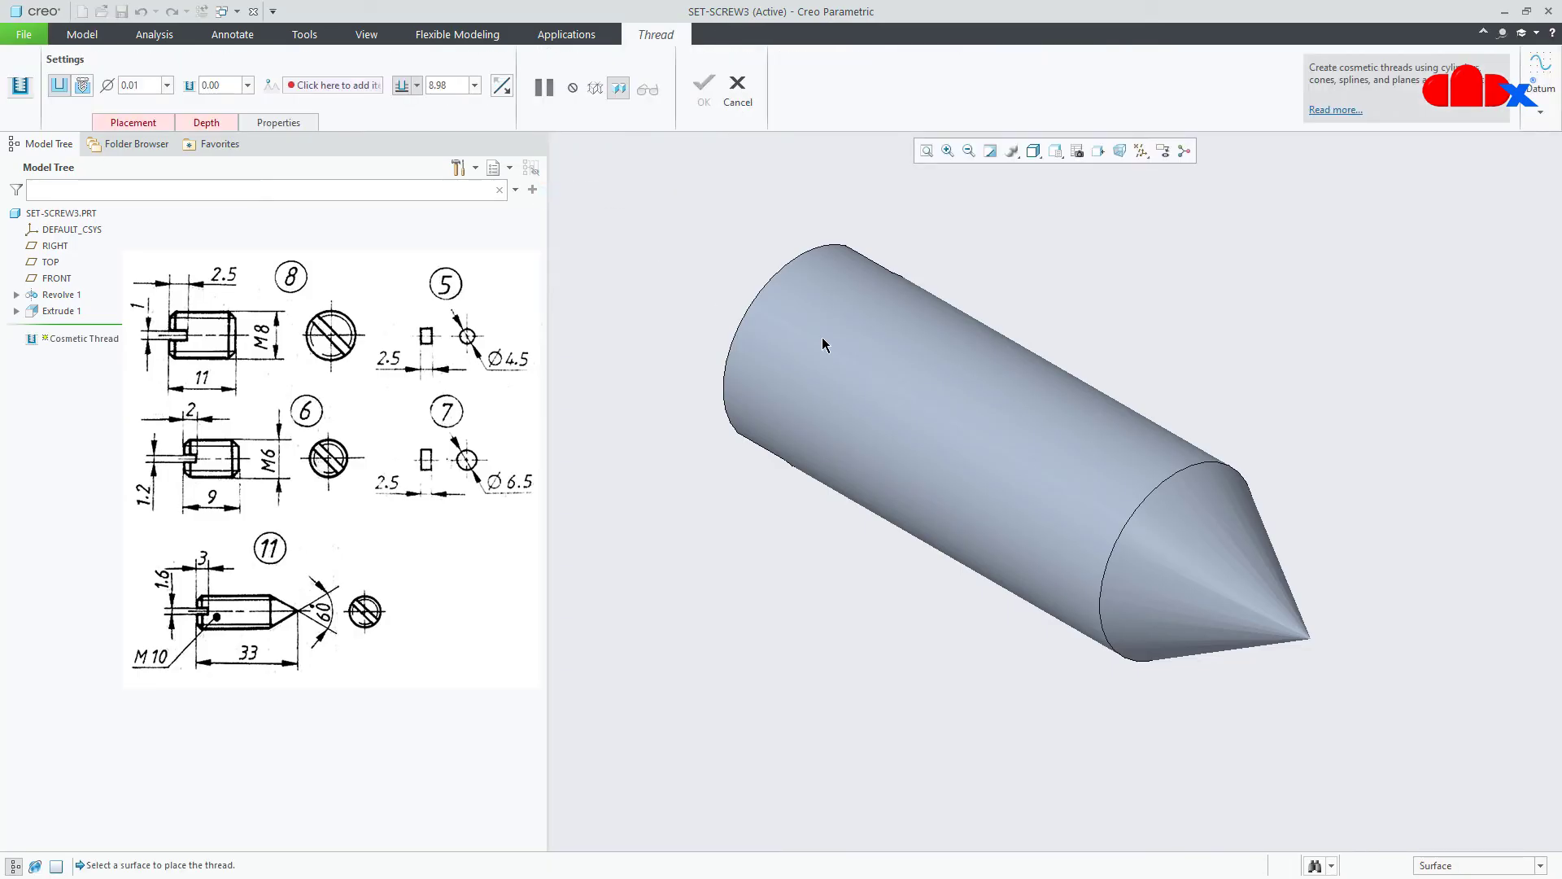
click(921, 460)
middle_drag(921, 460, 1016, 489)
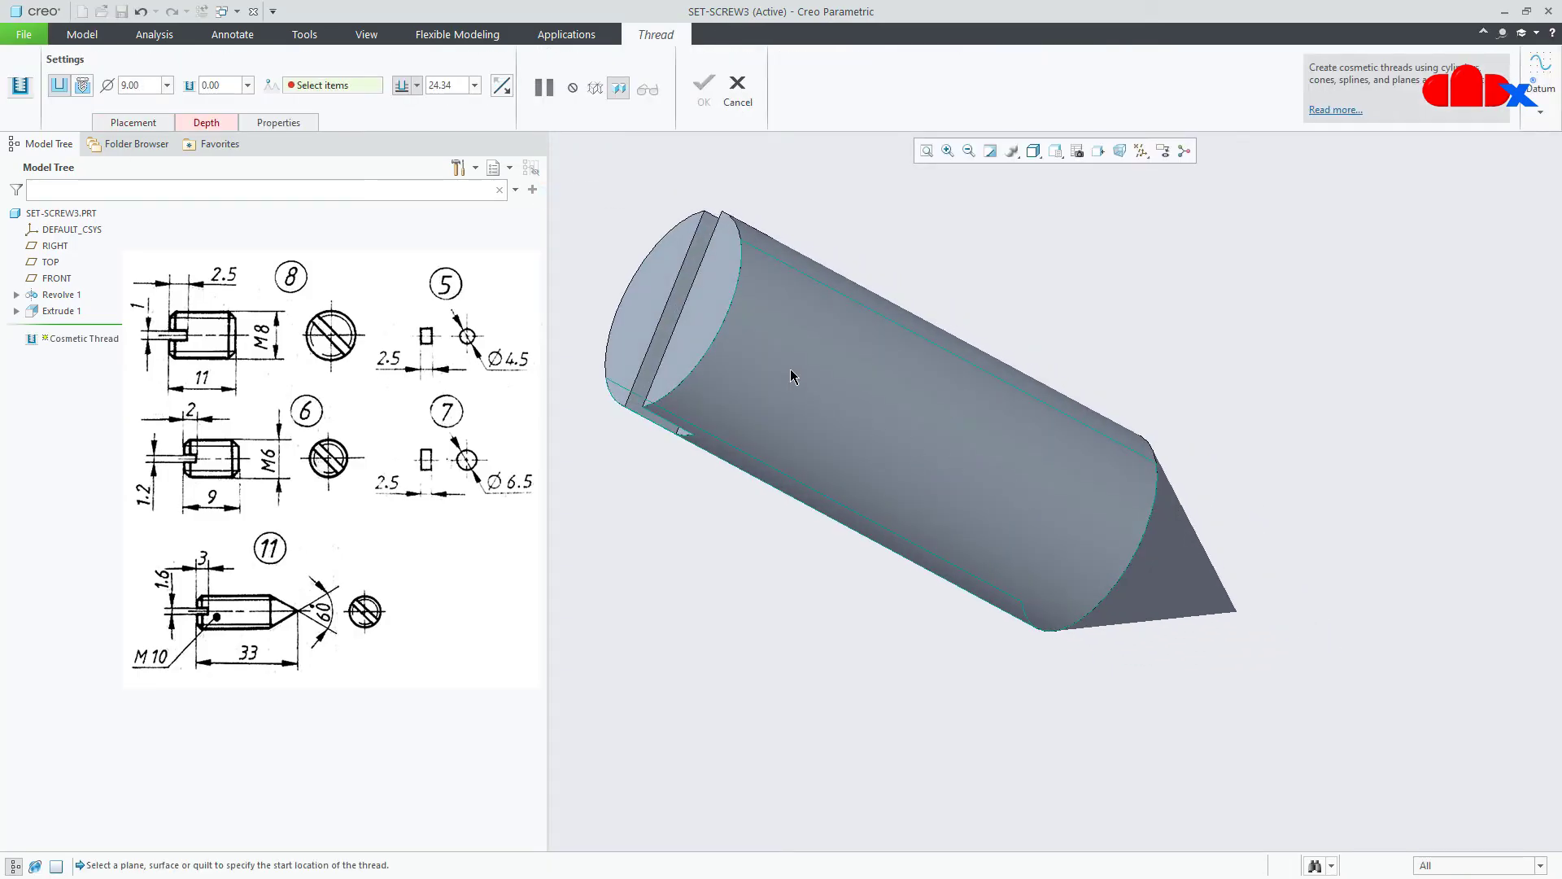
click(704, 324)
middle_drag(896, 483, 851, 460)
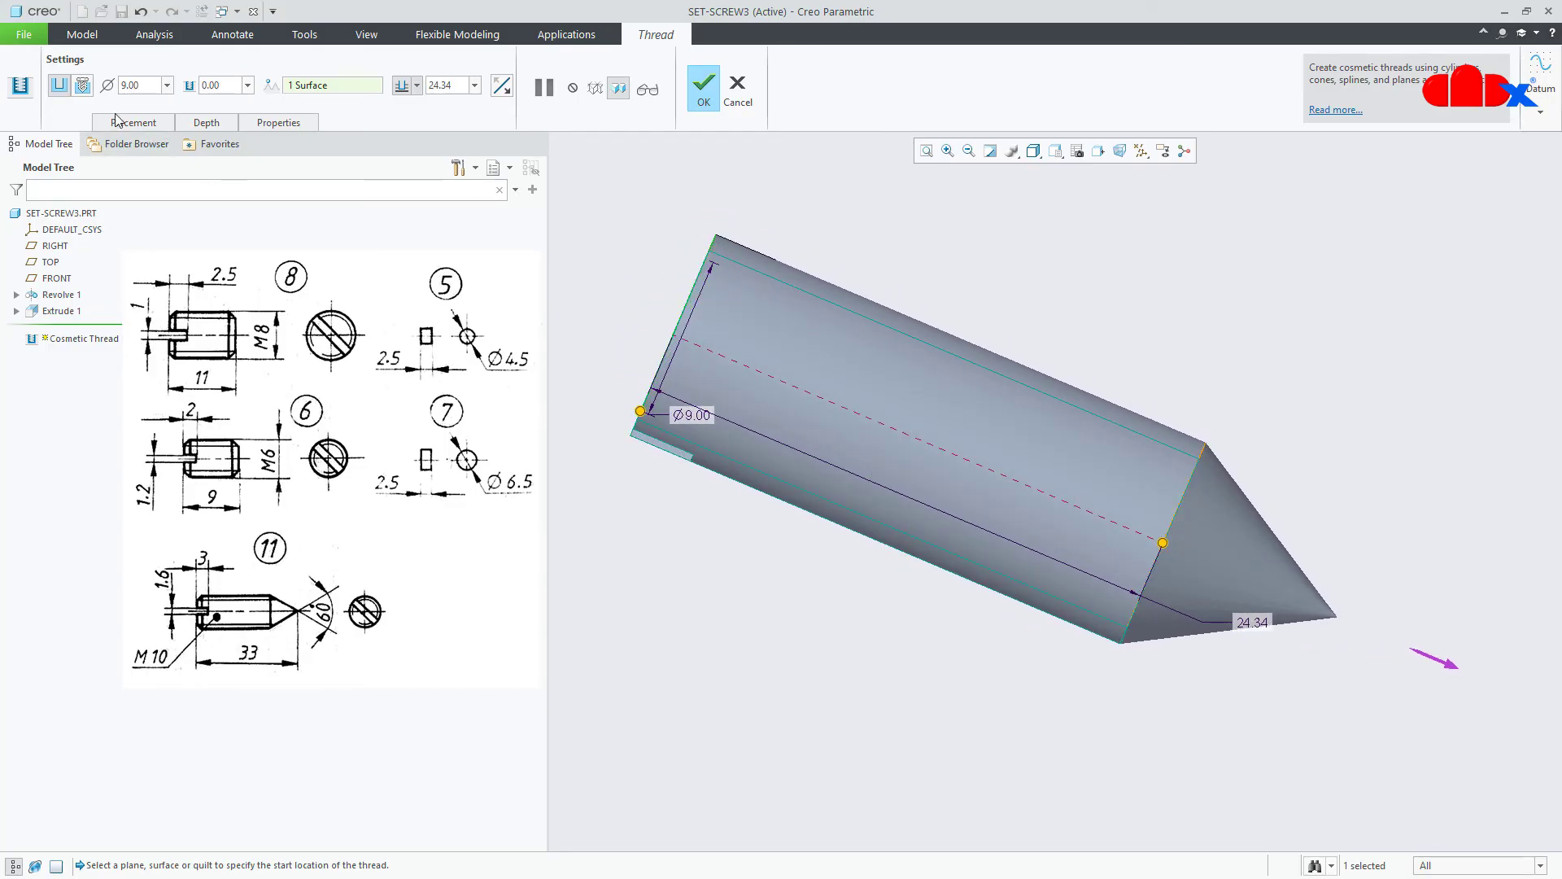
- Make it a standard ISO thread of size M10x1, complete it and return to the default orientation
click(84, 87)
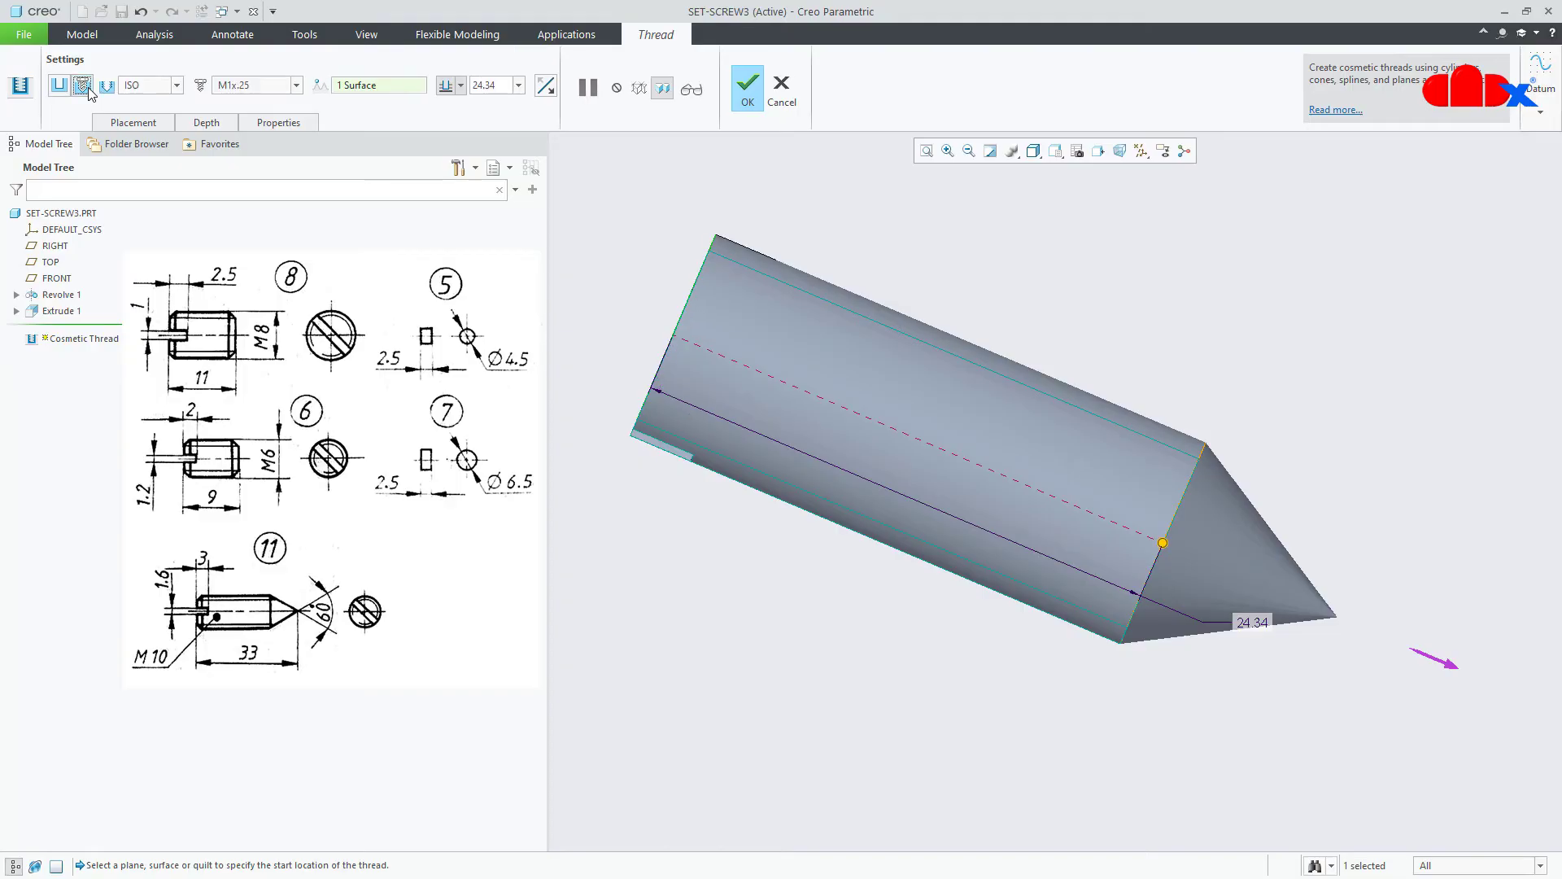
click(296, 85)
scroll(301, 199, down, 2)
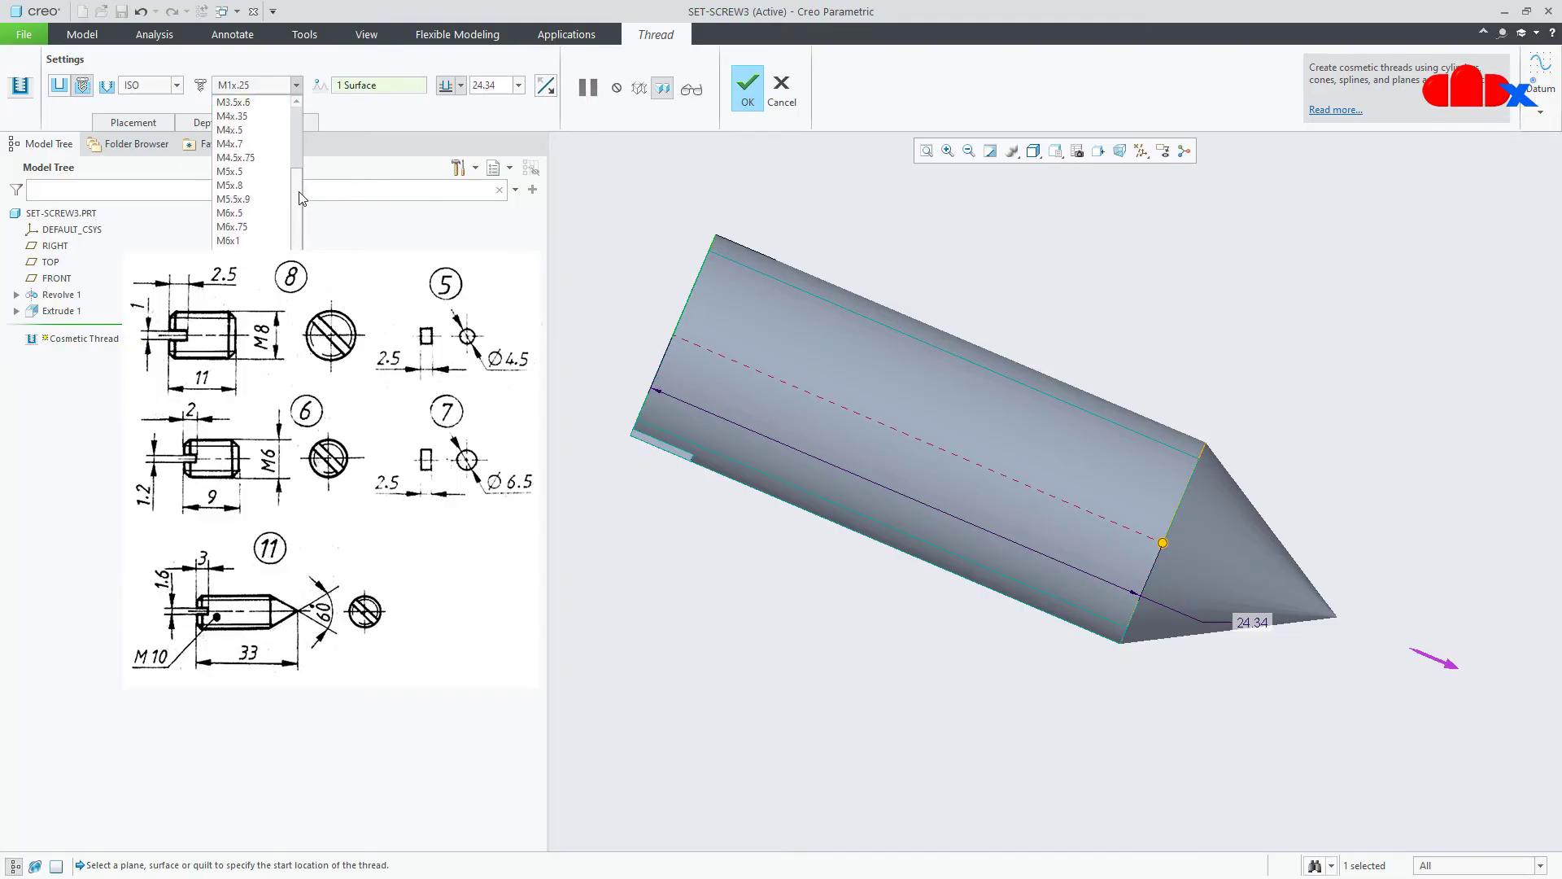
drag(300, 199, 302, 245)
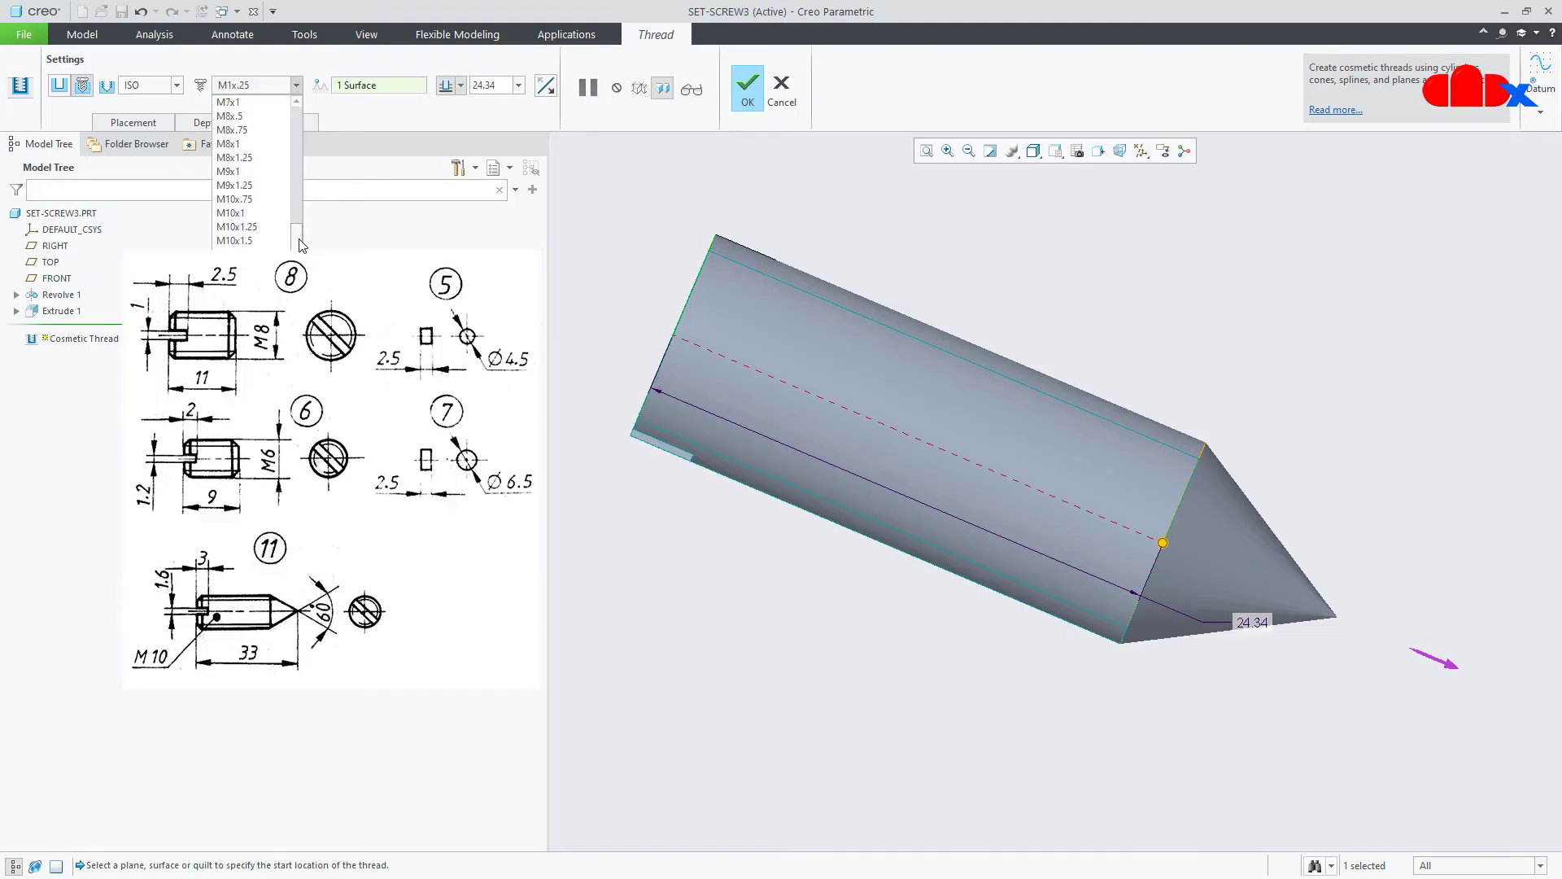
click(245, 214)
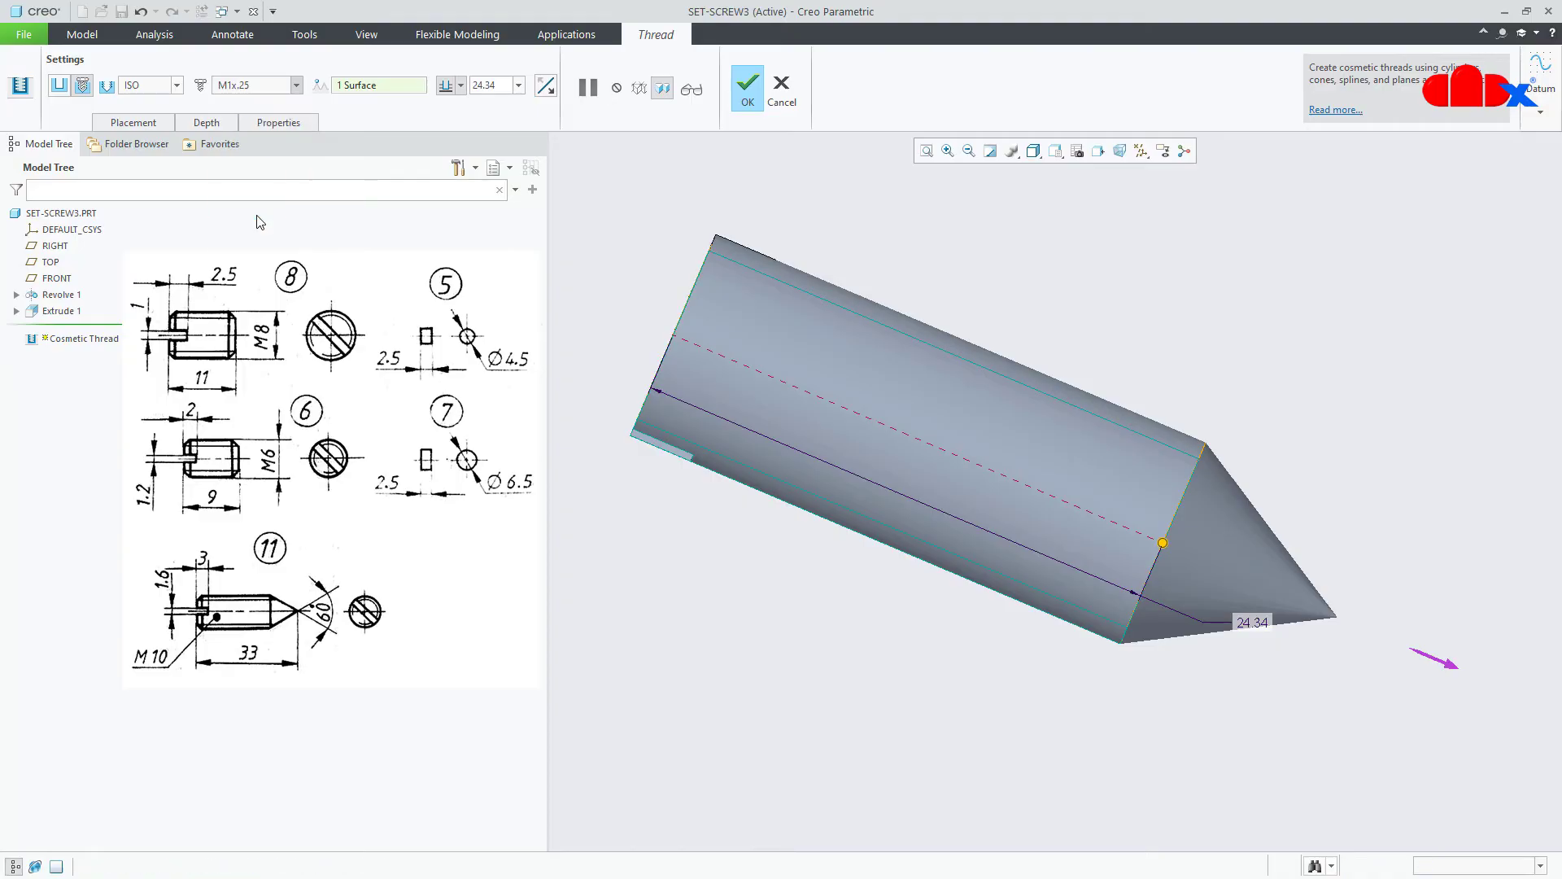
click(735, 96)
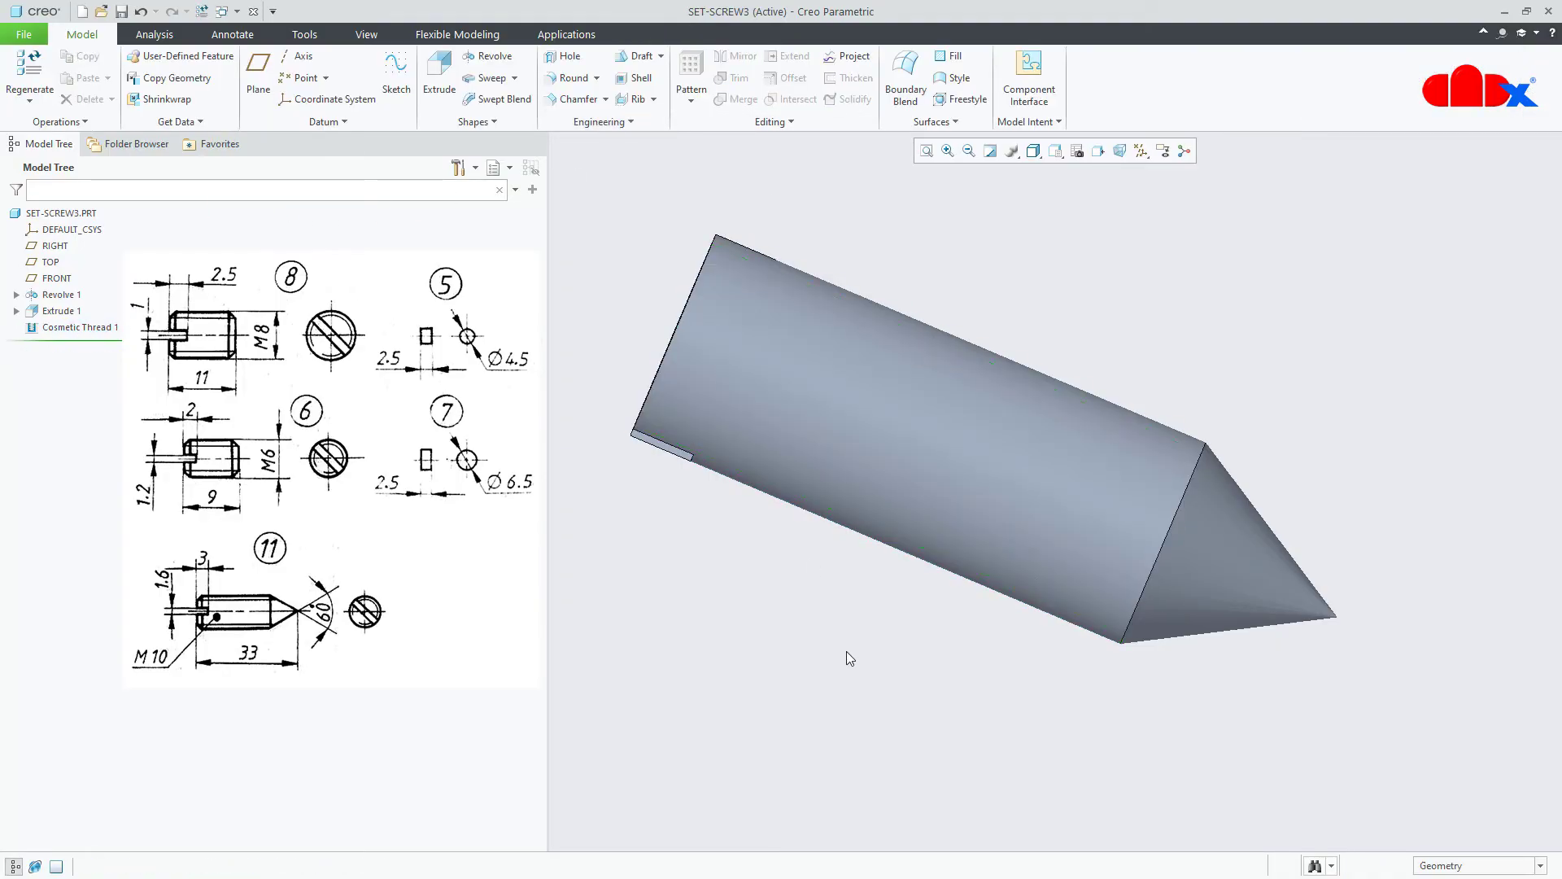
key(ctrl+d)
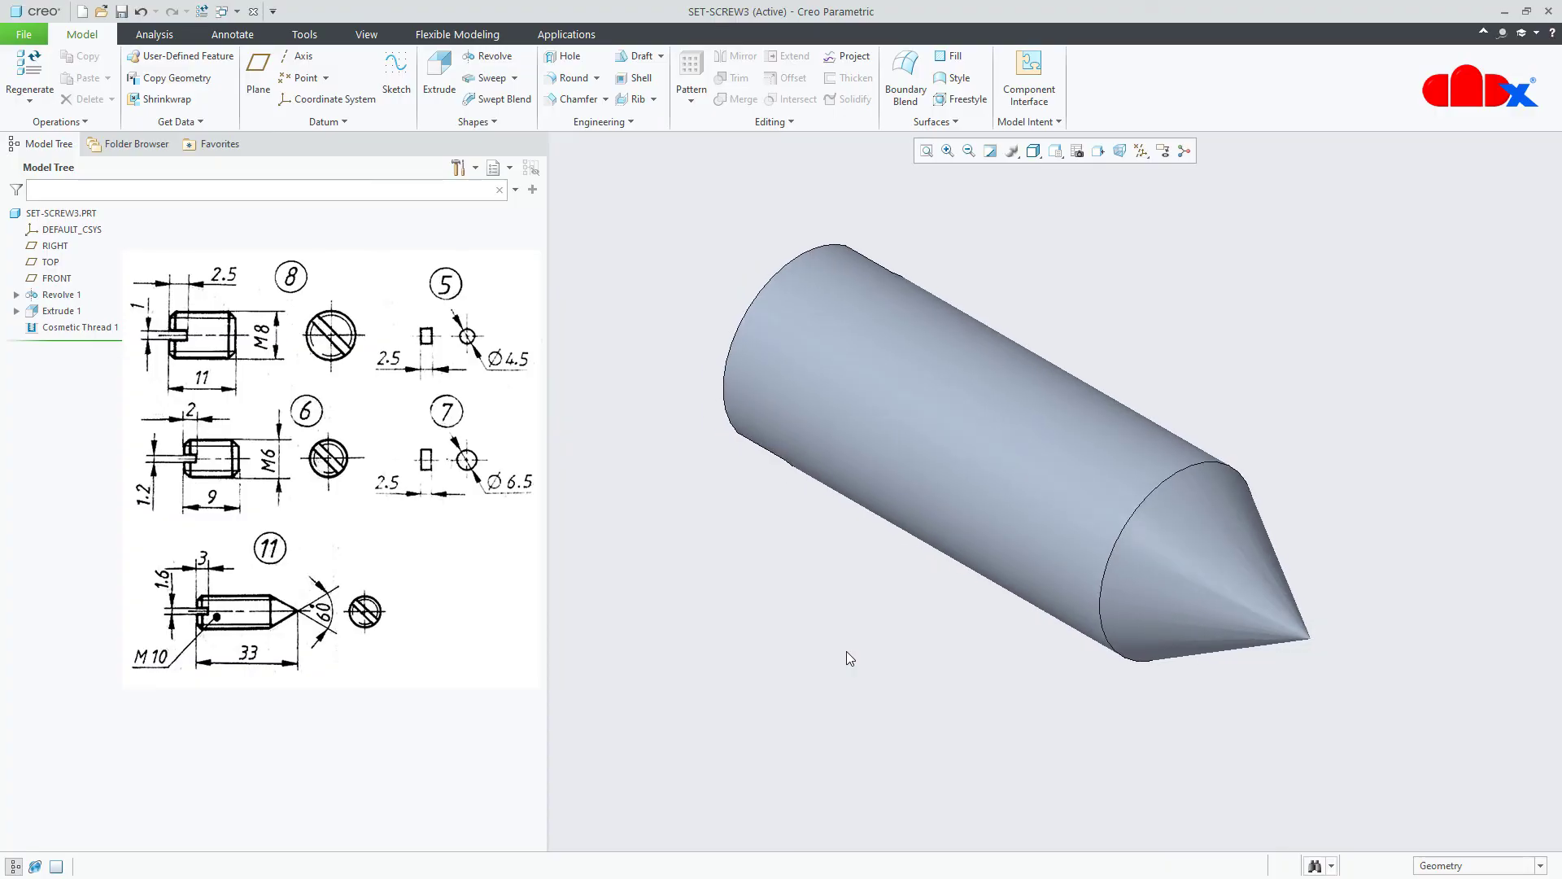
- Chamfer both circular edge segments of the slotted end with a D x D chamfer of 1 mm, and save the part
click(579, 100)
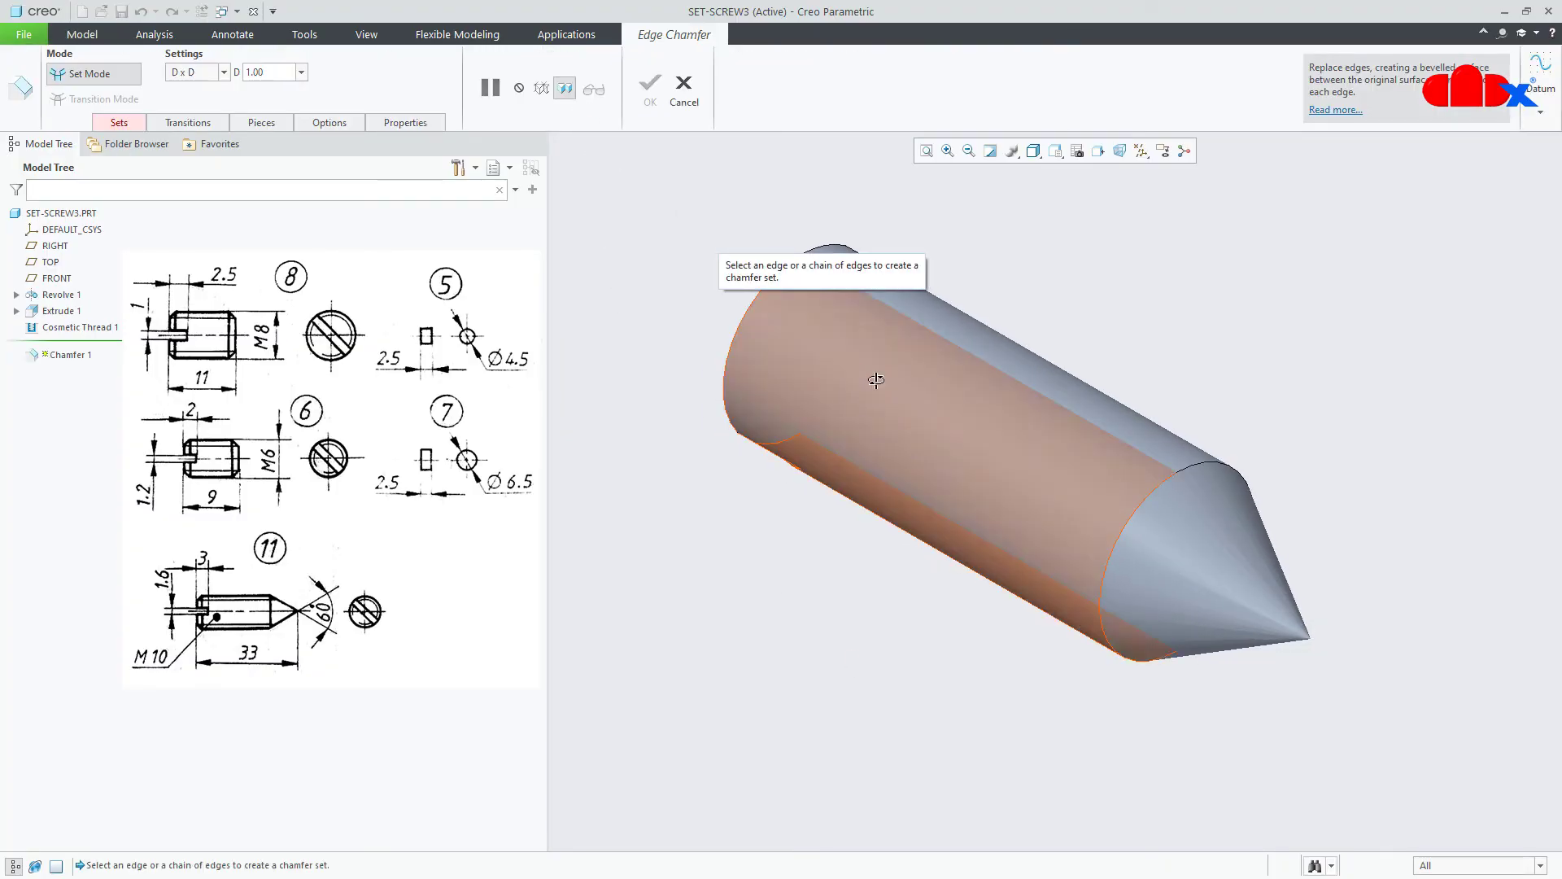
middle_drag(879, 377, 742, 326)
click(746, 272)
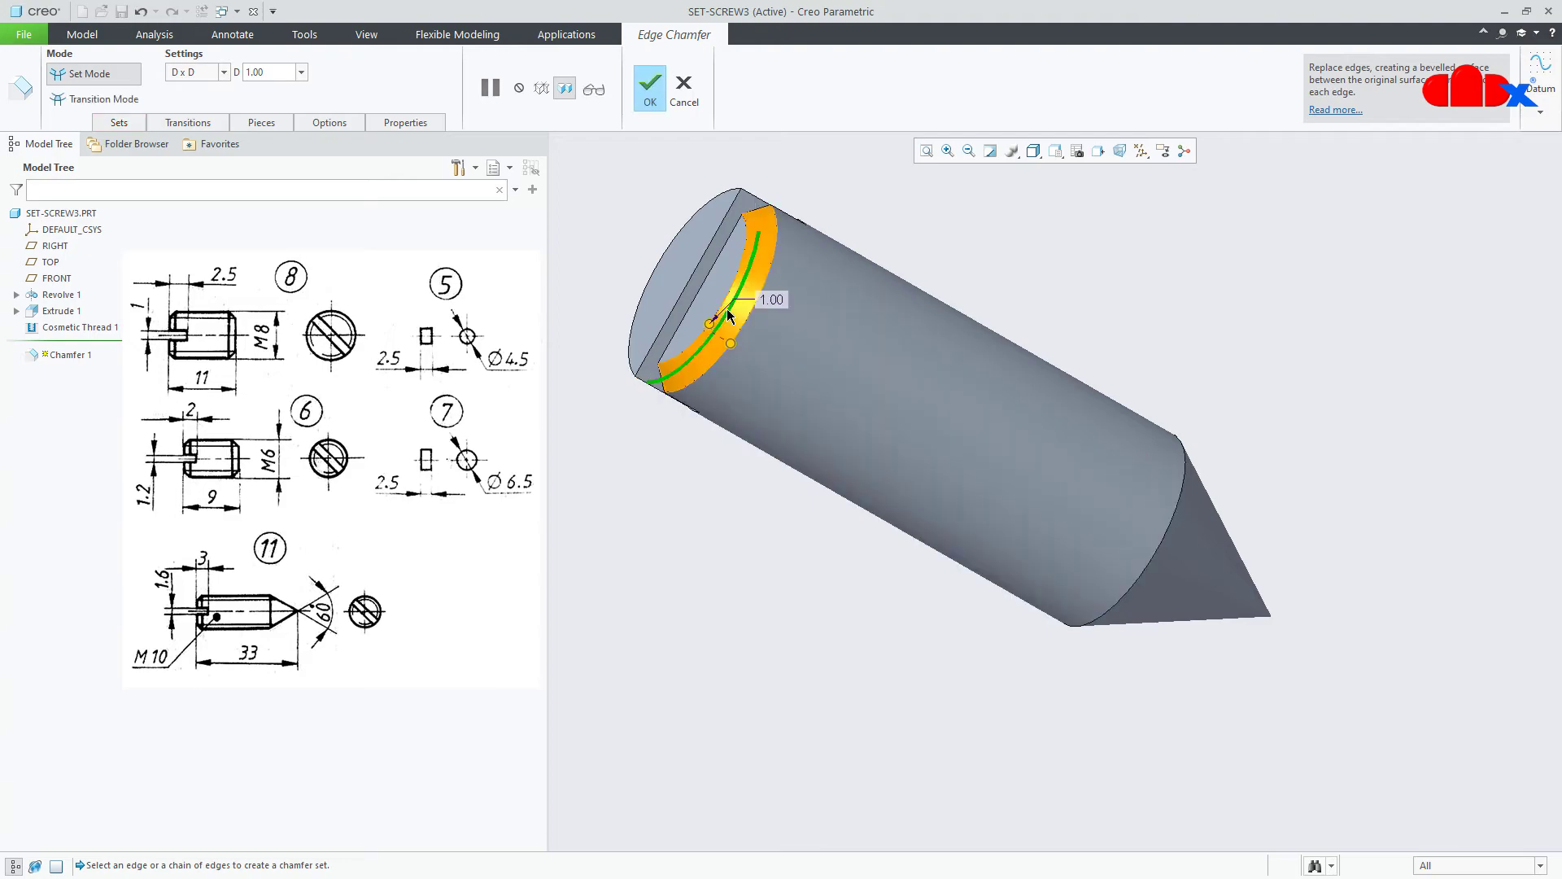
ctrl+click(661, 261)
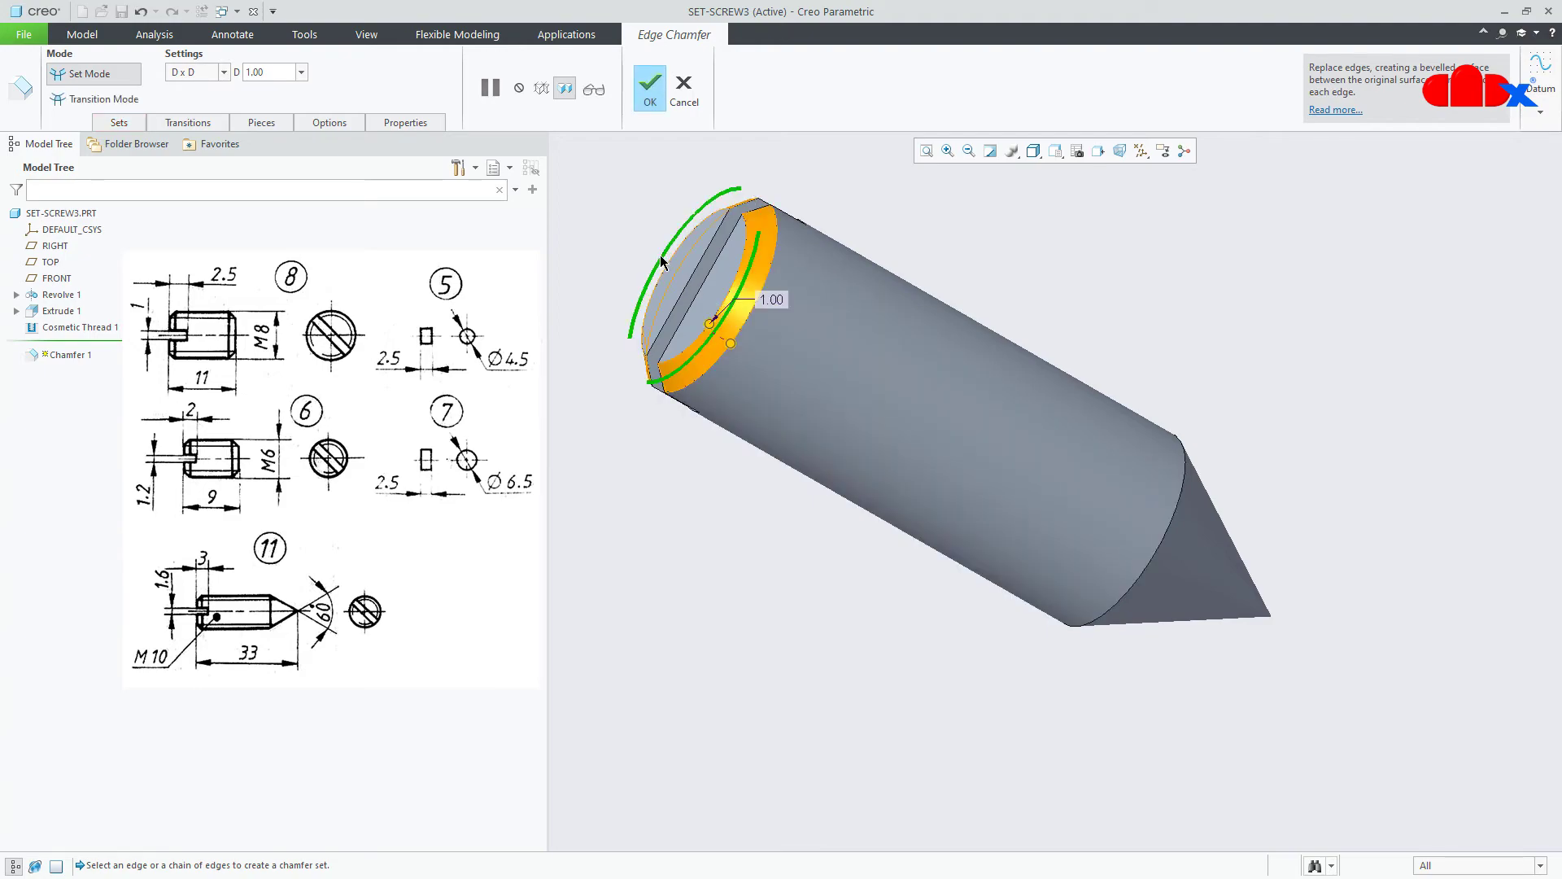
click(654, 94)
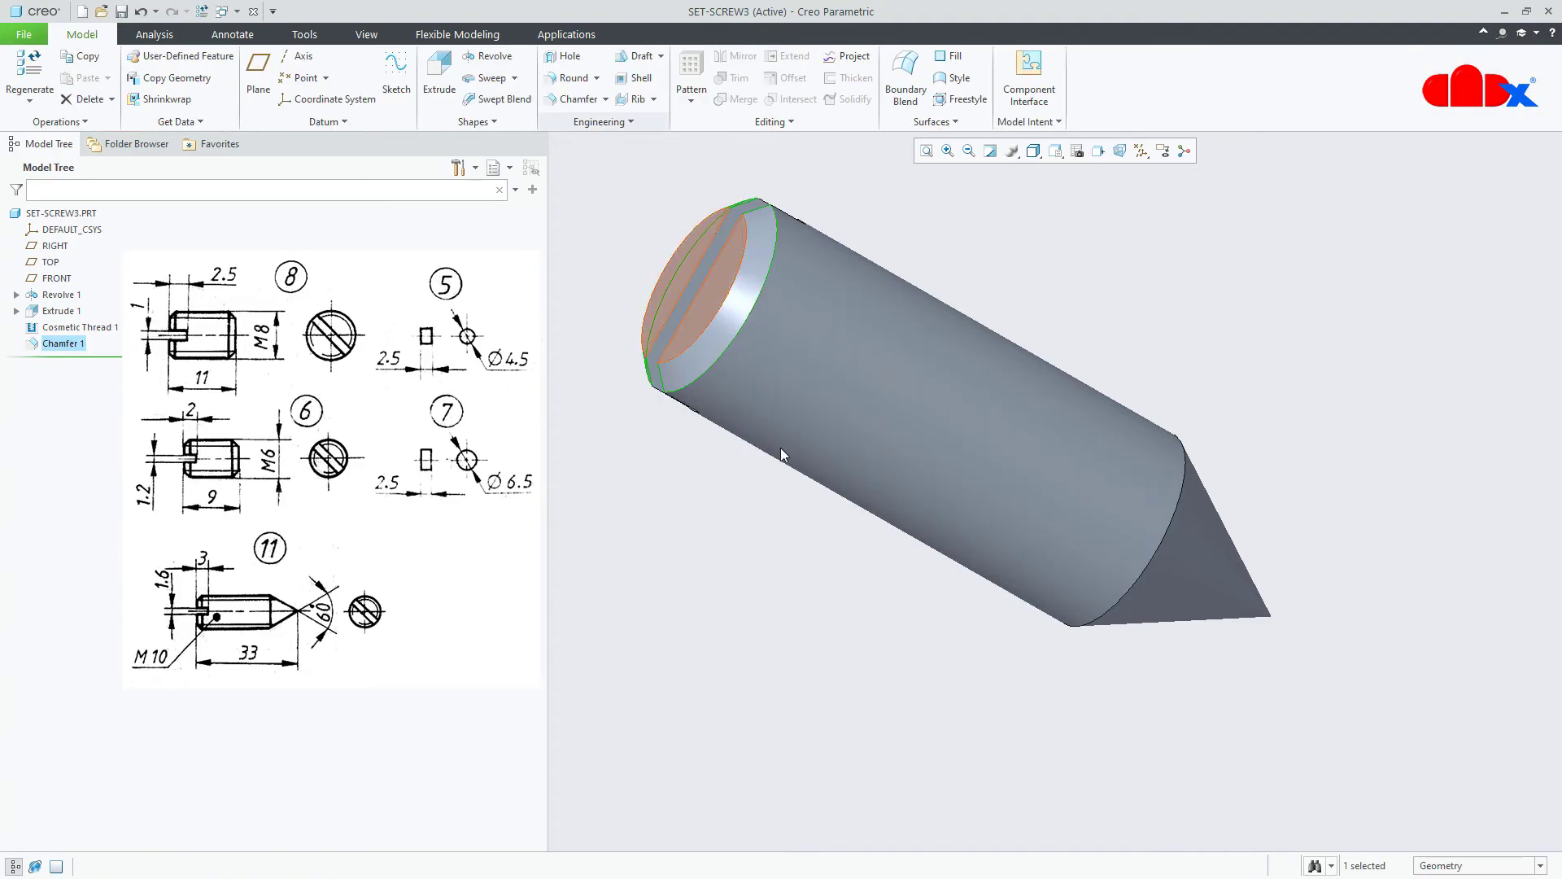
key(ctrl+d)
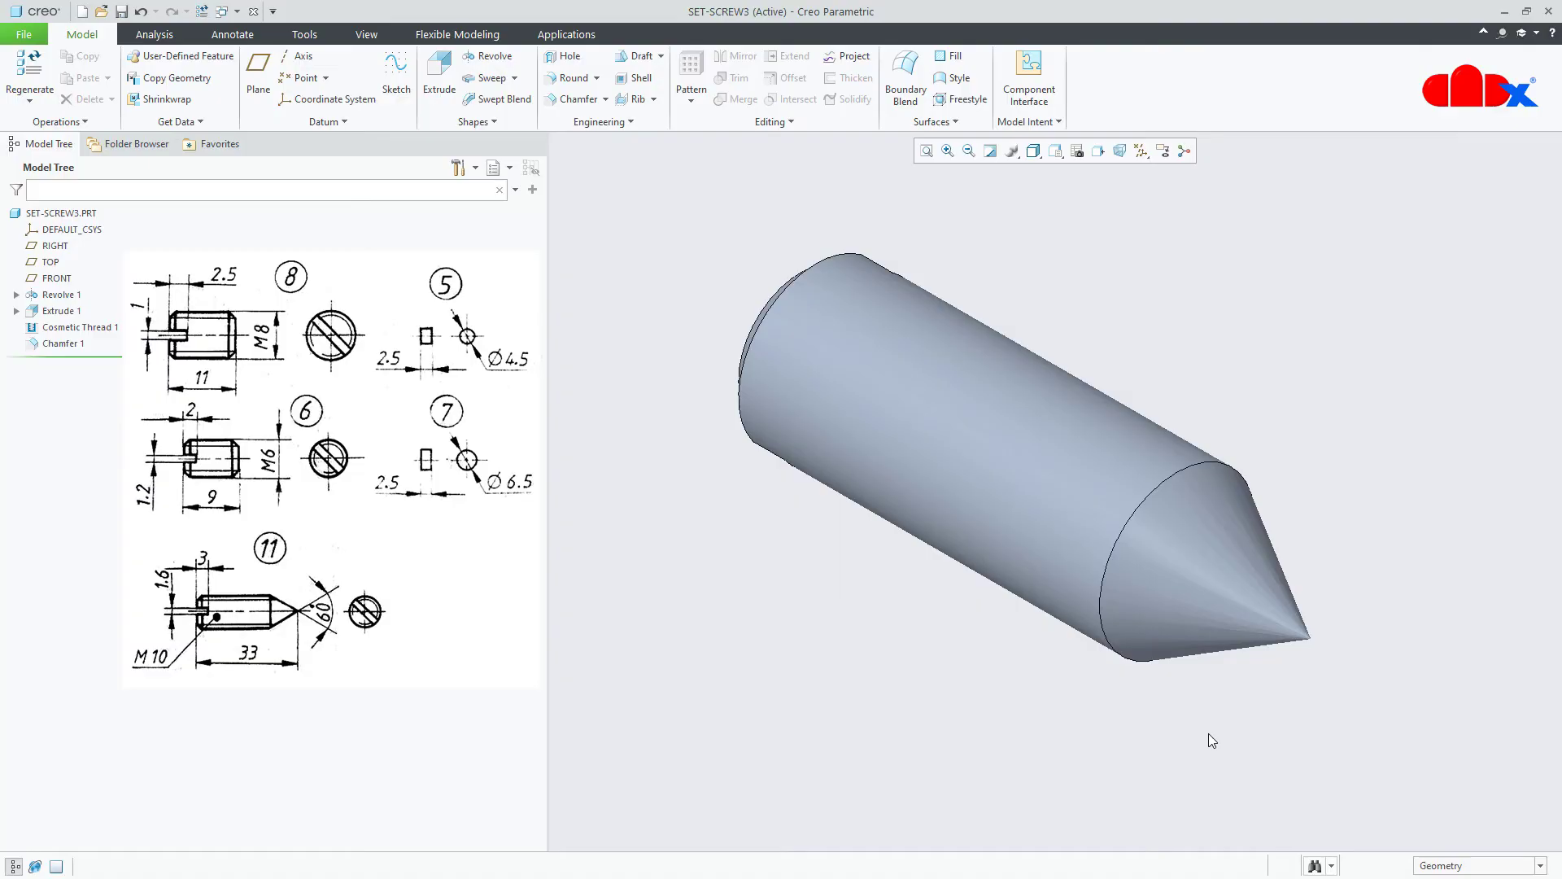
key(ctrl+s)
key(Return)
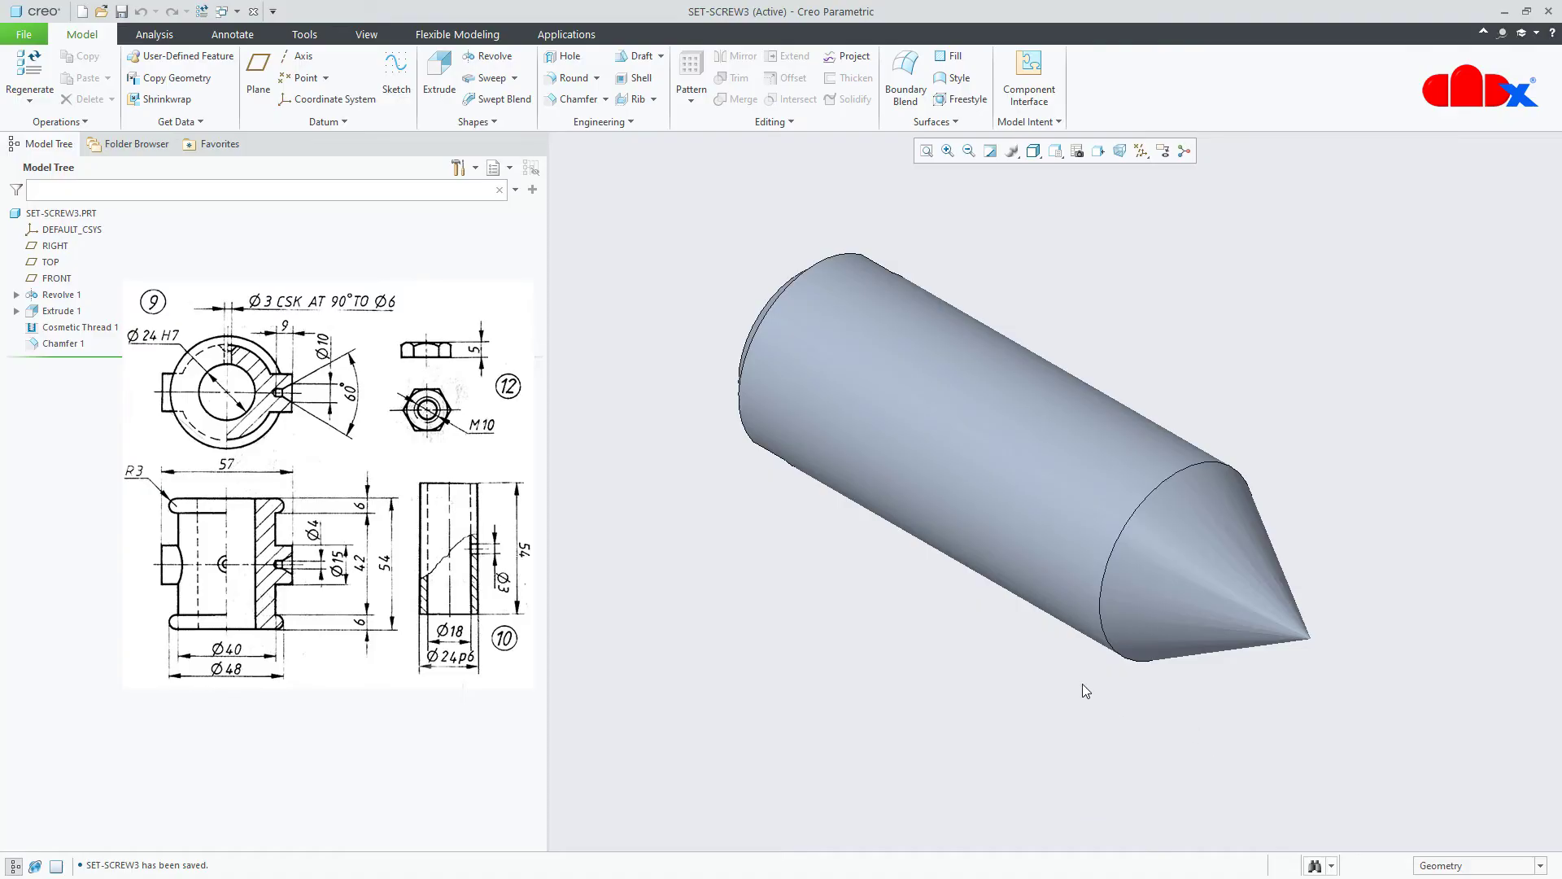
- Create a new solid part named bearing-block from the solid_part_mmks template and maximize its window
click(83, 12)
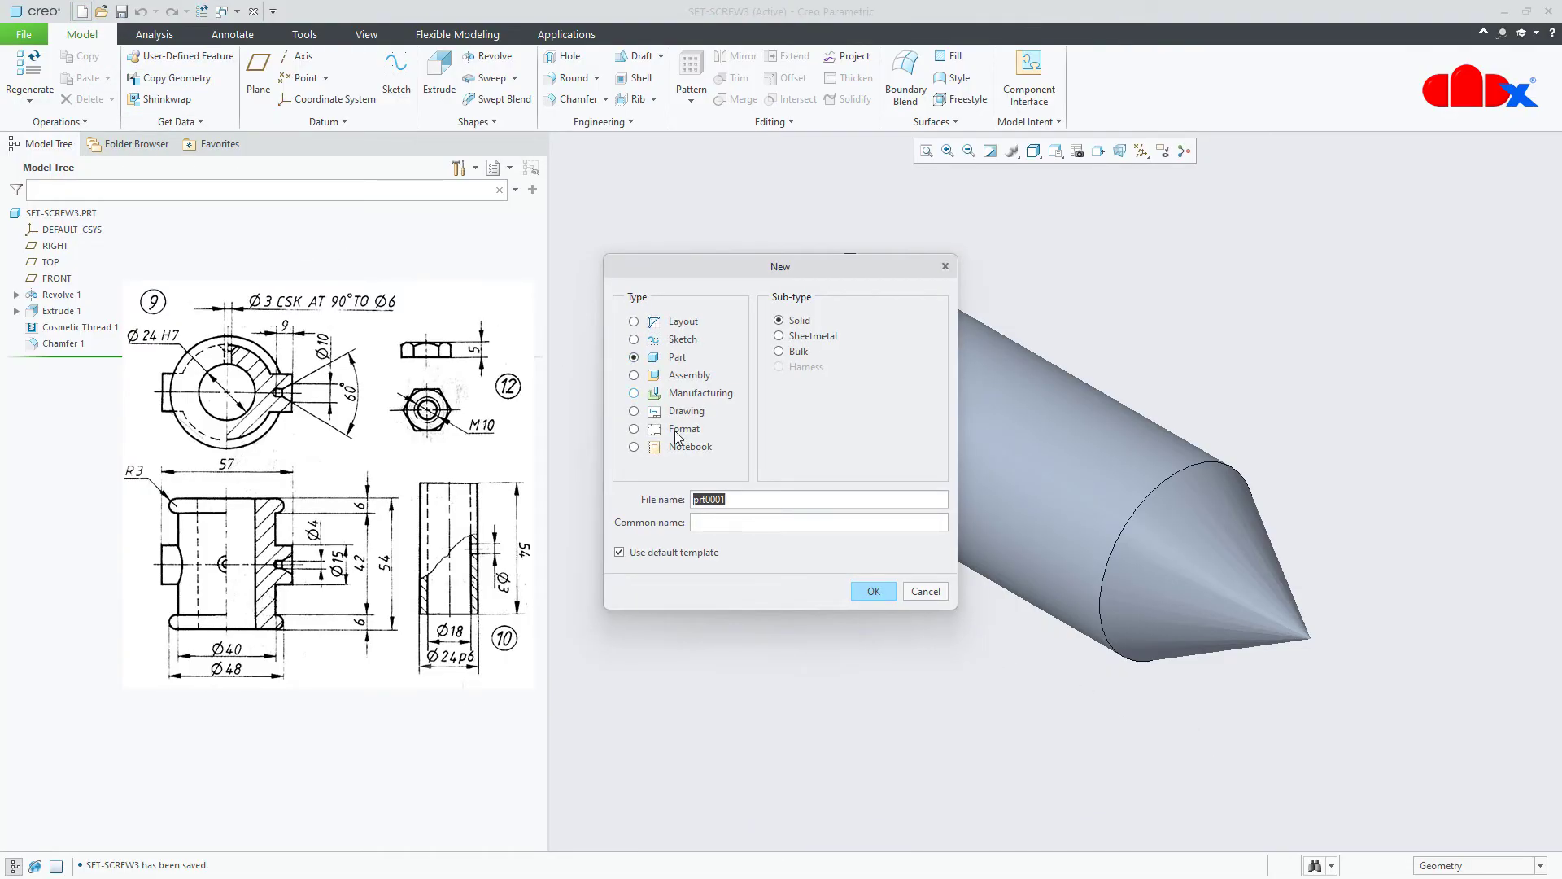
text(bearing-block)
click(873, 590)
scroll(828, 401, down, 2)
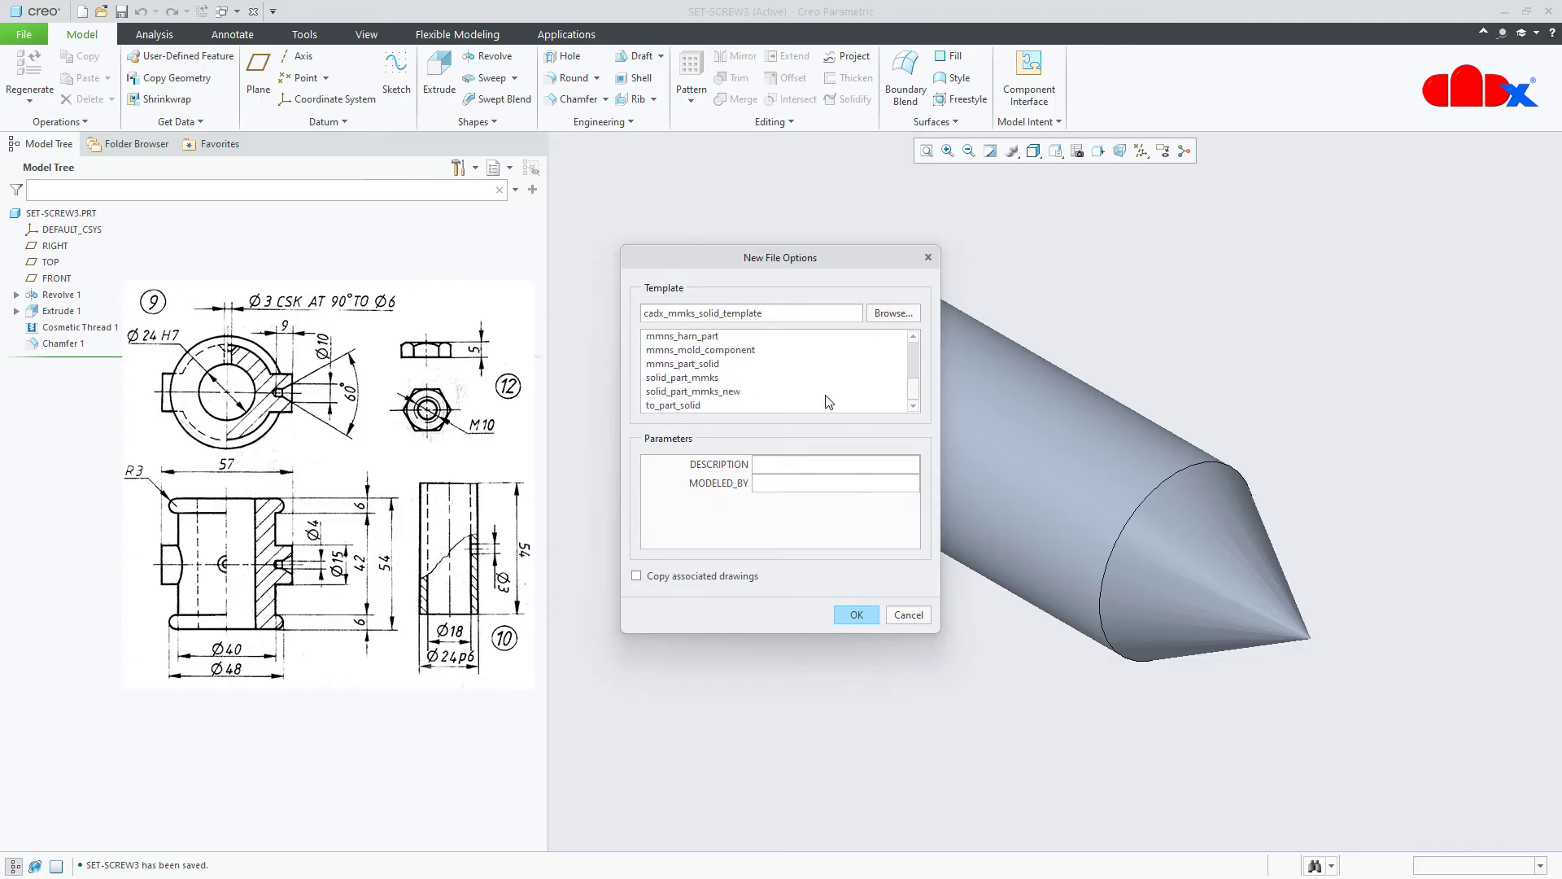
click(698, 379)
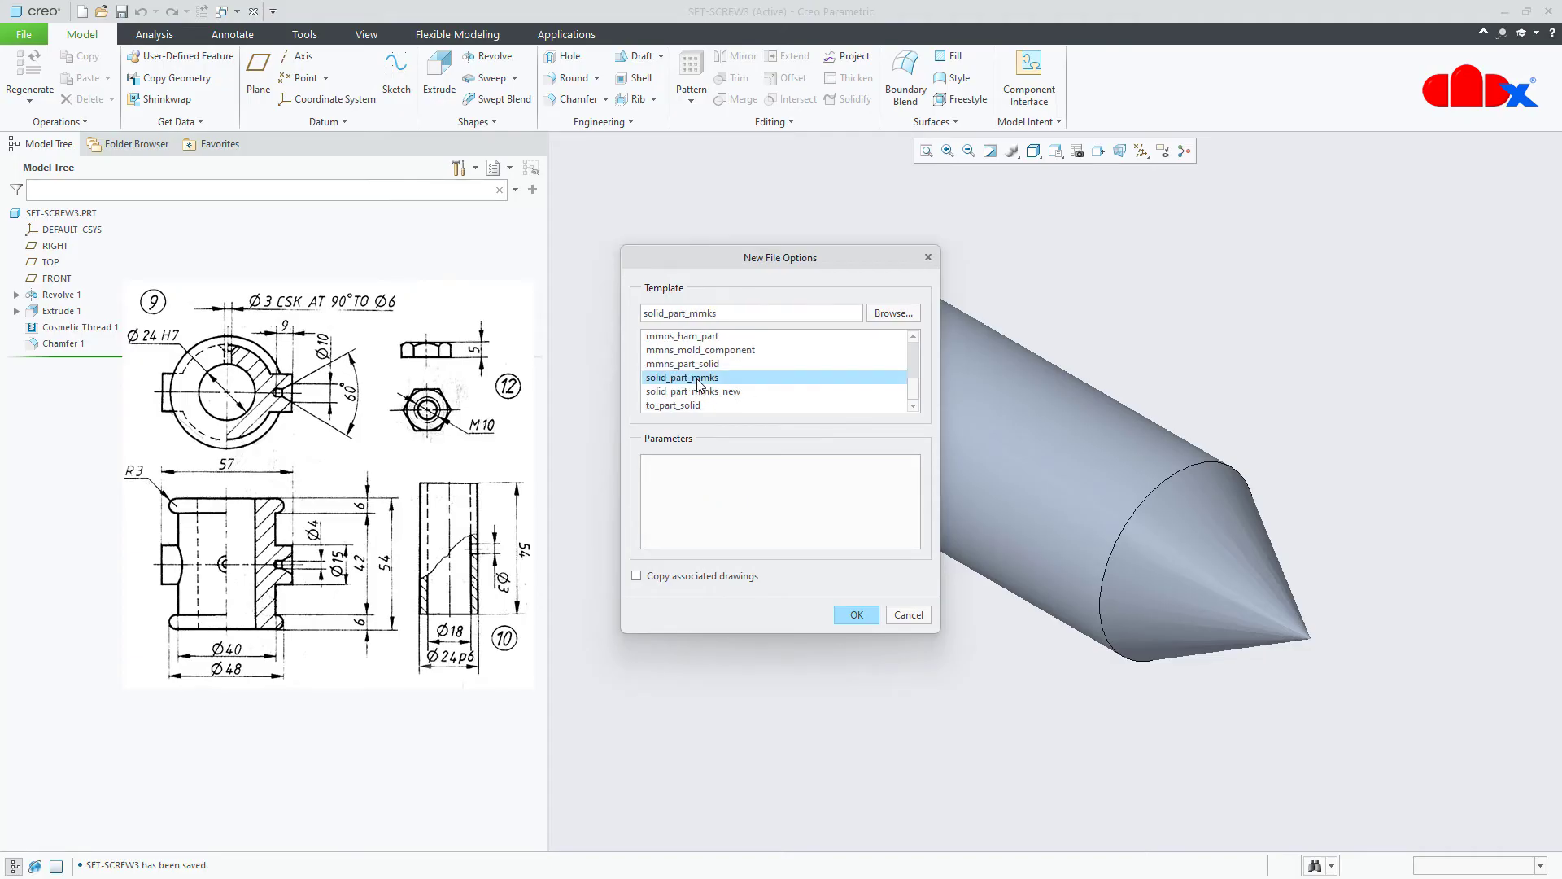
click(851, 614)
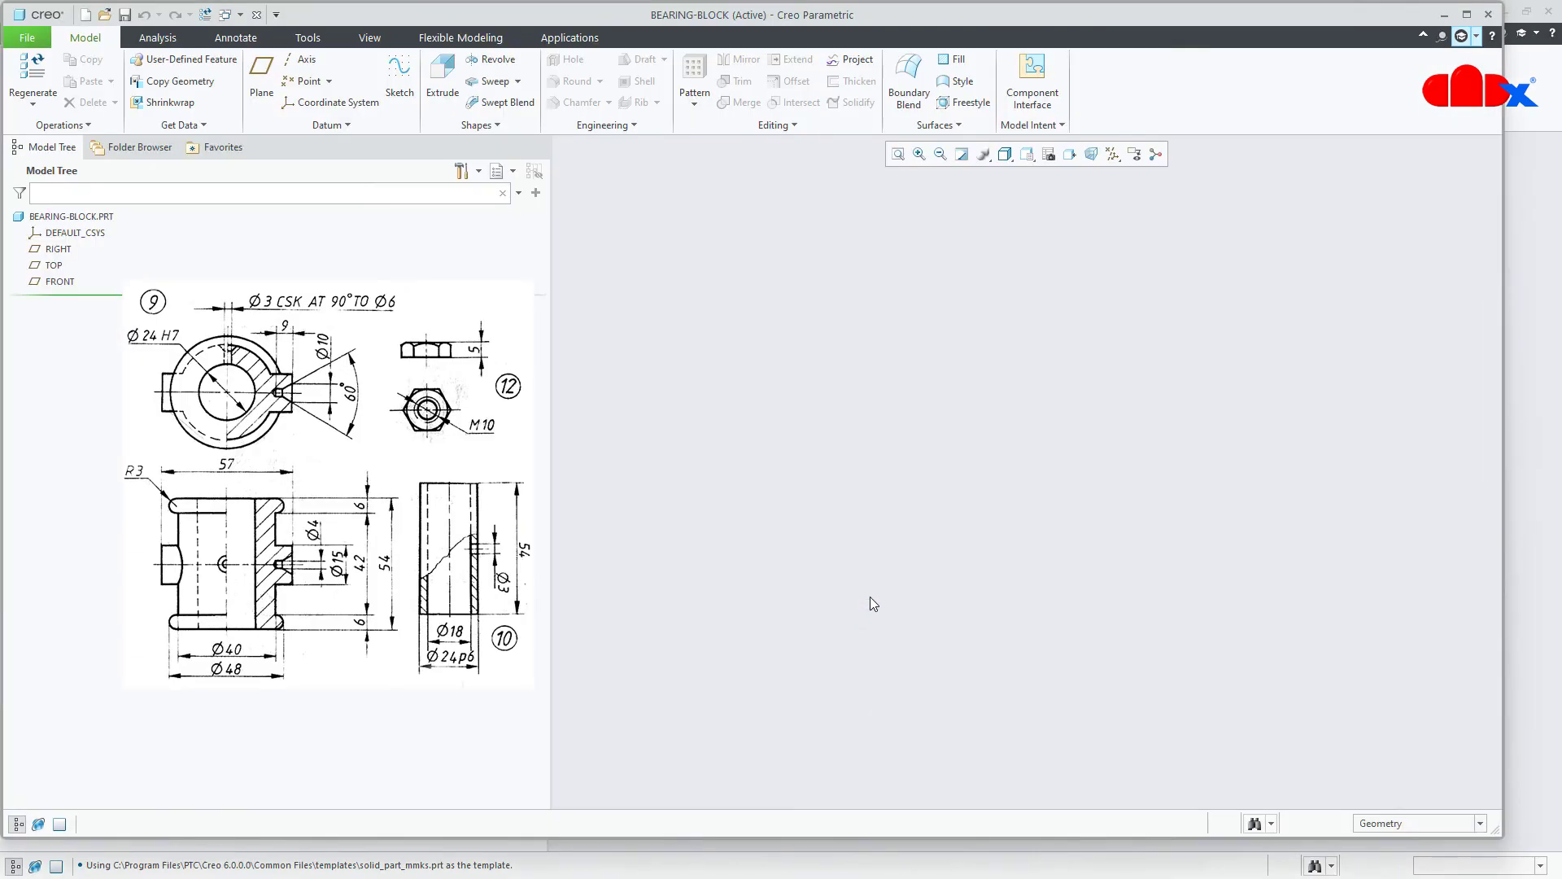
click(1467, 15)
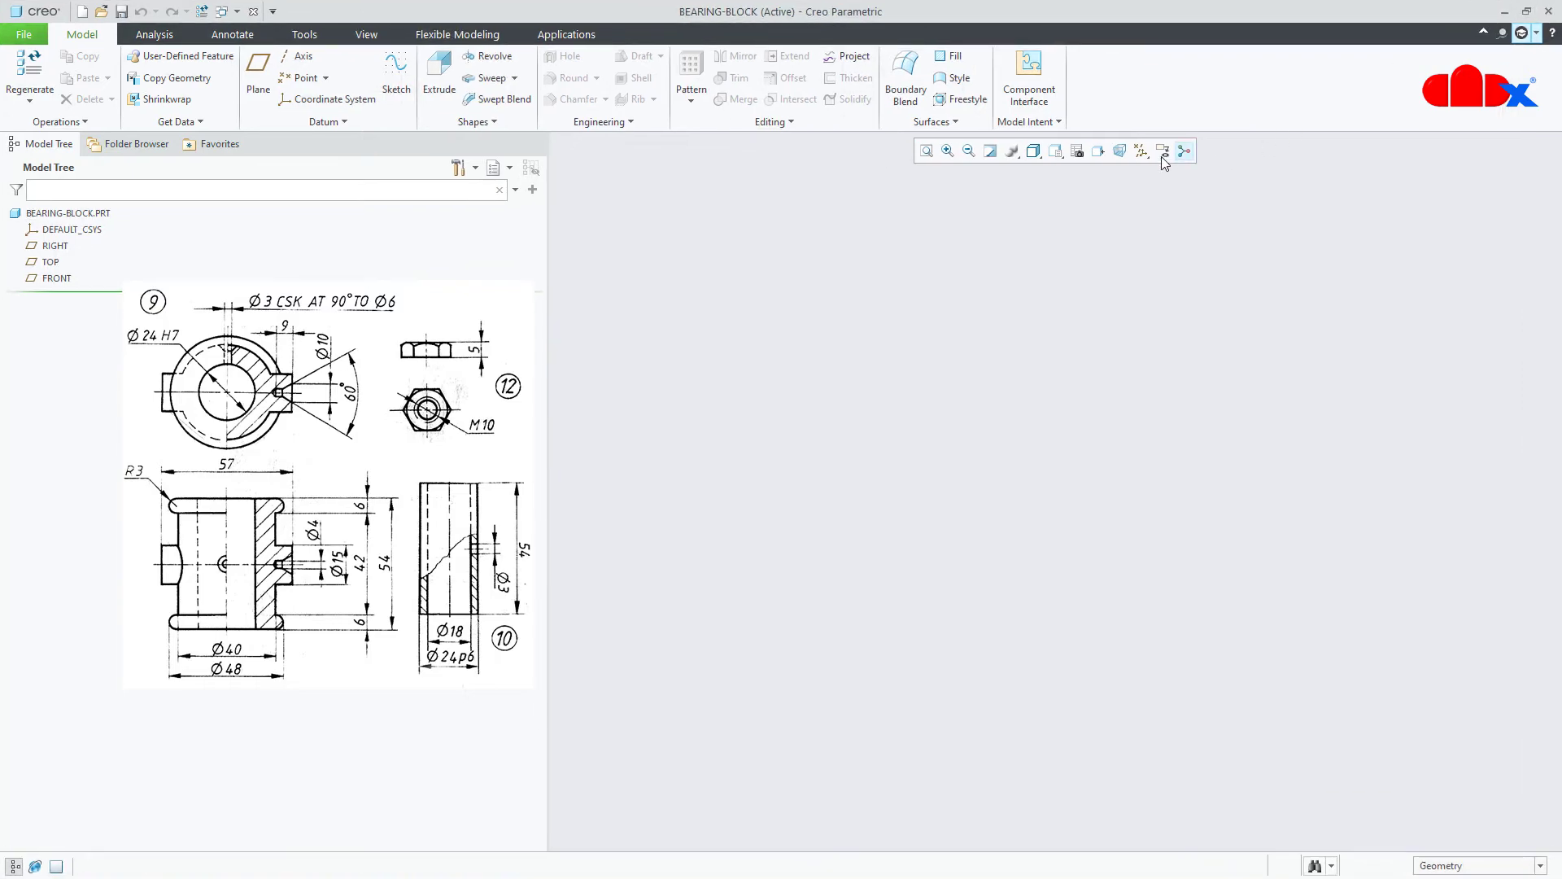
- Start a Revolve sketch on the TOP plane, with the view oriented to the sketch plane and all datum display off
click(1141, 151)
click(1141, 171)
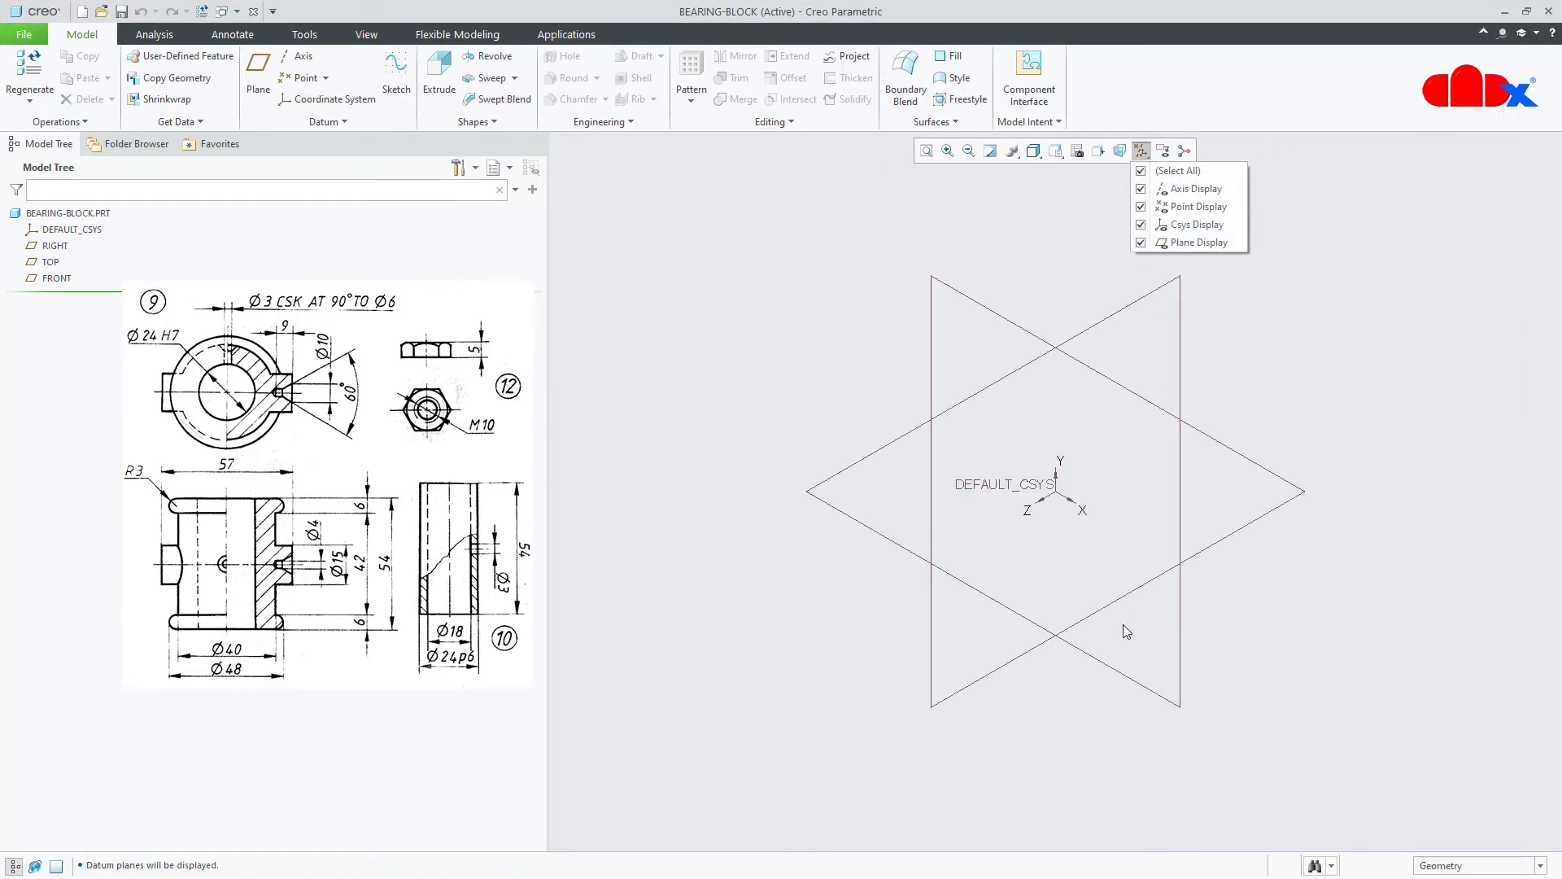
click(1123, 729)
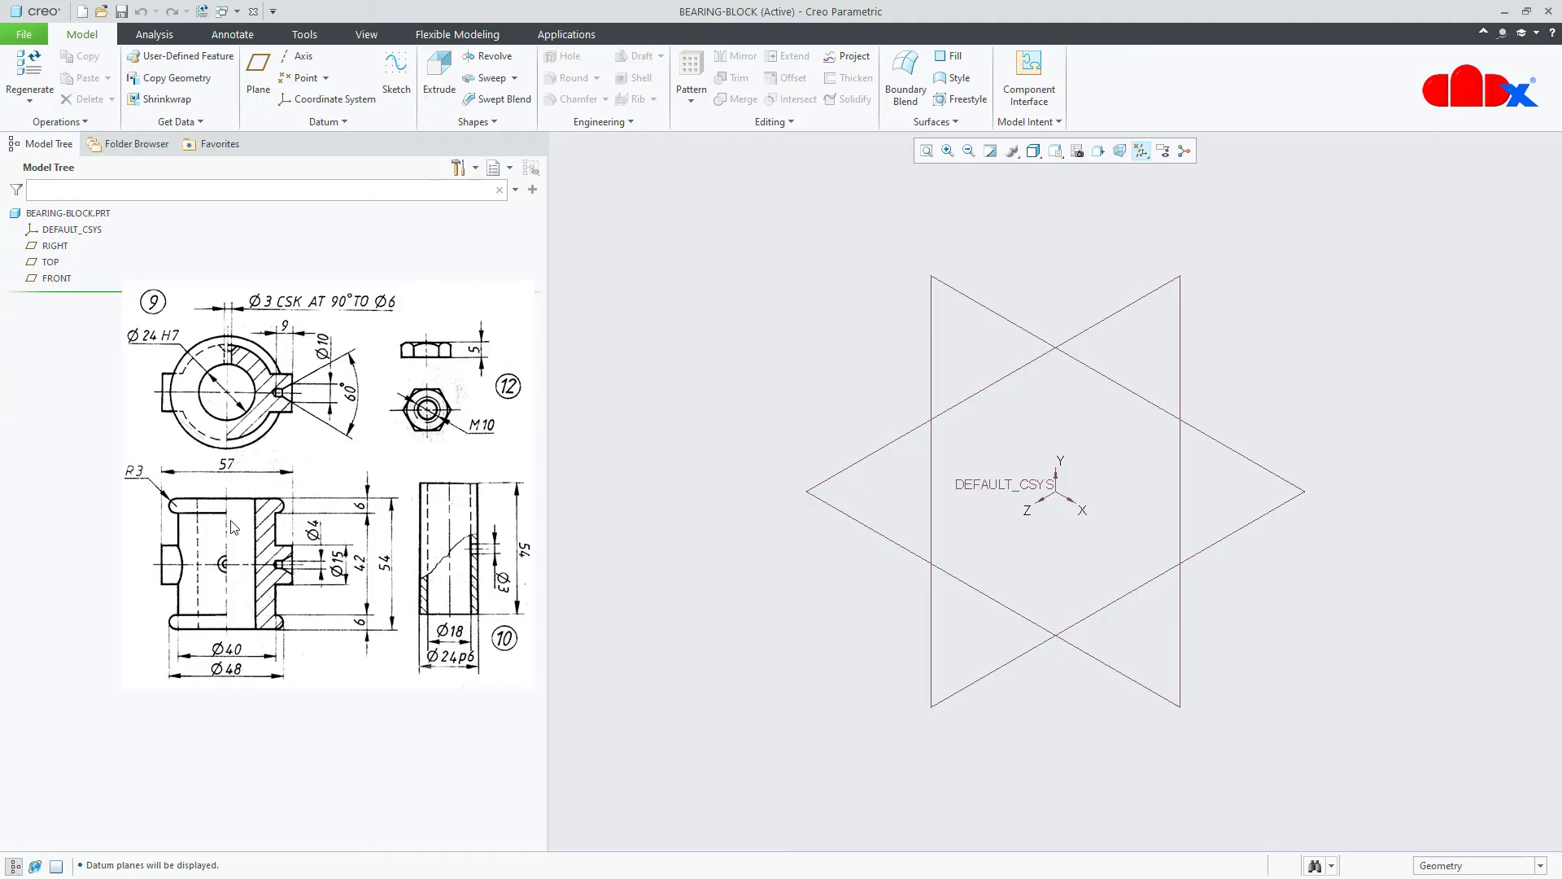
click(493, 57)
click(50, 262)
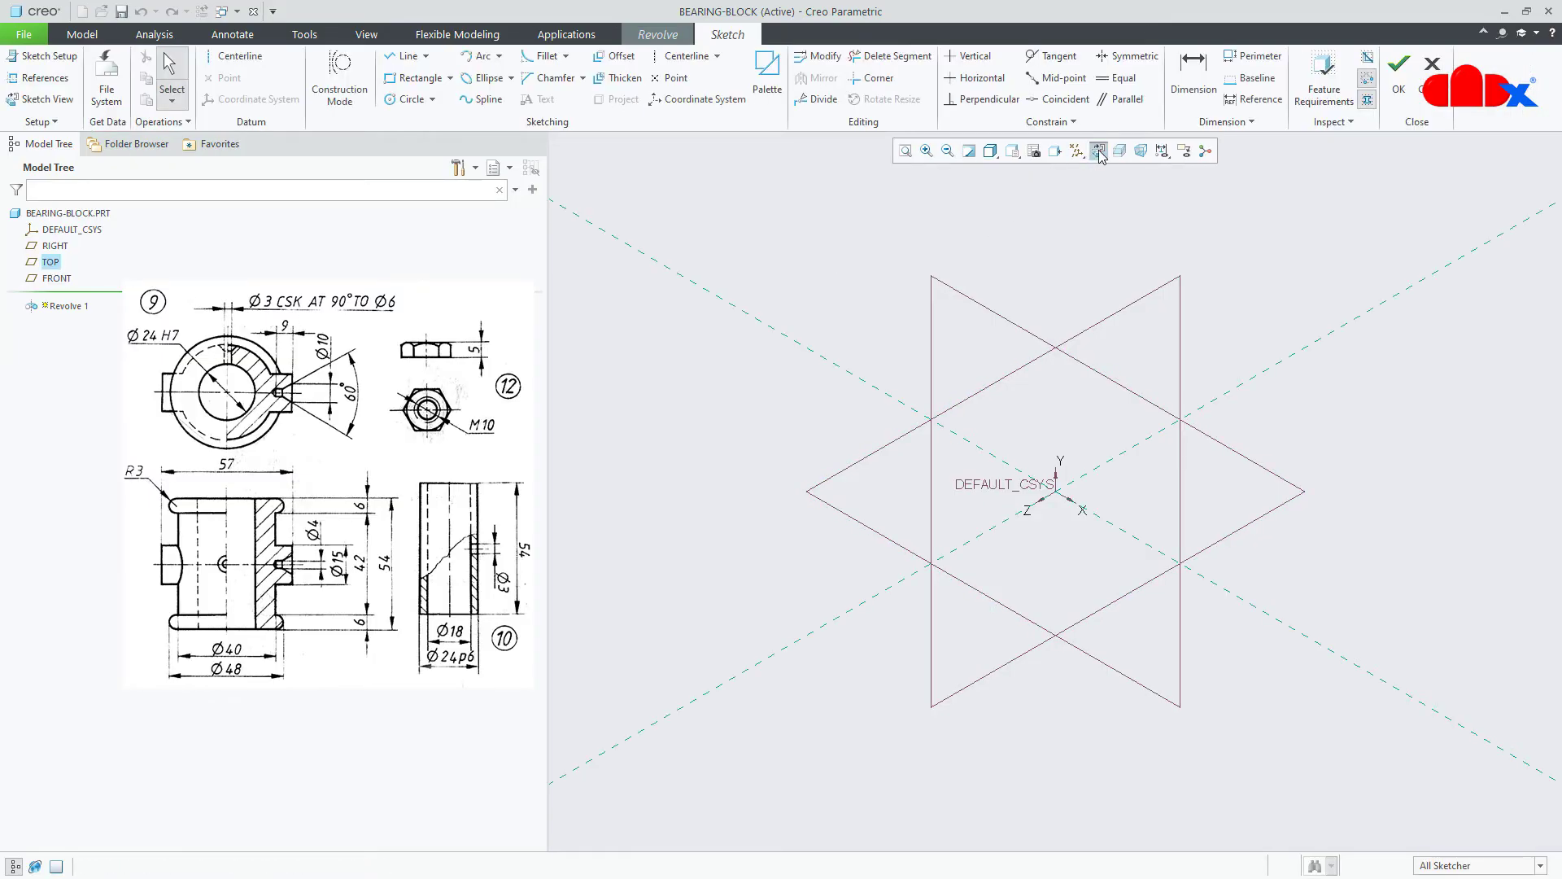
click(1098, 150)
click(1078, 152)
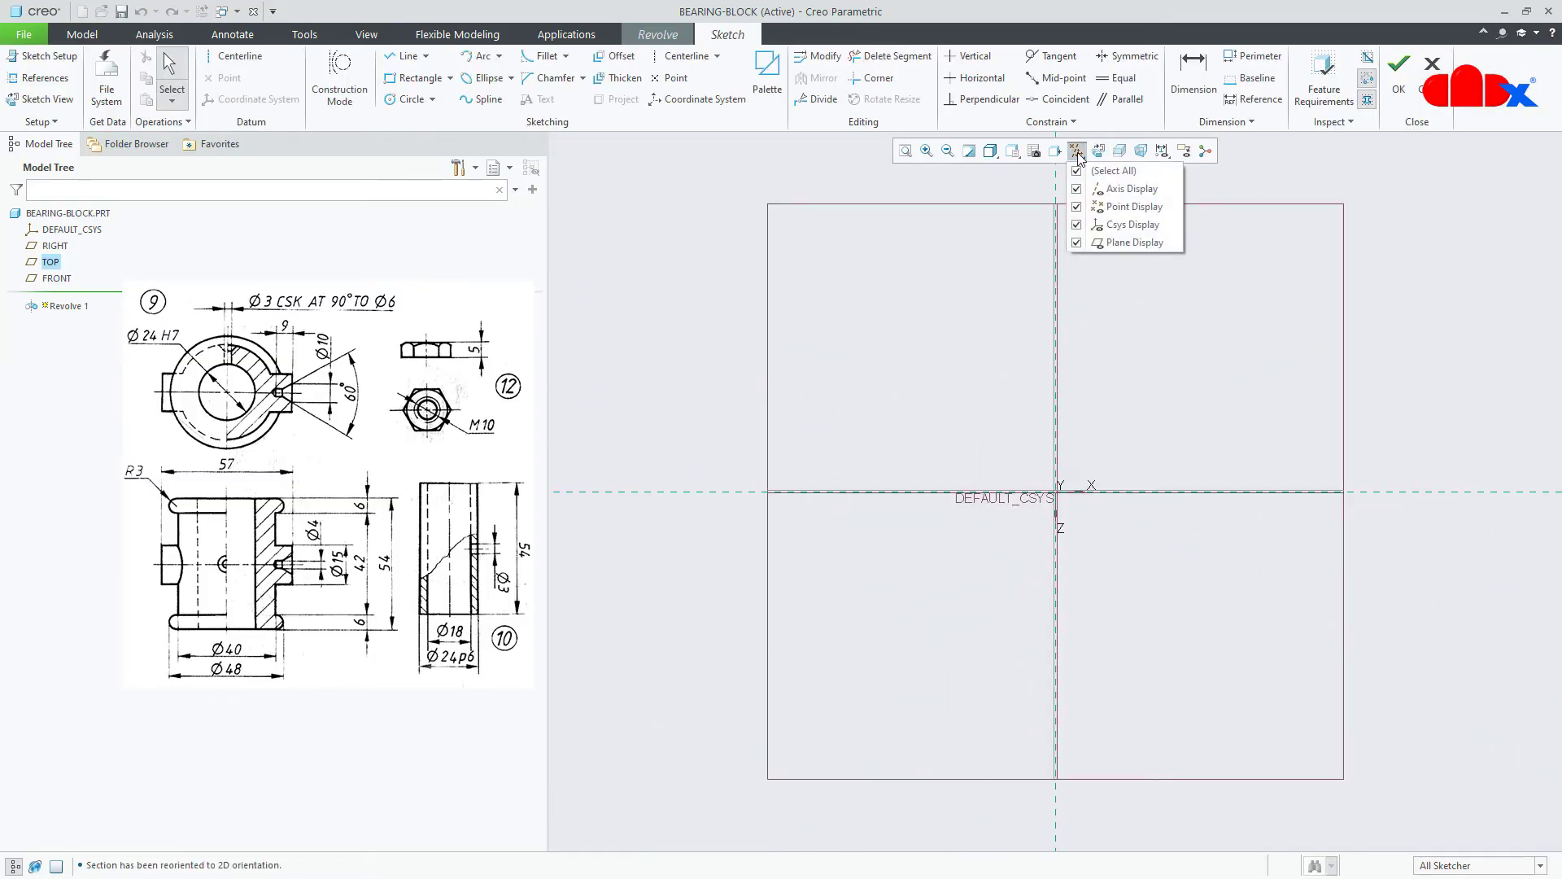
click(1077, 171)
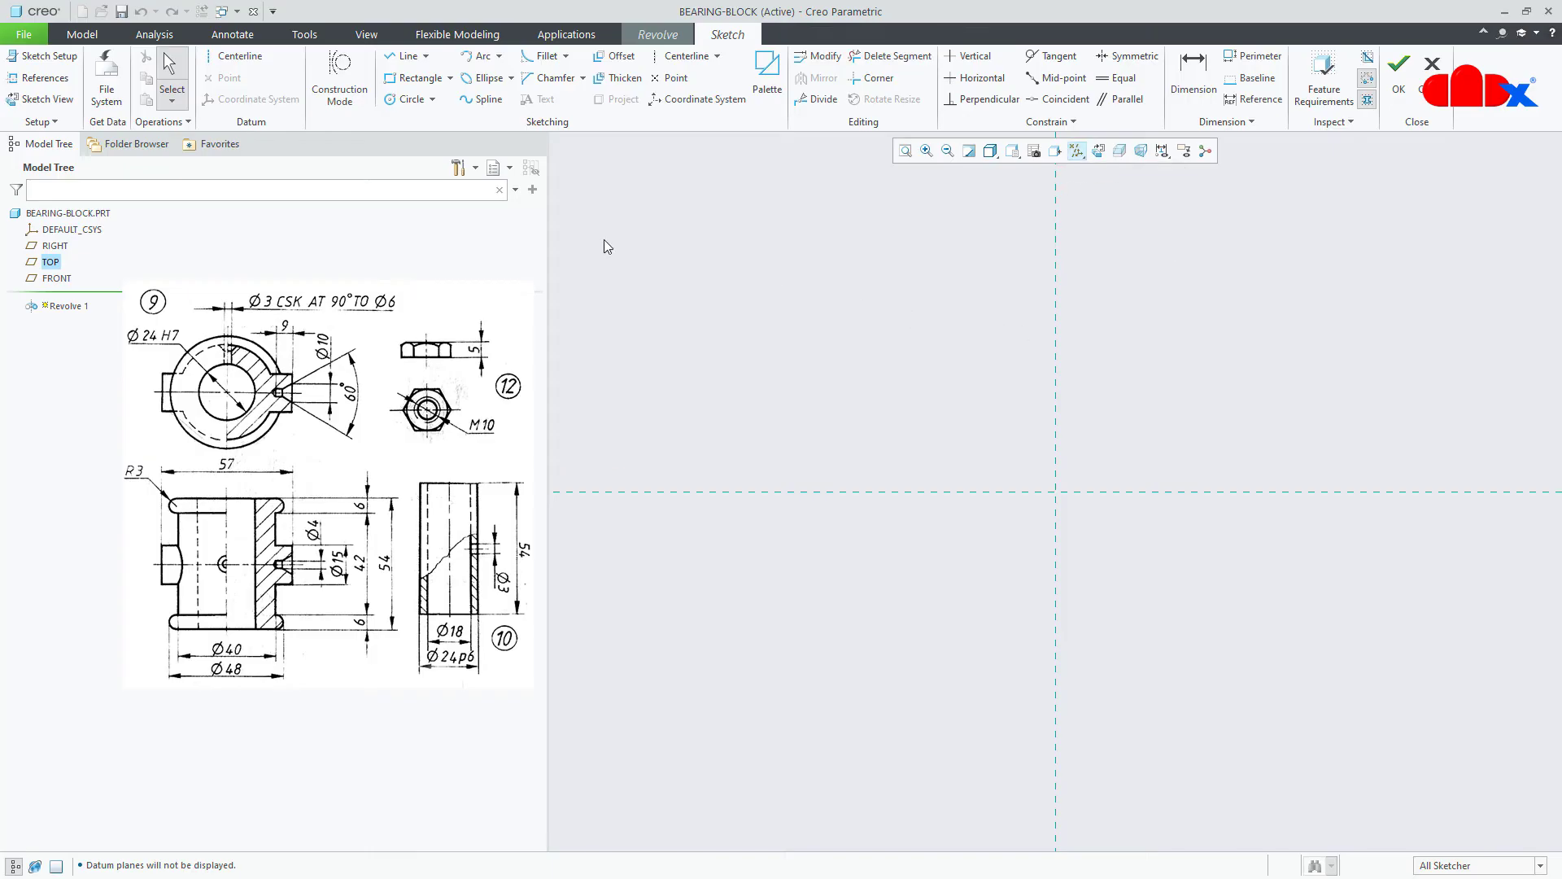
- Place a vertical geometry centerline and a horizontal sketch centerline along the two sketch references
click(233, 58)
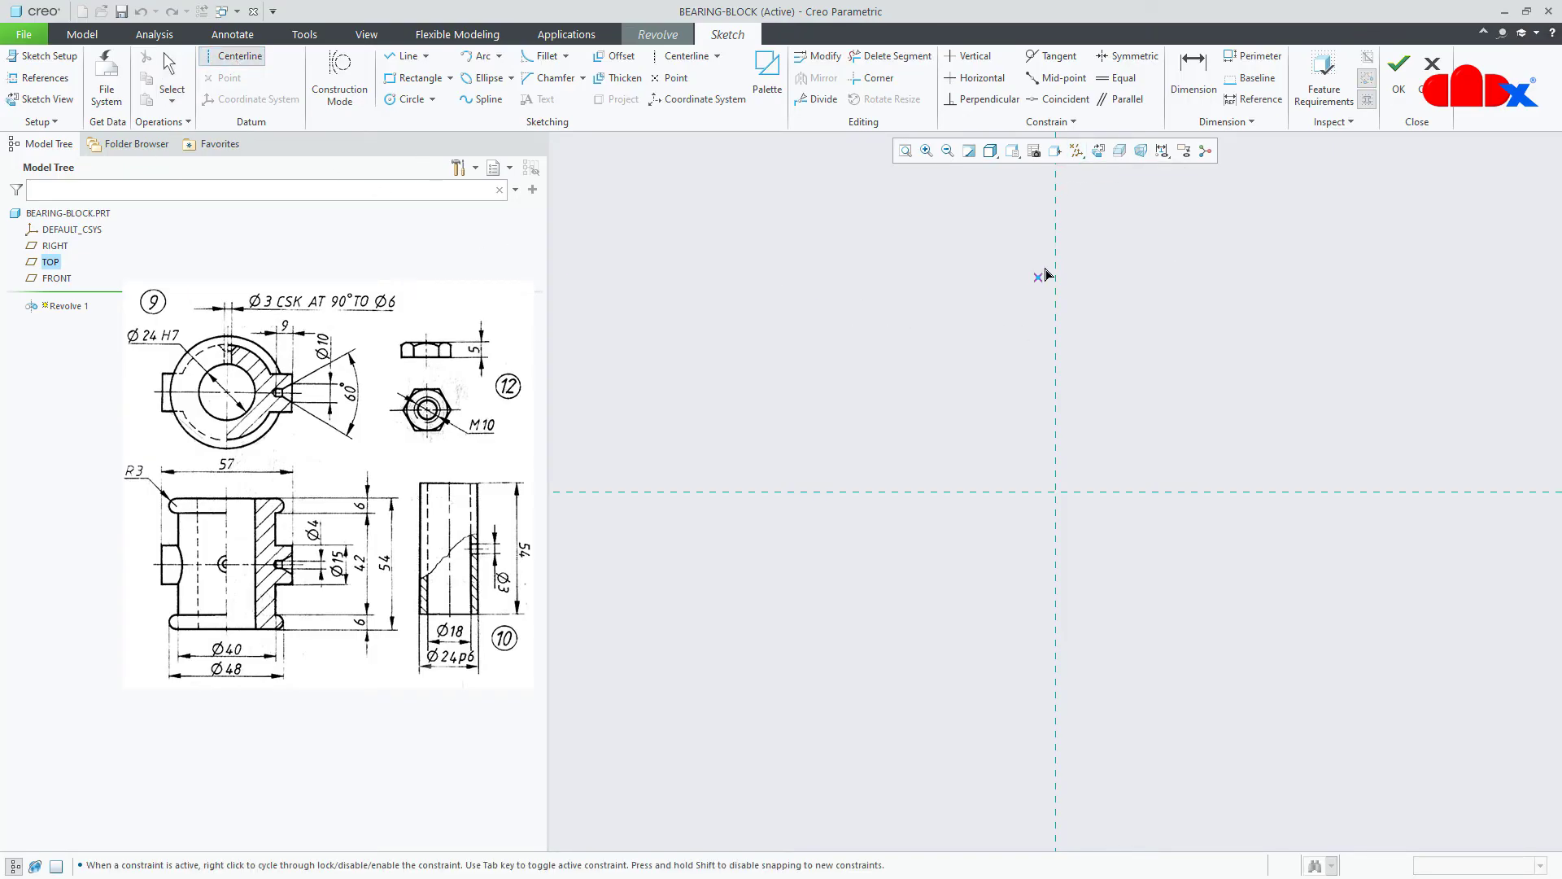
click(1057, 333)
middle_click(1137, 411)
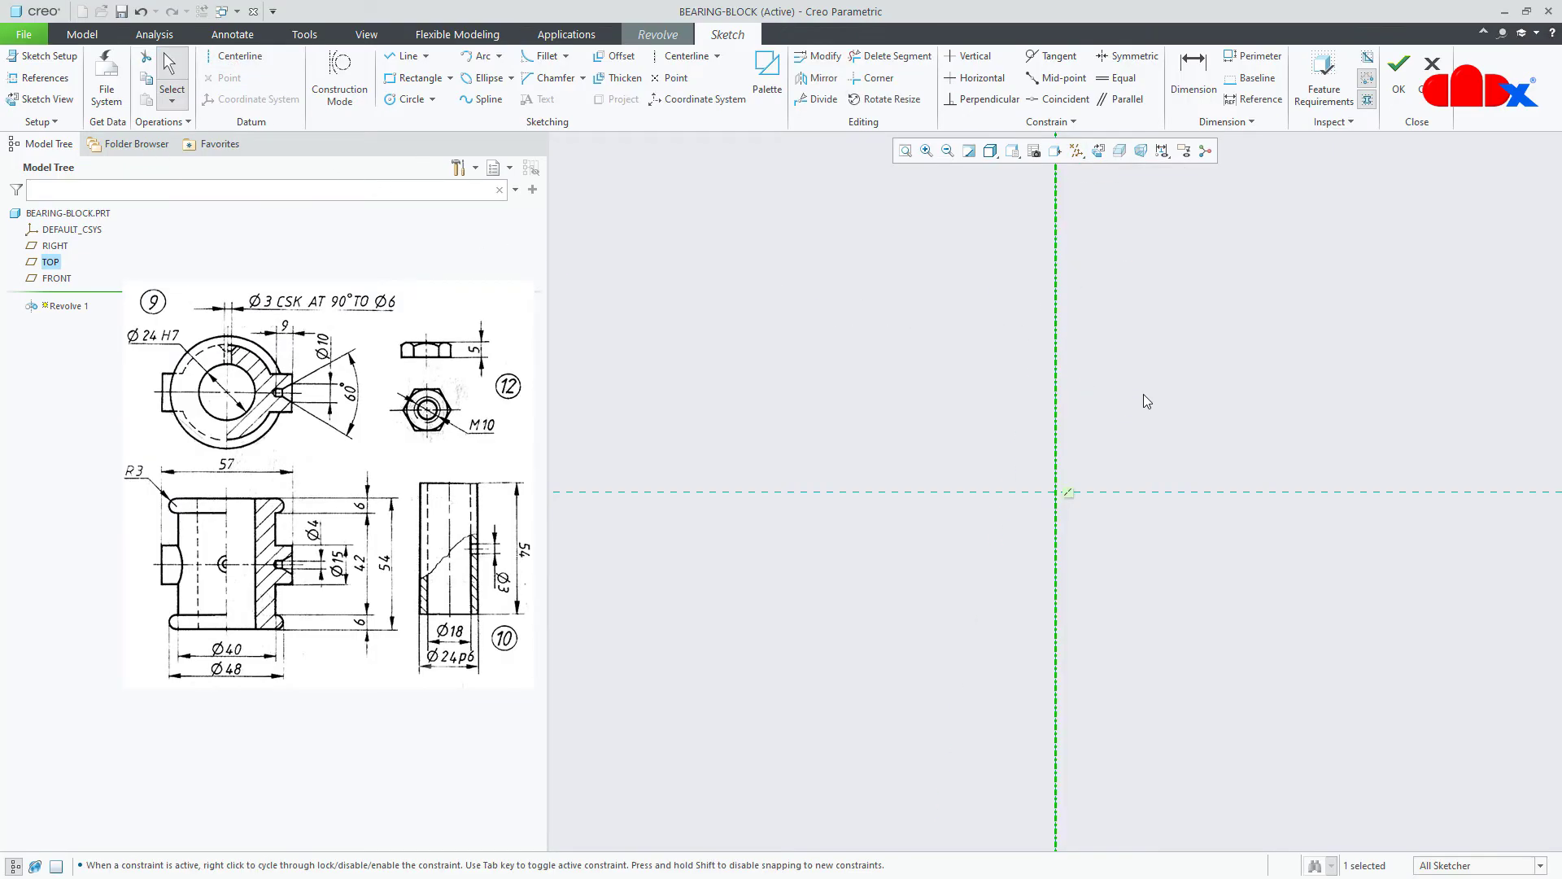
right_click(1144, 396)
click(1292, 424)
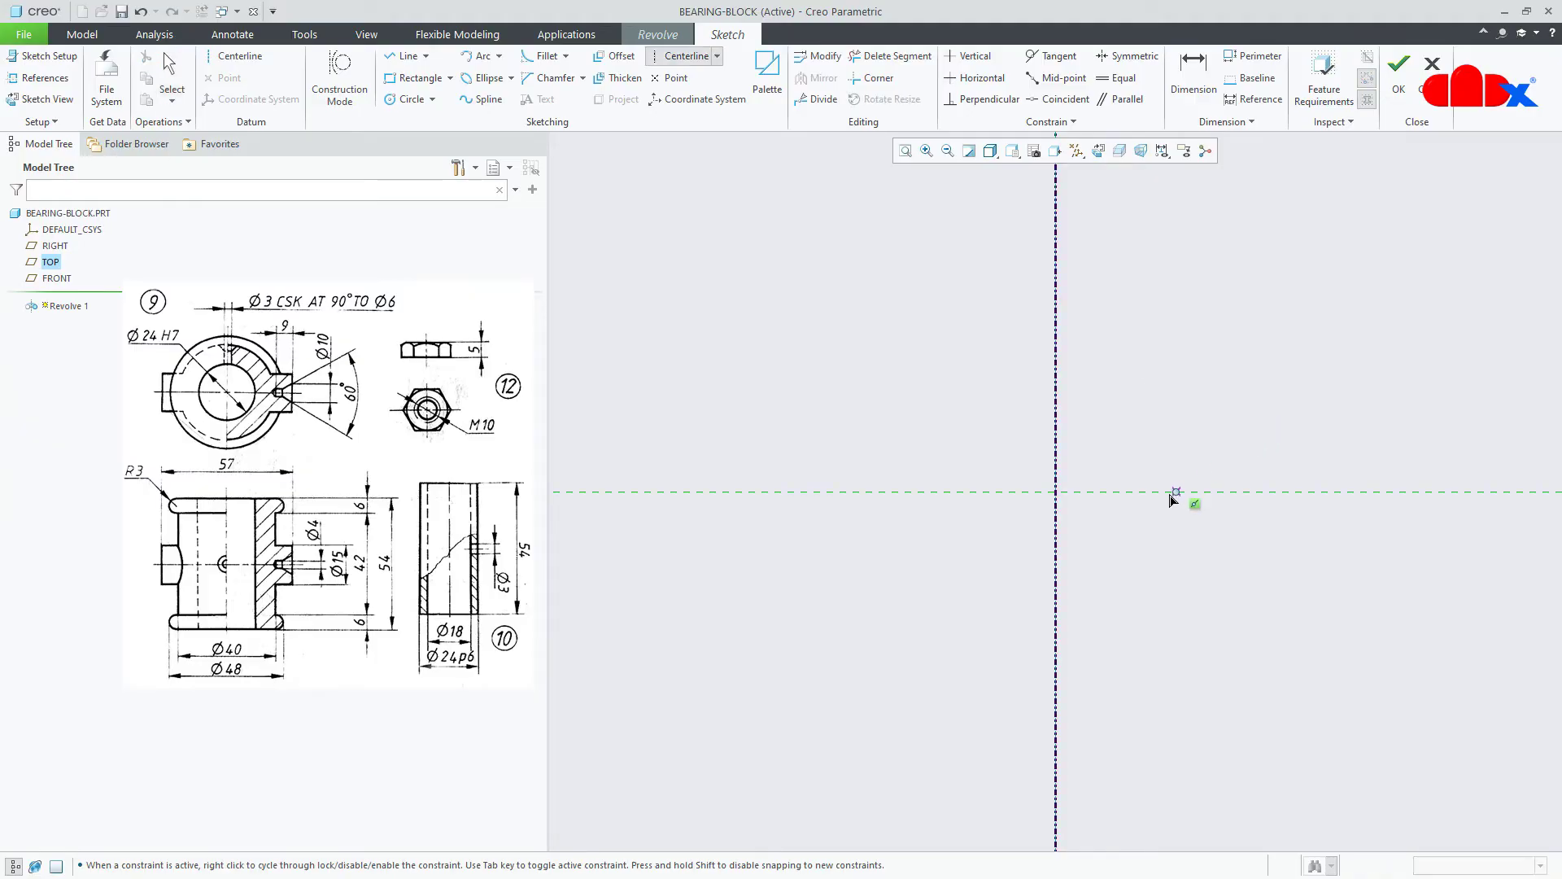
click(1226, 502)
middle_click(1221, 416)
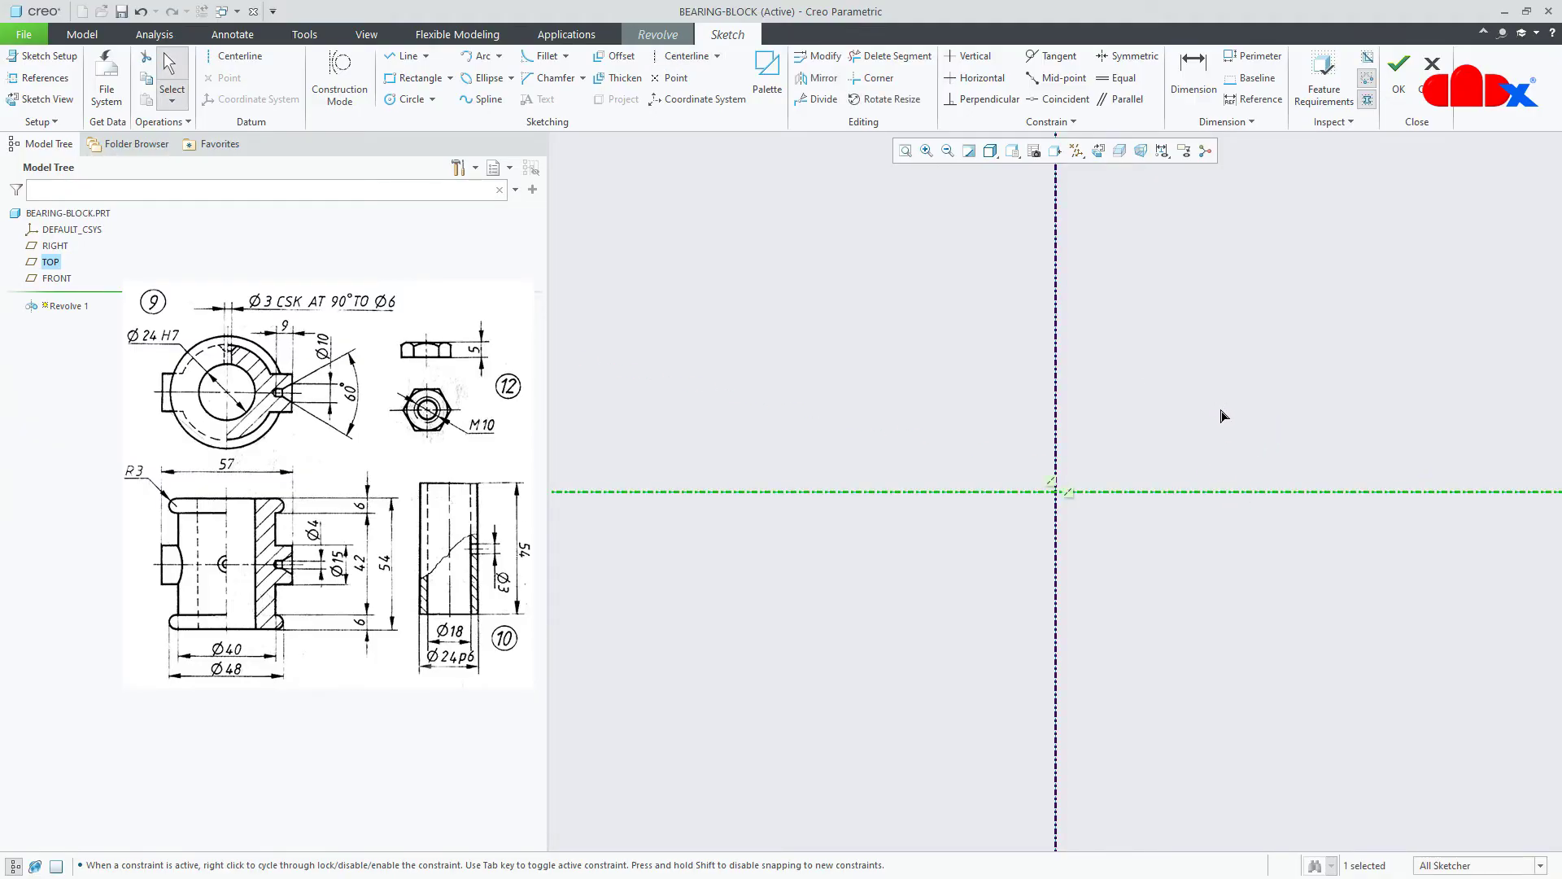
- Sketch a vertical line about 142 mm long beside the vertical axis, symmetric about the horizontal centerline
right_click(1223, 416)
click(1253, 436)
click(1208, 411)
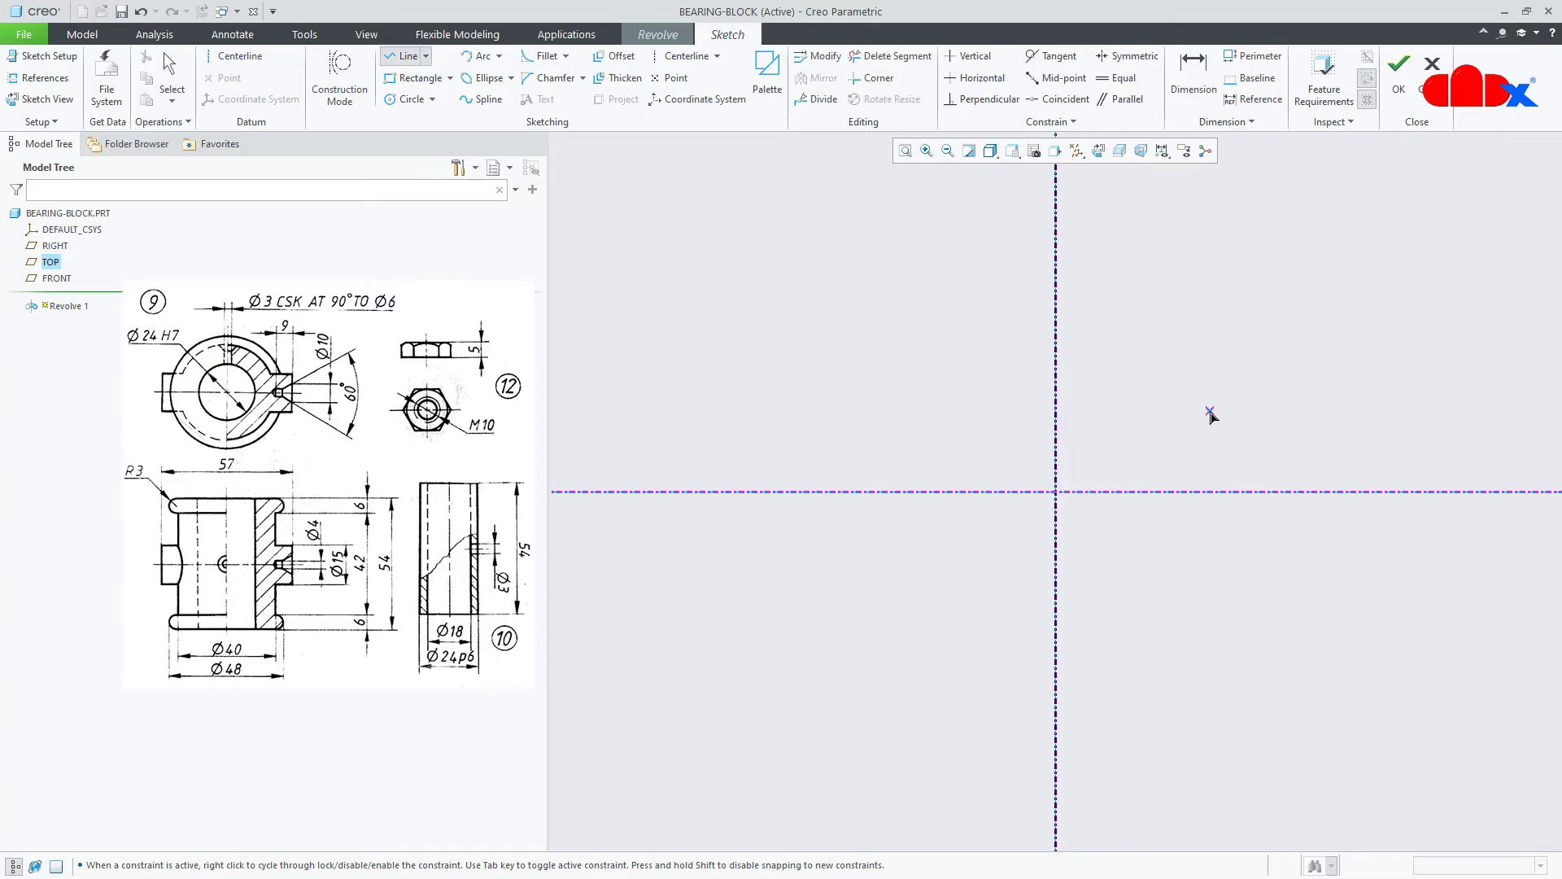
click(1209, 572)
middle_click(1275, 642)
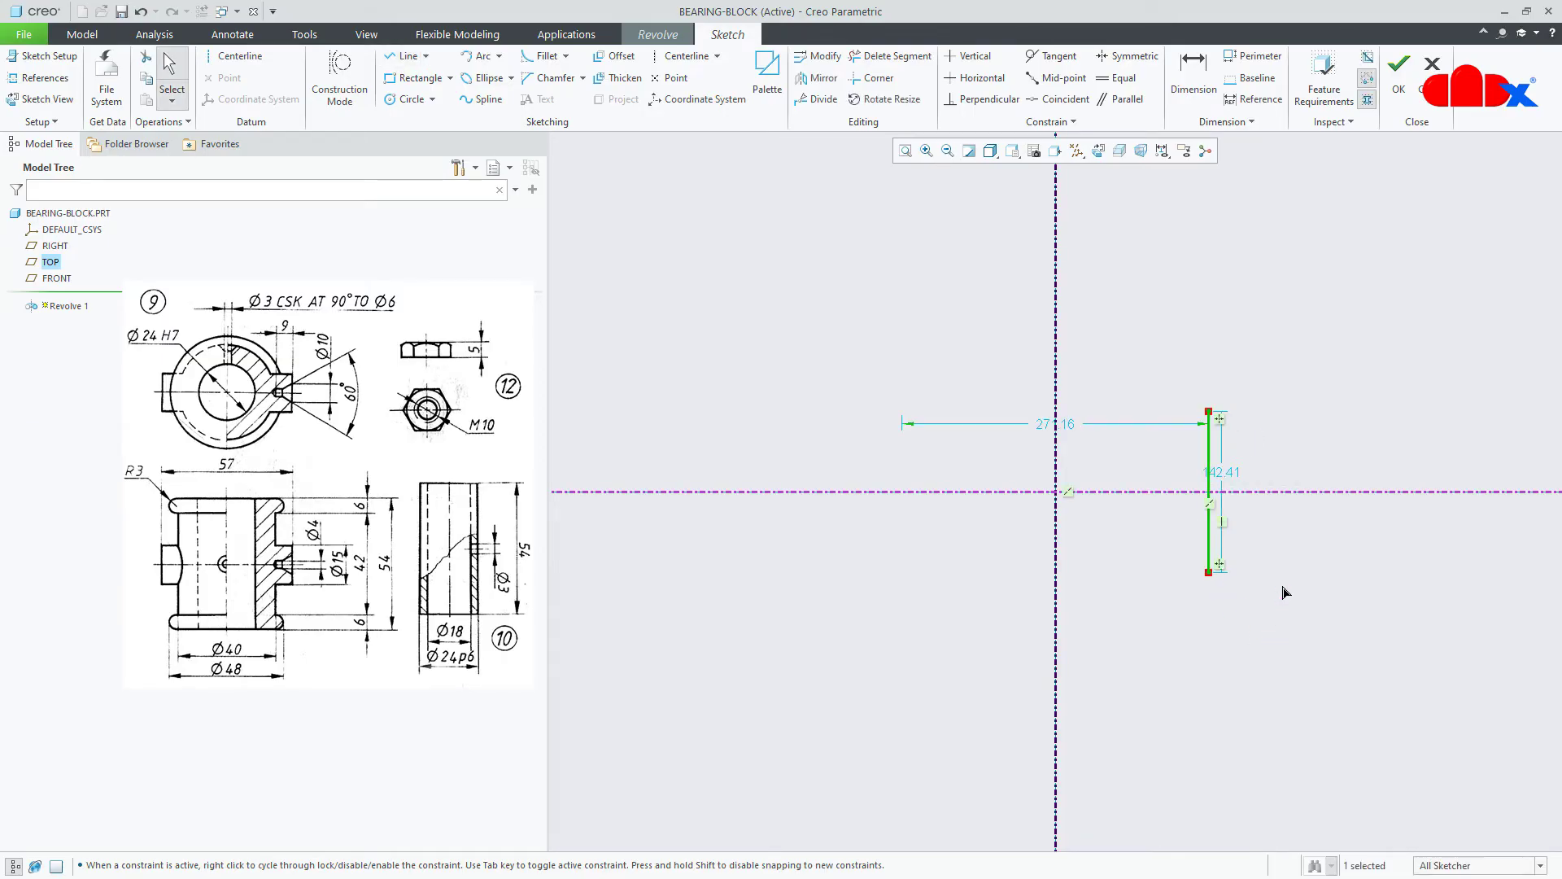
- Set the vertical line's length to 42 mm and its diameter about the revolve axis to 40 mm
double_click(1227, 474)
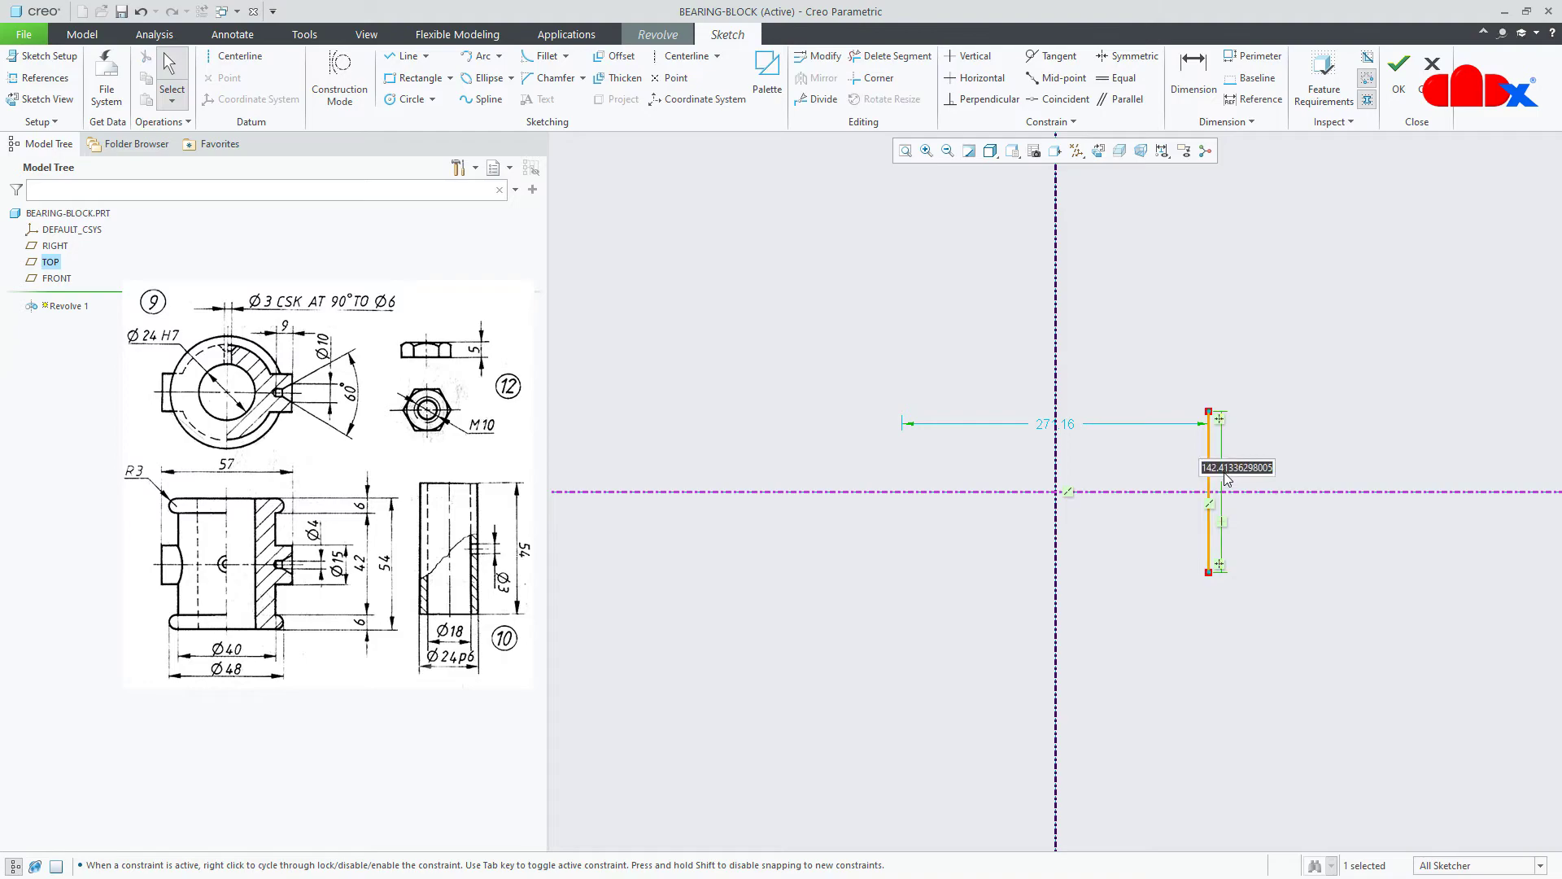
text(42)
key(Return)
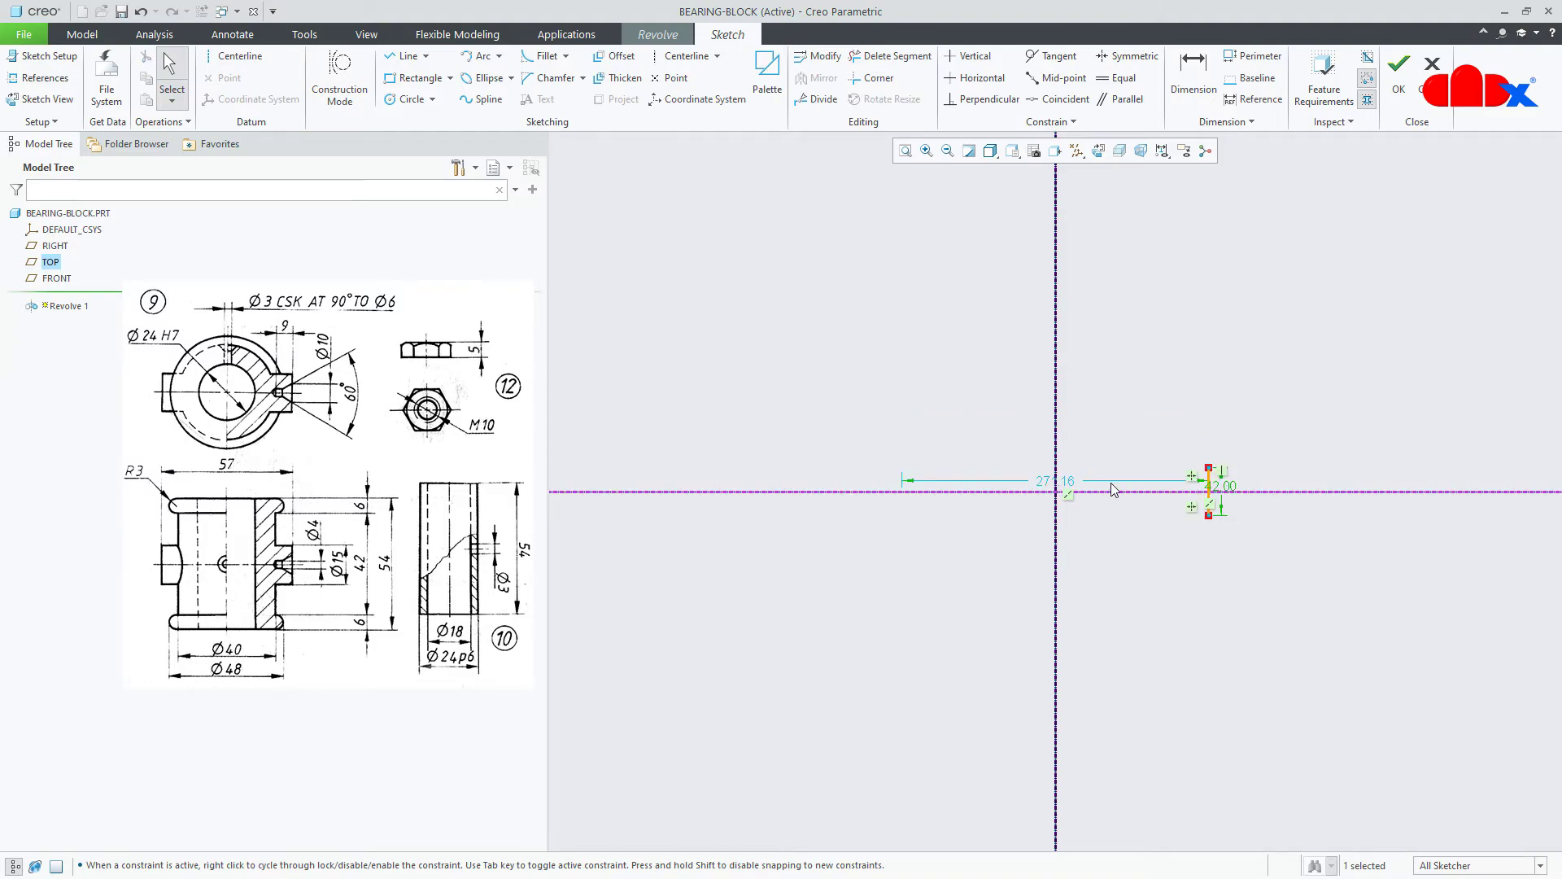
double_click(1069, 482)
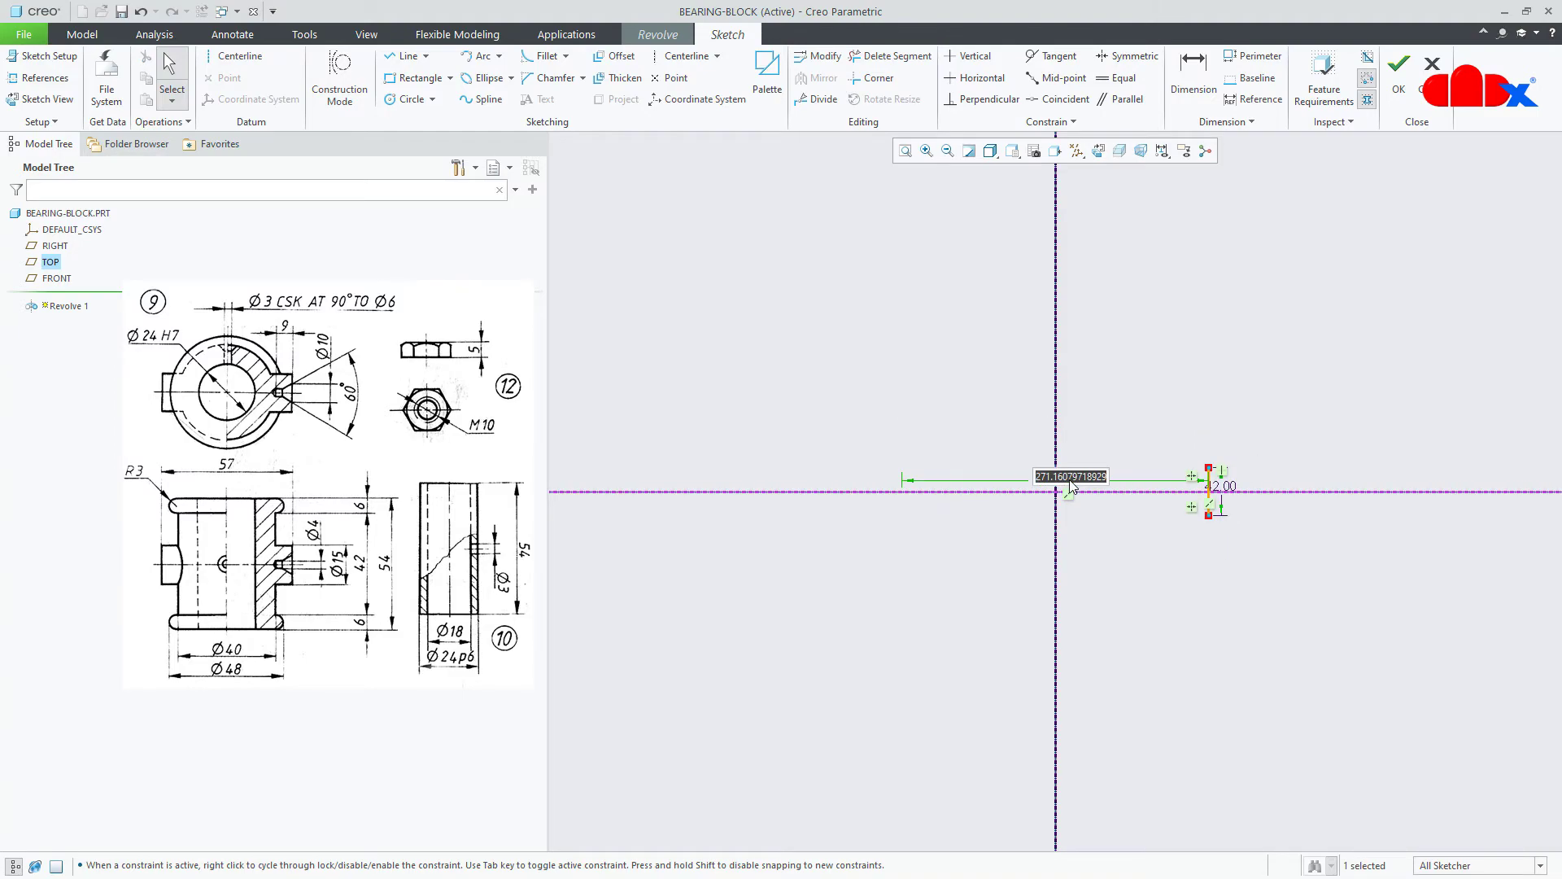
text(40)
key(Return)
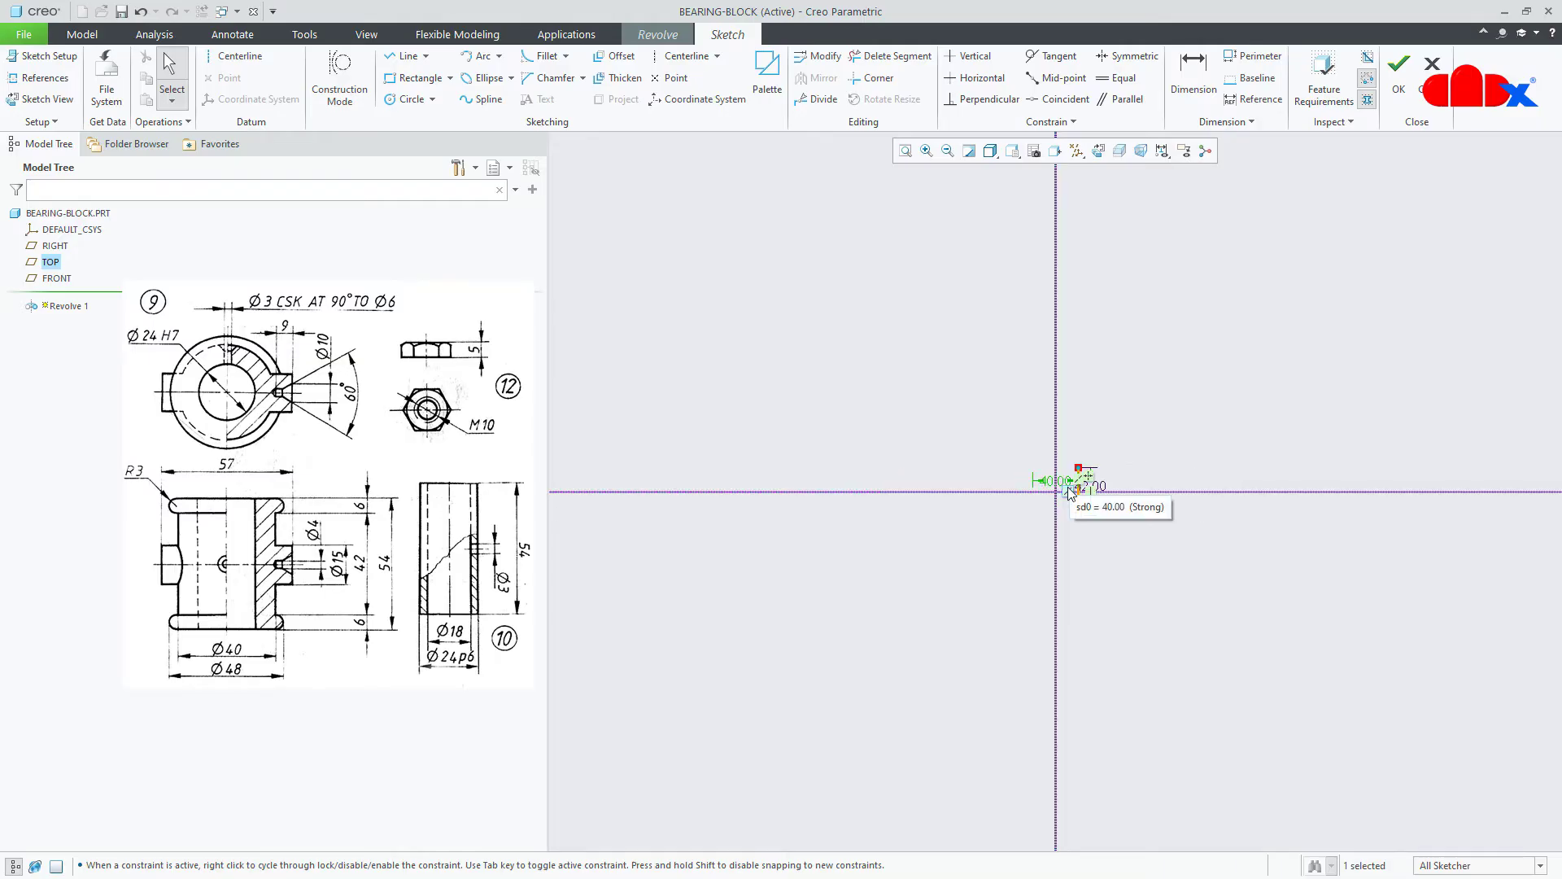
- Sketch a horizontal line from the axis about 29 mm below the centerline, reaching about 52 mm diameter, and a shorter one from the vertical line's lower end
scroll(1069, 496, down, 1)
click(1077, 546)
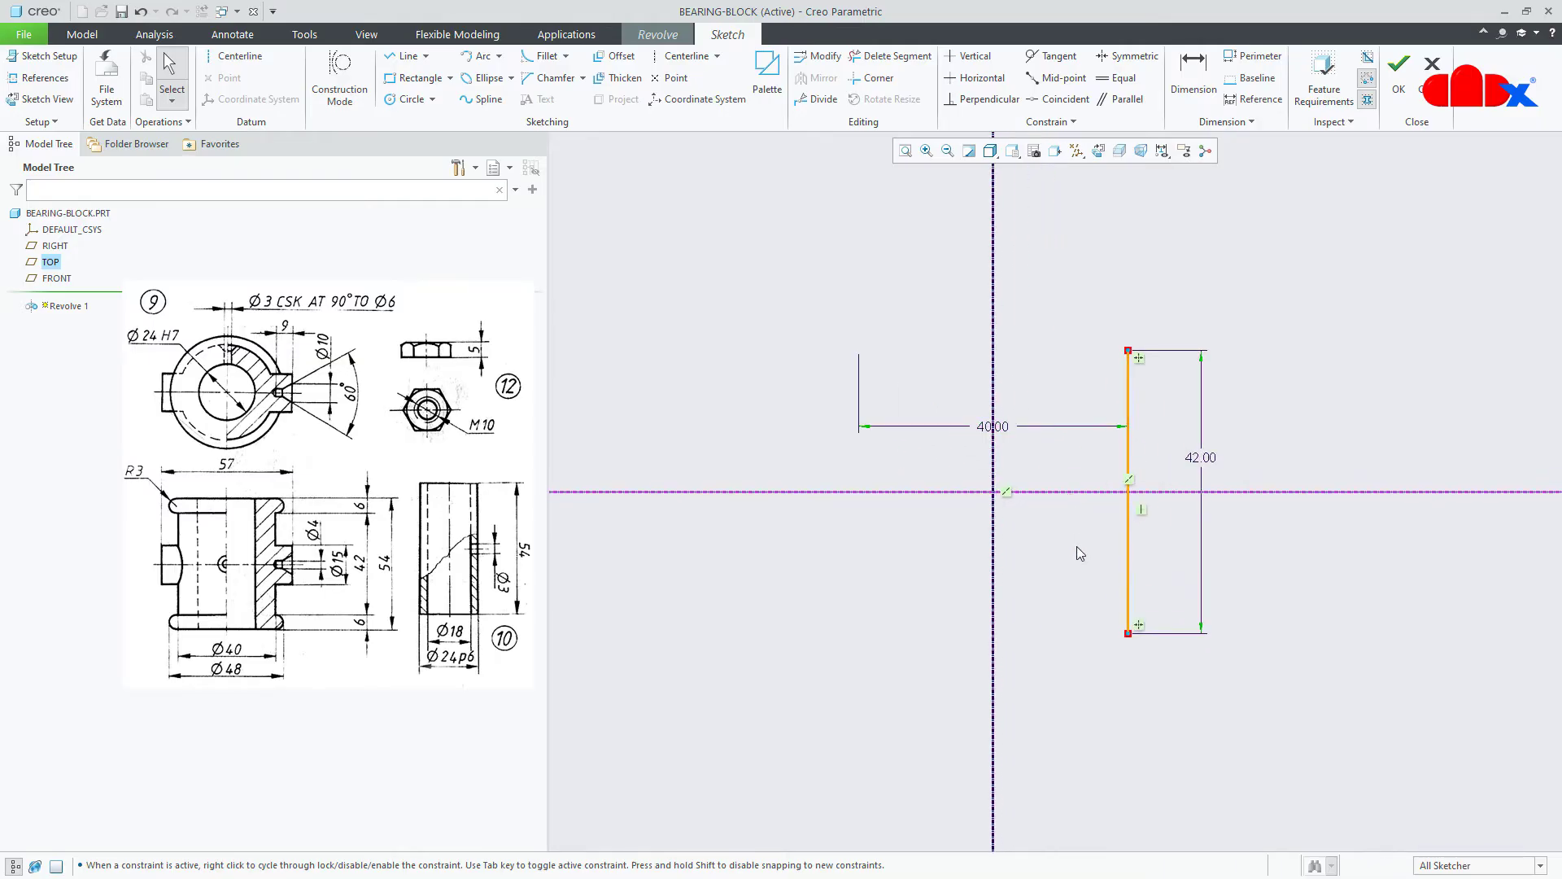
key(a)
right_click(1210, 704)
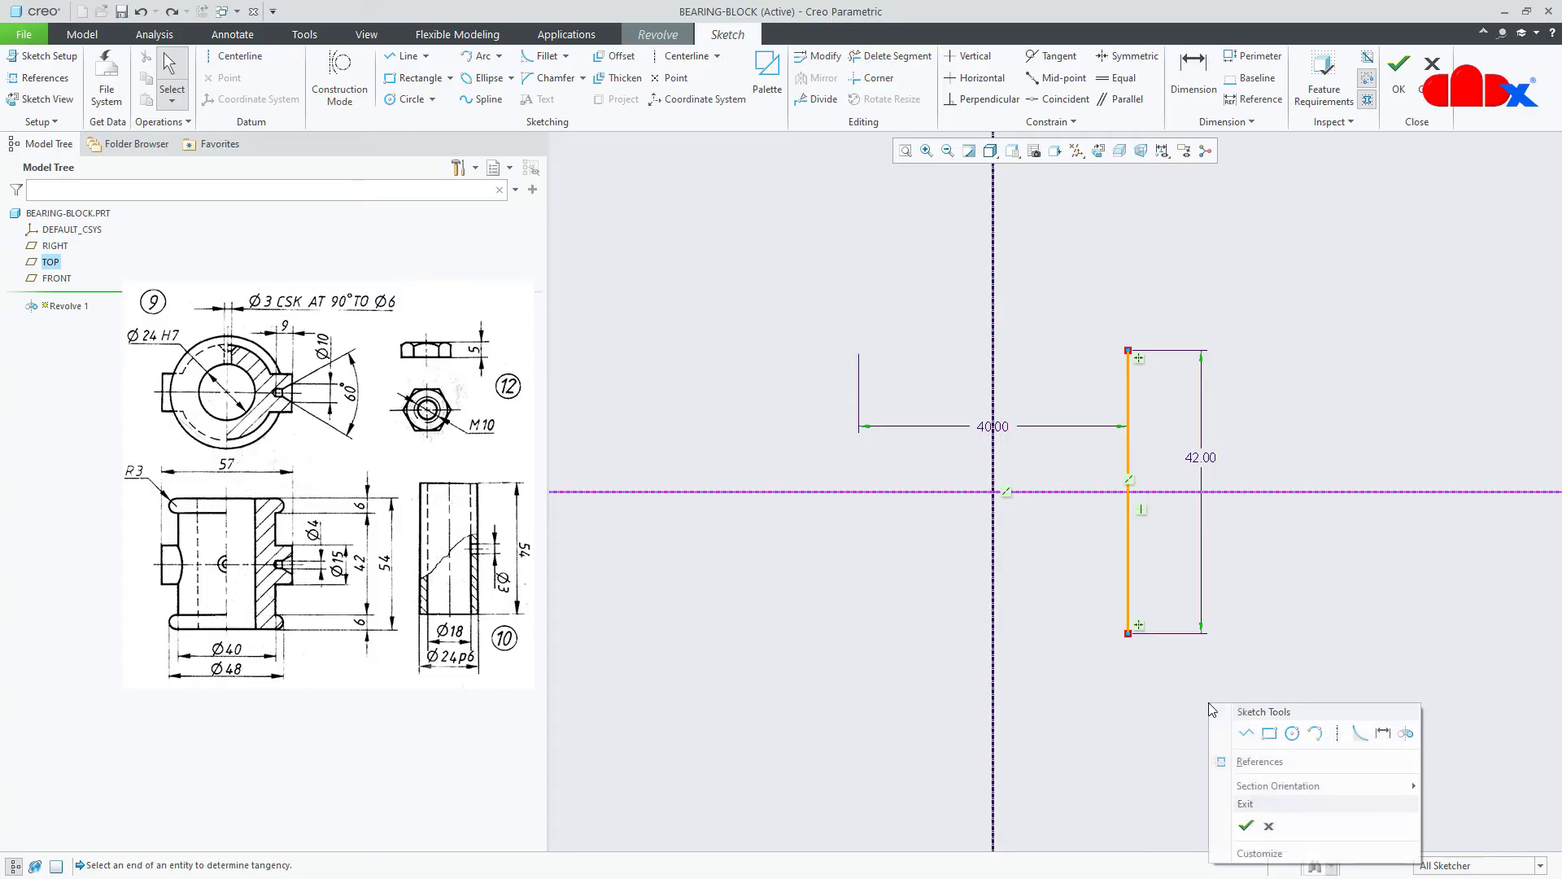
click(1245, 737)
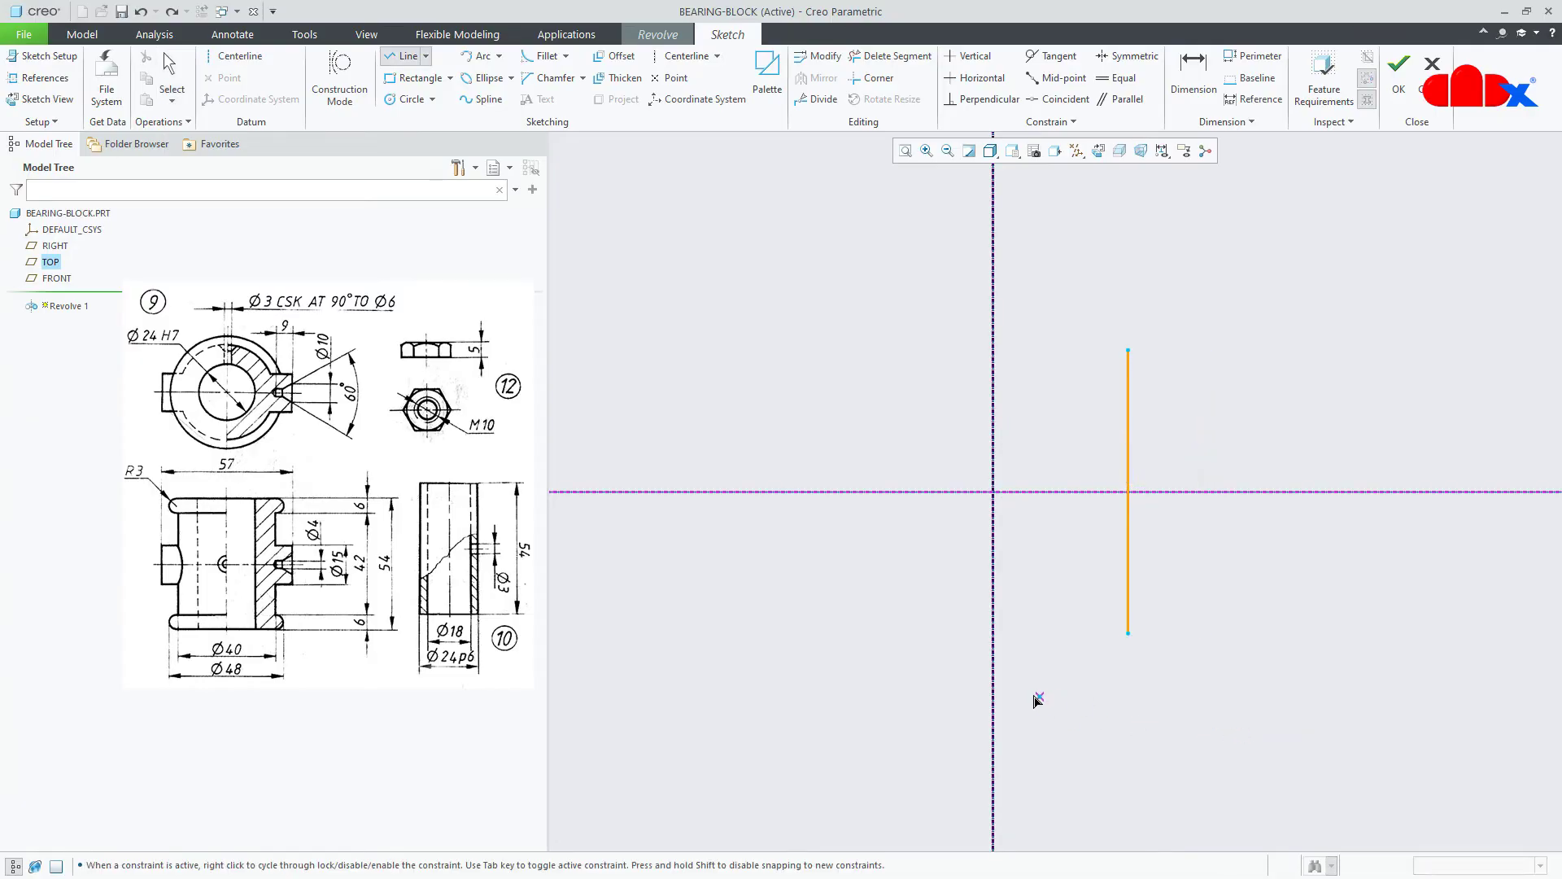
click(993, 688)
click(1168, 686)
middle_click(1179, 679)
click(1144, 642)
click(1169, 633)
middle_click(1280, 658)
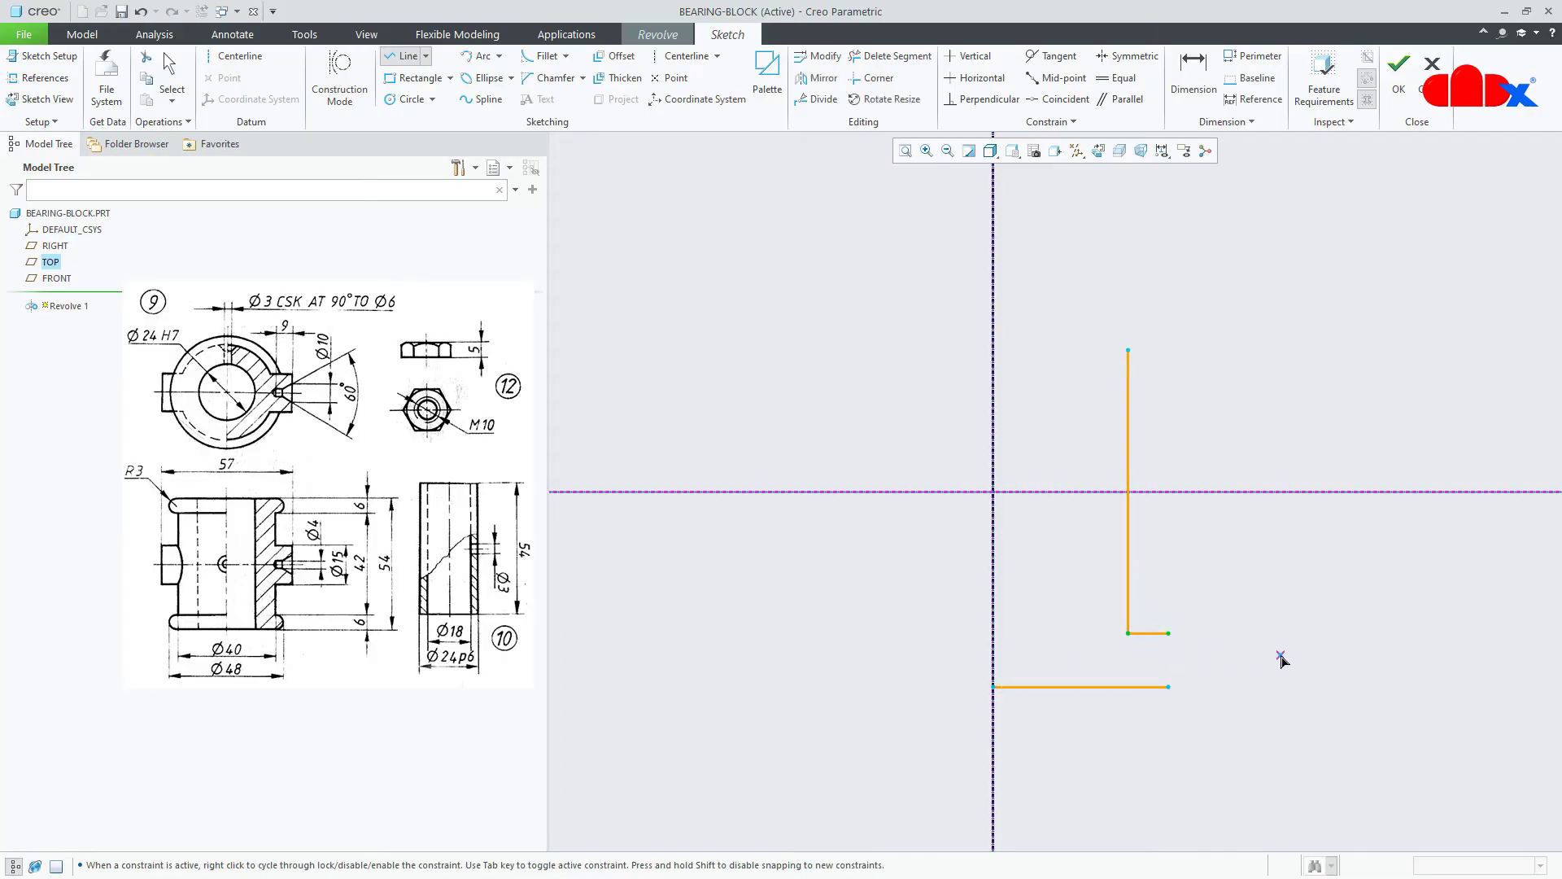
middle_click(1283, 661)
- Join the outer ends of the two lower horizontal lines with a tangent arc of about 4 mm radius
right_click(1283, 661)
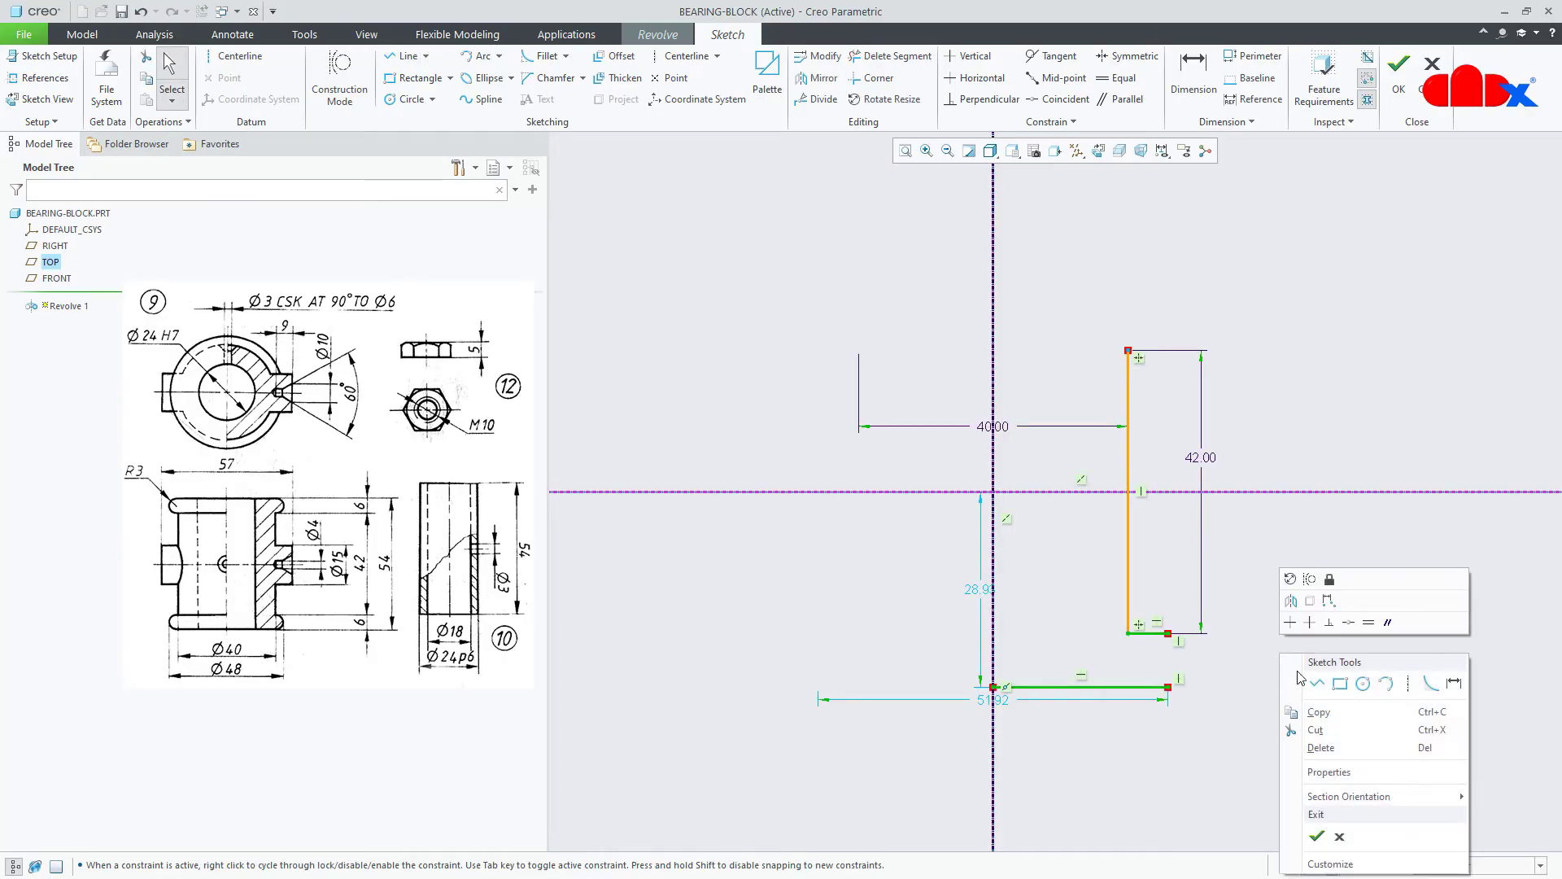
click(1375, 685)
click(1171, 634)
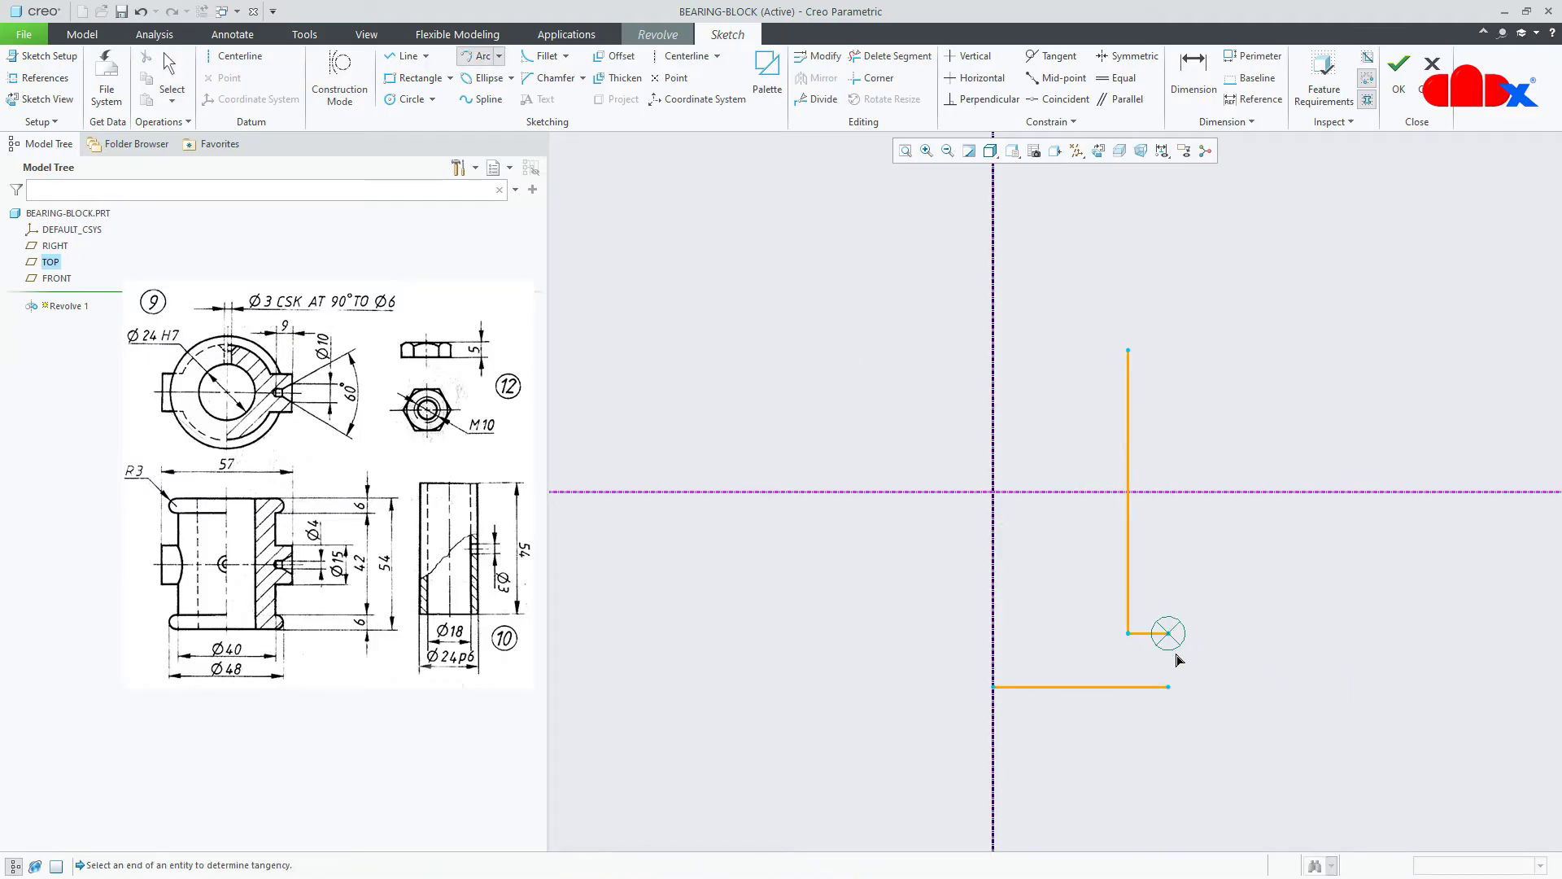
click(1184, 691)
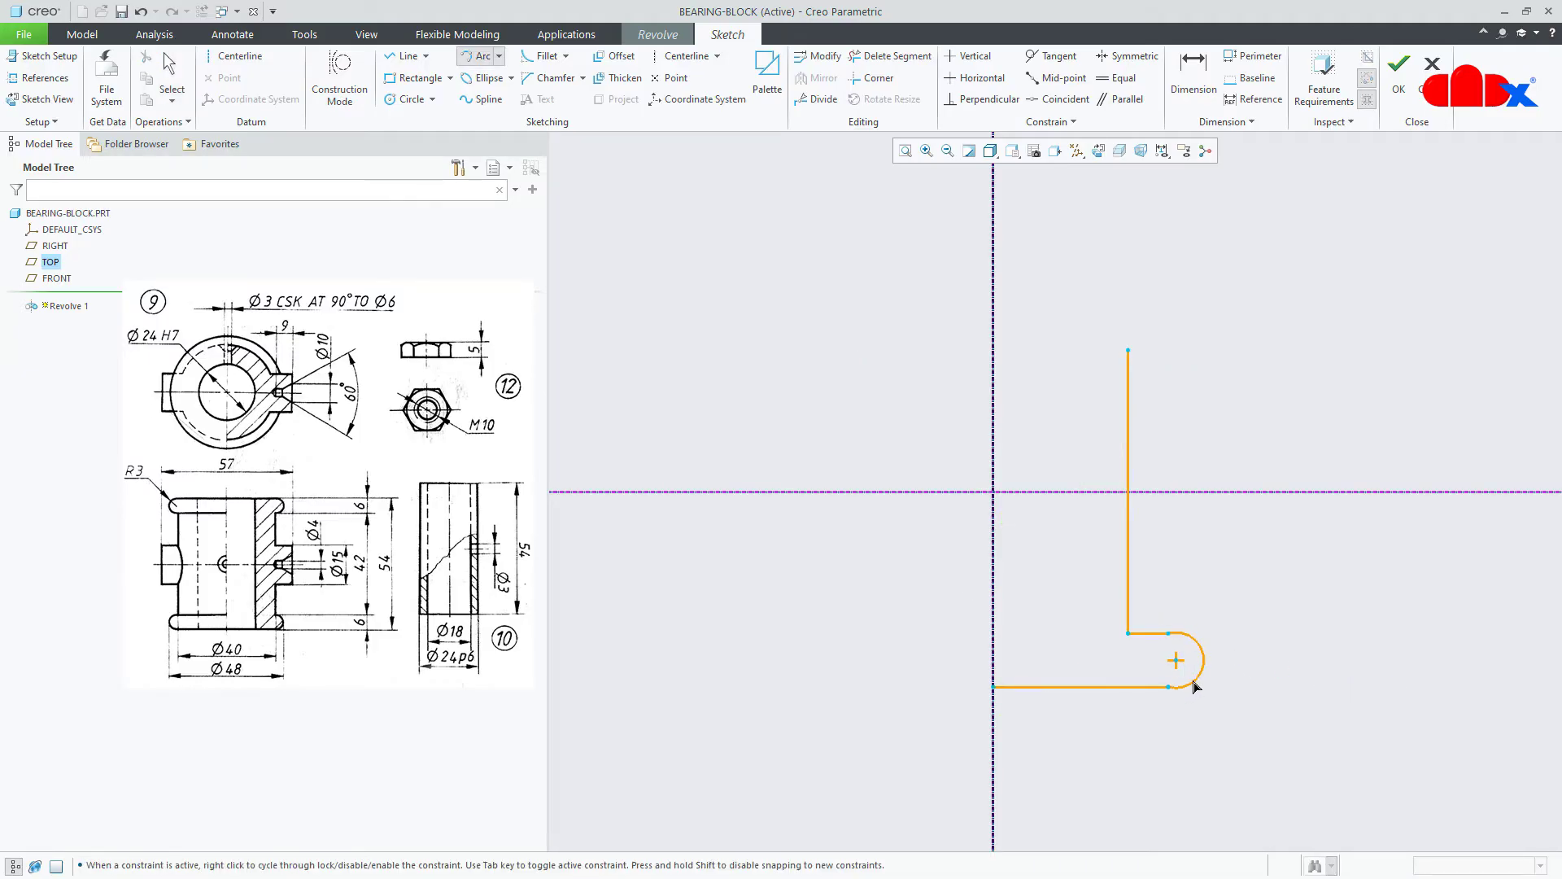
click(1188, 686)
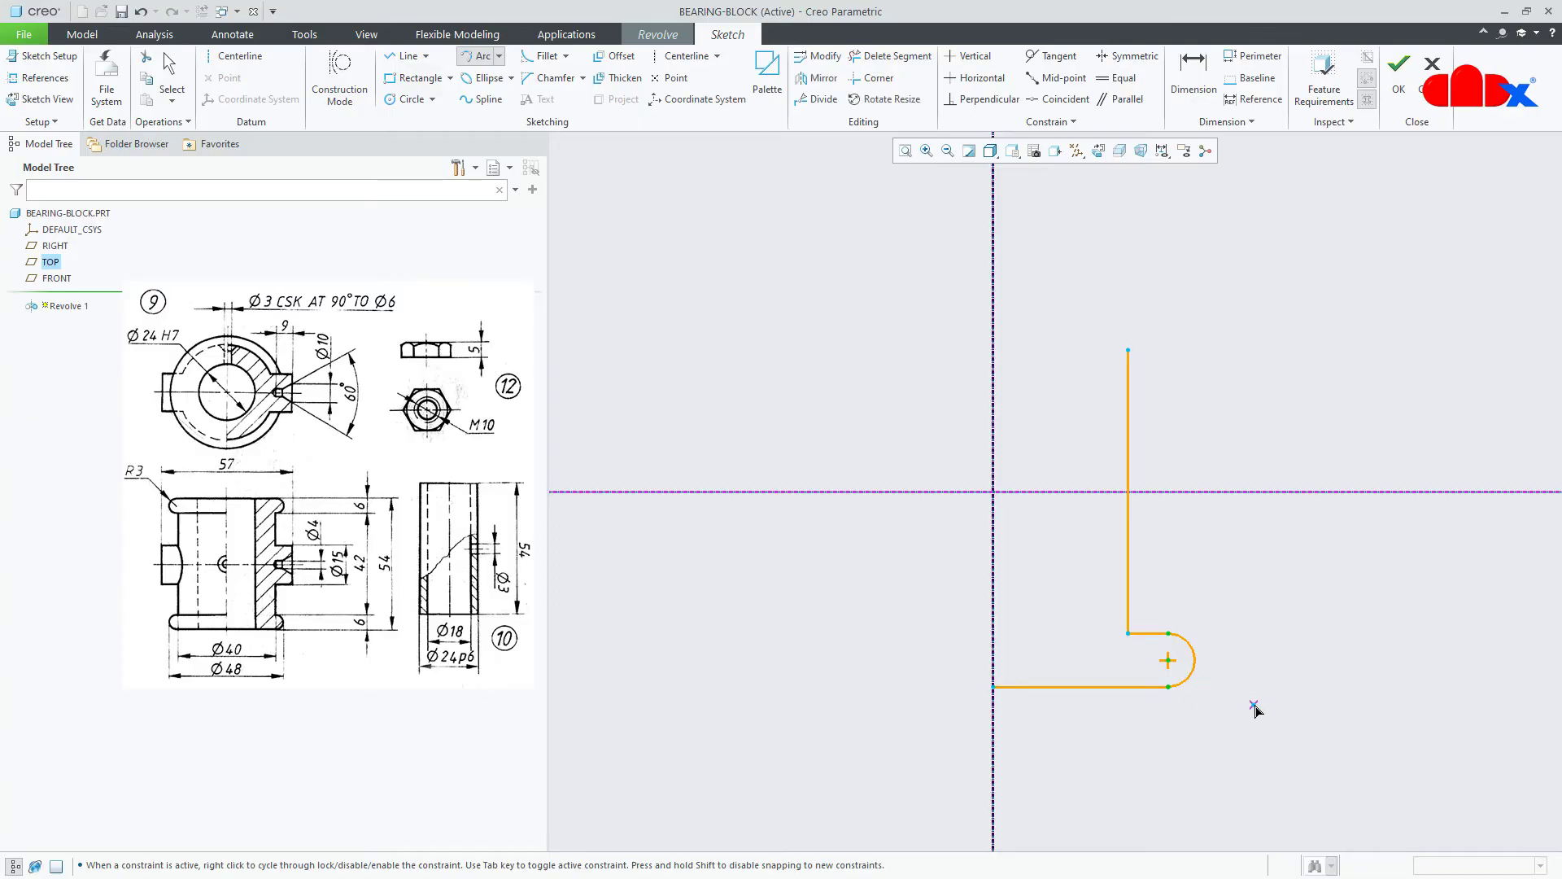
middle_click(1253, 712)
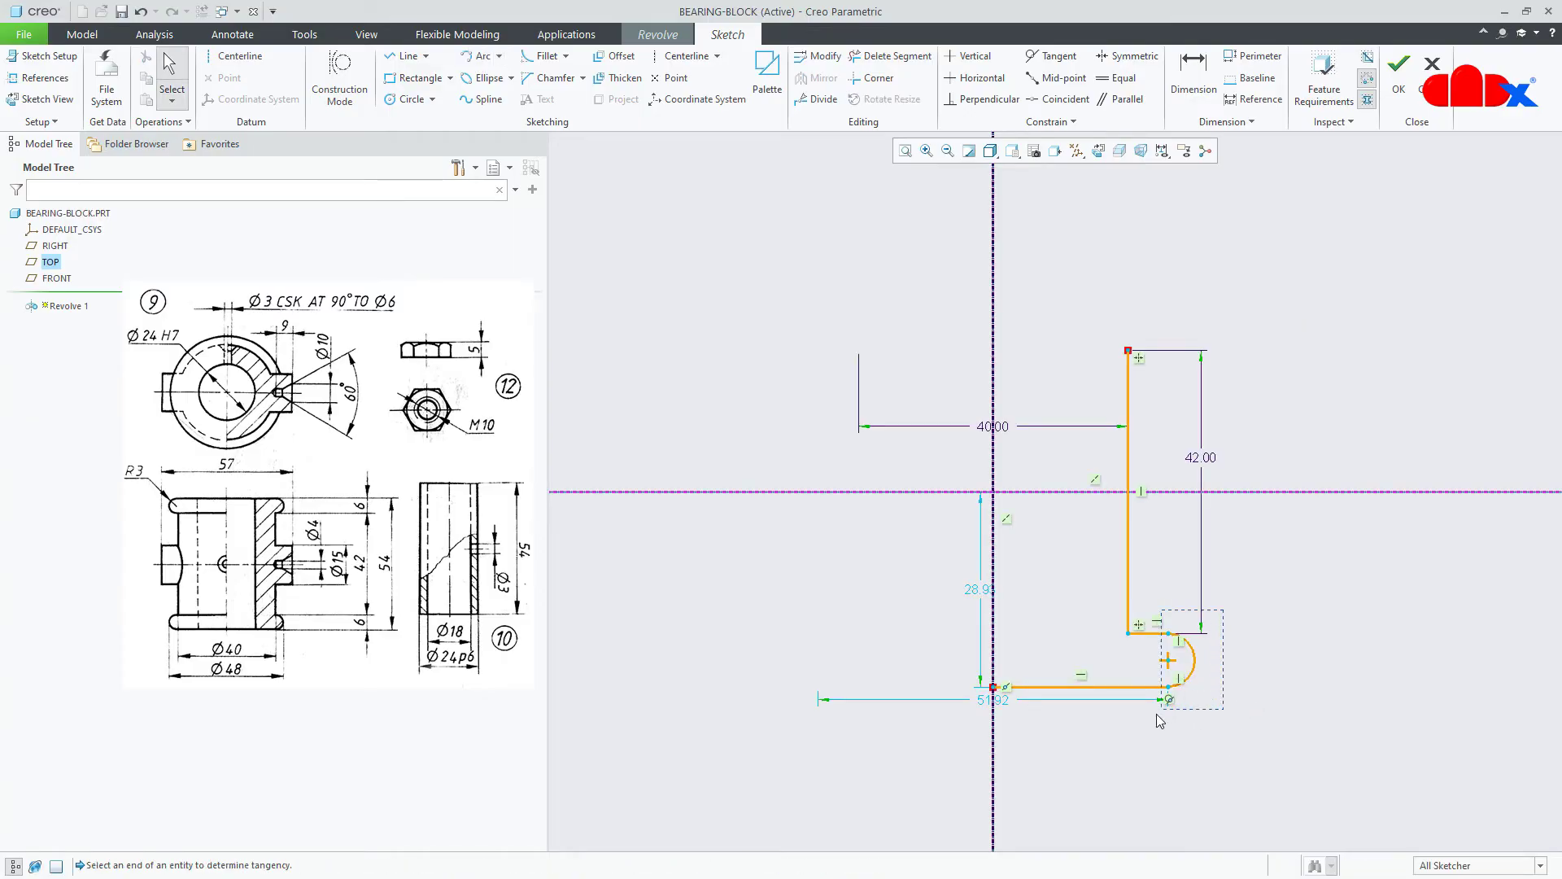
- Mirror the lower horizontal lines and the arc about the horizontal centerline
drag(1157, 715, 1157, 715)
click(1168, 663)
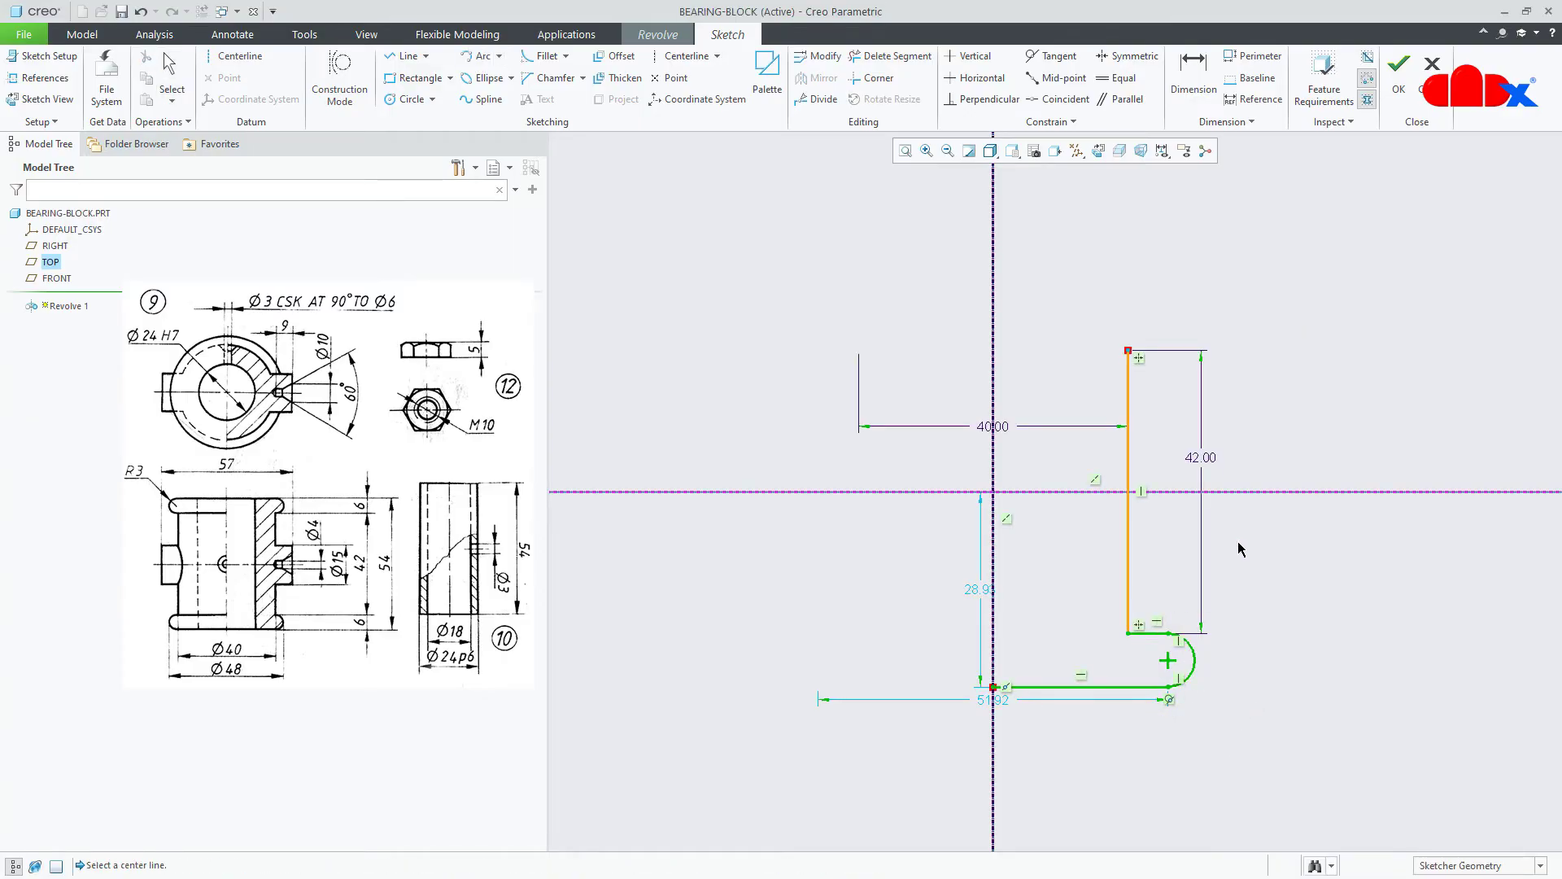
click(1258, 493)
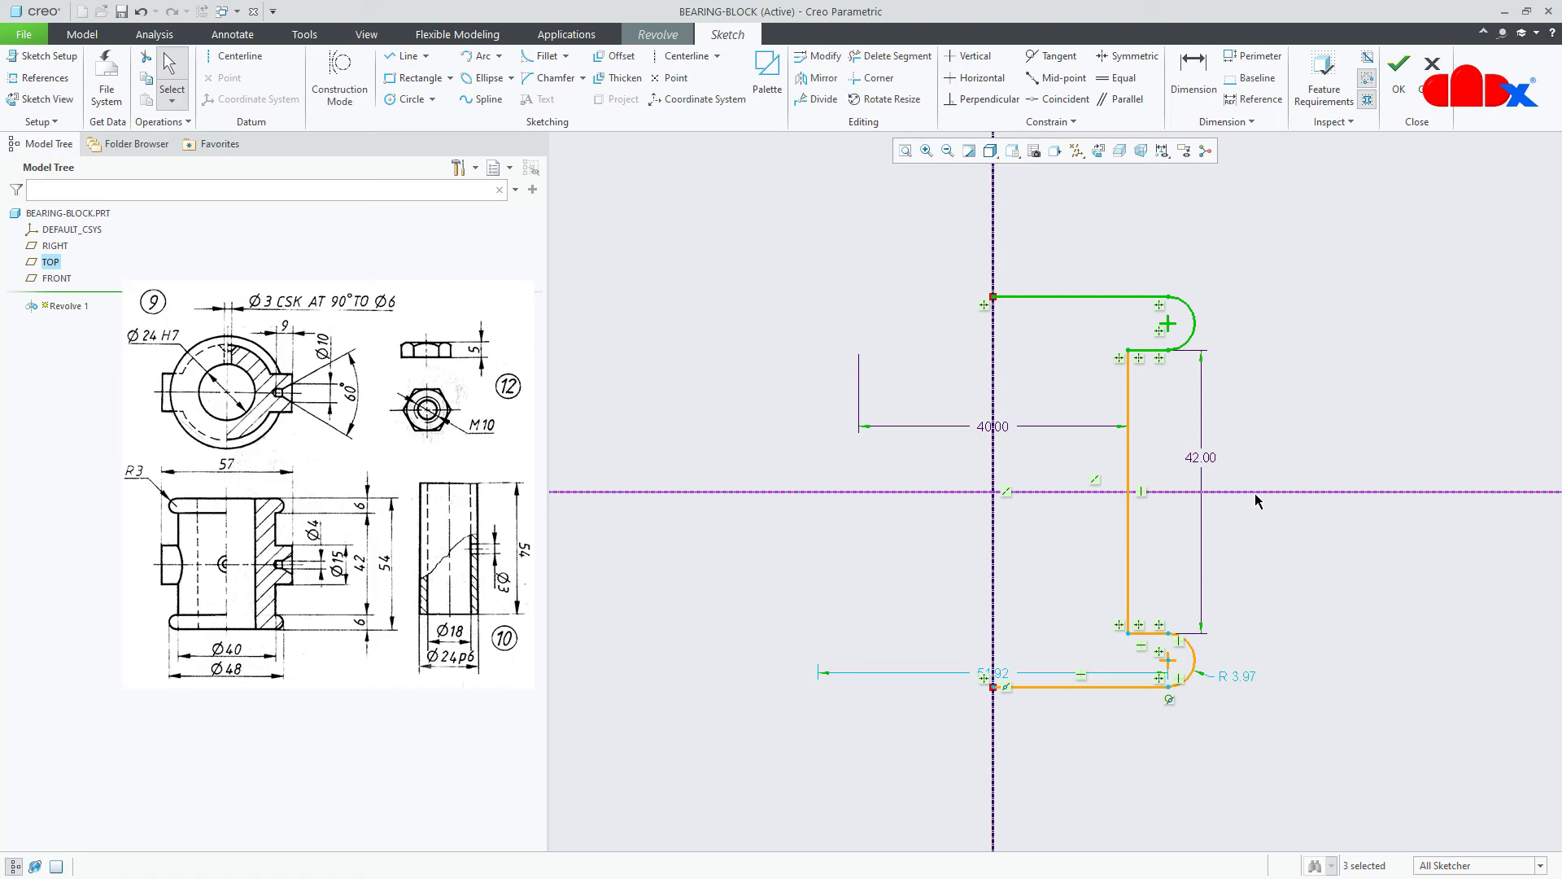
- Close the profile with a vertical line along the revolve axis, joining the inner ends of the outermost horizontal lines
right_click(1278, 588)
click(1308, 613)
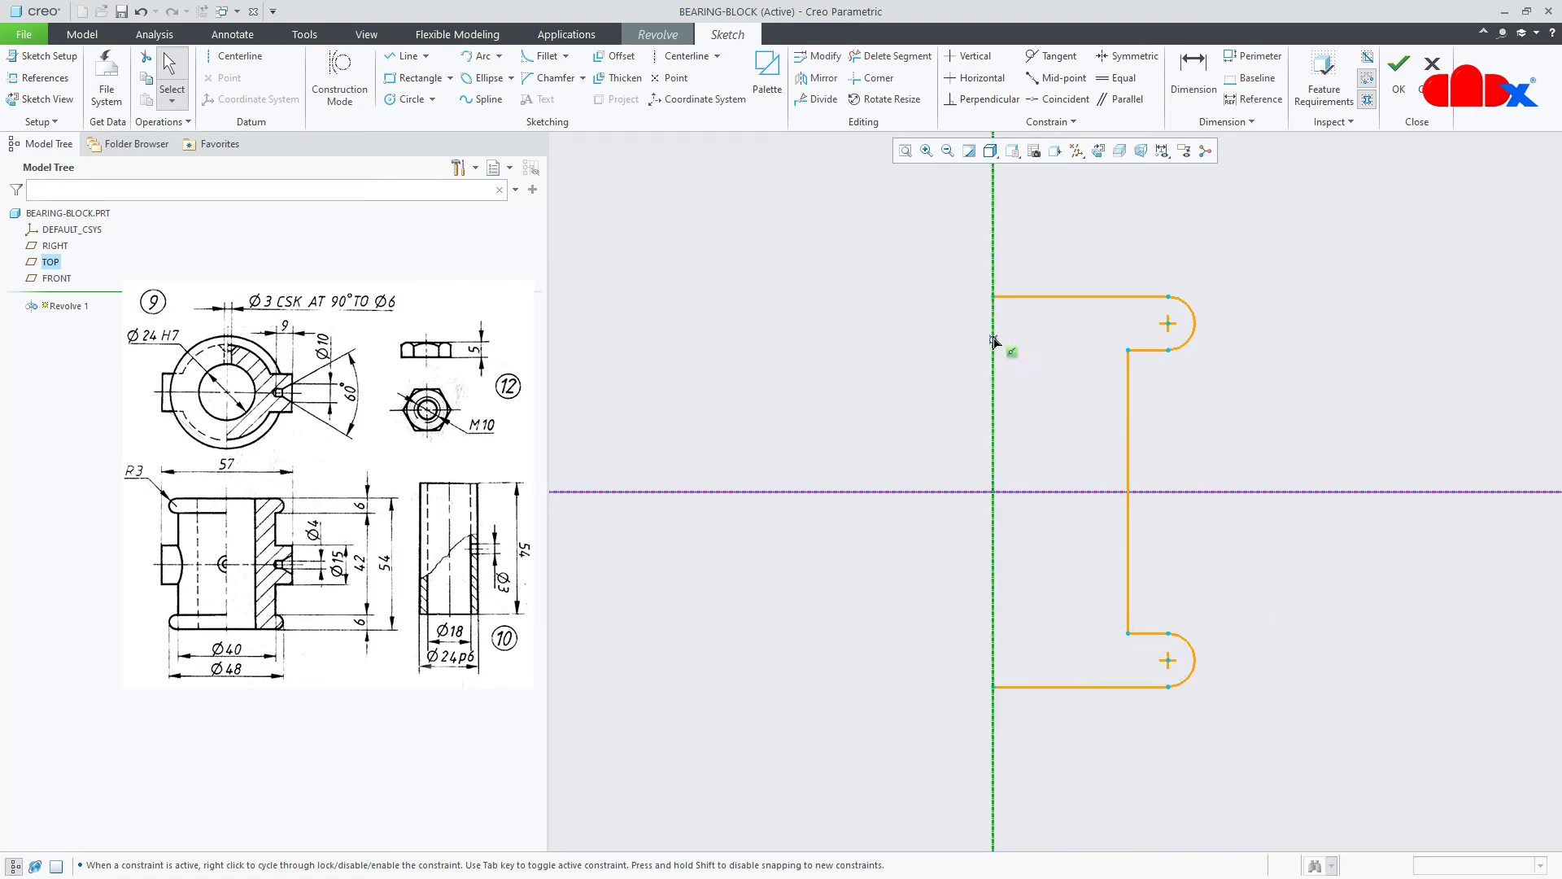
click(993, 296)
click(993, 688)
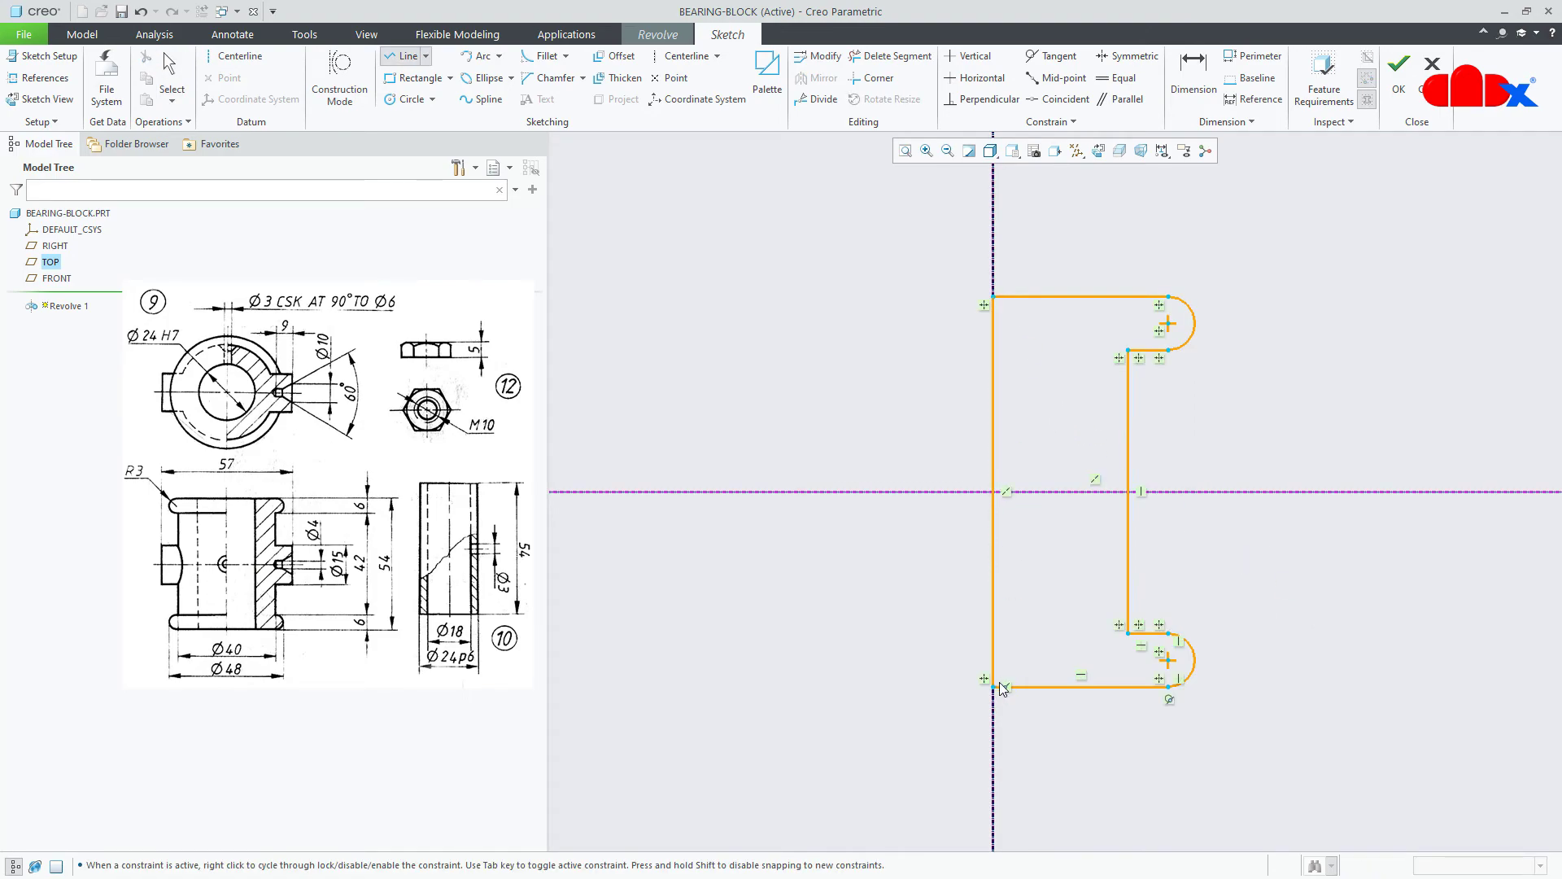
middle_click(1014, 704)
middle_click(1073, 743)
- Add a diameter dimension about the revolve axis to the outer edge of the lower arc
right_click(1089, 753)
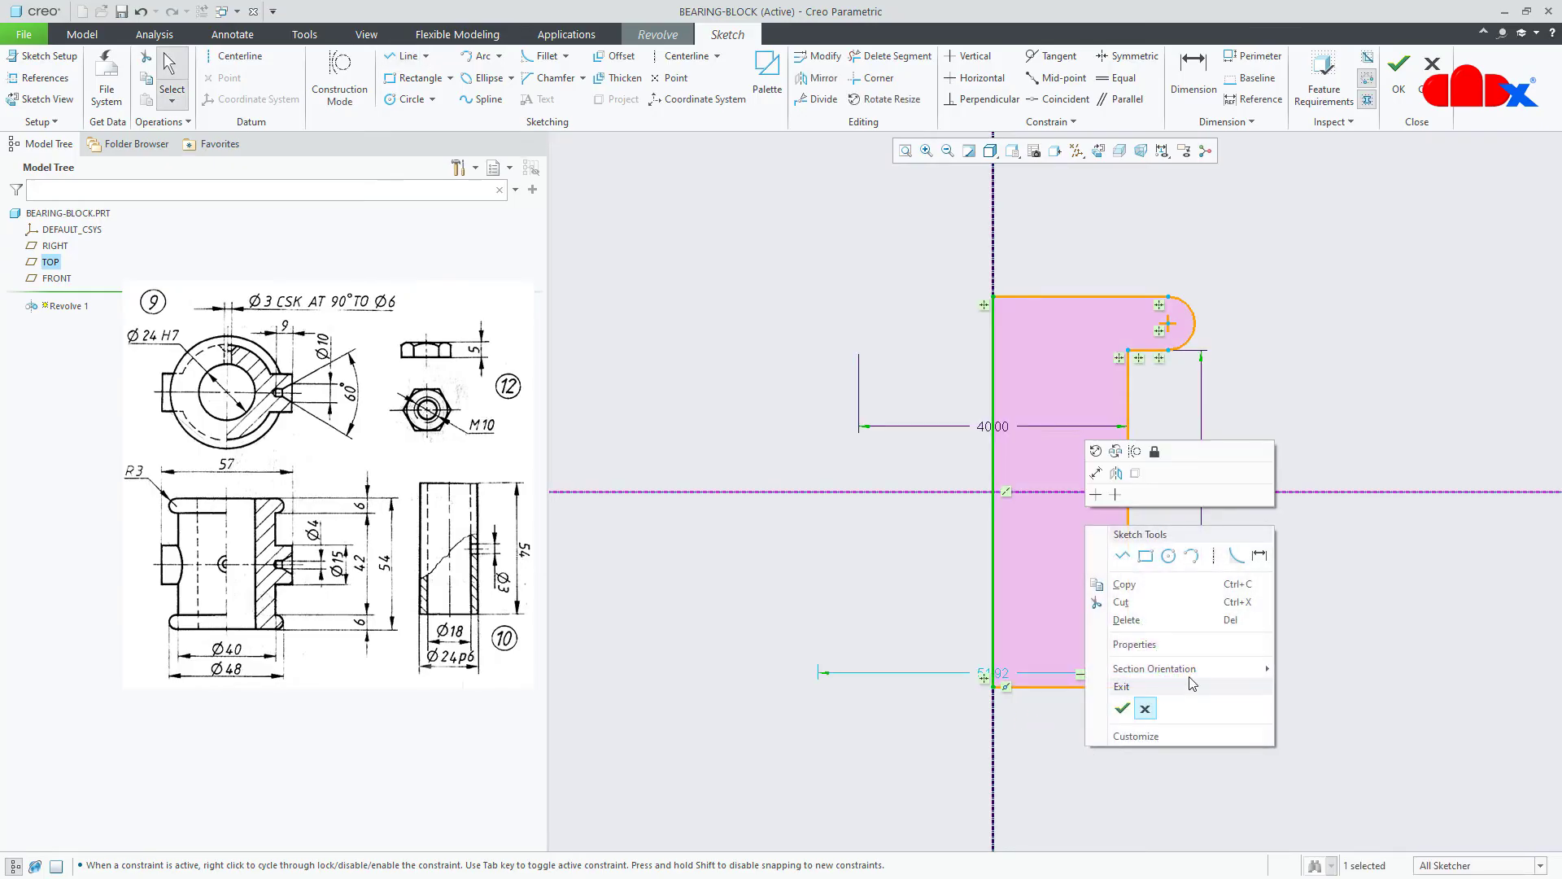
click(1169, 688)
click(1201, 662)
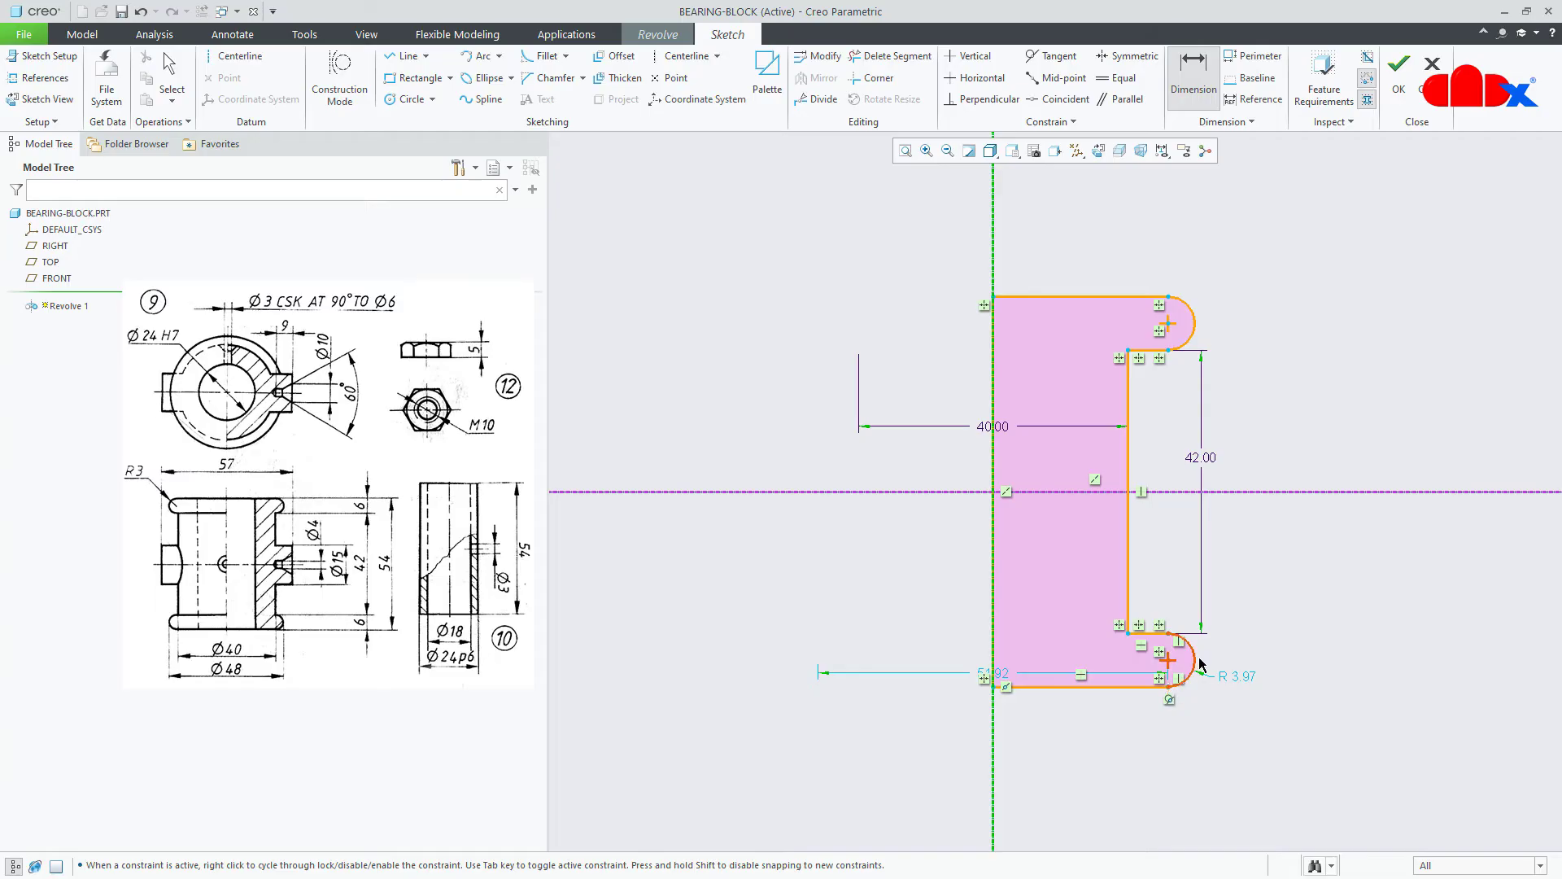
click(1201, 662)
middle_click(1060, 775)
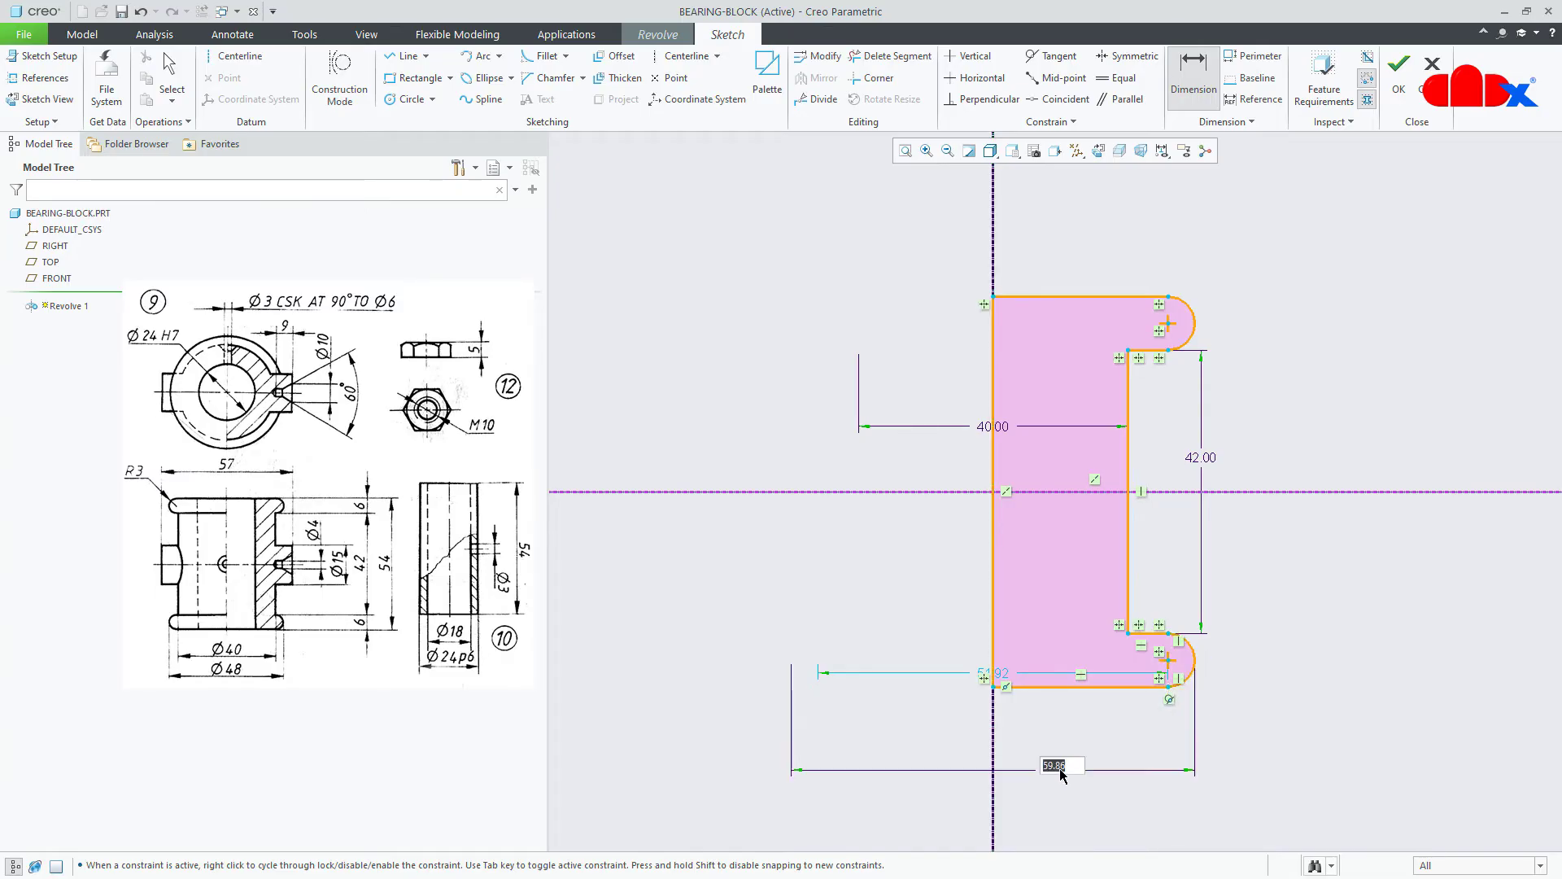
middle_click(1061, 775)
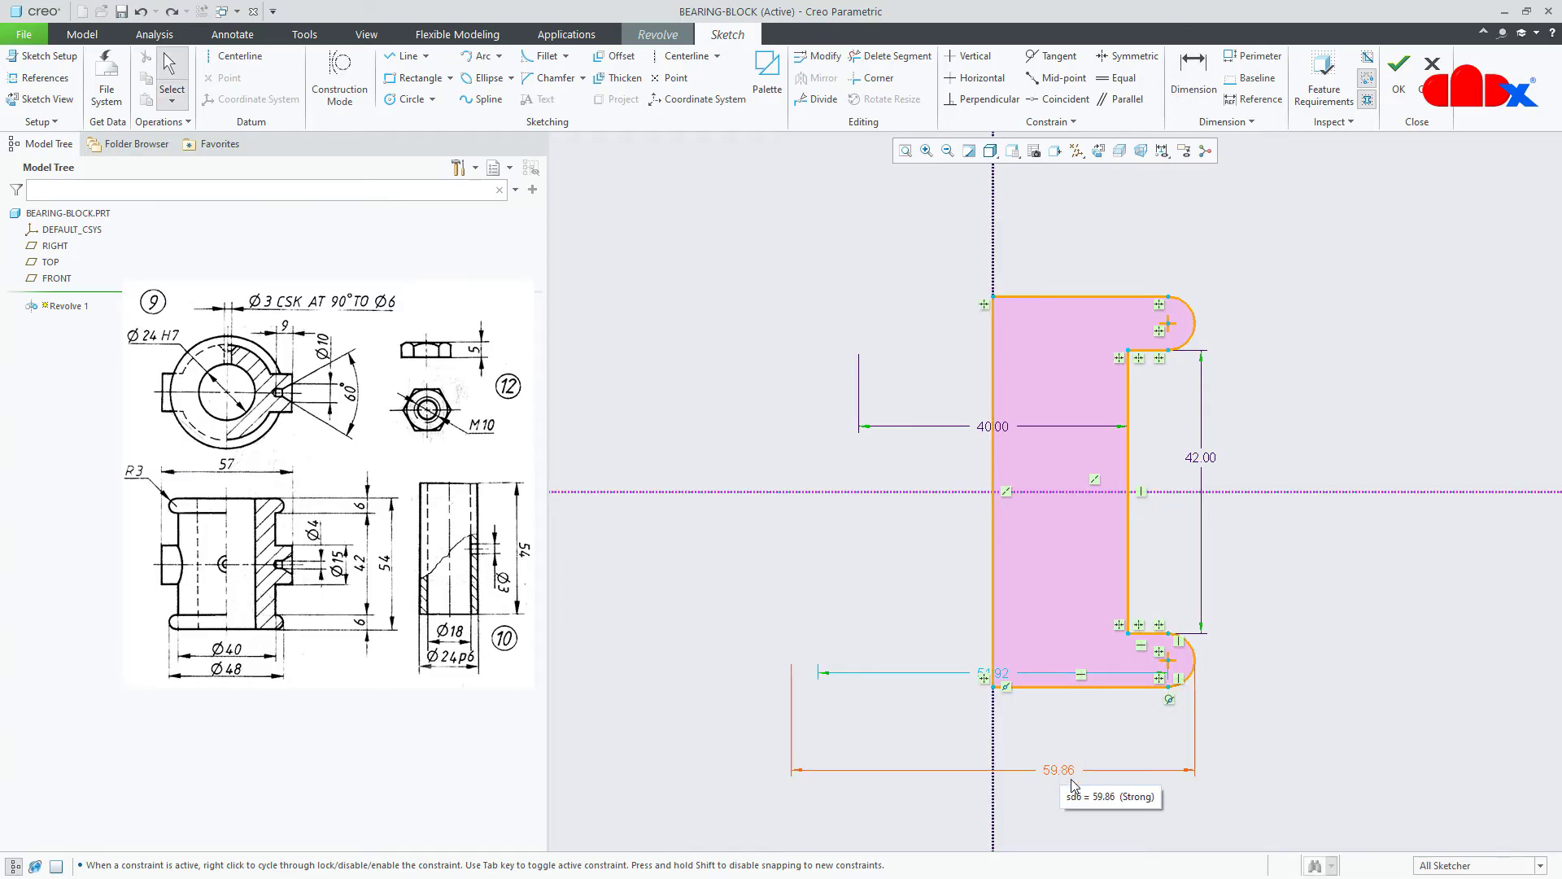
- Dimension the profile's overall height as 54 mm and set the rim's outer diameter to 48 mm
click(1194, 73)
click(1130, 297)
click(1116, 687)
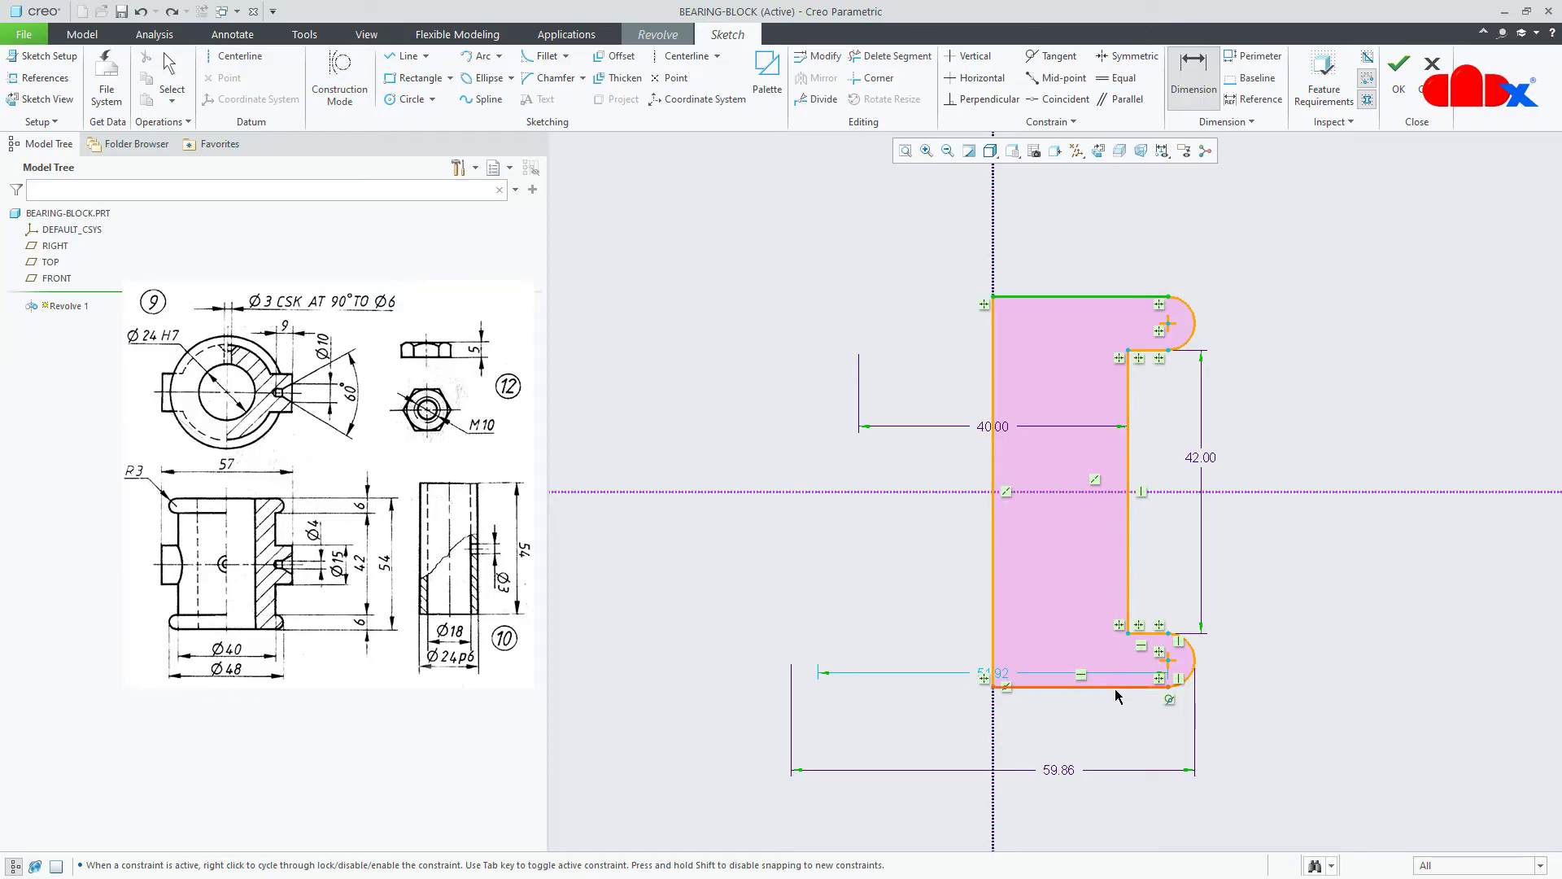
middle_click(1308, 555)
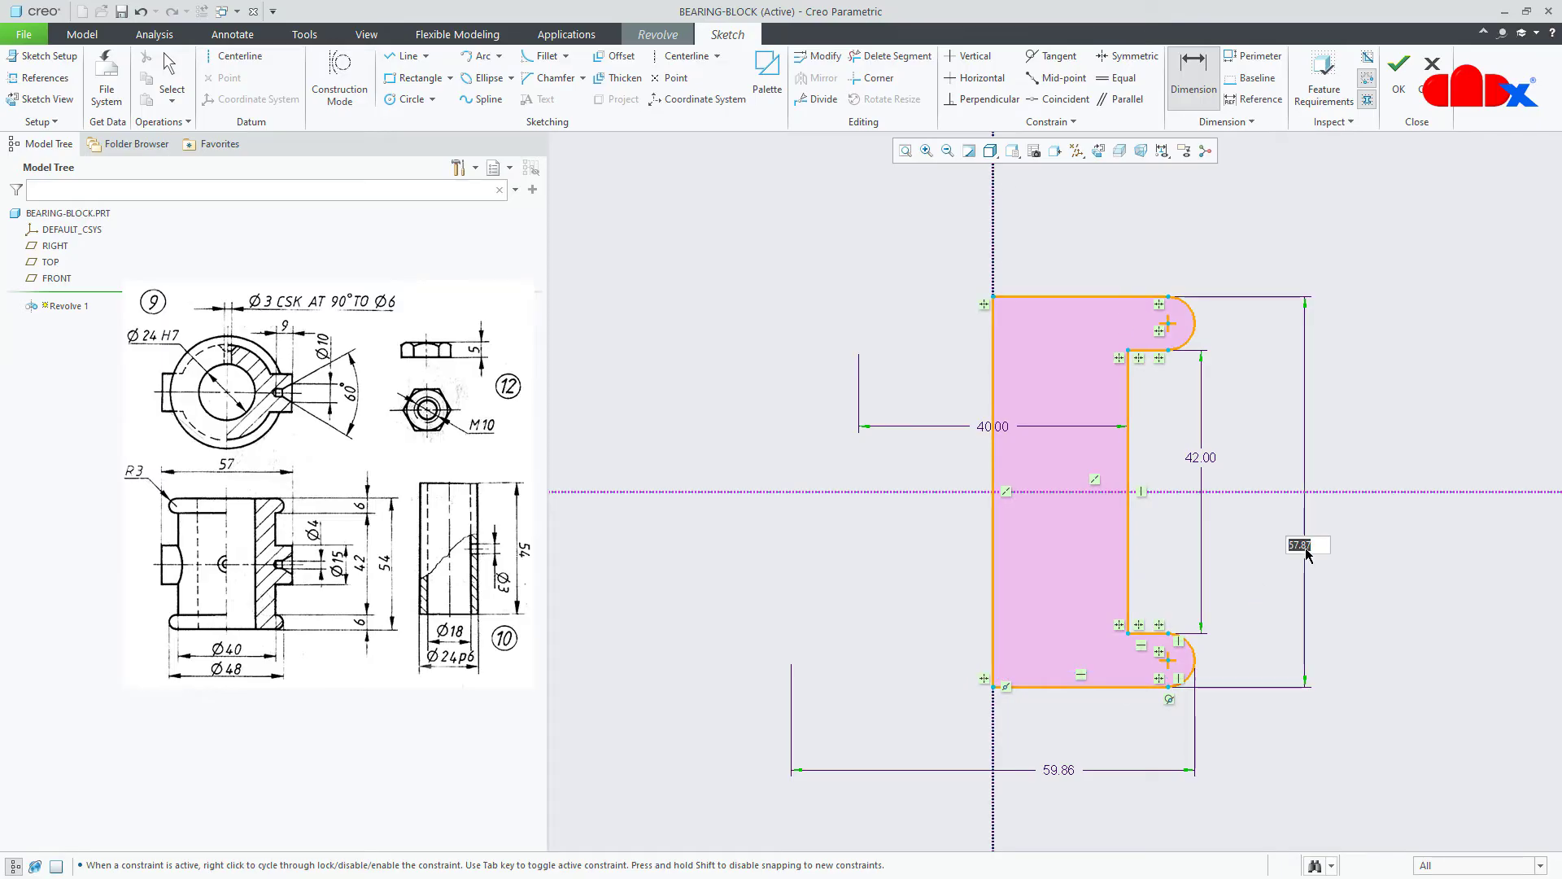
text(54)
key(Return)
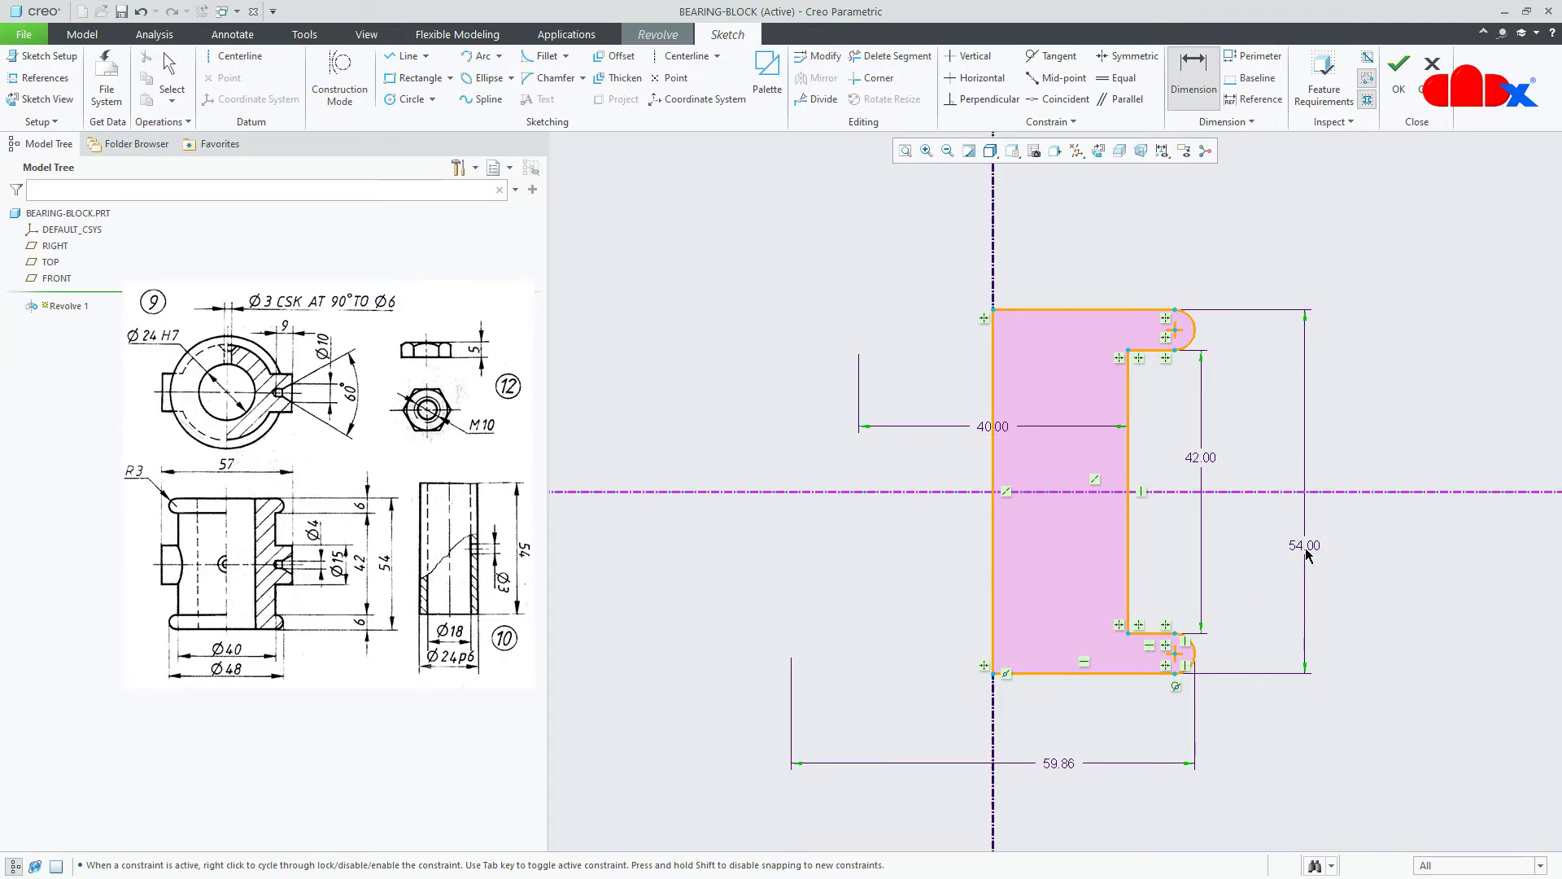
middle_click(1282, 593)
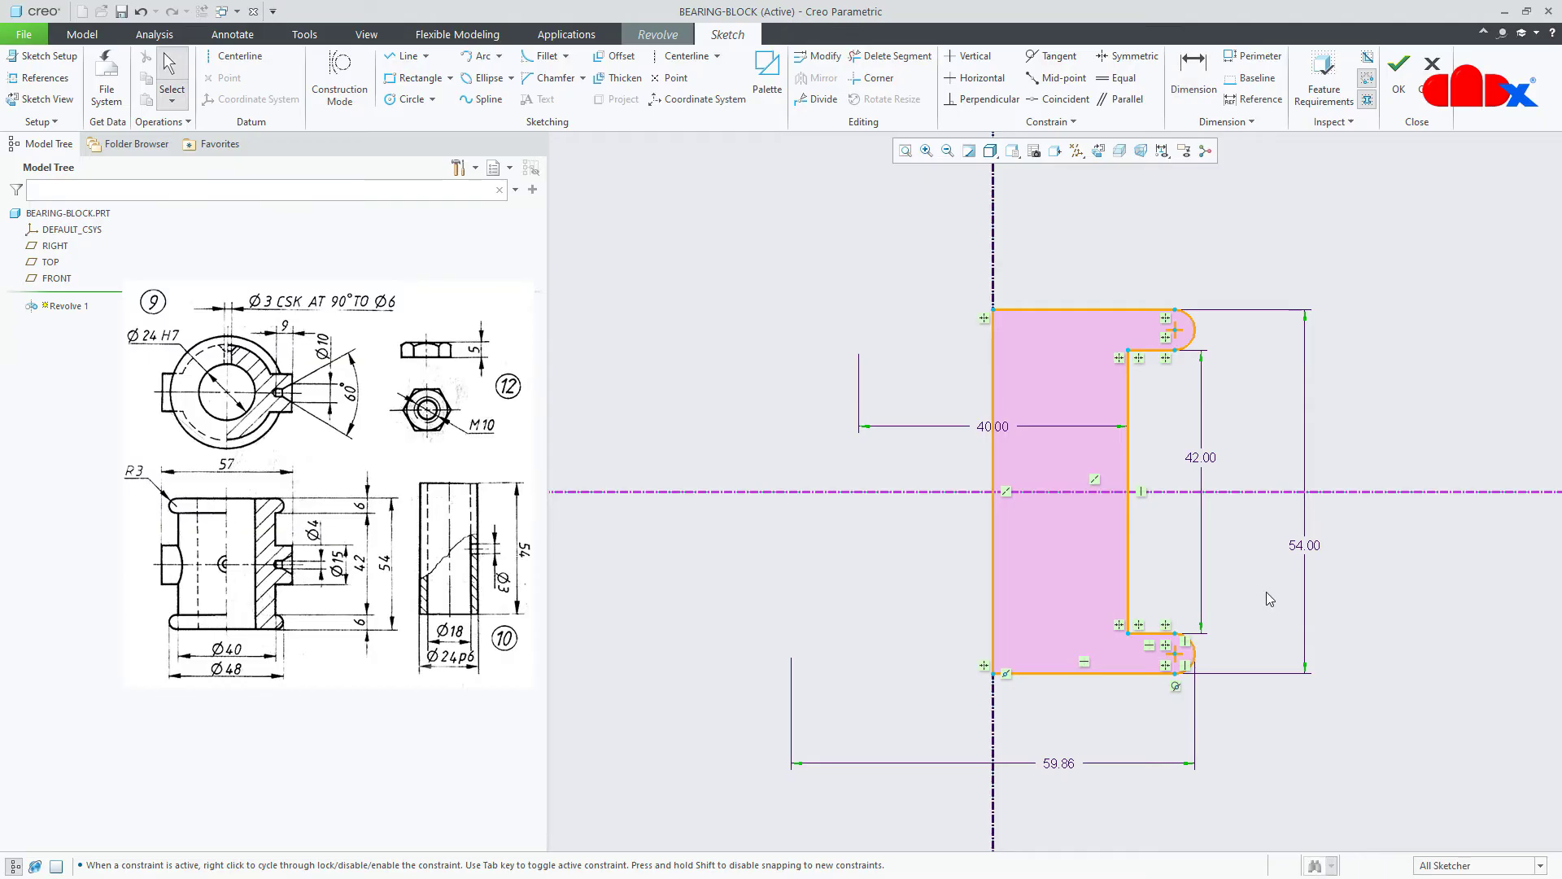
double_click(1058, 764)
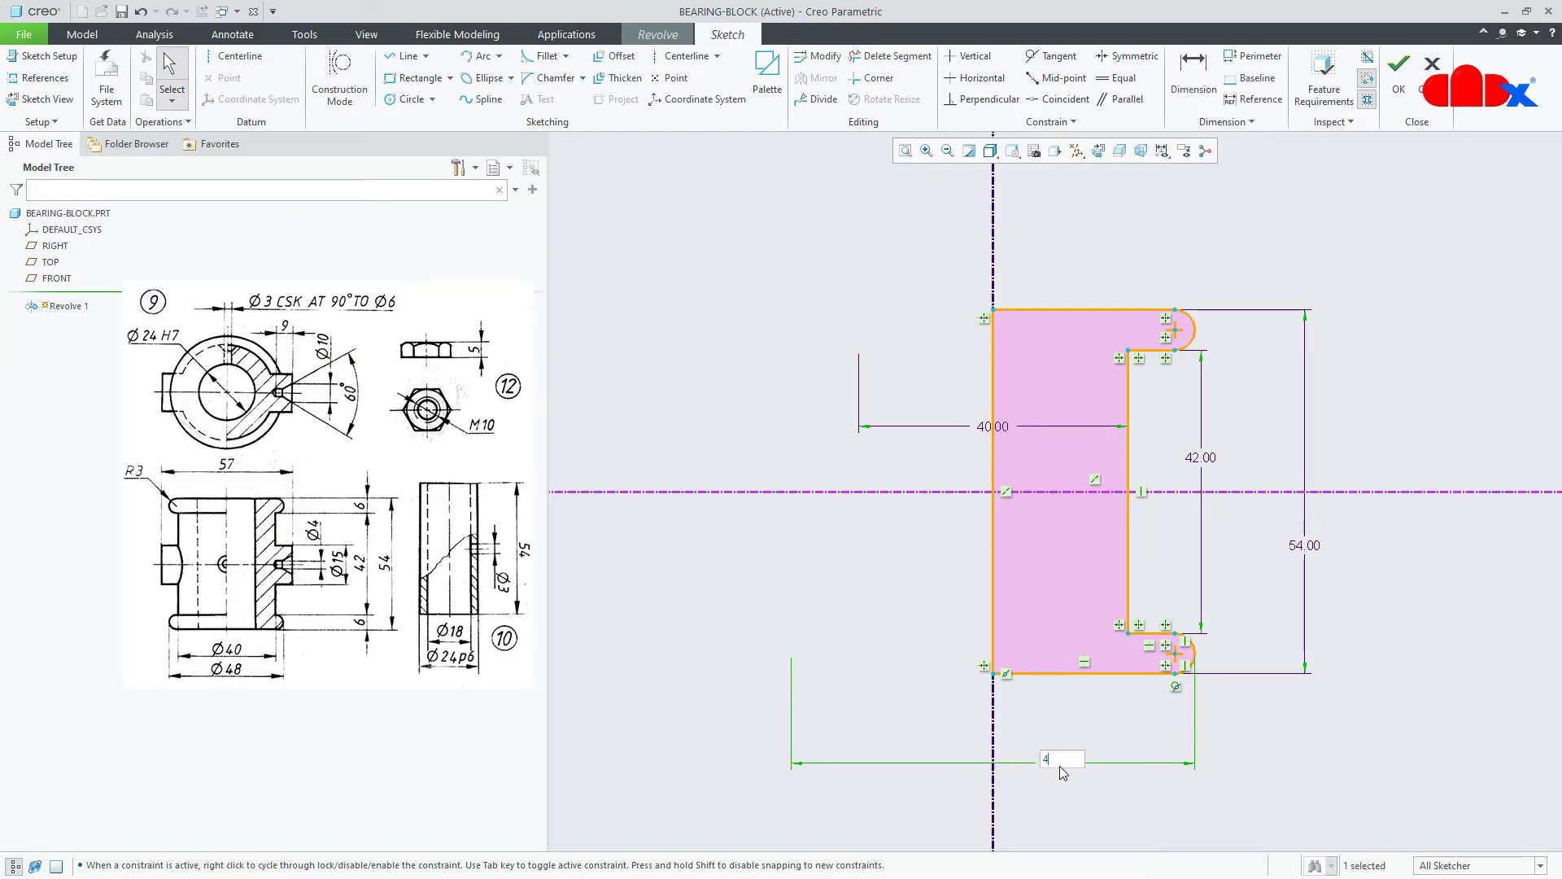
key(Return)
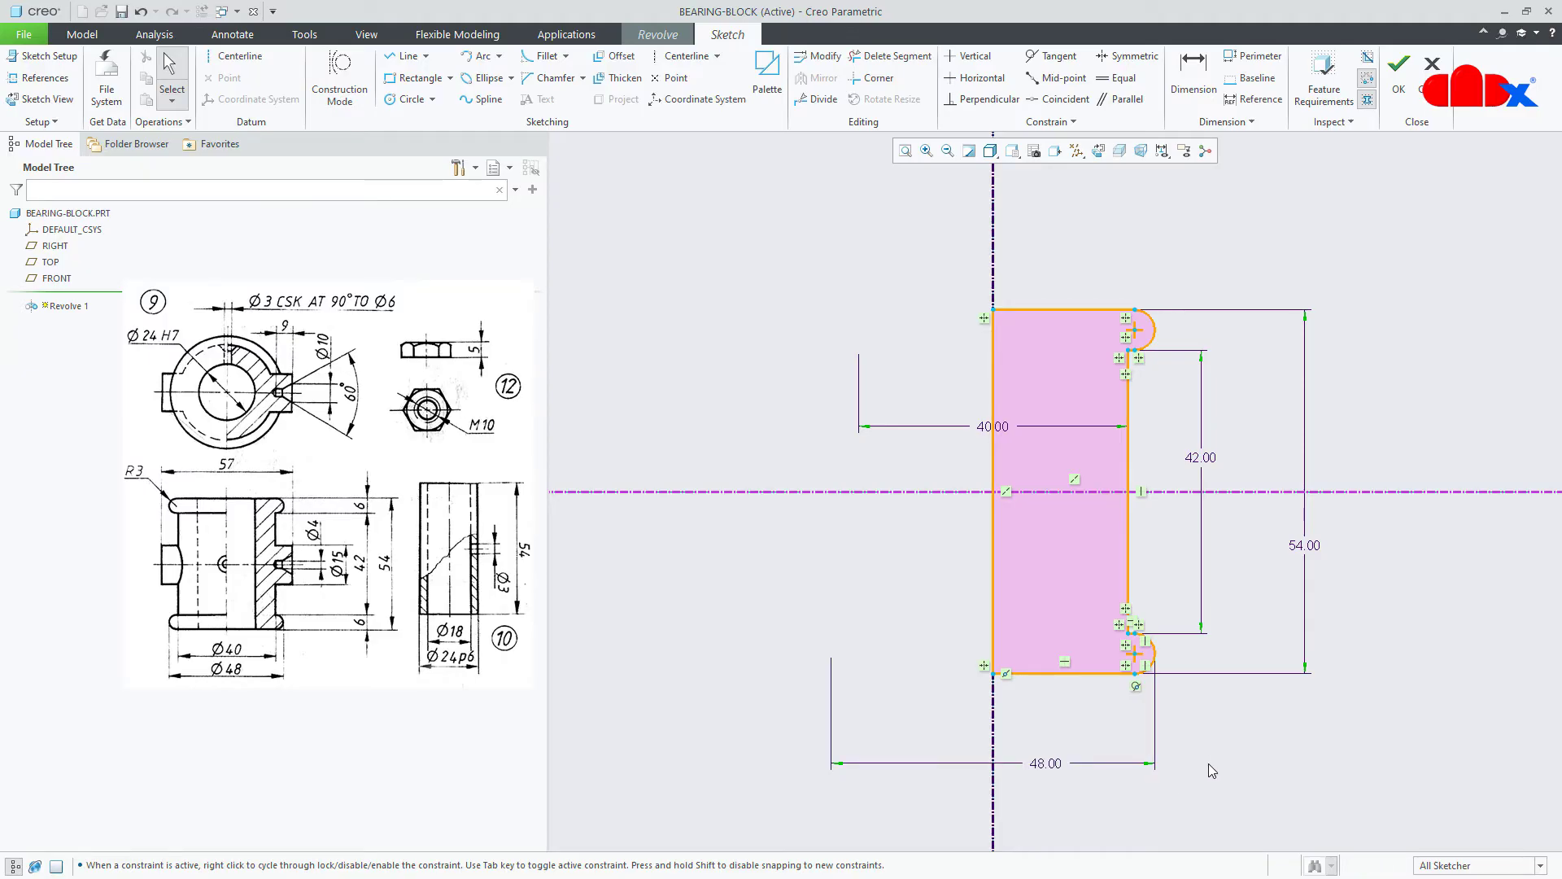
- Finish the profile sketch and complete it as a solid 360° revolve
right_click(1209, 763)
click(1250, 727)
middle_click(1248, 724)
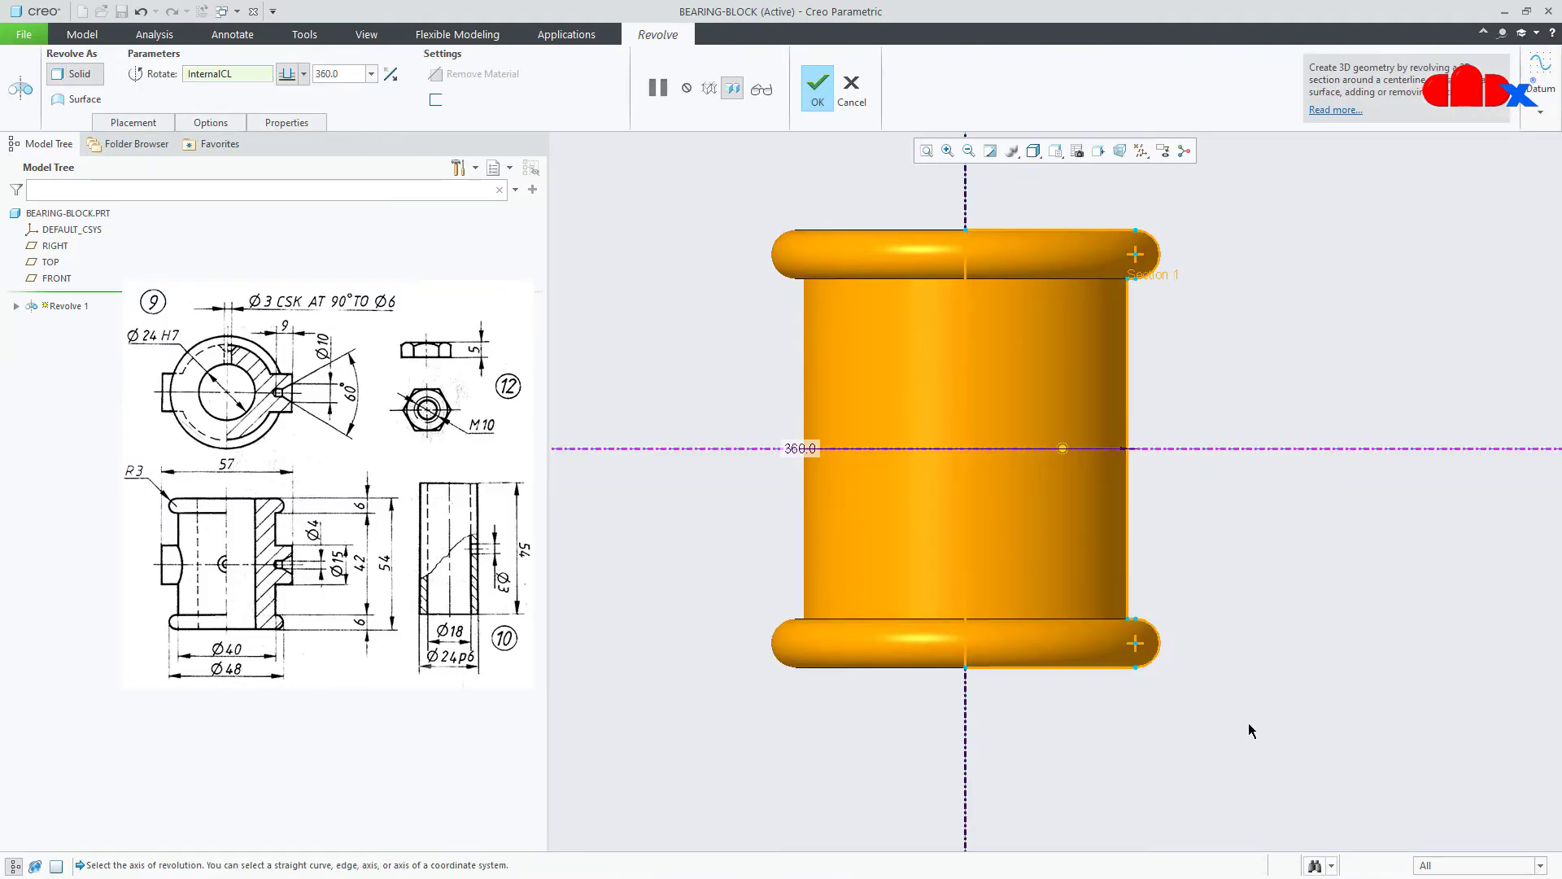
key(ctrl+d)
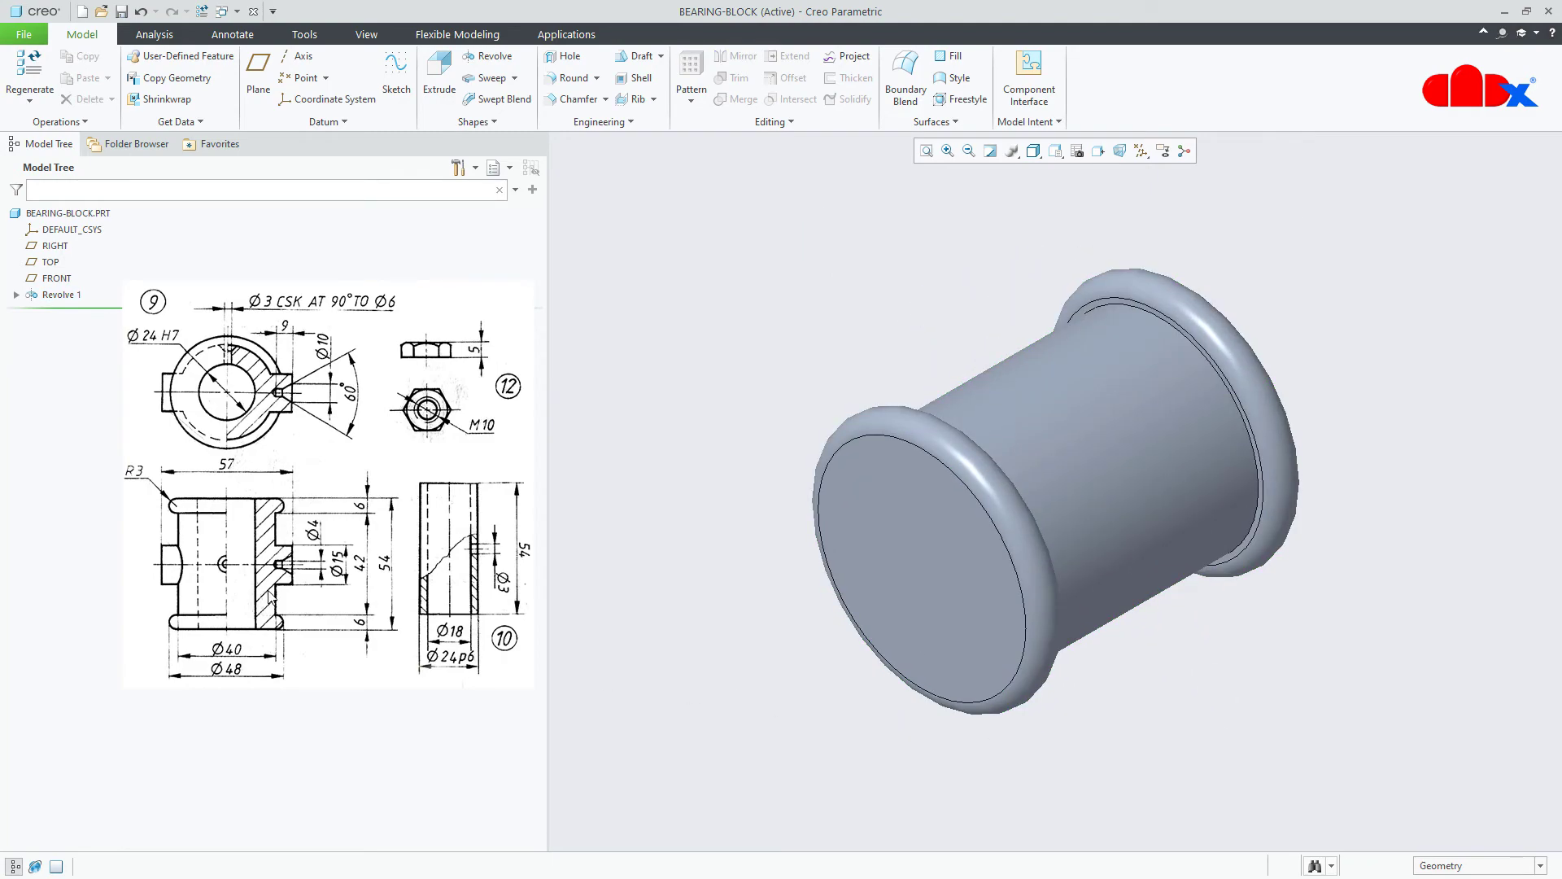
- Start an Extrude sketch on the RIGHT plane, with the view oriented to the sketch plane
click(440, 77)
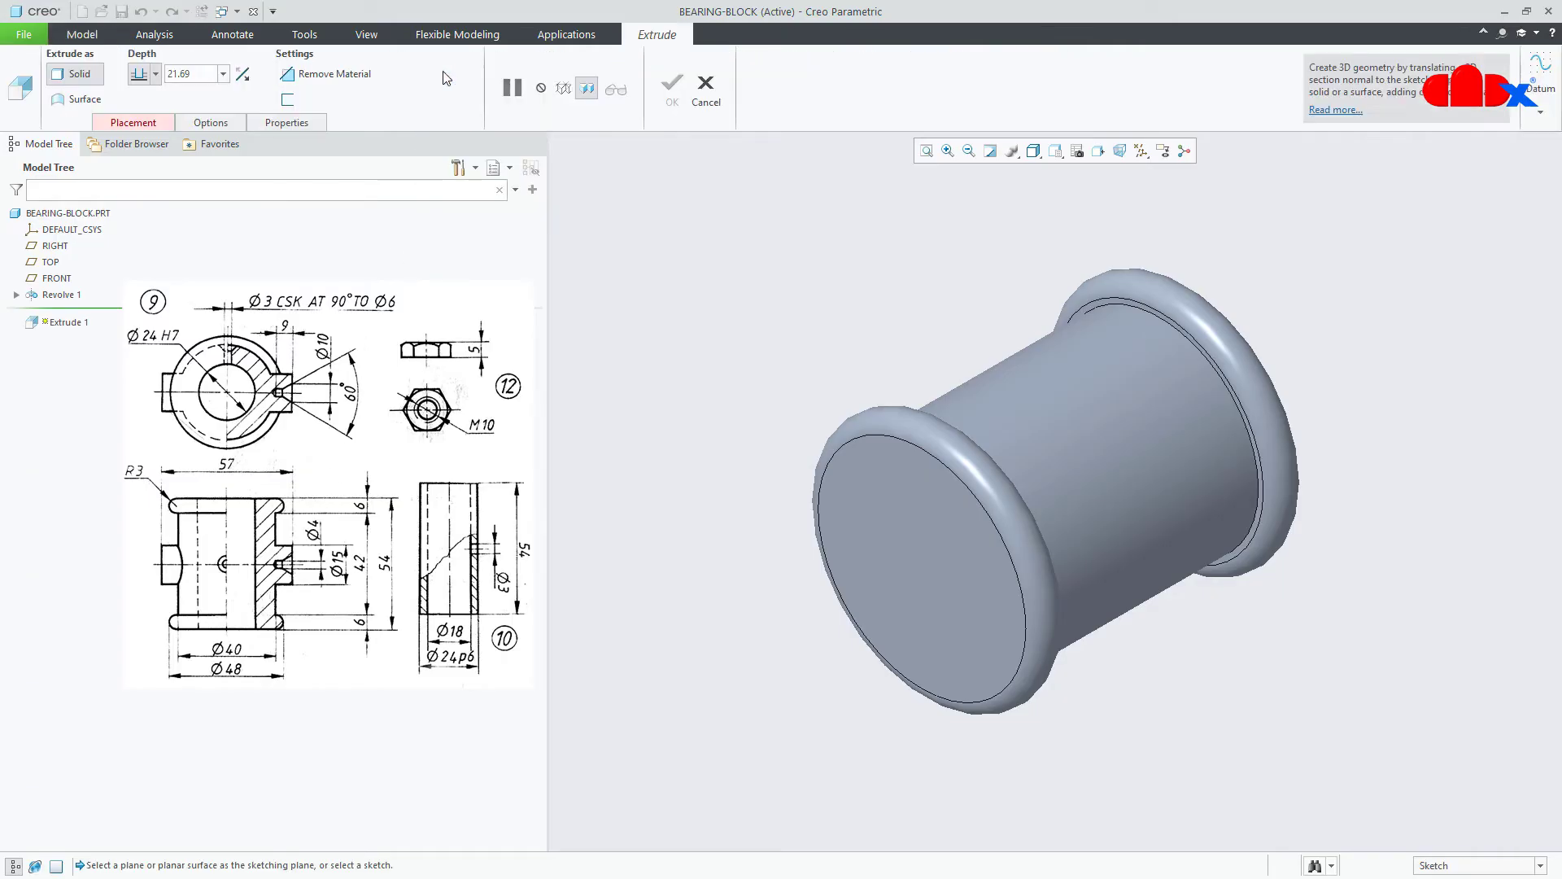
click(68, 246)
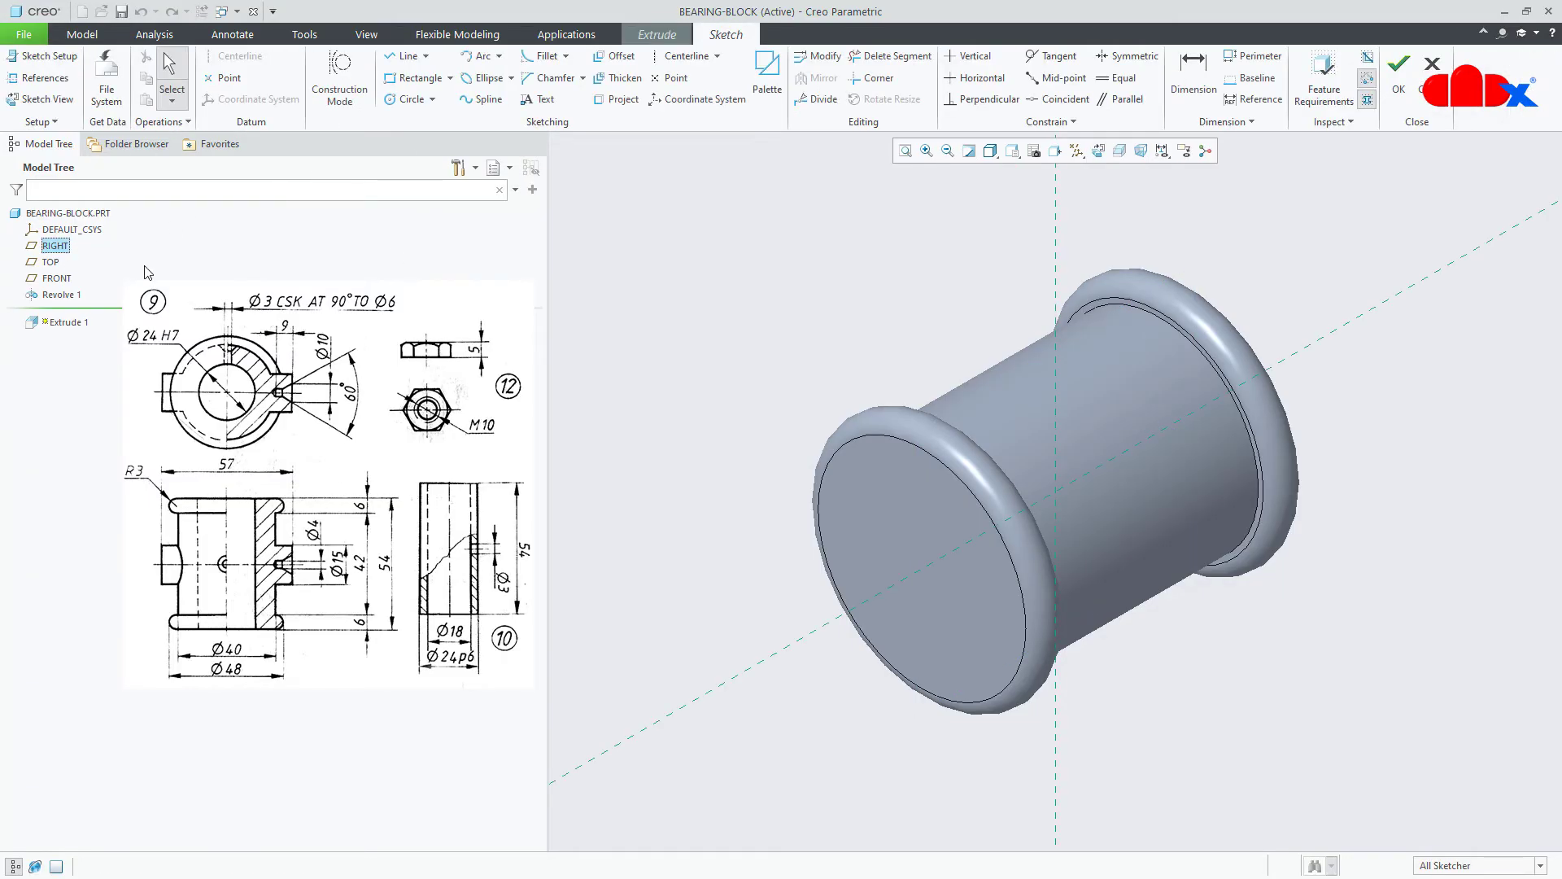
click(1098, 151)
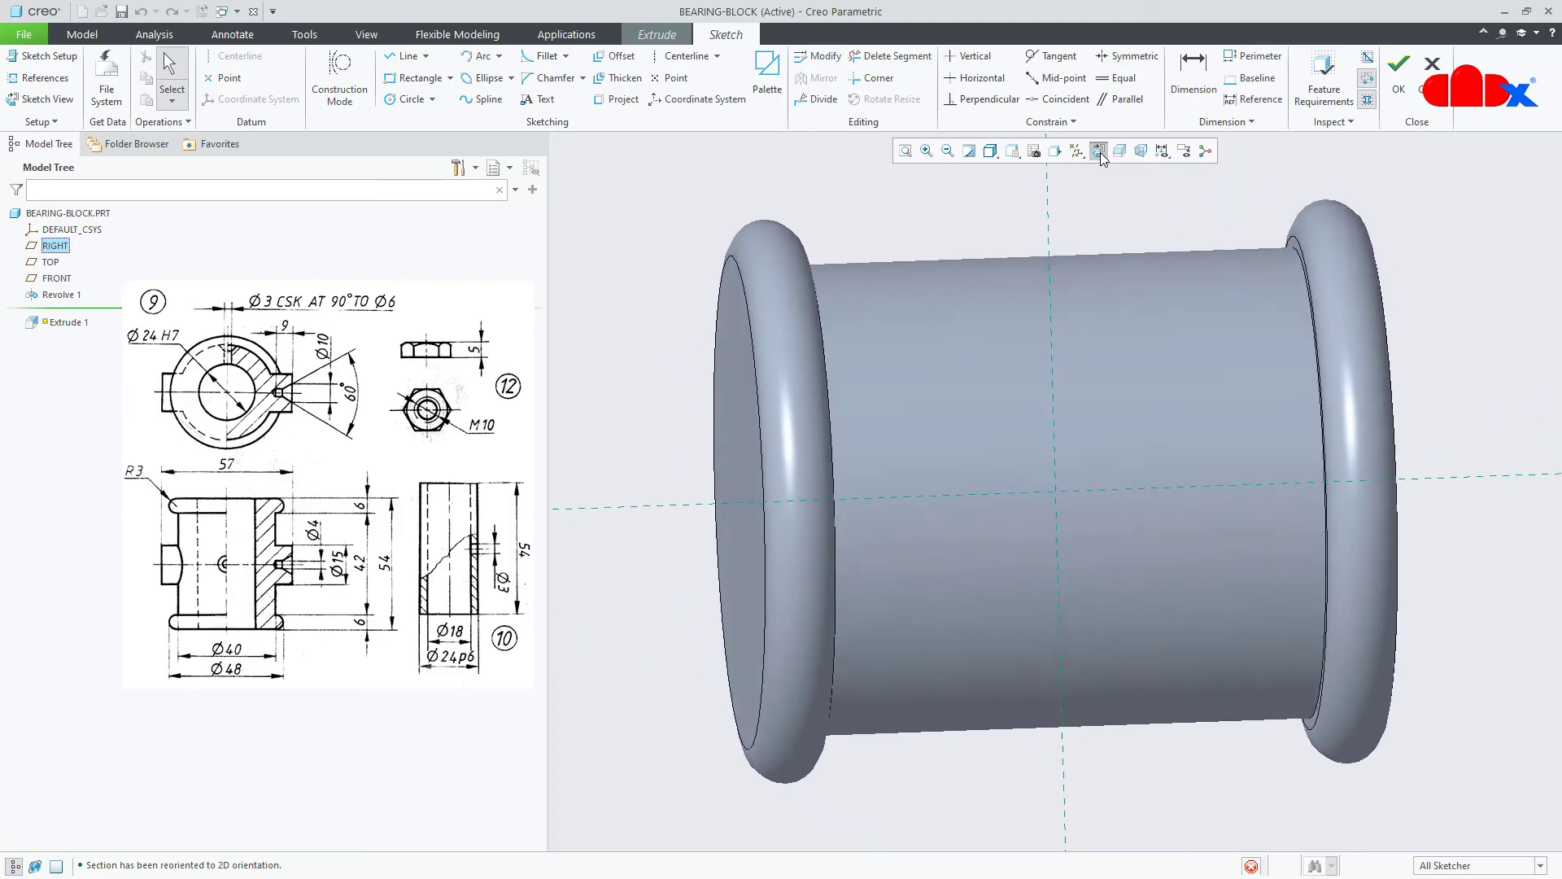
- Draw a circle centred on the intersection of the sketch references and set its diameter to 15 mm
right_click(985, 210)
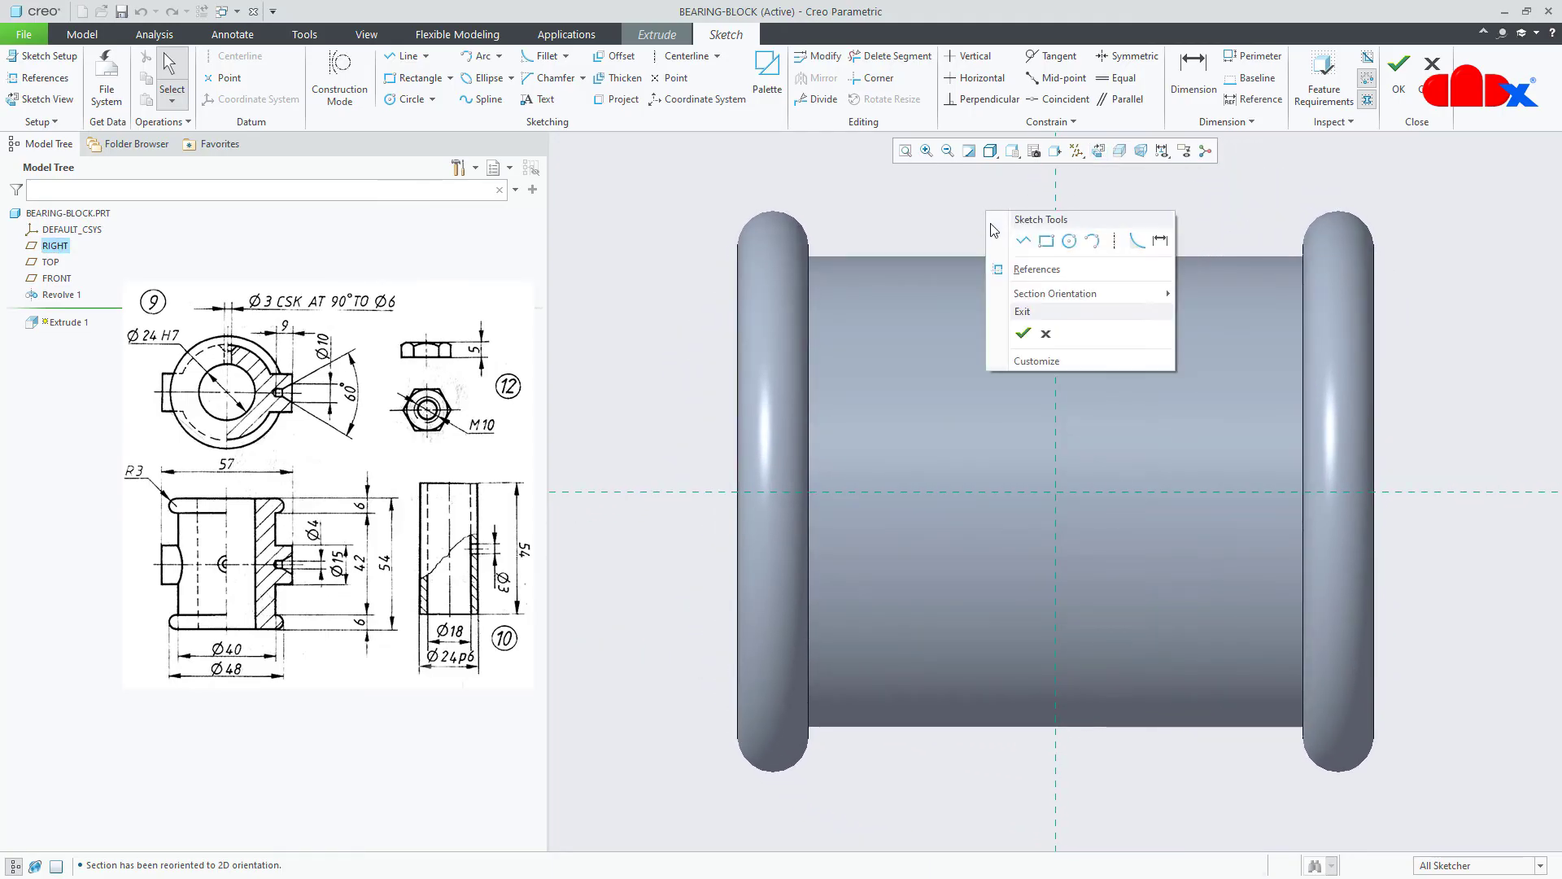
click(1066, 242)
click(1066, 494)
click(1124, 563)
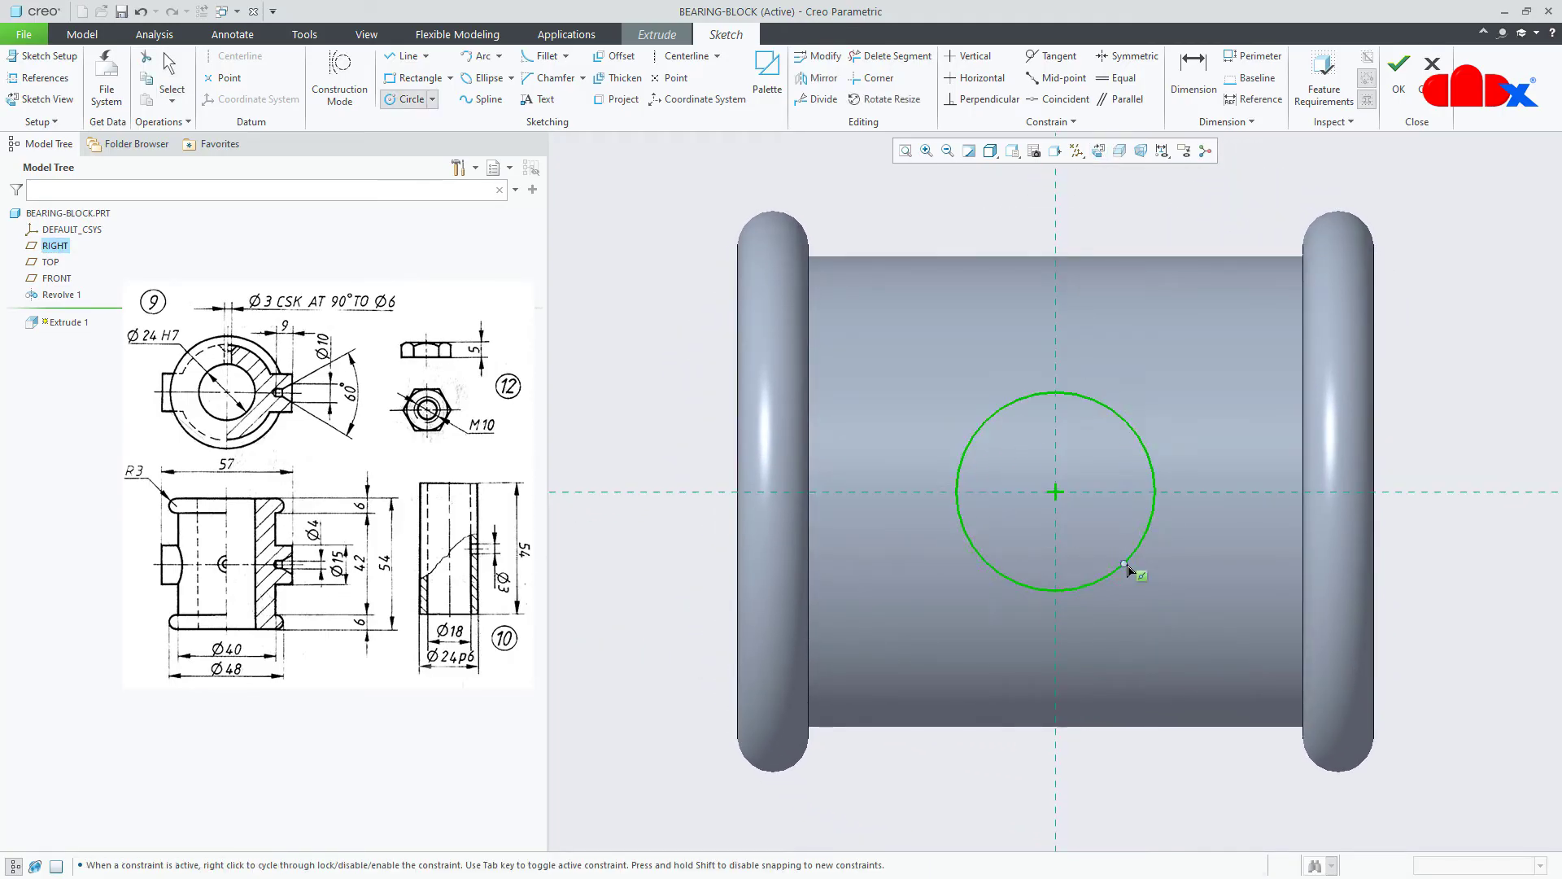
middle_click(1164, 580)
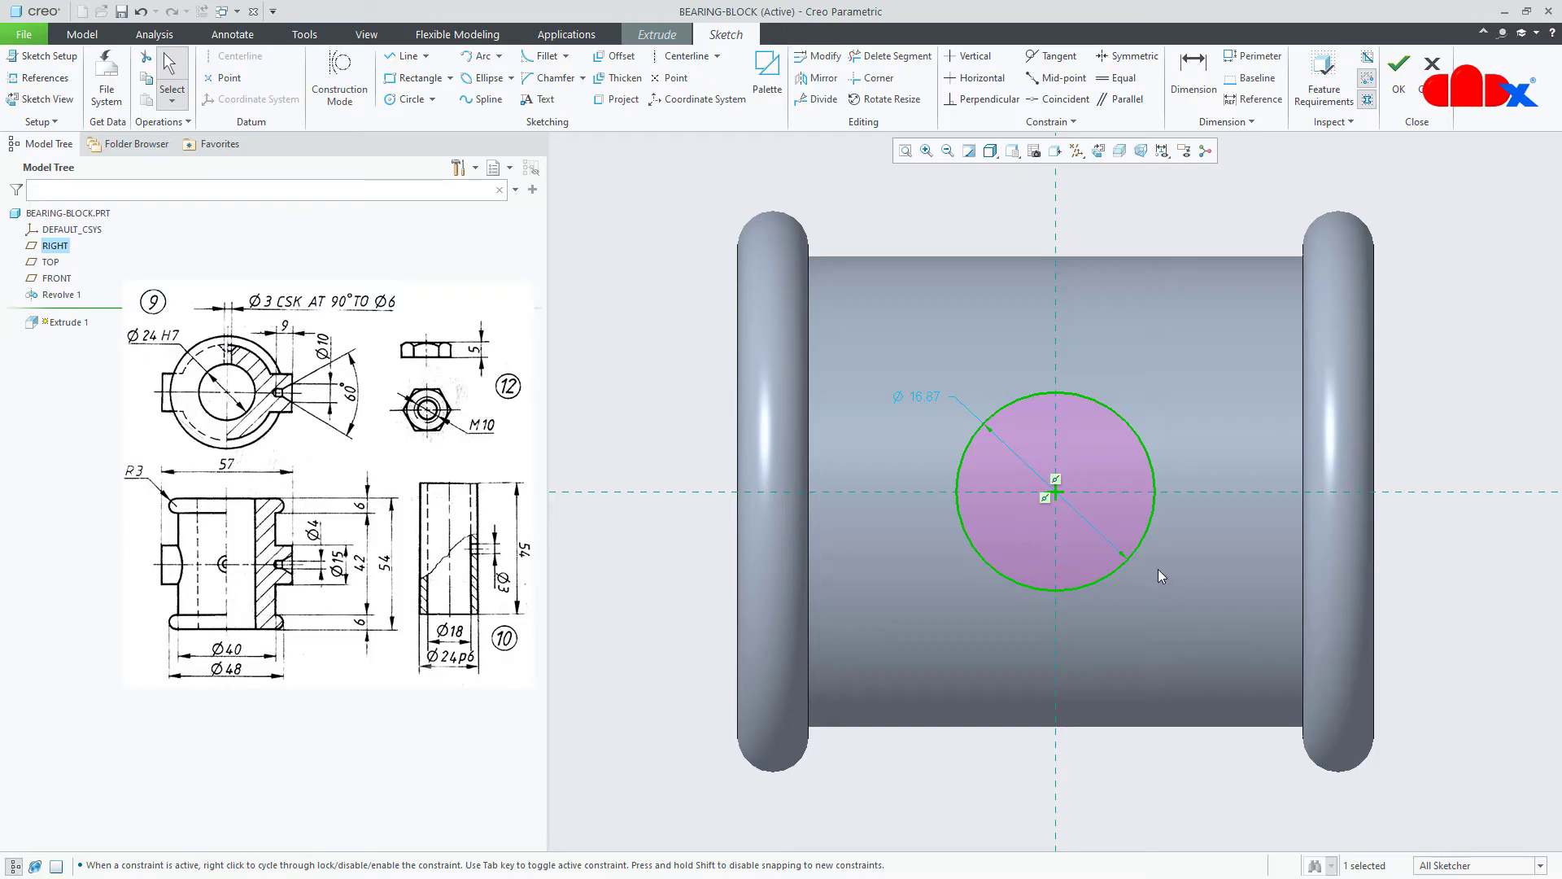
double_click(923, 397)
text(1)
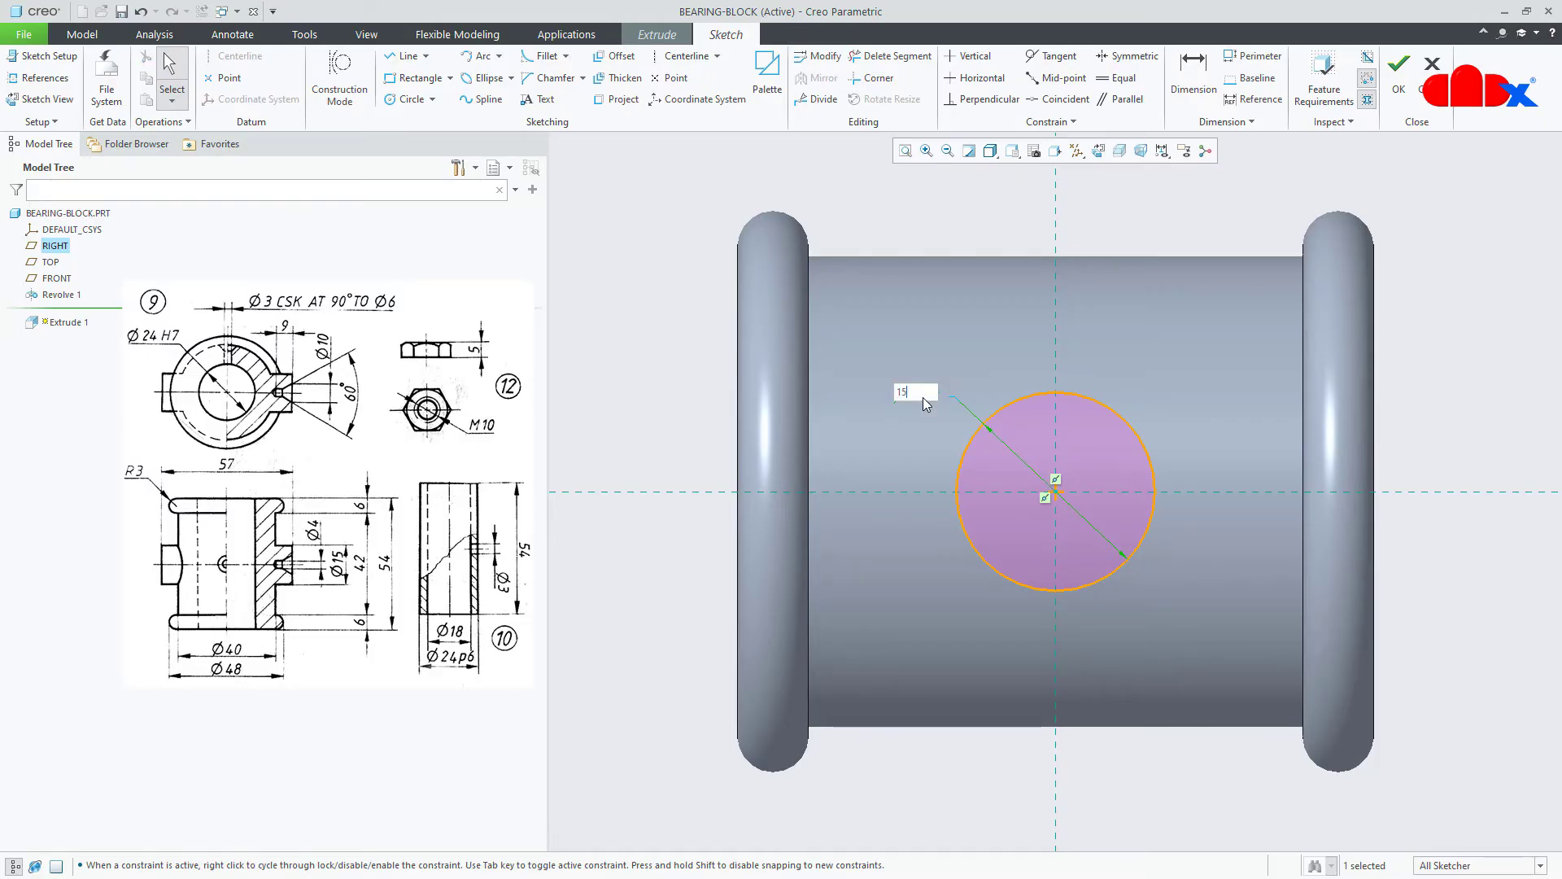
text(5)
key(Return)
- Finish the circle sketch and show the extrude preview in the standard 3D orientation
right_click(934, 426)
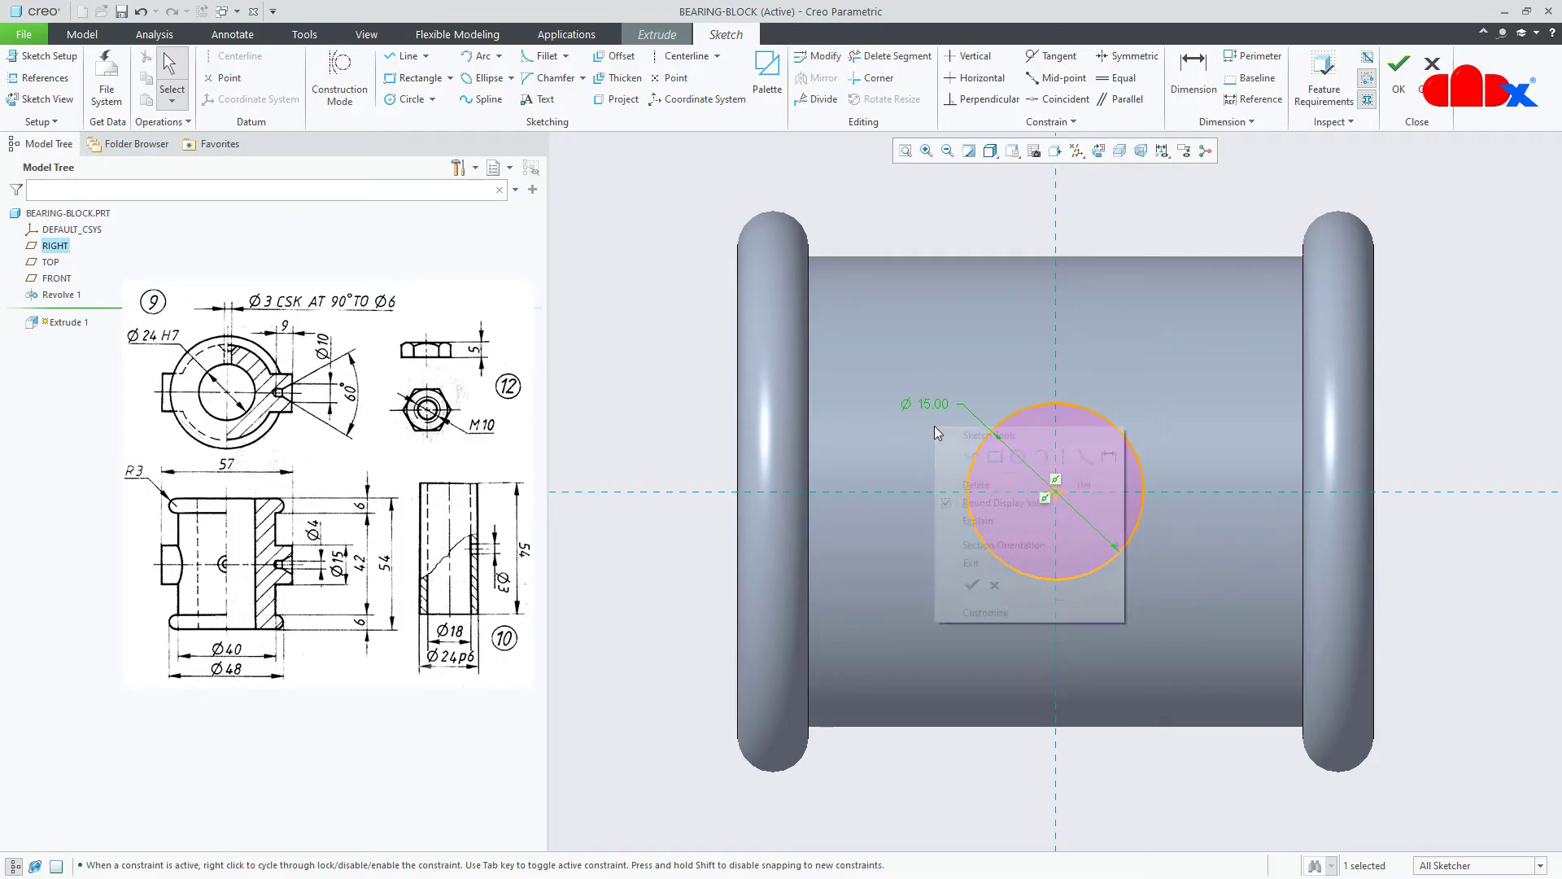
click(981, 585)
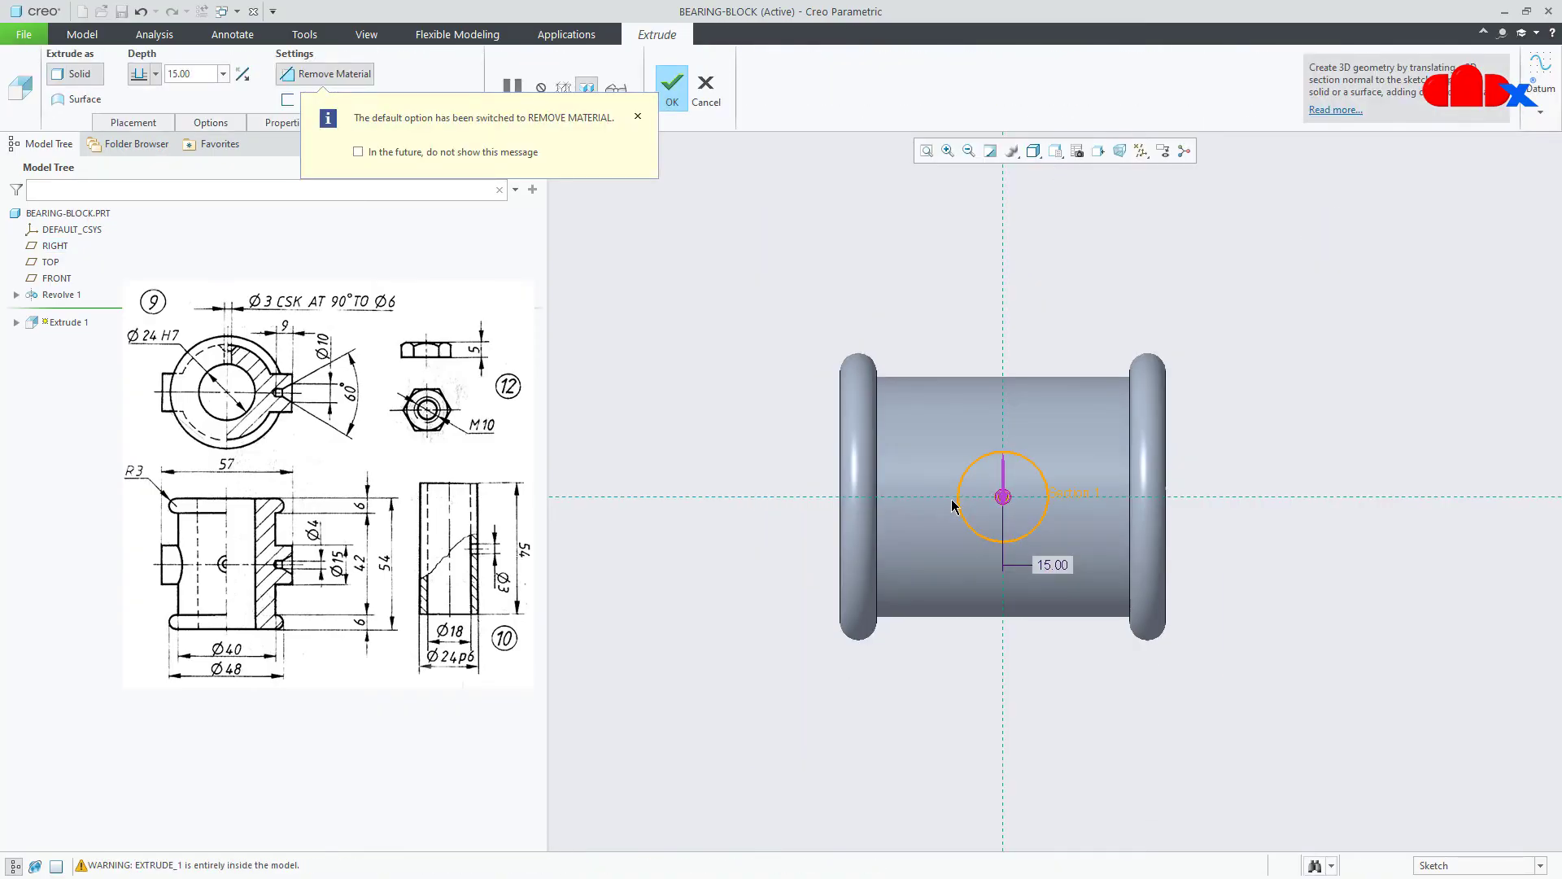
key(ctrl+d)
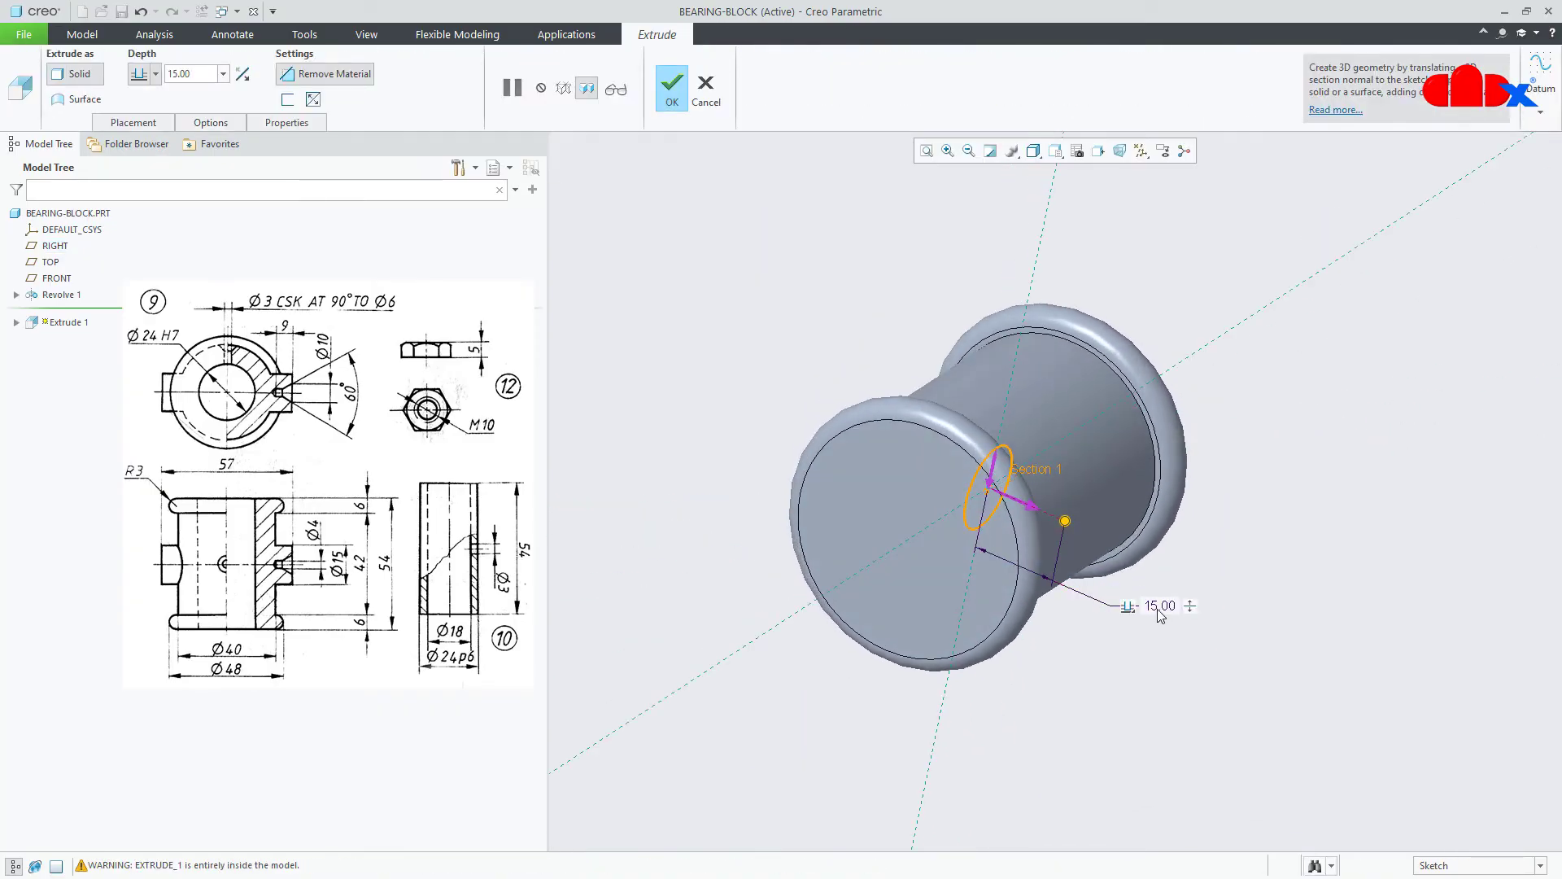
- Extrude the circle symmetrically about the RIGHT plane to a total depth of 57 mm, adding material, and complete the side bosses
double_click(1155, 606)
text(57)
key(Return)
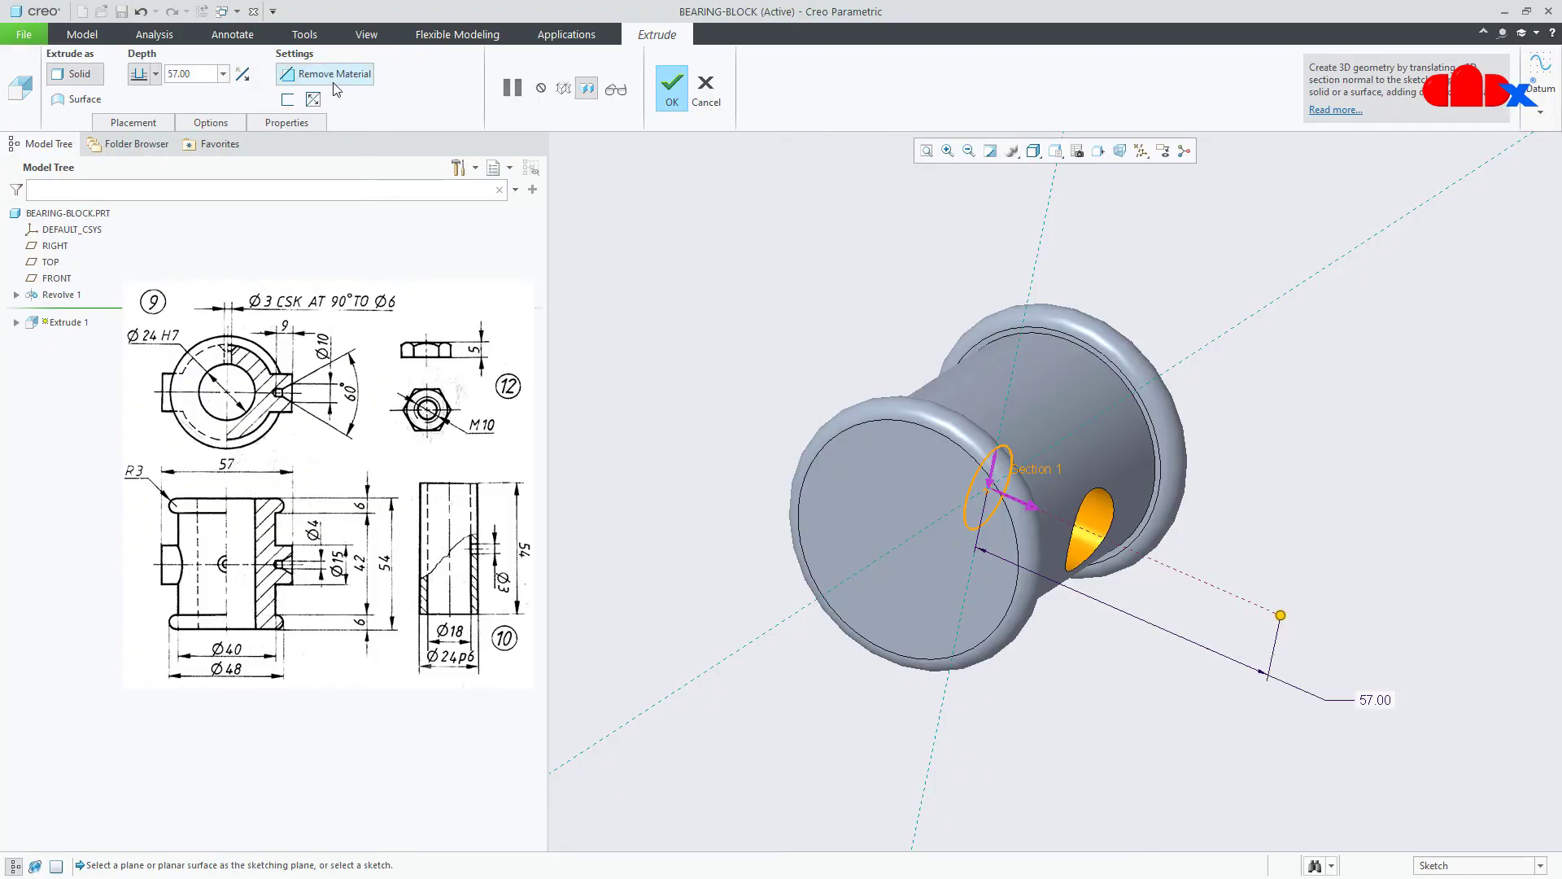
click(333, 75)
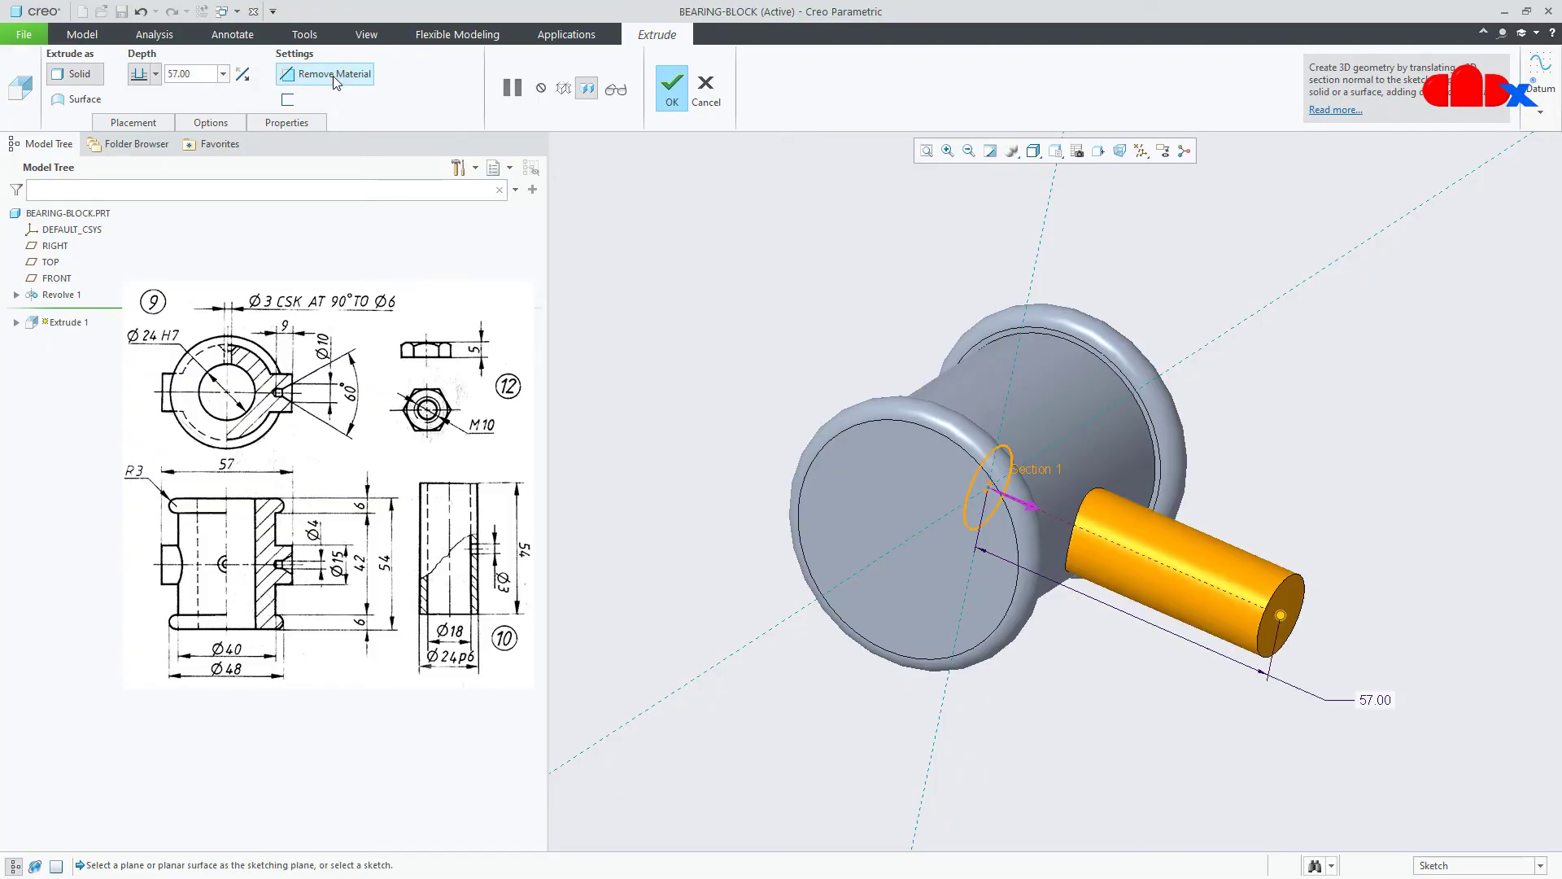
click(157, 74)
click(145, 122)
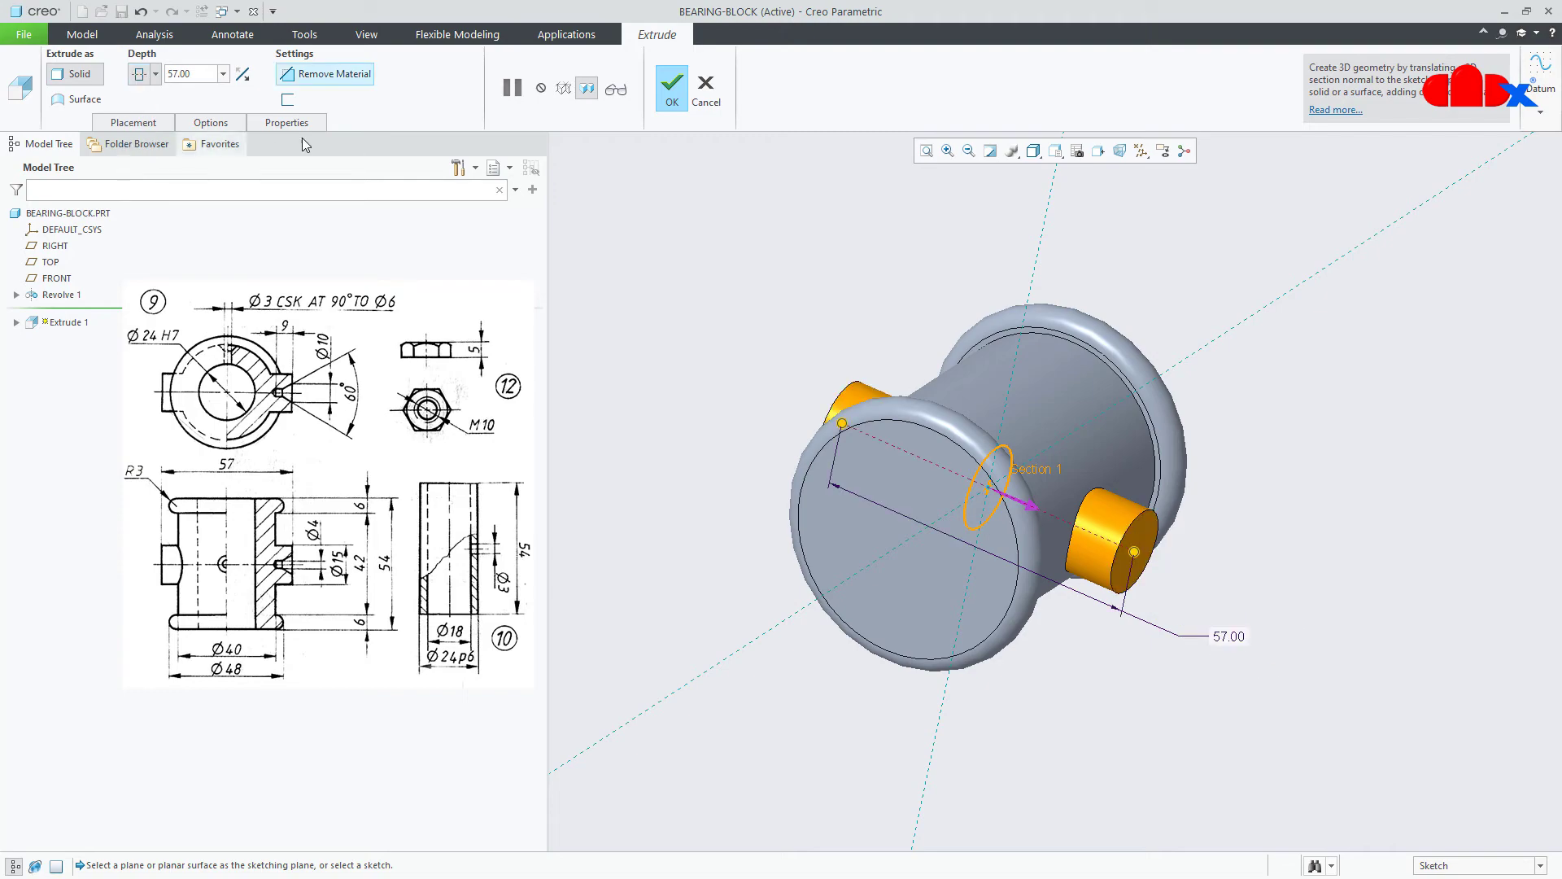
click(672, 85)
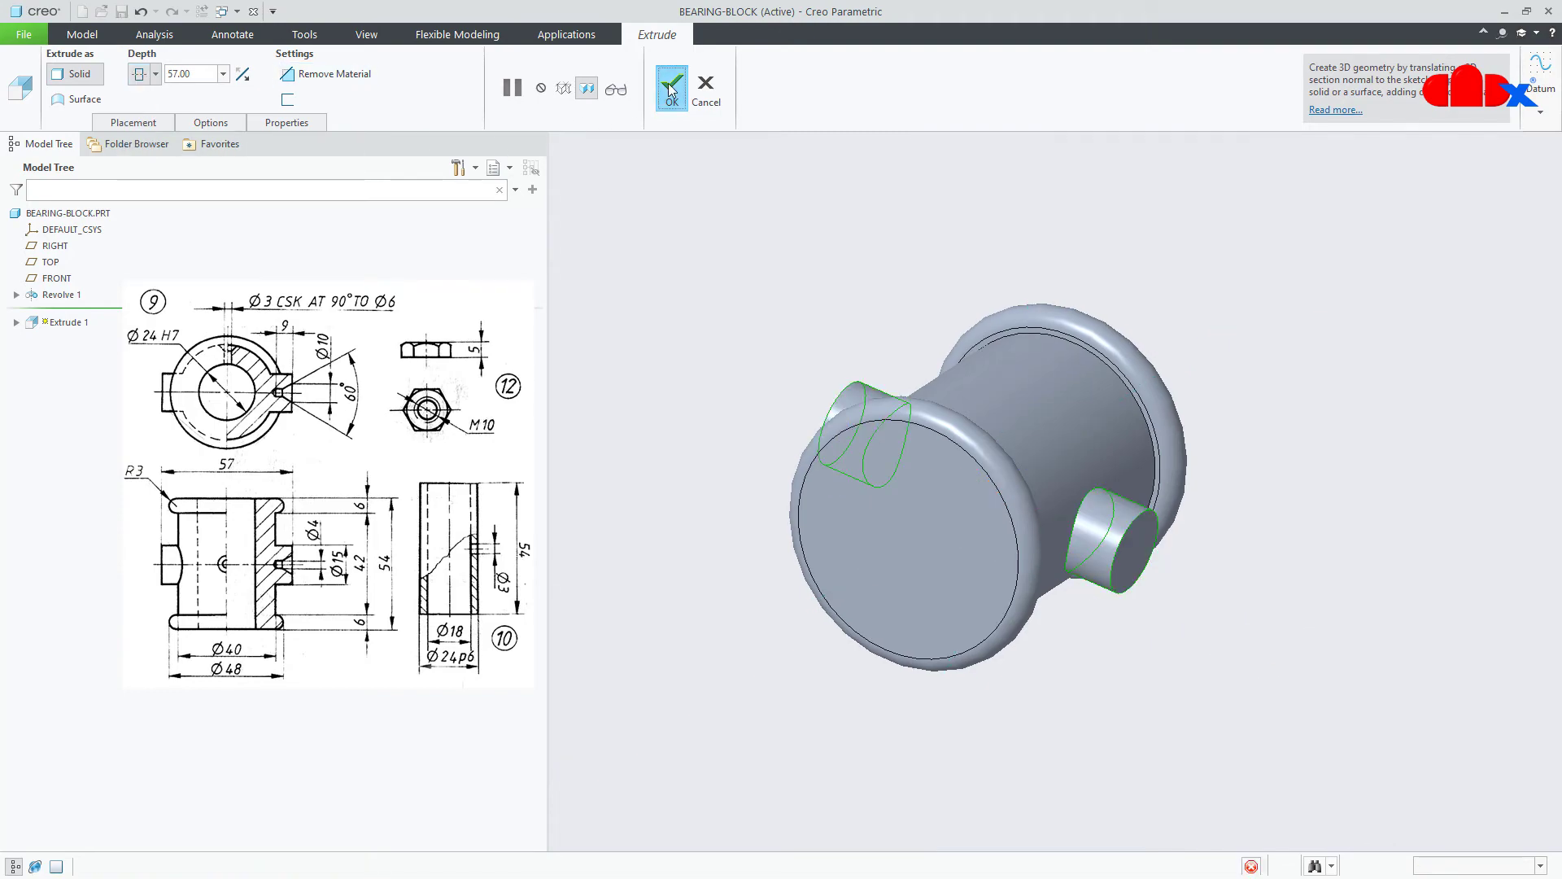
click(1048, 639)
middle_drag(1047, 637, 1052, 760)
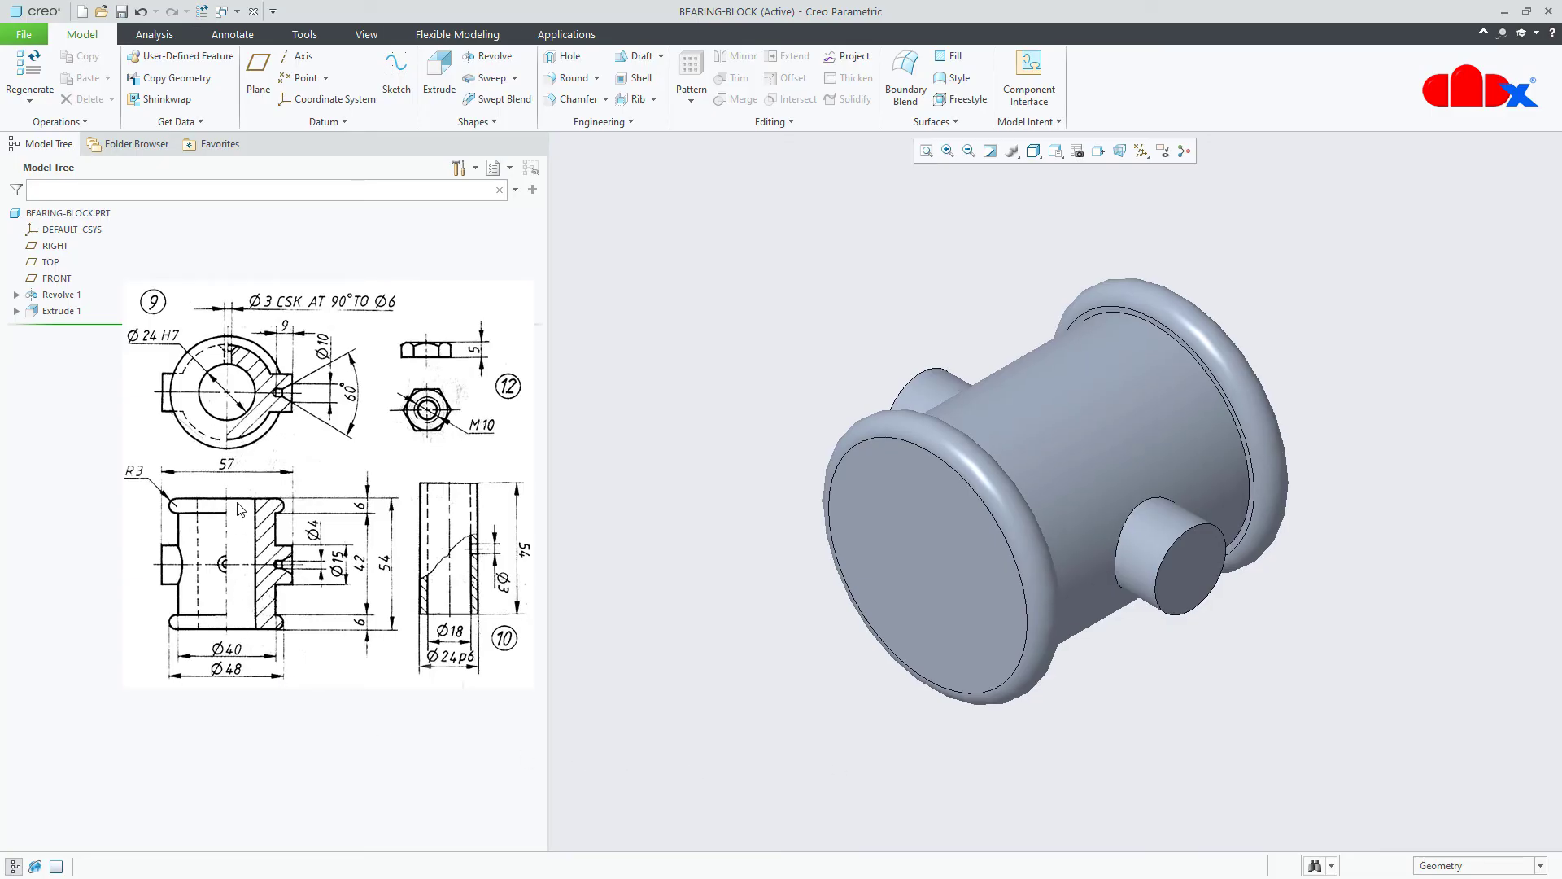
- Show the axes and place a simple hole on the block's flat front end face, coaxial with the revolve axis
click(567, 56)
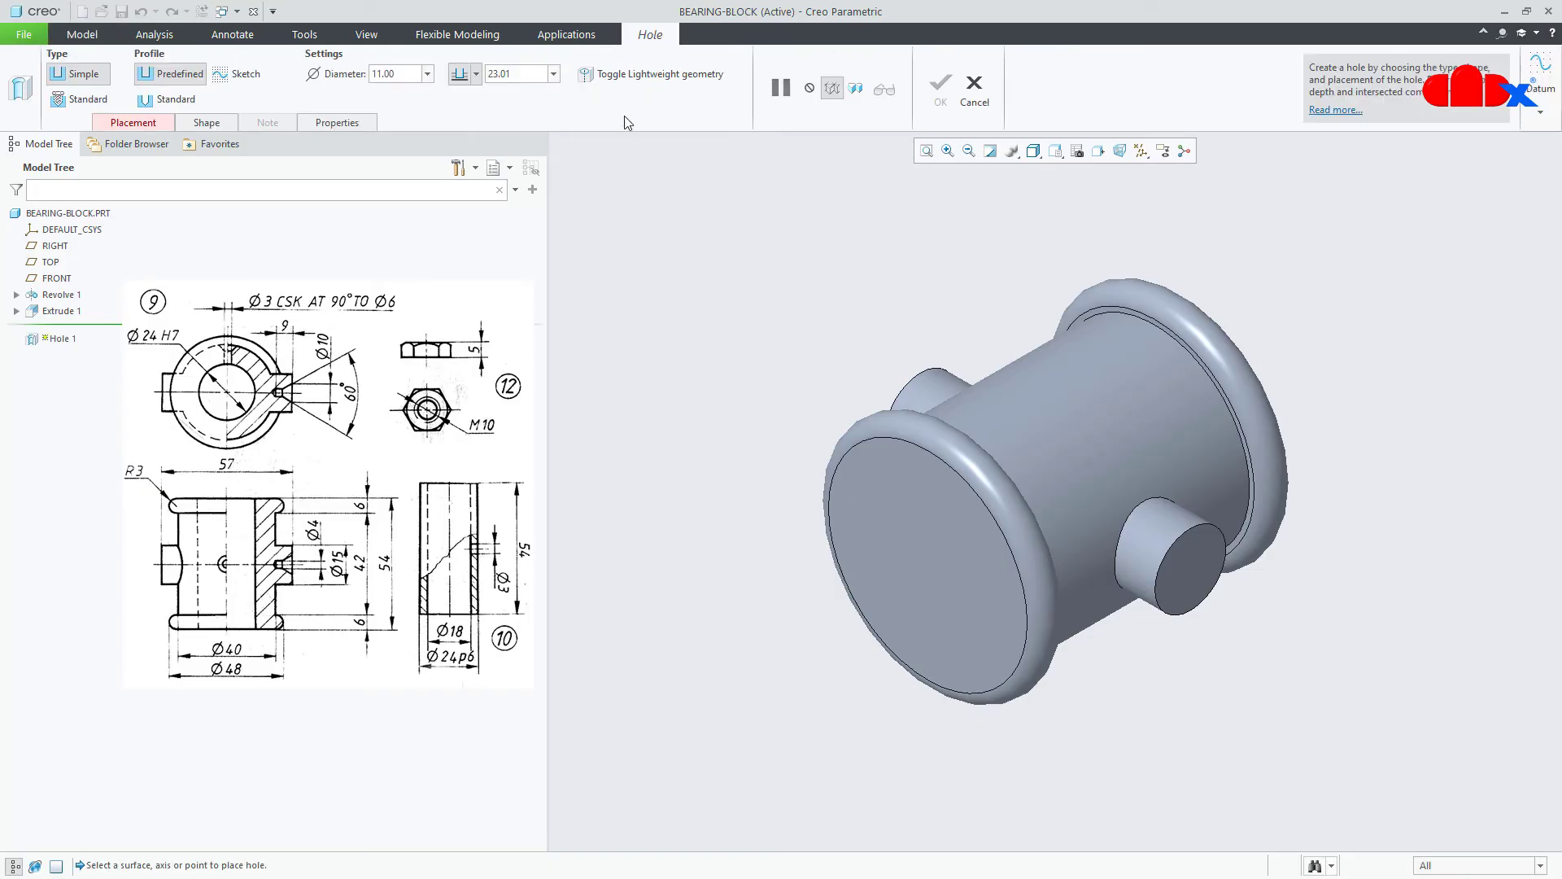
click(1142, 152)
click(1194, 188)
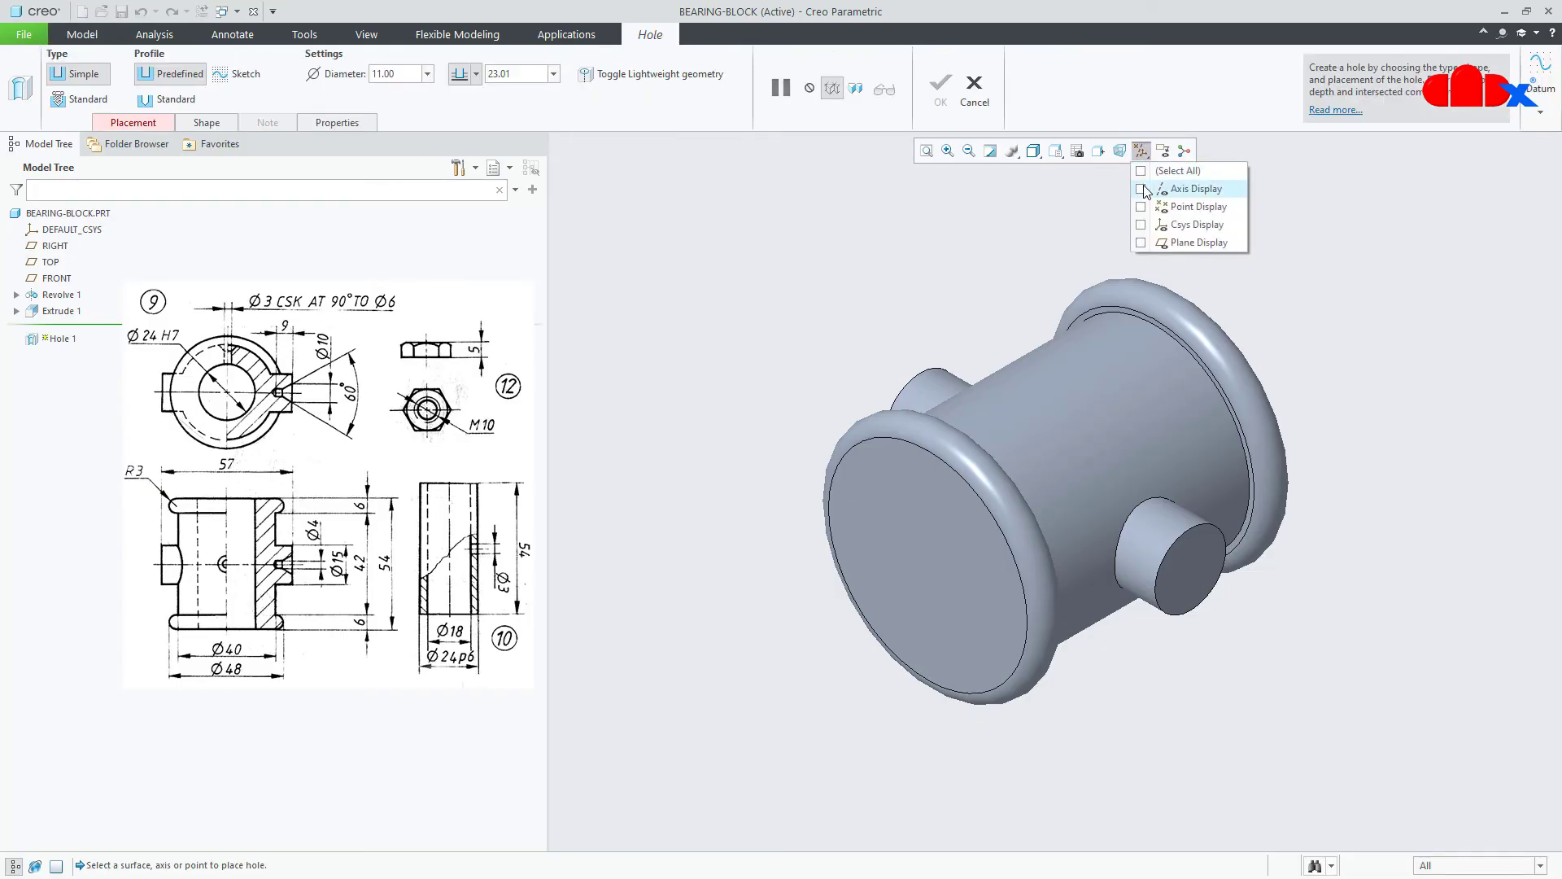
click(903, 503)
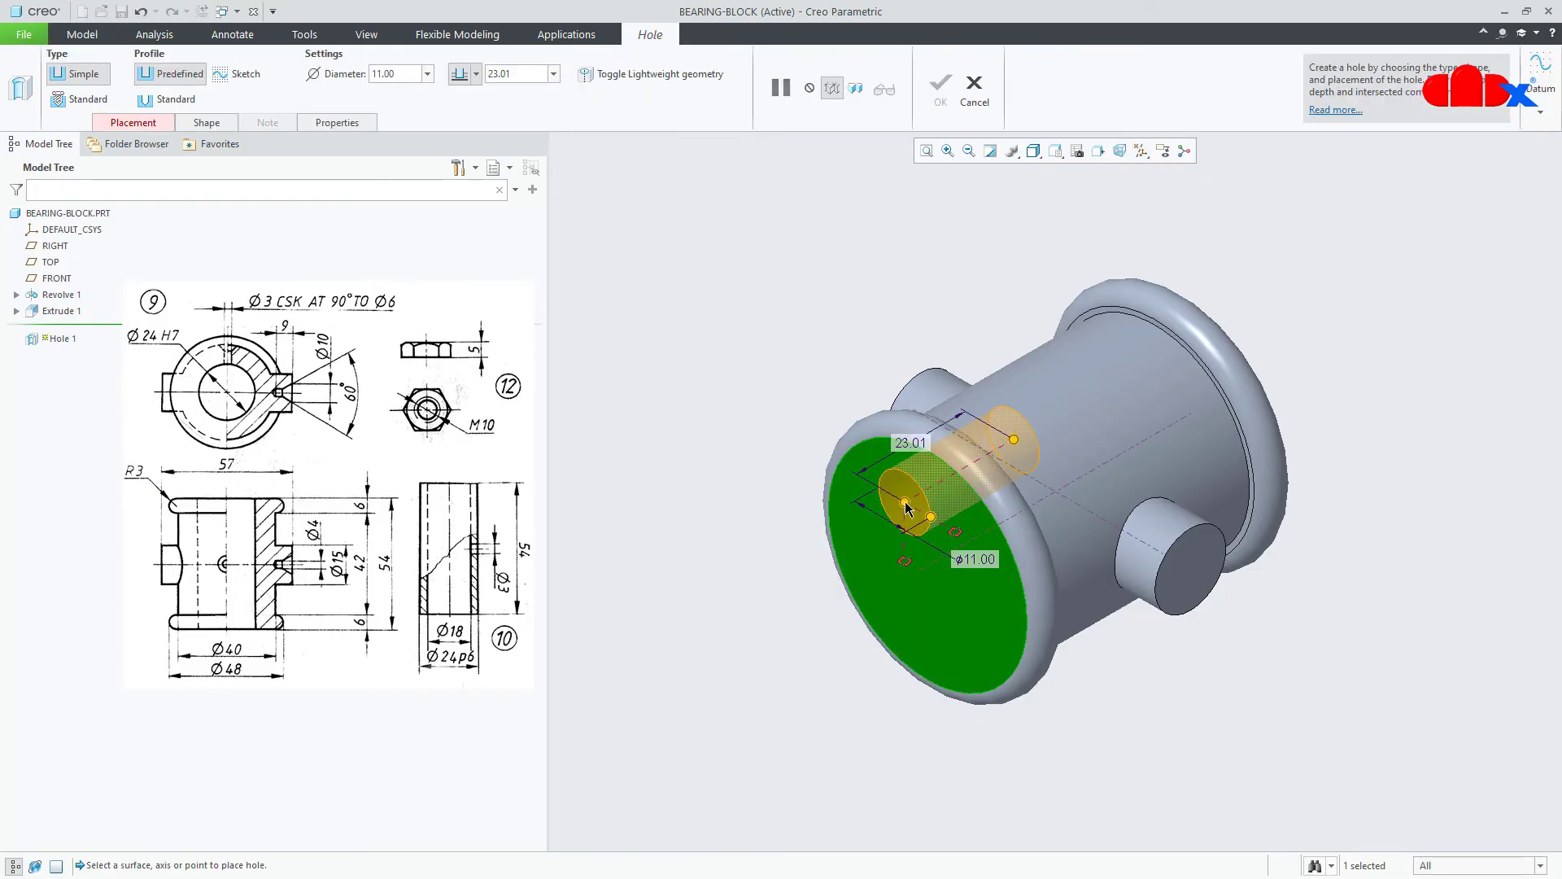
ctrl+click(984, 534)
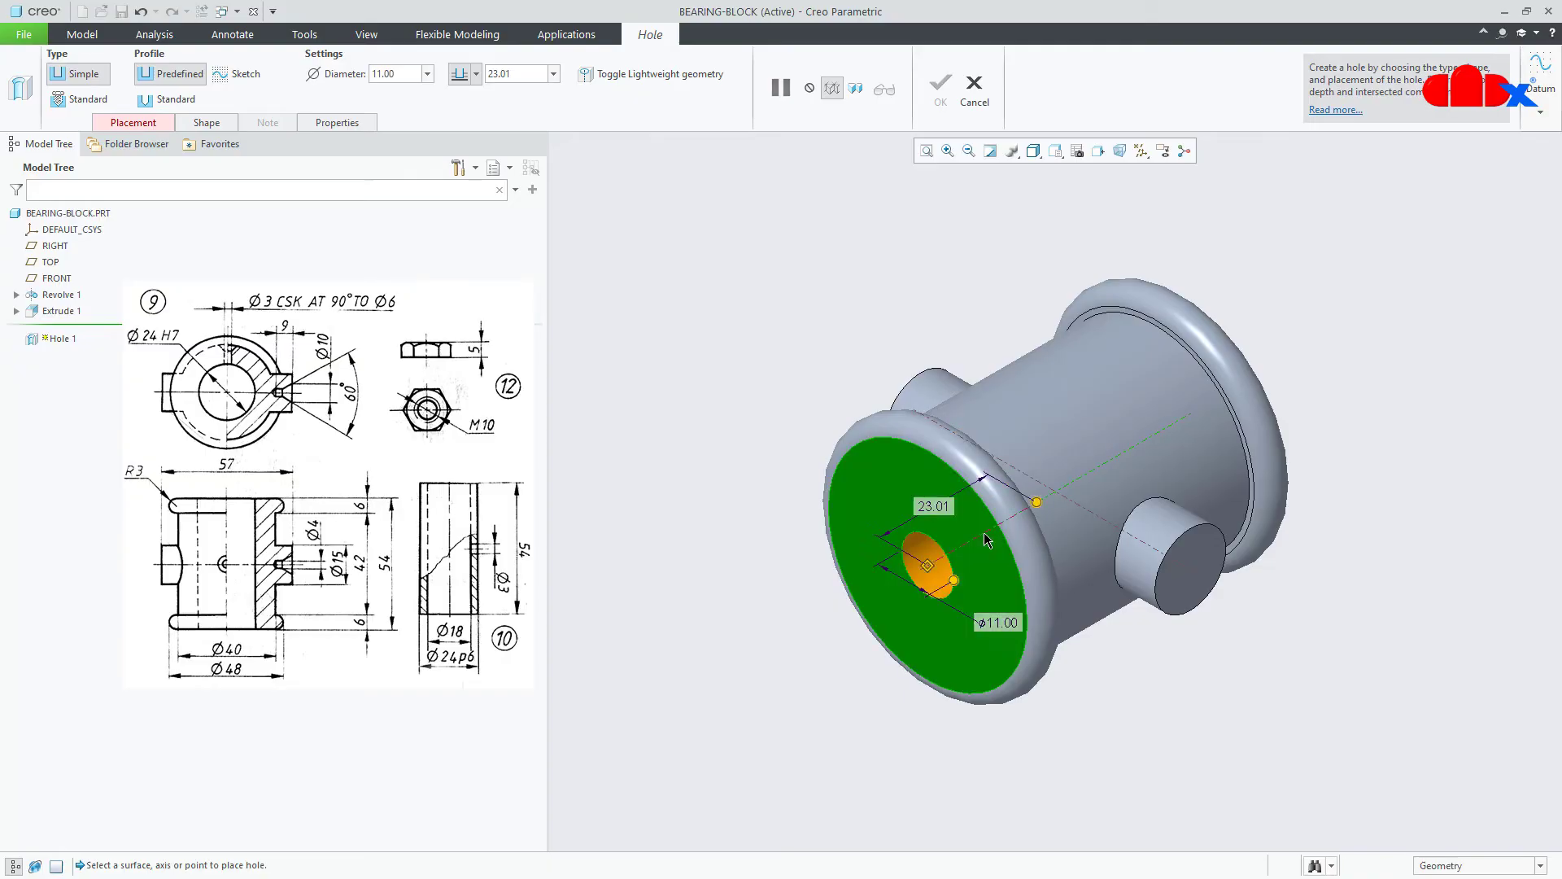
- Set the hole's diameter to 24 mm, extend it through the block's full length, and complete the bore
double_click(1001, 623)
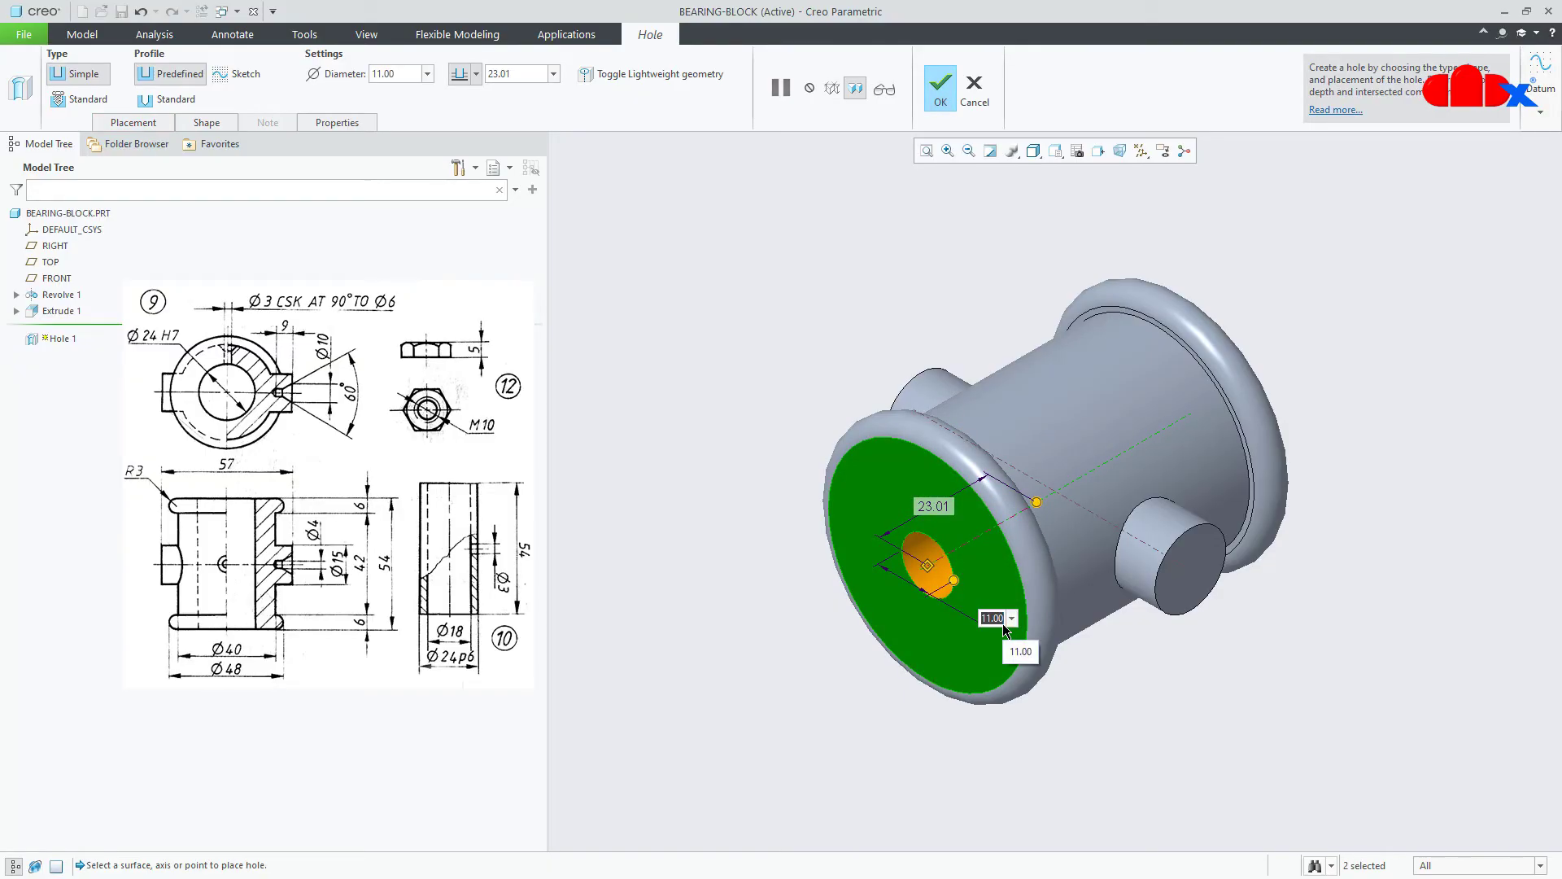
text(24)
key(Return)
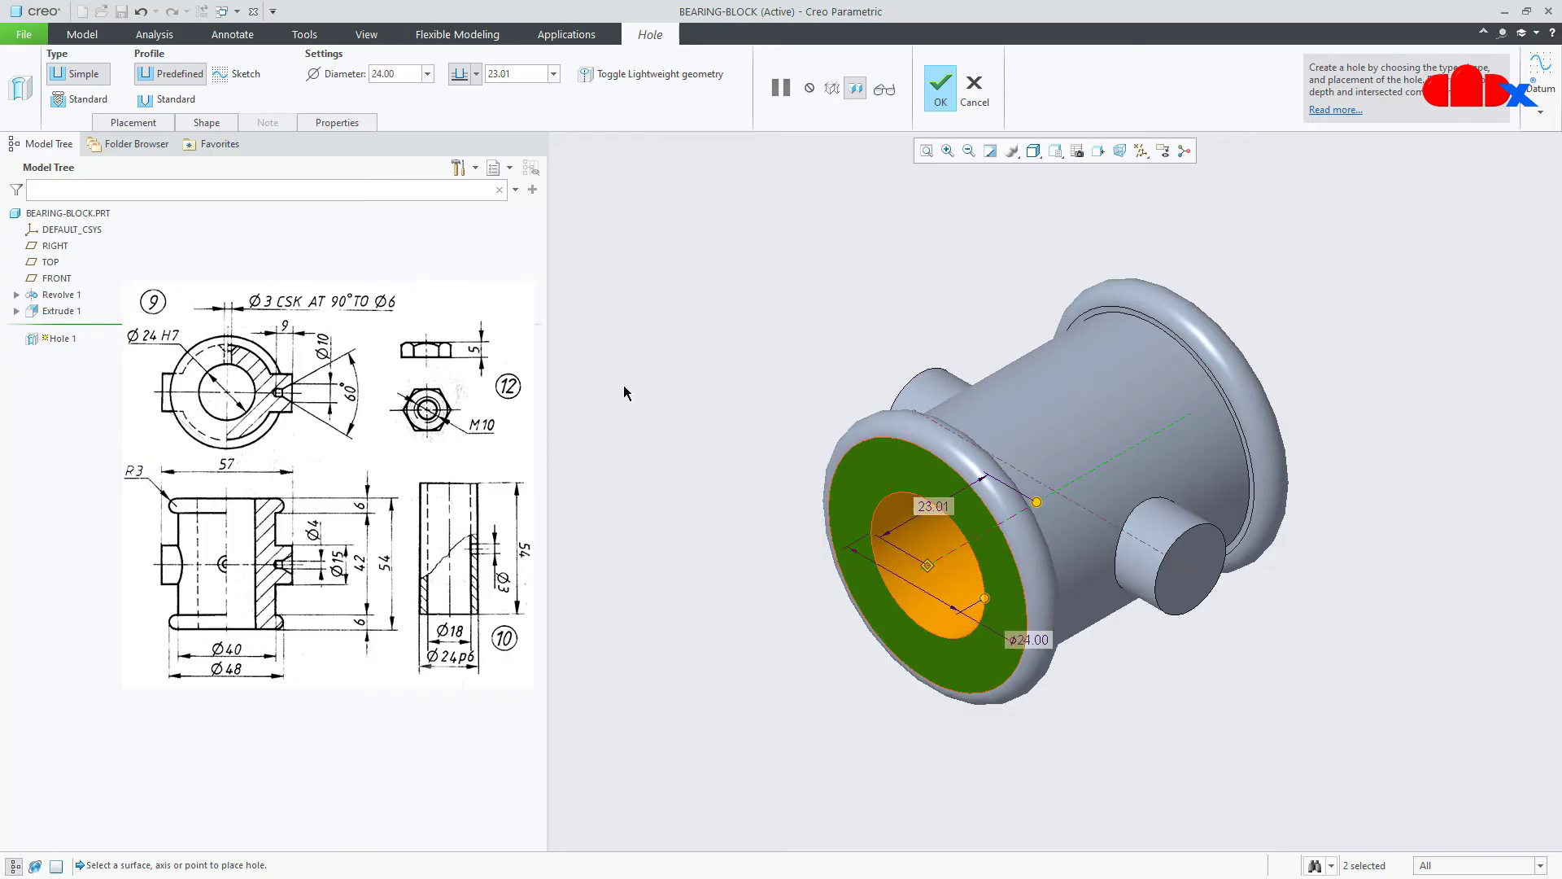
click(476, 74)
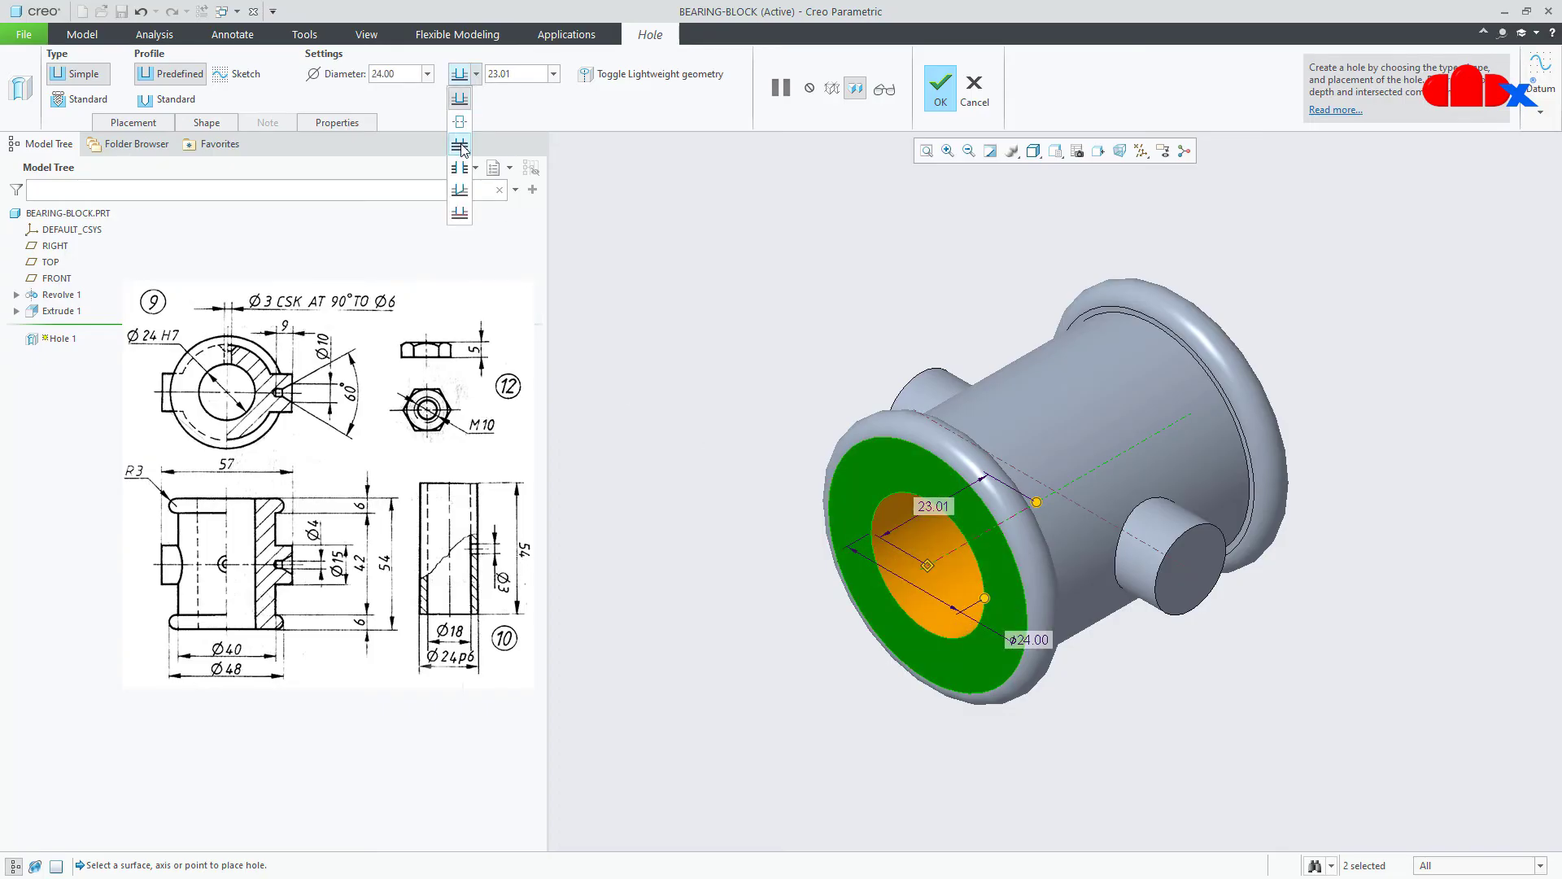
click(460, 143)
click(942, 87)
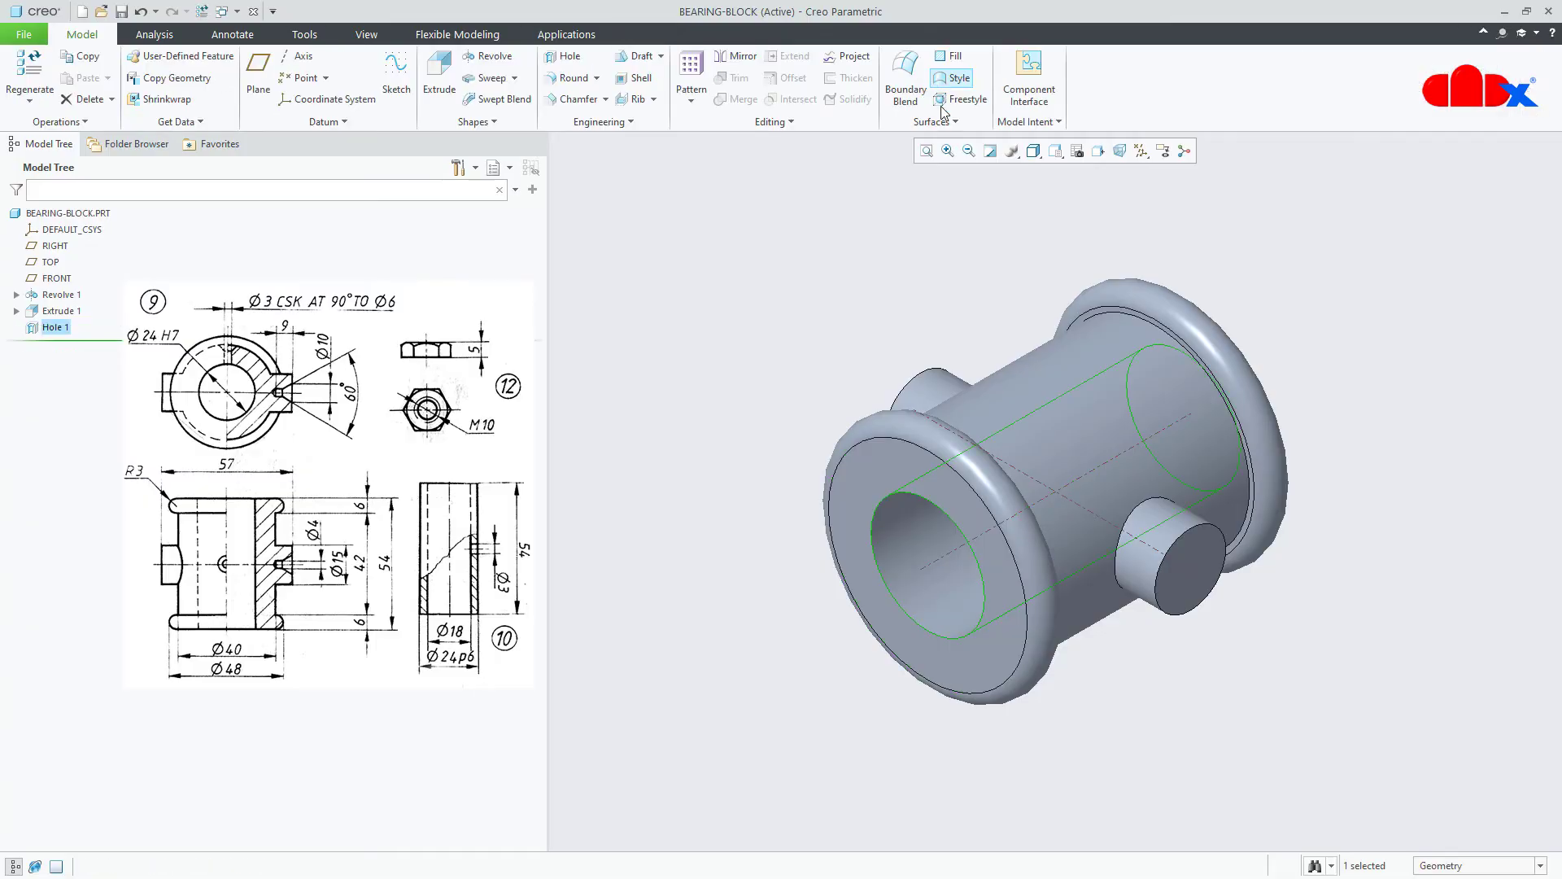
middle_drag(949, 465, 1155, 700)
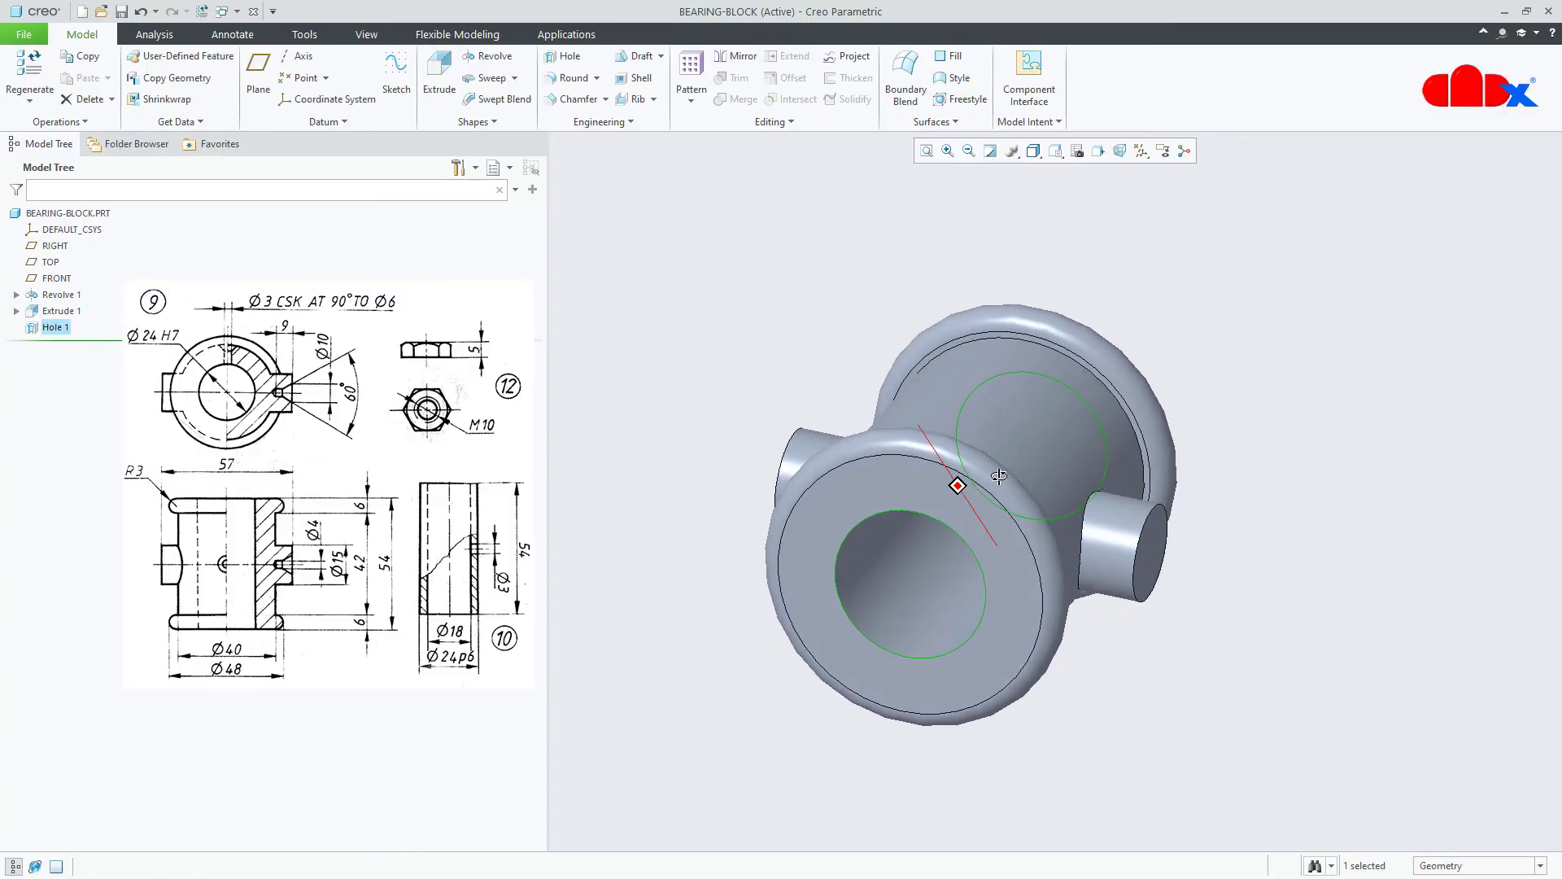
click(1173, 727)
key(ctrl+d)
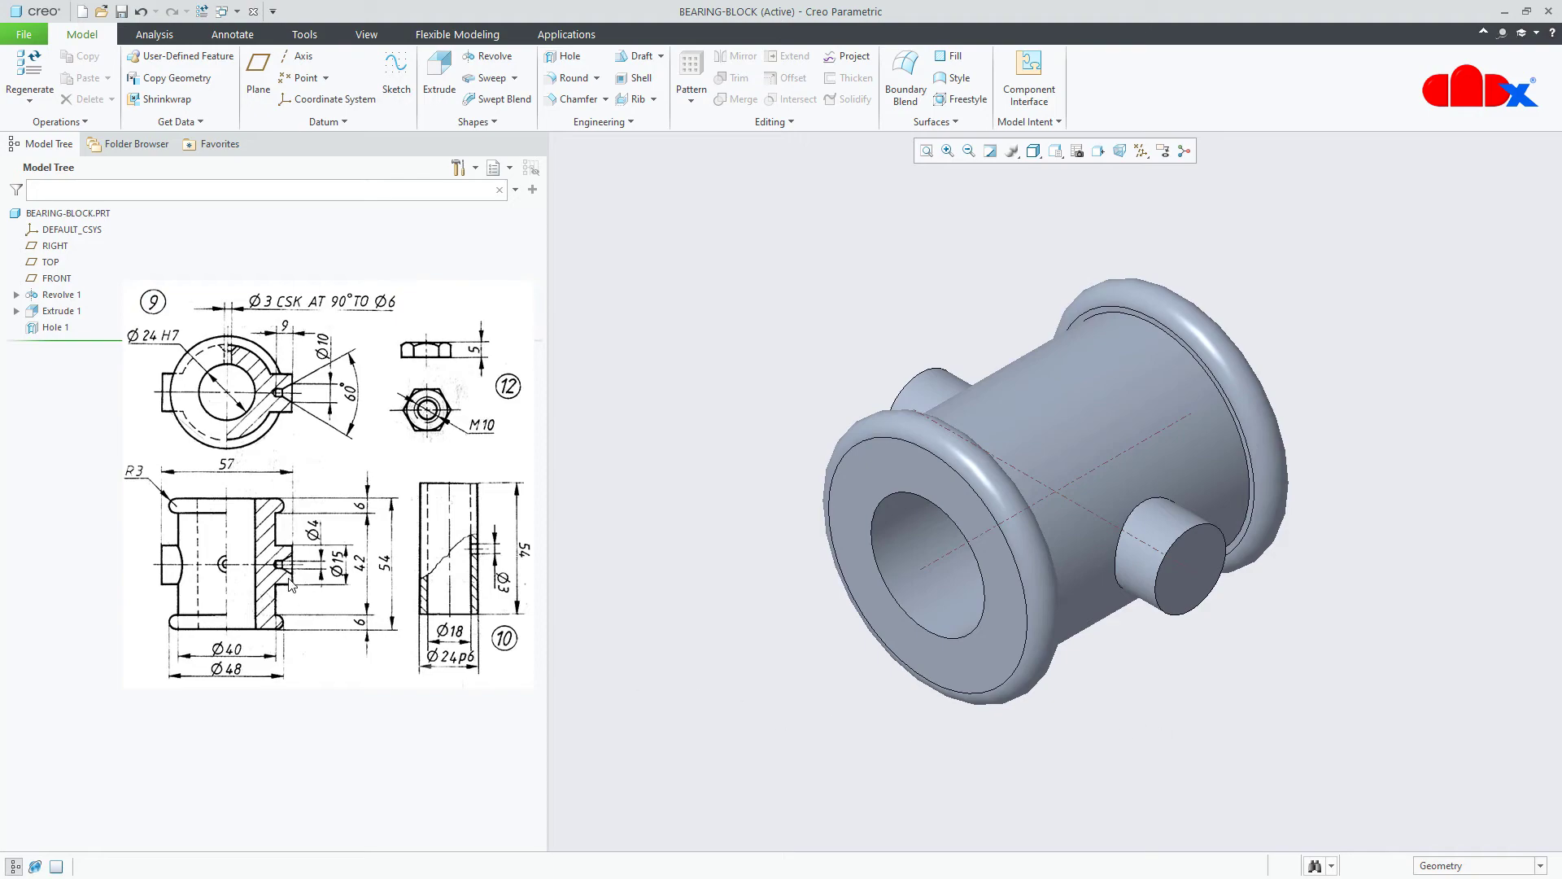
- Place a hole on the end face of the near side boss, coaxial with the boss axis, and set its diameter to 4 mm
click(570, 56)
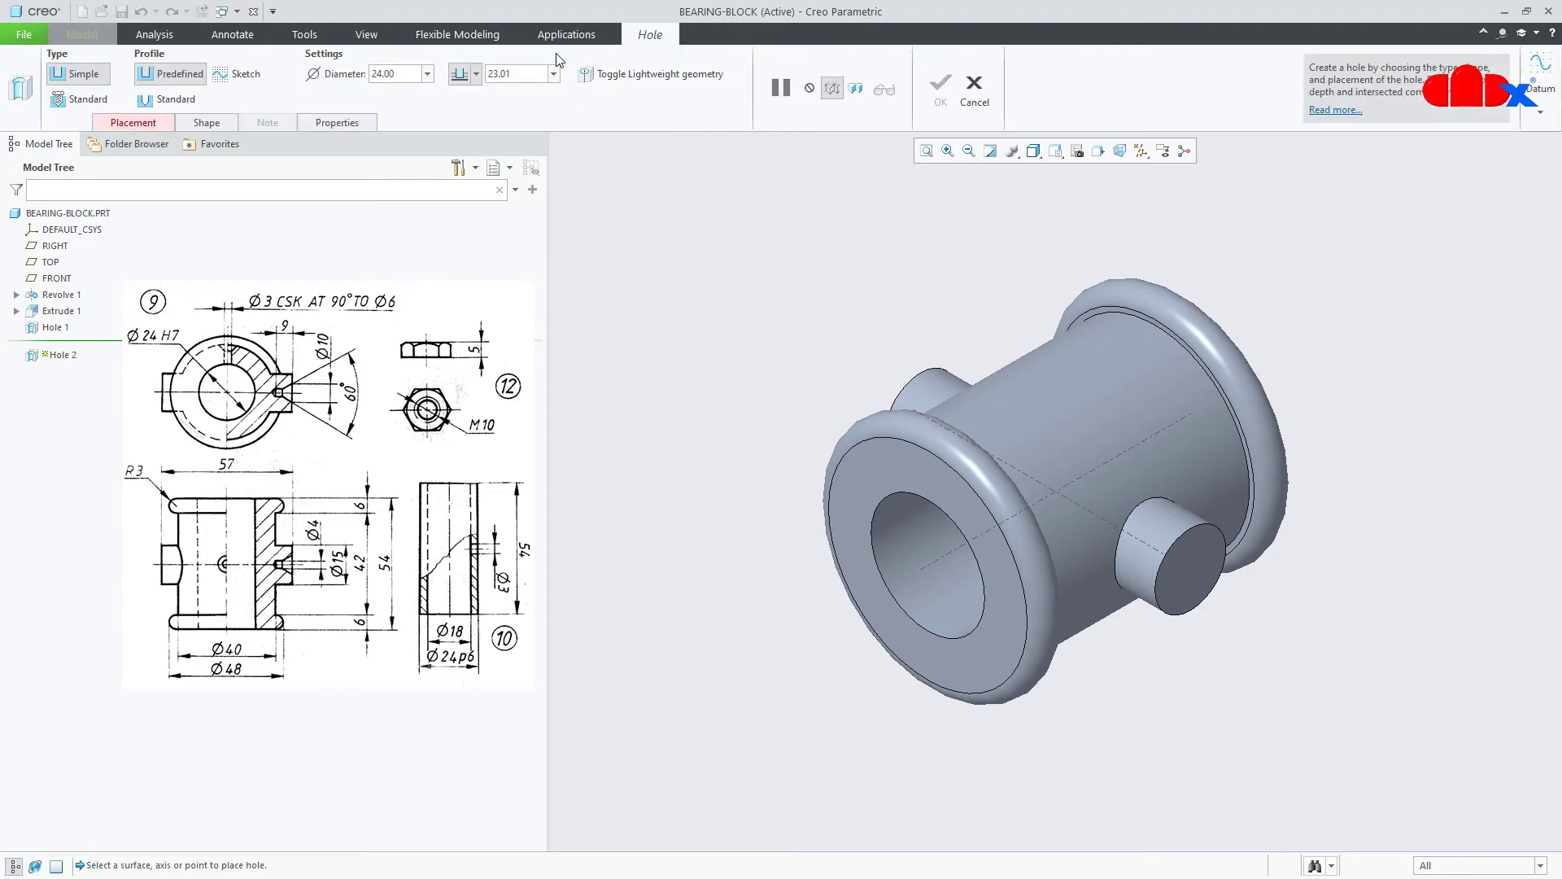
click(1188, 576)
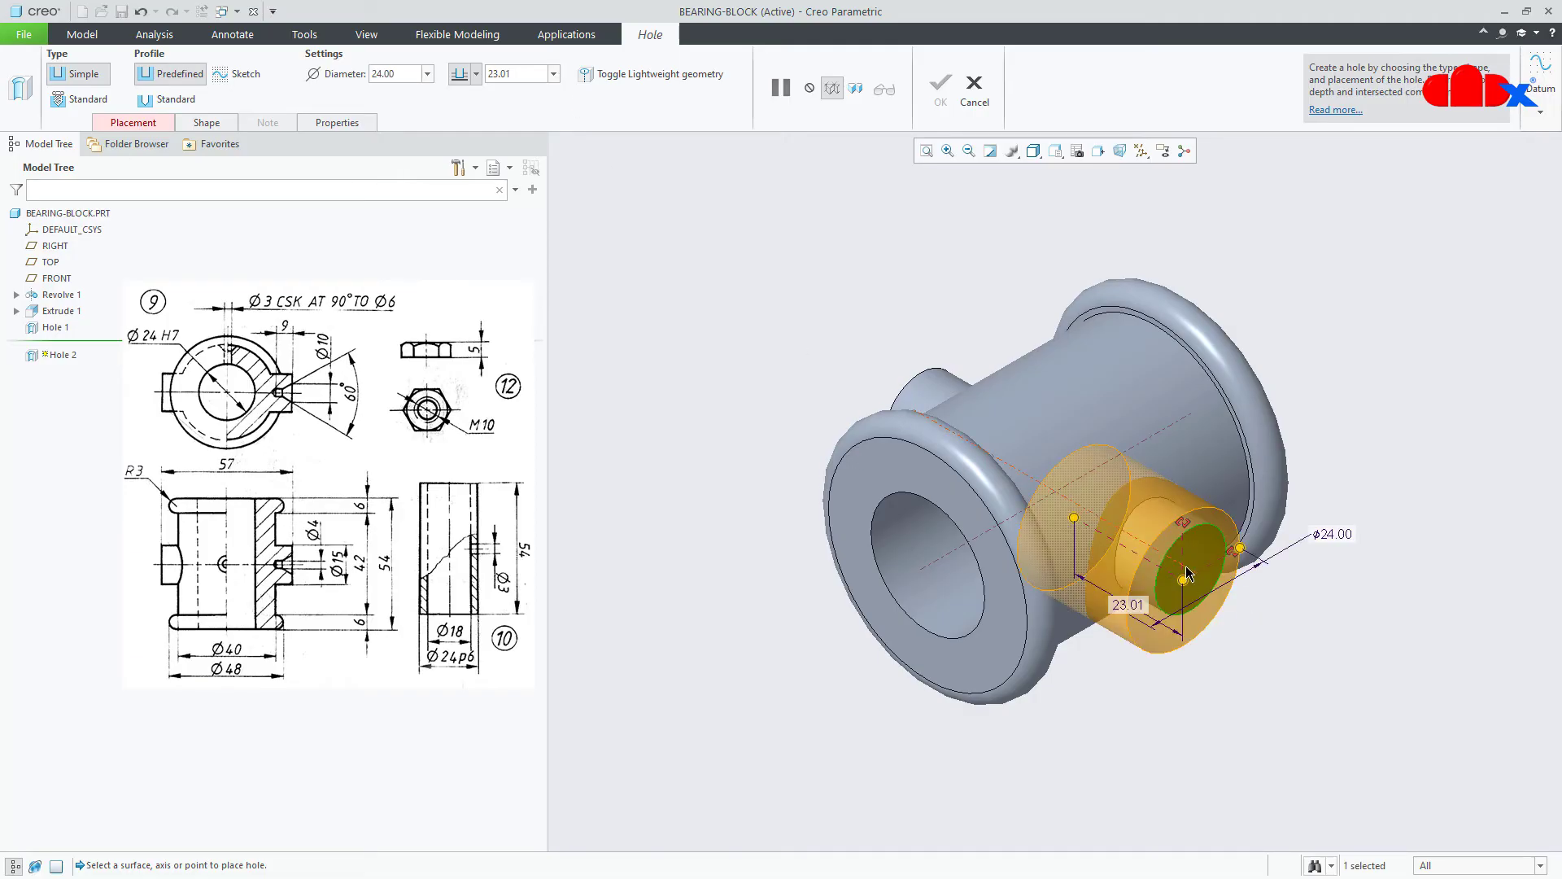
ctrl+click(1188, 573)
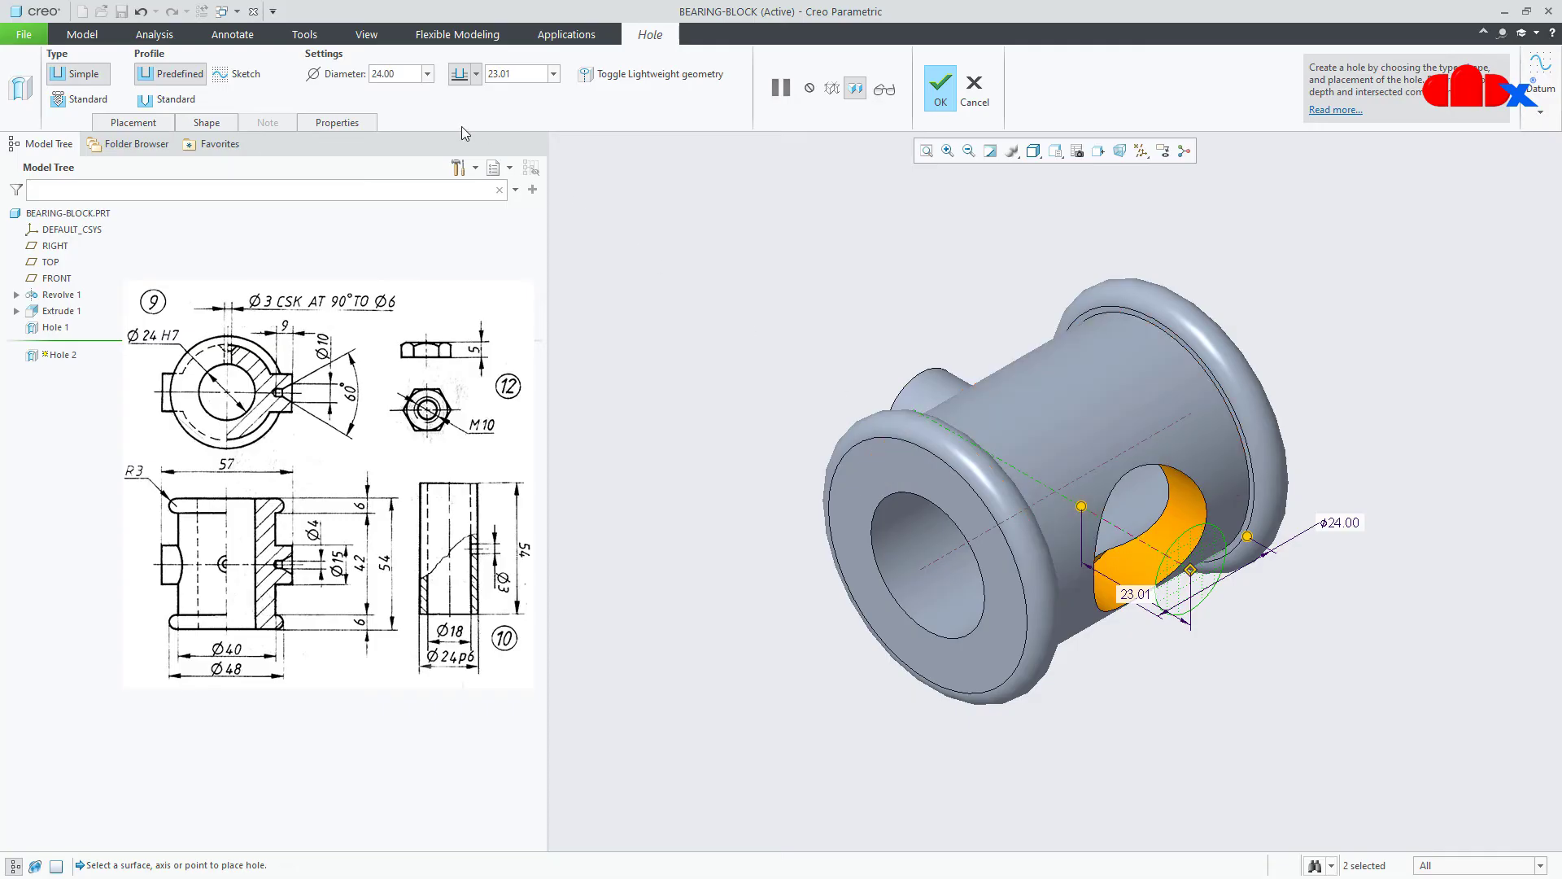
double_click(409, 73)
text(4)
key(Return)
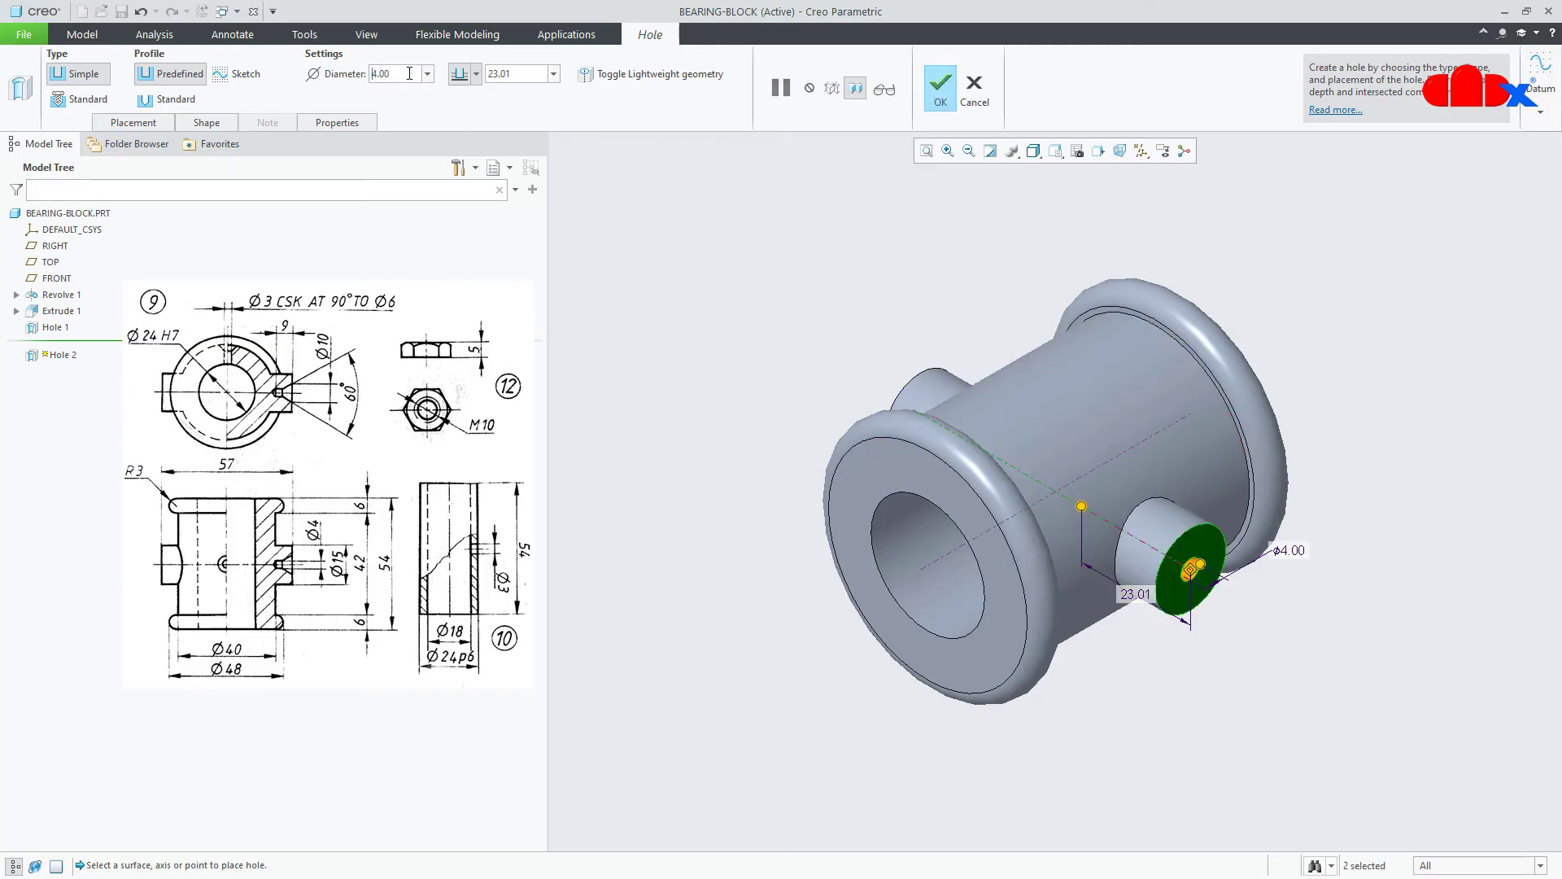
- Switch the boss hole to the standard drilled profile with a countersink of 60° angle and 10 mm diameter
click(213, 122)
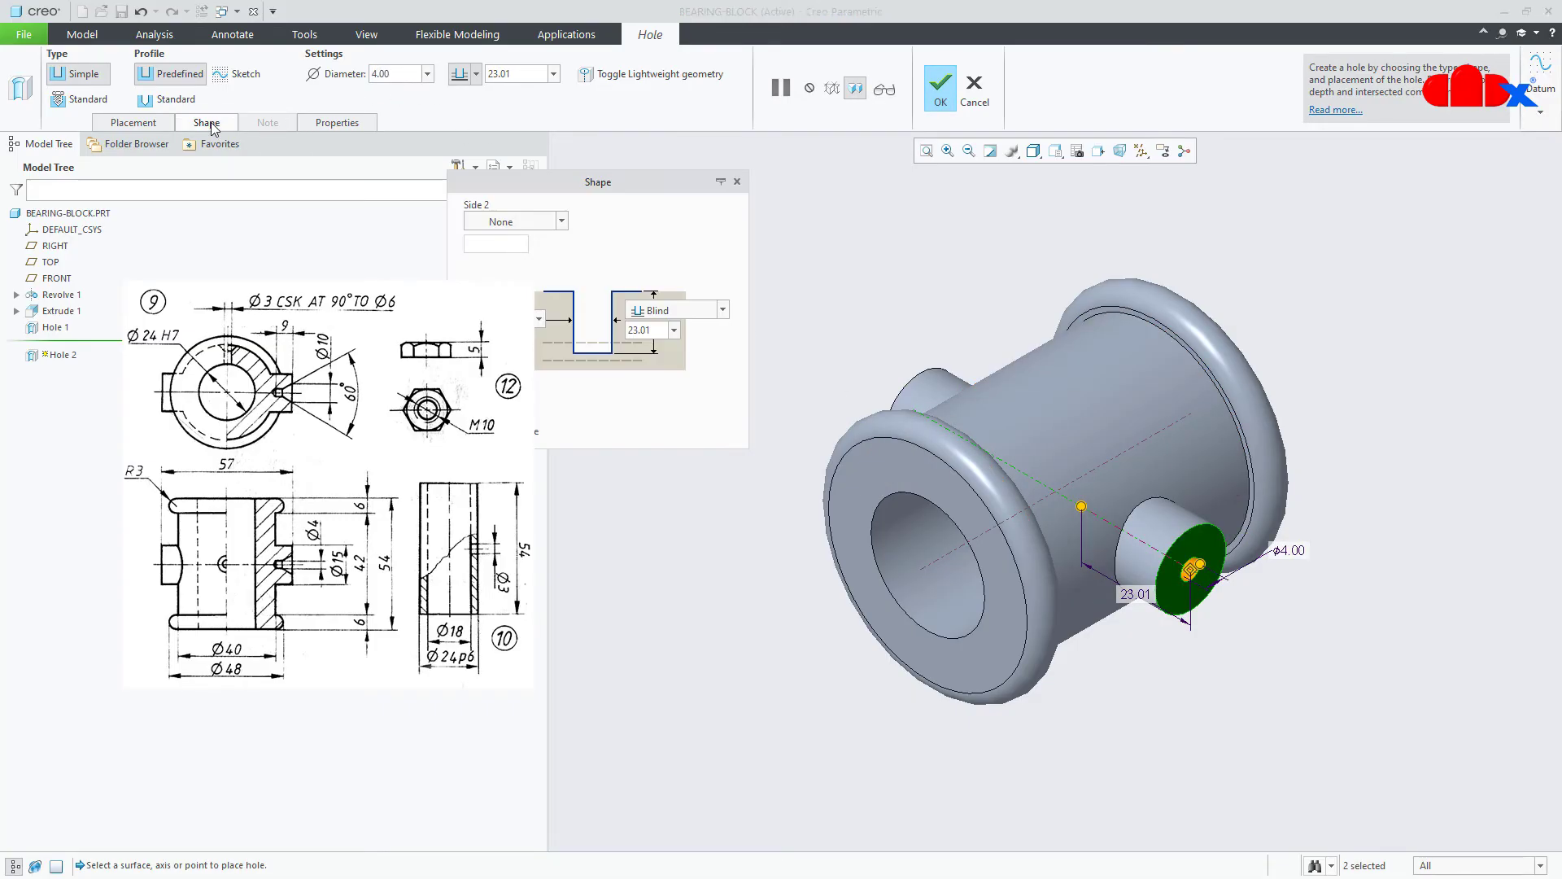
click(166, 99)
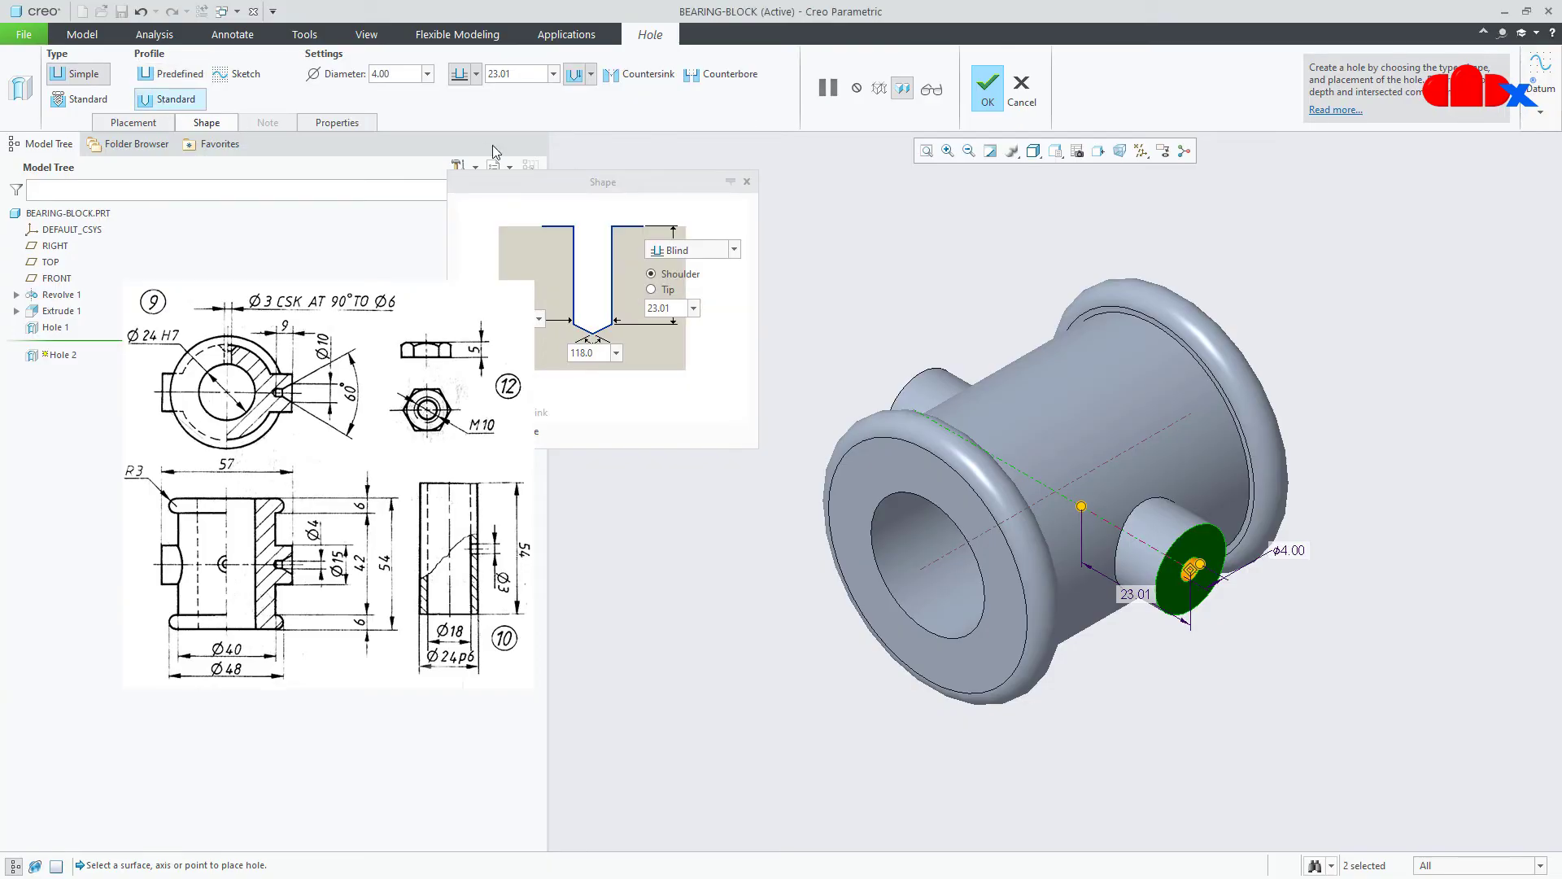
click(649, 75)
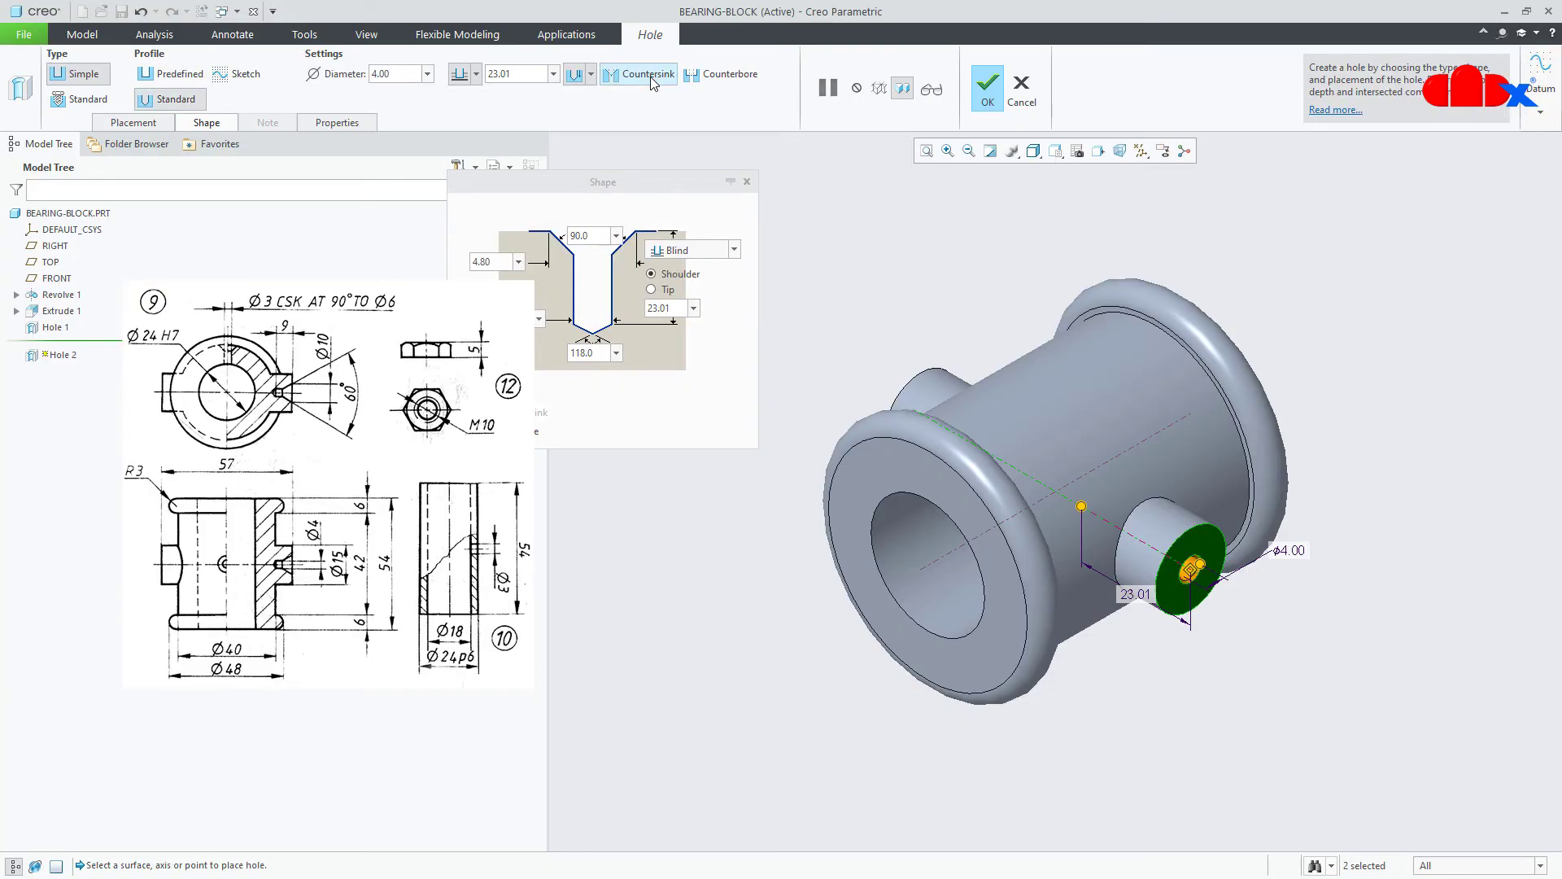
double_click(599, 235)
text(60)
key(Return)
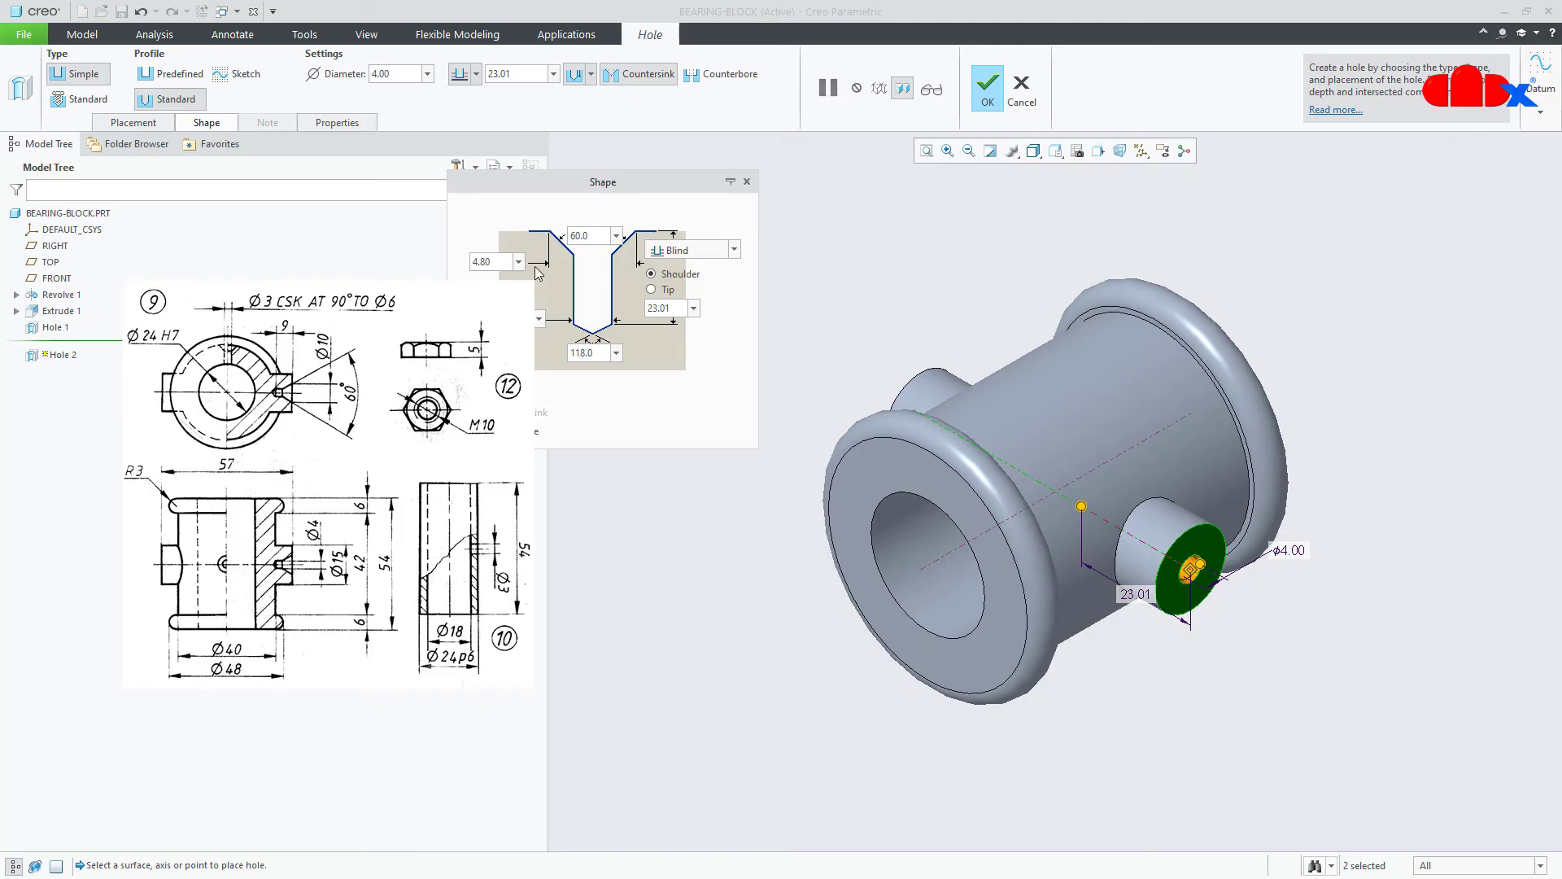
double_click(505, 262)
text(10)
key(Return)
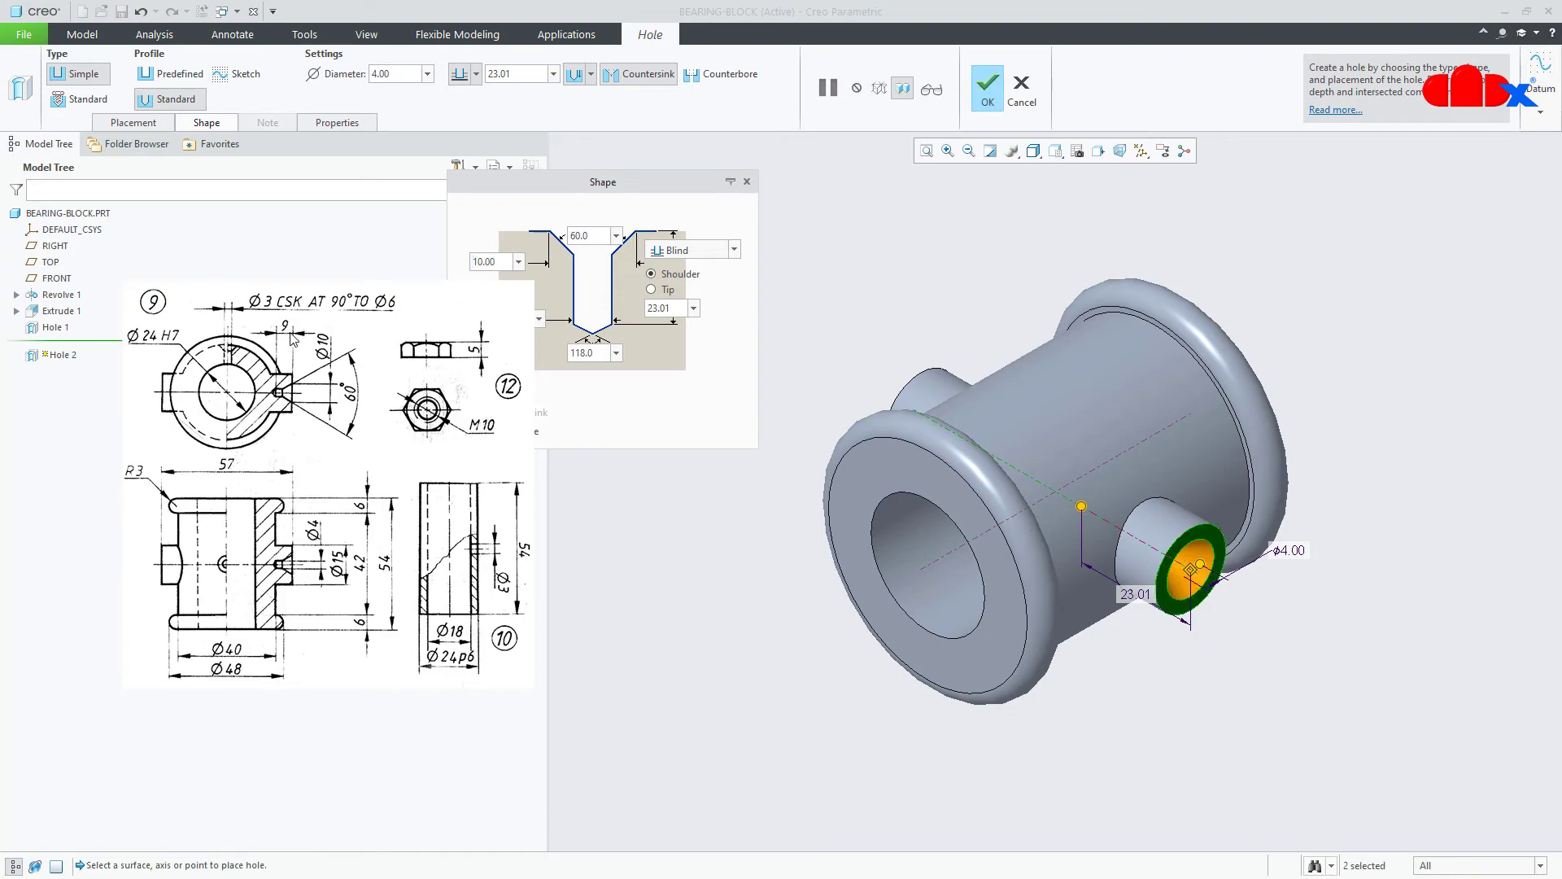
- Set the countersunk hole's depth to 9 mm and complete the hole
double_click(675, 308)
text(9)
key(Return)
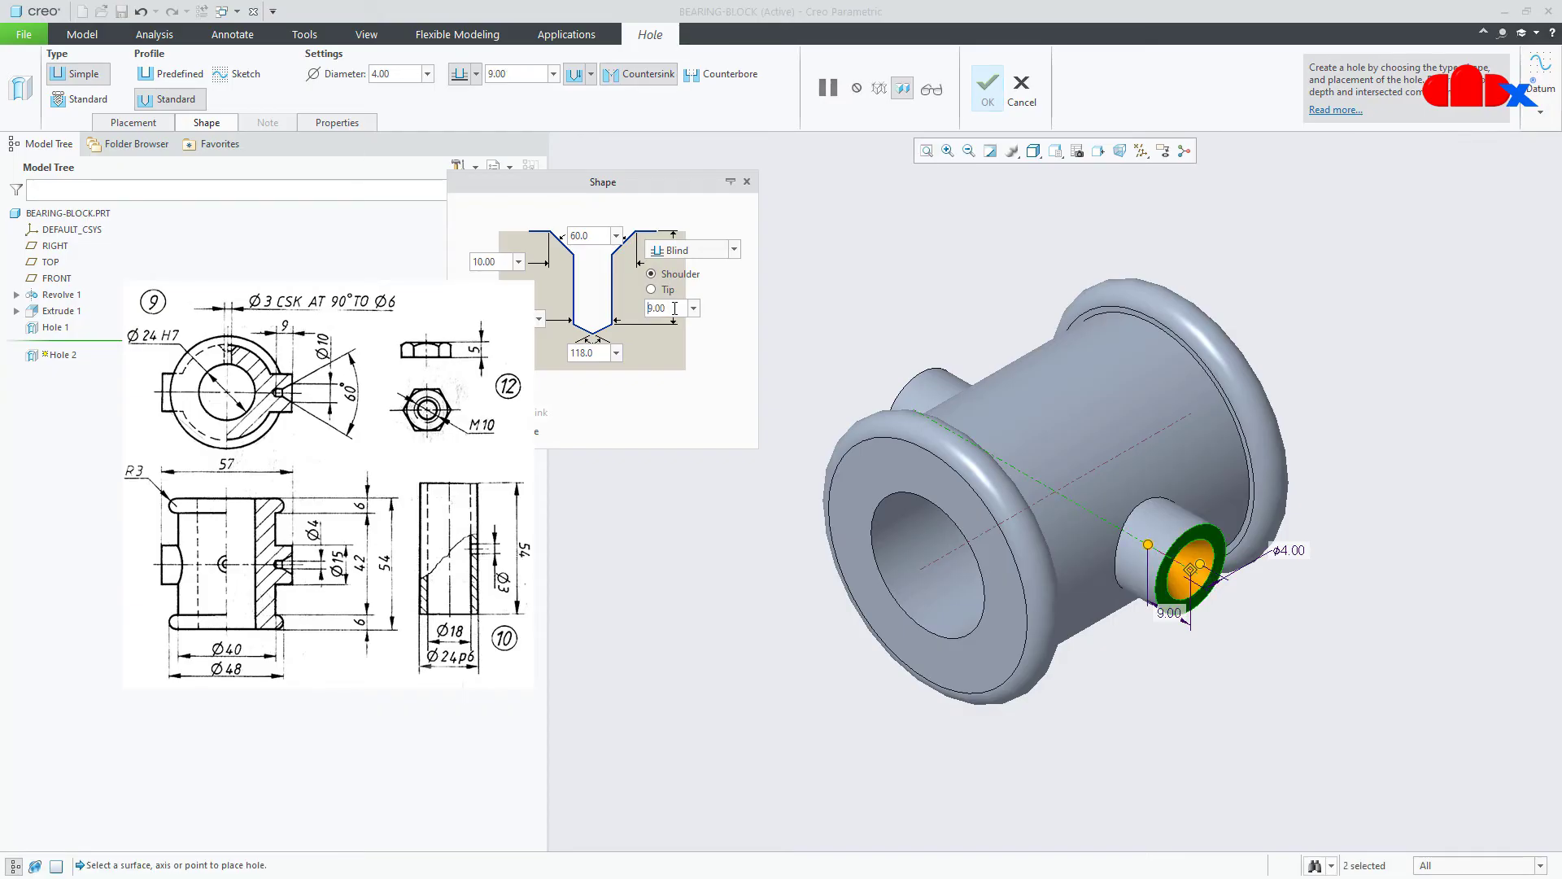
click(986, 89)
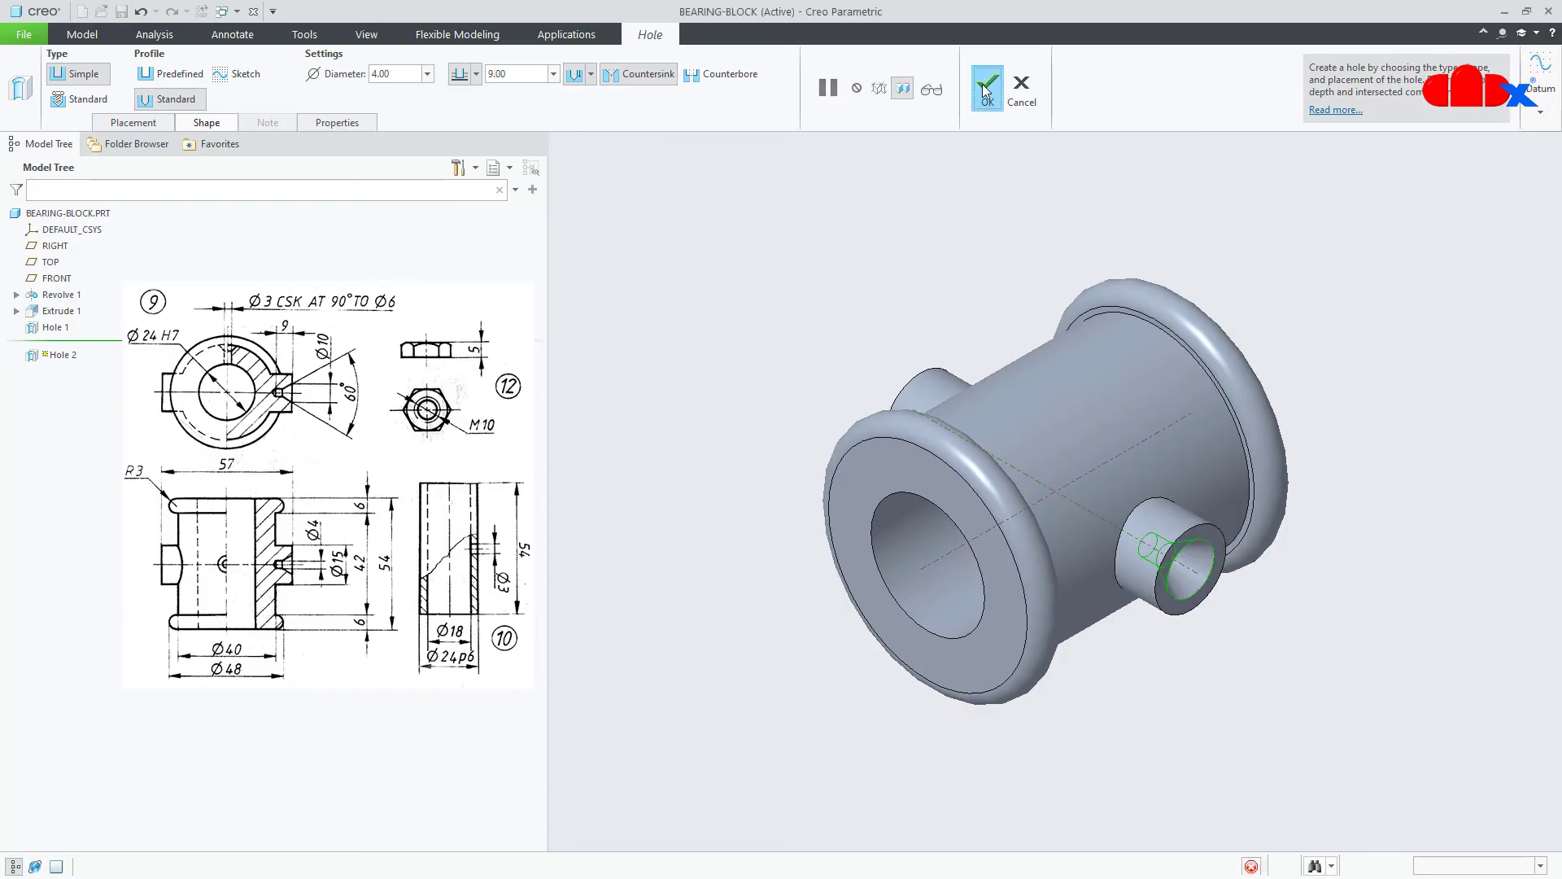
- Mirror the countersunk boss hole about the RIGHT plane onto the opposite boss
mouse_move(1043, 360)
middle_down()
mouse_move(1046, 475)
mouse_move(1127, 506)
middle_up()
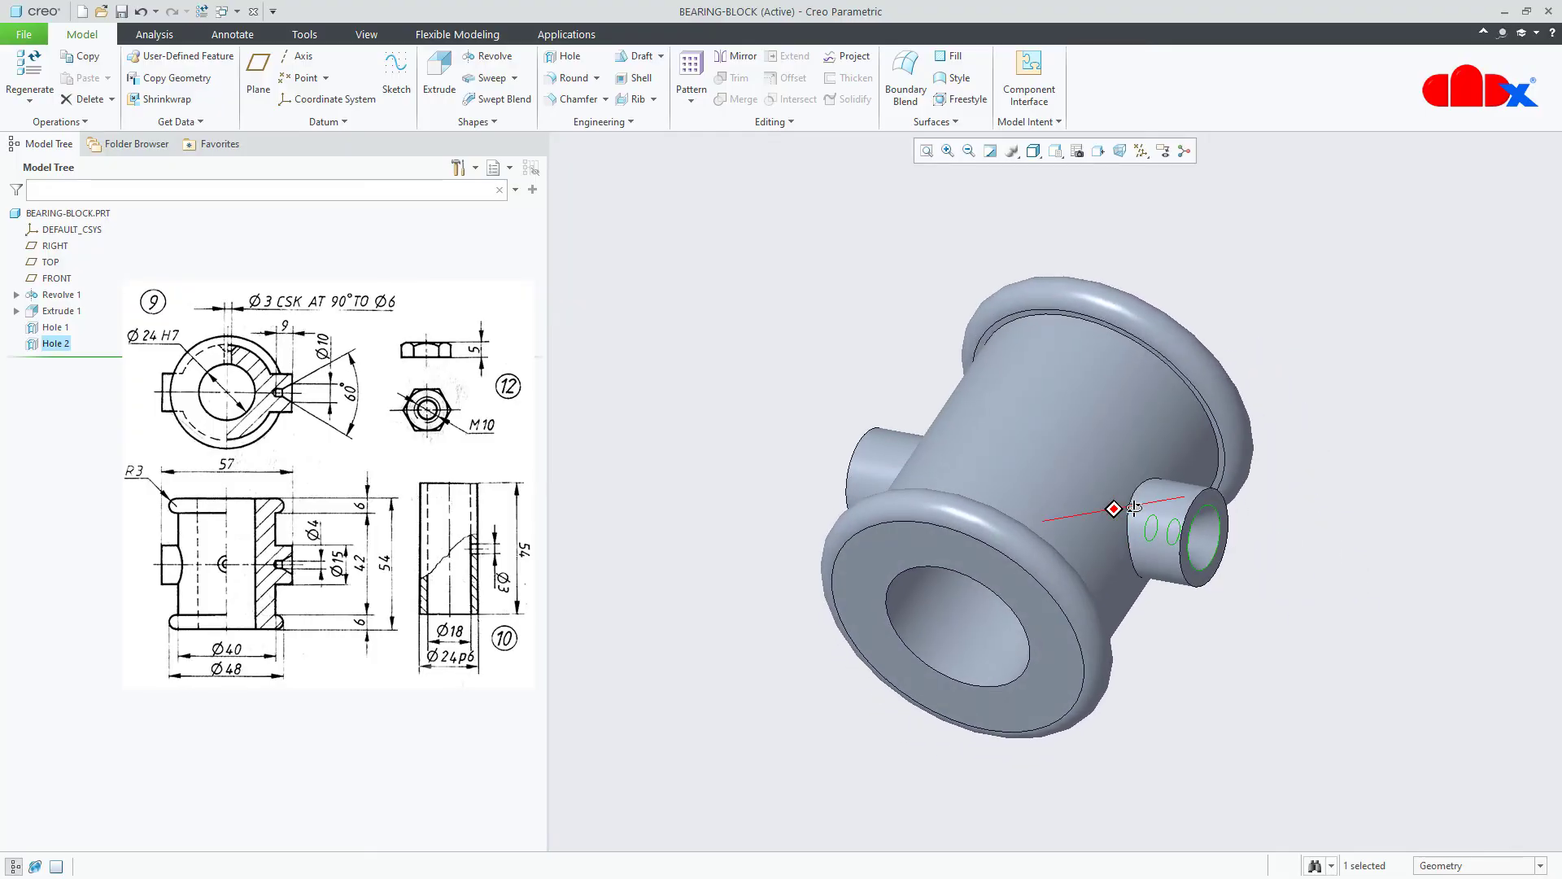
click(743, 57)
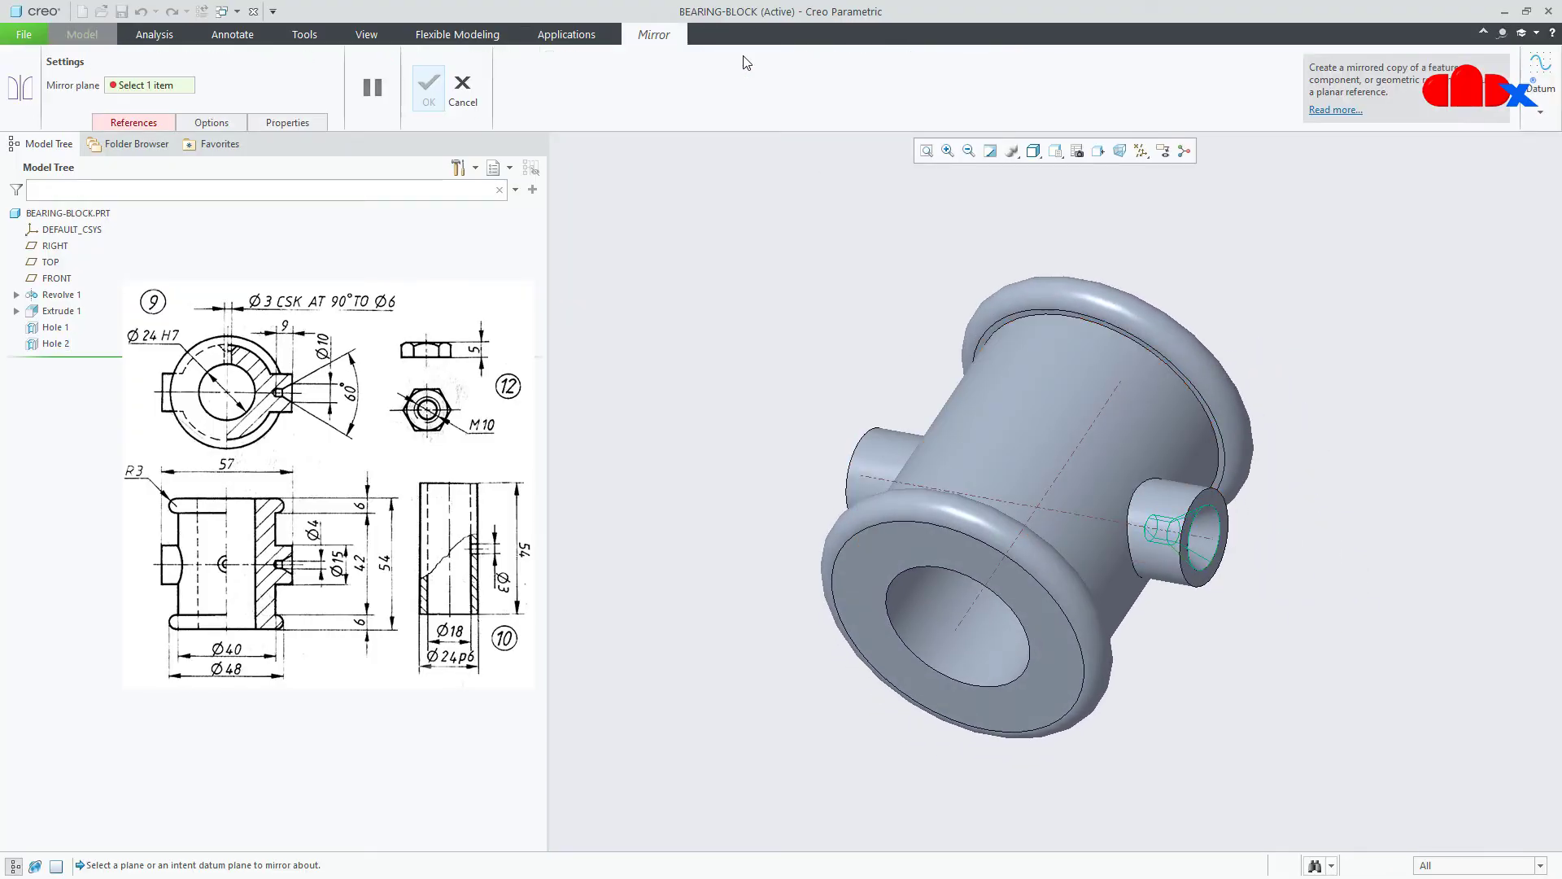
click(55, 245)
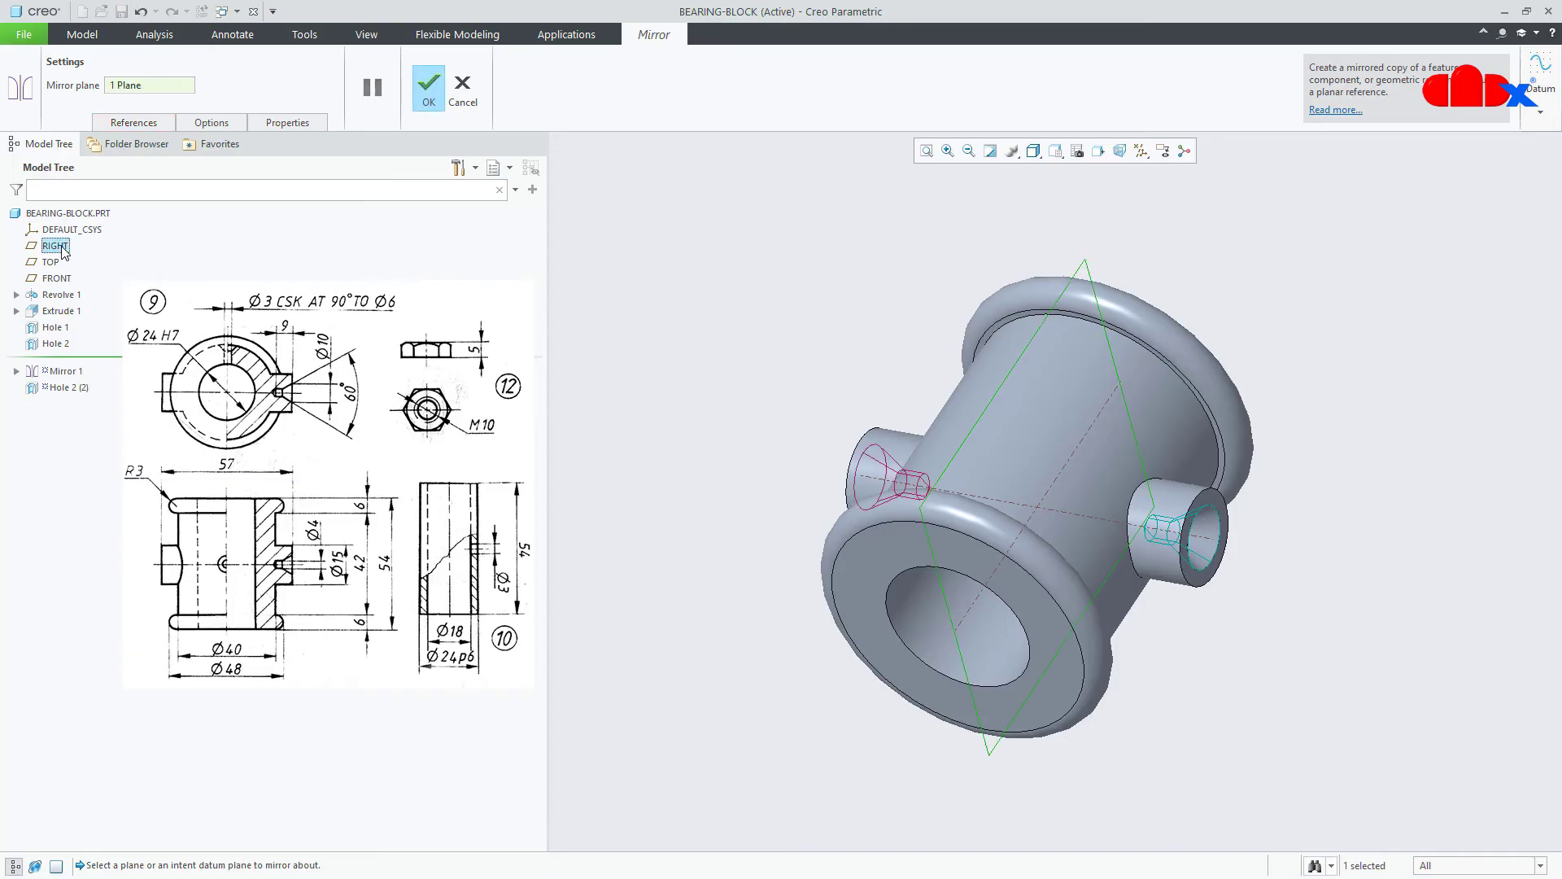
click(429, 95)
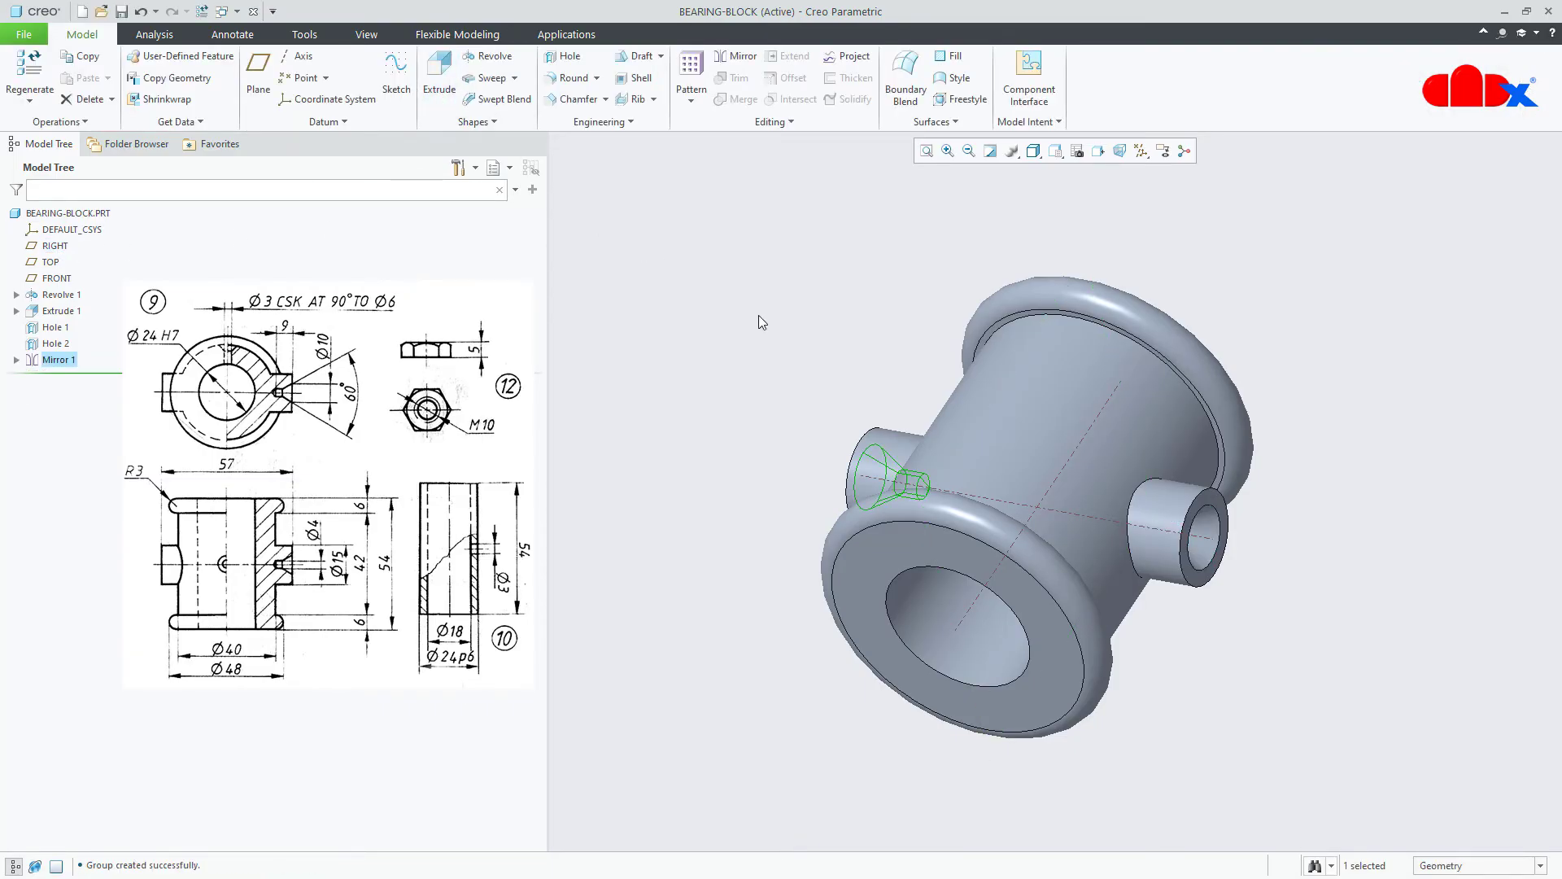
- Hide the datum axes and create a planar section through the bearing block on the TOP plane, named A
click(1141, 155)
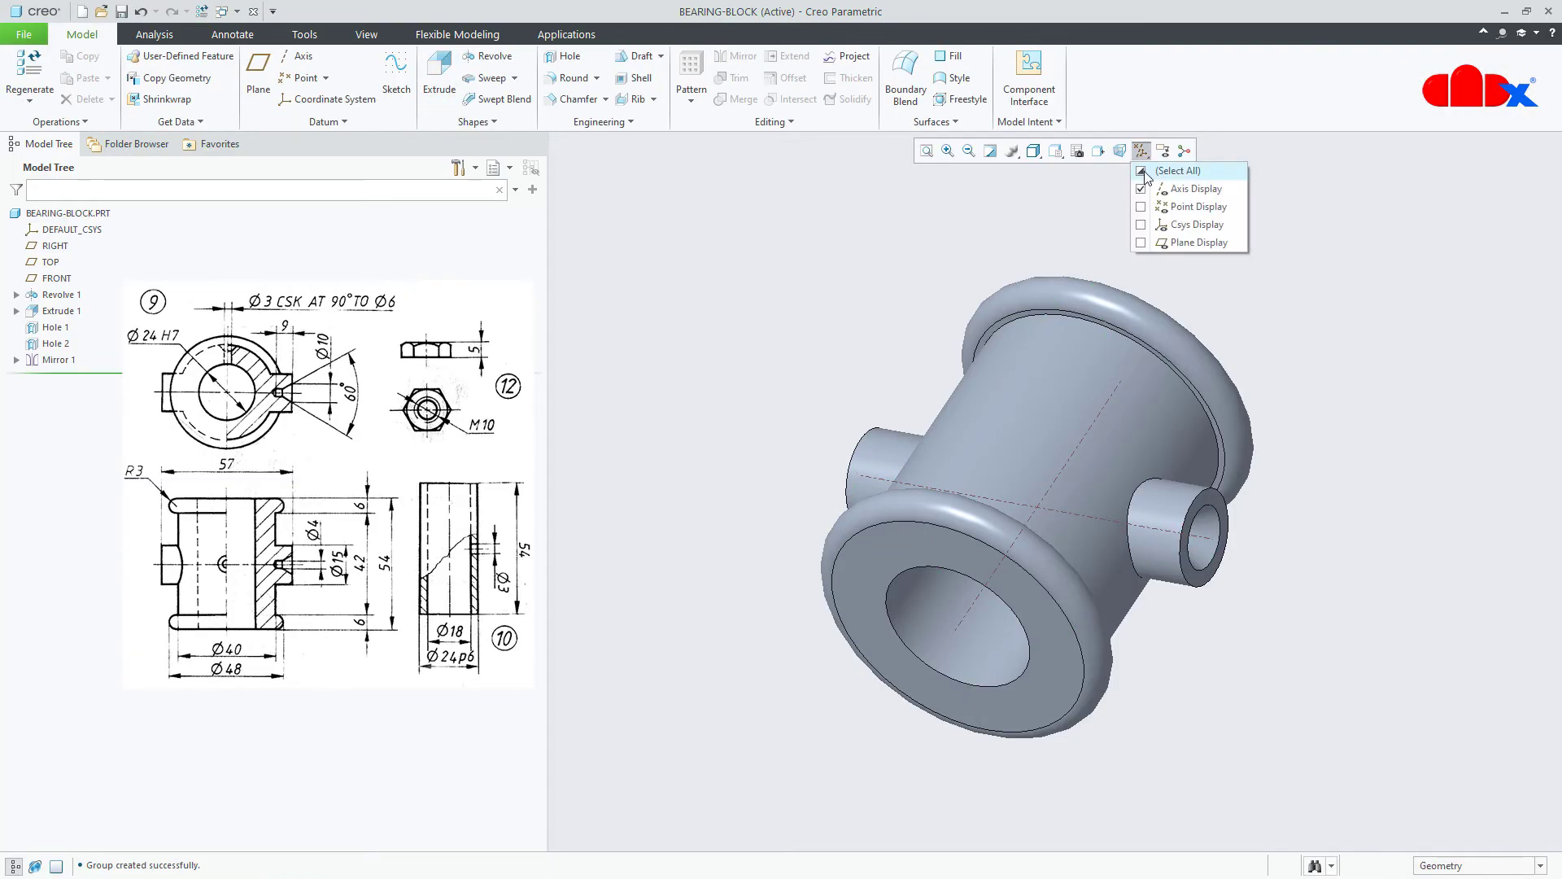
click(1176, 189)
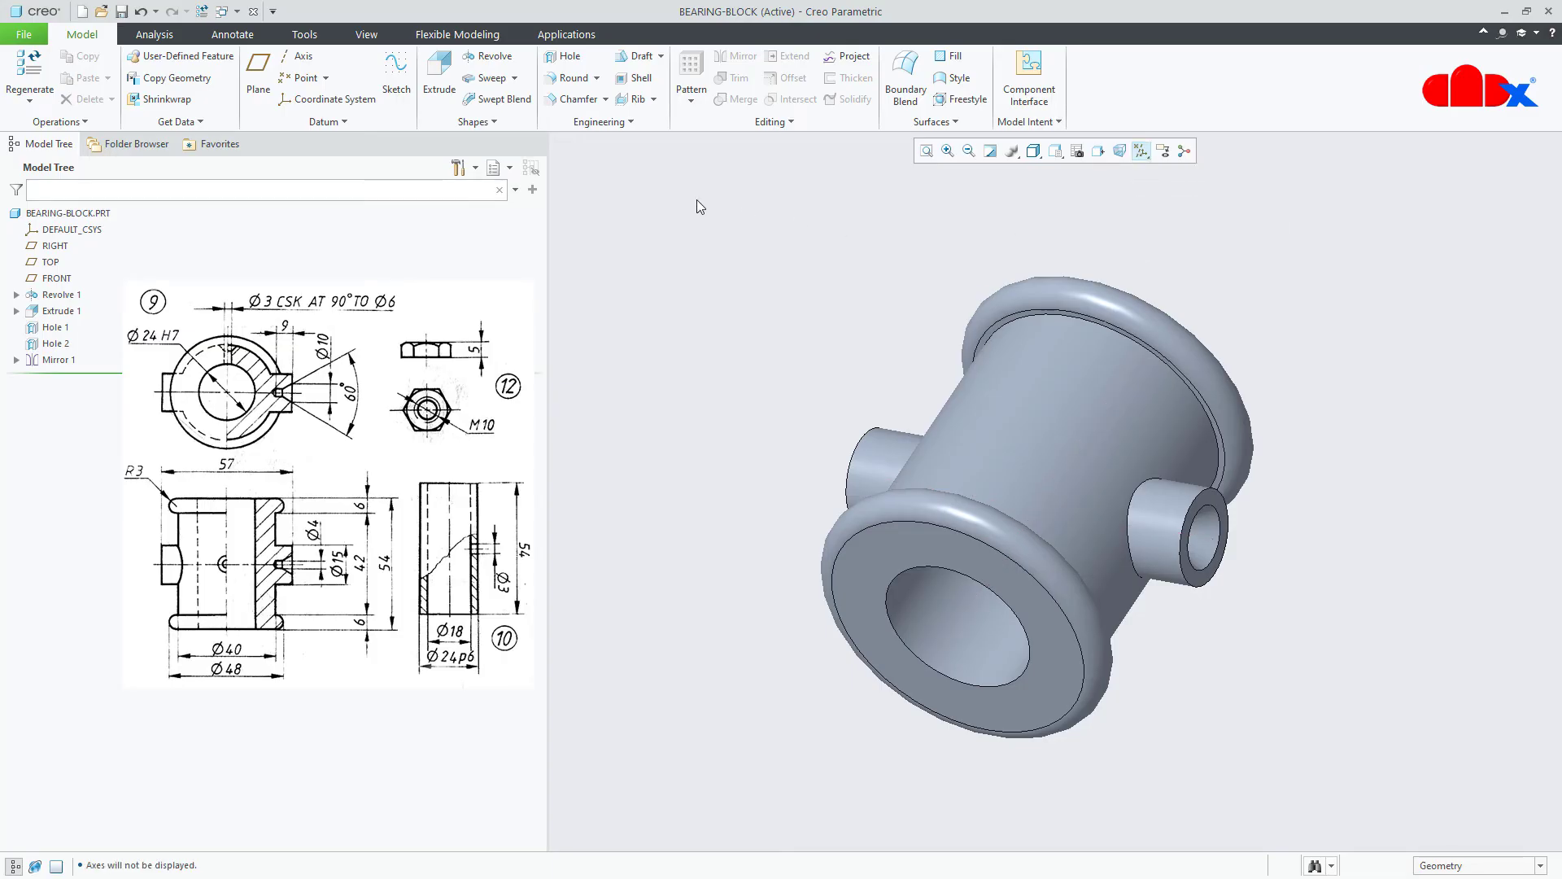
click(367, 35)
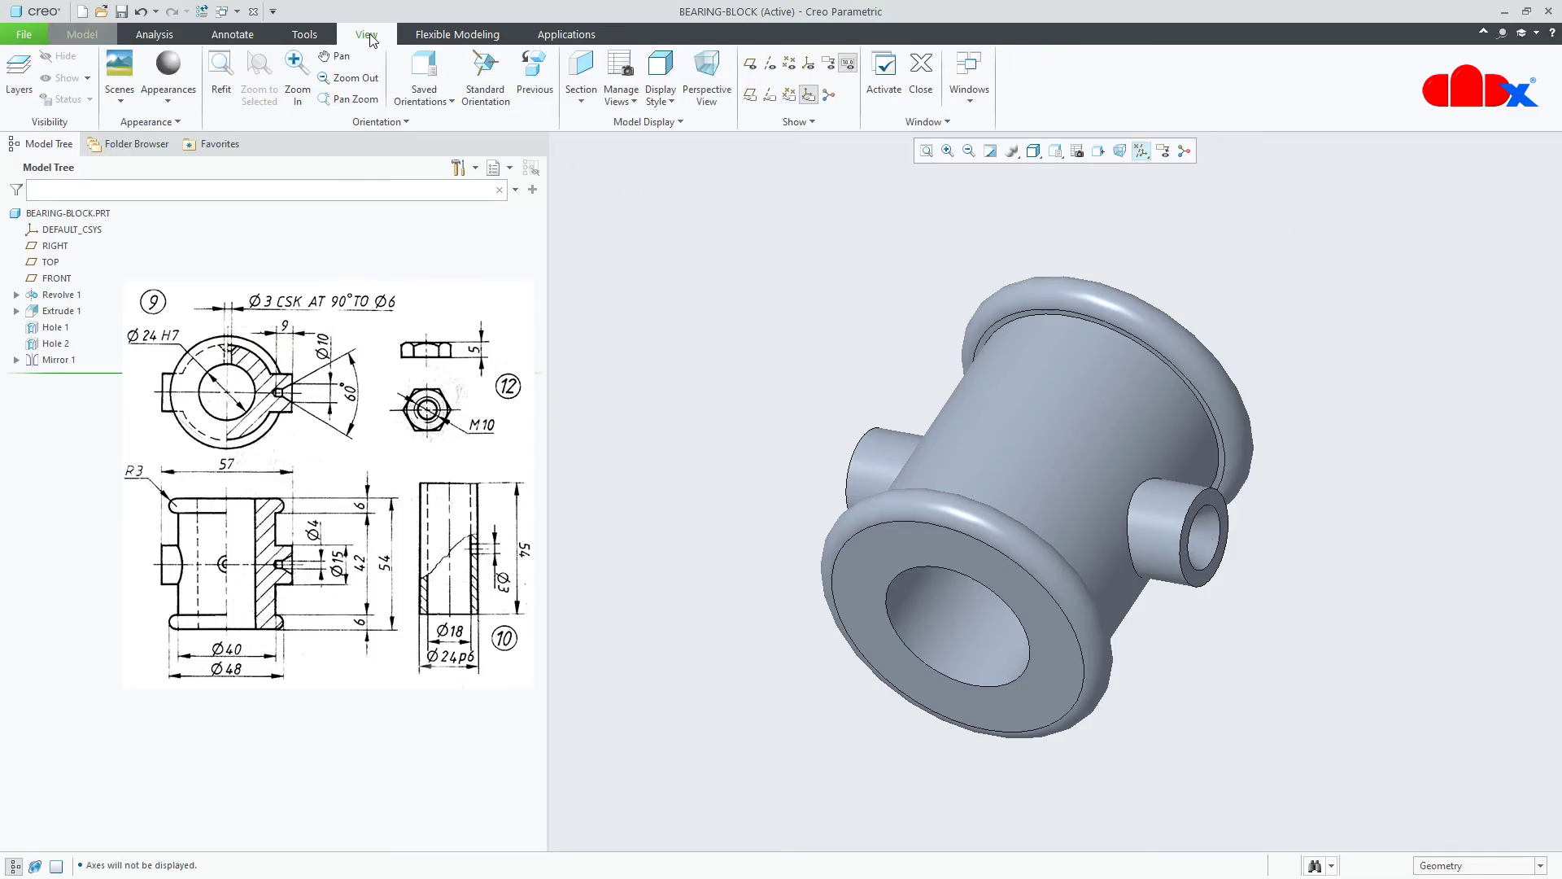
click(575, 77)
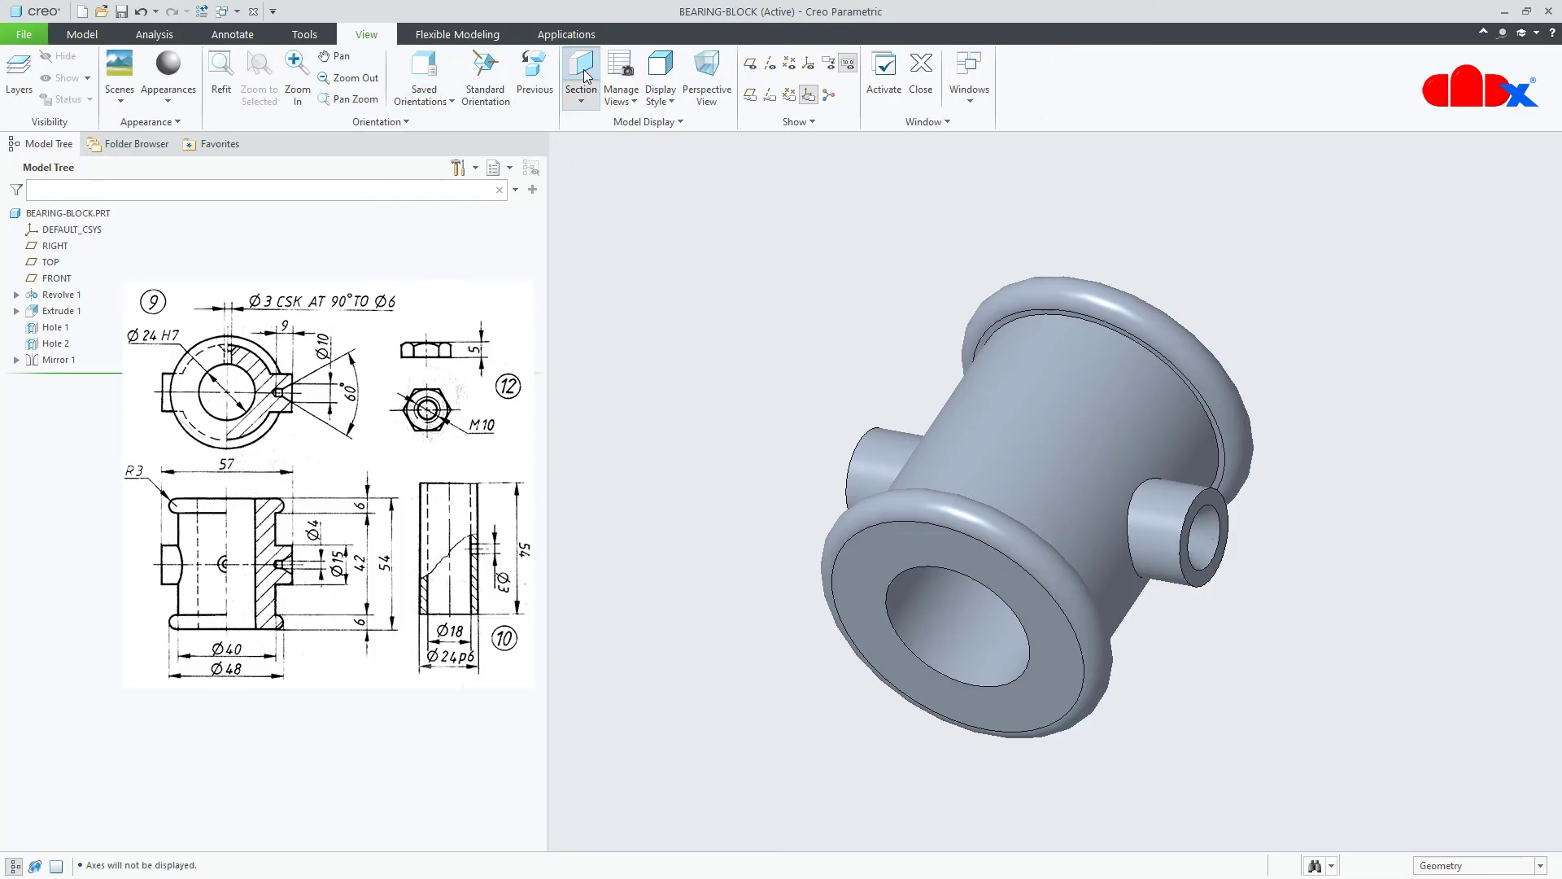
click(51, 262)
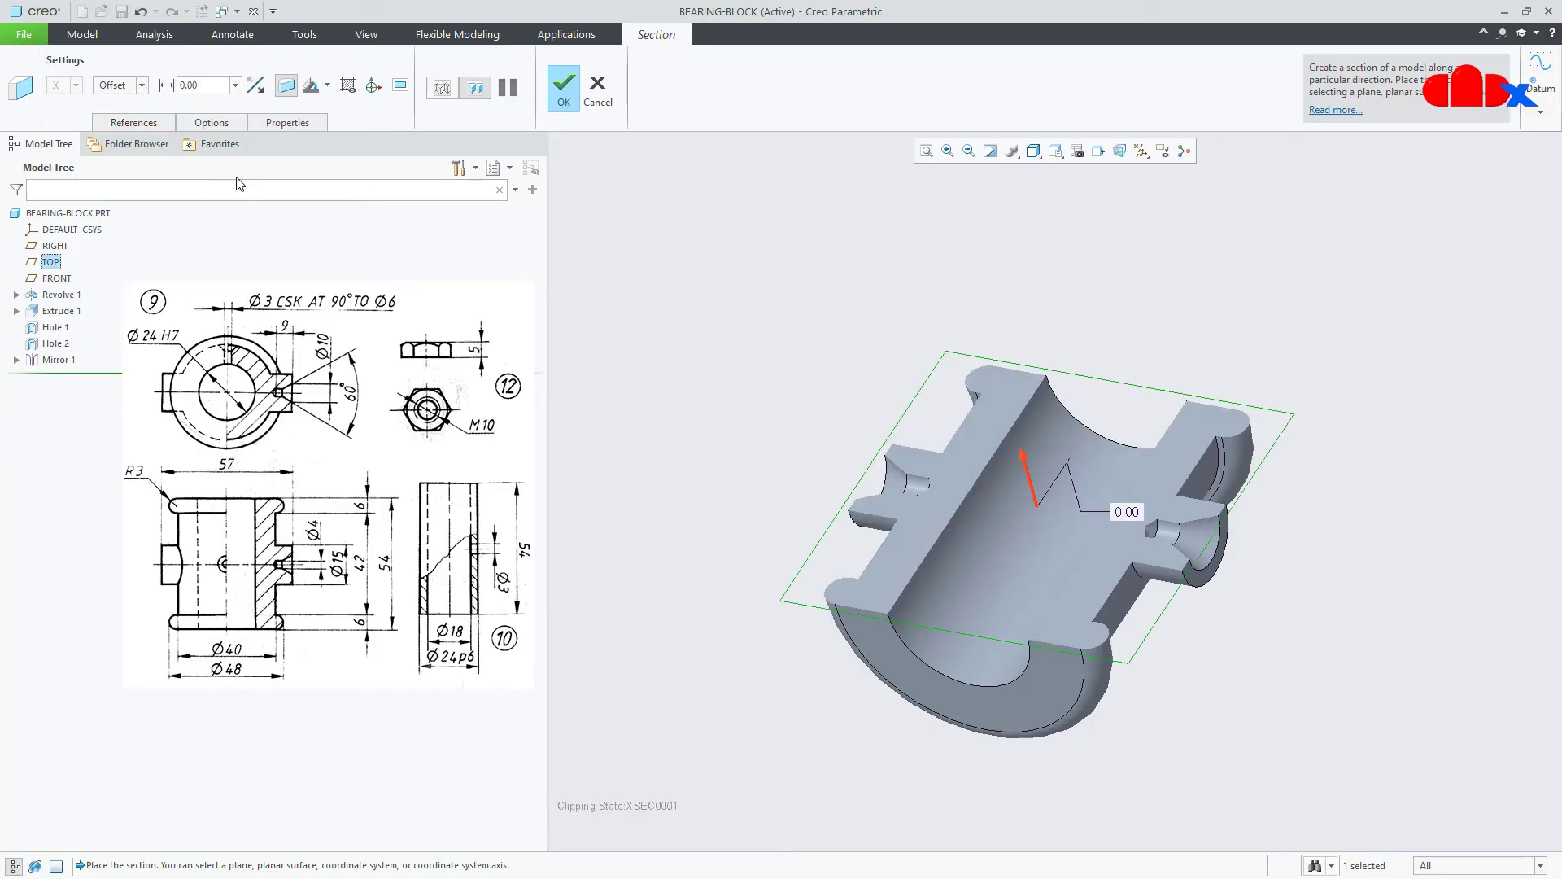
click(275, 126)
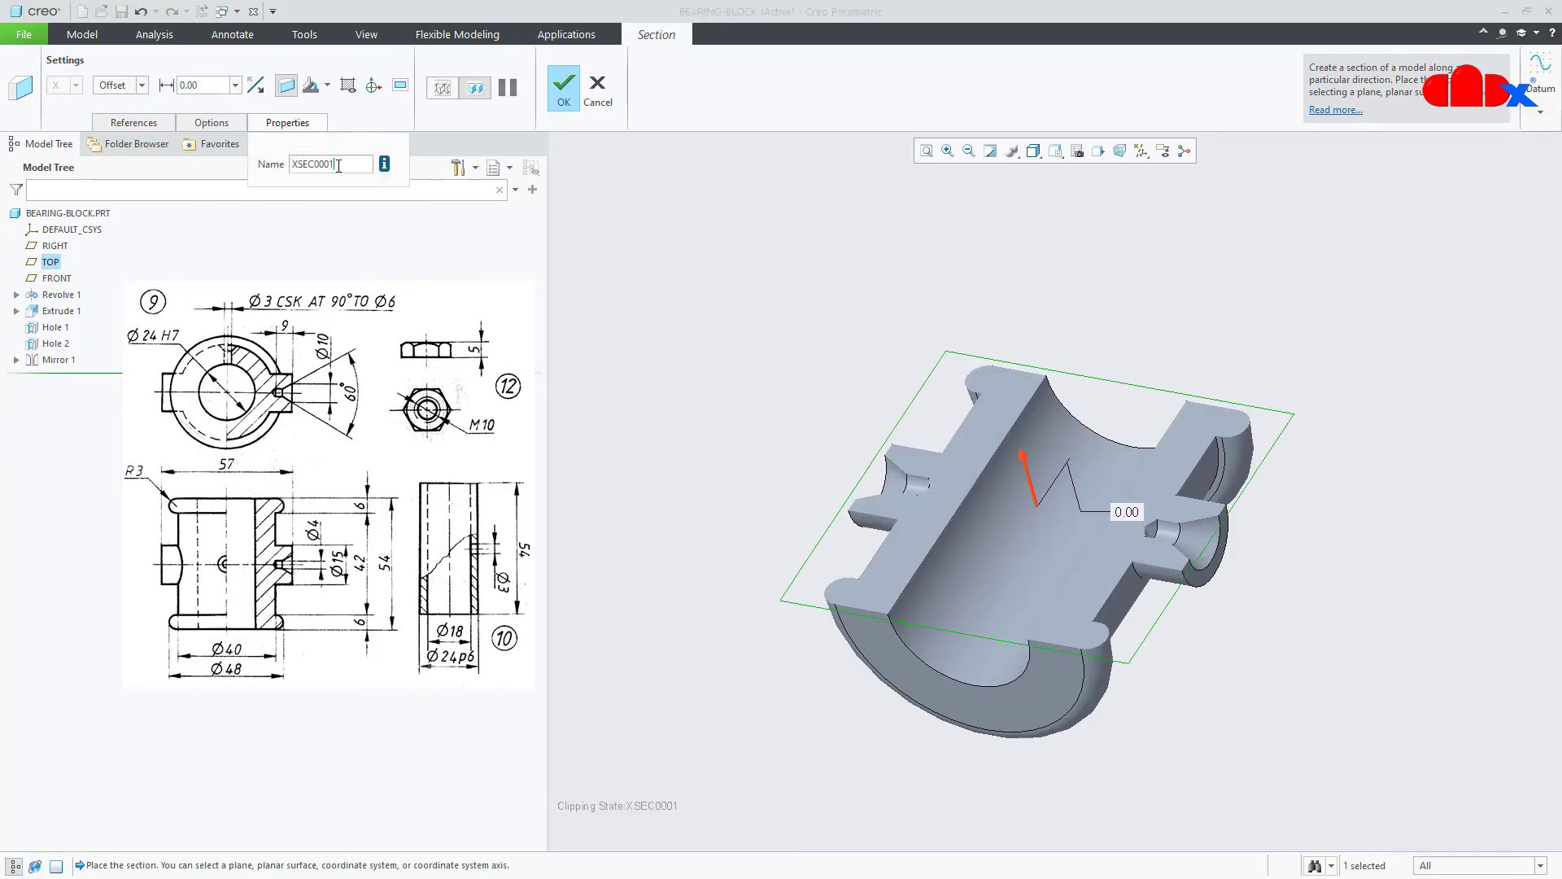
drag(338, 166, 284, 169)
text(a)
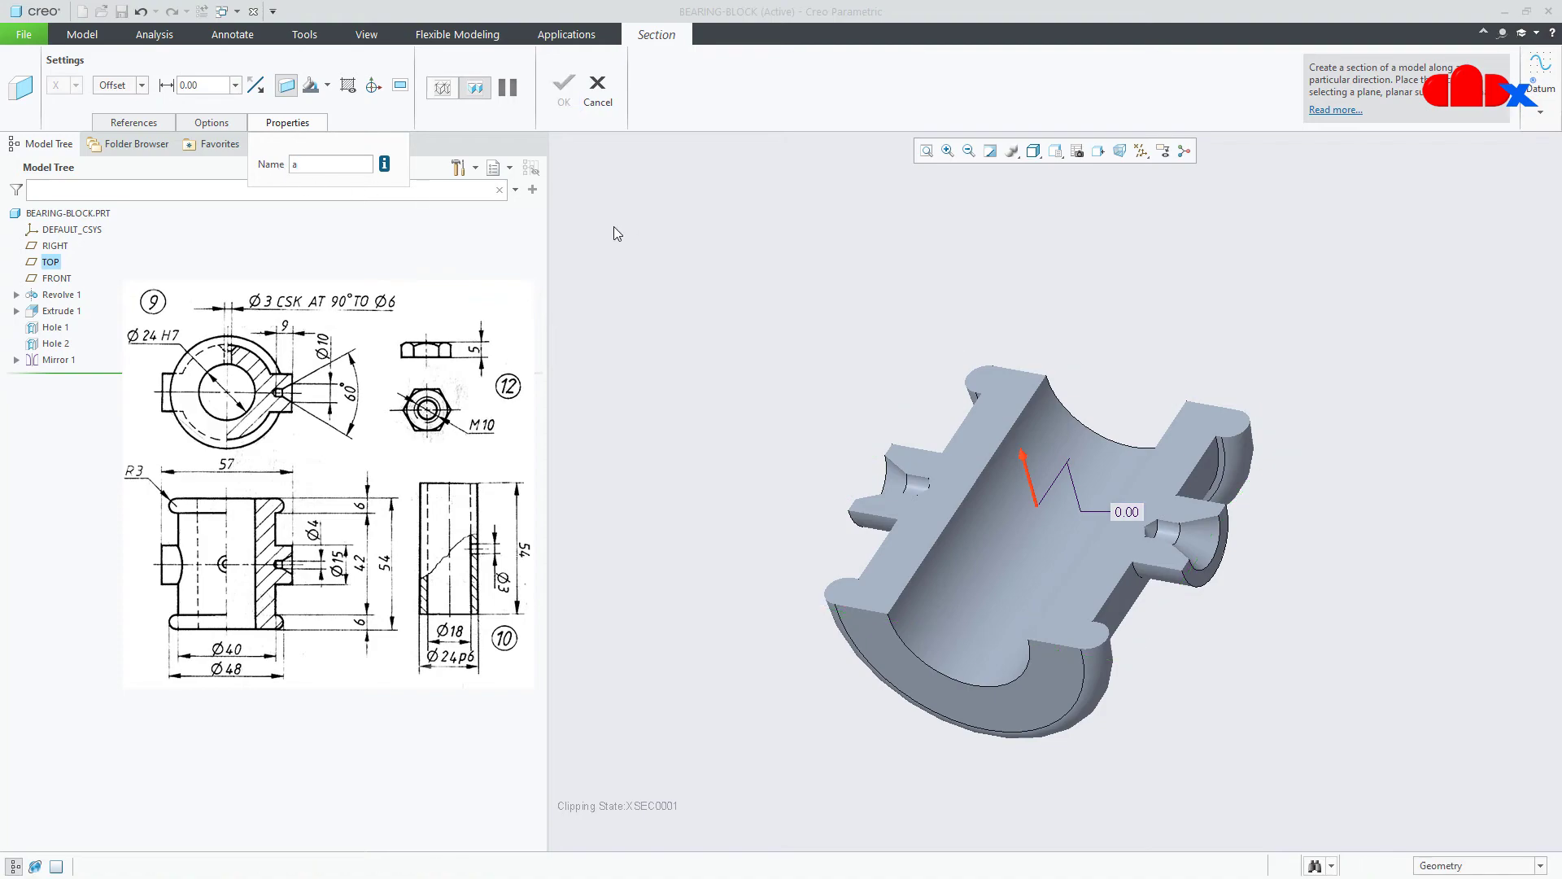
click(564, 85)
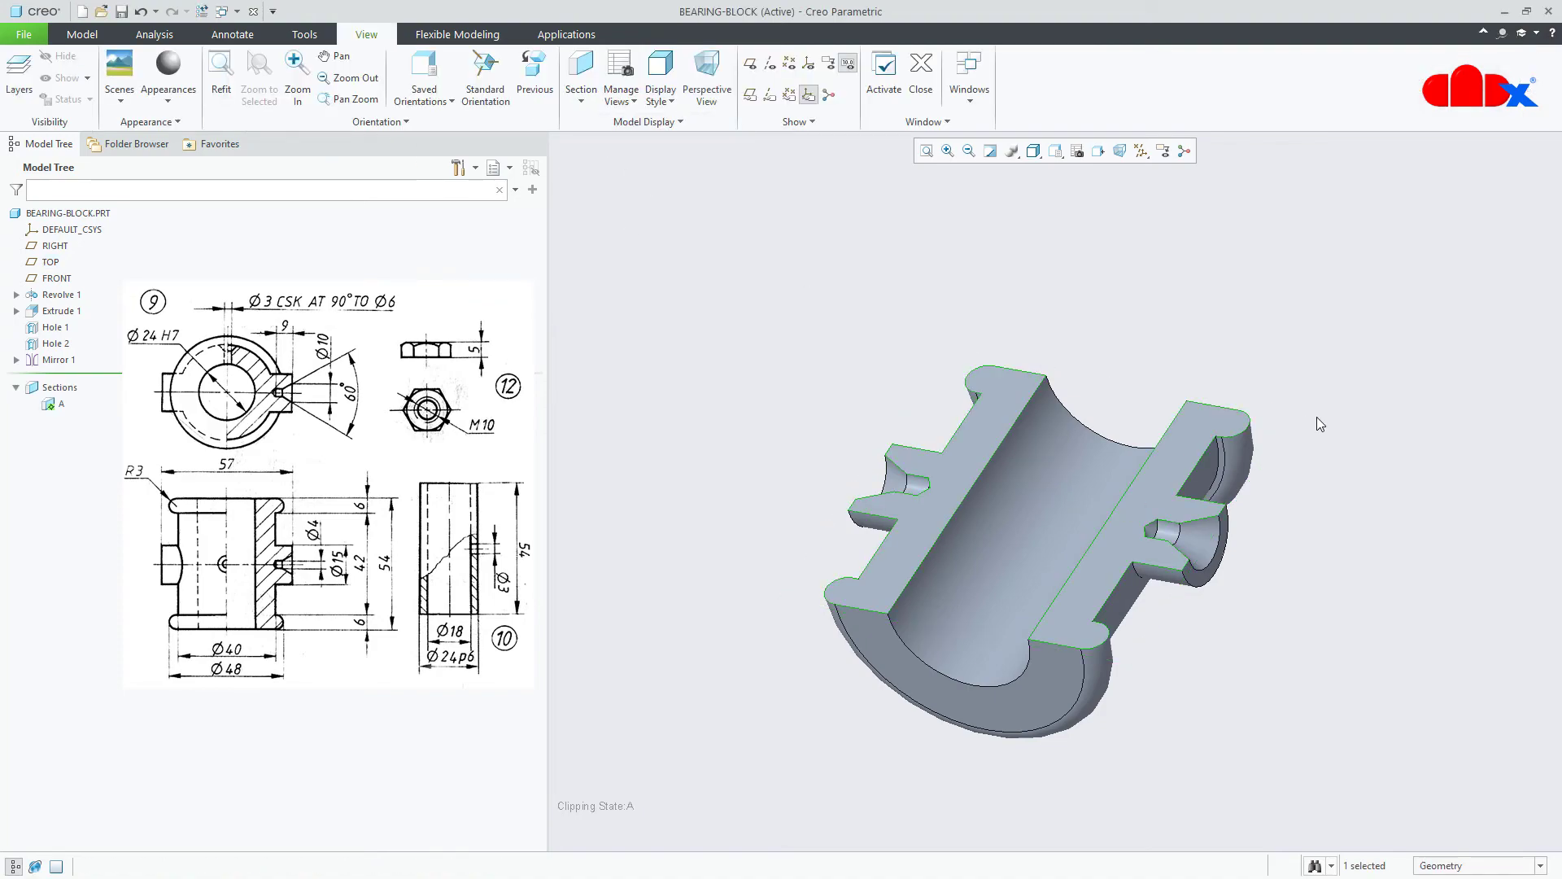
- Inspect the sectioned bore and countersunk bosses, and deactivate section A to show the full block again
middle_drag(1317, 417, 1279, 491)
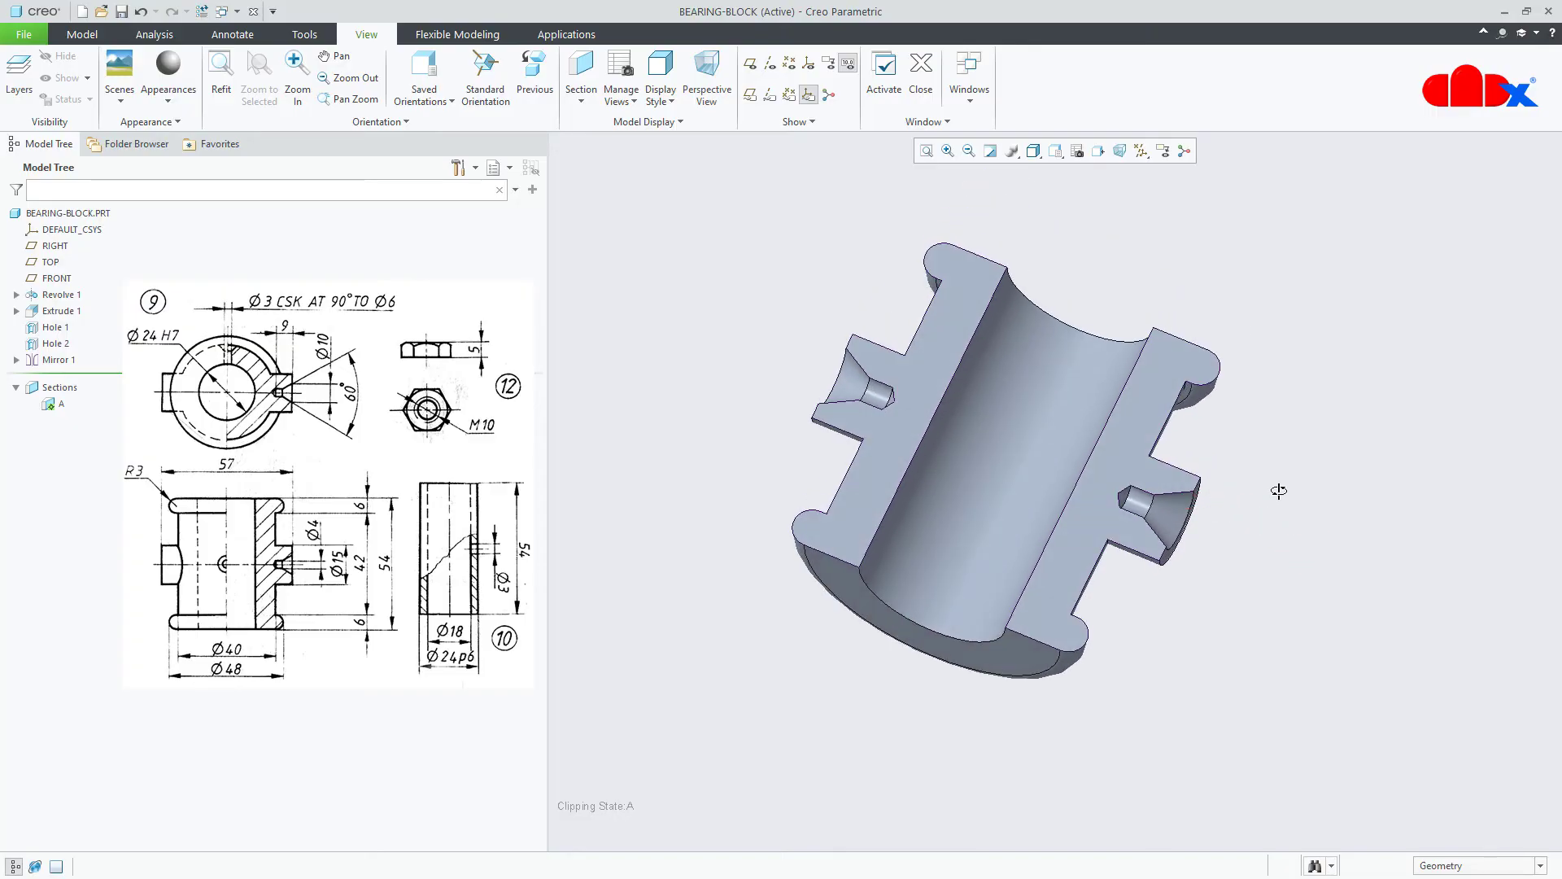
key(ctrl+d)
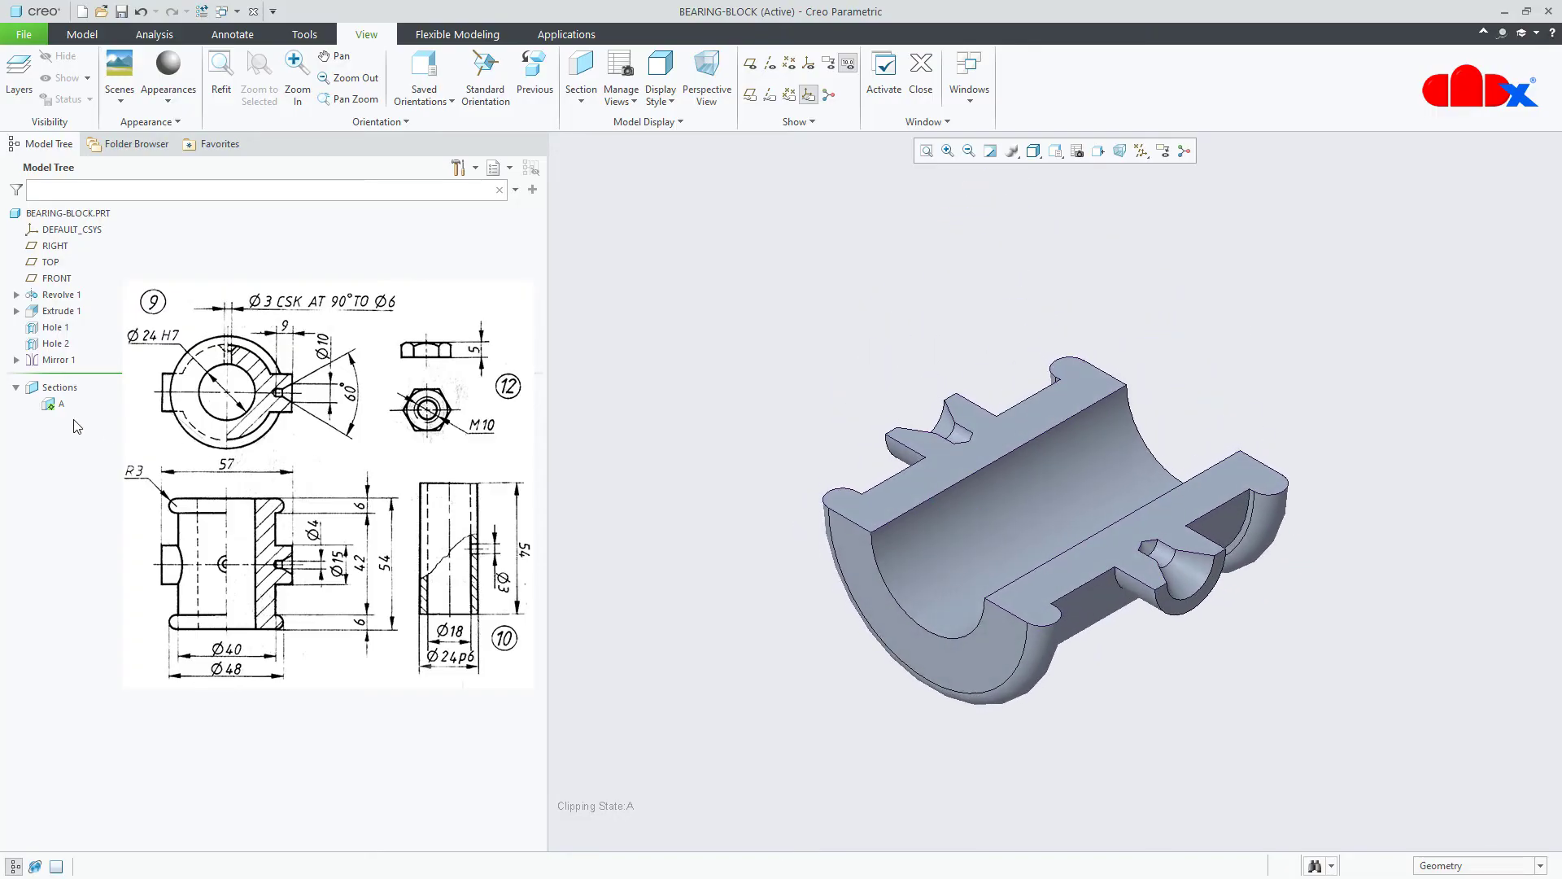
click(59, 405)
click(63, 310)
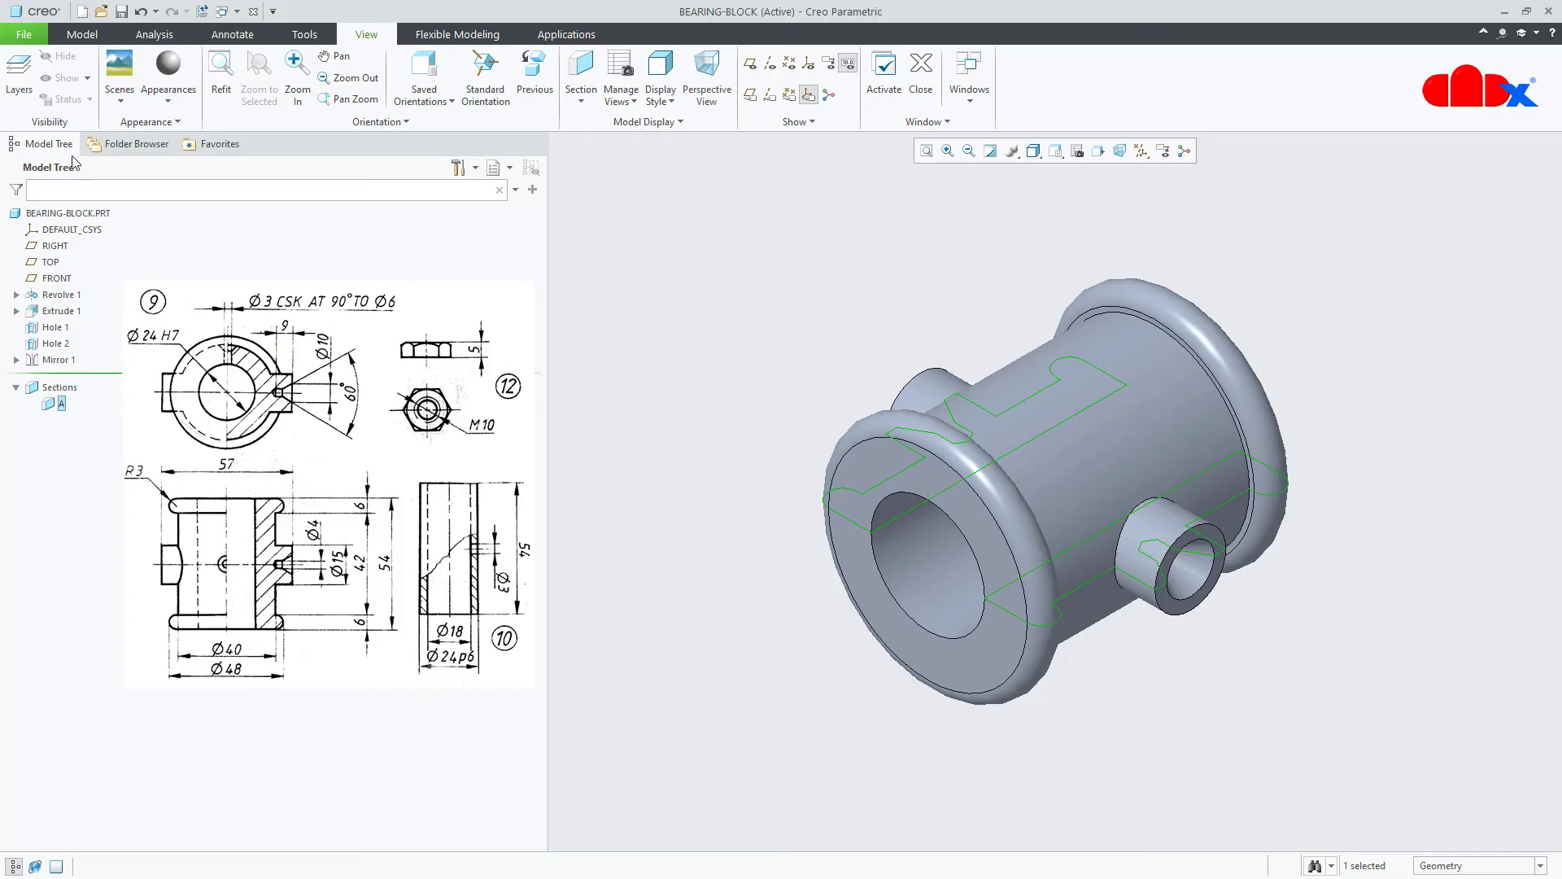
click(82, 34)
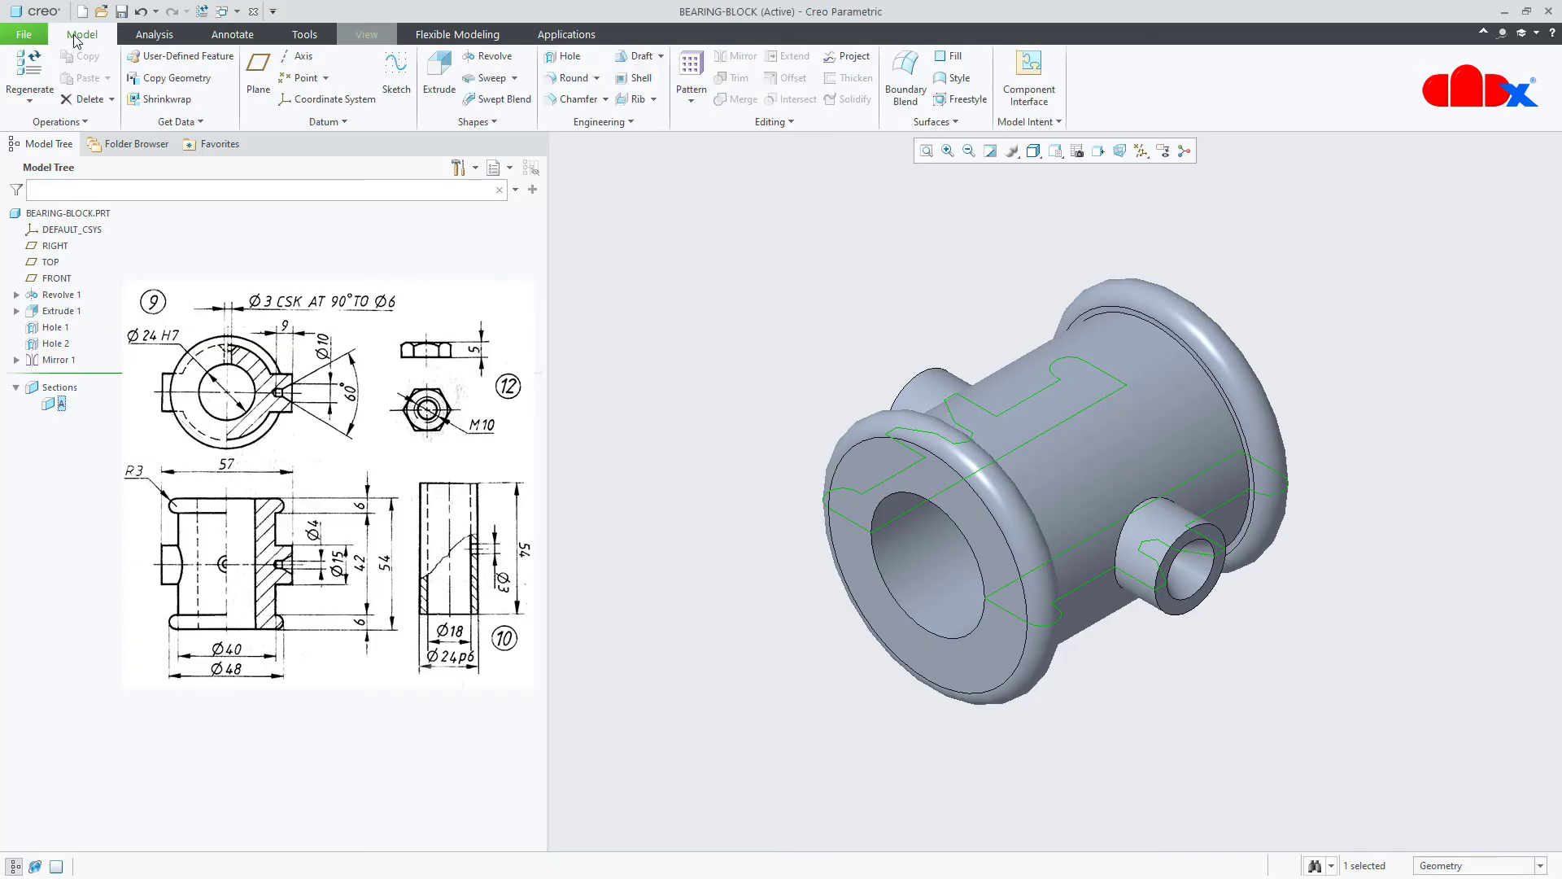
click(1105, 690)
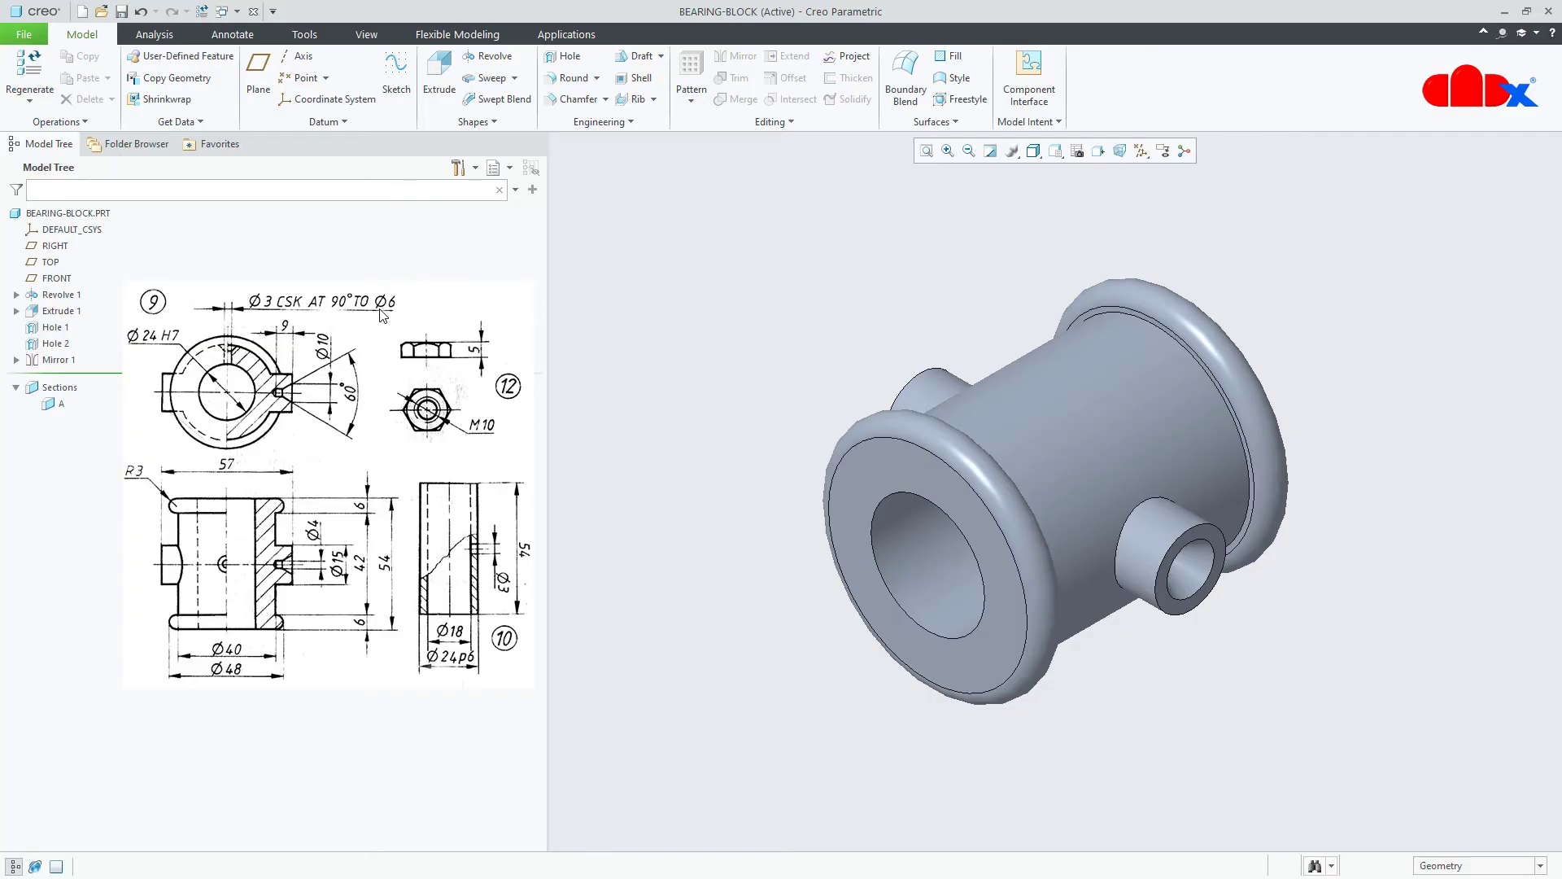
- Place a hole on the upper outer cylindrical surface of the block and turn on display of all datums
click(563, 59)
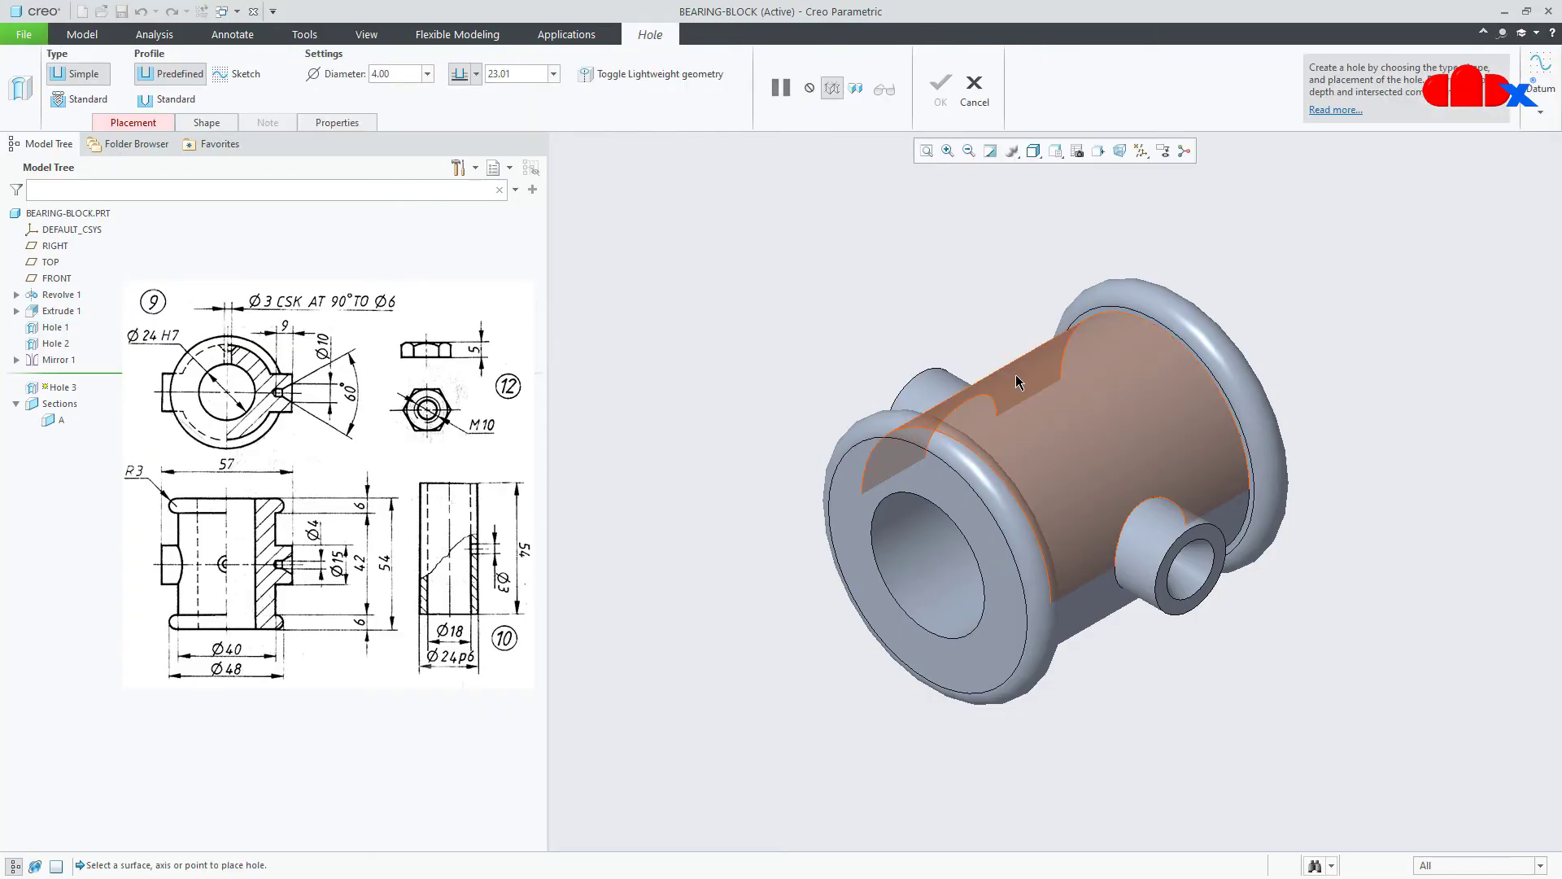
click(1024, 394)
click(1141, 150)
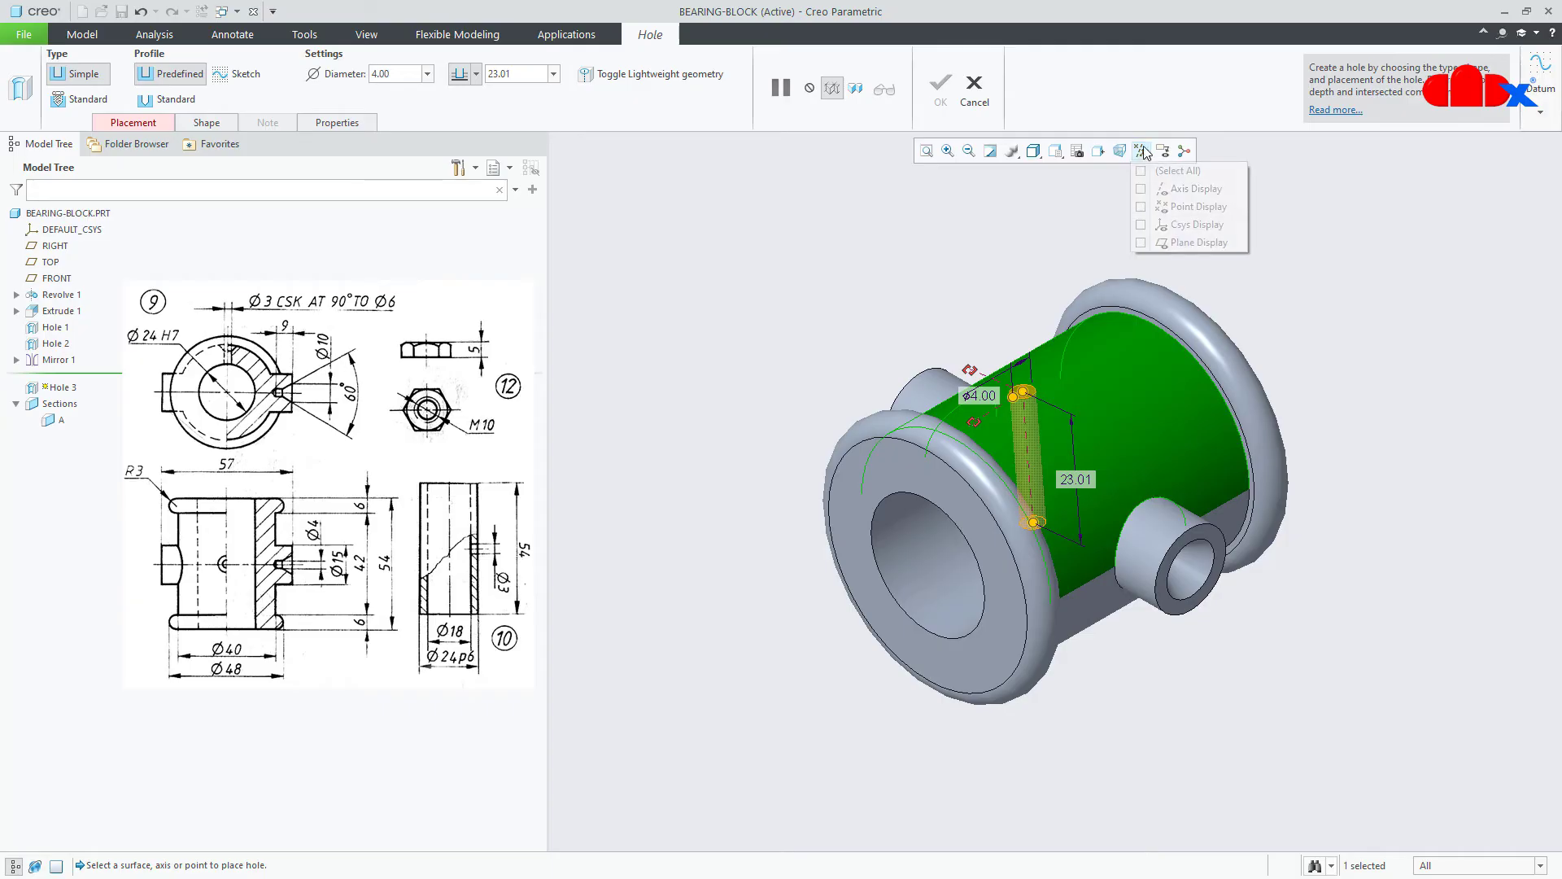
click(1142, 170)
click(1023, 246)
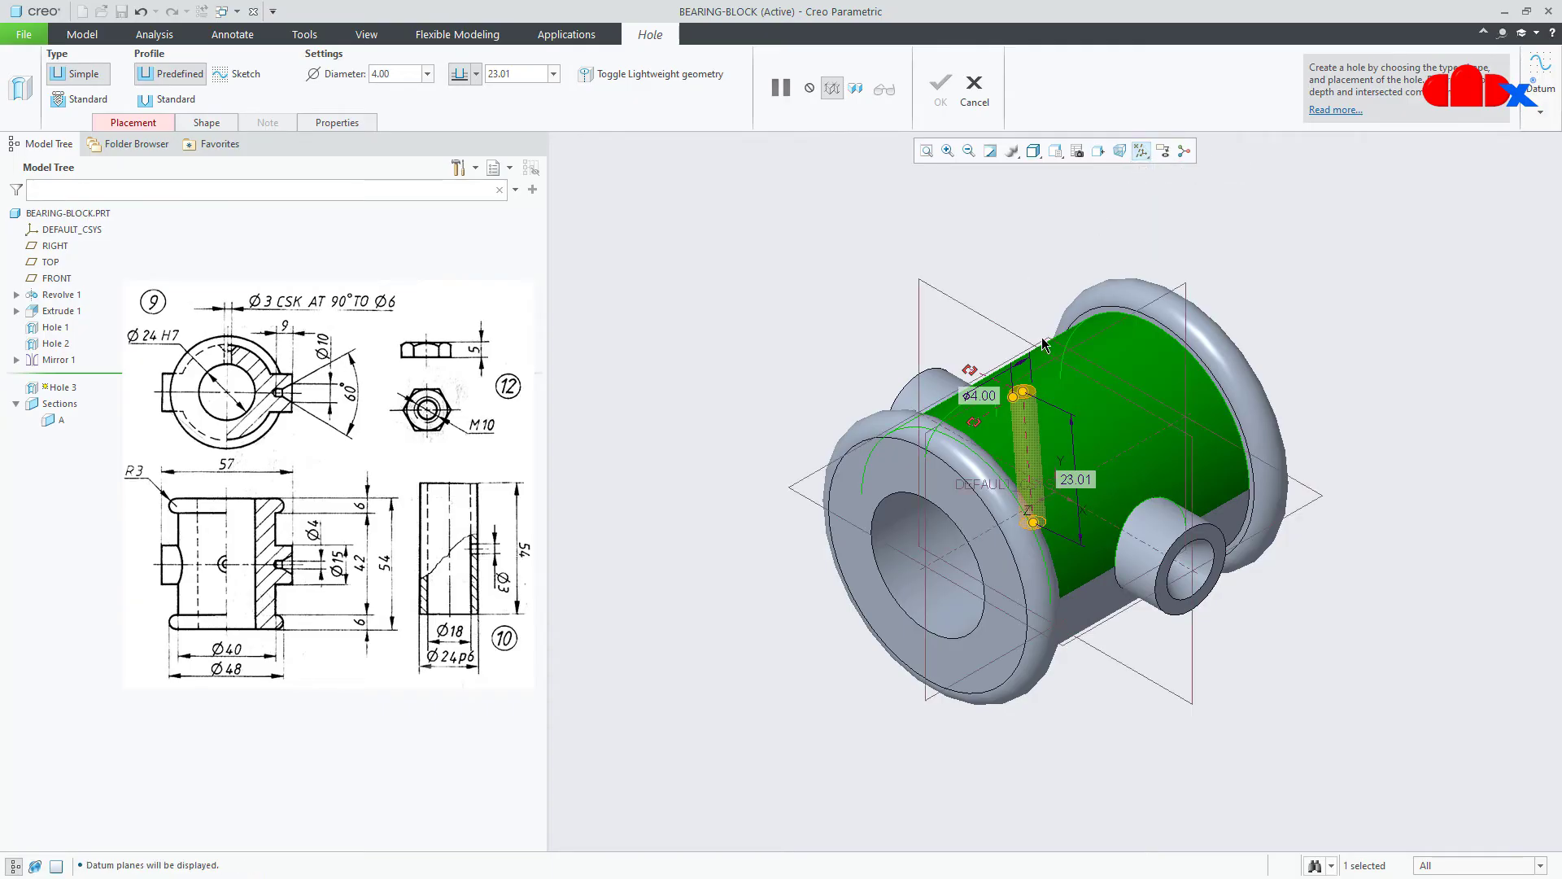
- Attach the hole's two offset references to the RIGHT and FRONT datum planes
scroll(1042, 338, down, 3)
middle_drag(1078, 492, 1088, 512)
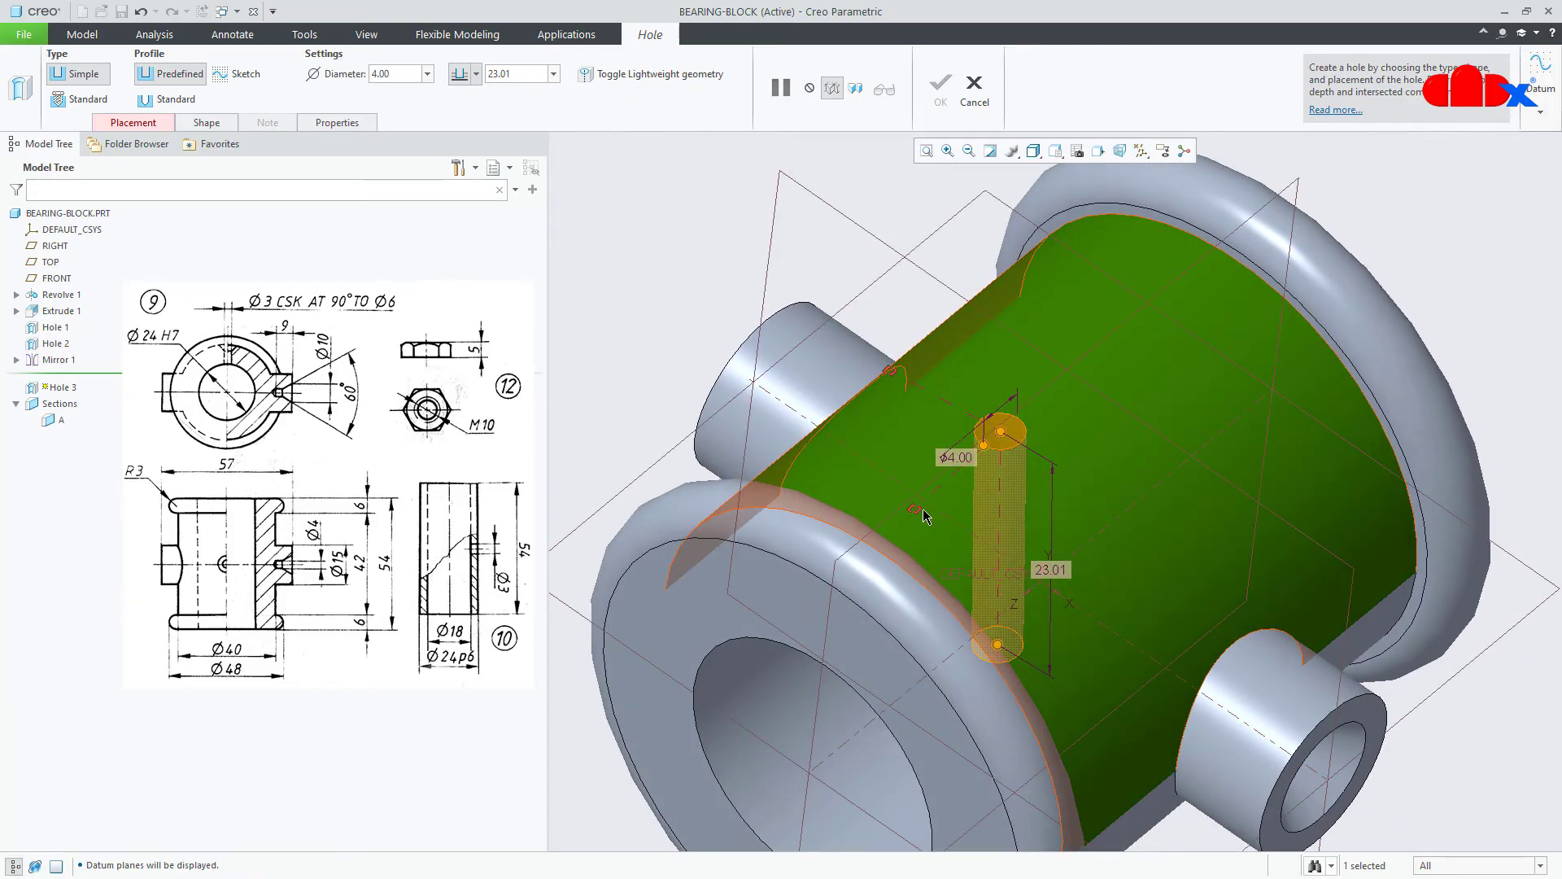
drag(1053, 496, 1158, 430)
drag(892, 371, 945, 476)
middle_drag(999, 516, 982, 529)
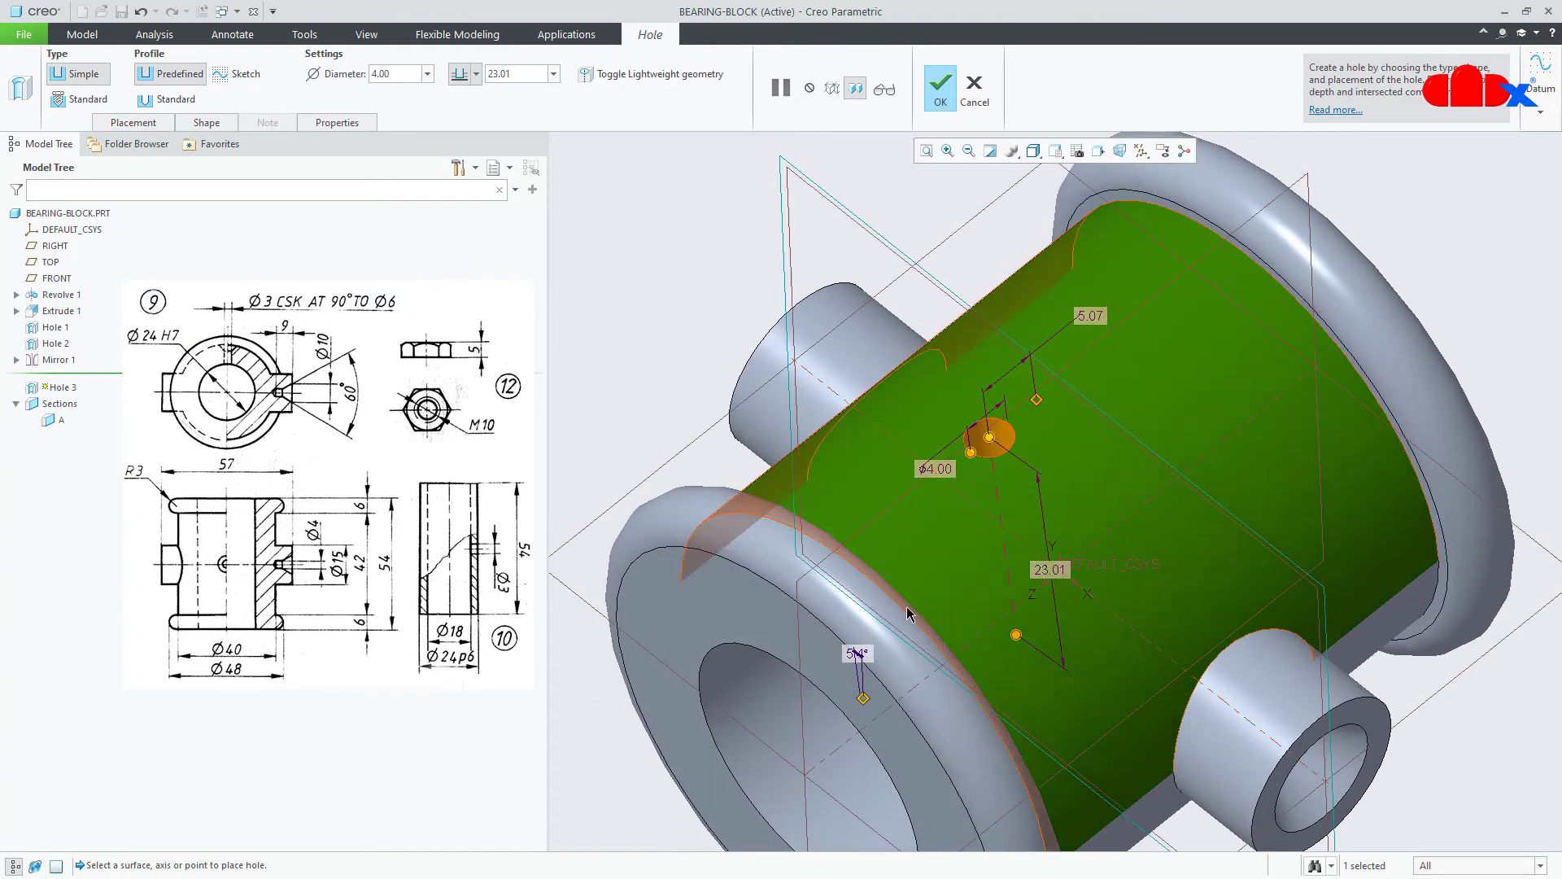
- Set the hole's angle from the RIGHT plane to 0° and its offset from the FRONT plane to 0
double_click(858, 652)
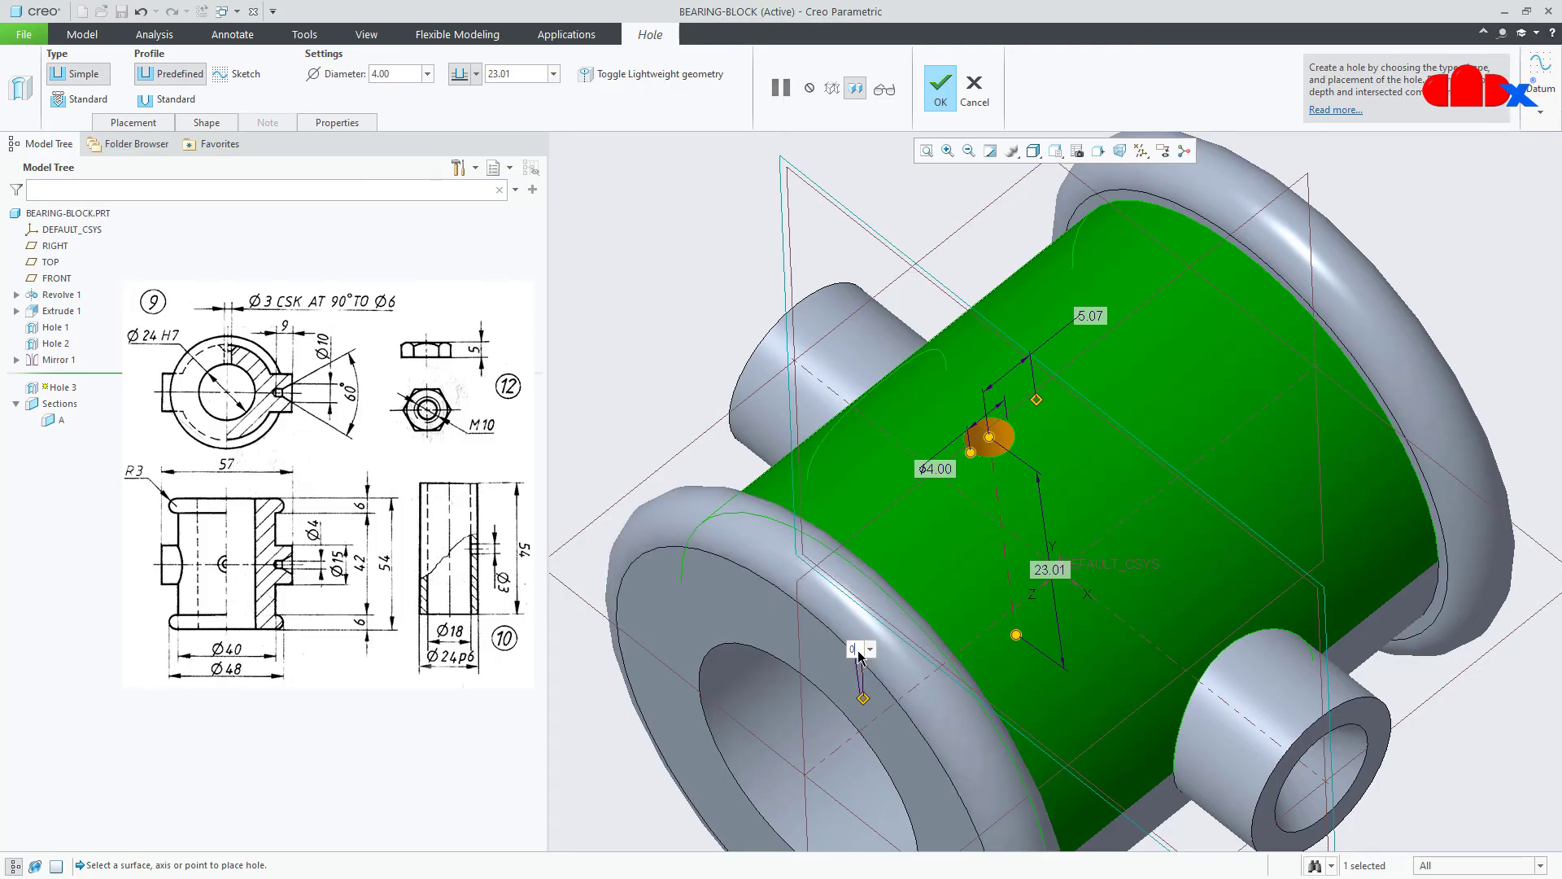
key(Return)
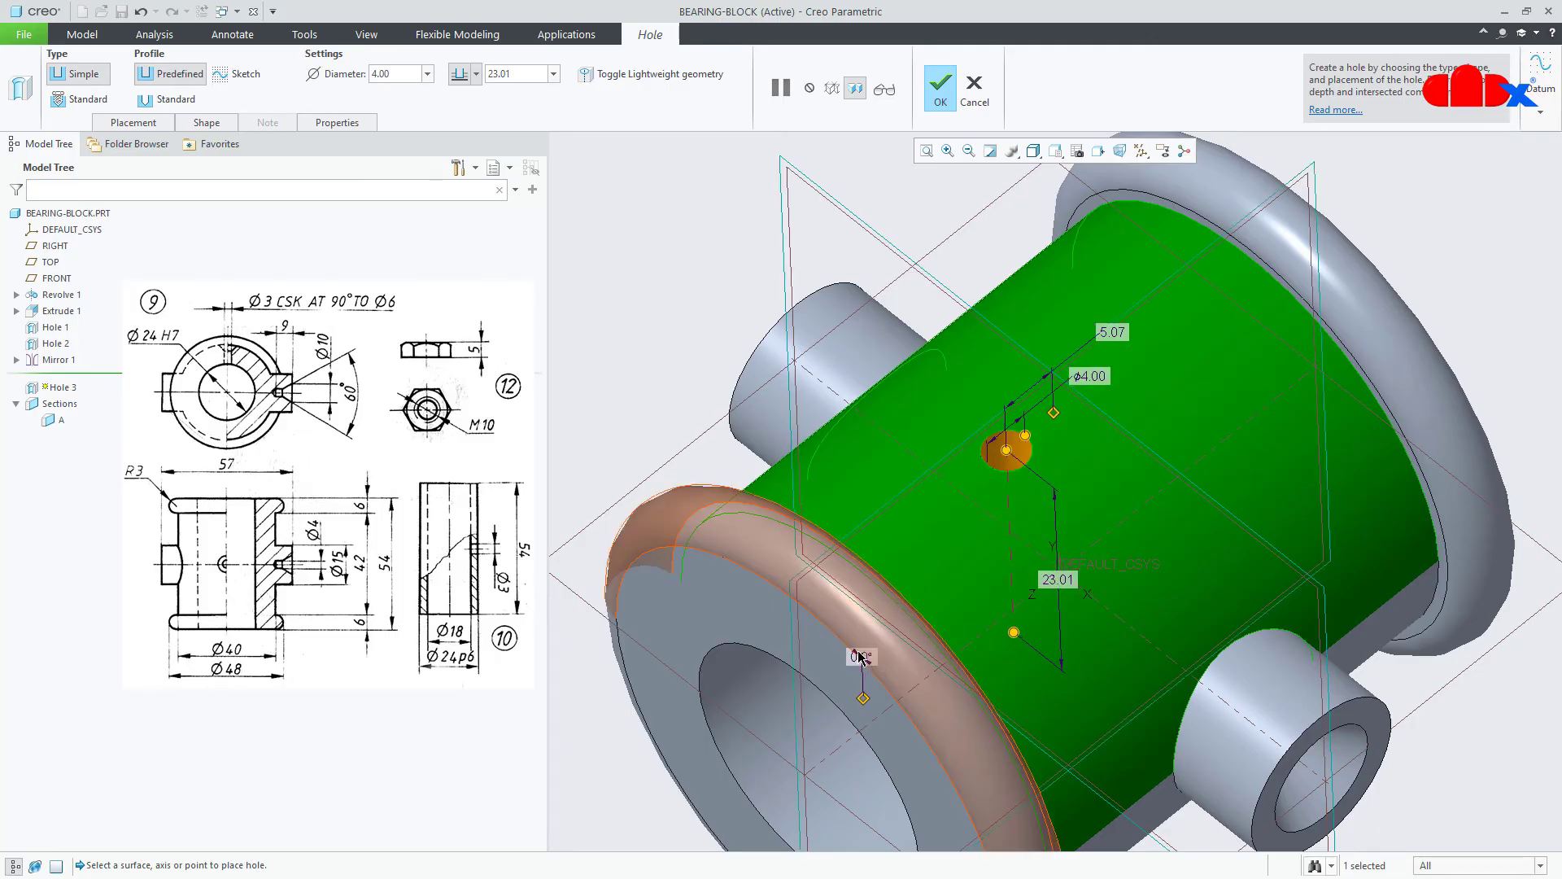
double_click(1115, 332)
text(0)
key(Return)
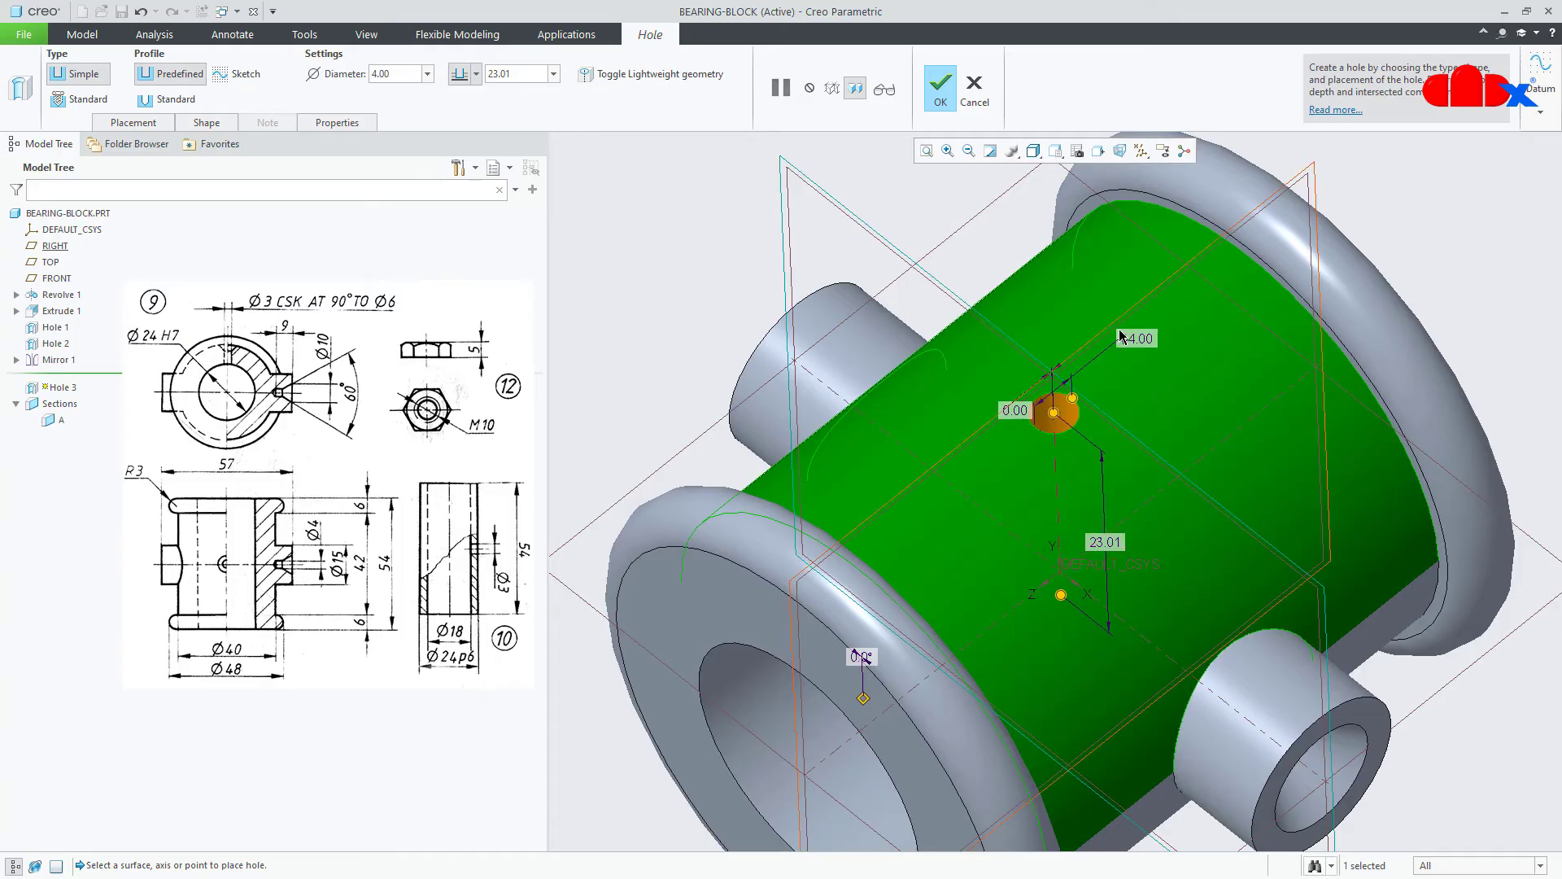
- Set the diameter of the hole on the cylindrical surface to 3 mm
scroll(1115, 454, up, 3)
mouse_move(1115, 456)
middle_down()
mouse_move(1092, 468)
mouse_move(1080, 455)
mouse_move(1097, 460)
middle_up()
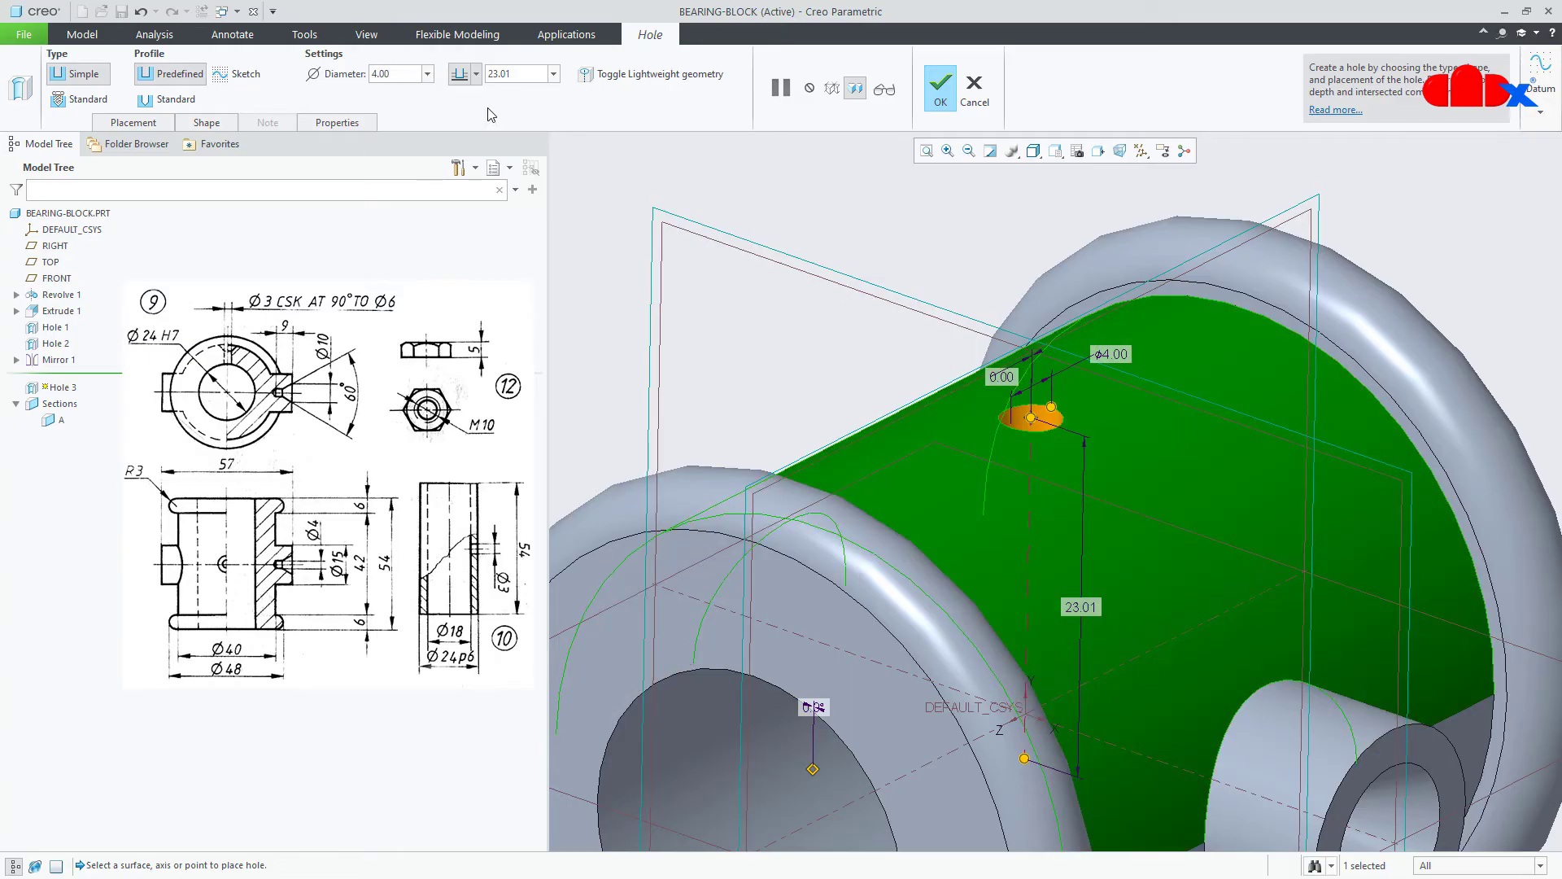
double_click(410, 76)
text(3)
key(Return)
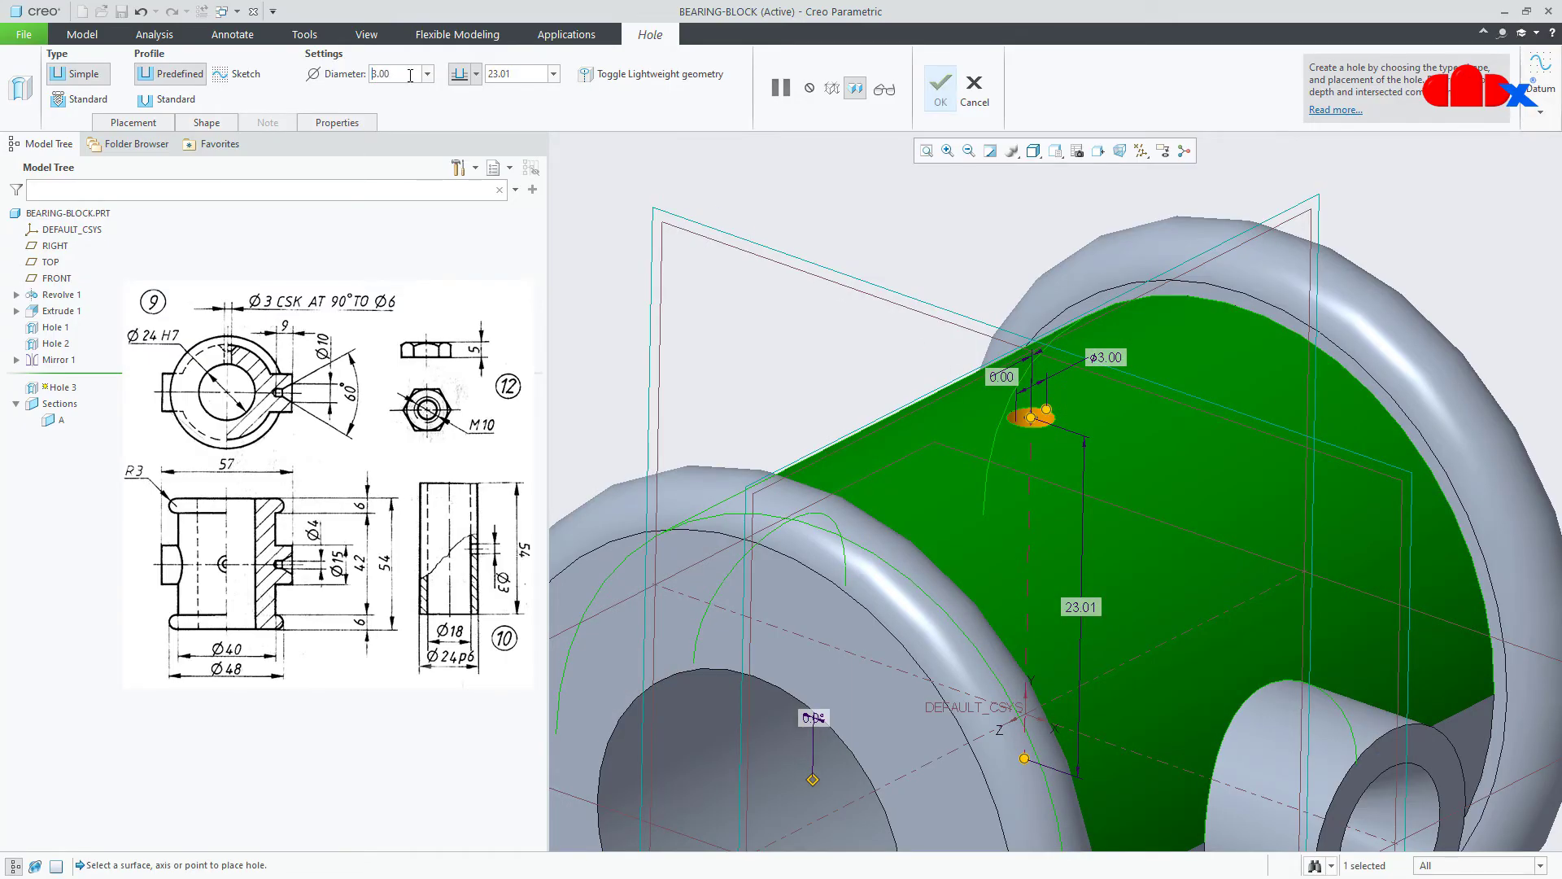
- Switch the hole to the standard drilled profile and add a countersink with a 6 mm diameter
click(220, 122)
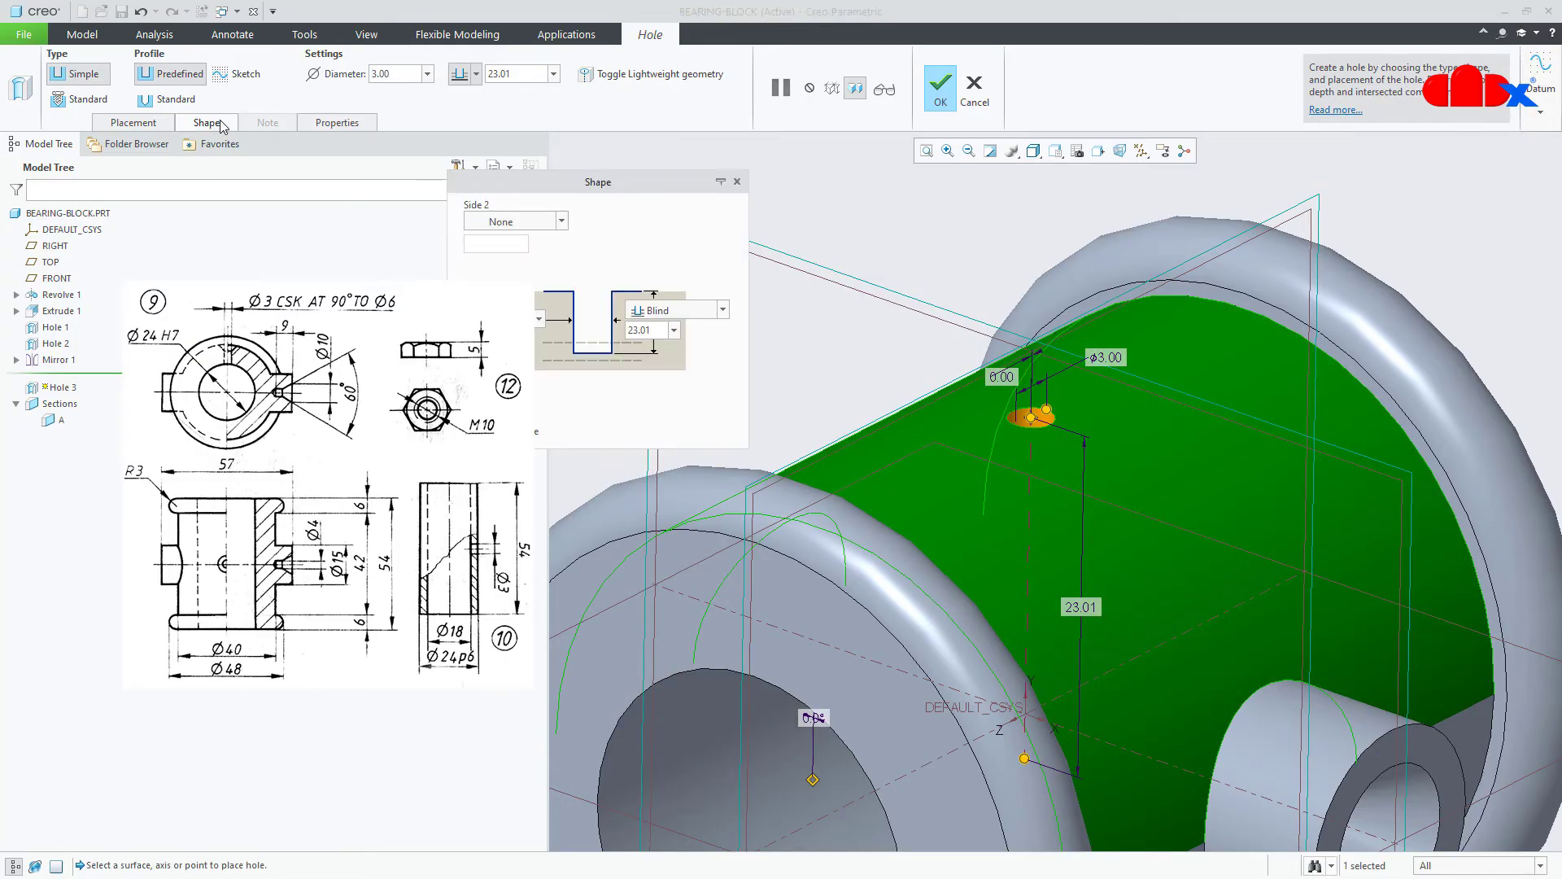
drag(562, 180, 675, 153)
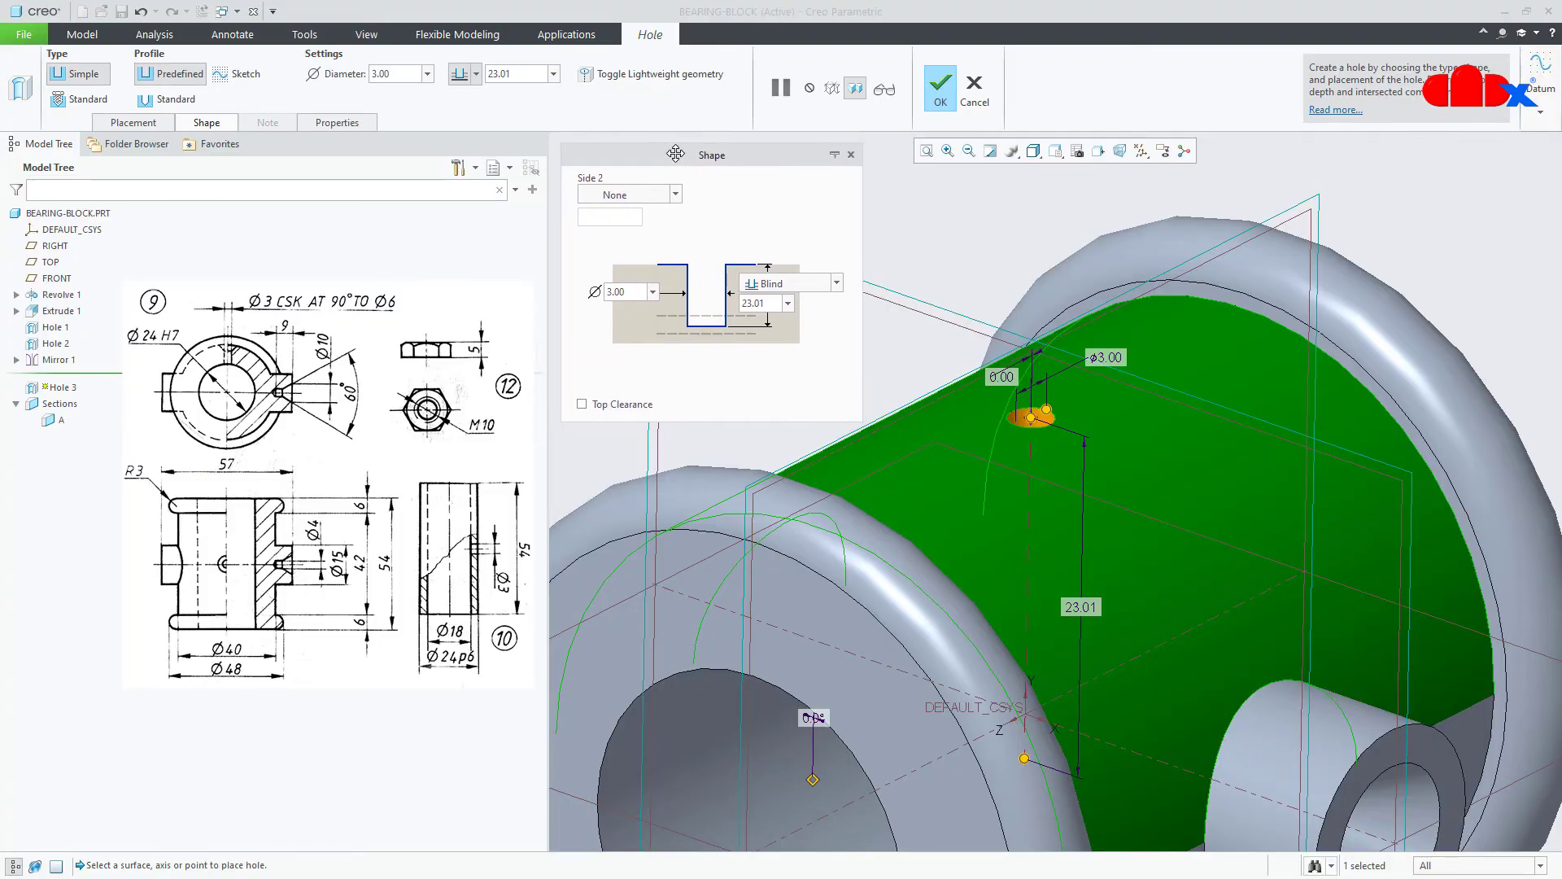
click(182, 101)
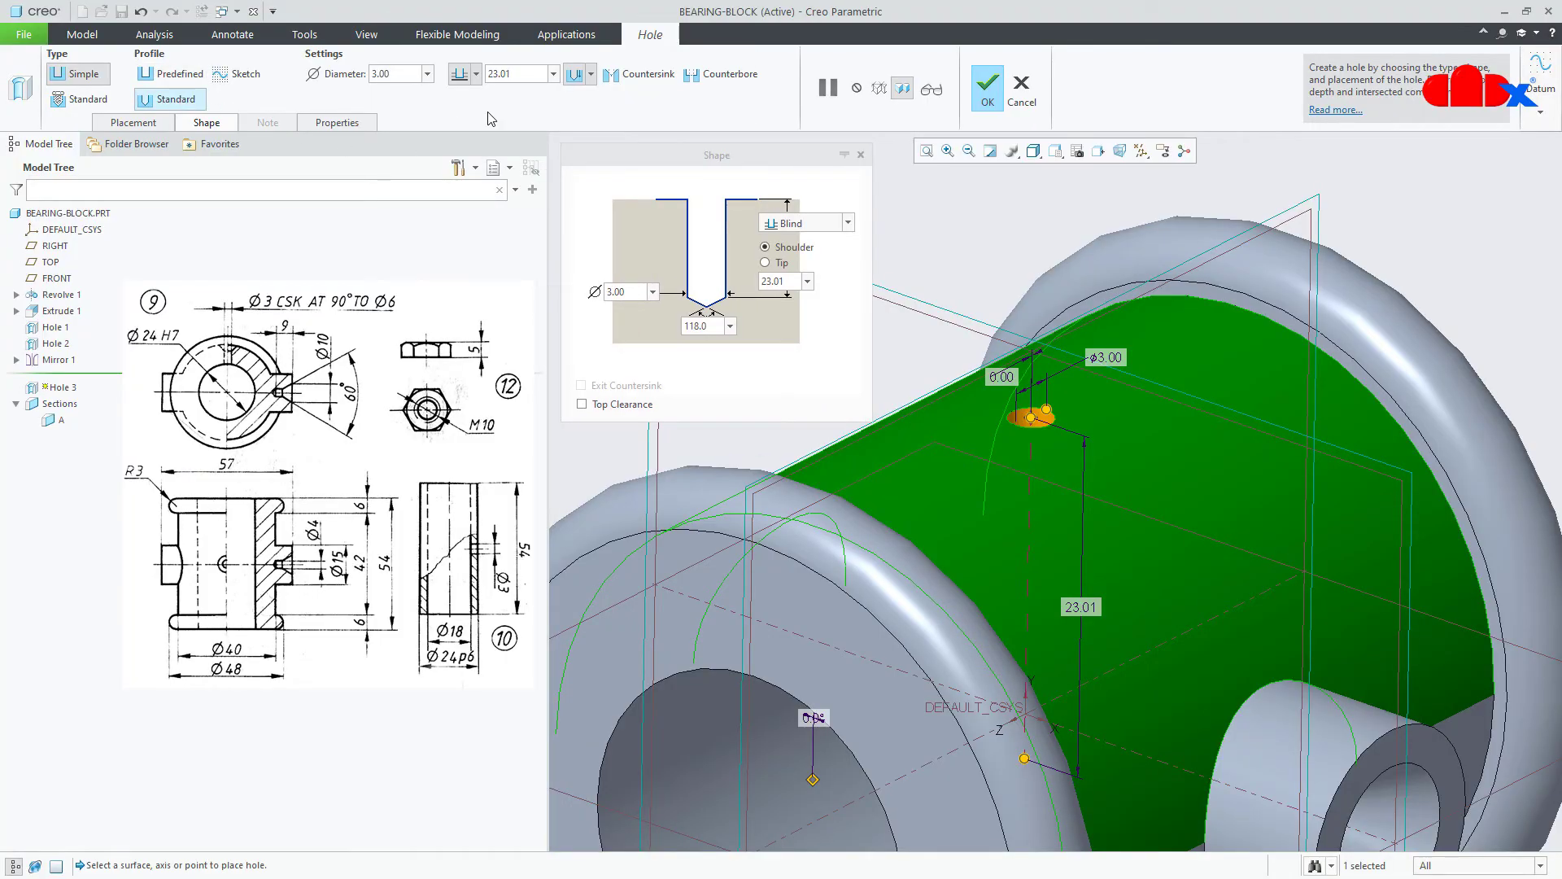
click(633, 80)
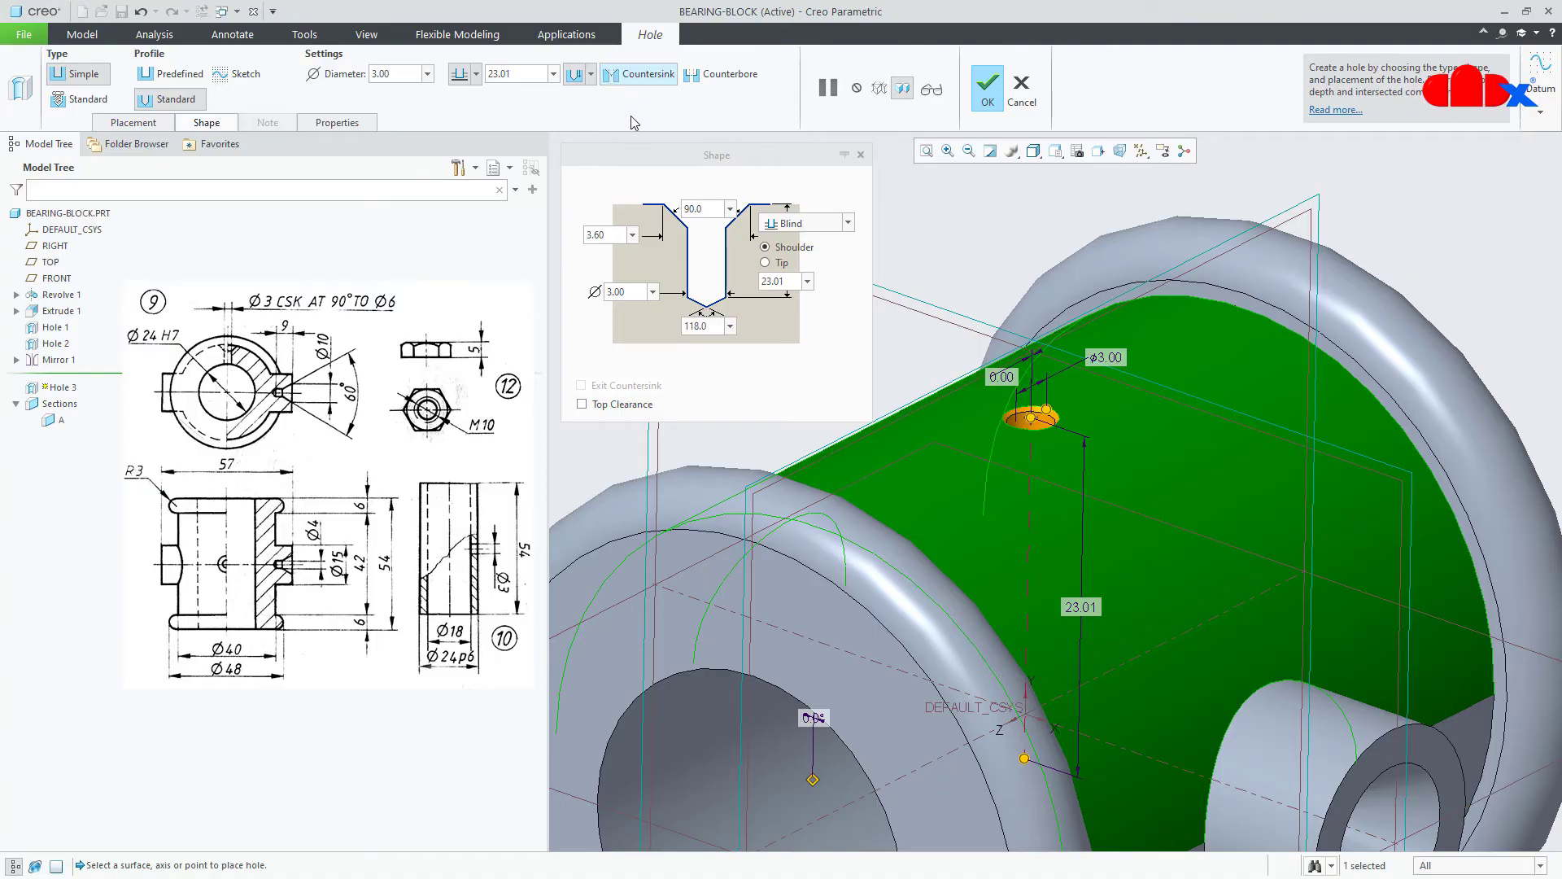
click(613, 236)
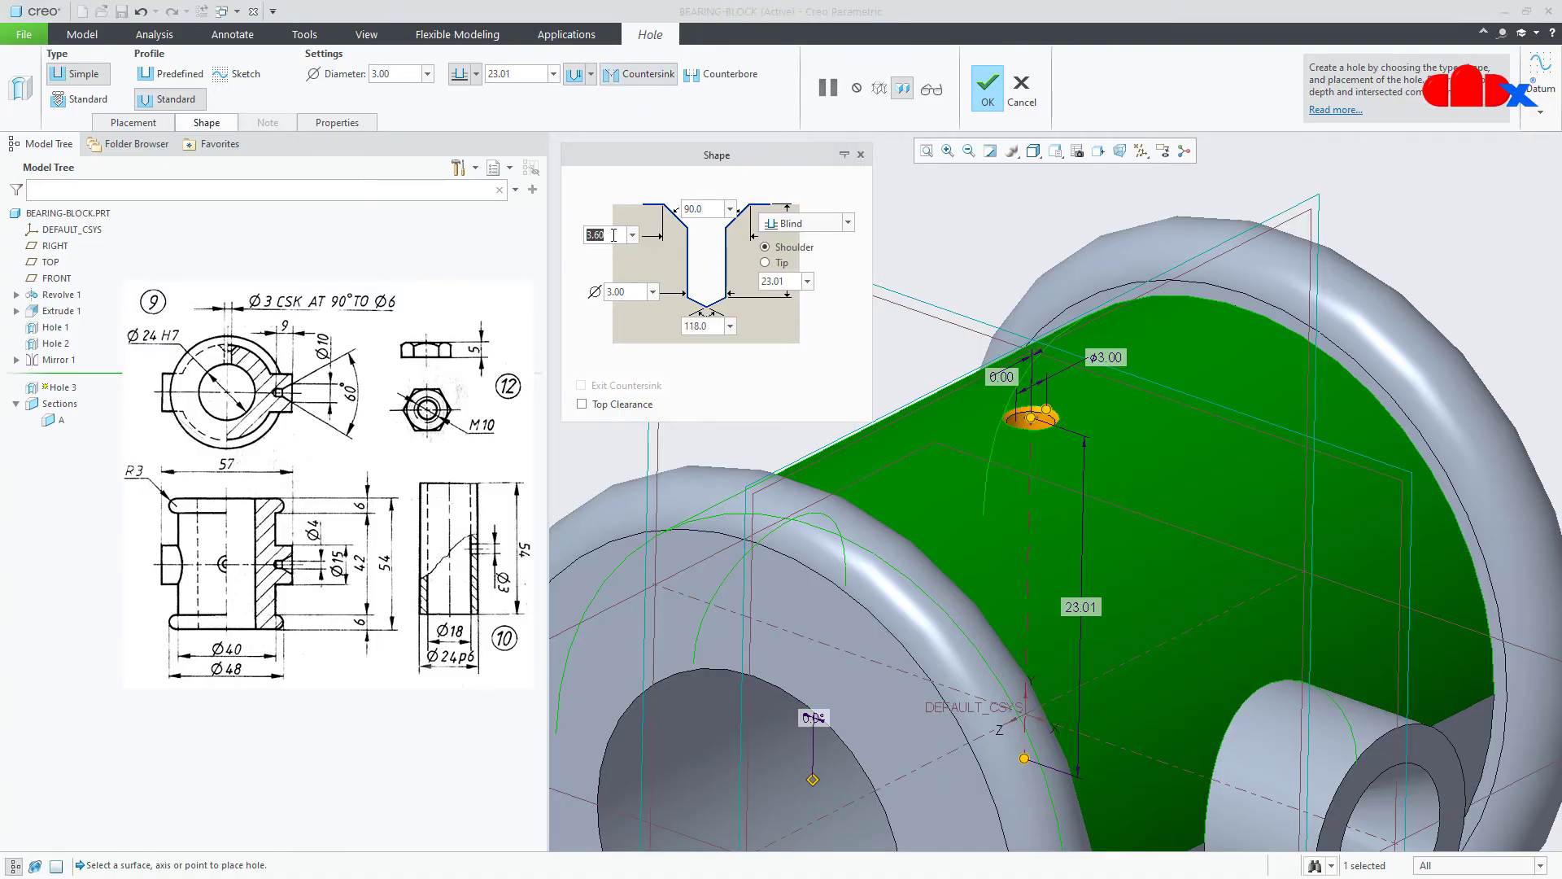
text(6)
key(Return)
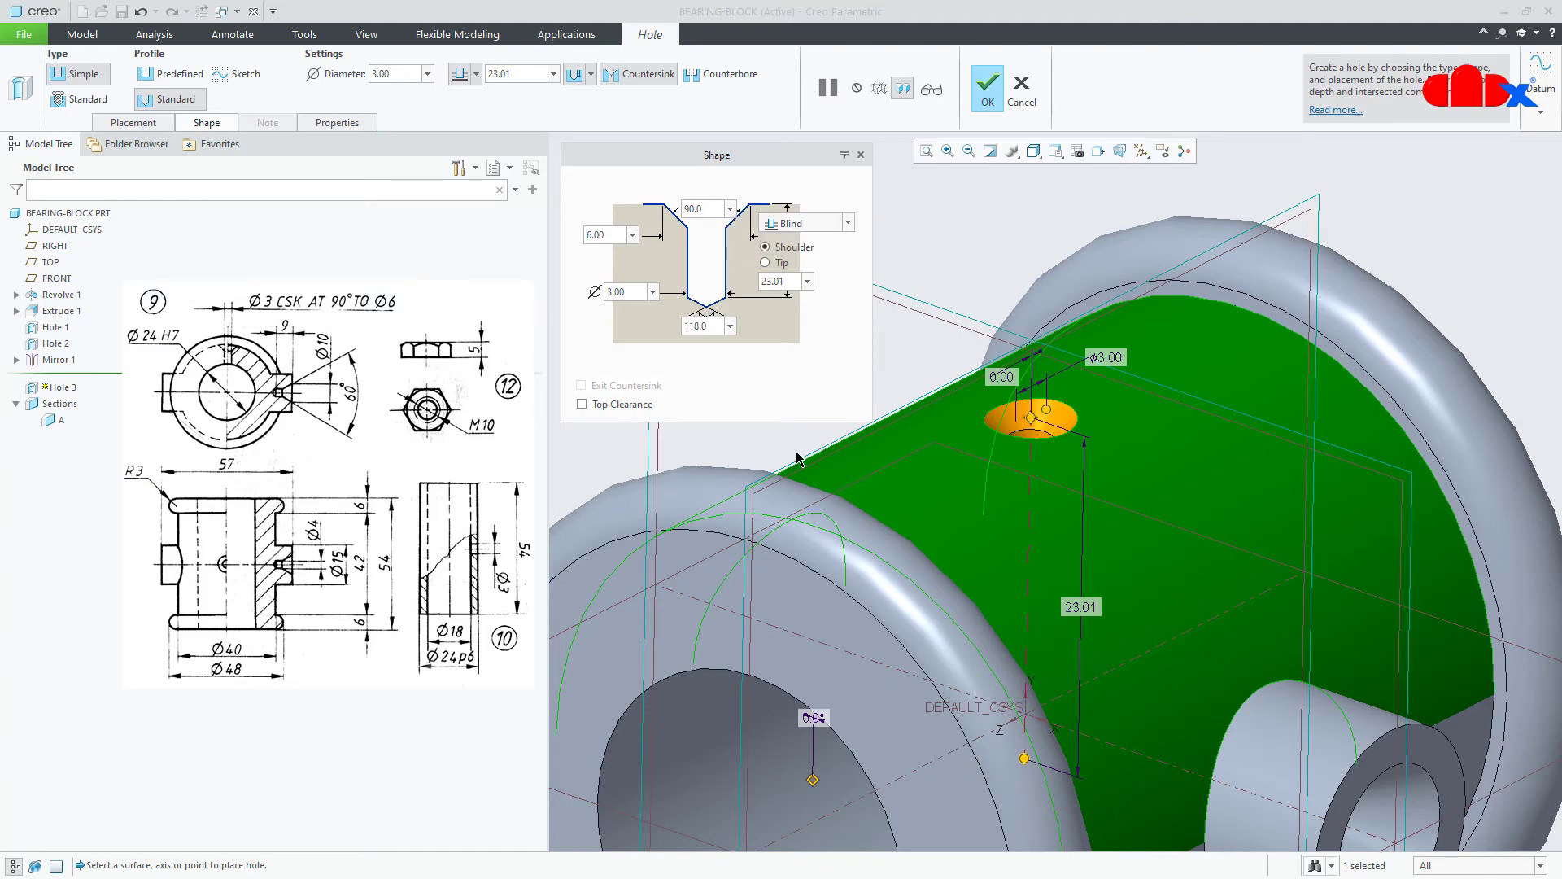
- Set the countersunk hole's depth to To Next, complete it, and check where it breaks into the bore
middle_drag(800, 460, 975, 486)
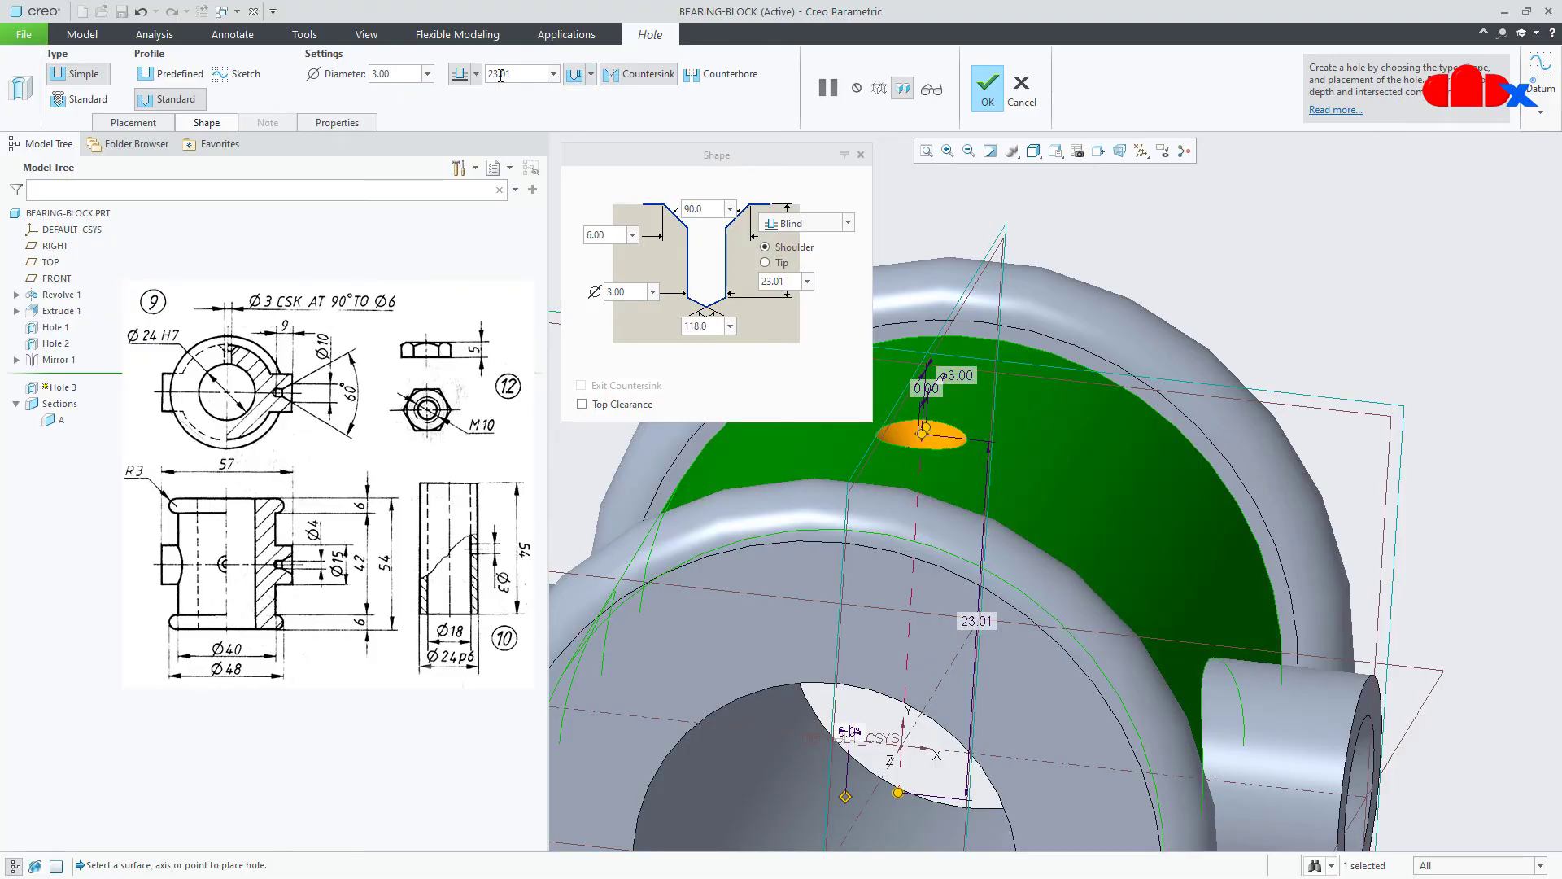
click(476, 74)
click(461, 132)
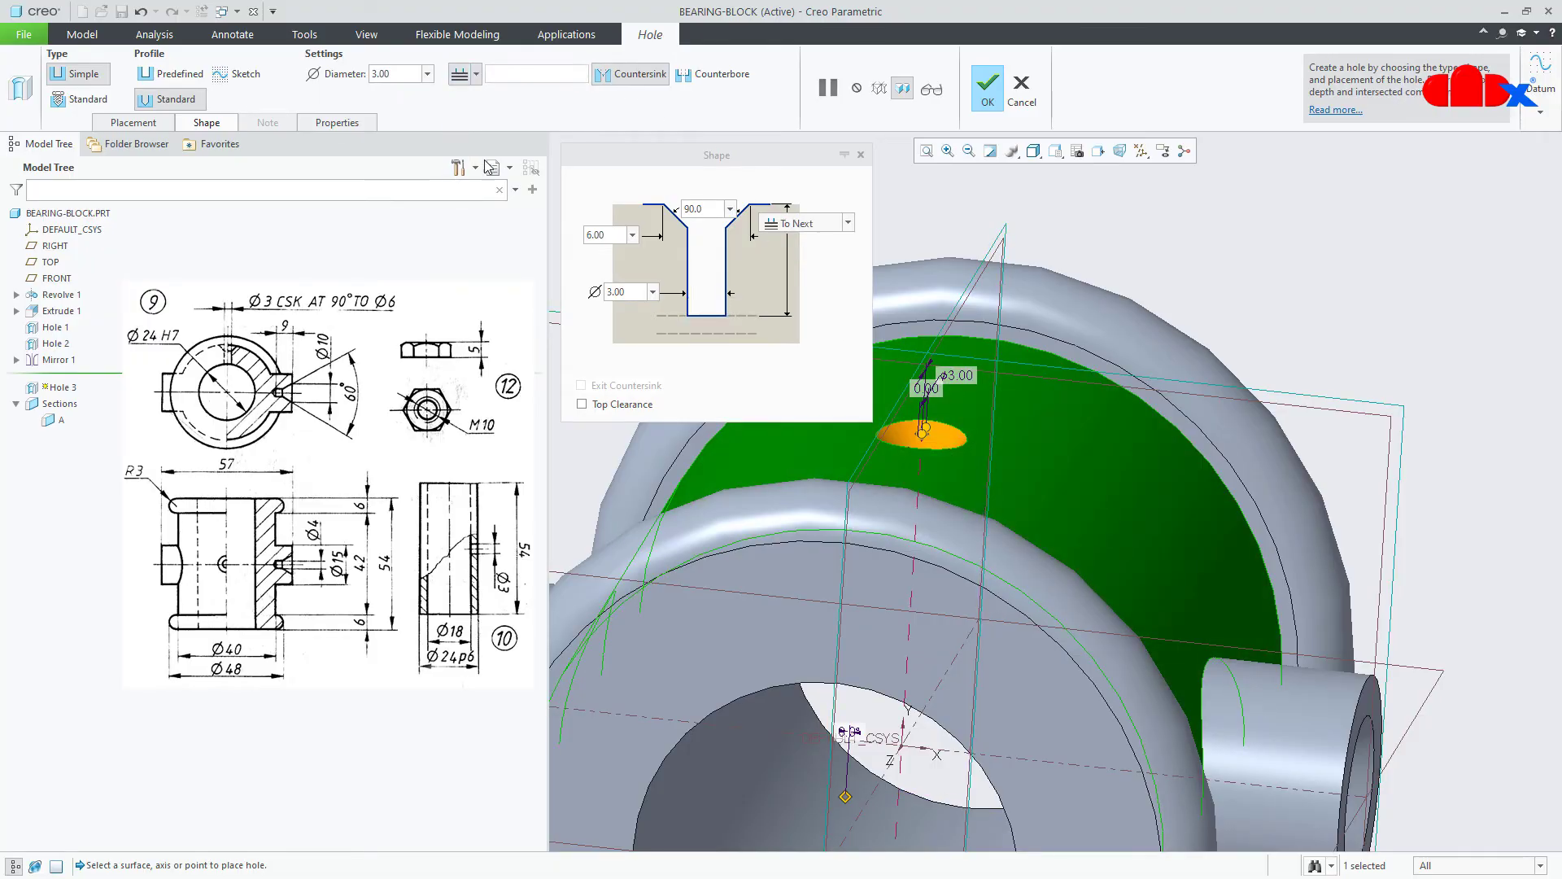
middle_drag(971, 466, 973, 439)
middle_drag(969, 463, 965, 498)
click(988, 88)
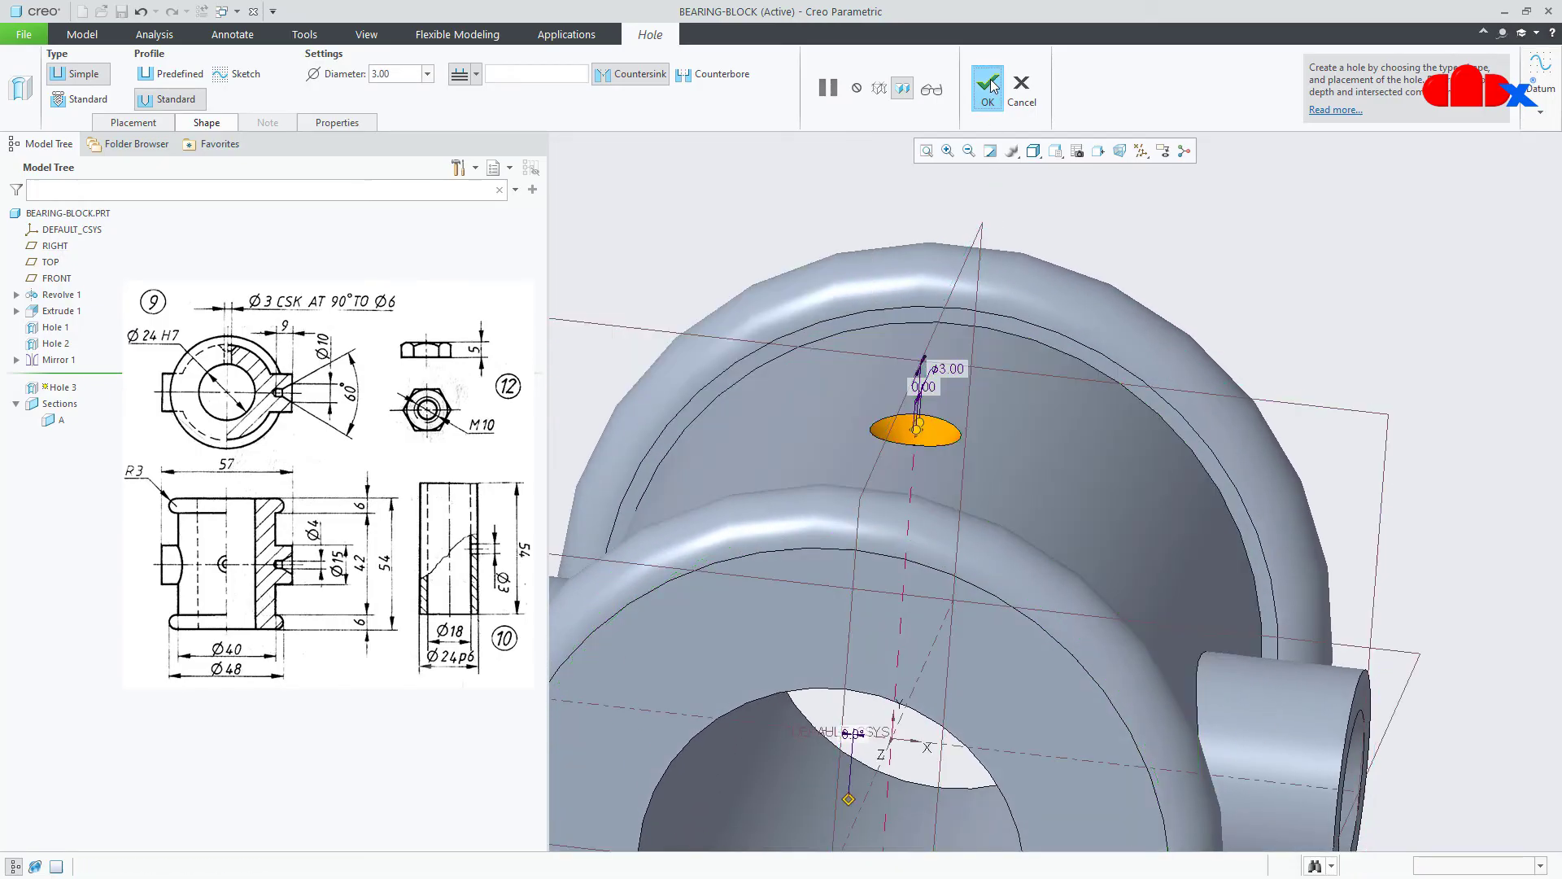
mouse_move(1061, 490)
middle_down()
mouse_move(1011, 505)
mouse_move(1056, 494)
mouse_move(1069, 444)
middle_up()
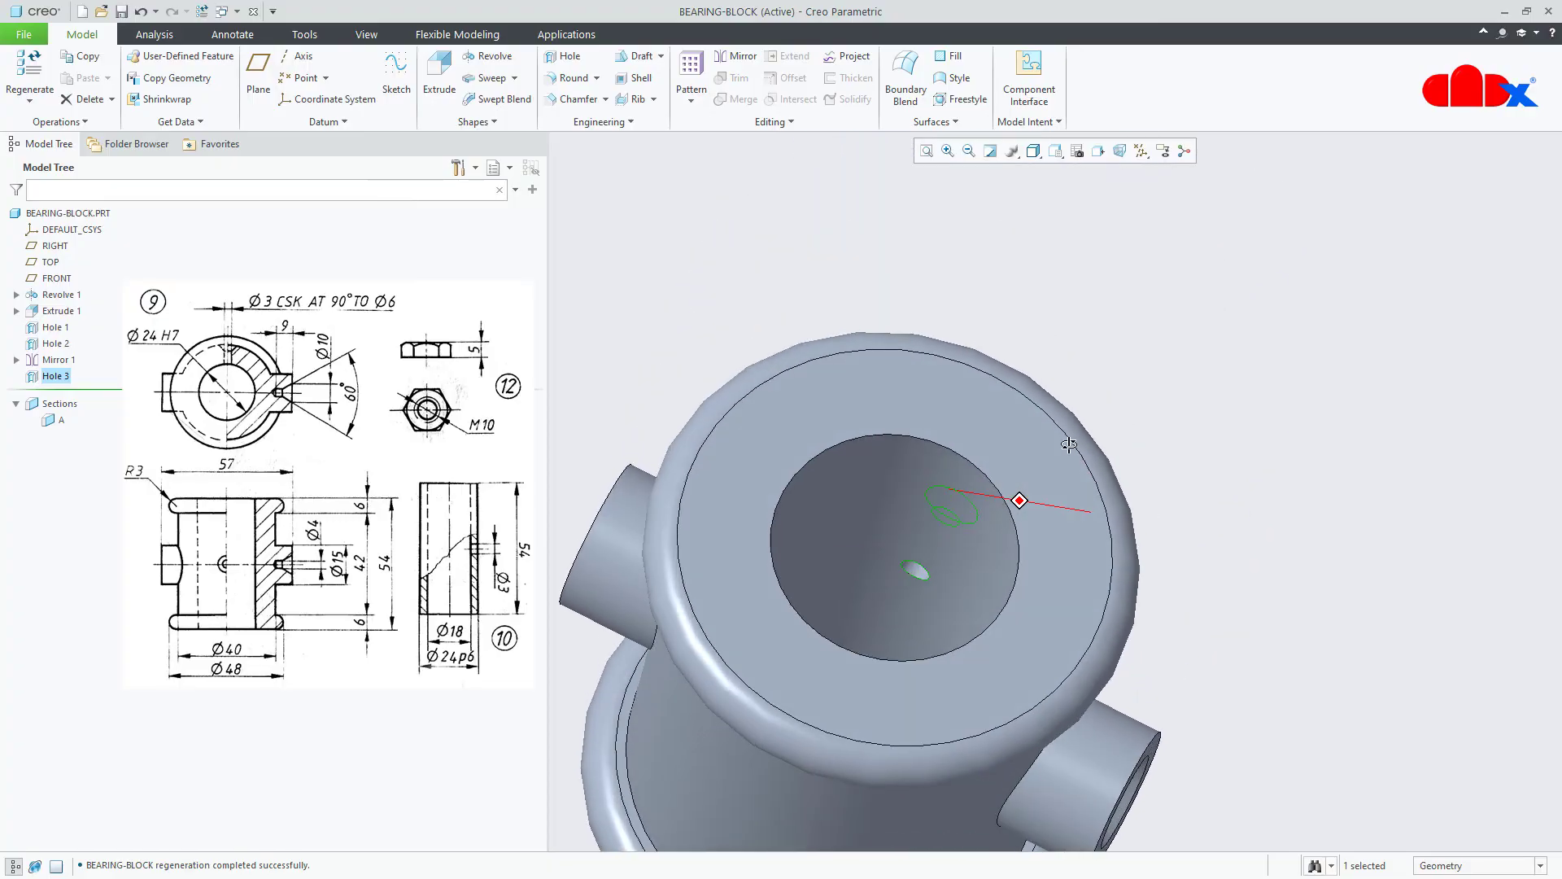
- Restore the default view, hide all datum display, and save the bearing block part in the asm folder
click(1320, 584)
key(ctrl+d)
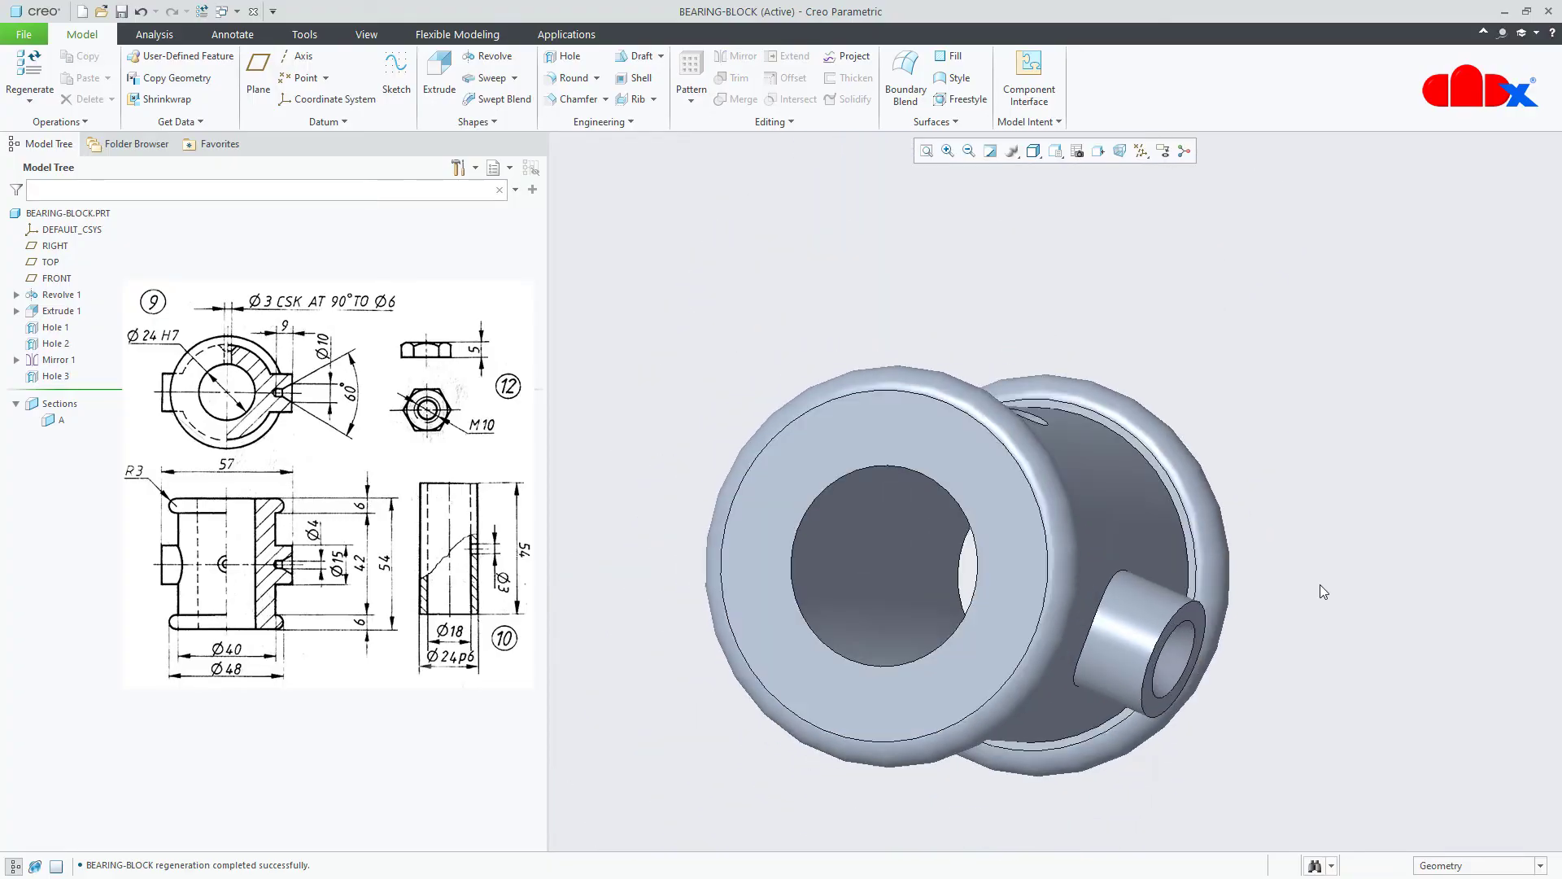
click(1141, 154)
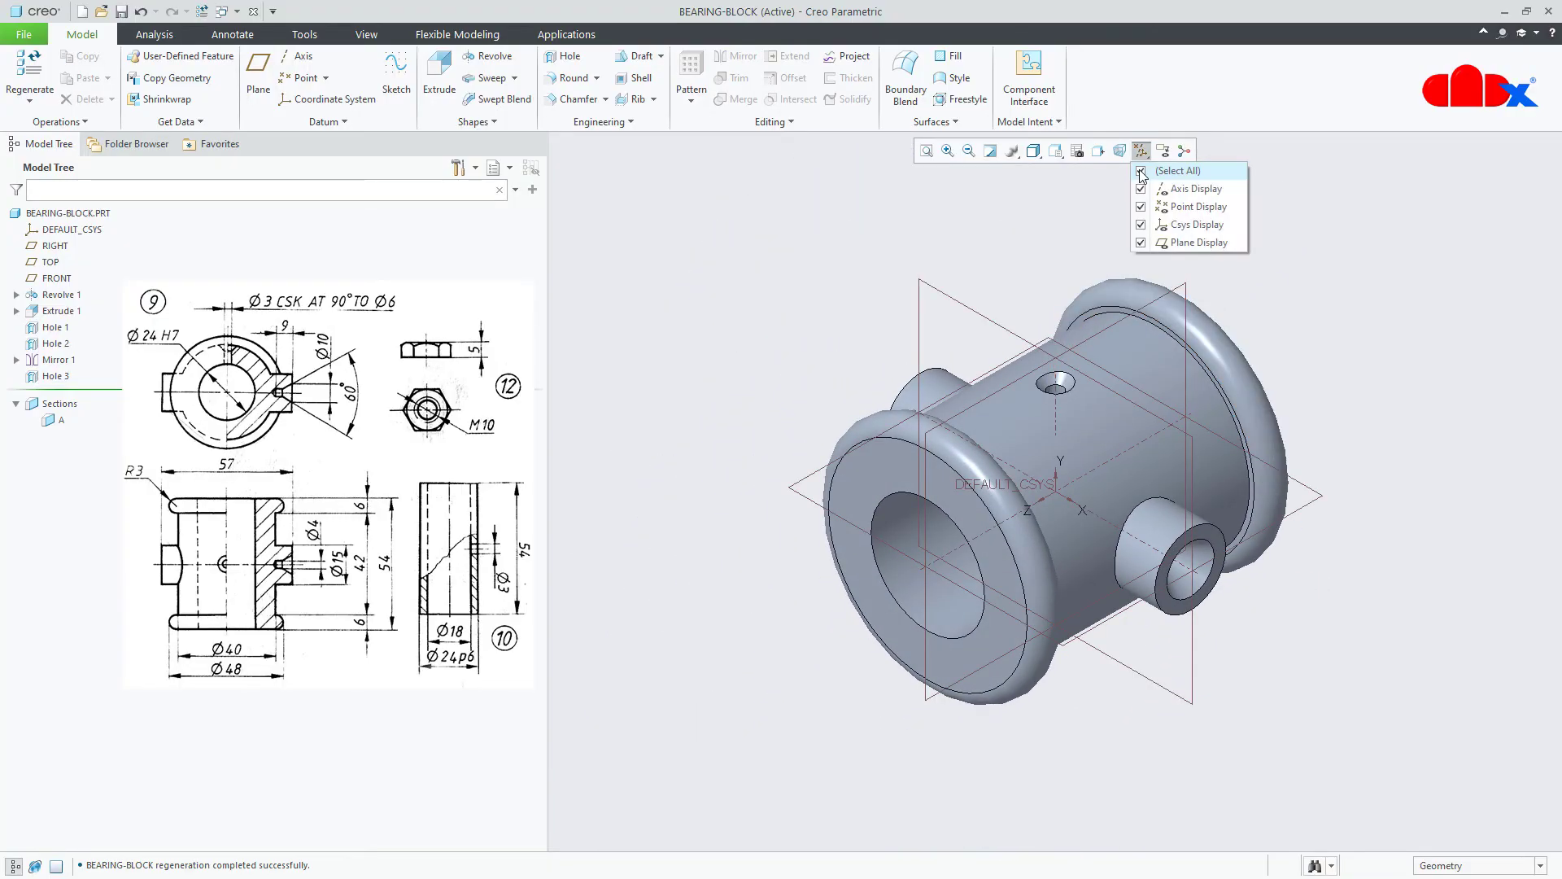
click(1152, 172)
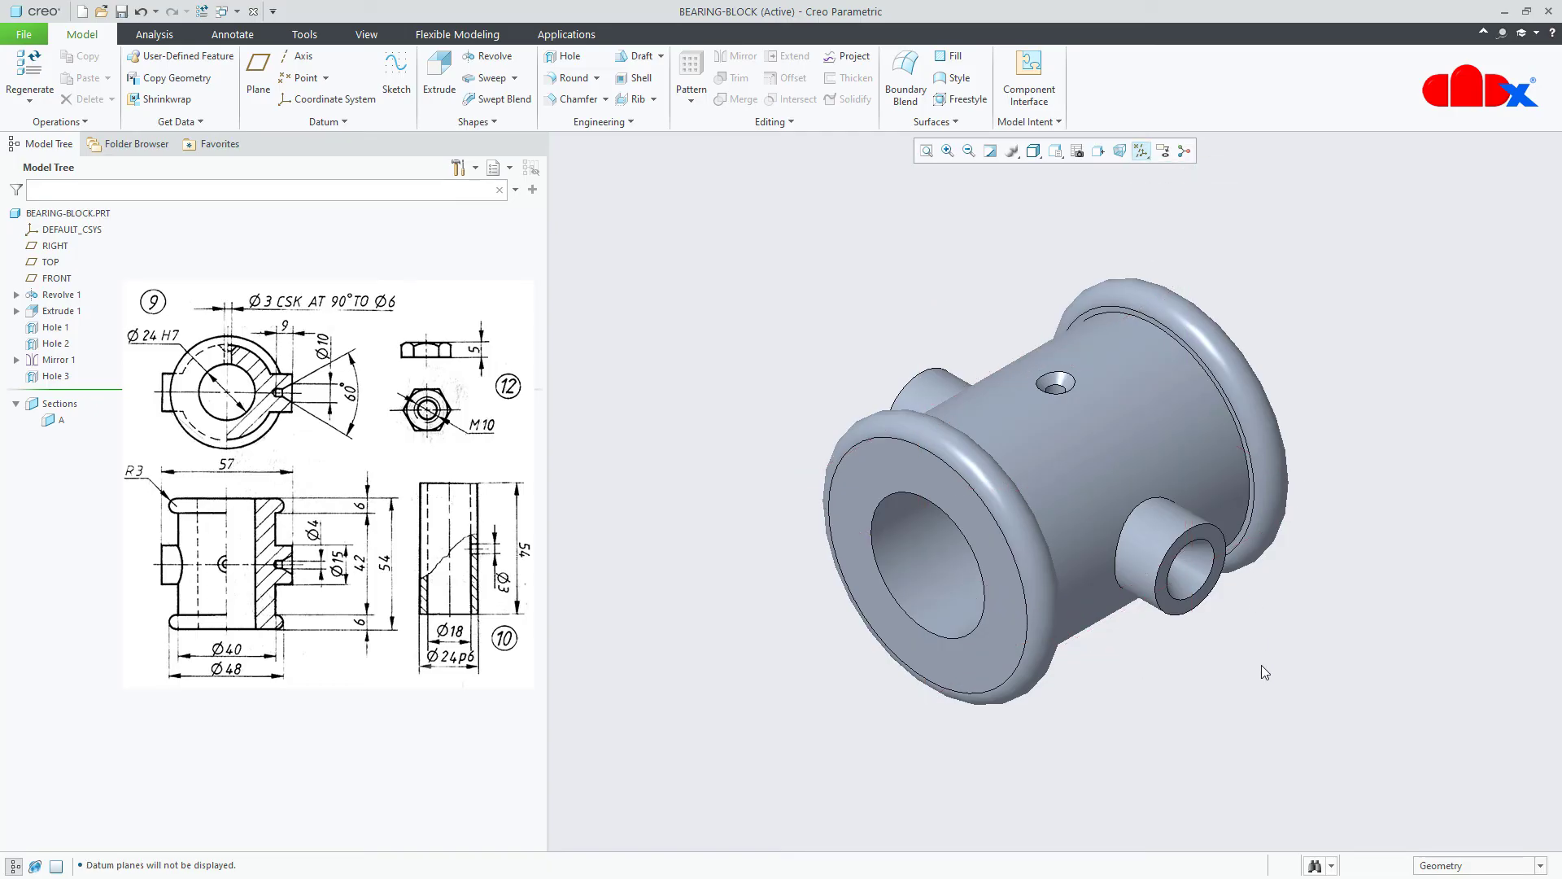
key(ctrl+s)
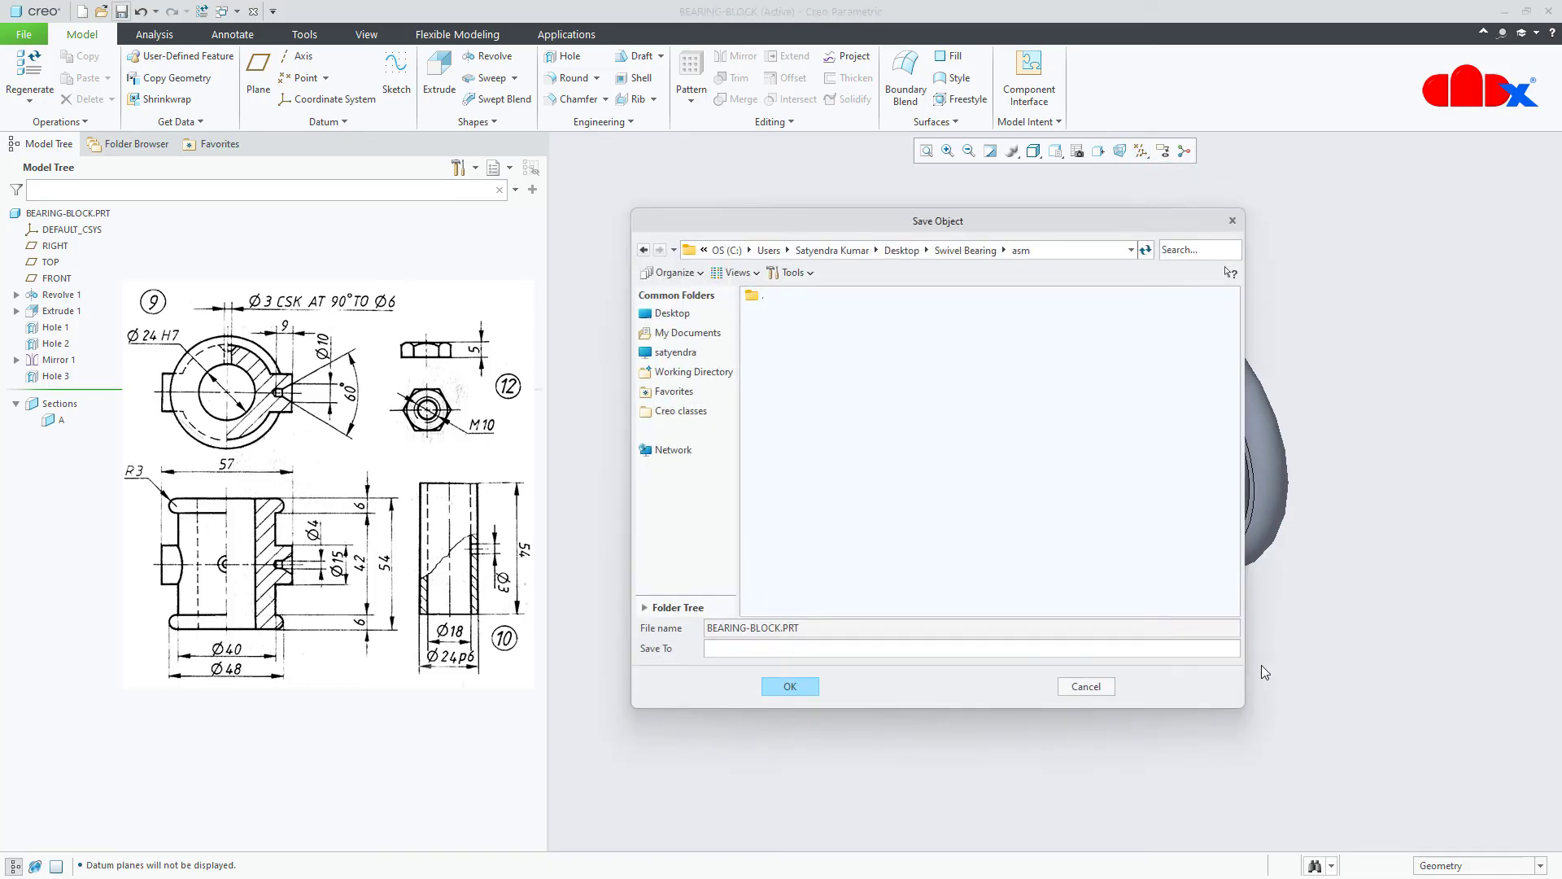
key(Return)
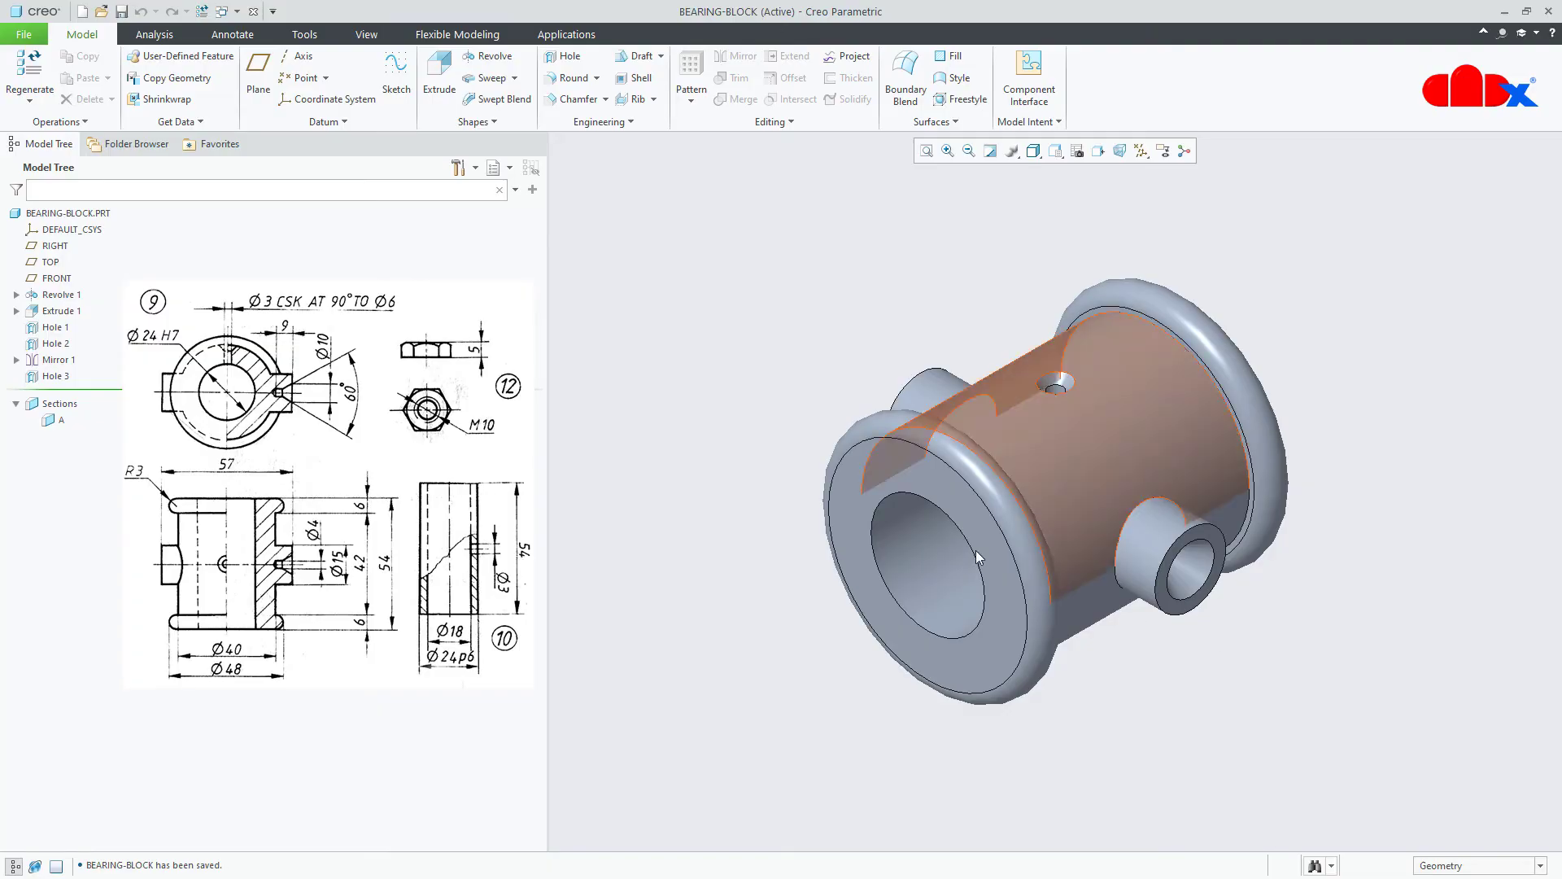
- Create a new solid part named bush from the solid_part_mmks template and maximize its window
click(82, 12)
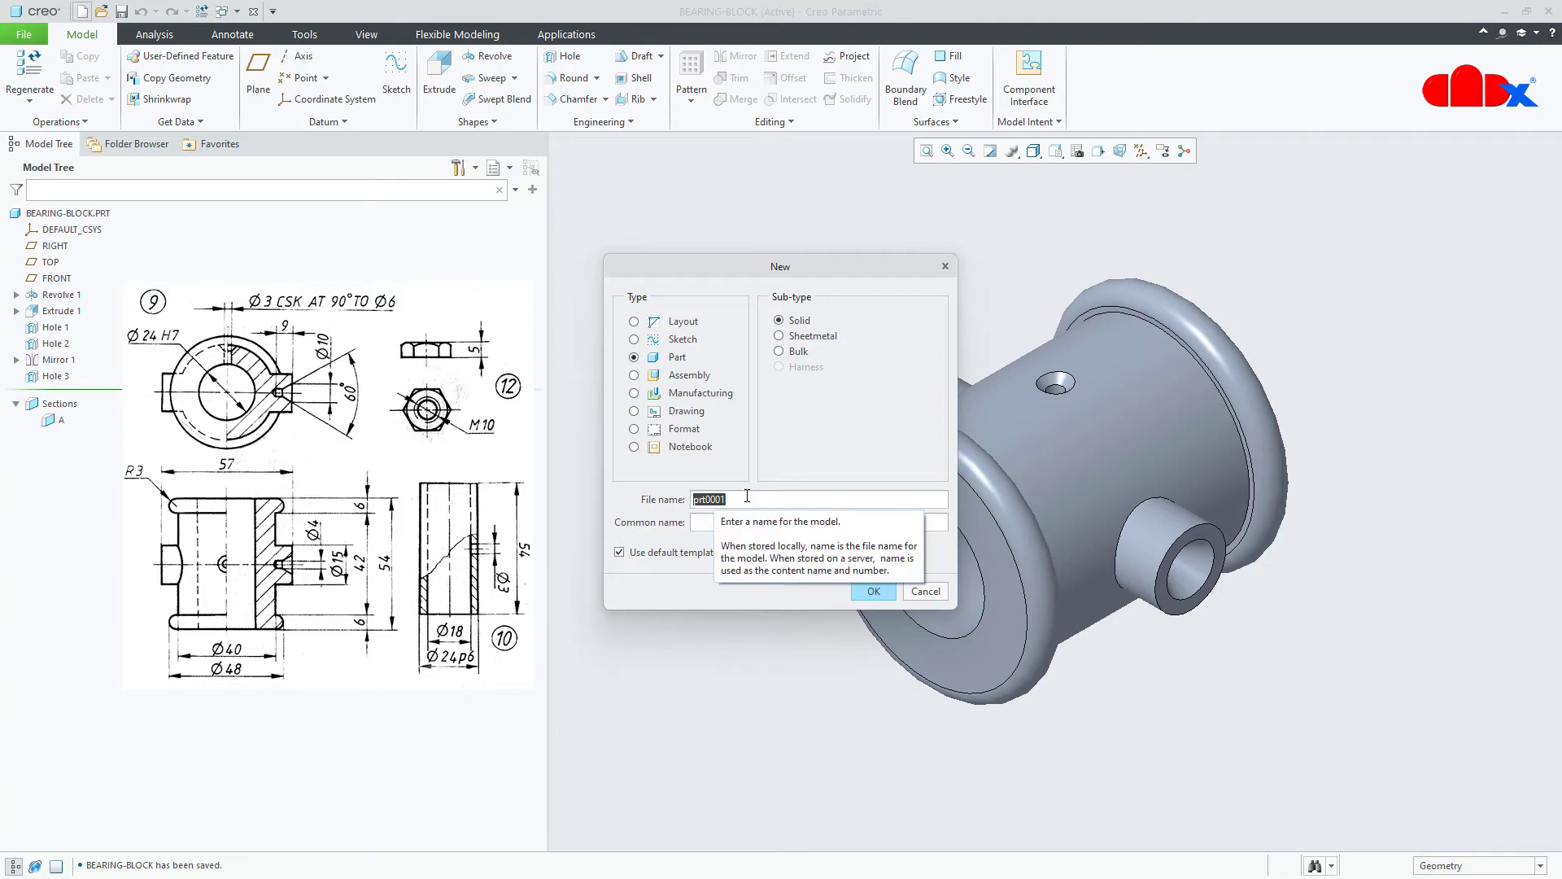
text(bush)
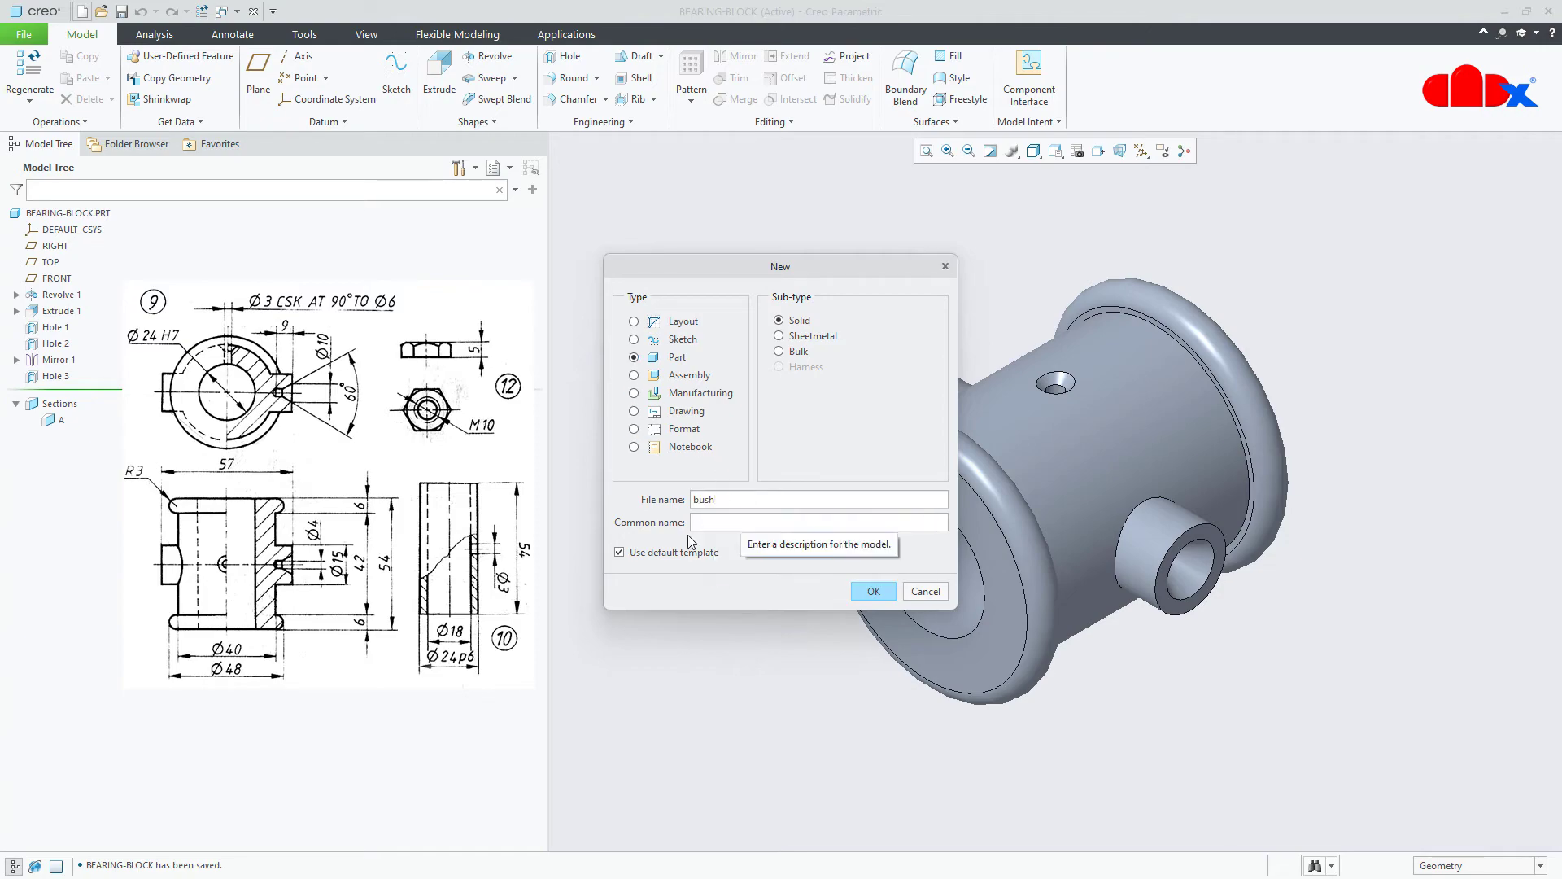
click(677, 555)
click(876, 590)
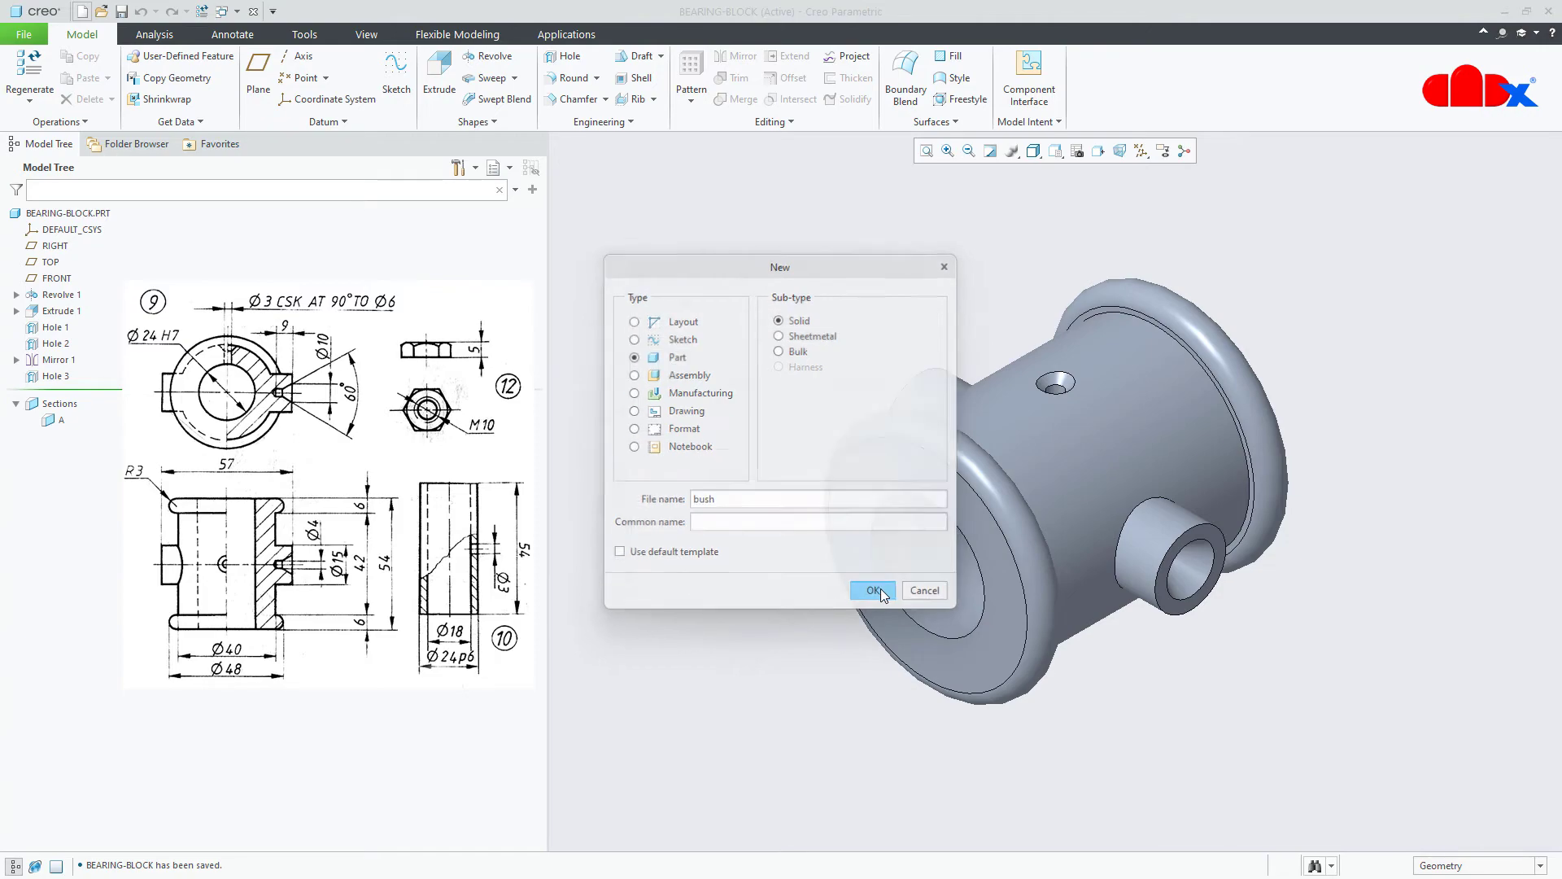
scroll(774, 385, down, 2)
click(704, 378)
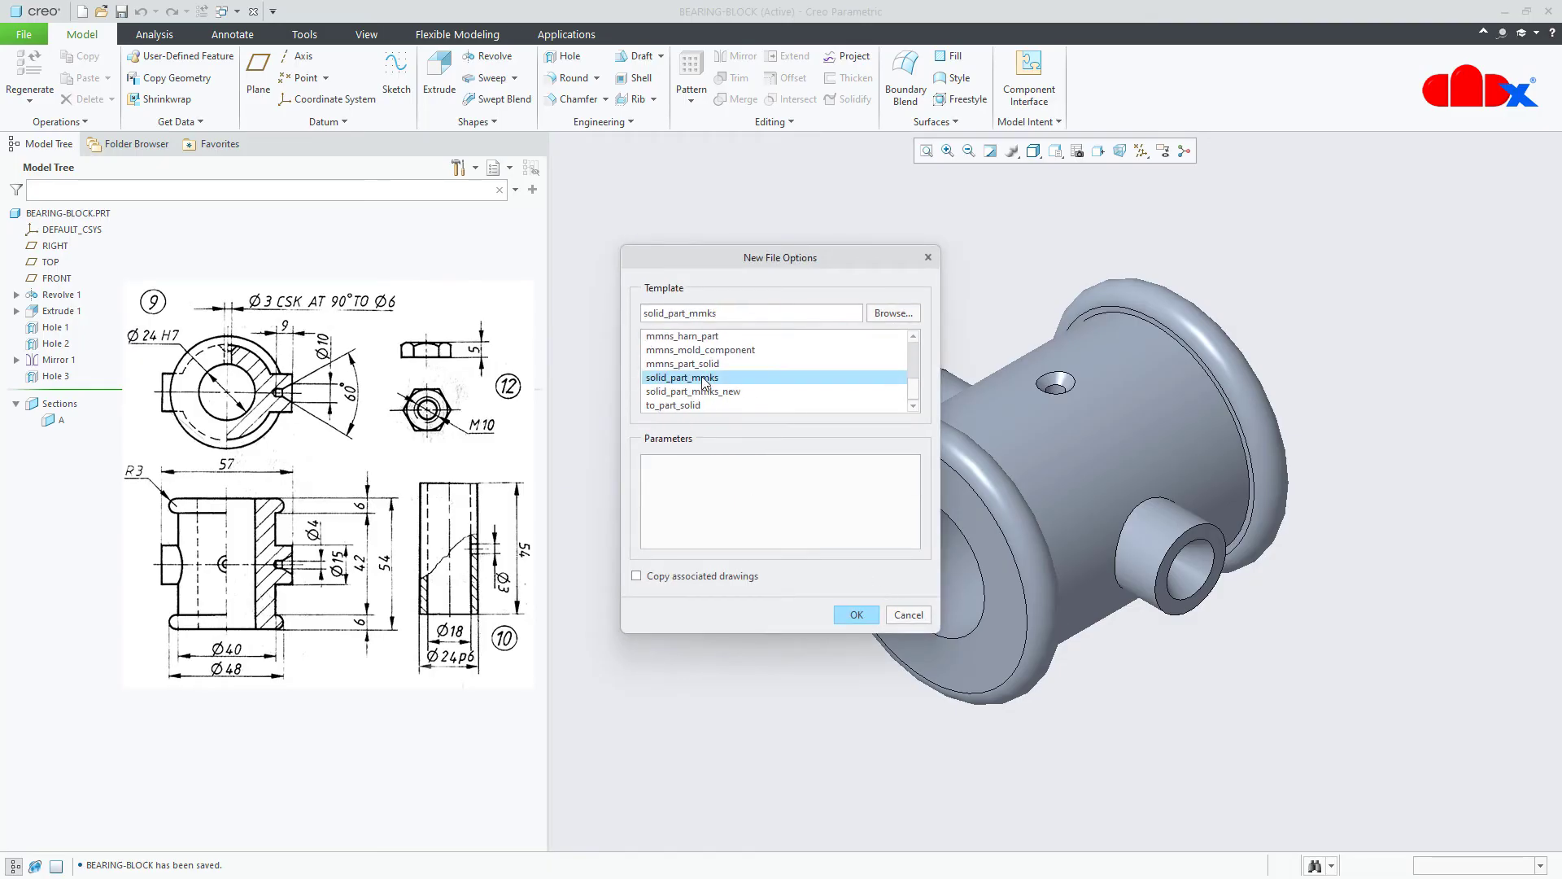
click(865, 618)
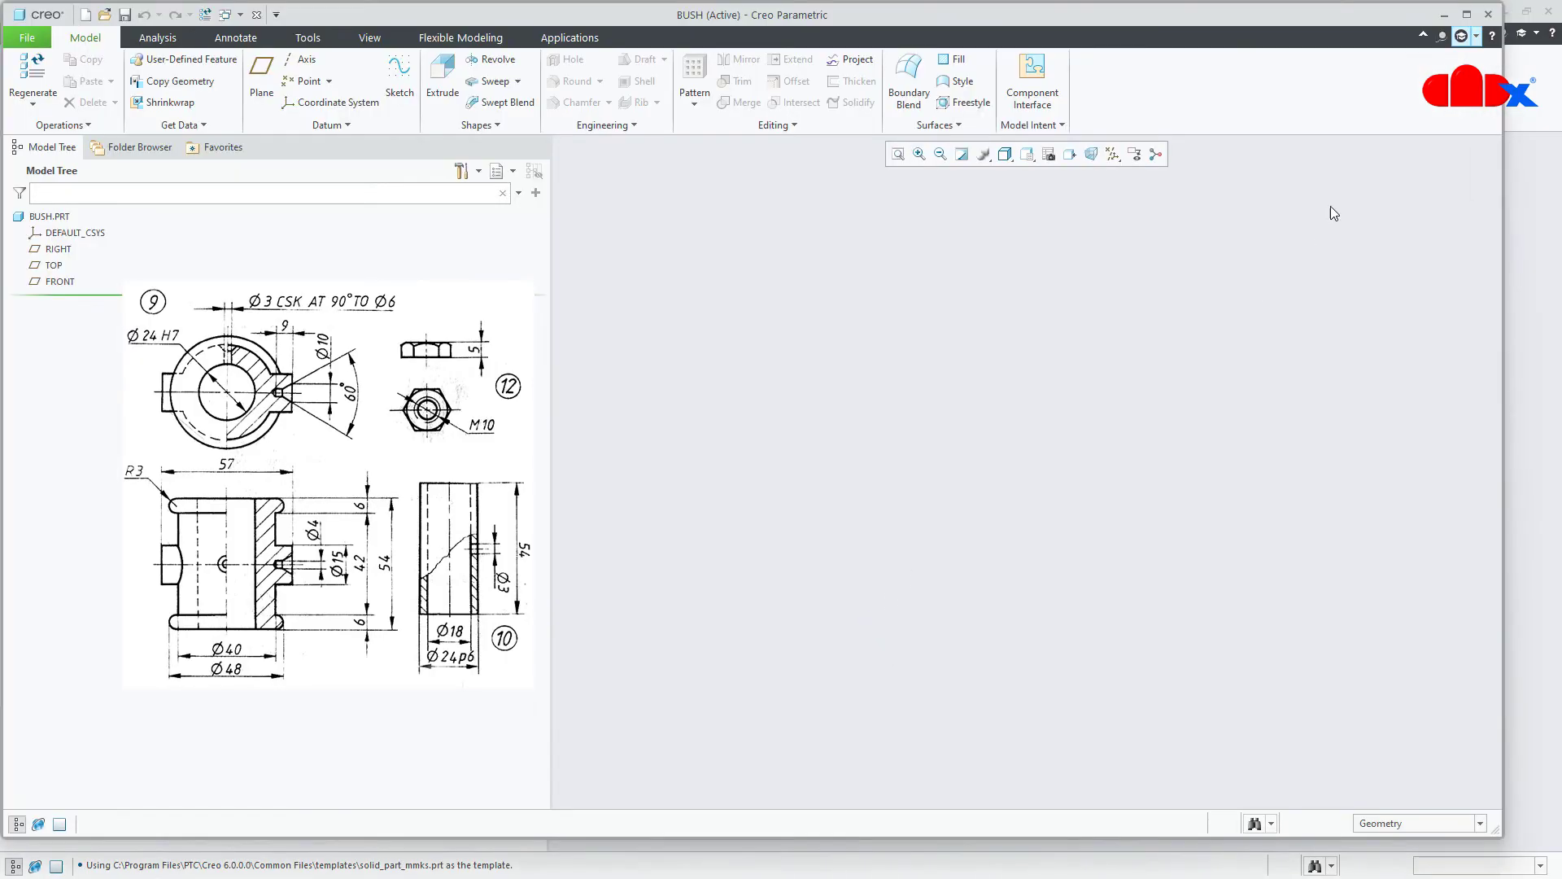
click(1468, 14)
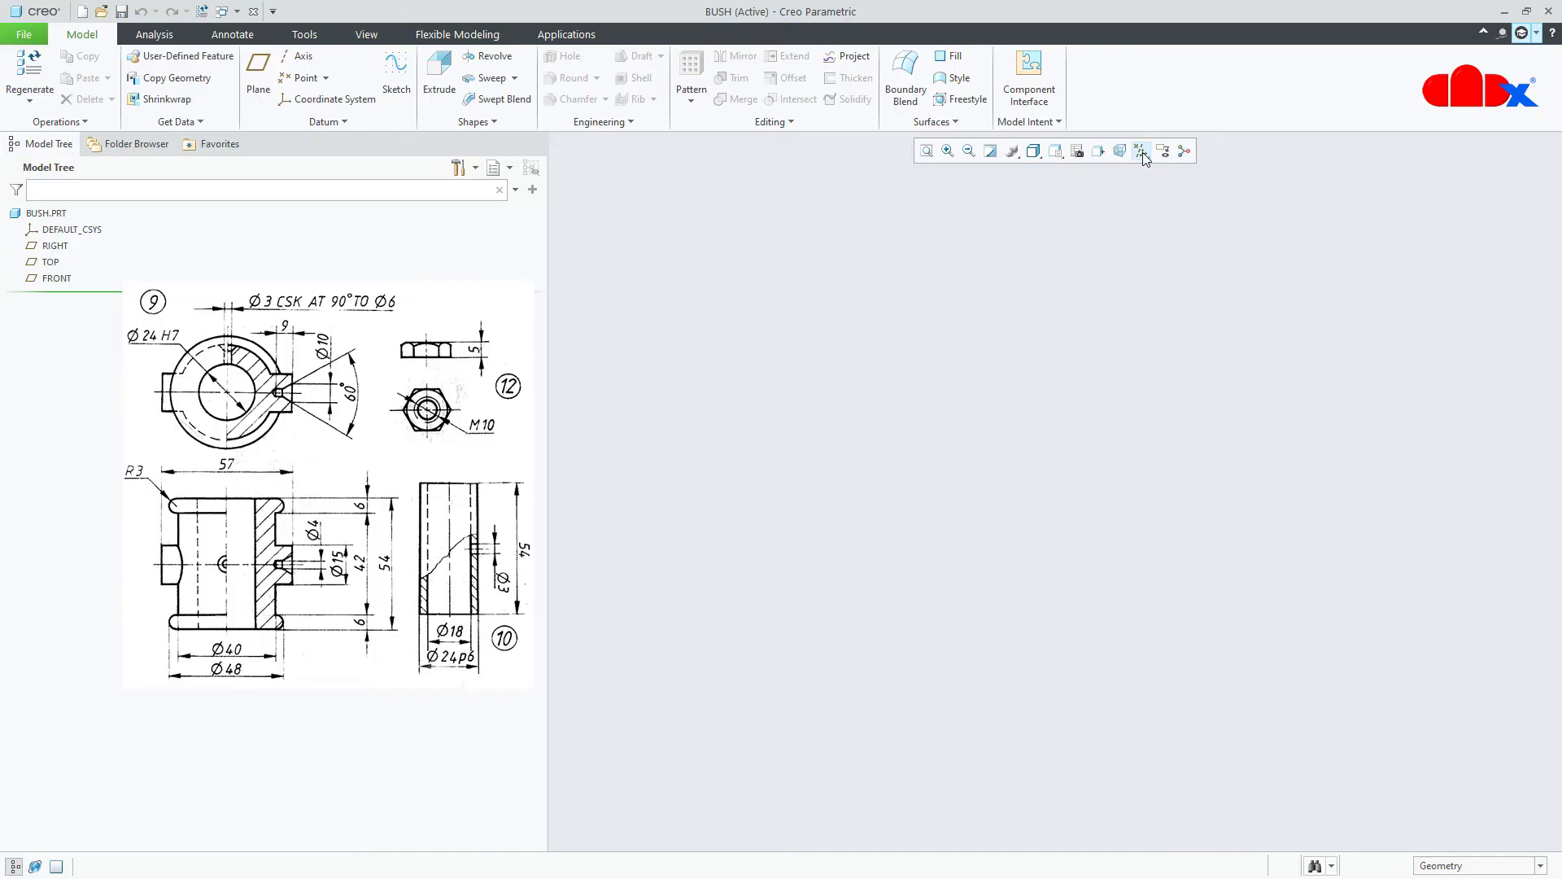
- Start an Extrude sketch on the FRONT plane, viewed square to the screen with all datum display hidden
click(1141, 151)
click(1141, 171)
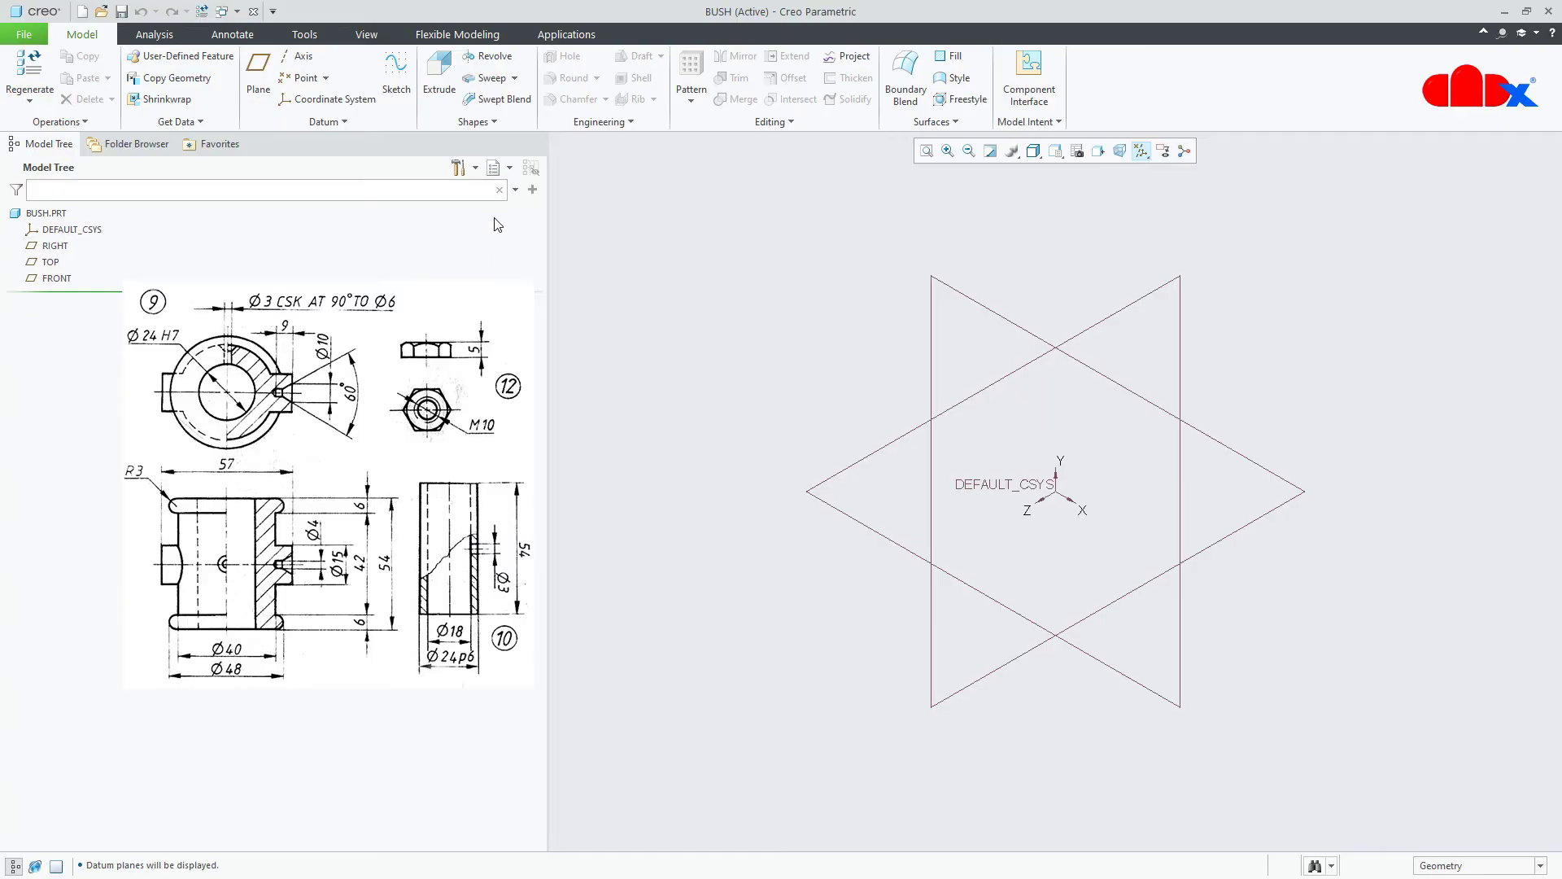
click(439, 74)
click(62, 278)
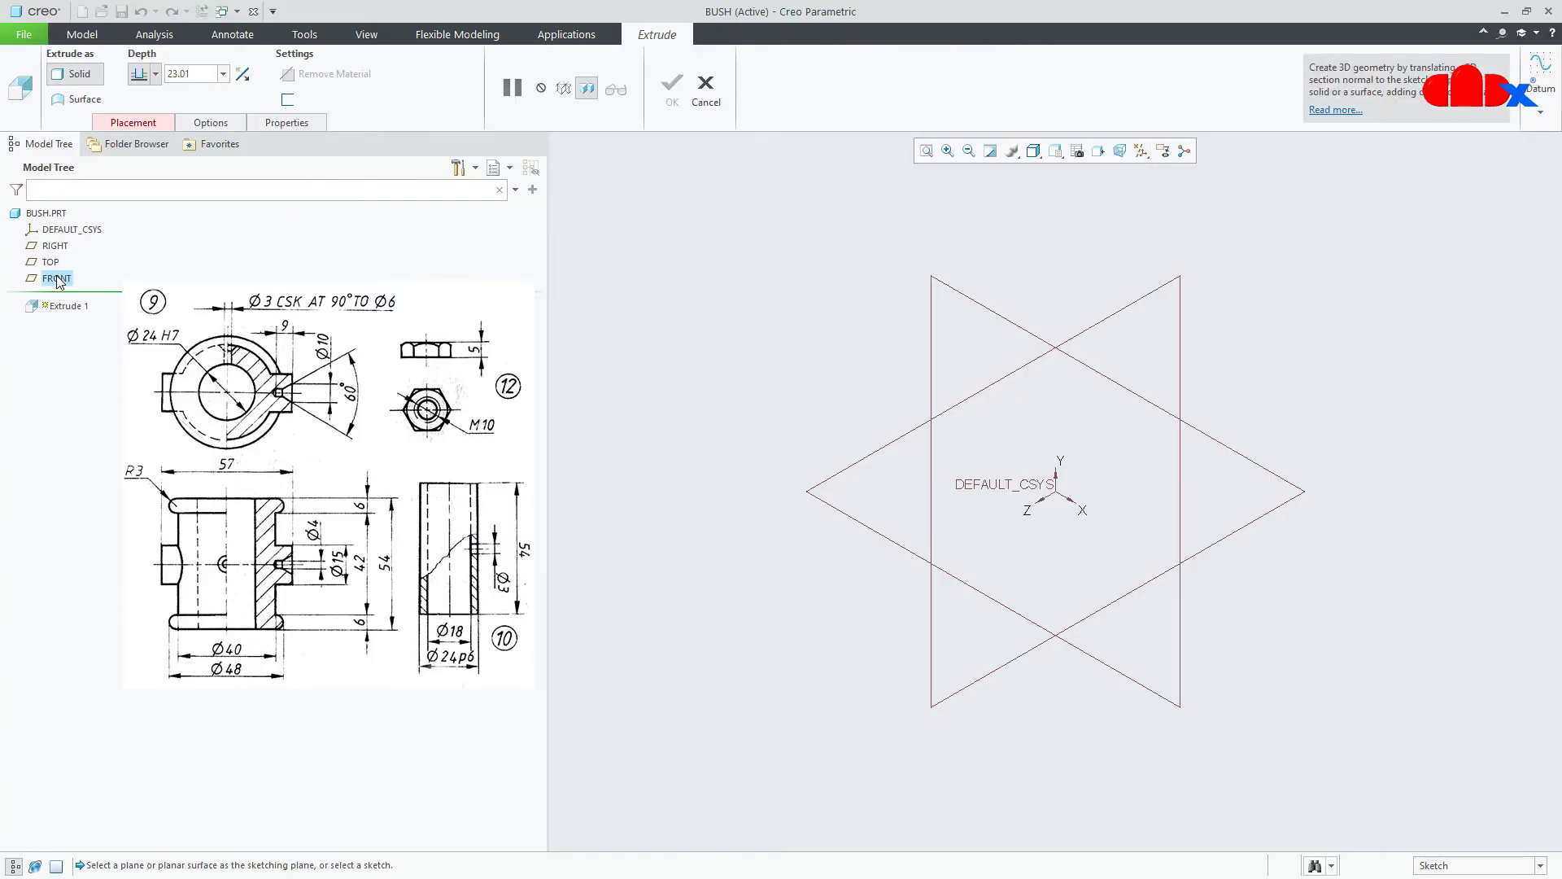
click(1077, 152)
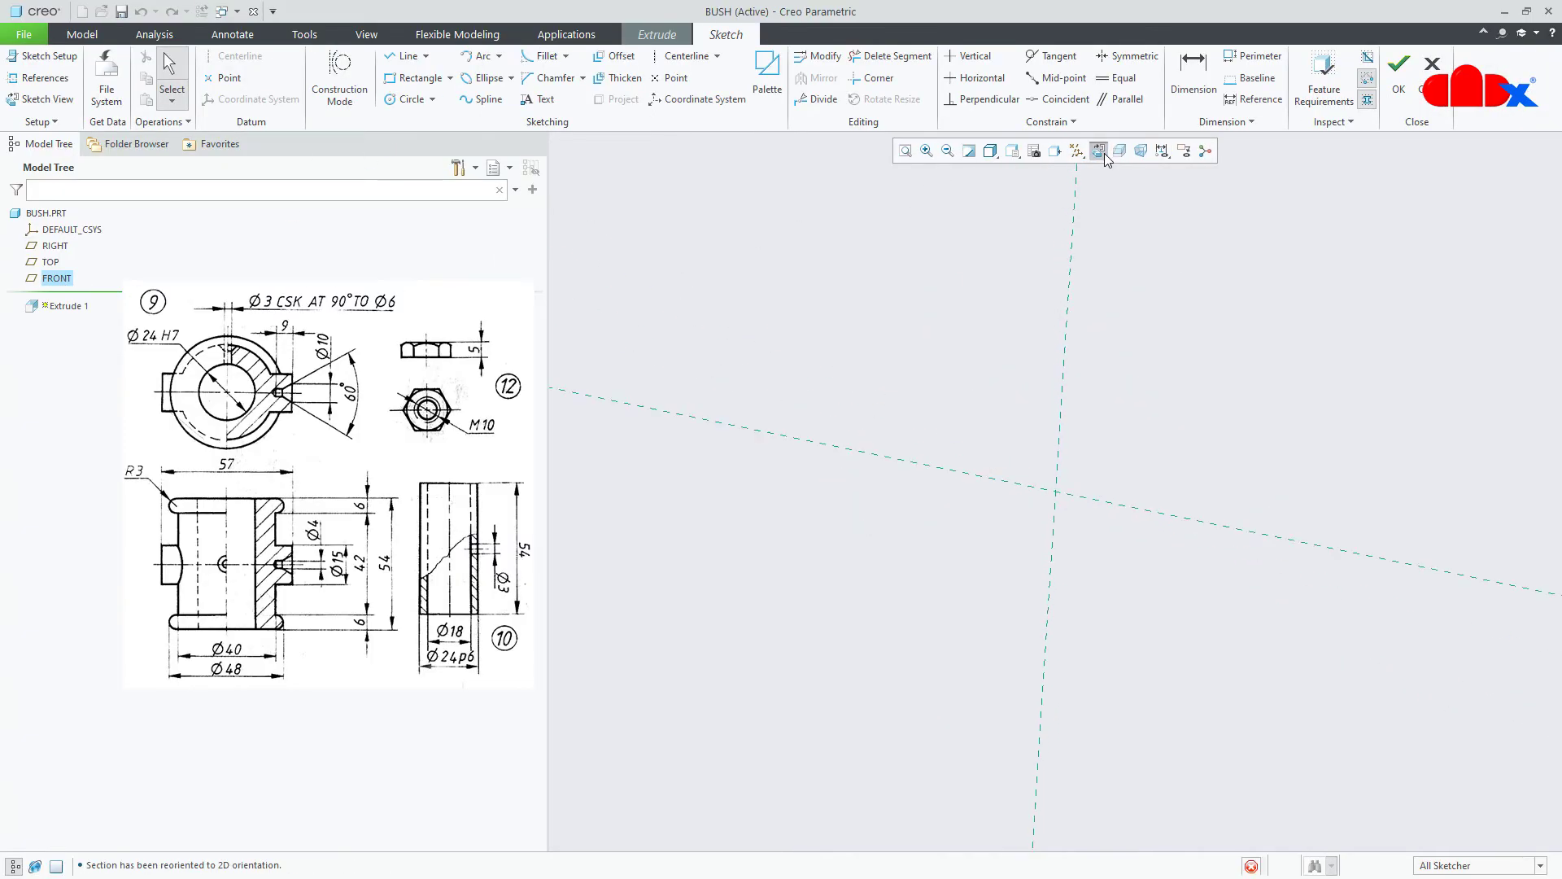
click(1081, 153)
click(1094, 171)
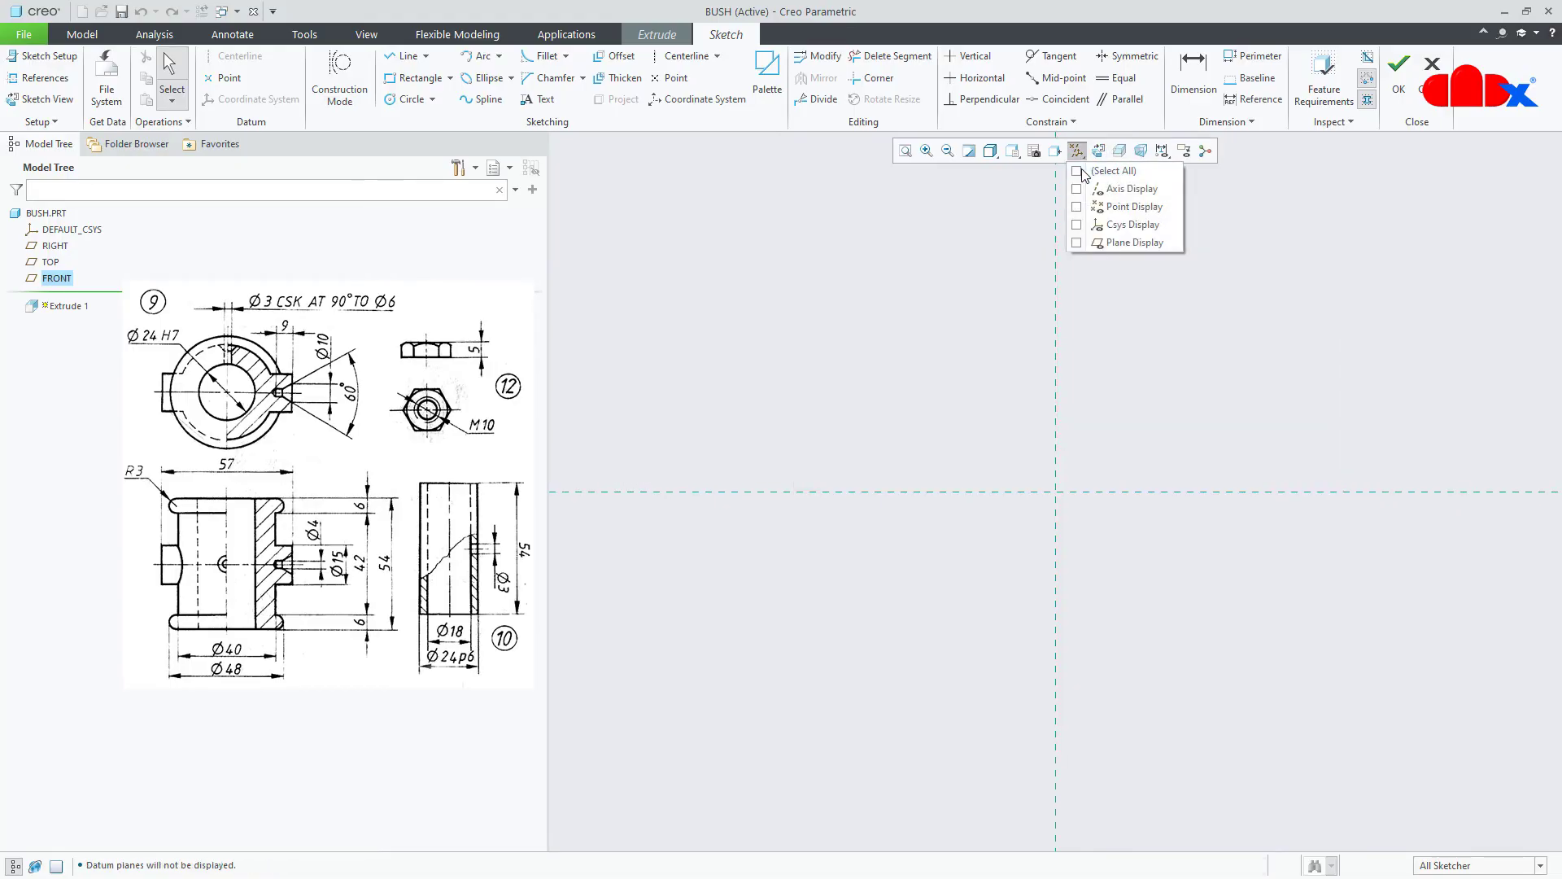
- Sketch two concentric circles about 172 mm and 261 mm in diameter, centred on the intersection of the sketch references
right_click(1114, 361)
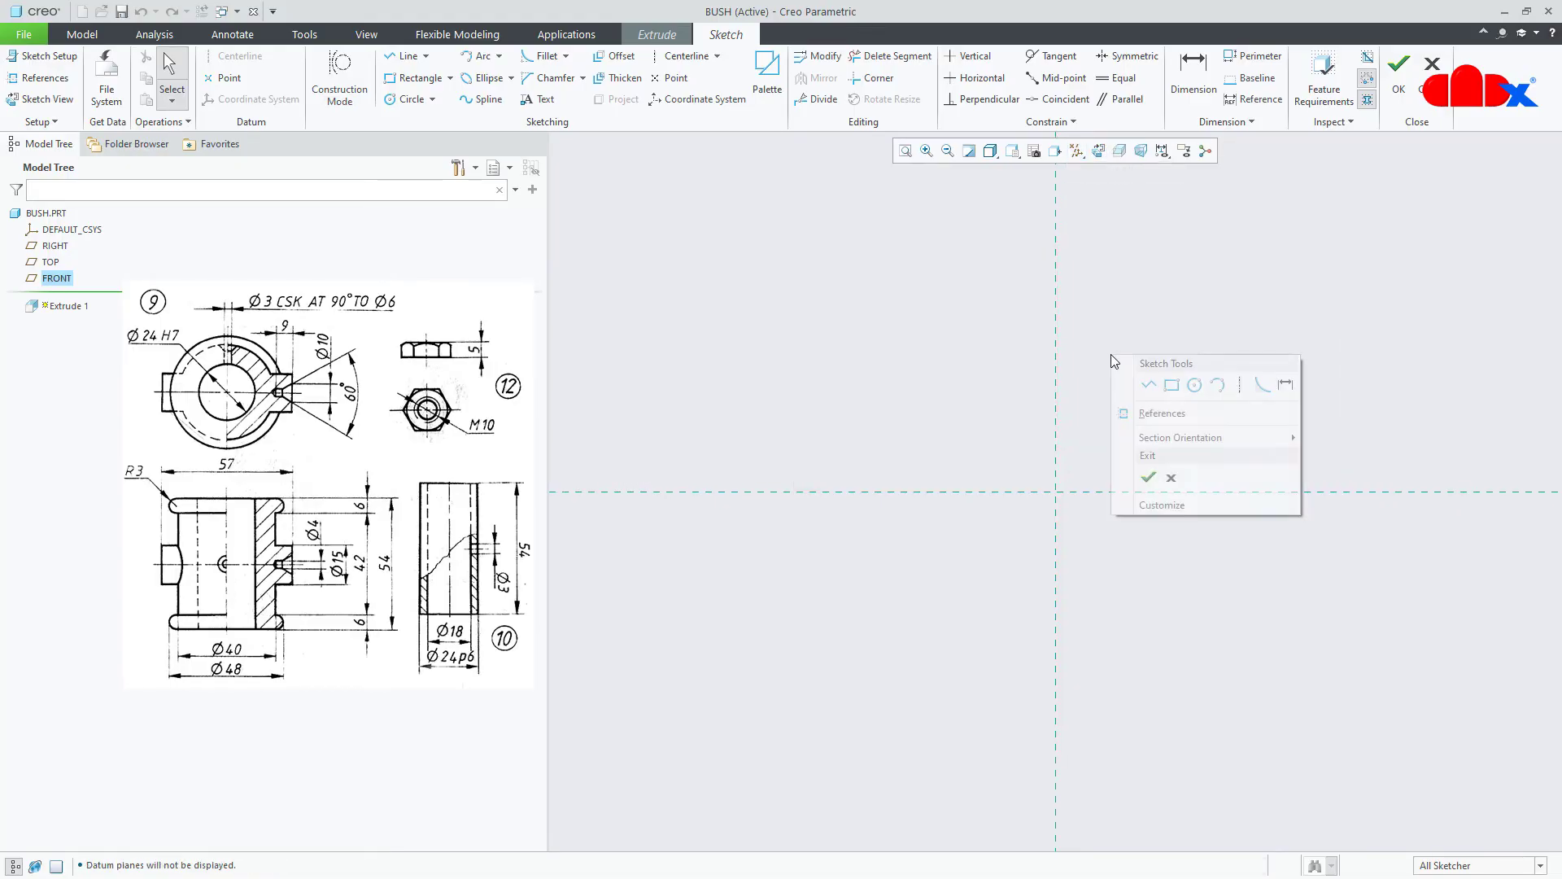
click(1193, 388)
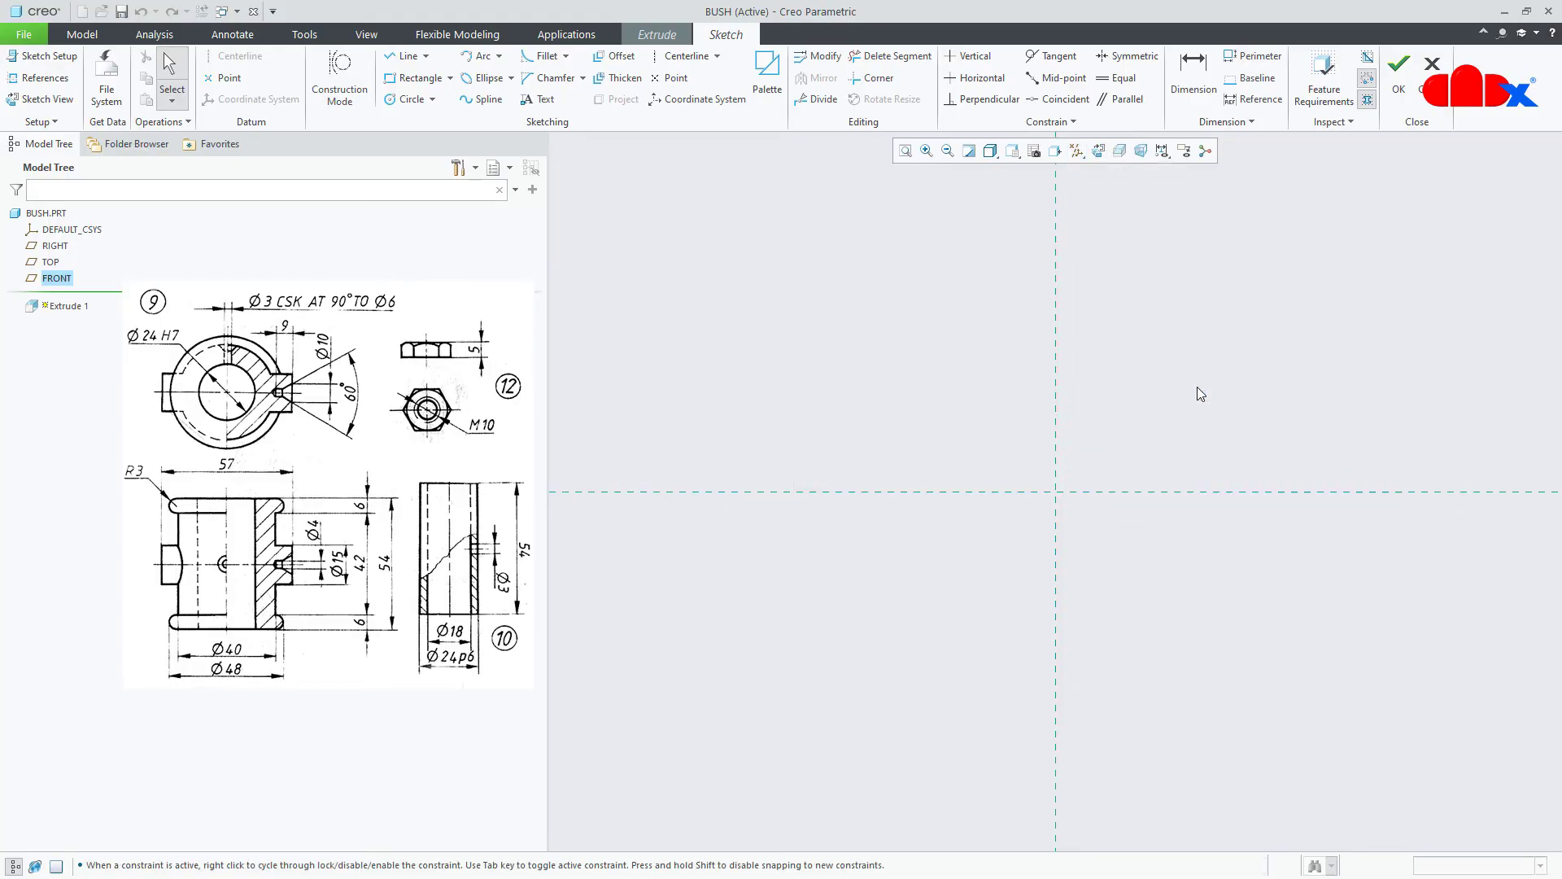
click(1056, 491)
click(1121, 566)
click(1056, 492)
click(1149, 612)
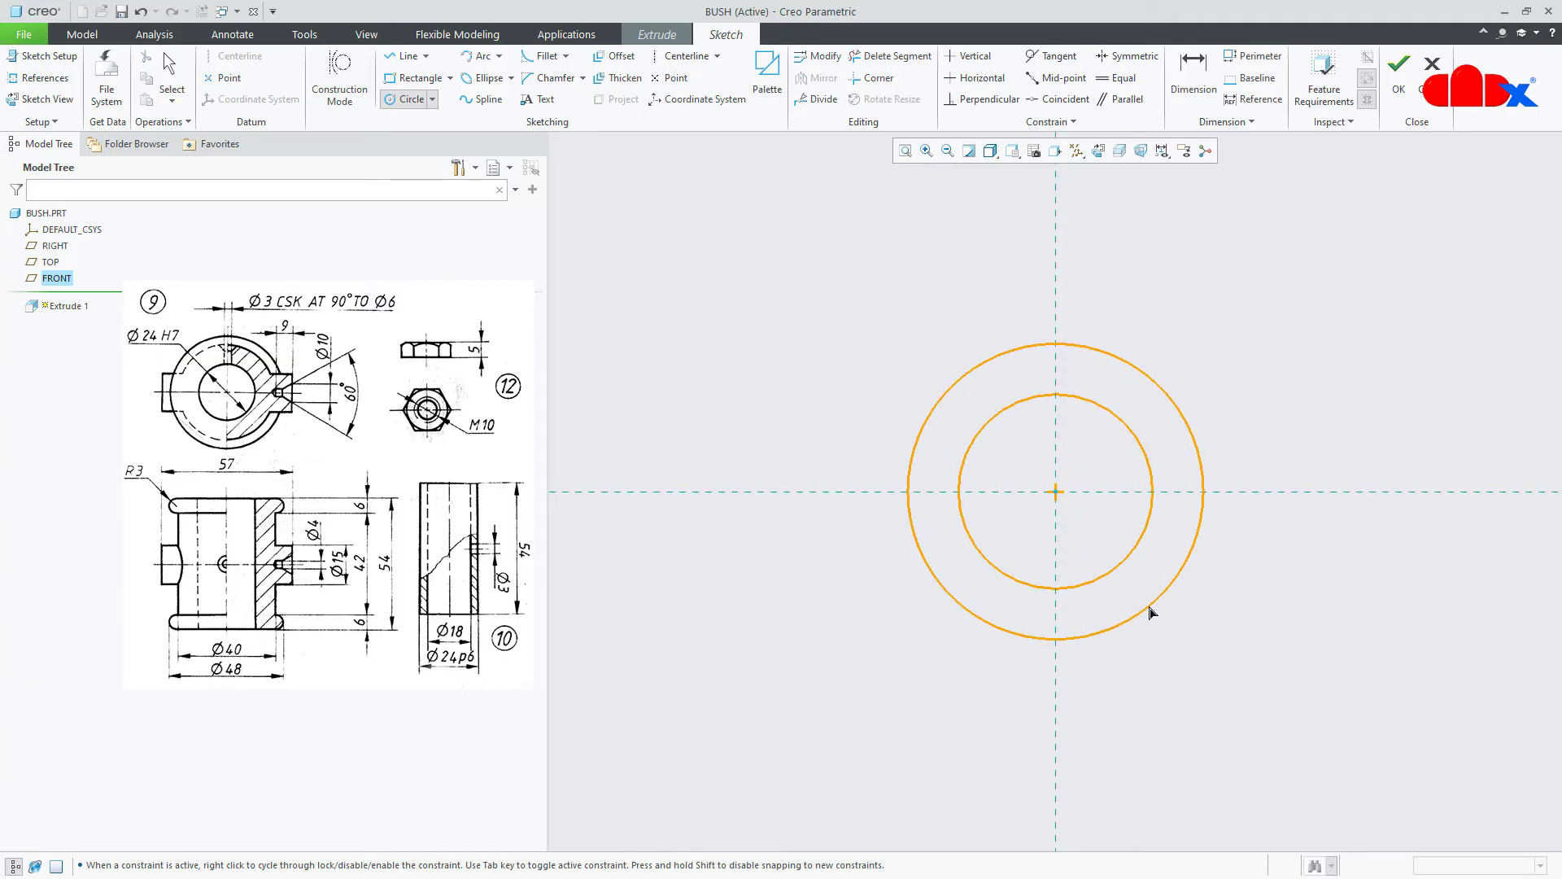
middle_click(1270, 643)
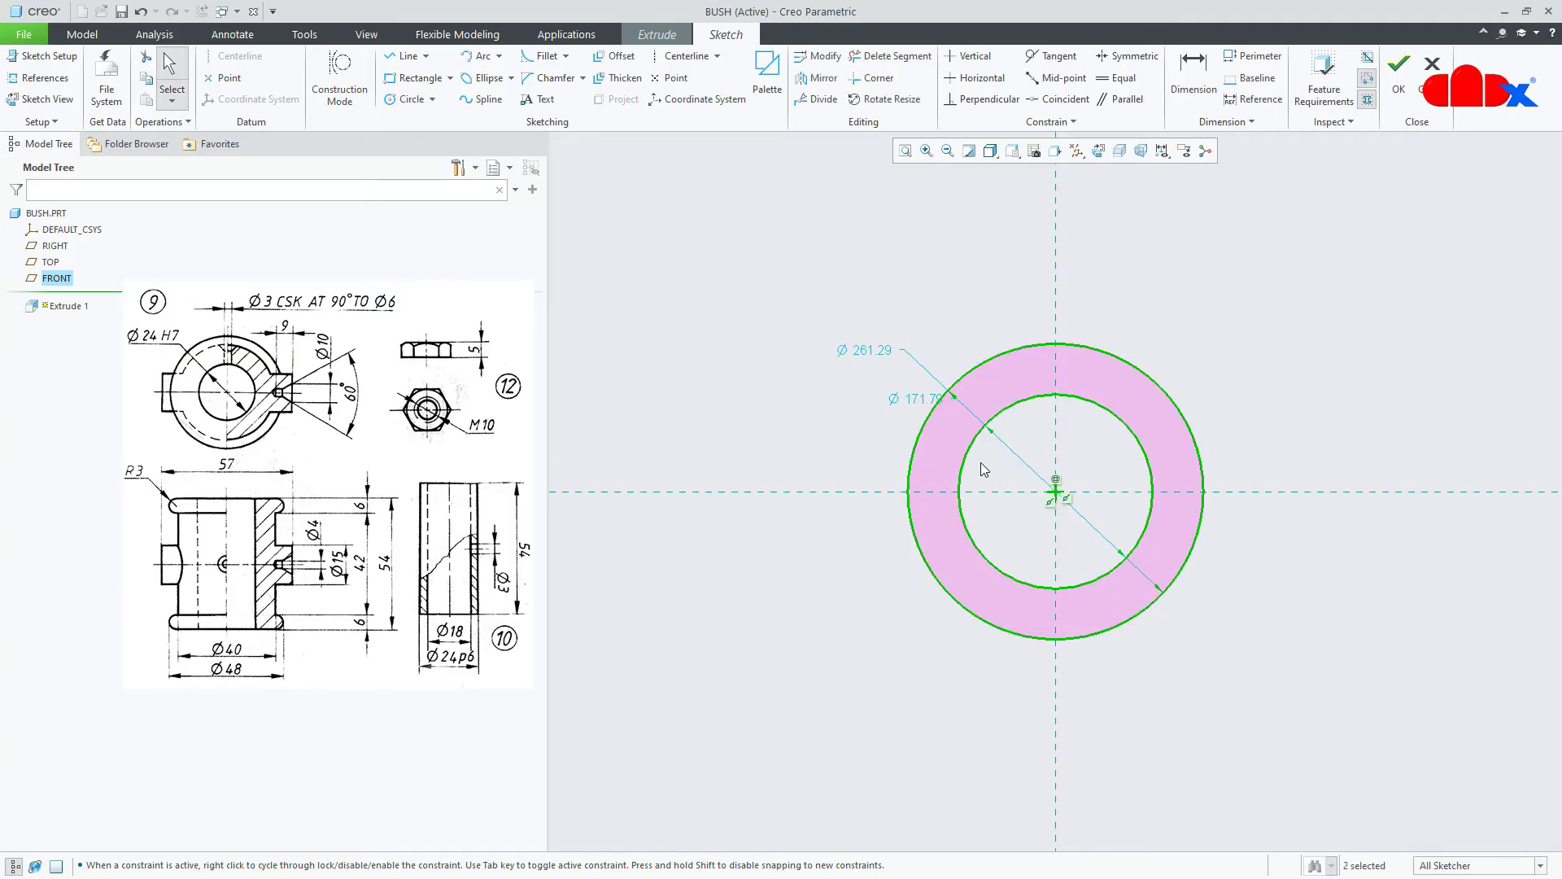
- Set the inner circle's diameter to 18 mm and the outer circle's diameter to 24 mm
double_click(915, 400)
text(1)
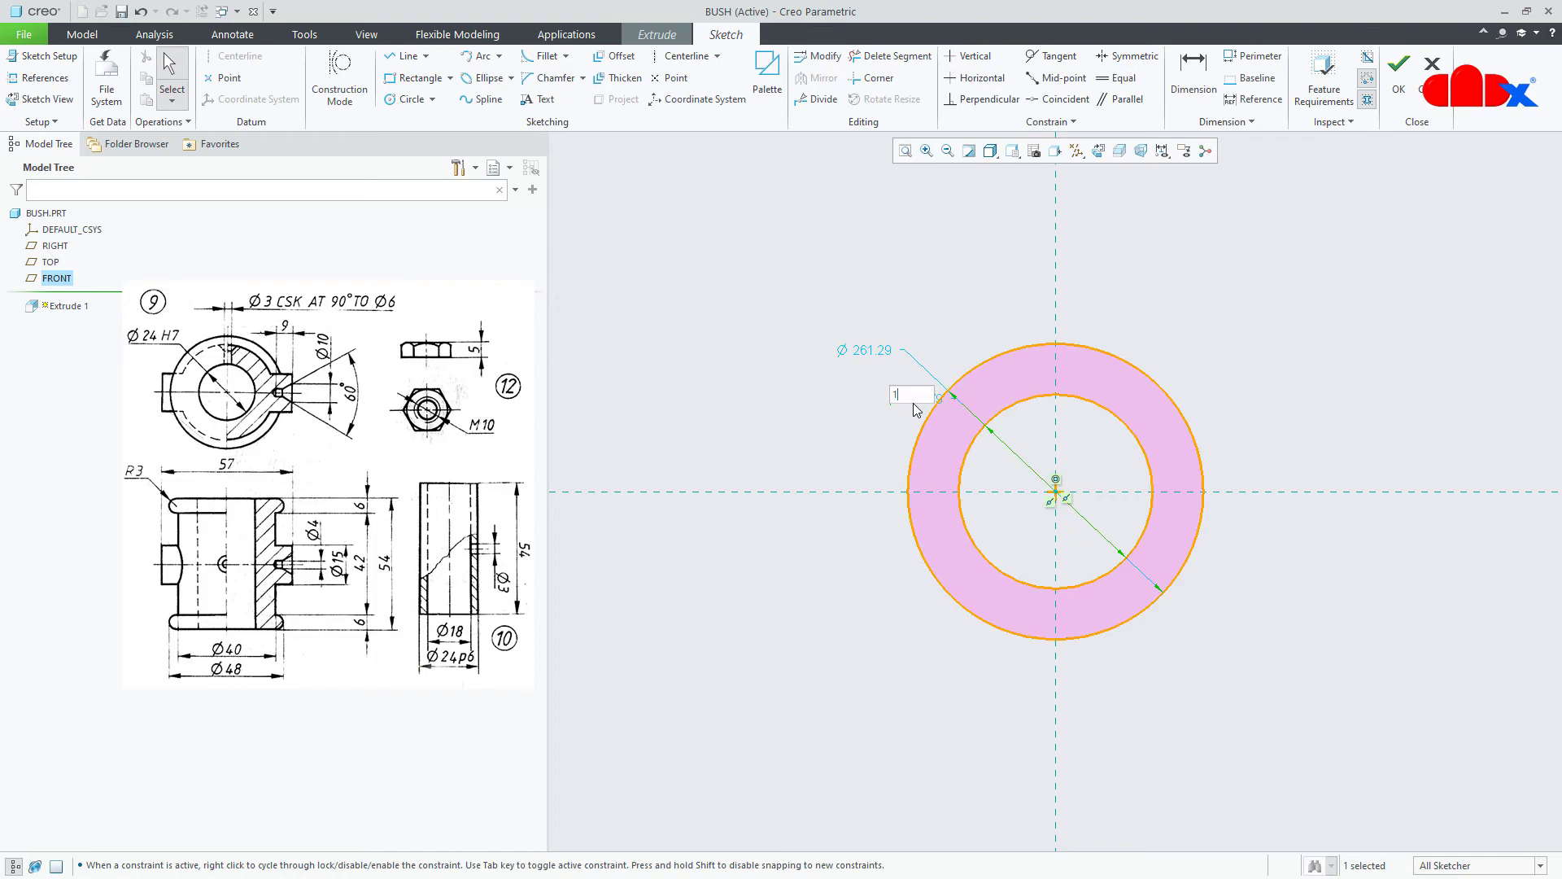
text(8)
key(Return)
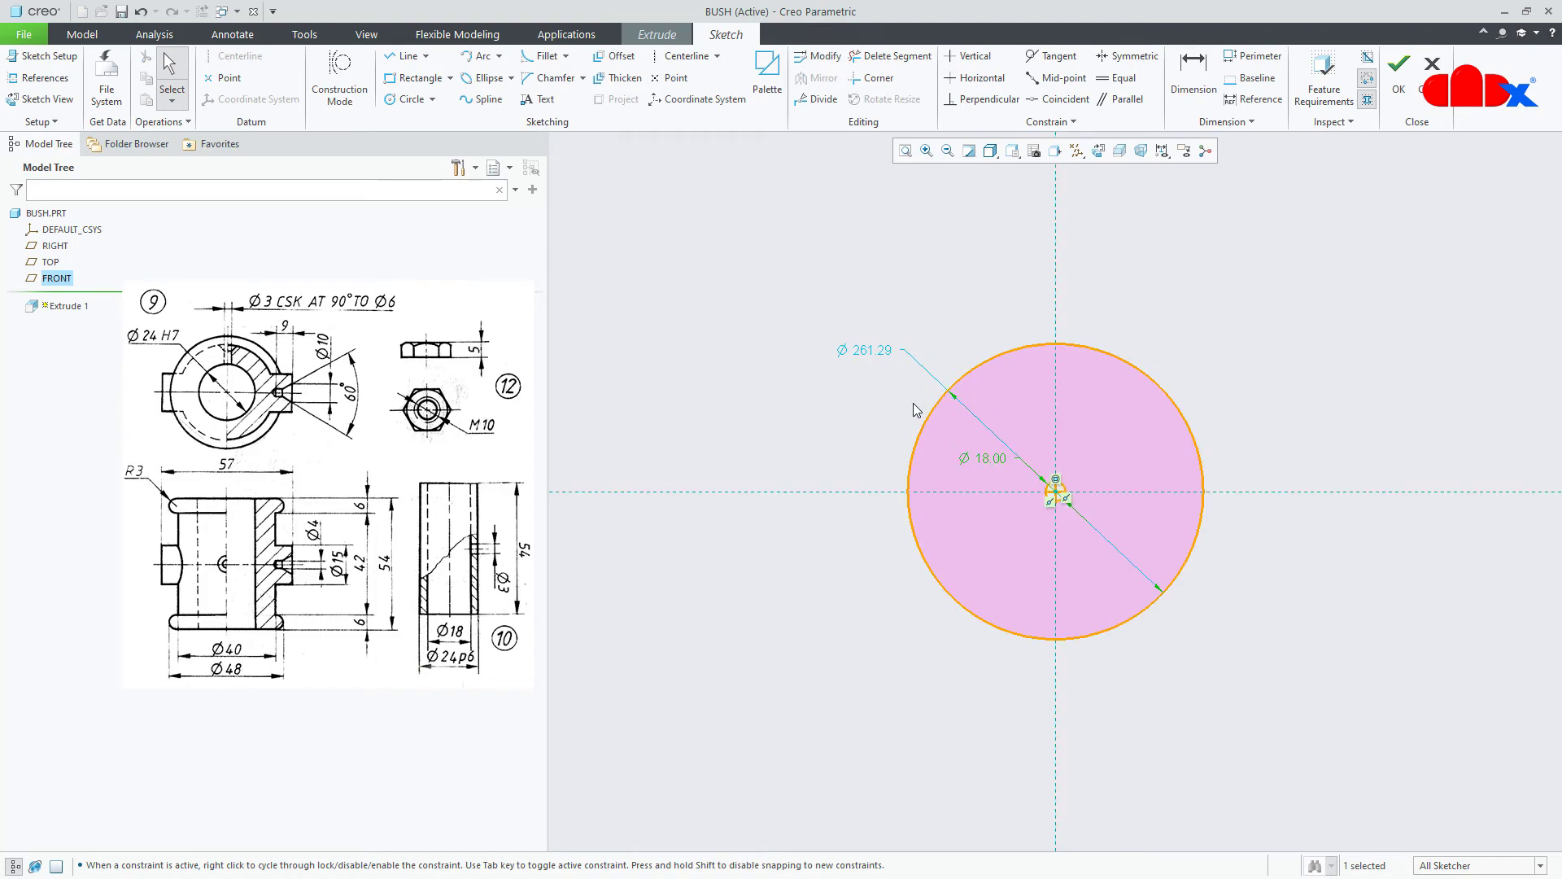
double_click(881, 355)
text(24)
key(Return)
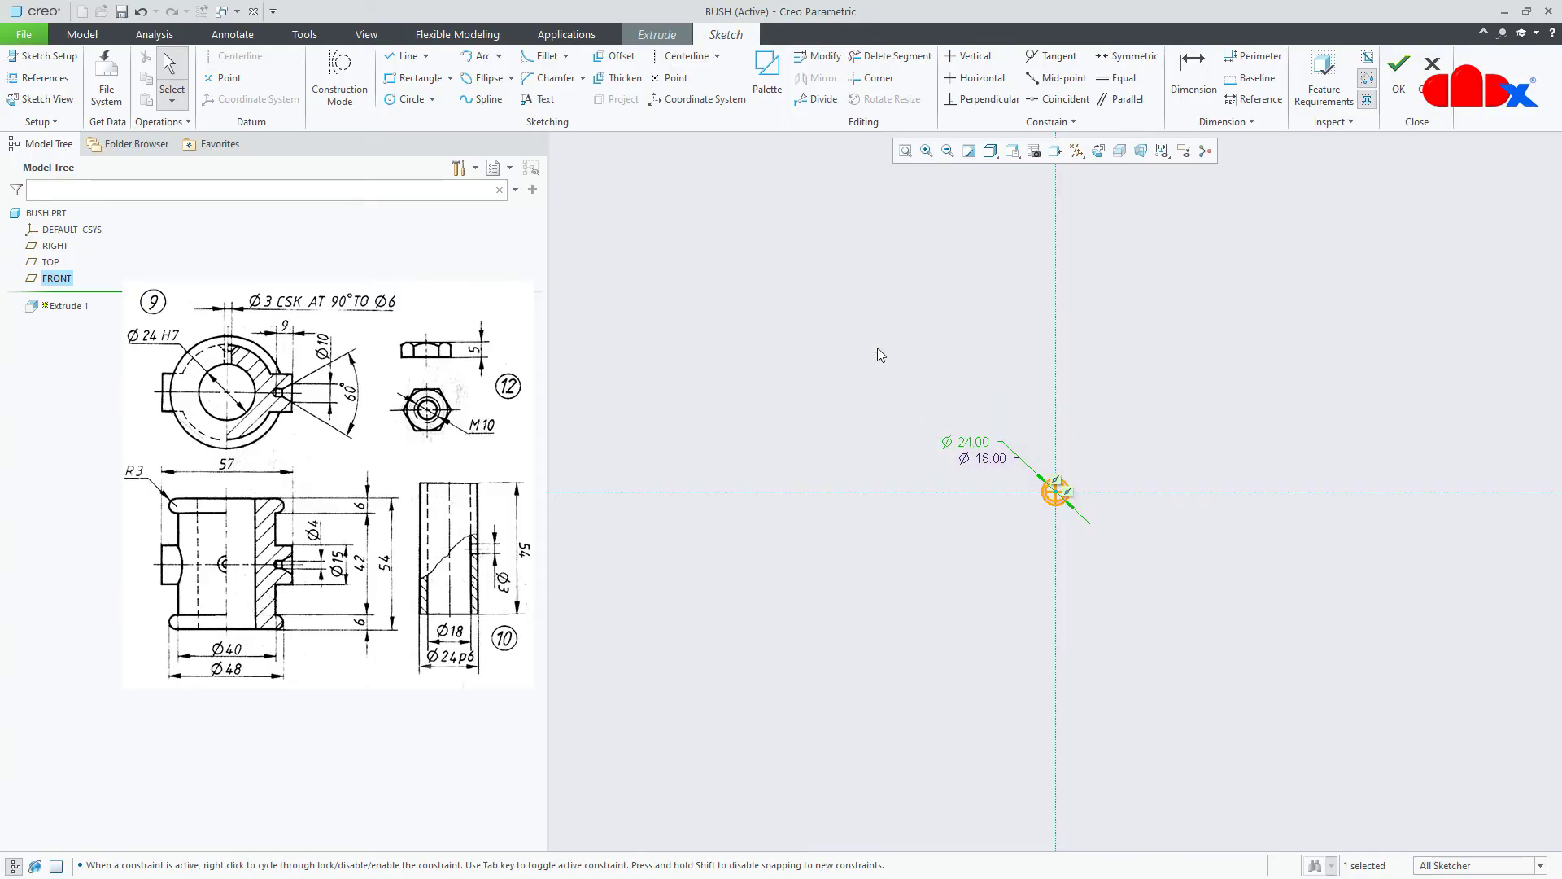
- Finish the ring sketch and set the extrusion depth to 54 mm
scroll(1053, 493, up, 5)
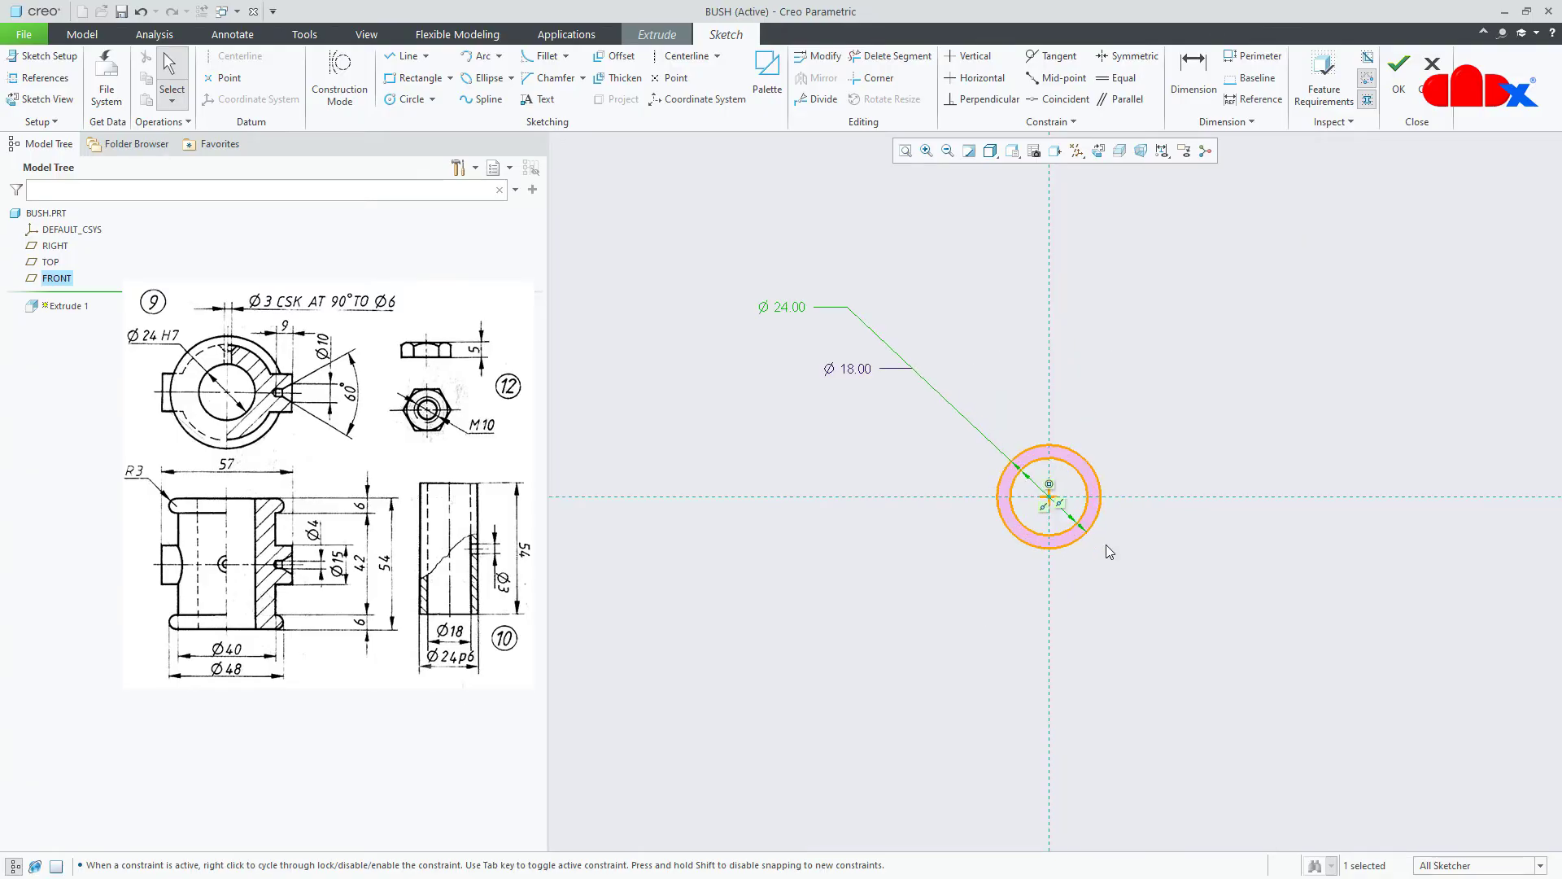
right_click(1155, 586)
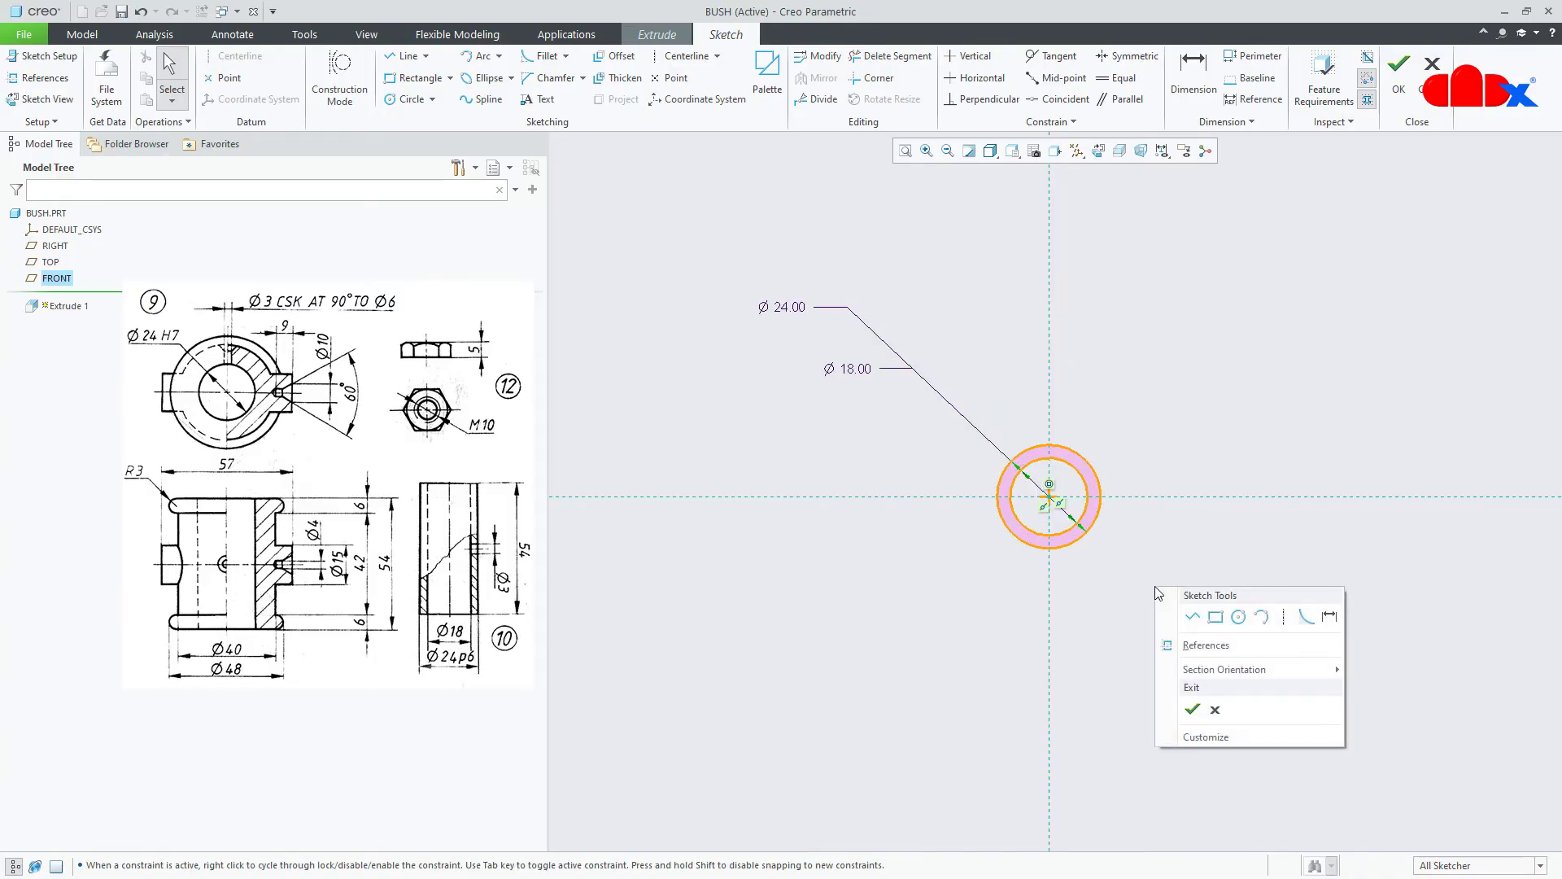
click(1193, 710)
mouse_move(1195, 711)
middle_down()
mouse_move(1069, 660)
mouse_move(1006, 702)
middle_up()
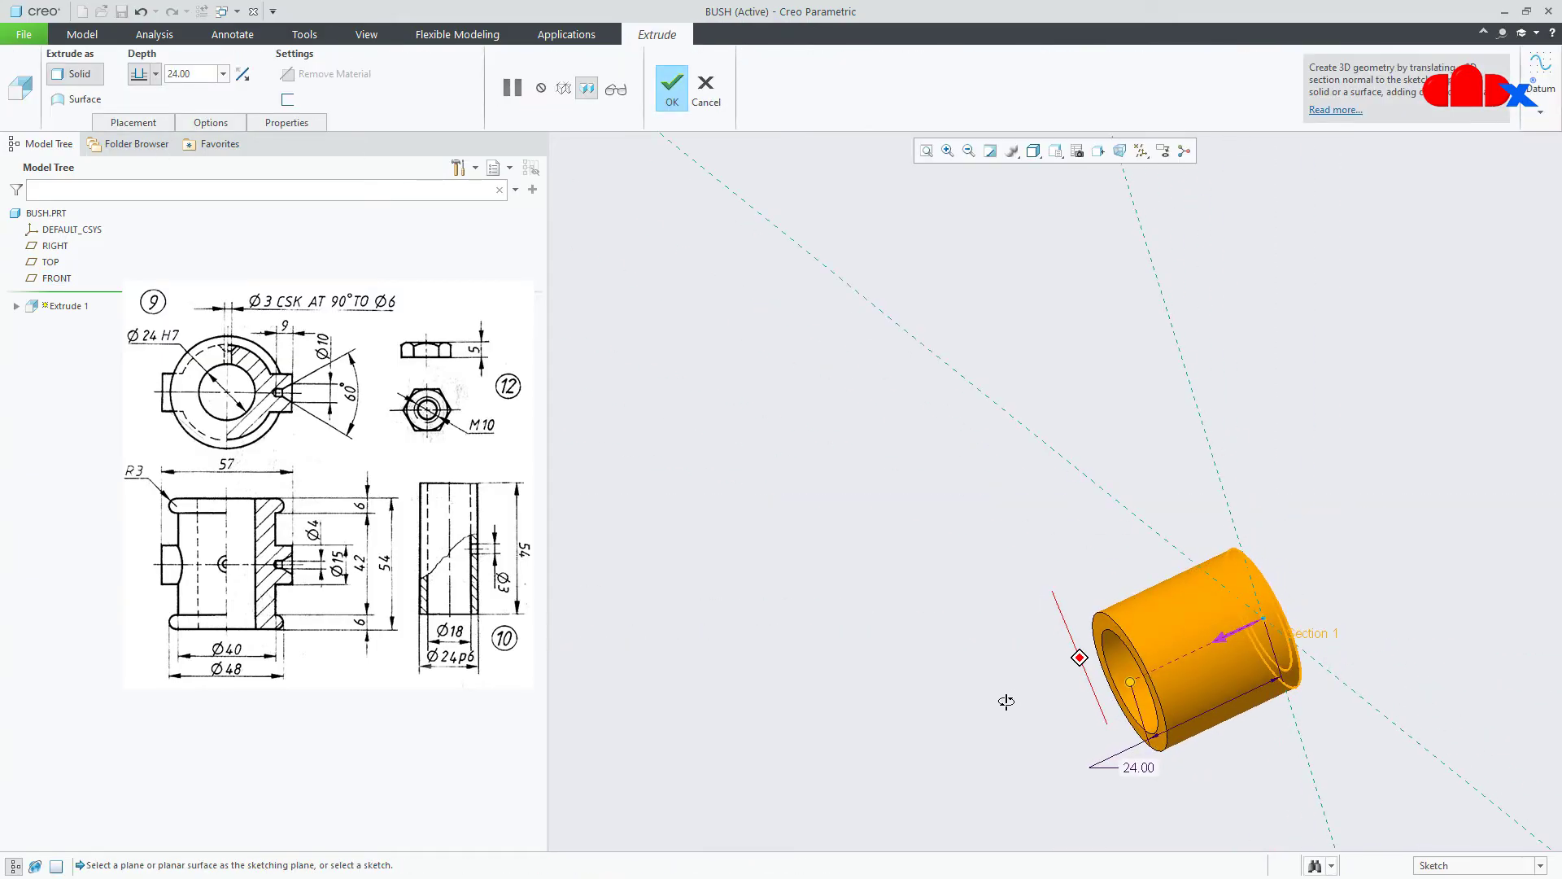
double_click(1138, 767)
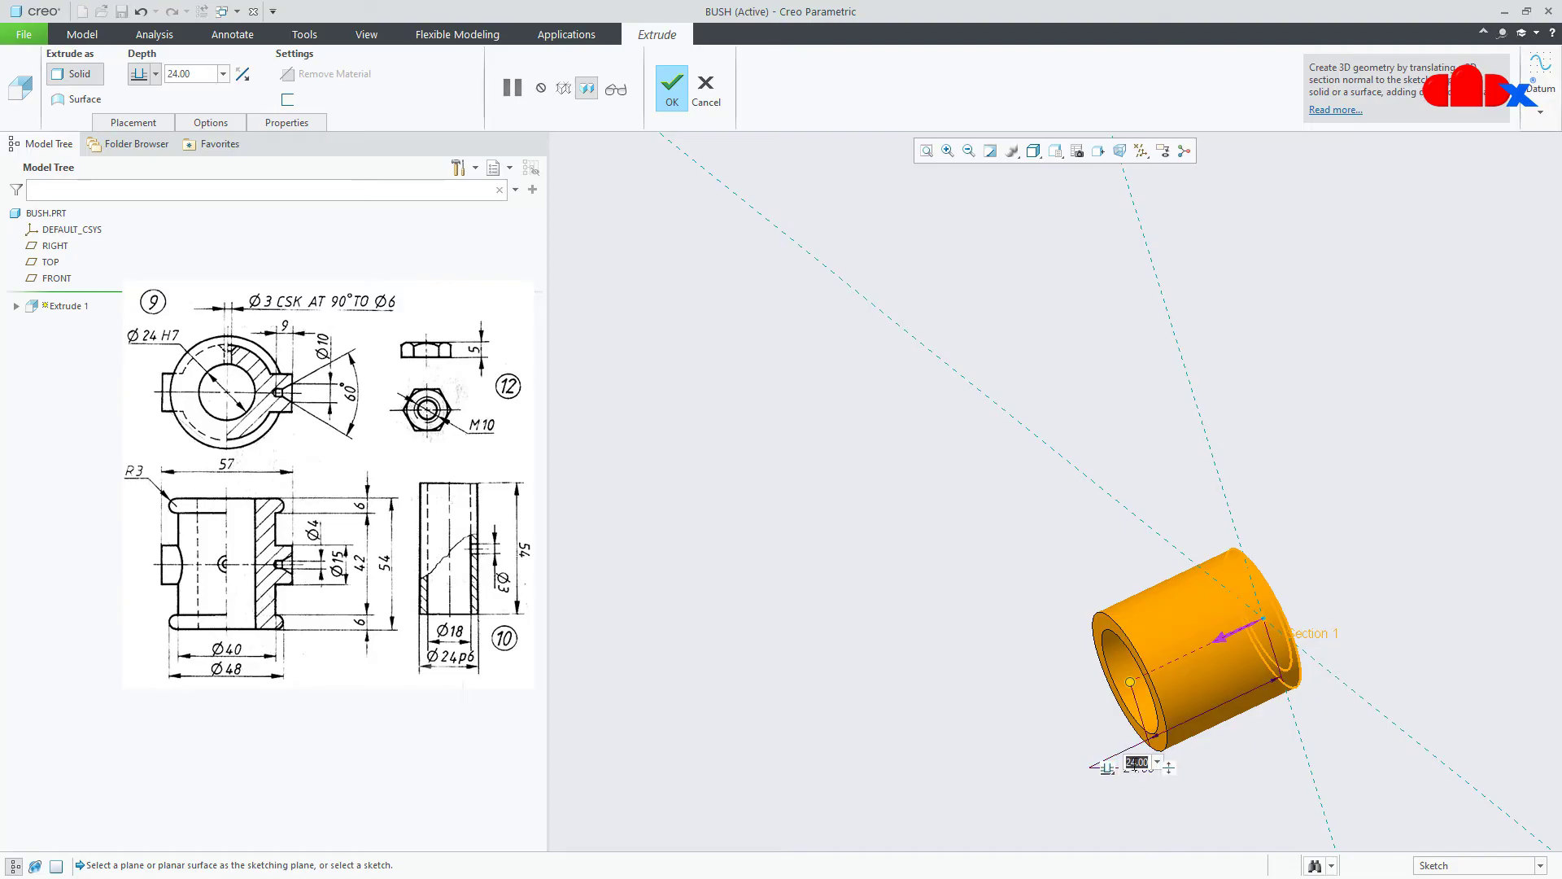
text(54)
key(Return)
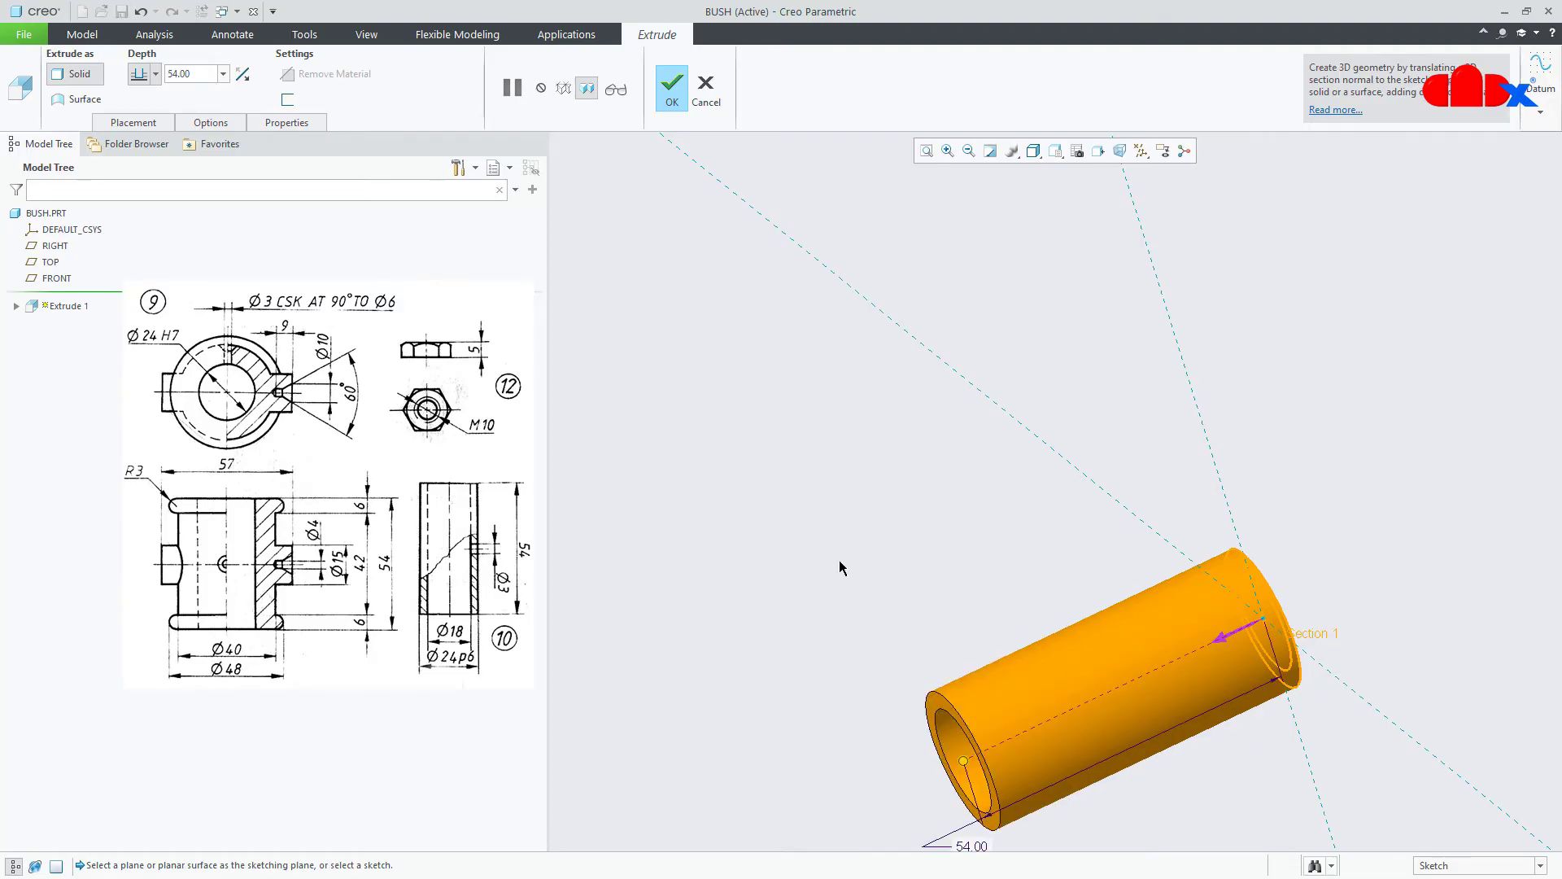
- Make the bush extrusion symmetric about the sketch plane, complete it, and restore the default view
click(157, 74)
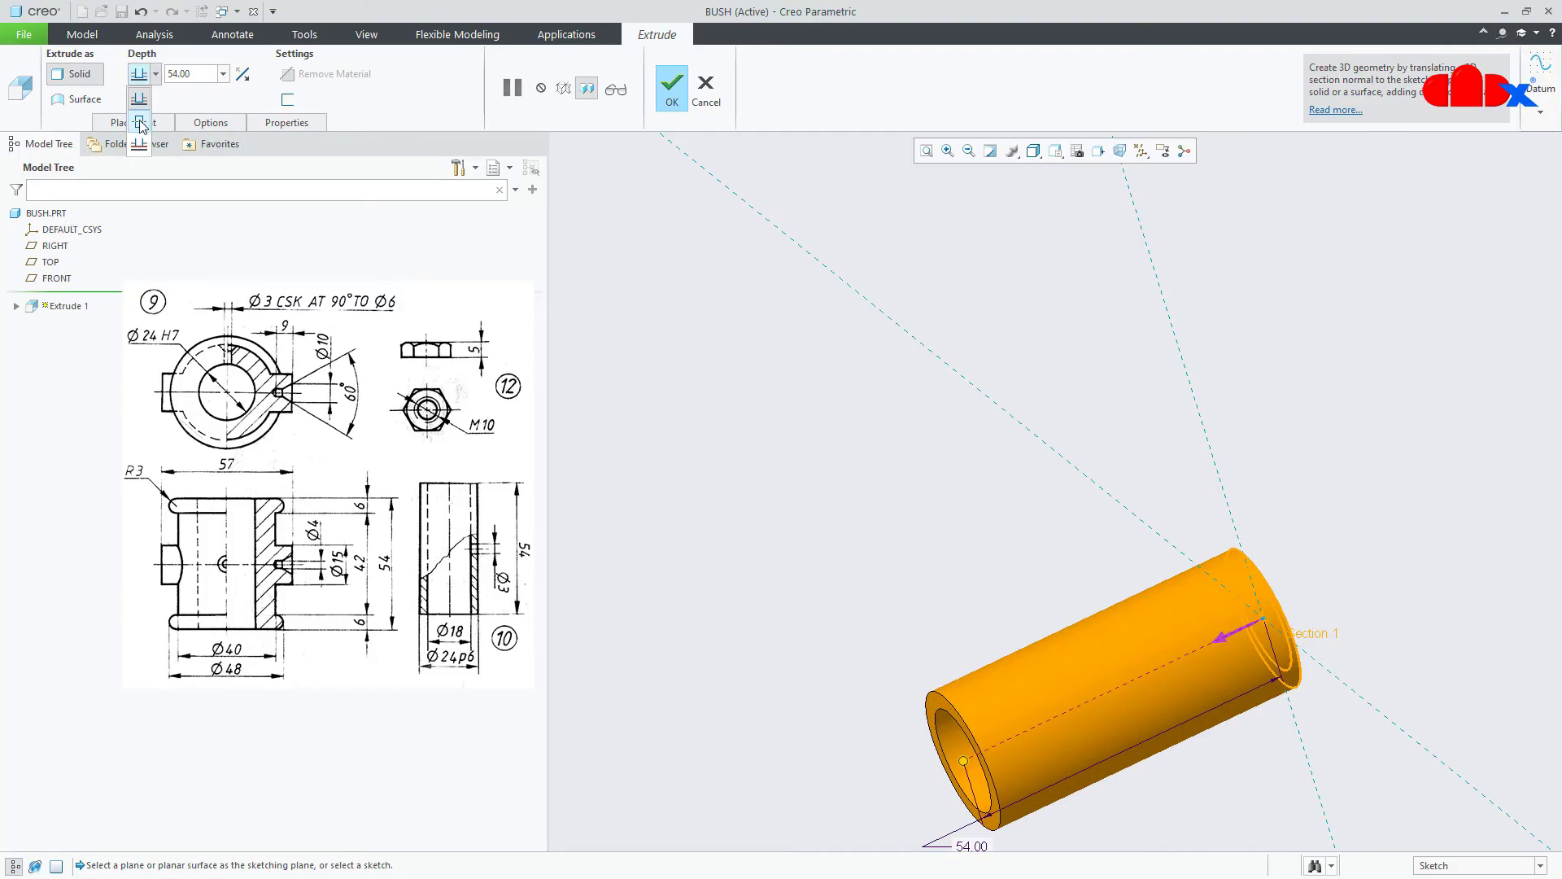
click(138, 123)
click(685, 92)
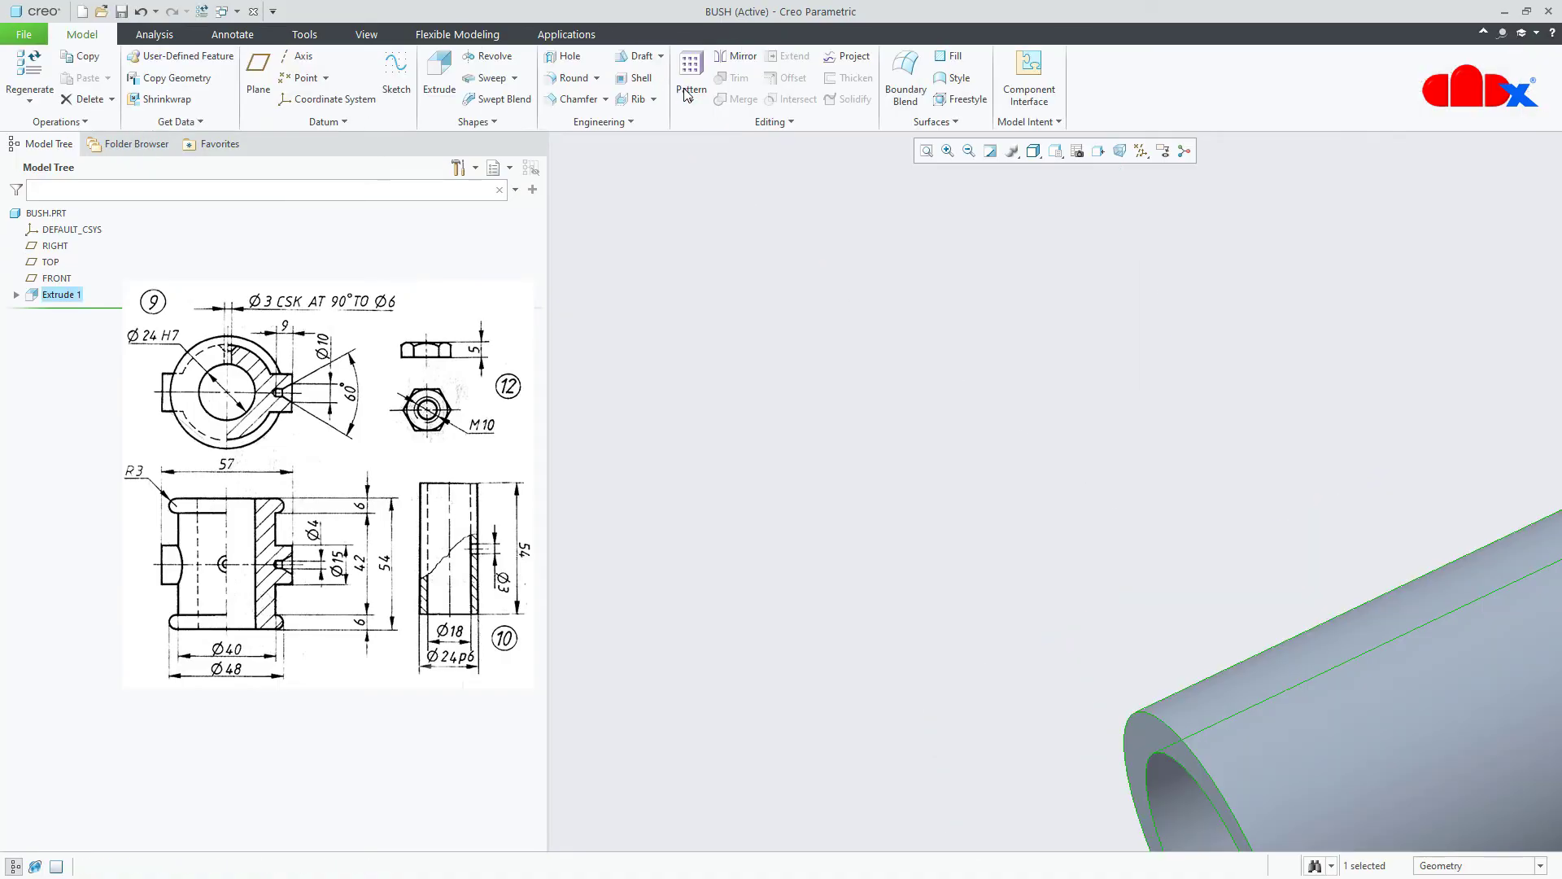
click(797, 303)
key(ctrl+d)
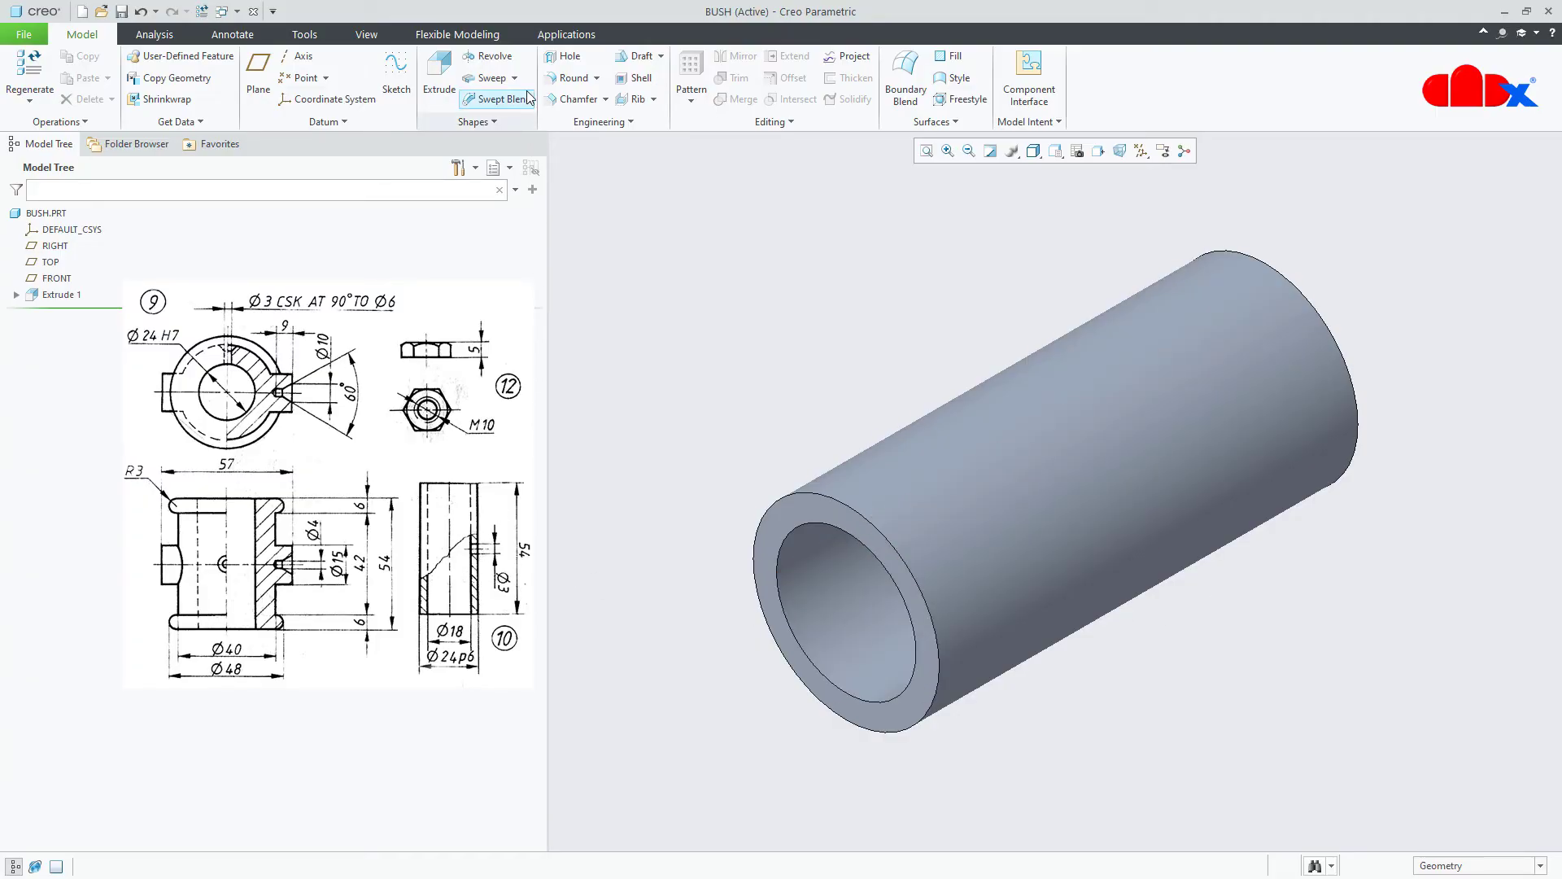
- Place a simple hole on the bush's outer cylindrical surface, display the datum planes, and reference the hole to the RIGHT and FRONT planes
click(567, 57)
click(1028, 407)
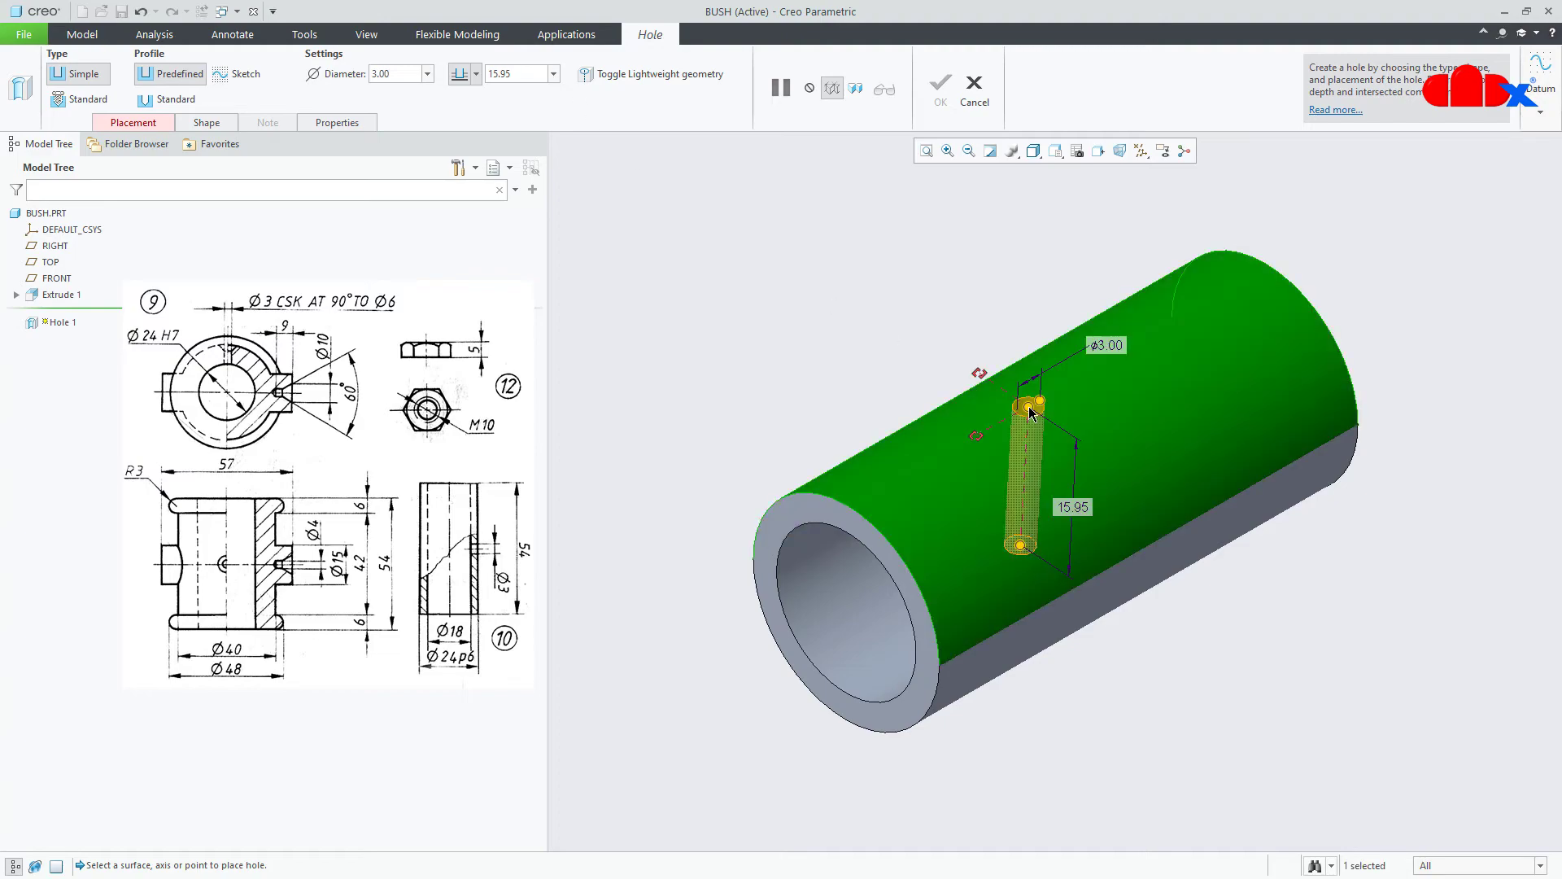
click(1142, 152)
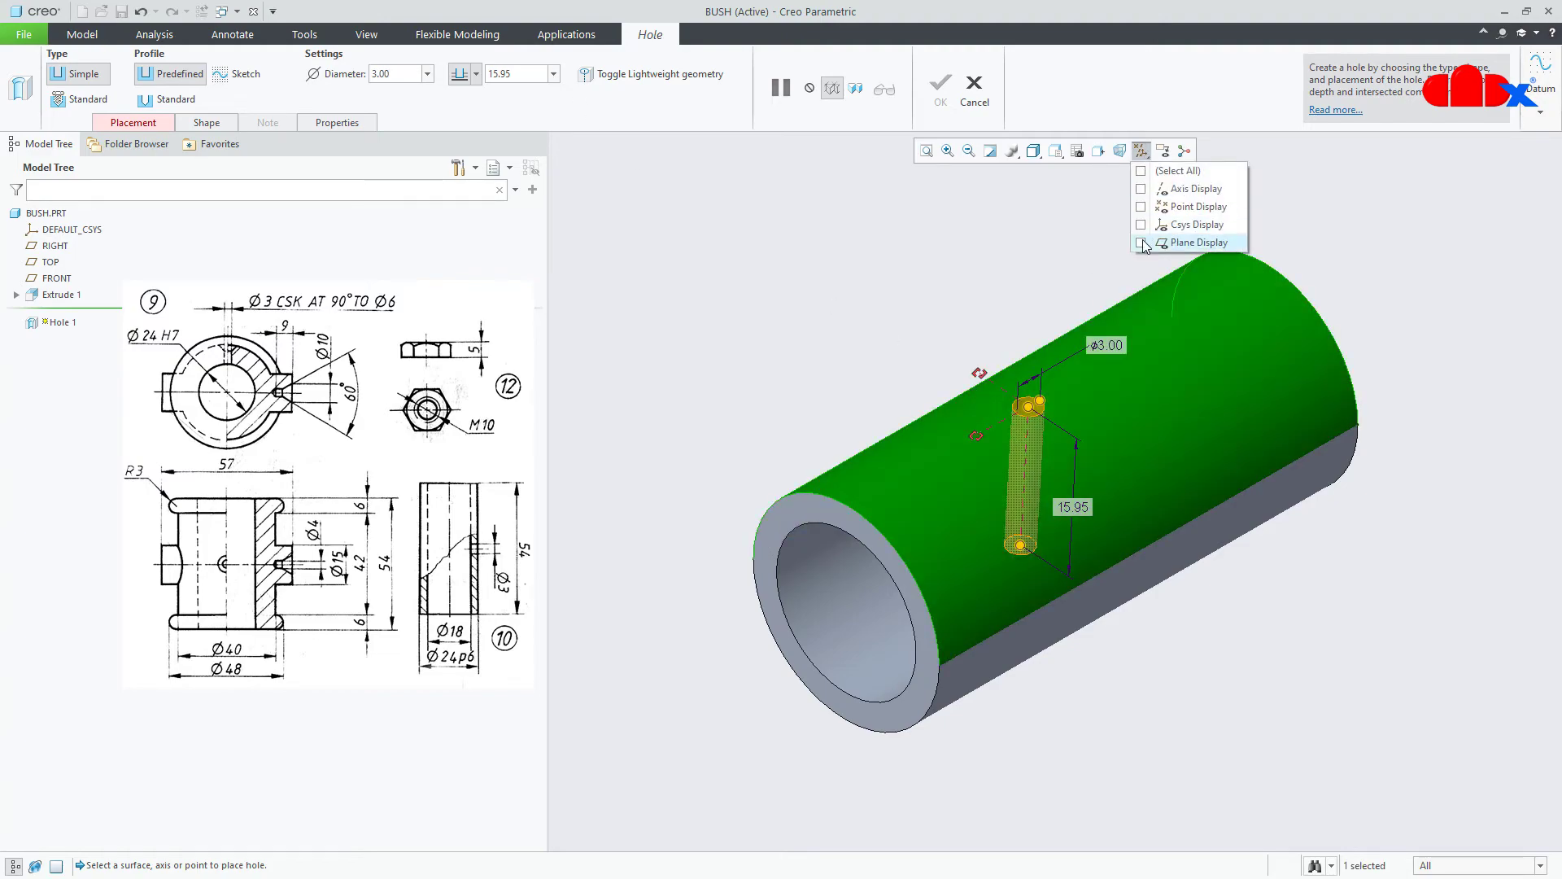
click(1195, 243)
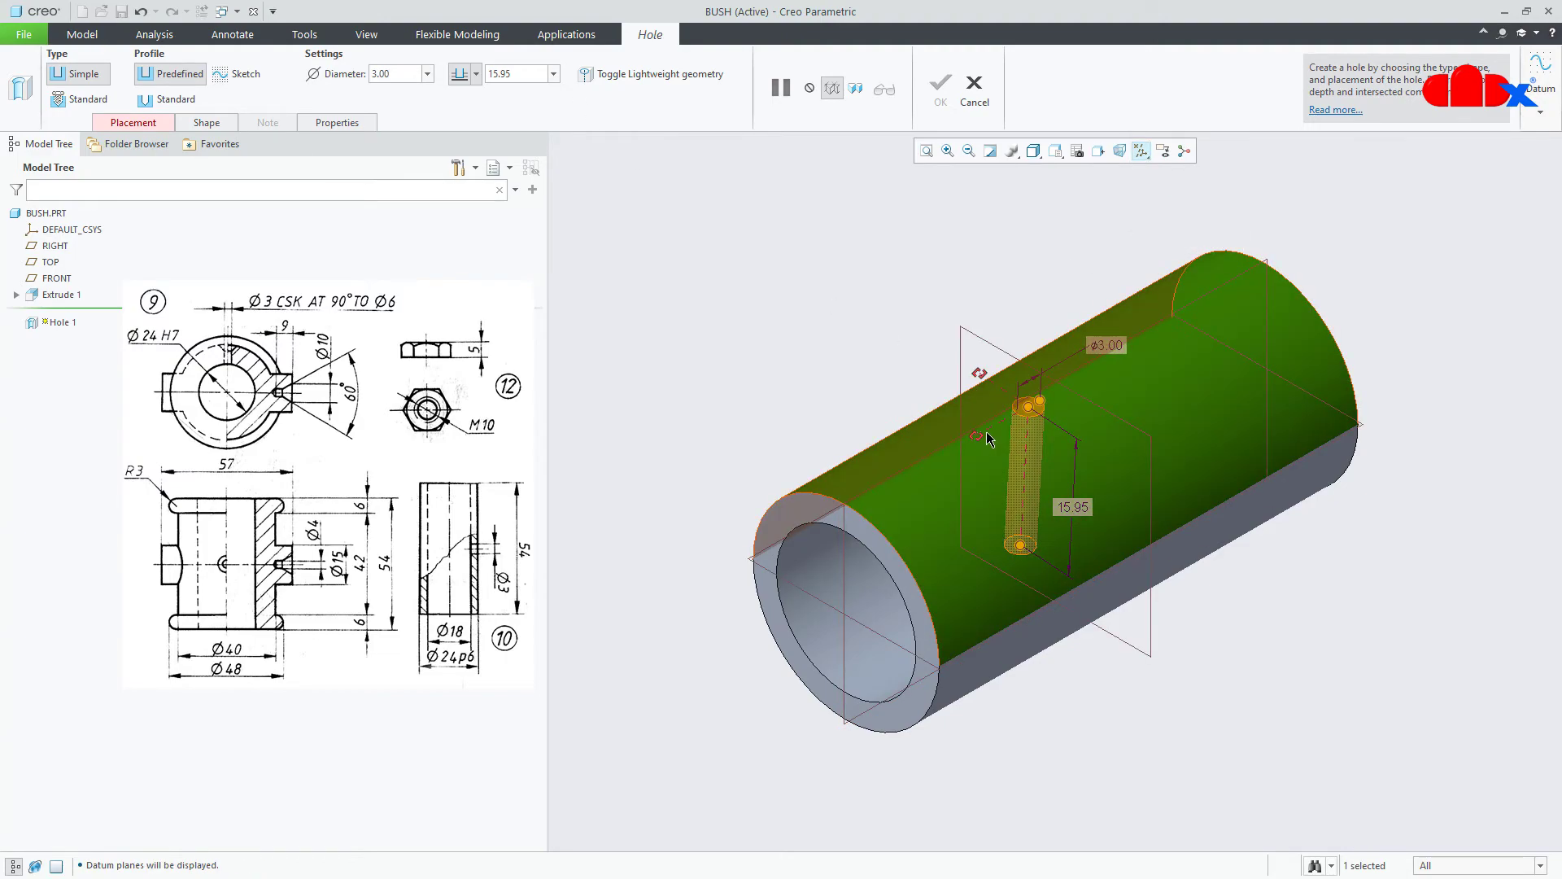
drag(977, 436, 847, 574)
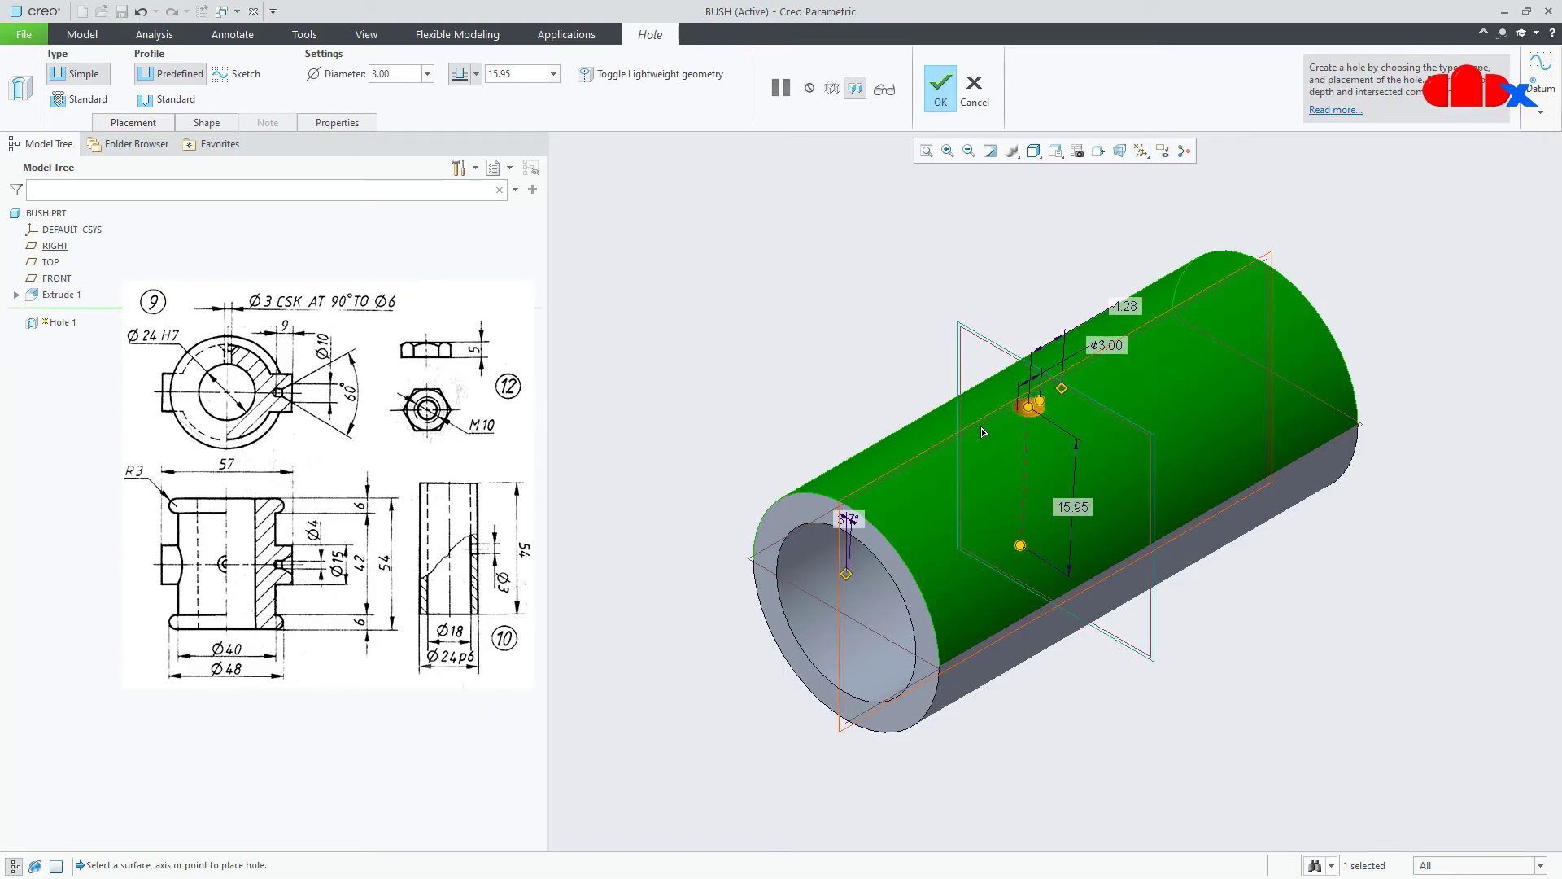
- Set the hole's offset from the FRONT plane to 0
double_click(1126, 306)
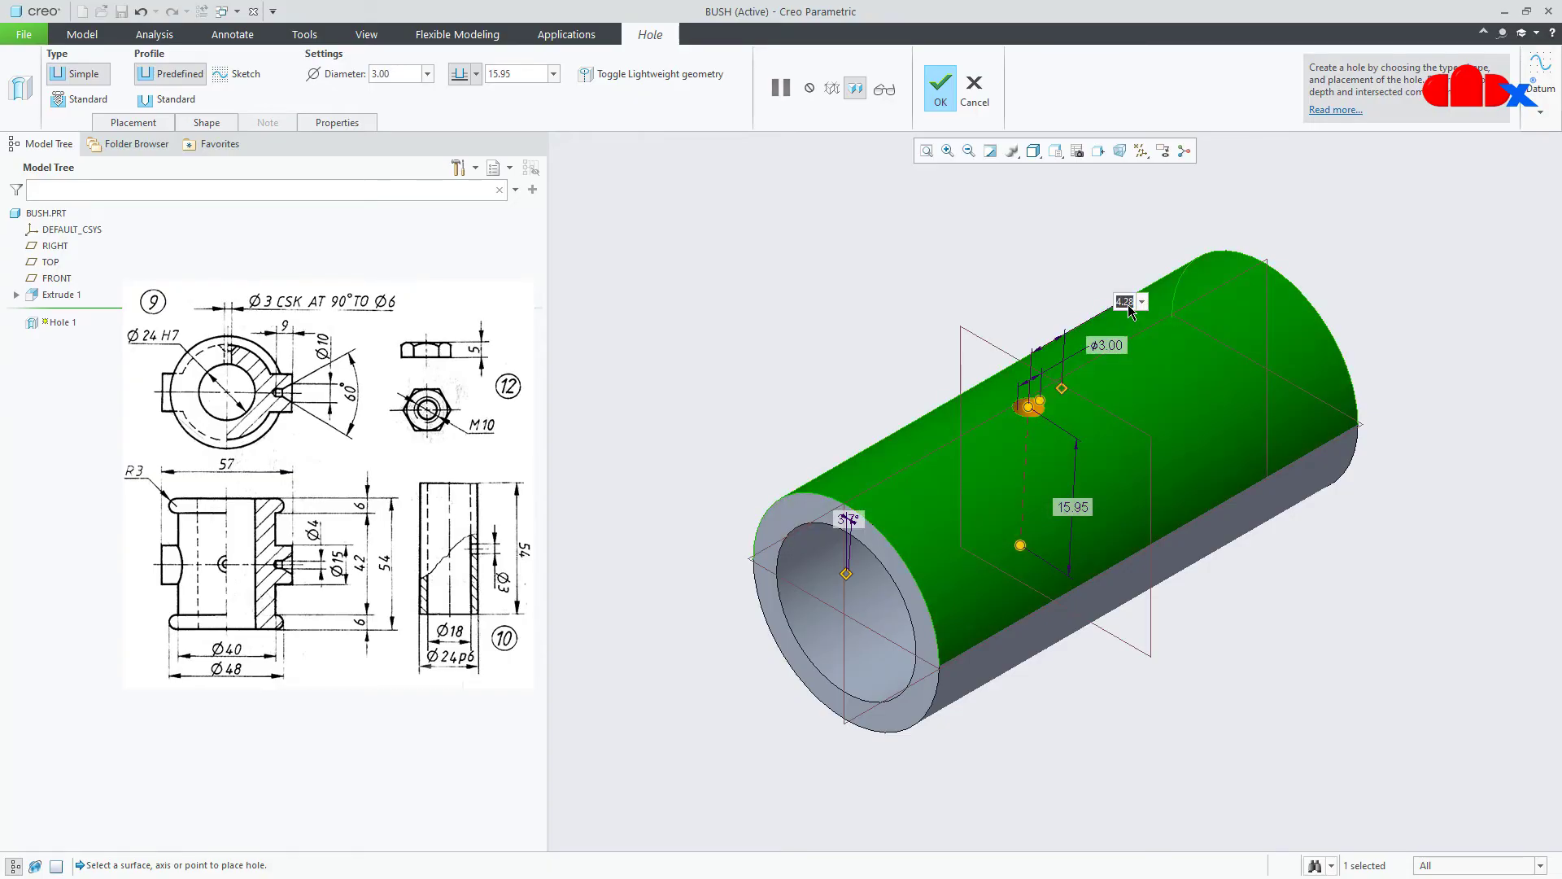
text(0)
key(Return)
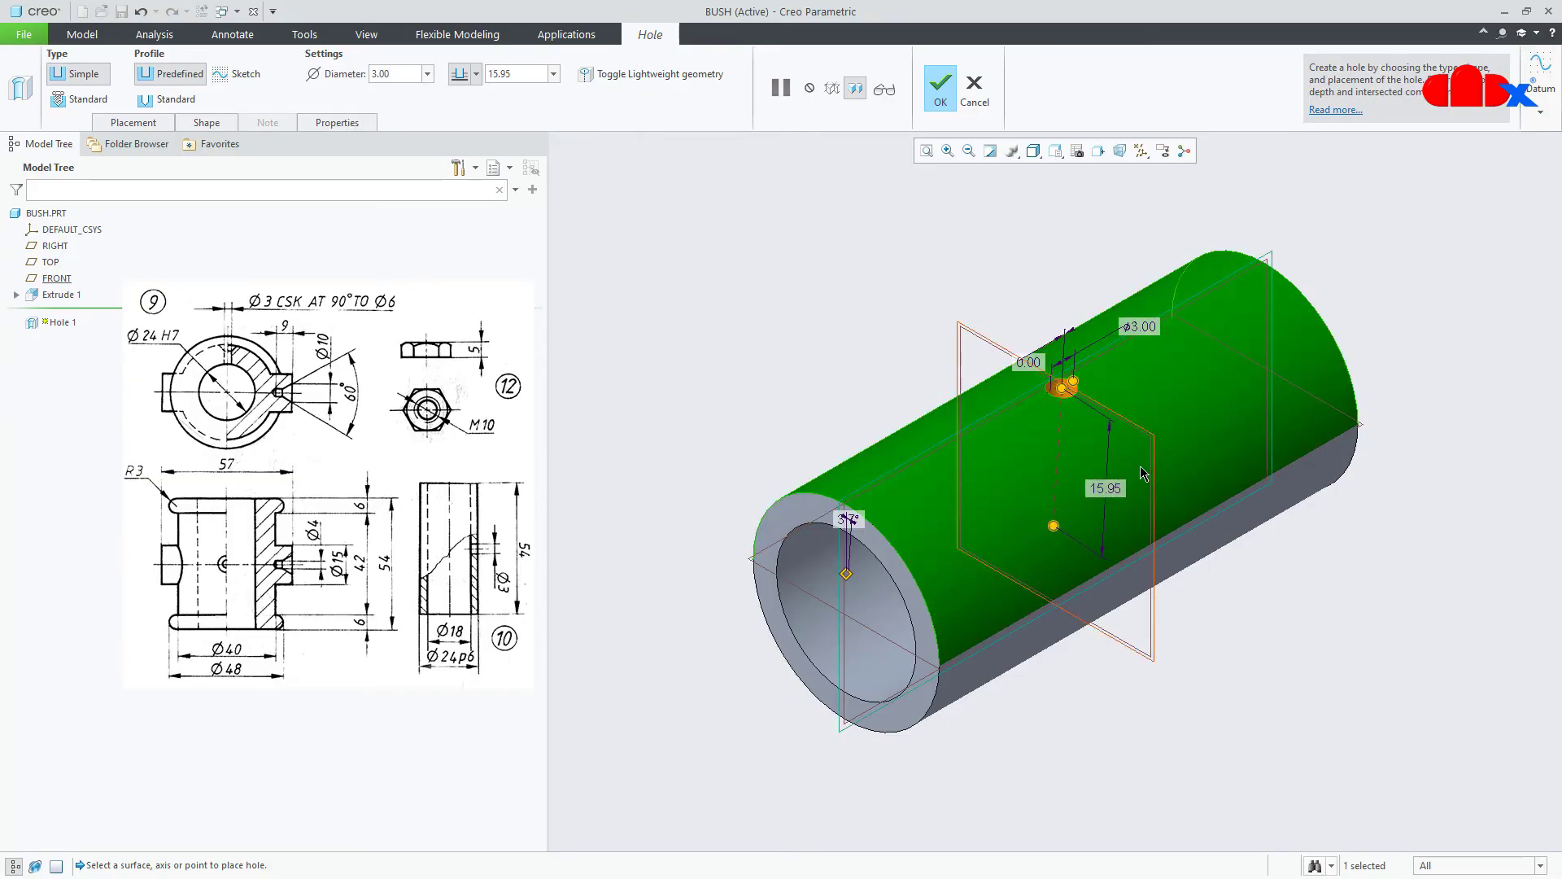
- Set the angular offset of the 3 mm radial hole in the bush to 0°
mouse_move(1142, 469)
middle_down()
mouse_move(1164, 452)
mouse_move(1133, 464)
middle_up()
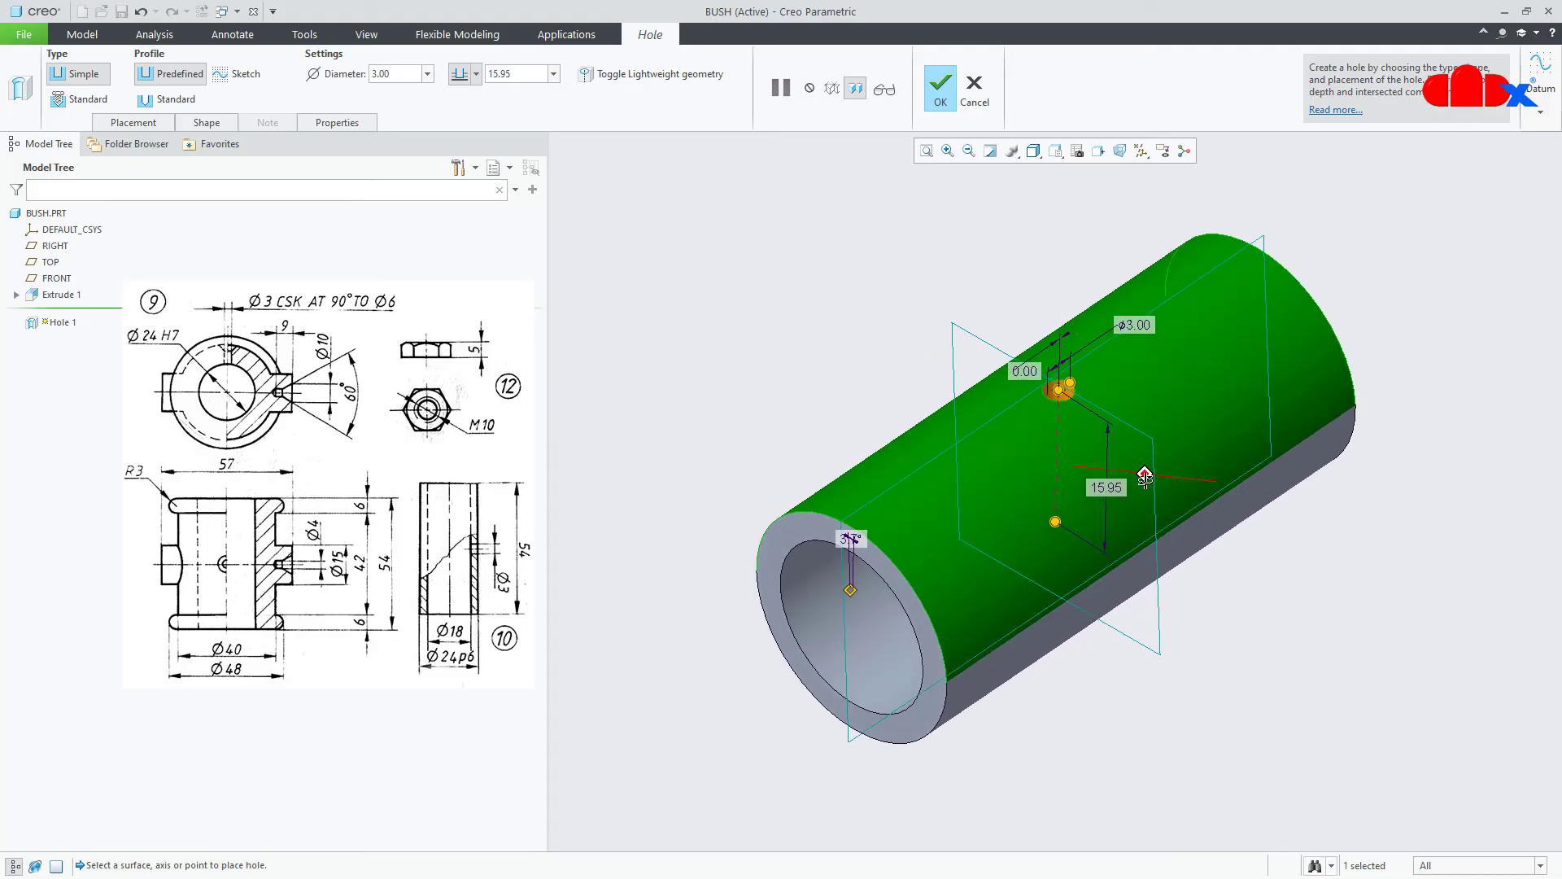
double_click(848, 541)
key(Return)
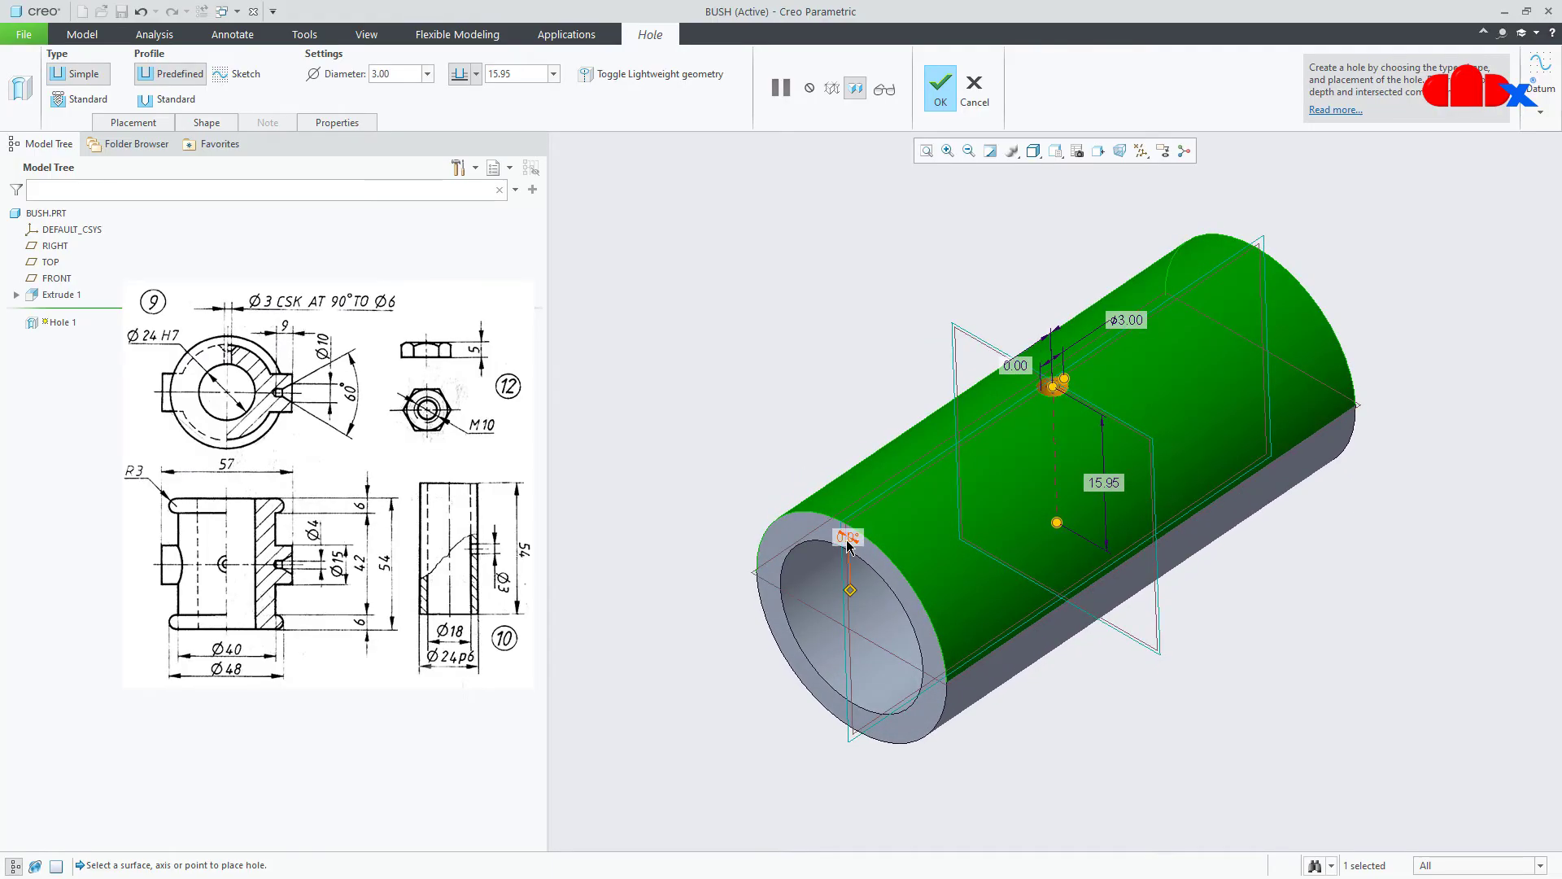
middle_drag(993, 515, 1111, 444)
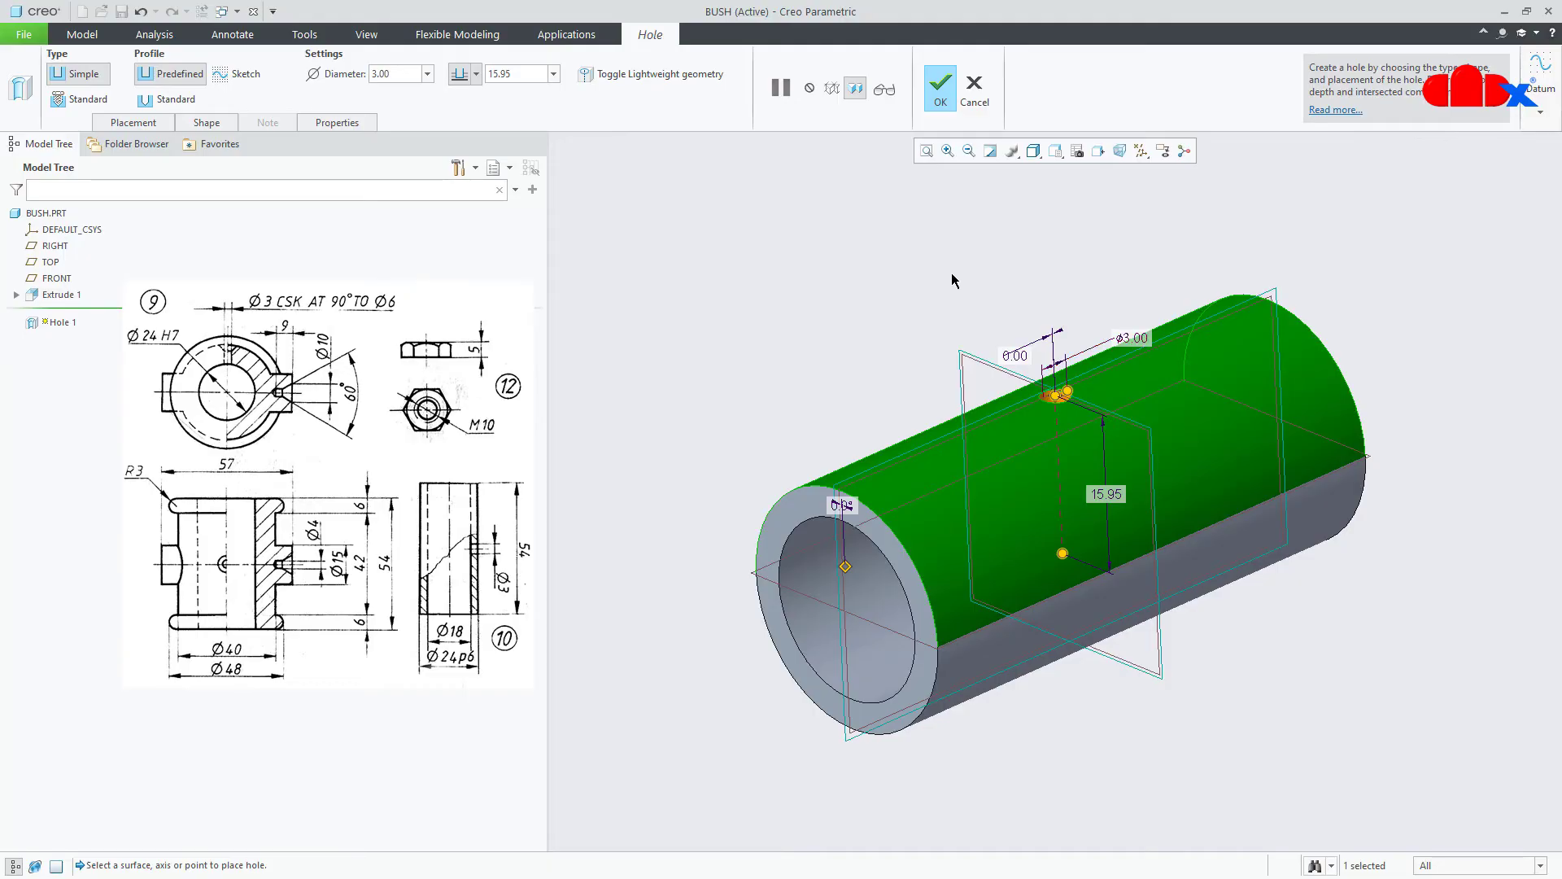
- Set the hole depth to the To Next option, complete the hole and restore the default view orientation
click(476, 76)
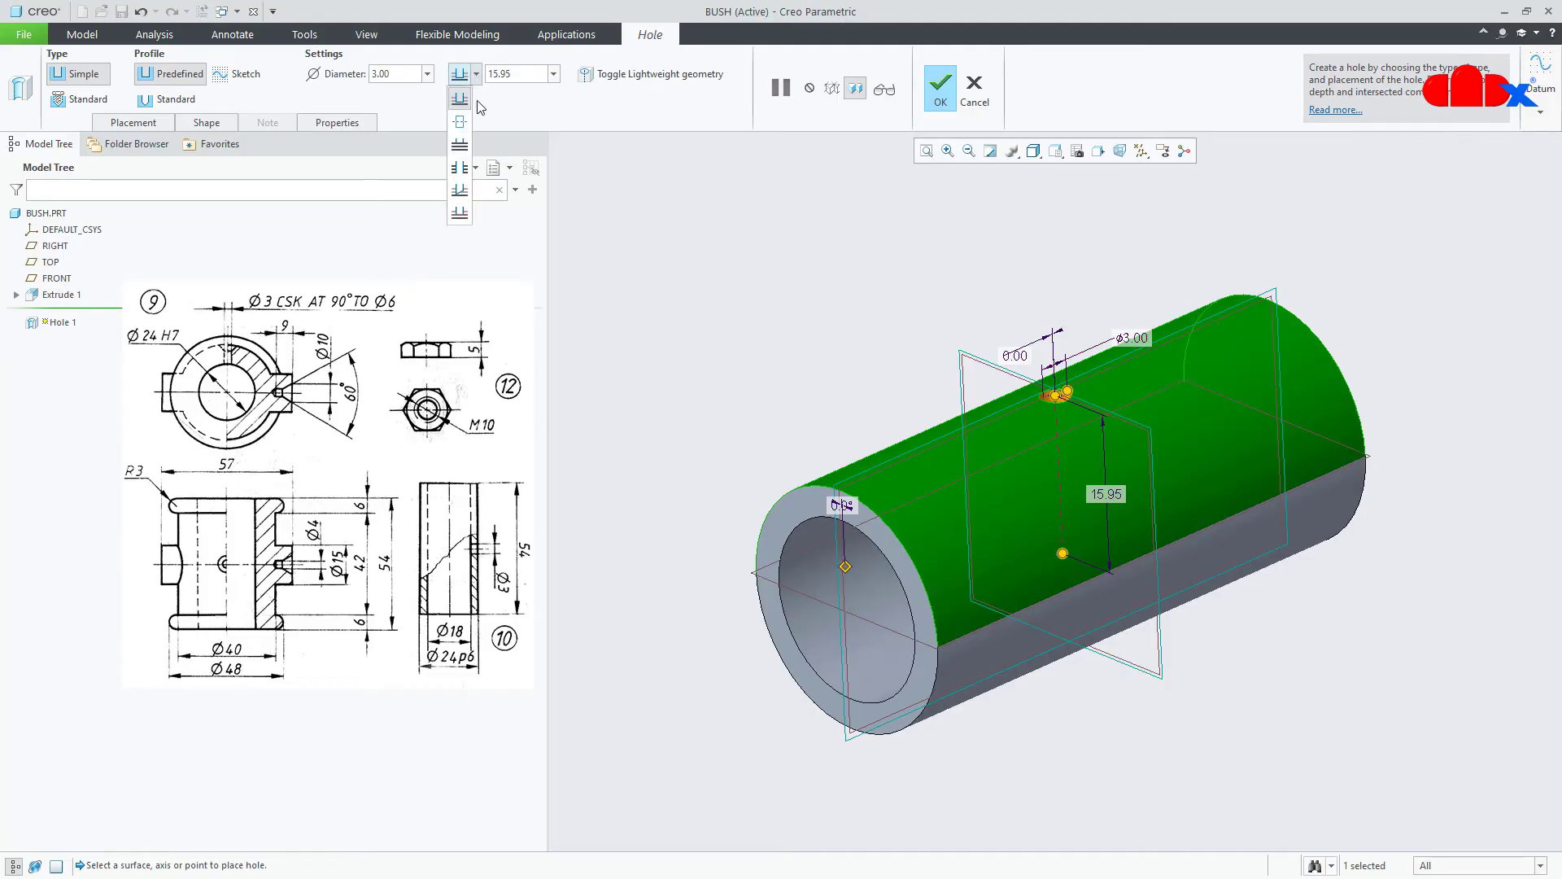
click(468, 151)
click(936, 91)
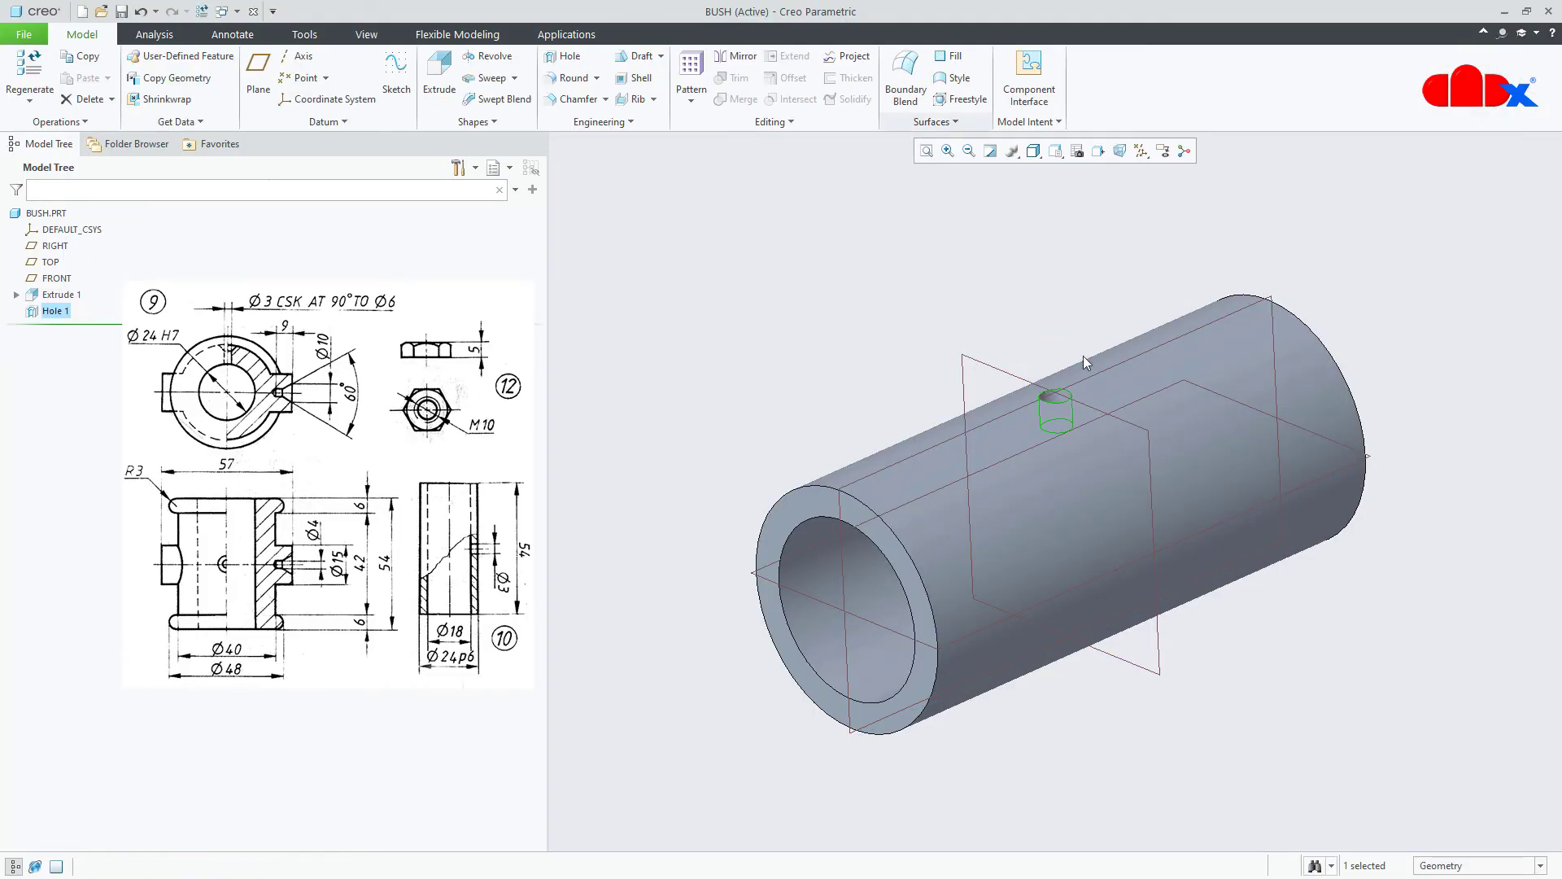
middle_drag(1082, 355, 1281, 631)
click(1281, 632)
key(ctrl+d)
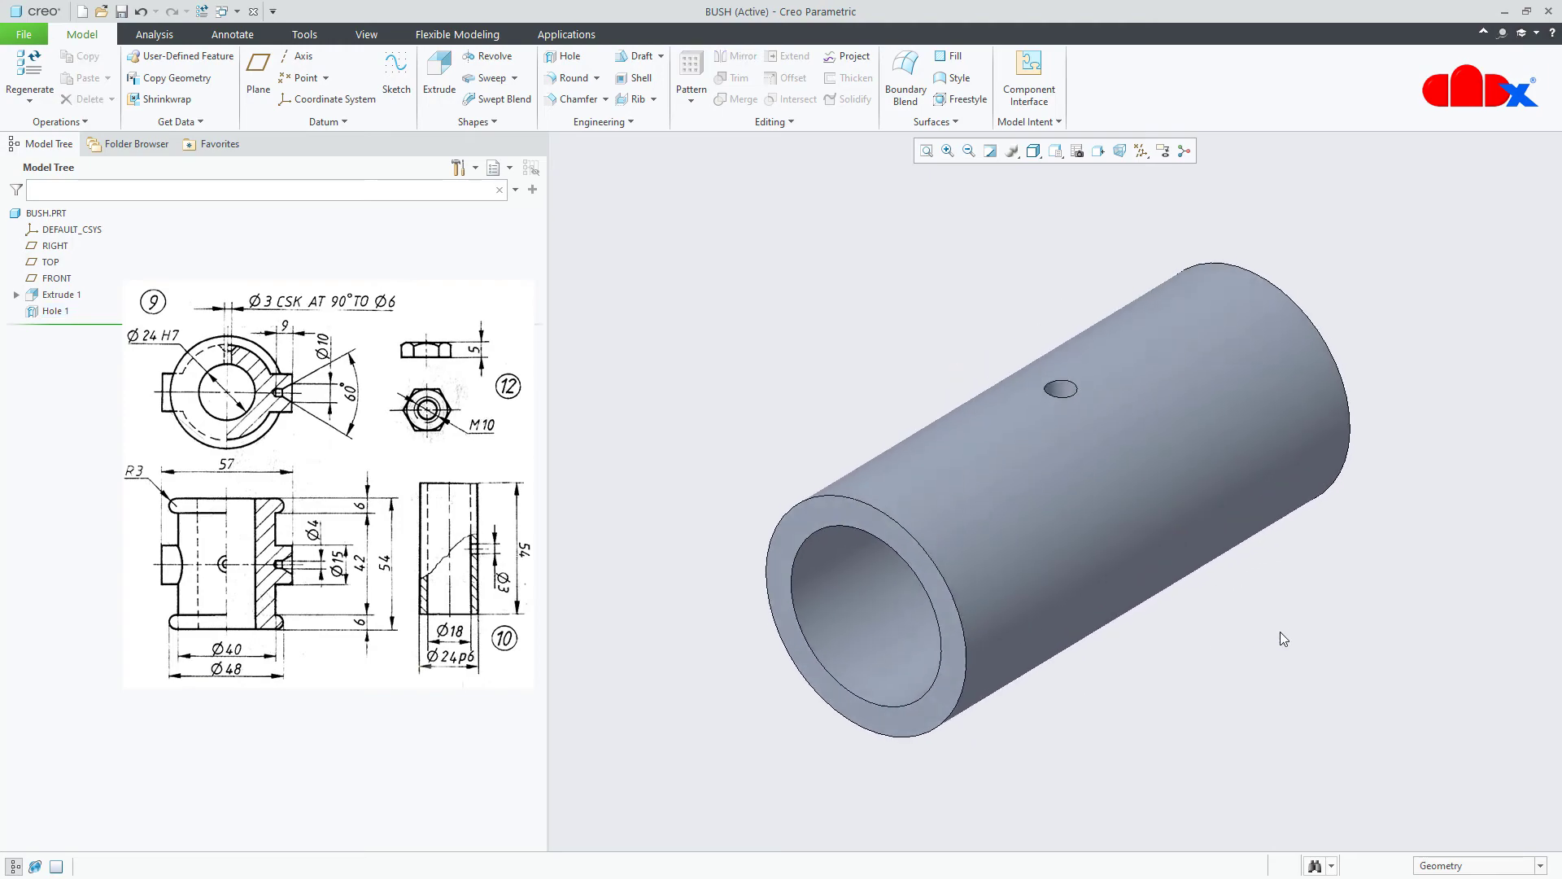
- Turn off the datum plane display and save the BUSH part
click(1144, 154)
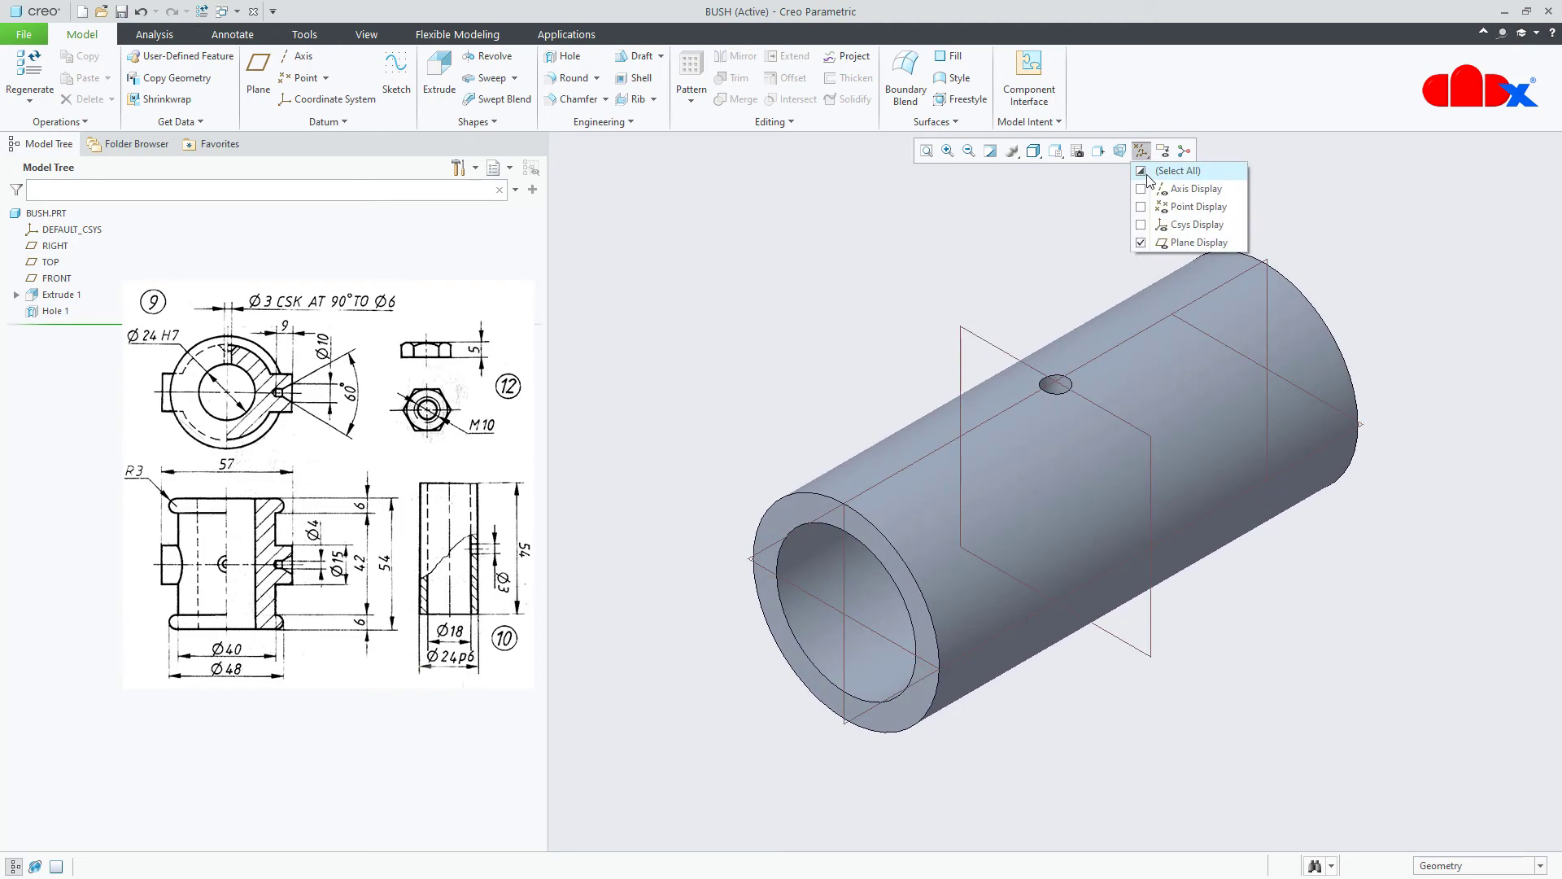
click(1171, 243)
click(1254, 735)
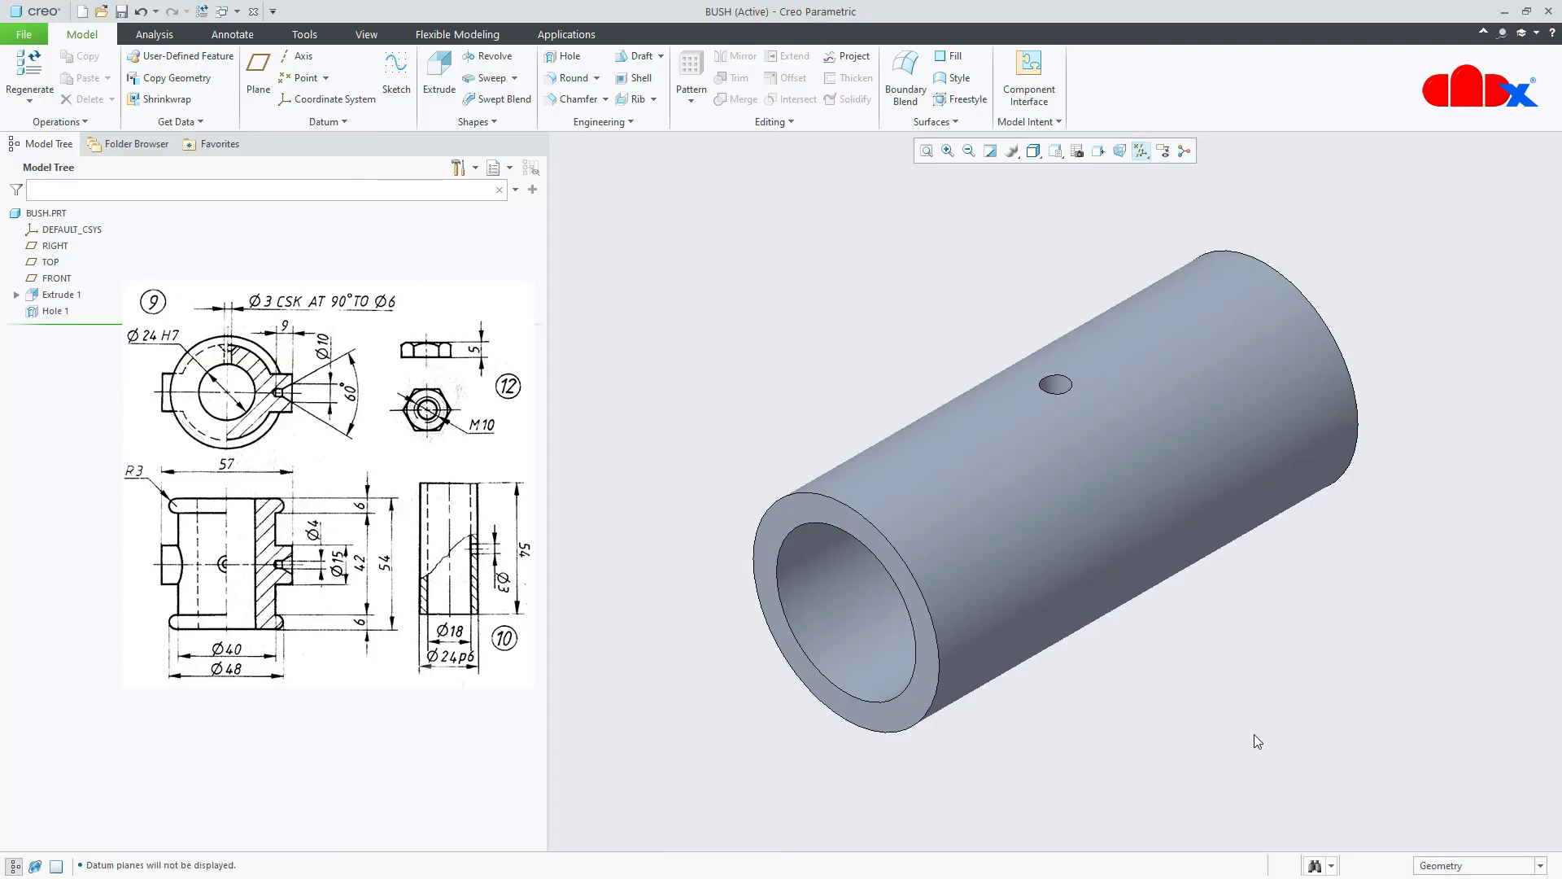
key(ctrl+s)
key(Return)
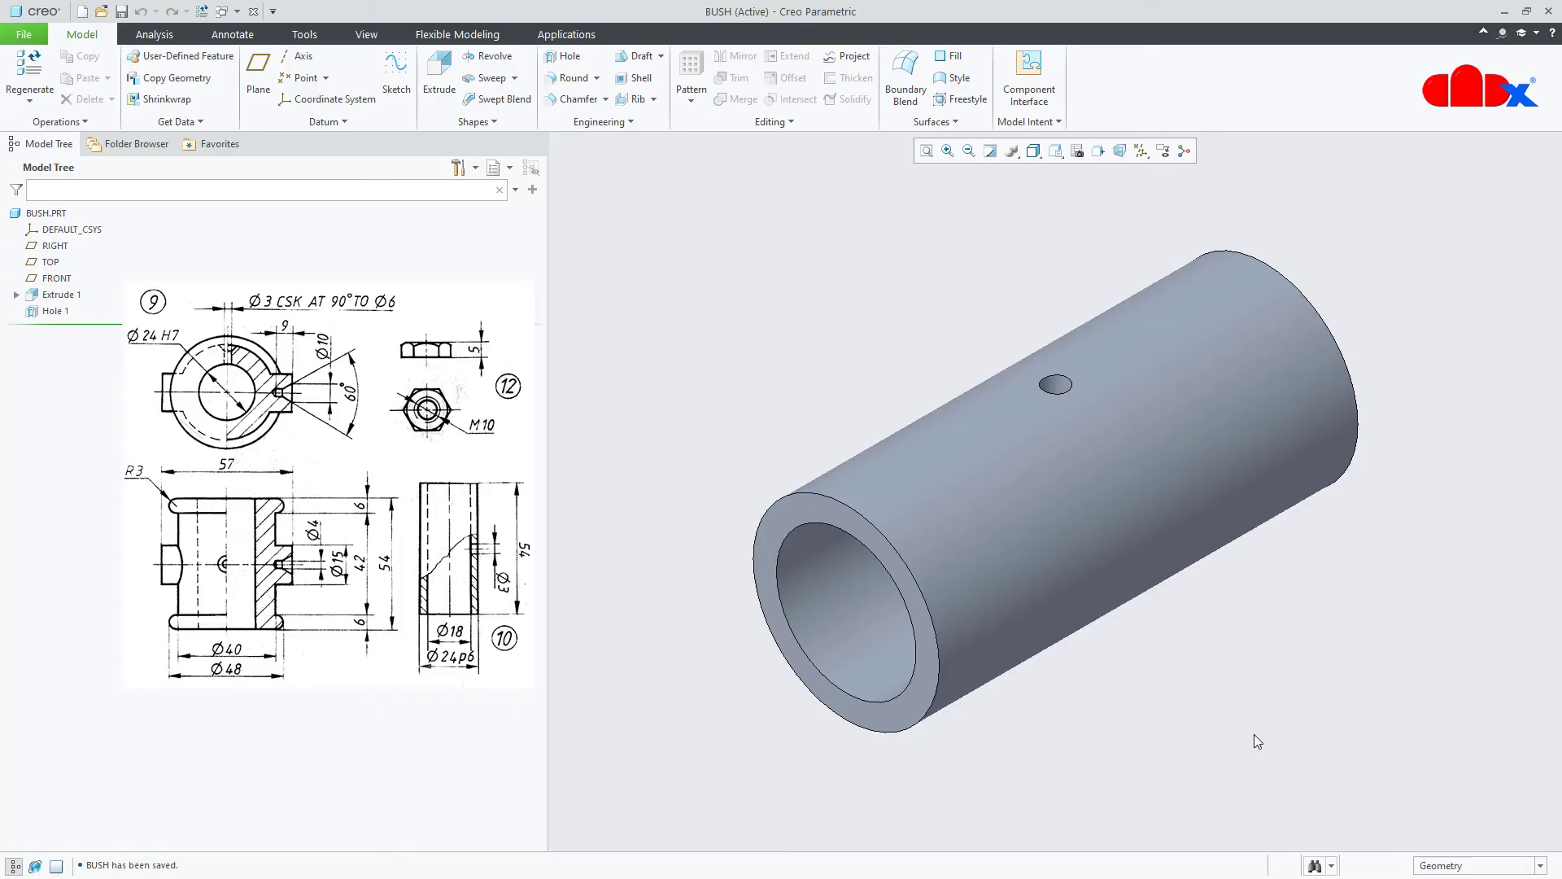
- Create a new solid part named lock-nut from the solid_part_mmks template and maximize its window
click(83, 12)
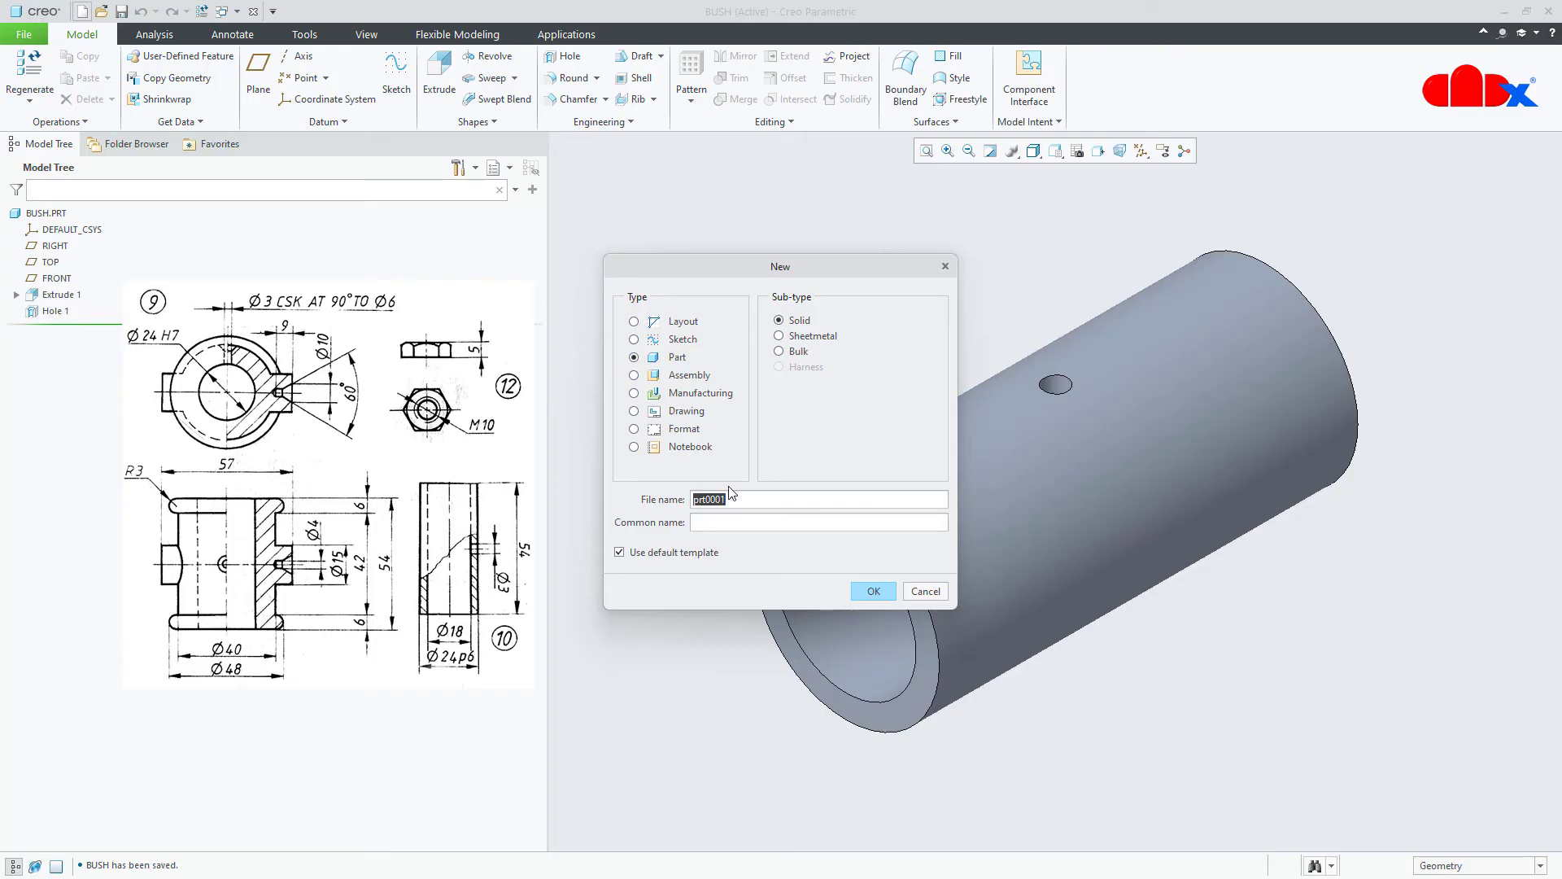
text(lock-nut)
click(874, 590)
scroll(749, 398, down, 3)
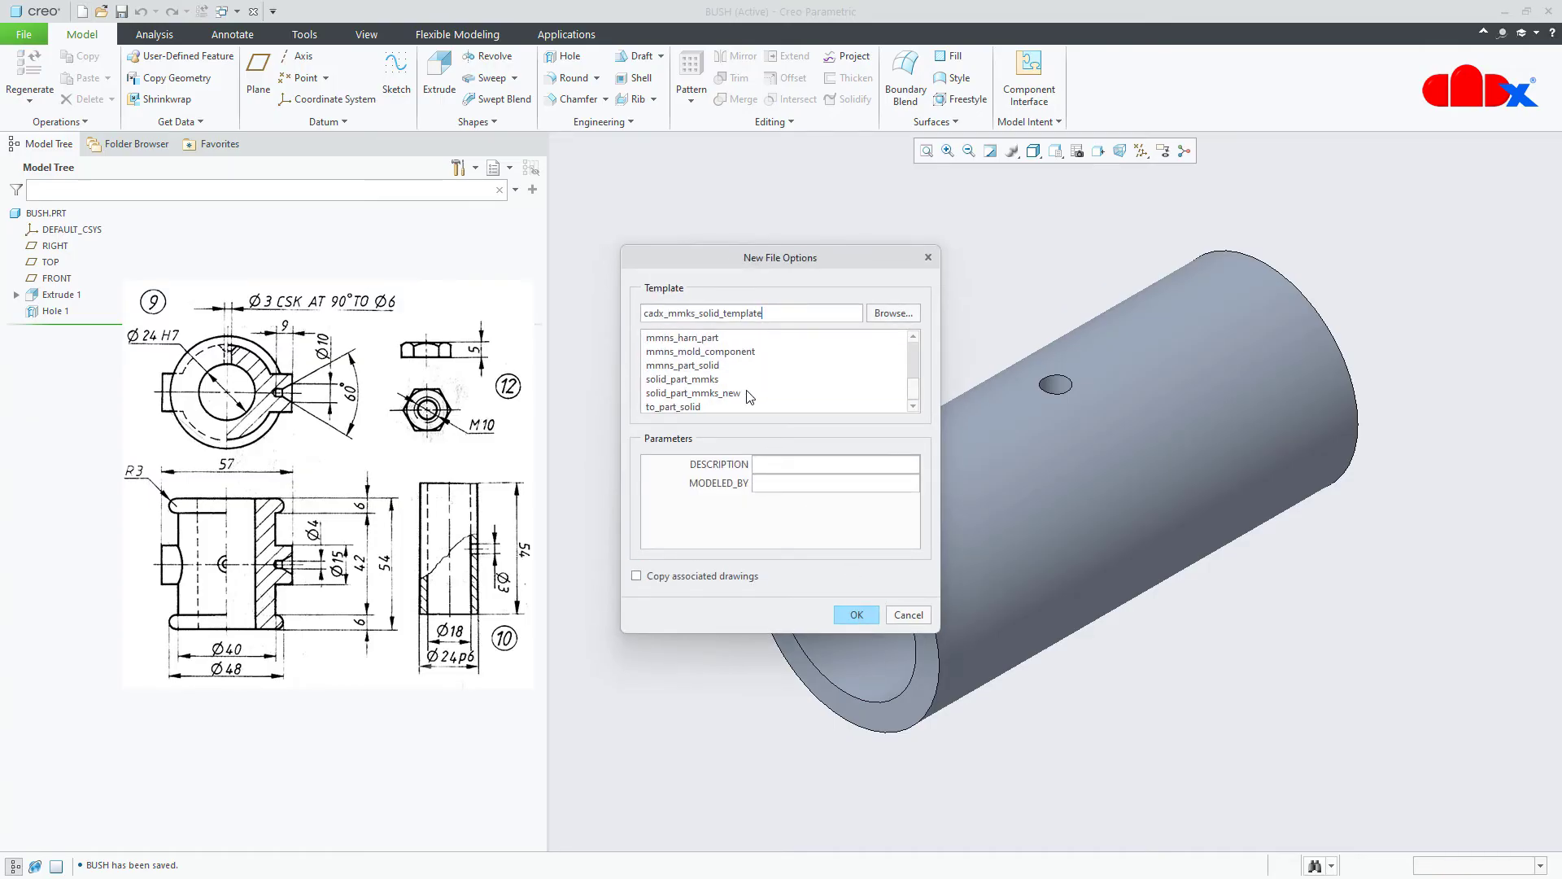
click(710, 378)
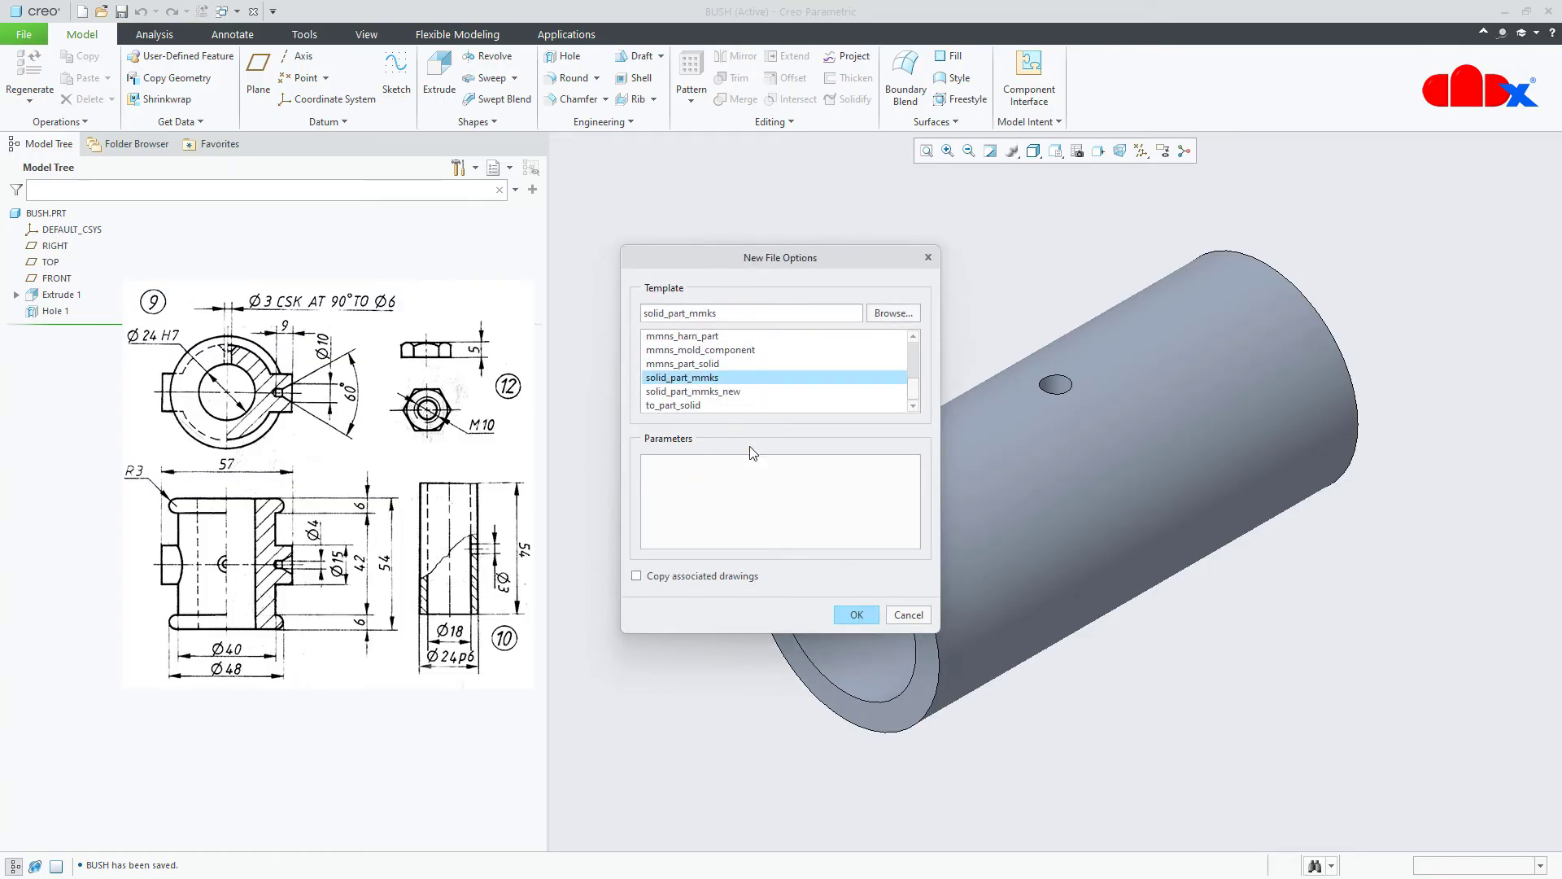
click(855, 615)
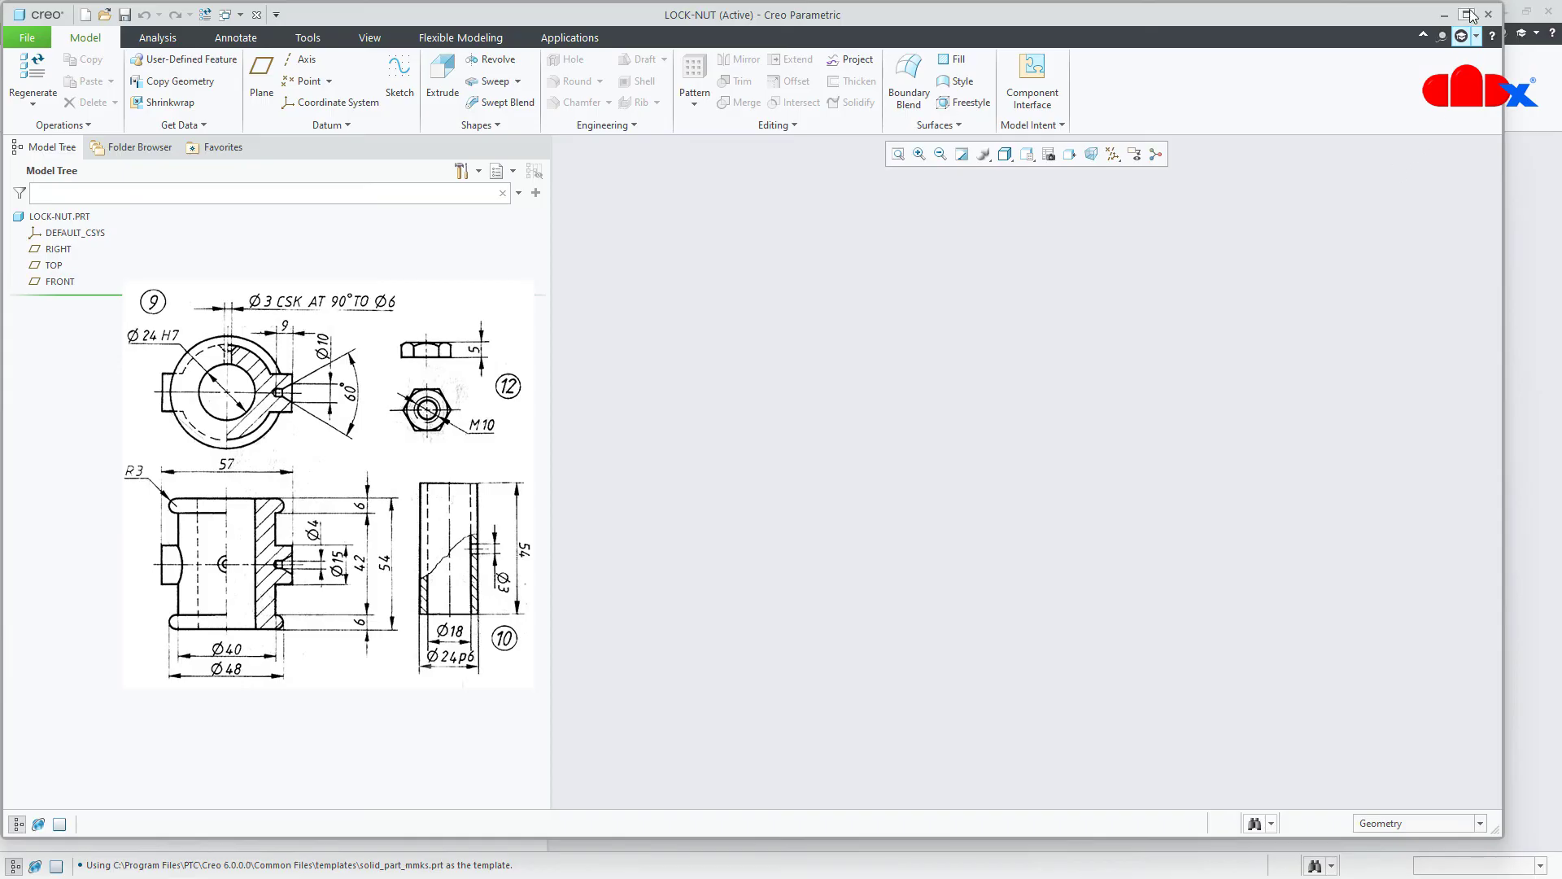
click(1473, 15)
- Turn on the display of all datum features in the lock-nut part
click(1143, 150)
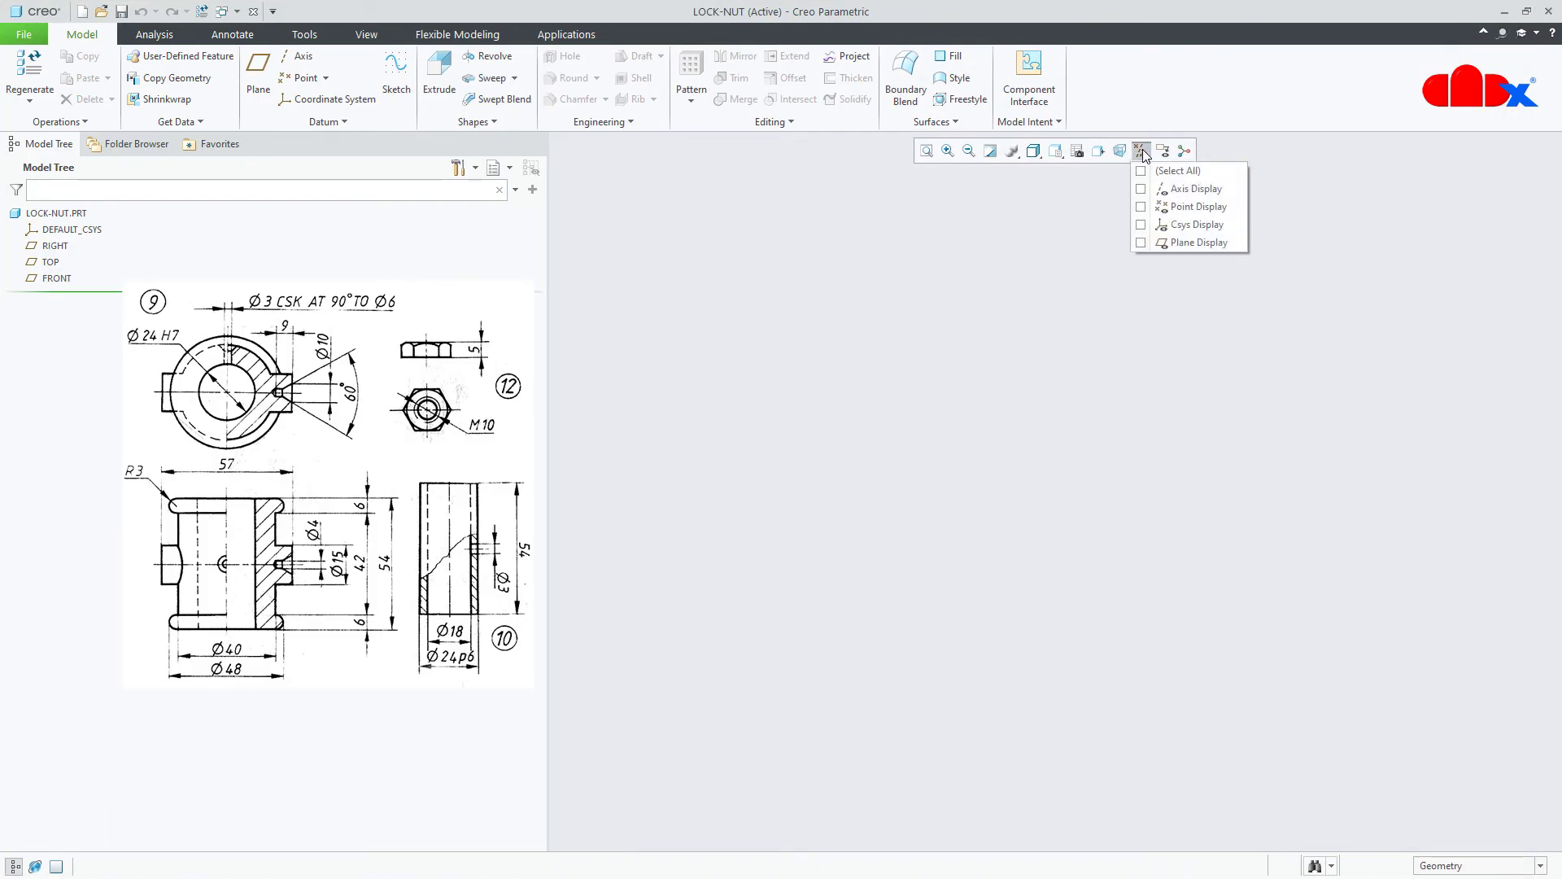
click(1142, 171)
click(1113, 696)
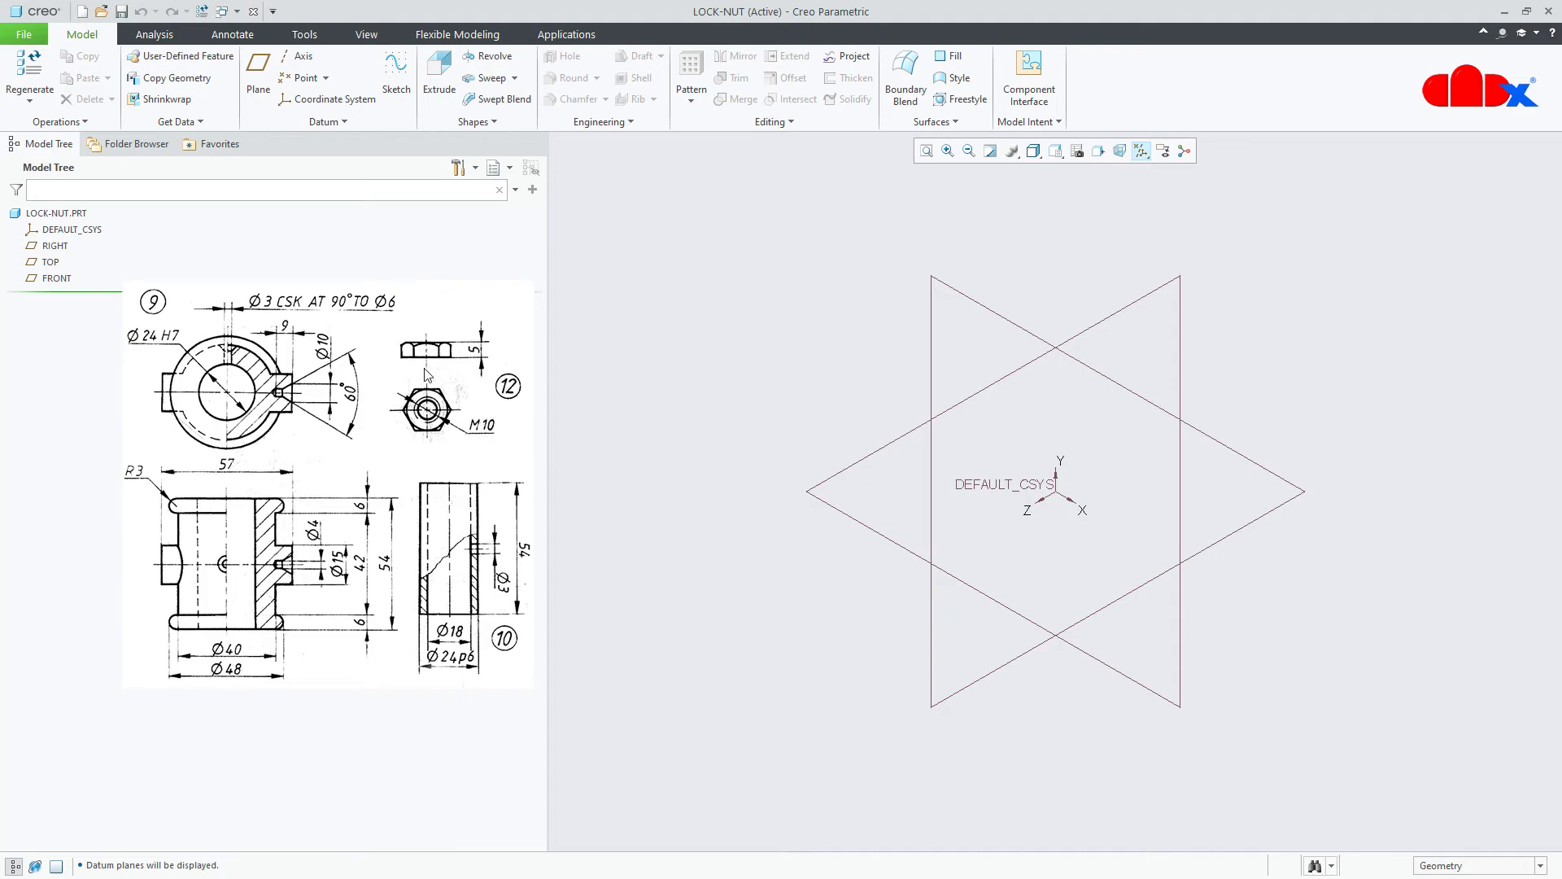
- Start an extrude sketch on the RIGHT plane, orient the view to the sketch and turn off all datum display
click(440, 77)
click(53, 244)
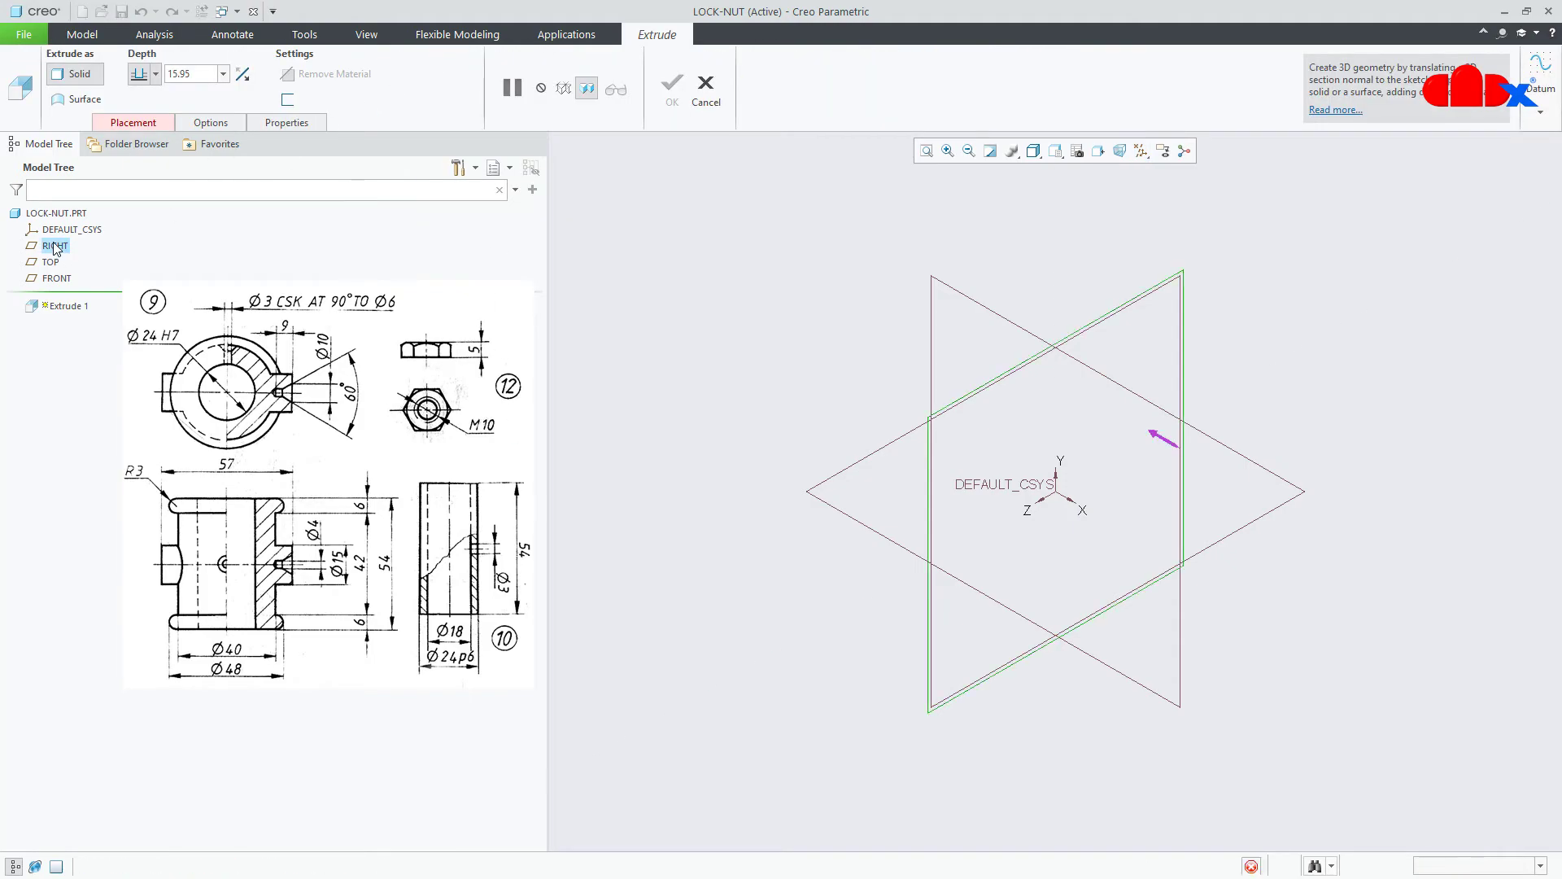
click(1099, 151)
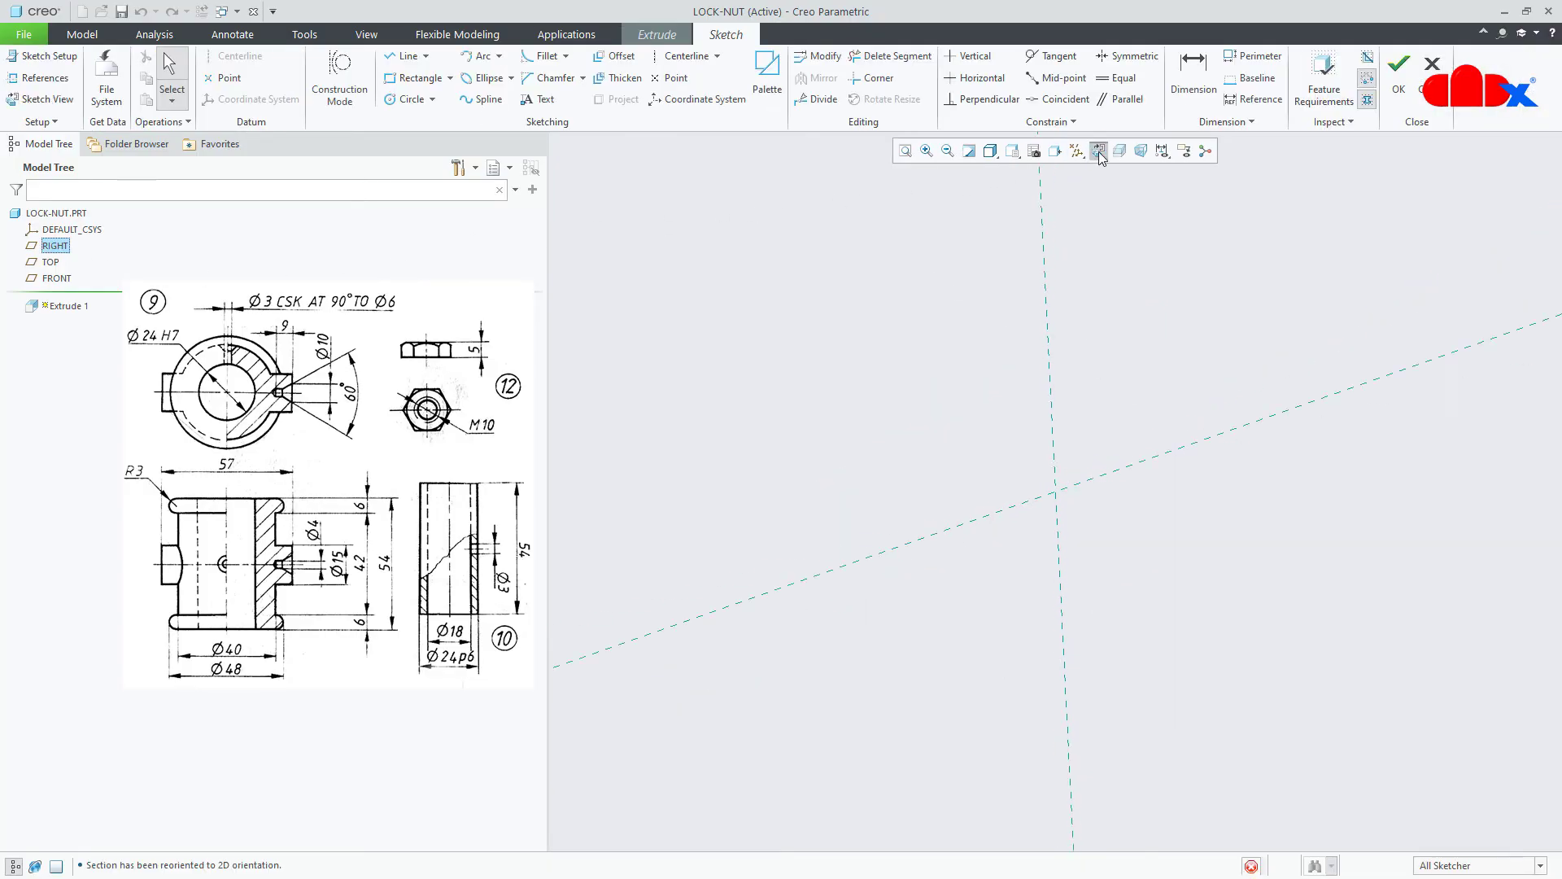
click(1077, 151)
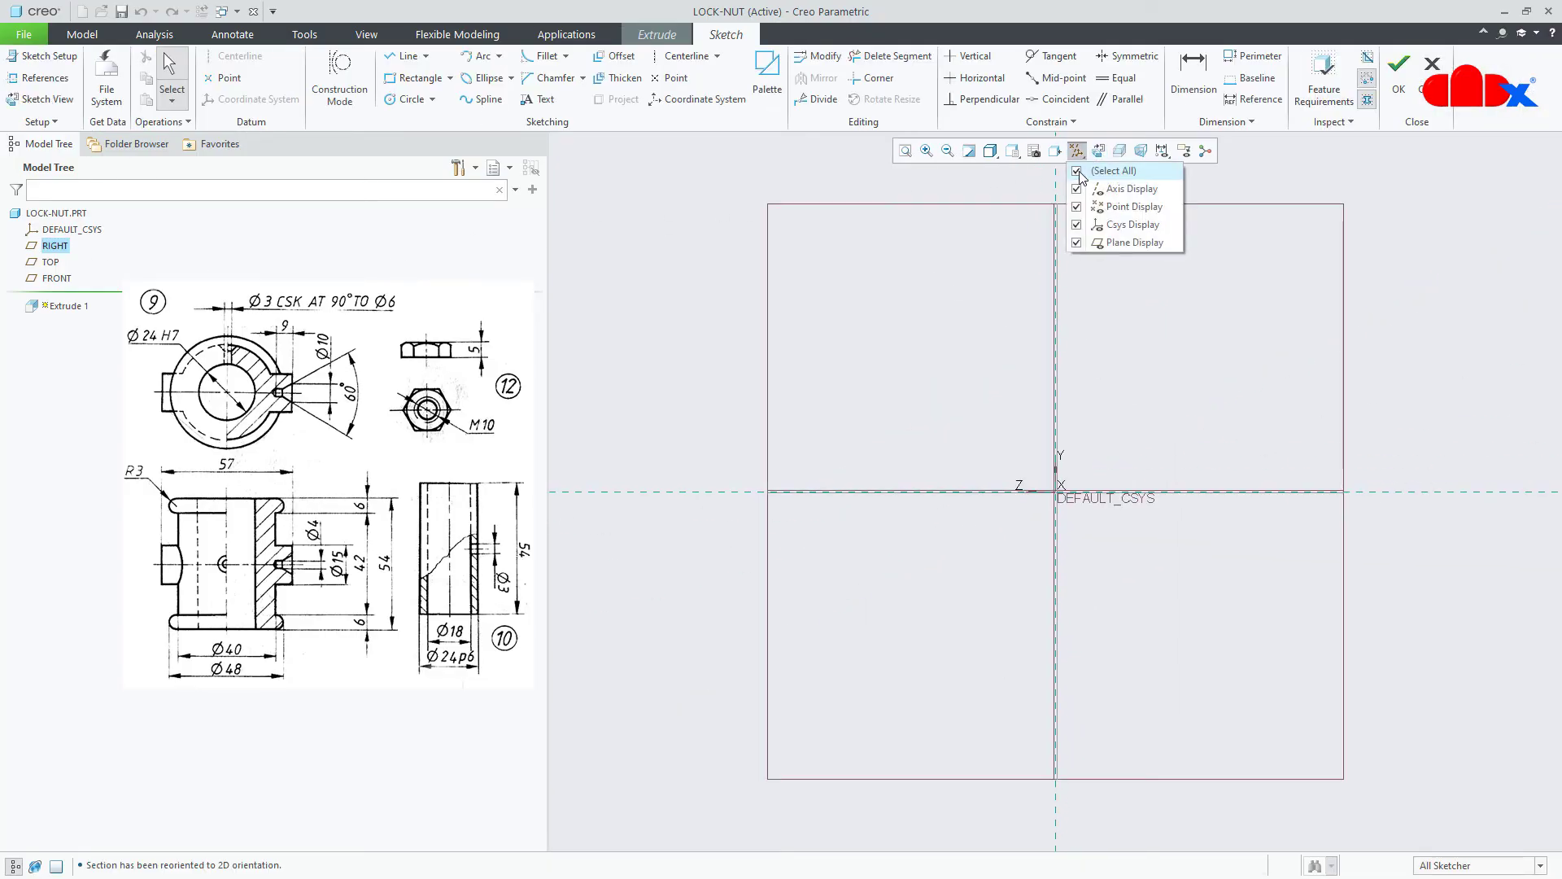
click(1078, 172)
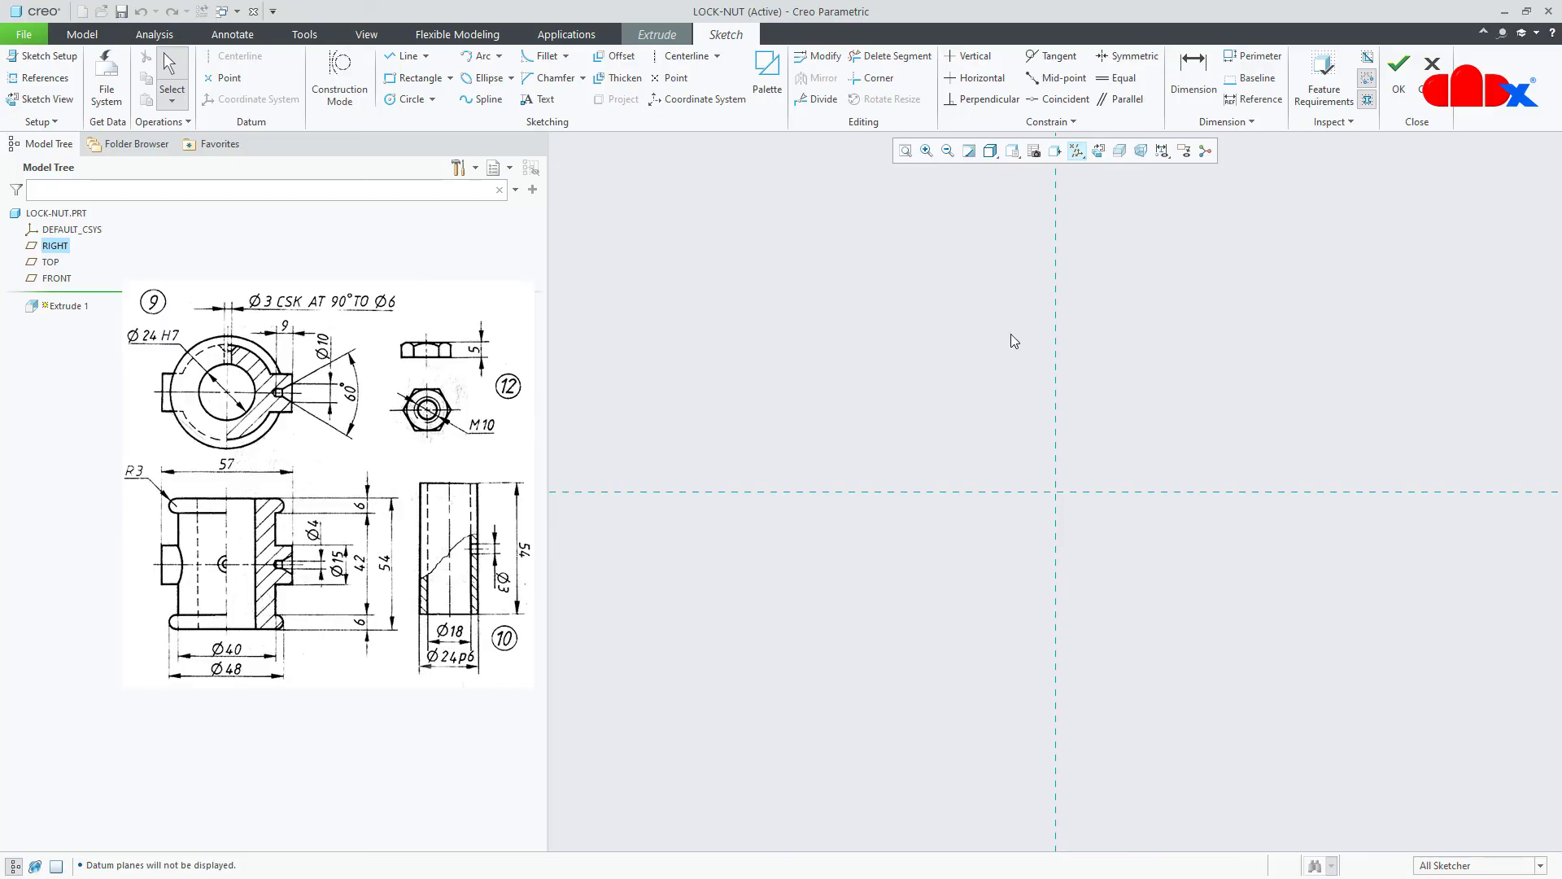
- Insert a 6-Sided Hexagon from the sketcher palette, centered on the origin and rotated to -90°
click(766, 69)
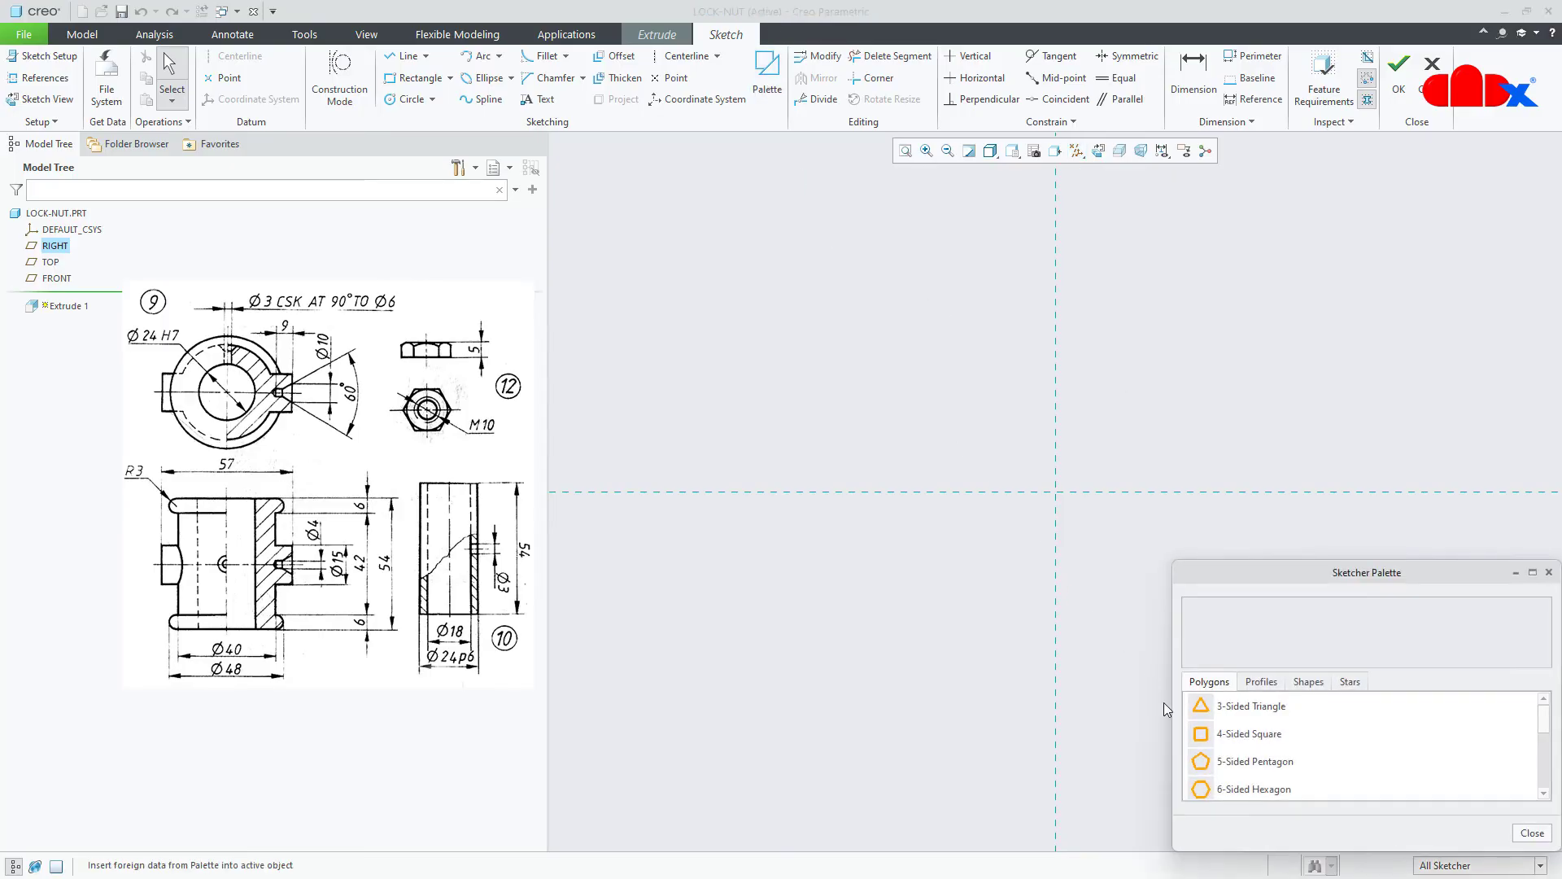
click(1239, 789)
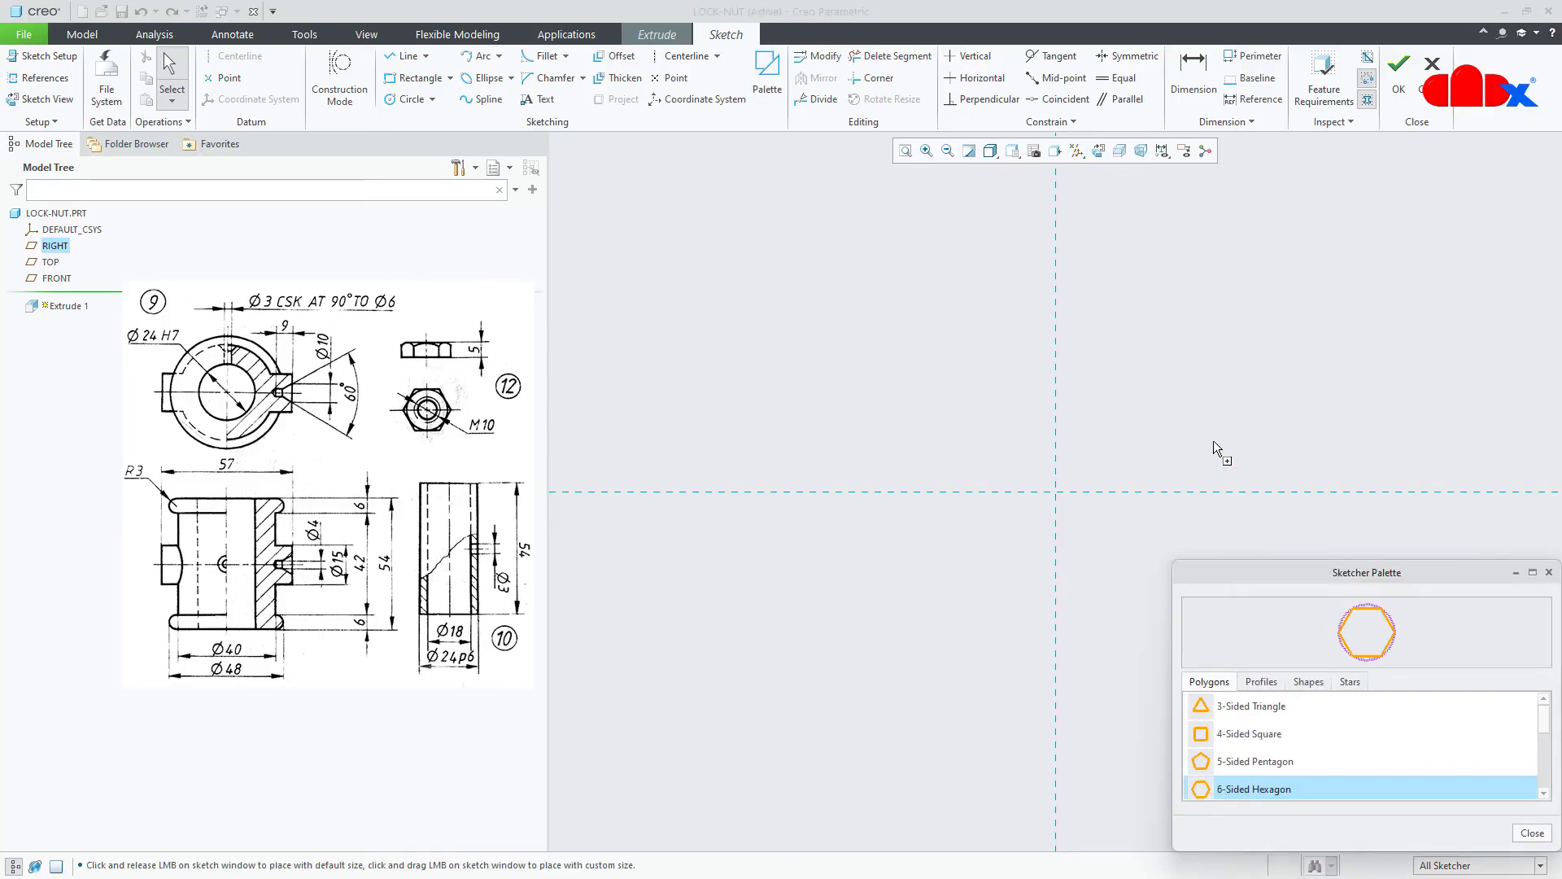
click(1204, 367)
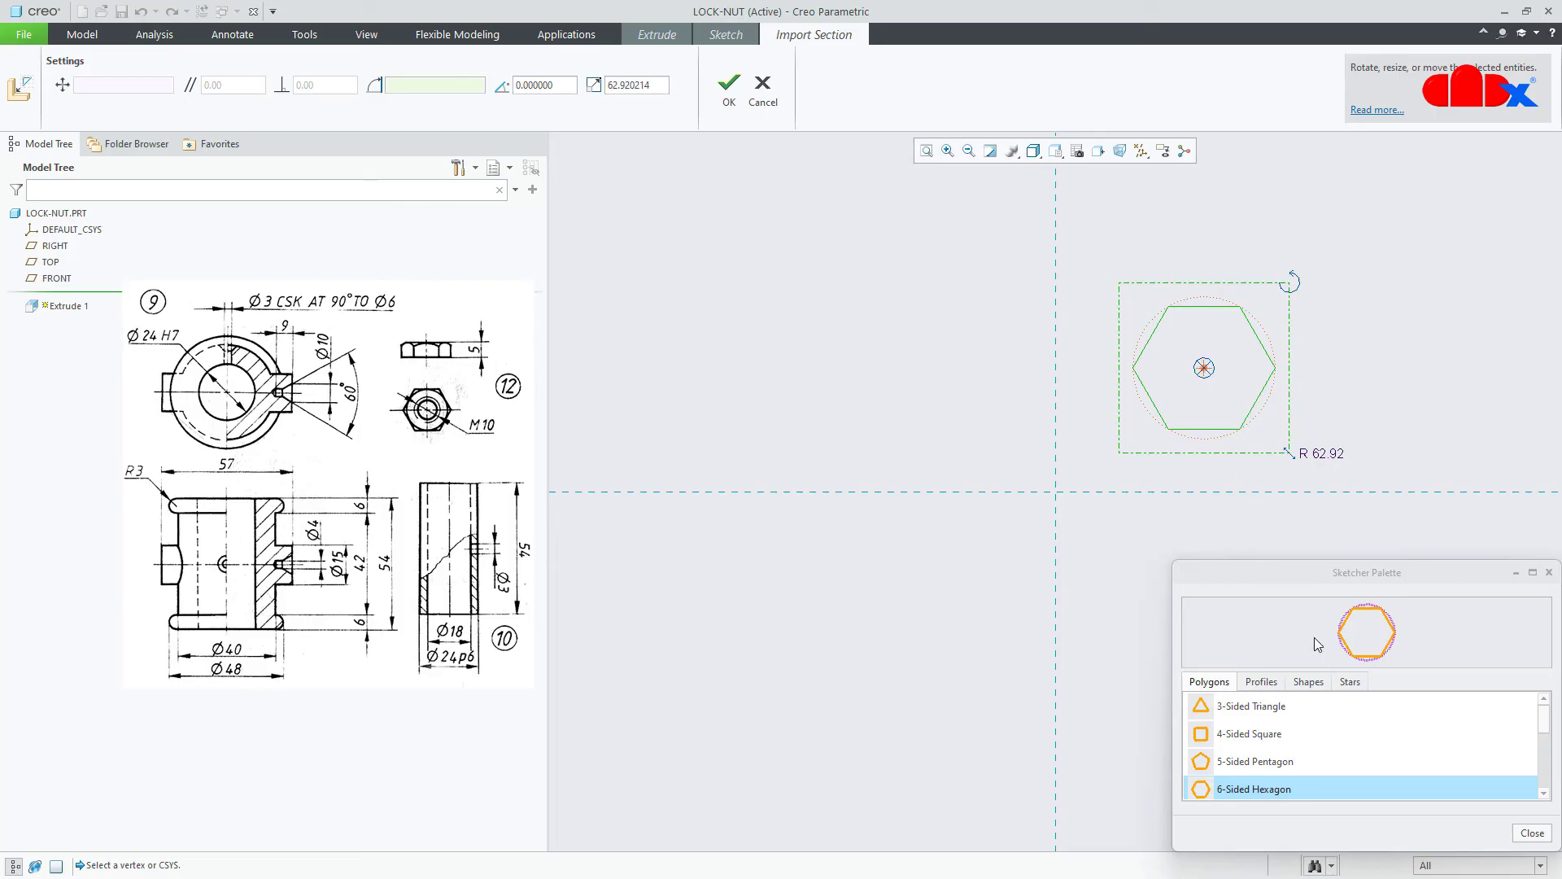
click(1532, 834)
drag(1206, 370, 1055, 492)
drag(1140, 407, 1141, 574)
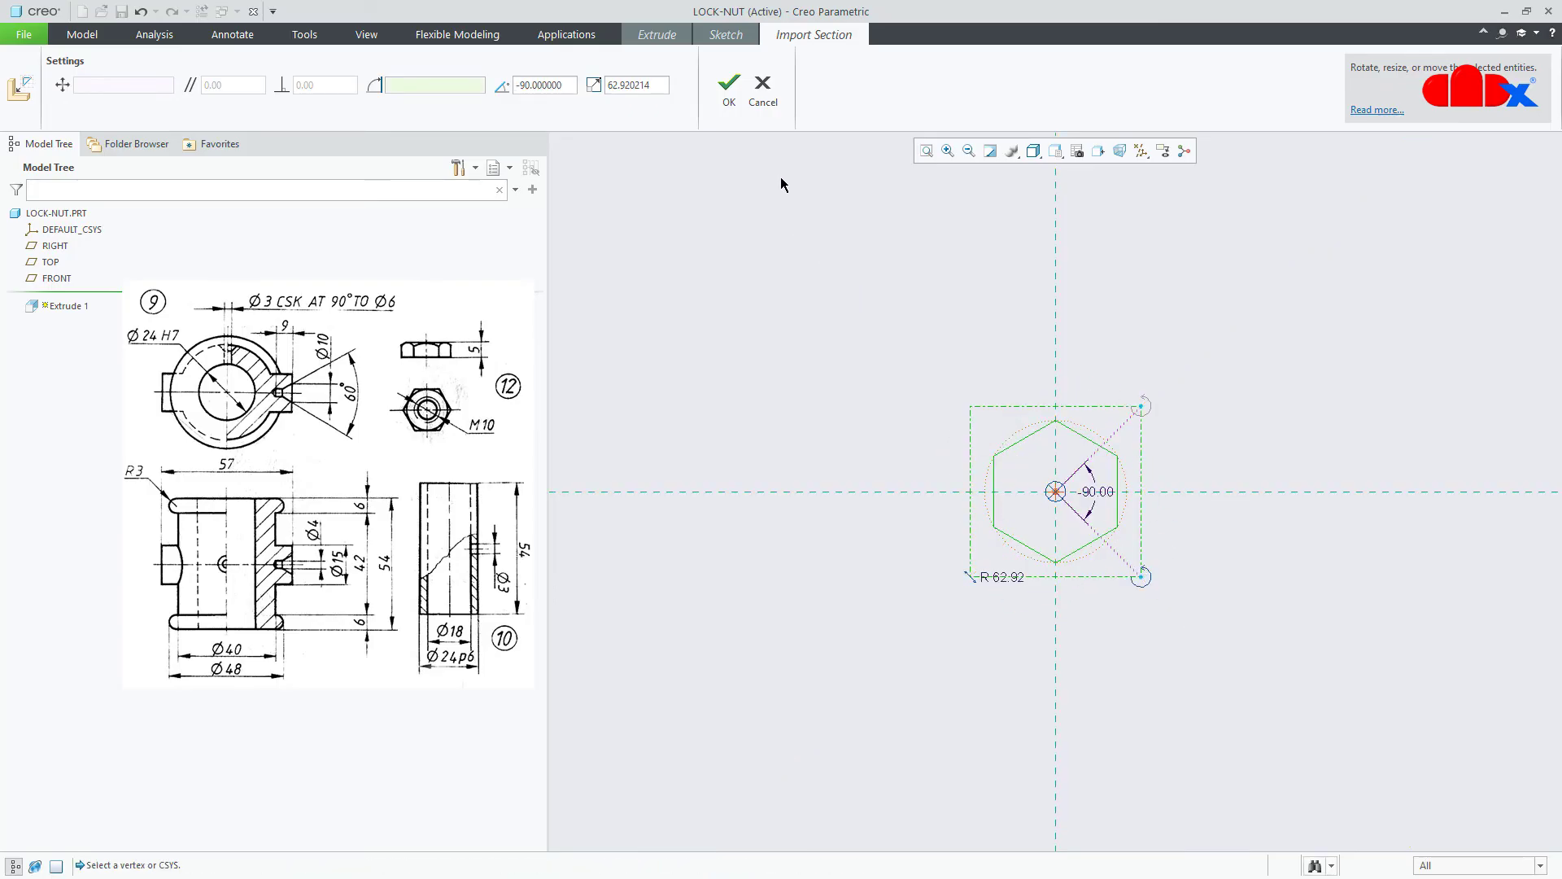
click(729, 83)
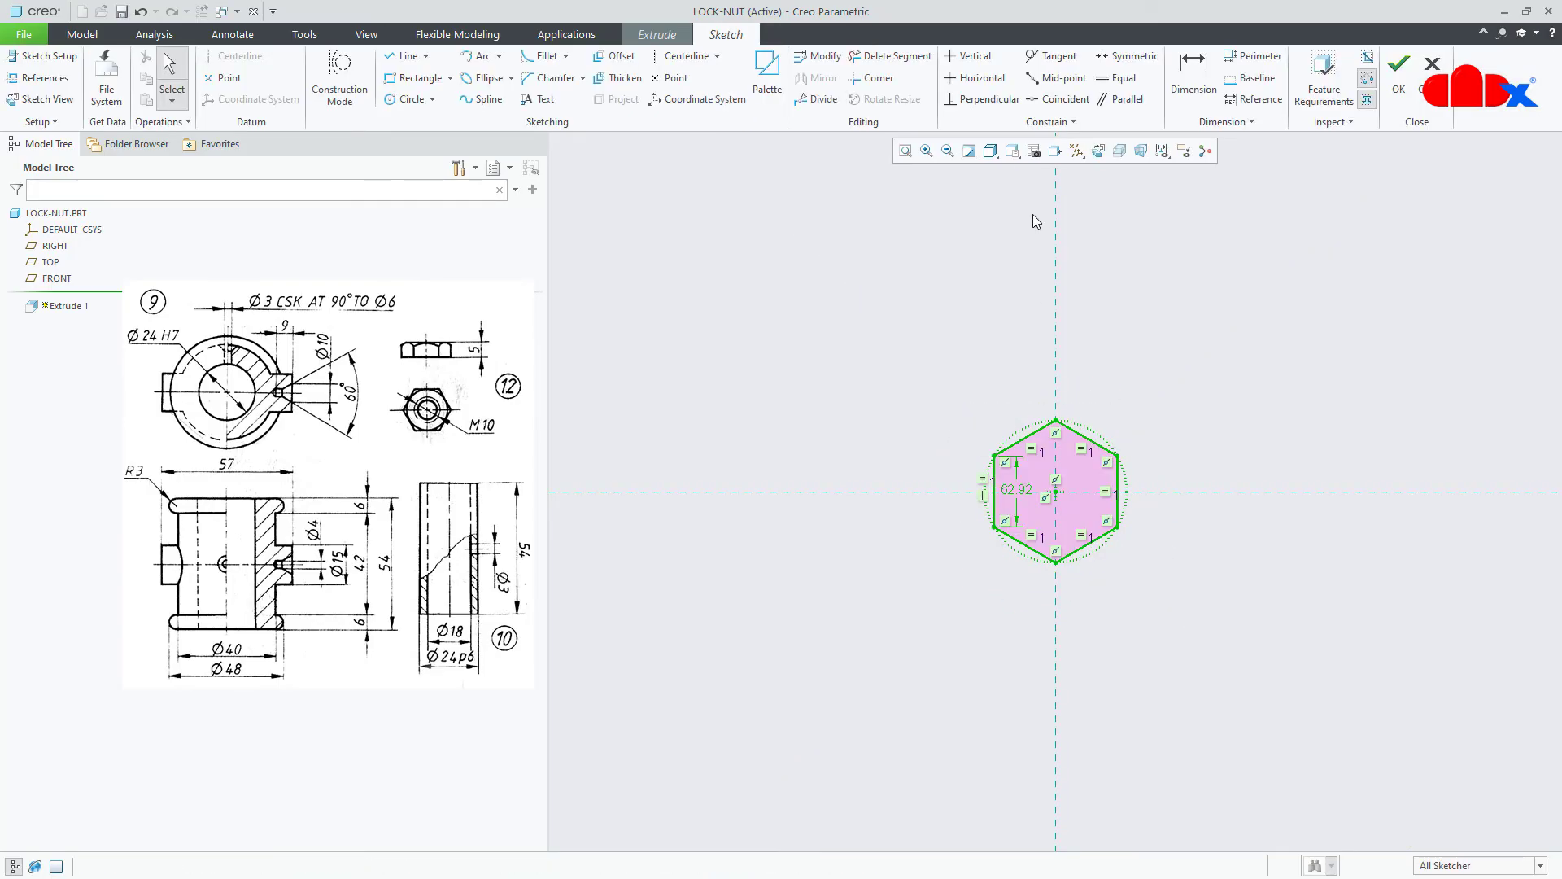
click(988, 301)
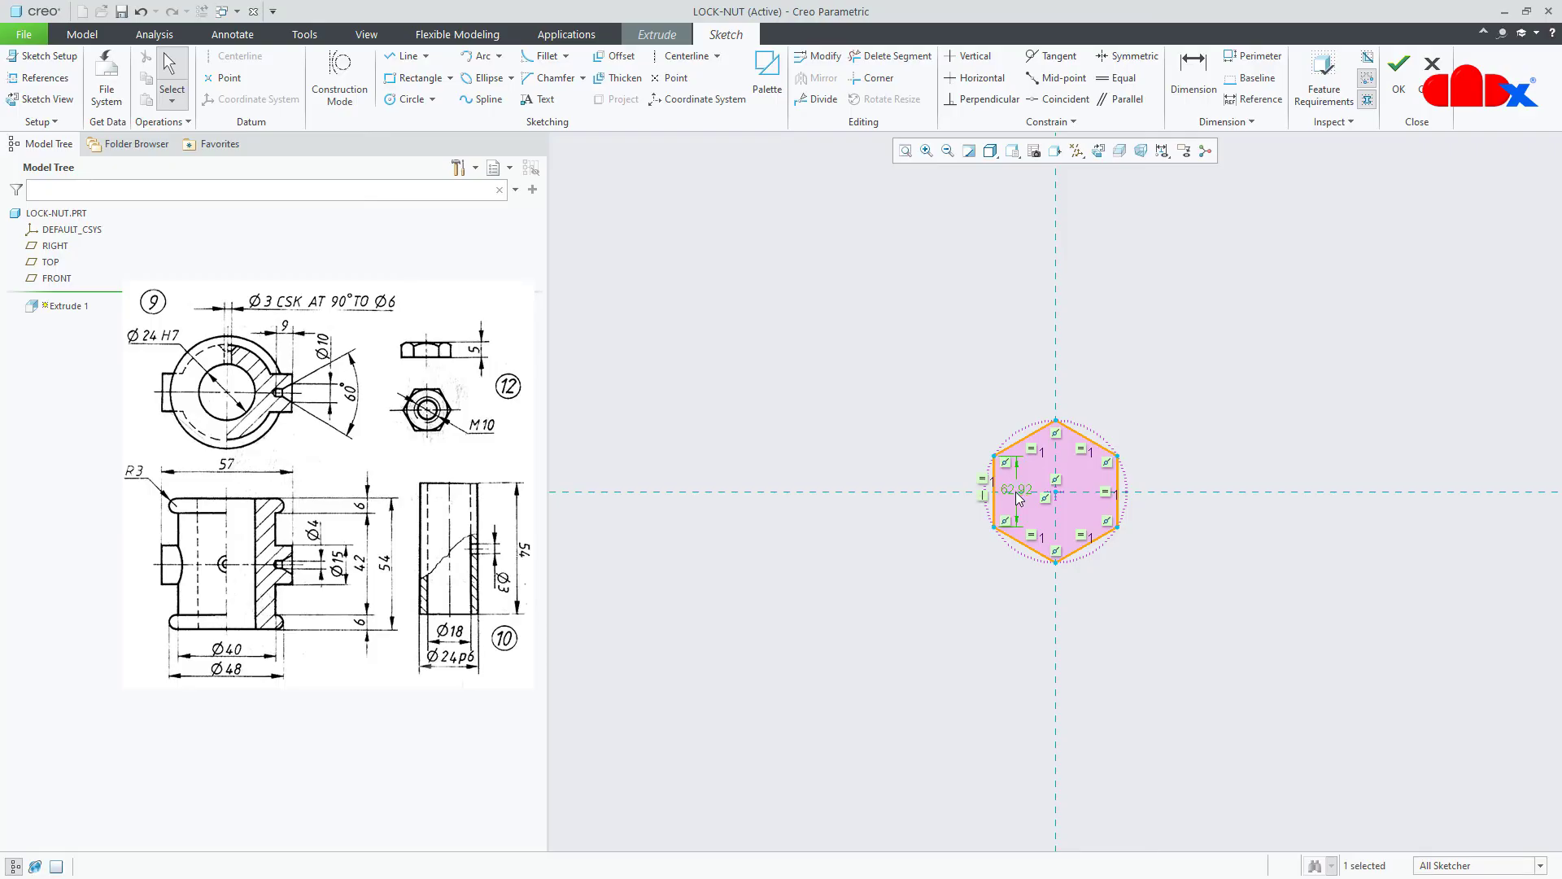
- Move the hexagon's radius dimension outside the profile
drag(1019, 498, 948, 420)
scroll(1067, 534, up, 2)
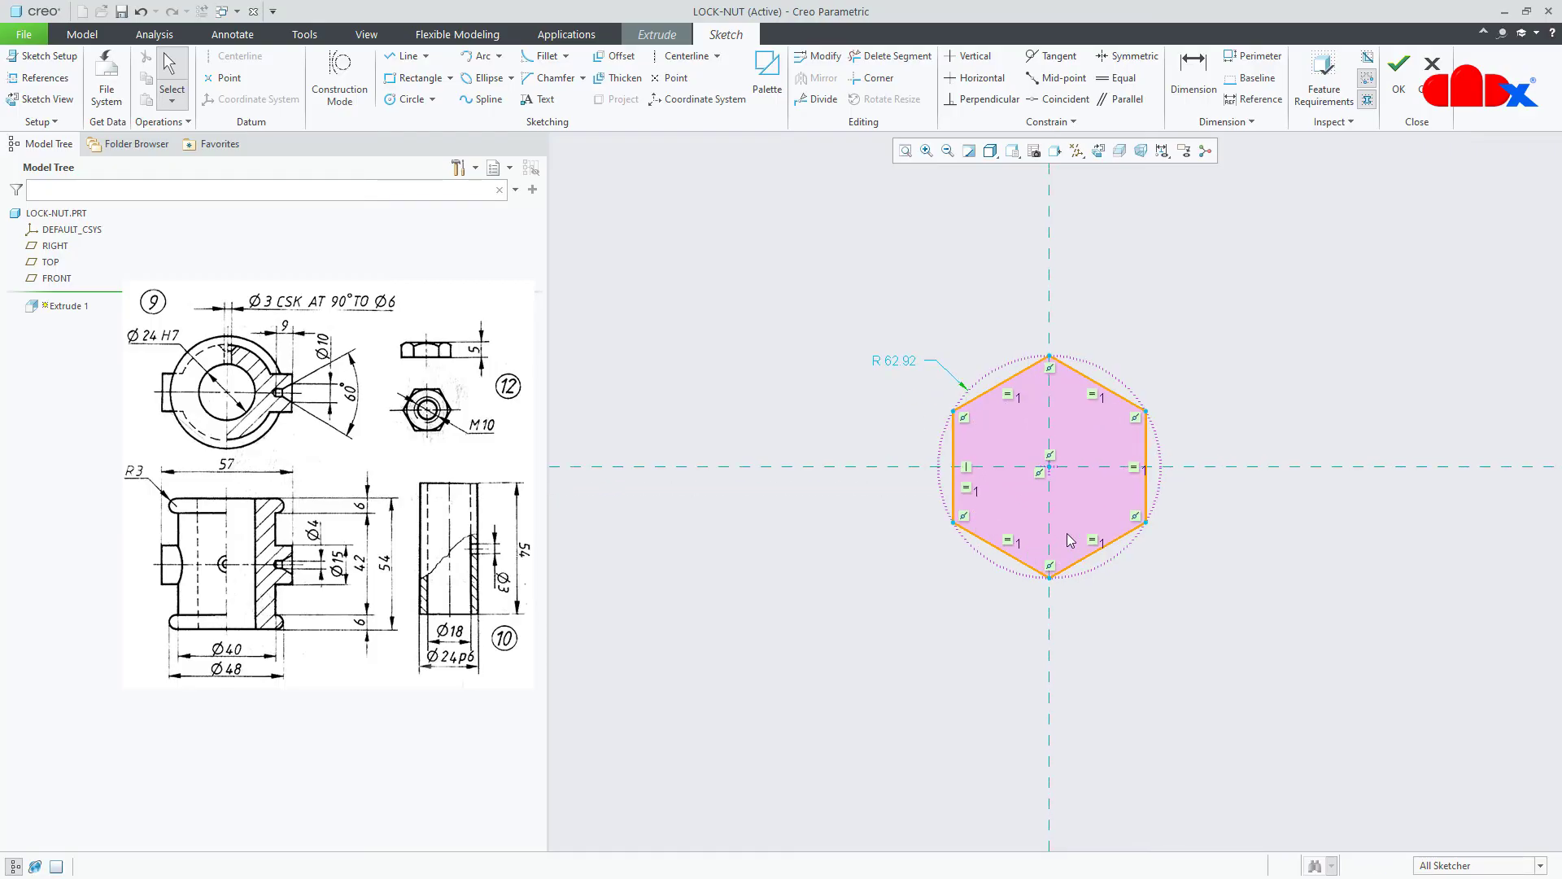
scroll(1067, 533, up, 1)
- Dimension the hexagon's vertical corner-to-corner distance, set it to 20 mm and move the dimension closer to the profile
right_click(1276, 402)
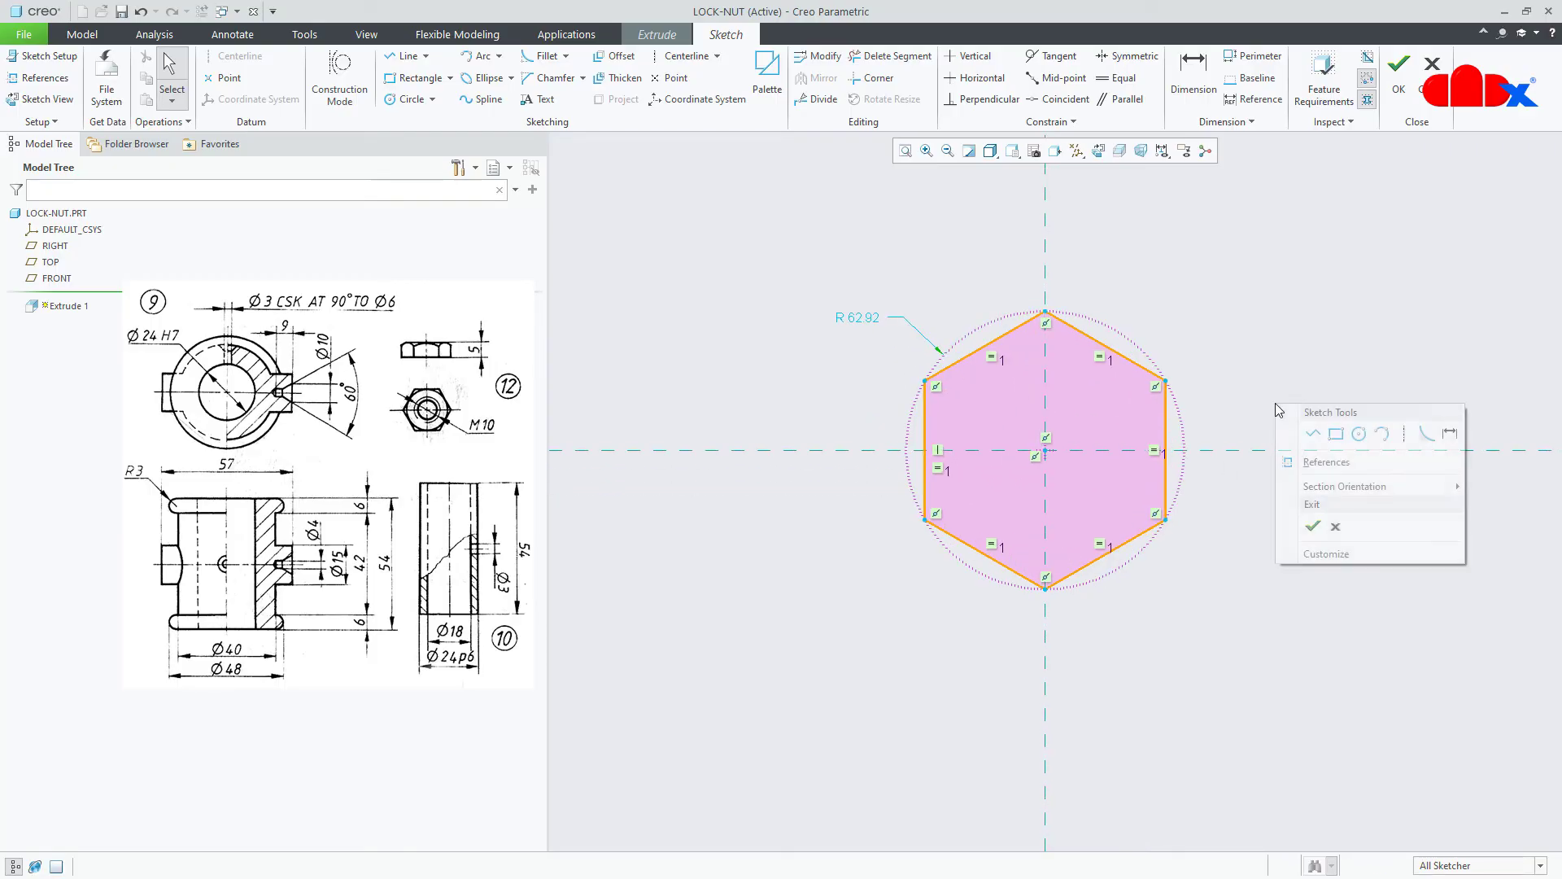
click(1403, 434)
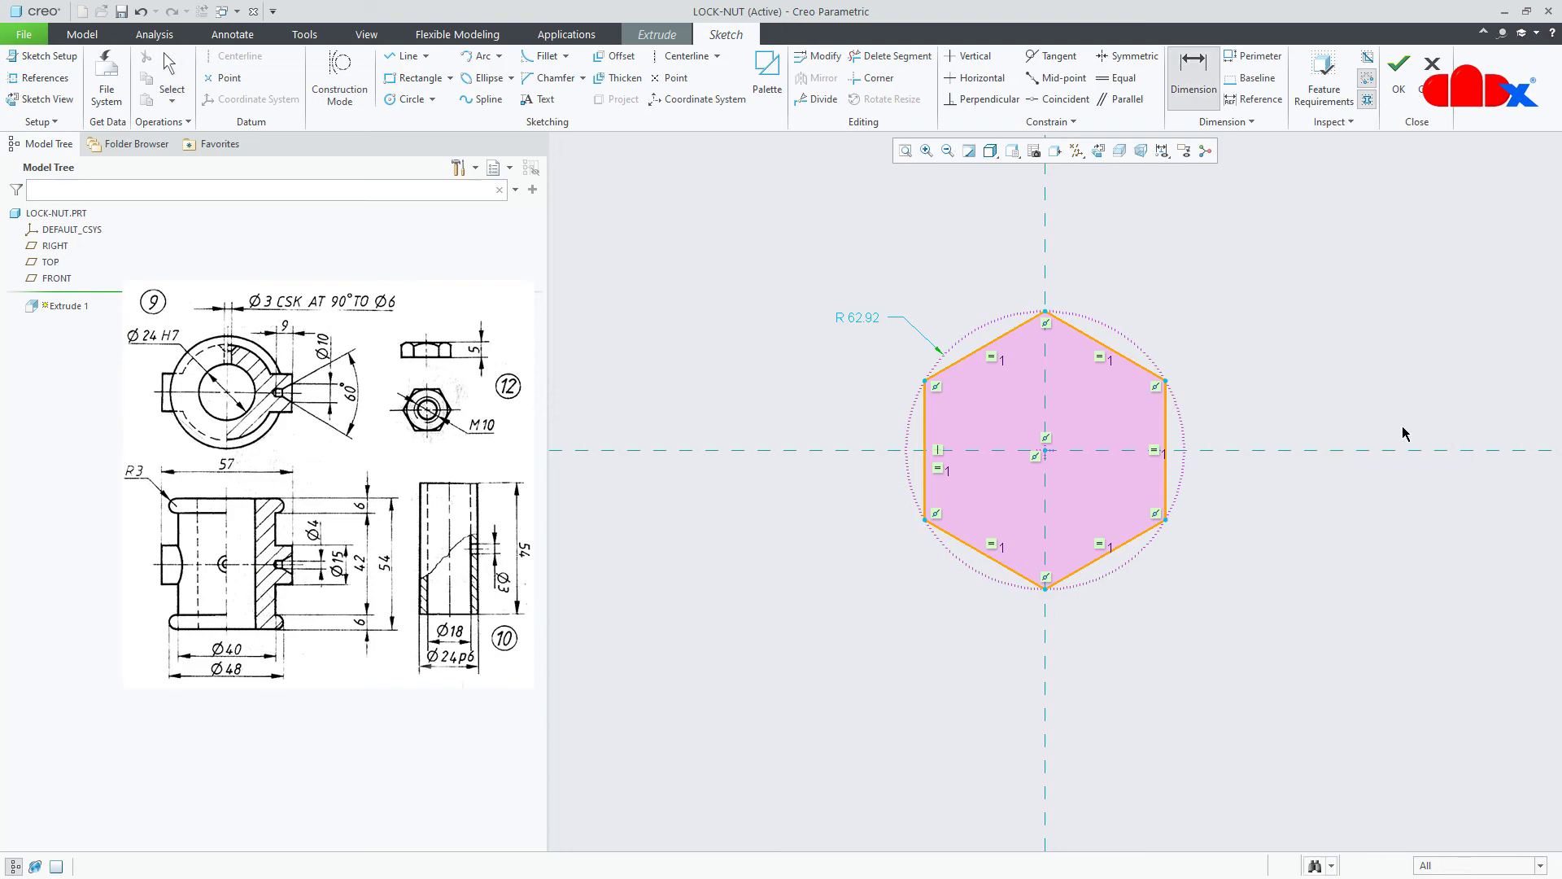
click(1046, 313)
click(1046, 598)
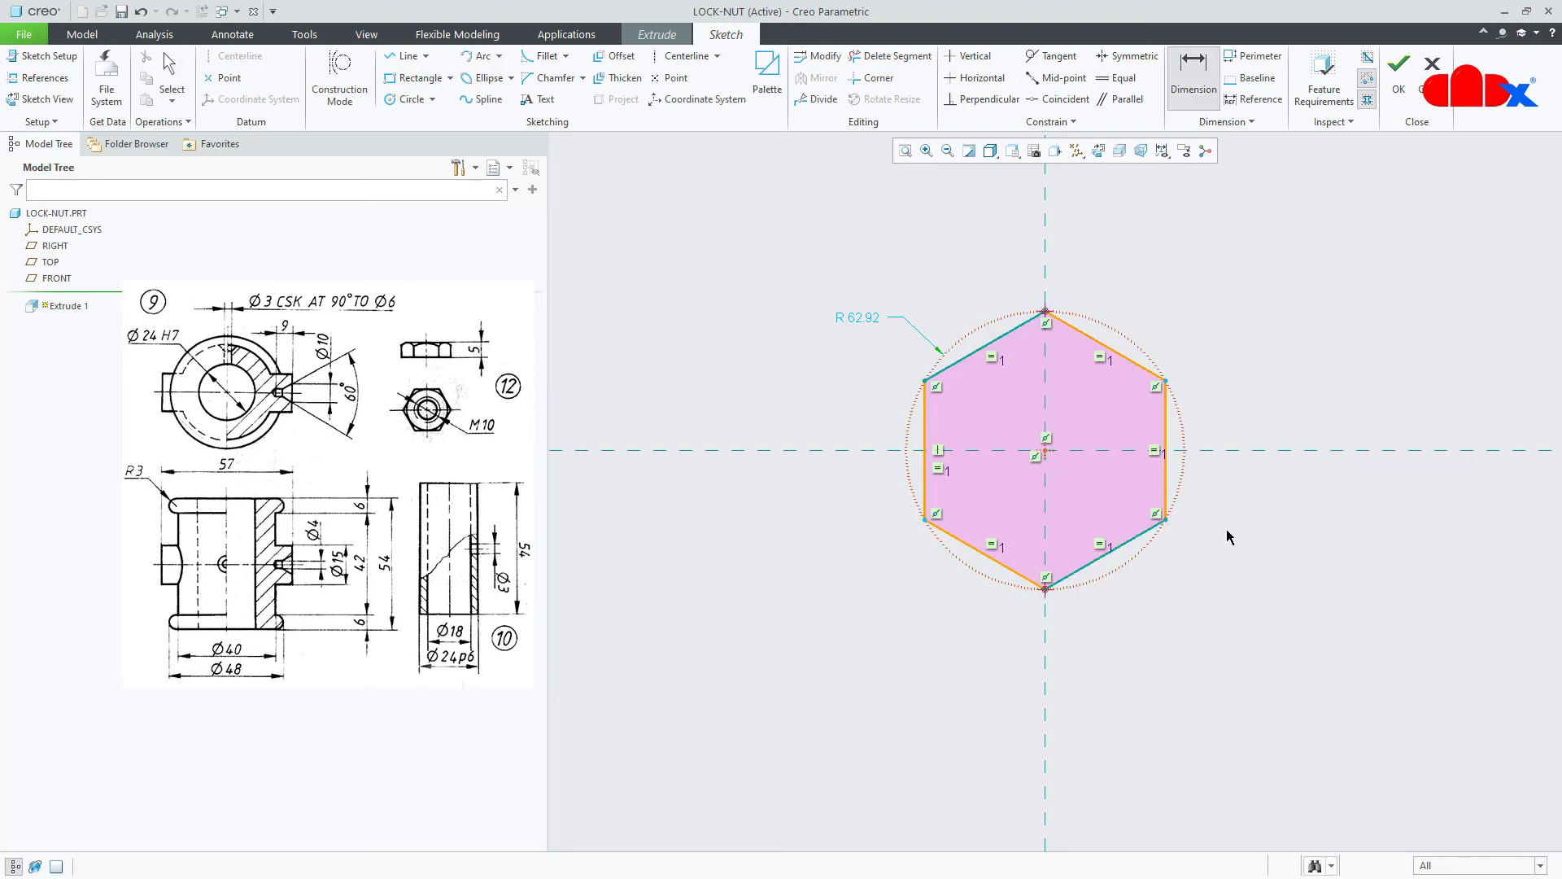
middle_click(1276, 470)
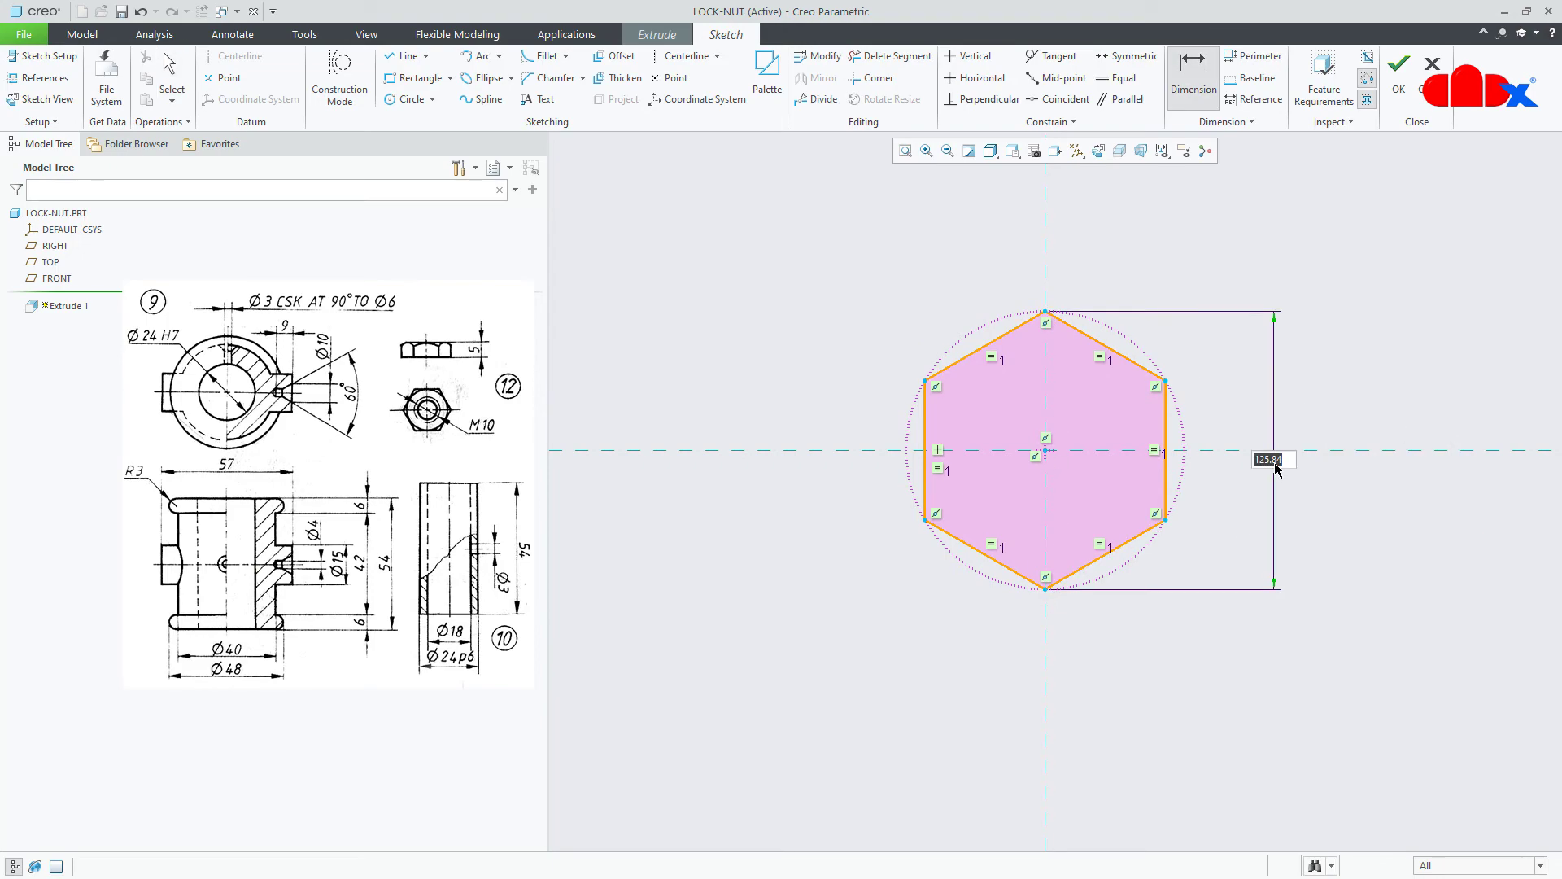
text(20)
key(Return)
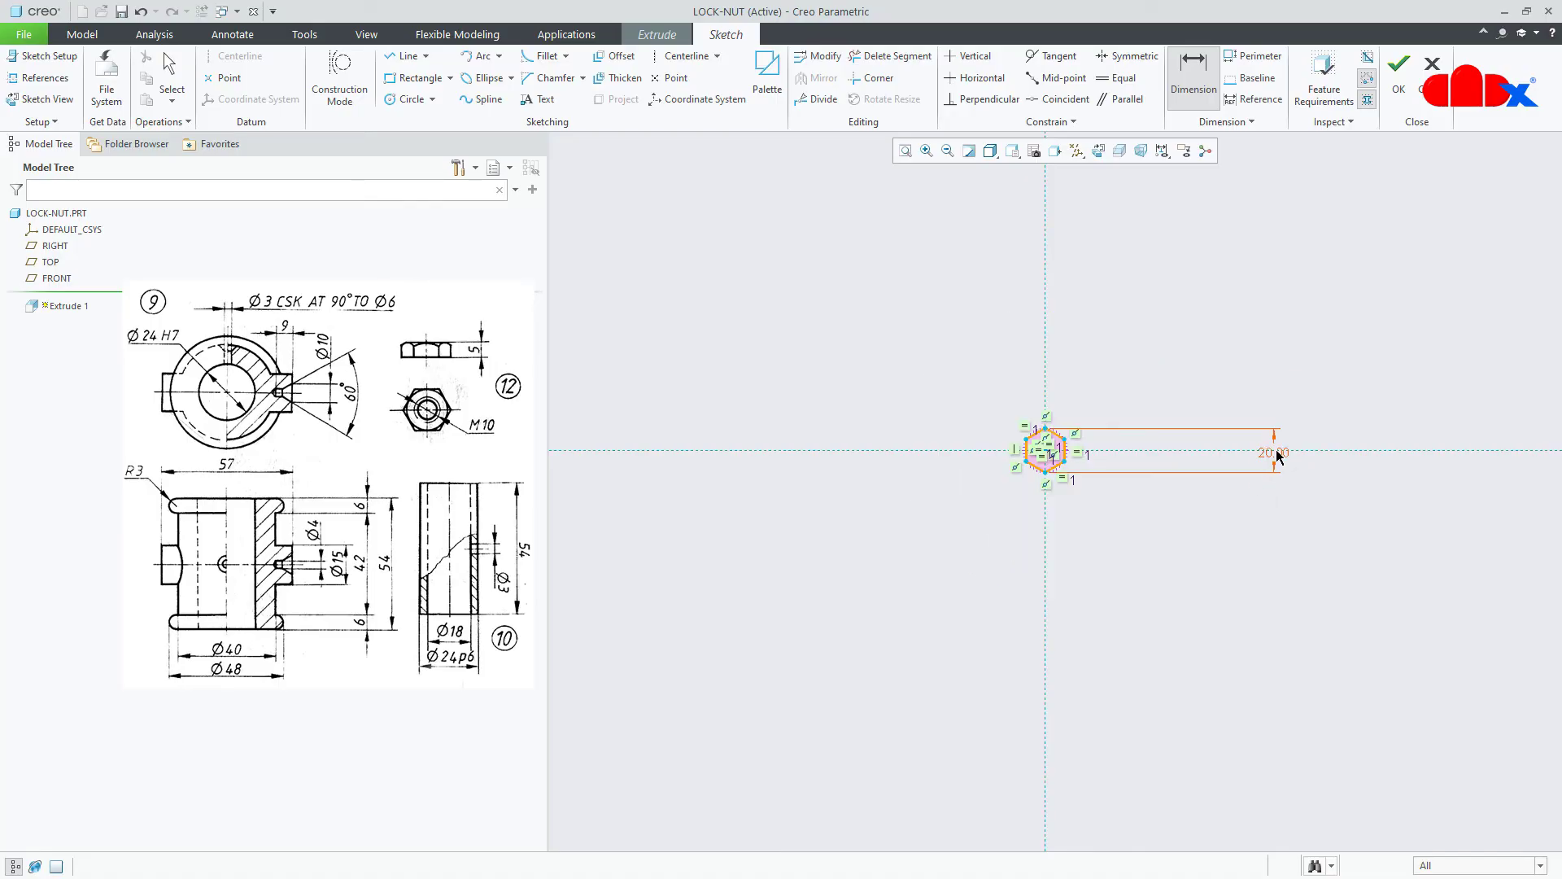
middle_click(1276, 462)
drag(1219, 454, 1097, 454)
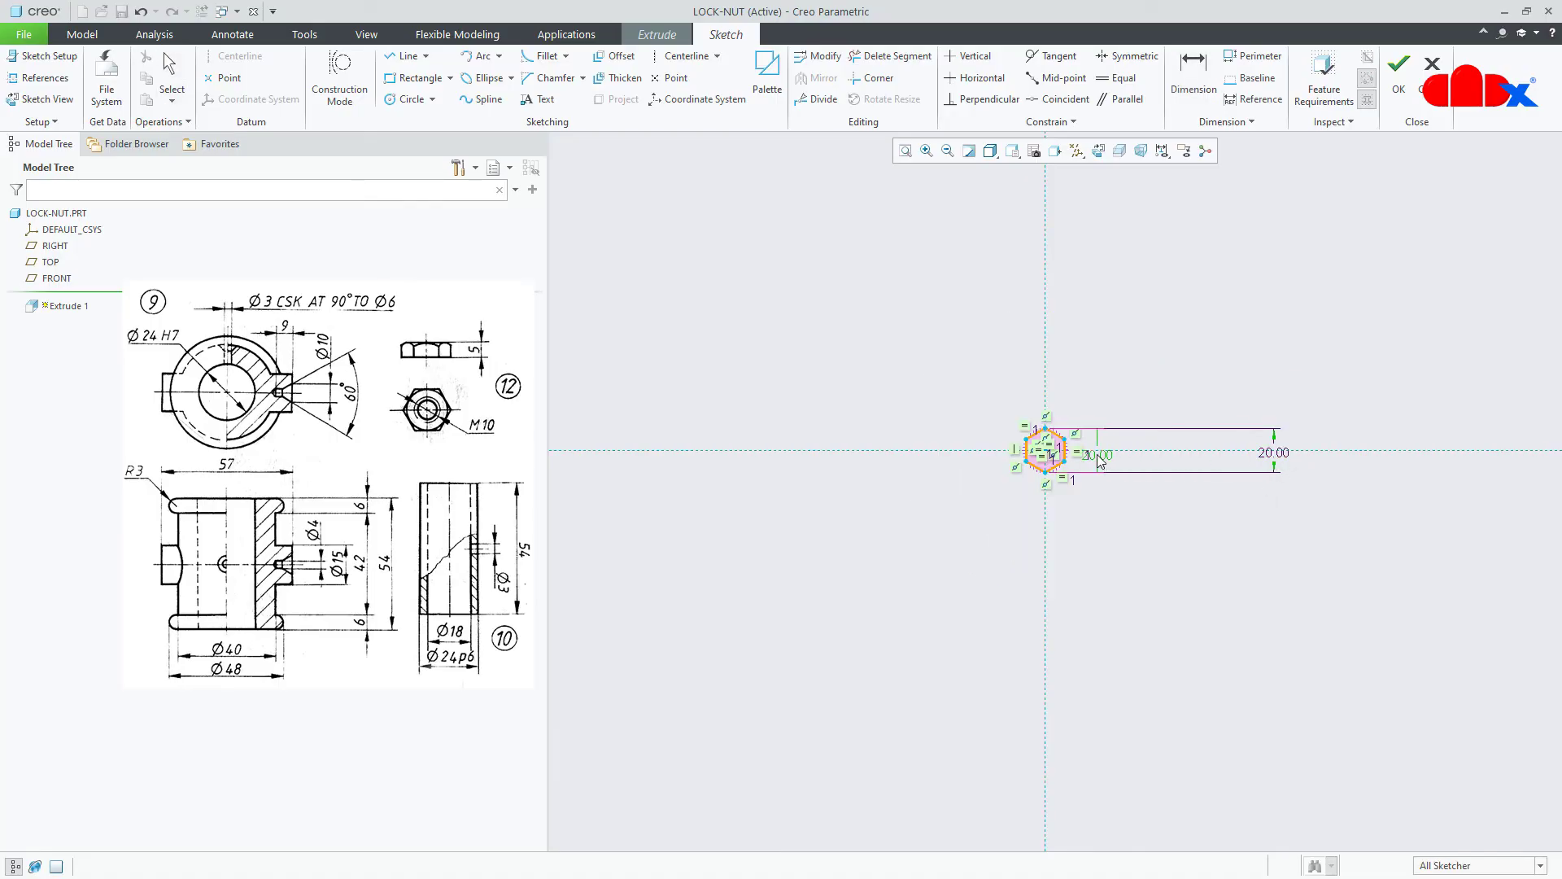
- Finish the hexagon sketch and extrude it as a solid to a depth of 5 mm
scroll(1053, 454, down, 5)
right_click(1084, 565)
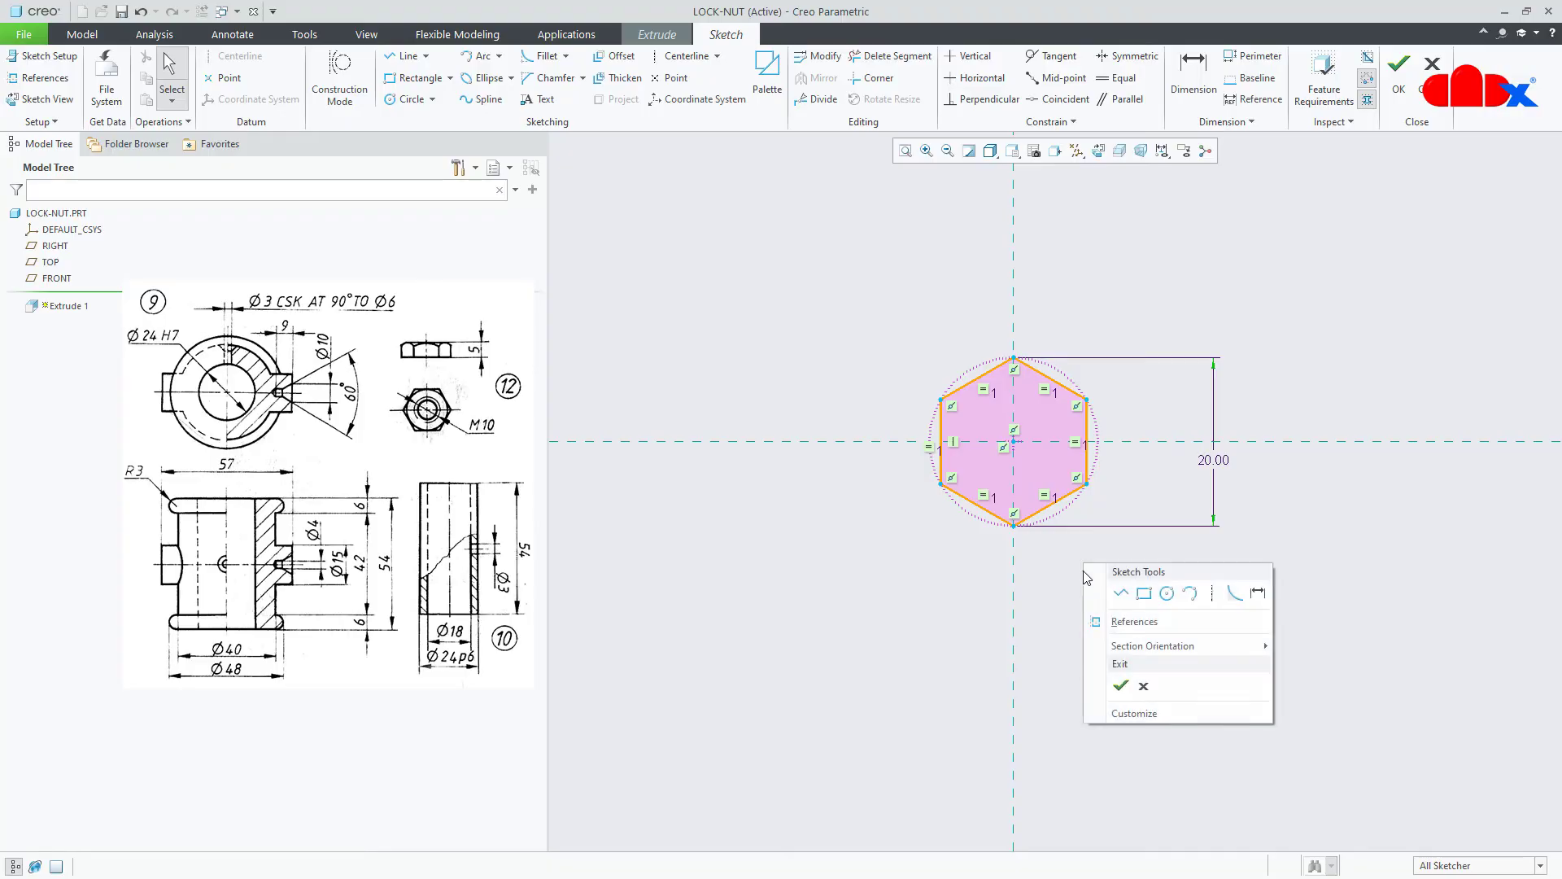
click(1118, 688)
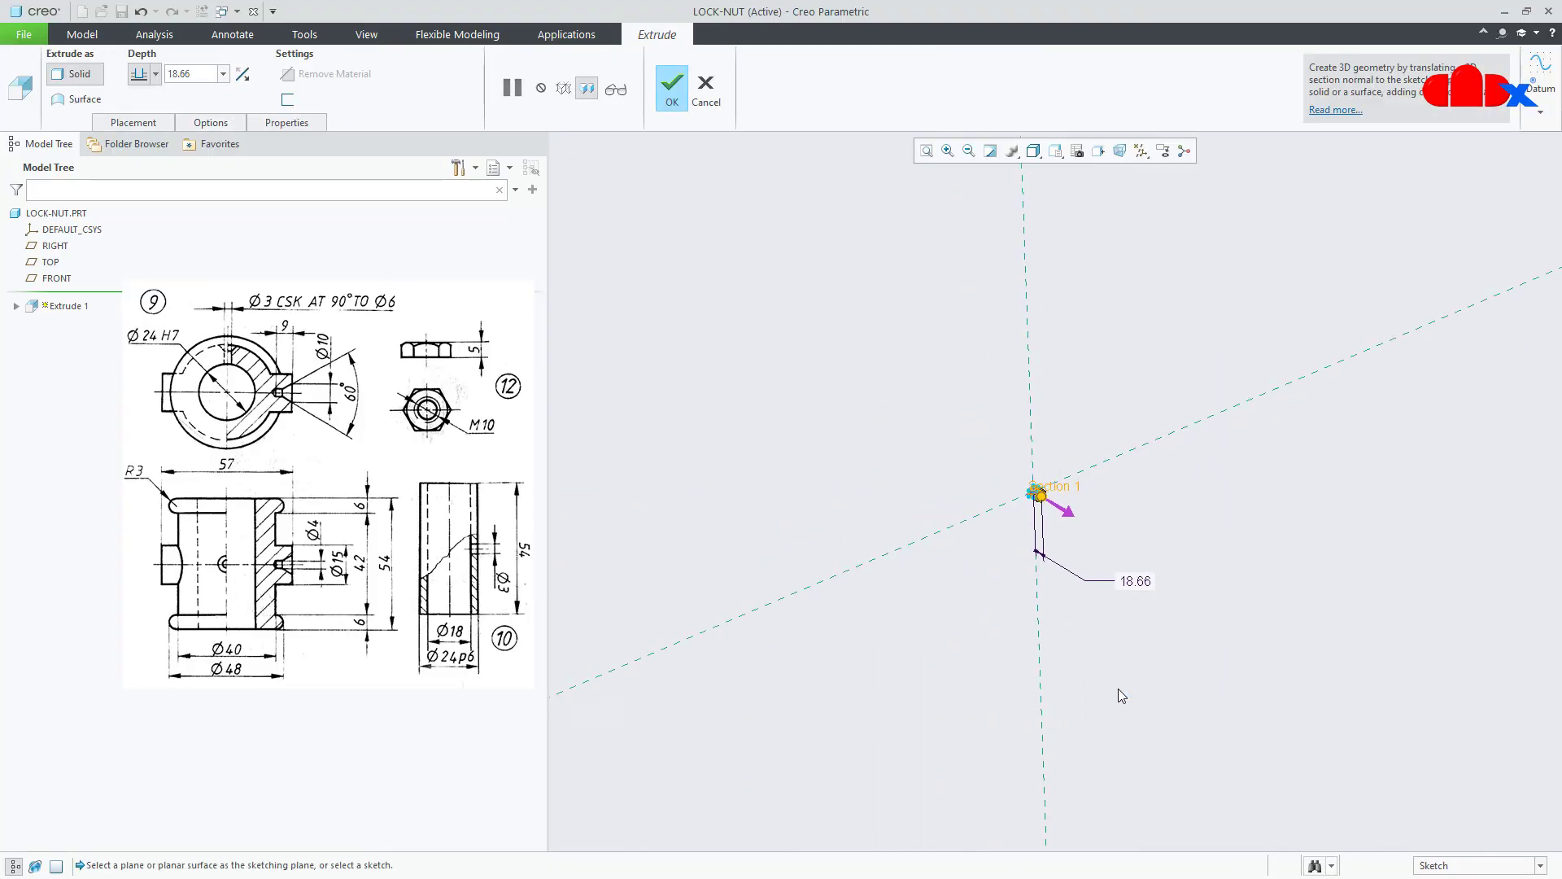
double_click(1162, 581)
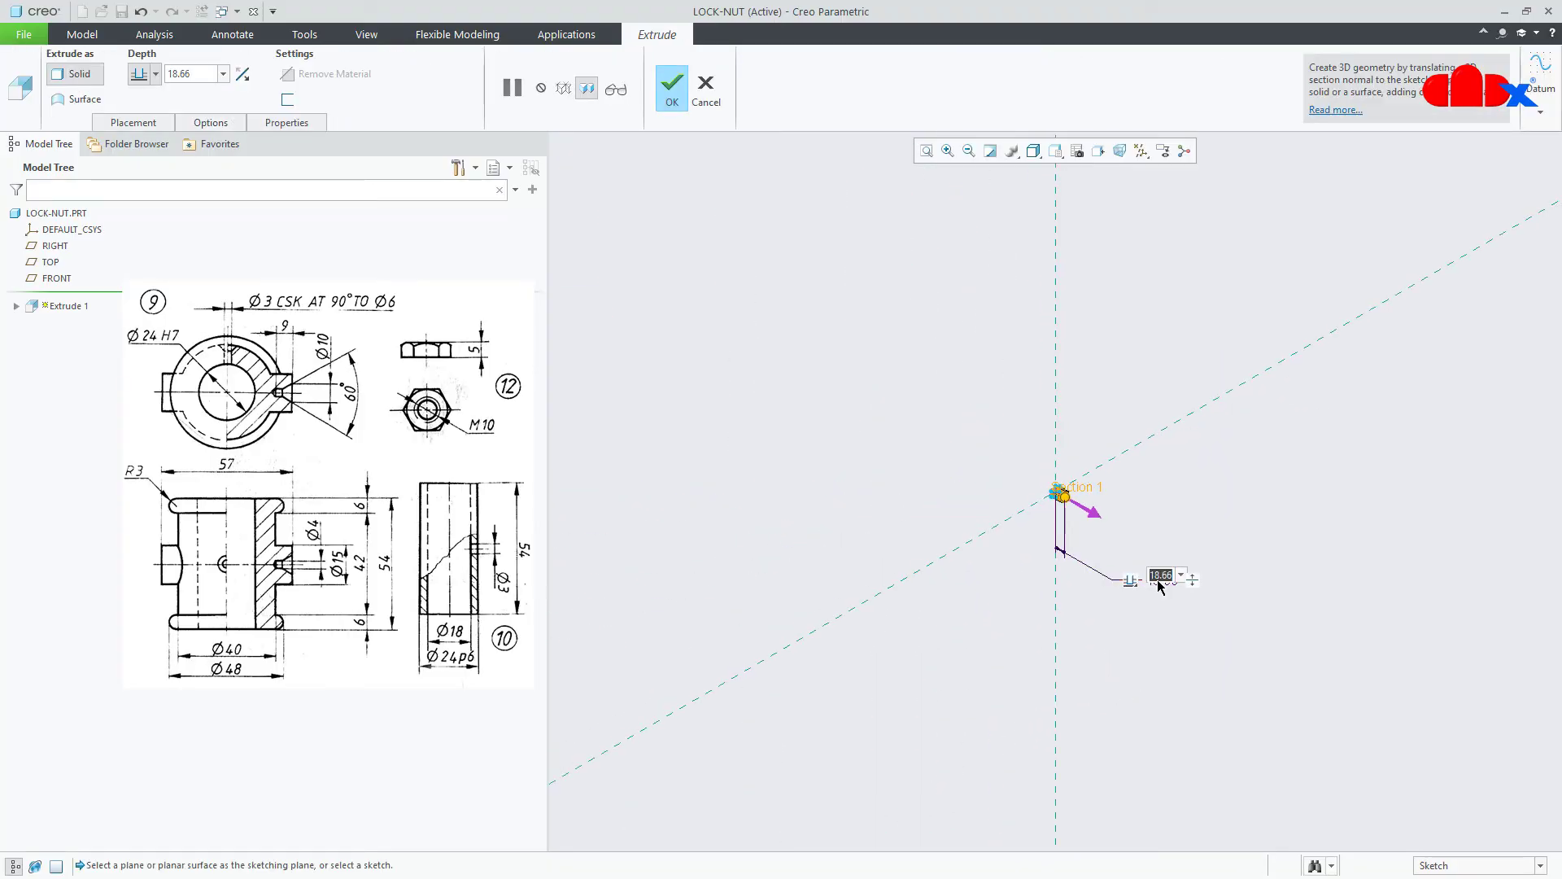
text(5)
key(Return)
middle_click(1158, 581)
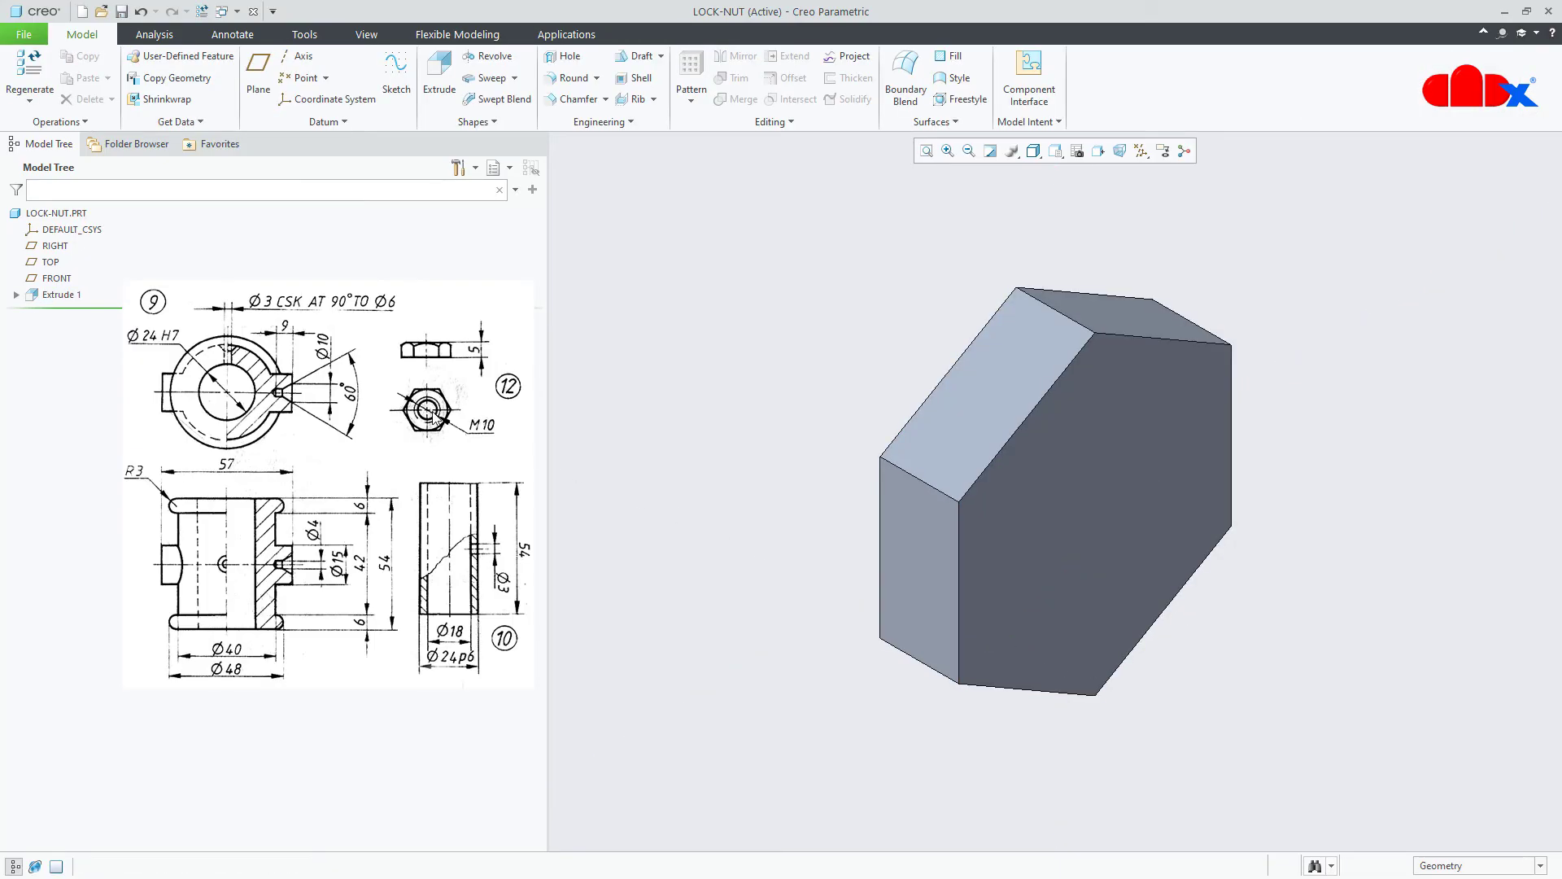
- Start a hole on the nut's front hexagonal face, show all datums and attach its two offset references to the central datum planes
click(569, 56)
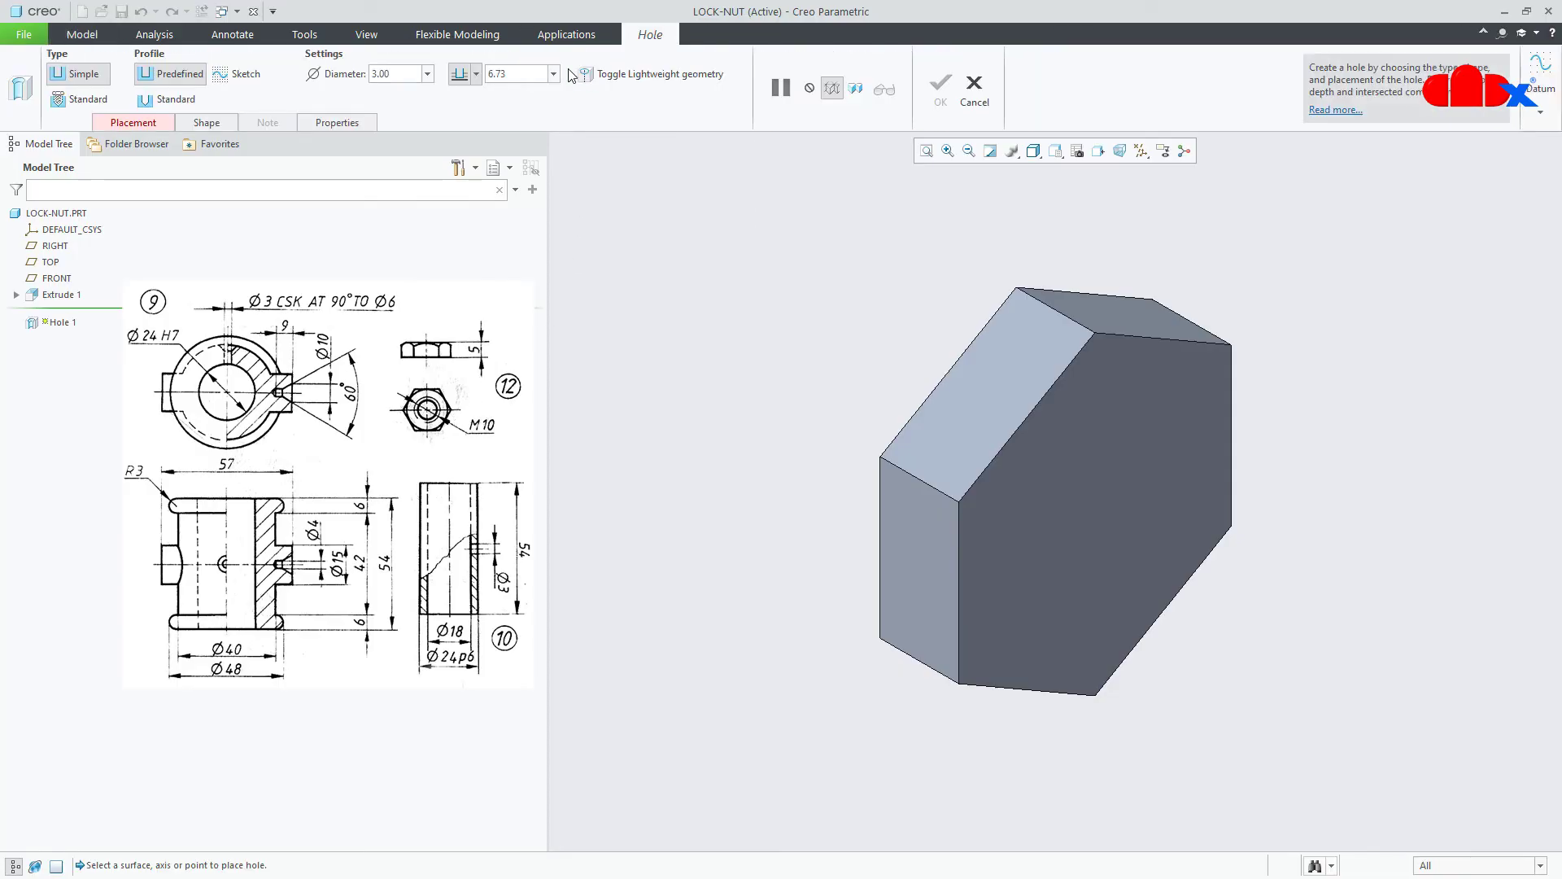
click(1046, 521)
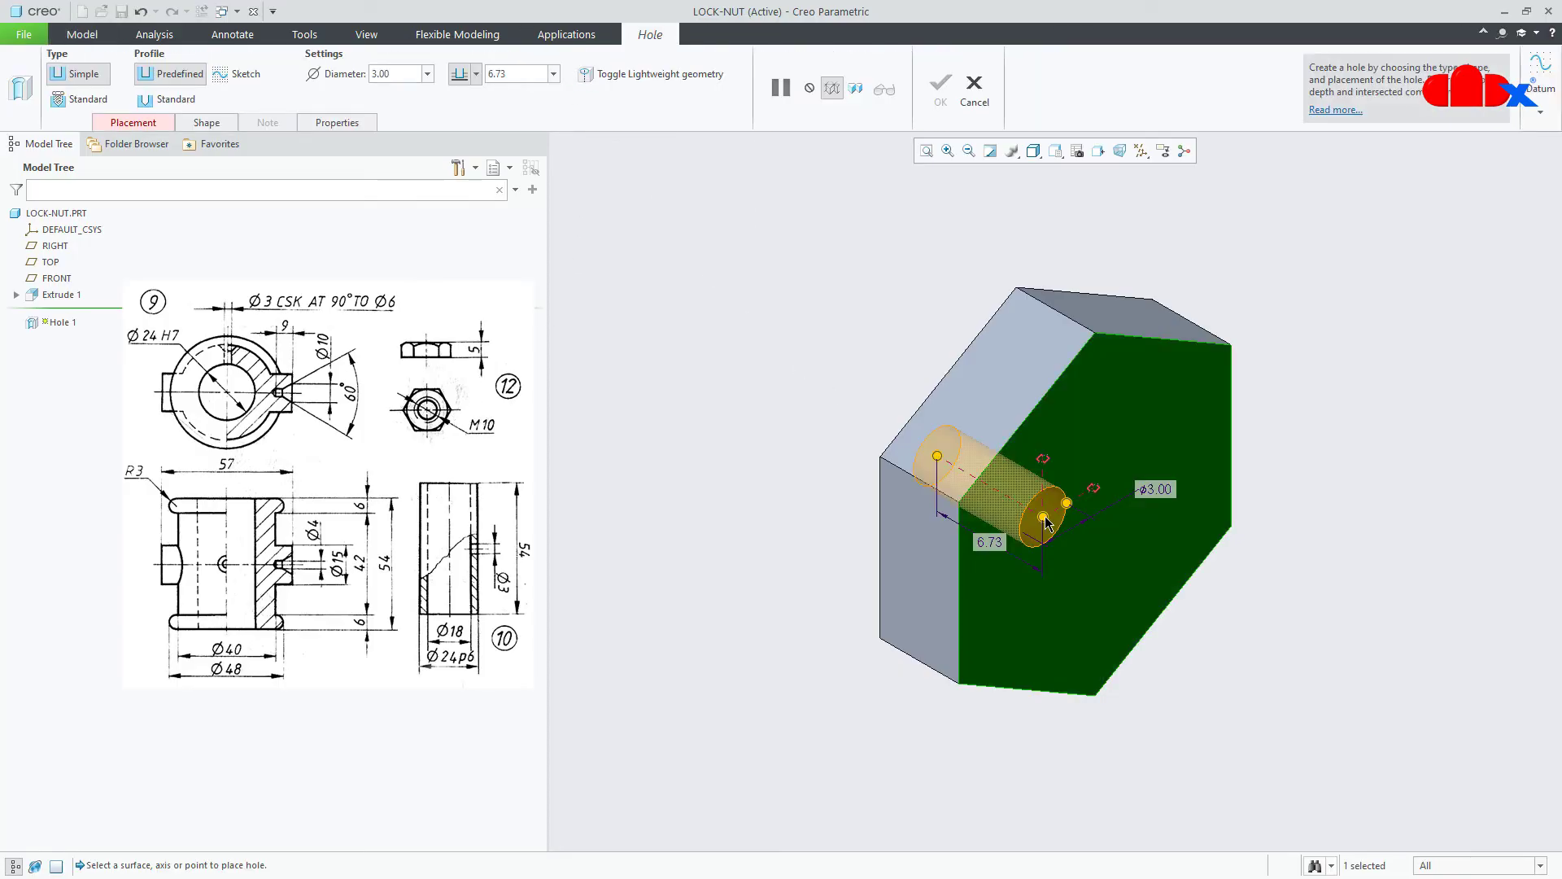
click(1141, 151)
click(1143, 172)
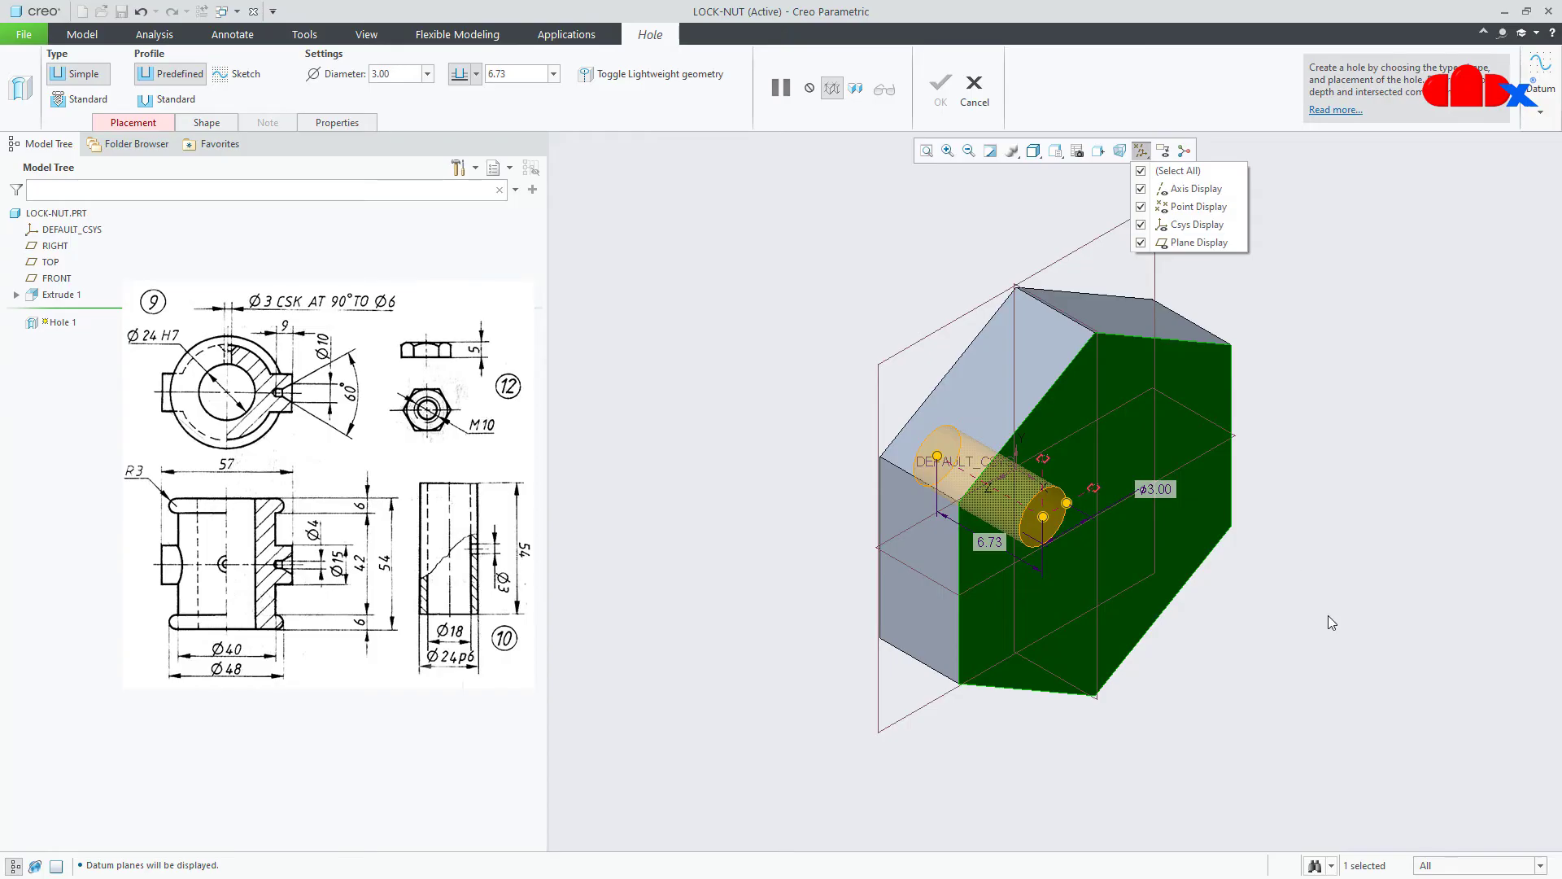
middle_drag(1325, 620, 1147, 527)
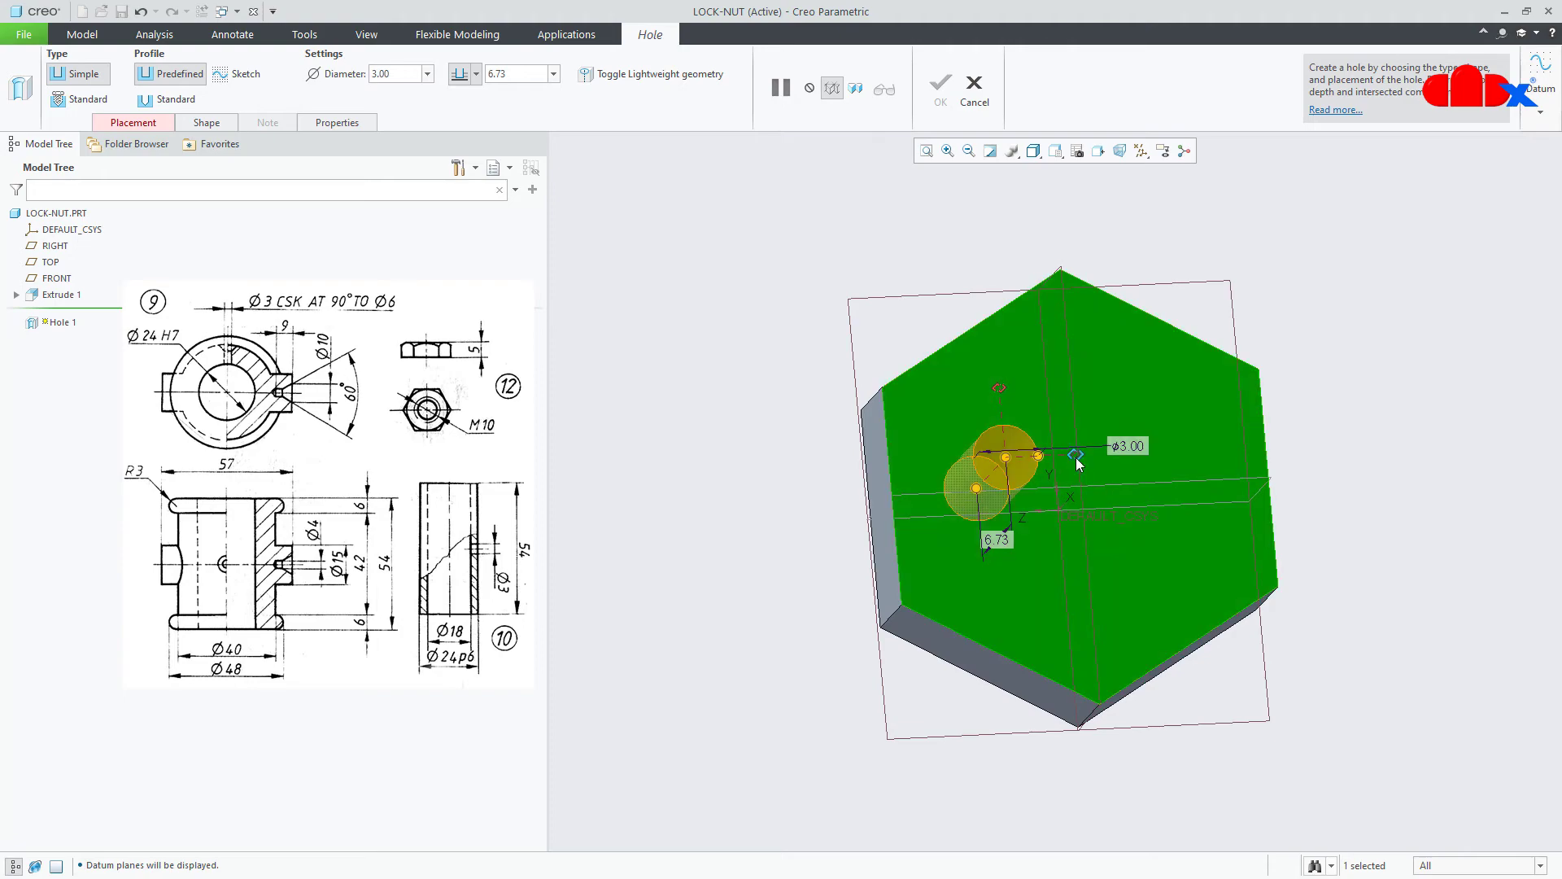
drag(1075, 456, 1079, 427)
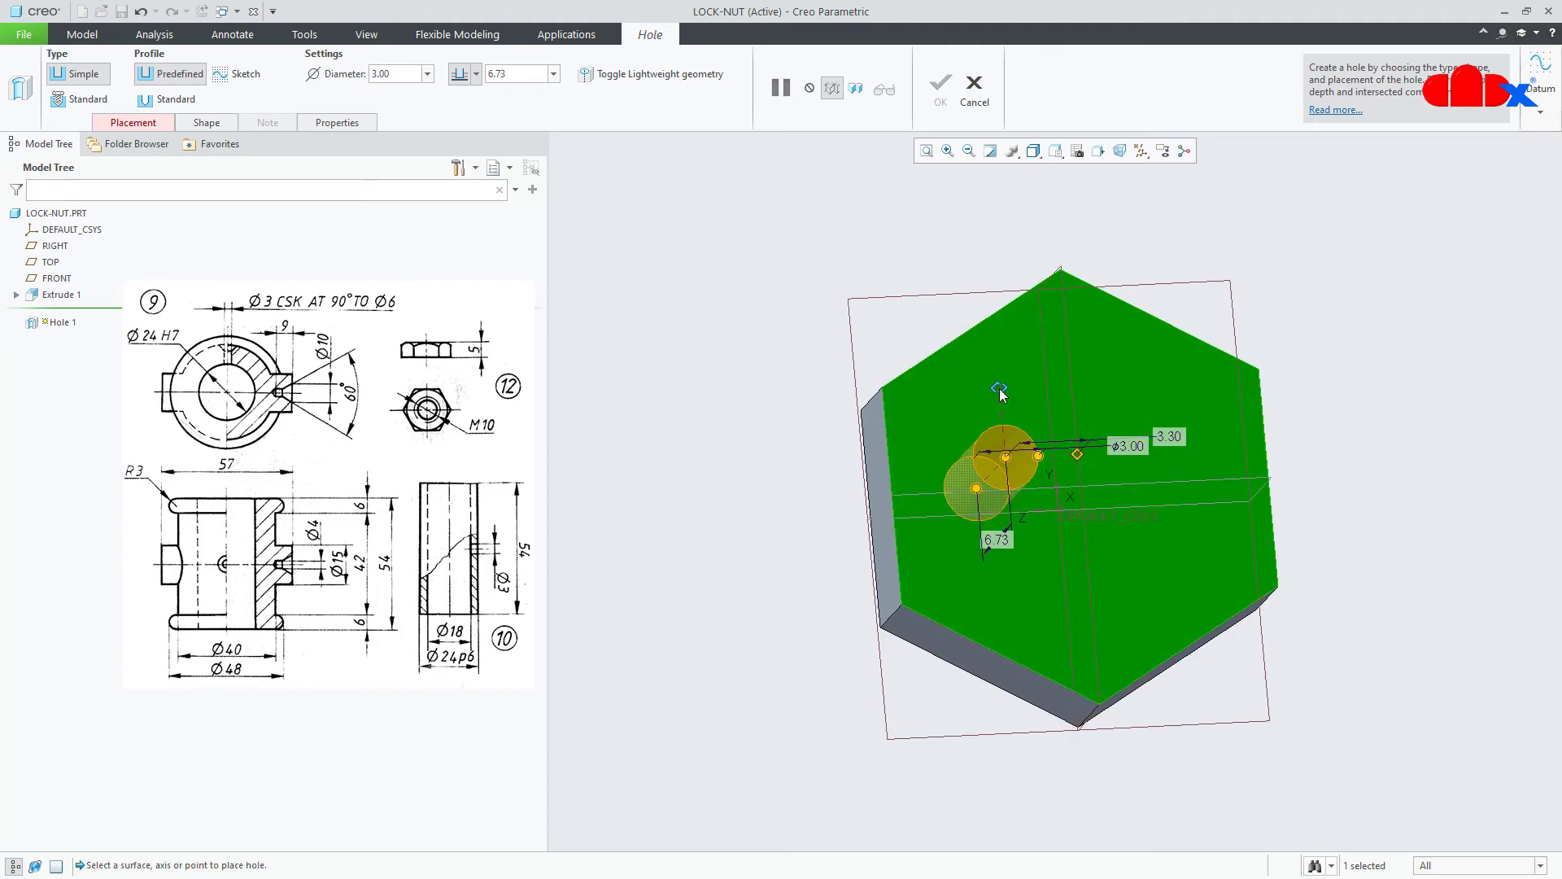
drag(999, 389, 1036, 493)
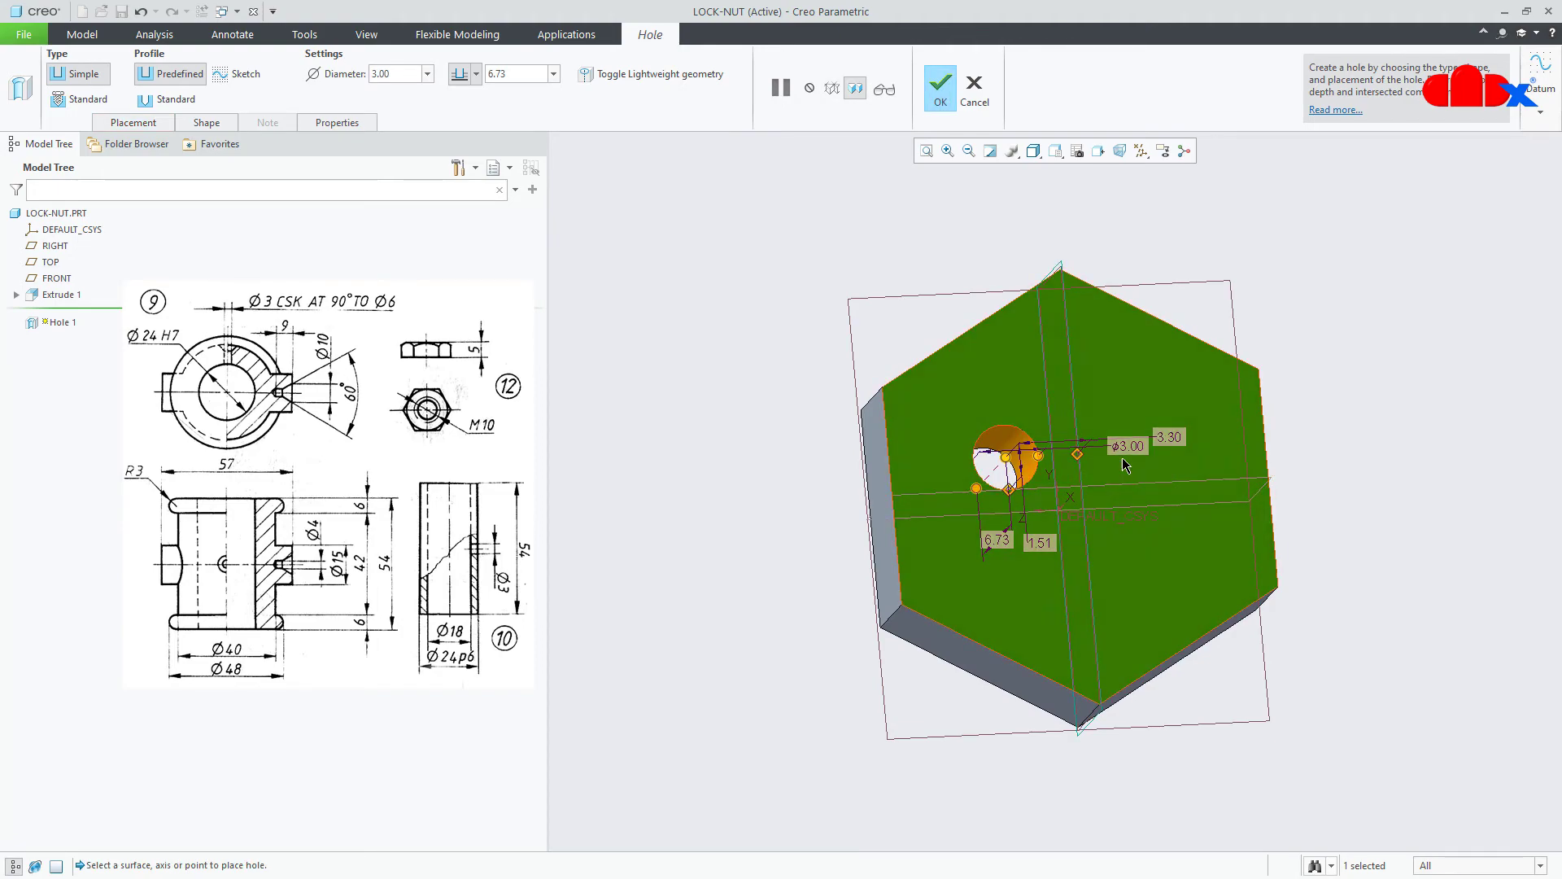
- Set both of the hole's offsets from the central datum planes to 0
middle_drag(1135, 461, 1136, 431)
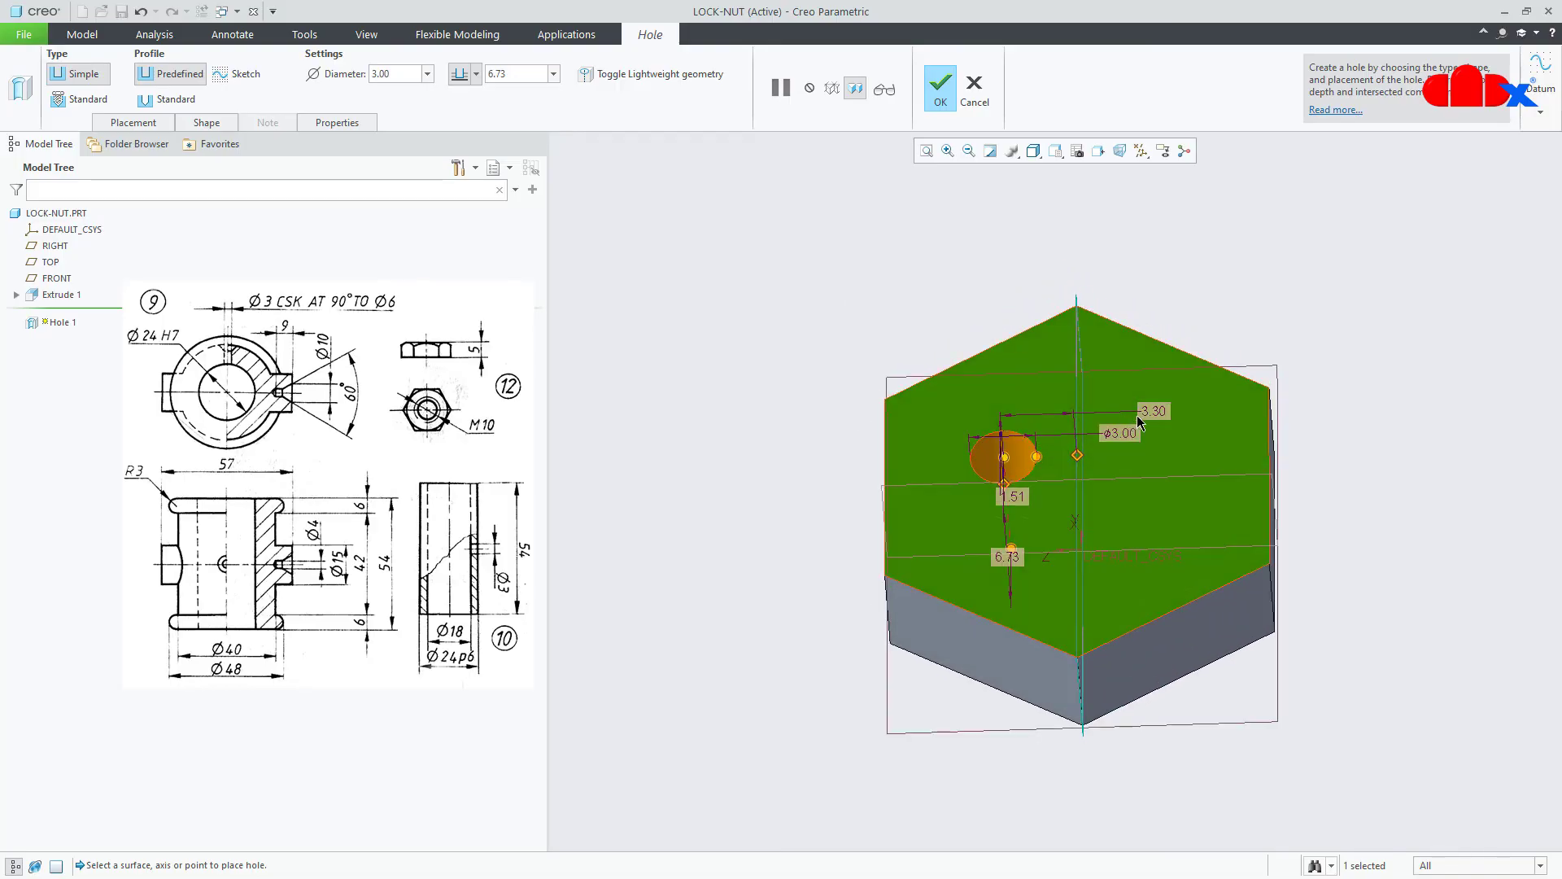
double_click(1147, 415)
key(Return)
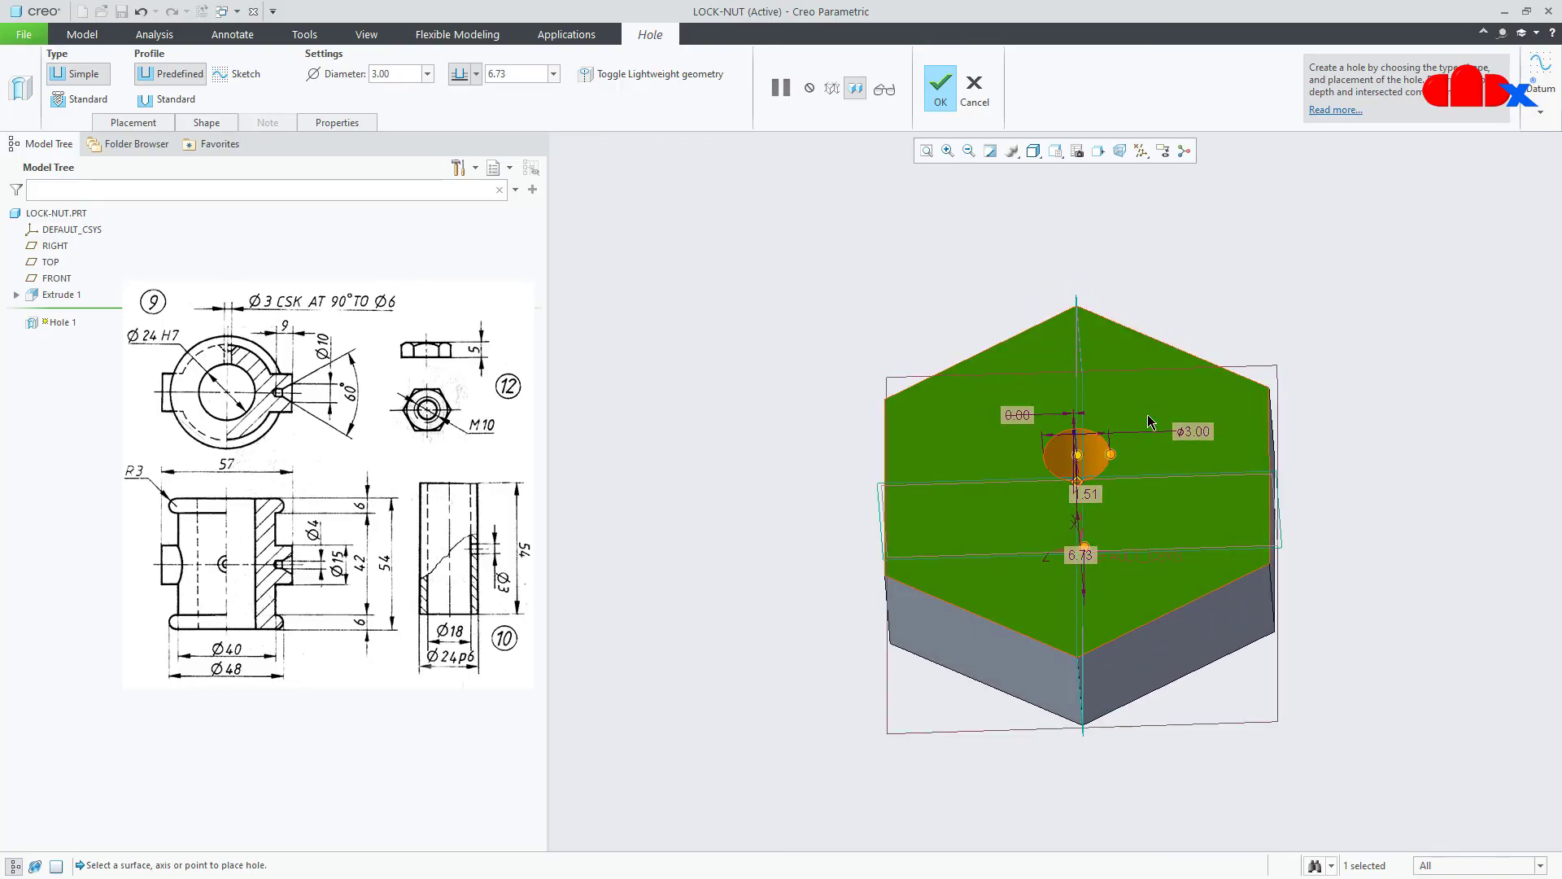
middle_drag(1156, 456, 1195, 535)
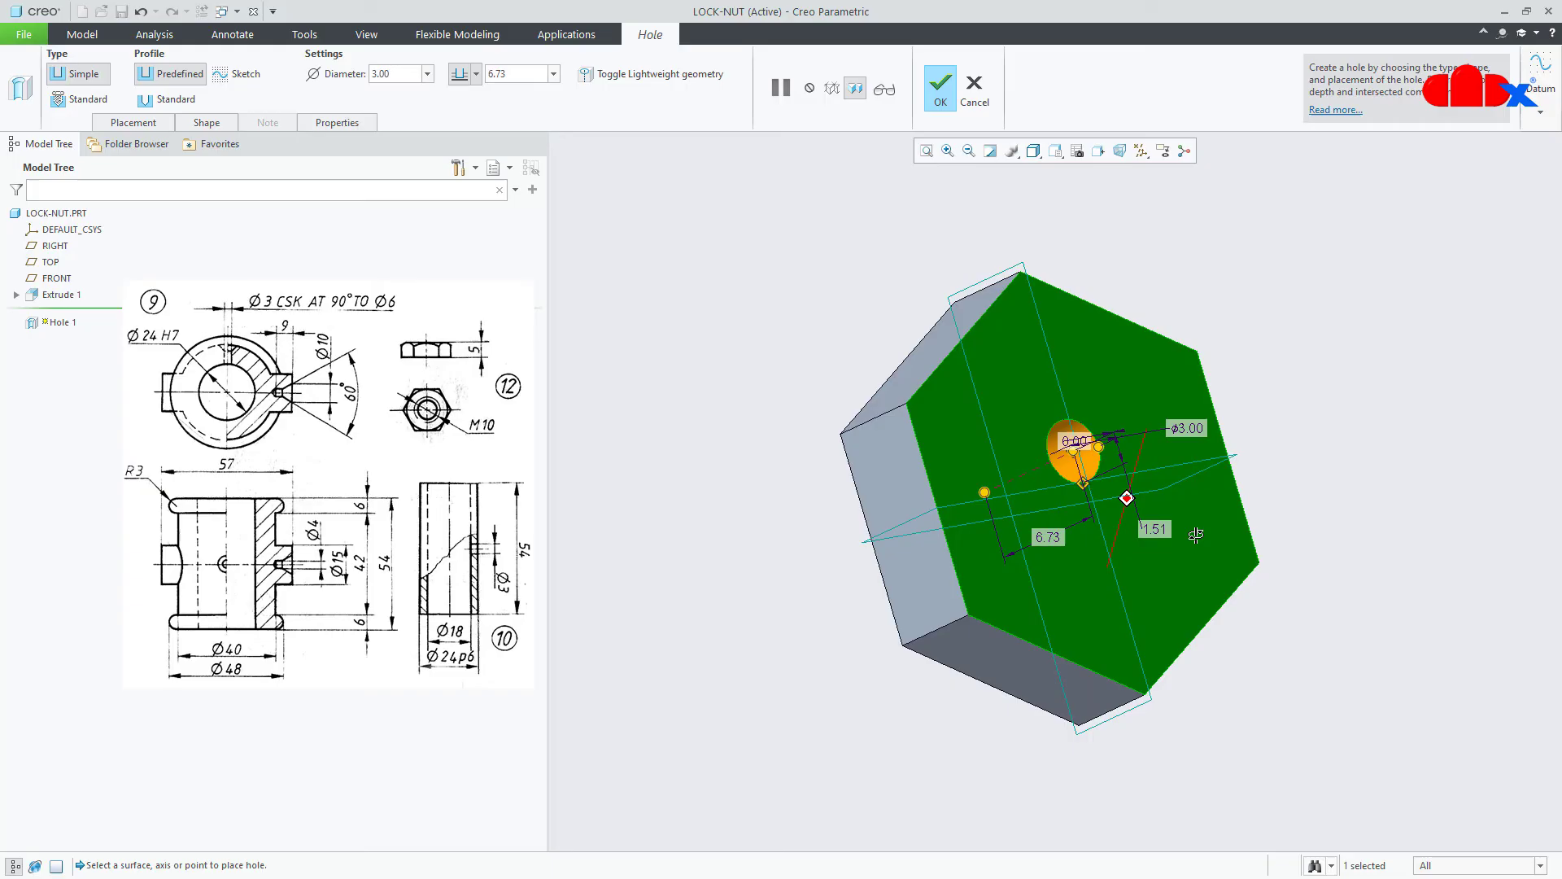
double_click(1154, 524)
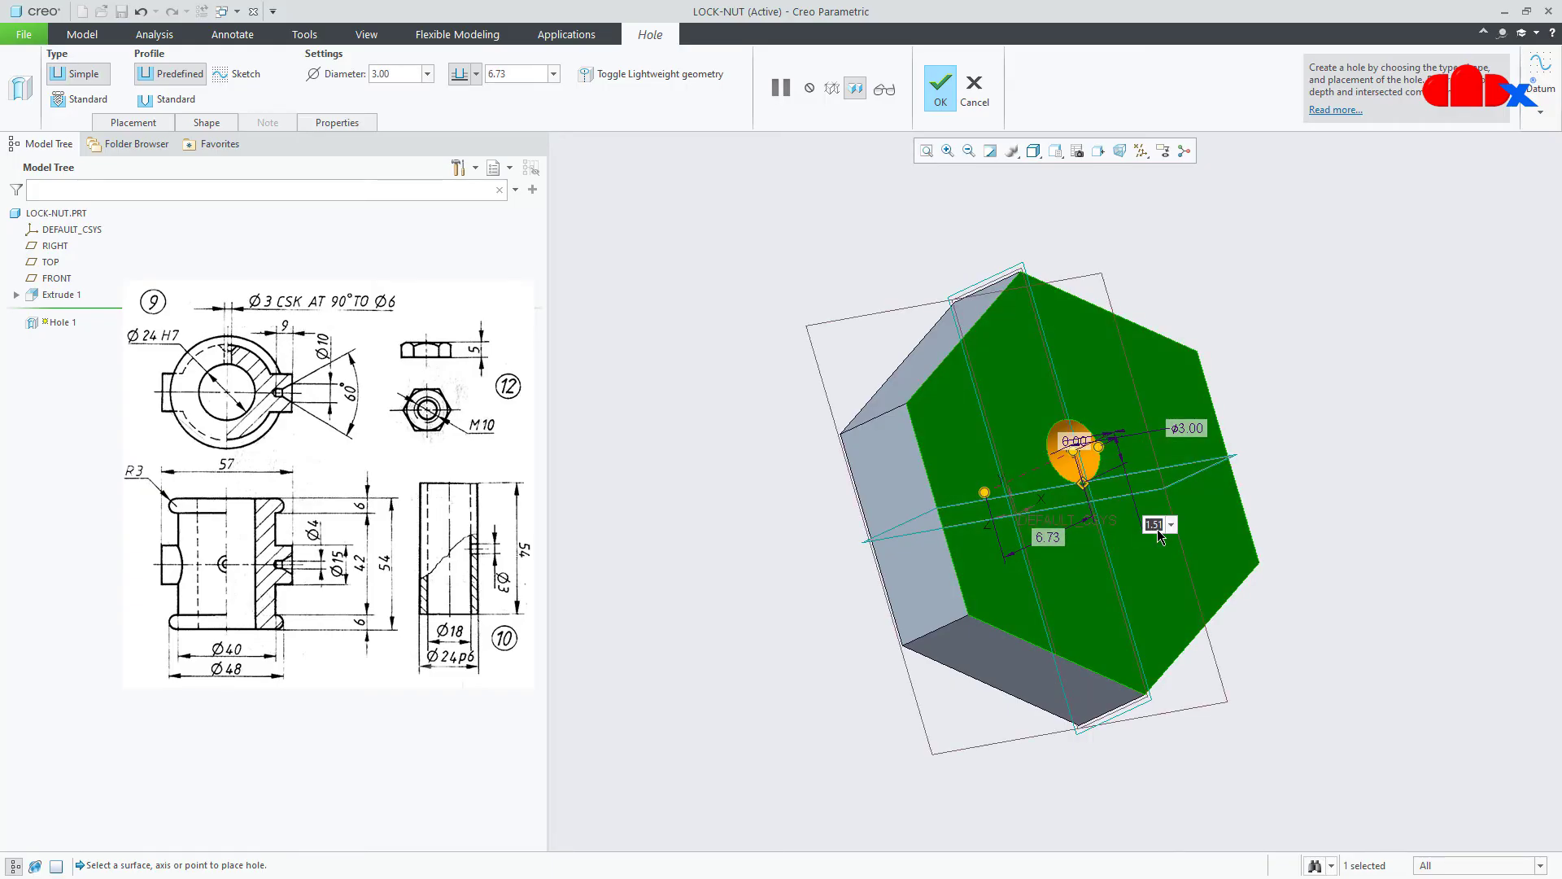
text(0)
key(Return)
middle_drag(1158, 529, 1089, 545)
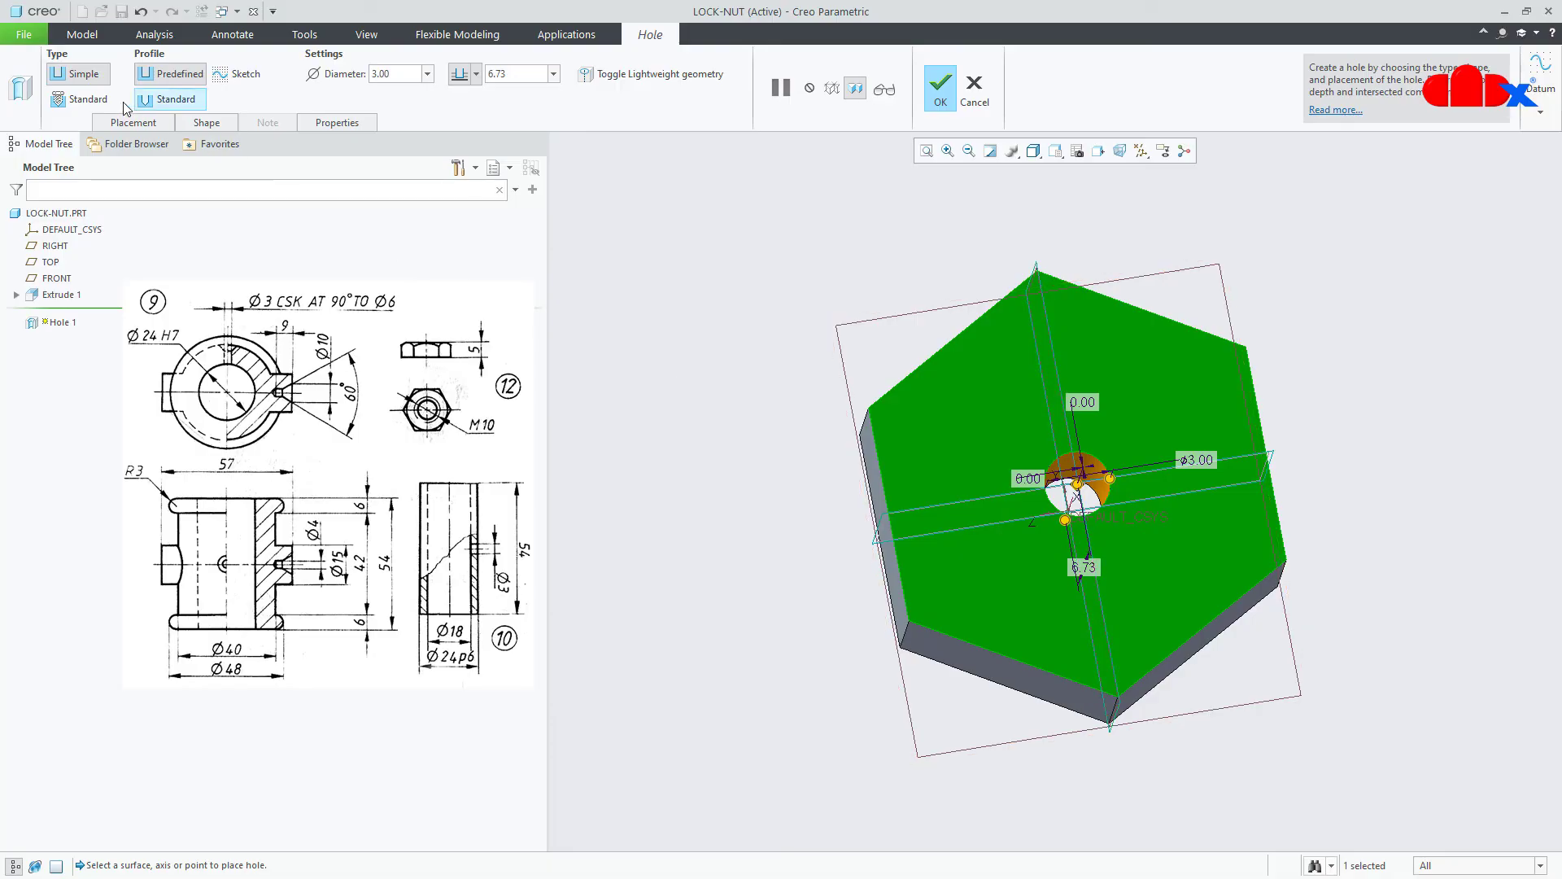
- Make the hole a standard ISO tapped hole of size M10x1, drilled up to the next surface, and complete it
click(81, 98)
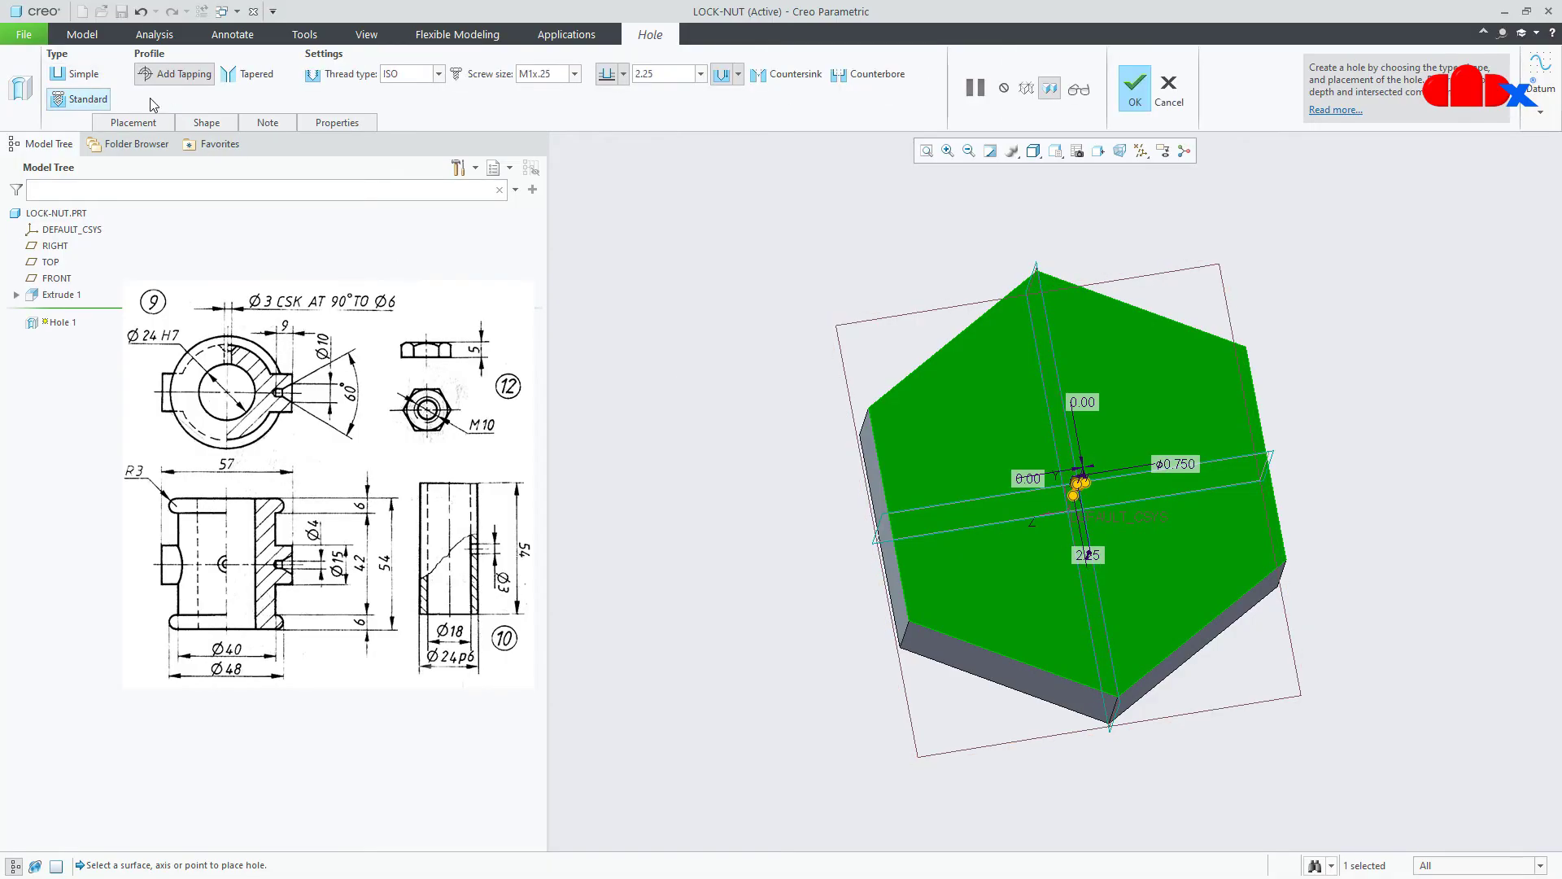
click(574, 74)
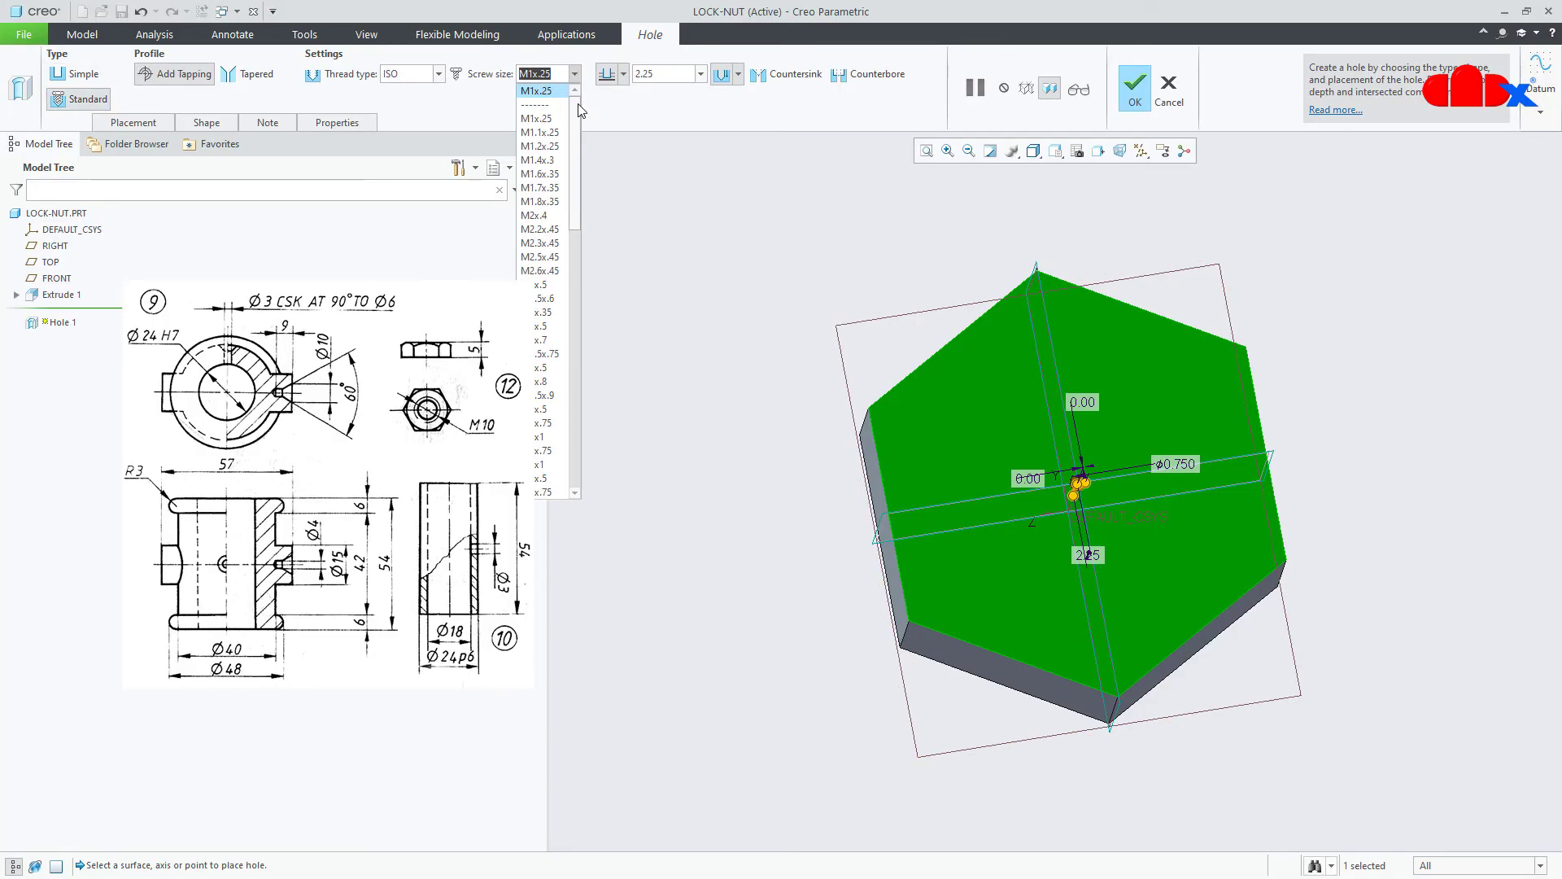
drag(578, 106, 577, 255)
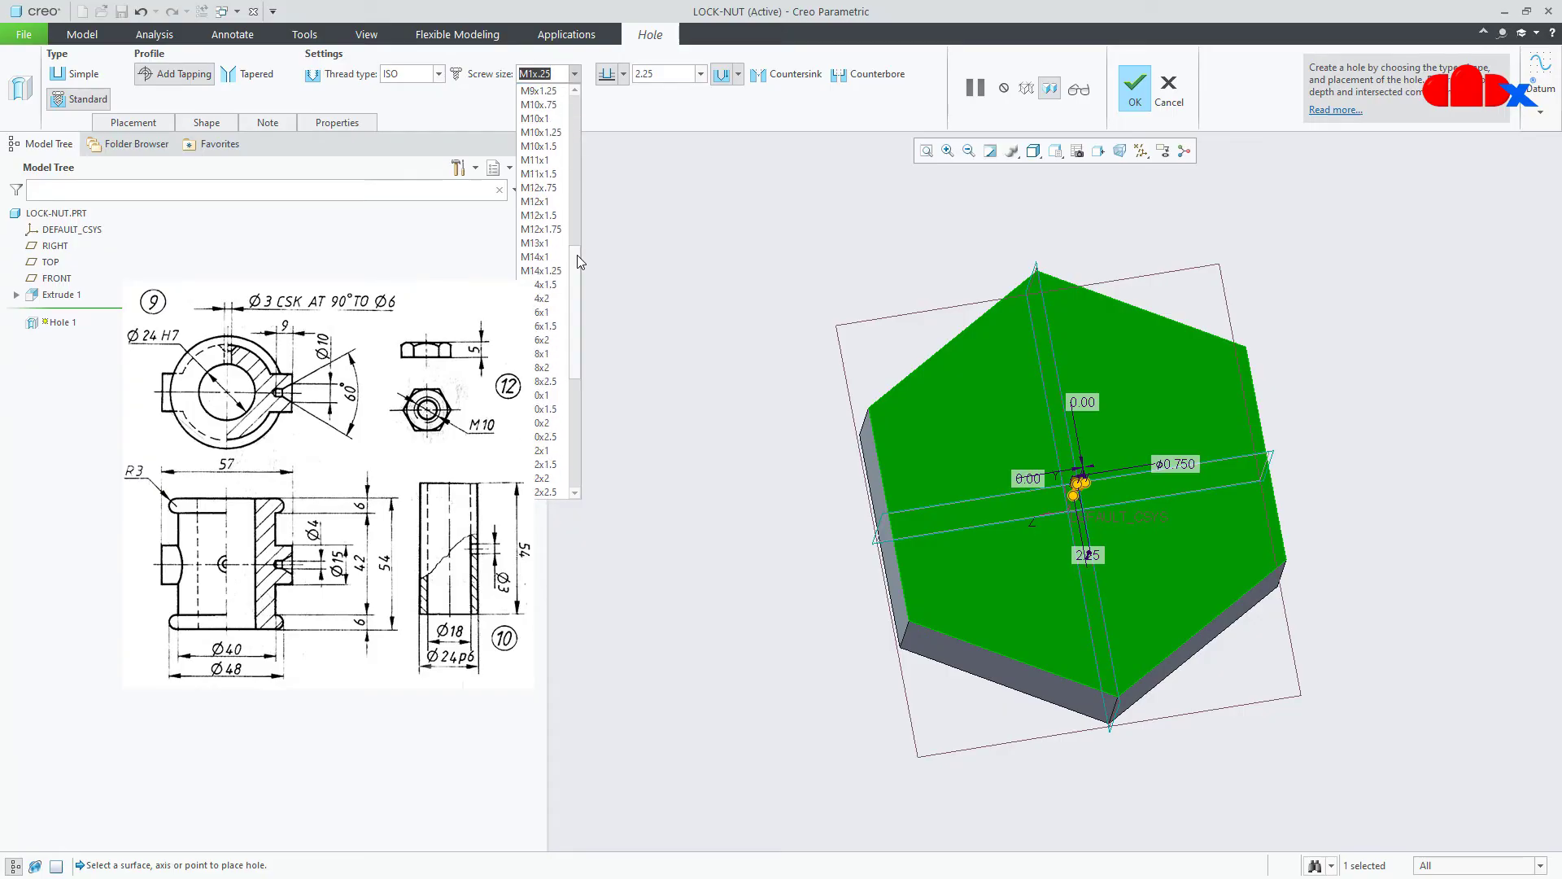
click(565, 121)
click(624, 77)
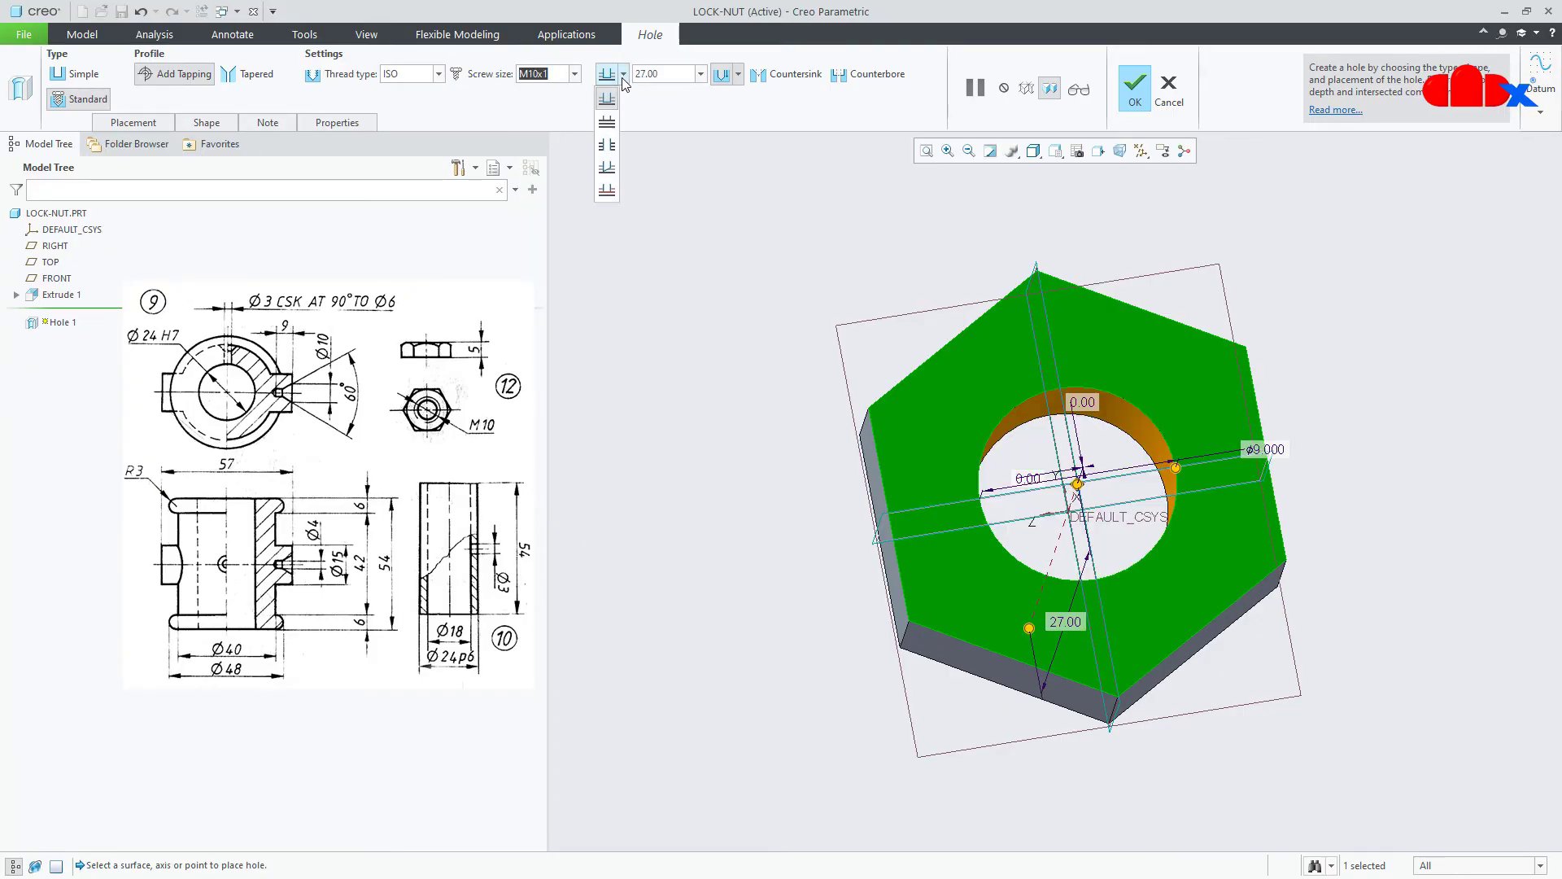
click(607, 122)
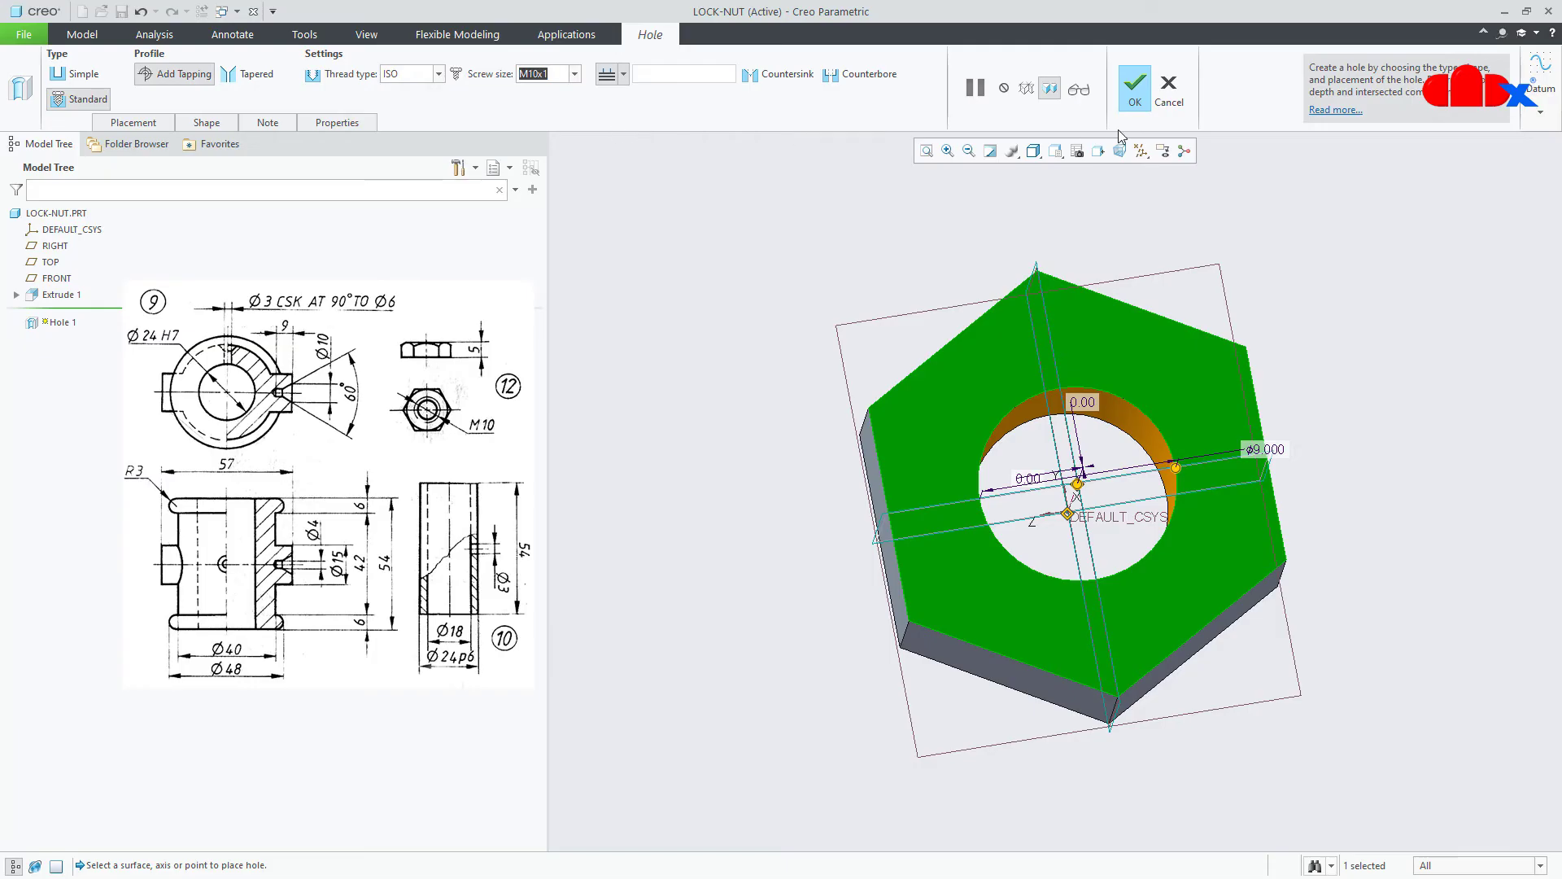
click(1134, 109)
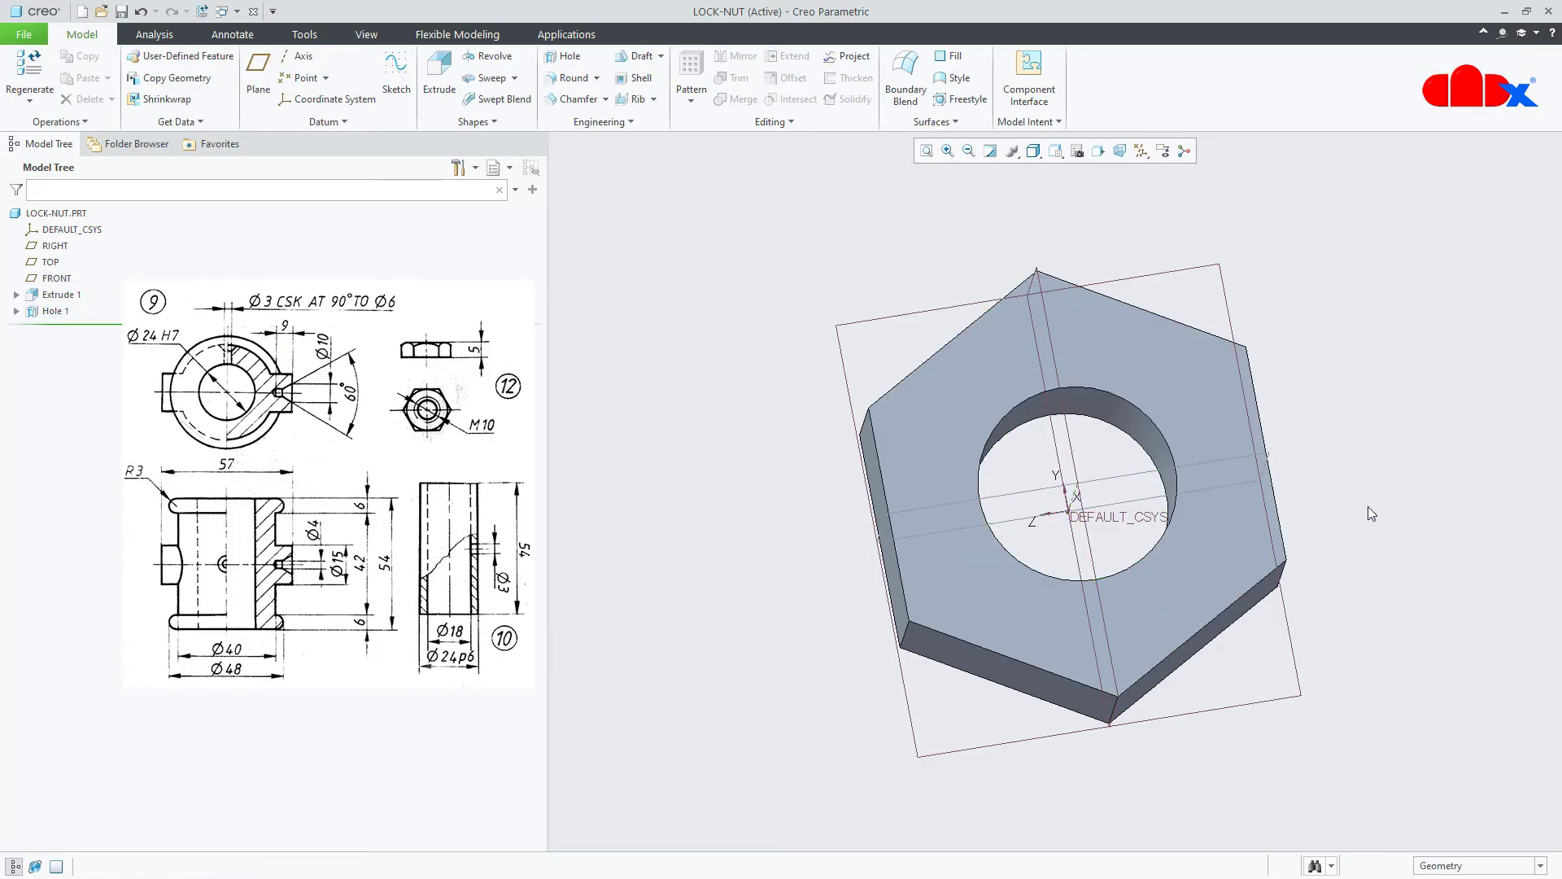
- Start a revolve sketch on the TOP plane, orient the view to the sketch and turn off all datum display
key(ctrl+d)
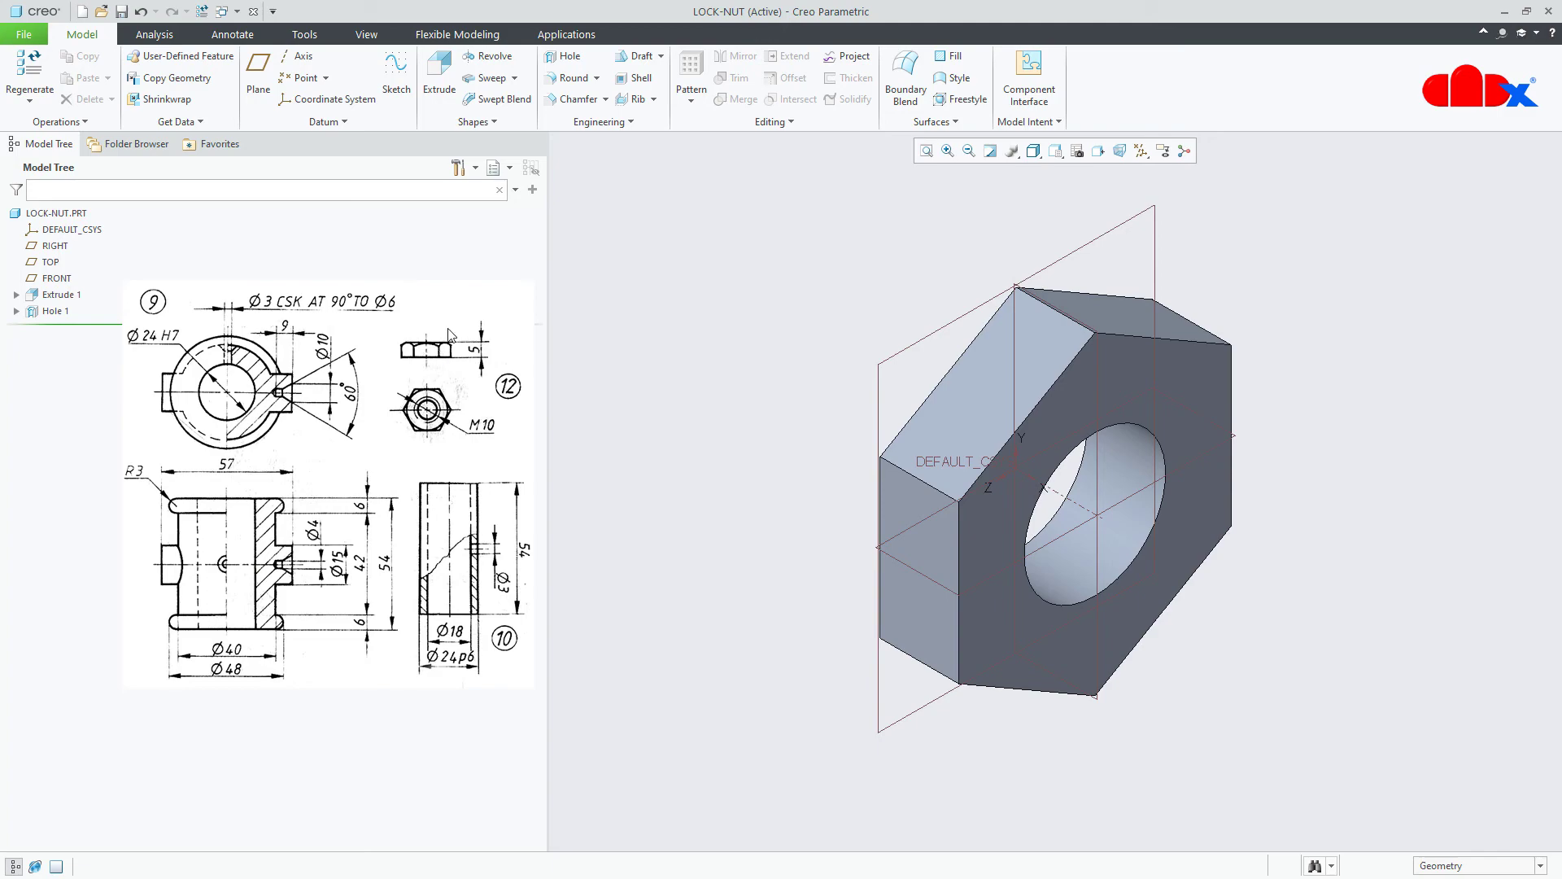
click(491, 57)
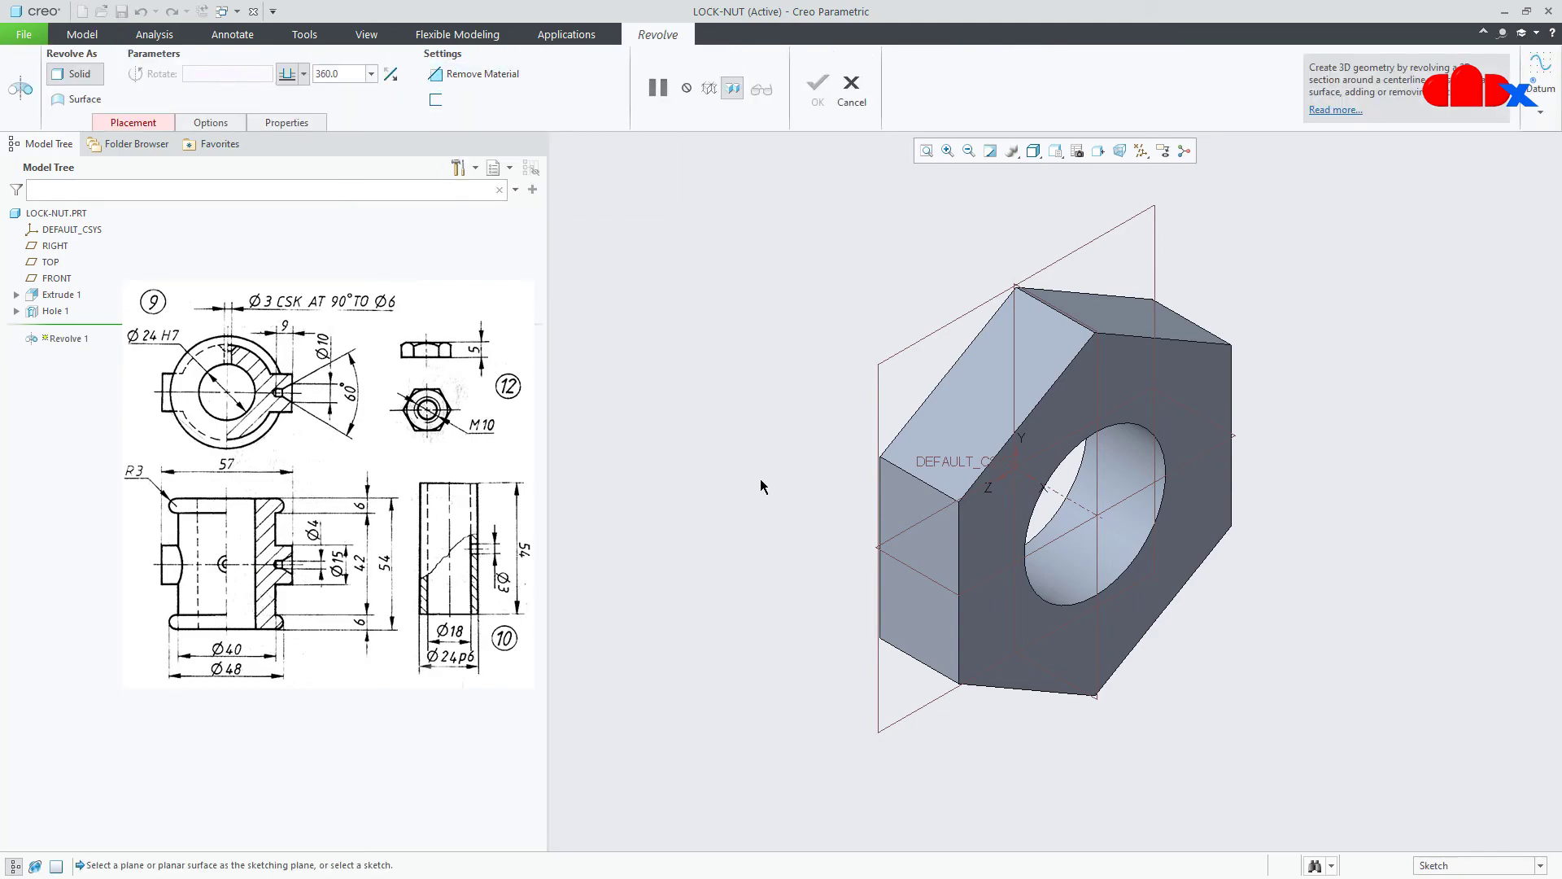
click(930, 580)
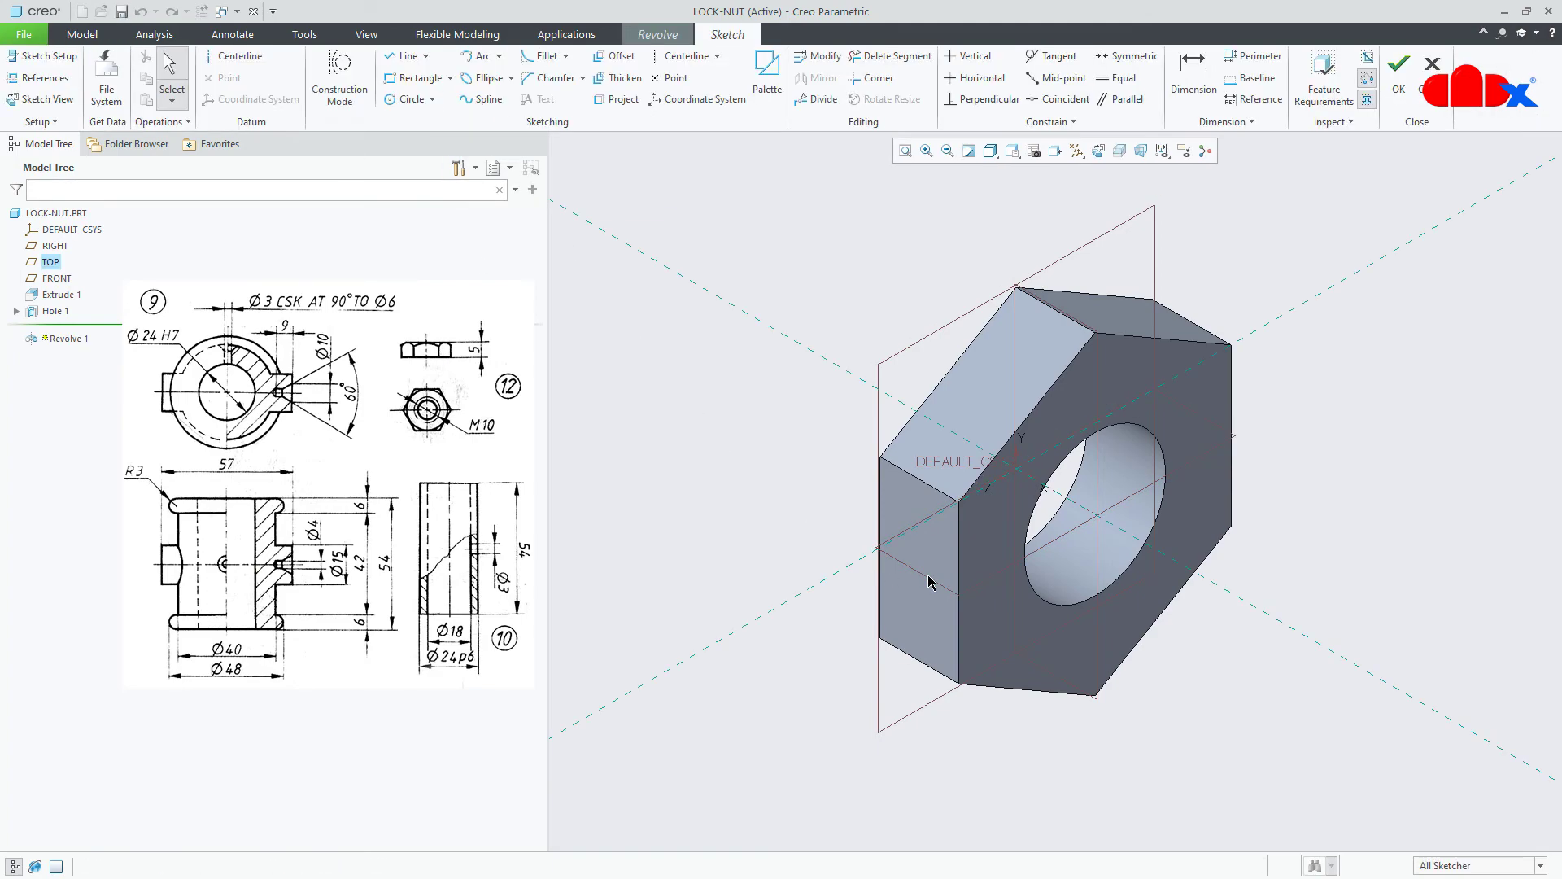
click(1098, 152)
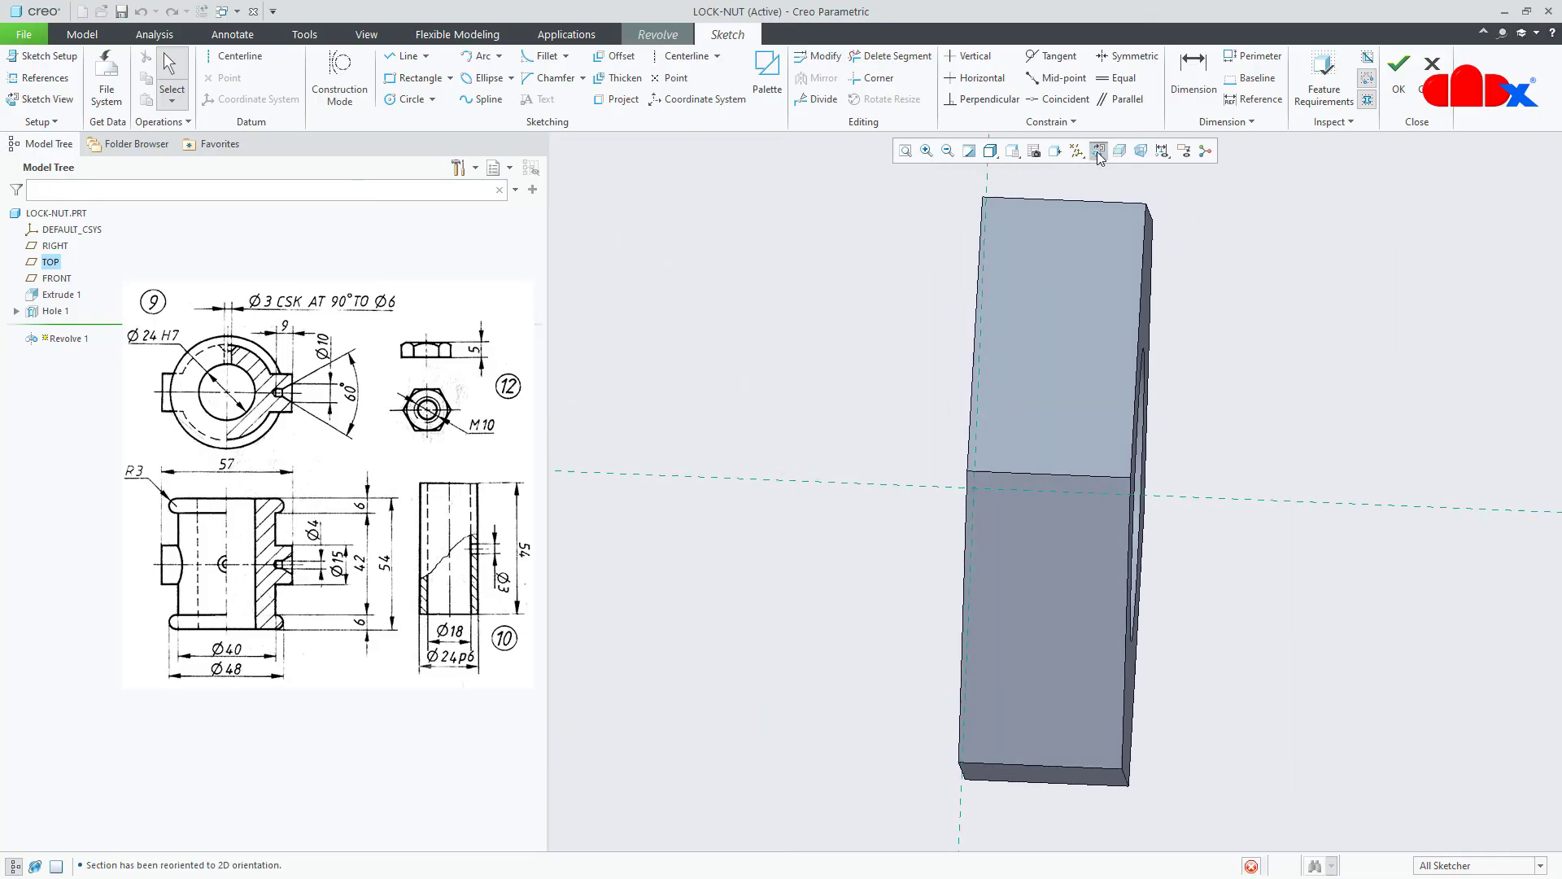
click(1077, 151)
click(1078, 170)
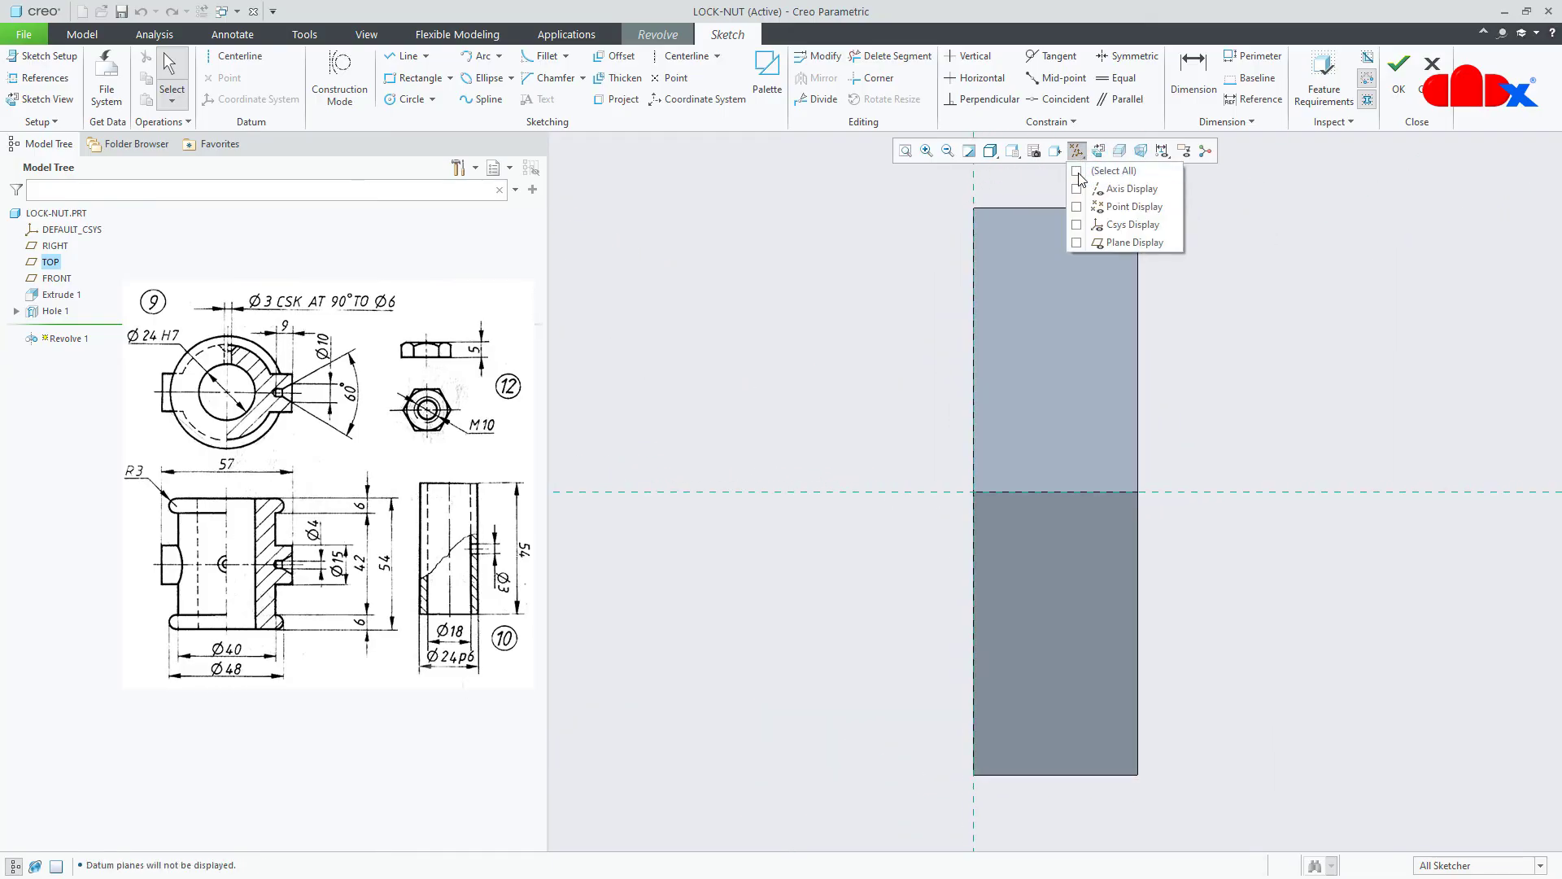
- Add a datum centerline along the horizontal reference as the axis of revolution
click(237, 56)
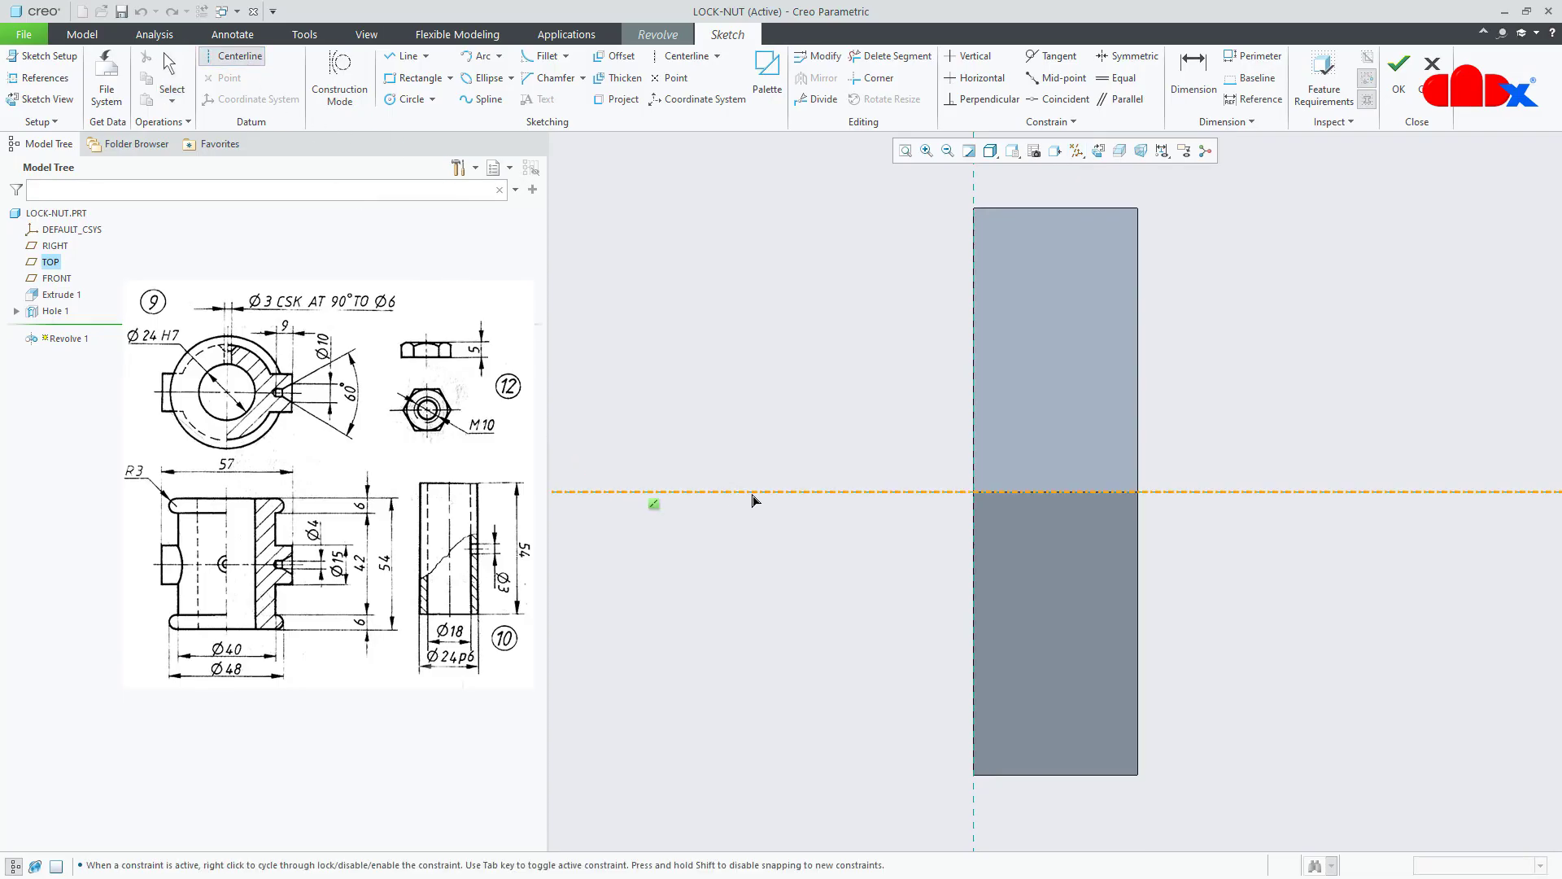
click(753, 495)
middle_click(865, 577)
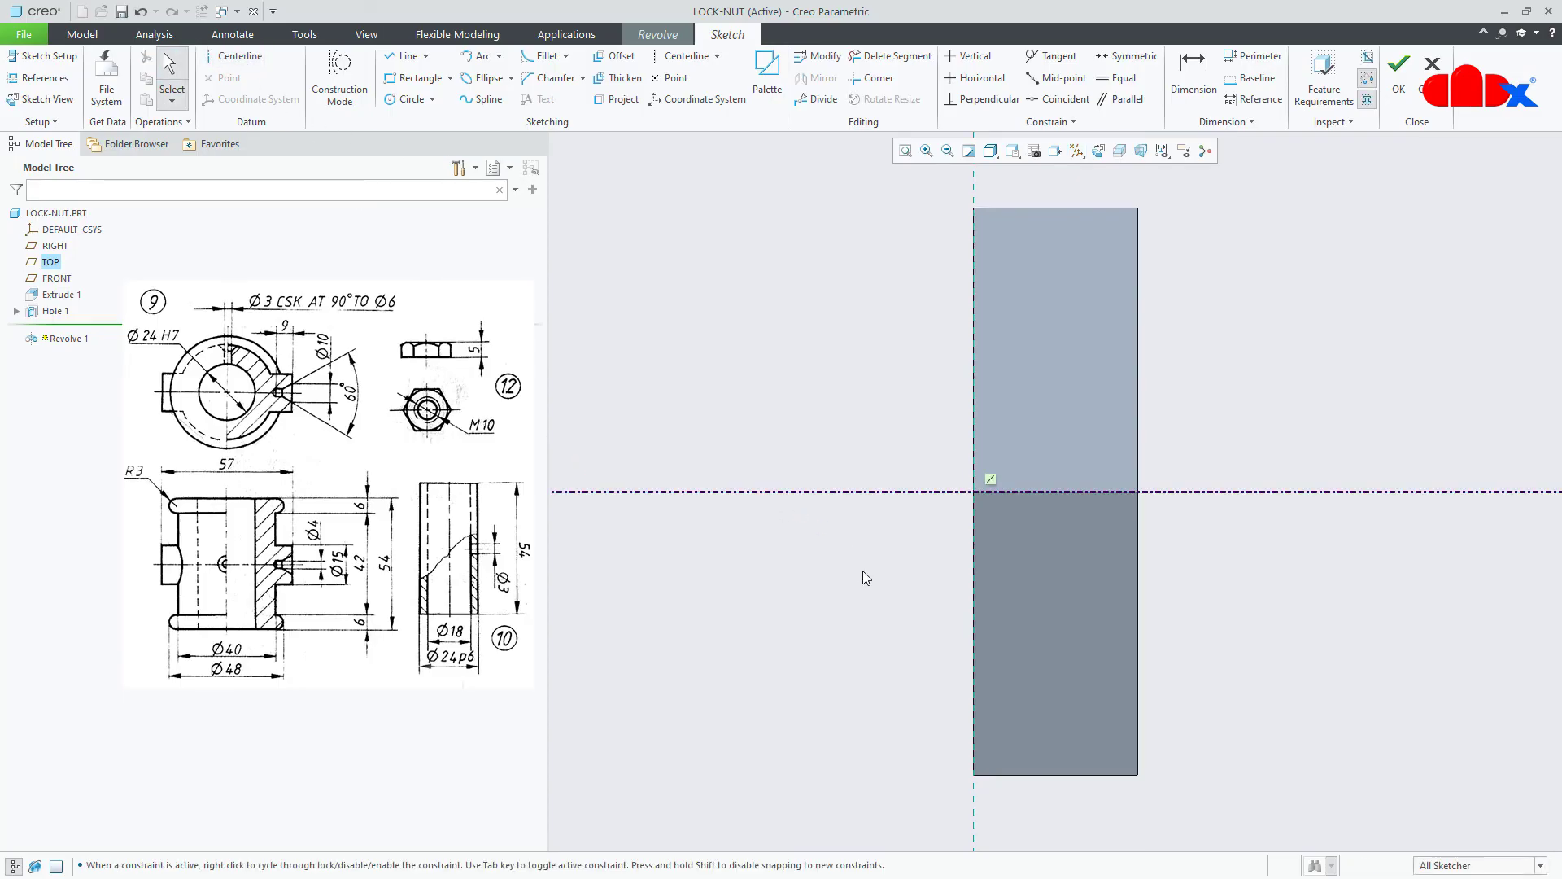
- Sketch a closed right triangle about 0.97 mm wide below the nut, with its apex on the nut's lower-right corner
right_click(862, 570)
click(900, 602)
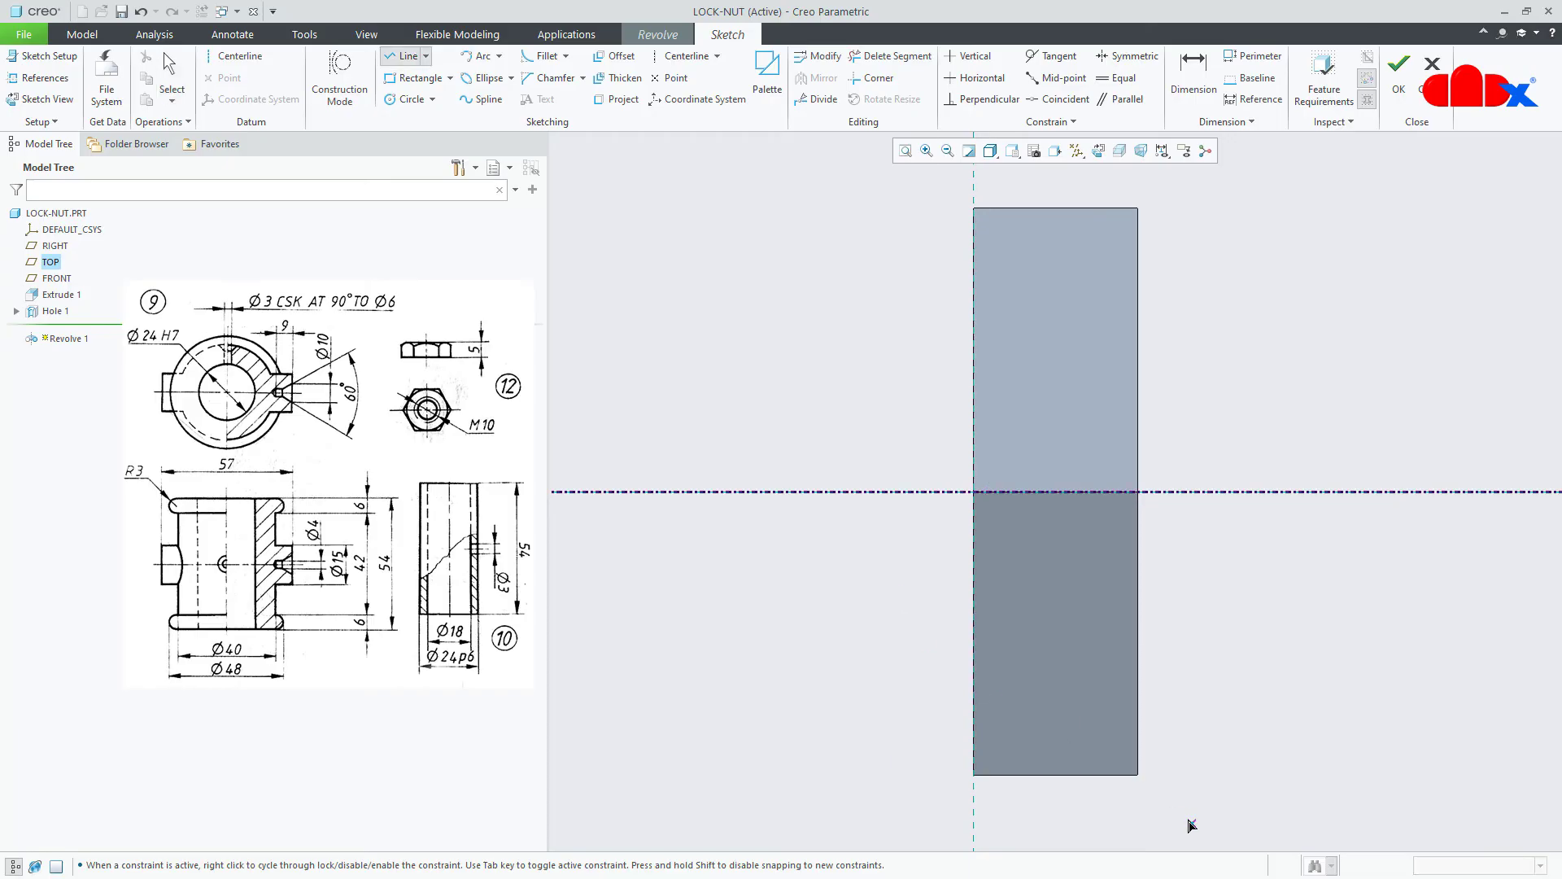
click(1138, 775)
click(1138, 836)
click(1106, 836)
click(1138, 775)
middle_click(1195, 777)
scroll(1158, 705, up, 1)
scroll(1145, 837, down, 1)
scroll(1145, 834, down, 2)
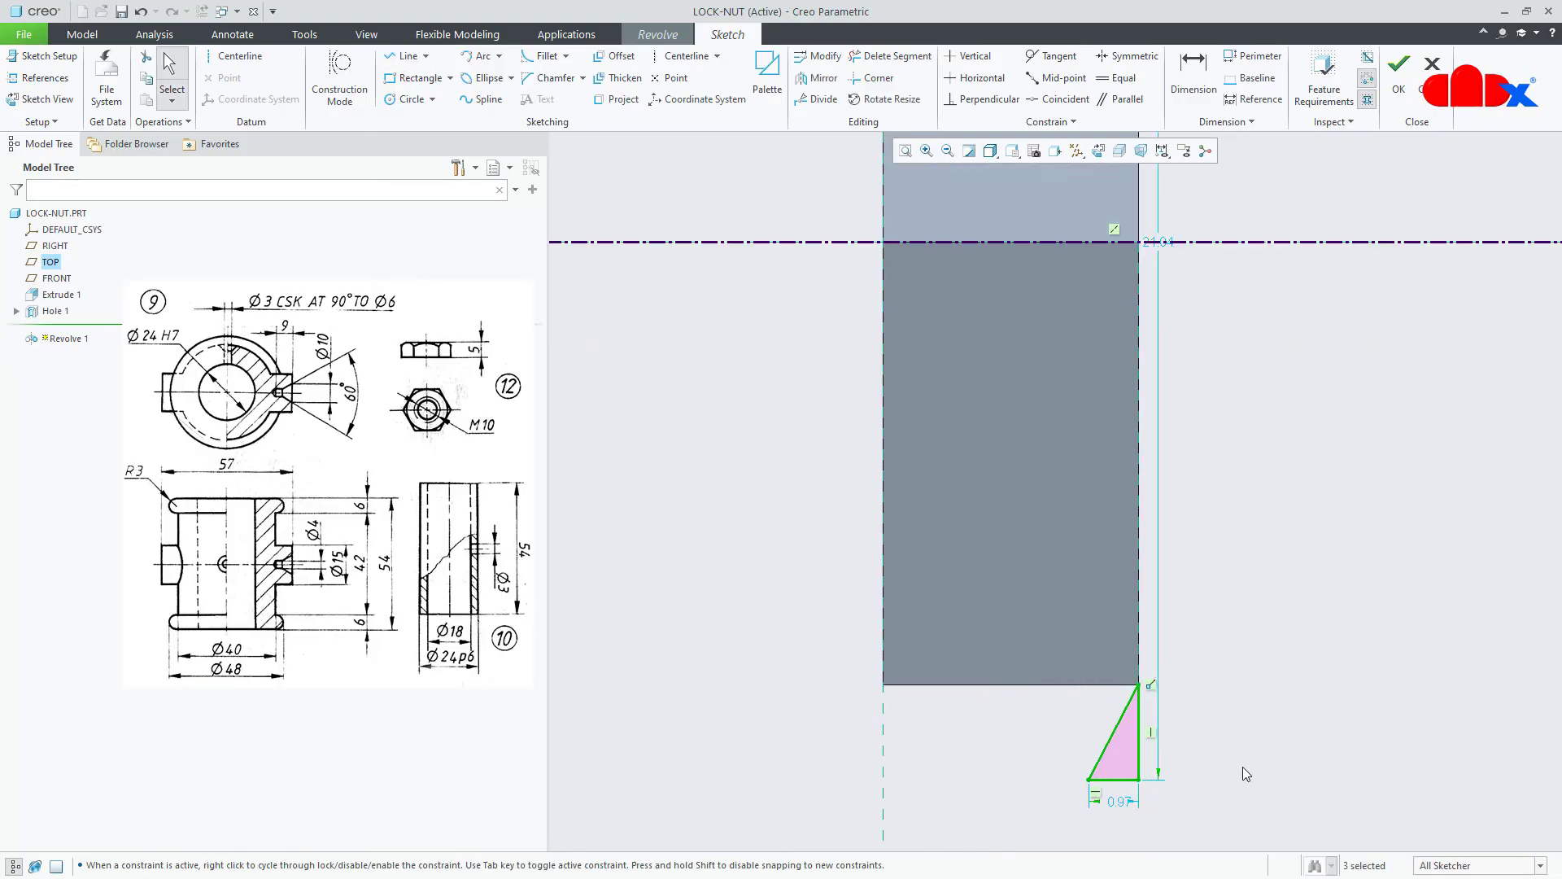
- Dimension the triangle's vertical side and set it to 5 mm
right_click(1243, 765)
click(1420, 576)
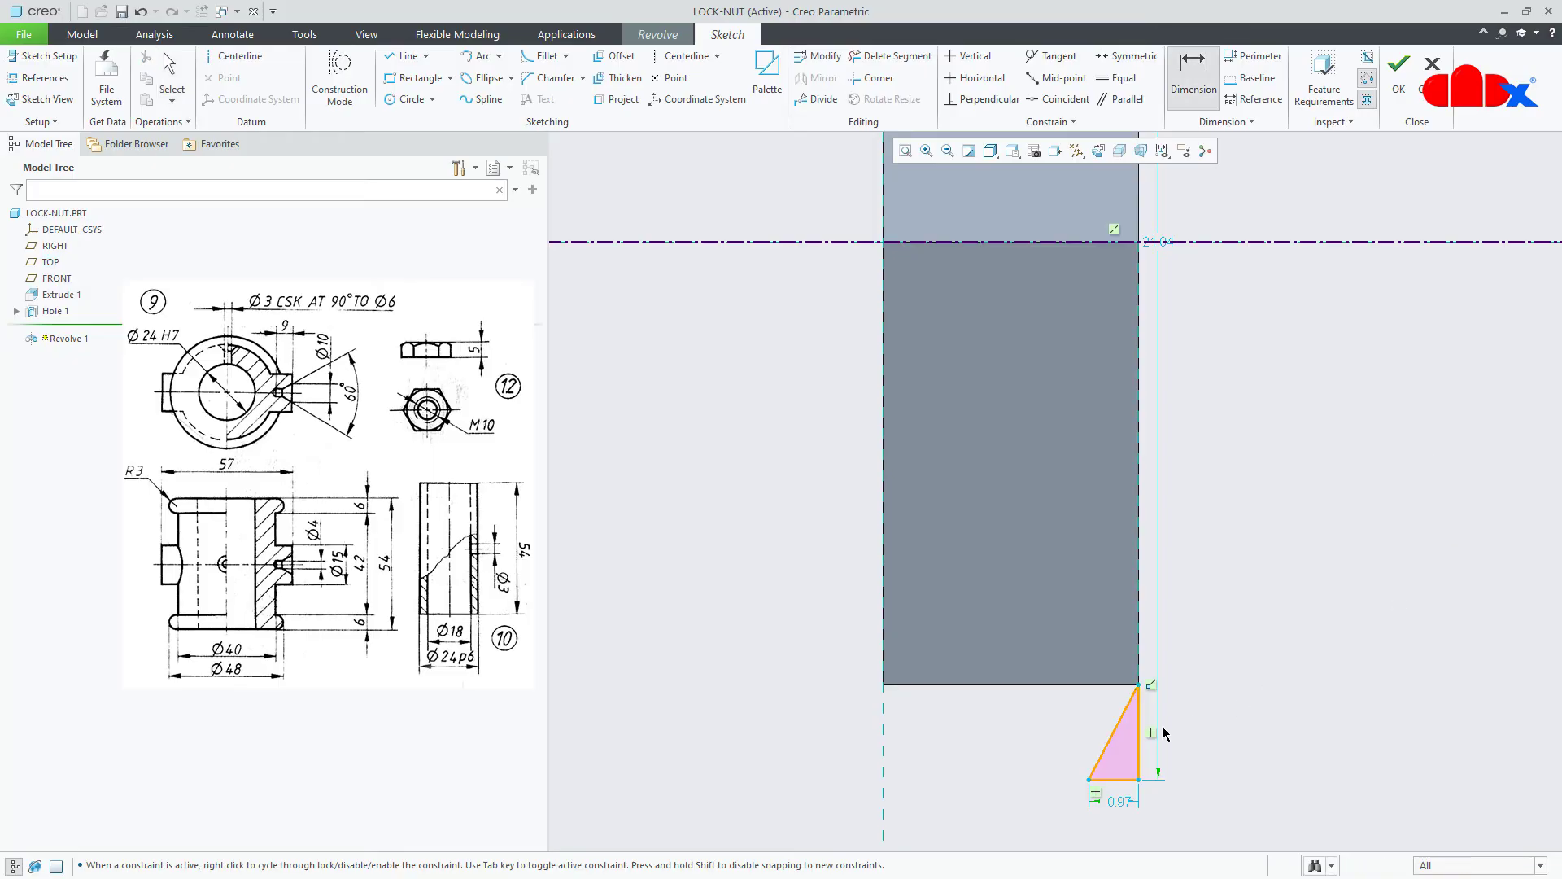
middle_click(1203, 730)
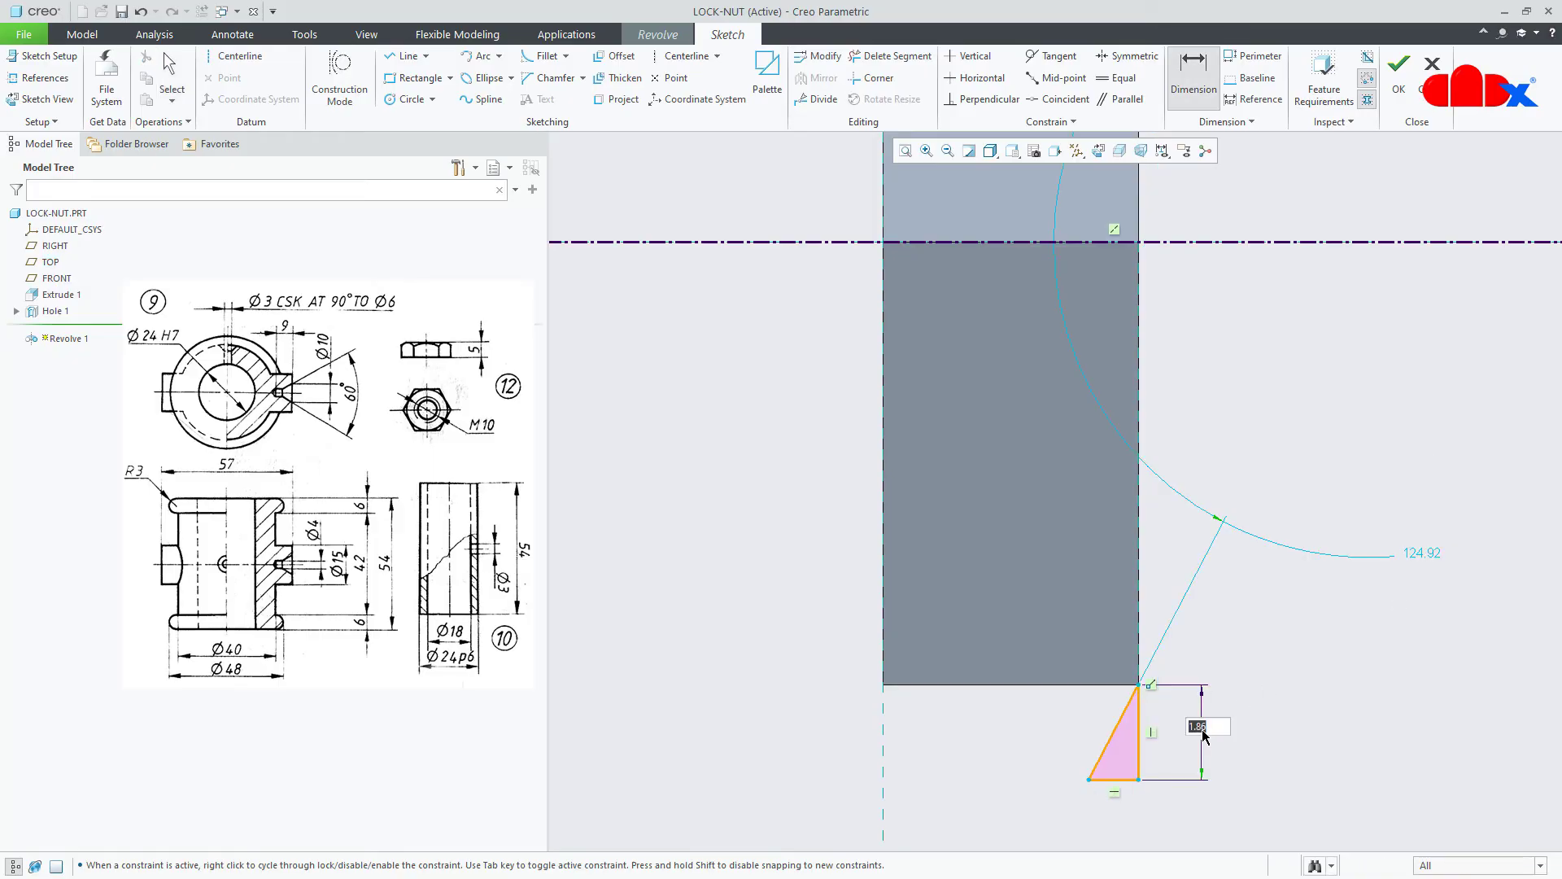
text(5)
key(Return)
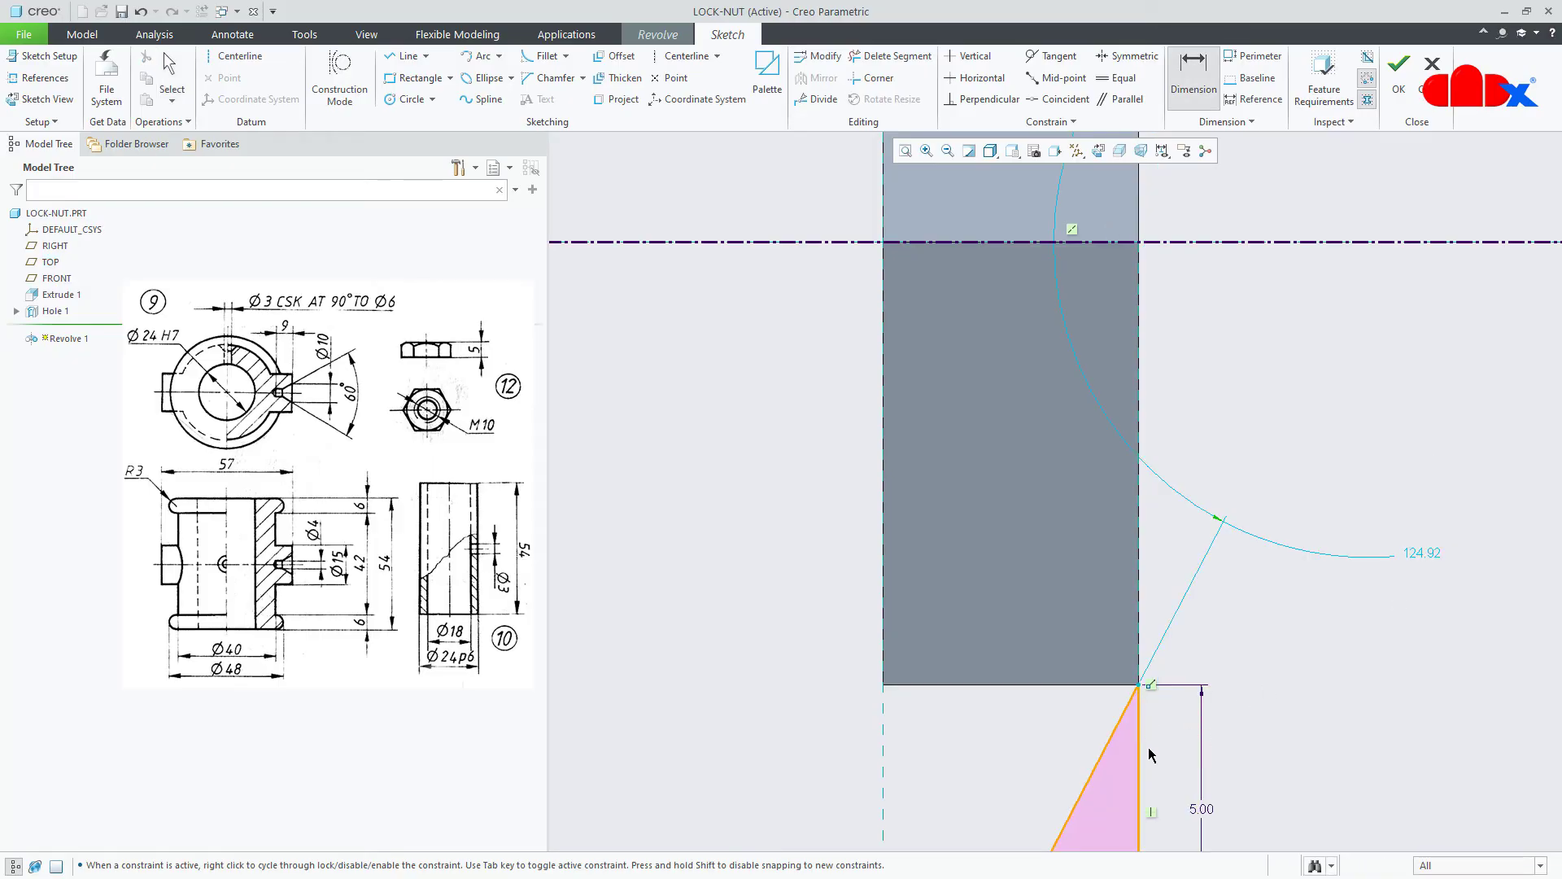
- Dimension the angle between the triangle's slanted and vertical sides and set it to 30°
click(1107, 756)
click(1137, 761)
middle_click(1126, 766)
text(30)
key(Return)
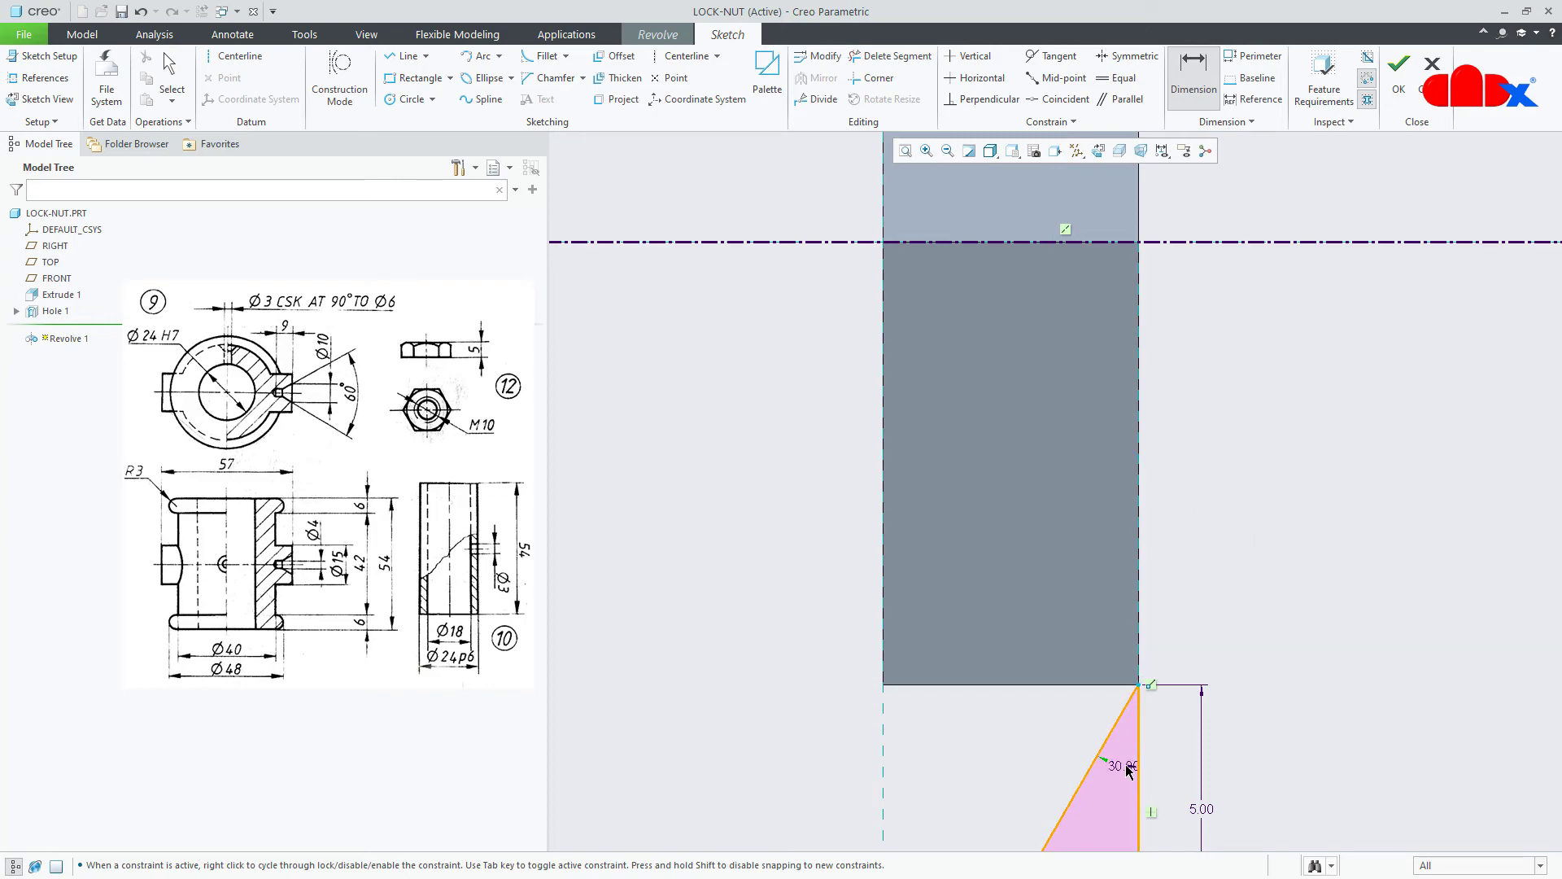
scroll(1091, 651, down, 3)
middle_click(1205, 665)
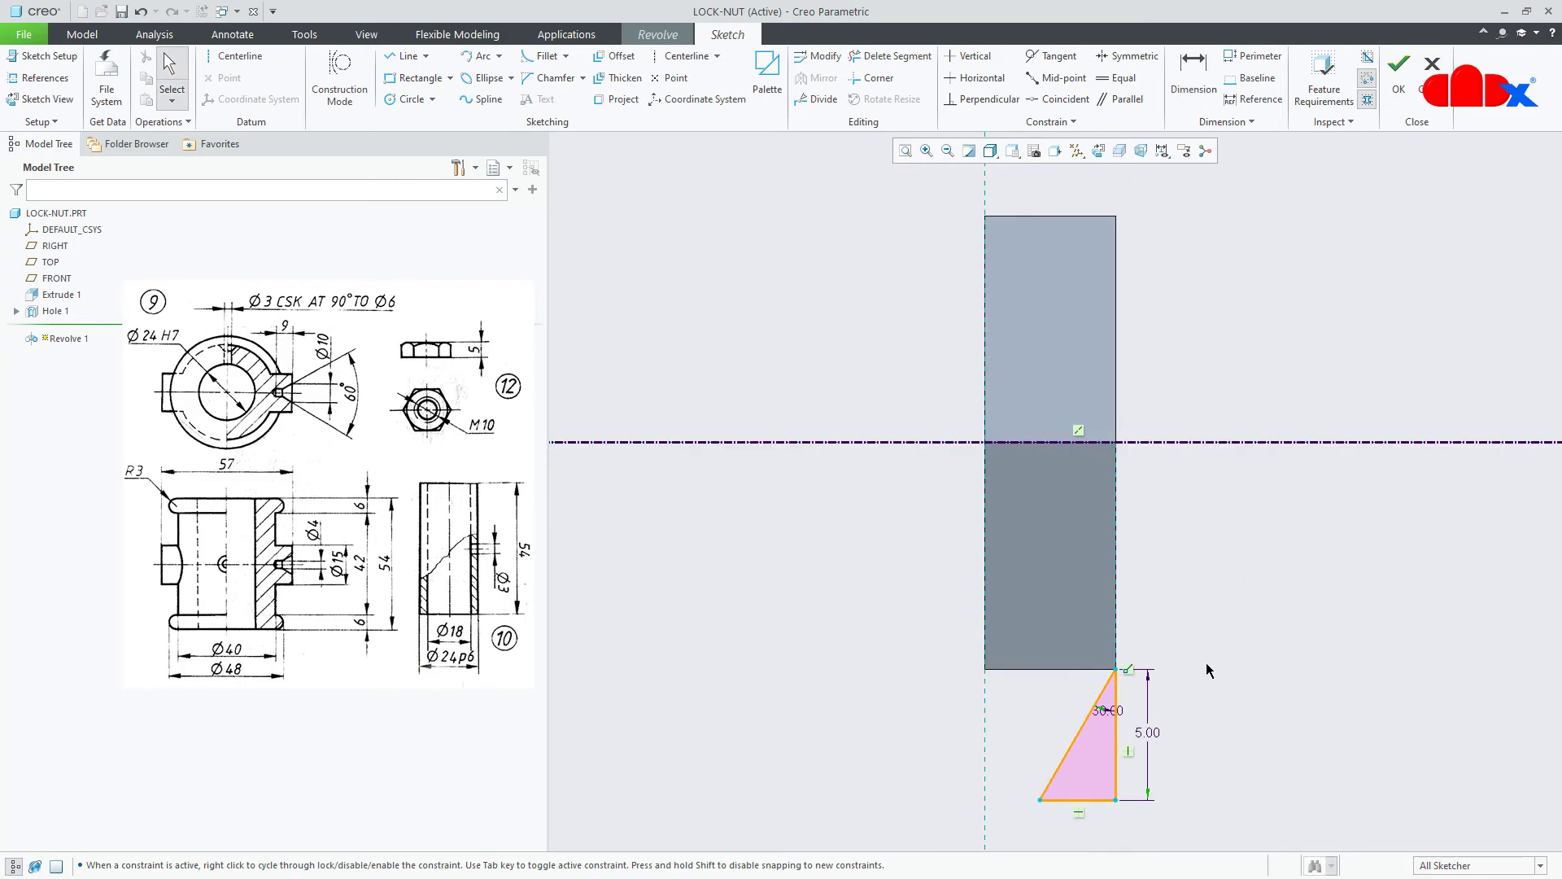
- Revolve the triangular section 360° as a material-removing cut to chamfer the nut's corners, and save the part
right_click(1206, 666)
click(1251, 790)
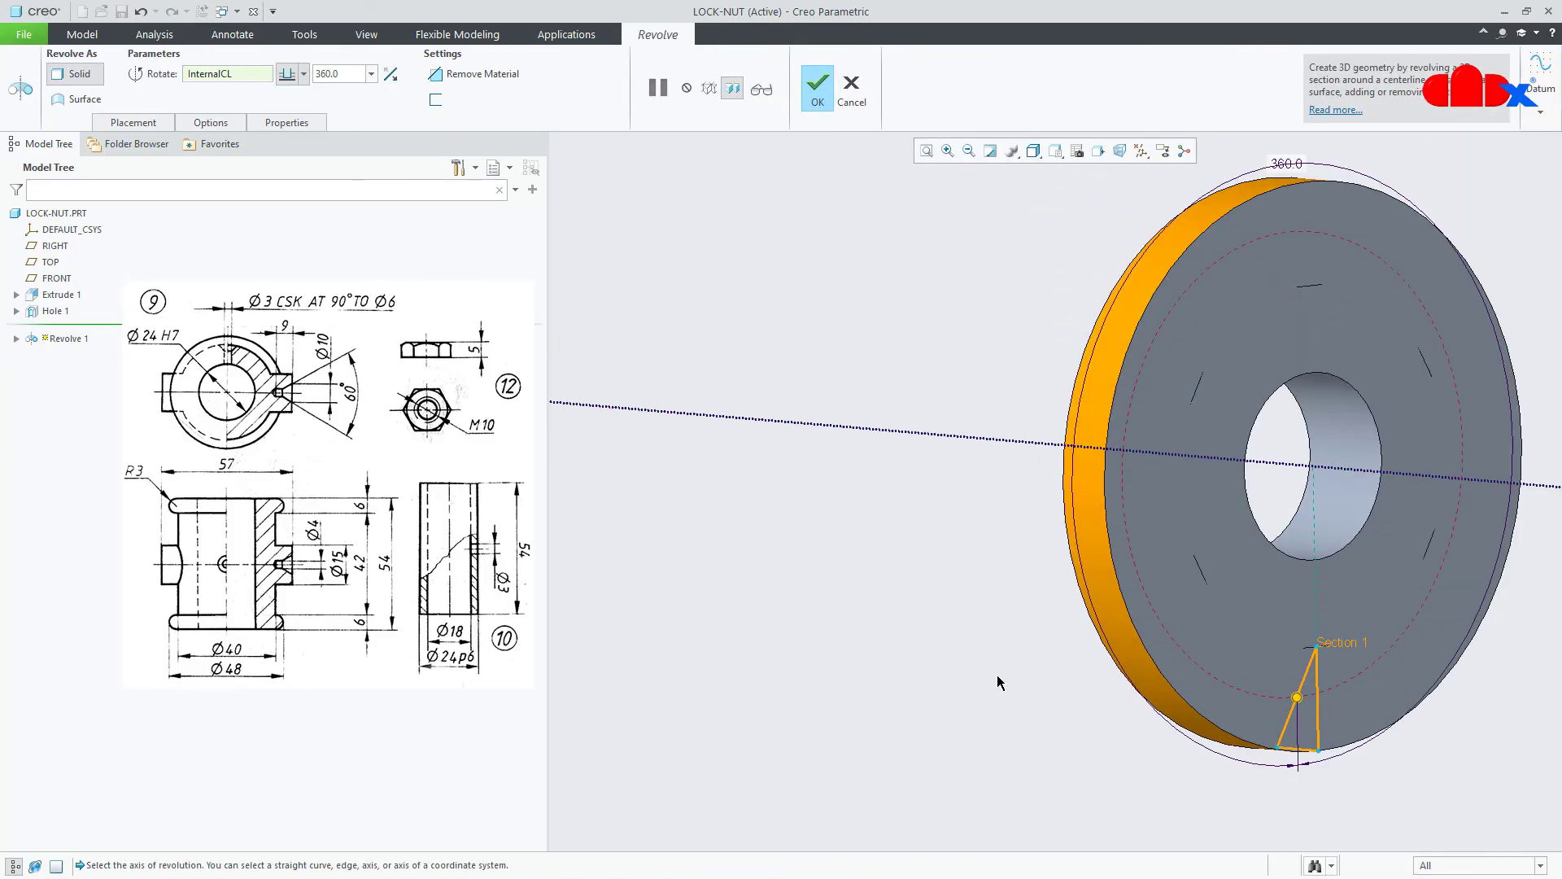
click(480, 75)
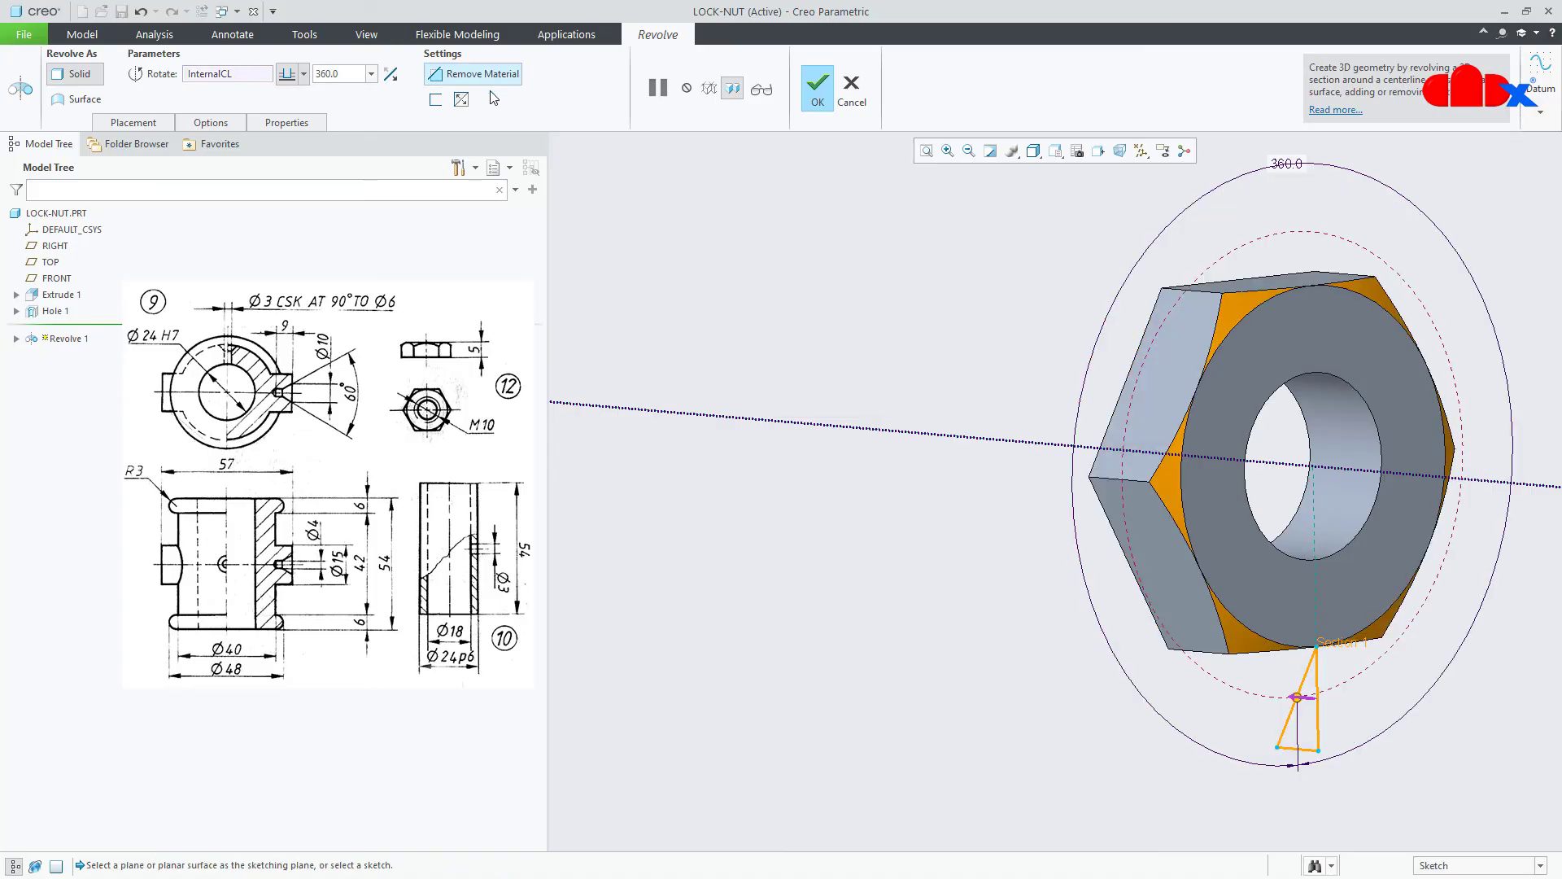
mouse_move(1067, 649)
middle_down()
mouse_move(1012, 618)
mouse_move(1030, 612)
middle_up()
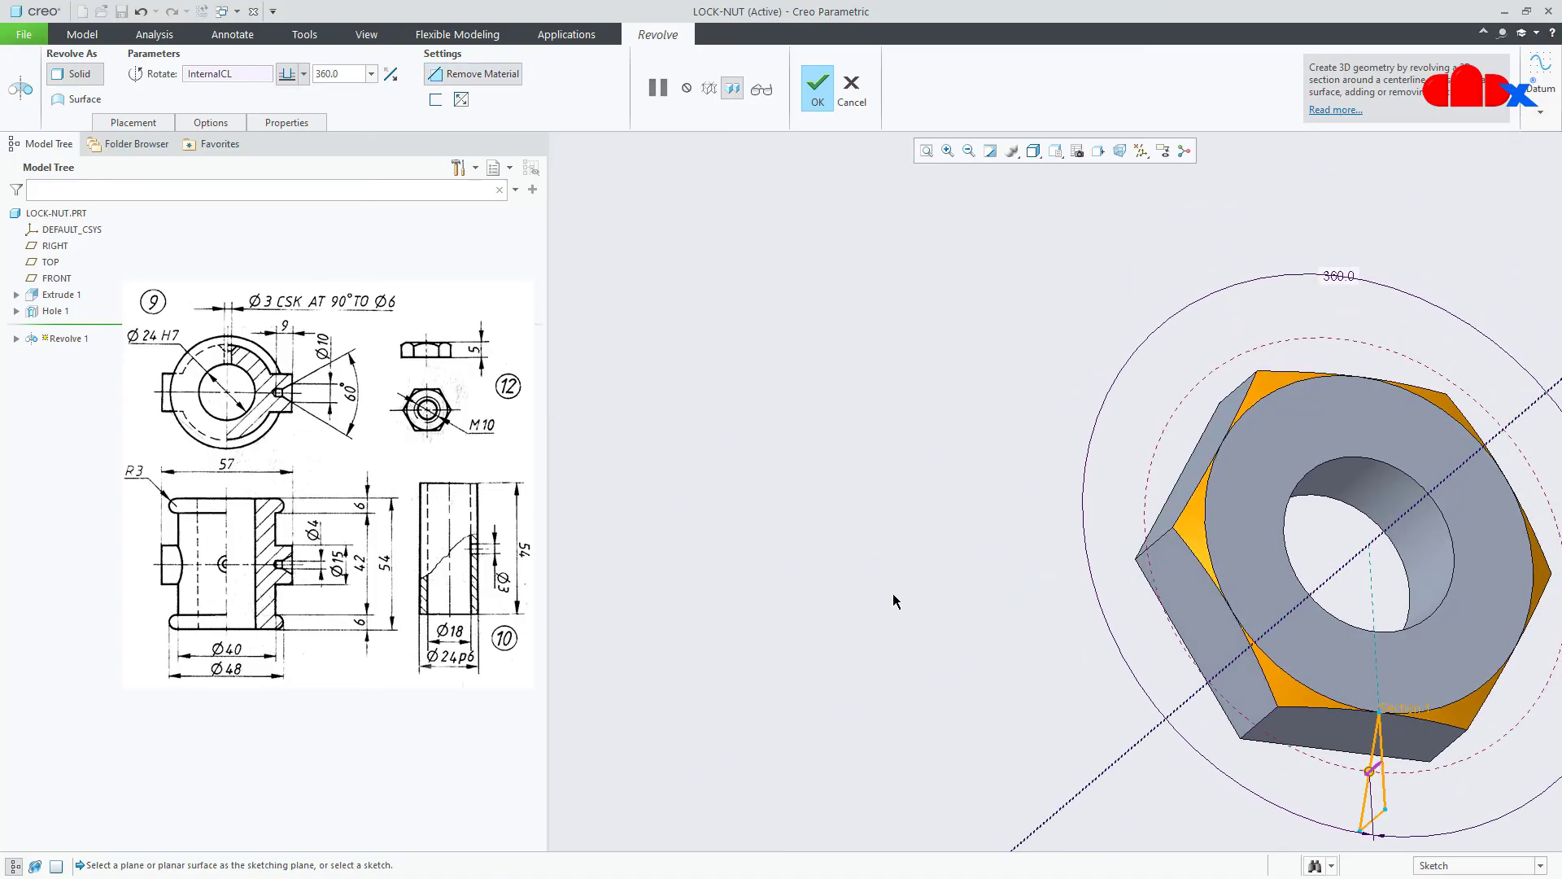
scroll(894, 596, up, 1)
scroll(1420, 628, down, 5)
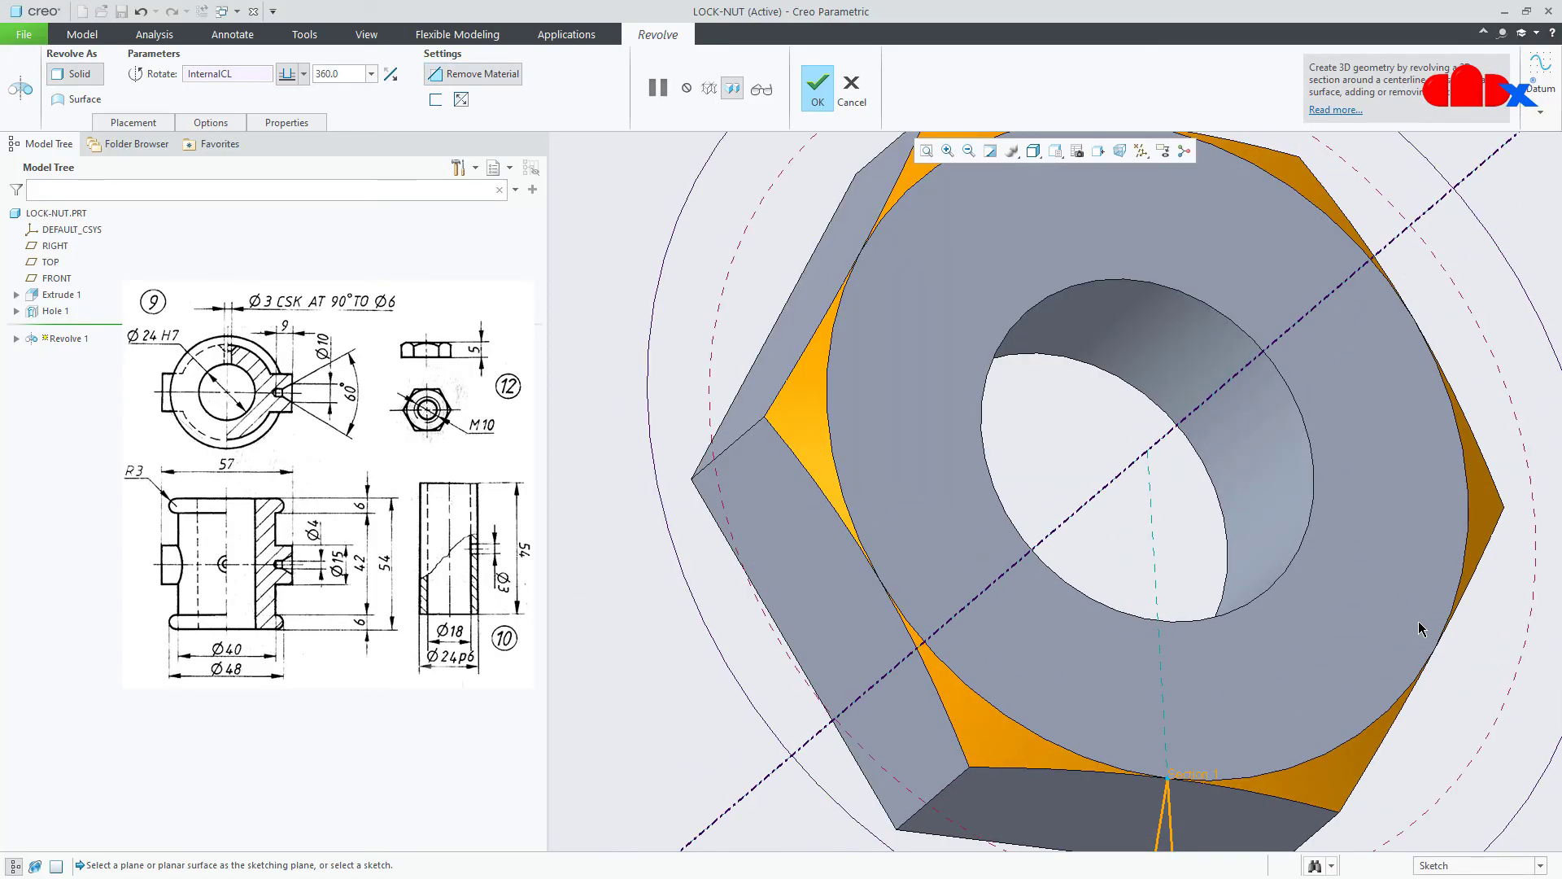
middle_click(1420, 628)
key(ctrl+d)
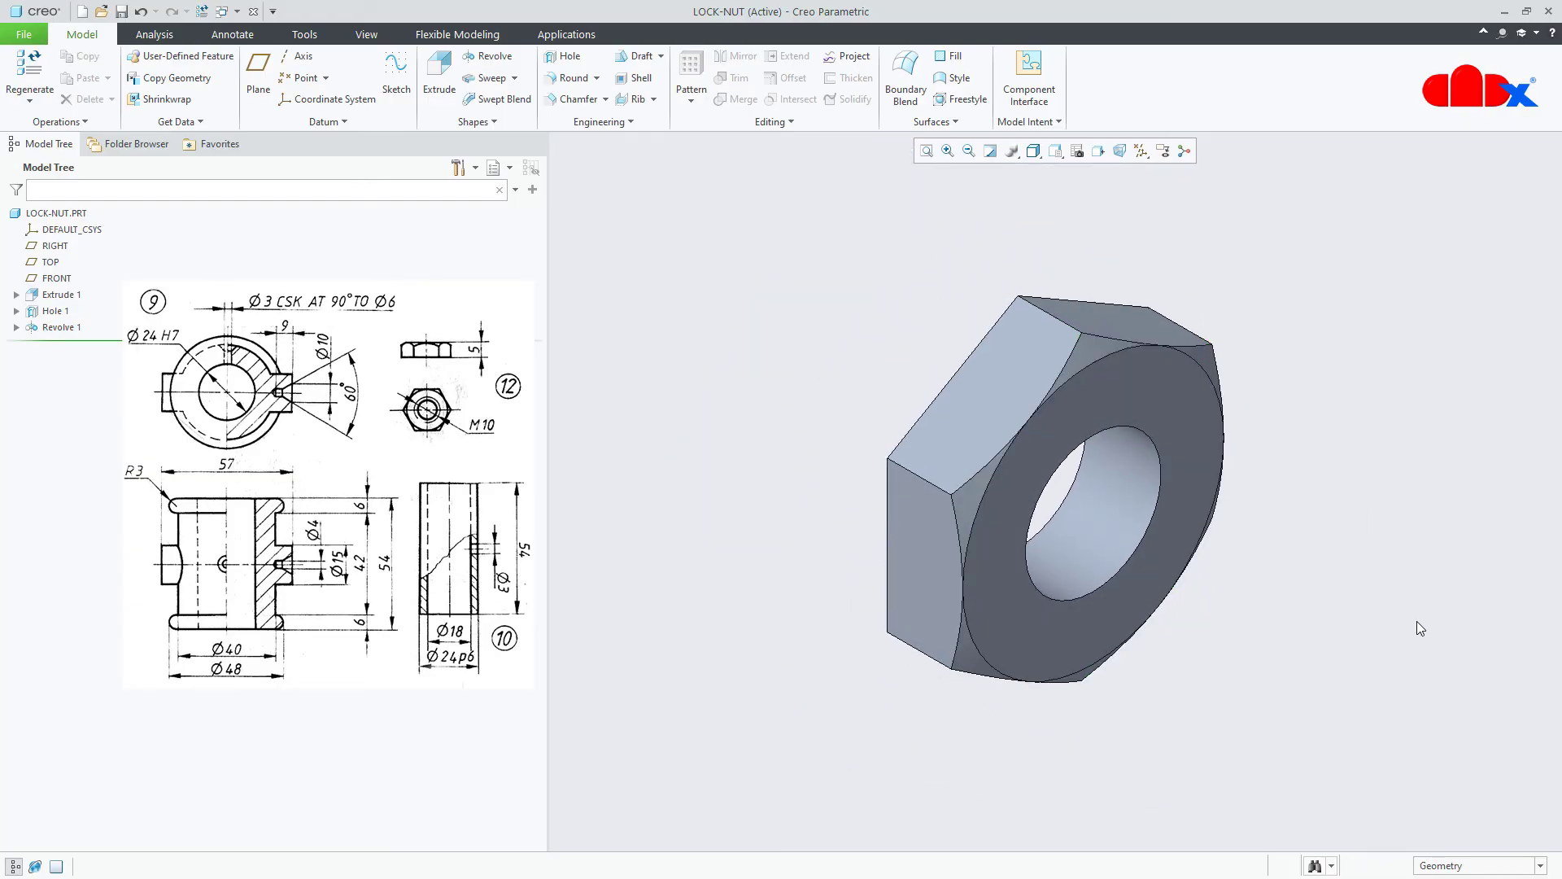
key(ctrl+s)
key(Return)
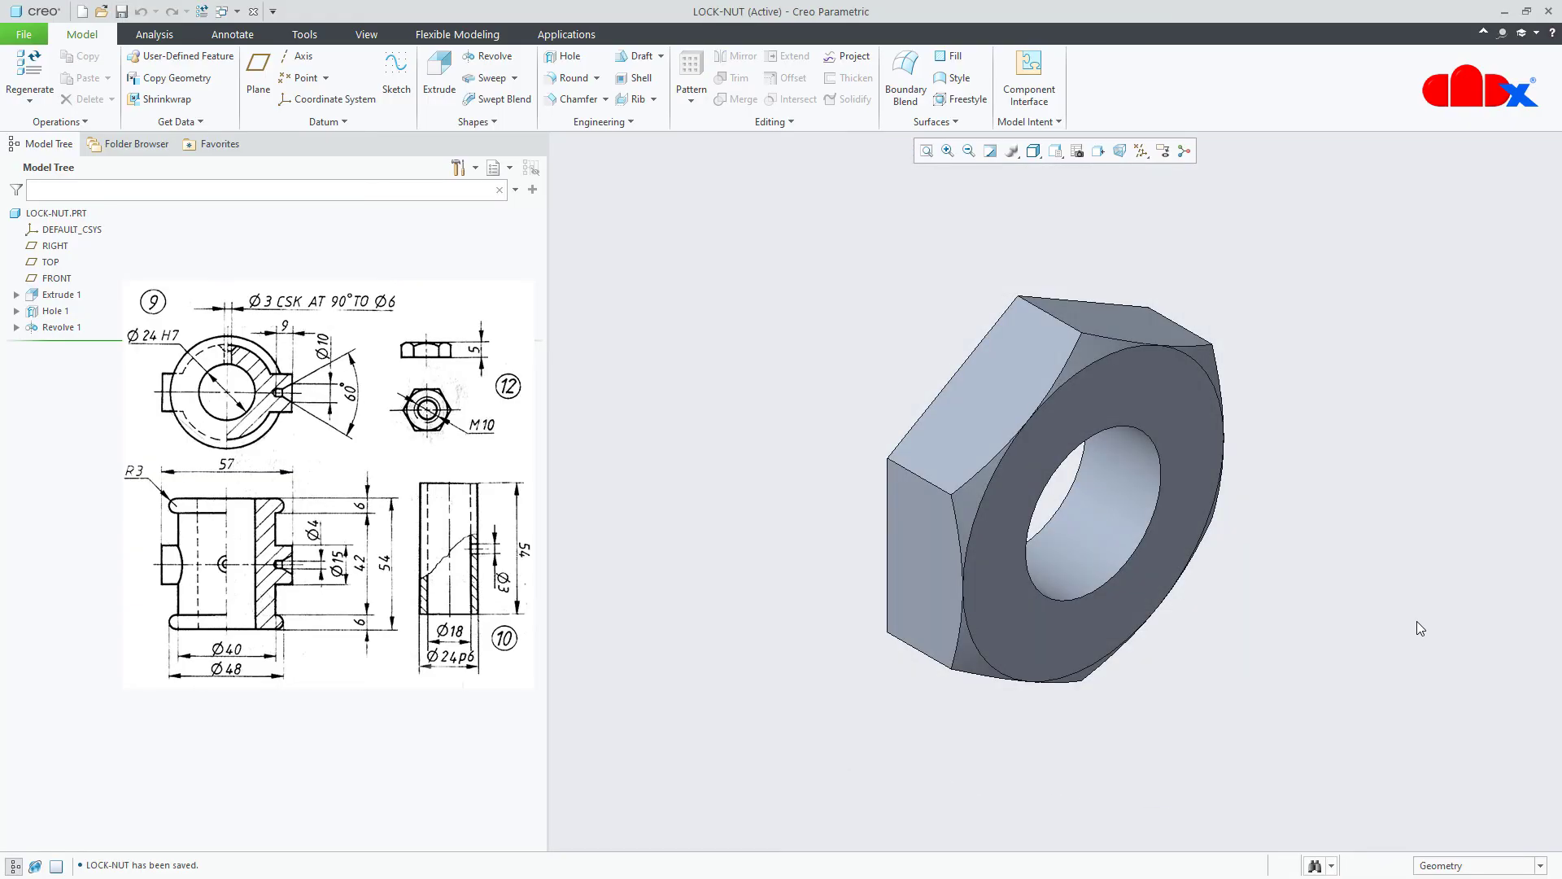
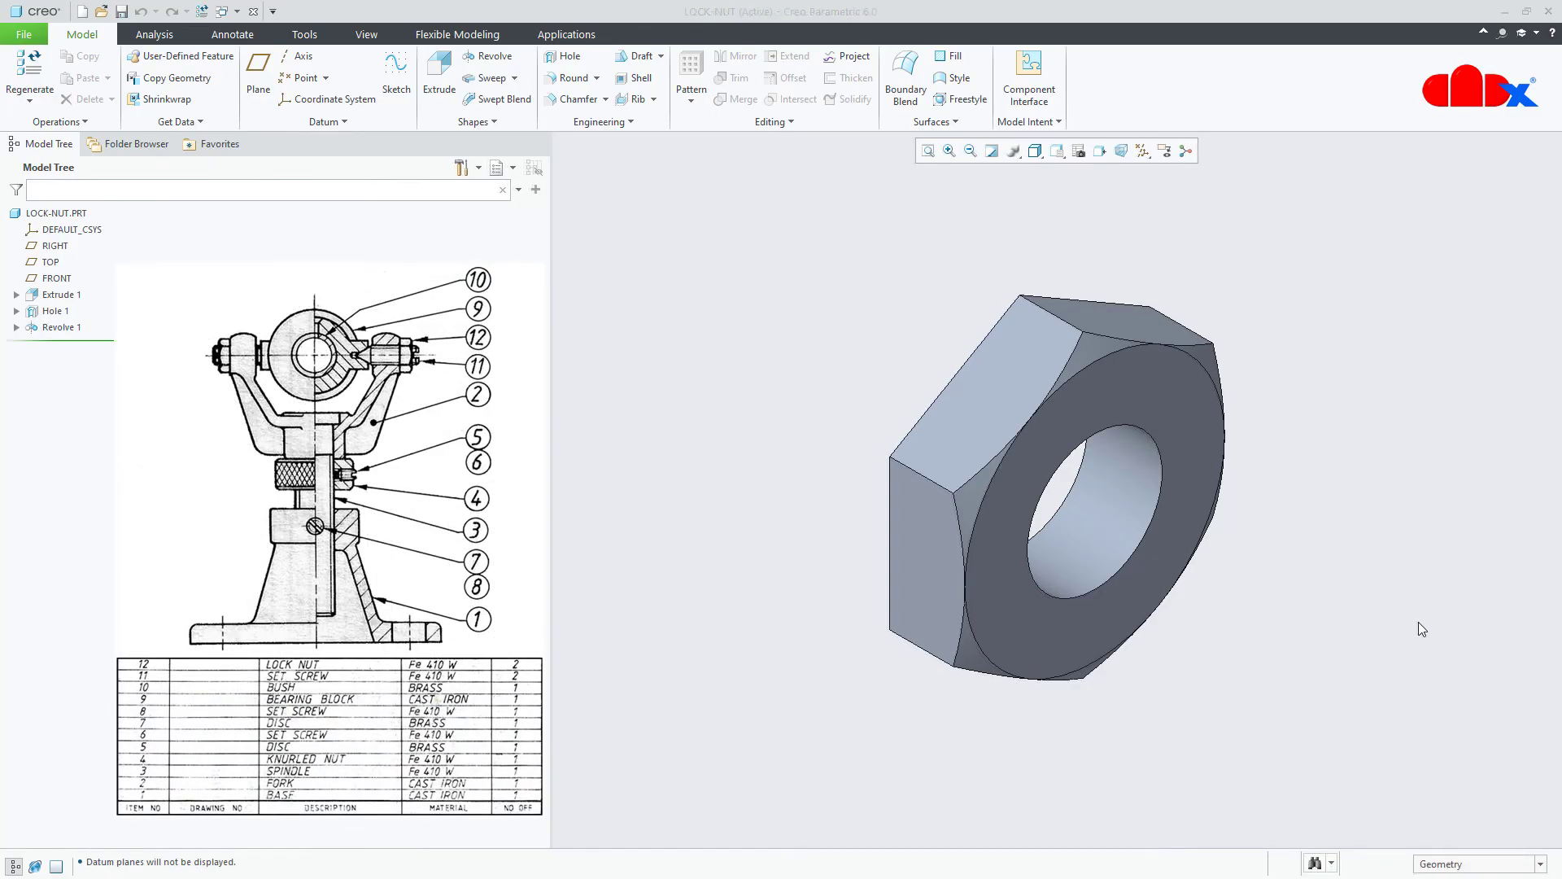
- Create a design assembly named SWIVEL-BEARING from the mmks_asm_design template and maximize its window
click(83, 11)
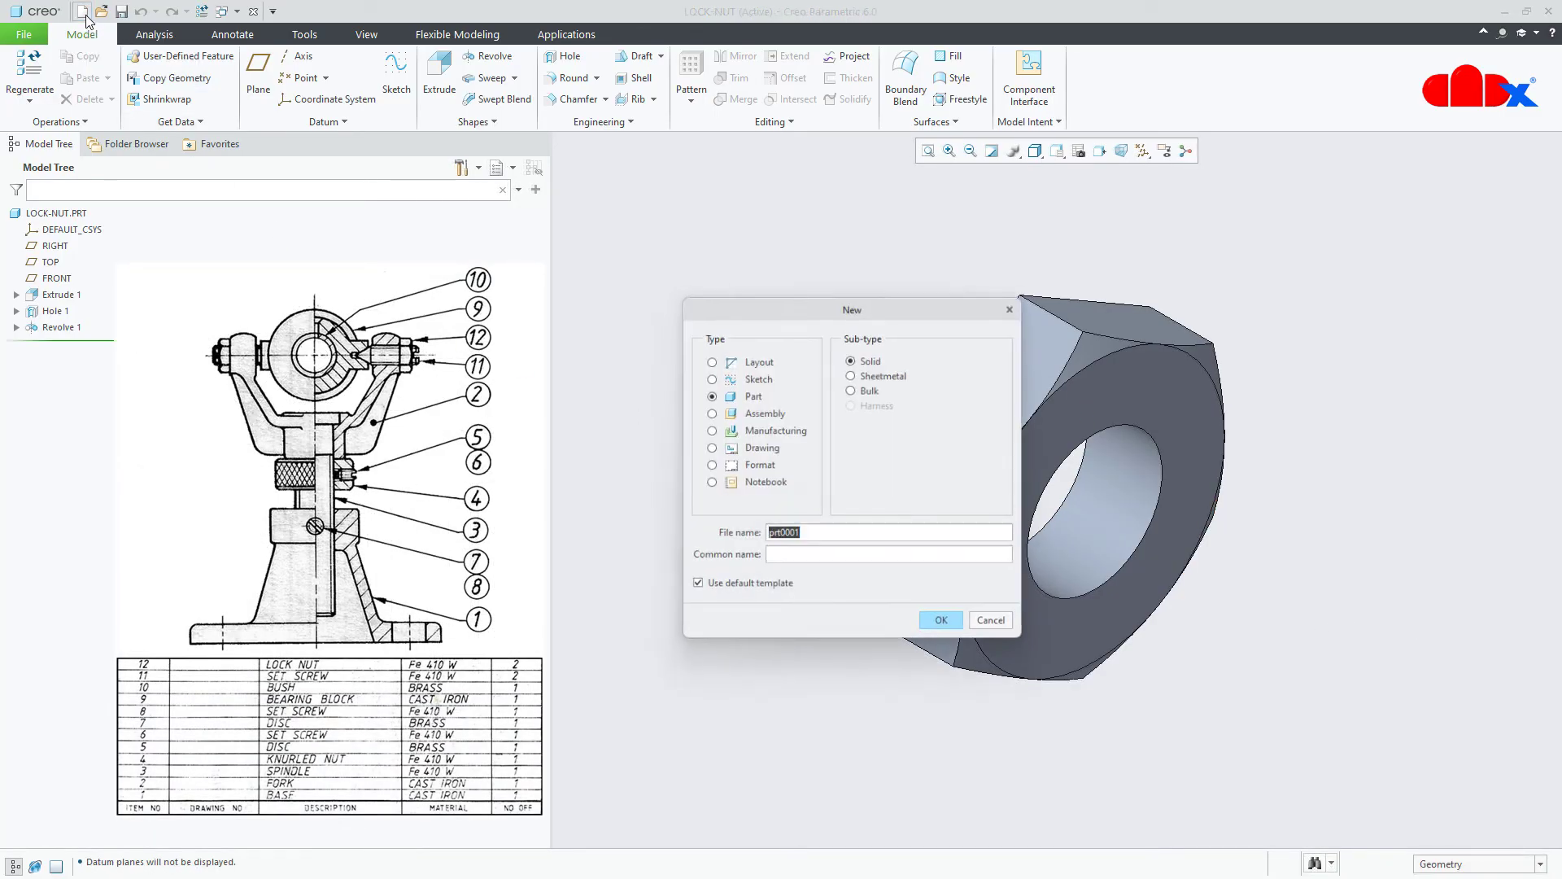
click(709, 414)
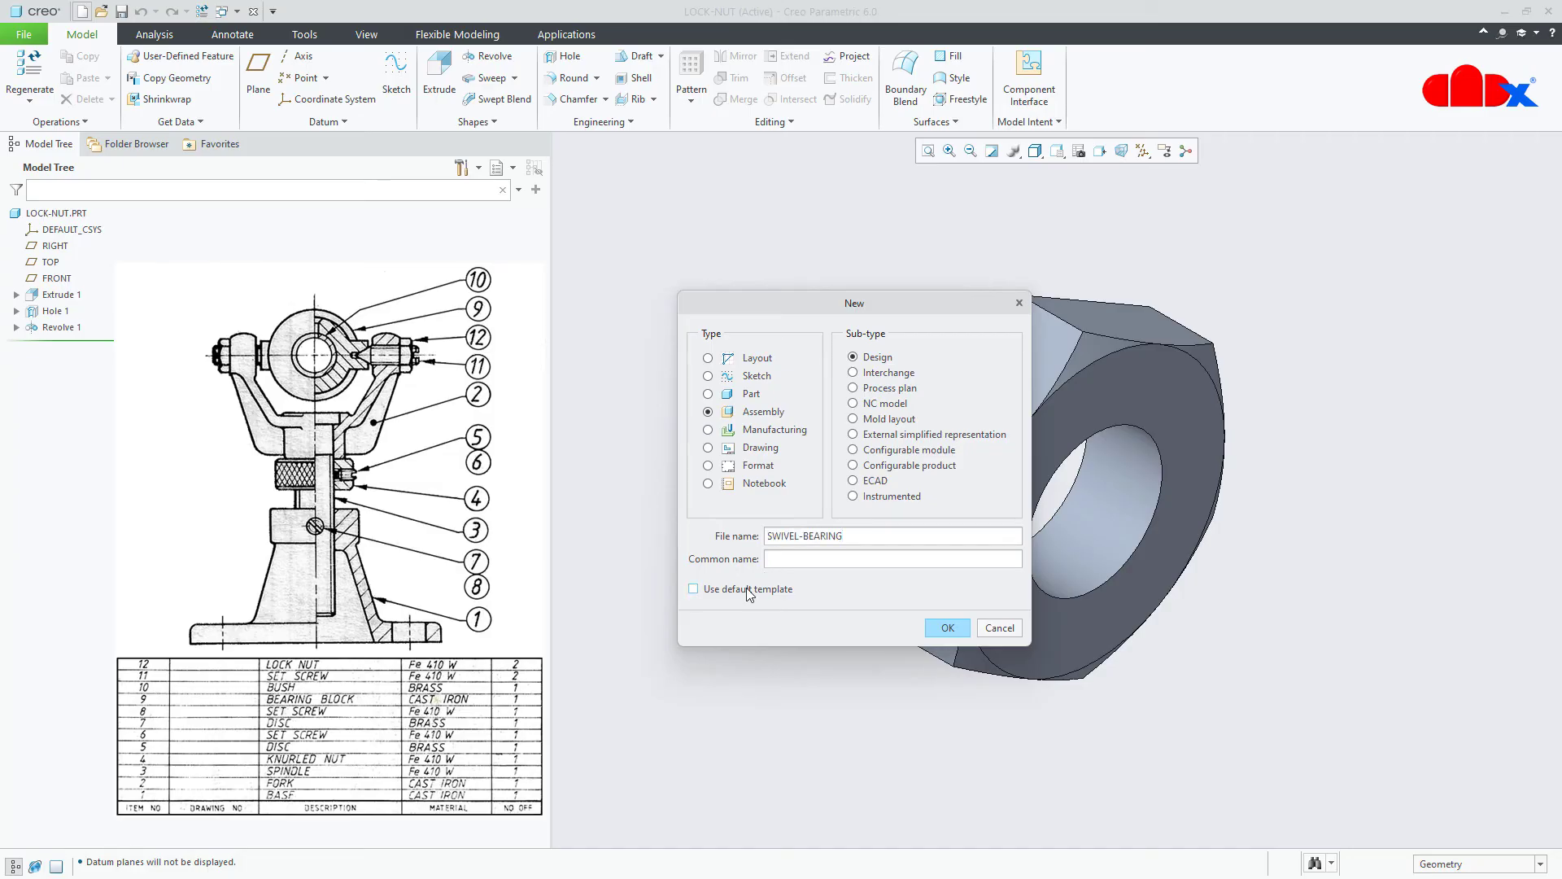
click(940, 627)
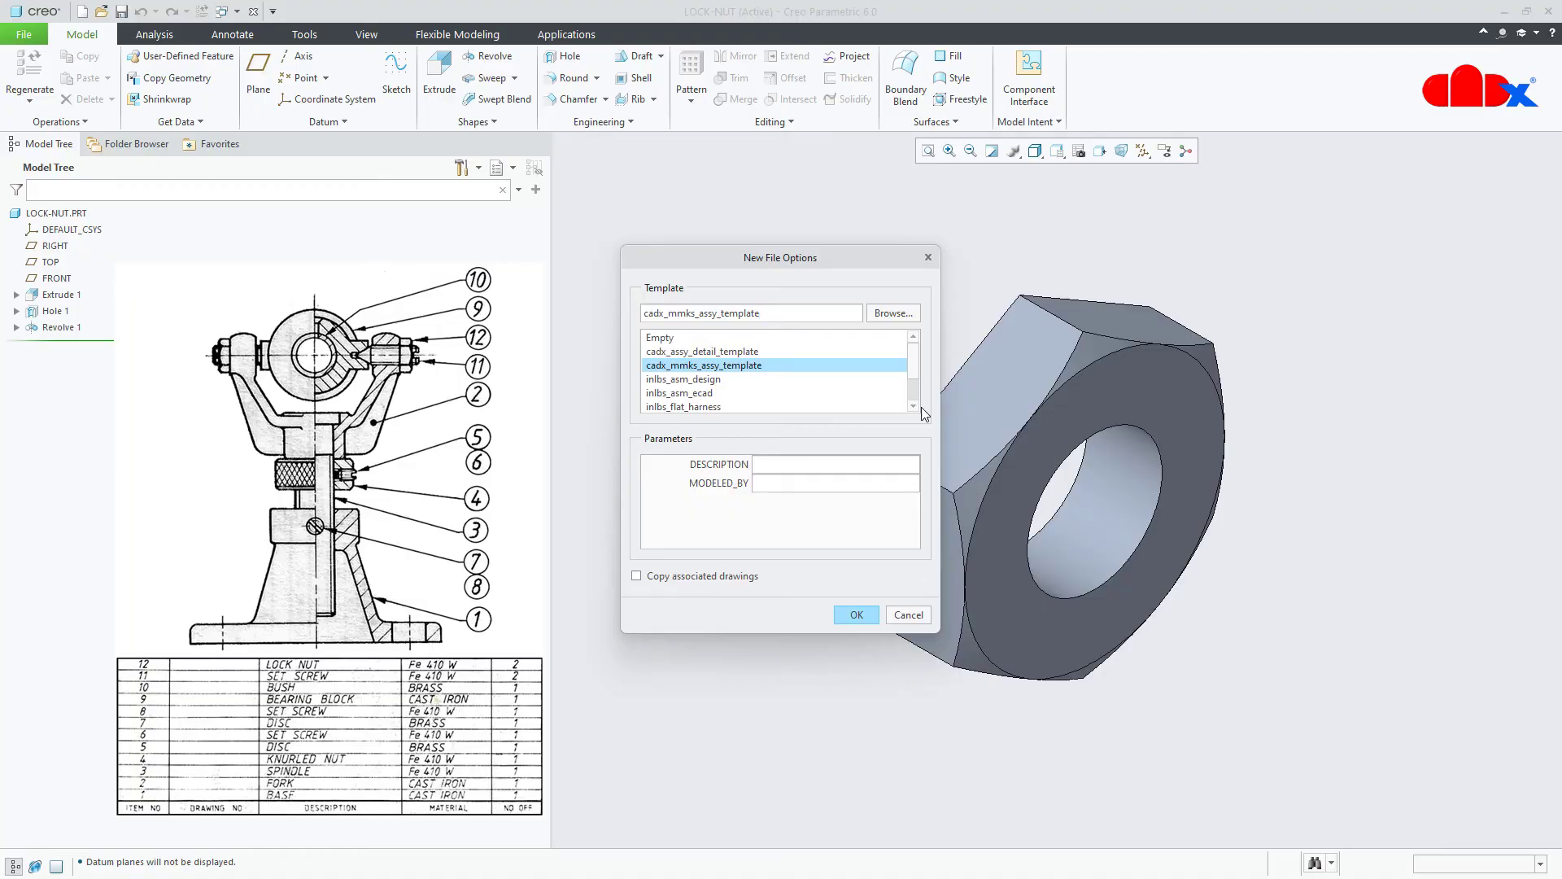
scroll(911, 389, down, 3)
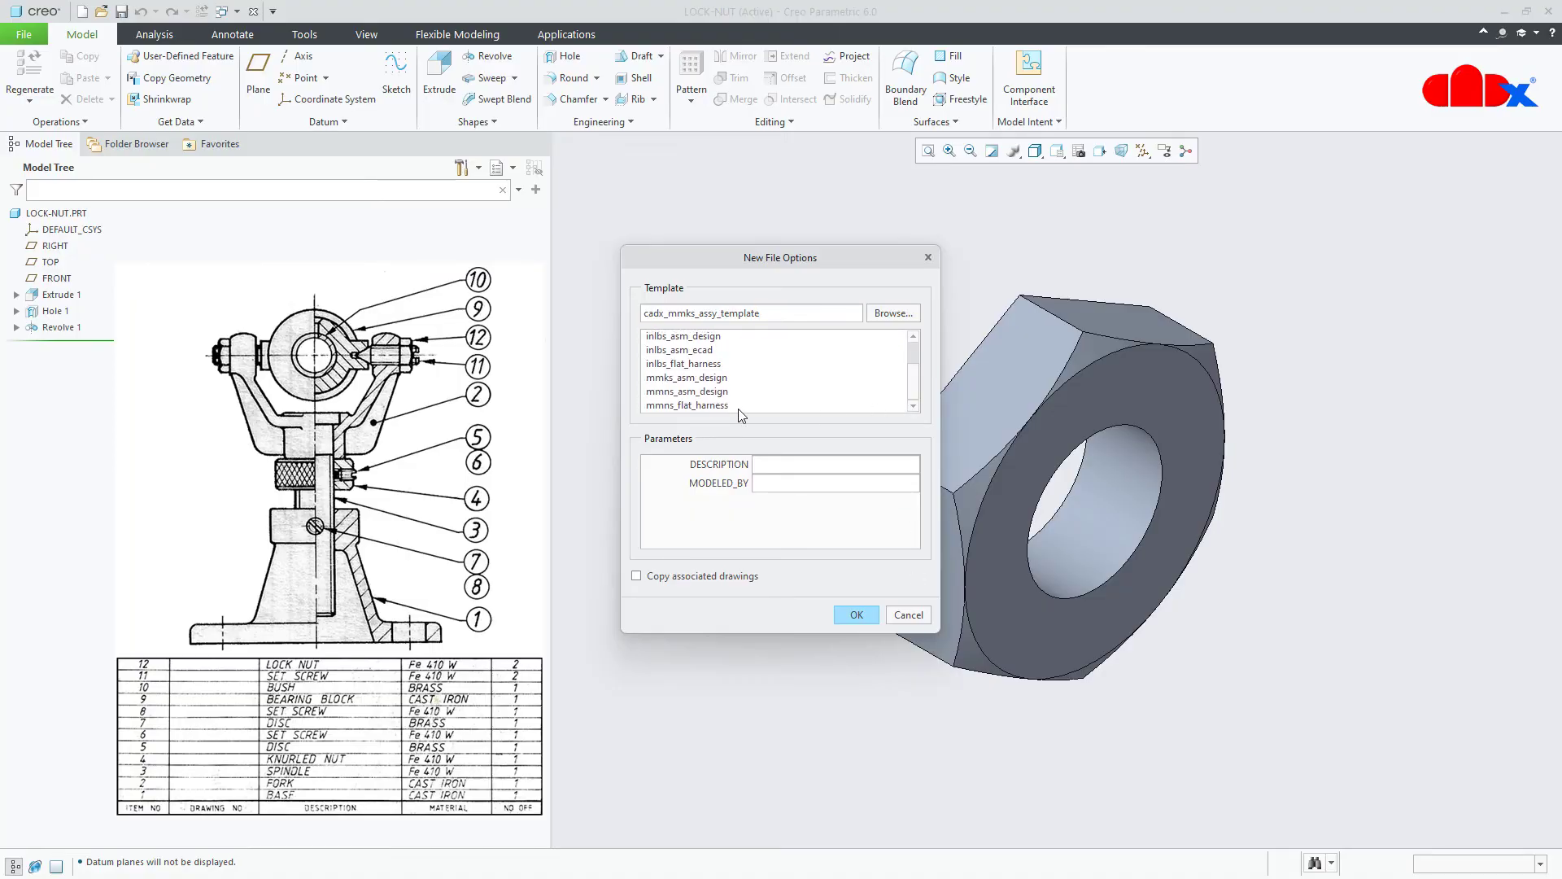
click(684, 380)
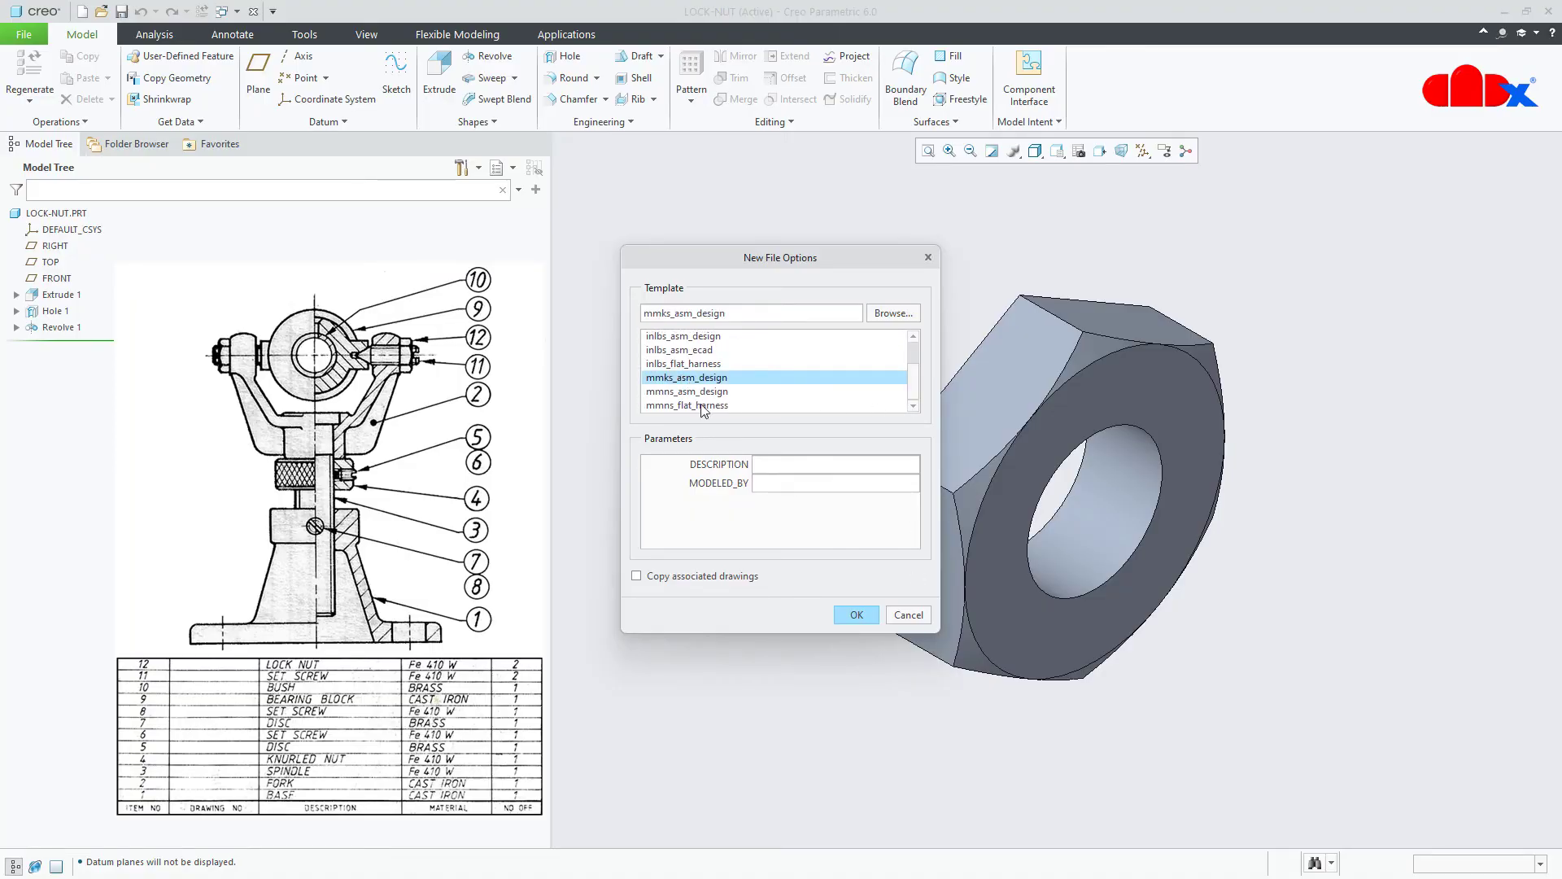
click(855, 616)
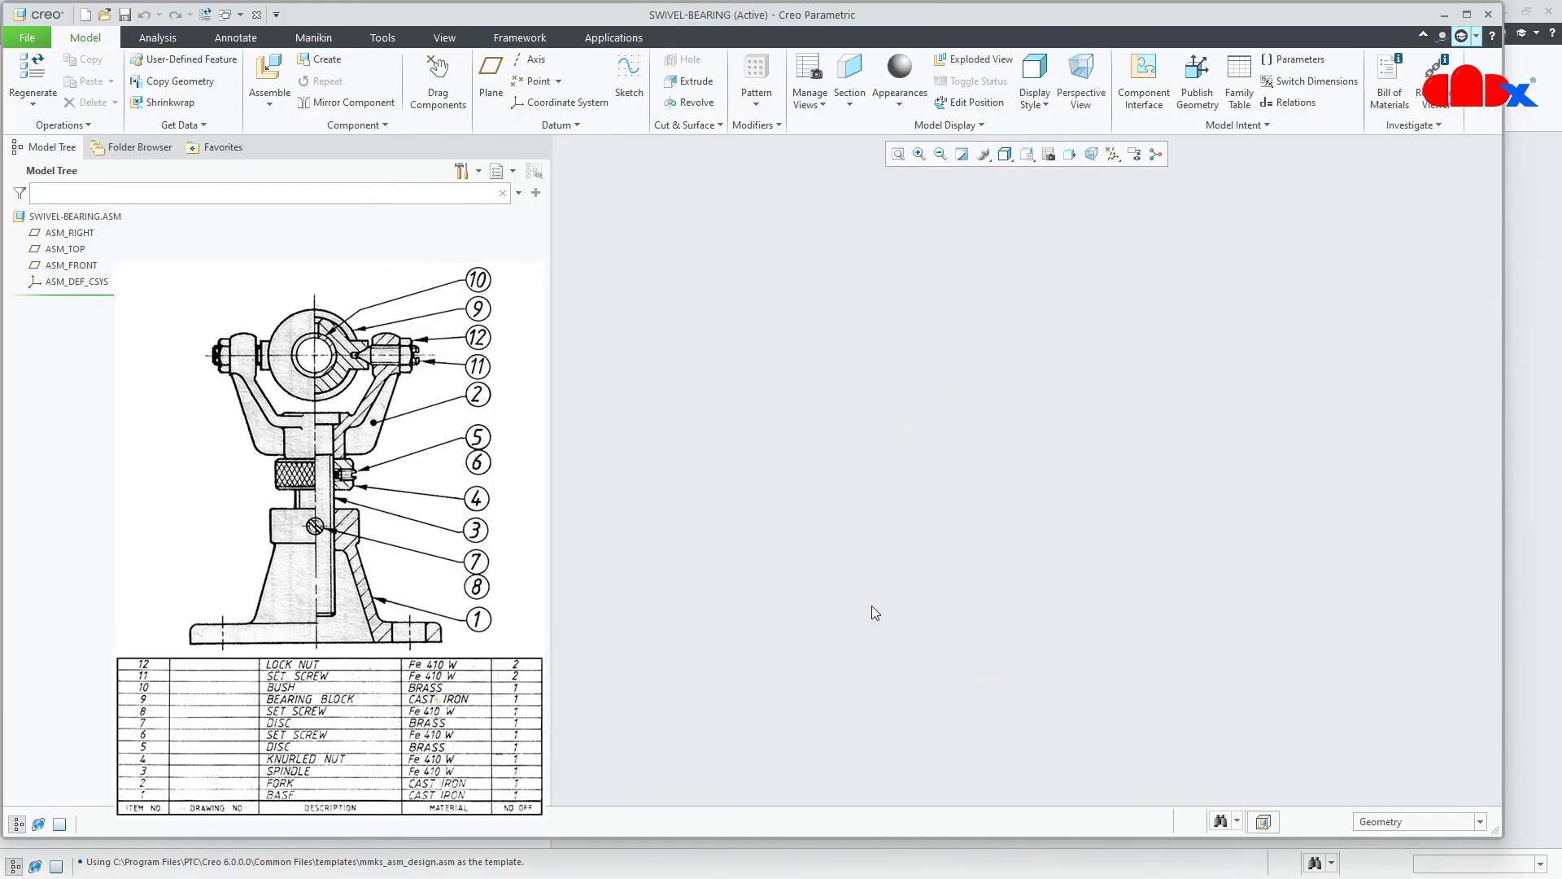
click(1467, 14)
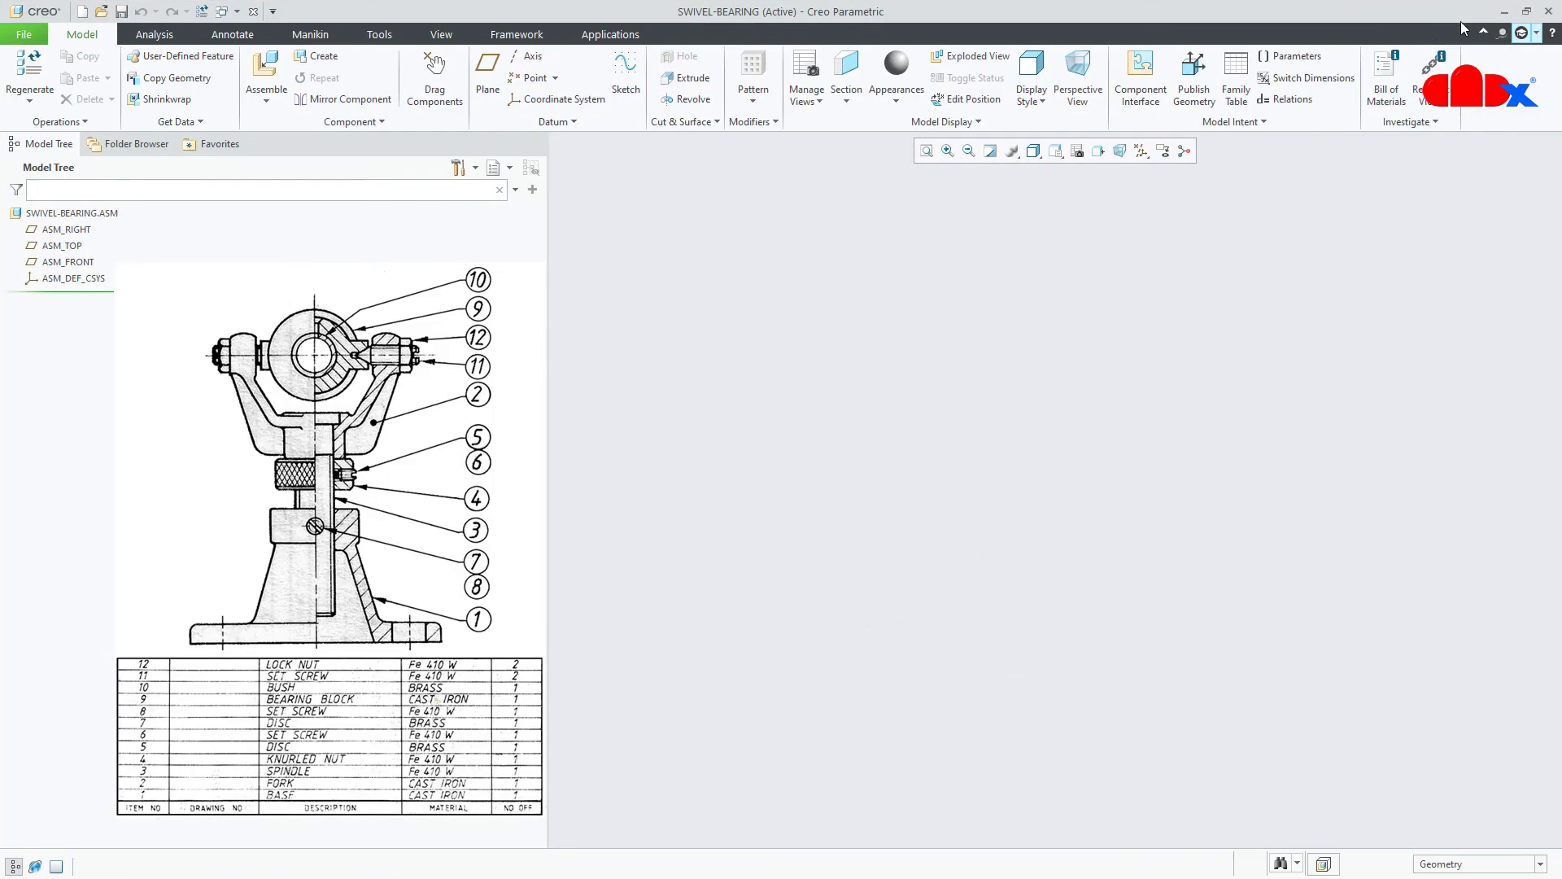
- Show all datum axes, points, coordinate systems and planes in the assembly
click(1141, 153)
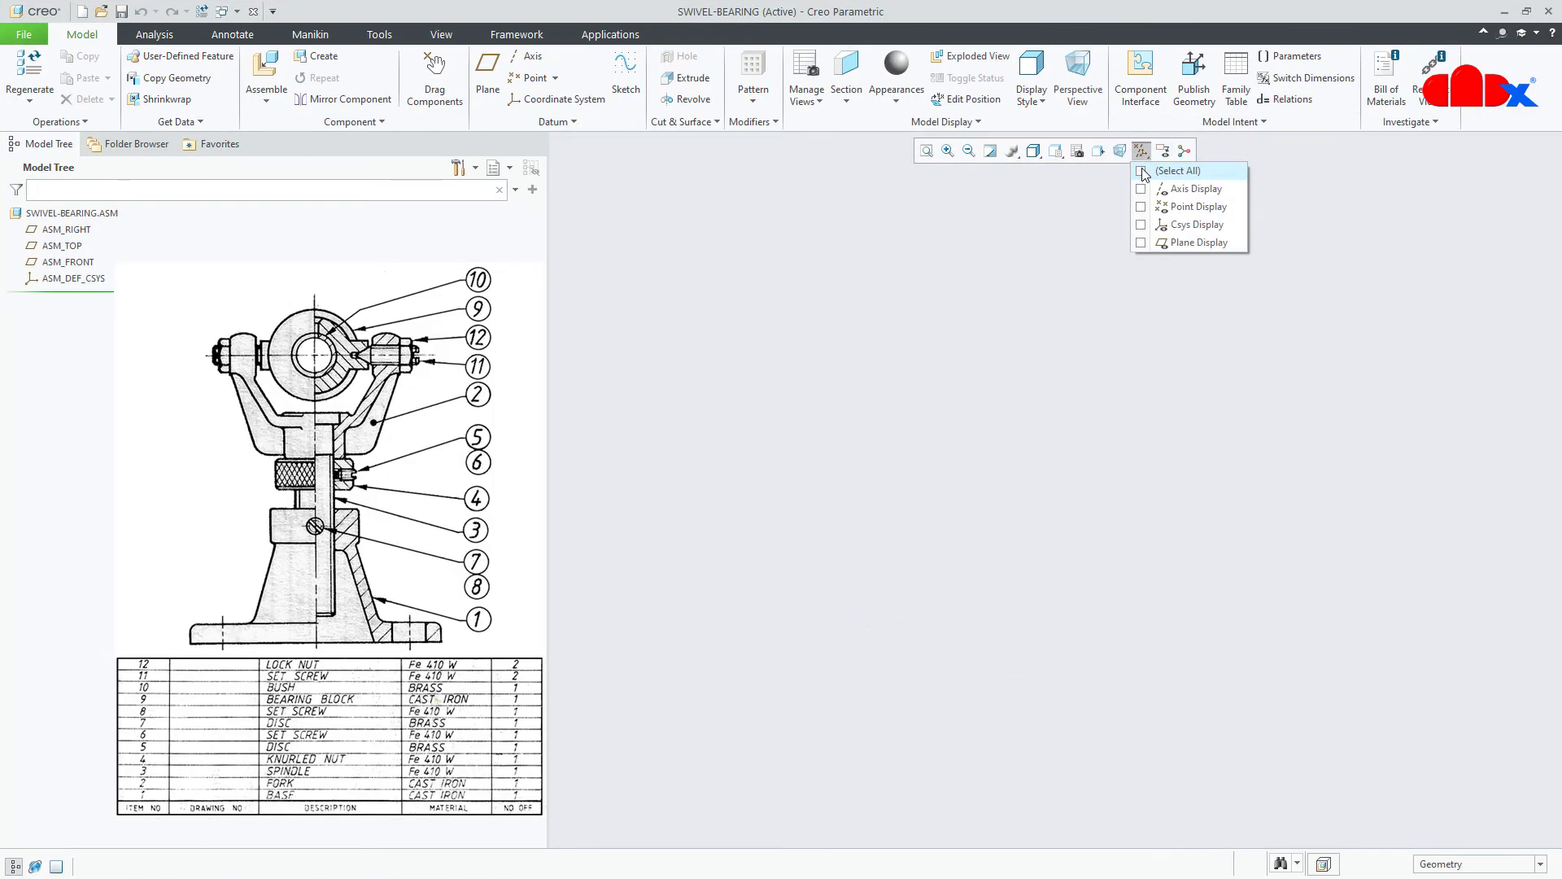
click(1142, 171)
click(1080, 706)
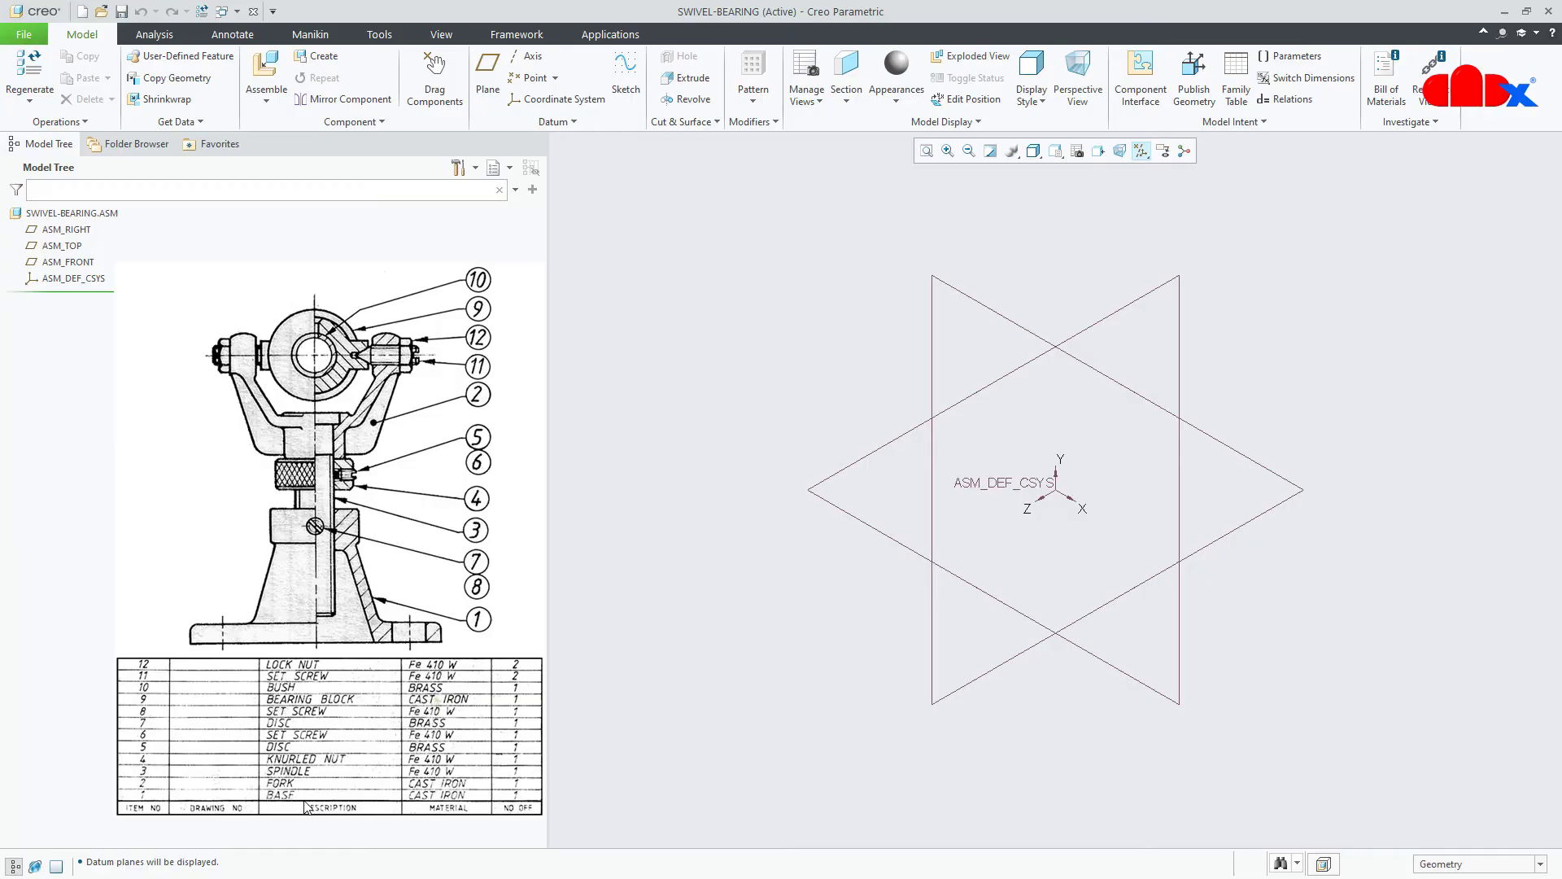
- Assemble base.prt as the first component, fixed at the assembly origin with a Default constraint
click(266, 71)
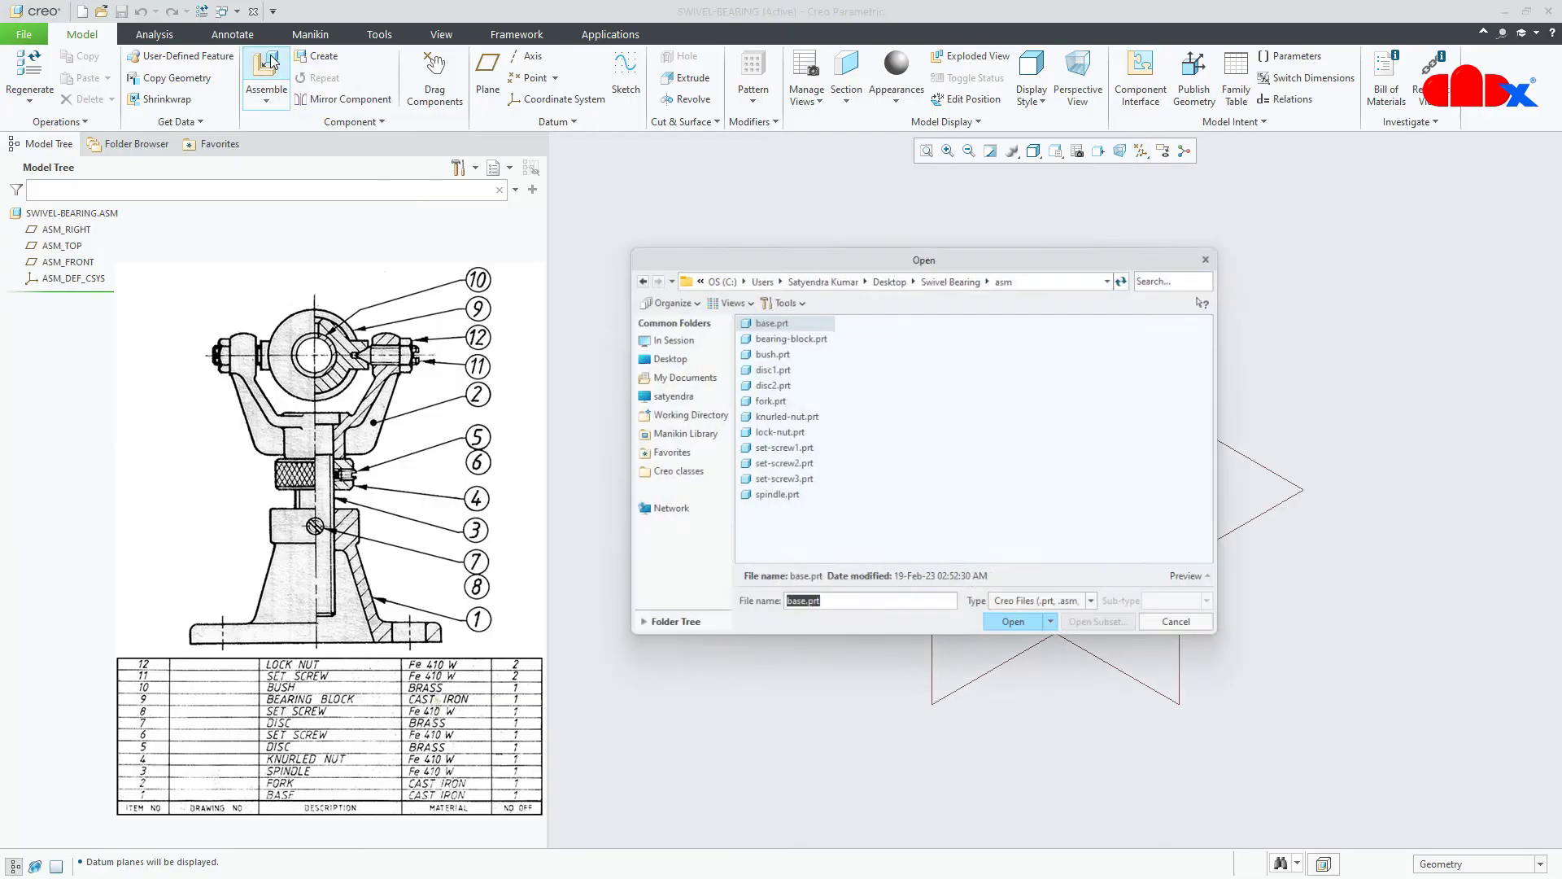
click(762, 320)
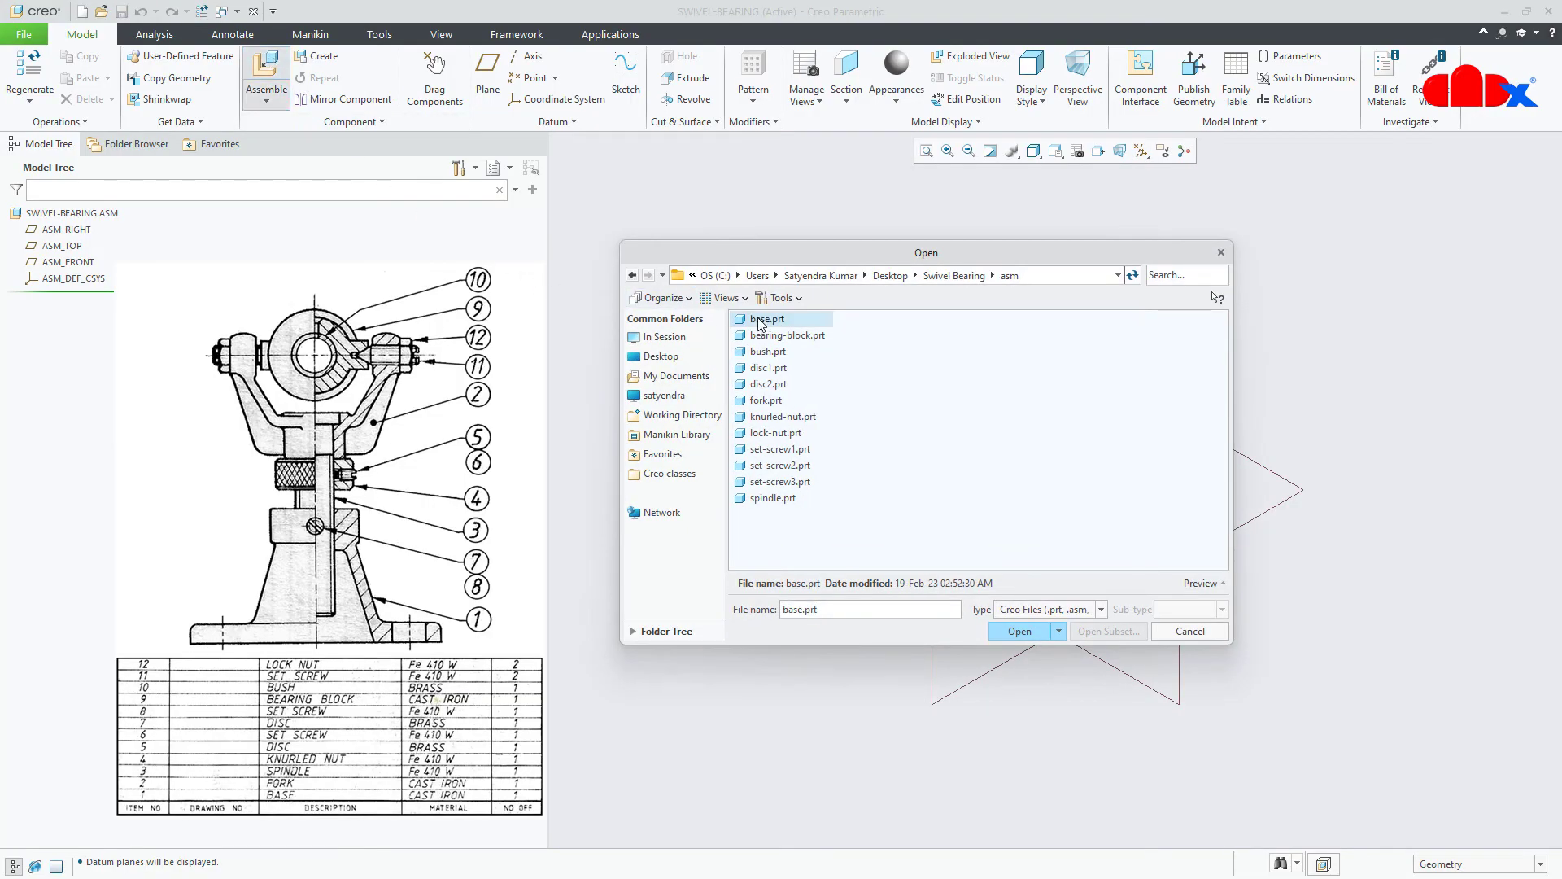
click(1019, 631)
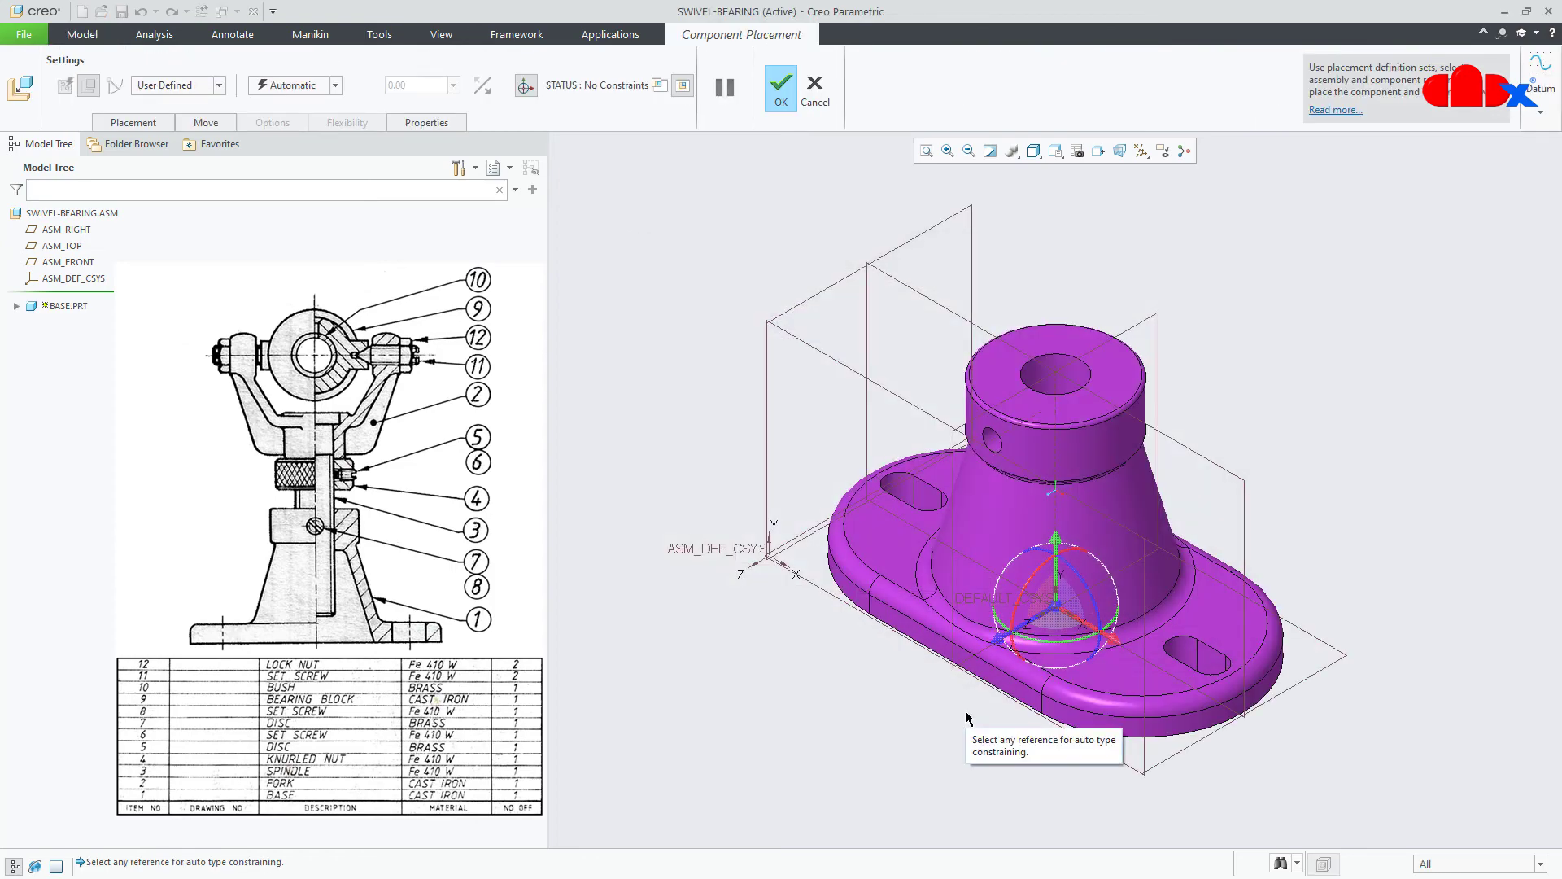
click(314, 89)
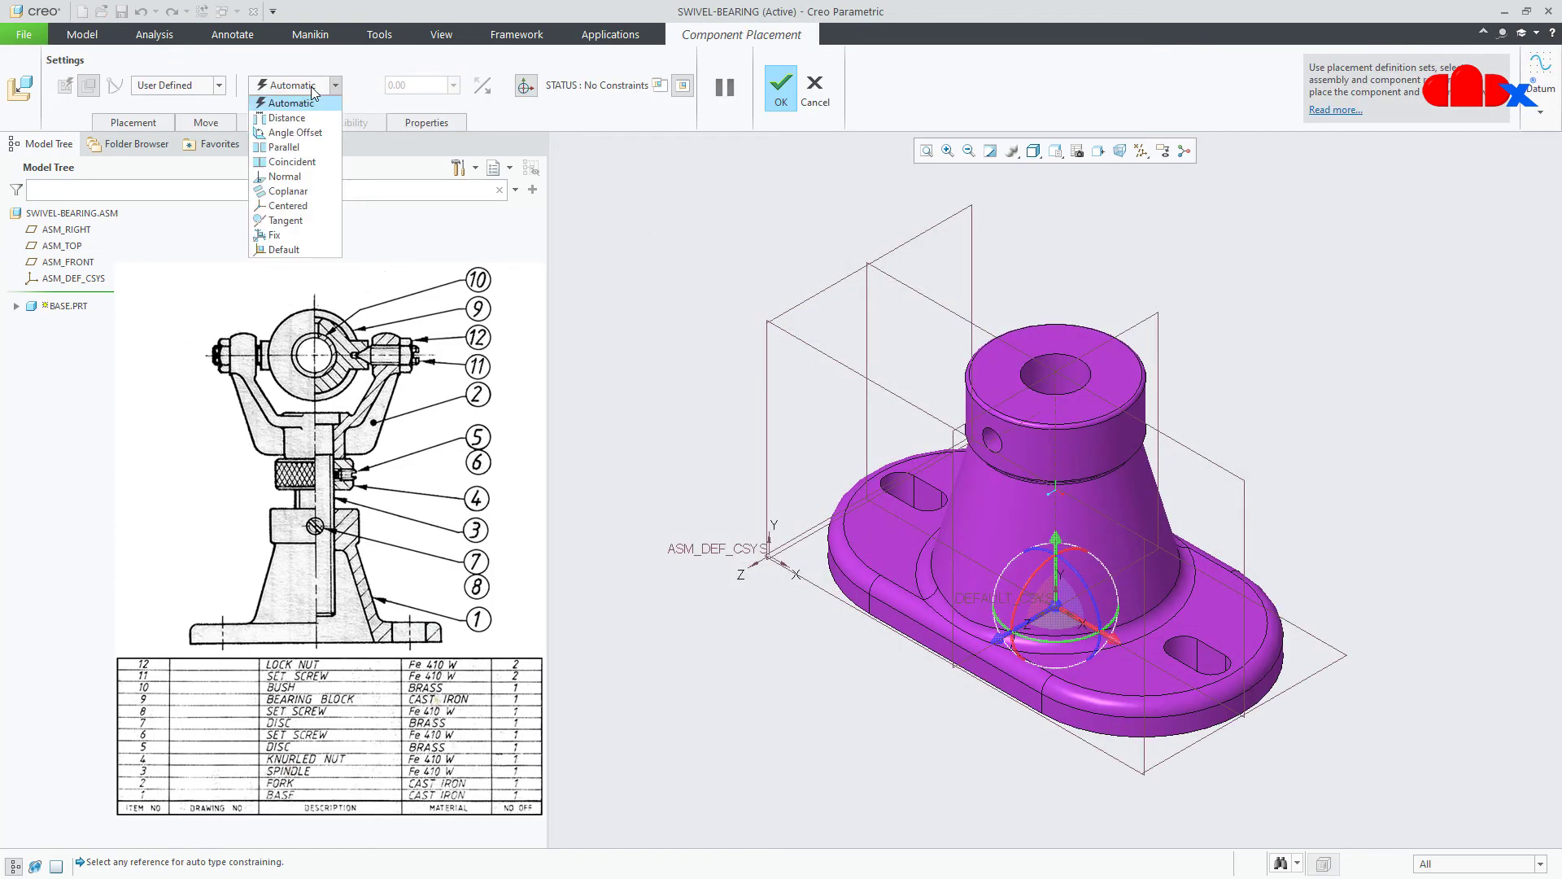
click(283, 250)
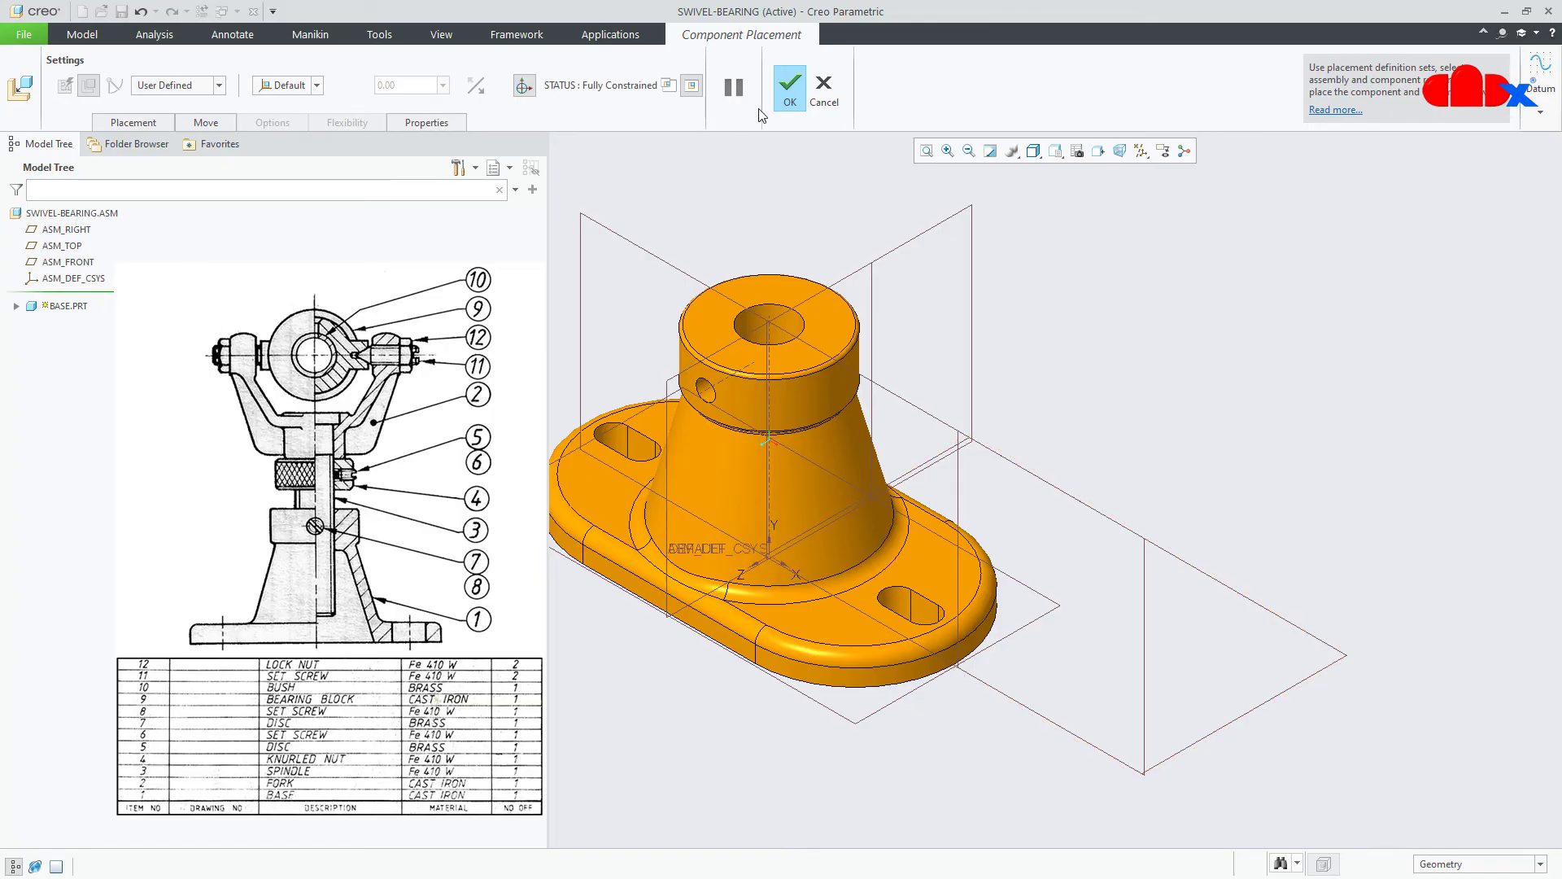
click(790, 89)
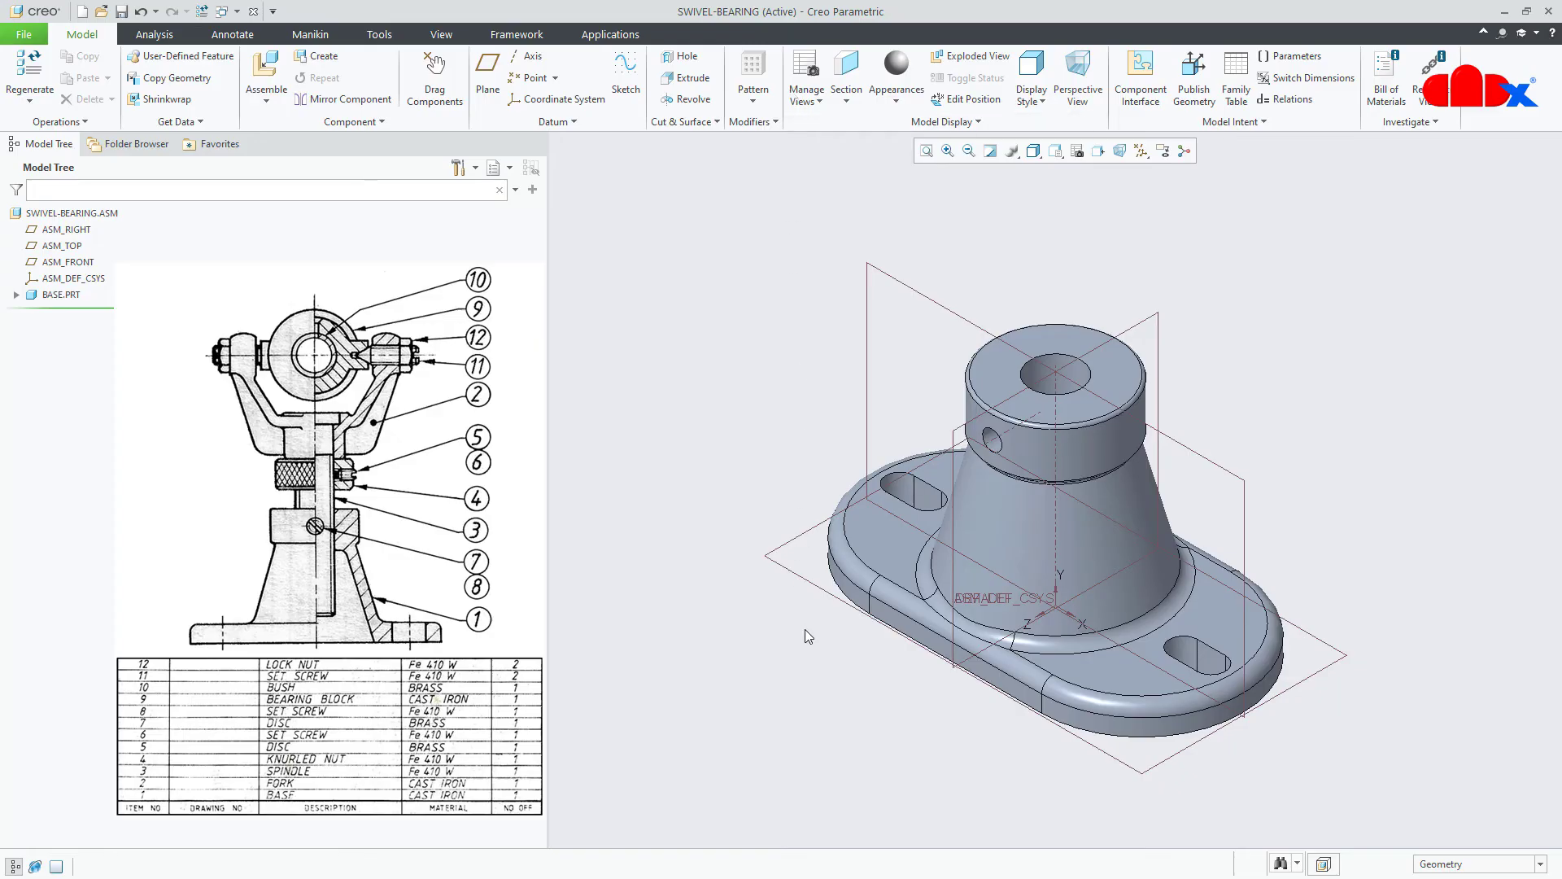
- Hide all datum axes, points, coordinate systems and planes in the assembly
click(1141, 151)
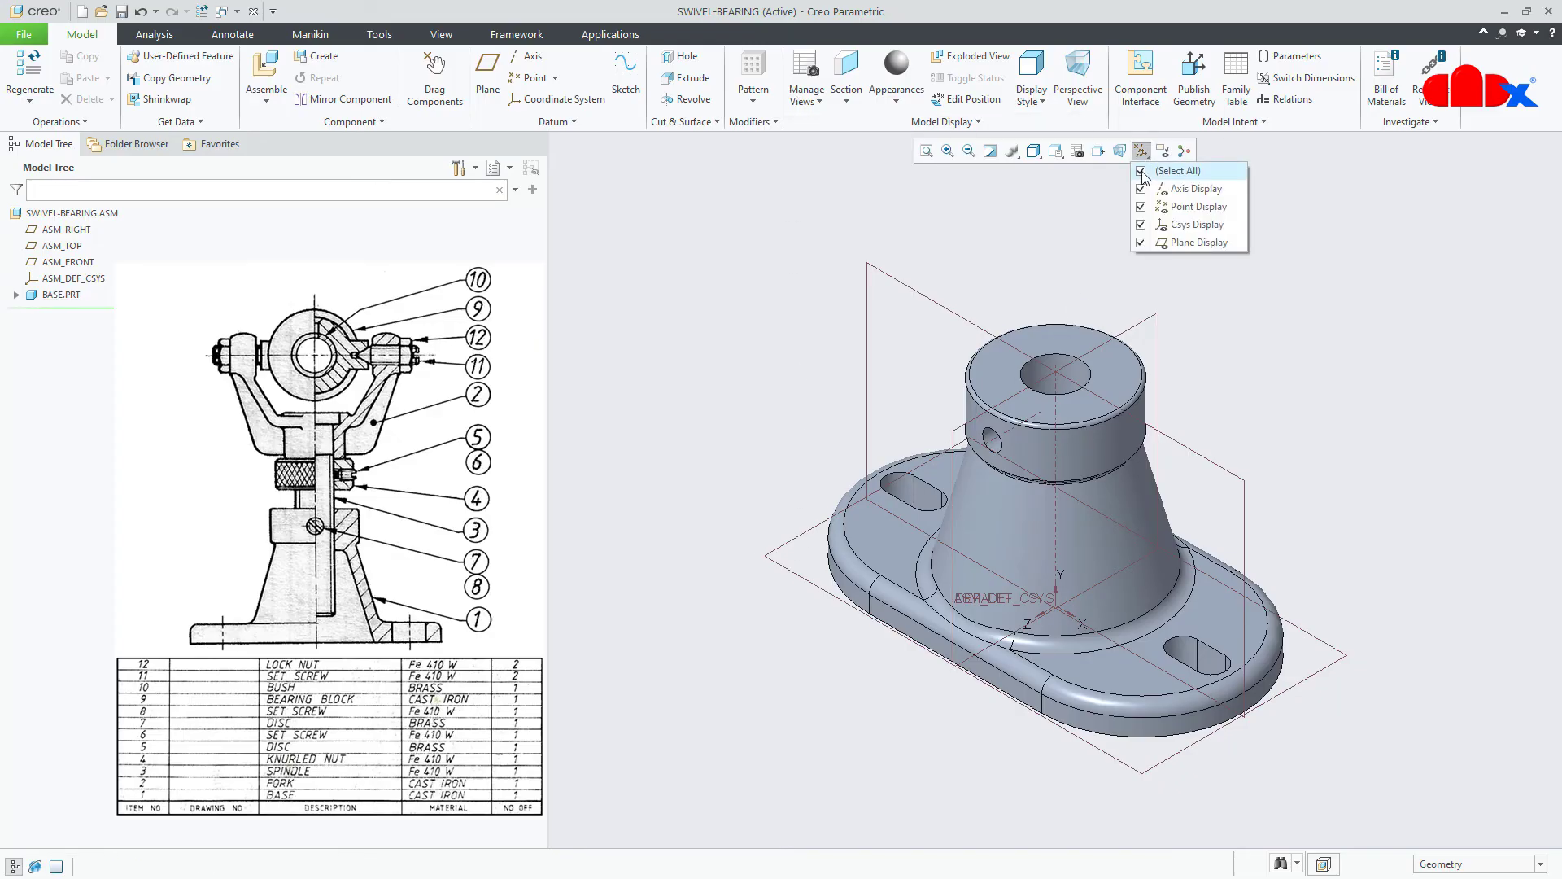
click(1142, 171)
click(966, 729)
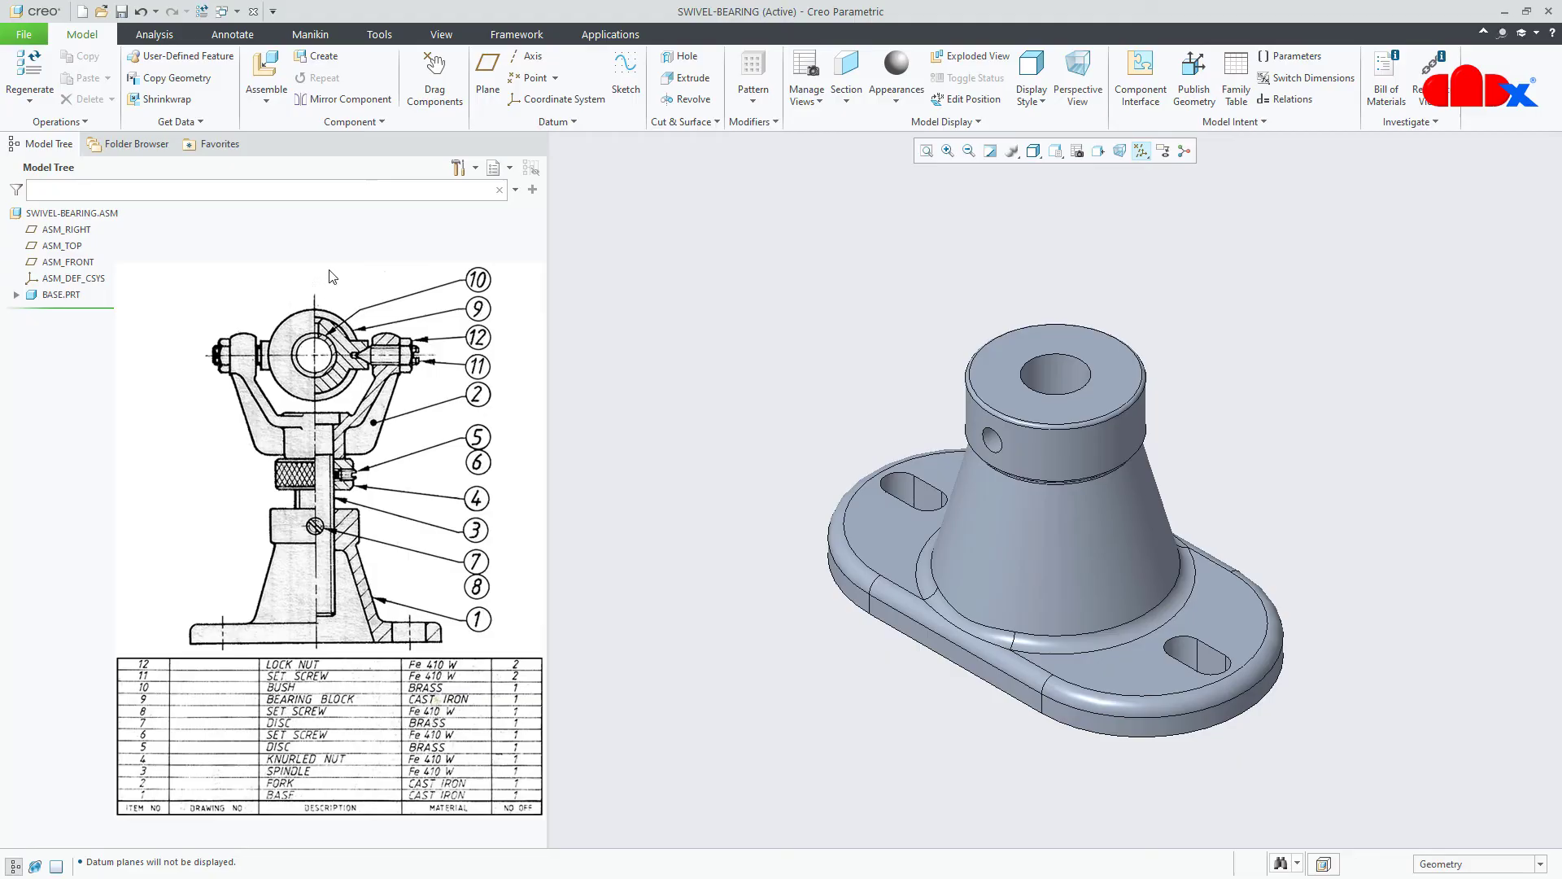
- Bring fork.prt into the assembly as the next component
click(274, 72)
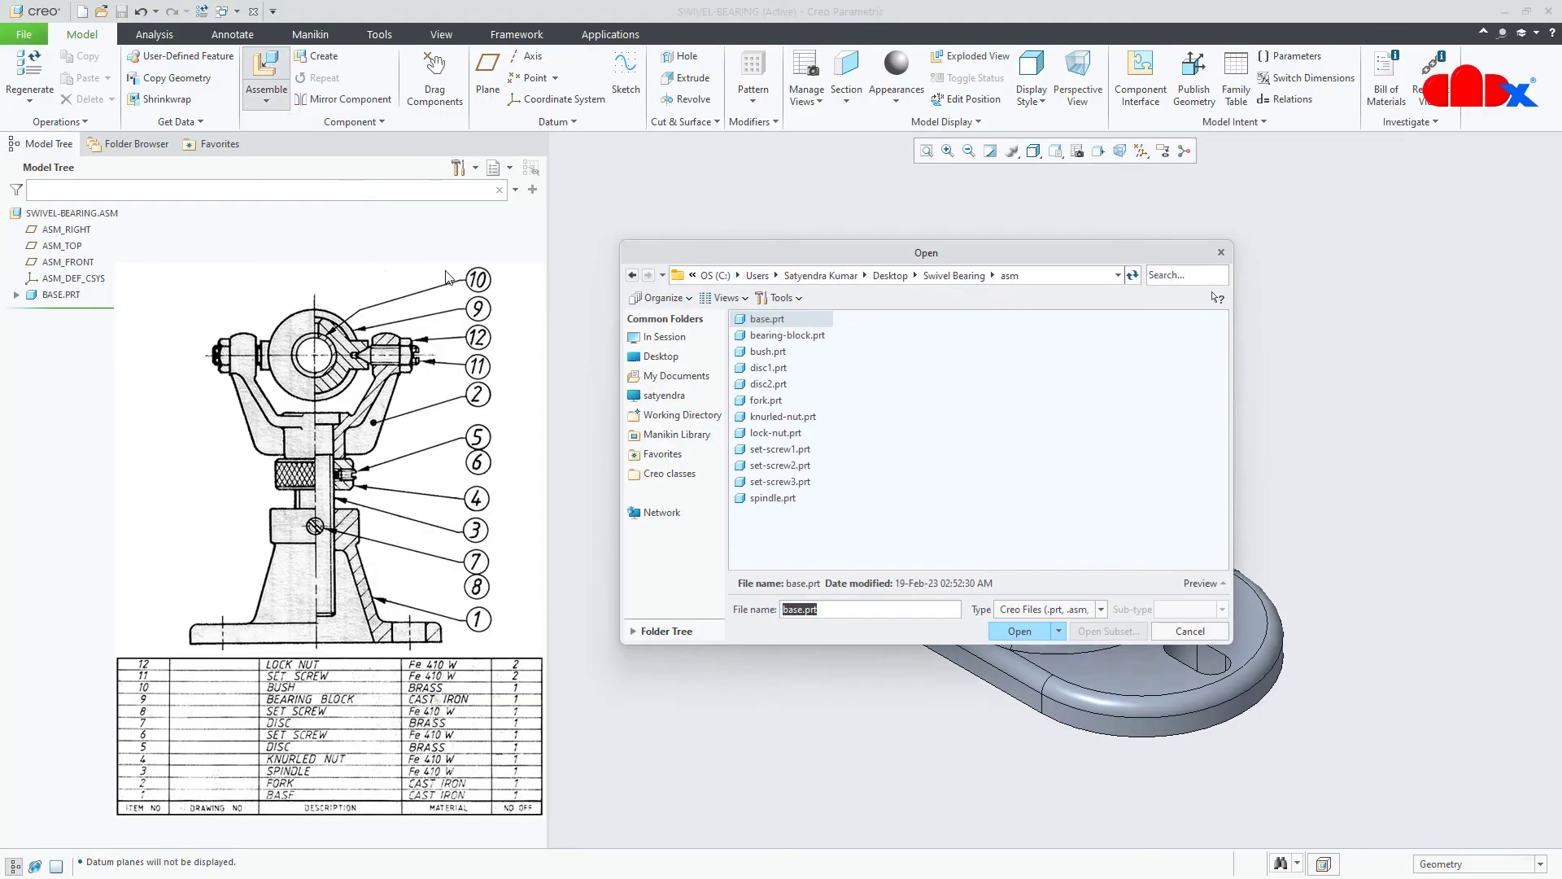
click(760, 404)
double_click(760, 404)
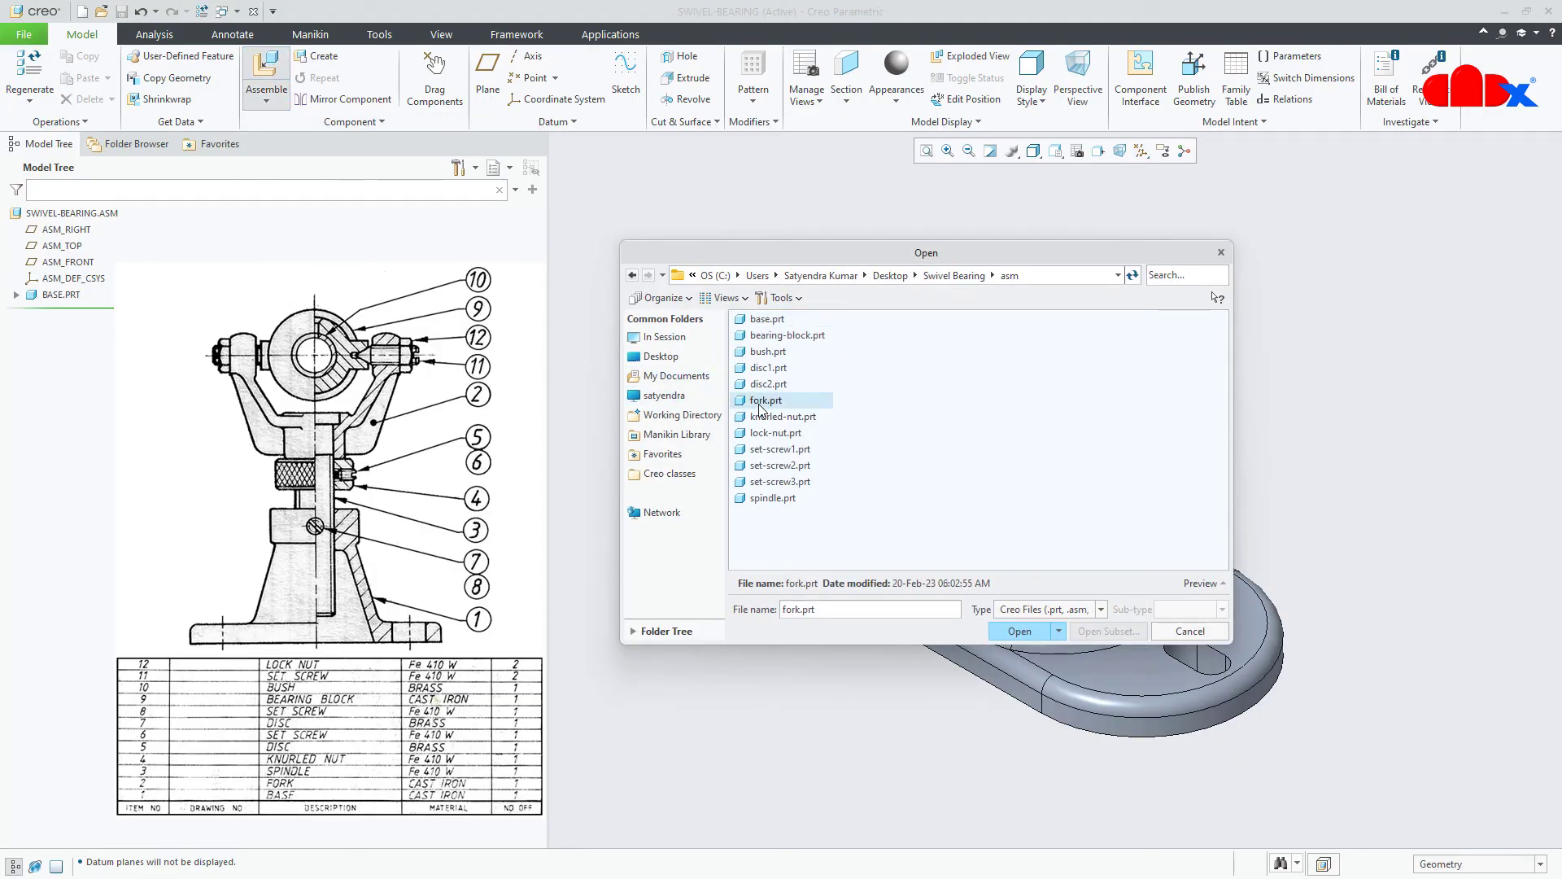
- Make the fork's central bore coincident with the base's top bore, and raise the fork clear above the base
scroll(866, 557, up, 2)
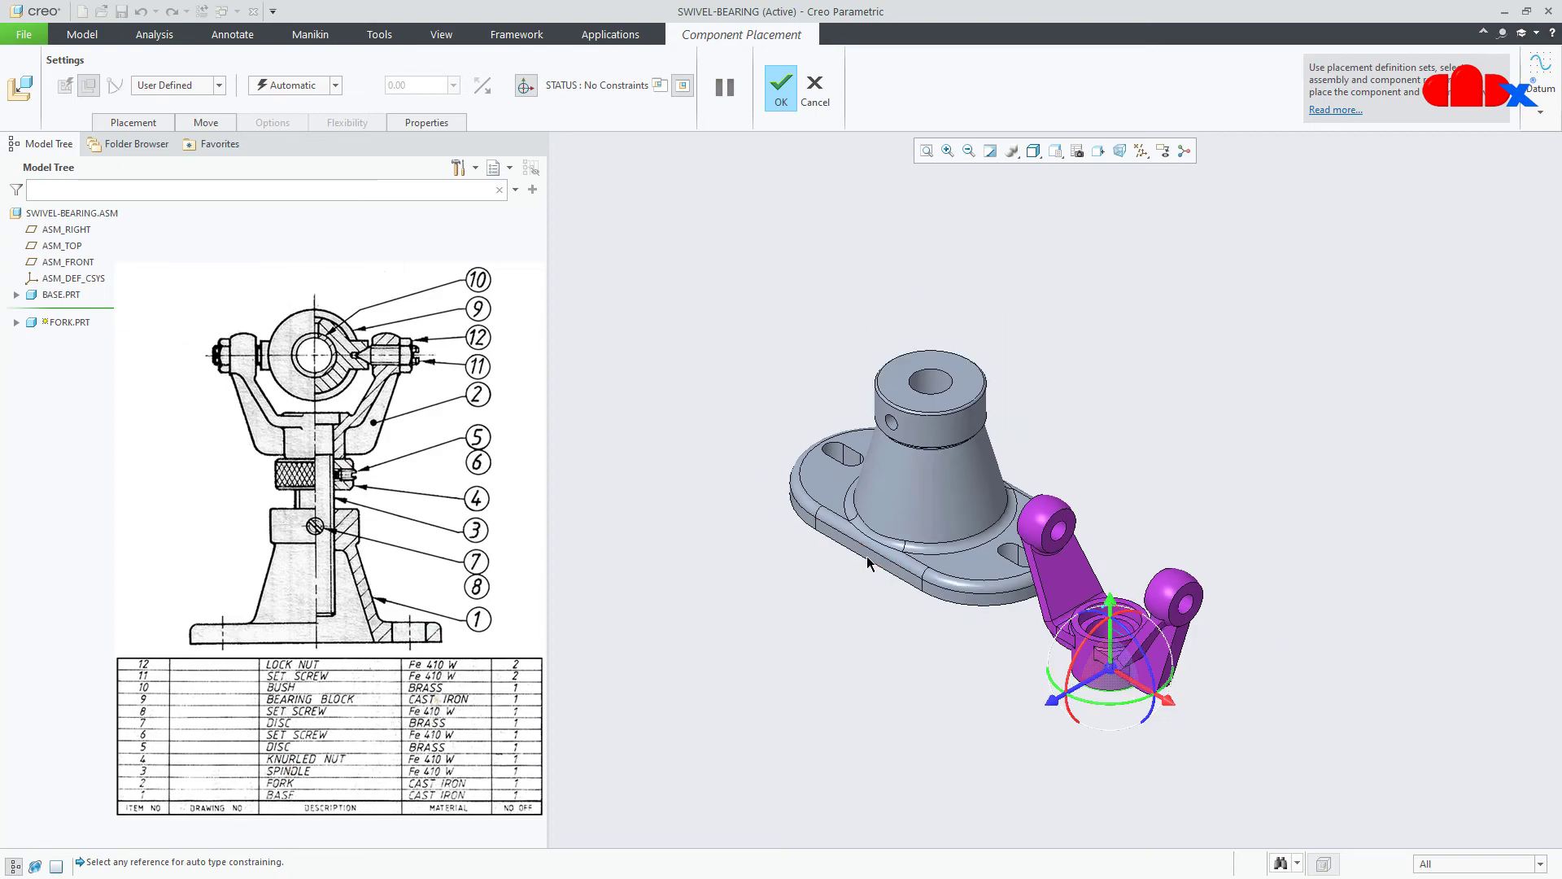
scroll(1102, 647, down, 3)
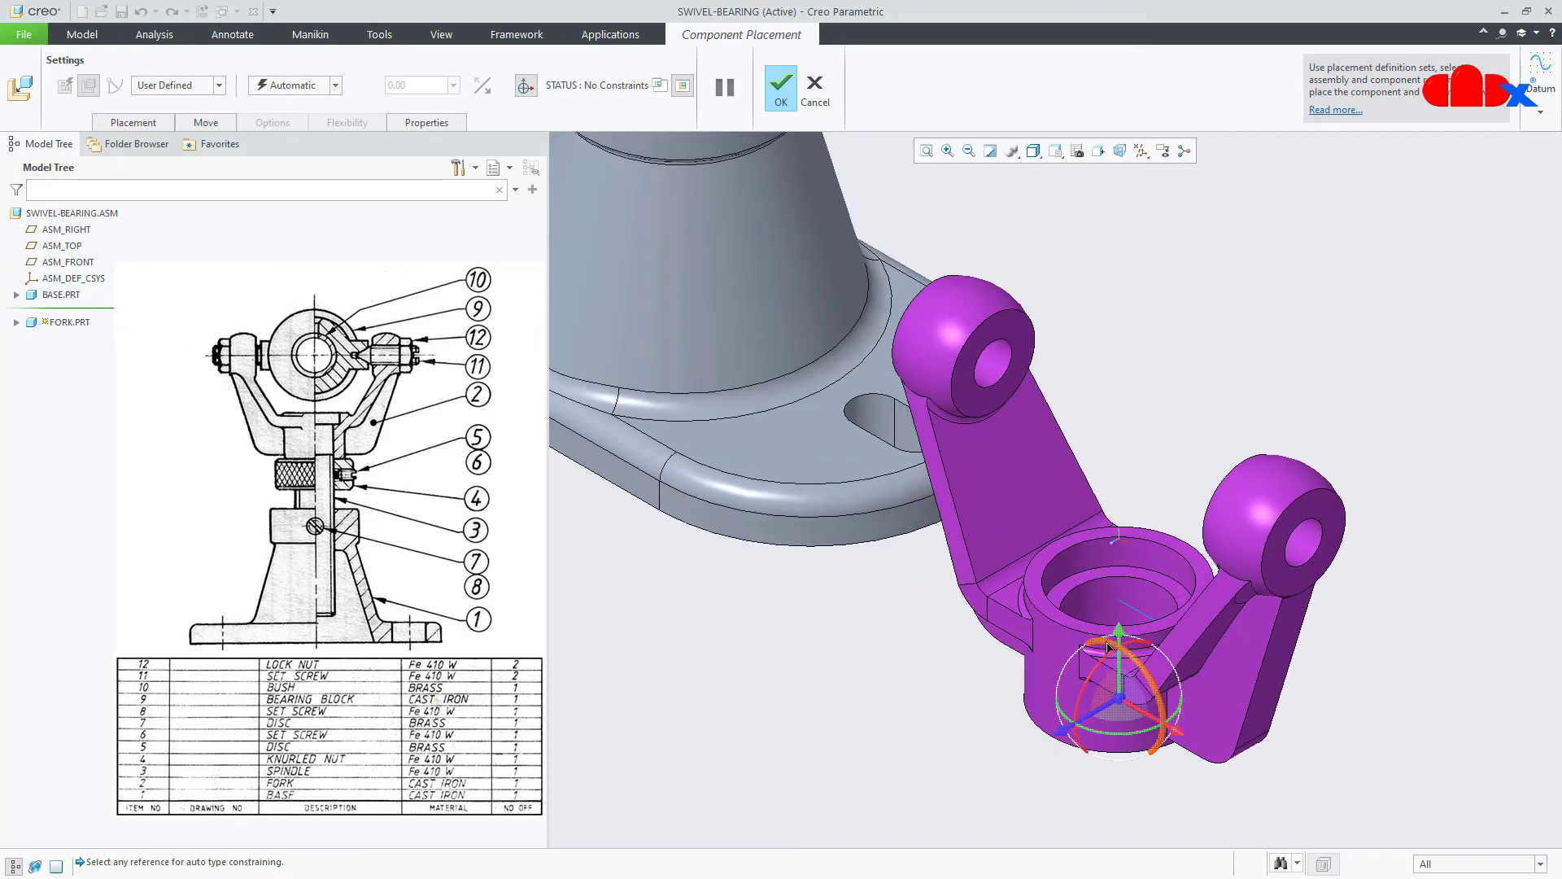
click(1117, 600)
scroll(1117, 602, up, 3)
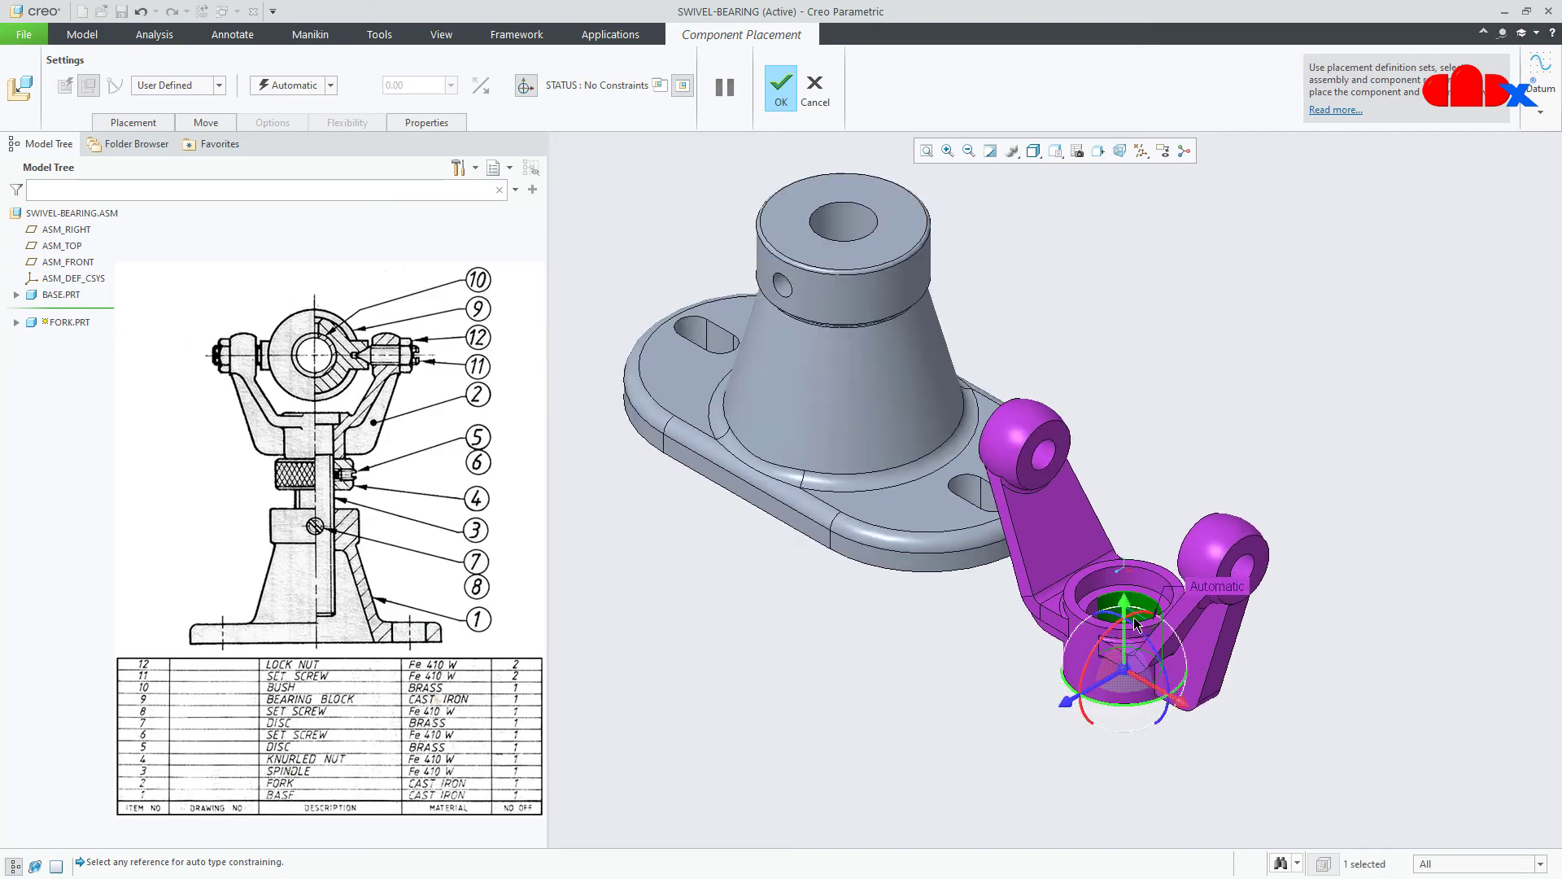
click(909, 316)
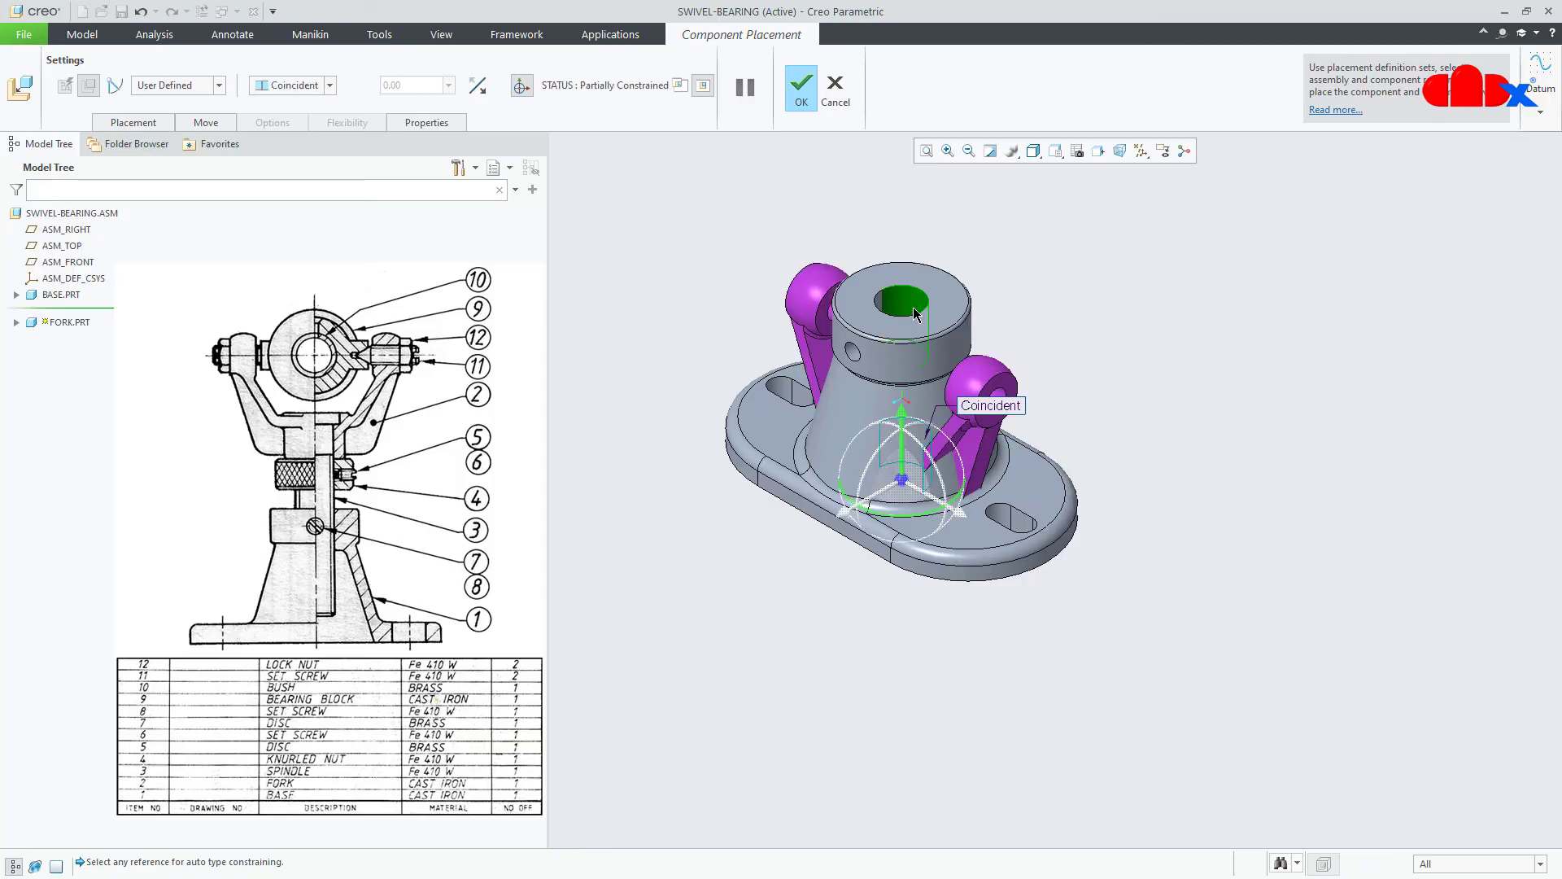
drag(901, 421, 901, 172)
scroll(924, 461, up, 2)
middle_drag(934, 557, 941, 473)
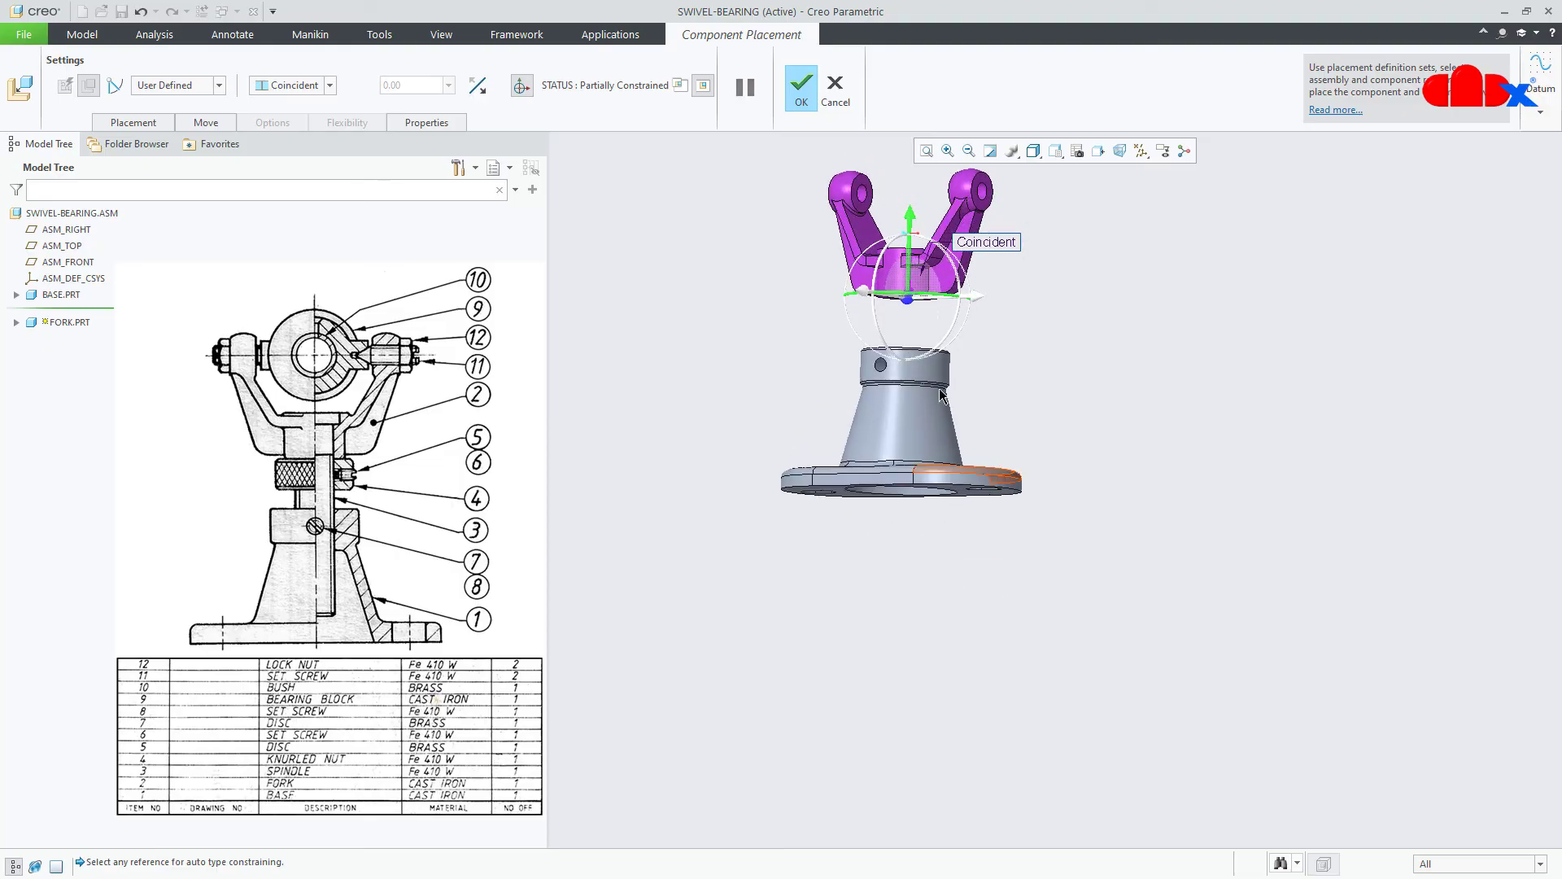
- Make the bottom annular face of the fork's hub coincident with the top face of the base
scroll(932, 370, down, 2)
scroll(915, 397, down, 1)
middle_drag(917, 403, 930, 349)
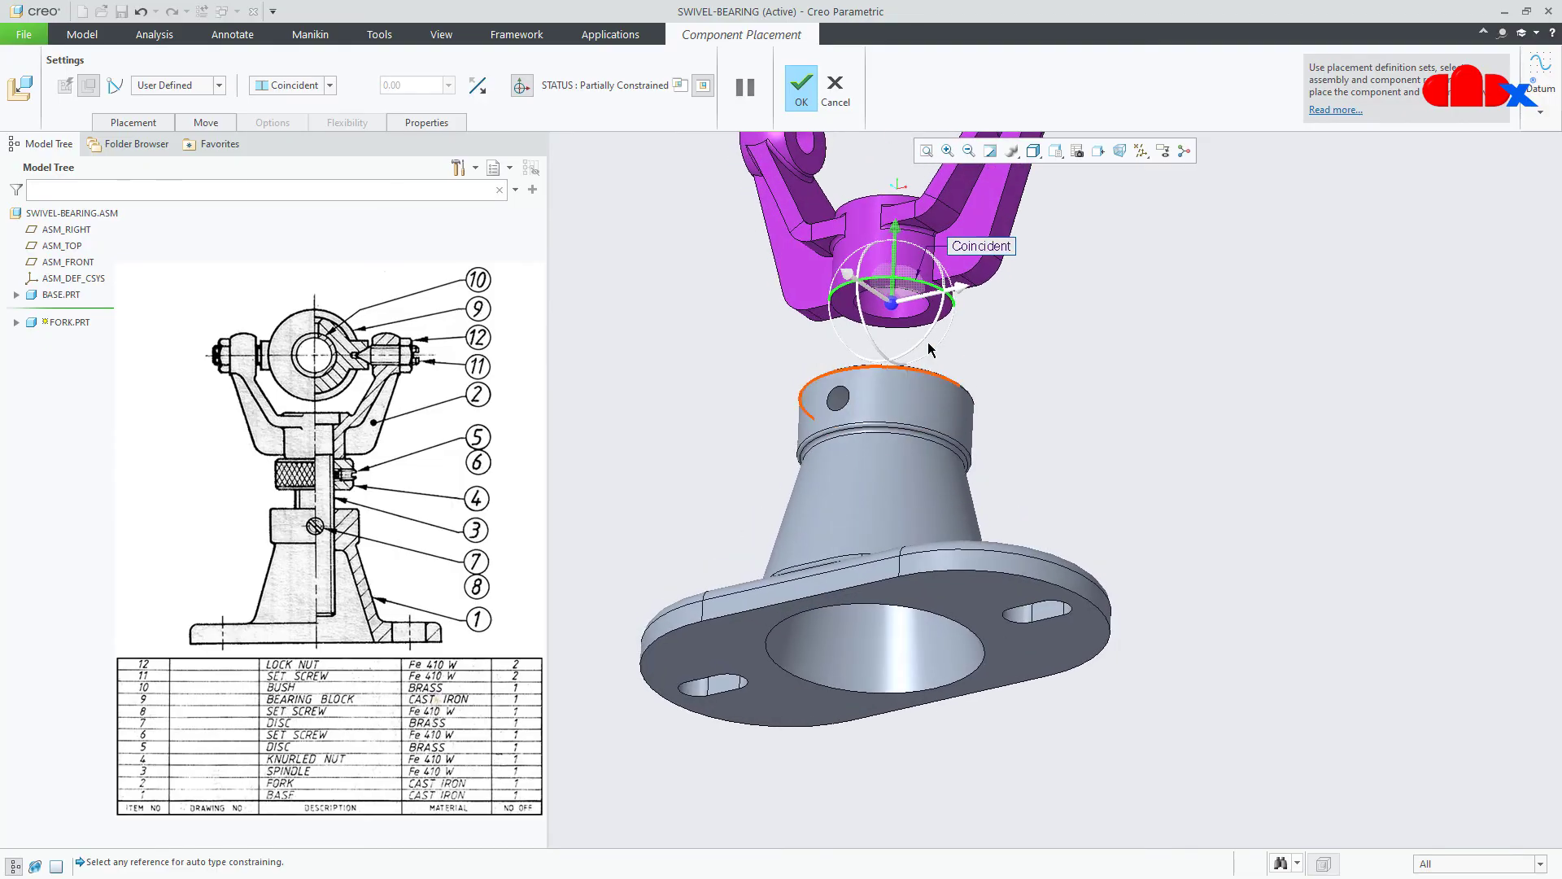
scroll(937, 302, down, 3)
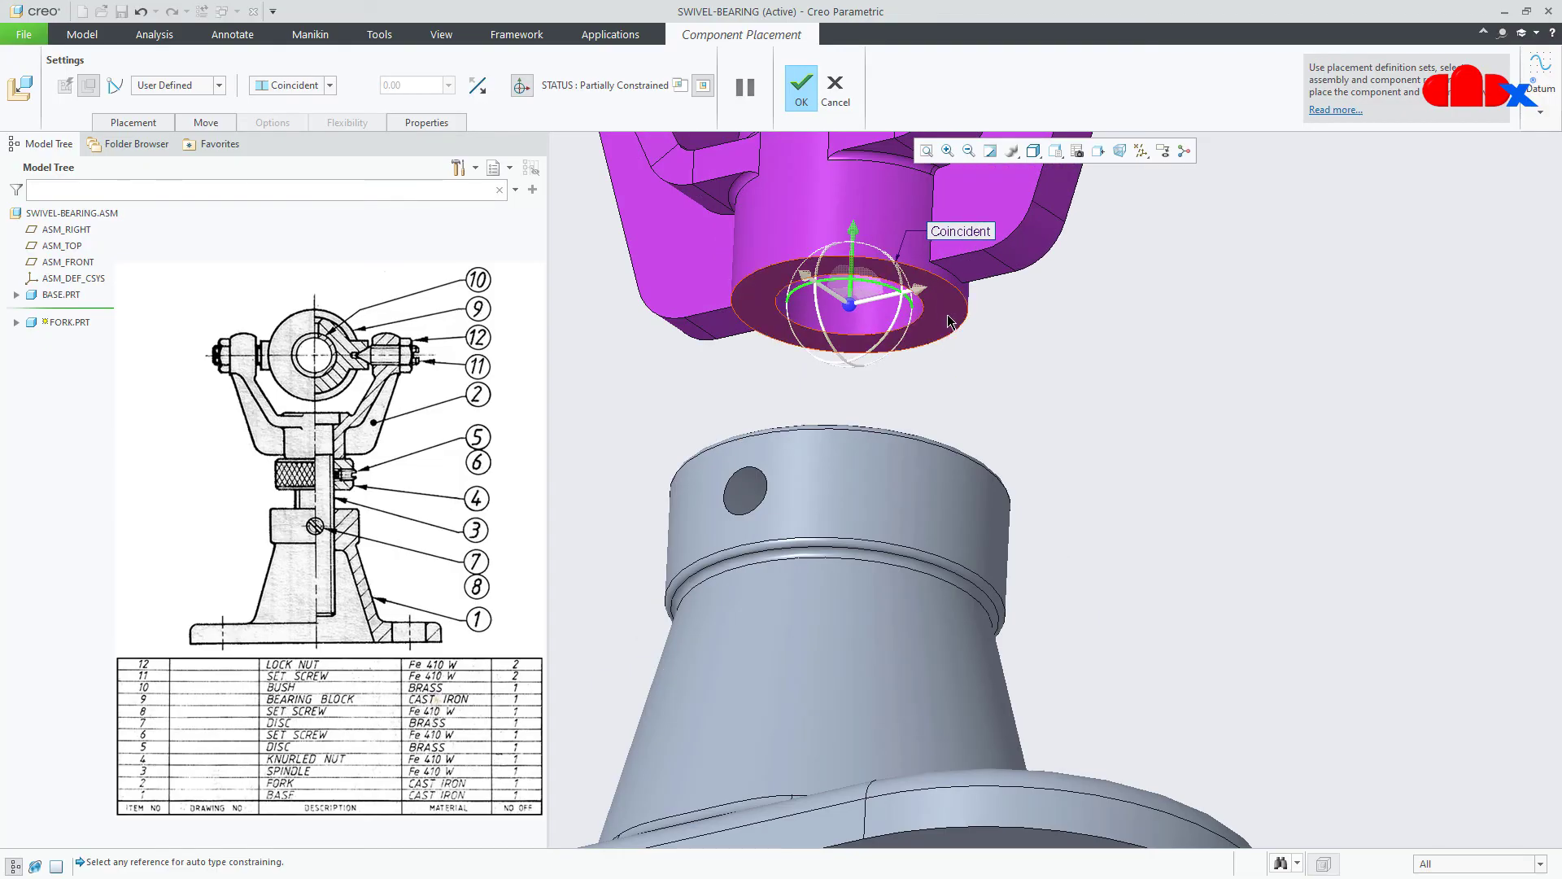
click(940, 311)
middle_drag(941, 416, 937, 485)
scroll(936, 485, up, 2)
click(940, 395)
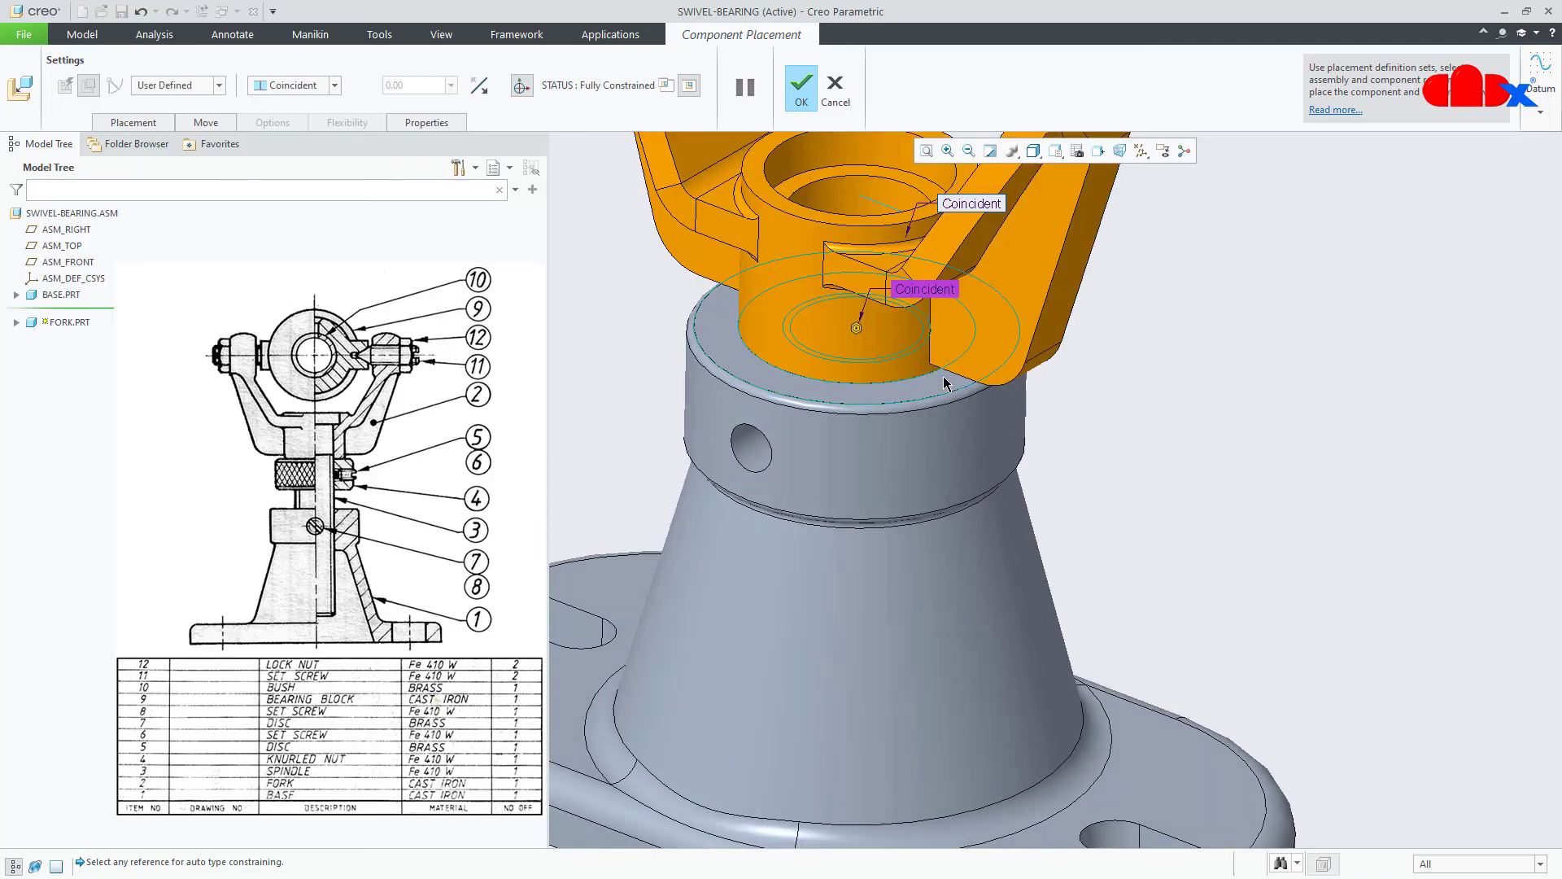
scroll(864, 511, up, 2)
scroll(865, 513, up, 2)
middle_drag(869, 482, 887, 407)
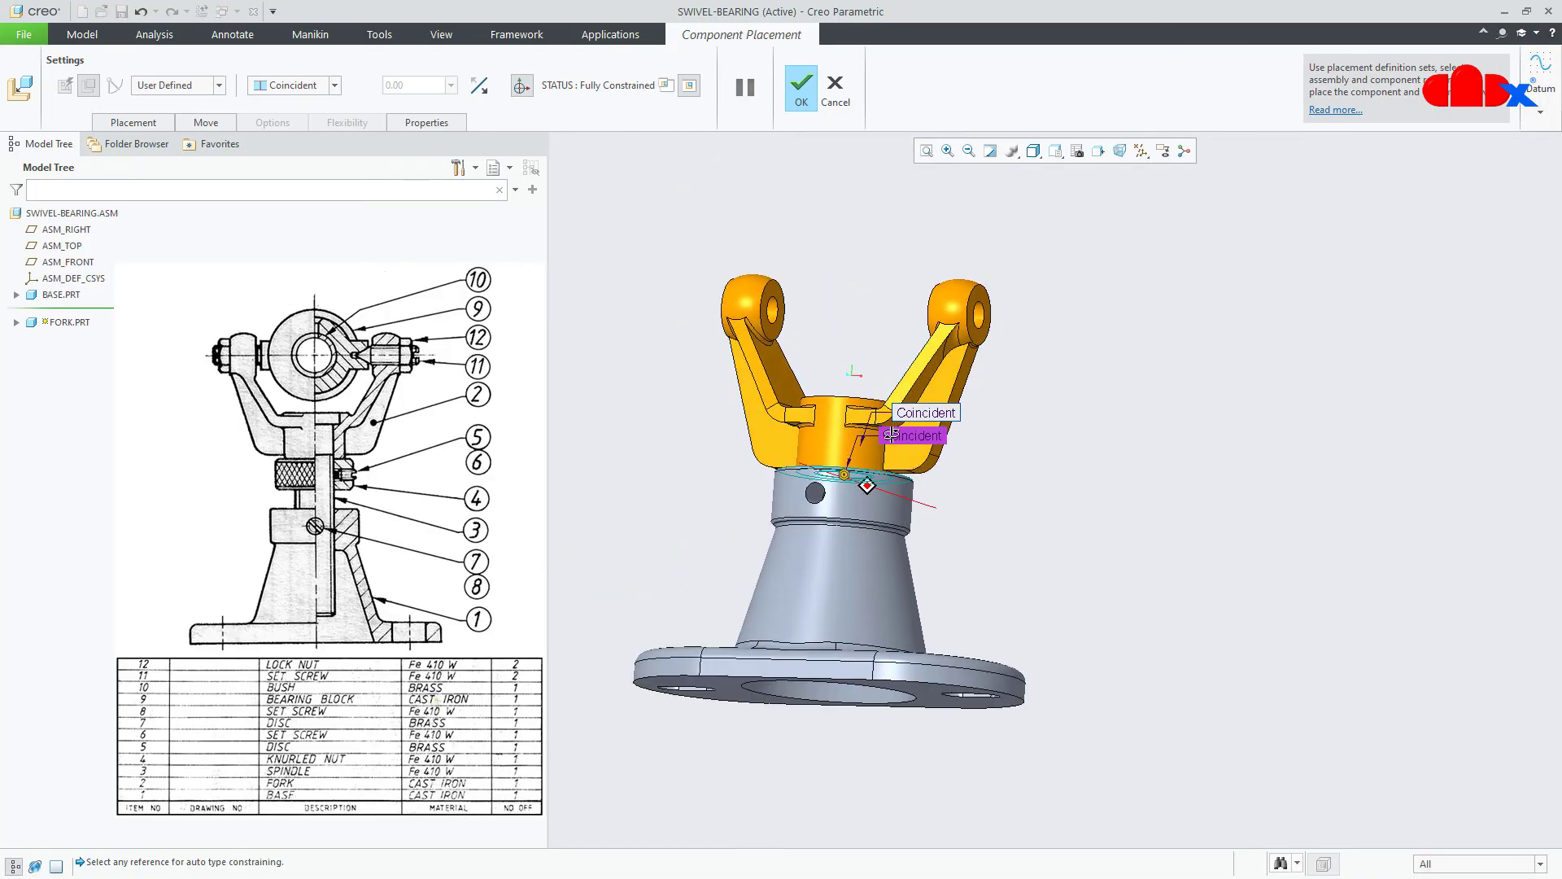
- Change the fork's face constraint to Distance with a 25 offset above the base, and accept the placement
click(333, 85)
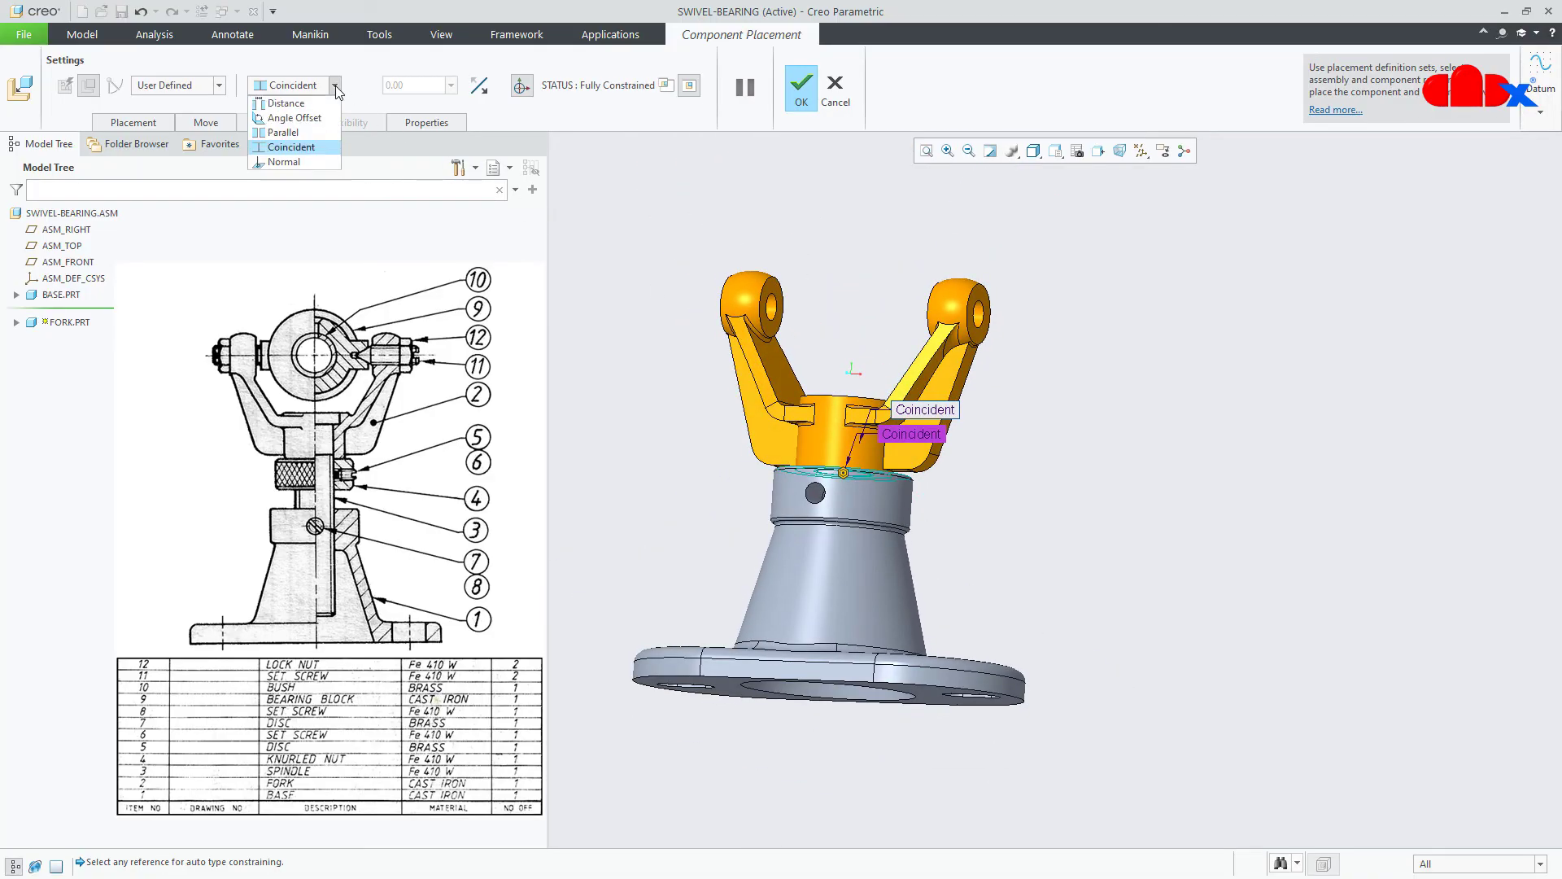
click(298, 98)
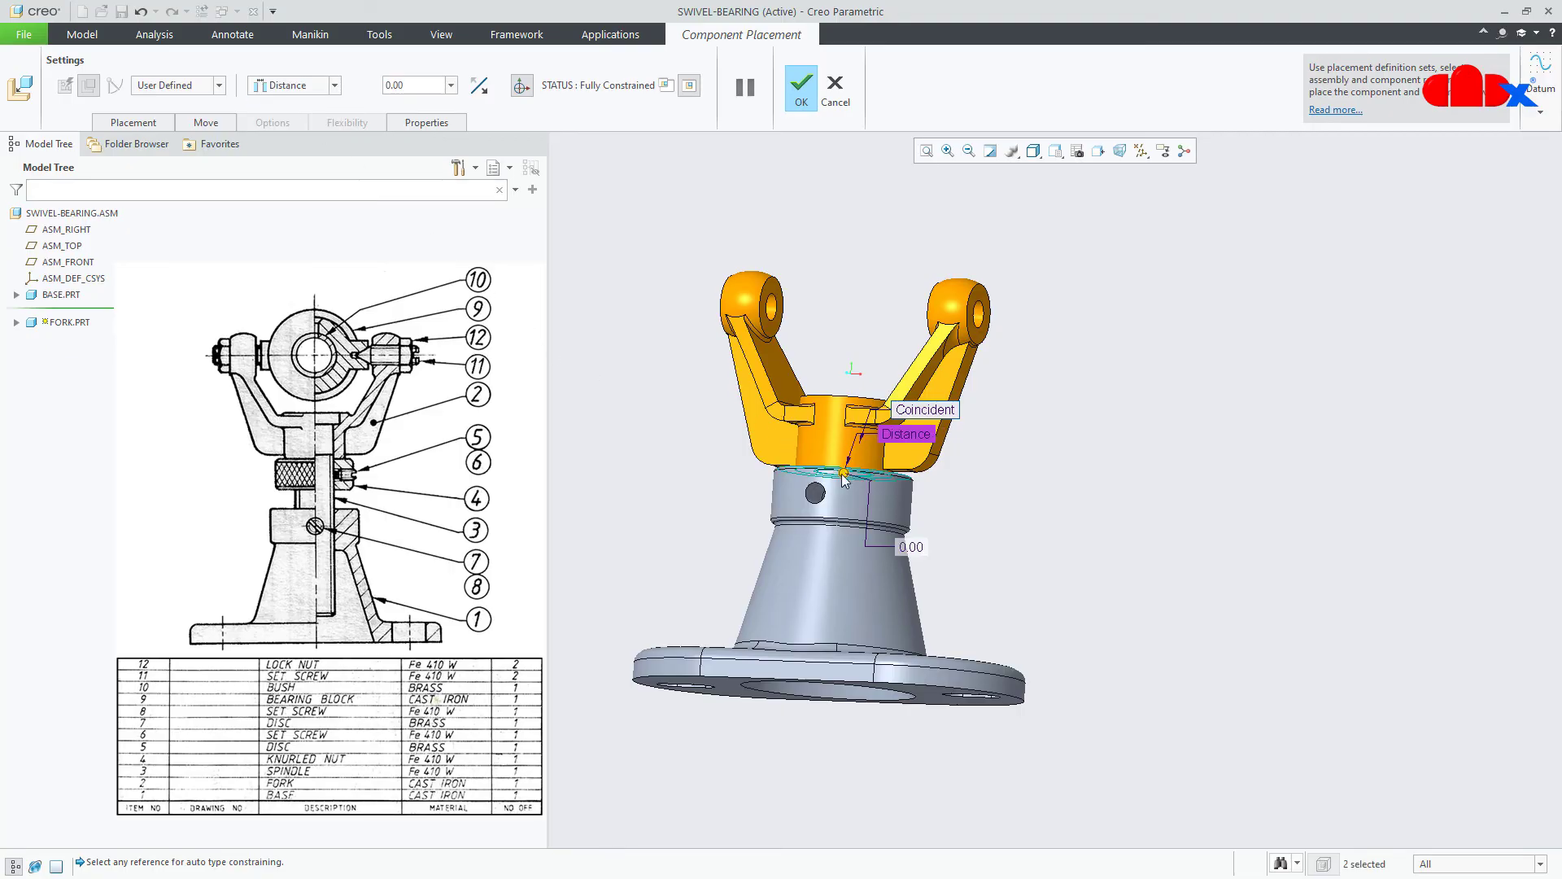
drag(844, 474, 851, 383)
middle_drag(899, 386, 914, 428)
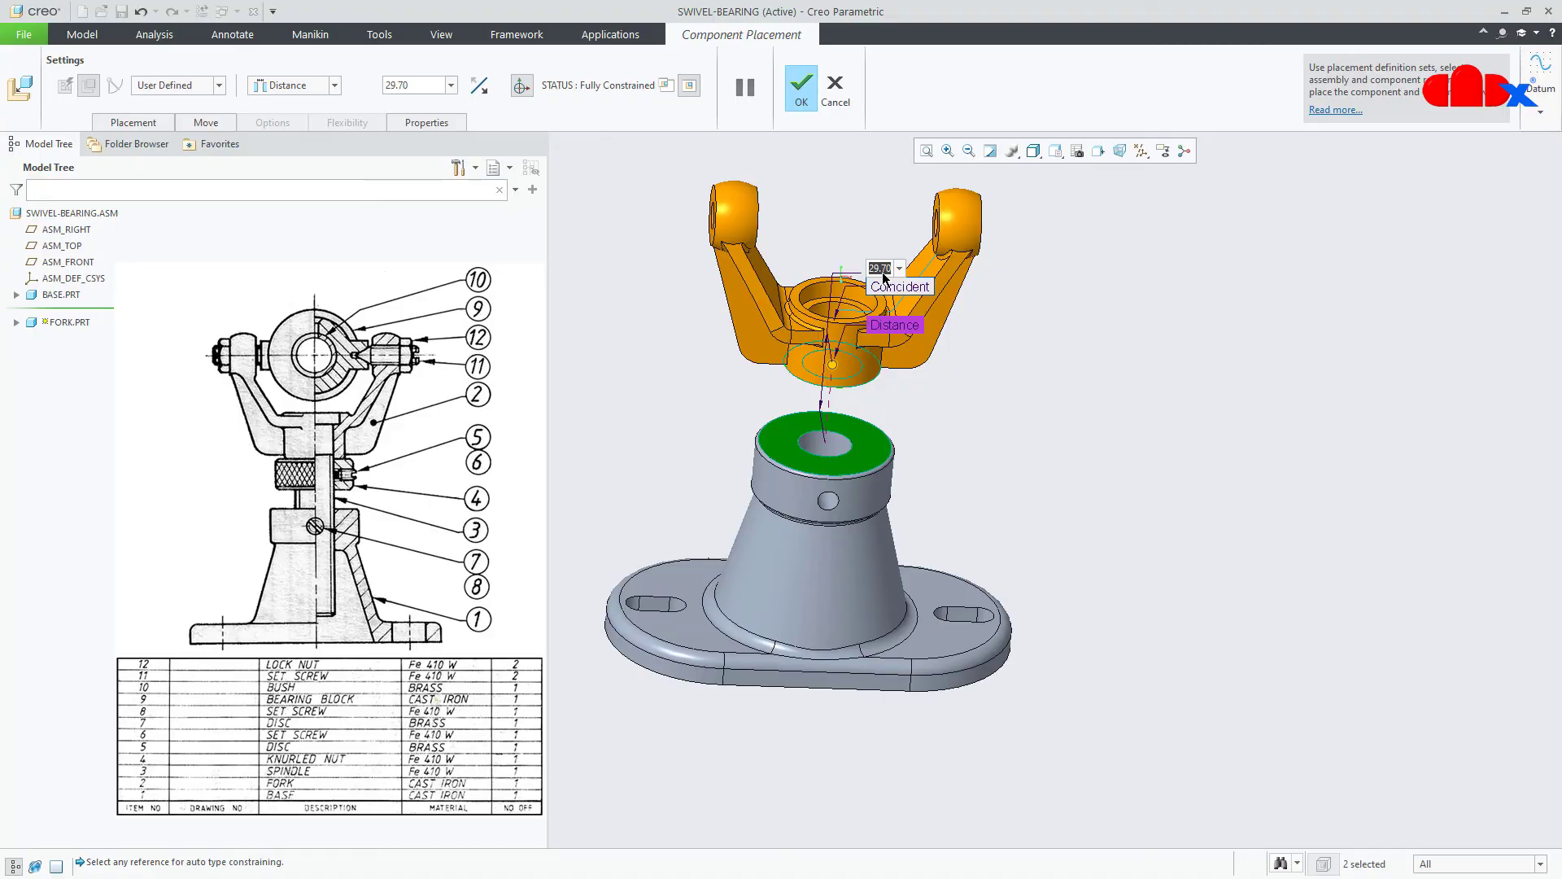
text(5)
key(Return)
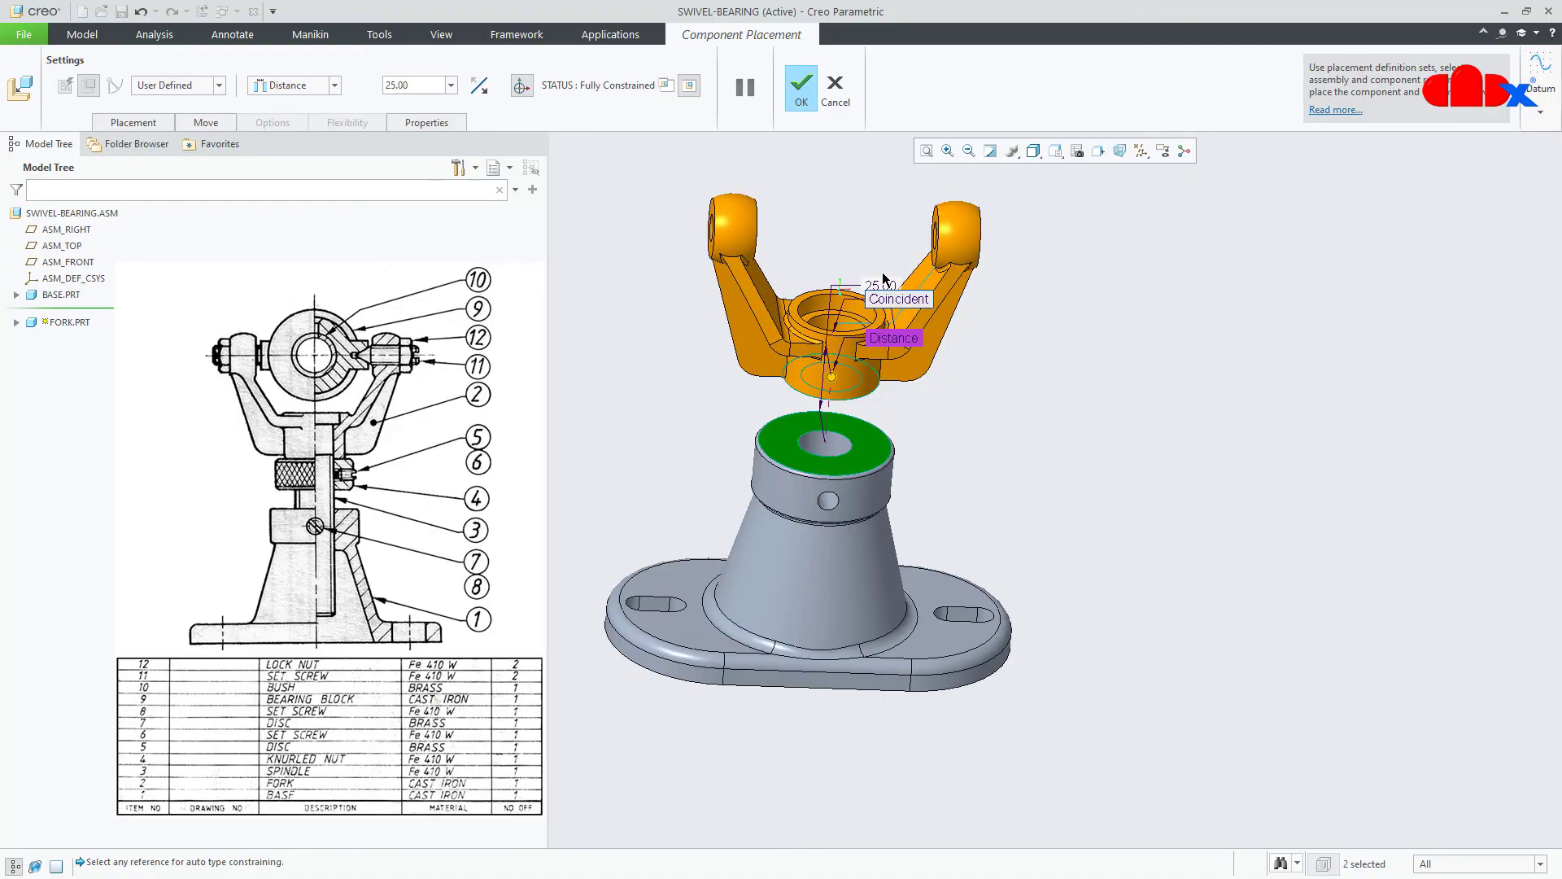
click(794, 91)
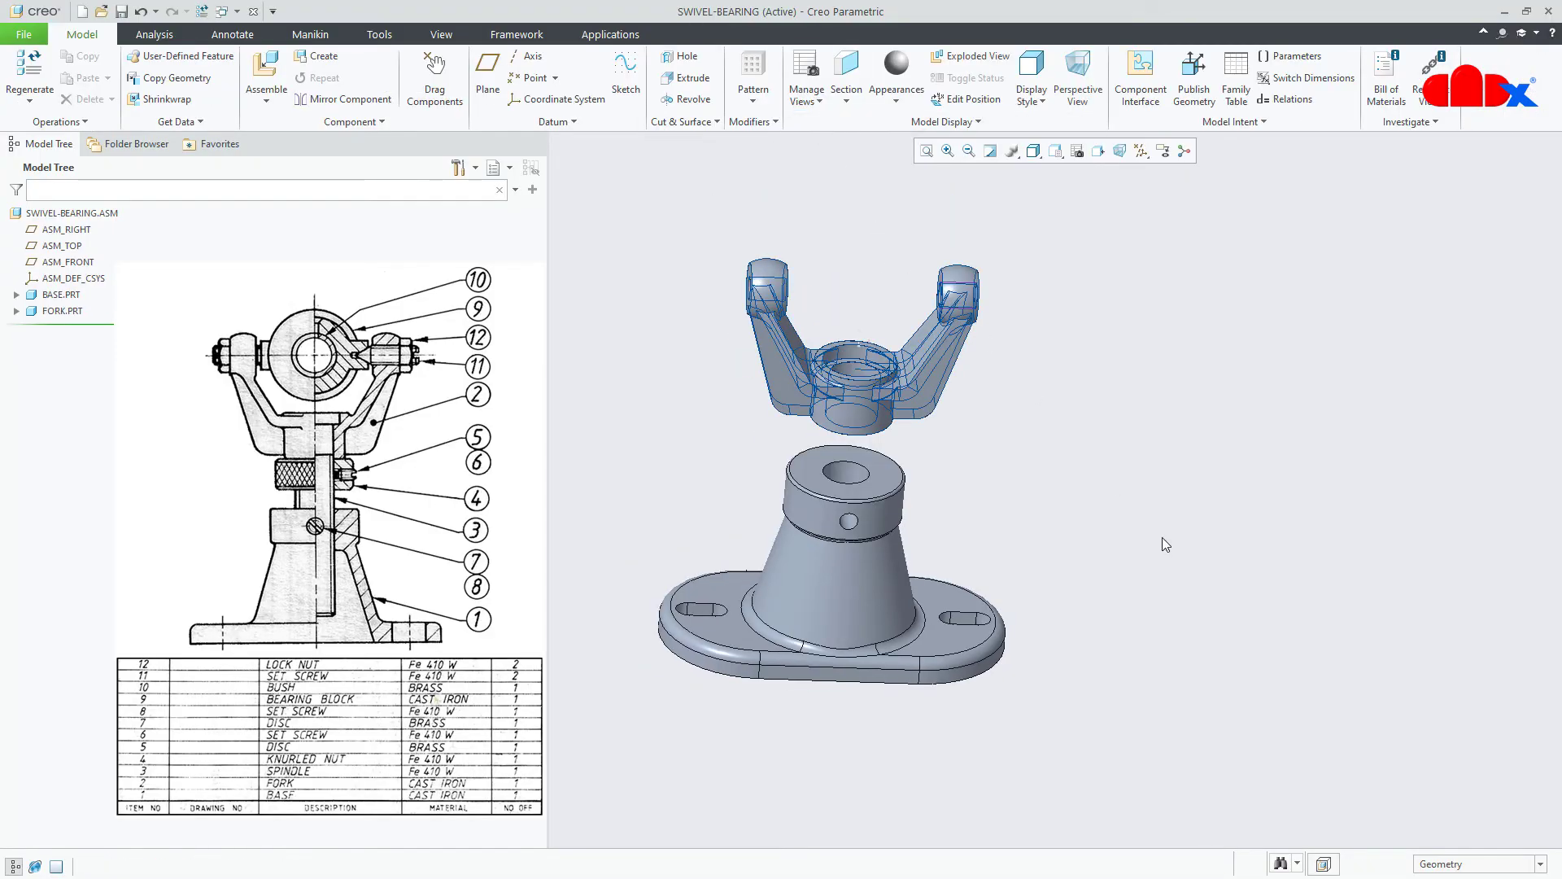
key(ctrl+d)
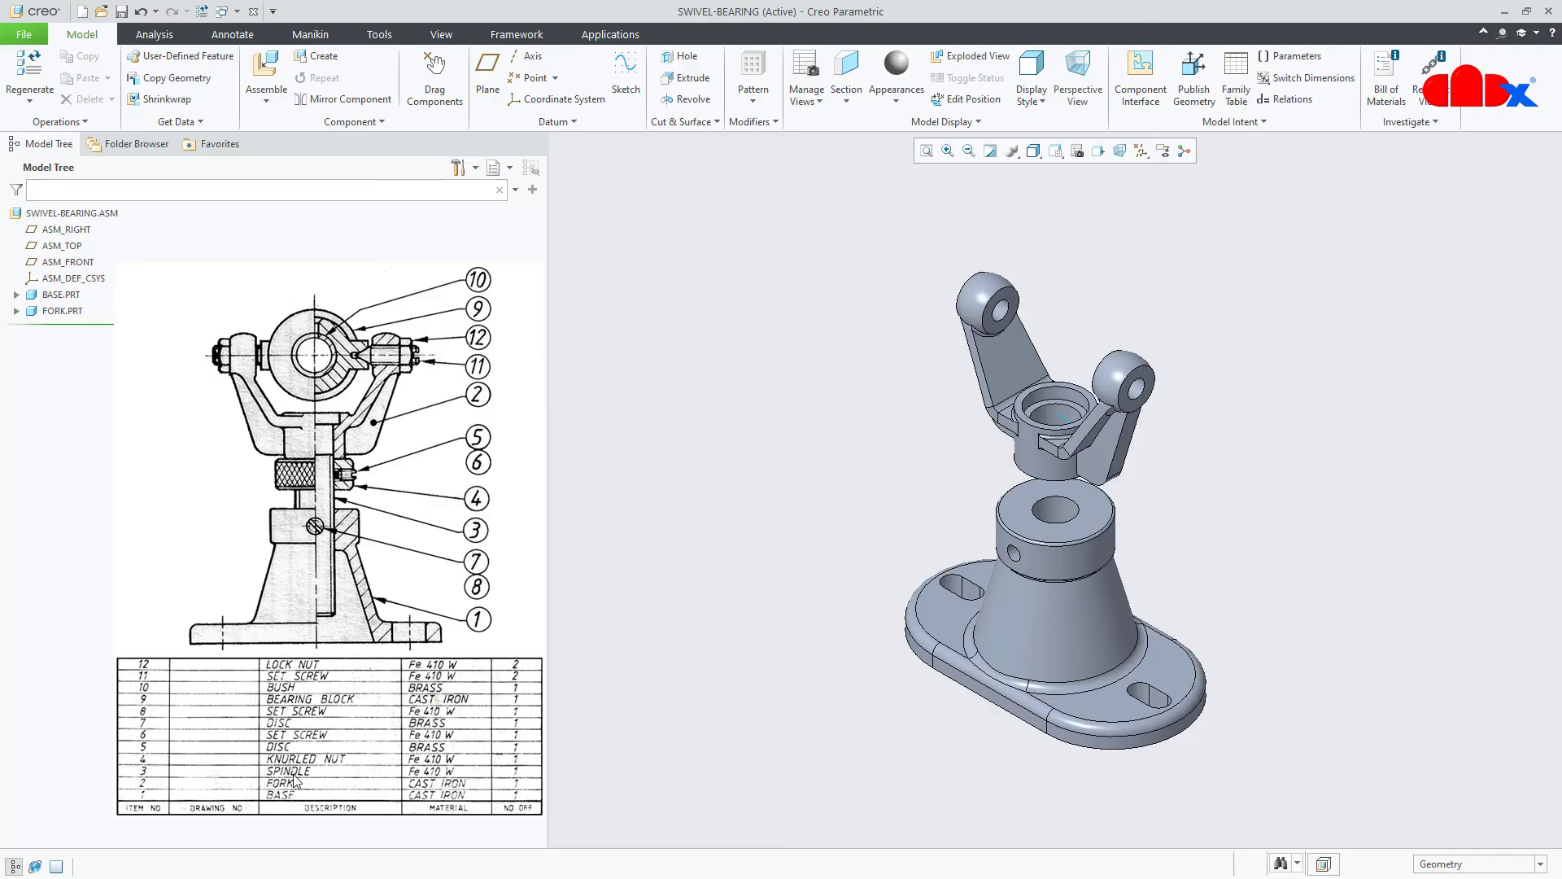
- Bring spindle.prt into the assembly, turn it head-up and move it beside the fork
click(266, 72)
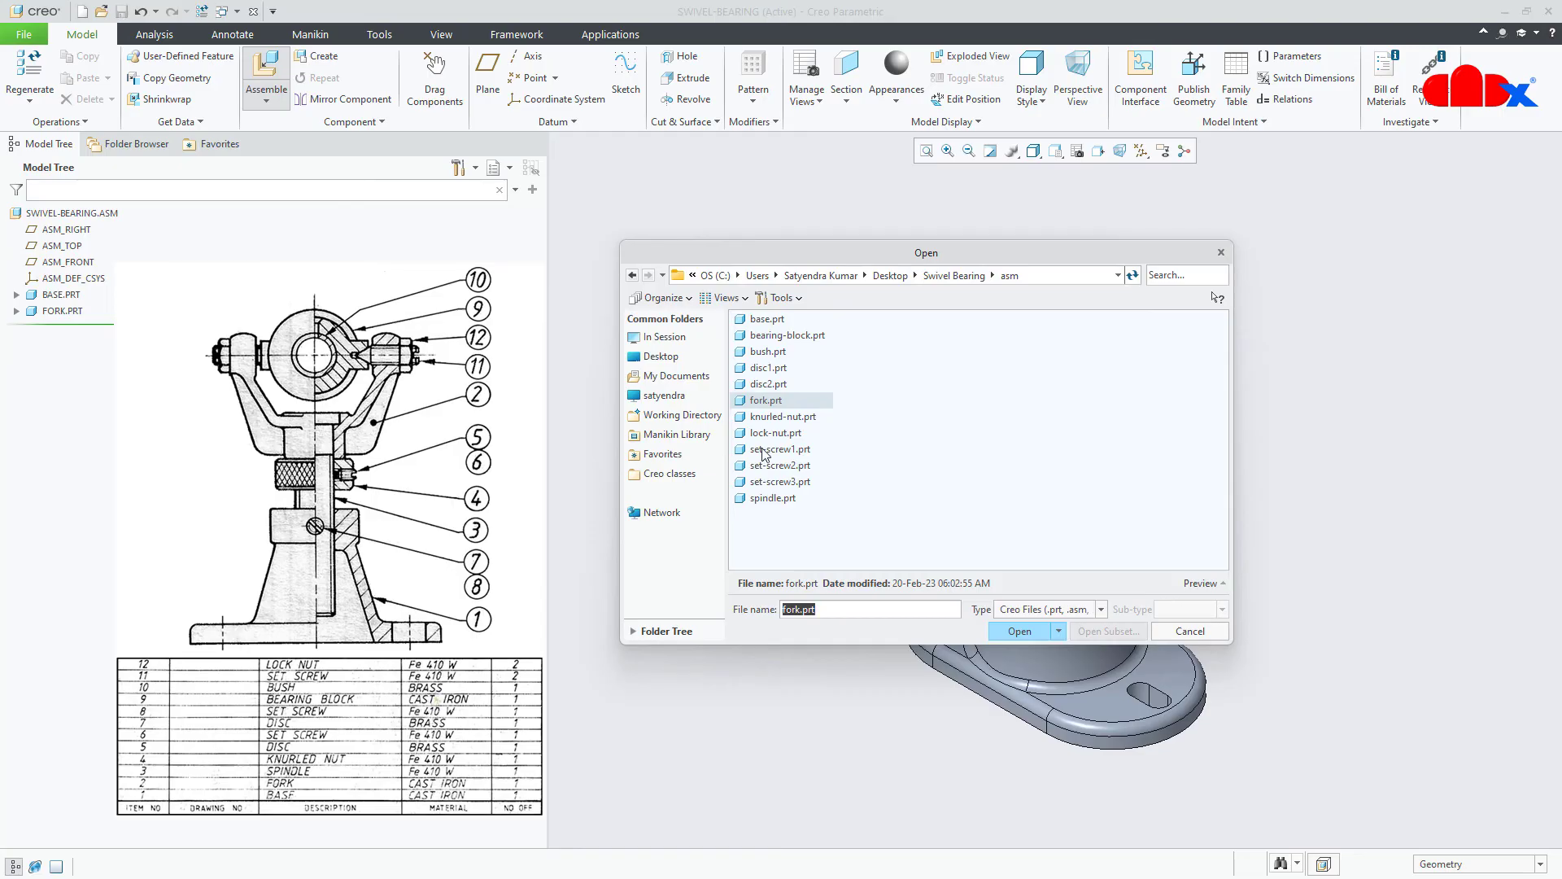
double_click(770, 498)
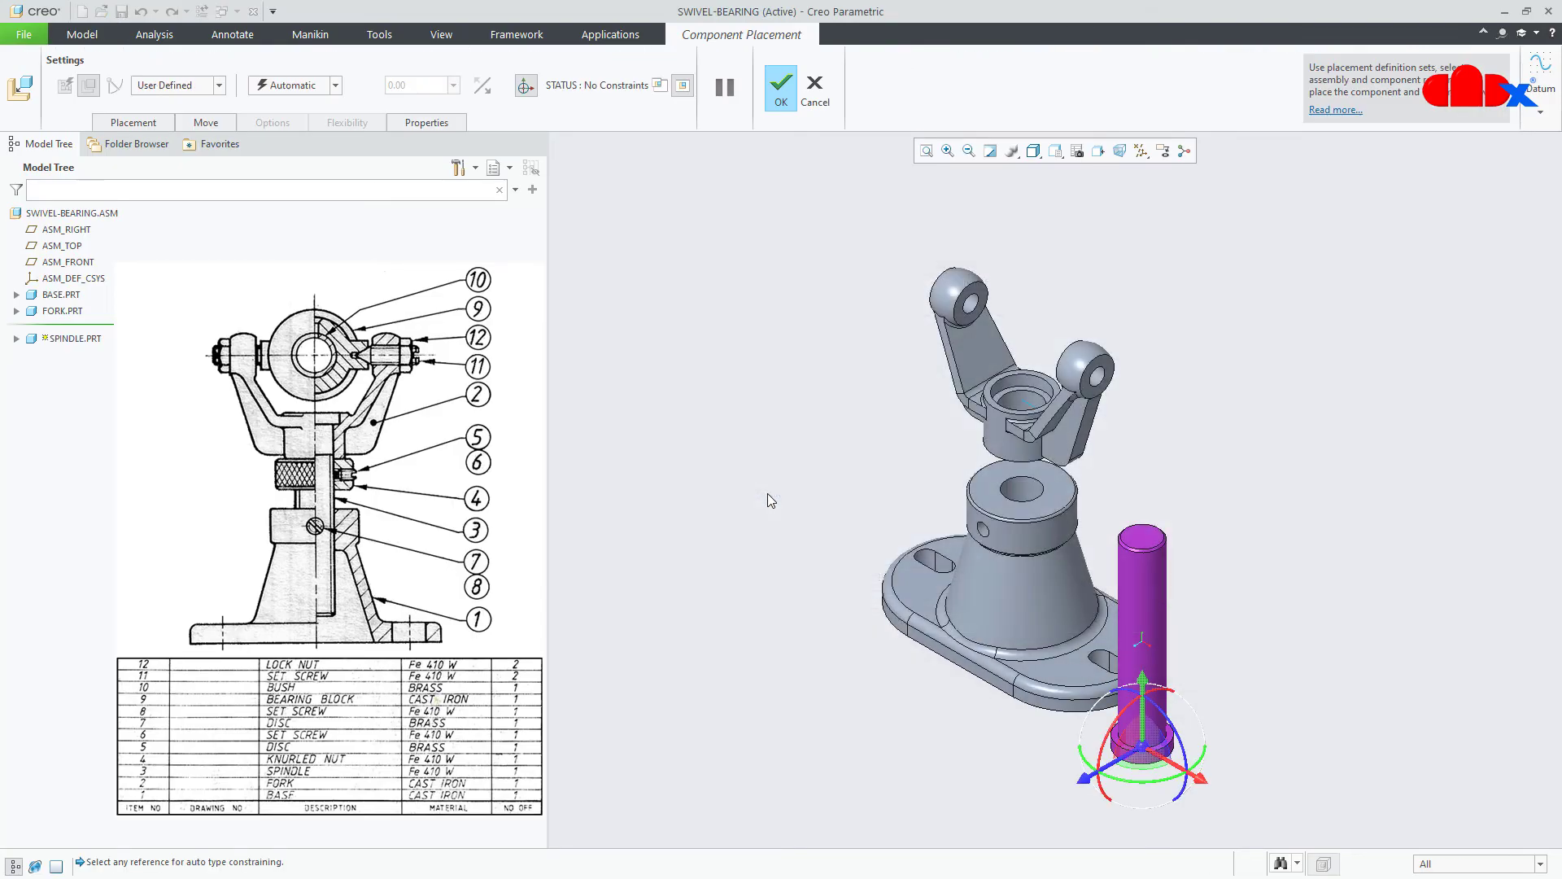
scroll(1037, 716, down, 1)
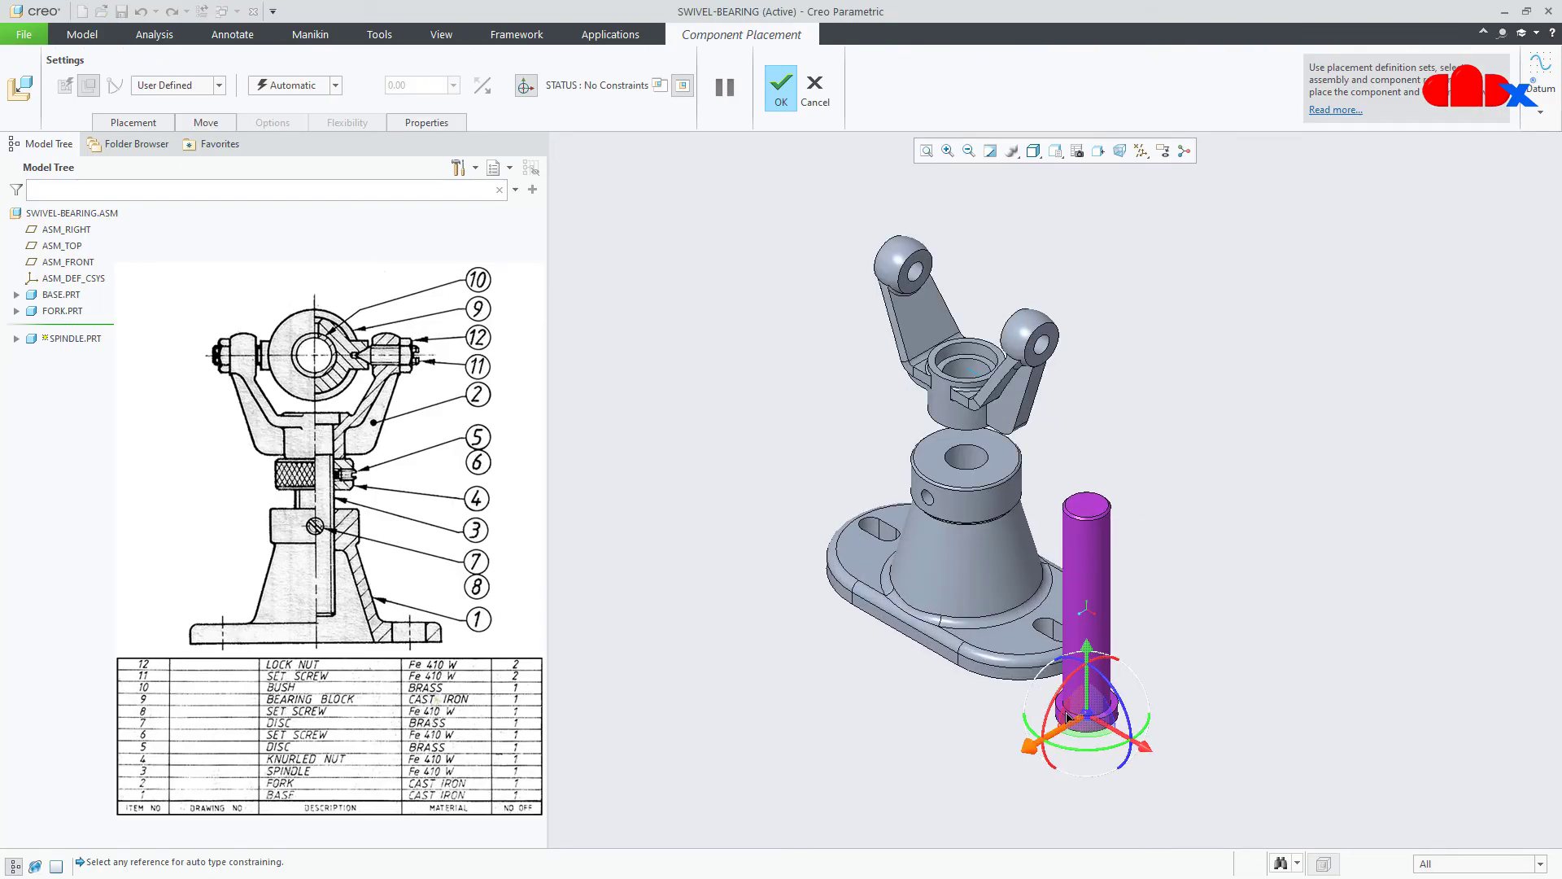
drag(1068, 677, 1105, 769)
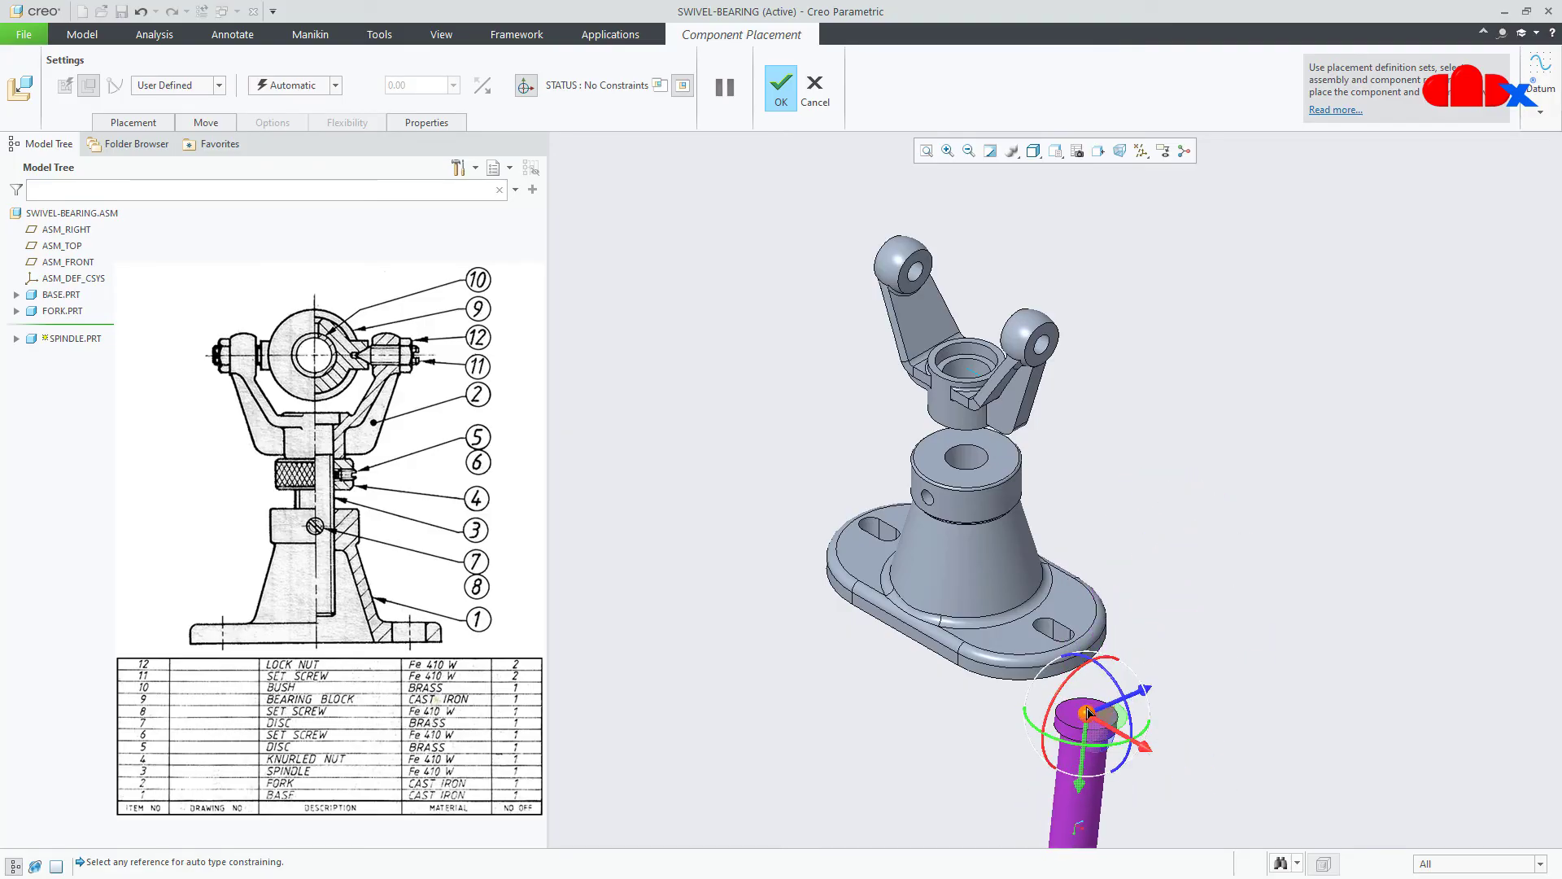
drag(1088, 716, 1114, 311)
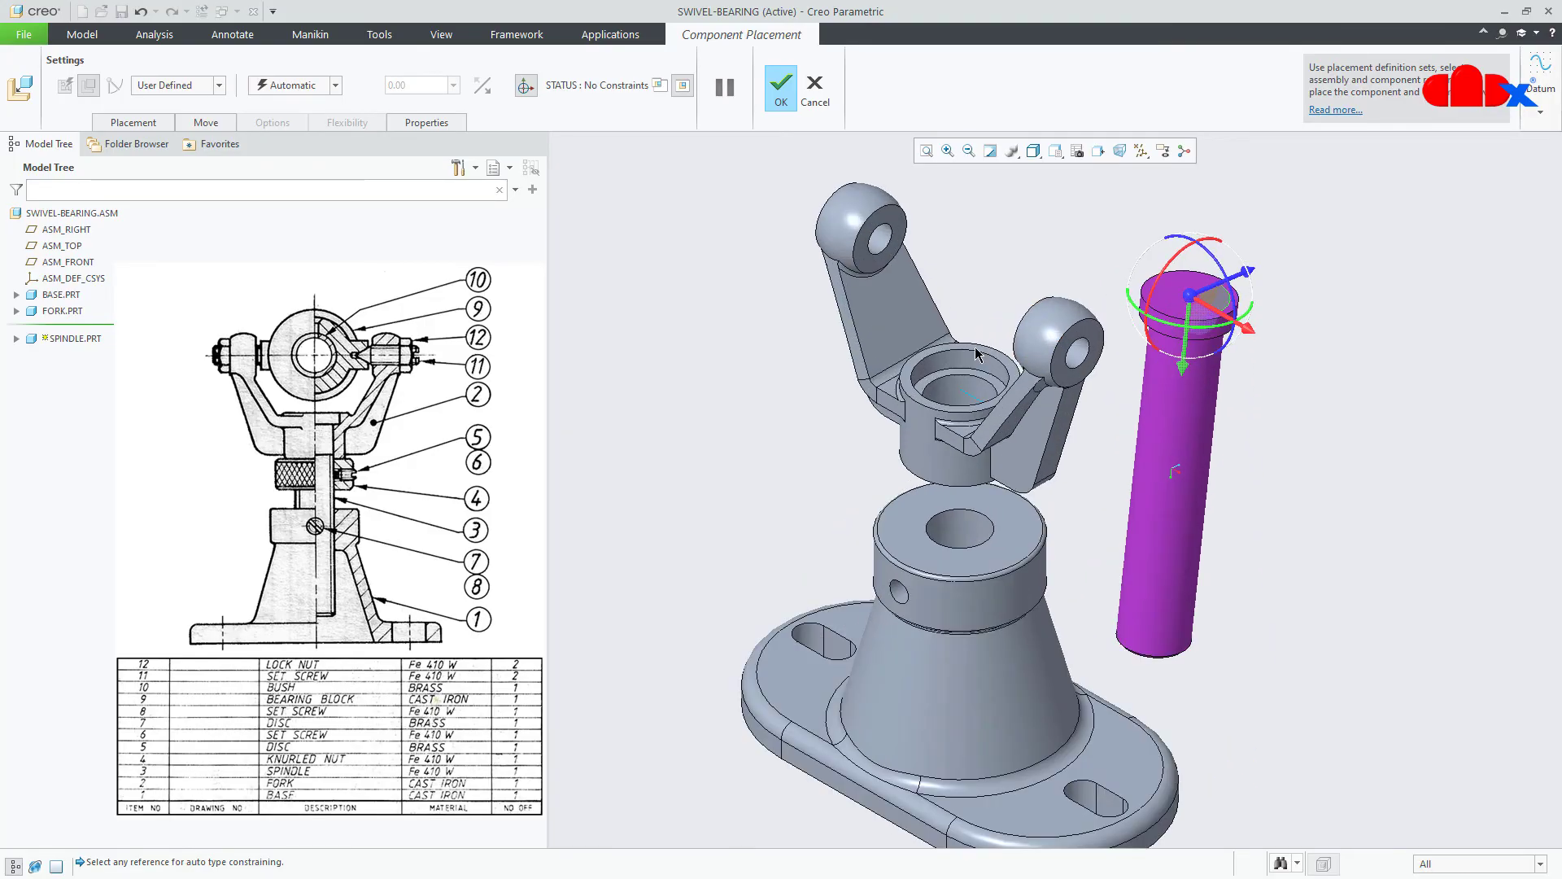
- Make the spindle's cylindrical shank coincident with the fork's central bore
scroll(984, 390, down, 3)
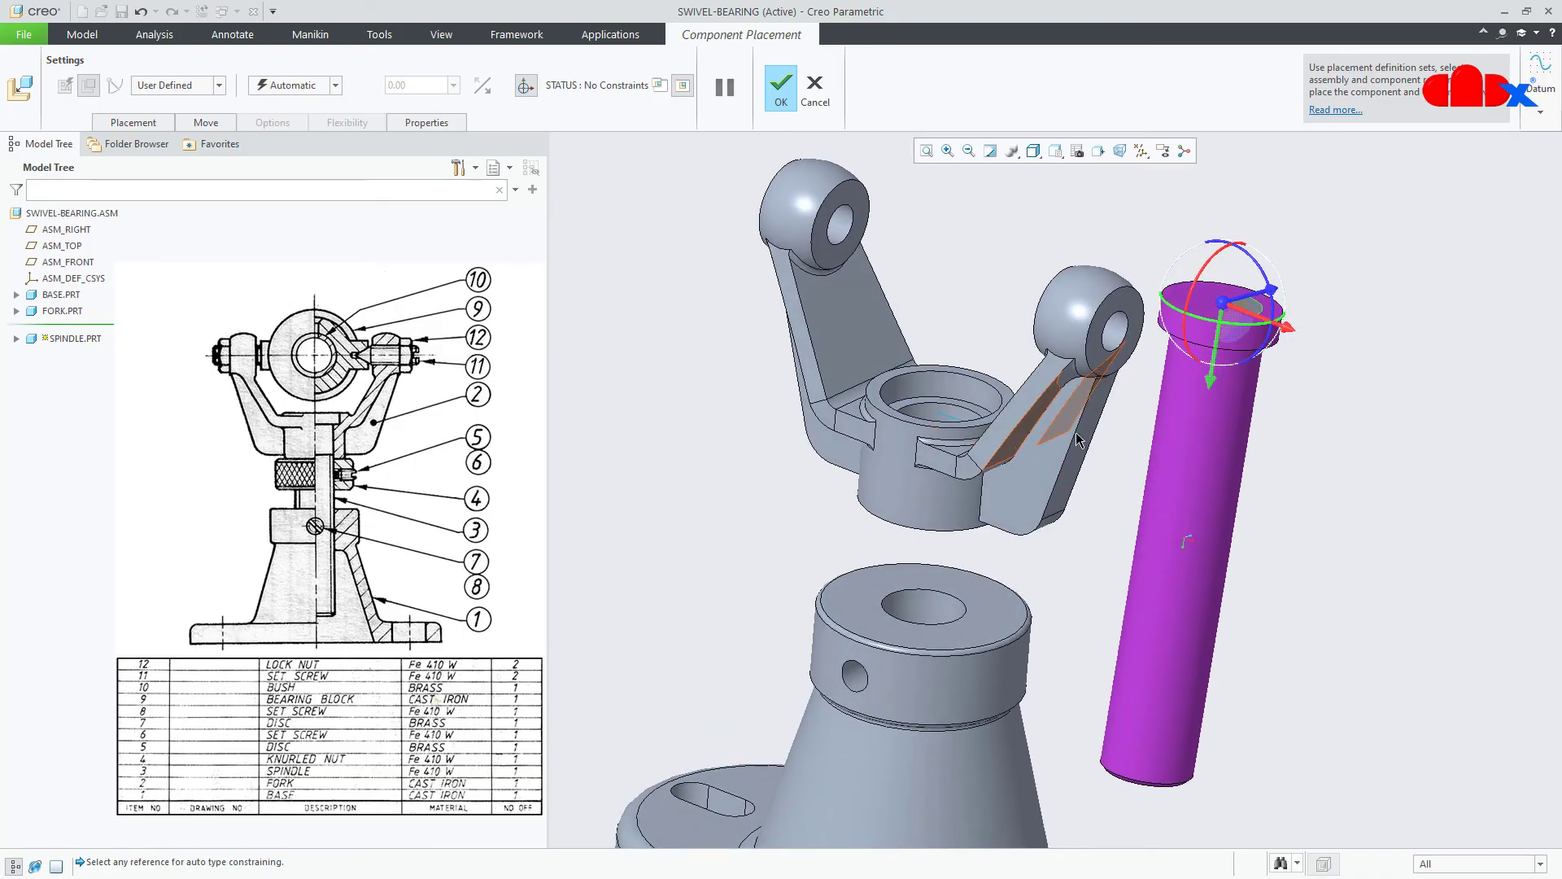
click(1197, 397)
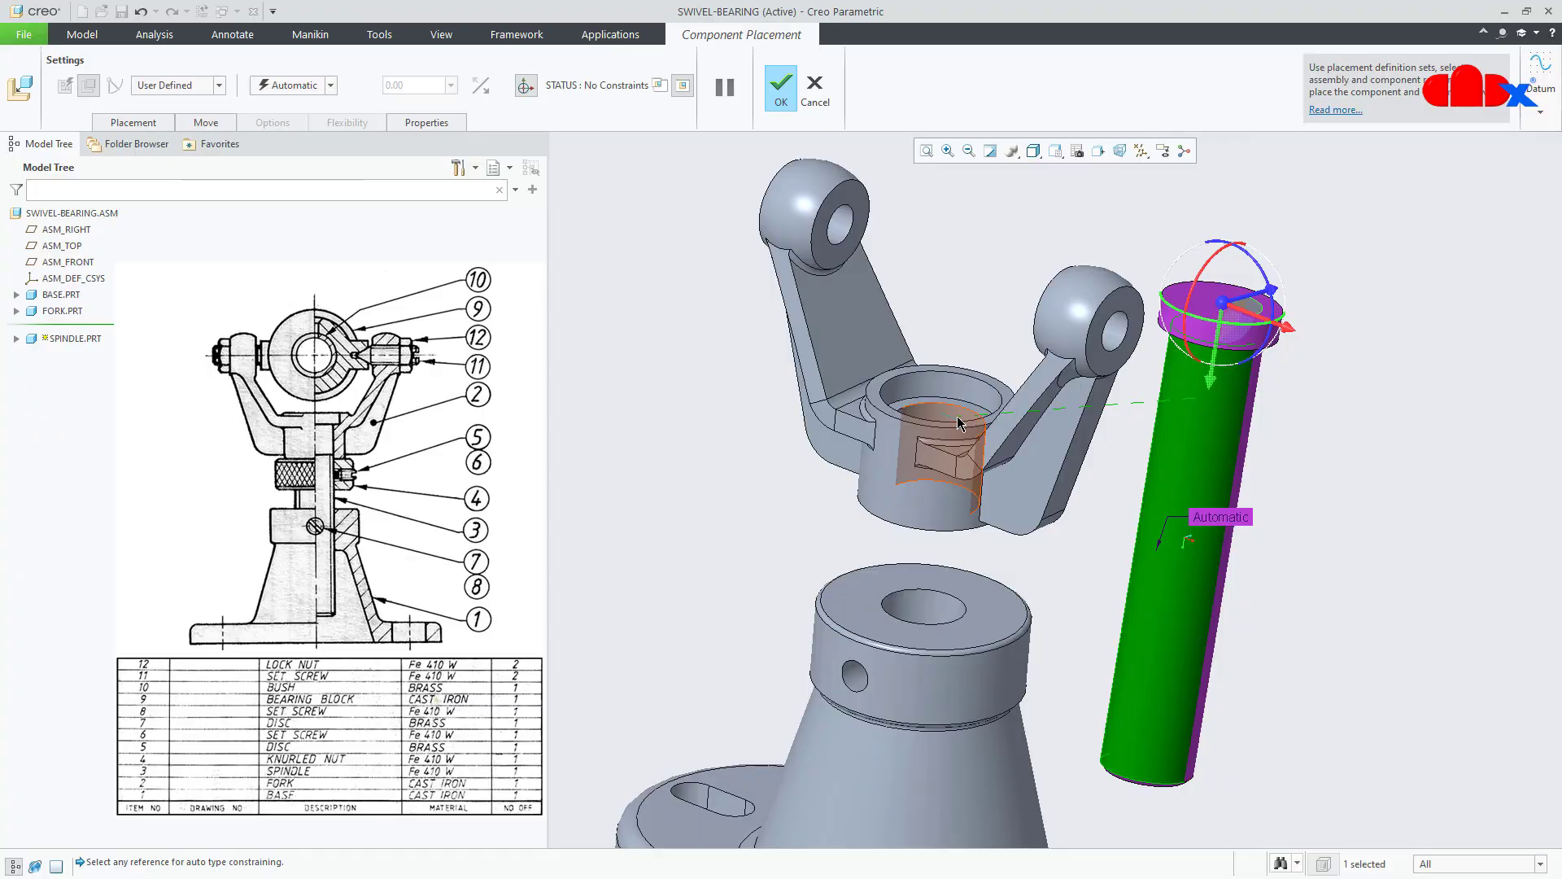
click(957, 416)
- Make the underside of the spindle's head coincident with the fork's counterbore seat, and accept the spindle placement
scroll(953, 403, down, 3)
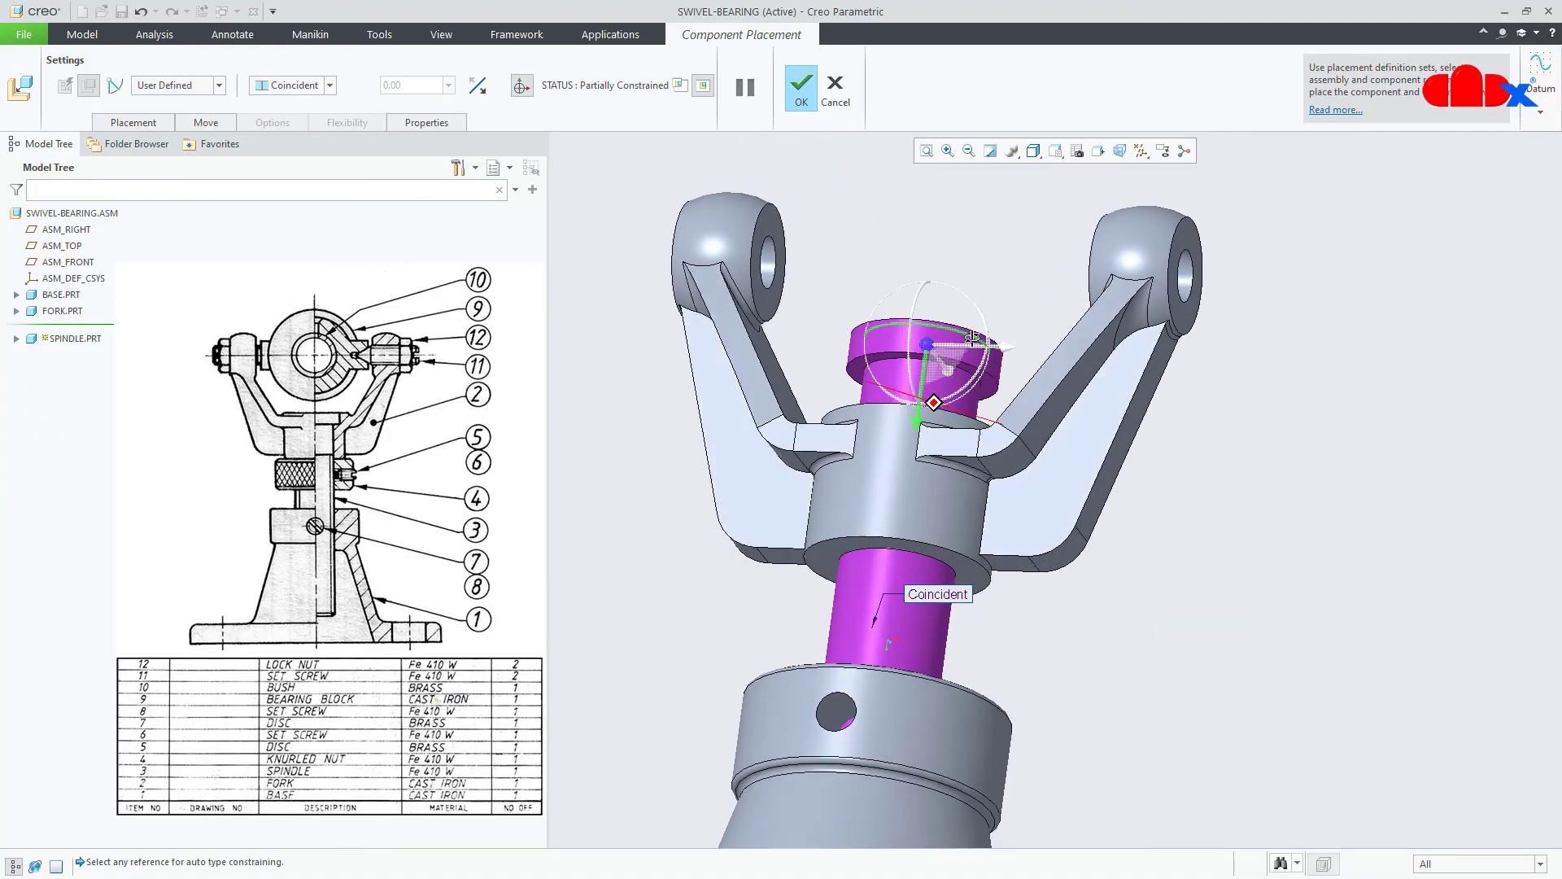
scroll(814, 375, down, 4)
click(812, 370)
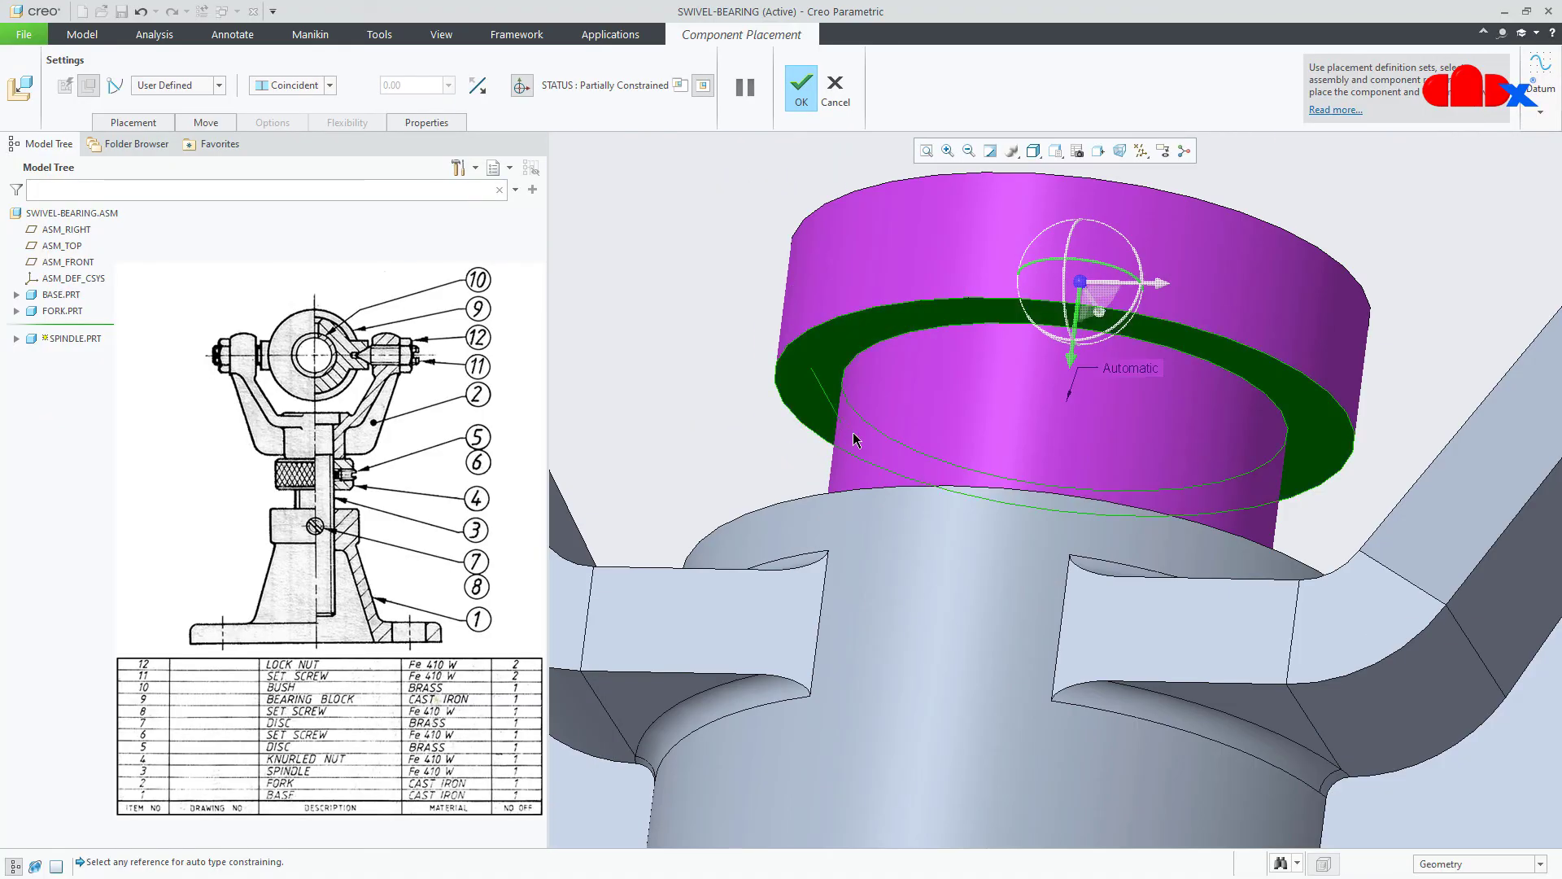
scroll(853, 432, up, 4)
middle_drag(896, 454, 887, 553)
scroll(841, 448, down, 3)
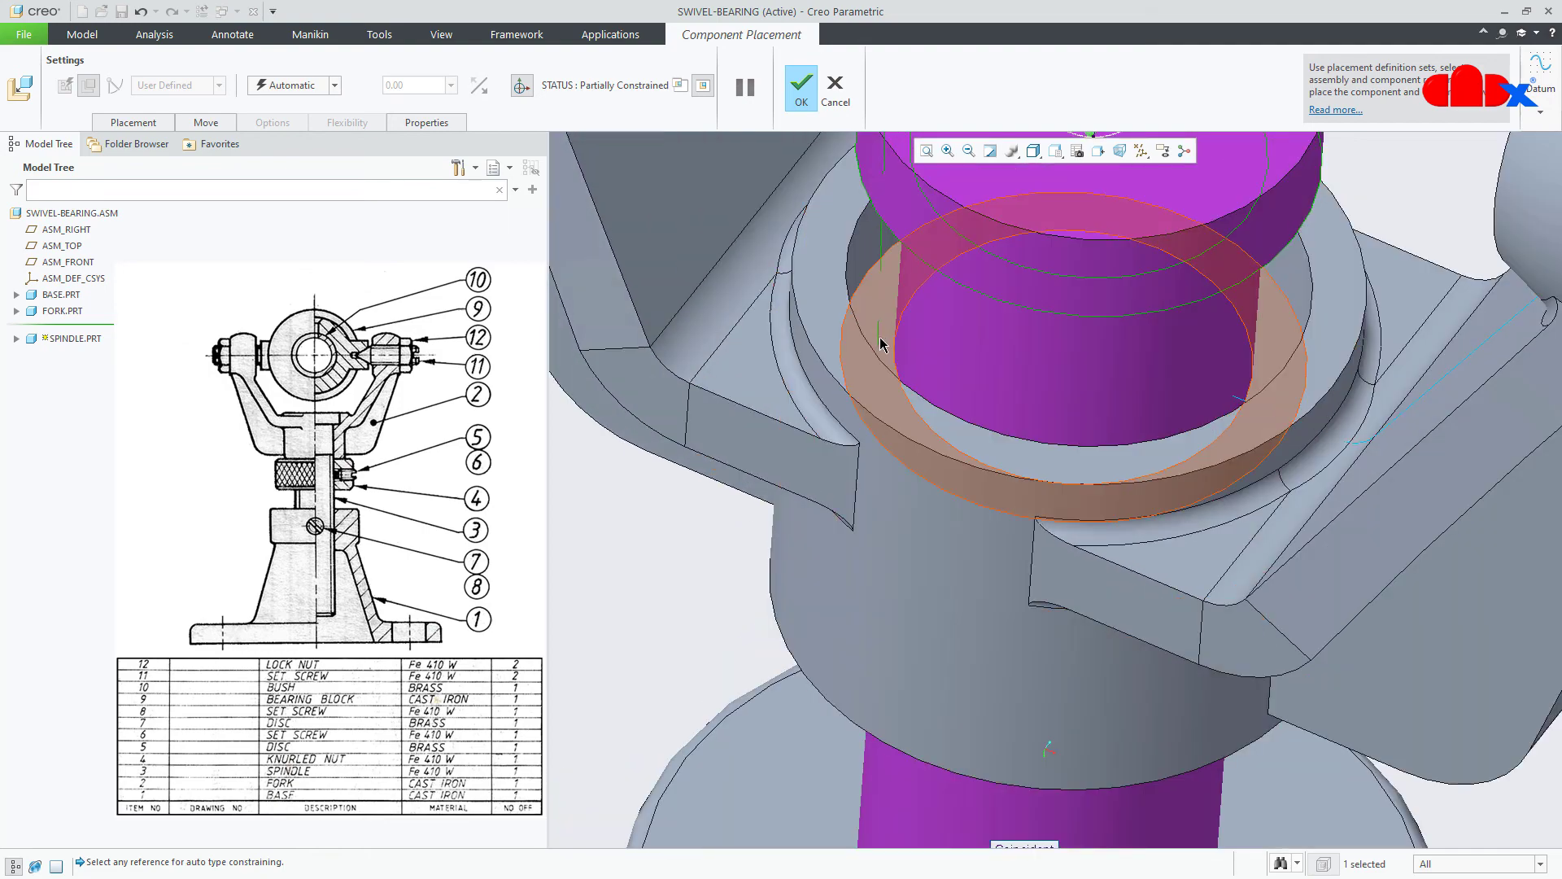
click(884, 334)
scroll(887, 342, up, 6)
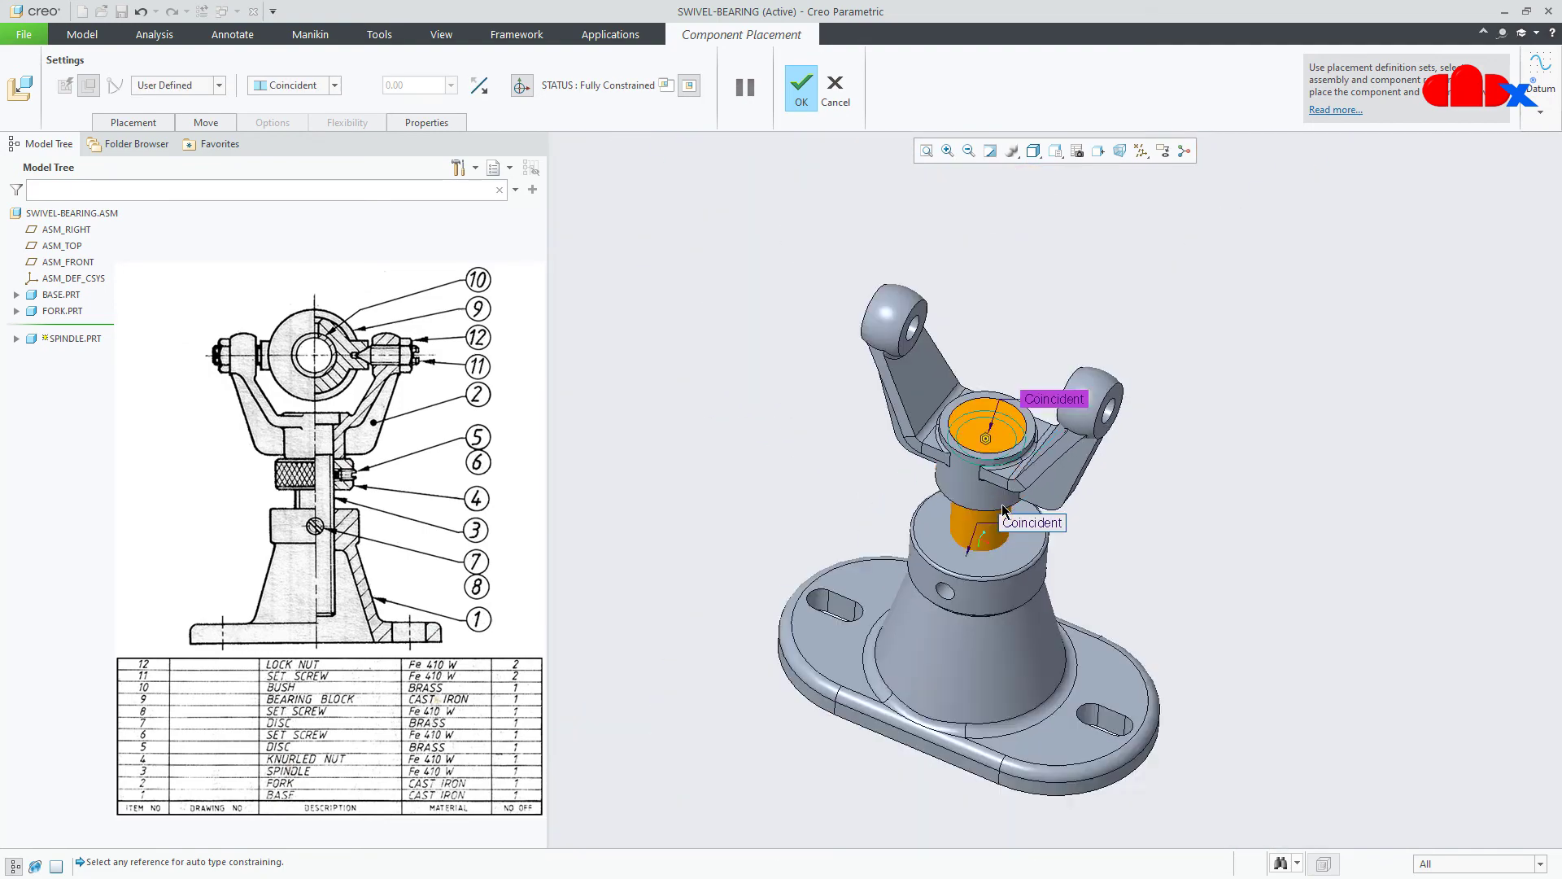
middle_drag(1022, 454, 1001, 437)
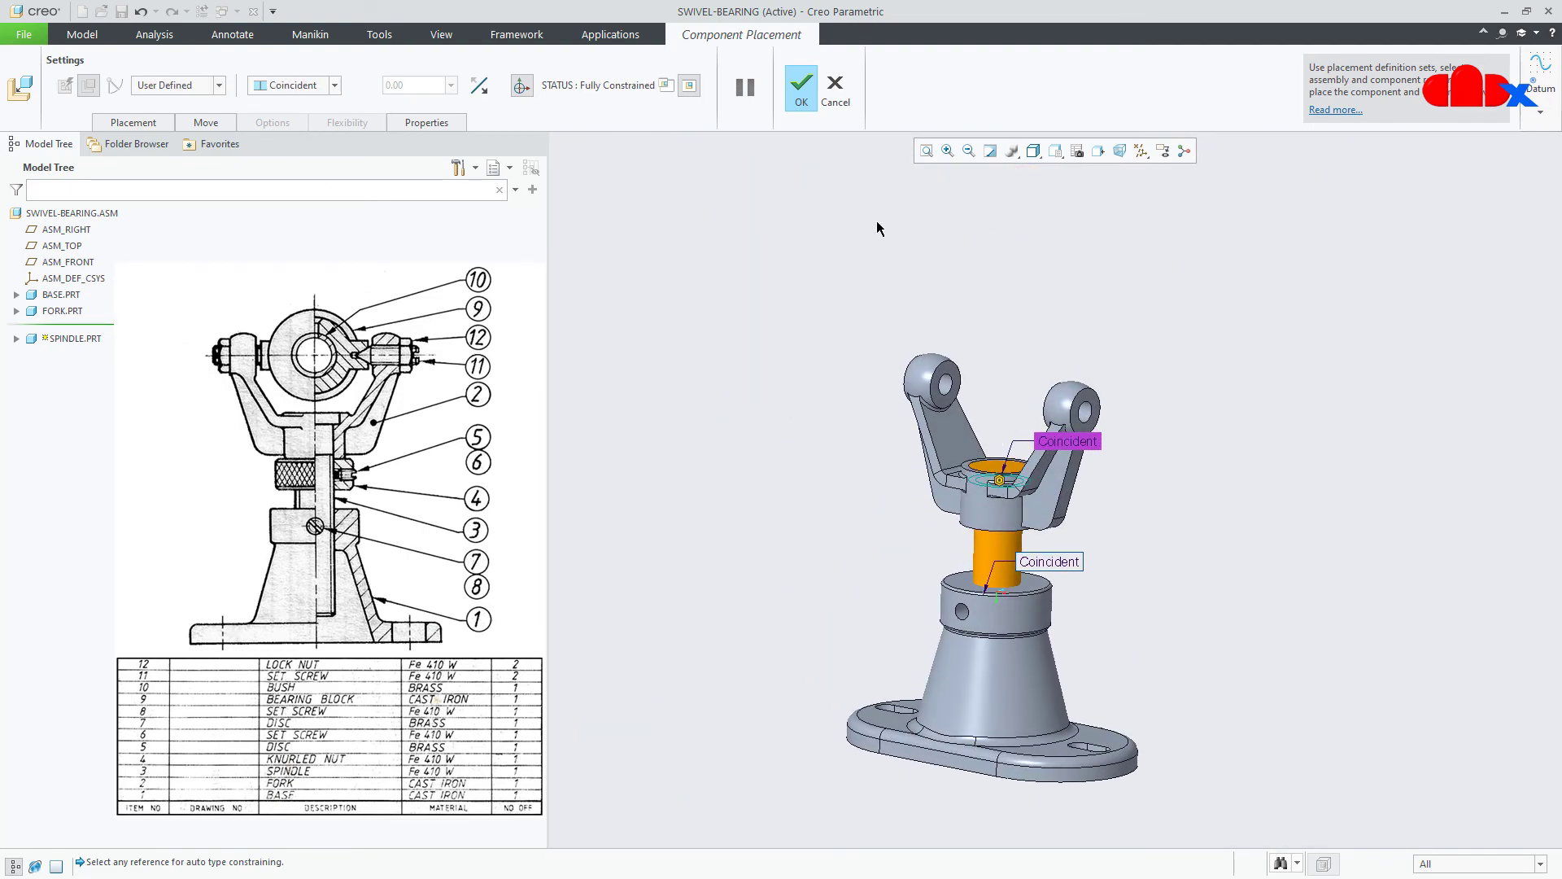
click(799, 90)
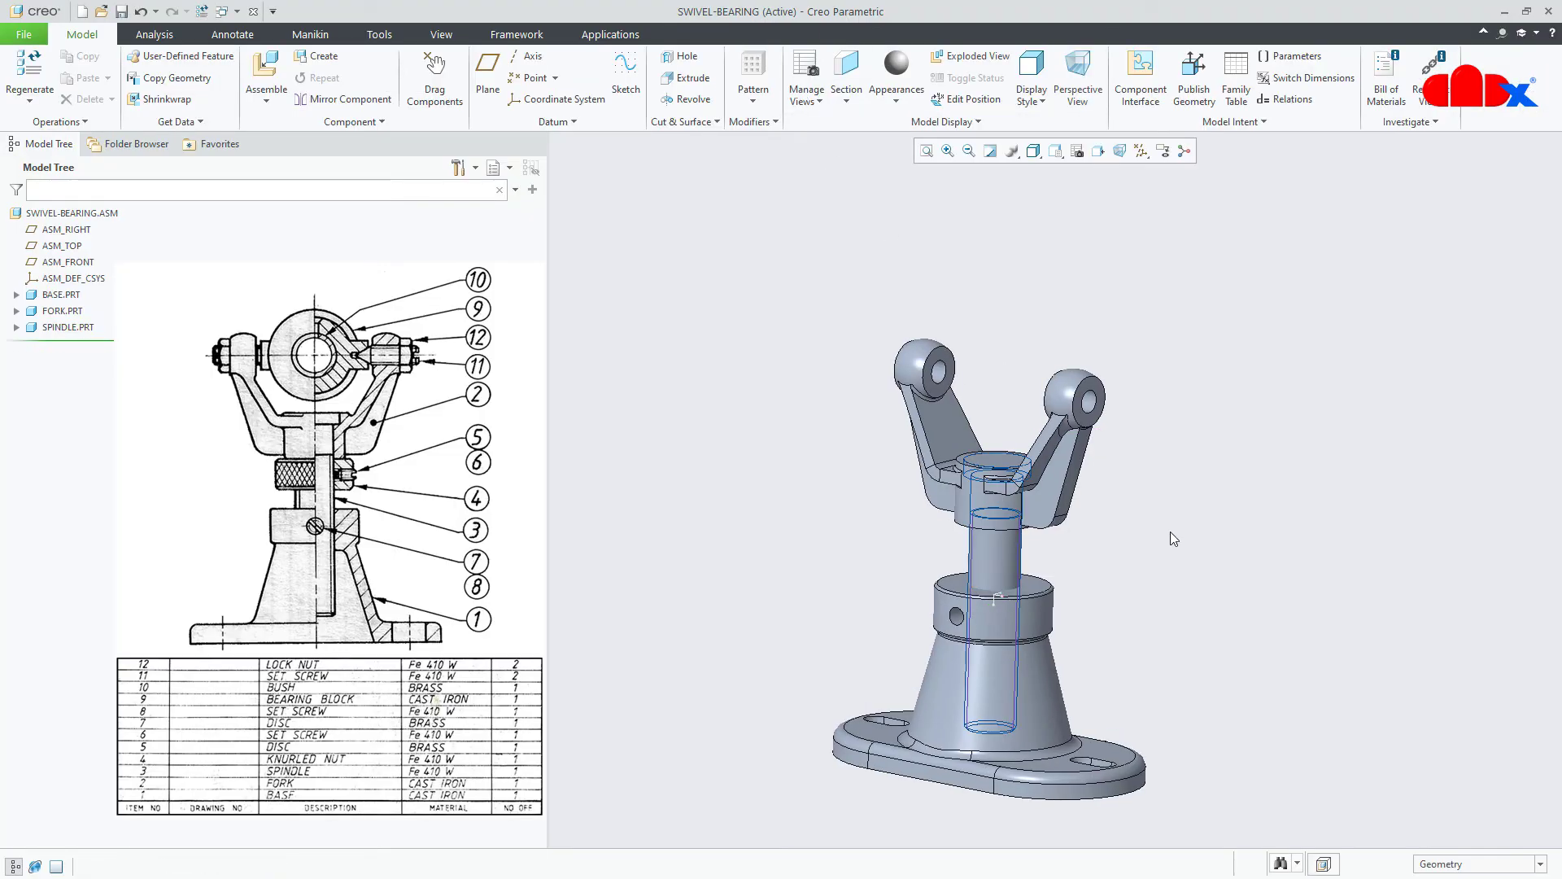
key(ctrl+d)
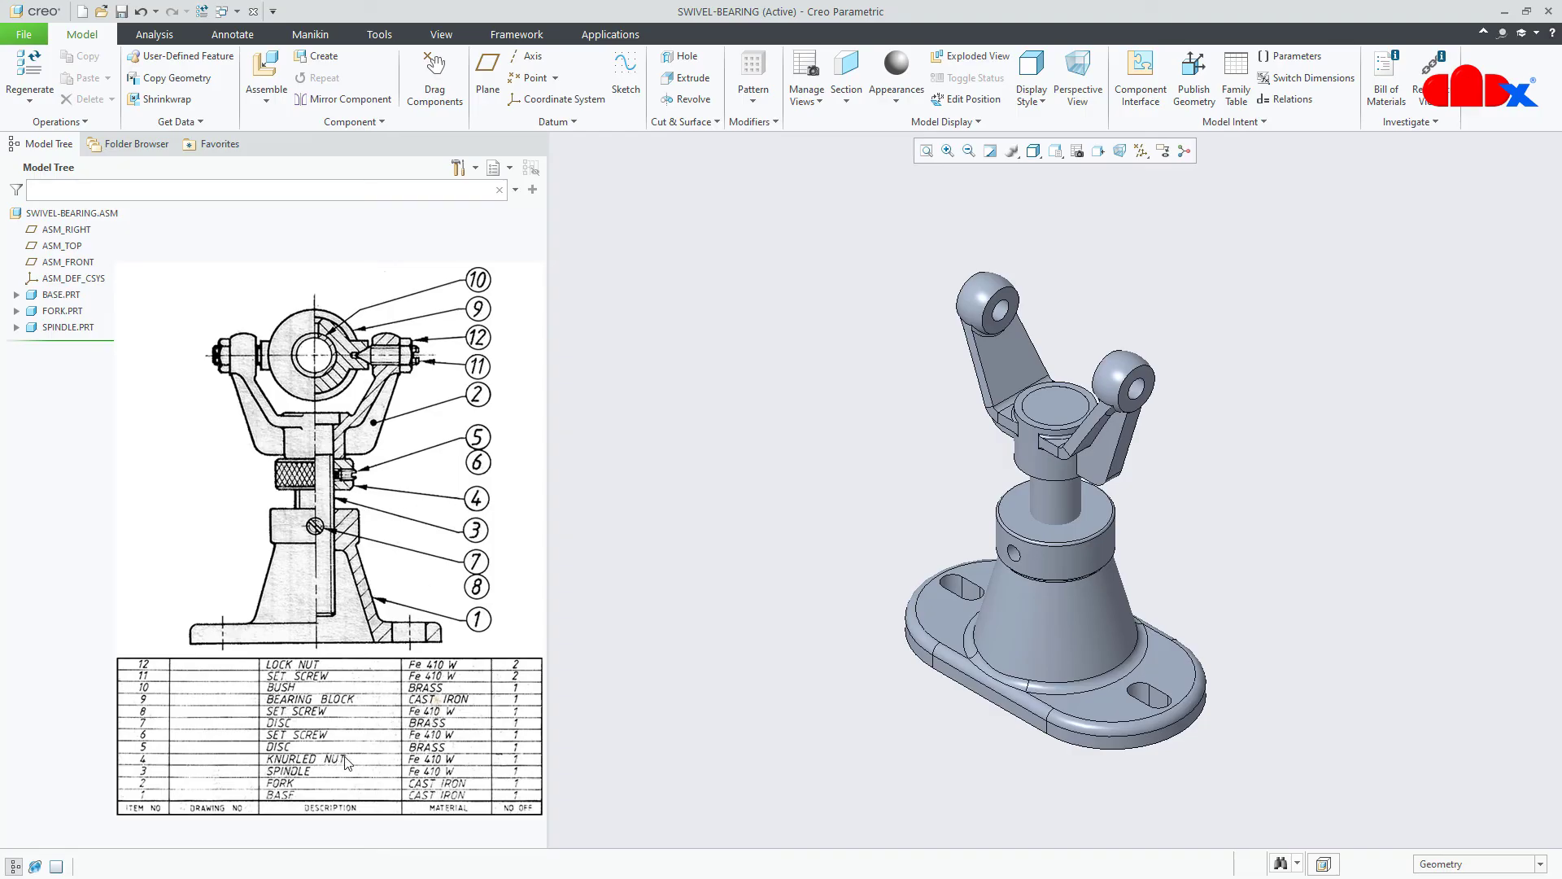
- Bring knurled-nut.prt into the assembly and move it up beside the fork
click(266, 69)
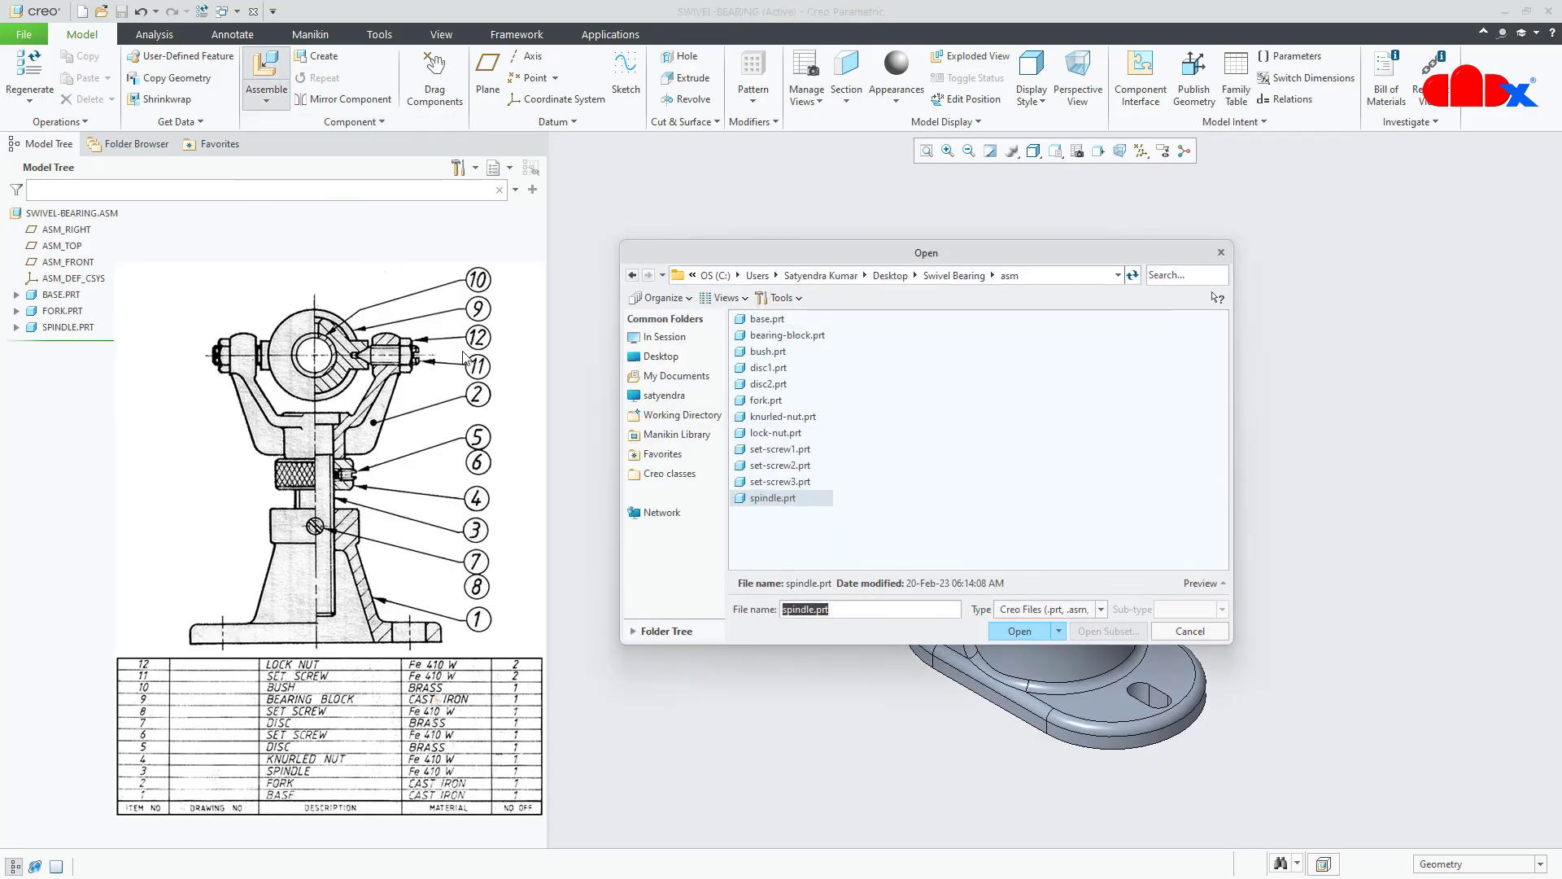
double_click(770, 416)
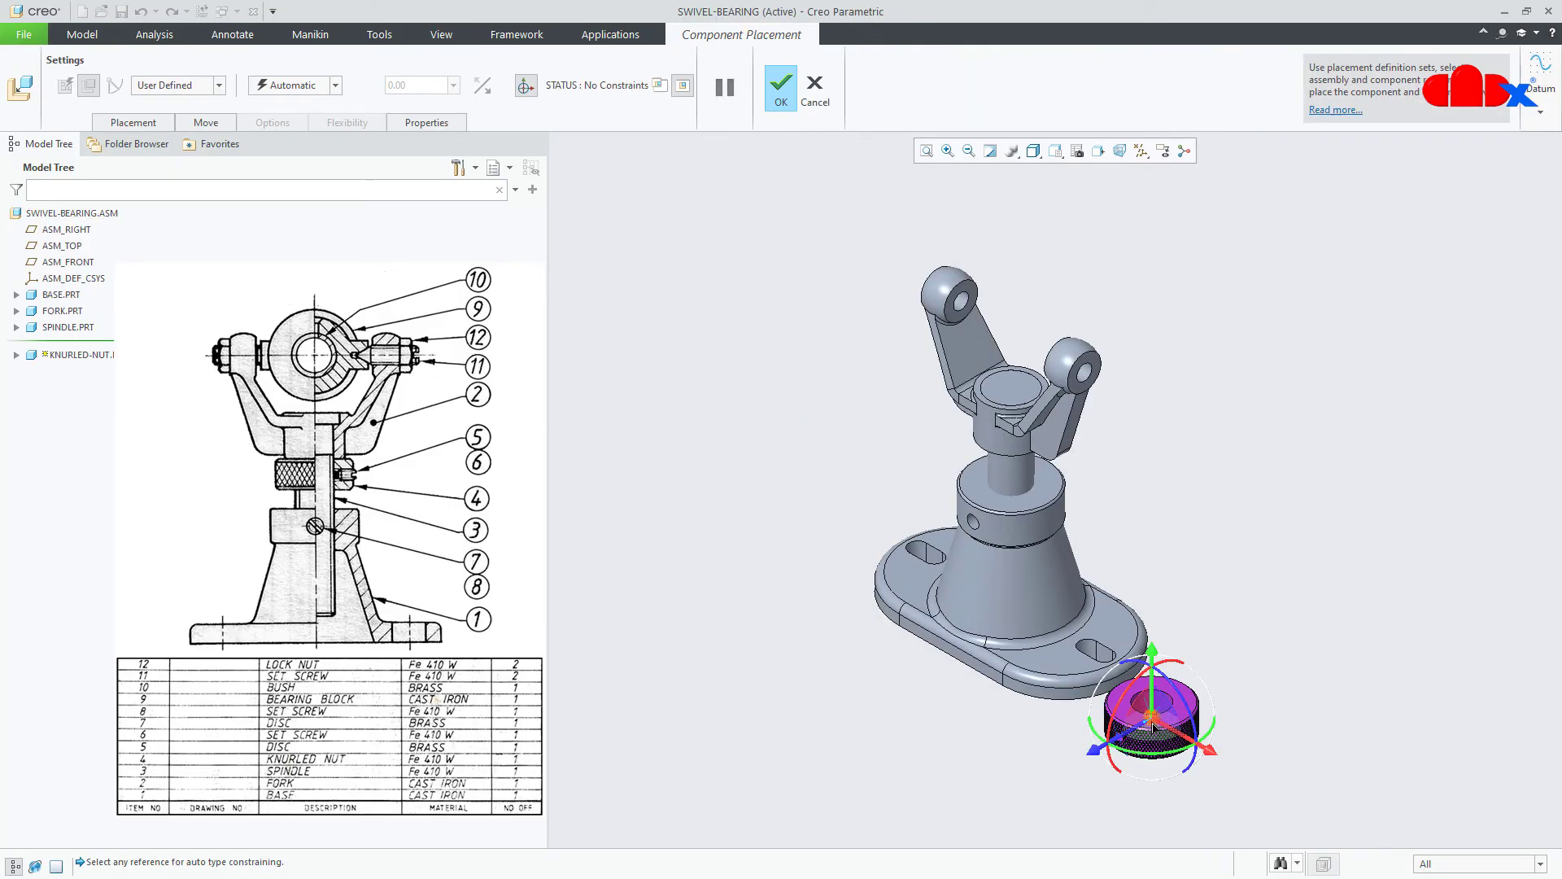
drag(1152, 693, 1150, 425)
scroll(1212, 529, down, 5)
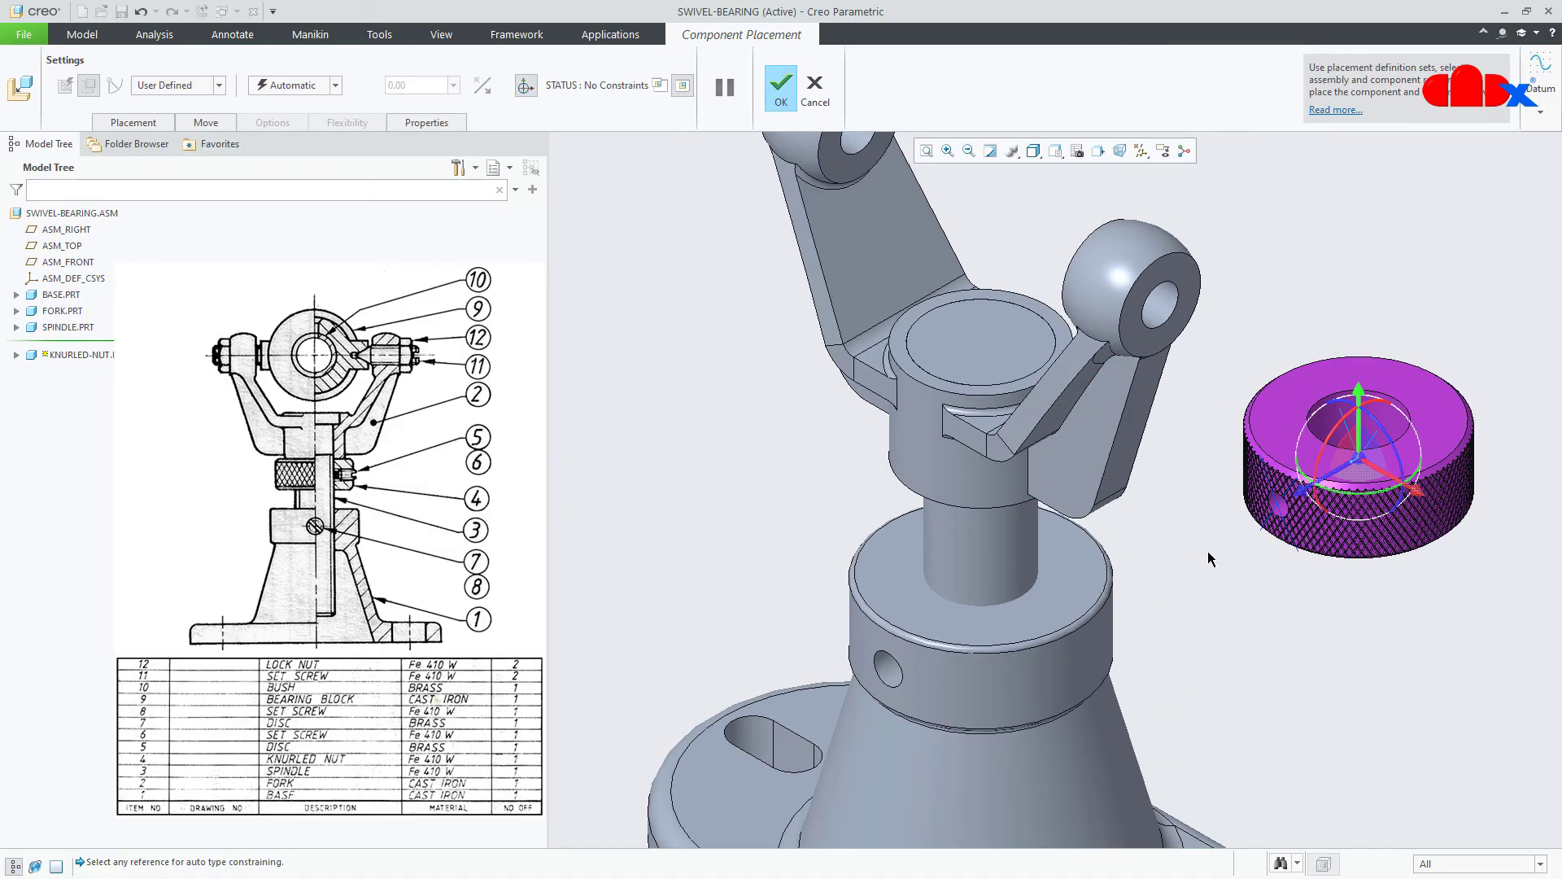
middle_drag(1222, 517, 1222, 529)
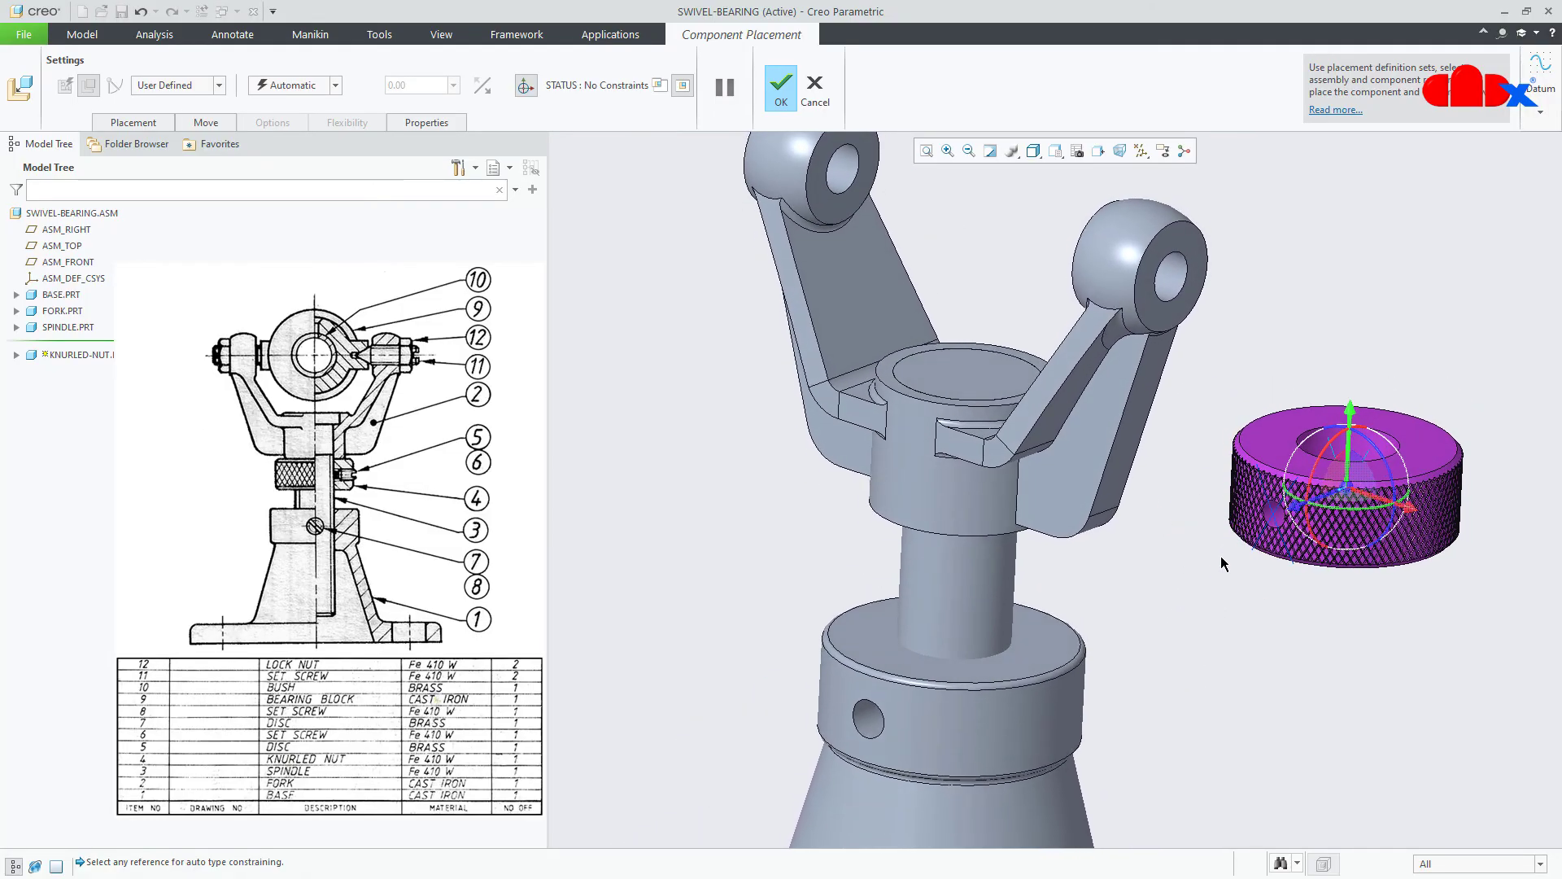
middle_drag(1383, 451, 1390, 456)
- Make the knurled nut's bore coincident with the spindle's shank, and slide the nut down below the fork's hub
click(1390, 446)
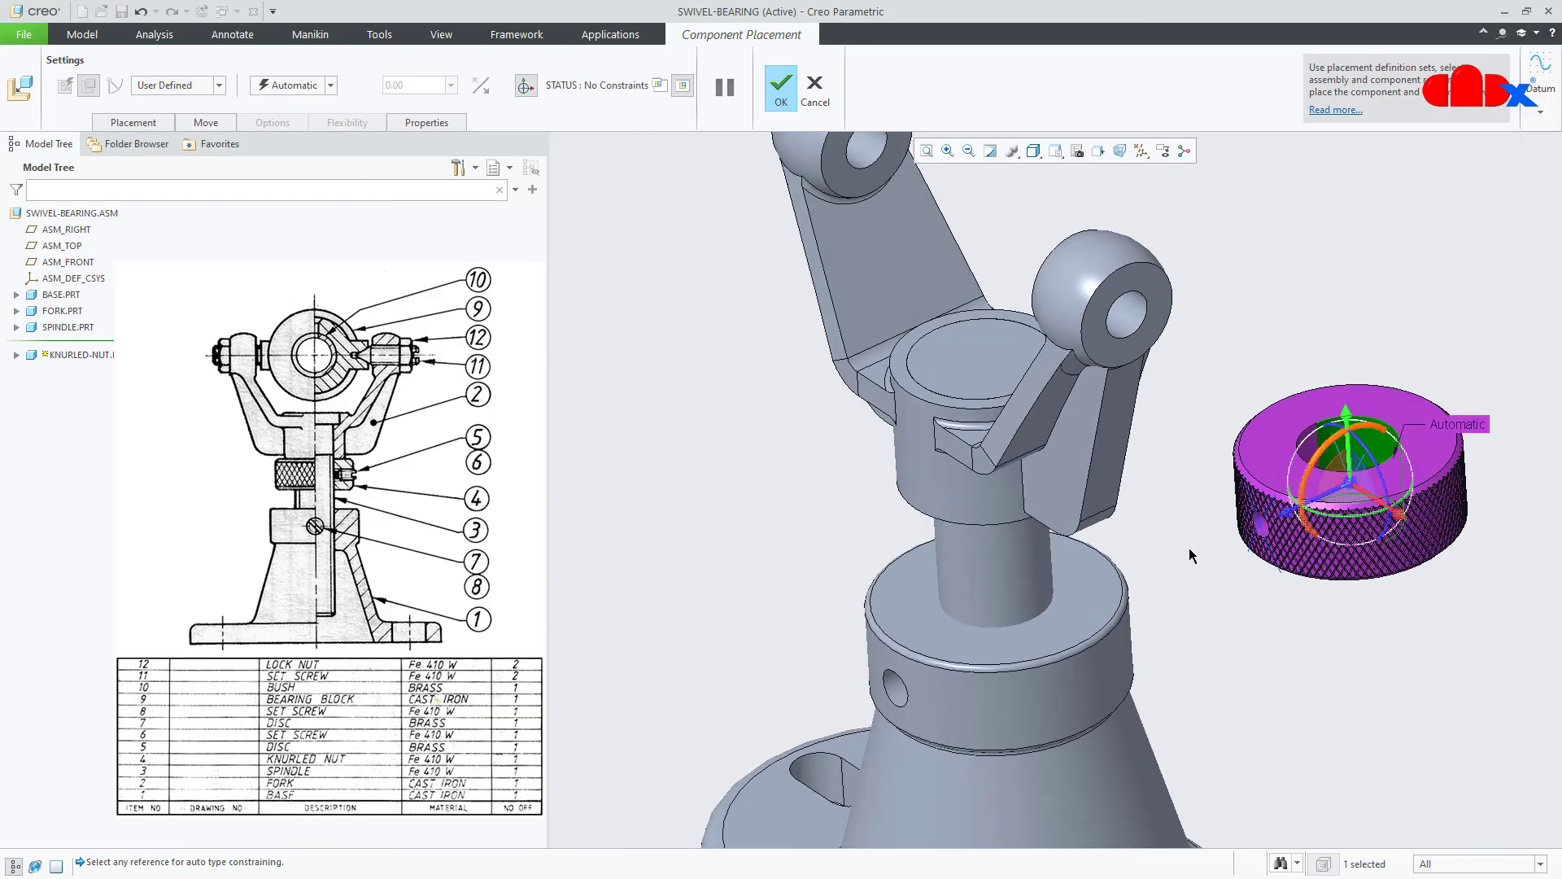
click(998, 580)
middle_drag(1013, 577, 1007, 544)
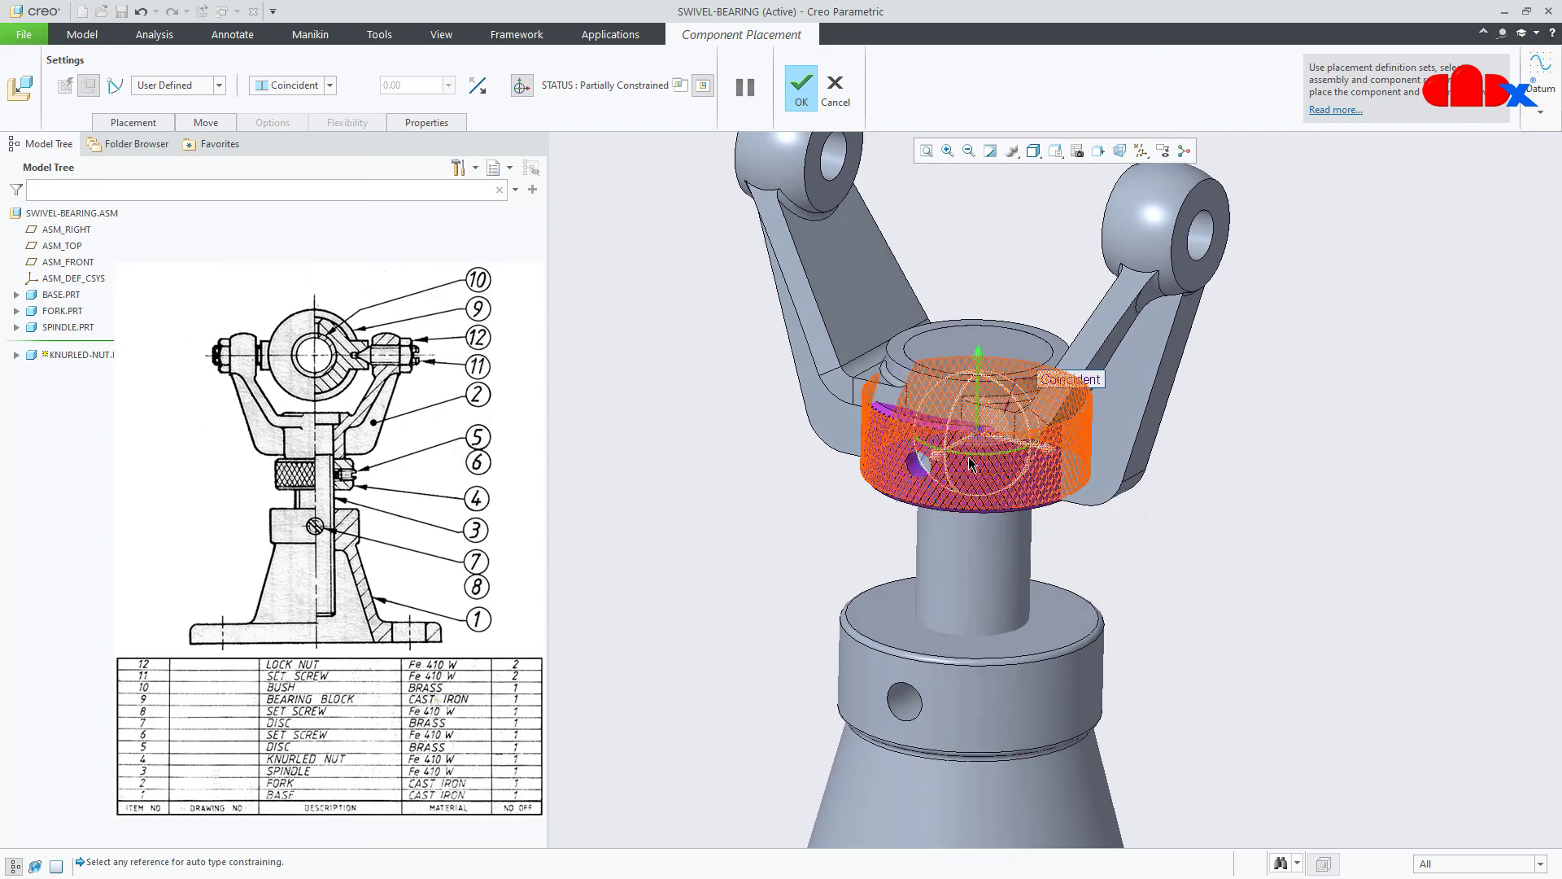
drag(972, 364, 969, 492)
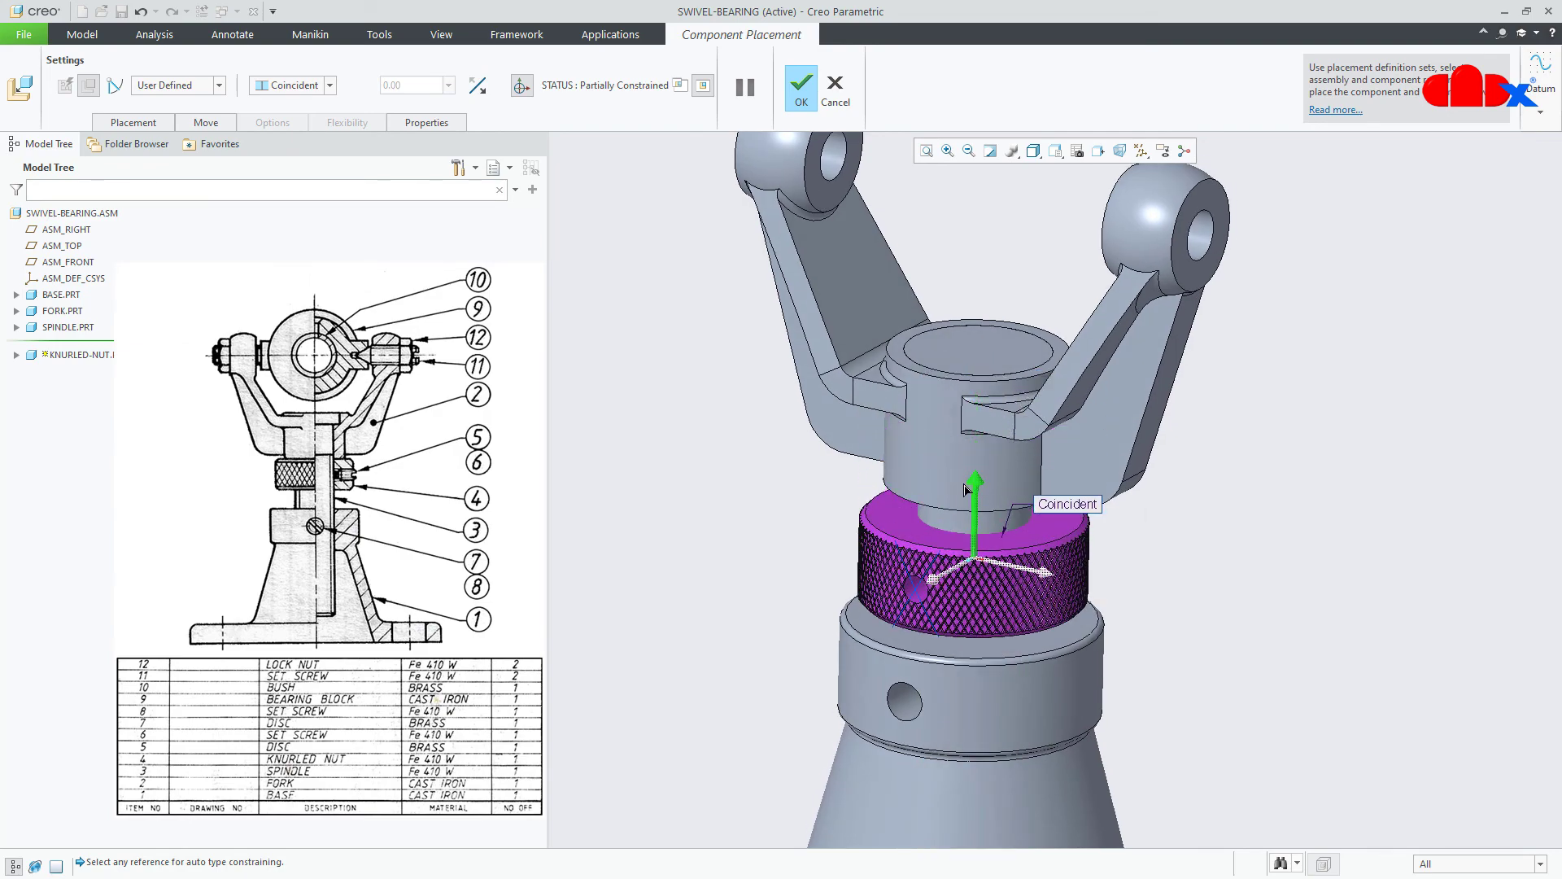
- Make the top face of the knurled nut coincident with the bottom face of the fork's hub
click(951, 504)
middle_drag(951, 503, 936, 467)
click(894, 524)
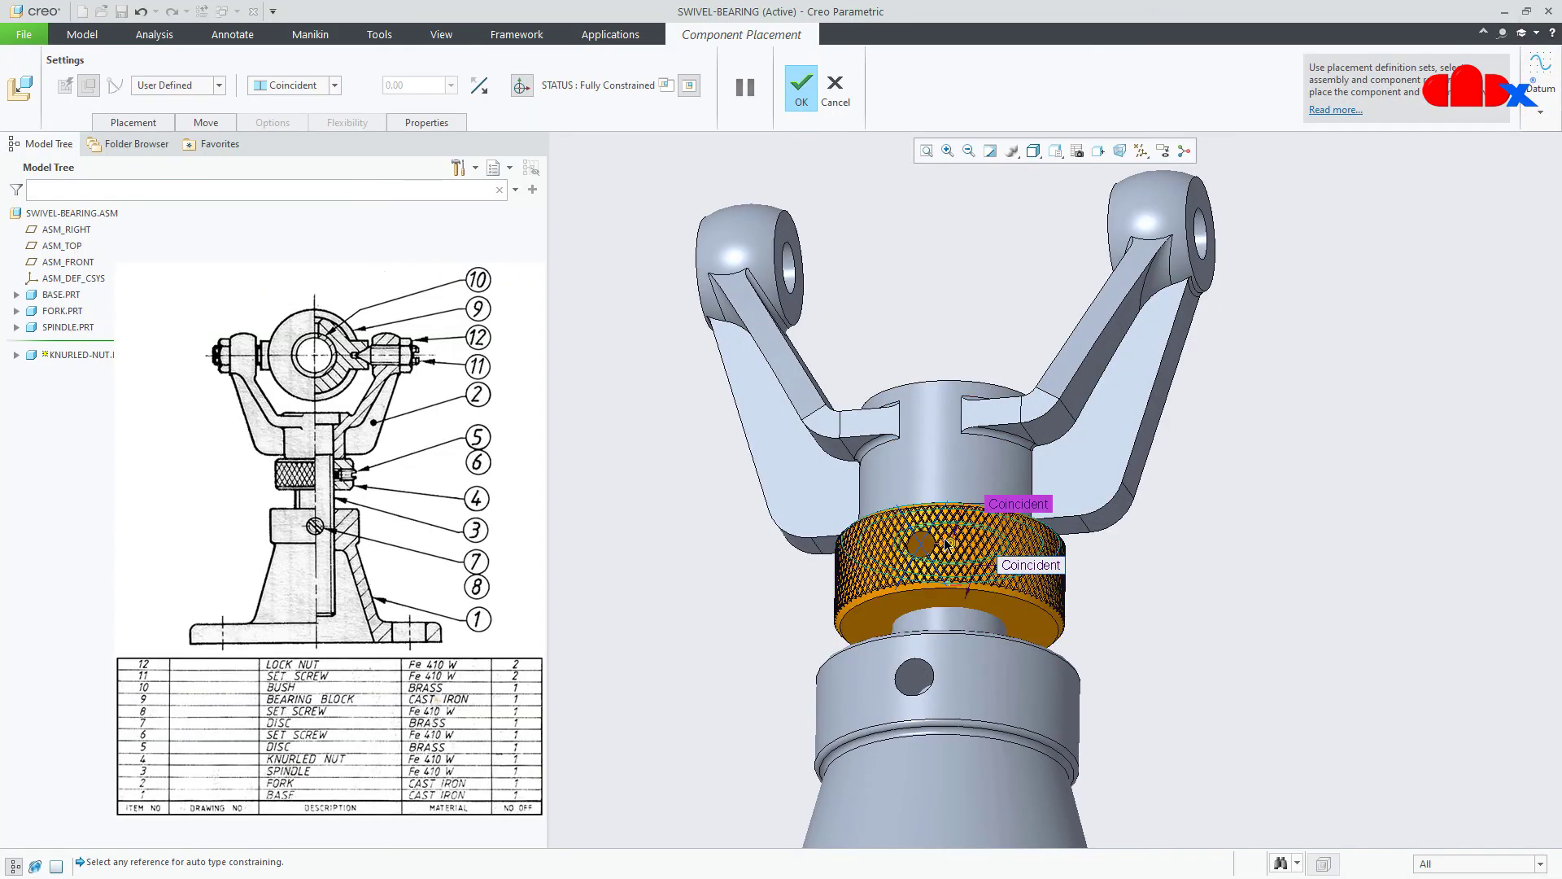
- Turn off Allow Assumptions for the knurled nut and rotate it about the spindle so its radial hole lies beneath a fork arm
middle_drag(893, 524, 906, 630)
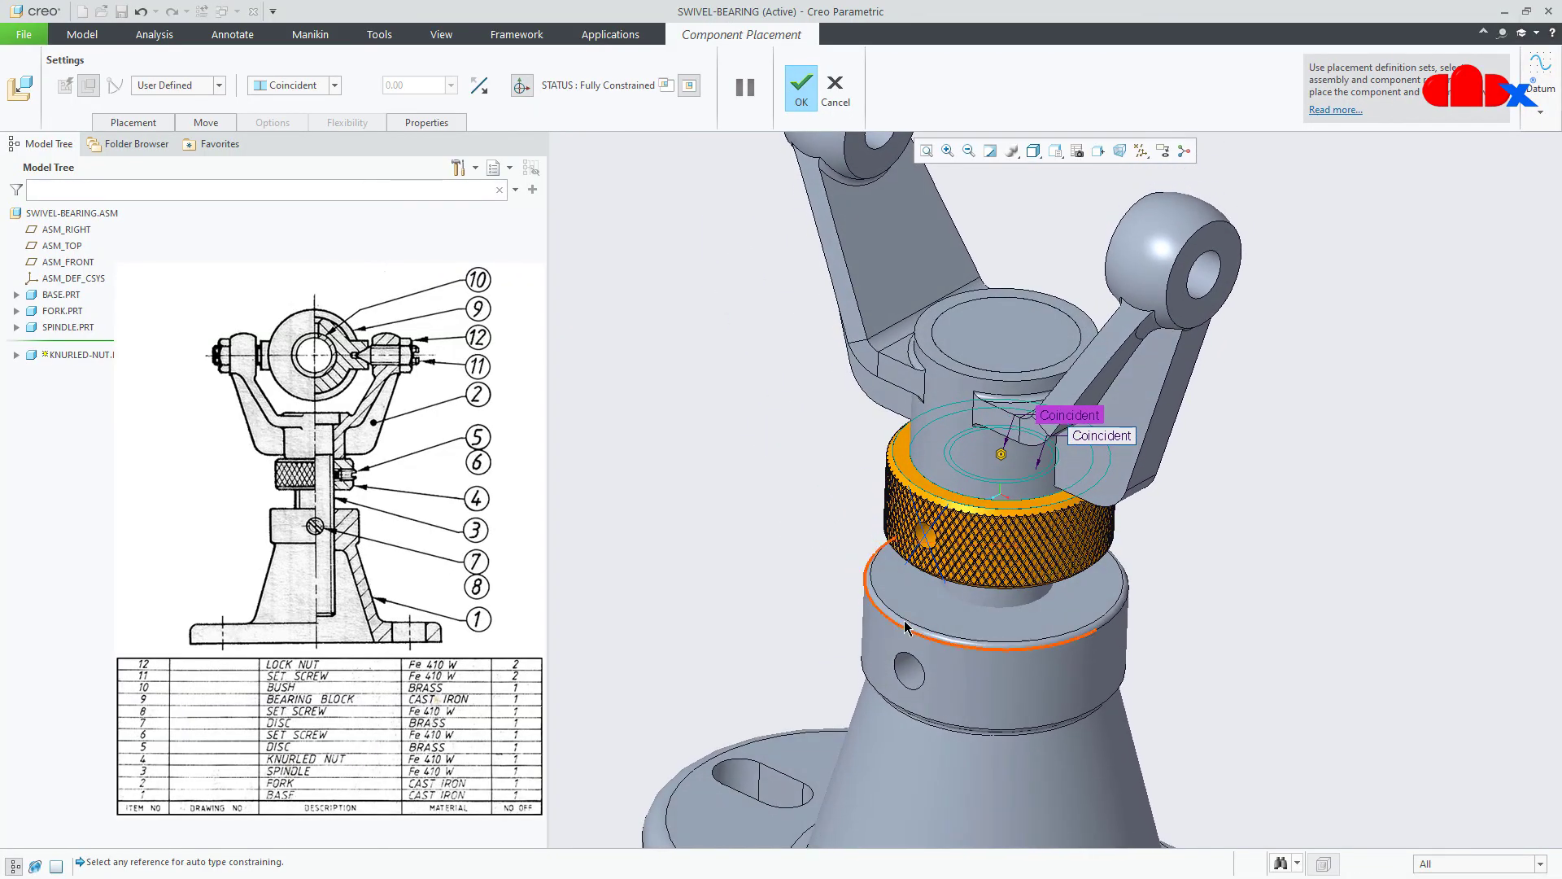
scroll(1001, 540, down, 1)
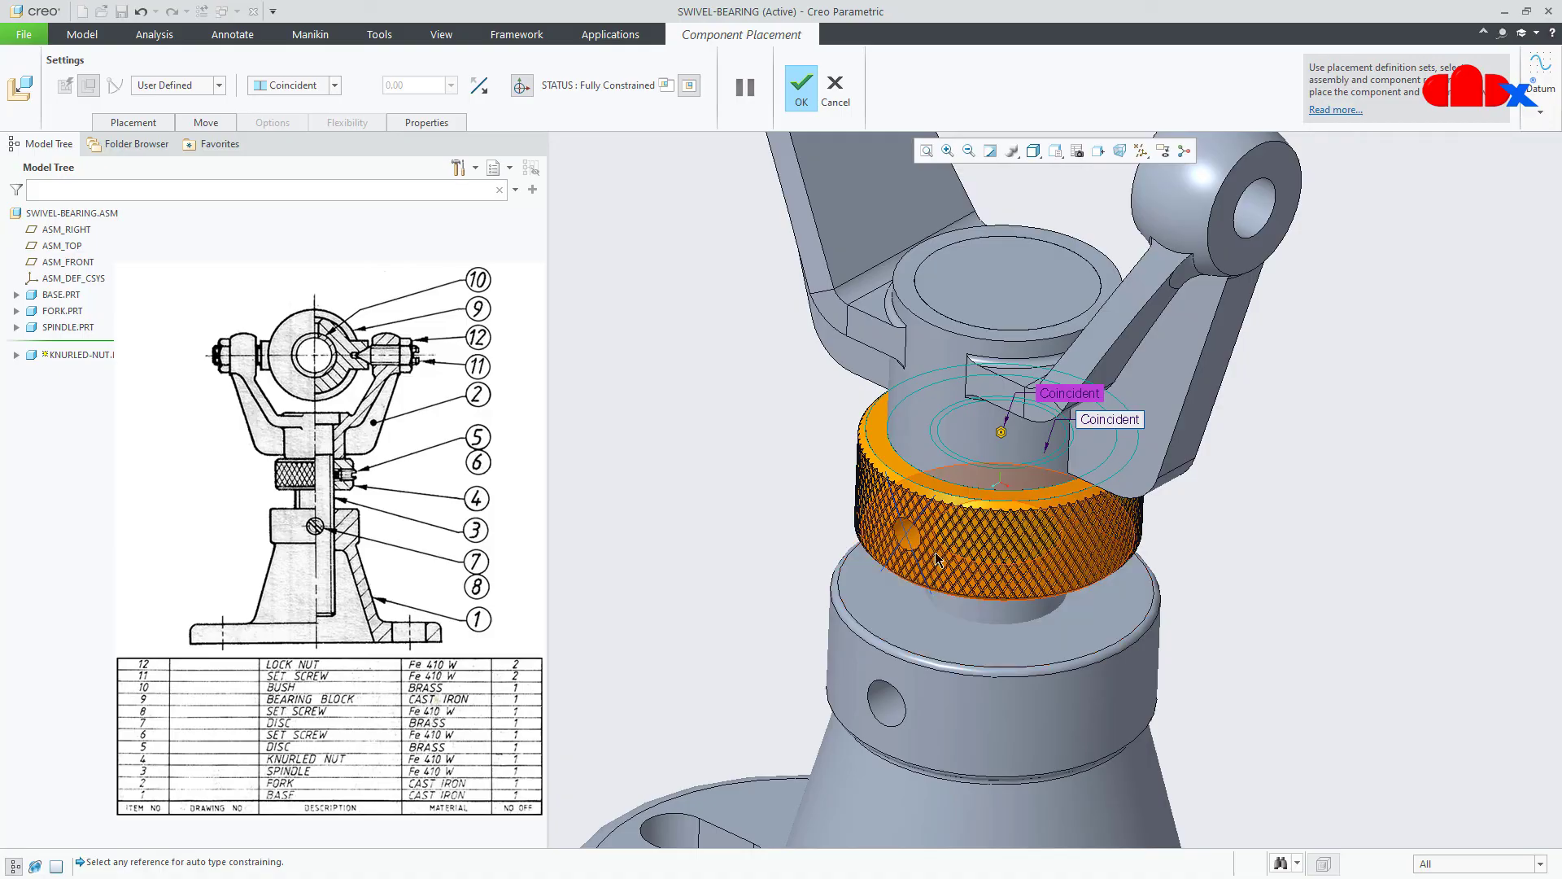
click(1123, 559)
click(145, 127)
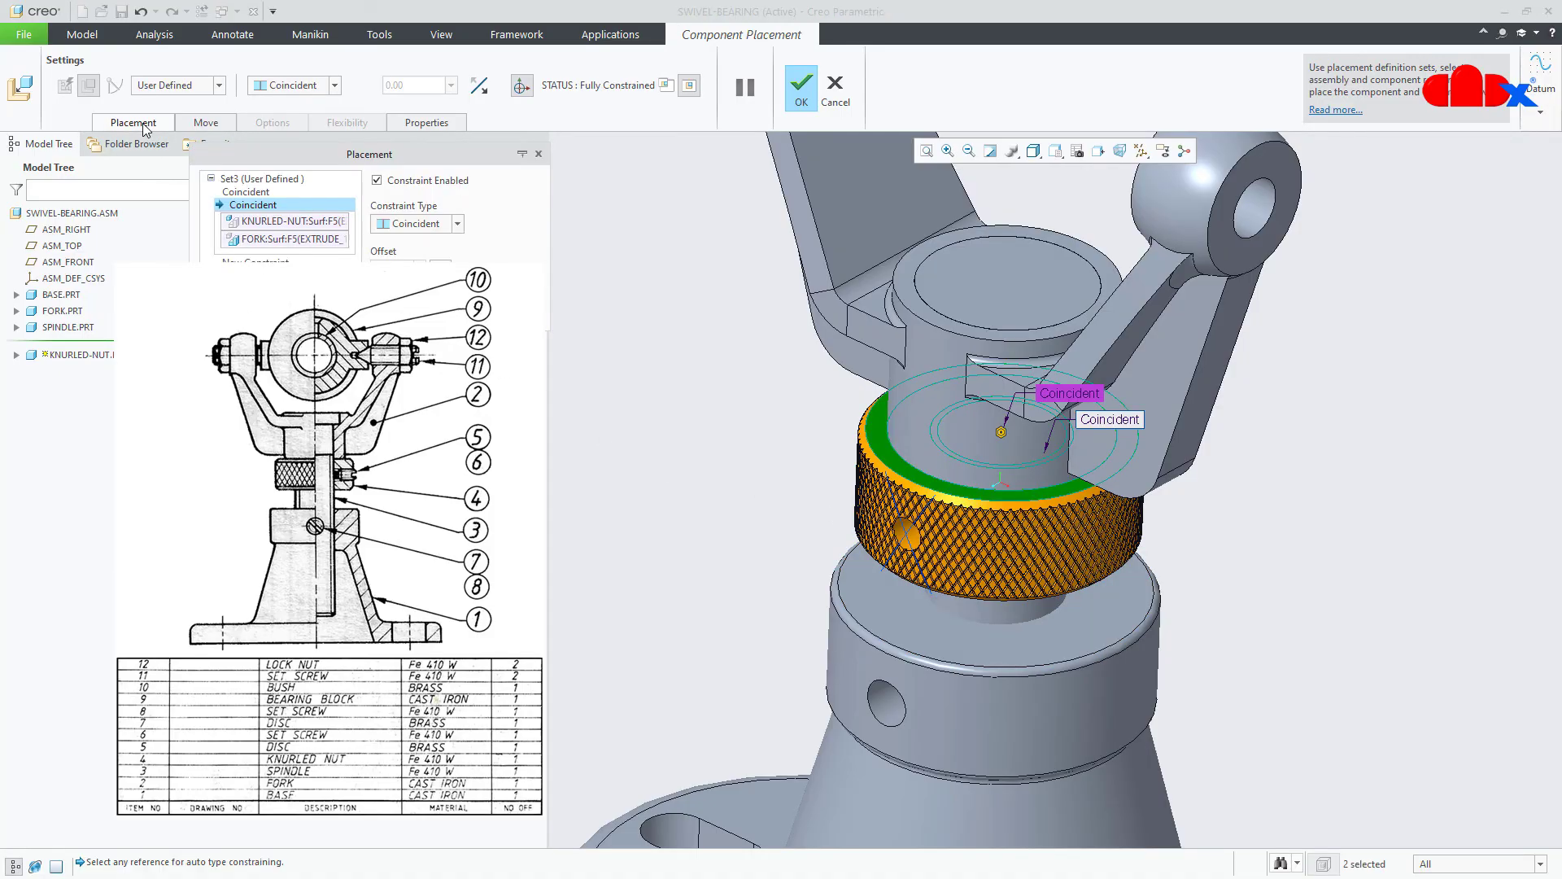
drag(236, 154, 598, 173)
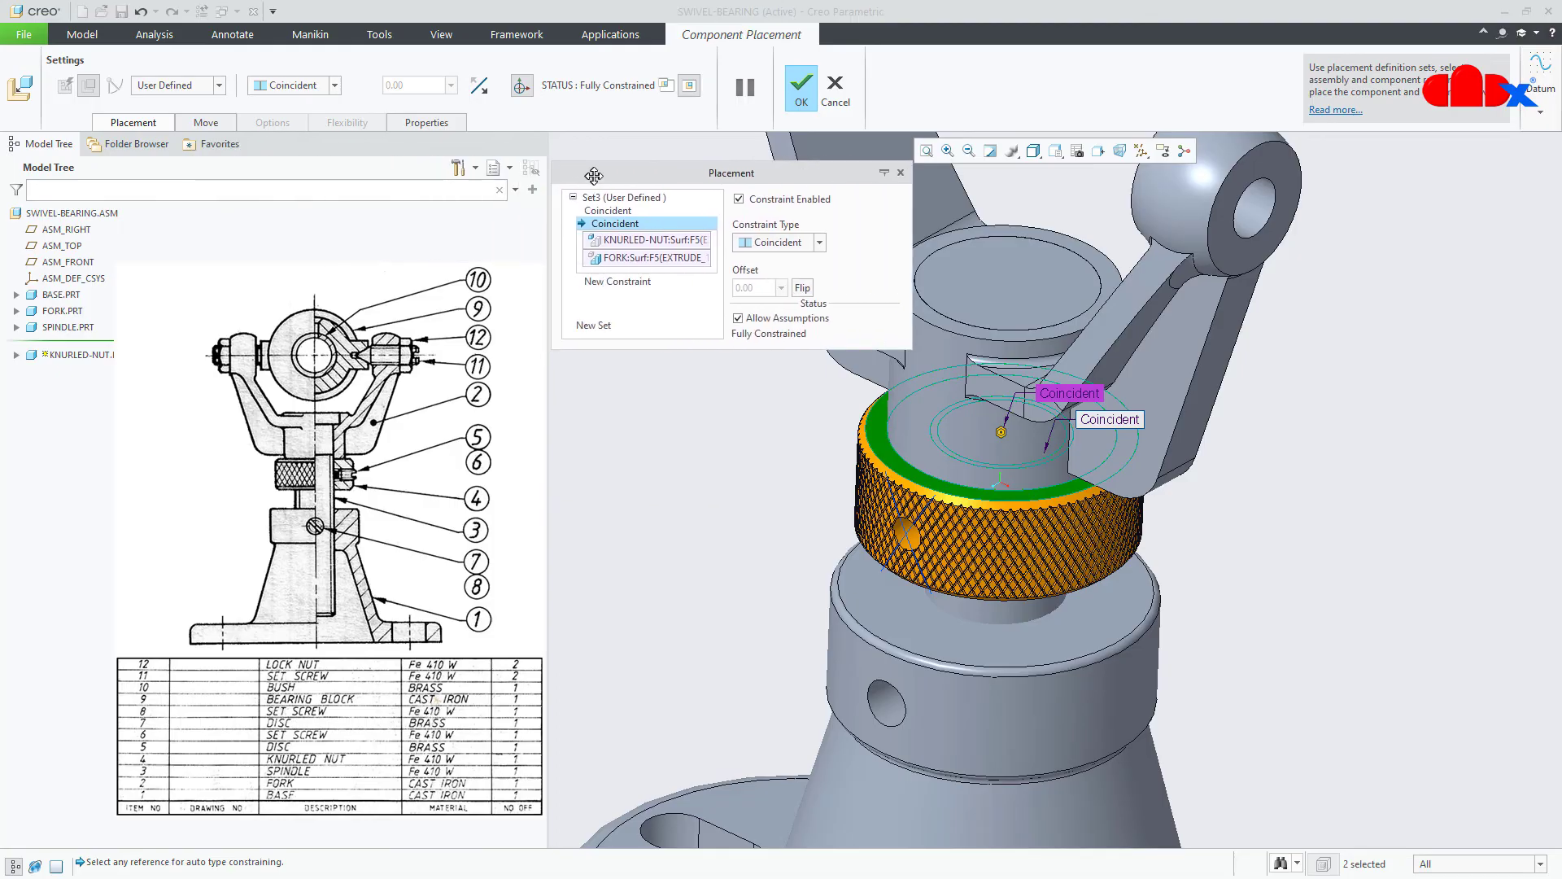
click(739, 318)
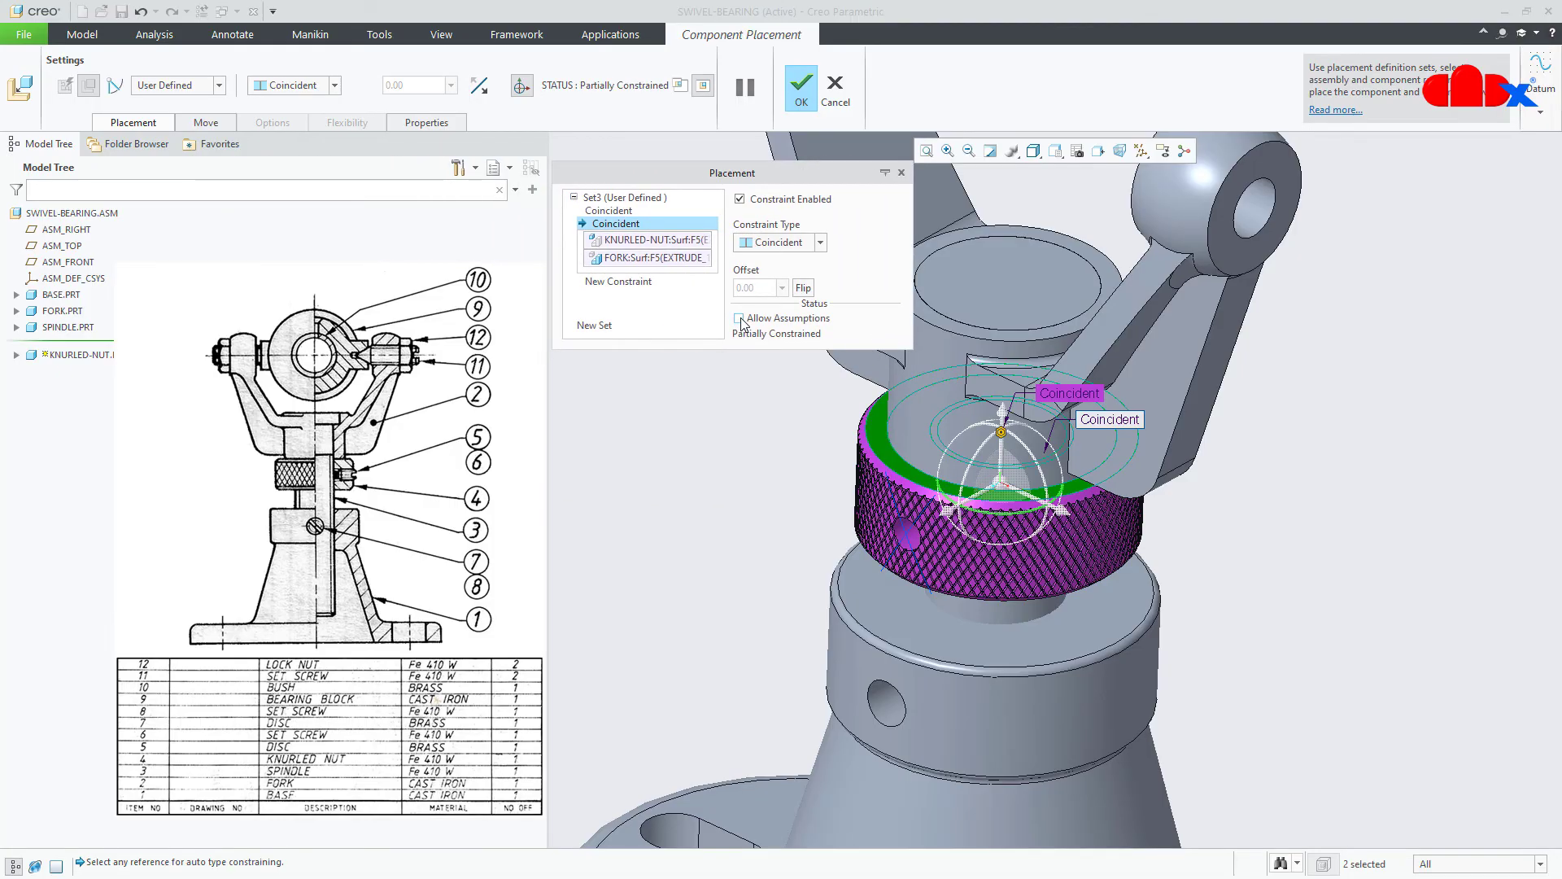
drag(1008, 515, 1107, 486)
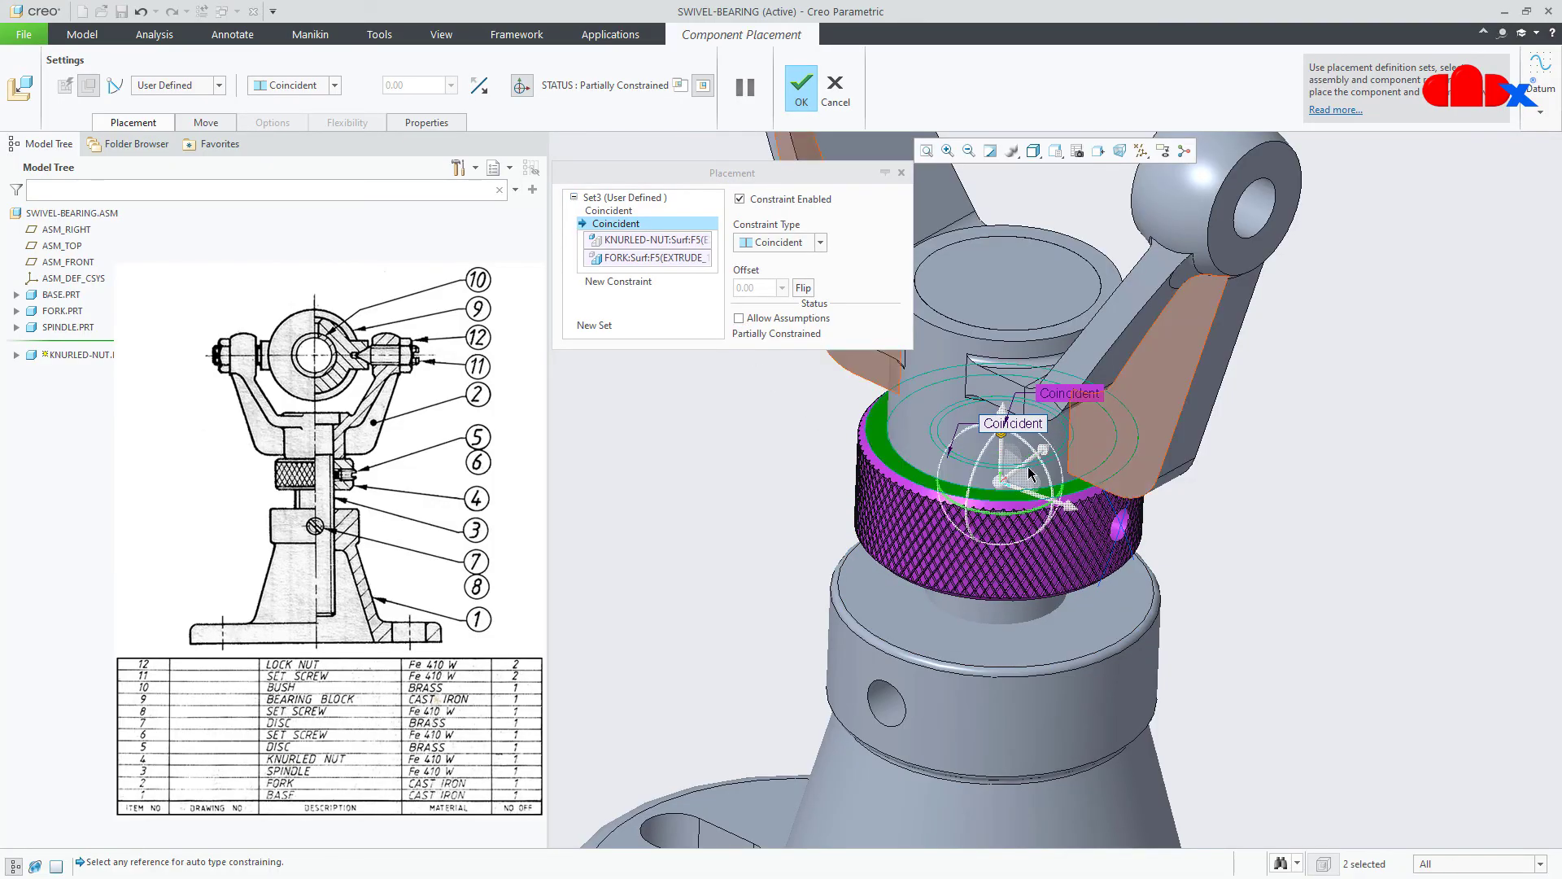
- Accept the knurled nut's placement with only its two Coincident constraints, leaving the component packaged
click(633, 286)
scroll(1042, 563, up, 3)
middle_drag(1044, 562, 1038, 525)
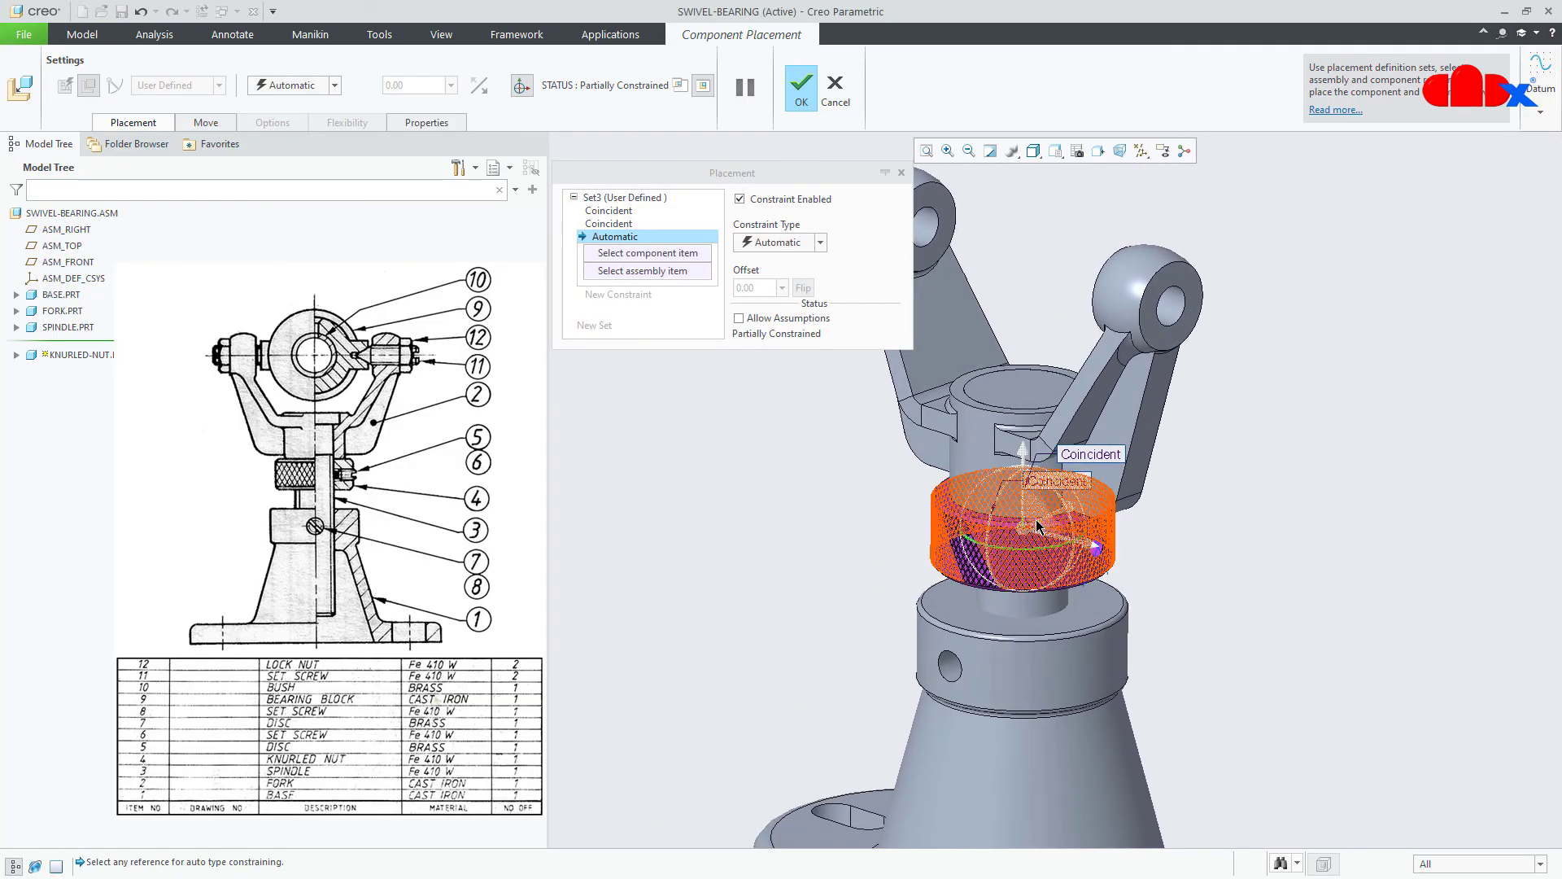
scroll(1038, 524, down, 2)
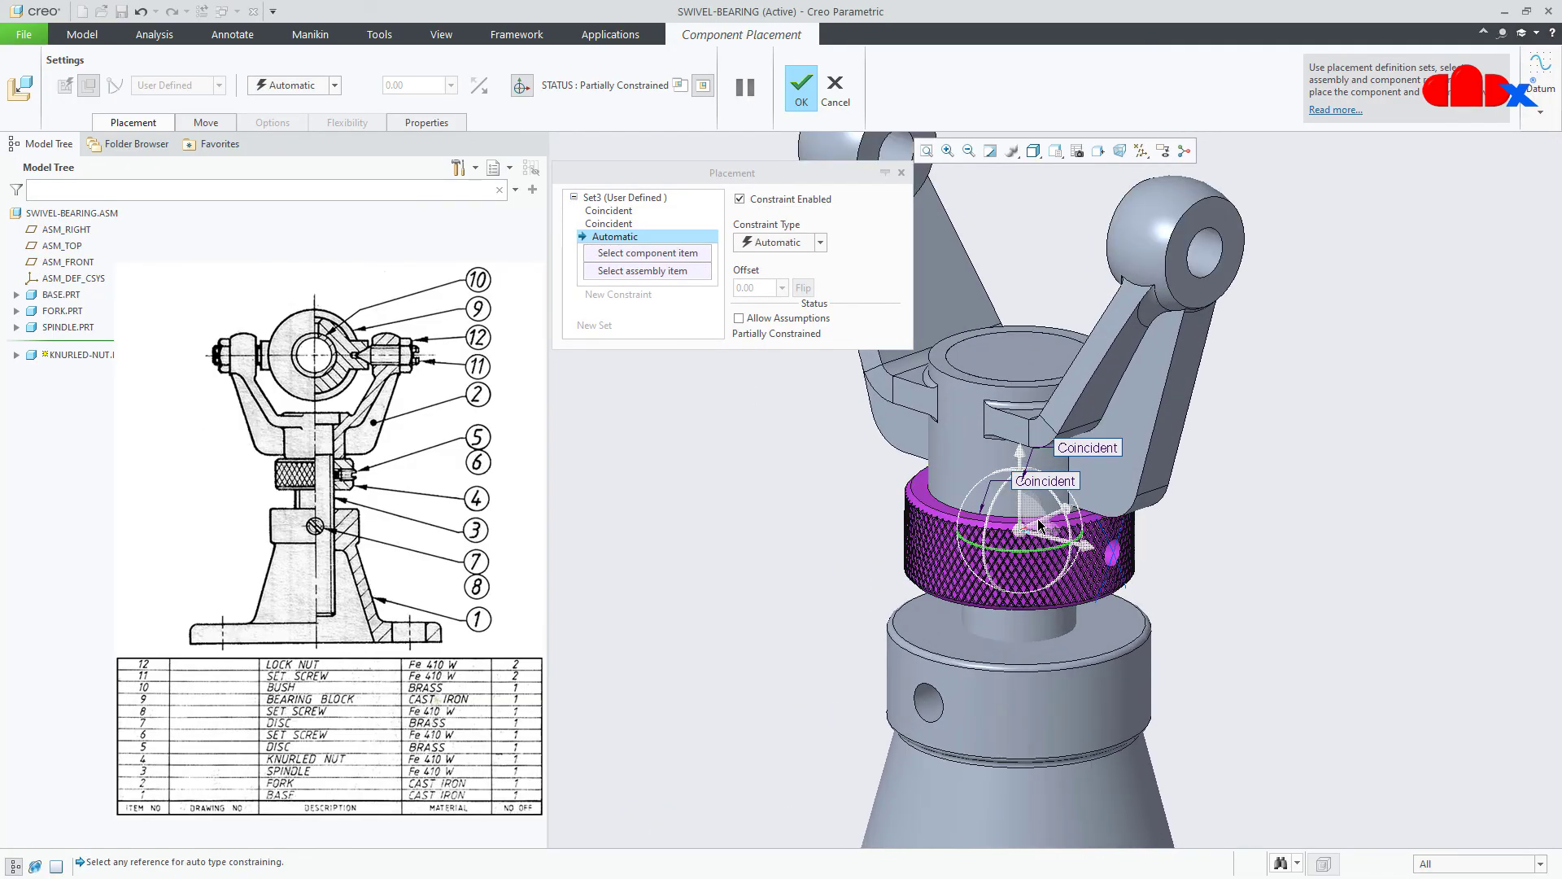
click(803, 91)
click(759, 452)
scroll(759, 453, up, 1)
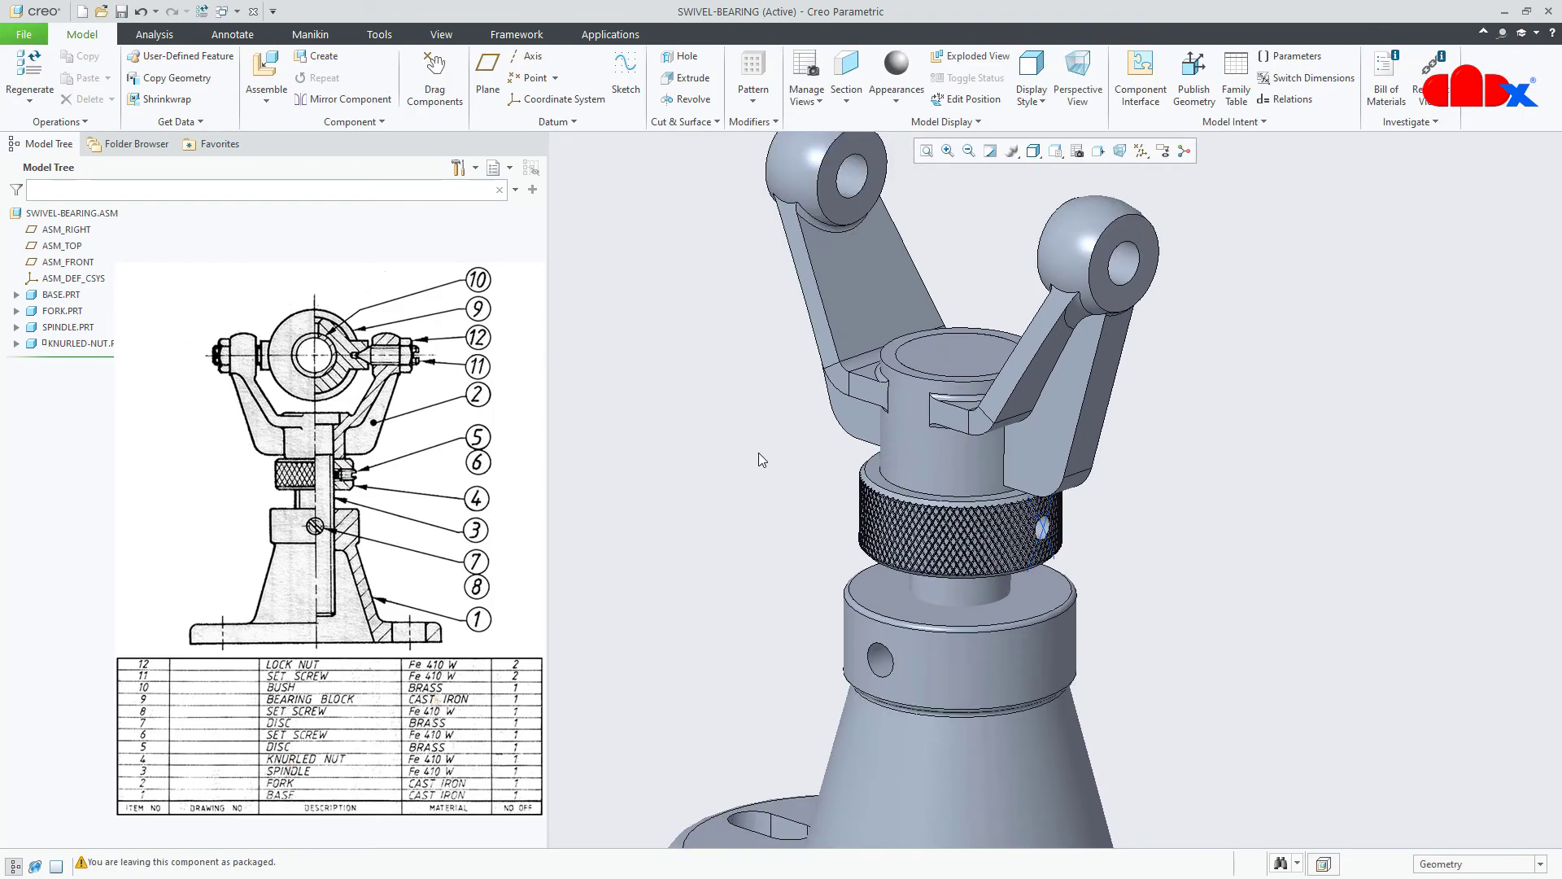
- Hide the assembly's datum planes and coordinate system together with BASE.PRT and FORK.PRT
click(62, 311)
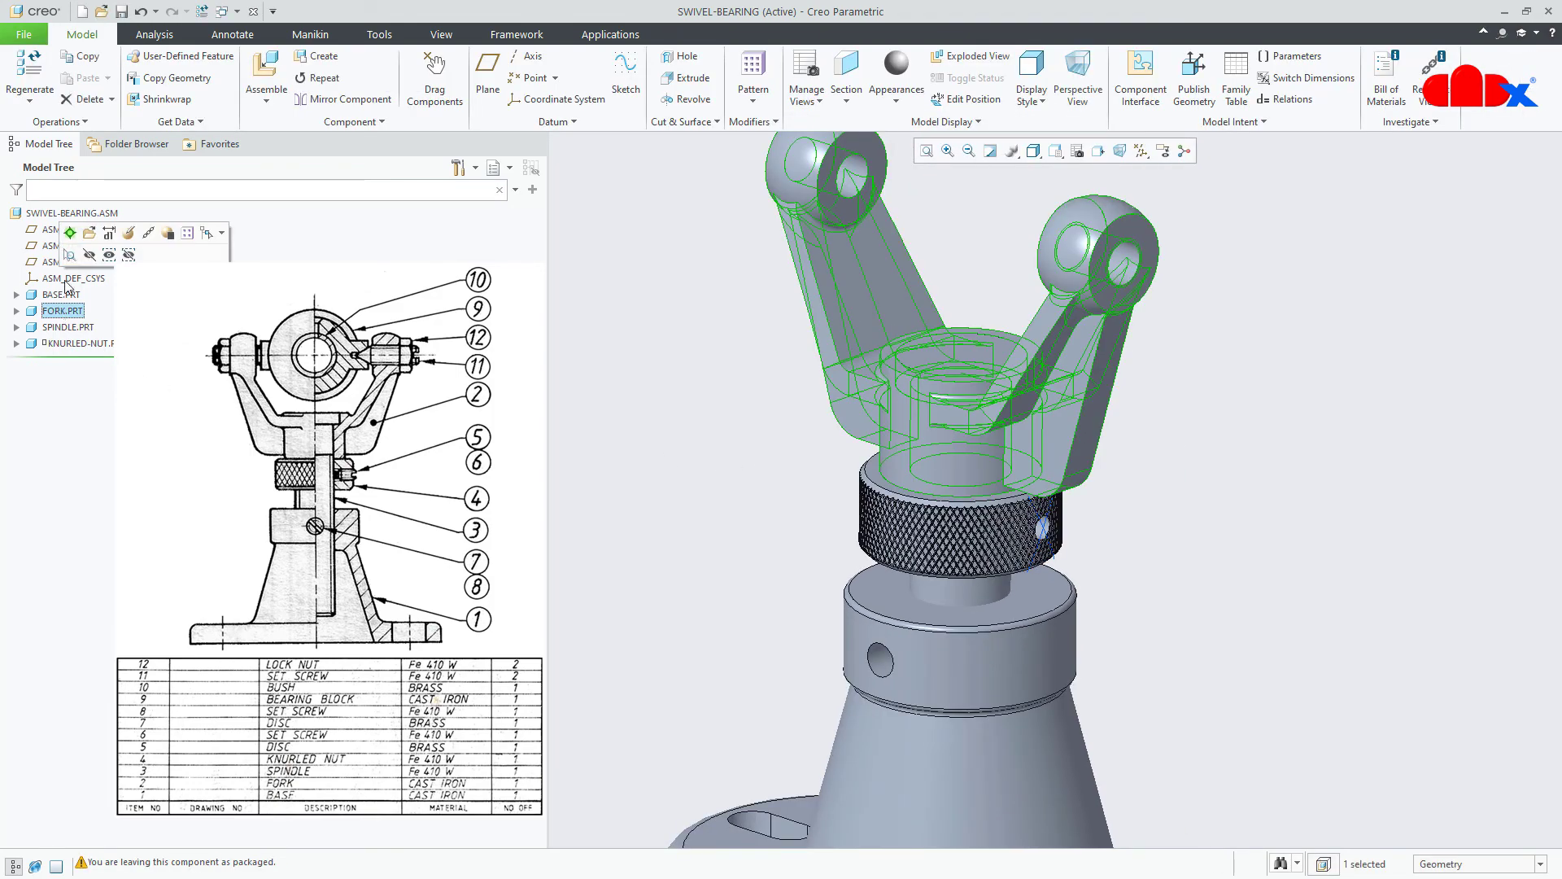
shift+click(43, 231)
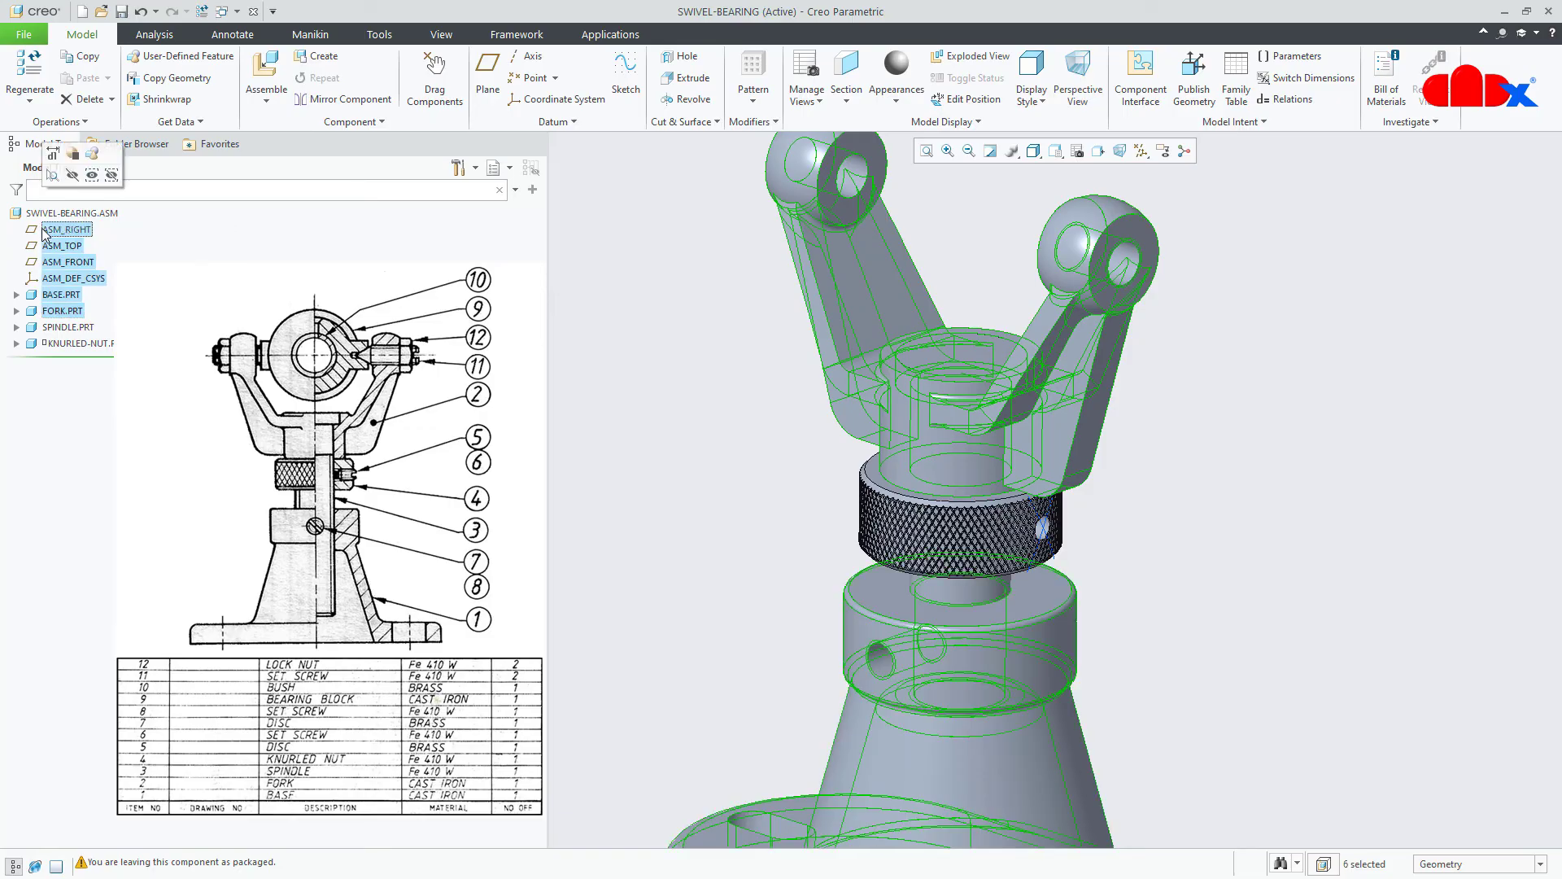
click(73, 176)
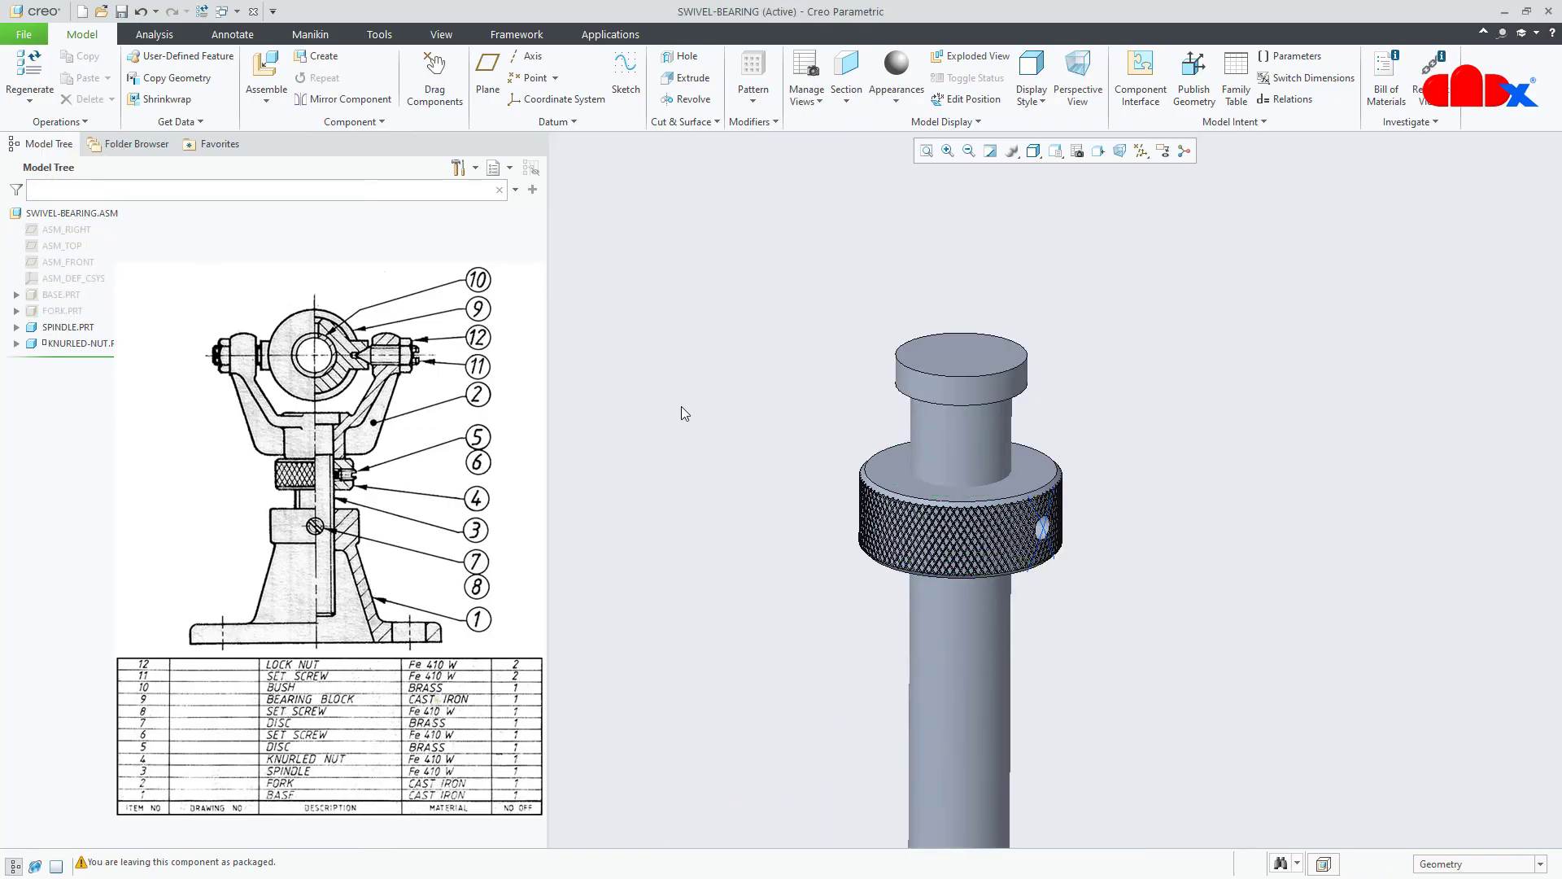
- Reopen the knurled nut's placement definition, display datum planes, and add a new constraint to its set
click(43, 345)
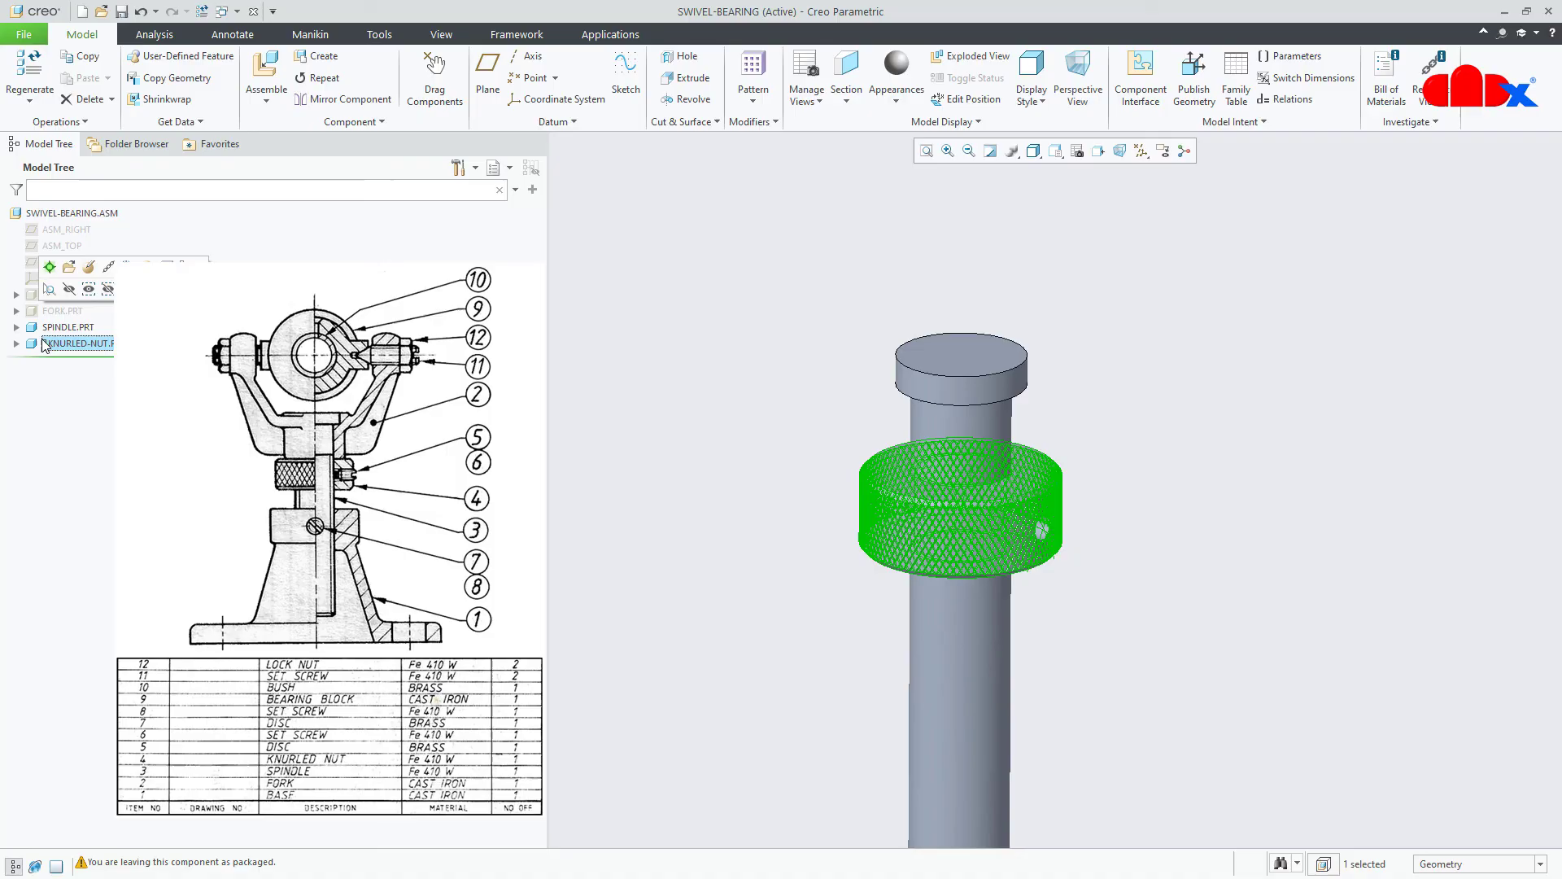
click(93, 279)
middle_drag(743, 450, 743, 438)
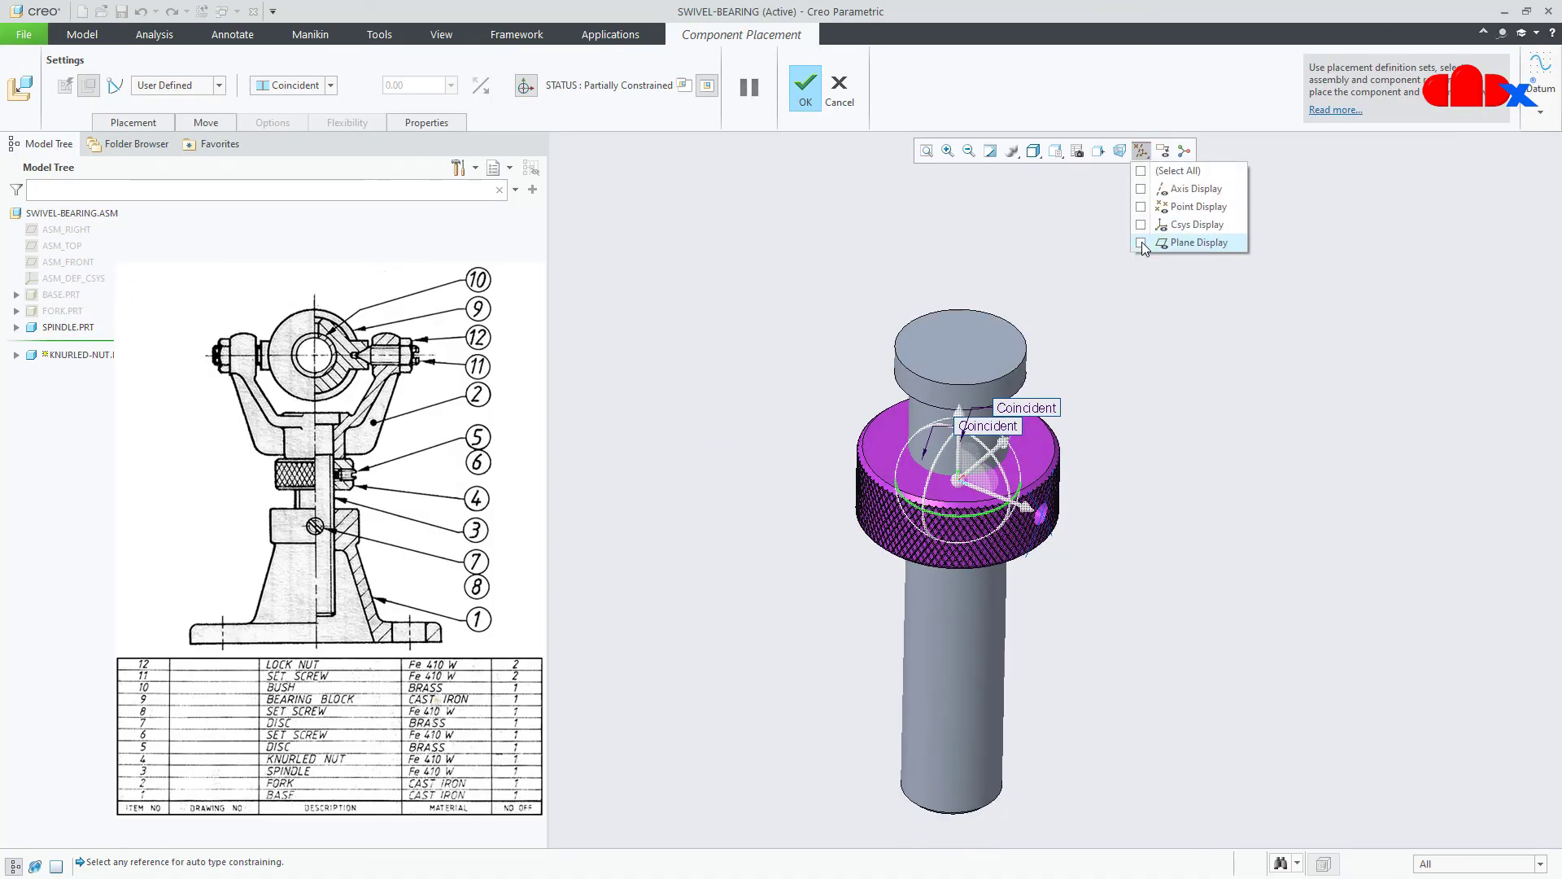
click(1154, 241)
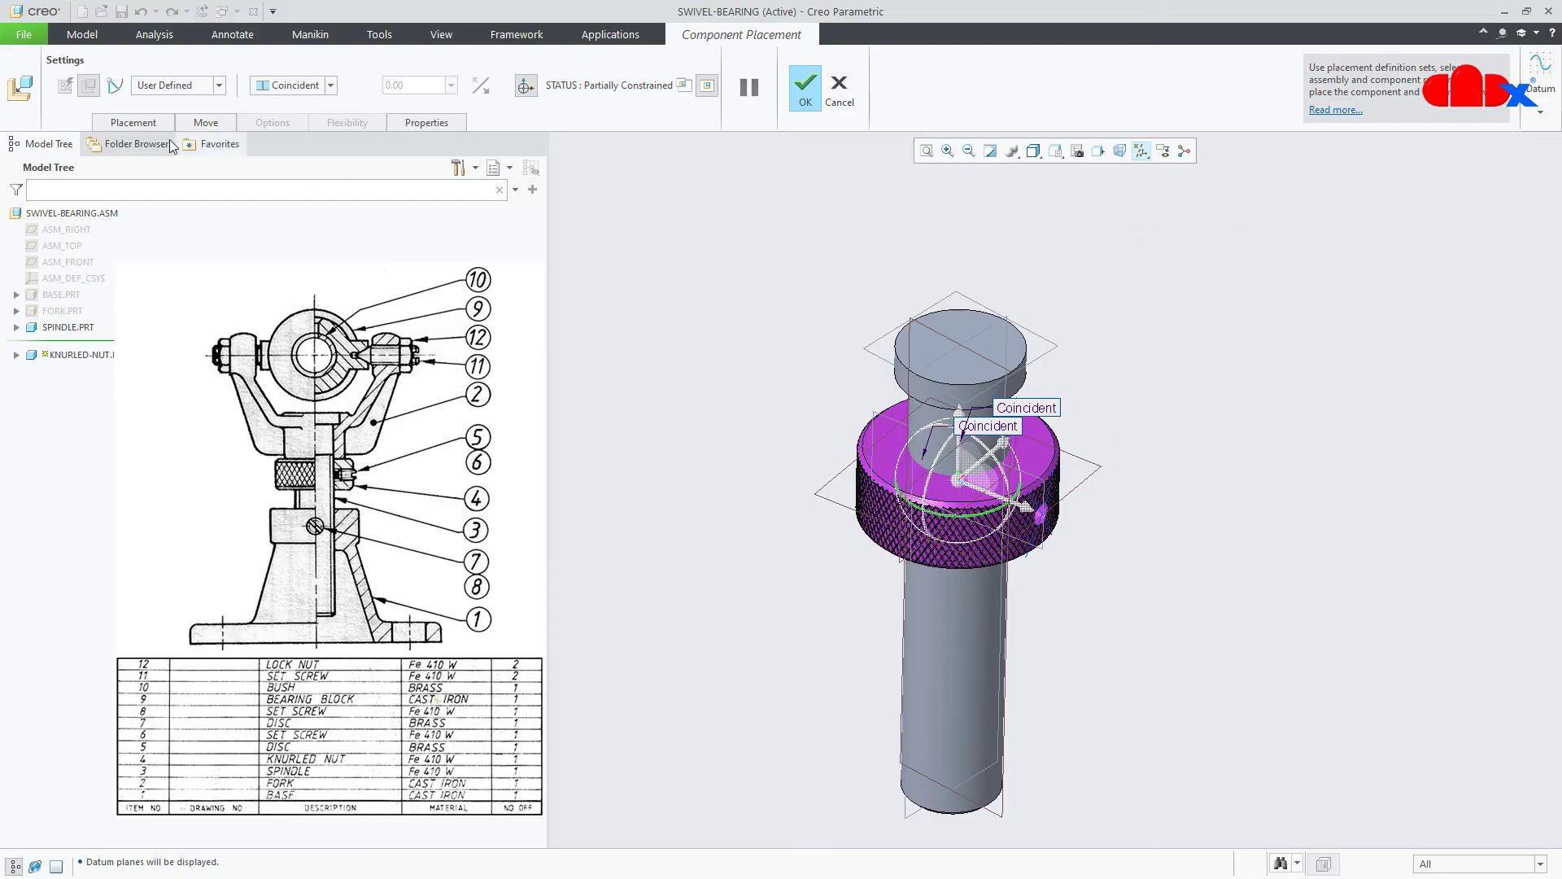
click(142, 124)
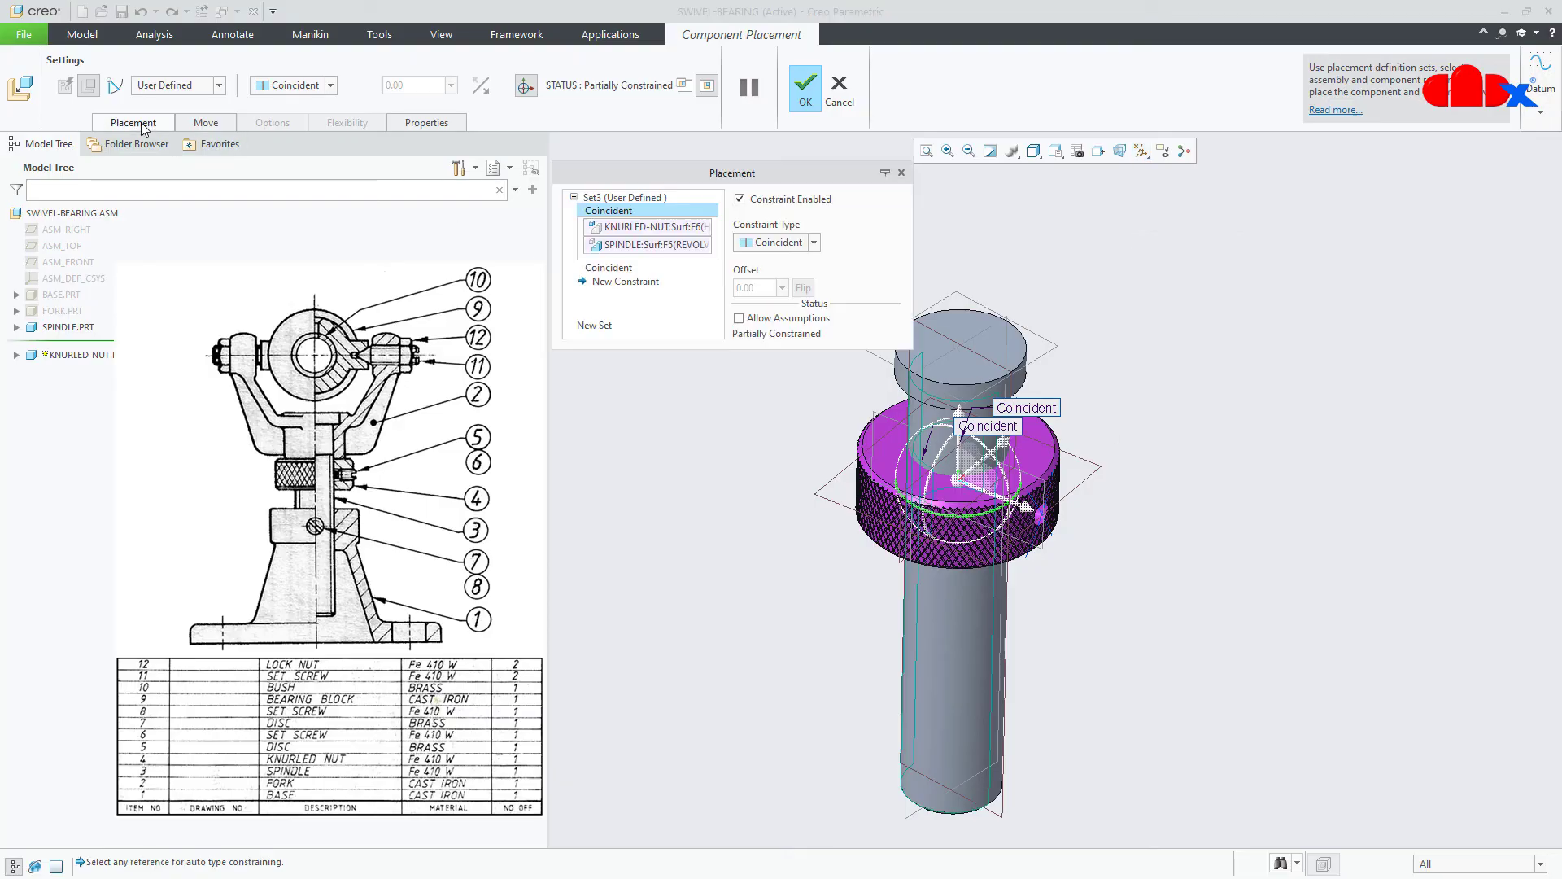
click(615, 271)
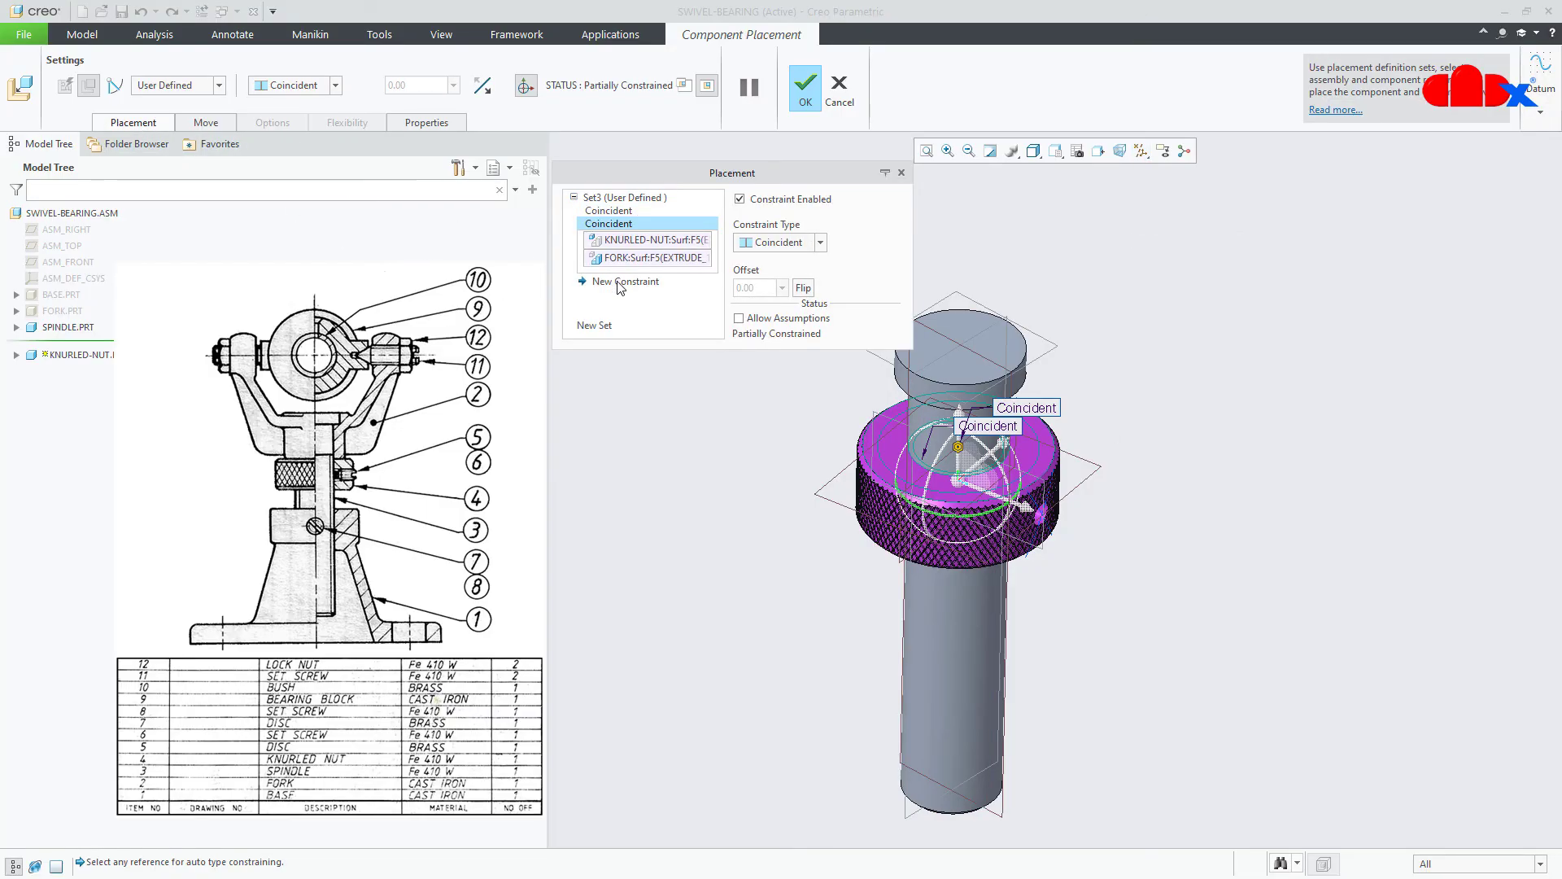
click(625, 282)
- Make the knurled nut's RIGHT plane coincident with the spindle's FRONT plane and accept the placement
middle_drag(1131, 627, 1108, 594)
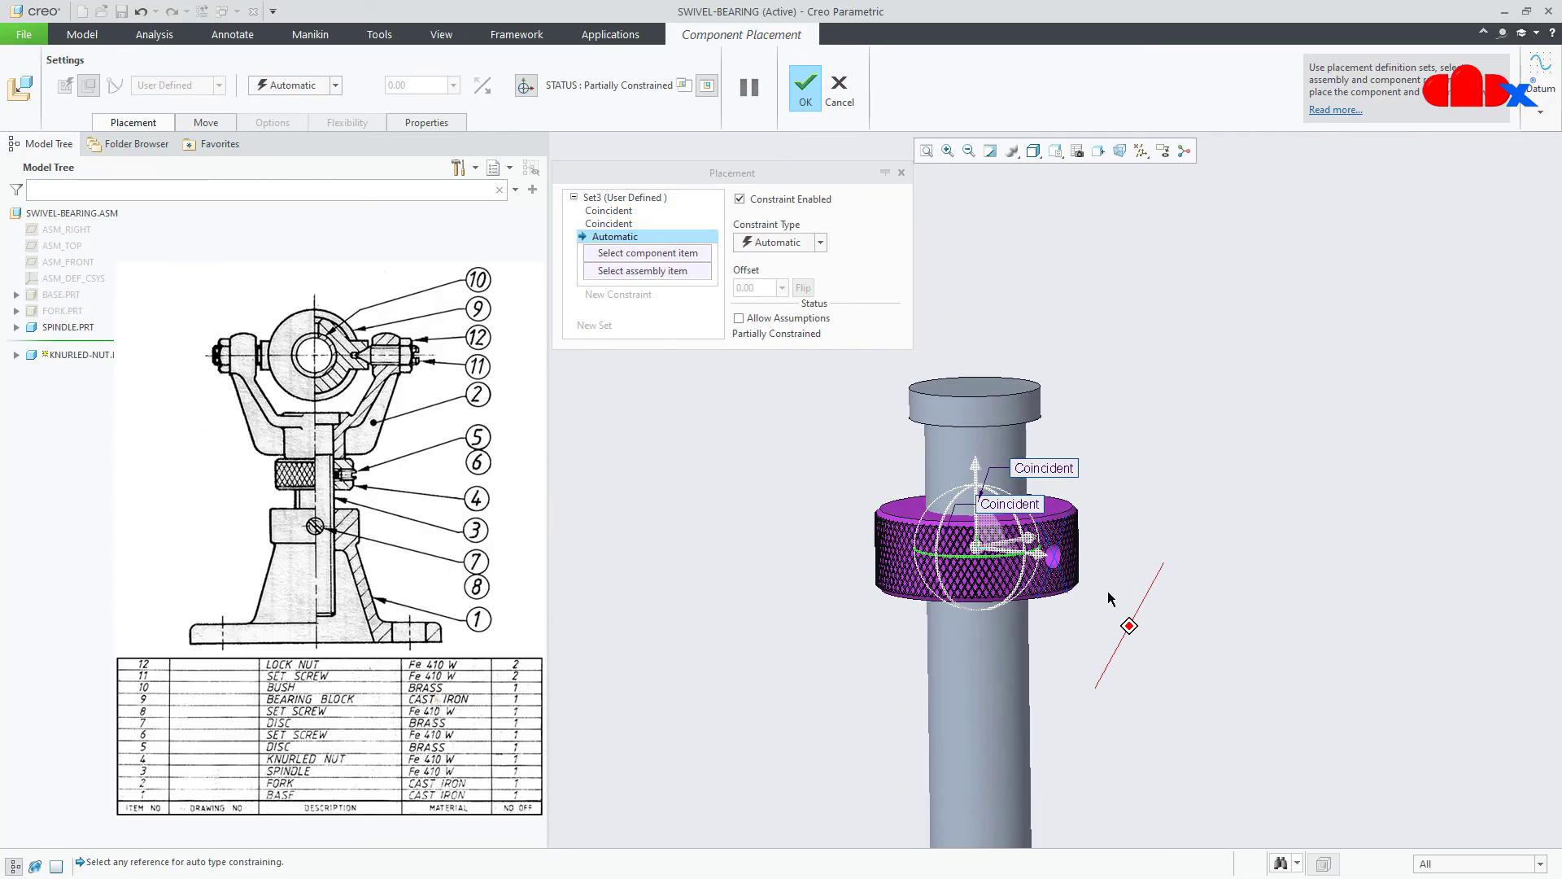
scroll(1077, 534, down, 2)
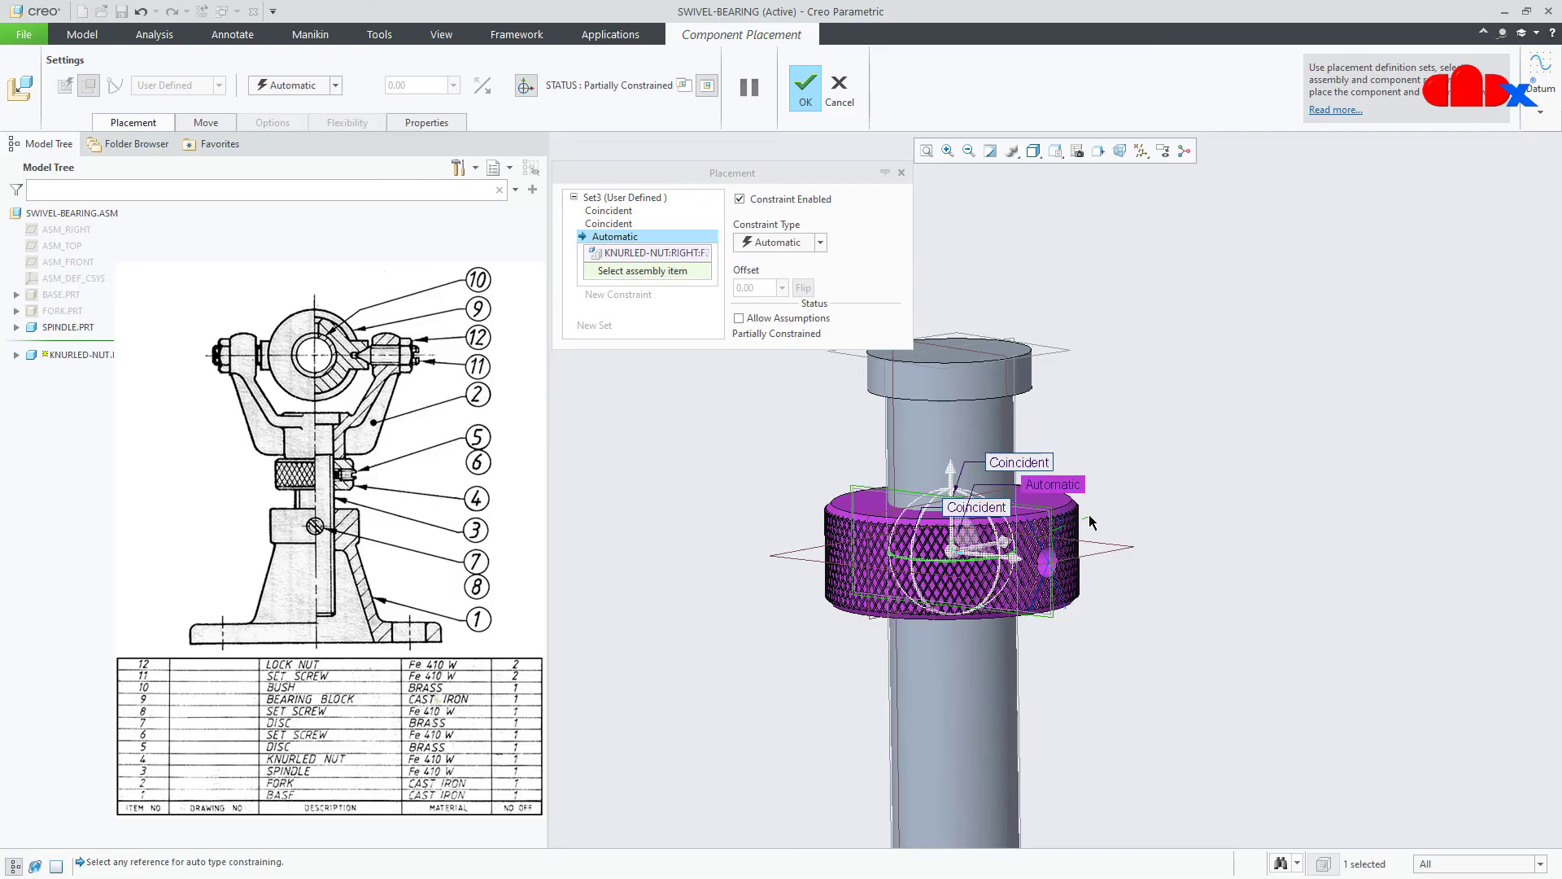
click(1091, 523)
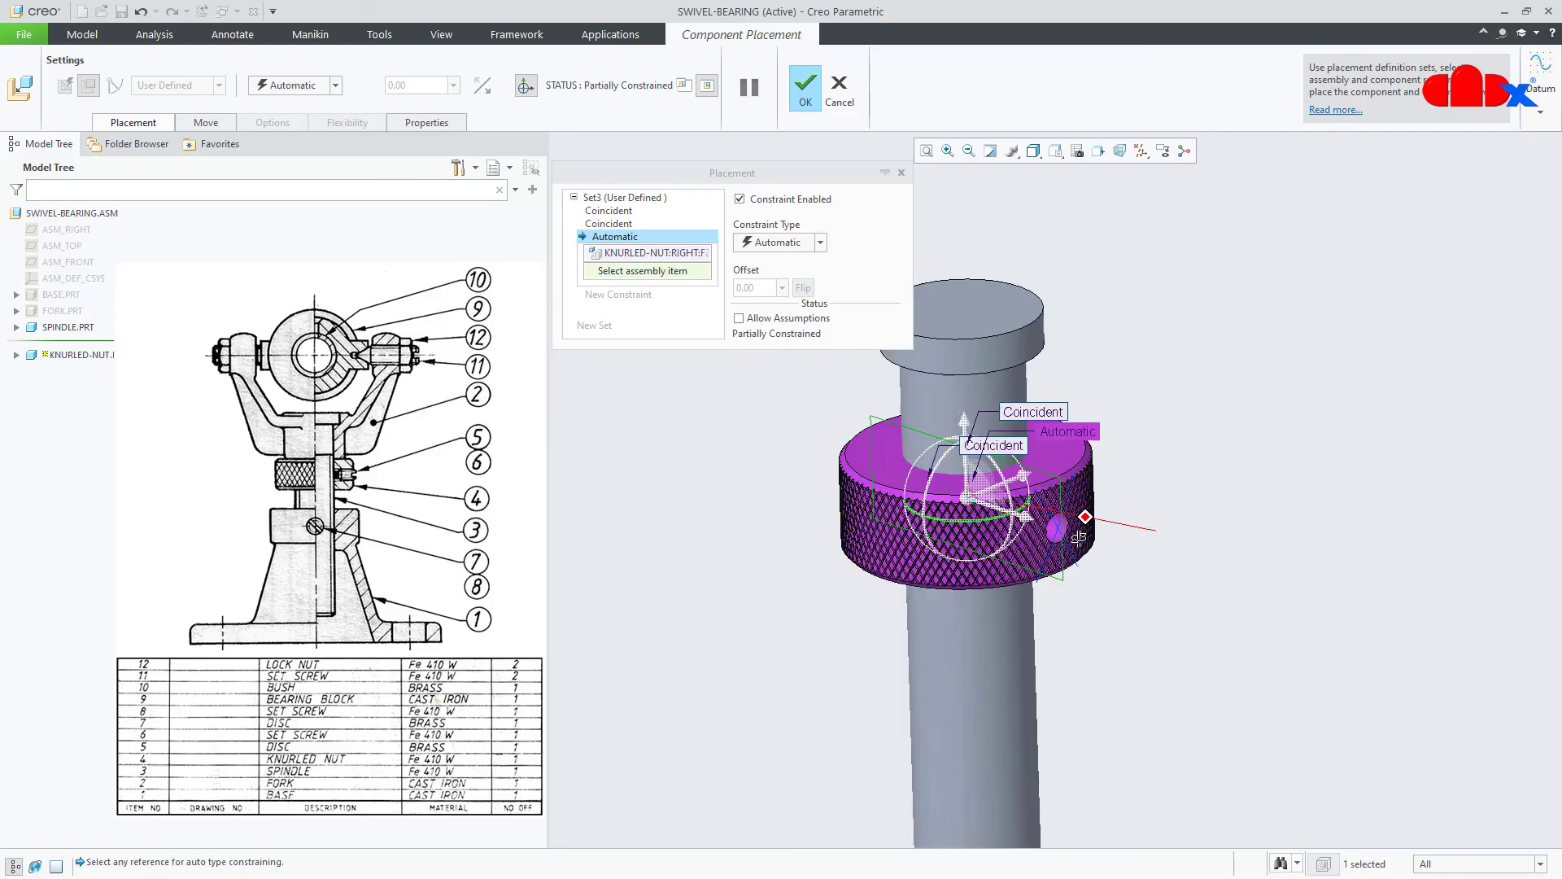
click(1019, 380)
middle_drag(1172, 603, 1213, 568)
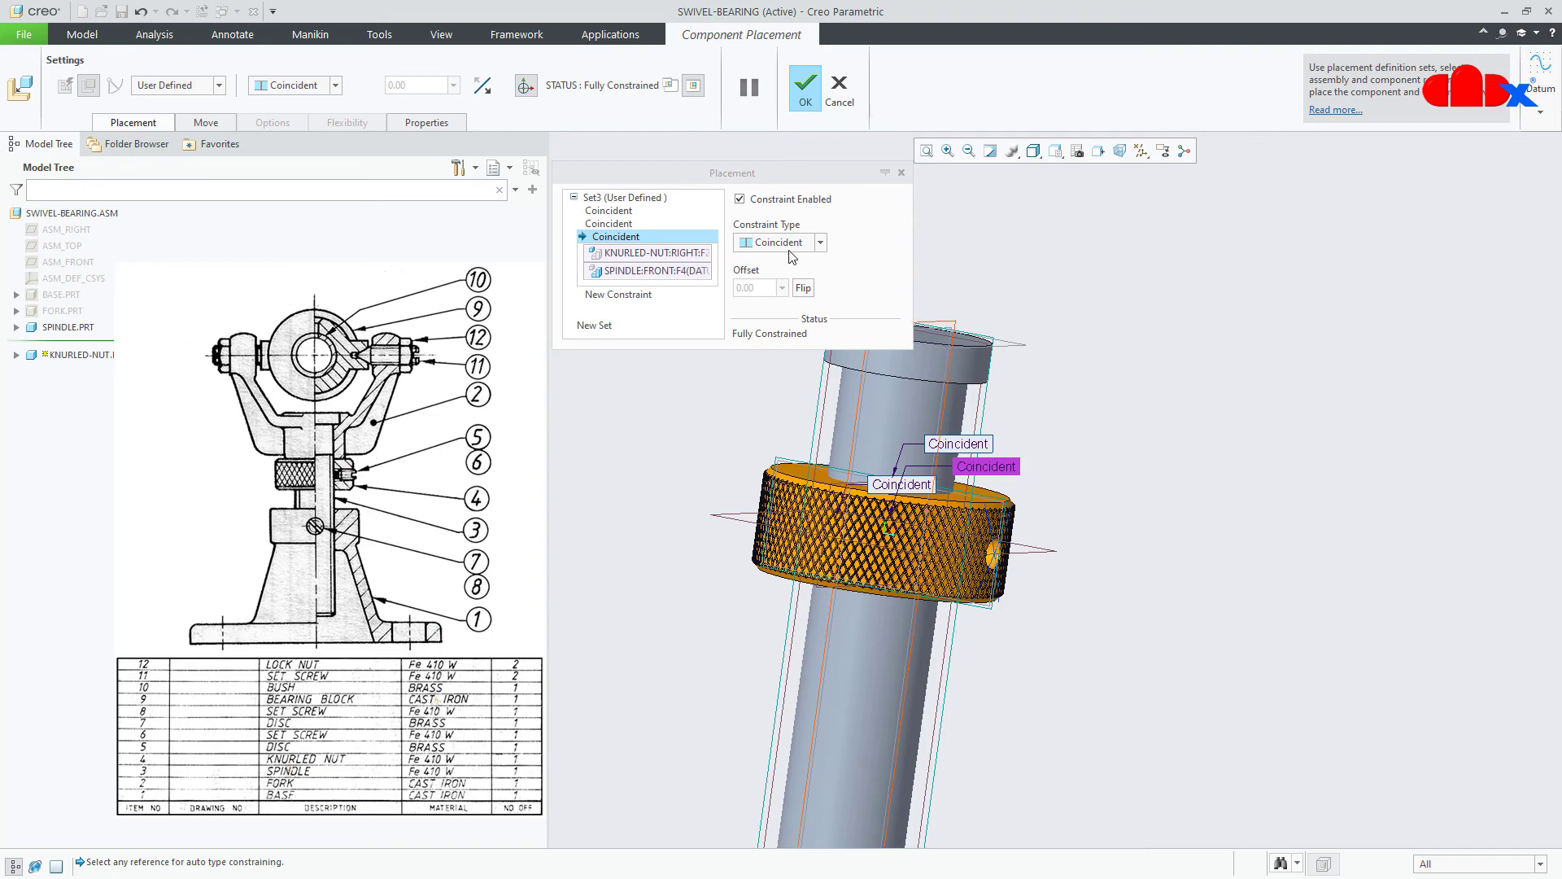
click(806, 86)
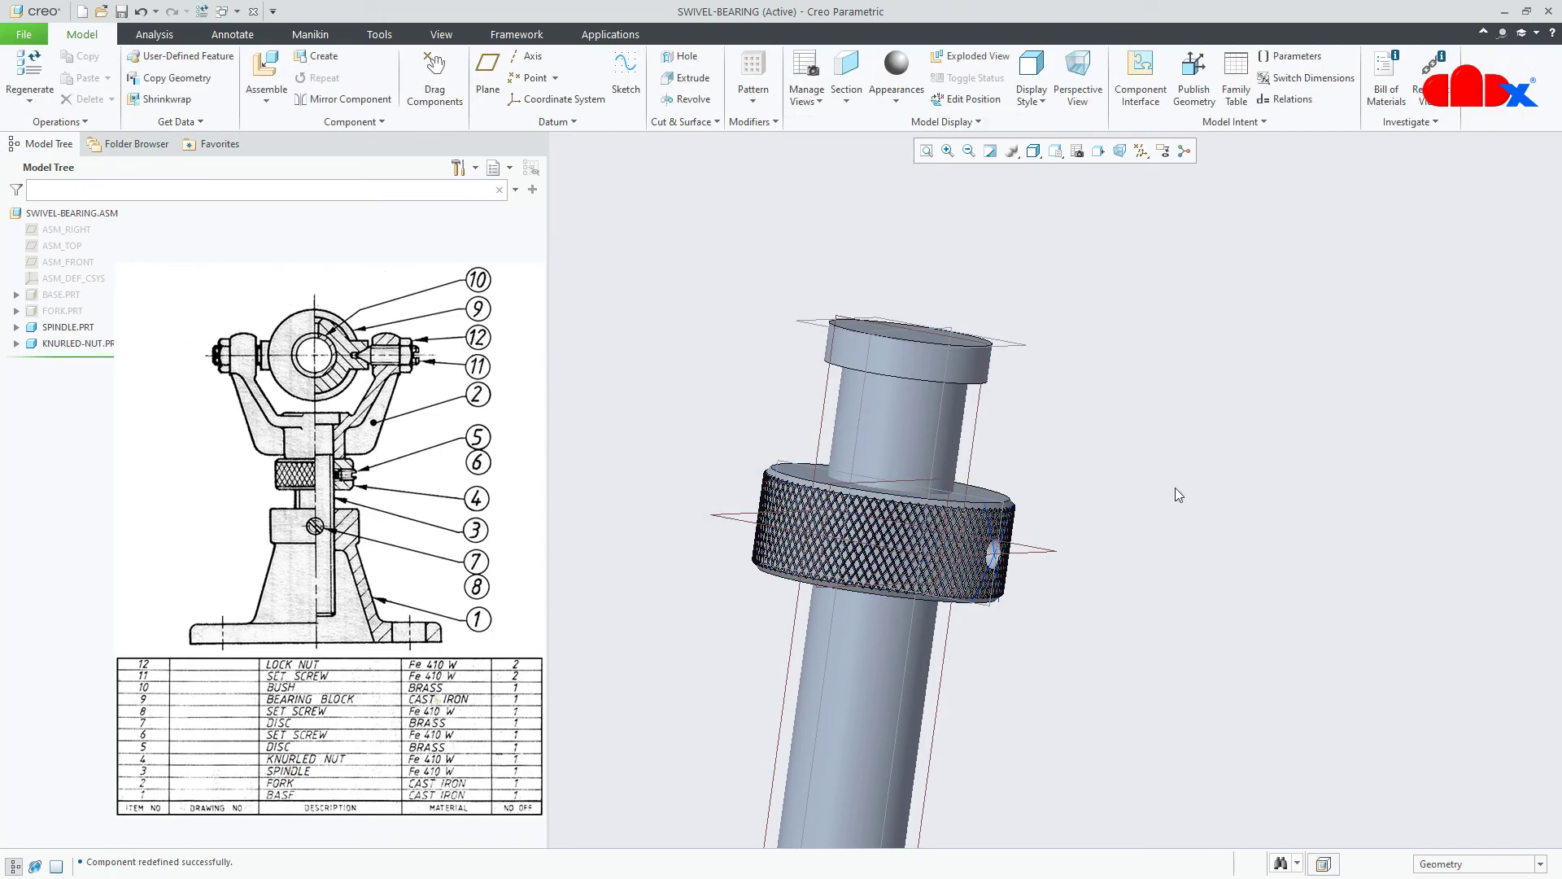
- Turn off the datum plane display and show BASE.PRT and FORK.PRT again
click(1144, 153)
click(1152, 243)
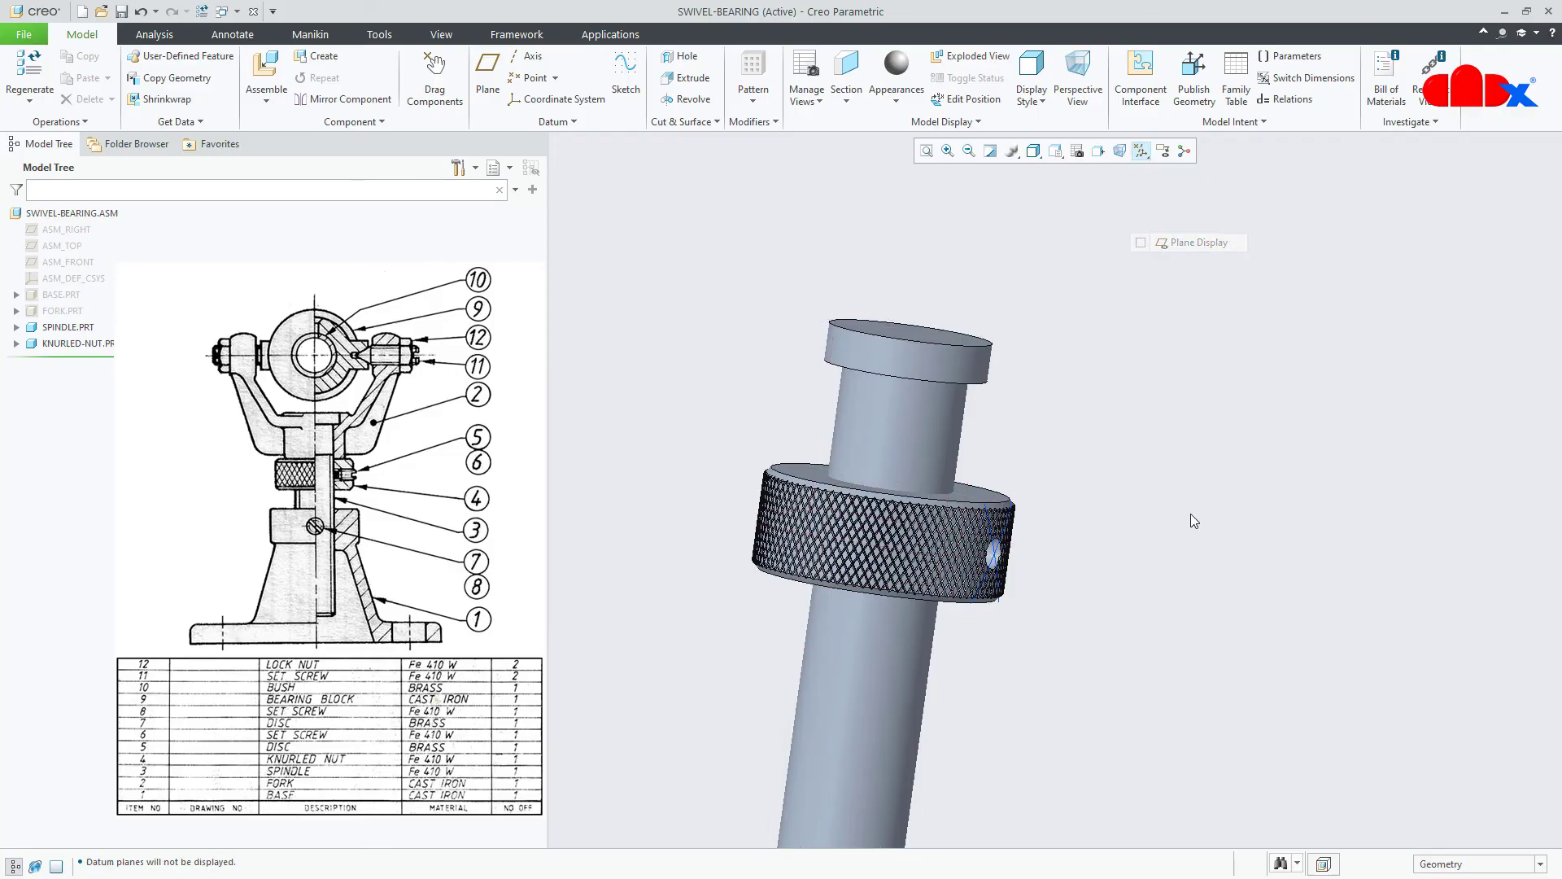
key(ctrl+d)
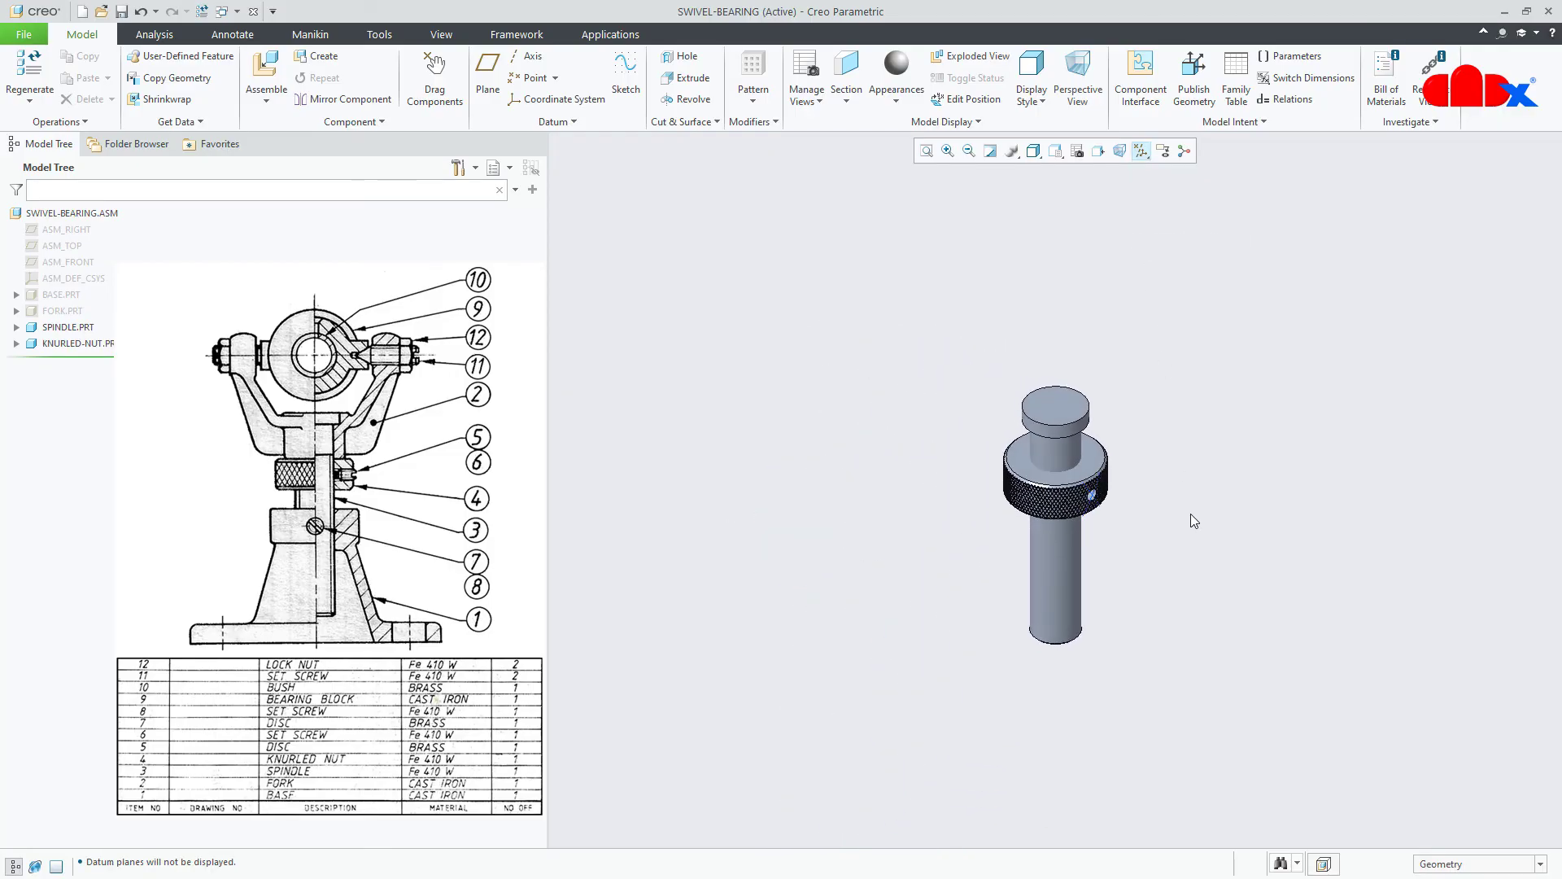
click(60, 311)
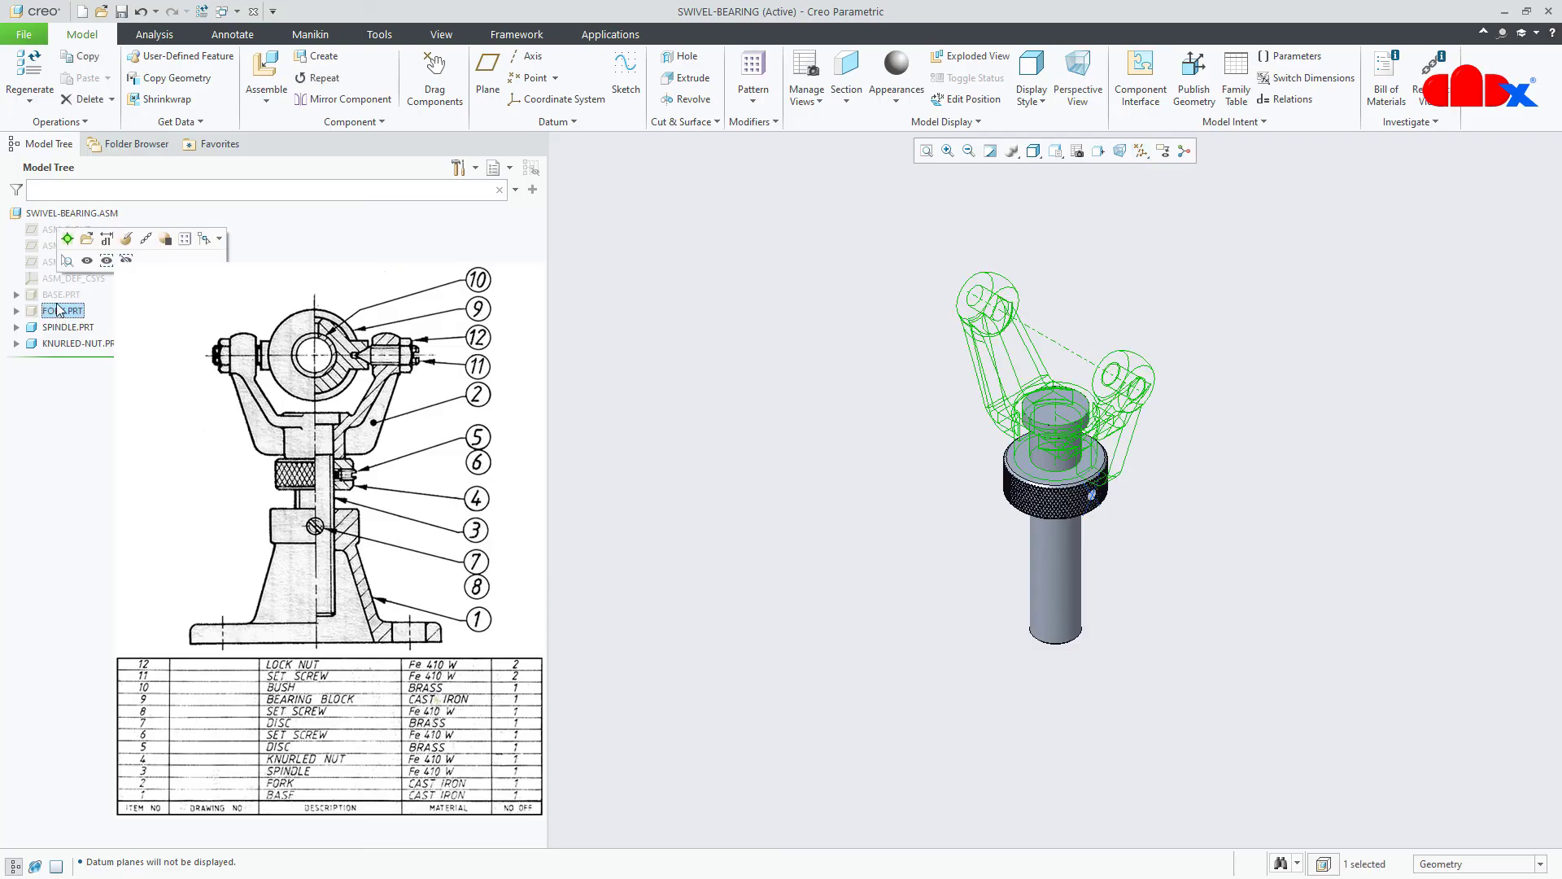
ctrl+click(57, 296)
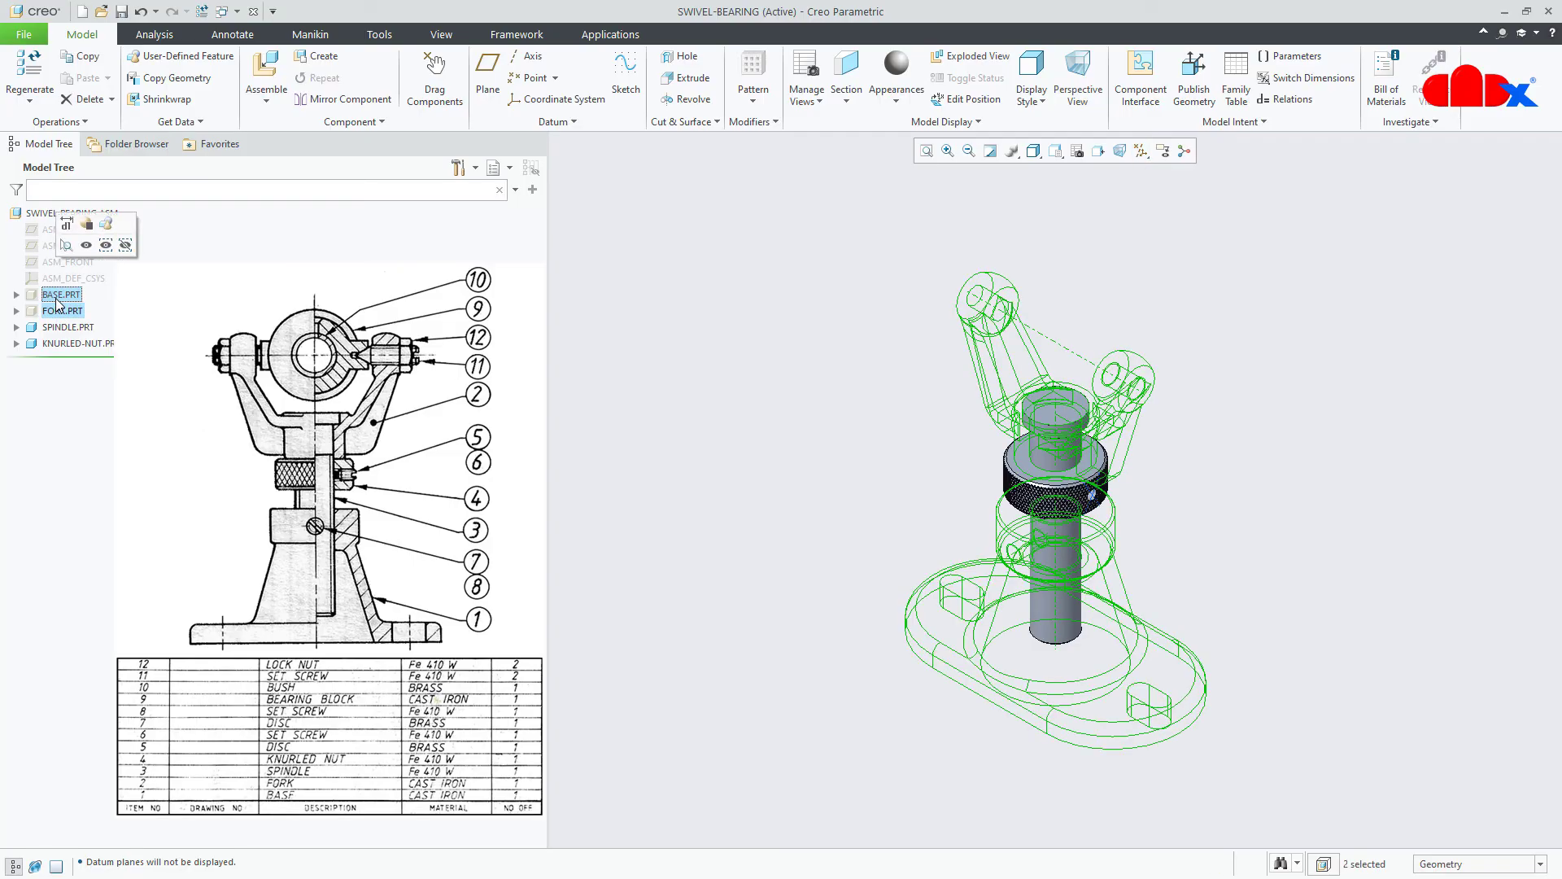
click(86, 245)
click(654, 559)
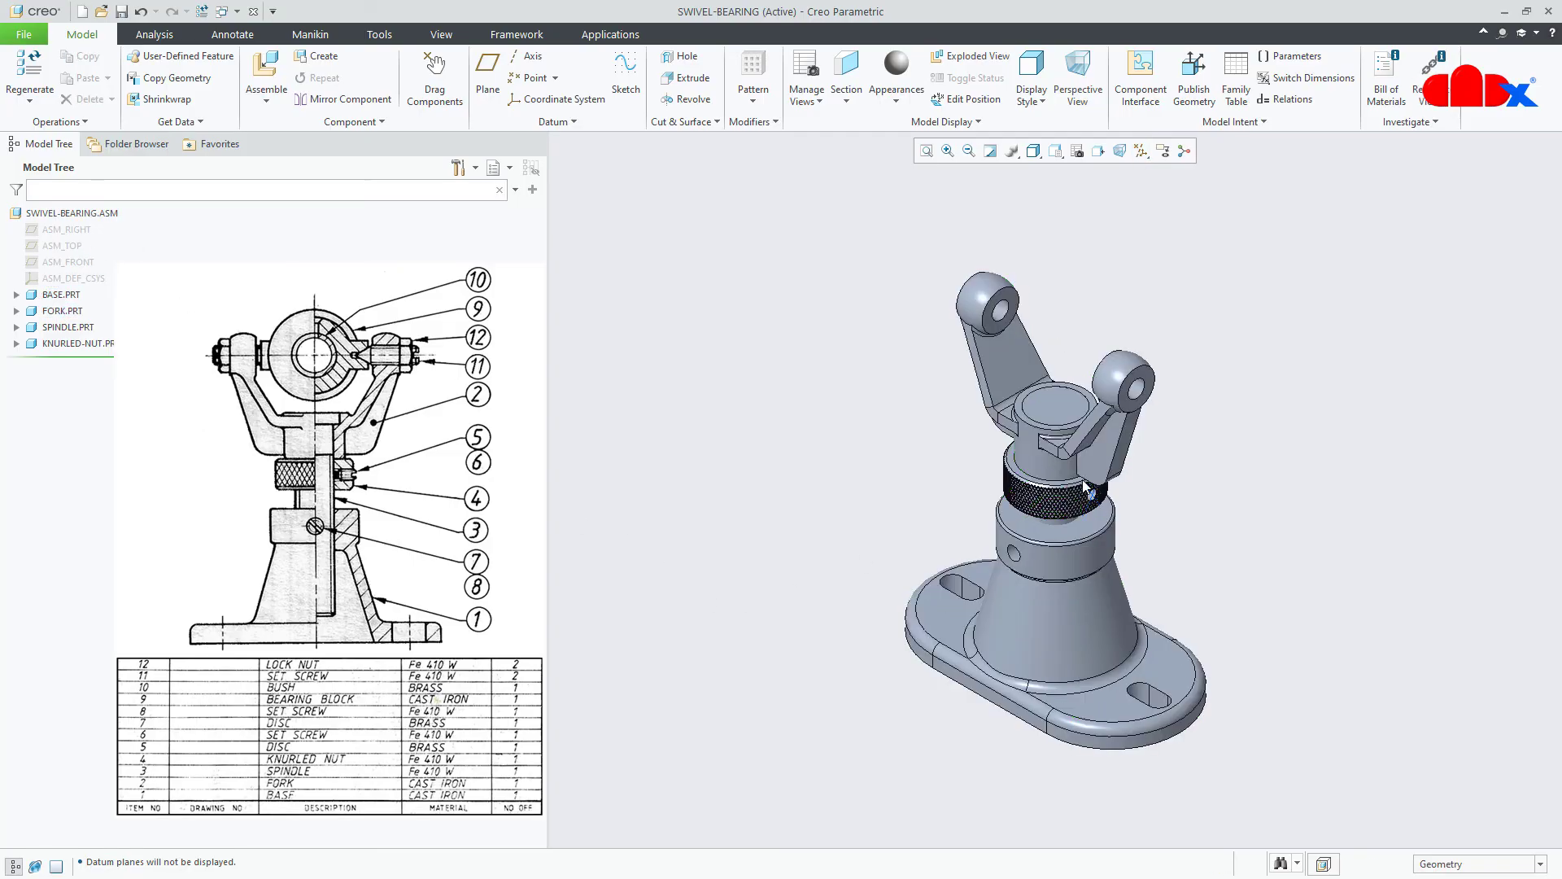
- Hide the two projected curves, Project 1 and Project 2, that cross the knurled nut's radial hole
scroll(1085, 483, up, 5)
scroll(1072, 462, down, 4)
middle_drag(1066, 468, 1009, 504)
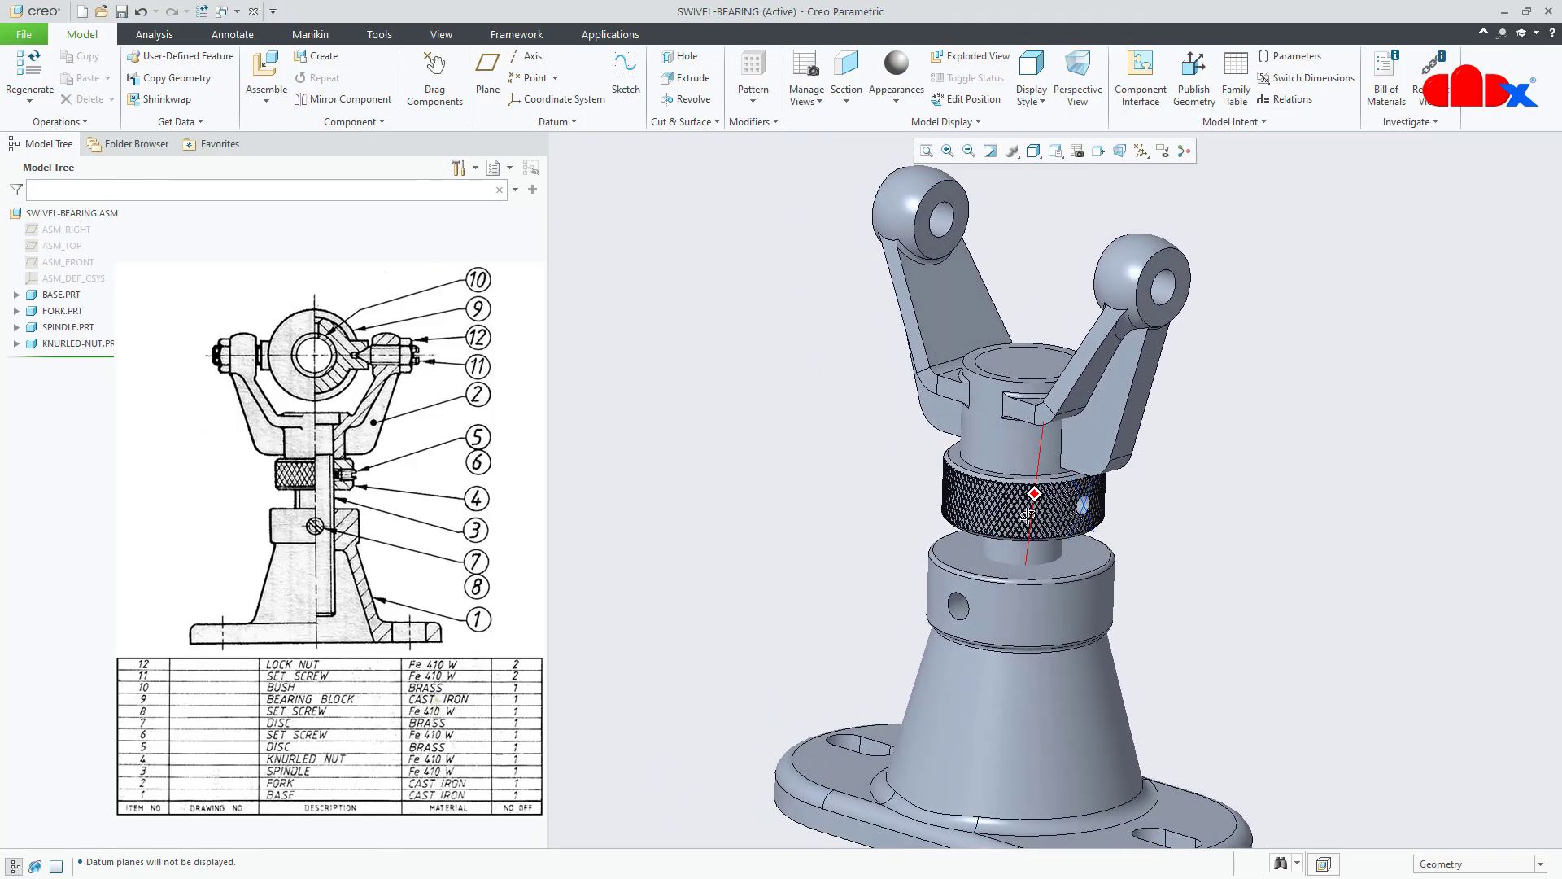
scroll(1058, 495, up, 5)
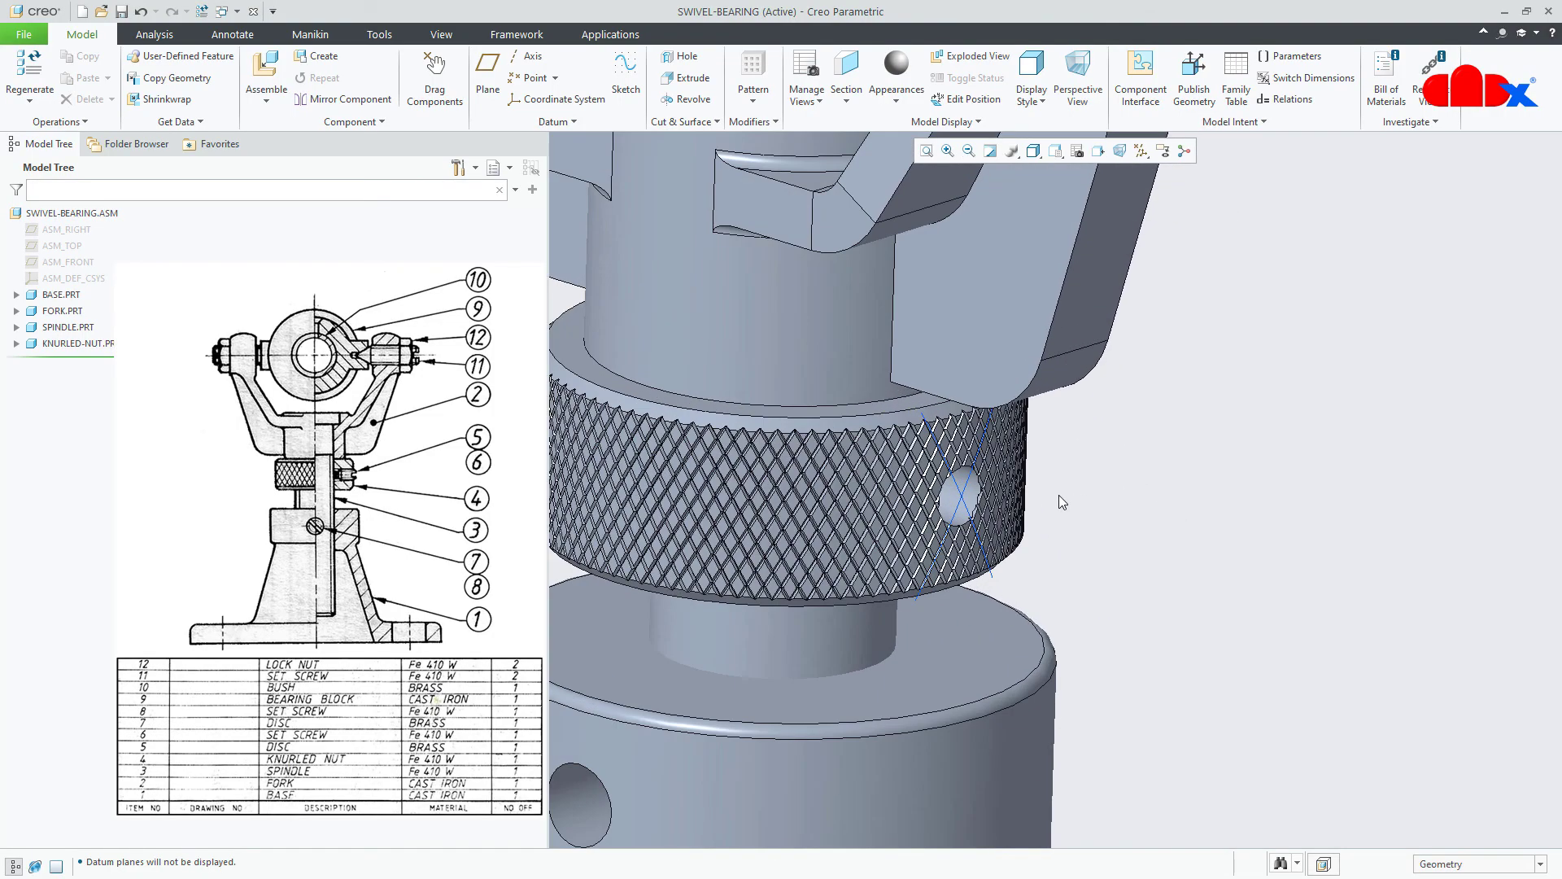
click(968, 492)
click(994, 444)
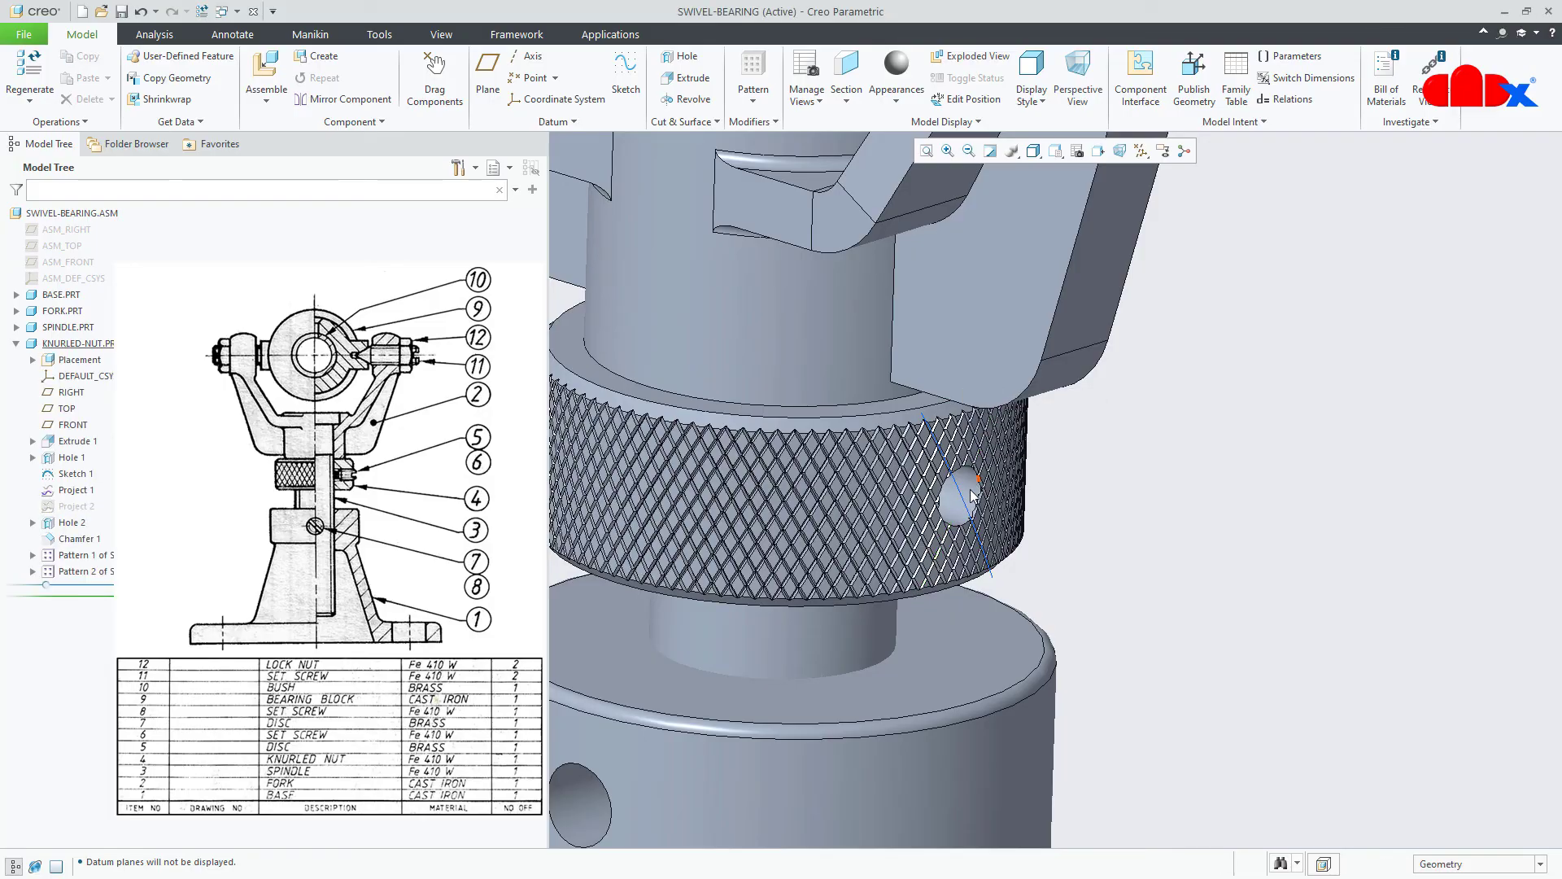
click(964, 487)
click(996, 440)
scroll(1253, 611, down, 5)
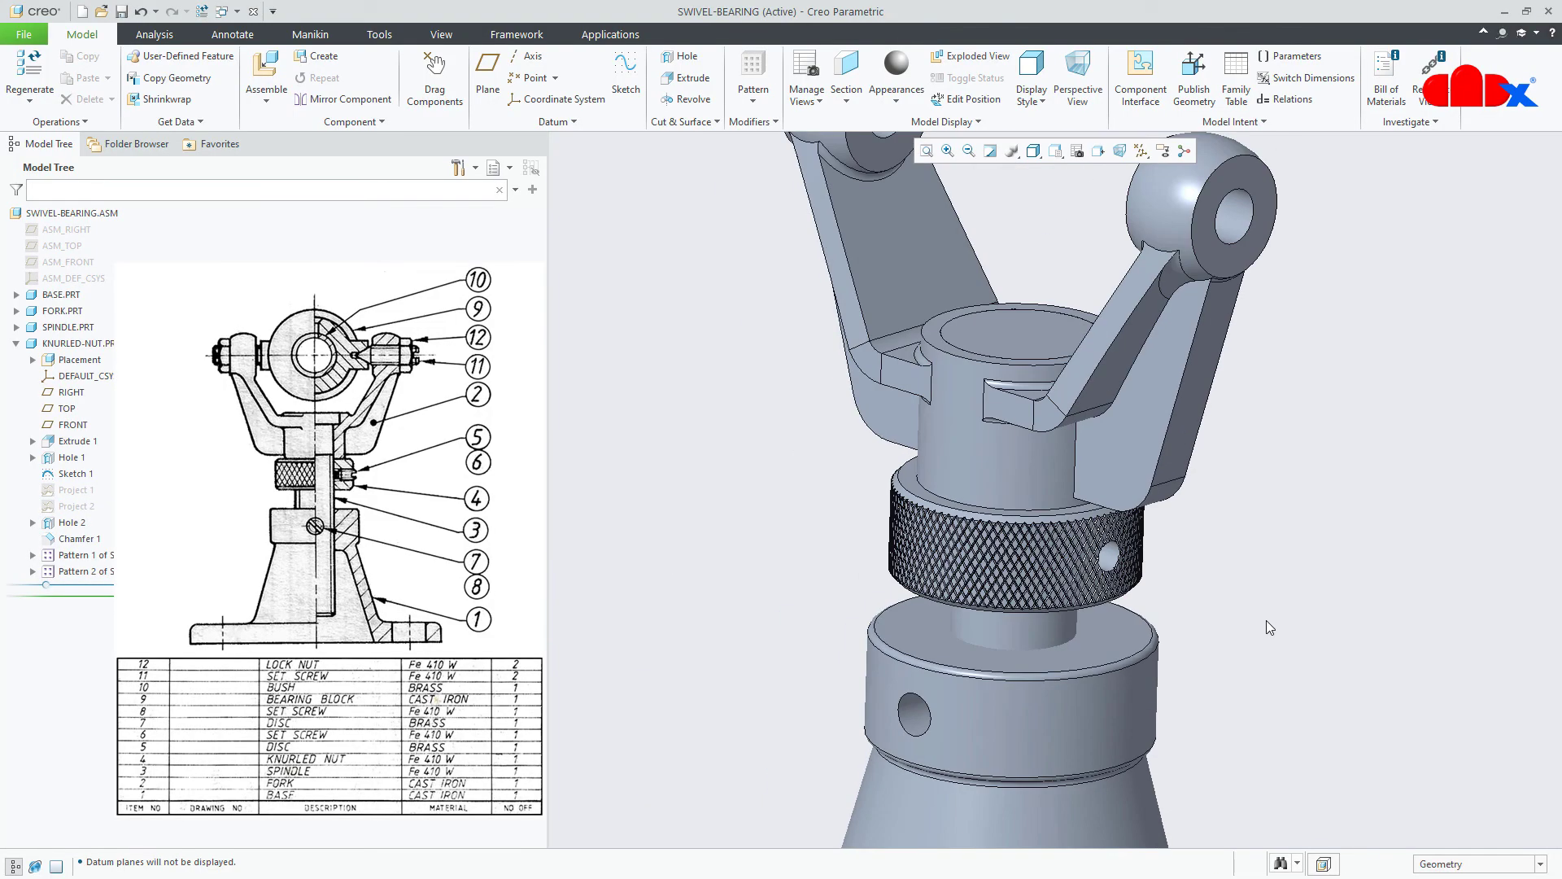
click(16, 344)
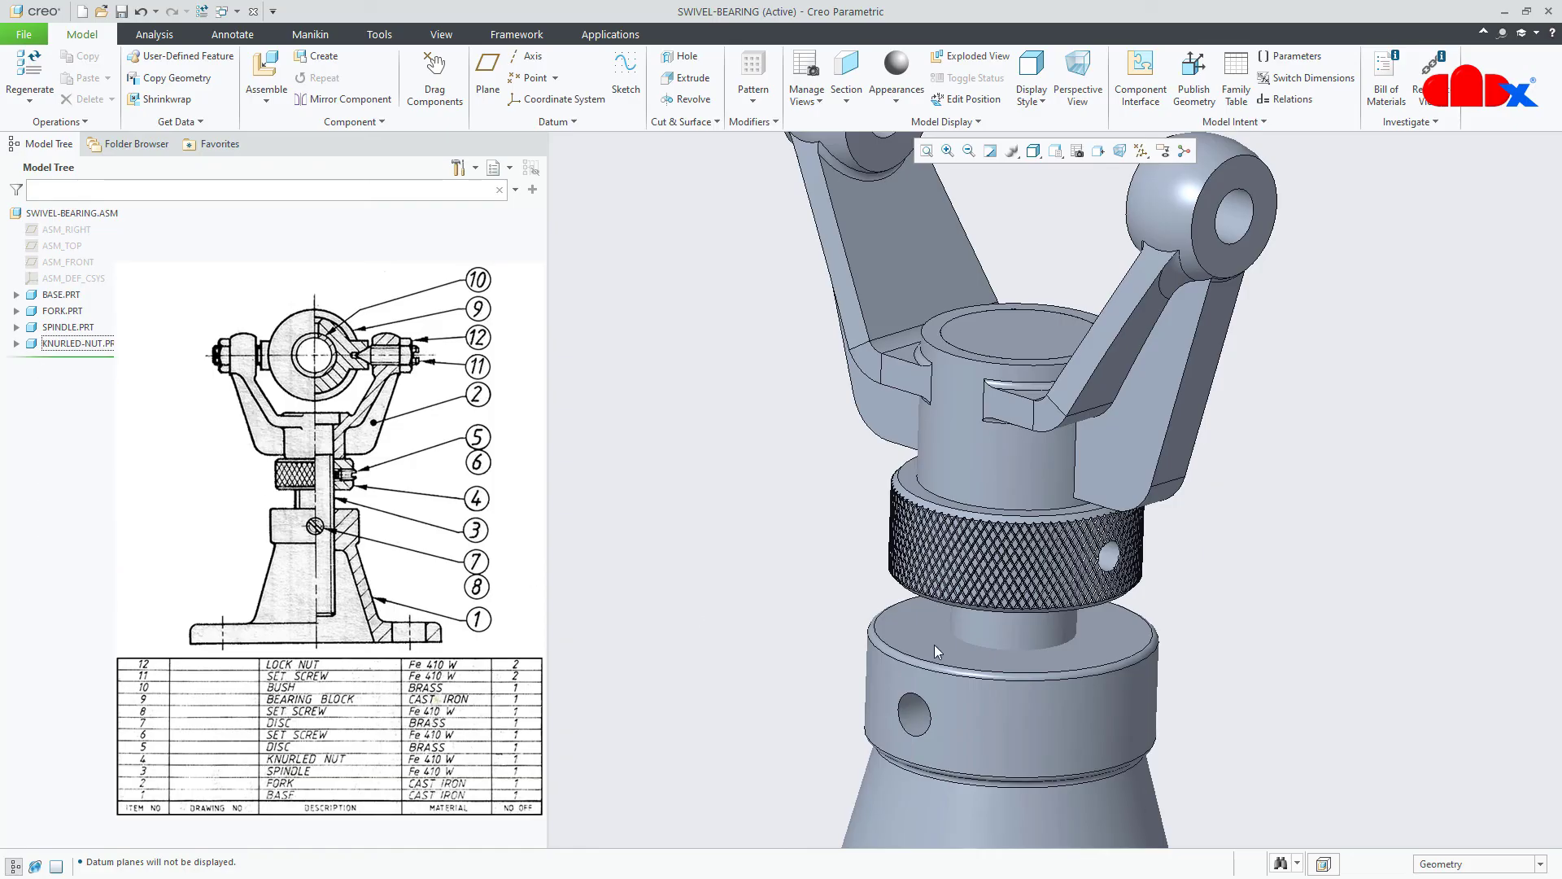
- Bring disc1.prt into the assembly and move it up beside the base
scroll(1216, 654, up, 5)
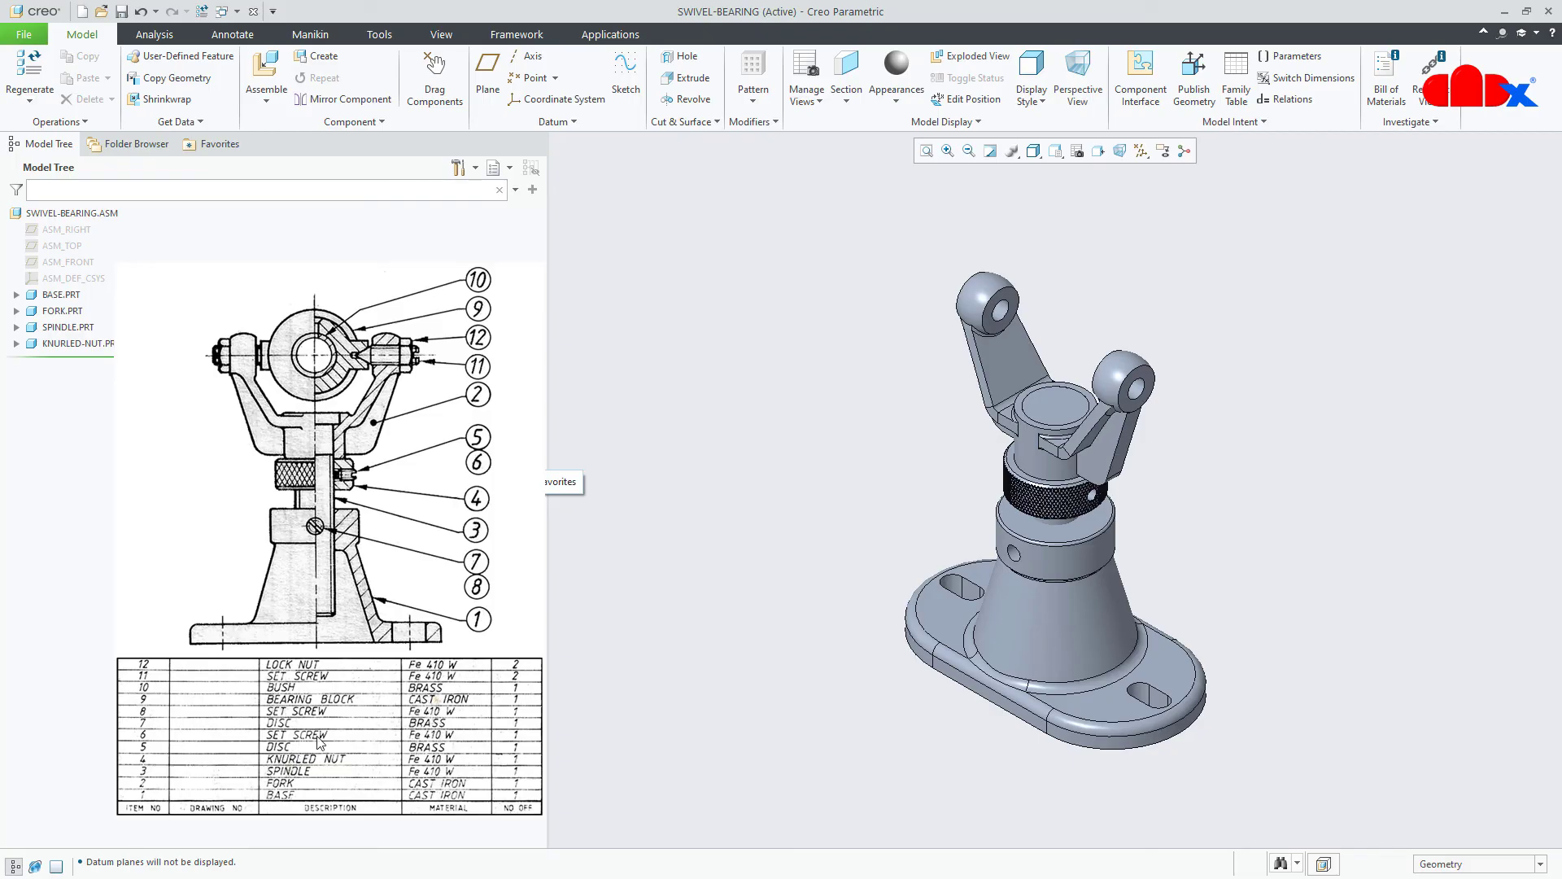
click(266, 67)
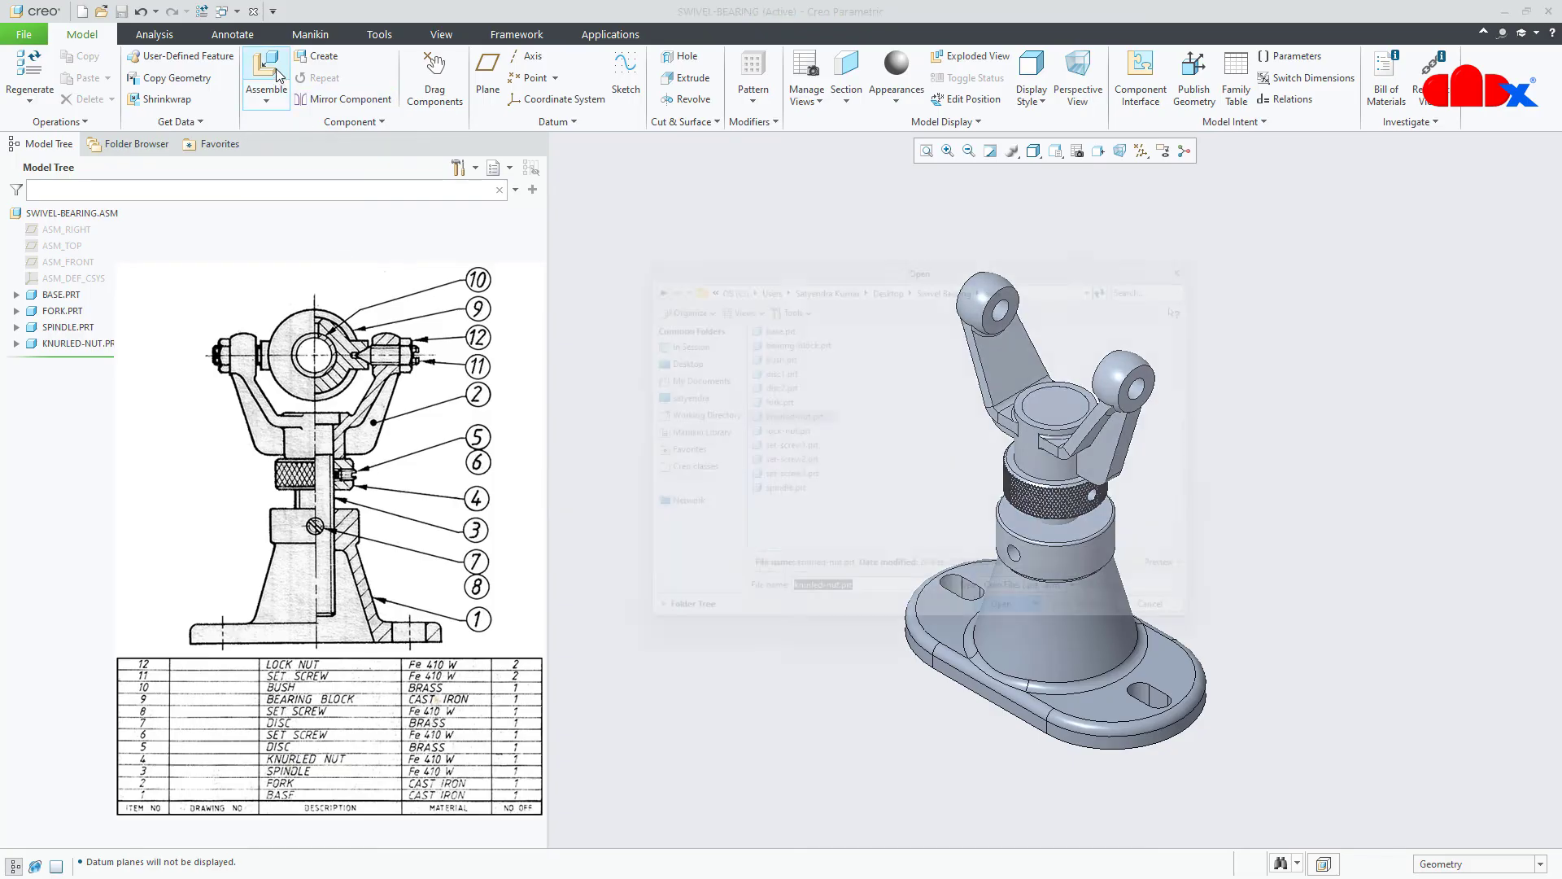
double_click(768, 367)
scroll(1128, 769, down, 5)
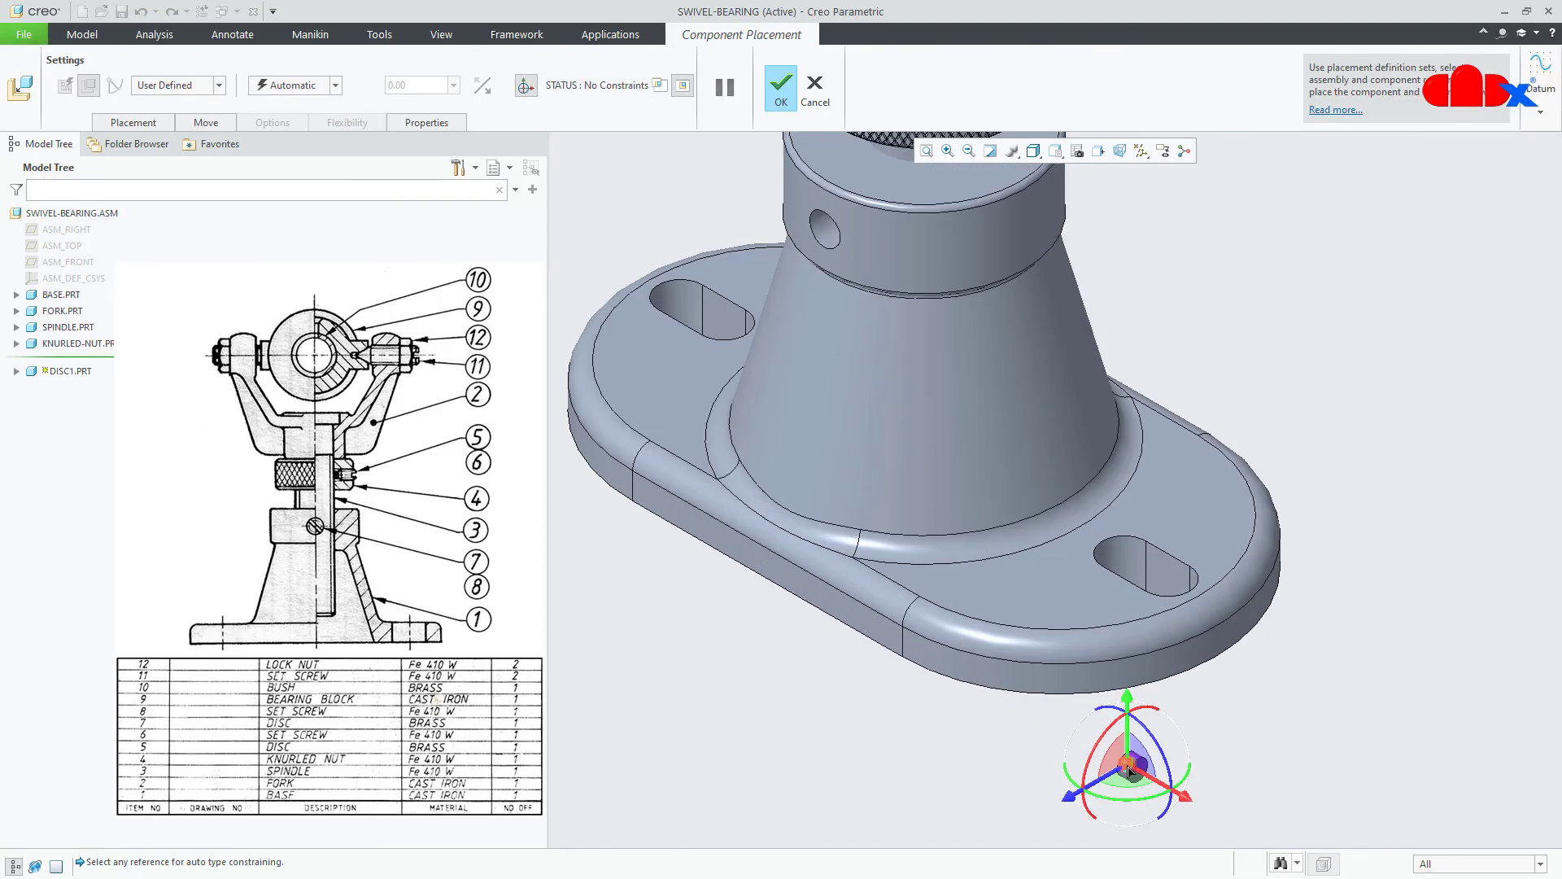
drag(1133, 768, 1184, 322)
scroll(1109, 603, up, 3)
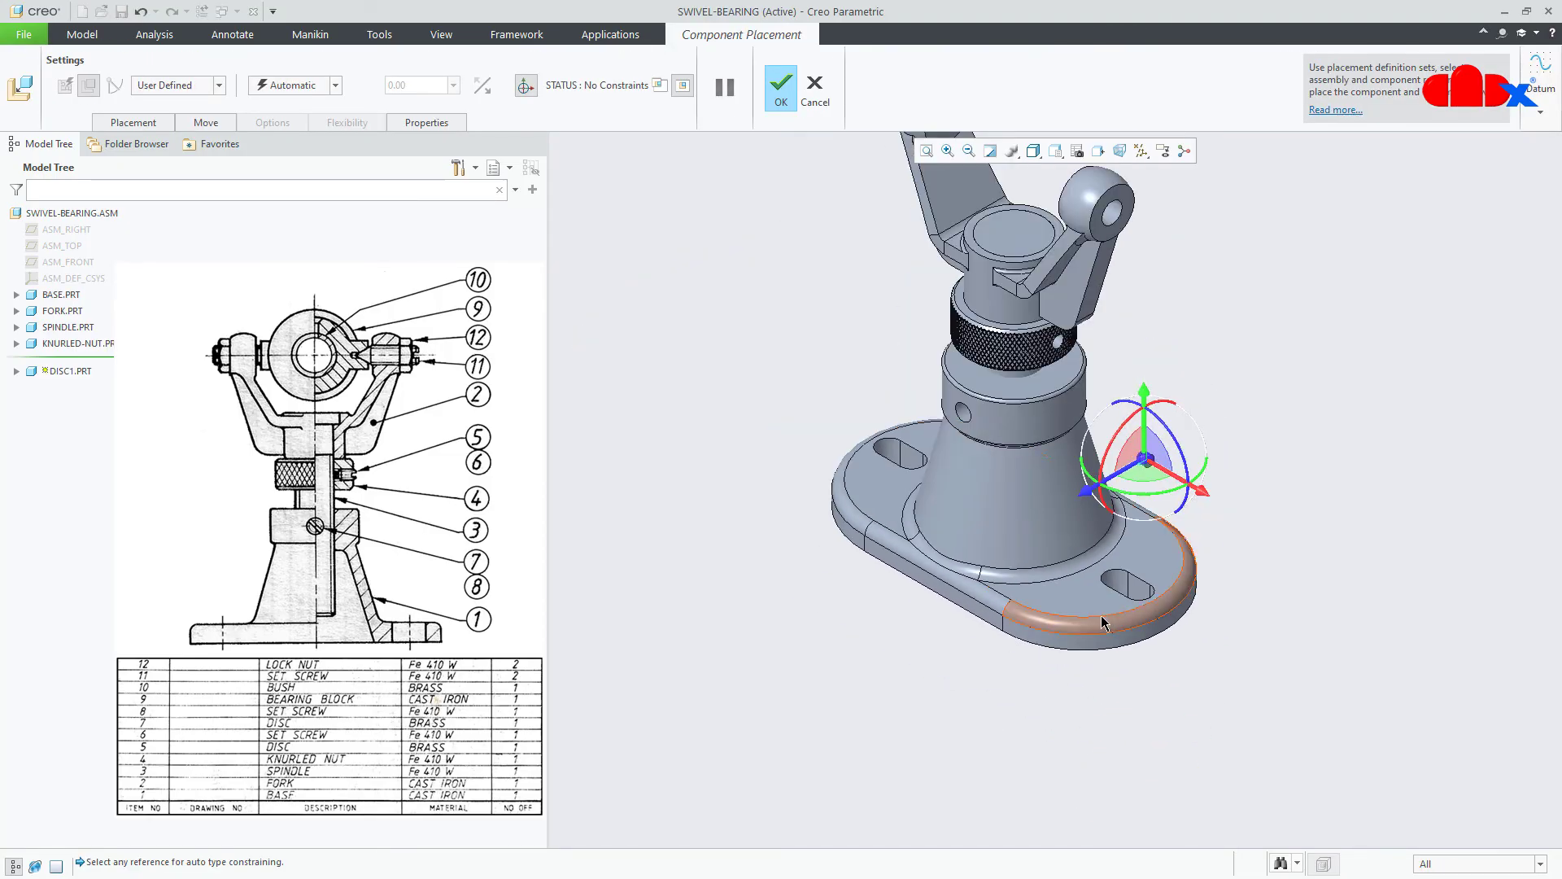
- Make the disc's cylindrical surface coincident with the knurled nut's radial hole
scroll(1077, 340, down, 10)
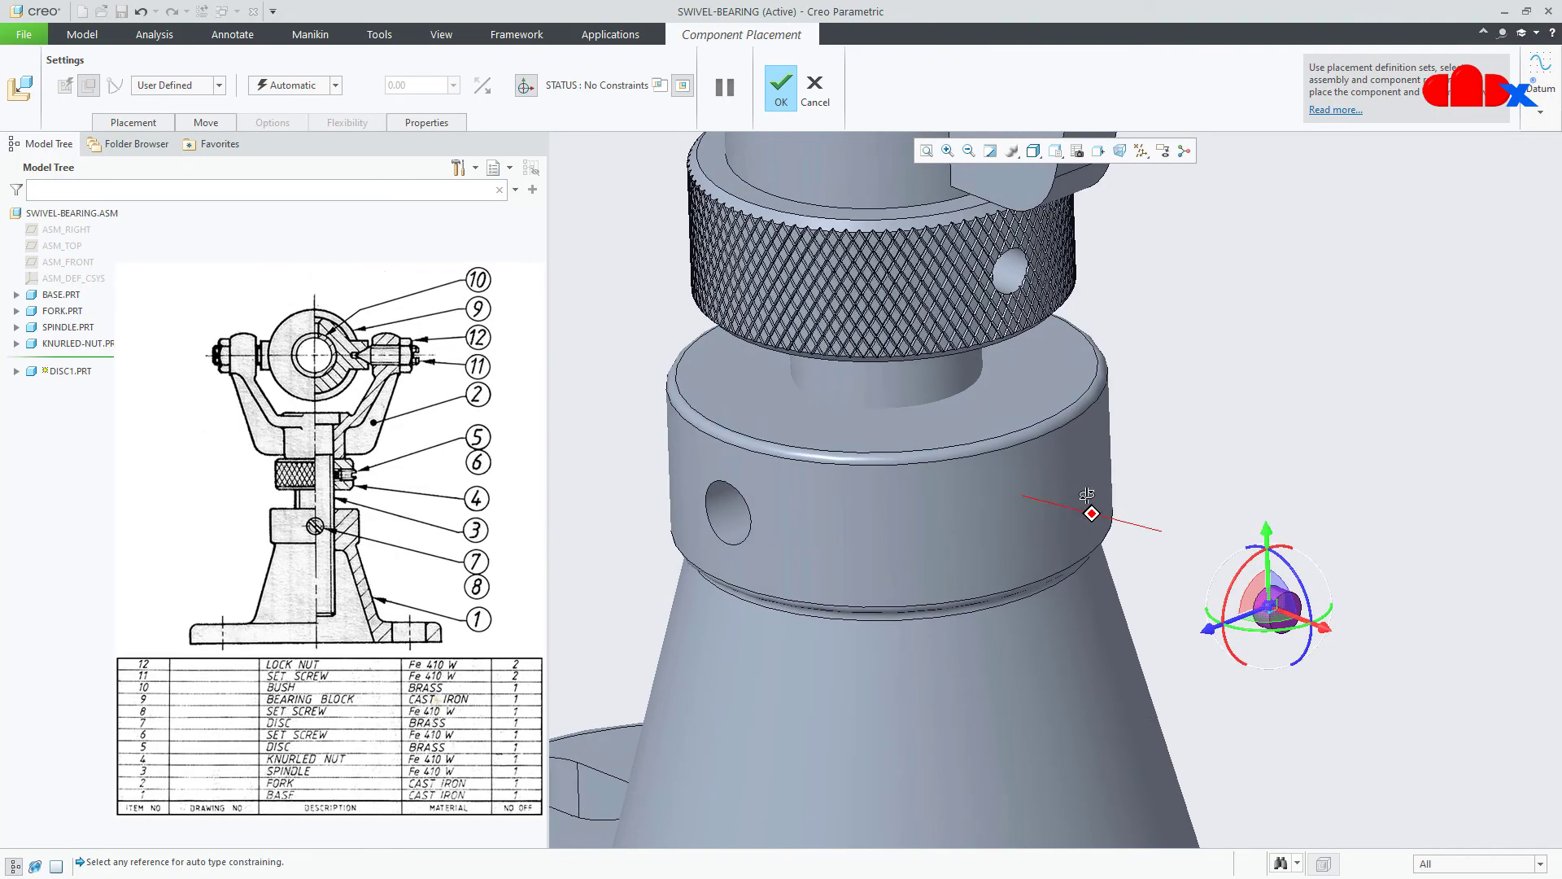
scroll(1296, 620, down, 3)
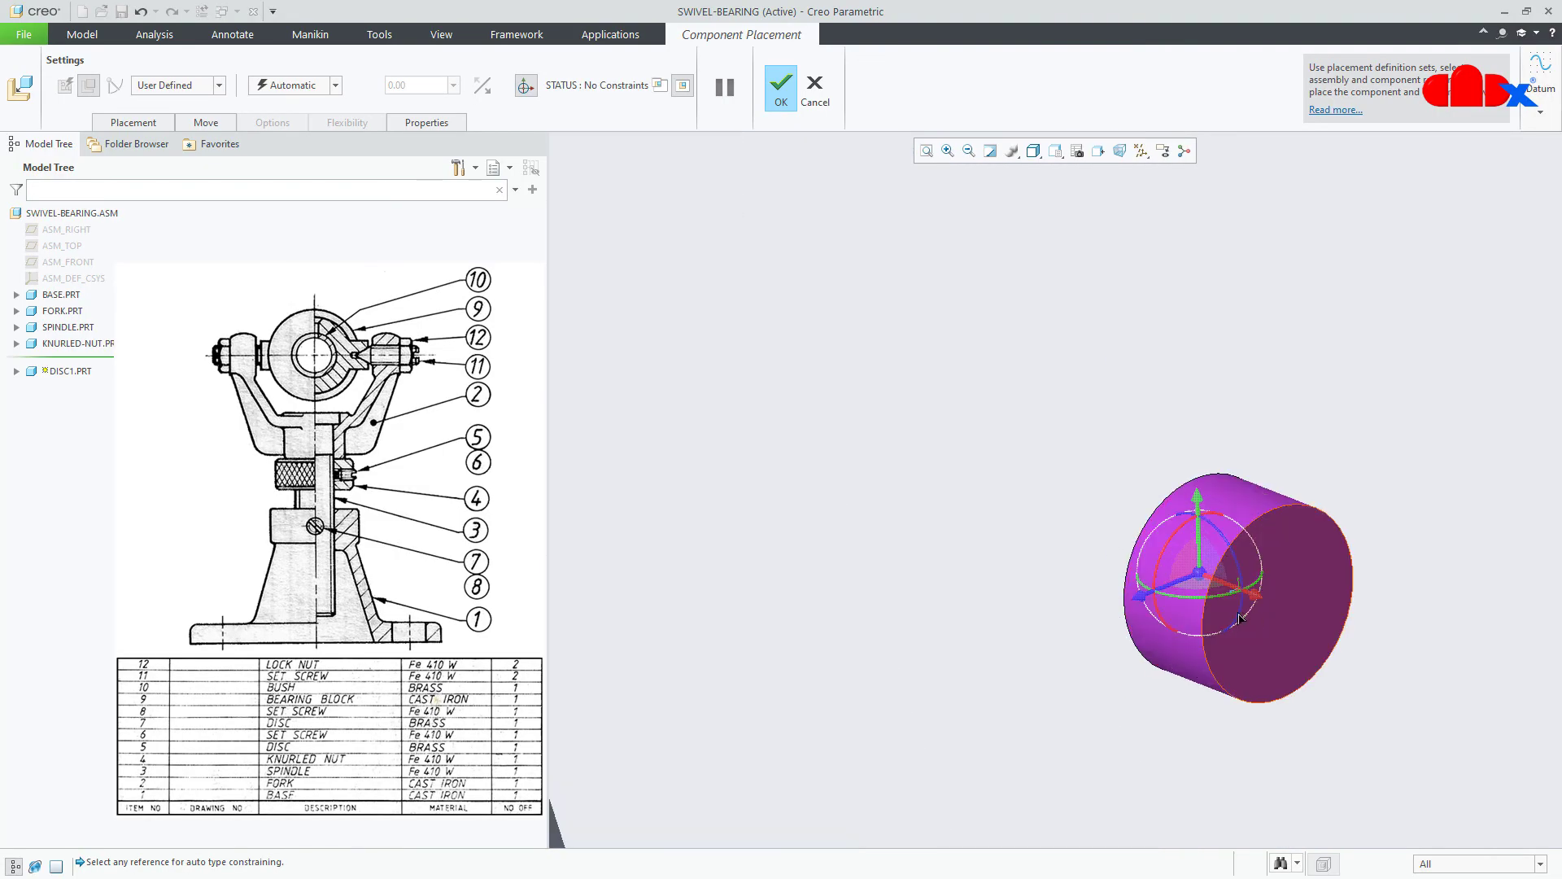
click(1180, 652)
scroll(1212, 698, up, 3)
scroll(1213, 699, up, 3)
scroll(1092, 521, down, 6)
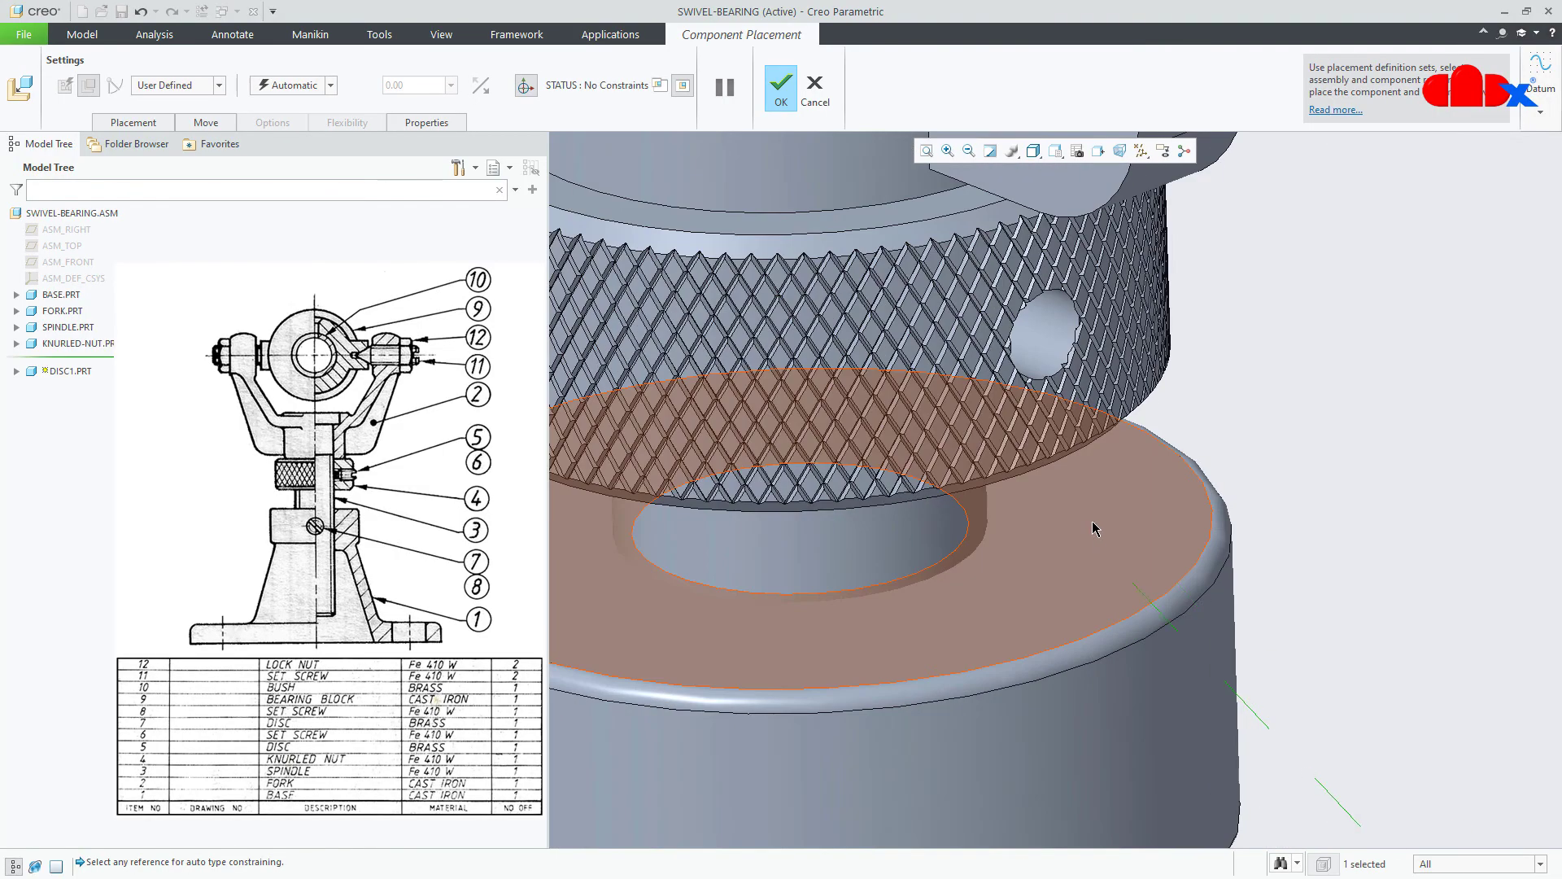
click(1055, 331)
scroll(1050, 341, up, 6)
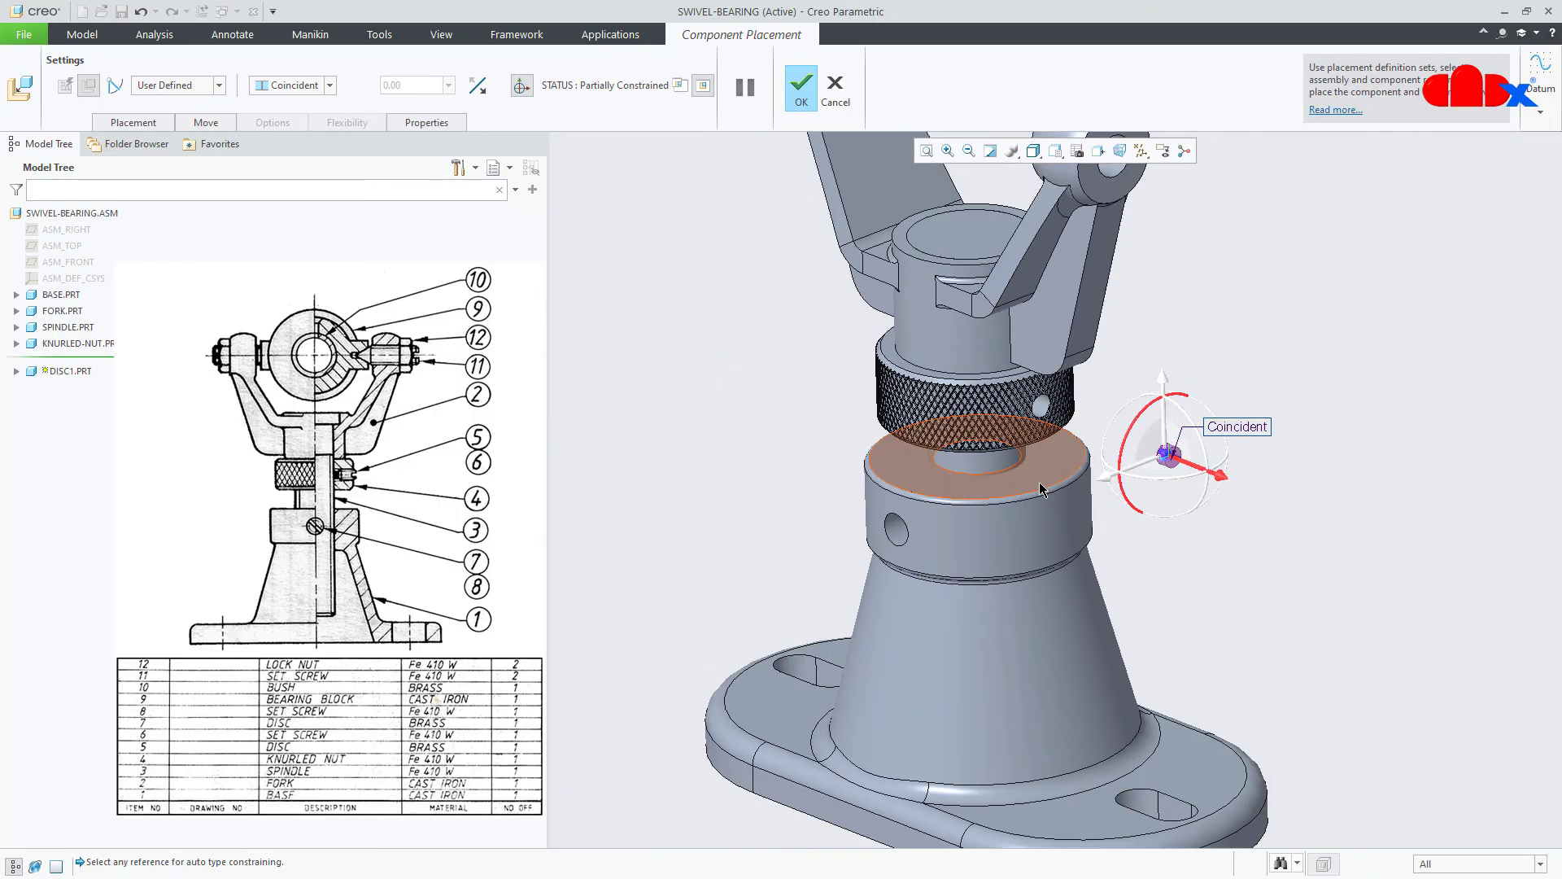
scroll(1014, 428, down, 3)
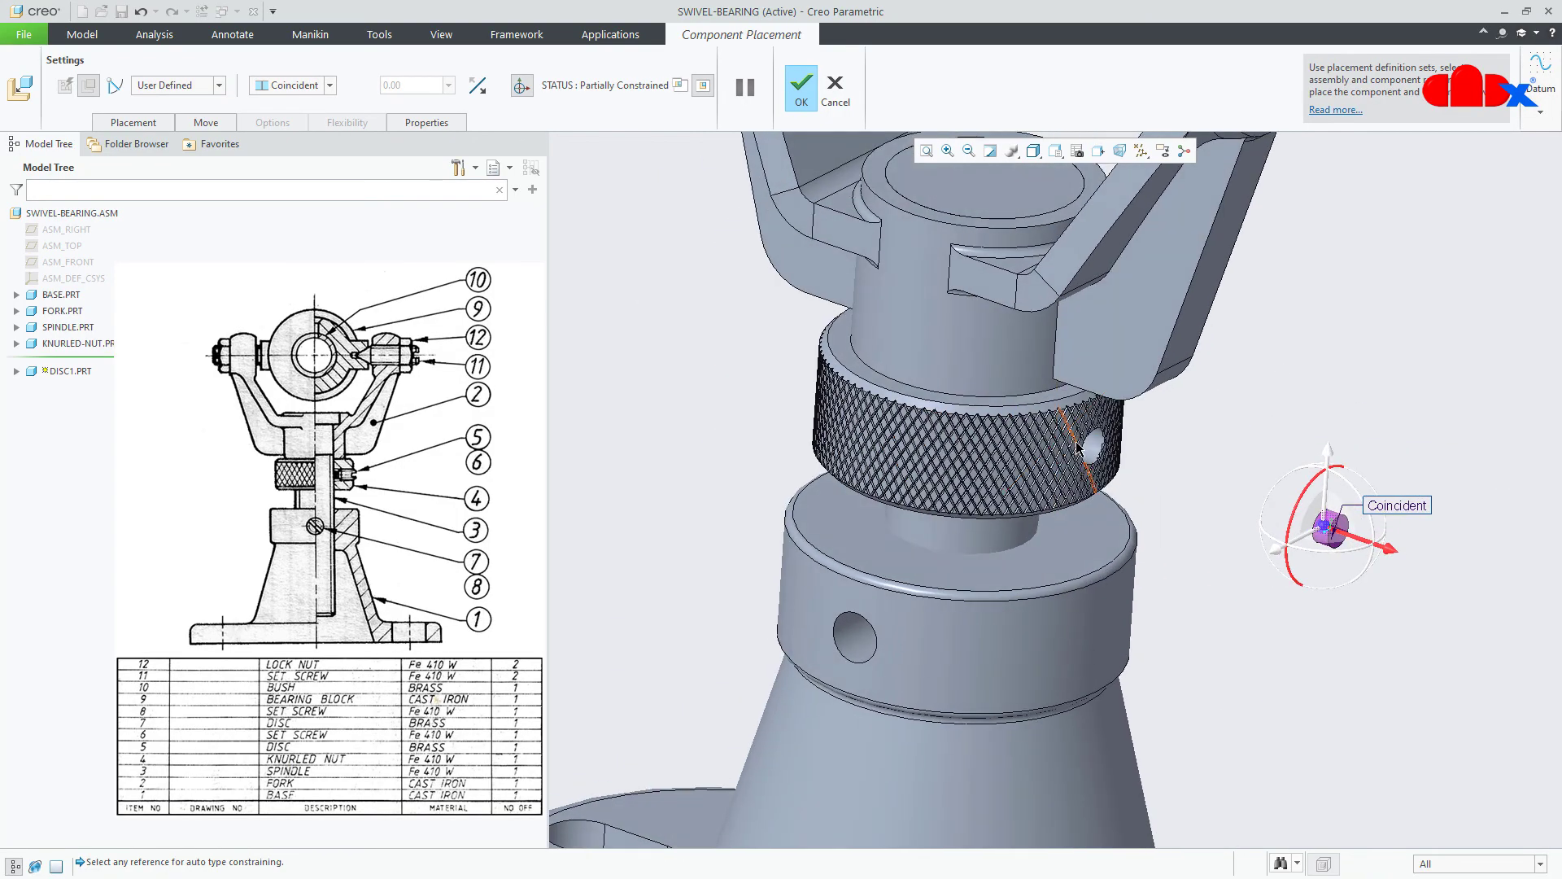
- Accept the disc's partial placement and hide BASE.PRT, FORK.PRT and SPINDLE.PRT
click(804, 89)
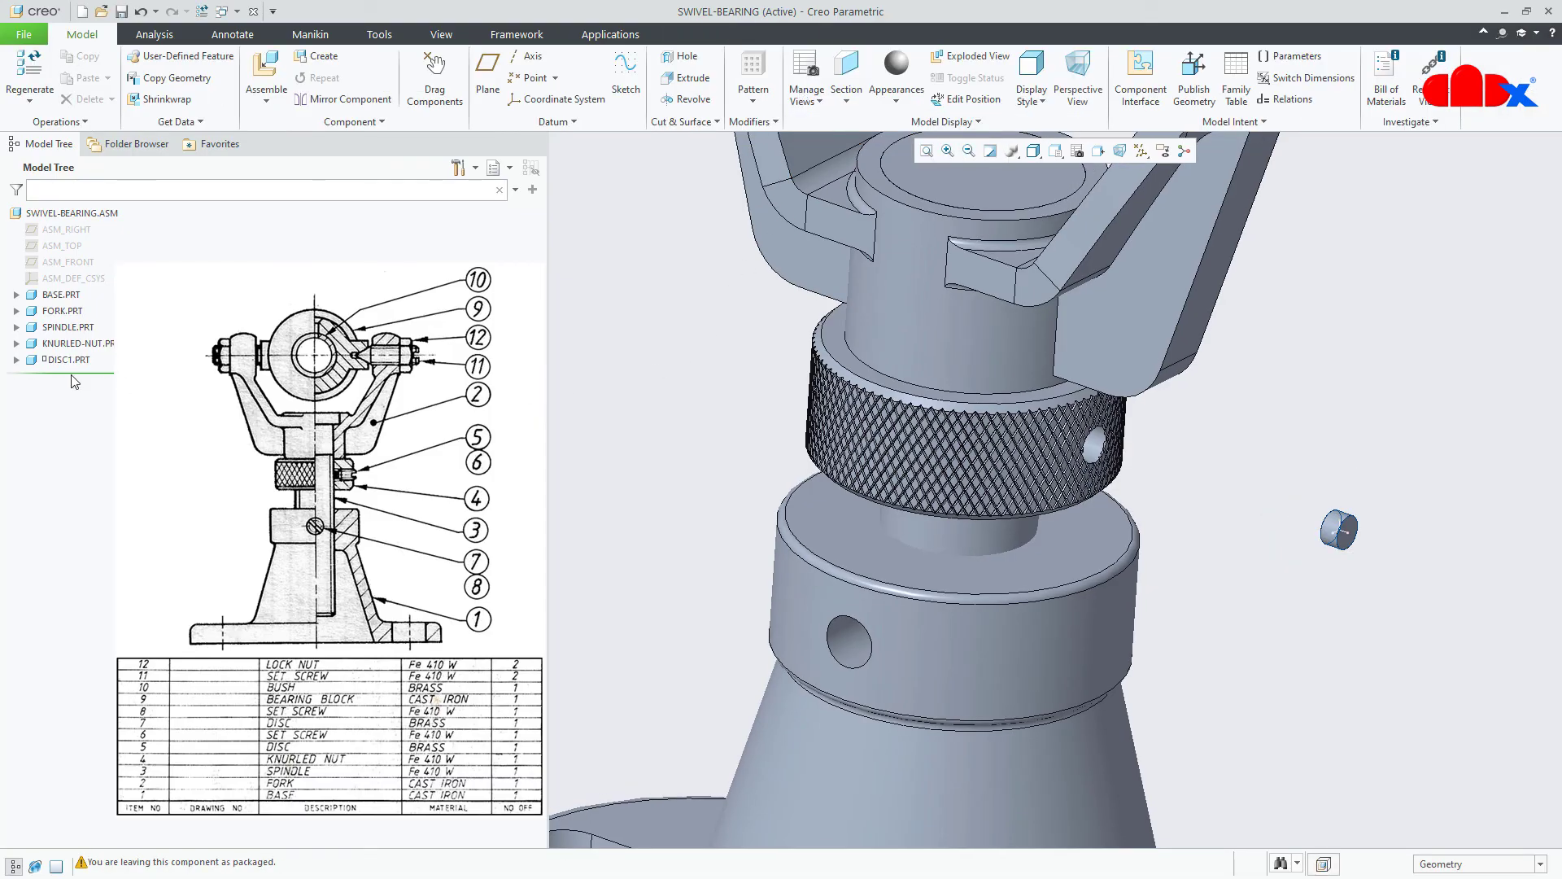
click(57, 327)
shift+click(44, 296)
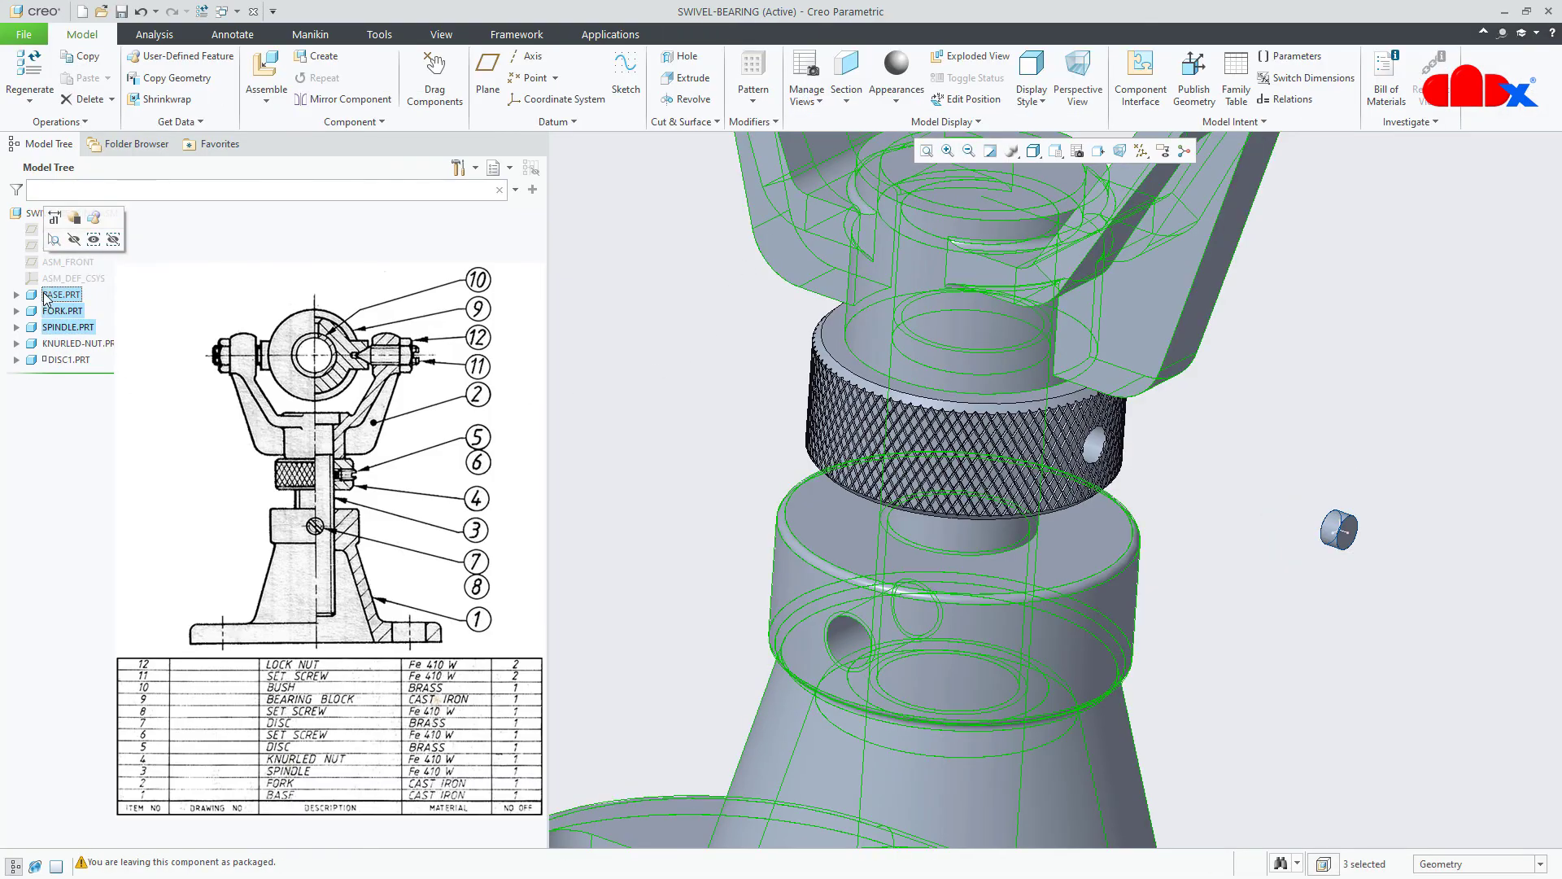
click(73, 239)
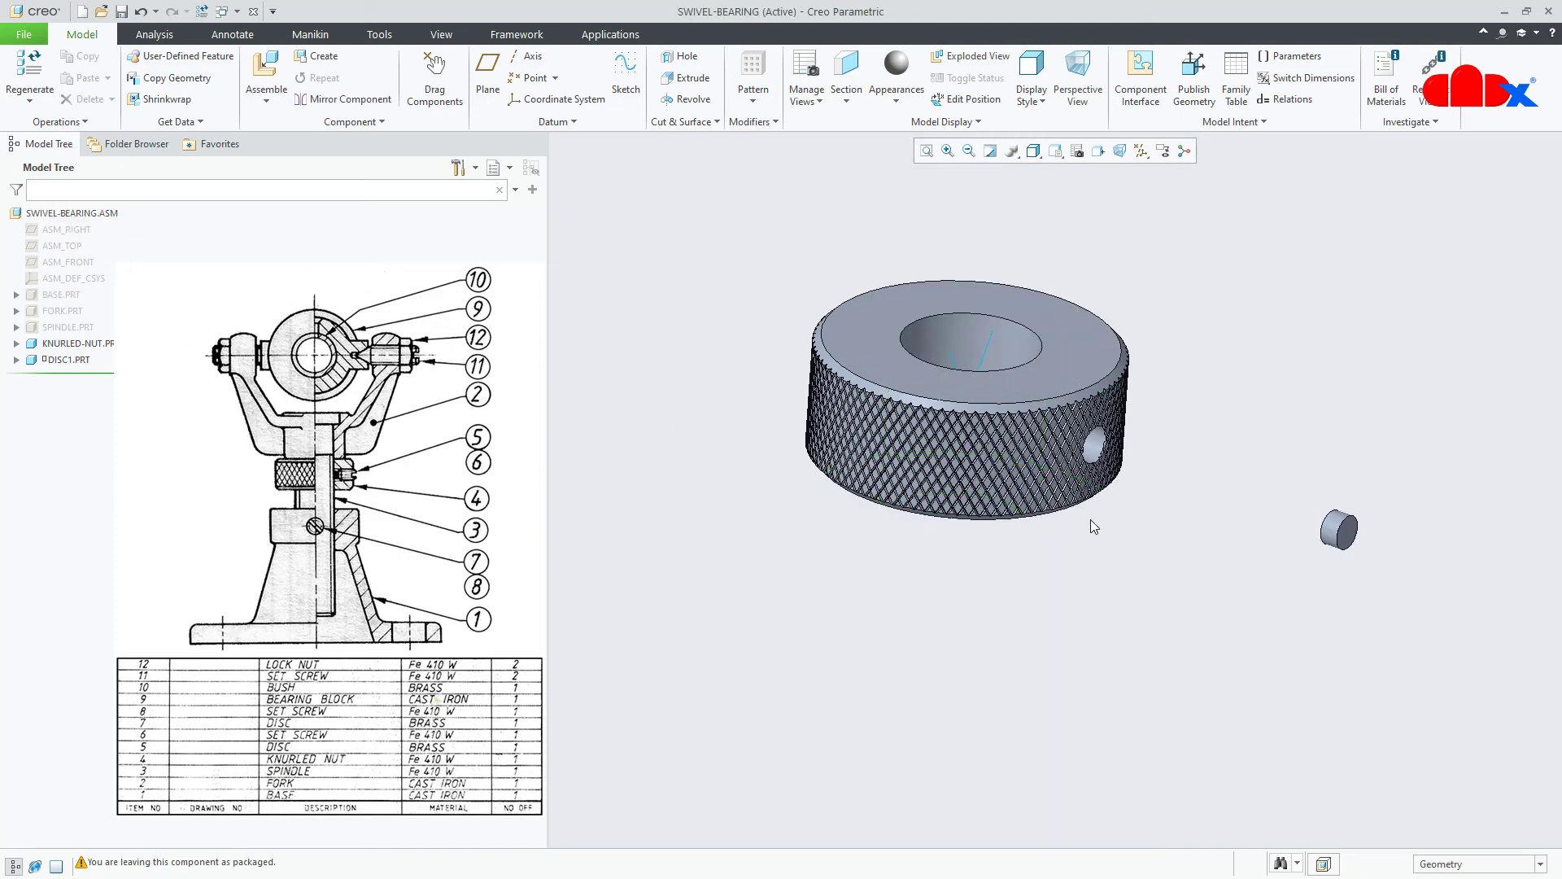
- Edit the definition of DISC1.PRT's placement and turn on the datum plane display
click(33, 362)
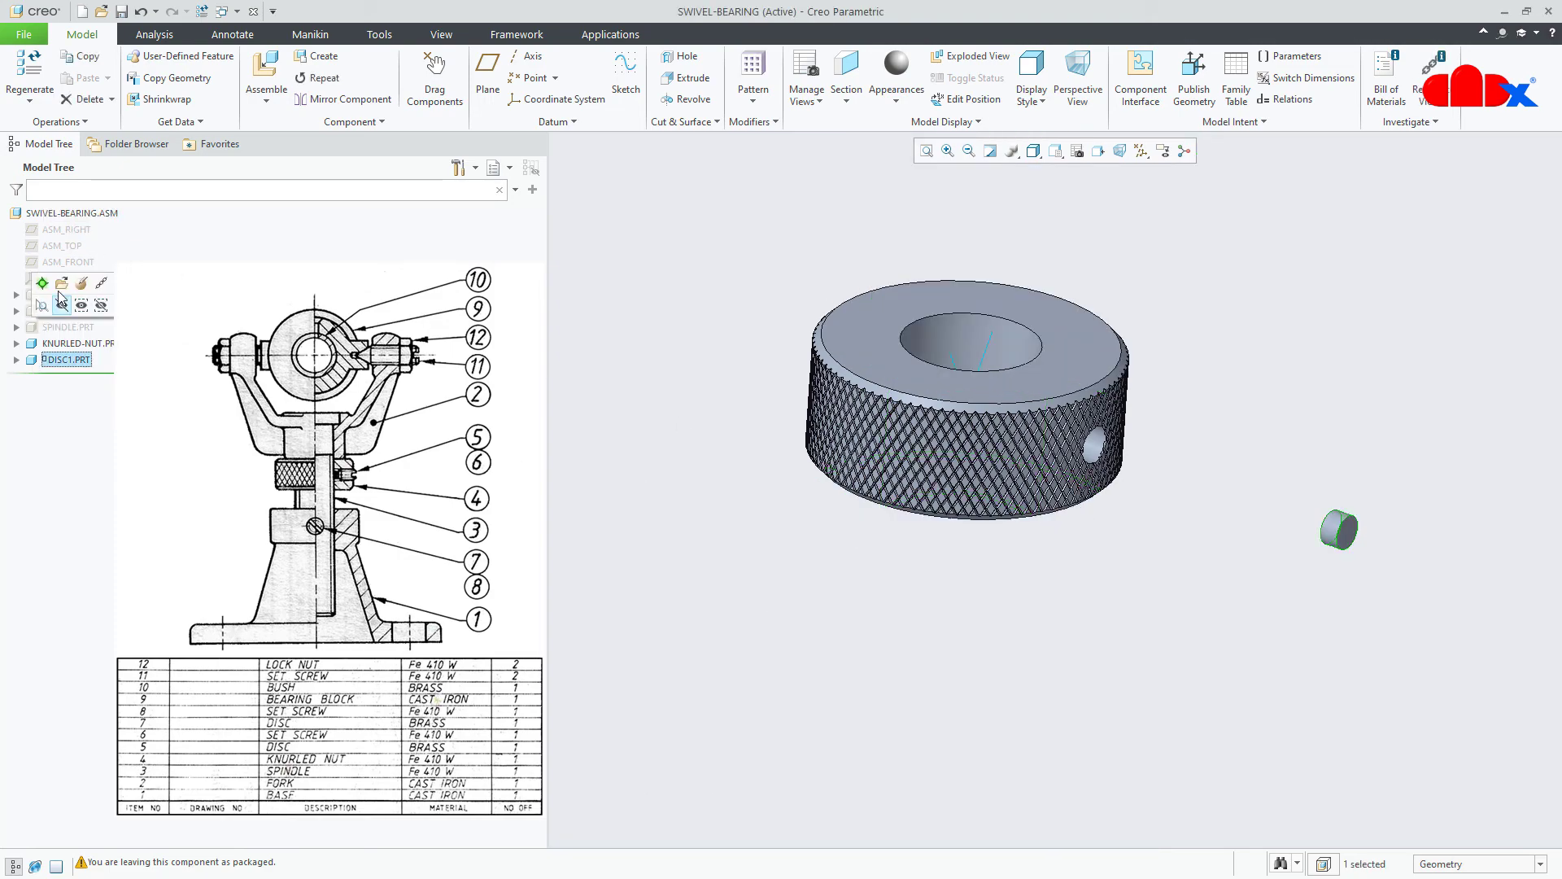
click(82, 283)
middle_drag(1150, 487, 1090, 472)
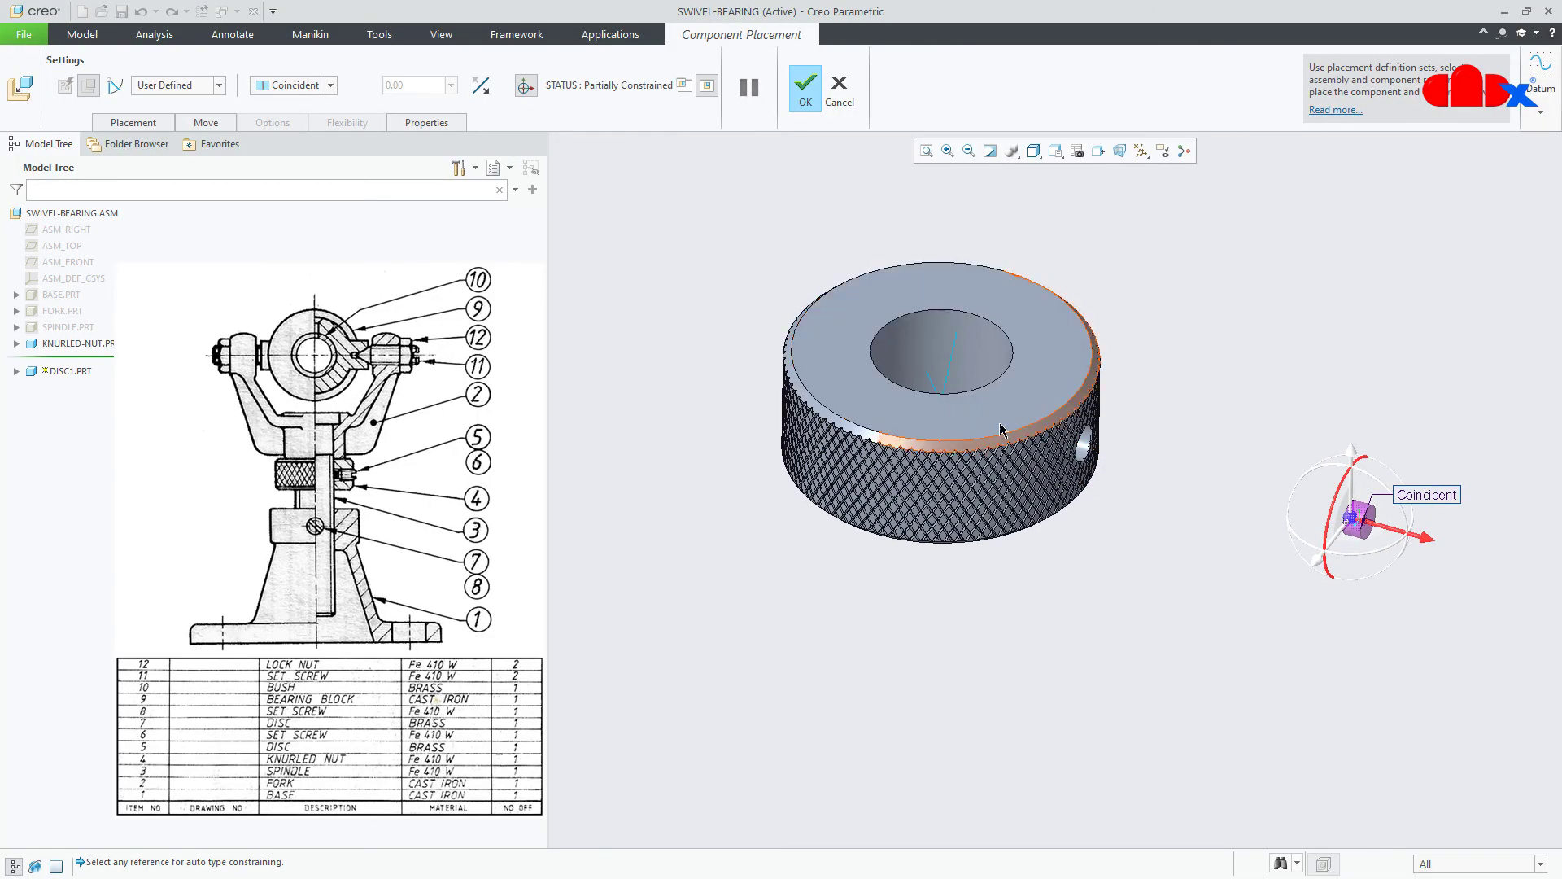
click(1141, 151)
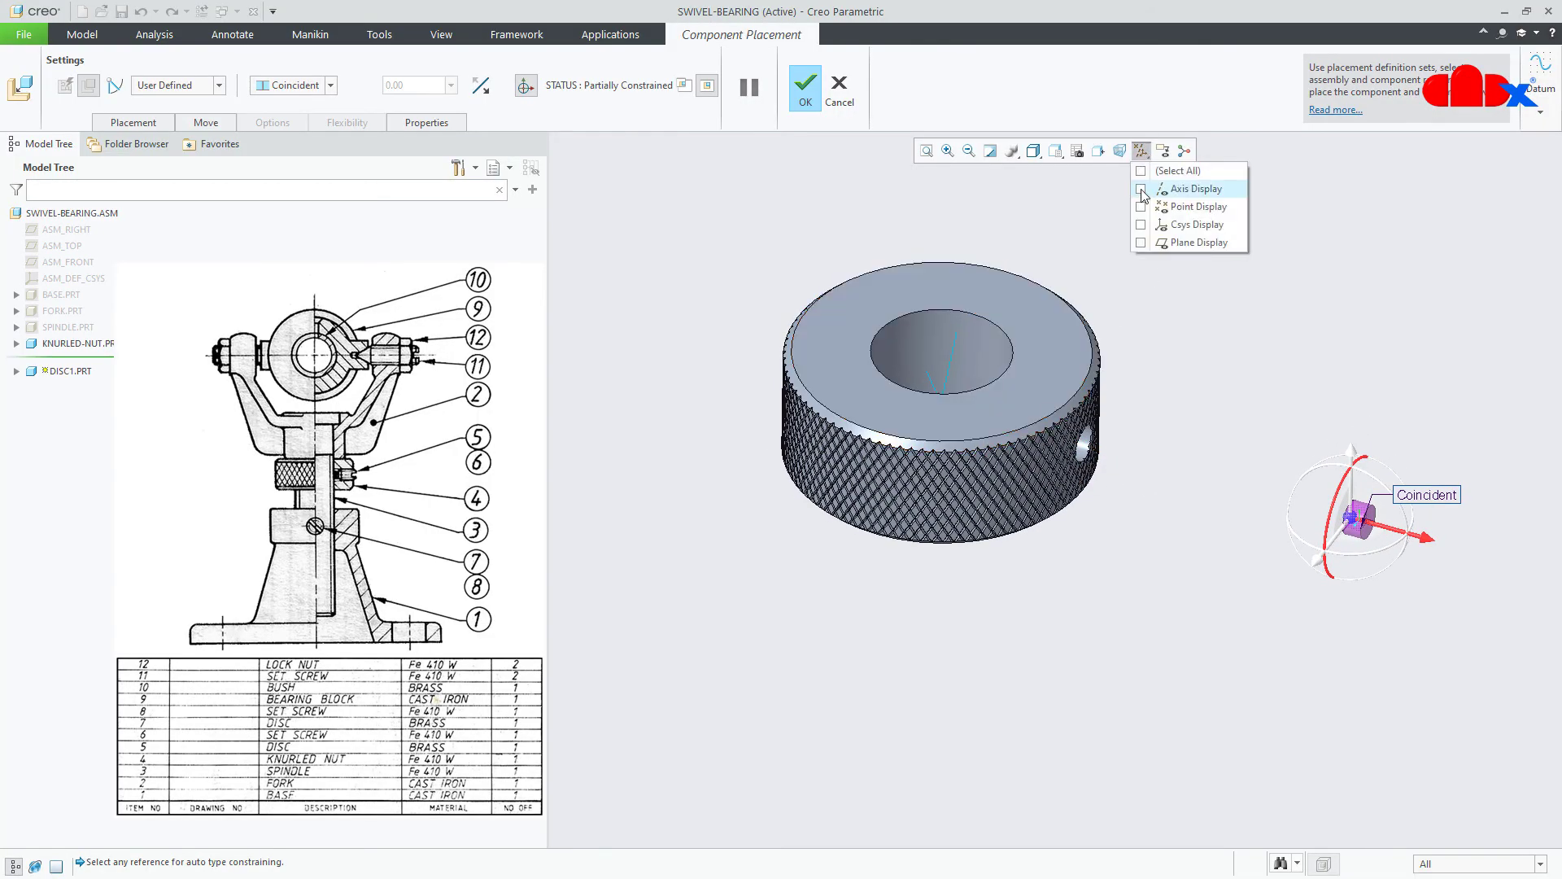
click(1145, 245)
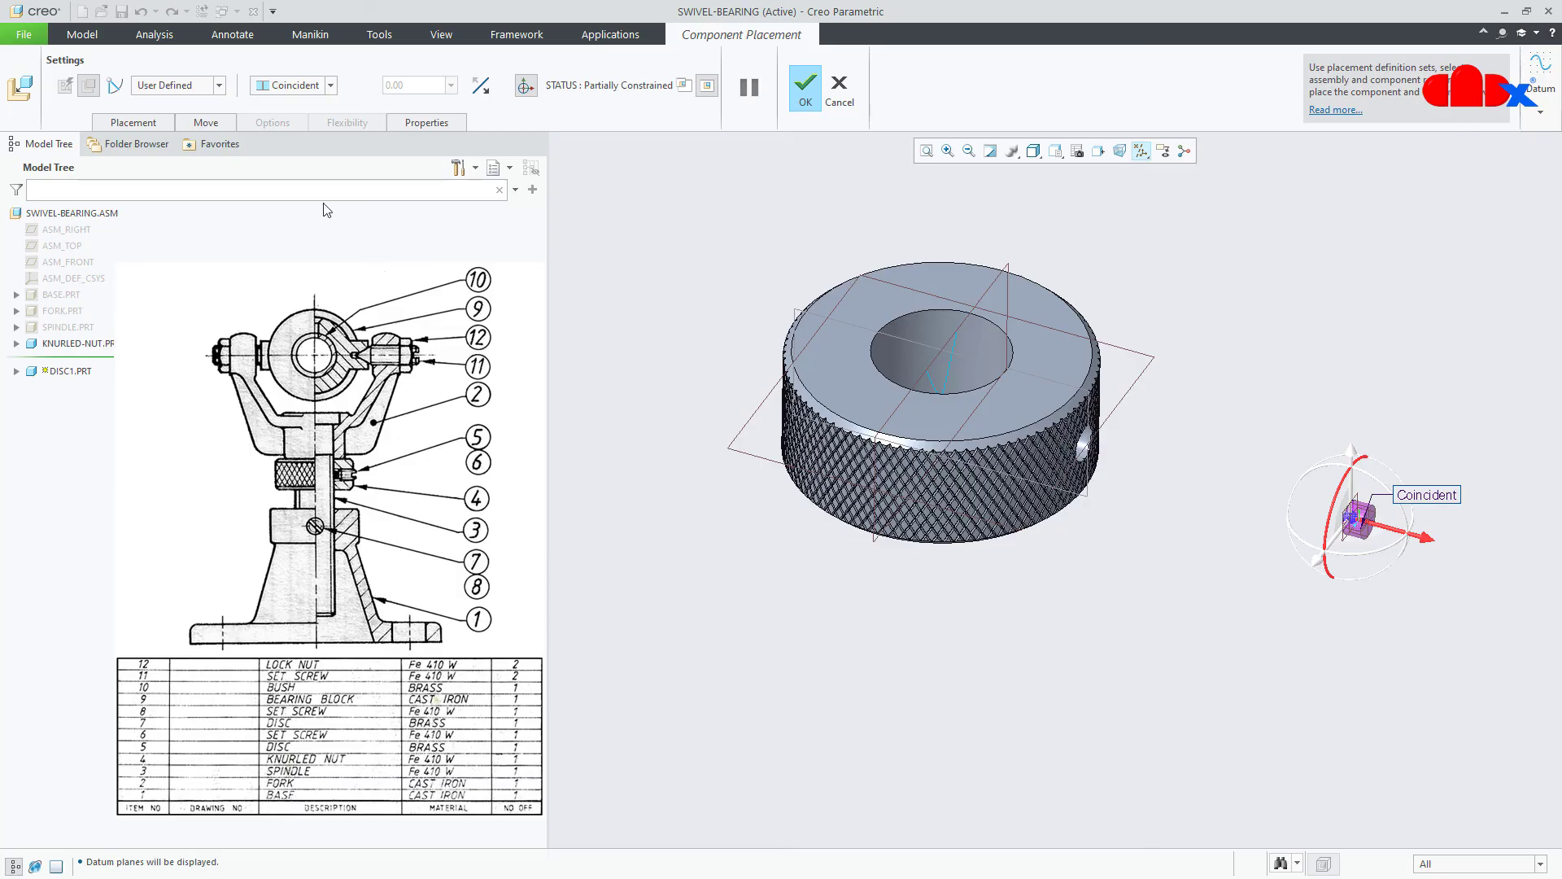
- Add a distance constraint between the disc's RIGHT datum plane and the knurled nut's FRONT datum plane
click(131, 123)
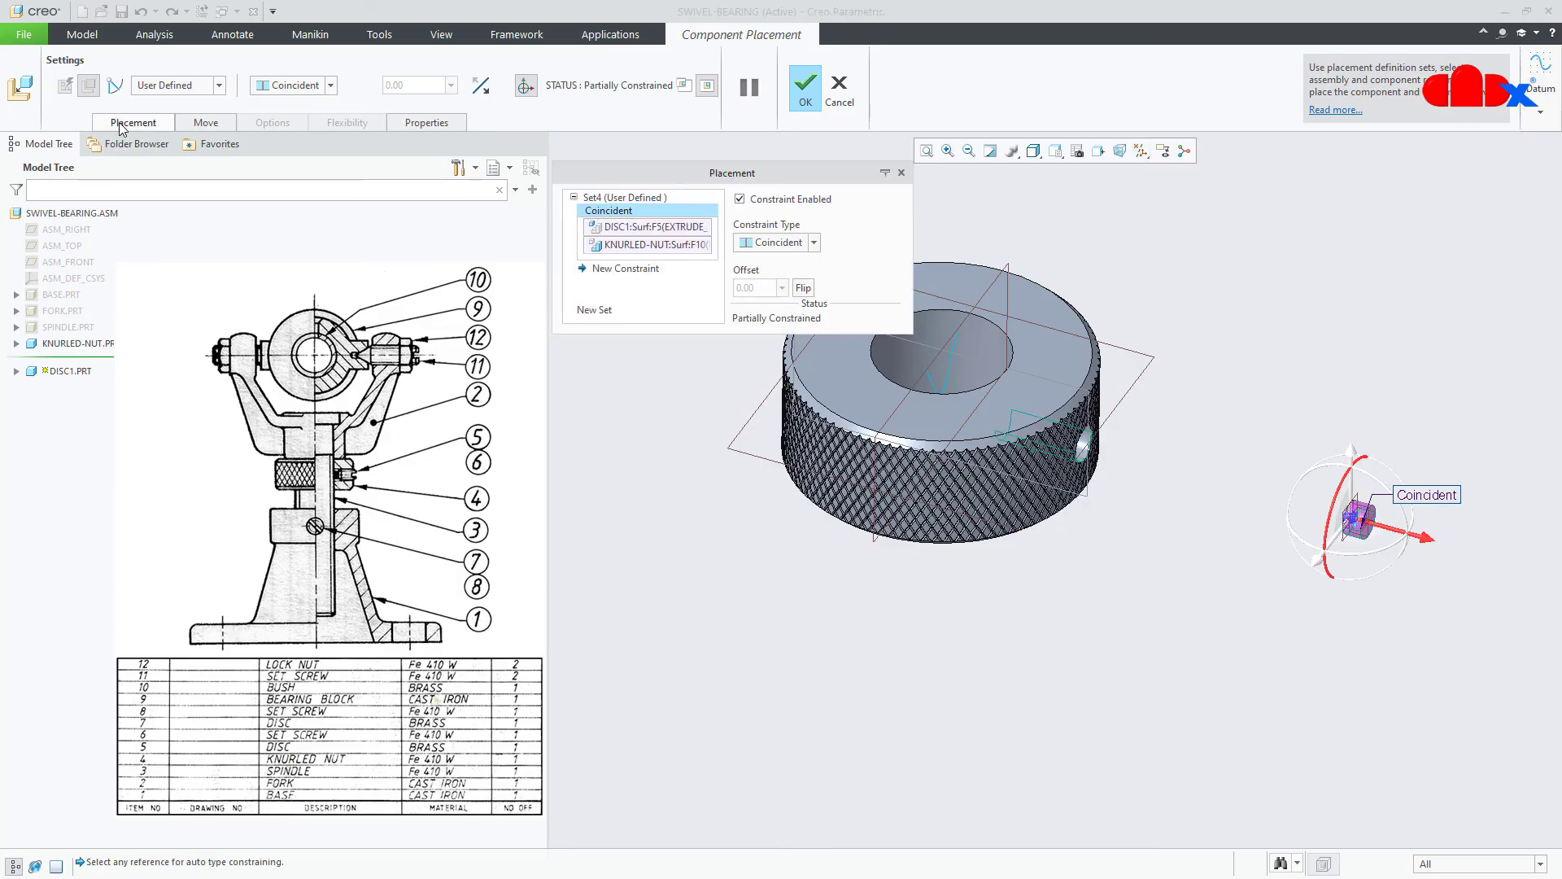
click(622, 276)
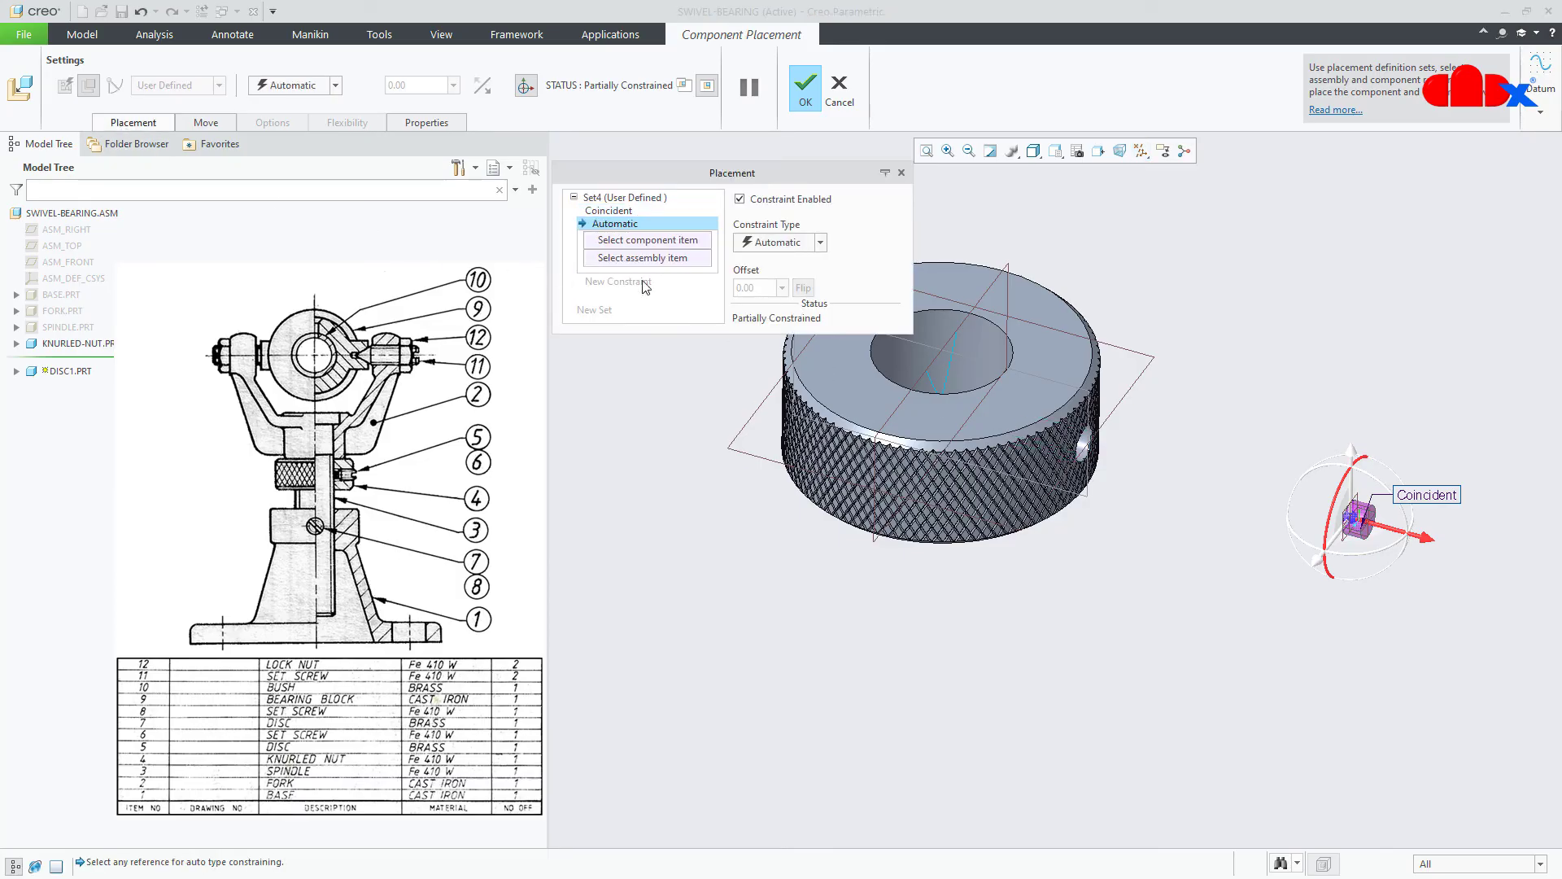
click(920, 384)
scroll(1347, 550, down, 4)
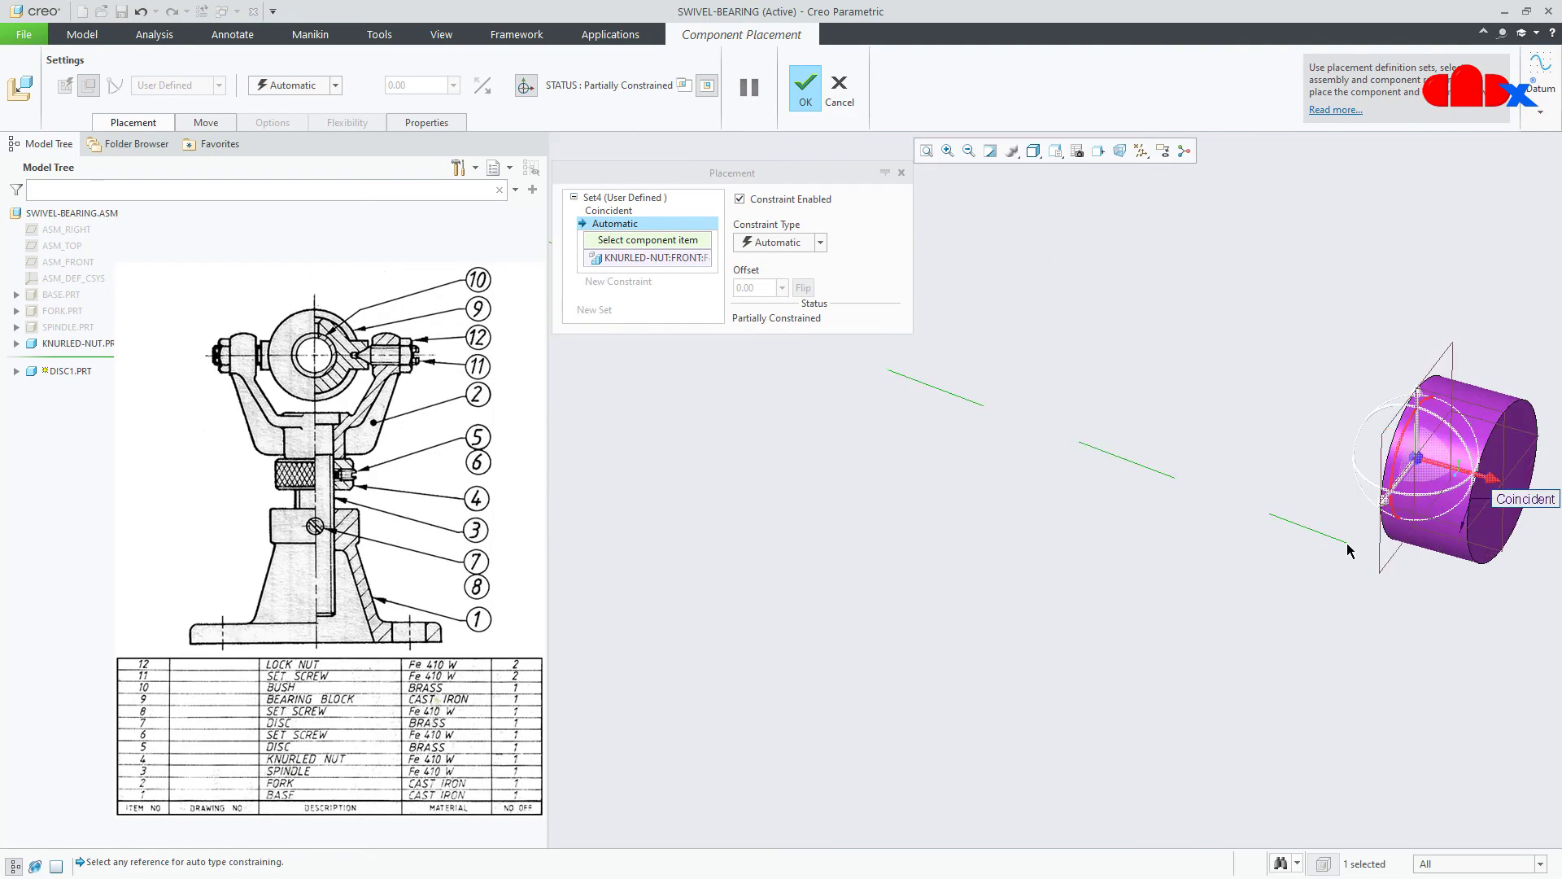
click(1378, 570)
scroll(1374, 589, up, 5)
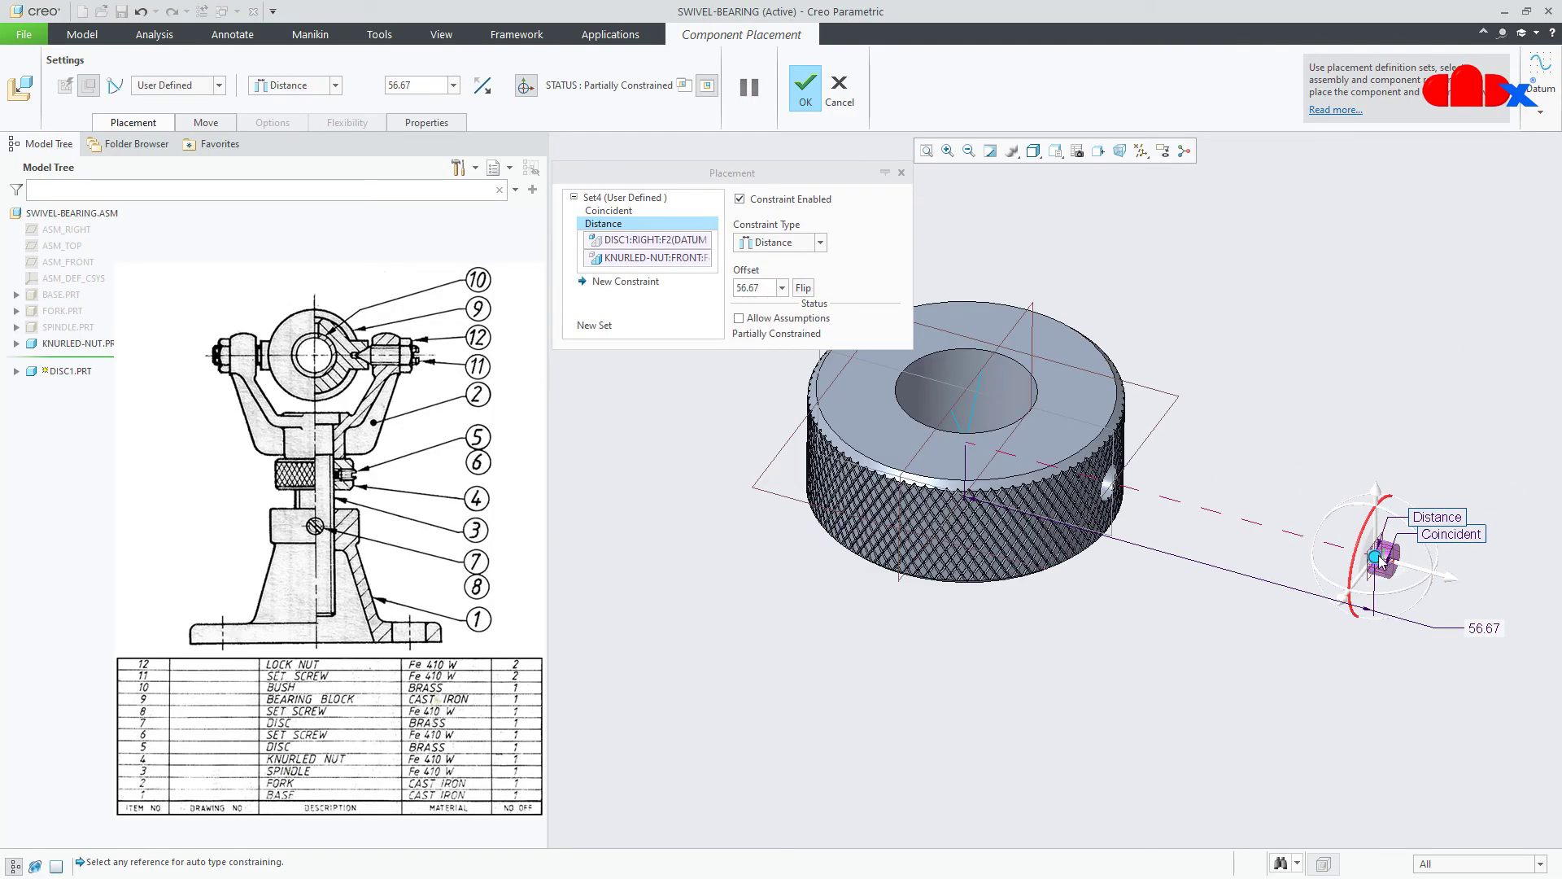
- Move the disc along its axis into the knurled nut's radial hole and set the distance offset to 10
drag(1376, 558, 1056, 470)
scroll(1032, 486, down, 3)
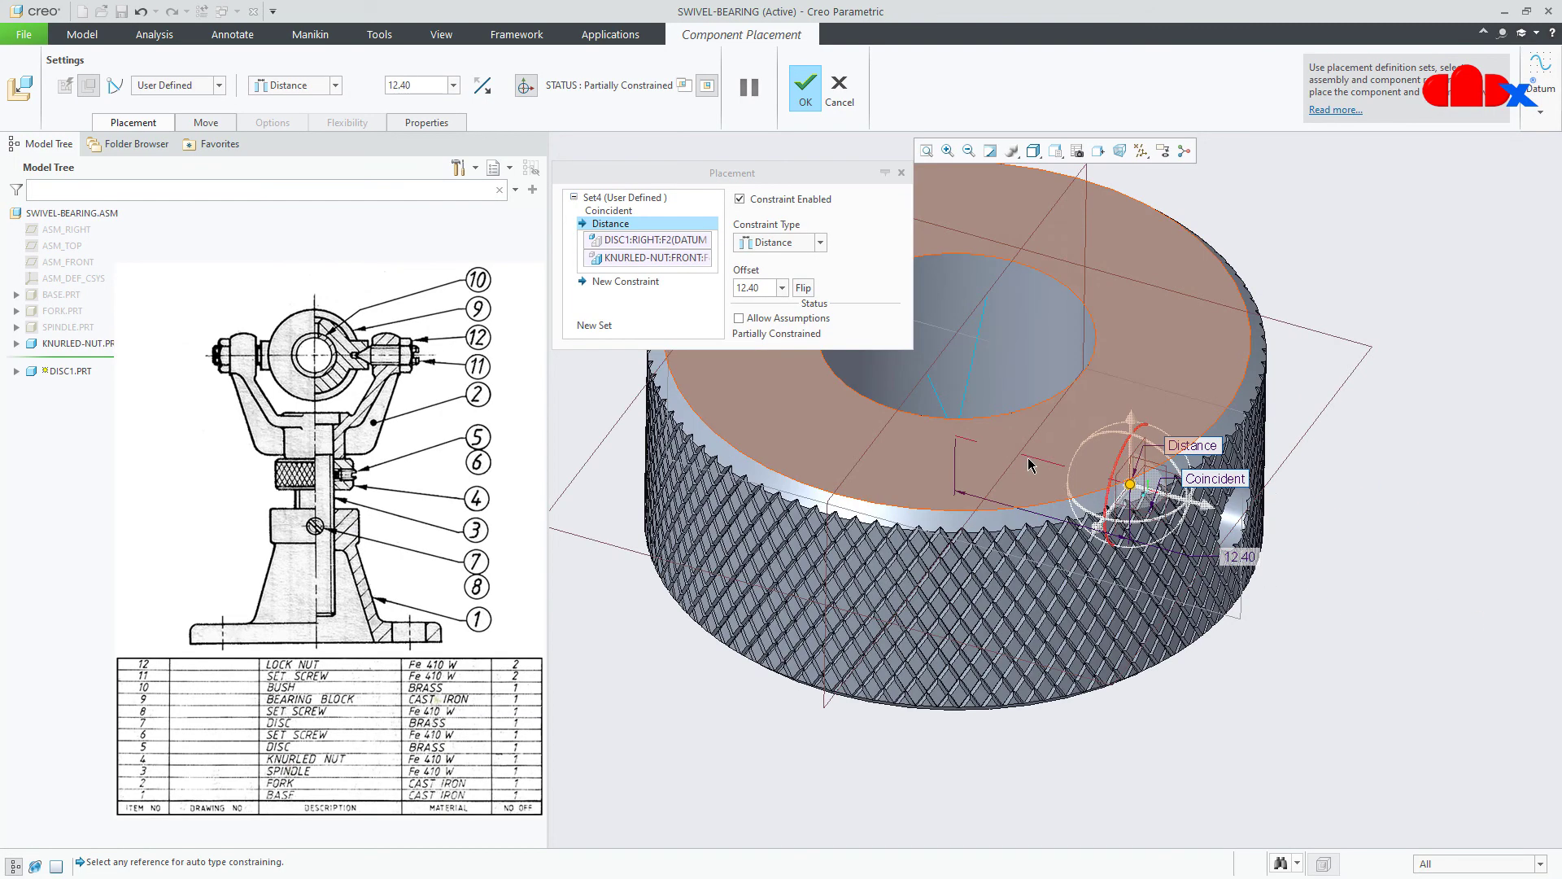
middle_drag(1032, 486, 1066, 527)
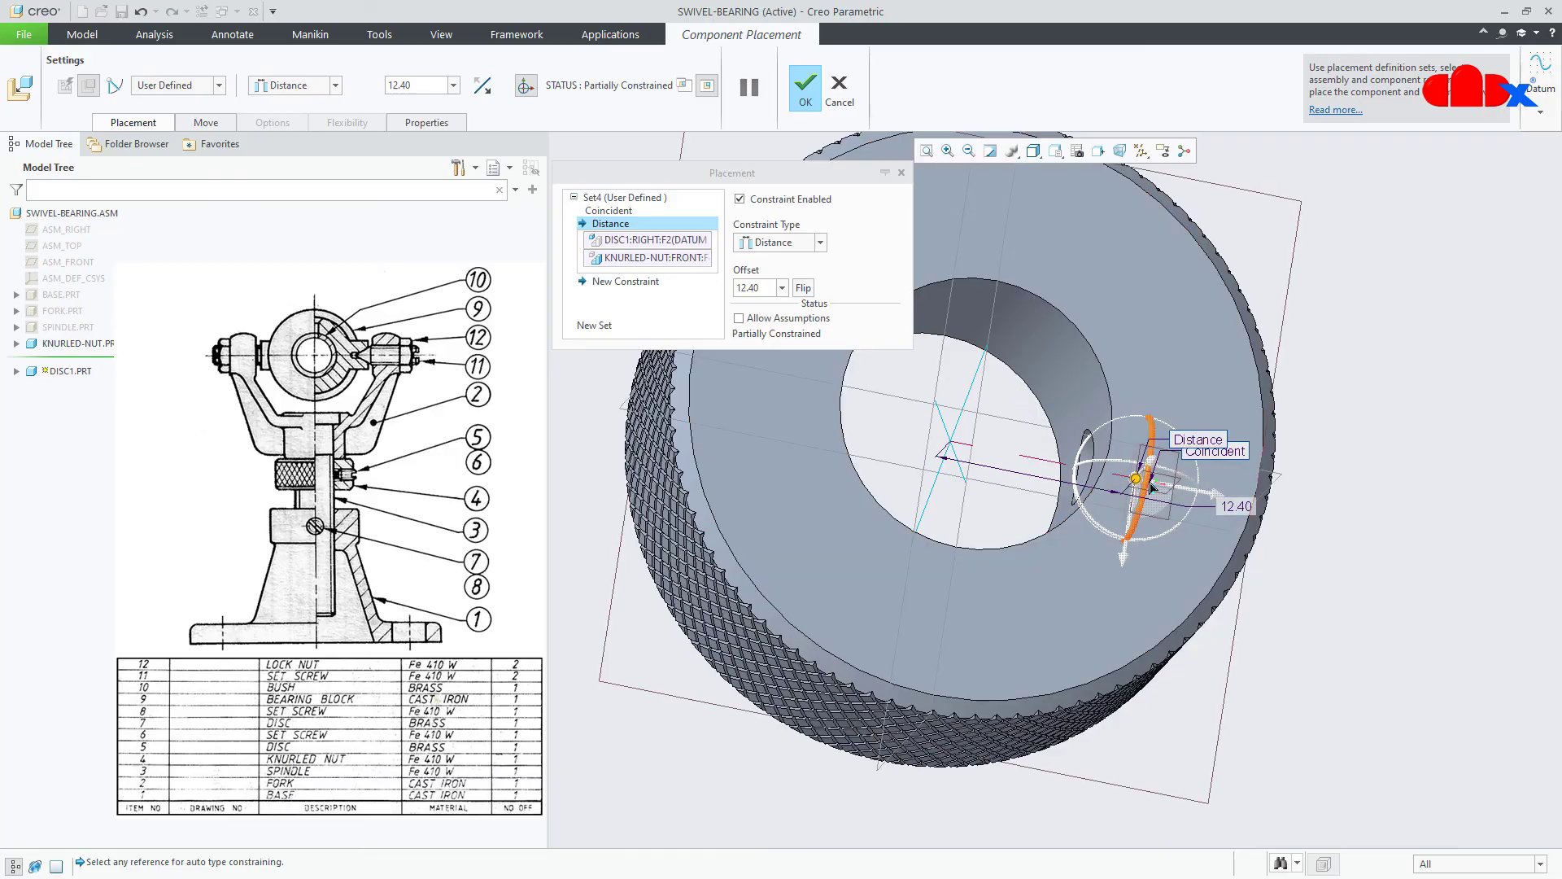
drag(1139, 483, 1088, 480)
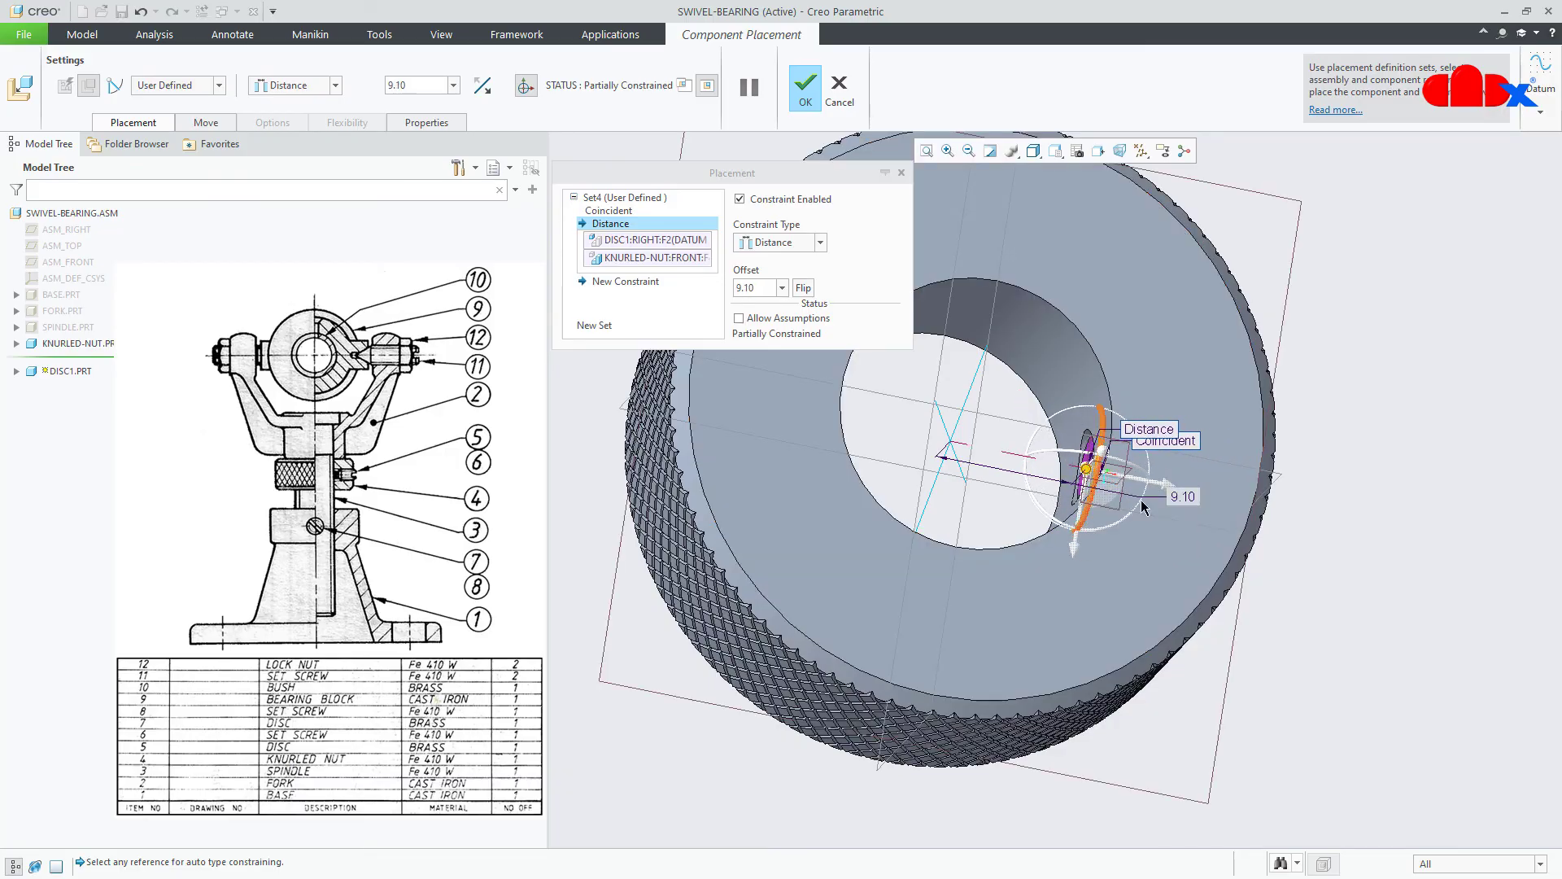
double_click(1184, 494)
text(40)
key(Return)
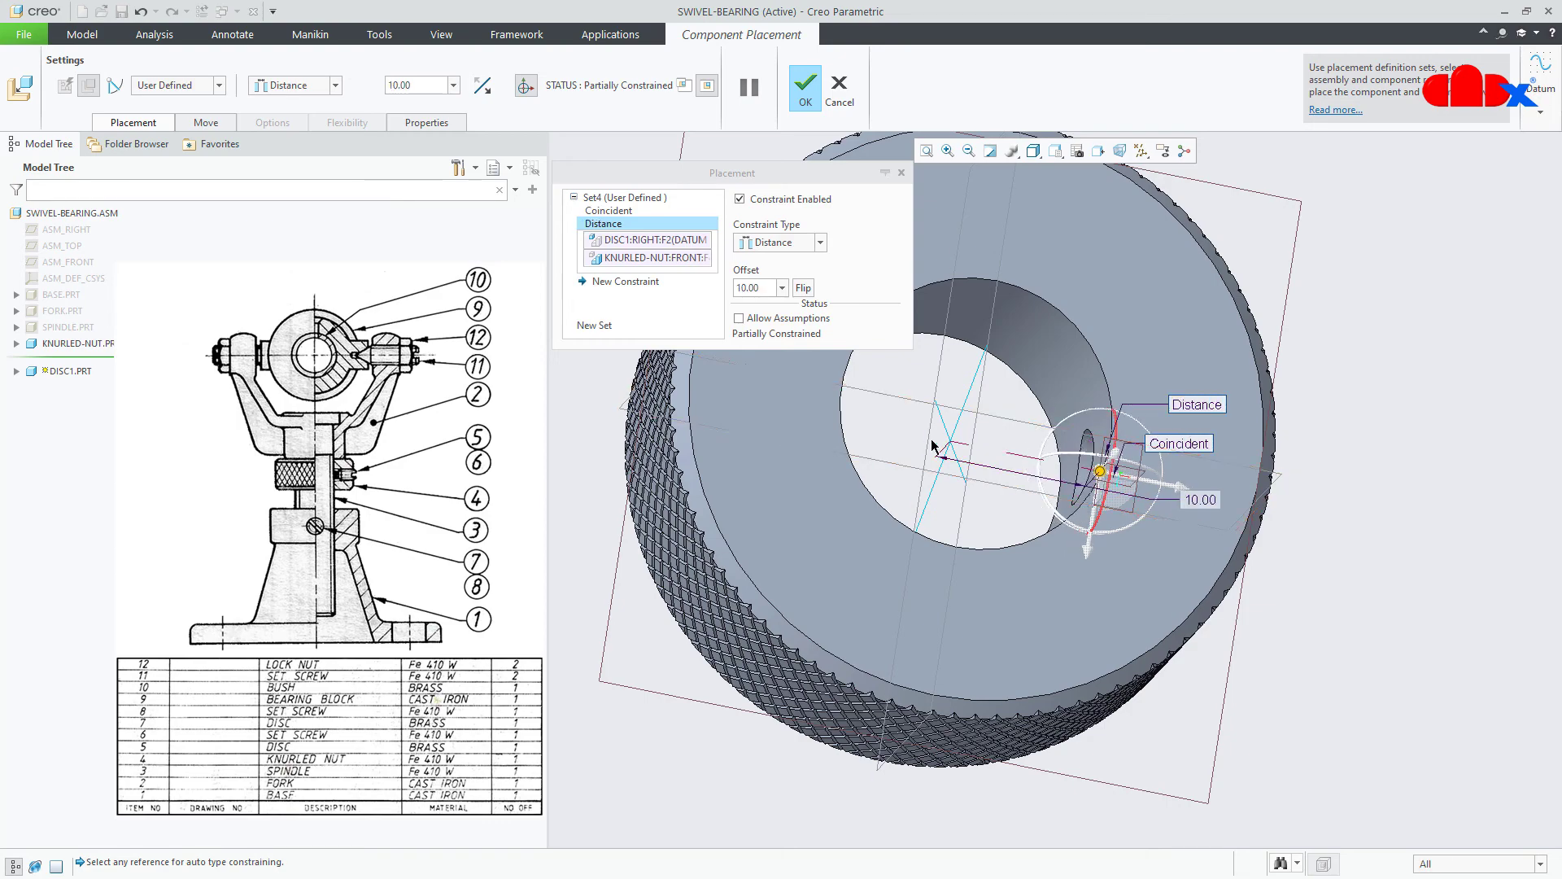
- Allow assumptions for the disc's remaining freedom and accept its placement
click(739, 318)
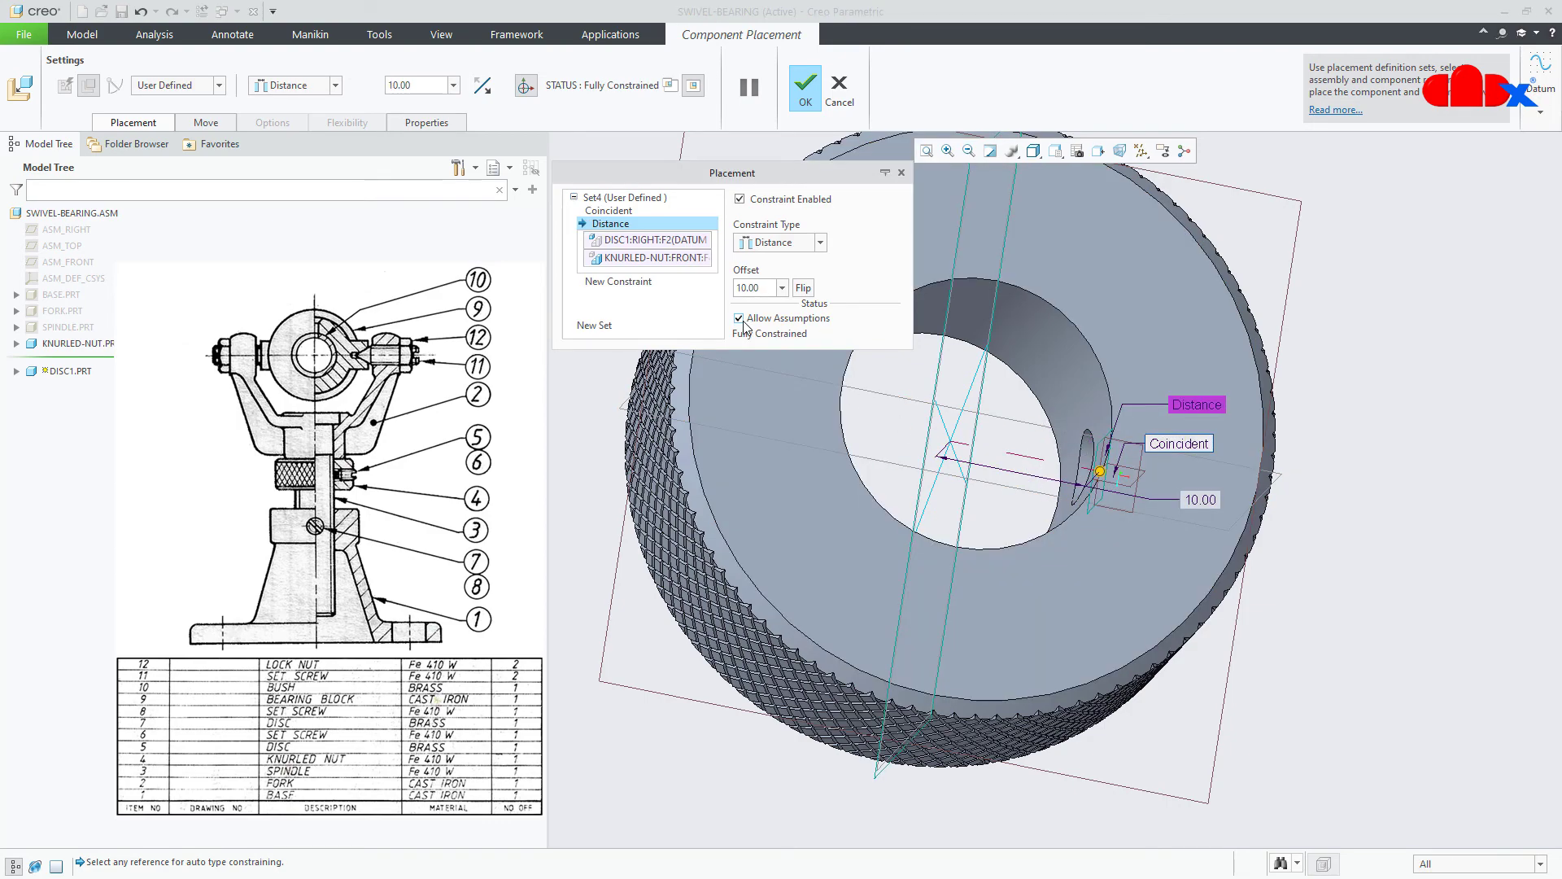
middle_drag(1025, 391, 1124, 439)
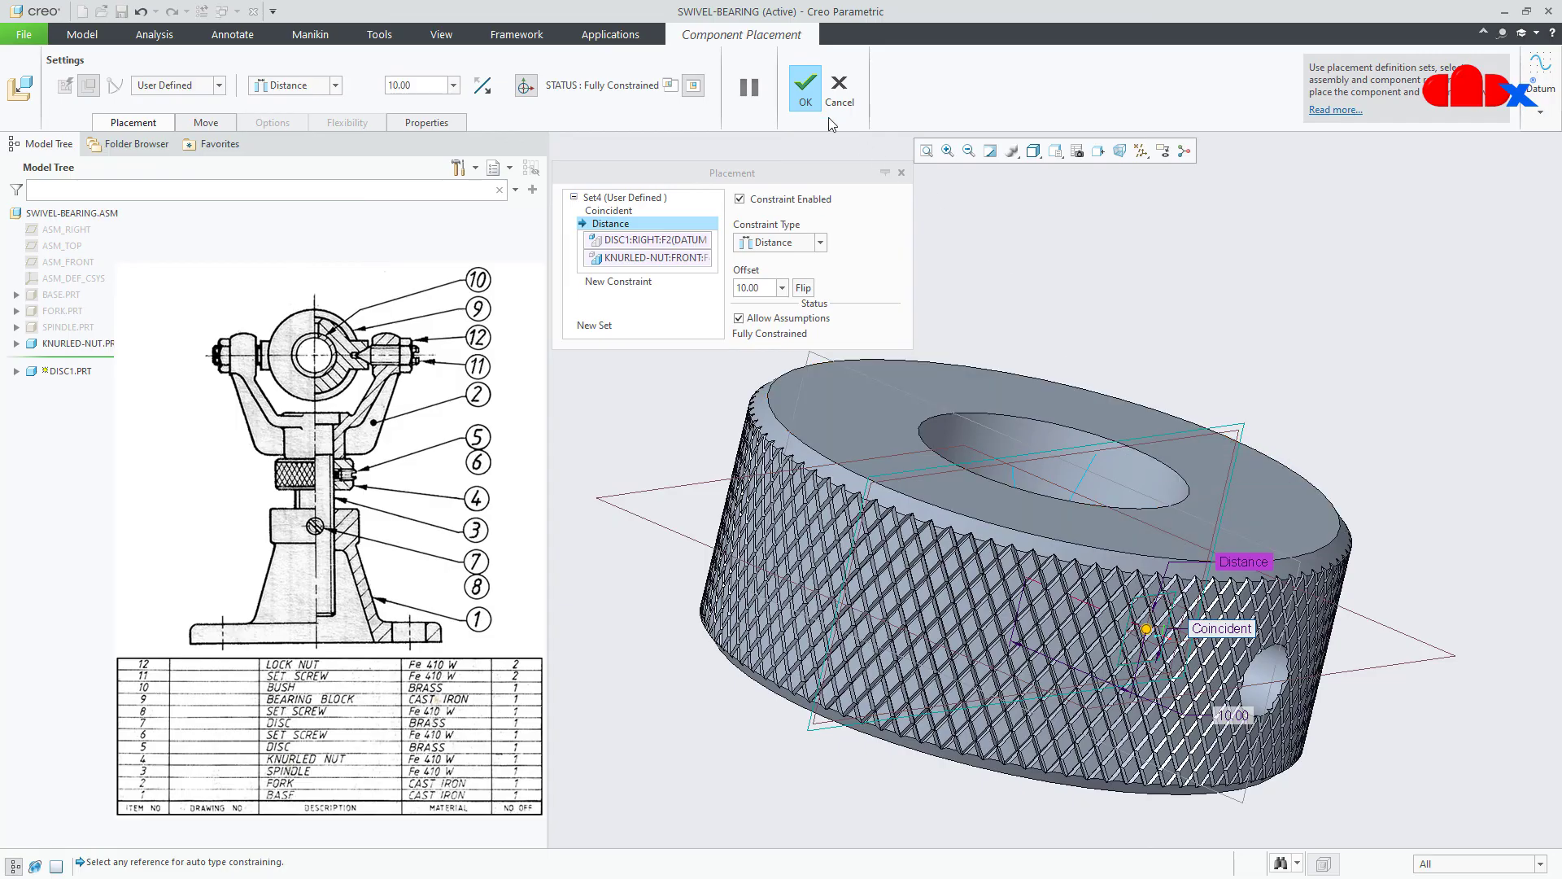
click(802, 91)
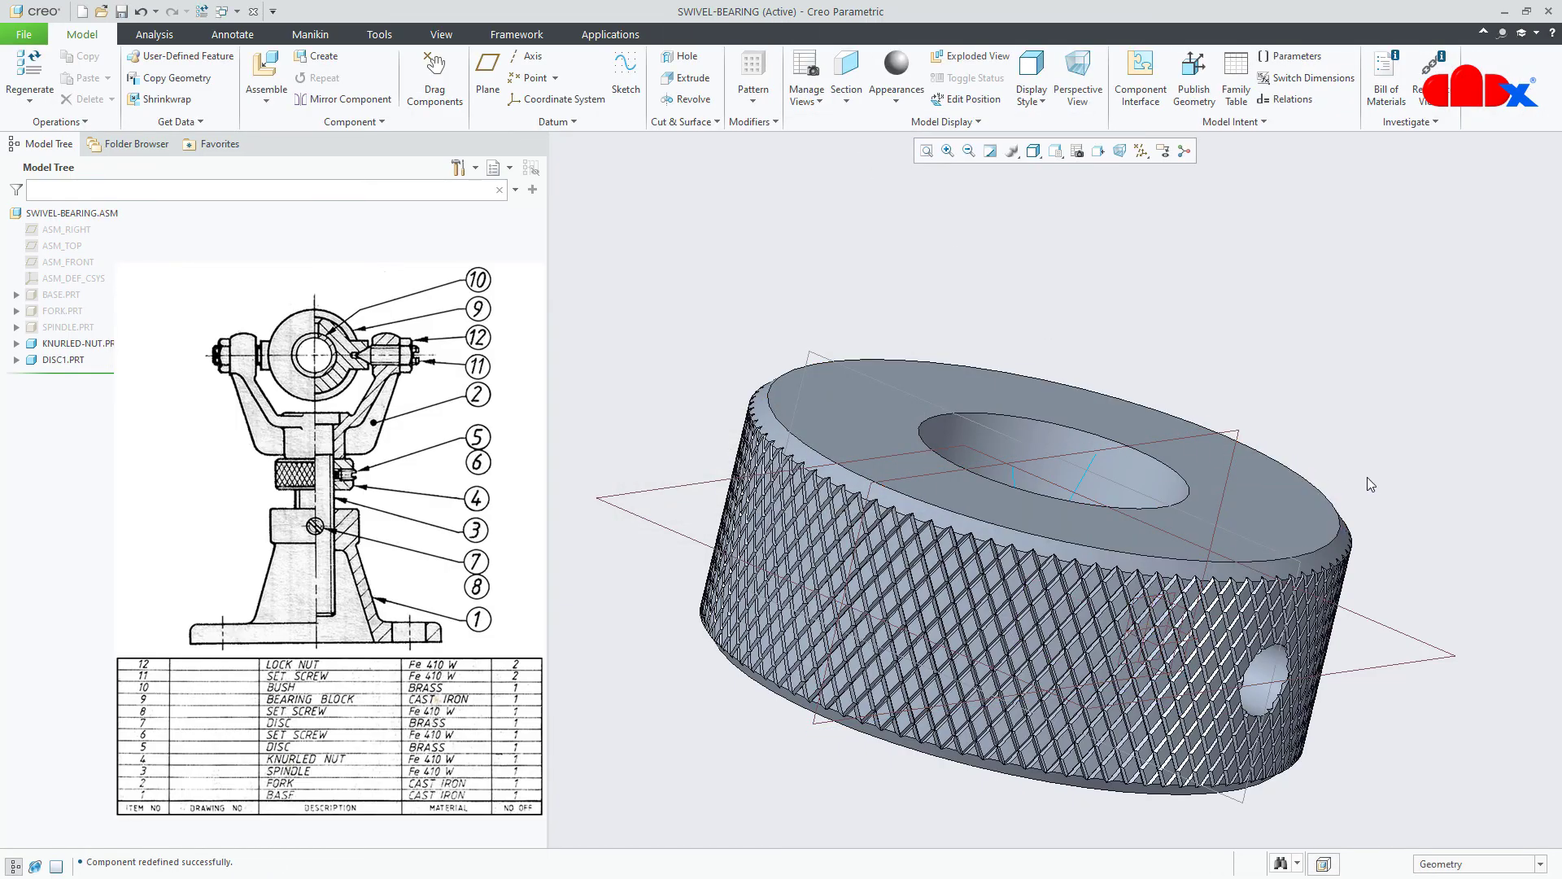
- Turn off the datum plane display in the default view and show BASE.PRT, FORK.PRT and SPINDLE.PRT again
key(ctrl+d)
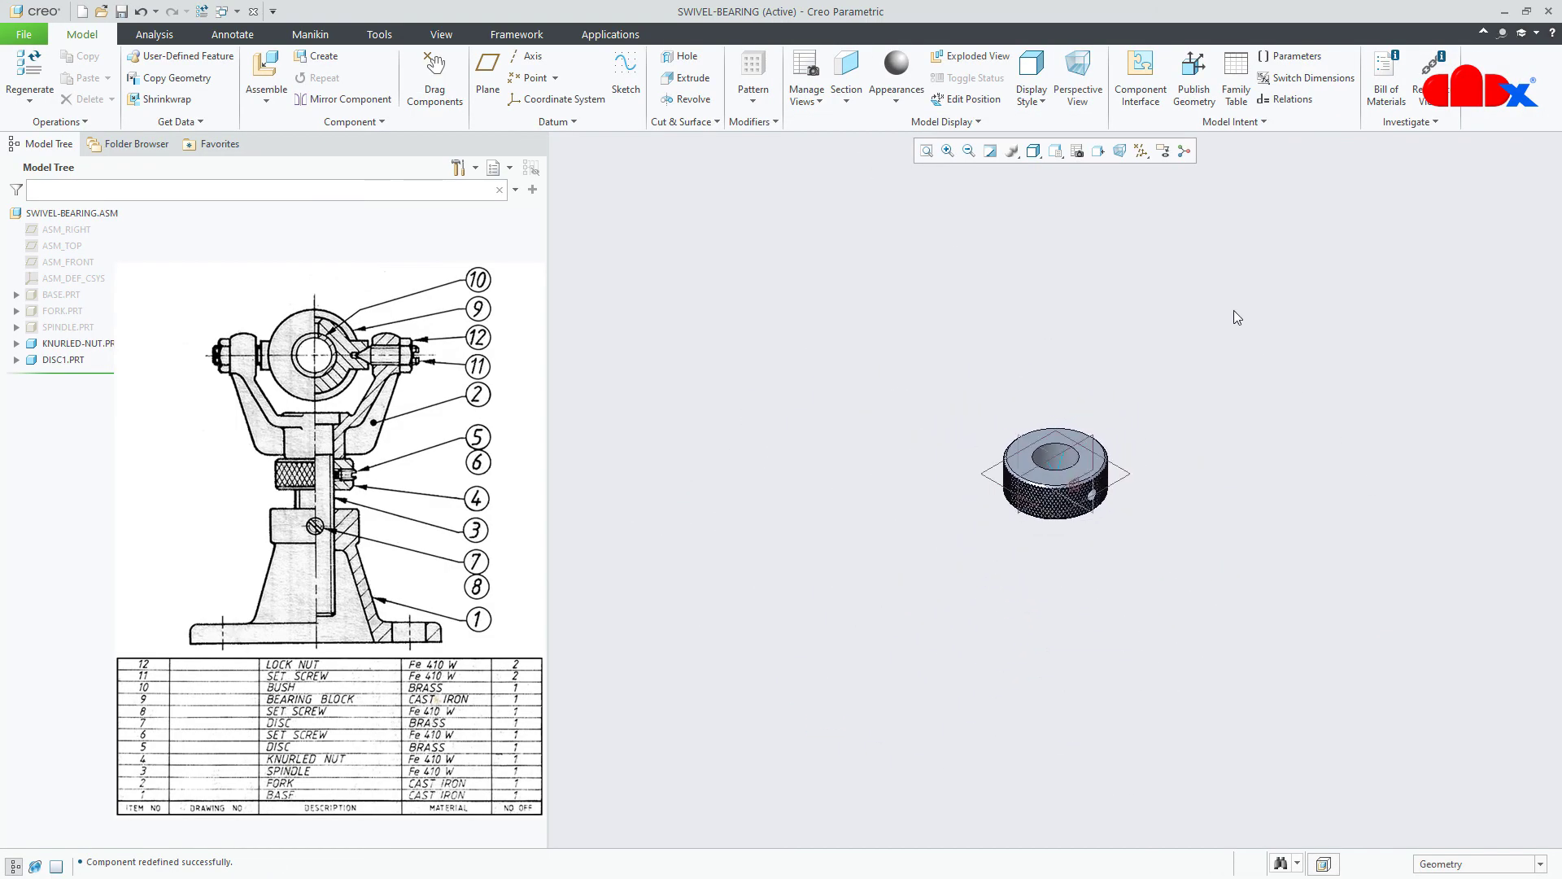
click(1141, 152)
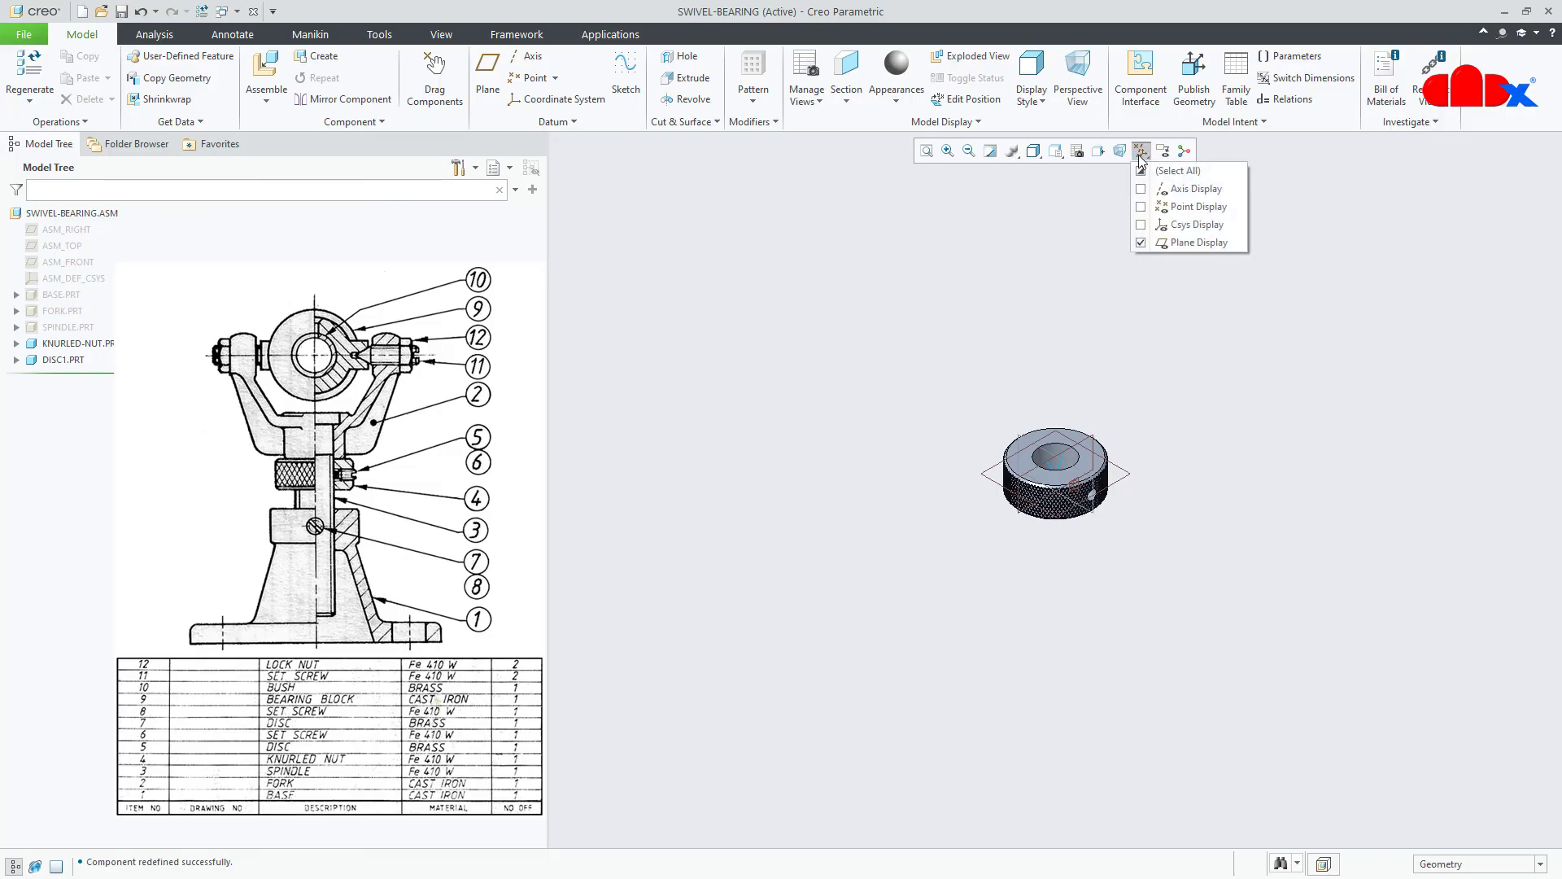
click(1140, 244)
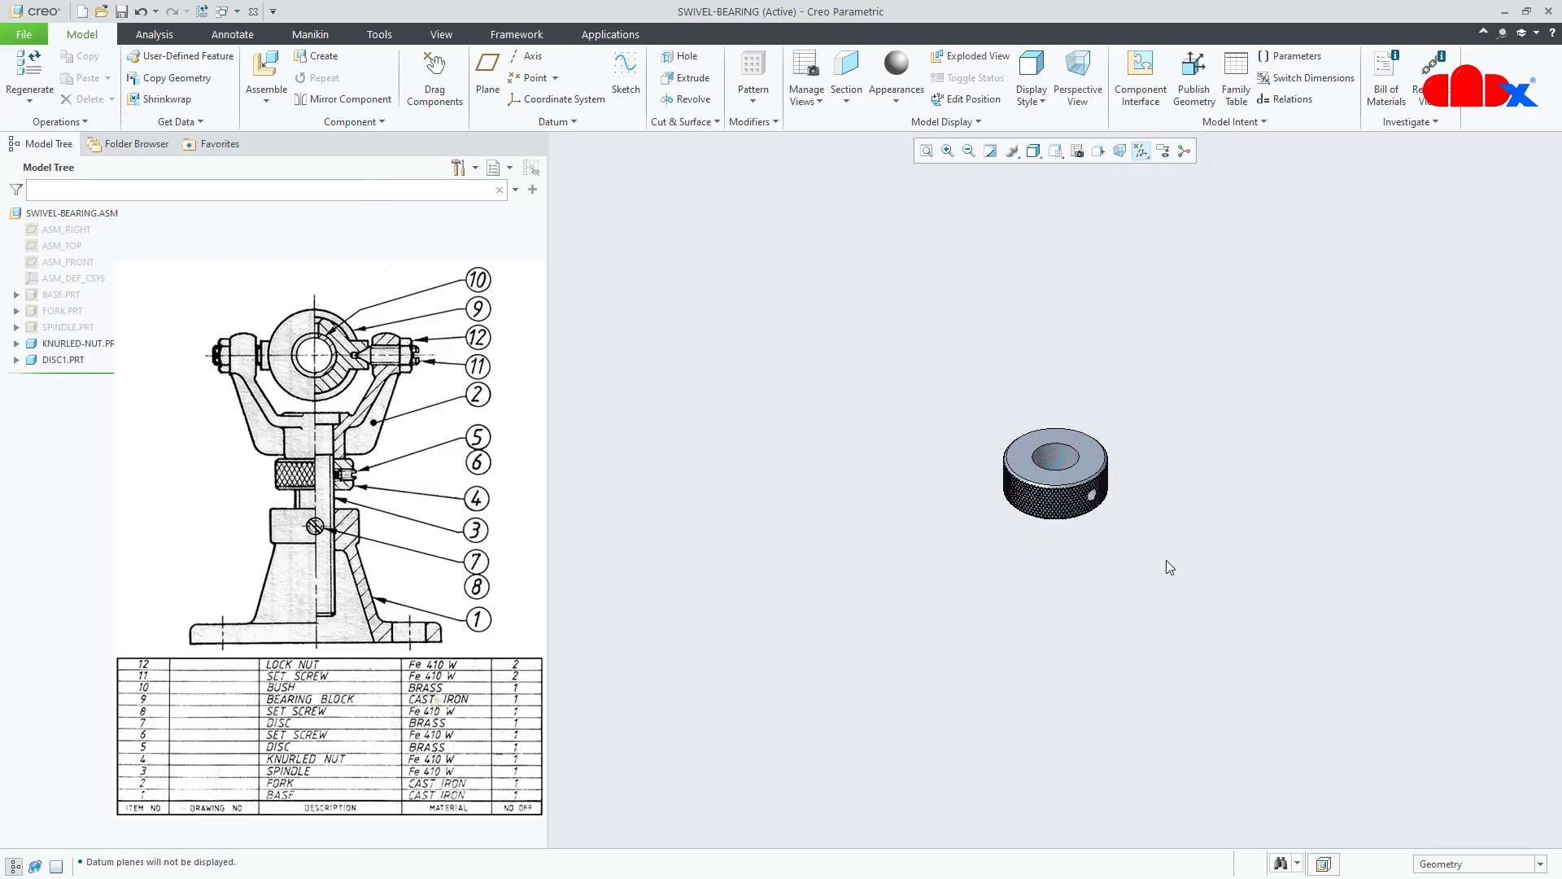
click(68, 326)
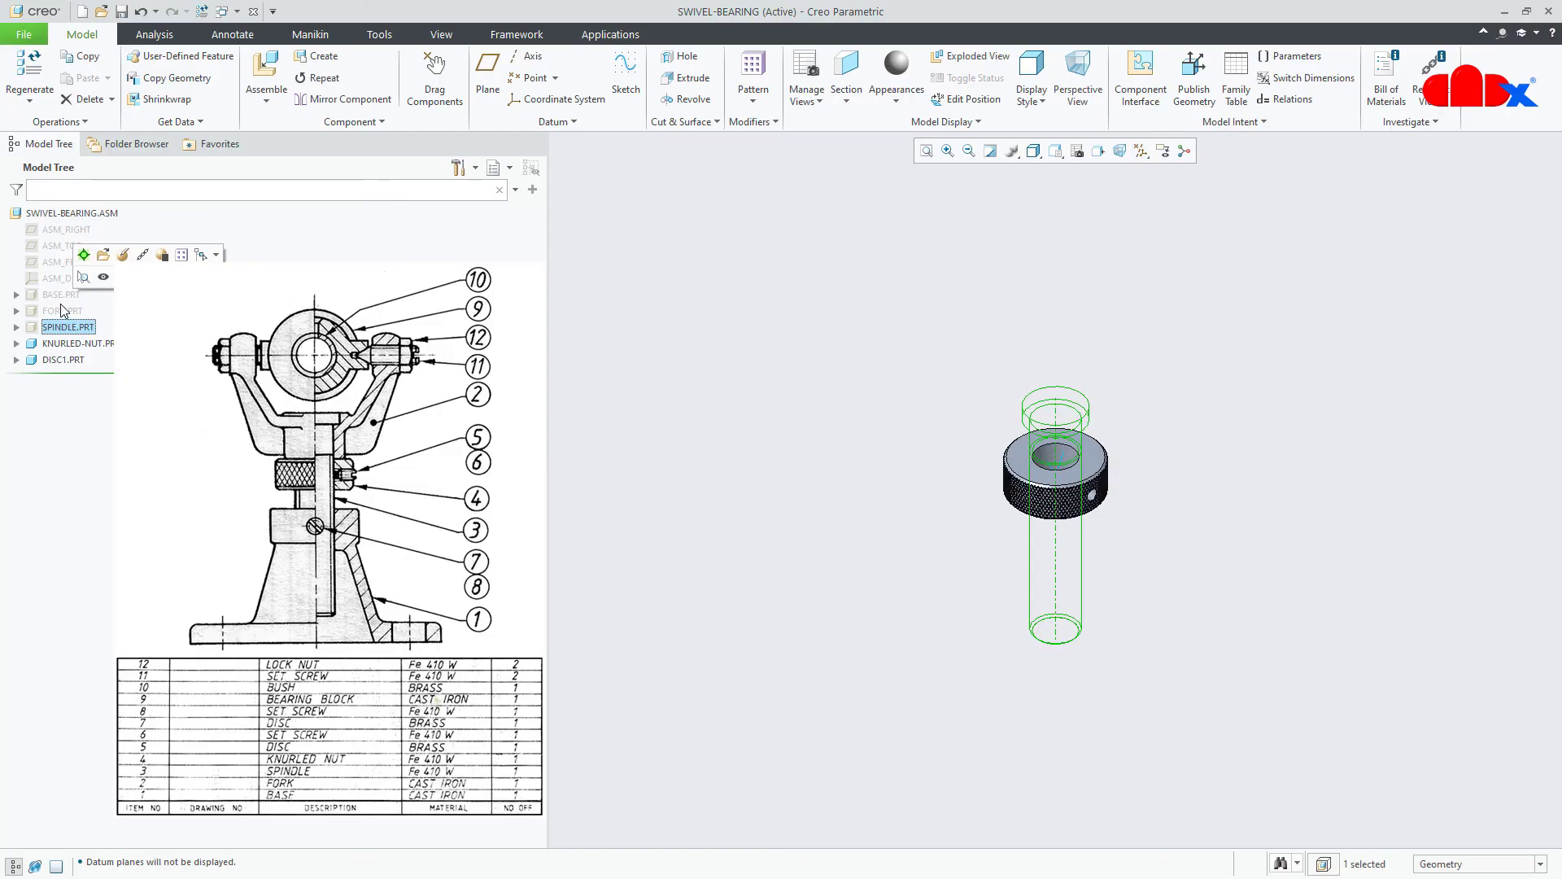
shift+click(60, 300)
click(90, 245)
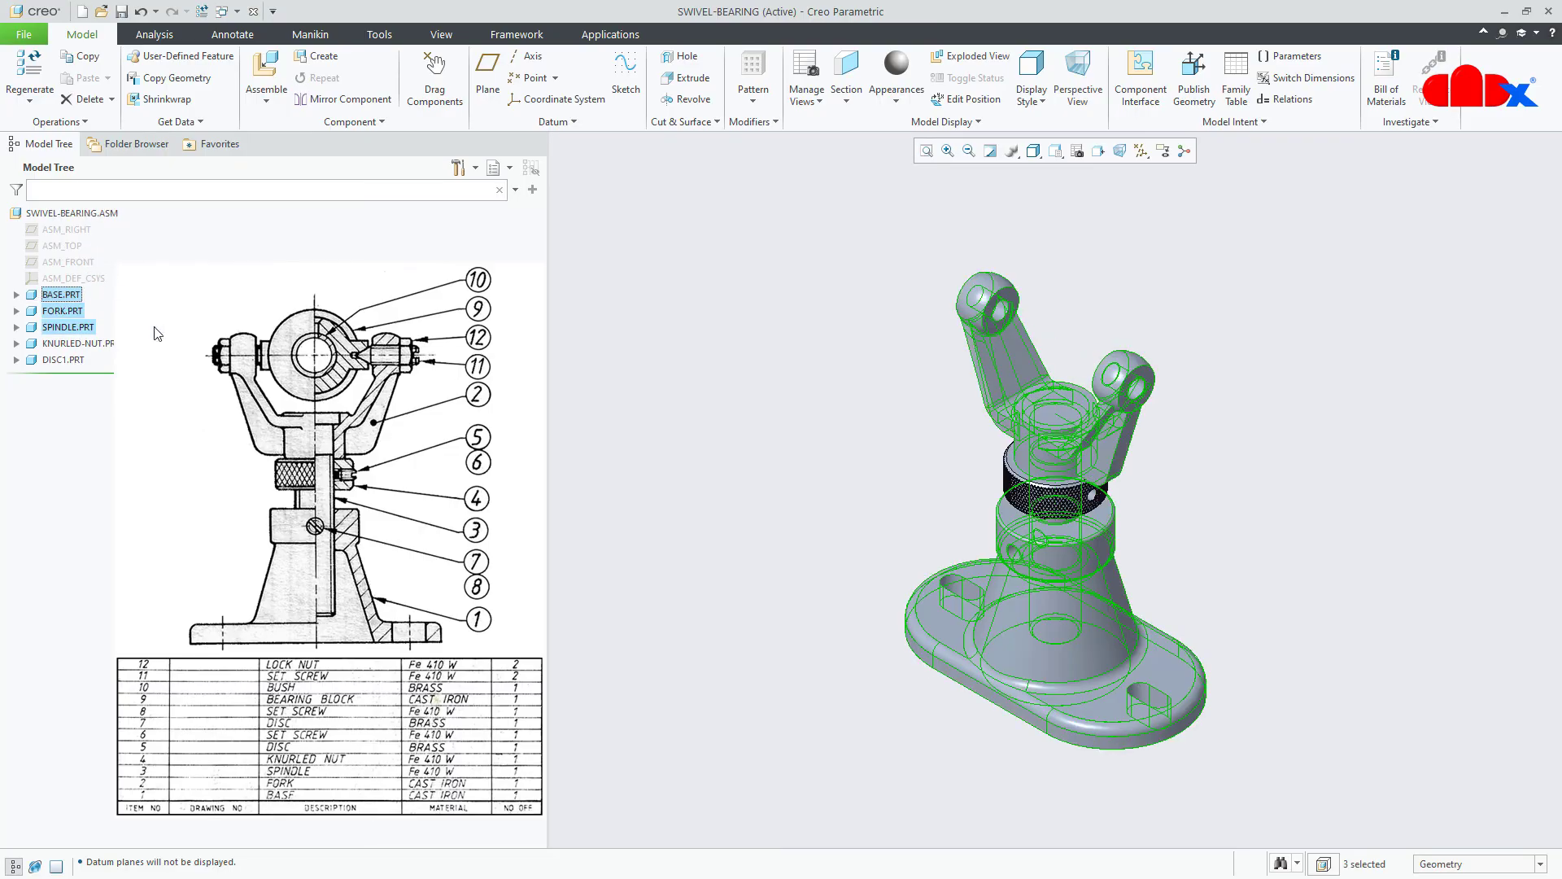
click(1149, 555)
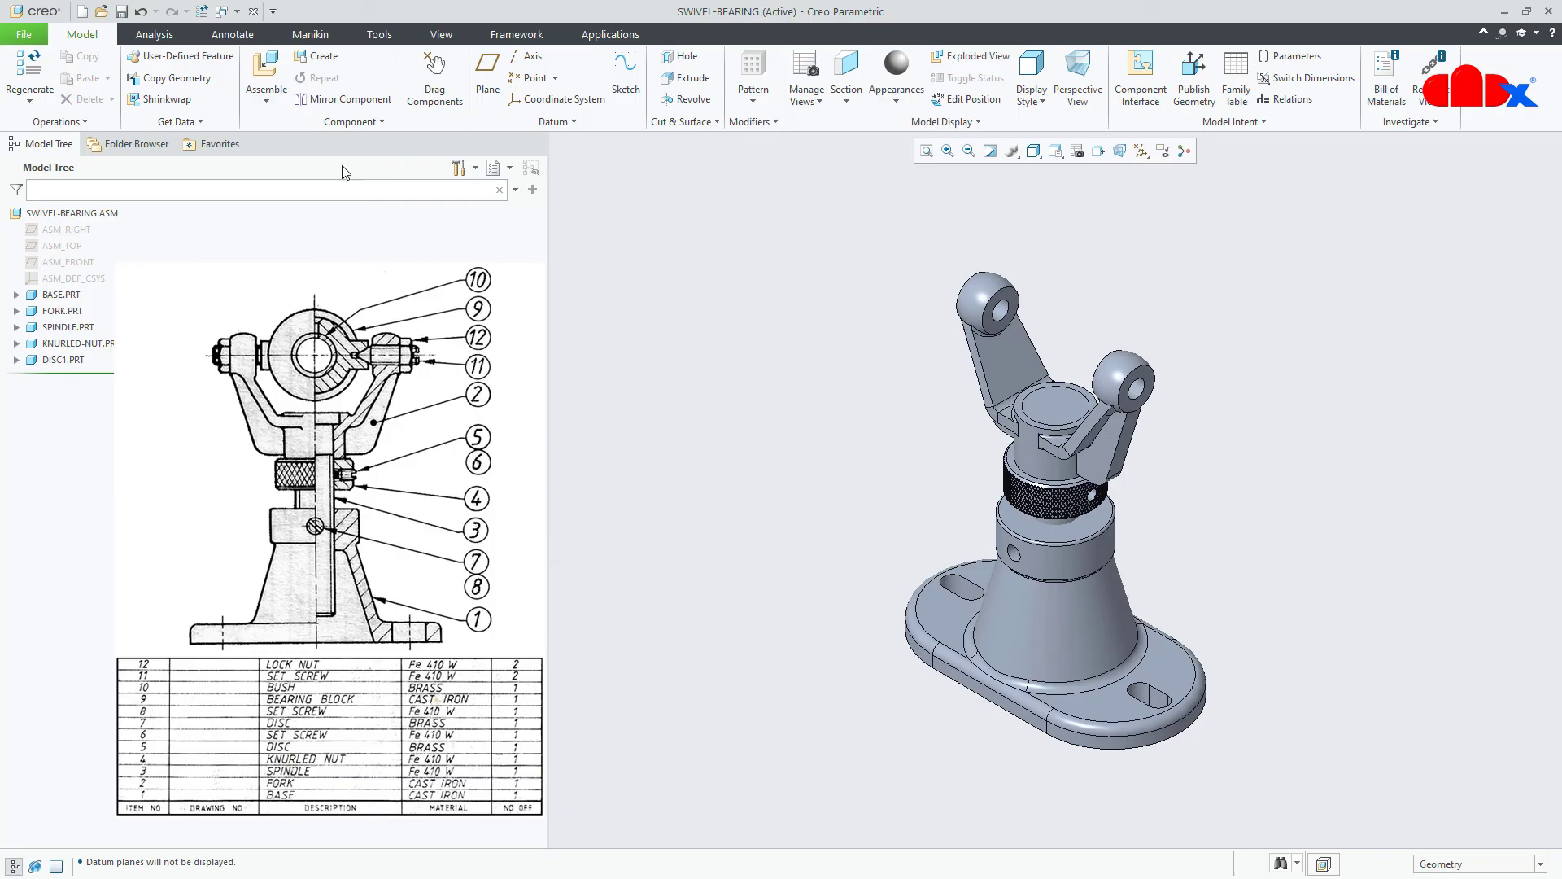
- Bring set-screw1.prt into the assembly and move it up beside the knurled nut
click(268, 72)
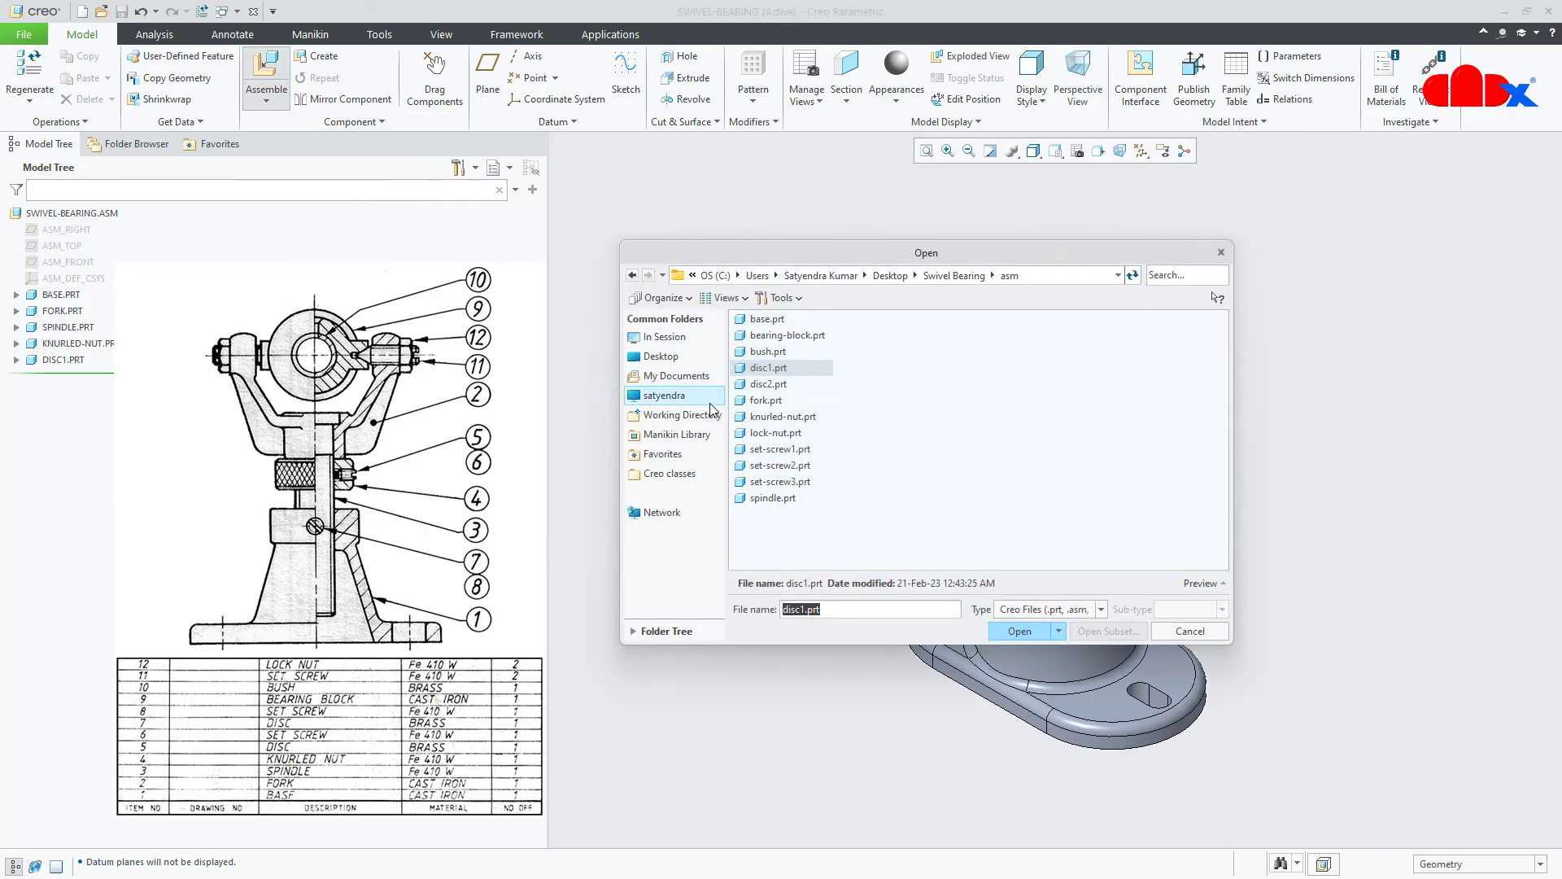
double_click(780, 449)
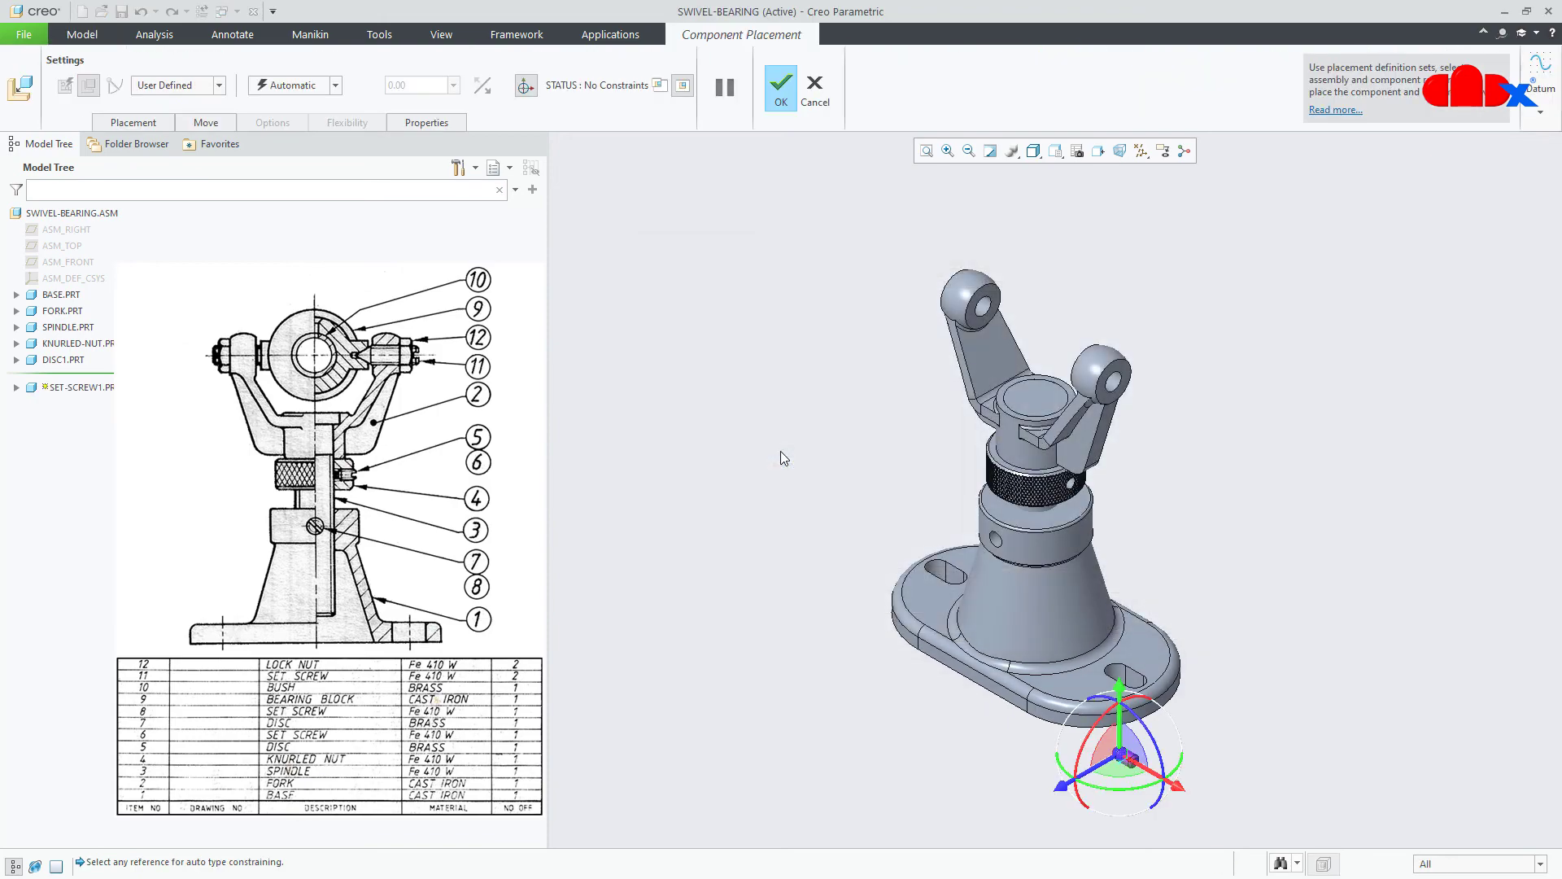
scroll(1135, 759, up, 3)
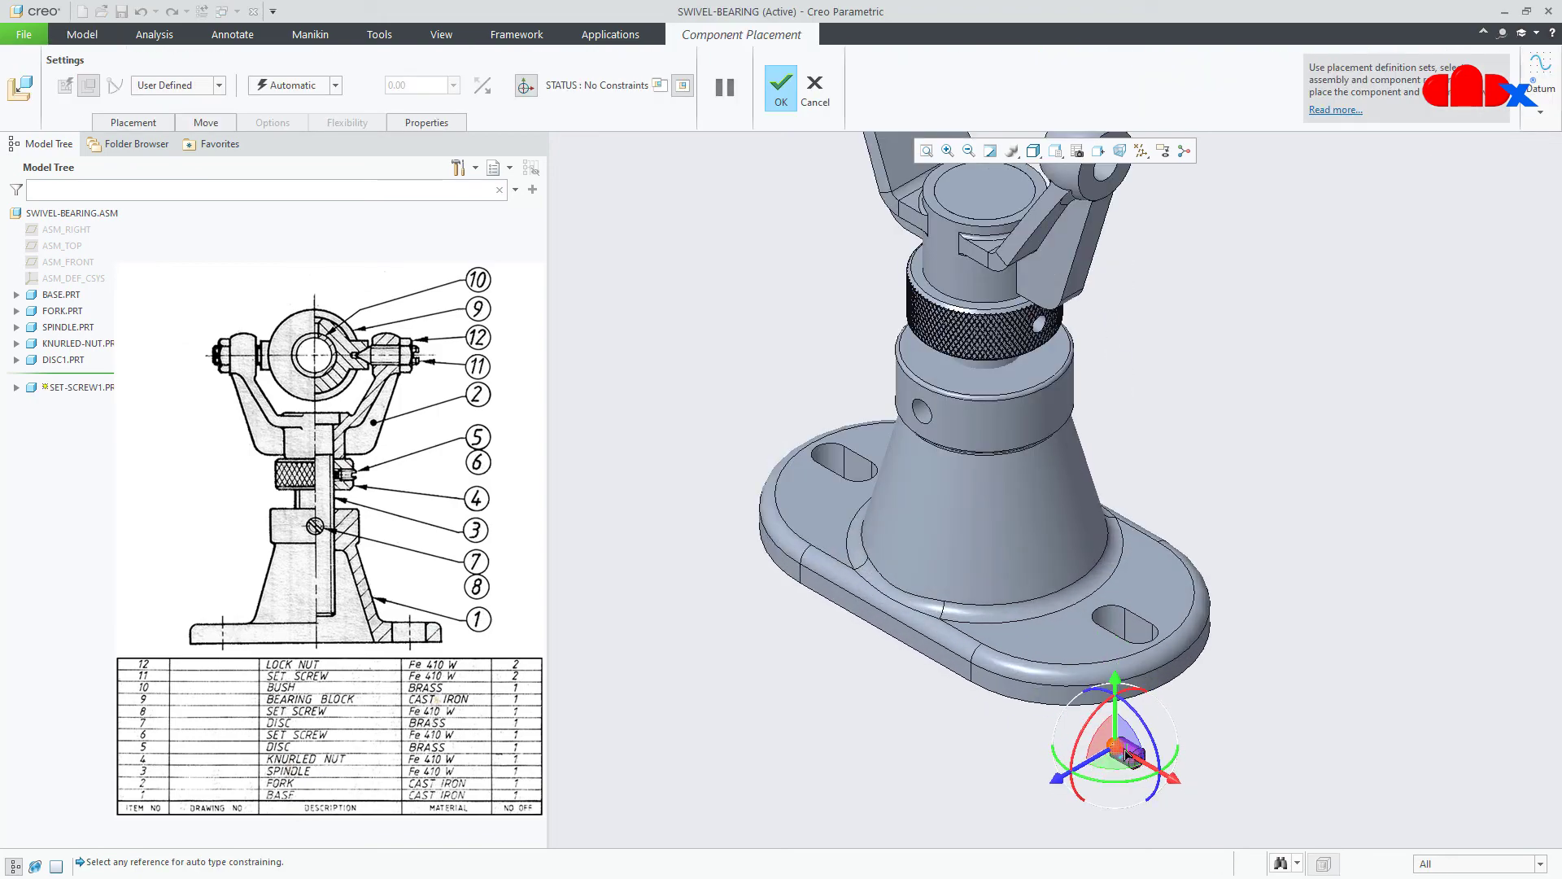
drag(1135, 720, 1263, 325)
scroll(1068, 301, up, 3)
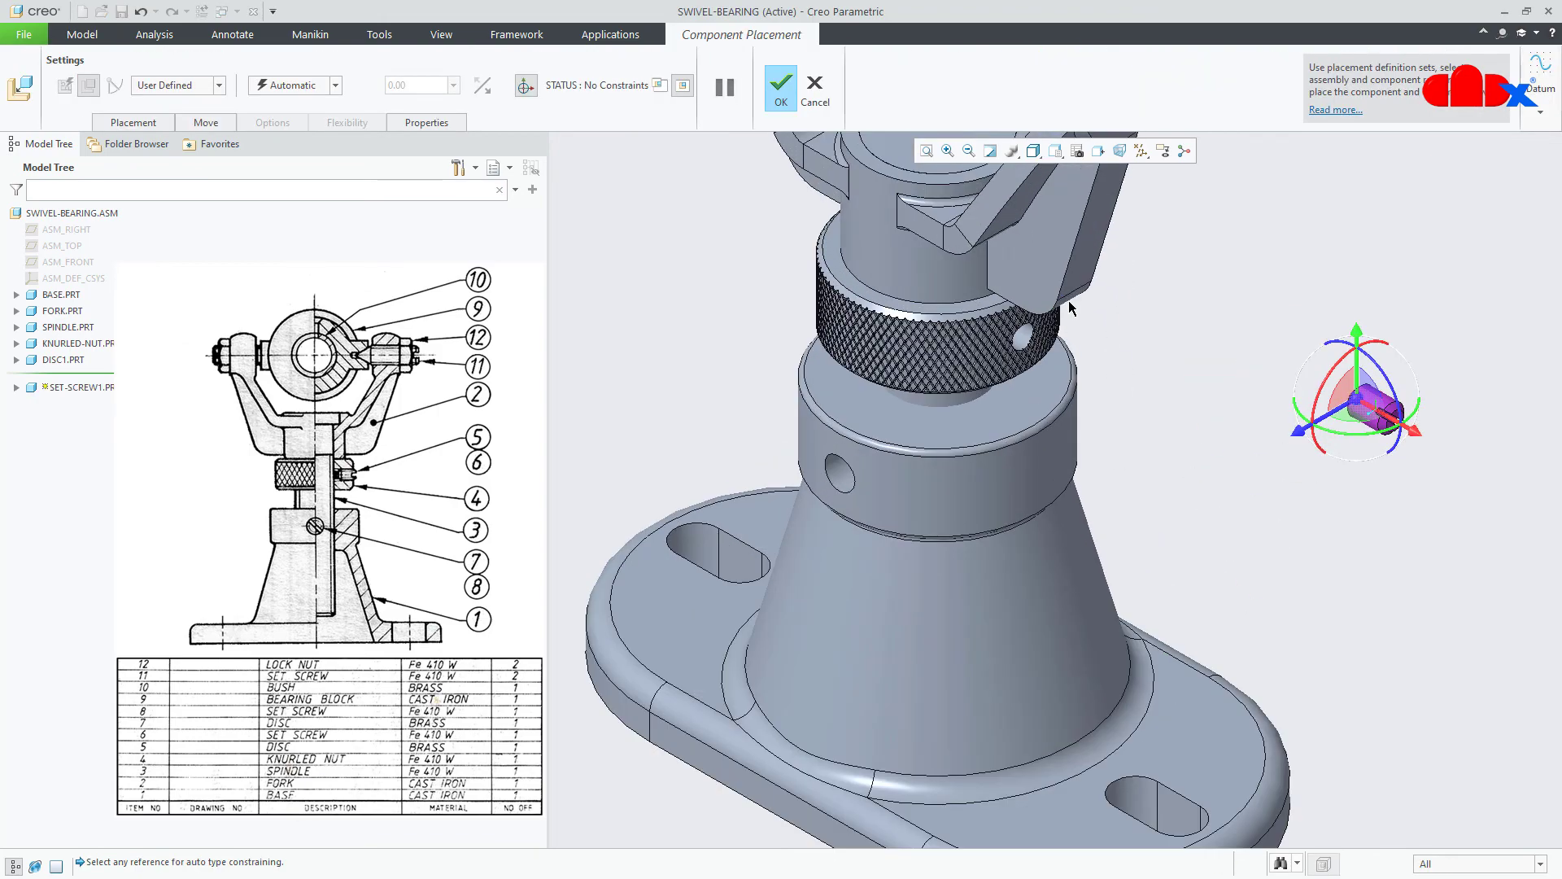
- Make the set screw's cylindrical surface coincident with the knurled nut's radial hole
mouse_move(1092, 498)
middle_down()
mouse_move(1086, 441)
mouse_move(1188, 439)
middle_up()
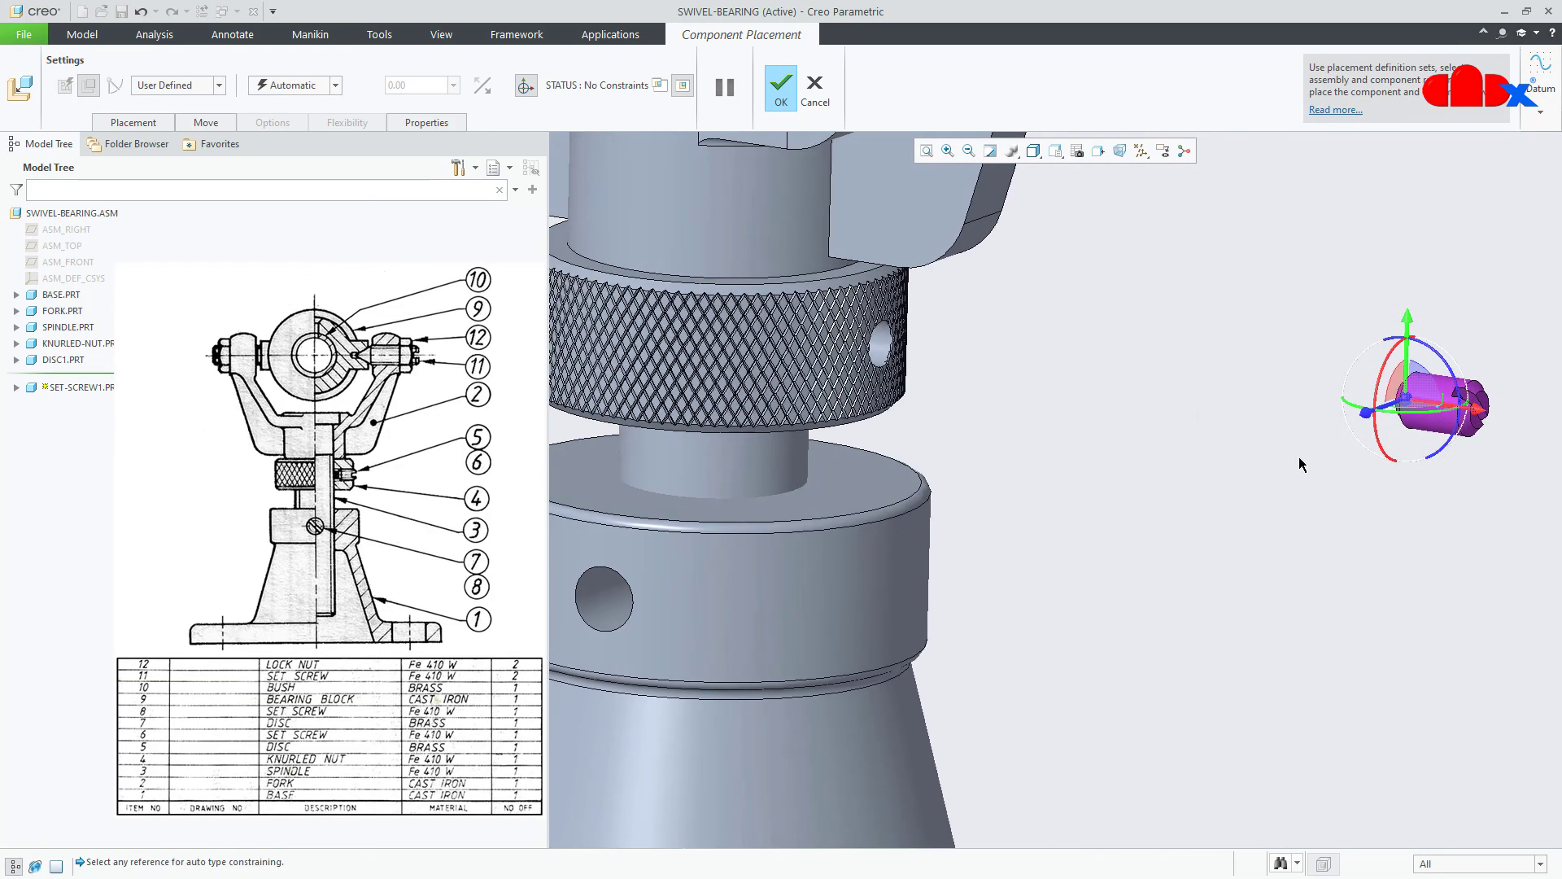
click(1434, 417)
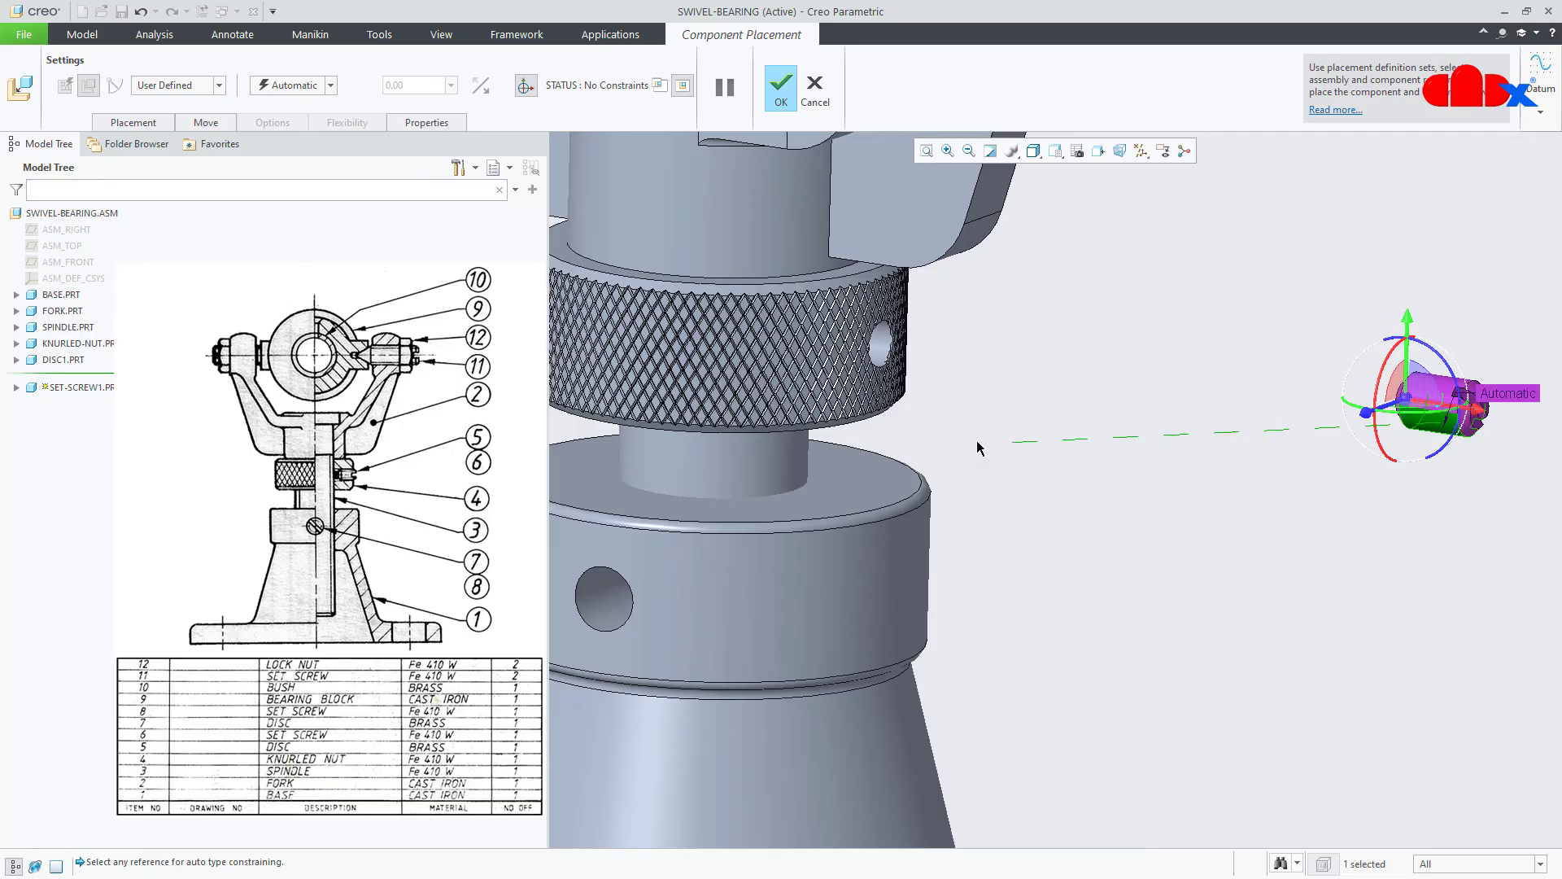
click(901, 359)
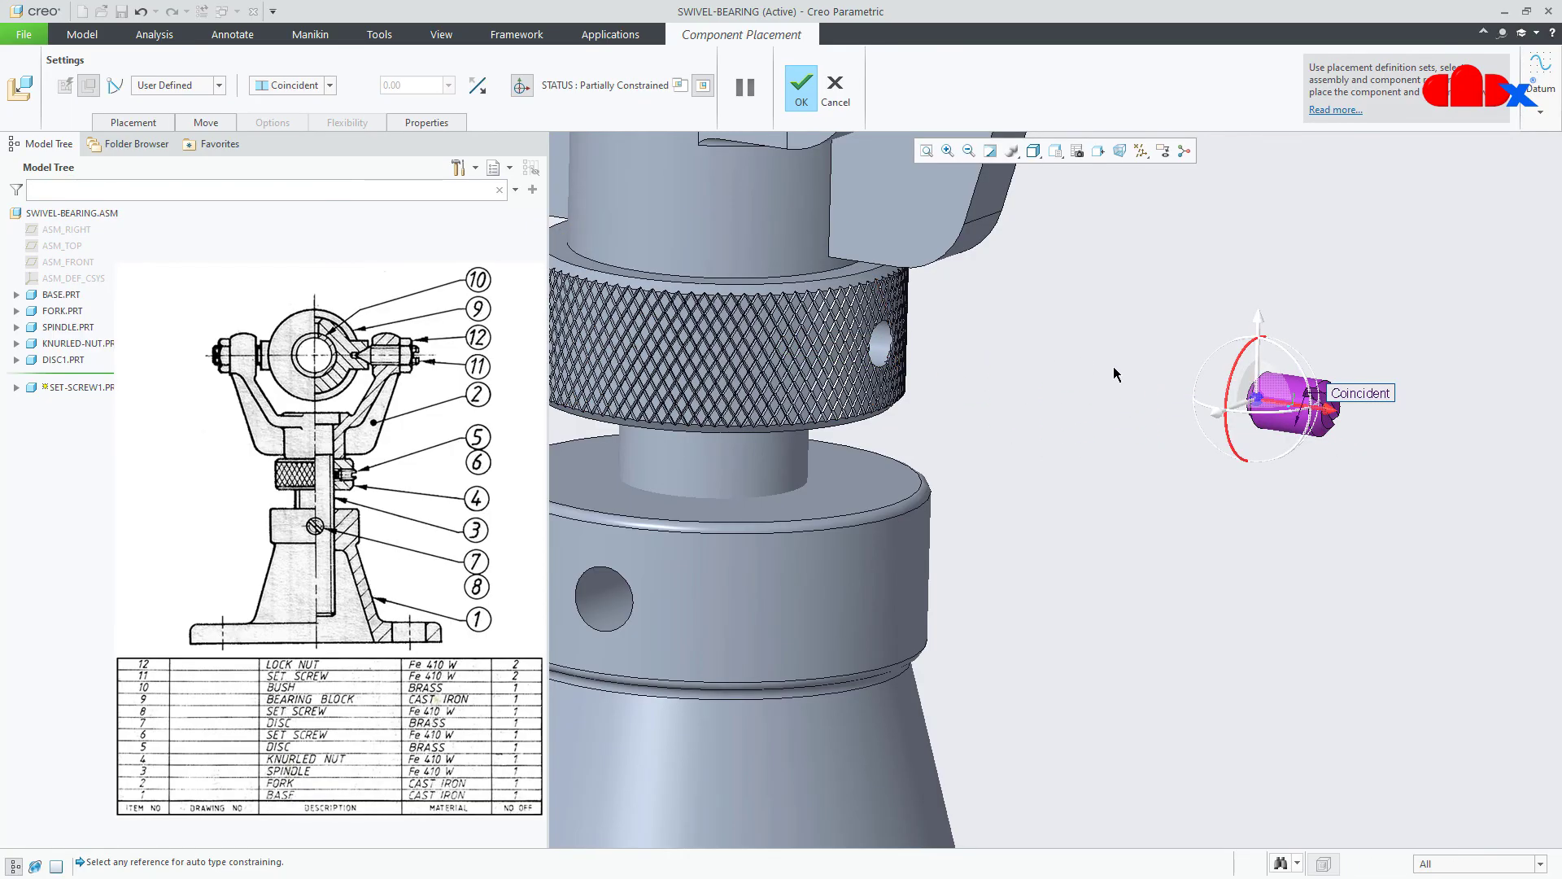
- Constrain the set screw's inner end face to the disc's outer face inside the knurled nut's radial hole
scroll(1282, 396, up, 3)
middle_drag(1282, 396, 1214, 427)
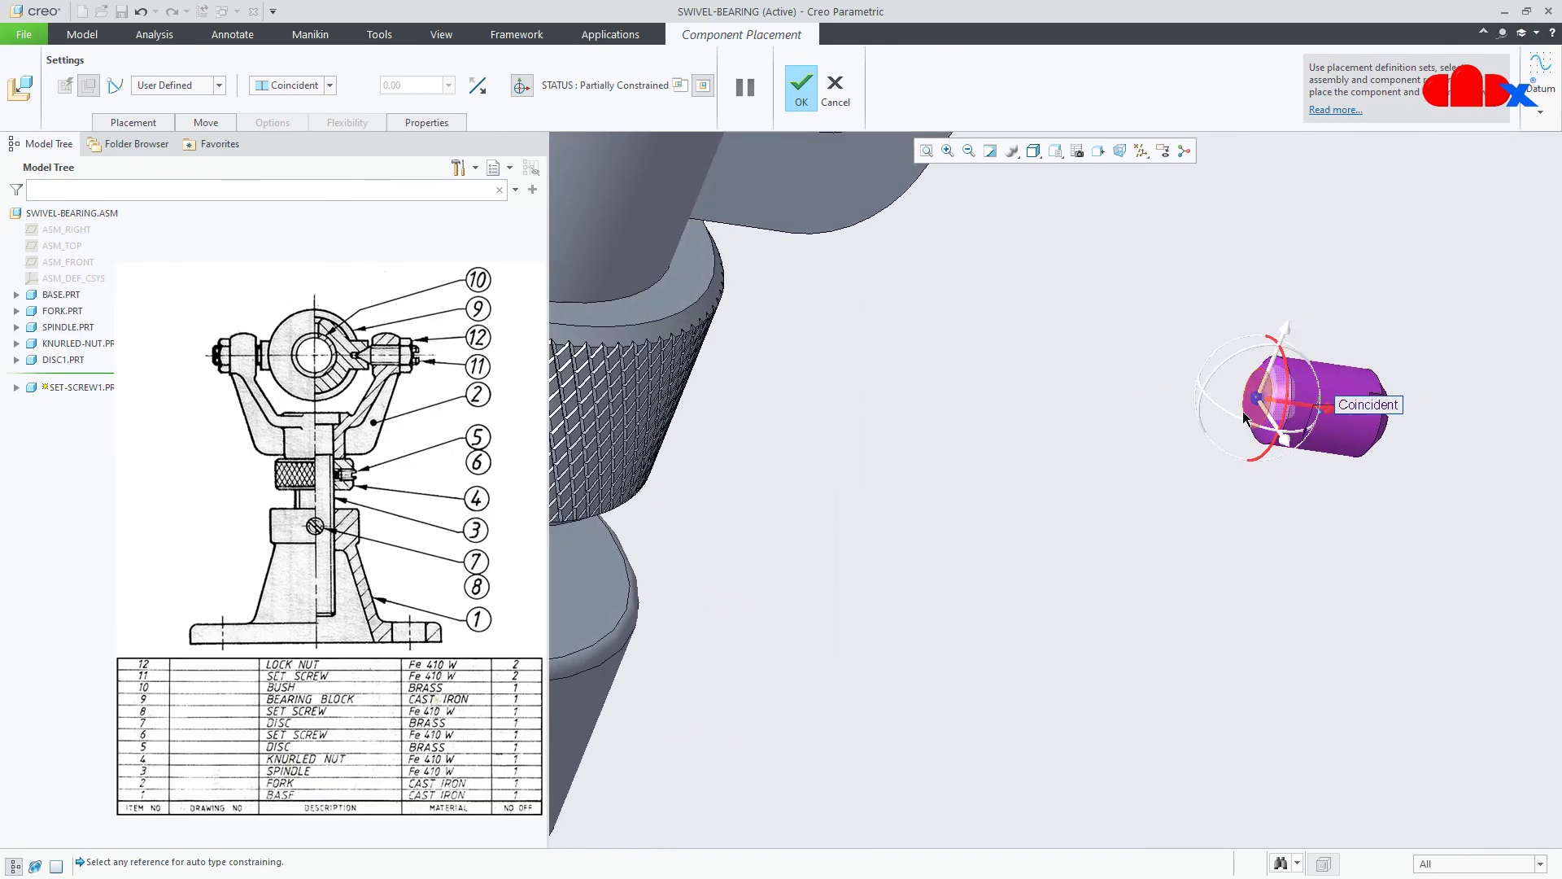
middle_drag(1099, 442, 964, 453)
scroll(1071, 466, down, 3)
scroll(961, 454, up, 5)
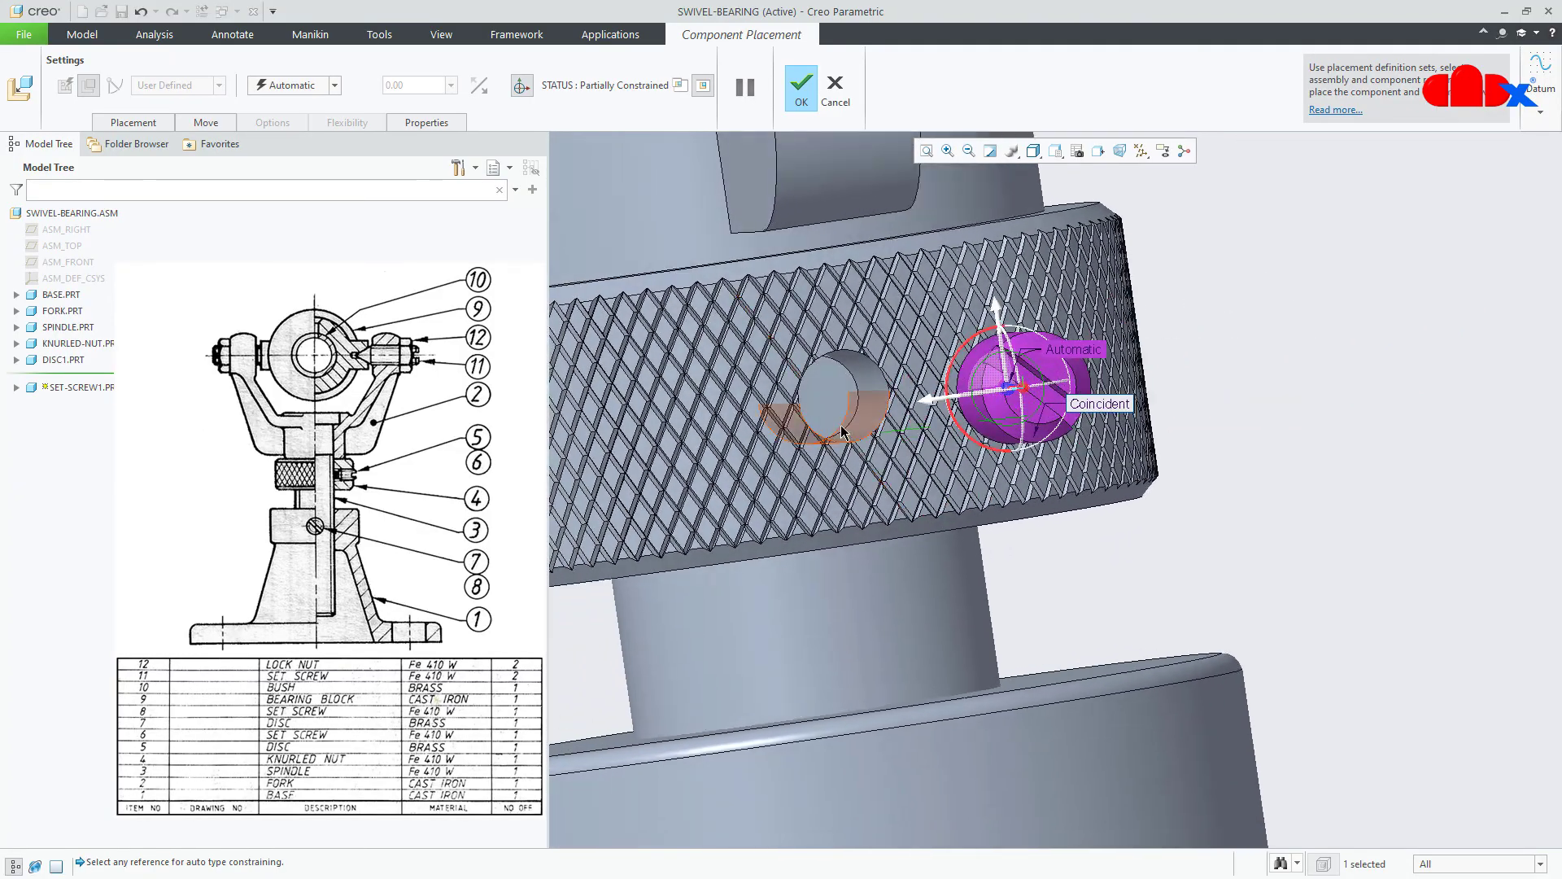
click(826, 407)
middle_drag(826, 407, 845, 419)
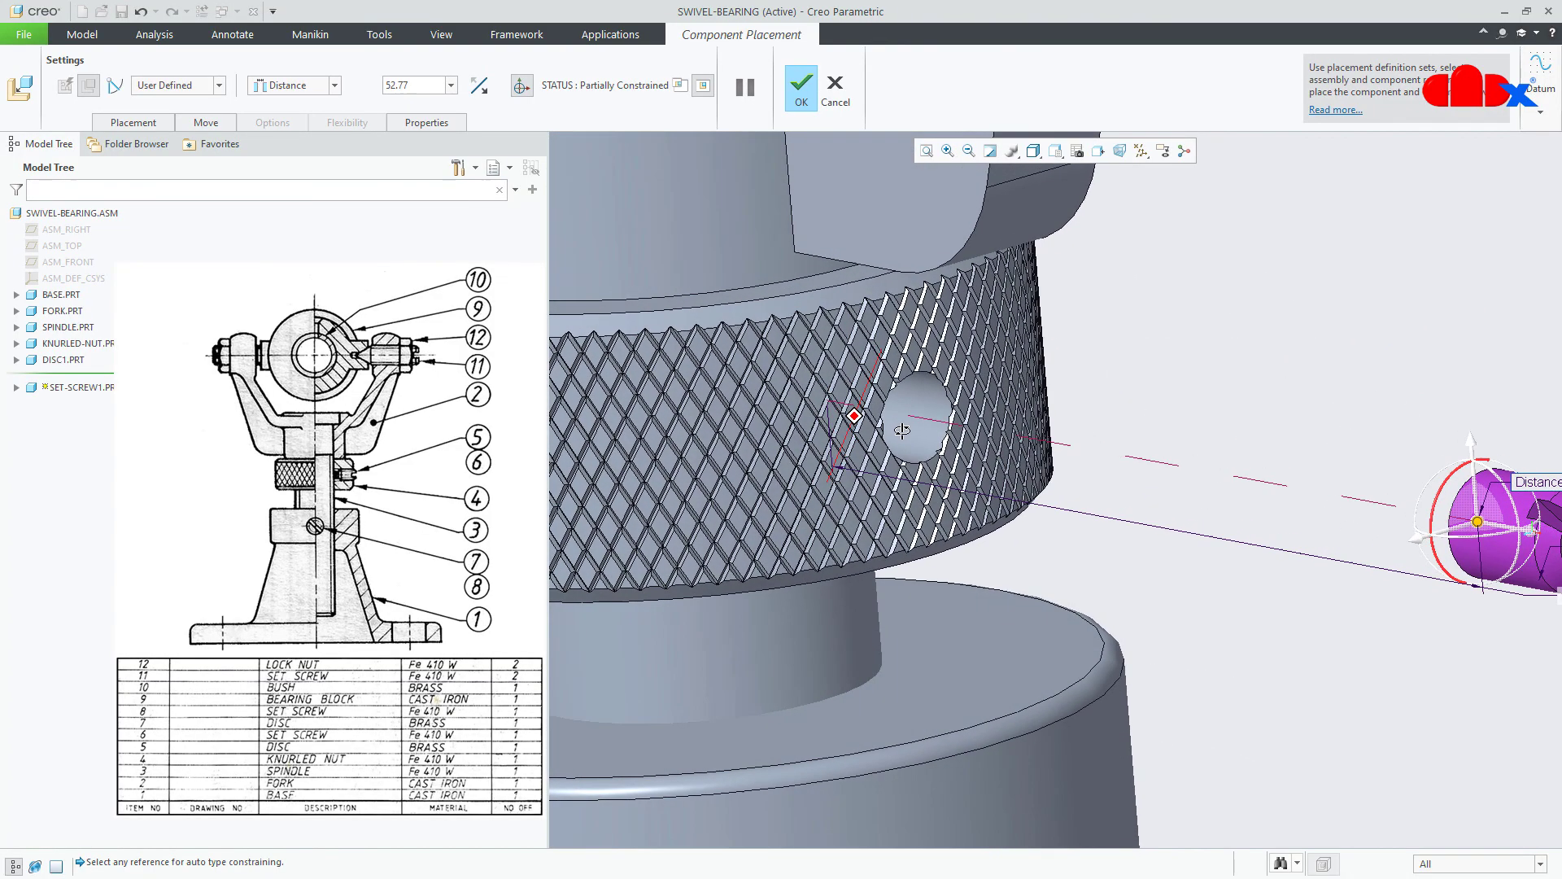
- Allow assumptions for the set screw, change its distance constraint to Coincident and accept the placement
click(132, 122)
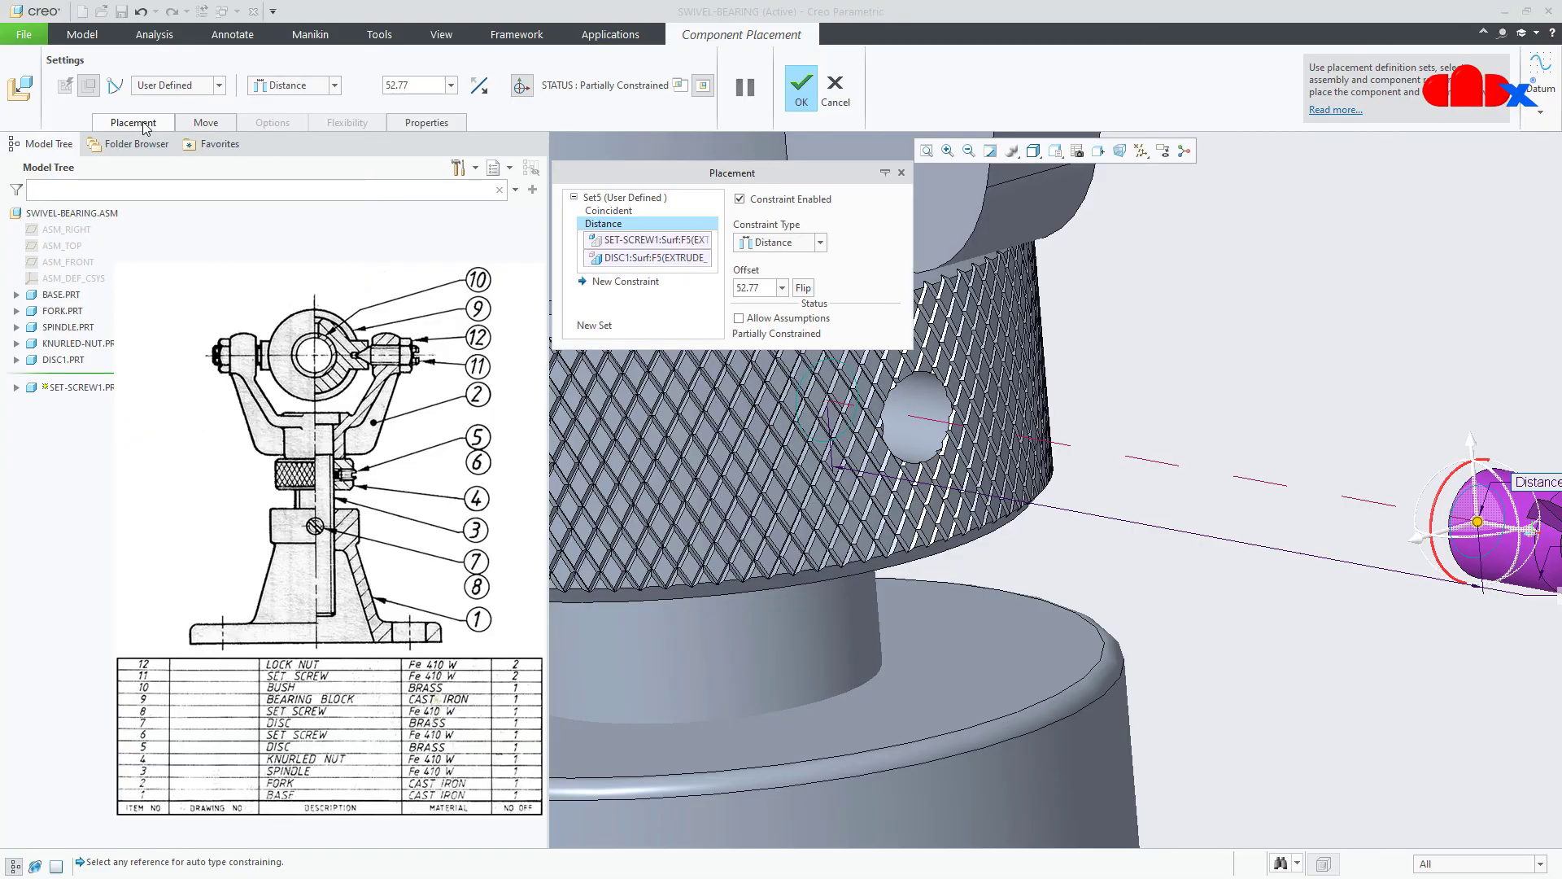
click(740, 318)
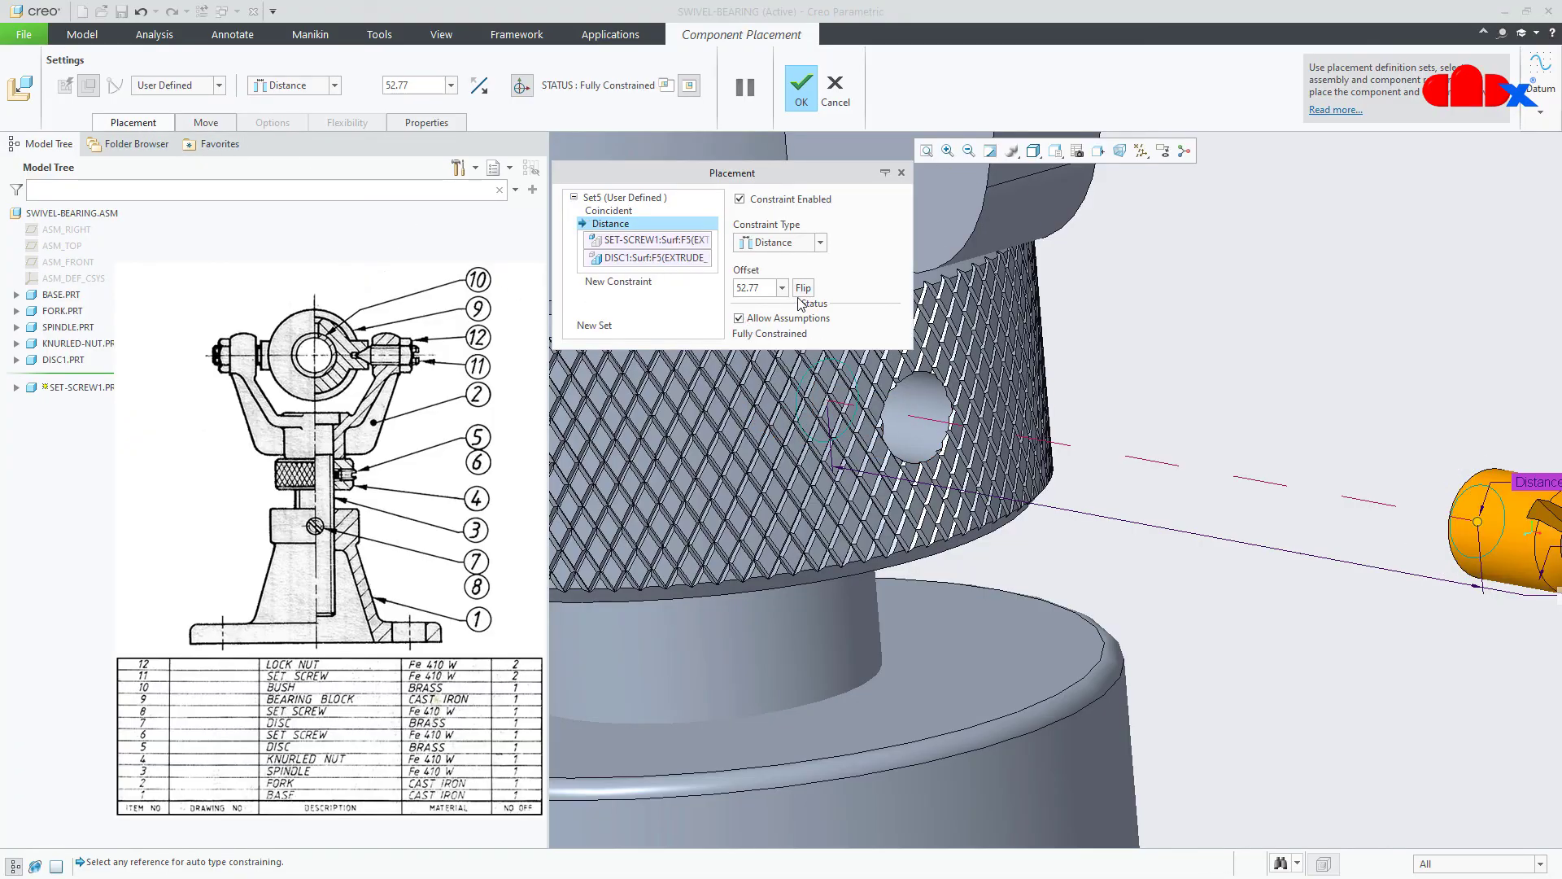
click(780, 245)
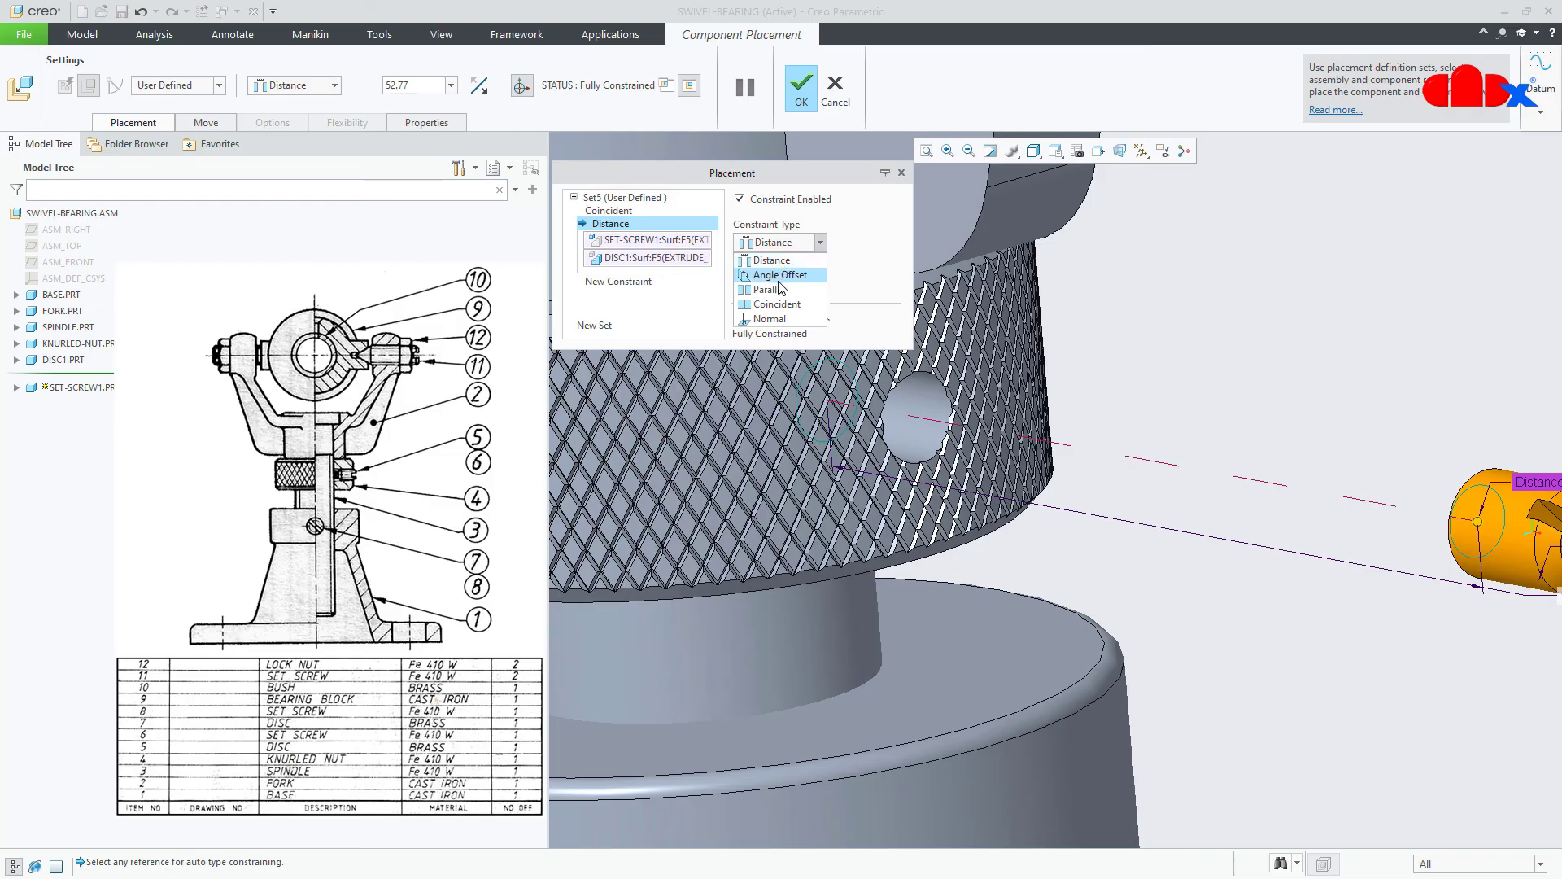
click(779, 305)
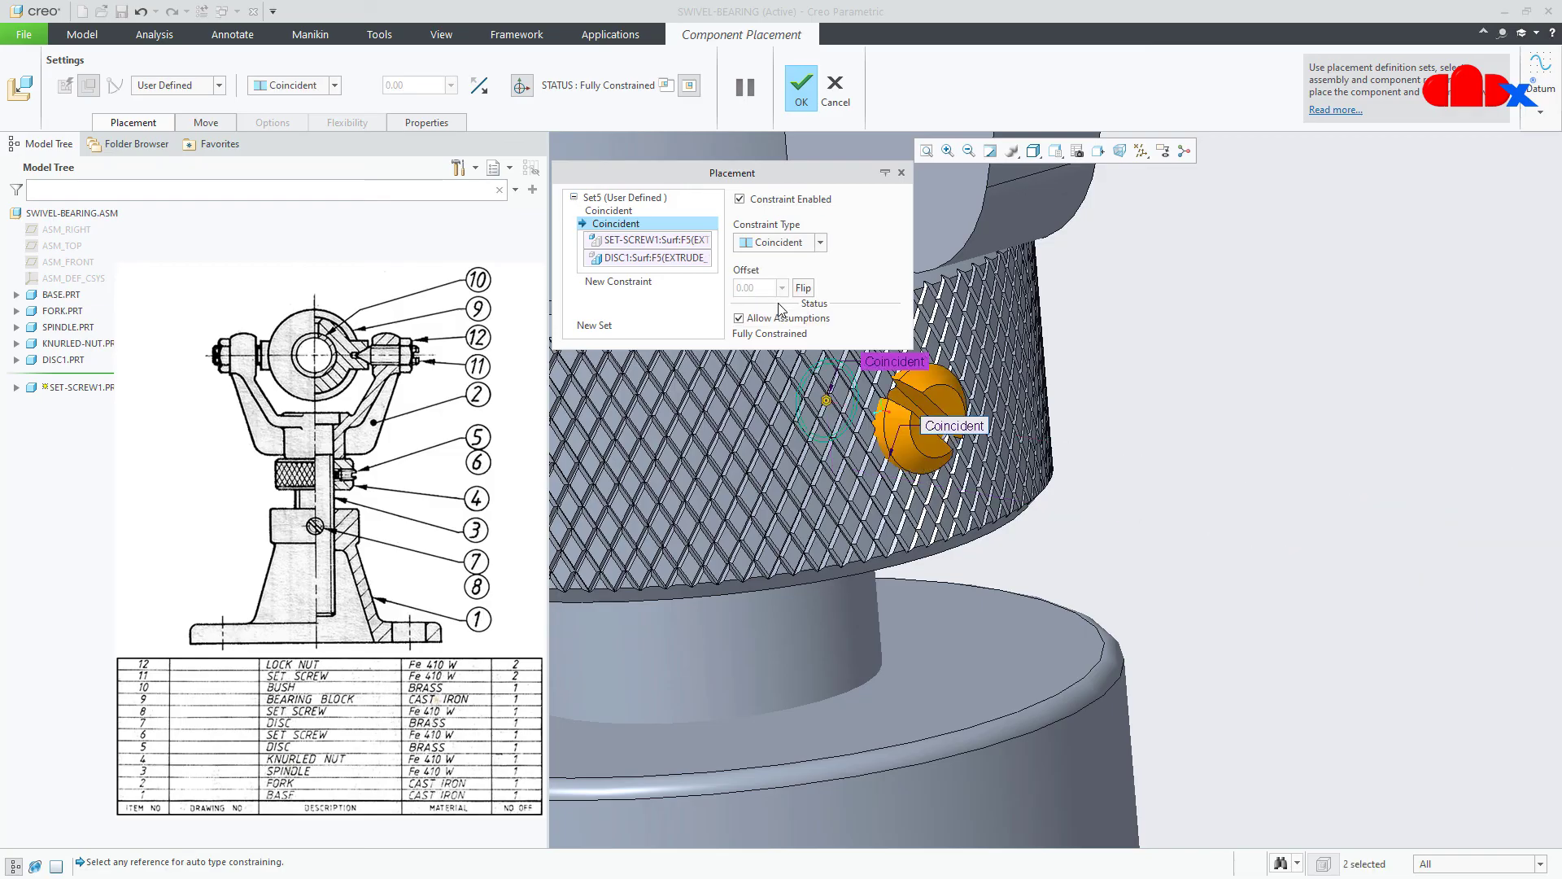
middle_click(1062, 403)
scroll(1205, 413, down, 5)
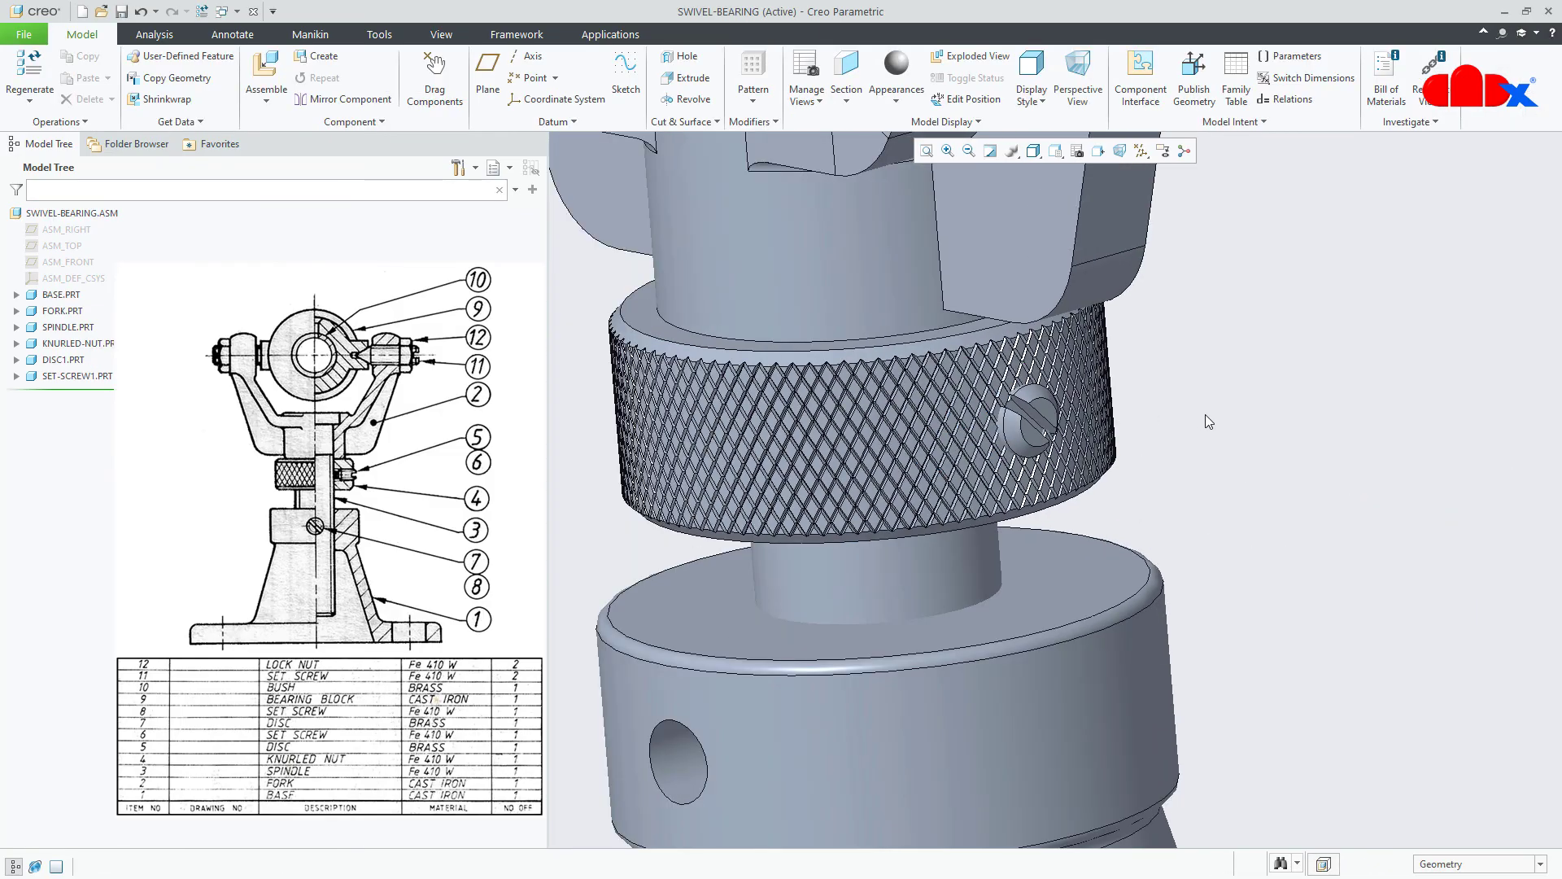
- Bring disc2.prt into the assembly and make its cylindrical surface coincident with the radial hole in the base's collar
mouse_move(1217, 451)
middle_down()
mouse_move(1213, 470)
mouse_move(1237, 478)
middle_up()
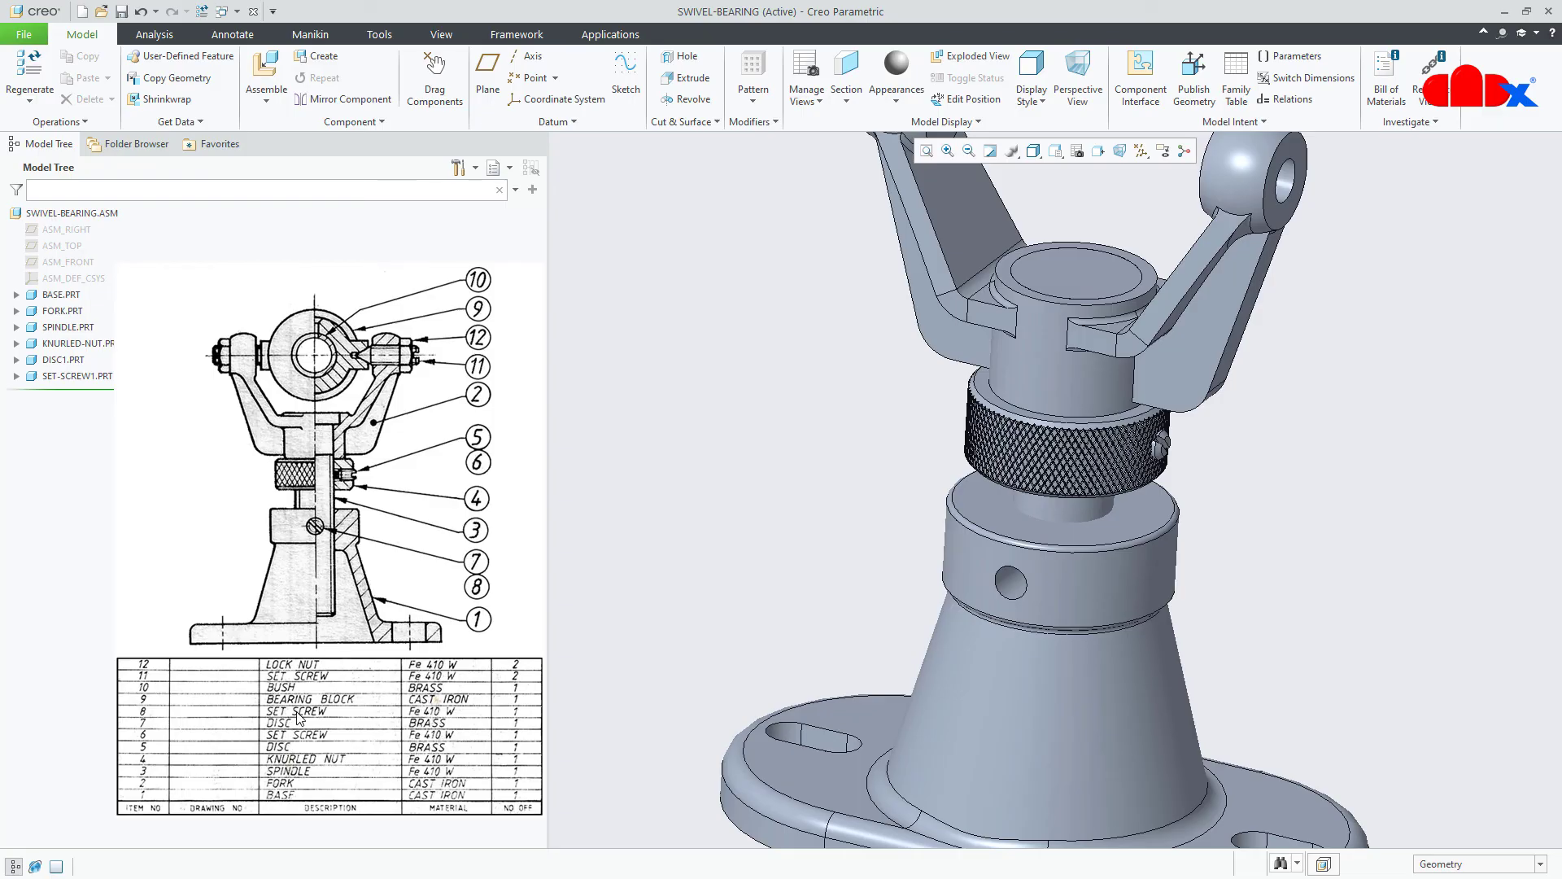
click(267, 69)
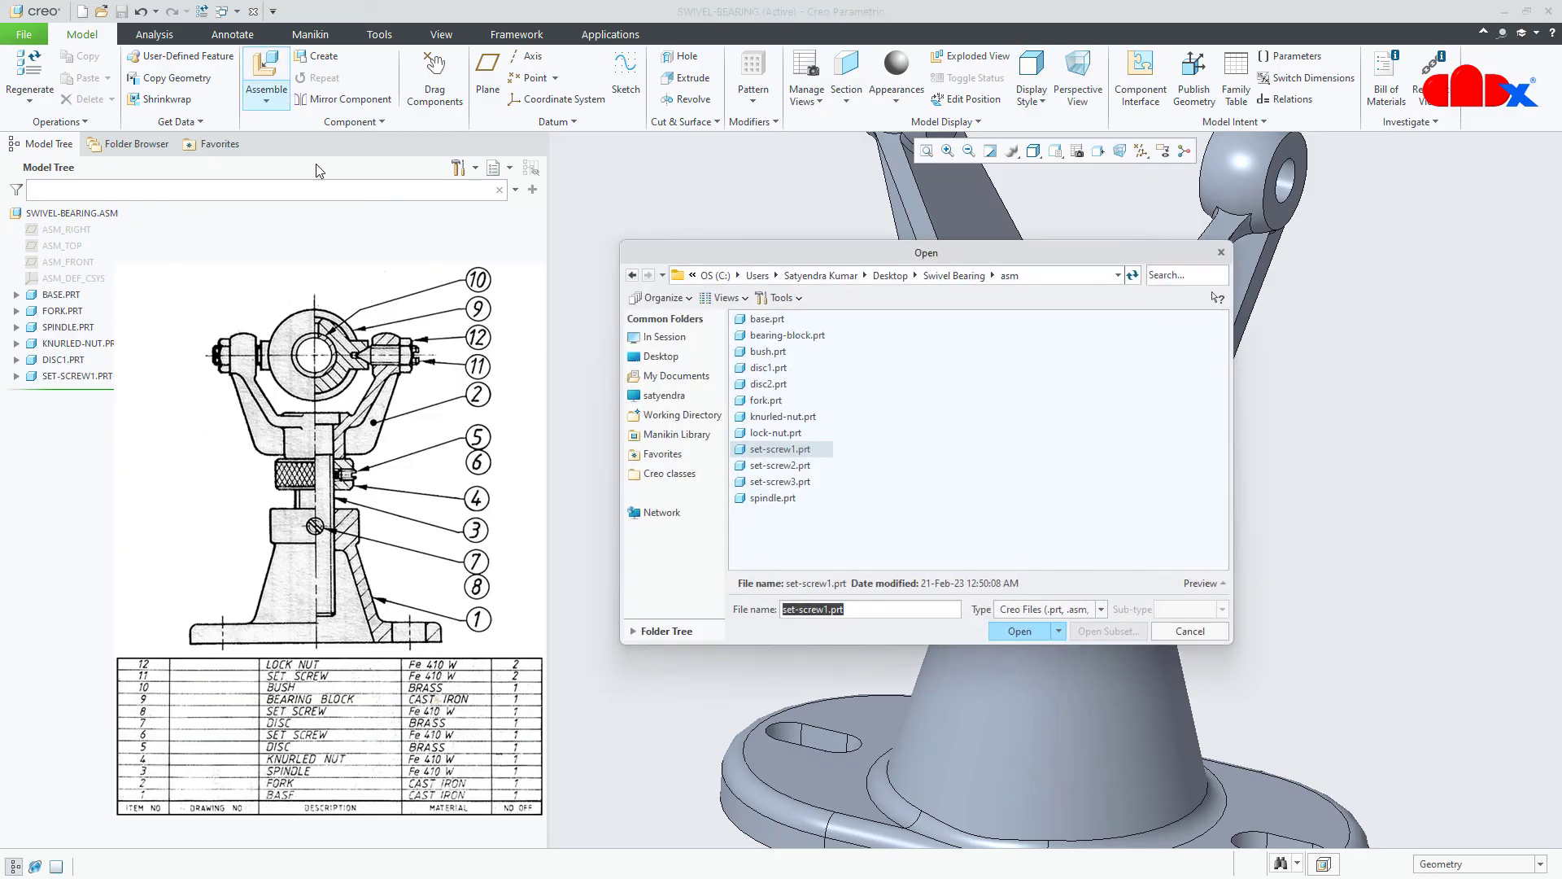
double_click(780, 386)
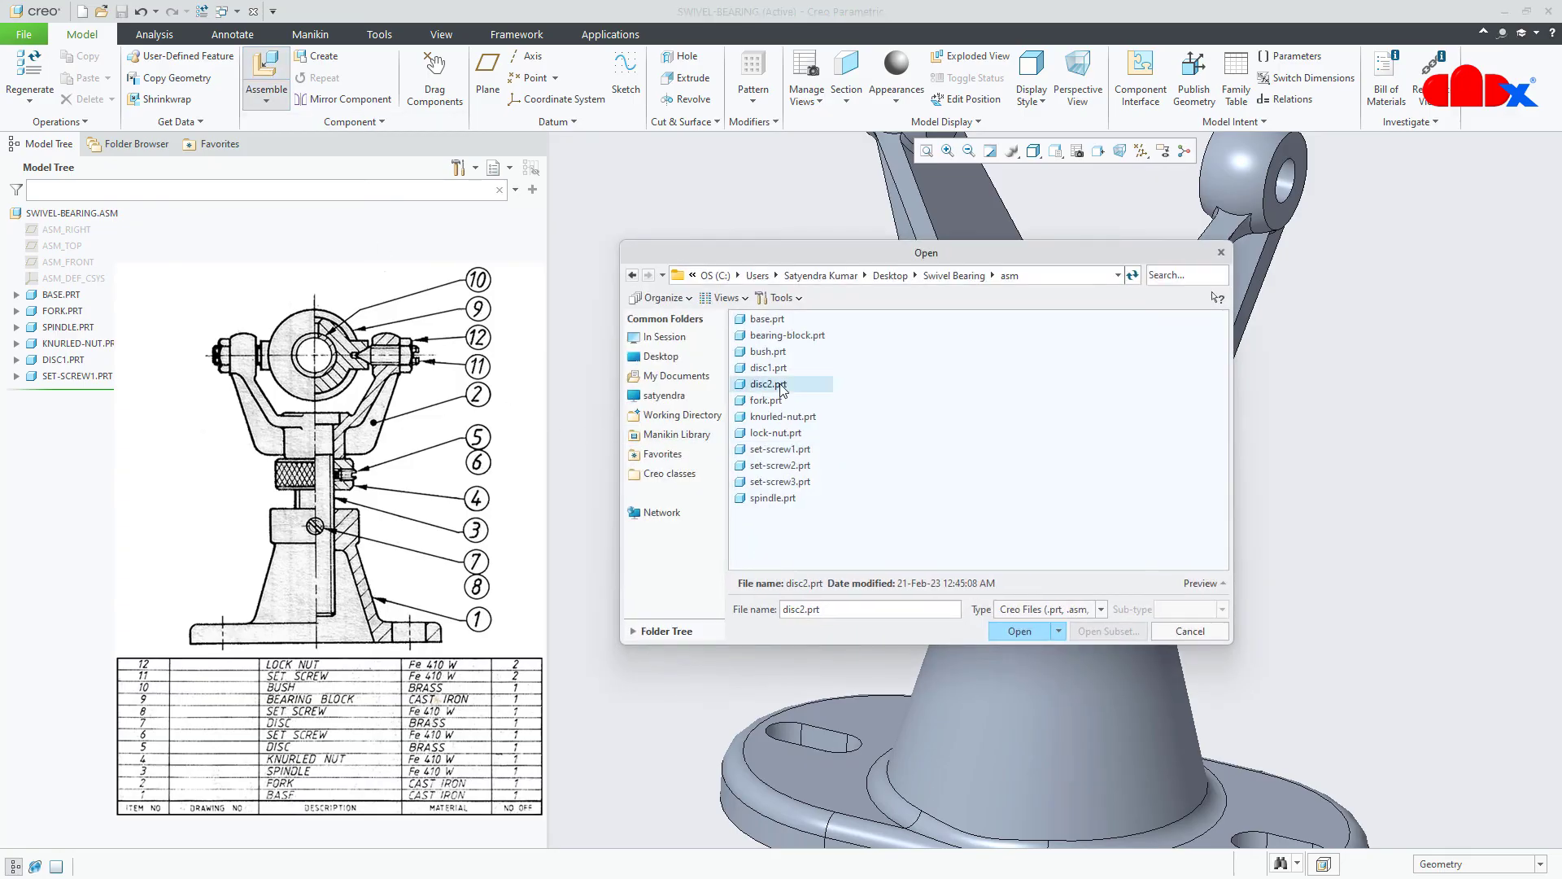
scroll(996, 625, down, 10)
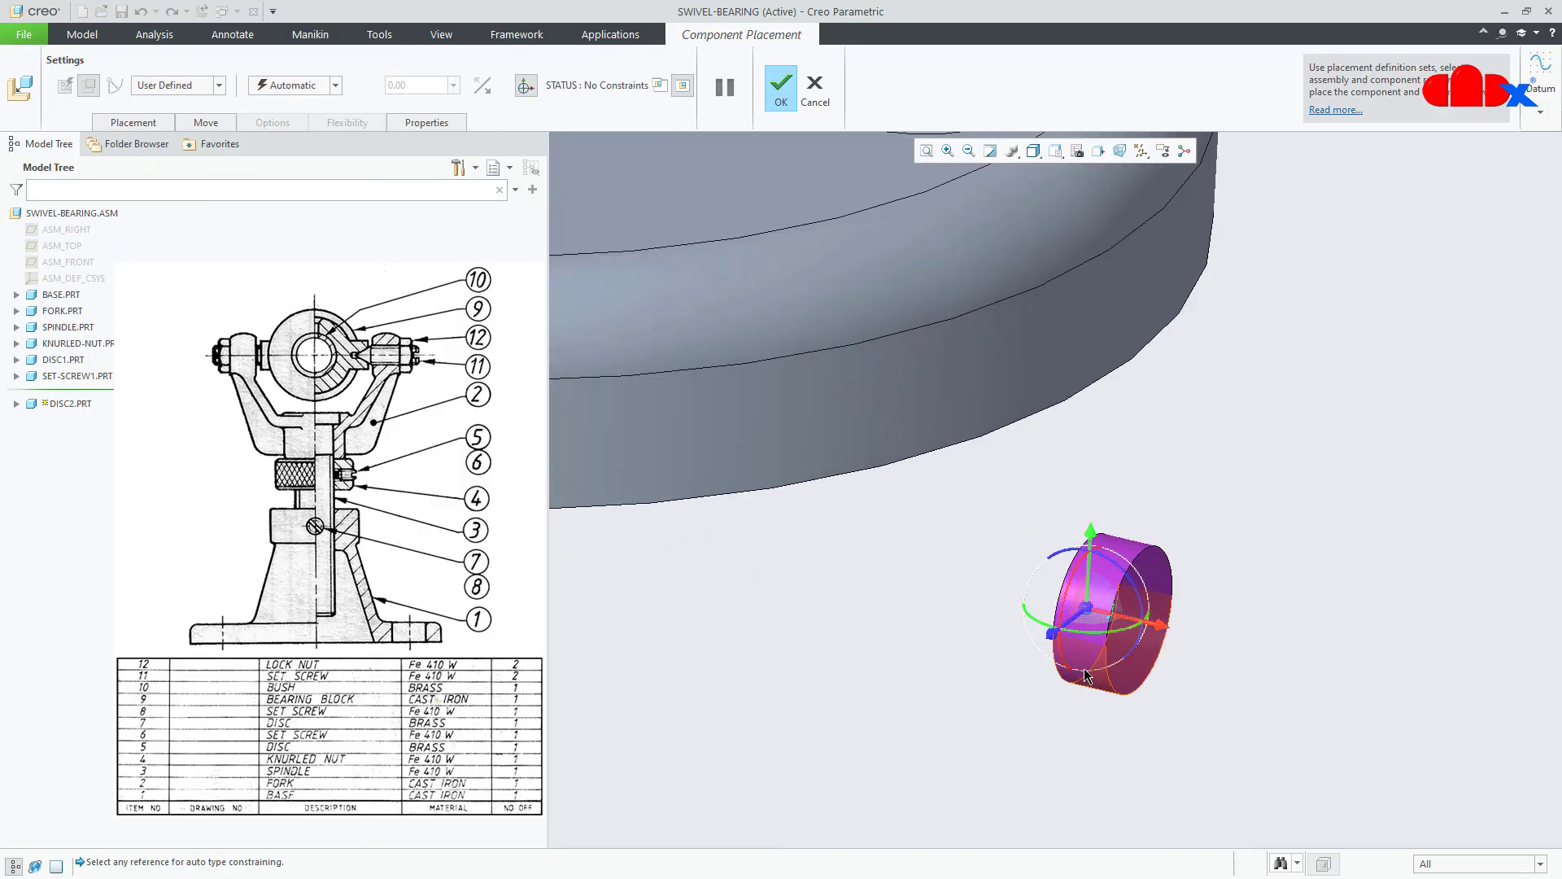
click(1081, 656)
scroll(1100, 732, up, 8)
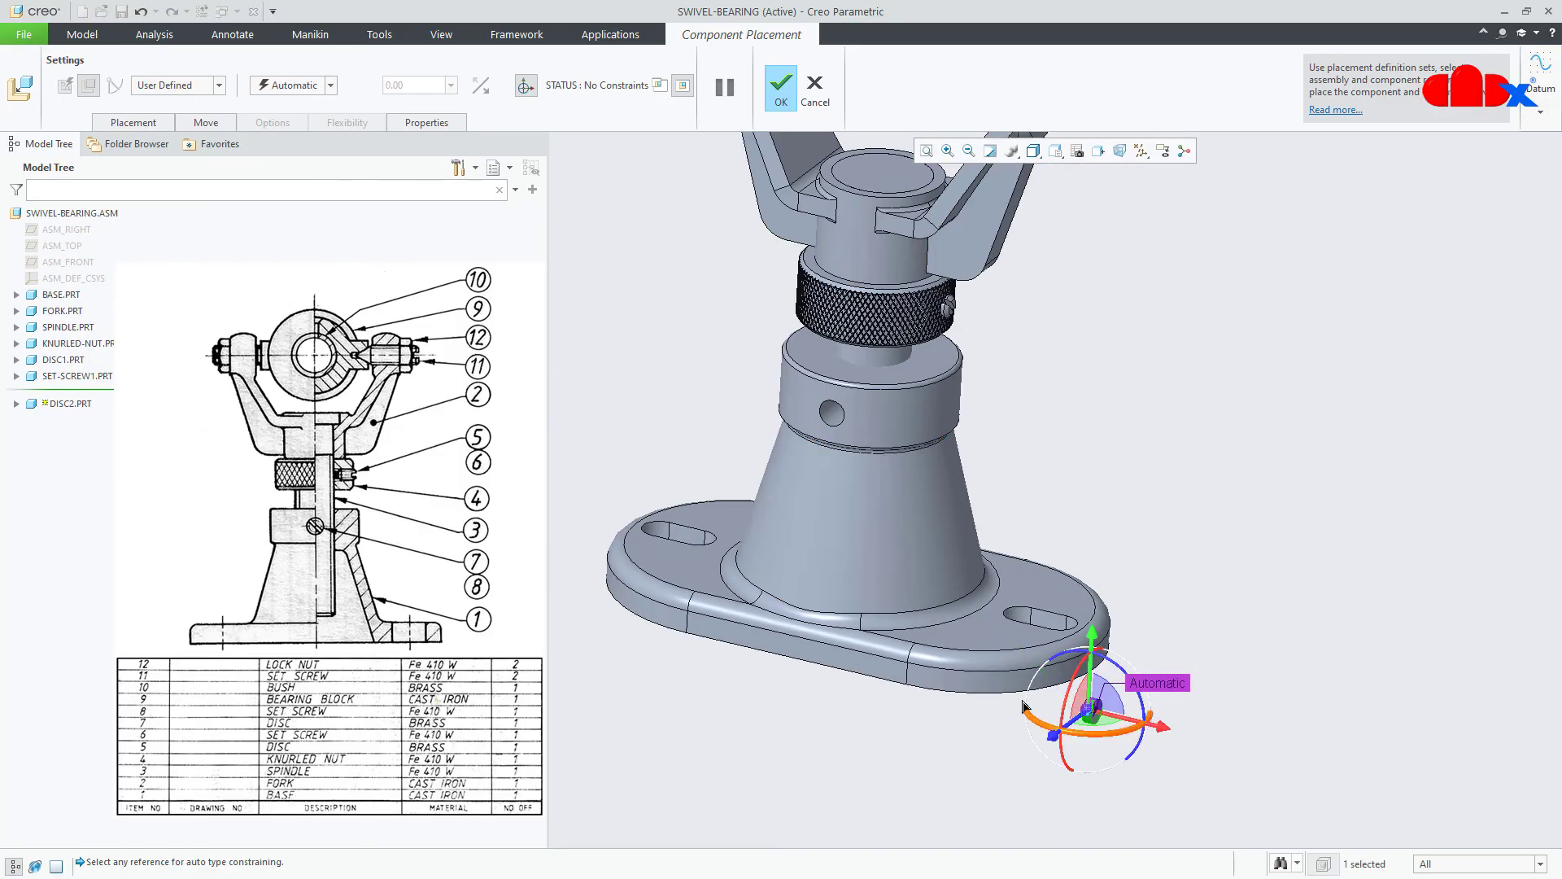
scroll(809, 395, down, 6)
click(809, 389)
scroll(806, 383, up, 6)
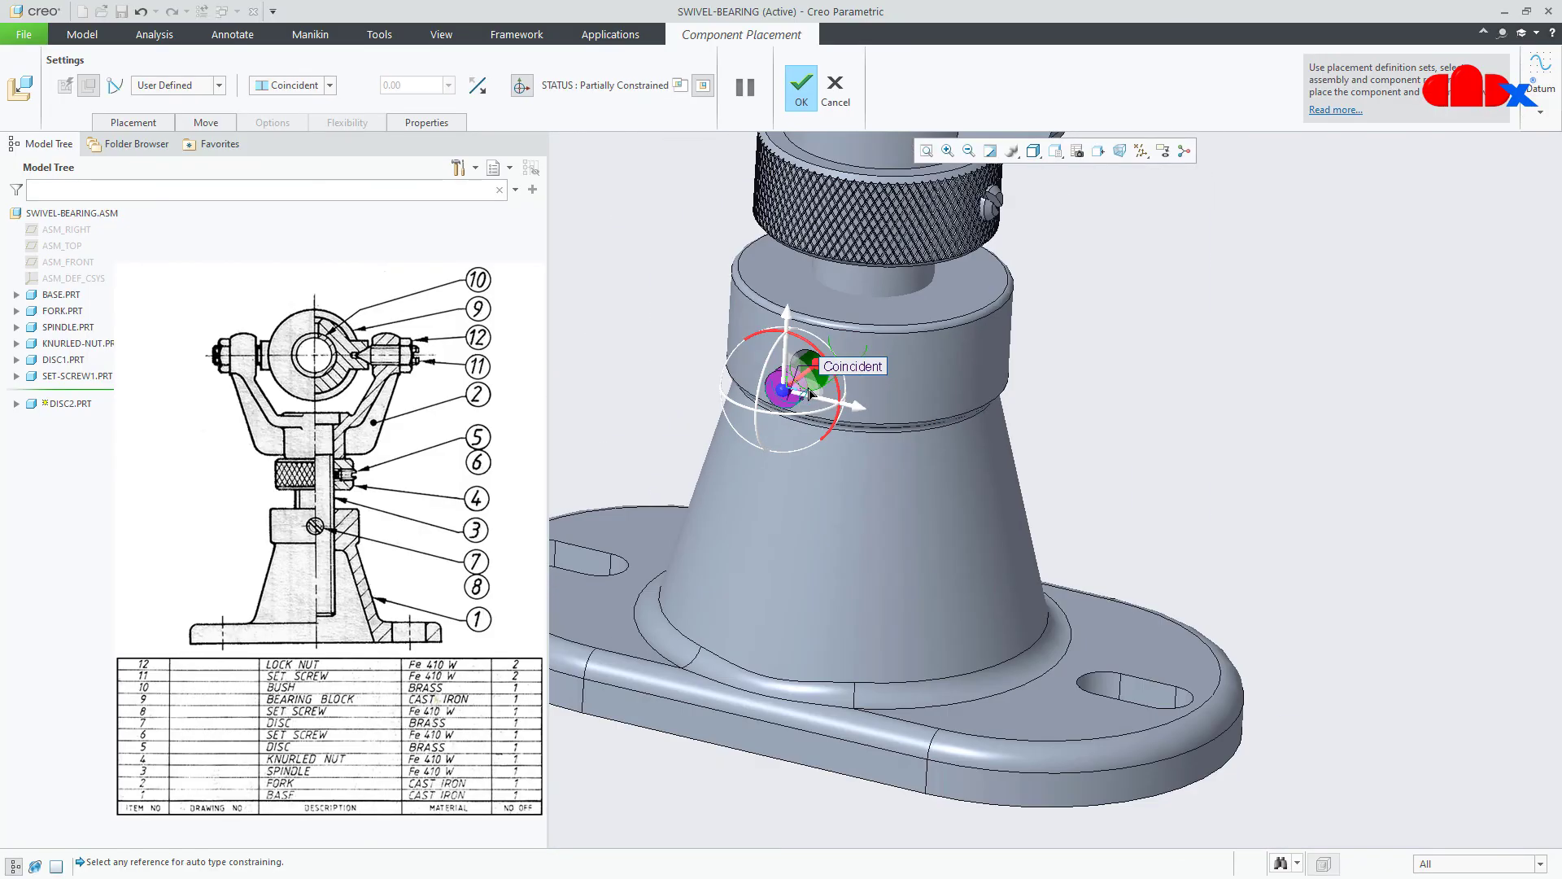
- Turn on the datum plane display to get placement references for disc2 around the base's collar
scroll(814, 391, down, 7)
scroll(872, 394, up, 2)
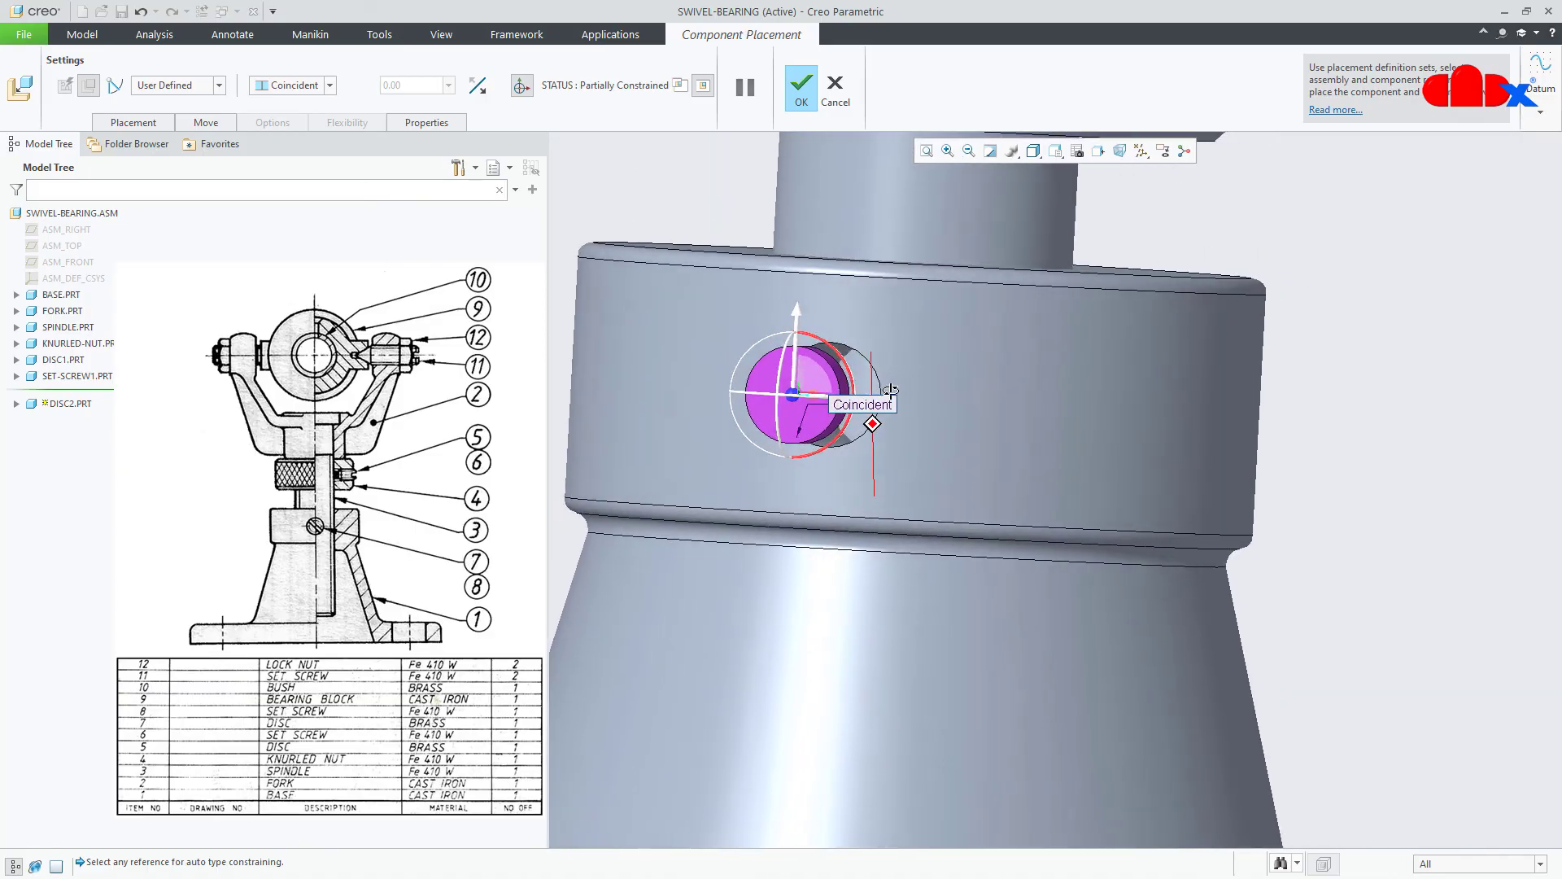
middle_drag(928, 415, 936, 411)
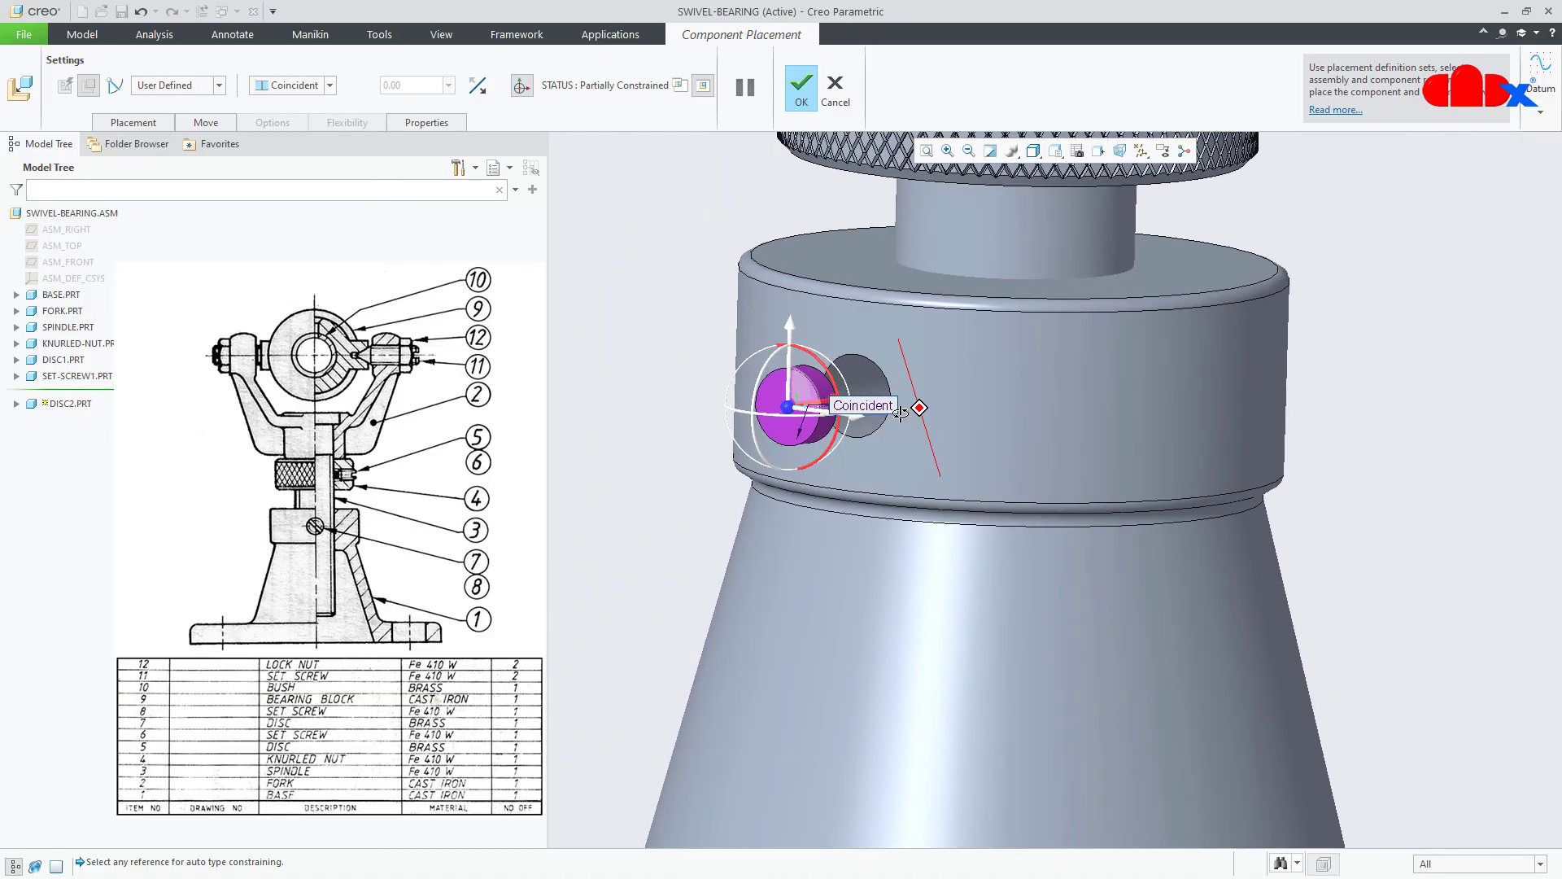
click(1140, 151)
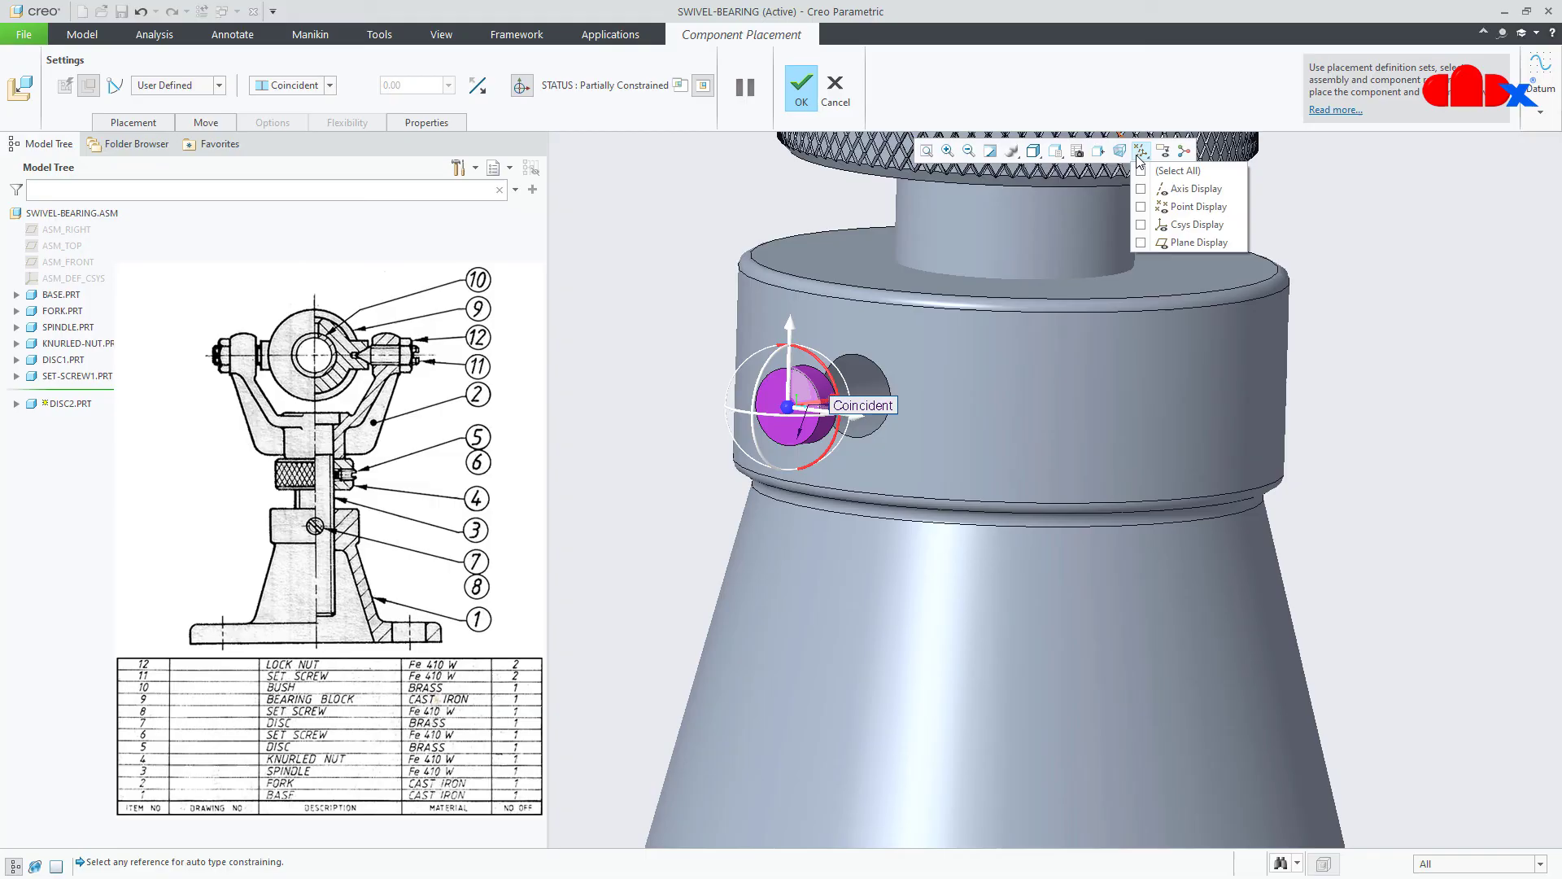
click(1144, 242)
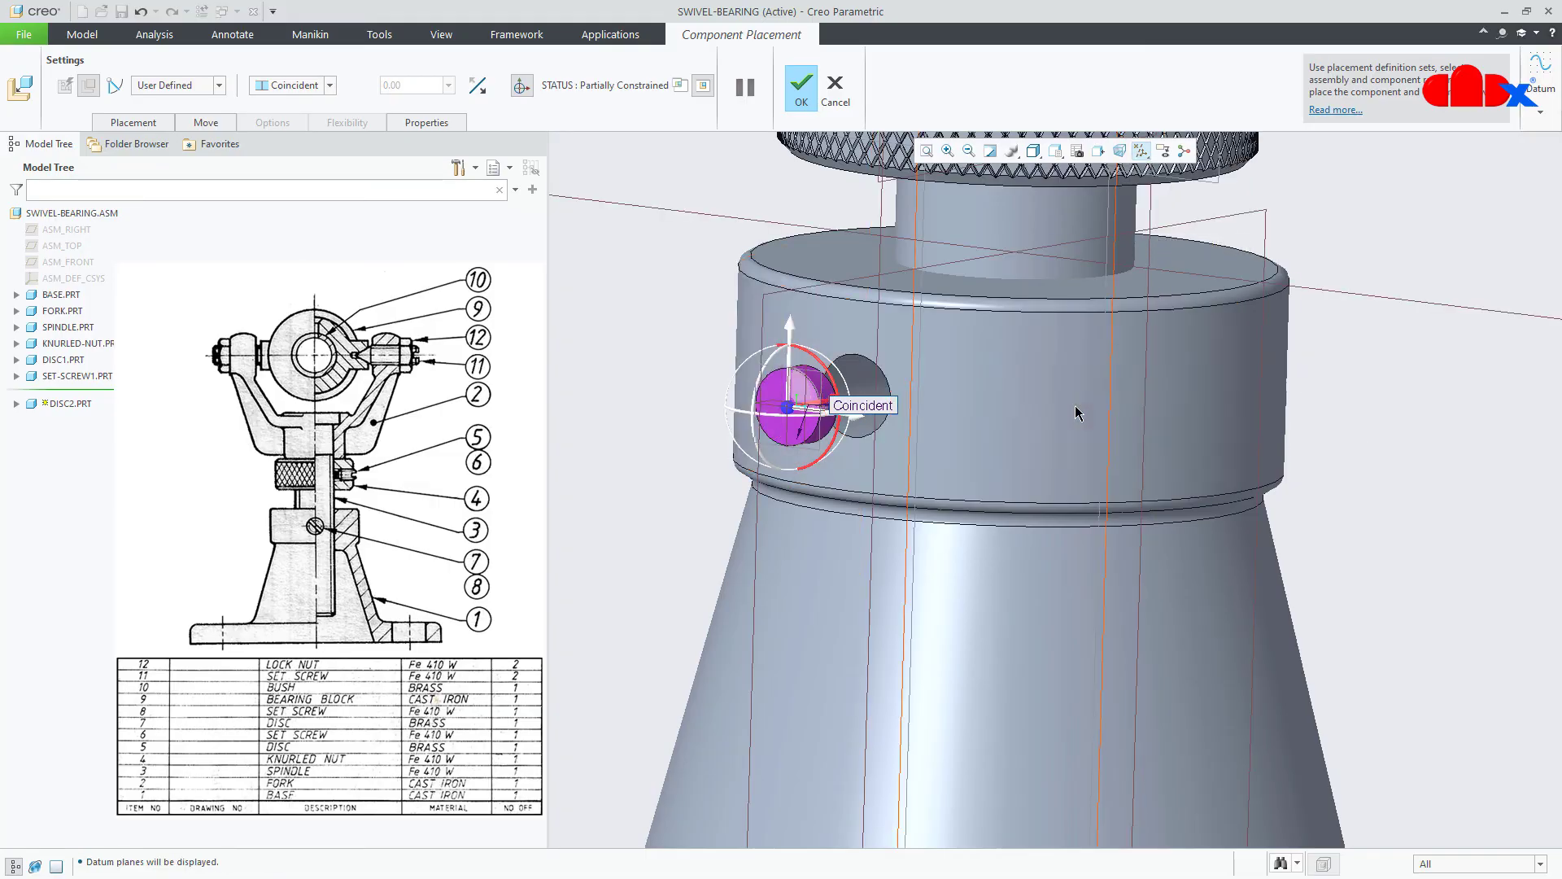
scroll(1079, 412, up, 1)
scroll(993, 407, down, 1)
middle_drag(999, 387, 1008, 377)
scroll(1004, 377, up, 4)
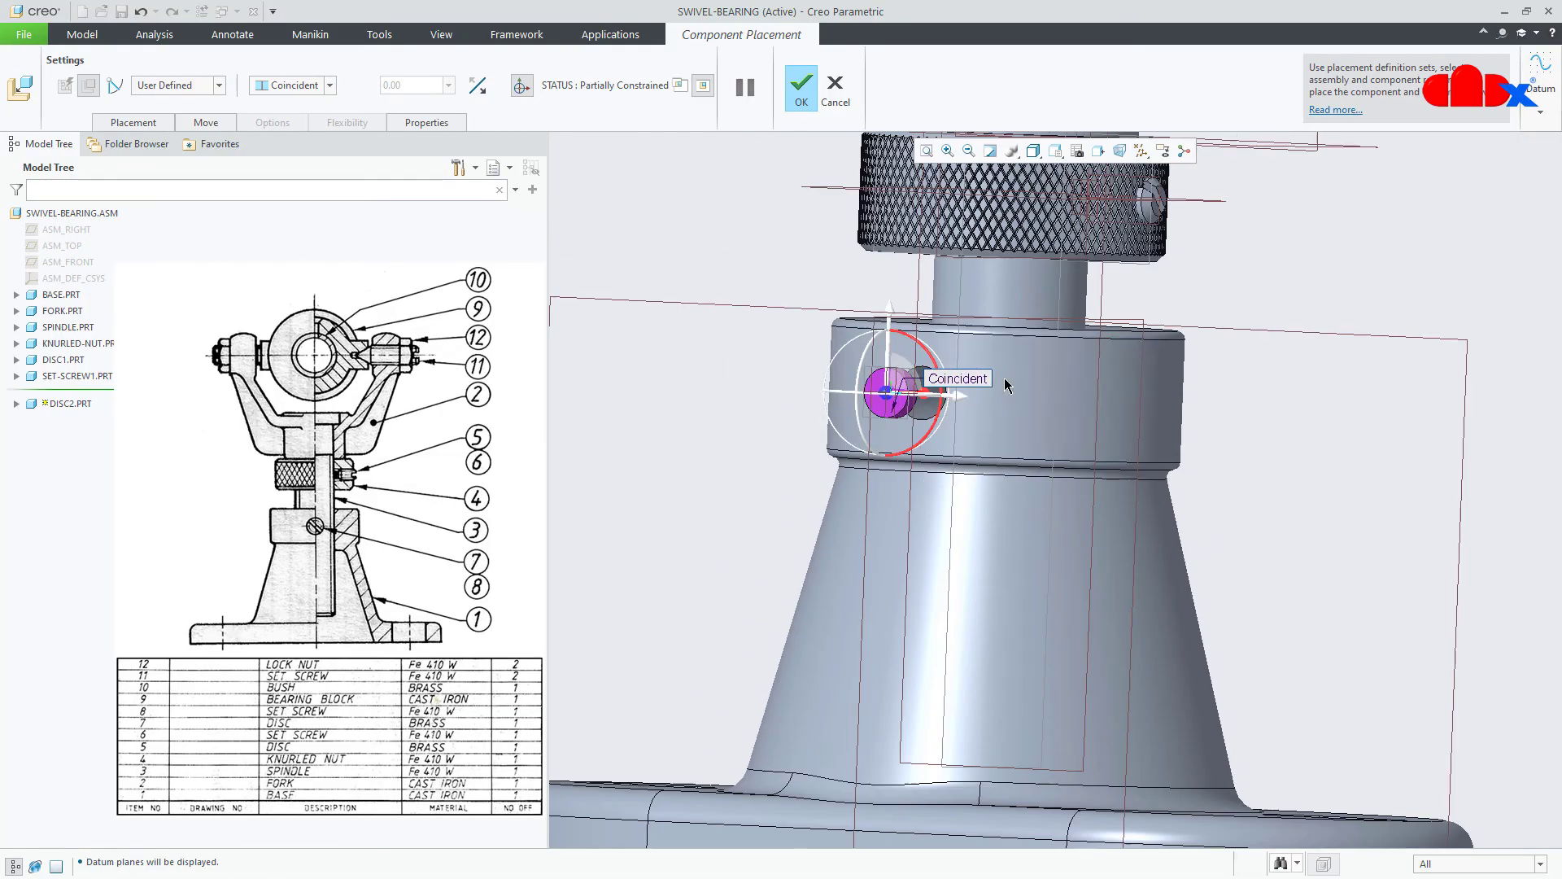
- Constrain disc2's inner end face at a distance of 10 from the vertical datum plane through the spindle and accept the placement
scroll(929, 394, down, 6)
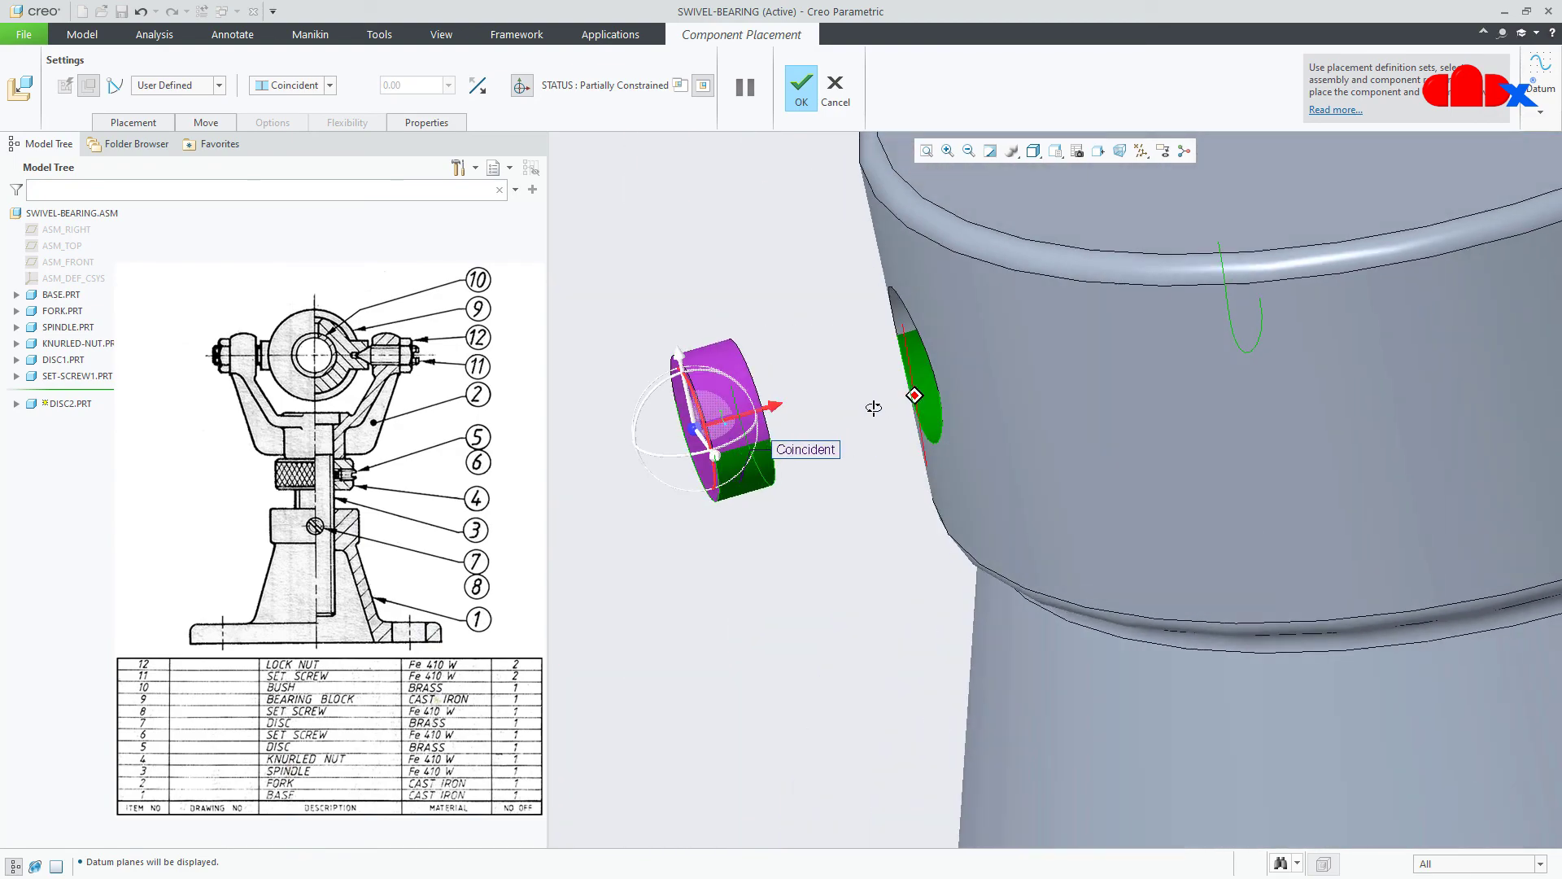
middle_drag(873, 407, 691, 498)
click(703, 470)
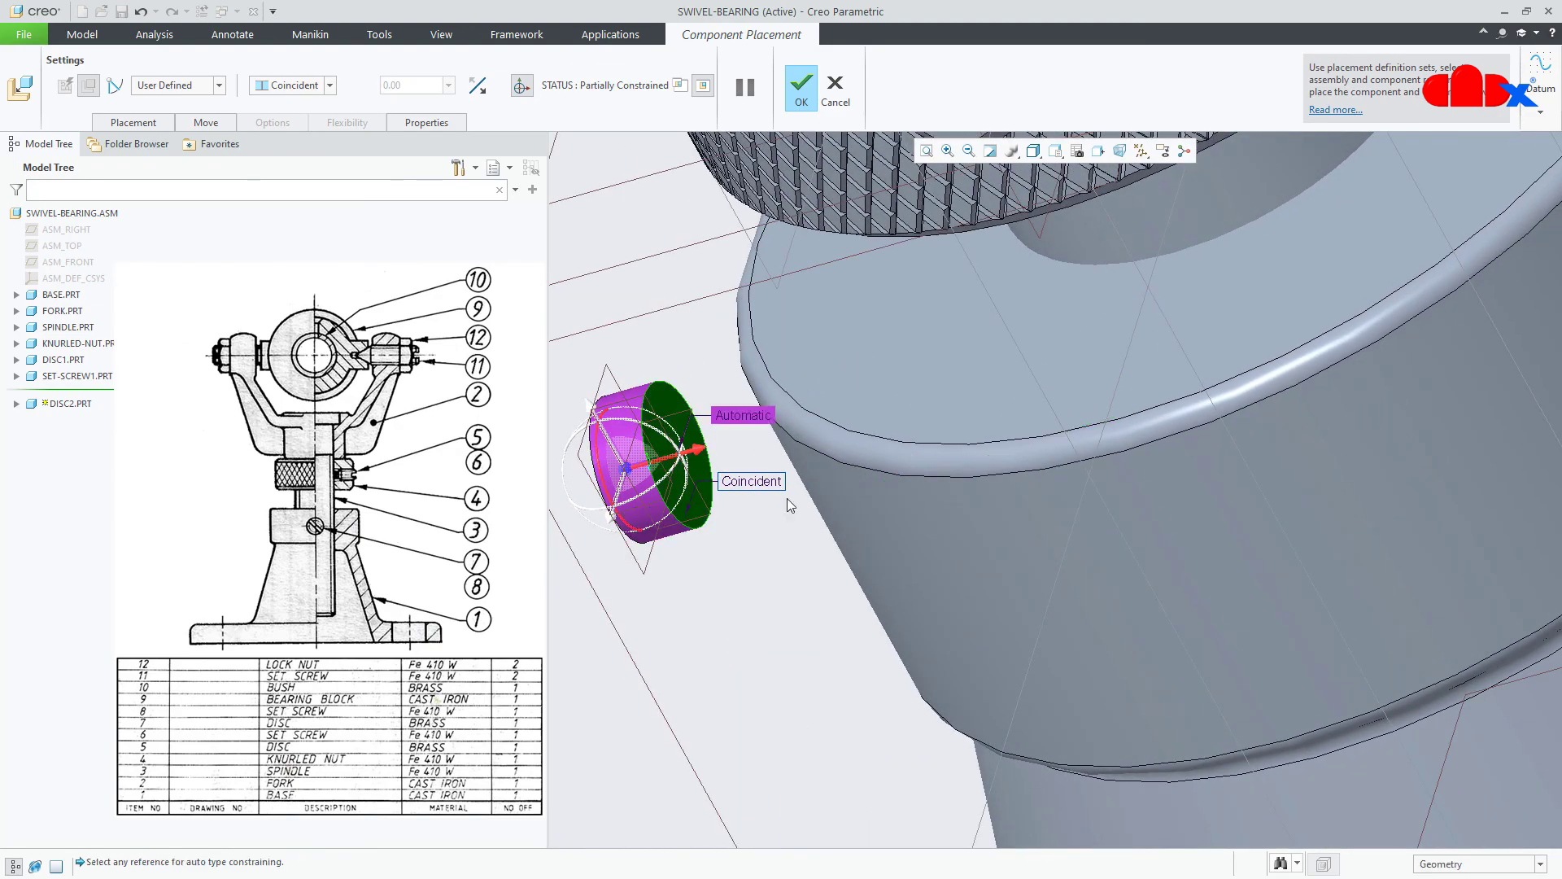
middle_drag(788, 498, 1084, 499)
scroll(1009, 506, up, 5)
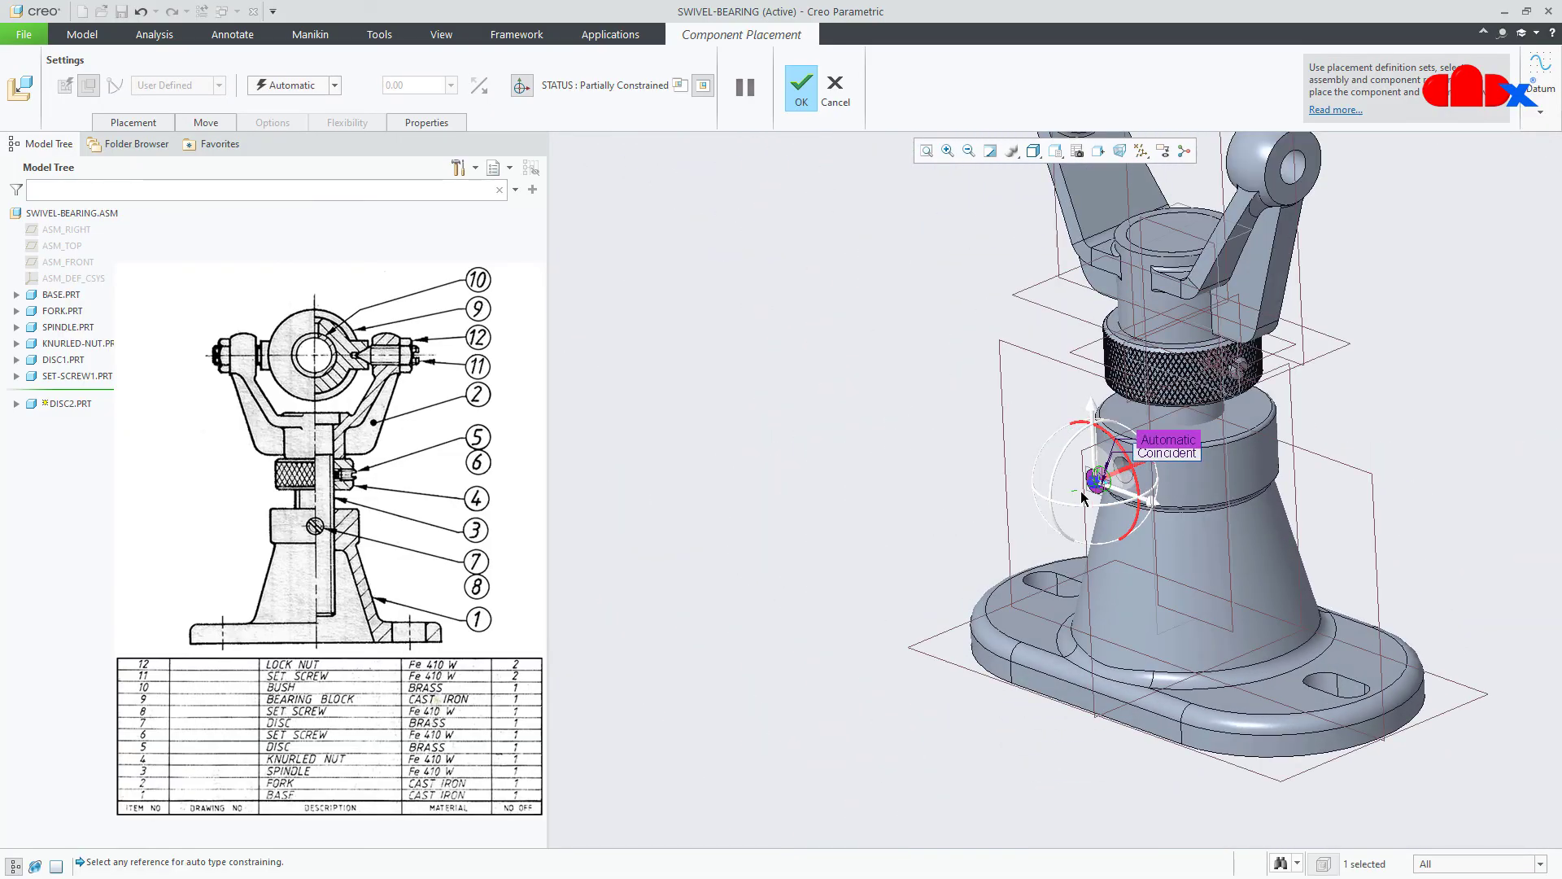
click(1229, 491)
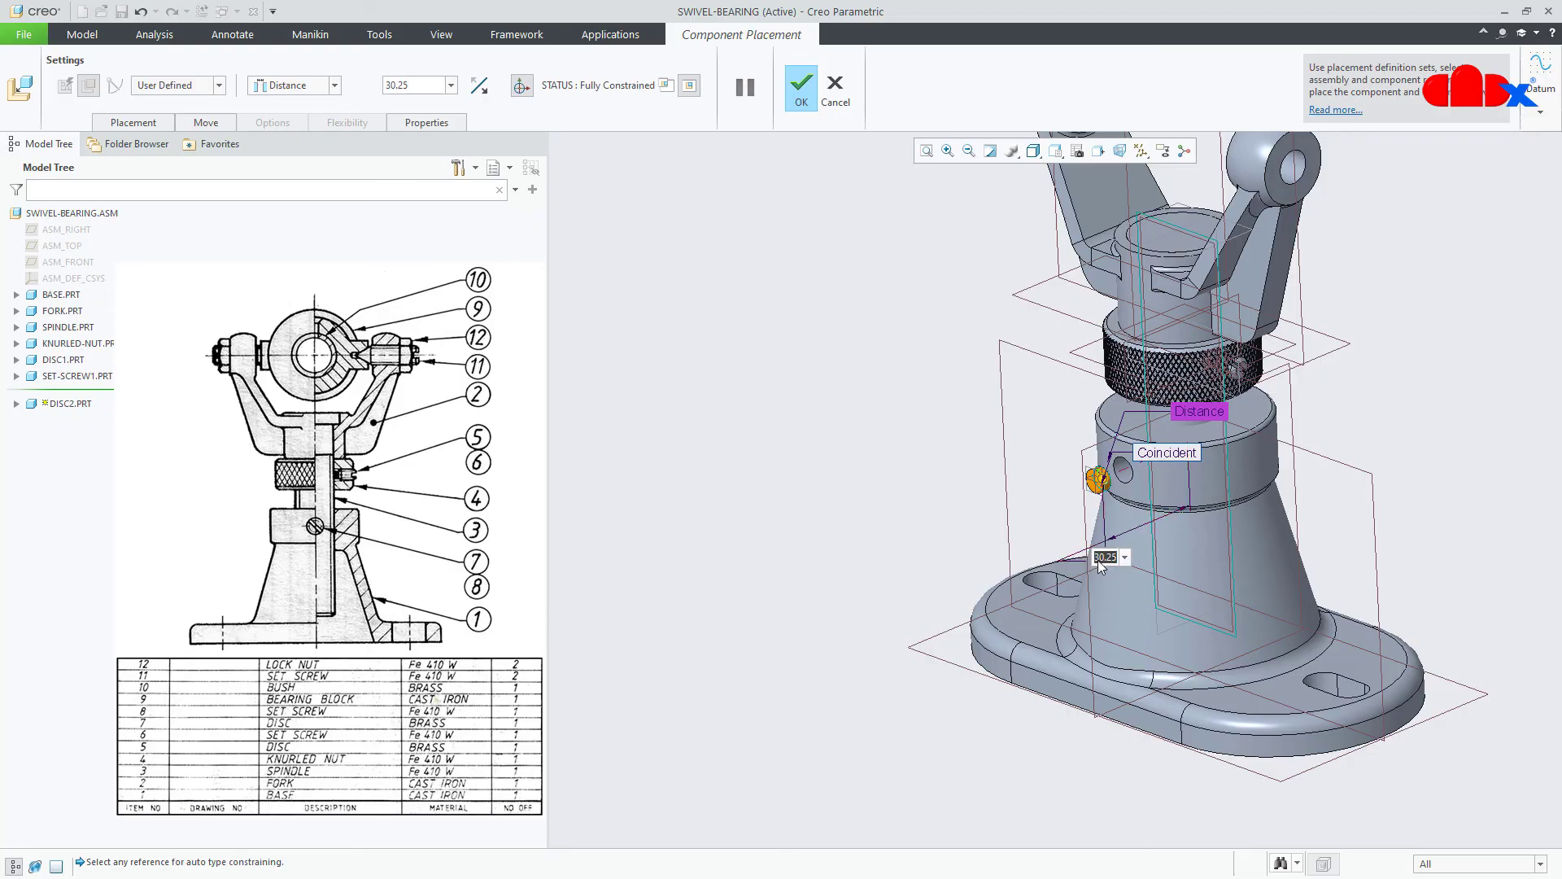
text(10)
key(Return)
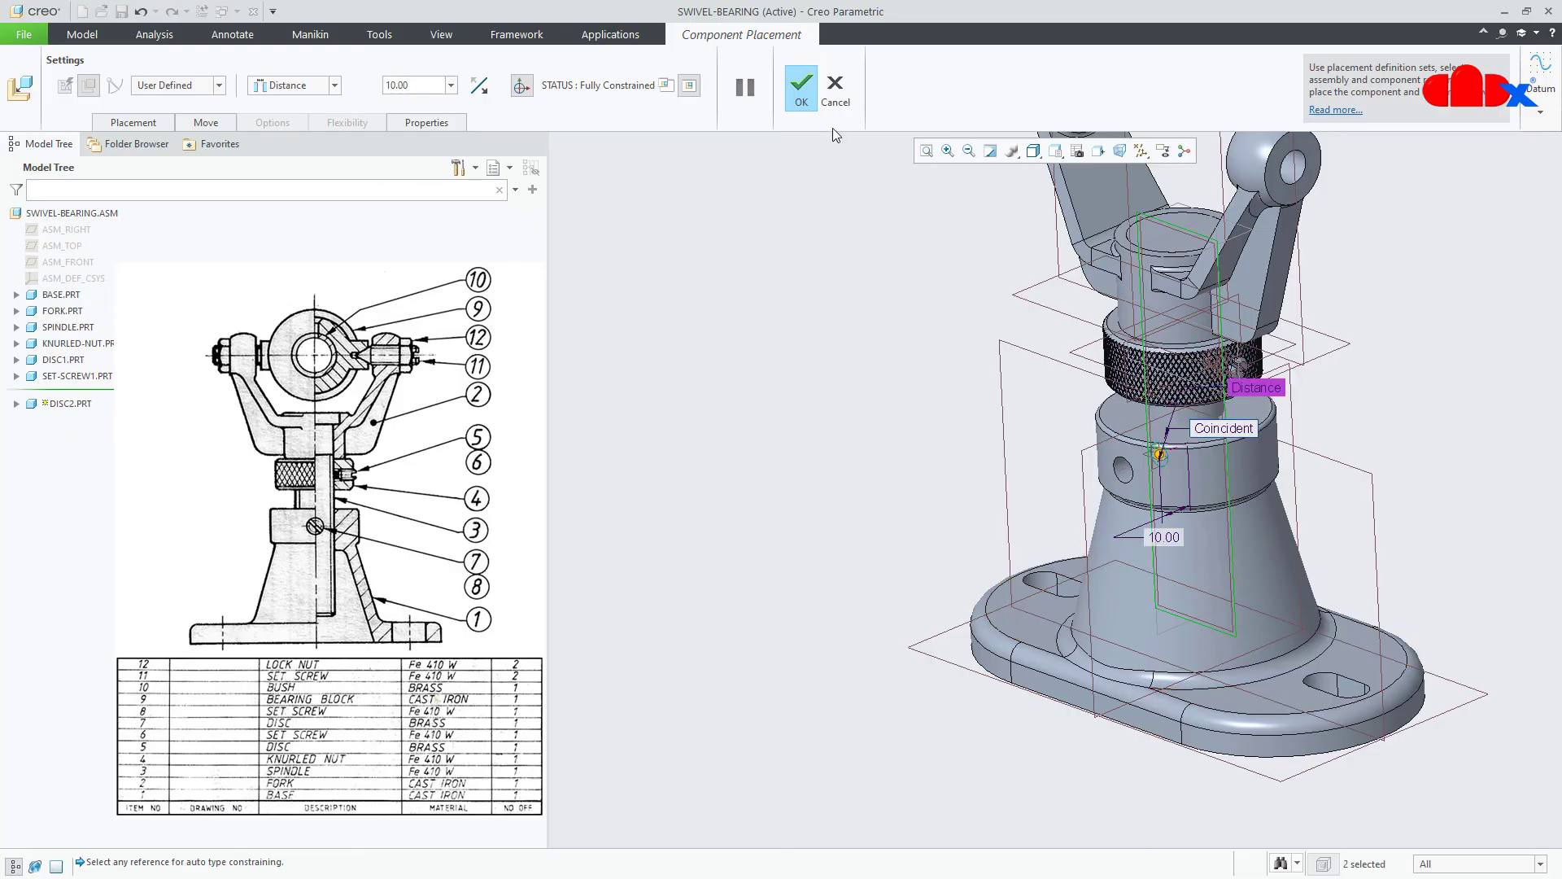
click(801, 85)
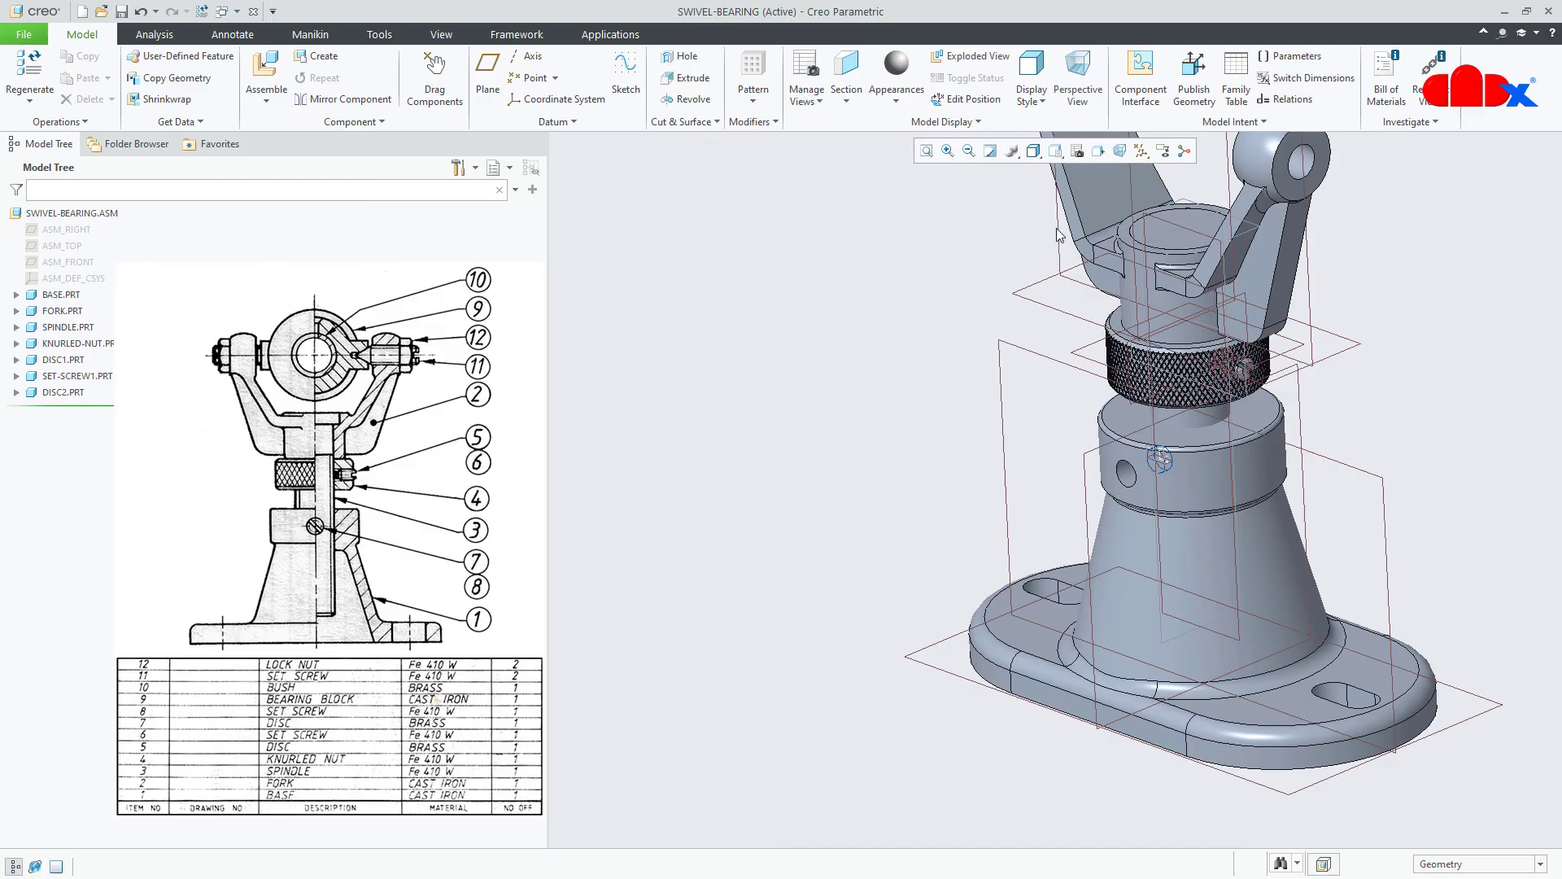
- Turn off the datum plane display and return the assembly to its default orientation
click(1141, 151)
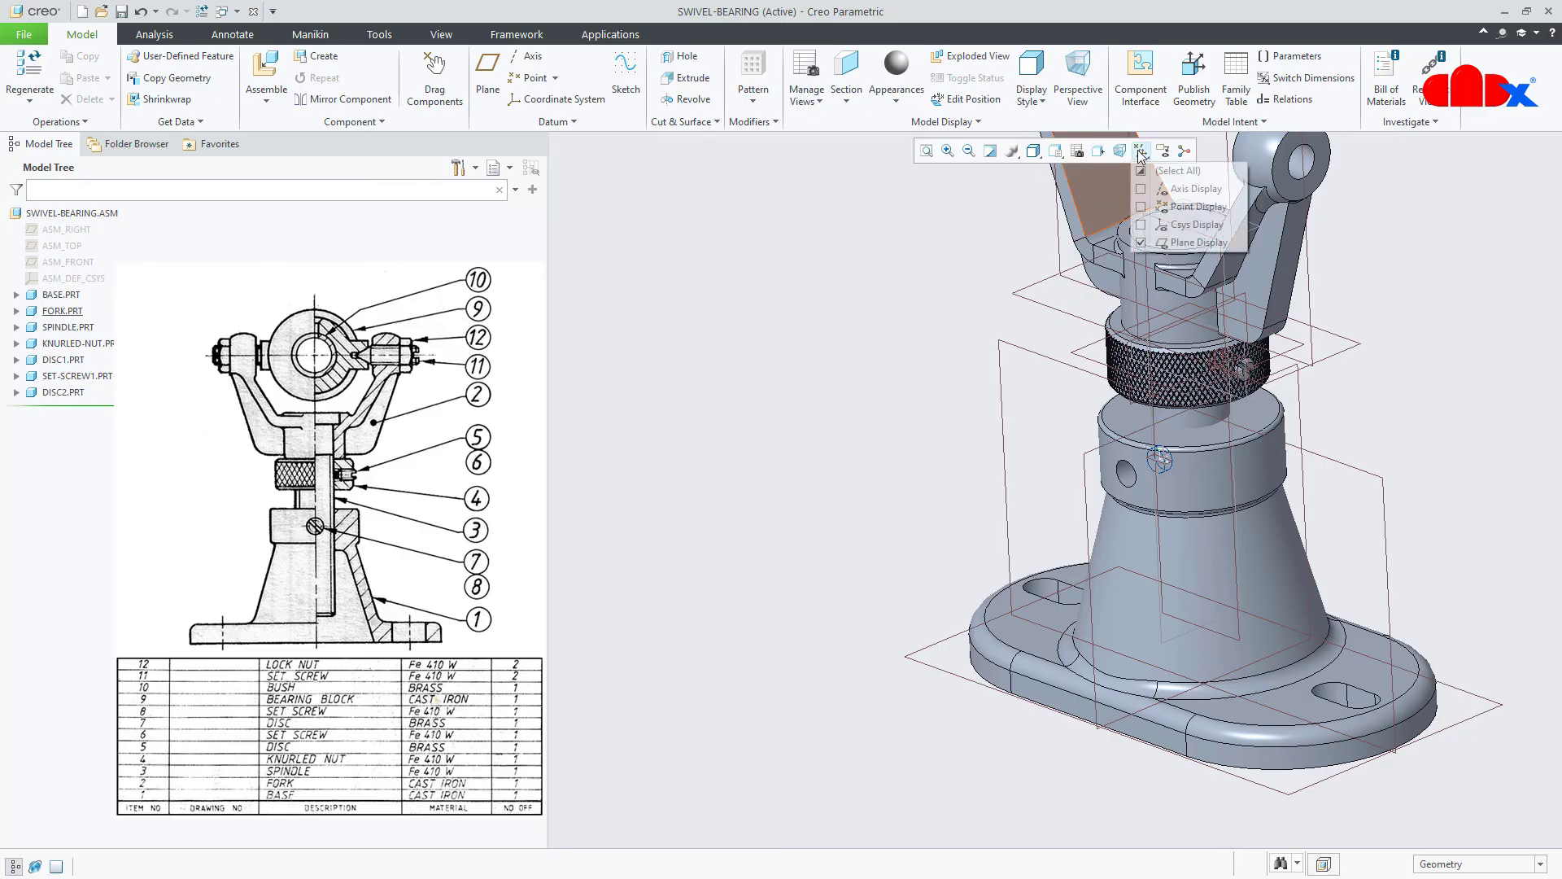
click(1164, 243)
key(ctrl+d)
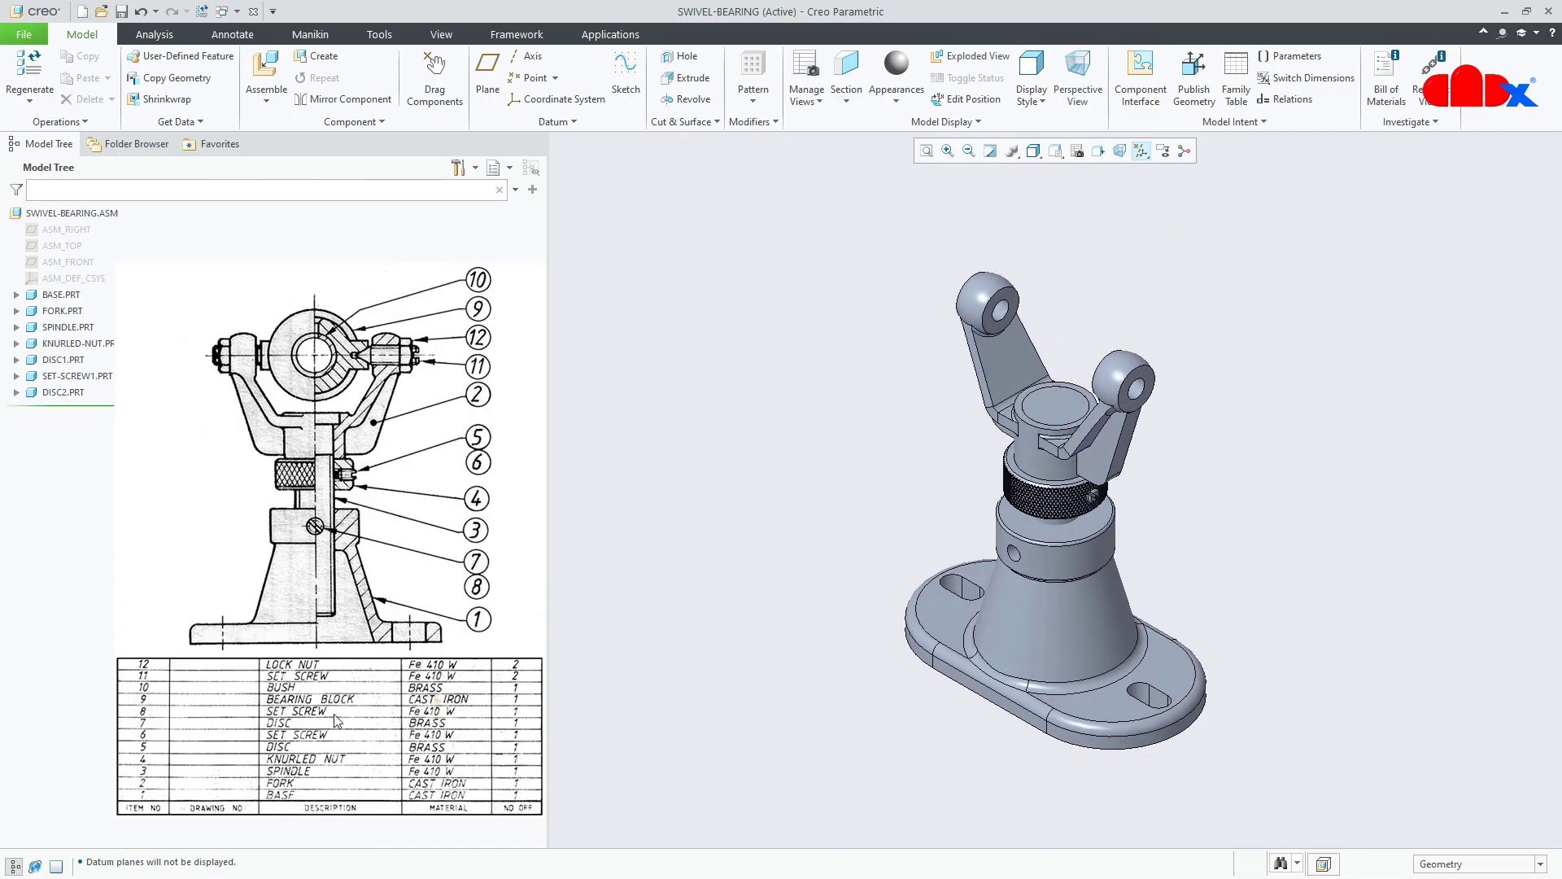
- Bring set-screw2.prt into the assembly and make its cylindrical surface coincident with the radial hole in the base's collar
click(266, 70)
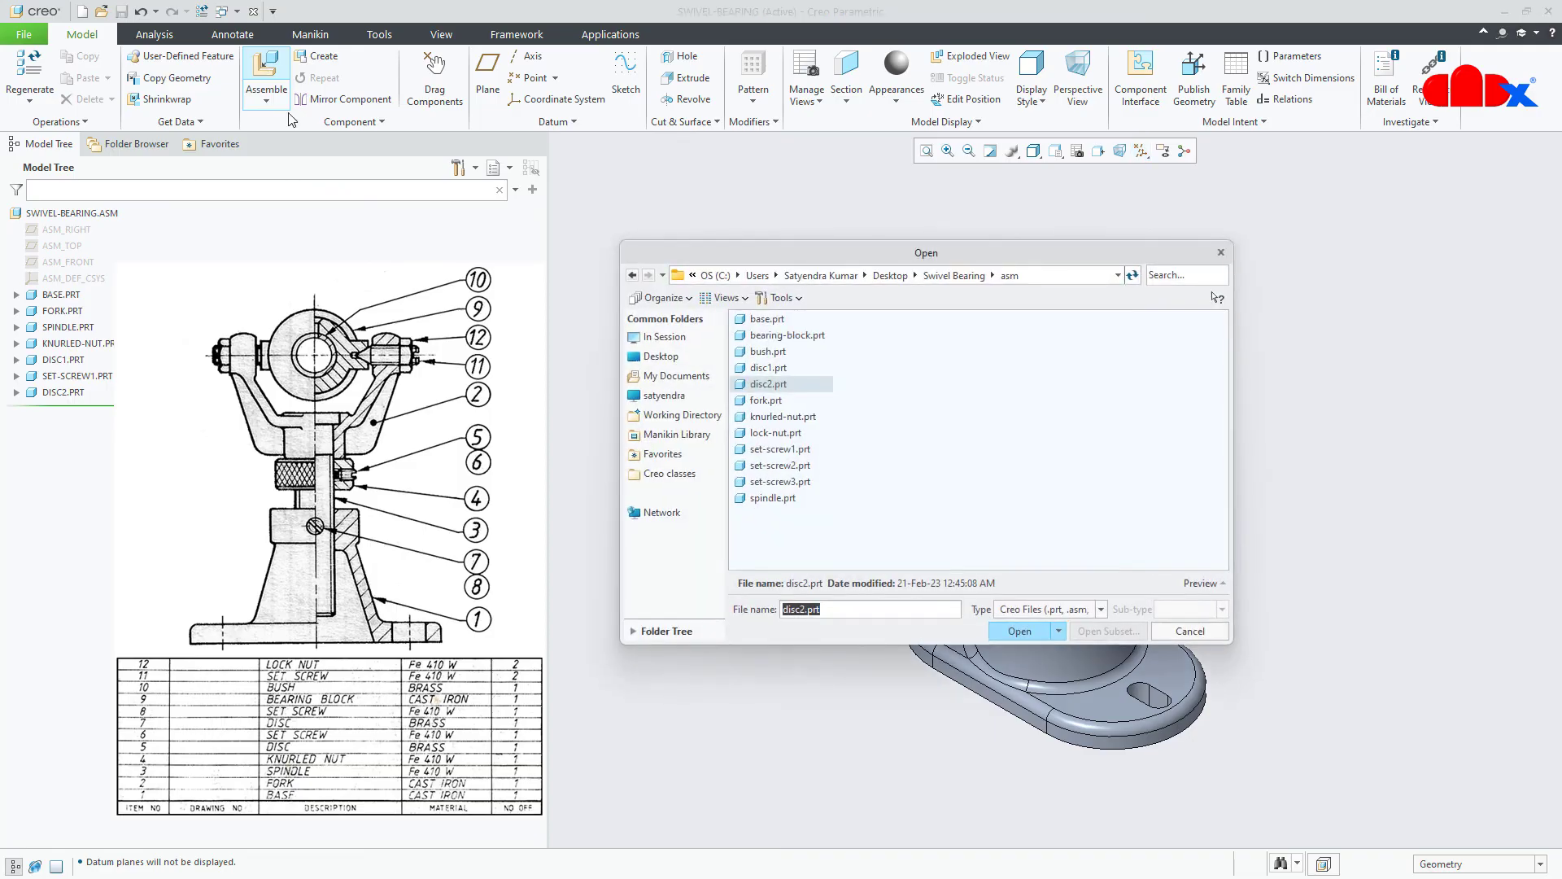
double_click(777, 465)
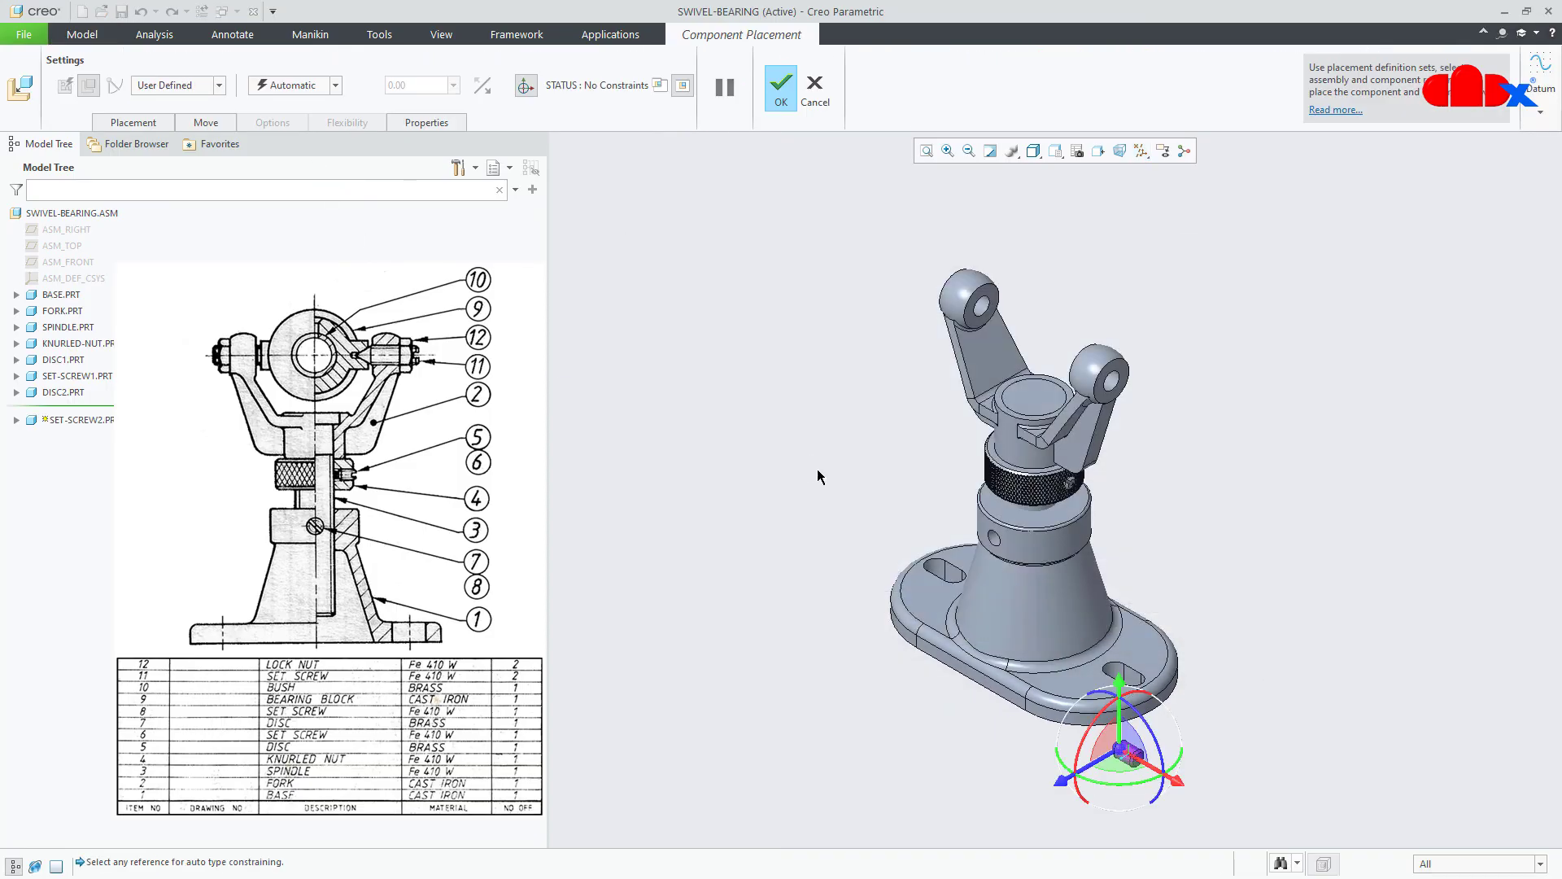
scroll(1181, 785, up, 3)
scroll(1182, 786, up, 5)
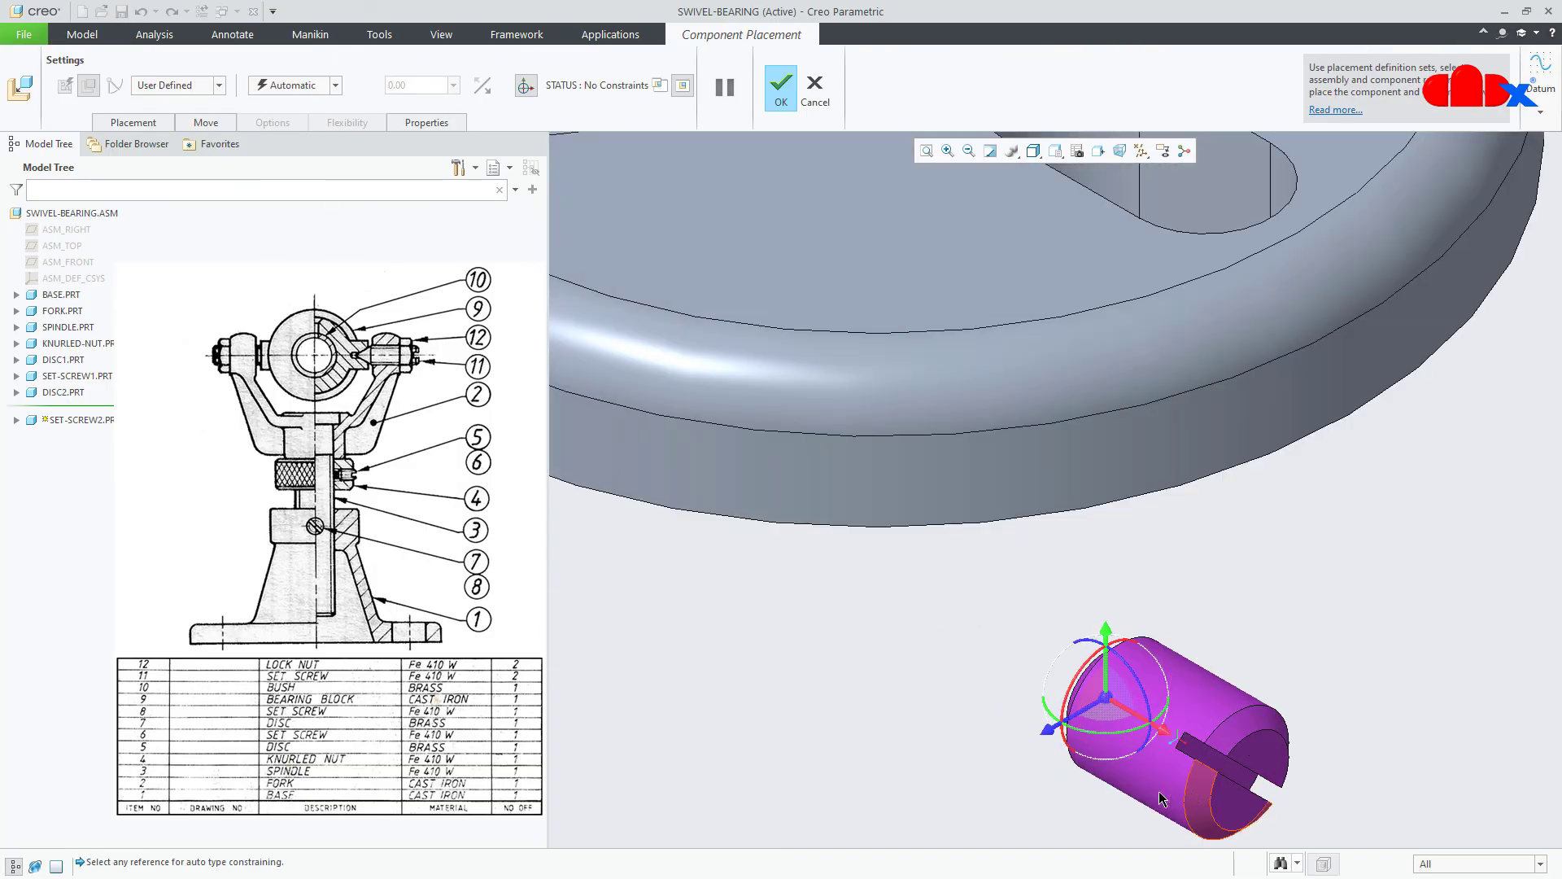
scroll(1137, 798, down, 5)
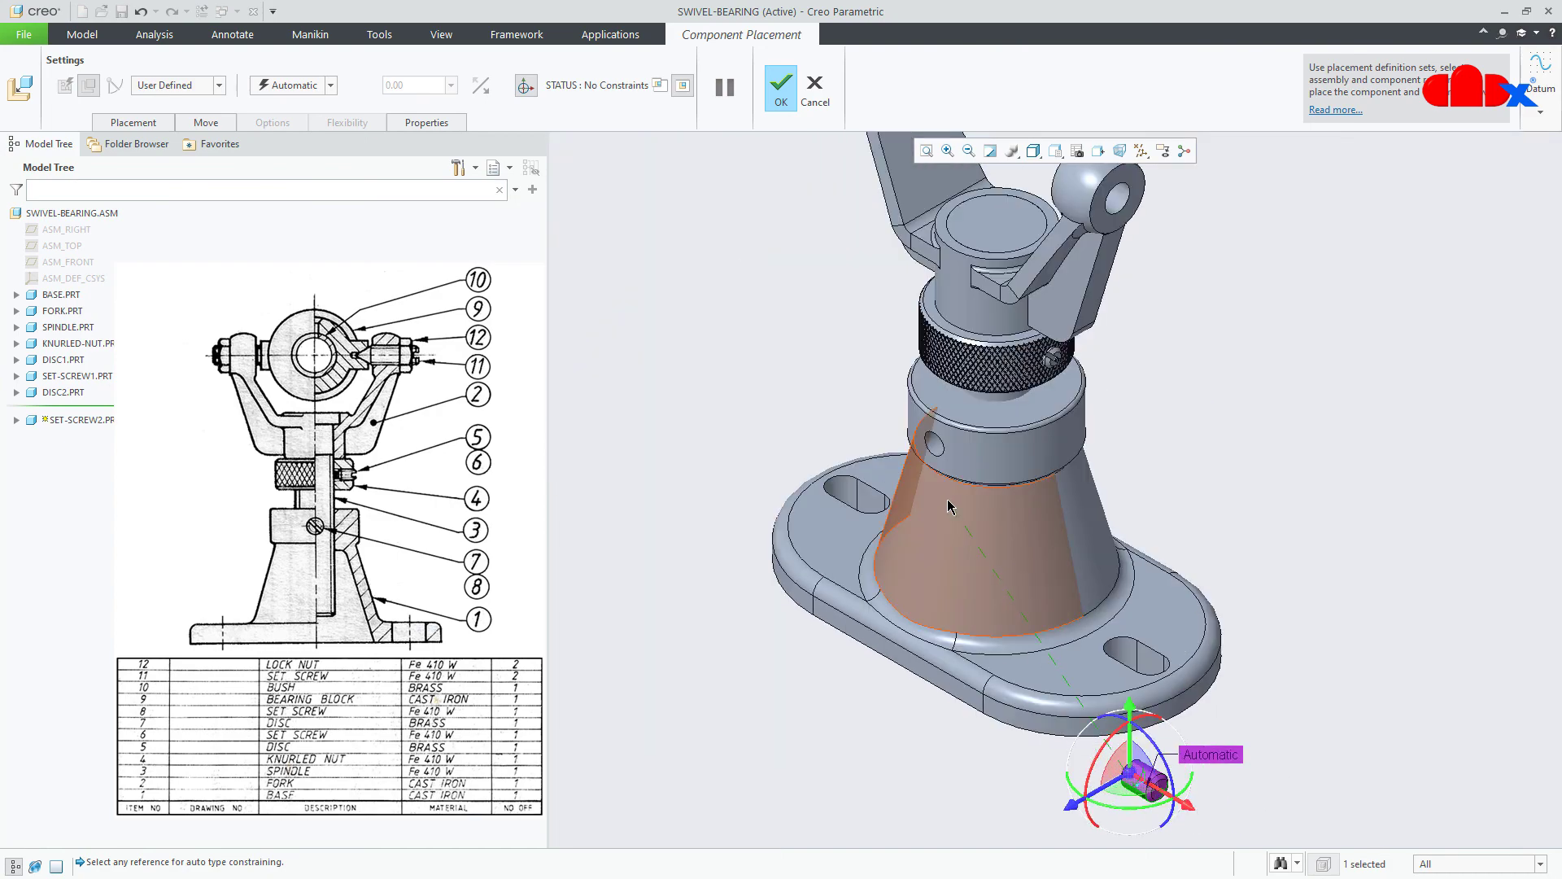
scroll(924, 415, up, 4)
click(930, 412)
scroll(928, 415, down, 2)
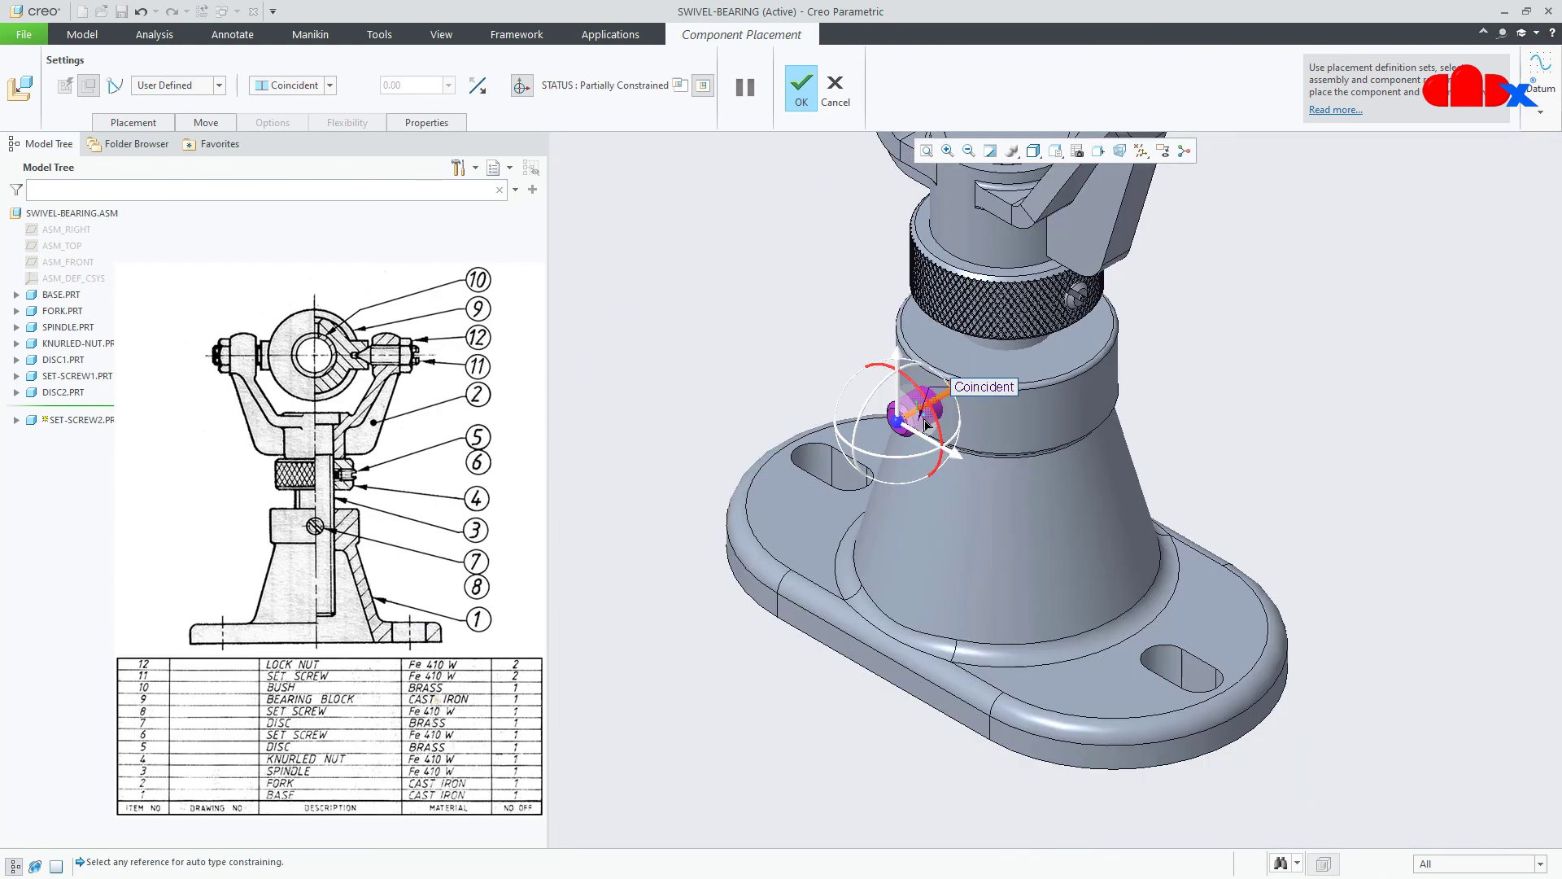
- Make set-screw2's unslotted end face coincident with disc2's outer face, flipped so the slot faces outward, and accept the placement
scroll(936, 415, up, 4)
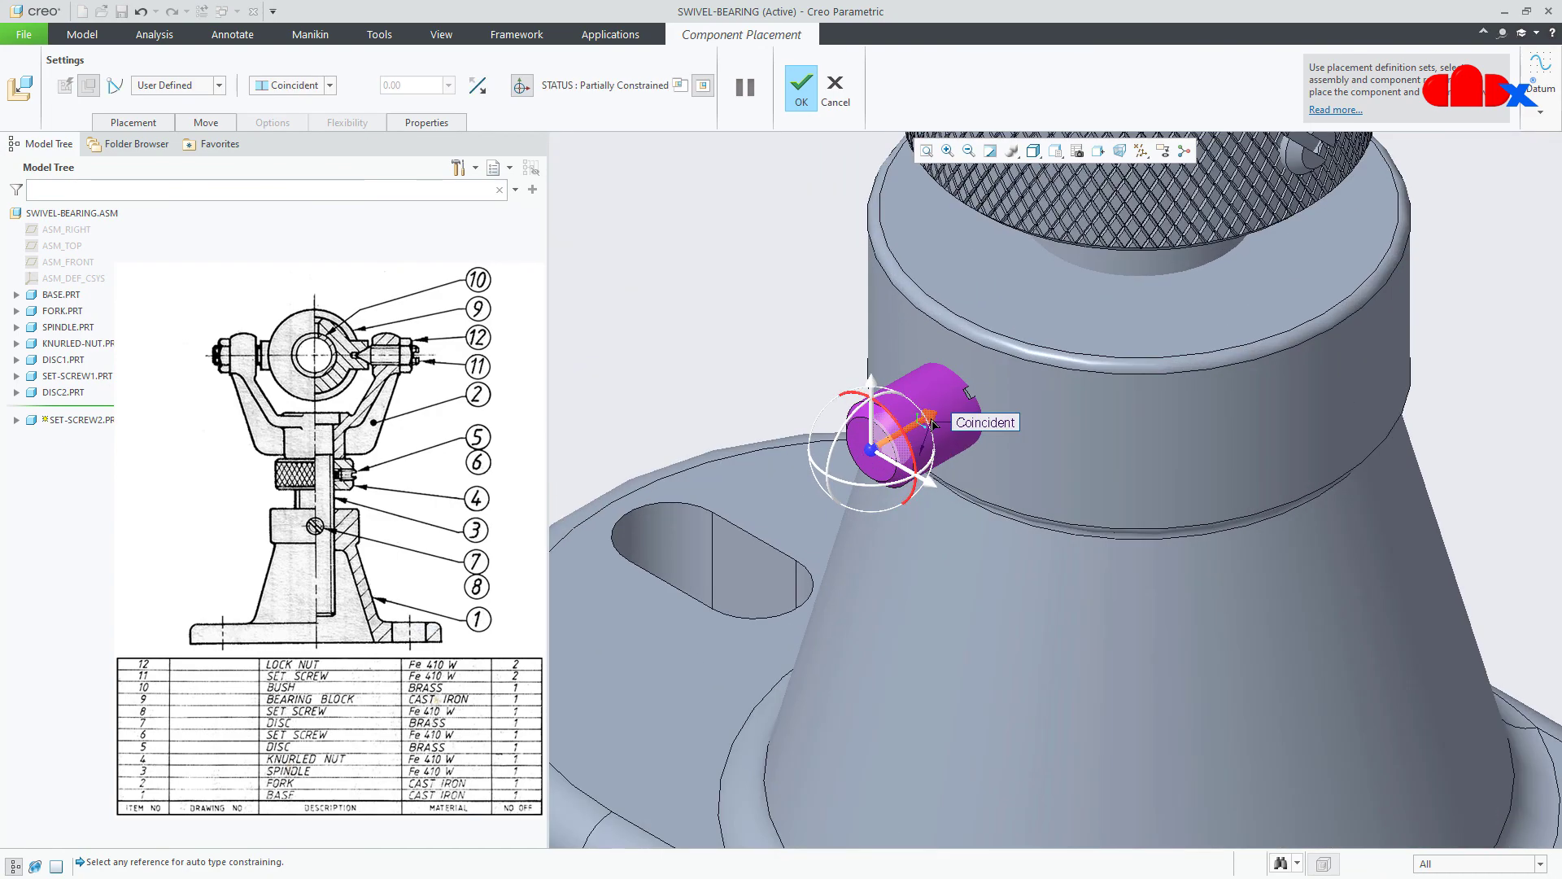
drag(930, 417, 852, 462)
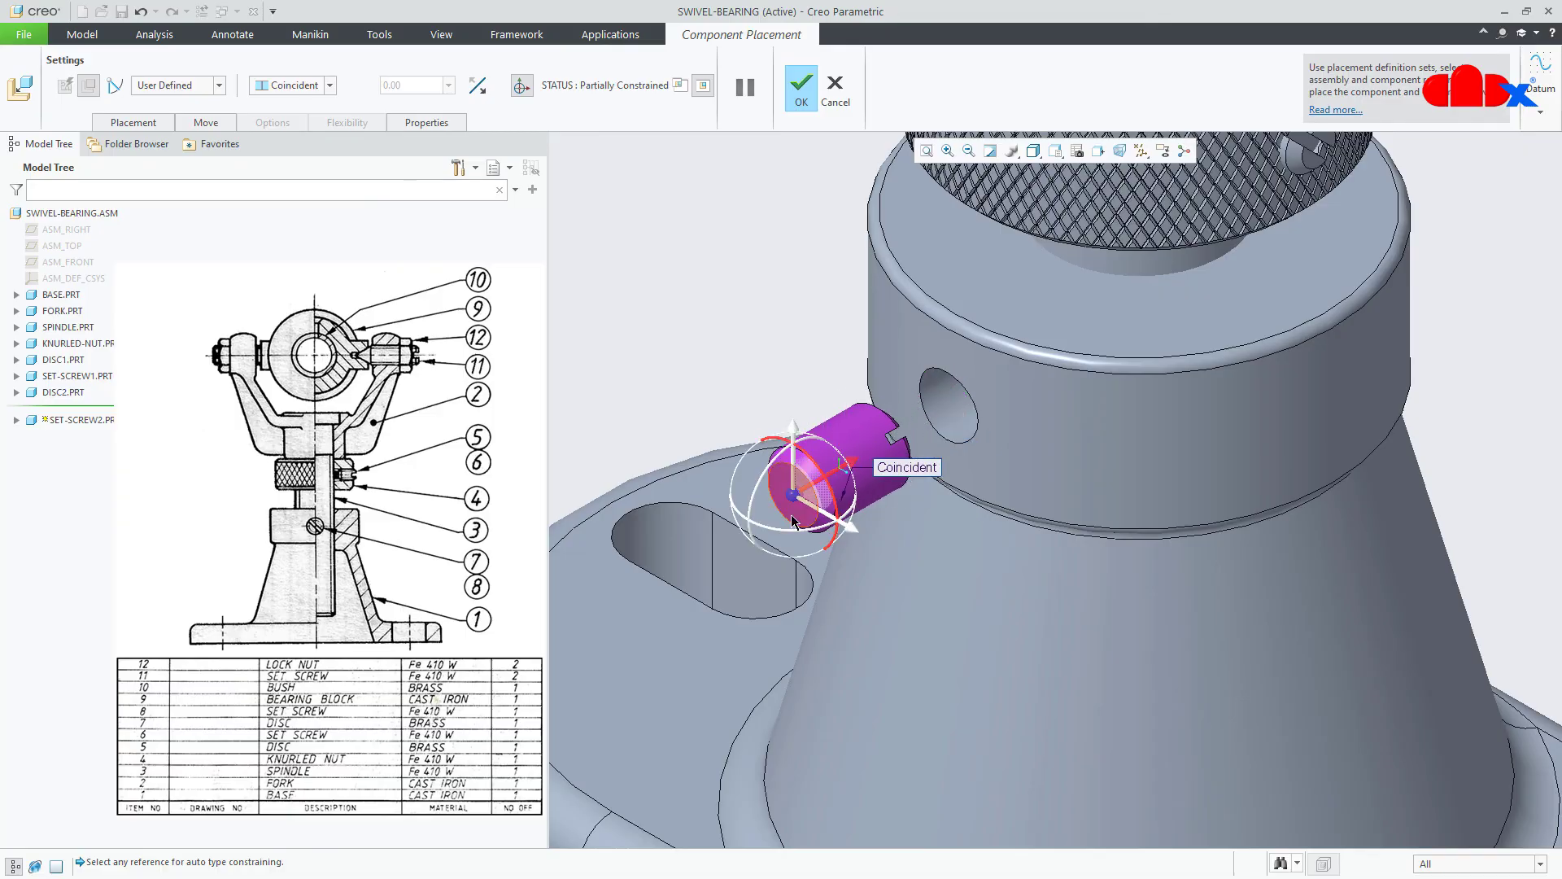
click(795, 516)
scroll(949, 411, up, 4)
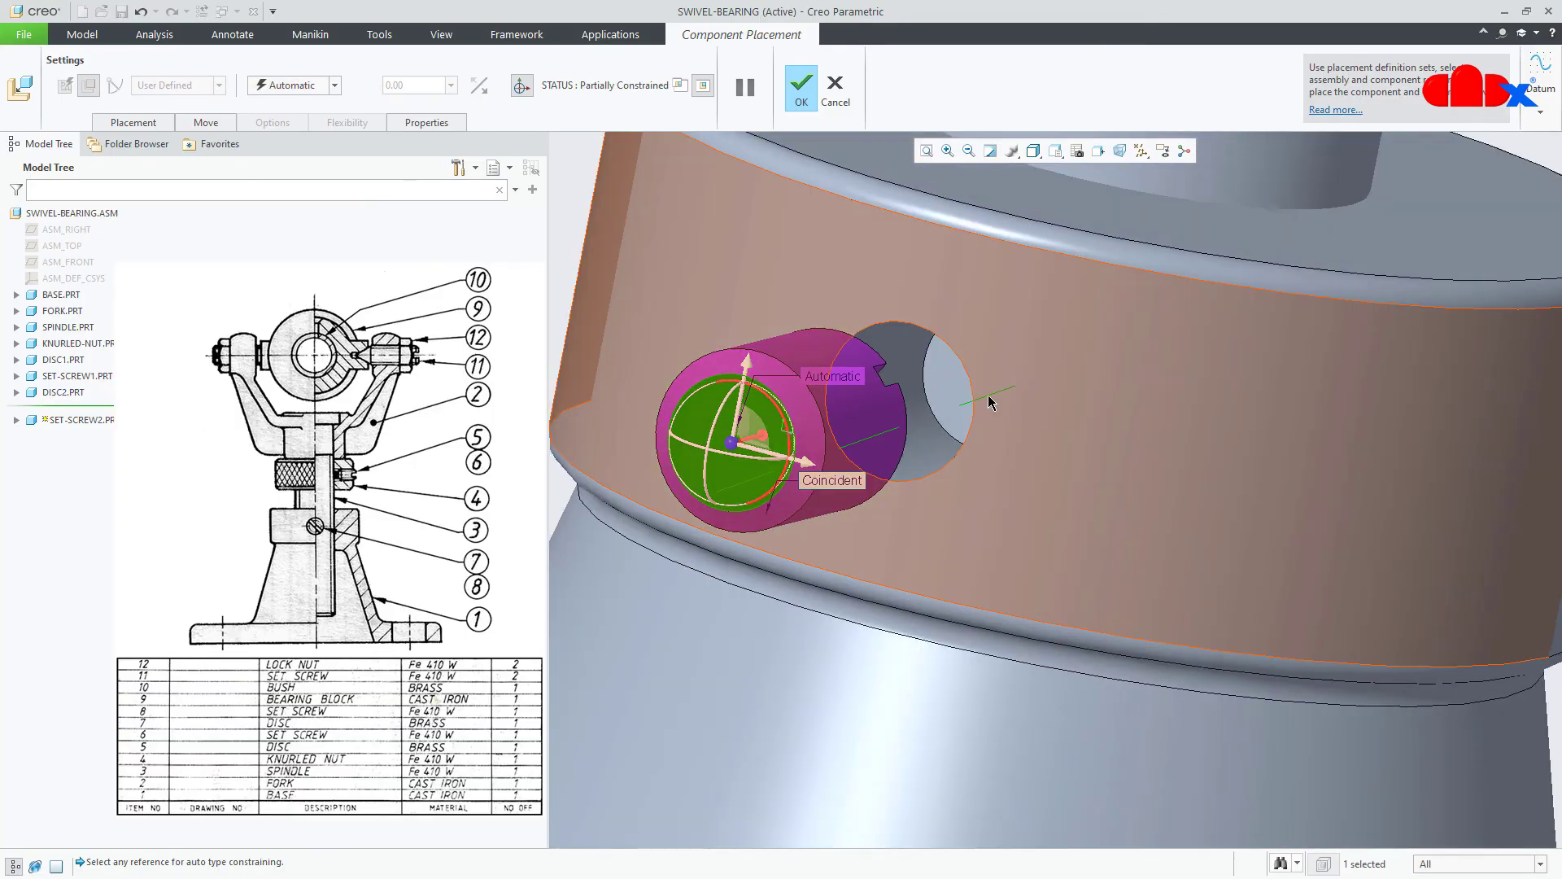
click(957, 407)
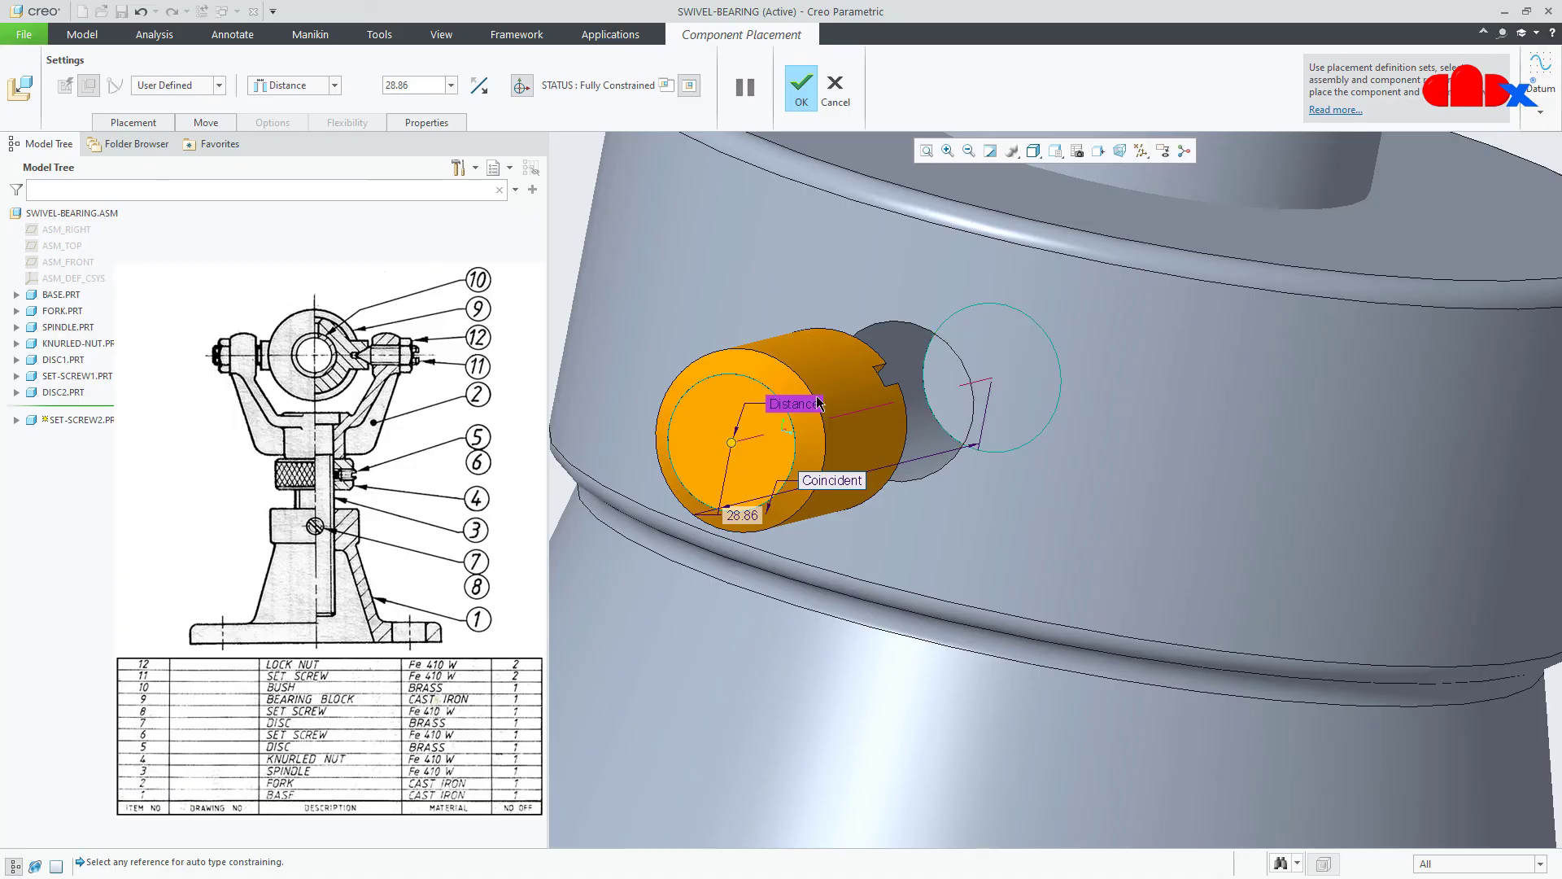
click(479, 85)
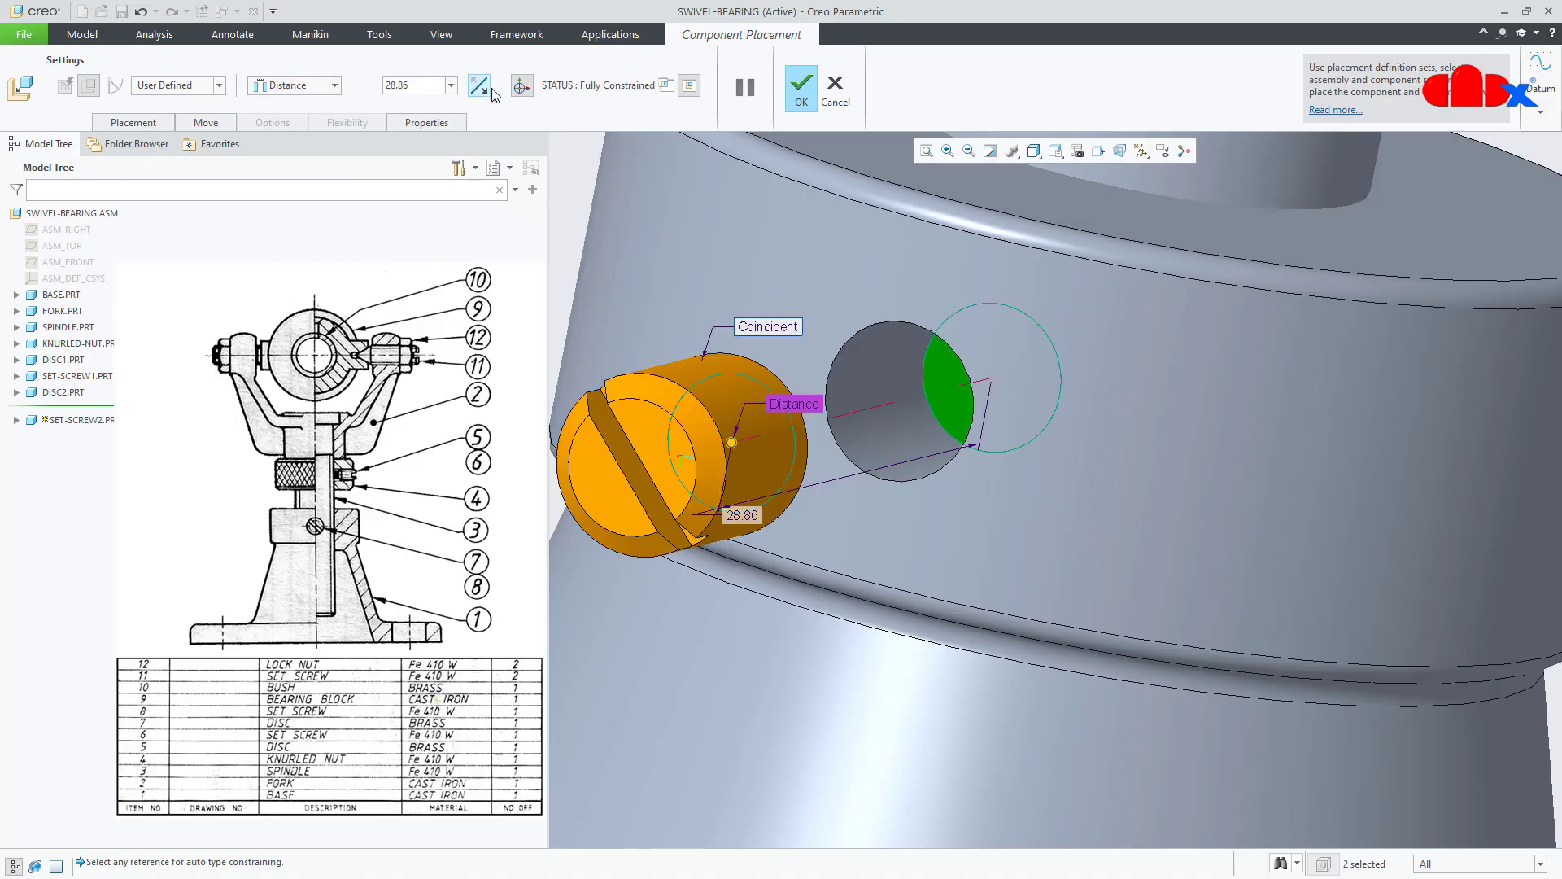
click(335, 86)
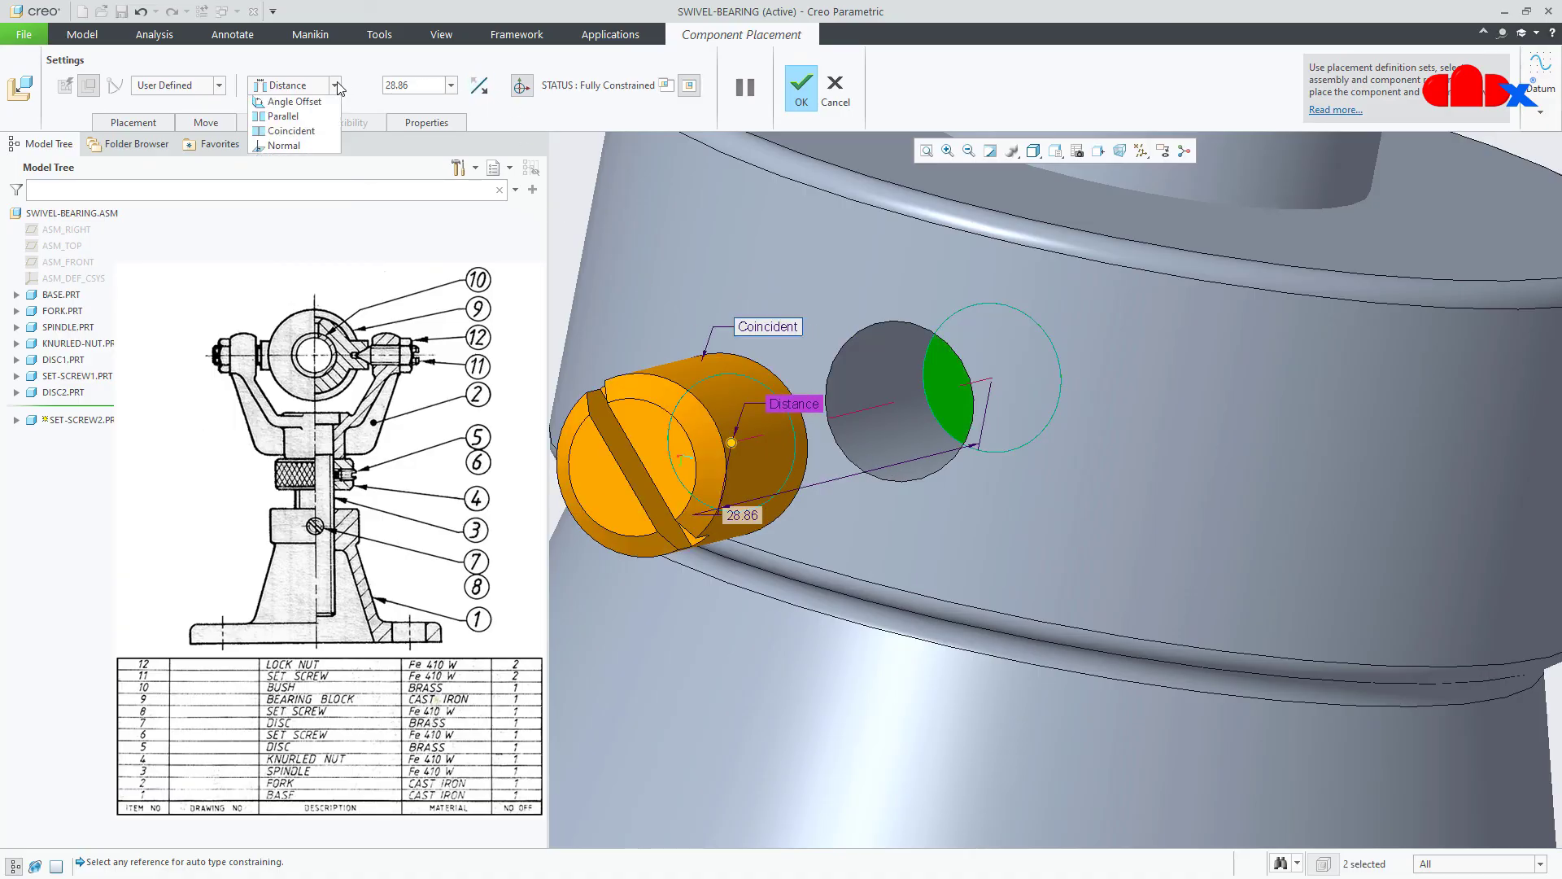
click(307, 148)
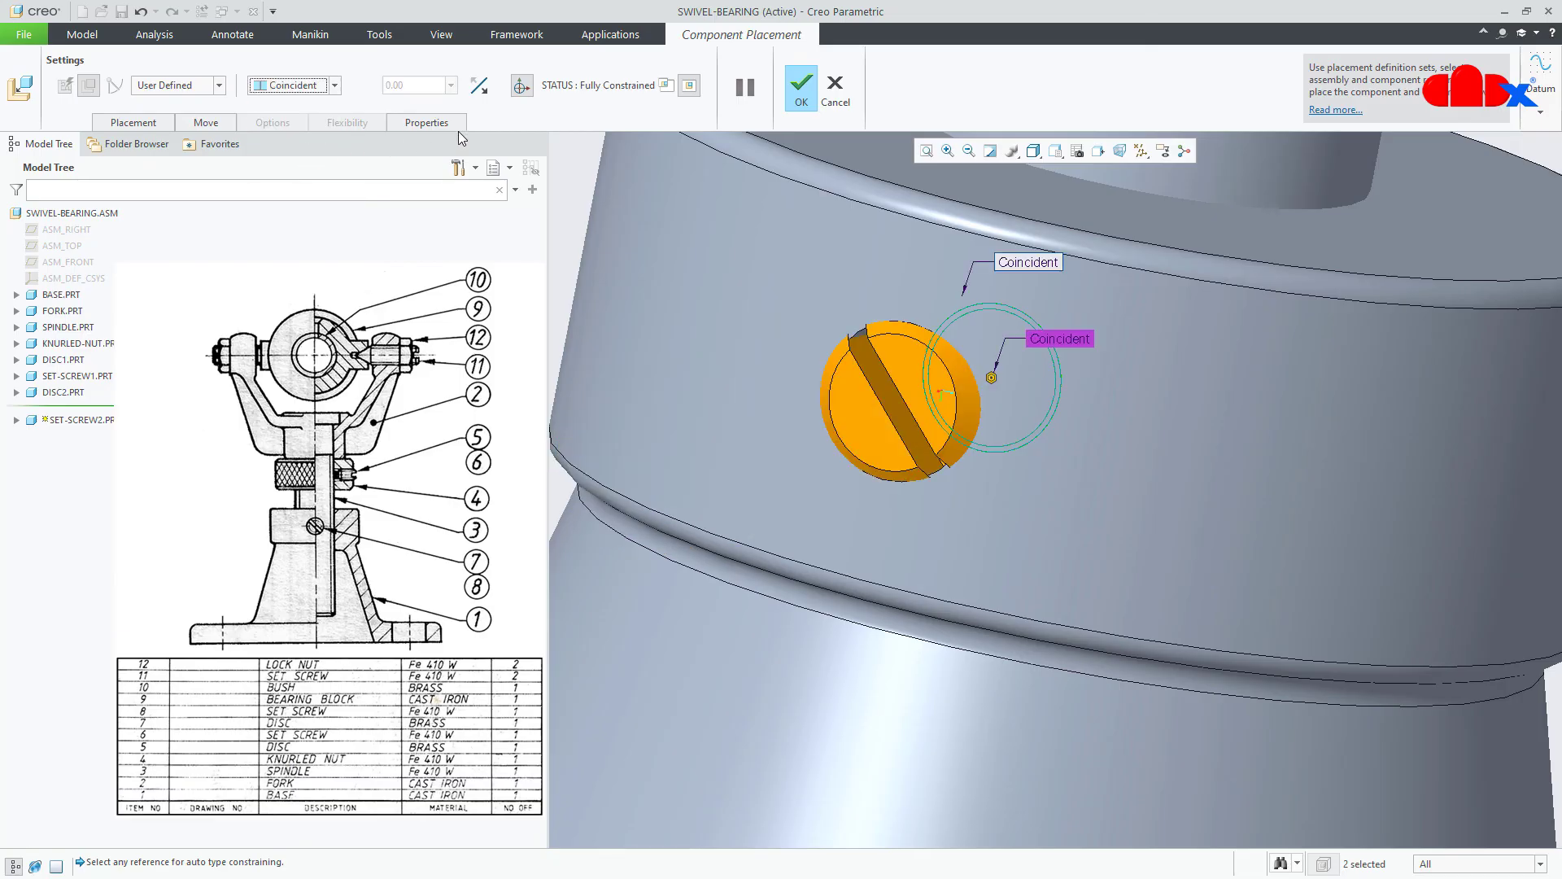
click(801, 86)
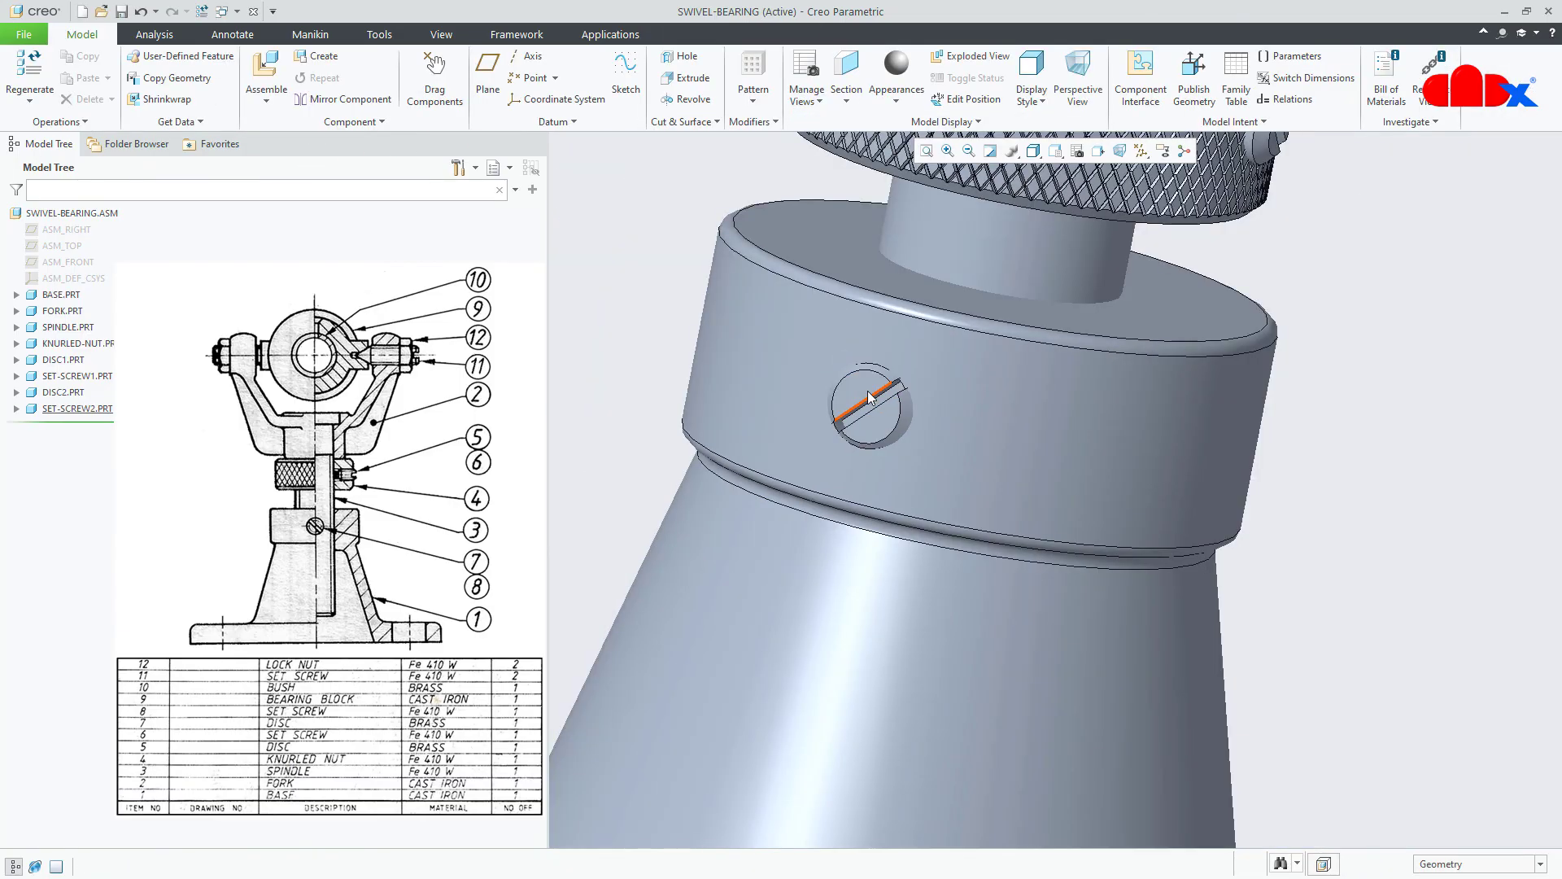
key(ctrl+d)
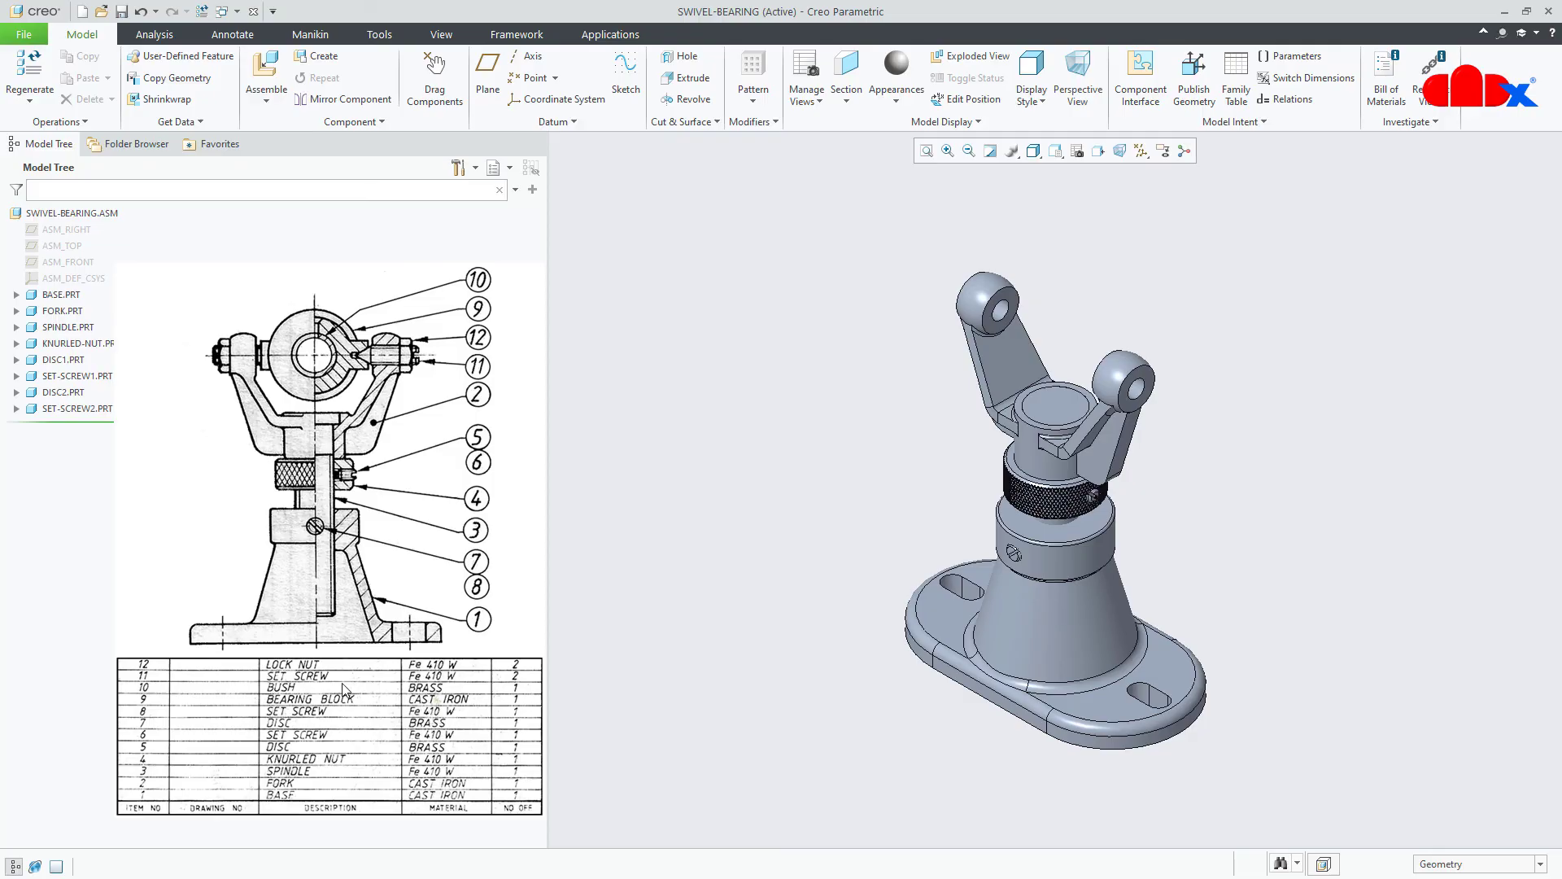
- Bring bearing-block.prt into the assembly and move it up beside the fork, clear of the base
click(266, 69)
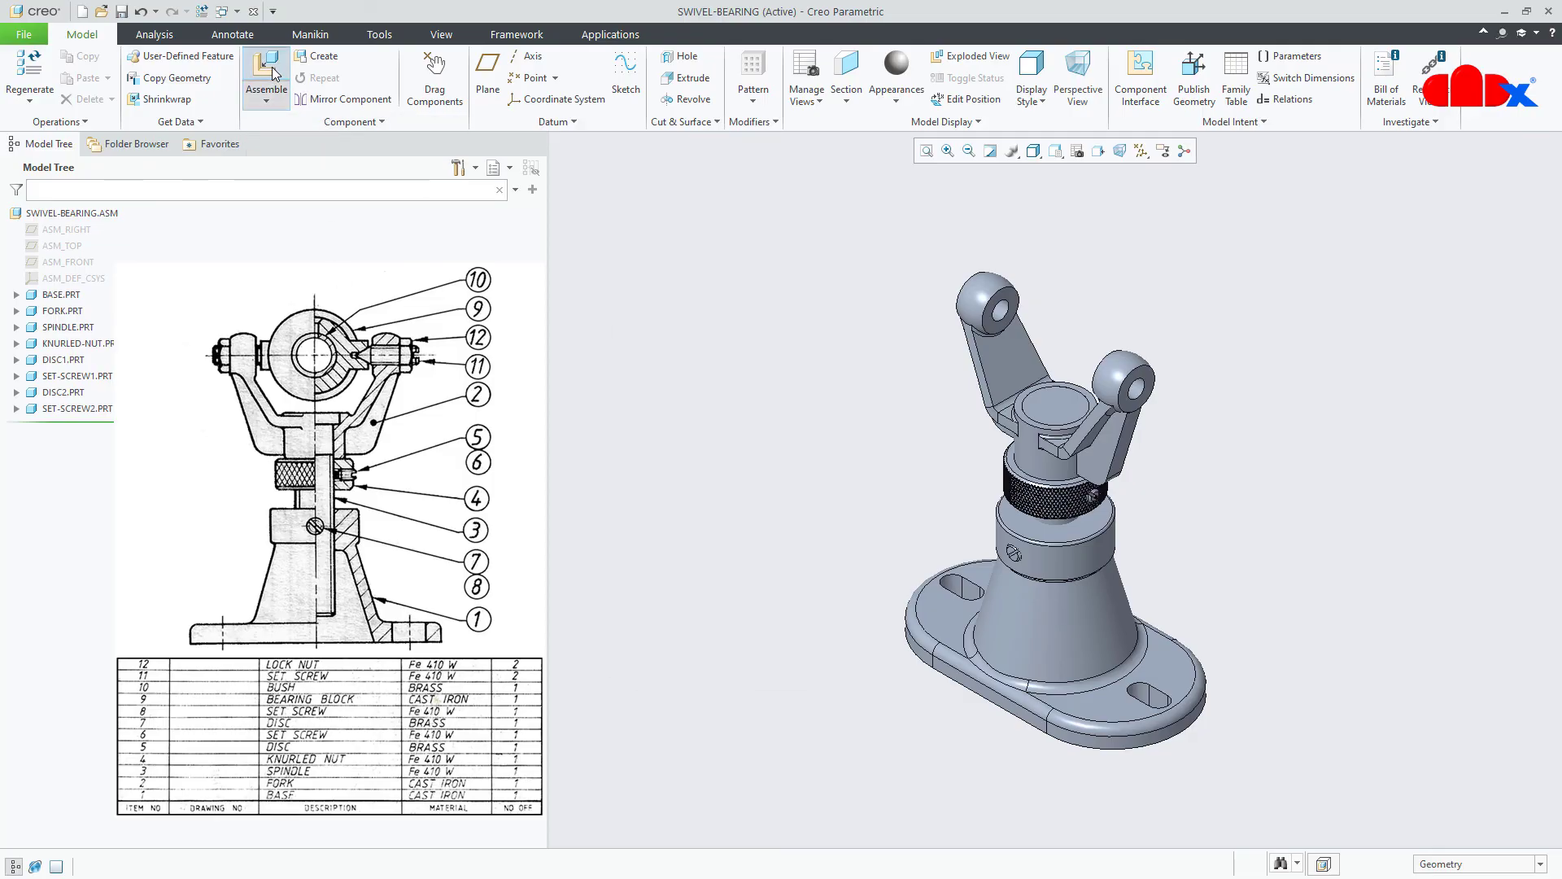
double_click(776, 335)
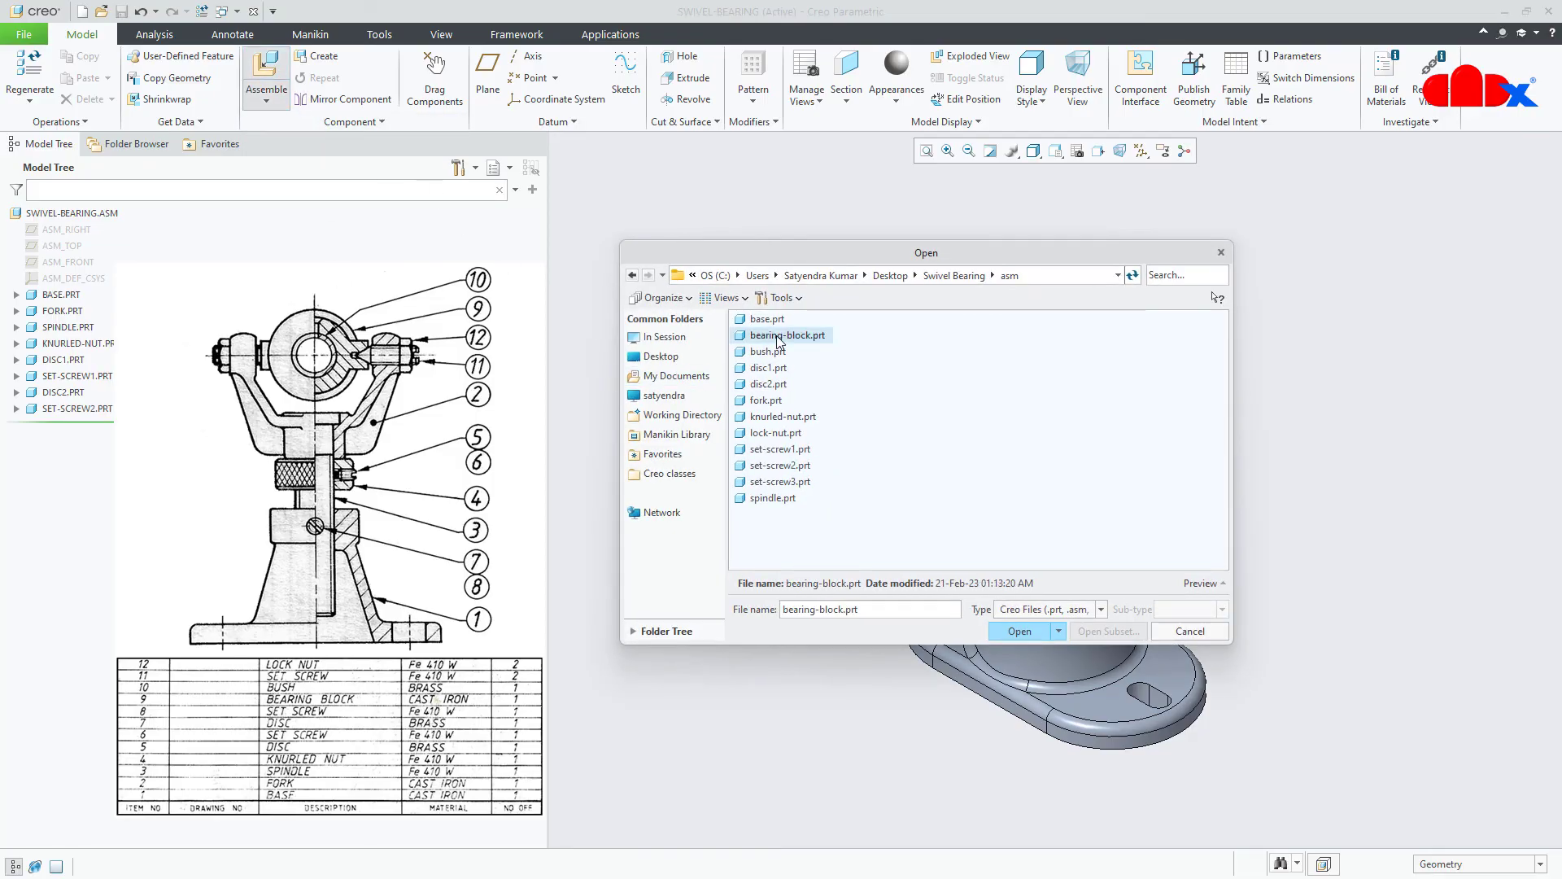
scroll(1185, 745, down, 2)
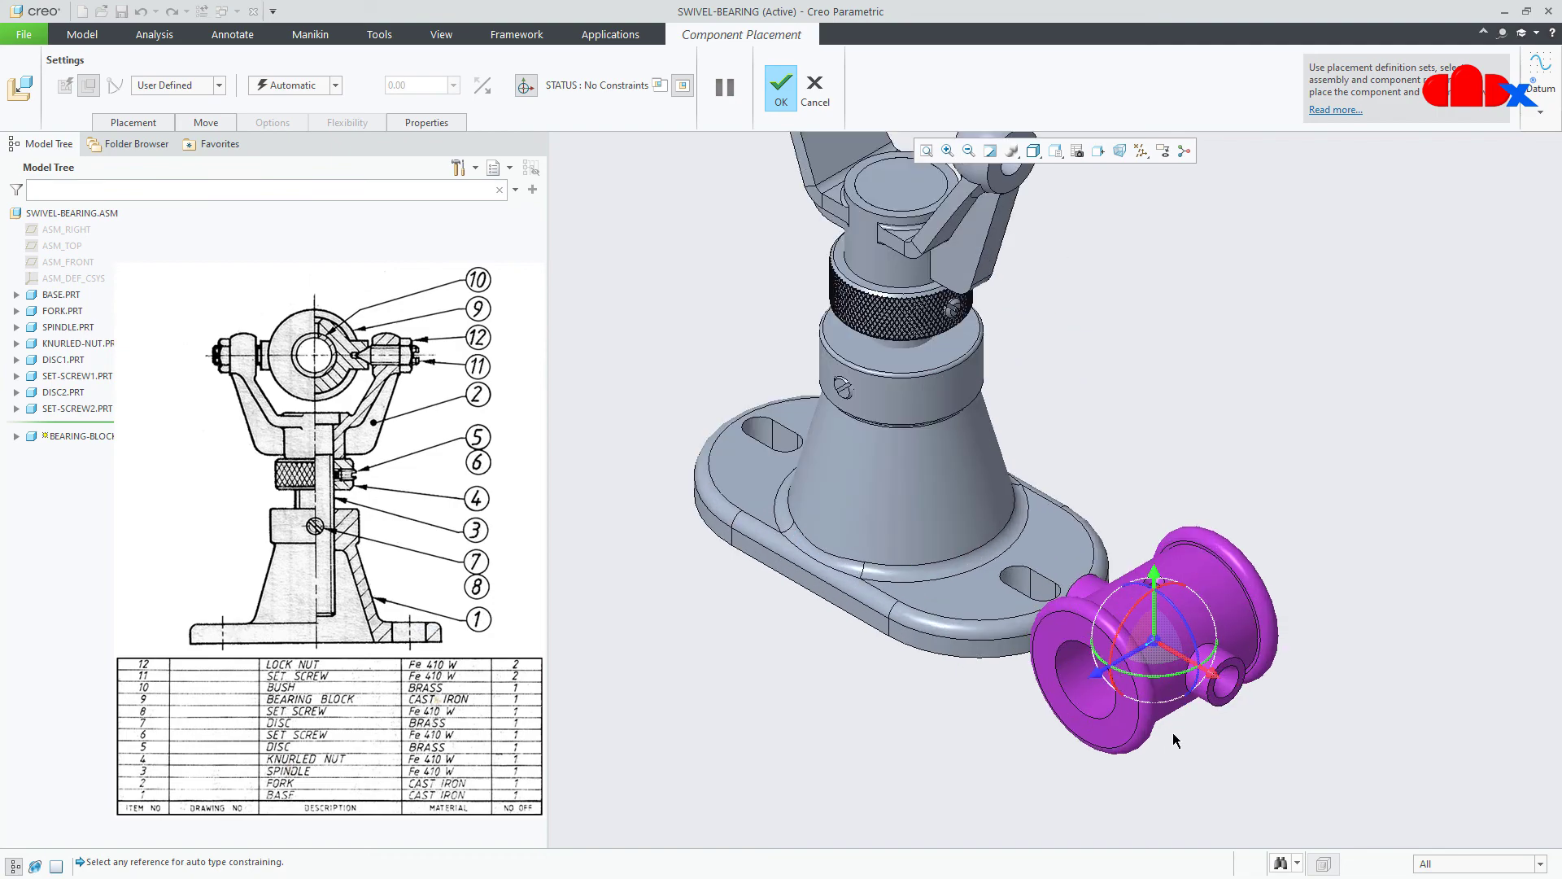
drag(1188, 714, 1115, 494)
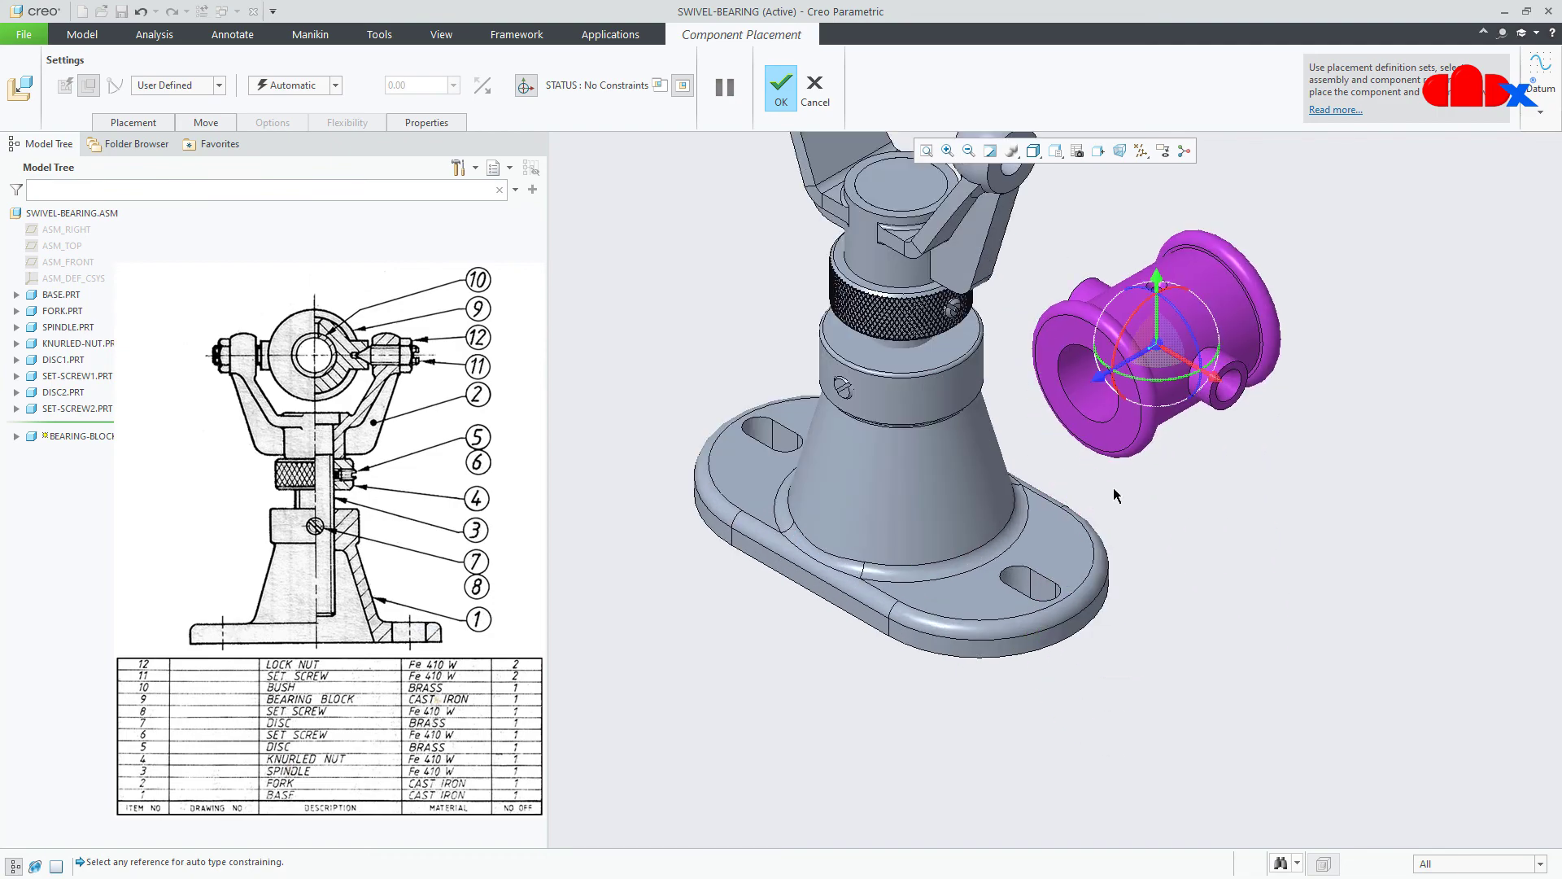
shift+middle_drag(1170, 484, 1224, 684)
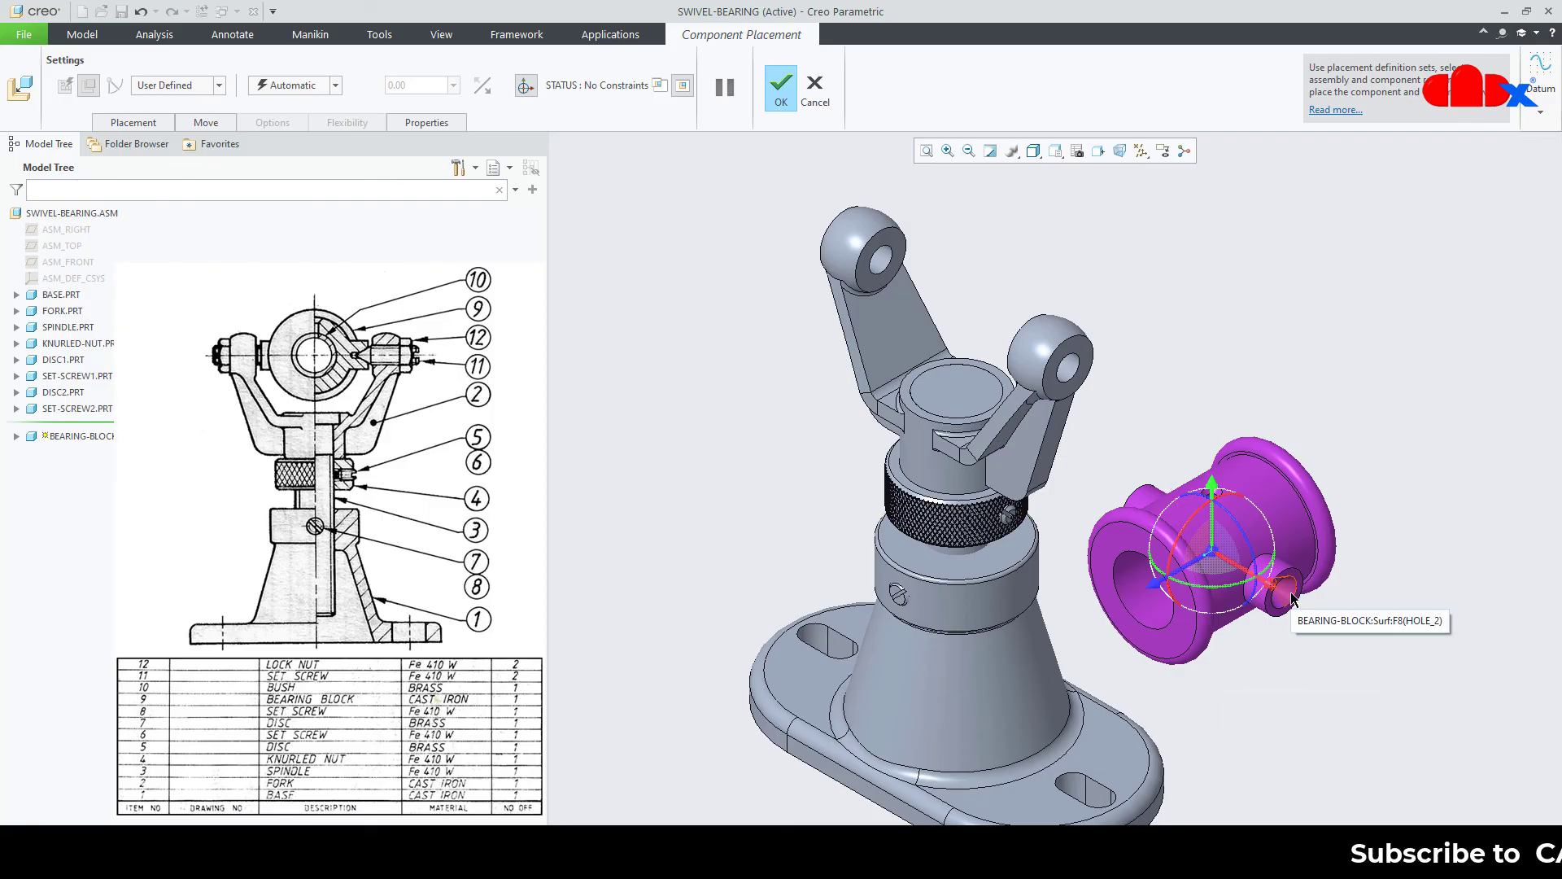
- Make the hole in the bearing block's side boss coincident with the fork arm's hole, and move the block between the arms
scroll(1289, 599, up, 2)
mouse_move(1250, 589)
middle_down()
mouse_move(1185, 583)
mouse_move(1265, 581)
mouse_move(1249, 584)
middle_up()
scroll(1234, 586, down, 5)
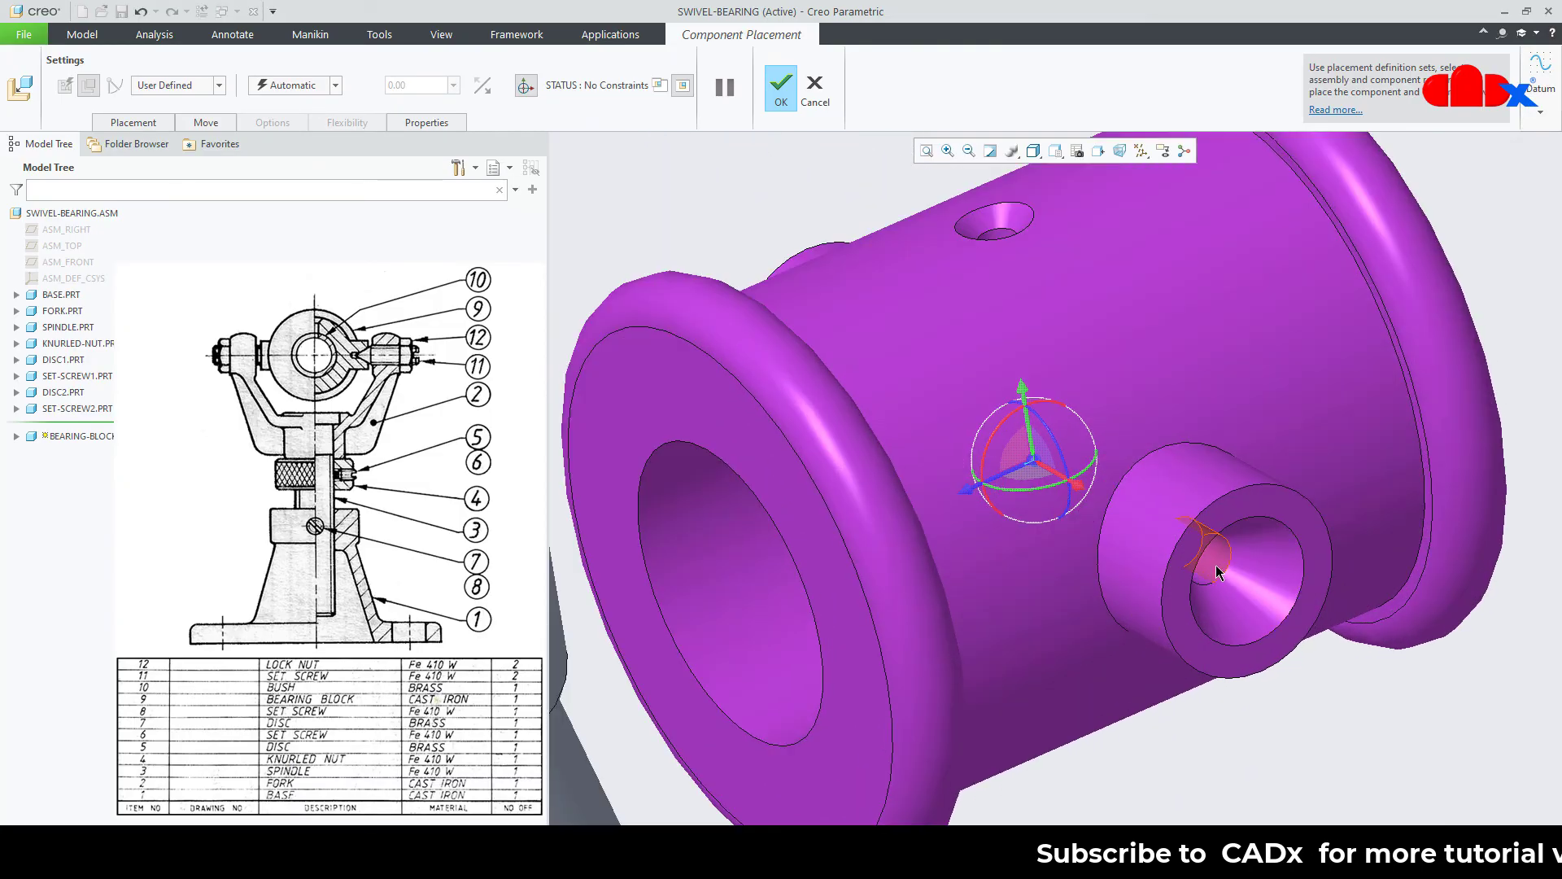
scroll(1220, 578, up, 5)
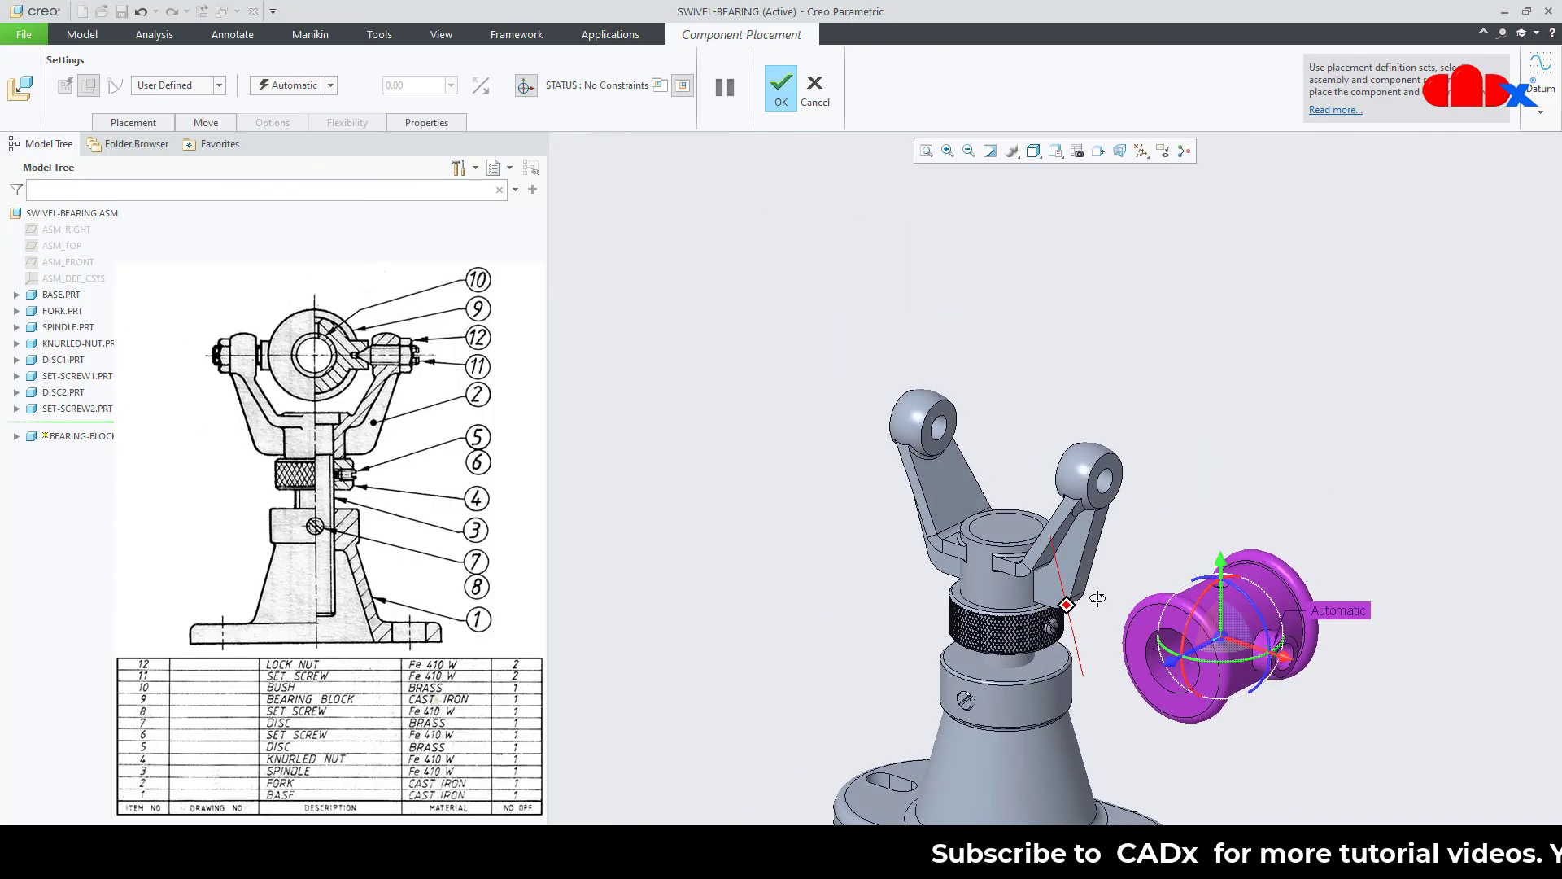
scroll(1103, 485, down, 2)
click(1100, 484)
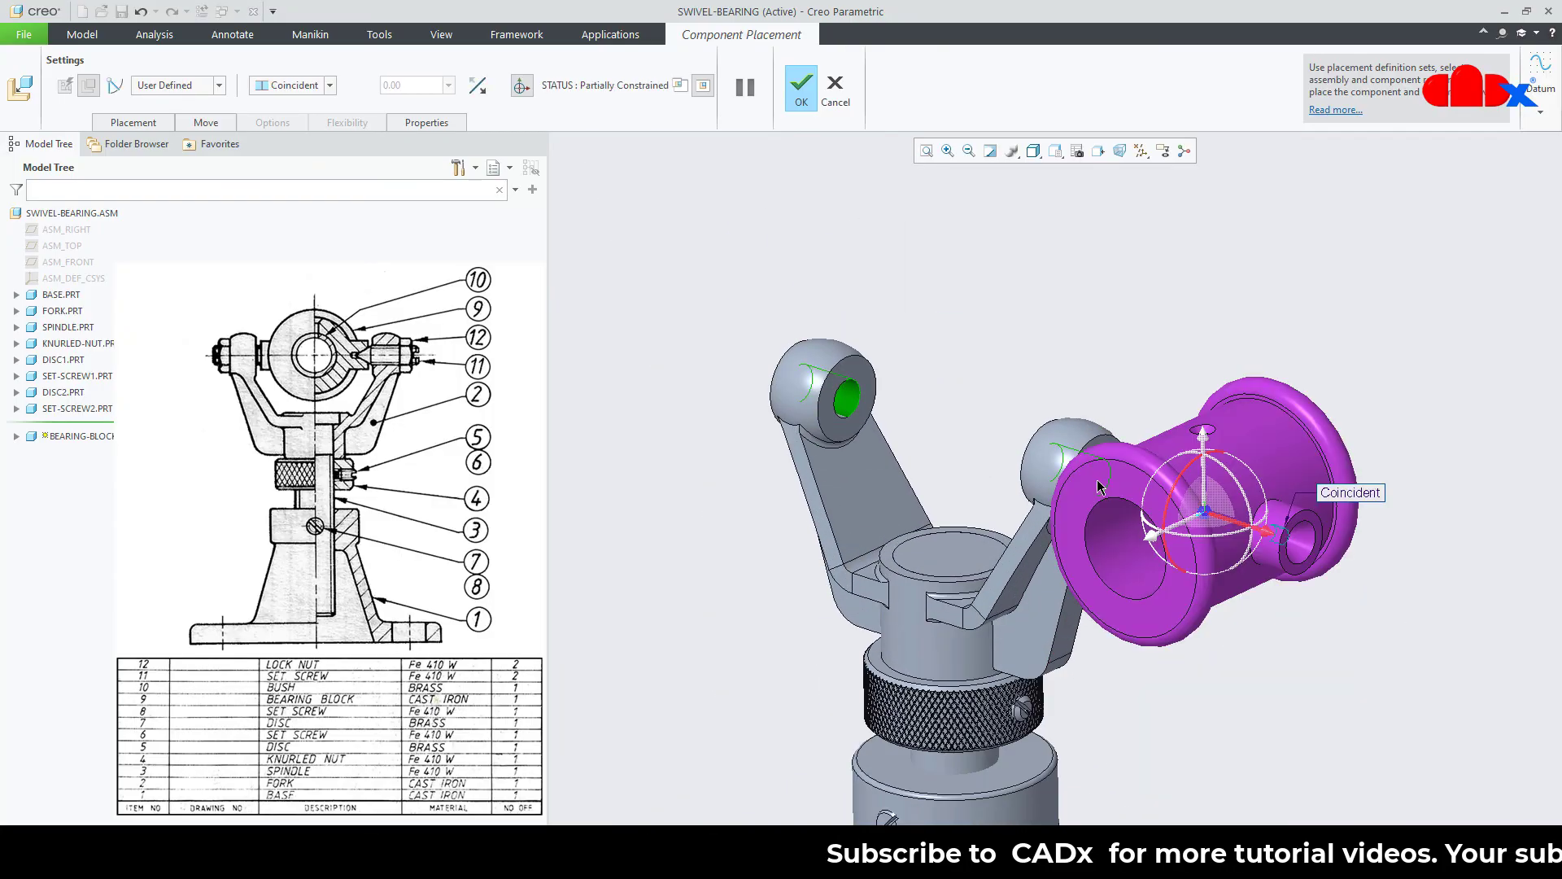
drag(1276, 539, 1028, 461)
- Turn on the datum plane display to get centring references for the bearing block and the fork
middle_drag(1125, 489, 1171, 505)
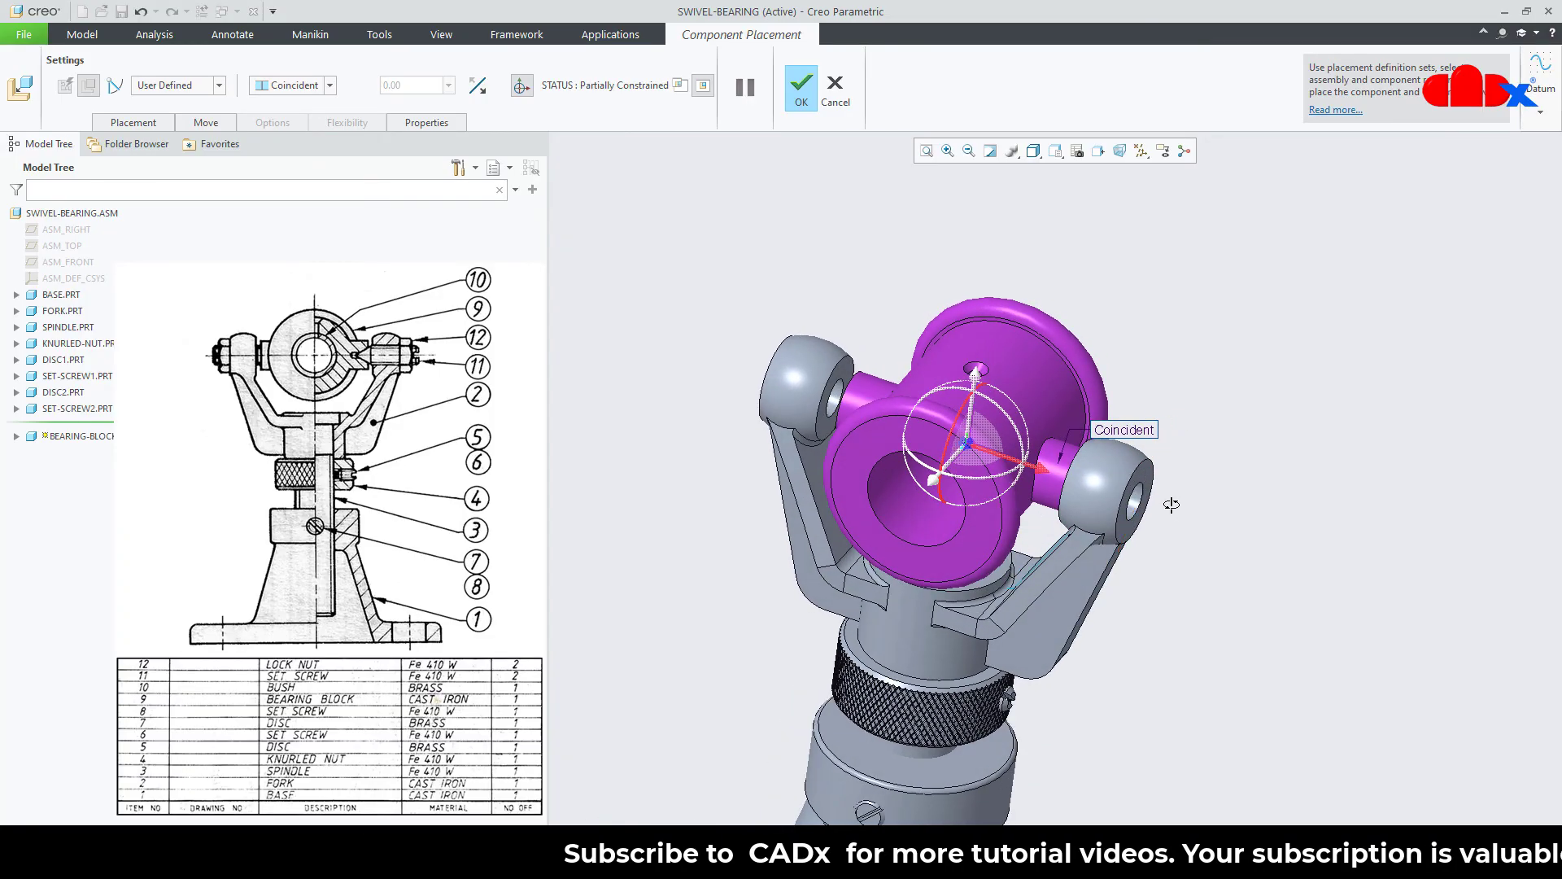
click(1141, 152)
click(1164, 249)
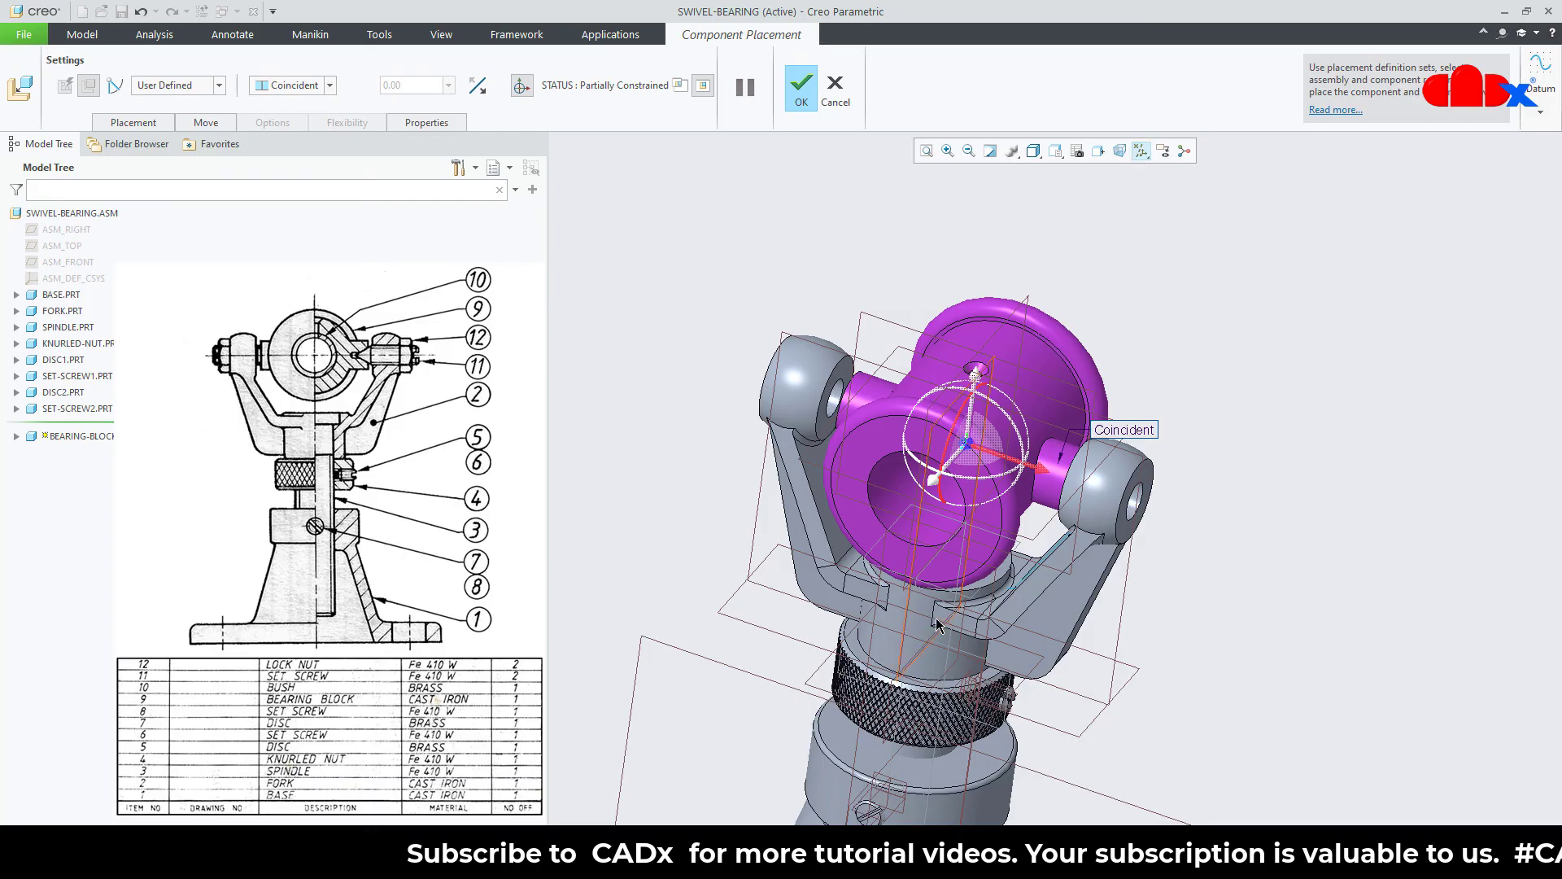
scroll(936, 625, down, 1)
scroll(968, 619, down, 1)
middle_drag(968, 614, 961, 607)
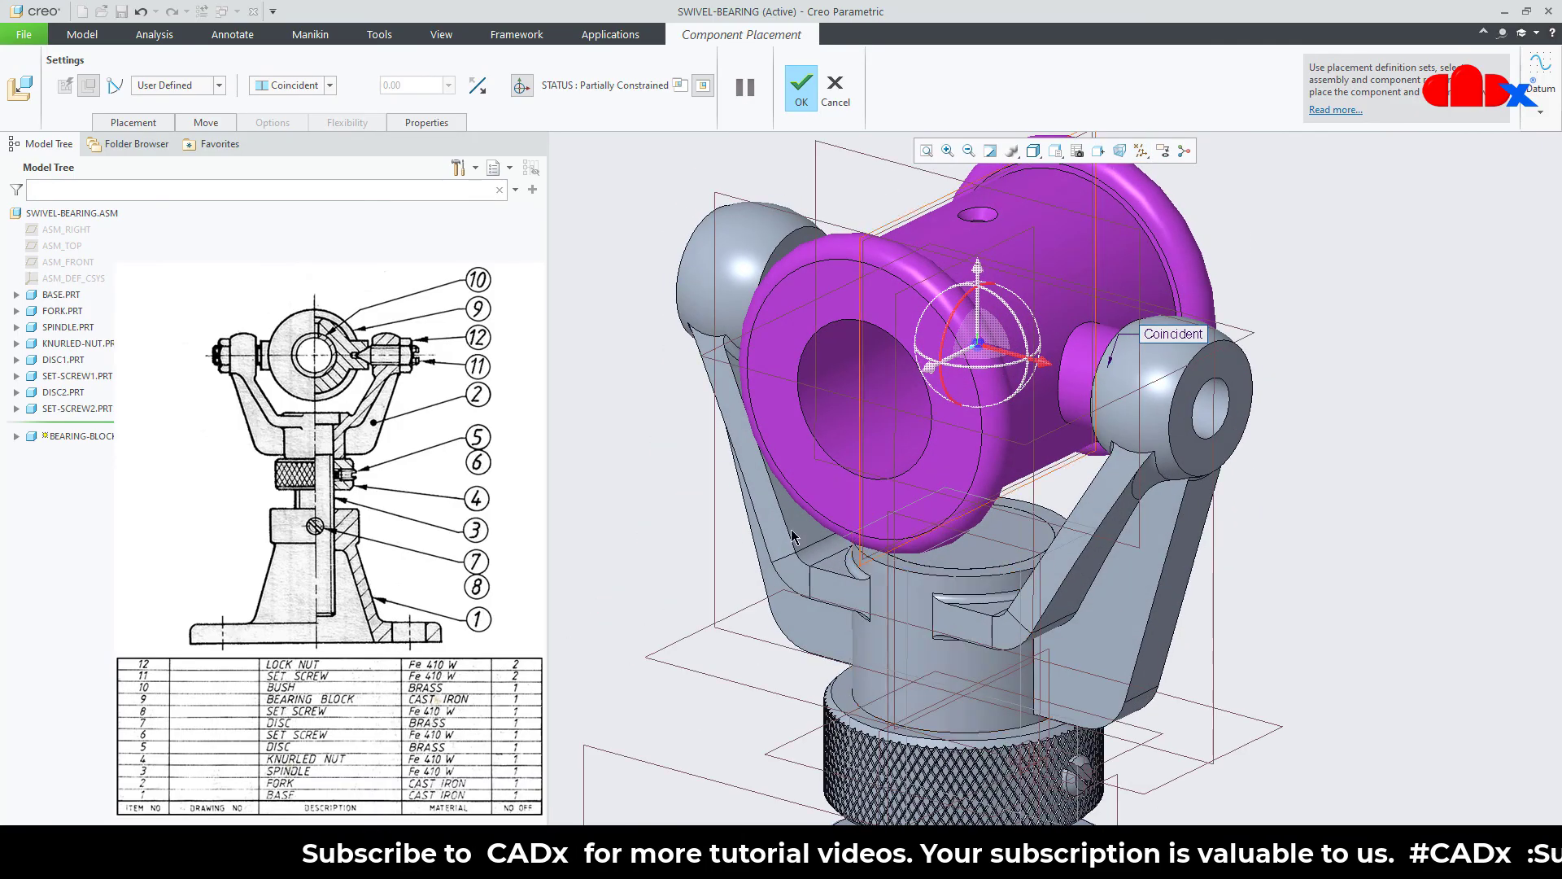
- Add a constraint making the bearing block's RIGHT datum plane coincident with the fork's RIGHT datum plane, and accept the placement
click(134, 122)
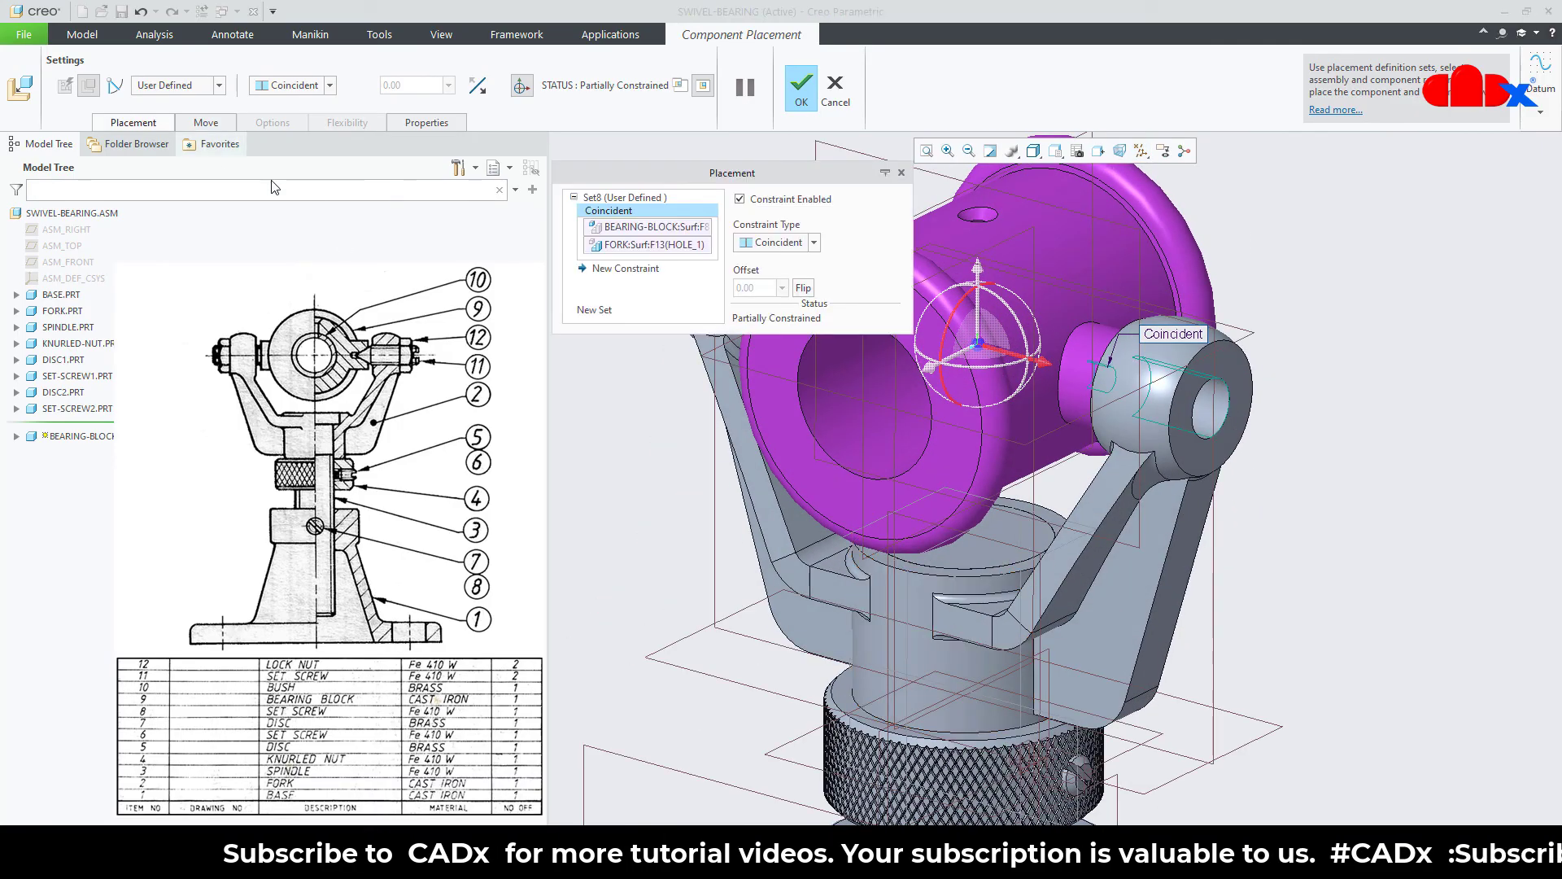
click(632, 273)
scroll(1320, 621, up, 2)
middle_drag(1225, 583, 1204, 529)
click(1159, 349)
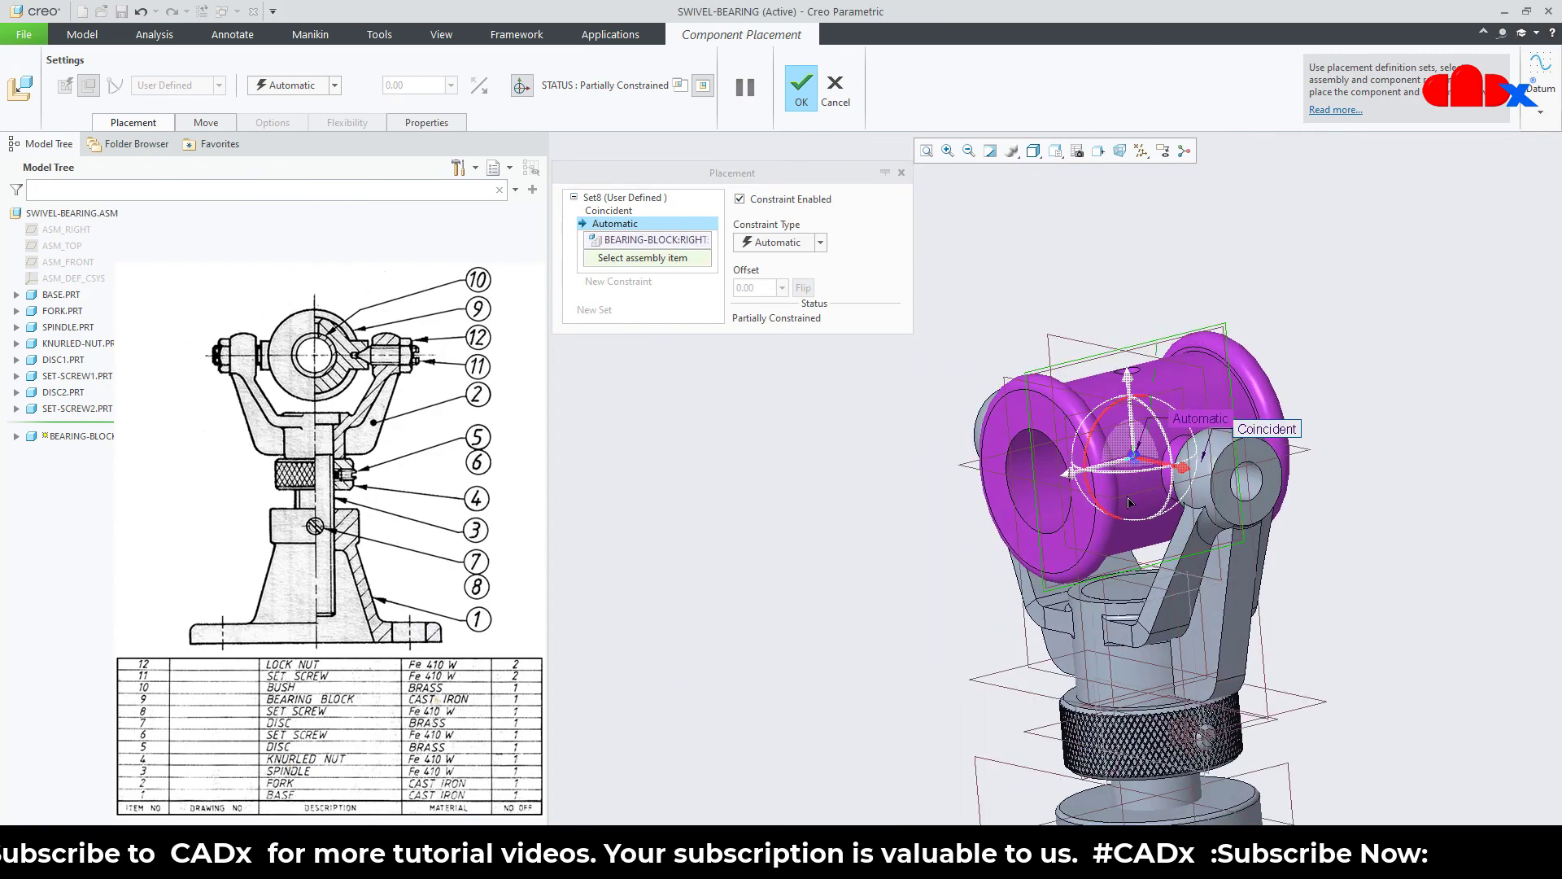
mouse_move(1095, 581)
middle_down()
mouse_move(1180, 588)
mouse_move(1156, 620)
mouse_move(1086, 583)
middle_up()
scroll(1188, 639, down, 1)
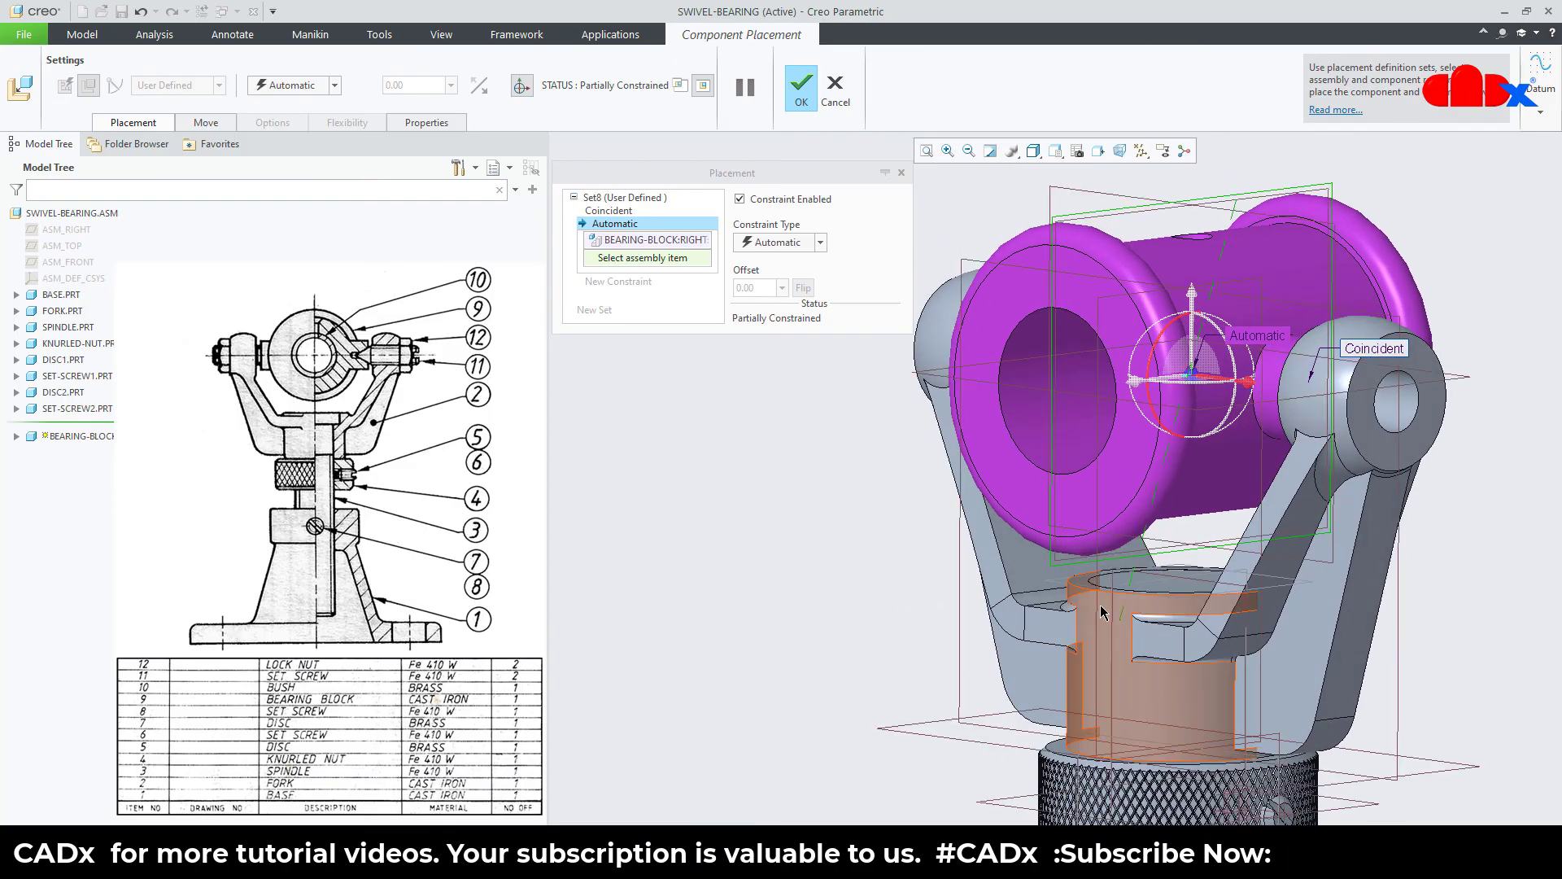
click(1094, 533)
mouse_move(1164, 631)
middle_down()
mouse_move(1231, 606)
mouse_move(1168, 661)
middle_up()
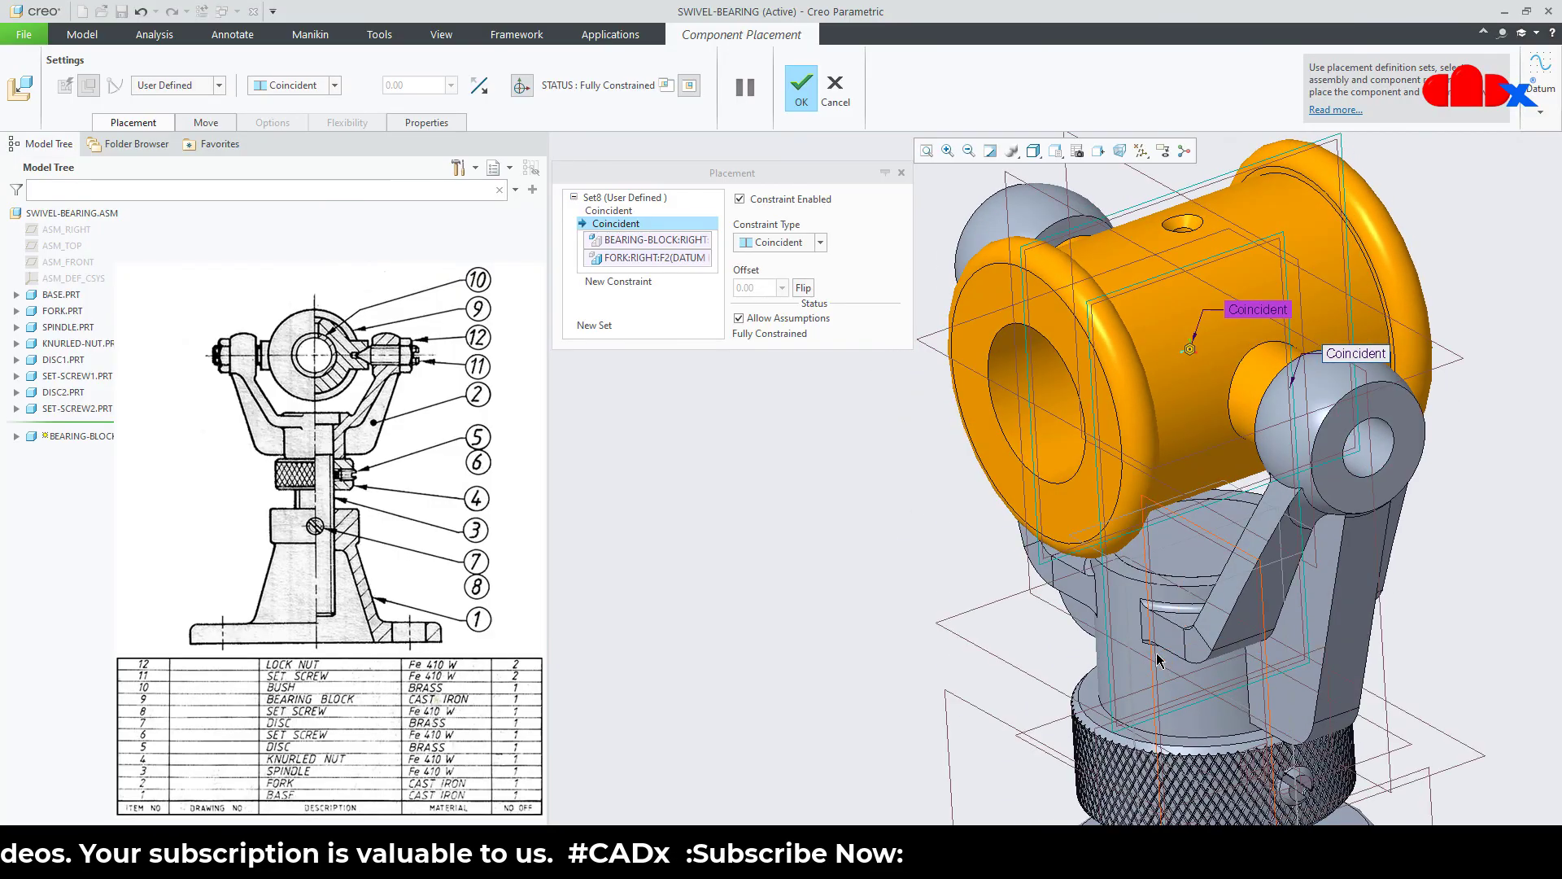
click(801, 86)
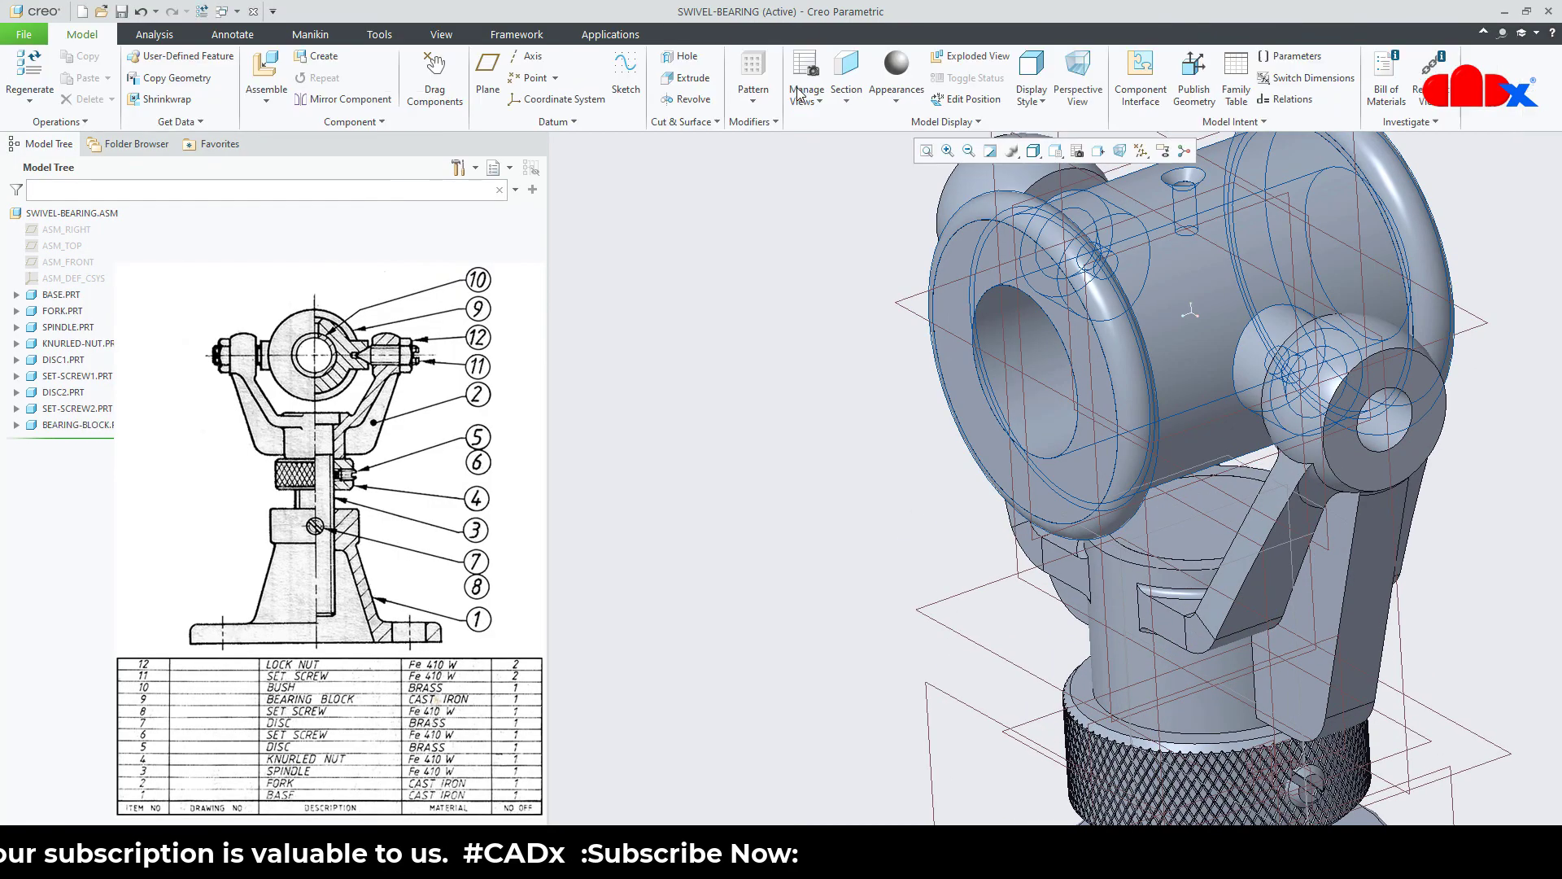
- Turn off the datum plane display, clear the selection and return the assembly to its default orientation
click(1140, 152)
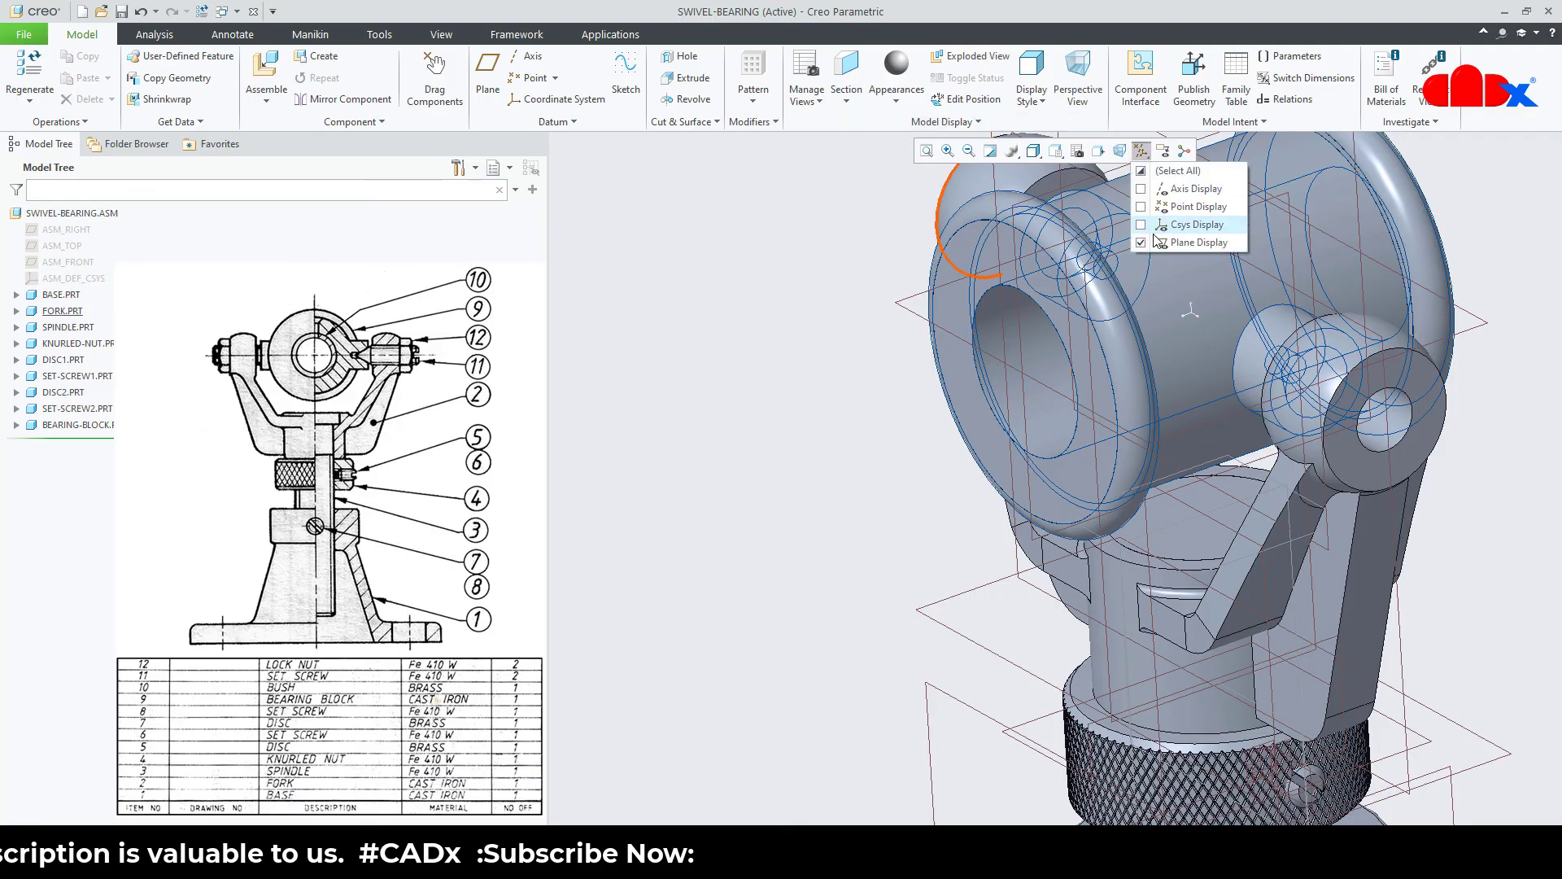
click(1156, 243)
click(1473, 569)
key(ctrl+d)
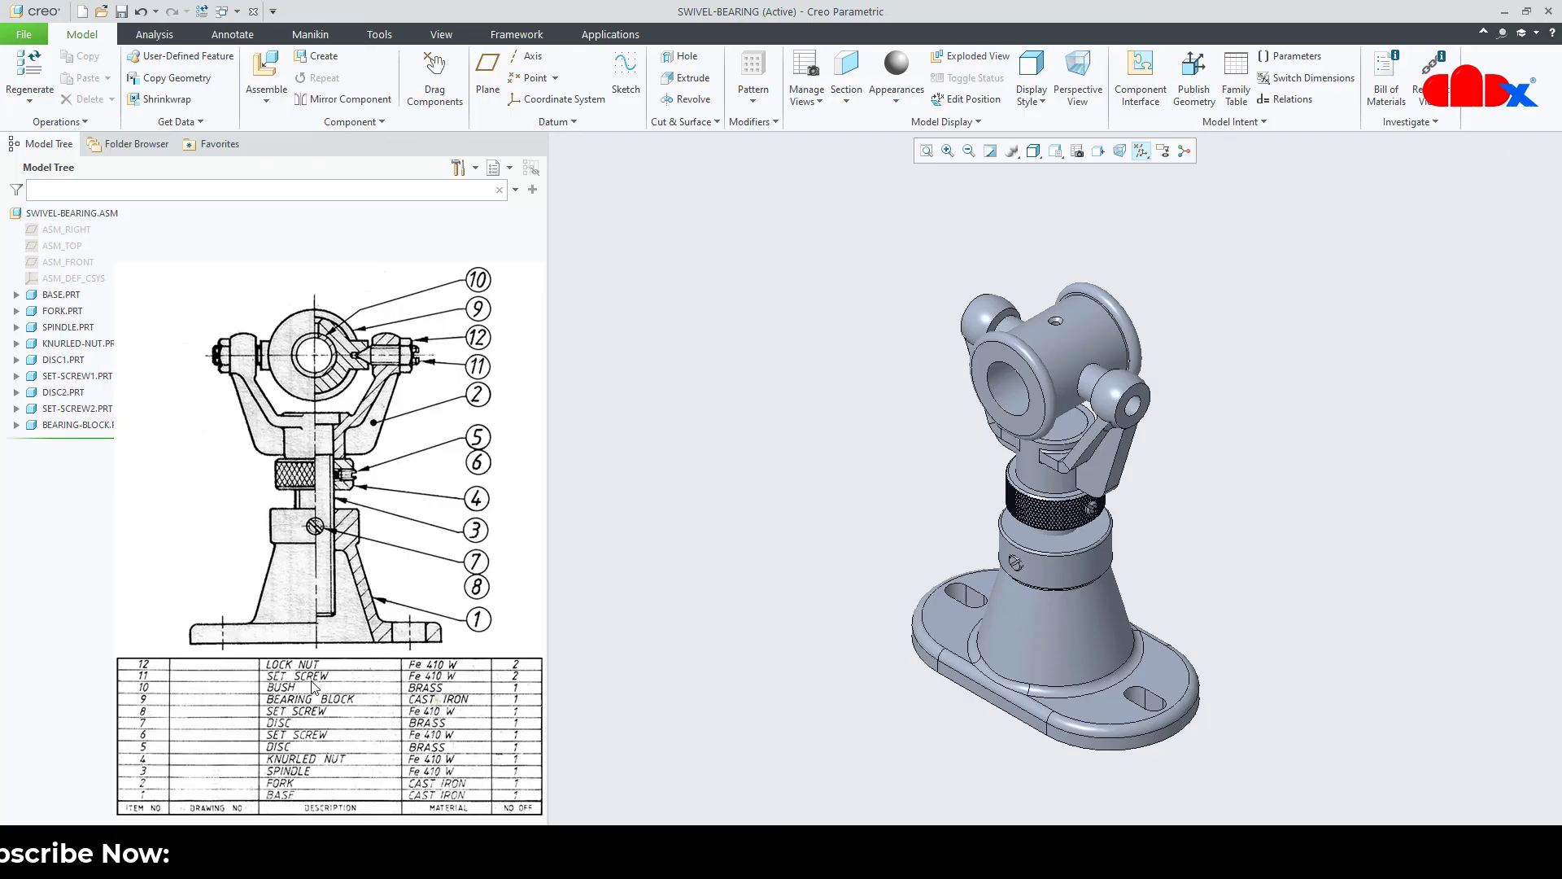
- Create a planar section of the assembly through ASM_FRONT and name it A
click(847, 75)
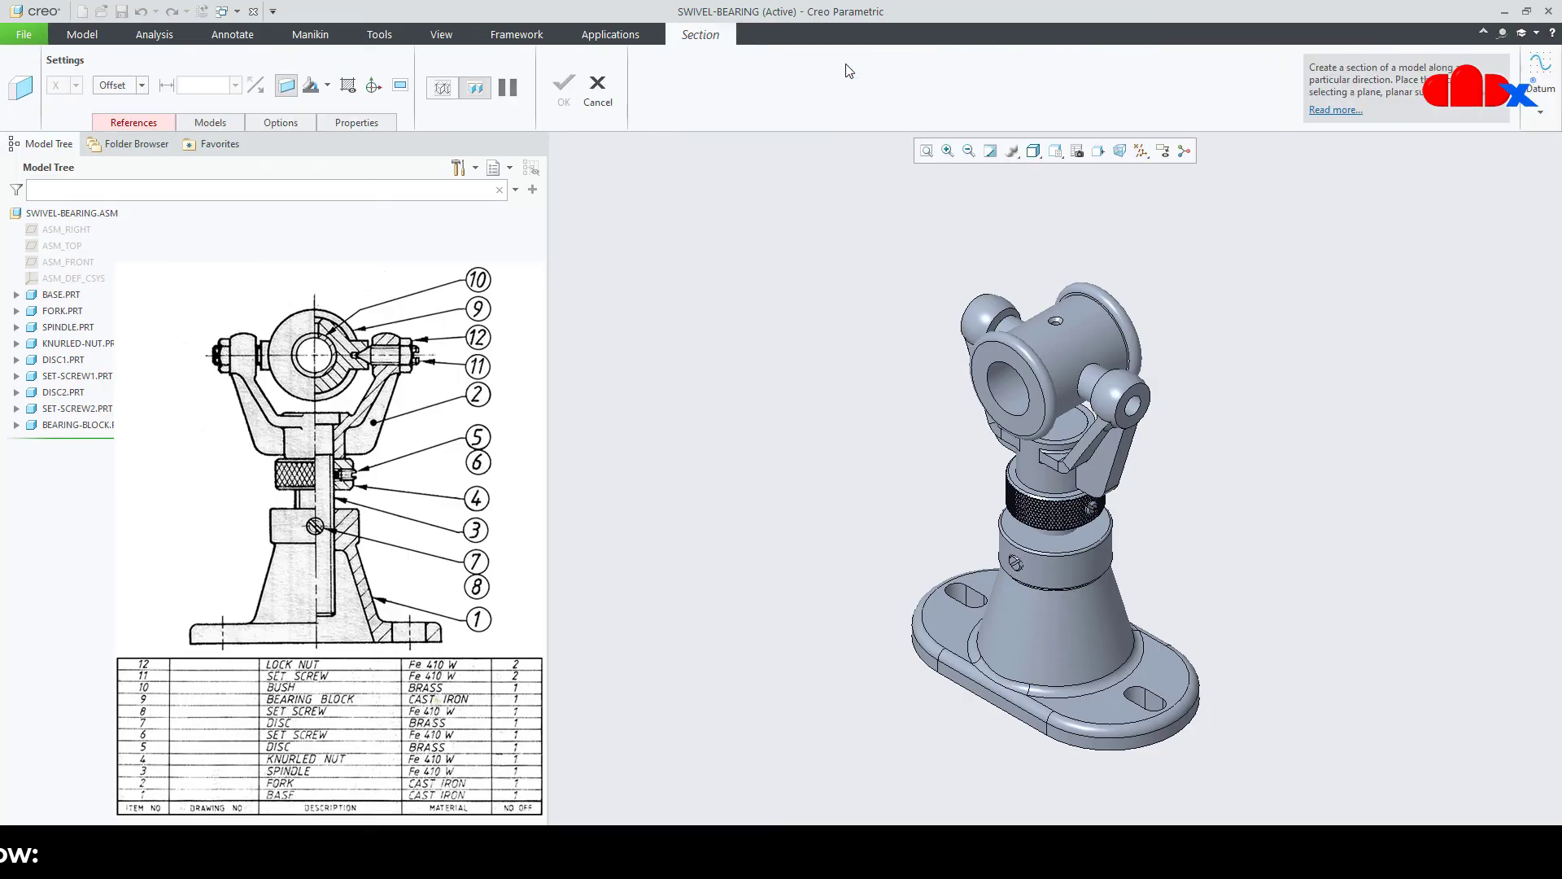
click(82, 262)
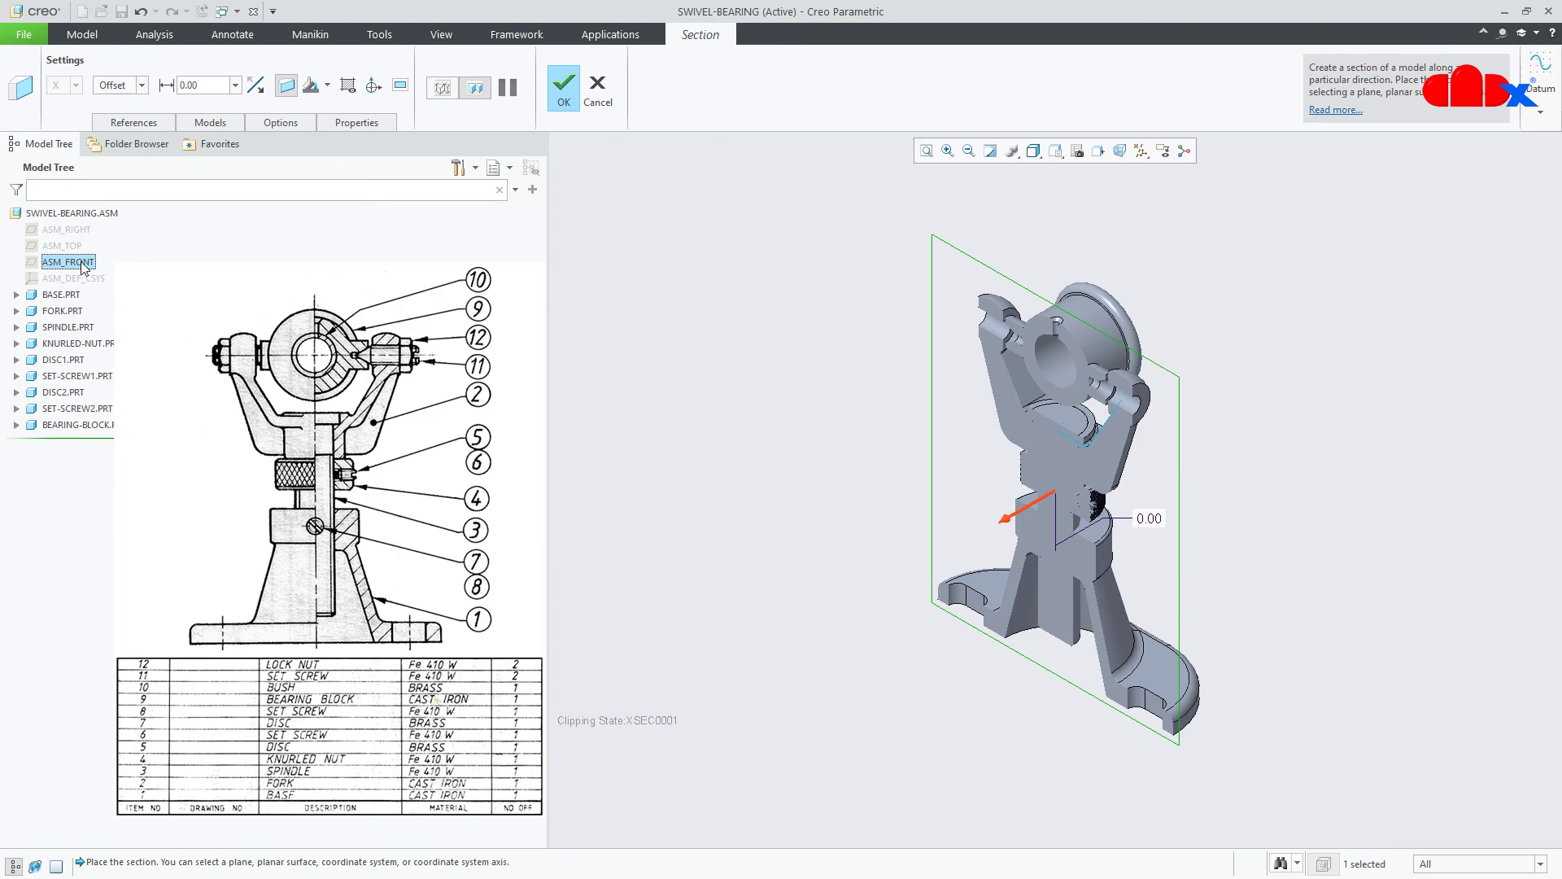
click(344, 124)
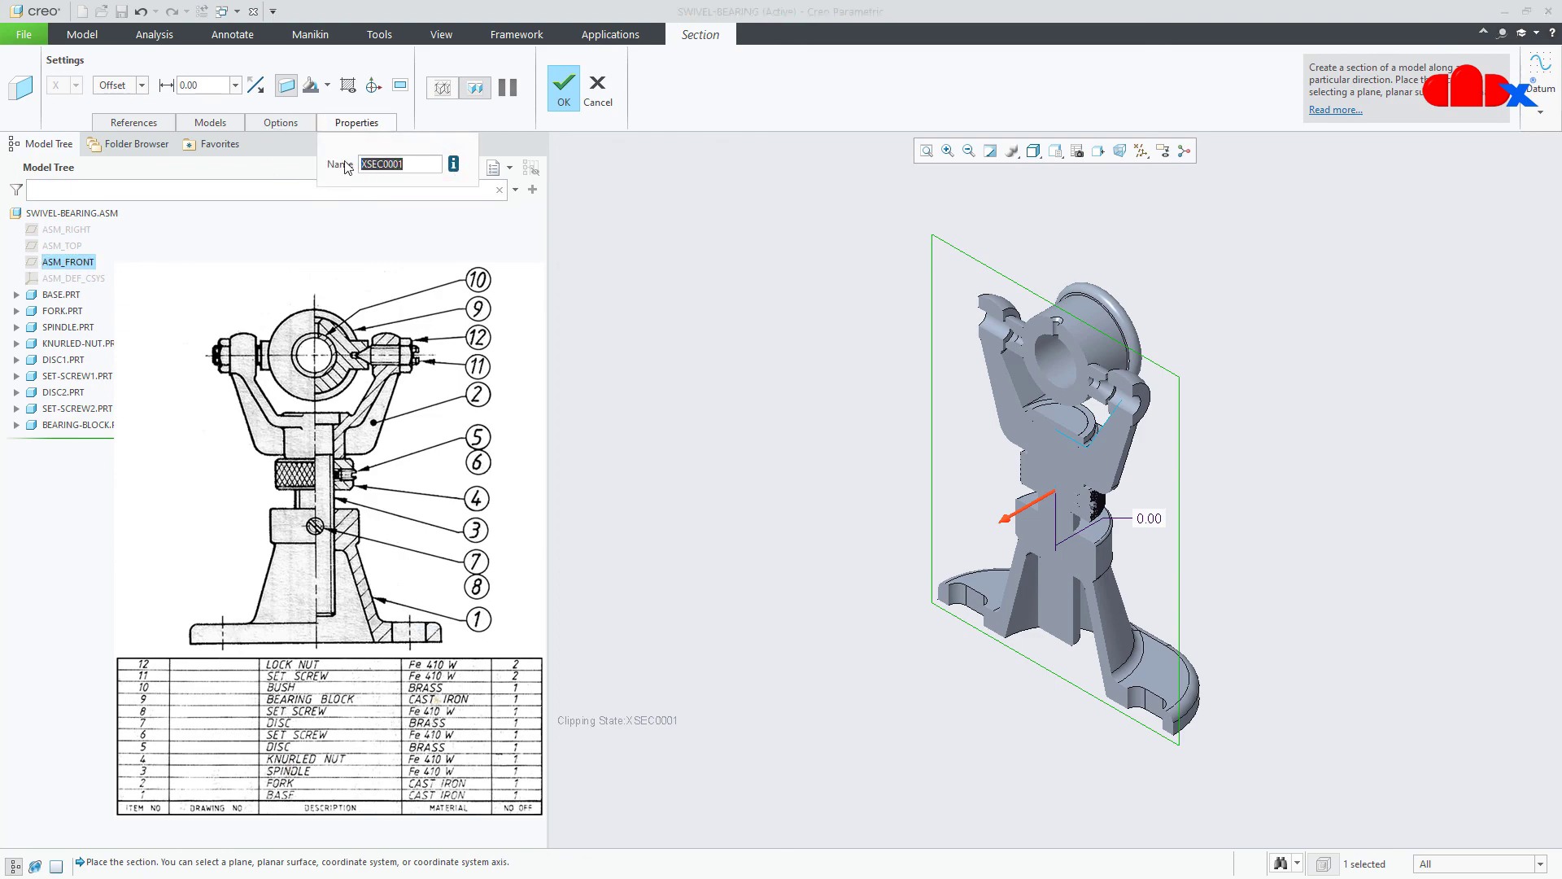
text(A)
key(Return)
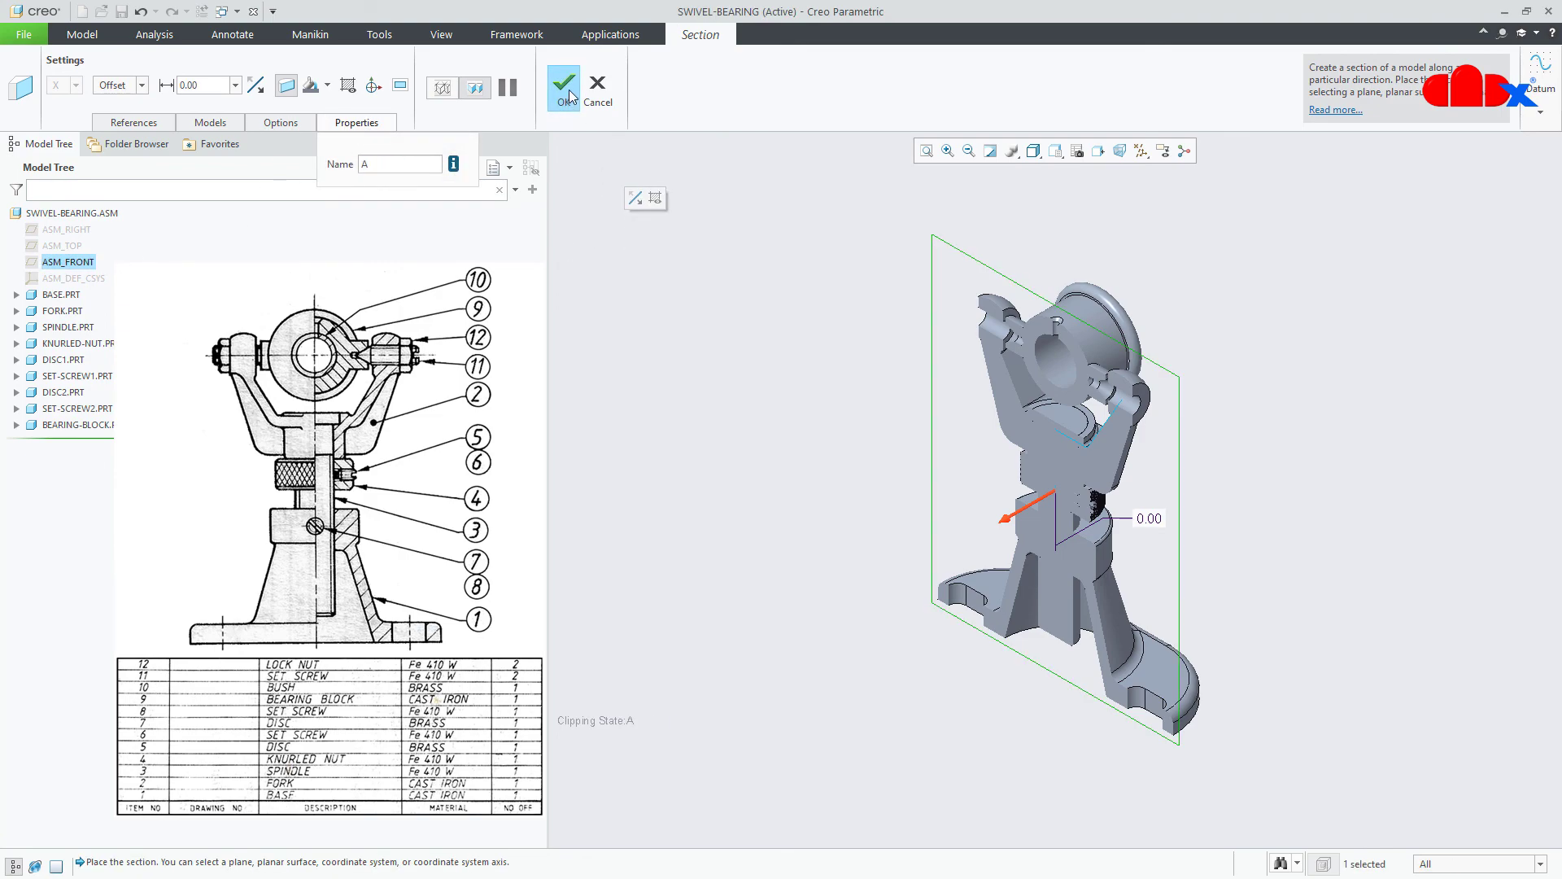
click(565, 90)
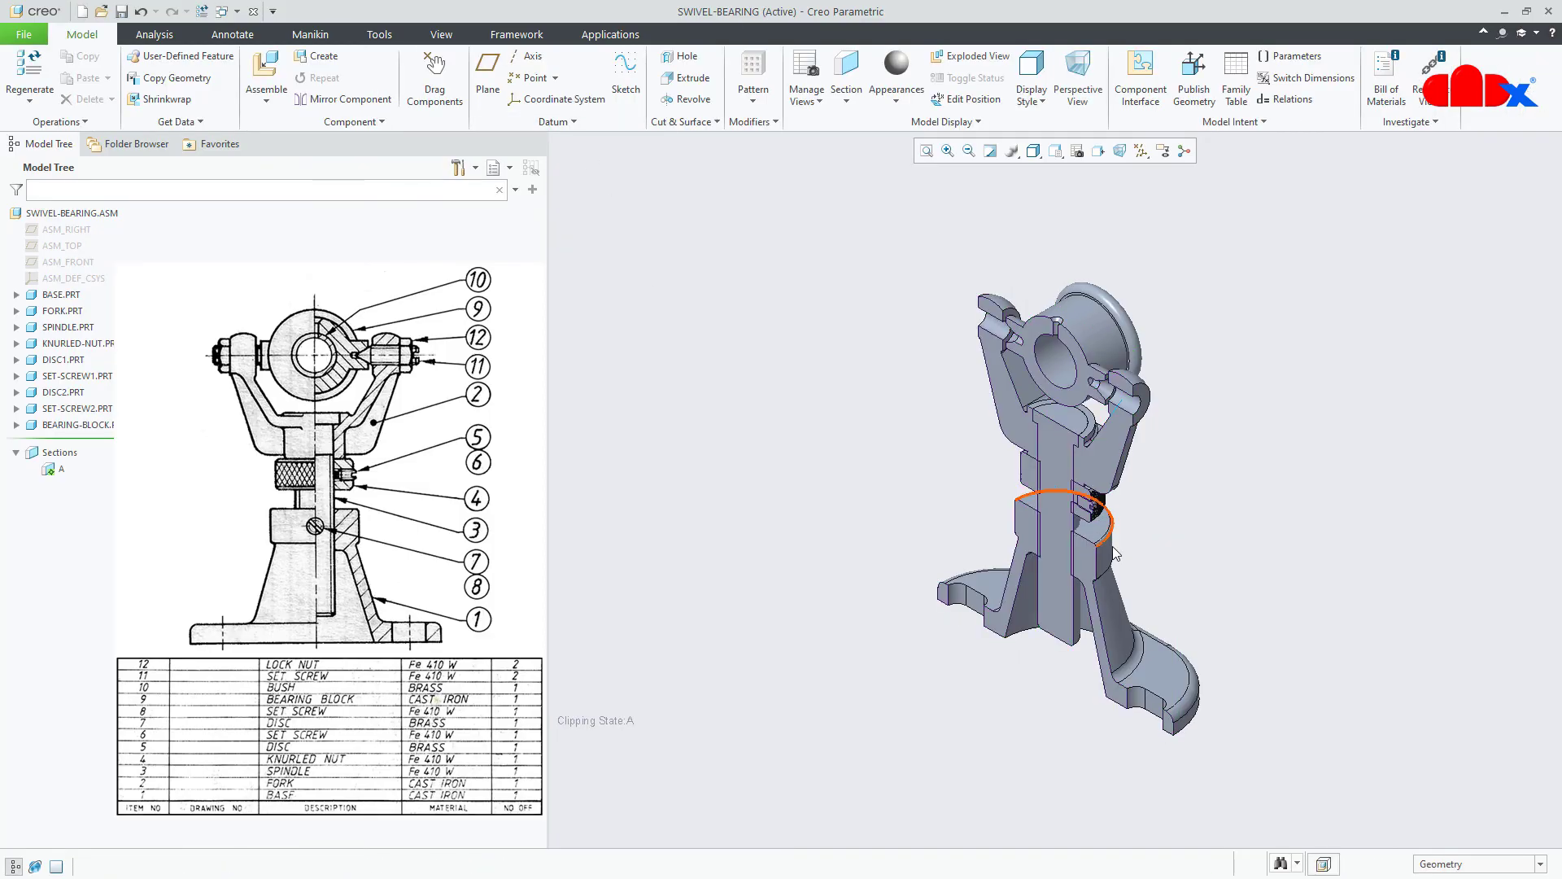
- Insert set-screw3.prt into the assembly as a new component
scroll(1159, 380, down, 3)
scroll(1067, 374, down, 2)
mouse_move(1079, 371)
middle_down()
mouse_move(1111, 333)
mouse_move(1138, 358)
middle_up()
scroll(1307, 448, up, 3)
middle_drag(1100, 511, 1131, 507)
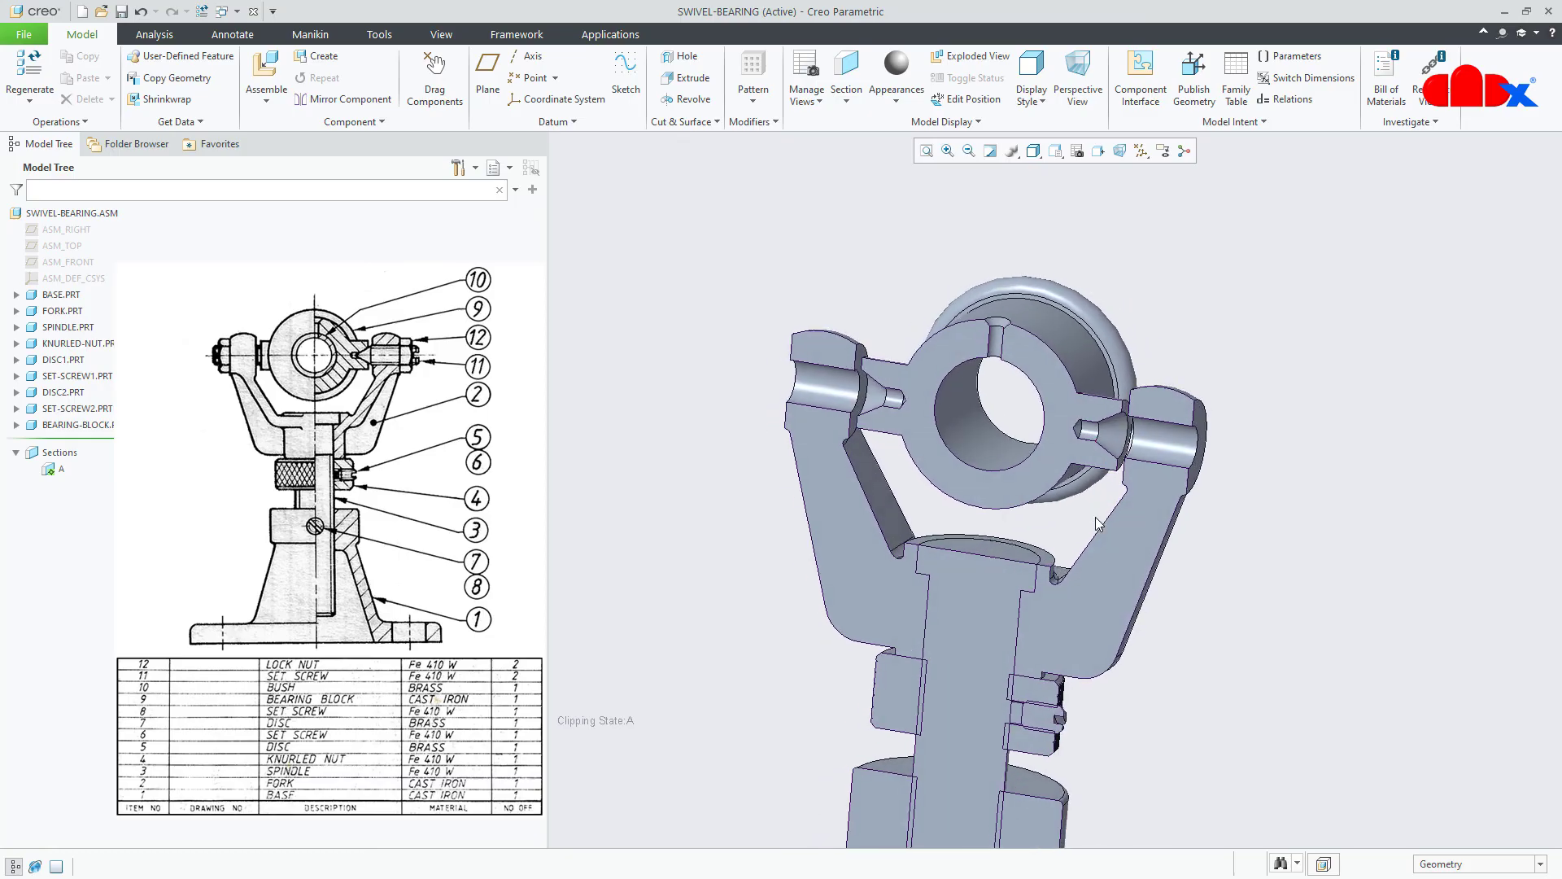
click(267, 74)
click(802, 485)
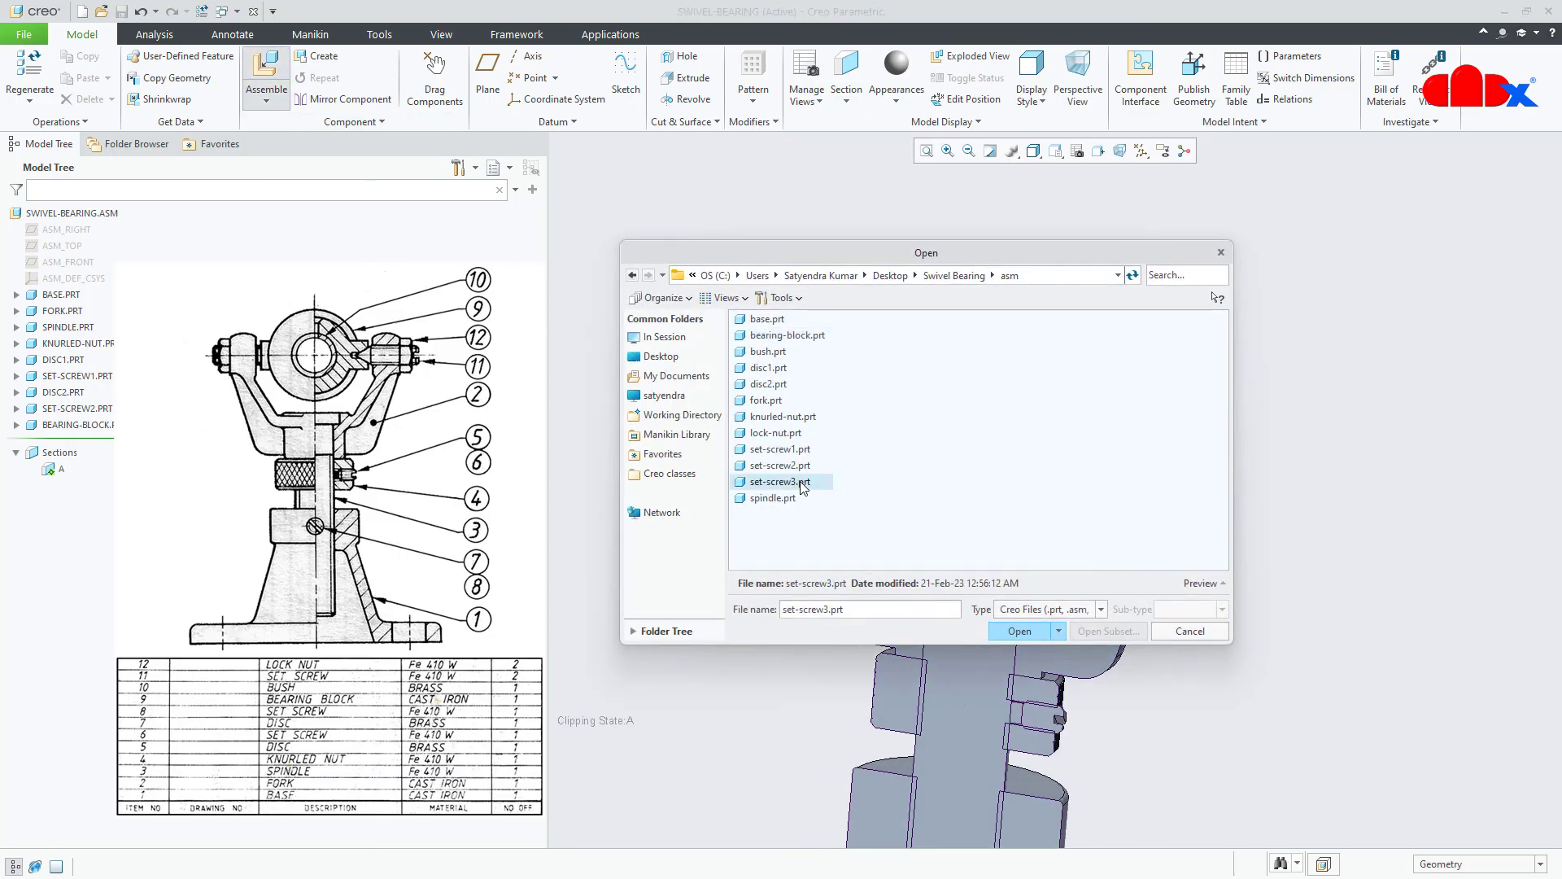
double_click(802, 484)
- Move set-screw3 clear of the other parts and rotate it so its conical tip faces the fork arm's hole
scroll(910, 456, up, 5)
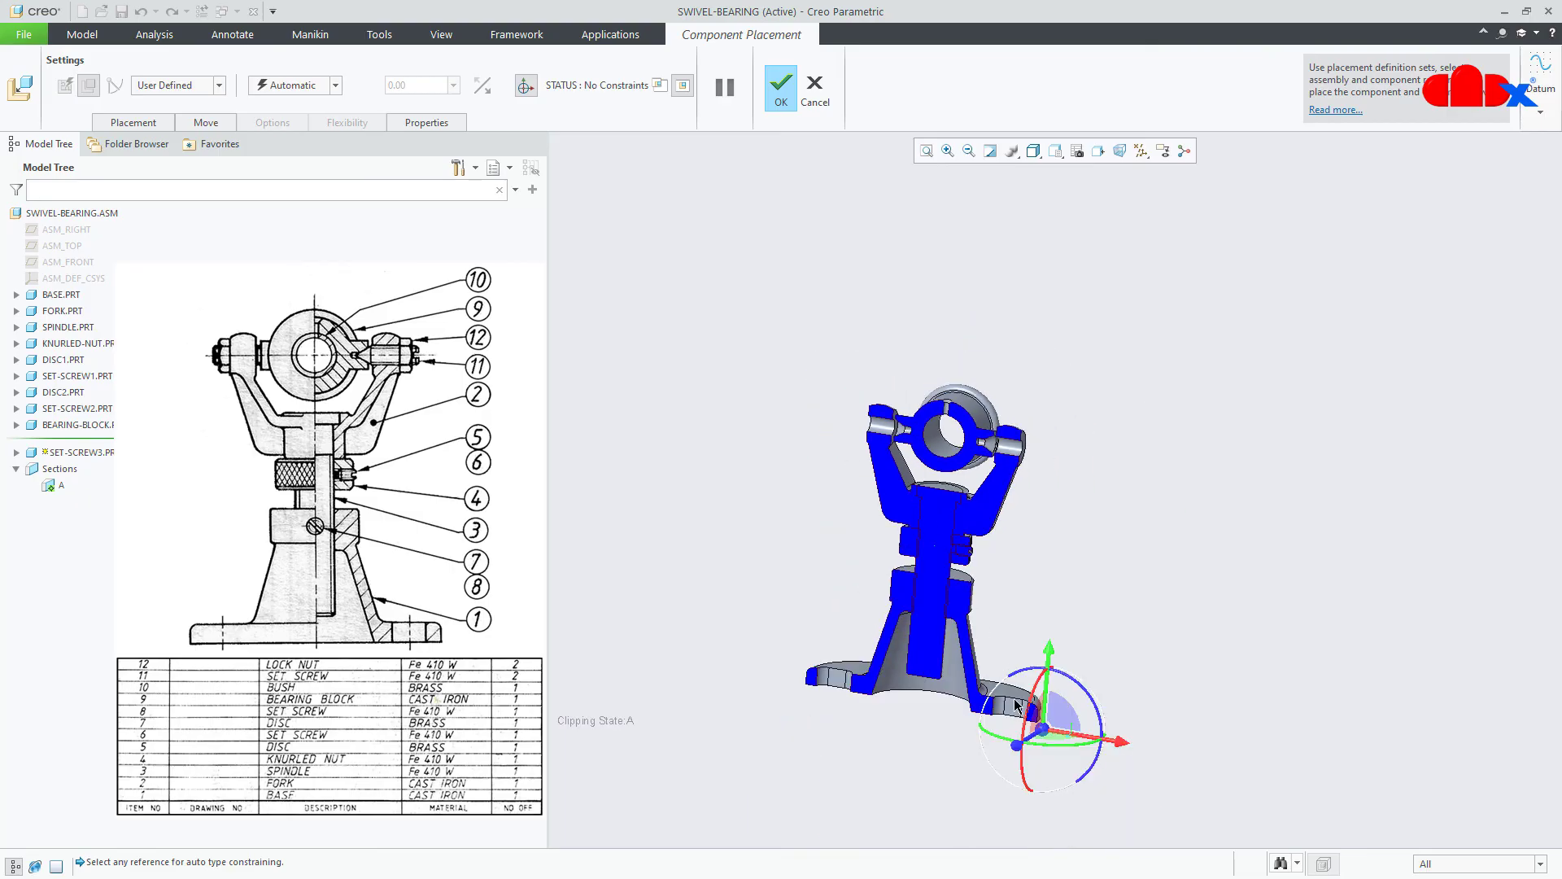
drag(1048, 732, 1162, 527)
middle_drag(1091, 579, 1062, 616)
scroll(1127, 537, down, 5)
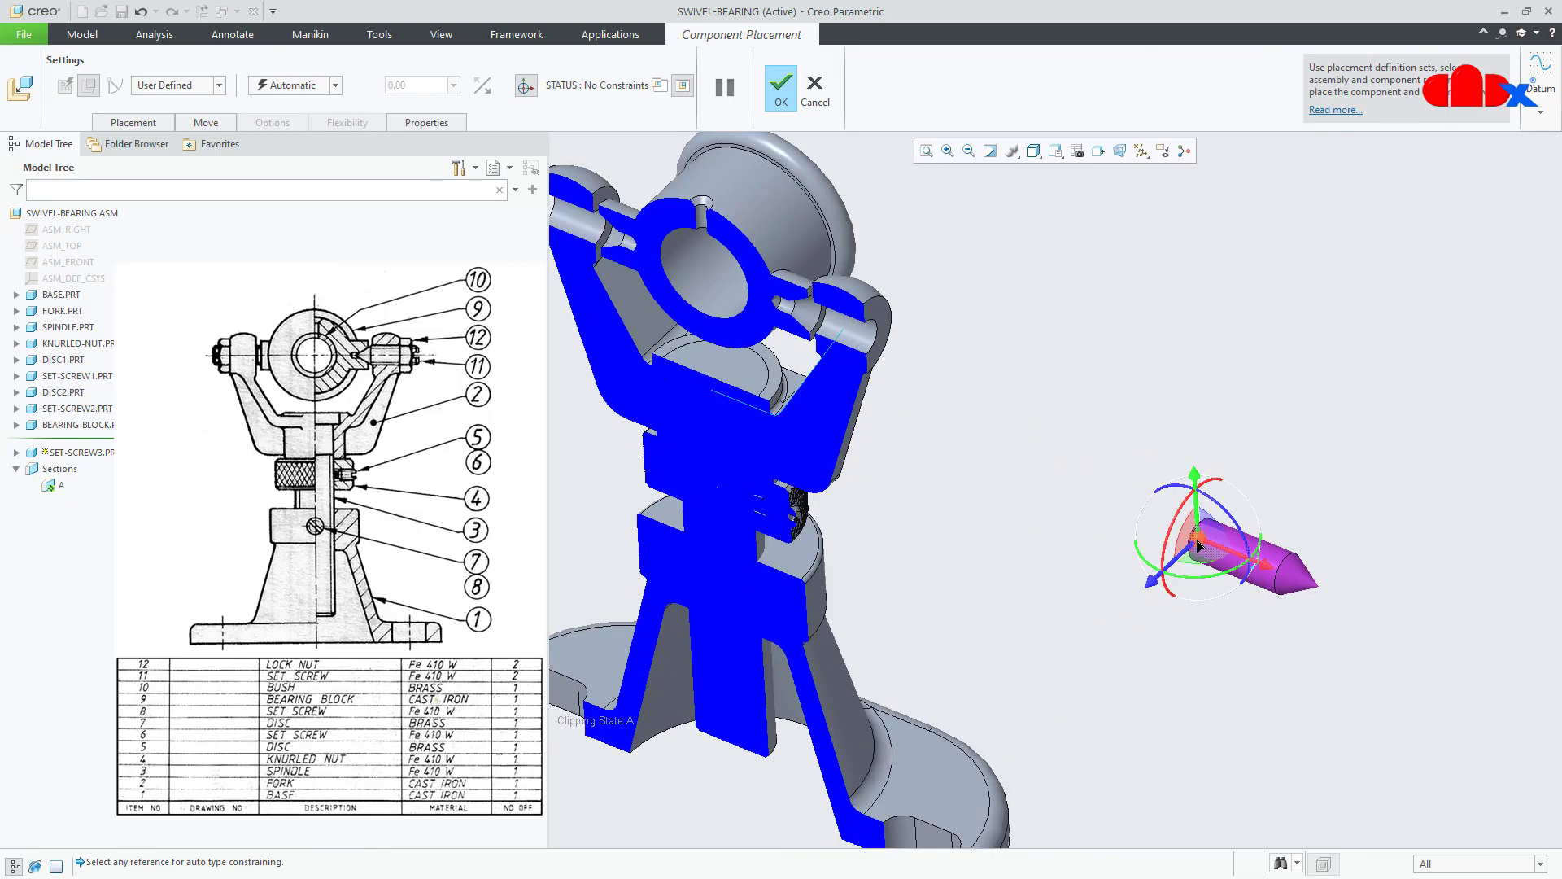
drag(1199, 545, 985, 486)
middle_drag(942, 463, 960, 413)
scroll(975, 410, up, 2)
scroll(895, 391, down, 4)
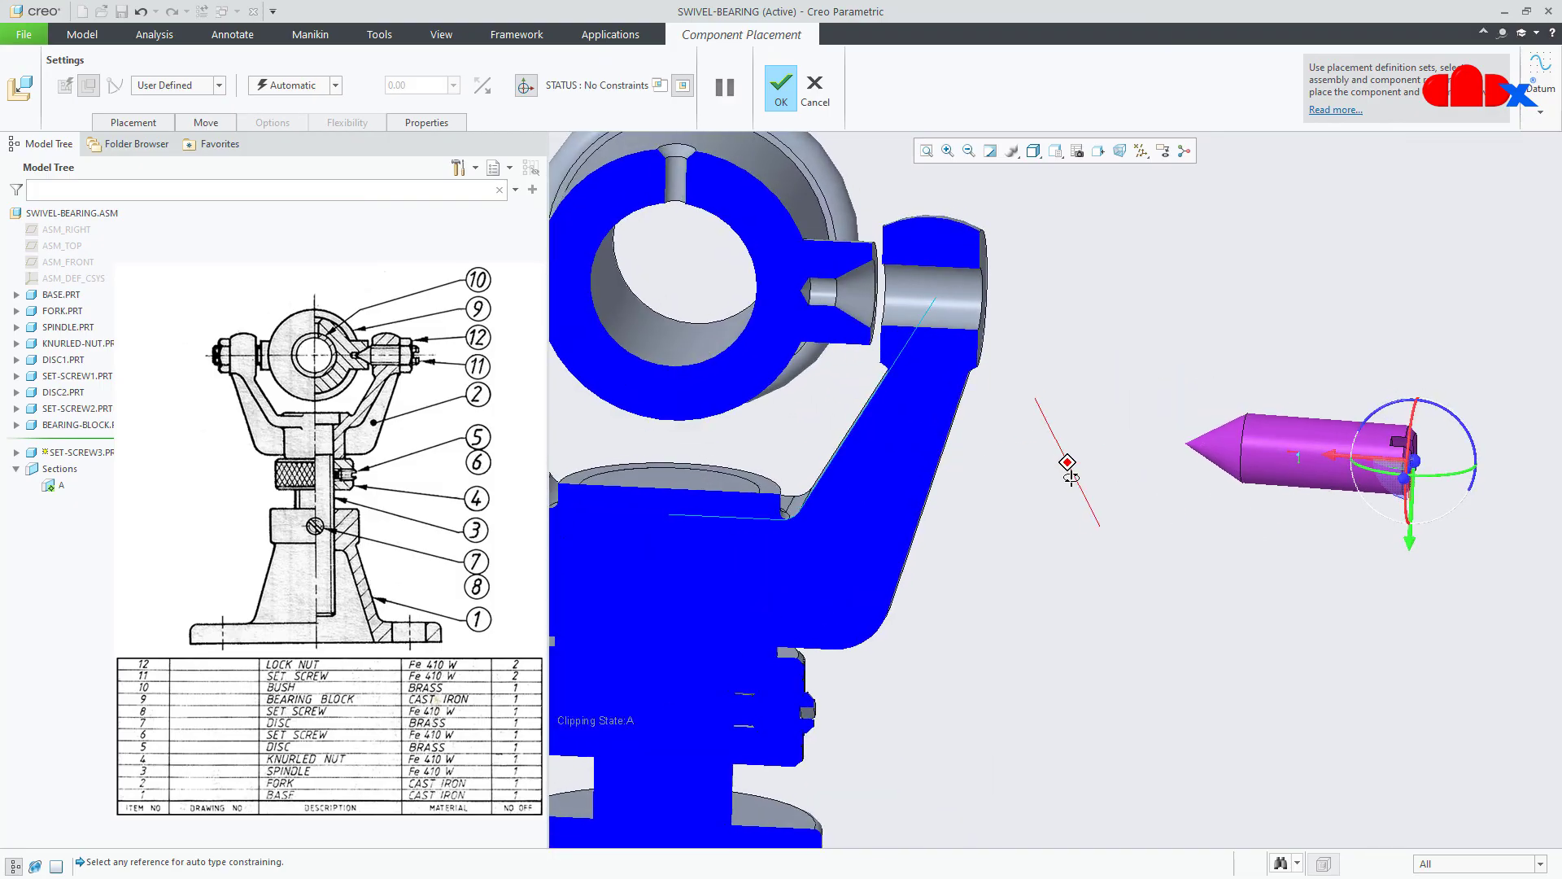
middle_drag(1071, 478, 1083, 475)
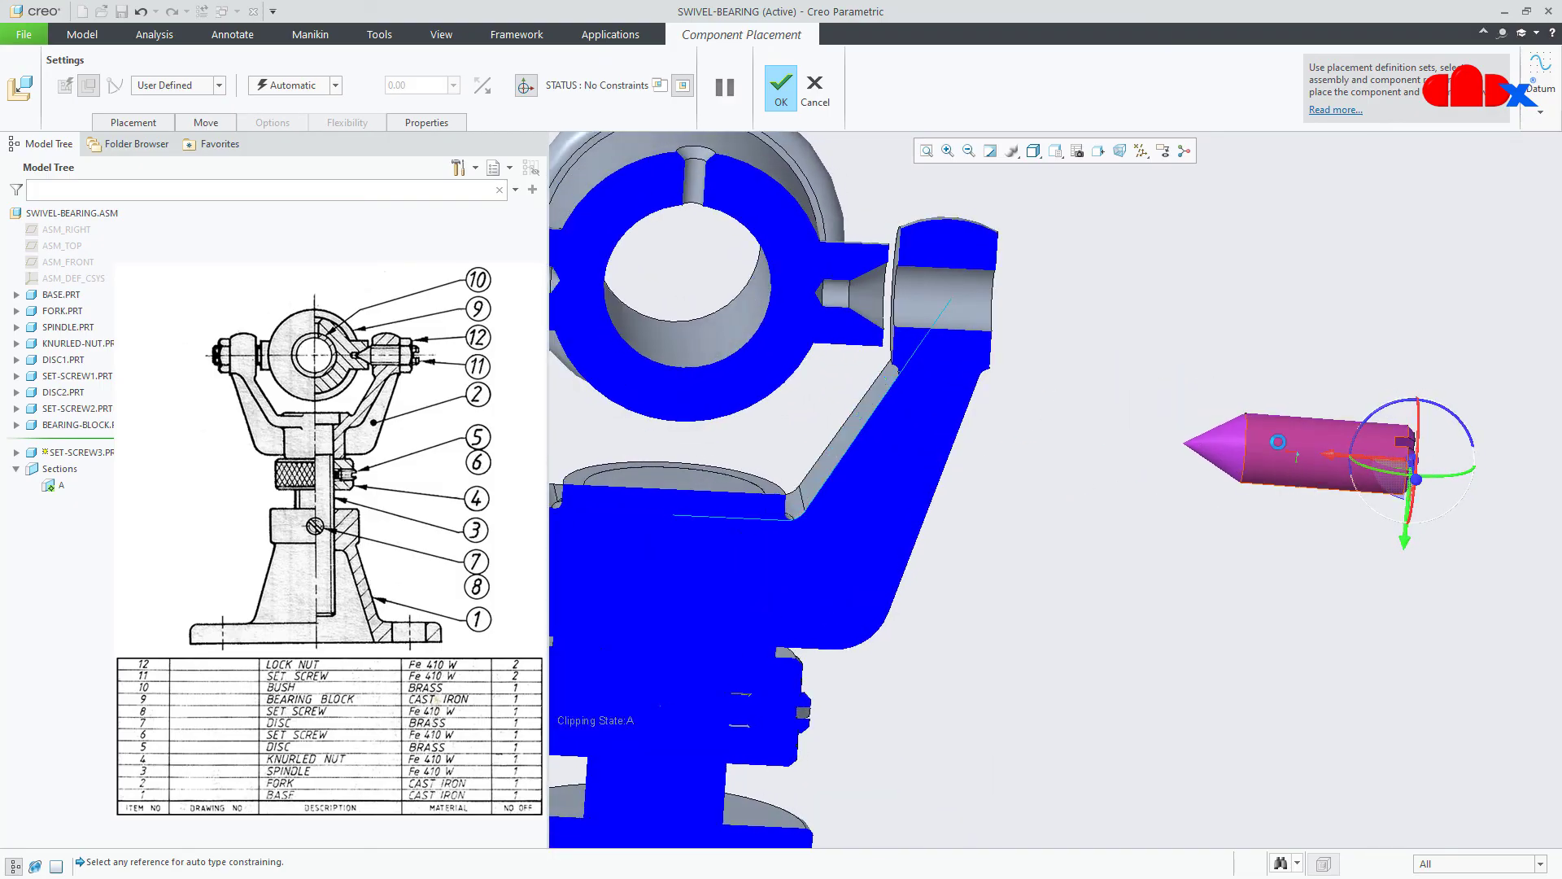
- Make the set screw's cylindrical surface coincident with the fork arm's hole and slide the screw in towards the bearing block
click(1278, 442)
click(961, 314)
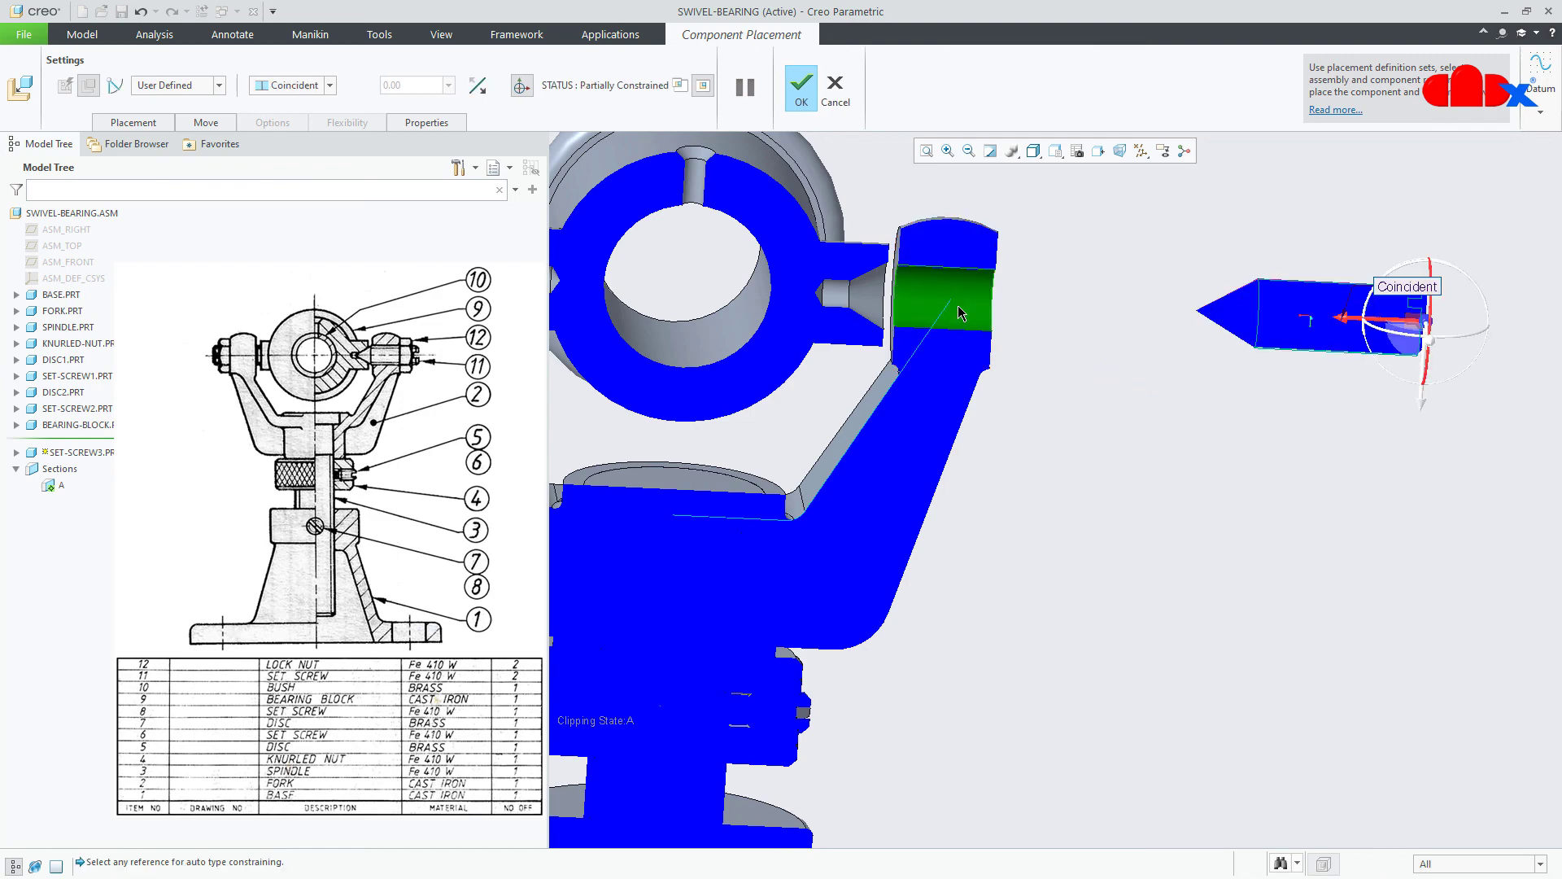
drag(1356, 322, 988, 305)
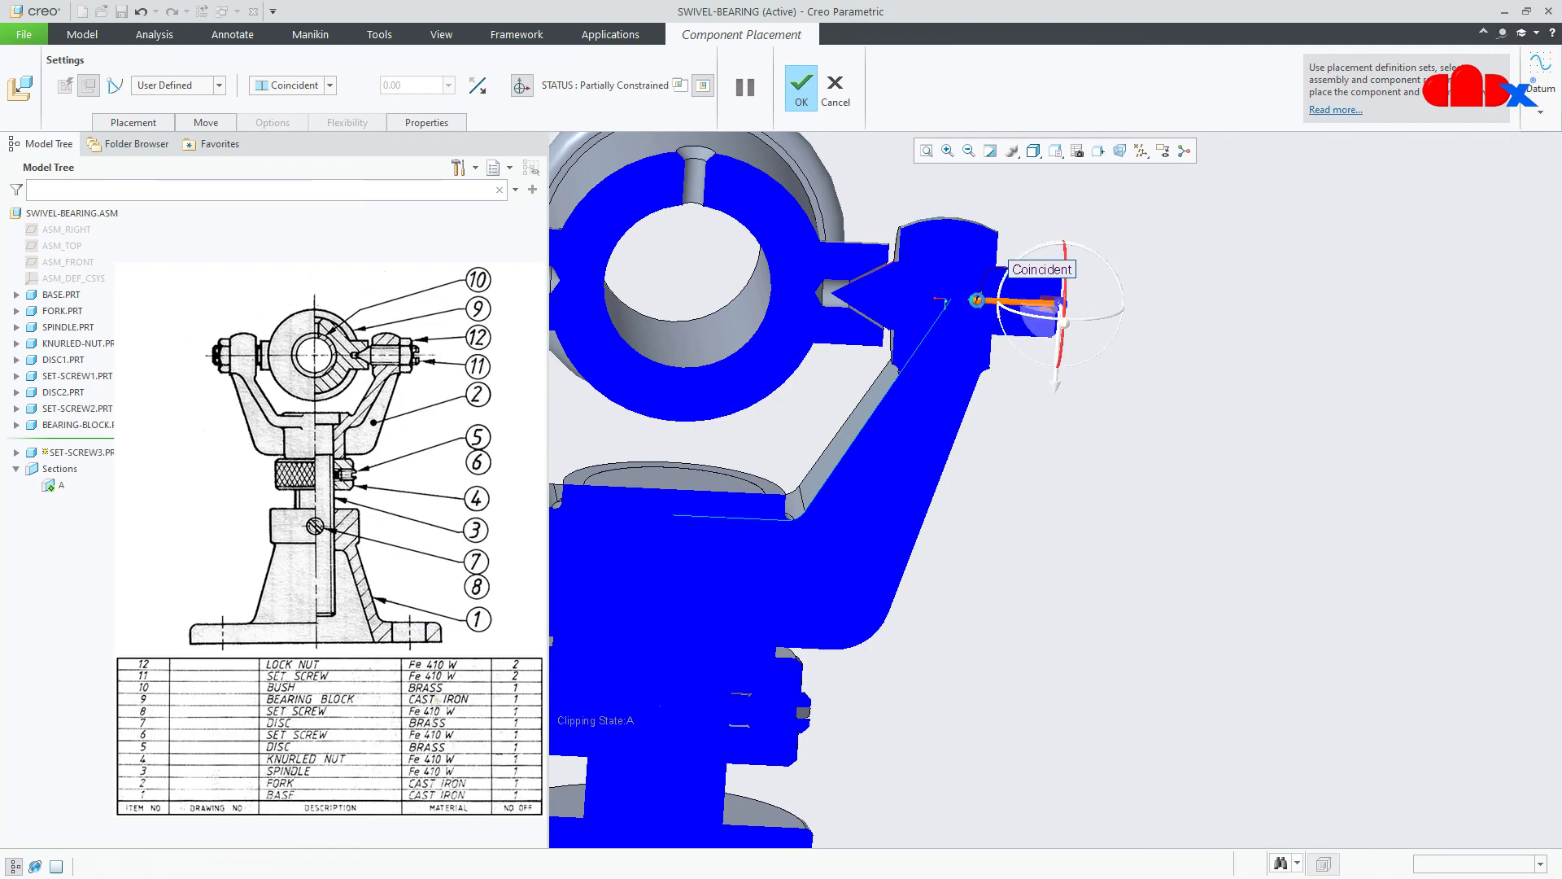
- Add a Tangent constraint between the set screw's conical tip and the bearing block's conical hole surface
scroll(819, 287, down, 5)
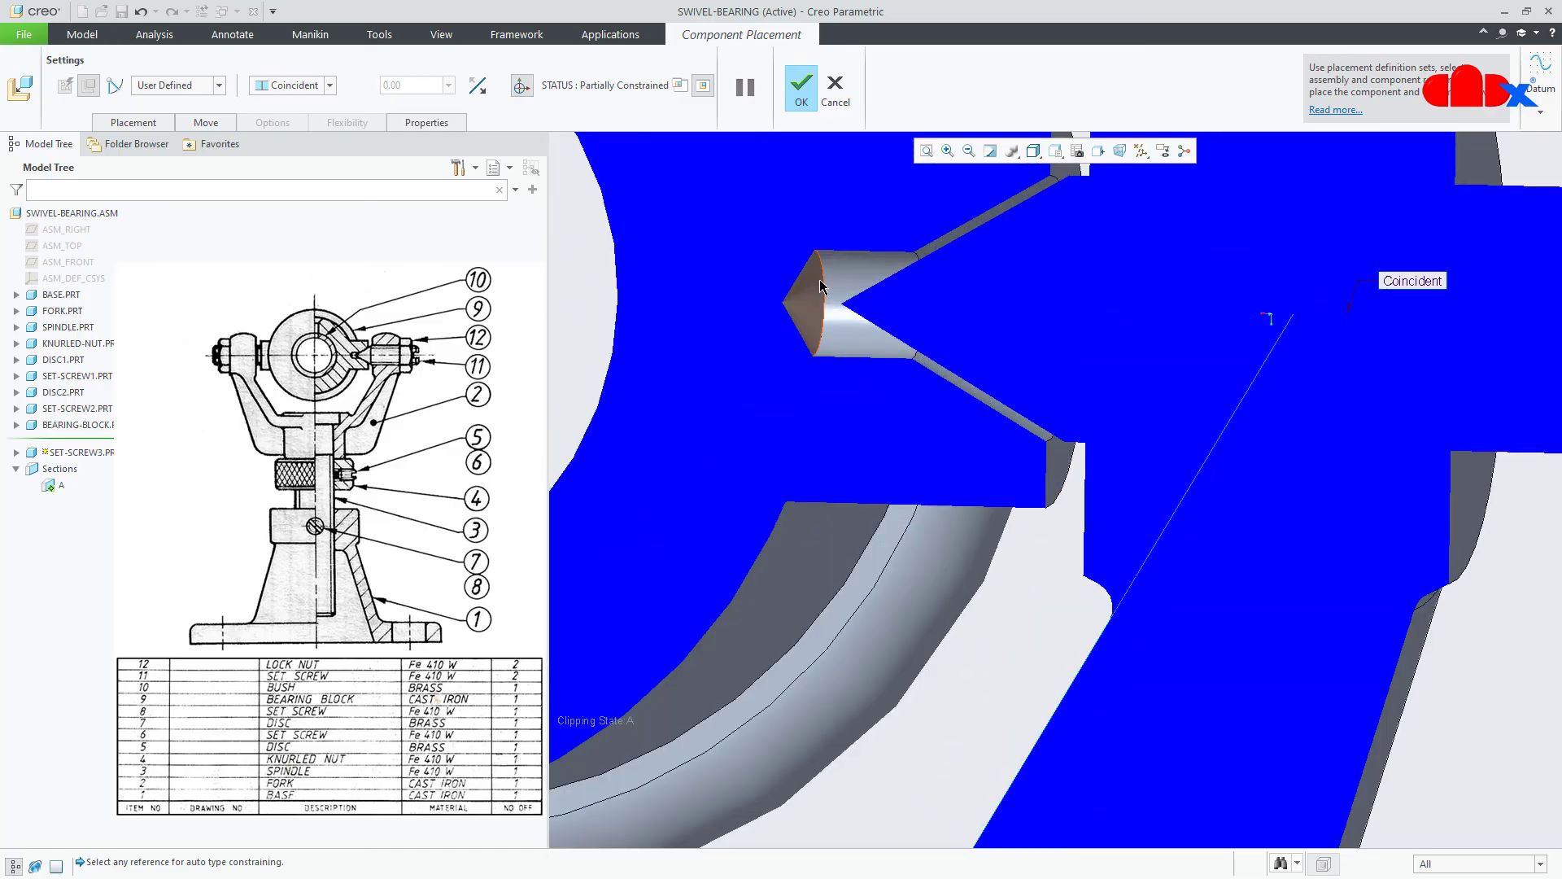
click(133, 122)
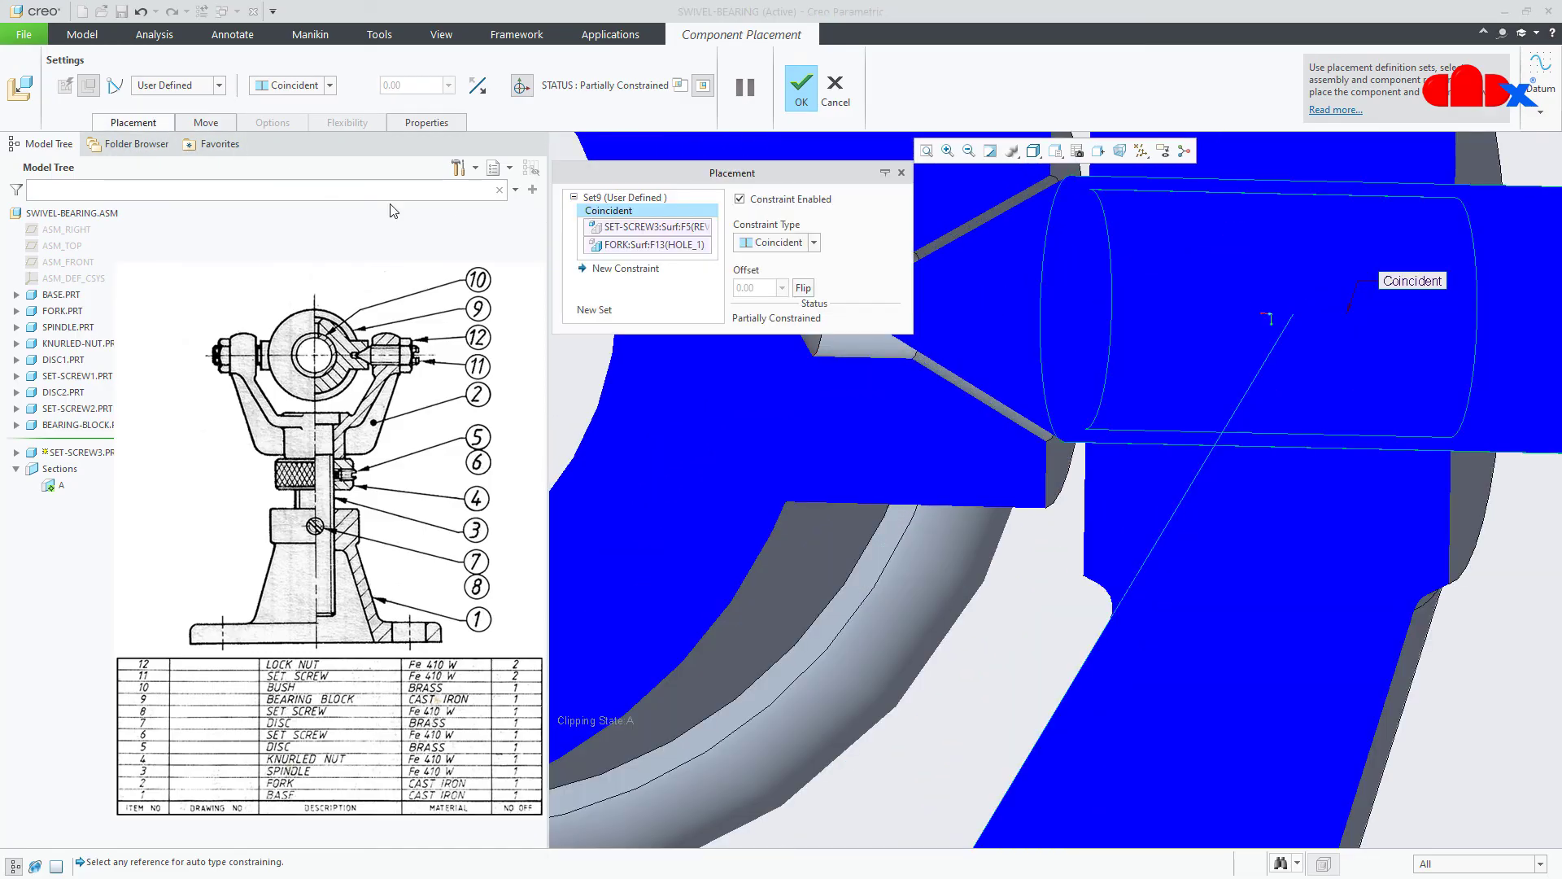
click(614, 270)
scroll(935, 390, up, 6)
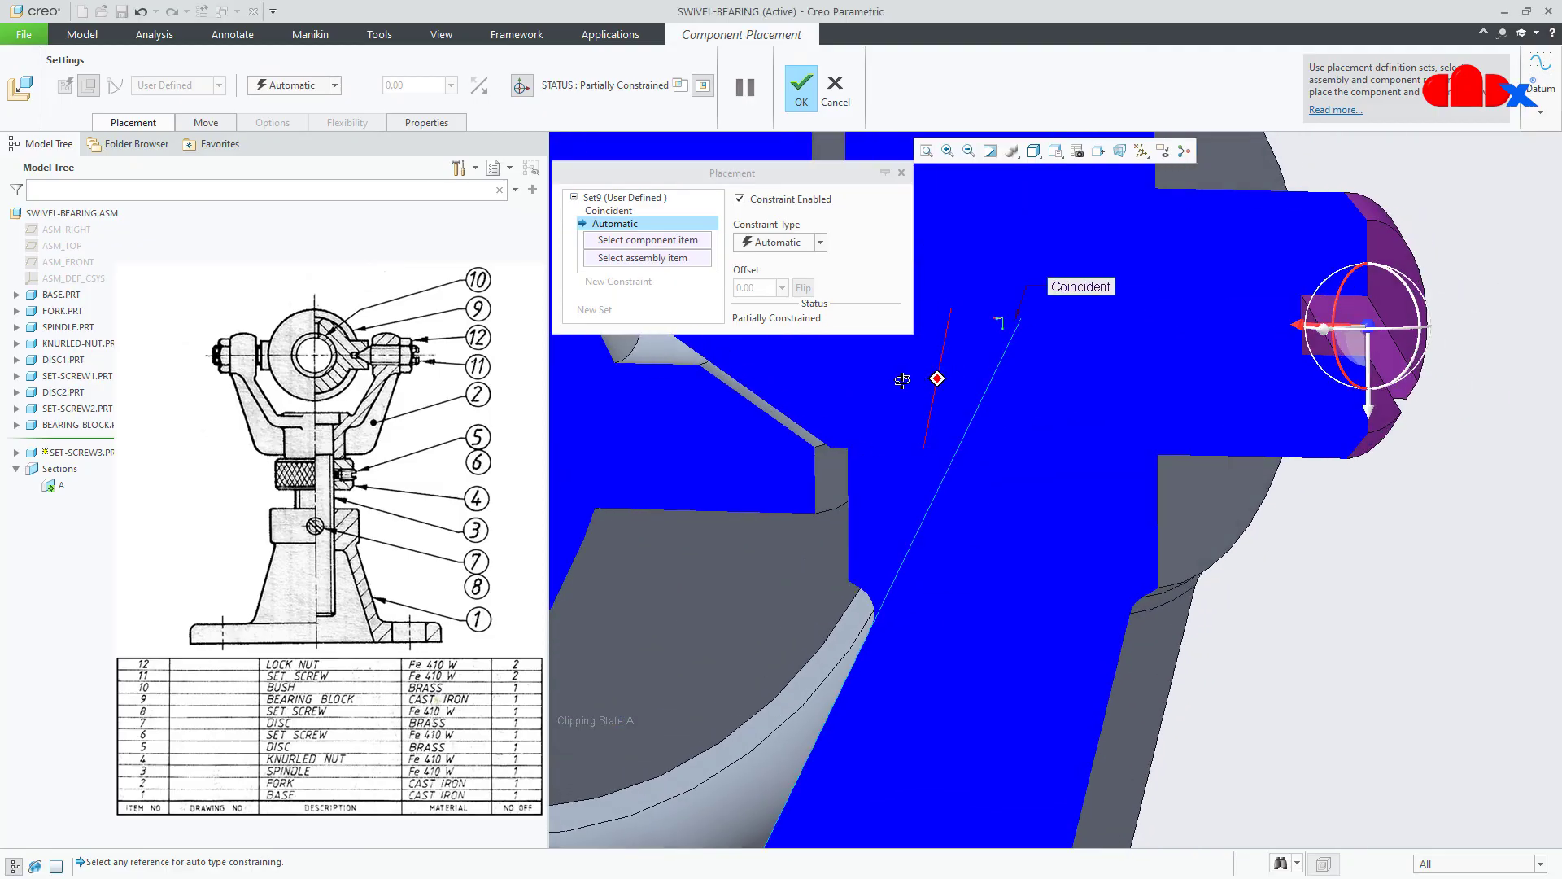
scroll(979, 445, down, 8)
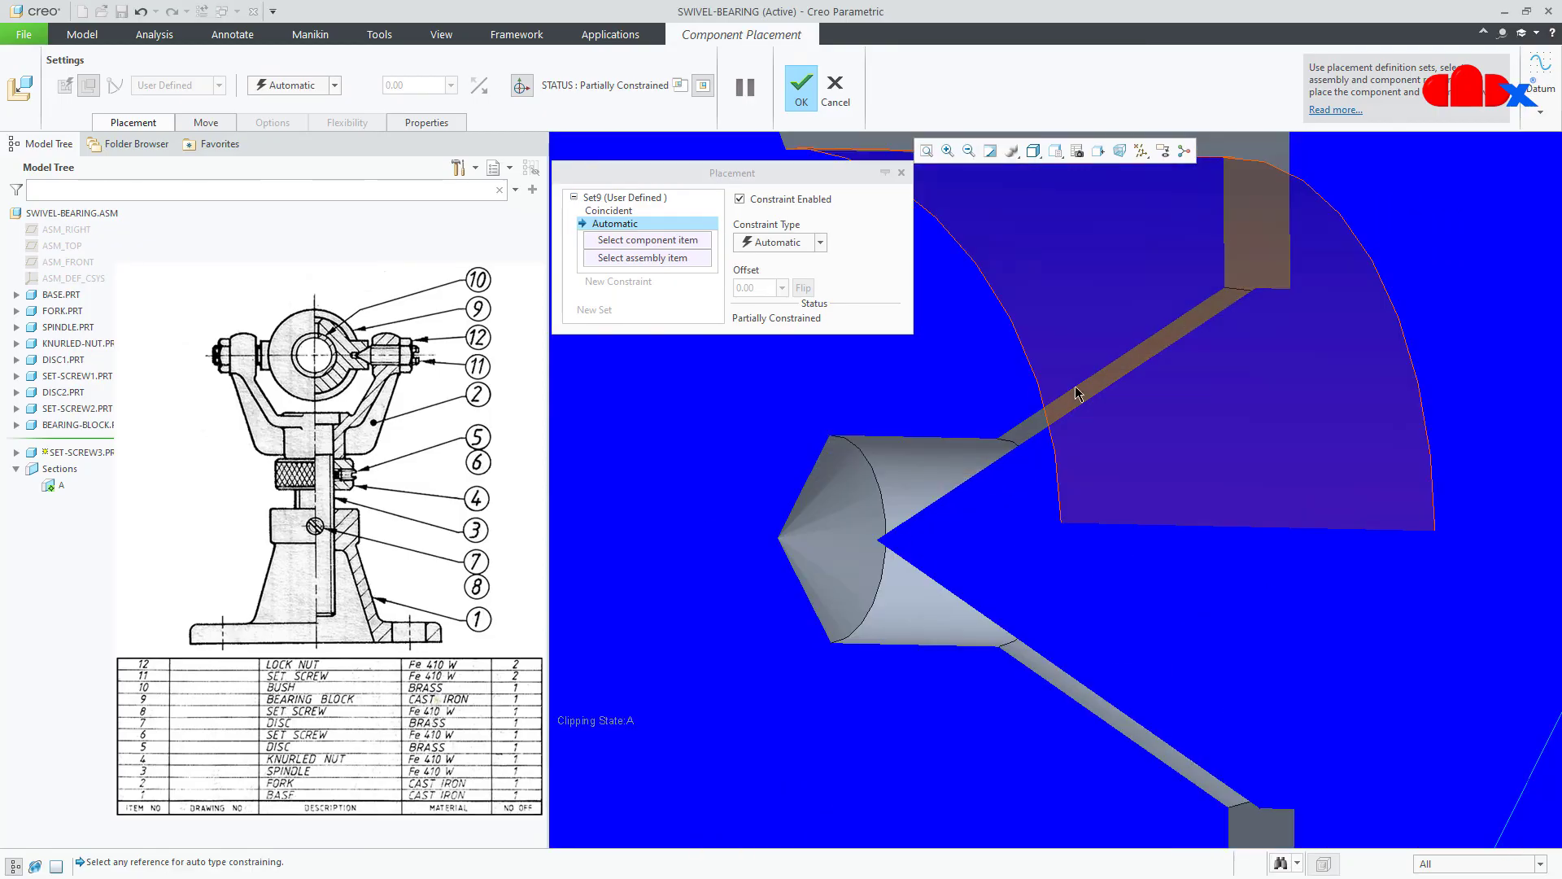
click(1109, 378)
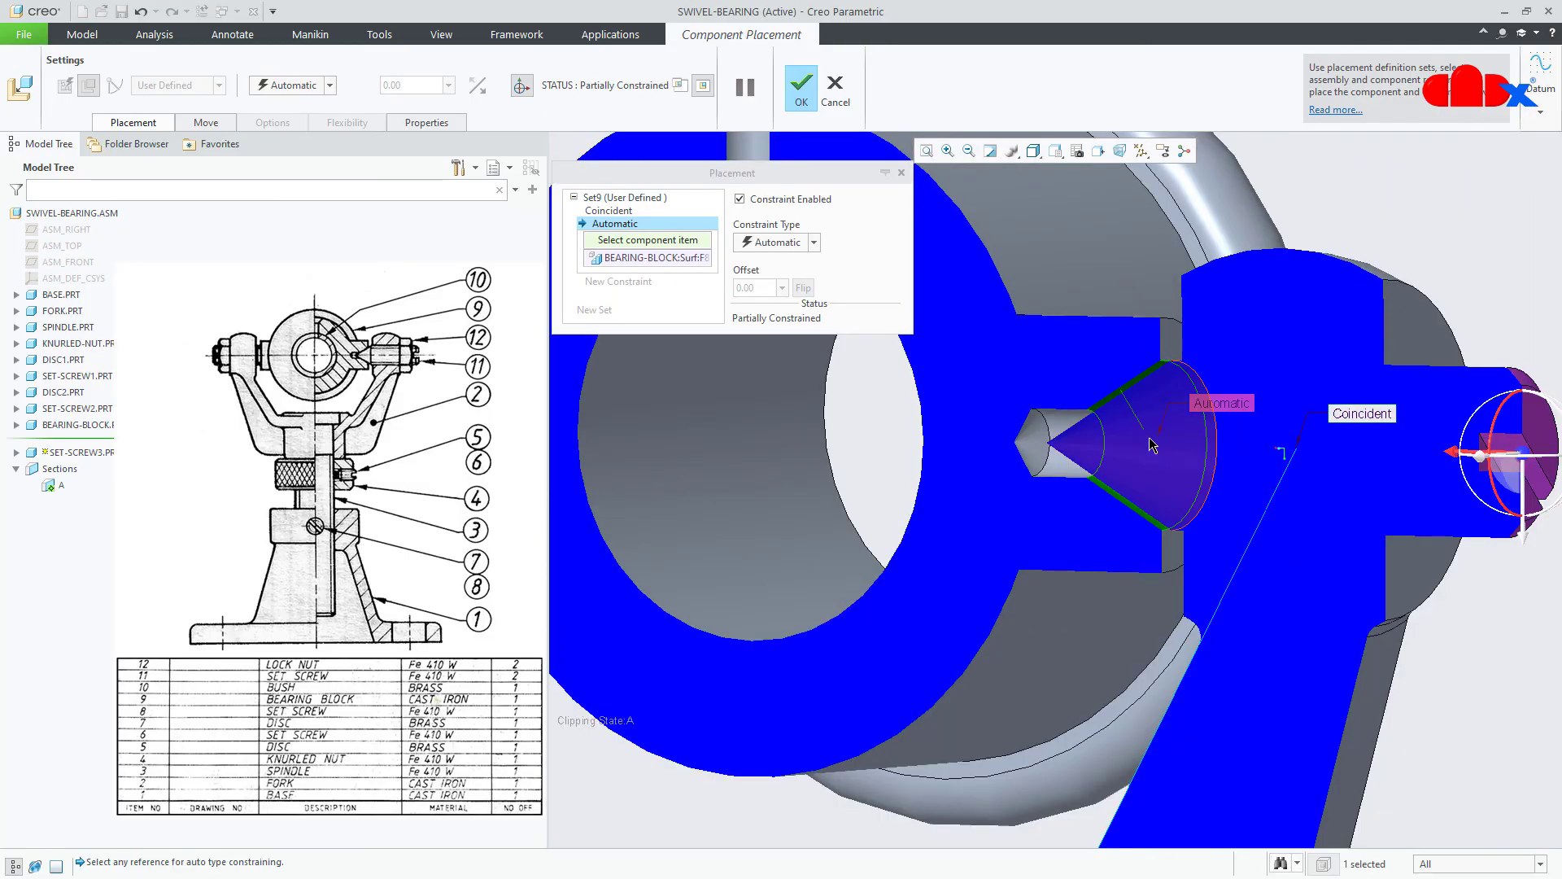
scroll(1152, 452, down, 4)
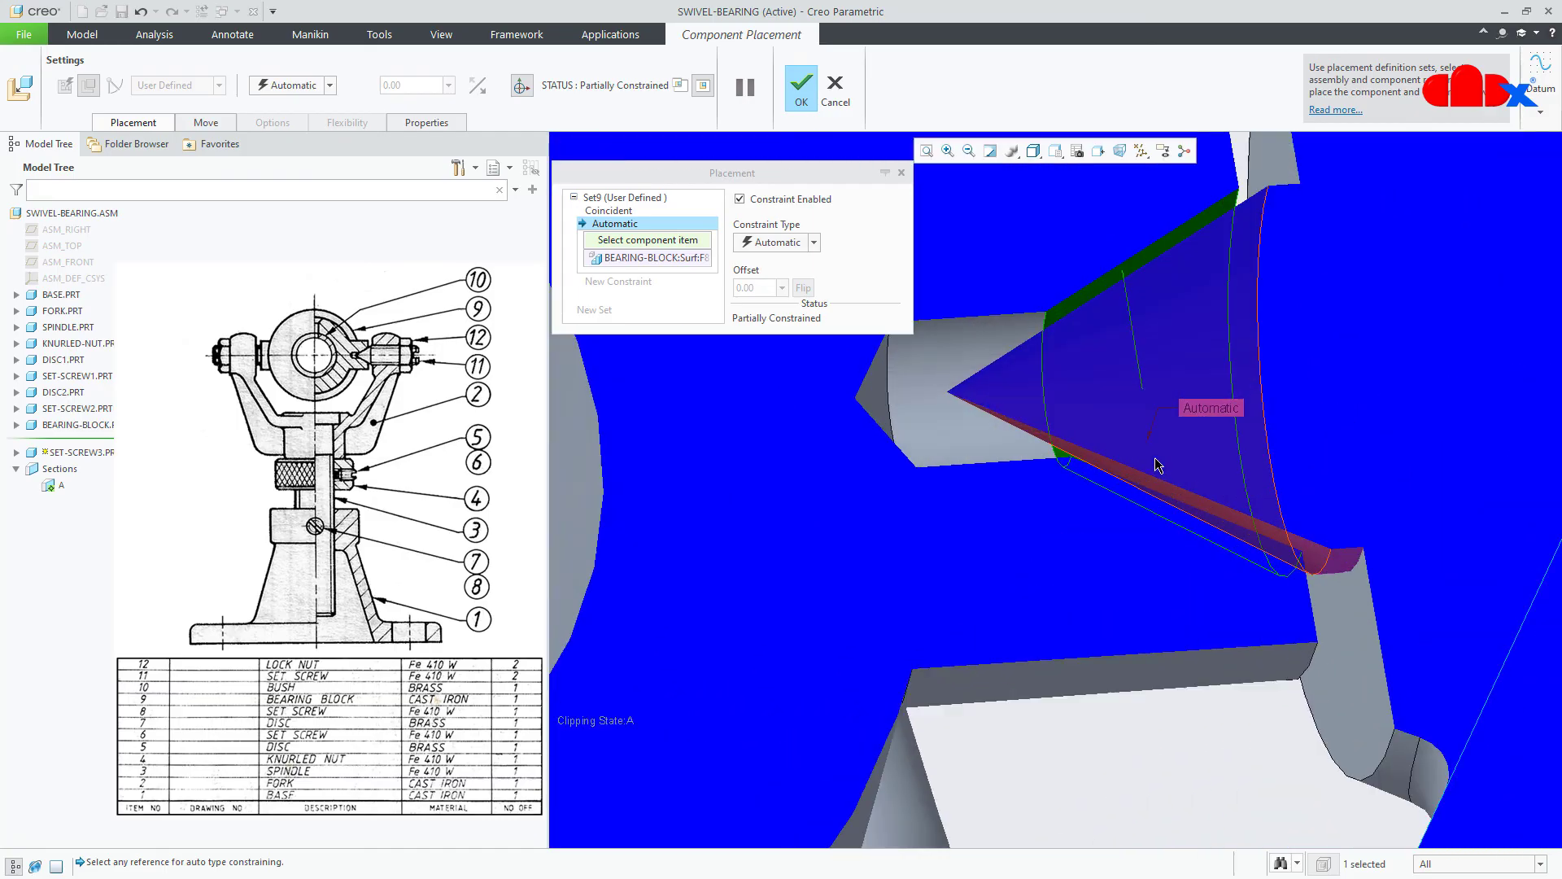
click(1142, 488)
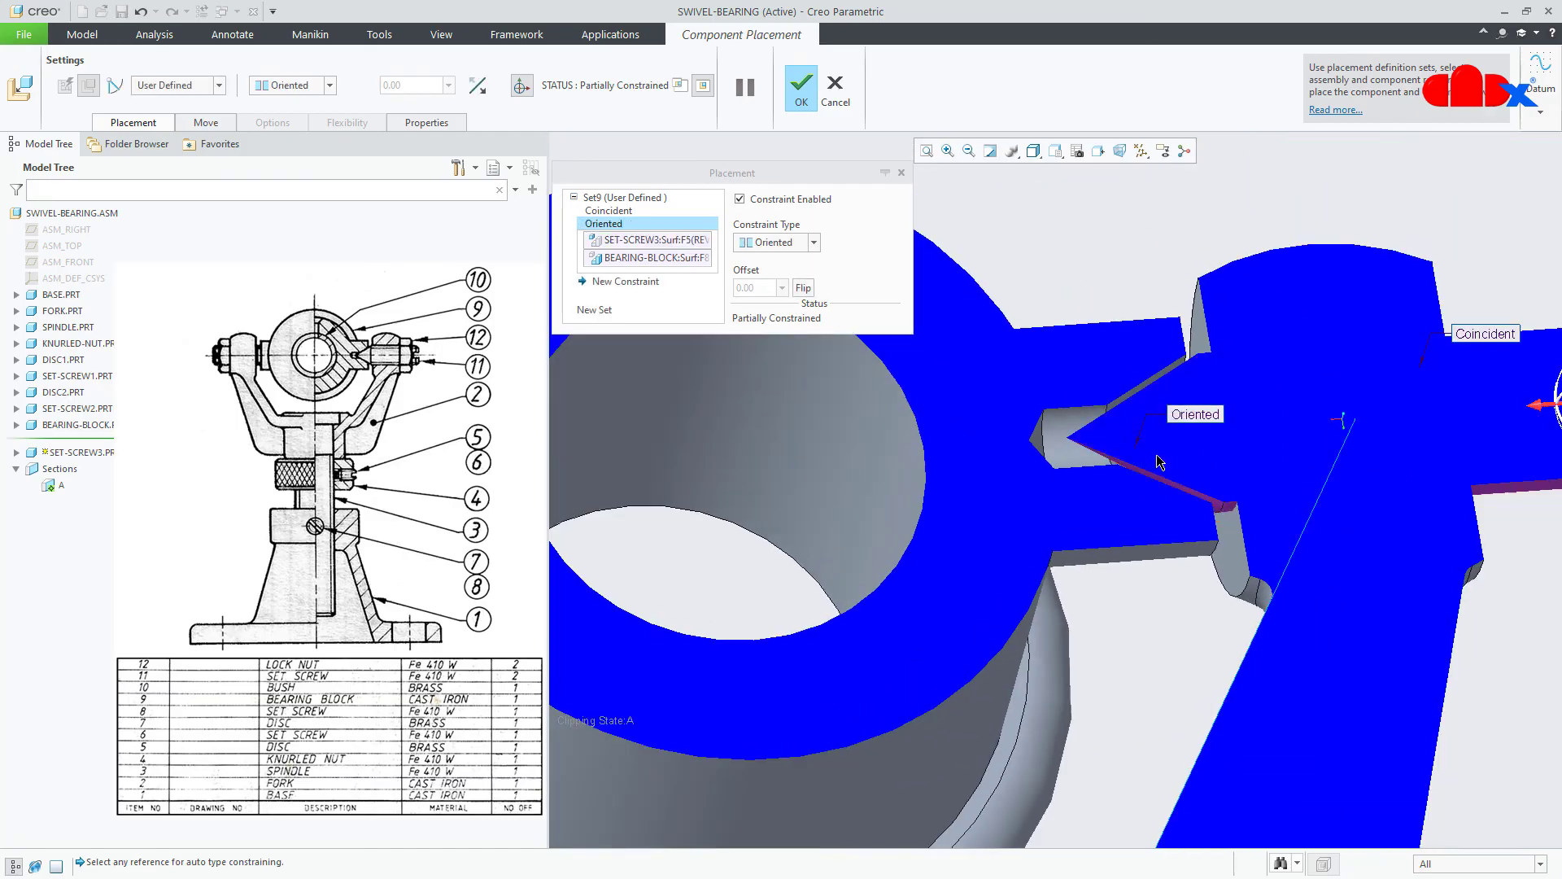
click(769, 242)
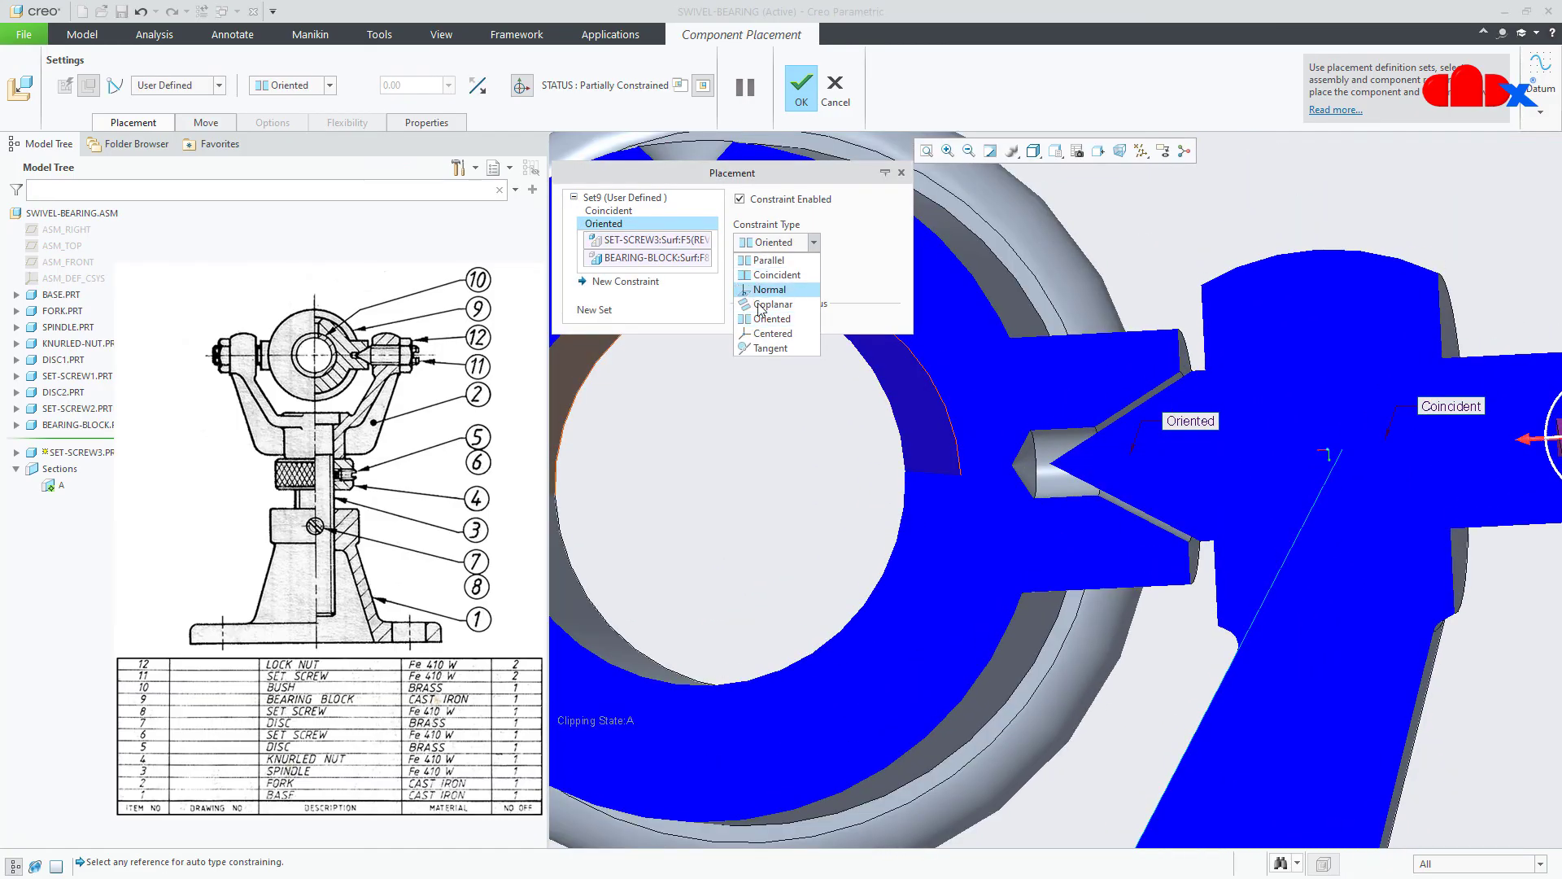
click(763, 350)
- Add another placement constraint for the set screw and turn on the datum plane display to get references for it
scroll(1147, 493, up, 5)
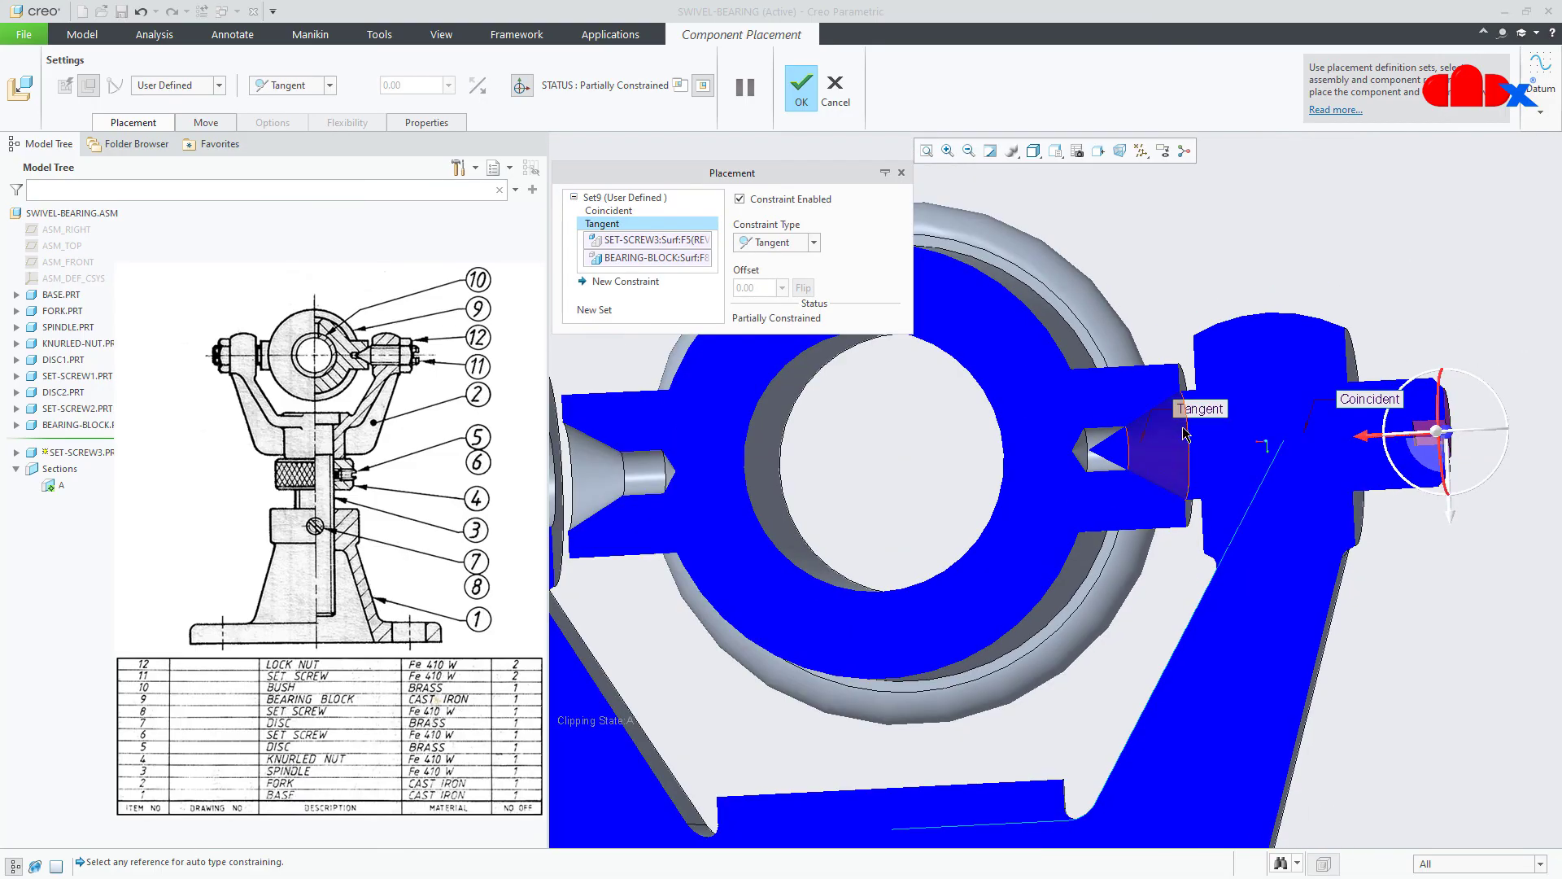
scroll(1355, 454, down, 4)
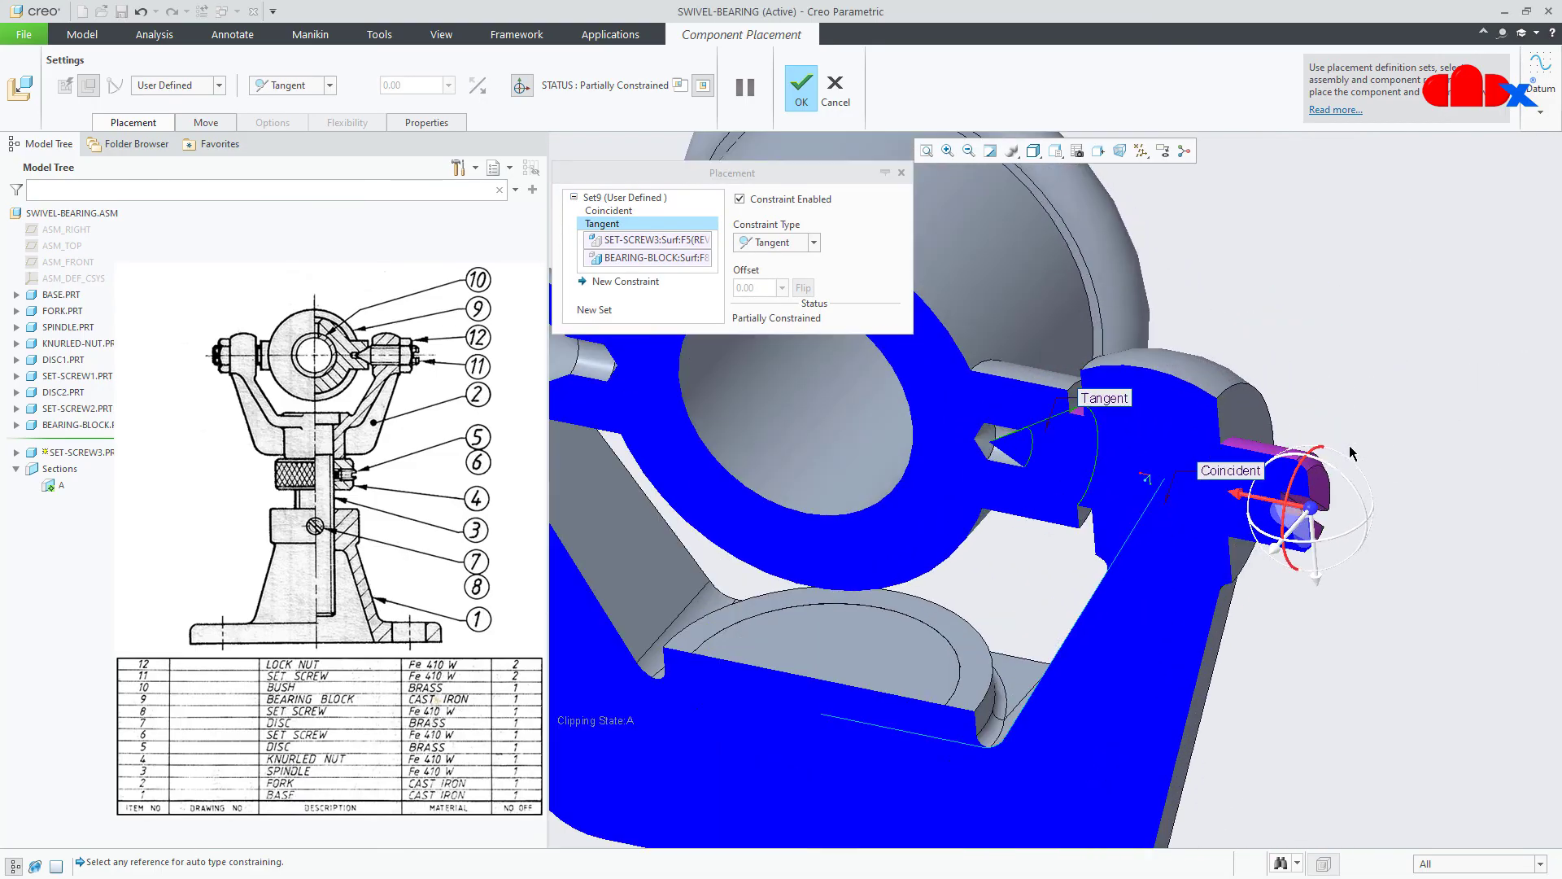
middle_drag(1367, 449, 1336, 462)
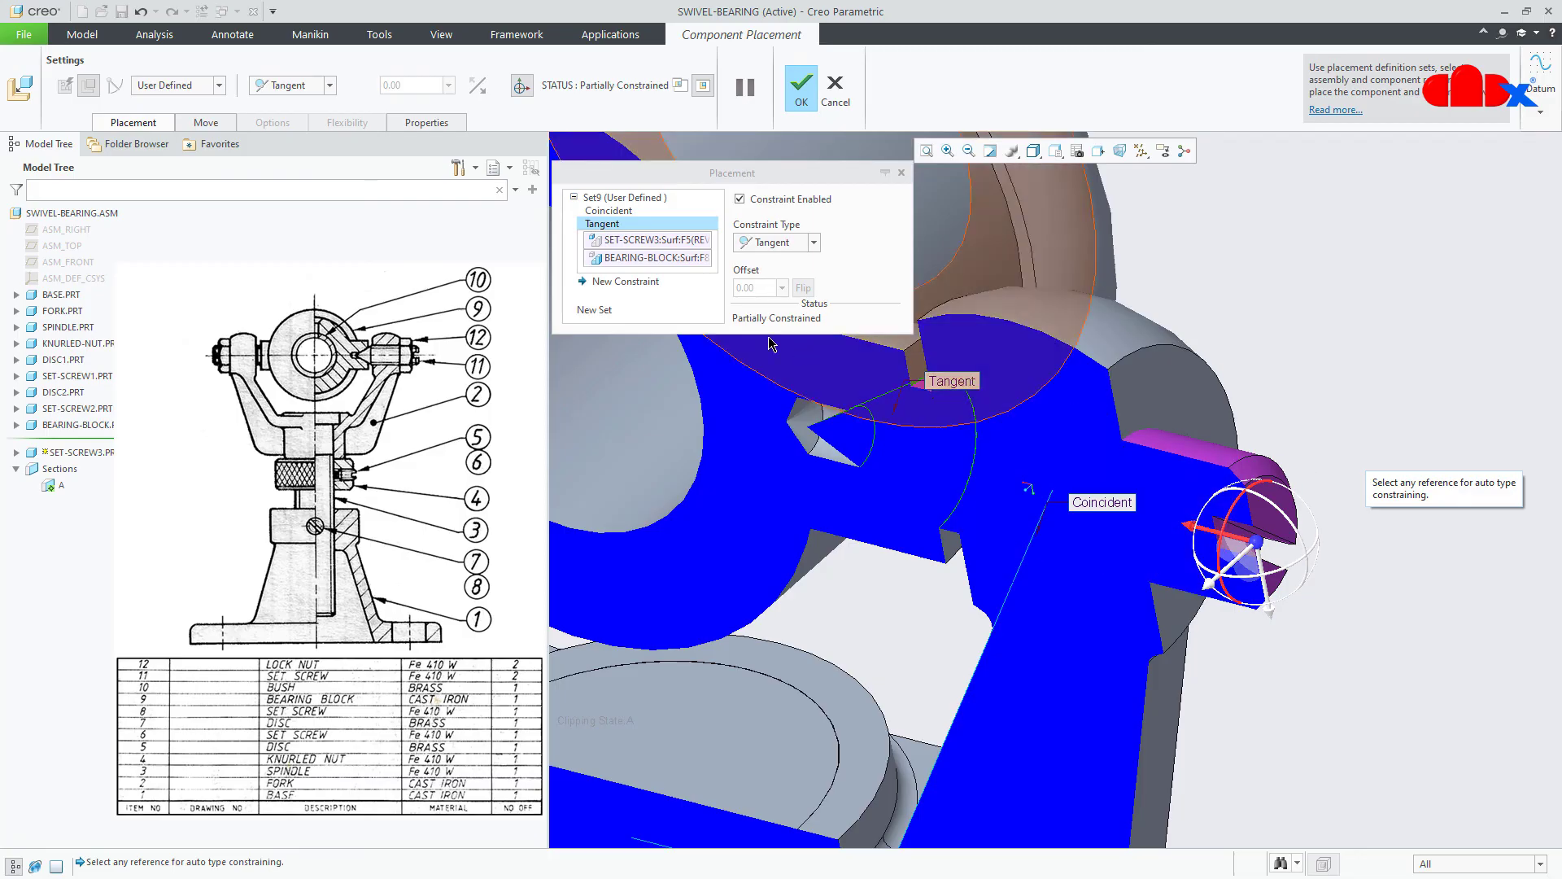
click(644, 282)
click(643, 282)
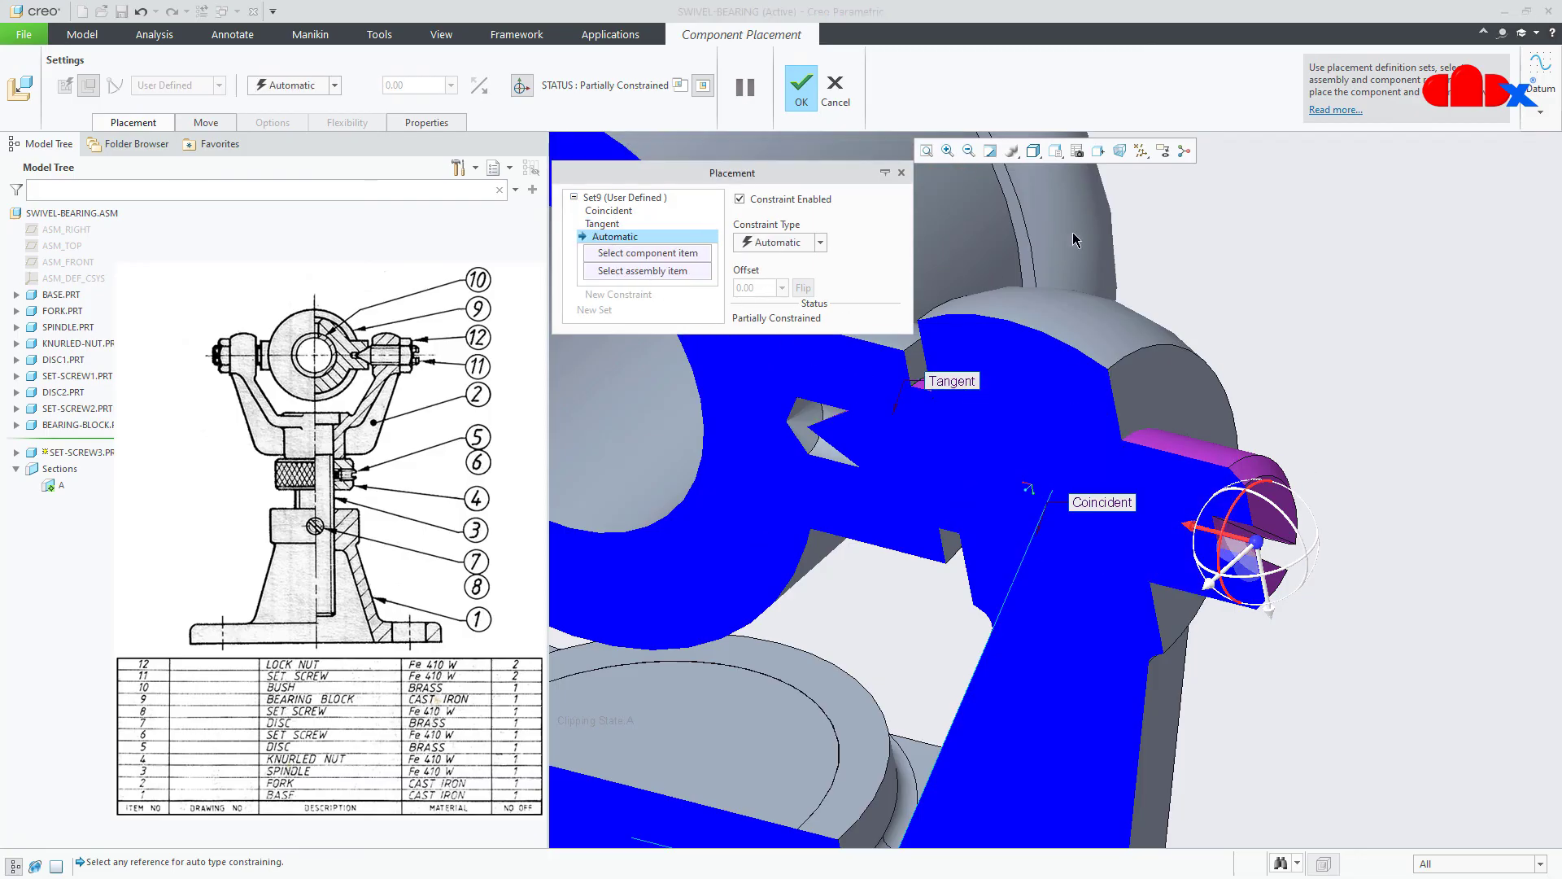
click(1141, 152)
click(1171, 243)
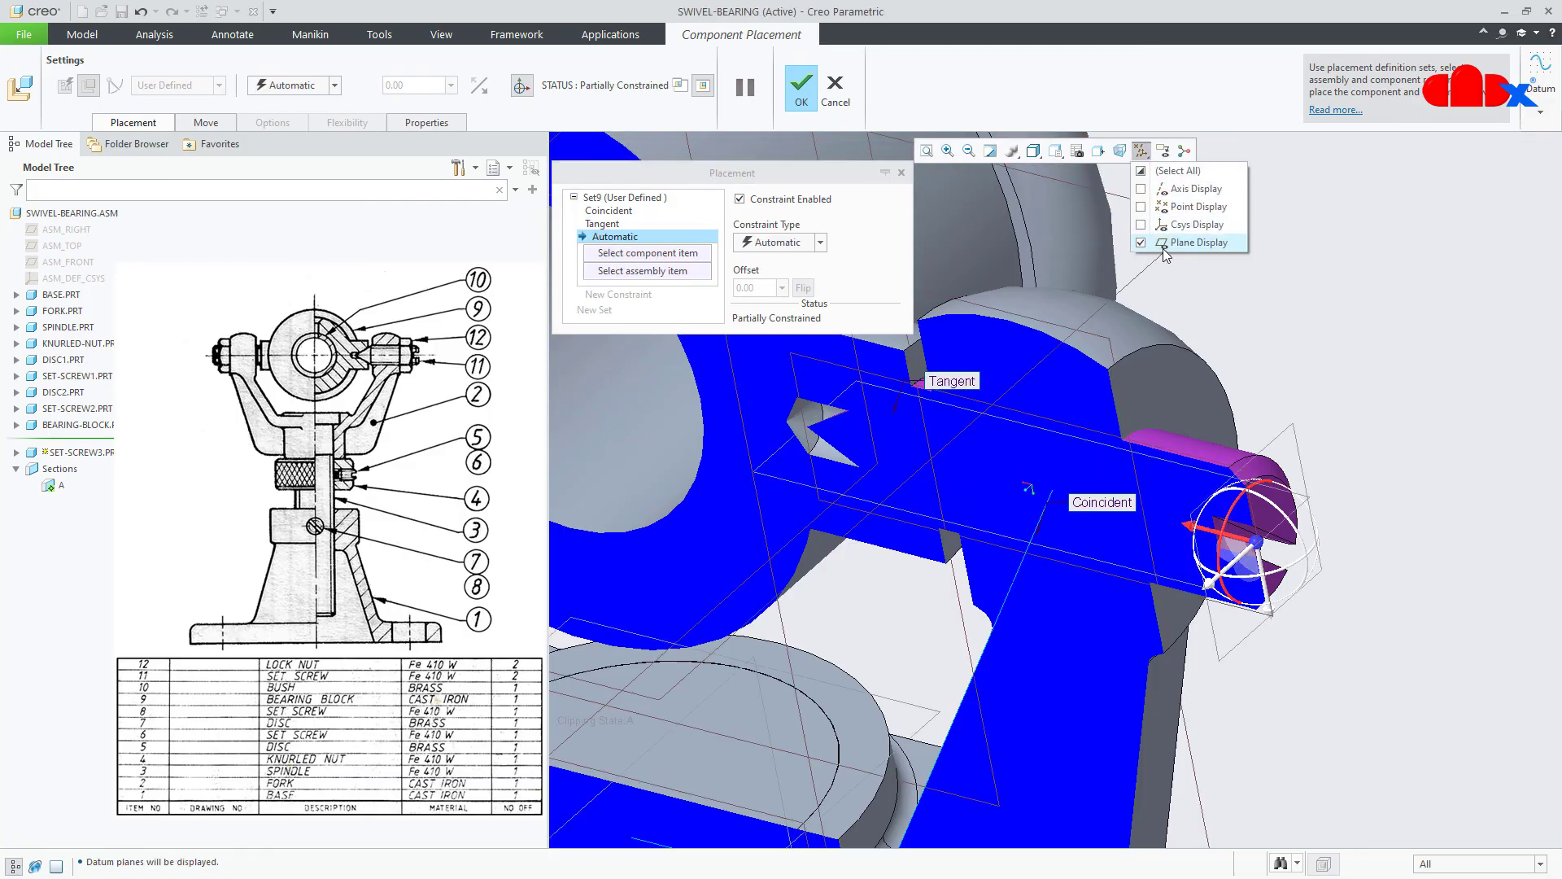
middle_drag(1396, 466, 1415, 464)
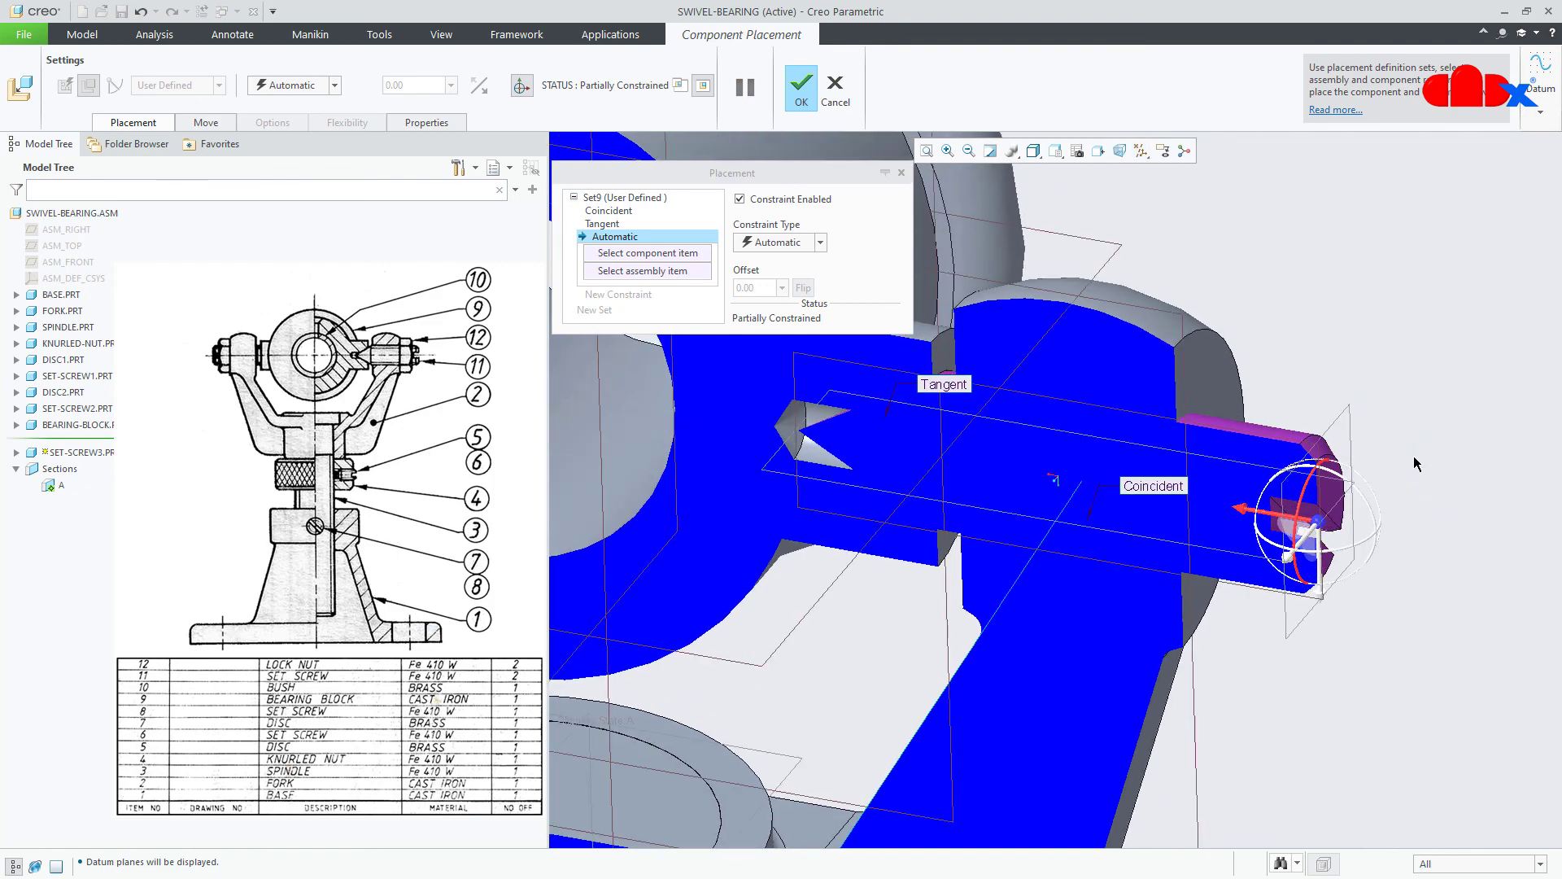
middle_drag(1357, 604, 1294, 646)
- Make the set screw's FRONT datum plane coincident with the fork's FRONT datum plane, and accept the placement
click(1257, 594)
scroll(1300, 640, up, 3)
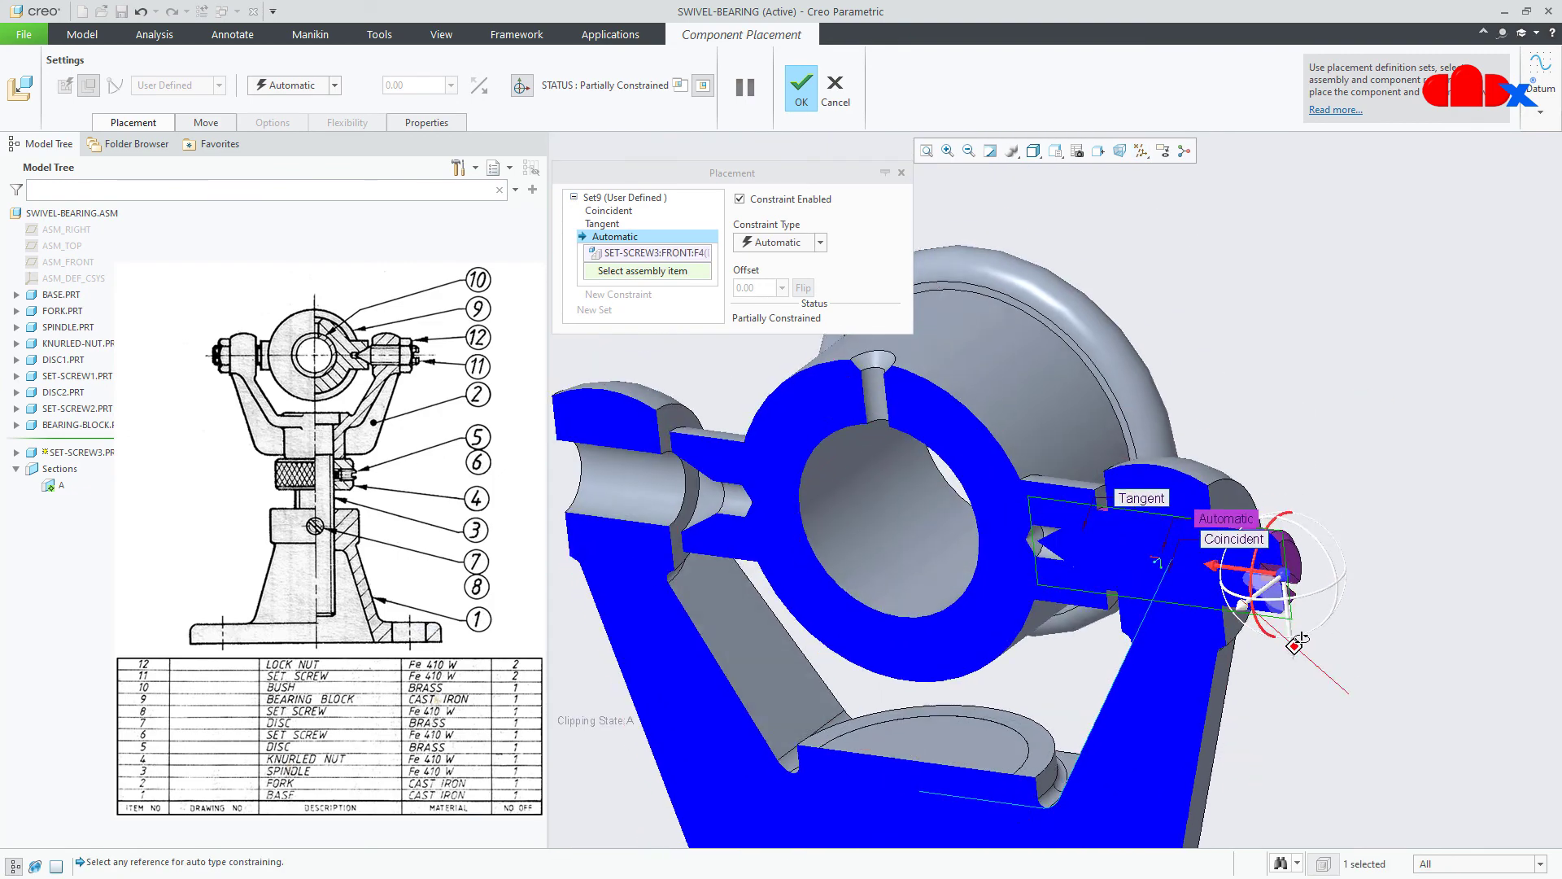
scroll(1298, 639, up, 5)
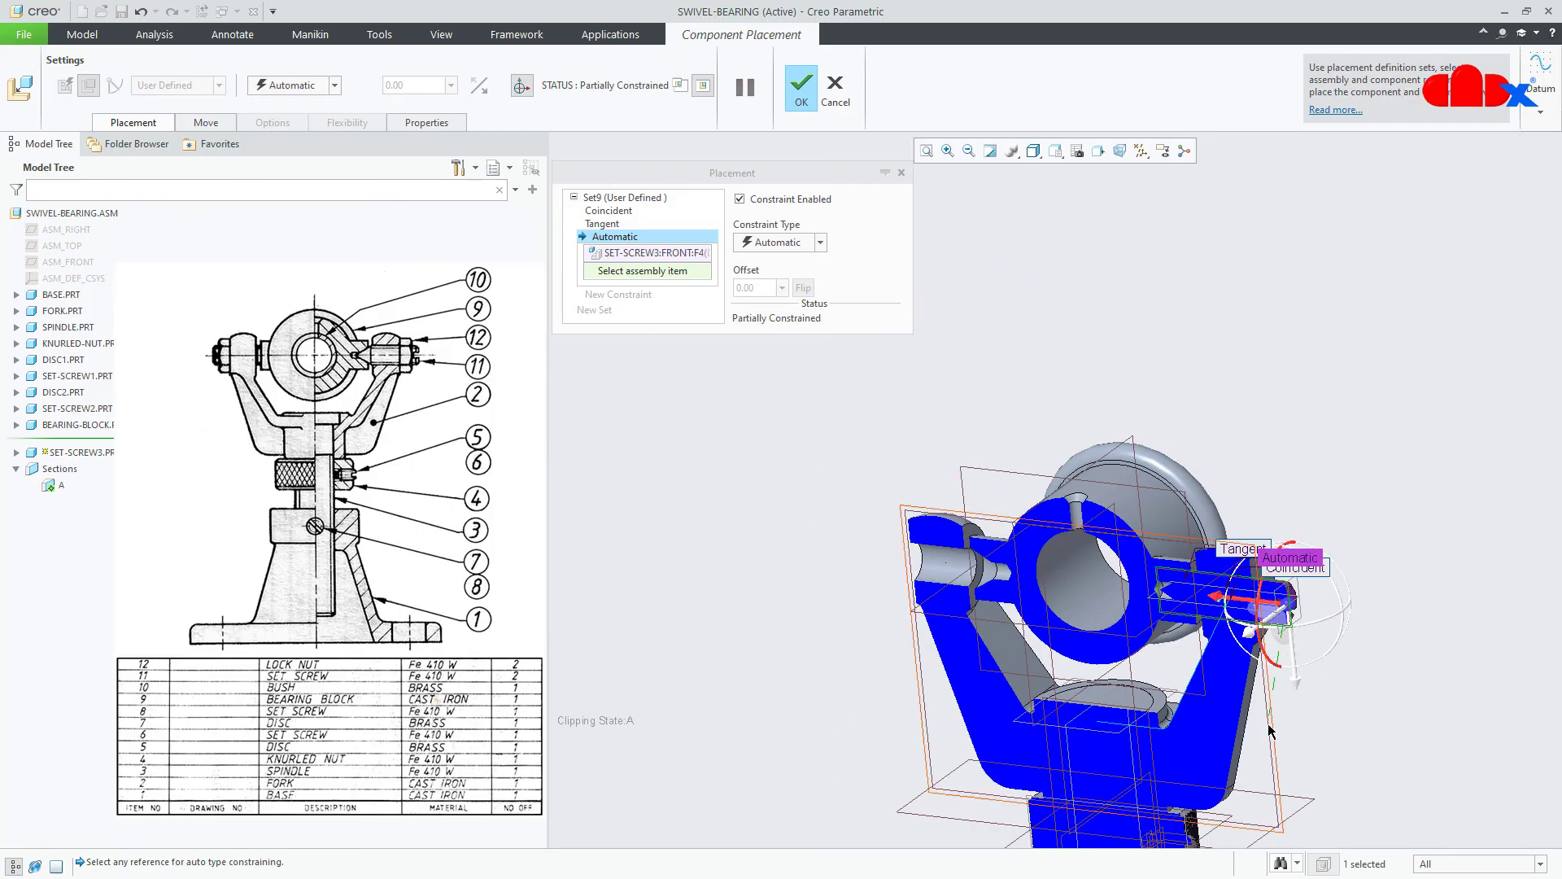
click(1269, 730)
scroll(1263, 602, down, 5)
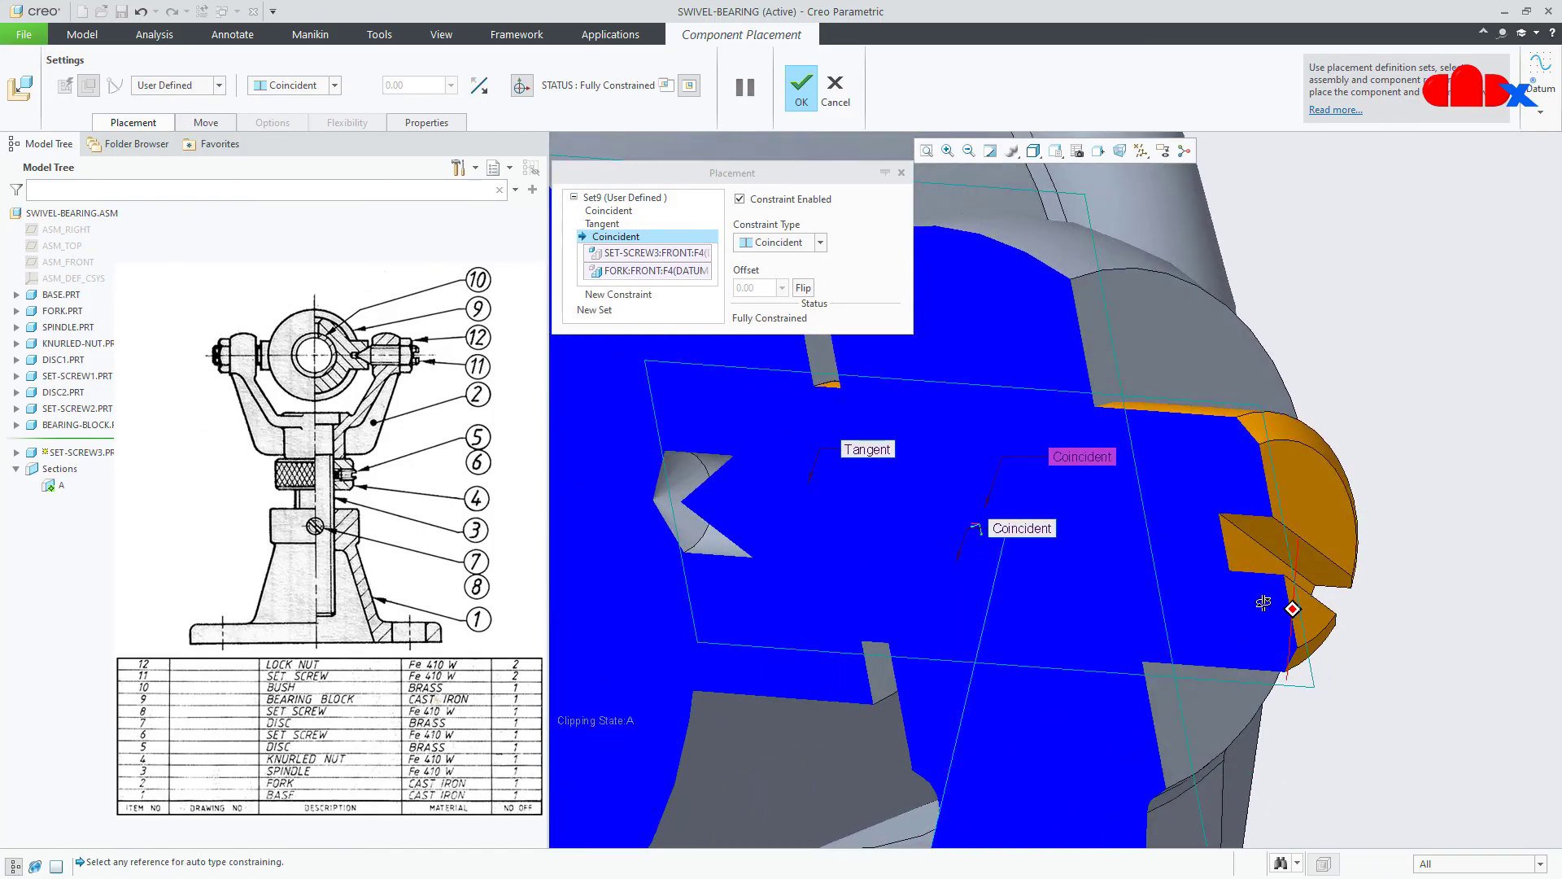
middle_drag(1264, 602, 1282, 610)
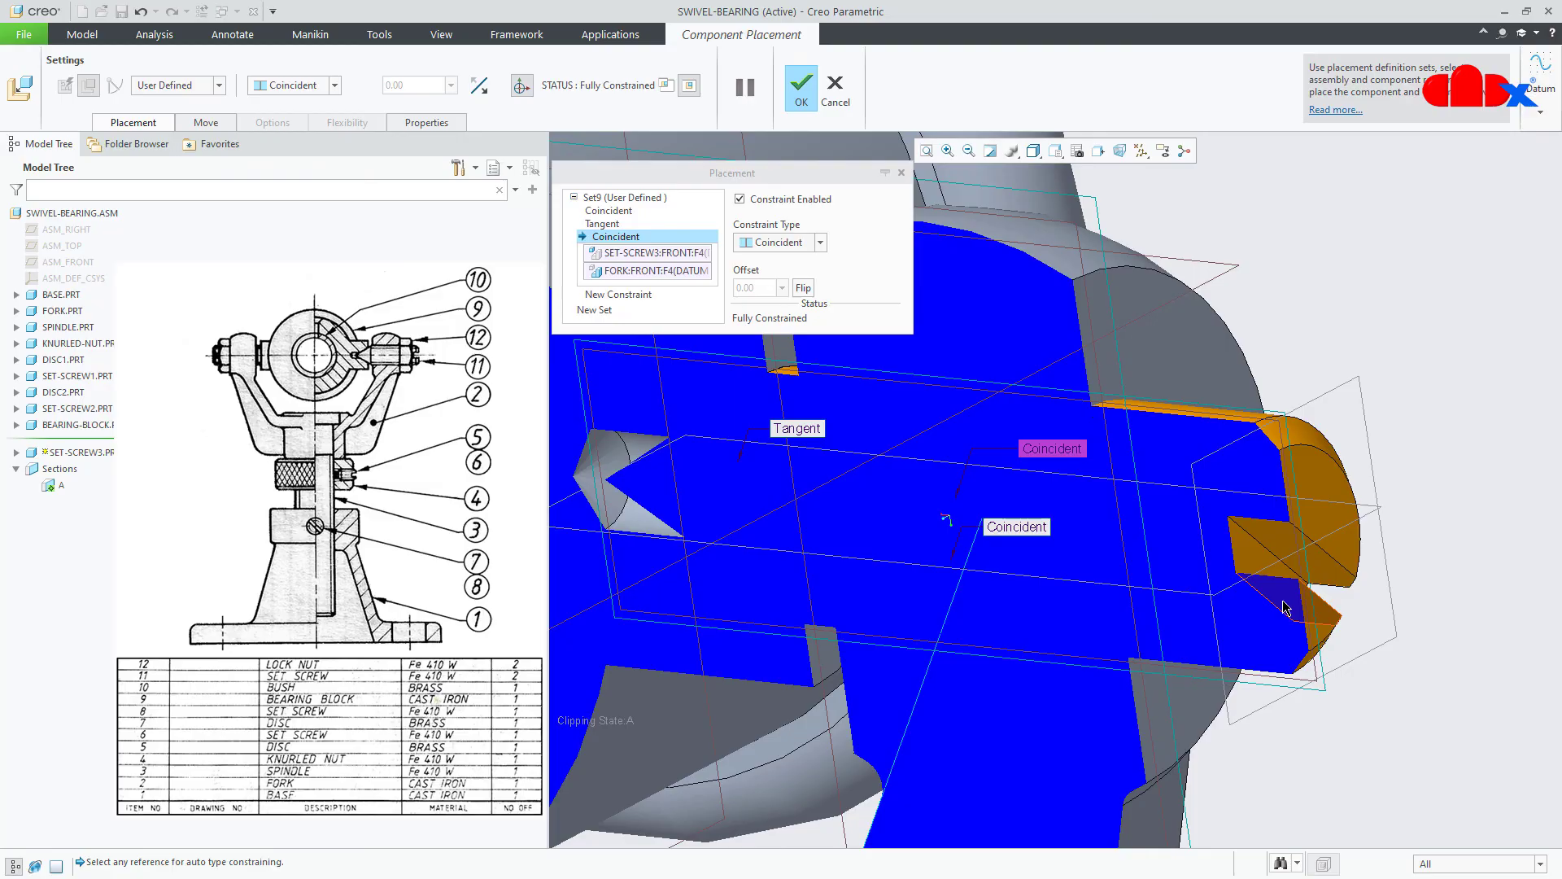
click(801, 87)
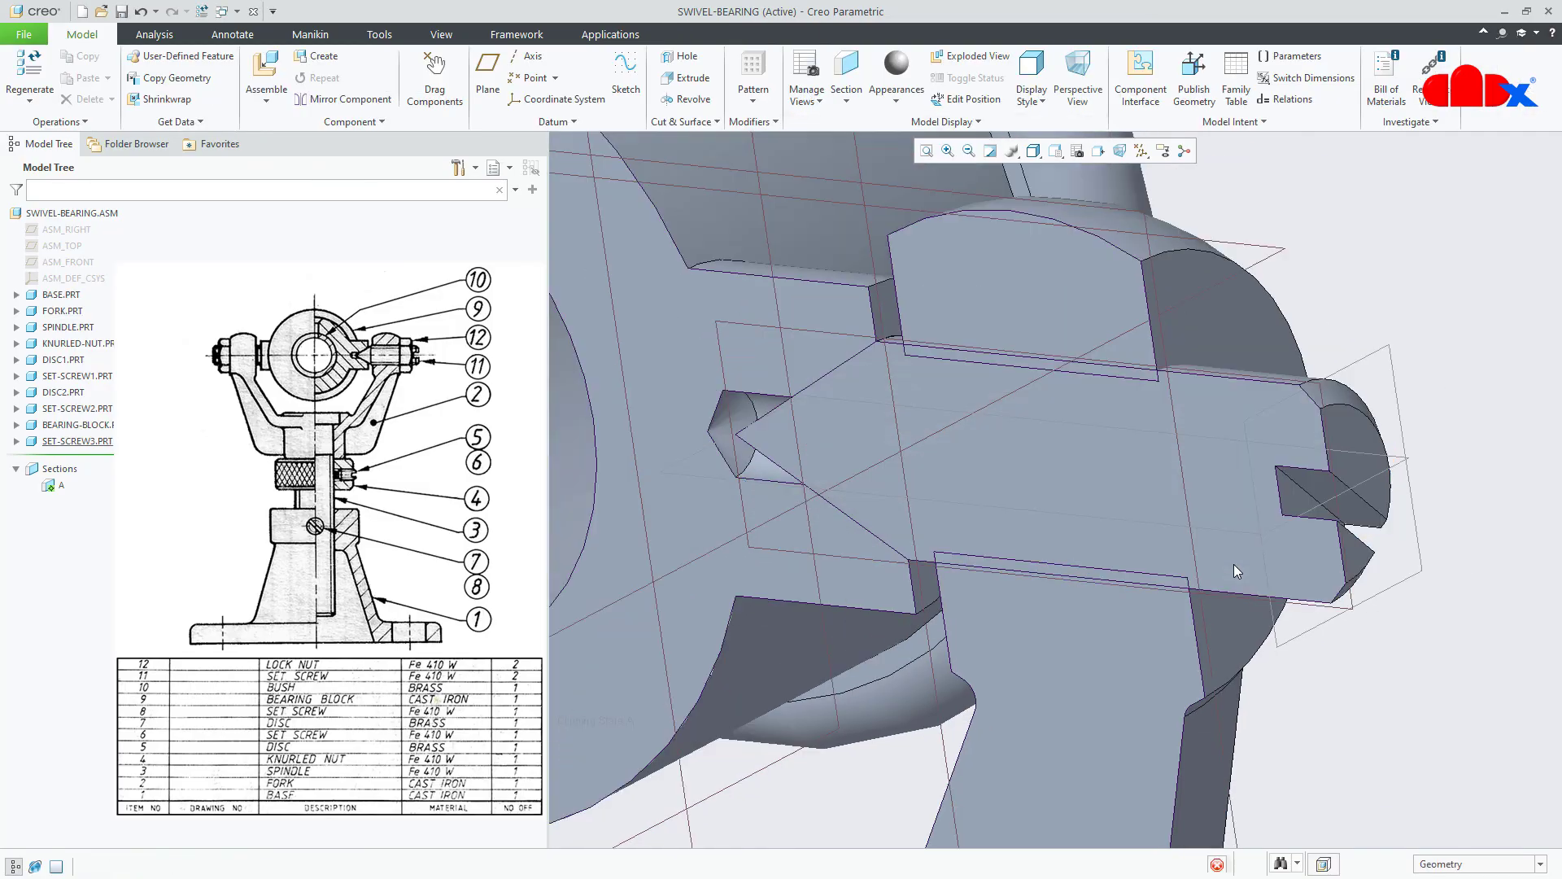
- Repeat SET-SCREW3 with both Coincident references and the Tangent reference as variable, and begin adding a new occurrence
scroll(1233, 564, up, 5)
middle_drag(1319, 628, 1366, 612)
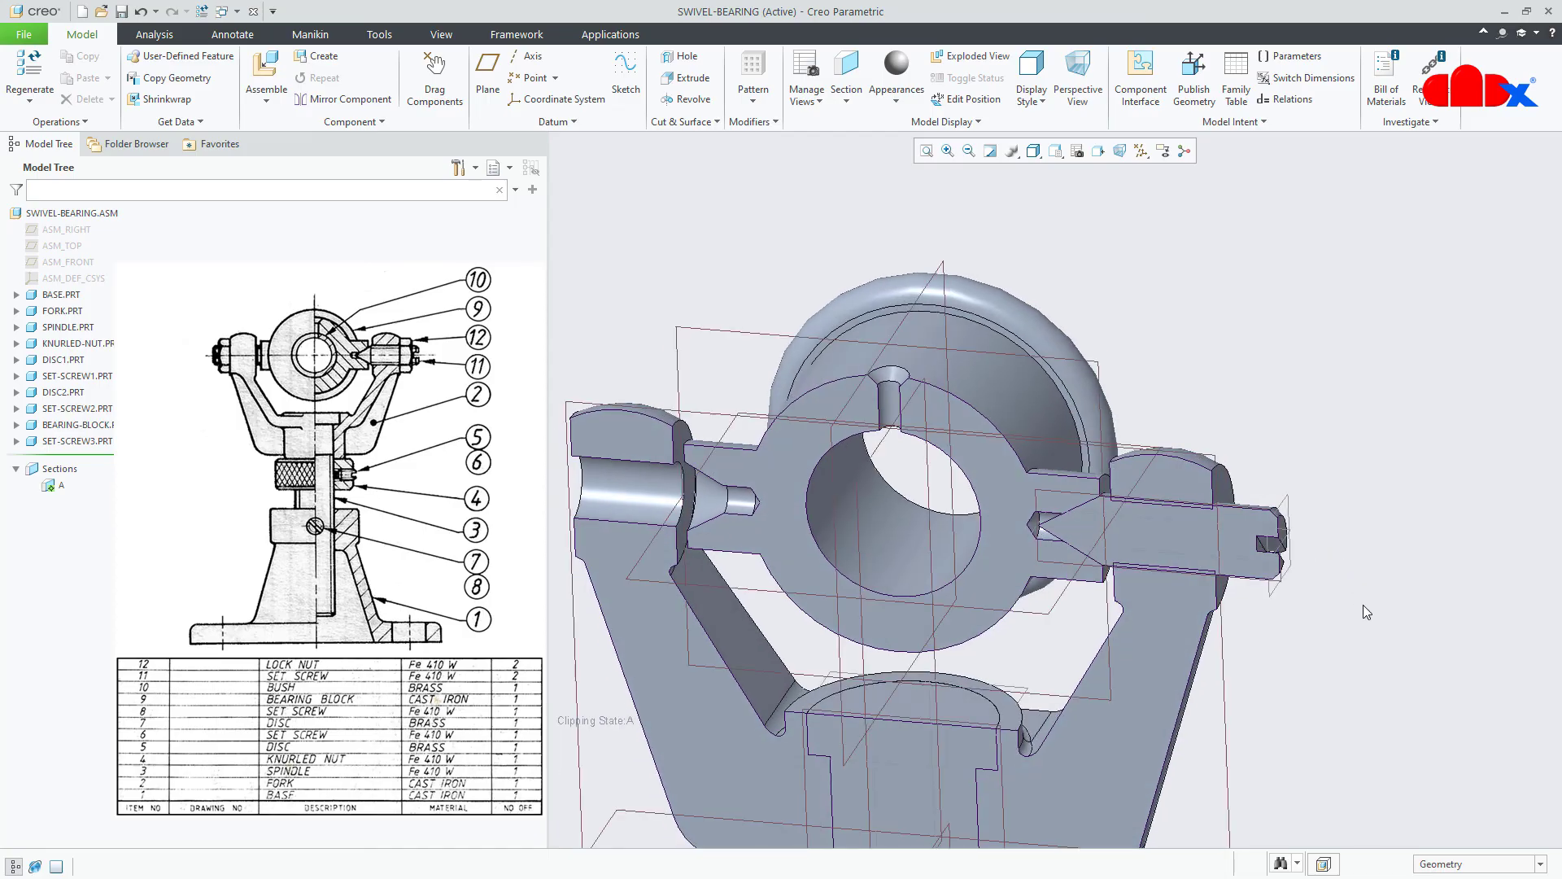
click(73, 441)
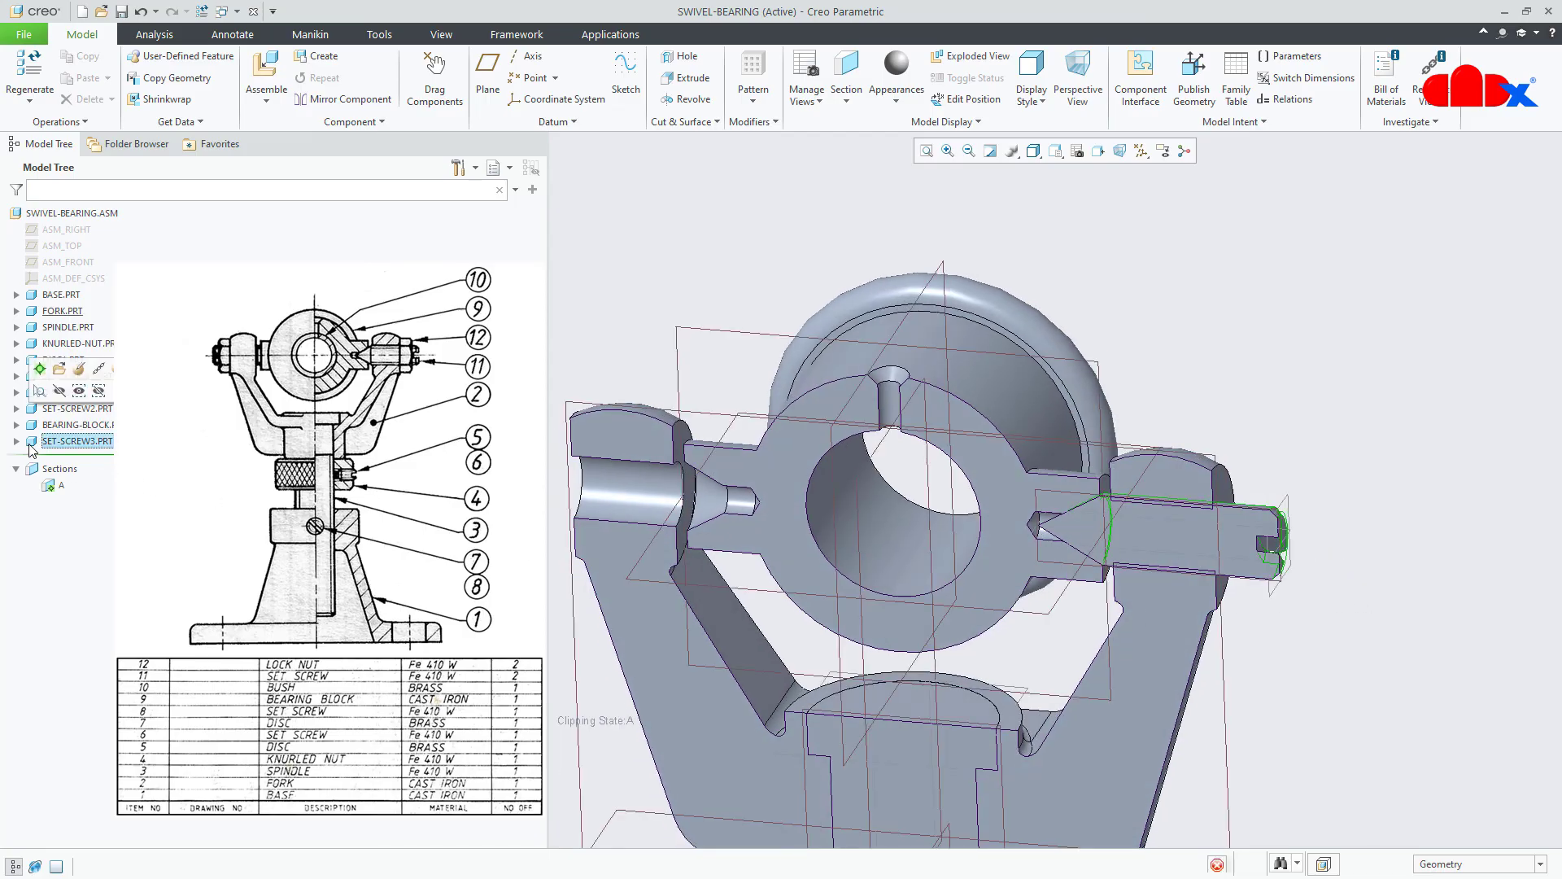
click(324, 78)
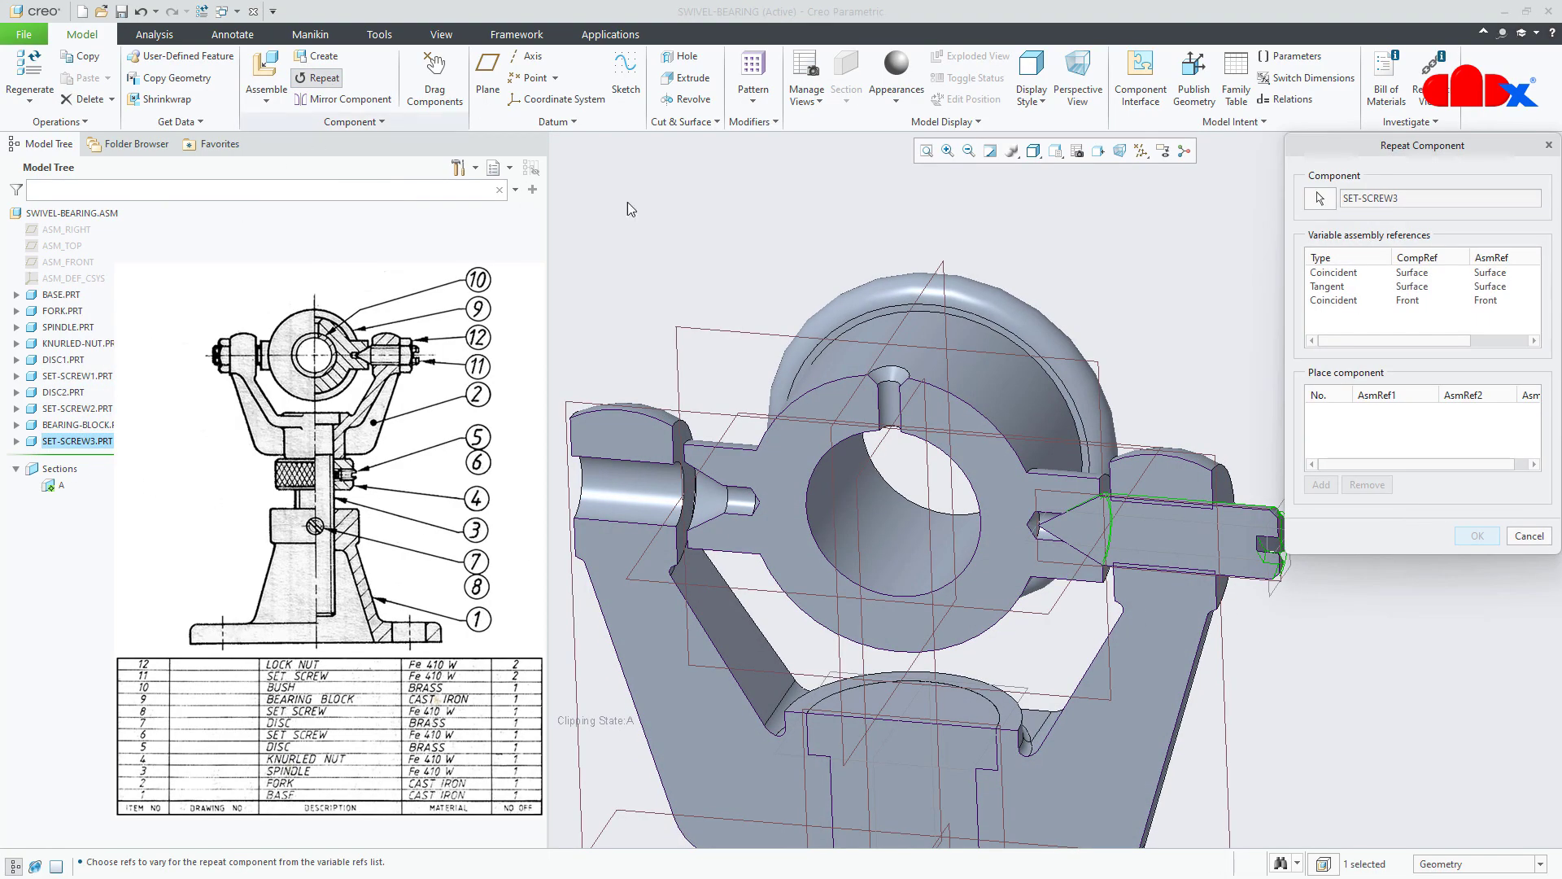
click(1338, 274)
ctrl+click(1338, 286)
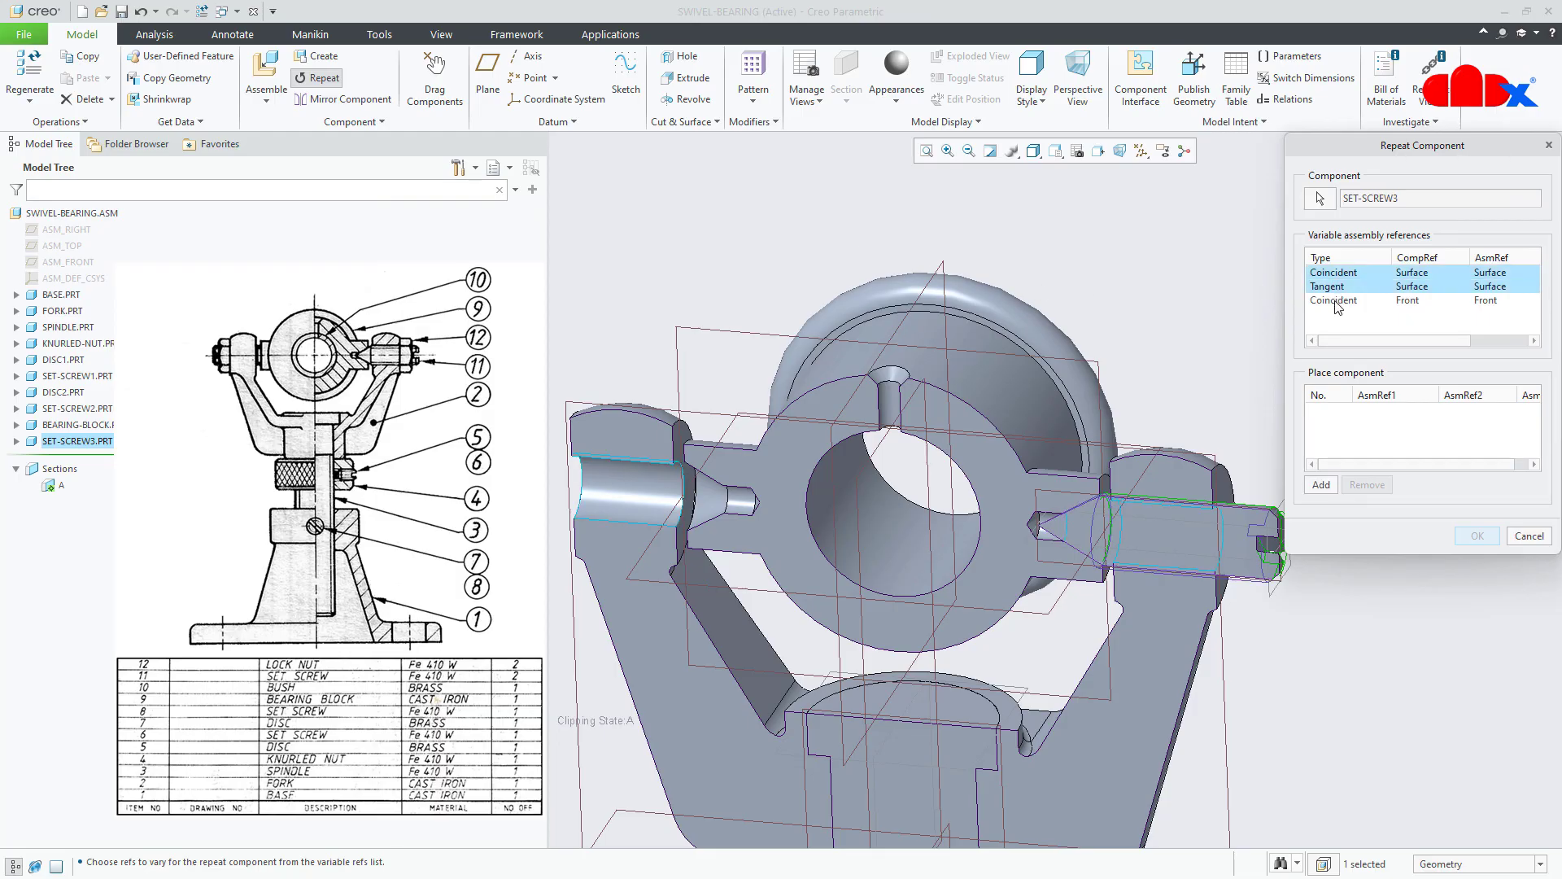
ctrl+click(1339, 300)
click(1326, 490)
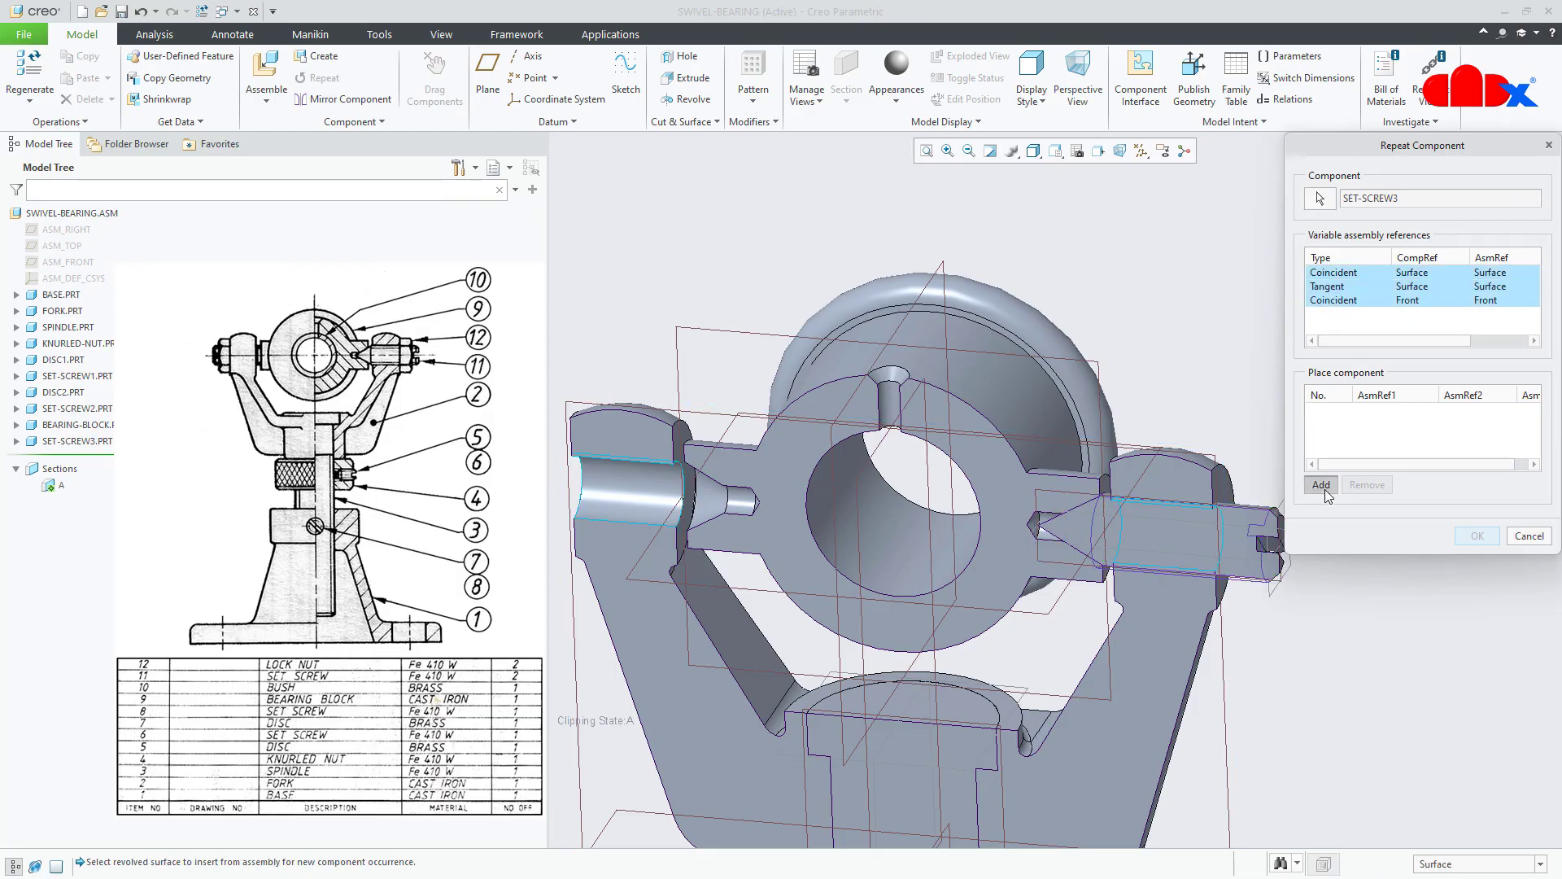
- Try to place the repeated set screw using the fork's opposite arm hole and the bearing block's conical hole as references
scroll(1162, 557, up, 3)
mouse_move(914, 594)
middle_down()
mouse_move(935, 574)
mouse_move(910, 568)
middle_up()
scroll(910, 568, down, 1)
scroll(891, 501, down, 2)
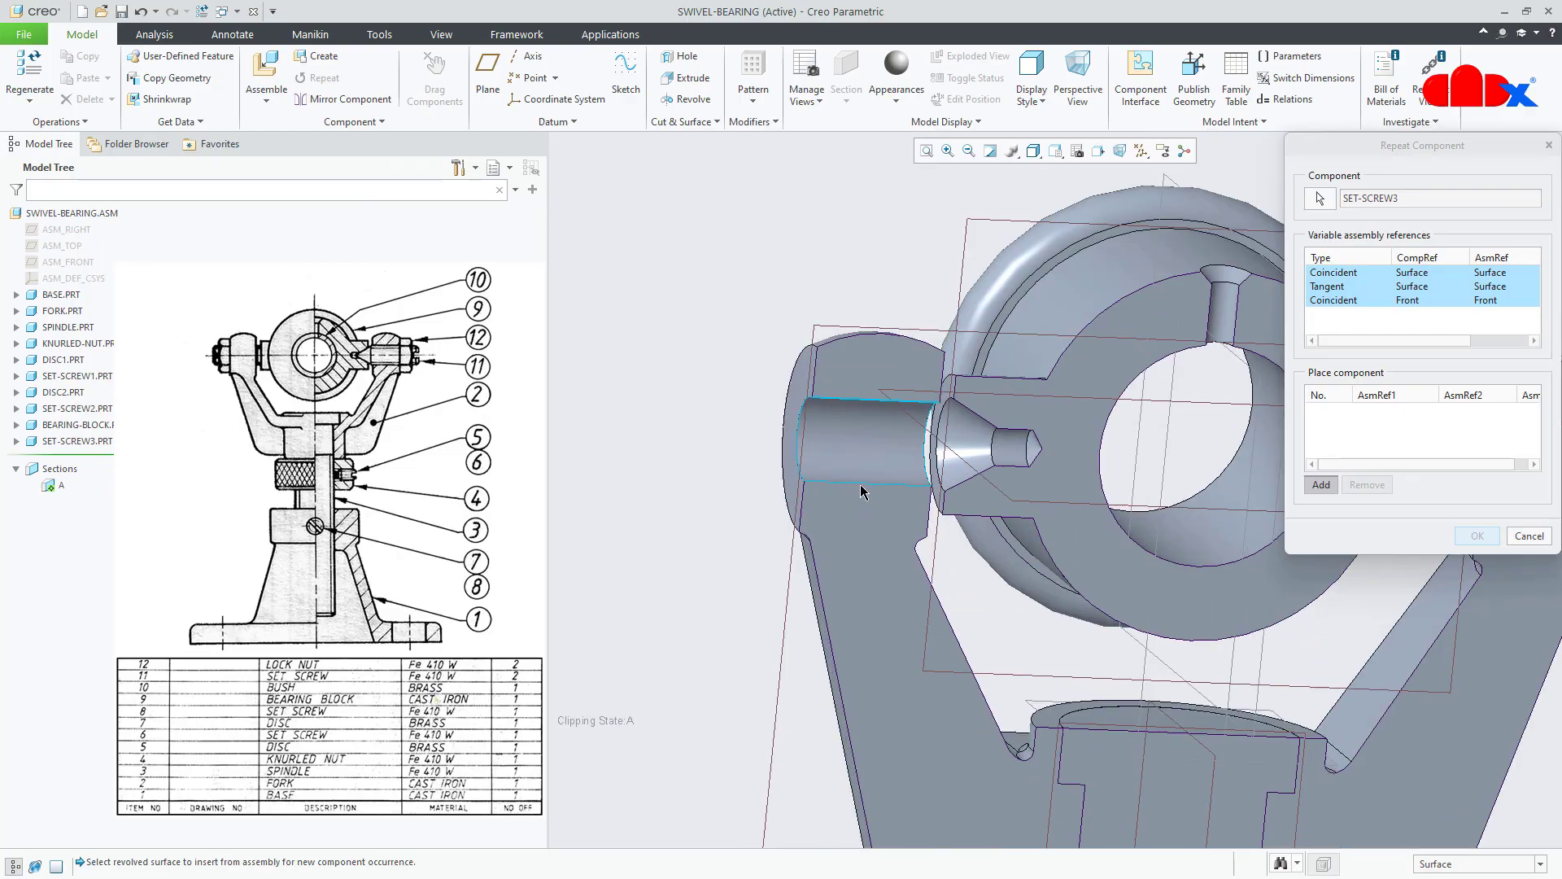
scroll(864, 466, down, 3)
scroll(879, 476, up, 3)
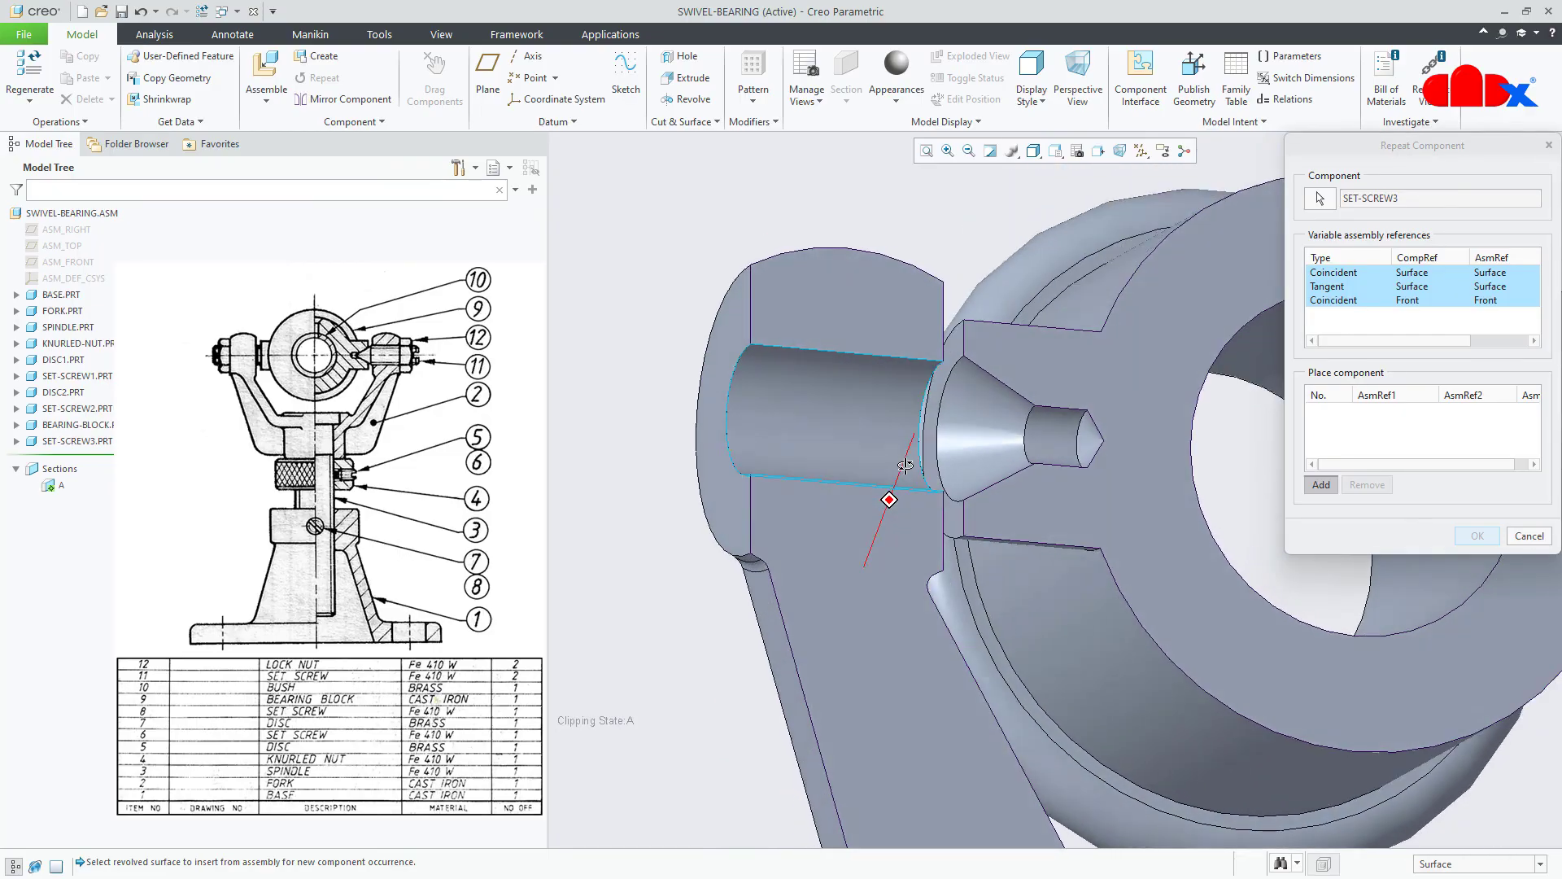
middle_drag(889, 488, 899, 491)
scroll(899, 491, down, 2)
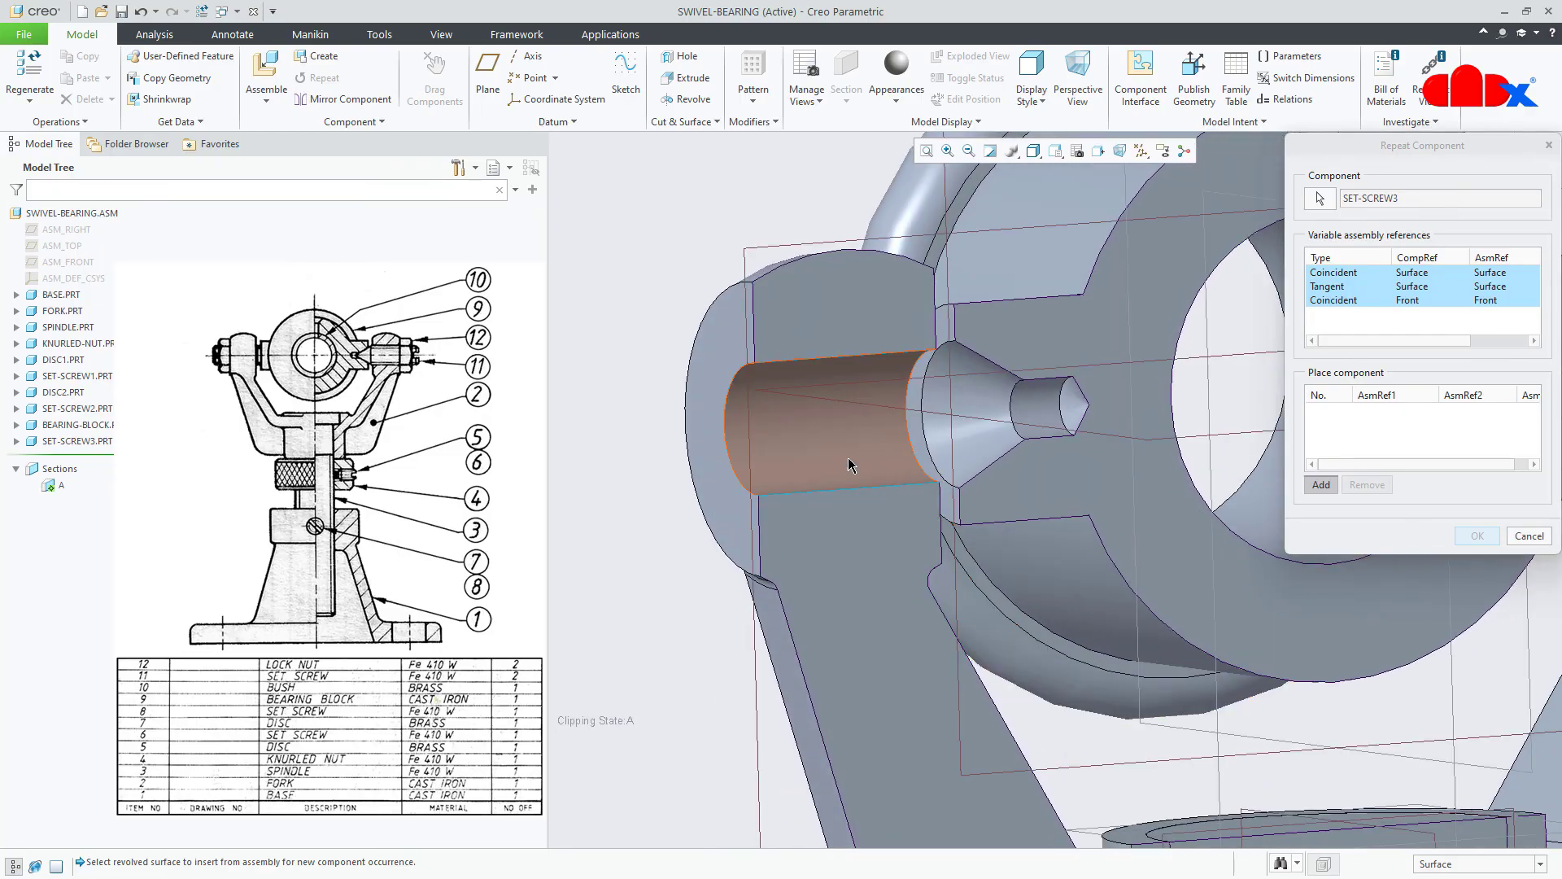
click(848, 464)
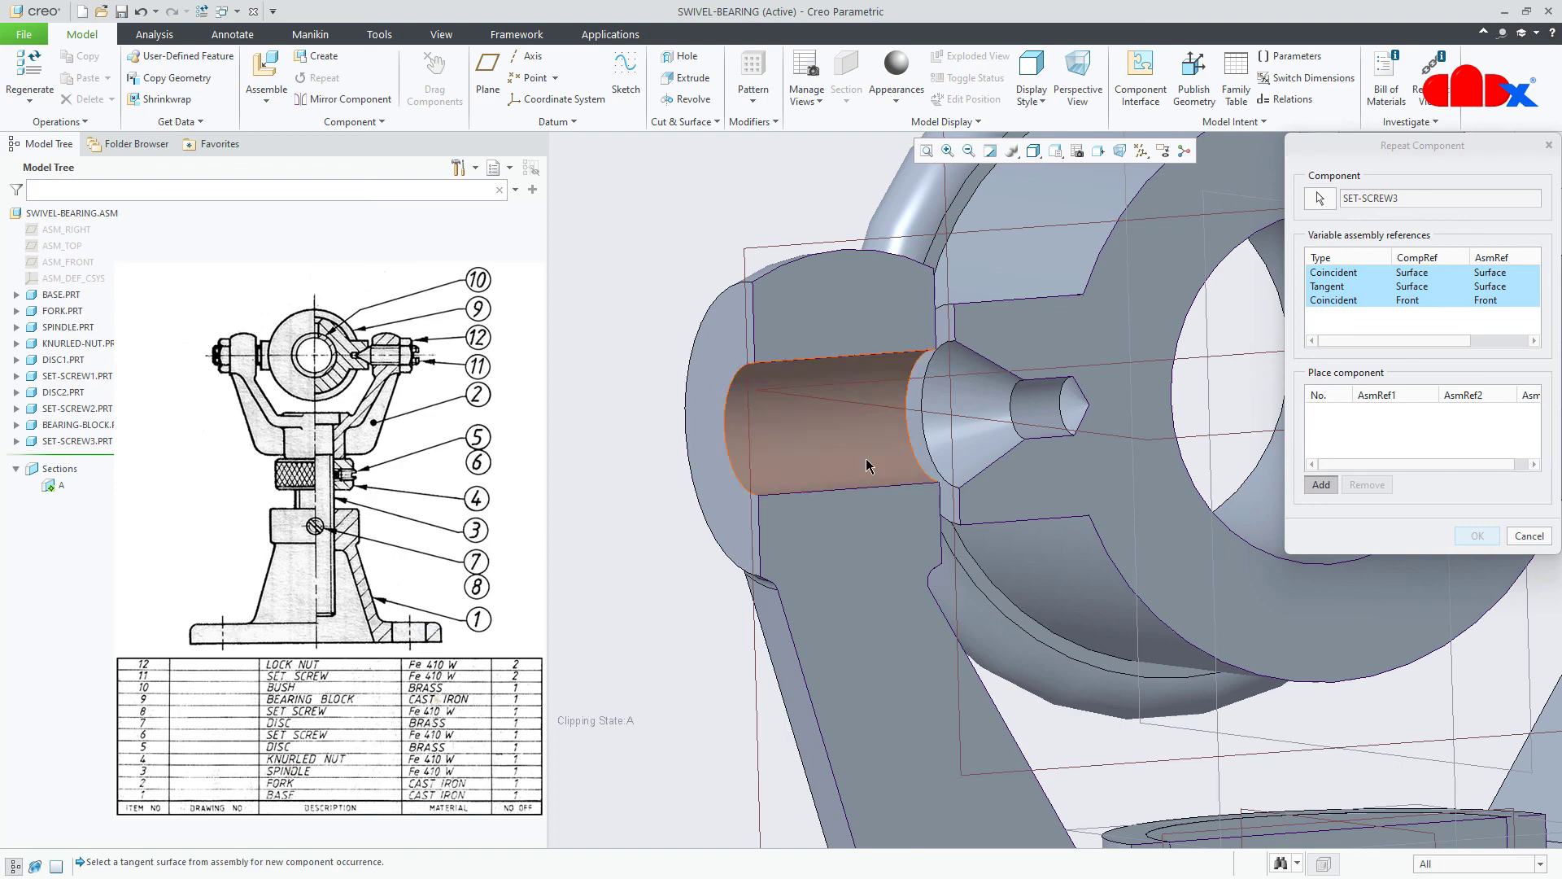
click(864, 465)
click(971, 453)
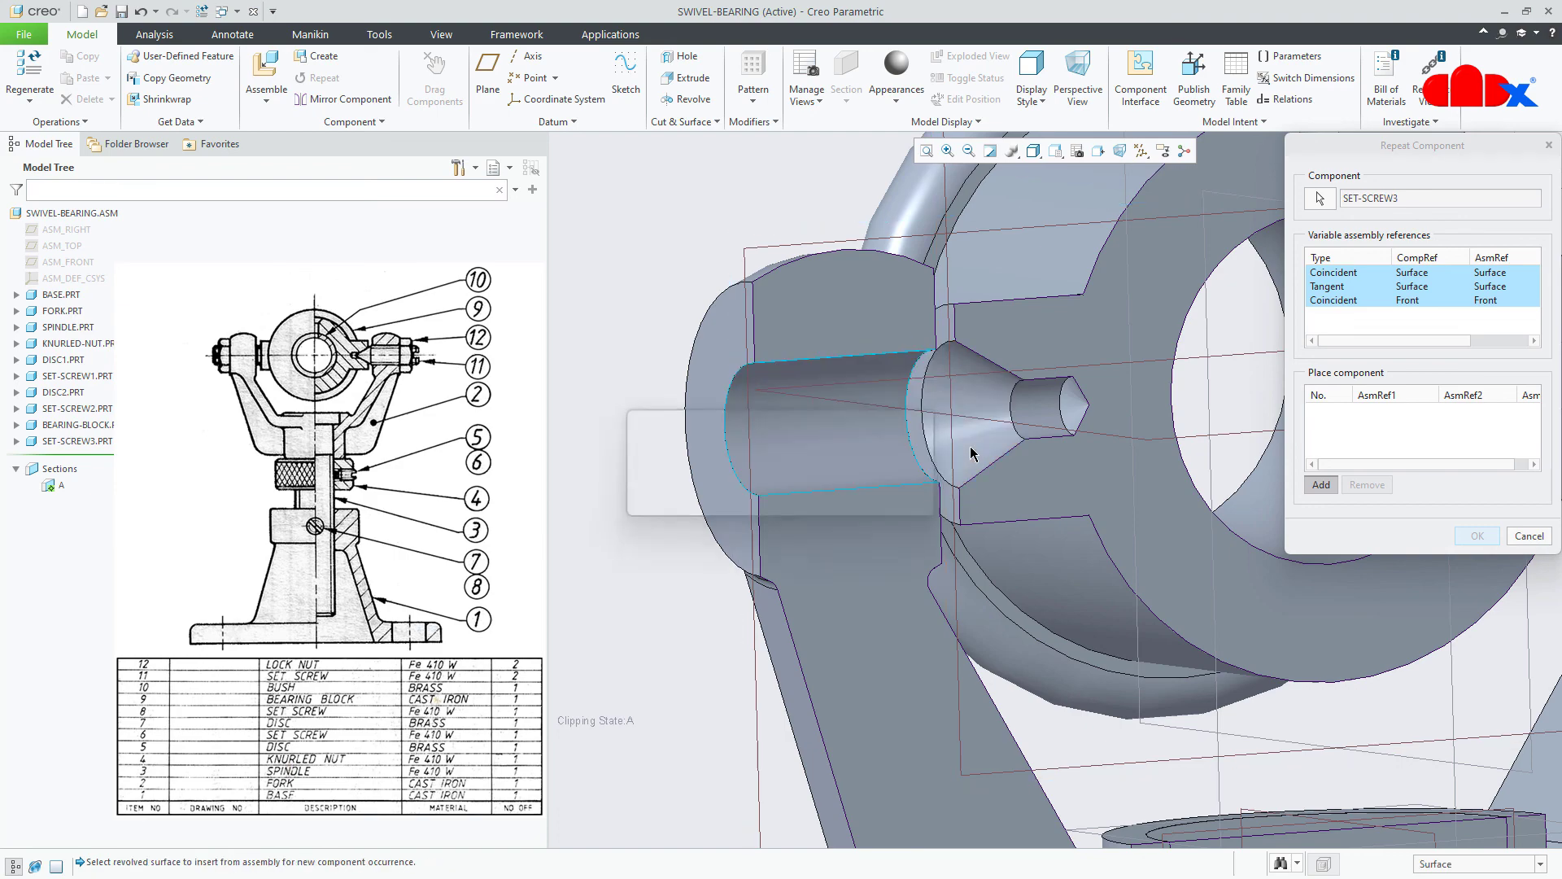
- Place the second SET-SCREW3 in the fork's opposite arm against the bearing block's conical hole, and accept the repeat
middle_drag(855, 449, 838, 478)
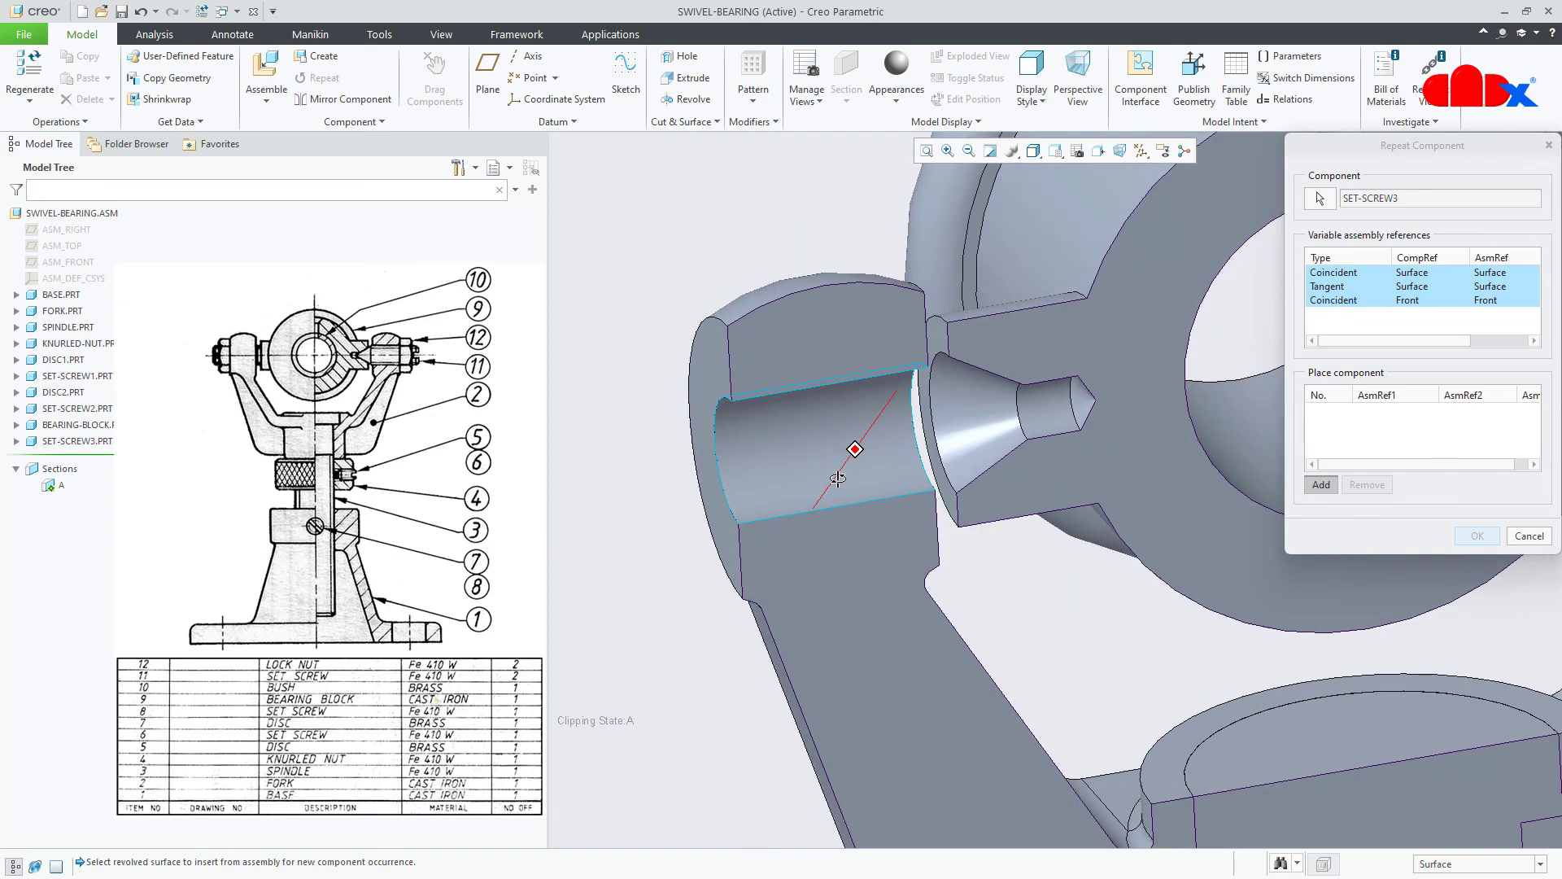
scroll(735, 660, down, 5)
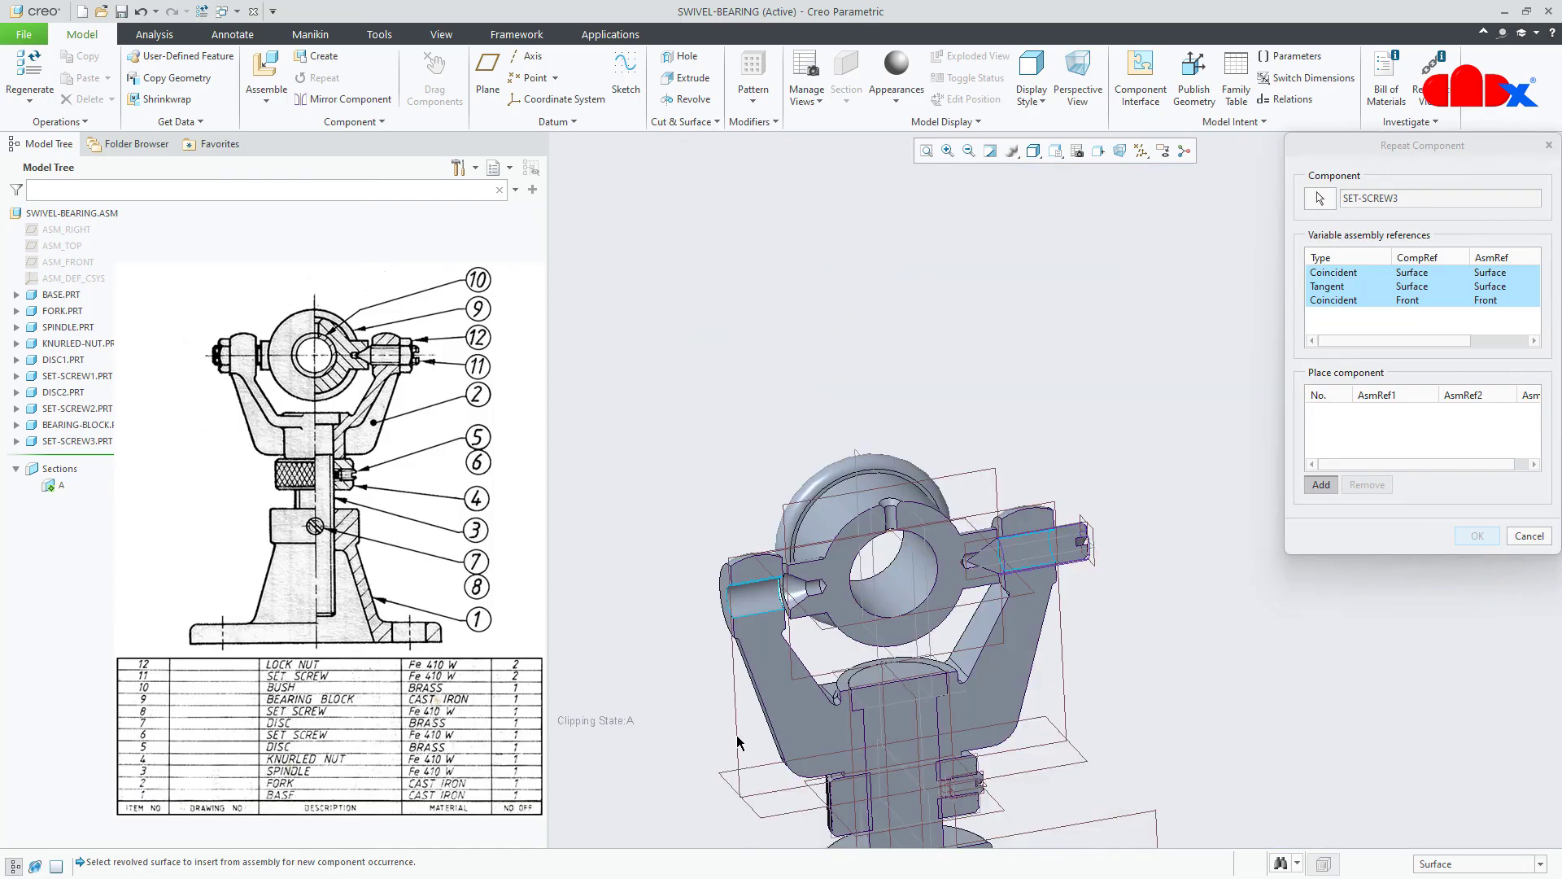
click(783, 606)
click(734, 699)
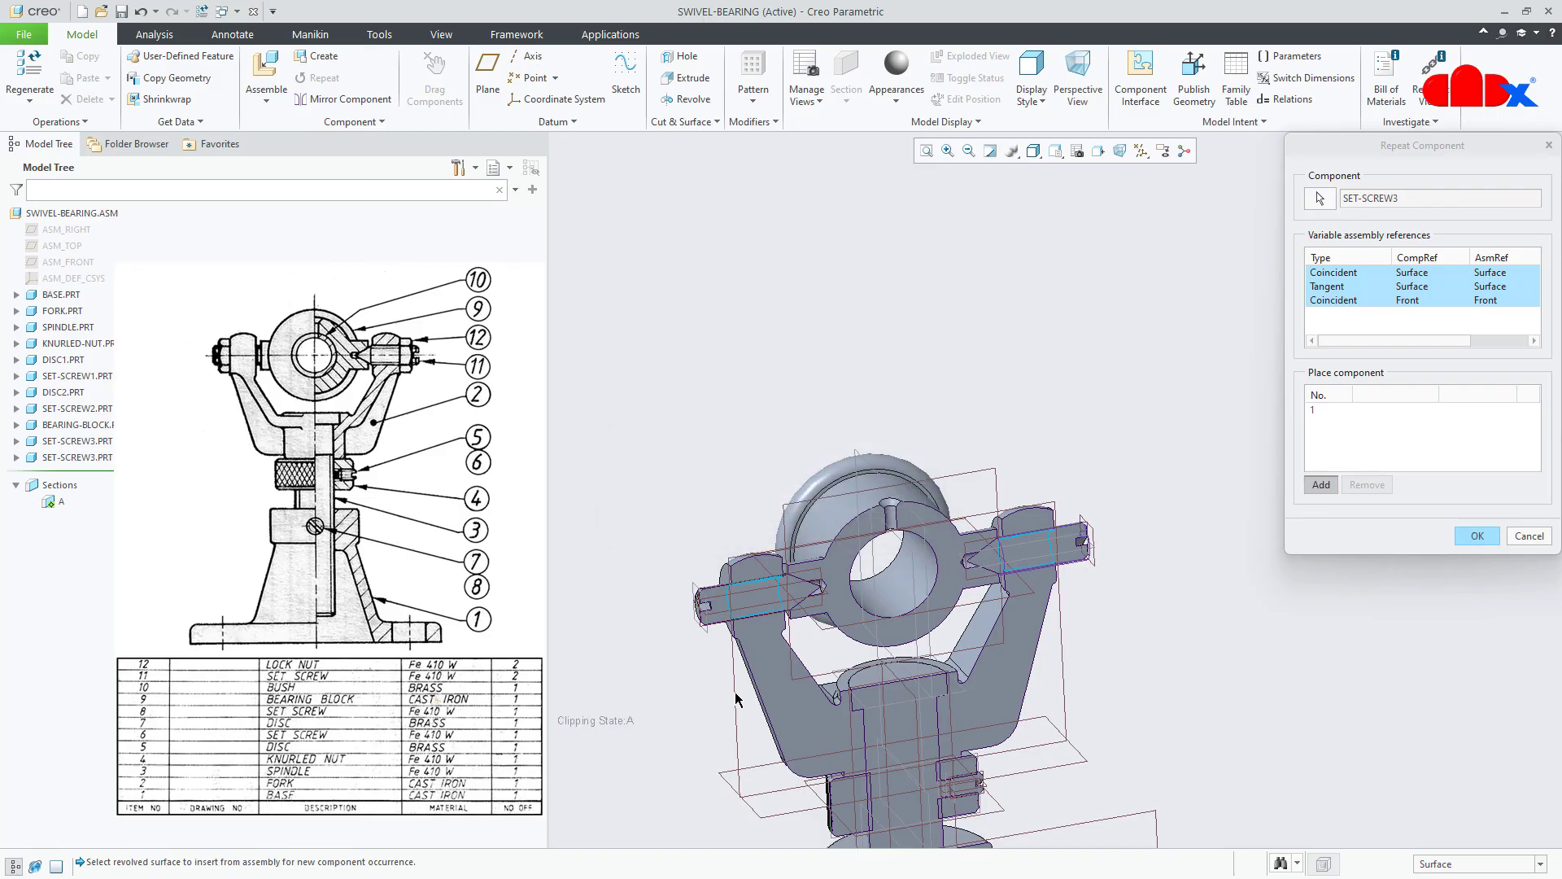
scroll(756, 645, up, 2)
middle_drag(747, 627, 852, 596)
click(1478, 536)
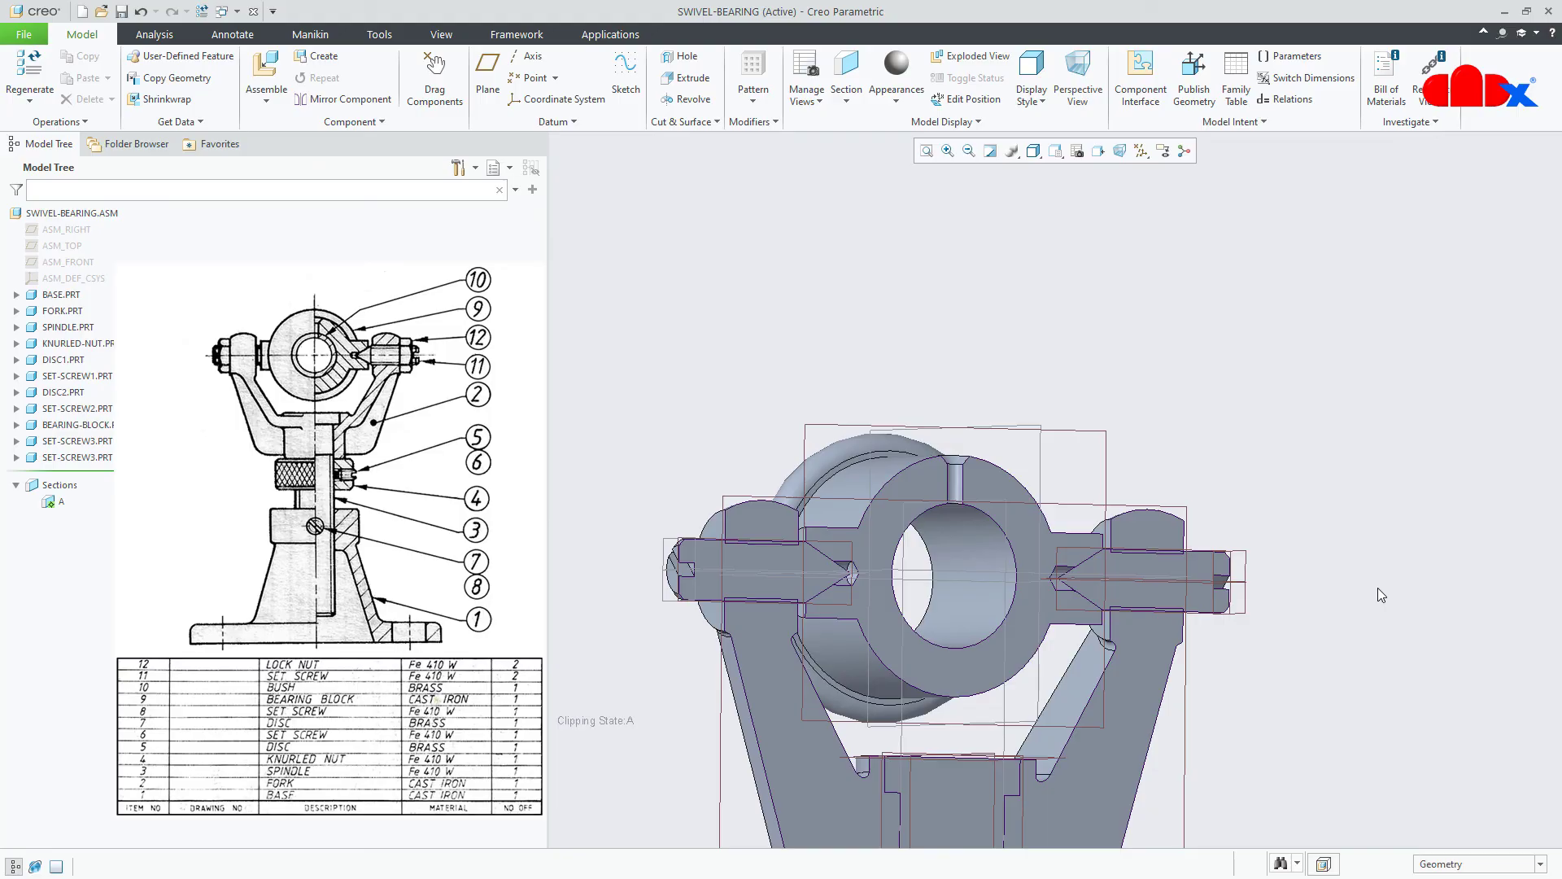
- Turn off the datum plane display and deactivate section A to show the complete assembly
key(ctrl+d)
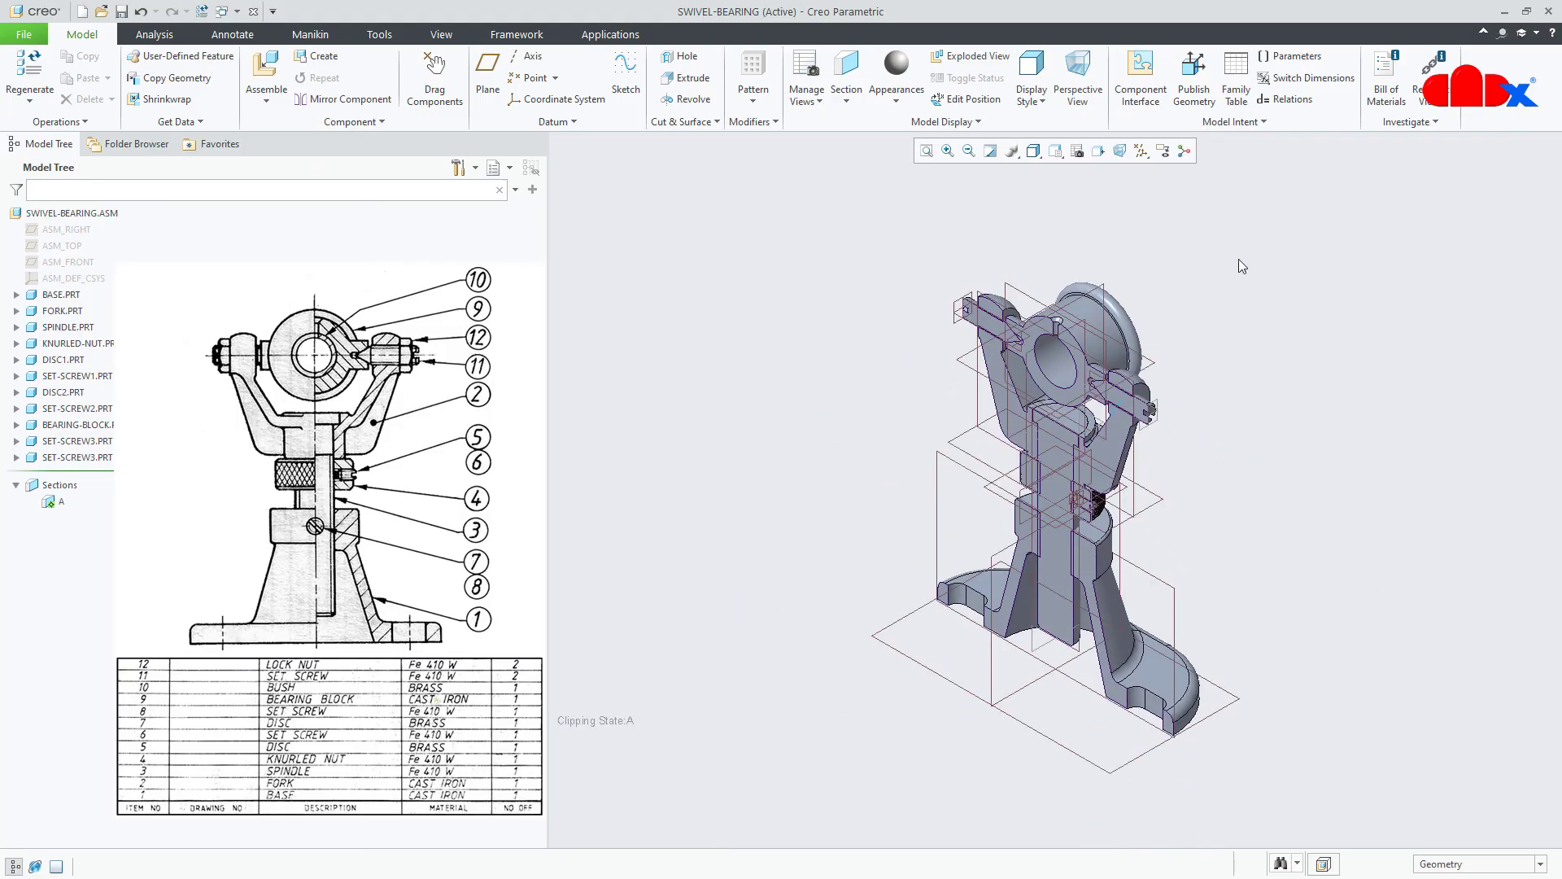
click(1142, 153)
click(1141, 171)
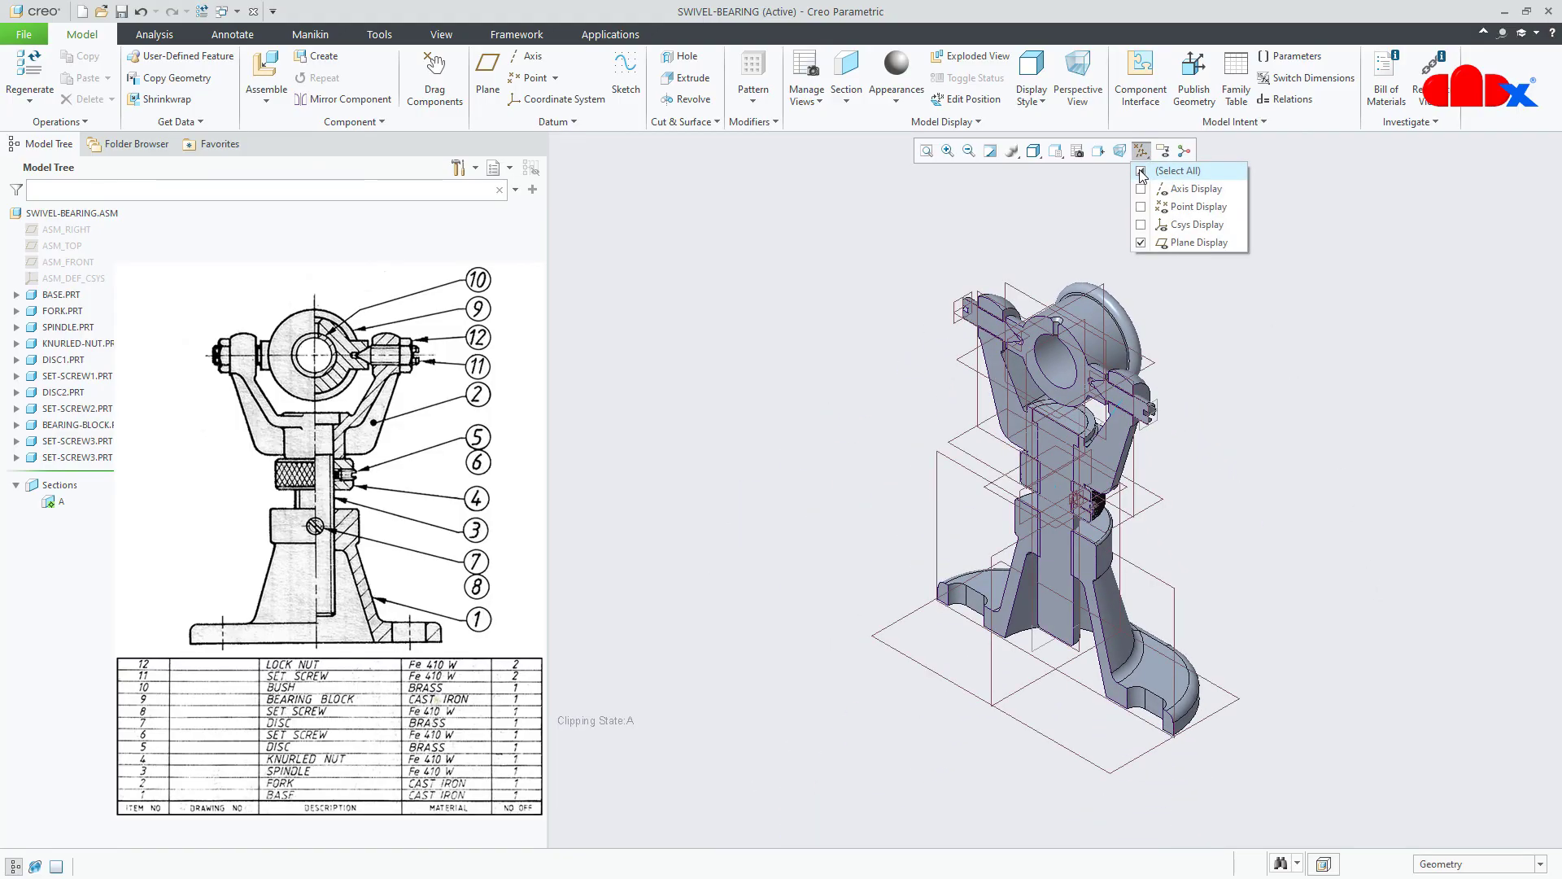
click(1240, 574)
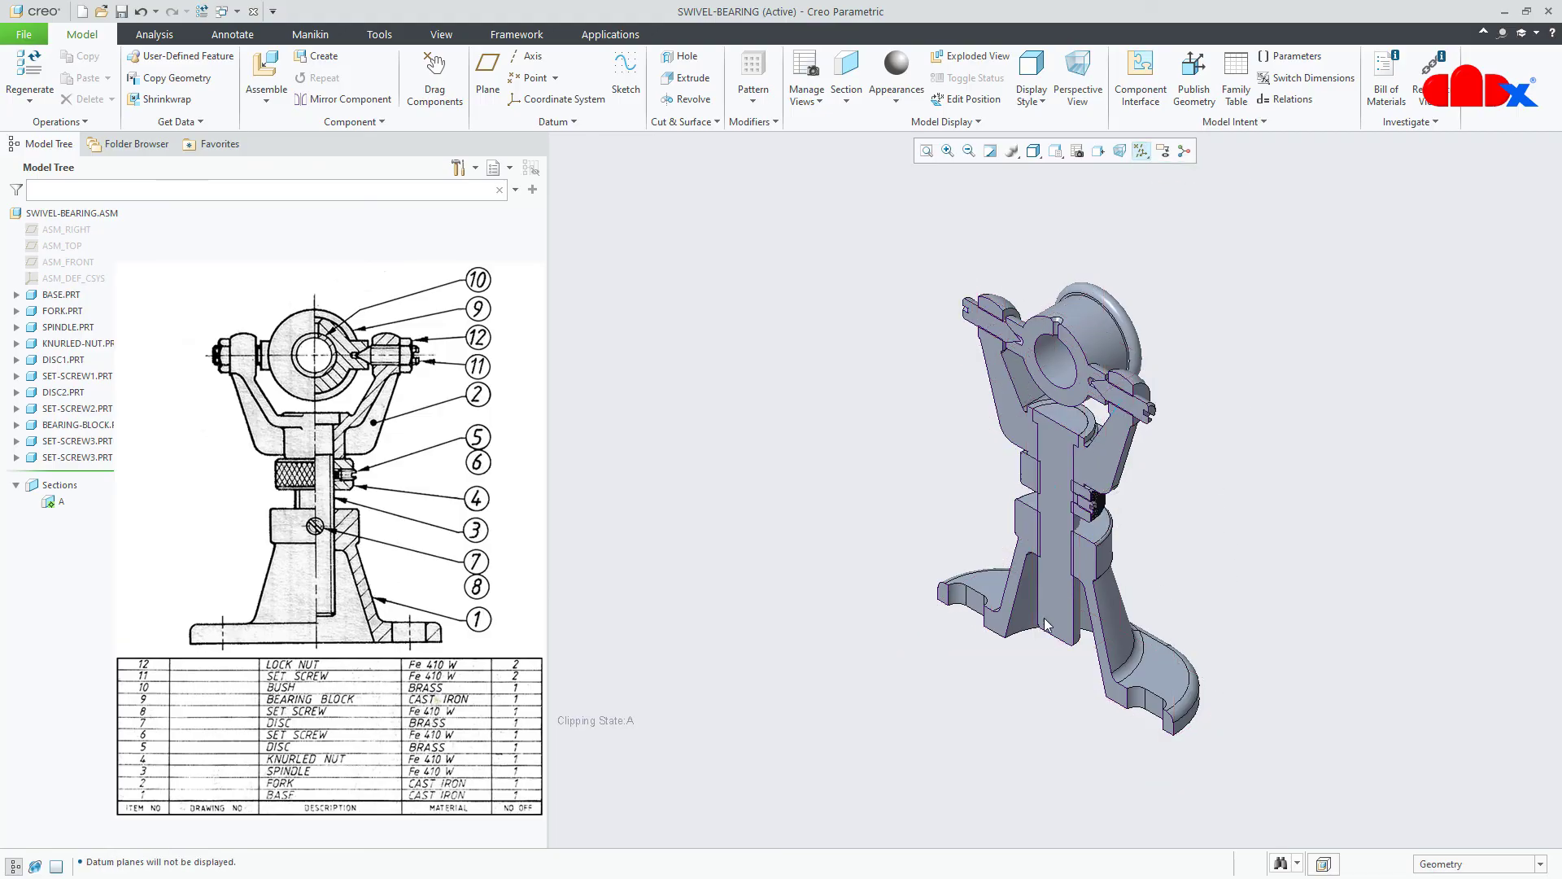
click(51, 504)
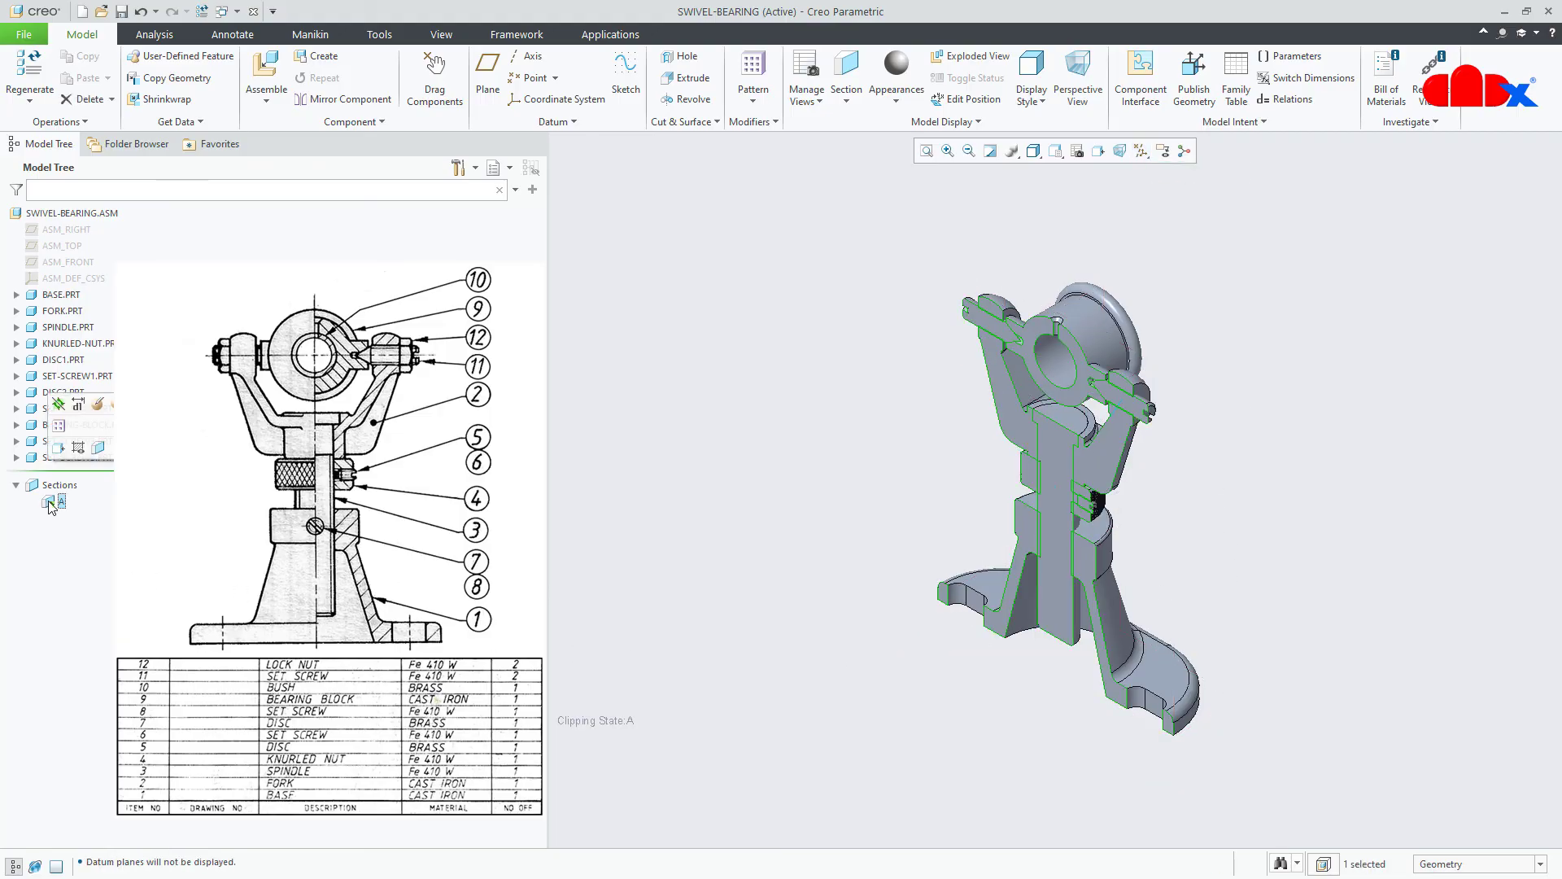
click(59, 426)
click(1167, 537)
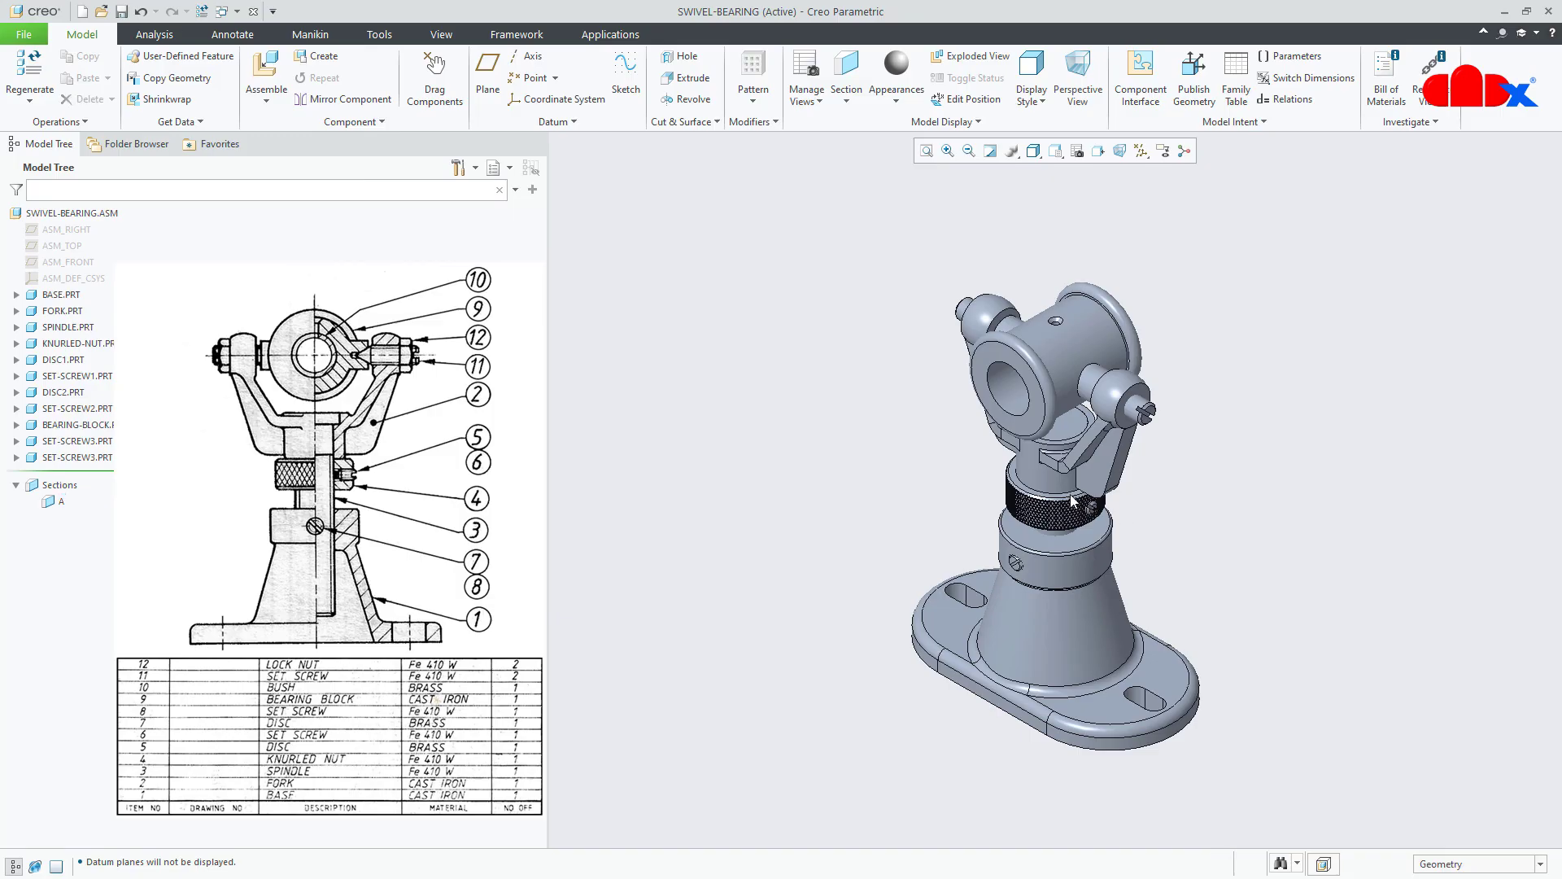
- Insert lock-nut.prt into the assembly and move it close to the set screw's slotted end
scroll(1073, 500, up, 2)
scroll(1069, 498, up, 1)
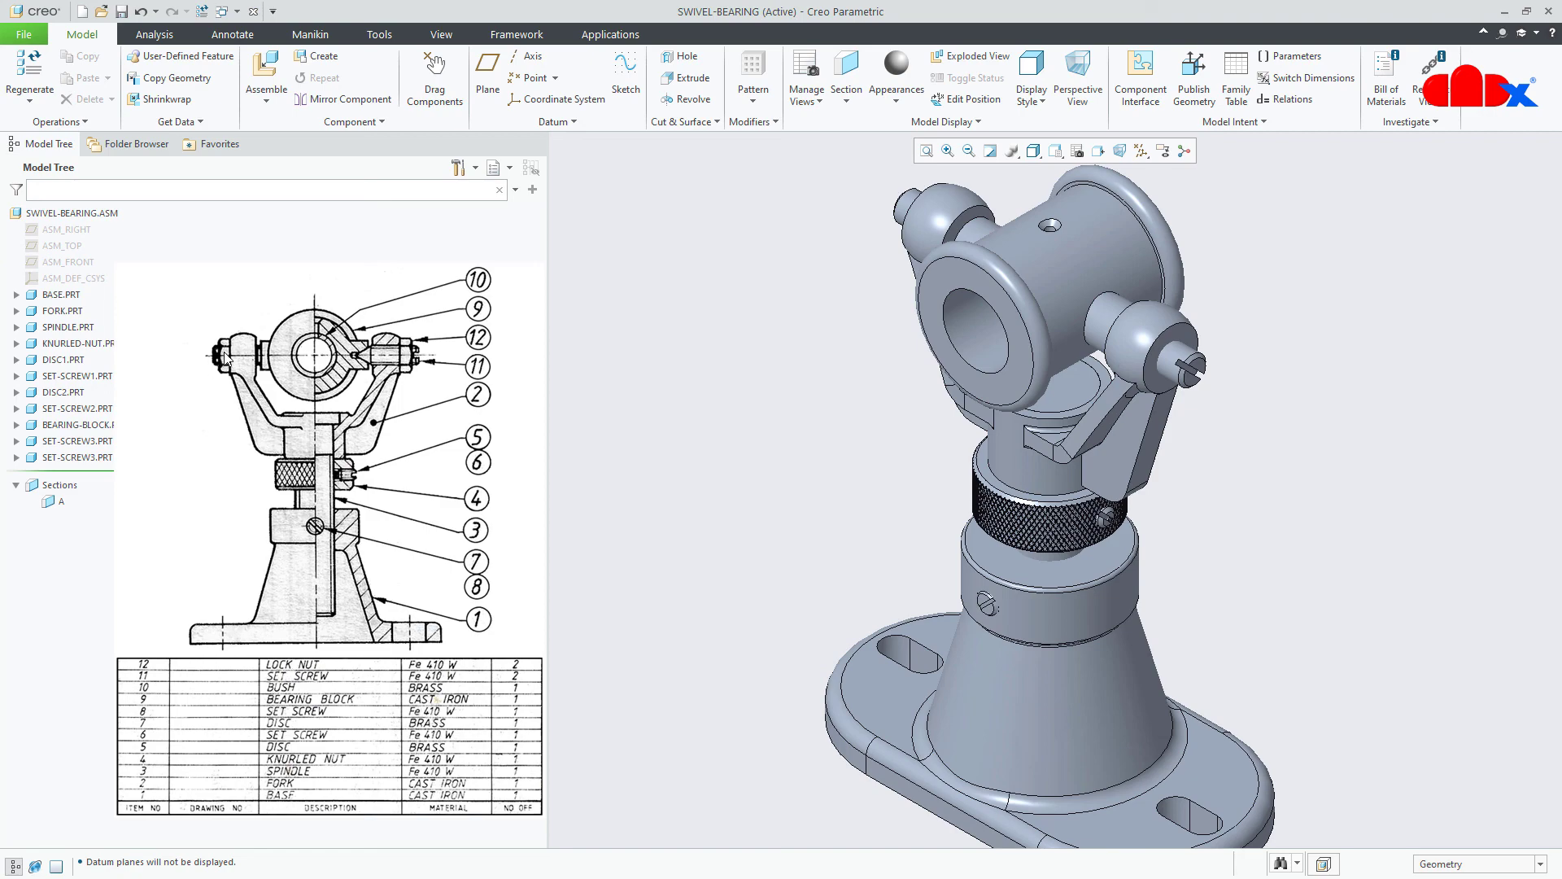
click(281, 82)
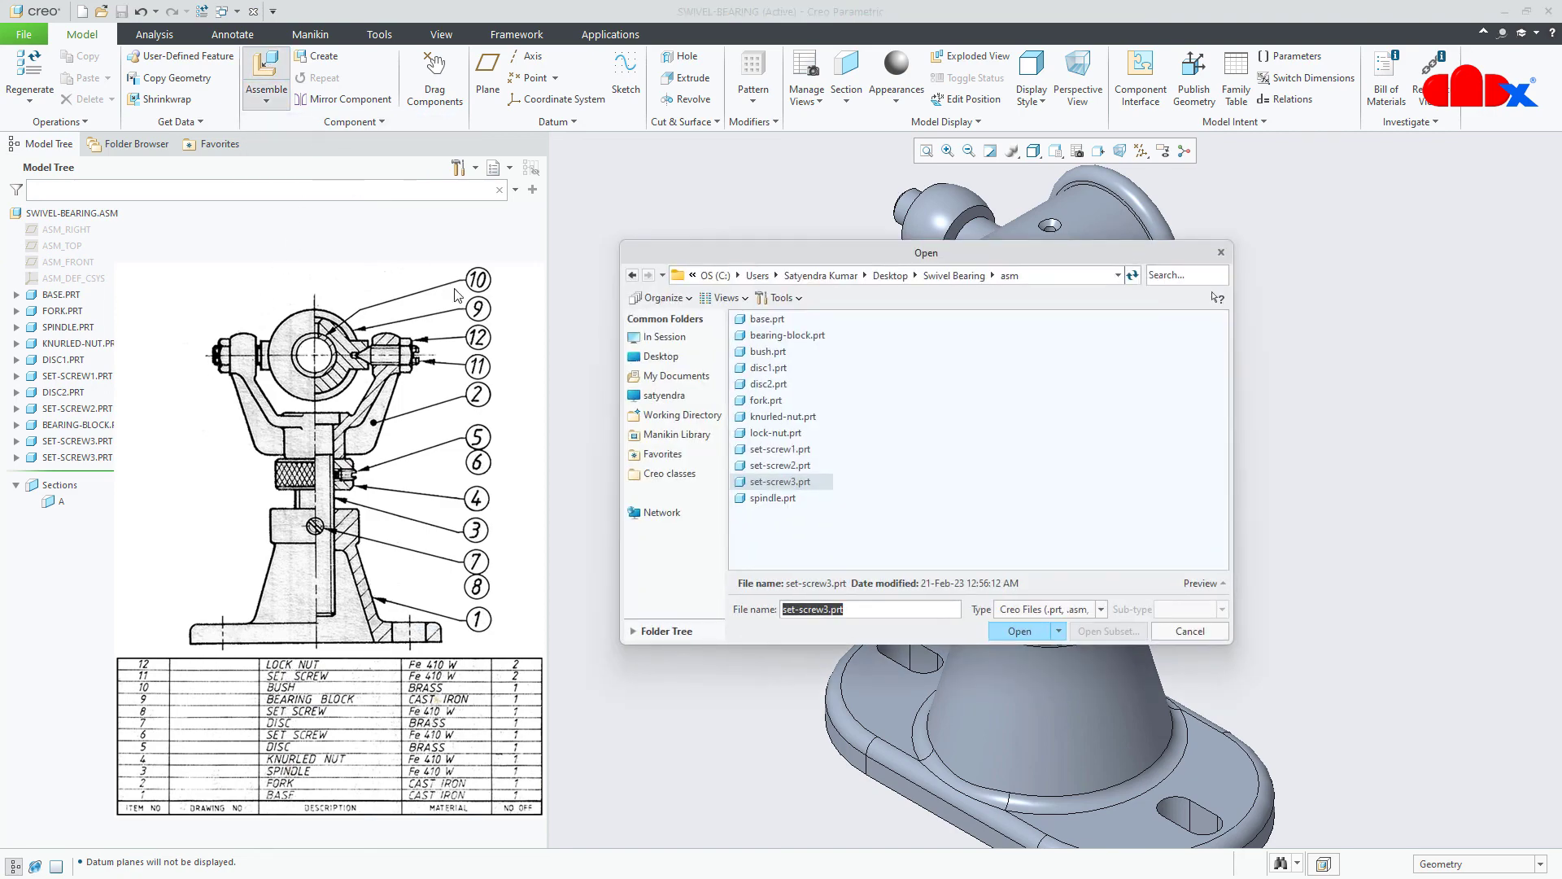
double_click(761, 434)
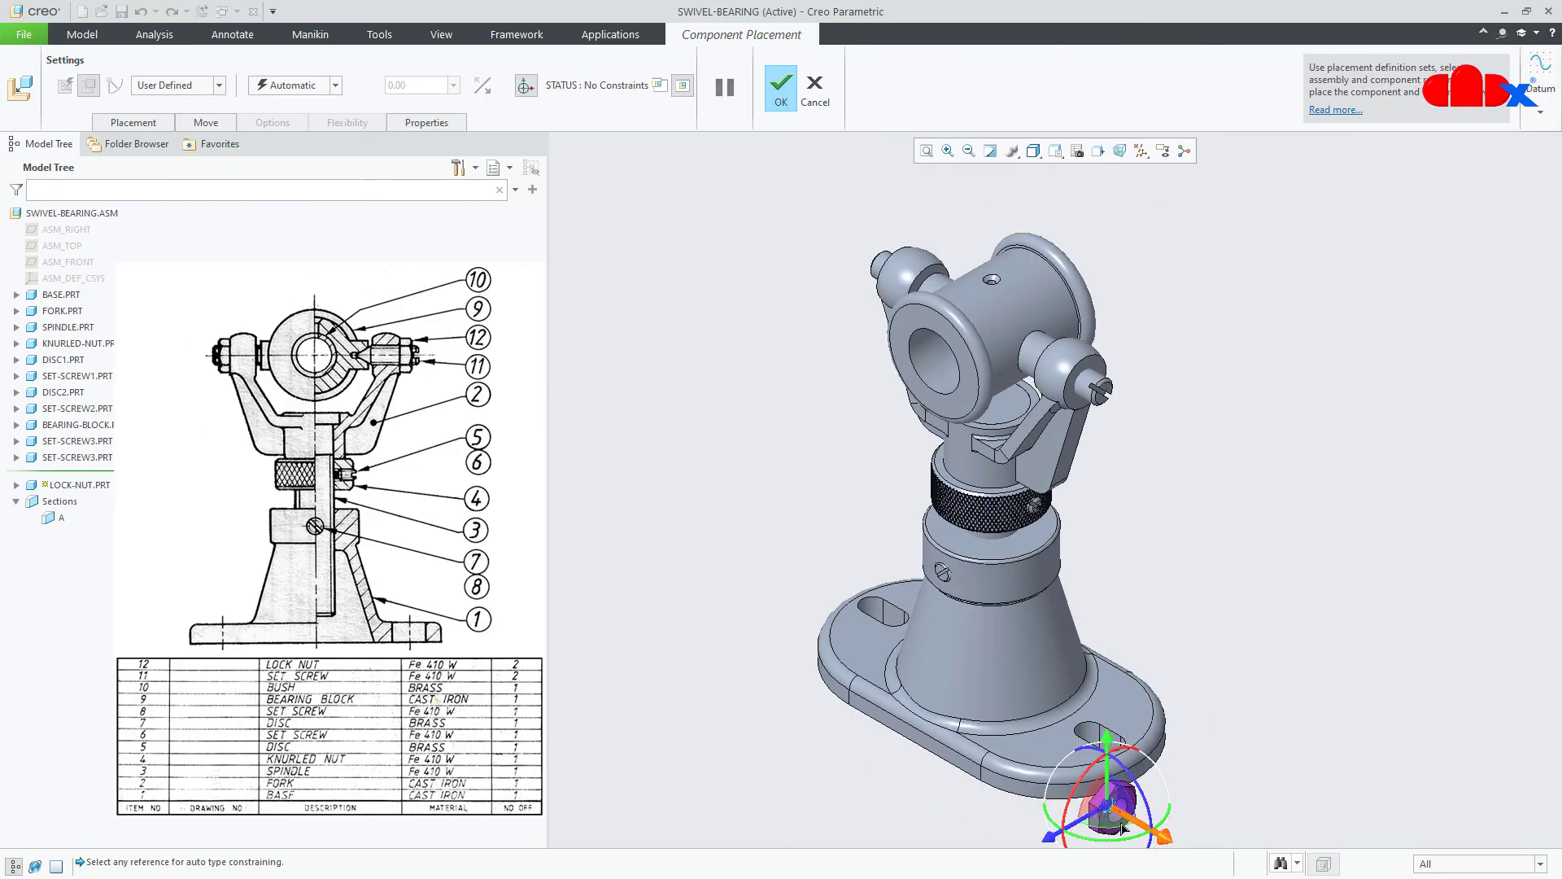
drag(1113, 816, 1176, 485)
scroll(1196, 521, up, 5)
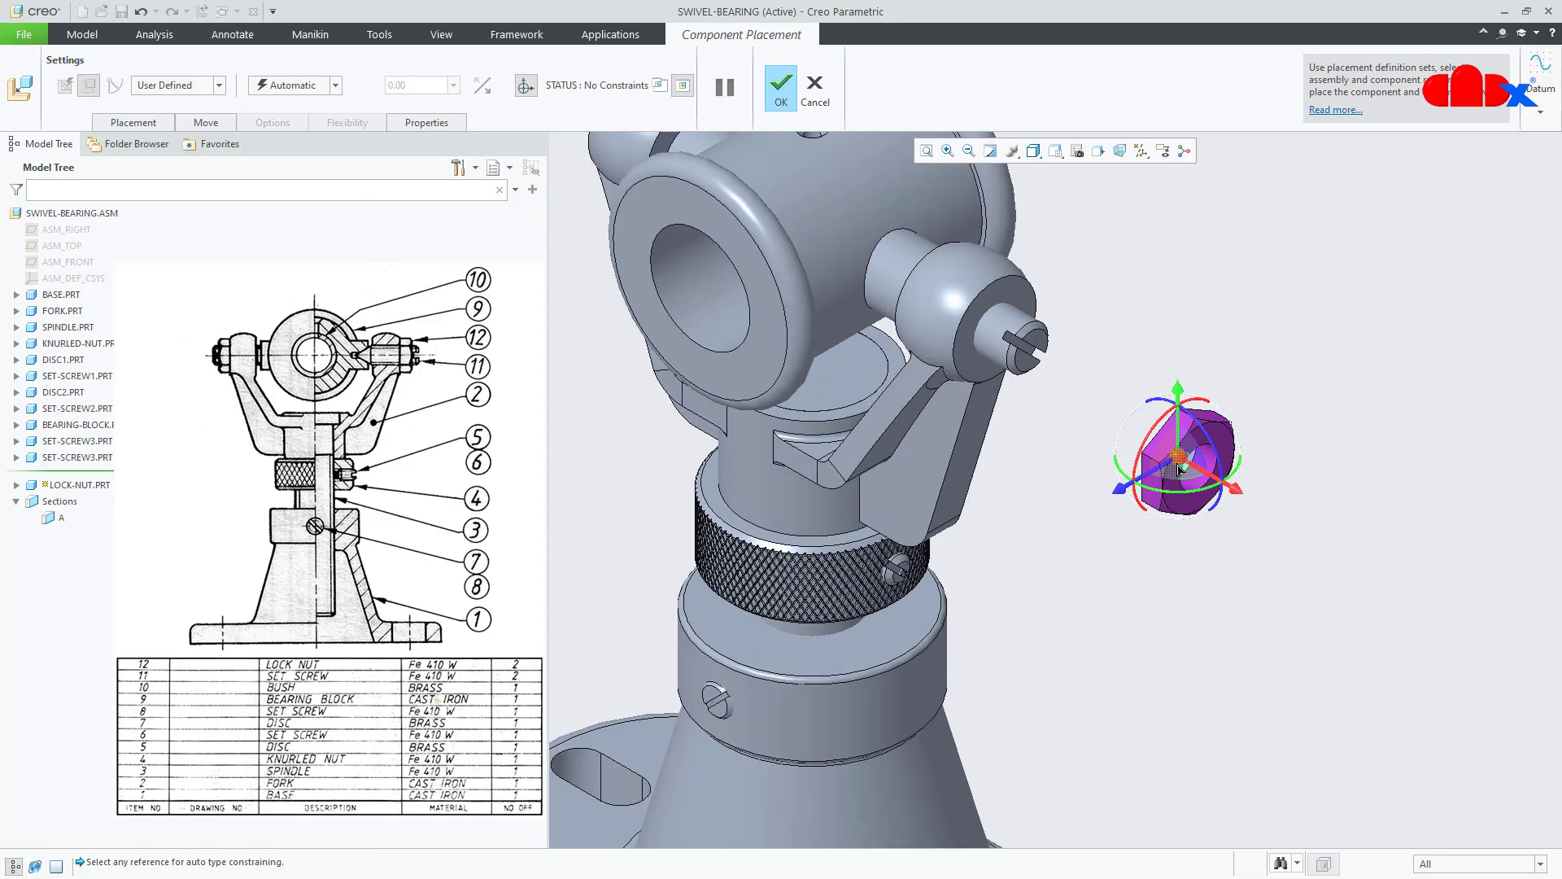
- Make the lock nut's hole surface coincident with the set screw's cylindrical surface
scroll(1236, 518, up, 2)
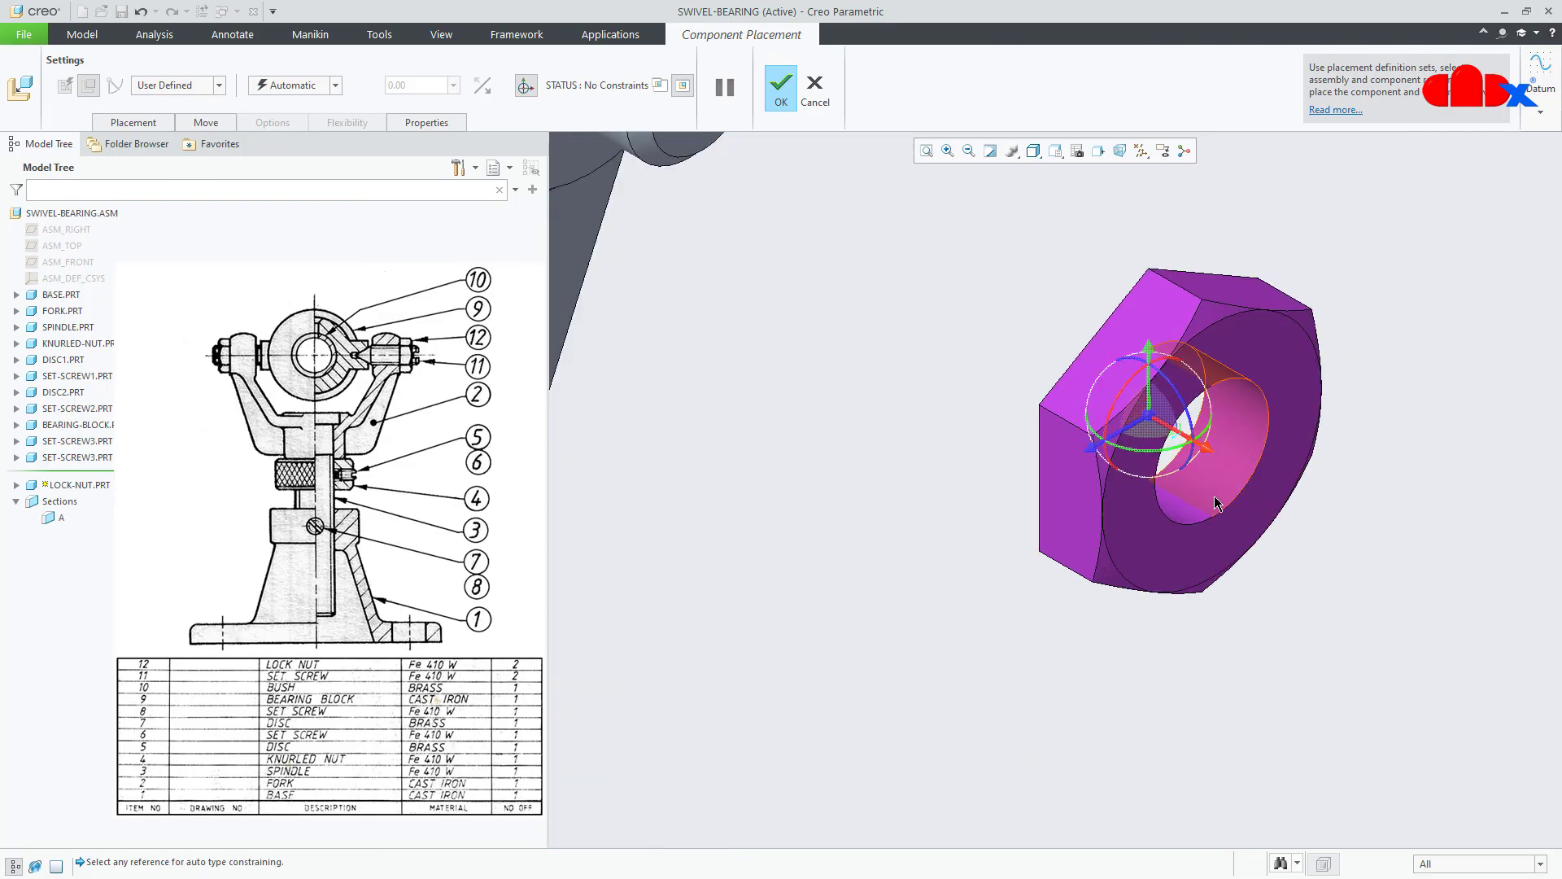
click(1216, 503)
scroll(1221, 573, down, 3)
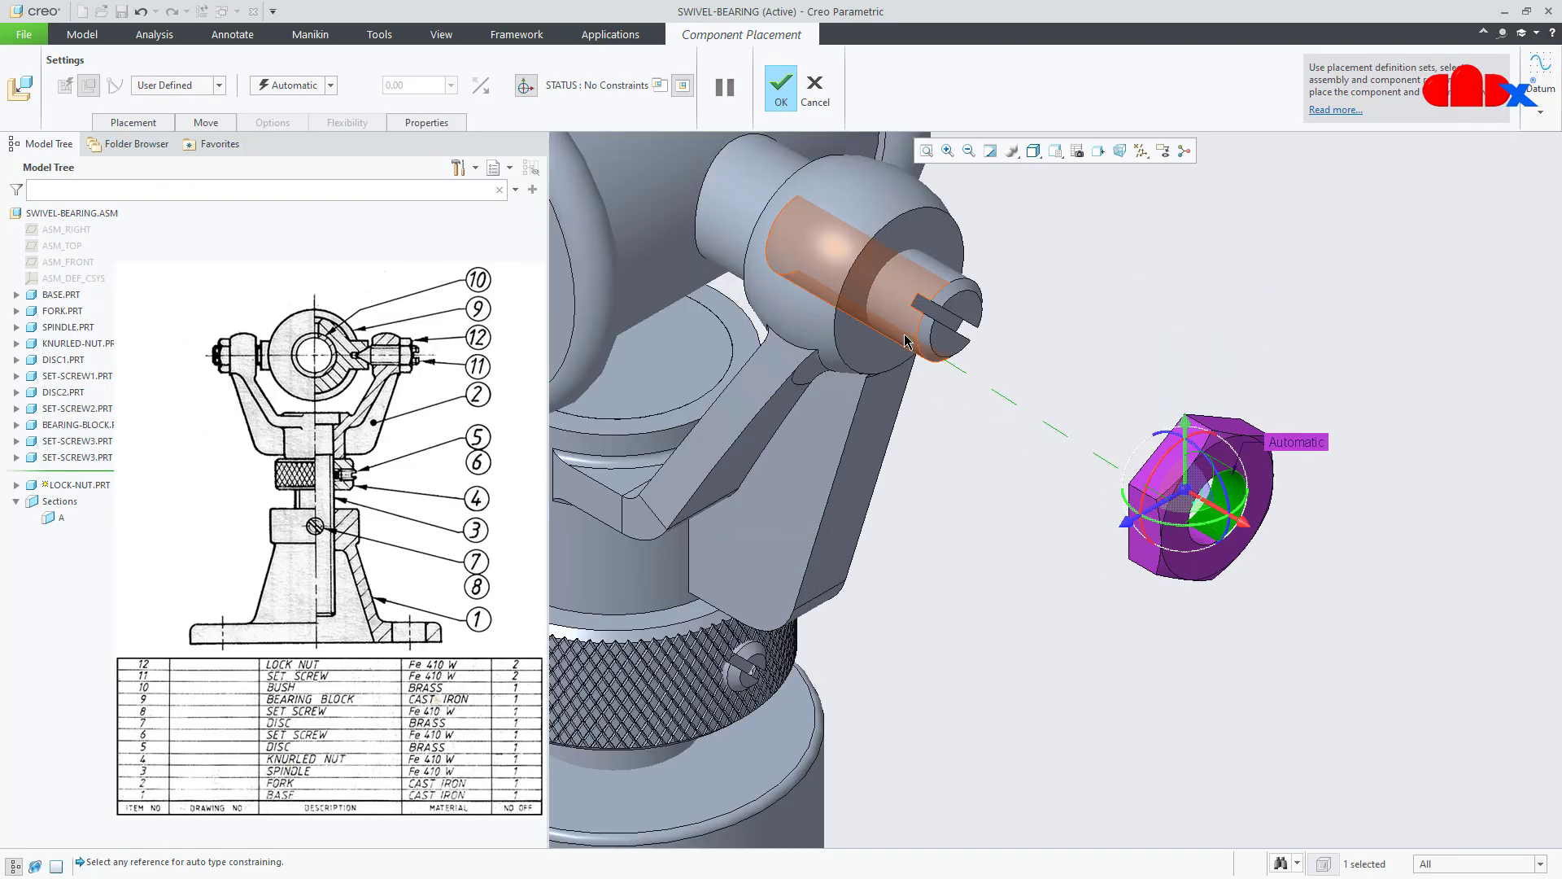
click(908, 340)
scroll(993, 293, up, 3)
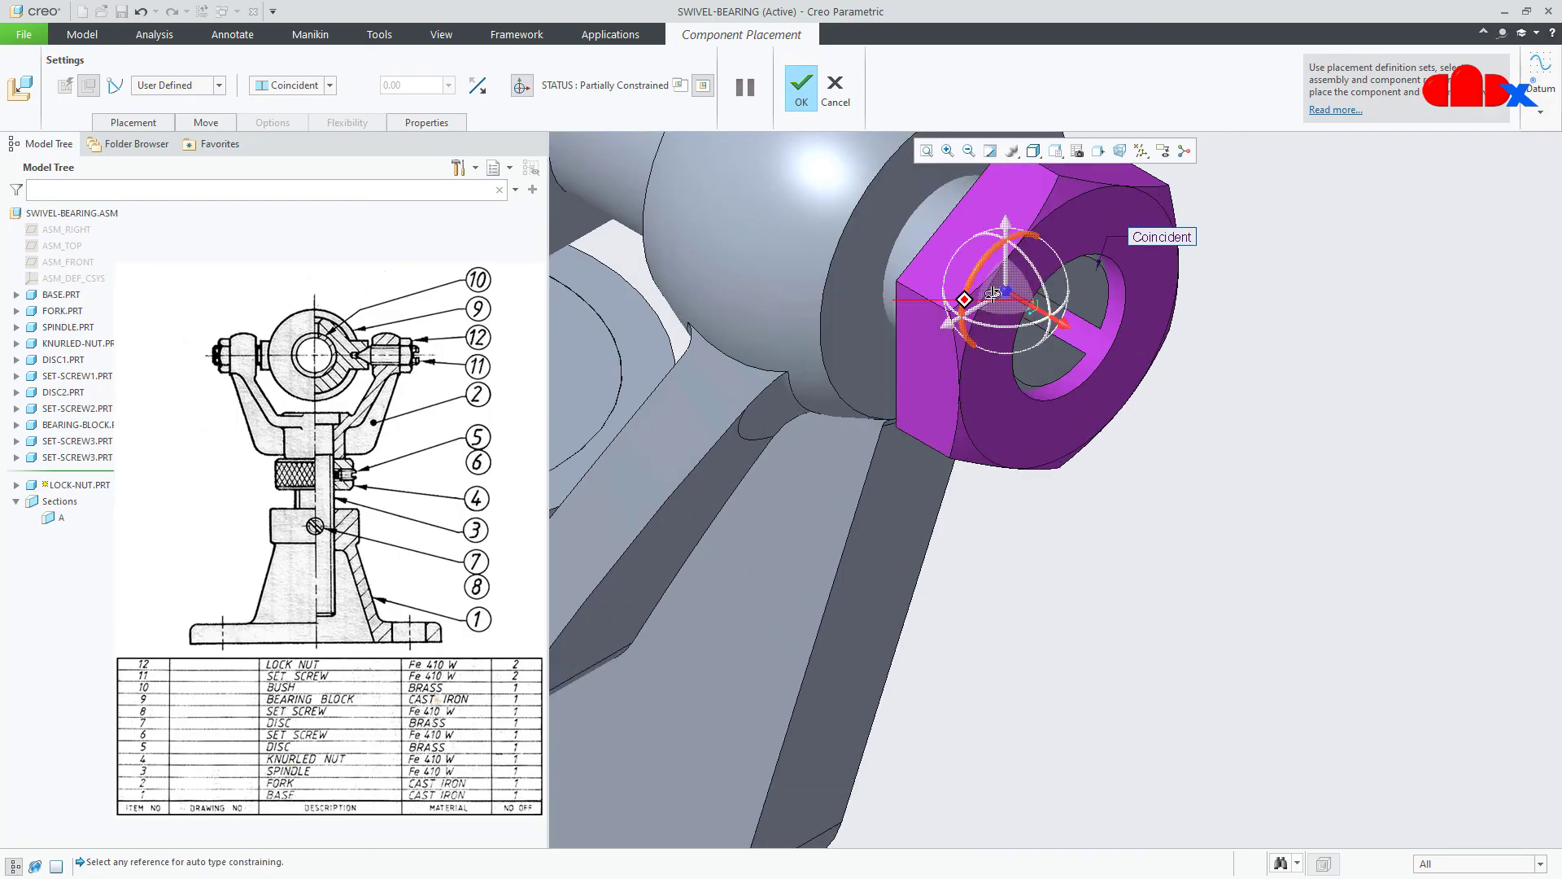
- Make the lock nut's inner flat face coincident with the fork arm's flat end face, and accept the placement
middle_drag(993, 293, 829, 393)
scroll(900, 547, up, 4)
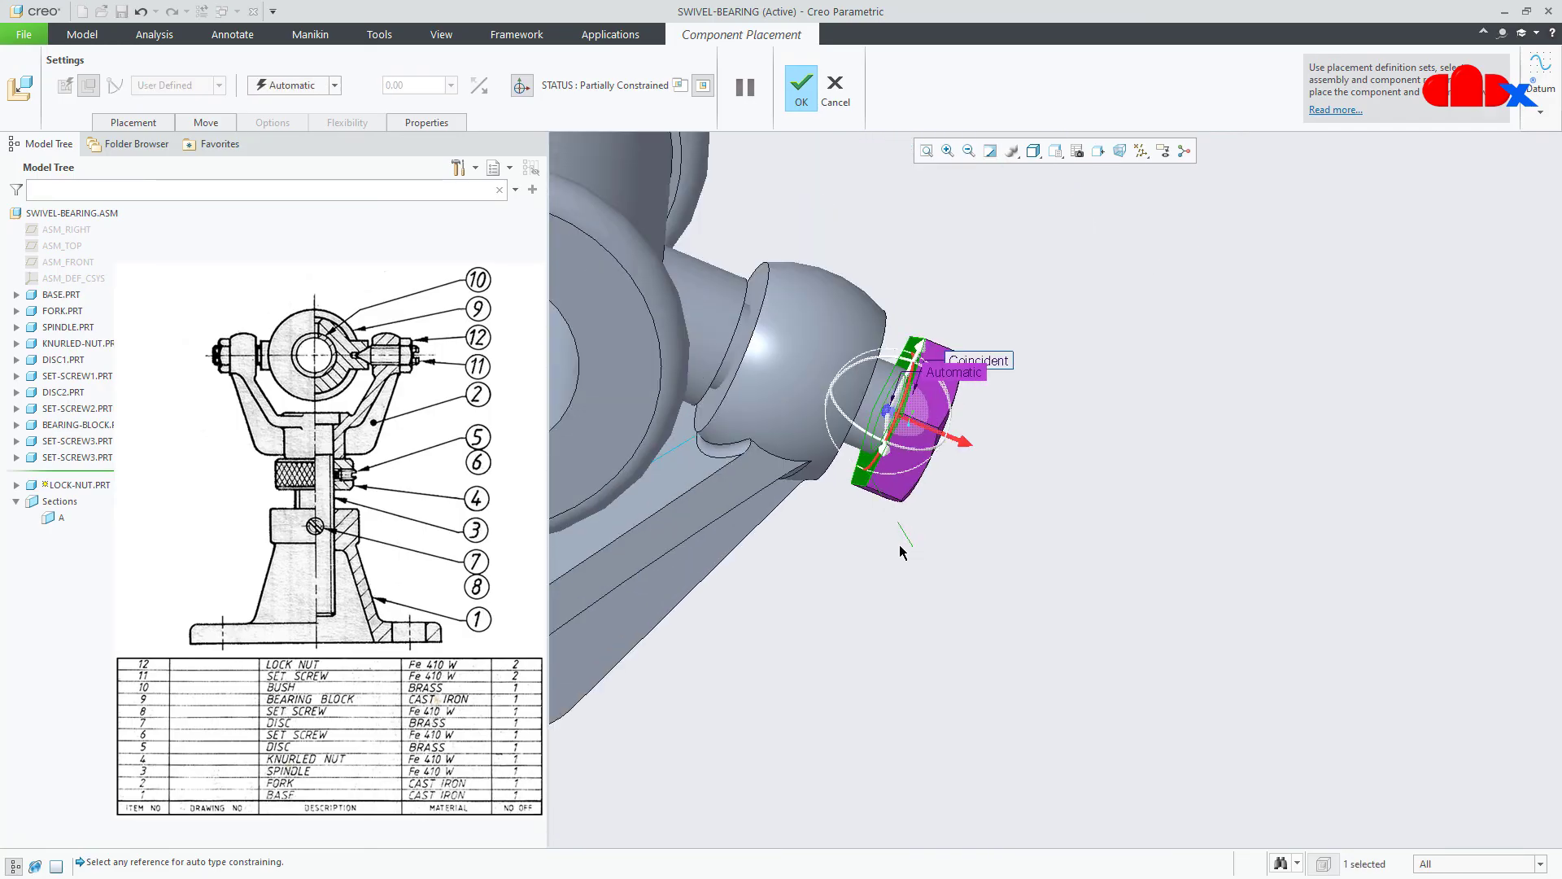
middle_drag(893, 542, 837, 524)
click(869, 464)
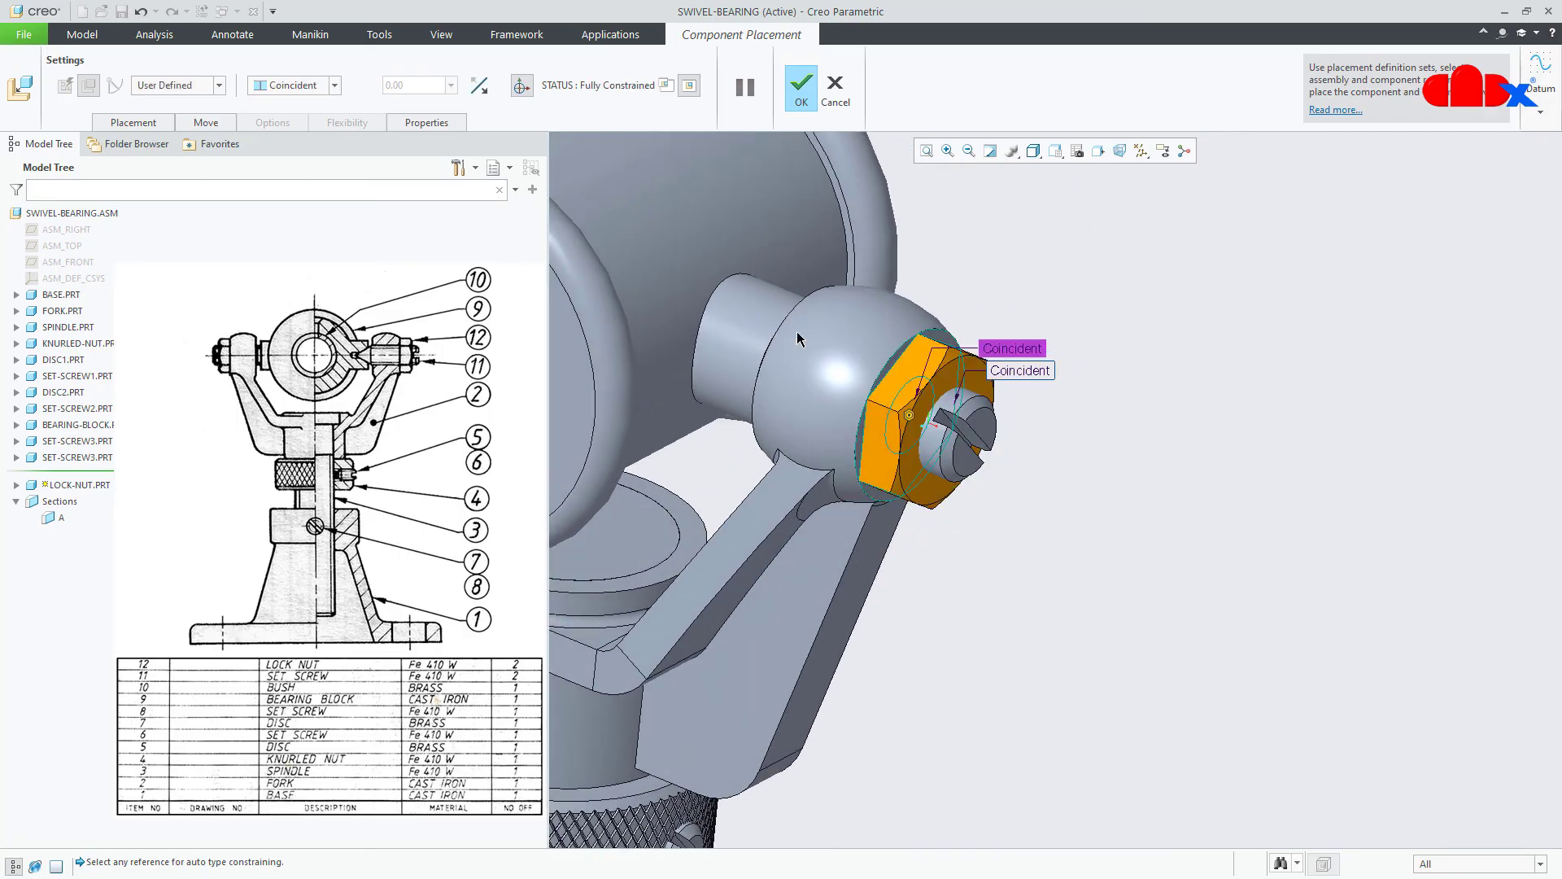
click(801, 85)
key(ctrl+d)
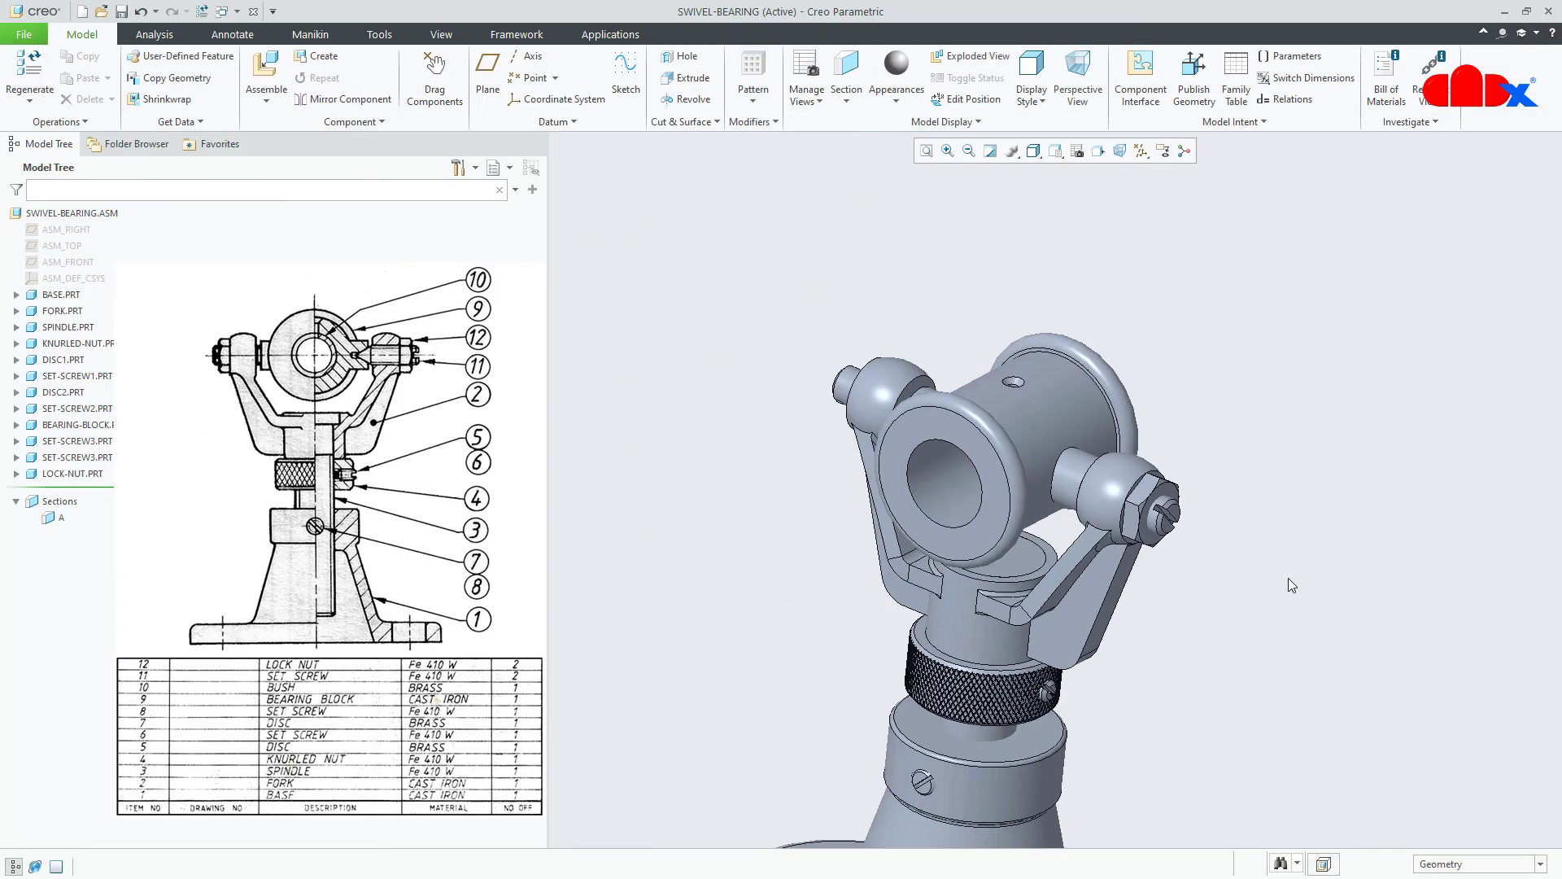
- Repeat LOCK-NUT with both Coincident references as variable, and begin adding a new occurrence
click(36, 474)
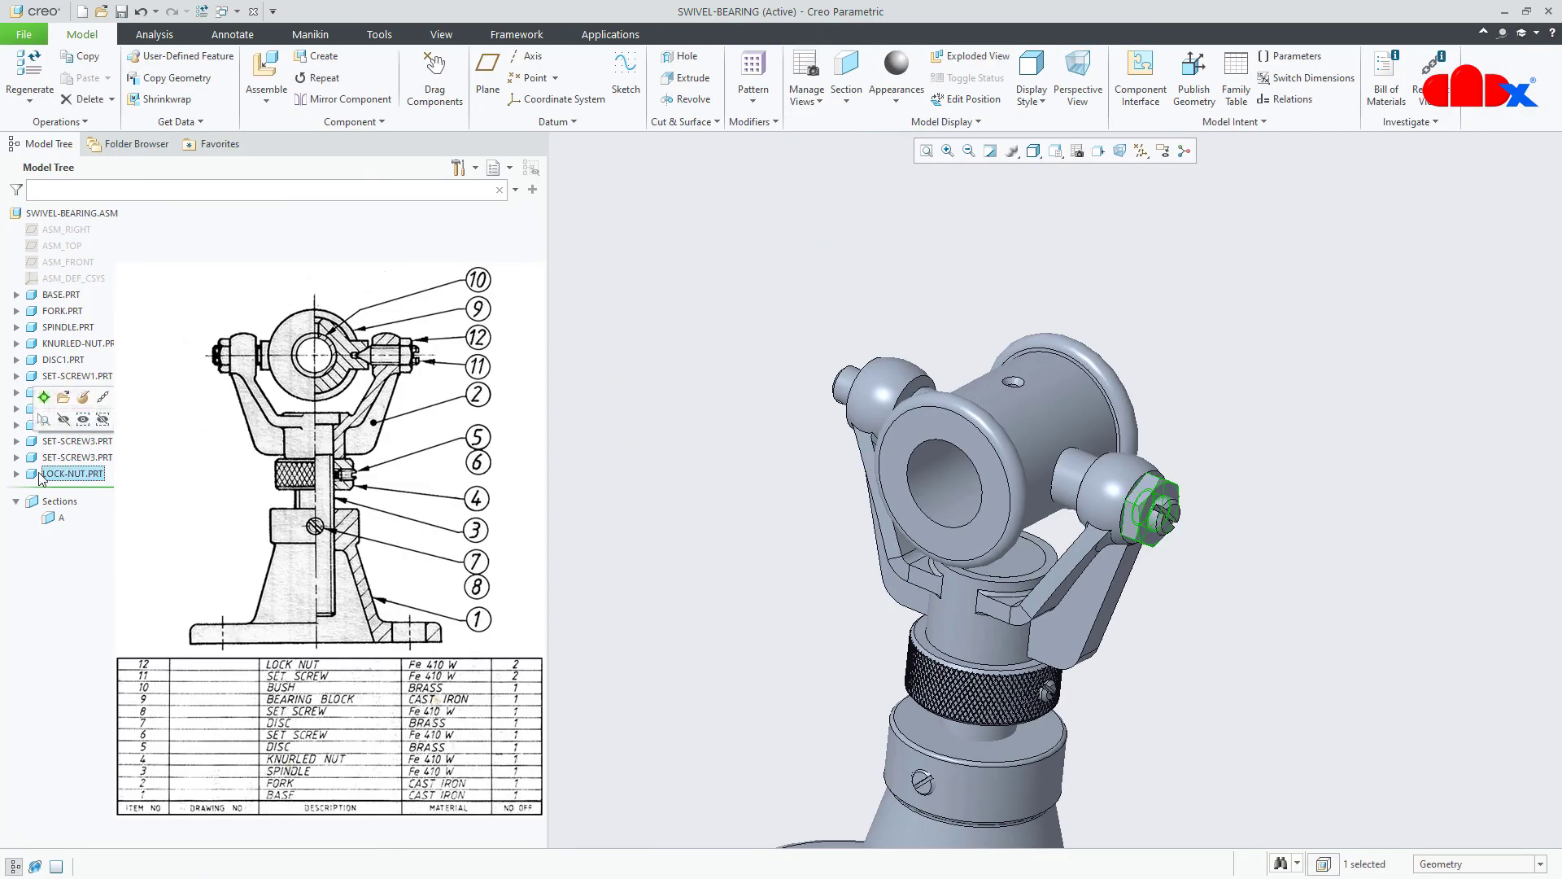
click(317, 77)
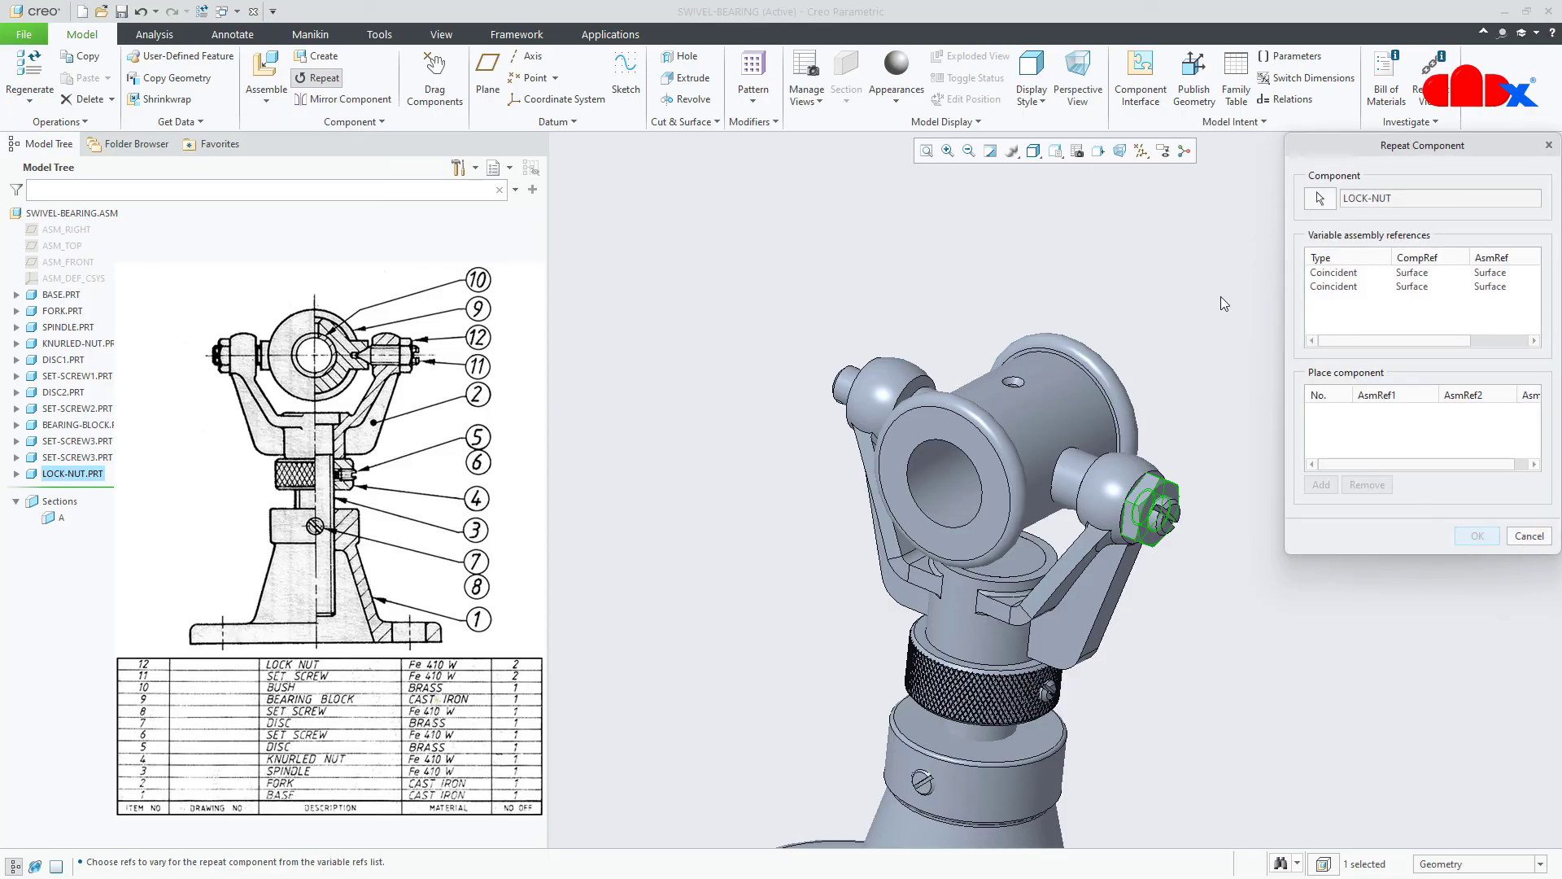
click(1332, 274)
ctrl+click(1334, 286)
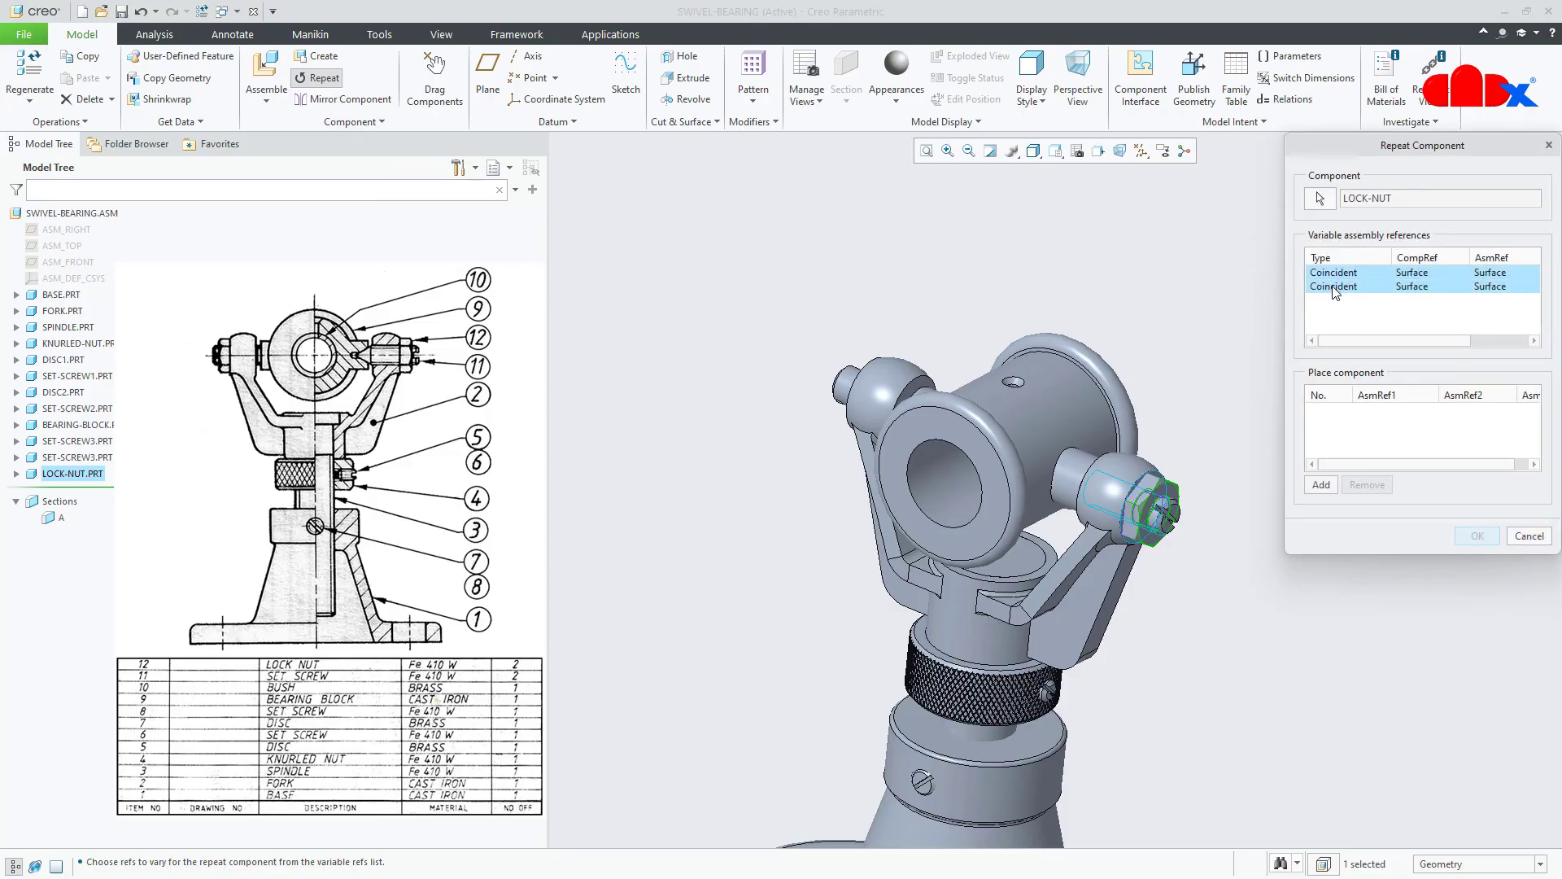
click(1321, 485)
- Place the second lock nut on the opposite set screw against the fork arm's flat end face, and accept the repeat
middle_drag(979, 487, 1081, 472)
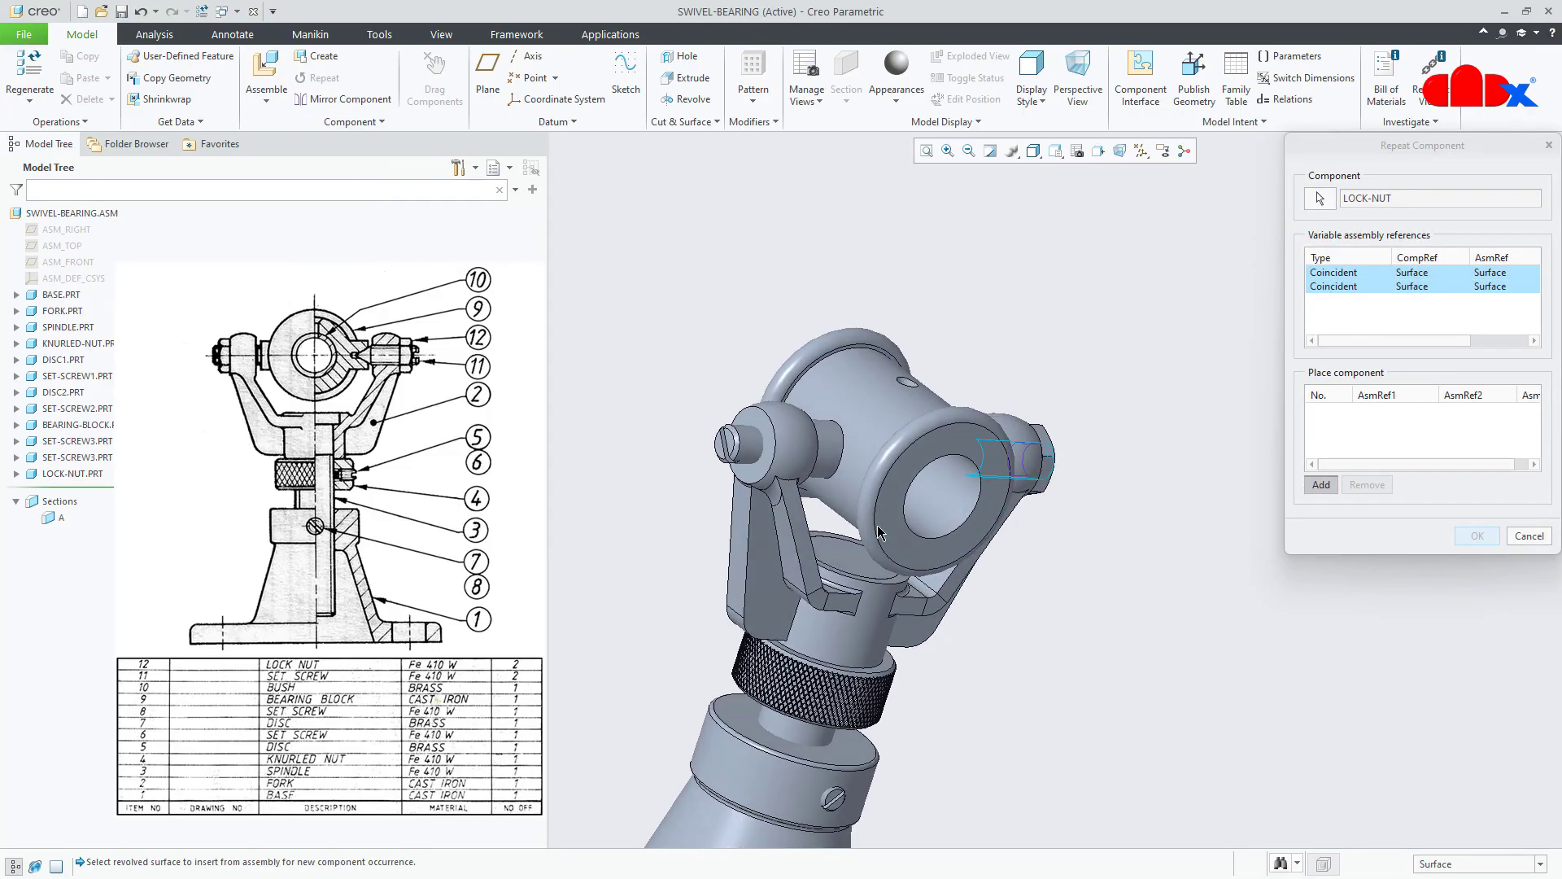
scroll(707, 465, down, 2)
scroll(707, 469, down, 3)
click(800, 356)
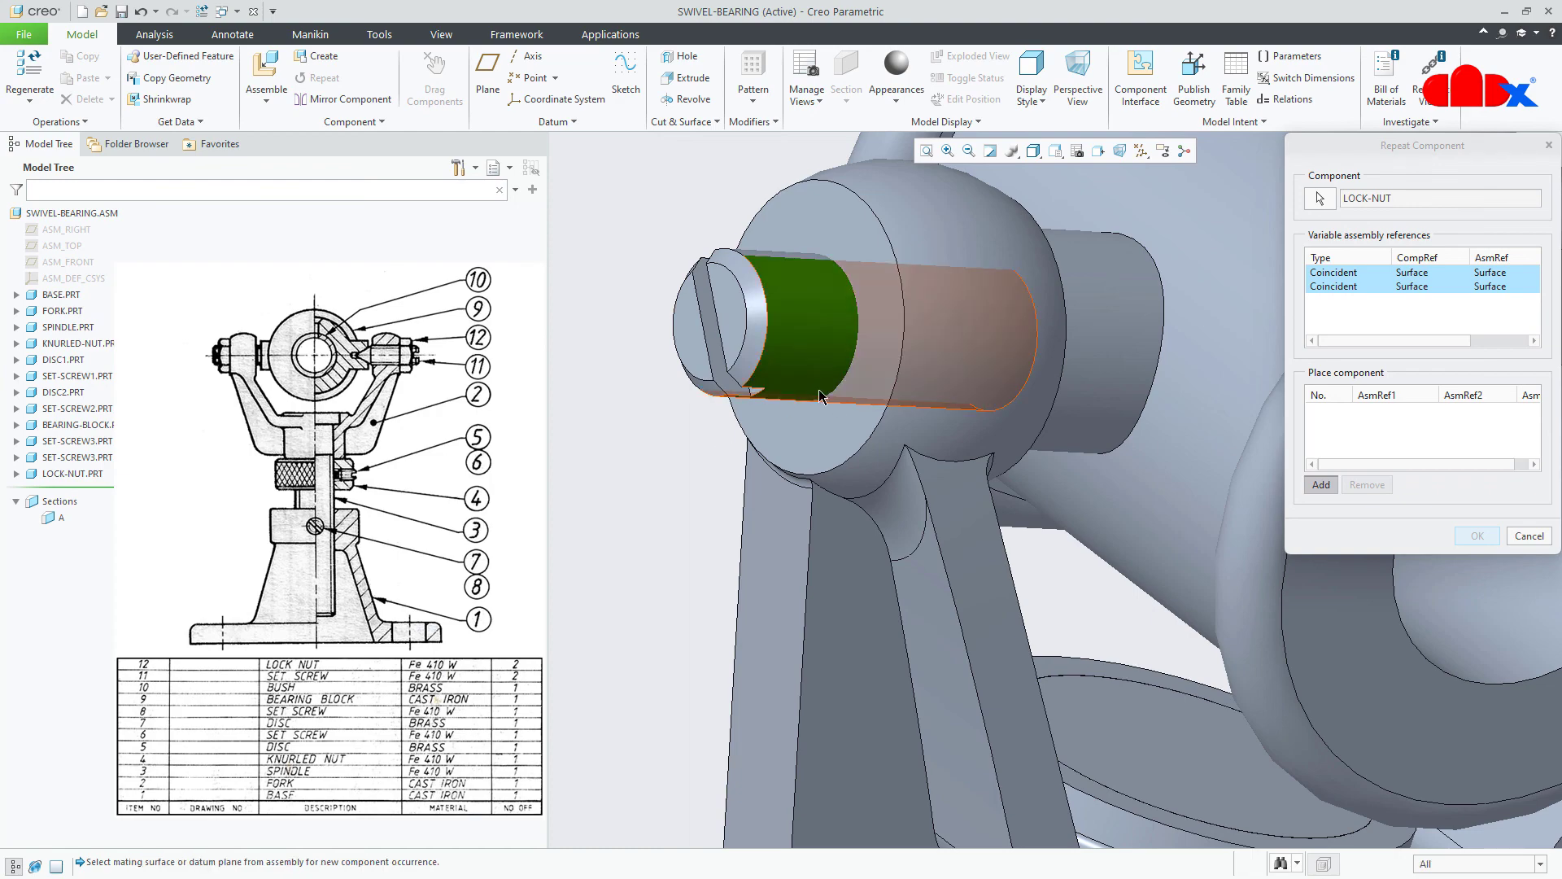
click(840, 428)
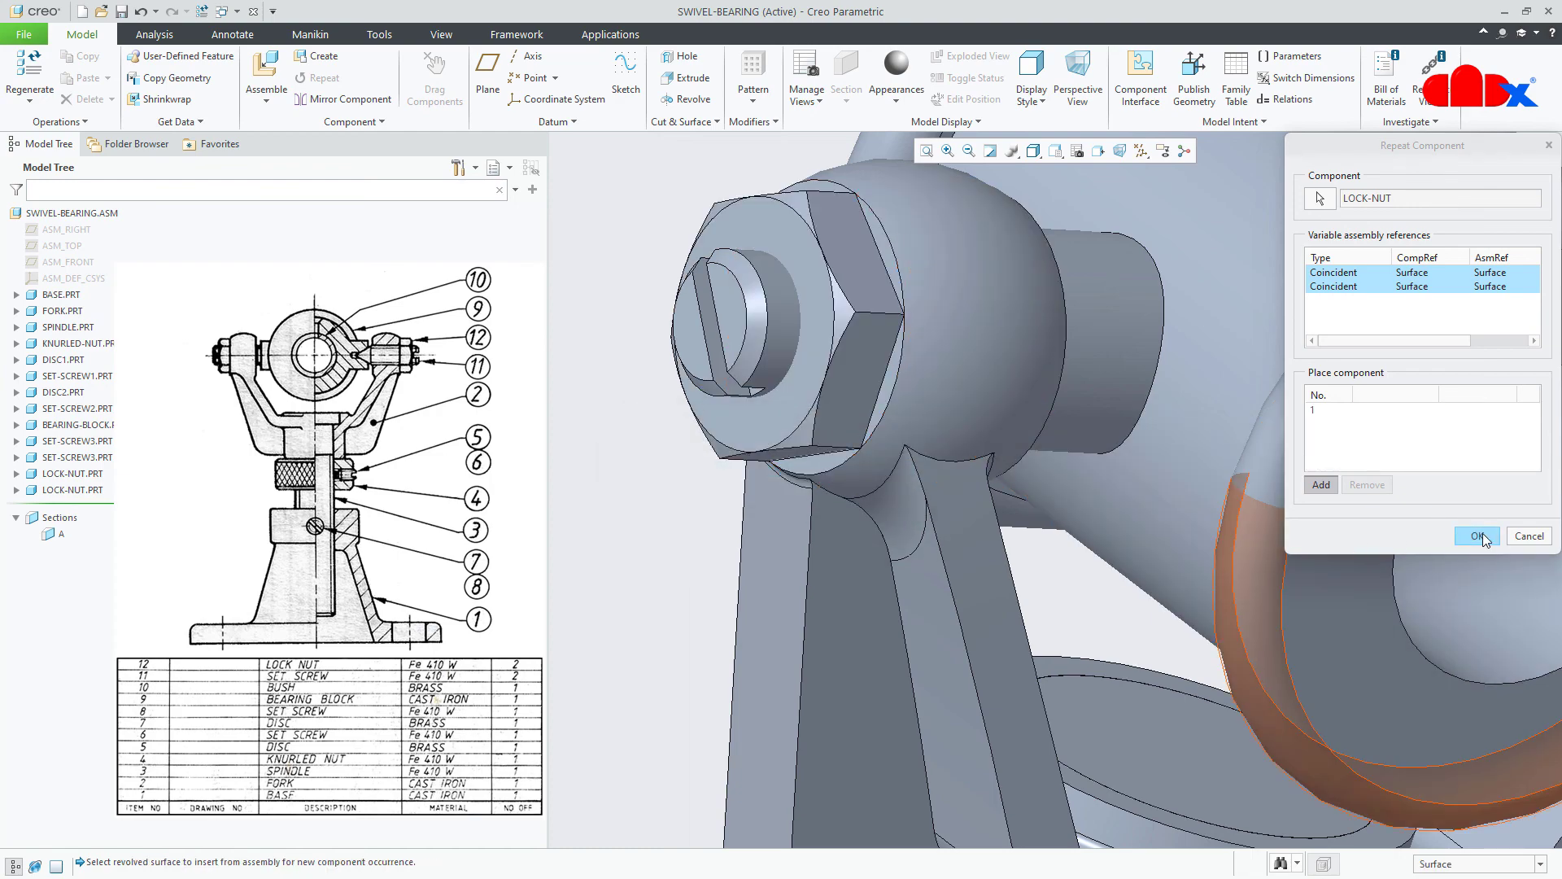
click(1479, 536)
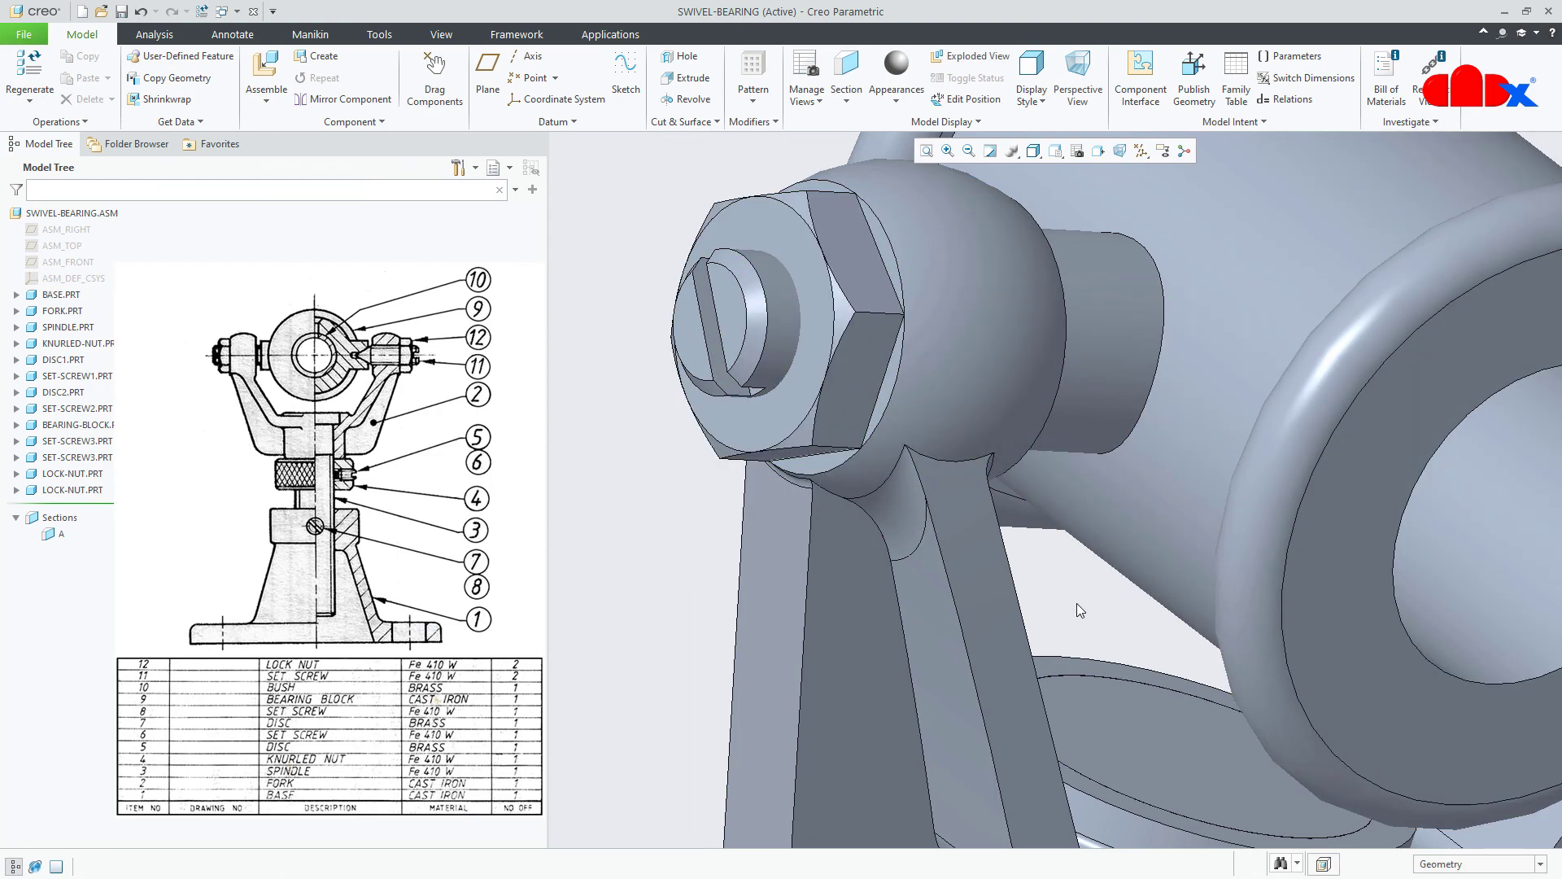
key(ctrl+d)
scroll(1053, 440, down, 1)
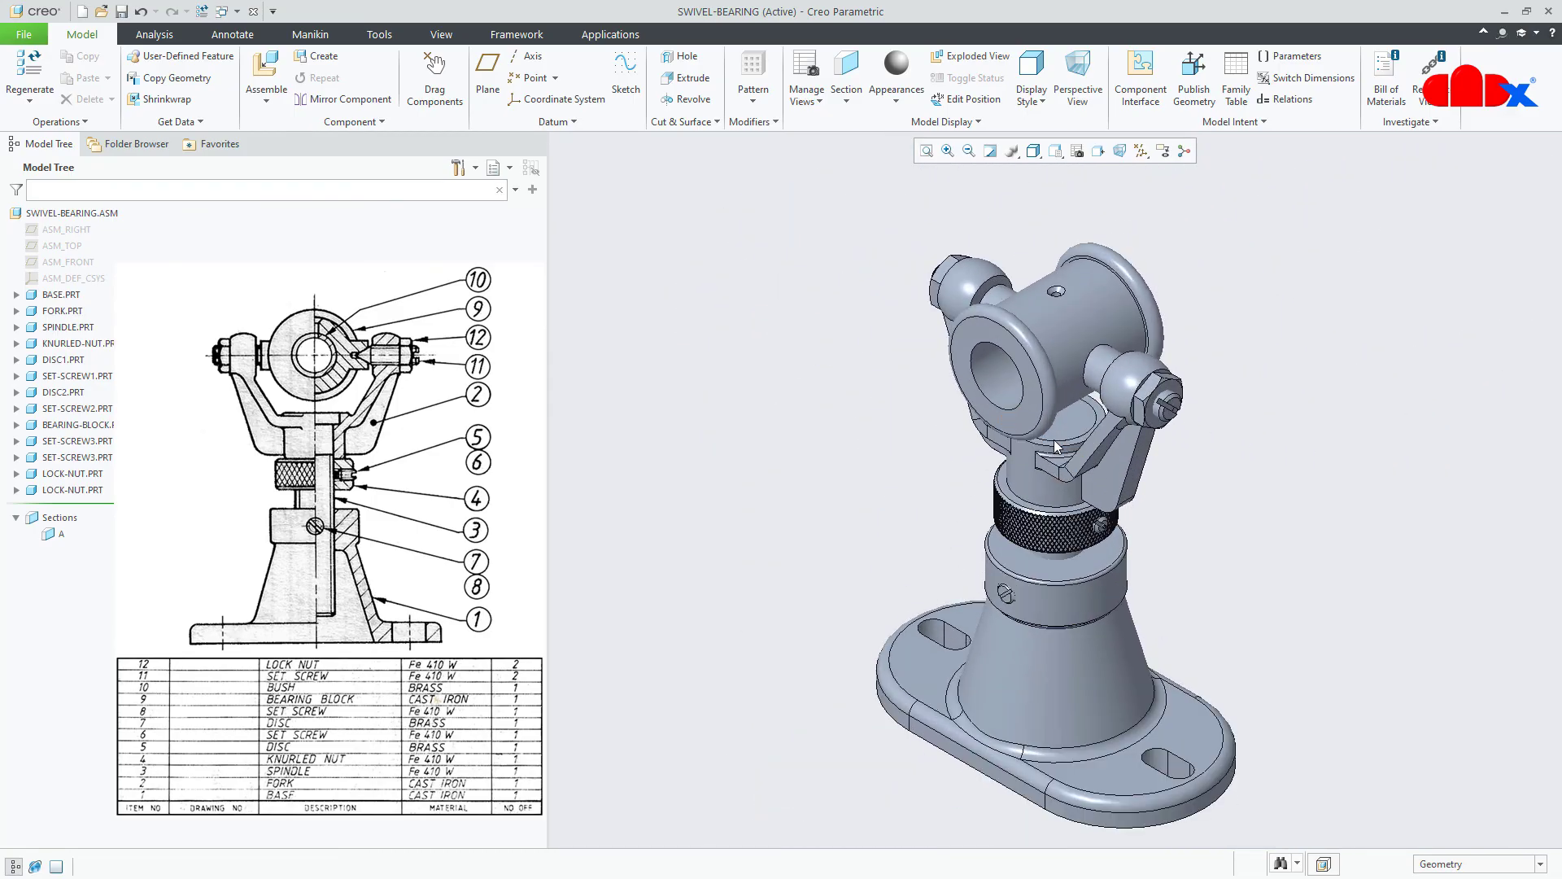
scroll(1053, 440, down, 1)
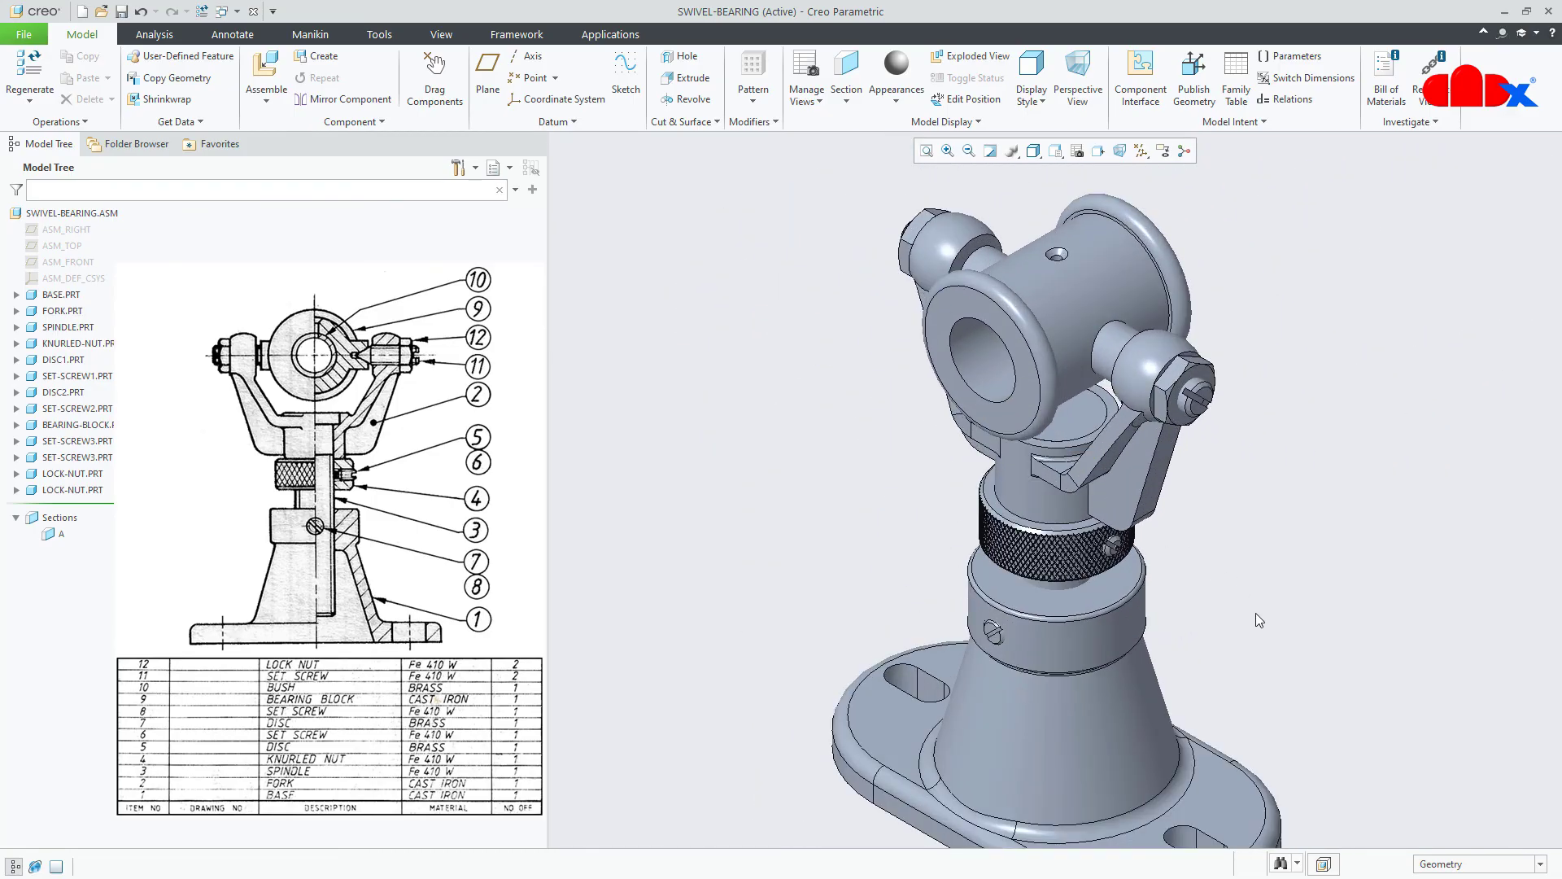